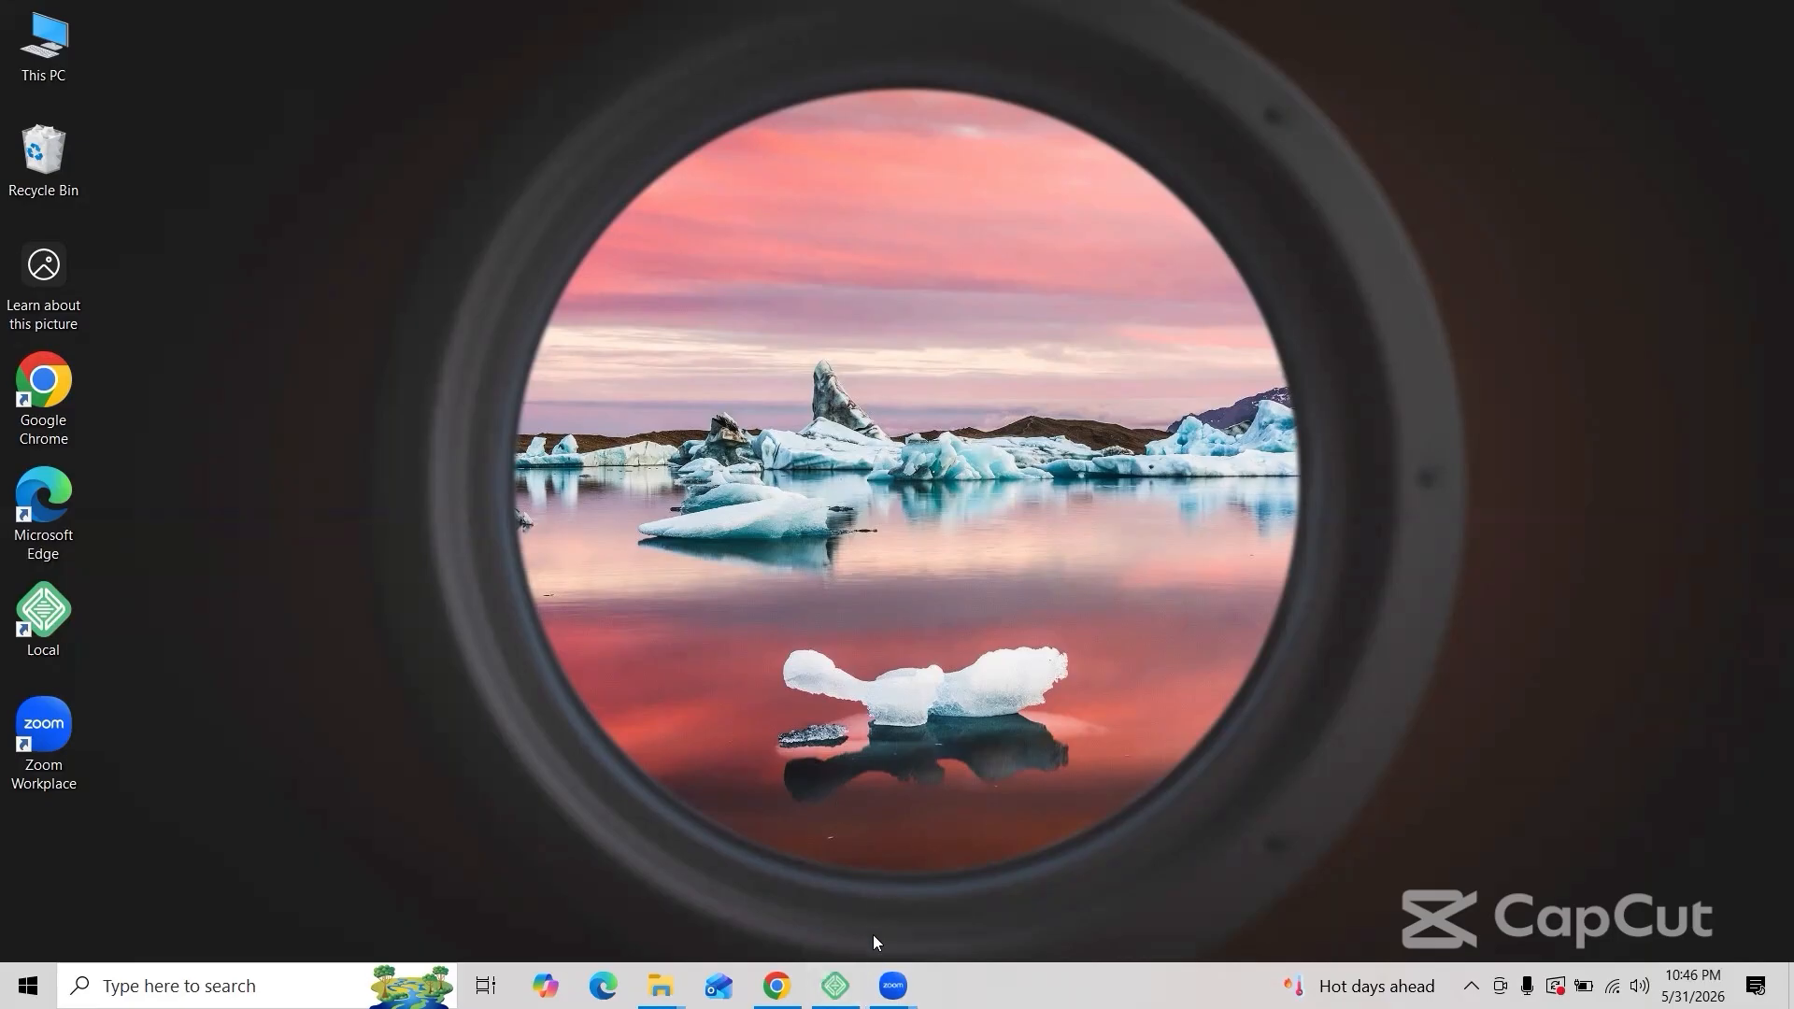
# Step: In Local, start a new site named 'Take it' using the Preferred environment
pyautogui.click(835, 985)
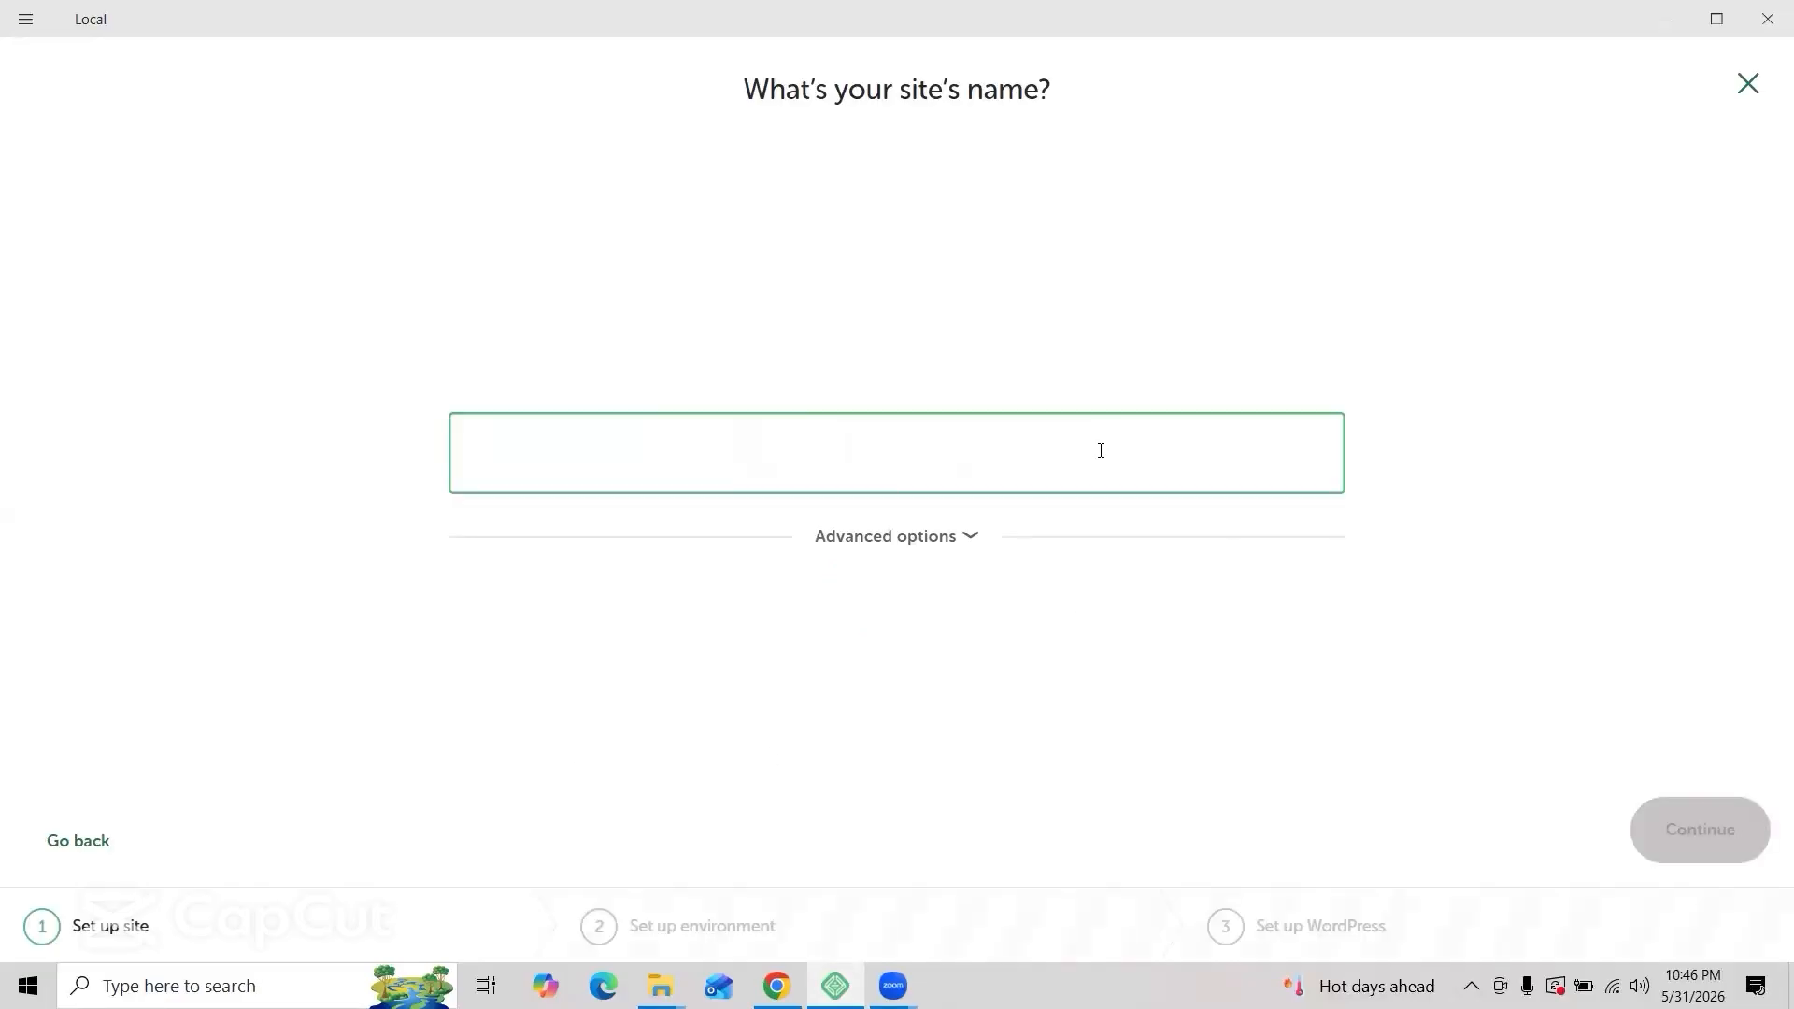
pyautogui.write('take')
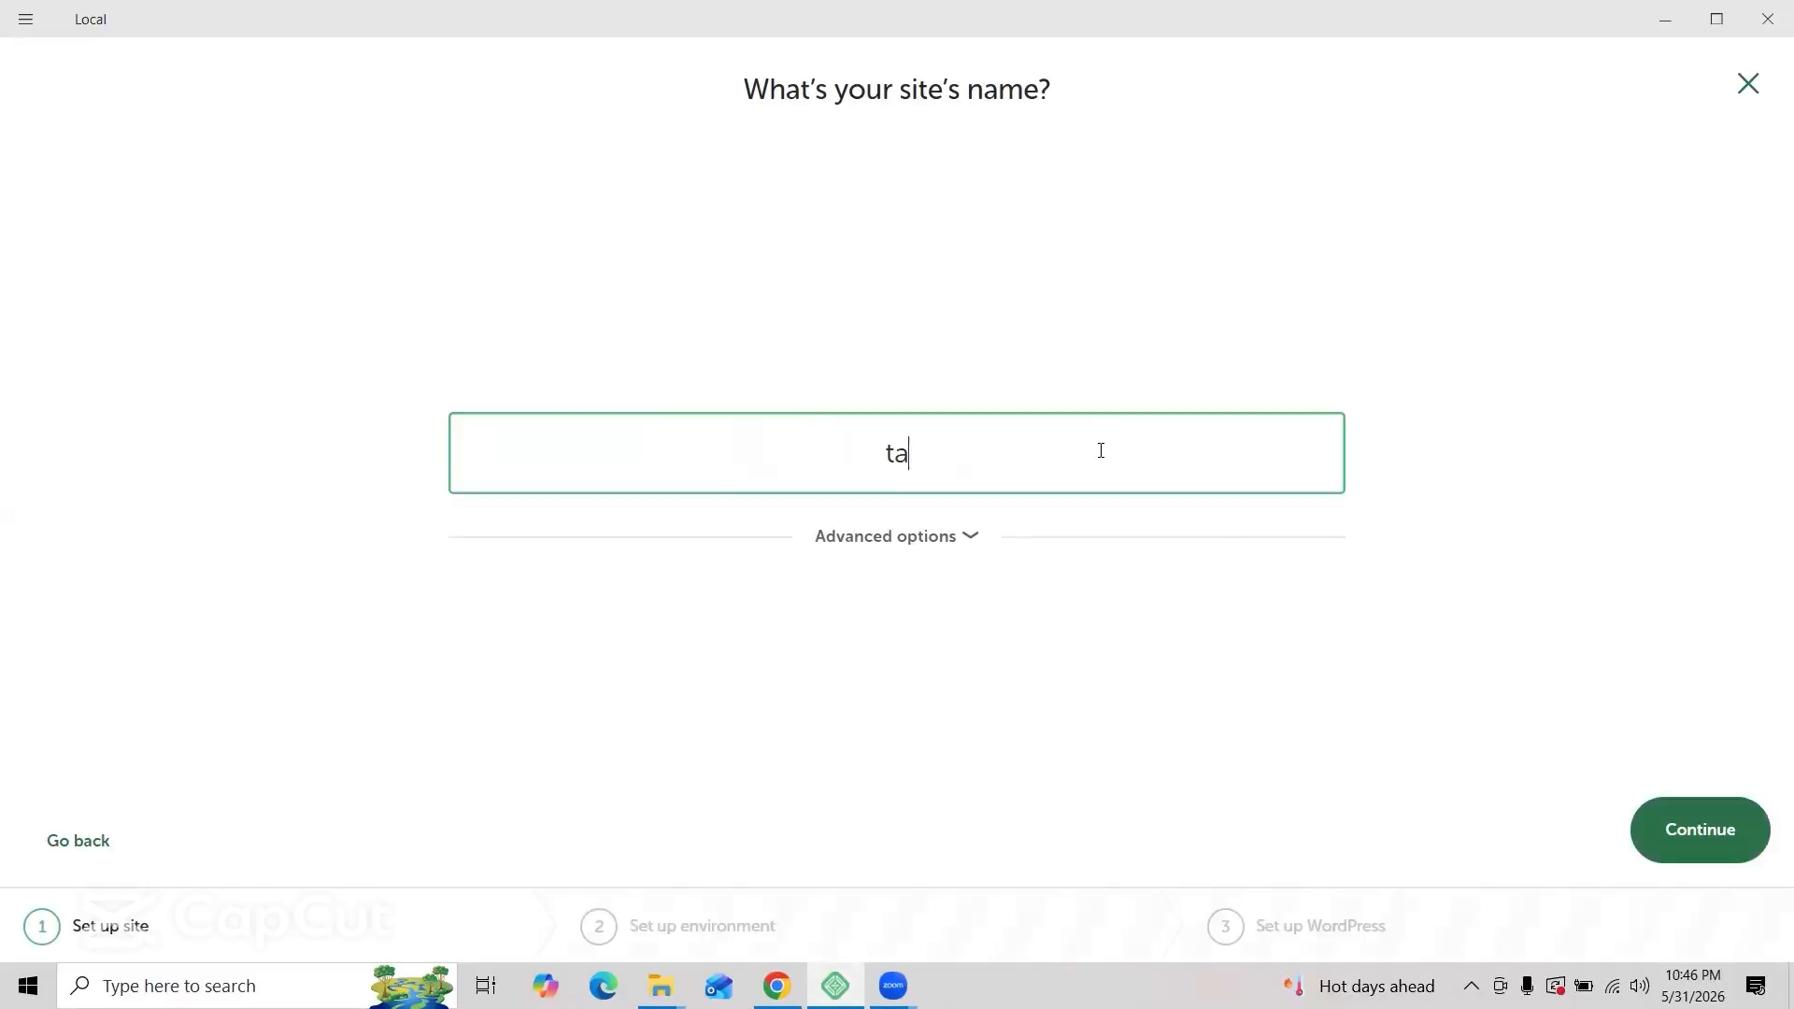
pyautogui.press('BackSpace')
pyautogui.press('BackSpace')
pyautogui.press('BackSpace')
pyautogui.press('BackSpace')
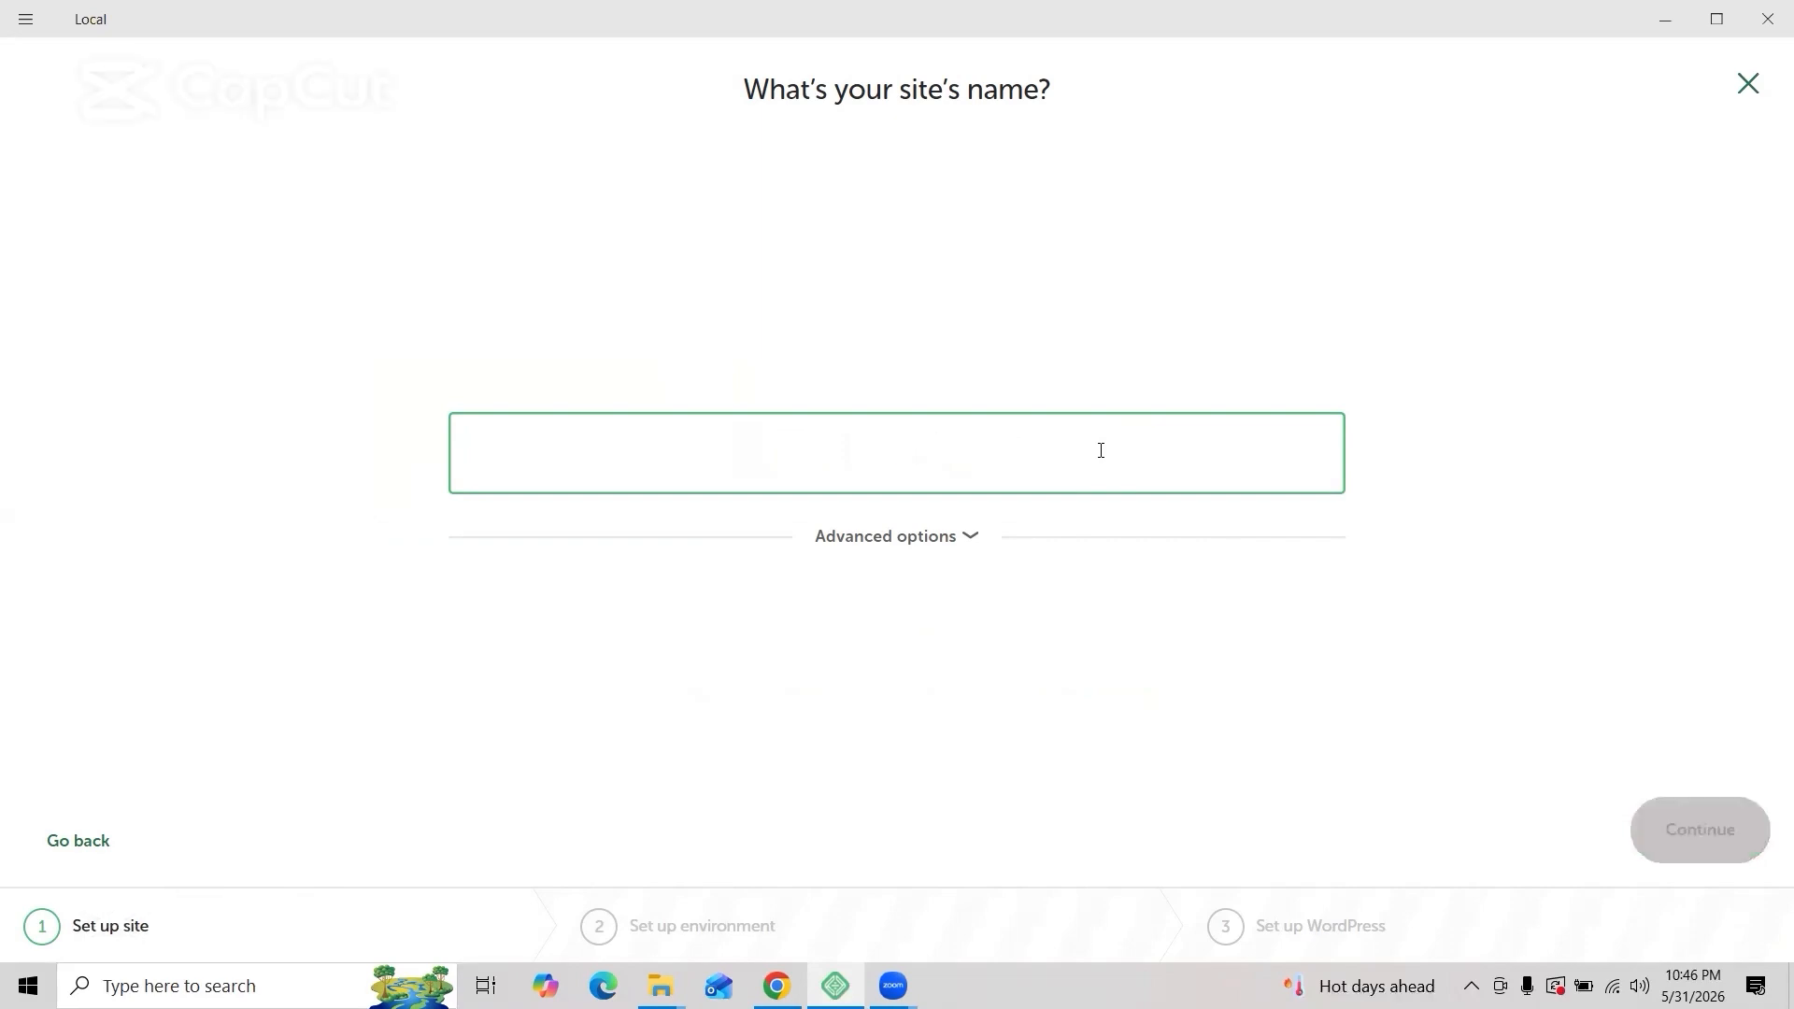
pyautogui.write('Take it')
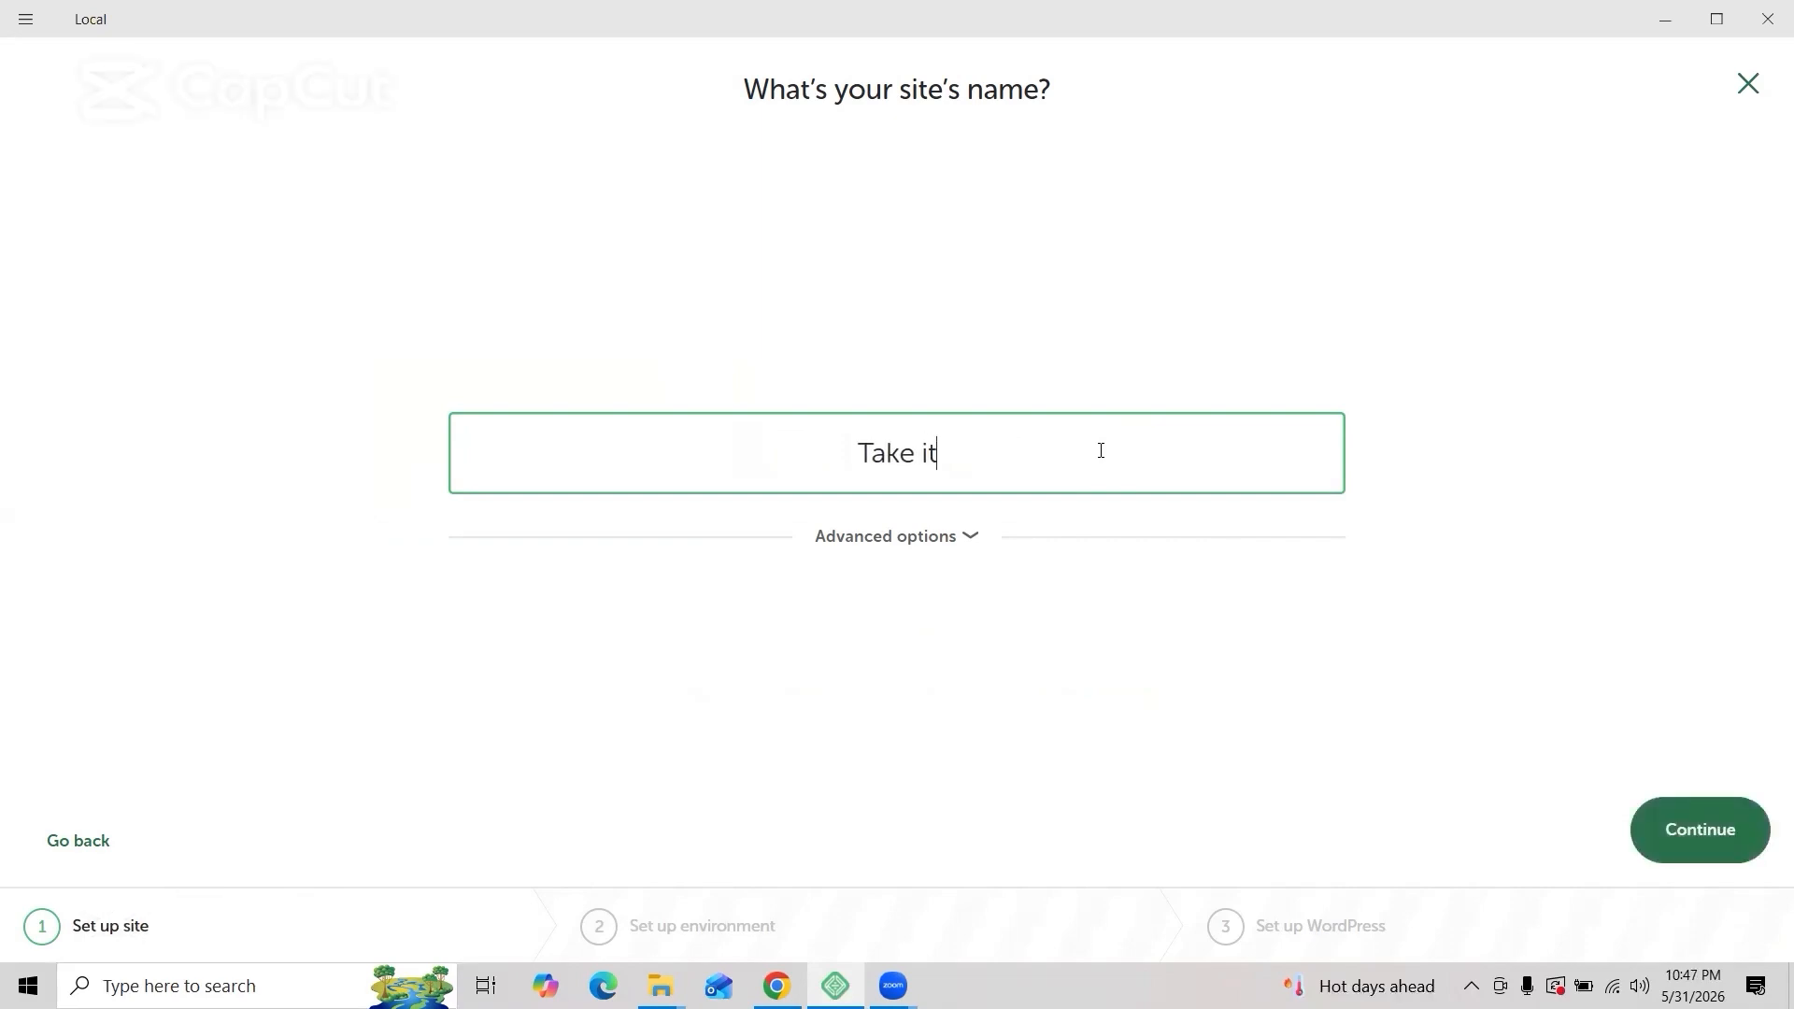
pyautogui.click(1693, 846)
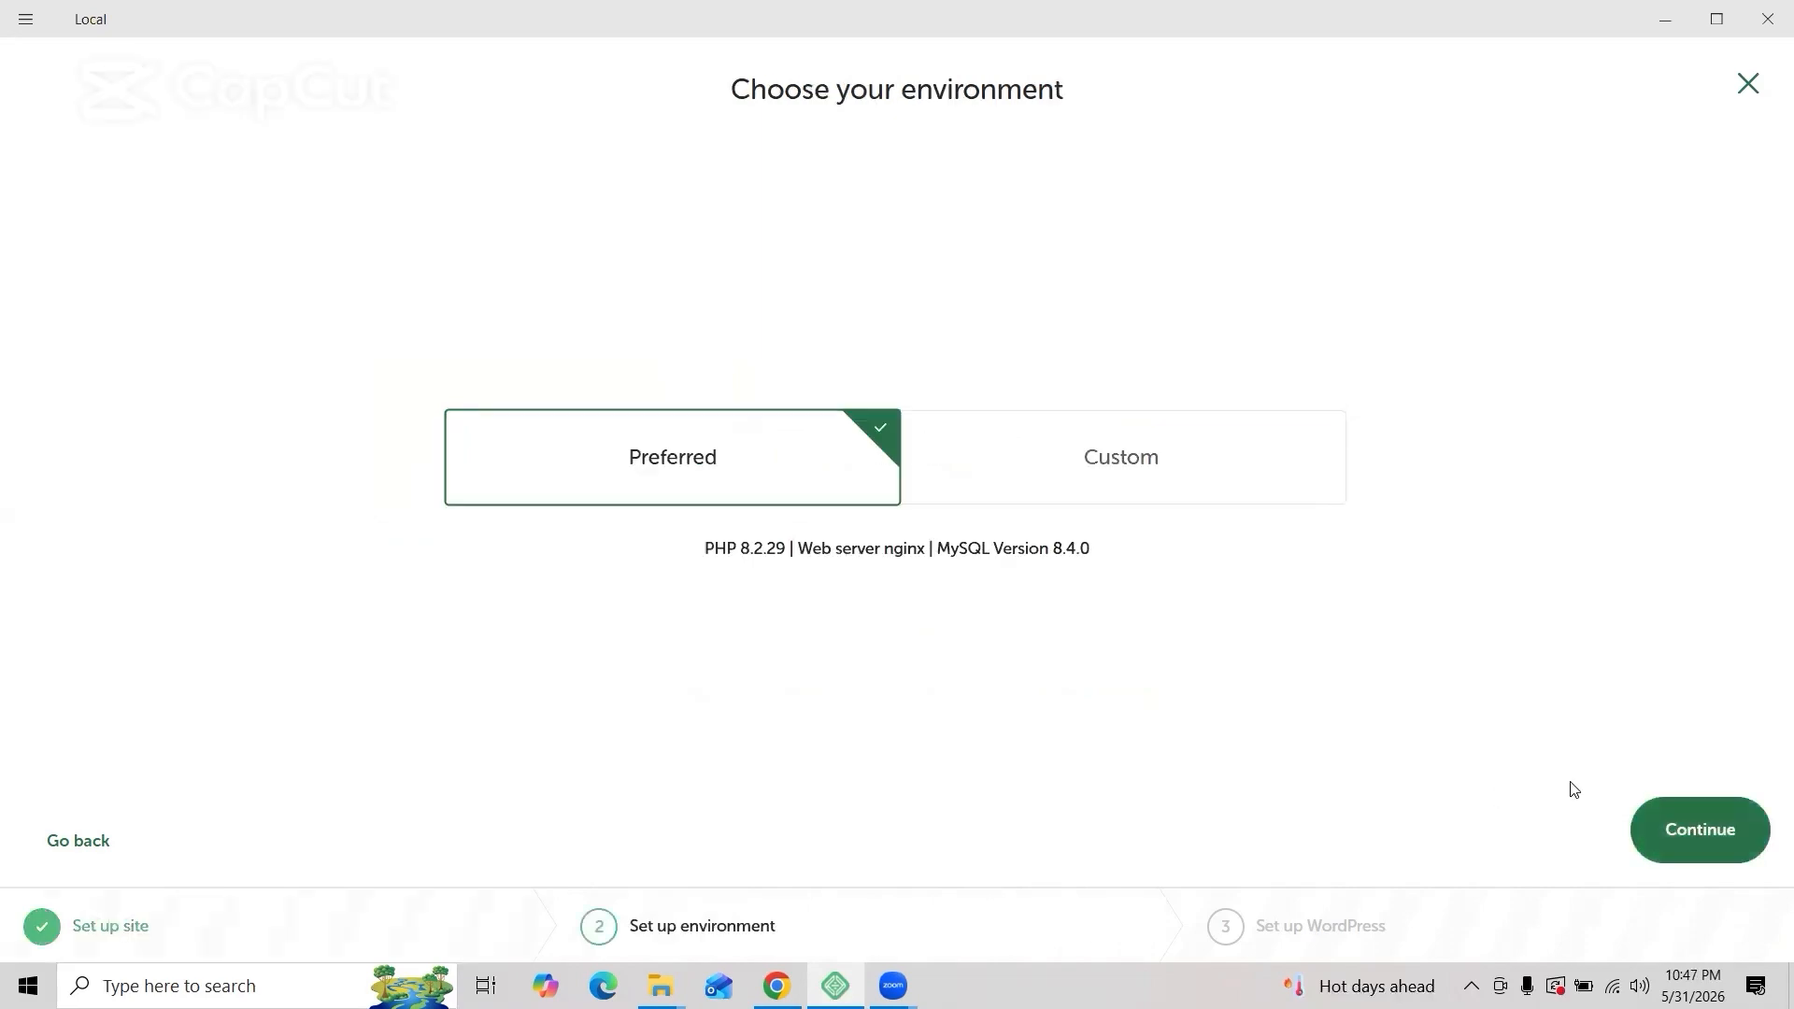
pyautogui.click(1691, 828)
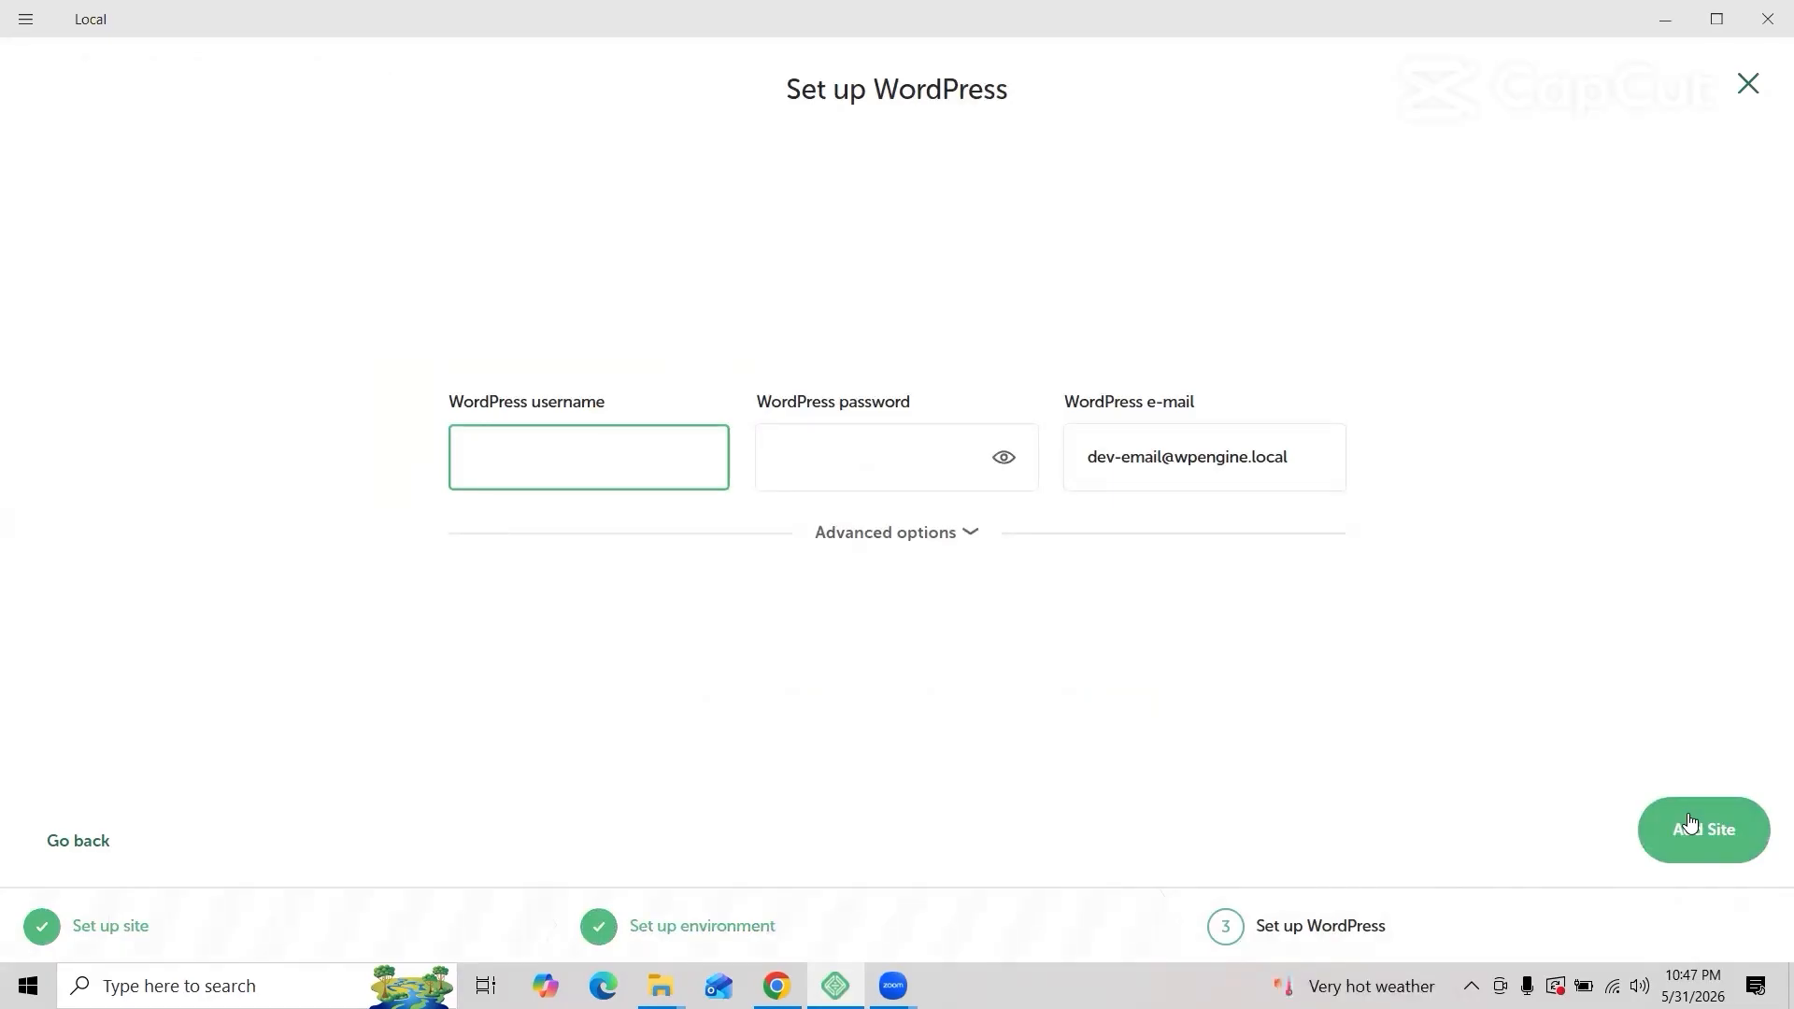
# Step: Enter the WordPress admin username and password for the new site
pyautogui.write('takeit')
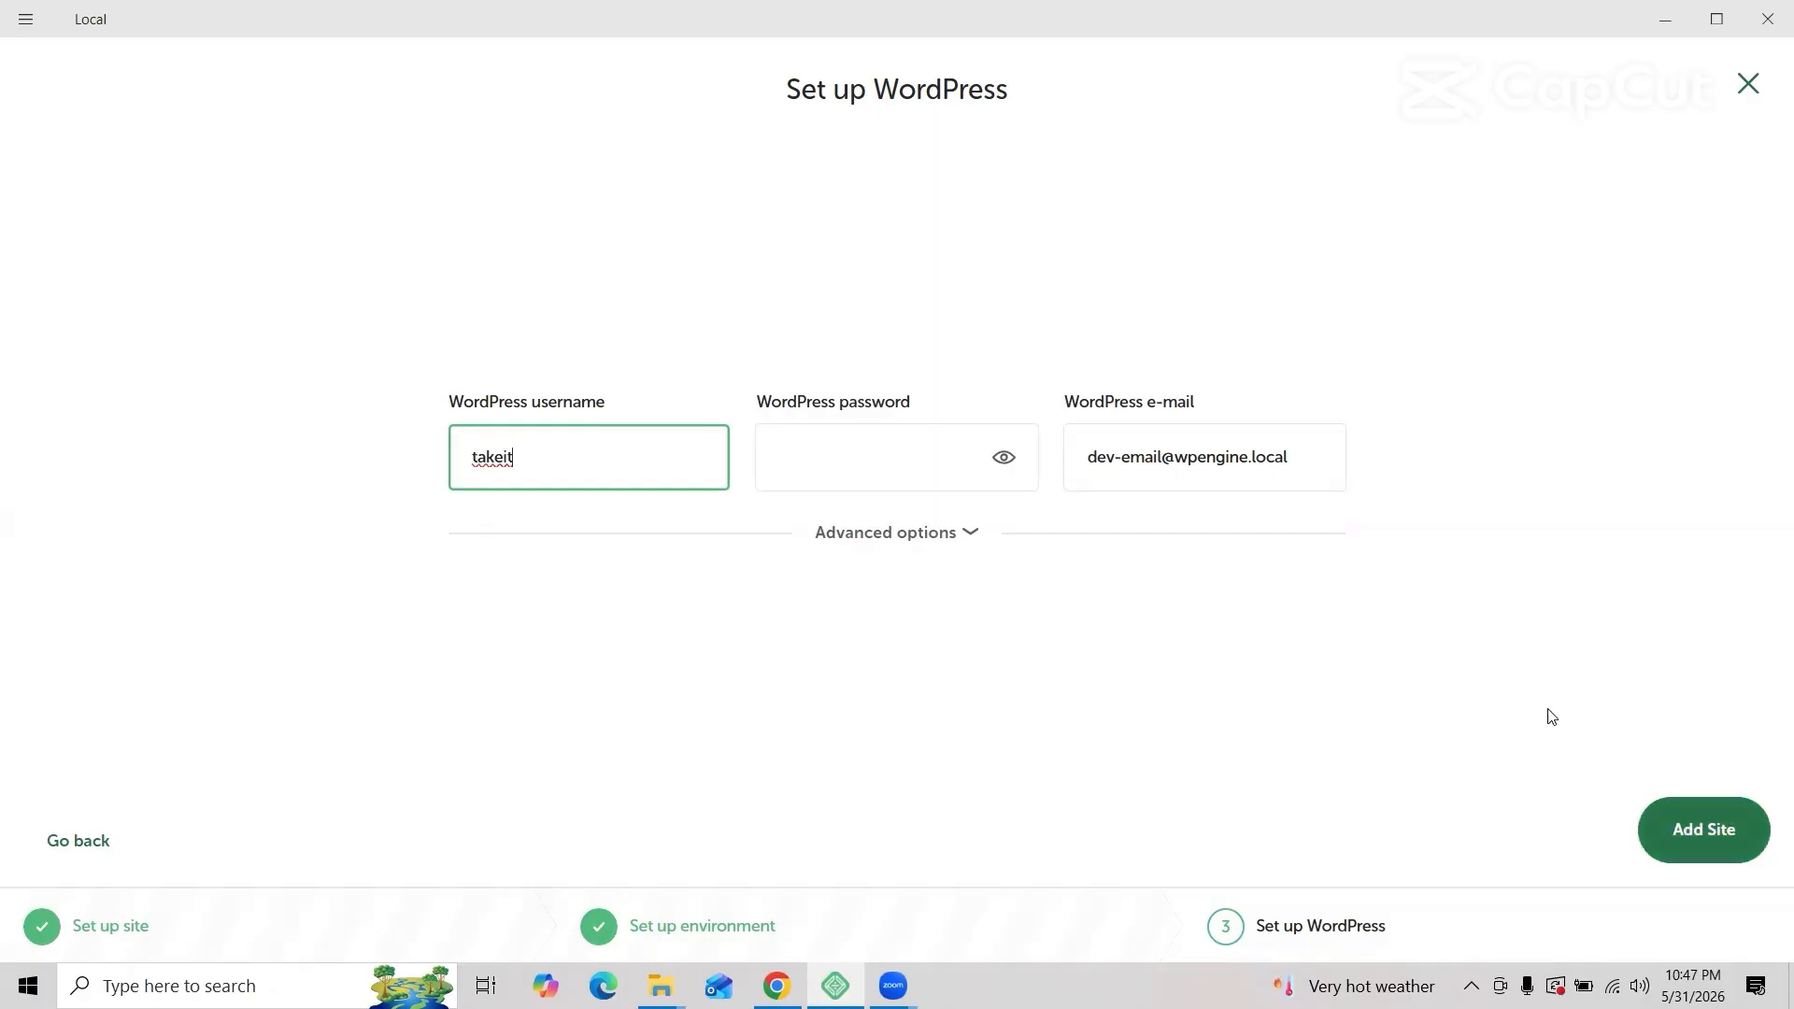
pyautogui.click(843, 441)
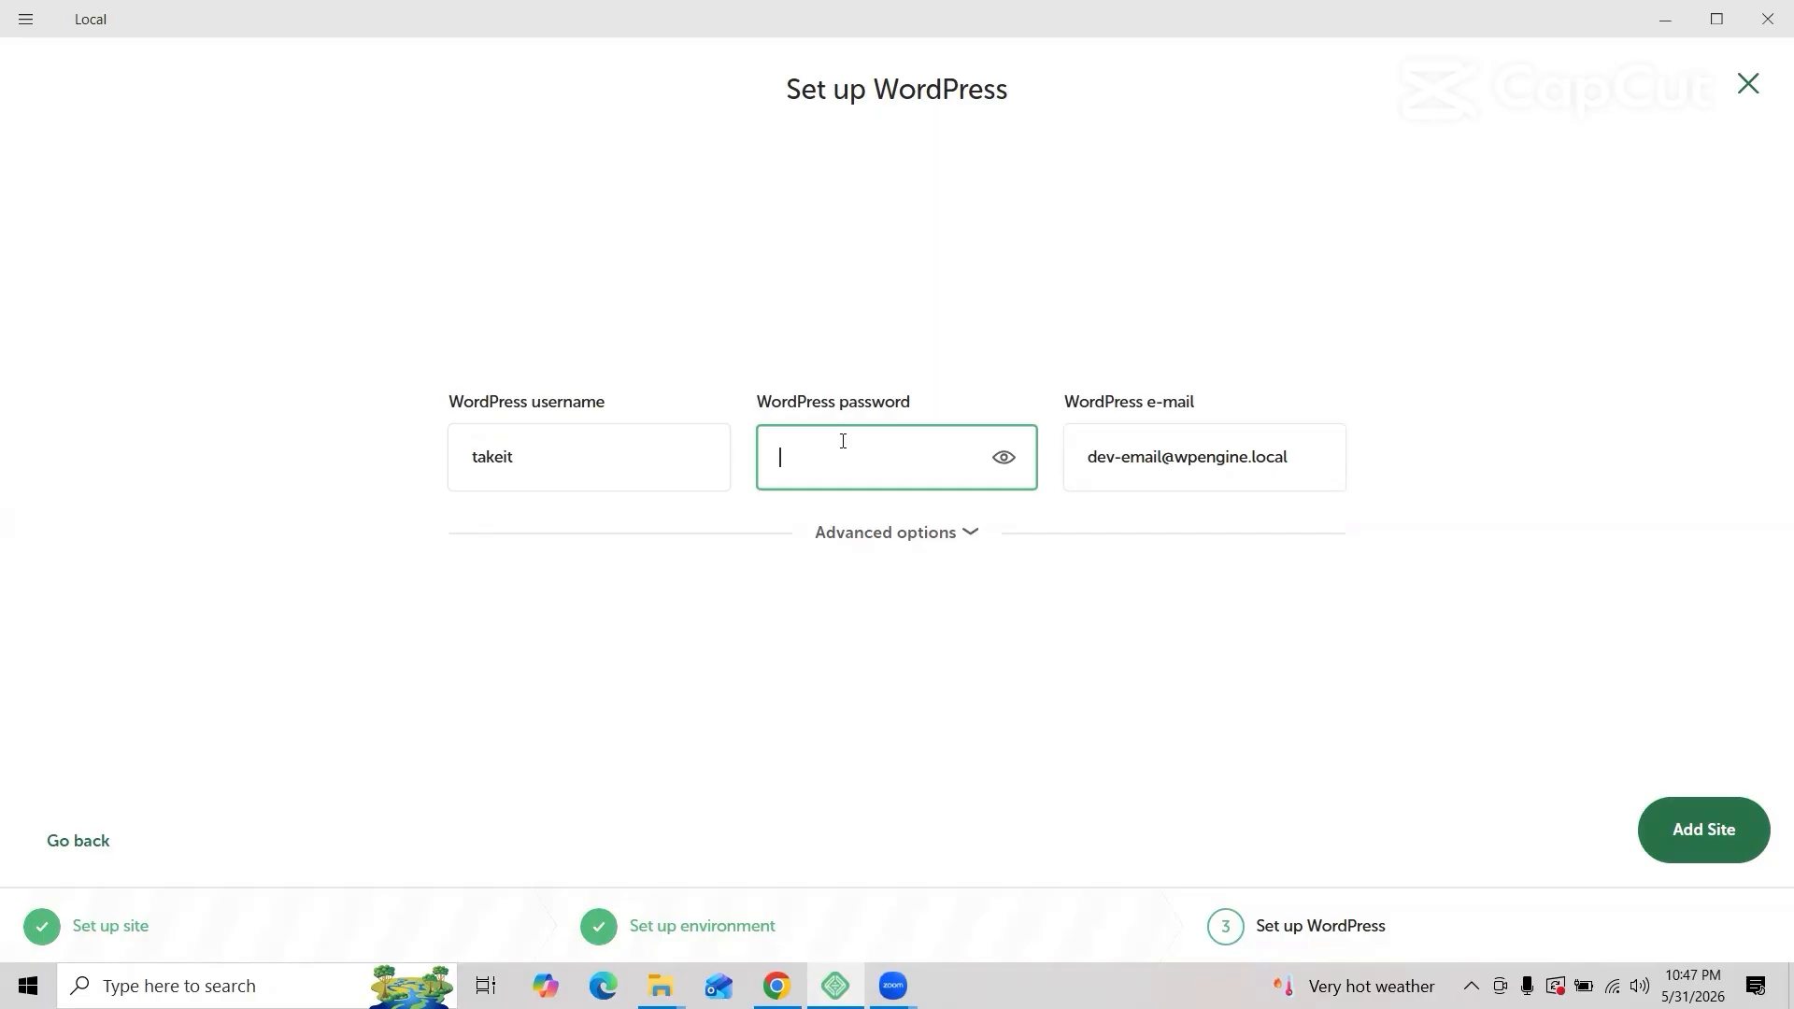
pyautogui.write('••••••••••')
# Step: Add the Take it site, allow Local through the firewall, and start the site
pyautogui.click(1685, 830)
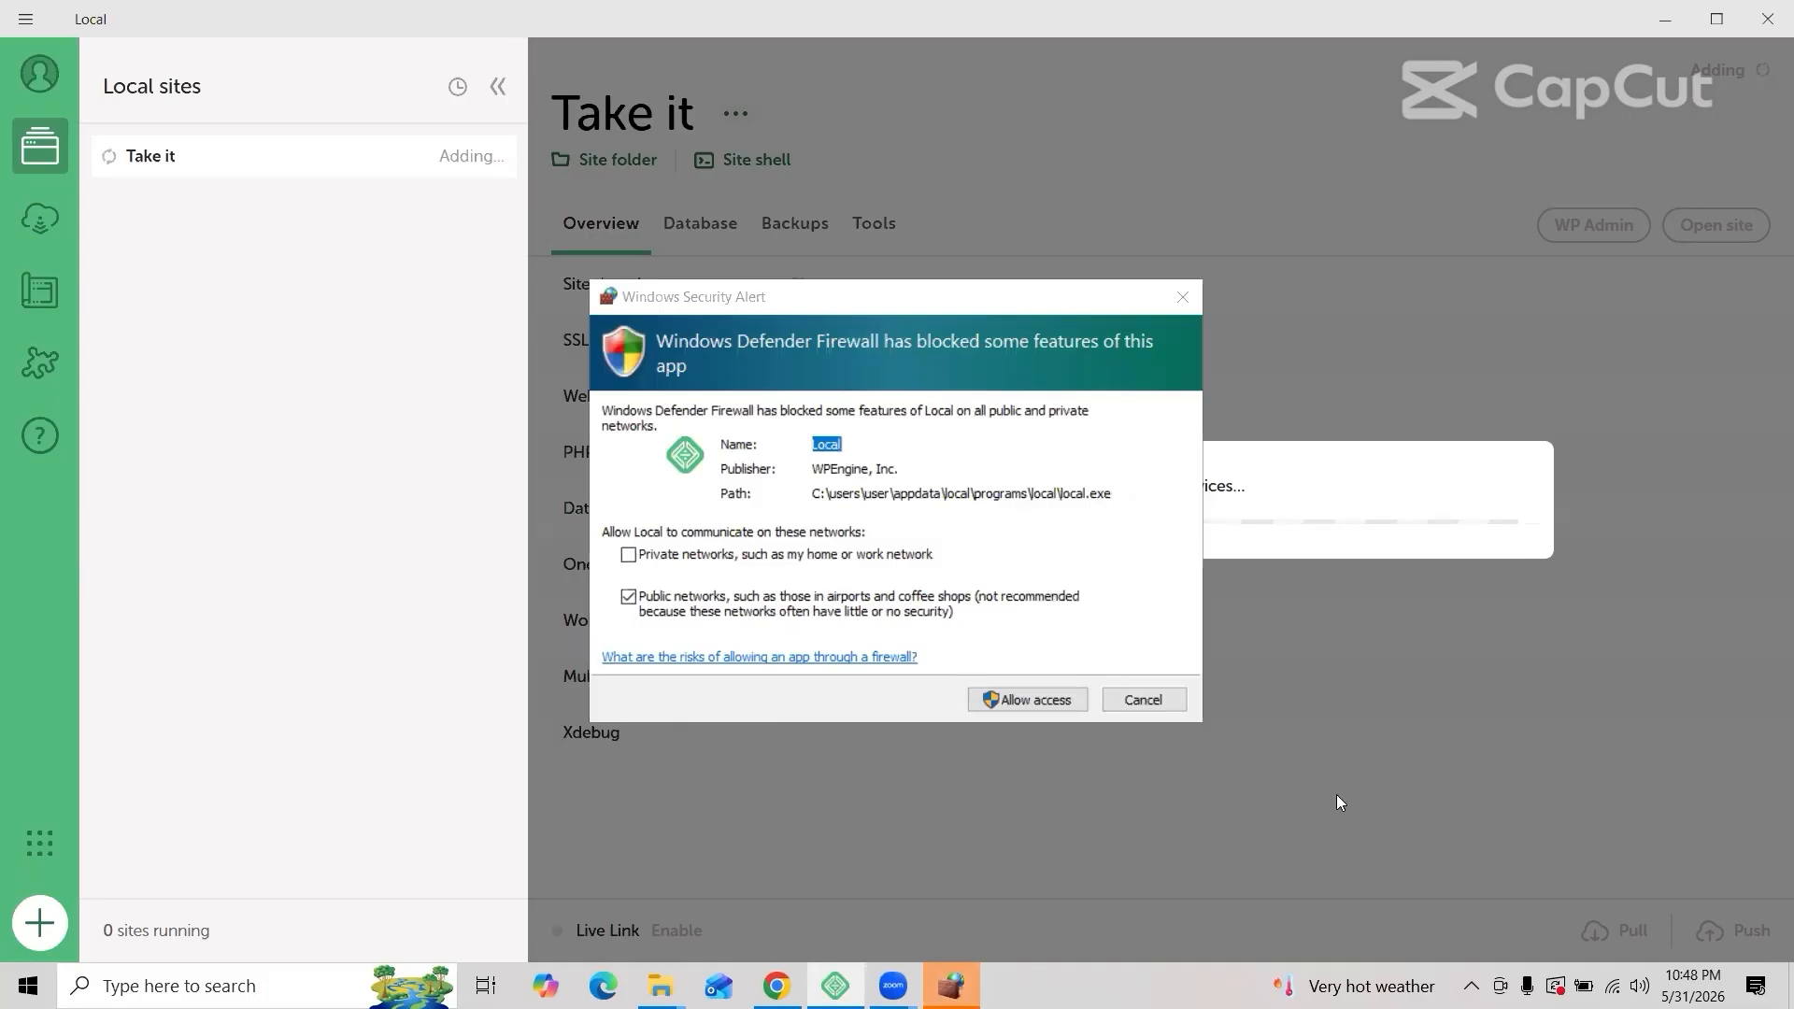
pyautogui.click(1047, 701)
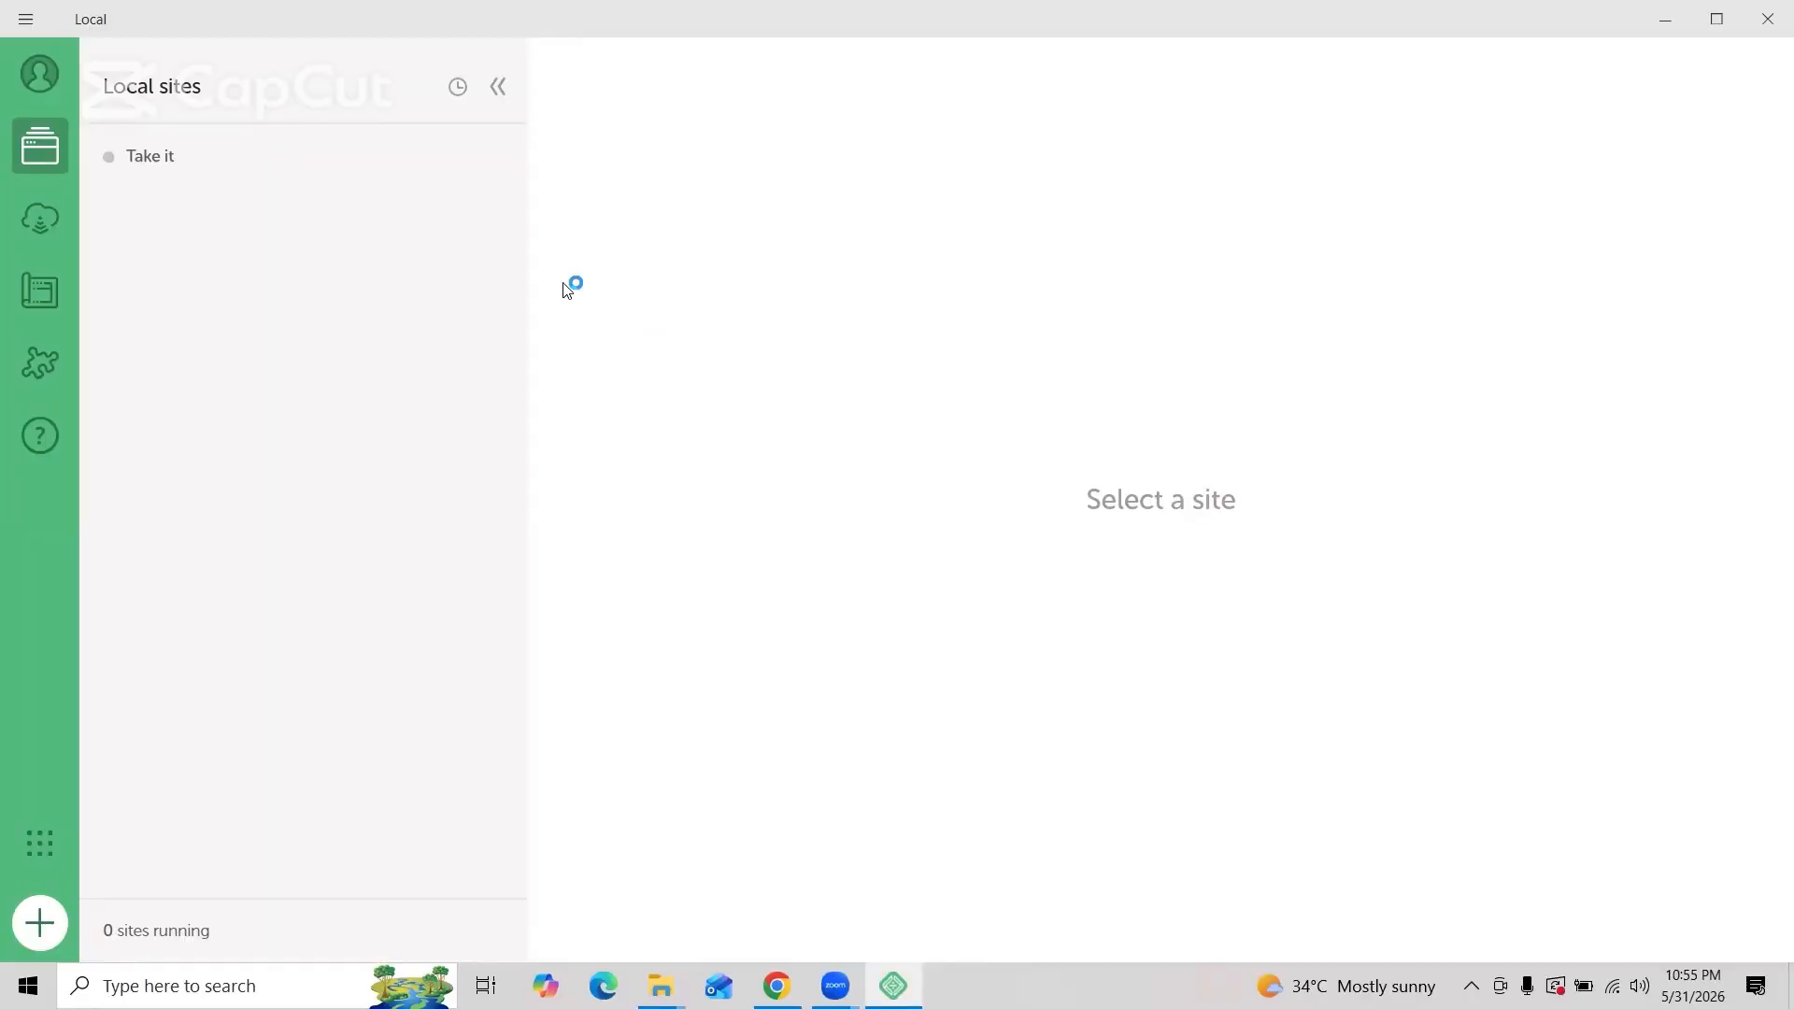
pyautogui.click(371, 166)
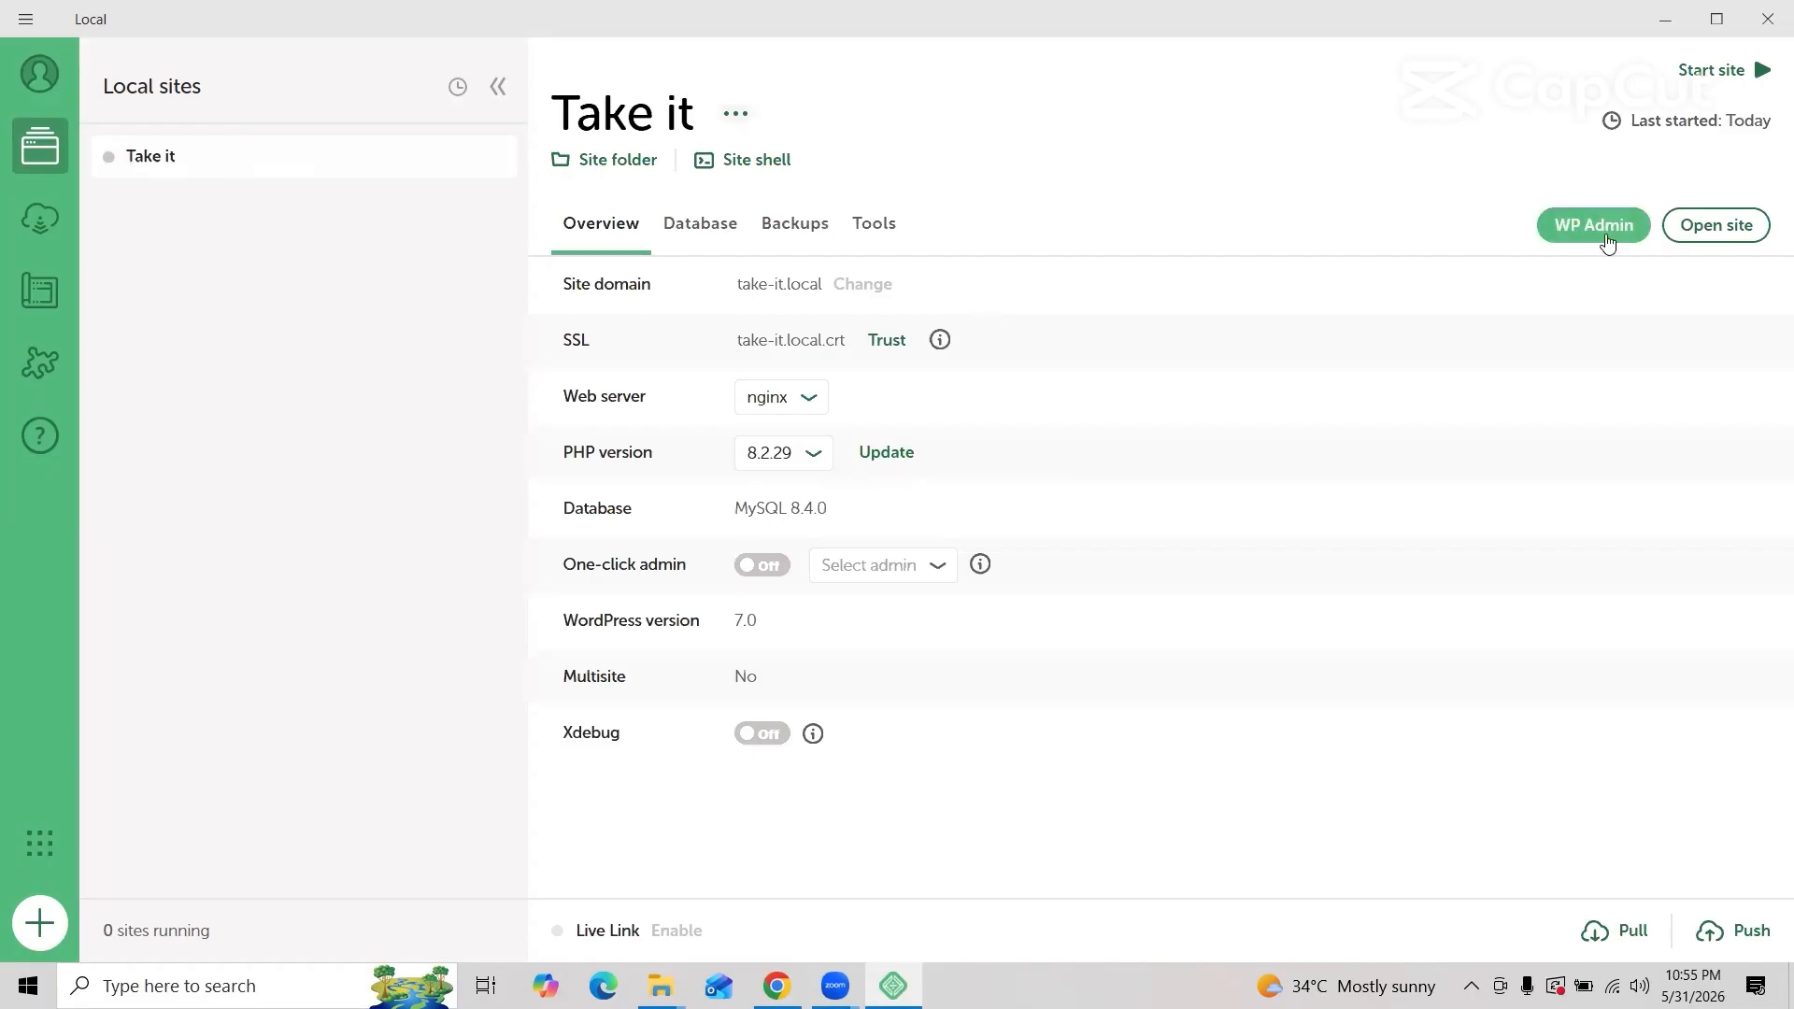
pyautogui.click(1712, 228)
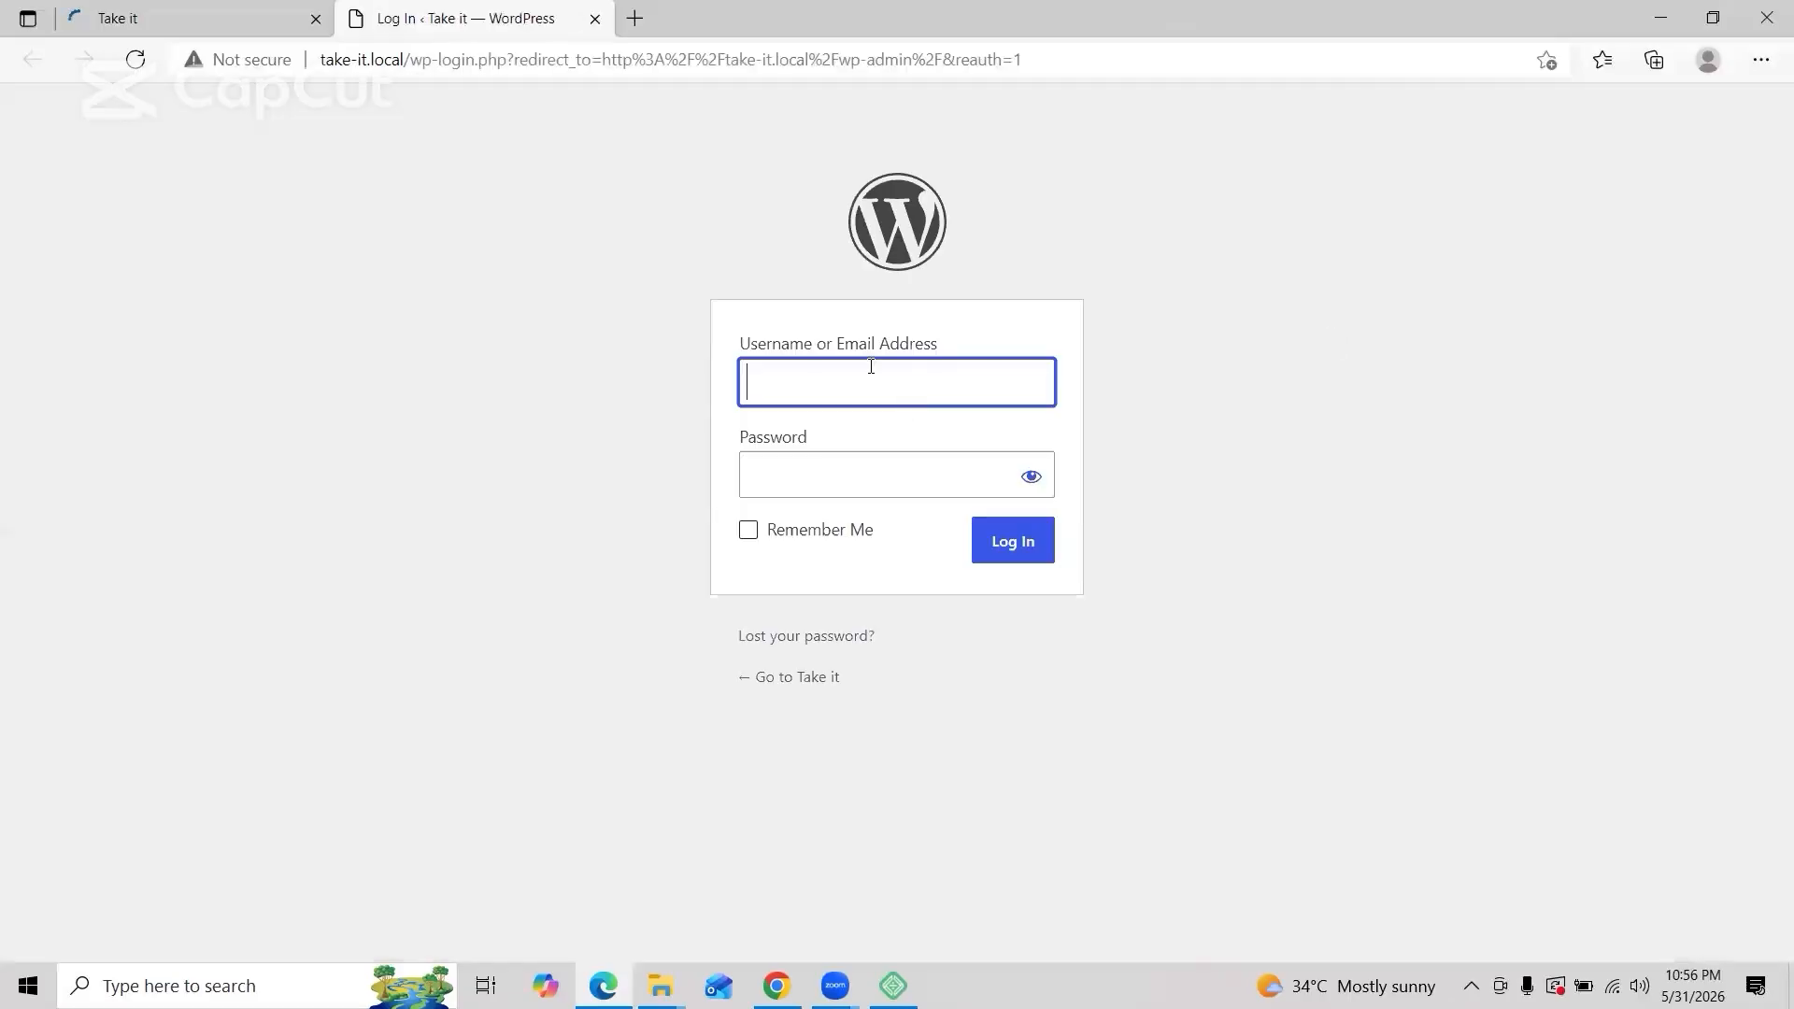
# Step: Sign in at take-it.local's wp-login page with the admin username and password
pyautogui.click(875, 366)
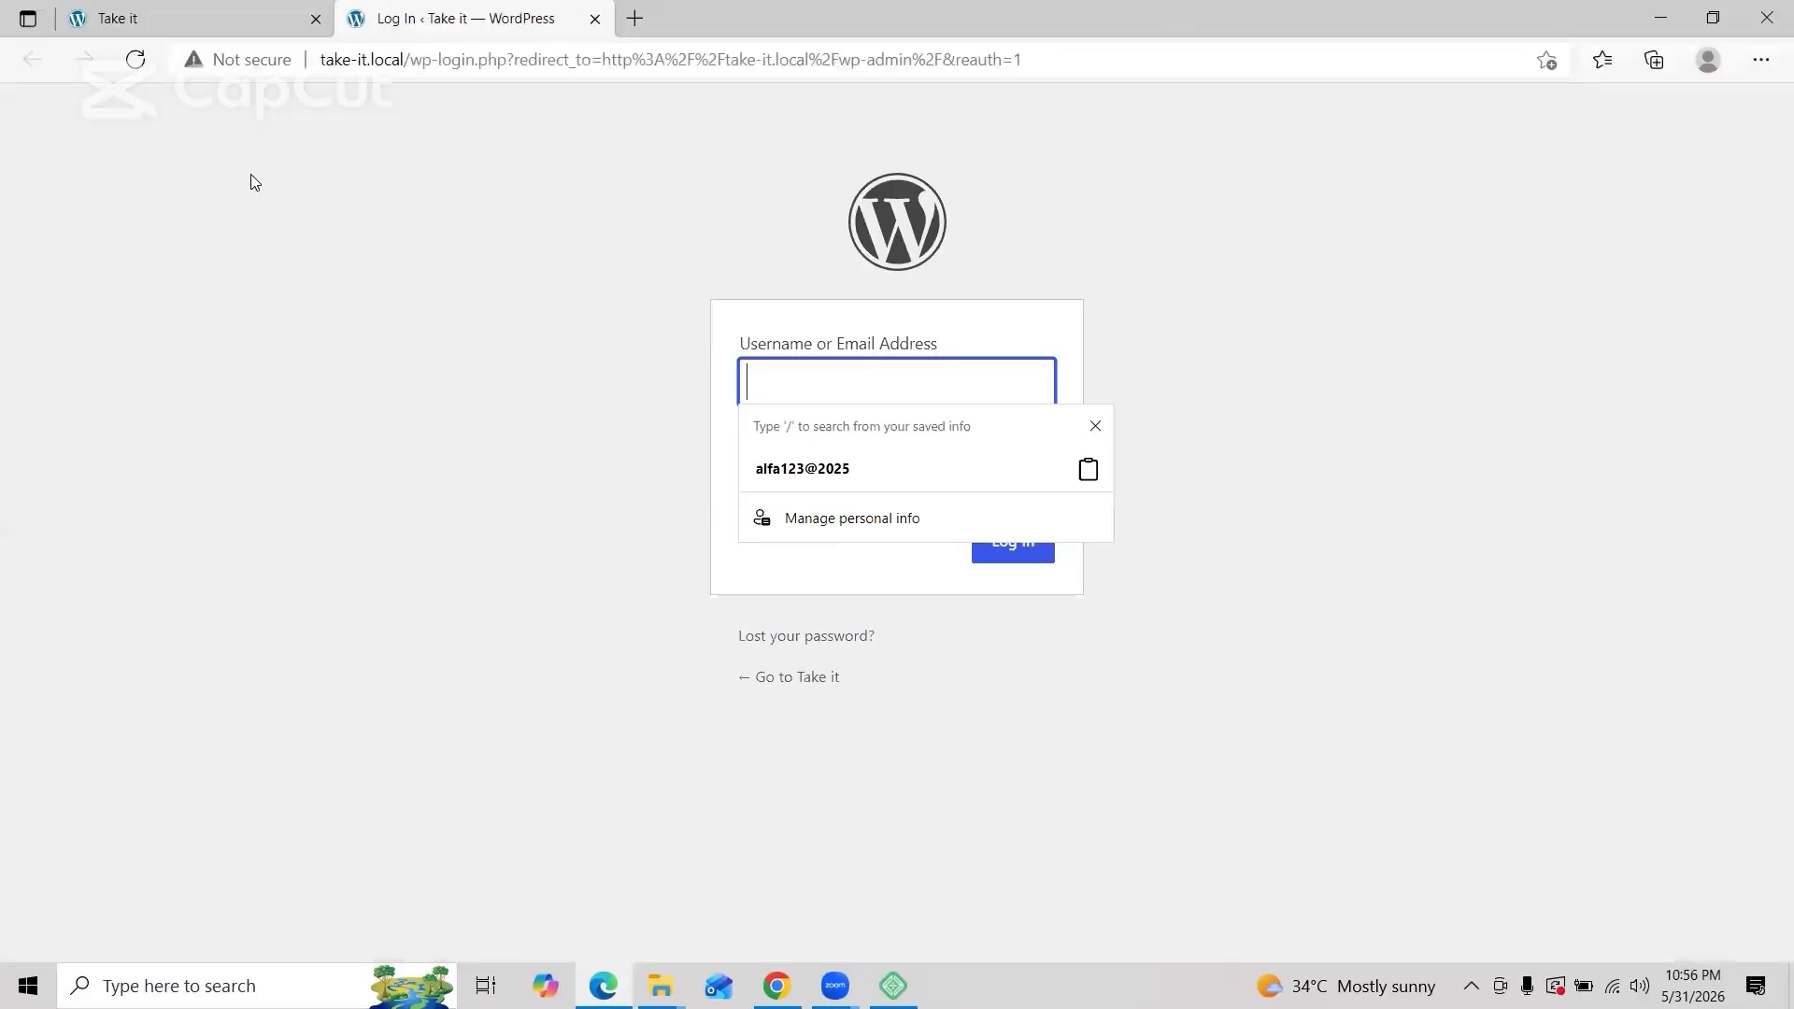
pyautogui.click(221, 25)
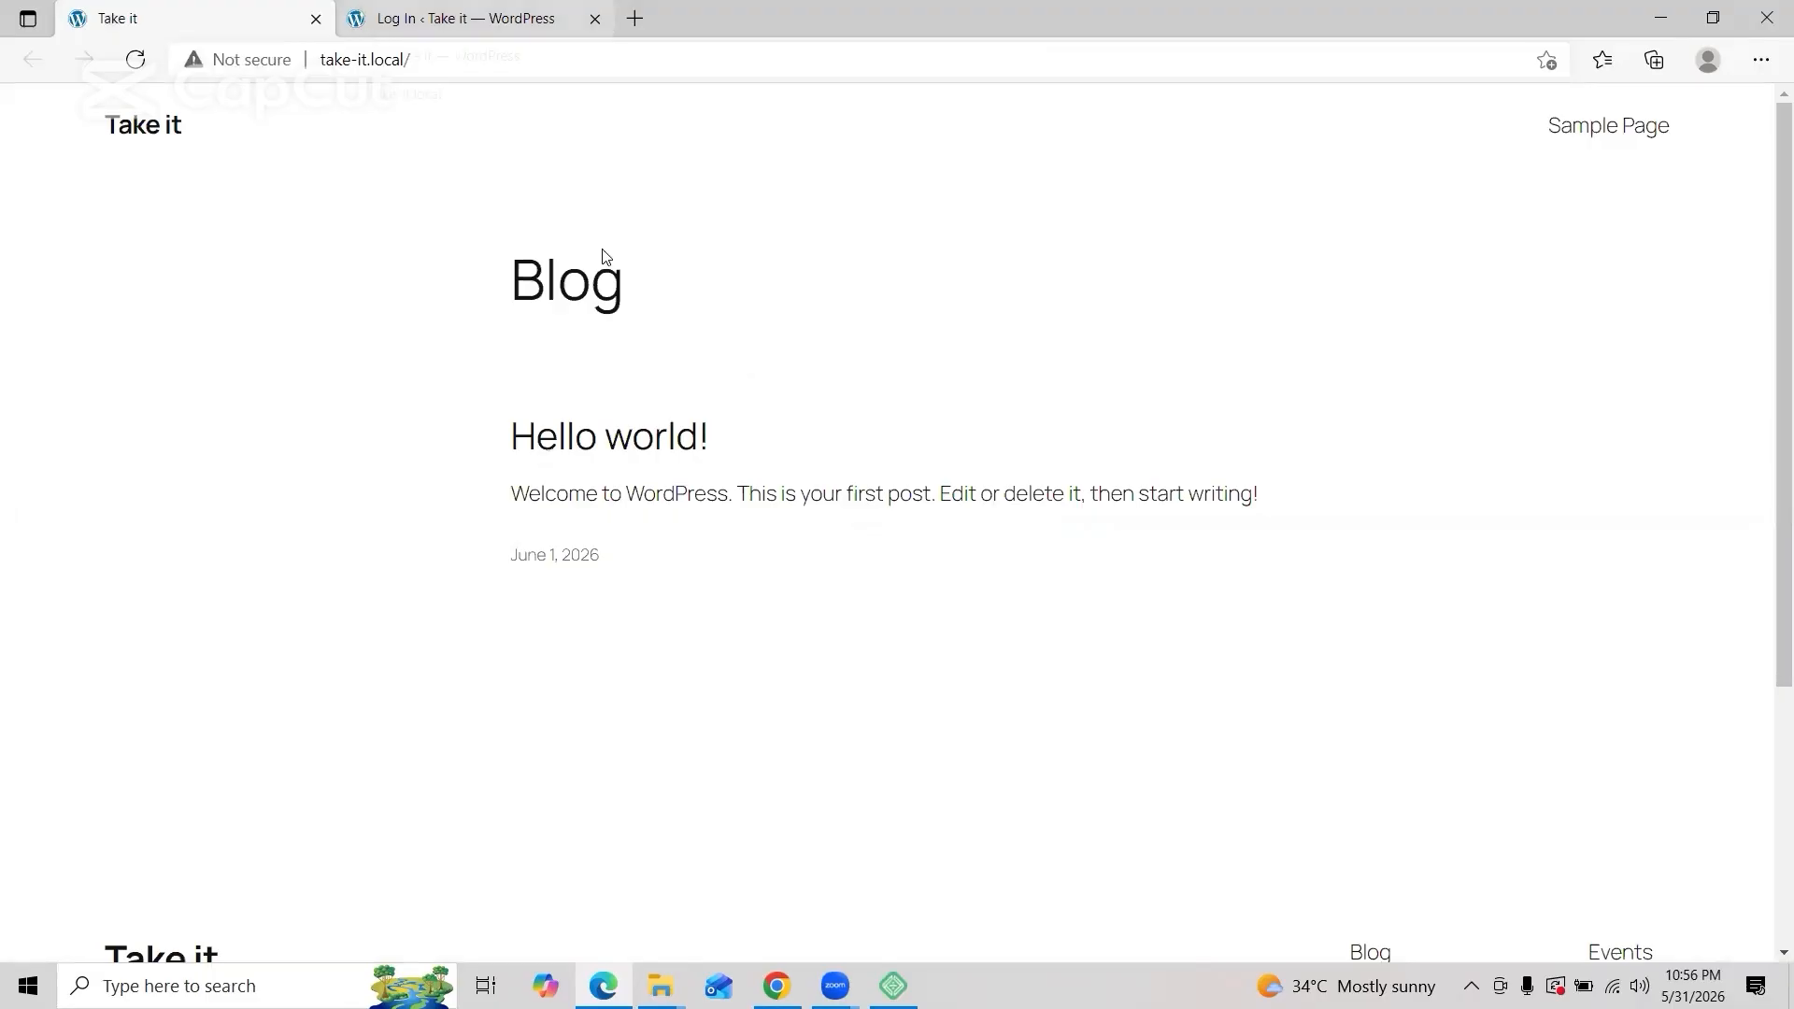
pyautogui.hotkey('ctrl', 'Tab')
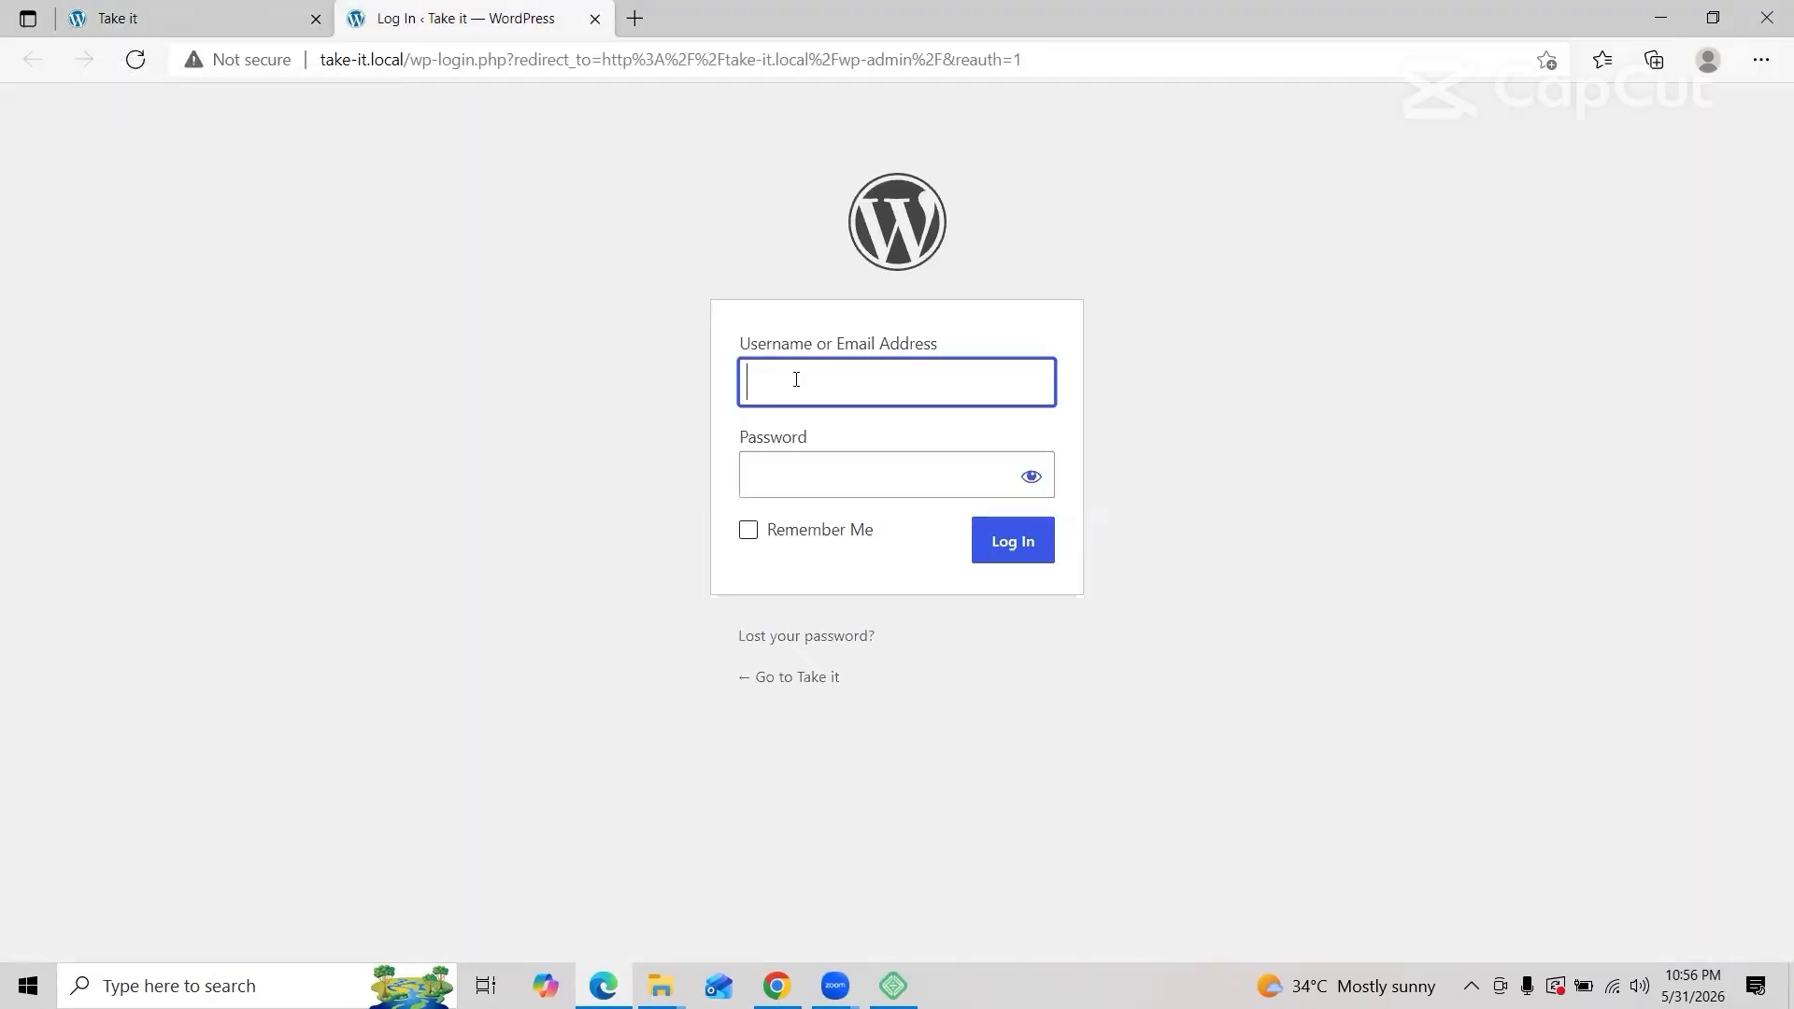
pyautogui.write('takeit')
pyautogui.click(825, 500)
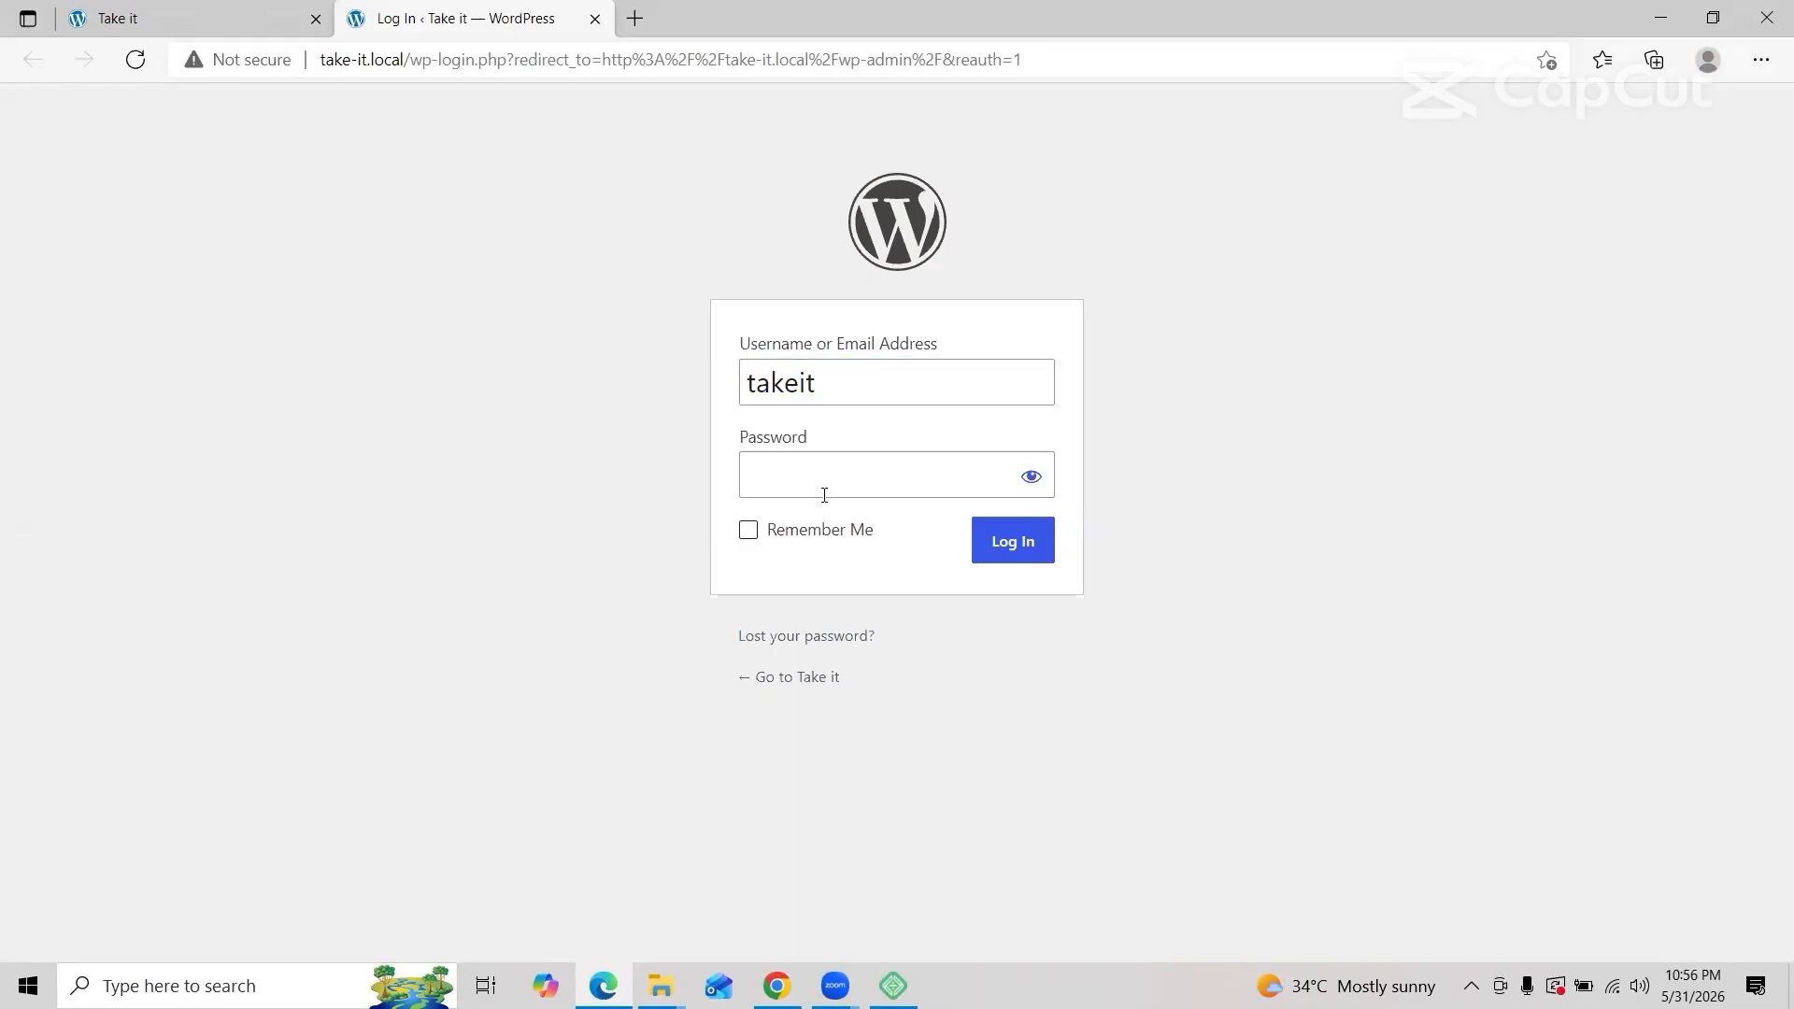
pyautogui.click(824, 481)
pyautogui.write('*****')
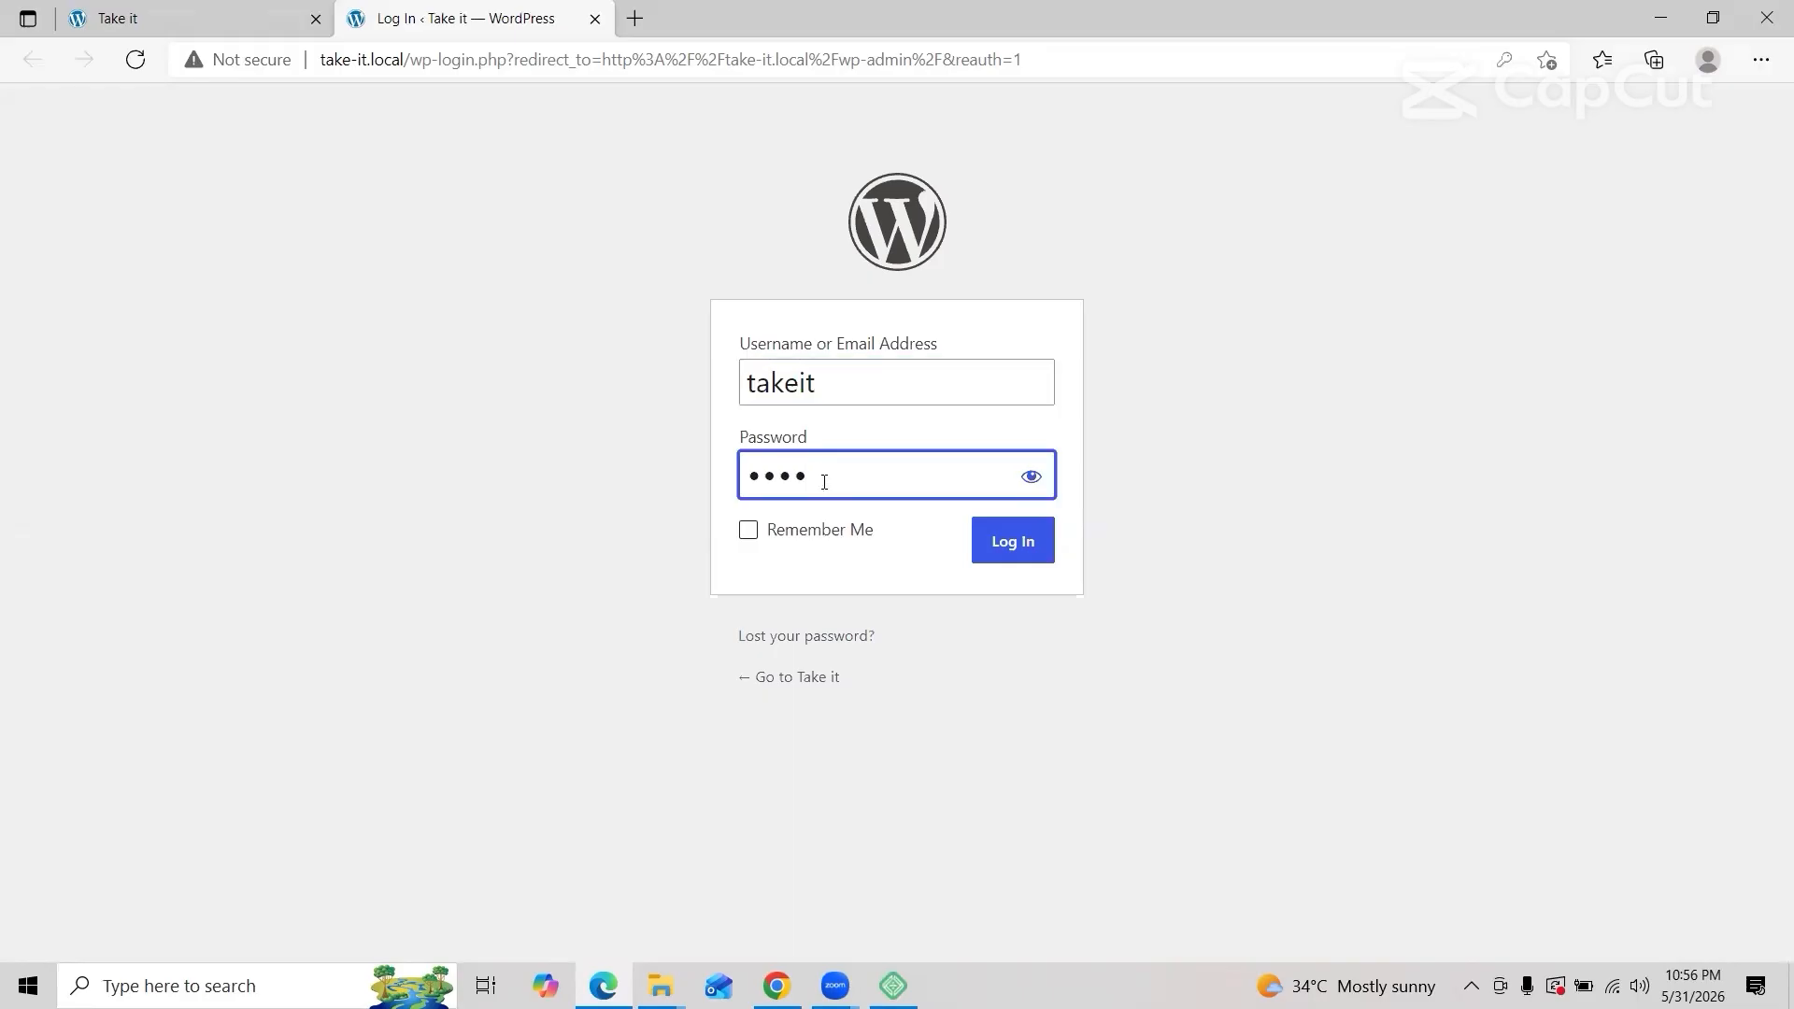
pyautogui.write('*****')
pyautogui.click(990, 556)
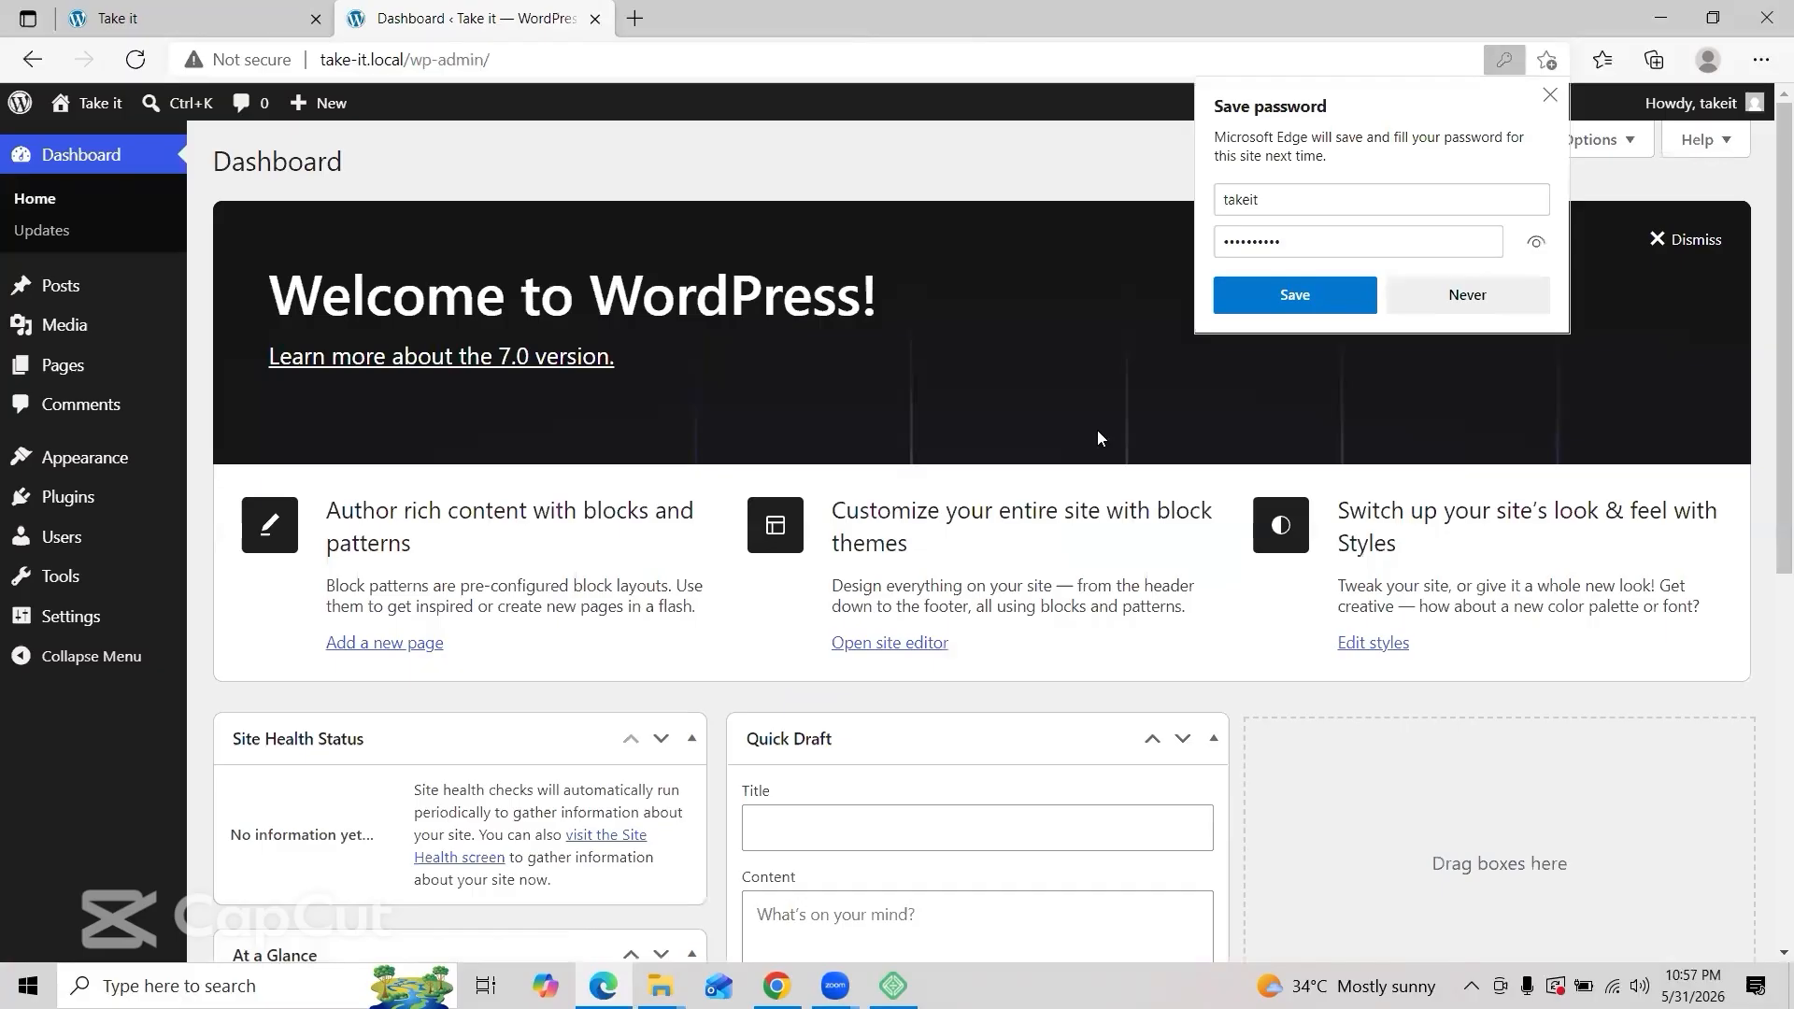
# Step: Save the browser password, hide Site Health, At a Glance, Activity, Quick Draft, Events and Welcome, then open Settings > General
pyautogui.click(1301, 305)
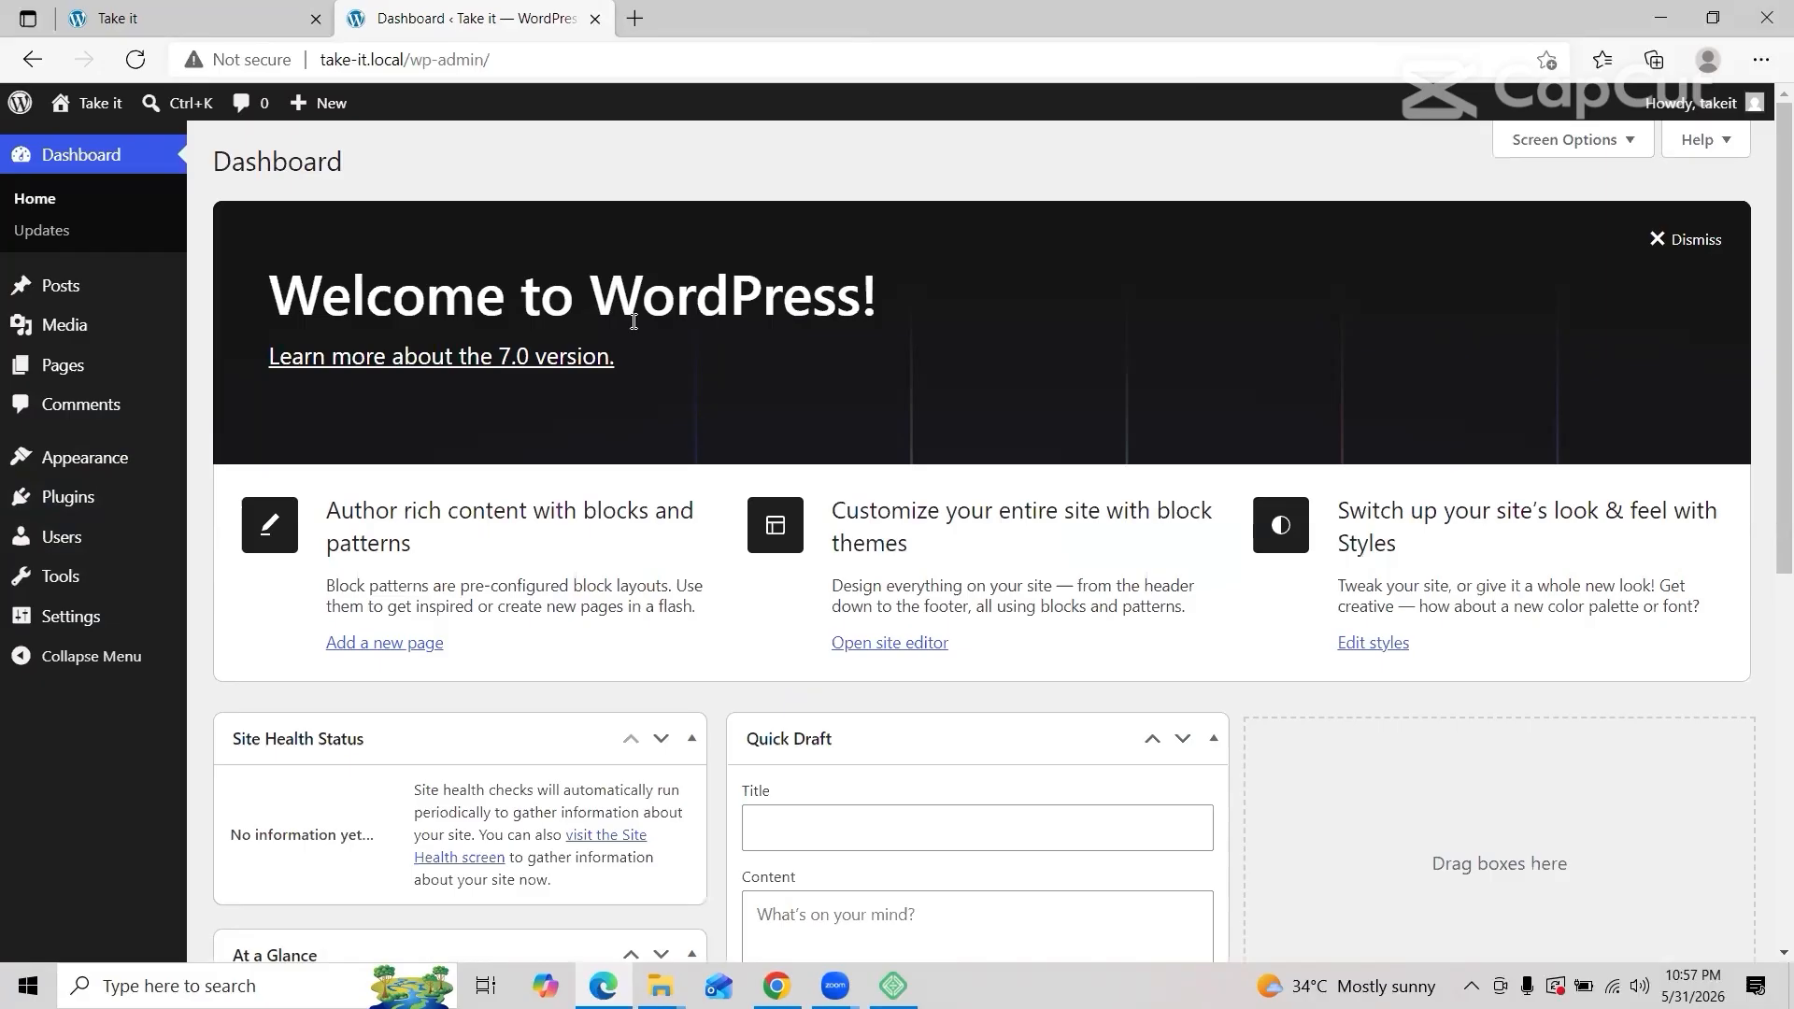
pyautogui.click(1572, 139)
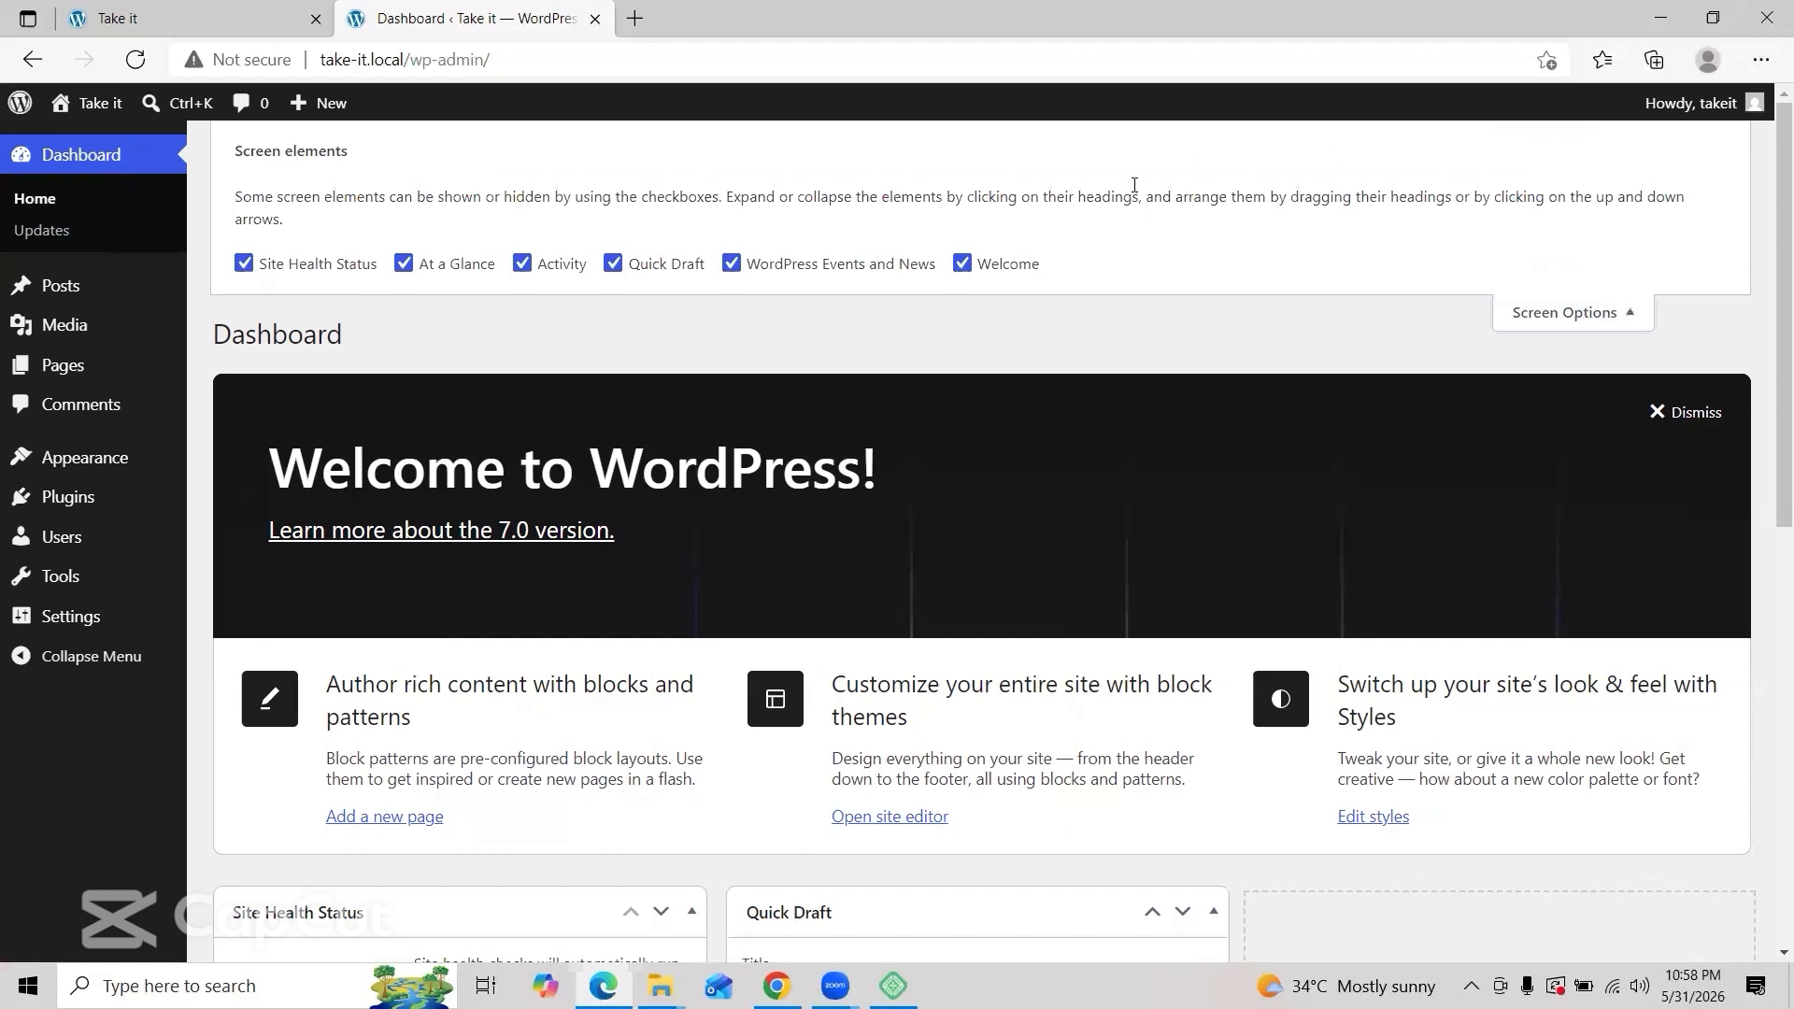
pyautogui.click(243, 264)
pyautogui.click(404, 264)
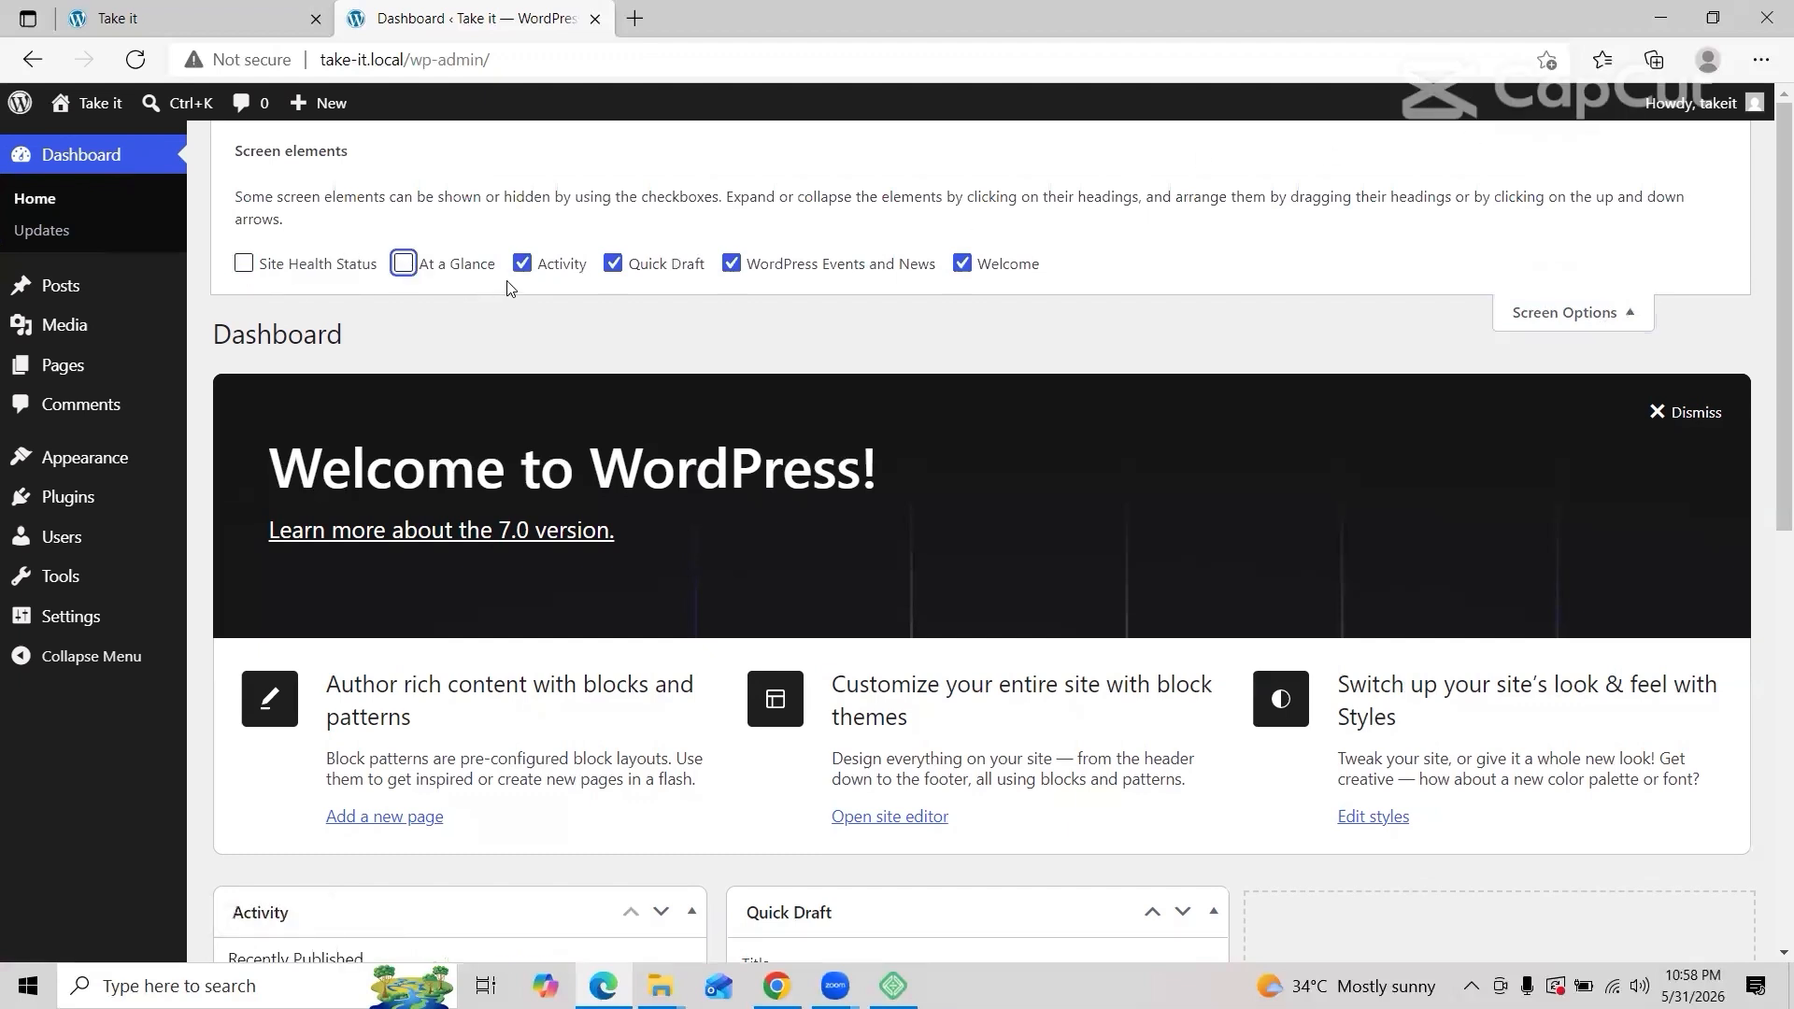
pyautogui.click(520, 266)
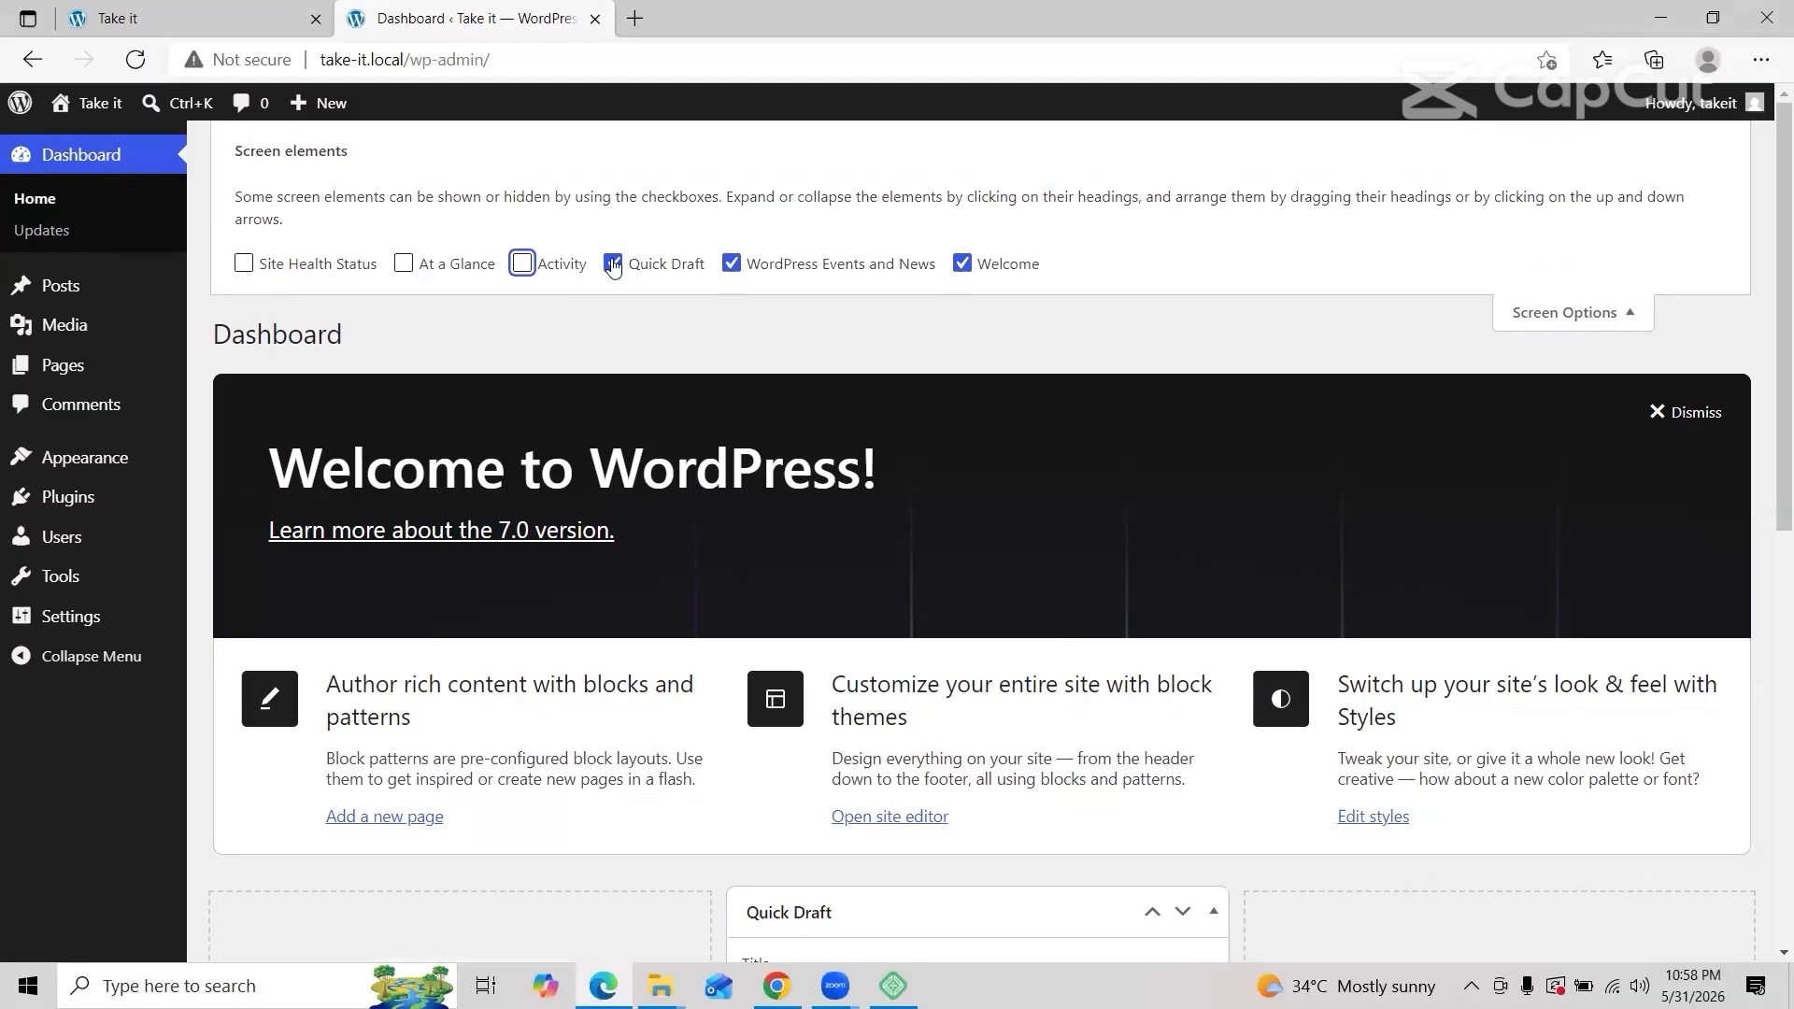
pyautogui.click(613, 265)
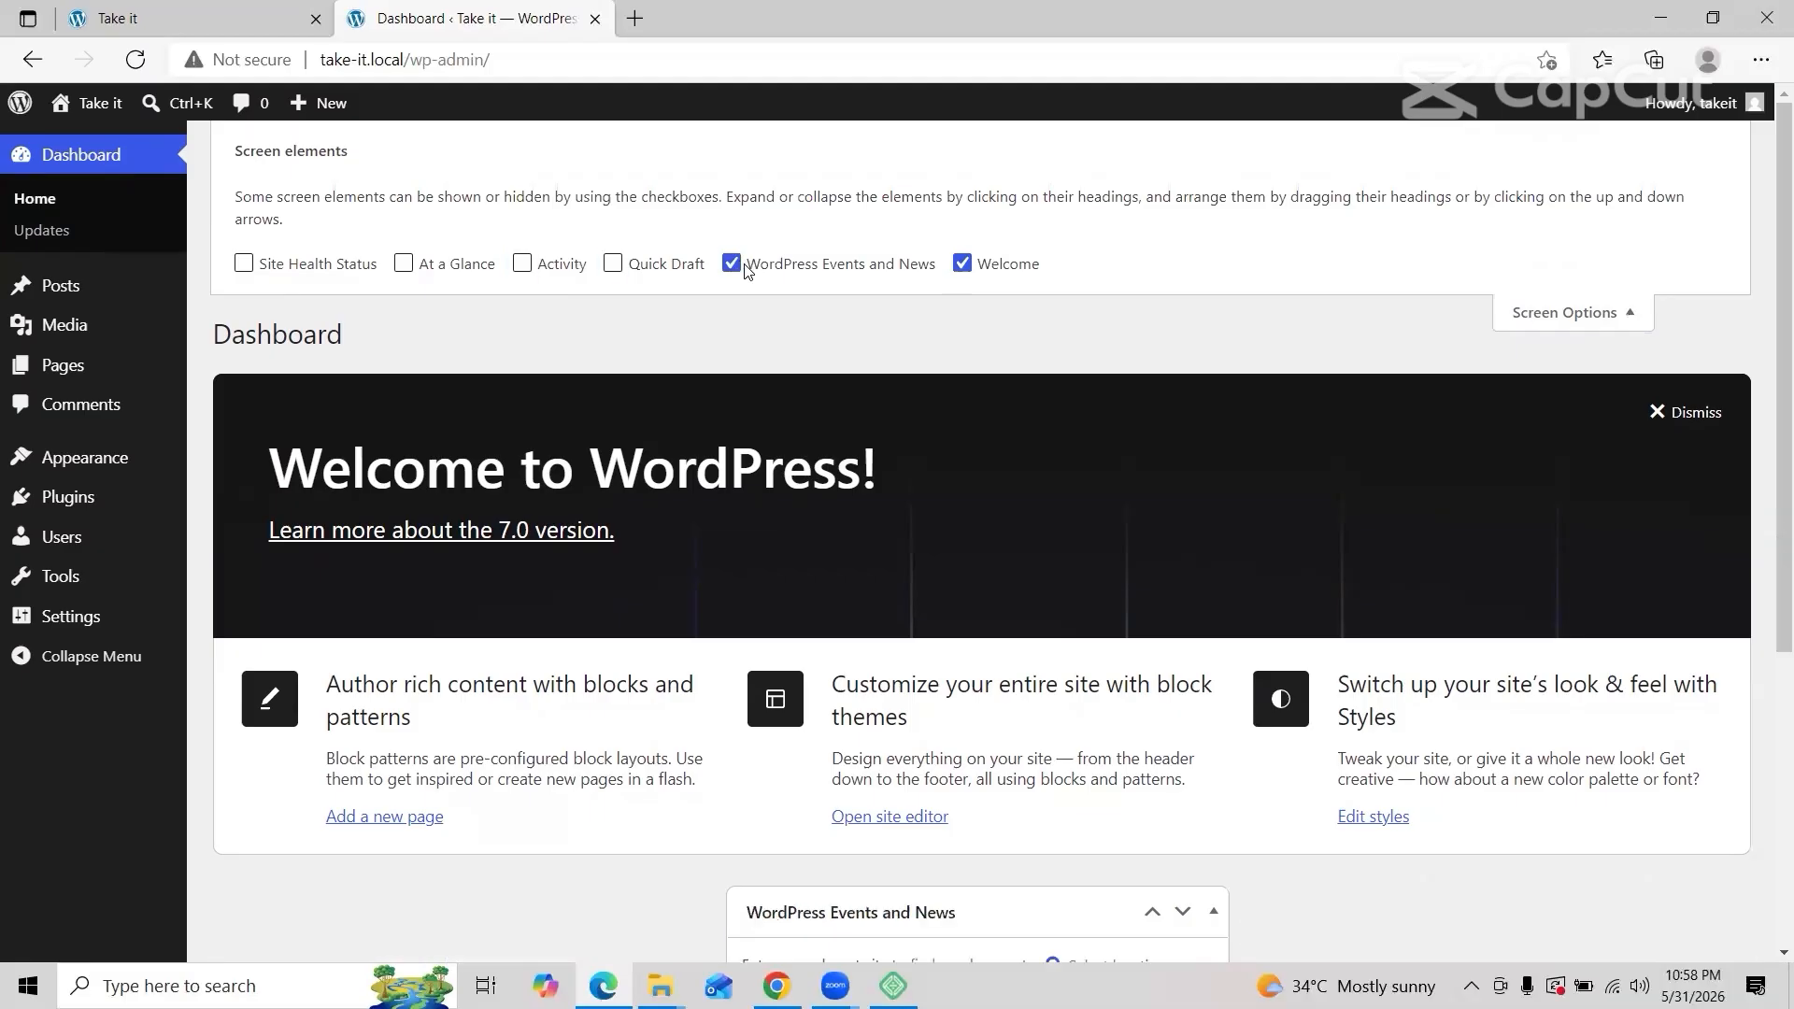
pyautogui.click(741, 267)
pyautogui.click(963, 263)
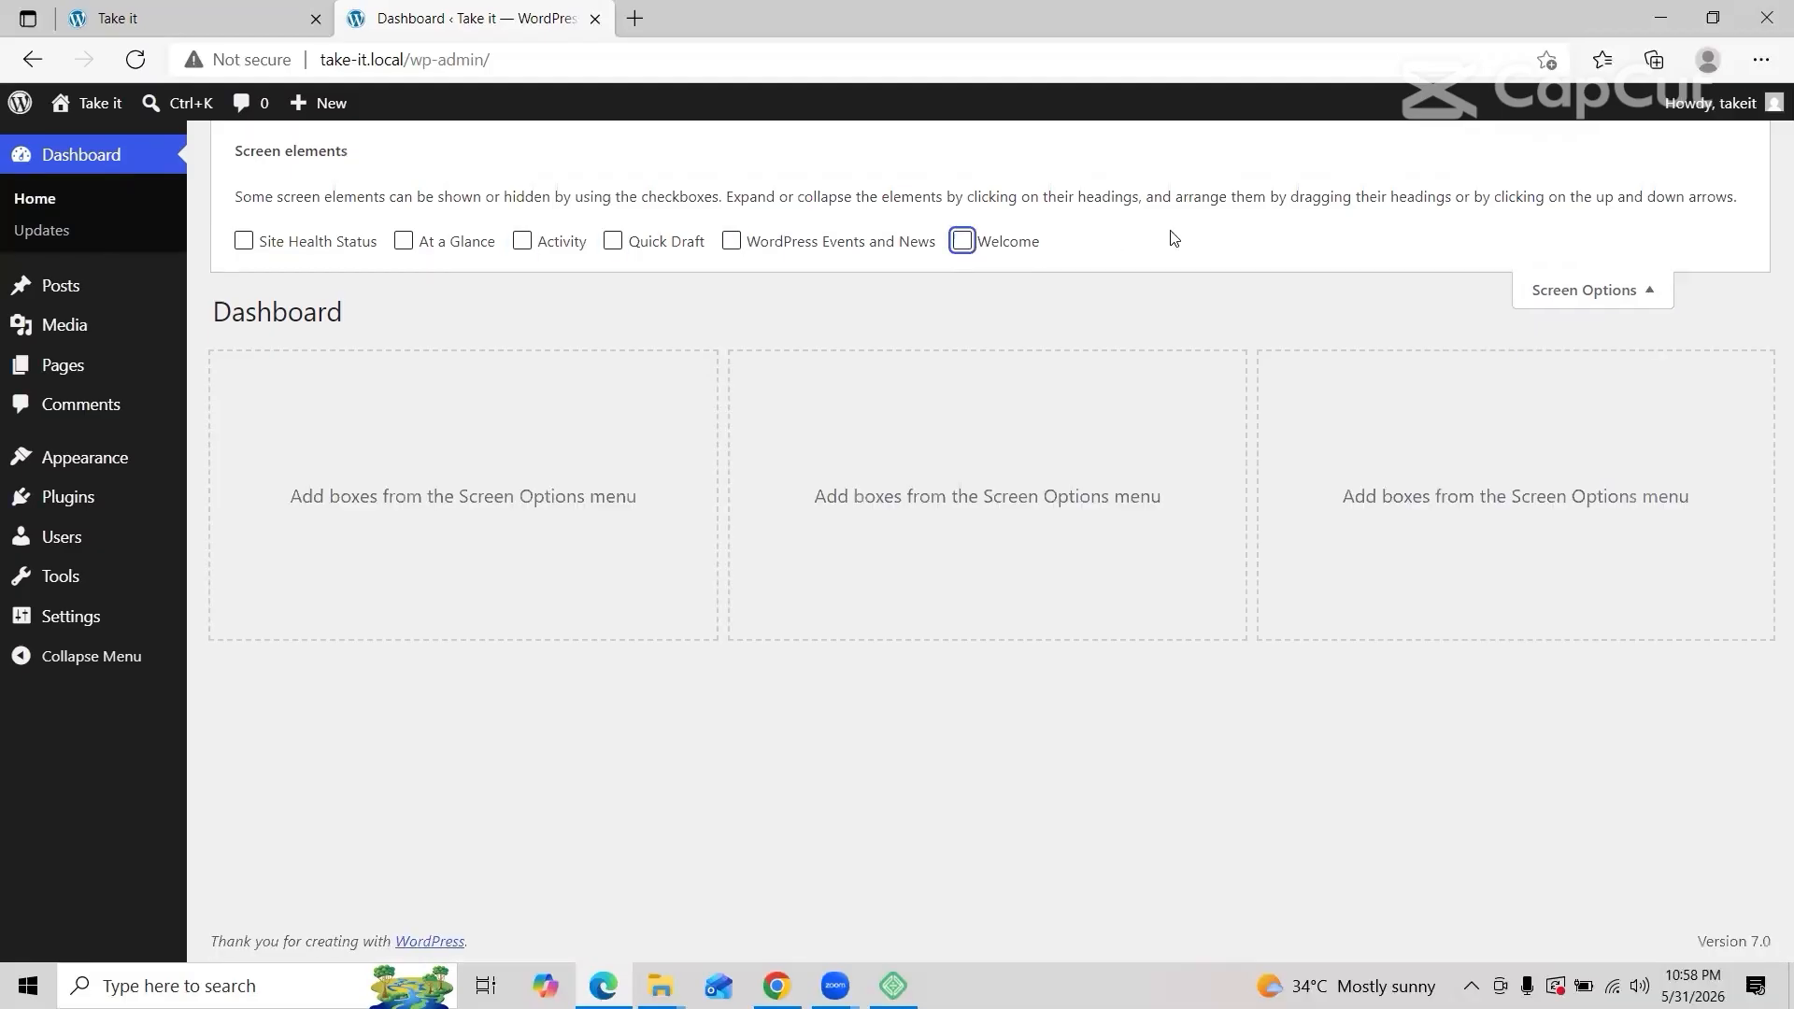
pyautogui.moveTo(92, 628)
pyautogui.click(236, 628)
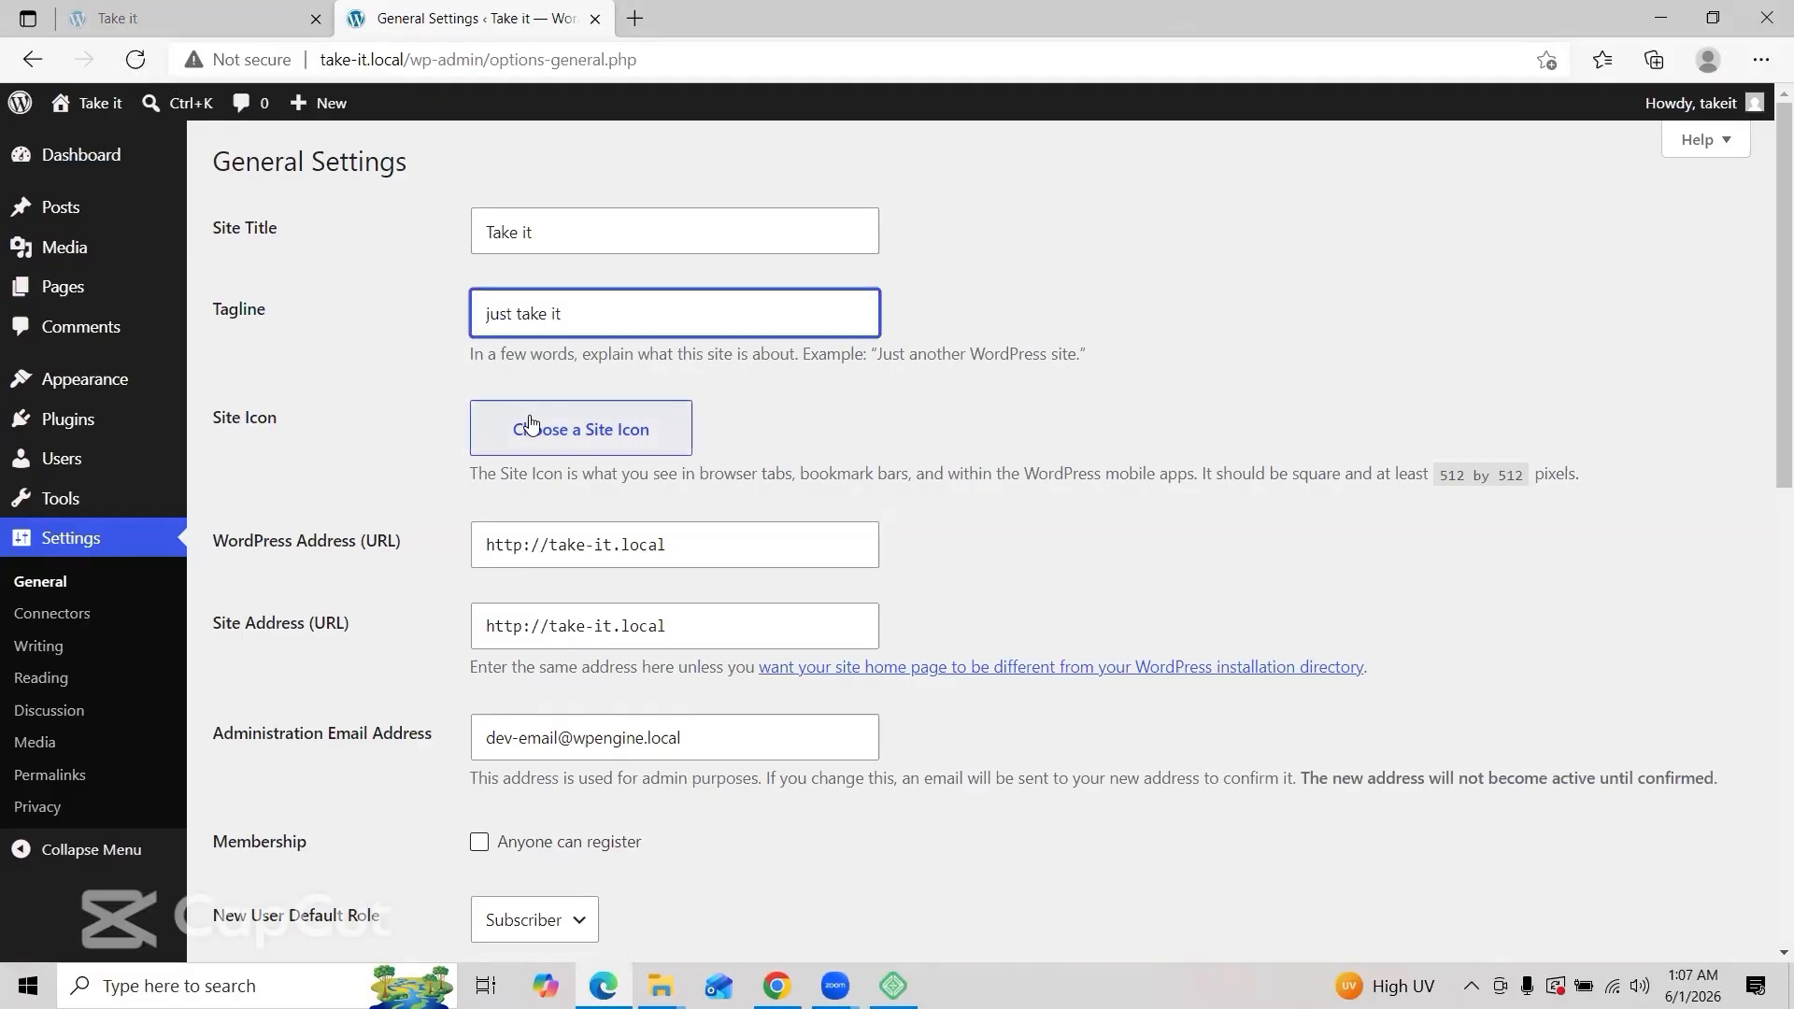
# Step: Set the Takeit cart logo as the site icon
pyautogui.click(533, 427)
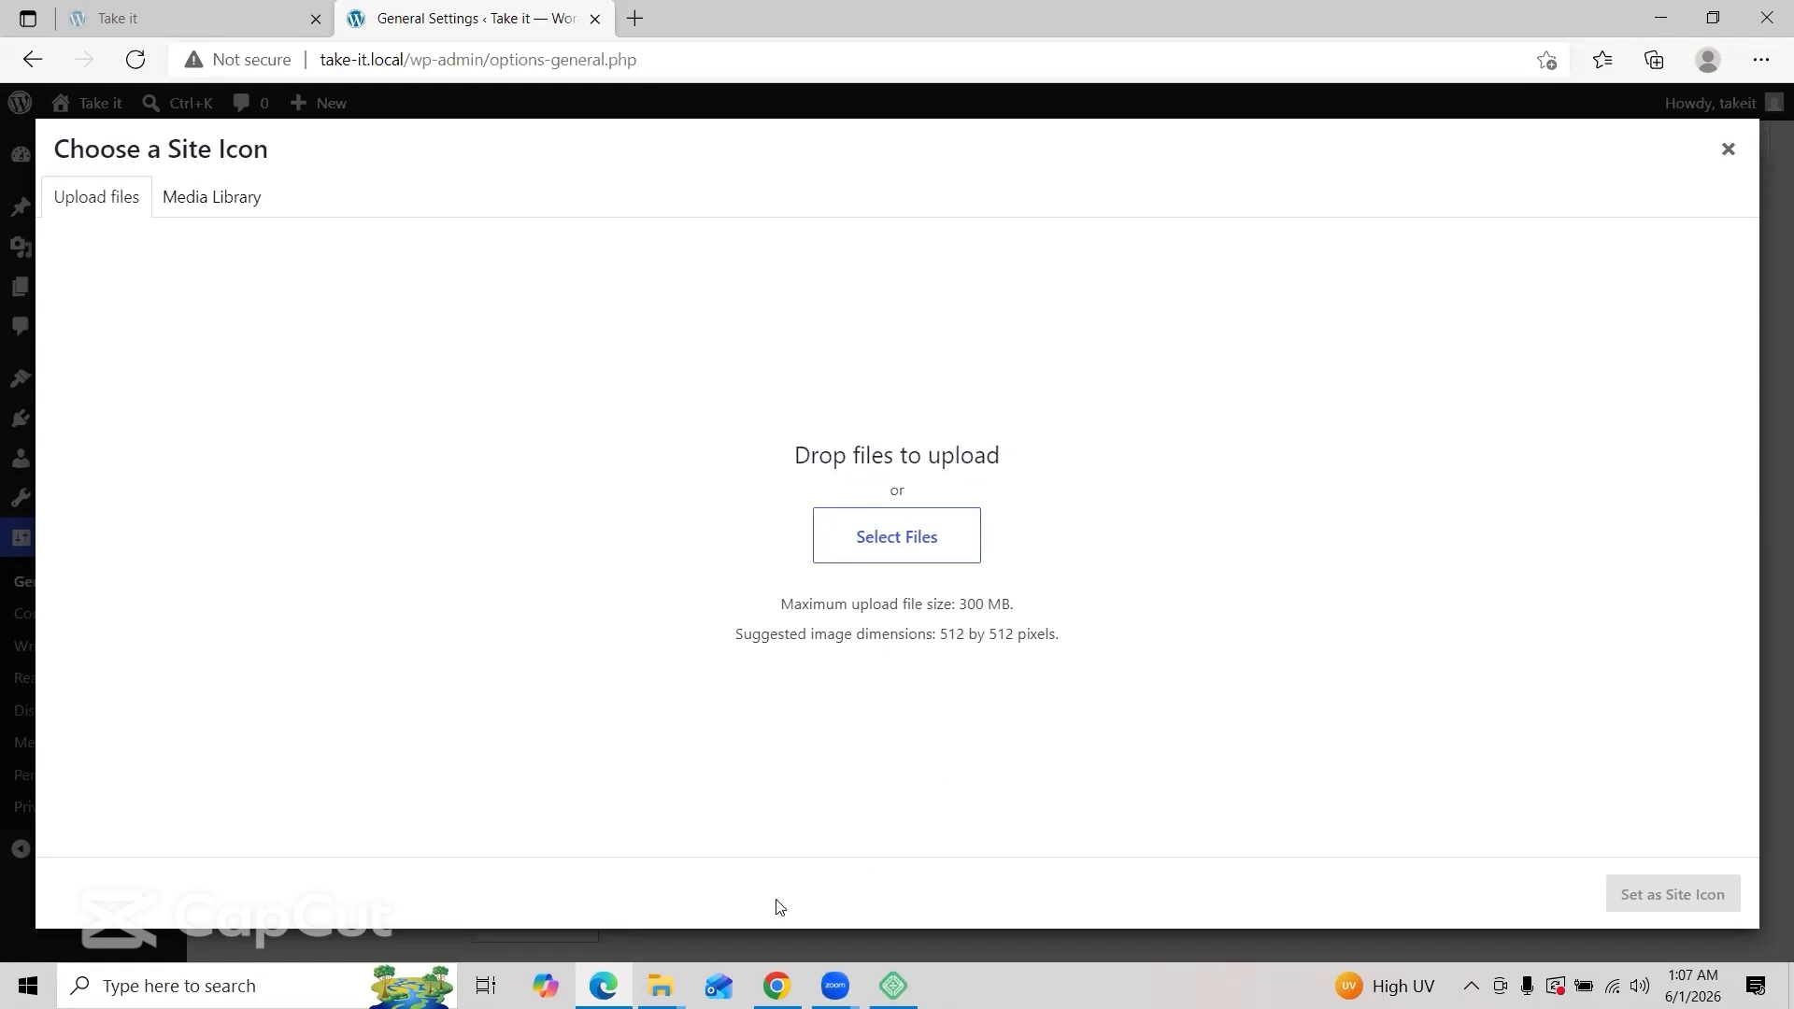
pyautogui.click(776, 986)
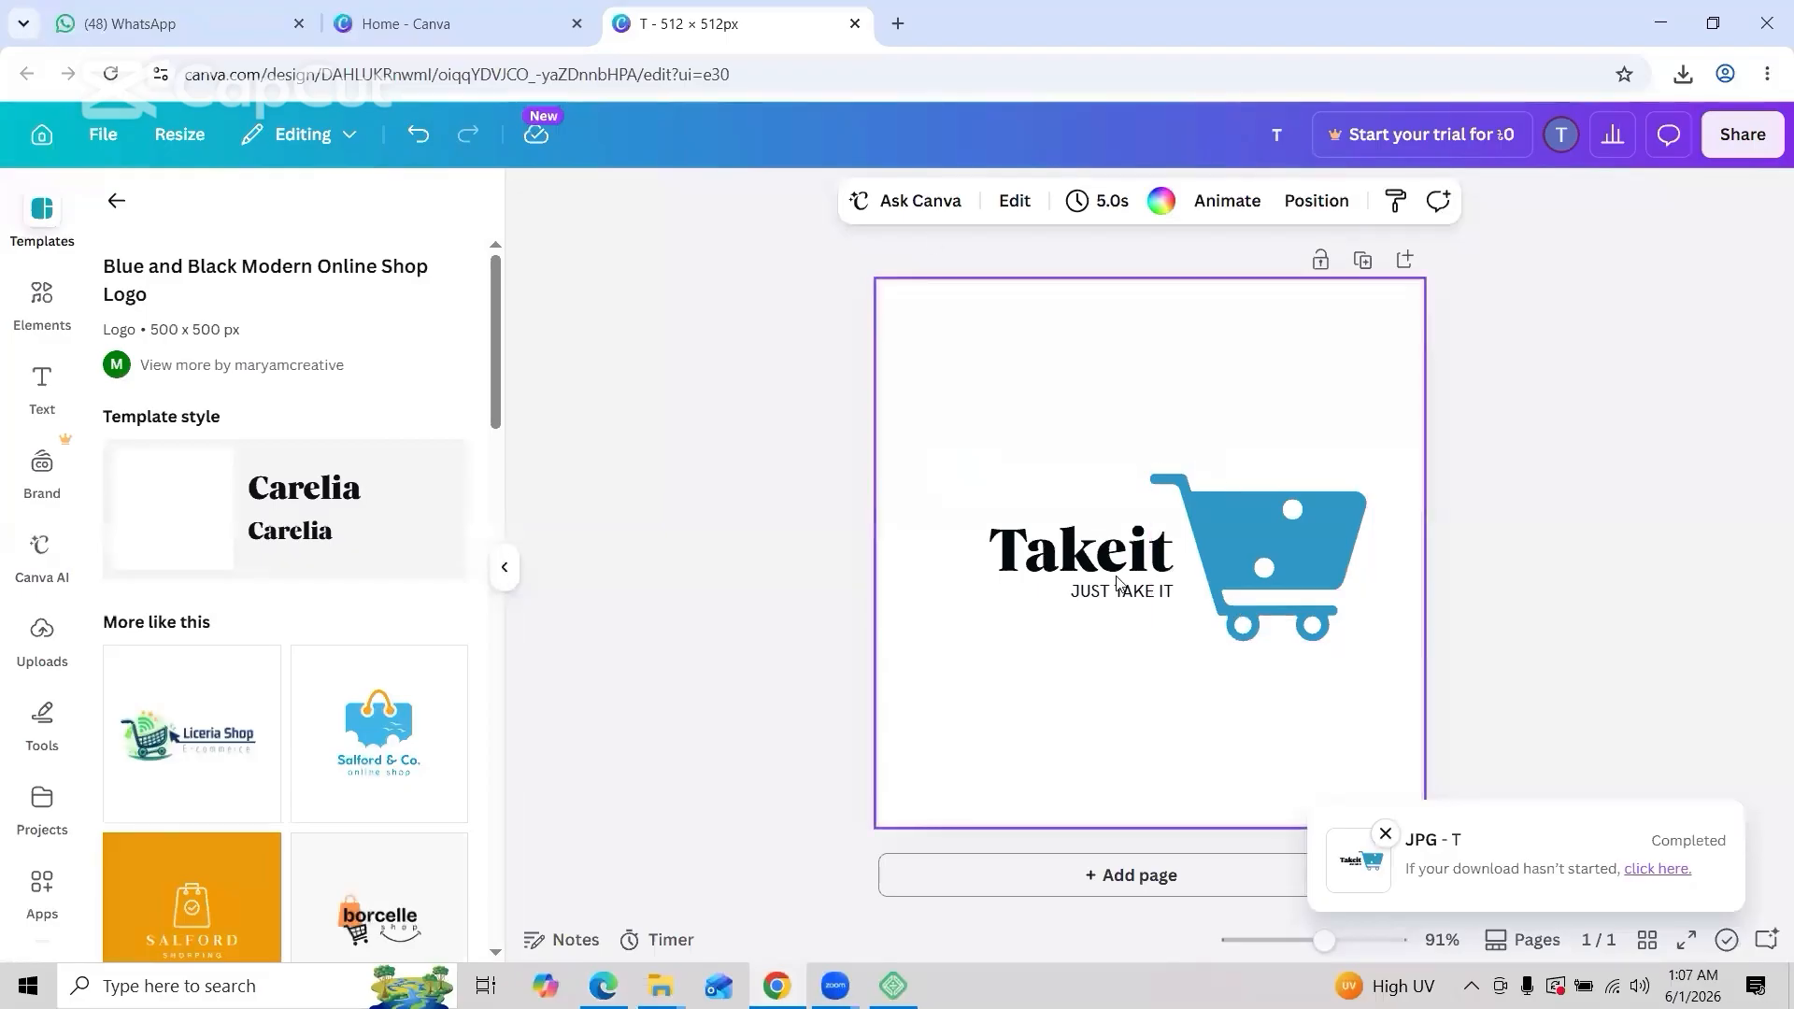
pyautogui.click(1660, 20)
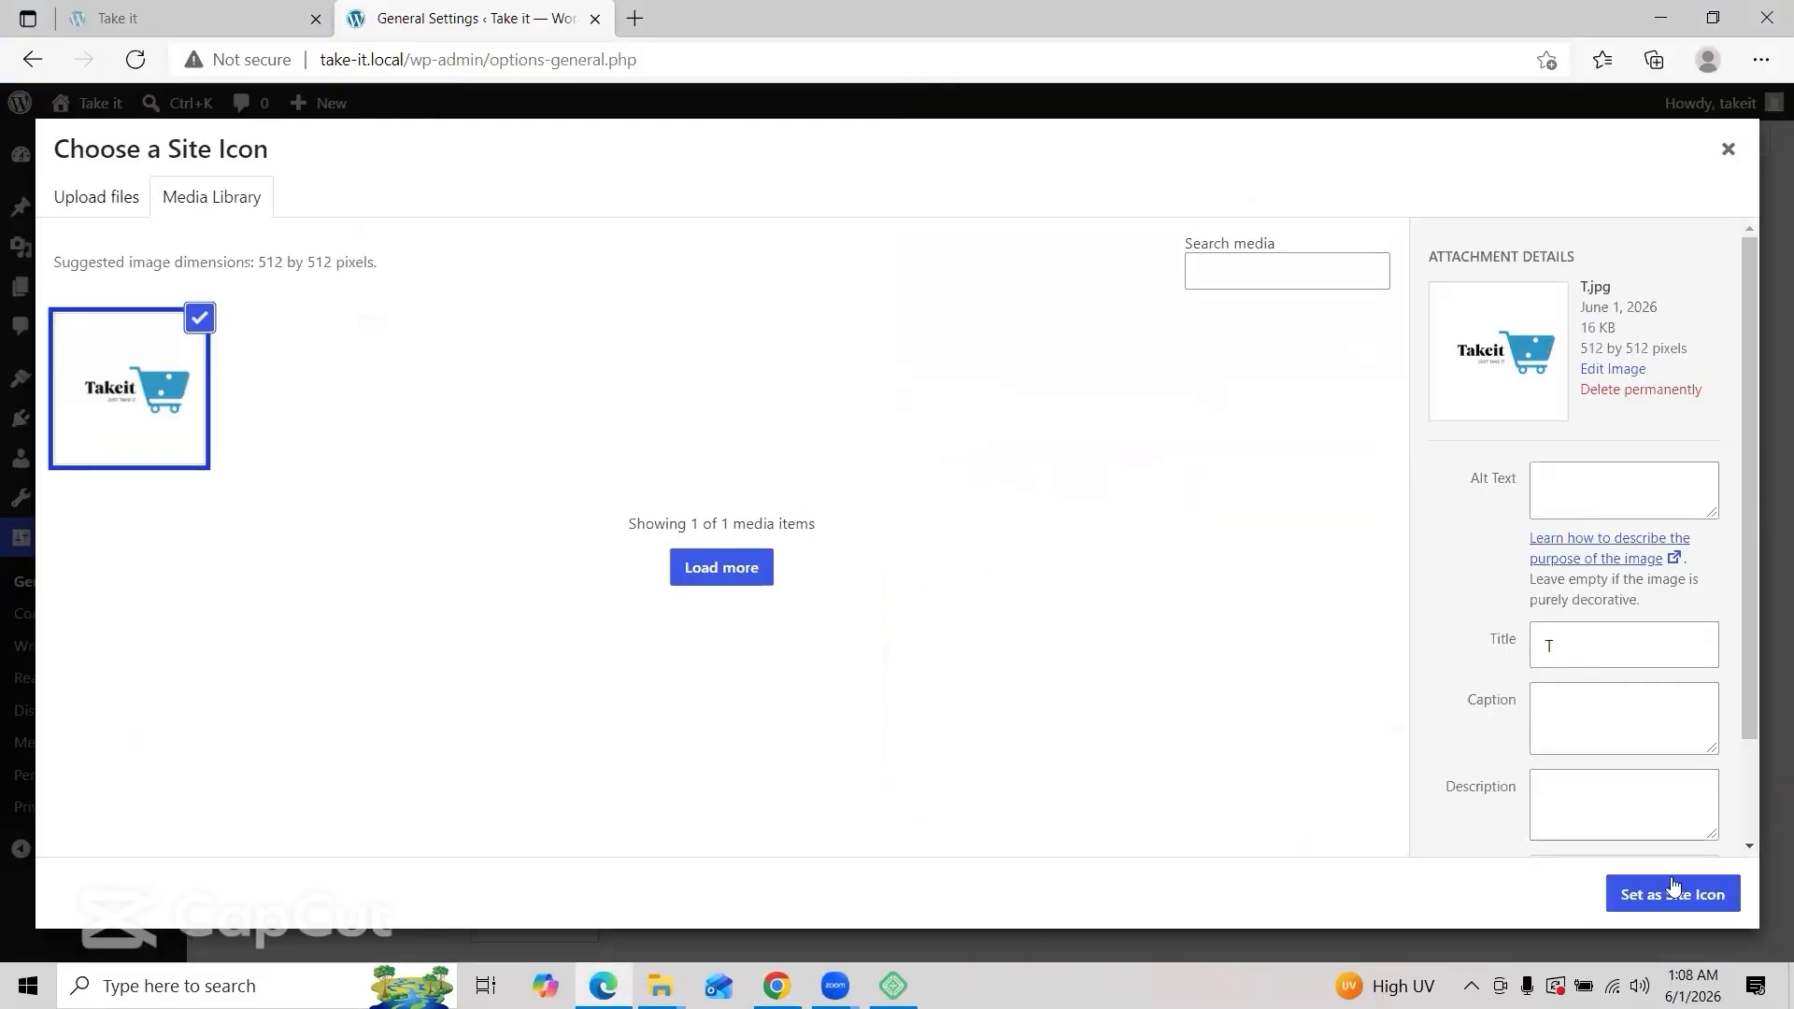
pyautogui.click(1673, 897)
# Step: Set the timezone to Dhaka and the week start to Saturday, then save
pyautogui.scroll(-3, 661, 534)
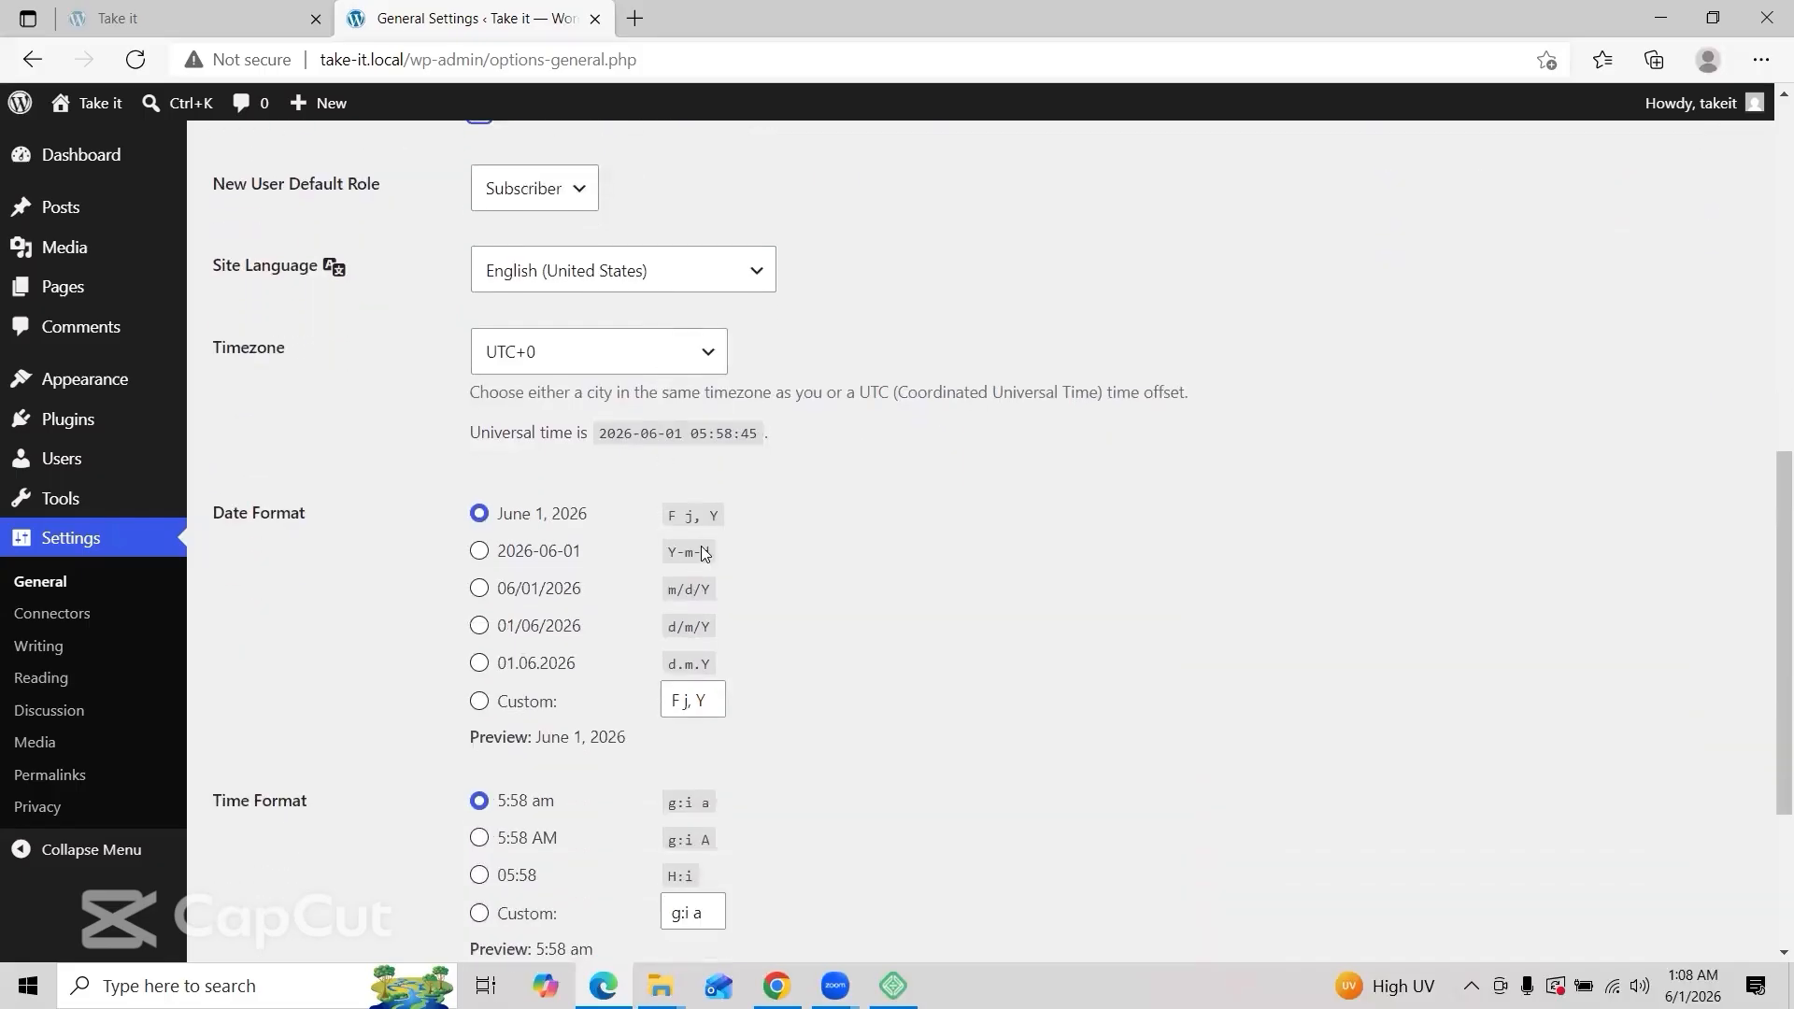
pyautogui.click(696, 358)
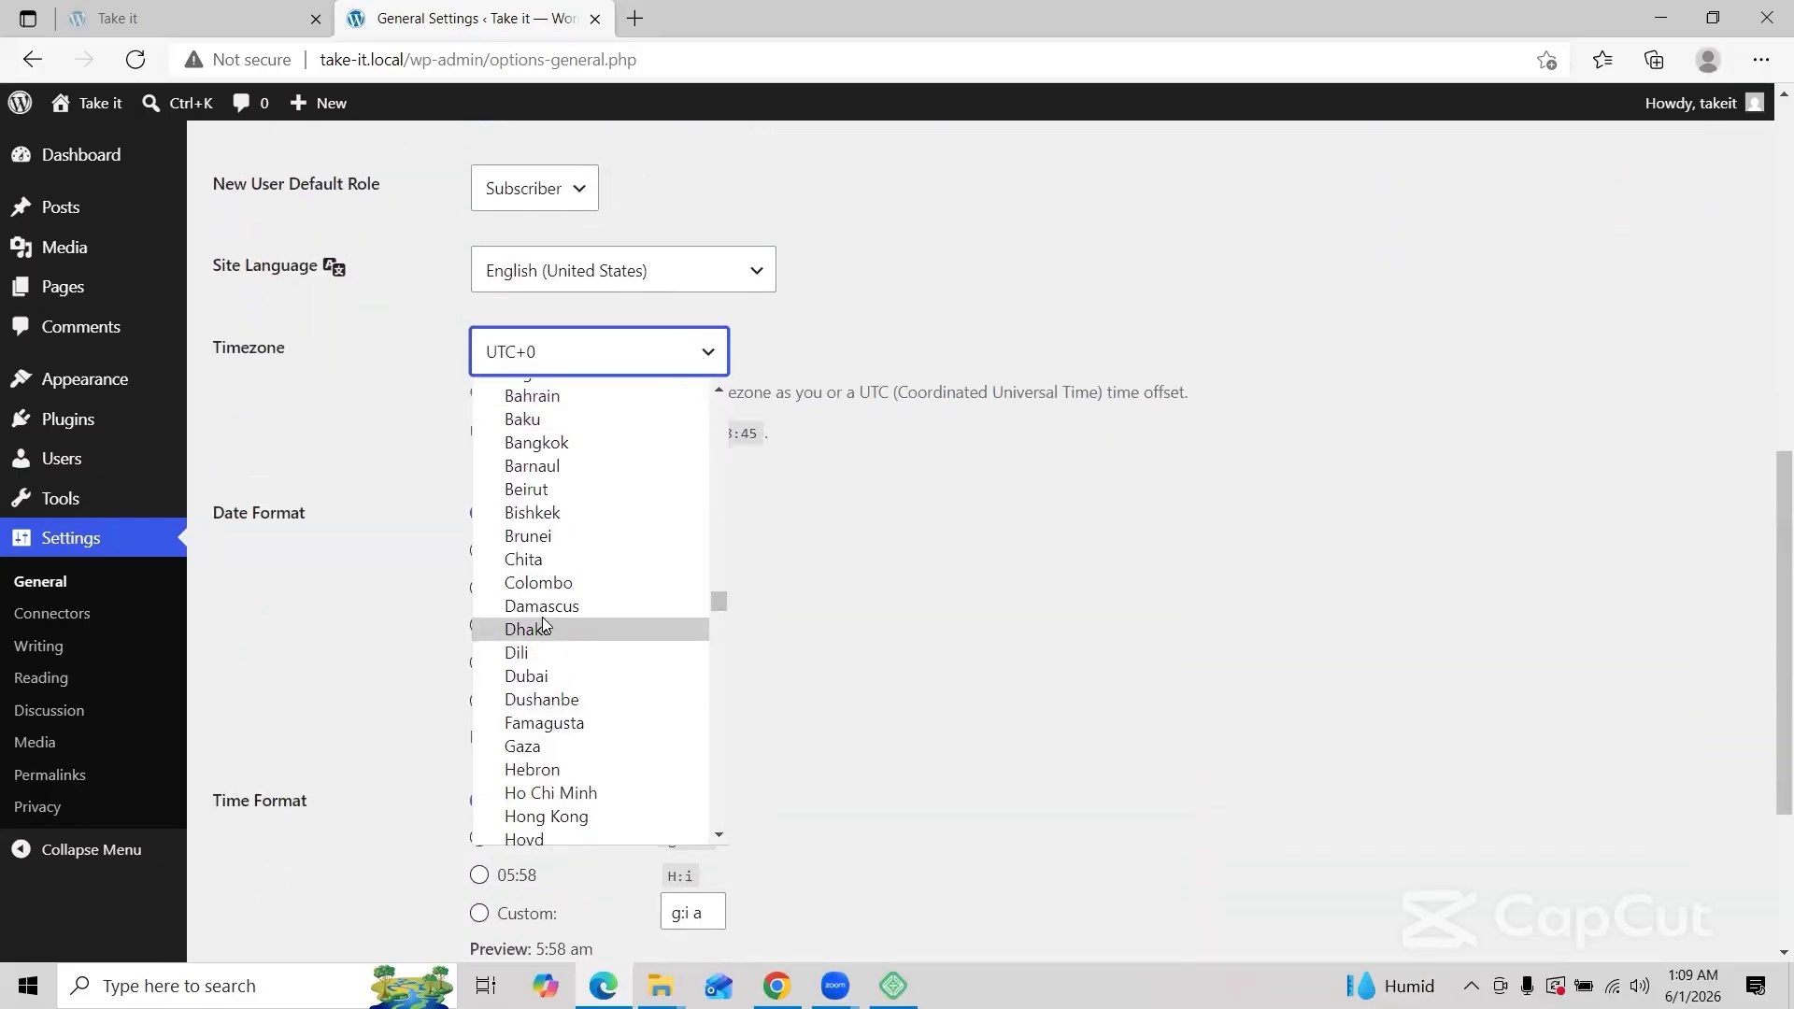
pyautogui.click(540, 631)
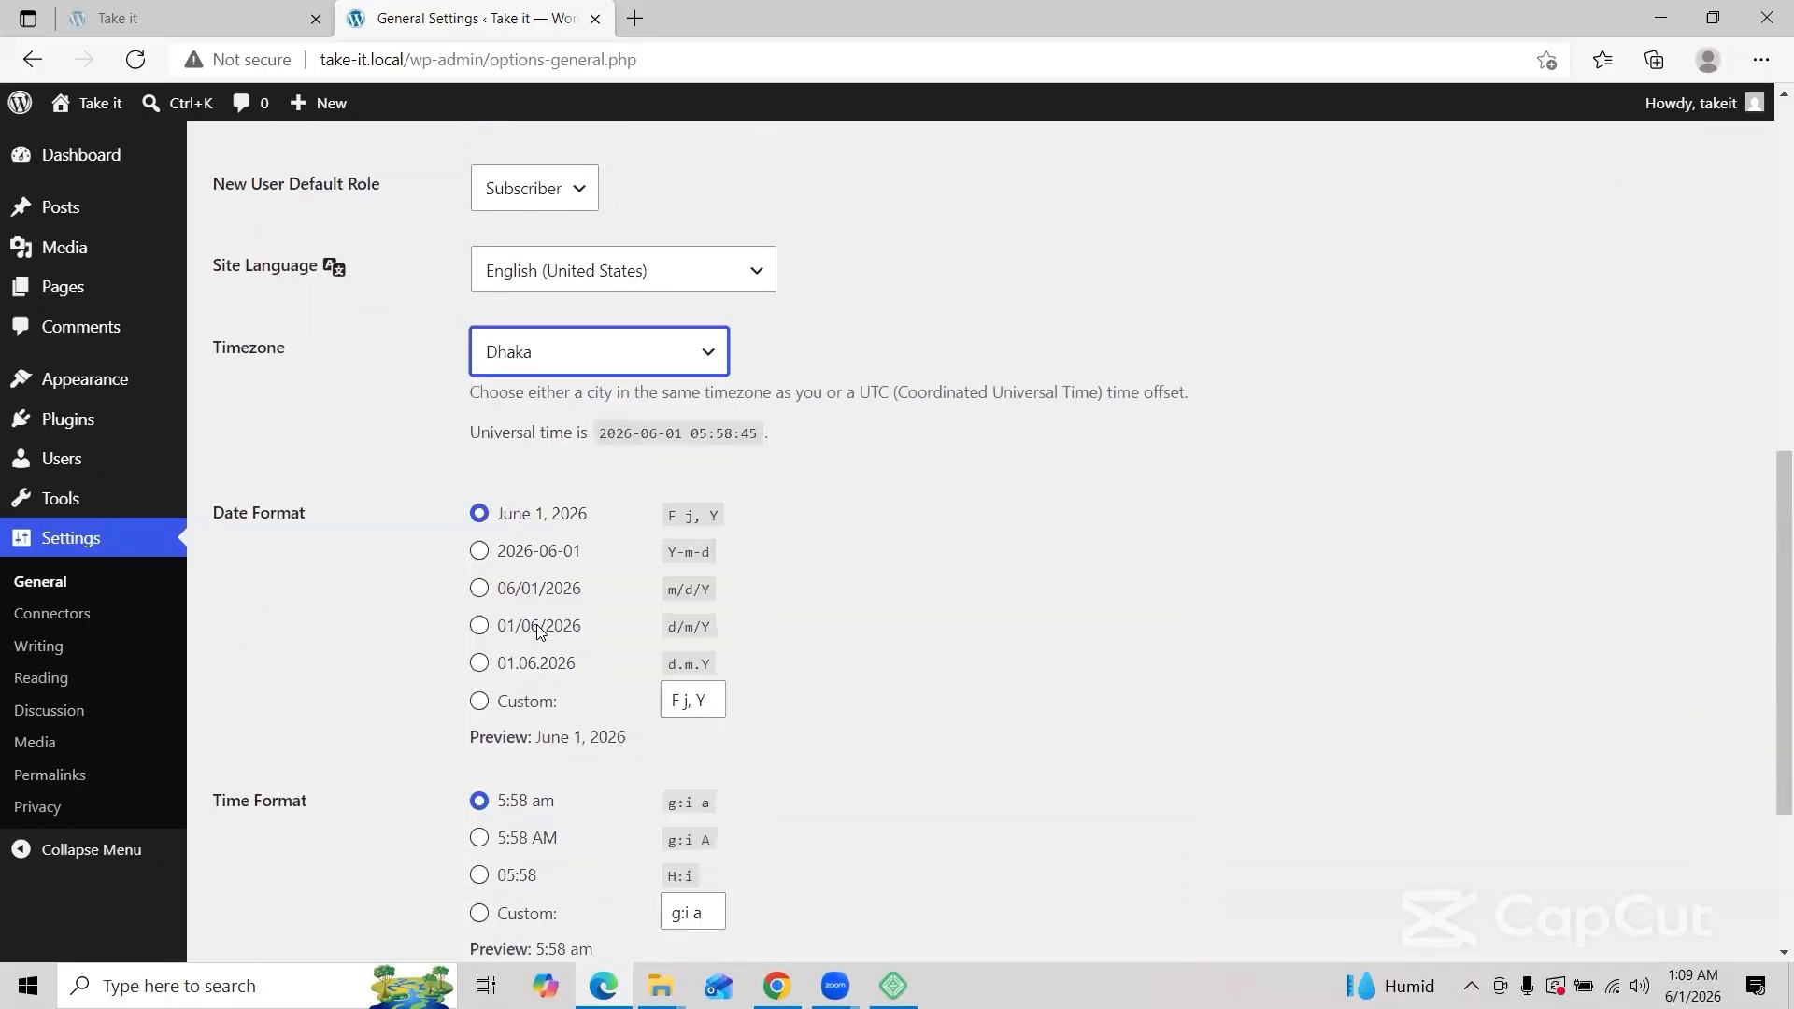
pyautogui.scroll(-3, 714, 643)
pyautogui.click(580, 747)
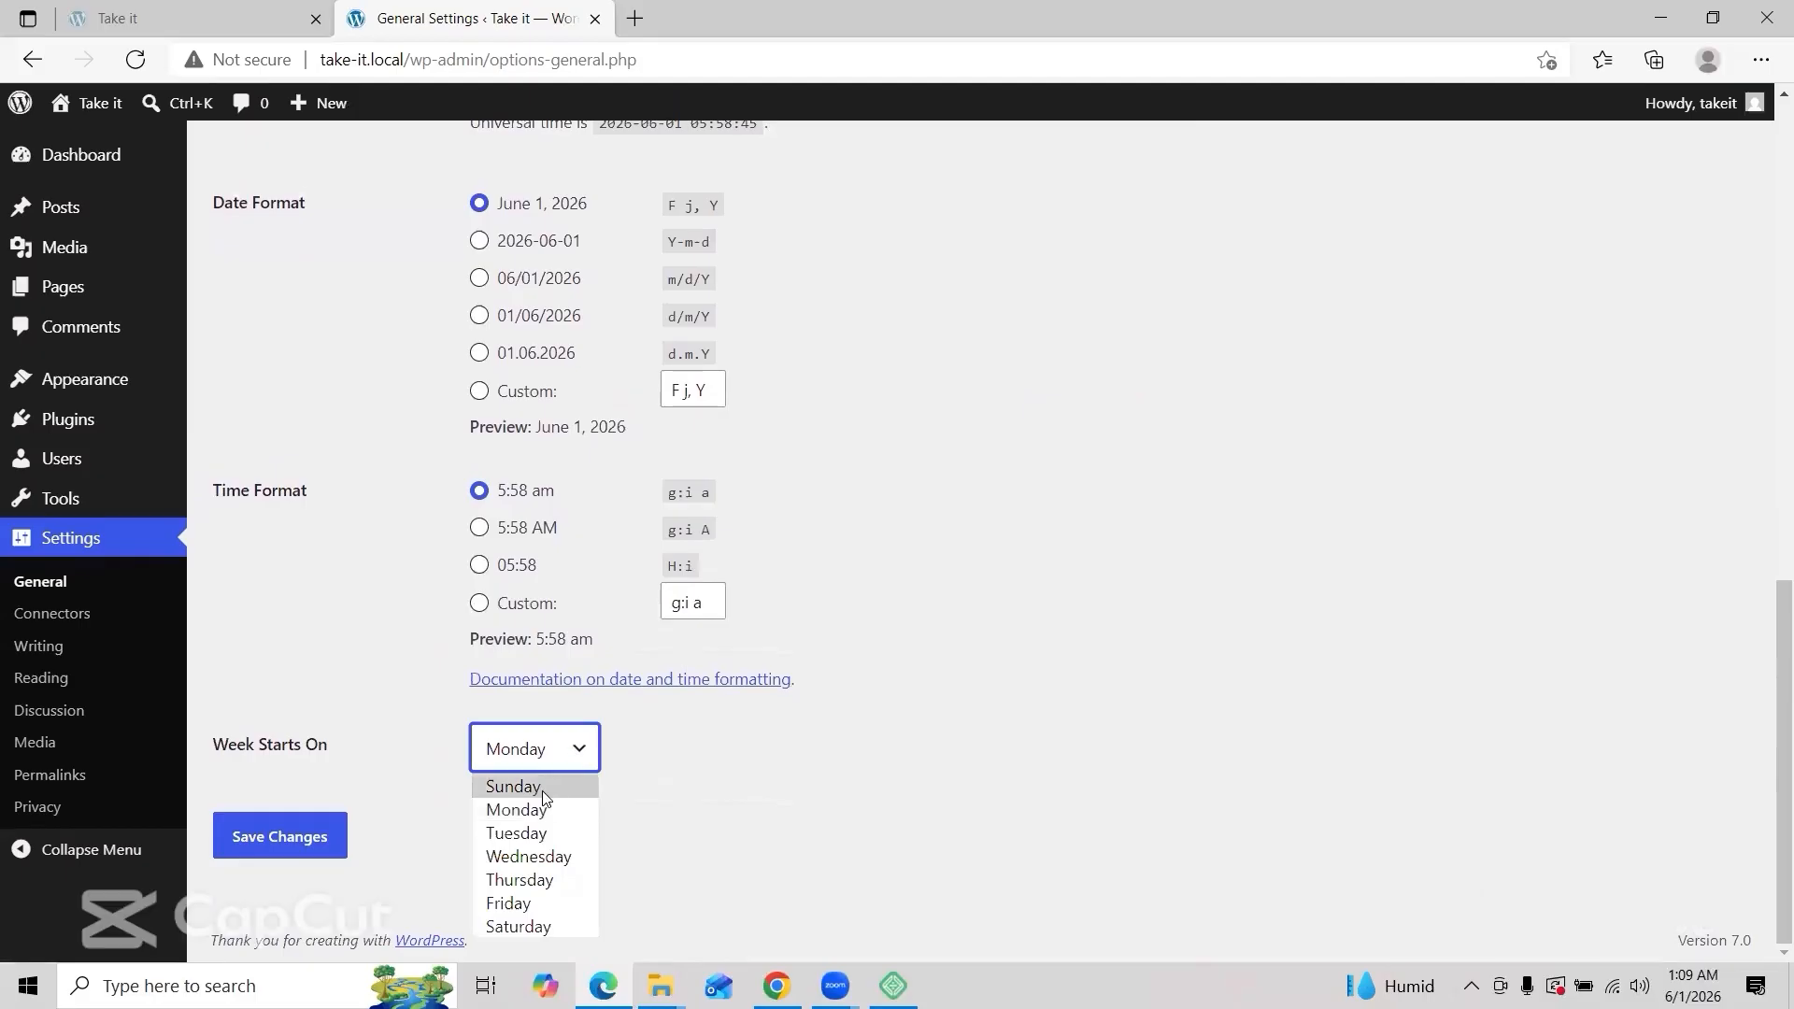
pyautogui.click(538, 925)
pyautogui.click(303, 849)
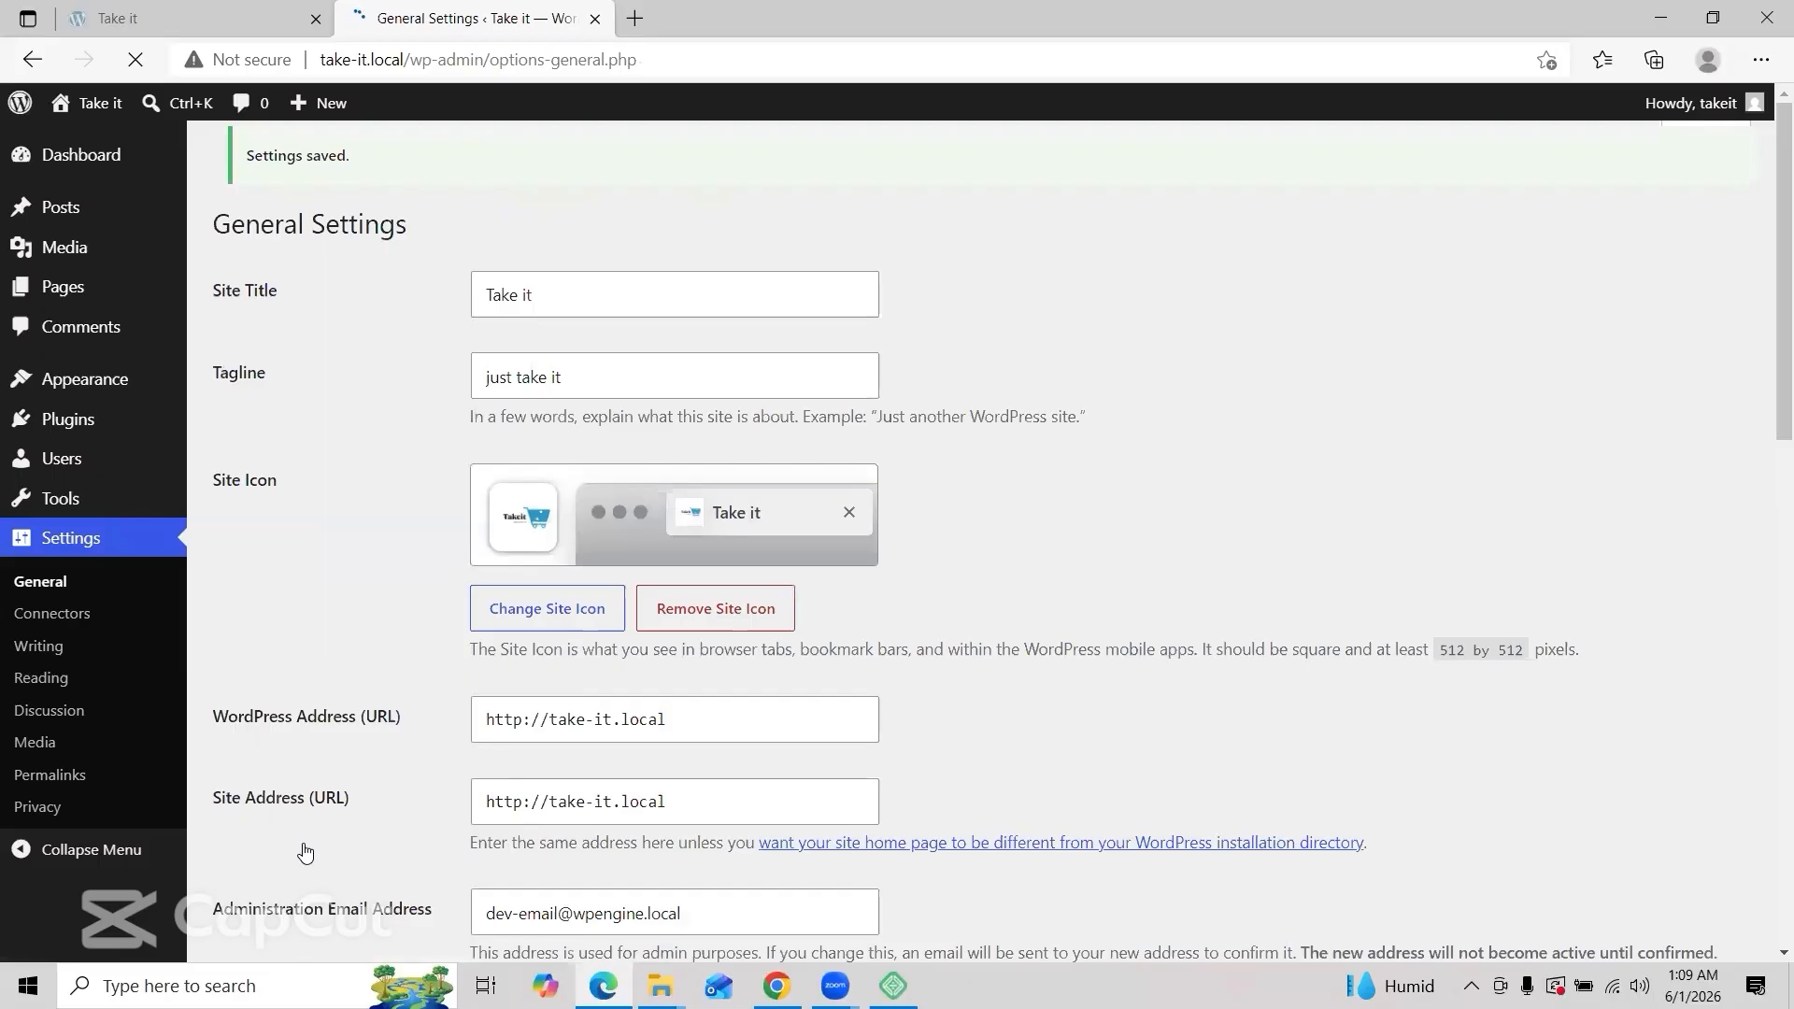
# Step: Review the Permalinks settings, then go to Appearance > Themes
pyautogui.click(93, 775)
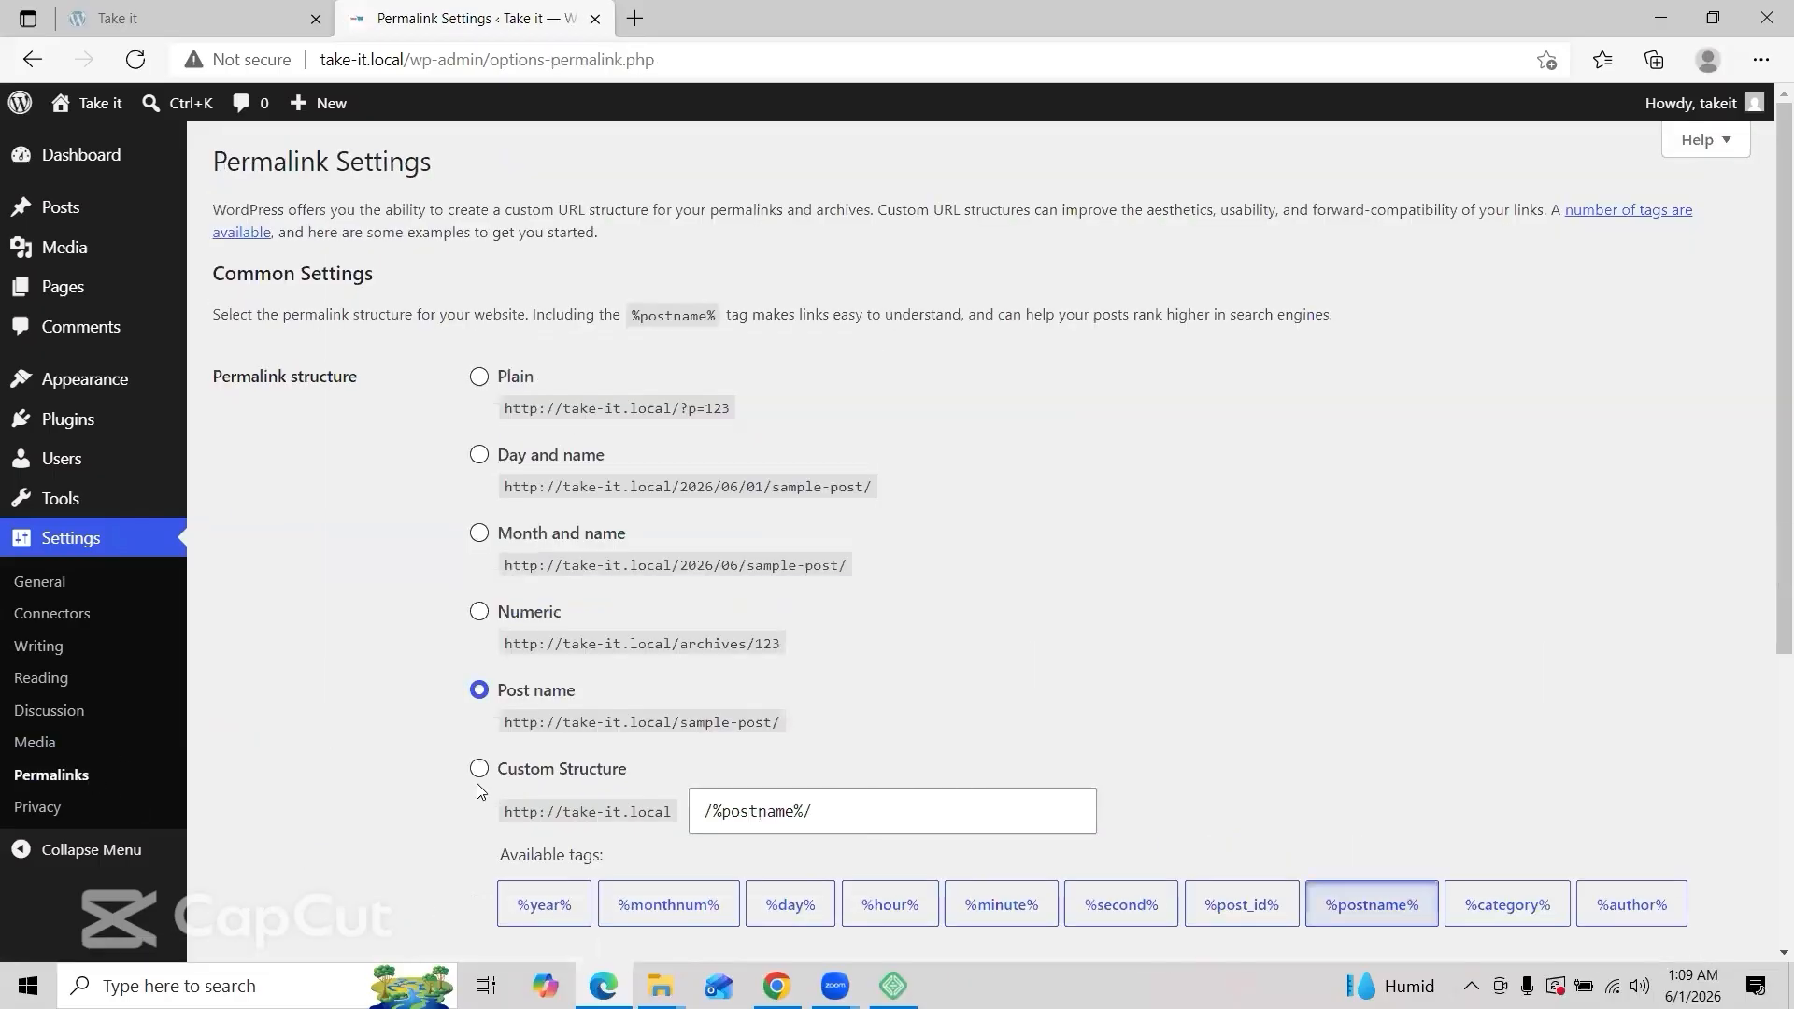
pyautogui.scroll(-2, 479, 791)
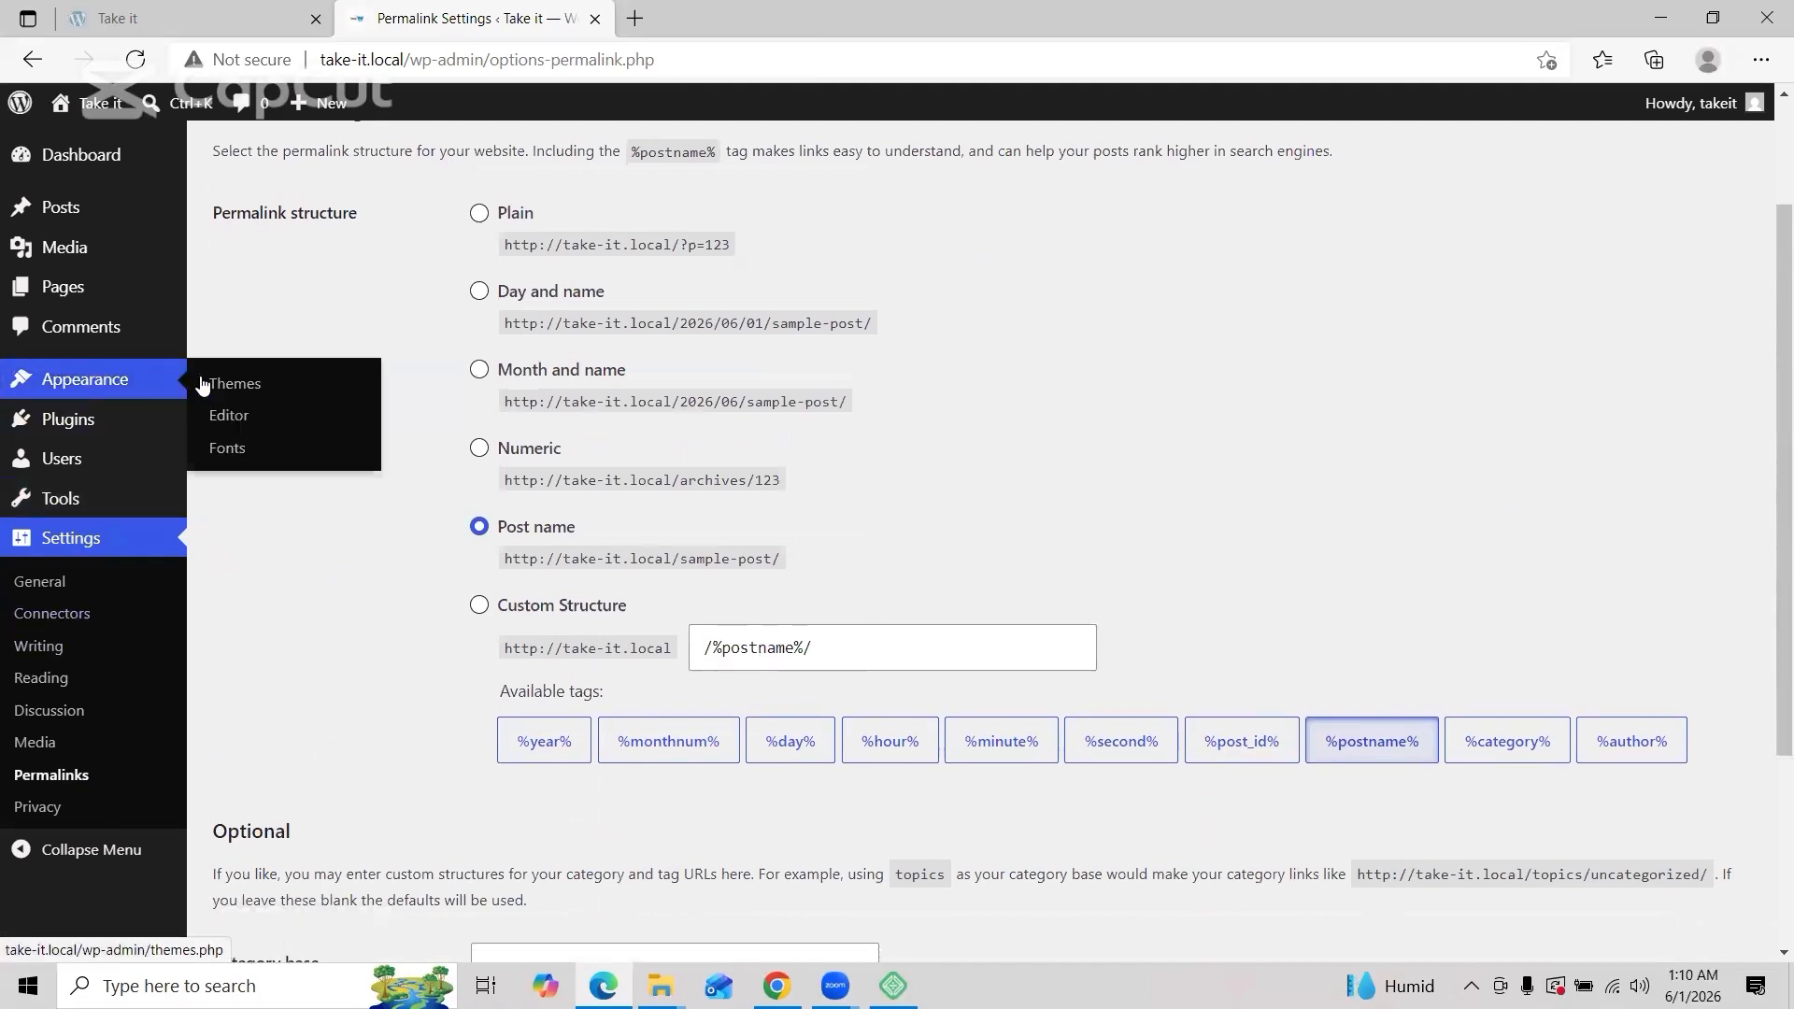
pyautogui.click(236, 383)
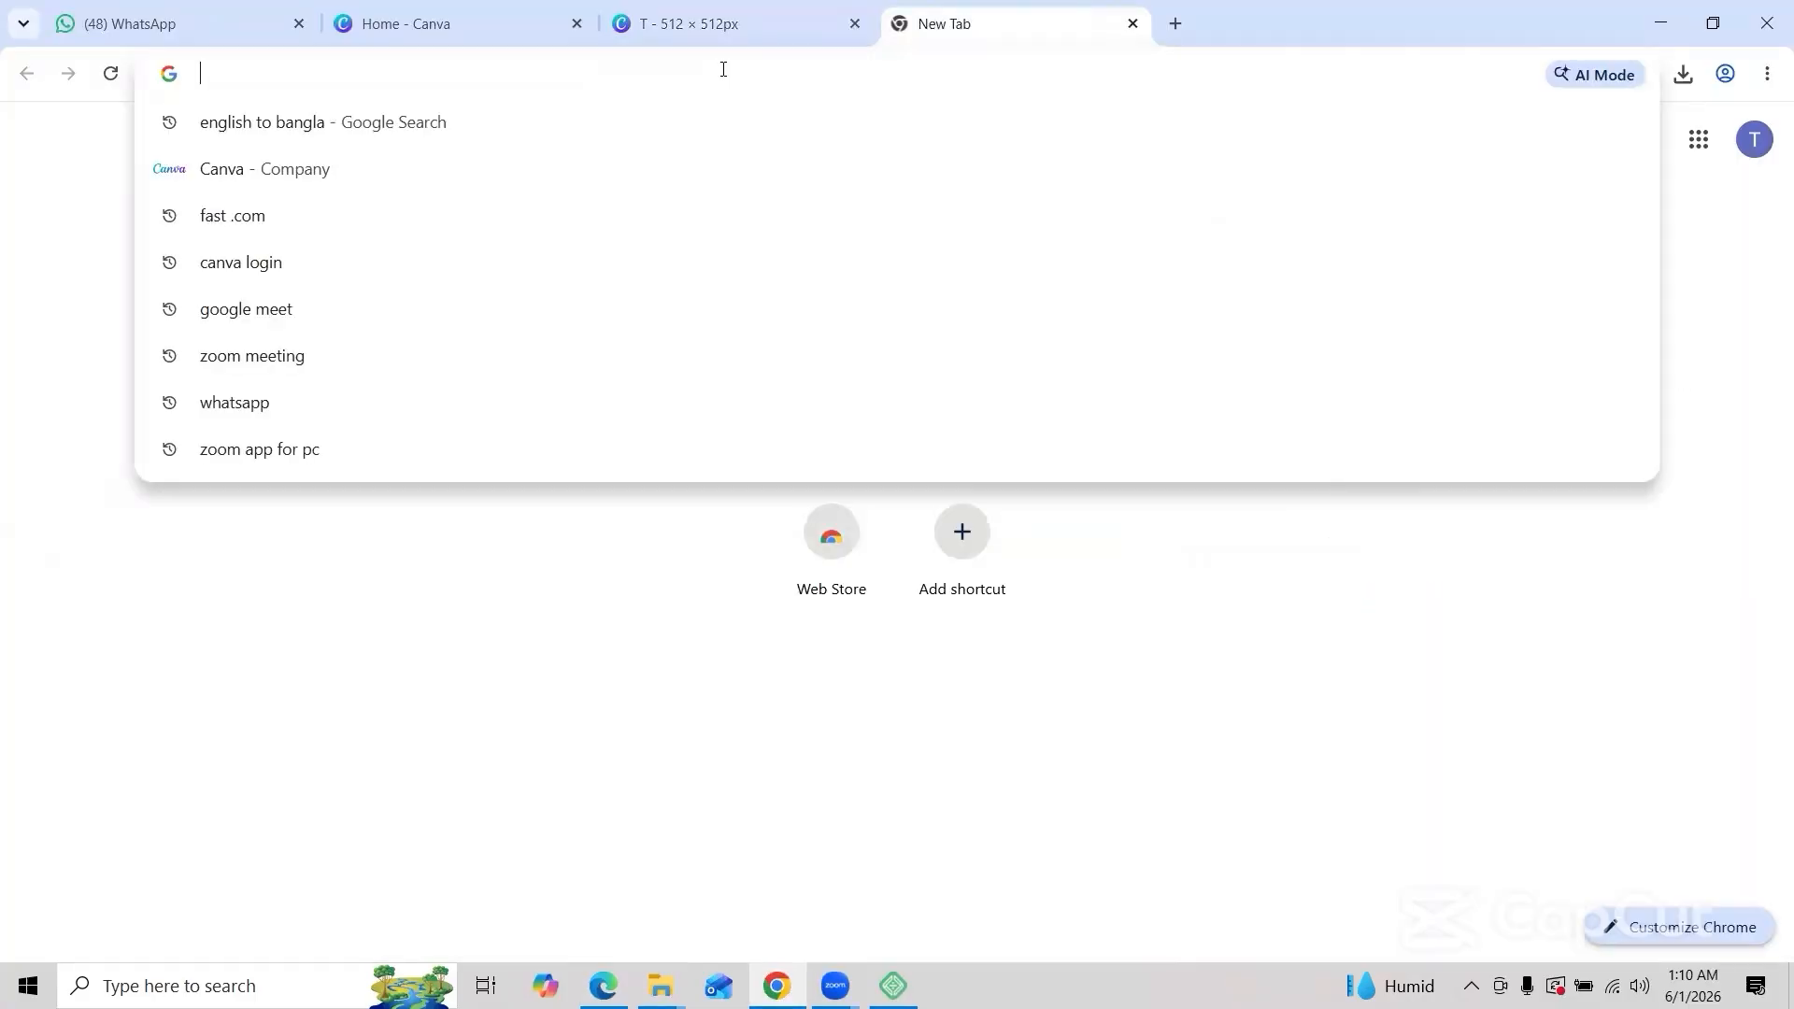
# Step: Search 'bloggdude/woosify', open woostify.com, and download the free Woostify theme zip
pyautogui.write('blo')
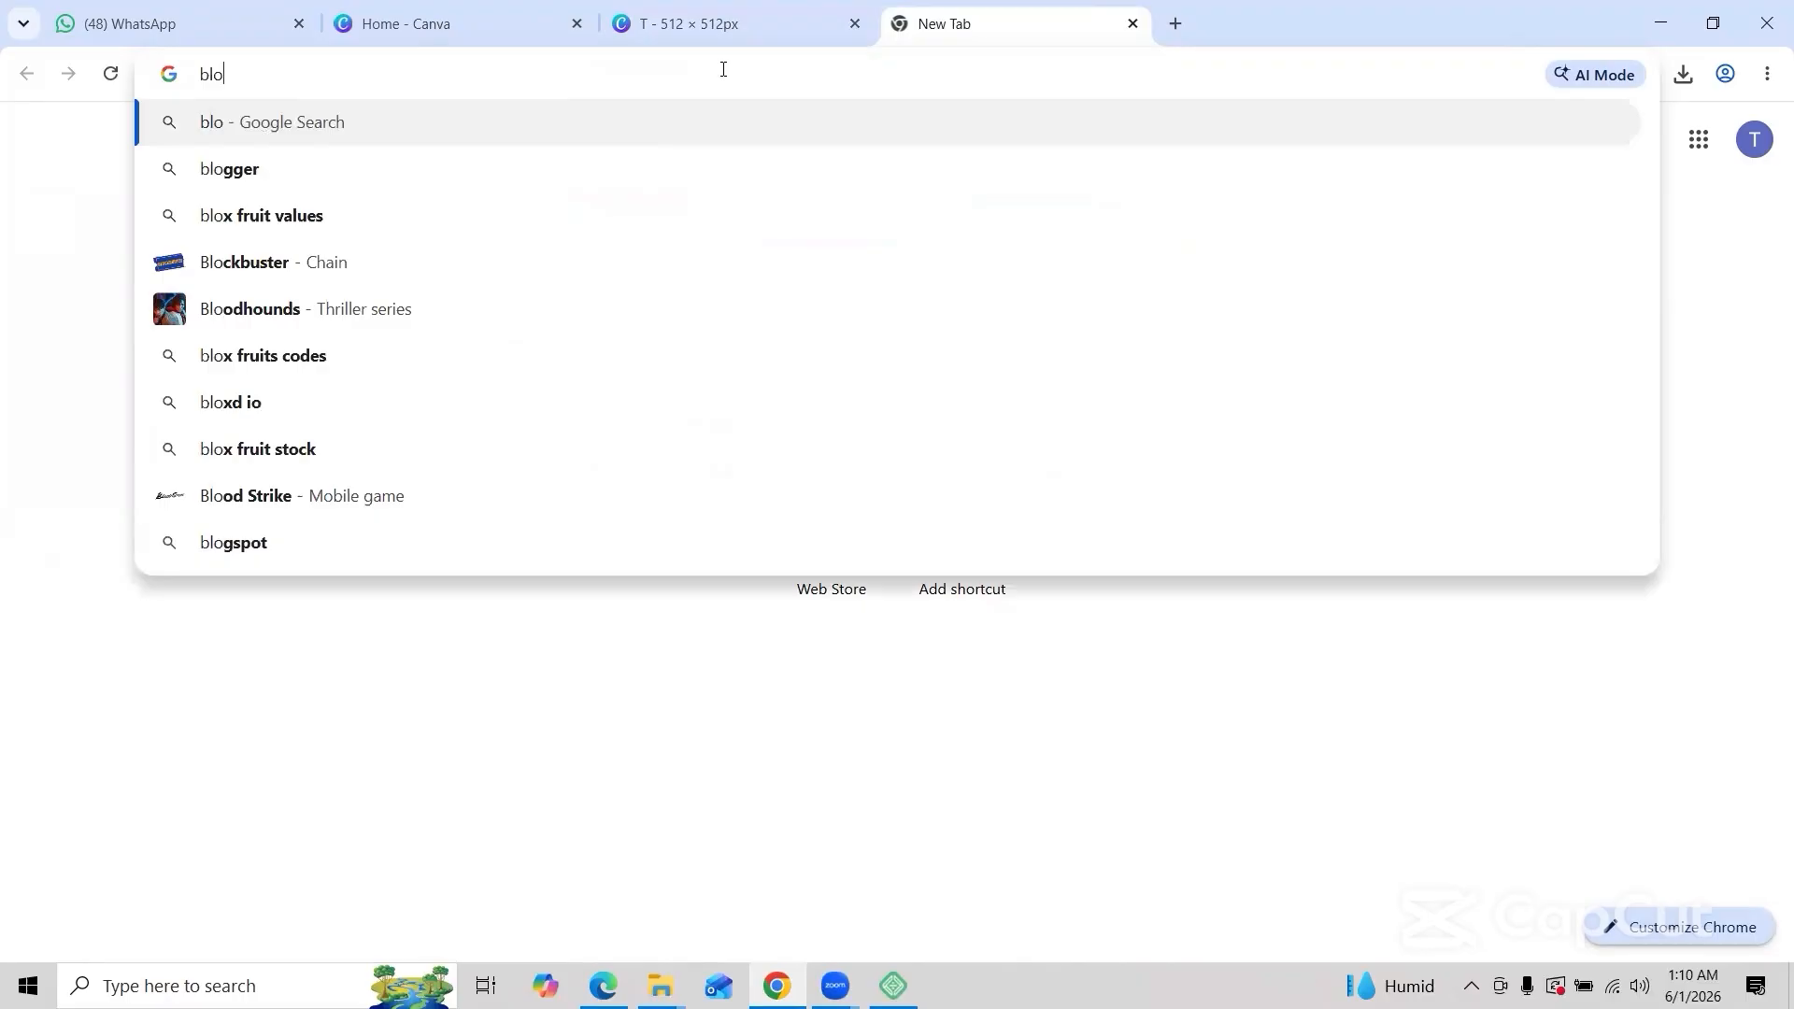
pyautogui.write('gg')
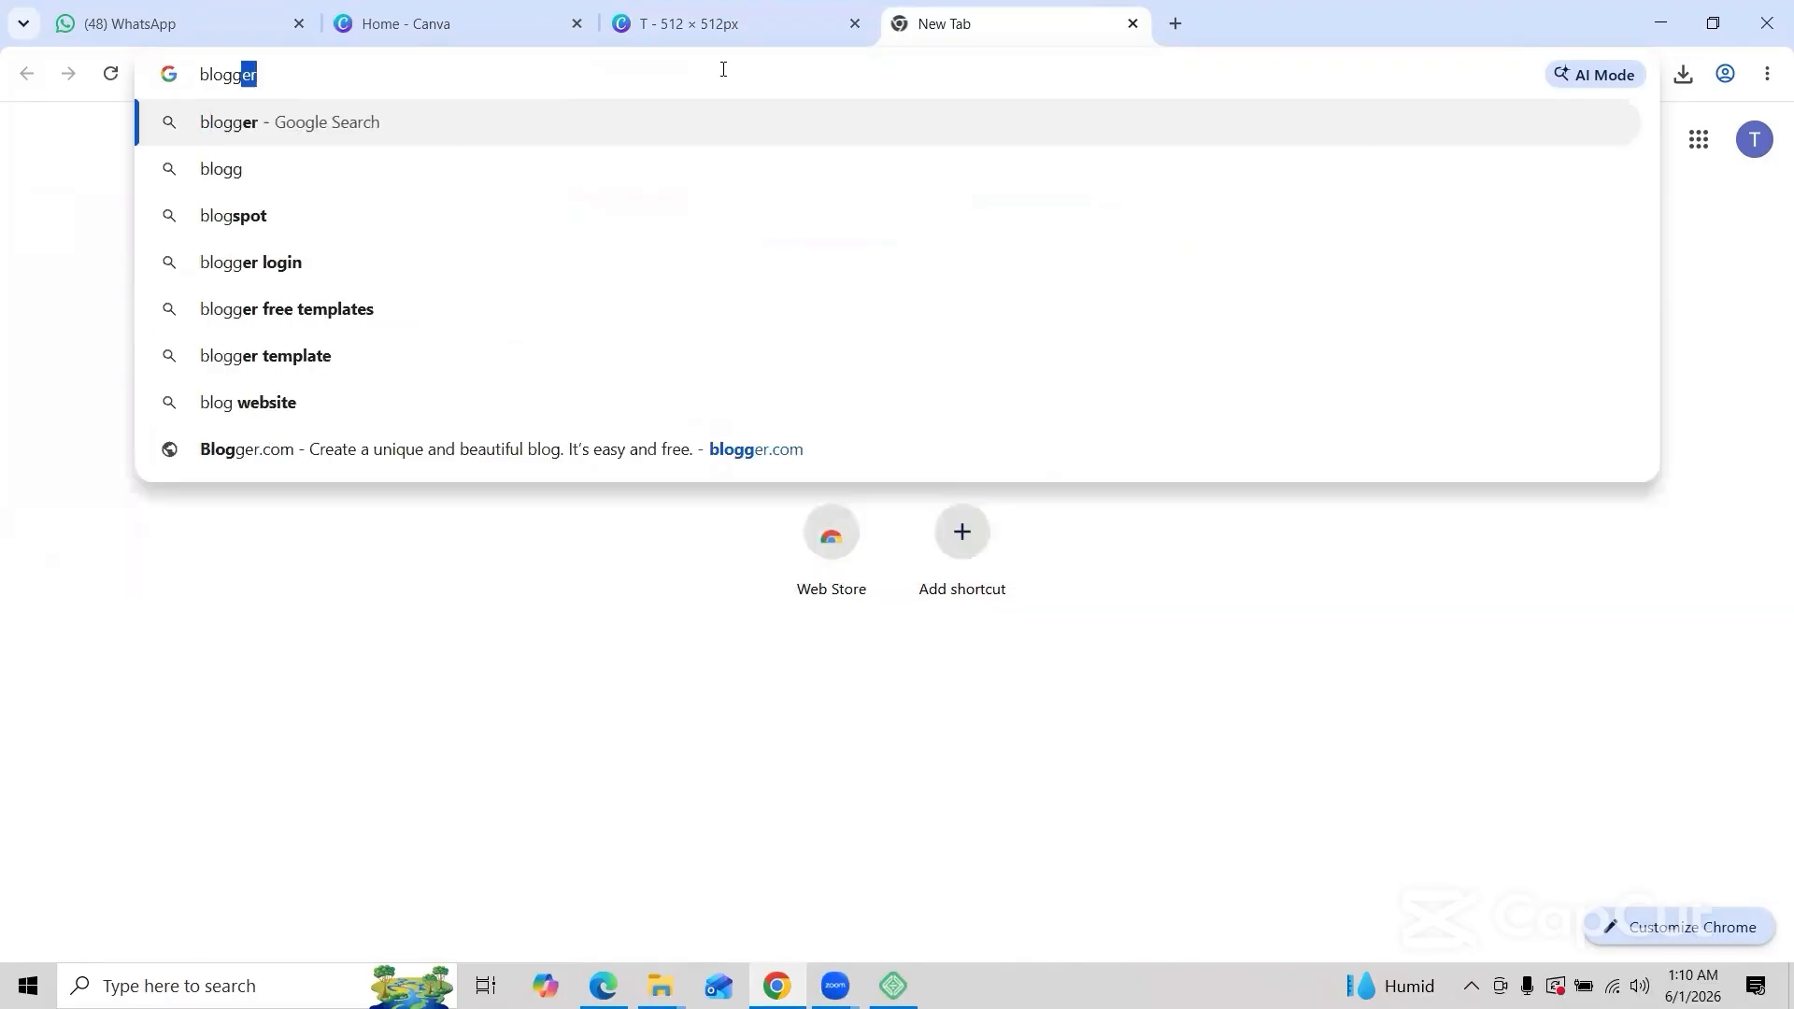
pyautogui.write('du')
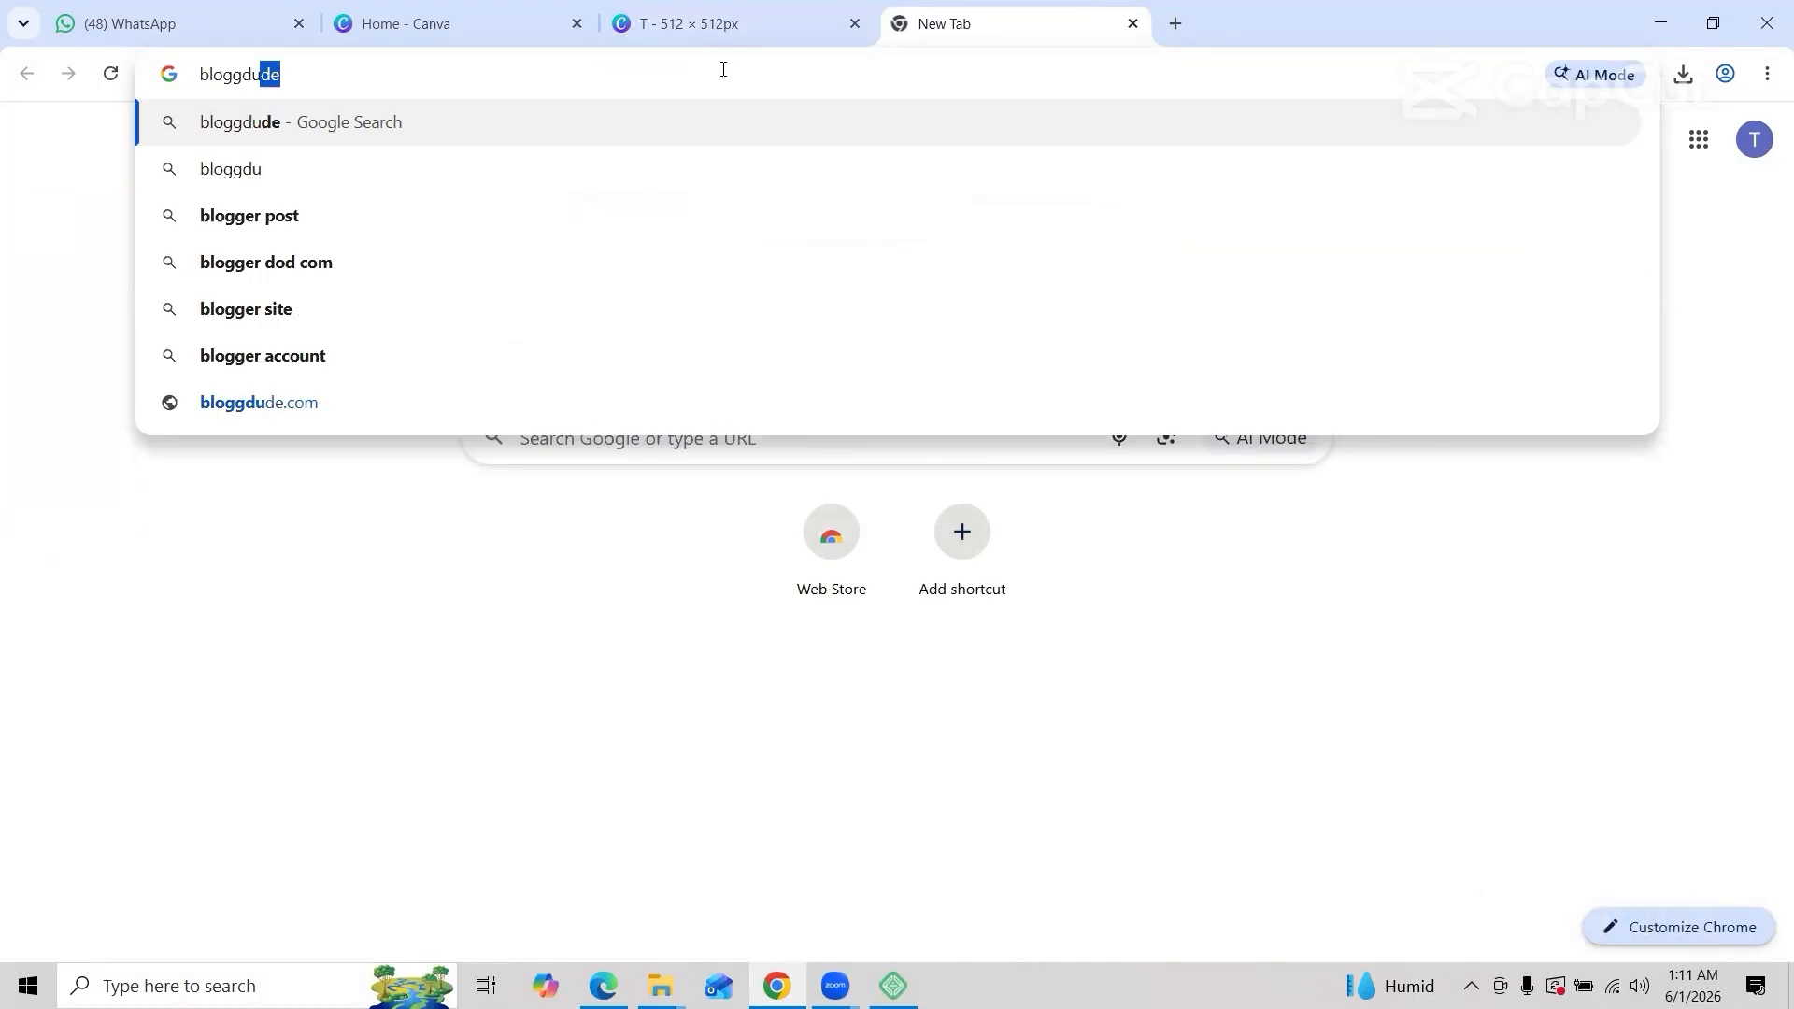
pyautogui.write('de/')
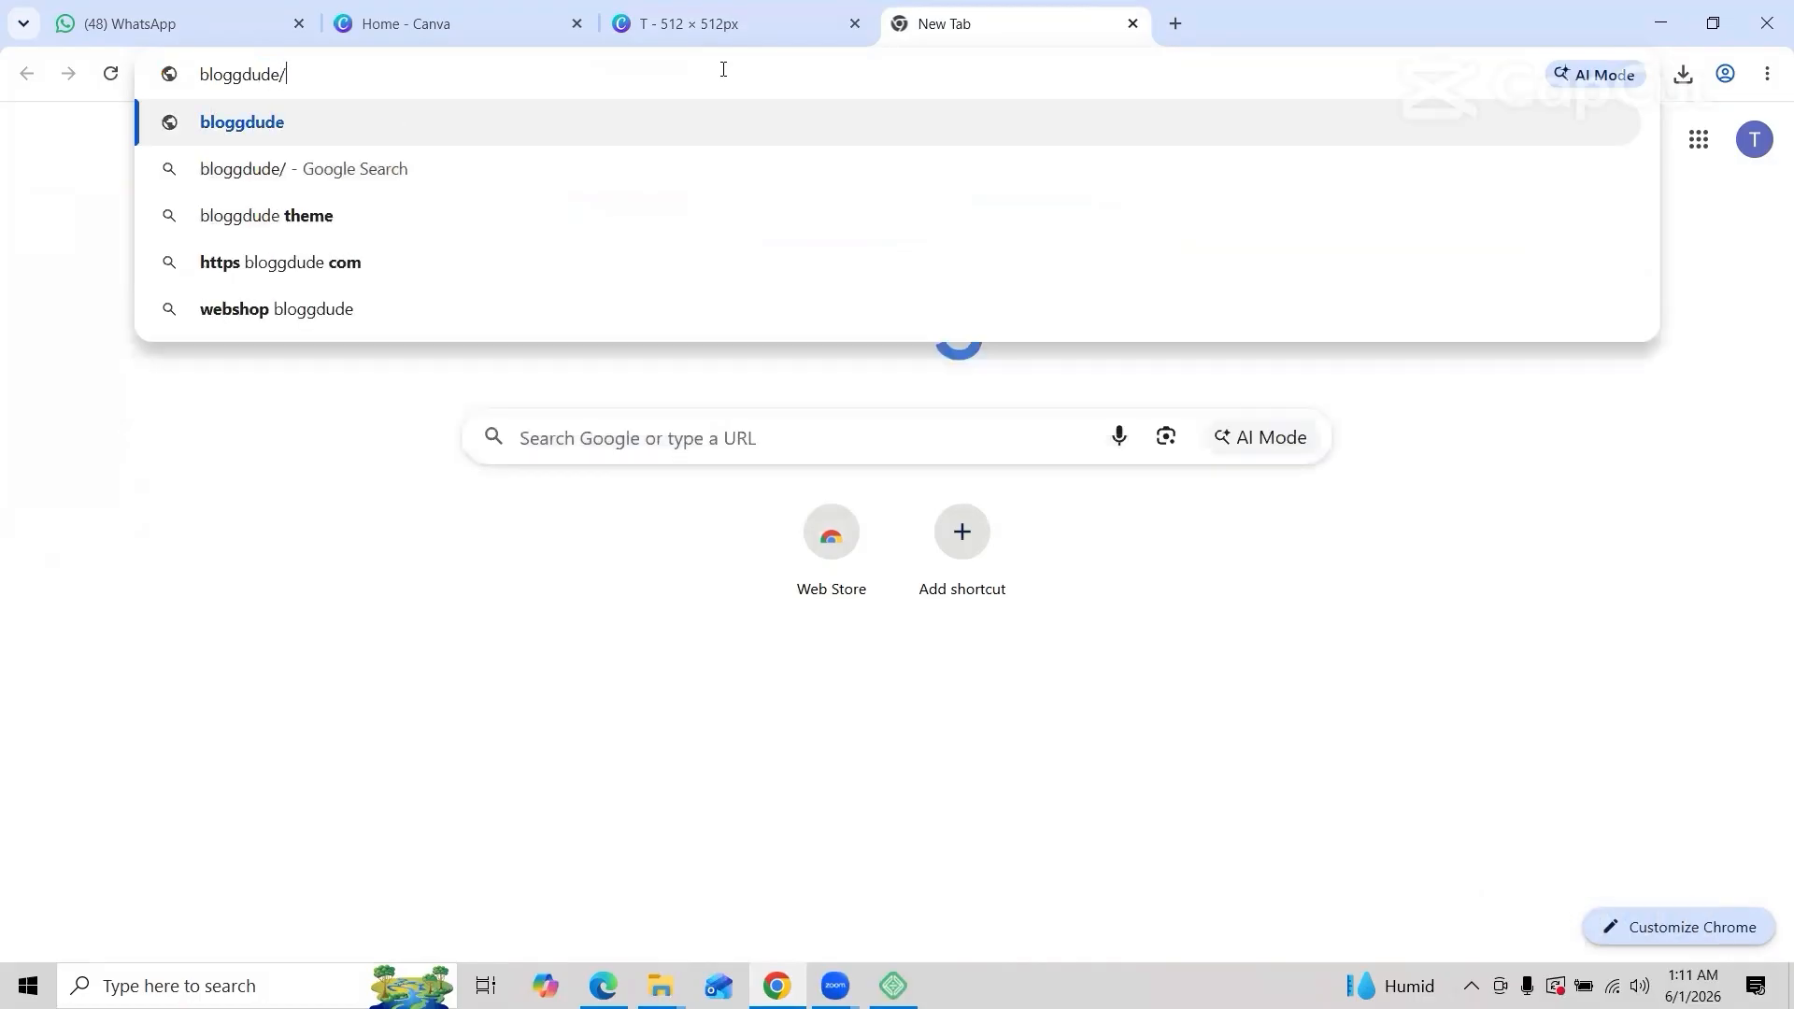
pyautogui.write('wo')
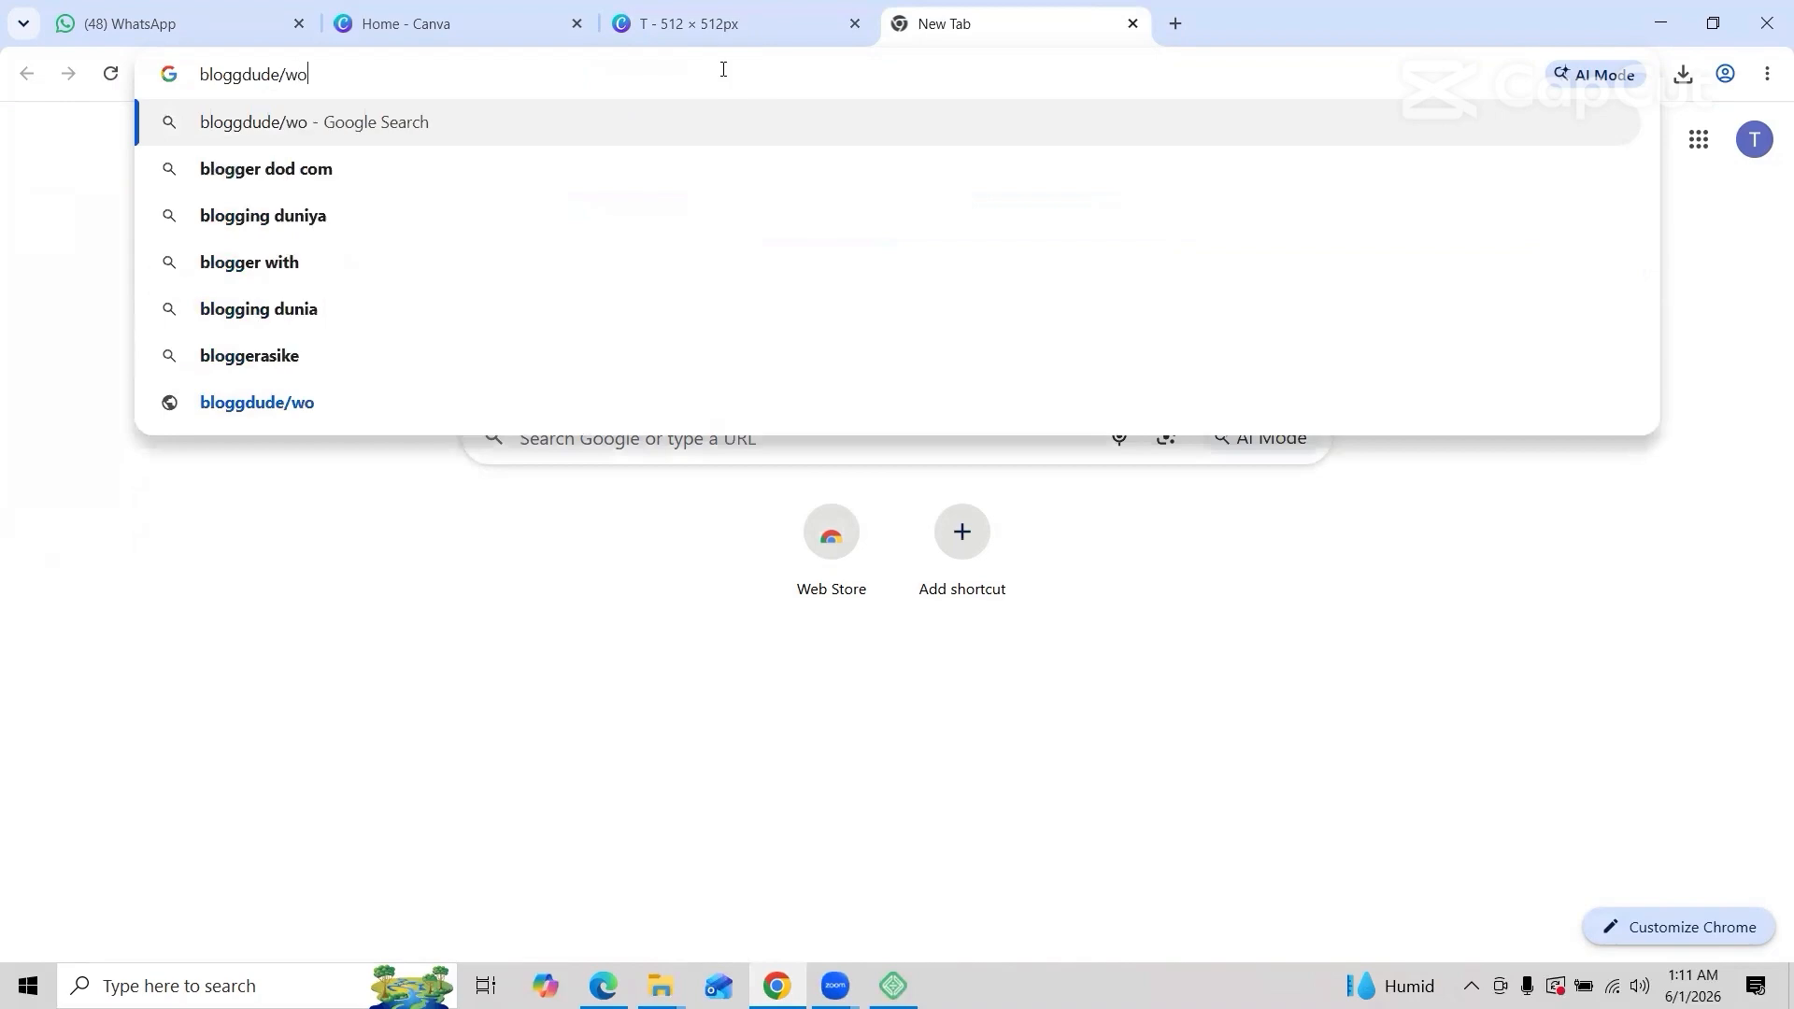
pyautogui.write('osify')
pyautogui.press('Return')
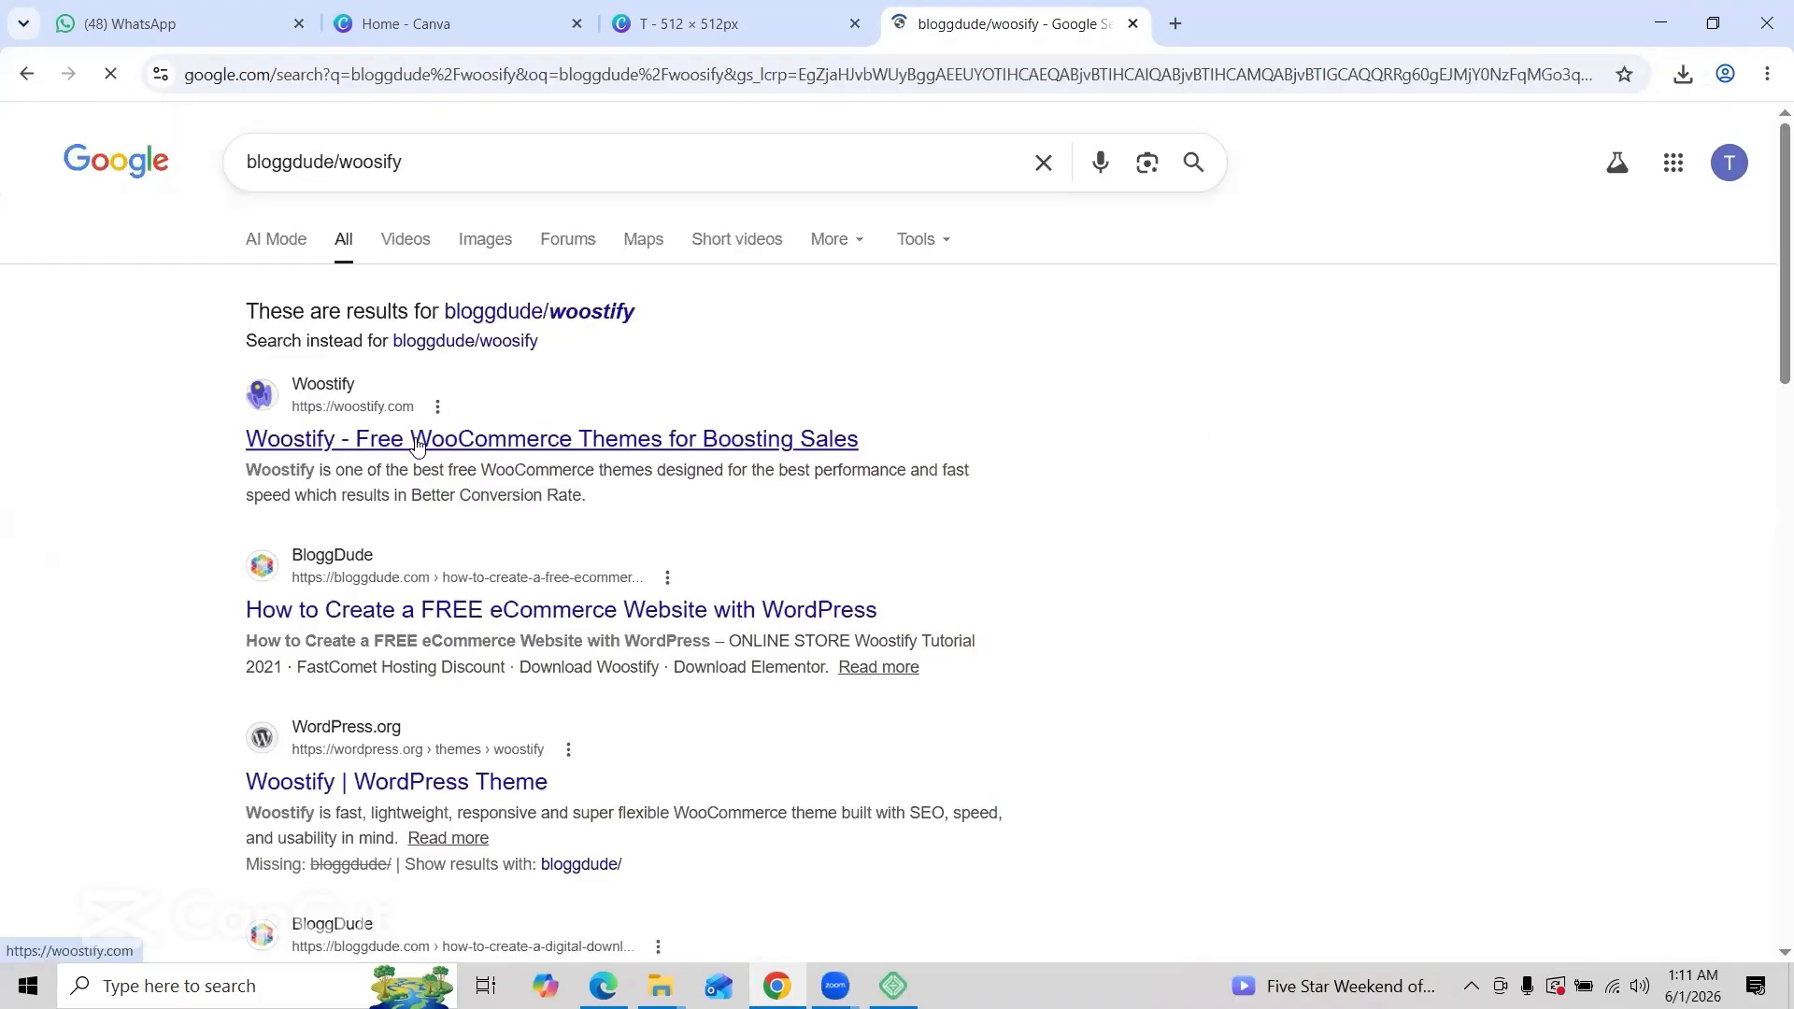
pyautogui.click(418, 444)
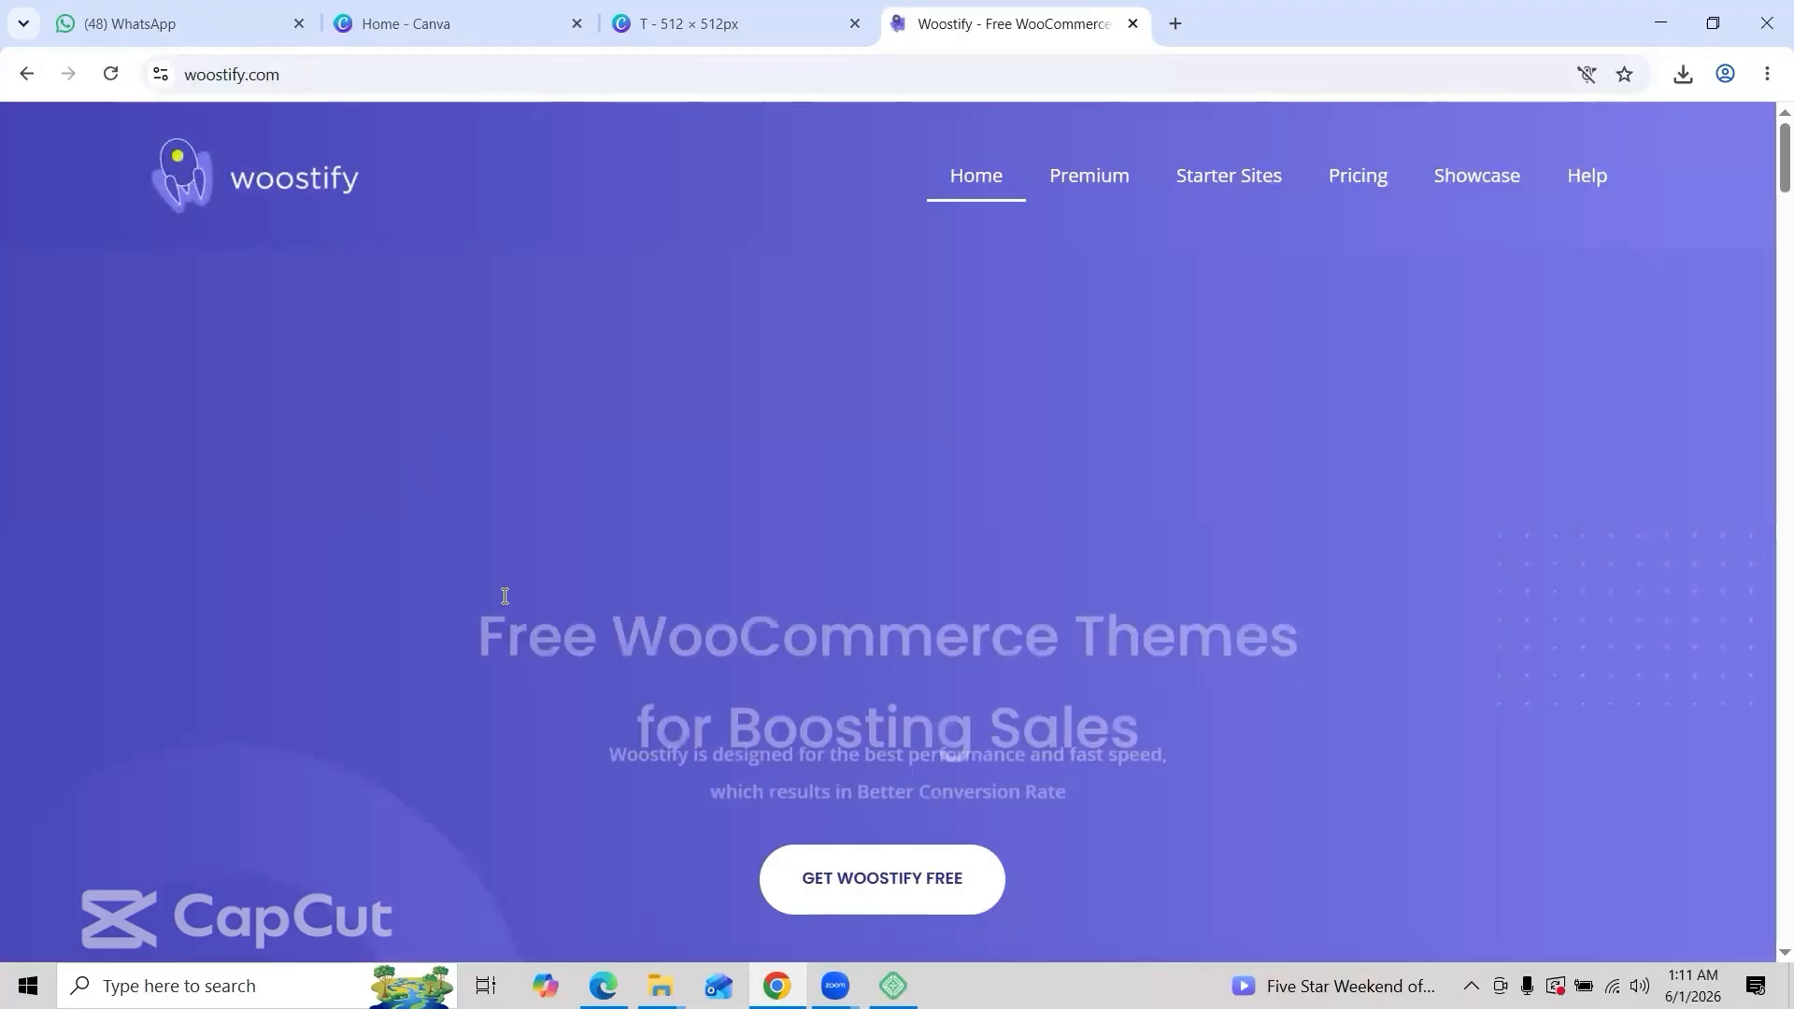
pyautogui.scroll(-10, 504, 598)
pyautogui.scroll(-3, 503, 602)
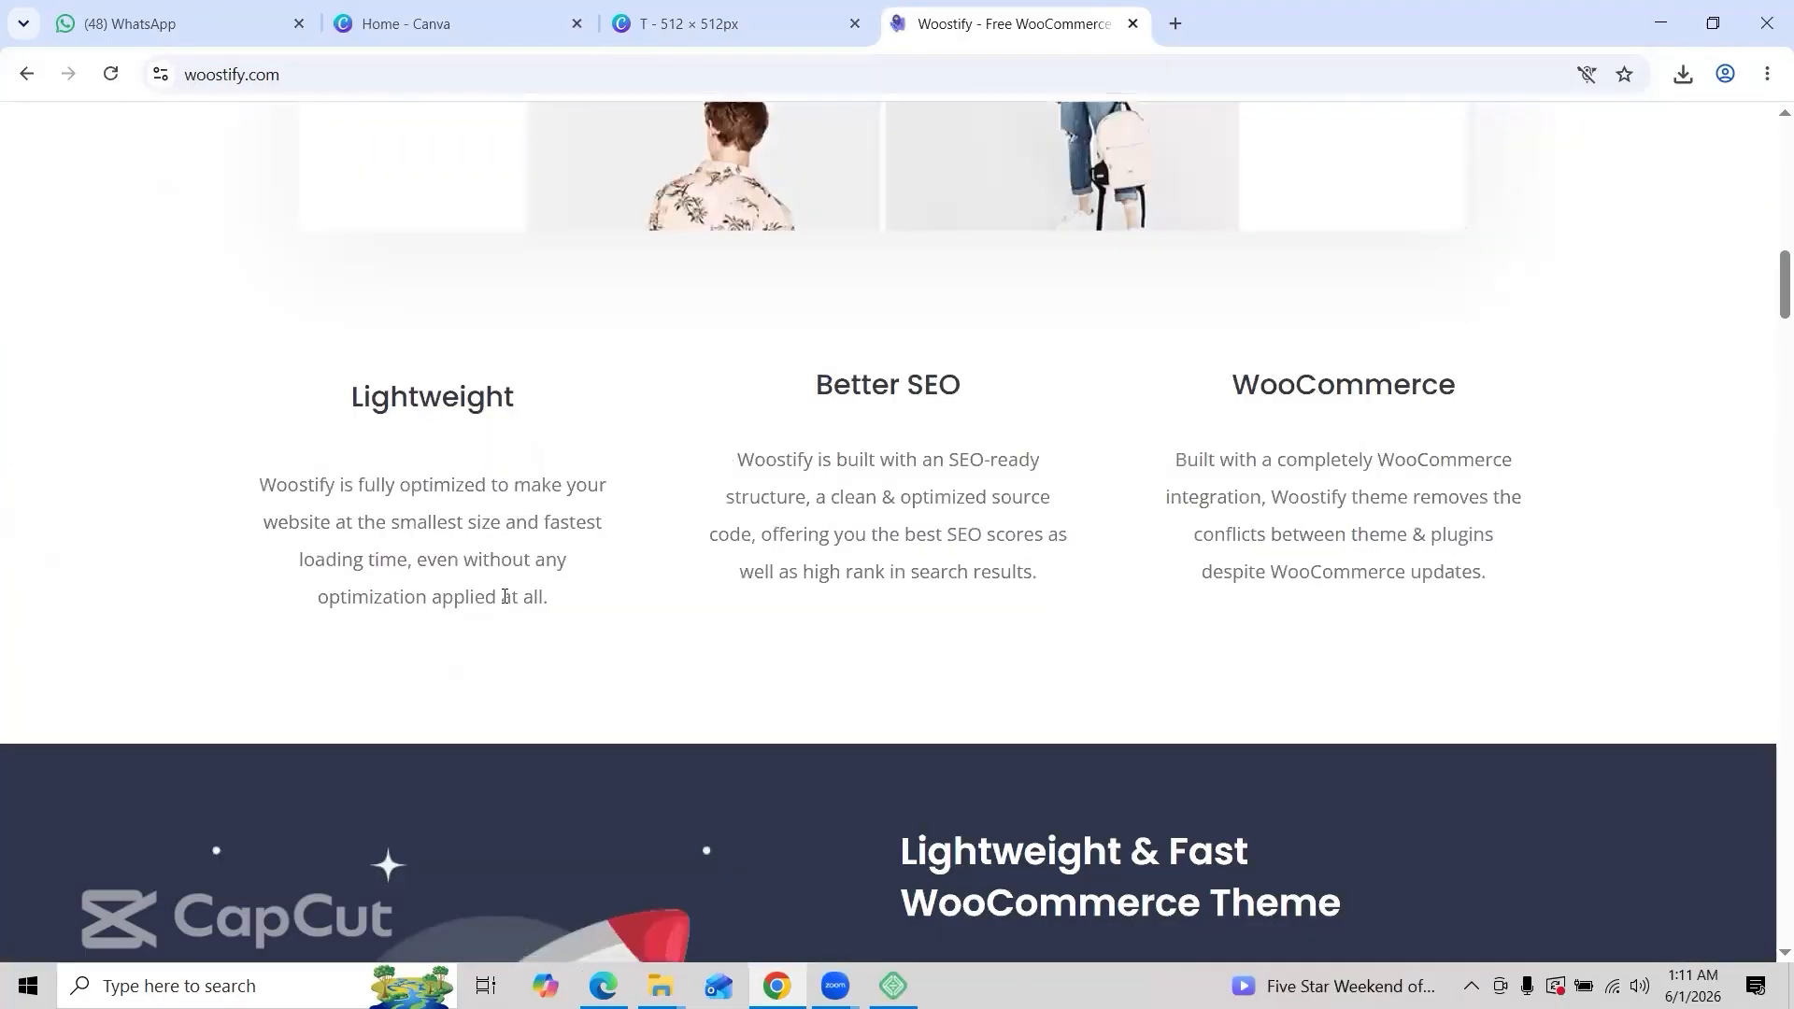
pyautogui.scroll(14, 502, 602)
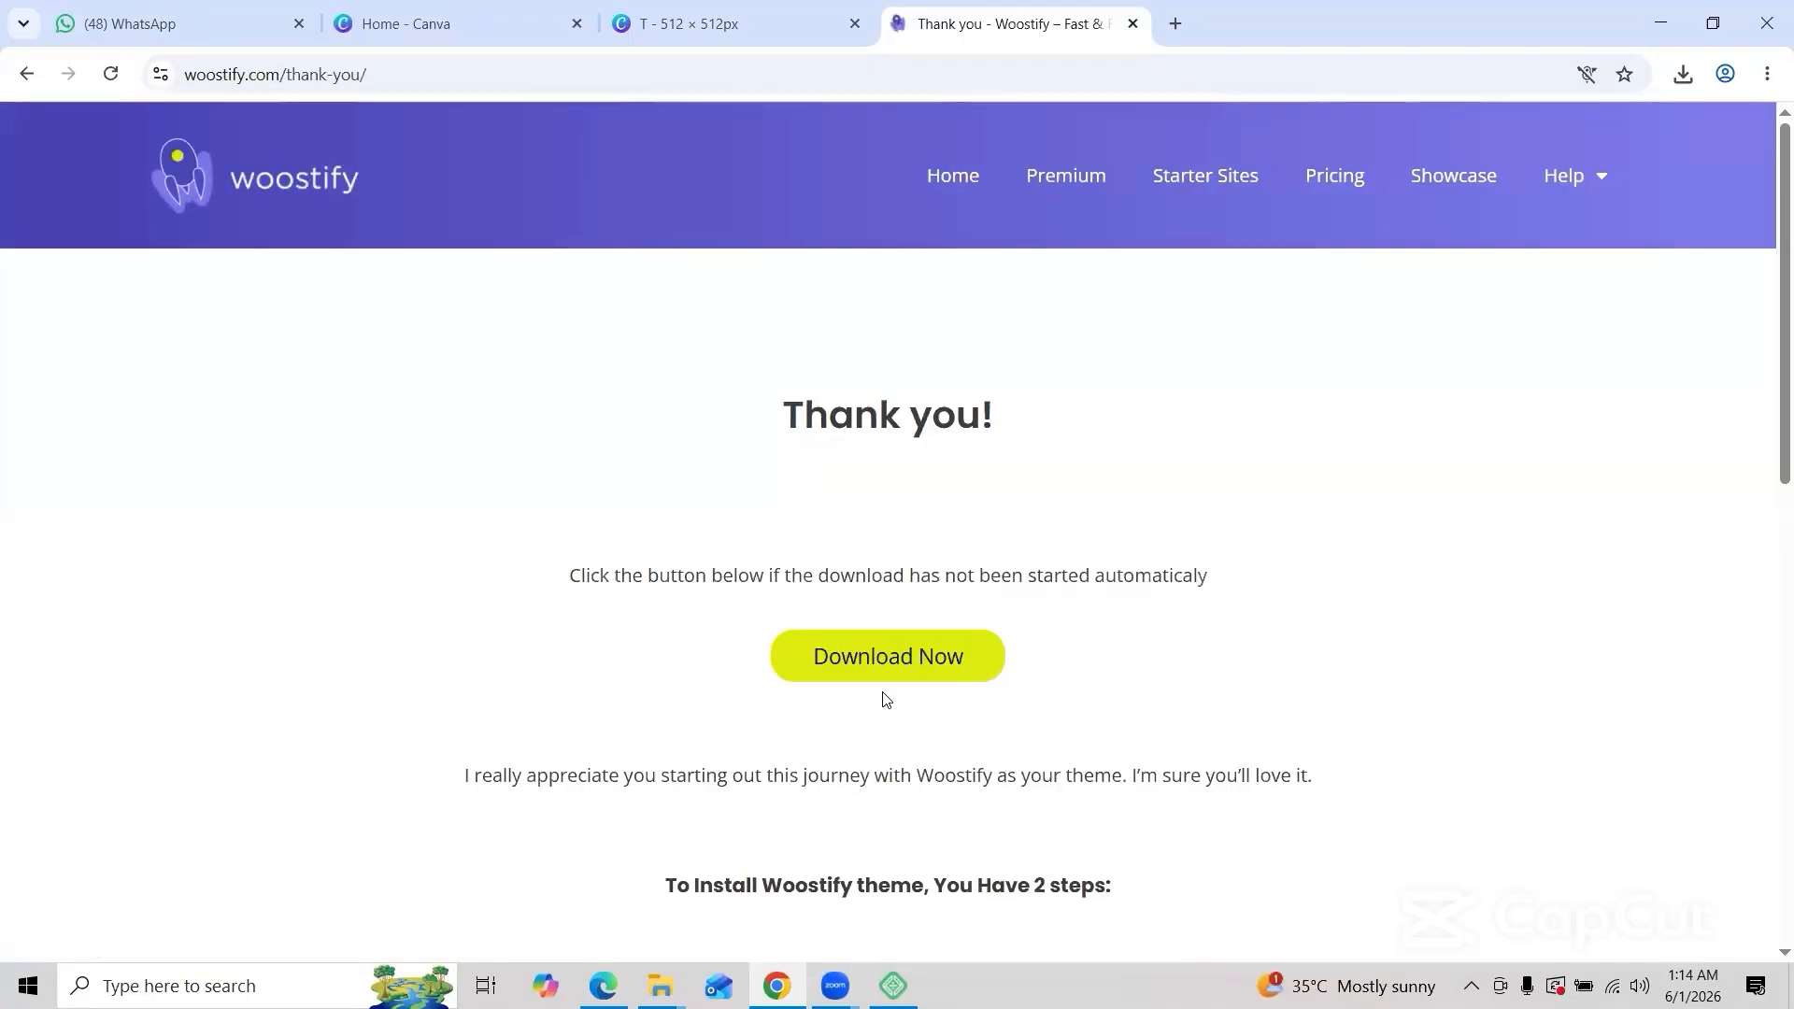
pyautogui.click(907, 646)
# Step: Upload woostify.2.5.2.zip from Downloads via Add Theme, install it, and activate Woostify
pyautogui.moveTo(602, 986)
pyautogui.click(602, 883)
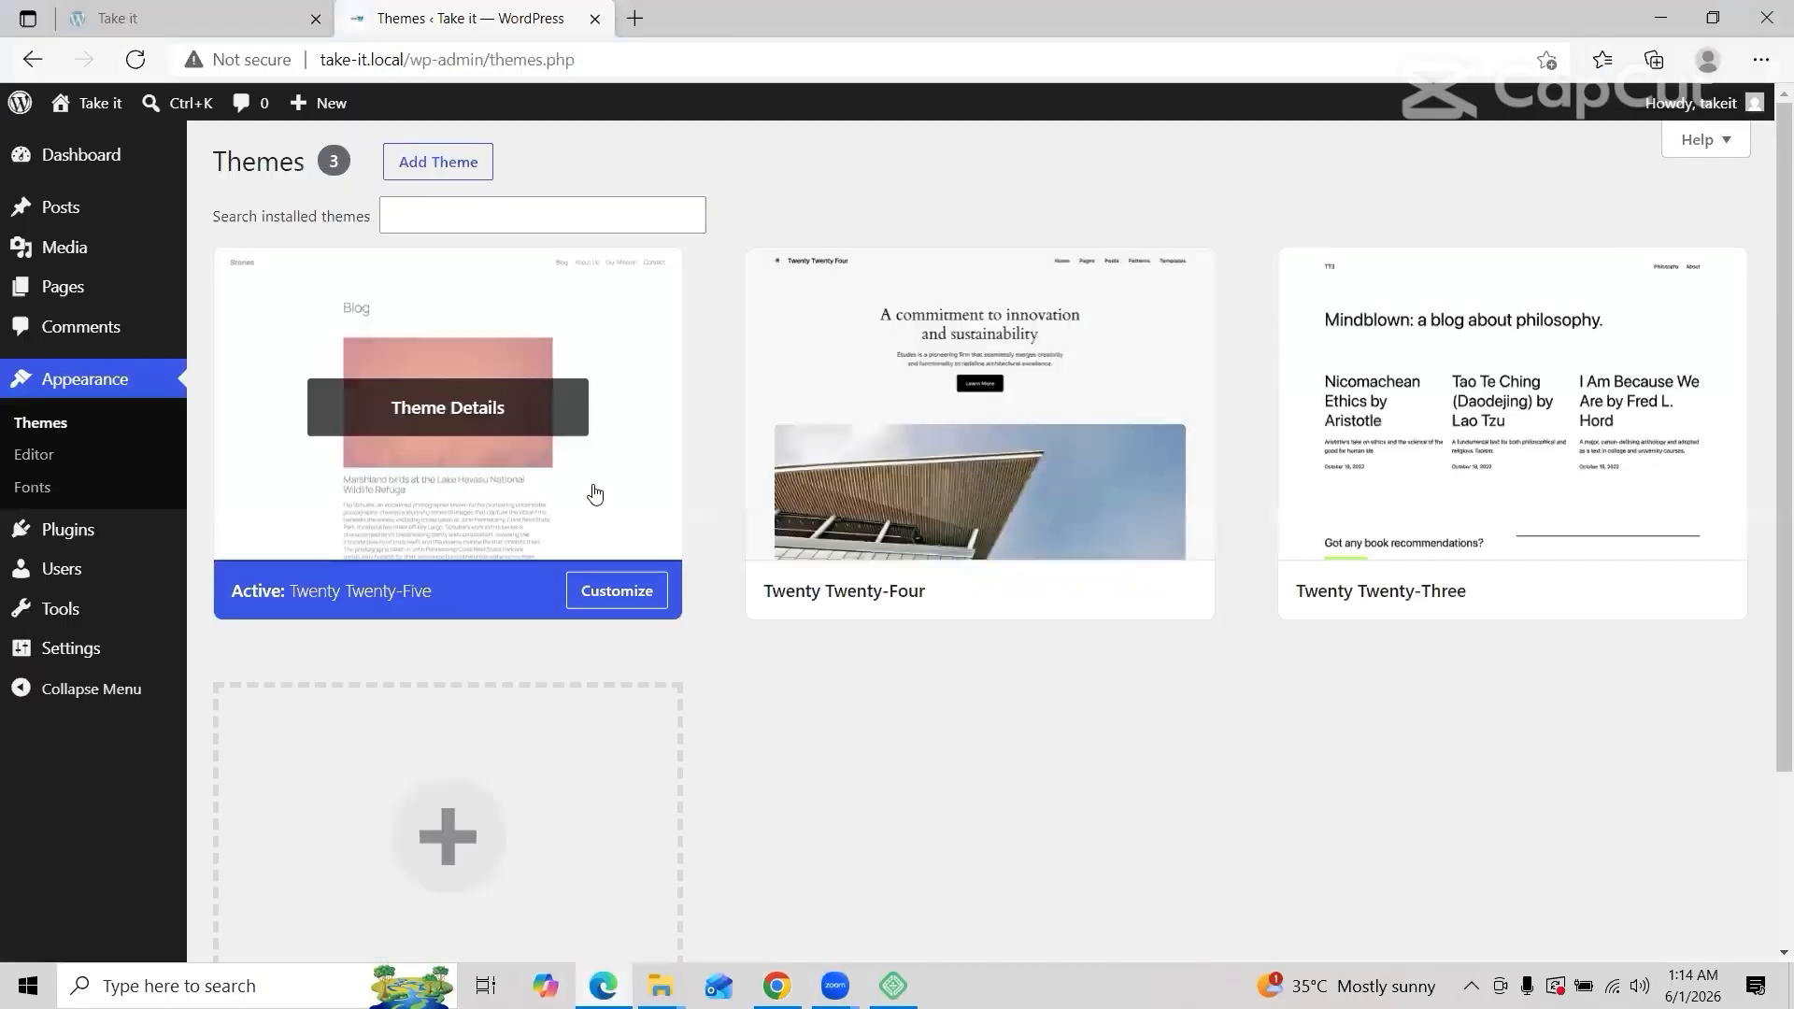
pyautogui.click(443, 163)
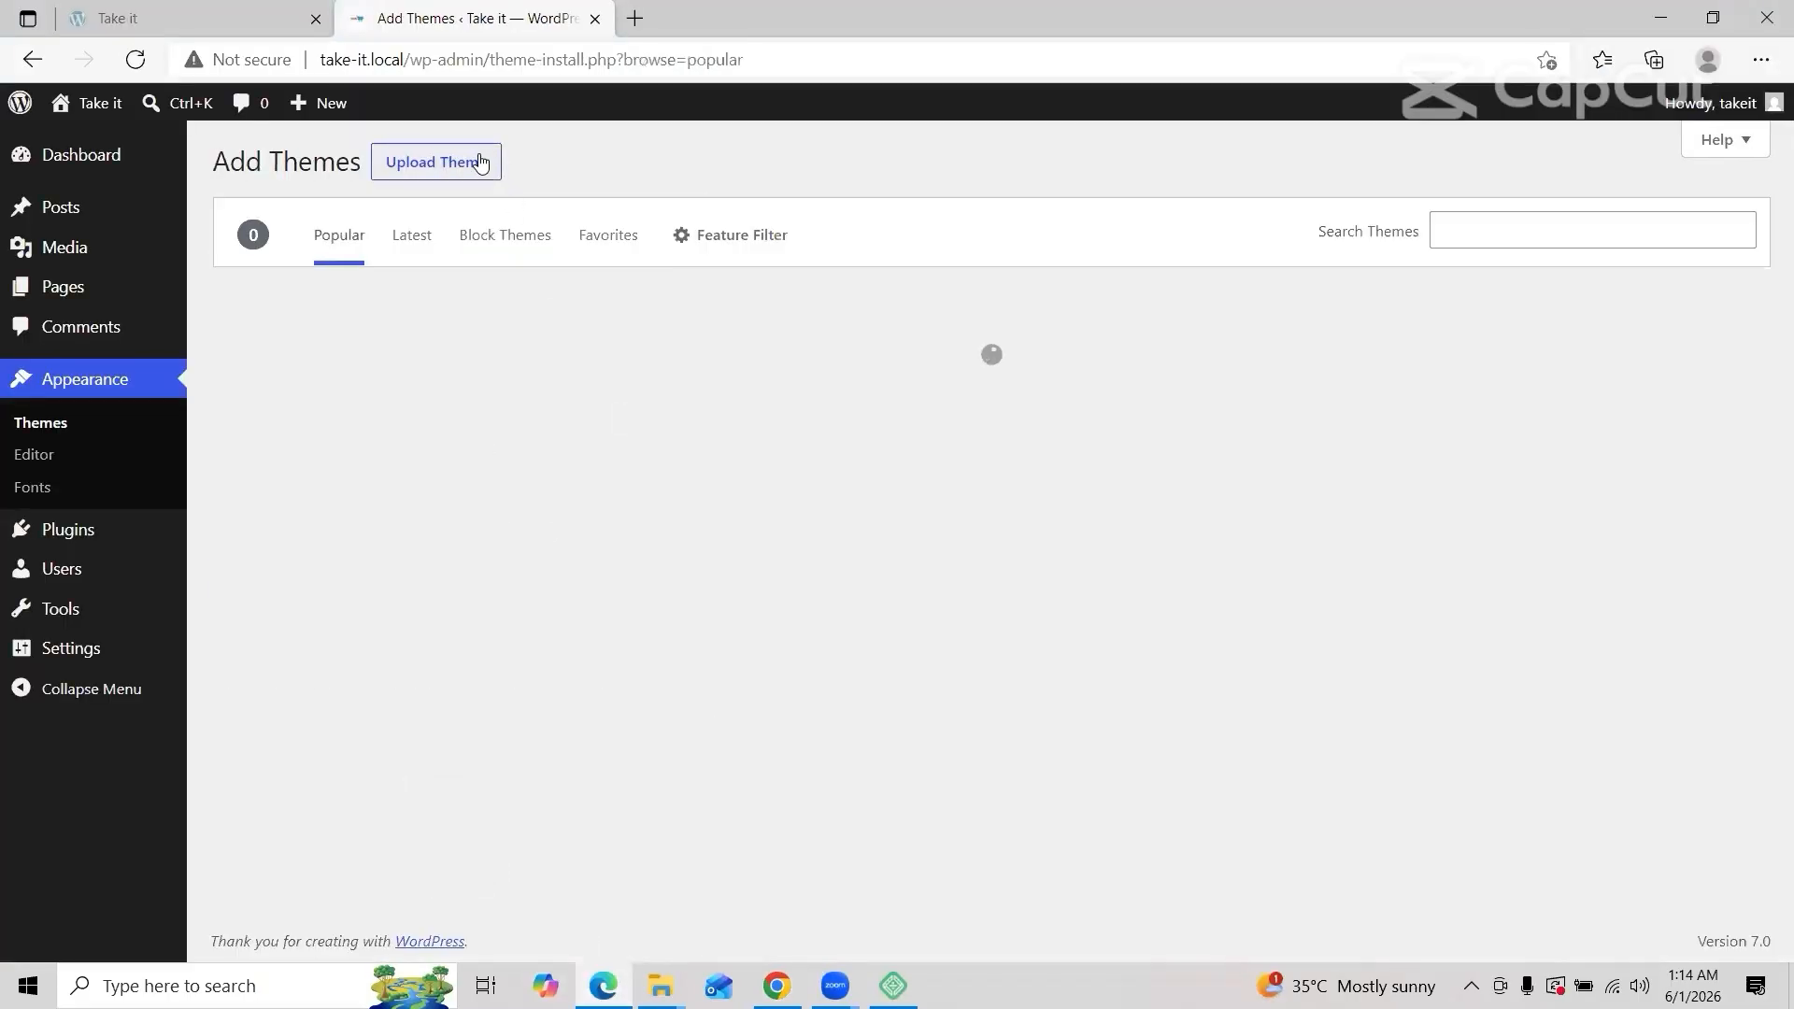
pyautogui.click(481, 163)
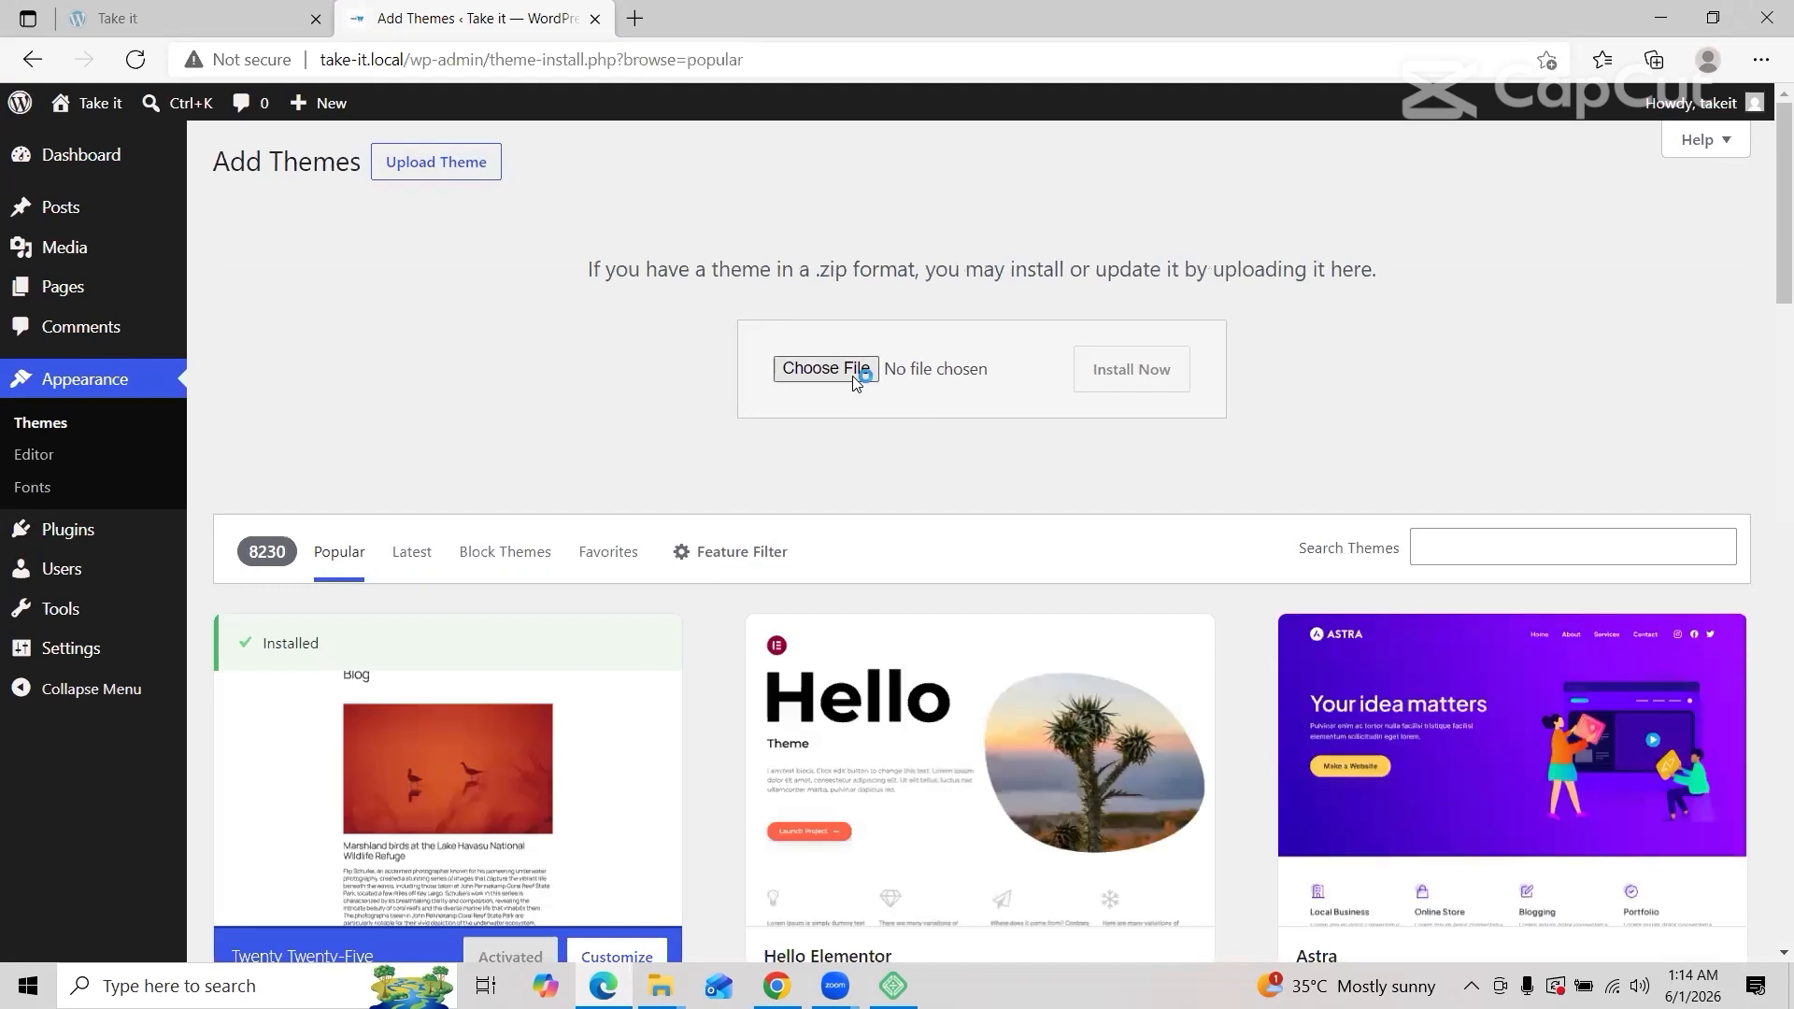
pyautogui.click(856, 375)
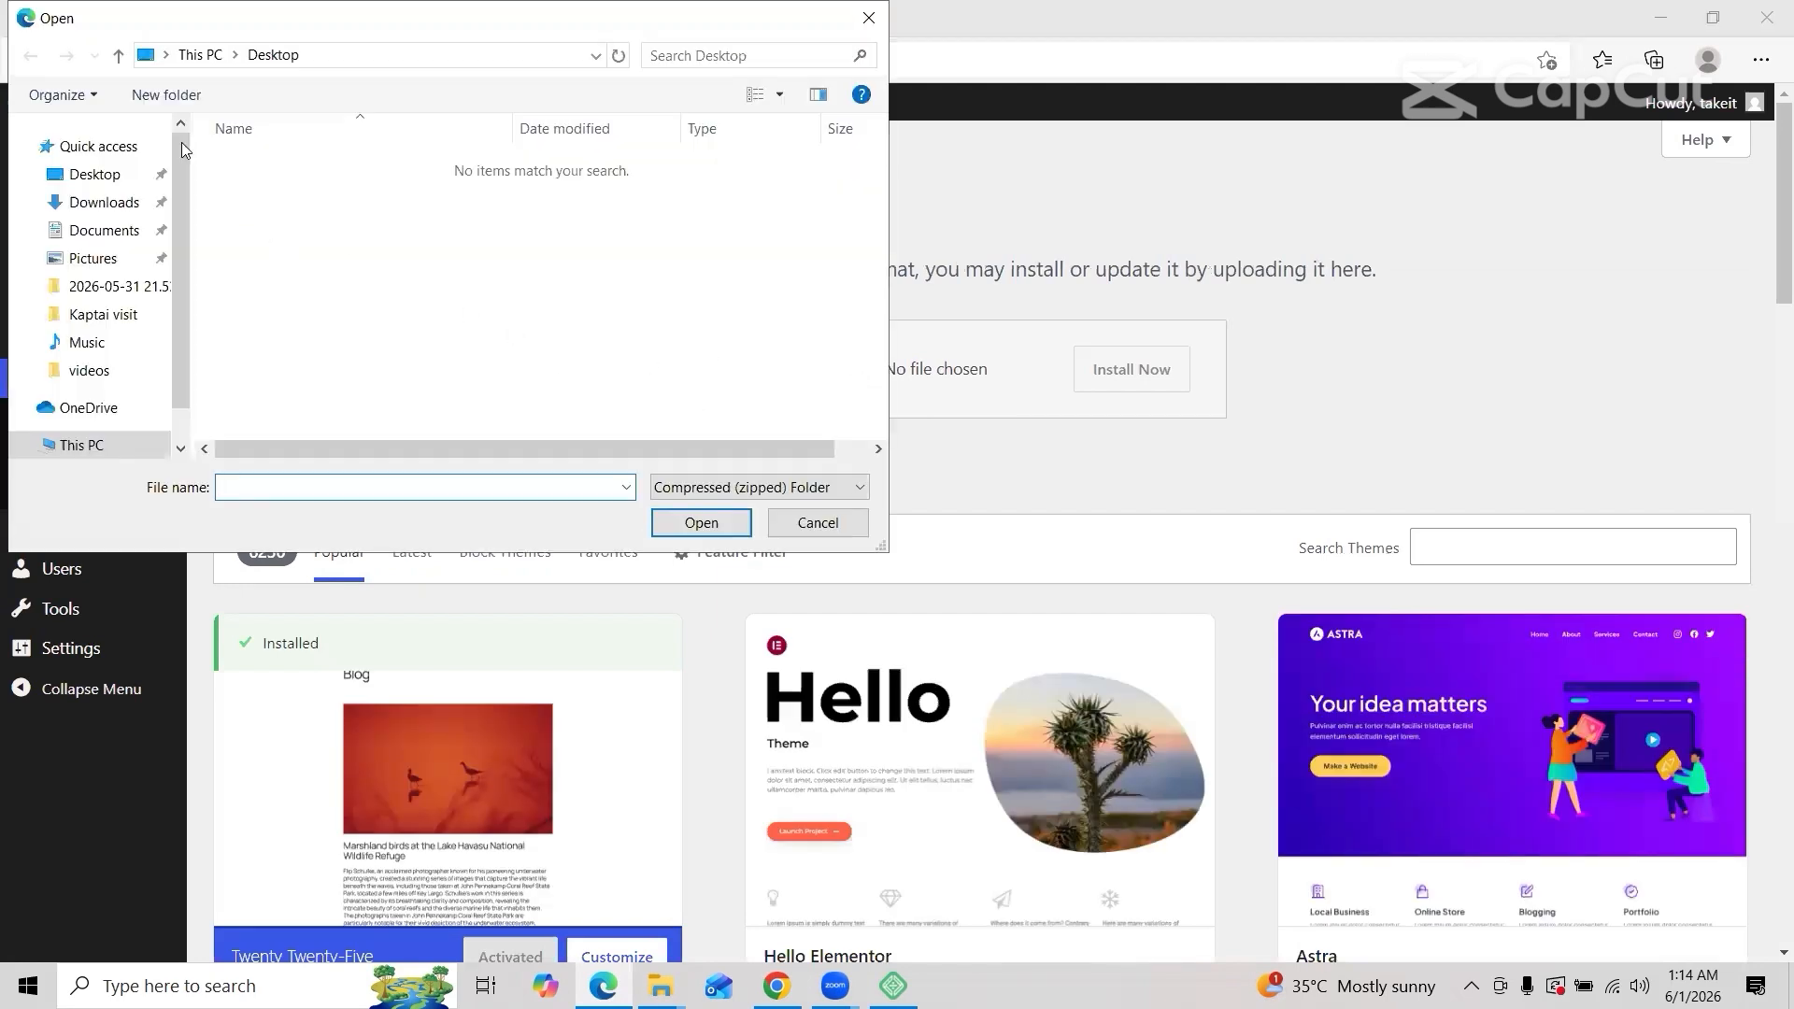
pyautogui.click(95, 206)
pyautogui.click(321, 193)
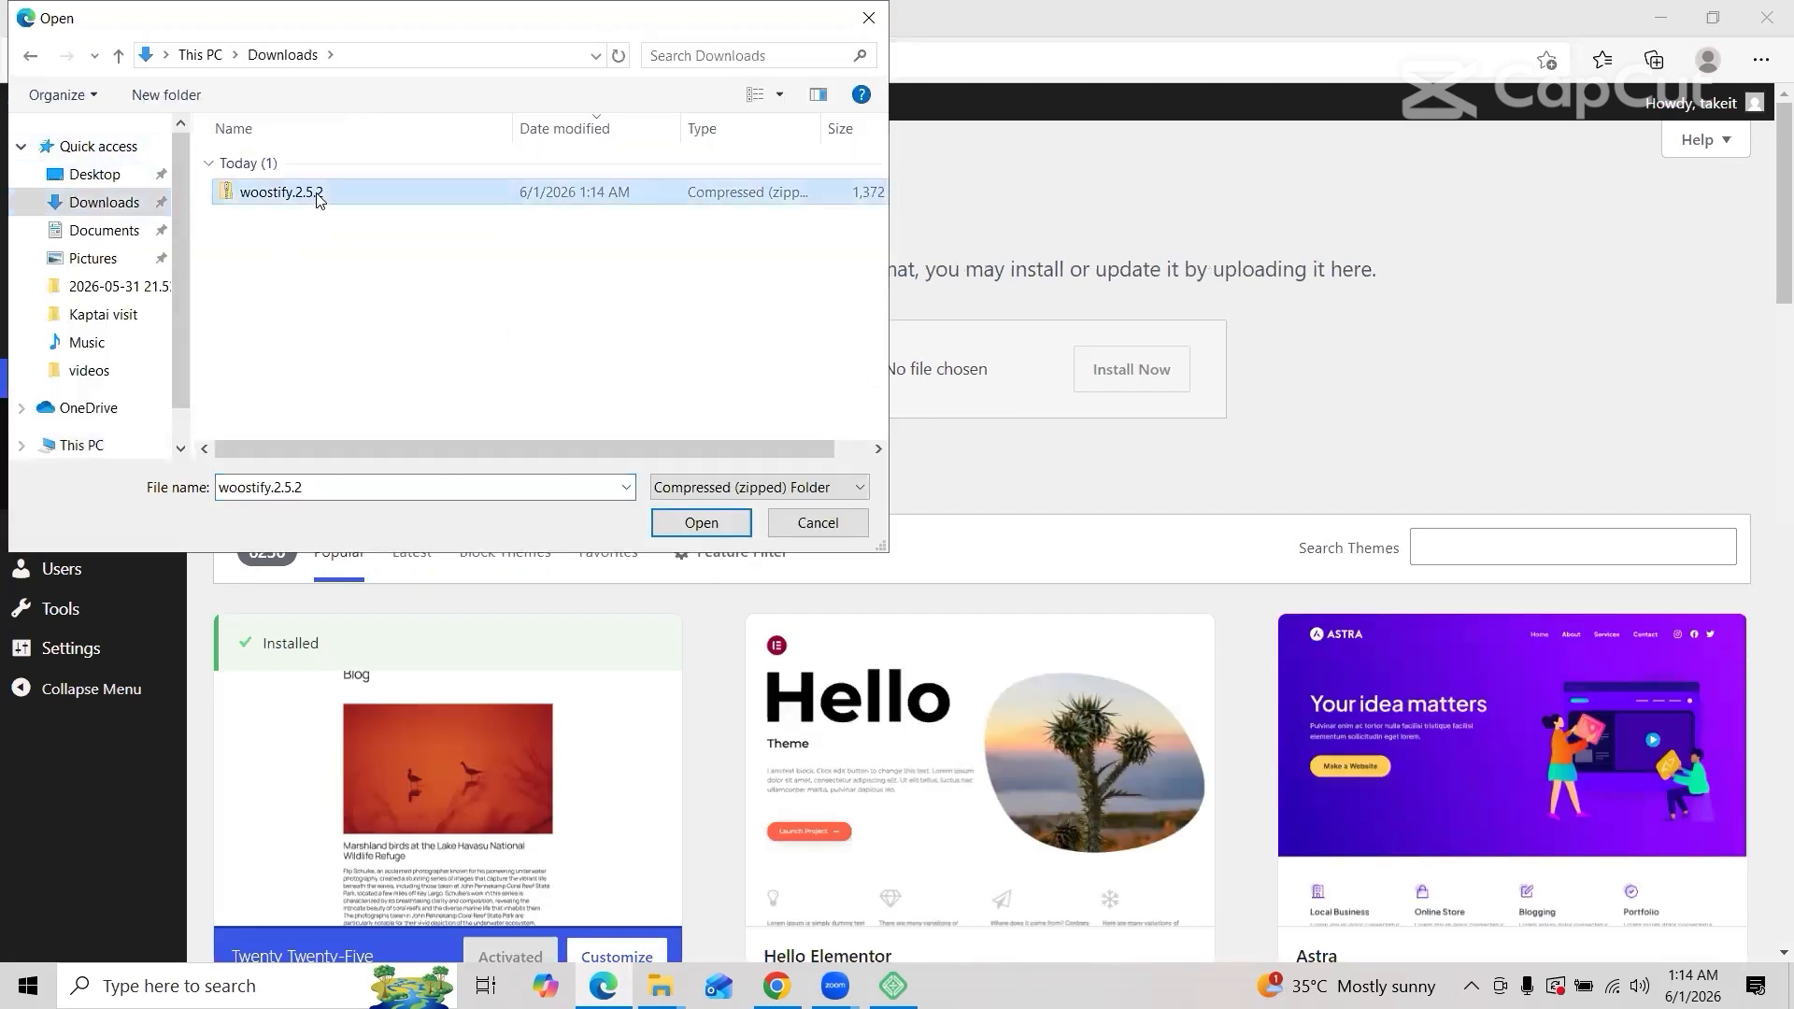
pyautogui.click(701, 524)
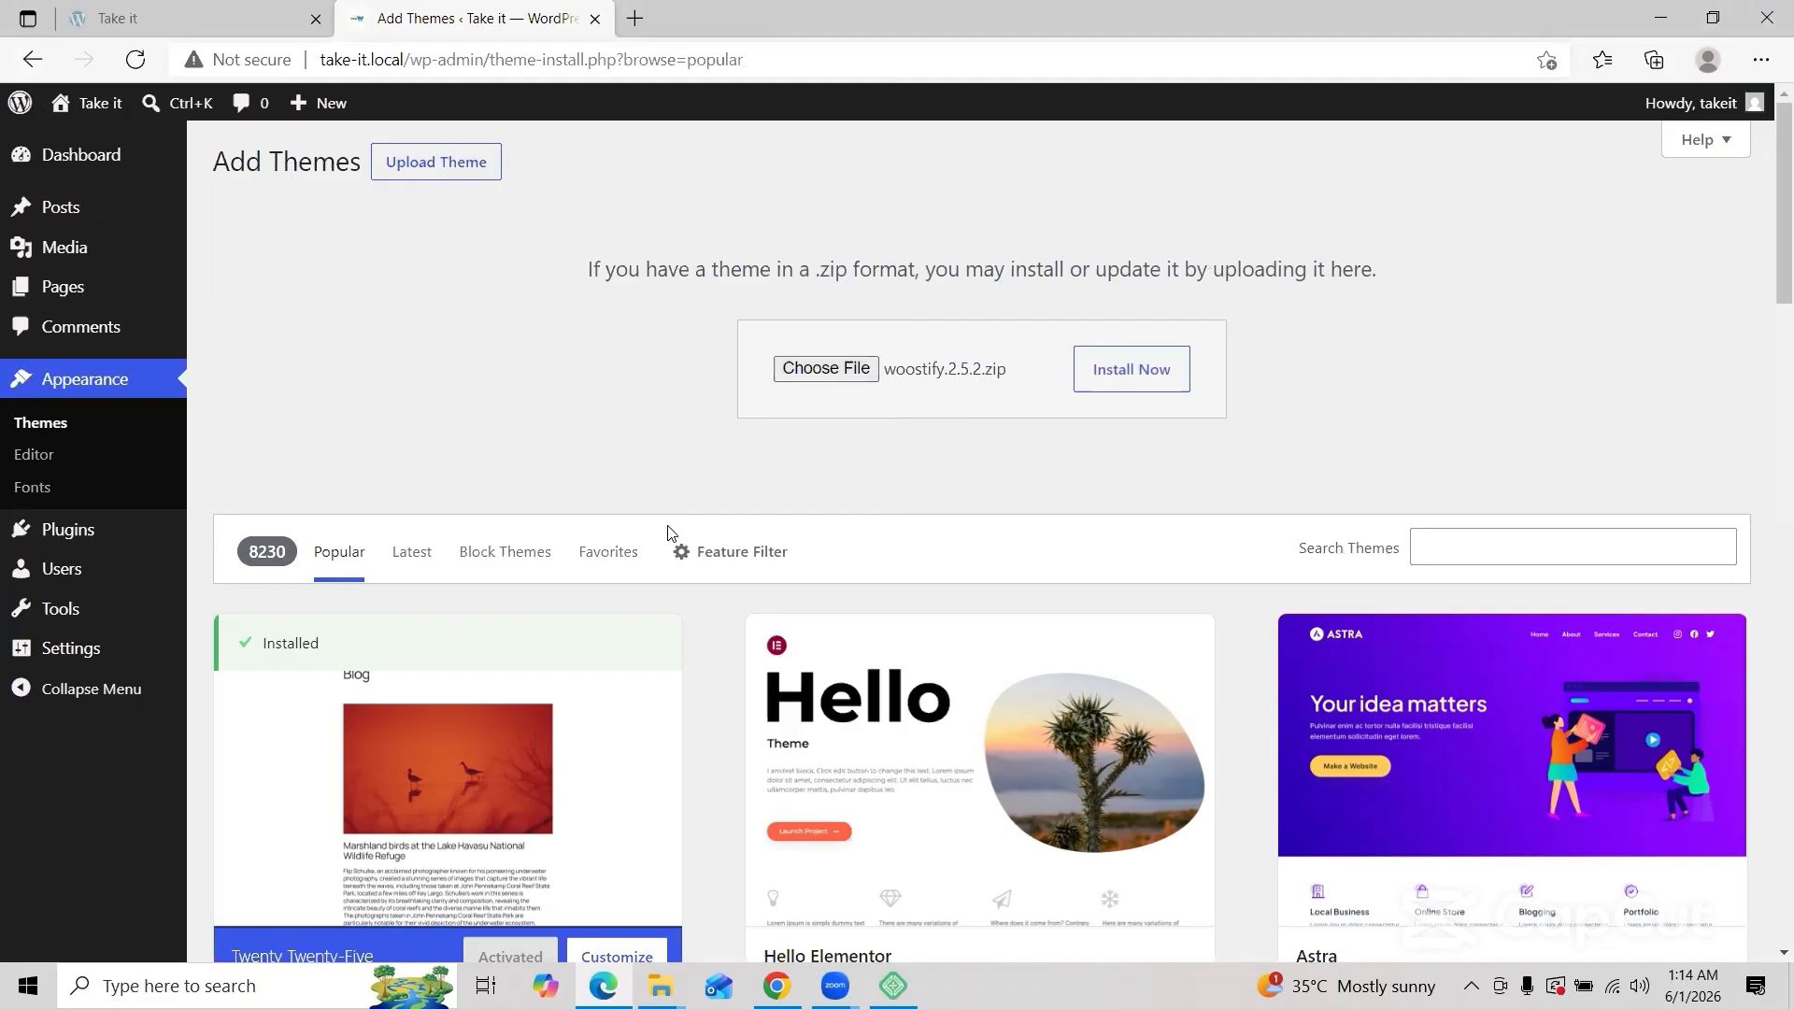
pyautogui.click(1105, 384)
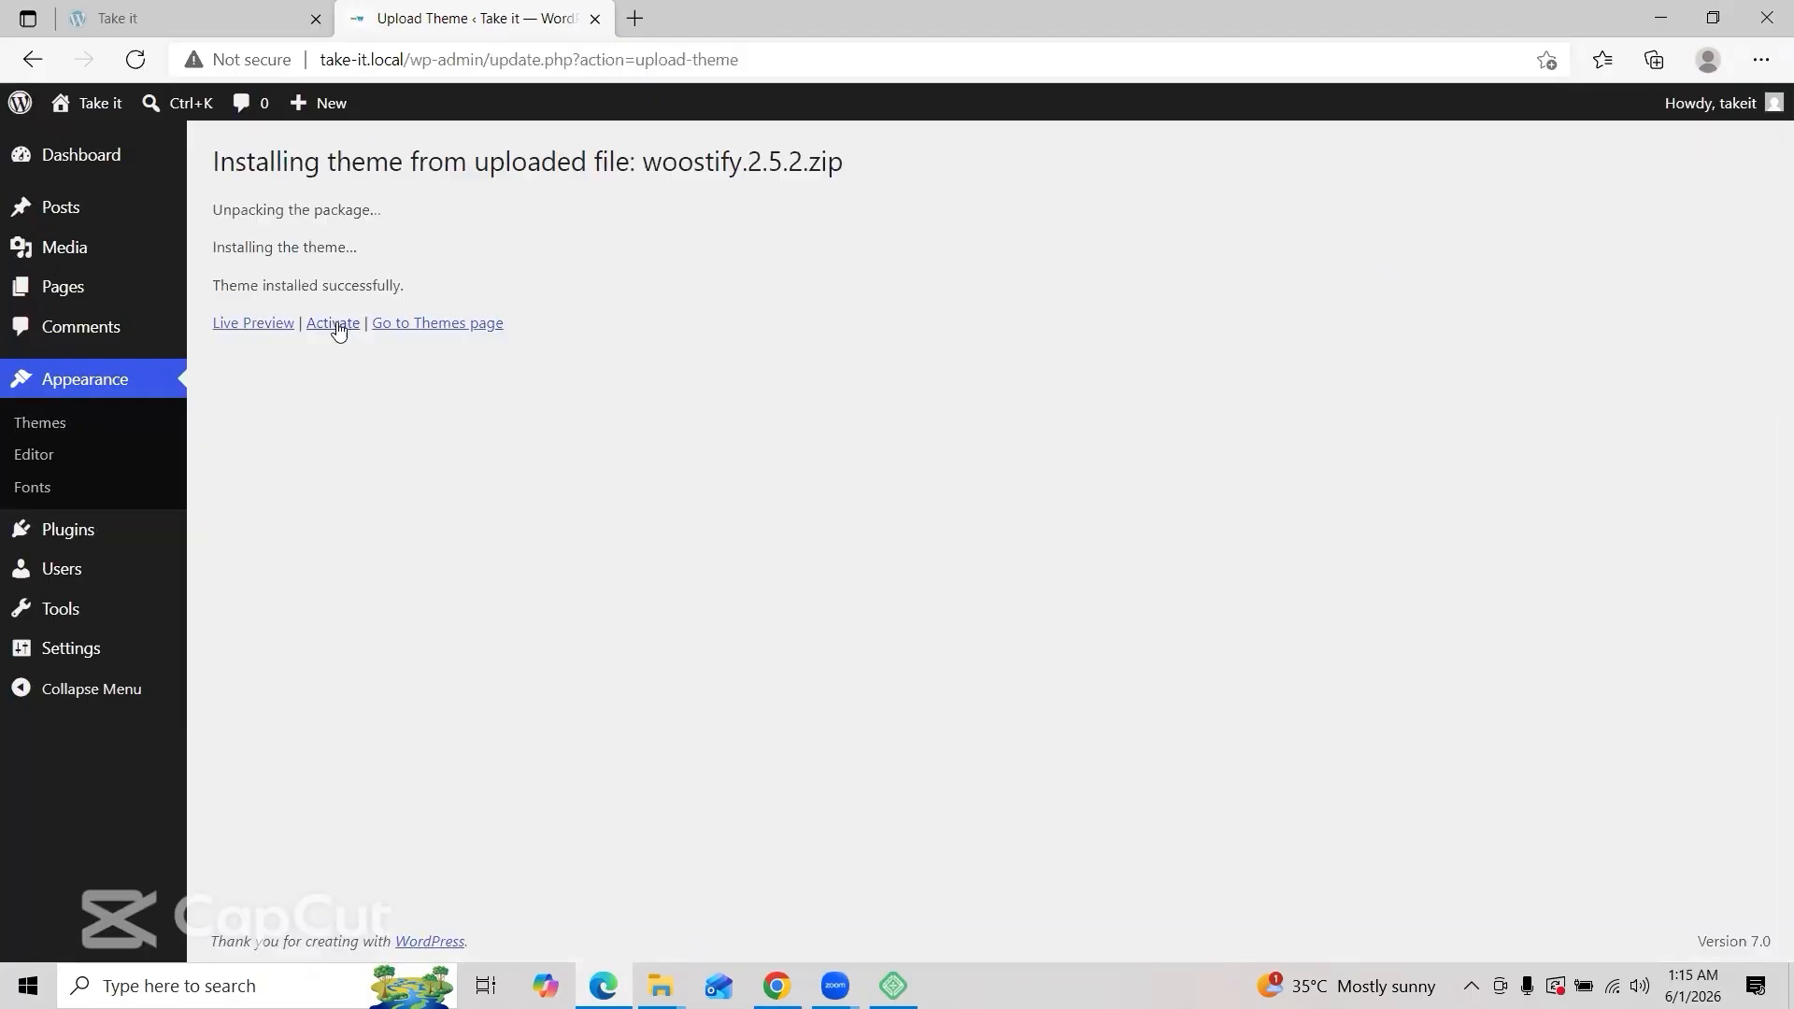
pyautogui.click(336, 326)
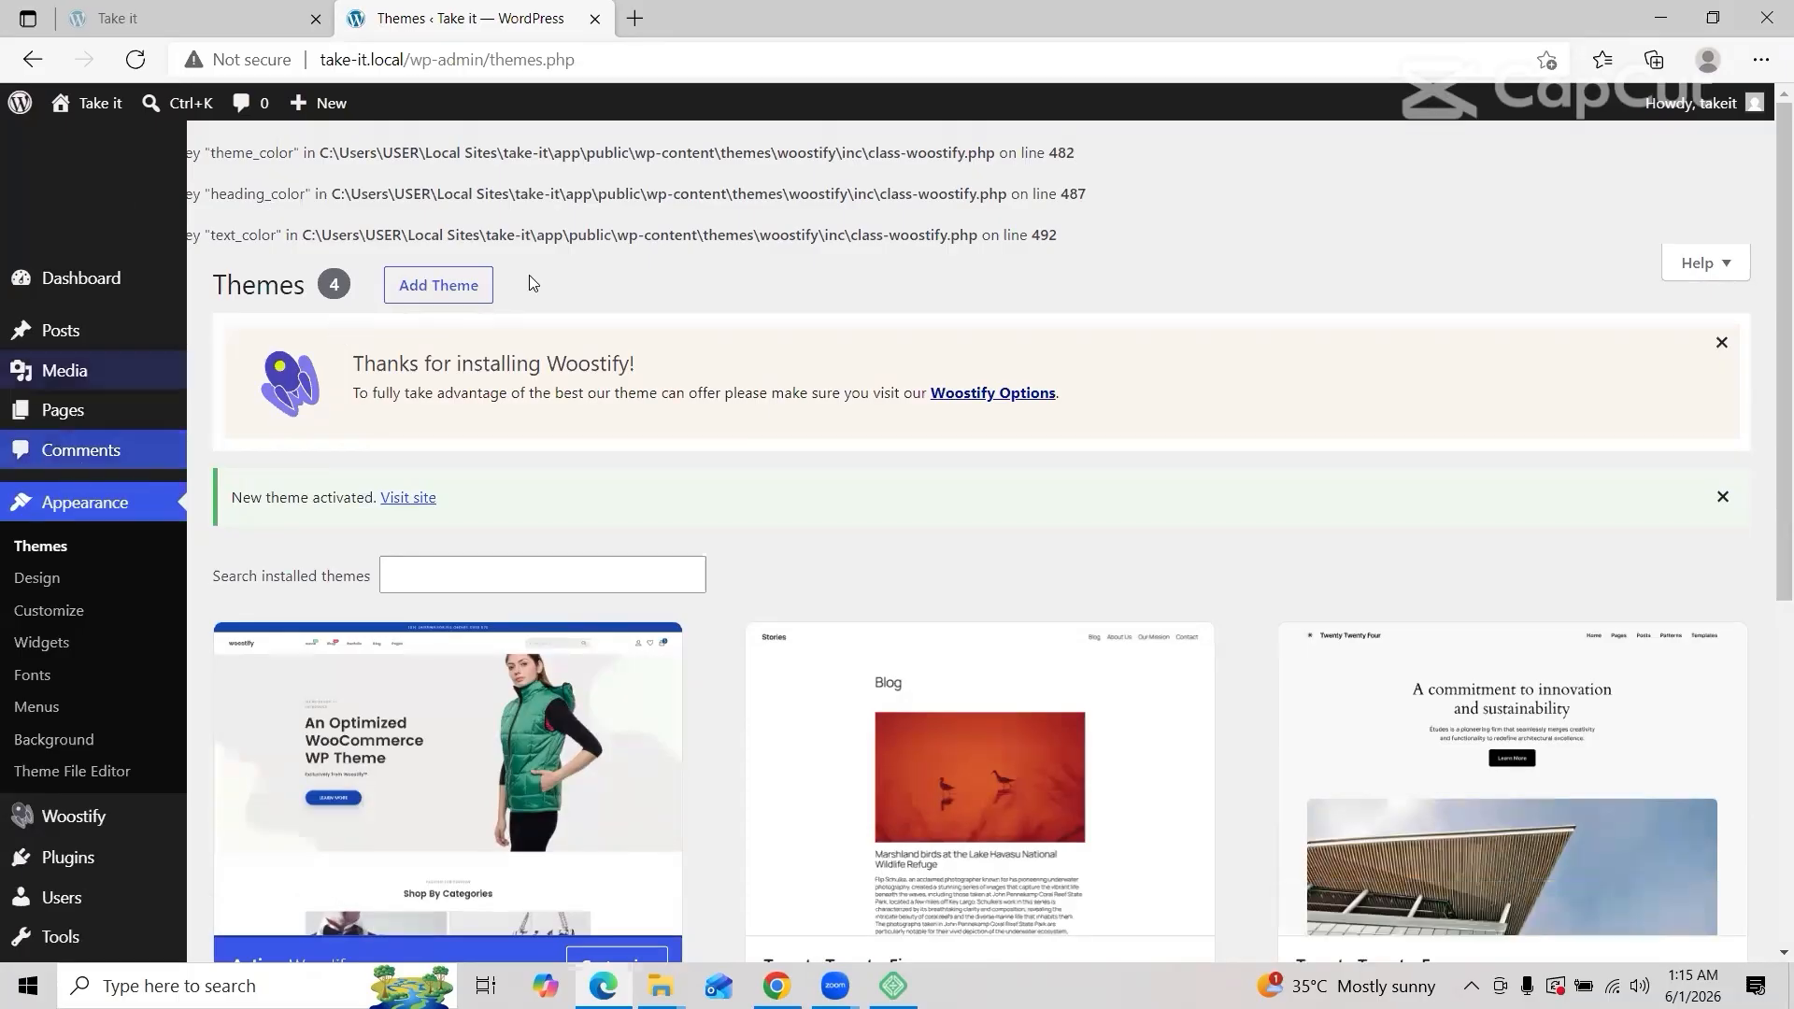
# Step: Search 'bloggdude/elementor' and open the bloggdude.com/elementor page in a maximized window
pyautogui.moveTo(1052, 705)
pyautogui.scroll(-6, 1053, 704)
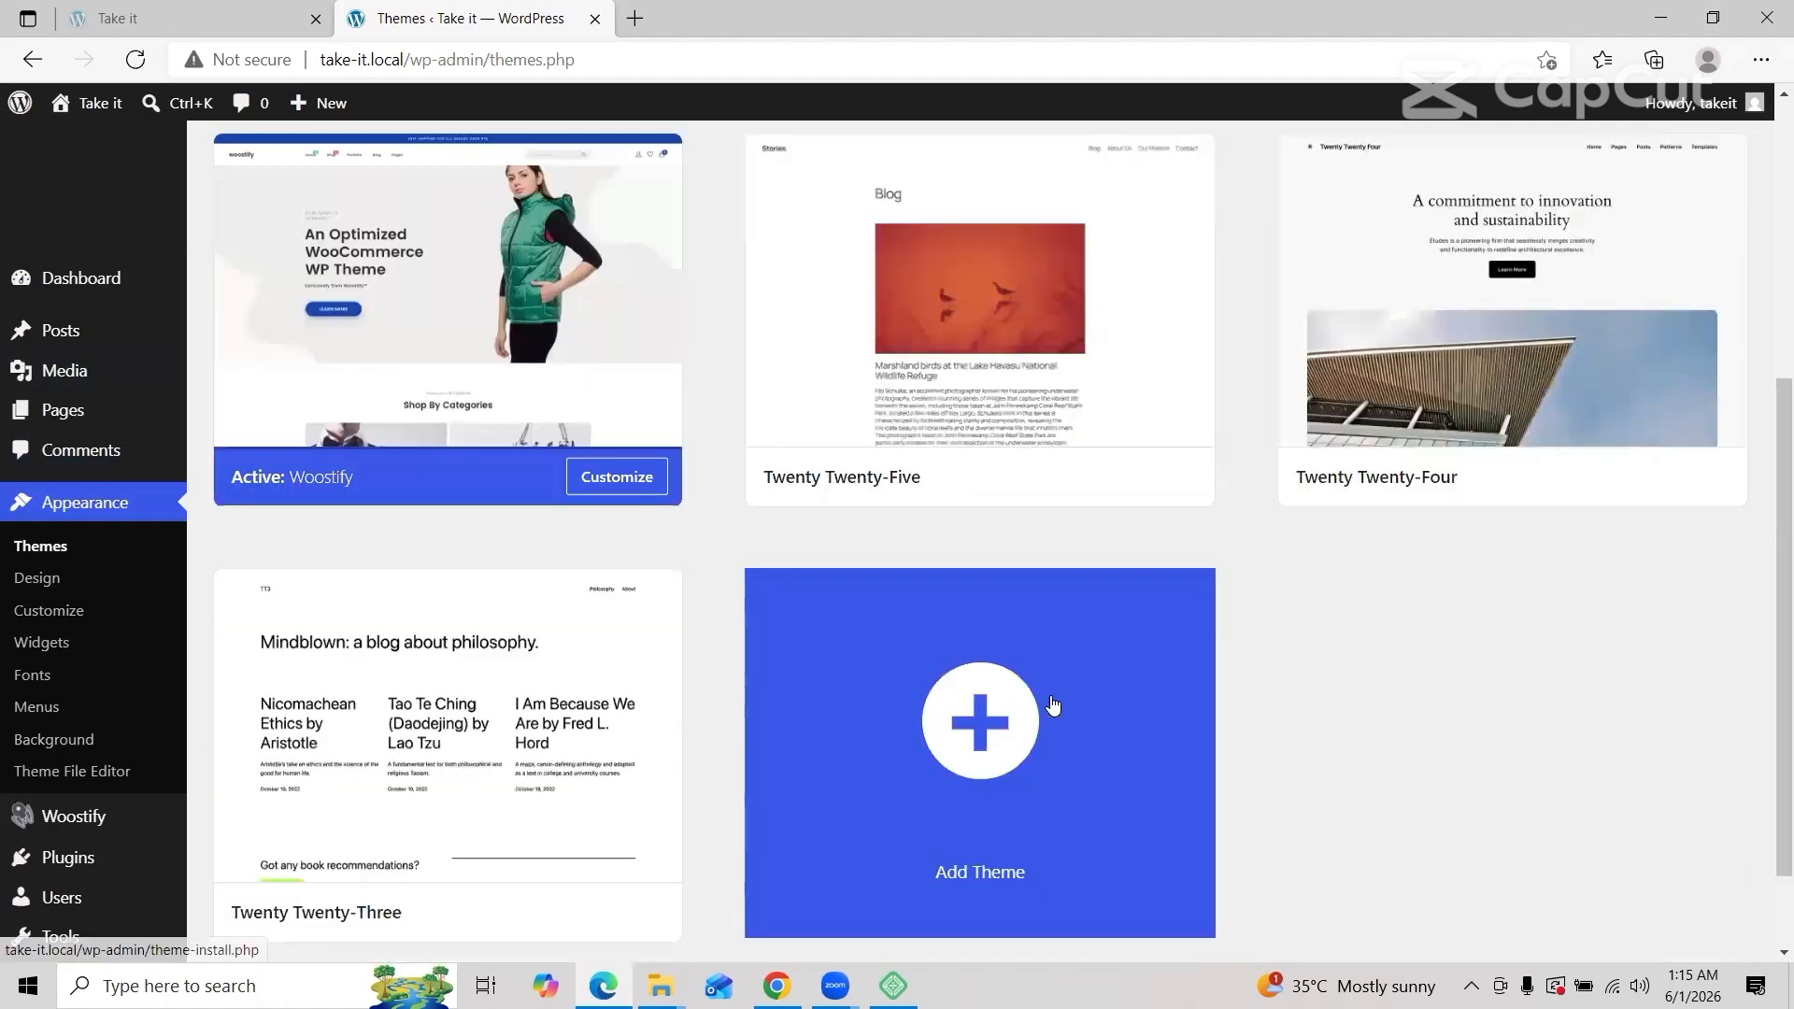
pyautogui.scroll(6, 1052, 705)
pyautogui.scroll(-3, 1052, 705)
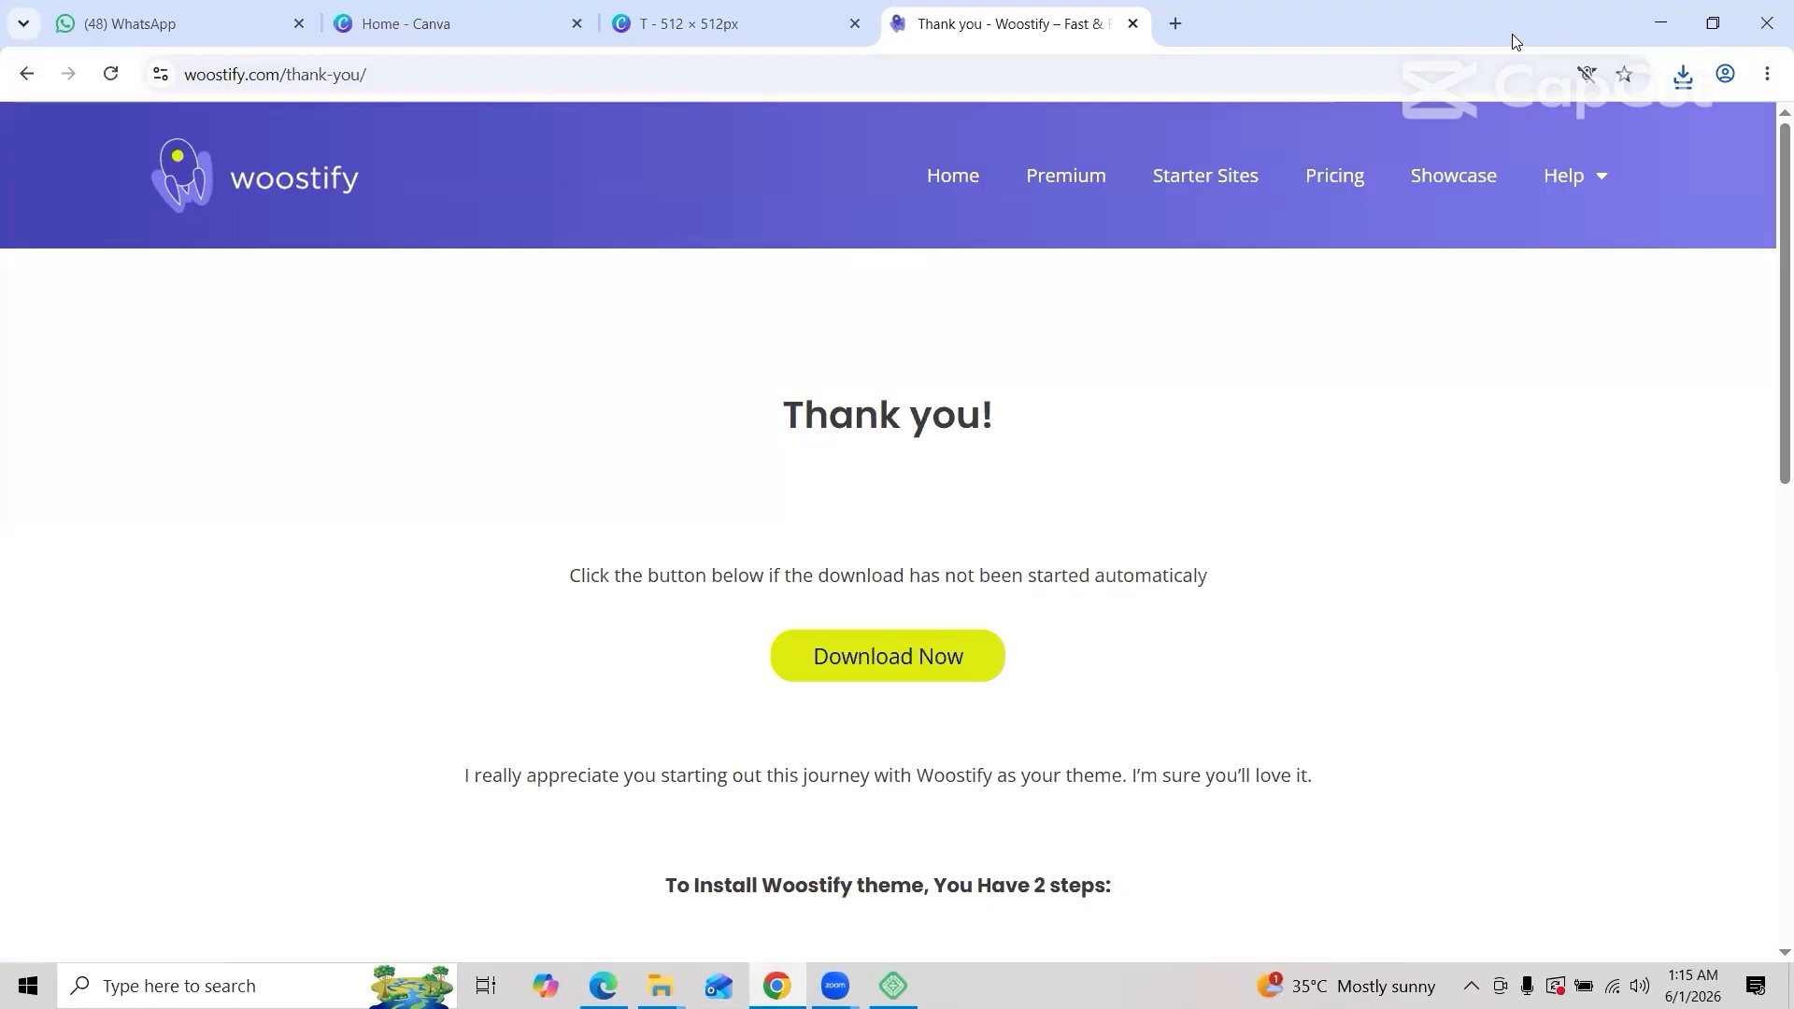
pyautogui.doubleClick(1516, 41)
pyautogui.click(1002, 228)
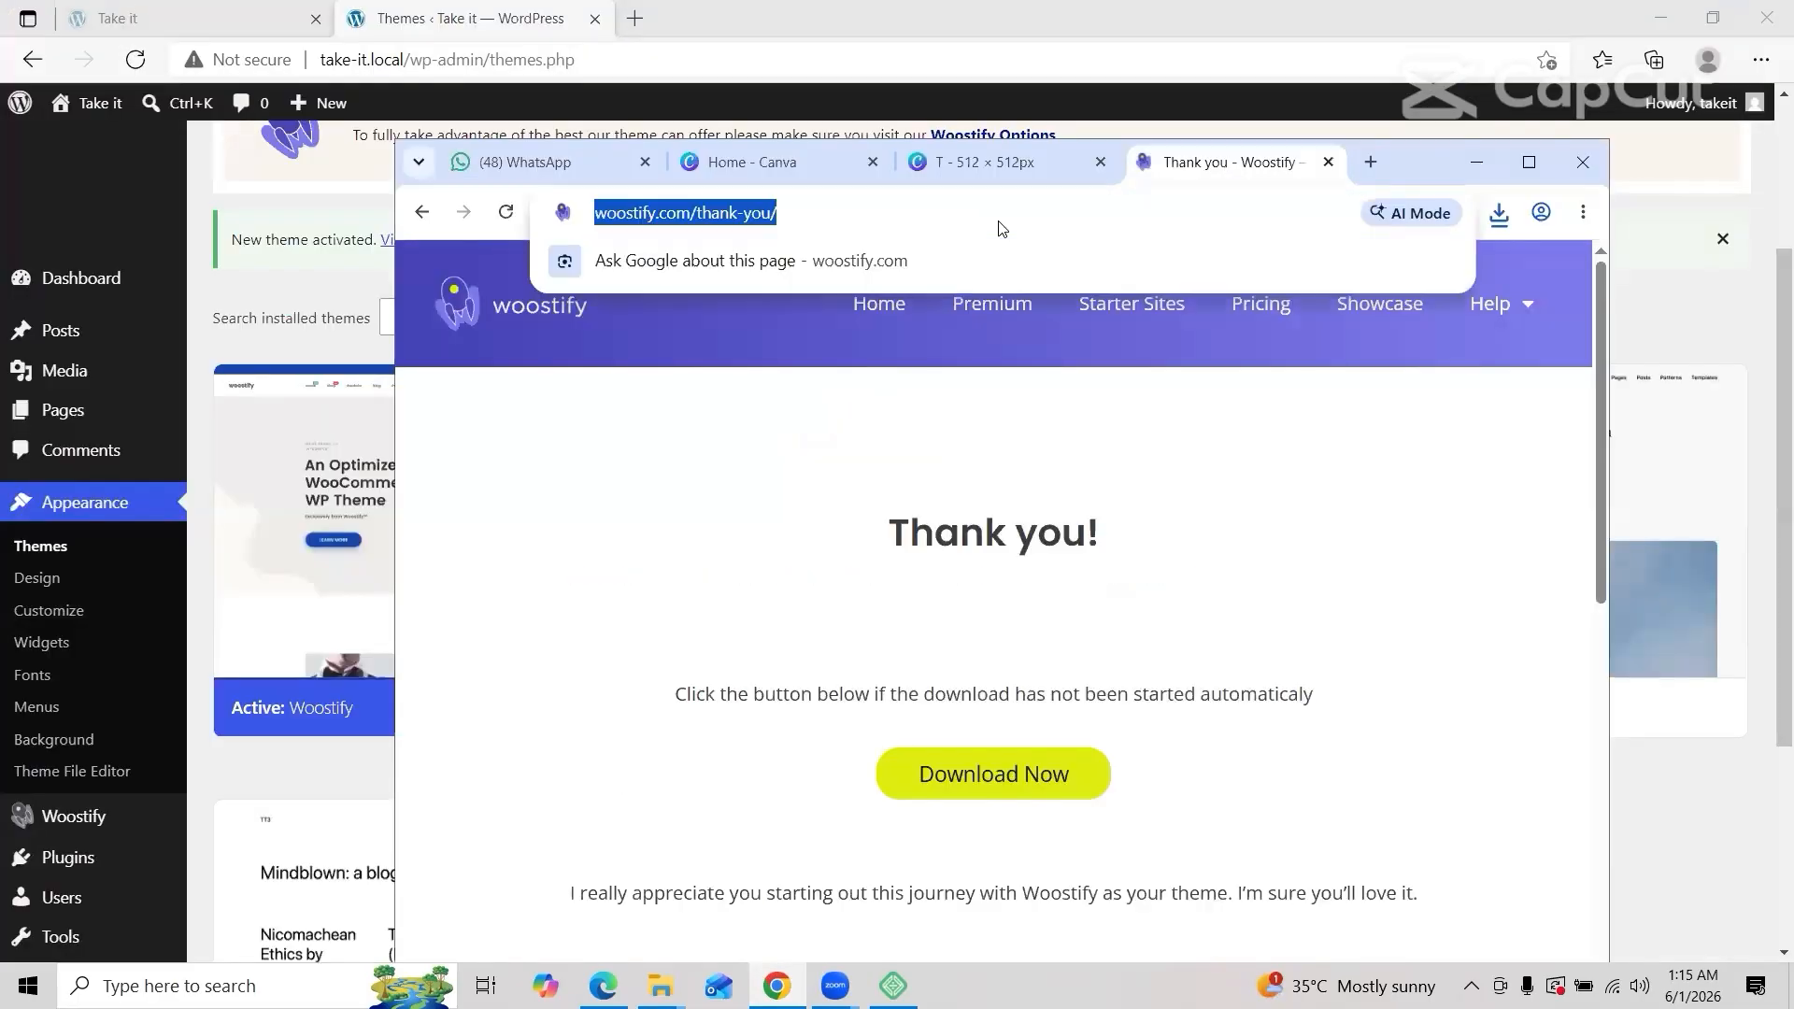
pyautogui.click(421, 213)
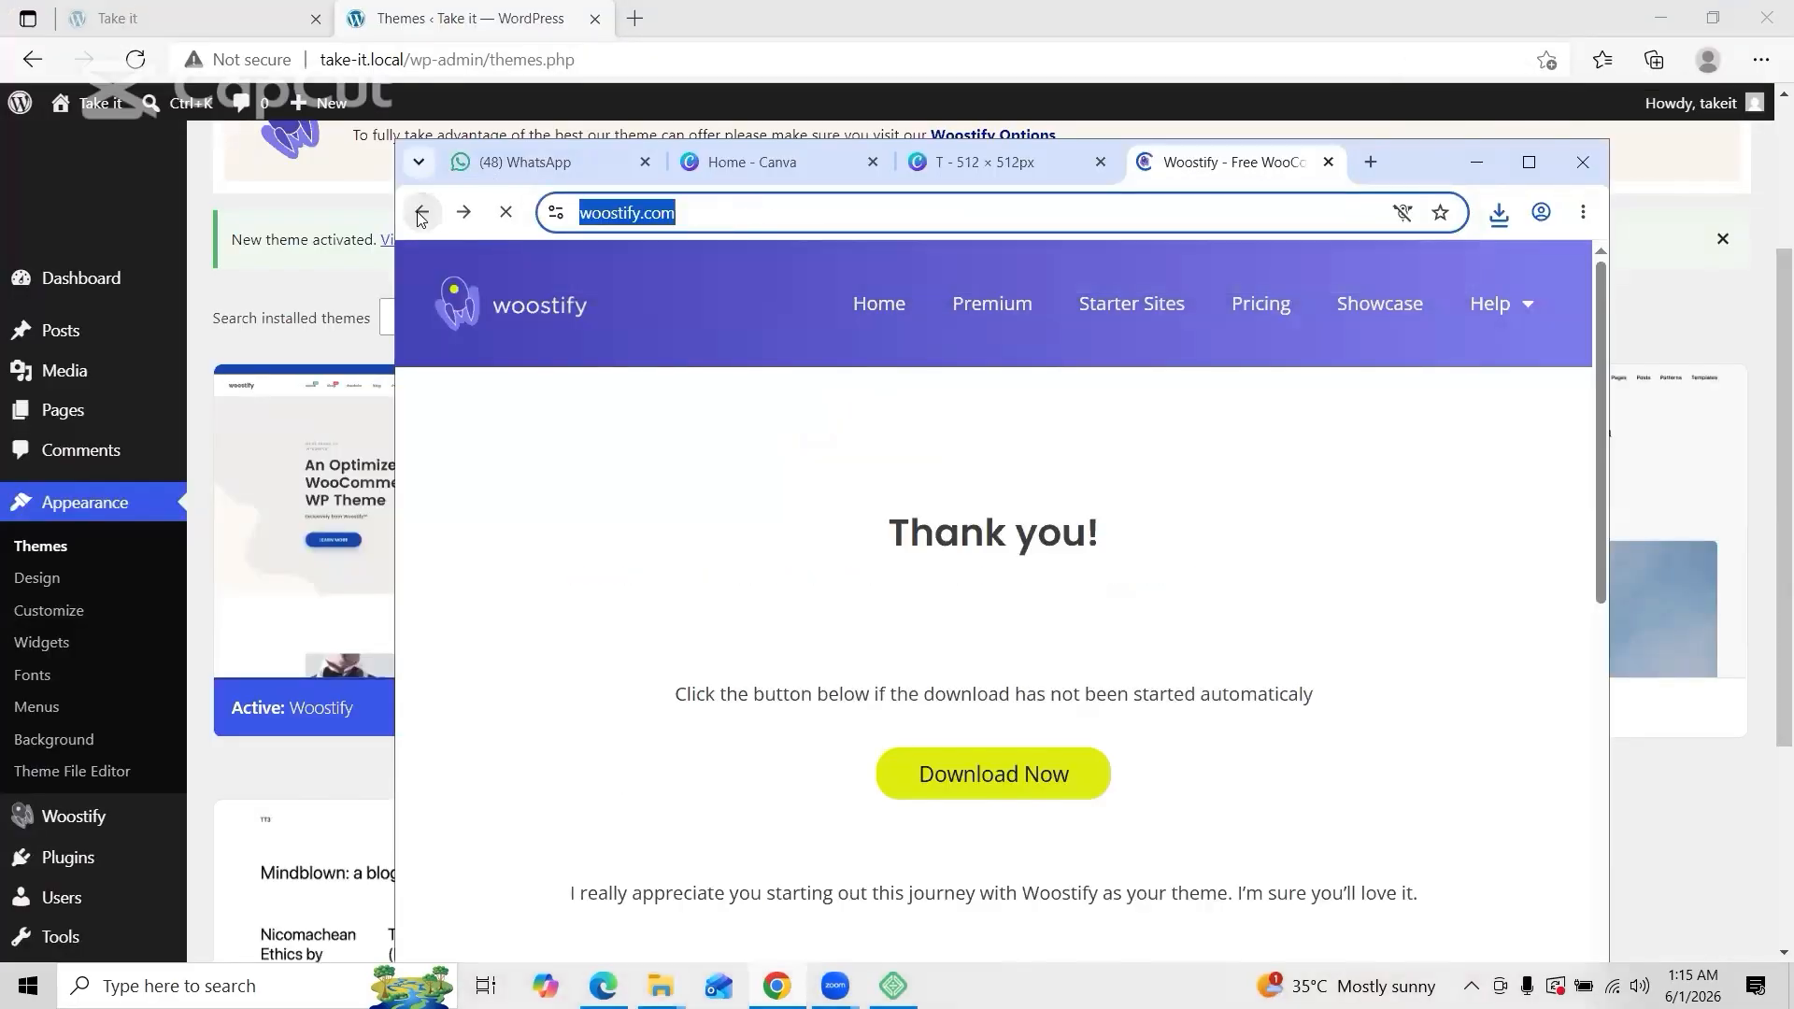
pyautogui.click(421, 213)
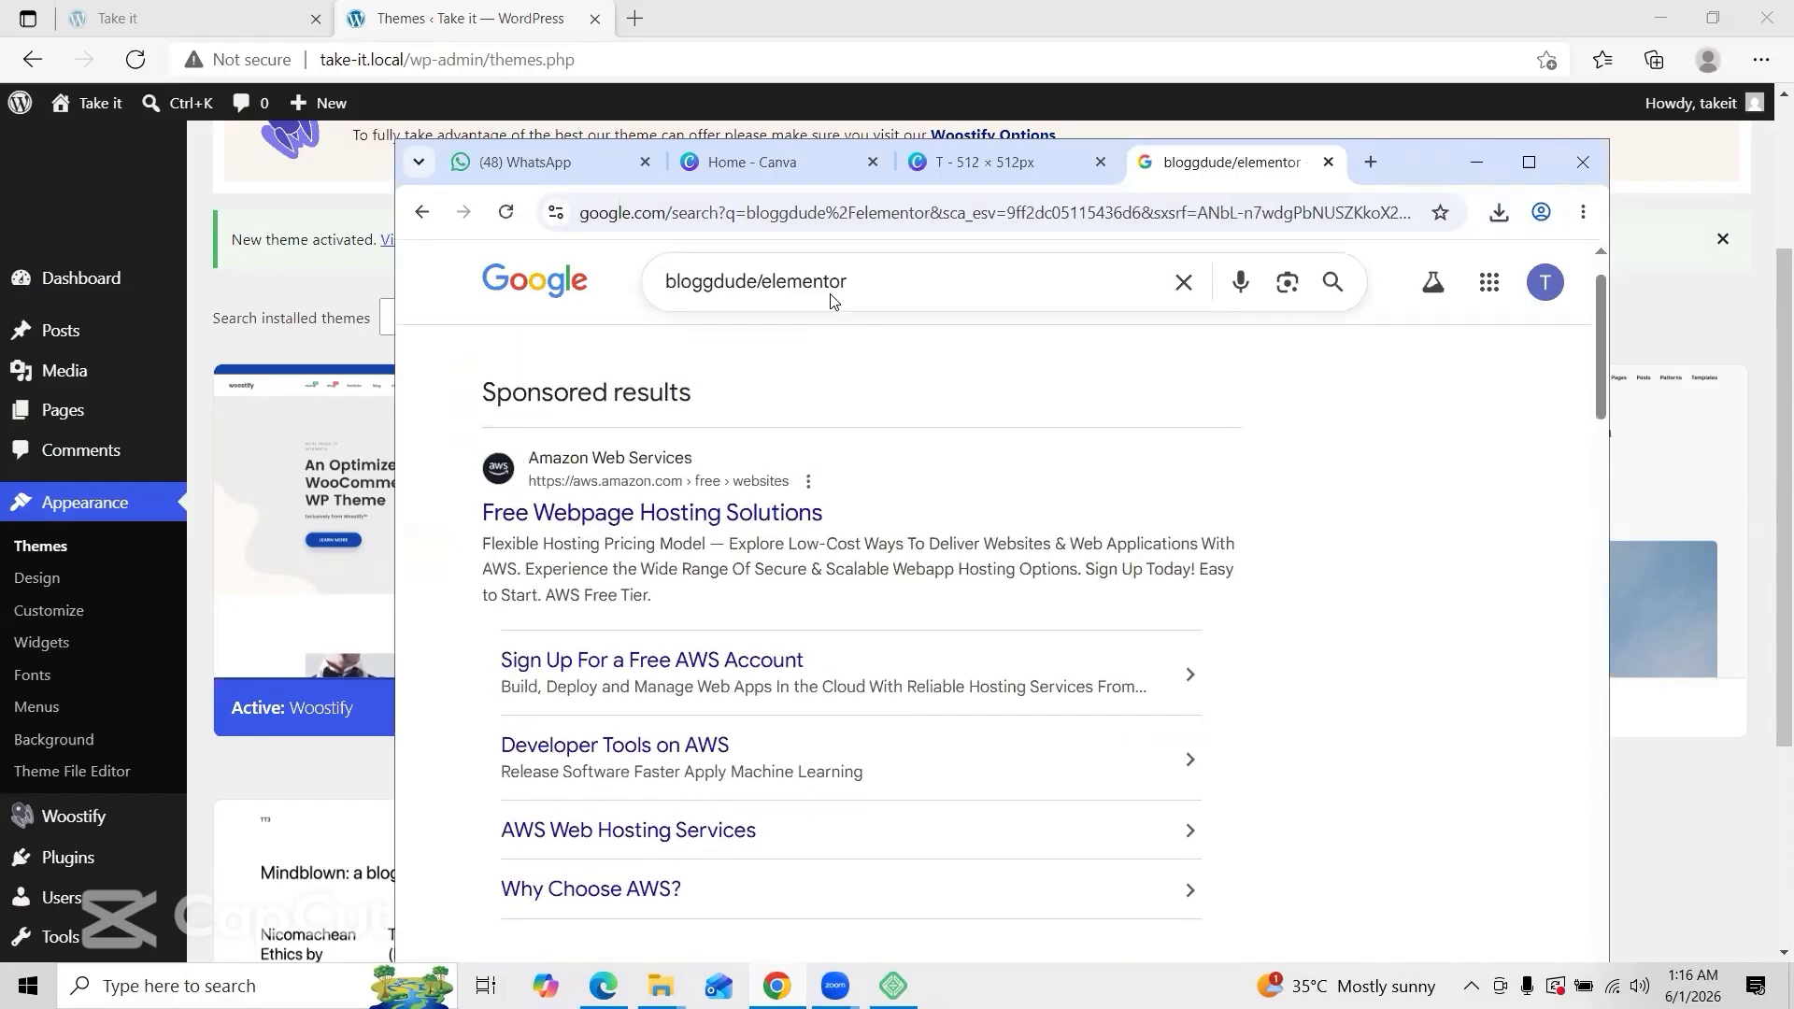
pyautogui.scroll(-8, 832, 300)
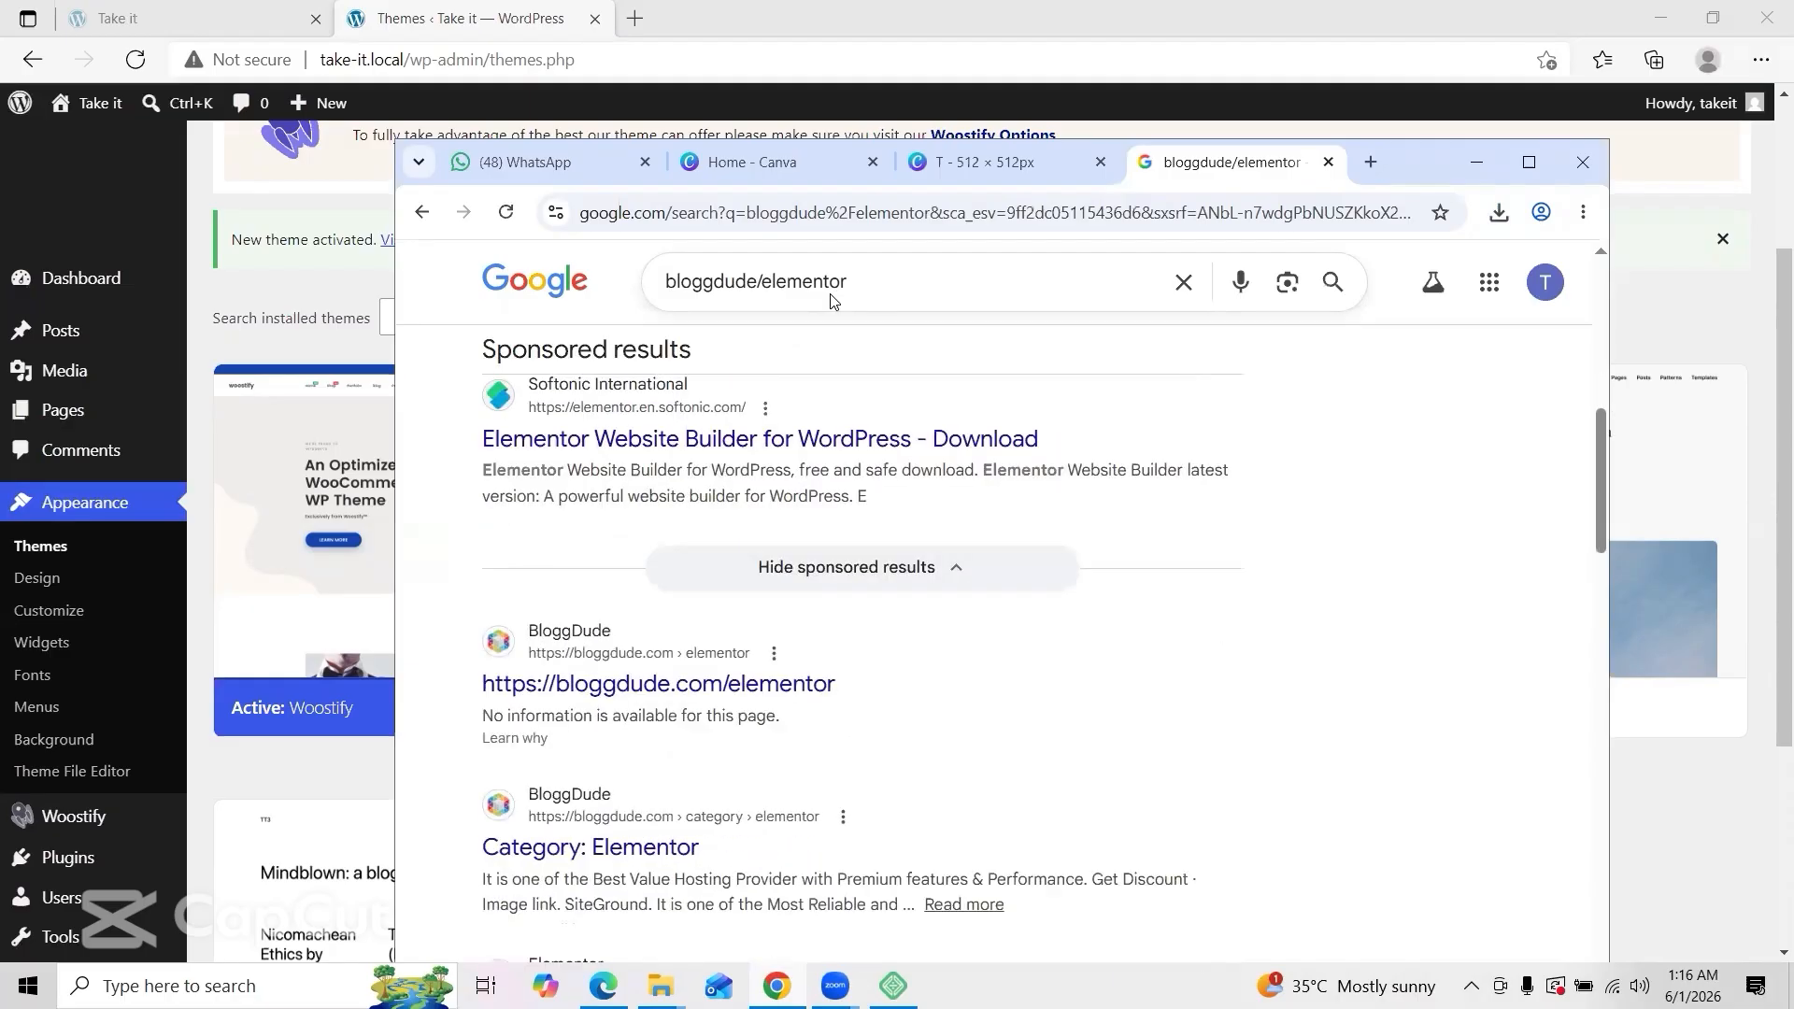
pyautogui.click(704, 685)
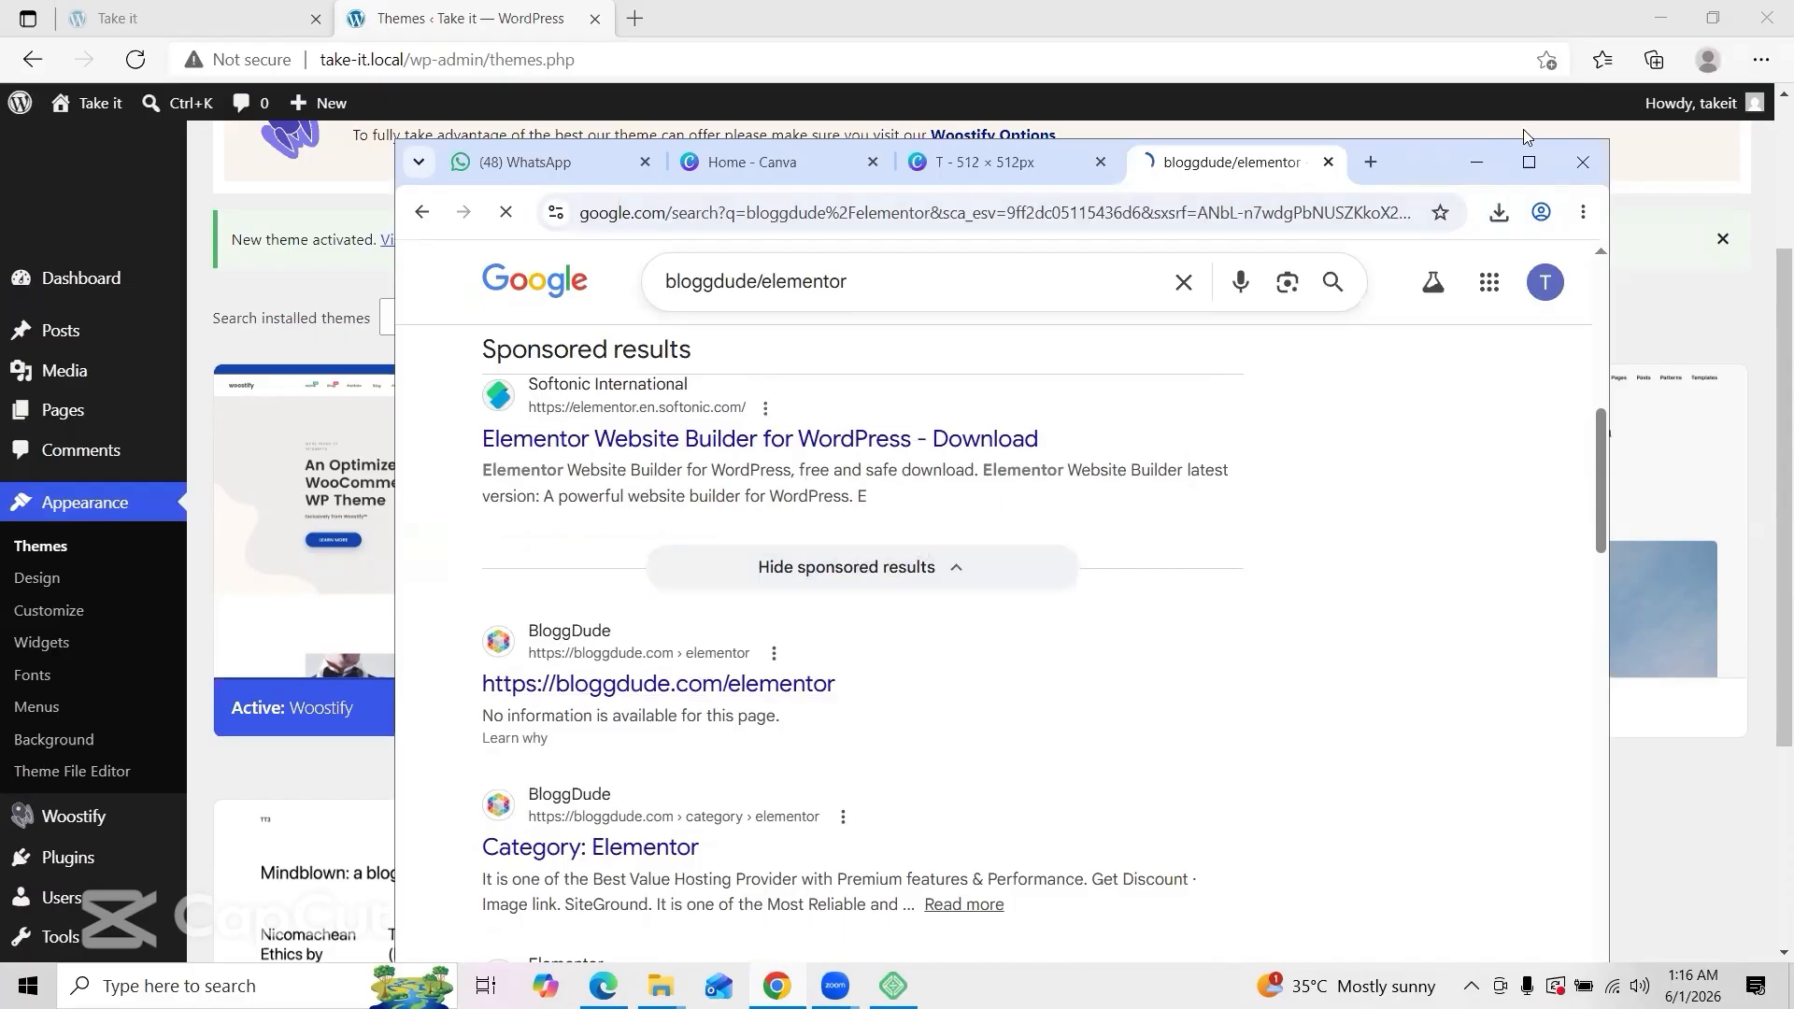
pyautogui.click(1529, 165)
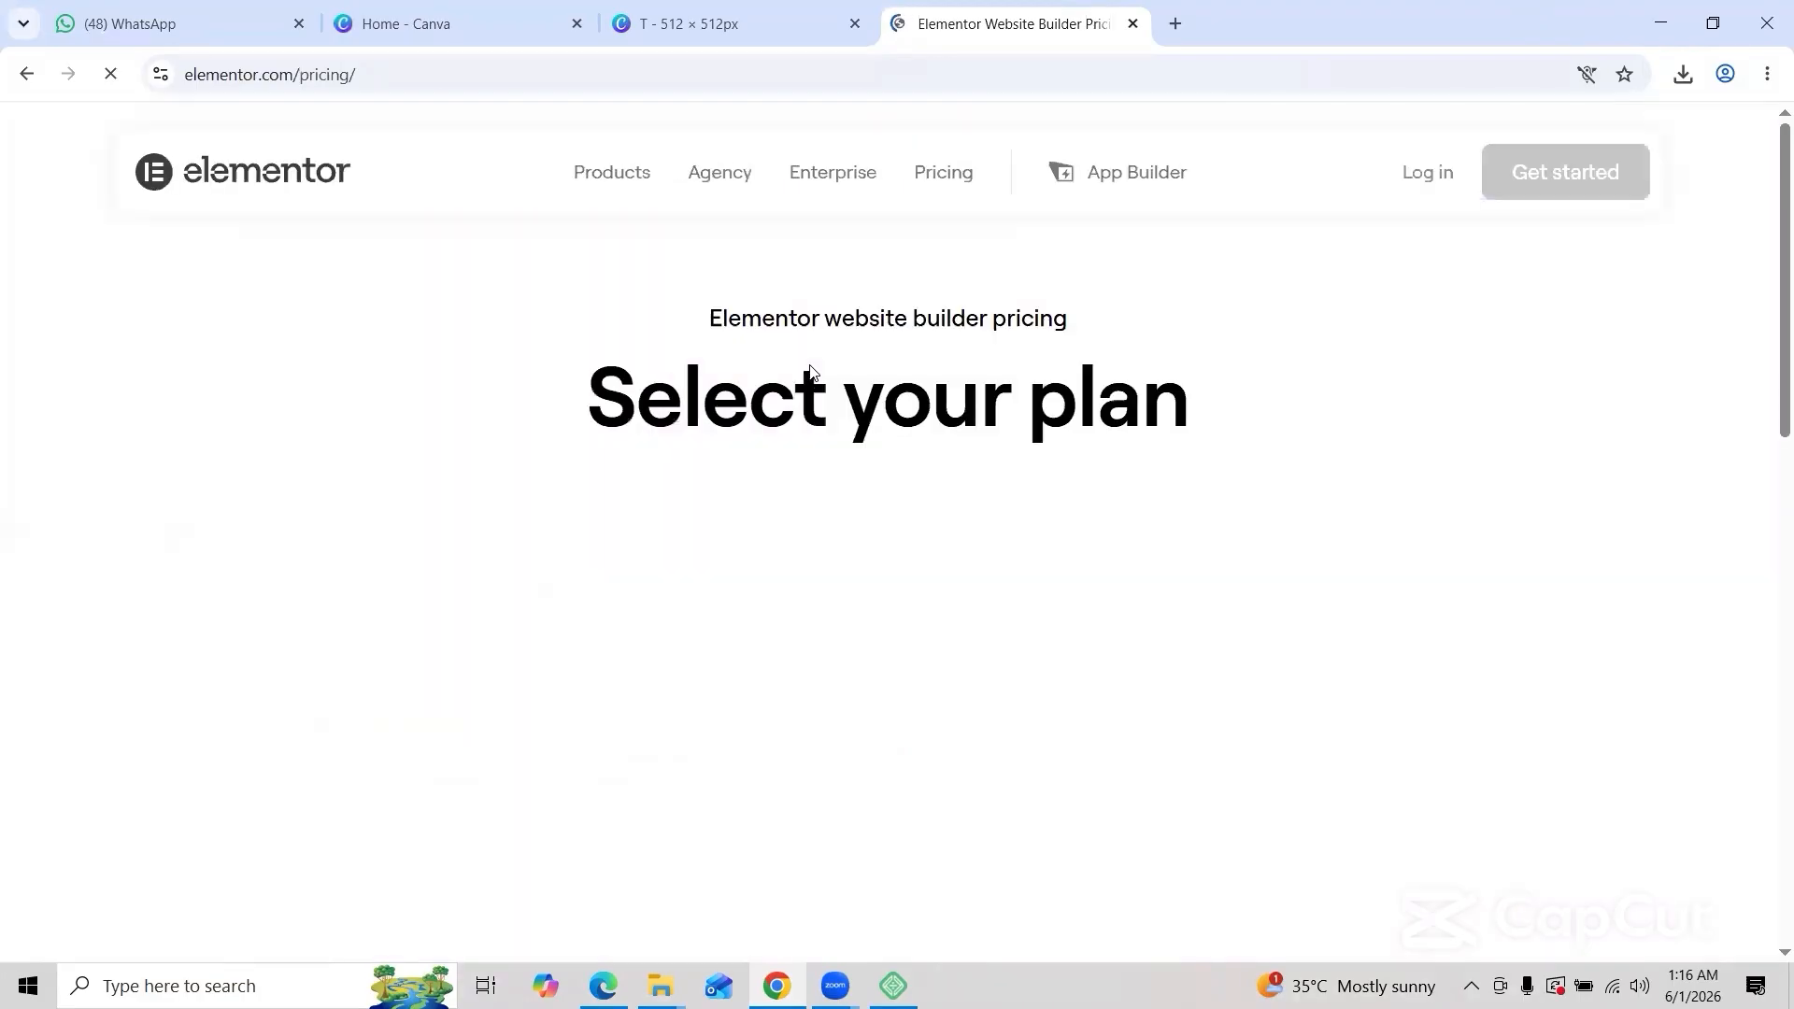
# Step: Allow the site to download multiple files so the free Elementor zip downloads
pyautogui.scroll(-2, 812, 373)
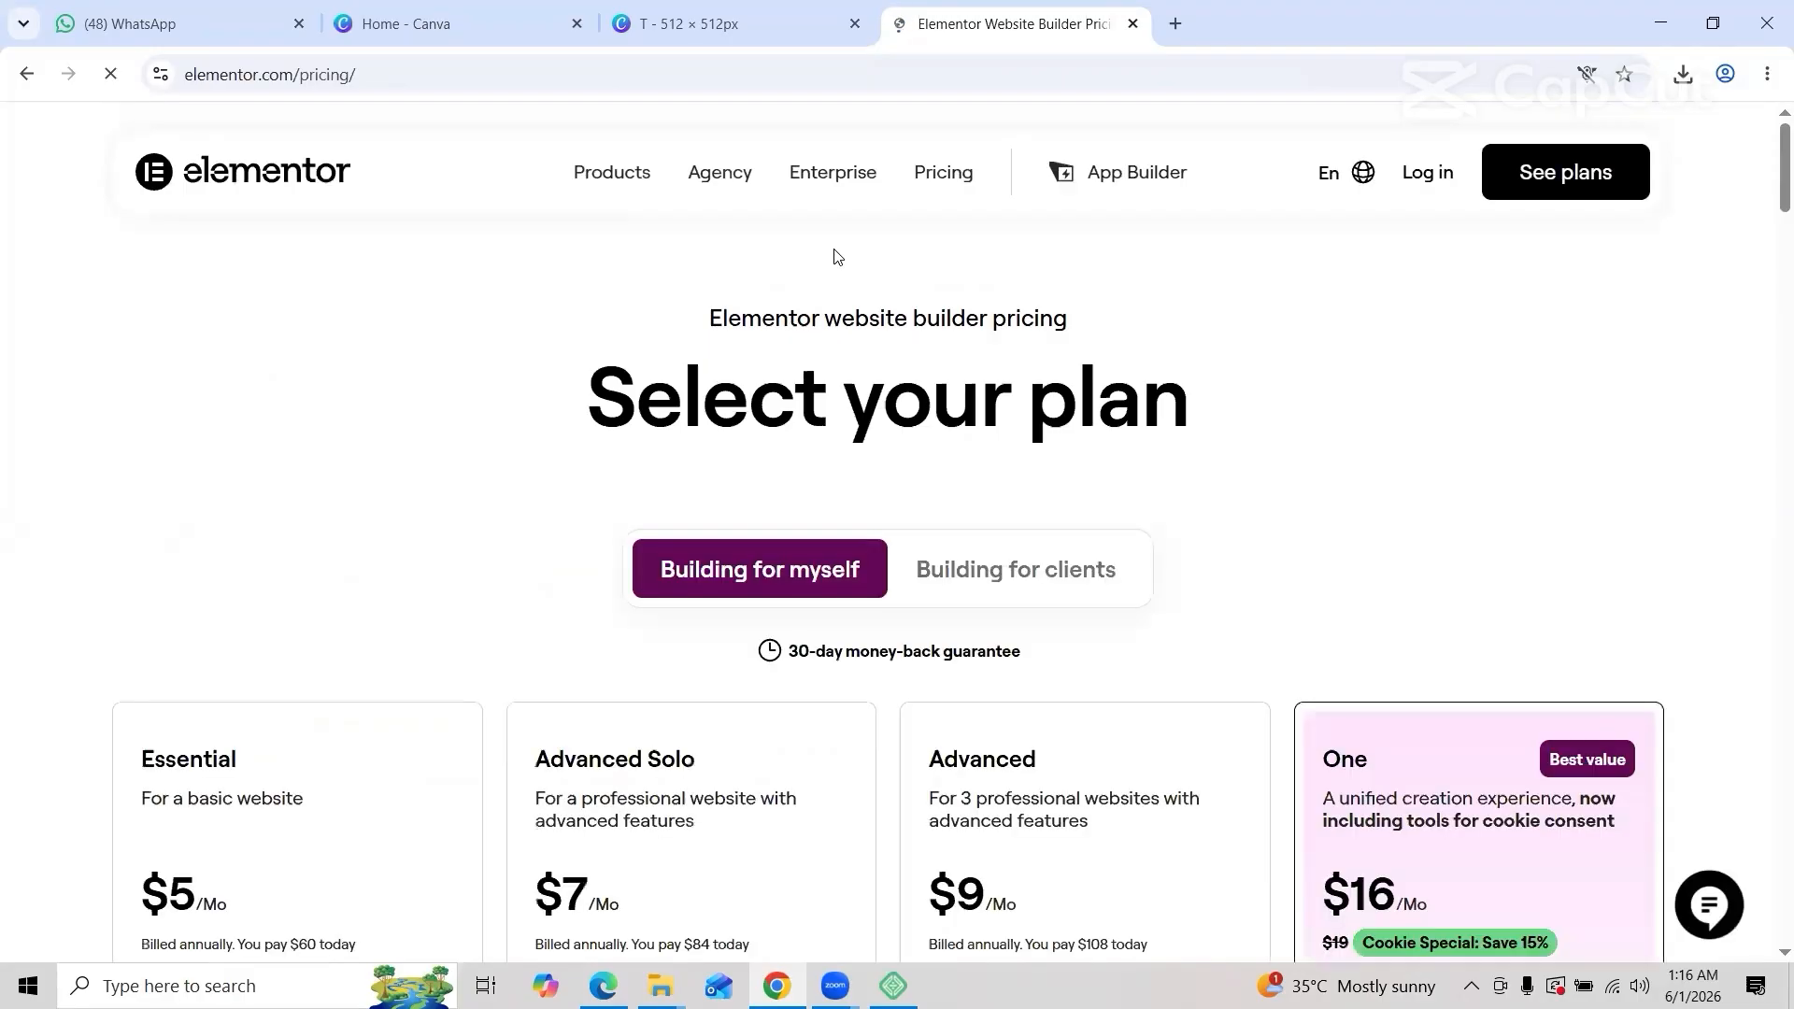
pyautogui.scroll(-4, 832, 256)
pyautogui.scroll(-3, 836, 253)
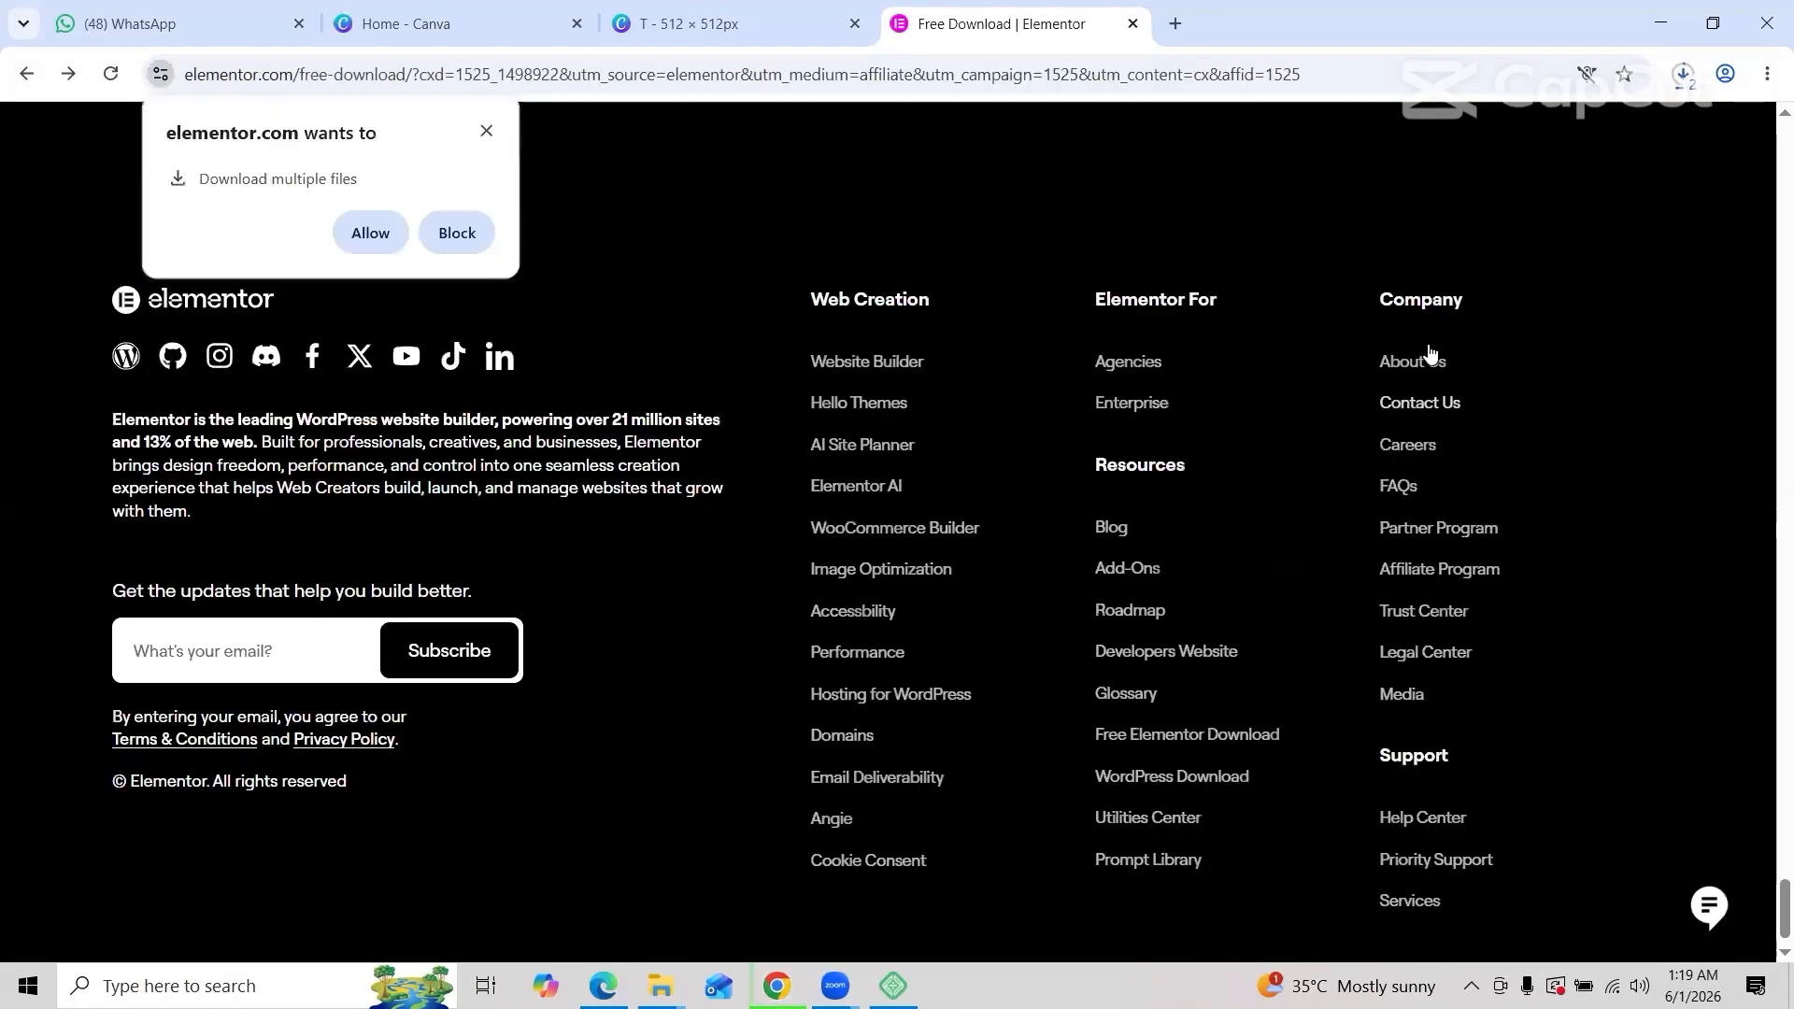
pyautogui.scroll(20, 1431, 352)
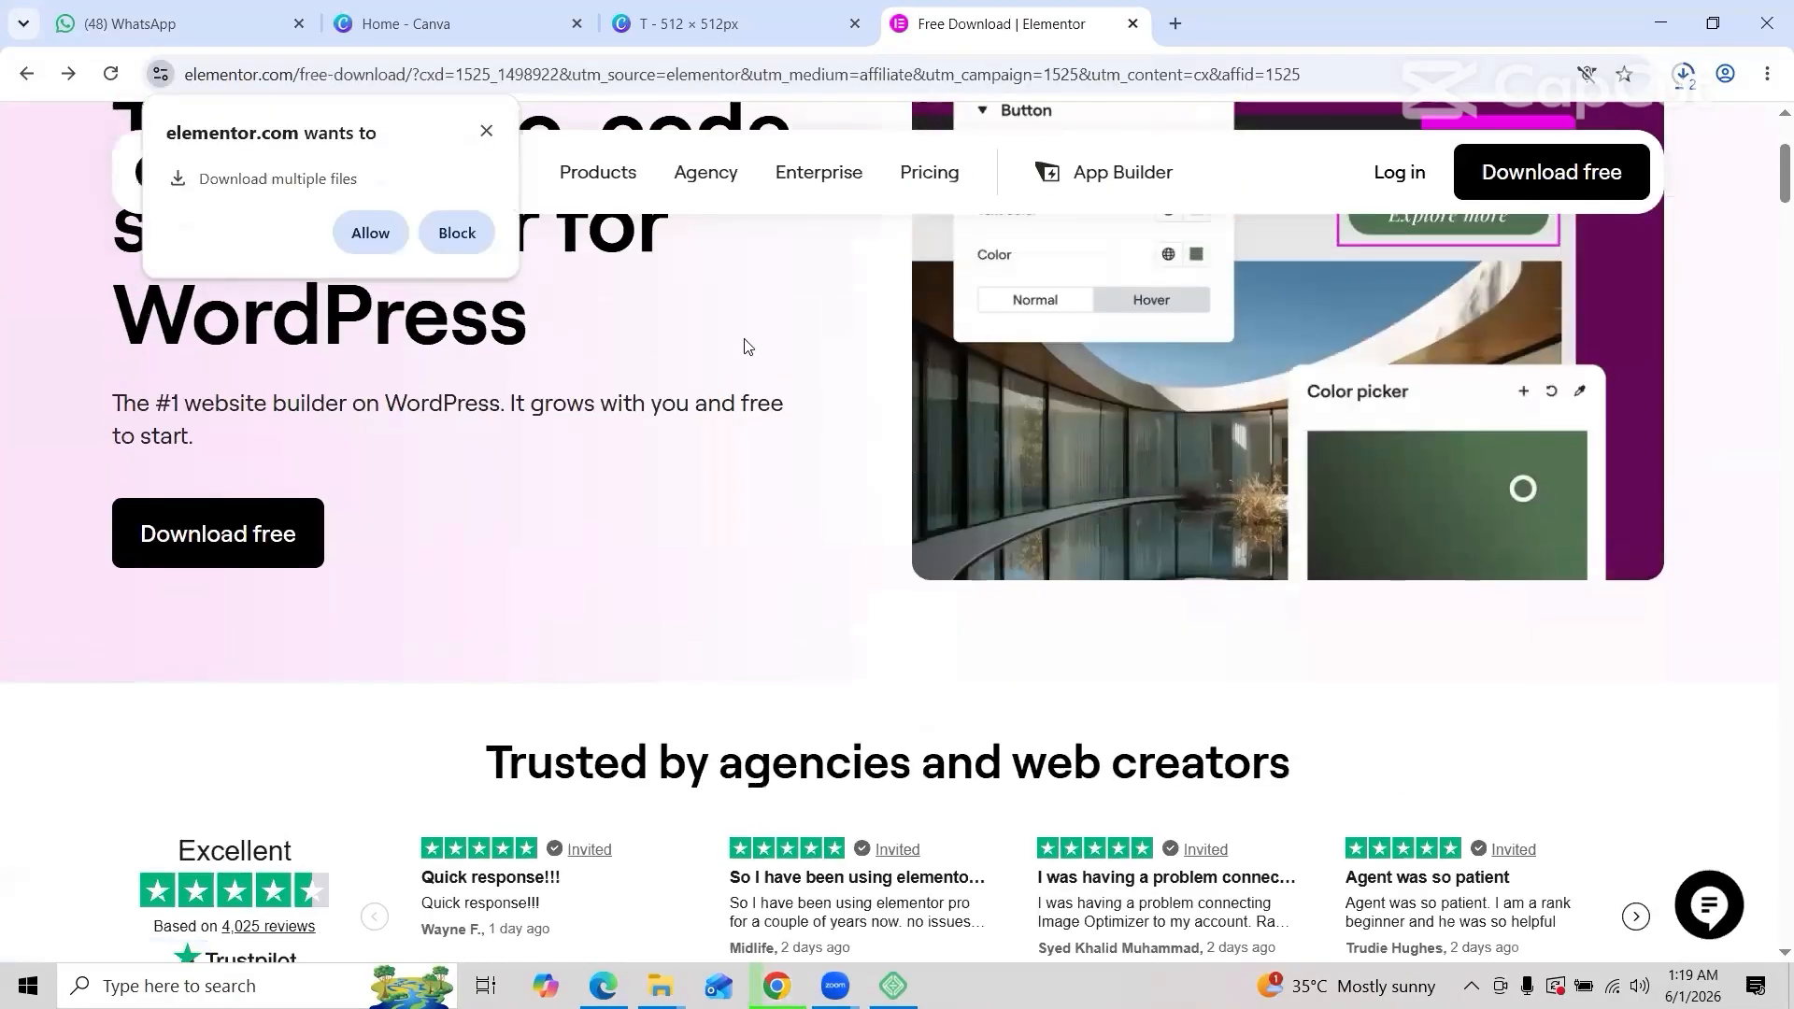
pyautogui.click(396, 233)
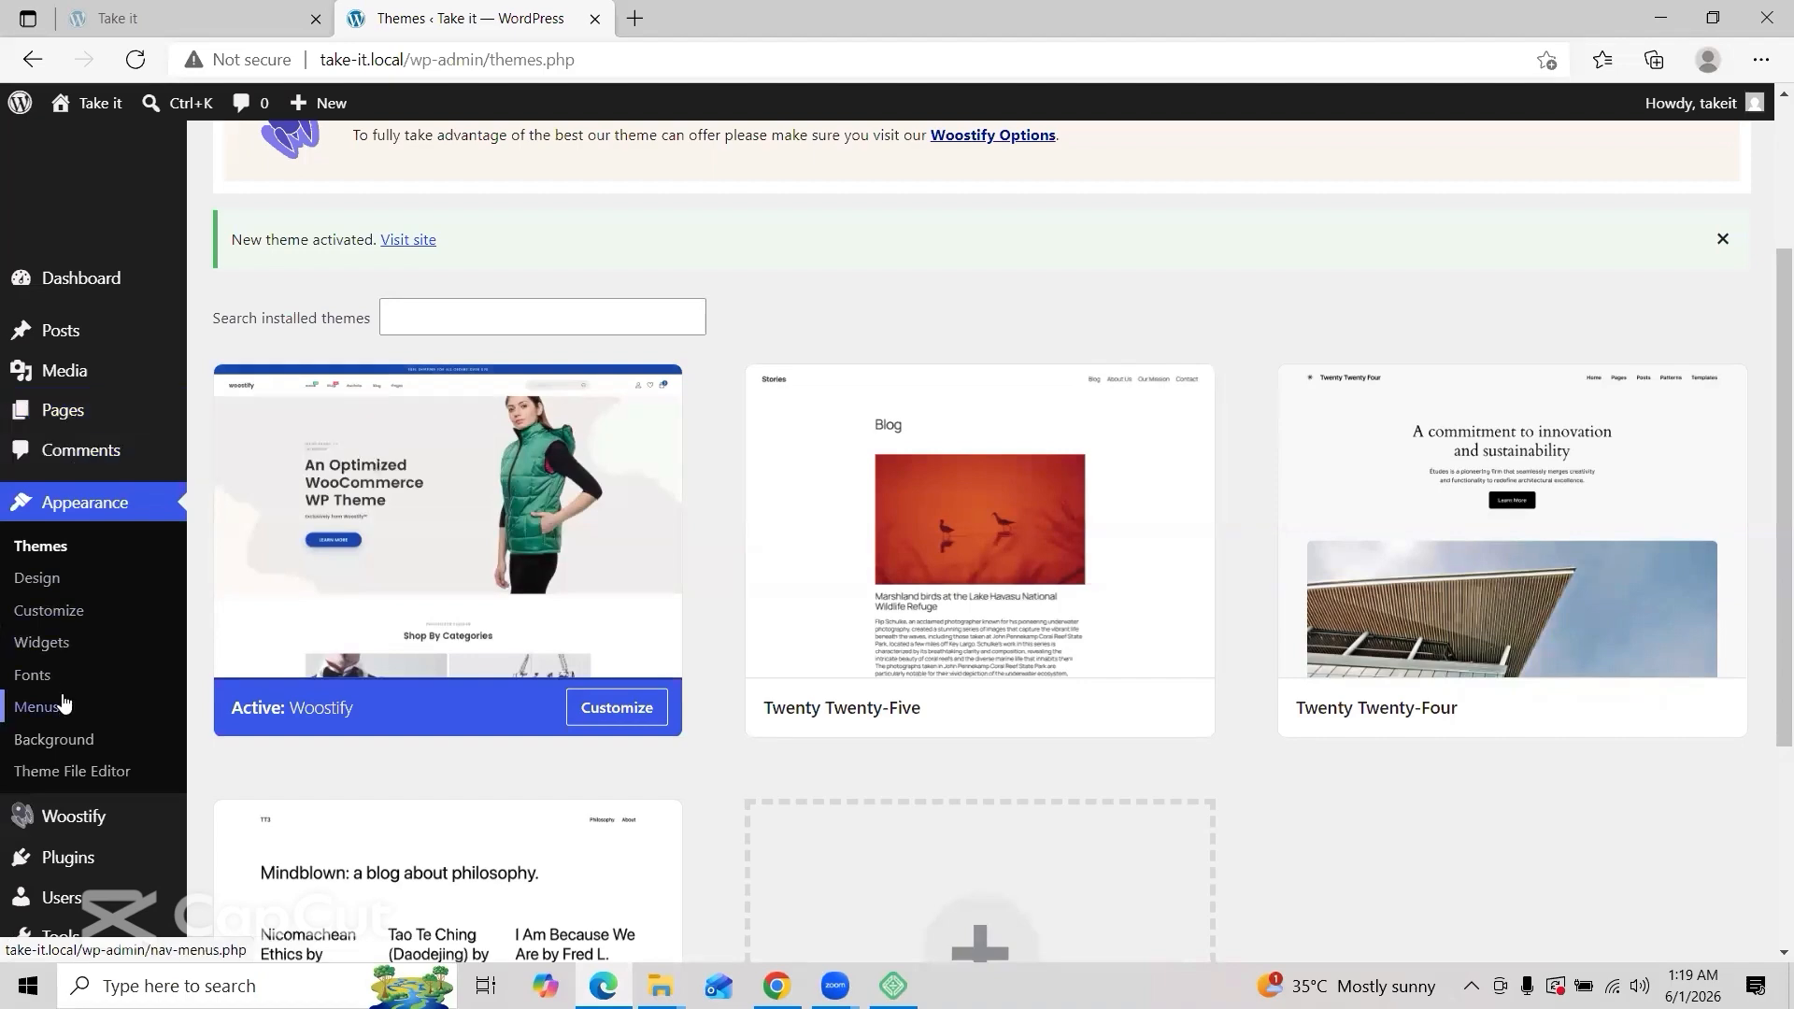
# Step: Upload elementor.4.1.1.zip through Plugins > Add Plugin > Upload Plugin and install it
pyautogui.scroll(-4, 59, 701)
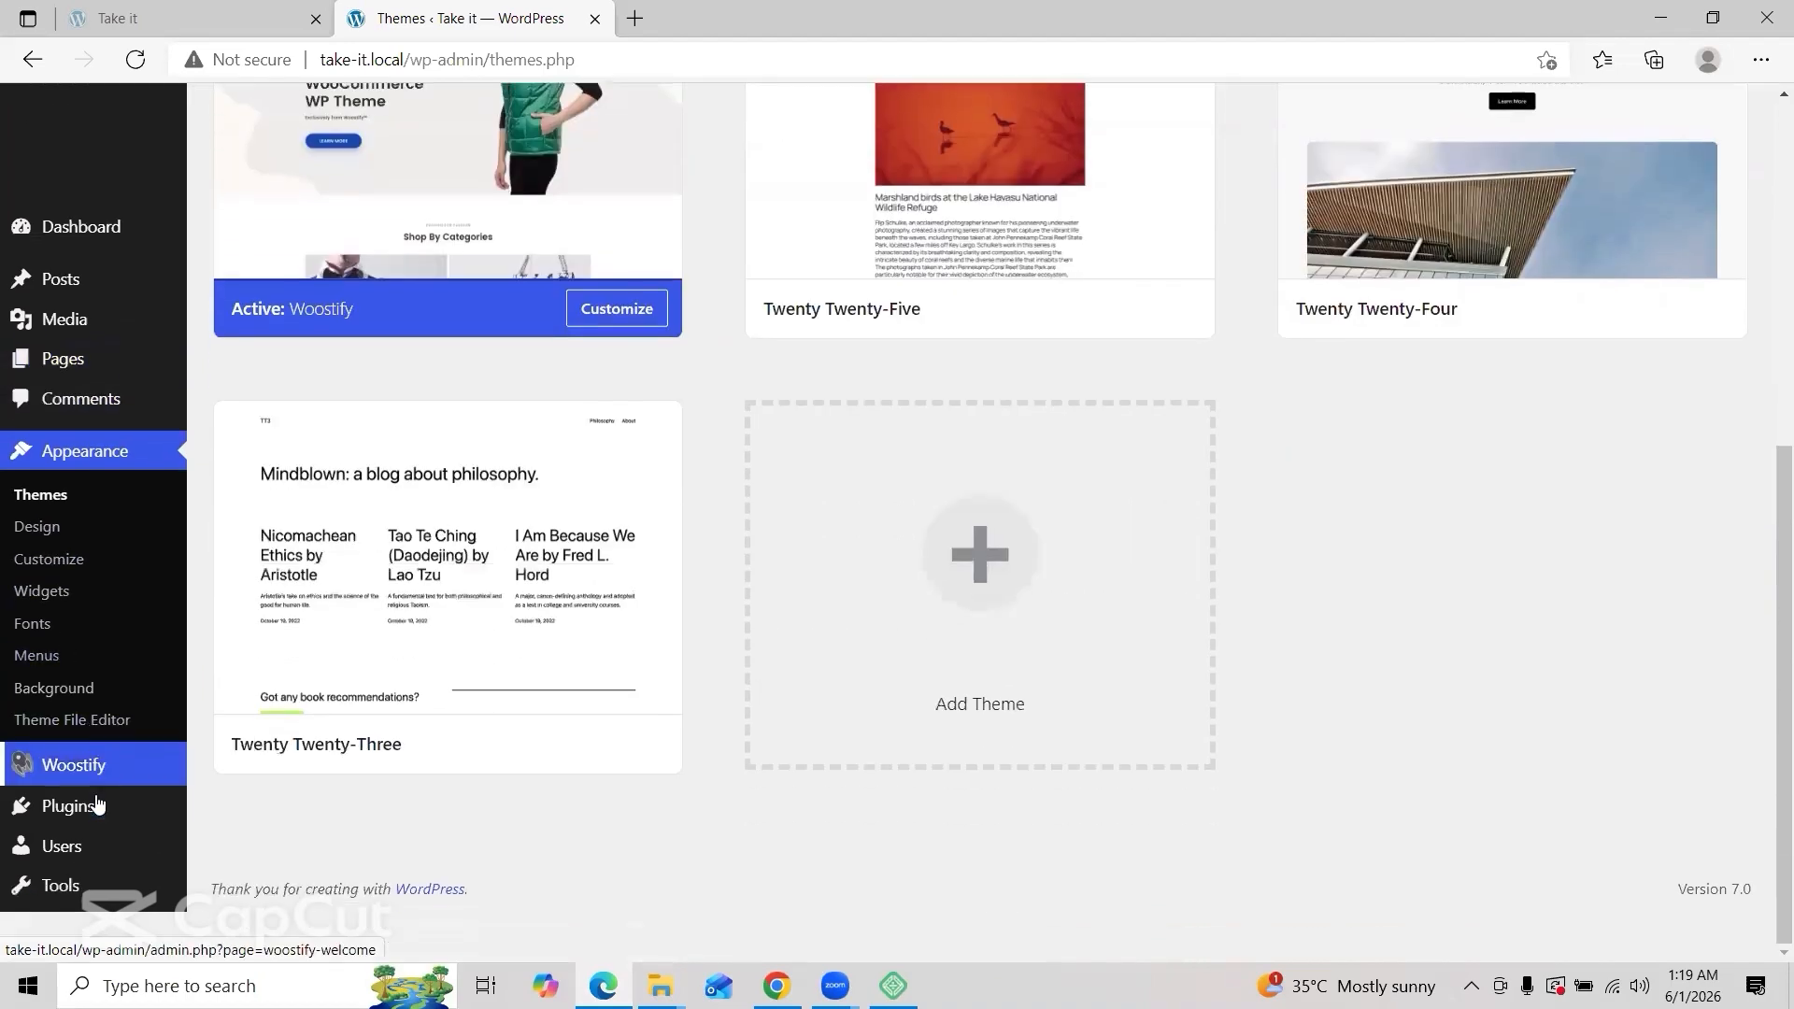
pyautogui.moveTo(56, 857)
pyautogui.click(219, 690)
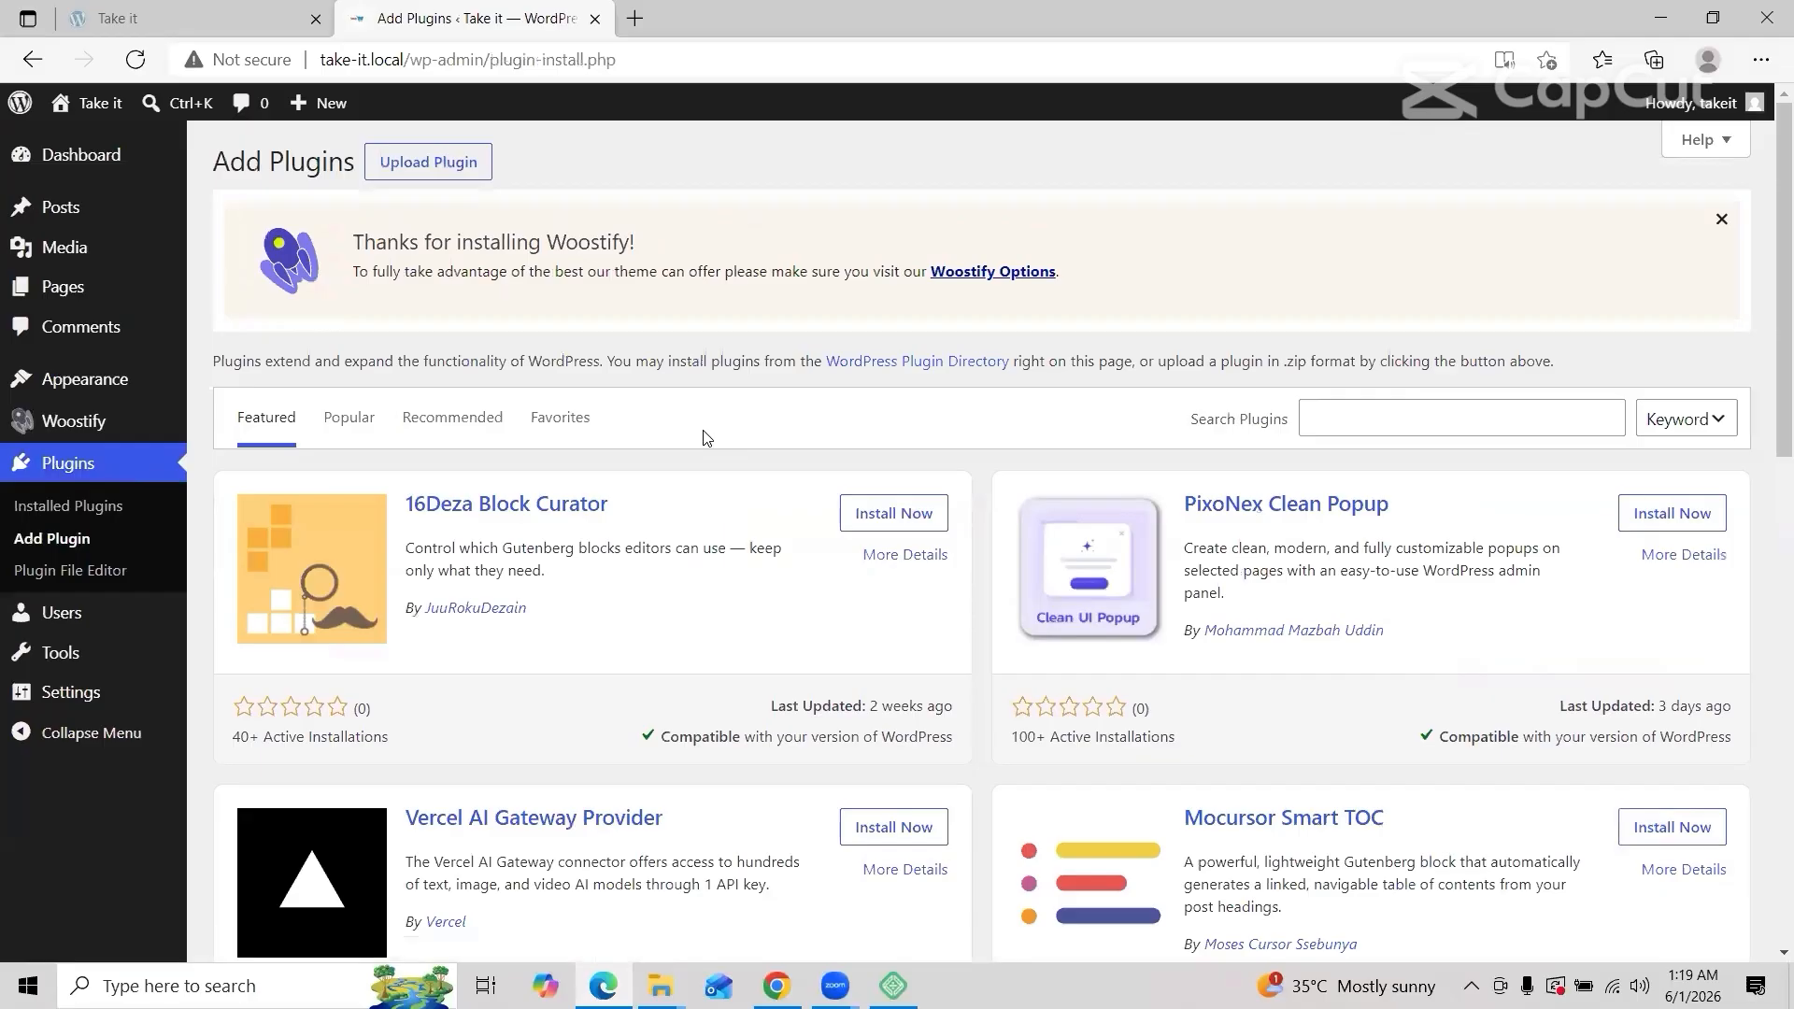
pyautogui.click(393, 165)
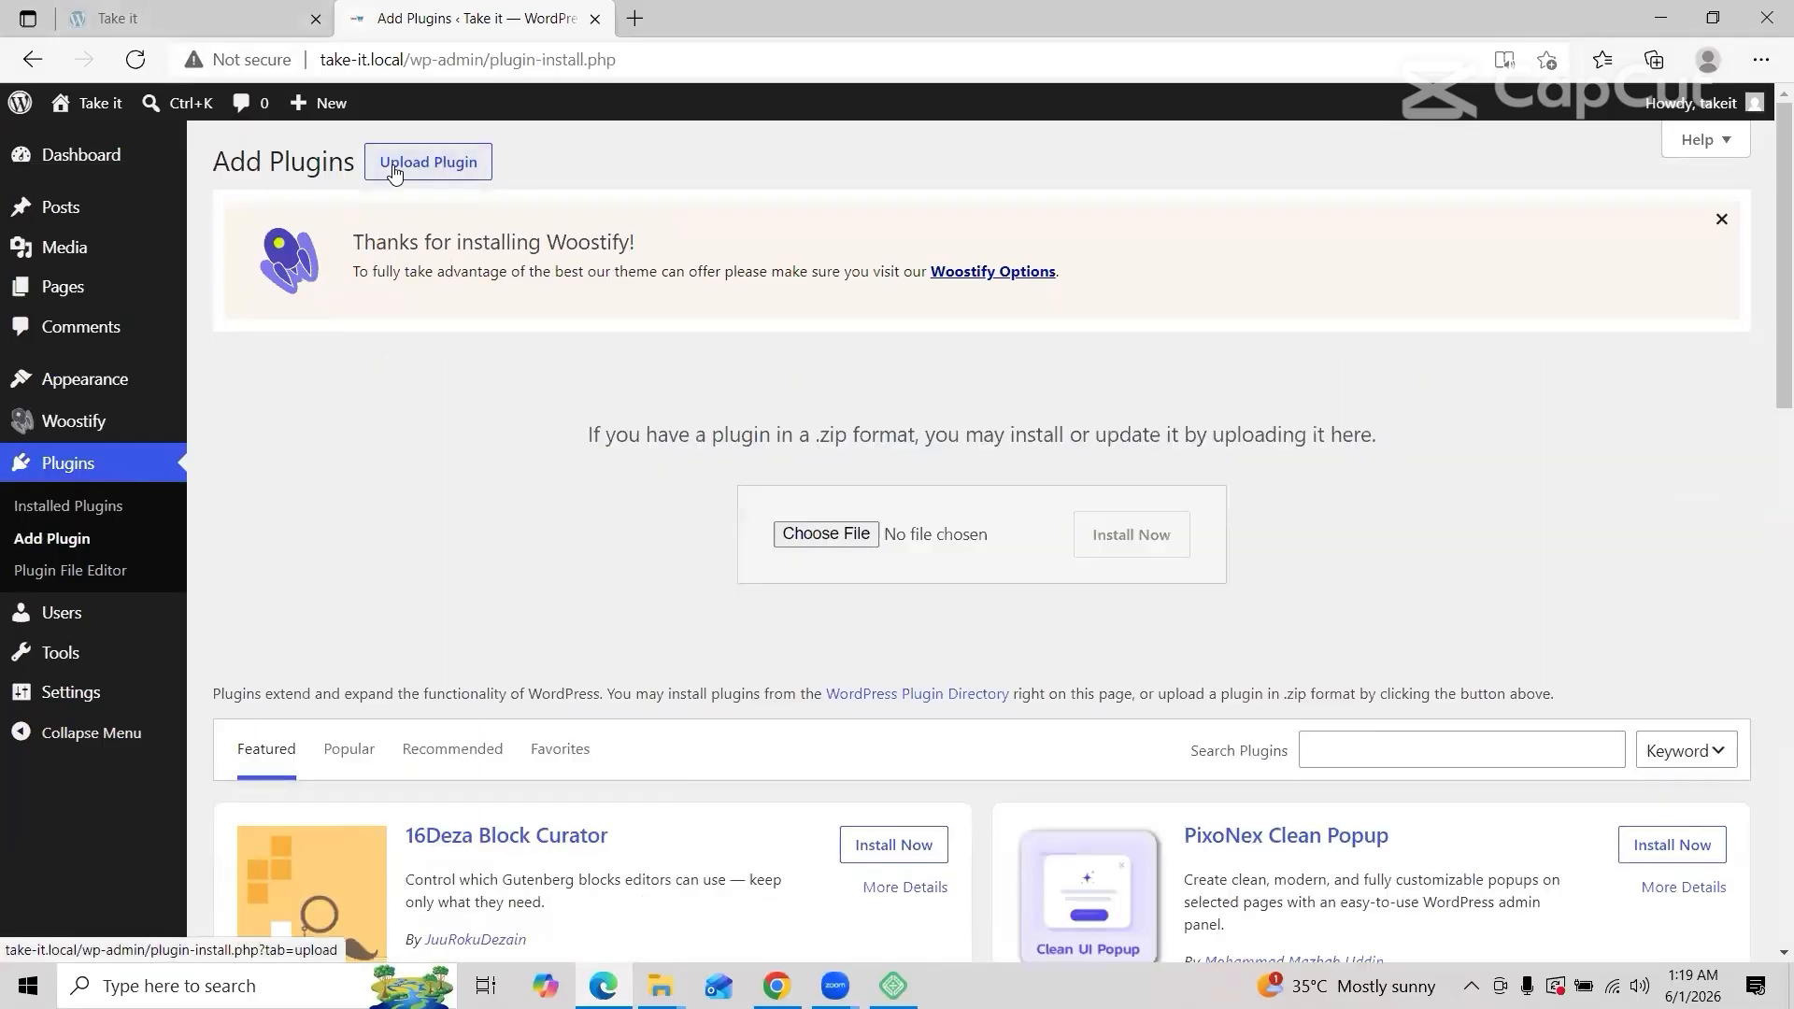
pyautogui.click(826, 534)
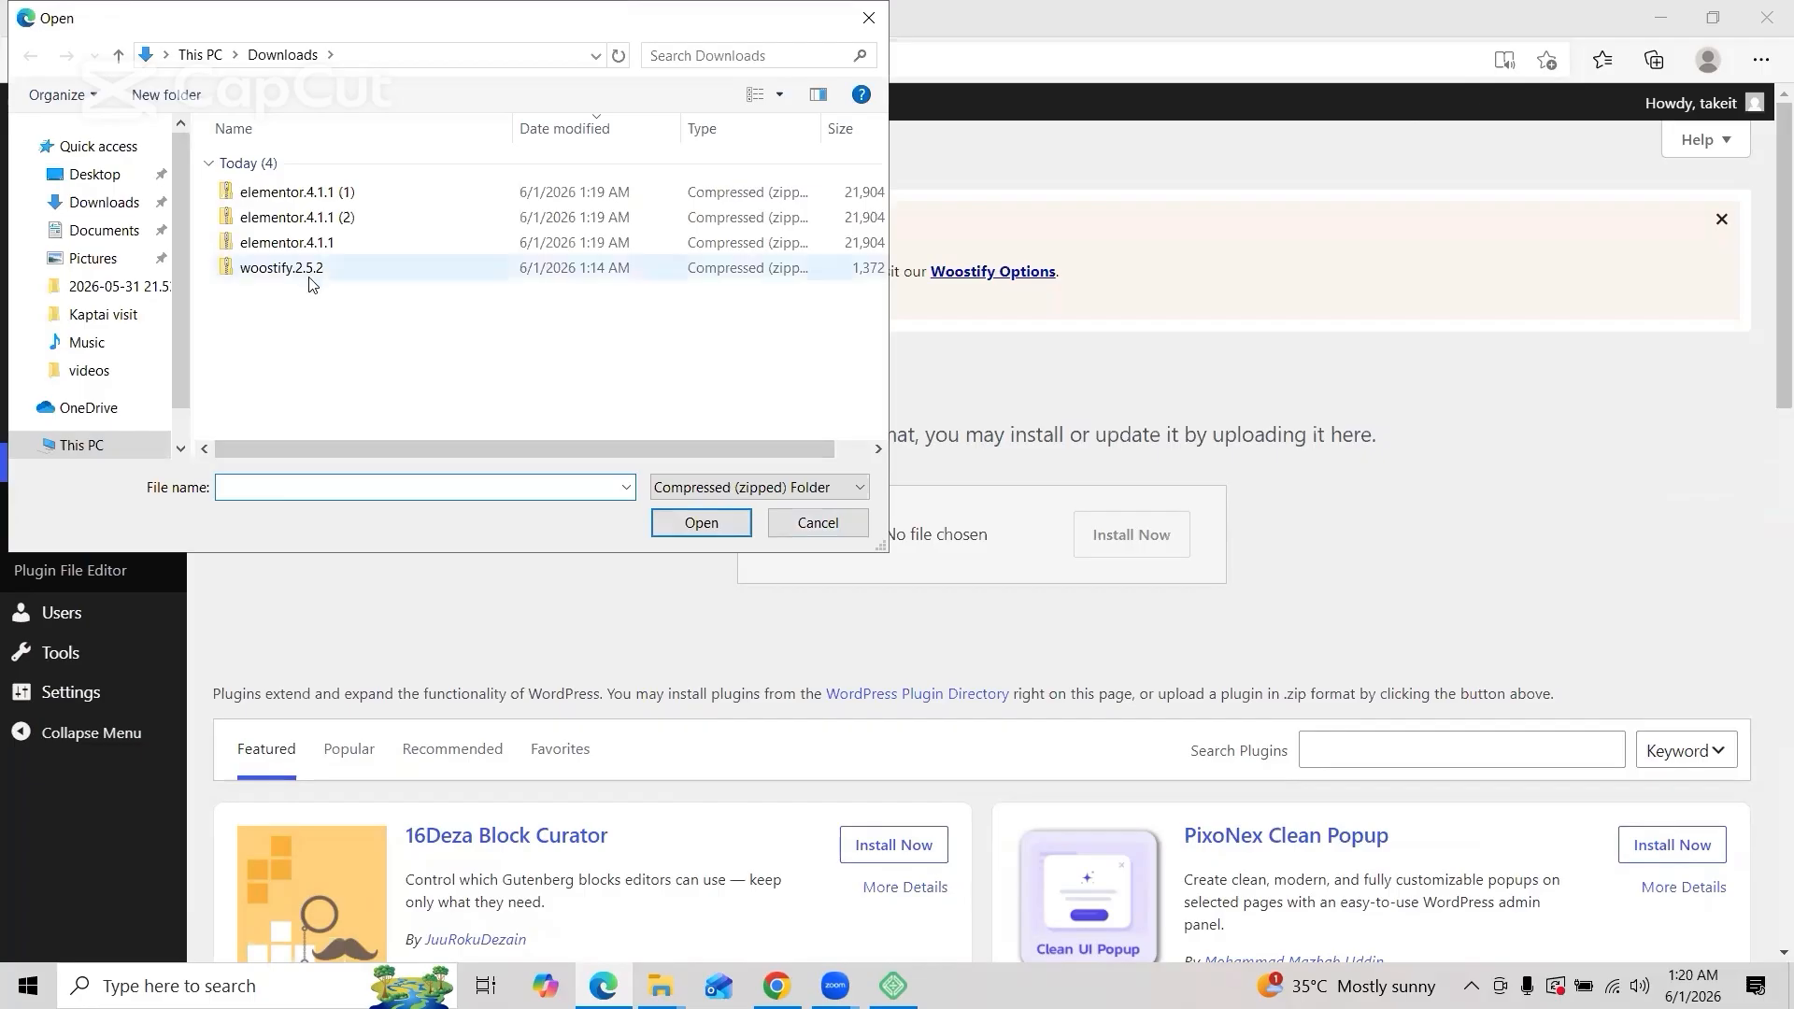
pyautogui.click(317, 246)
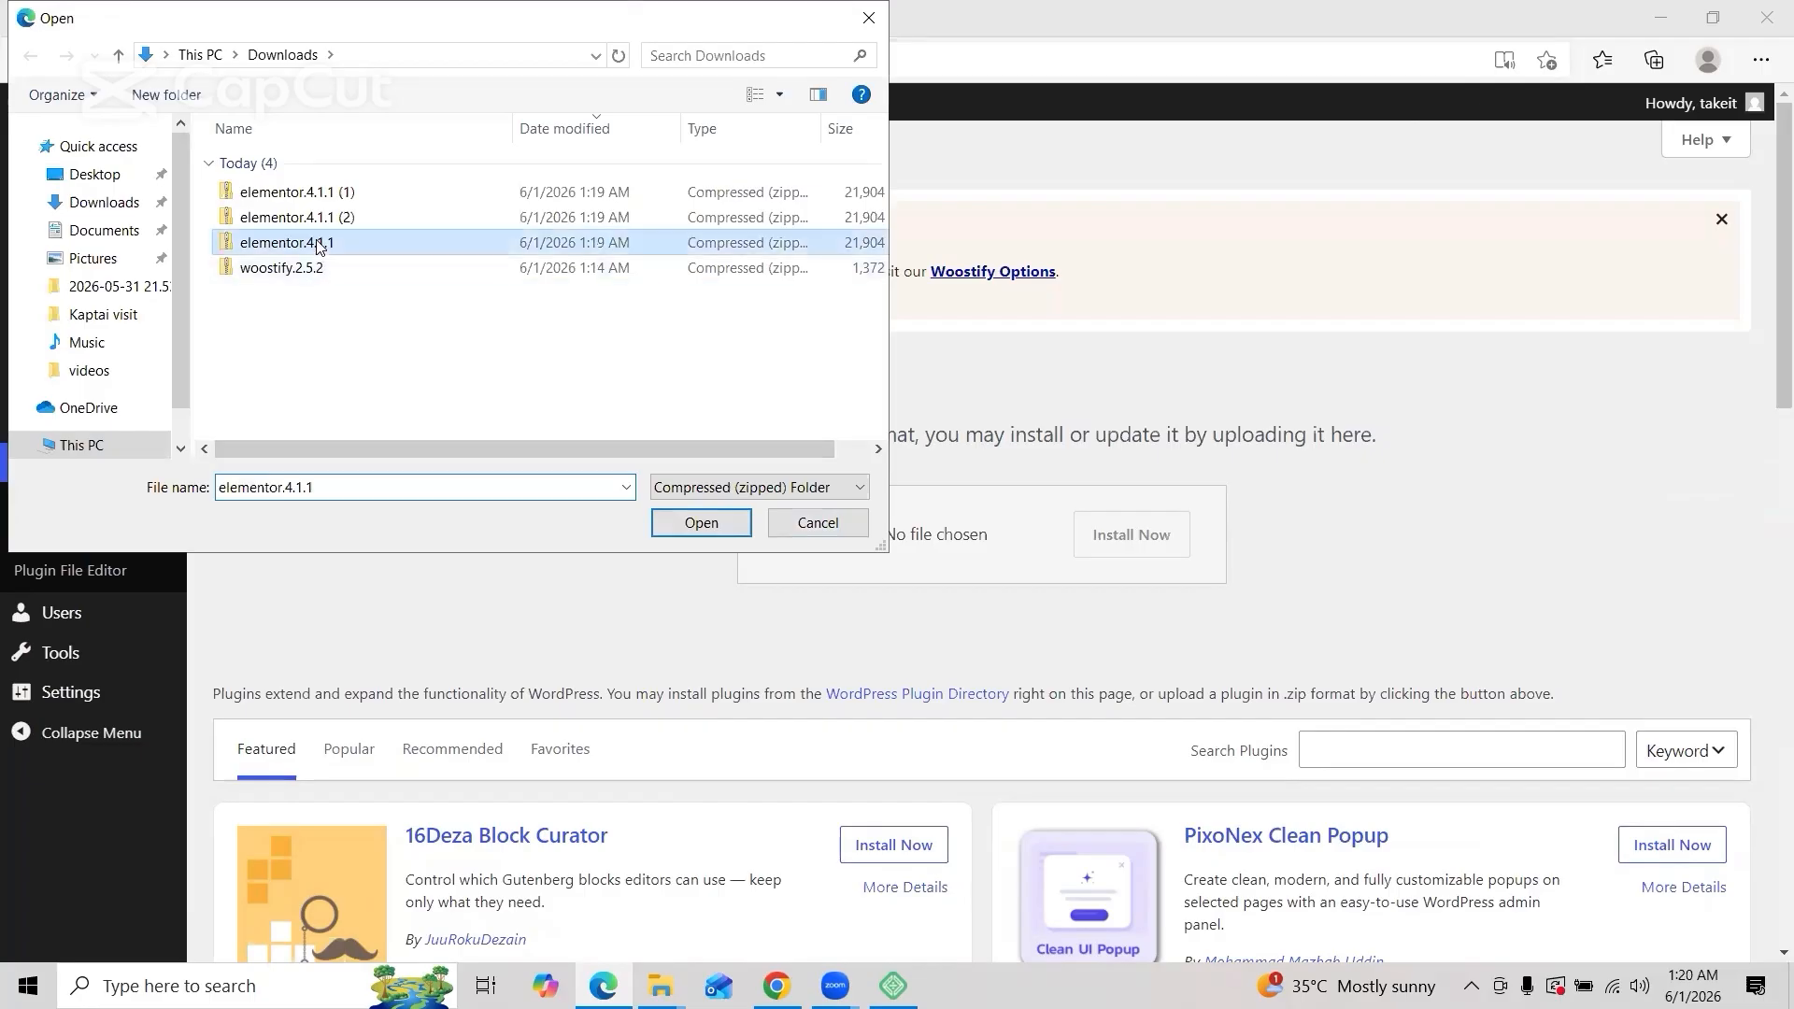
pyautogui.click(673, 525)
pyautogui.click(1121, 546)
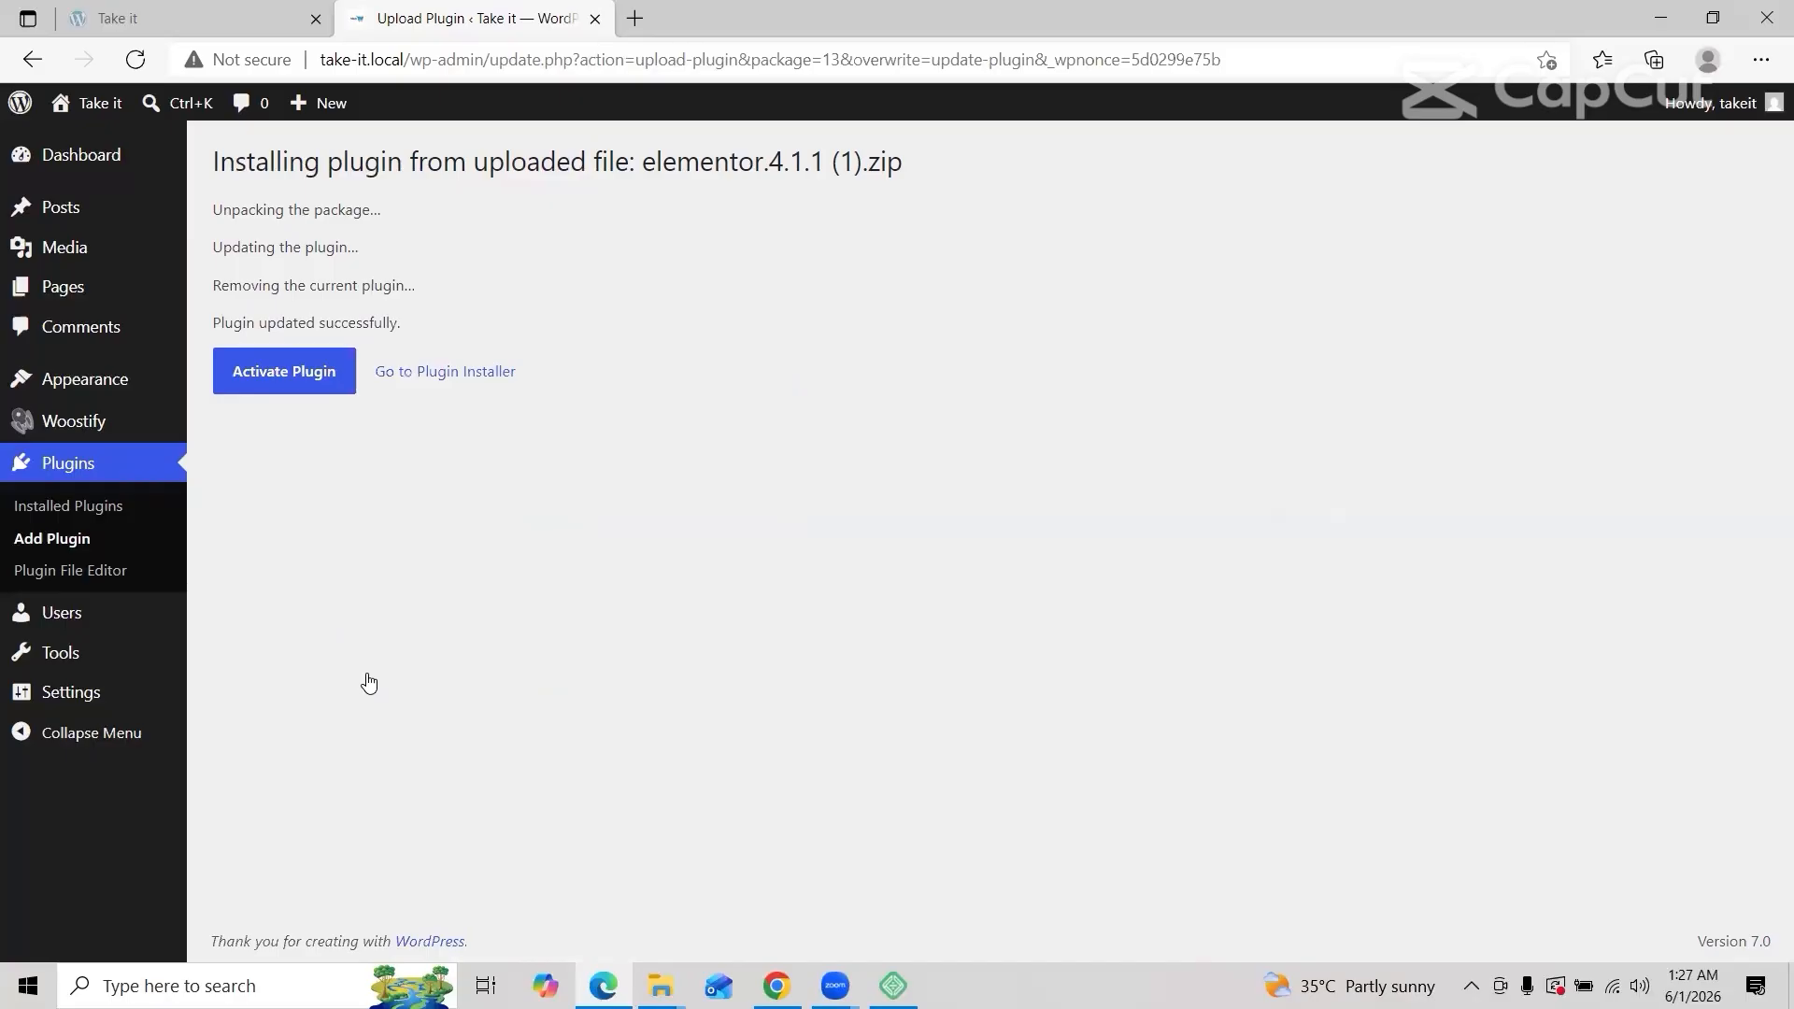
# Step: Activate the Elementor plugin and reload the stalled setup page
pyautogui.click(285, 374)
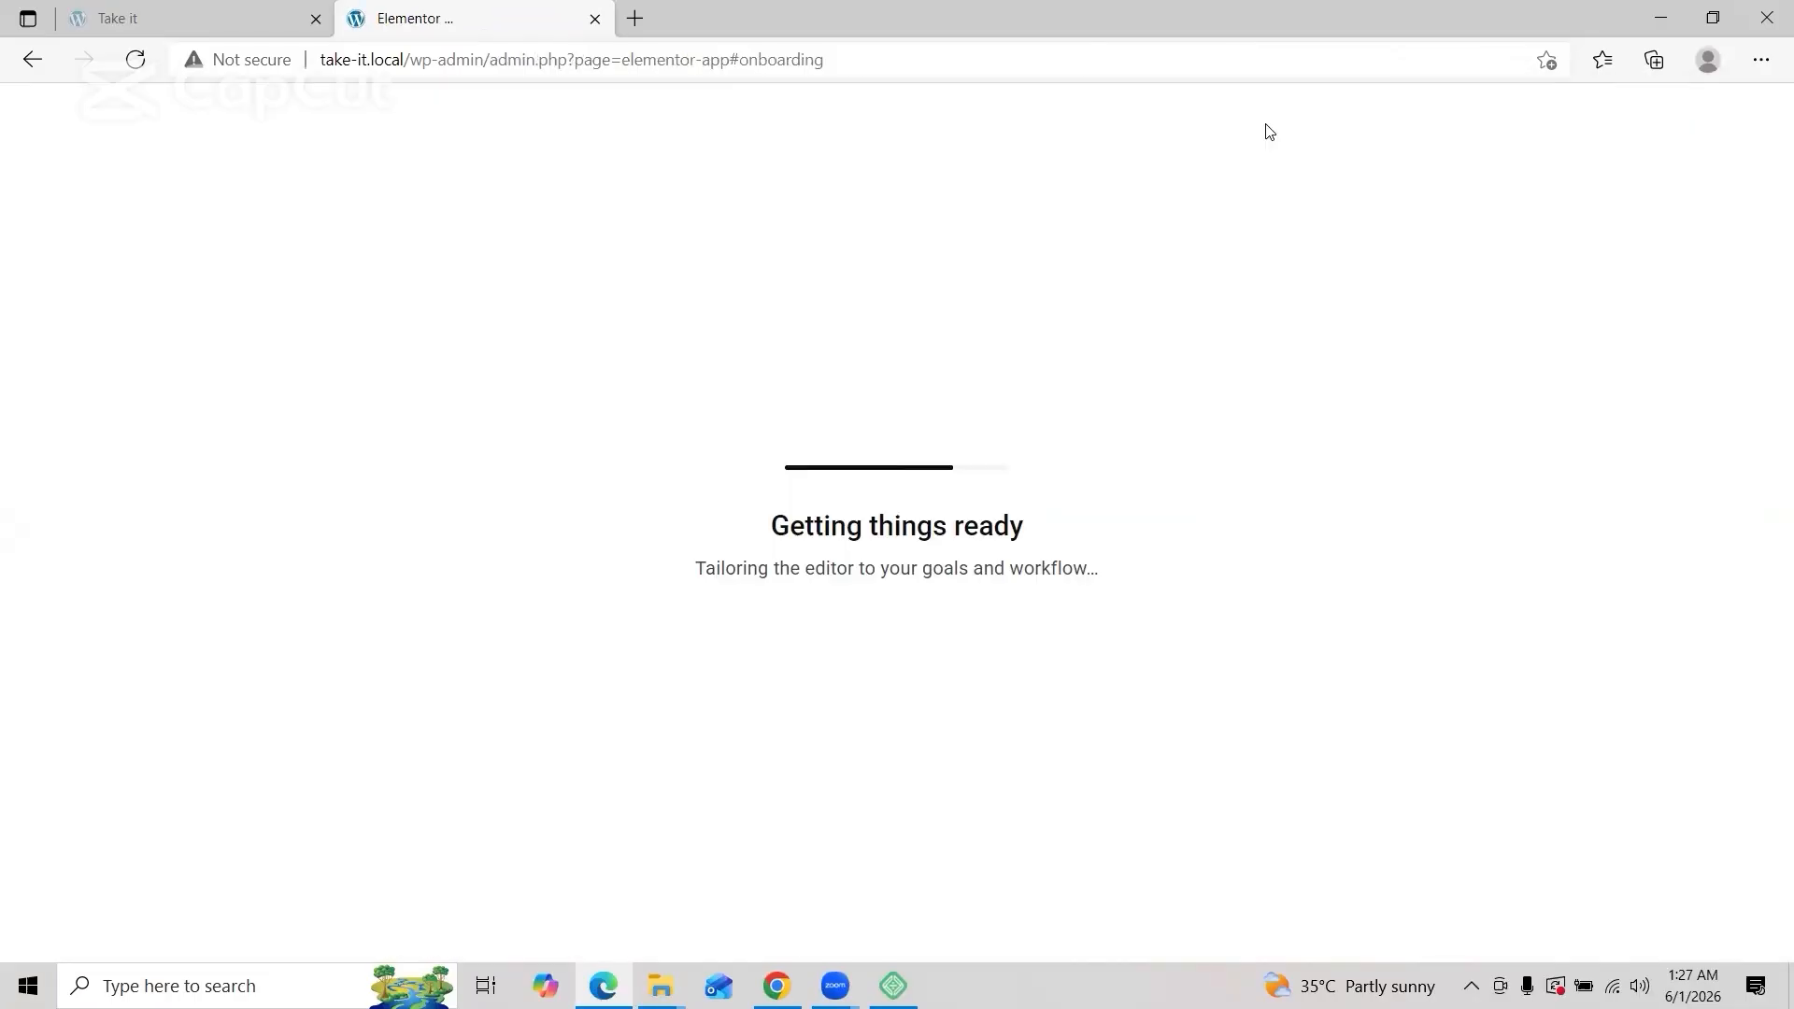
pyautogui.click(1037, 60)
pyautogui.press('Return')
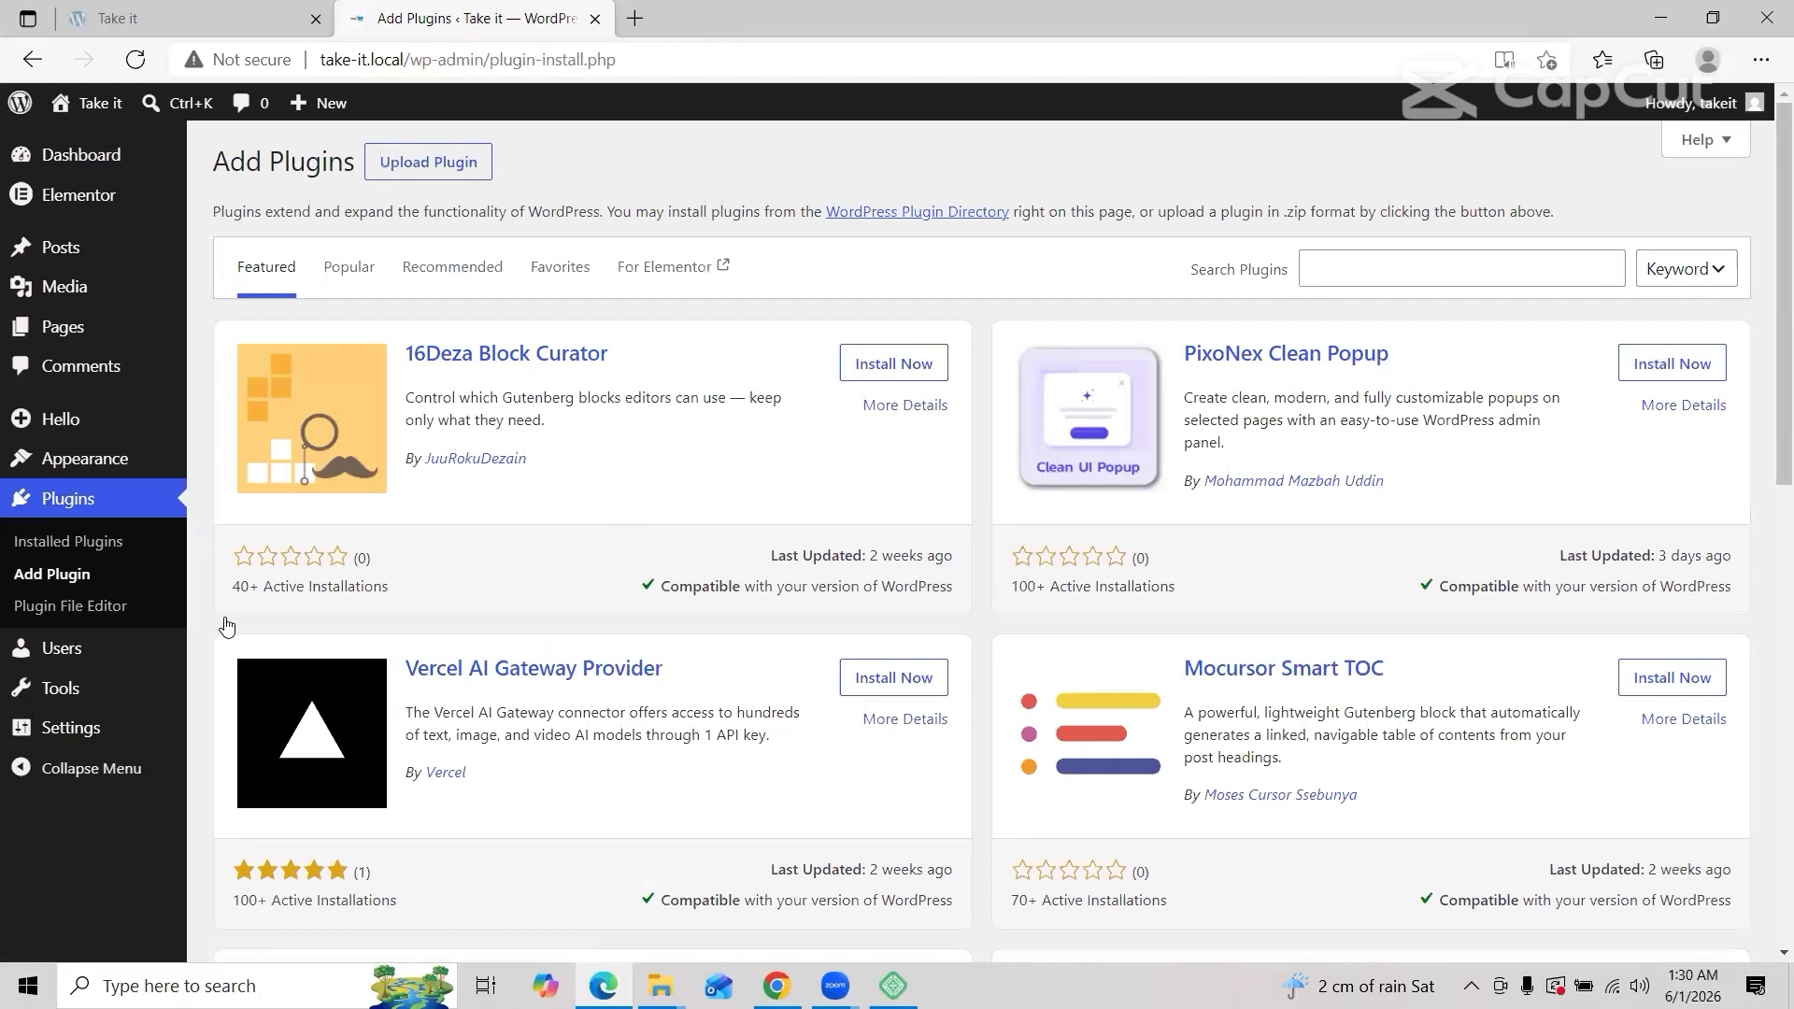
# Step: Search plugins for 'element', then install Contact Form 7 from a 'contact' search and search 'woo'
pyautogui.click(1378, 273)
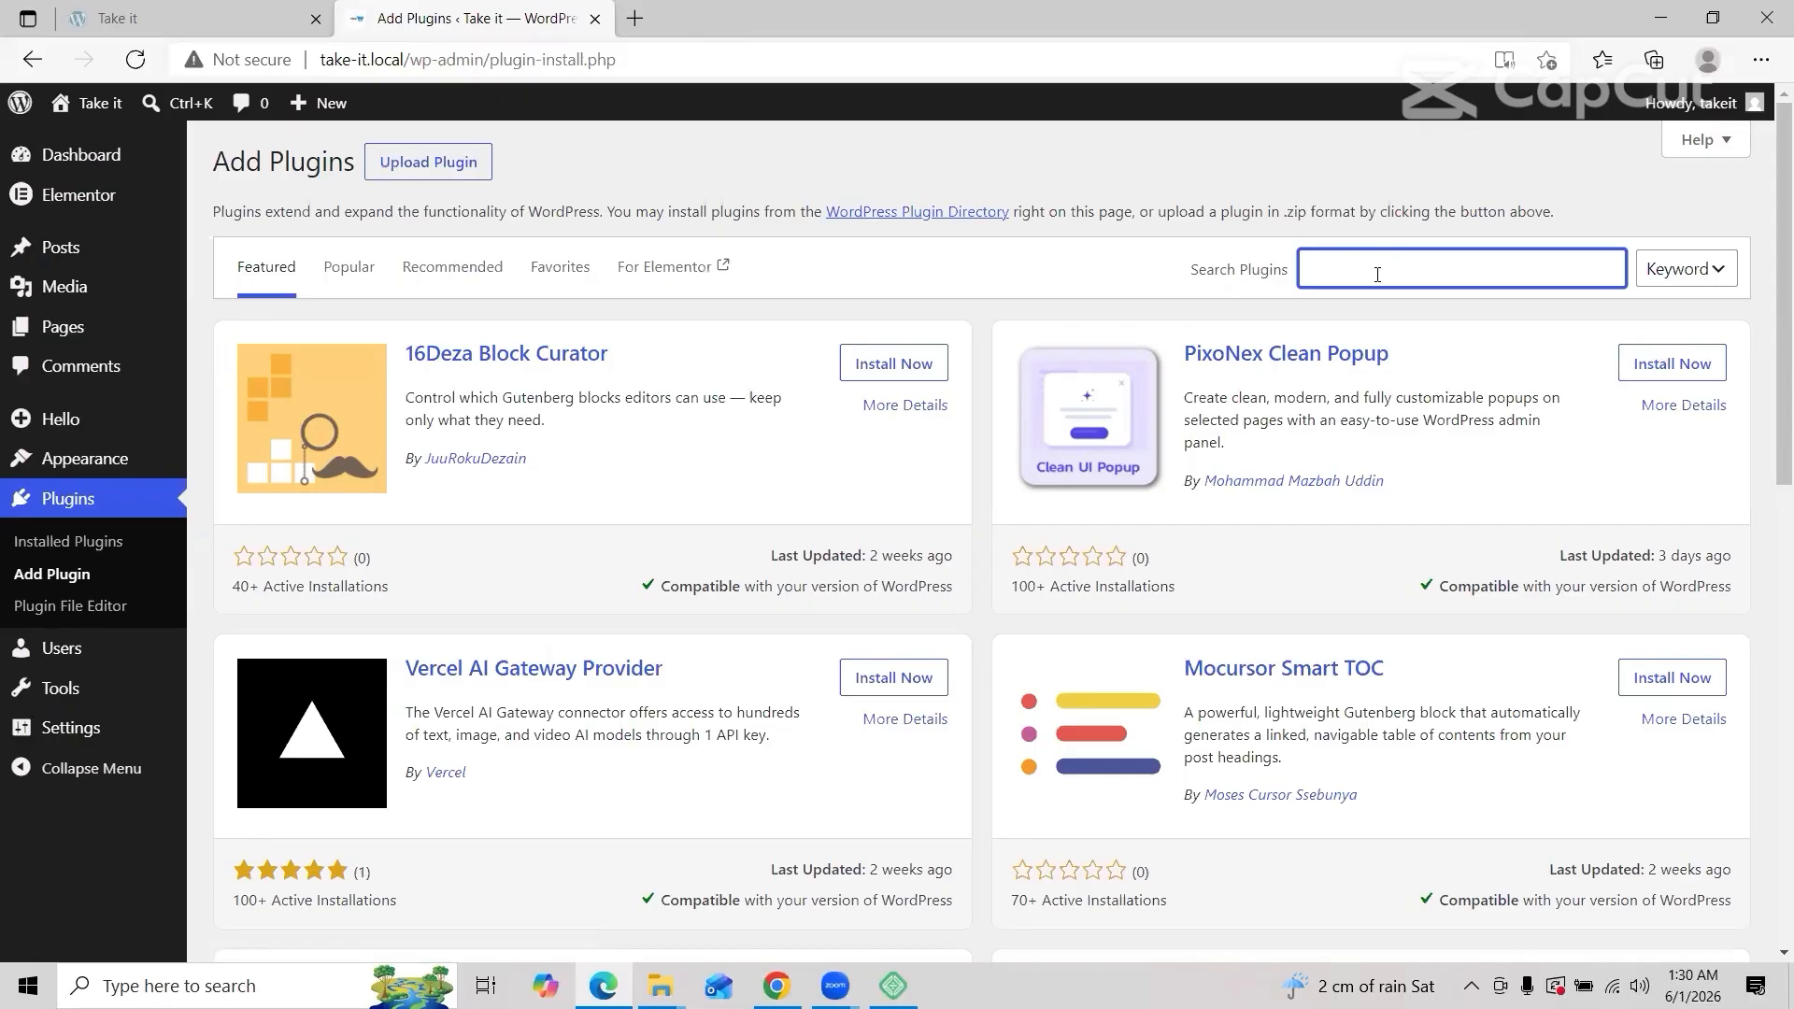
pyautogui.write('elementsKit')
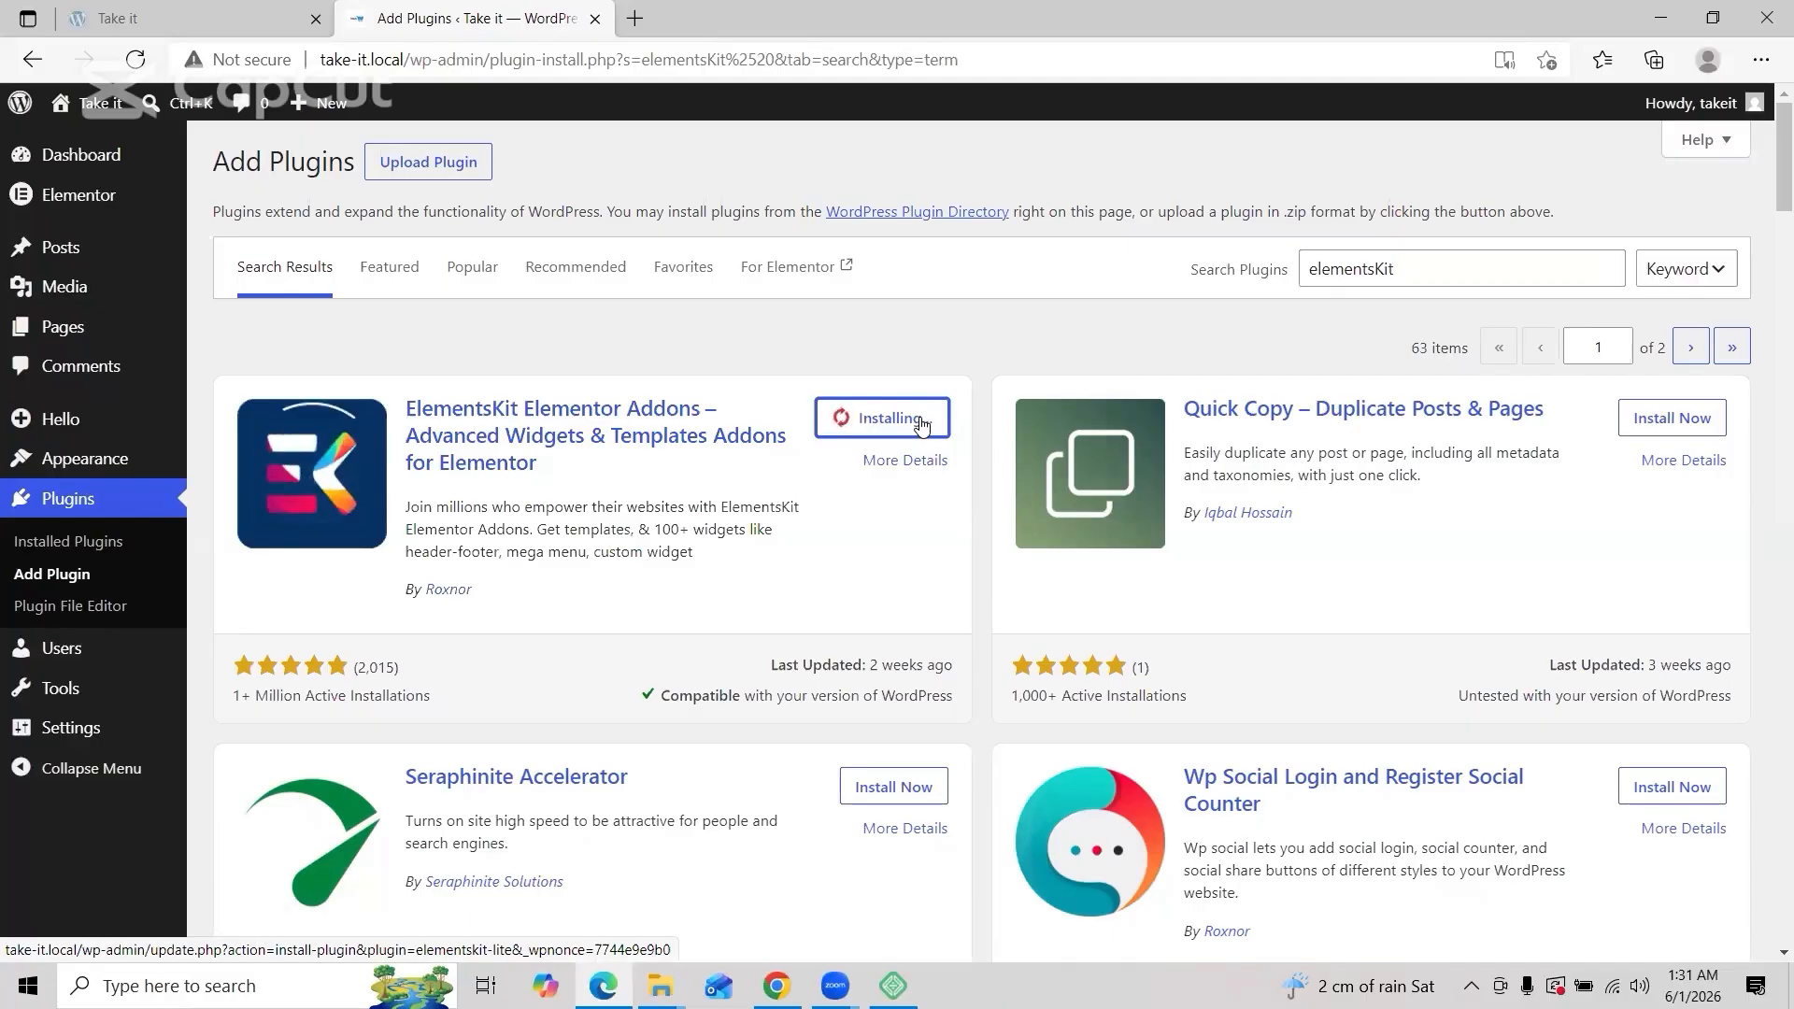
pyautogui.doubleClick(1489, 268)
pyautogui.press('BackSpace')
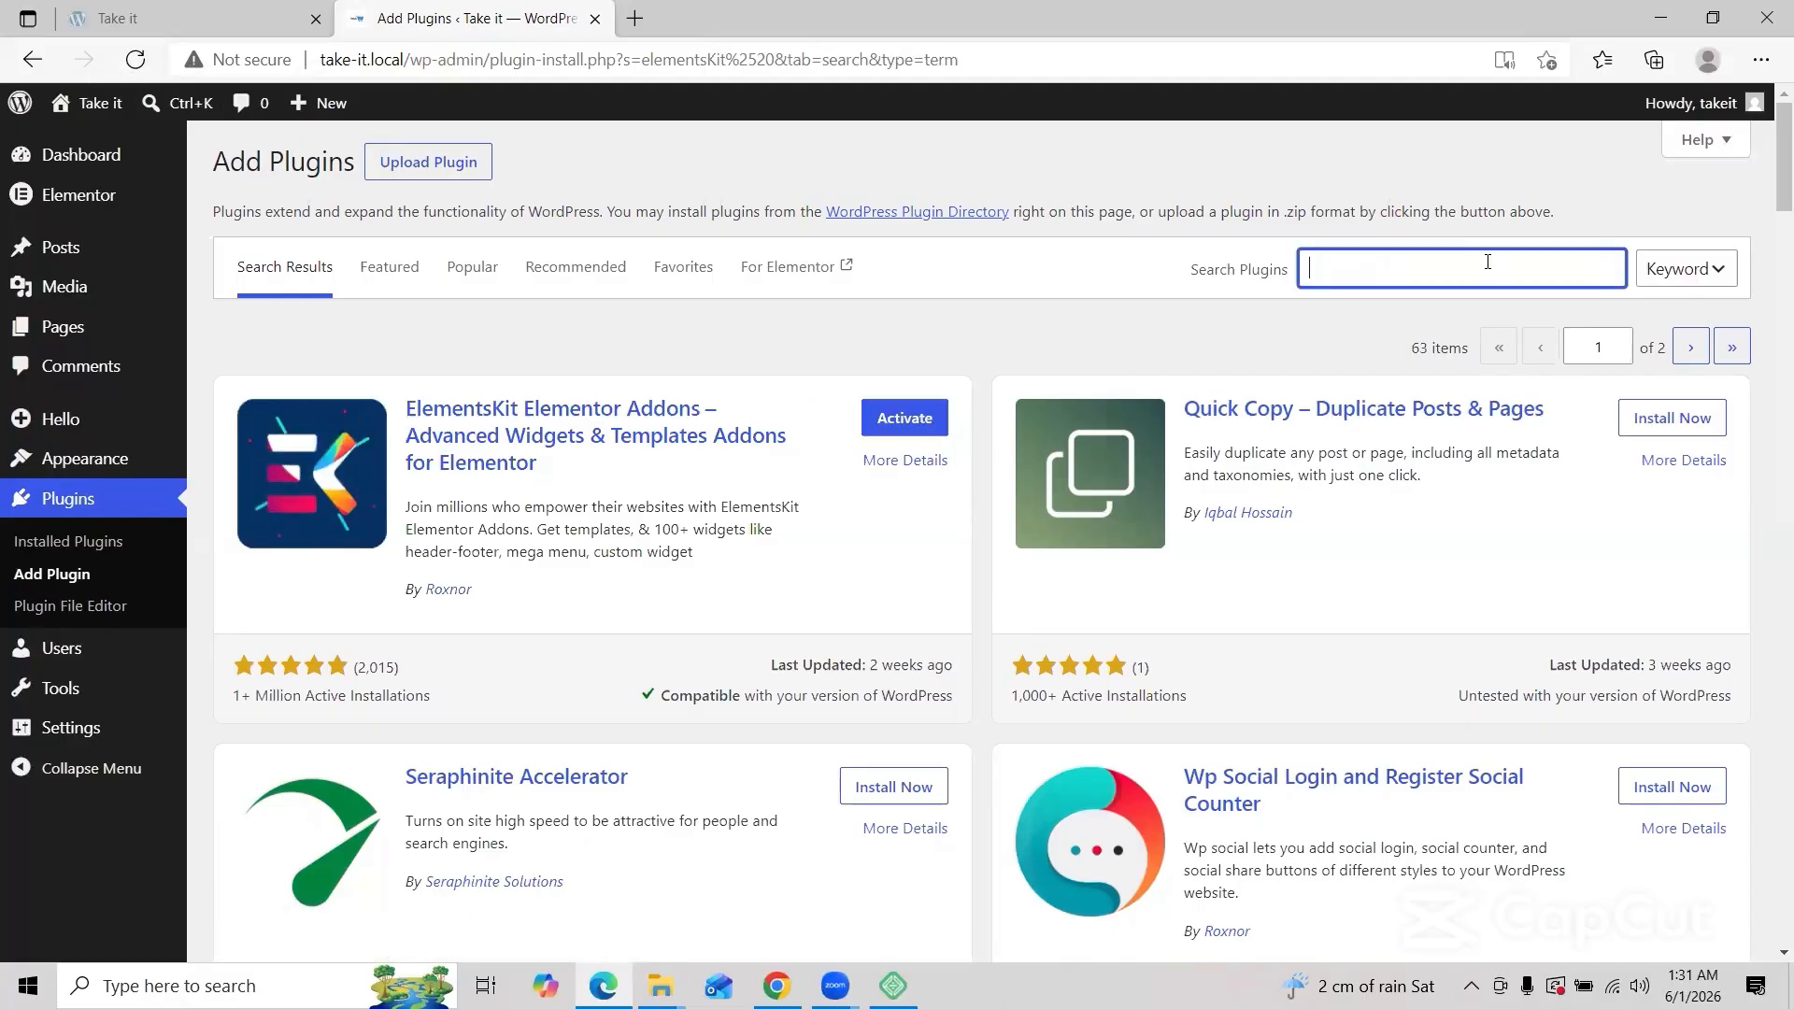
pyautogui.write('contact fo')
pyautogui.press('BackSpace')
pyautogui.press('BackSpace')
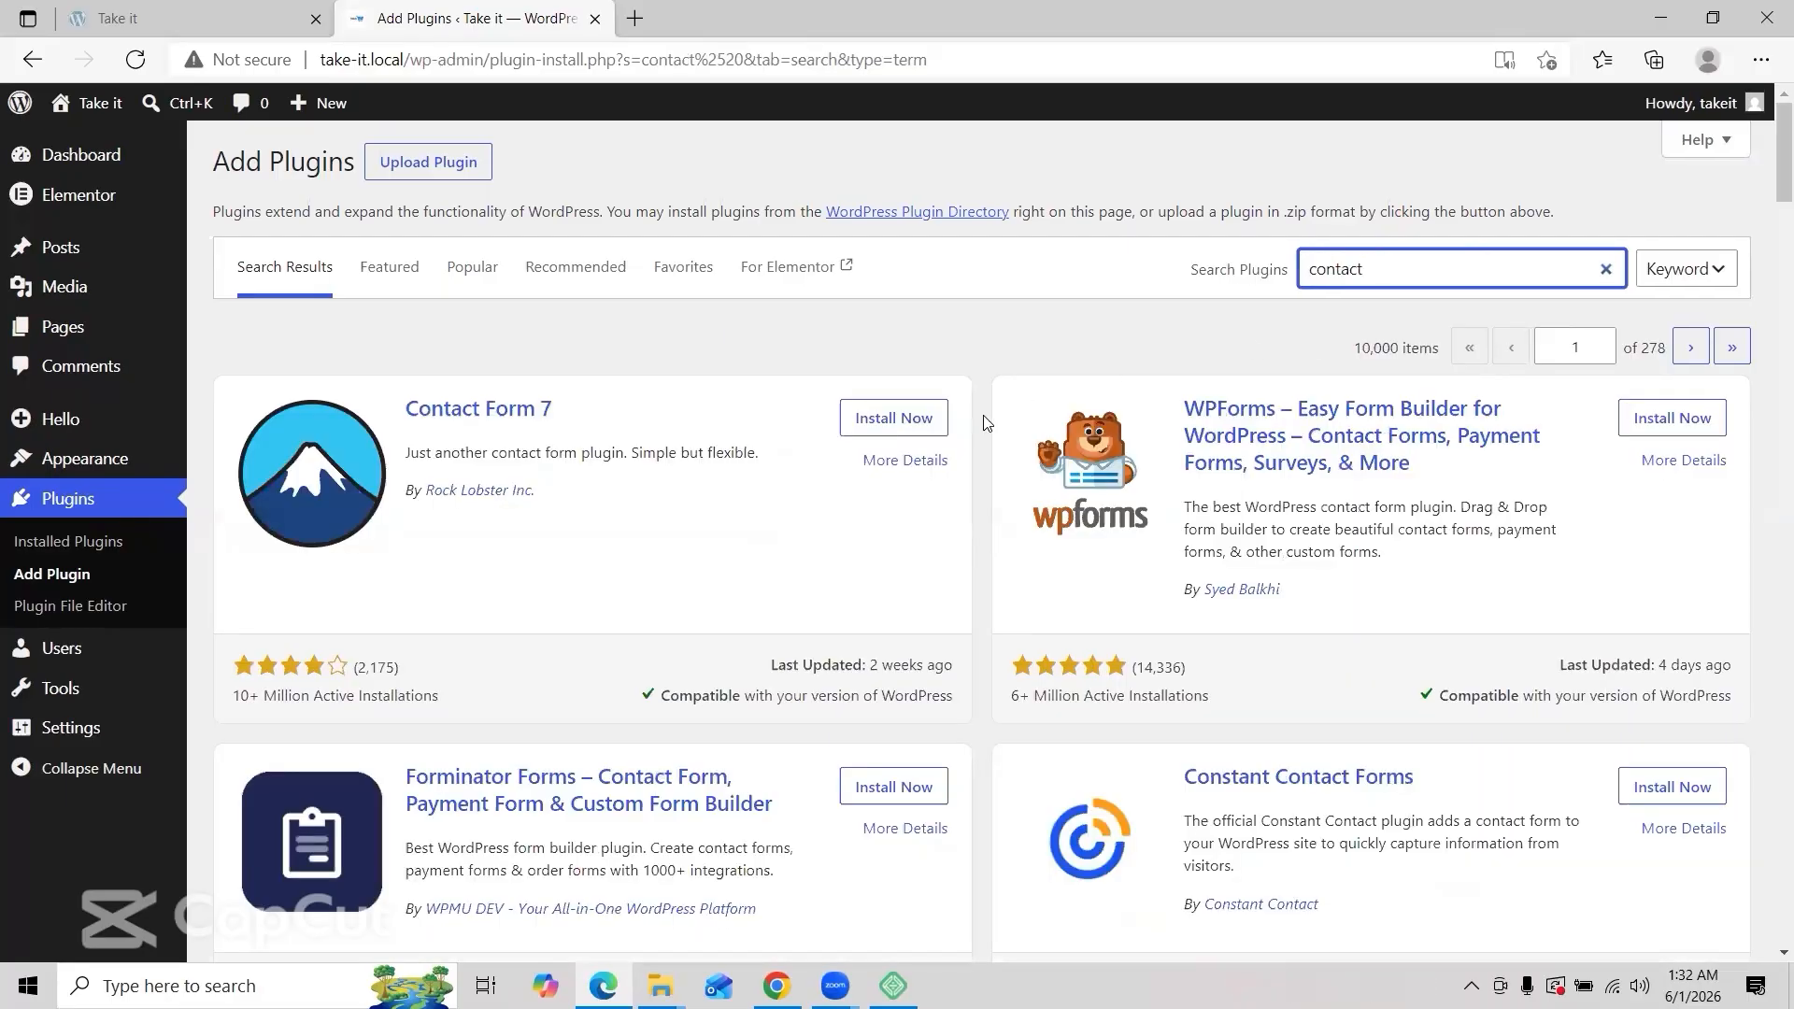
pyautogui.click(895, 418)
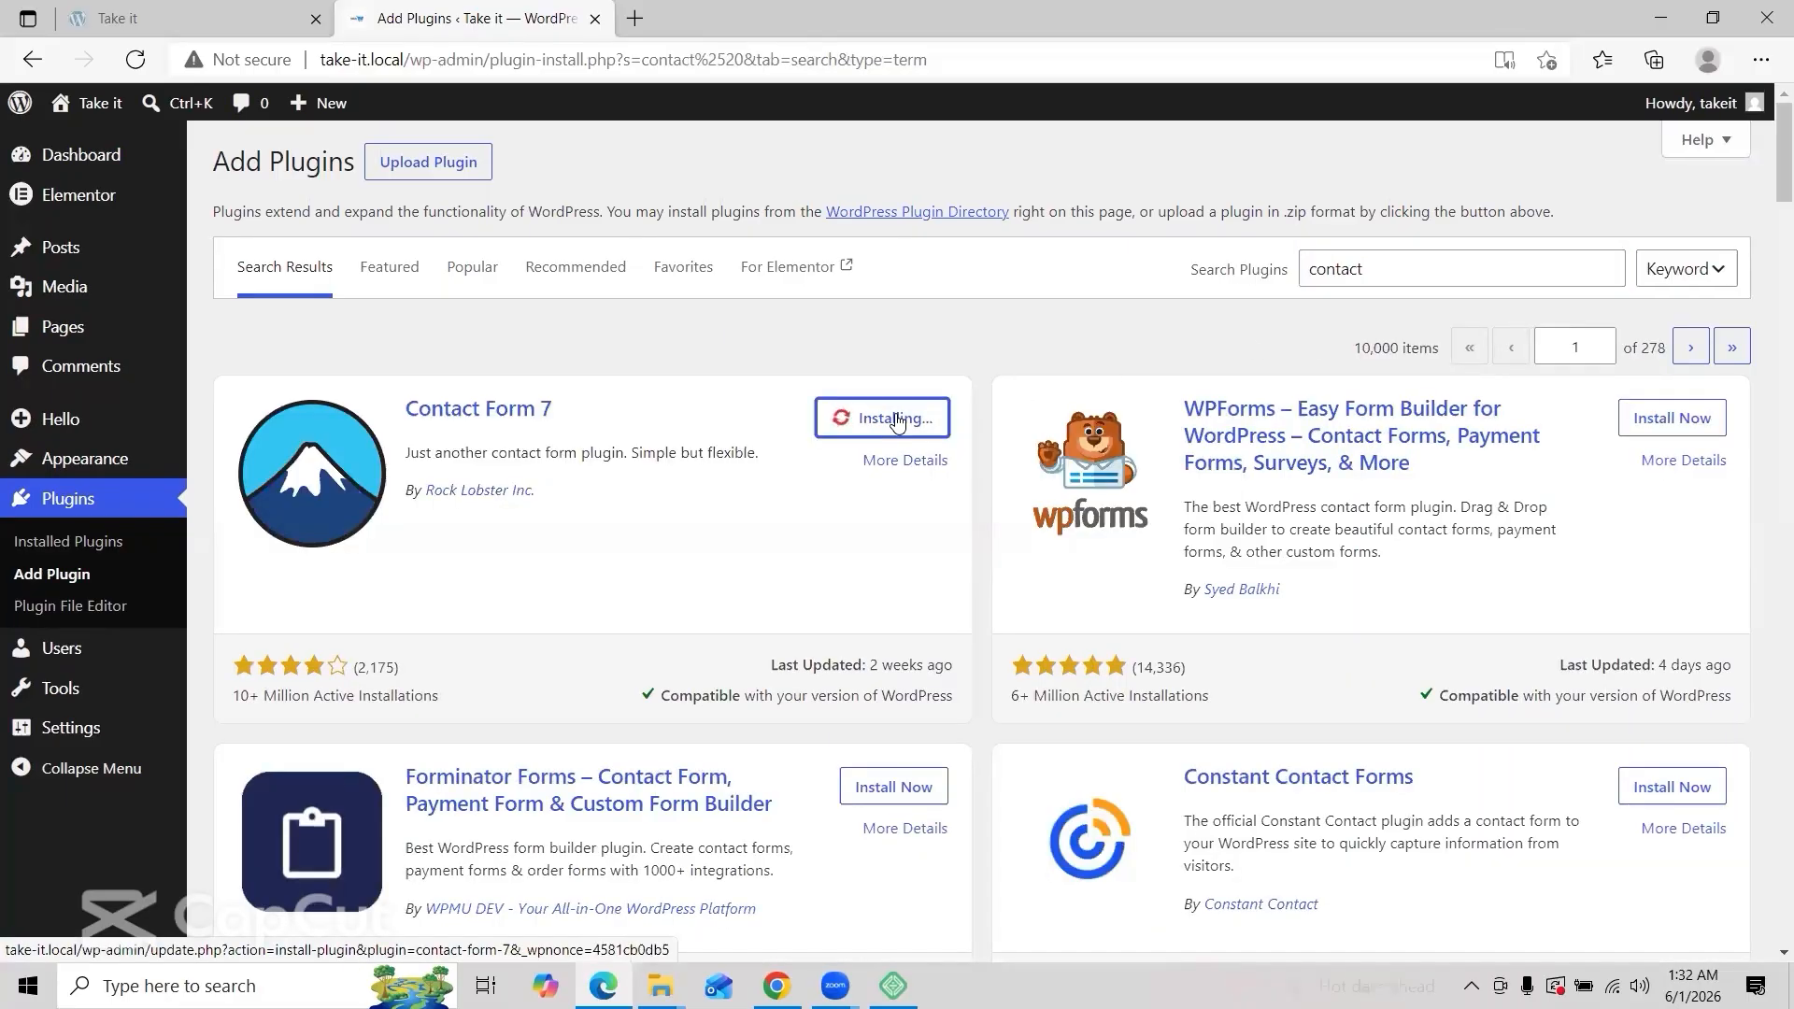
pyautogui.write('w')
pyautogui.write('oo')
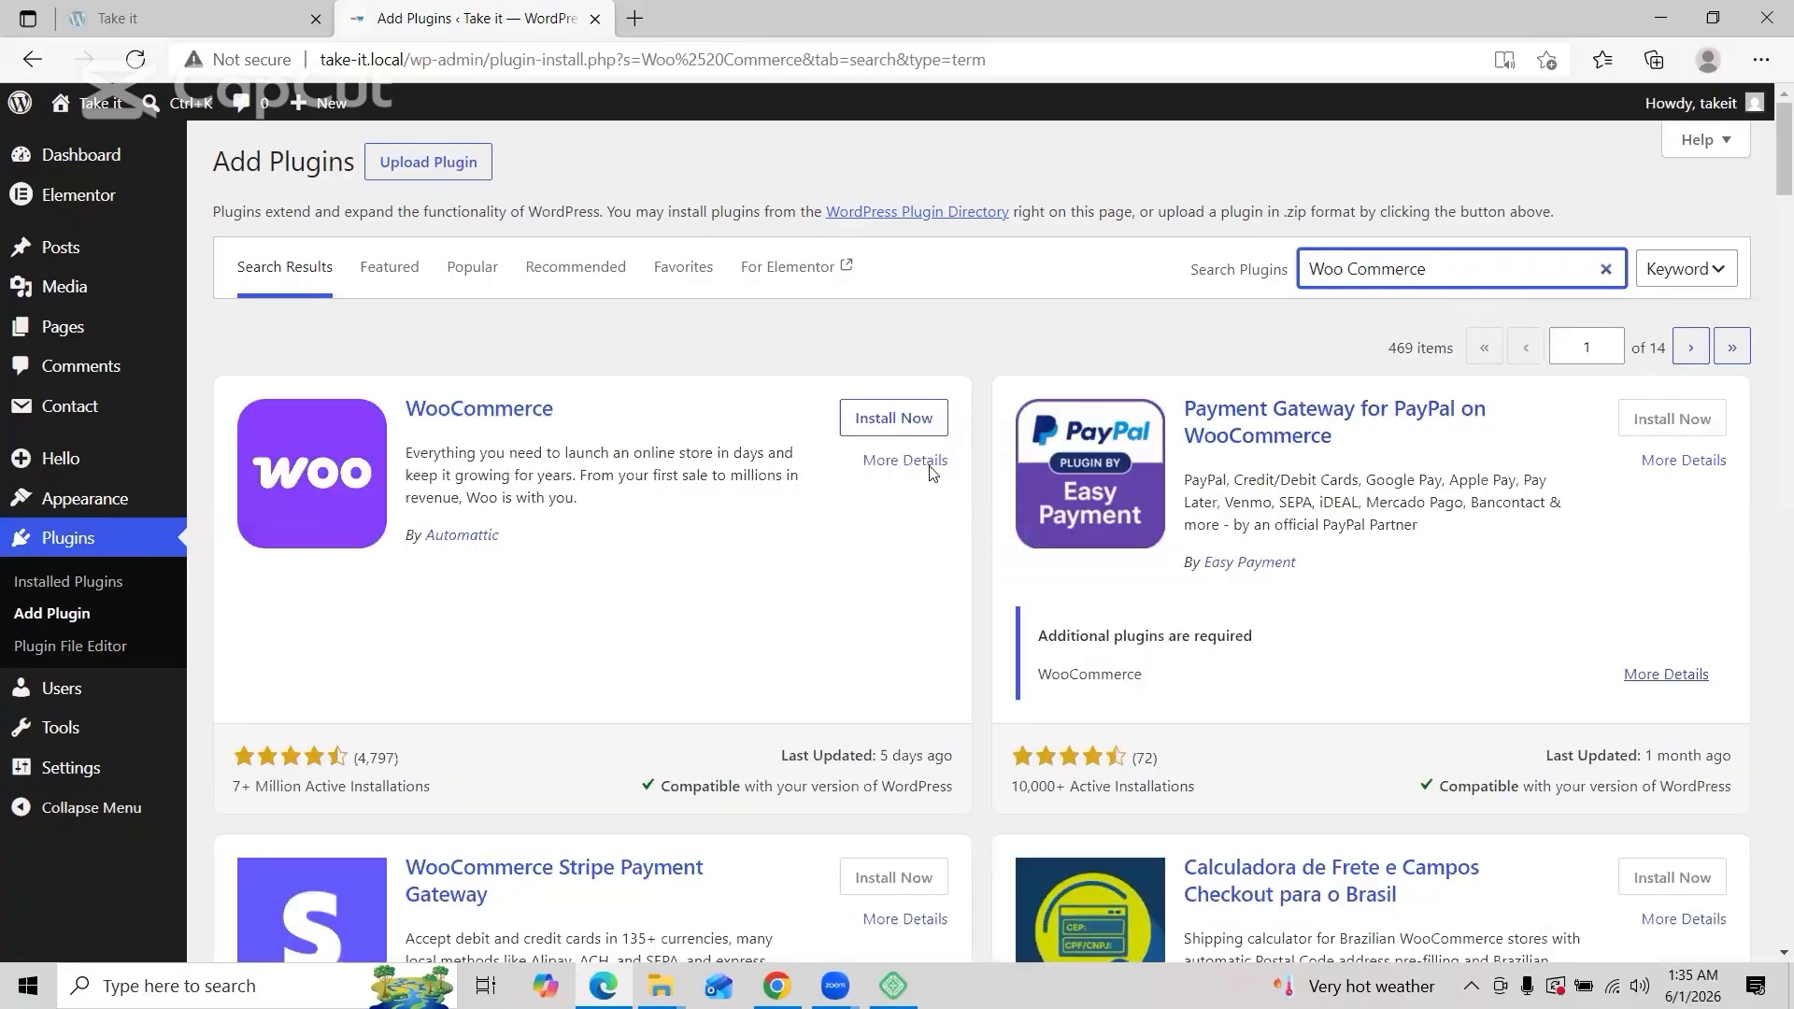
# Step: Install WooCommerce from the 'woo' search results and activate it
pyautogui.click(868, 419)
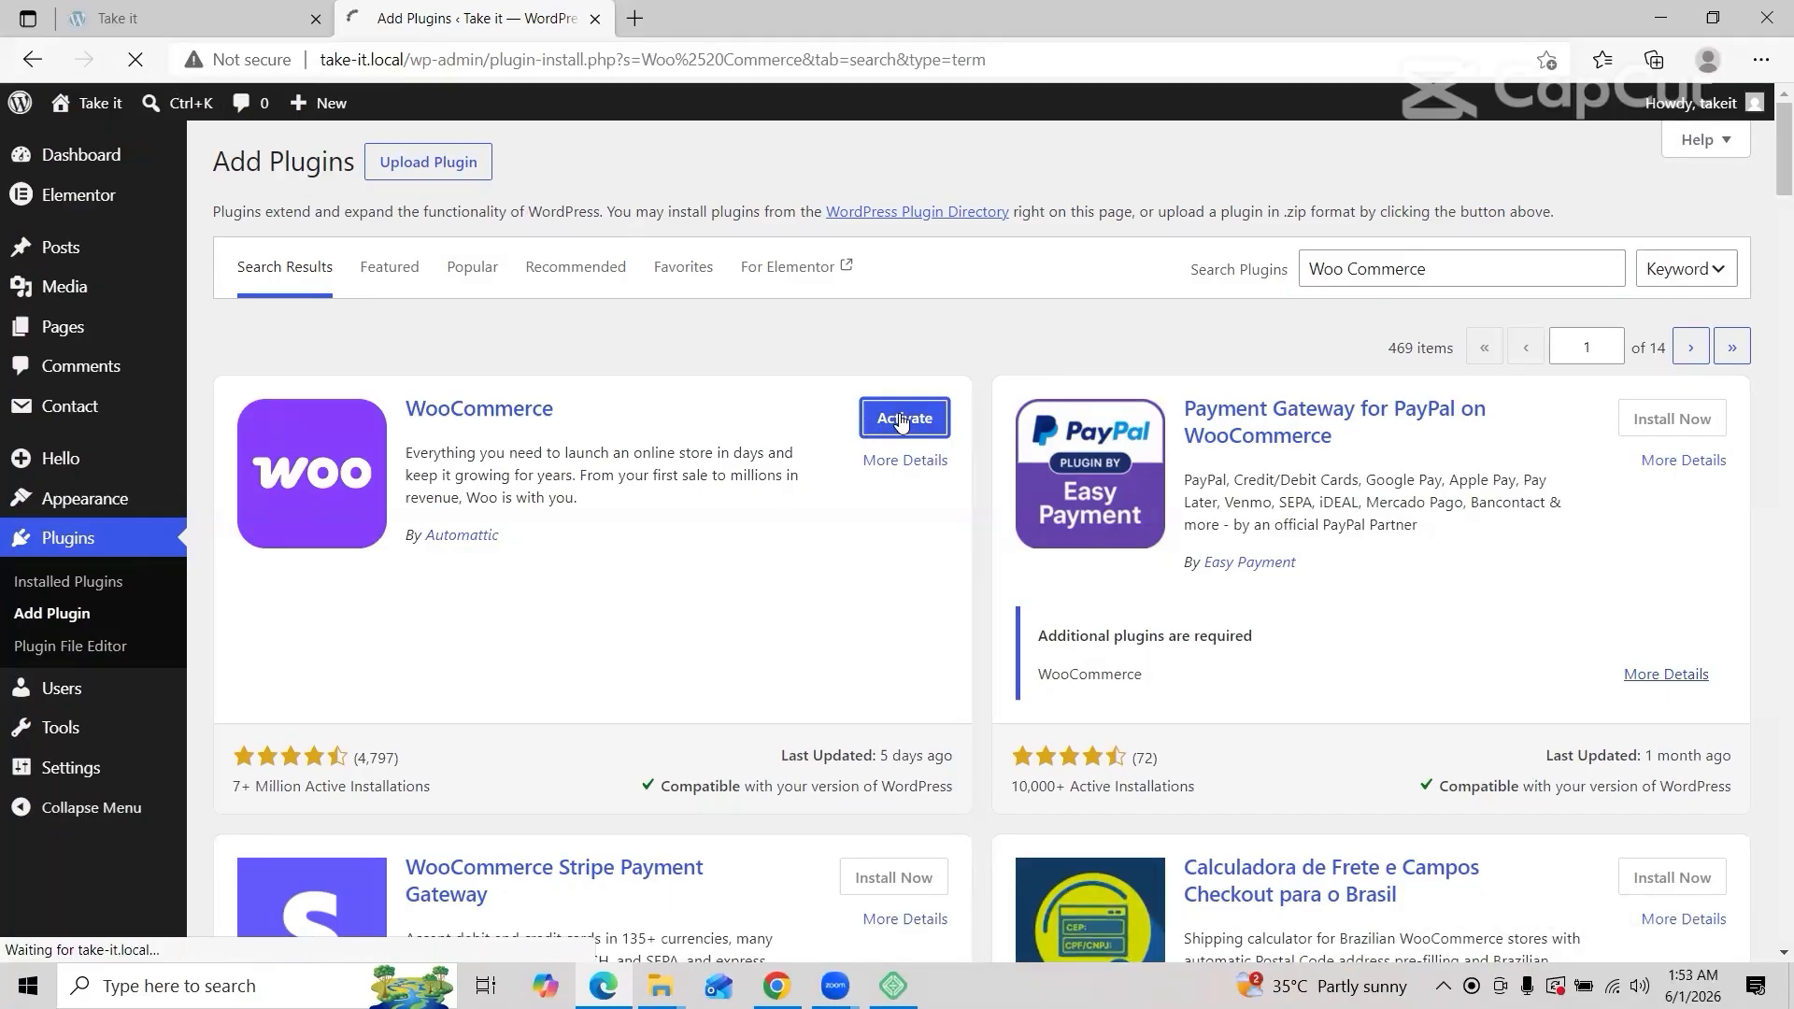
pyautogui.click(902, 421)
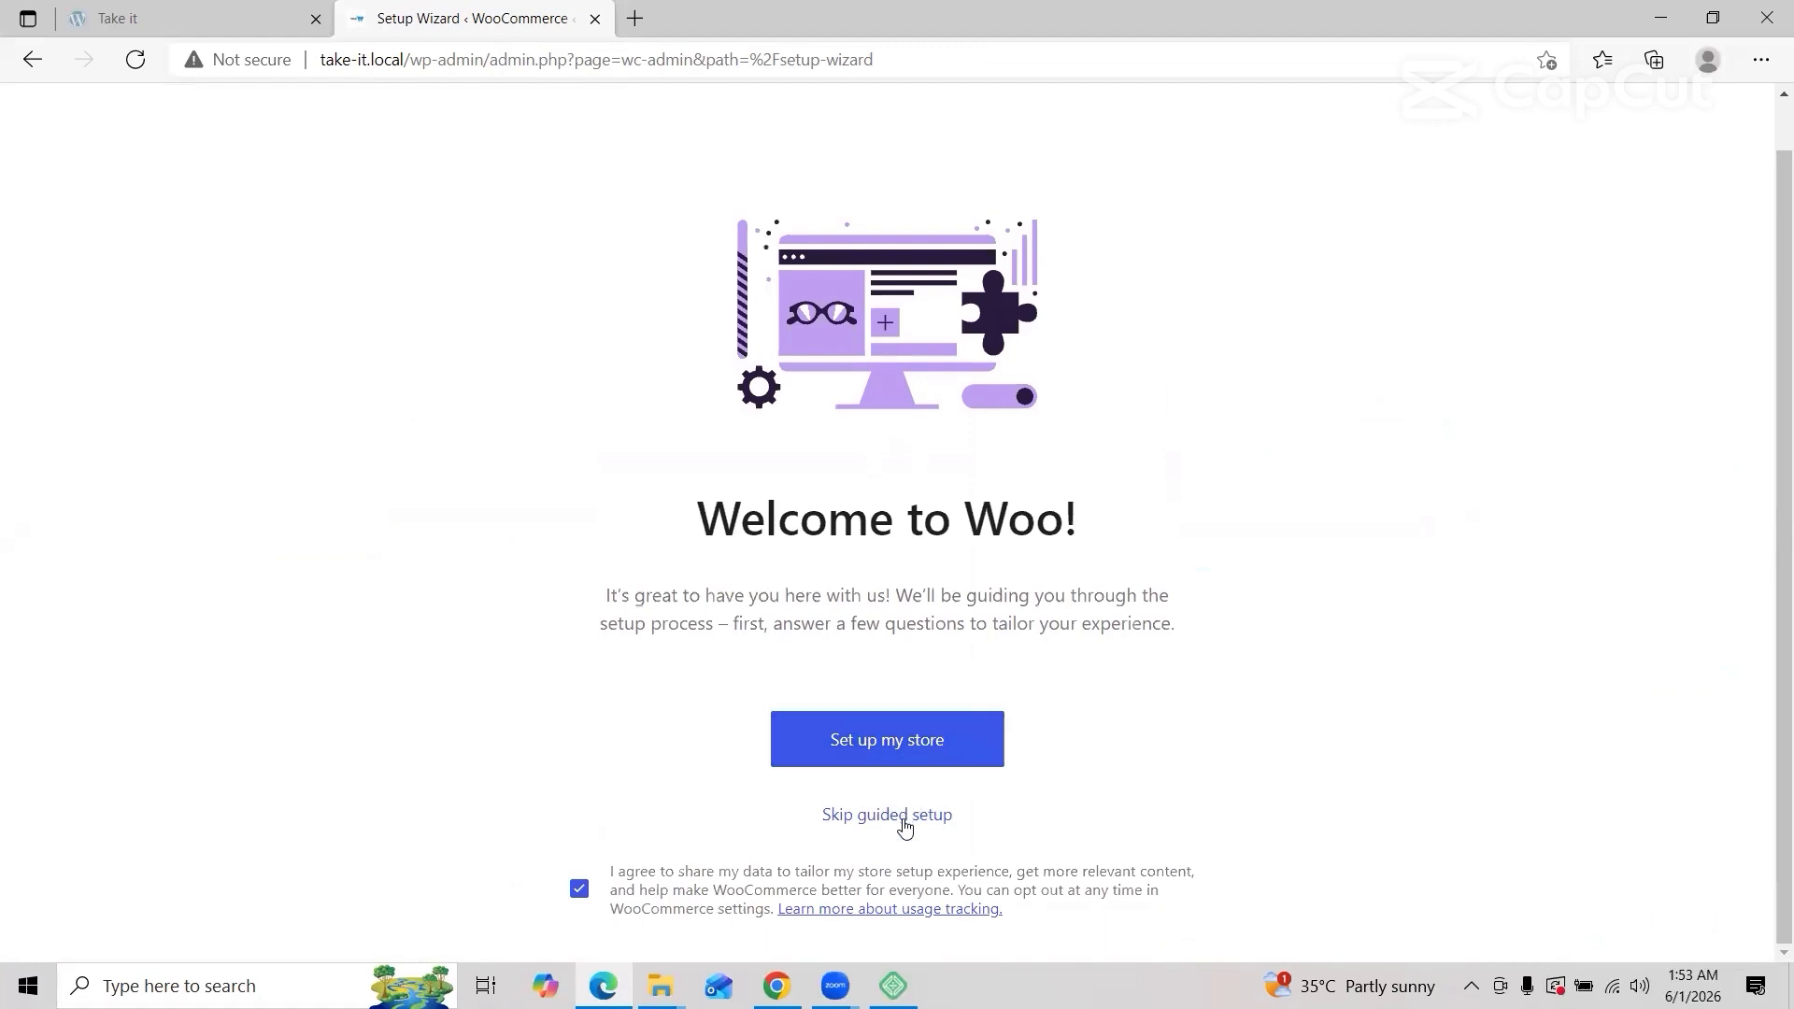
# Step: Skip guided setup, keep Bangladesh — Rangpur as the business location, and go to the store
pyautogui.click(905, 823)
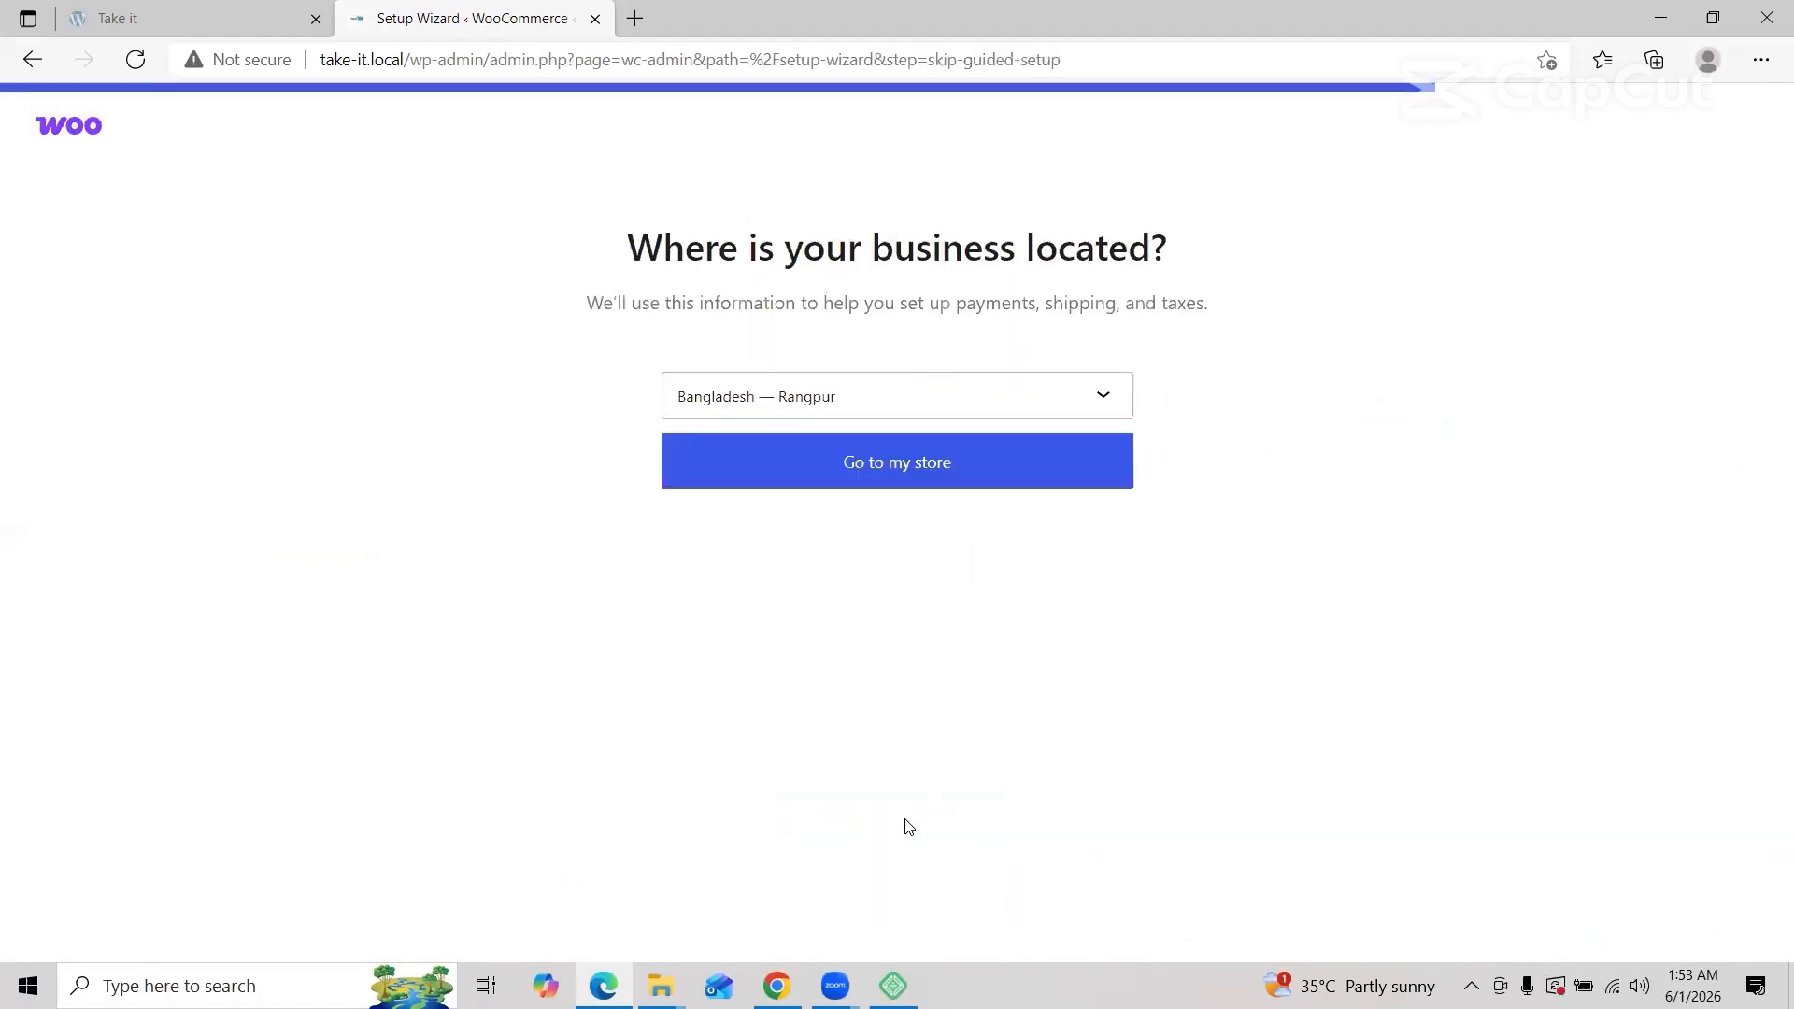
pyautogui.click(1104, 397)
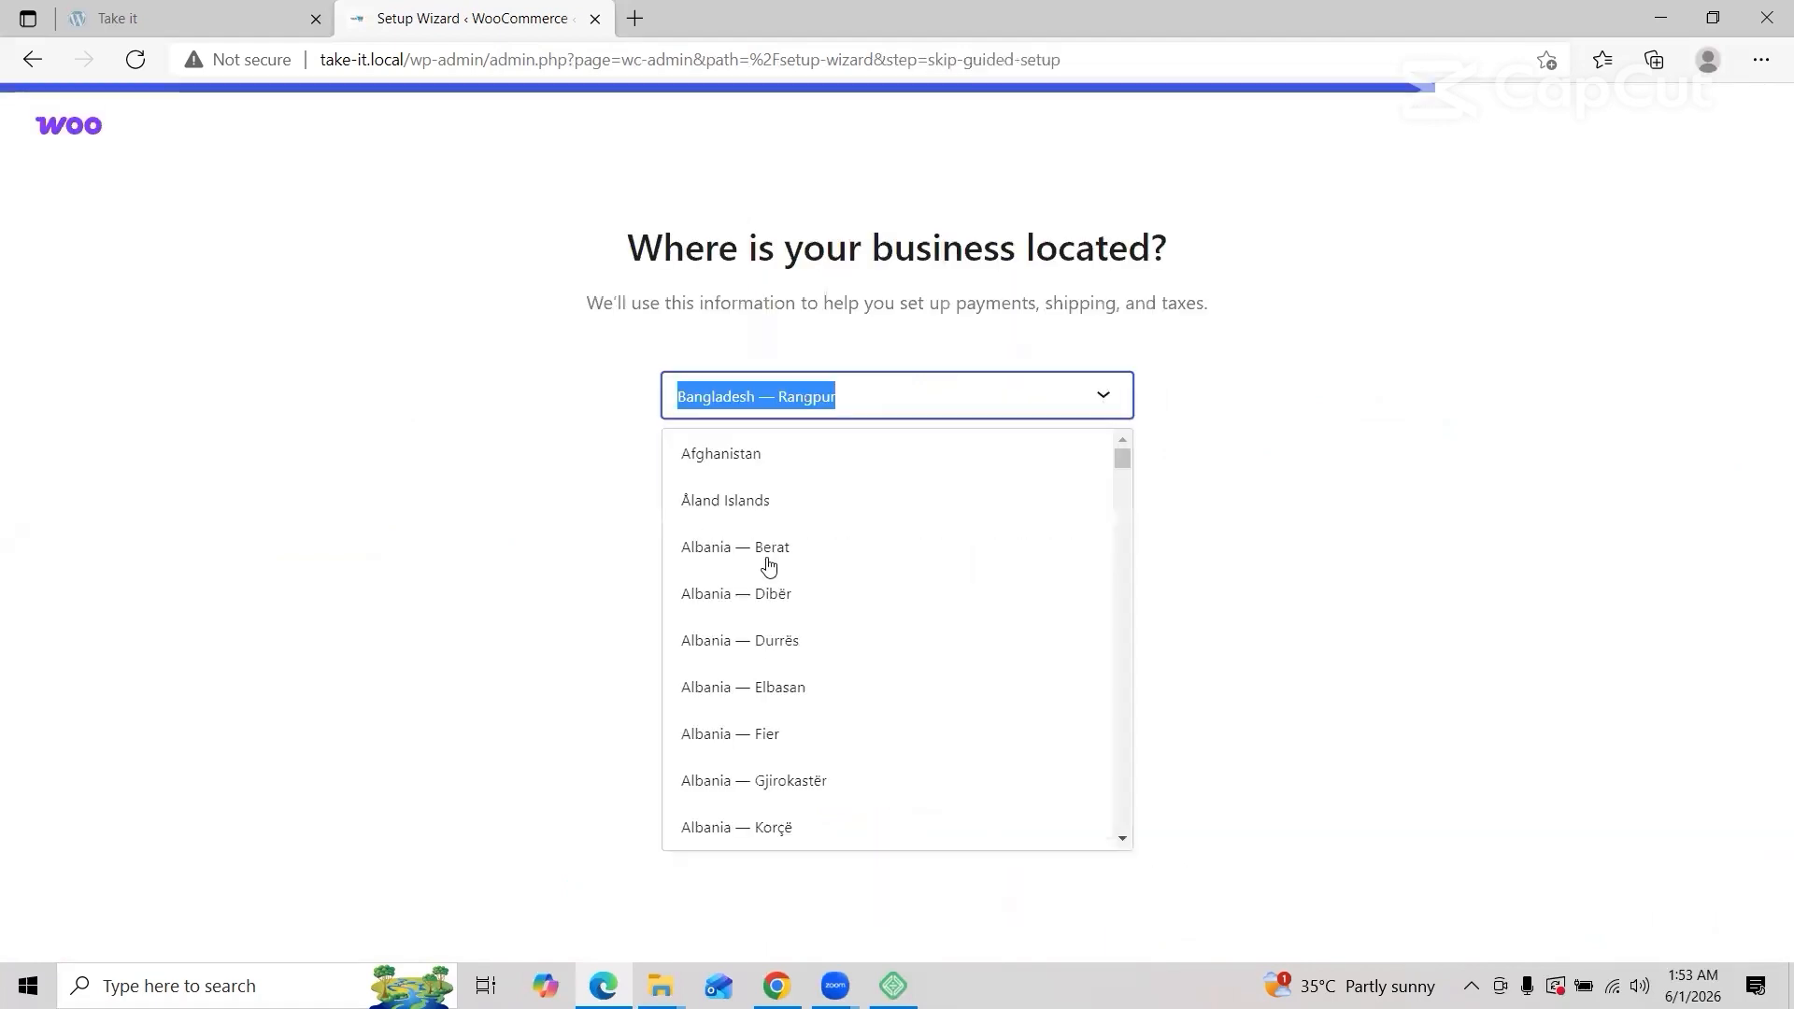
pyautogui.scroll(-10, 813, 649)
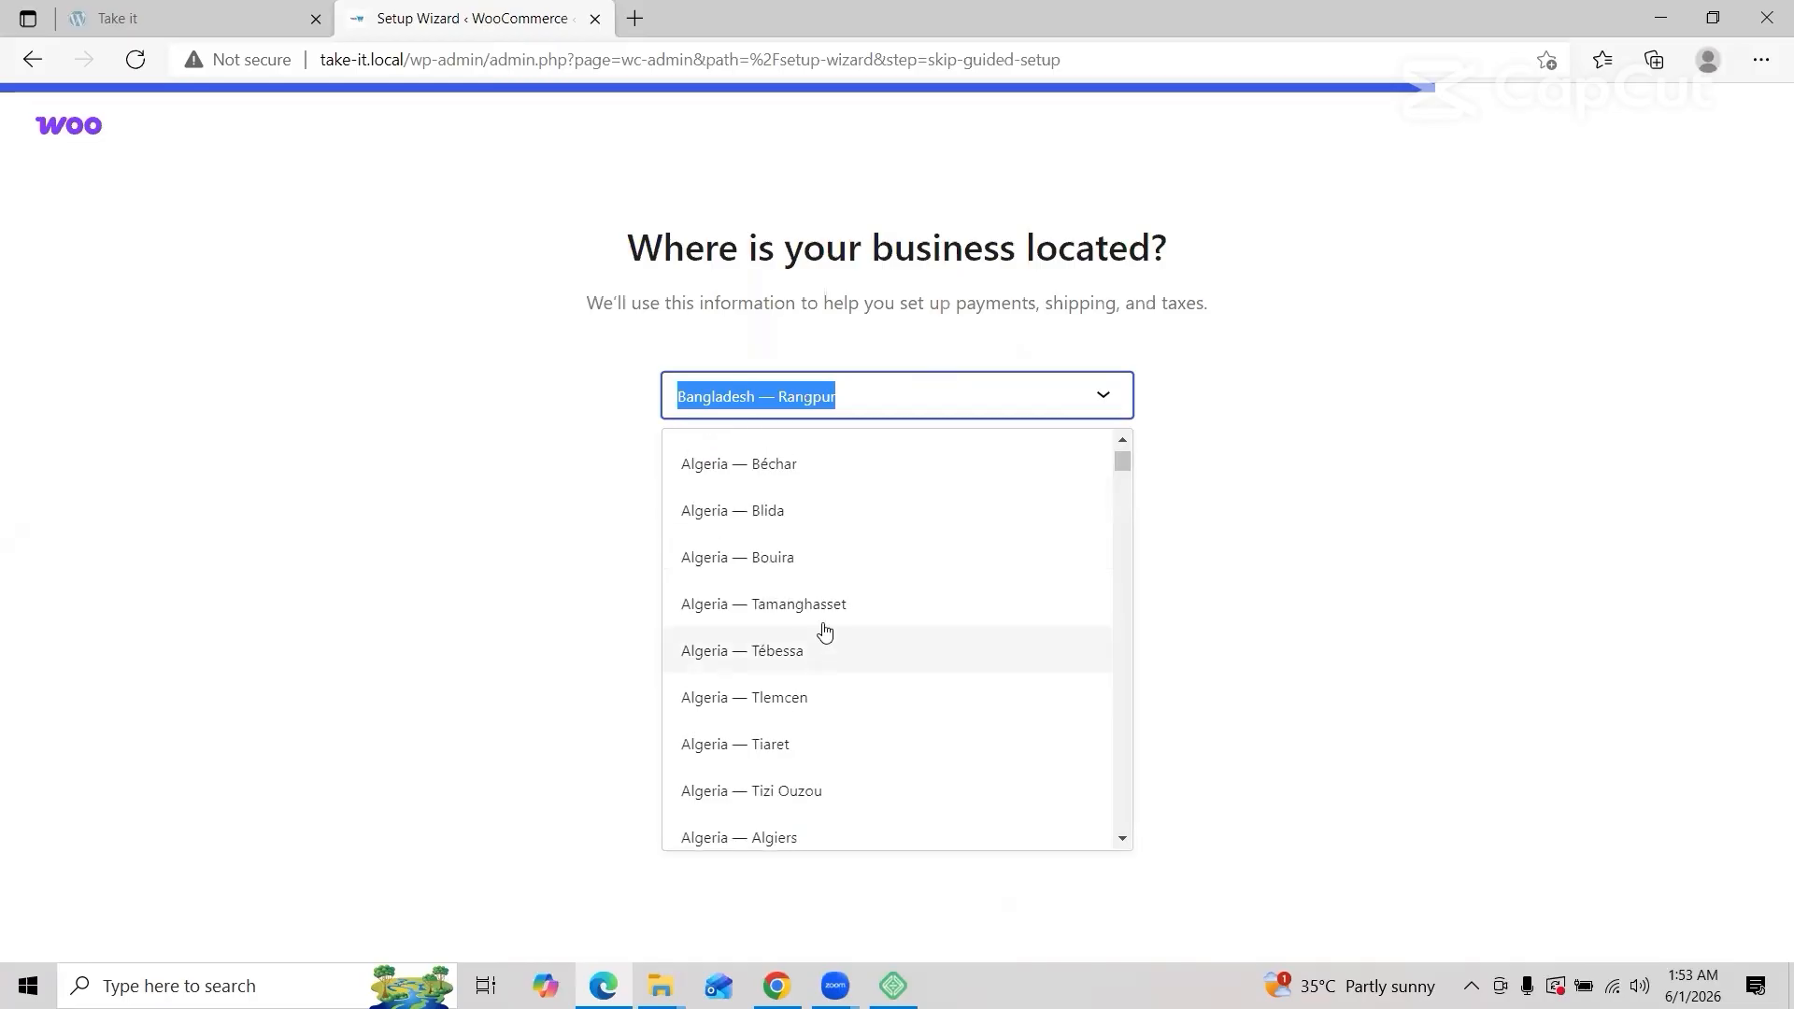
pyautogui.scroll(10, 821, 621)
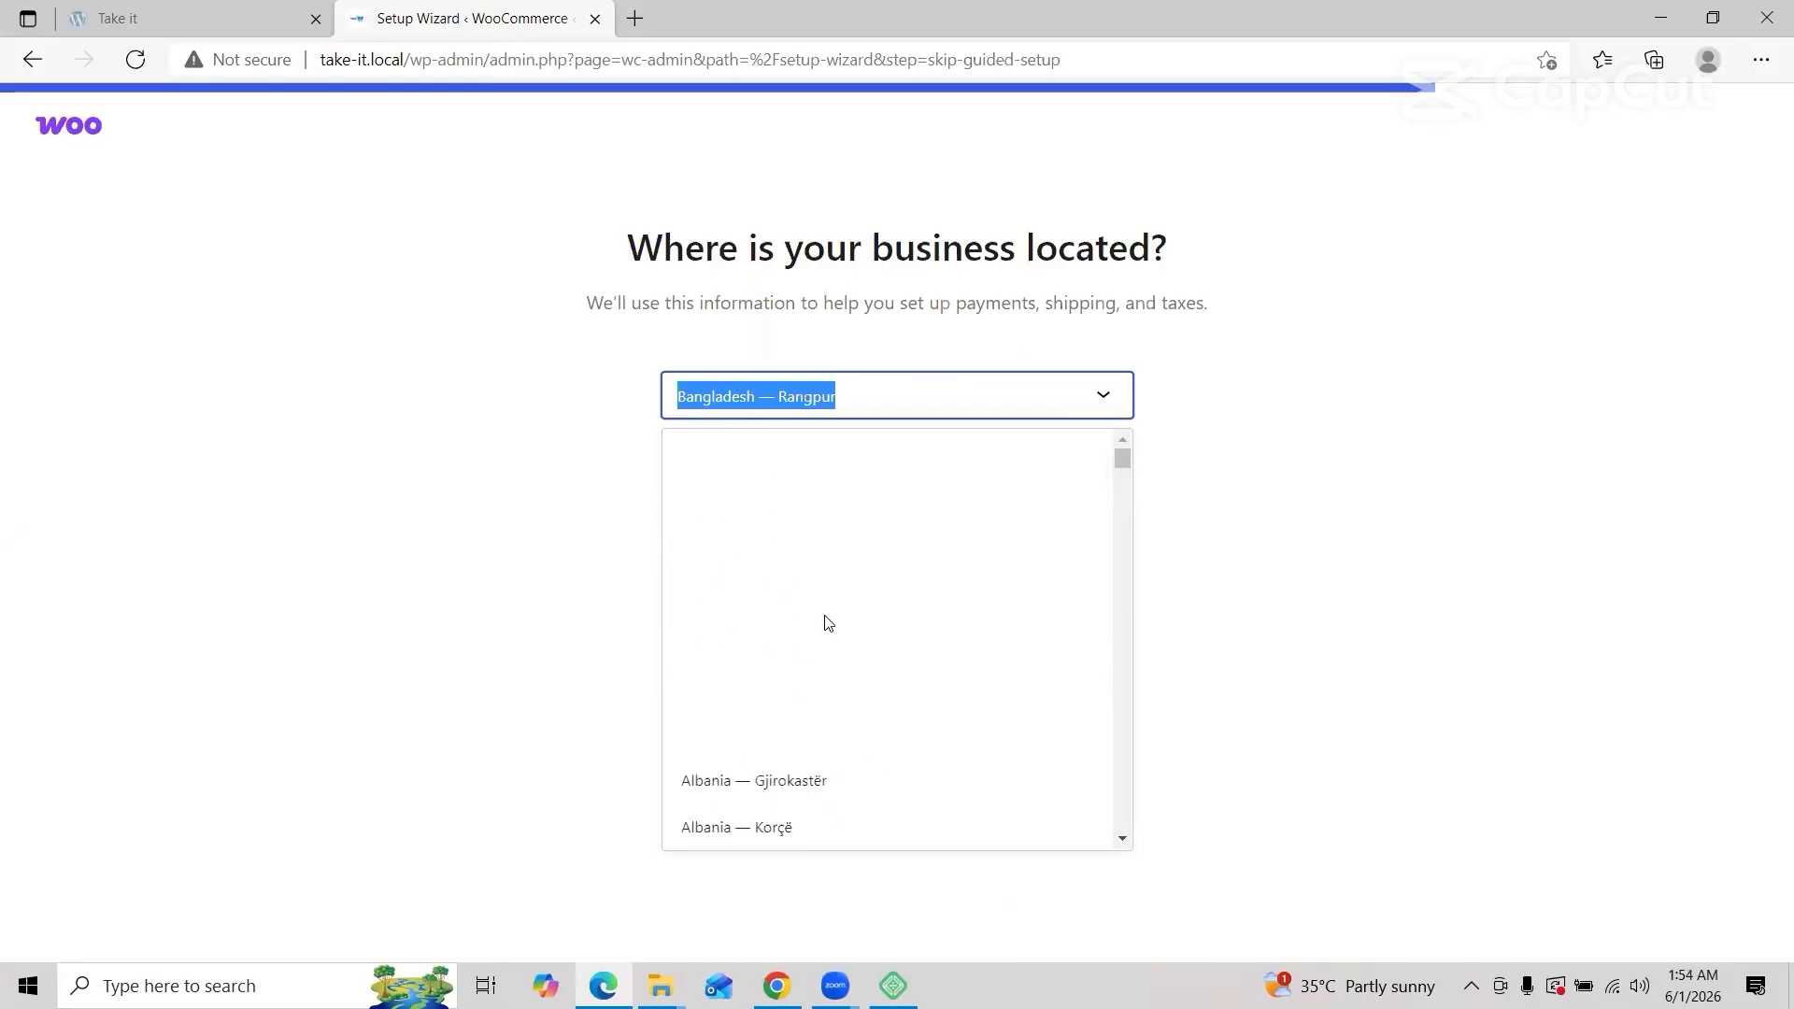
pyautogui.click(888, 400)
pyautogui.click(883, 394)
pyautogui.doubleClick(883, 394)
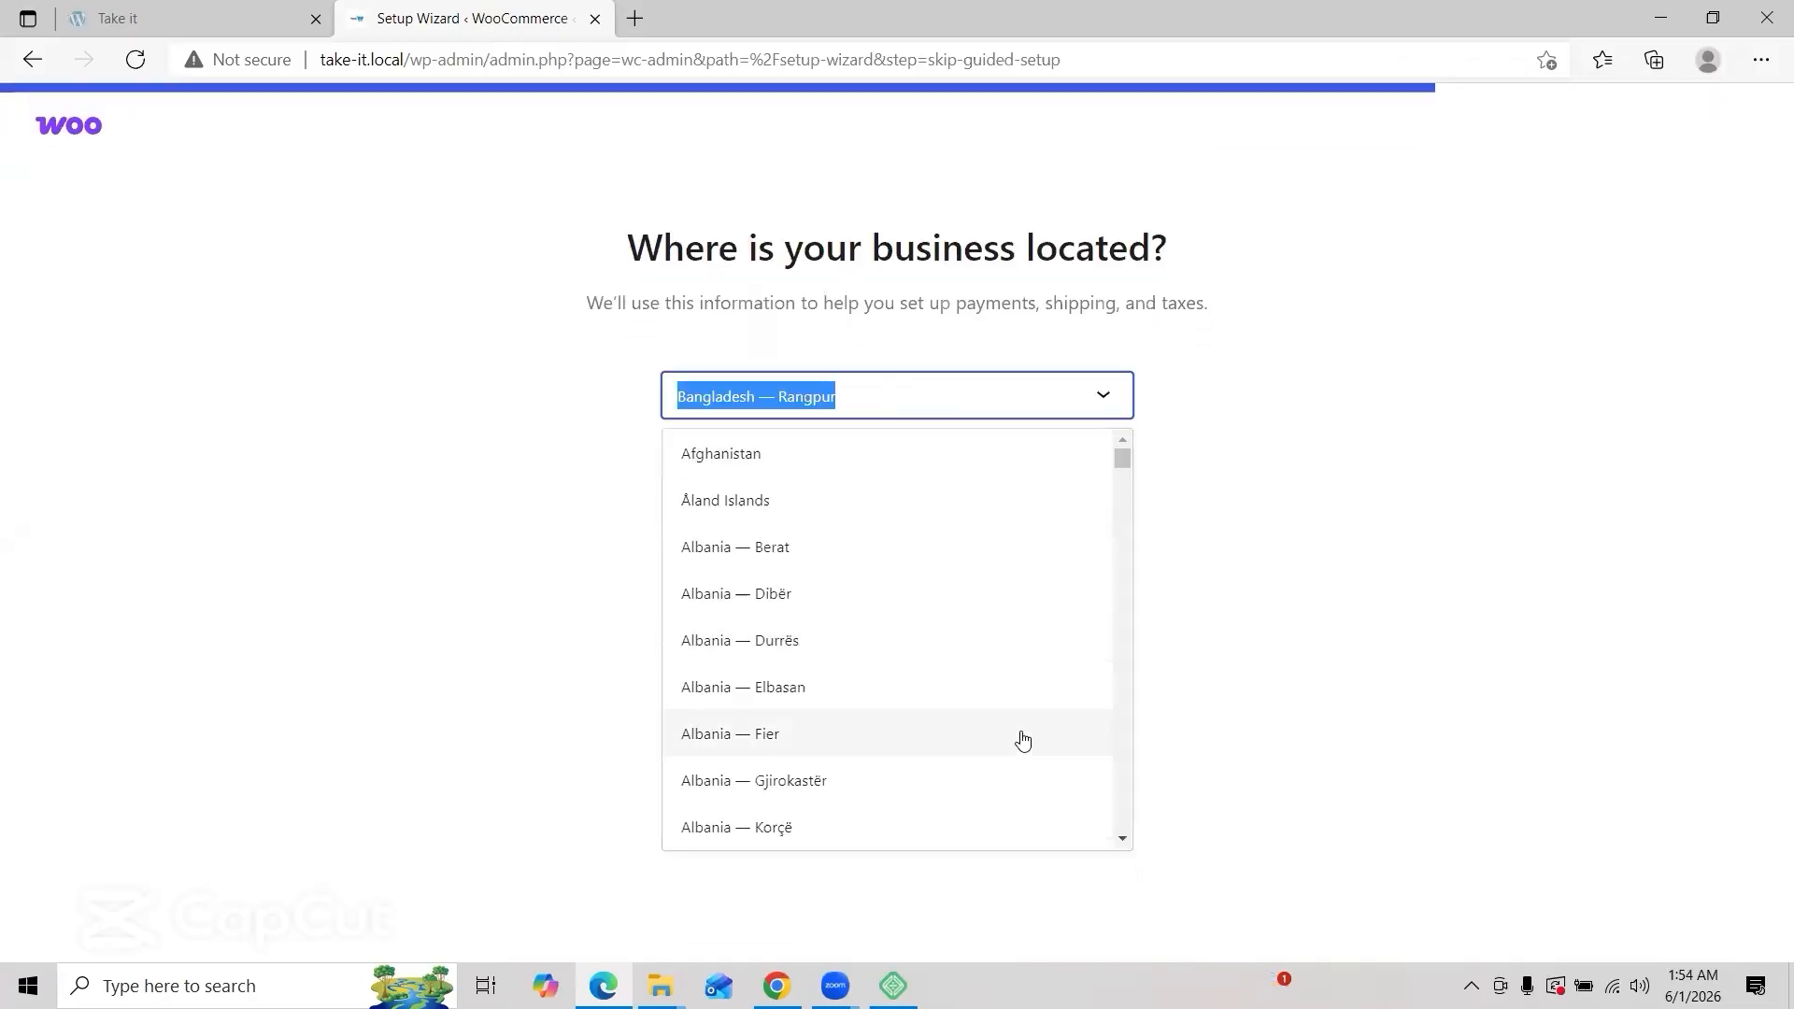
pyautogui.click(1161, 661)
pyautogui.click(1014, 484)
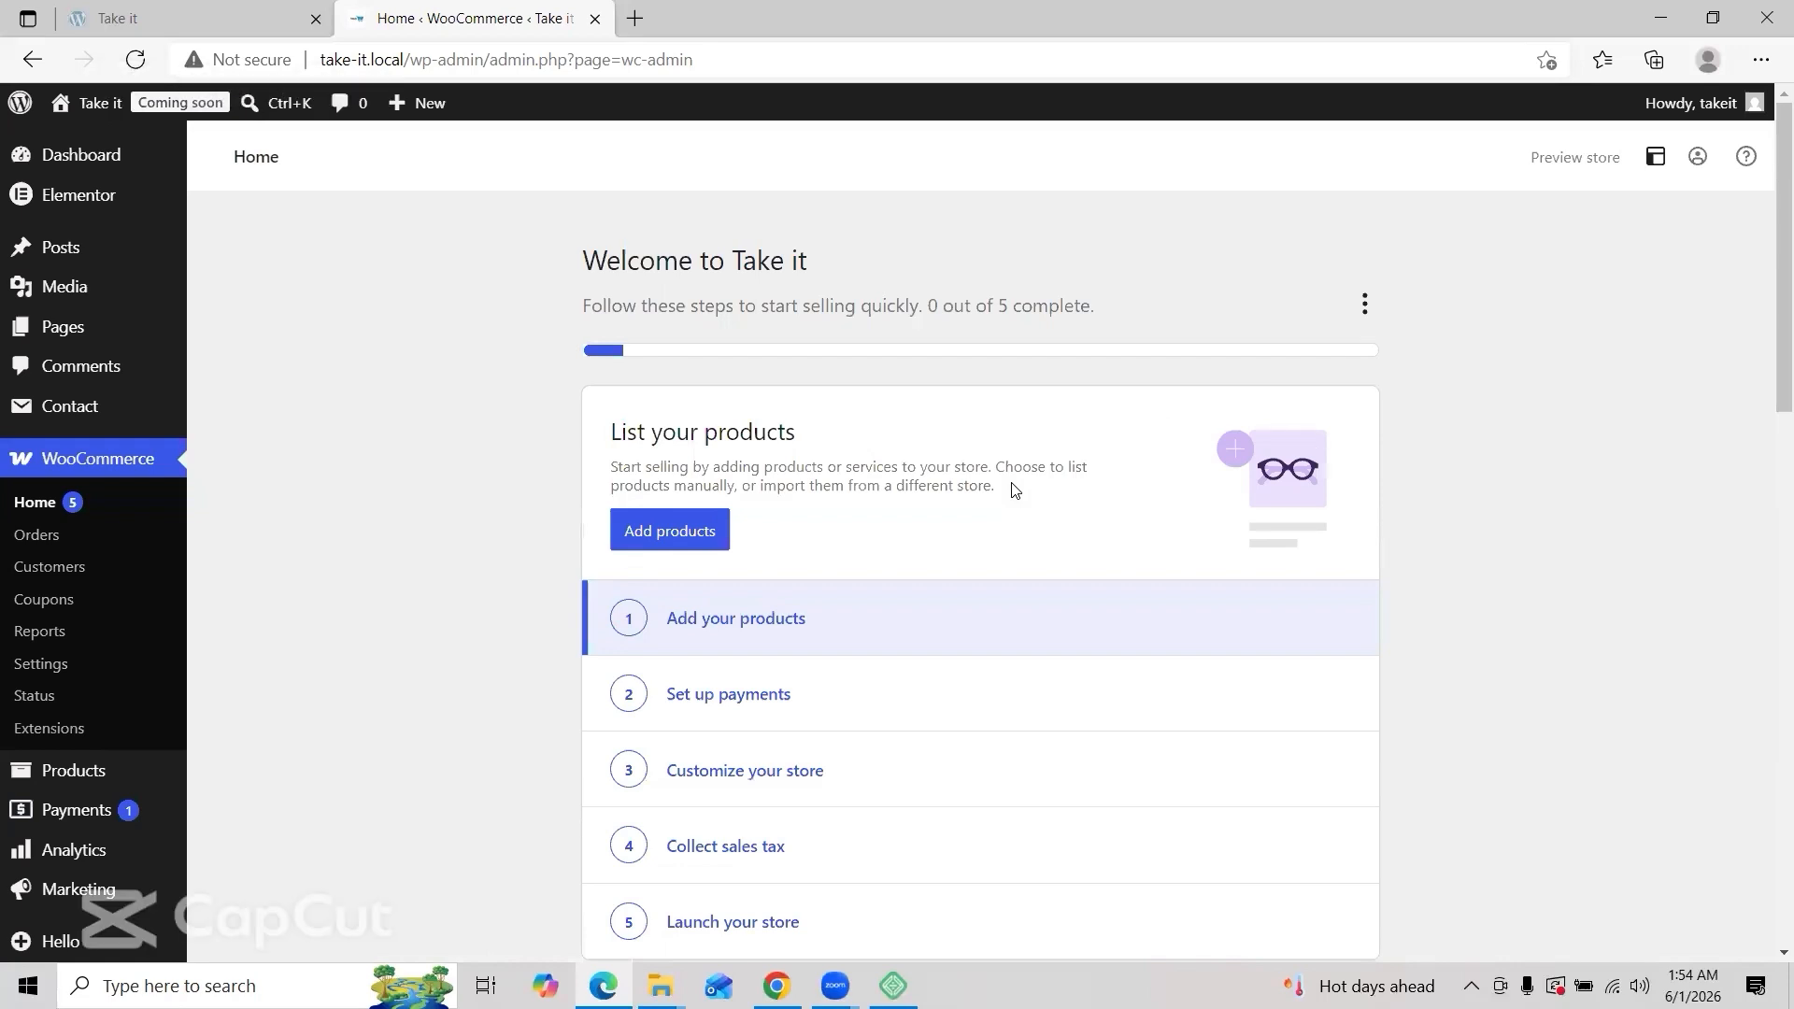
# Step: Scroll through WooCommerce Home and dismiss the setup list's options menu without hiding it
pyautogui.scroll(-10, 1015, 490)
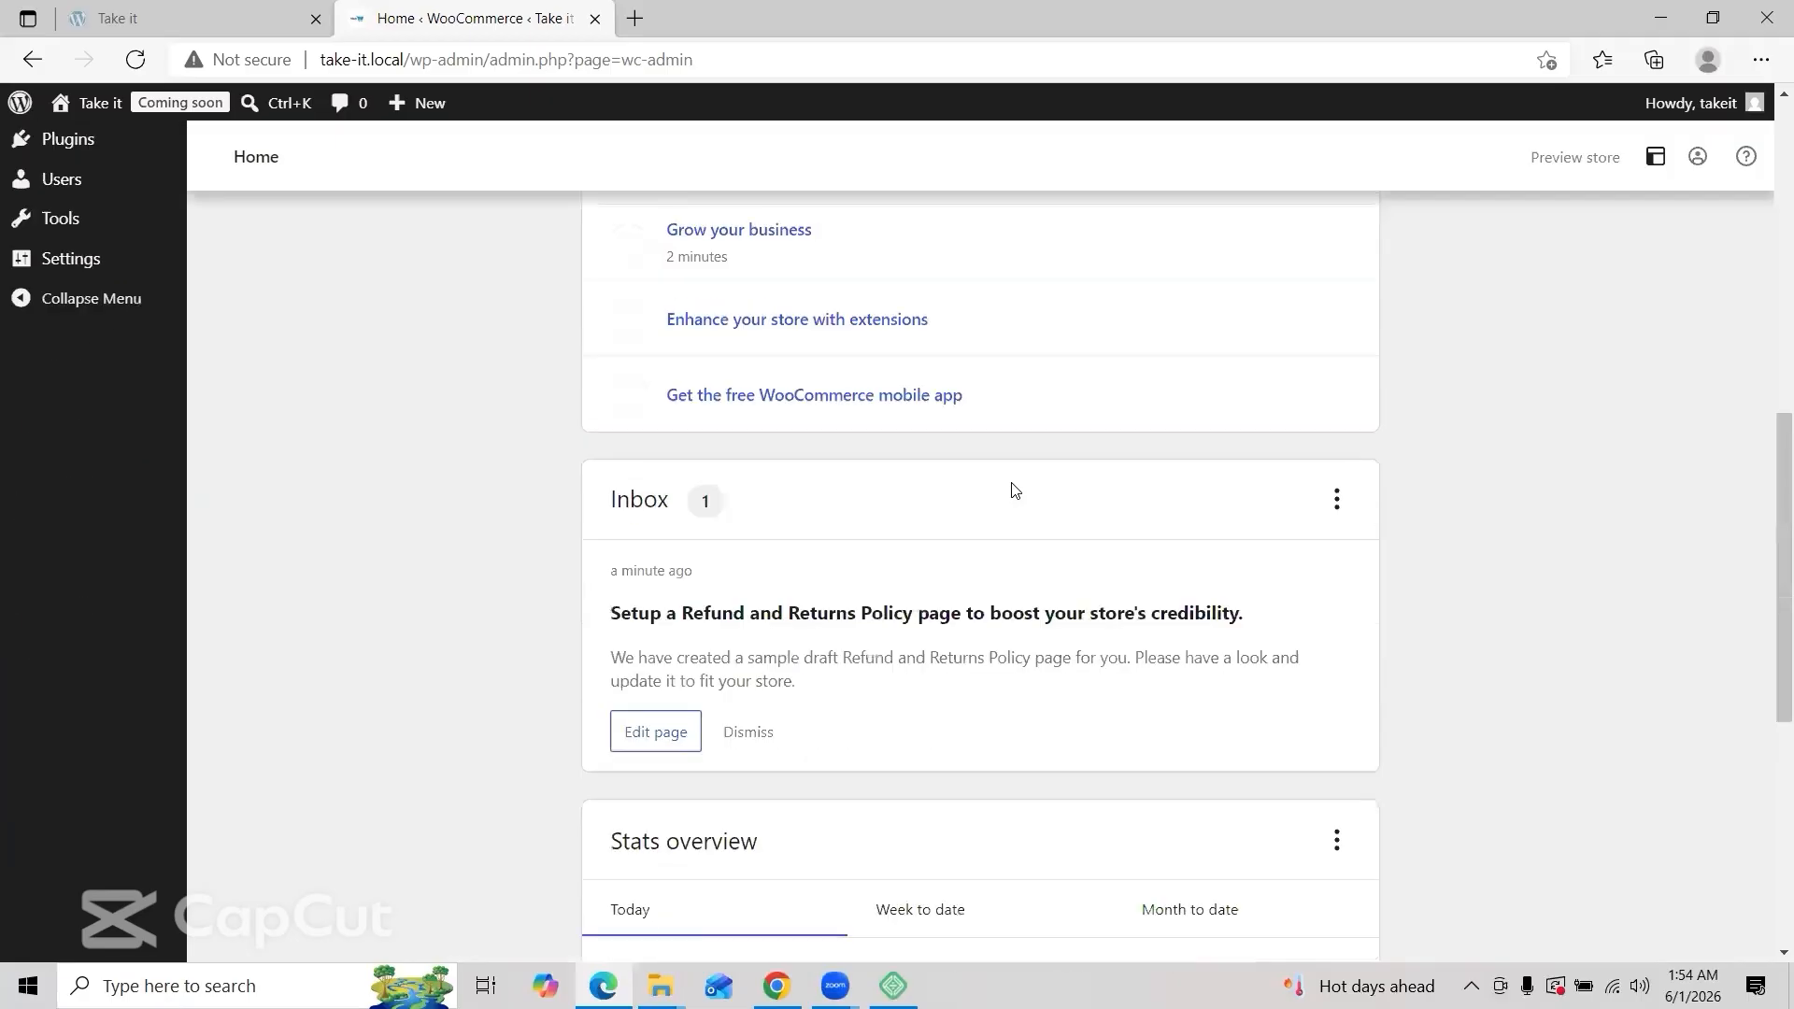
pyautogui.scroll(-3, 1016, 489)
pyautogui.scroll(1, 1016, 490)
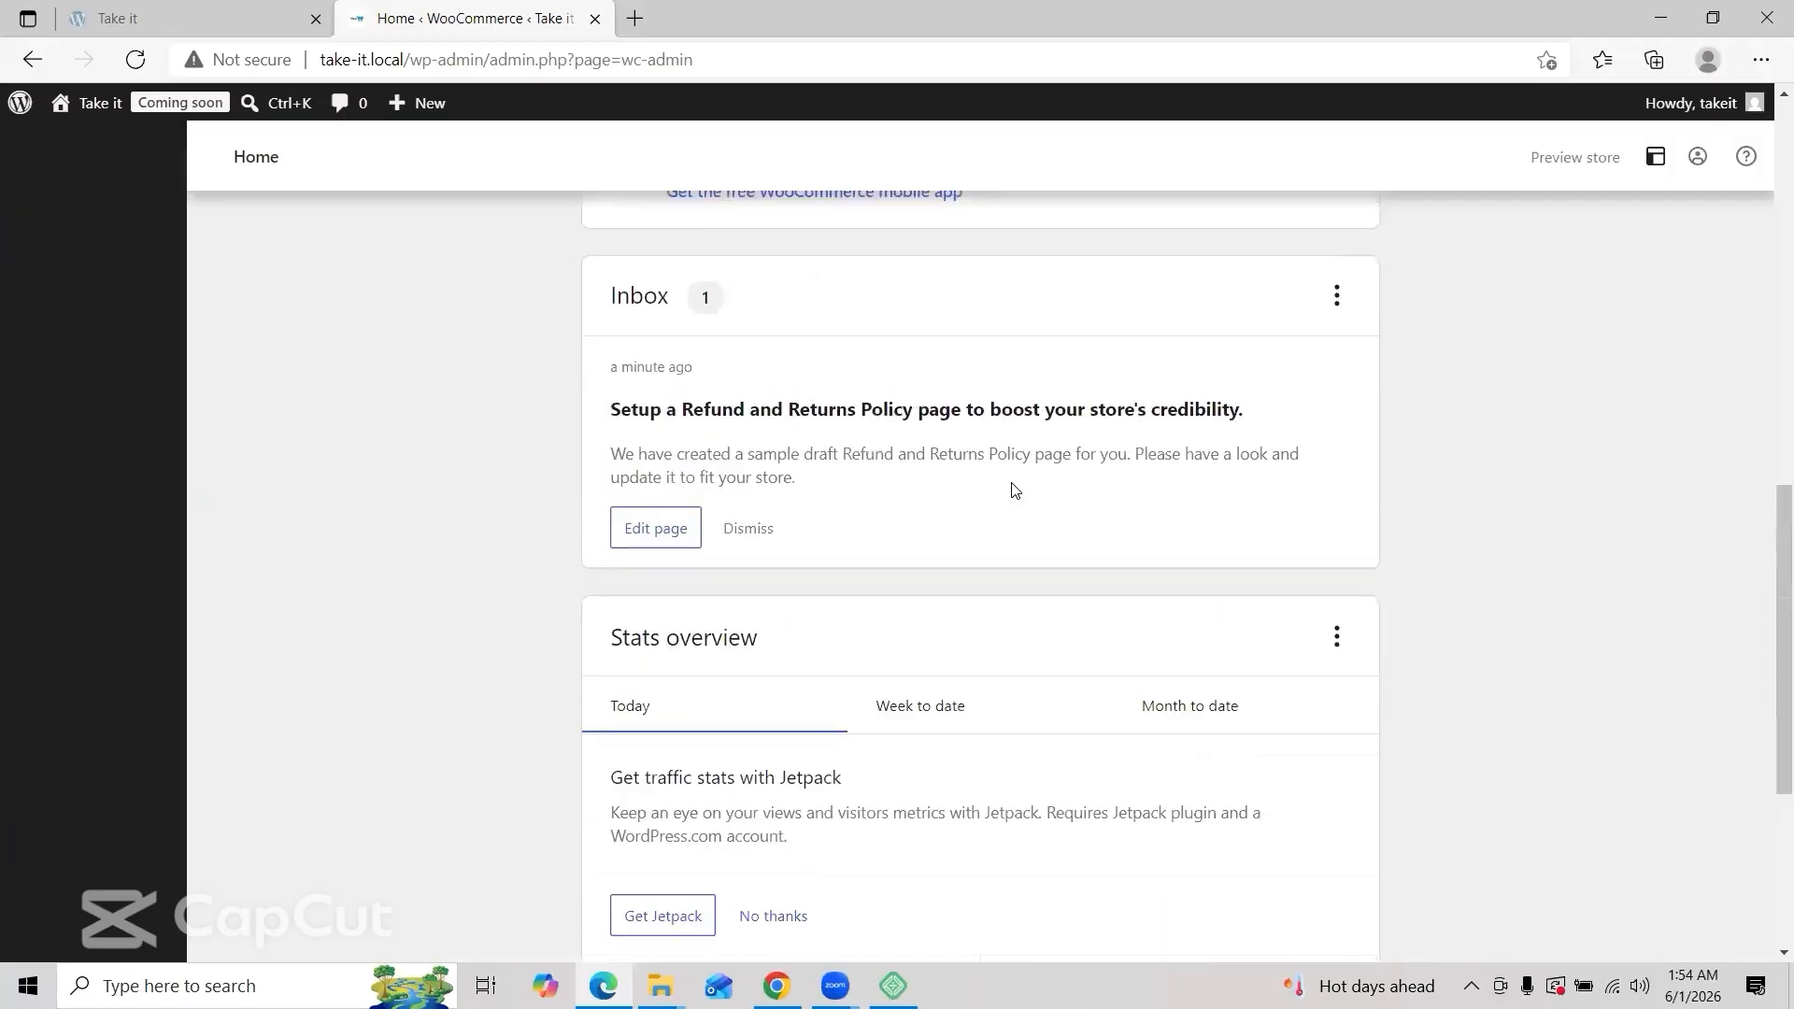
pyautogui.scroll(12, 1168, 402)
pyautogui.scroll(-1, 1362, 305)
pyautogui.click(1364, 304)
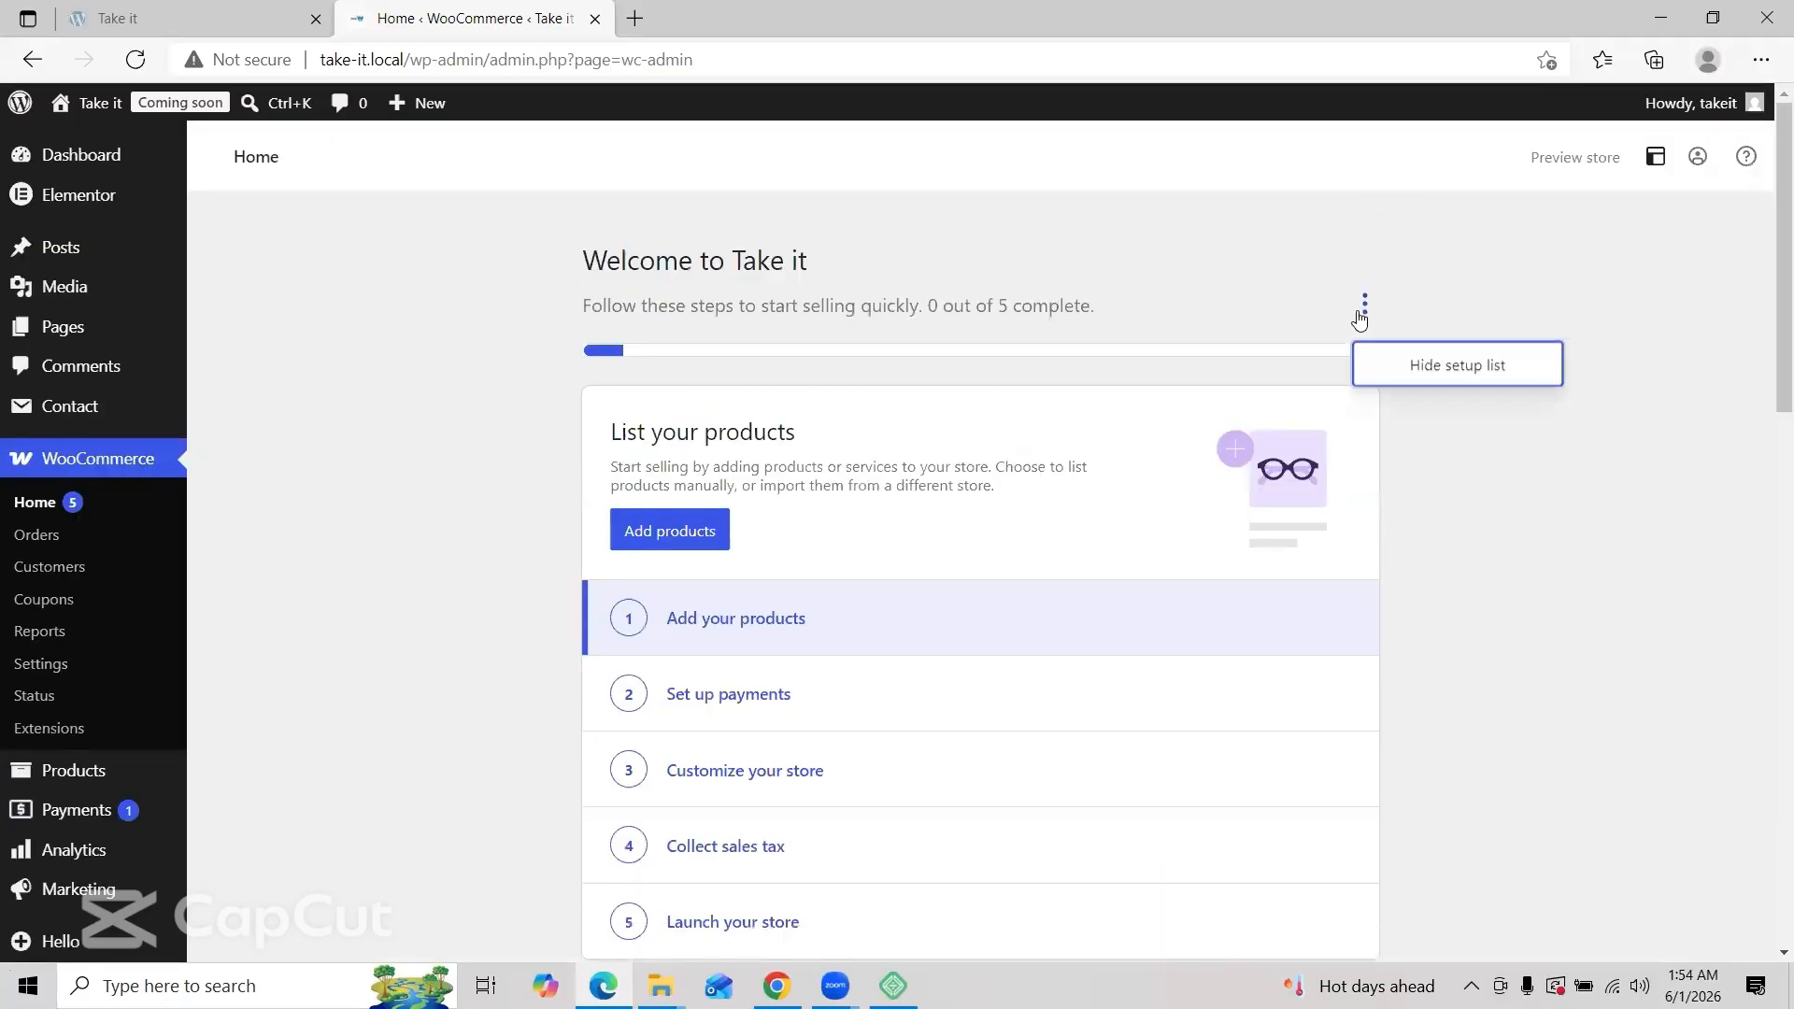
pyautogui.click(1519, 496)
pyautogui.scroll(-12, 1520, 495)
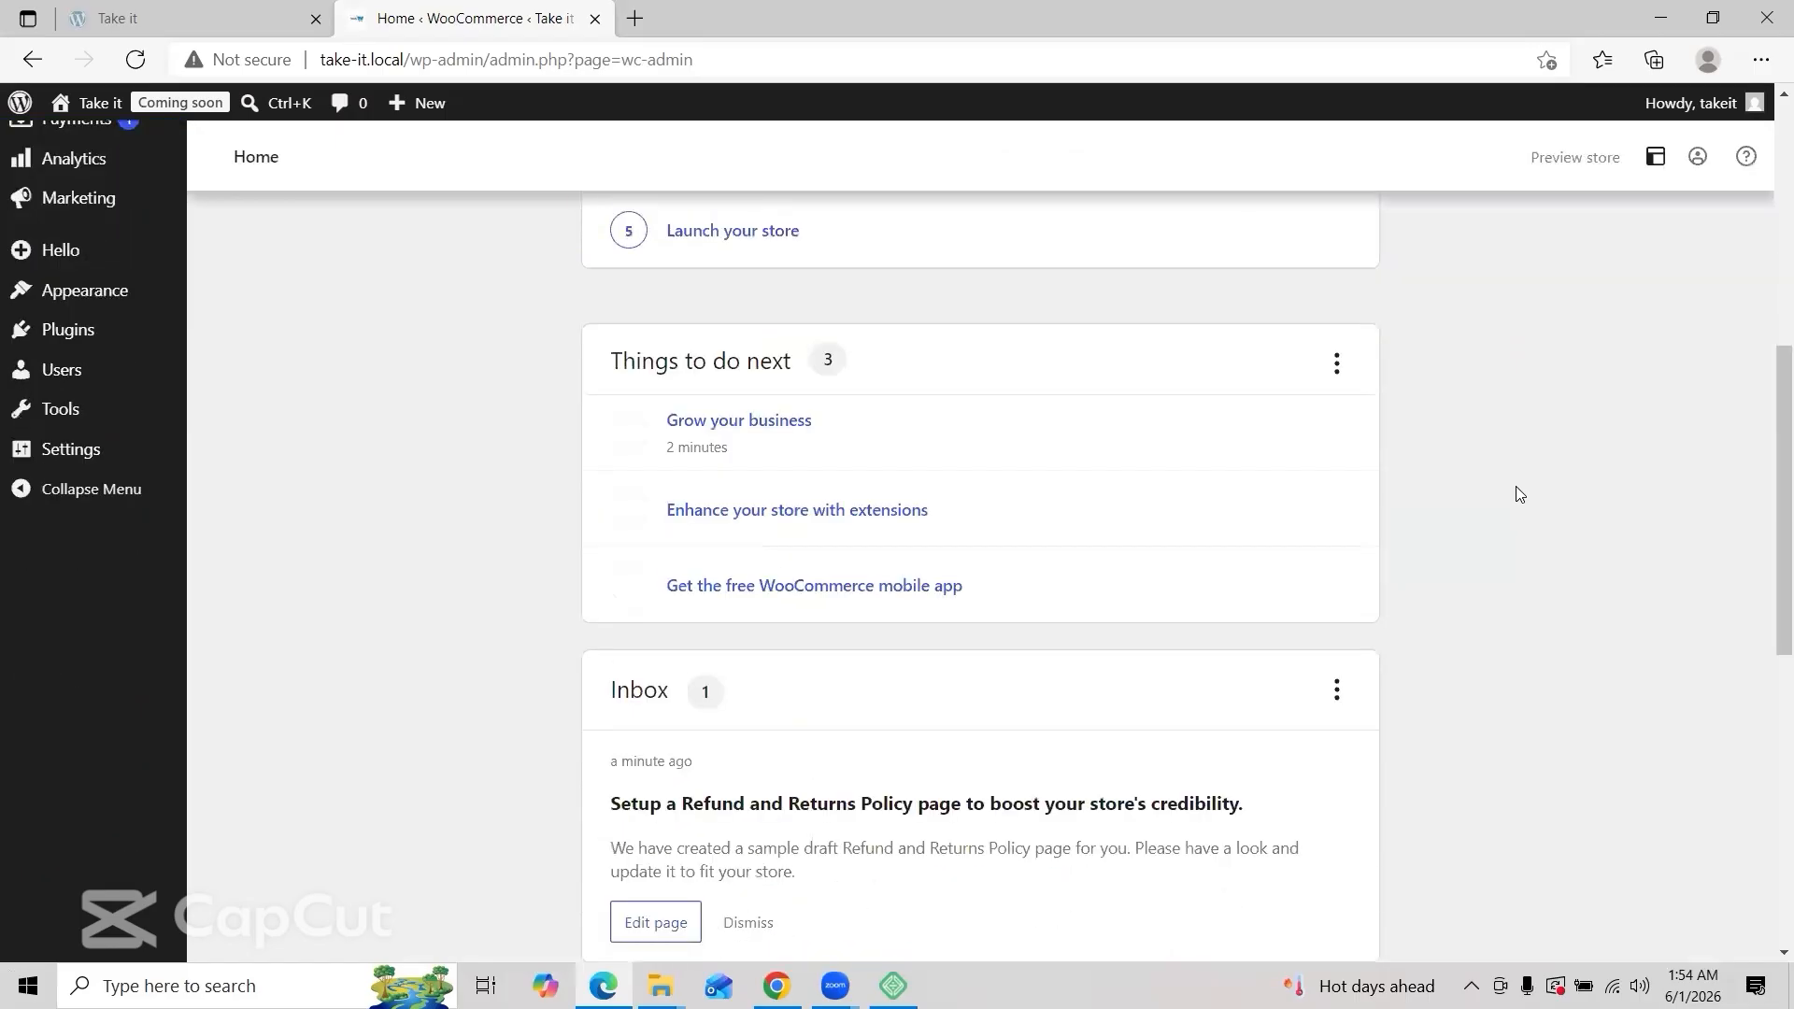
pyautogui.scroll(-3, 1520, 496)
pyautogui.scroll(15, 1519, 495)
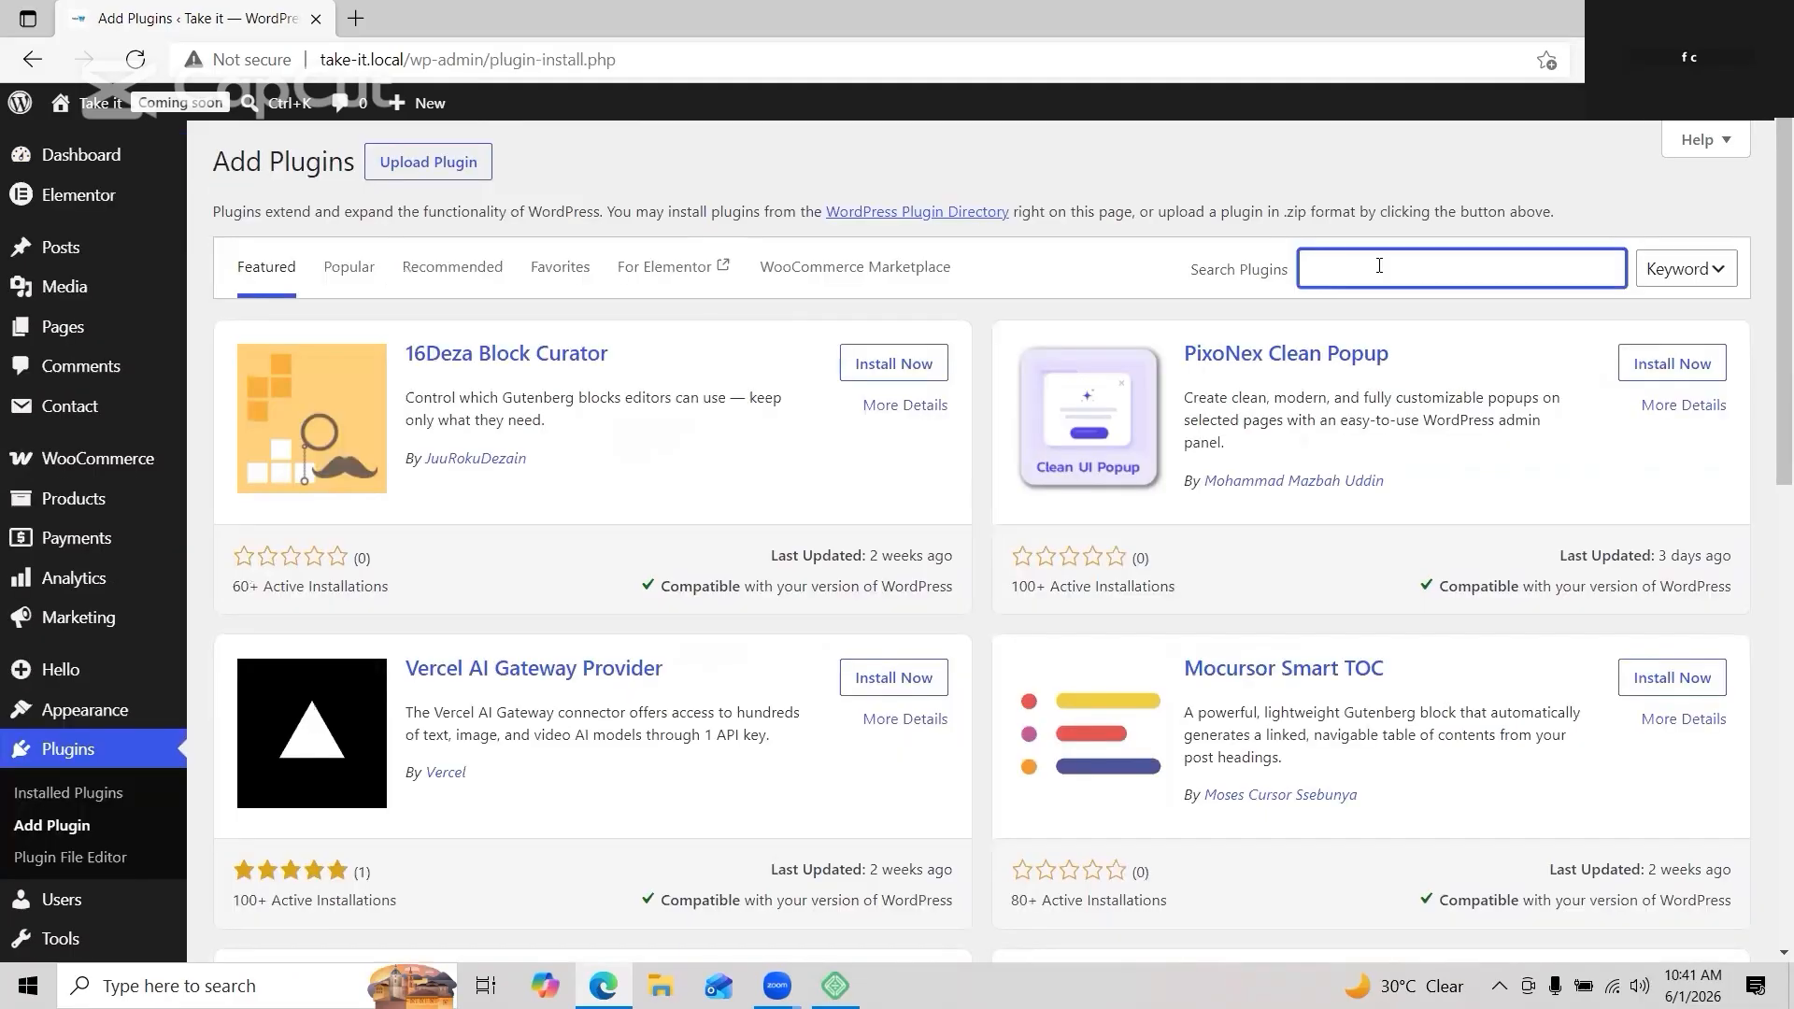
# Step: Install TI WooCommerce Wishlist from a 'ti wo' search, then search for Bangladeshi payment plugins
pyautogui.write('ti woo')
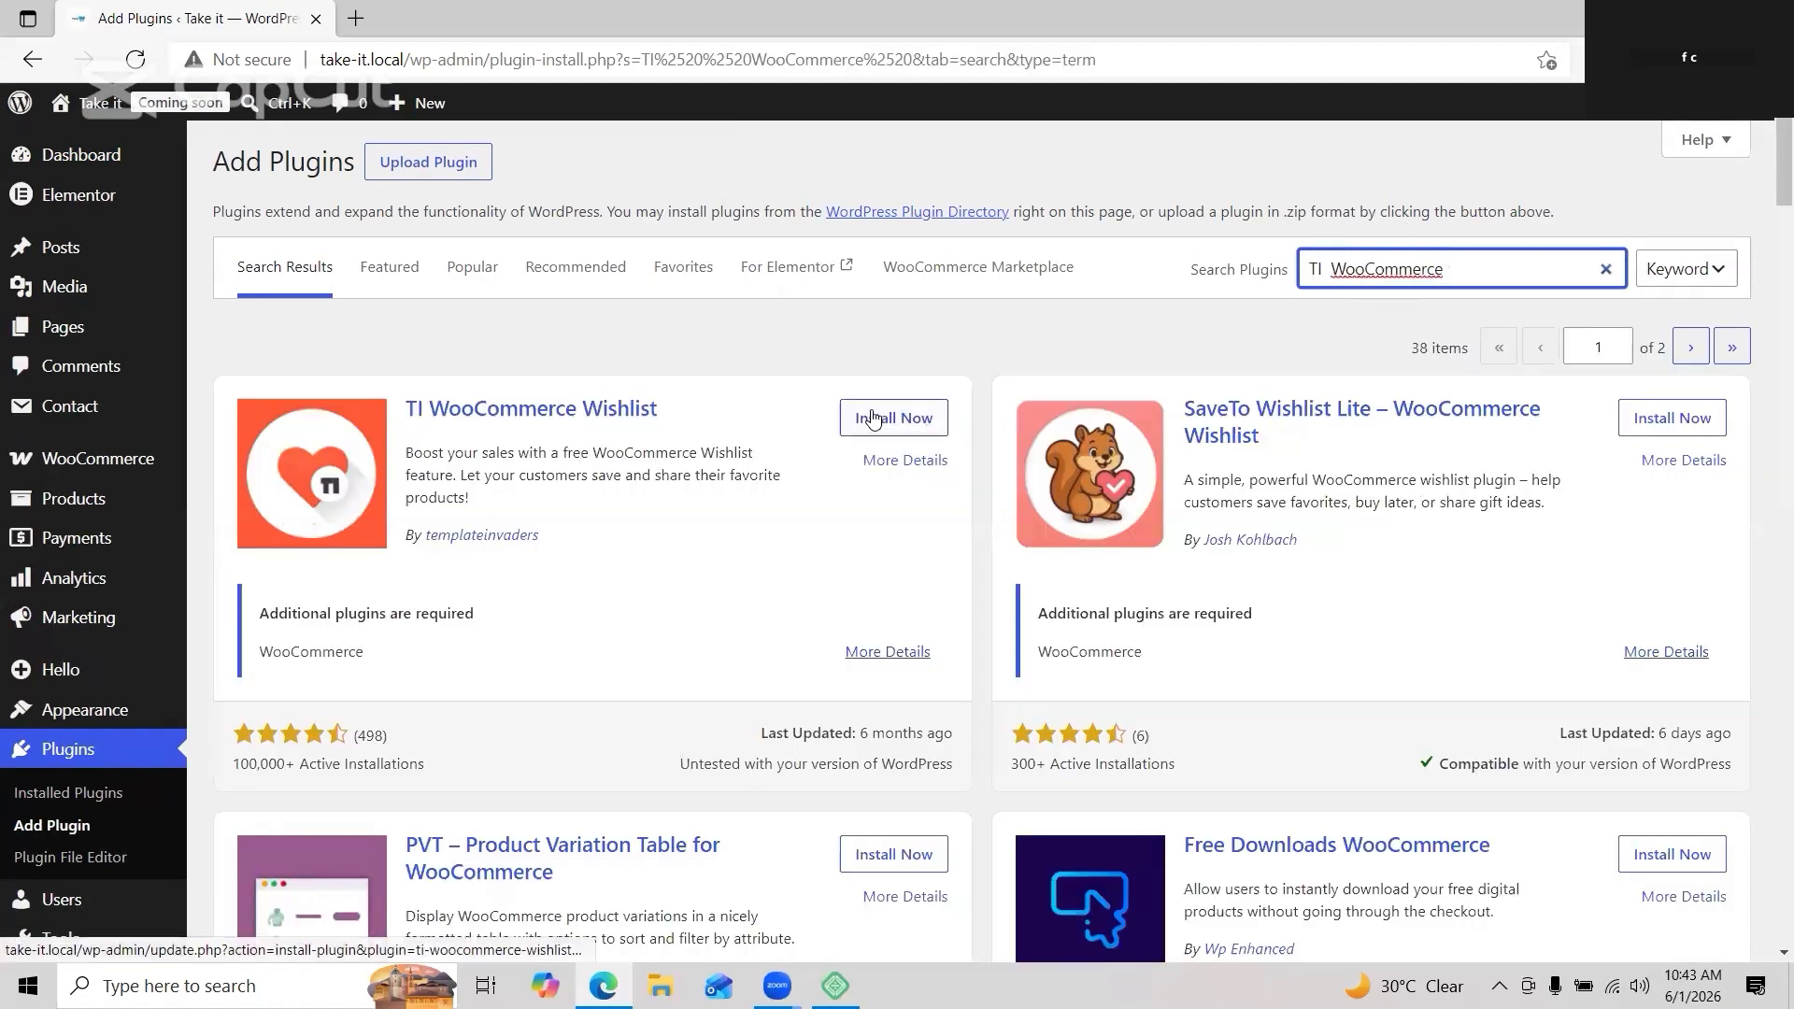
pyautogui.click(867, 417)
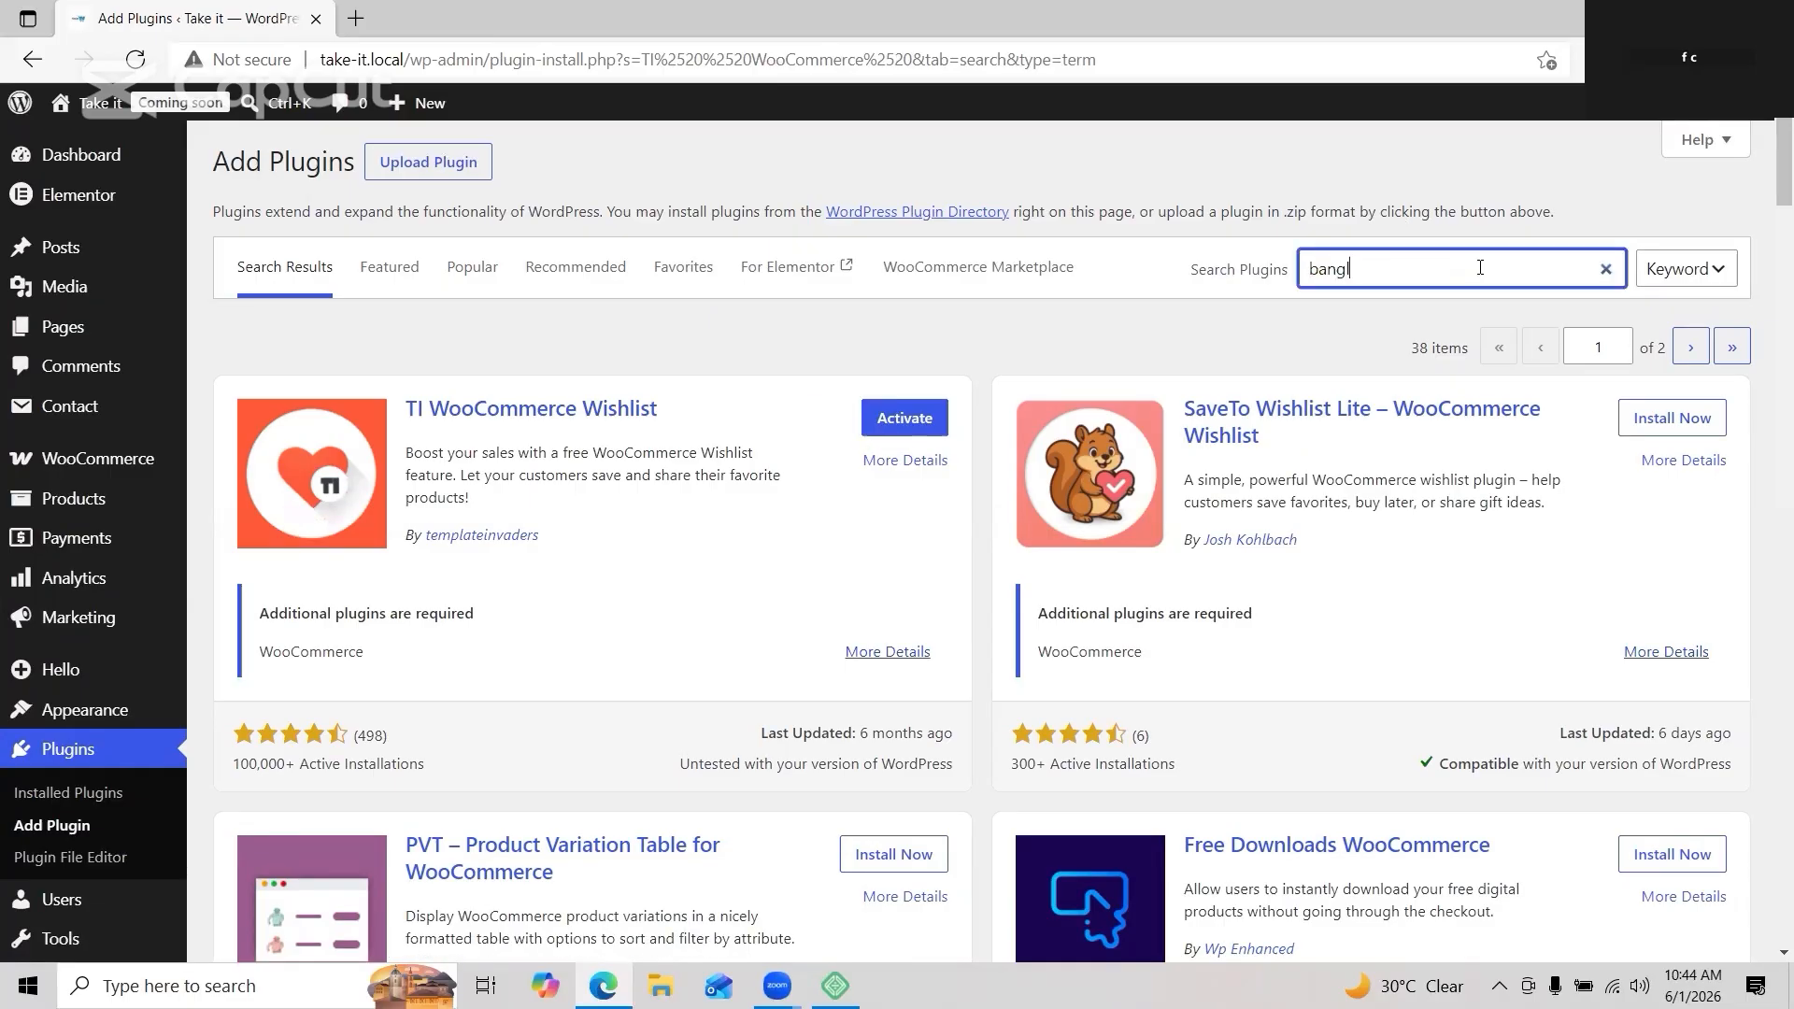
pyautogui.write('adeshi payment')
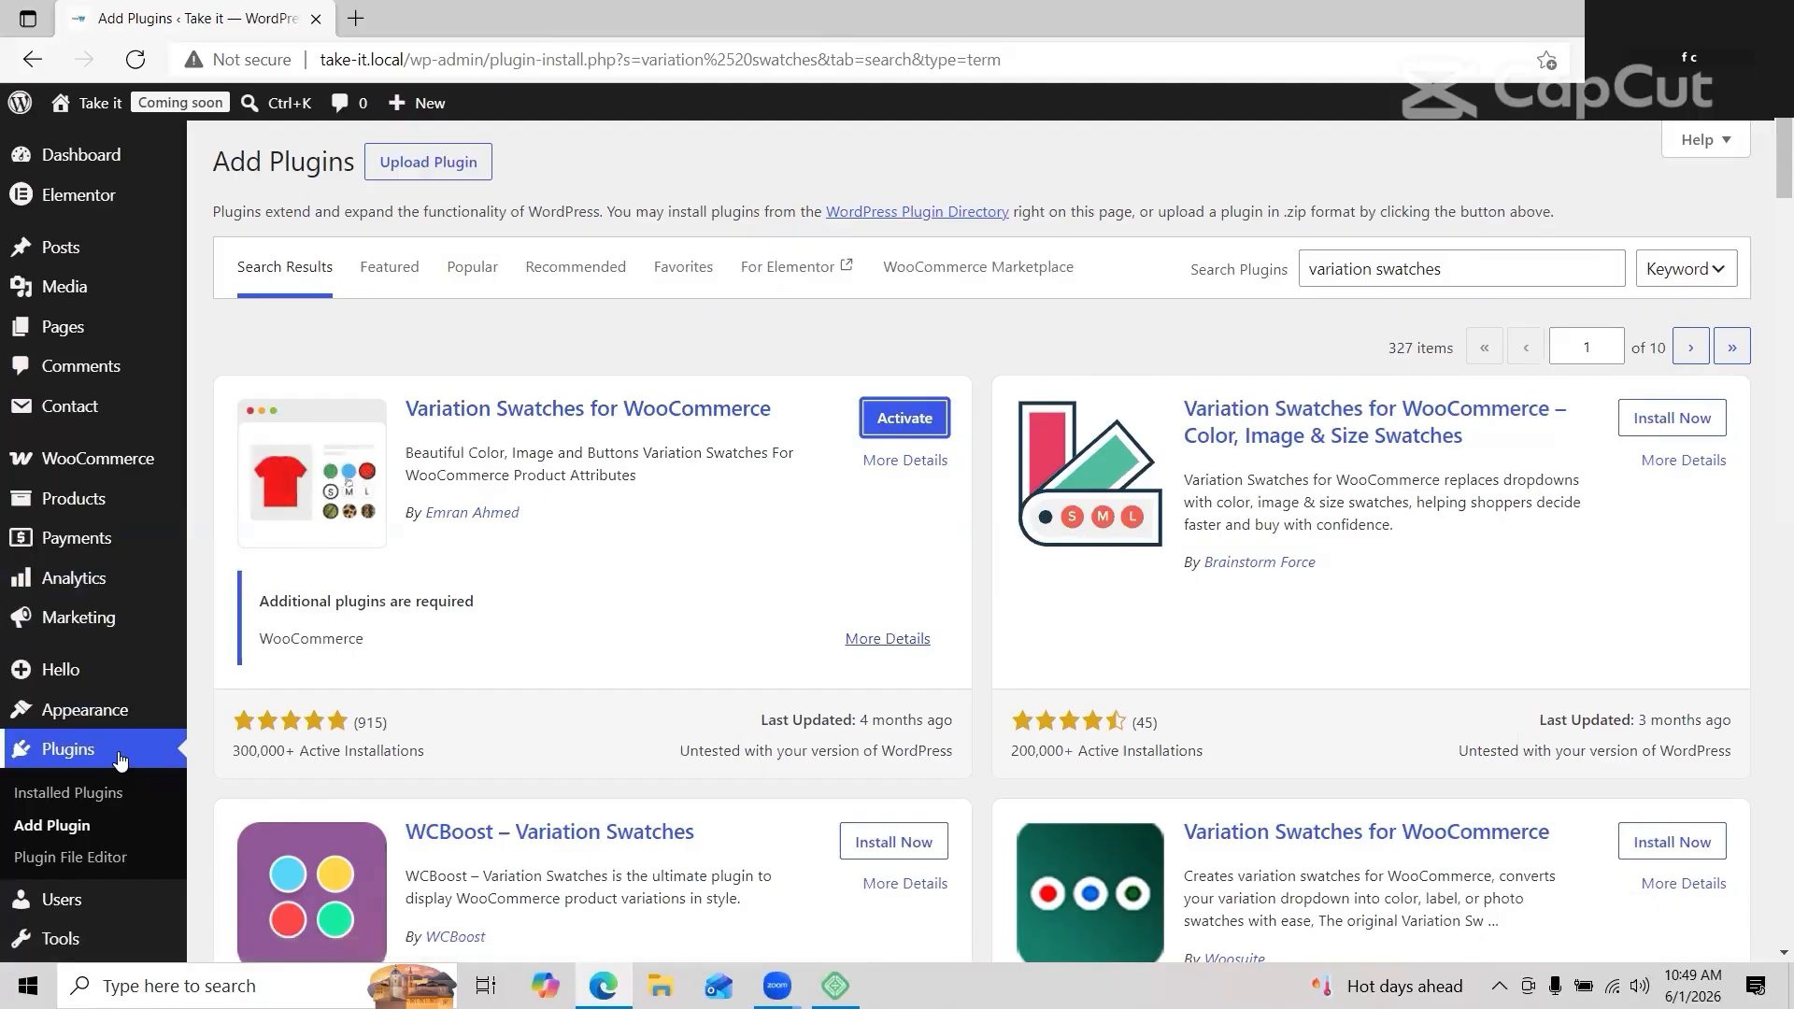
# Step: Review the Installed Plugins list, then go to WooCommerce Settings
pyautogui.click(127, 758)
pyautogui.scroll(-2, 128, 759)
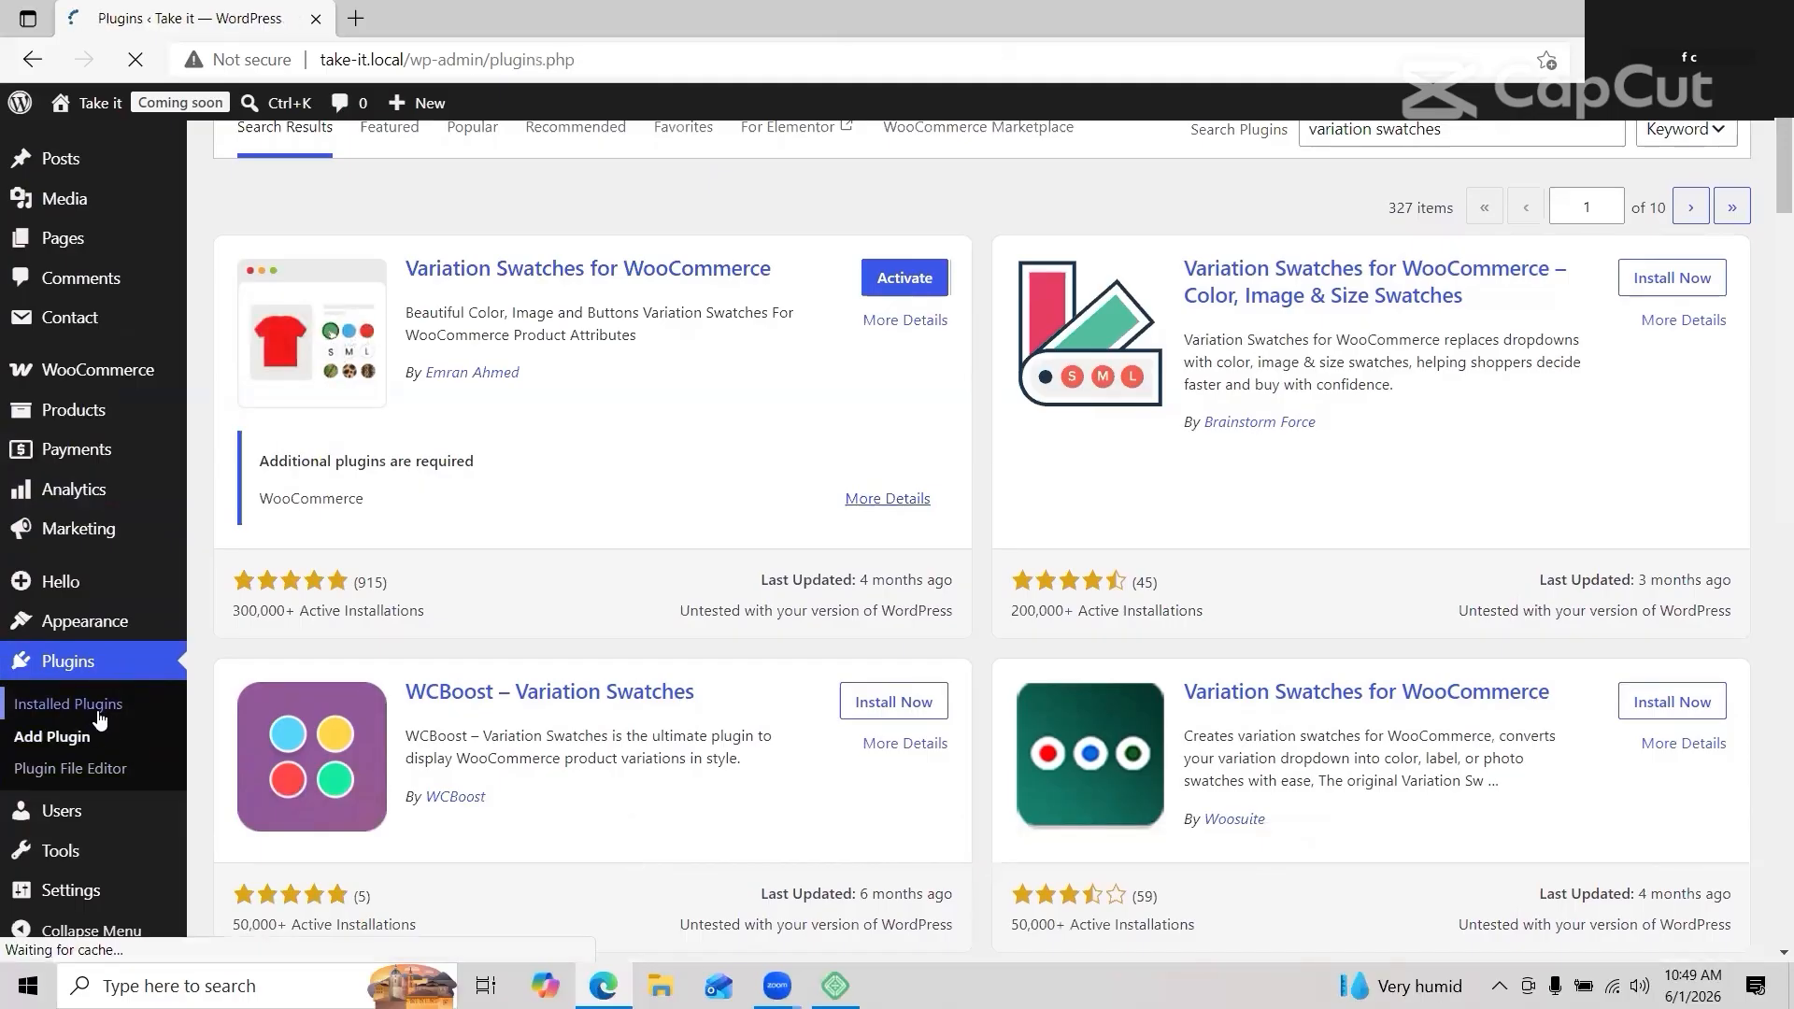
pyautogui.scroll(-6, 518, 507)
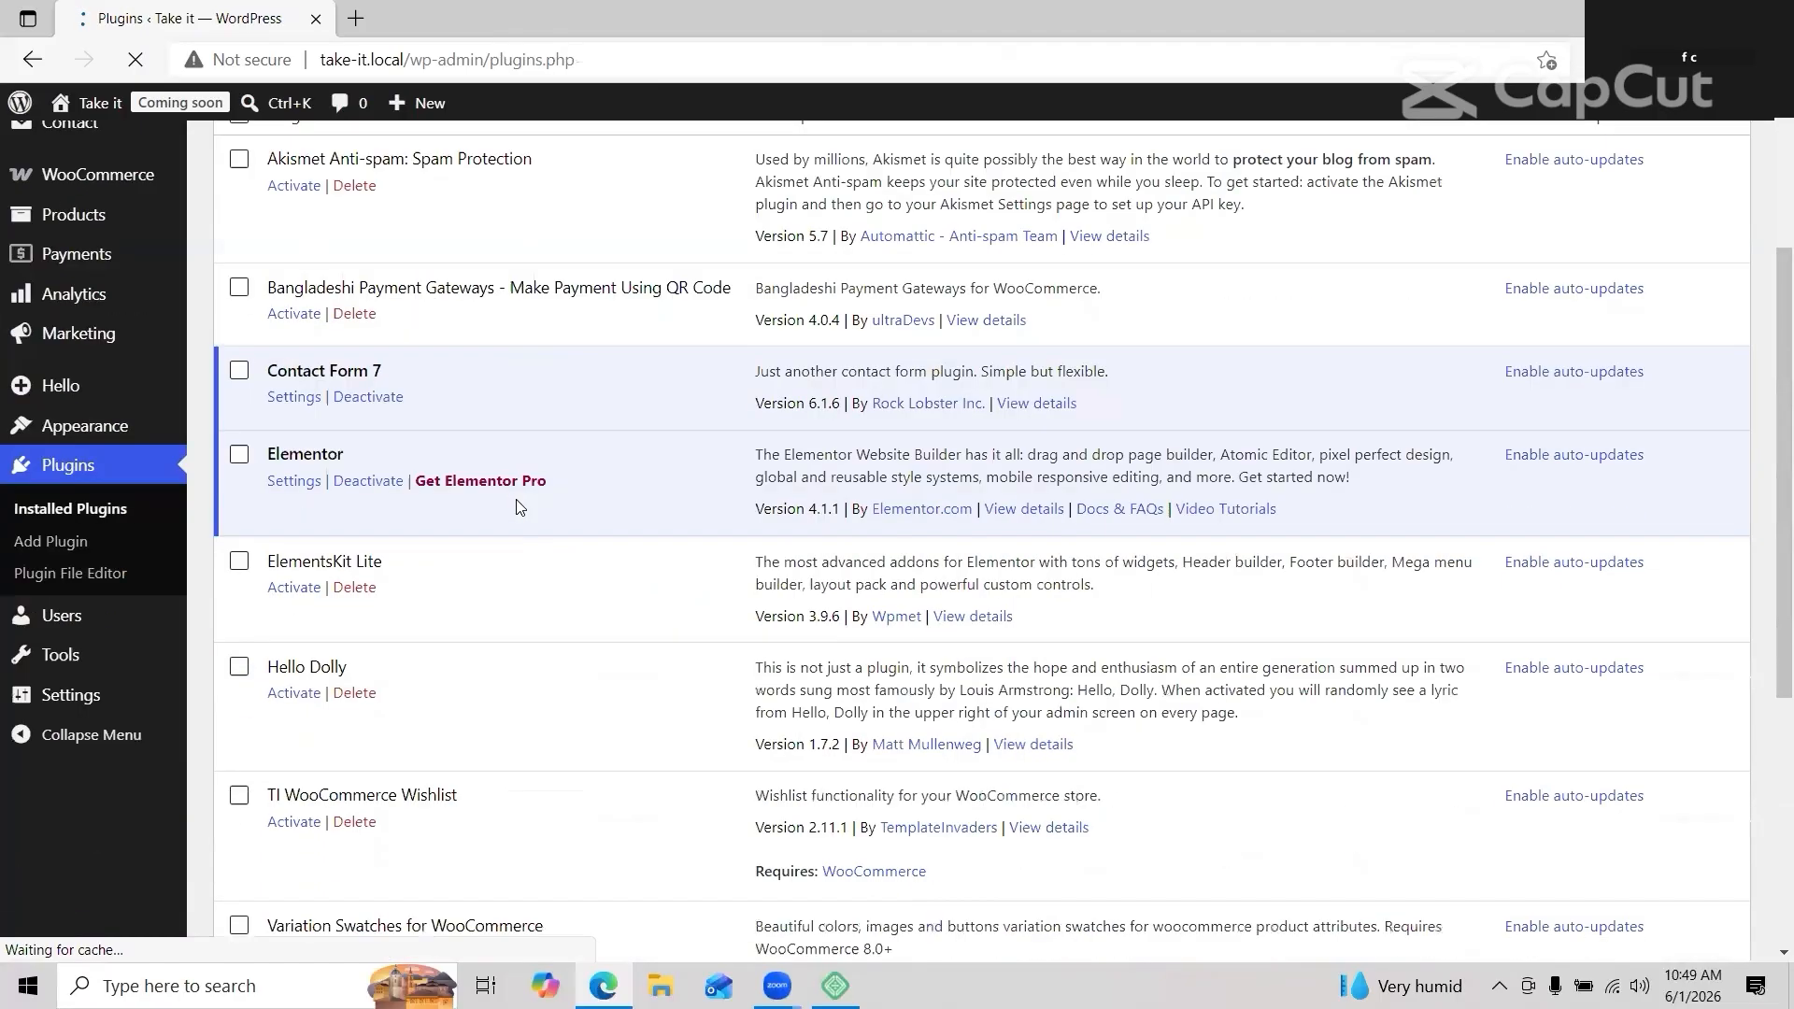
pyautogui.scroll(2, 521, 508)
pyautogui.scroll(2, 520, 508)
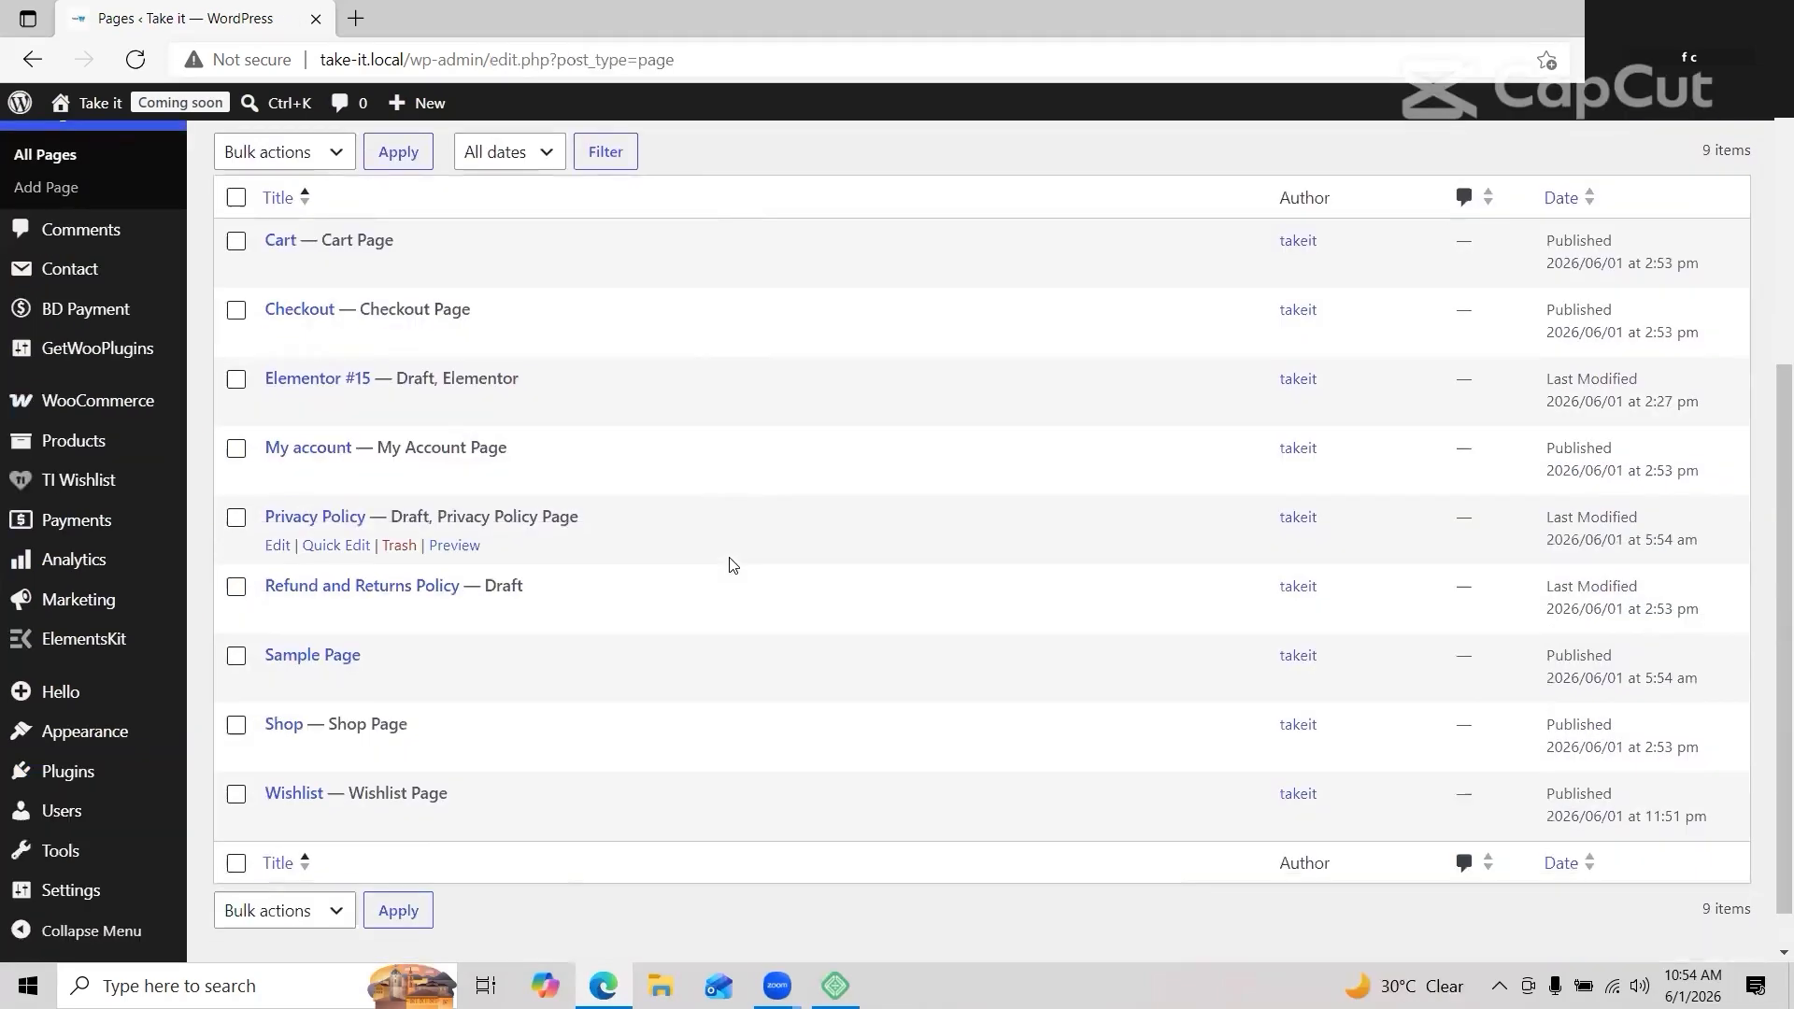
pyautogui.scroll(5, 733, 561)
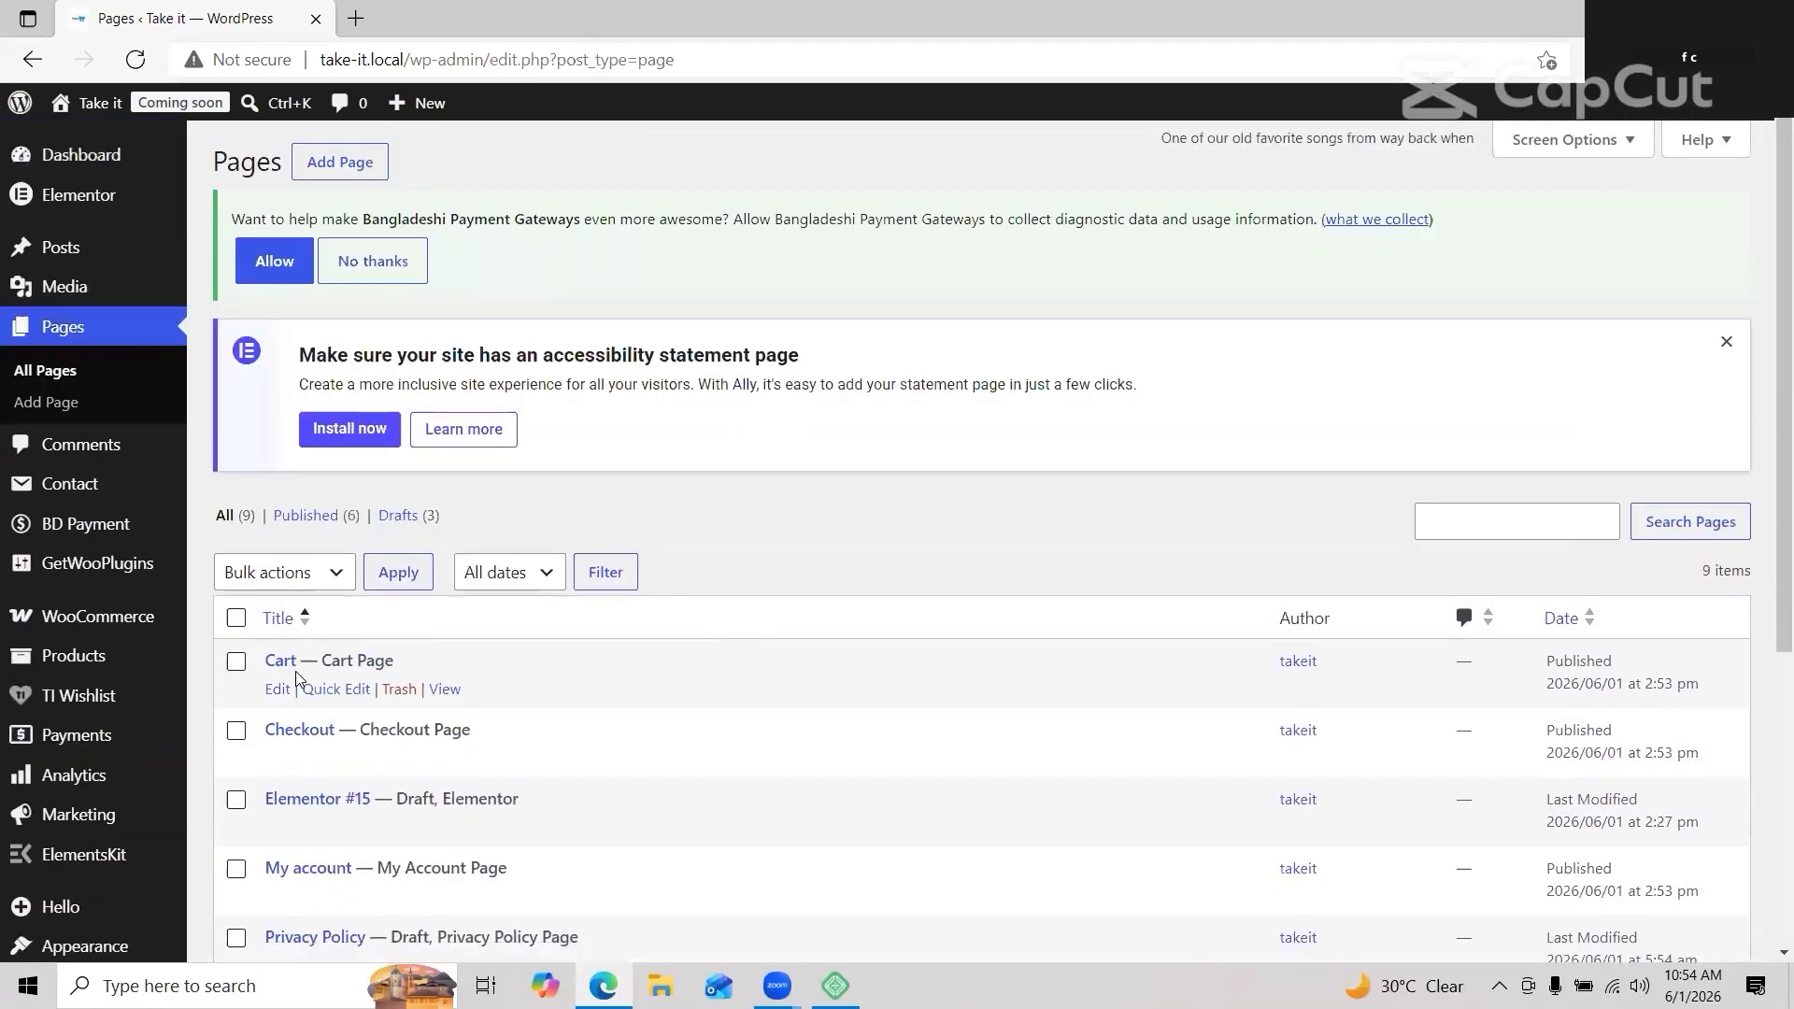
pyautogui.moveTo(96, 624)
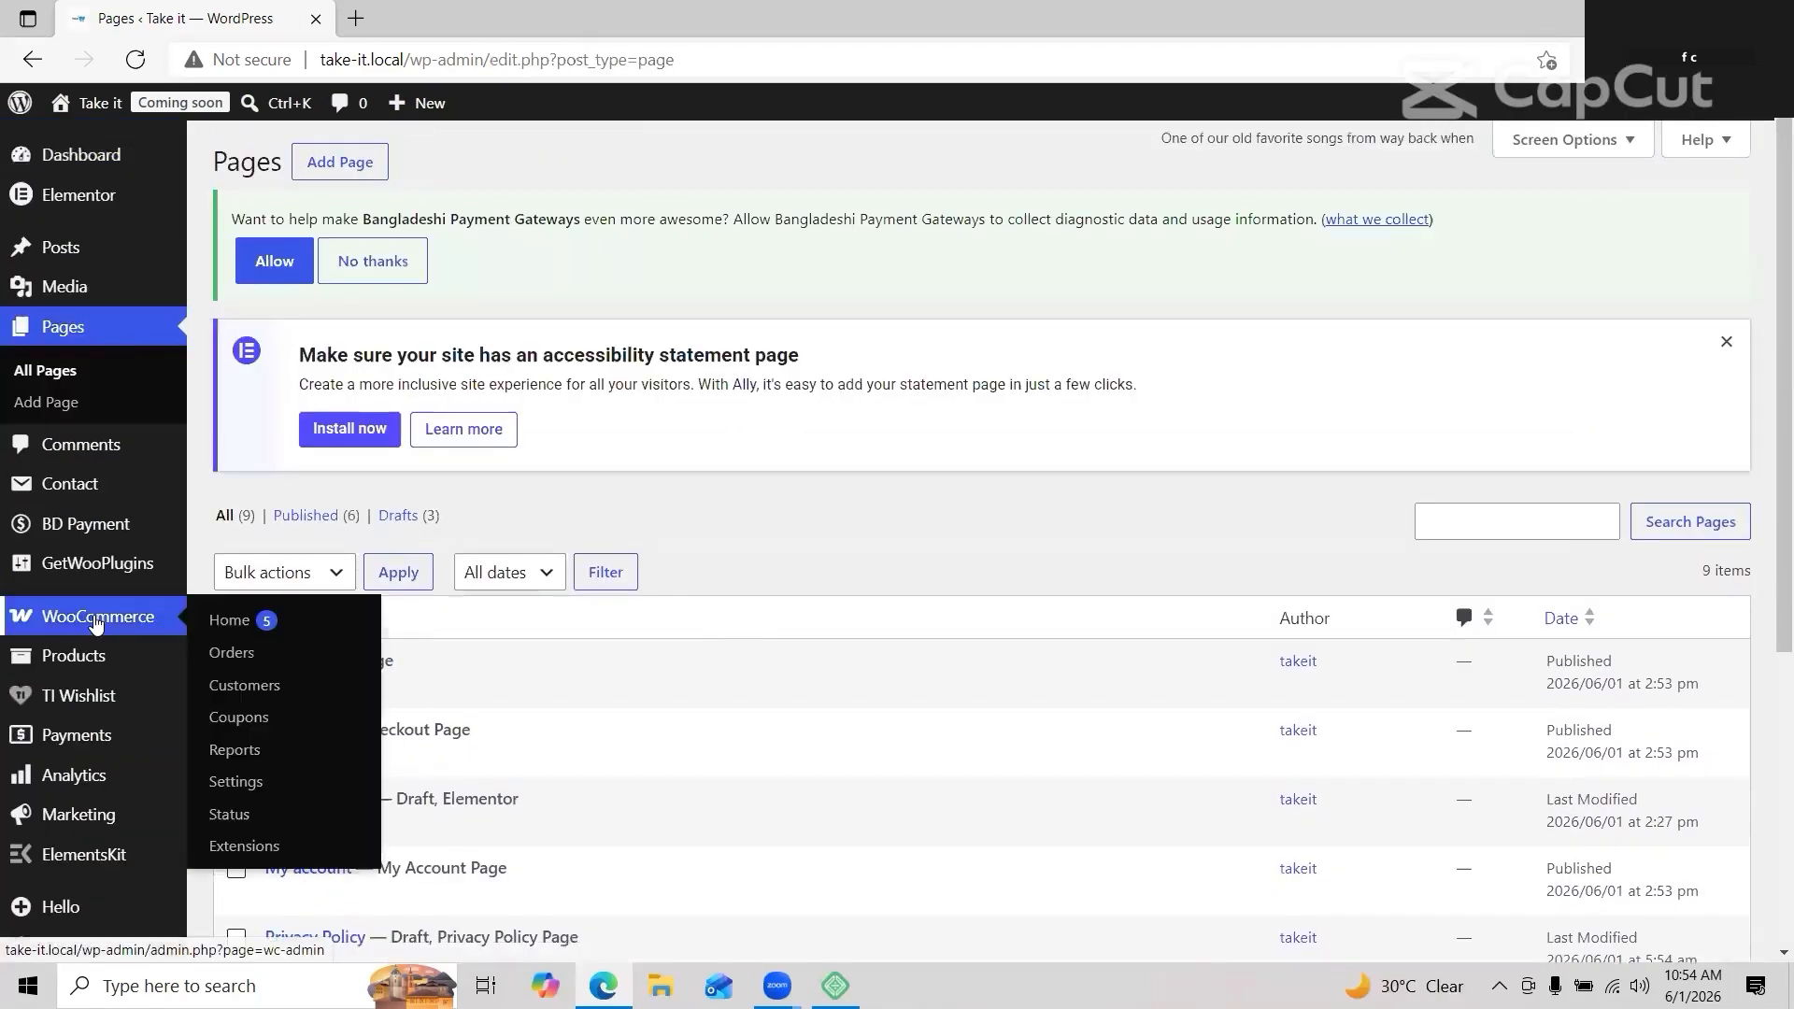
pyautogui.click(266, 781)
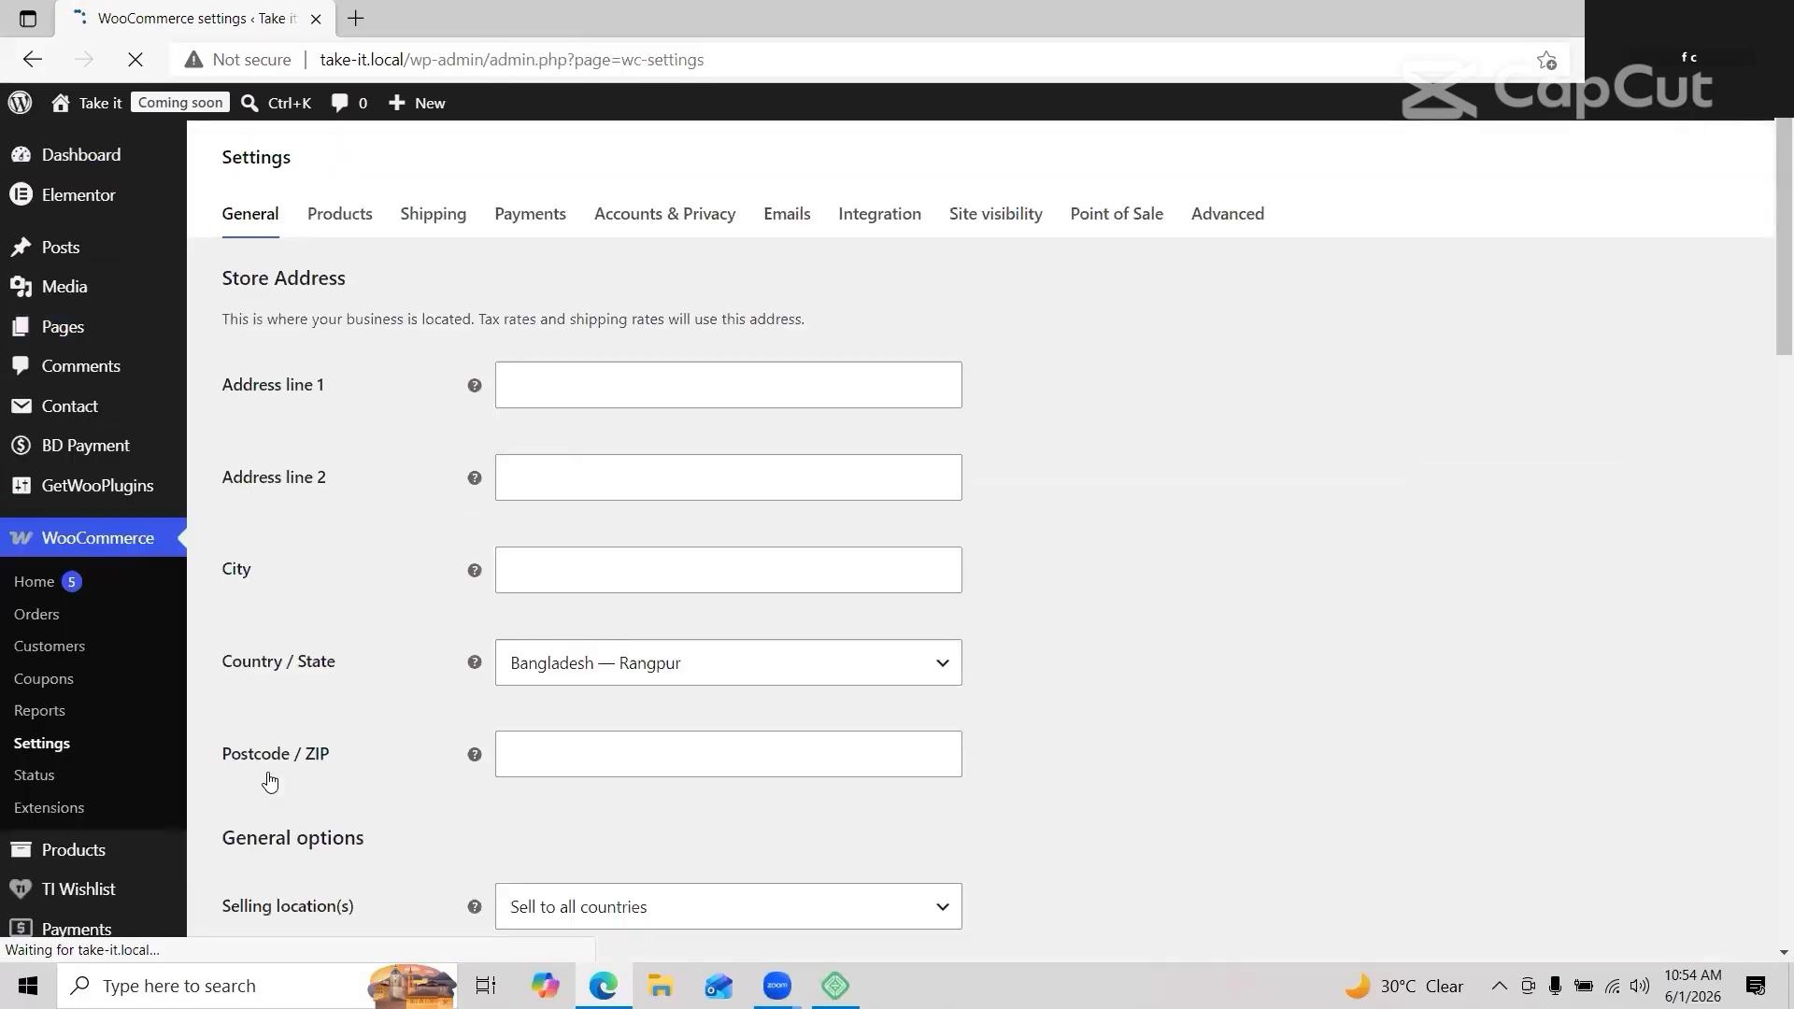
# Step: Enter address 'notun bazar dhaka', state Dhaka, postcode 1212, and sell to specific countries
pyautogui.click(596, 385)
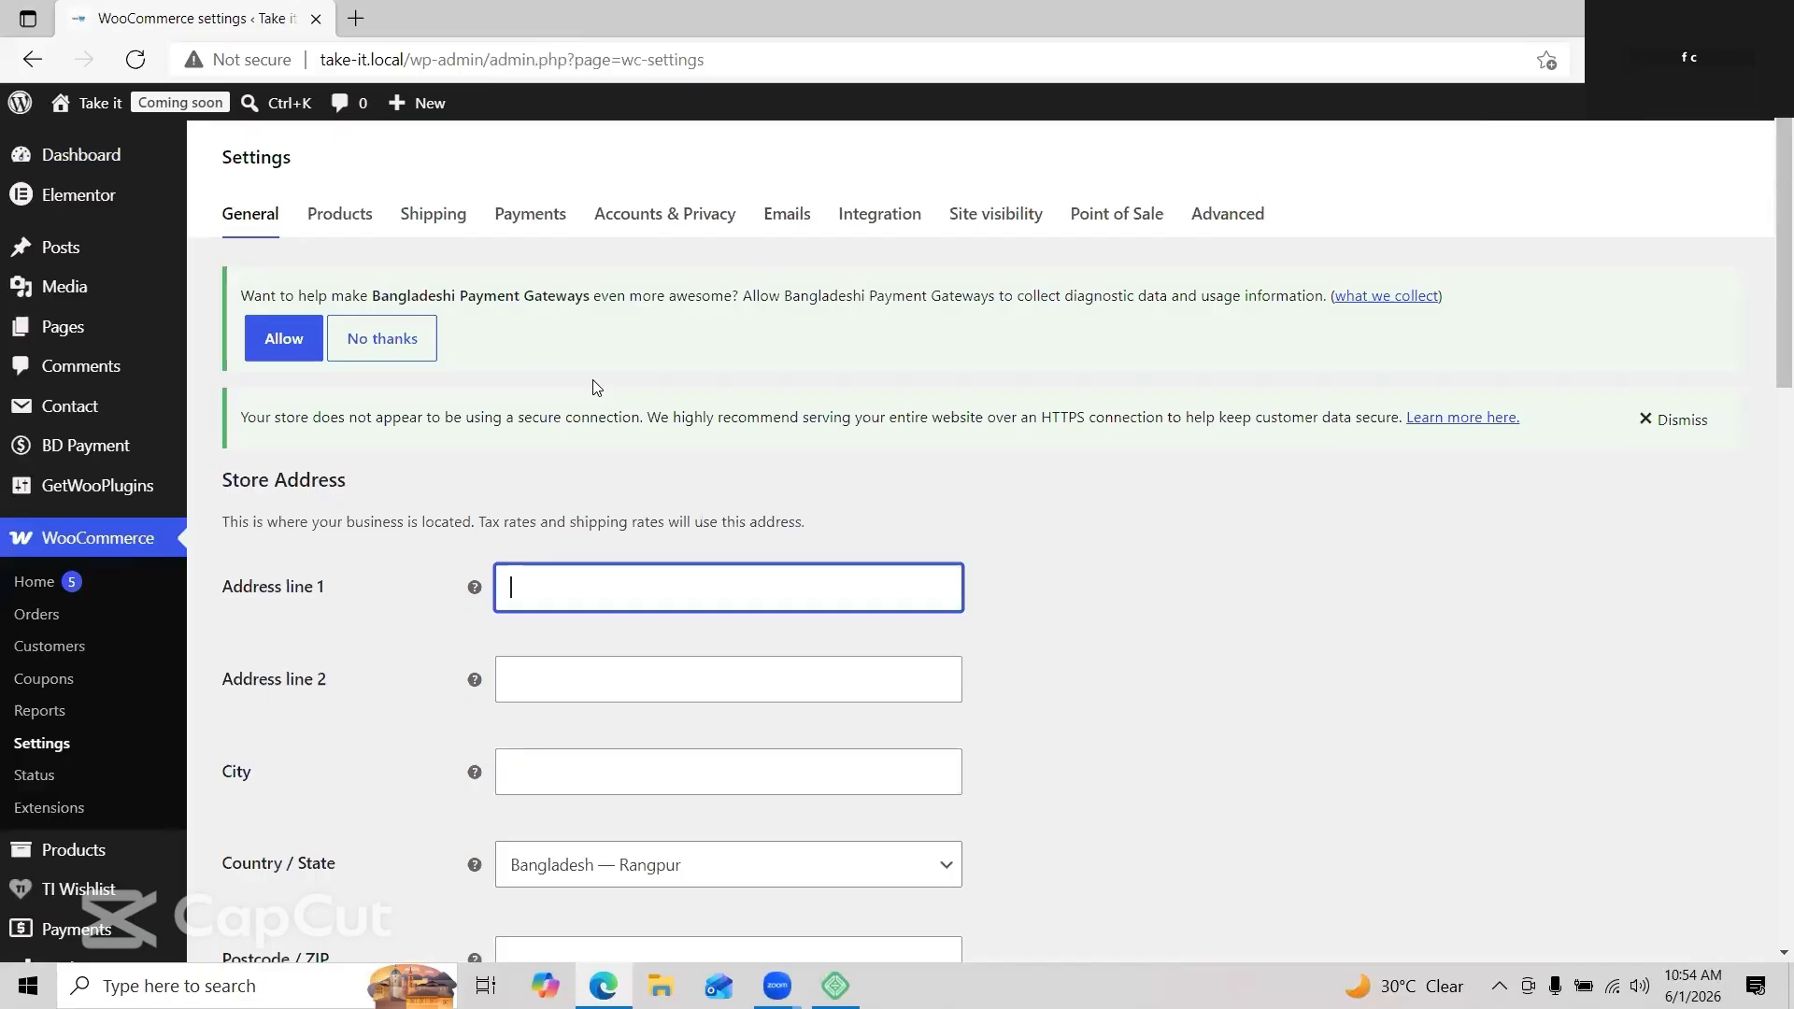
pyautogui.write('notun bazar dhaka')
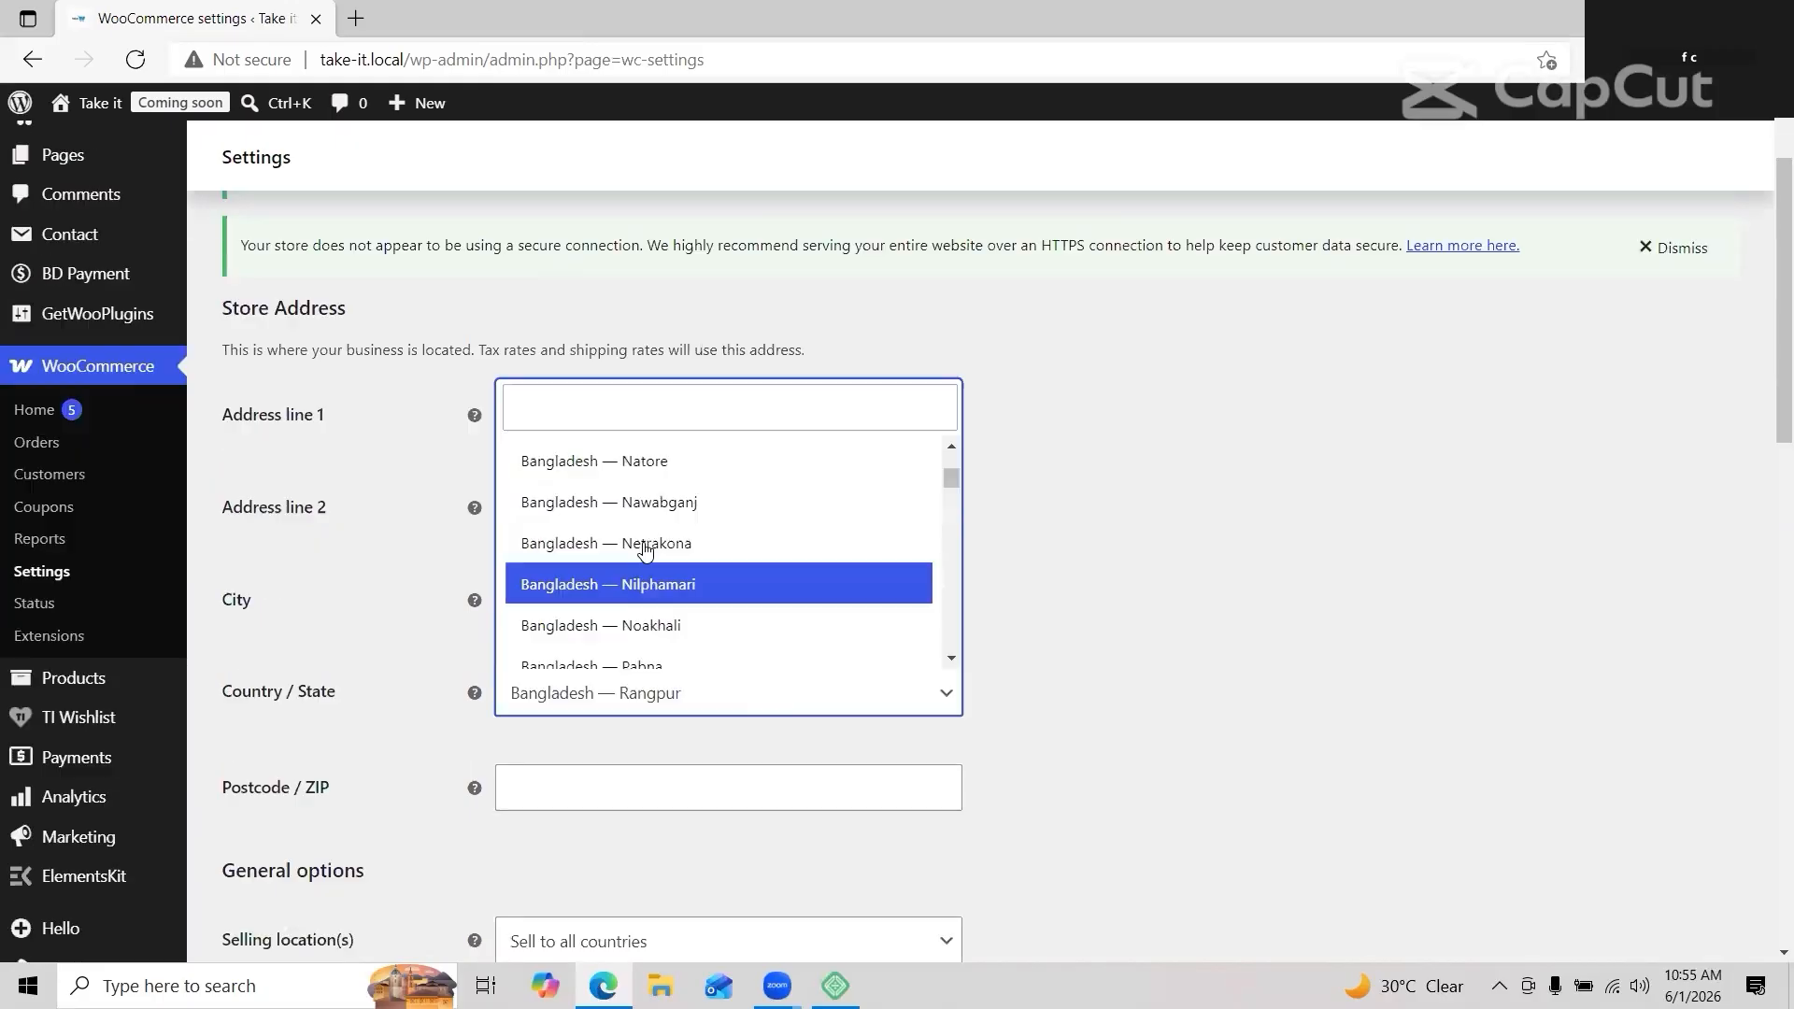
pyautogui.scroll(10, 645, 550)
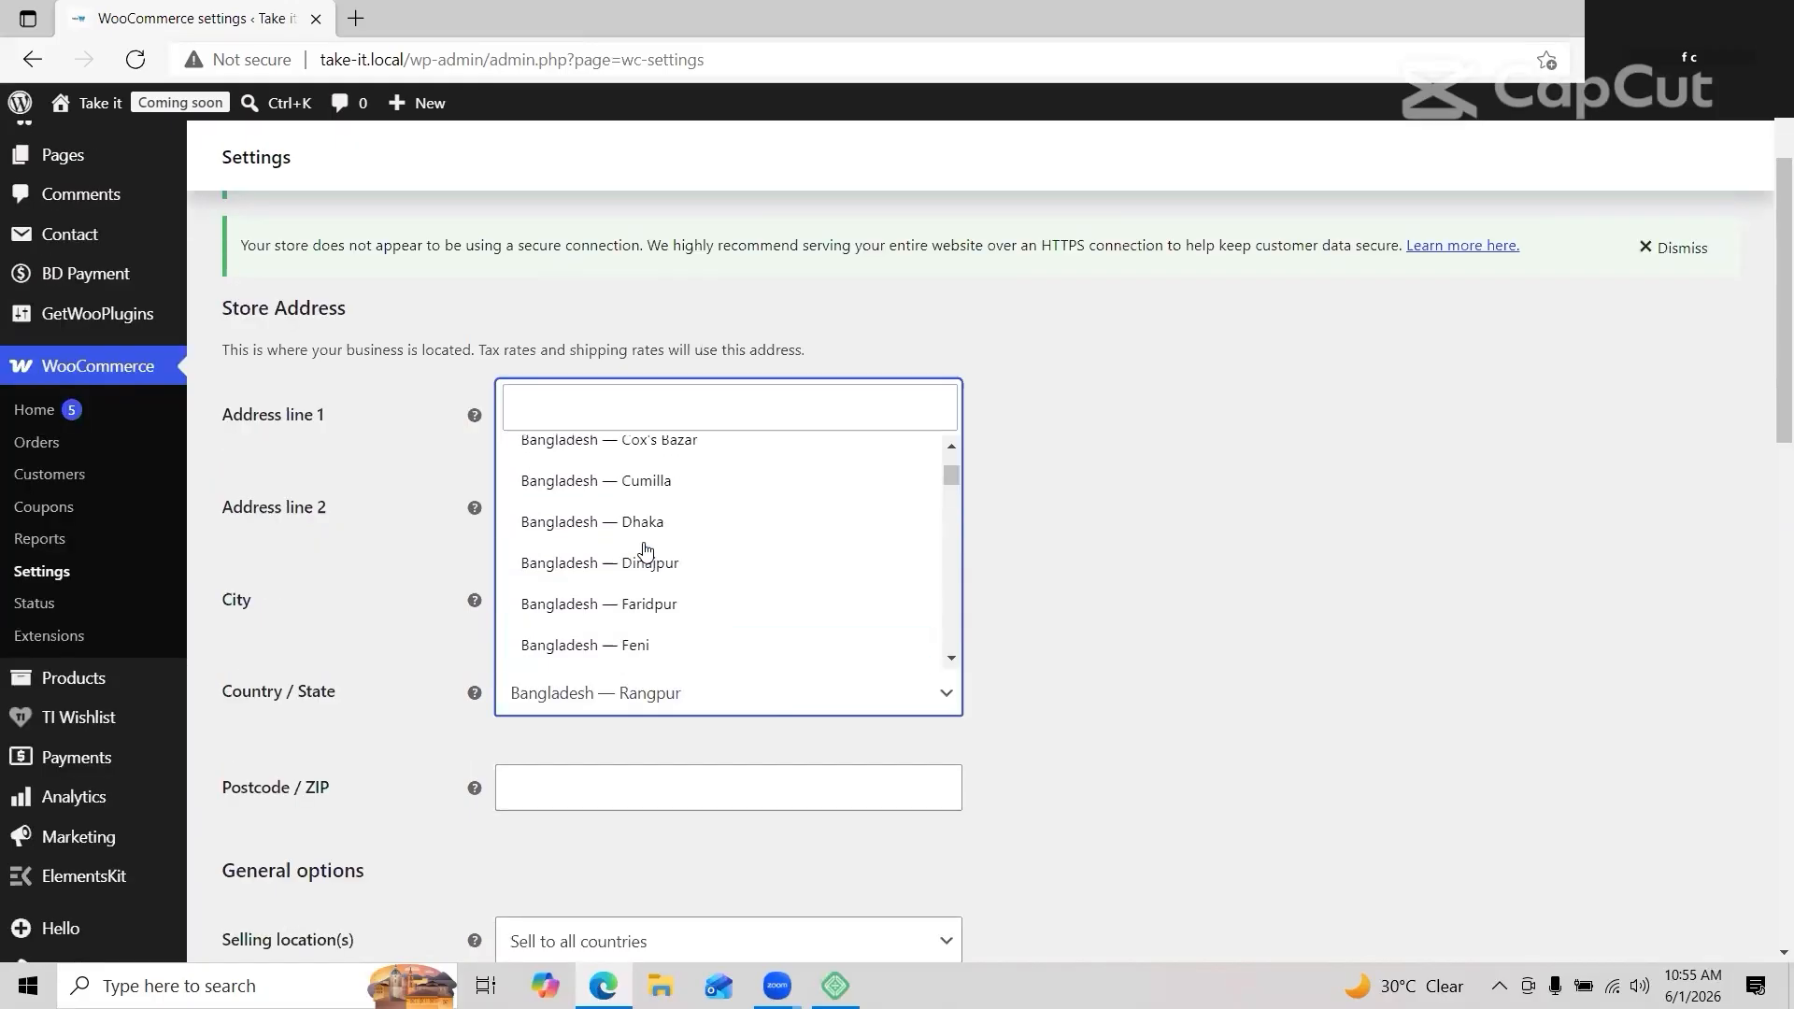
pyautogui.scroll(1, 645, 550)
pyautogui.click(644, 559)
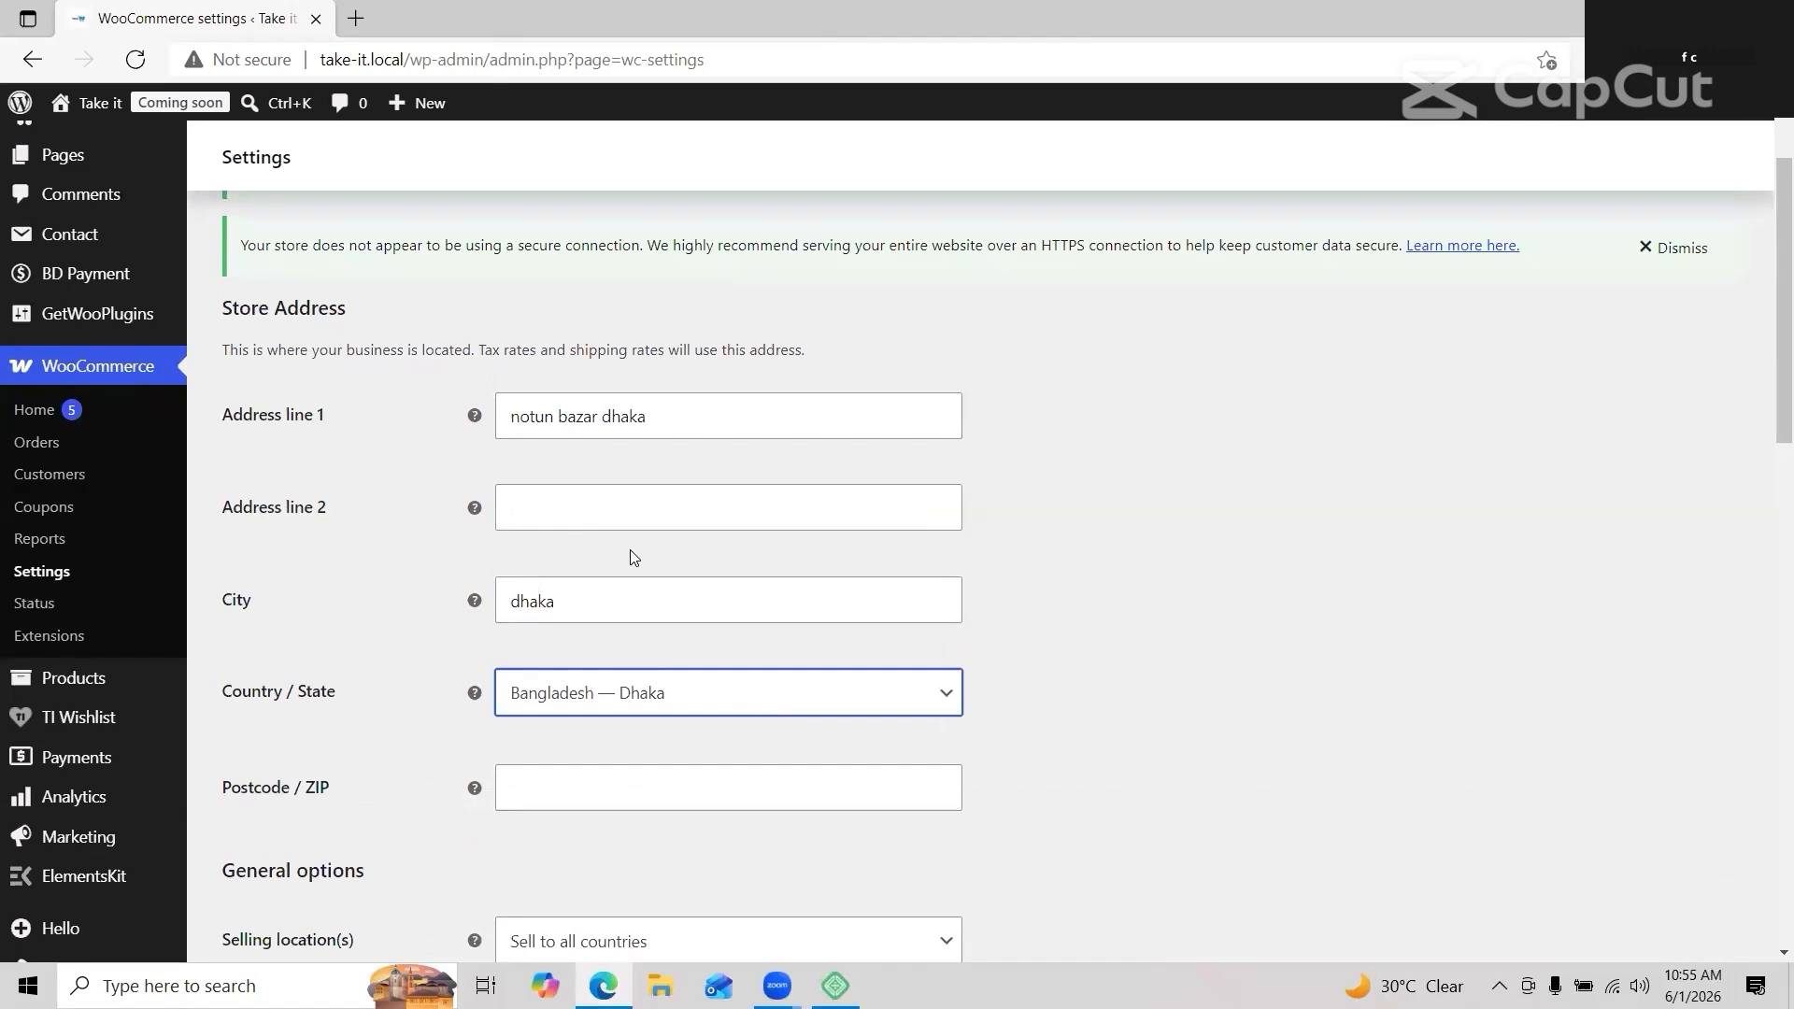
pyautogui.scroll(-3, 634, 557)
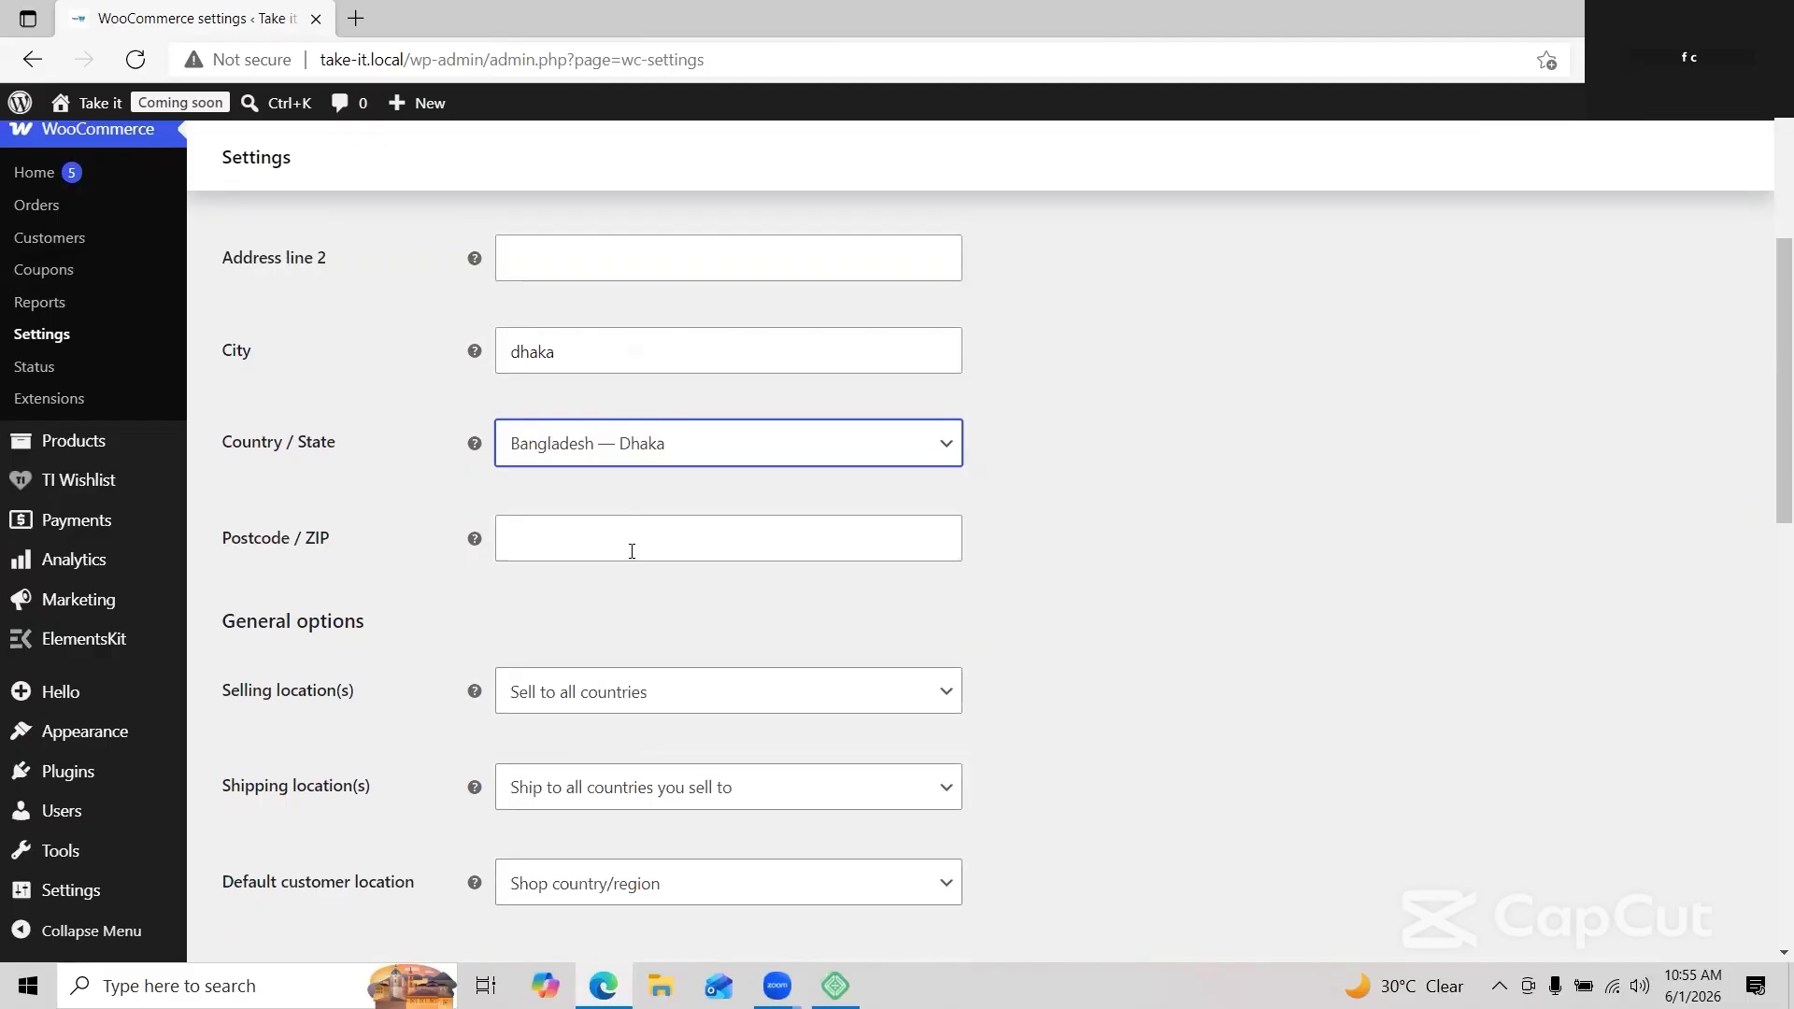
pyautogui.click(601, 534)
pyautogui.write('1212')
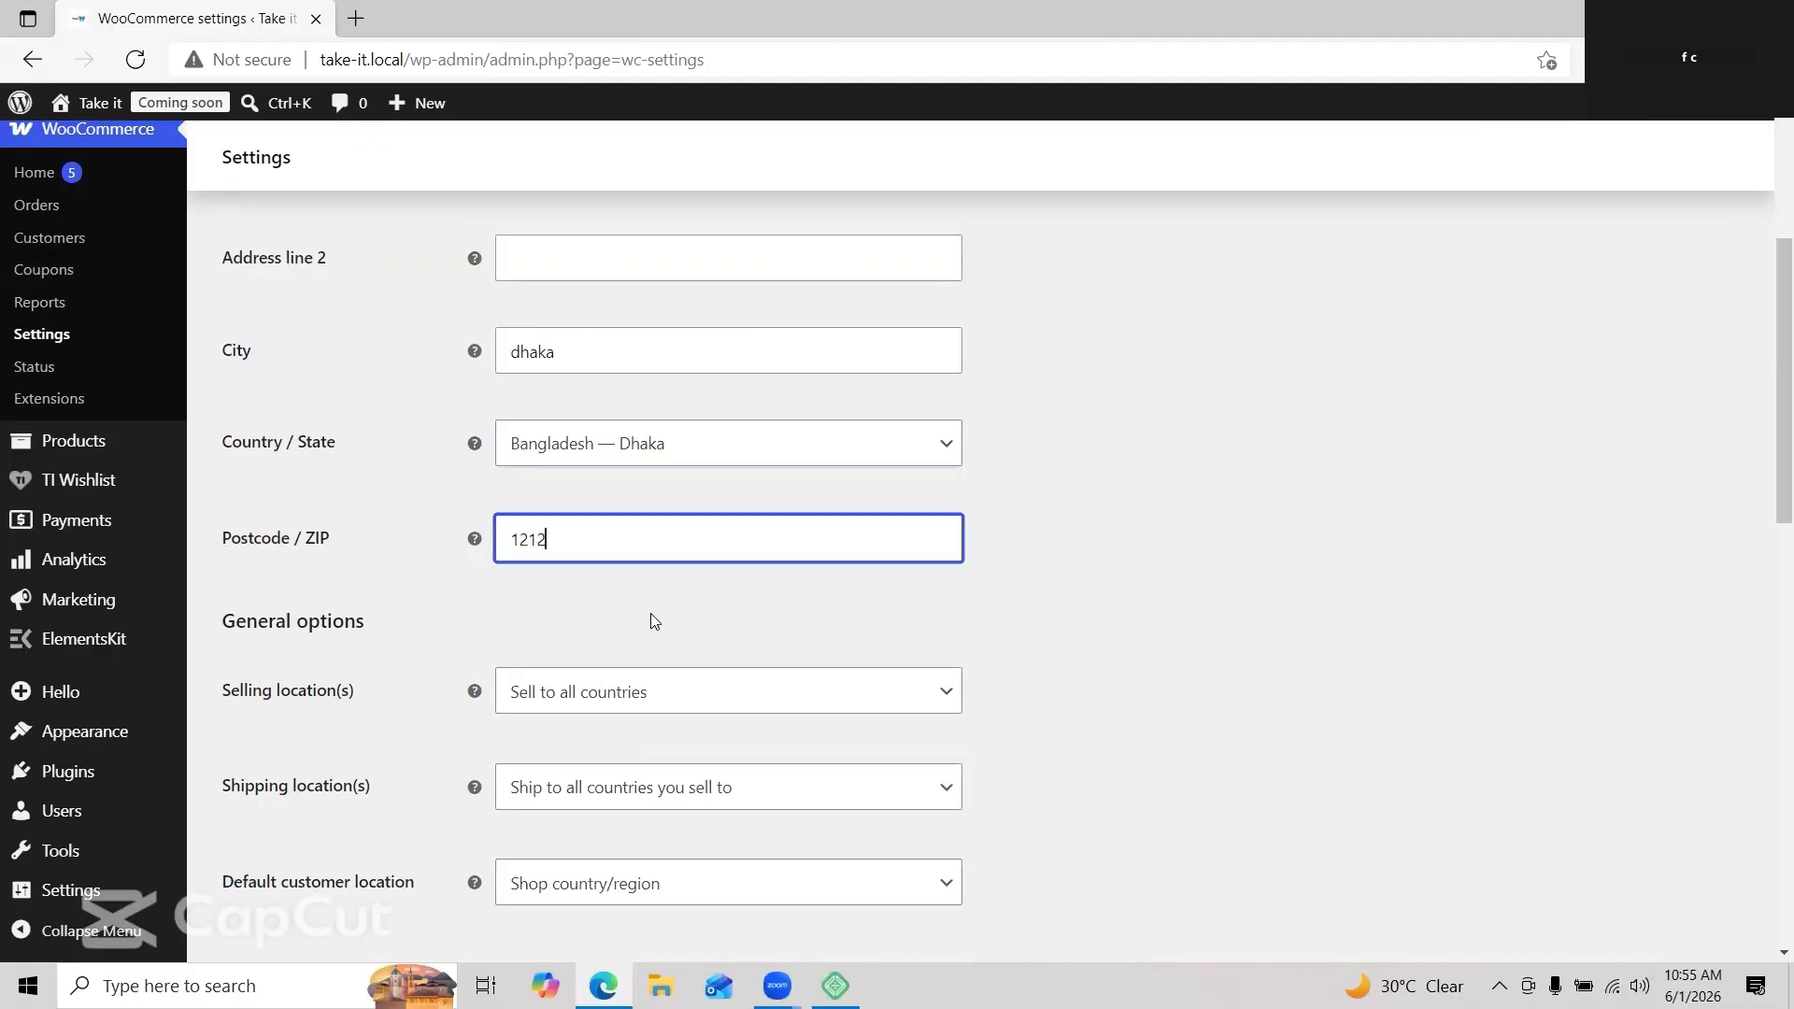
pyautogui.click(792, 693)
pyautogui.click(681, 817)
# Step: Set shipping to all countries and add Bangladesh as the selling country
pyautogui.scroll(-3, 676, 802)
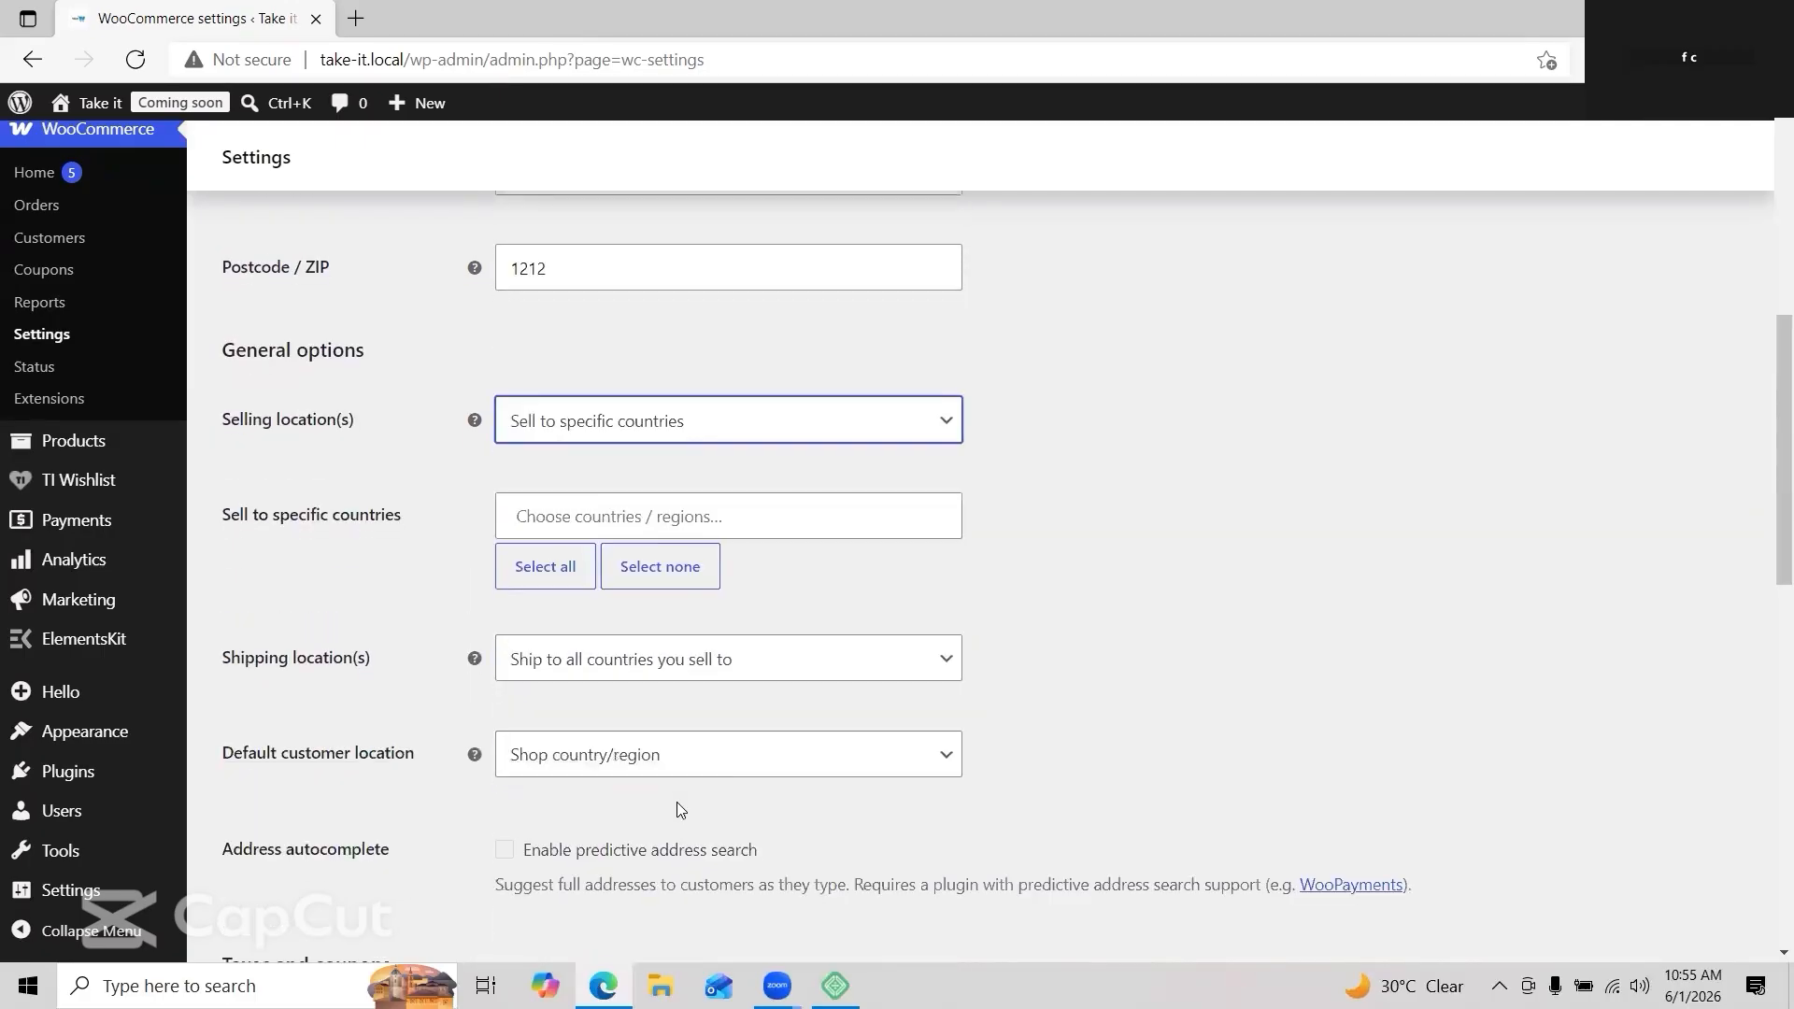
pyautogui.click(850, 663)
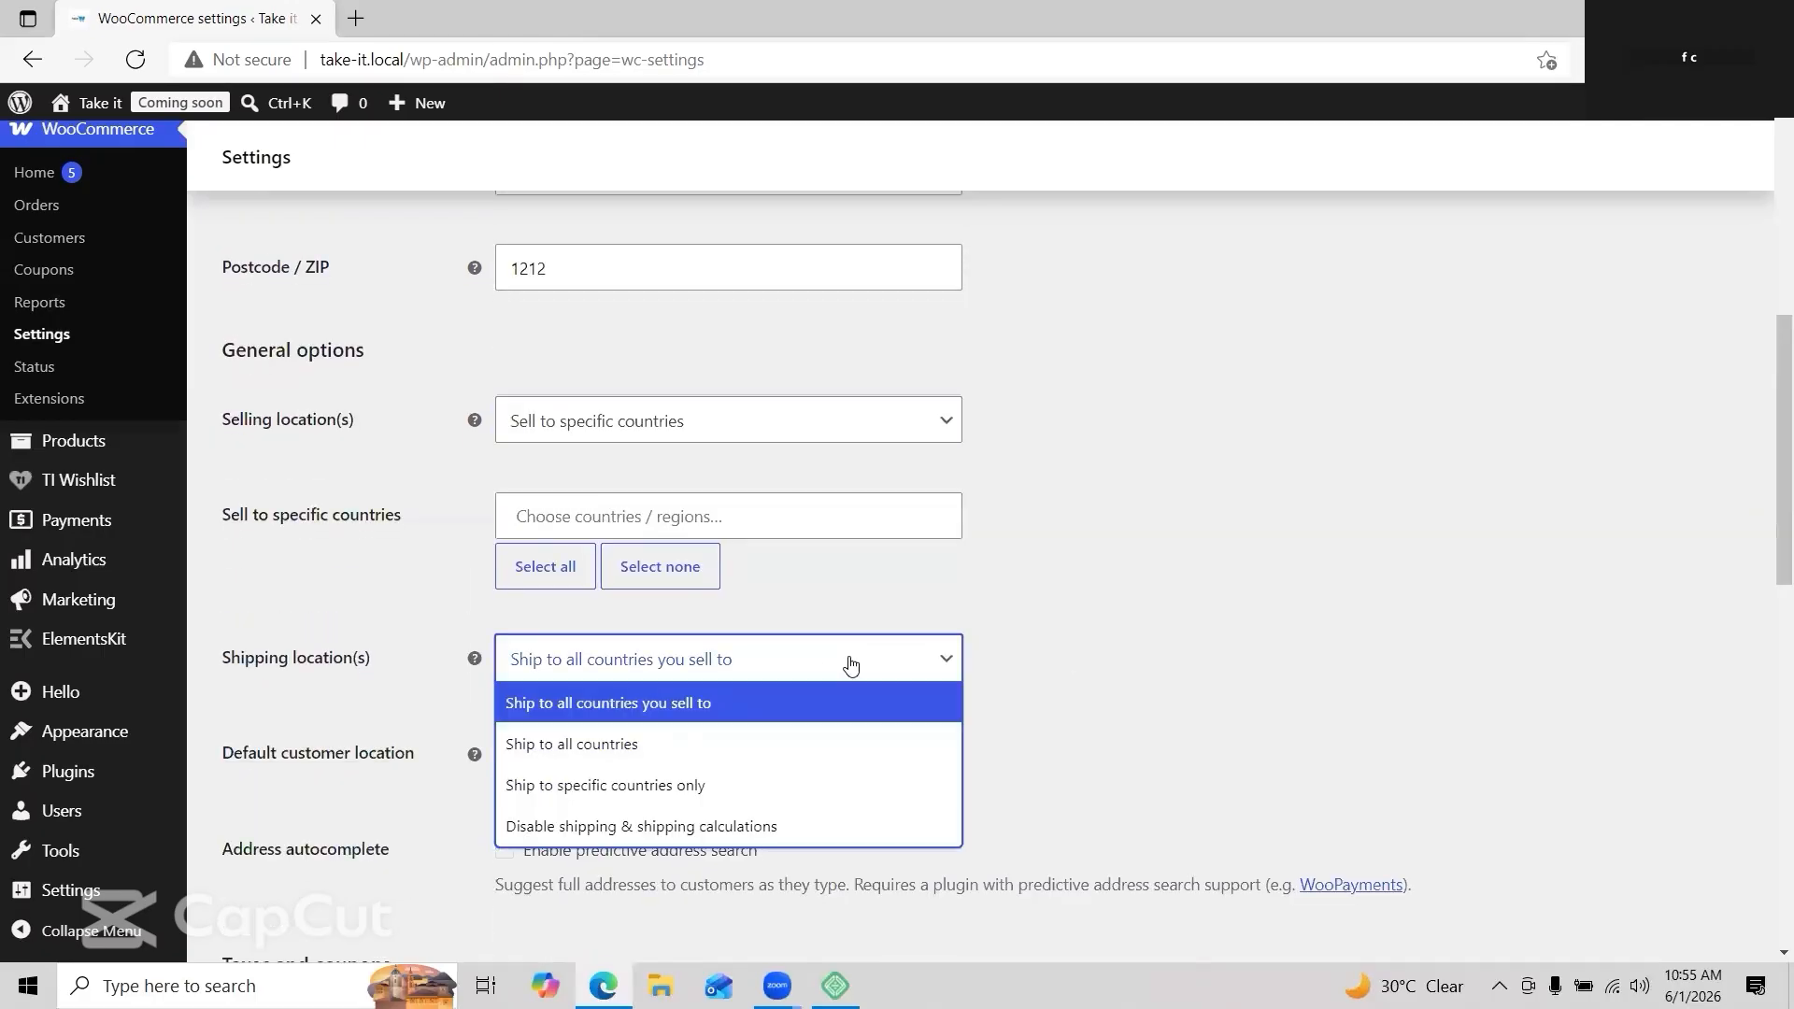
pyautogui.click(828, 751)
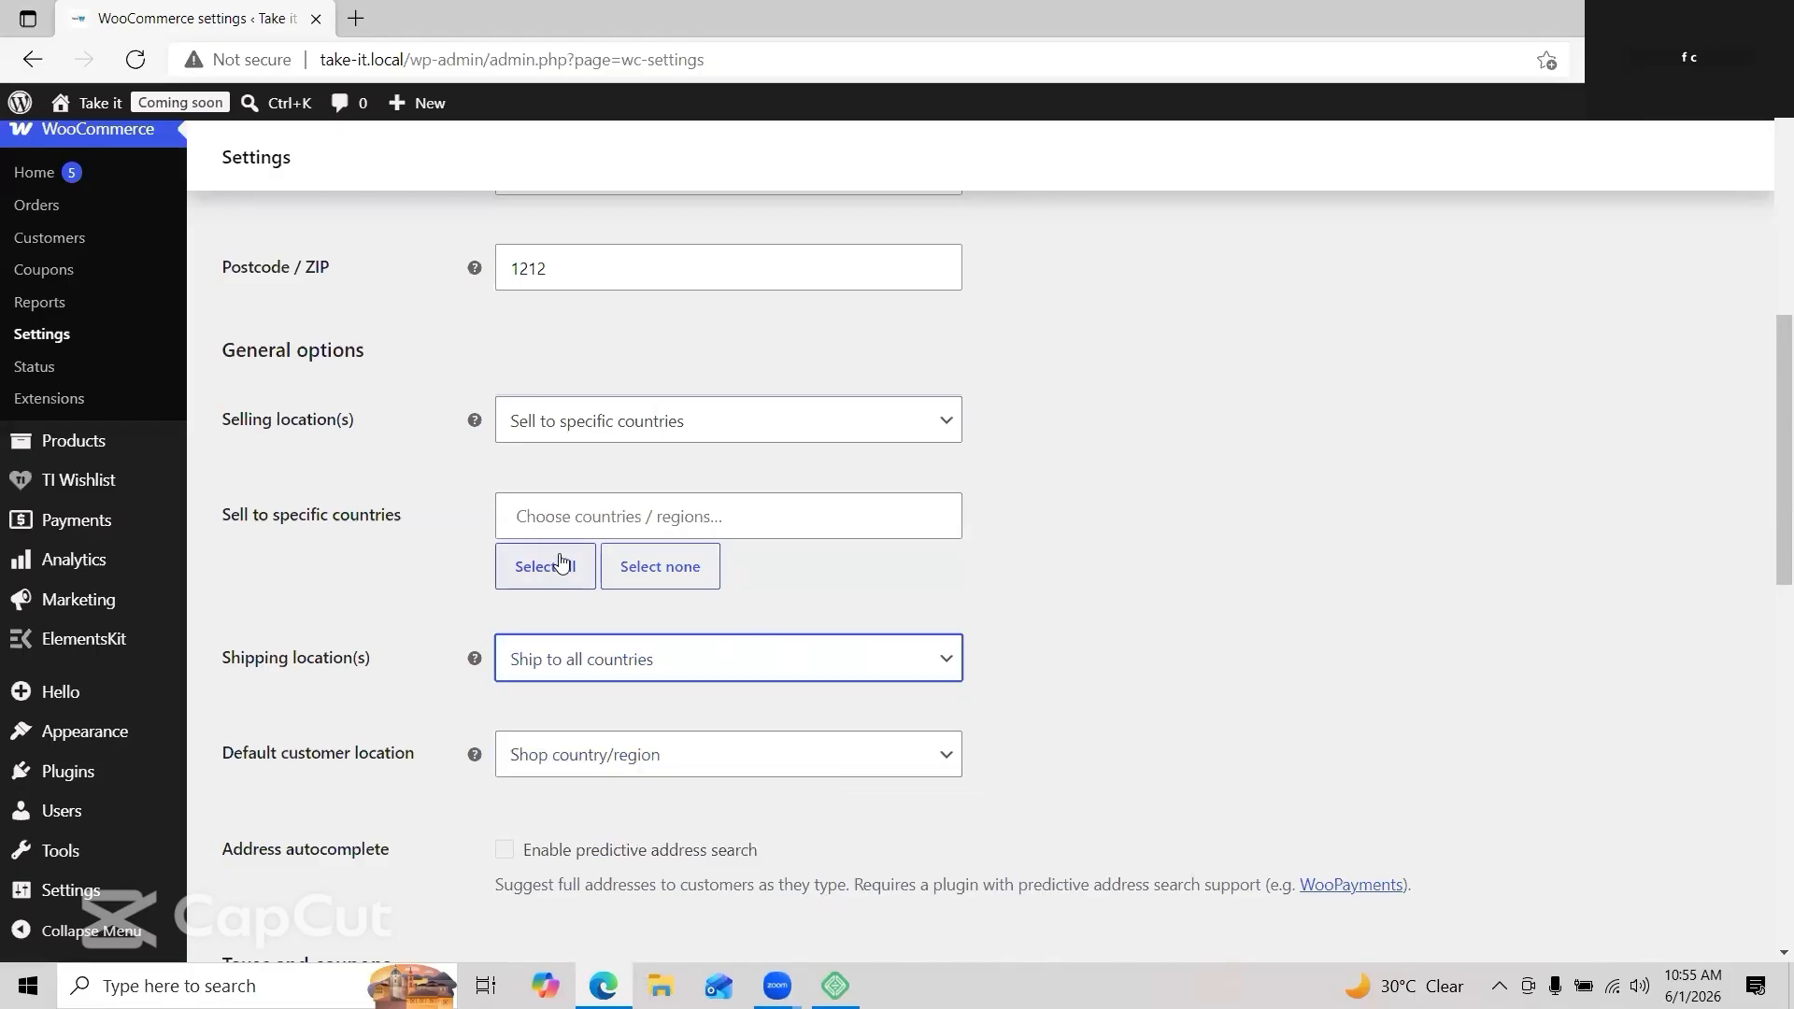
pyautogui.click(520, 516)
pyautogui.scroll(-1, 603, 645)
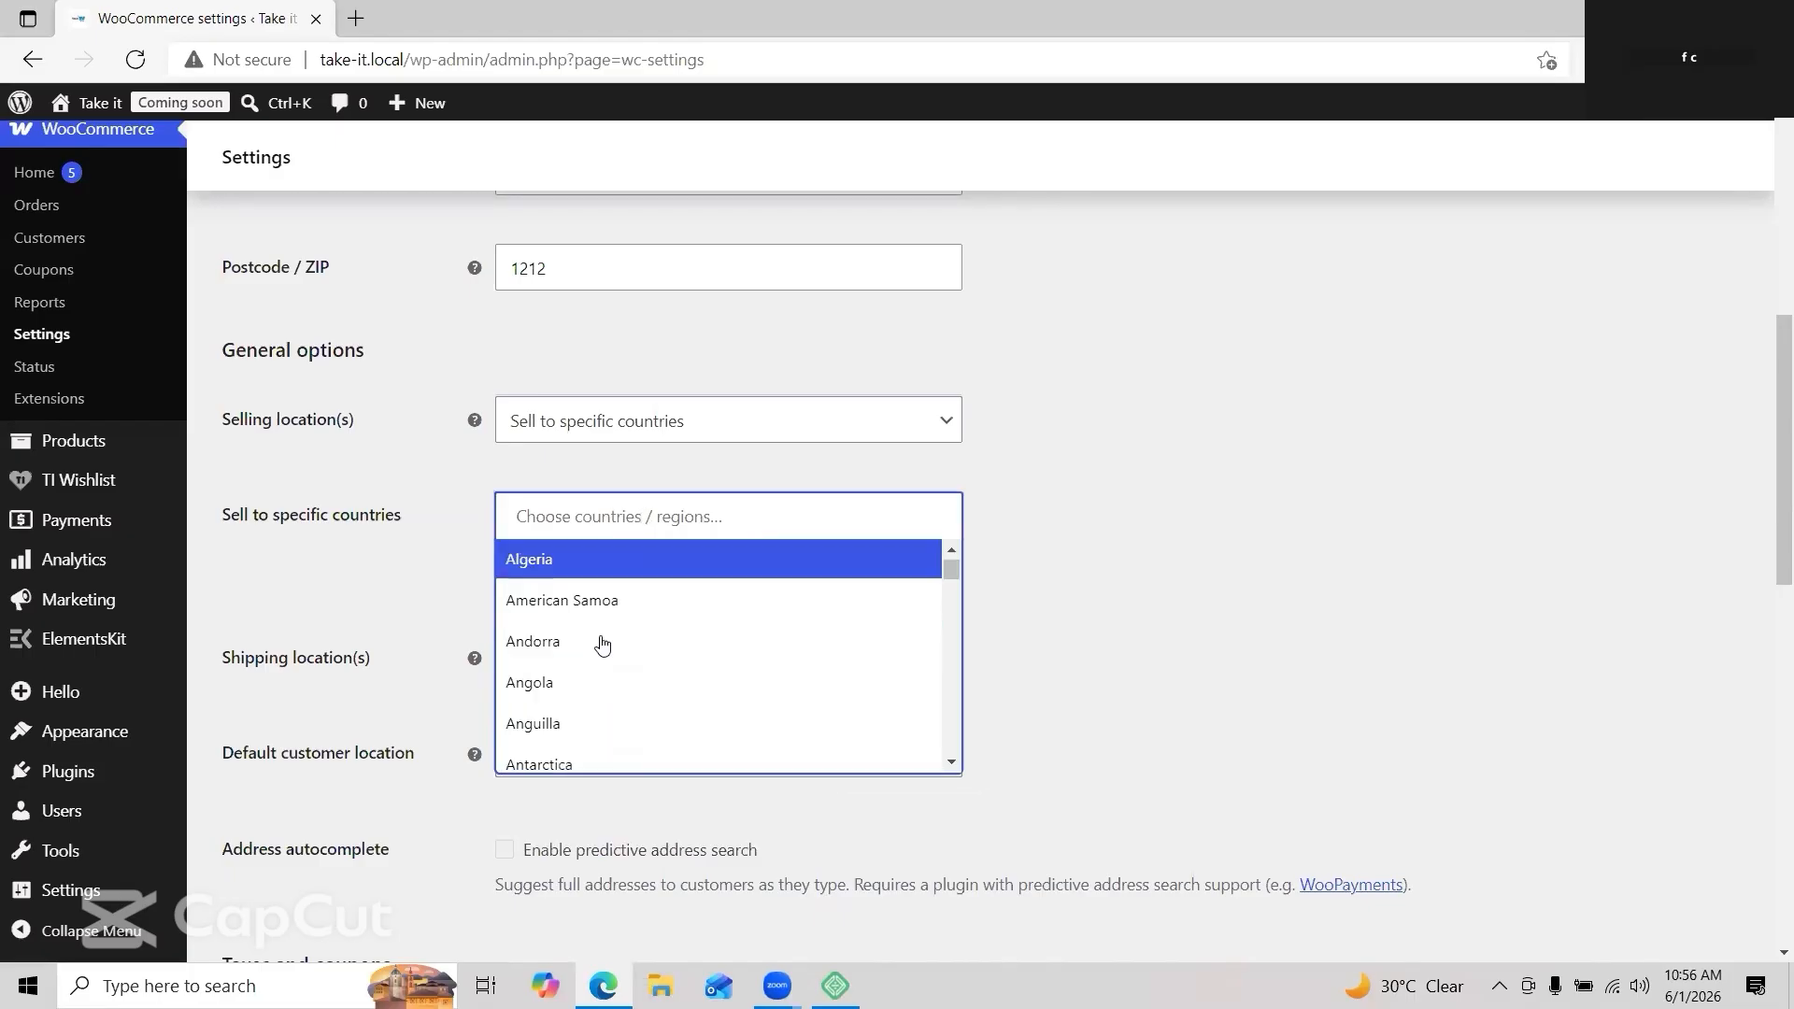
pyautogui.scroll(-5, 603, 644)
pyautogui.click(580, 666)
# Step: Enable tax rates and calculations, then save the general settings
pyautogui.scroll(-3, 561, 607)
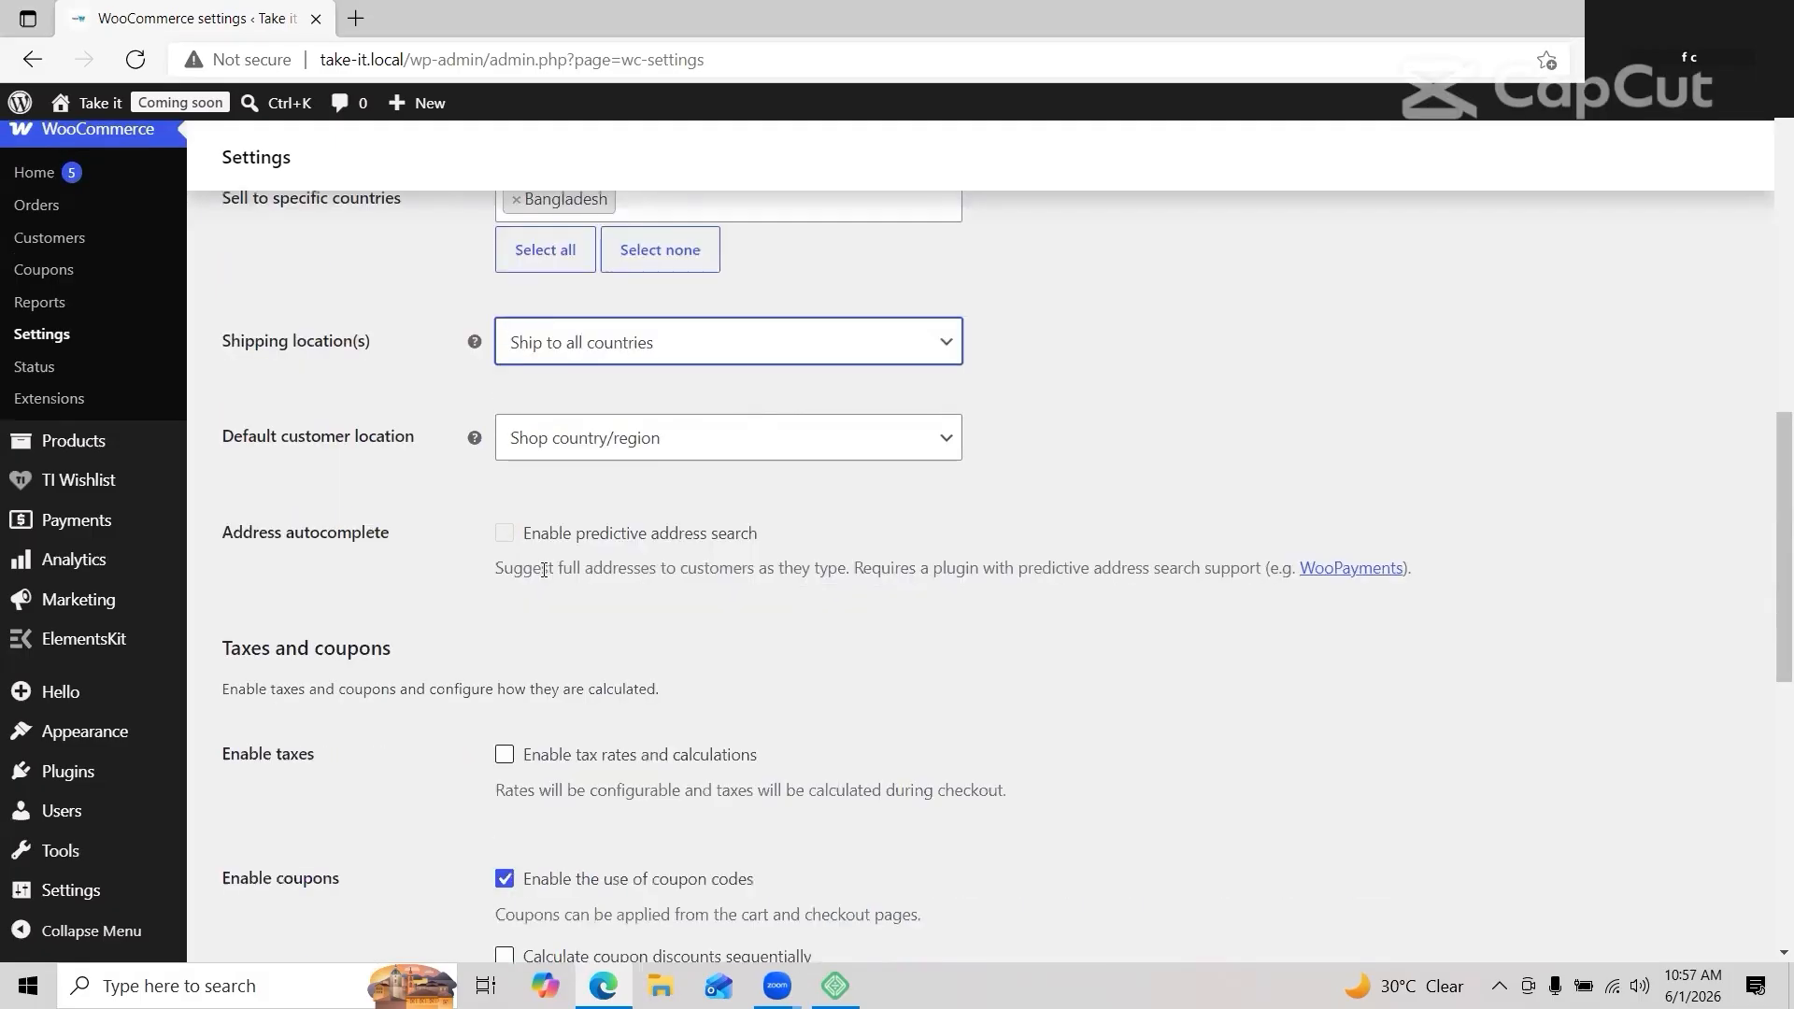
pyautogui.click(505, 755)
pyautogui.scroll(-2, 674, 673)
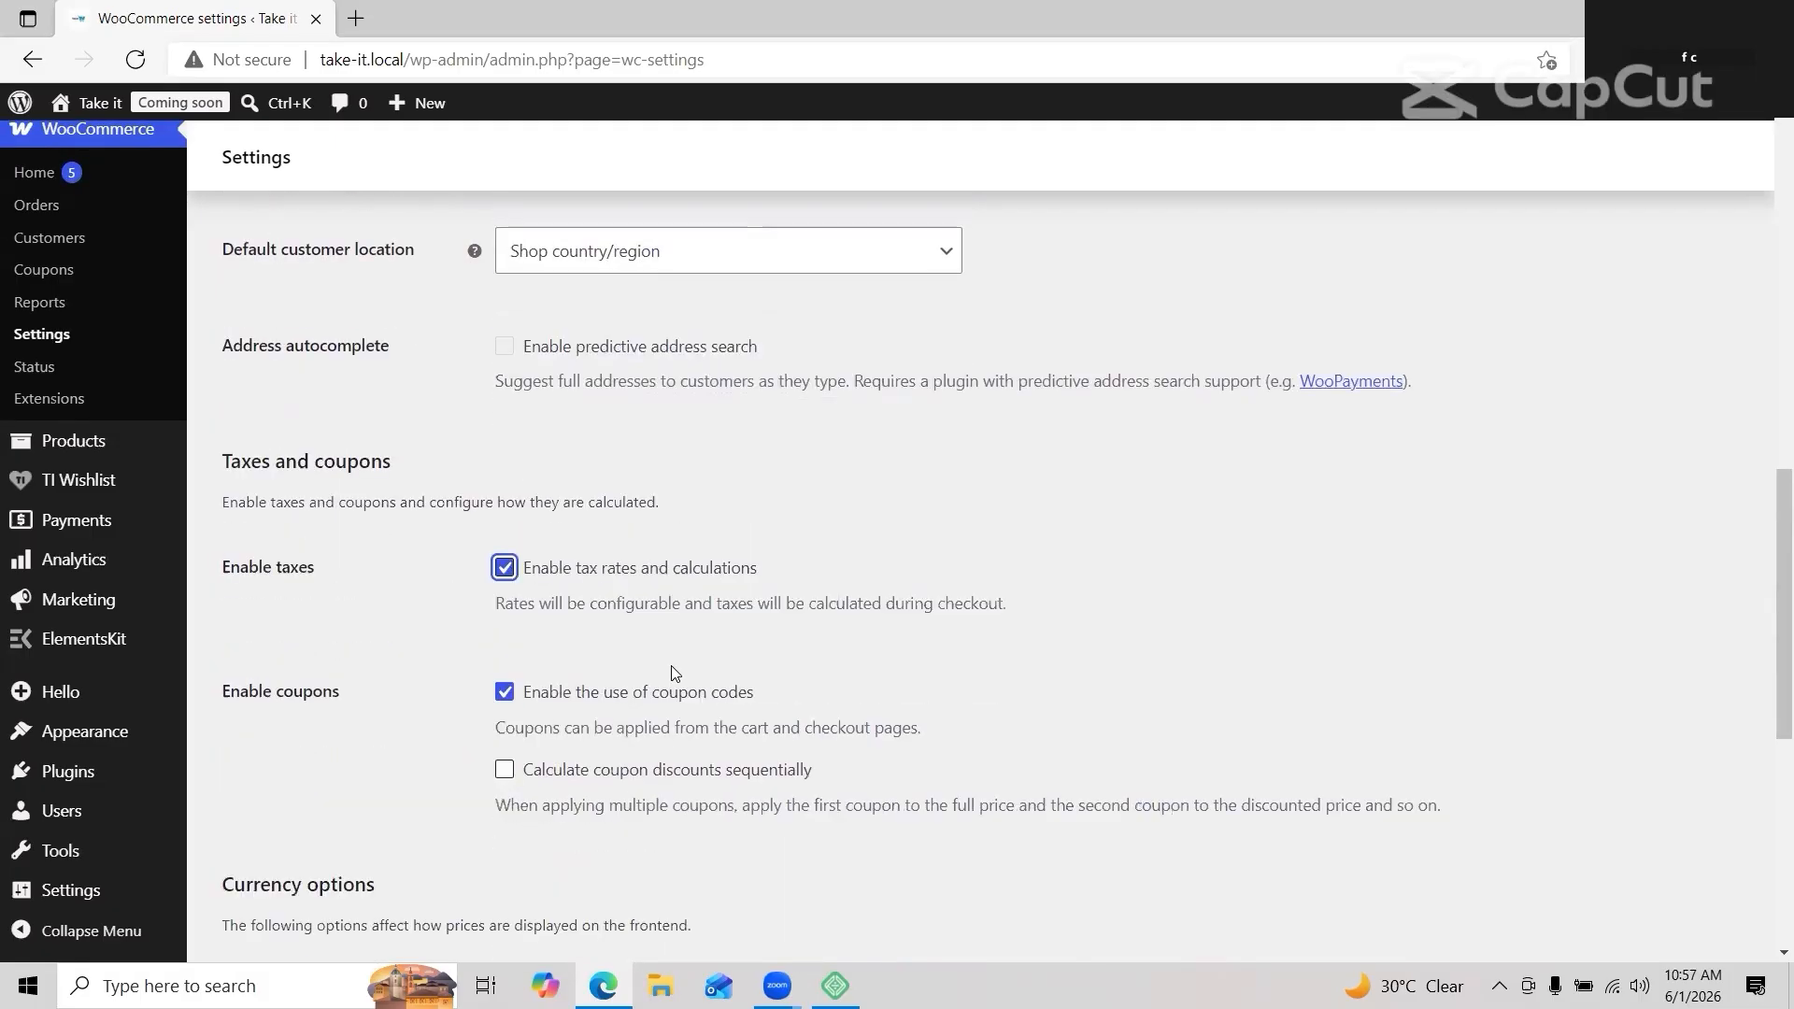
pyautogui.scroll(-4, 675, 673)
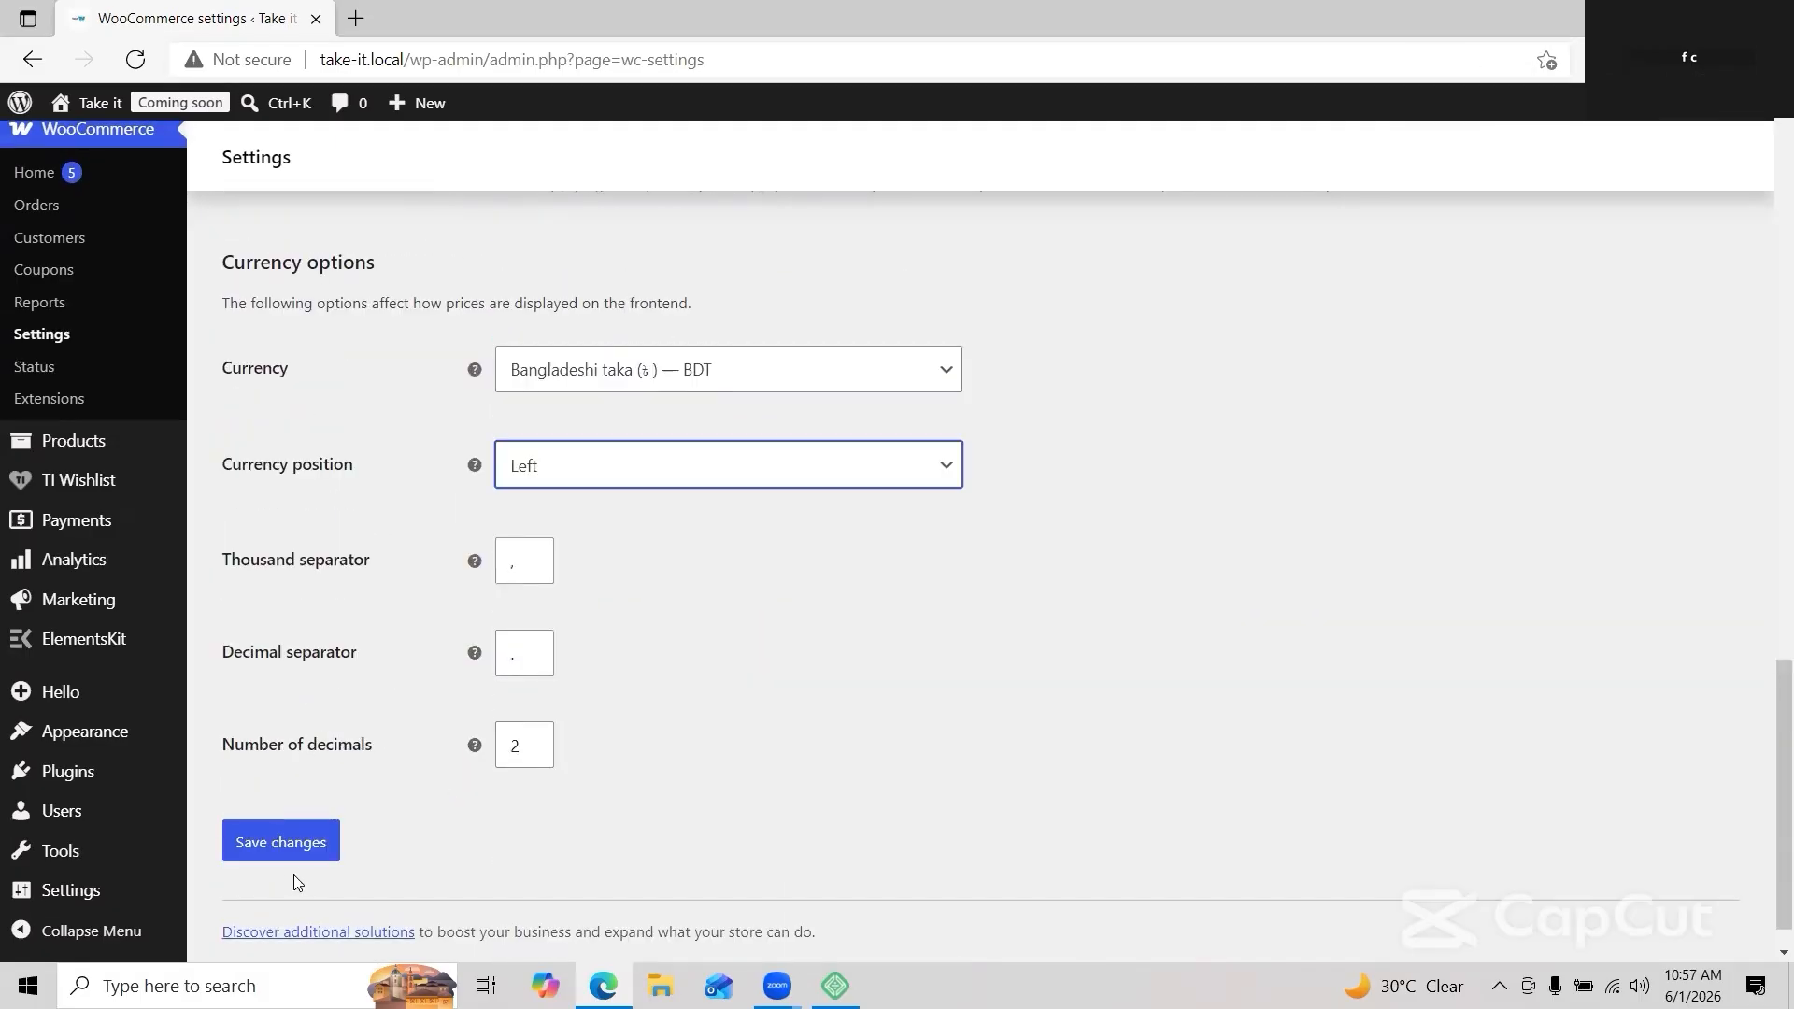
pyautogui.click(280, 844)
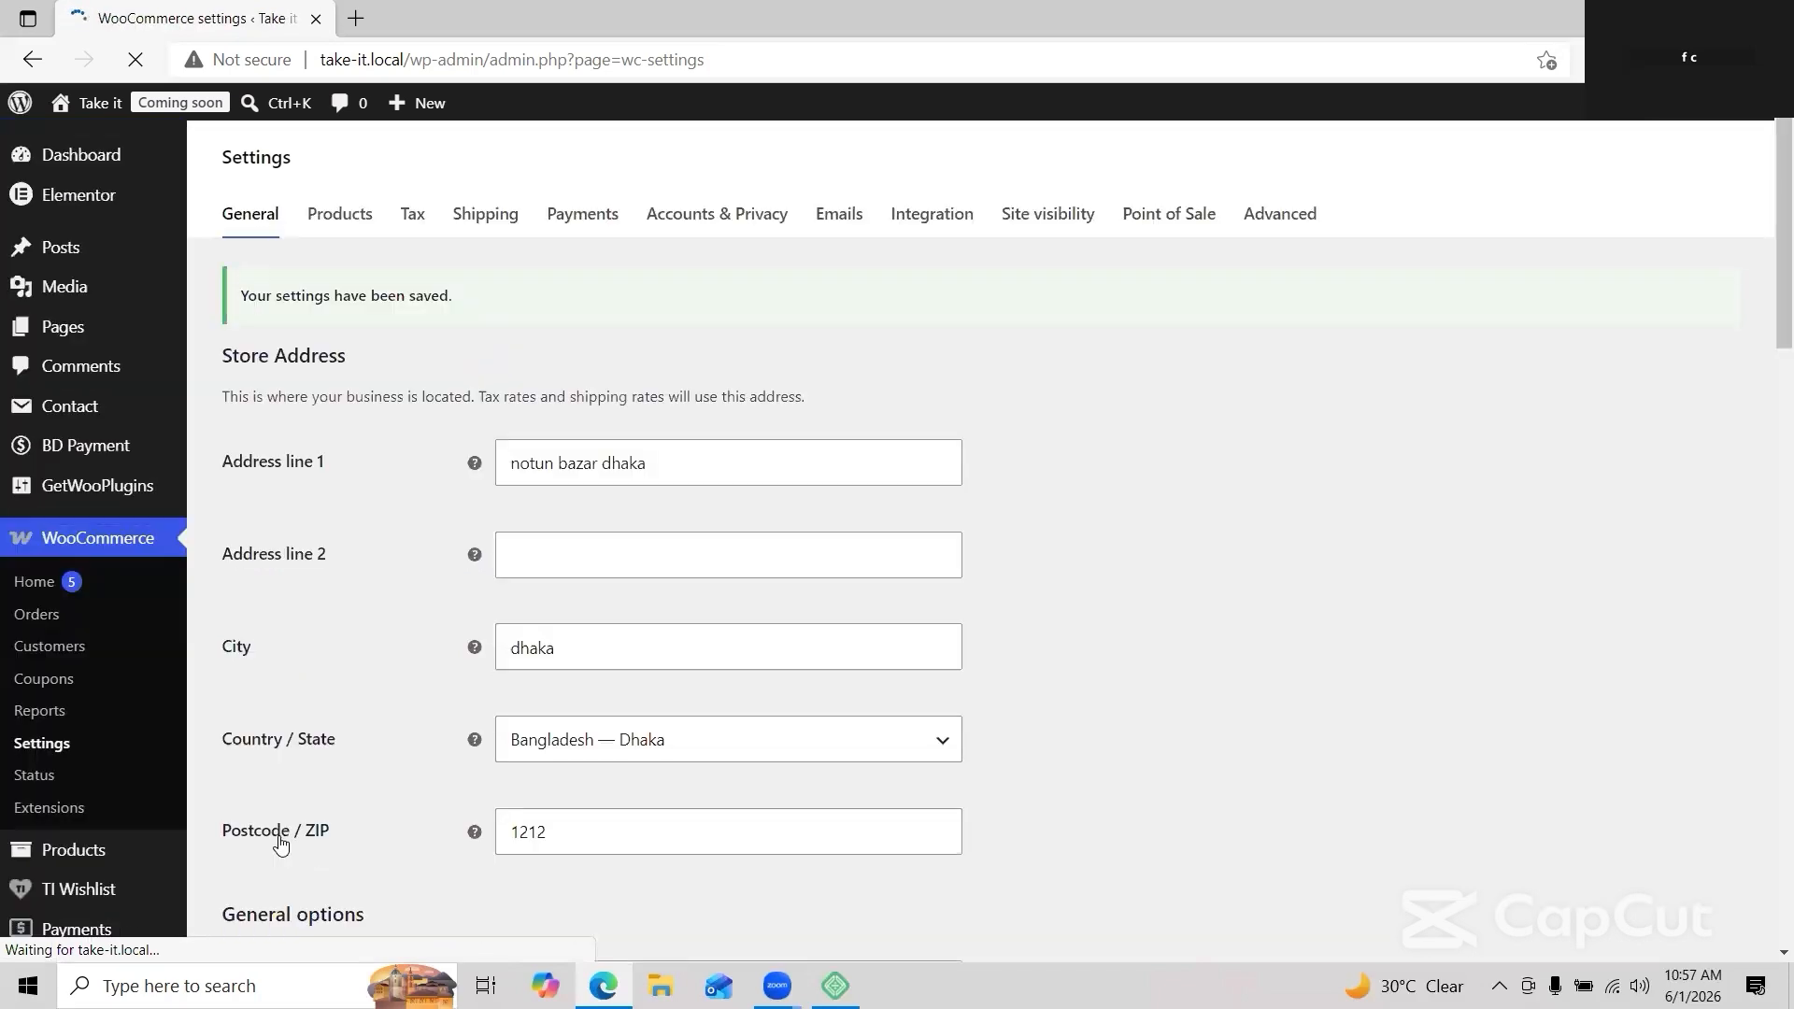
# Step: In the Products settings, change the weight unit from kg to g and save
pyautogui.click(336, 217)
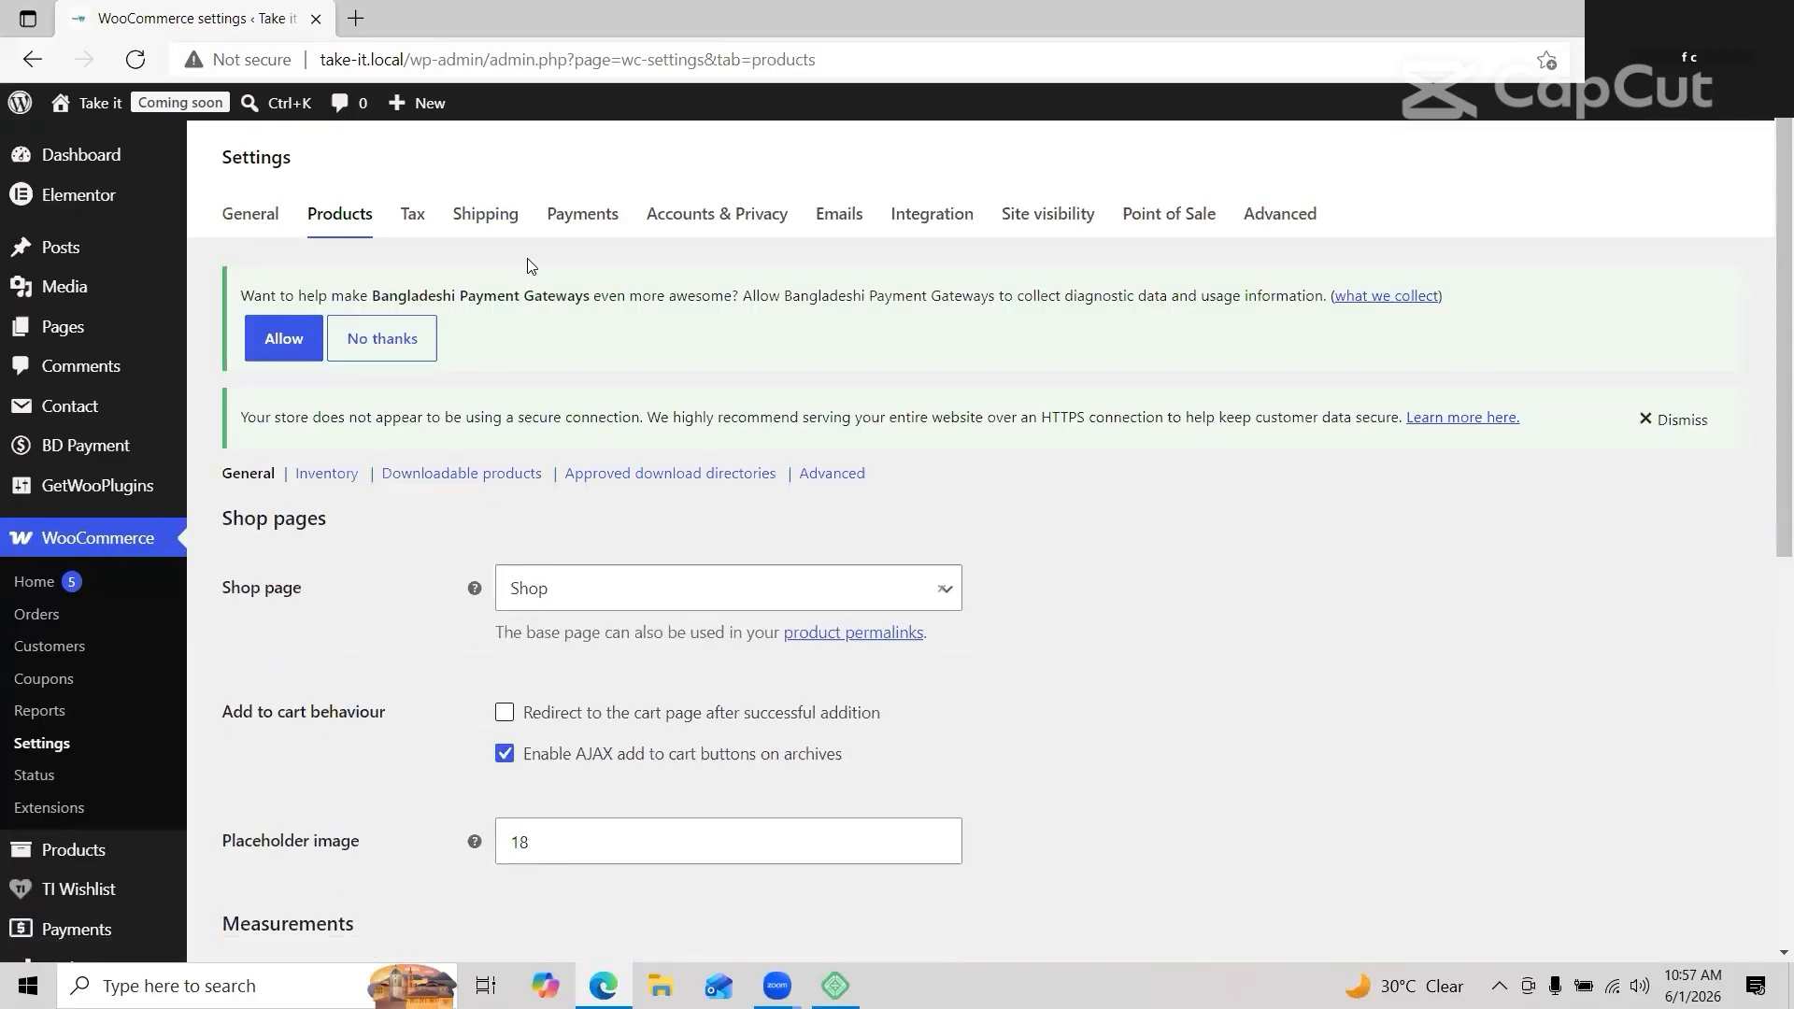
pyautogui.scroll(-2, 527, 267)
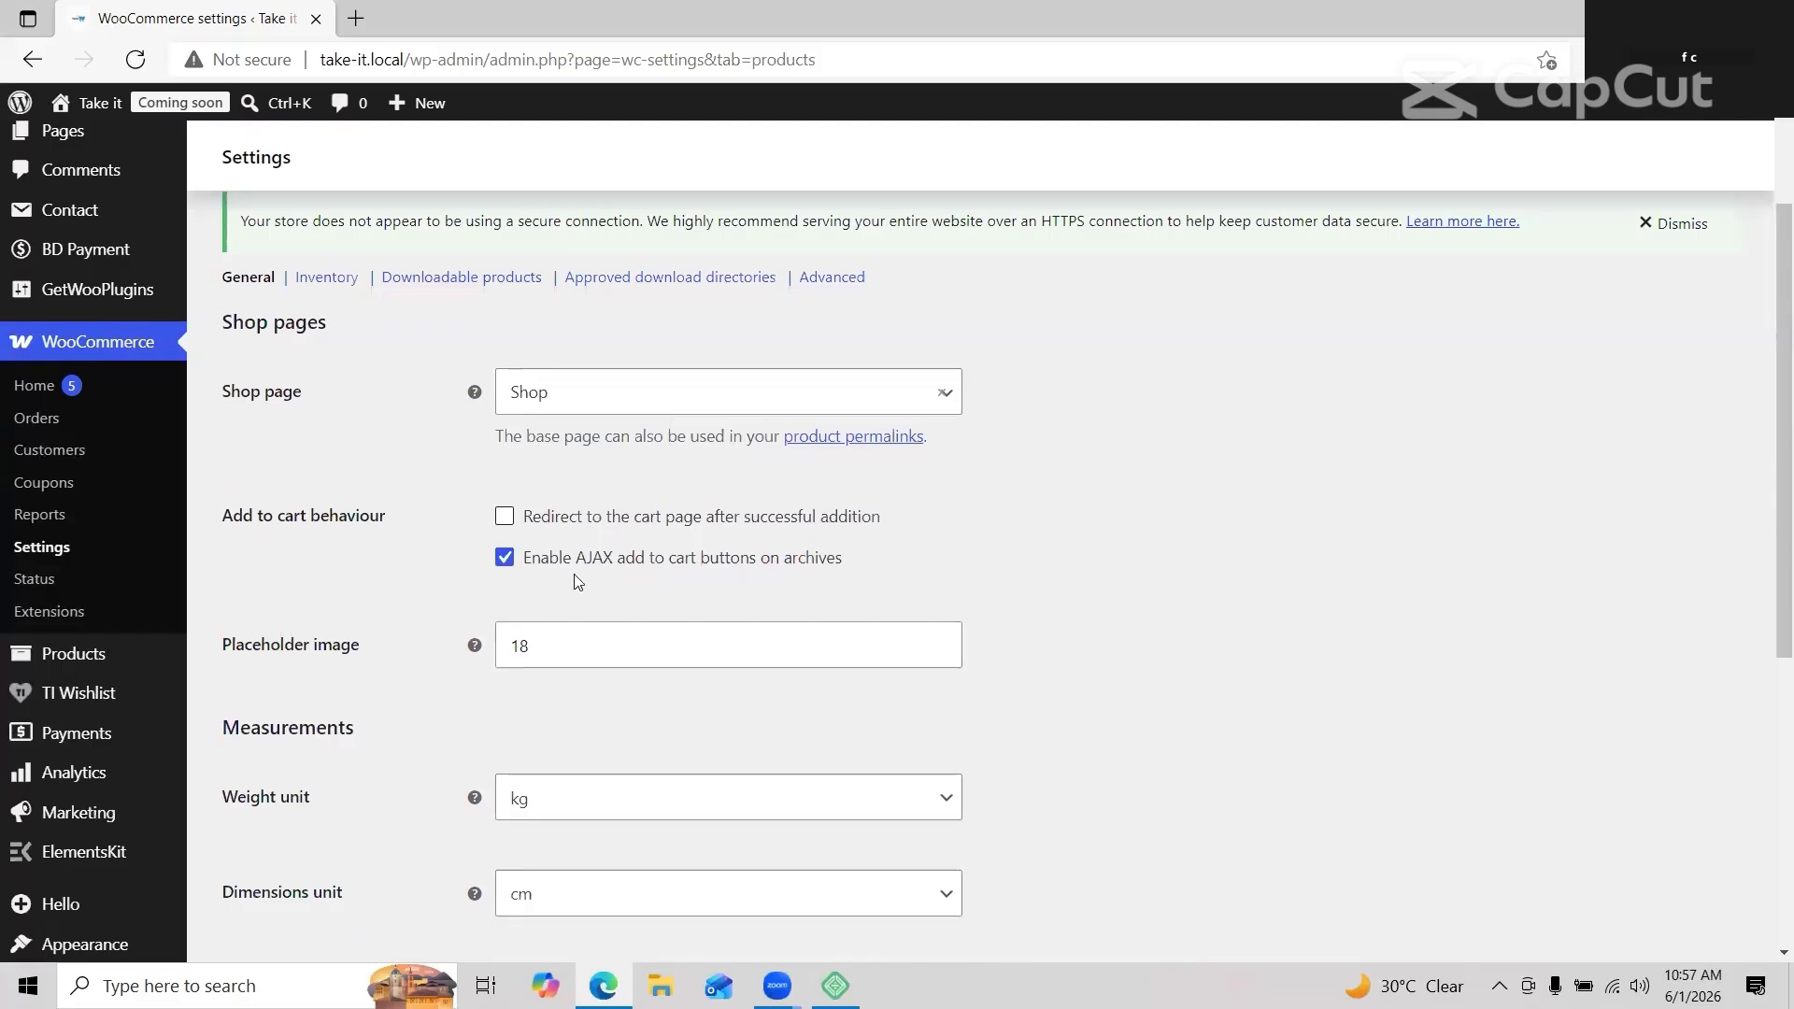
pyautogui.click(623, 637)
pyautogui.click(1022, 589)
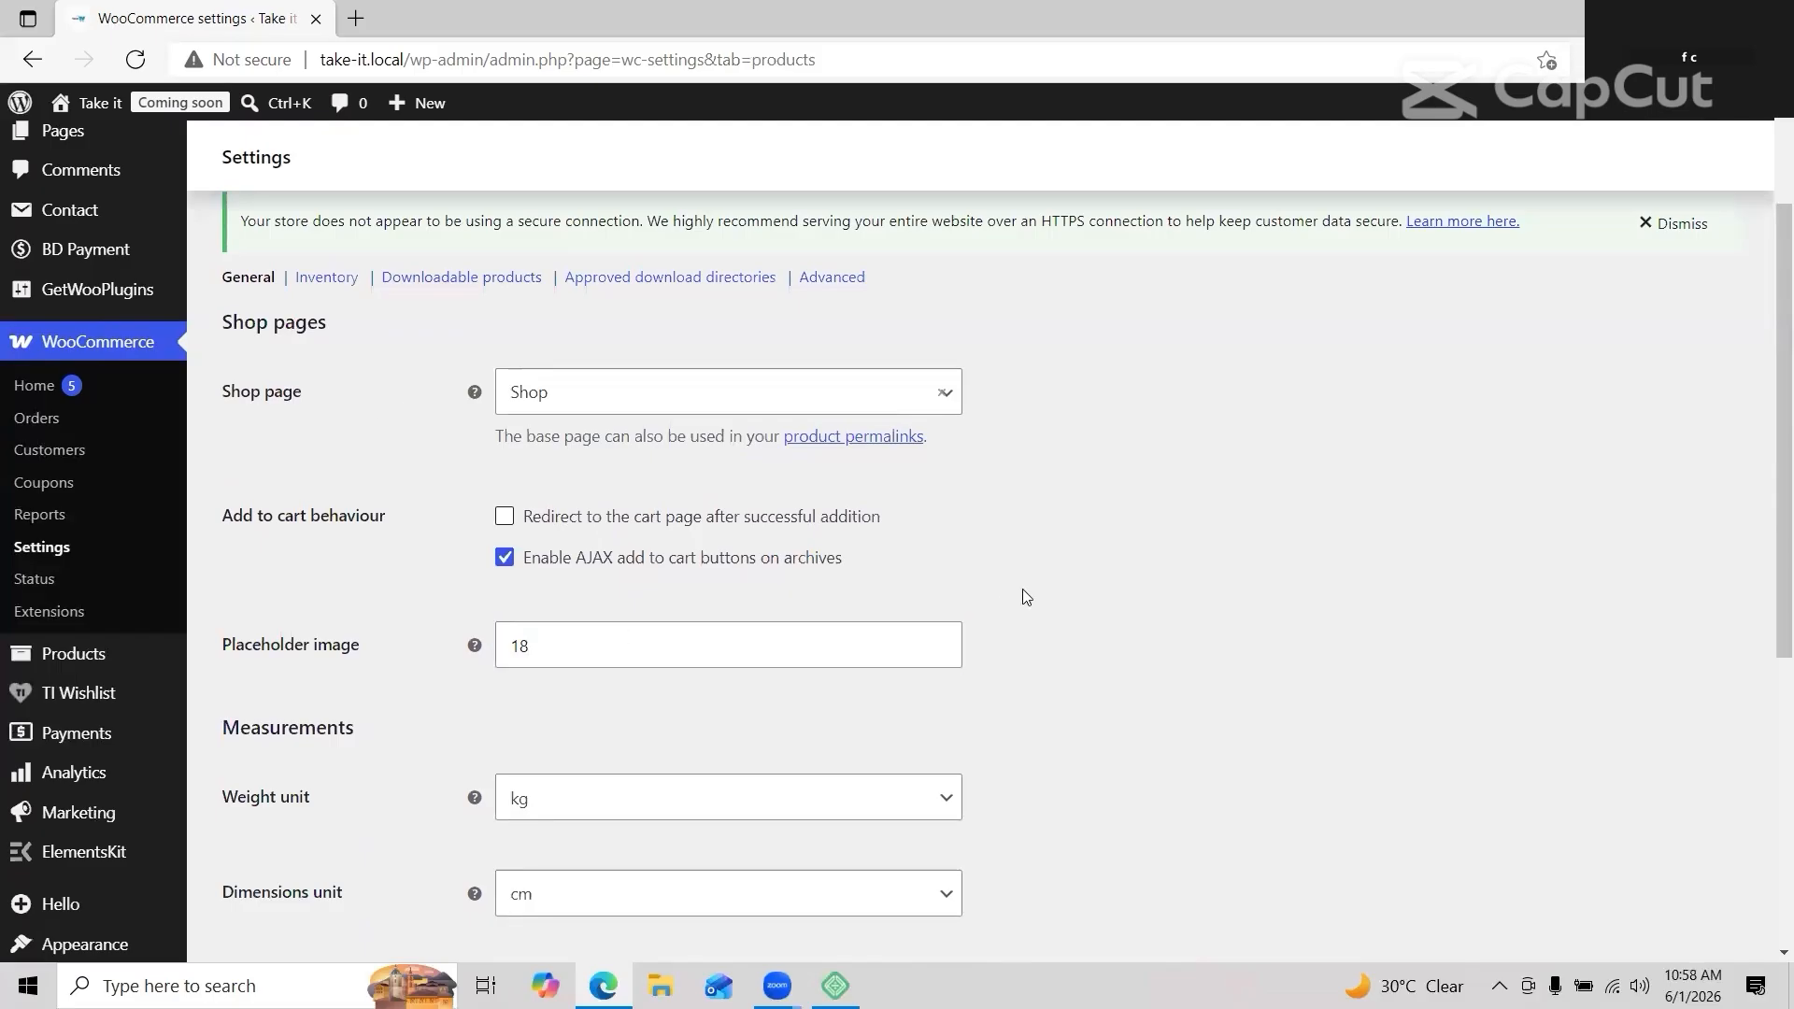
pyautogui.click(929, 796)
pyautogui.click(682, 692)
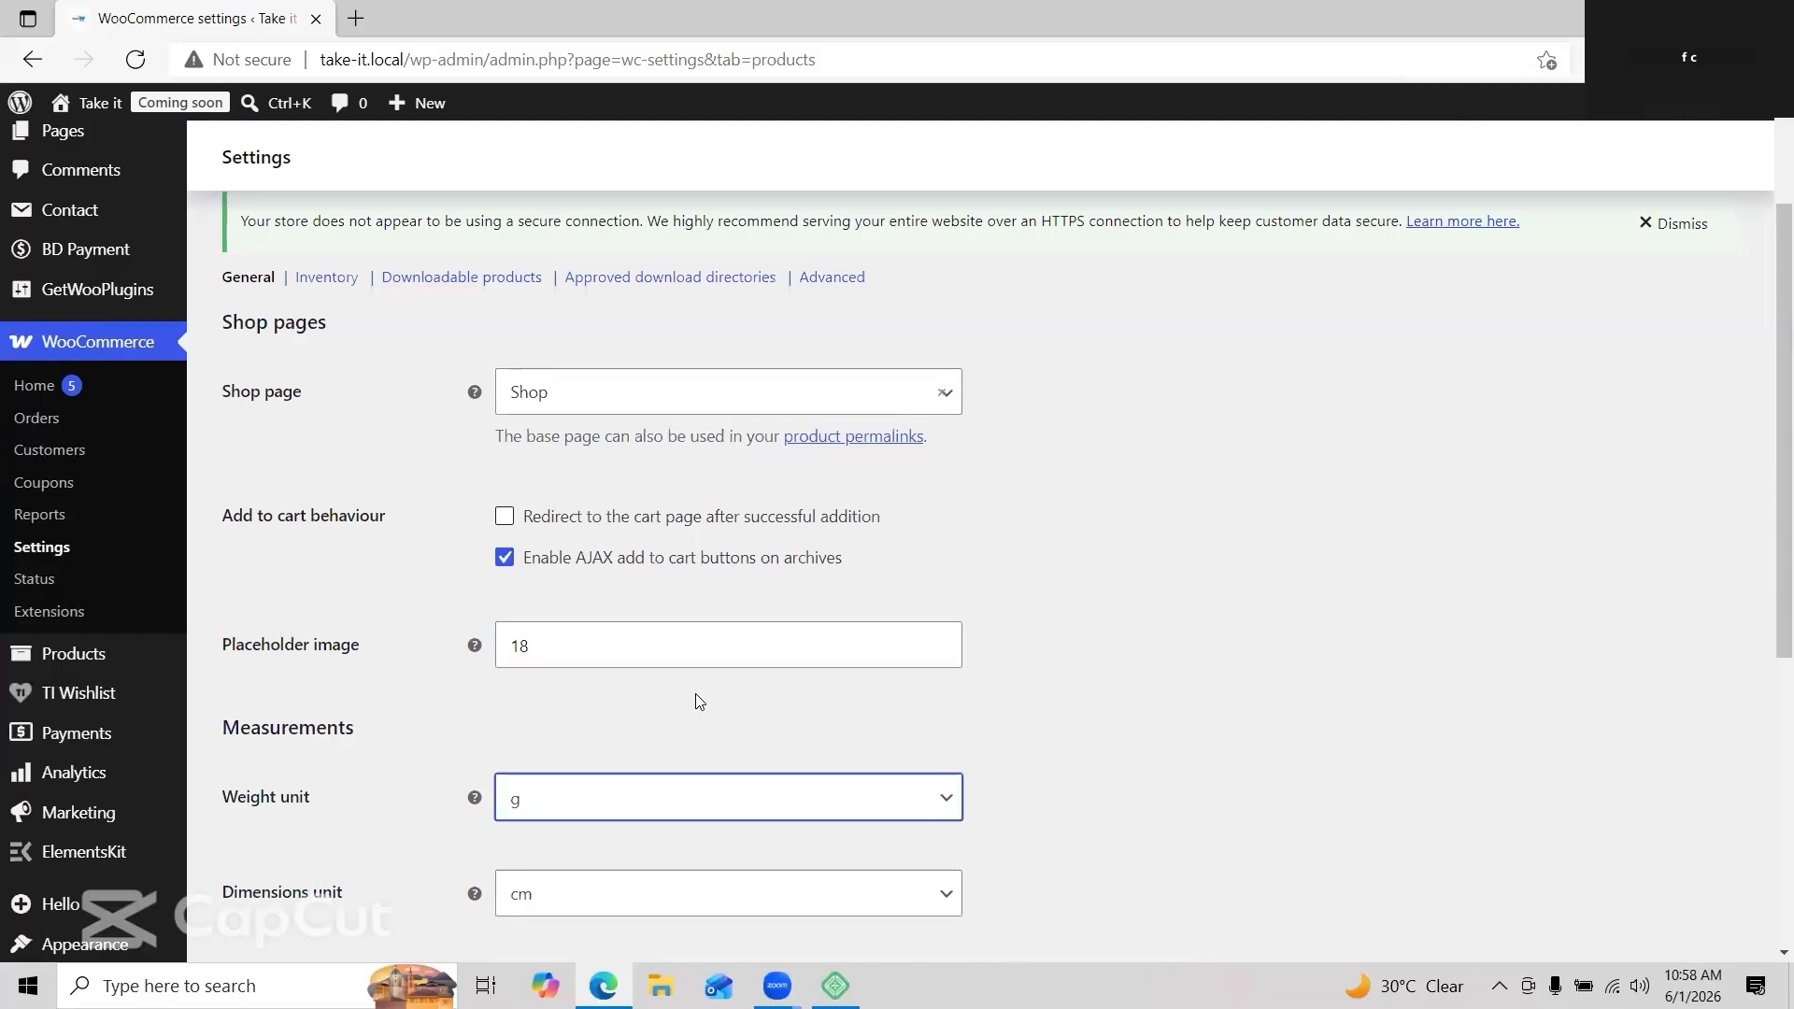
pyautogui.scroll(-4, 695, 694)
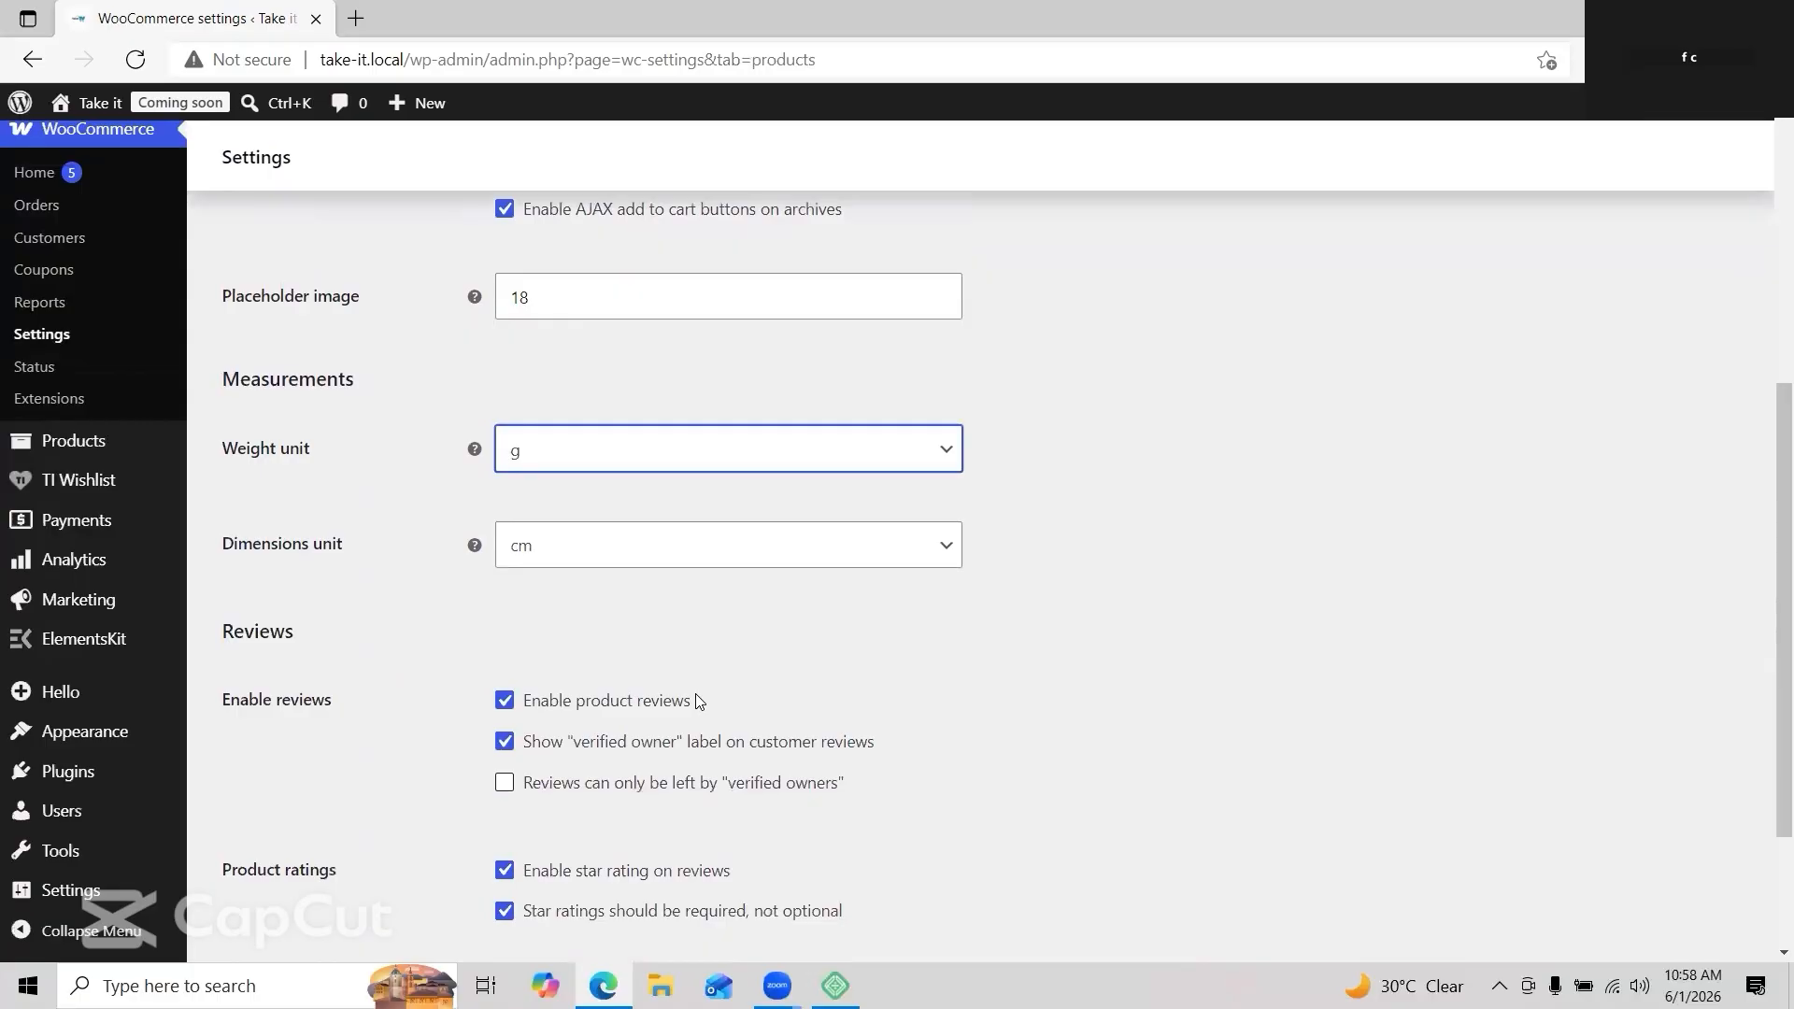
pyautogui.scroll(-1, 698, 701)
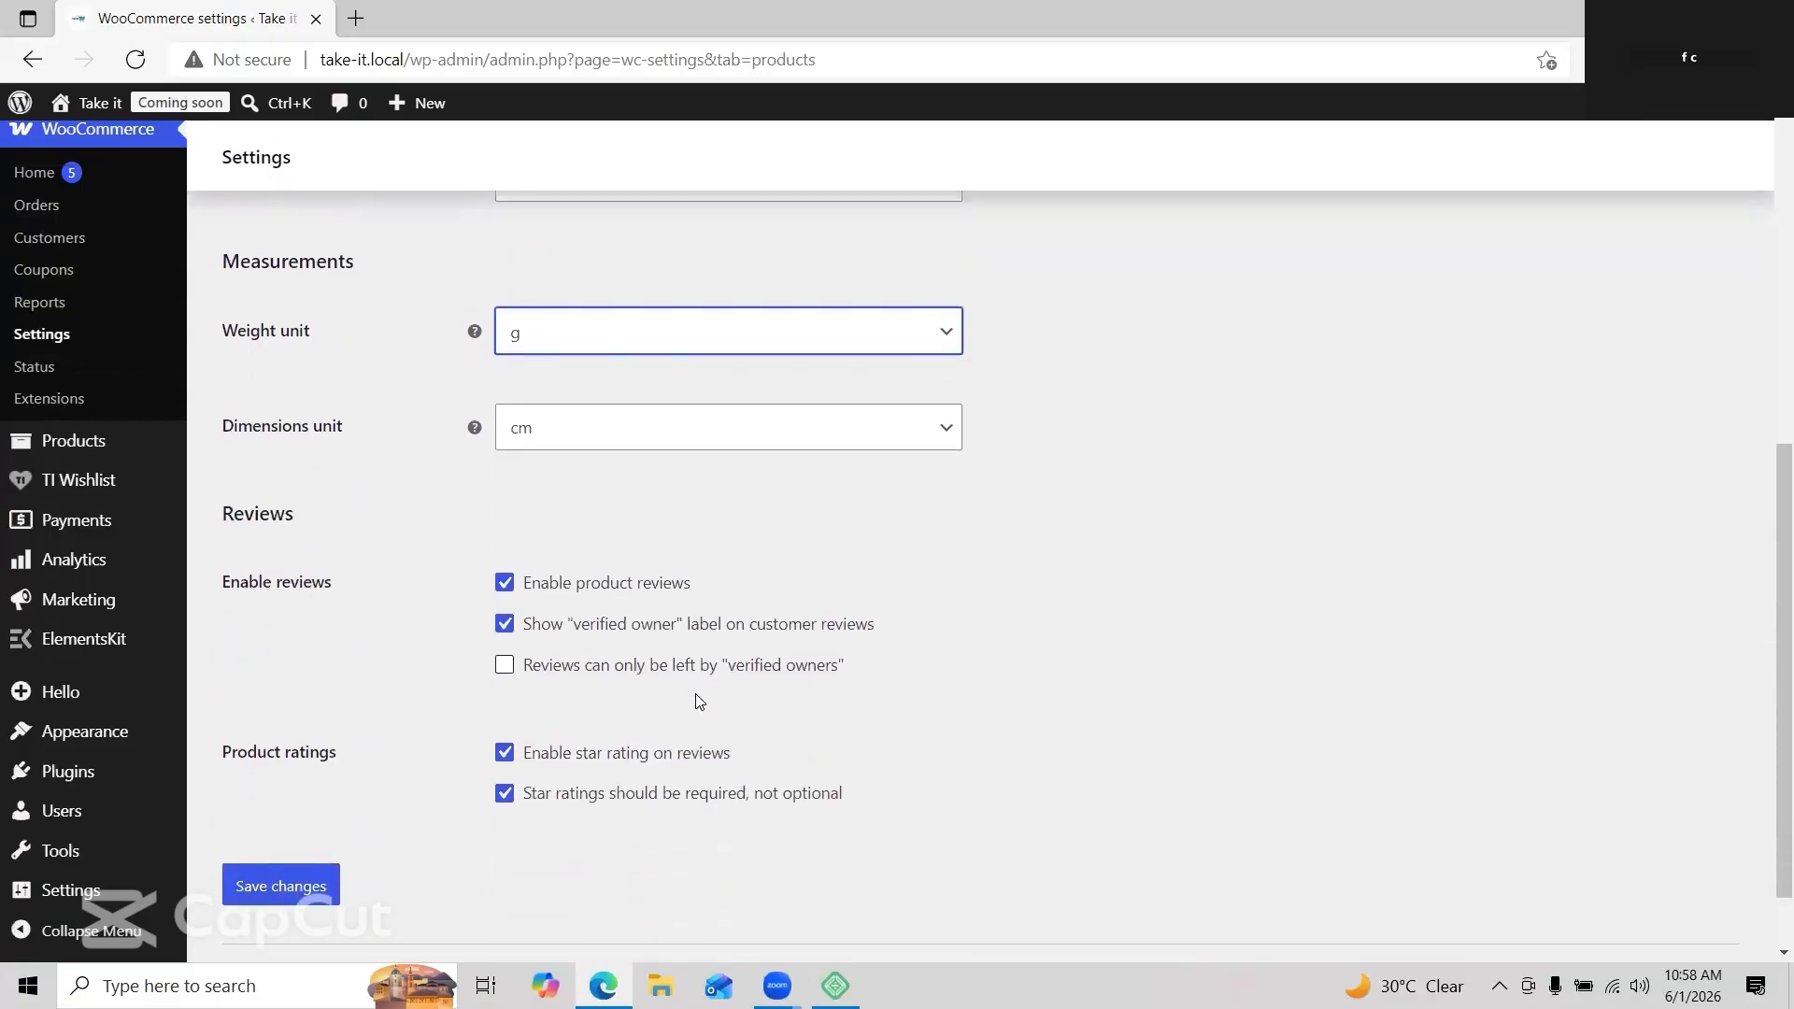
pyautogui.click(285, 888)
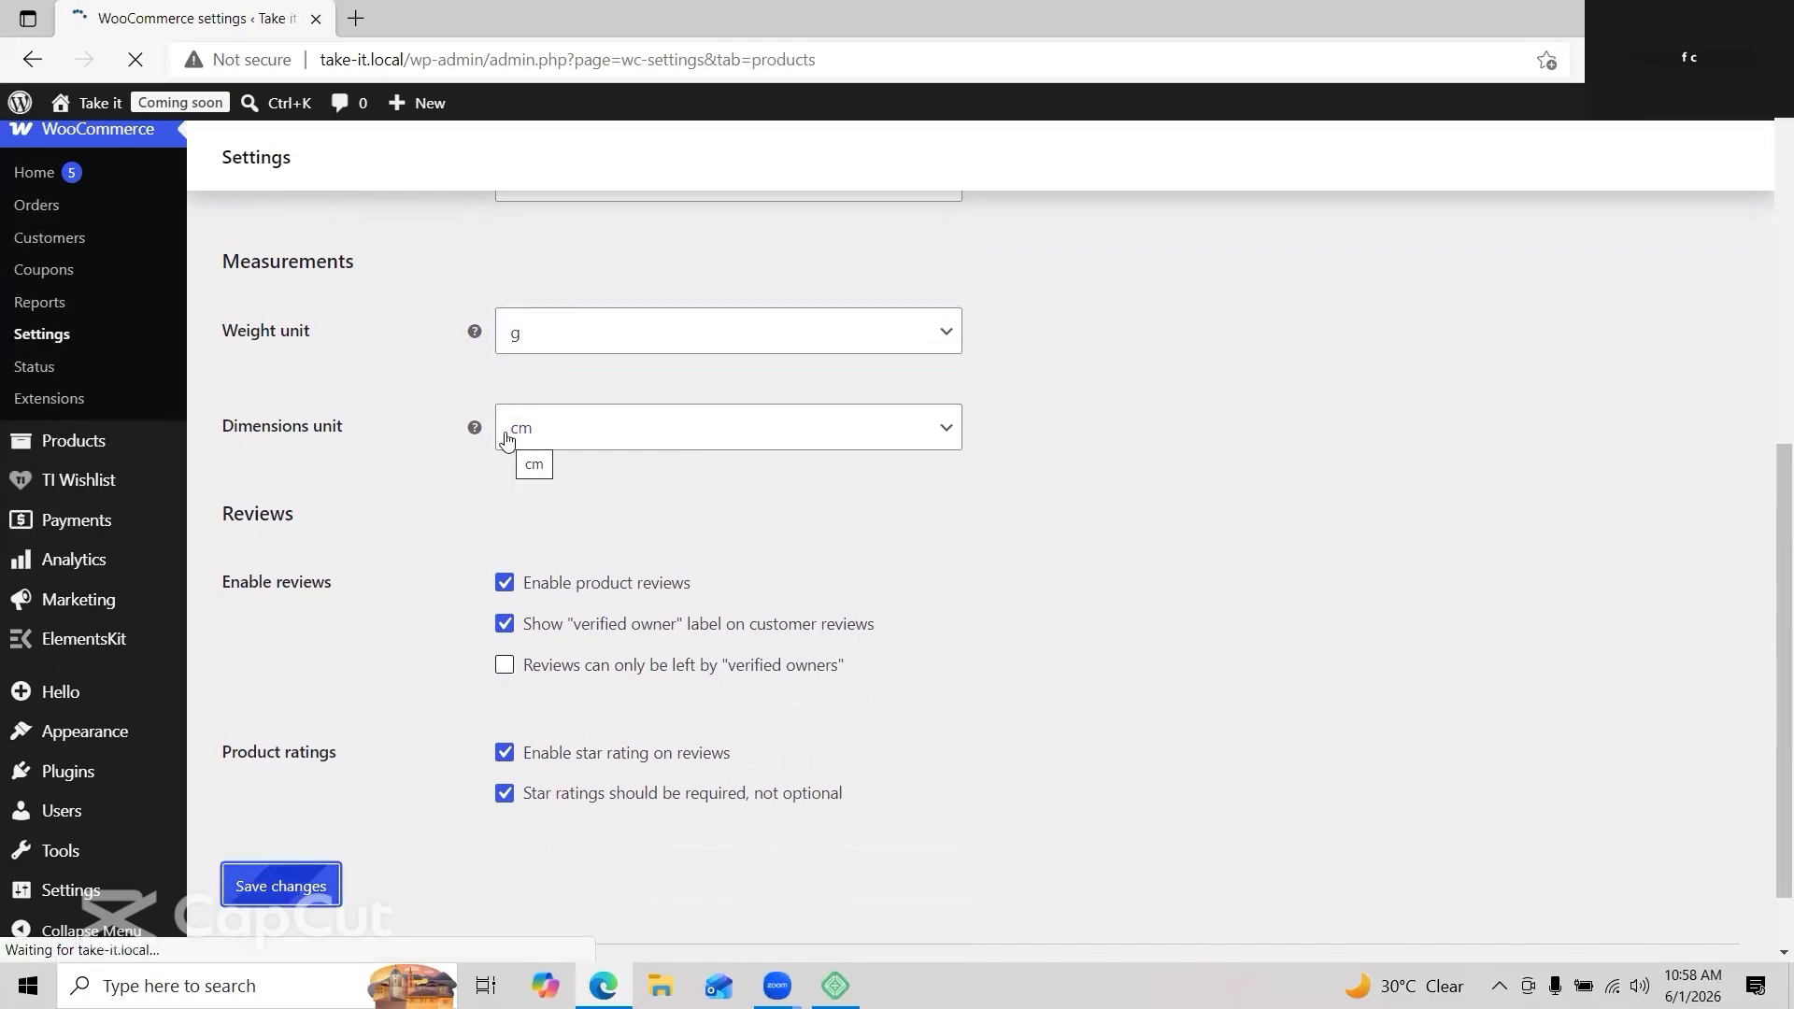
pyautogui.click(413, 214)
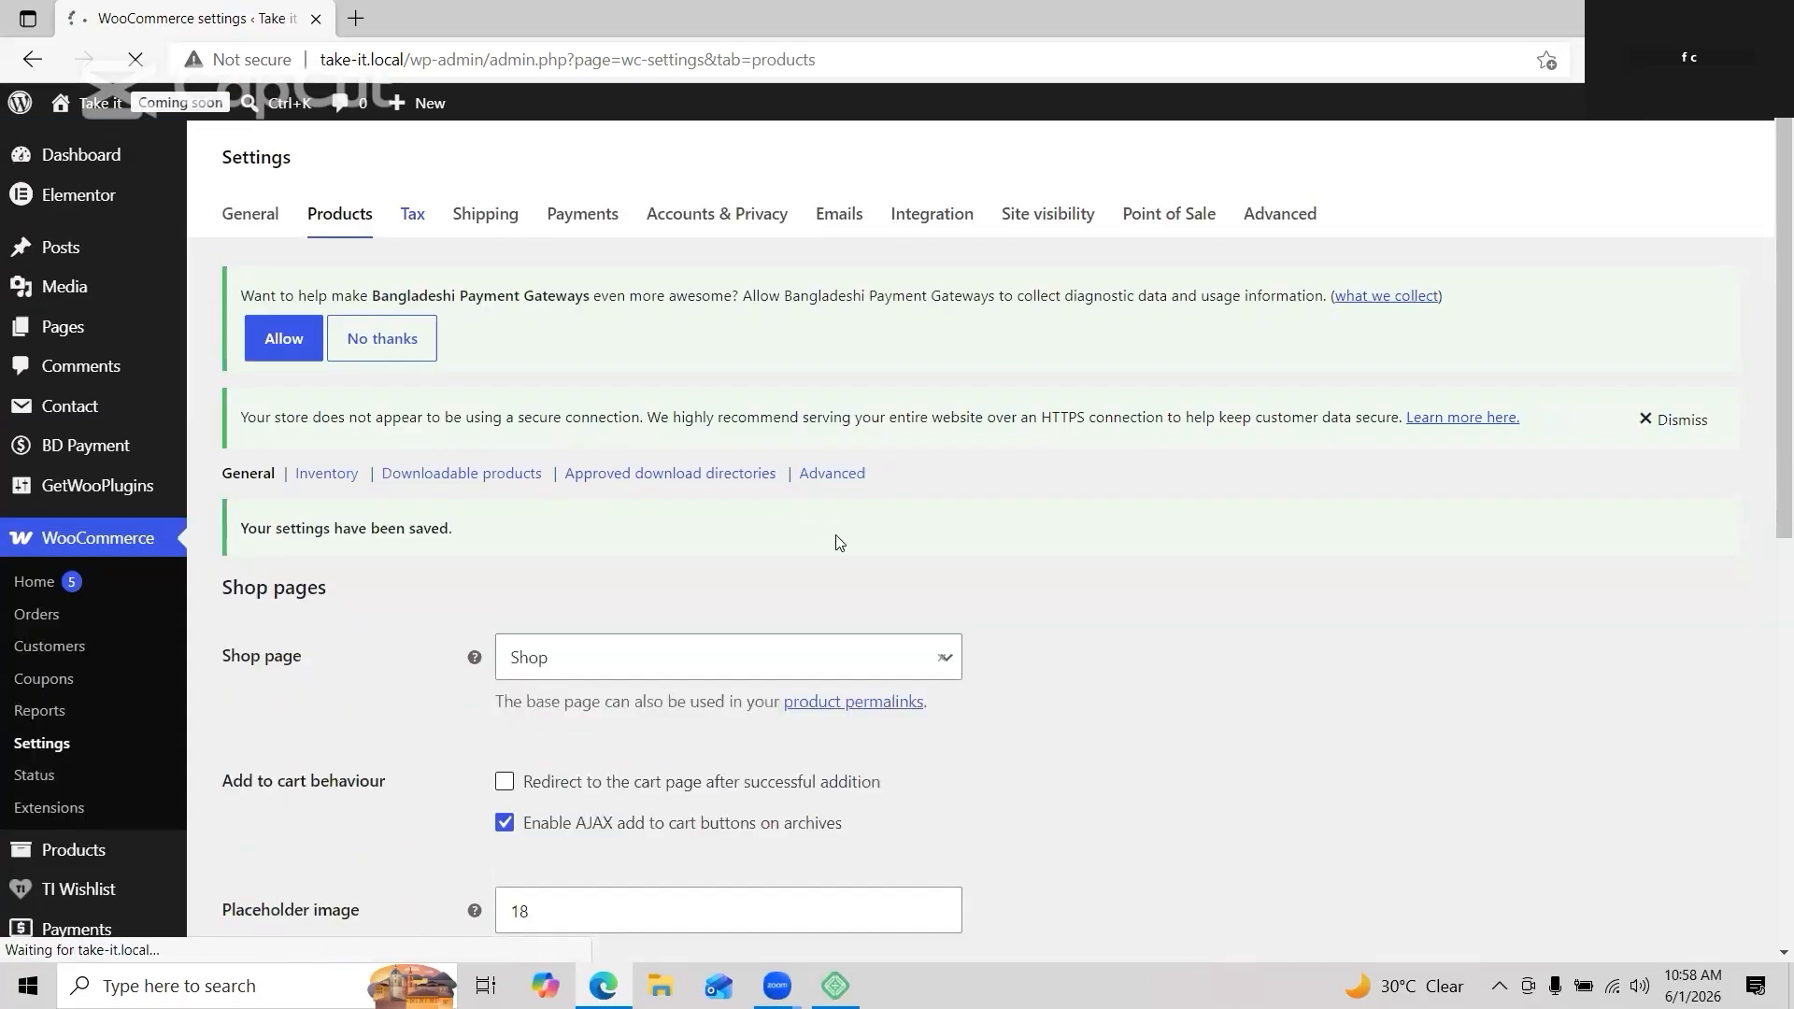
# Step: Add a 'vat 15%' line to Additional tax classes, leaving the shipping tax class unchanged, and save
pyautogui.scroll(-3, 790, 662)
pyautogui.scroll(-3, 785, 659)
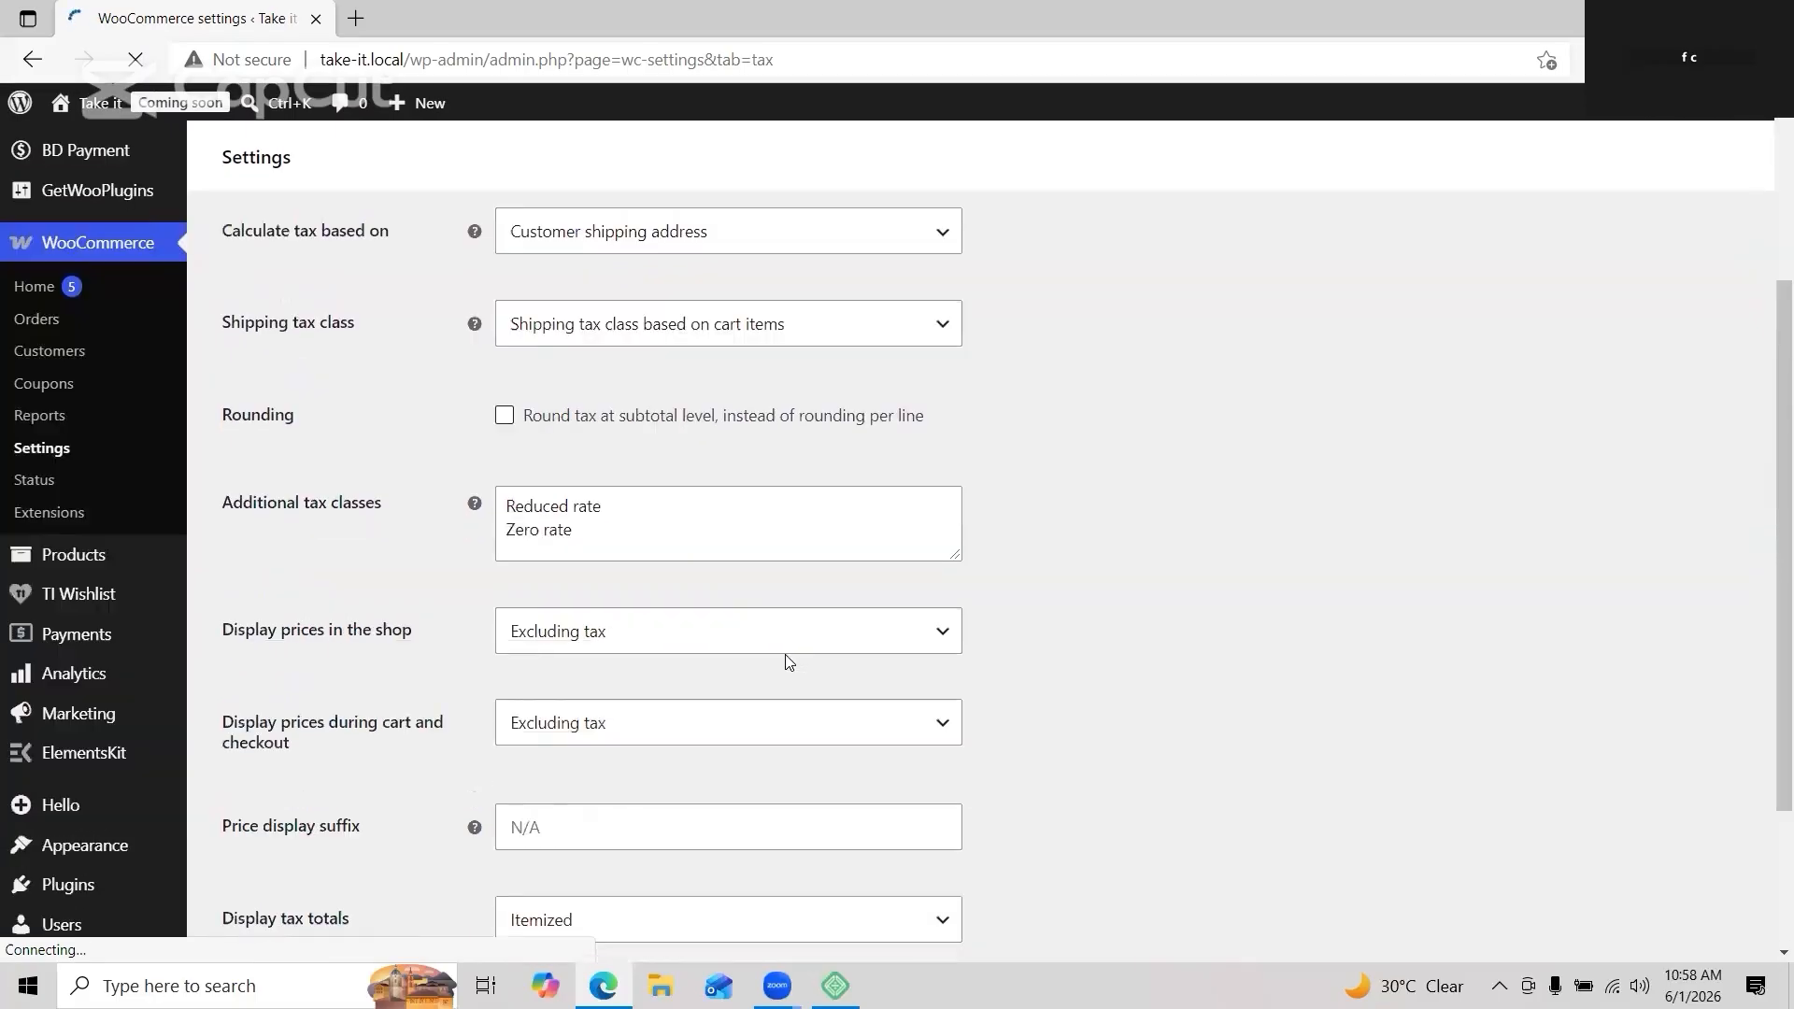
pyautogui.scroll(2, 631, 544)
pyautogui.click(632, 544)
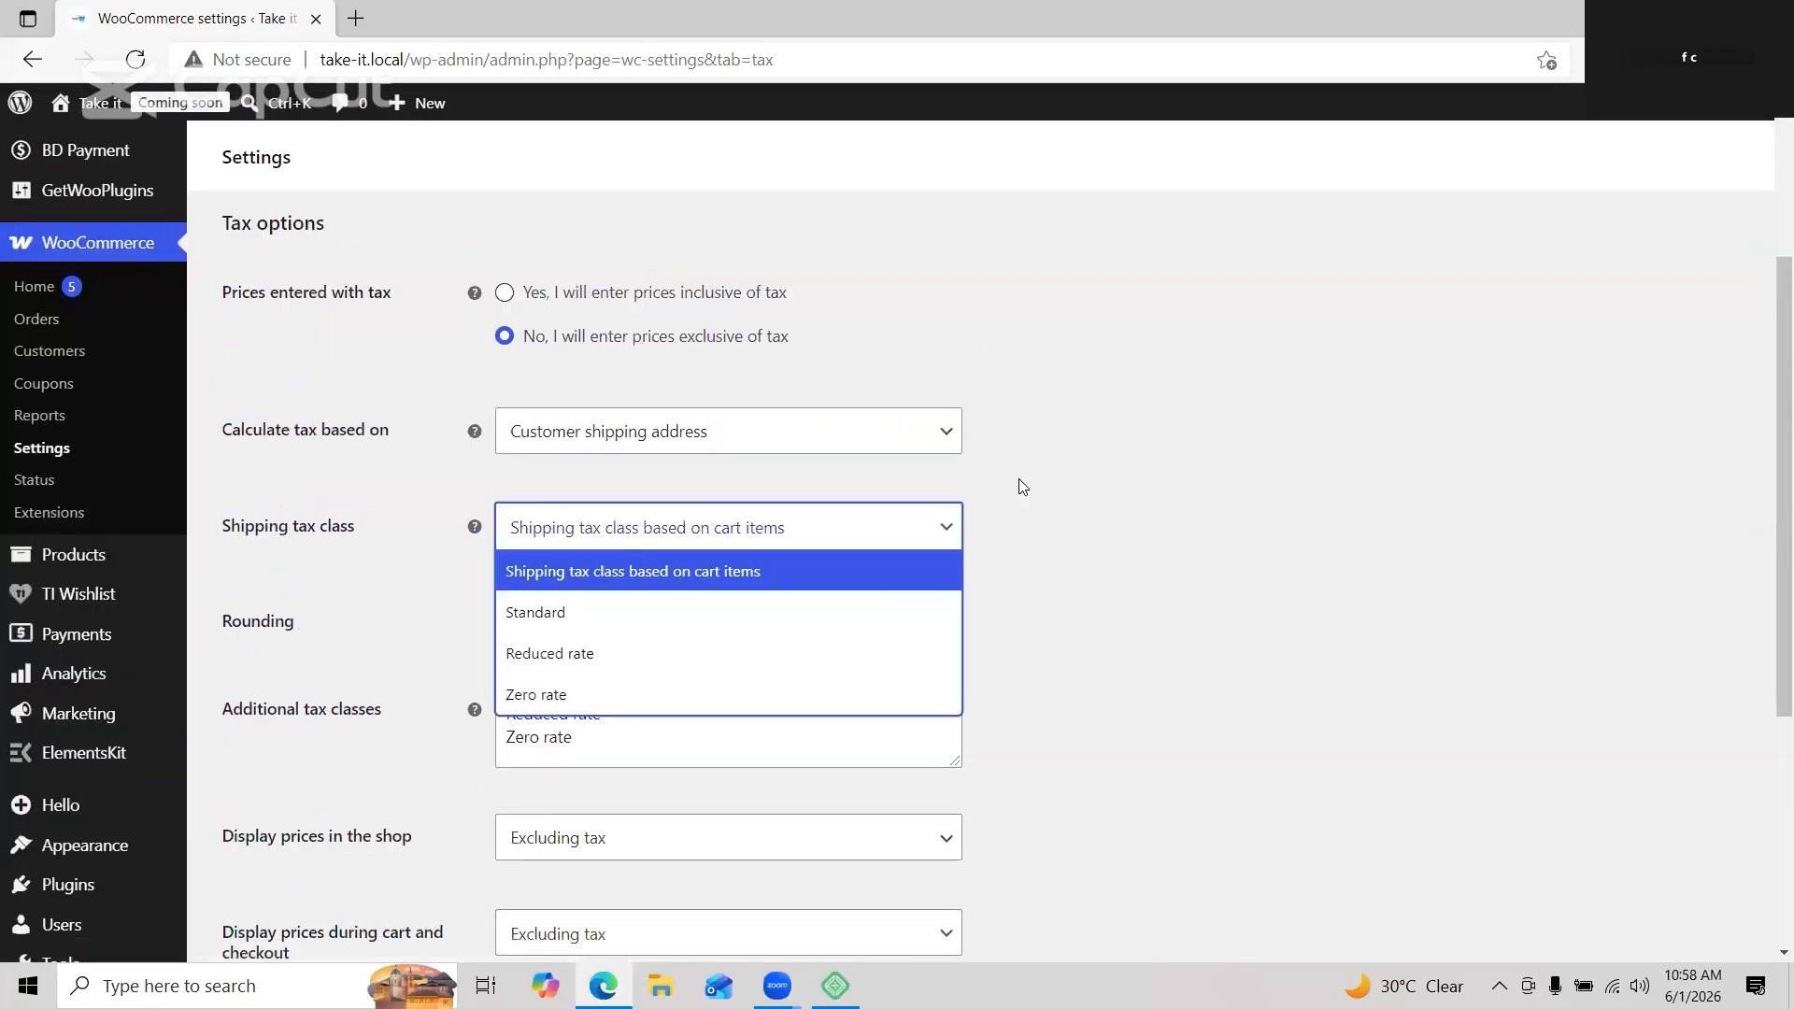
pyautogui.click(1352, 466)
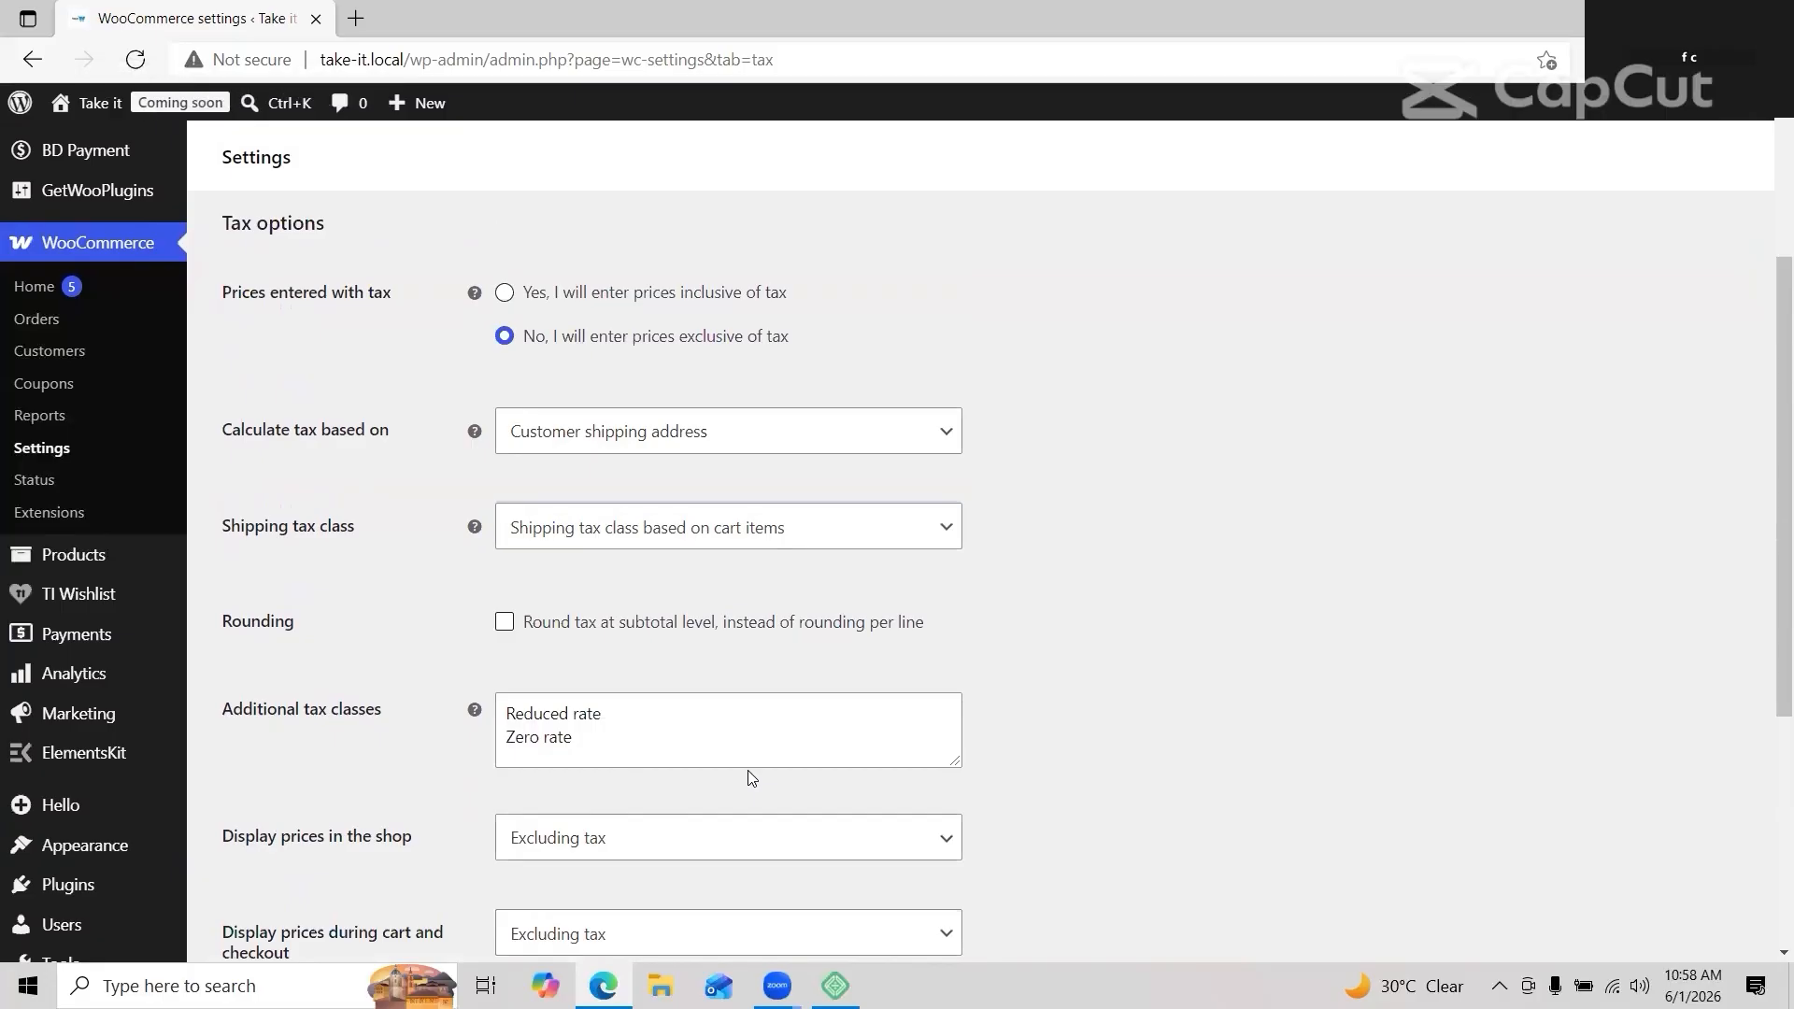
pyautogui.click(694, 753)
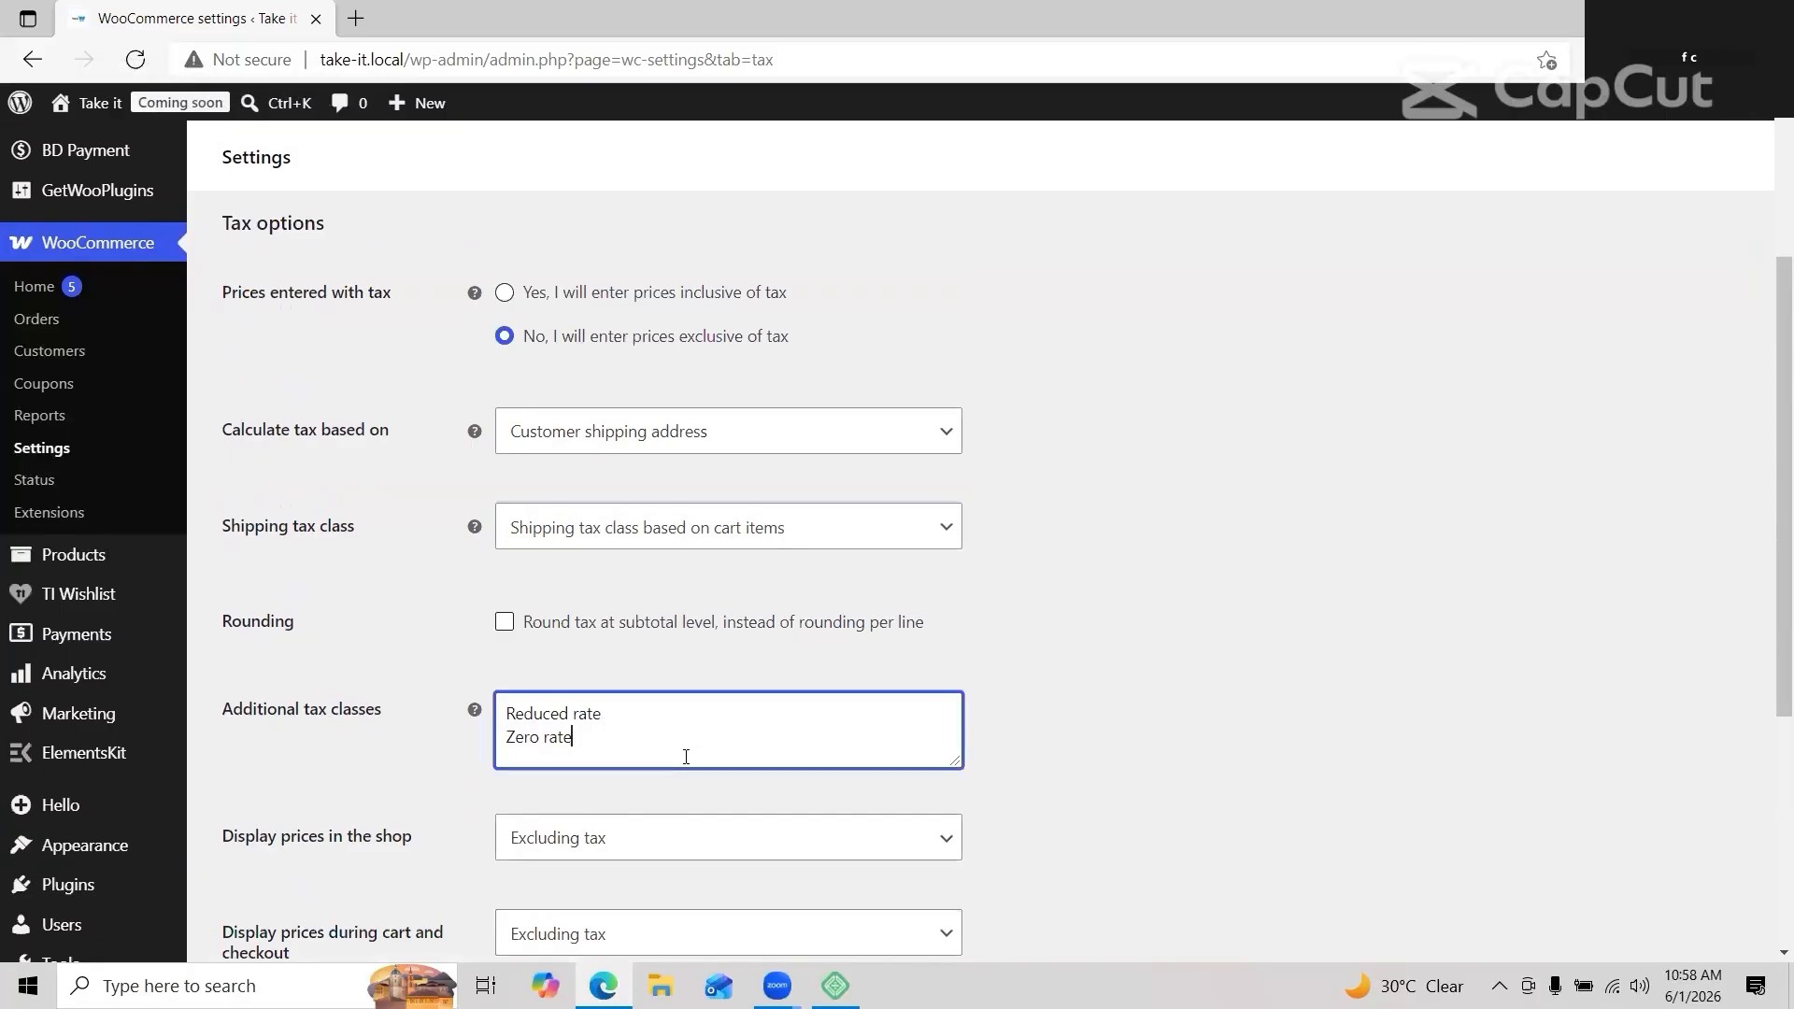
pyautogui.press('Return')
pyautogui.write('vat')
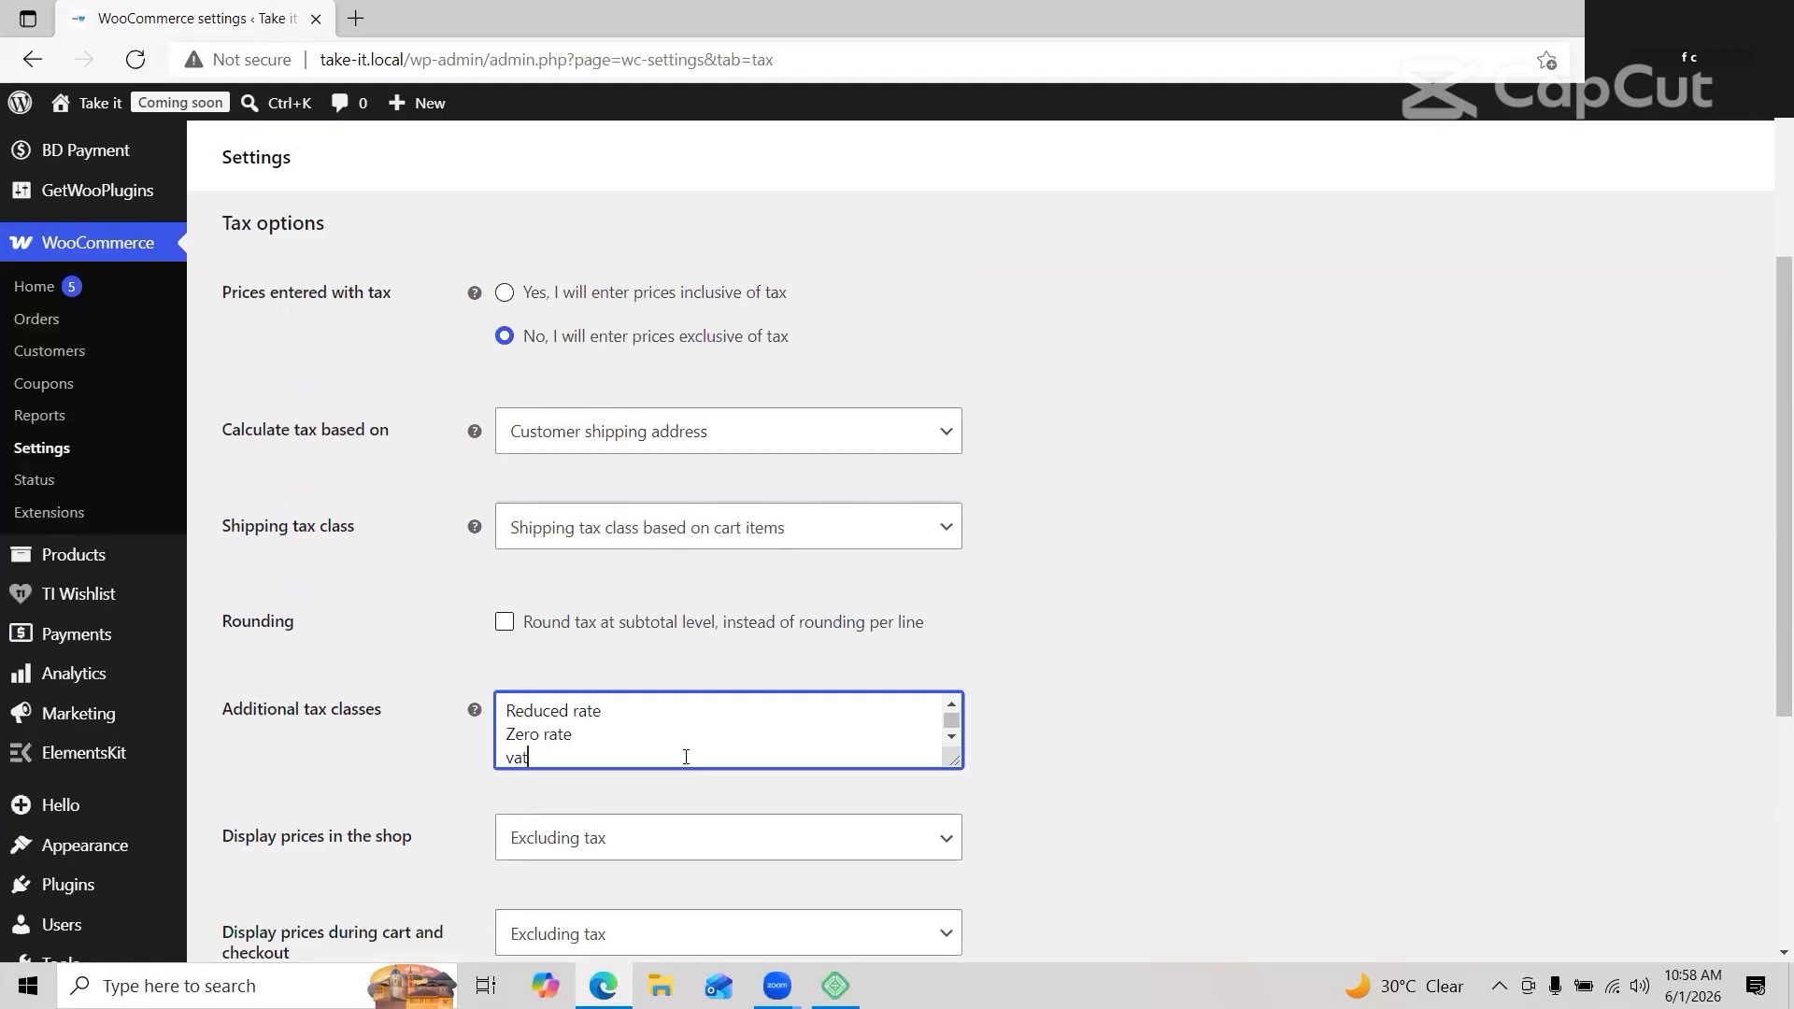
pyautogui.write(' 15%')
pyautogui.scroll(-5, 1018, 706)
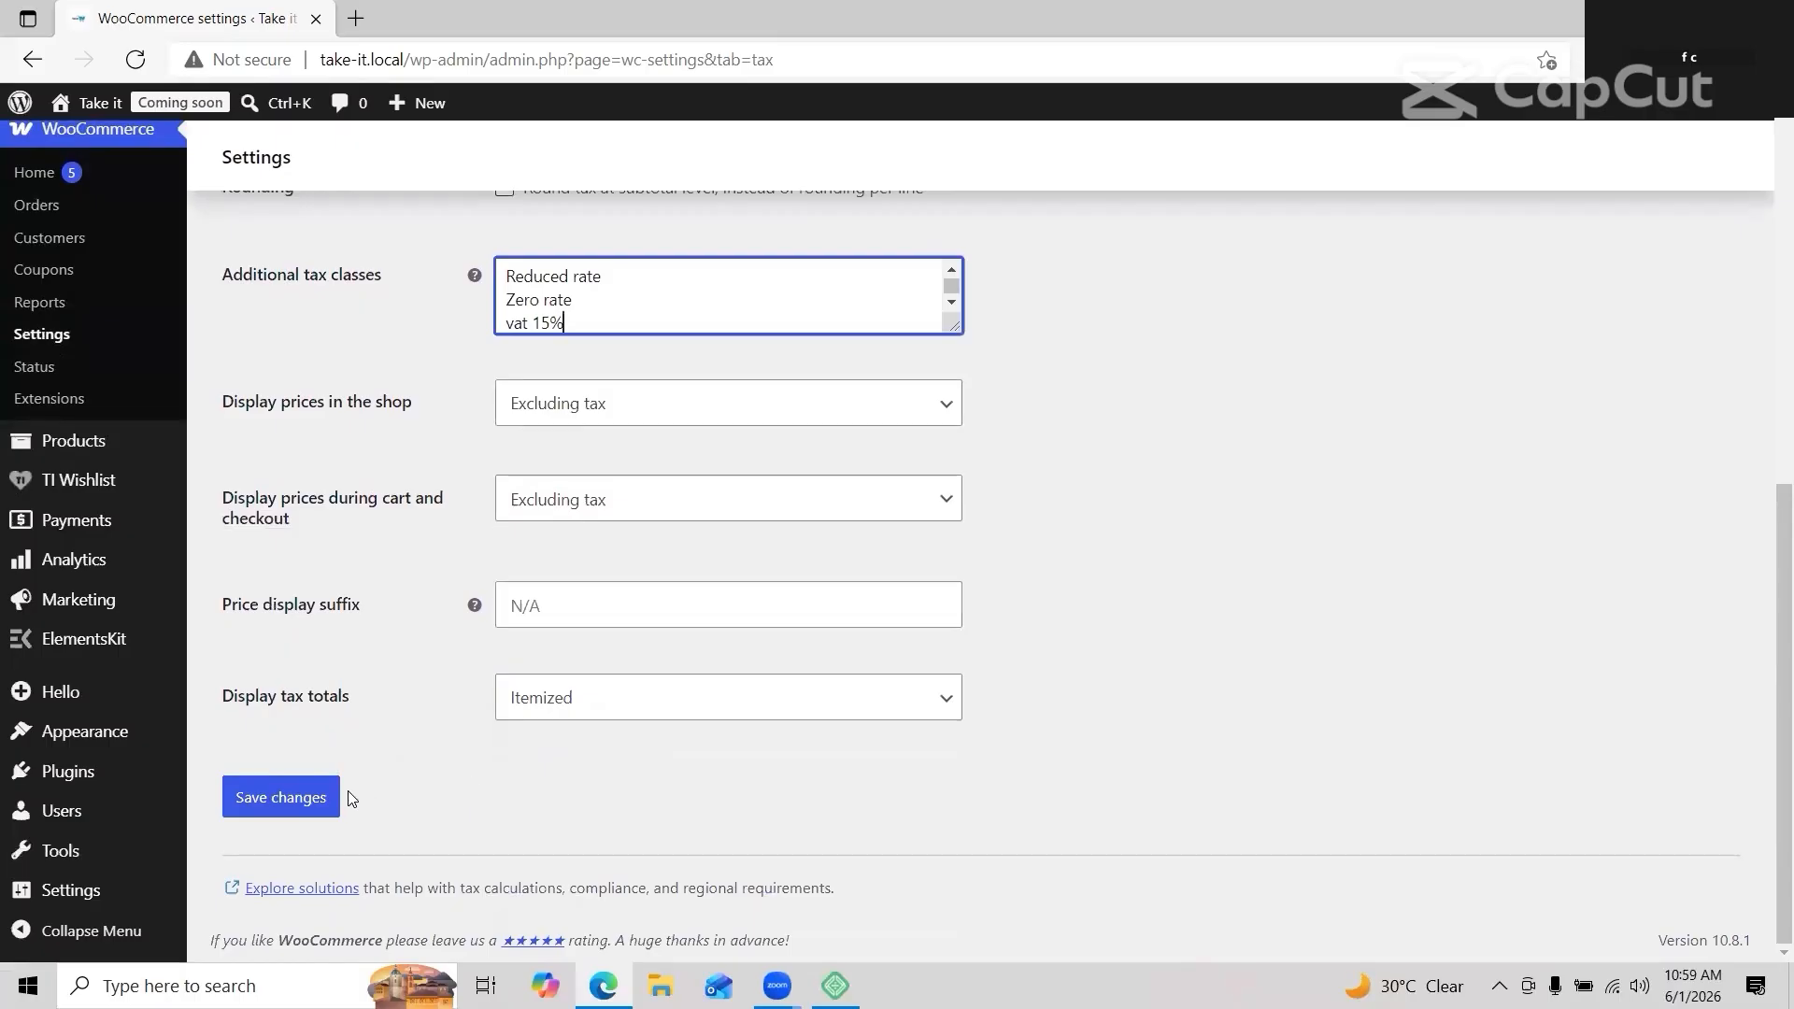
pyautogui.click(337, 797)
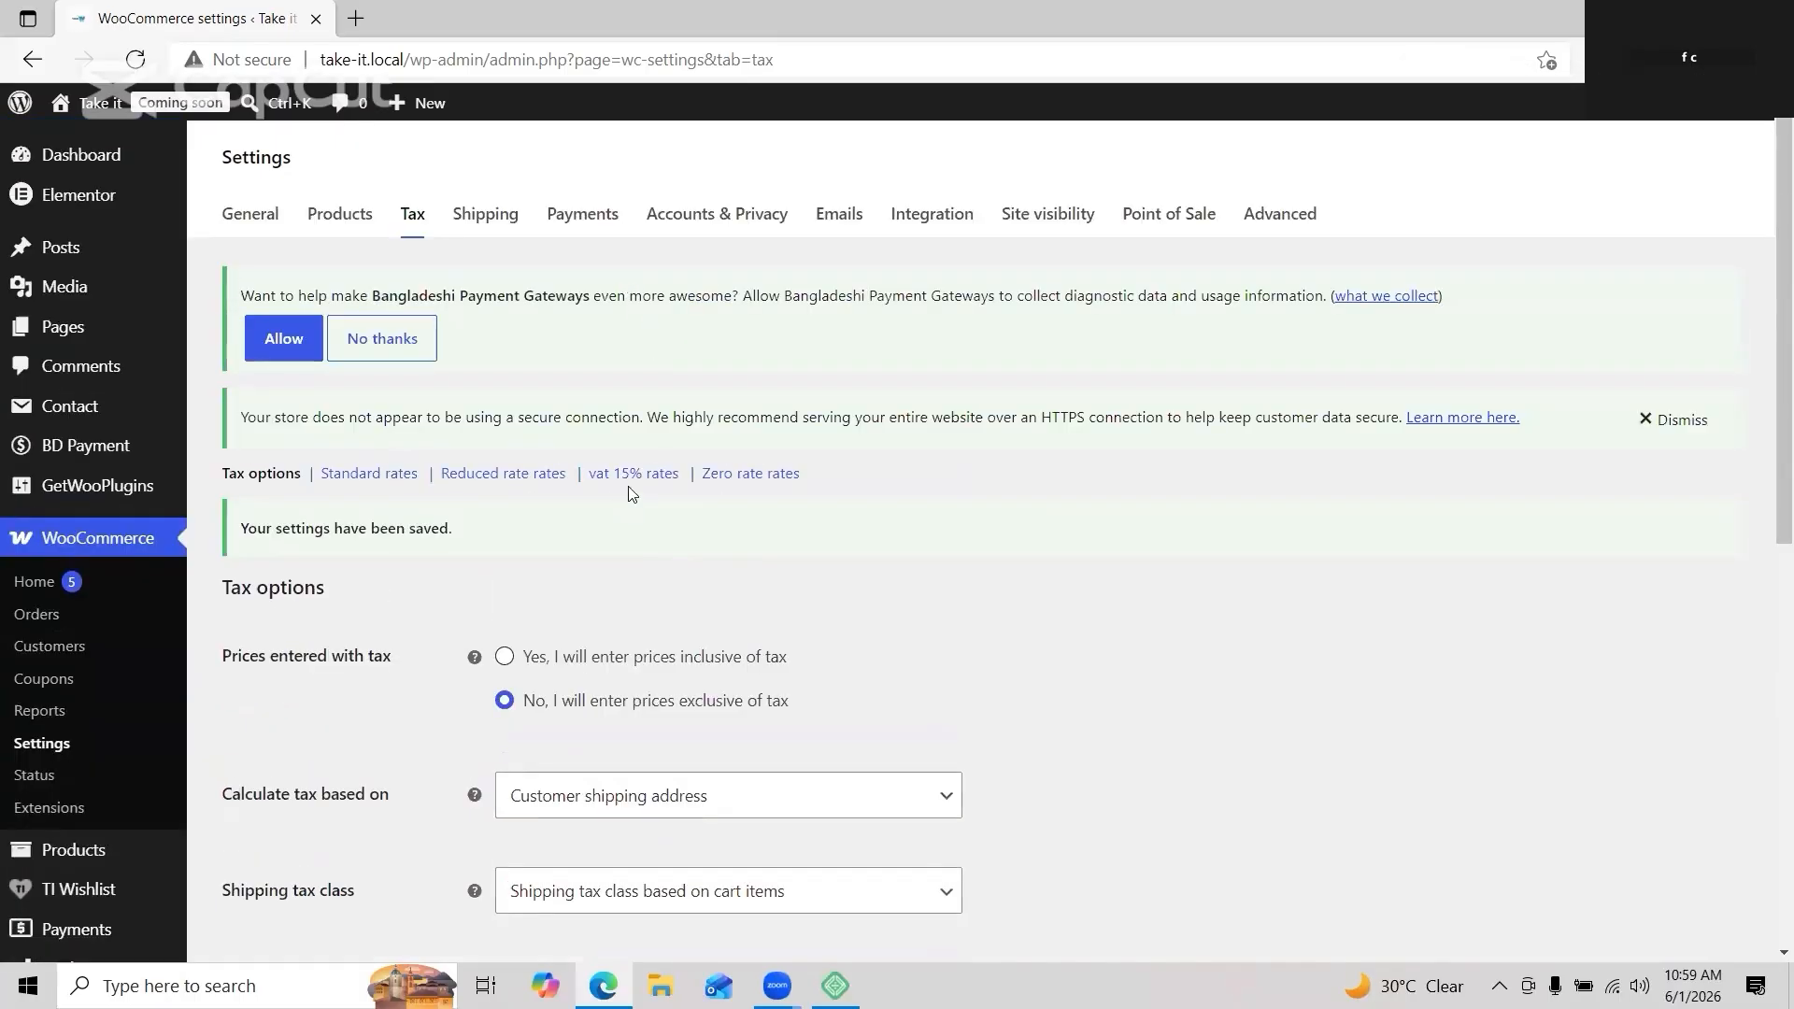
# Step: Add a 15% rate row for country BG to the vat 15% tax rates, then go to Shipping settings
pyautogui.click(631, 477)
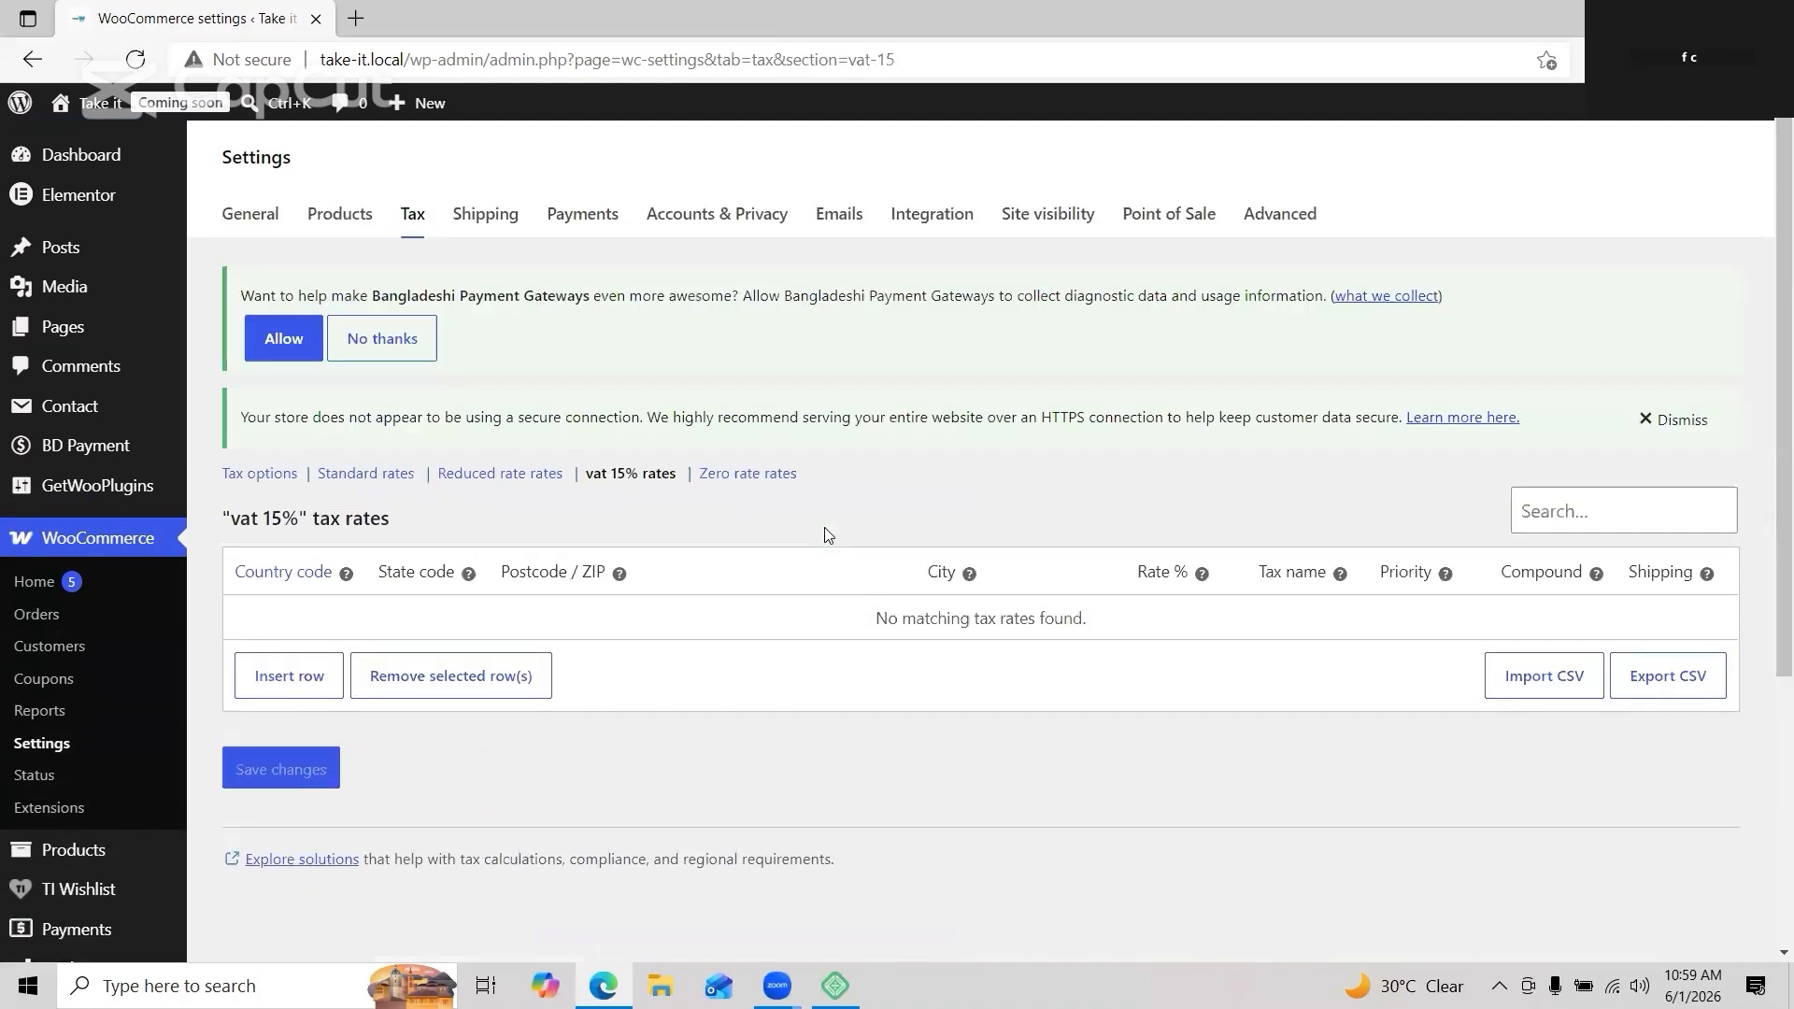
pyautogui.scroll(-1, 827, 535)
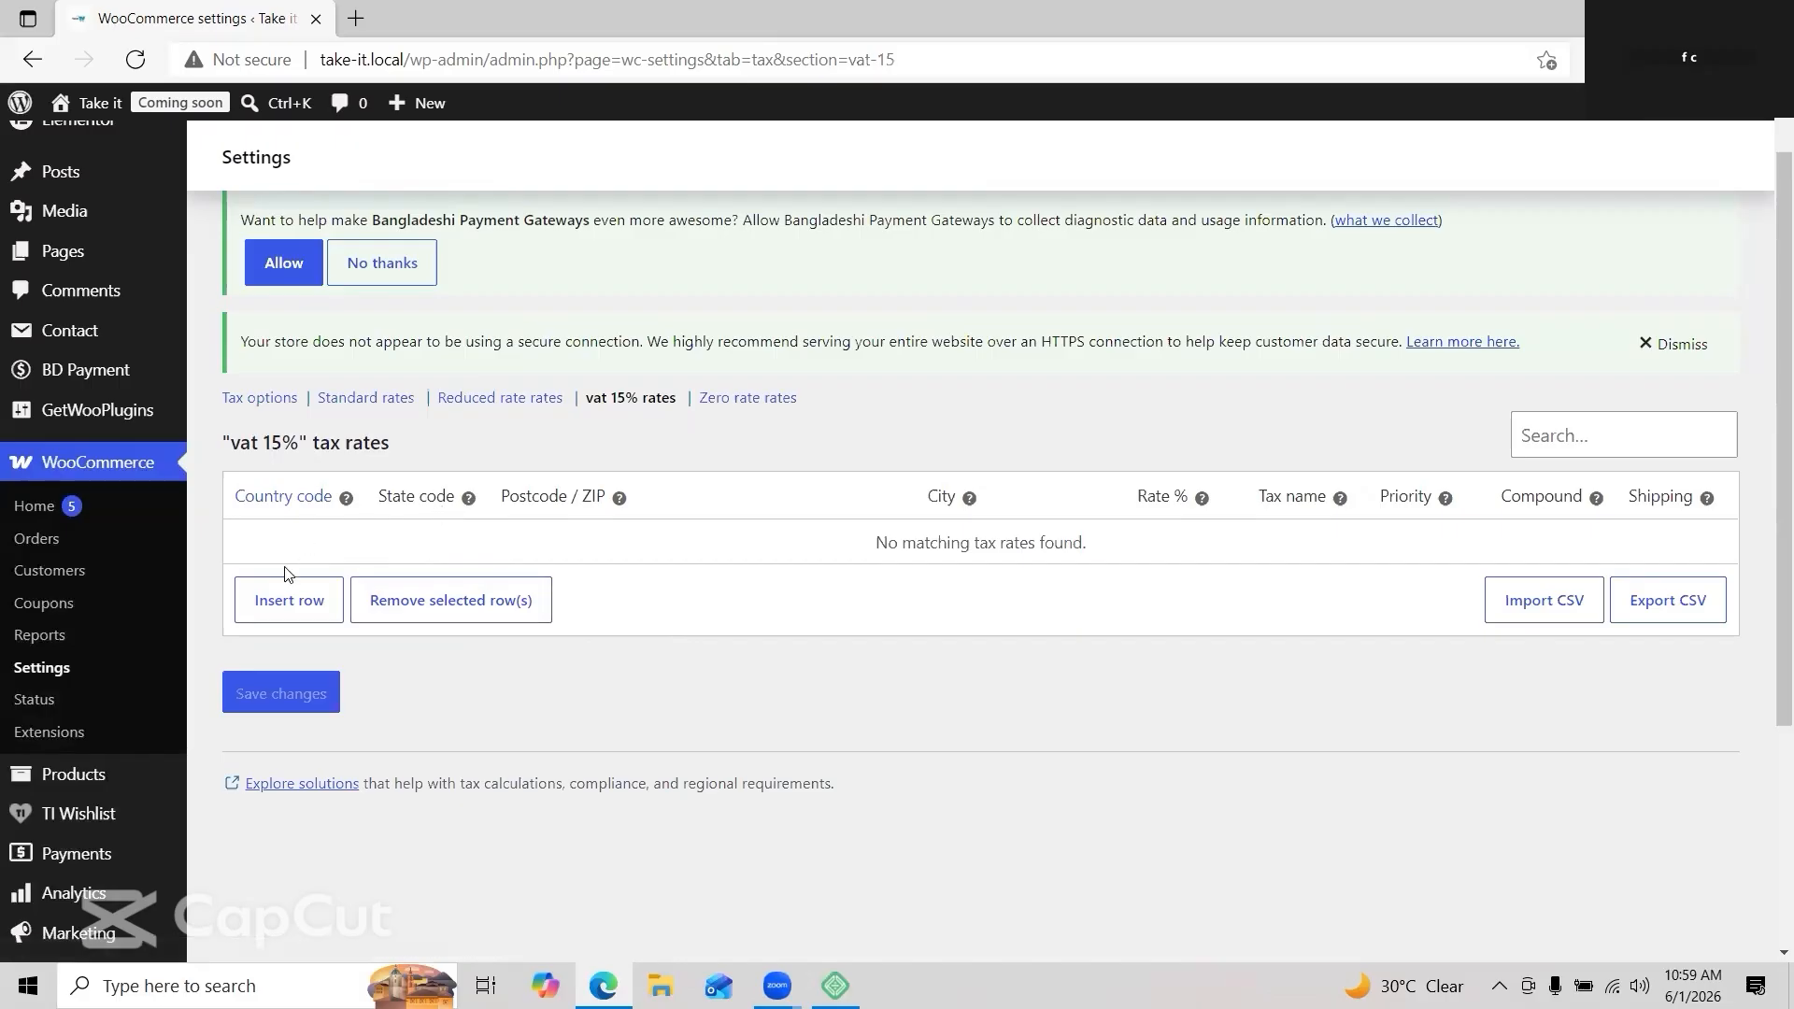
pyautogui.click(281, 612)
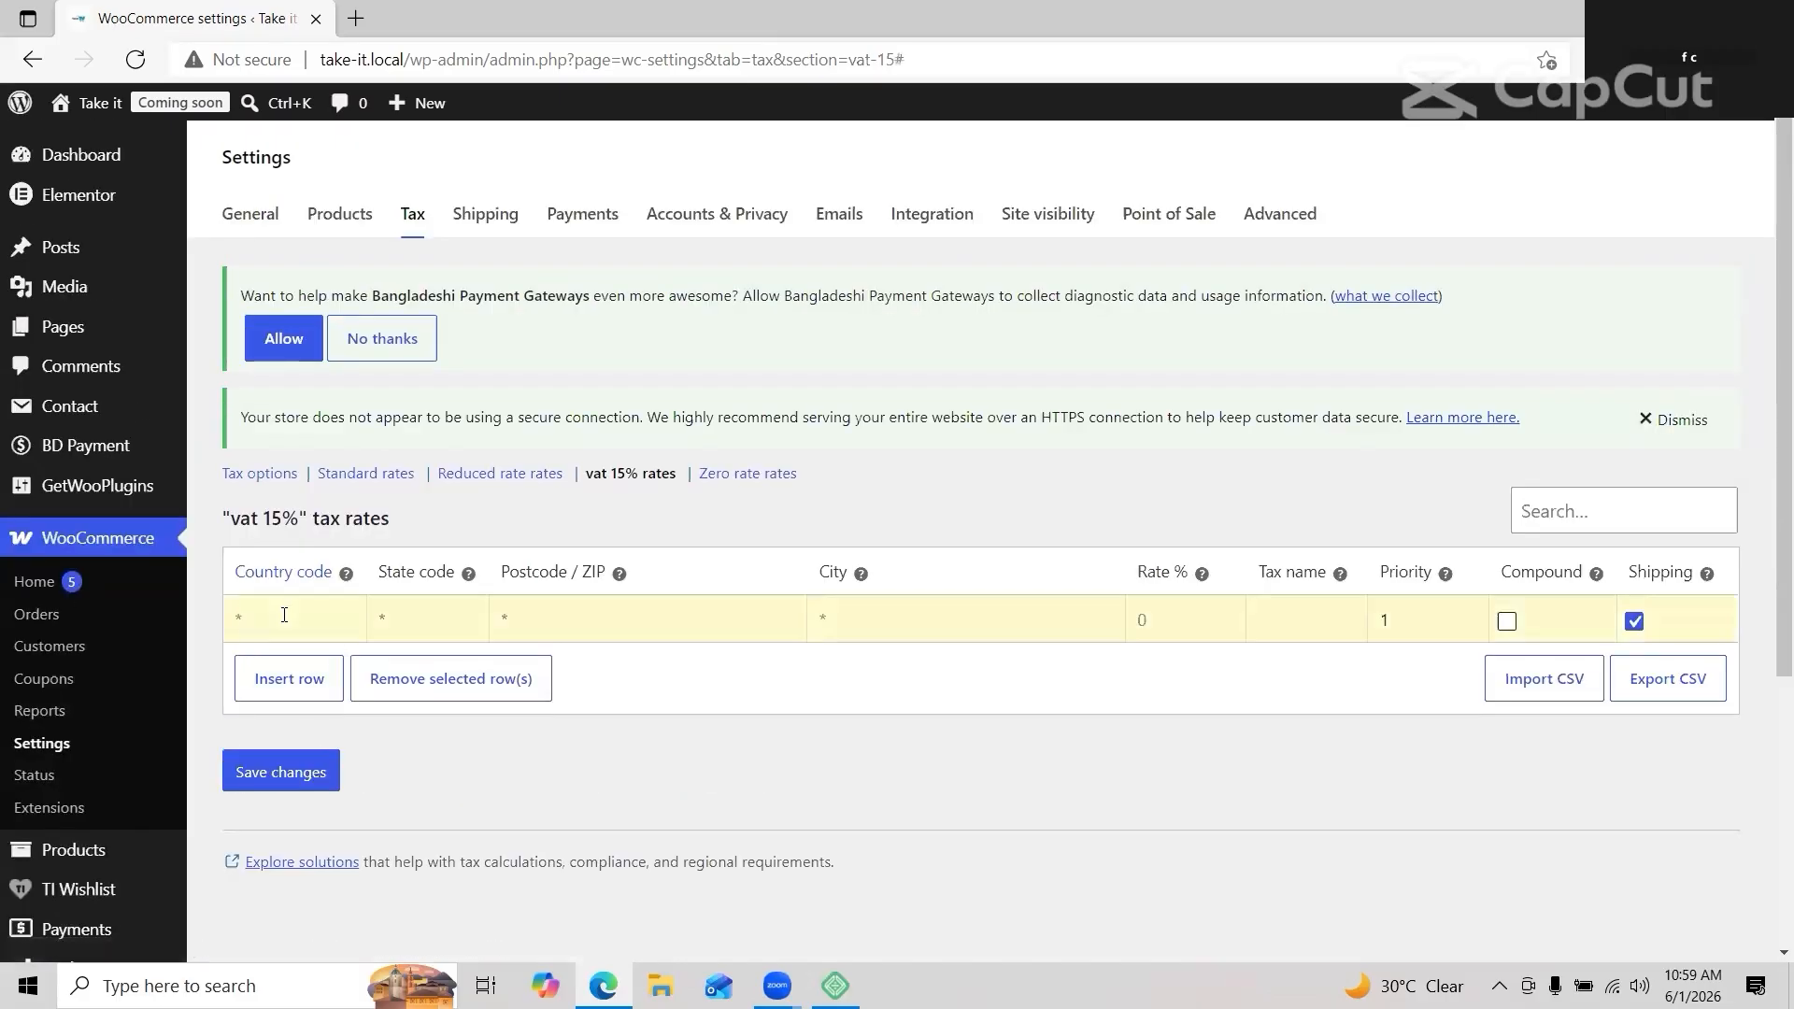
pyautogui.write('BG')
pyautogui.click(1168, 617)
pyautogui.write('15')
pyautogui.write('va')
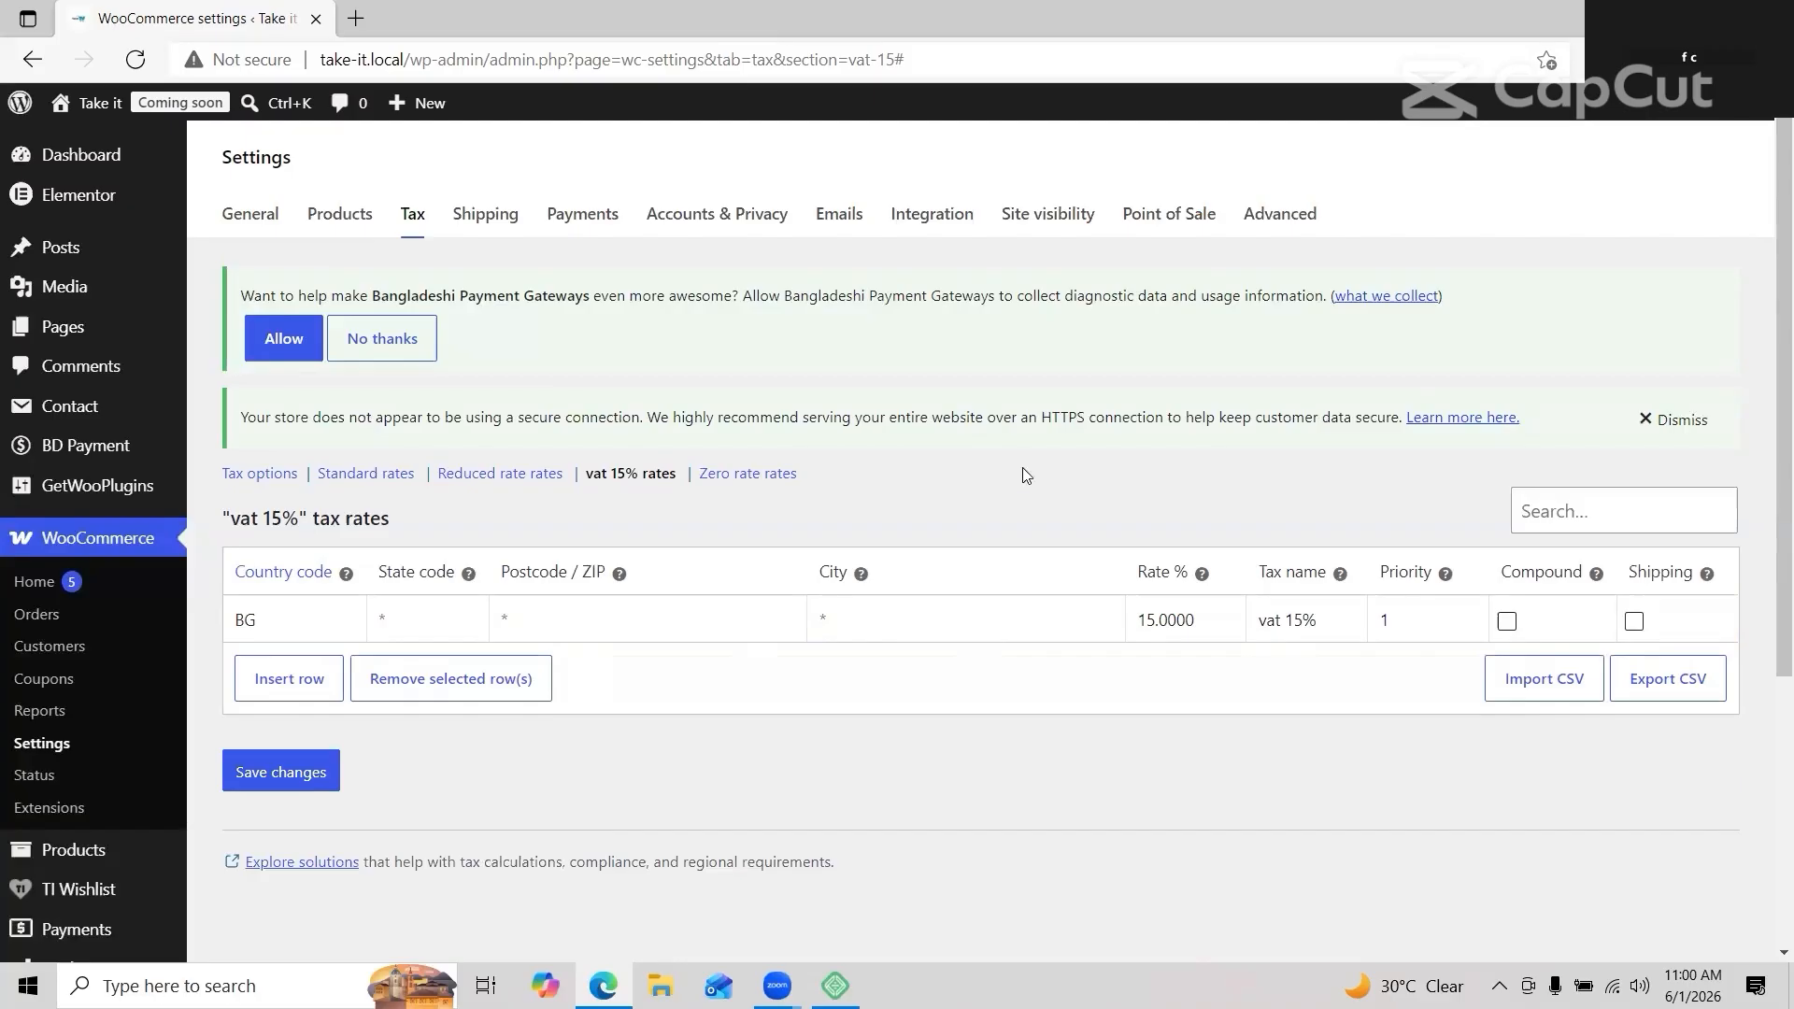
pyautogui.click(487, 221)
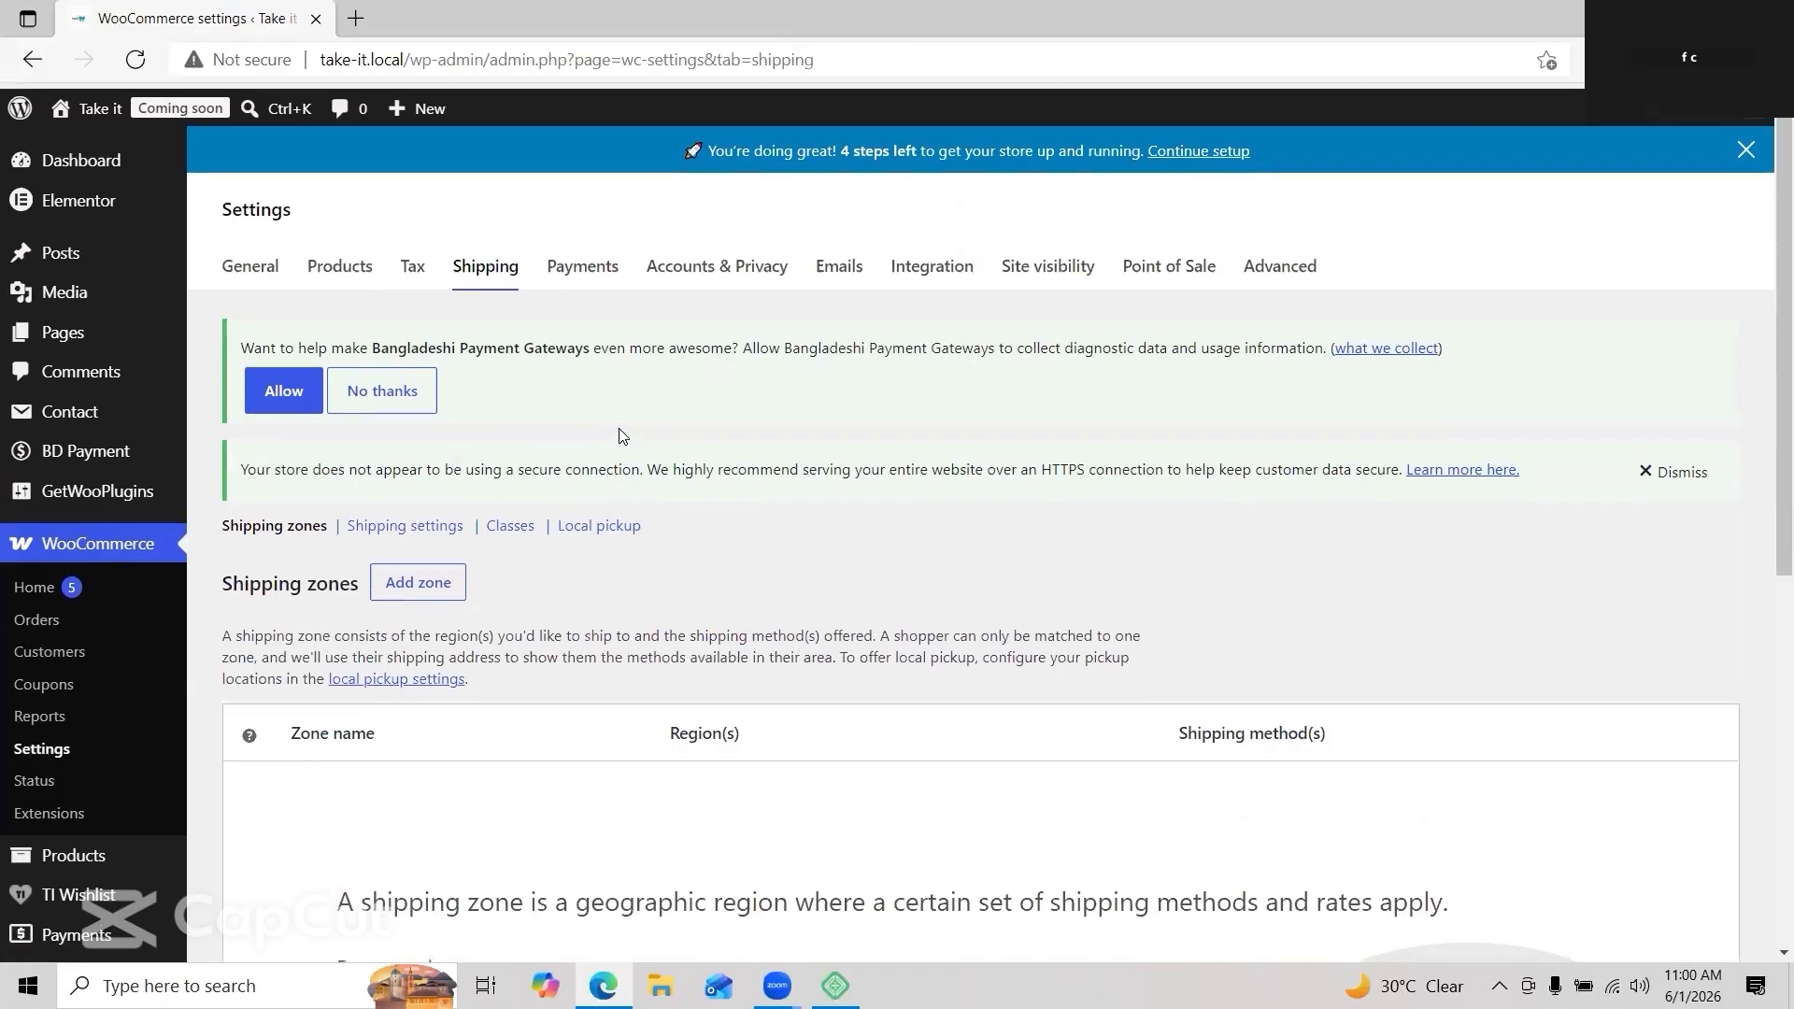
# Step: Start a new shipping zone named 'dhaka'
pyautogui.scroll(-1, 623, 435)
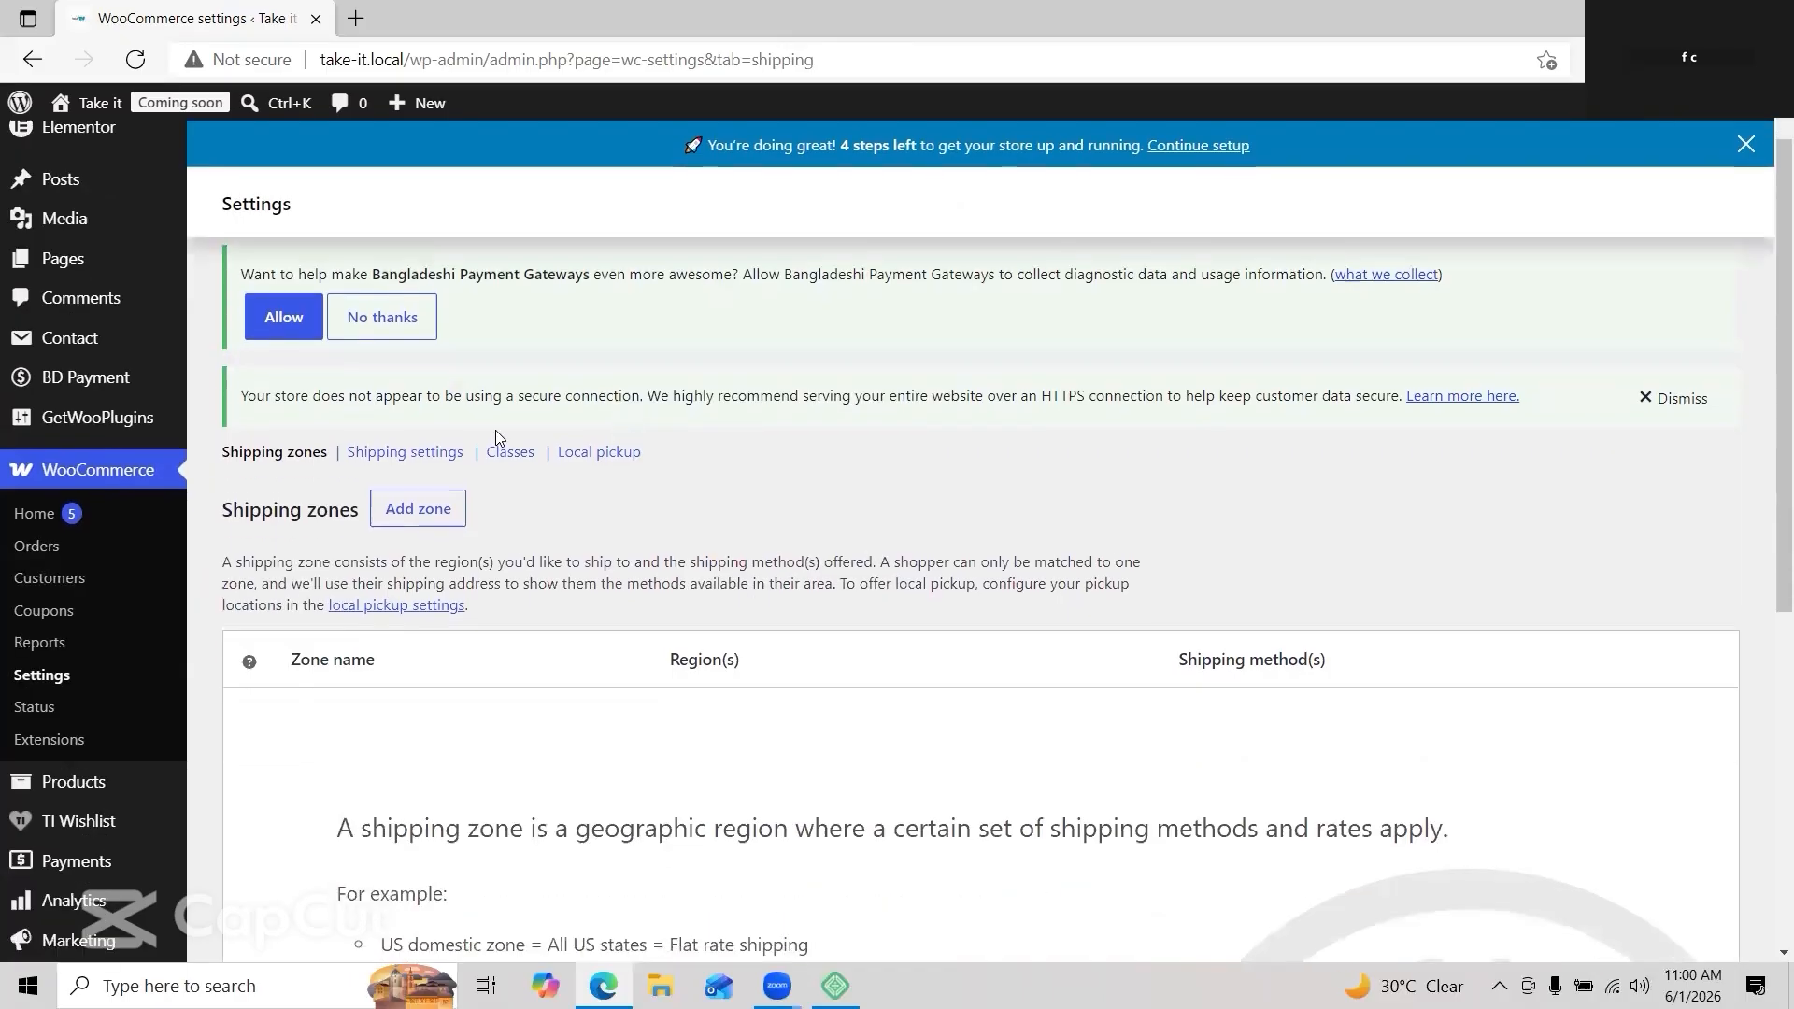
pyautogui.click(414, 519)
pyautogui.scroll(-4, 696, 542)
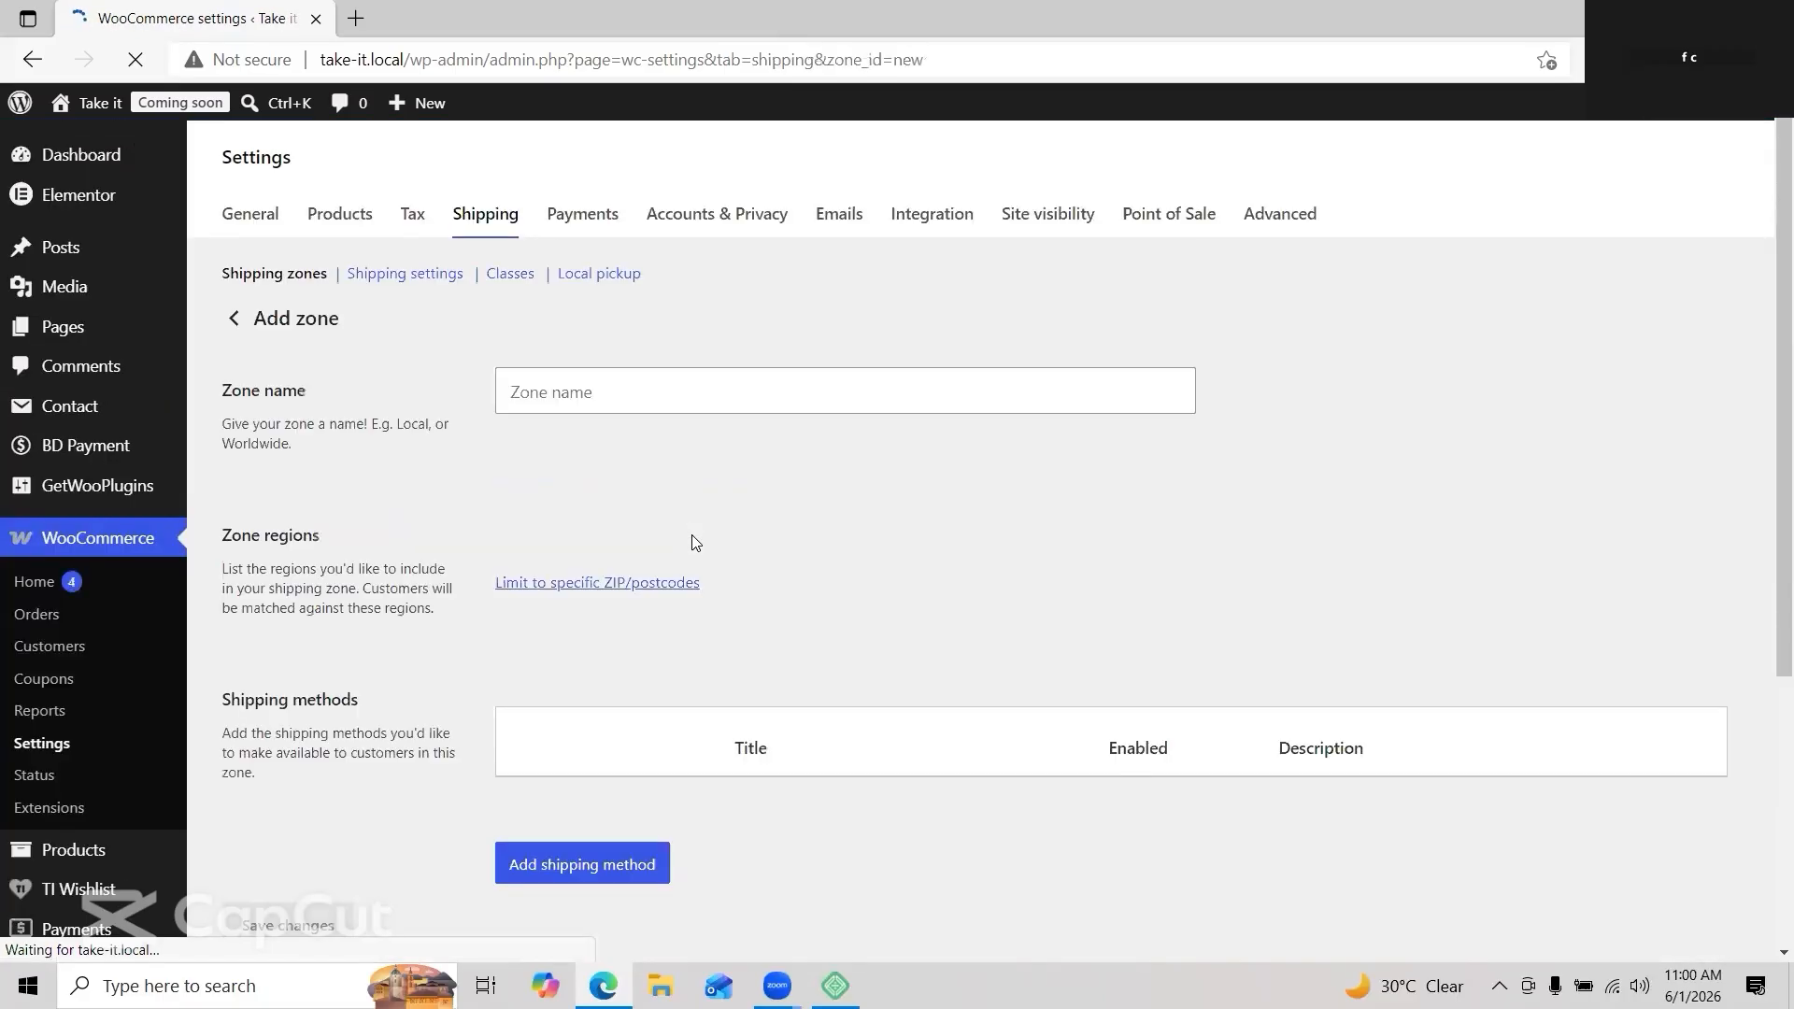
pyautogui.click(681, 392)
pyautogui.write('d')
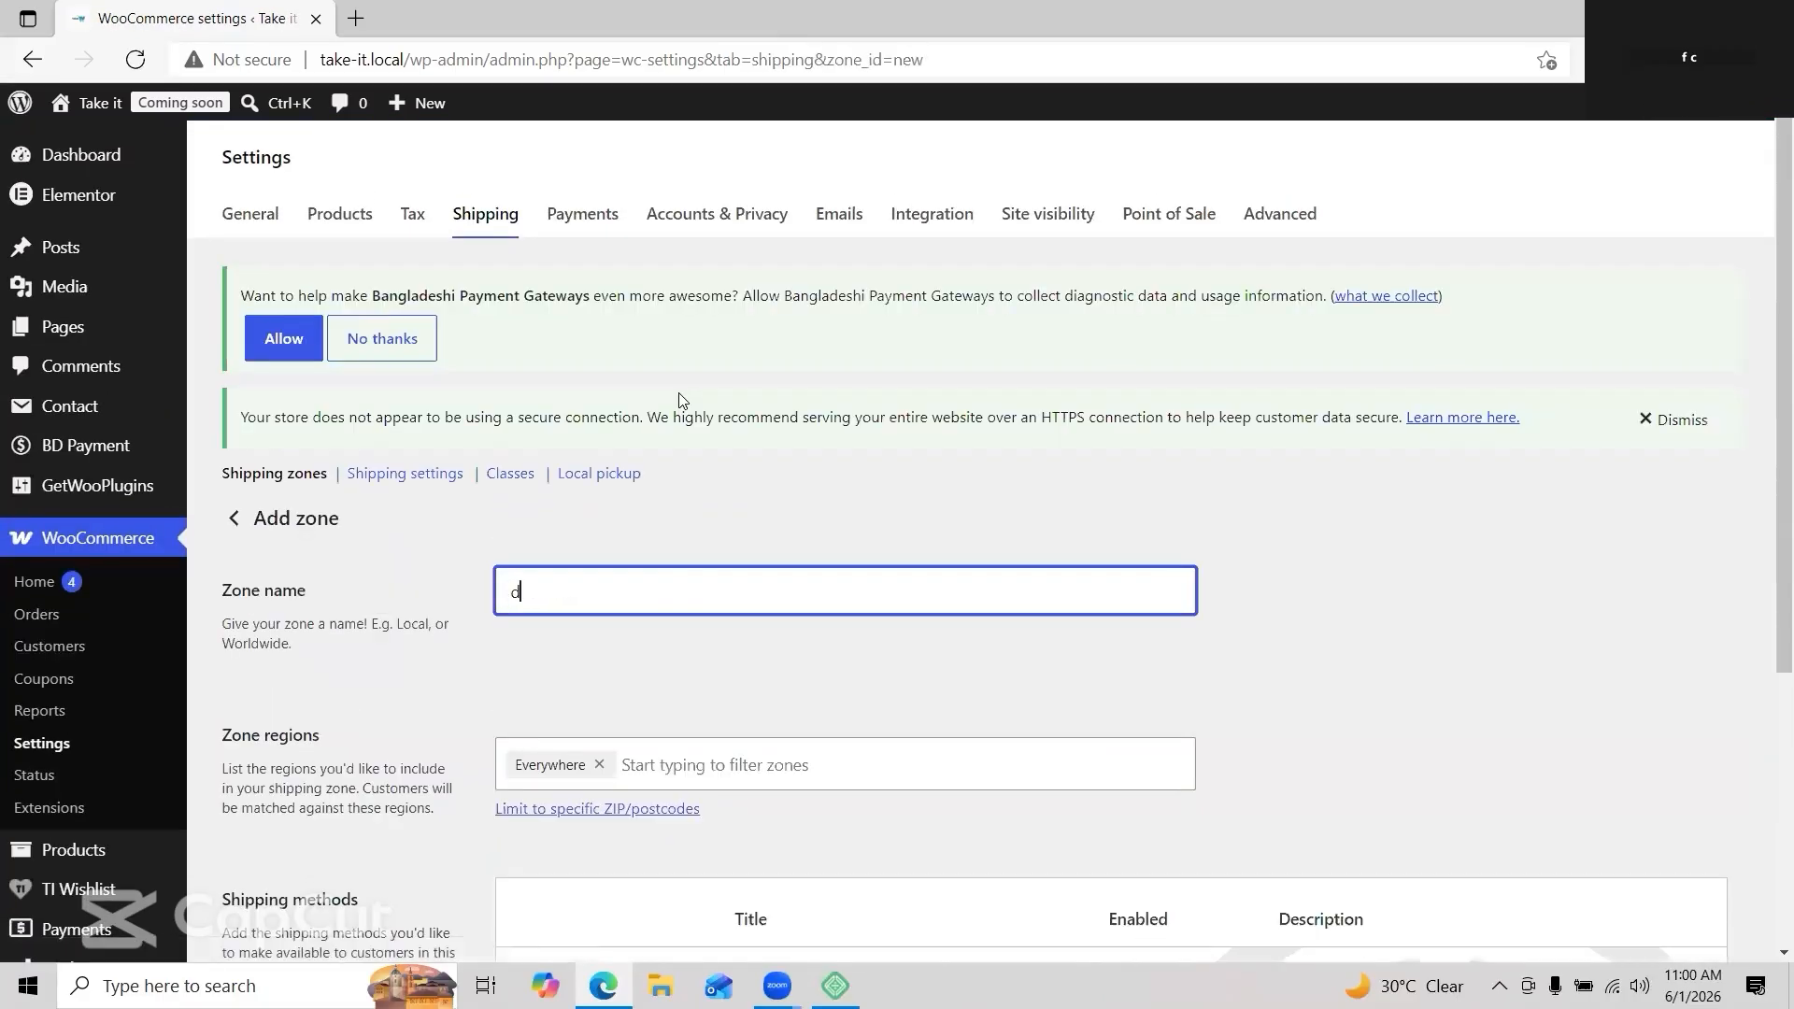
pyautogui.write('hak')
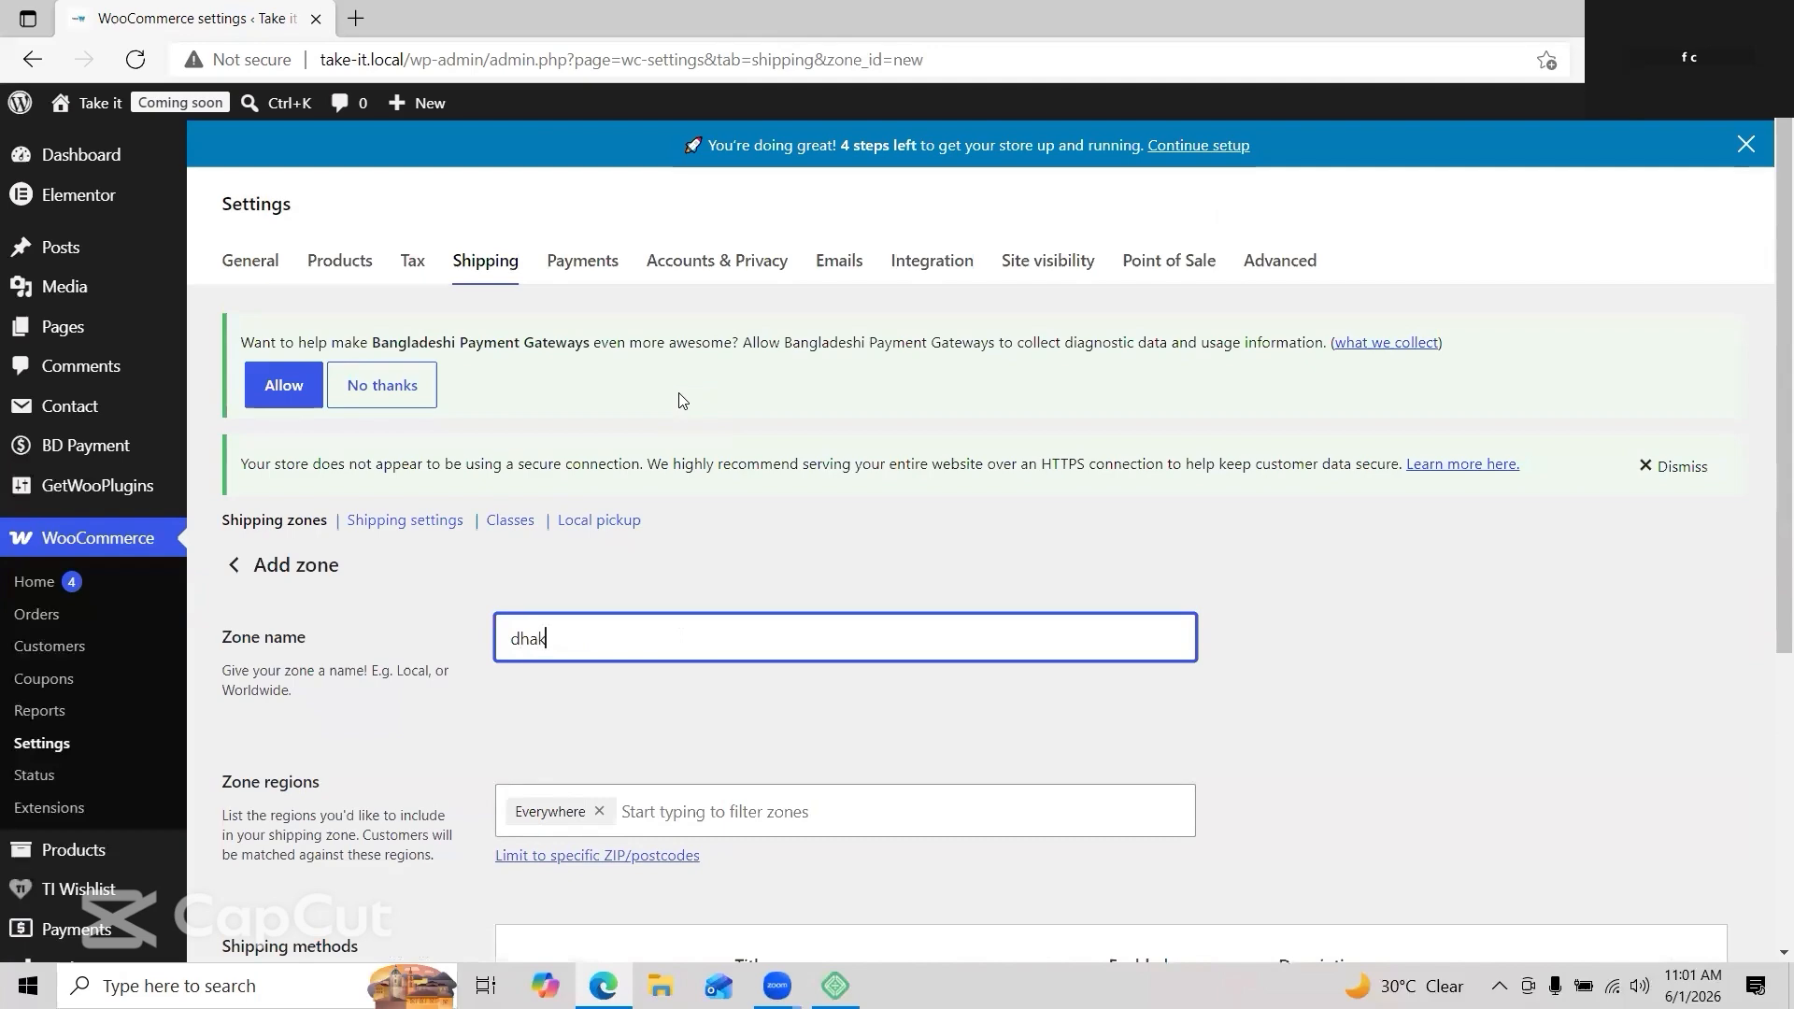
pyautogui.write('a')
# Step: Limit the dhaka zone's regions to Bangladesh (Dhaka, Bangladesh)
pyautogui.scroll(-2, 605, 671)
pyautogui.click(605, 671)
pyautogui.scroll(-6, 689, 759)
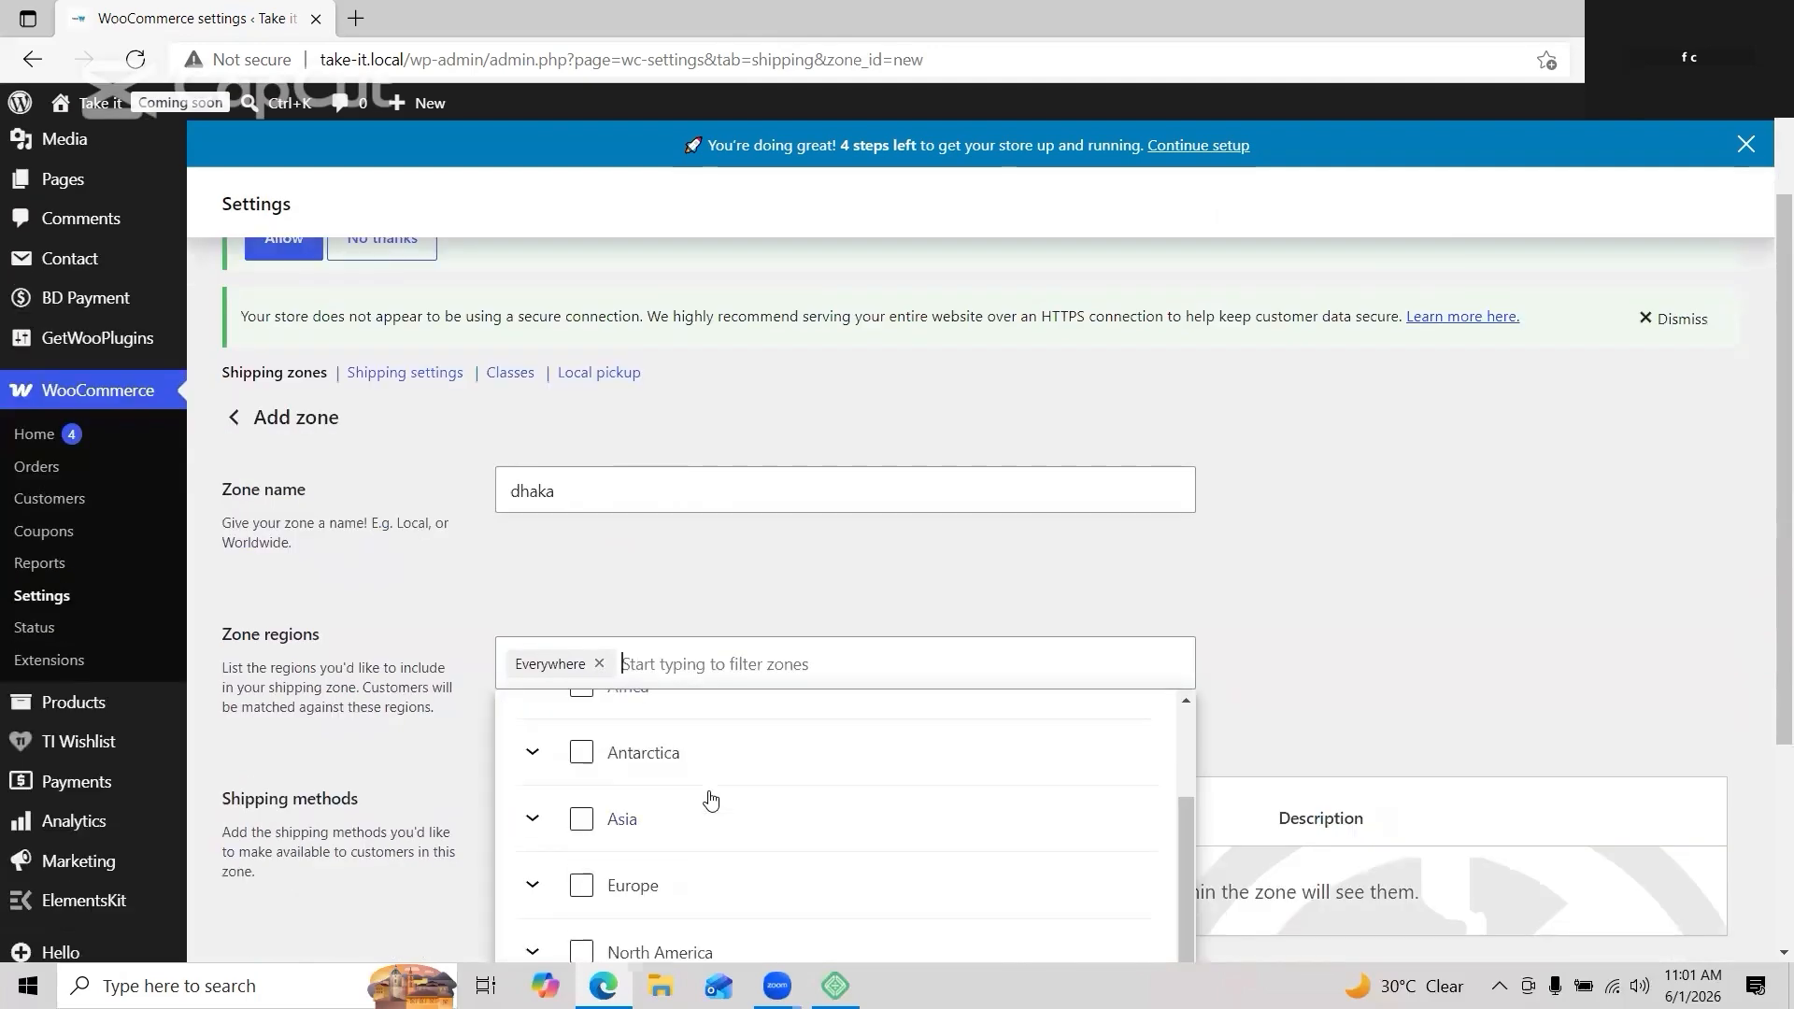
pyautogui.click(532, 508)
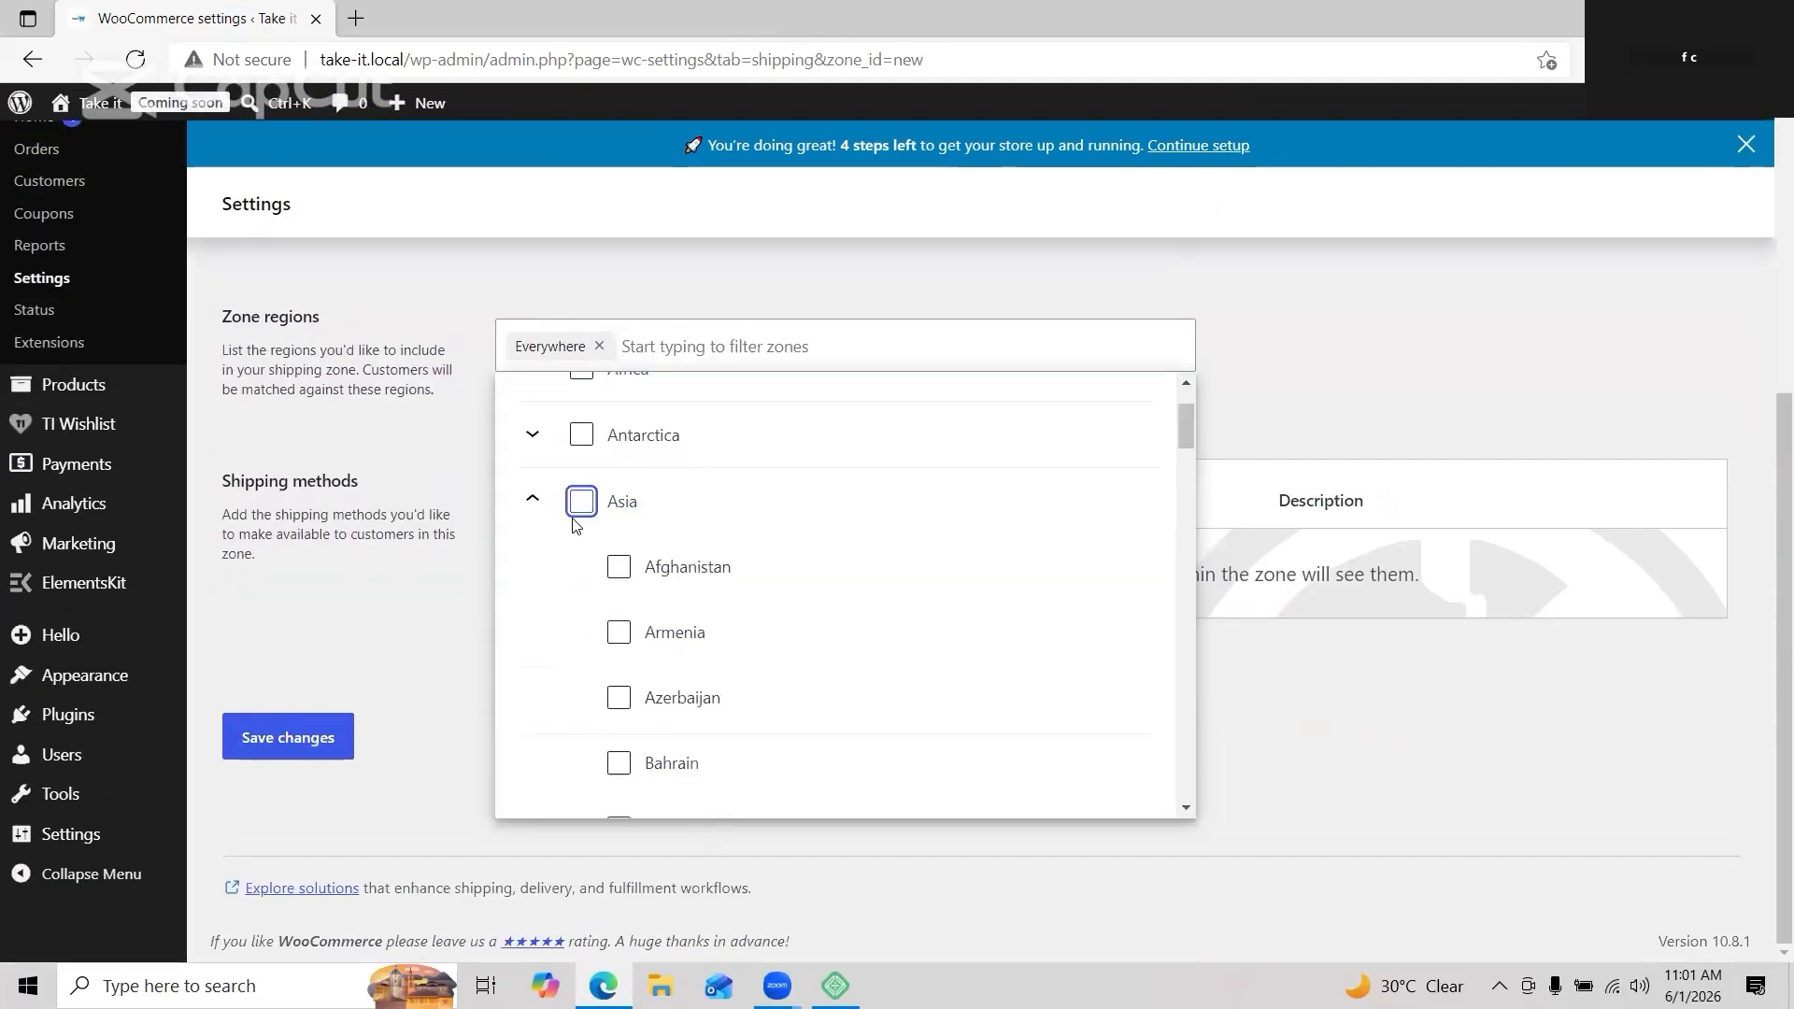
pyautogui.scroll(-6, 712, 592)
pyautogui.scroll(-10, 710, 593)
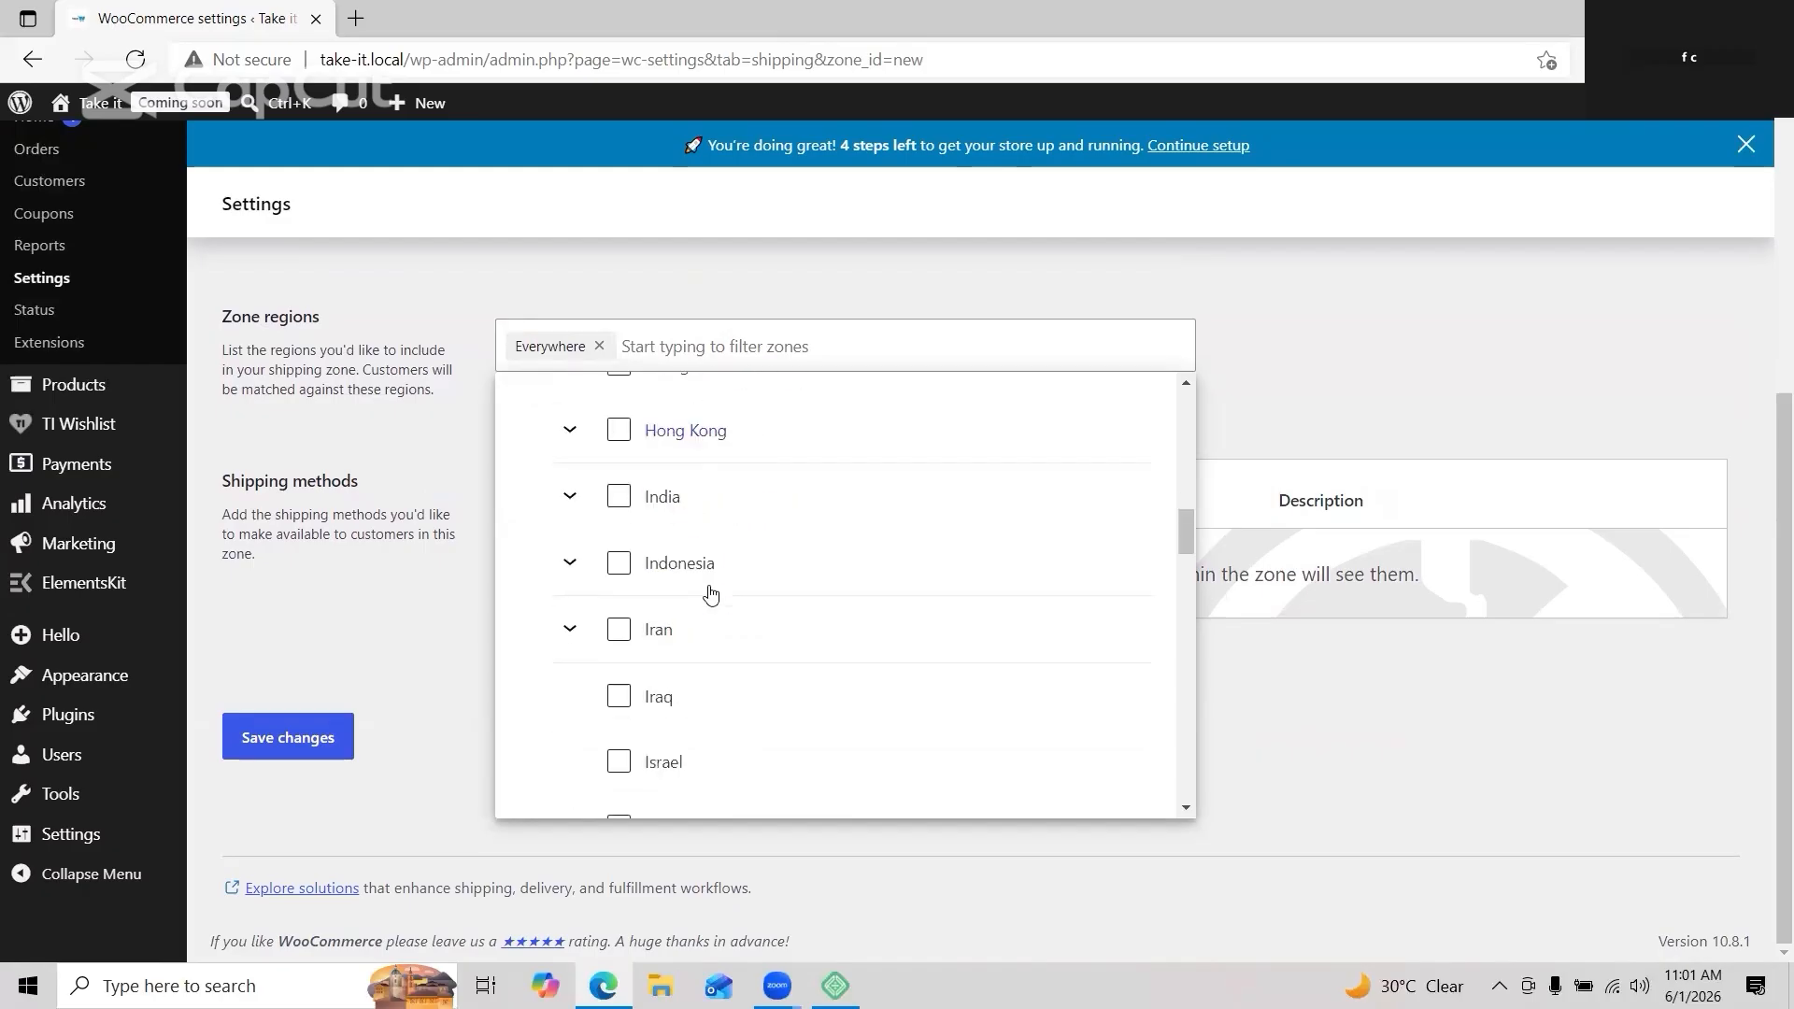
pyautogui.scroll(10, 710, 593)
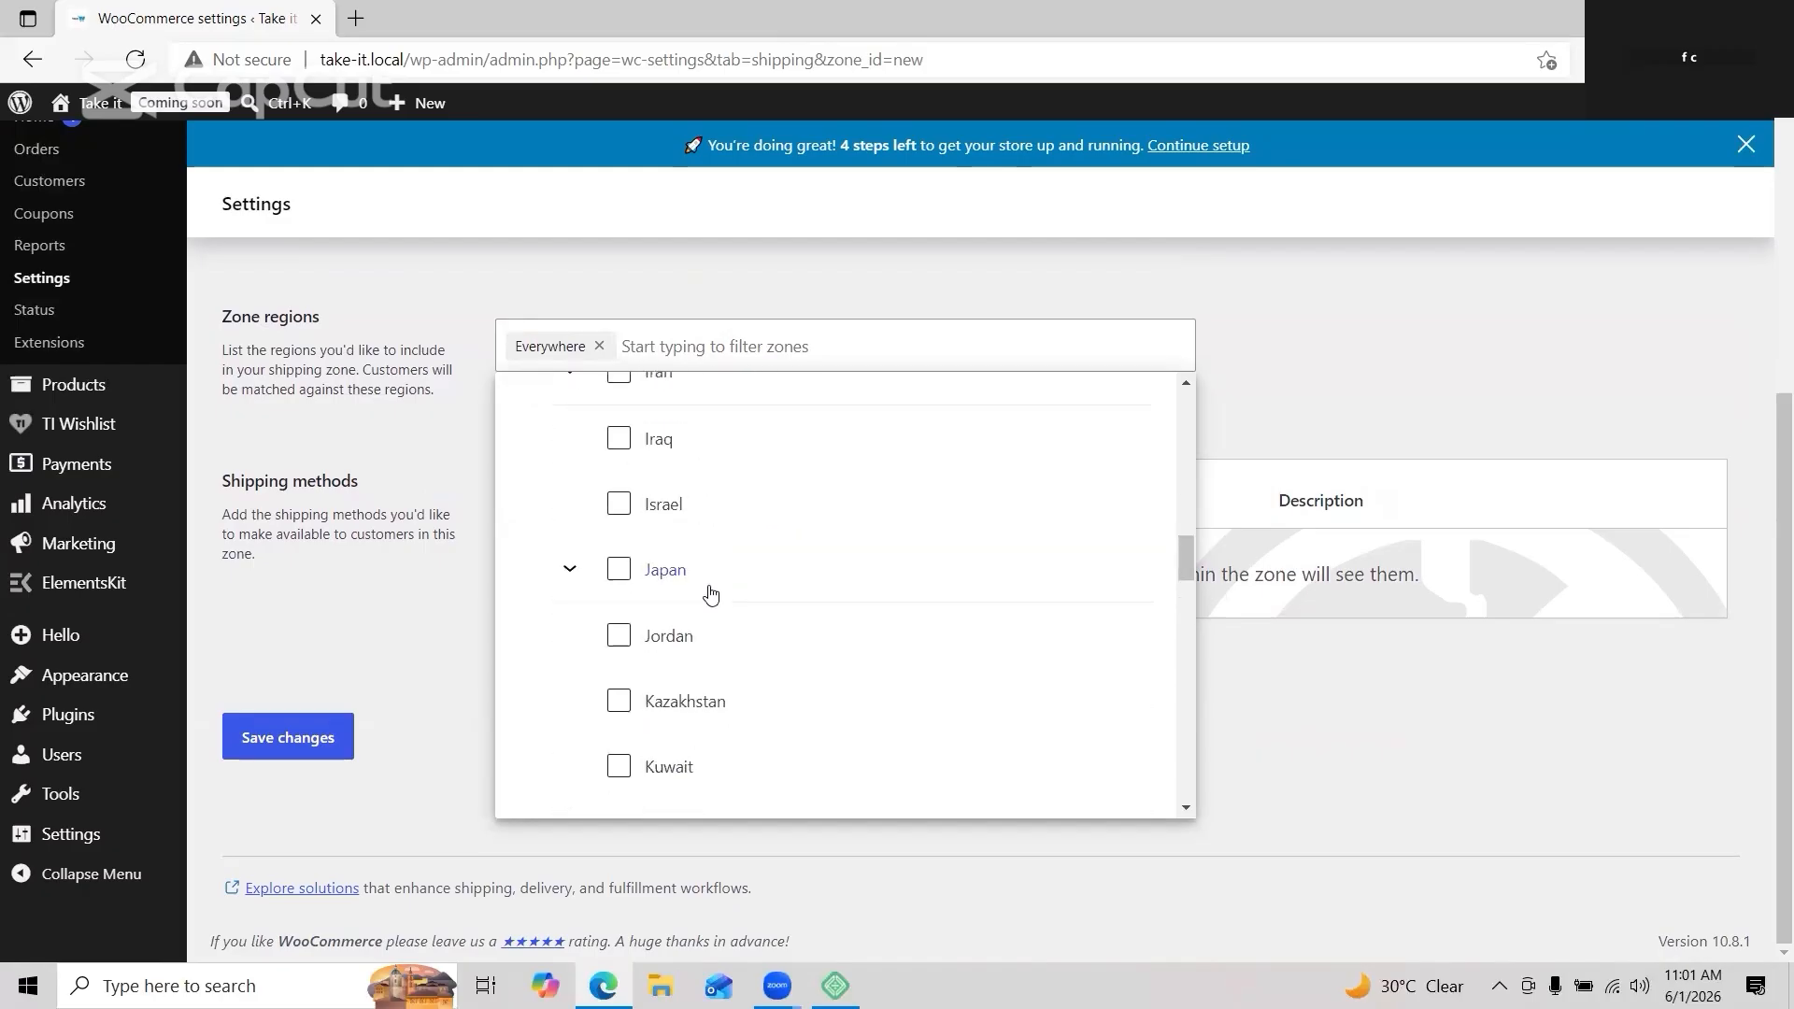
pyautogui.scroll(5, 707, 591)
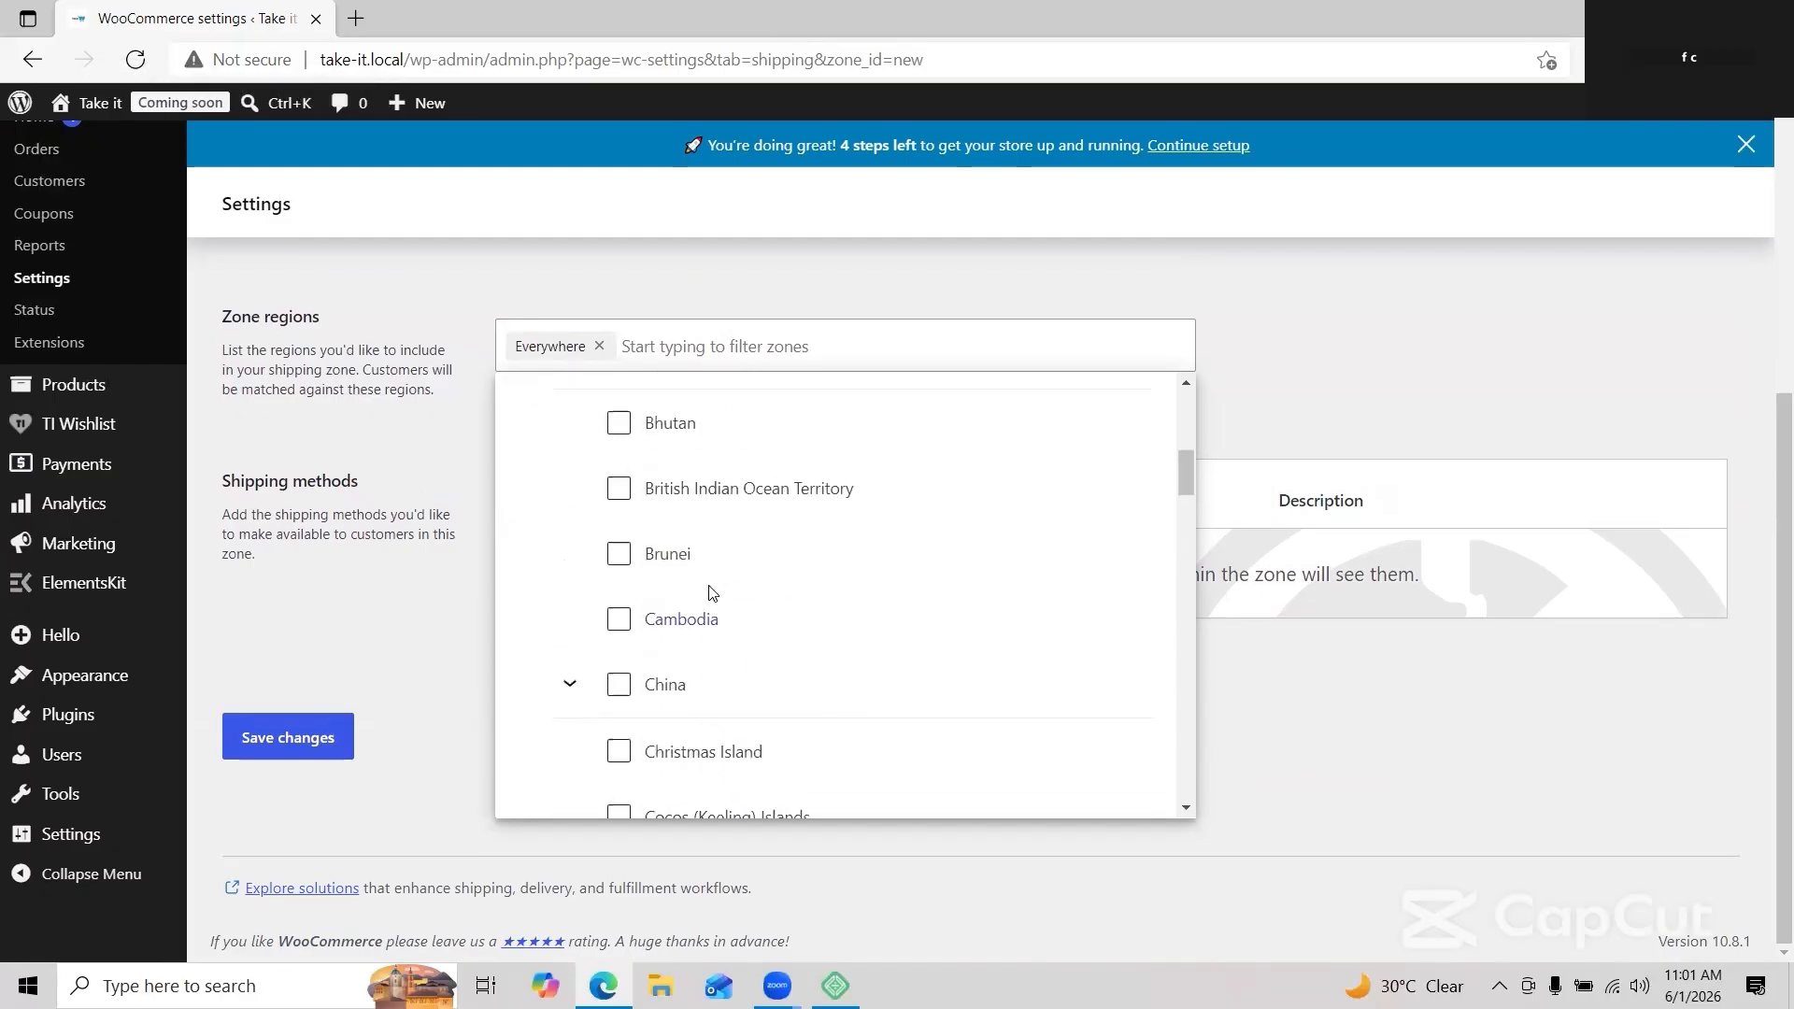
pyautogui.click(619, 493)
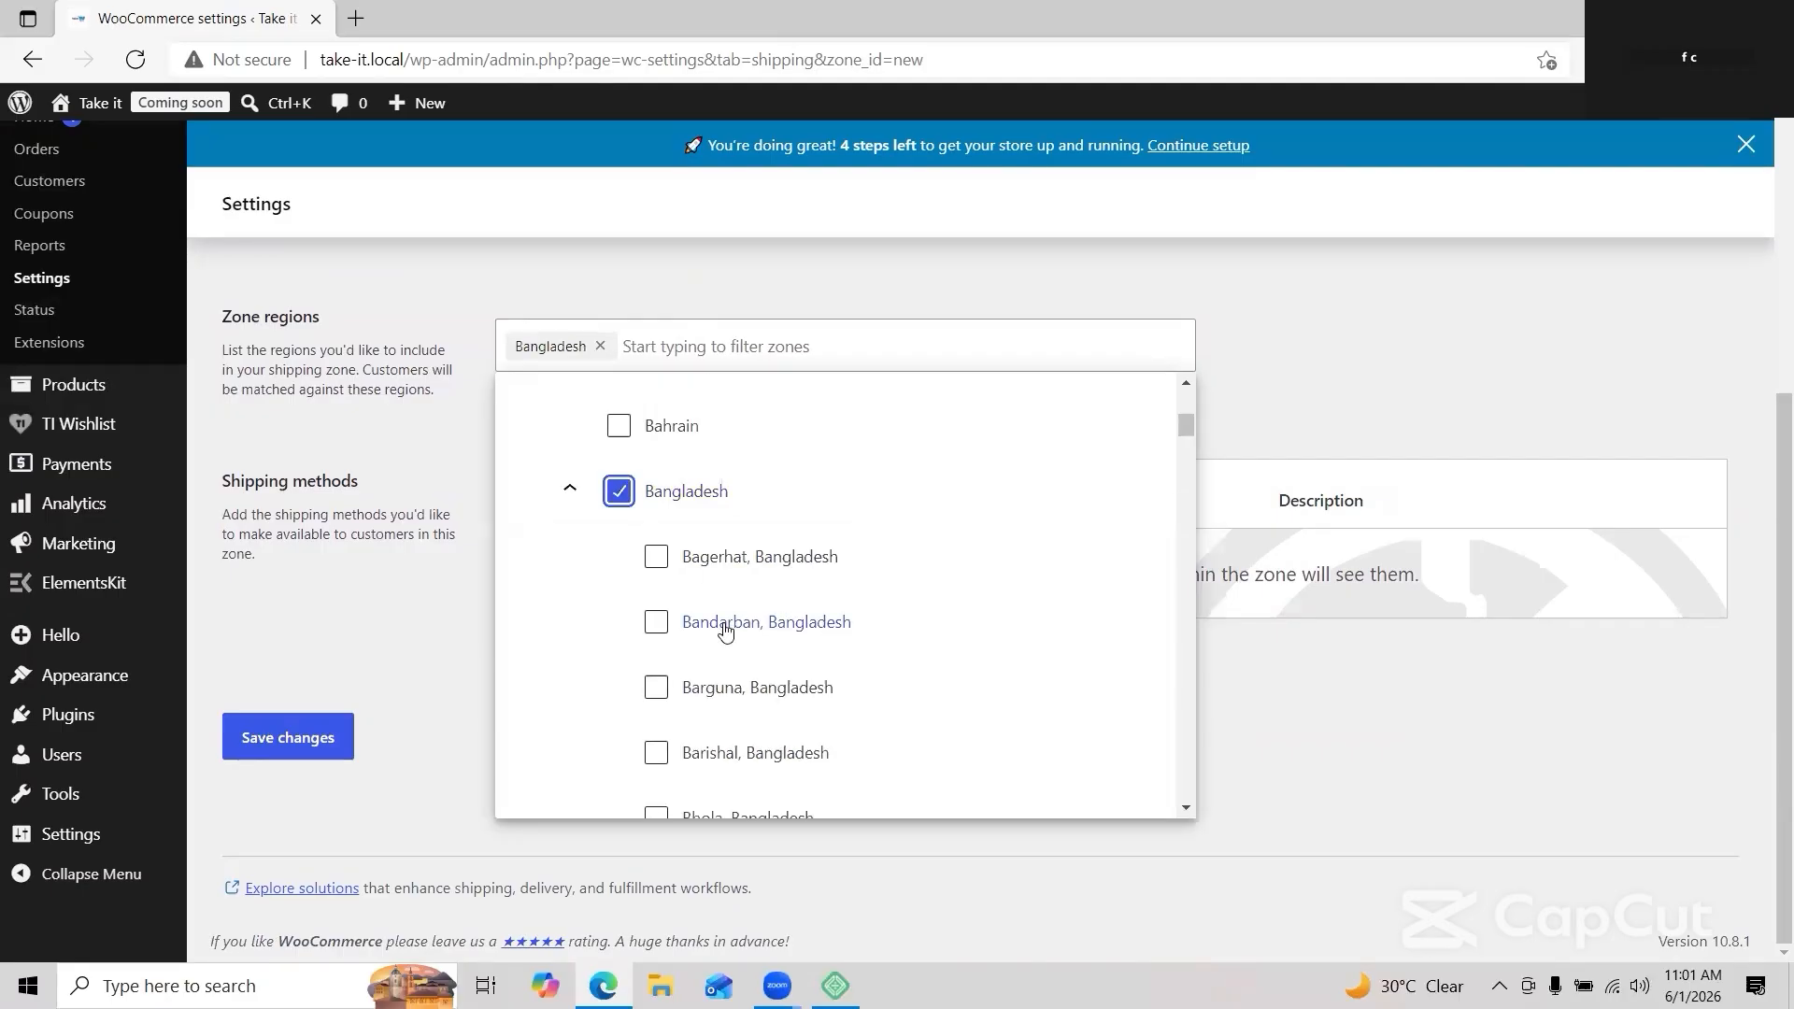
pyautogui.click(725, 625)
pyautogui.click(764, 705)
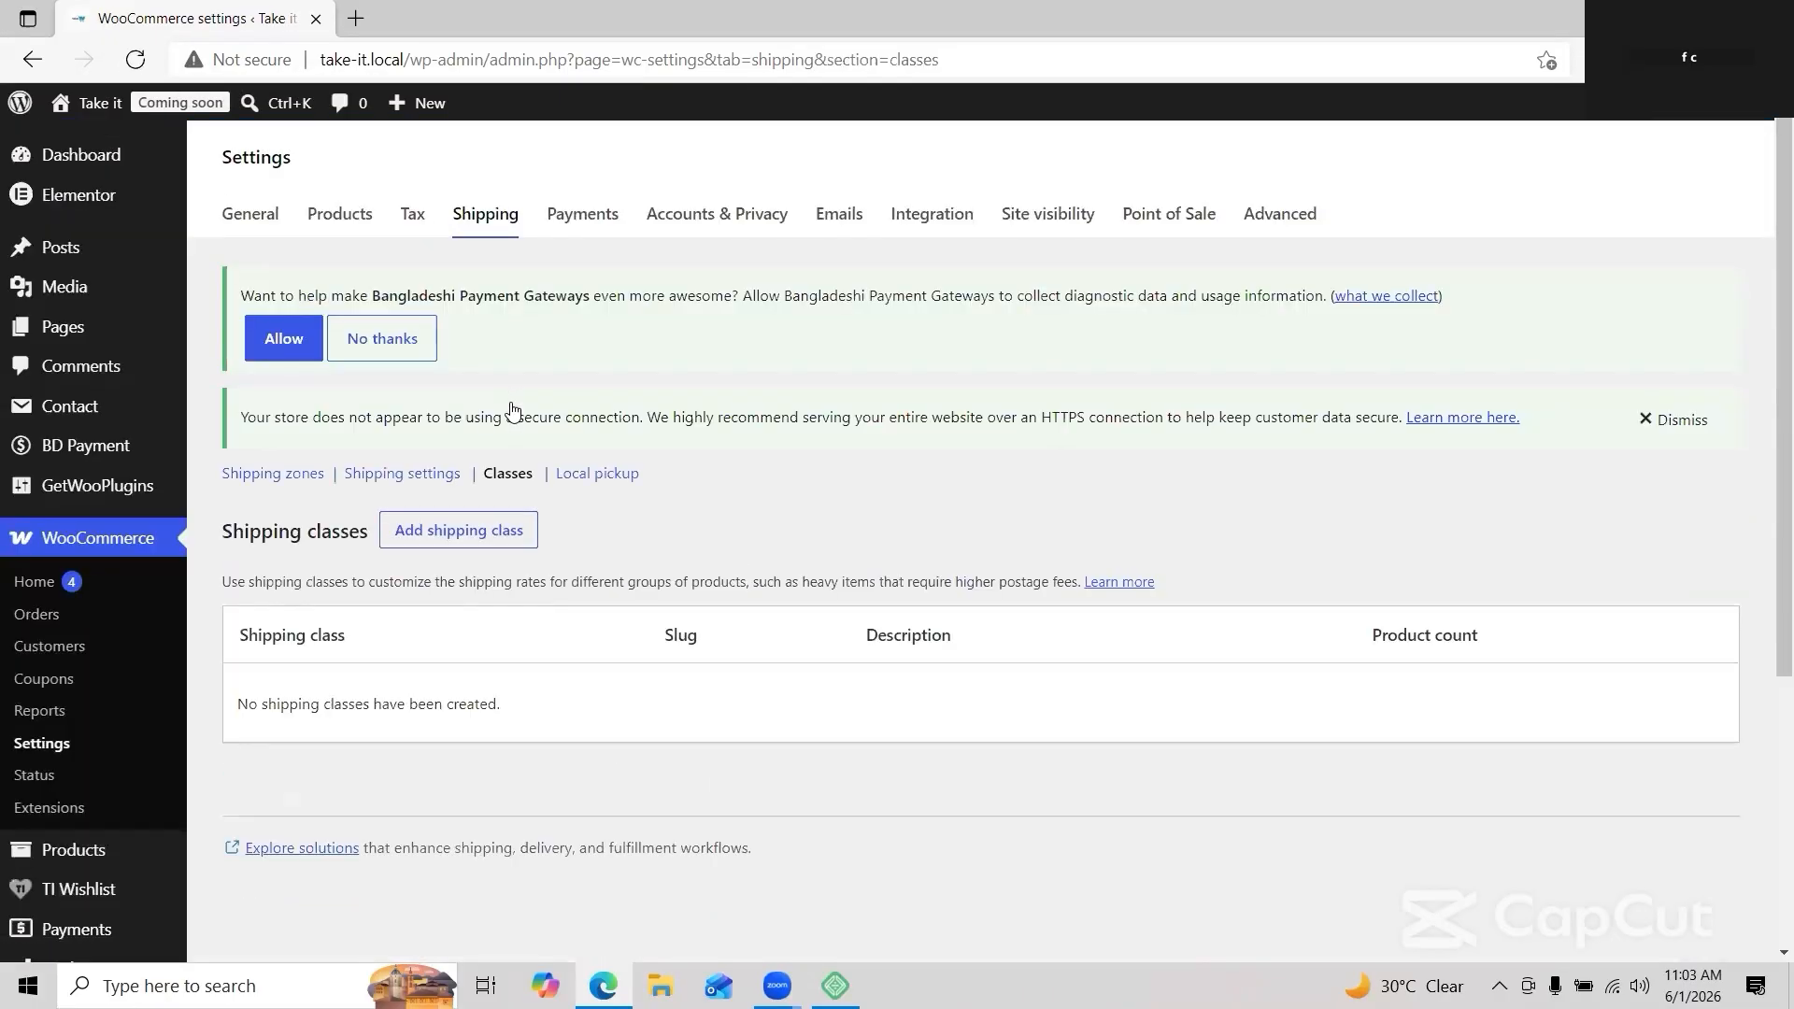
# Step: Create the 'heavy items' shipping class with slug 'heavy packages' and description 'For heavy items'
pyautogui.click(469, 523)
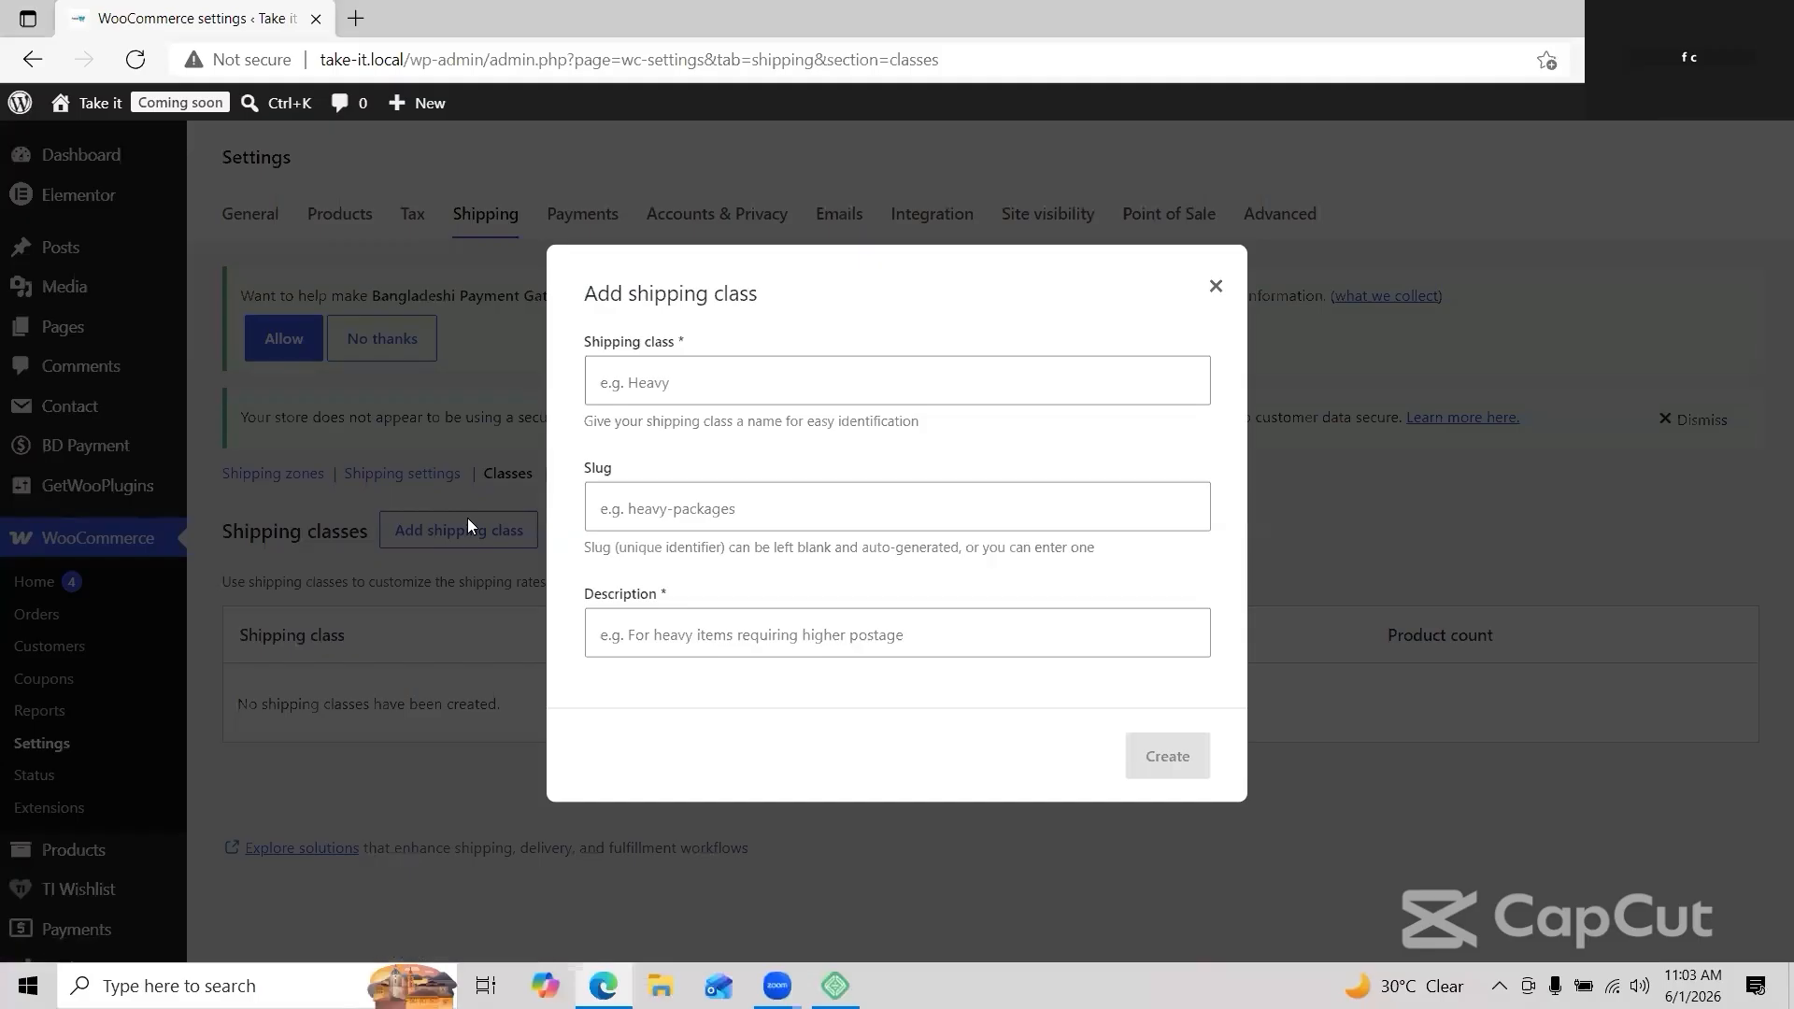
pyautogui.click(734, 381)
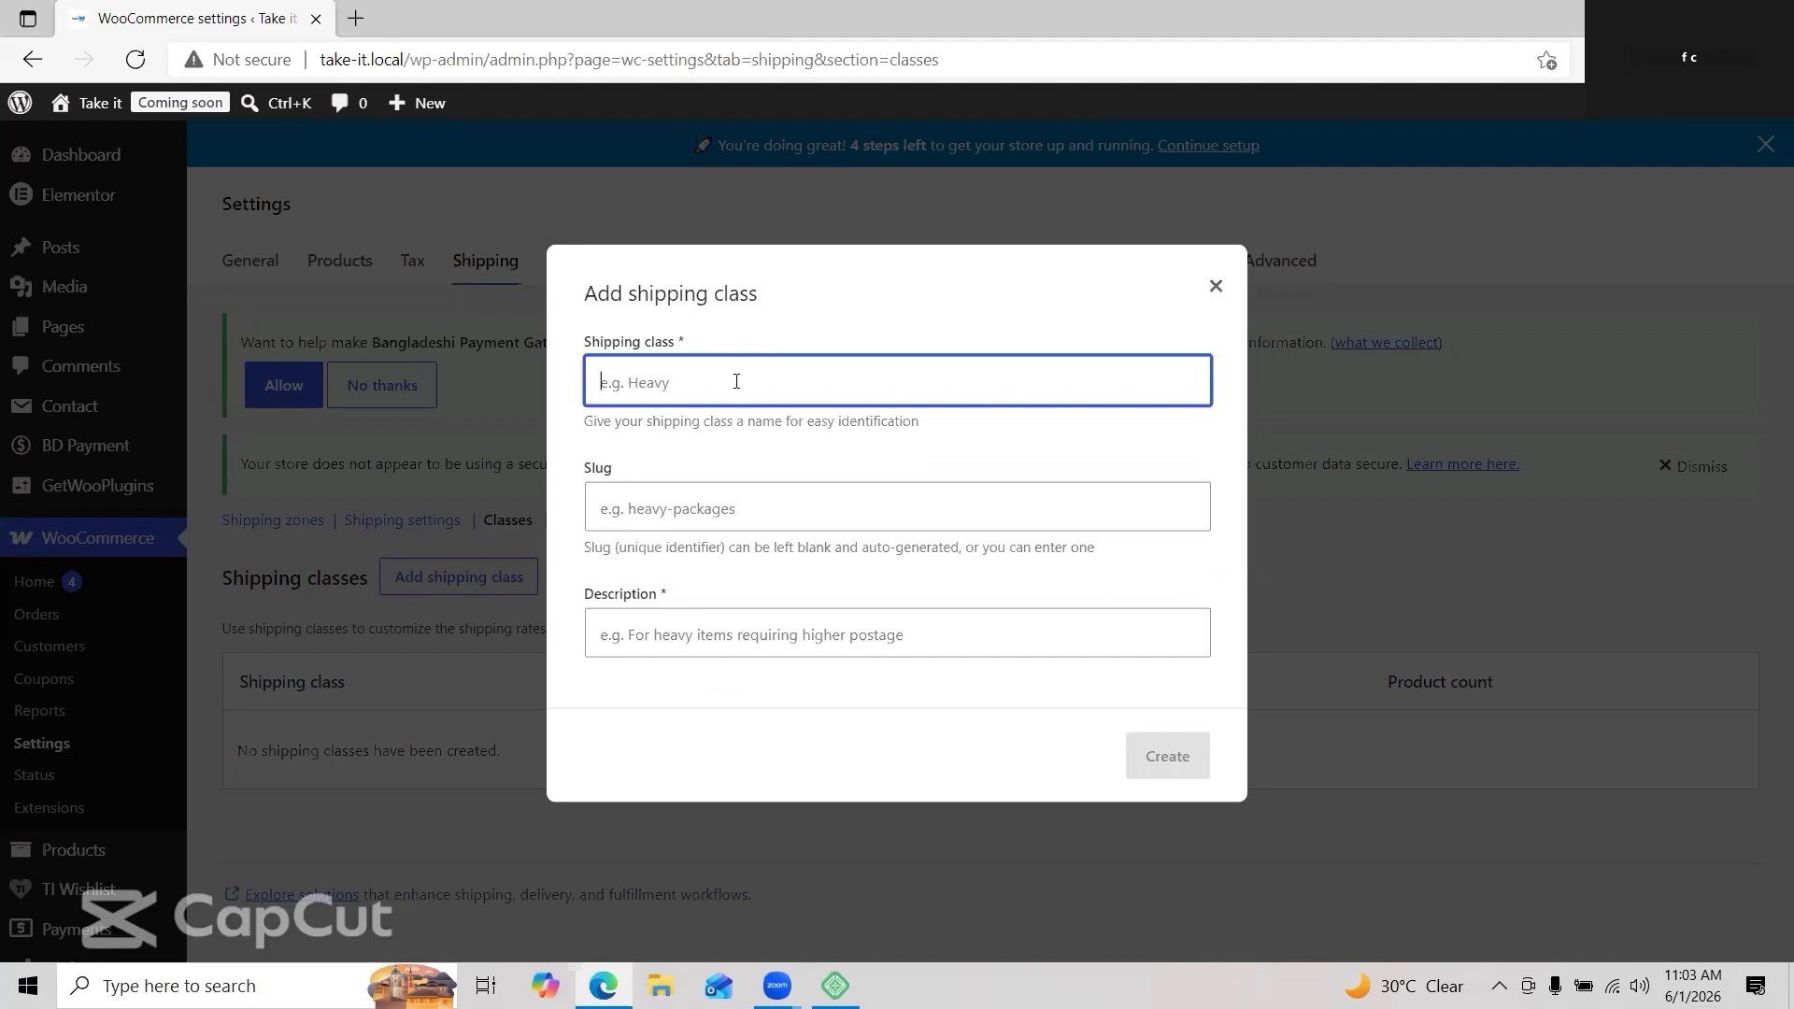
pyautogui.write('heavy items')
pyautogui.click(759, 506)
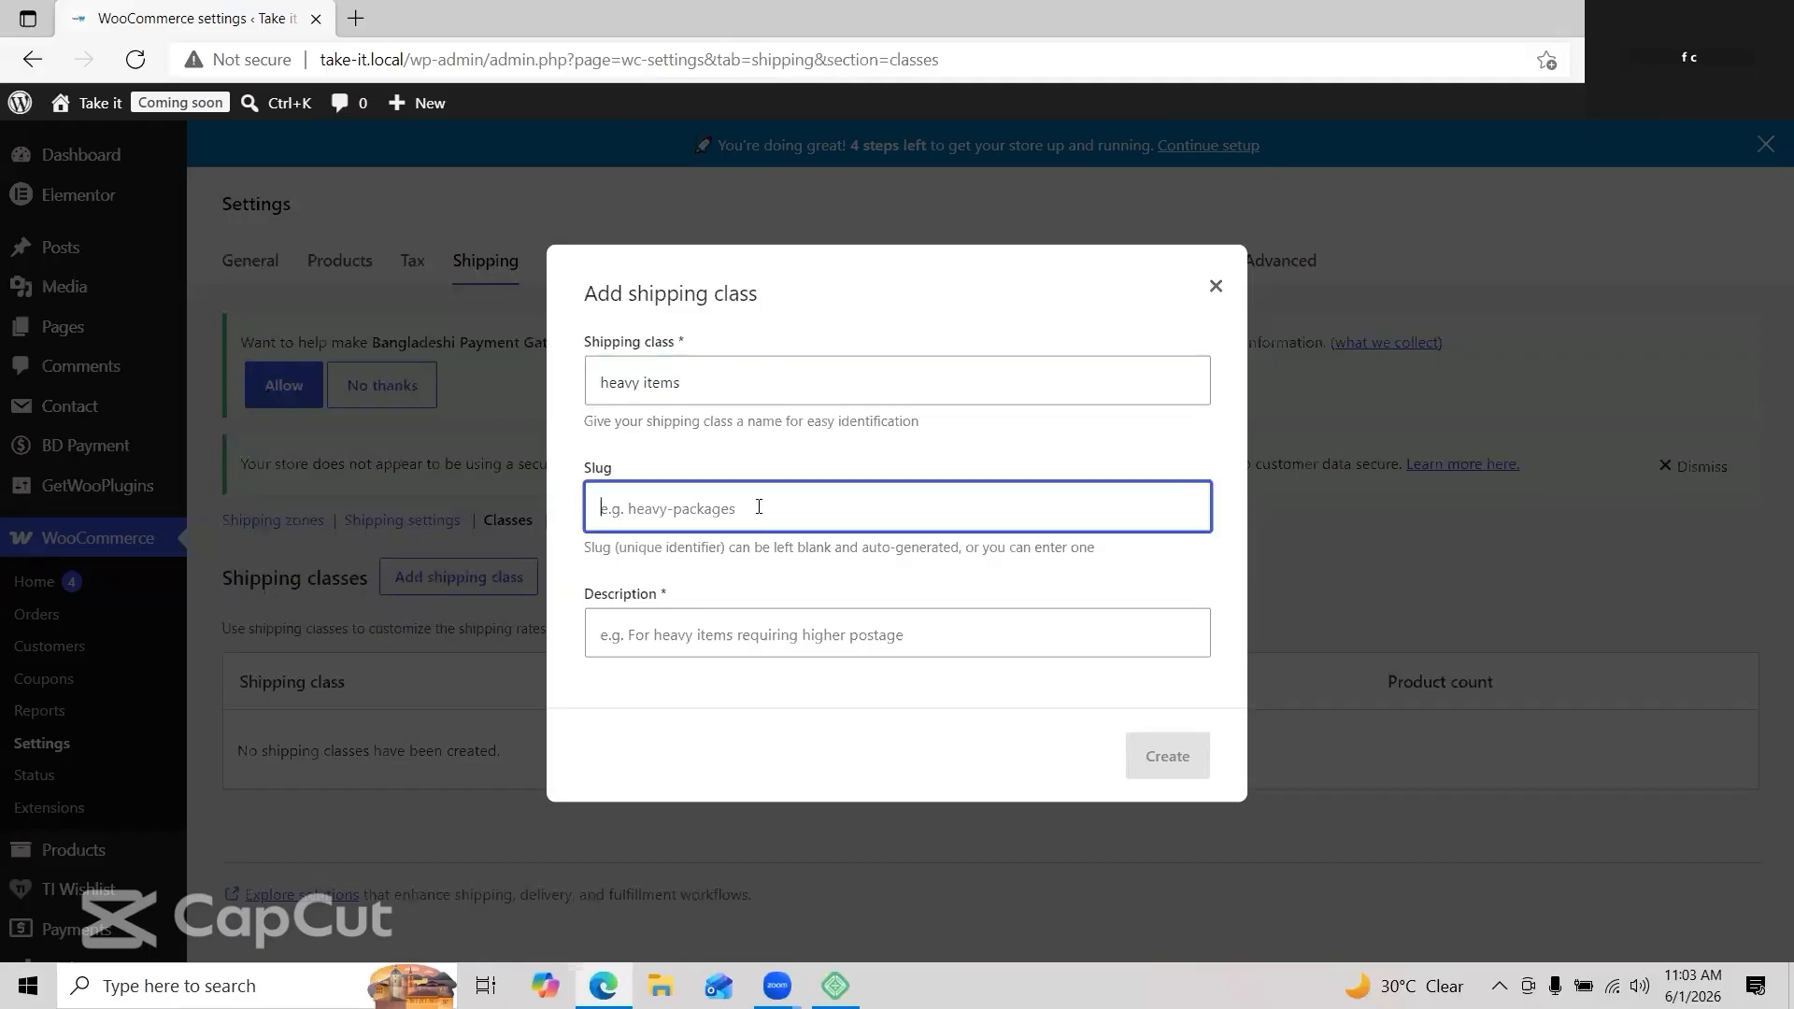
pyautogui.write('heavy packages')
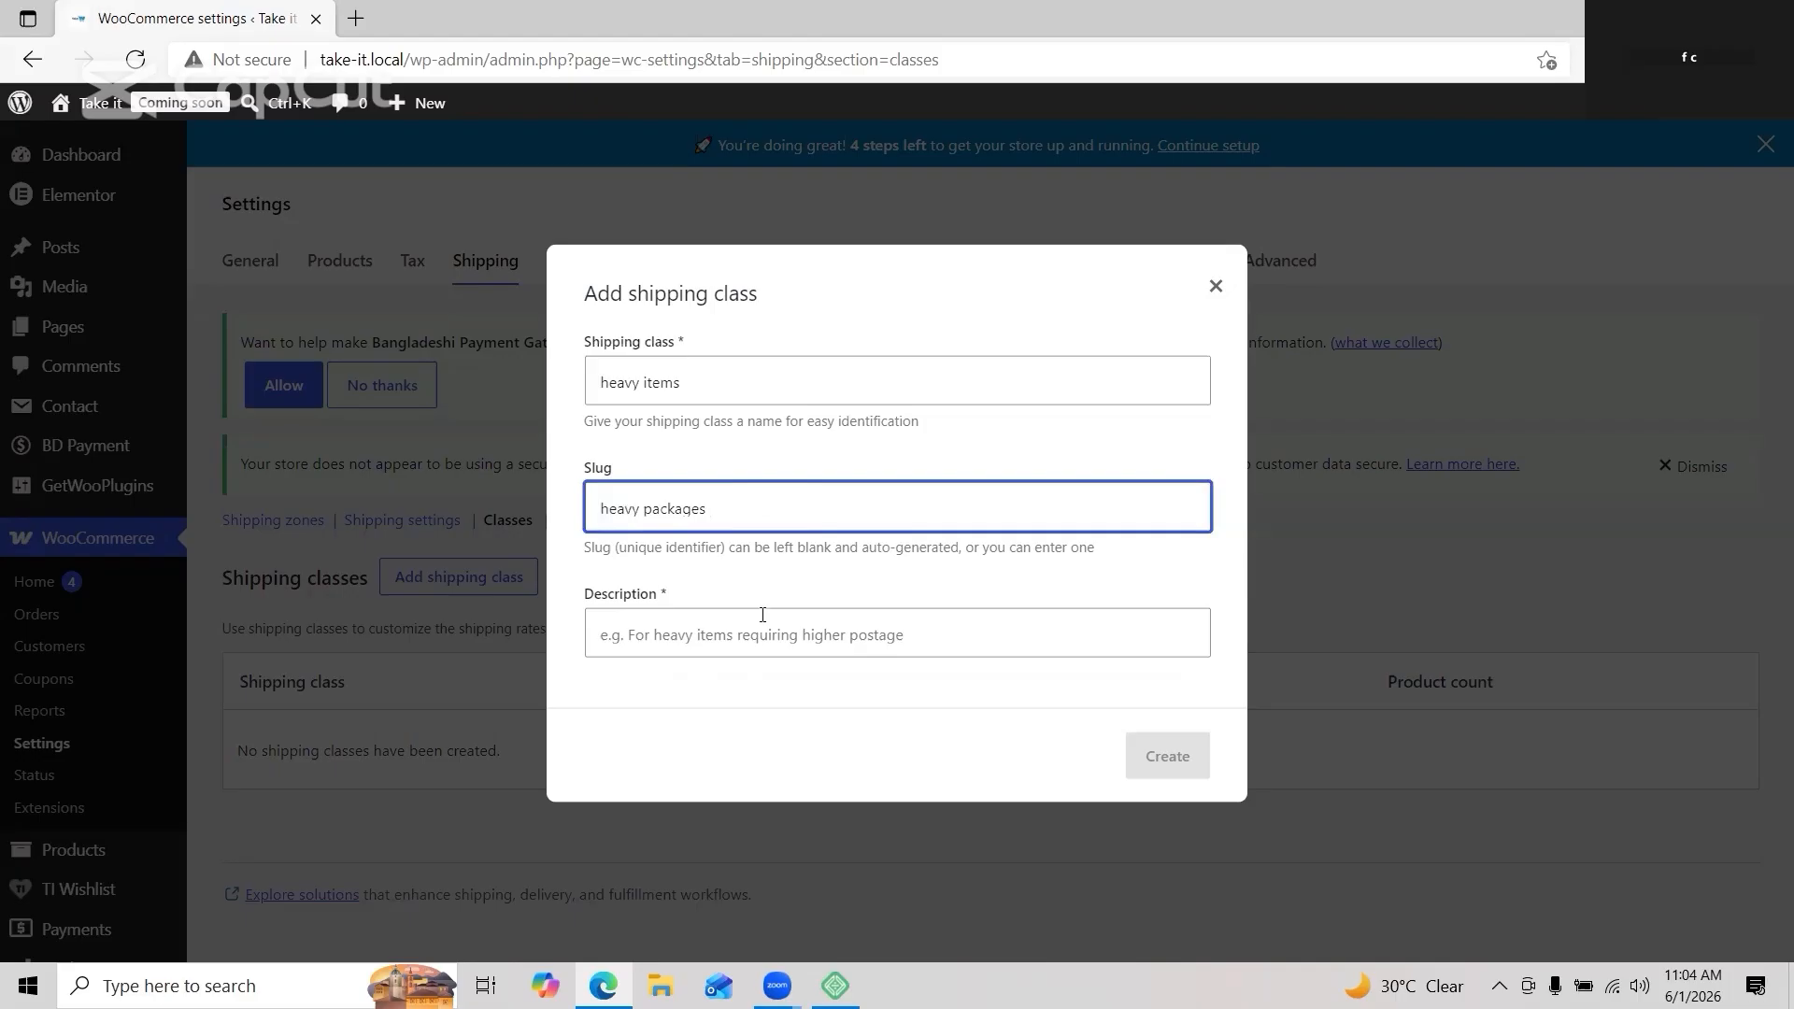
pyautogui.click(755, 639)
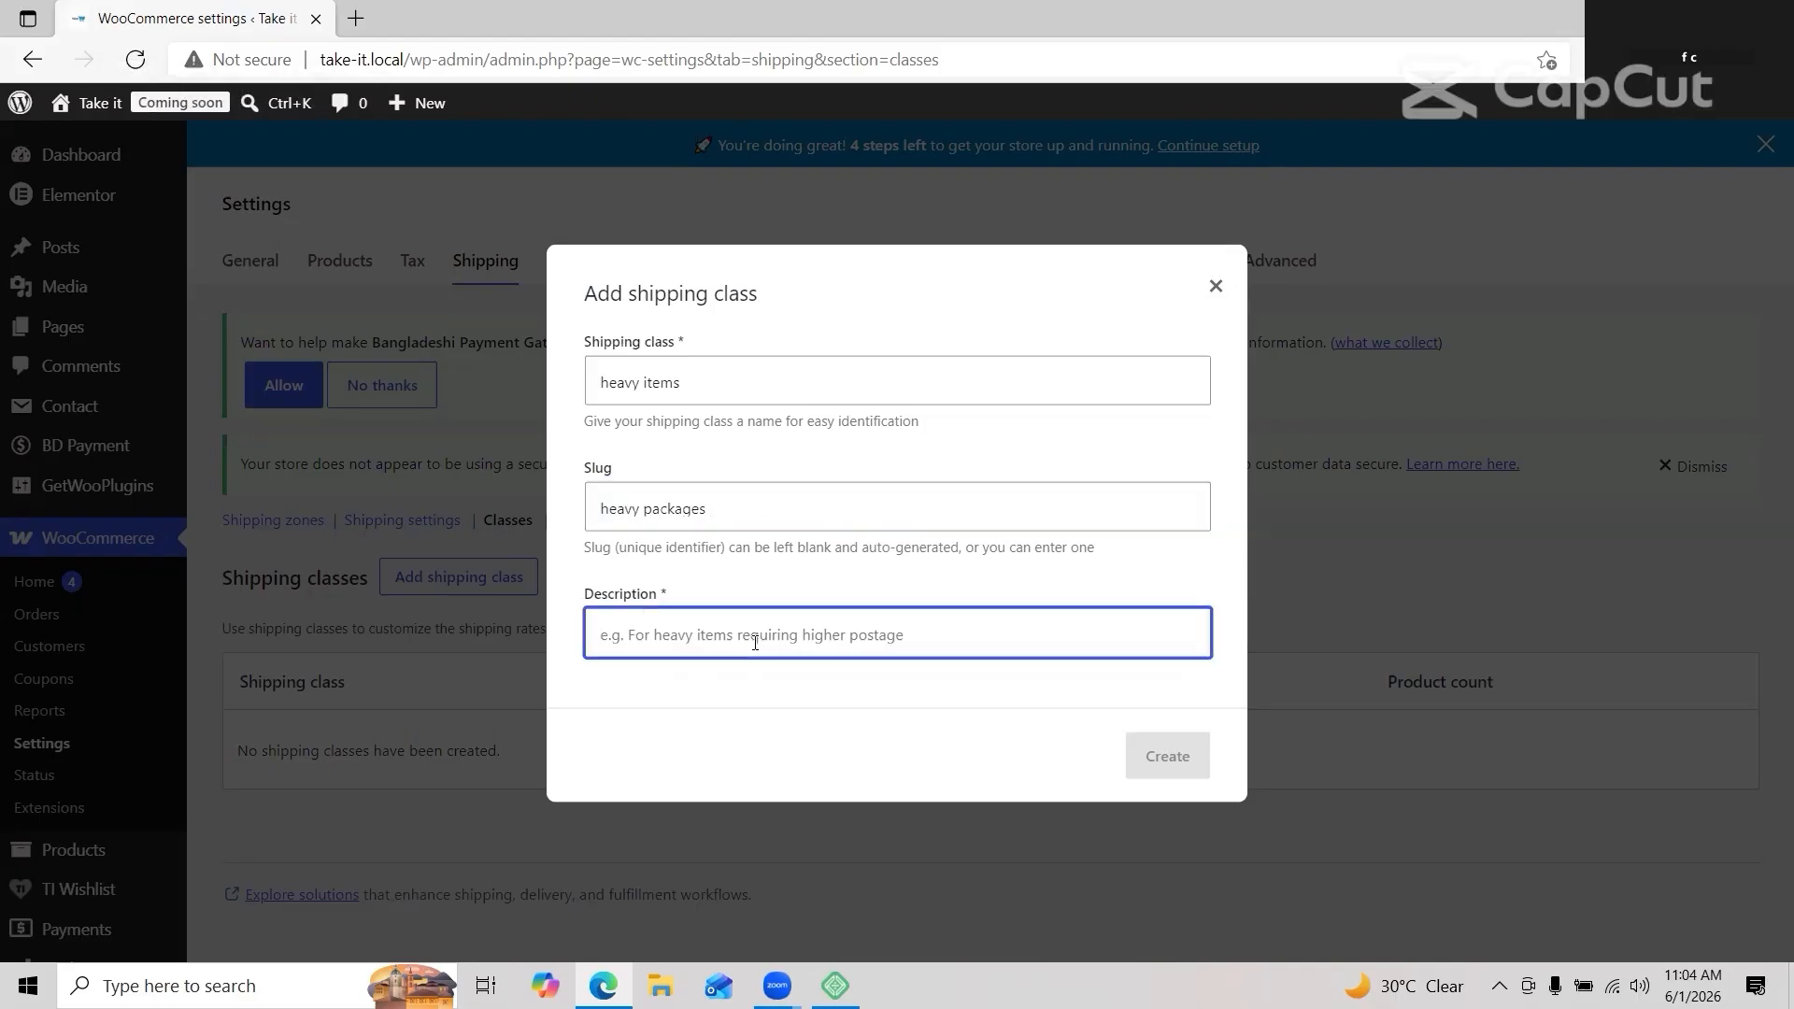
pyautogui.write('F')
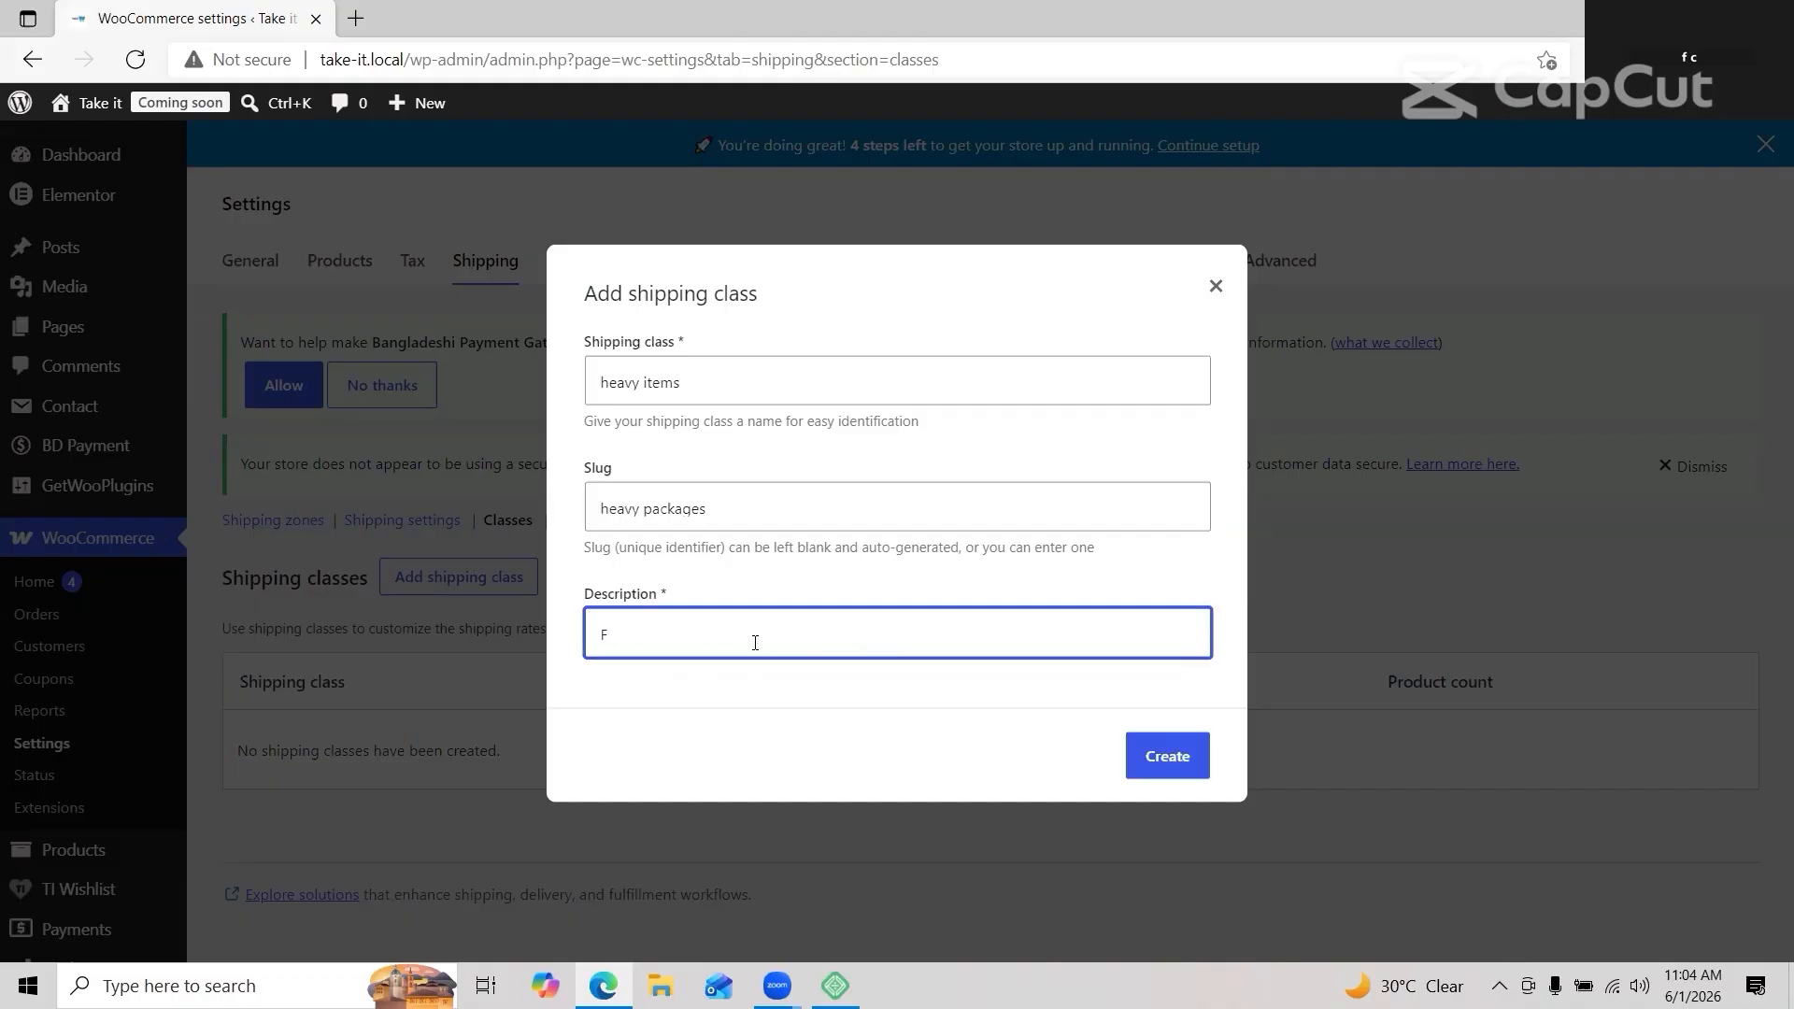
pyautogui.write('or heavy items')
pyautogui.click(1157, 738)
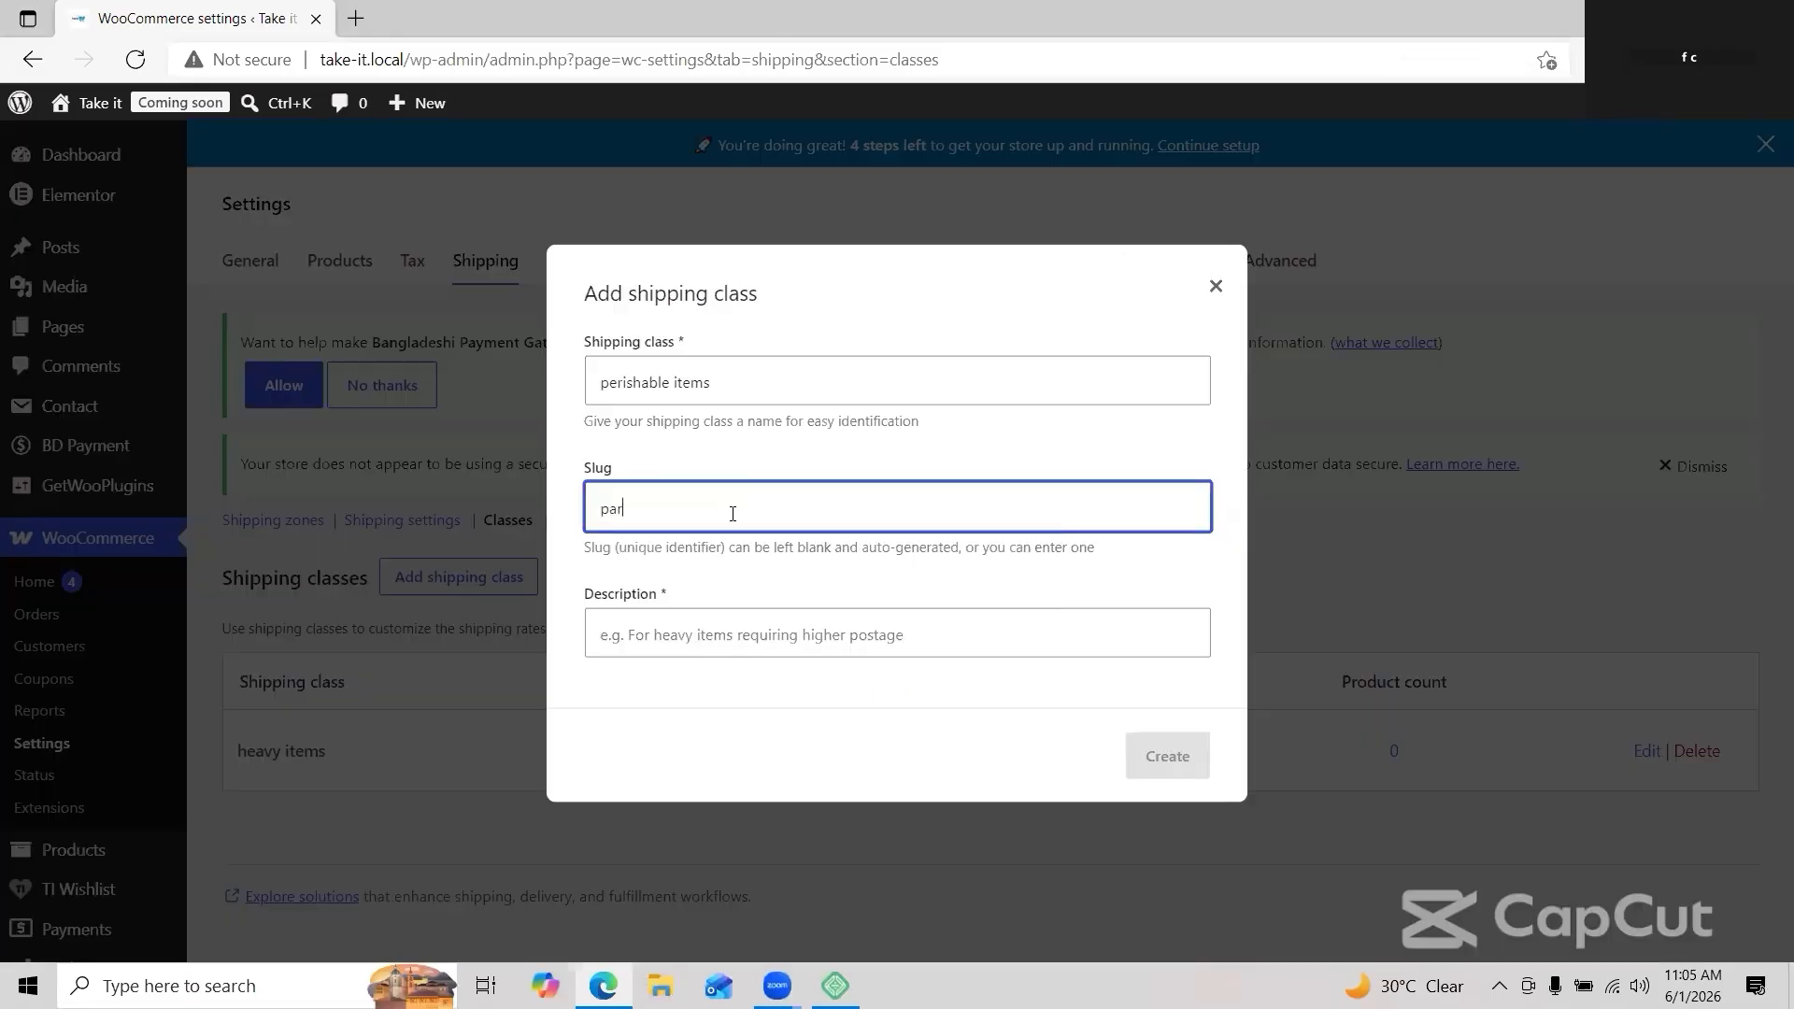
# Step: Create the 'non perishable' shipping class with its description
pyautogui.write('ishable')
pyautogui.click(720, 638)
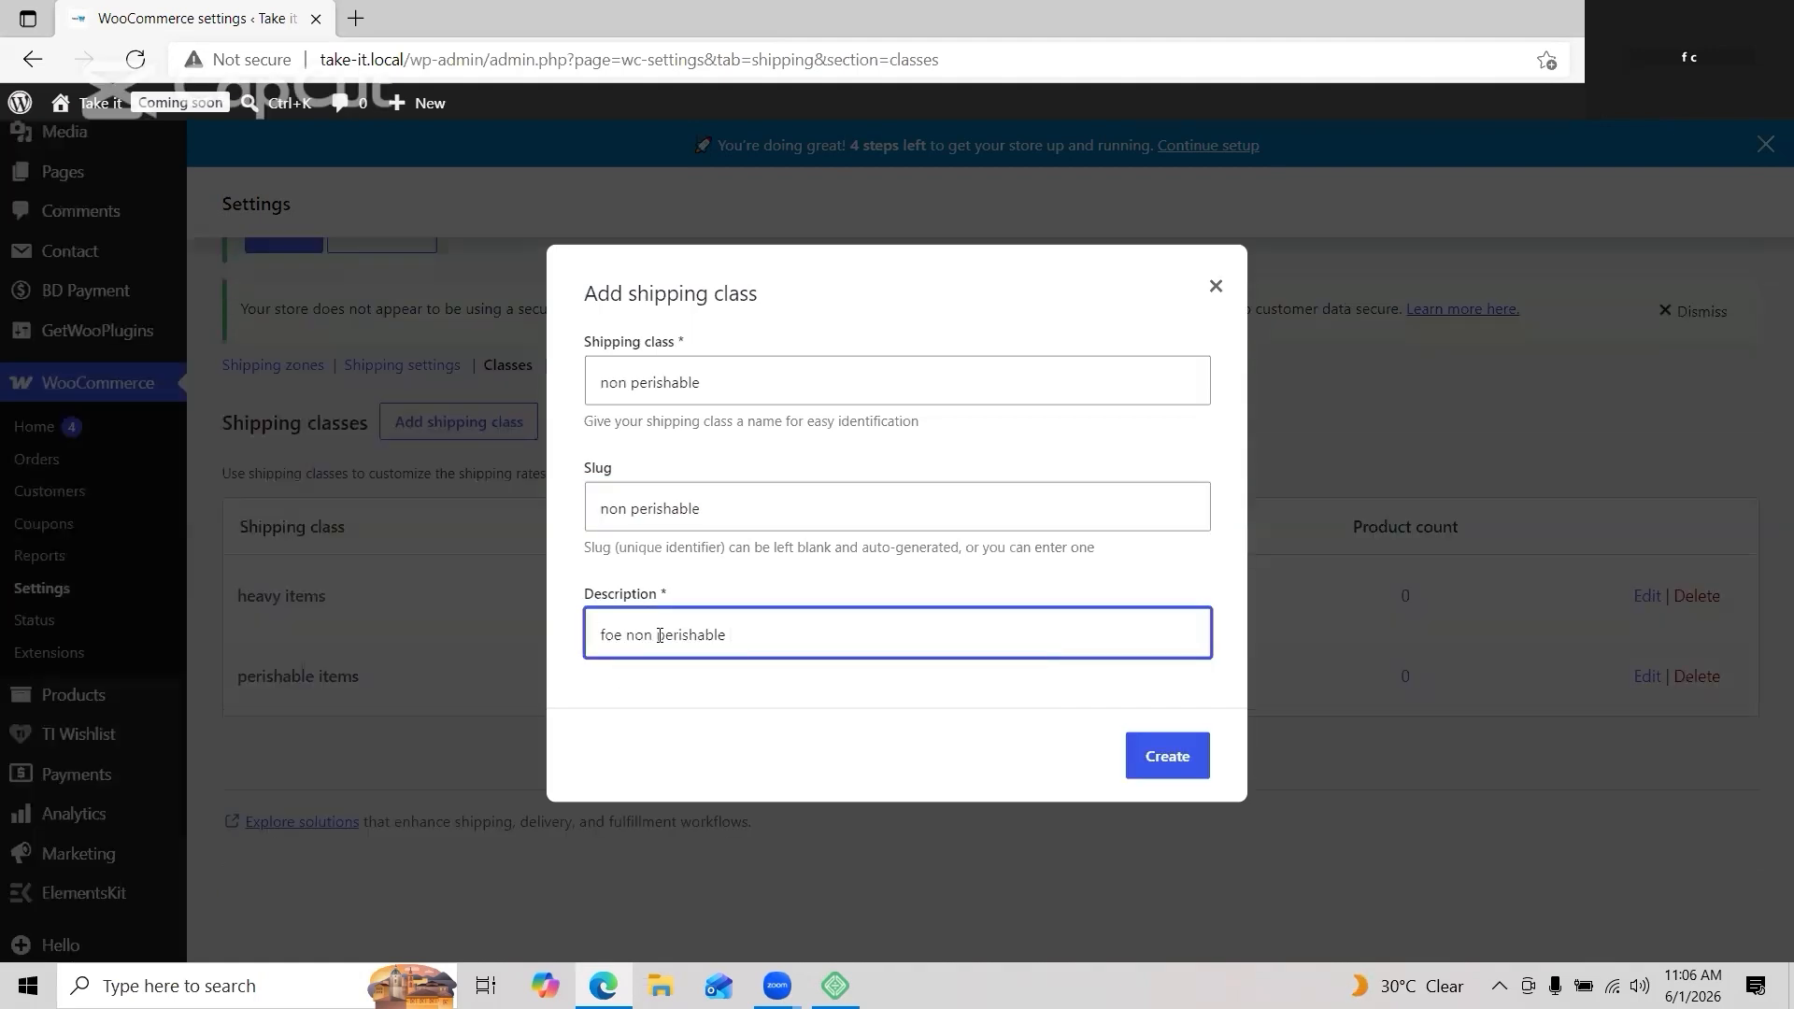
pyautogui.write('items')
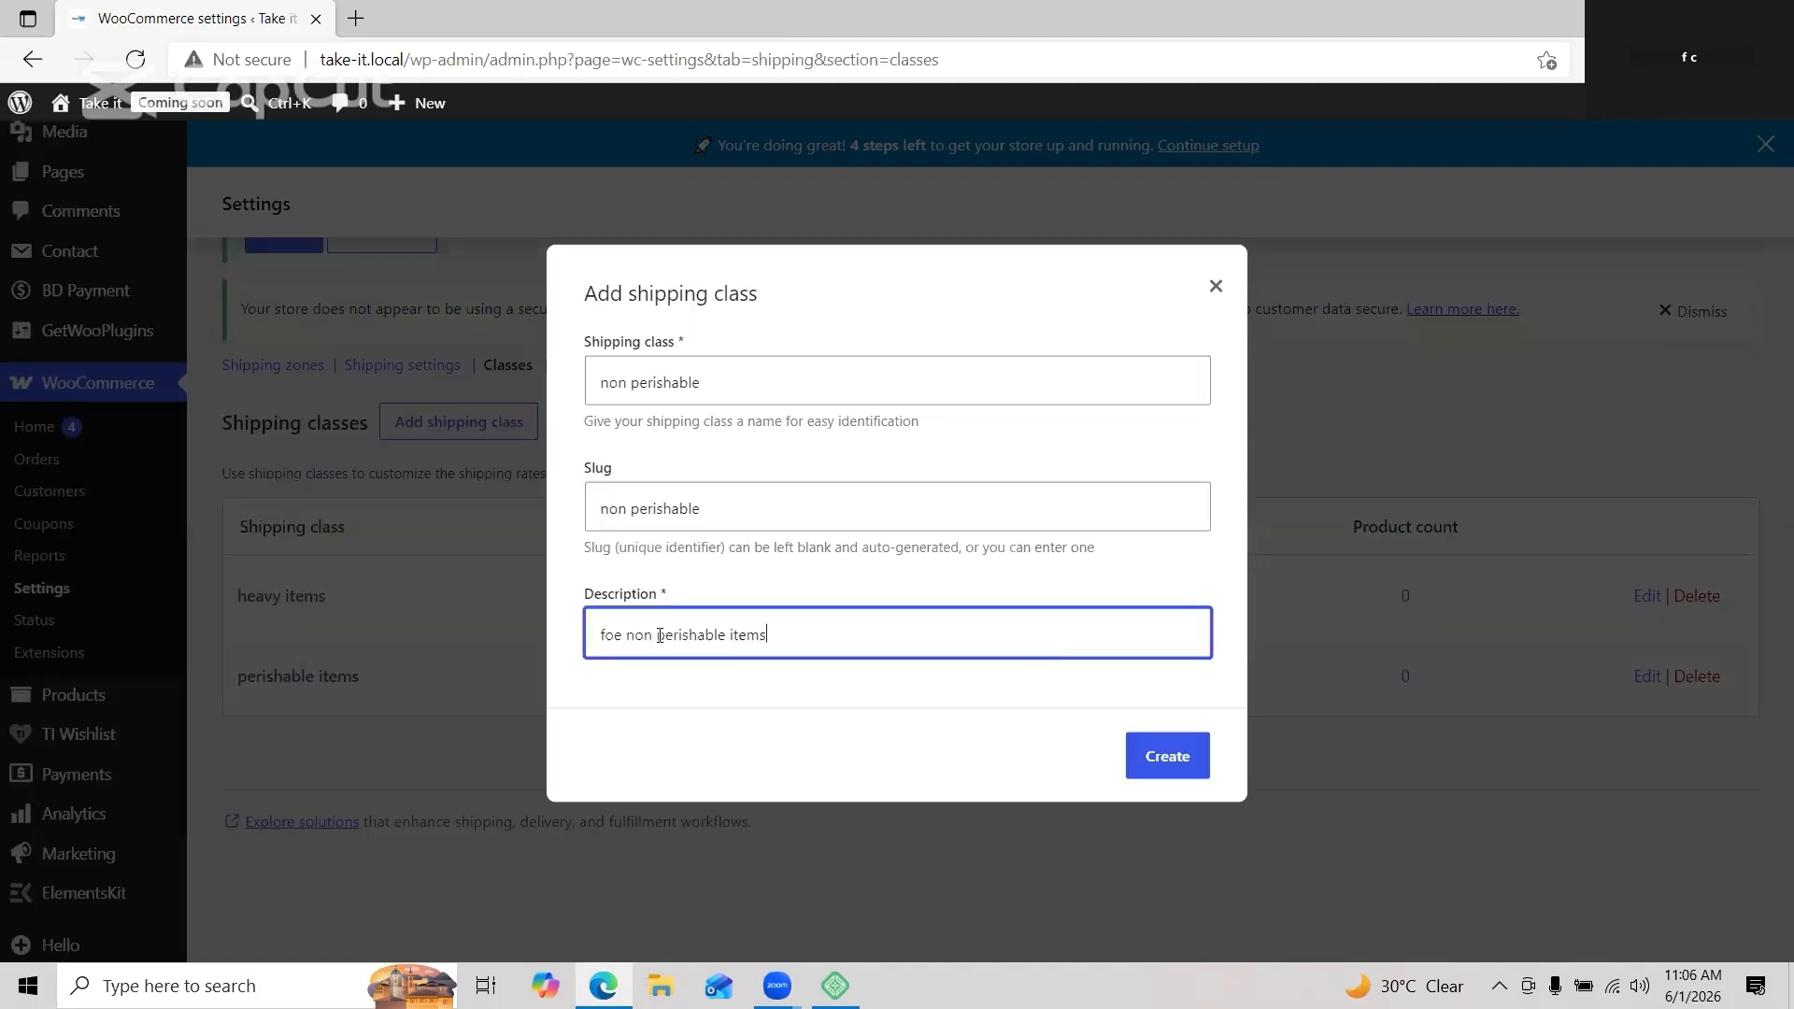
pyautogui.click(1167, 745)
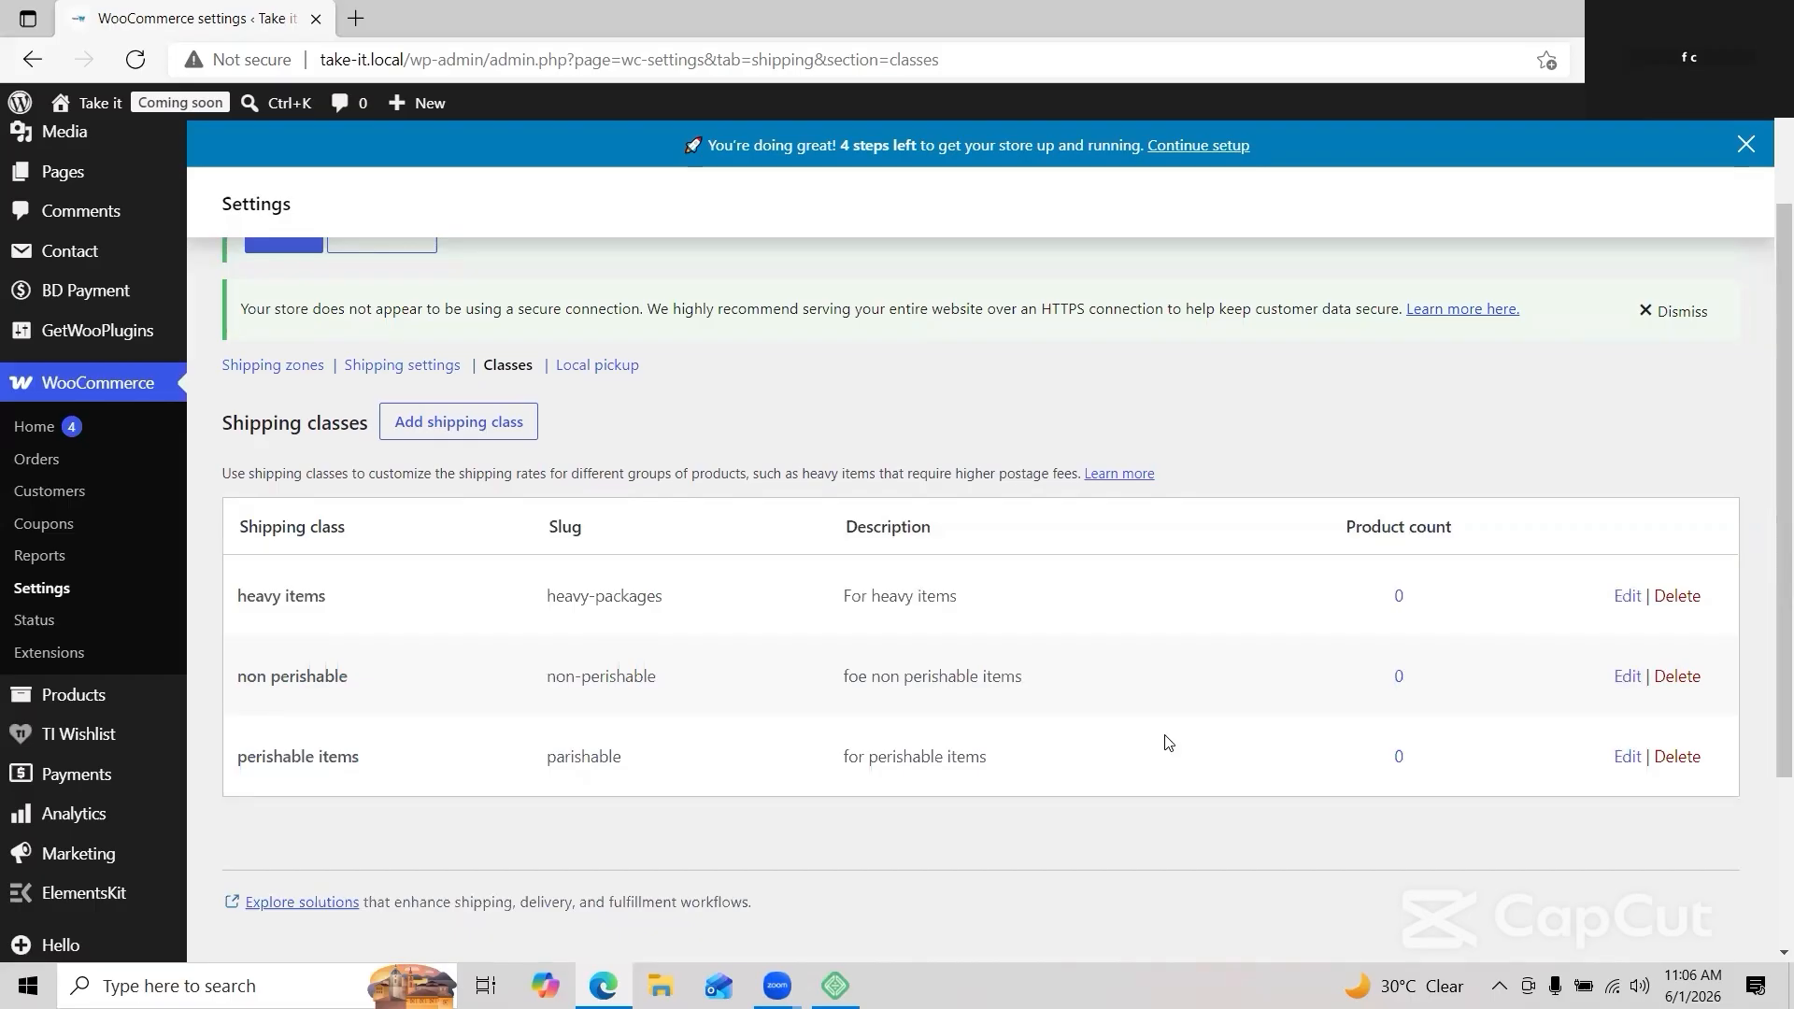
pyautogui.click(402, 364)
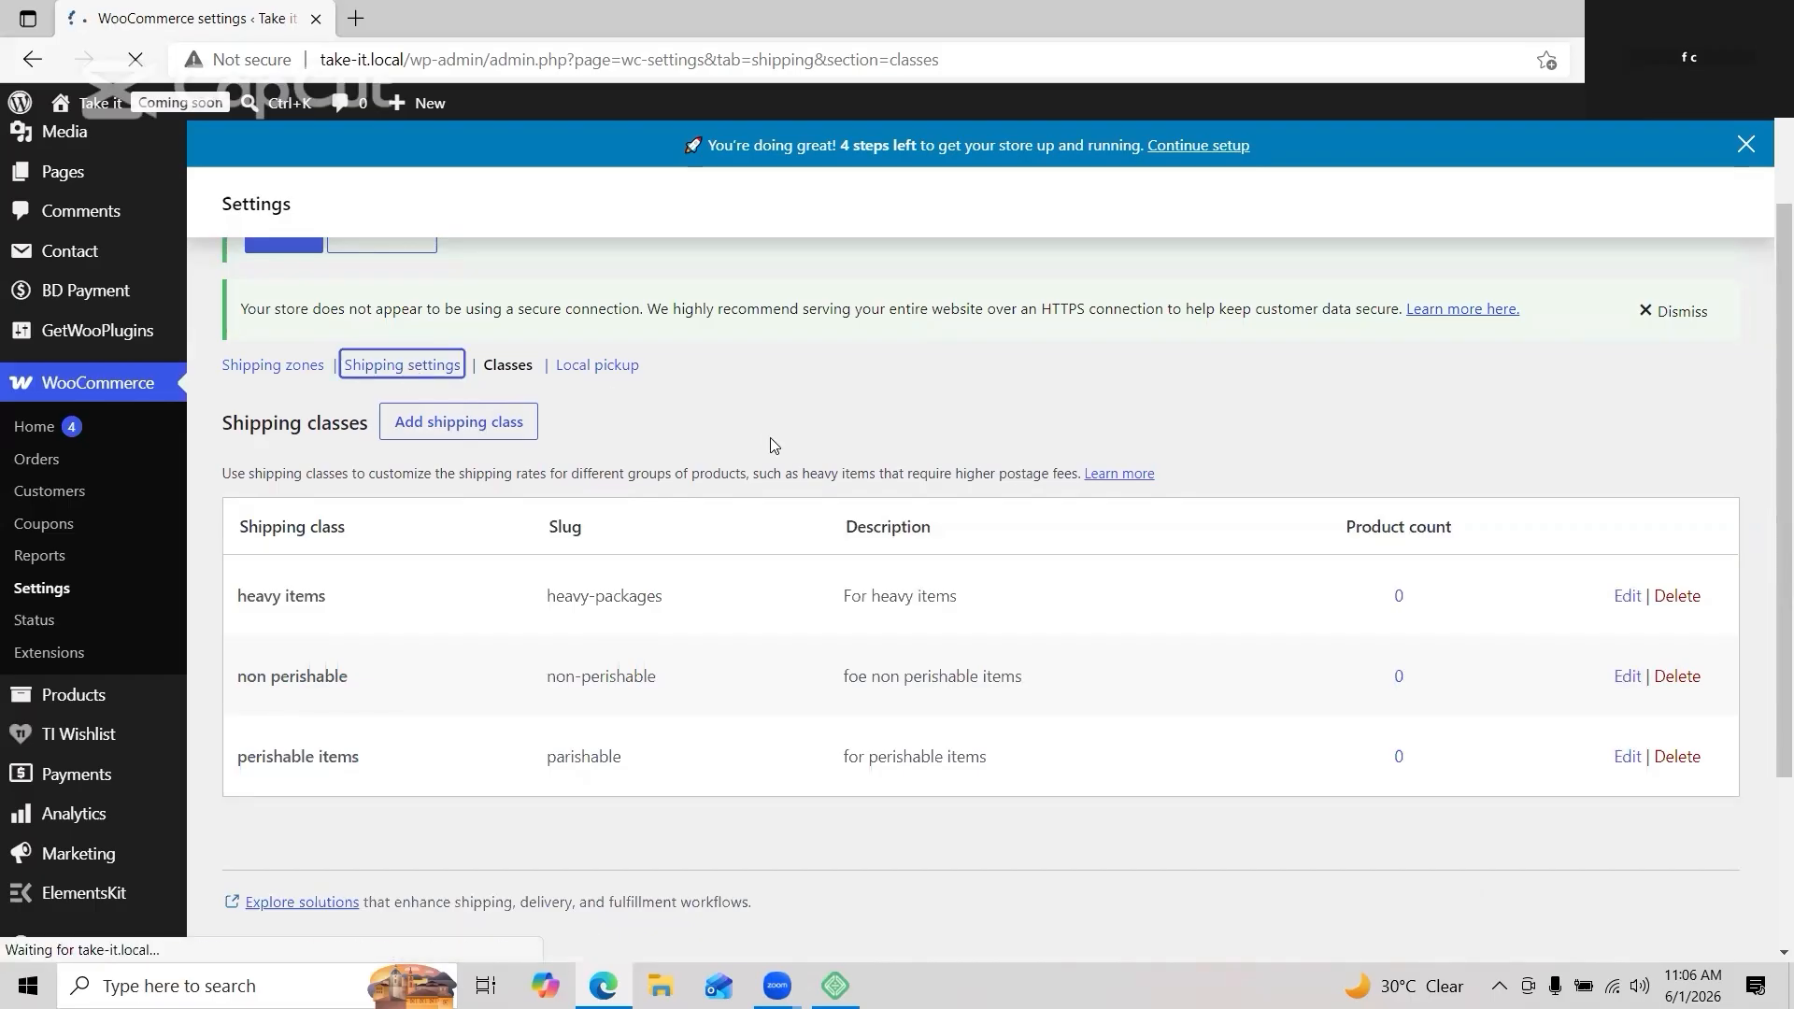
# Step: Open the dhaka zone for editing and bring up the Add shipping method choices
pyautogui.scroll(-4, 770, 438)
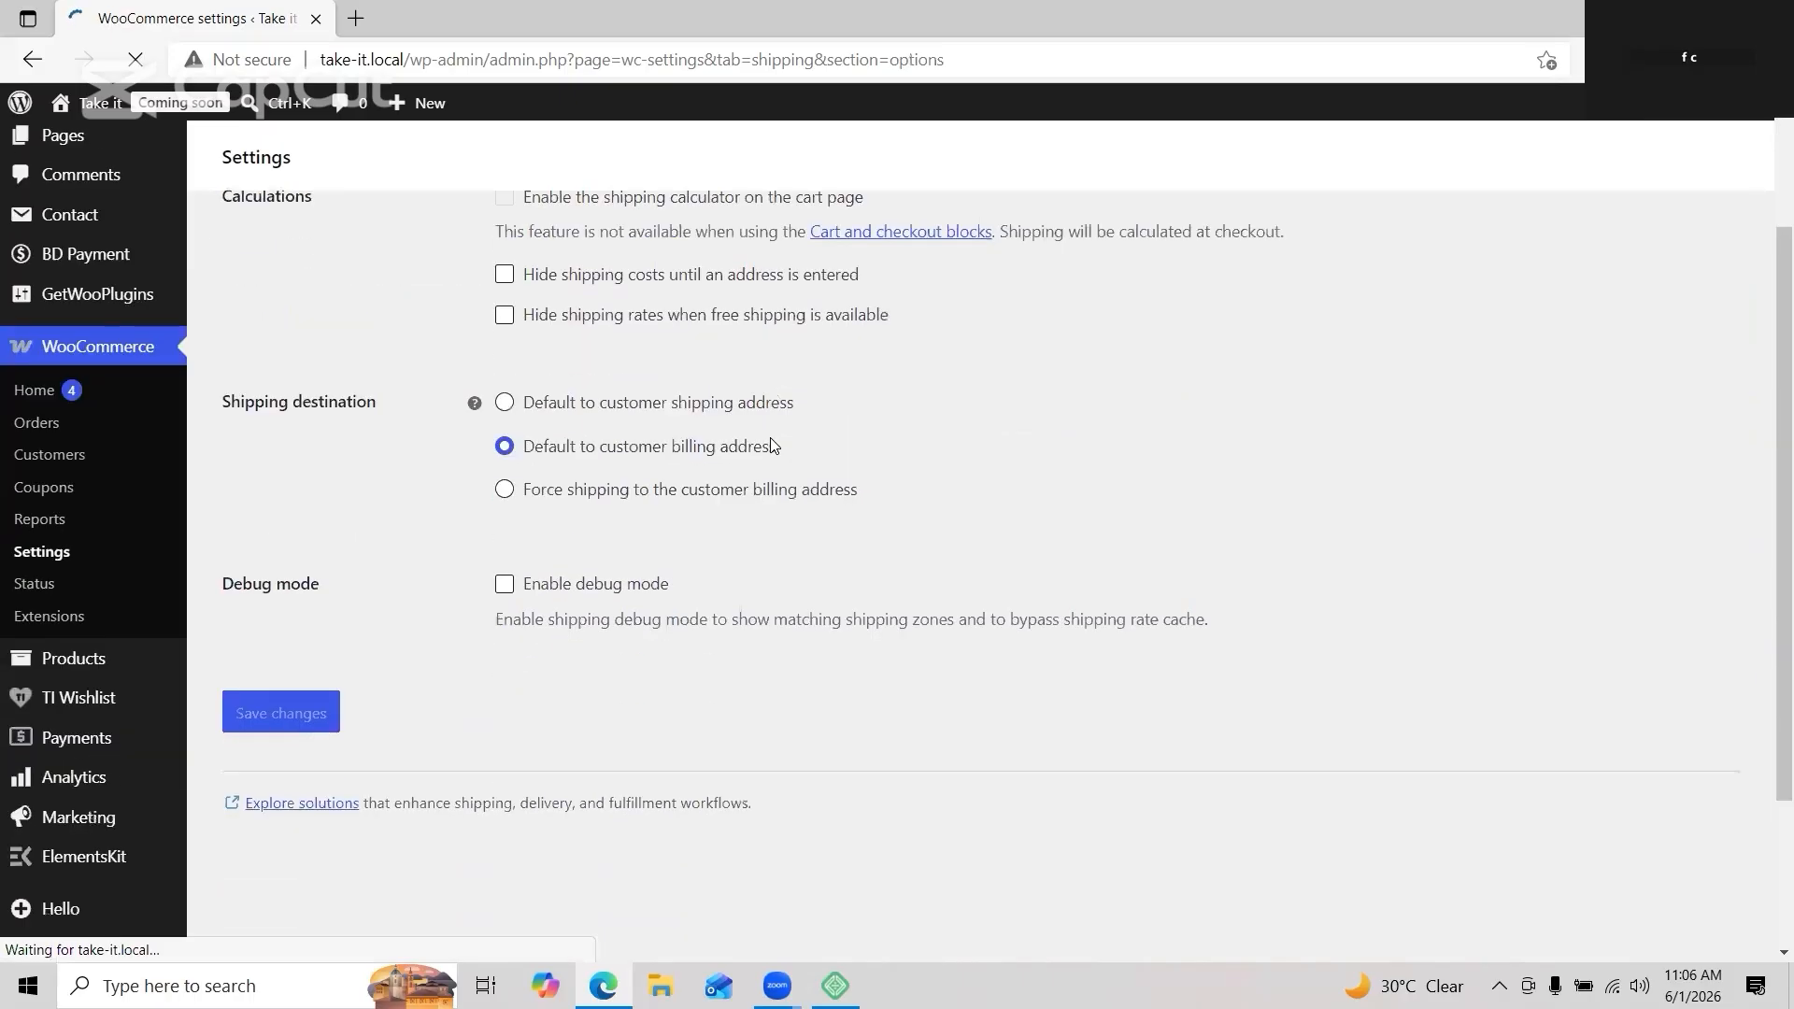
pyautogui.scroll(3, 771, 441)
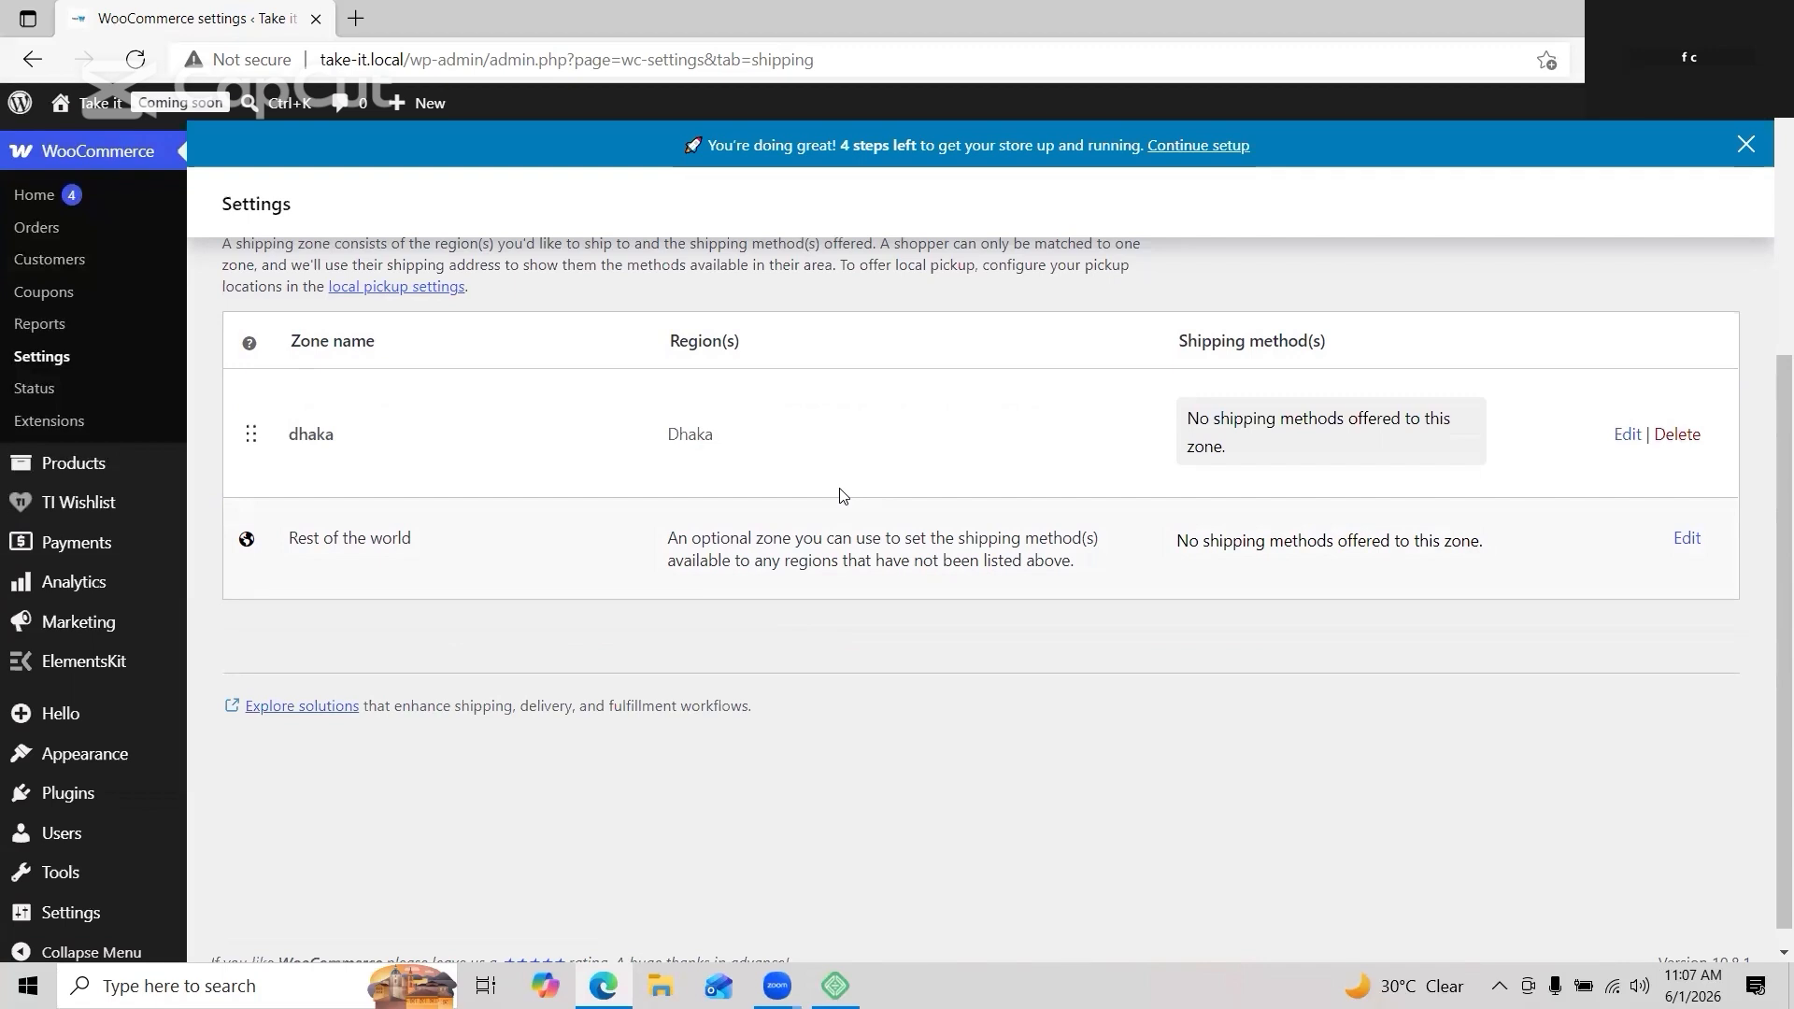
pyautogui.click(1628, 433)
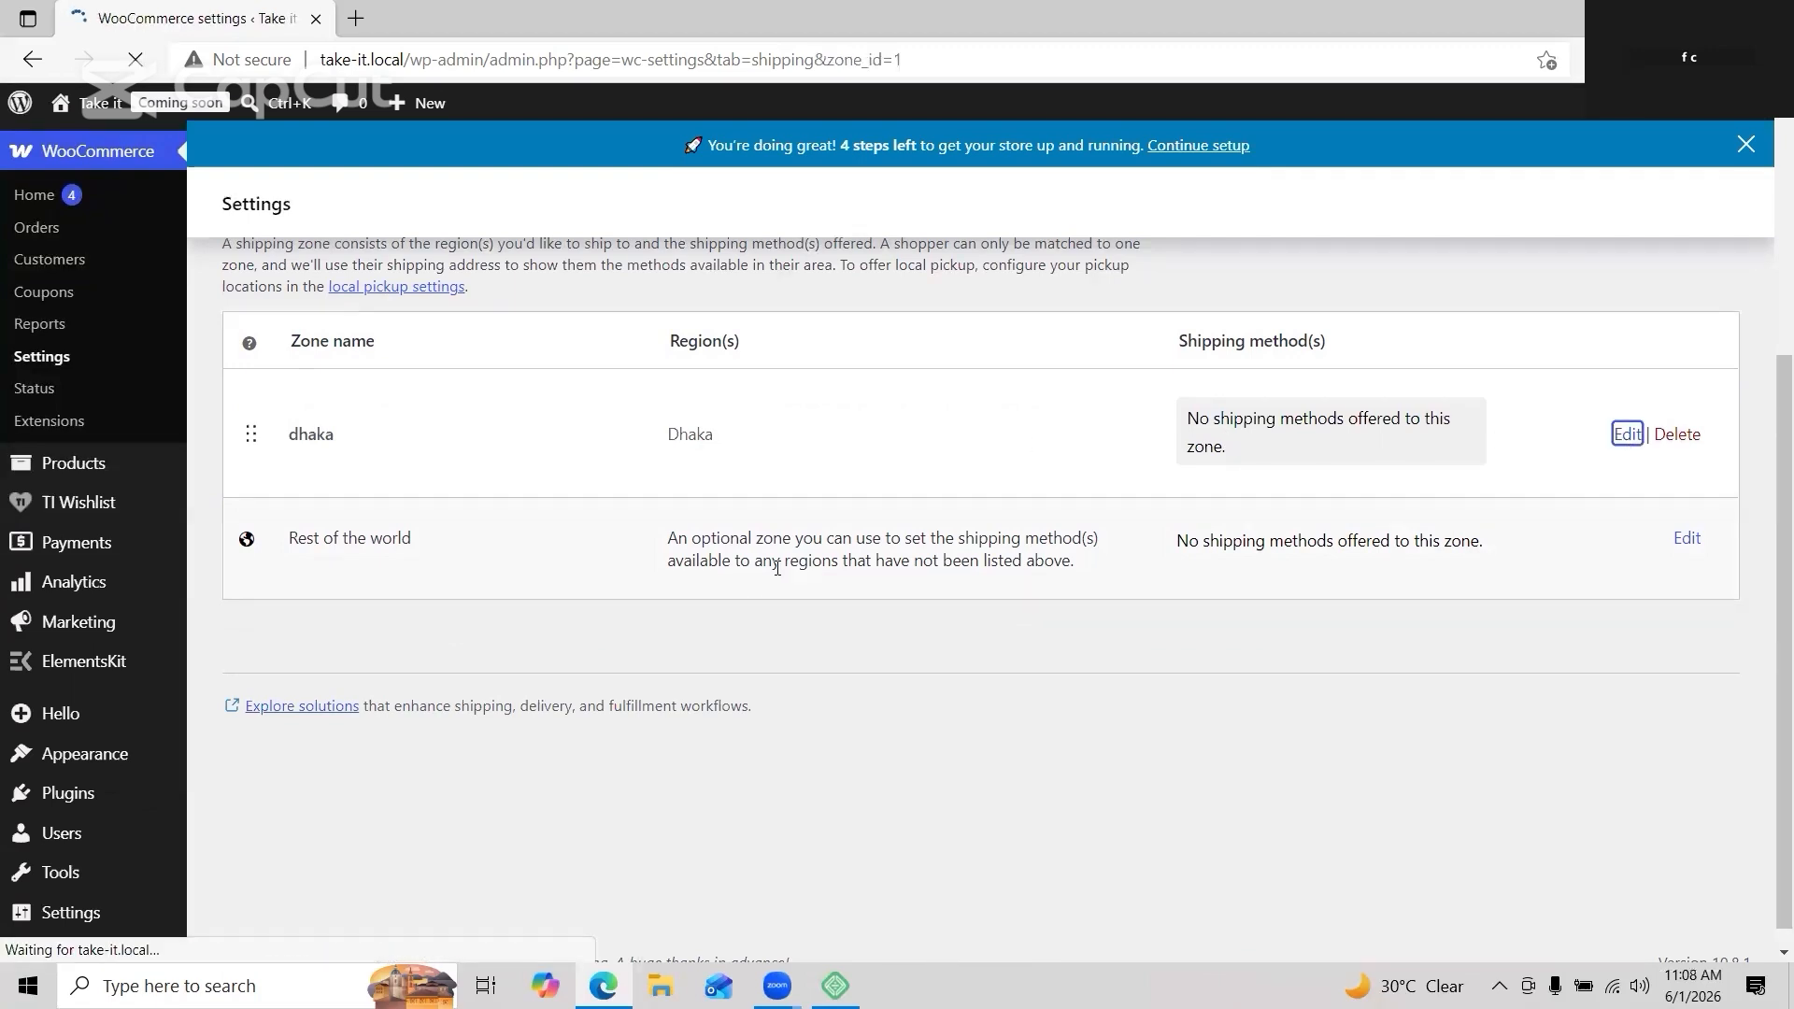
pyautogui.scroll(-3, 928, 540)
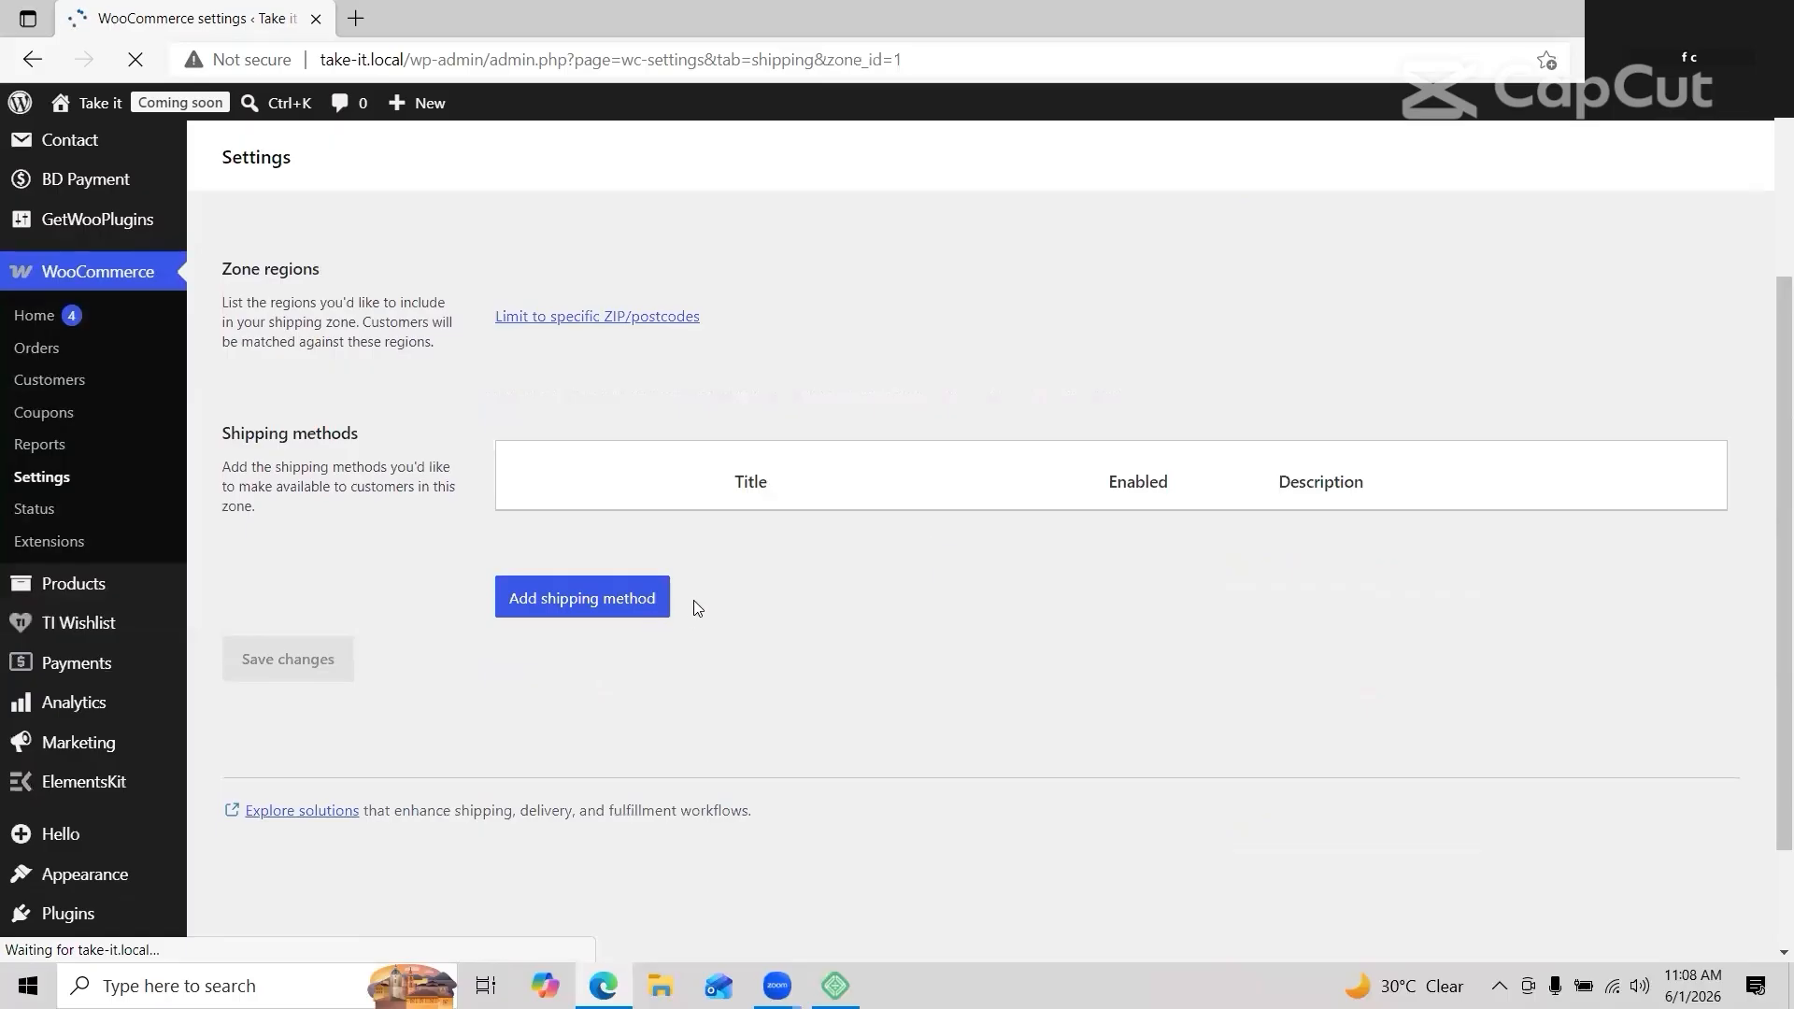
pyautogui.click(604, 778)
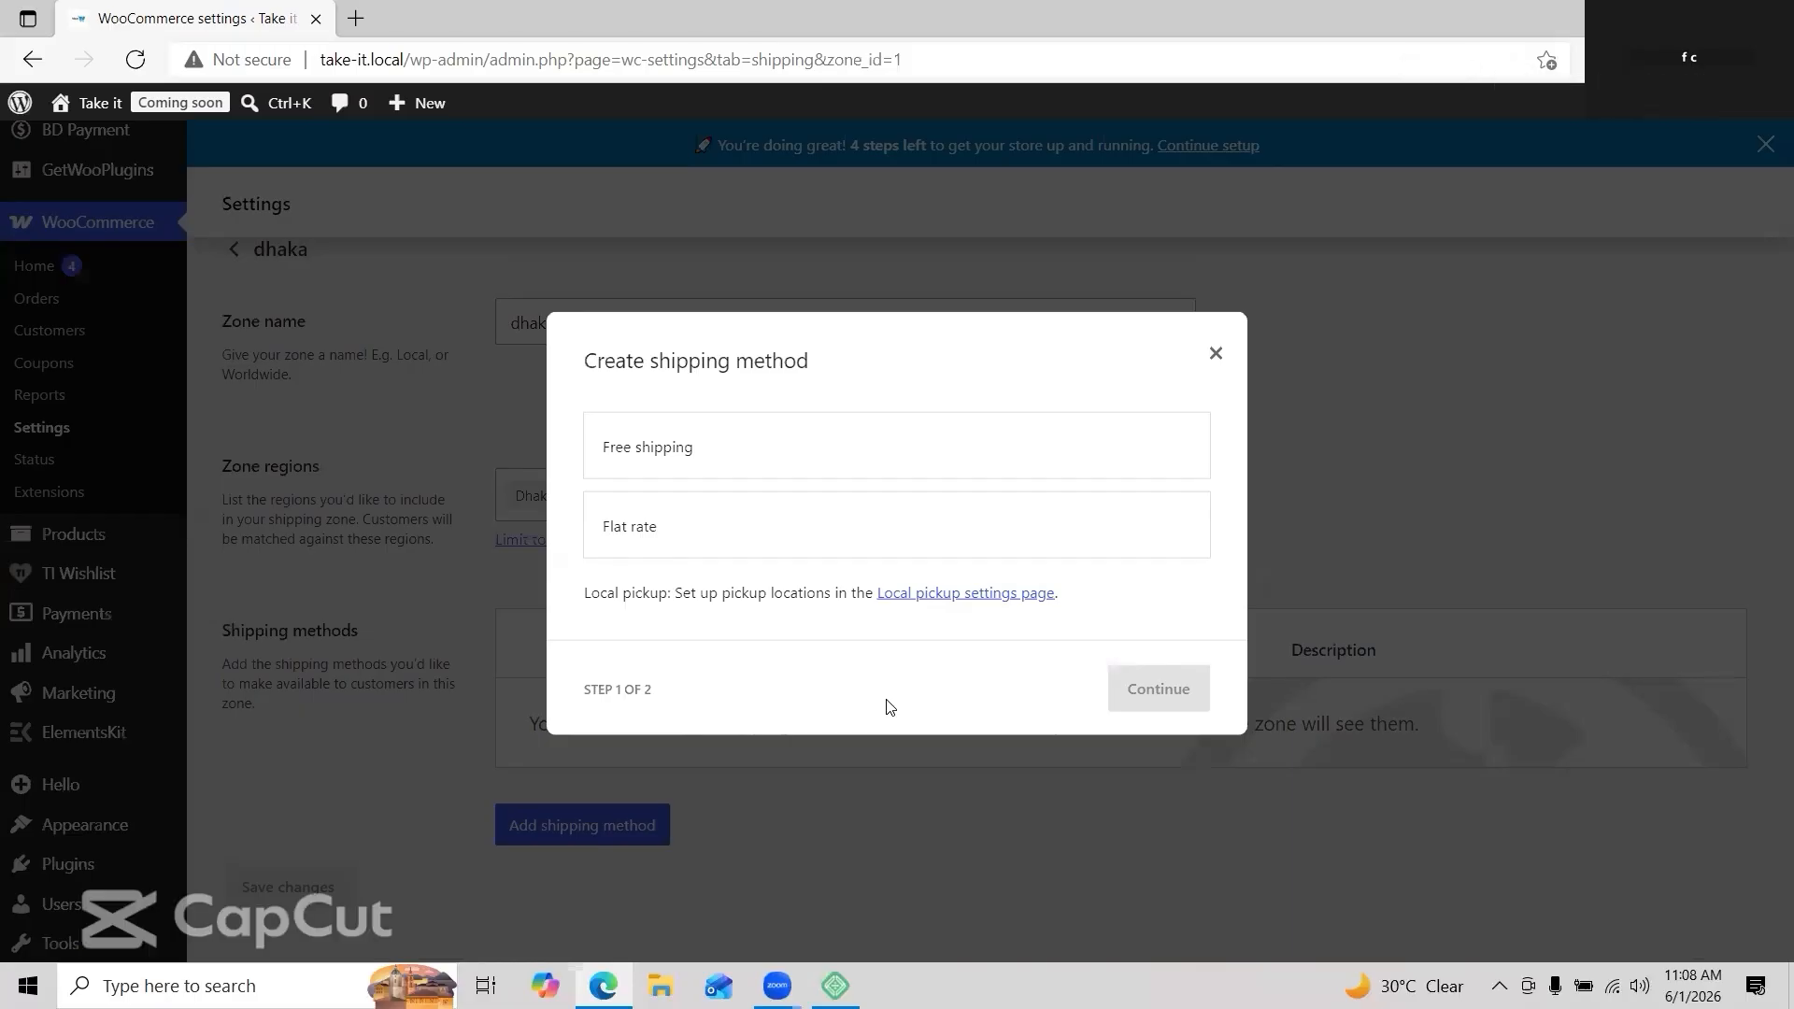
# Step: Add a Flat rate method with class costs 60 for non perishable and 100 for perishable items
pyautogui.click(981, 453)
pyautogui.click(1046, 504)
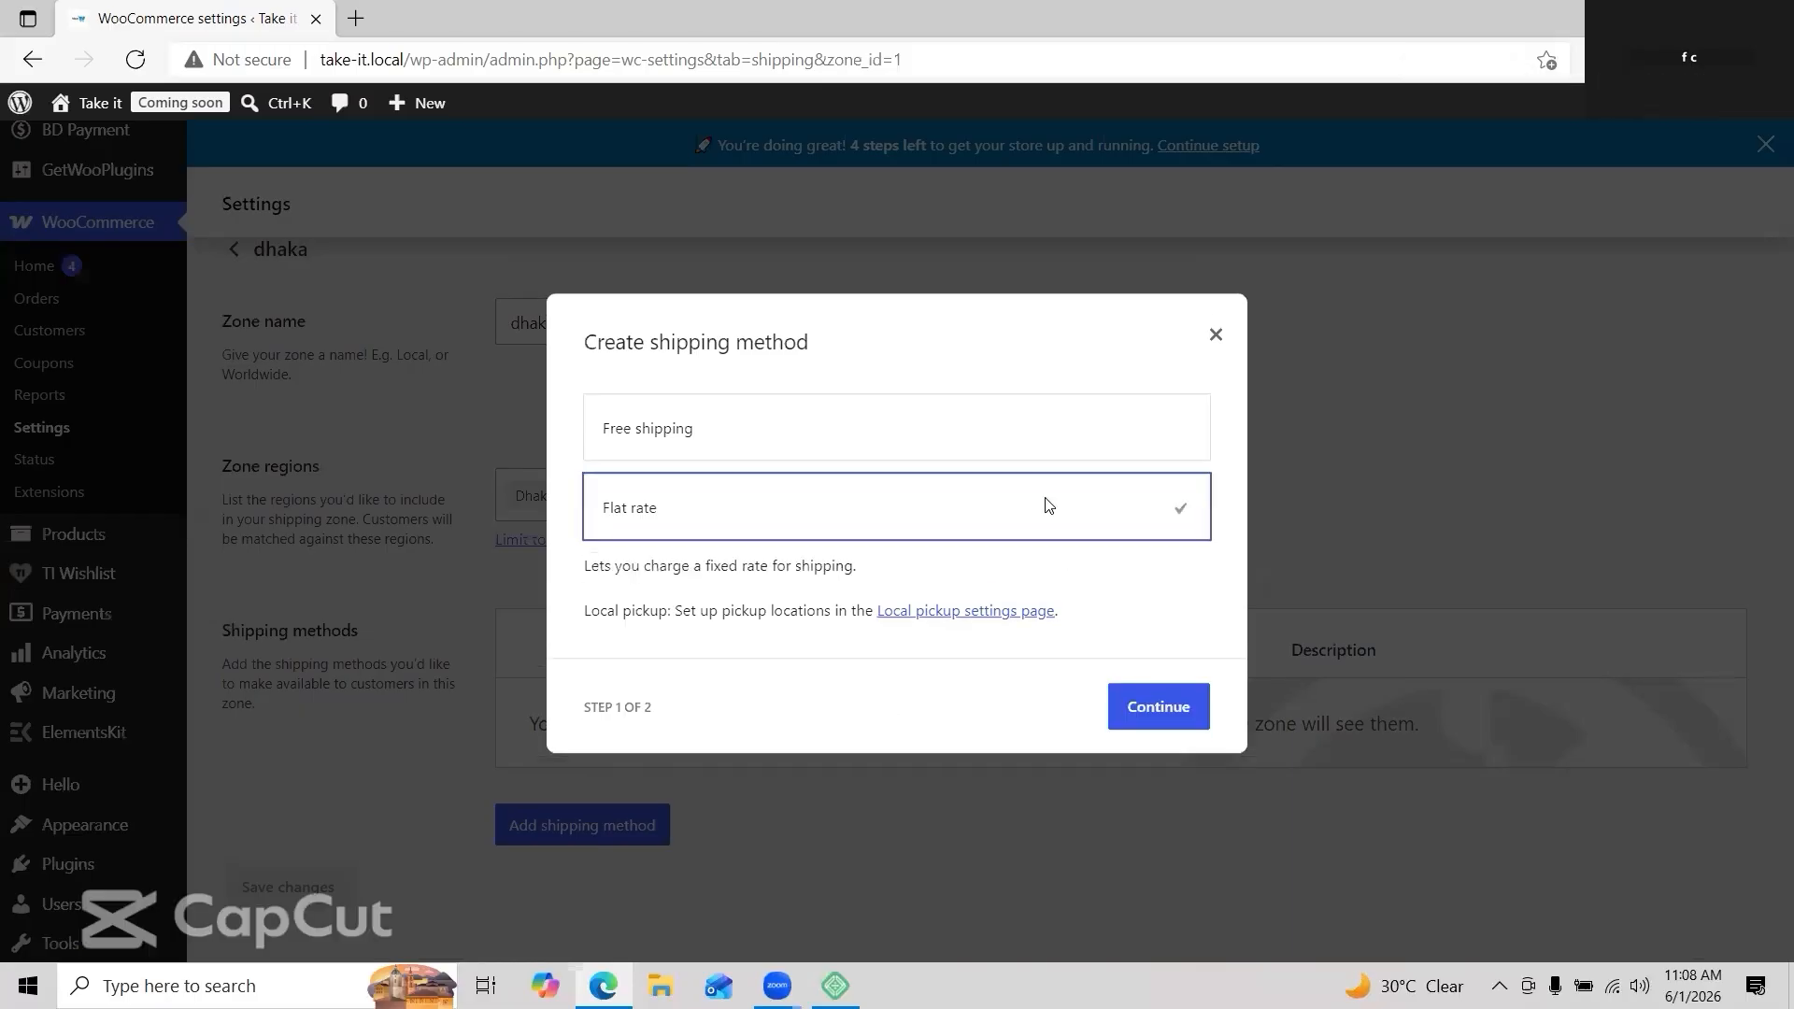
pyautogui.click(1137, 710)
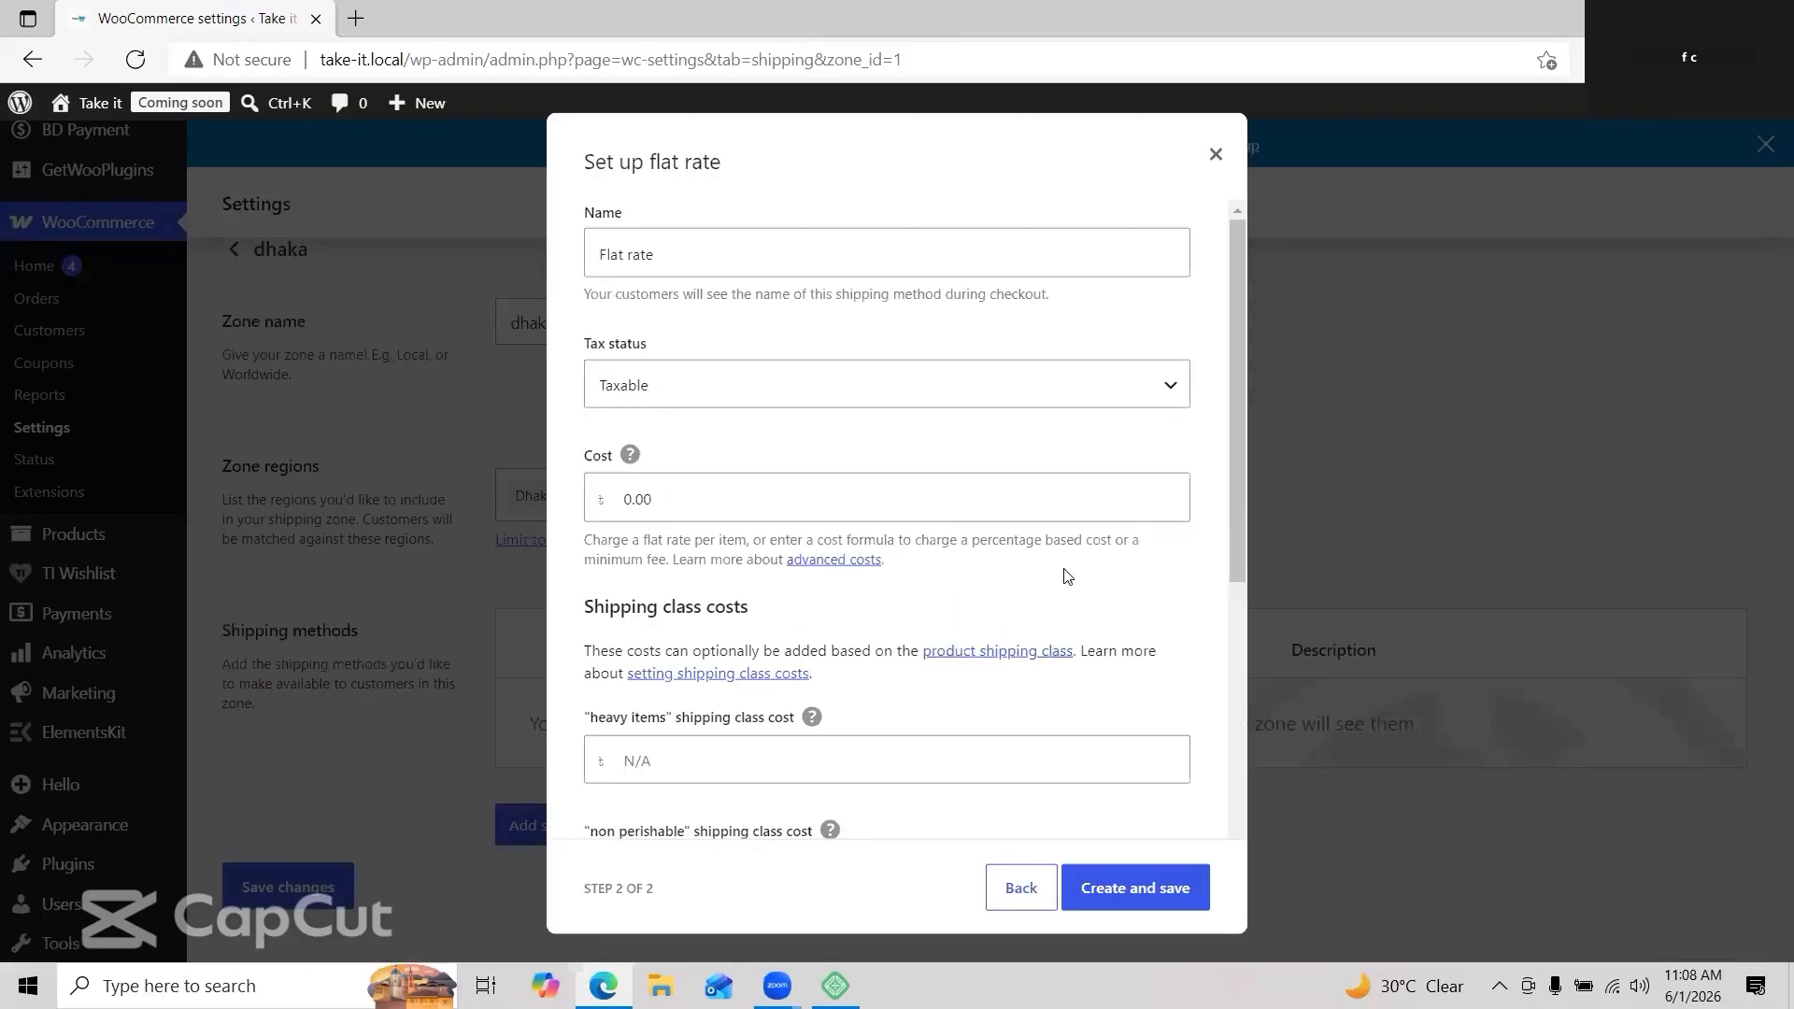
pyautogui.click(738, 402)
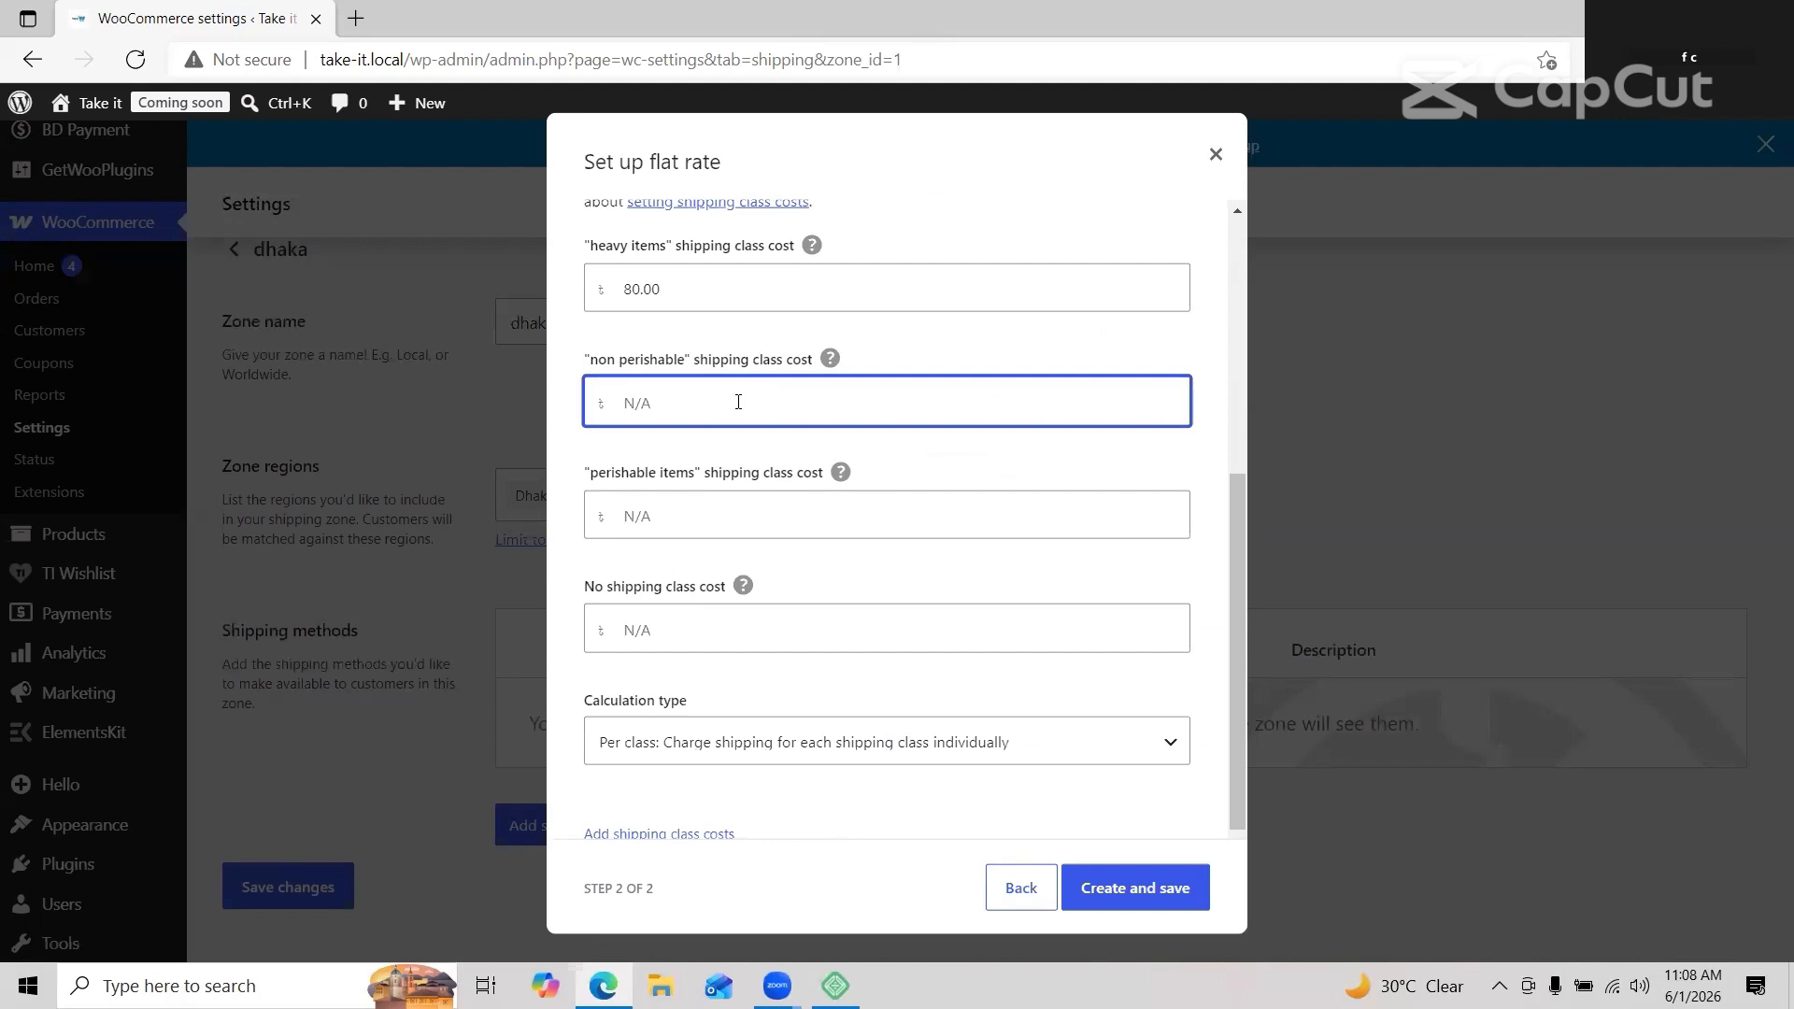
pyautogui.write('60')
pyautogui.click(736, 516)
pyautogui.write('100')
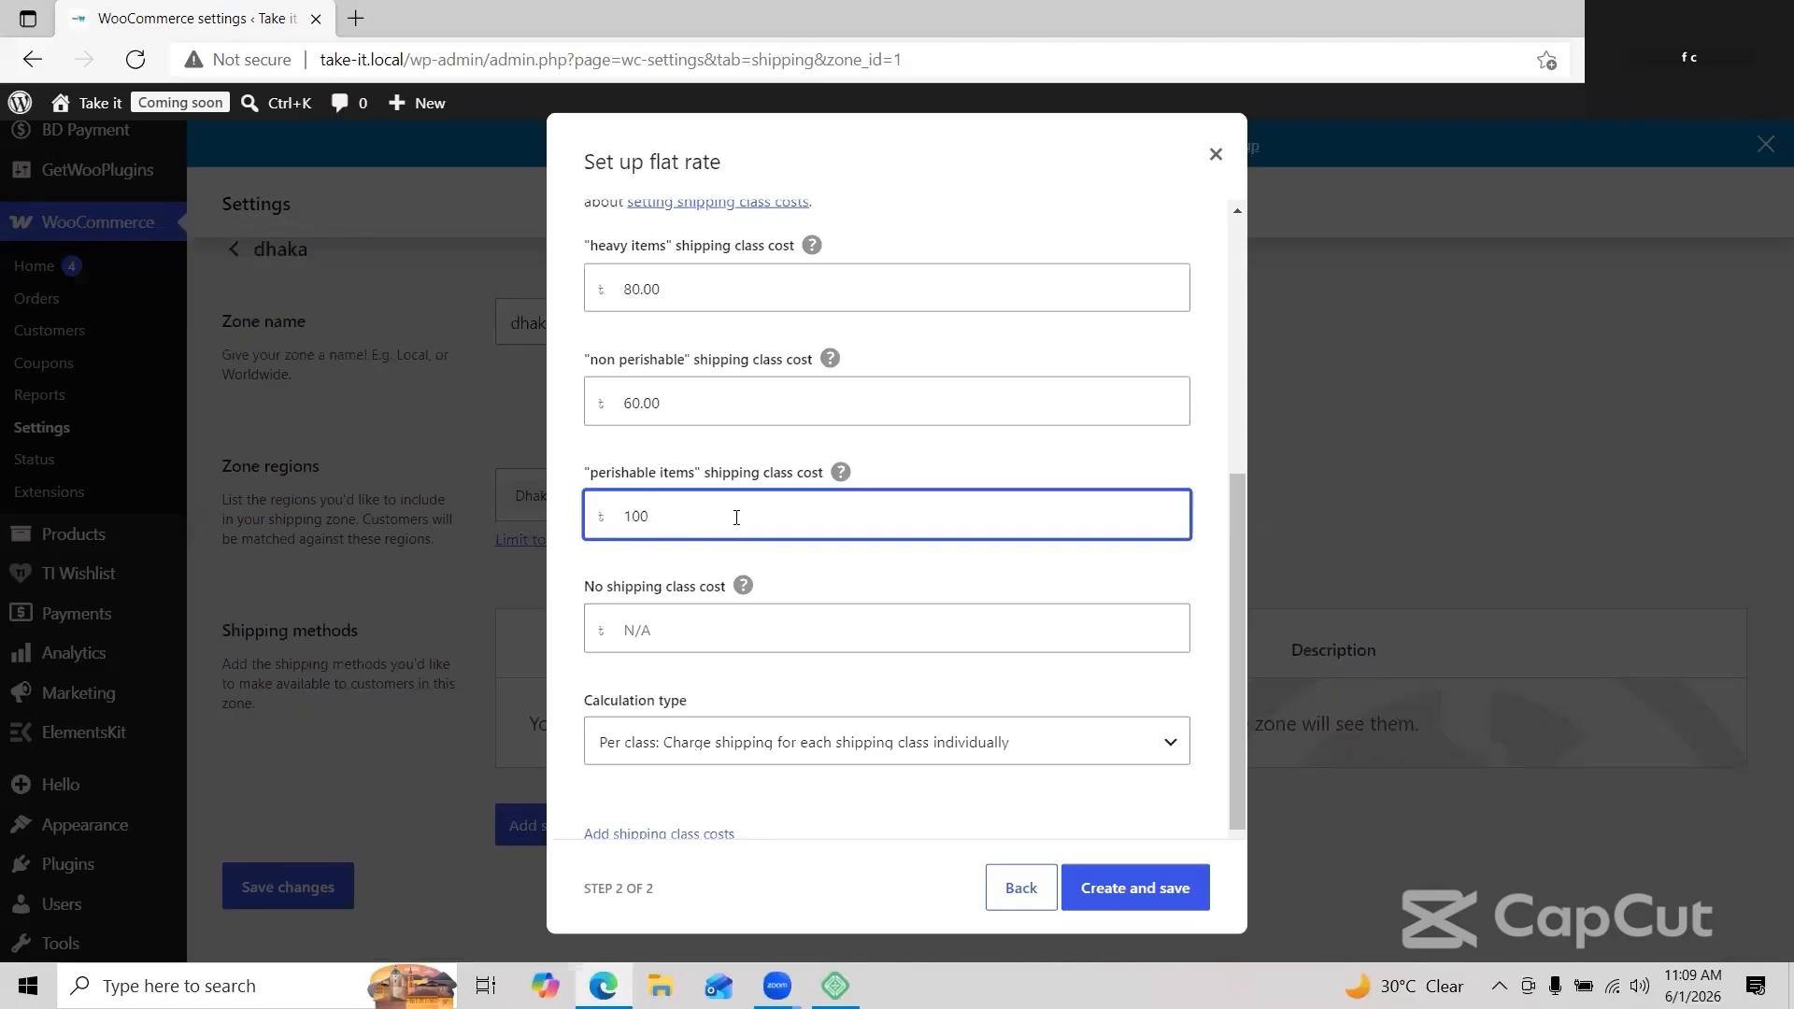
pyautogui.click(1135, 888)
# Step: Add Free shipping as a second method for the dhaka zone
pyautogui.click(641, 835)
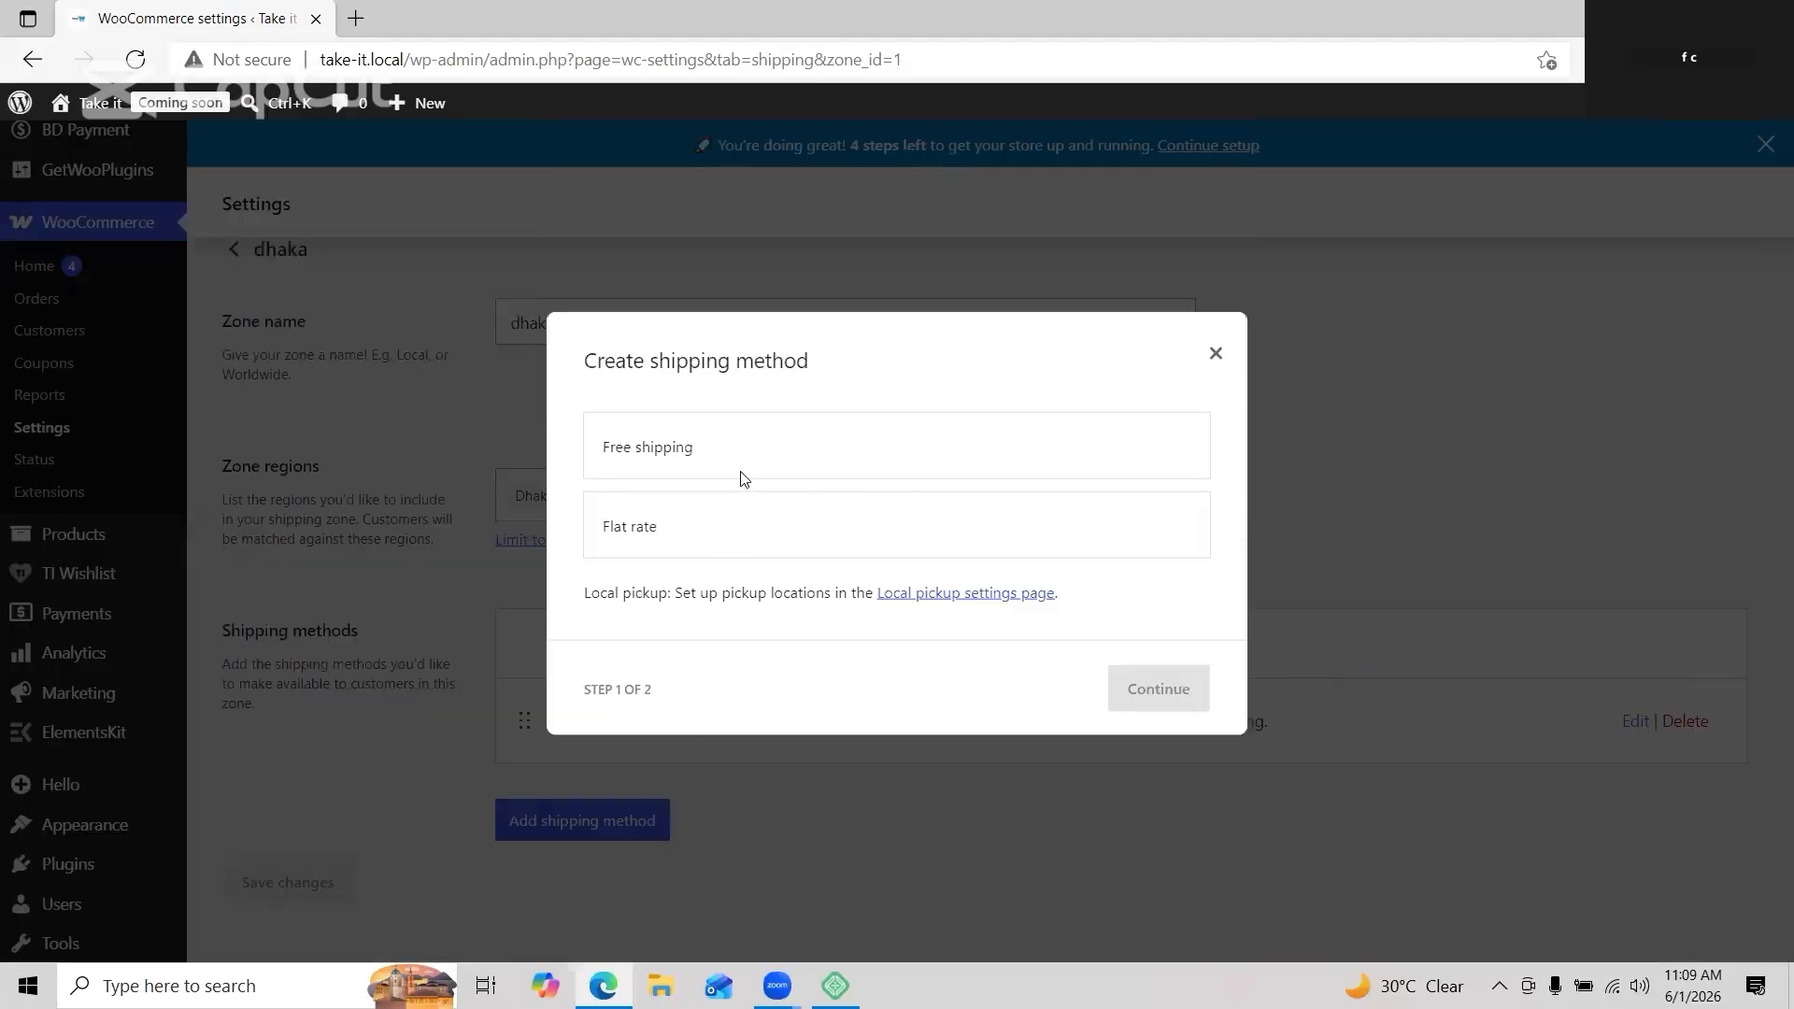
pyautogui.click(742, 452)
pyautogui.click(1174, 719)
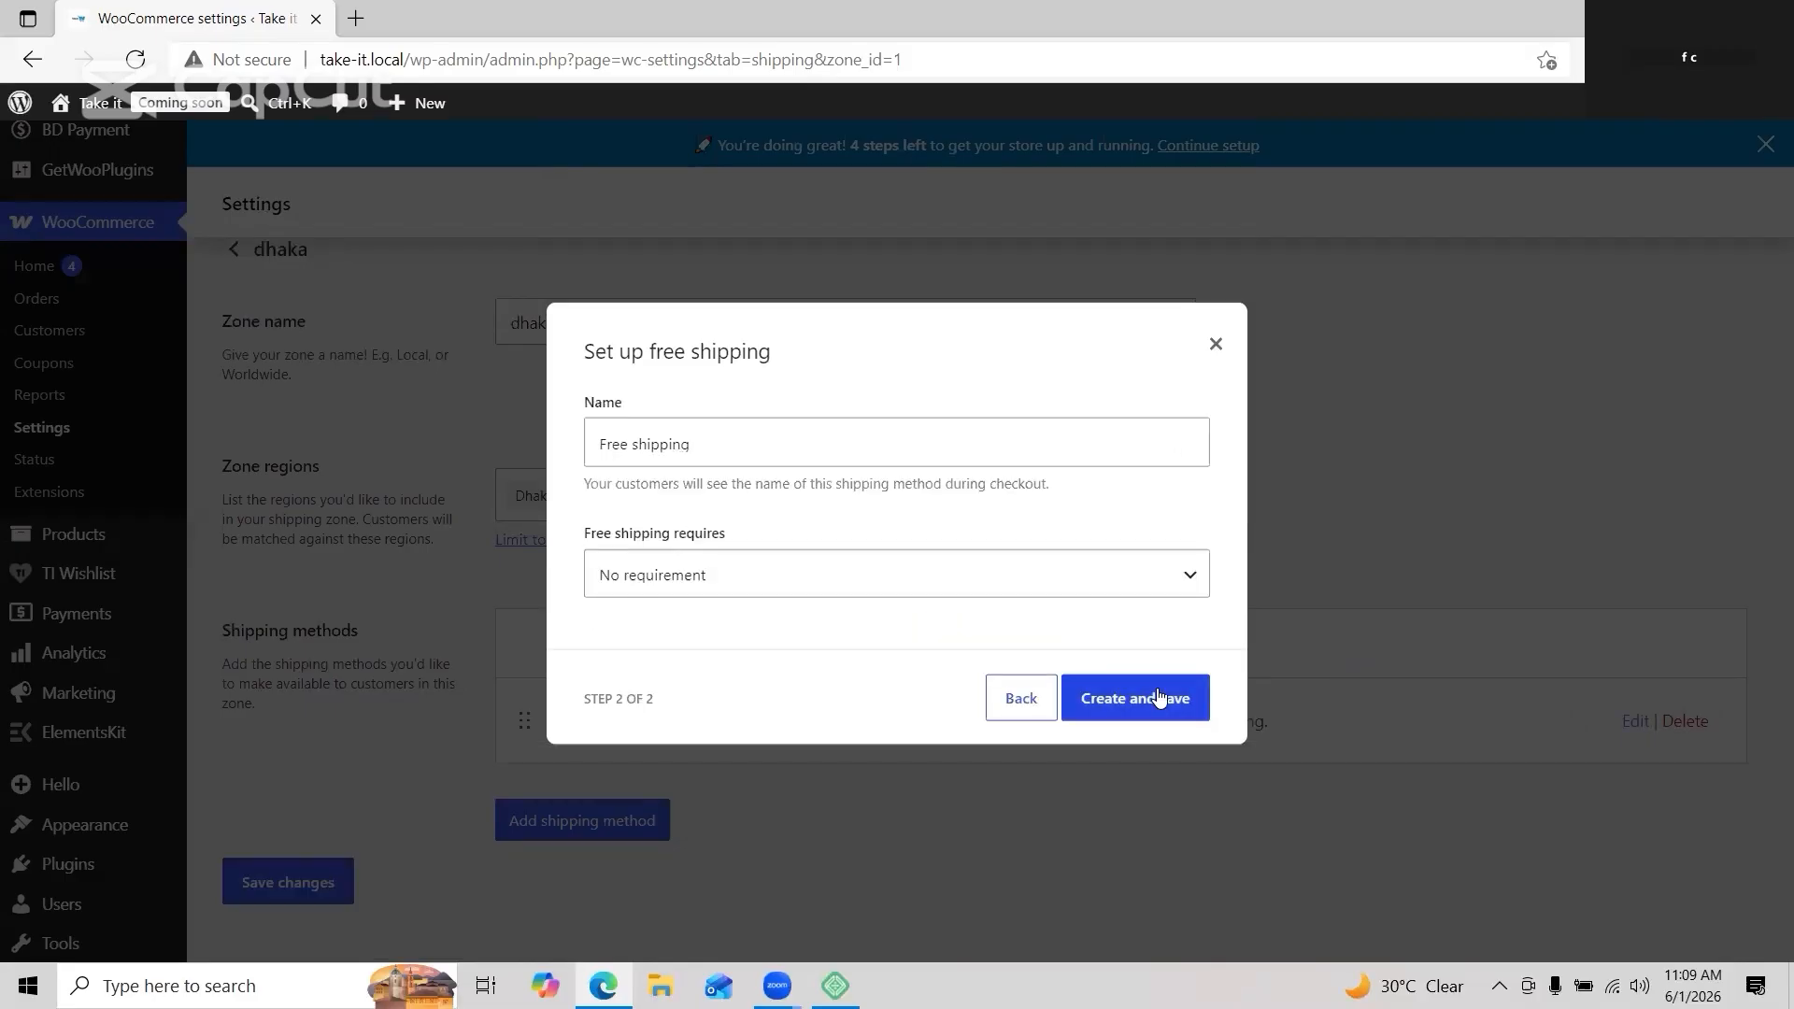
pyautogui.click(1159, 698)
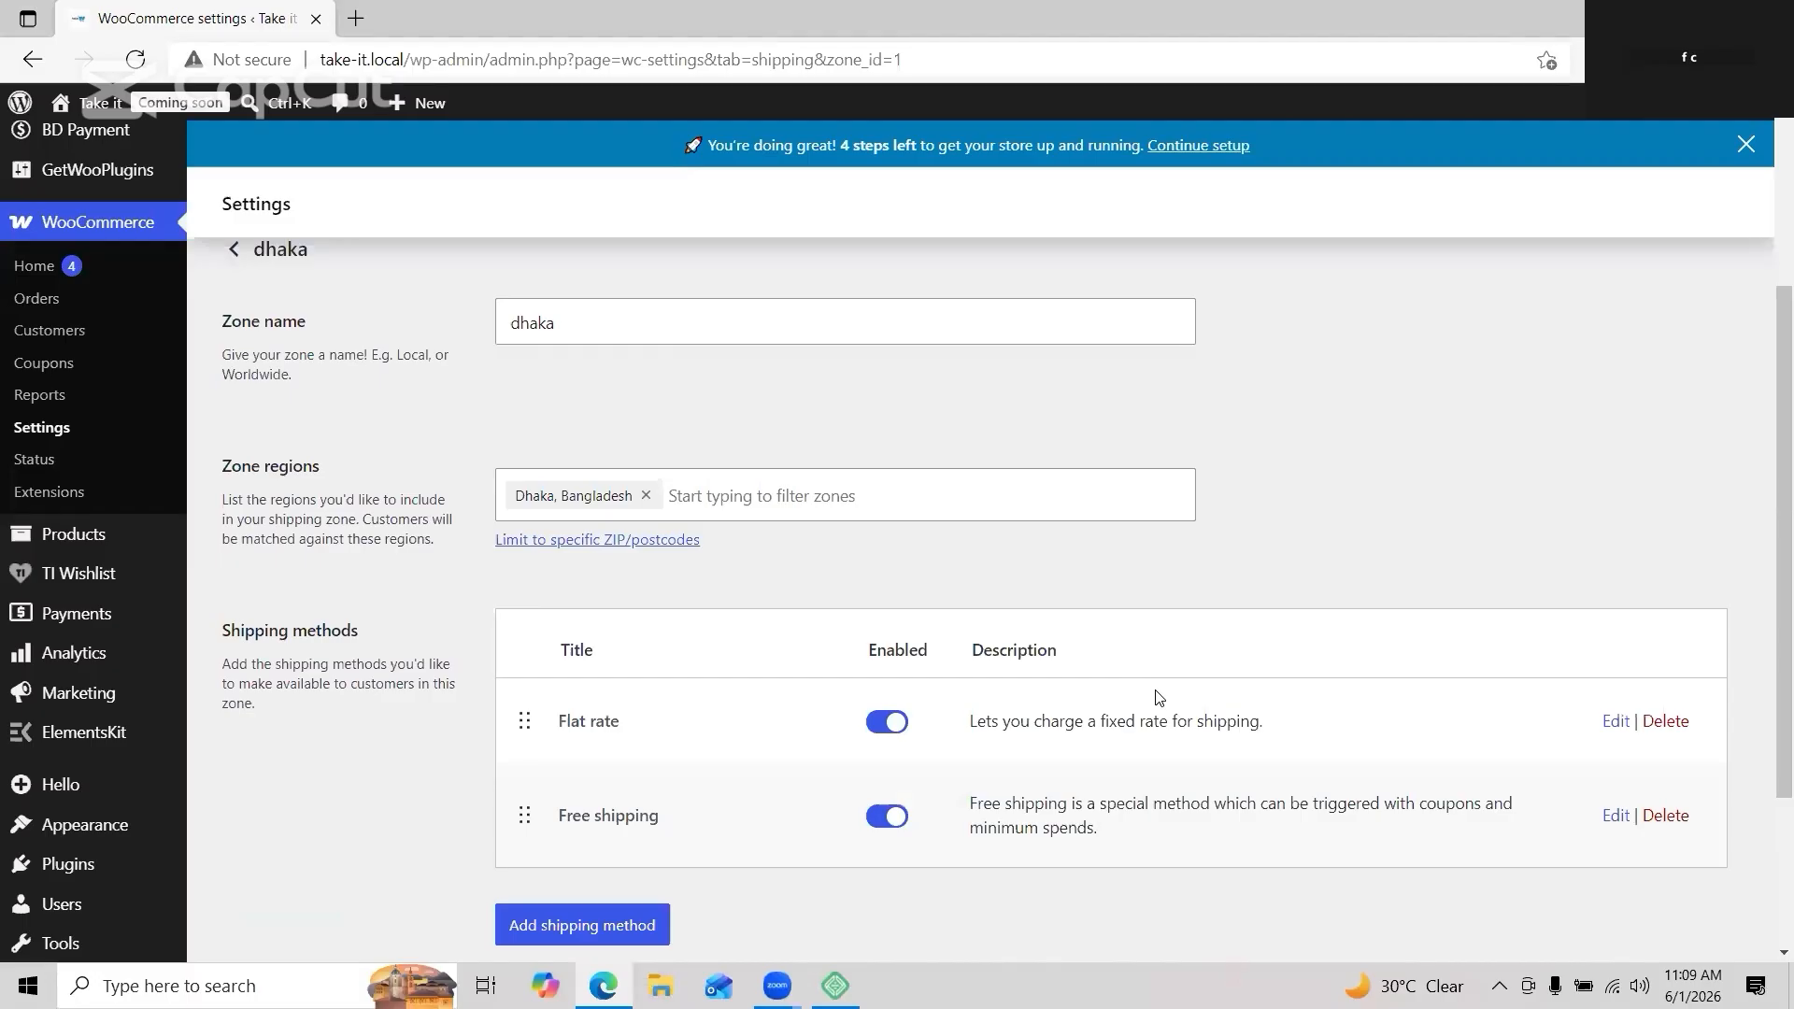
pyautogui.scroll(-2, 1156, 560)
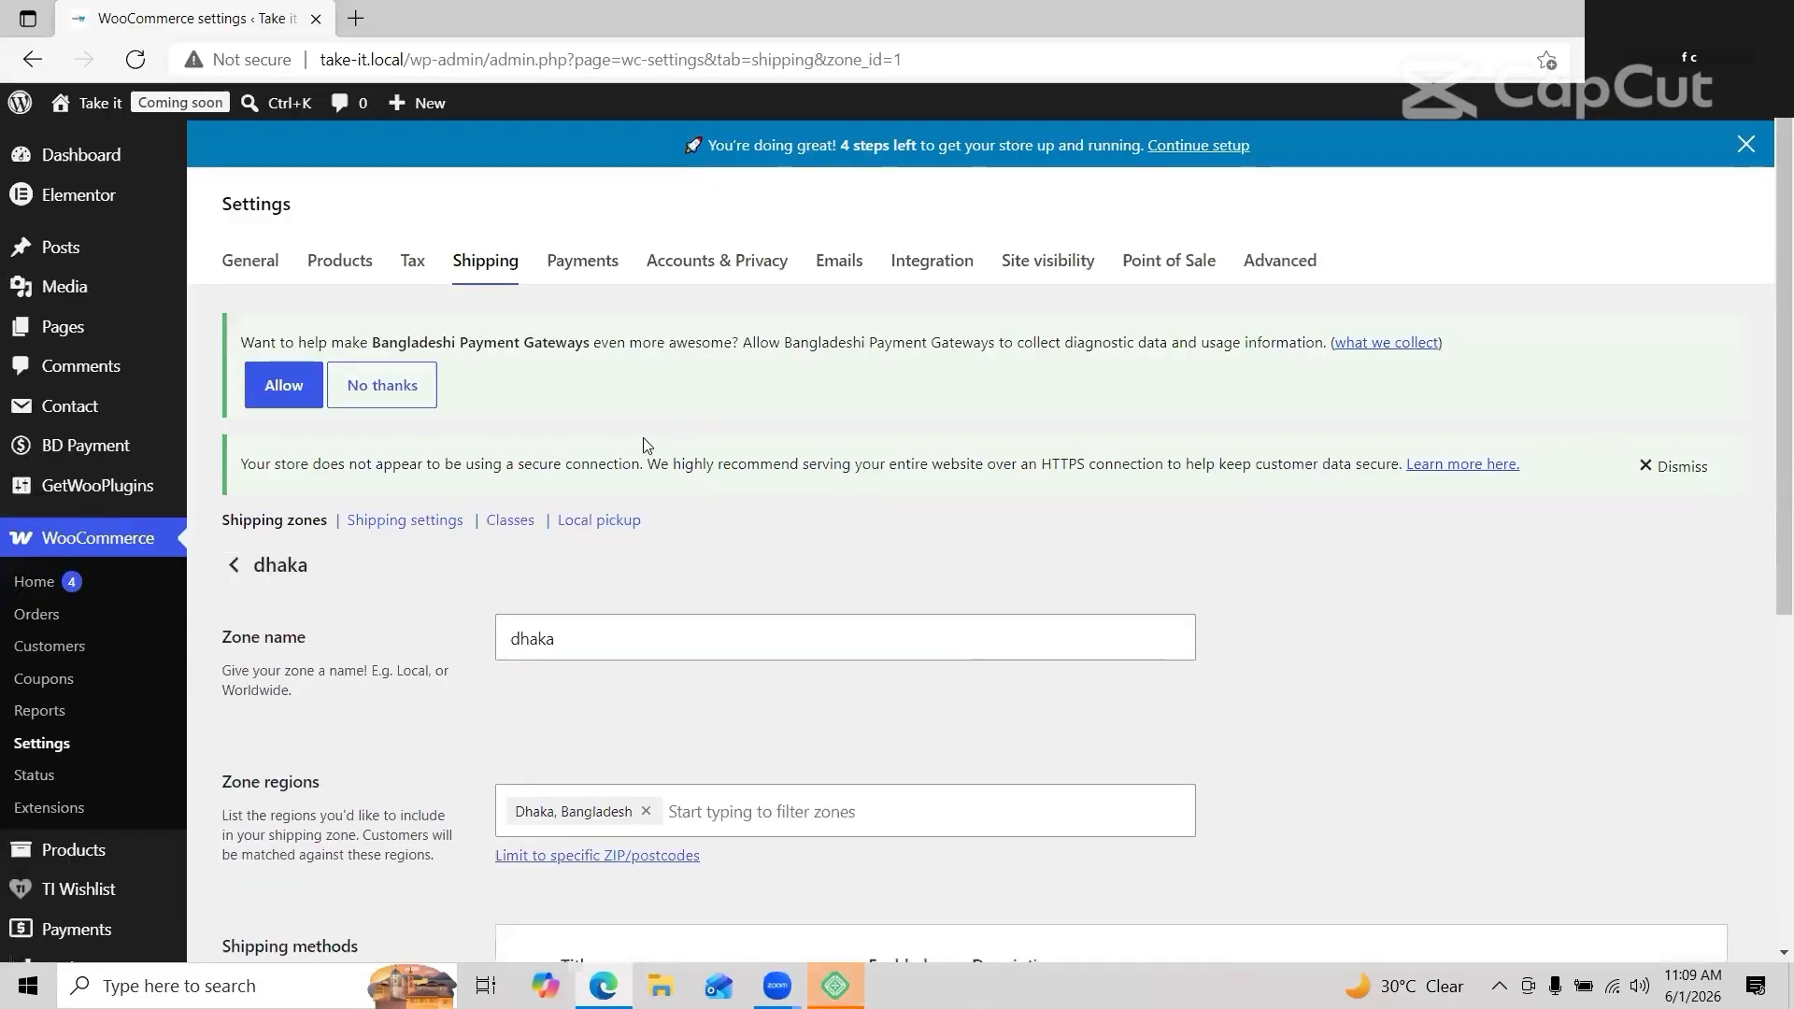
# Step: Enable Cash on delivery and the bKash payment provider, opening bKash's gateway settings
pyautogui.click(581, 258)
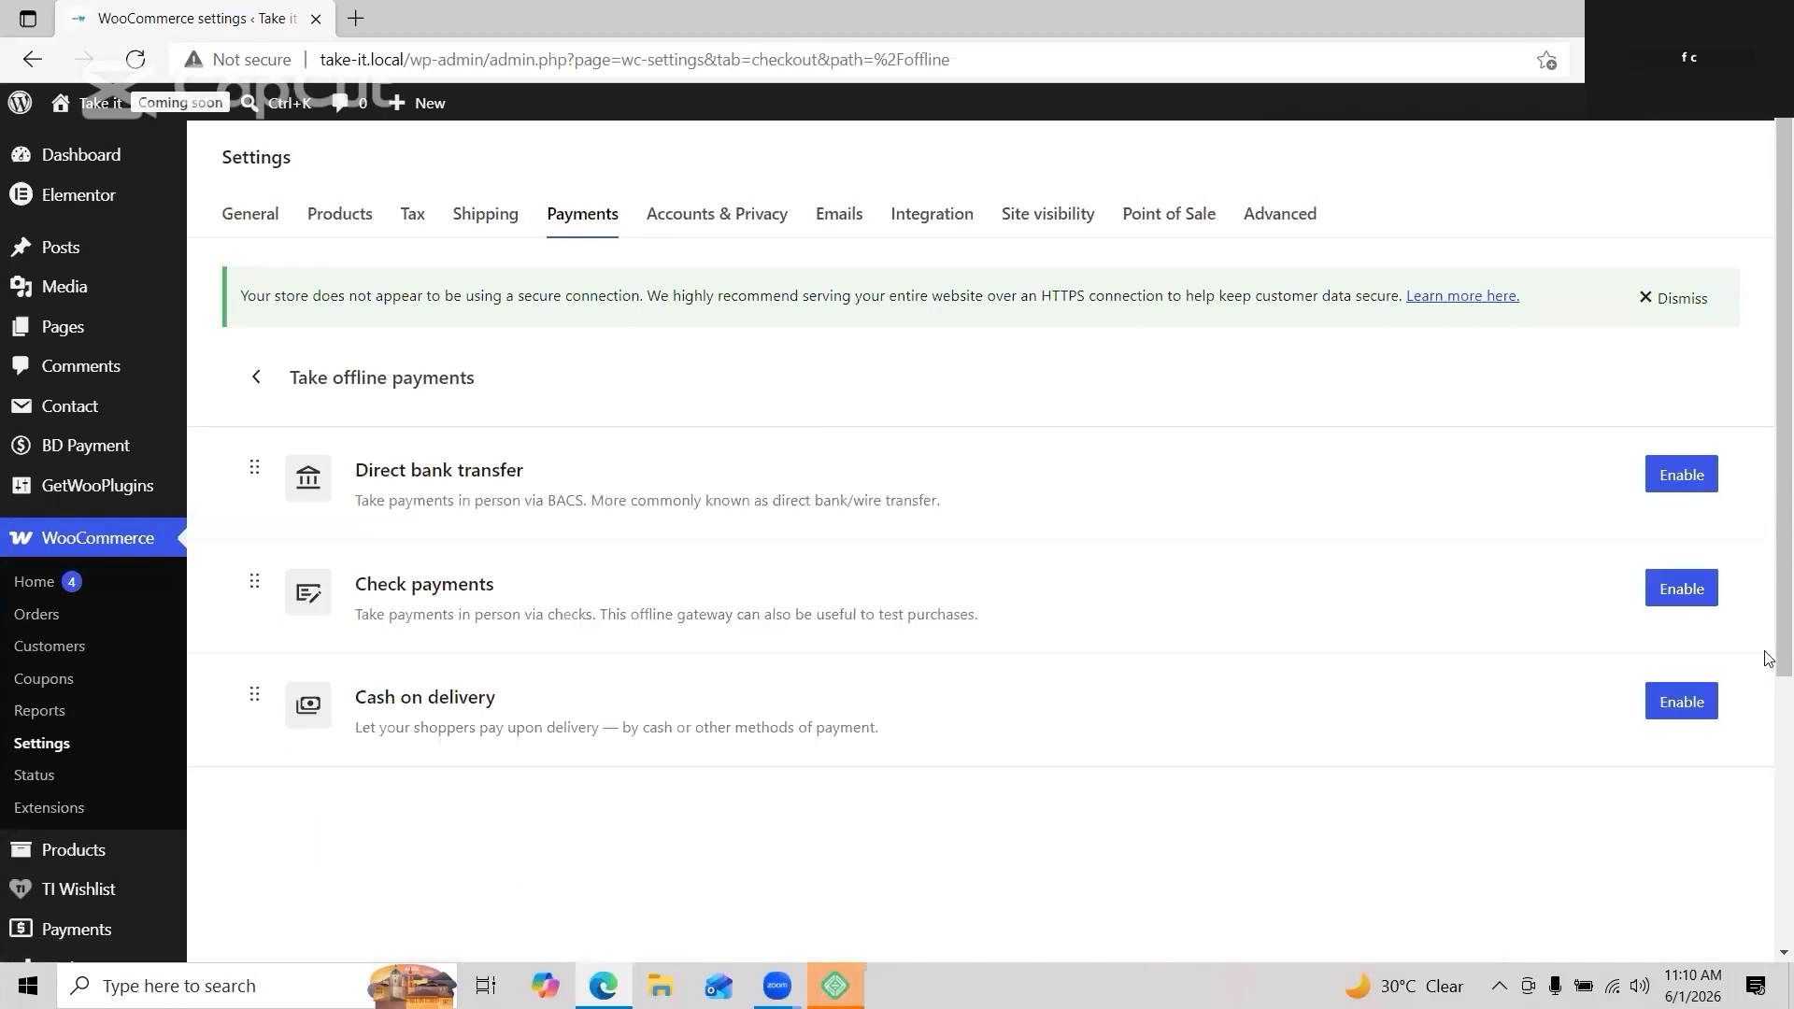
pyautogui.click(1689, 703)
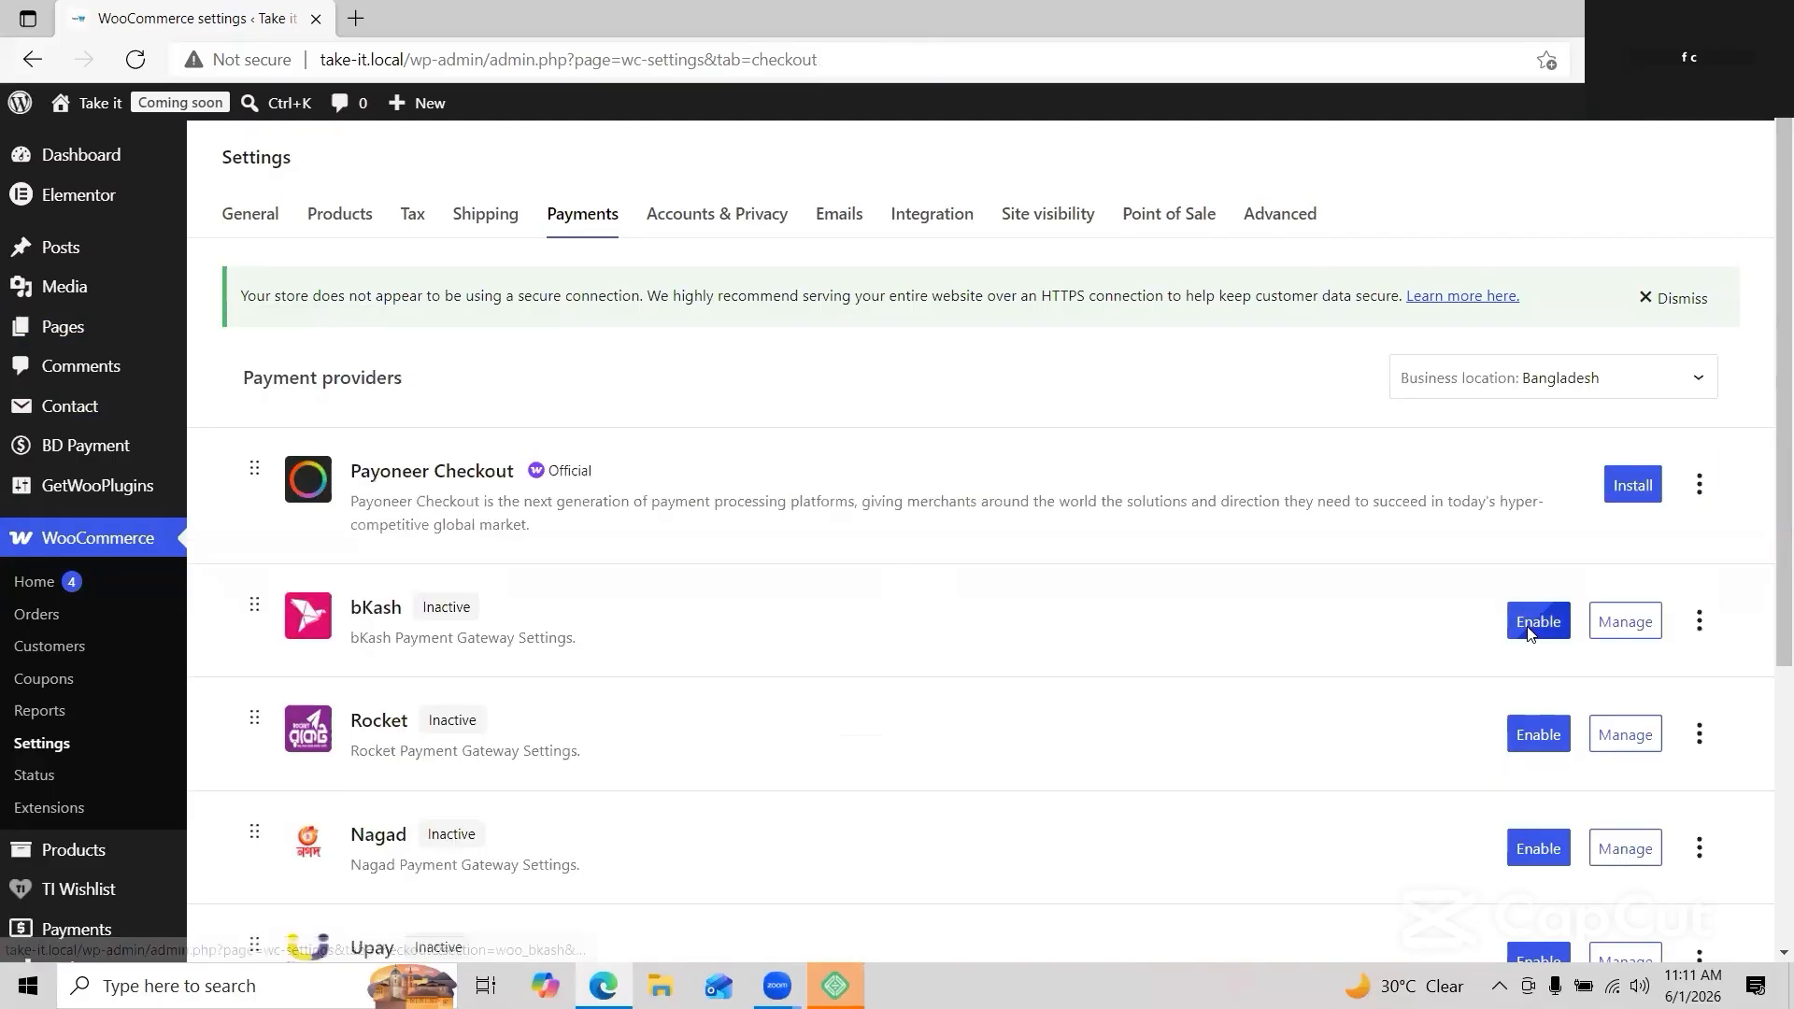
pyautogui.click(1537, 623)
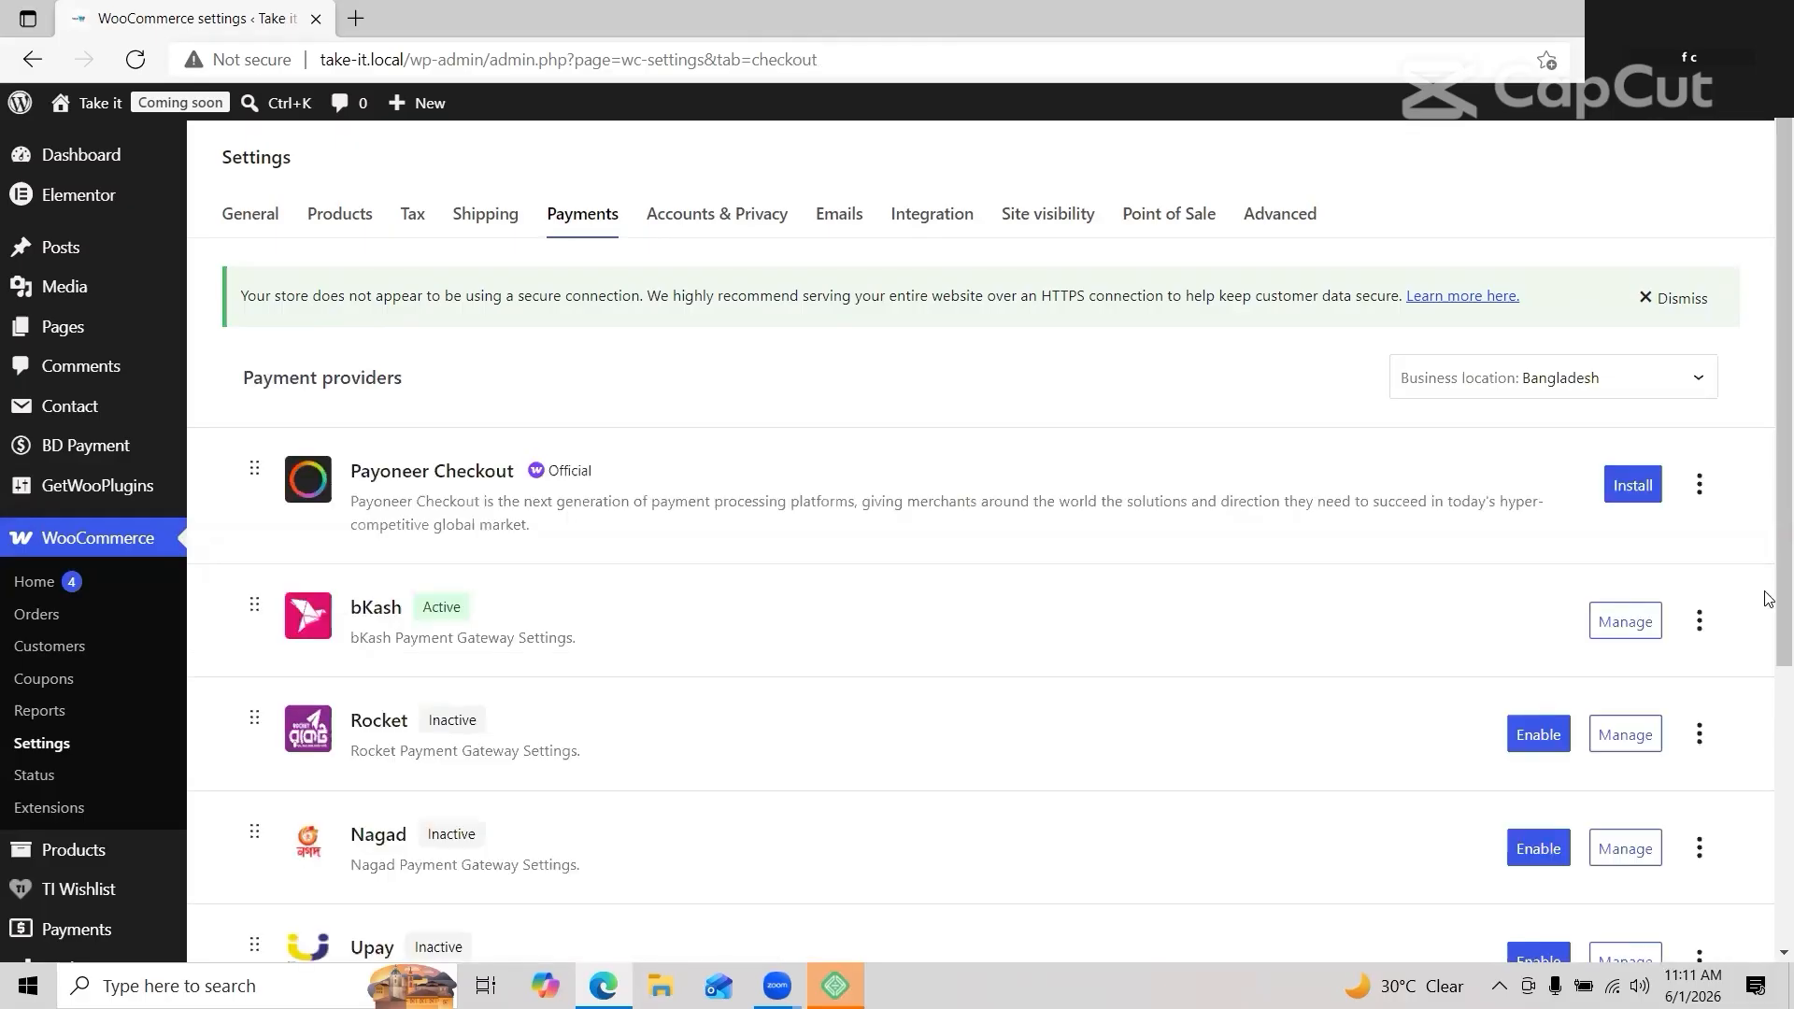
pyautogui.click(1612, 619)
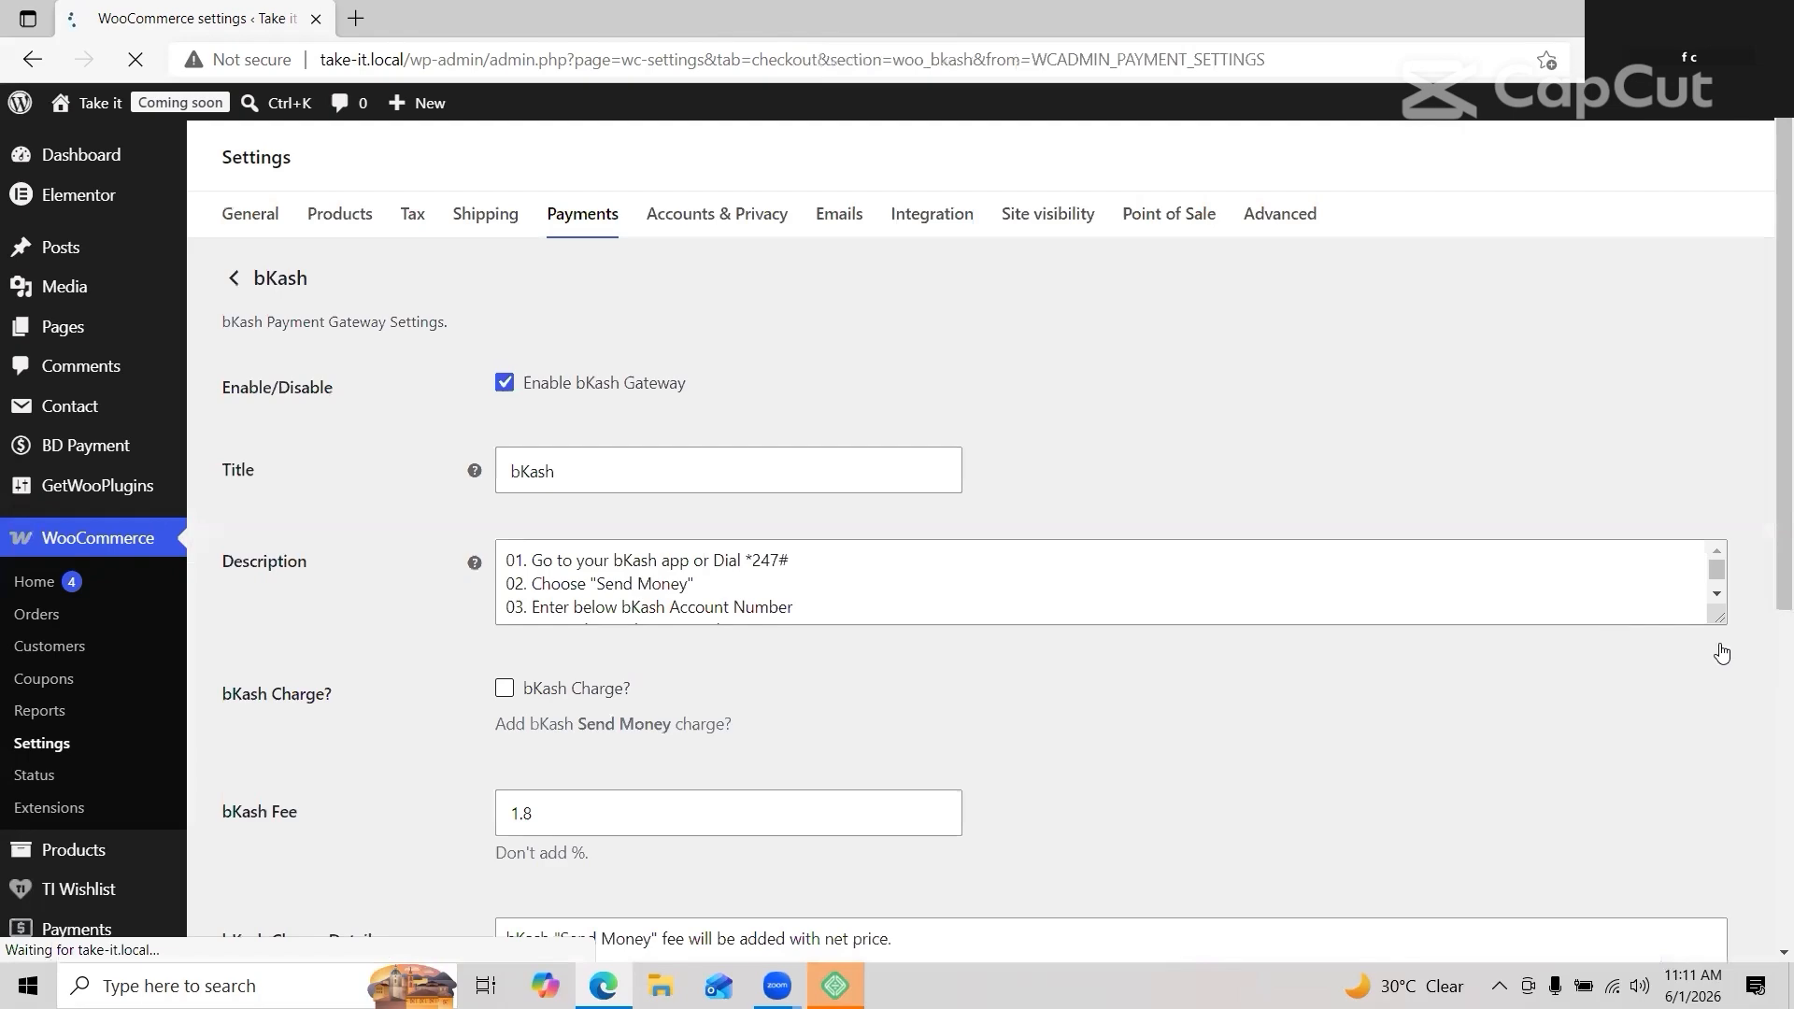
# Step: Add a bKash 'send money' account row with the account number and save the gateway settings
pyautogui.scroll(-4, 1769, 769)
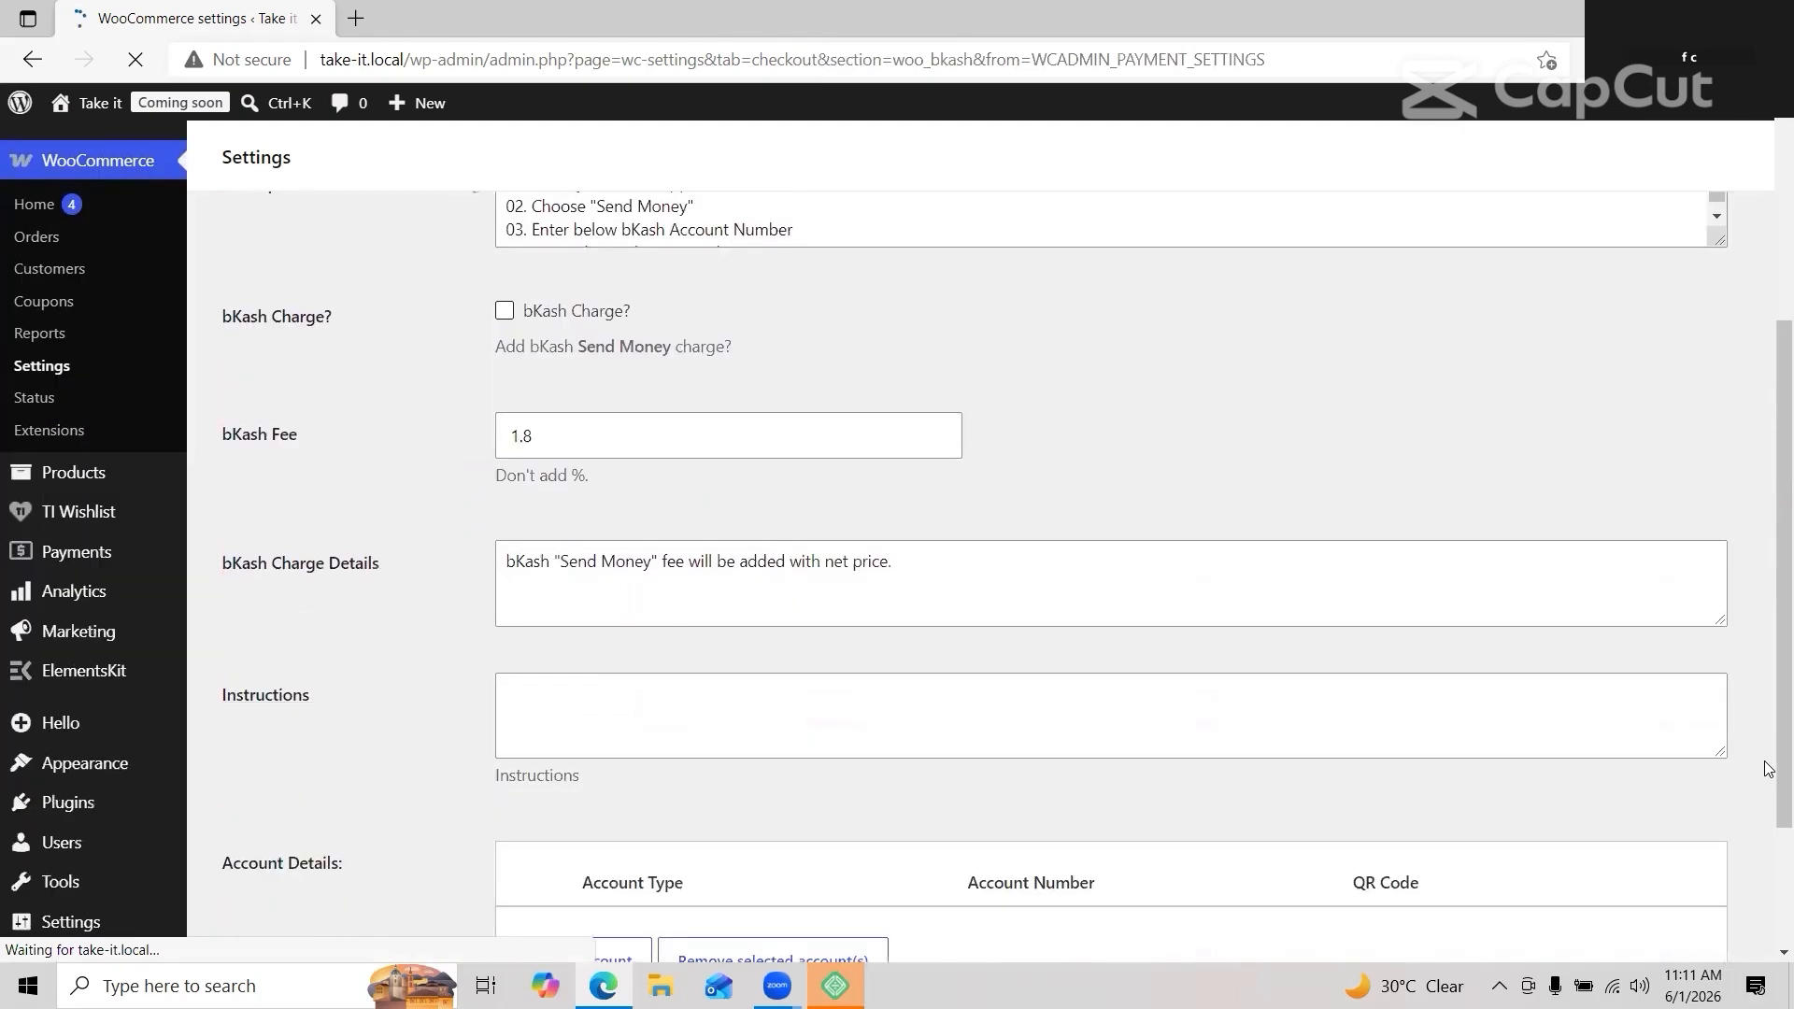
pyautogui.scroll(2, 1769, 769)
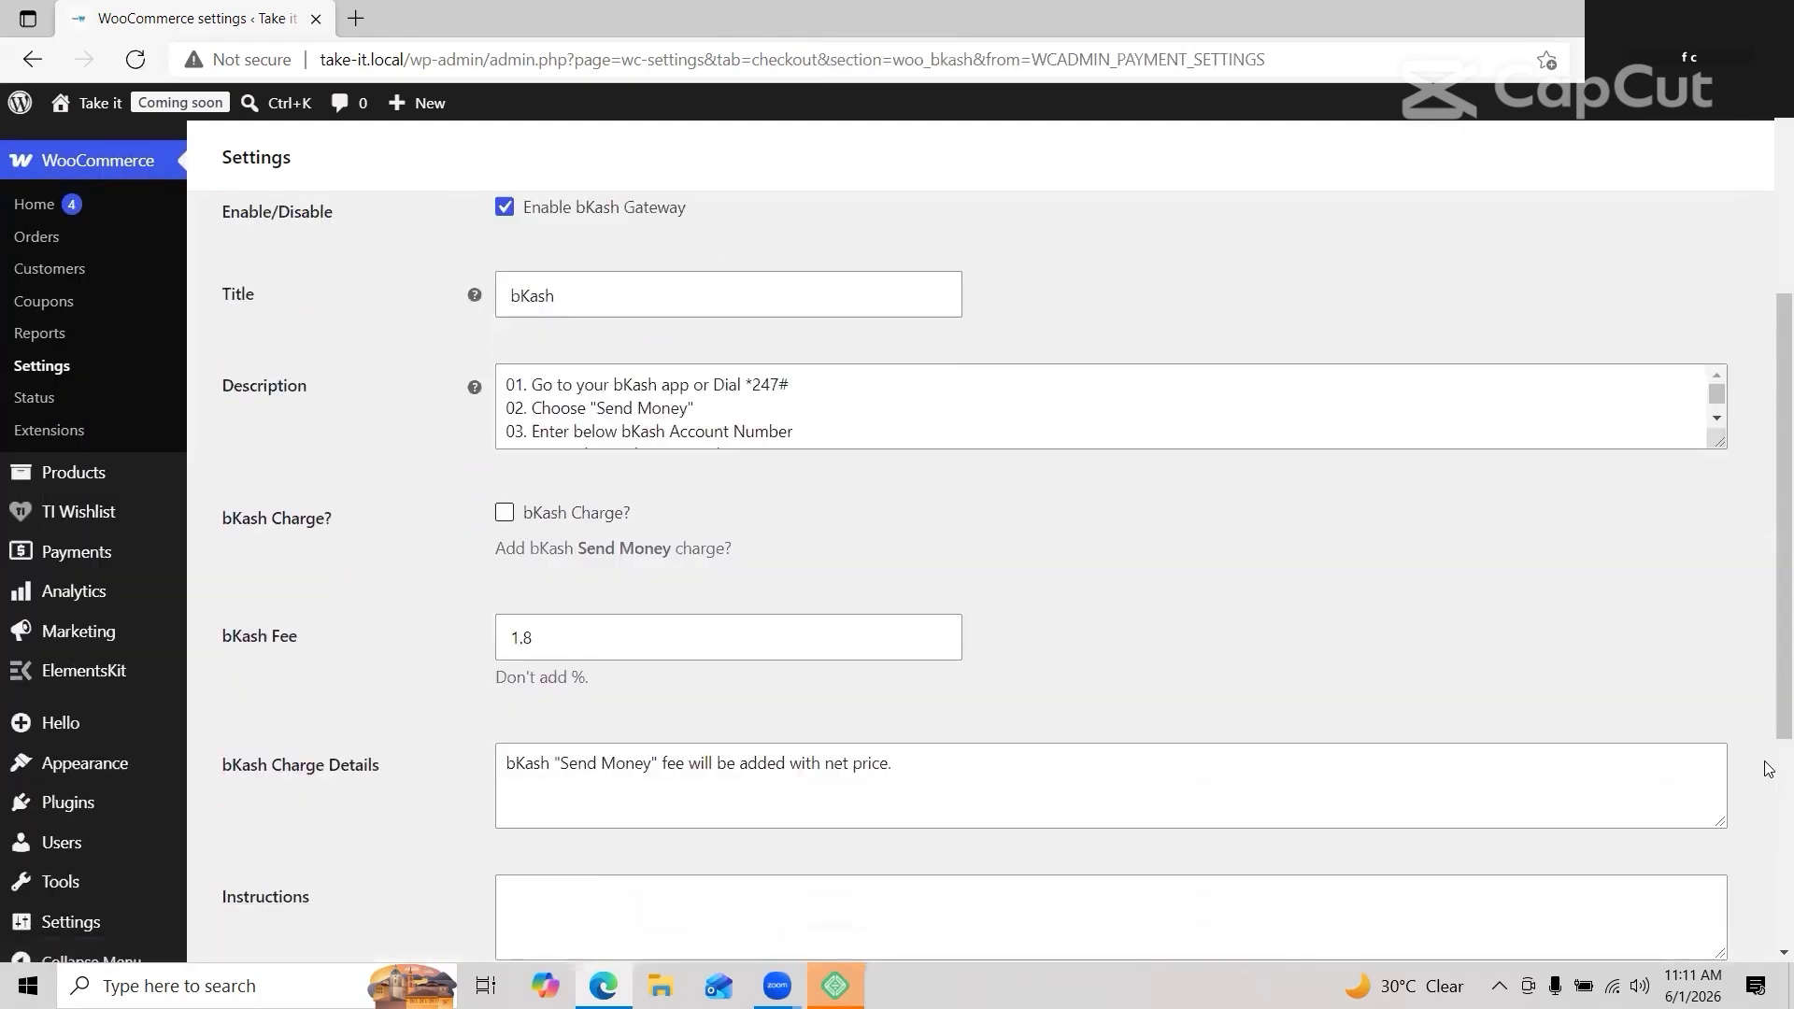
pyautogui.scroll(-4, 1770, 769)
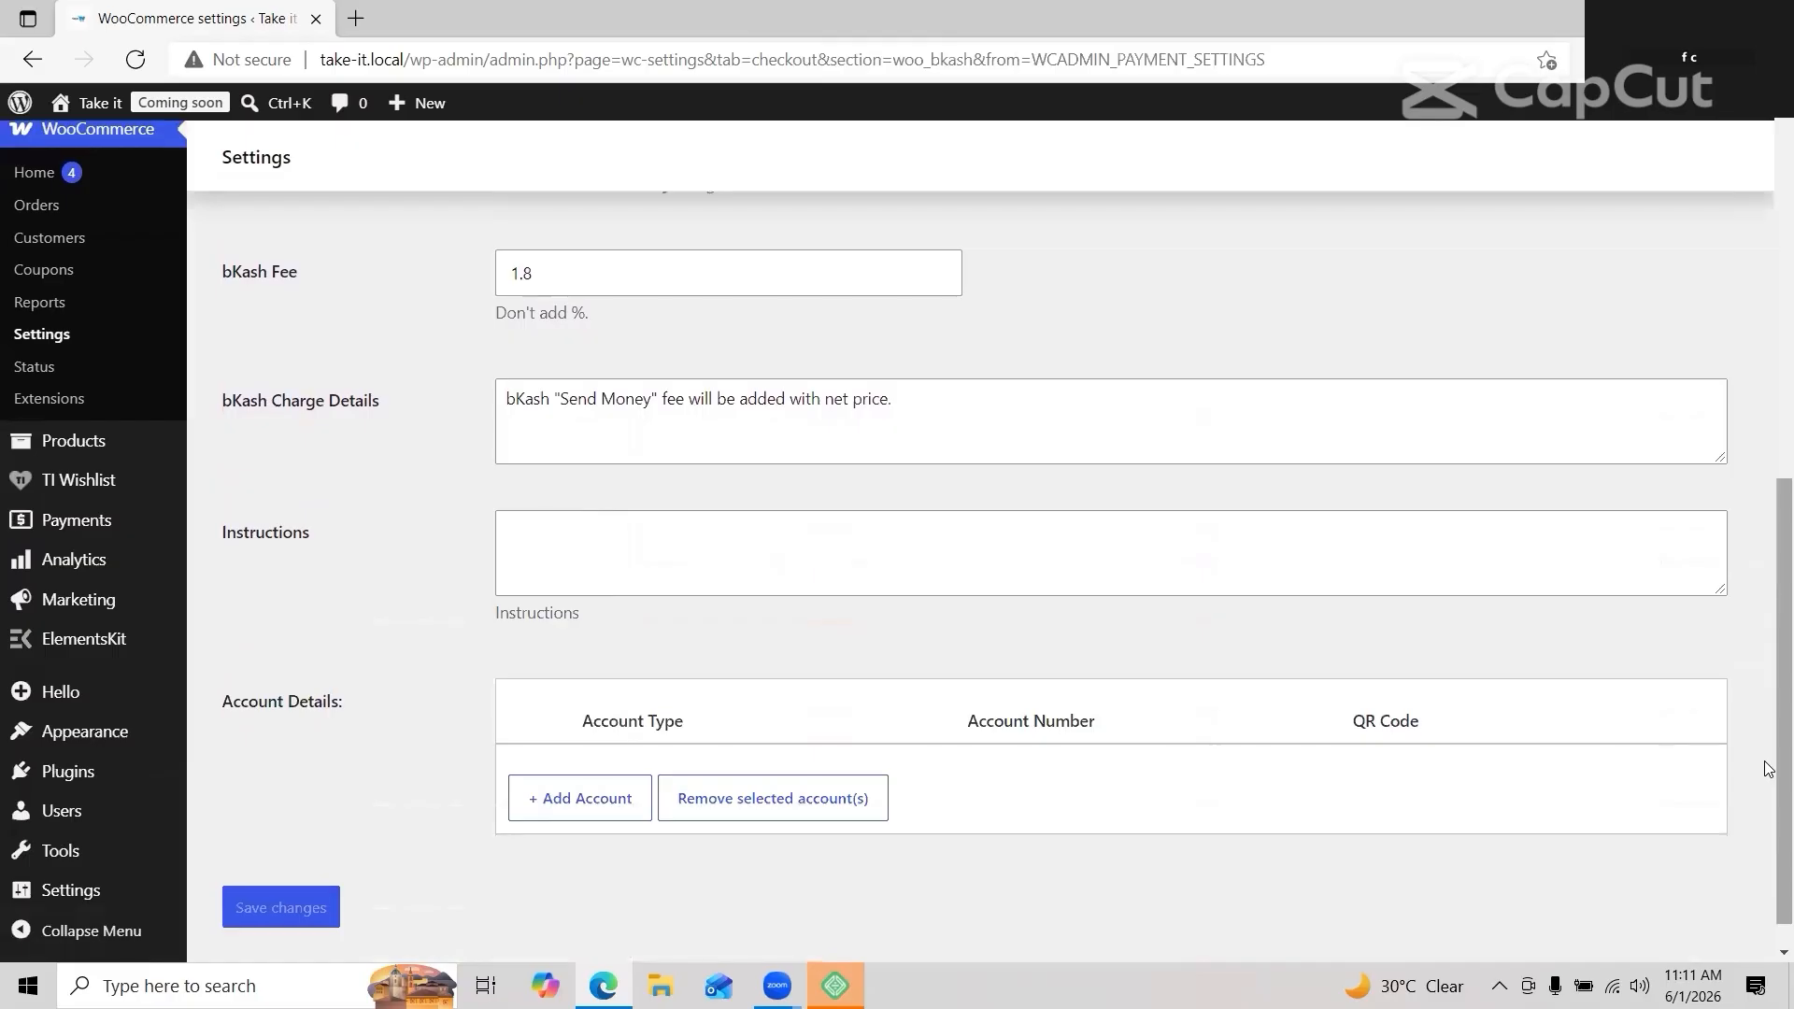
pyautogui.scroll(-1, 1769, 769)
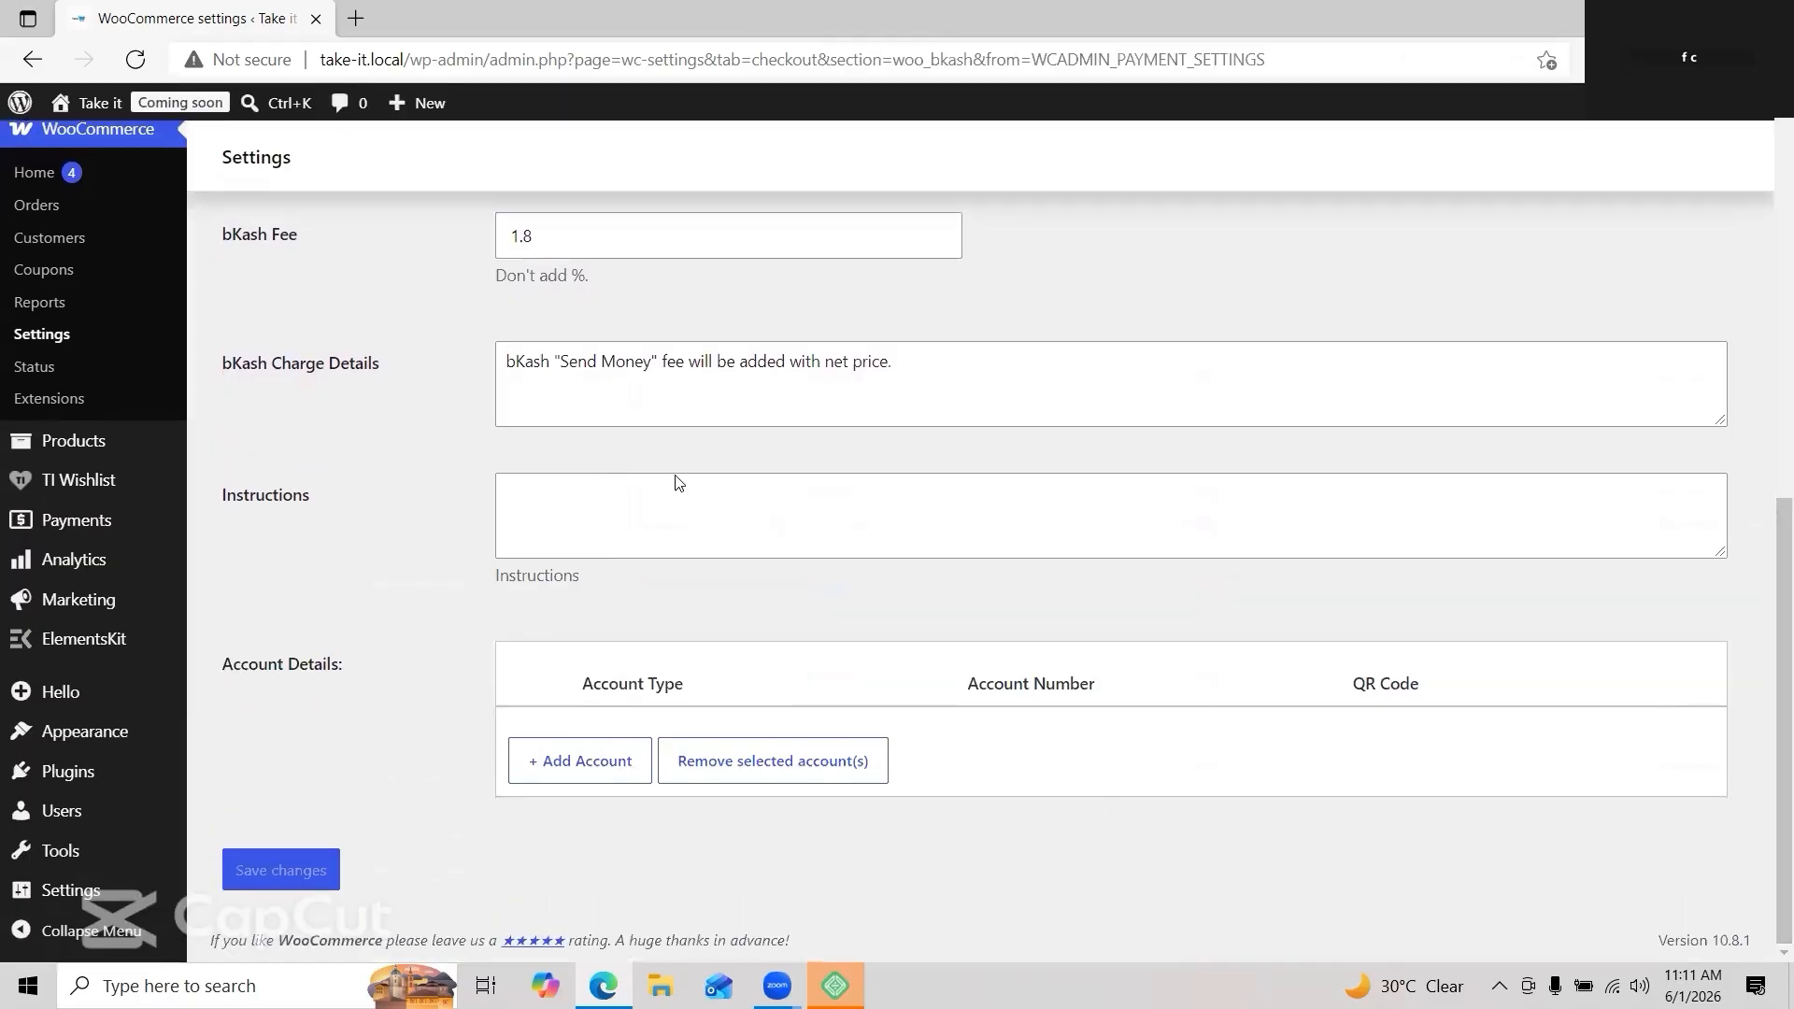
pyautogui.scroll(4, 741, 581)
pyautogui.scroll(-2, 743, 583)
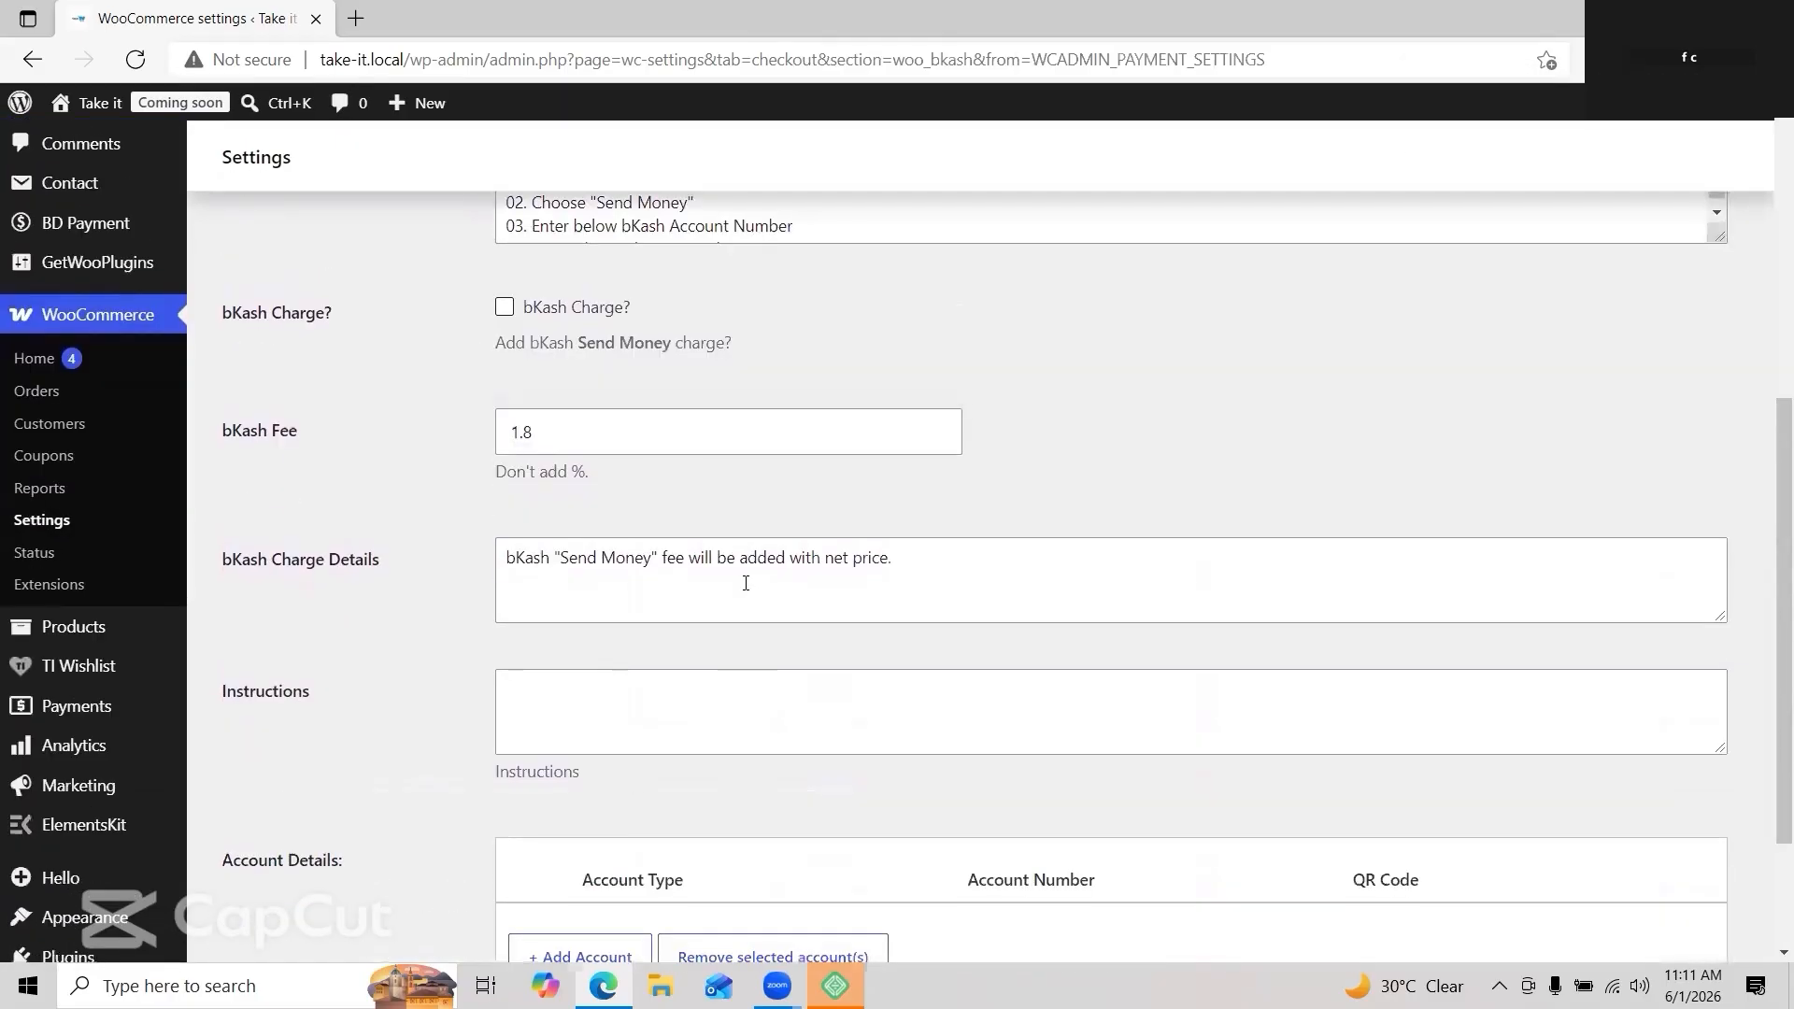
pyautogui.scroll(1, 745, 583)
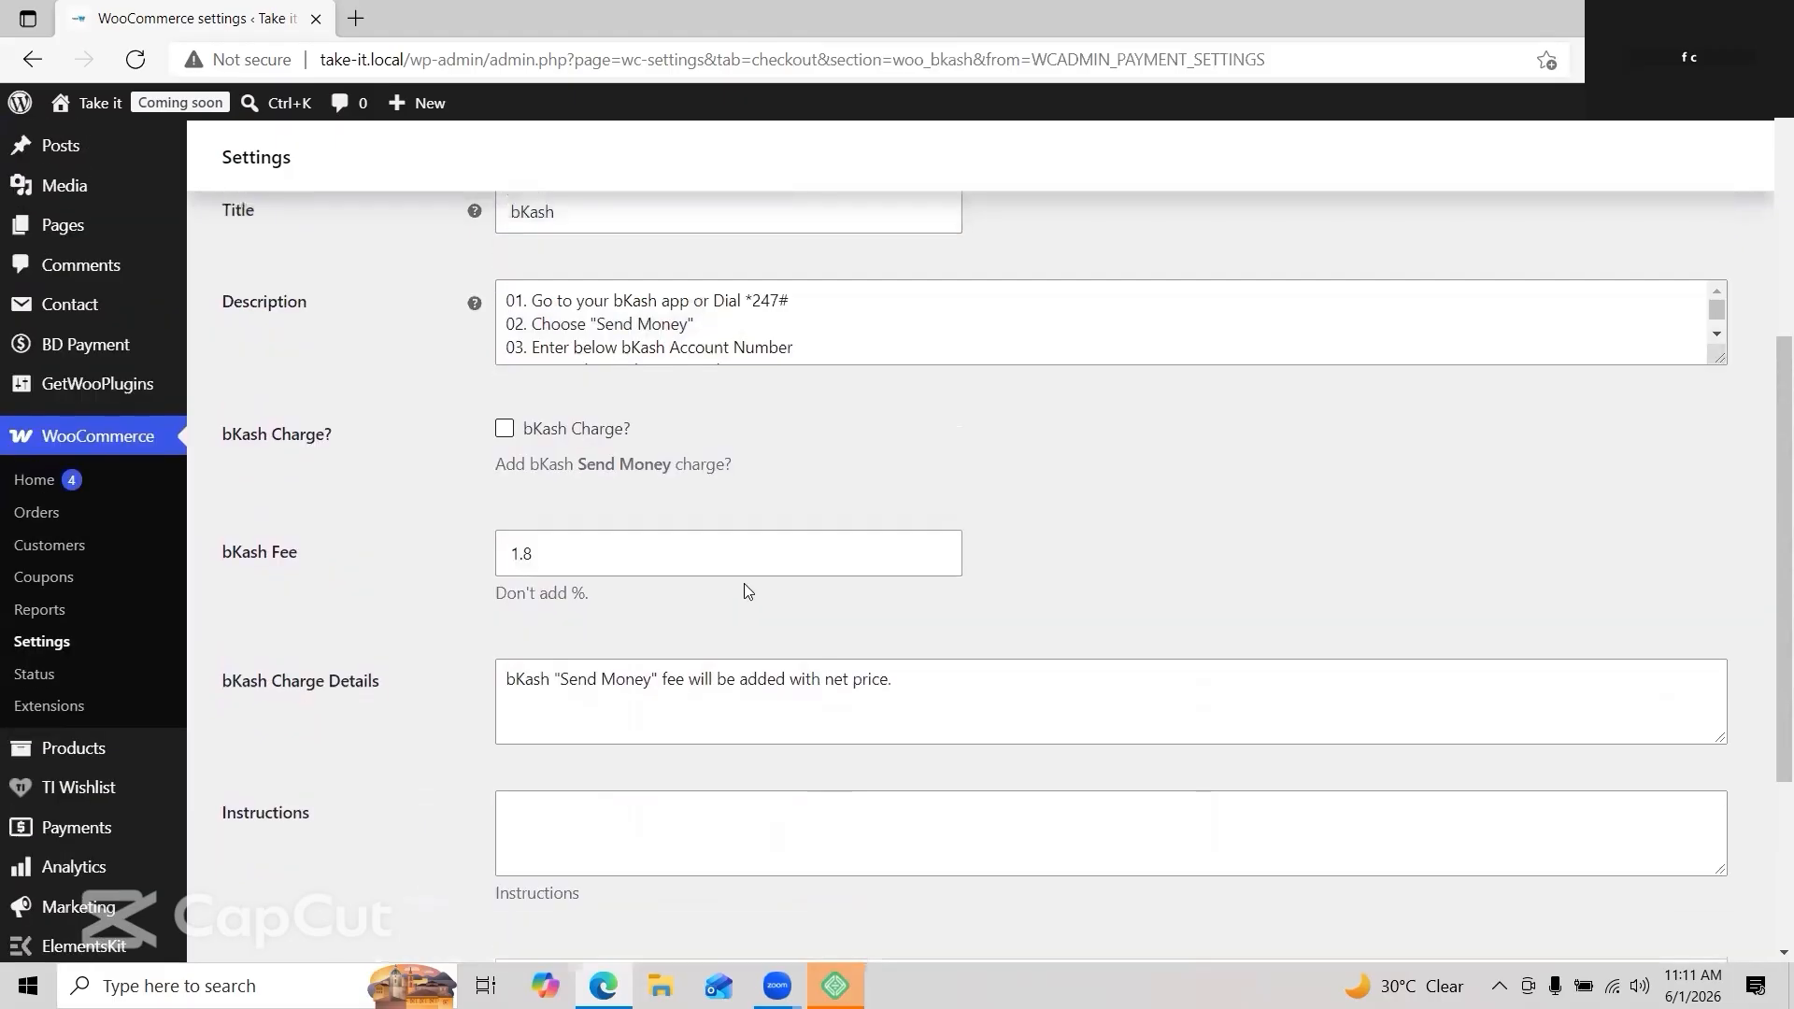
pyautogui.click(506, 429)
pyautogui.click(573, 434)
pyautogui.scroll(-3, 605, 505)
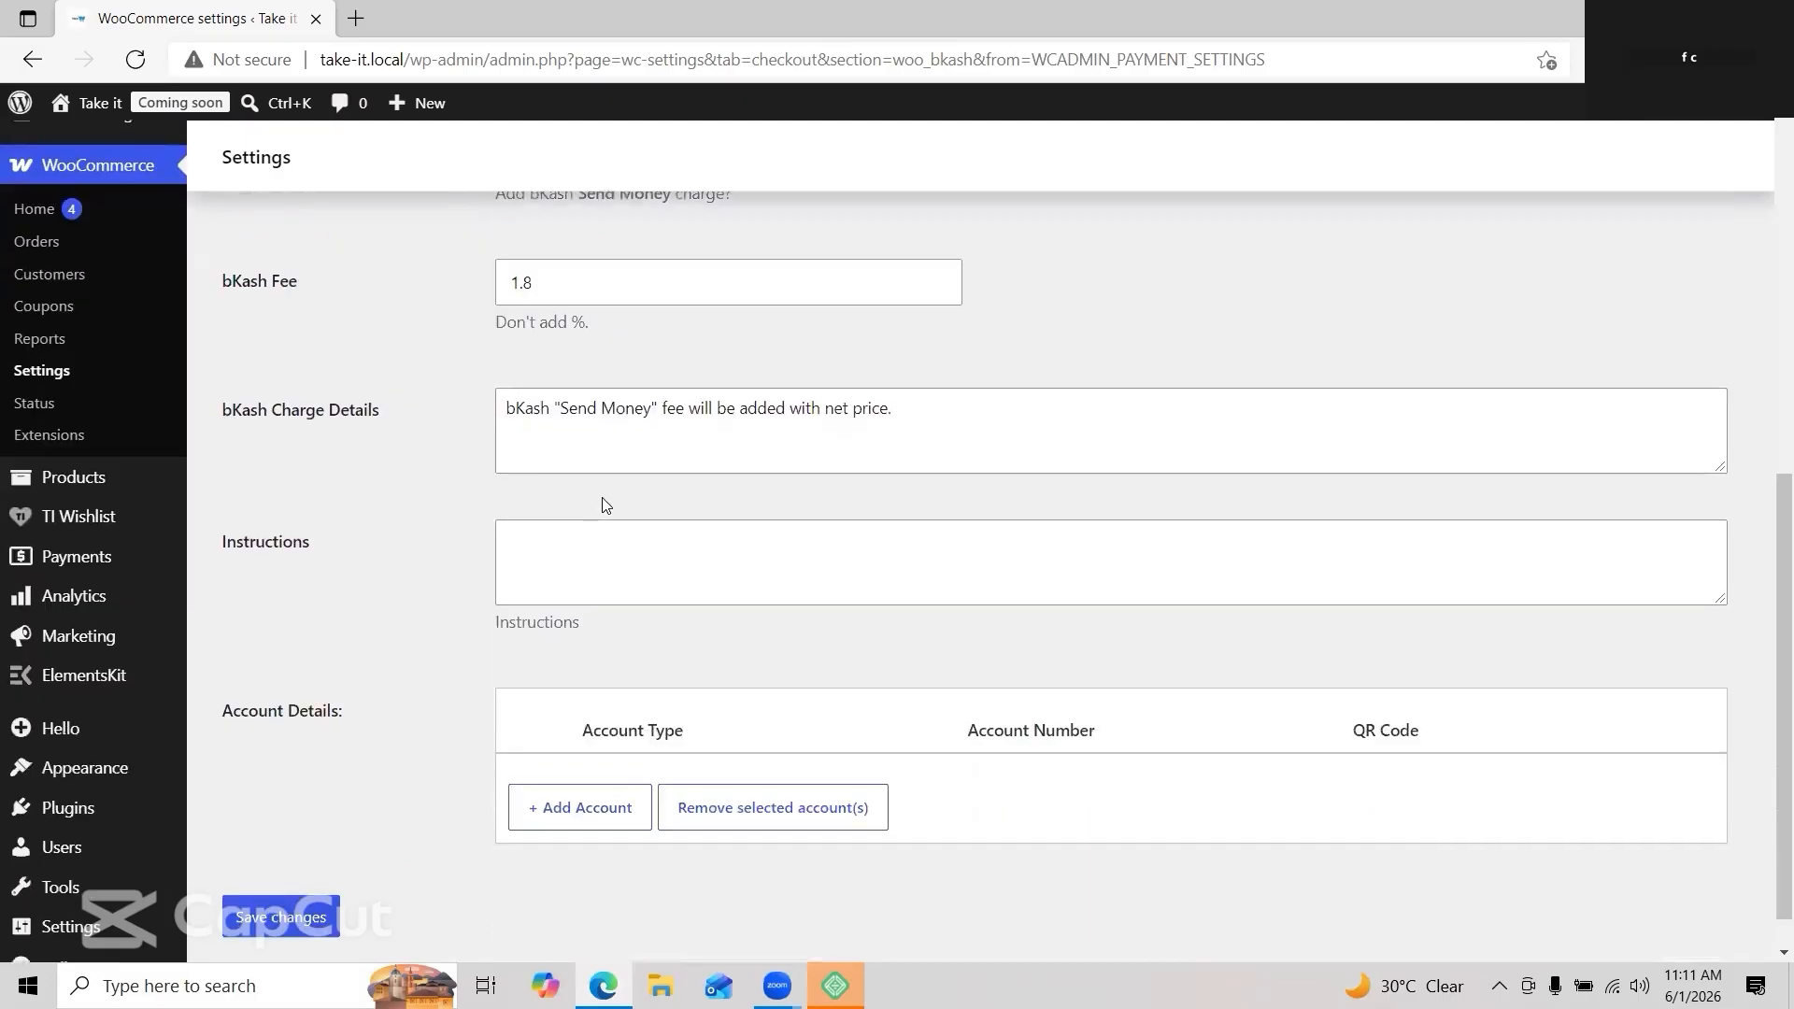
pyautogui.scroll(-1, 605, 505)
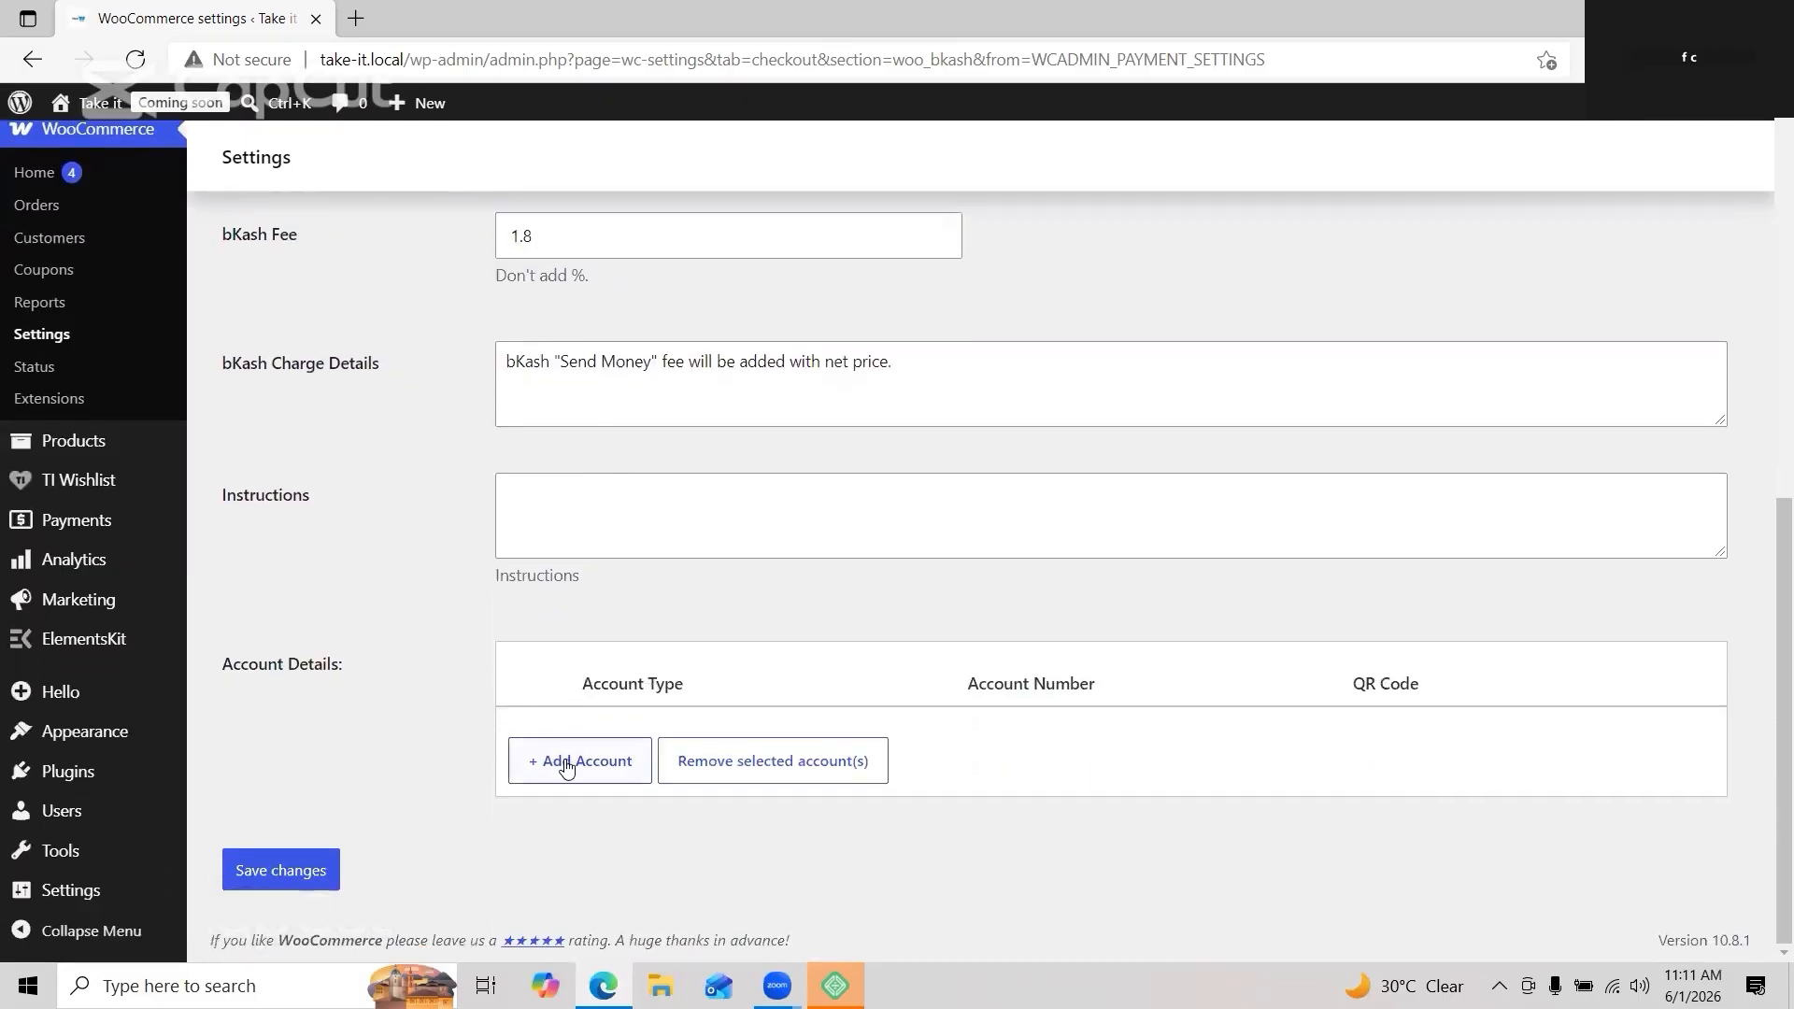
pyautogui.click(565, 759)
pyautogui.click(740, 740)
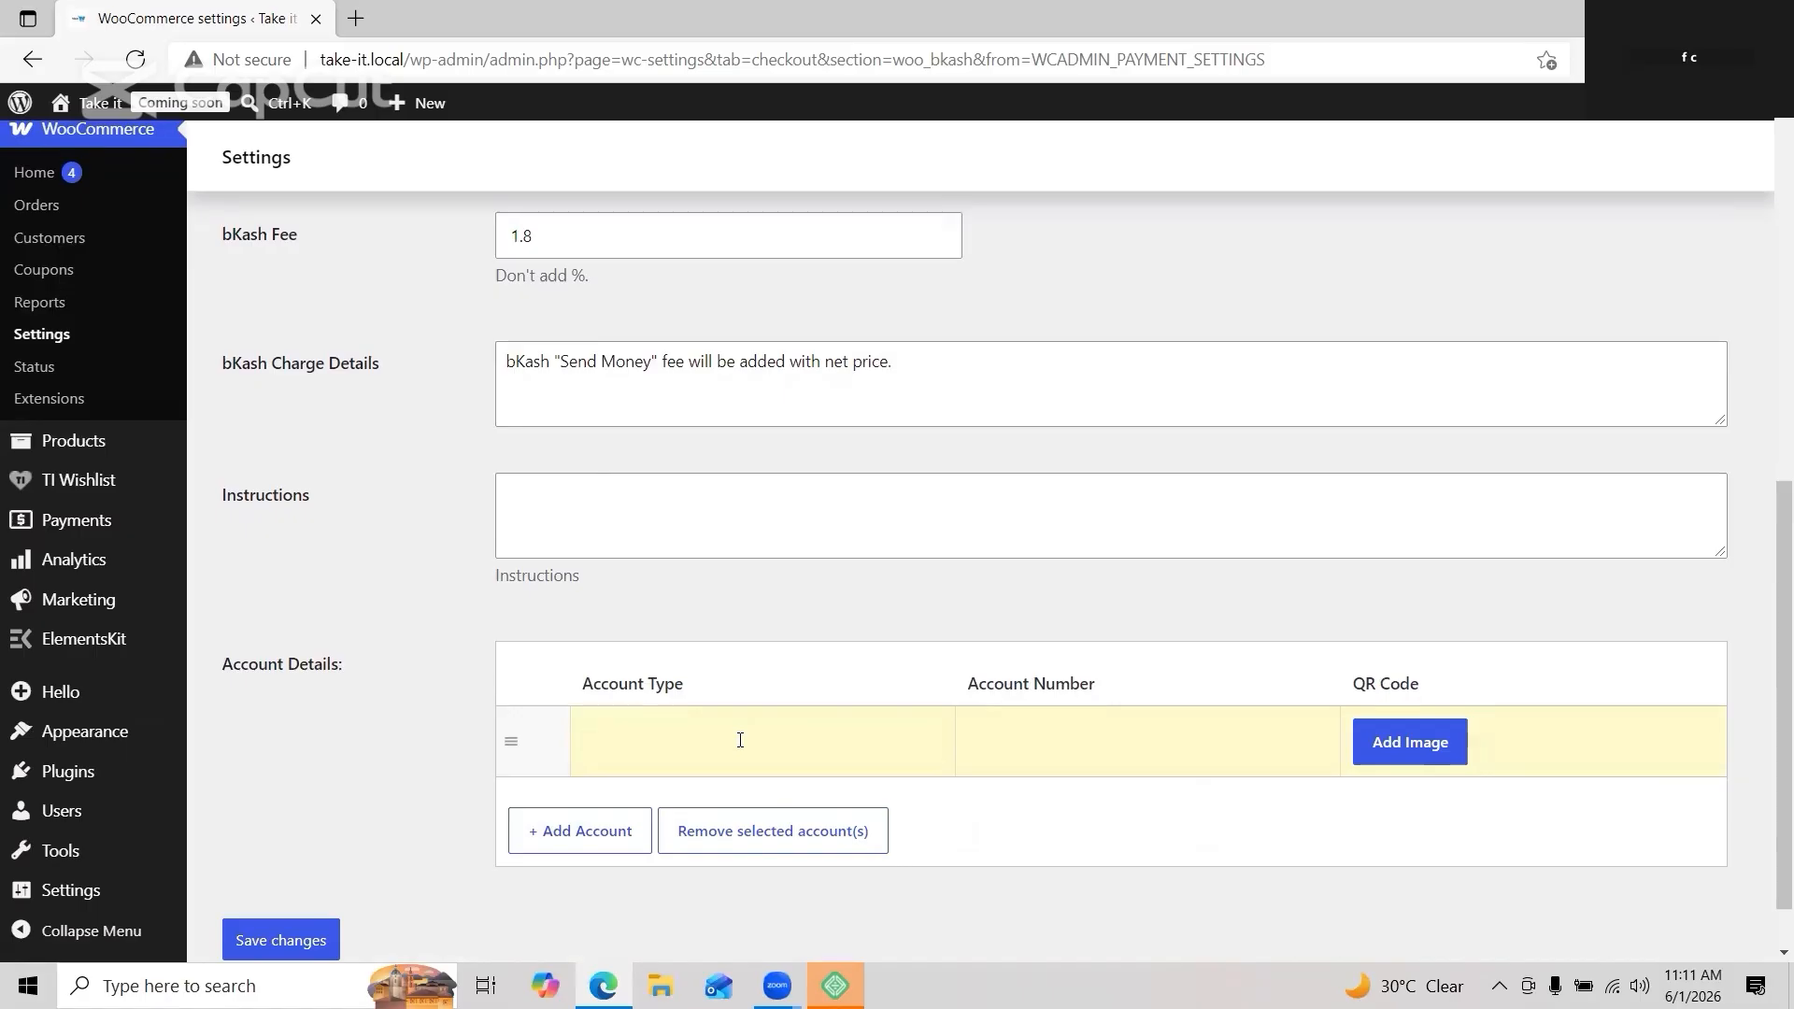
pyautogui.write('send')
pyautogui.write(' money ')
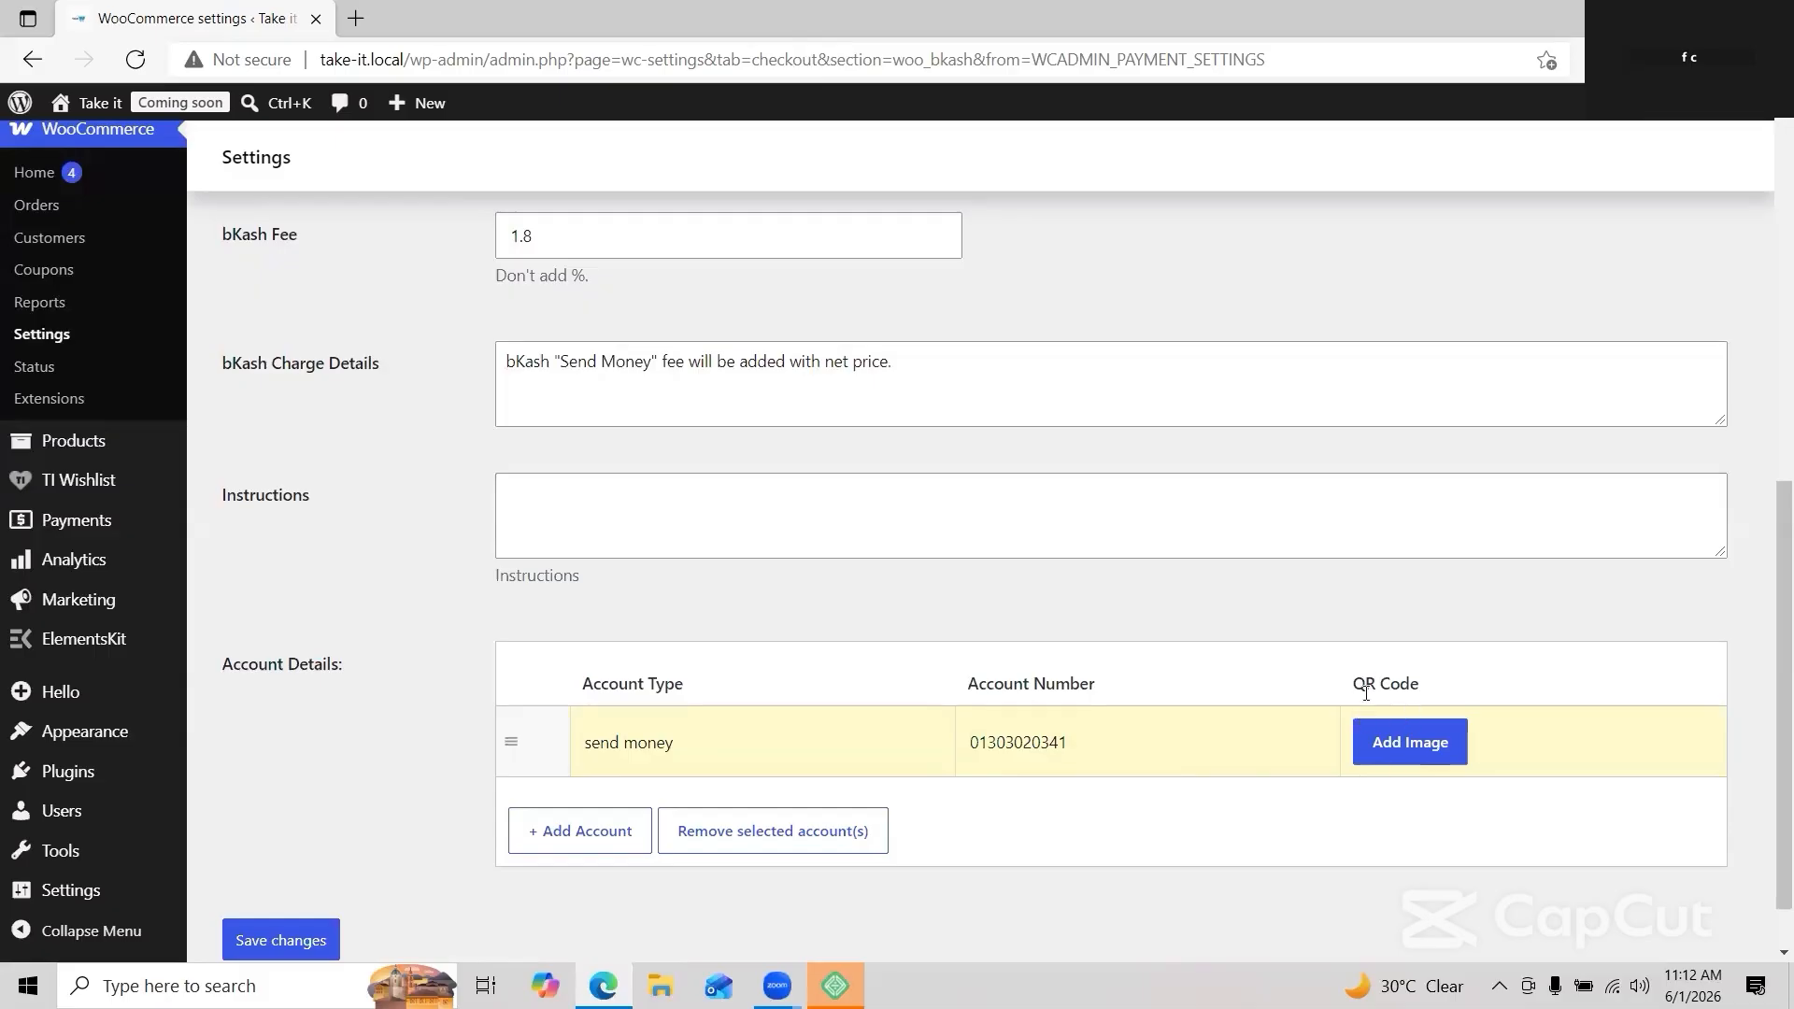
pyautogui.scroll(-1, 1368, 700)
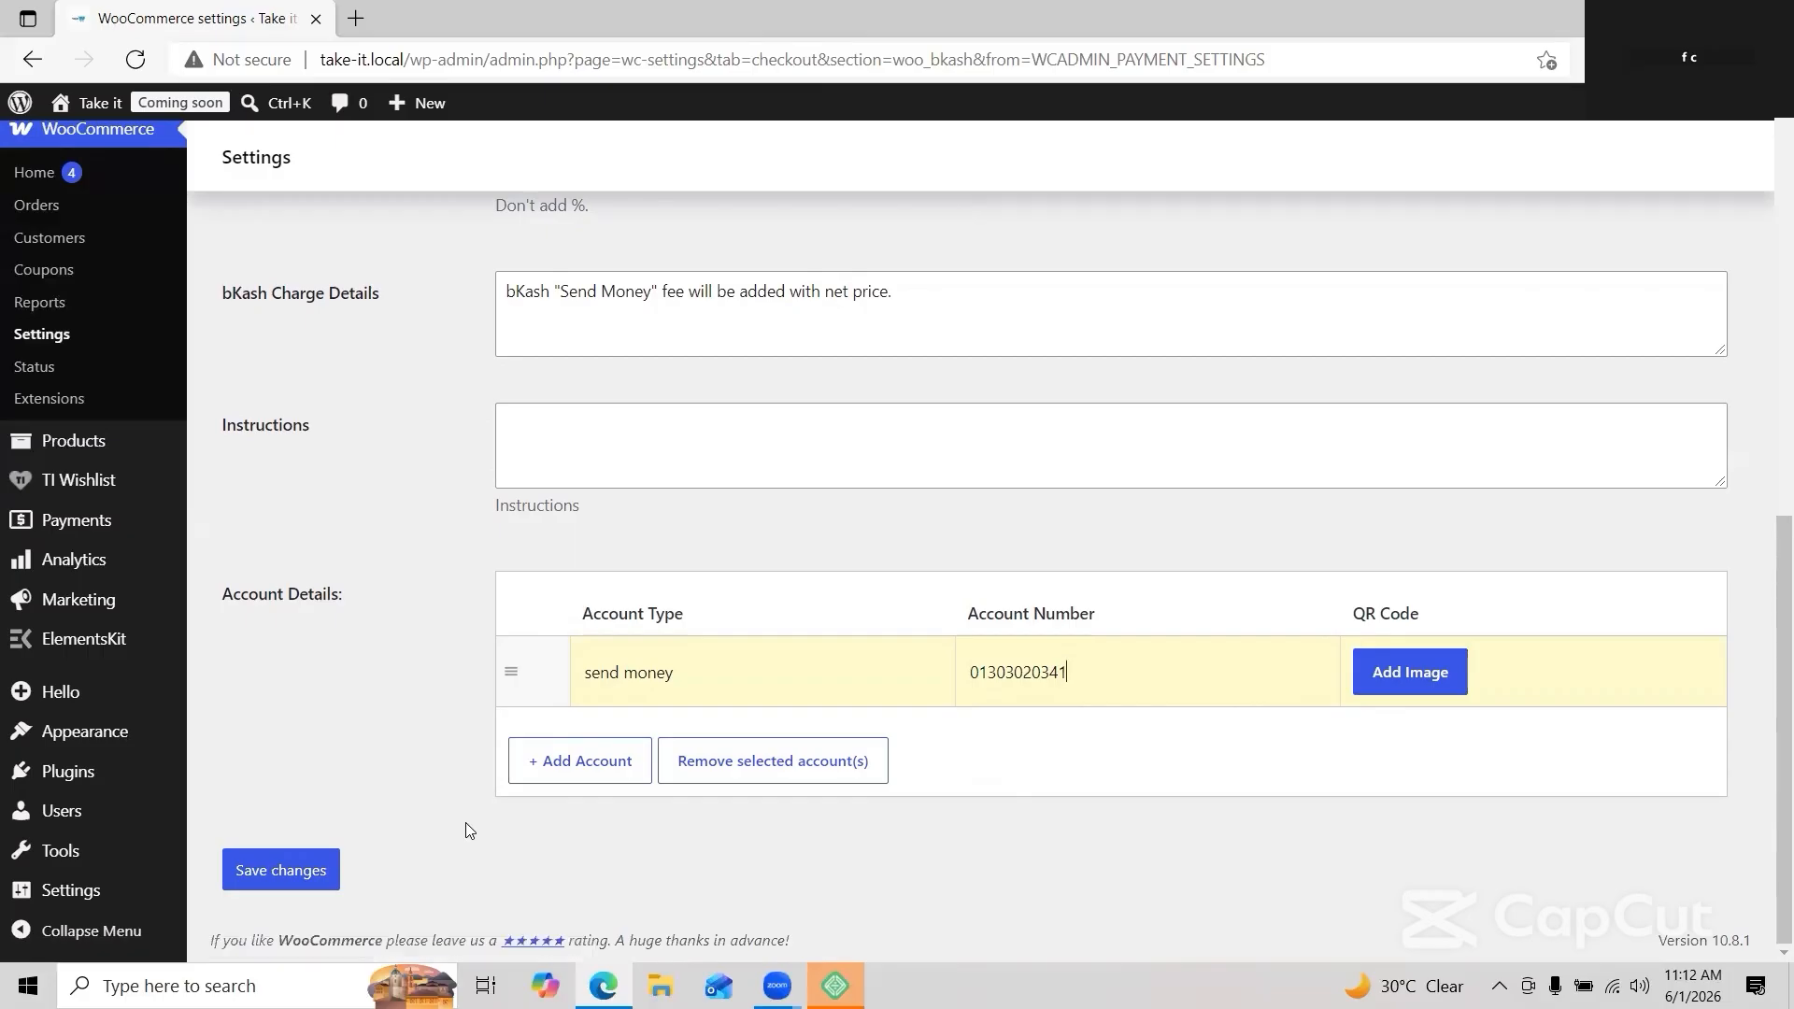
pyautogui.click(232, 881)
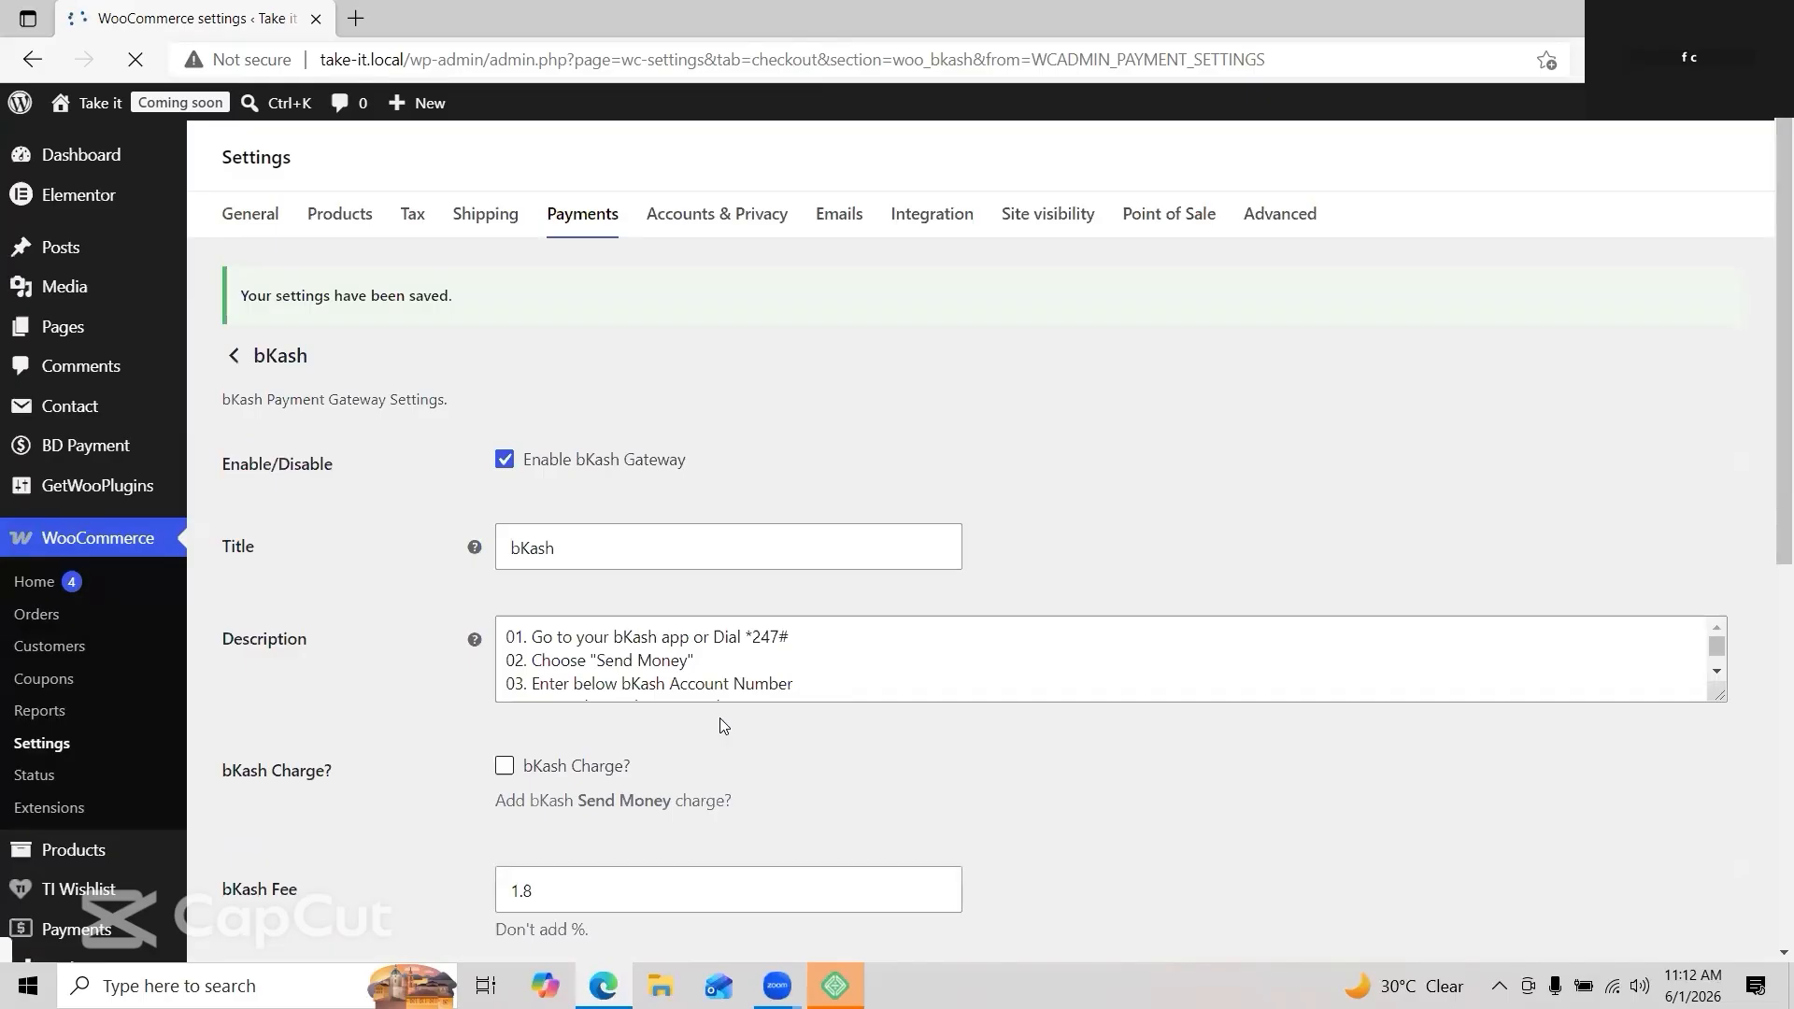
# Step: Bring up the All Pages list of the site's pages
pyautogui.scroll(-8, 722, 726)
pyautogui.scroll(3, 722, 726)
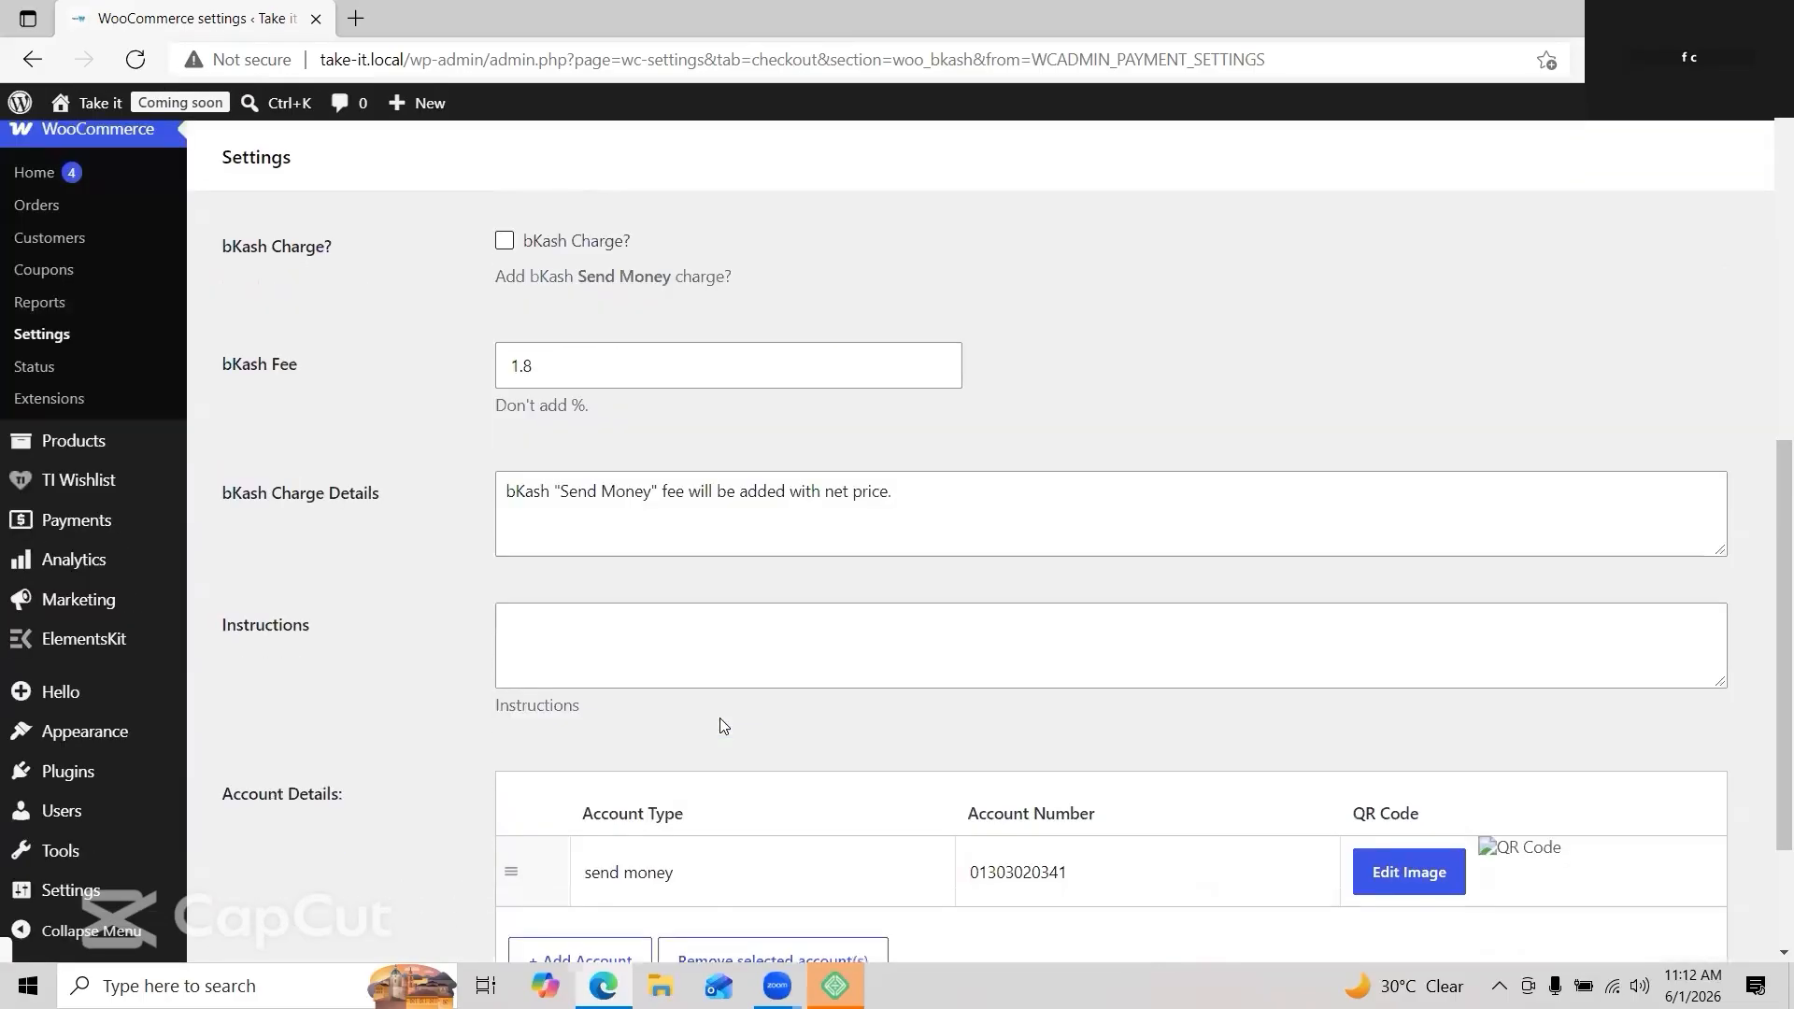
pyautogui.scroll(-1, 722, 726)
pyautogui.scroll(8, 723, 726)
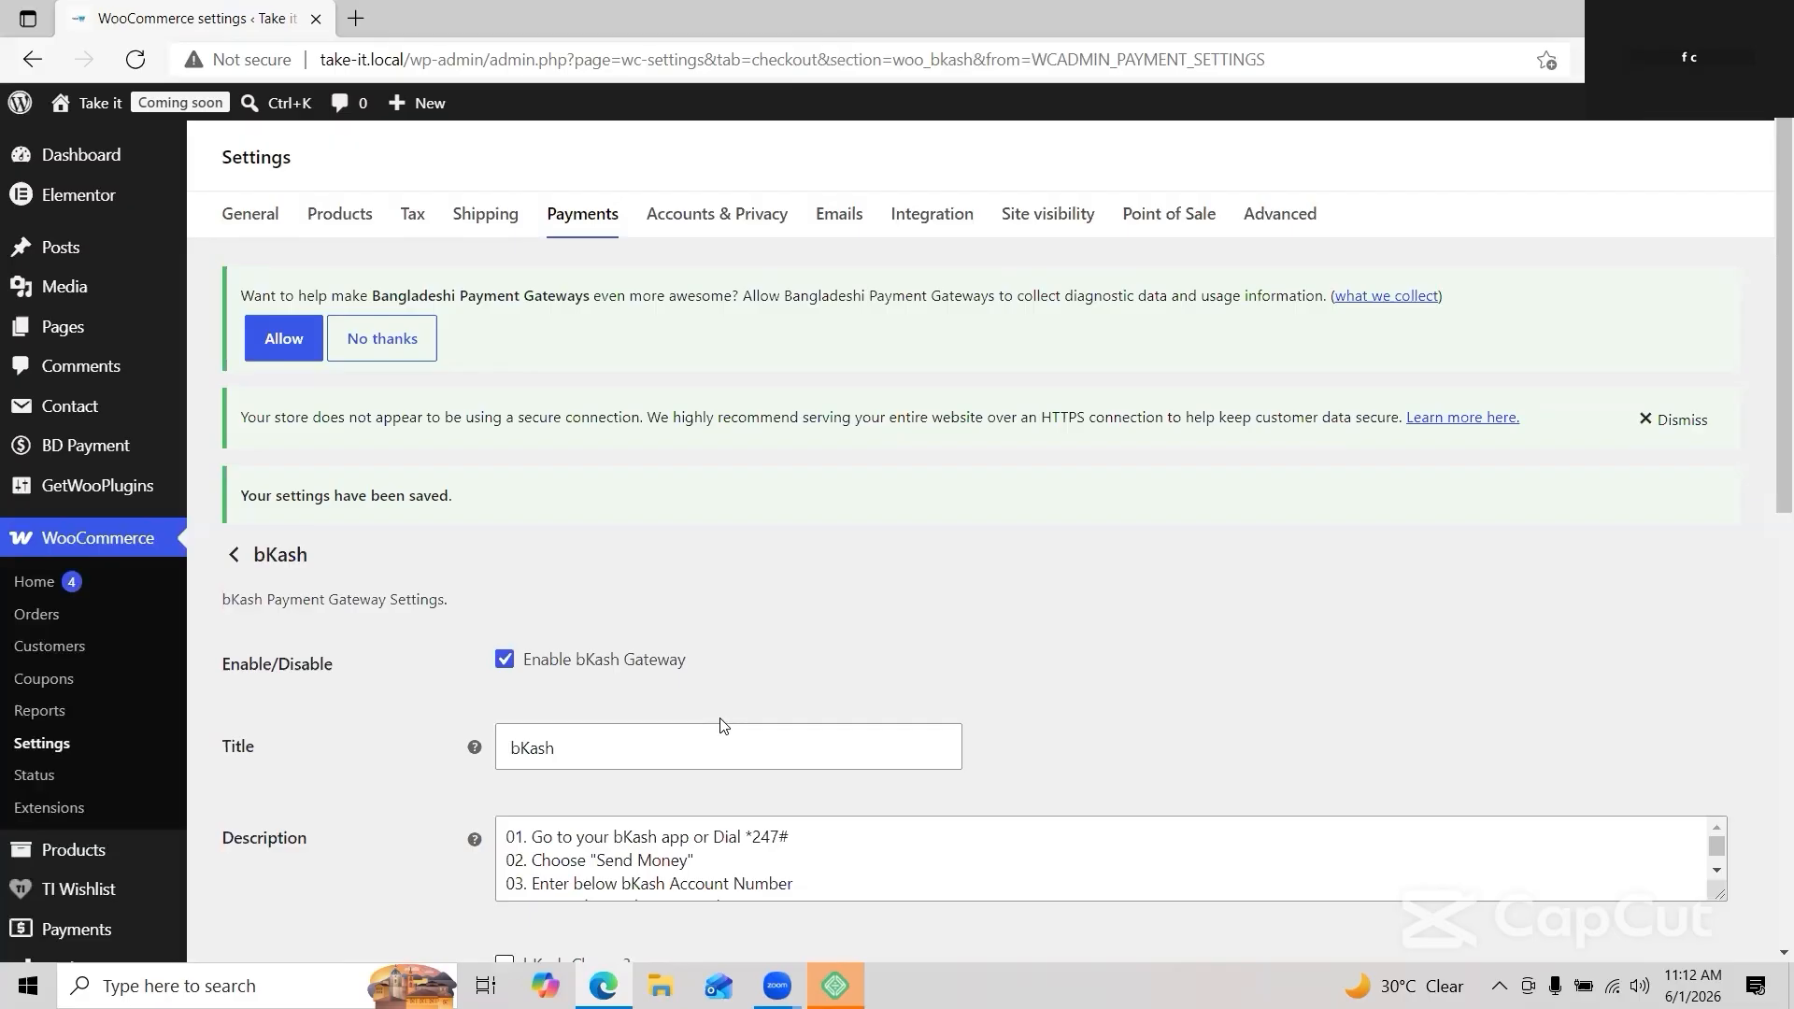
pyautogui.moveTo(123, 334)
pyautogui.click(215, 335)
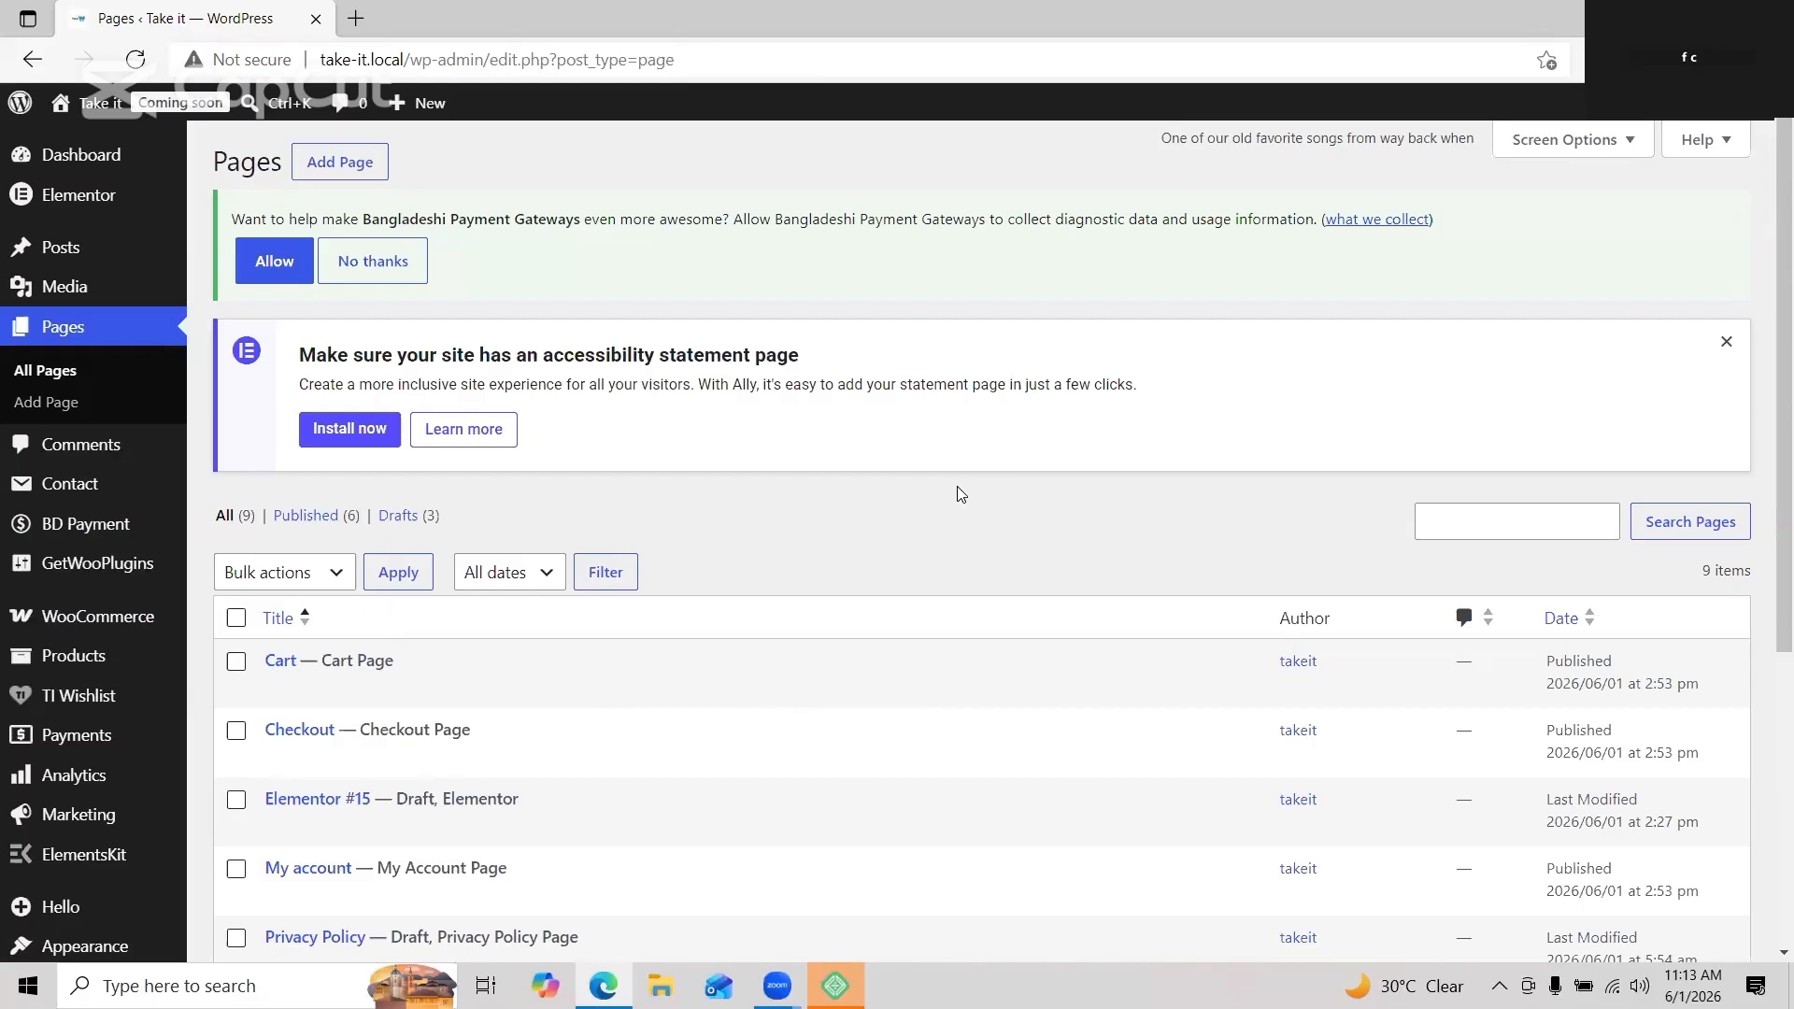
# Step: Trash the old Checkout page and start a new page titled 'checkout', fixing its misspelling
pyautogui.click(237, 730)
pyautogui.click(398, 759)
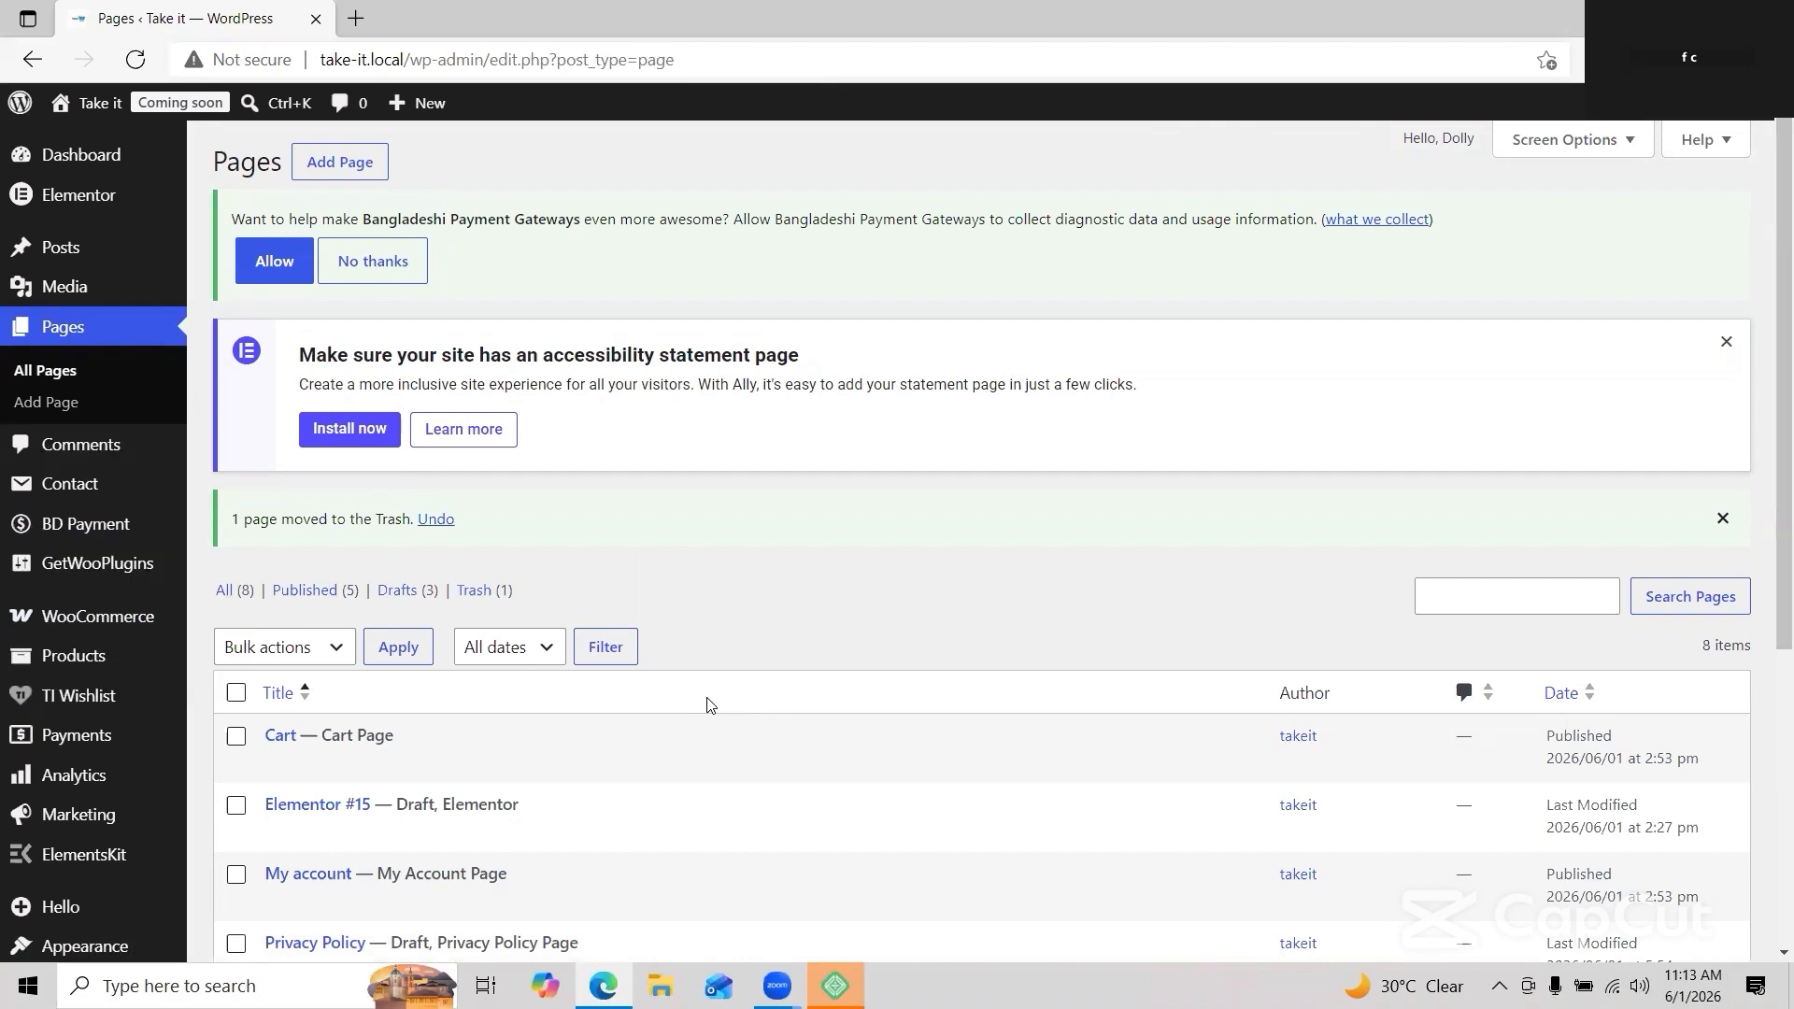
pyautogui.click(351, 165)
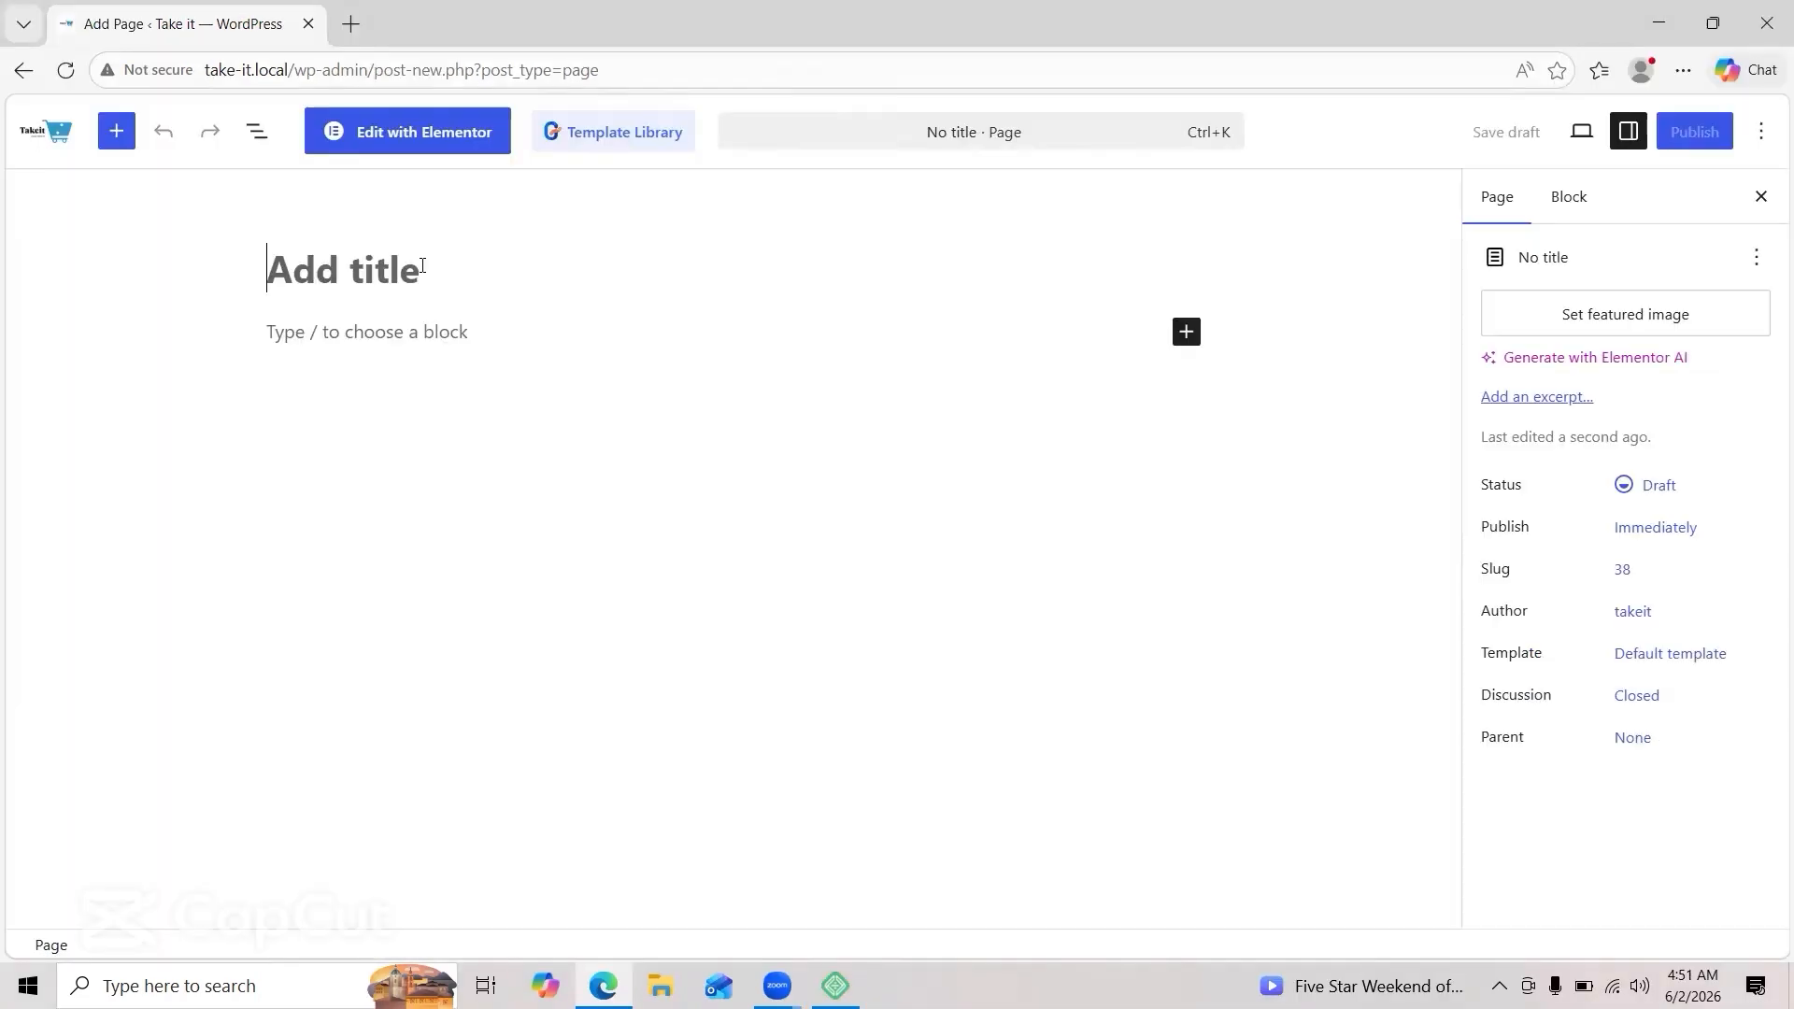
pyautogui.write('cheack')
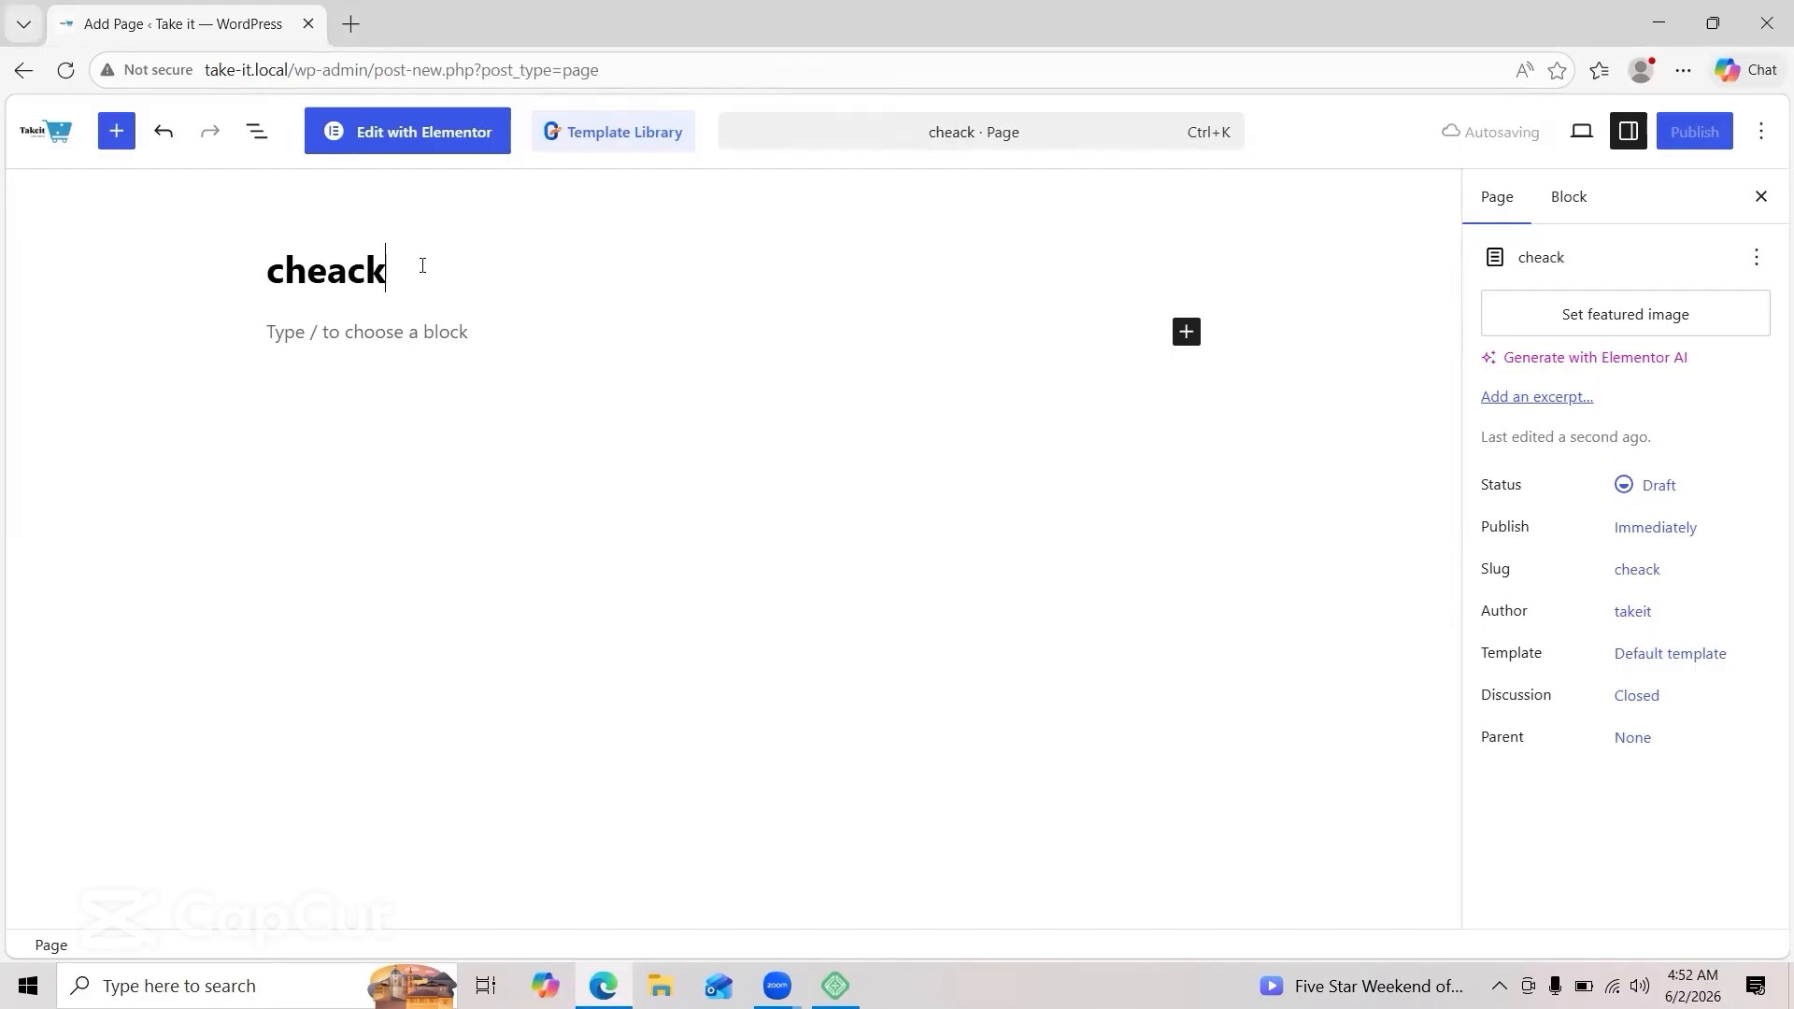
pyautogui.write('out')
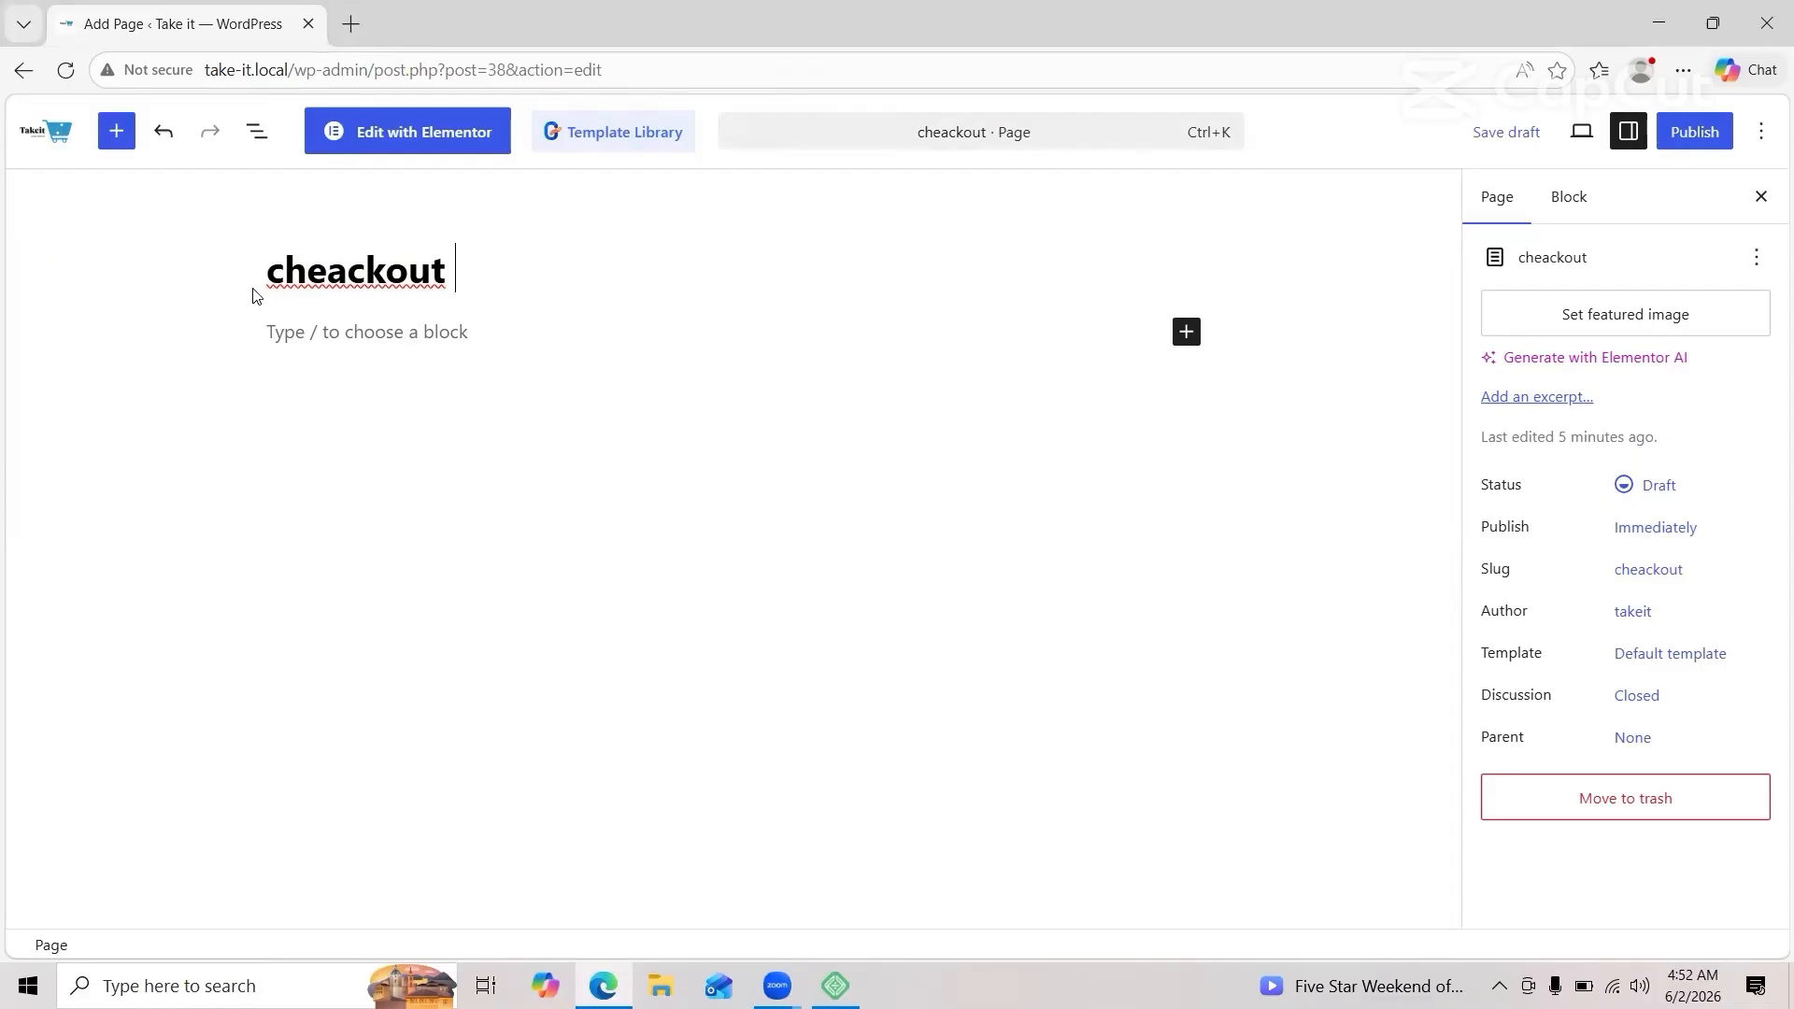
pyautogui.rightClick(333, 281)
pyautogui.click(404, 299)
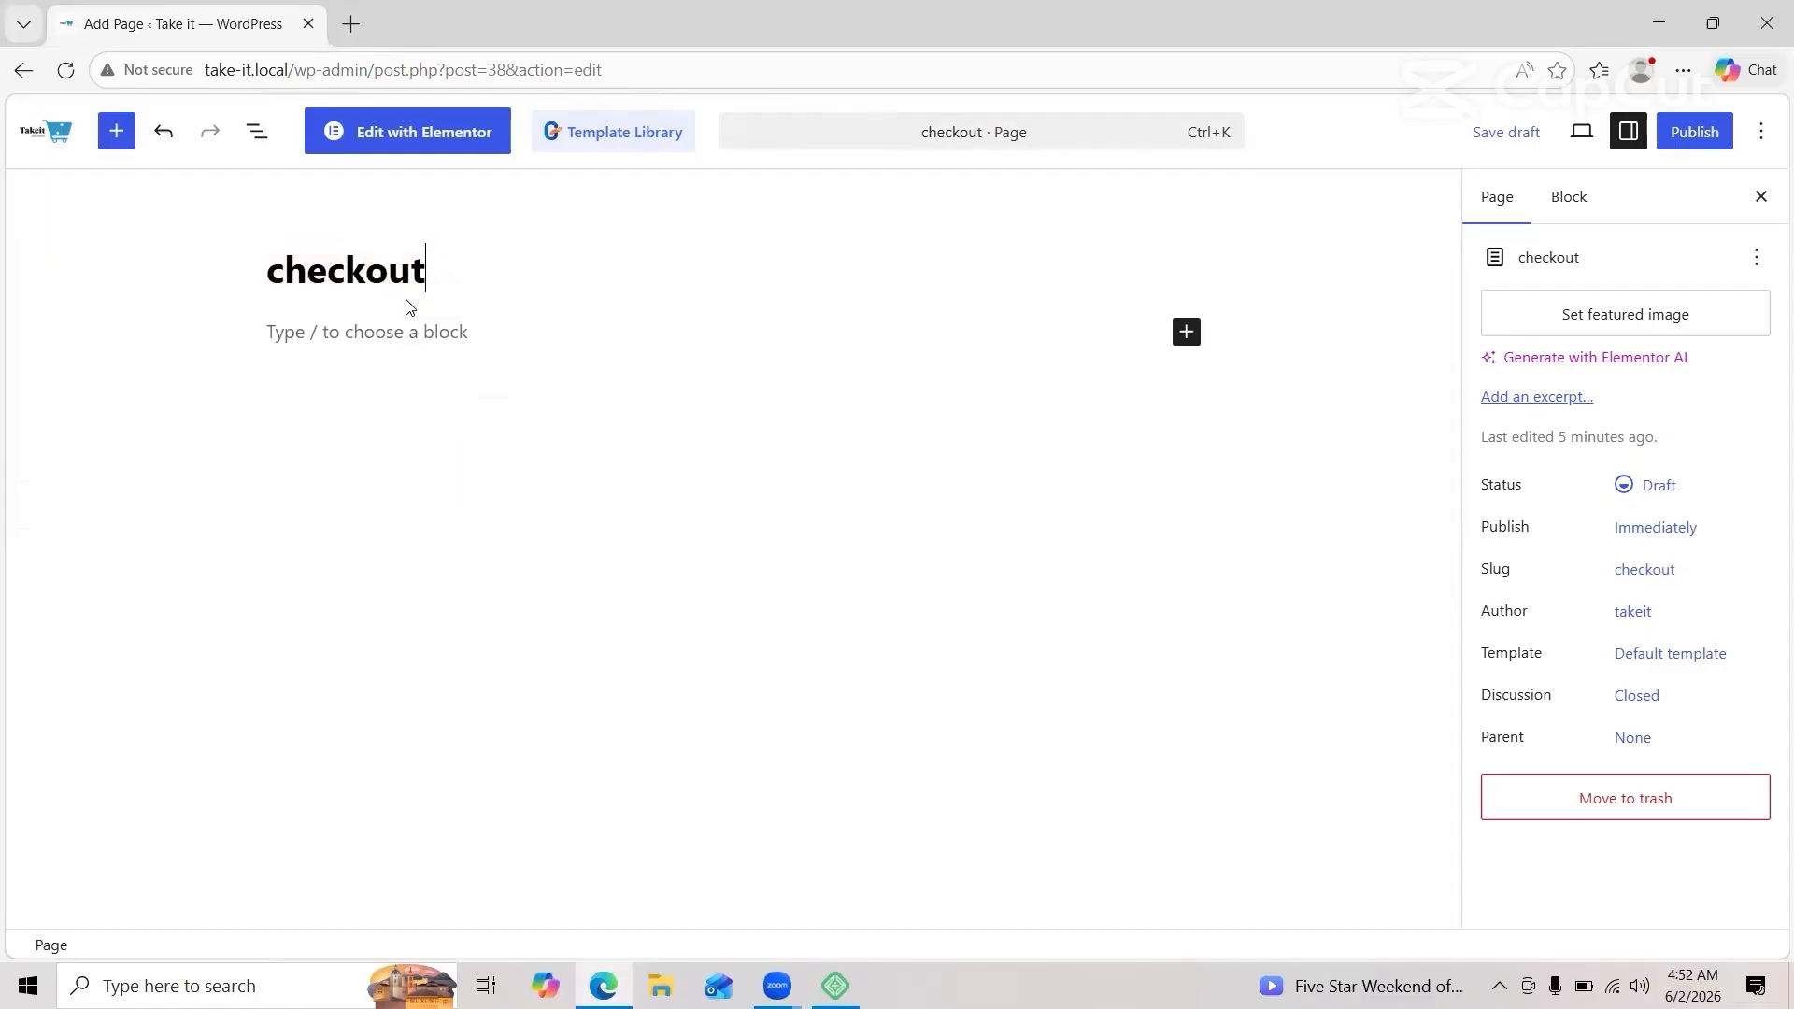
# Step: Copy the [woocommerce_checkout] shortcode from the WooCommerce docs and return to the page editor
pyautogui.click(1658, 23)
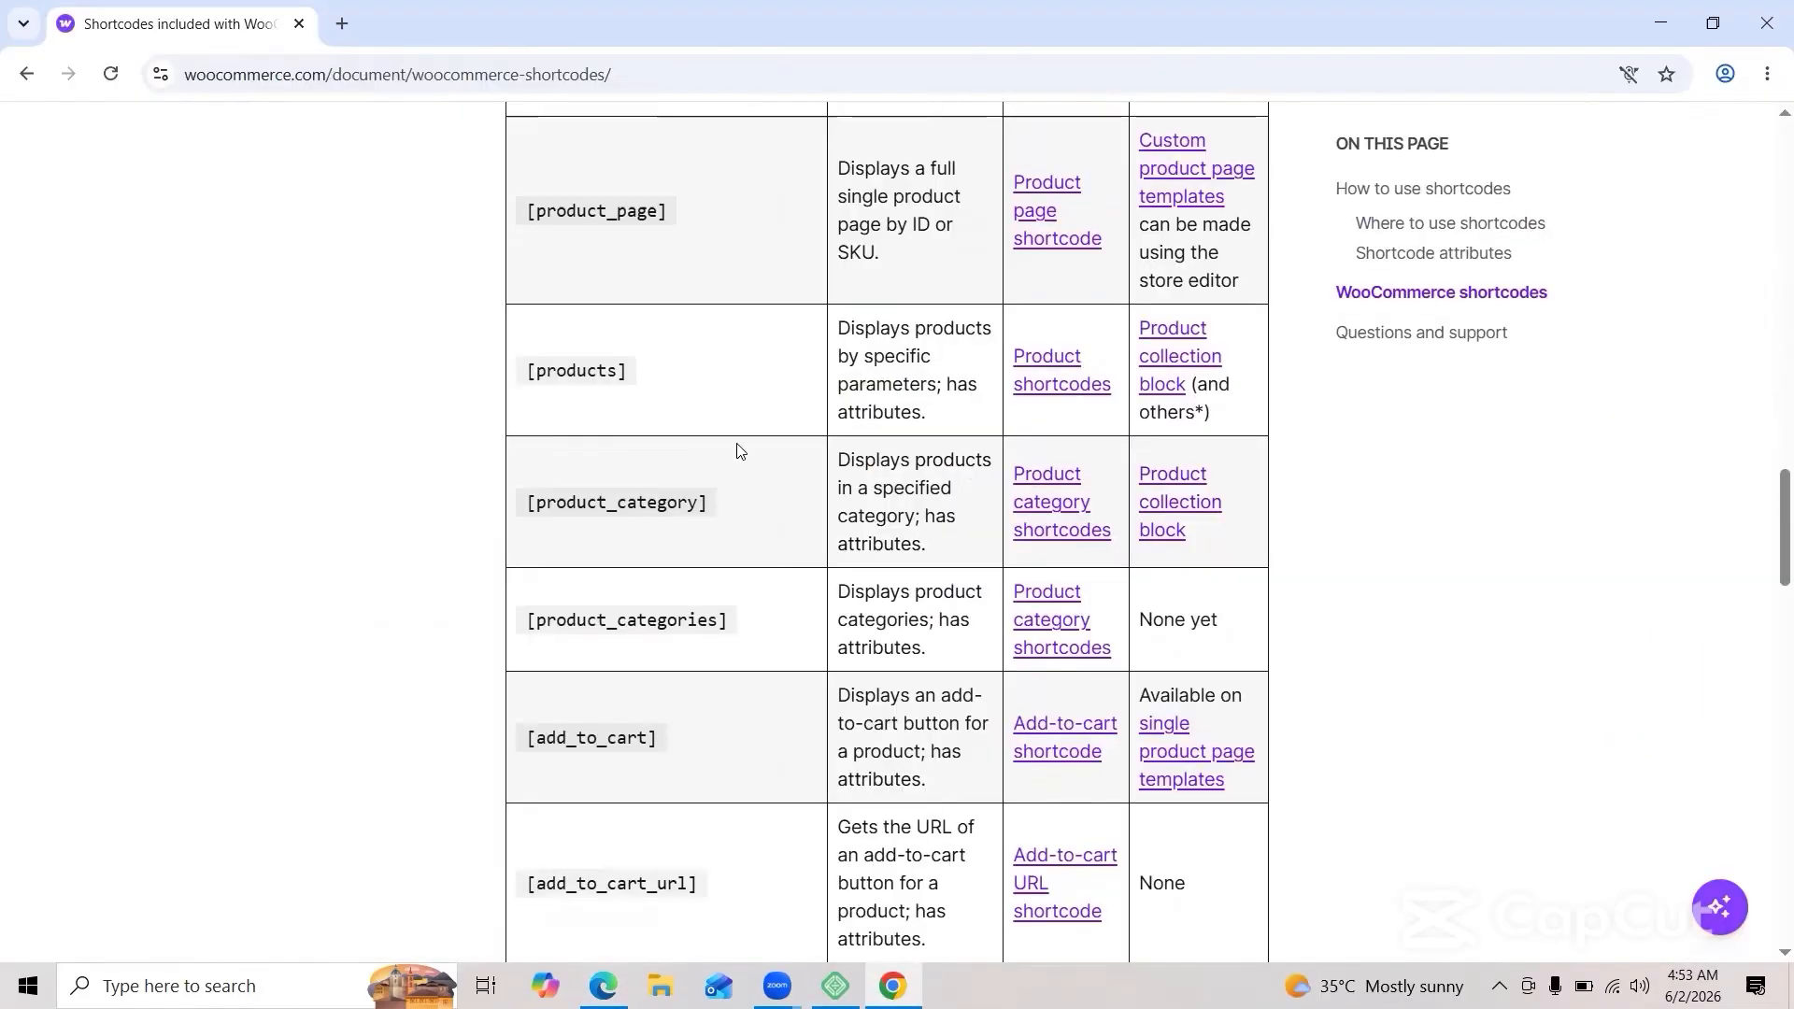
pyautogui.scroll(-3, 741, 452)
pyautogui.scroll(7, 741, 451)
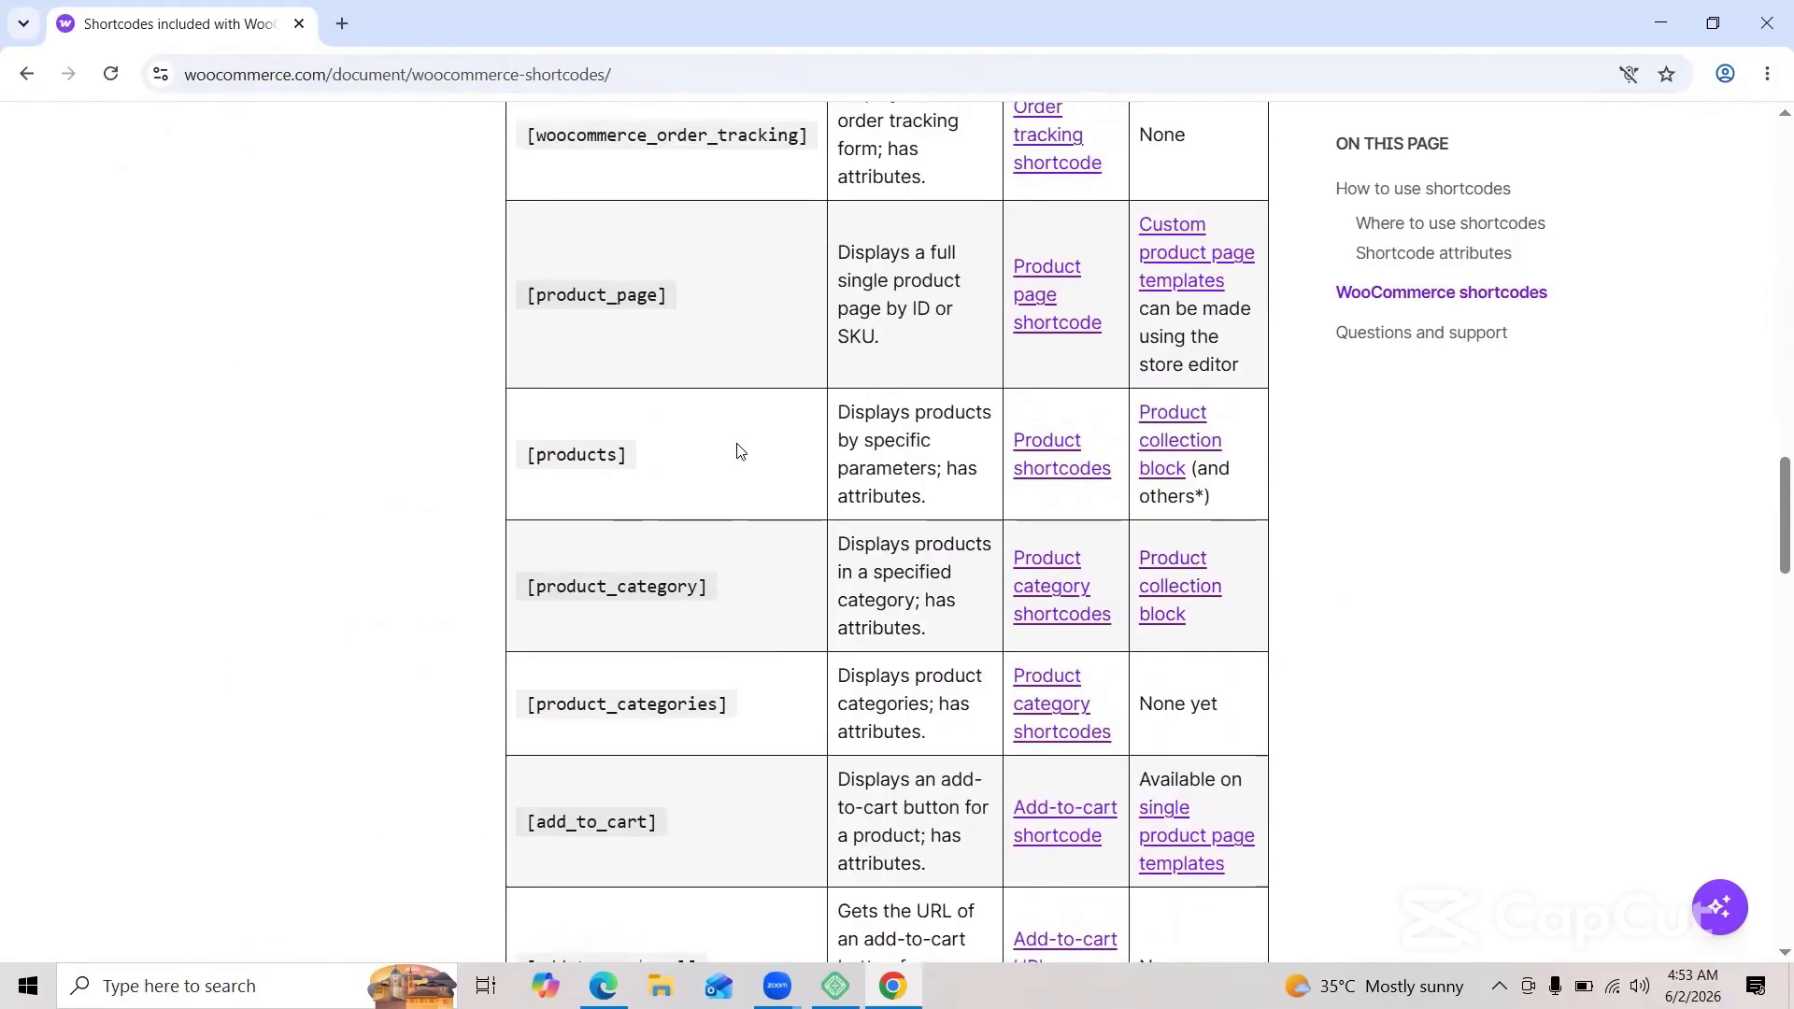
pyautogui.scroll(2, 738, 451)
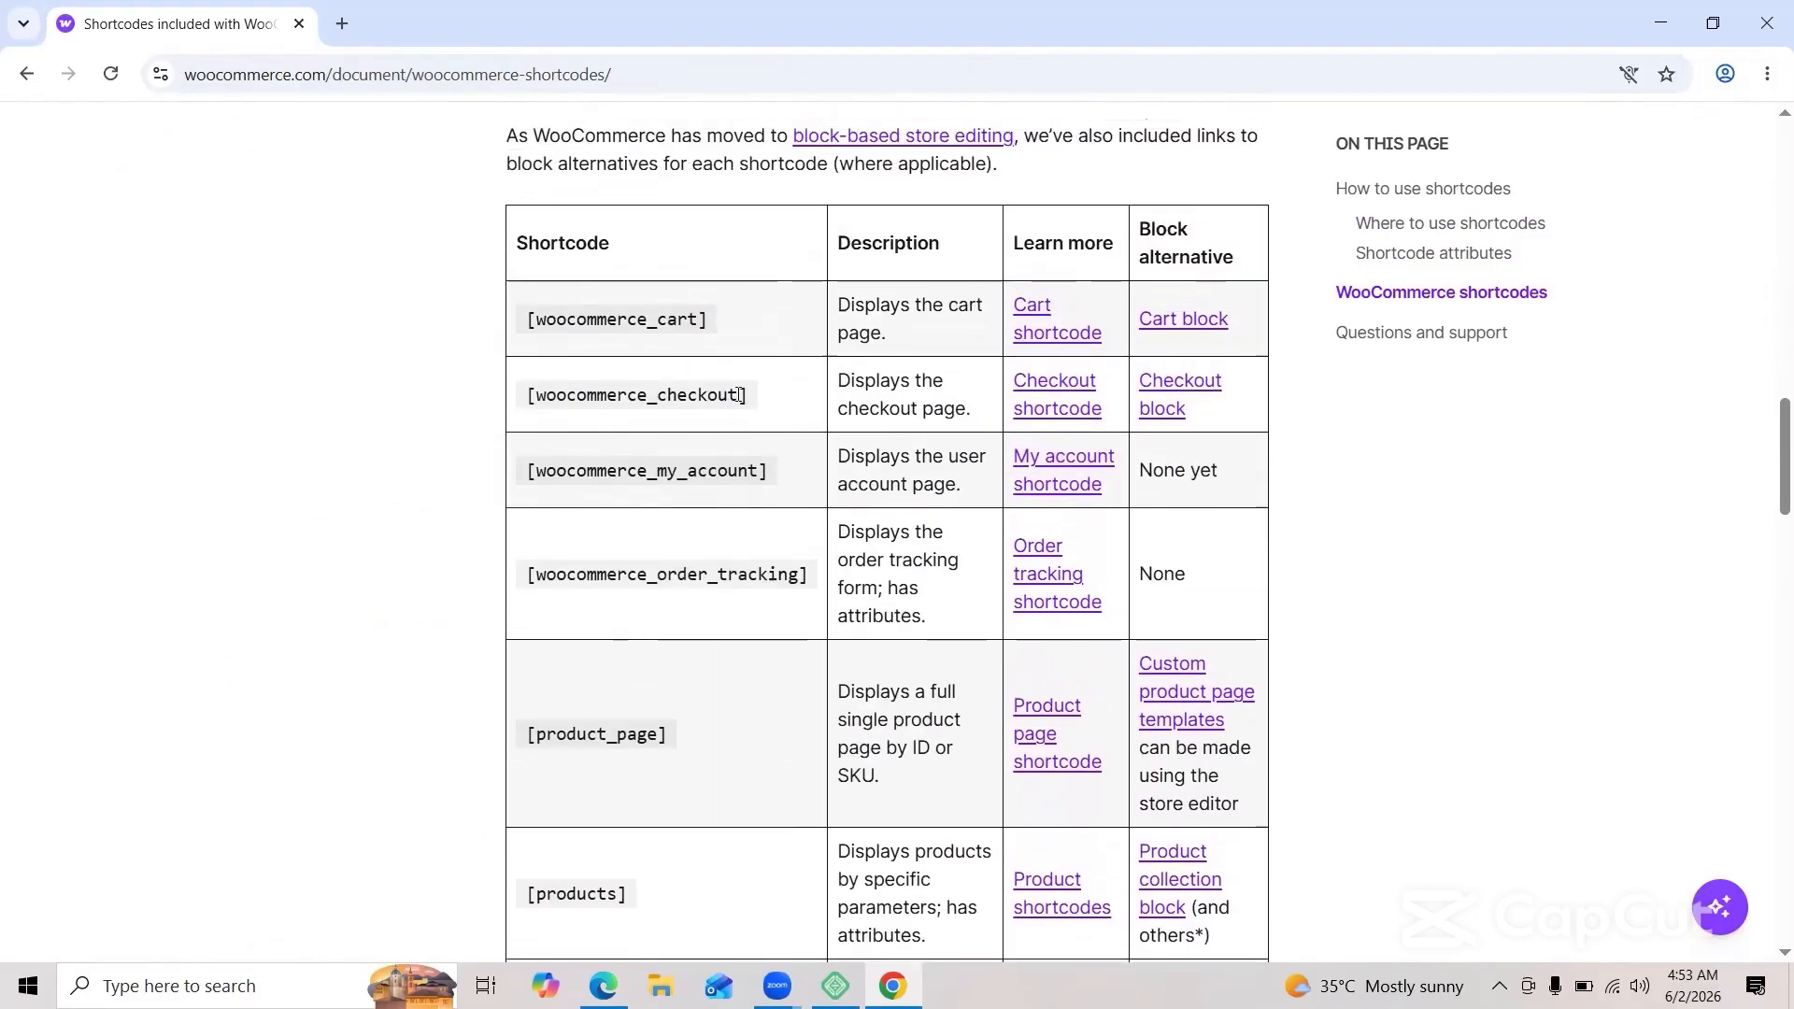
pyautogui.moveTo(740, 395); pyautogui.dragTo(742, 396)
pyautogui.moveTo(525, 396); pyautogui.dragTo(765, 423)
pyautogui.rightClick(697, 398)
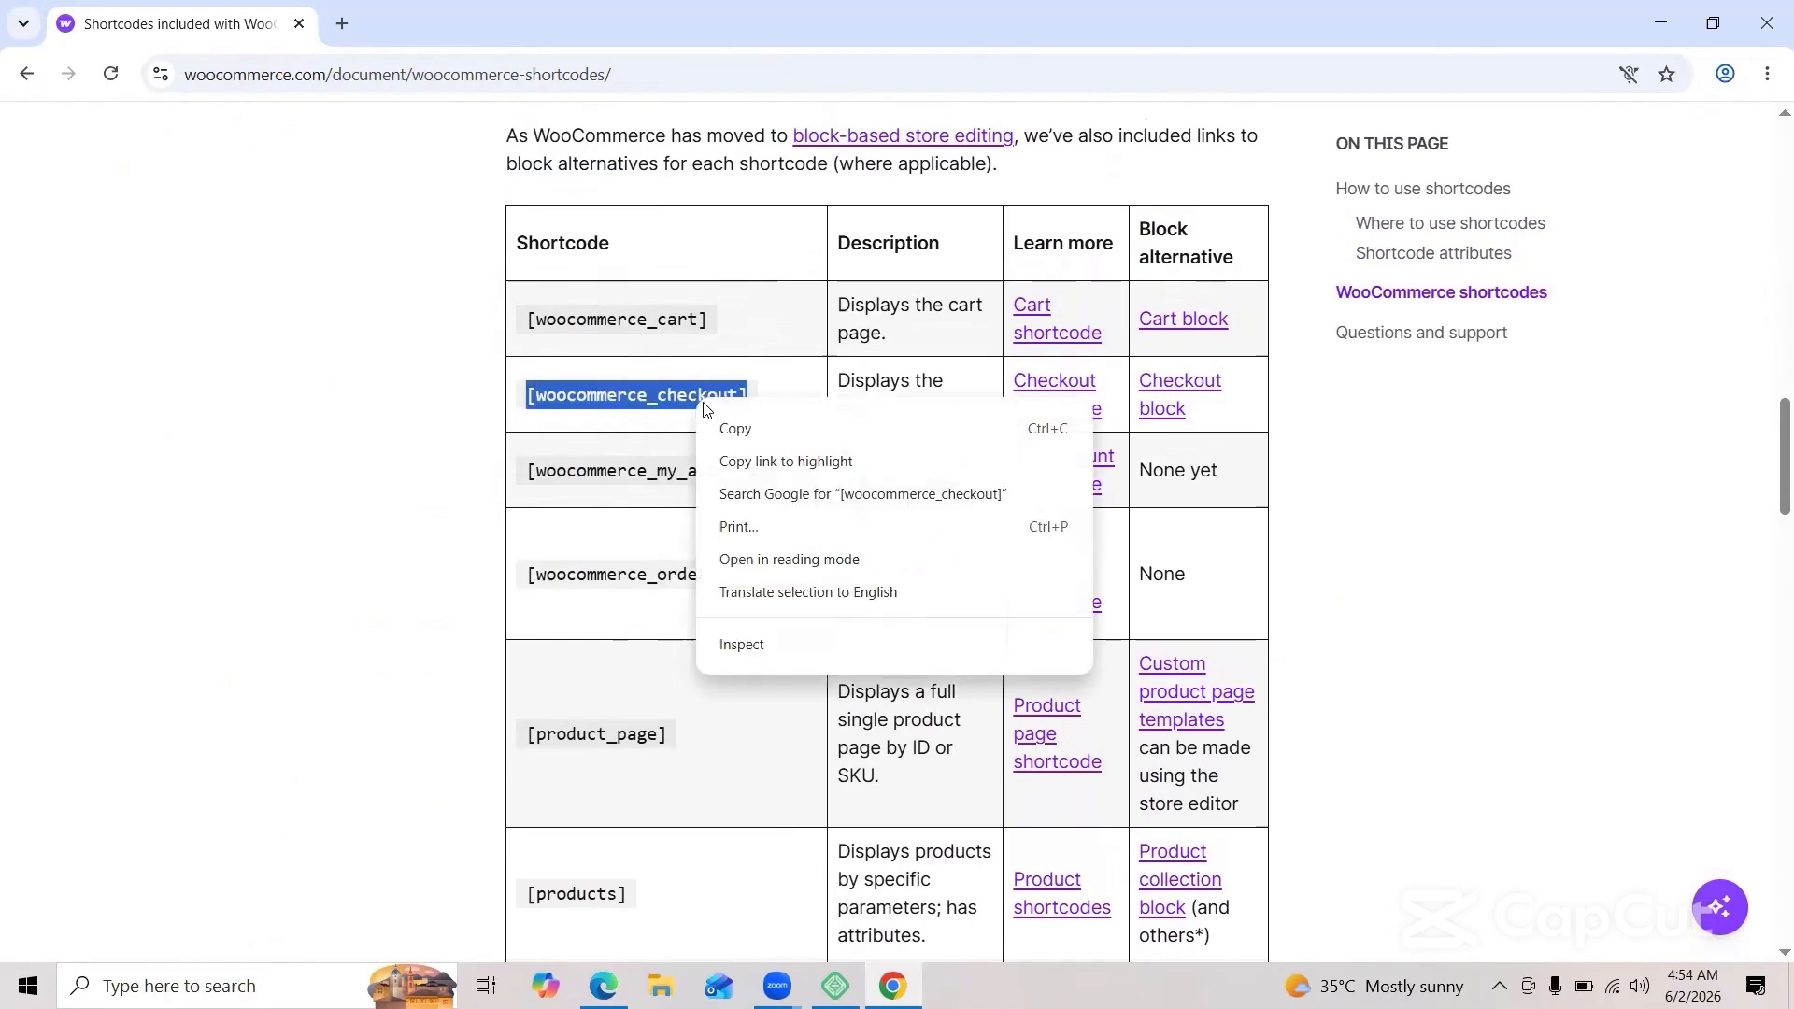
pyautogui.click(724, 428)
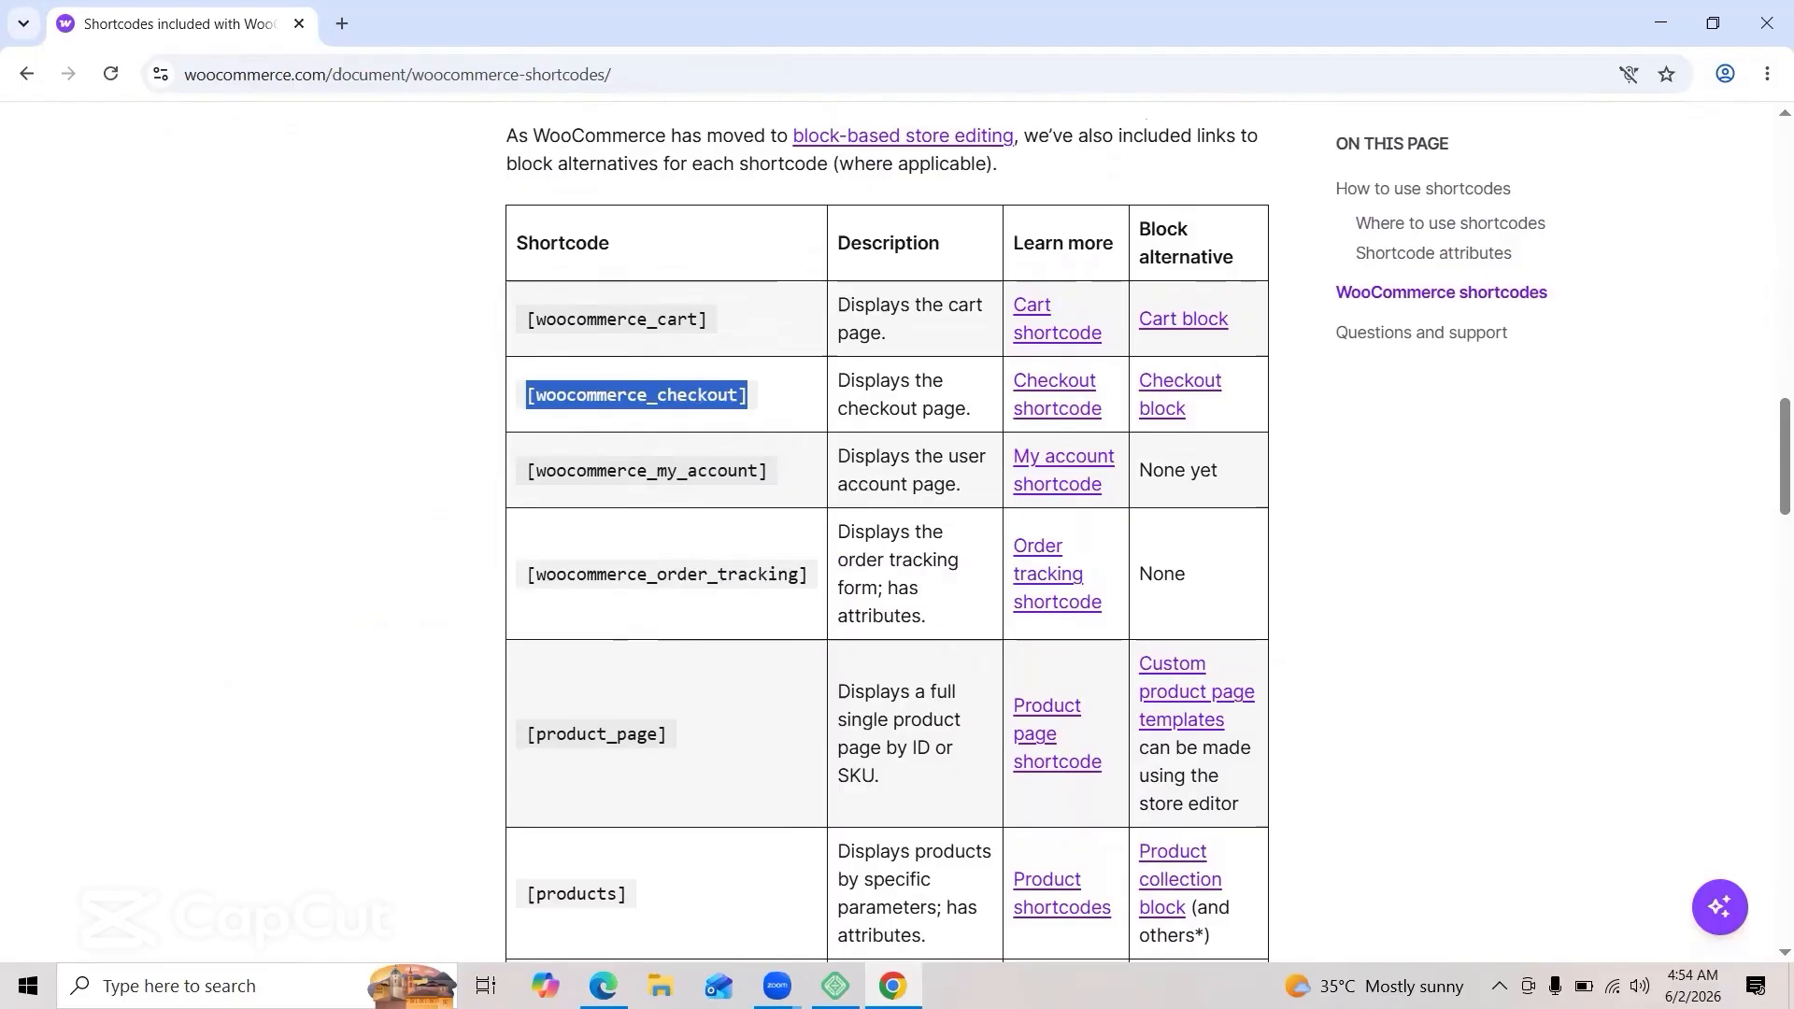
pyautogui.click(603, 986)
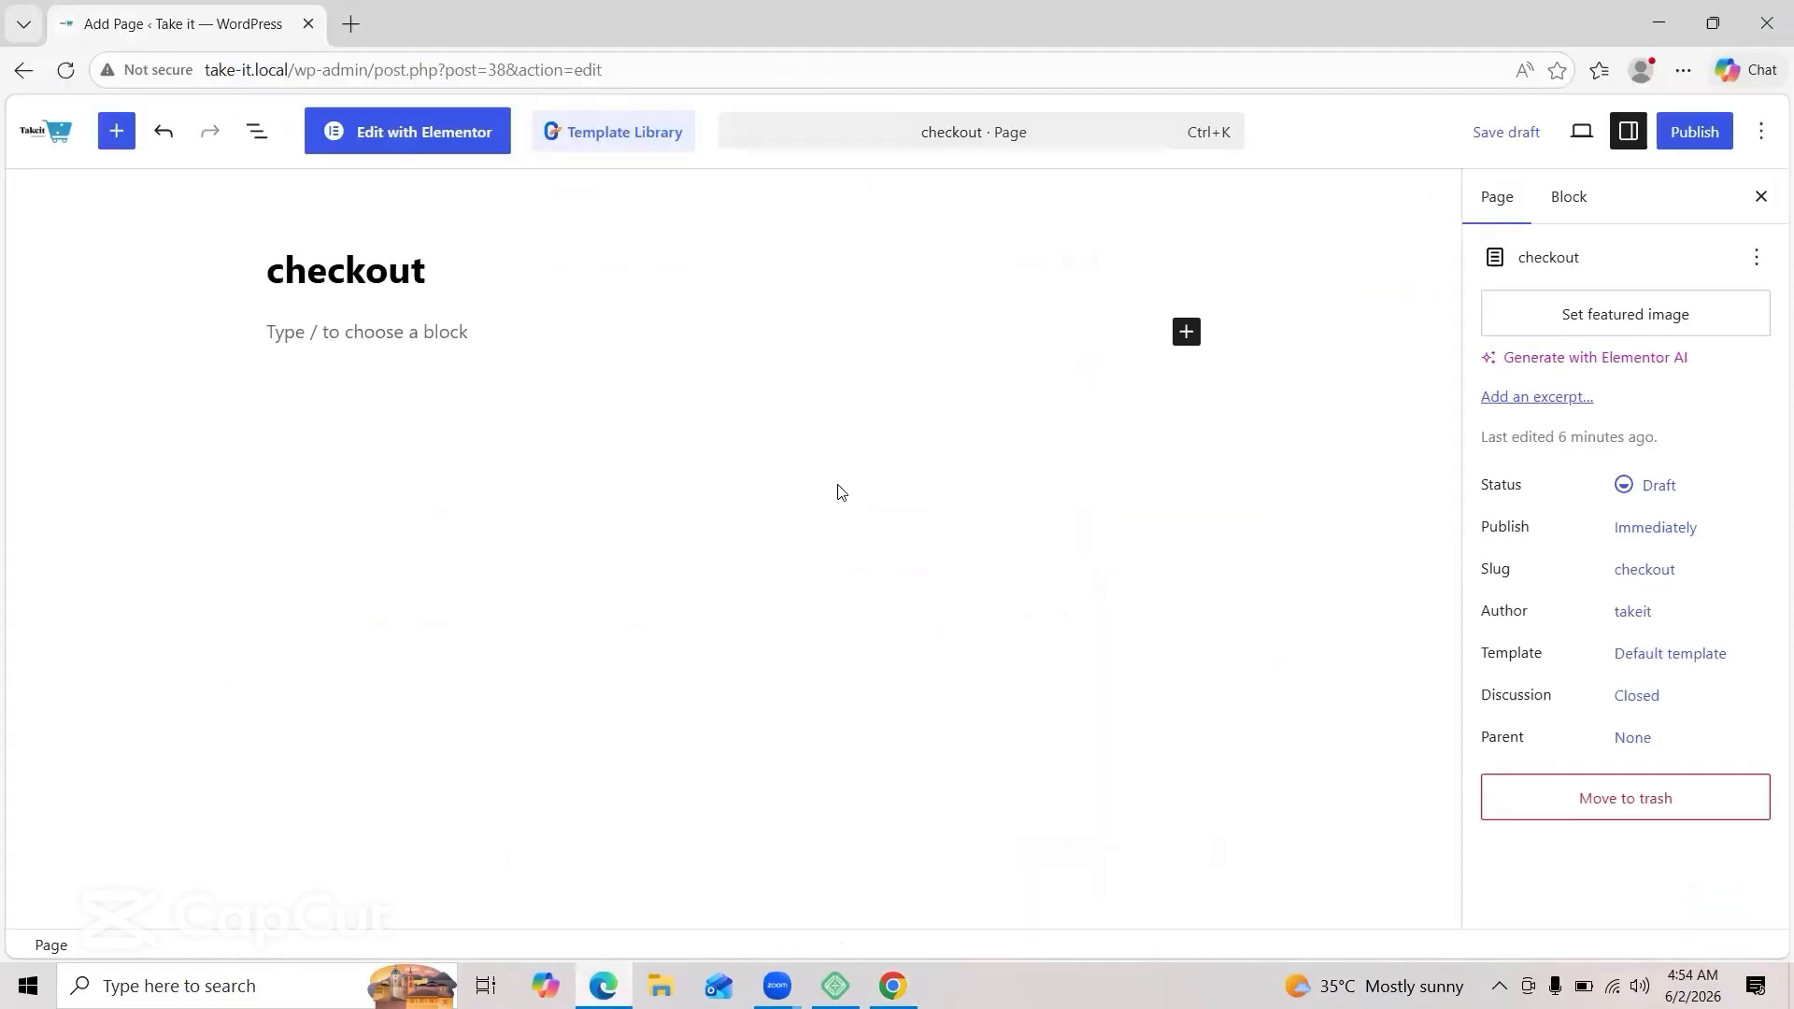
# Step: Paste [woocommerce_checkout] into the checkout page, publish it, and view the live page
pyautogui.click(394, 341)
pyautogui.hotkey('ctrl', 'v')
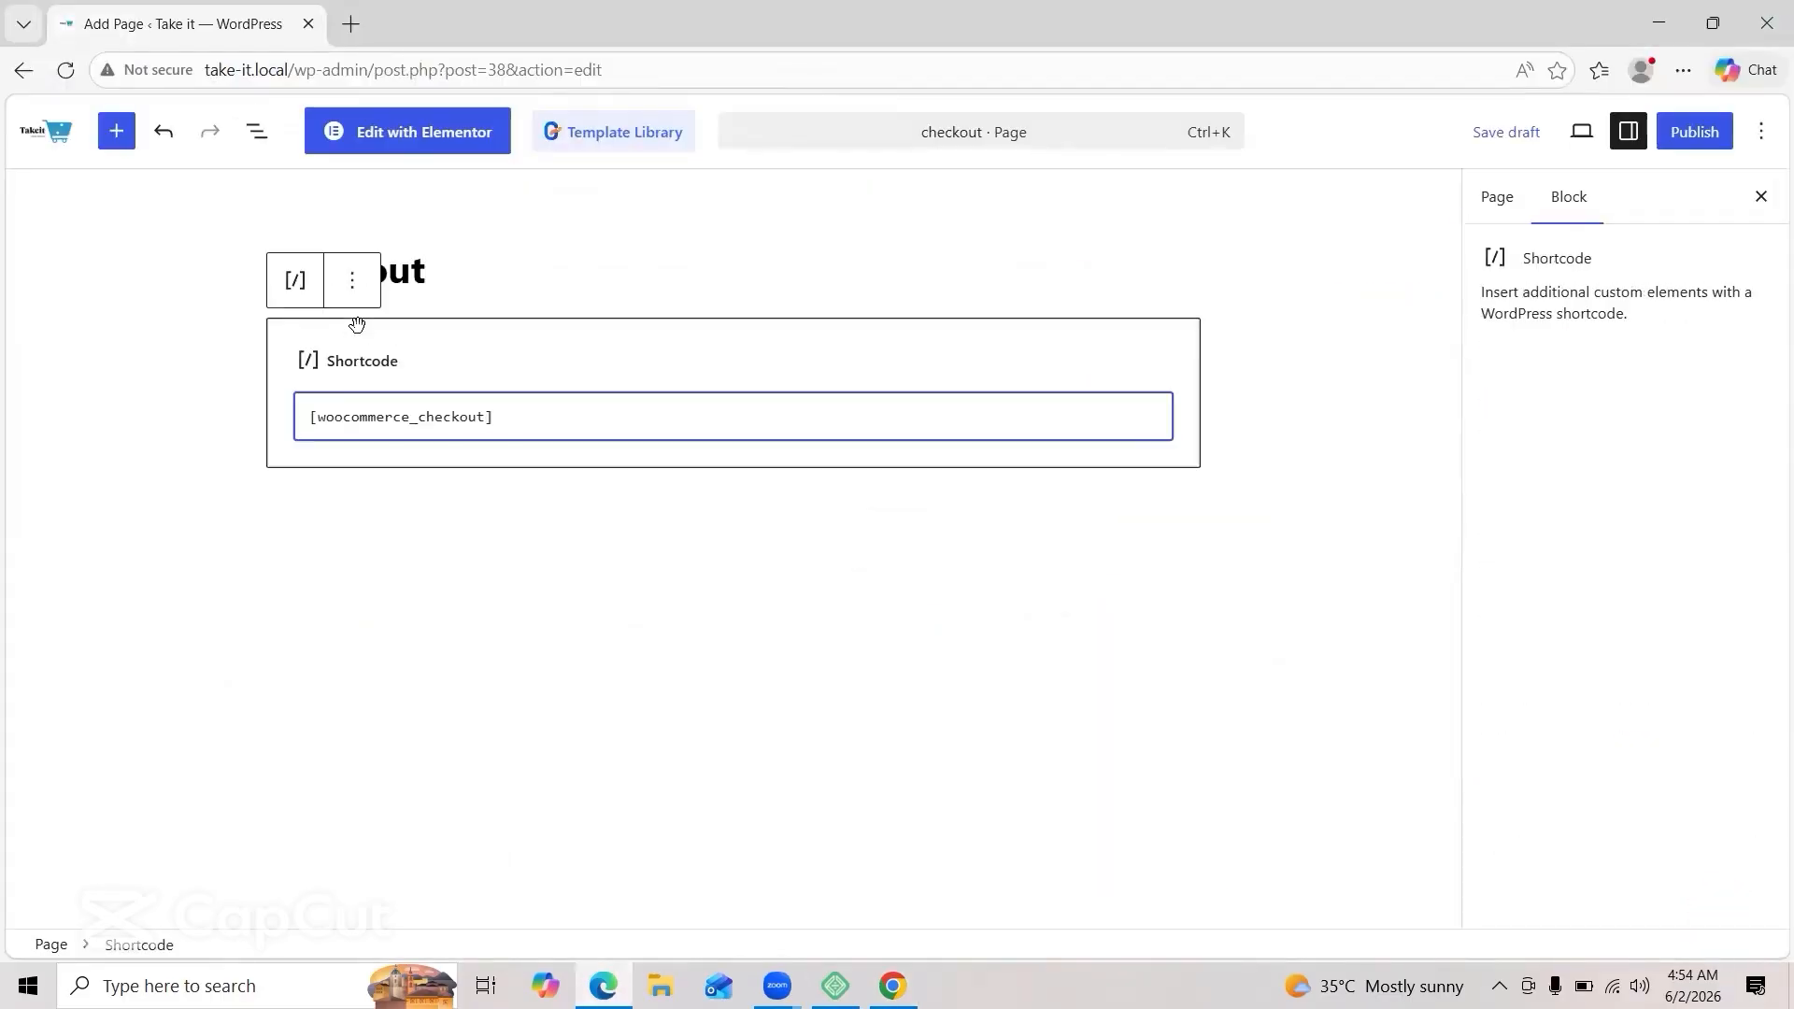
pyautogui.click(517, 613)
pyautogui.click(1687, 133)
pyautogui.click(1687, 133)
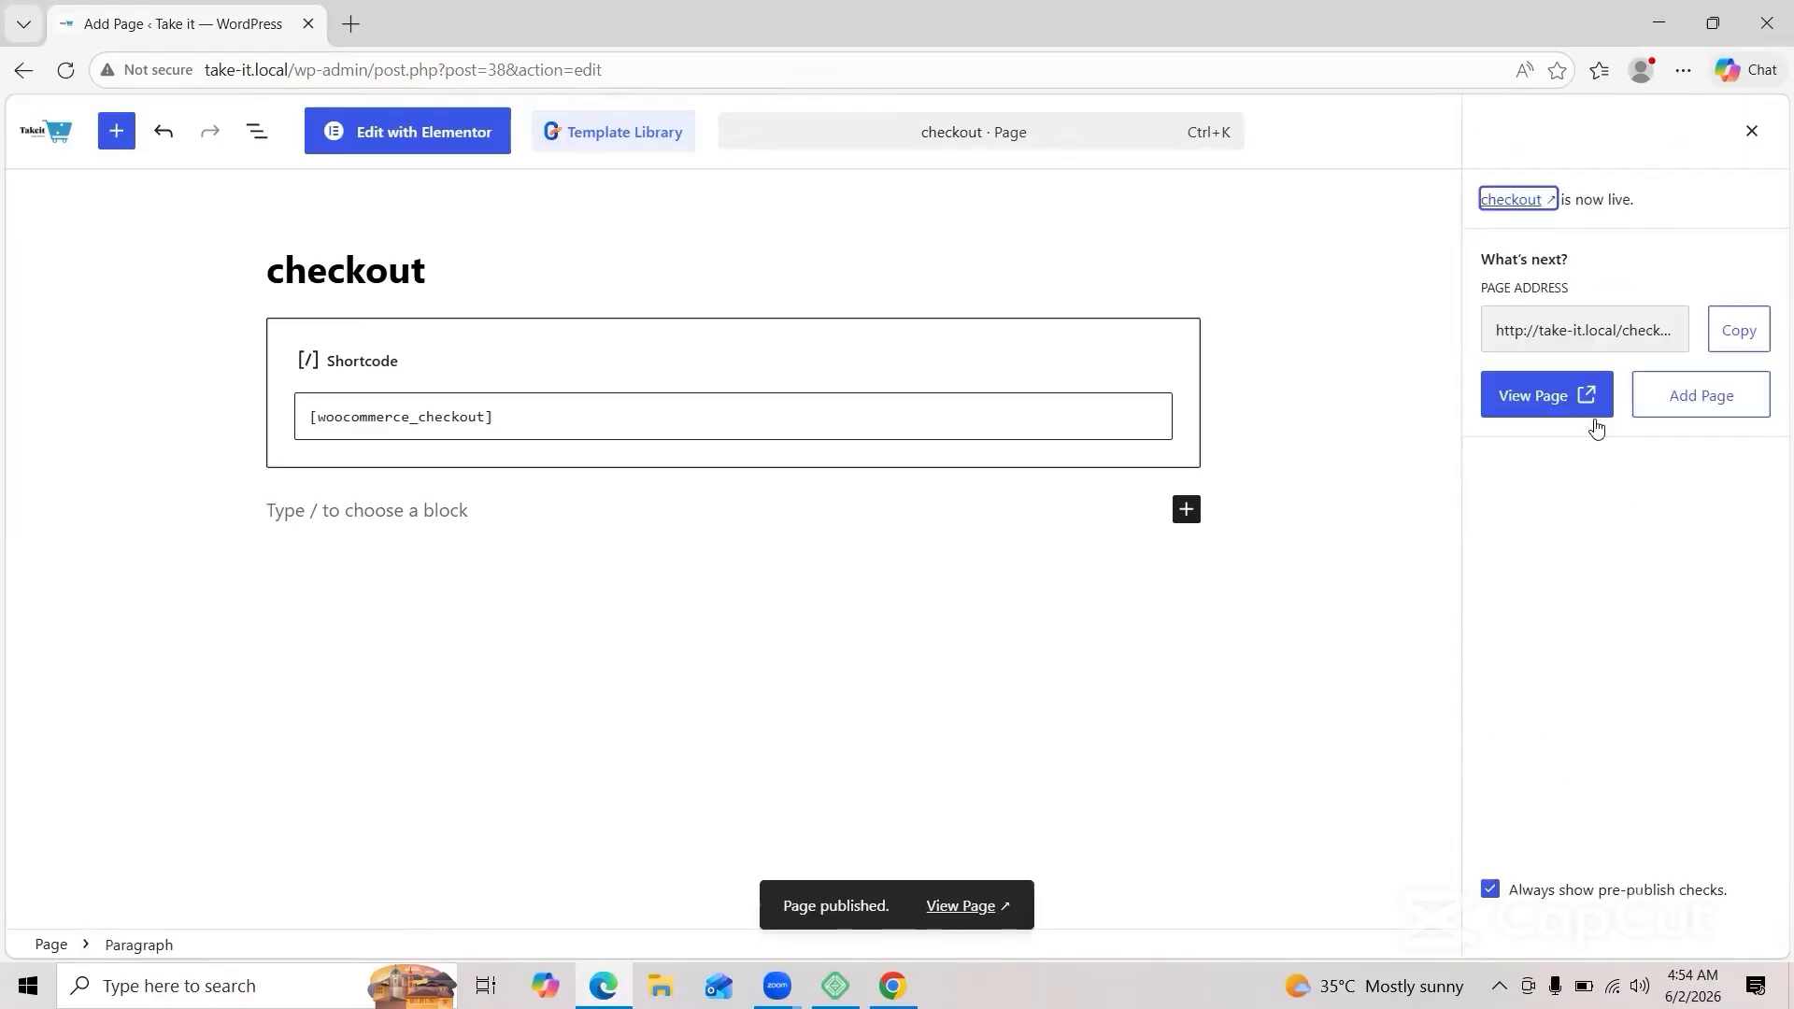
pyautogui.click(1540, 395)
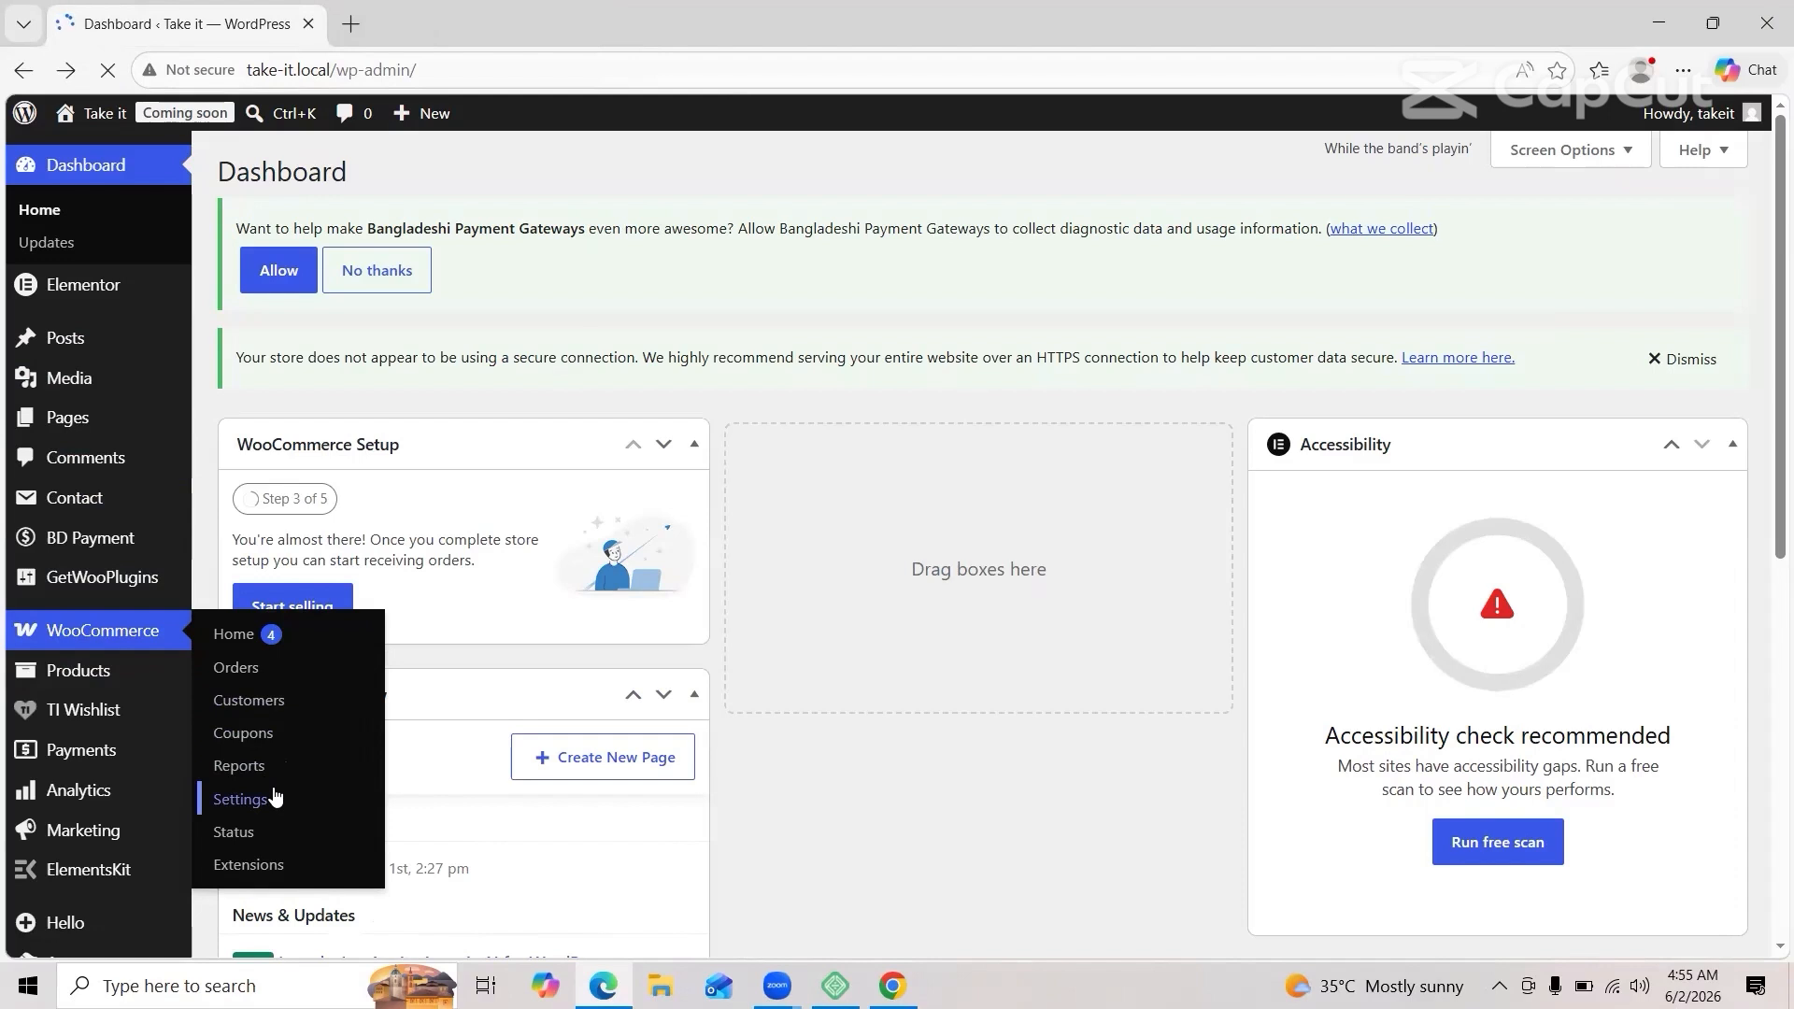
# Step: Open WooCommerce Settings from the Dashboard sidebar, landing on the General tab
pyautogui.click(274, 797)
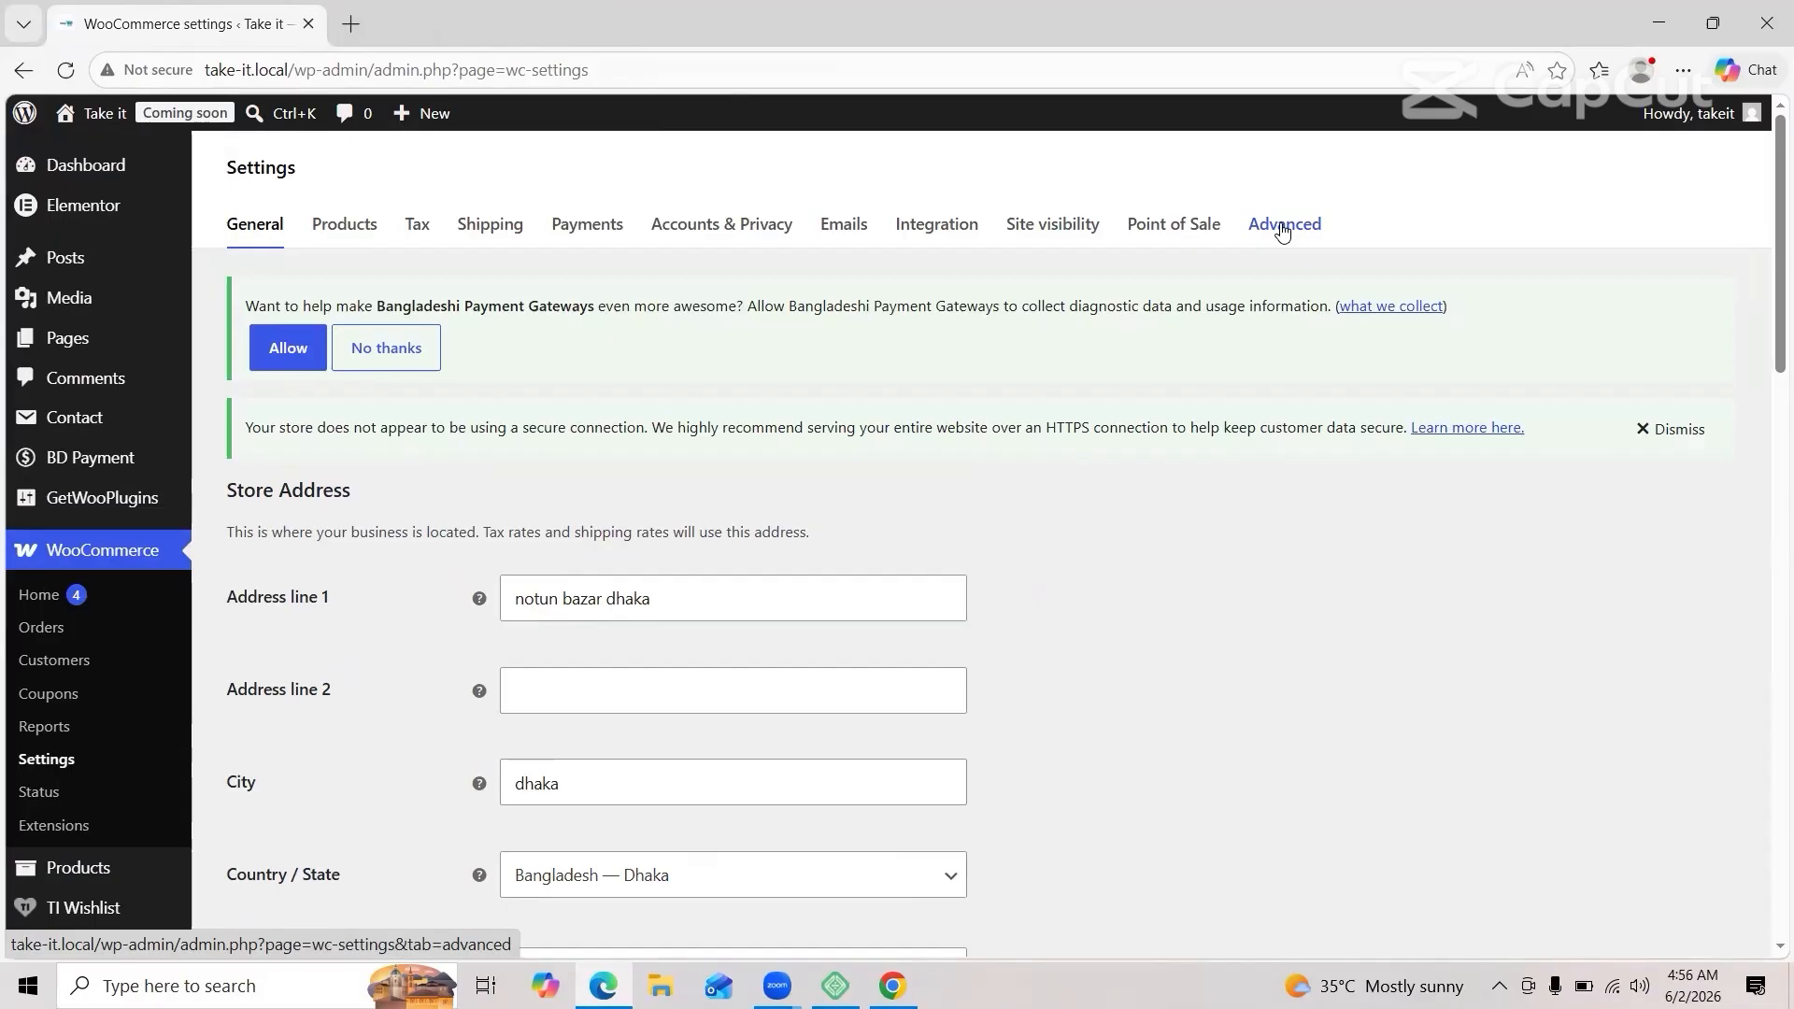
# Step: On the Advanced tab, set the Checkout page to checkout (ID: 38)
pyautogui.click(1283, 227)
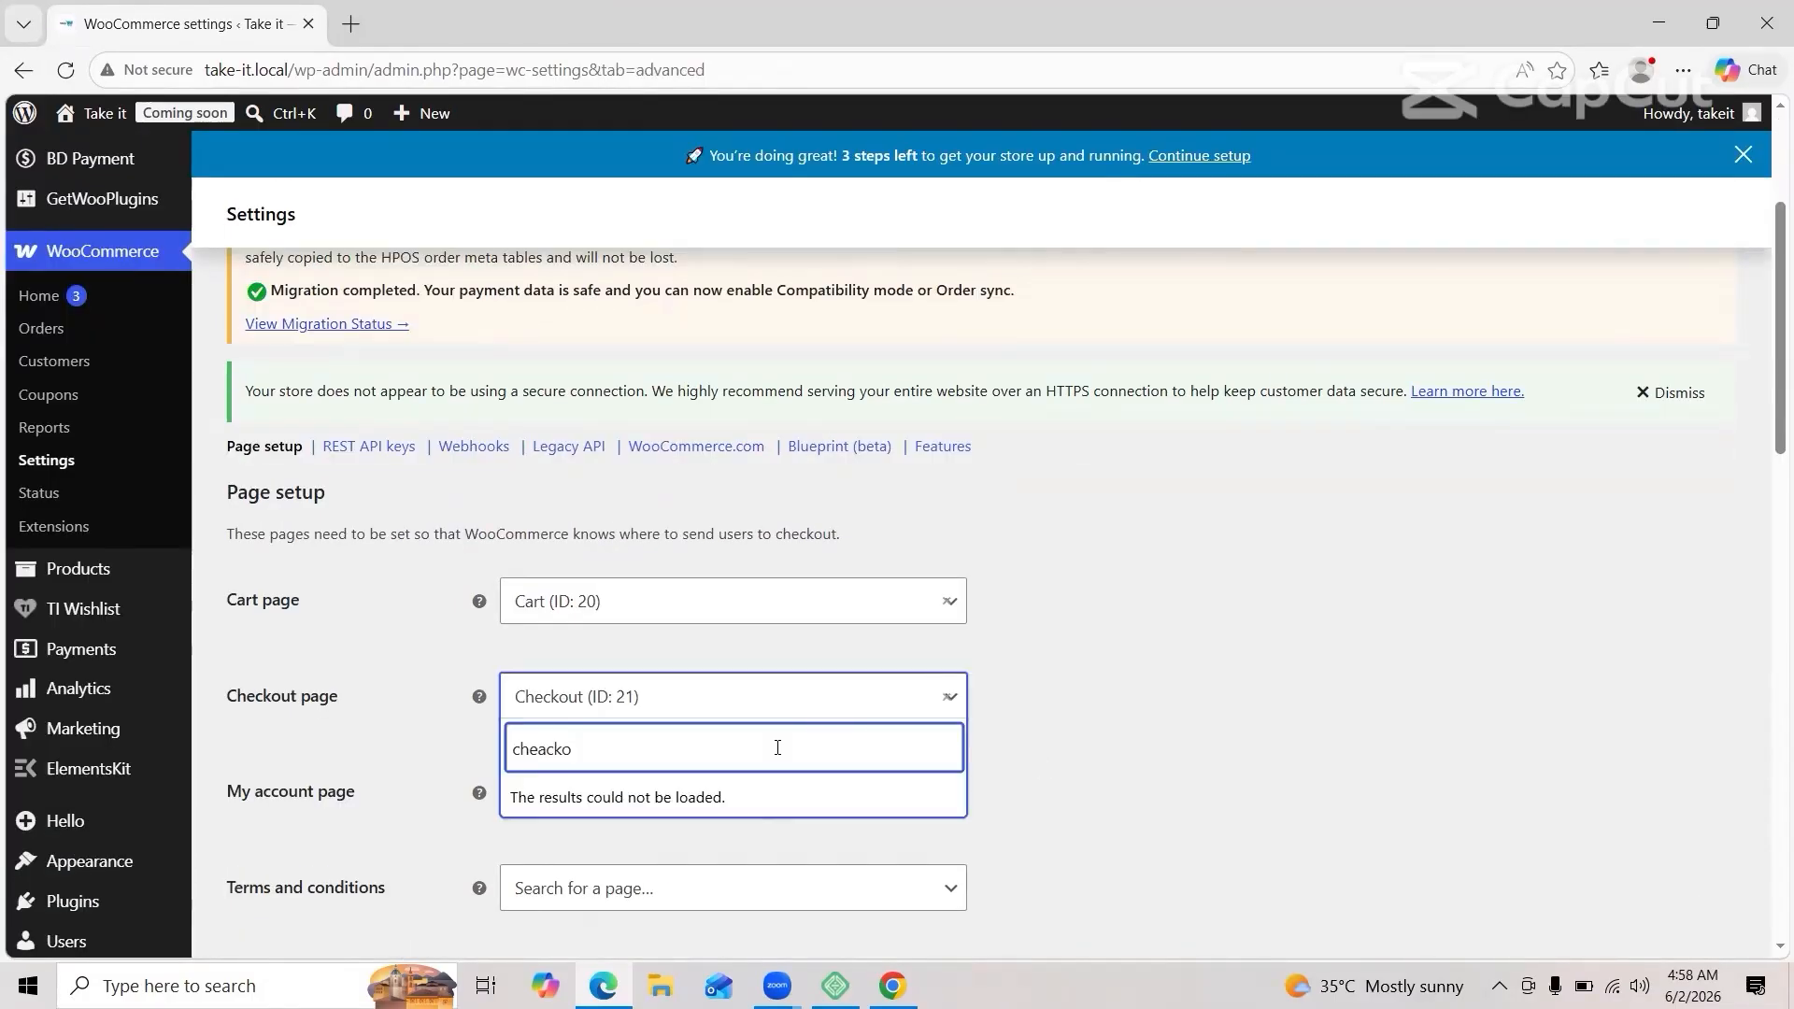
pyautogui.write('ut')
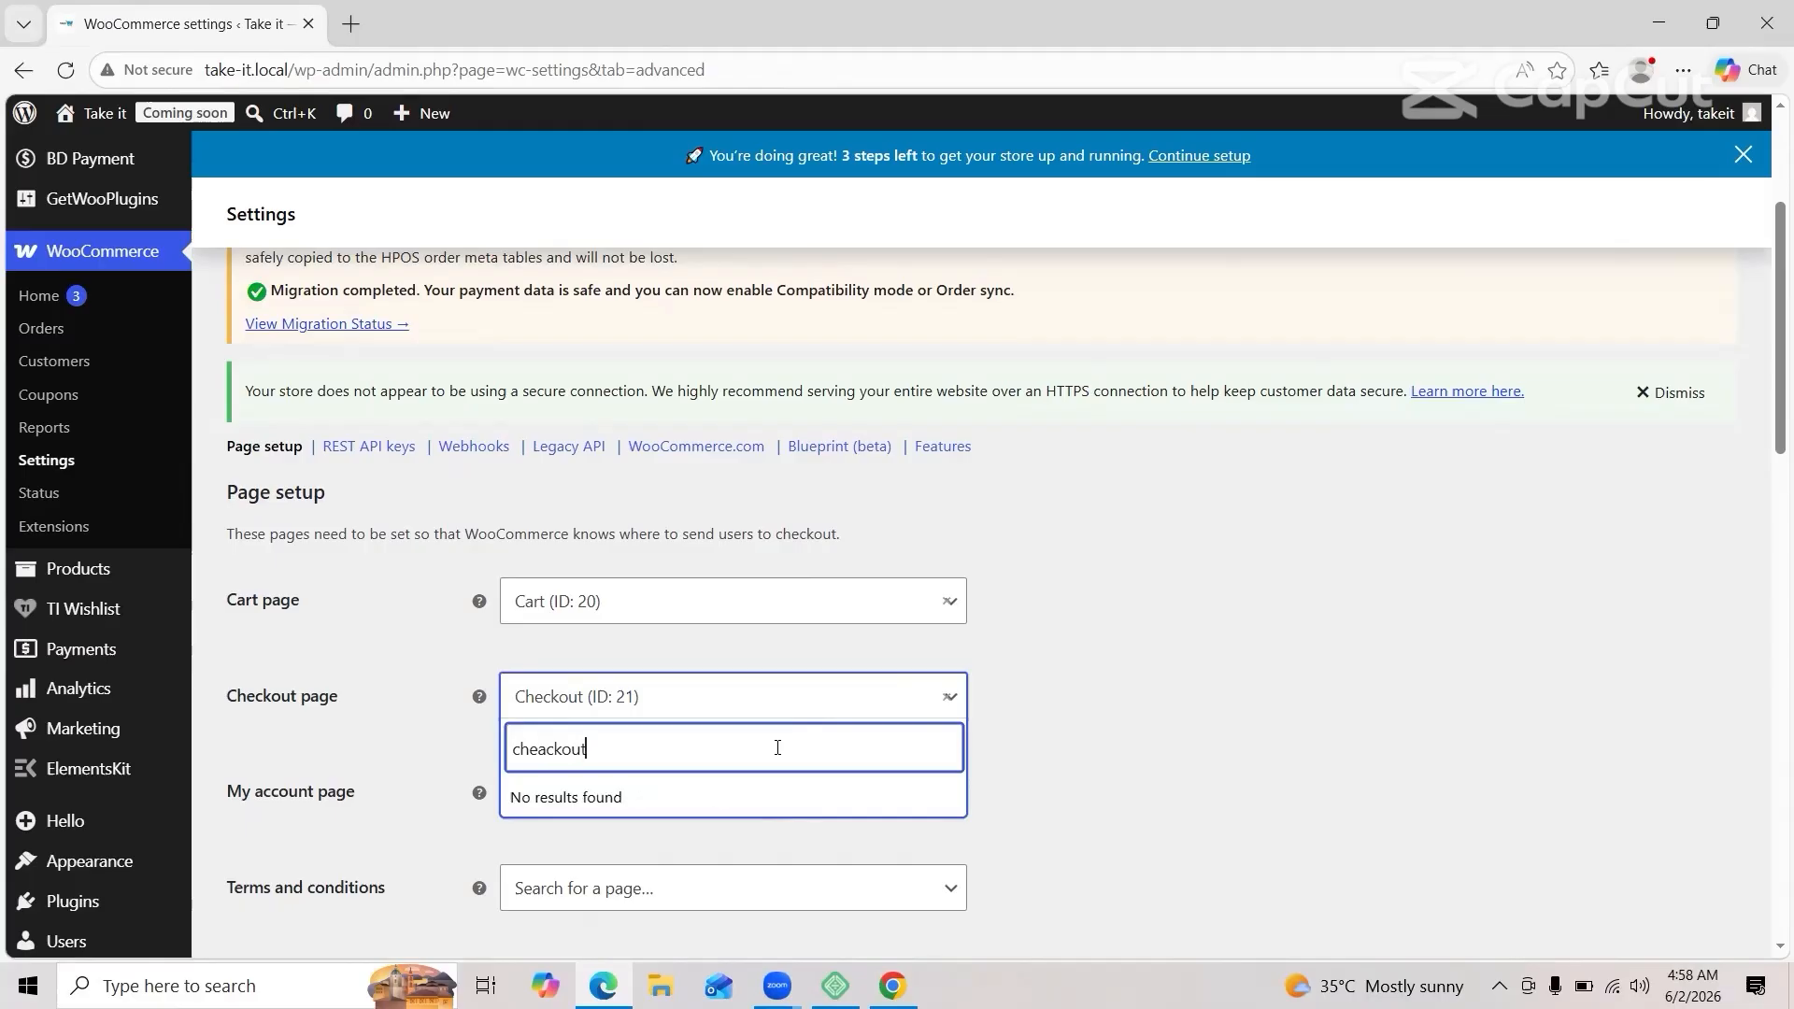
pyautogui.press('BackSpace')
pyautogui.press('BackSpace')
pyautogui.press('BackSpace')
pyautogui.press('BackSpace')
pyautogui.press('BackSpace')
pyautogui.press('BackSpace')
pyautogui.press('BackSpace')
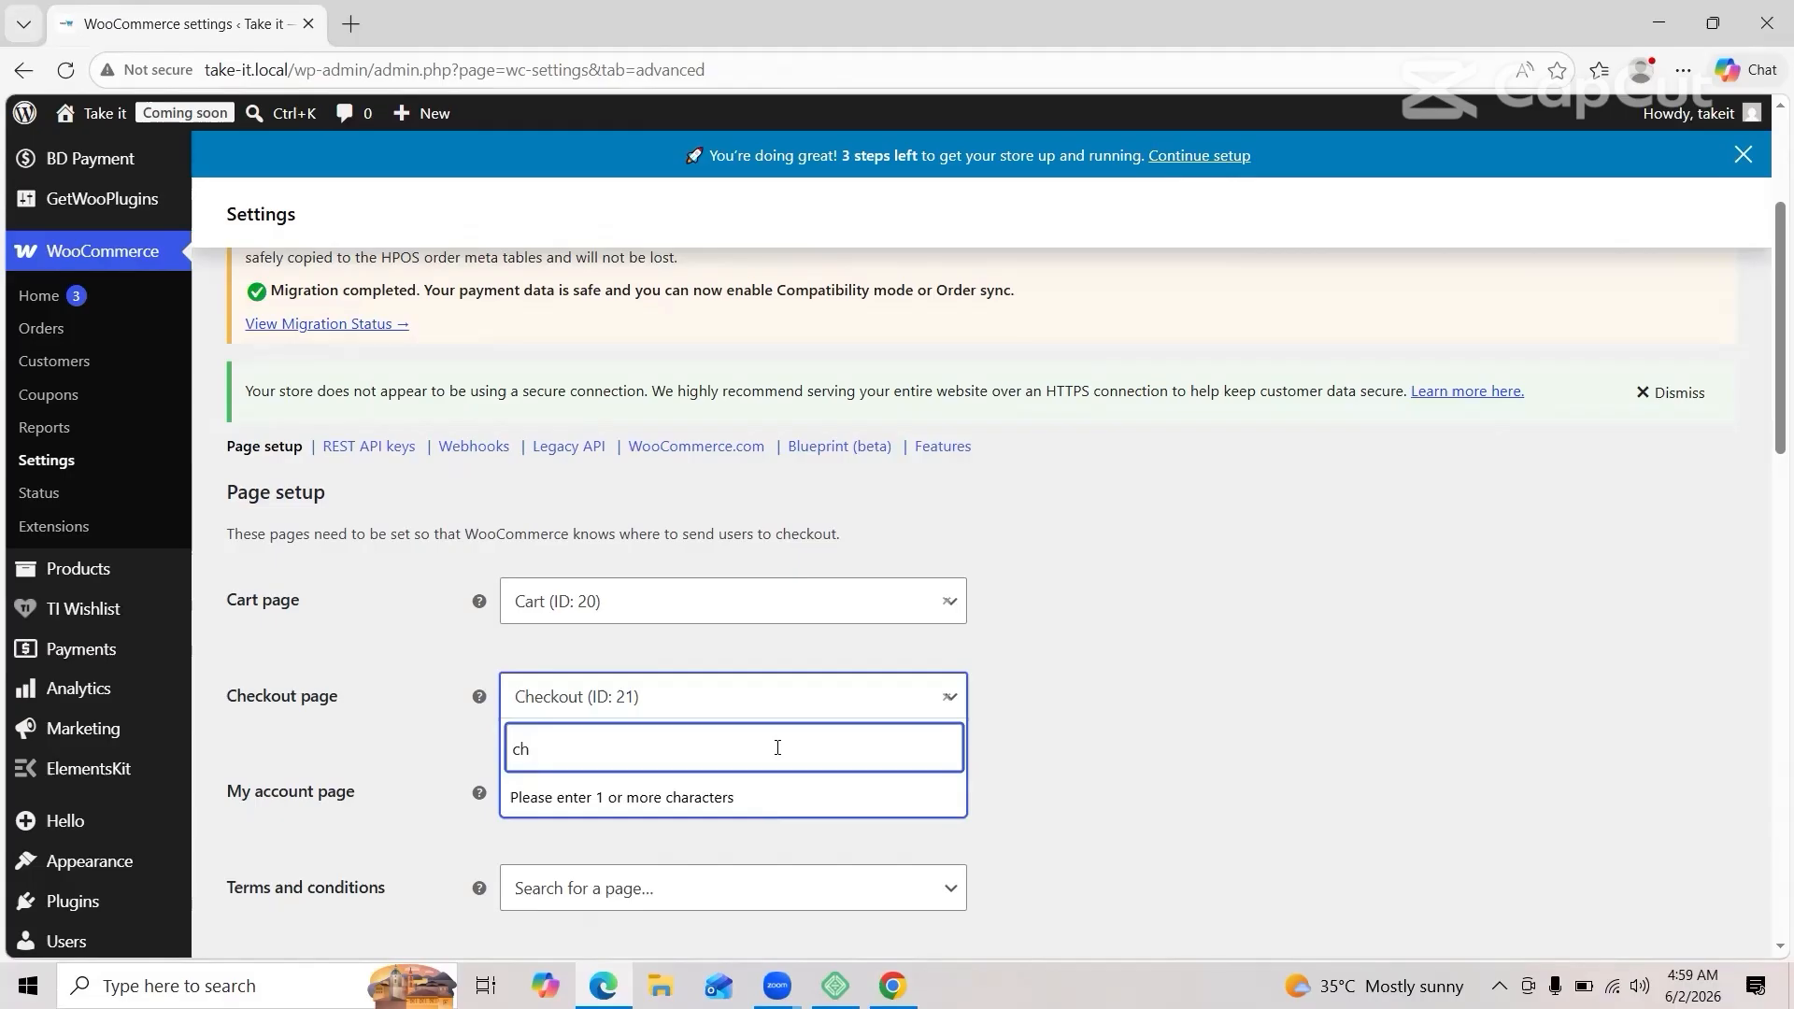
pyautogui.press('BackSpace')
pyautogui.press('BackSpace')
pyautogui.write('cha')
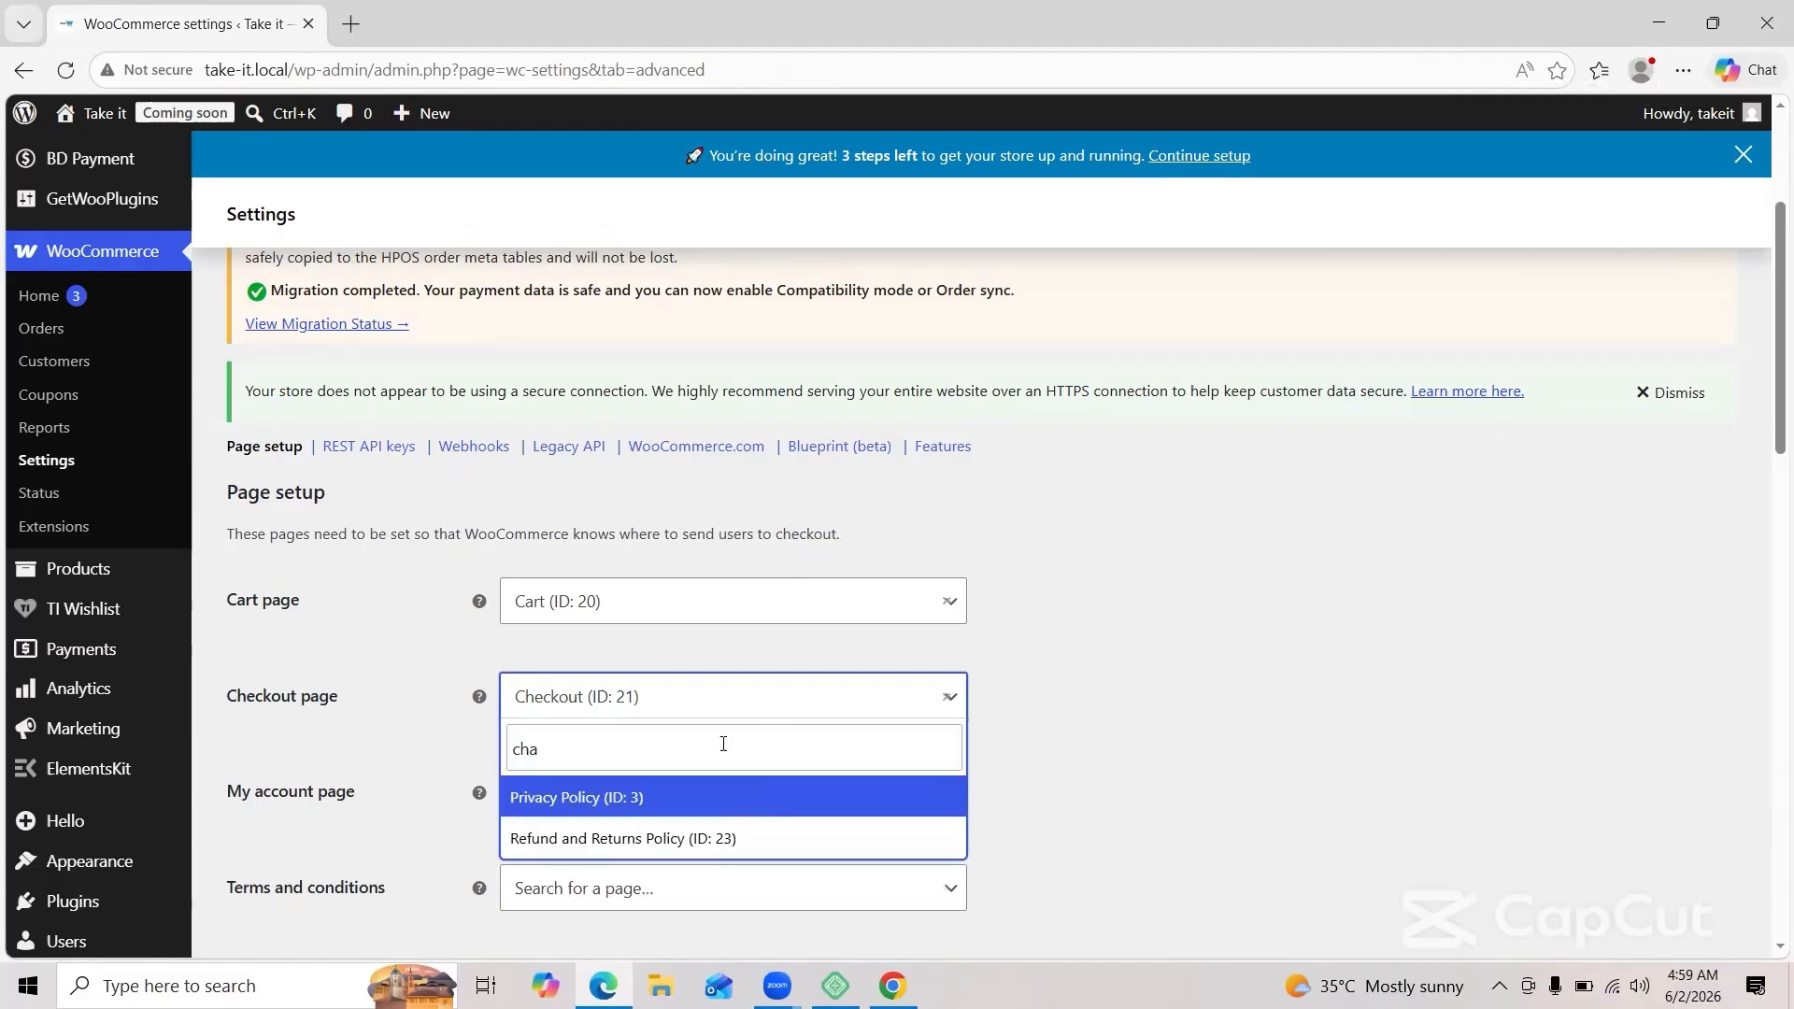
pyautogui.press('BackSpace')
pyautogui.press('BackSpace')
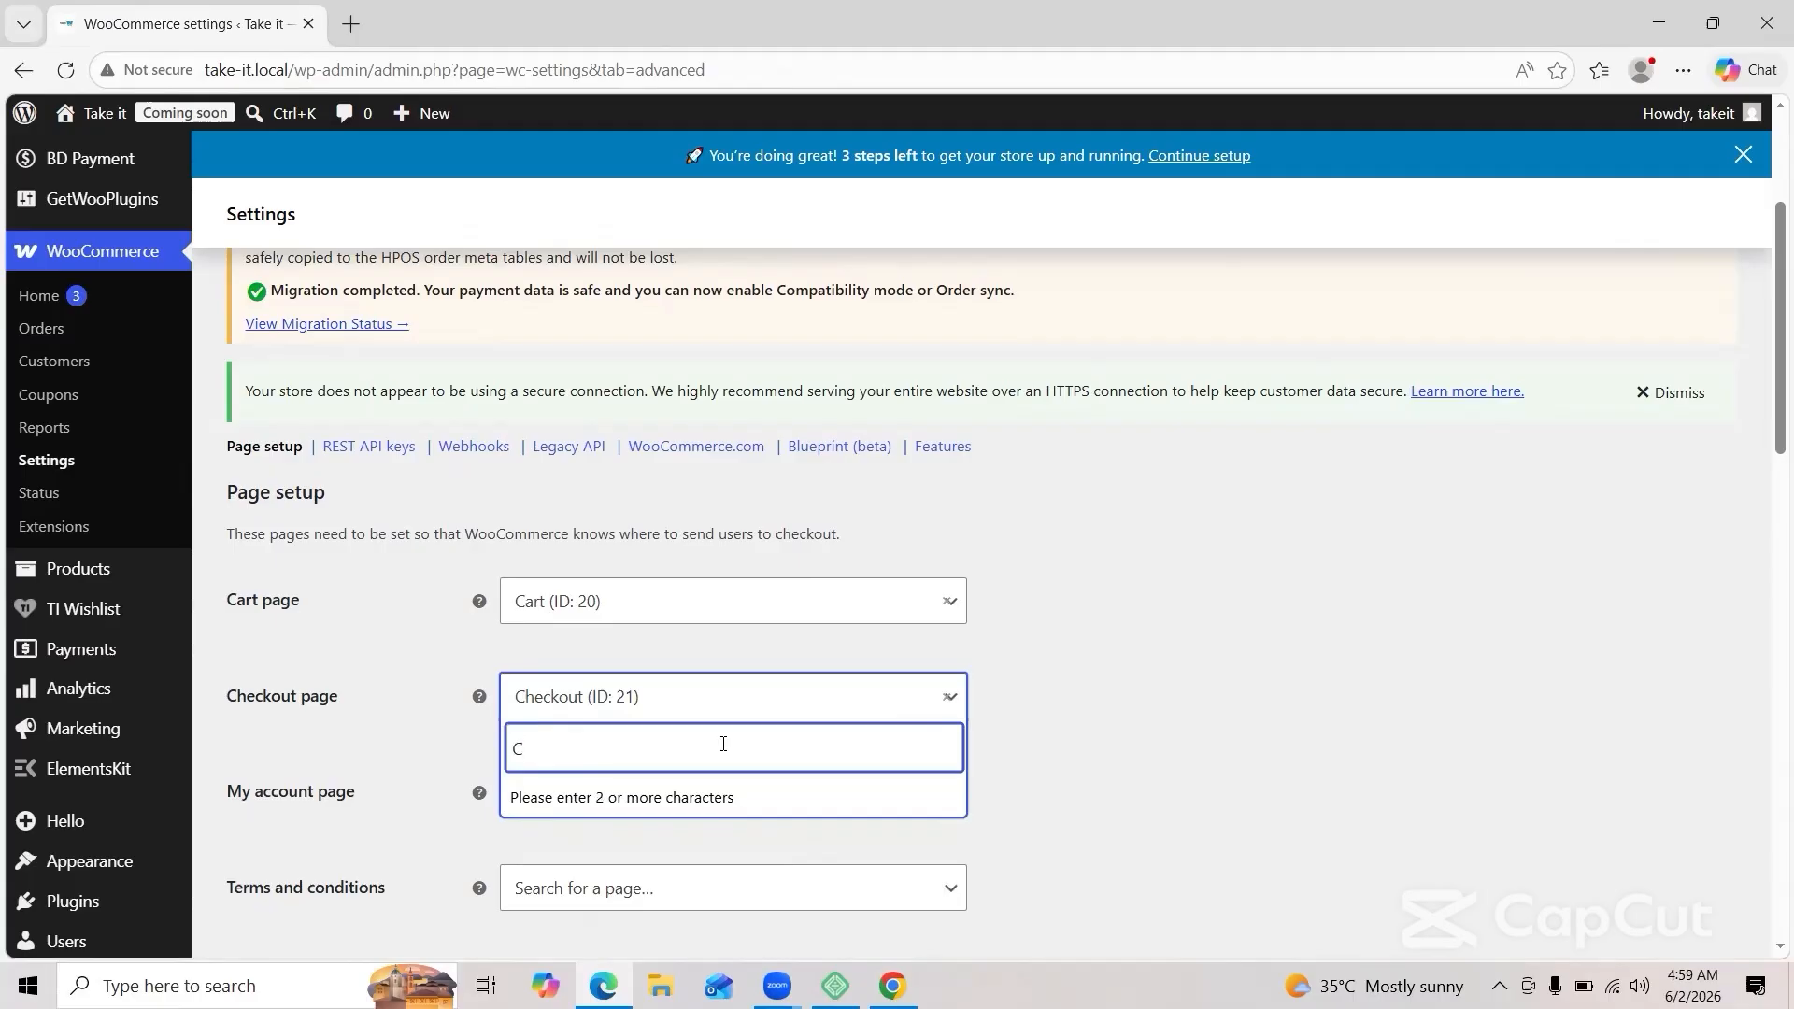
pyautogui.write('hea')
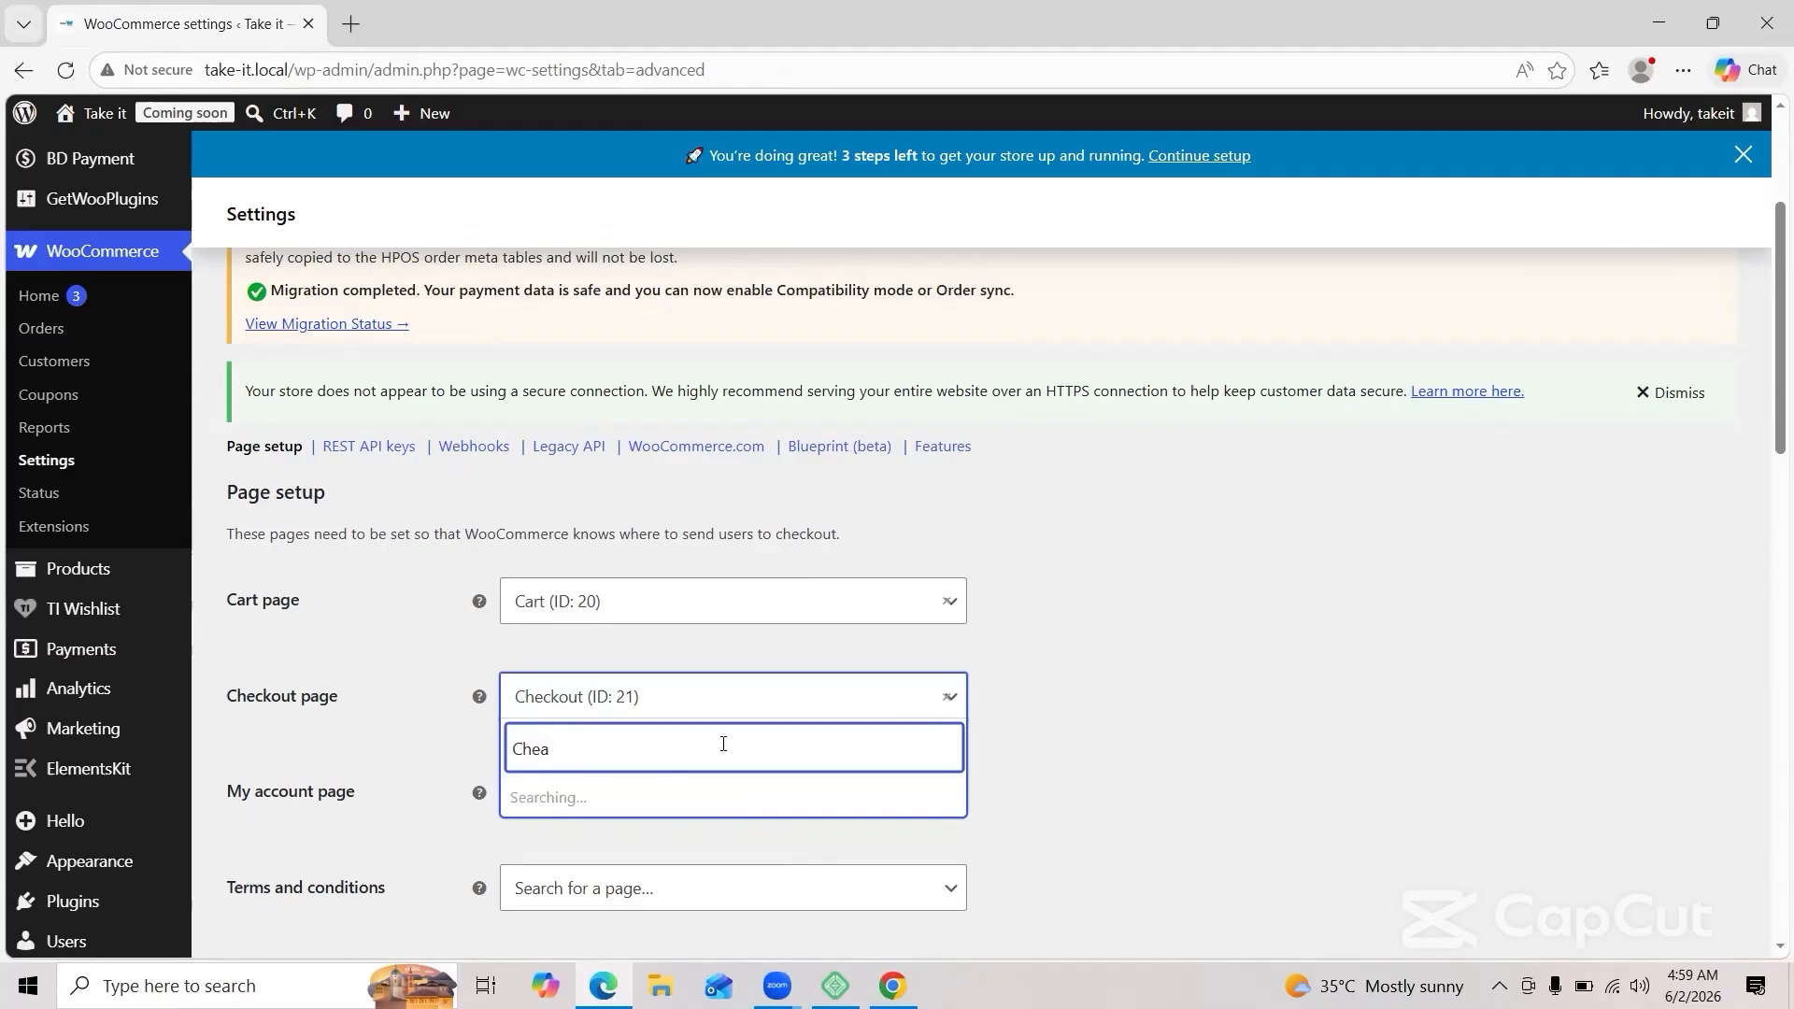
pyautogui.press('BackSpace')
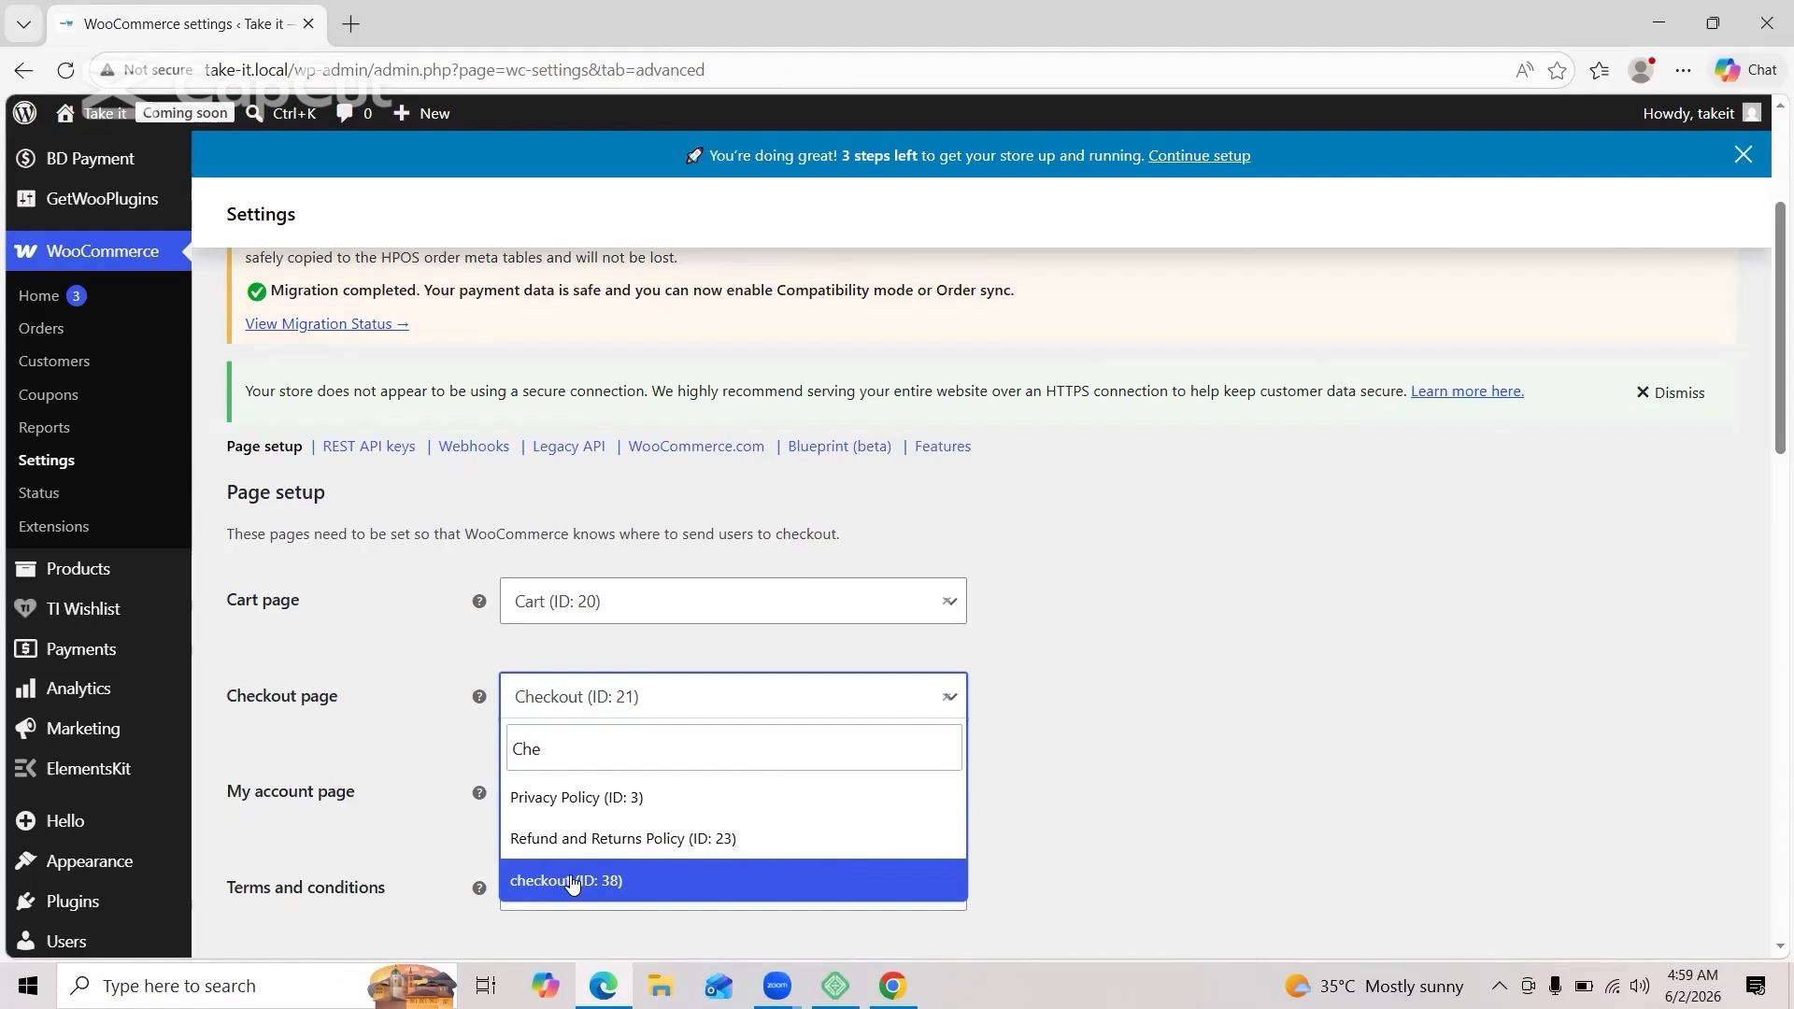
pyautogui.click(573, 883)
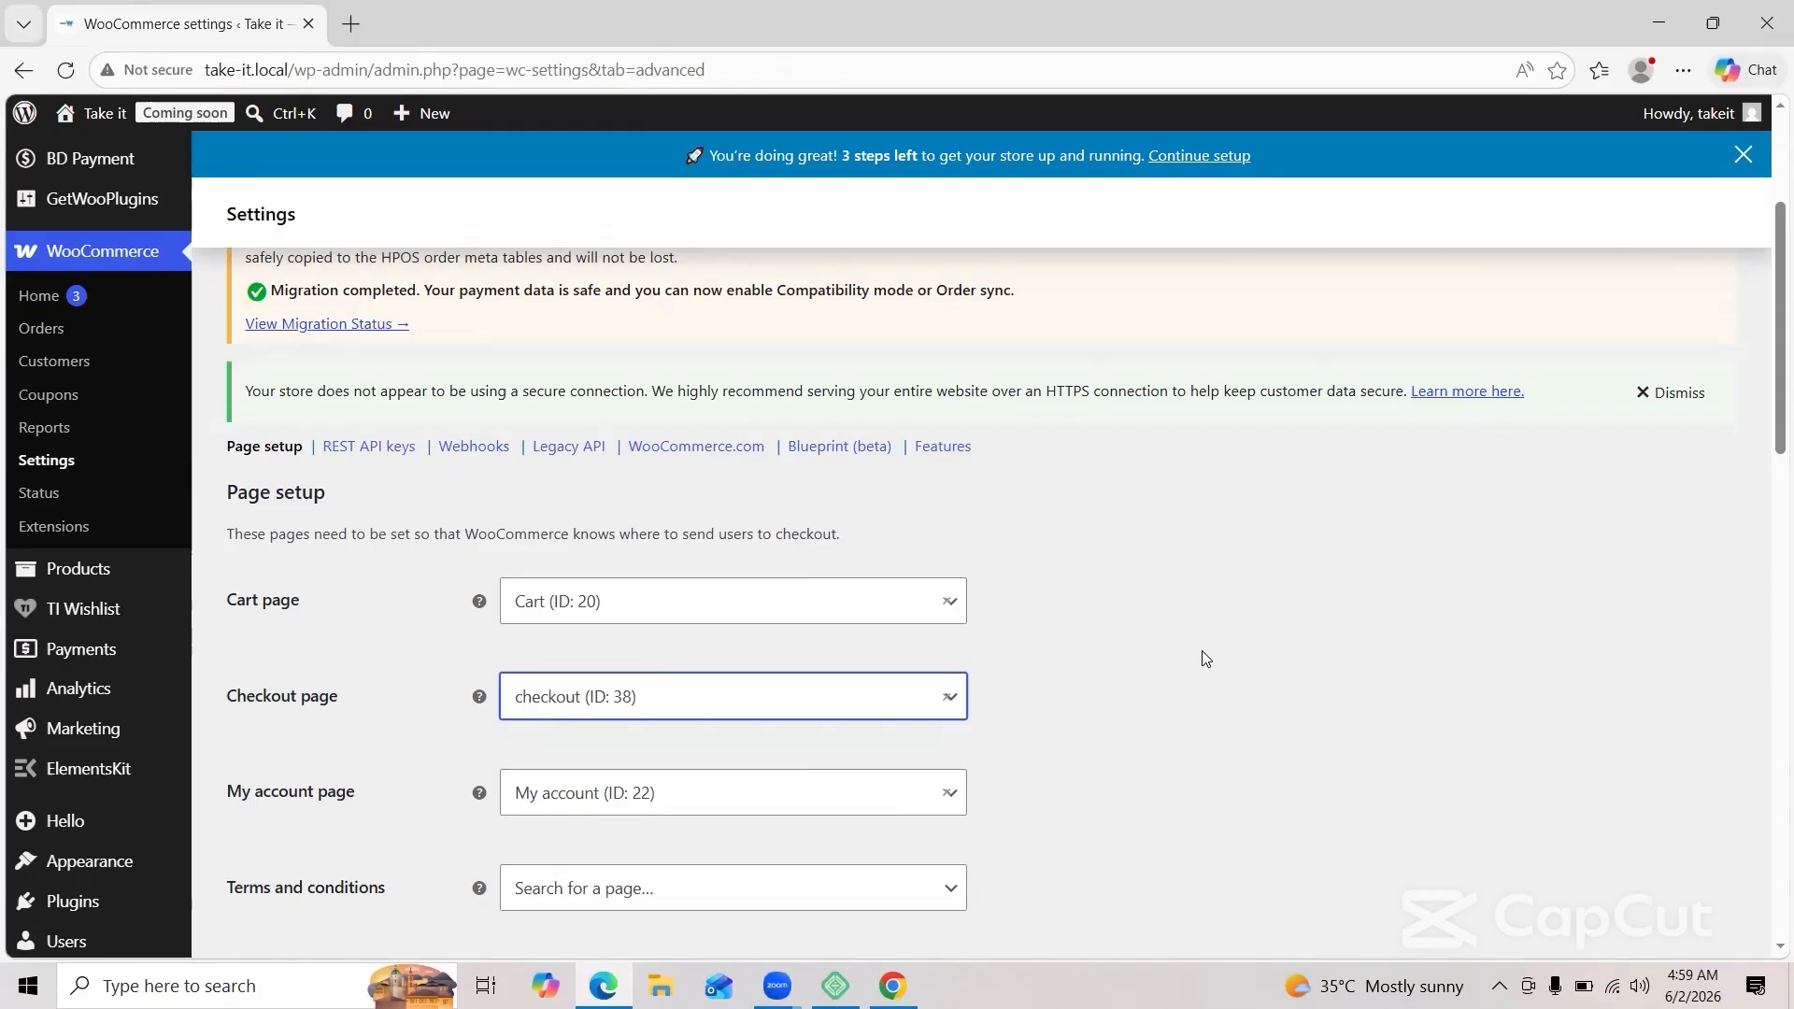
# Step: Save the Advanced settings with checkout (ID: 38) as the Checkout page
pyautogui.scroll(-15, 1236, 684)
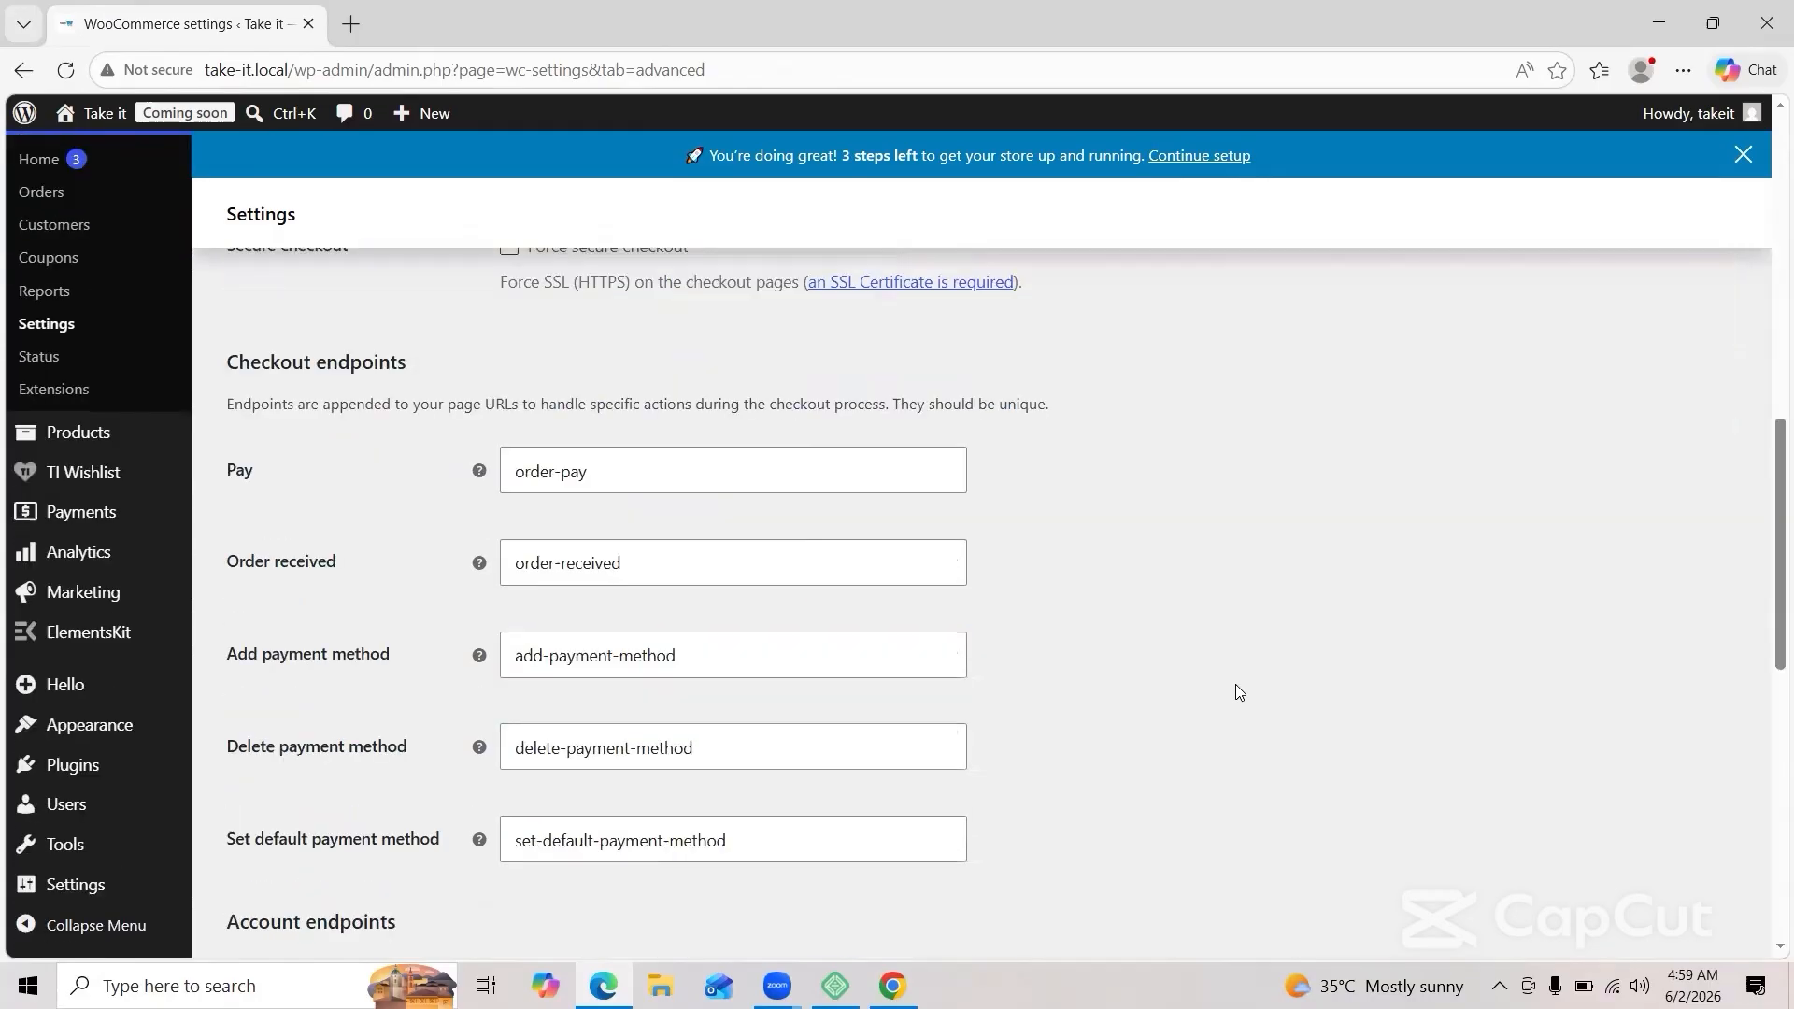
pyautogui.click(302, 861)
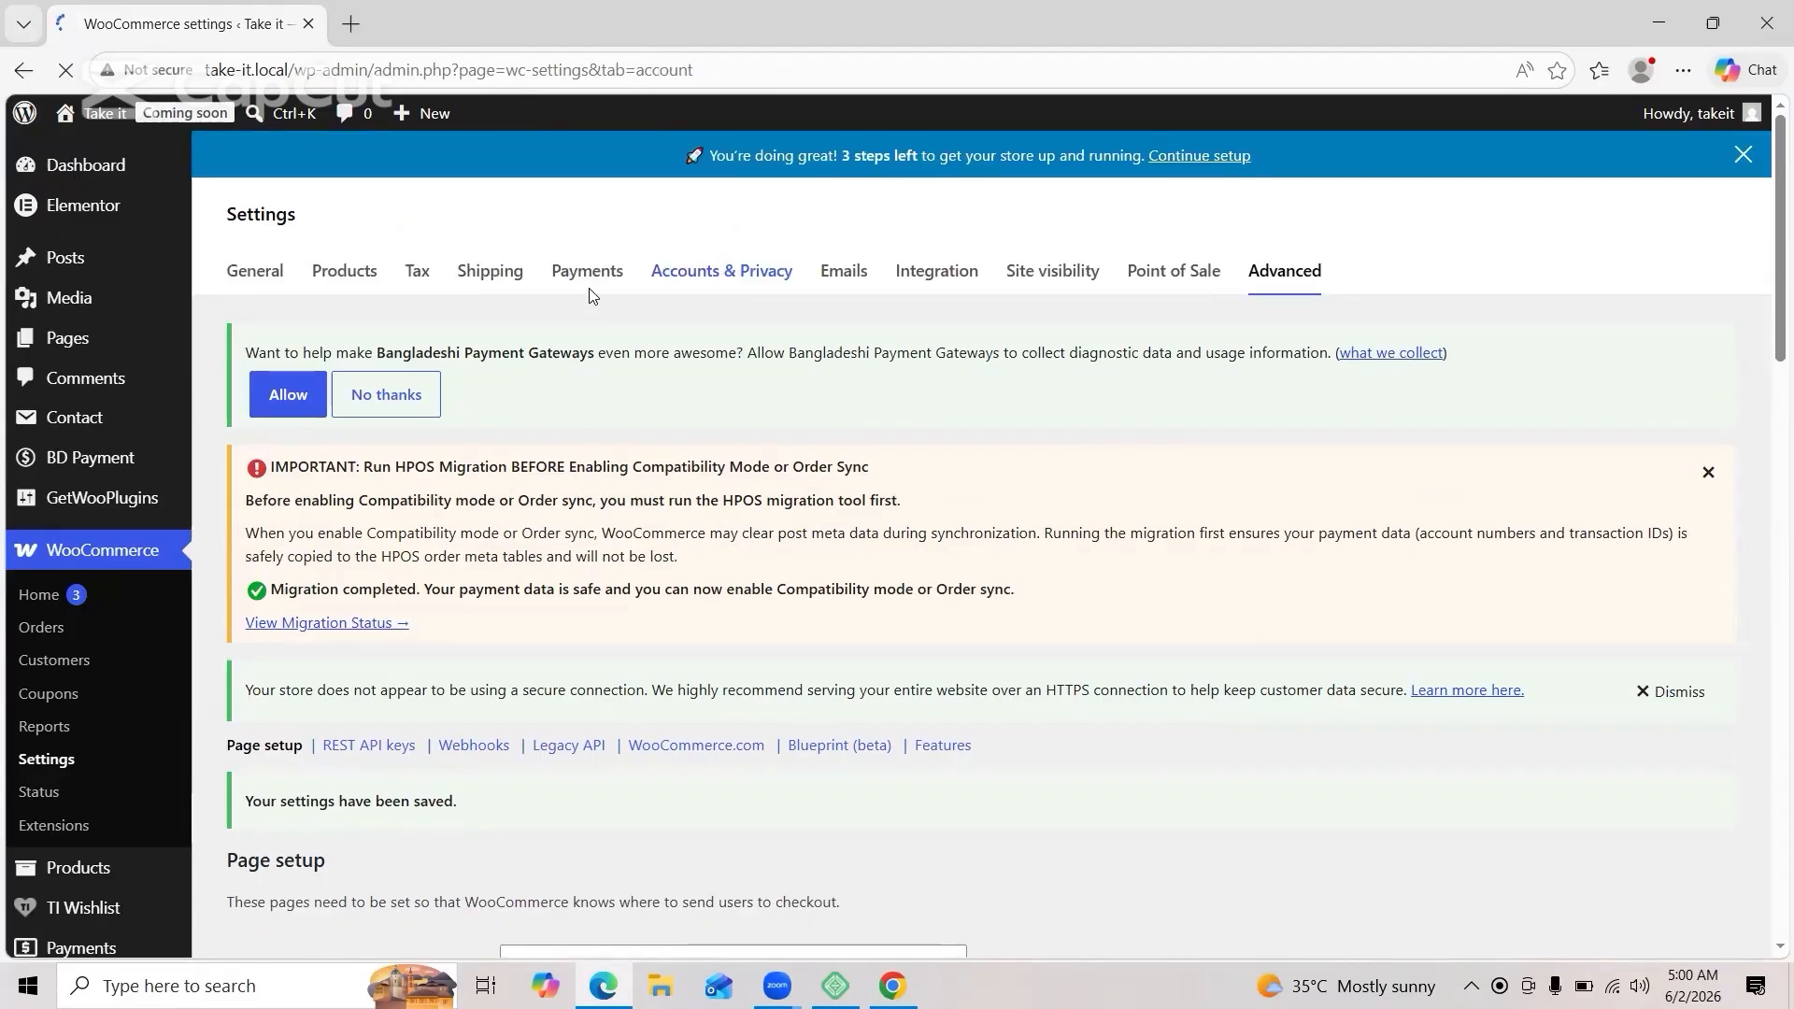
# Step: In Accounts & Privacy, enable 'Enable log-in during checkout' and account creation 'During checkout'
pyautogui.click(680, 277)
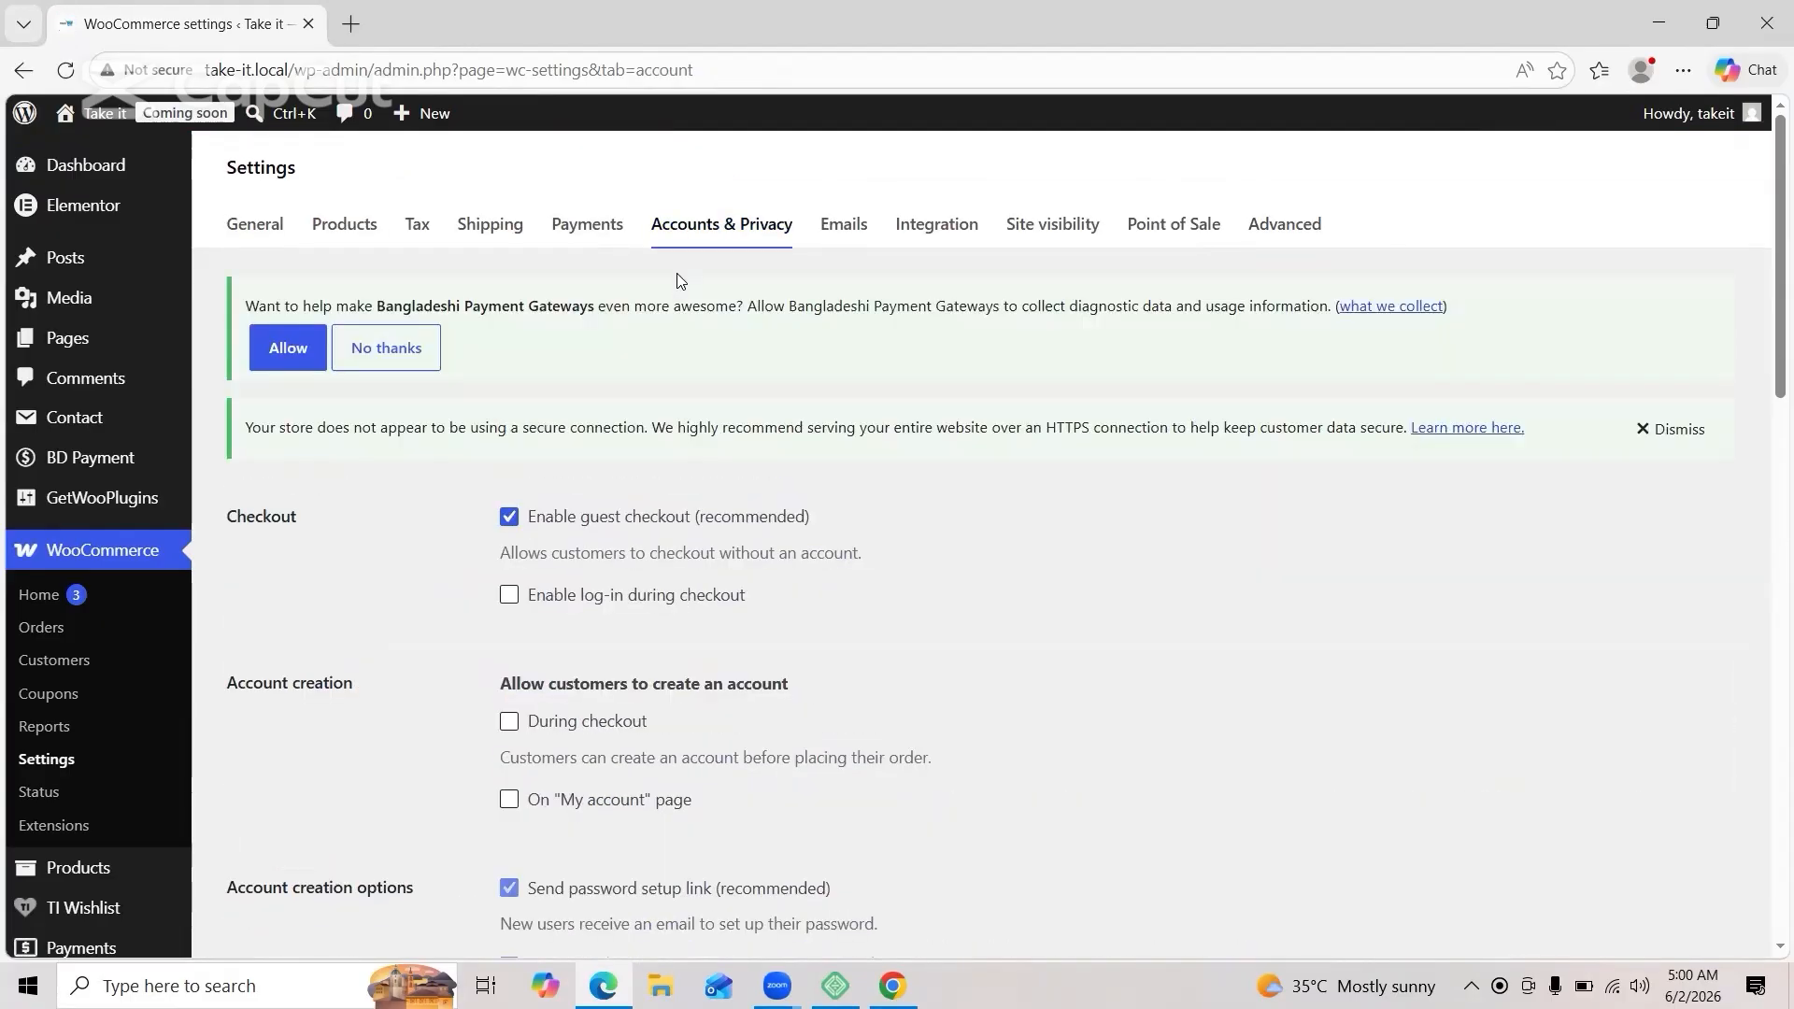
pyautogui.click(508, 597)
pyautogui.scroll(-1, 688, 705)
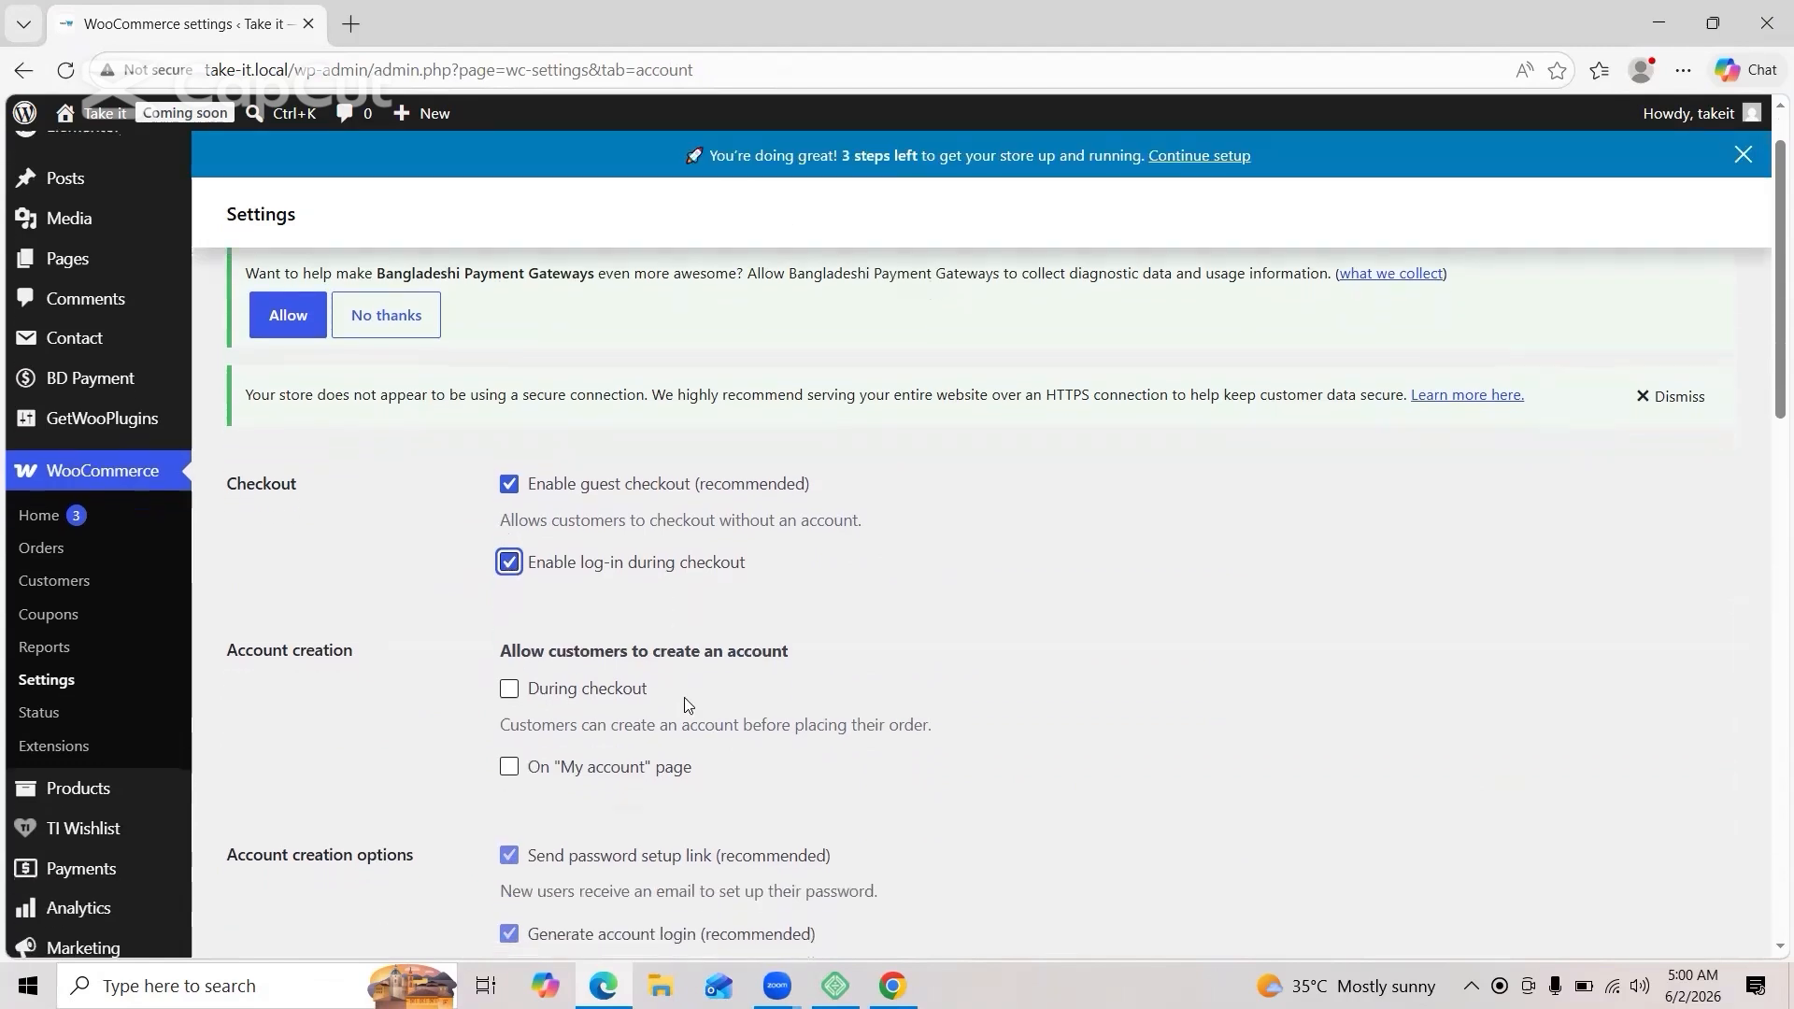
pyautogui.click(508, 688)
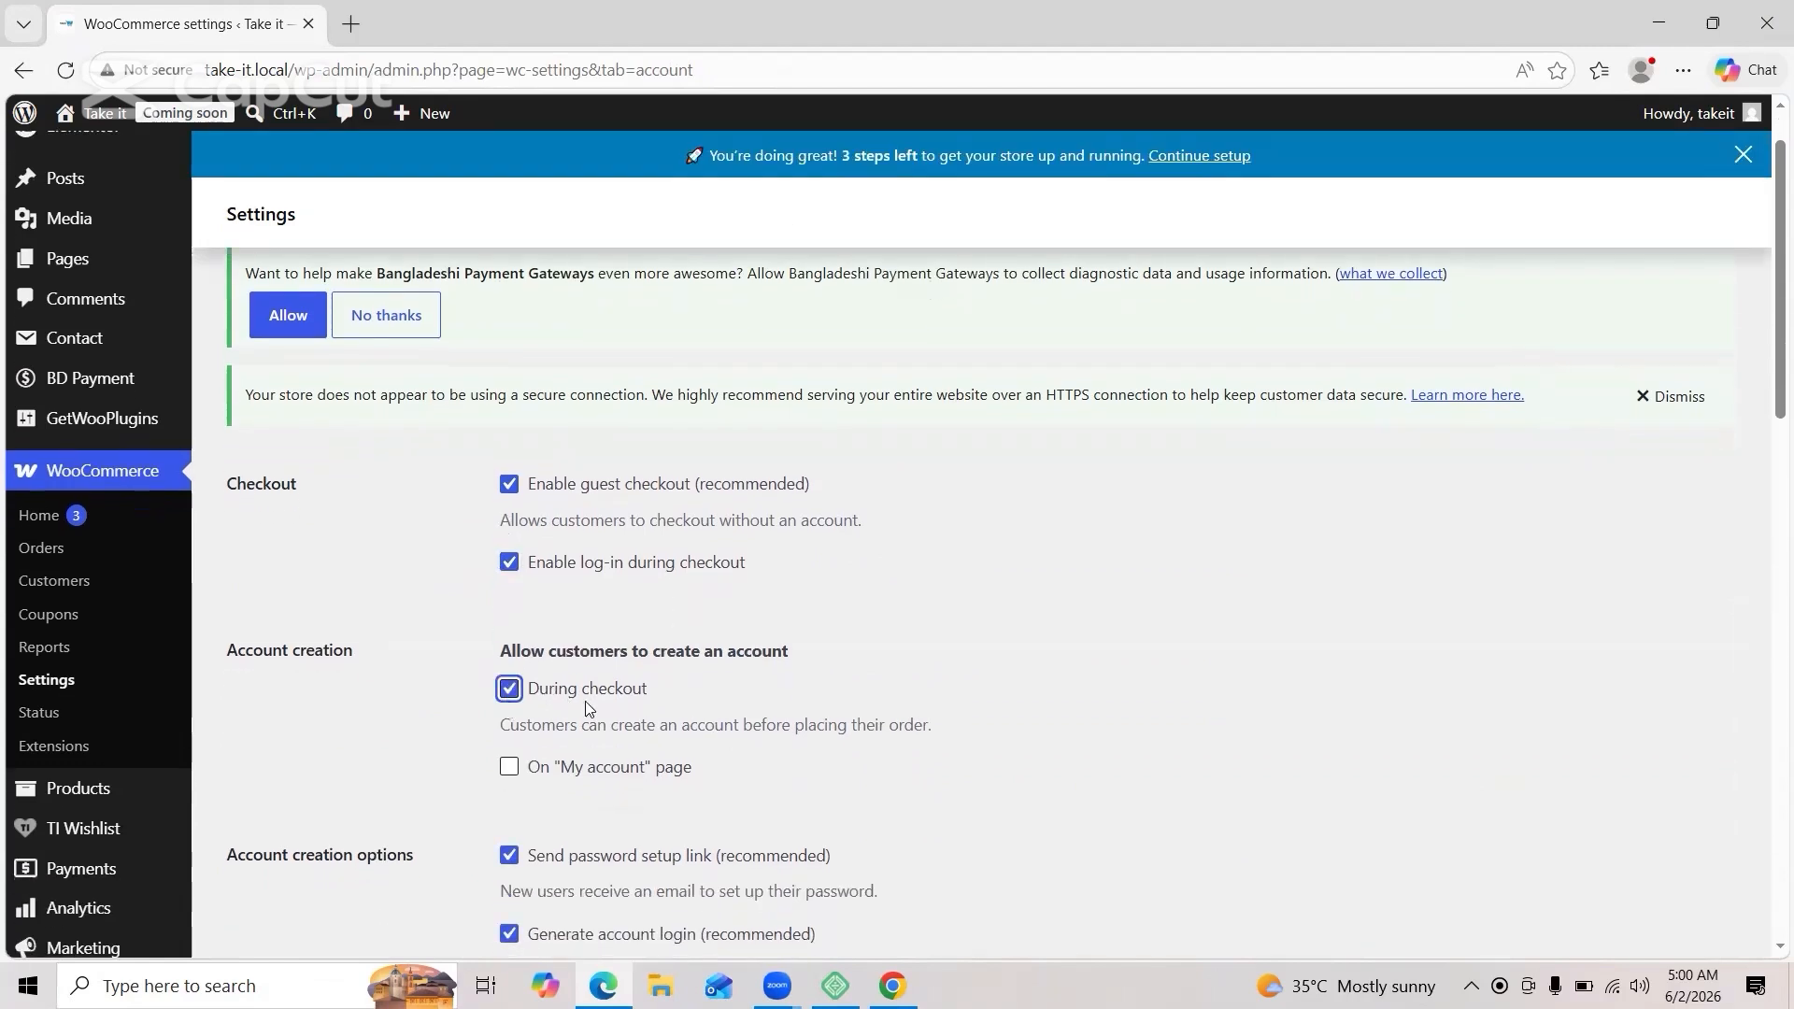
pyautogui.scroll(-1, 587, 706)
pyautogui.scroll(-4, 587, 708)
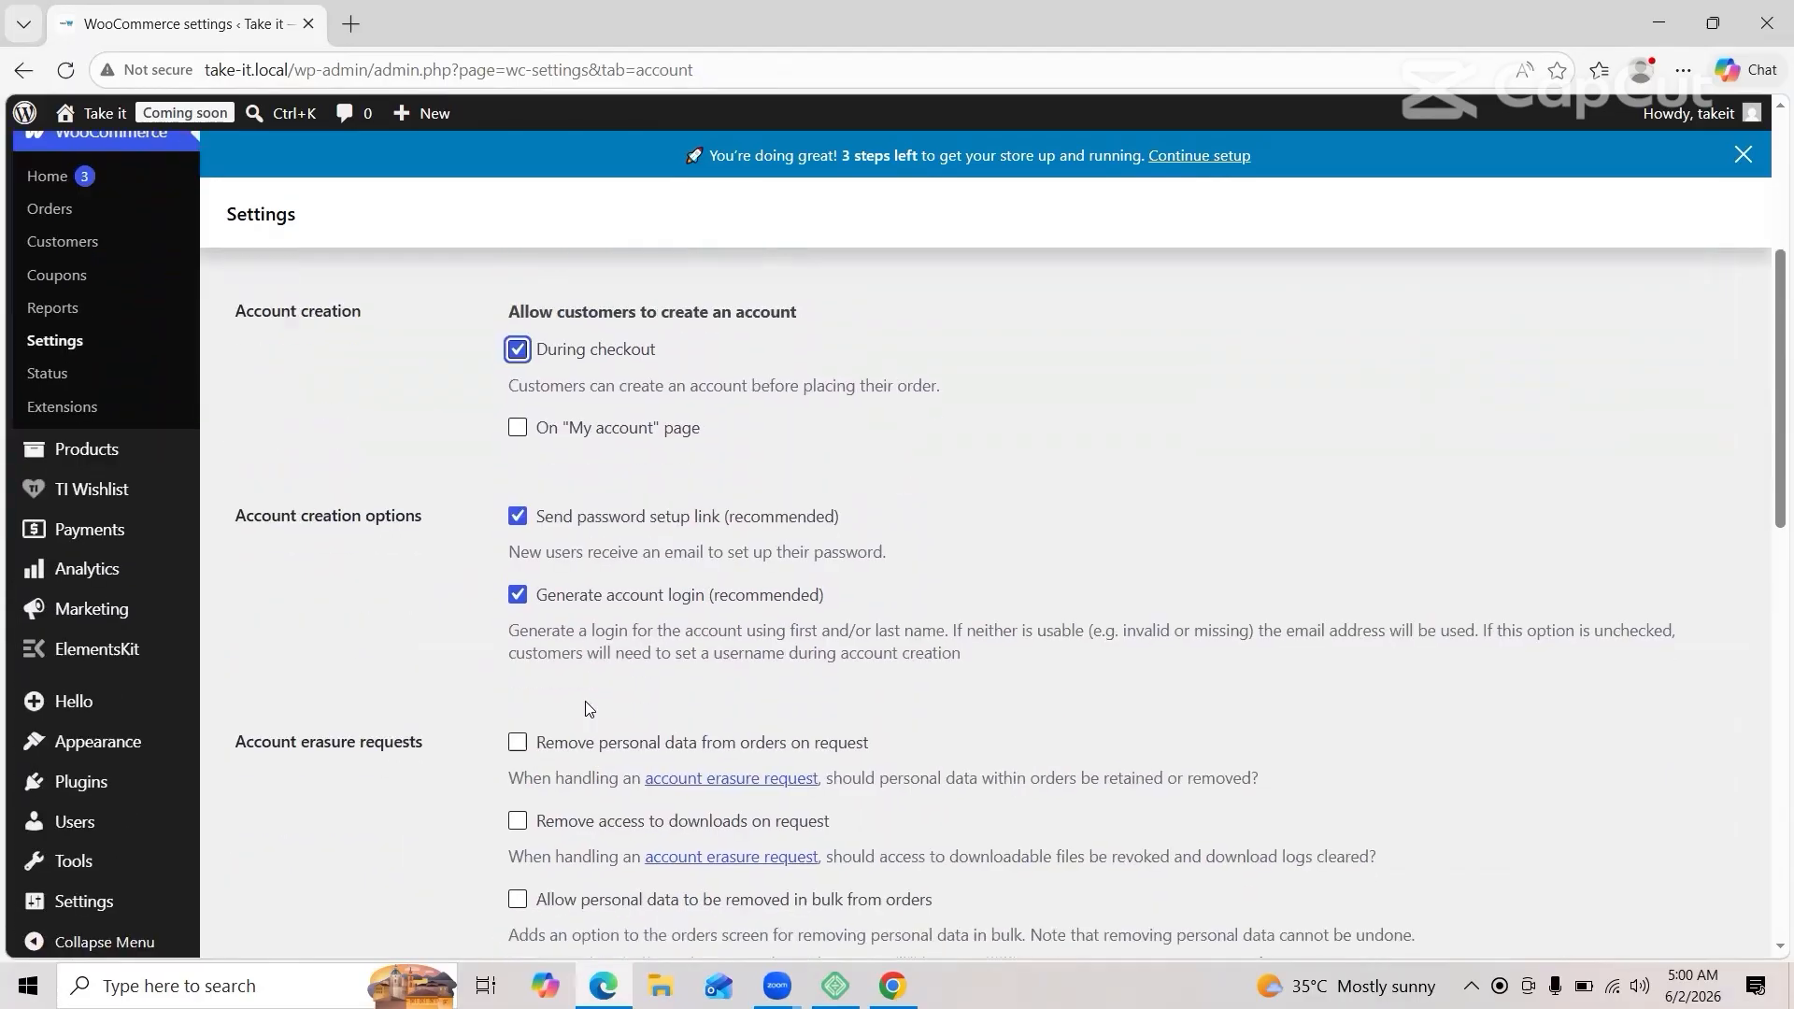
pyautogui.scroll(-7, 587, 708)
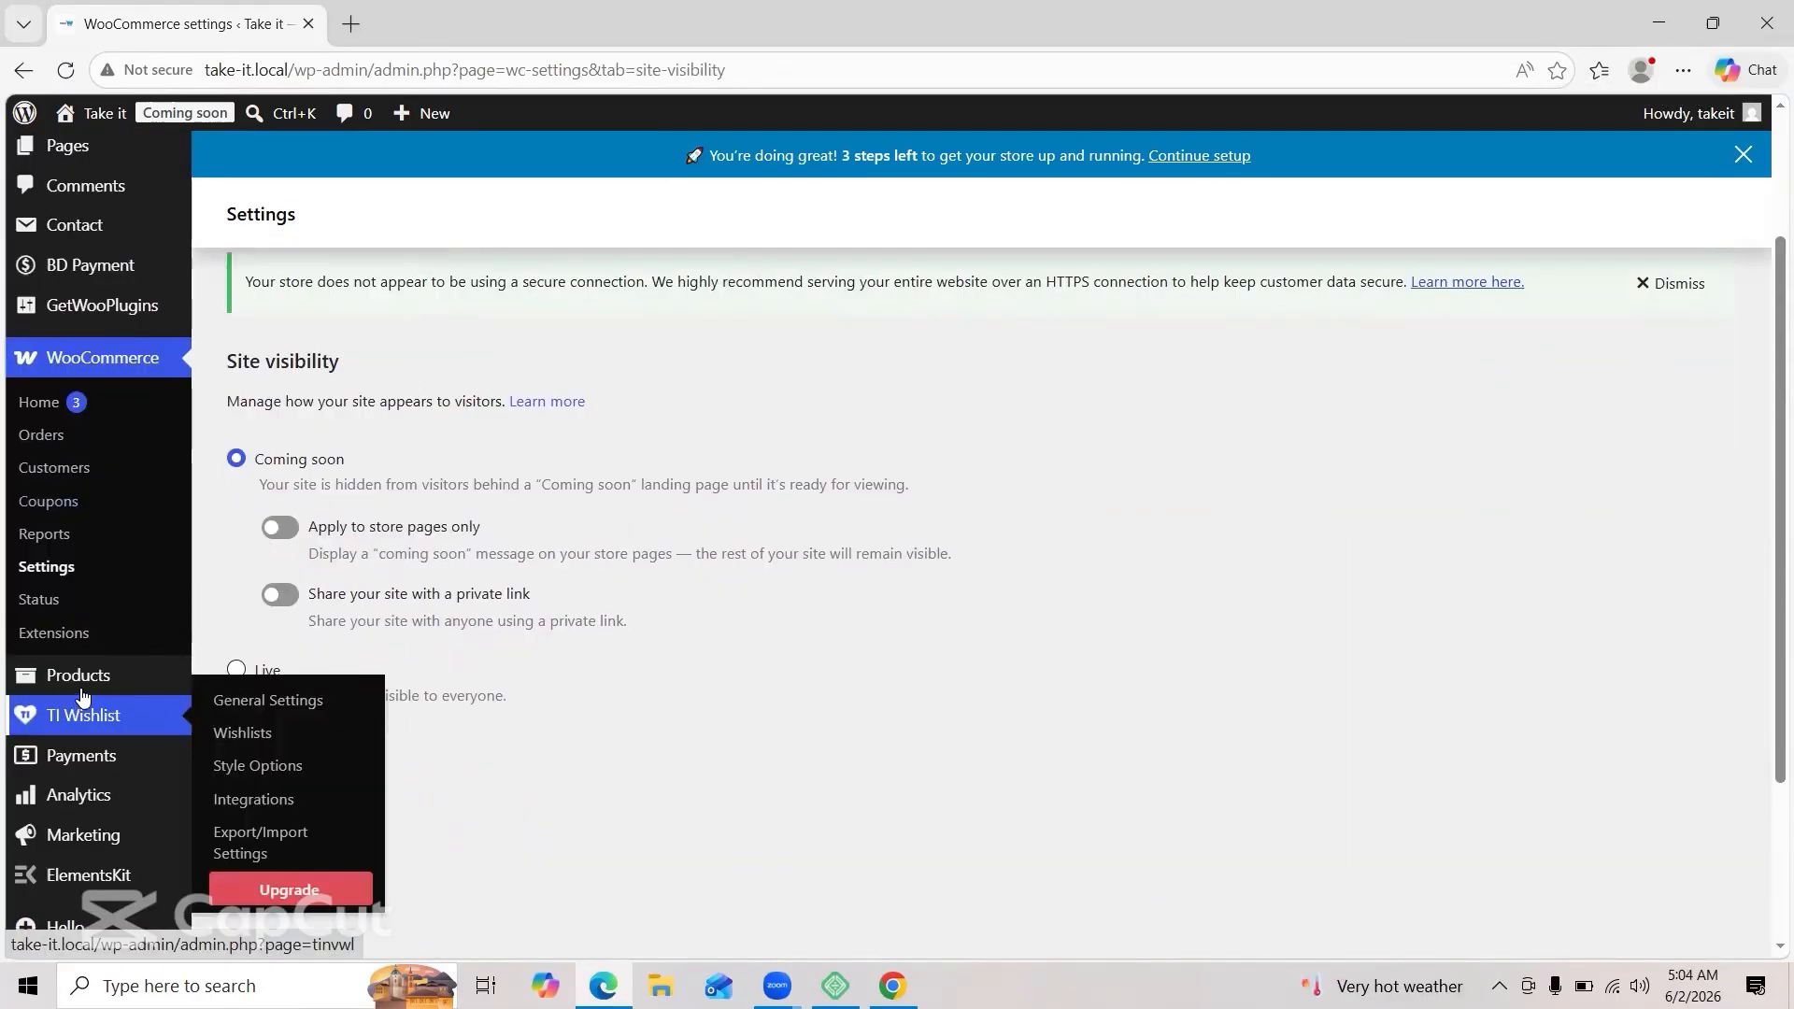
pyautogui.moveTo(98, 688)
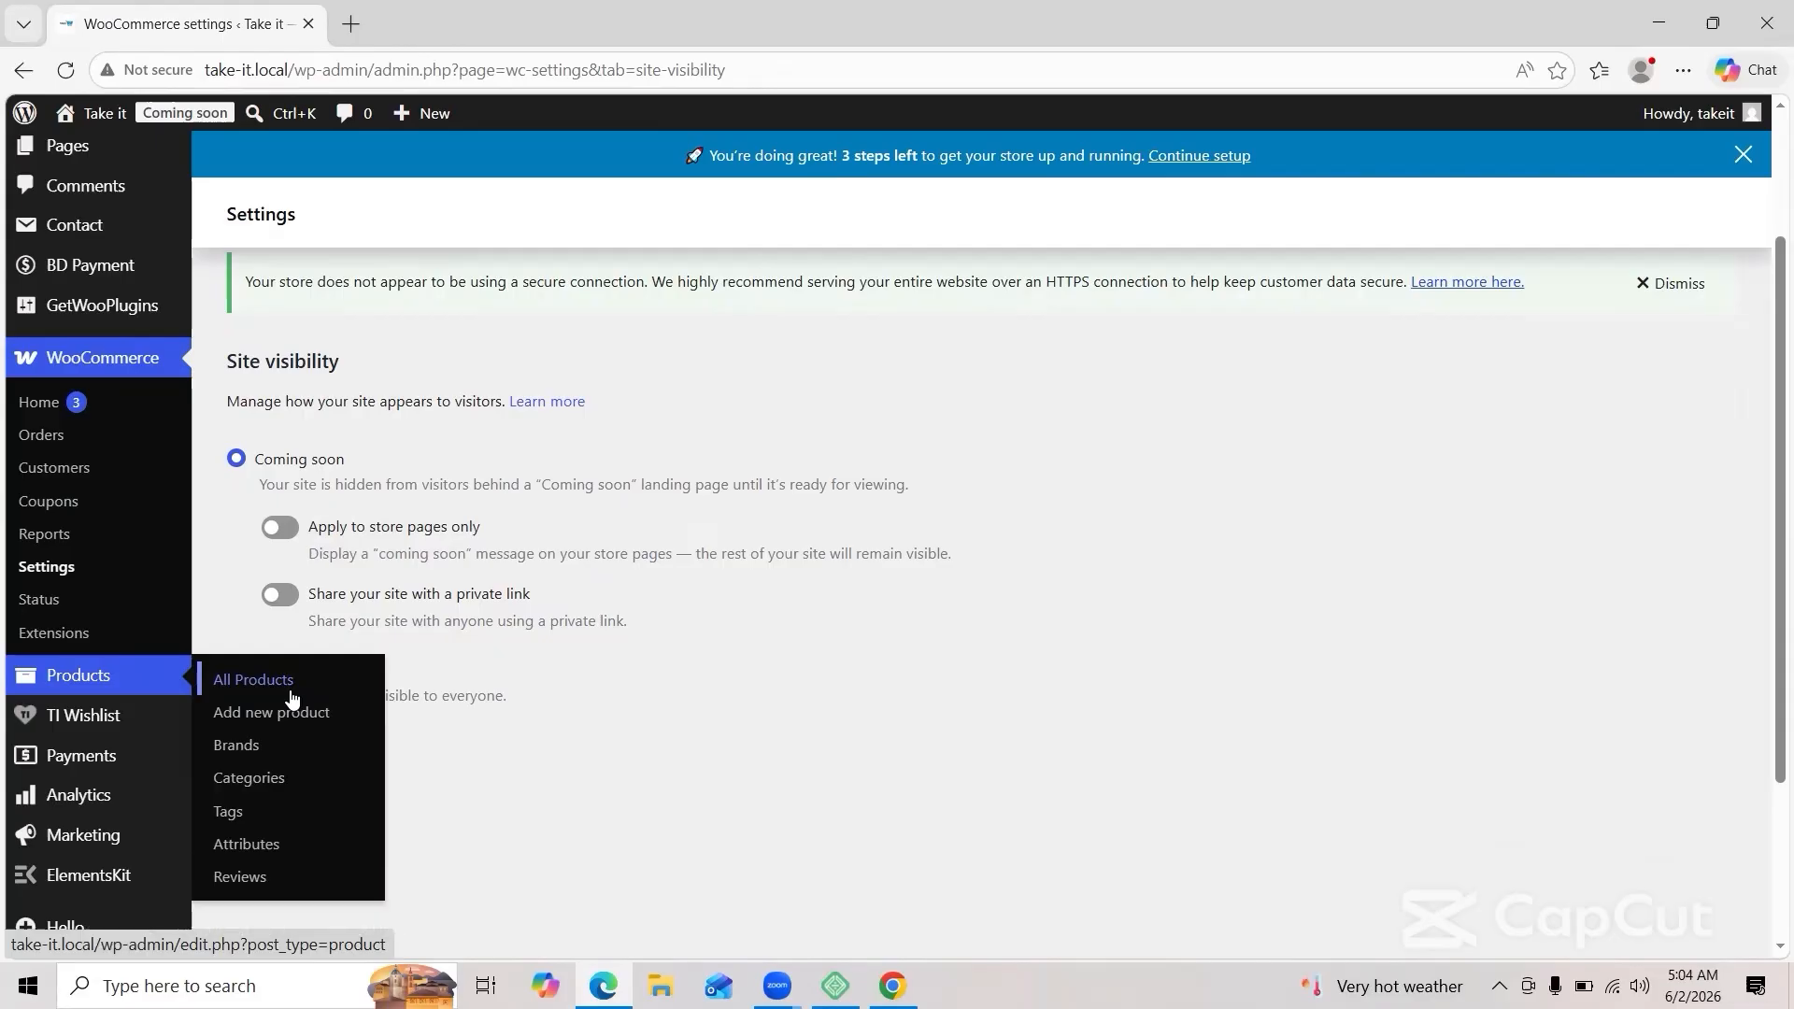
# Step: Go to Products > Categories and dismiss the Elementor AI announcement popup
pyautogui.click(268, 783)
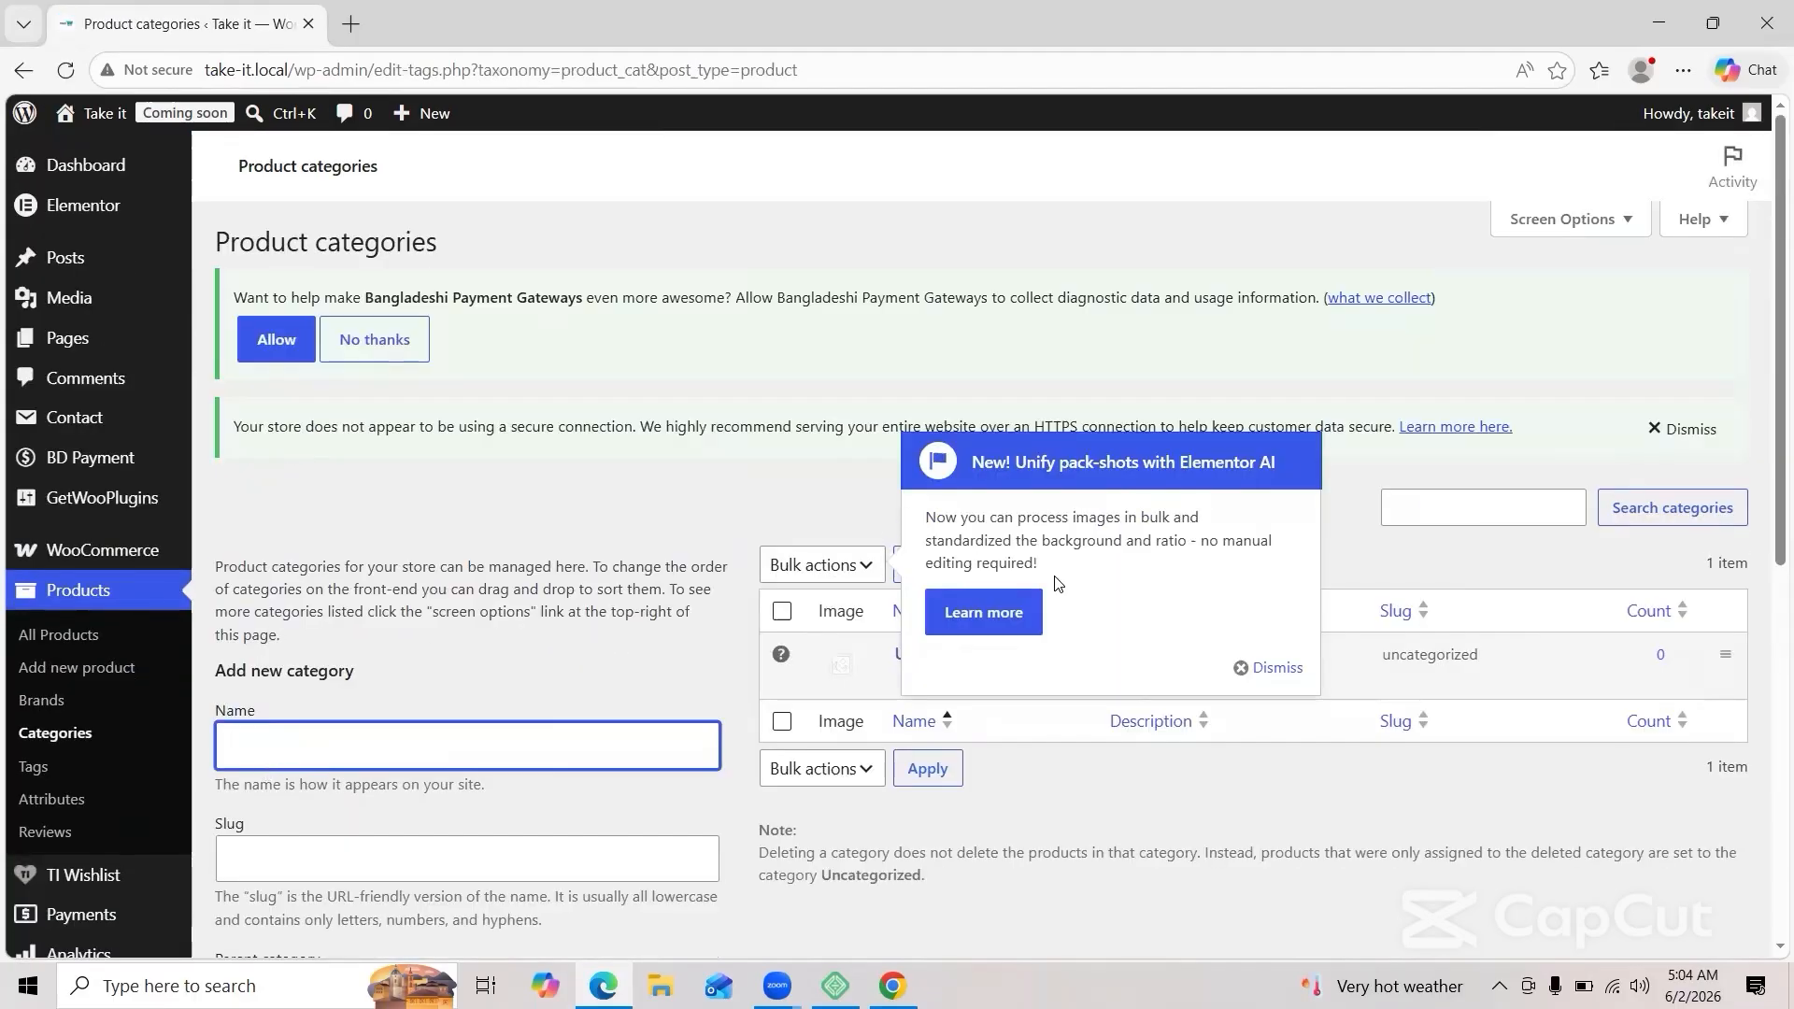
pyautogui.click(821, 486)
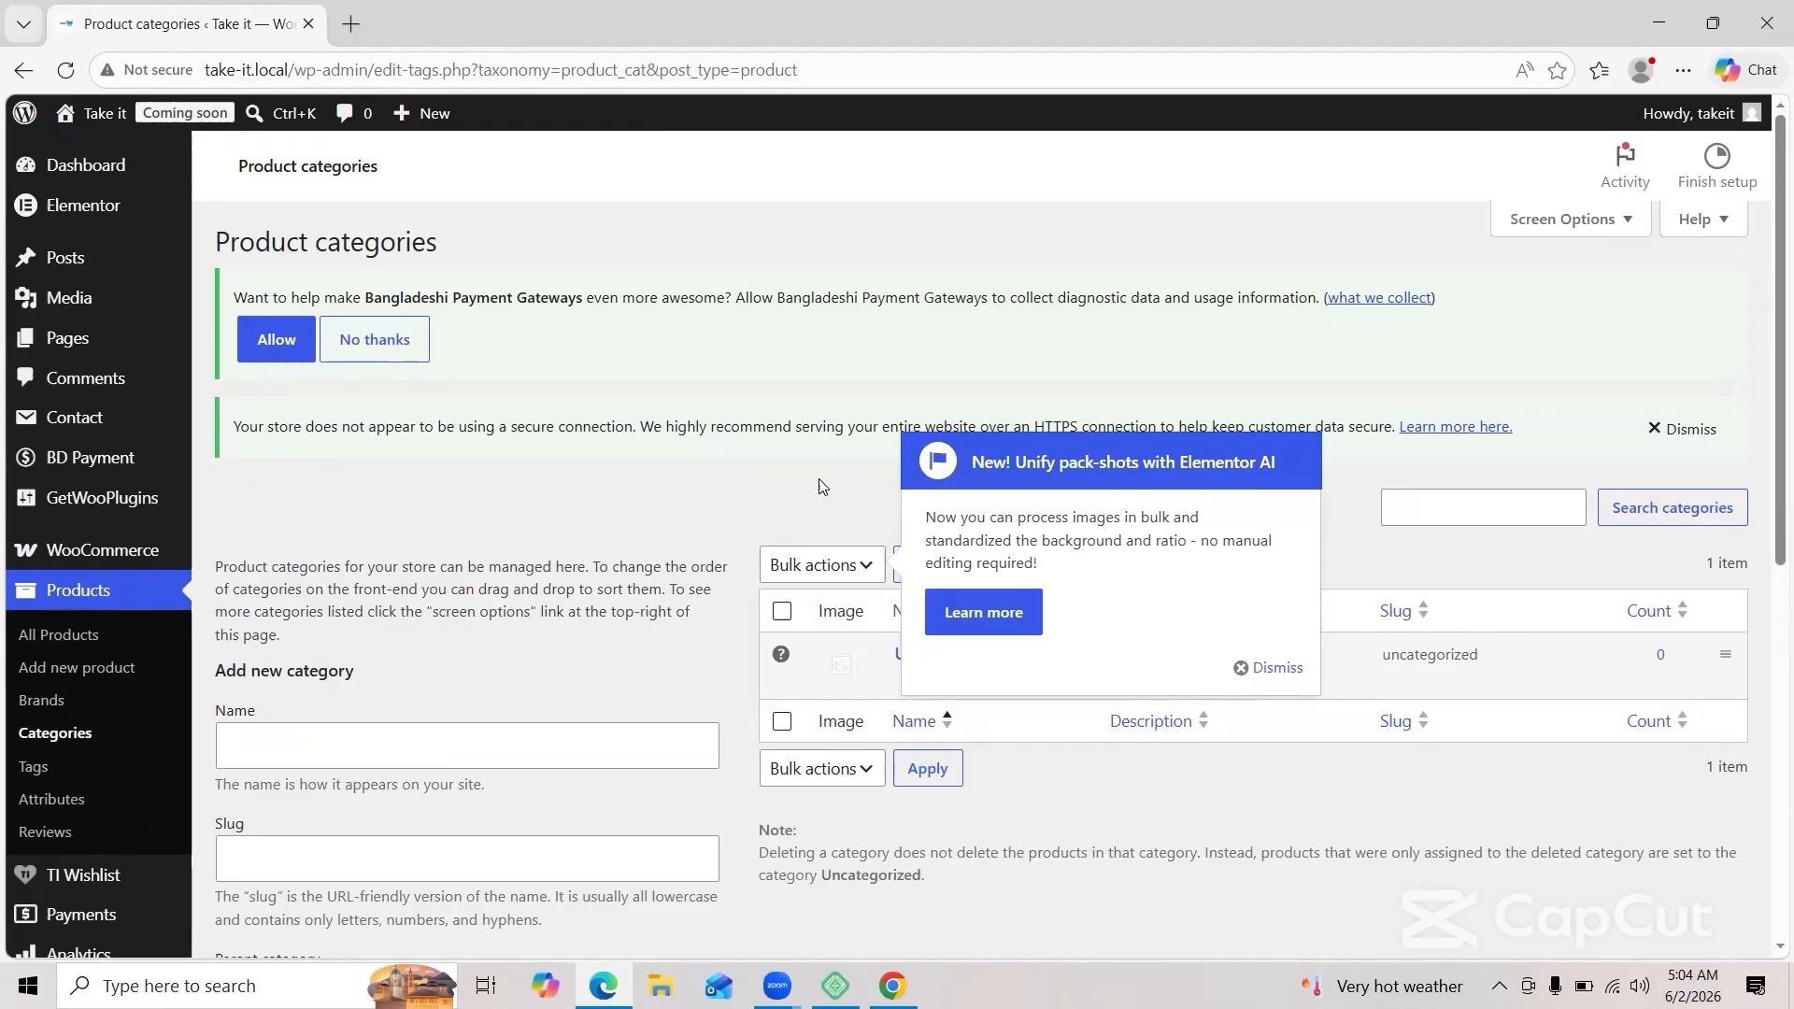
pyautogui.click(1257, 667)
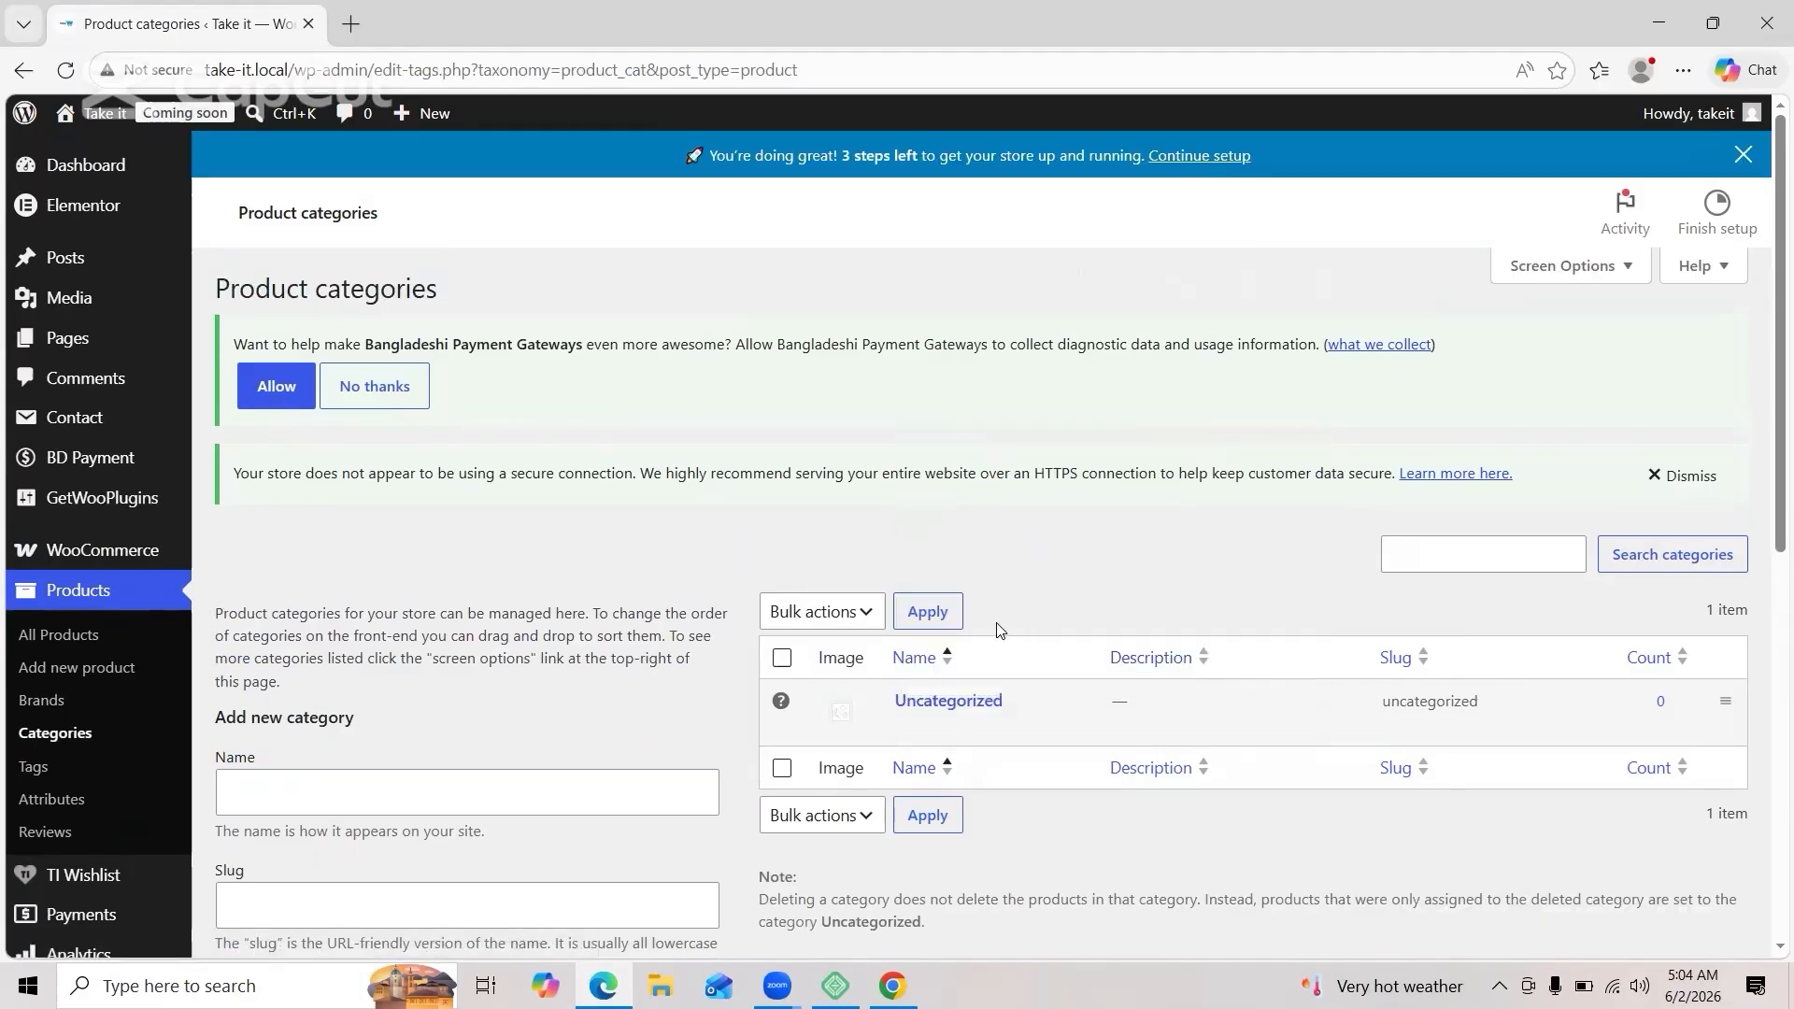
pyautogui.scroll(-1, 501, 718)
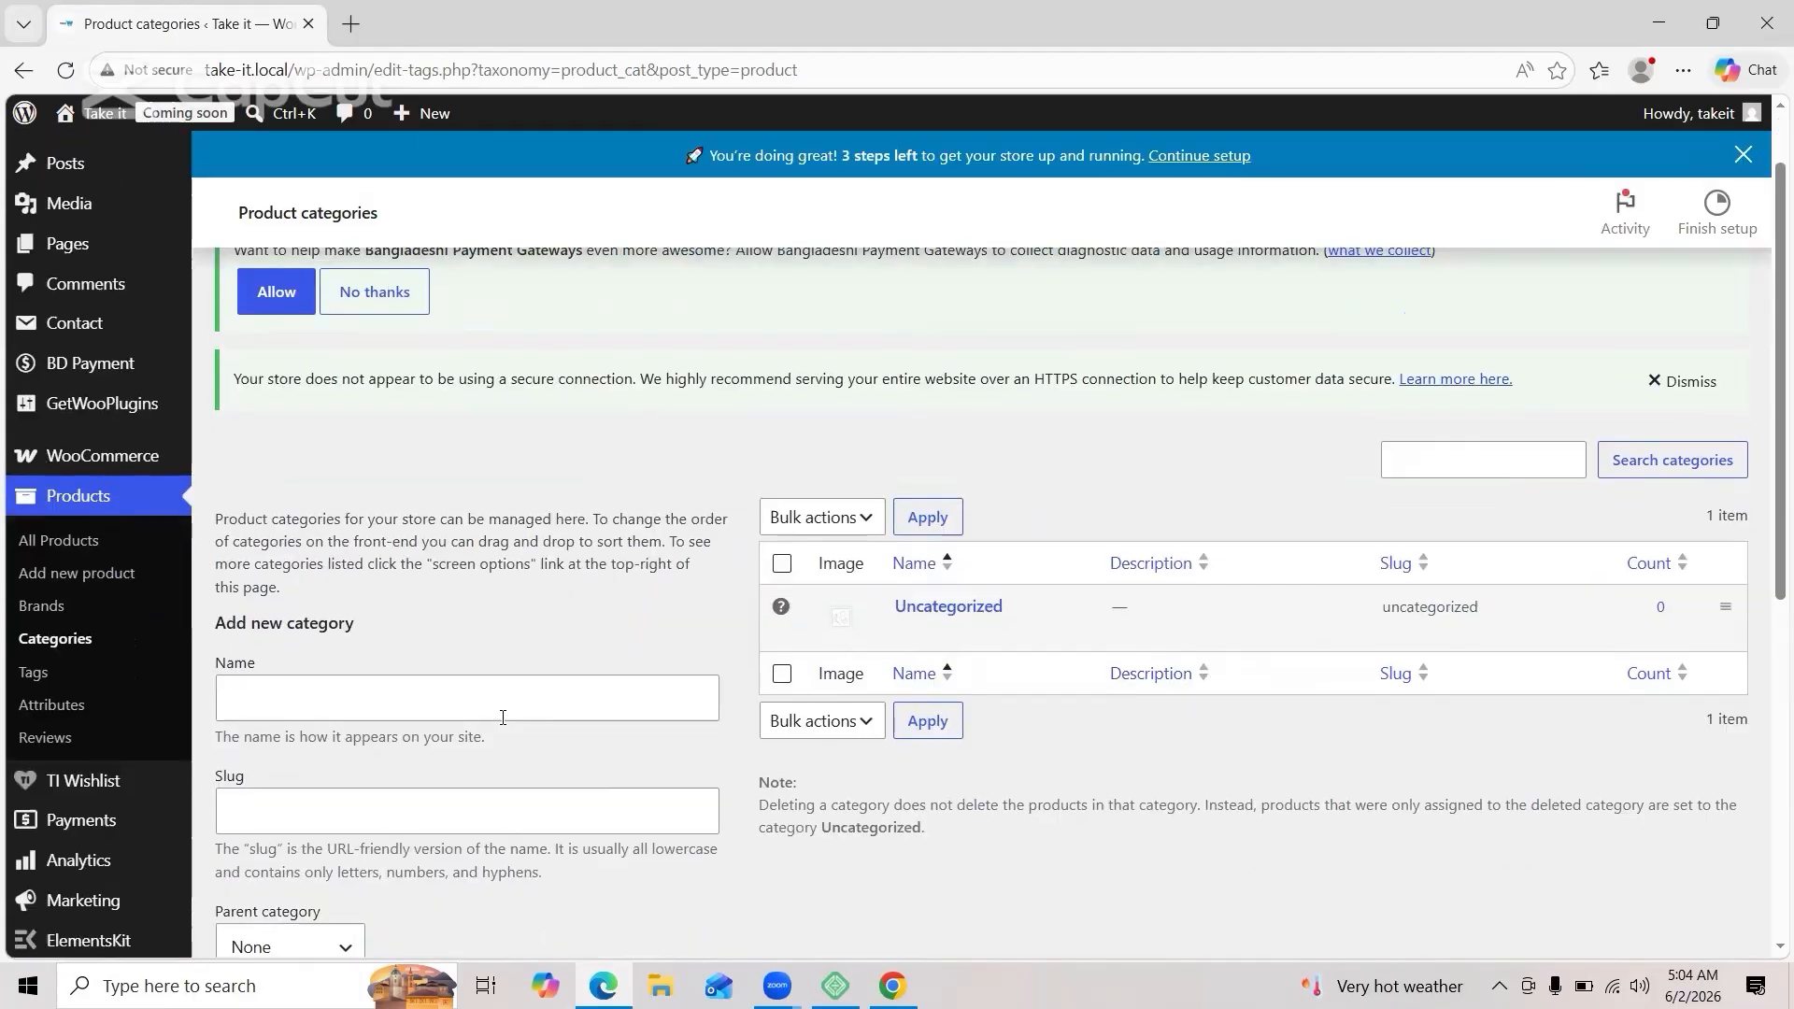
# Step: Add the category 'Fashion & Lifestyle', pasting the same text as its slug
pyautogui.click(443, 690)
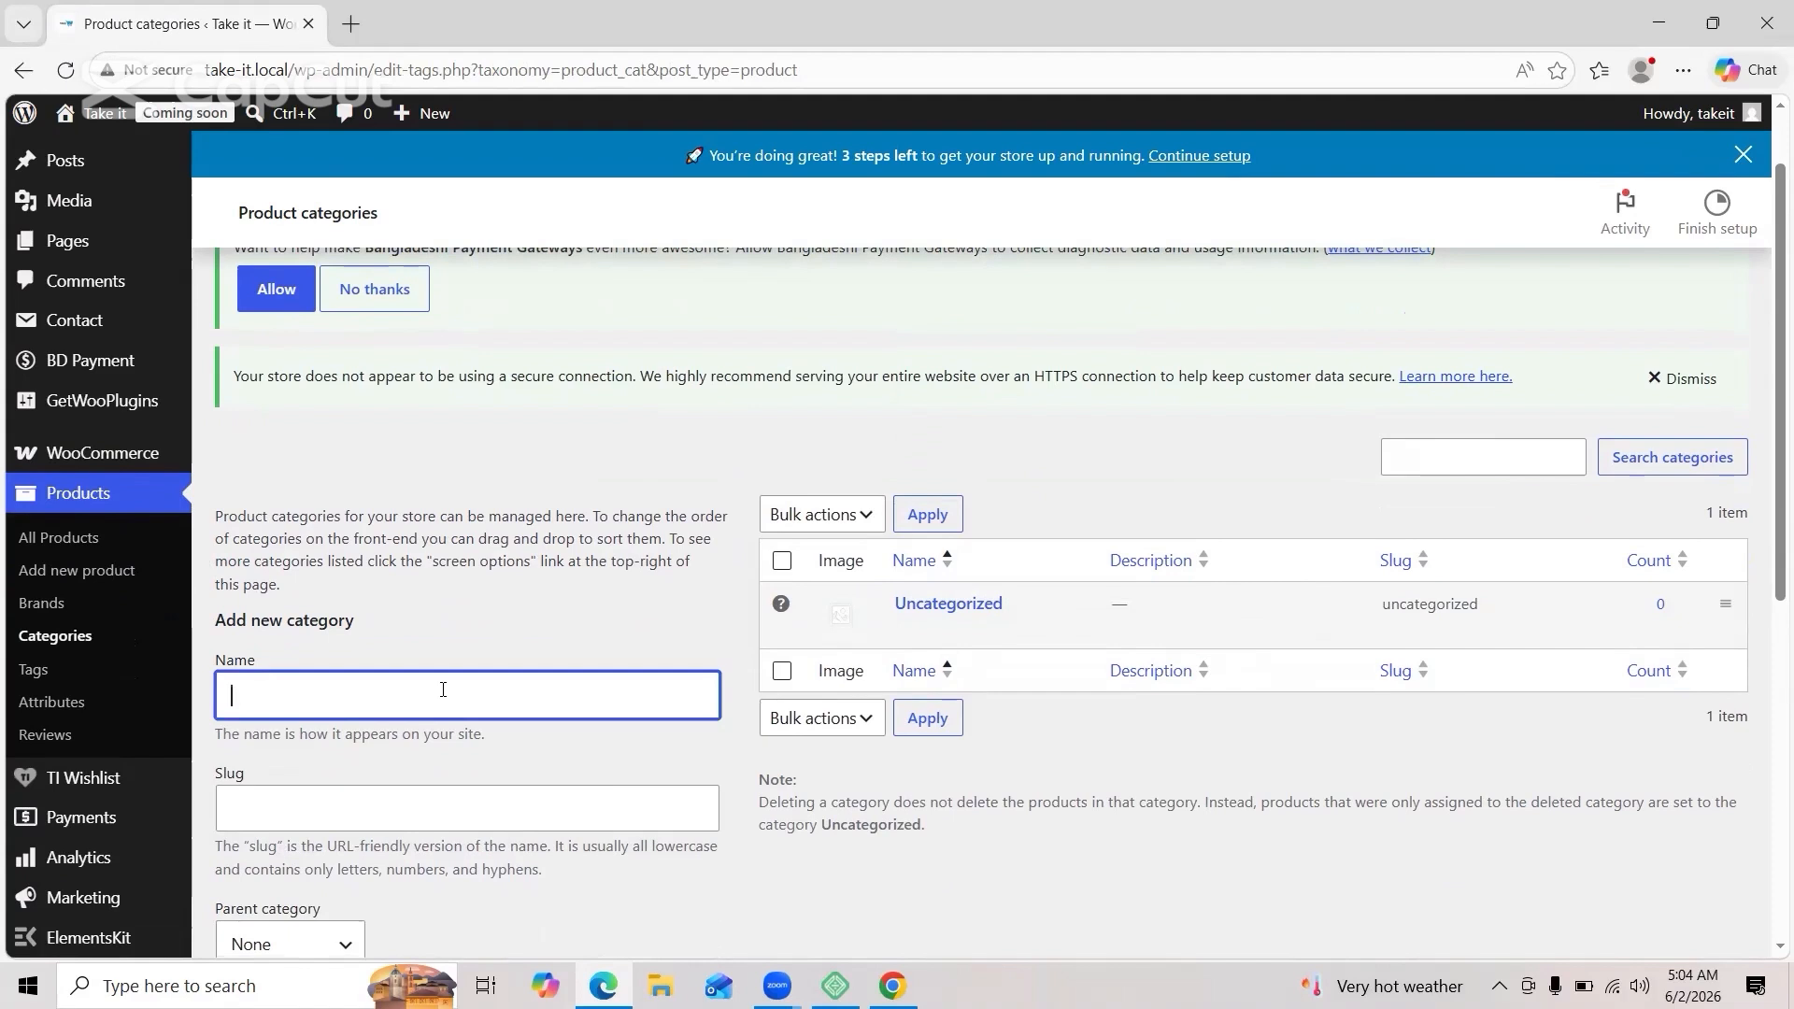
pyautogui.write('Fashion ')
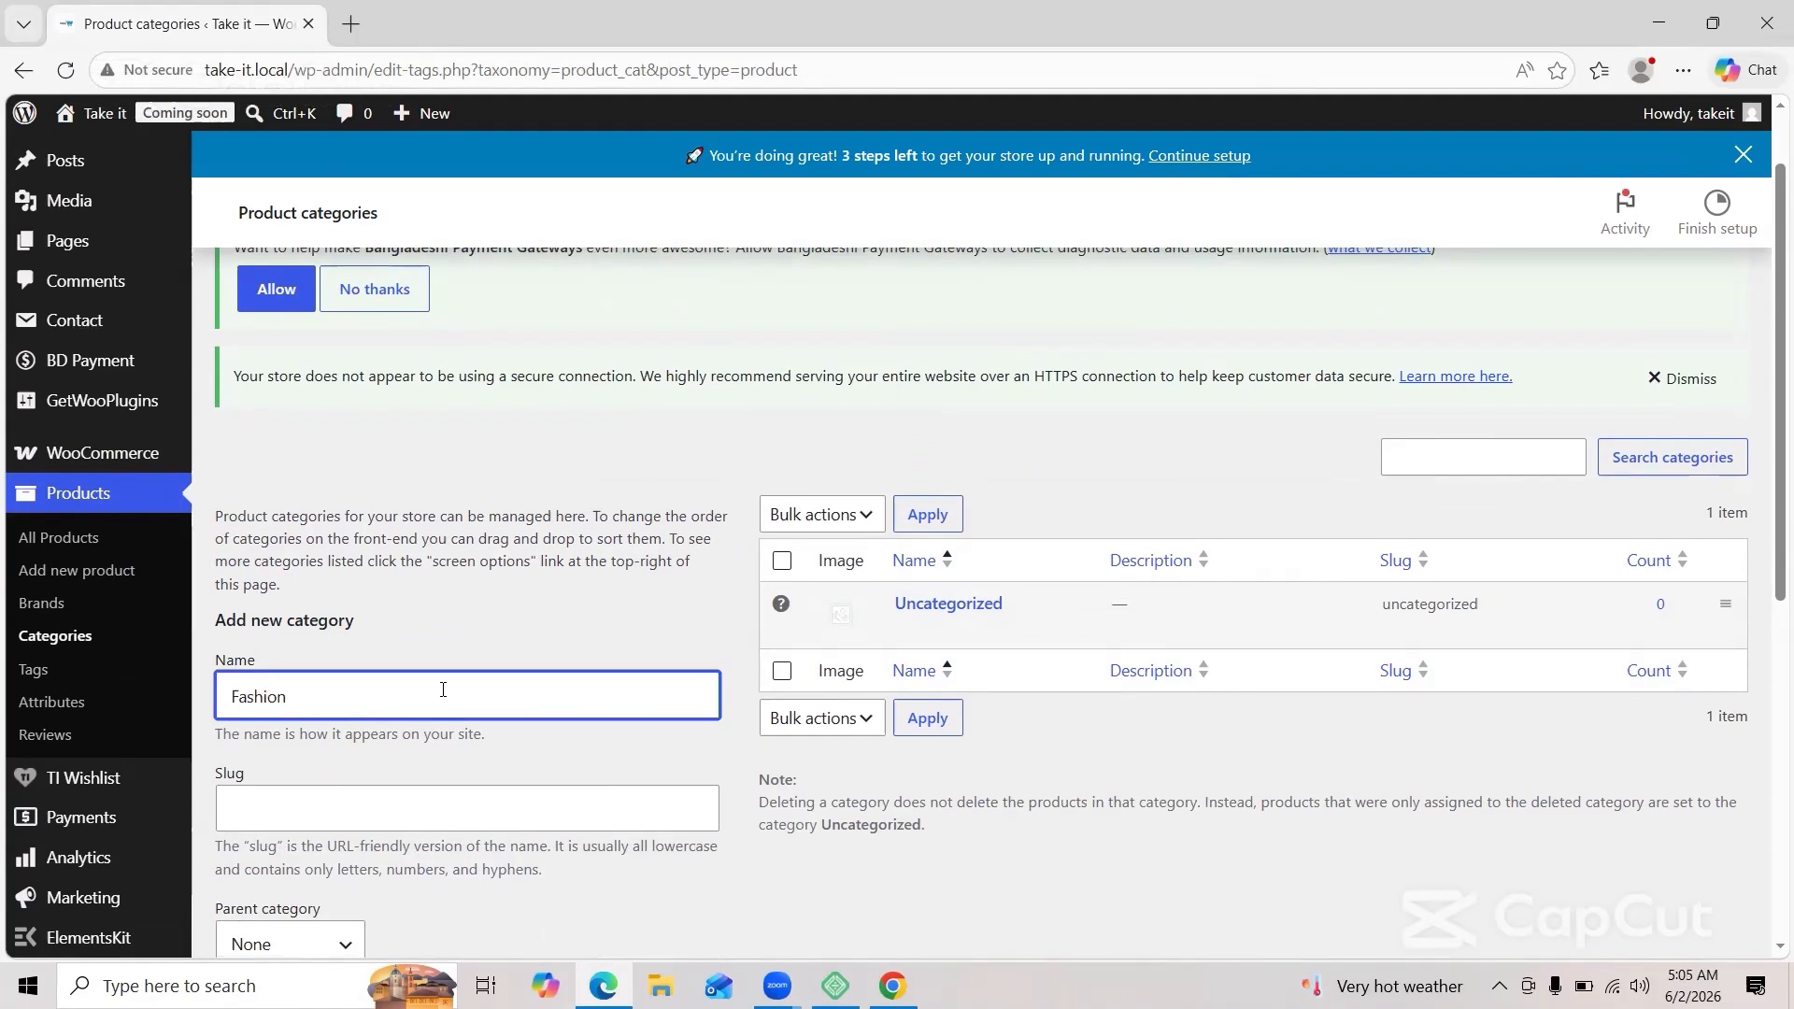
pyautogui.write('& Lifestyle')
pyautogui.click(400, 797)
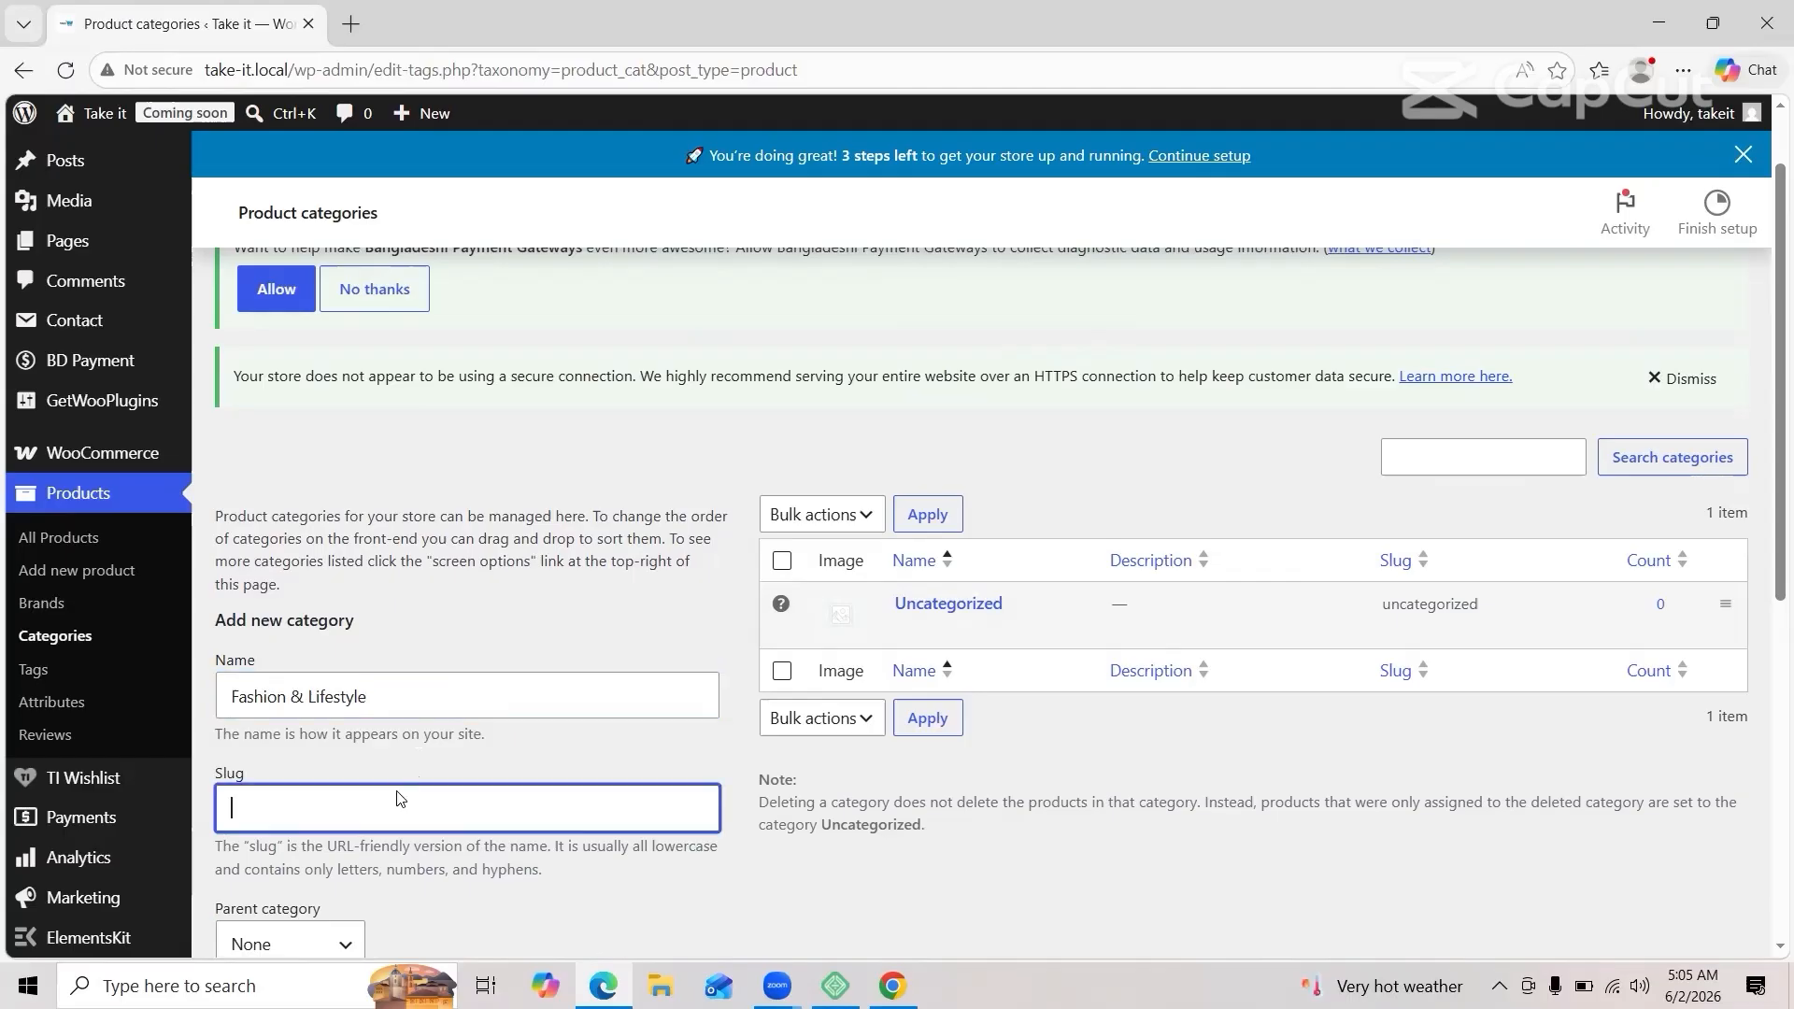
pyautogui.write('Fashion & Lifestyle')
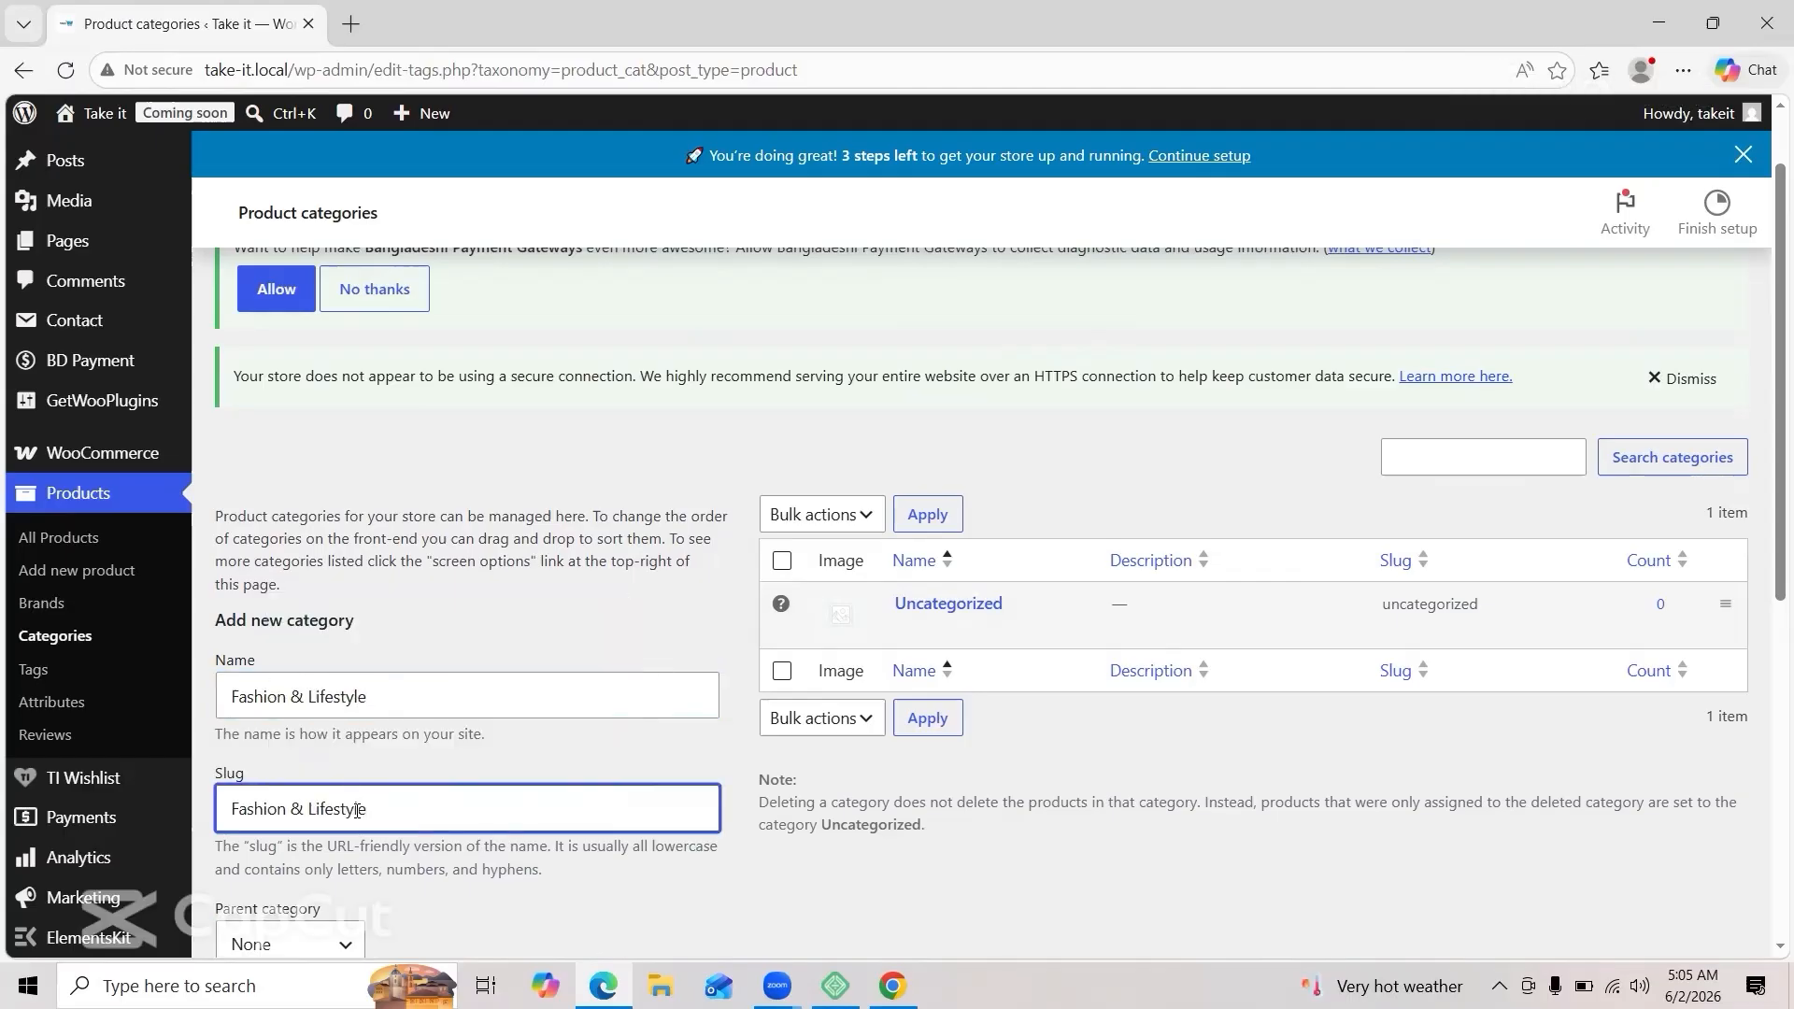
pyautogui.scroll(-7, 358, 809)
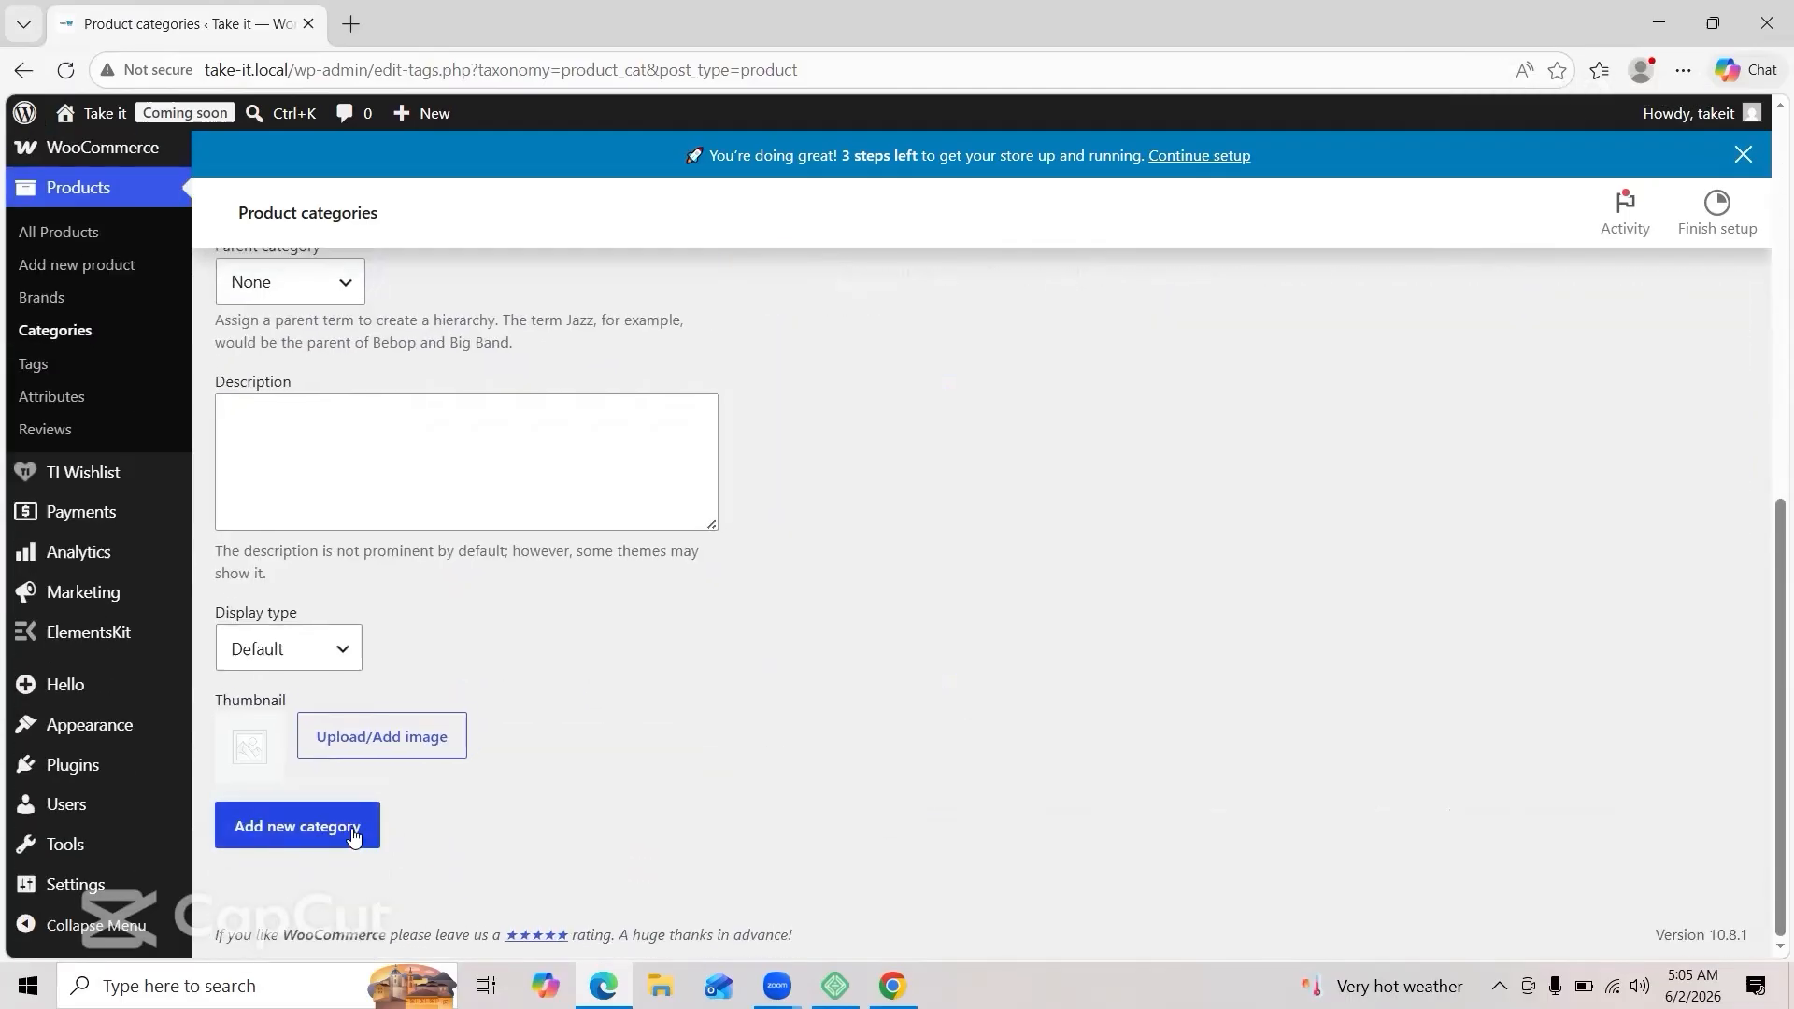
pyautogui.click(353, 836)
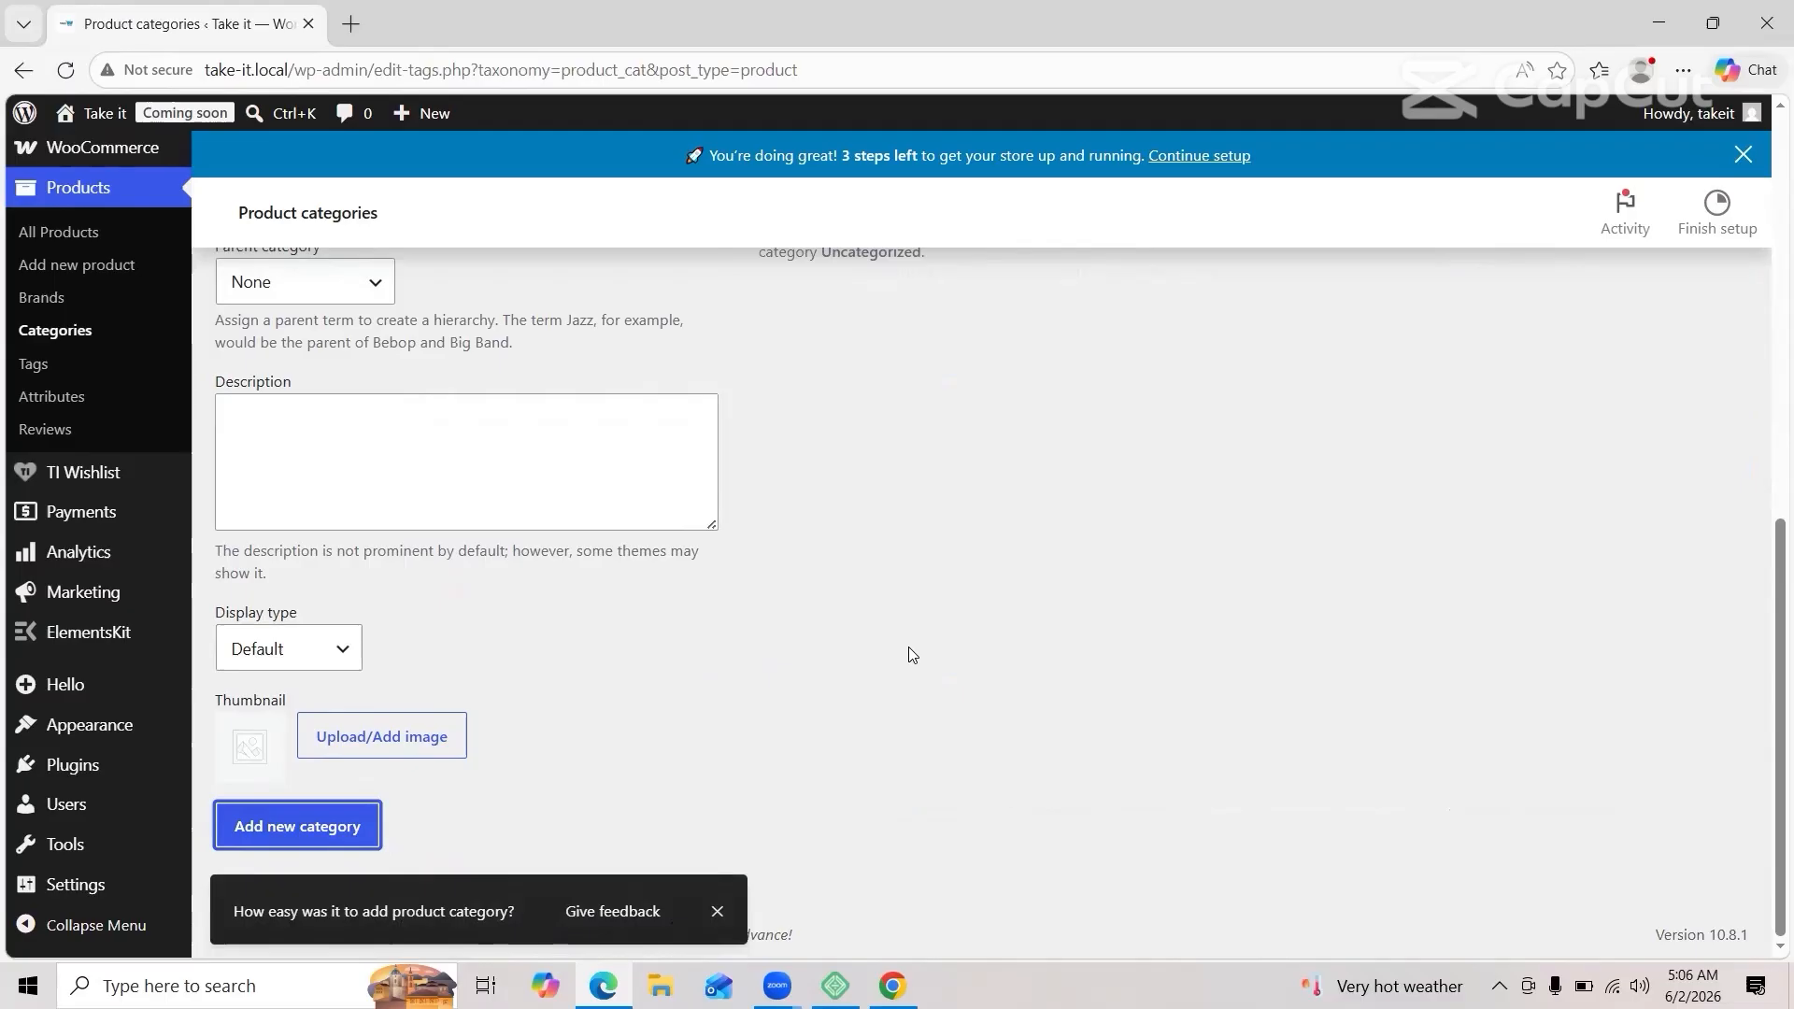
pyautogui.scroll(5, 912, 654)
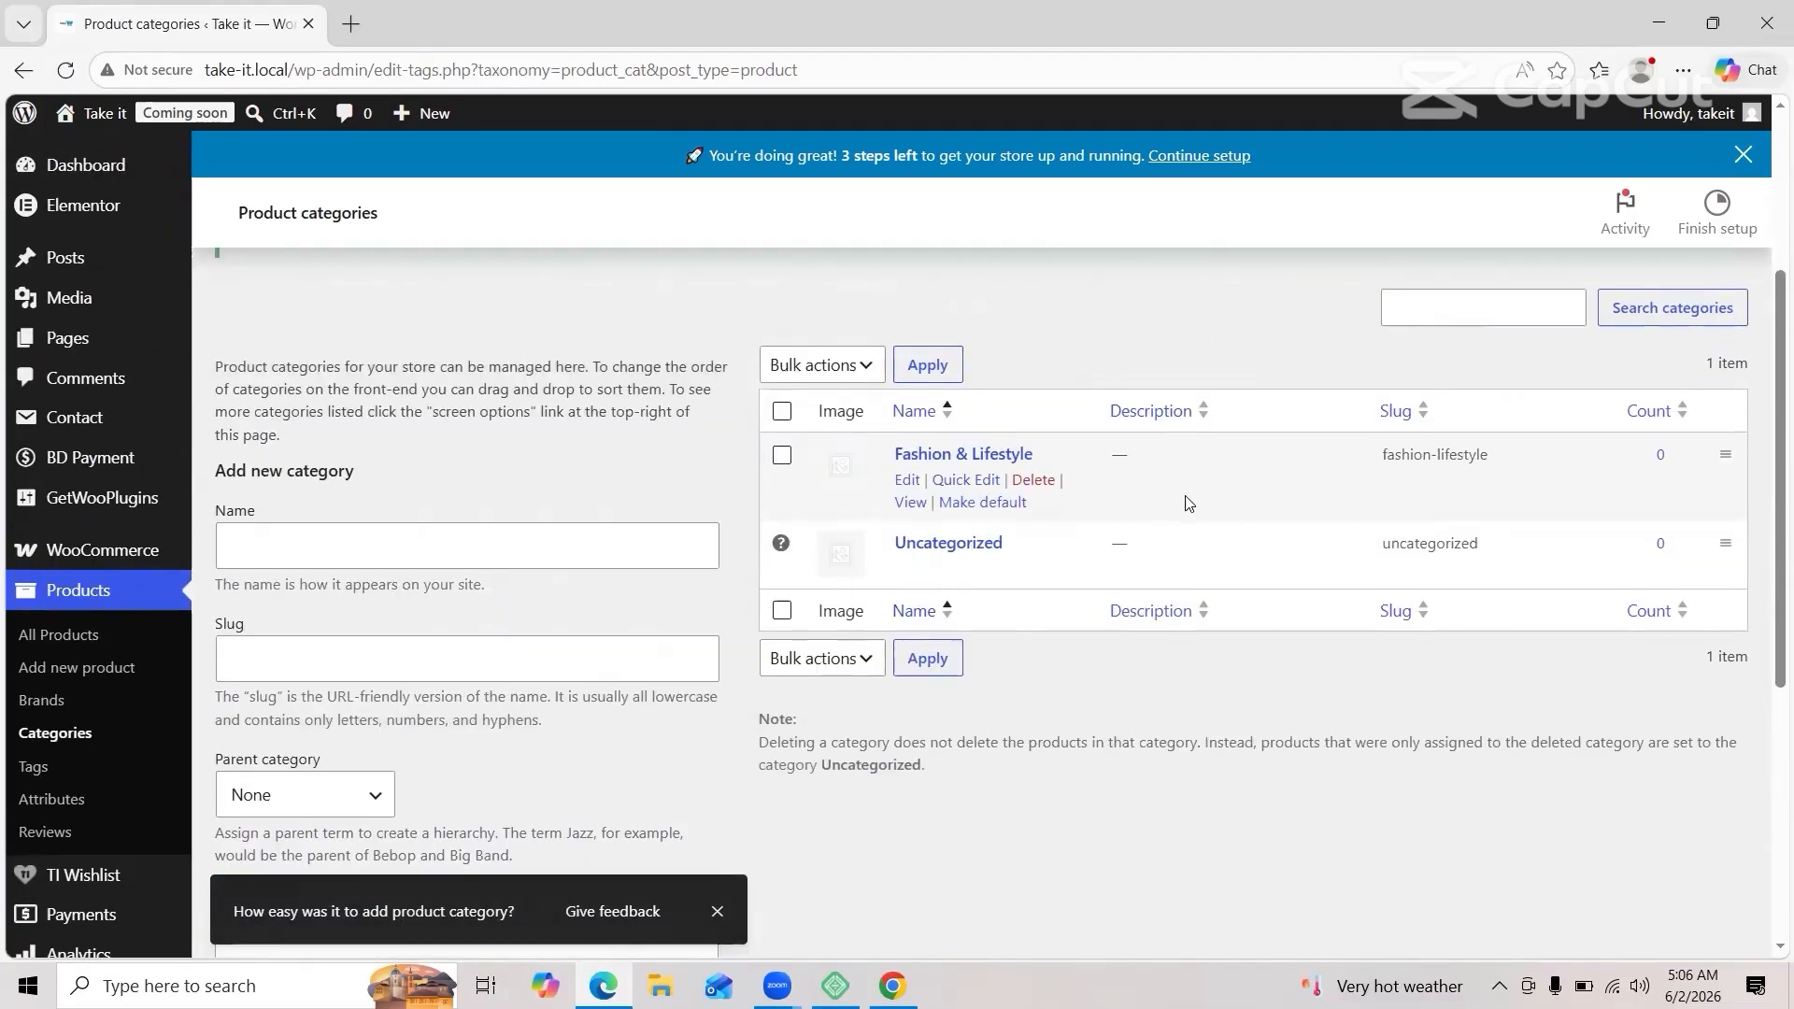
pyautogui.scroll(1, 1188, 503)
# Step: Add category 'Men' with slug 'Men' and parent Fashion & Lifestyle
pyautogui.click(528, 571)
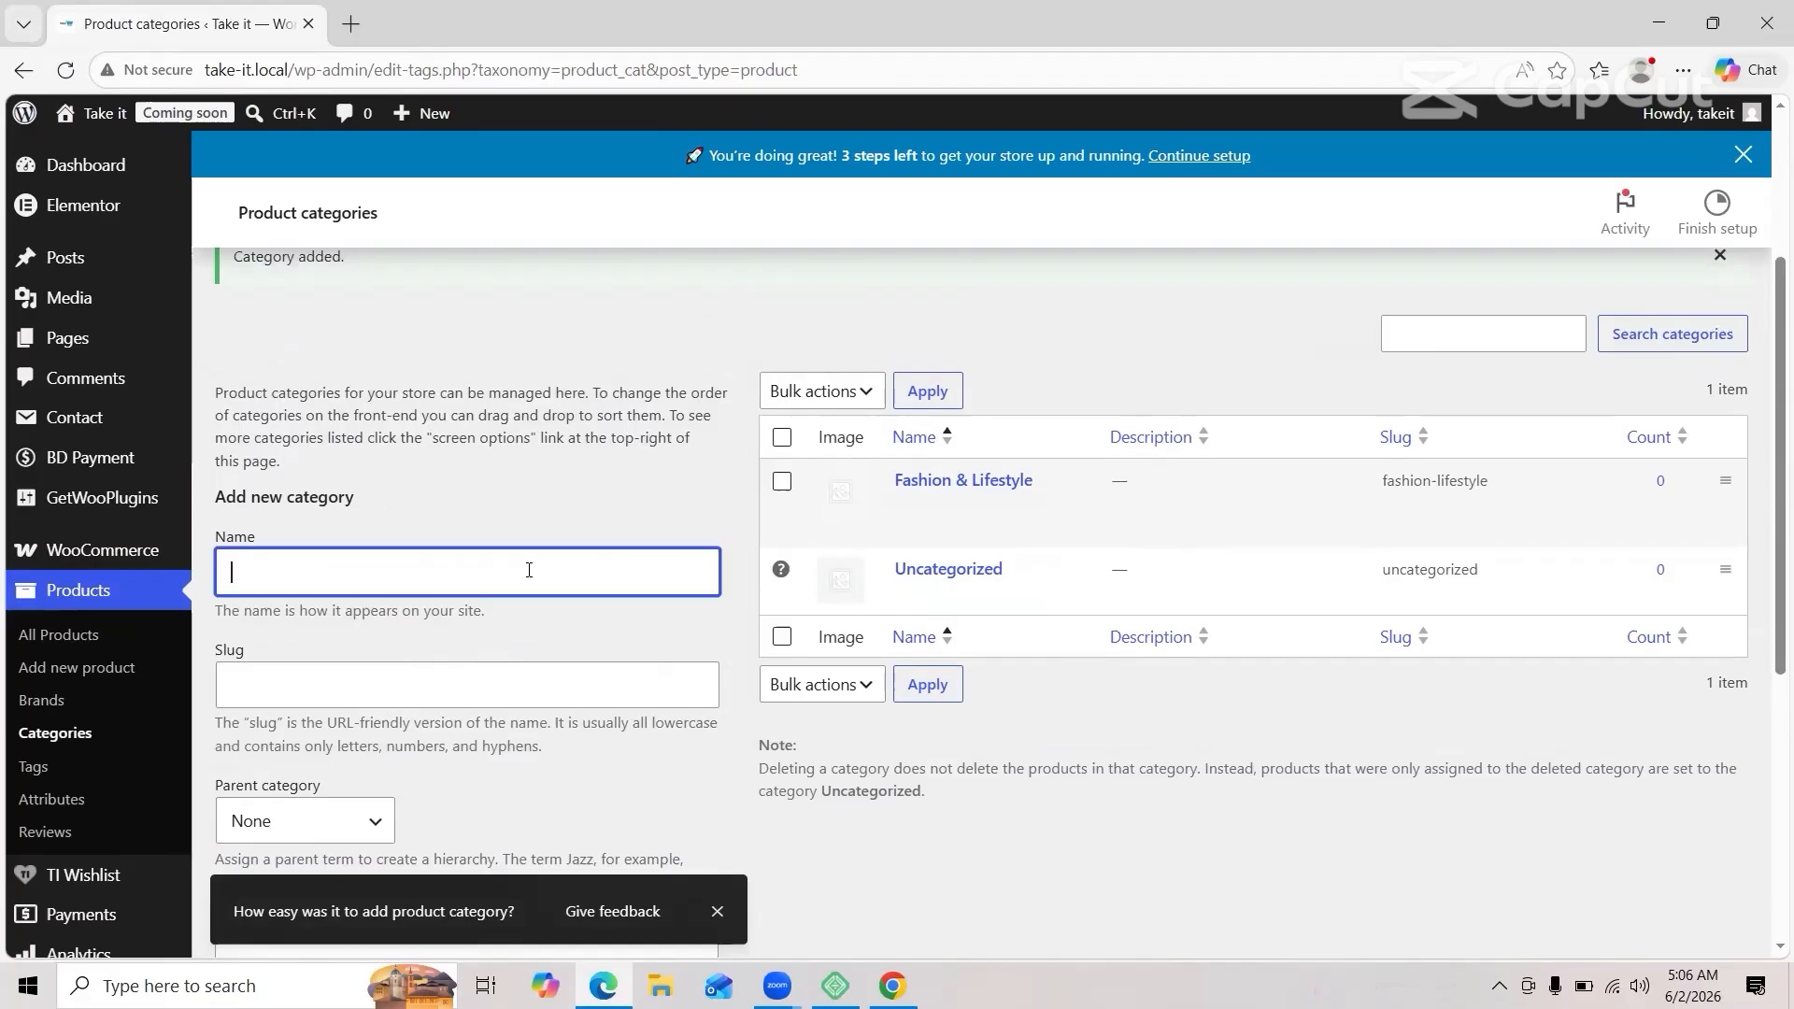
pyautogui.write('Men')
pyautogui.click(284, 677)
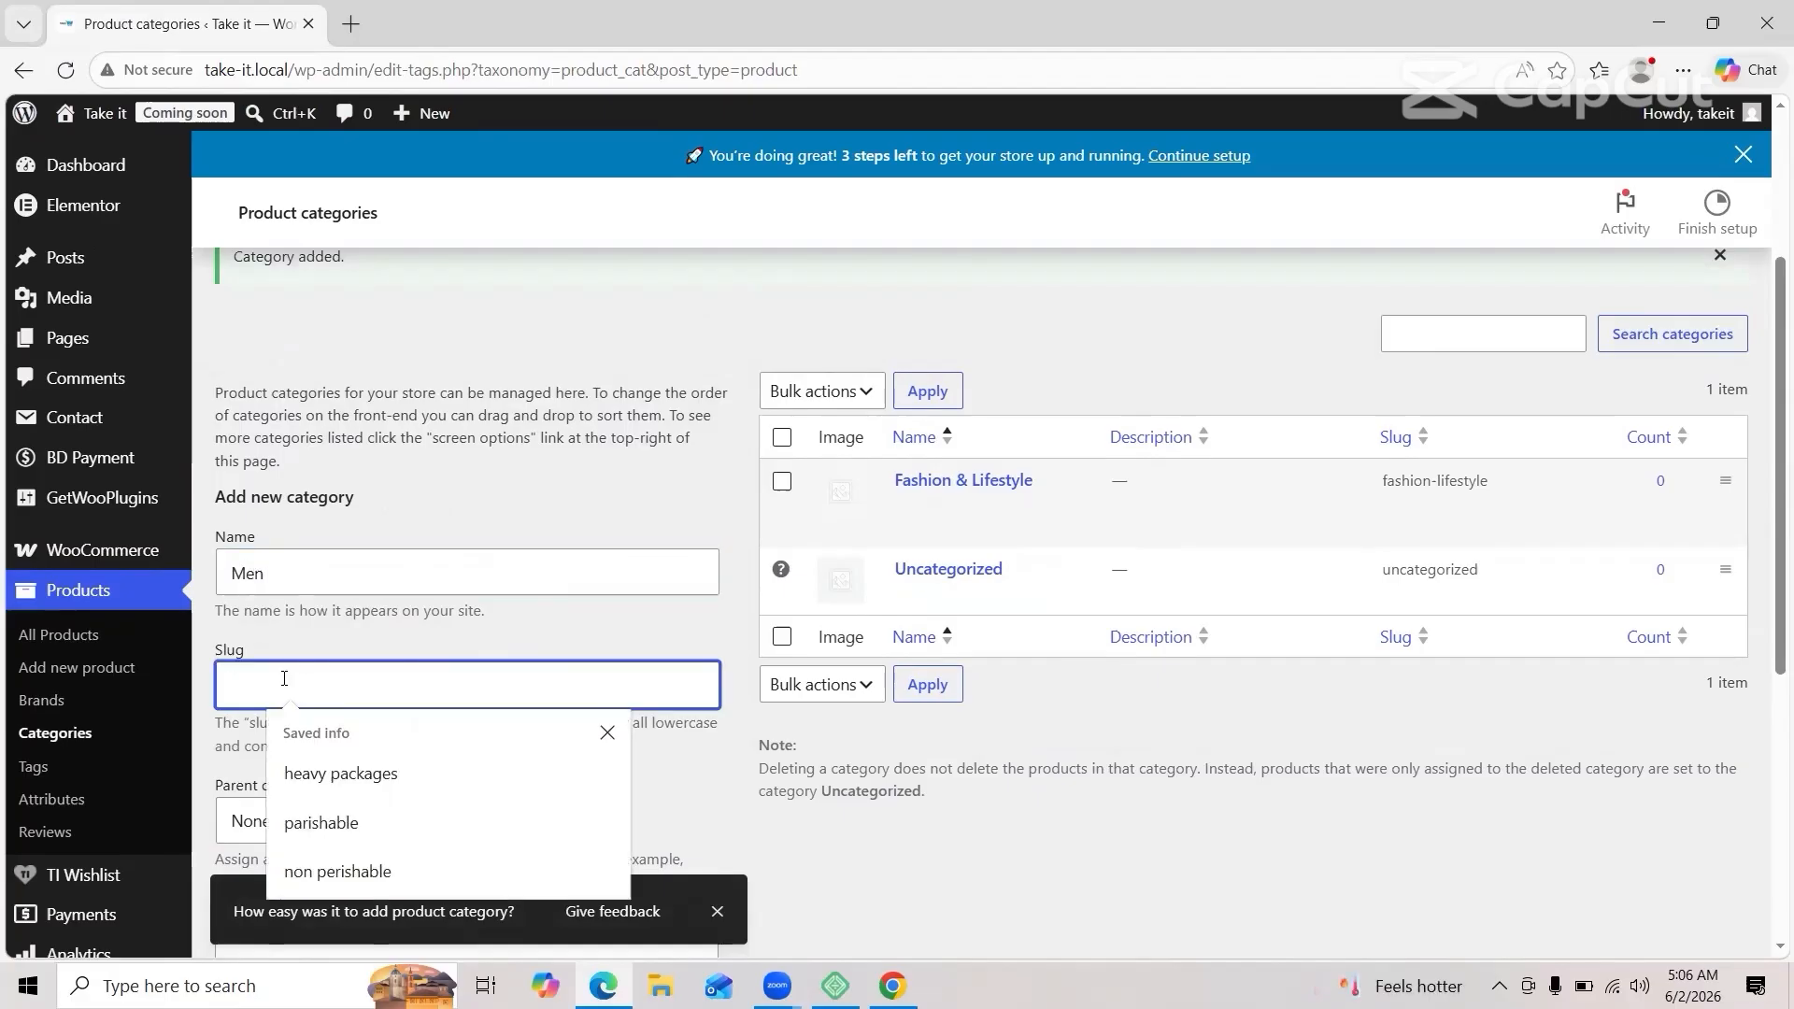
pyautogui.write('Men')
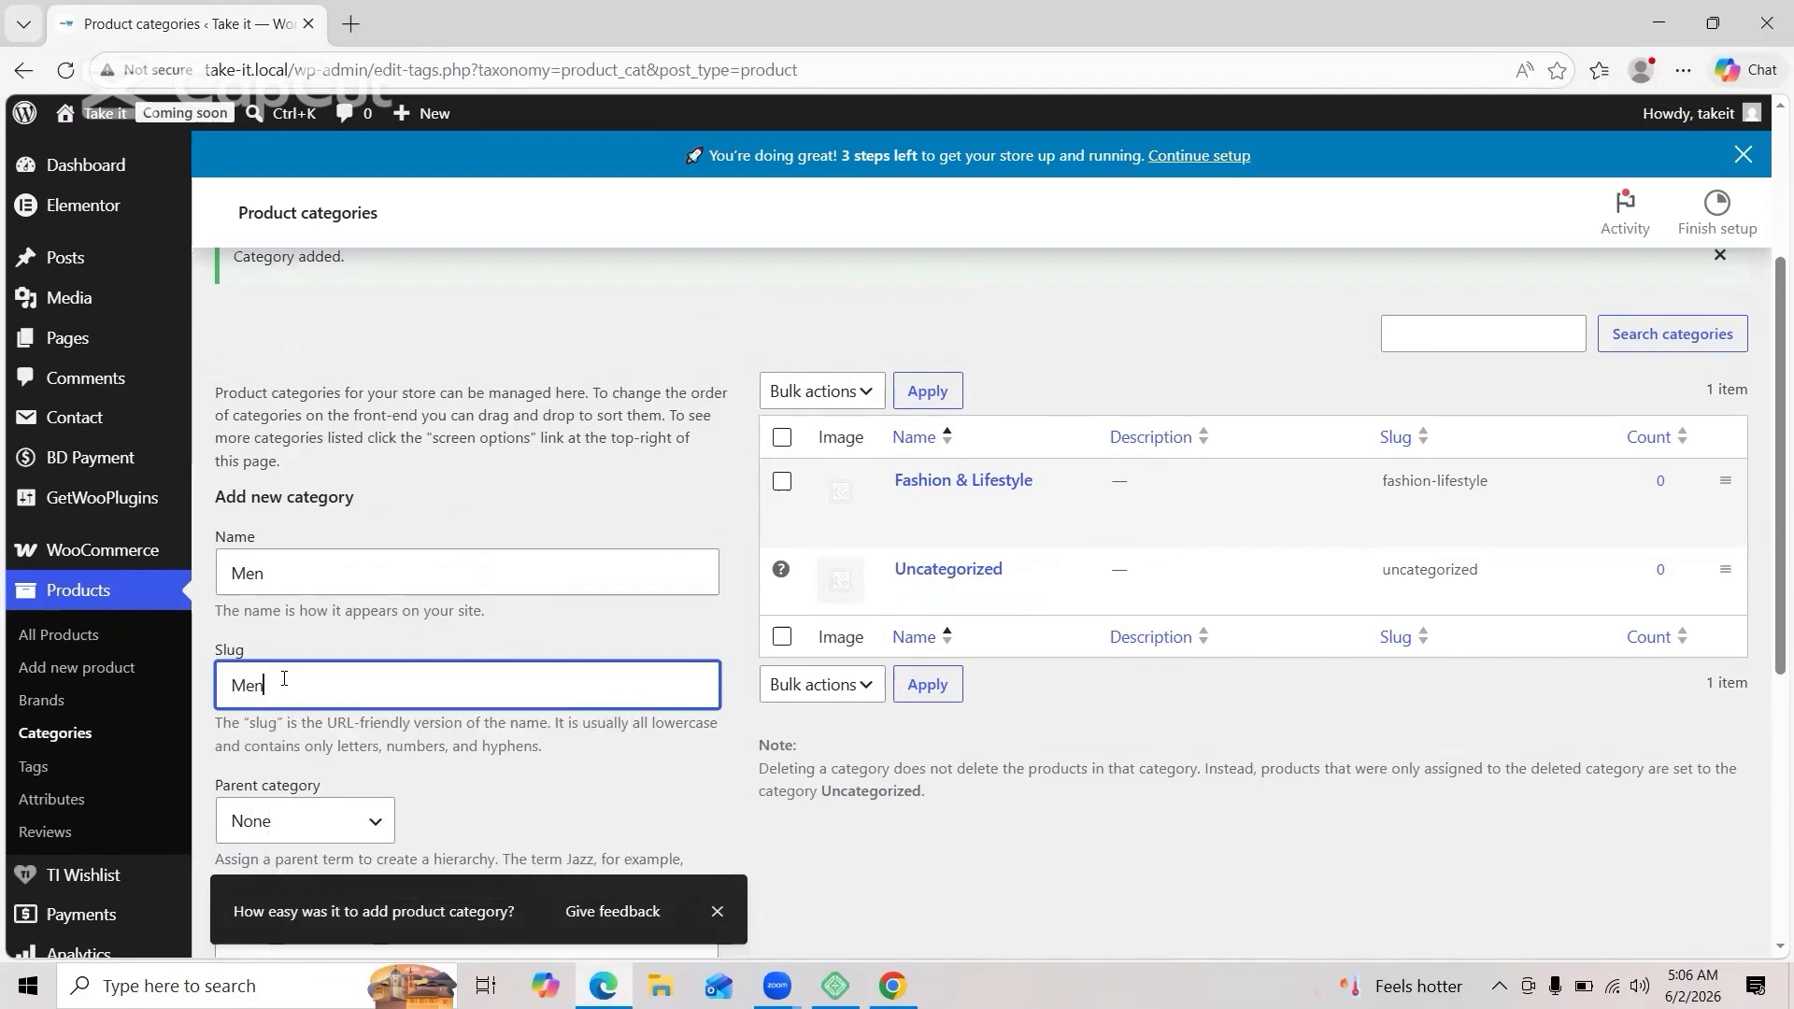
pyautogui.scroll(-2, 282, 678)
pyautogui.click(331, 653)
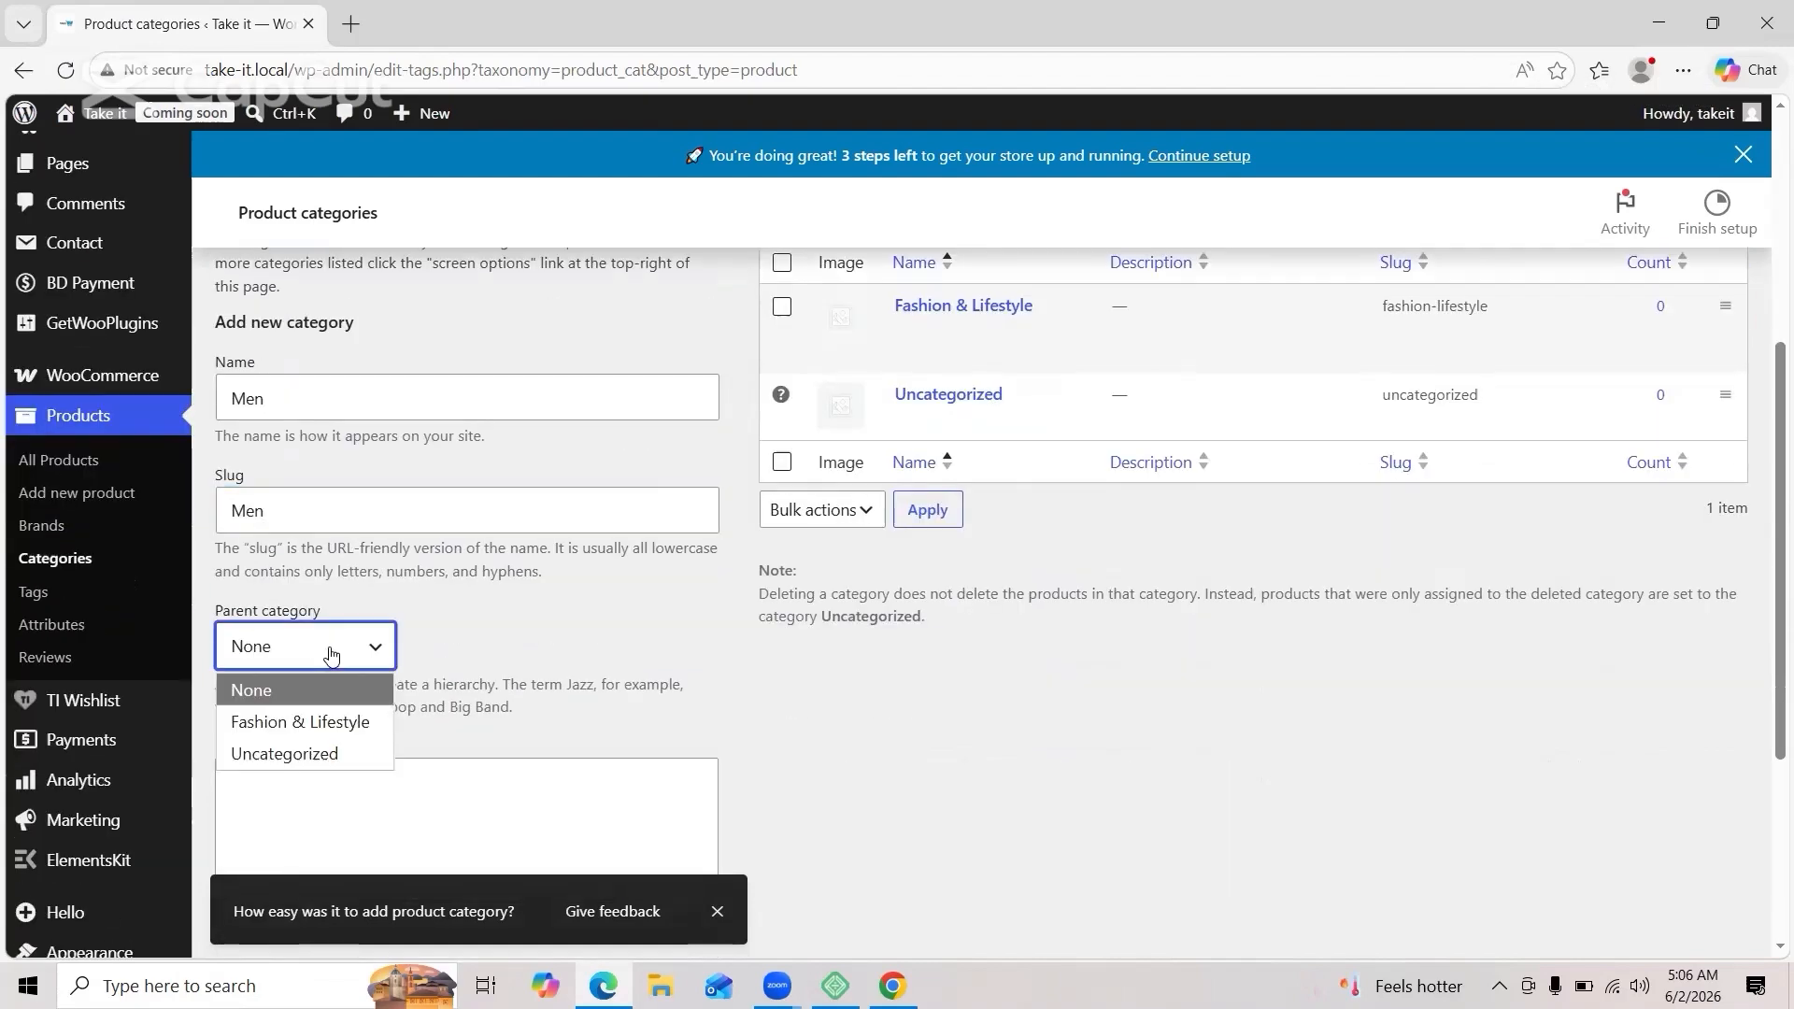
pyautogui.click(331, 717)
pyautogui.scroll(-4, 518, 657)
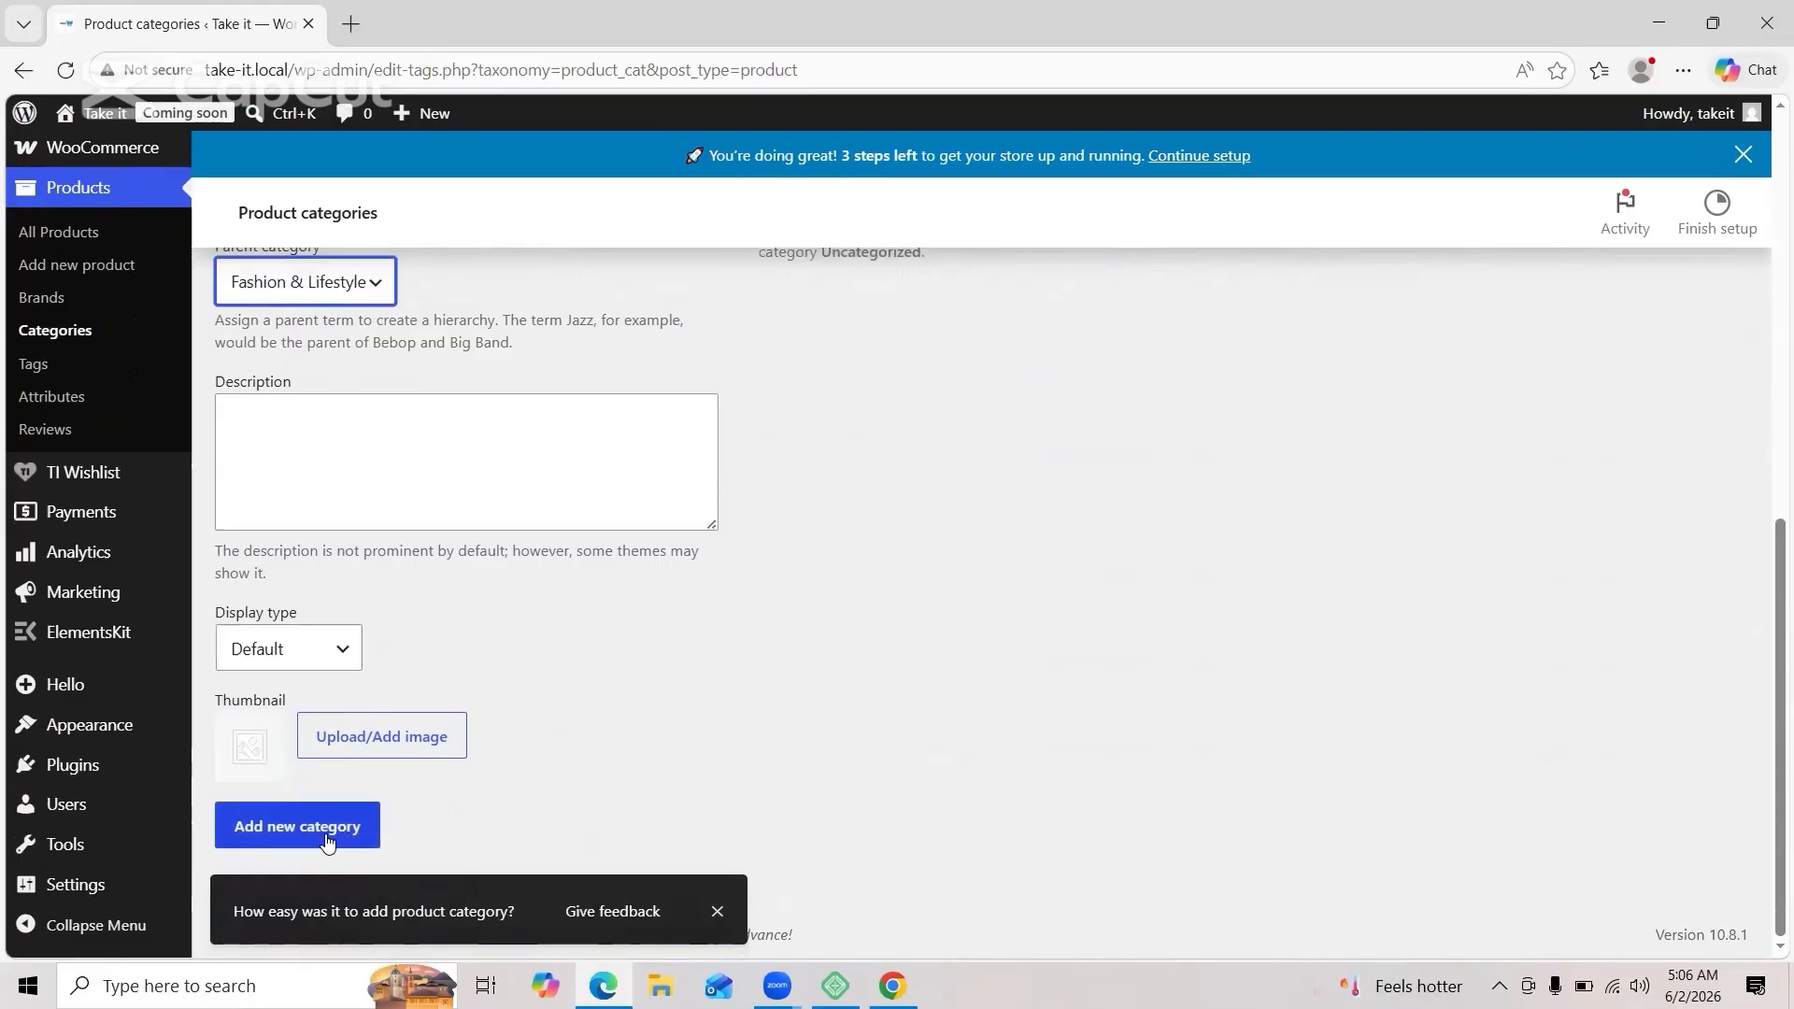
pyautogui.click(326, 842)
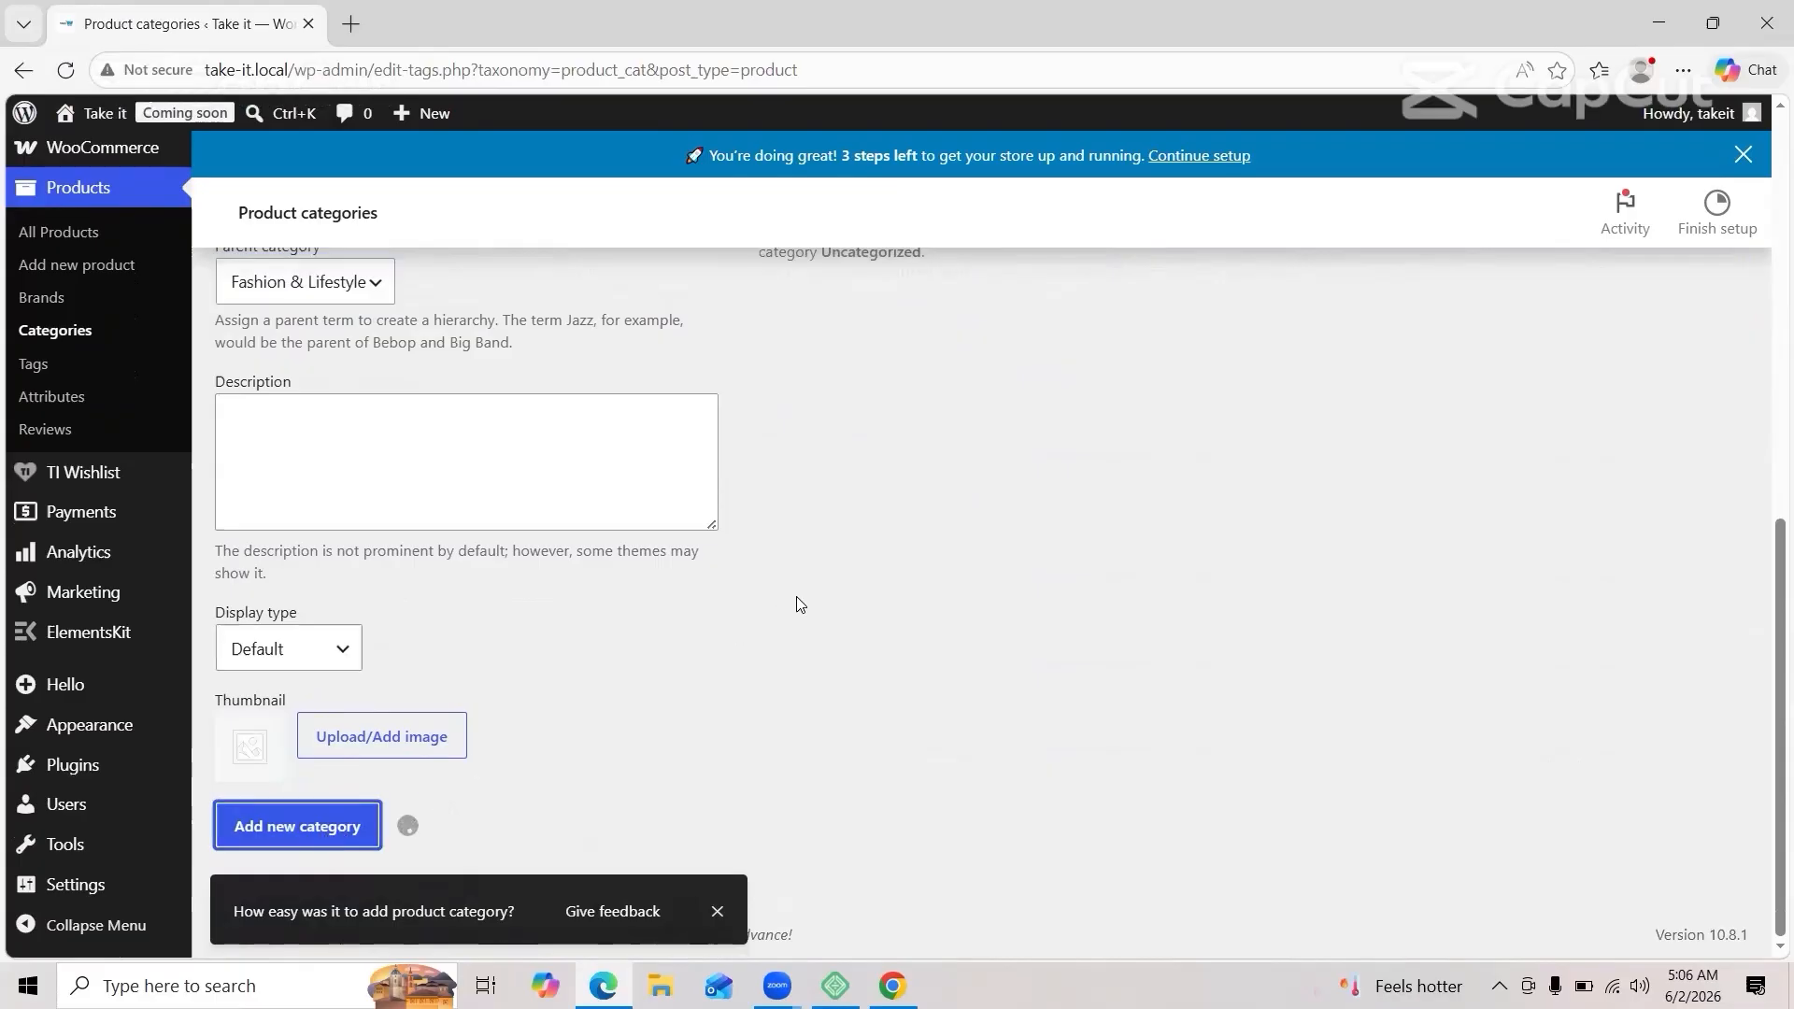
pyautogui.scroll(2, 796, 602)
pyautogui.scroll(2, 796, 602)
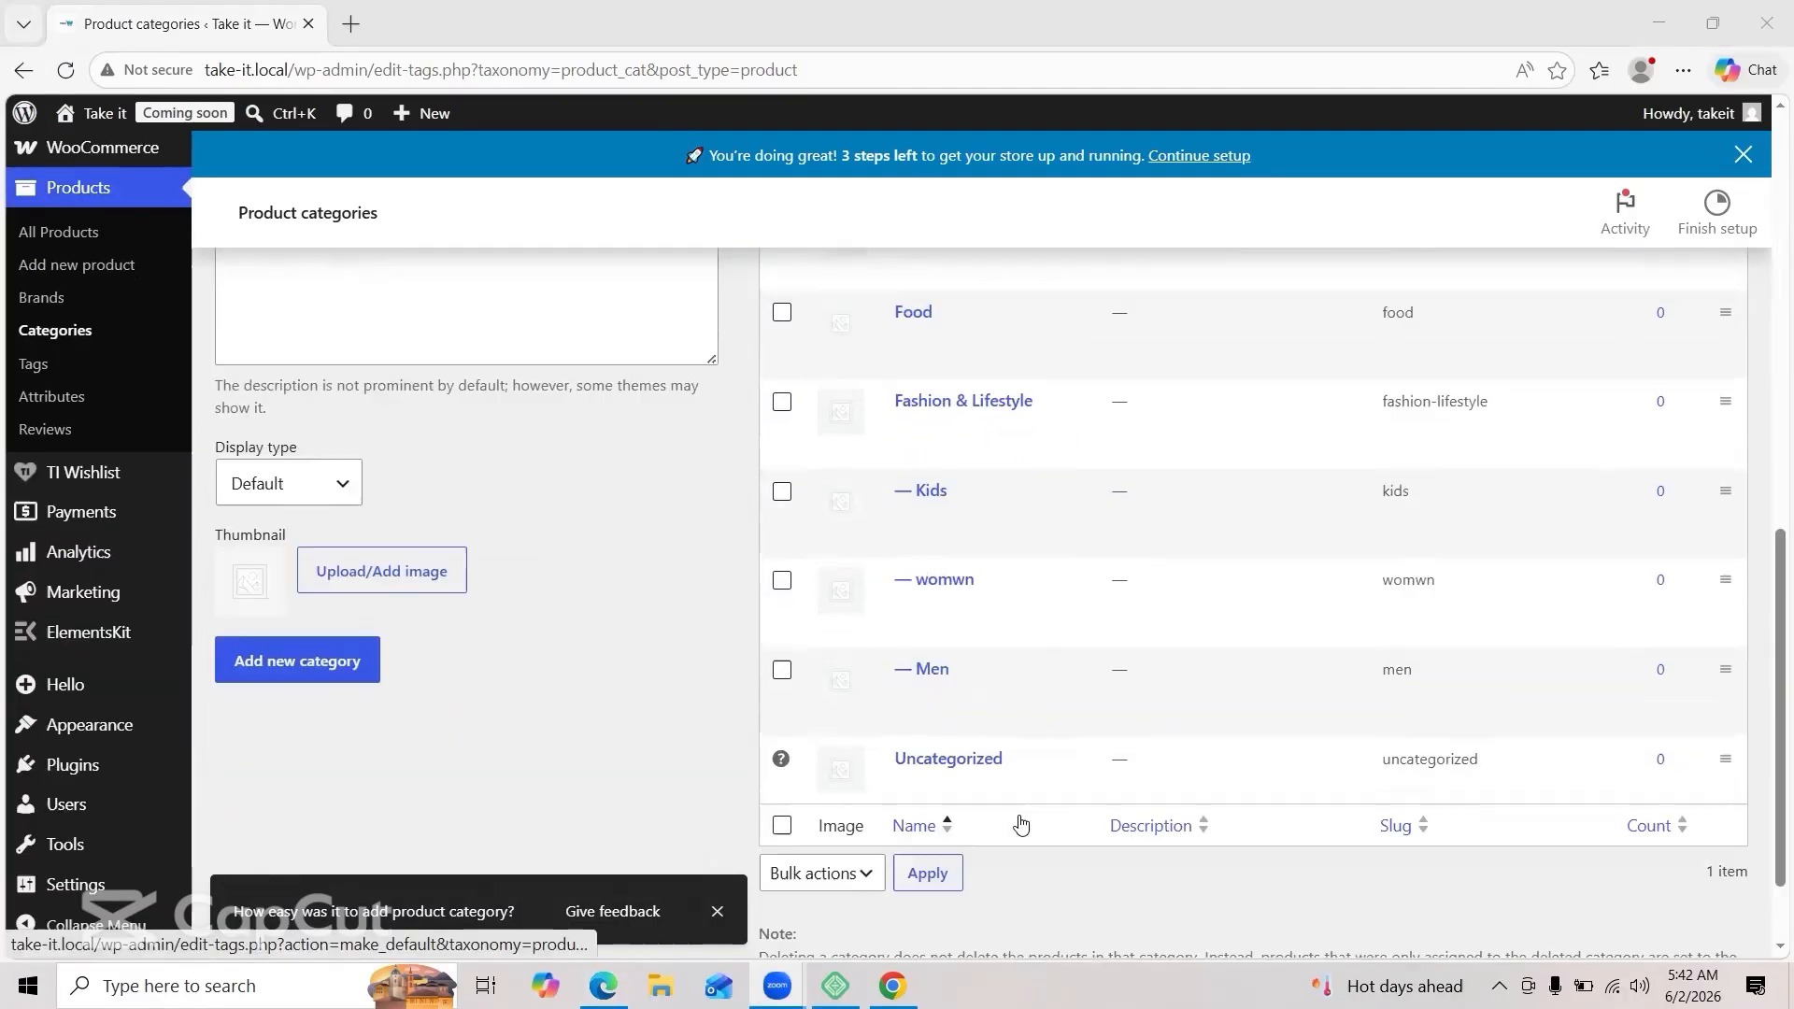
# Step: Review the product category list and go to Products > All Products
pyautogui.scroll(-2, 1021, 822)
pyautogui.scroll(6, 1021, 822)
pyautogui.scroll(4, 1021, 822)
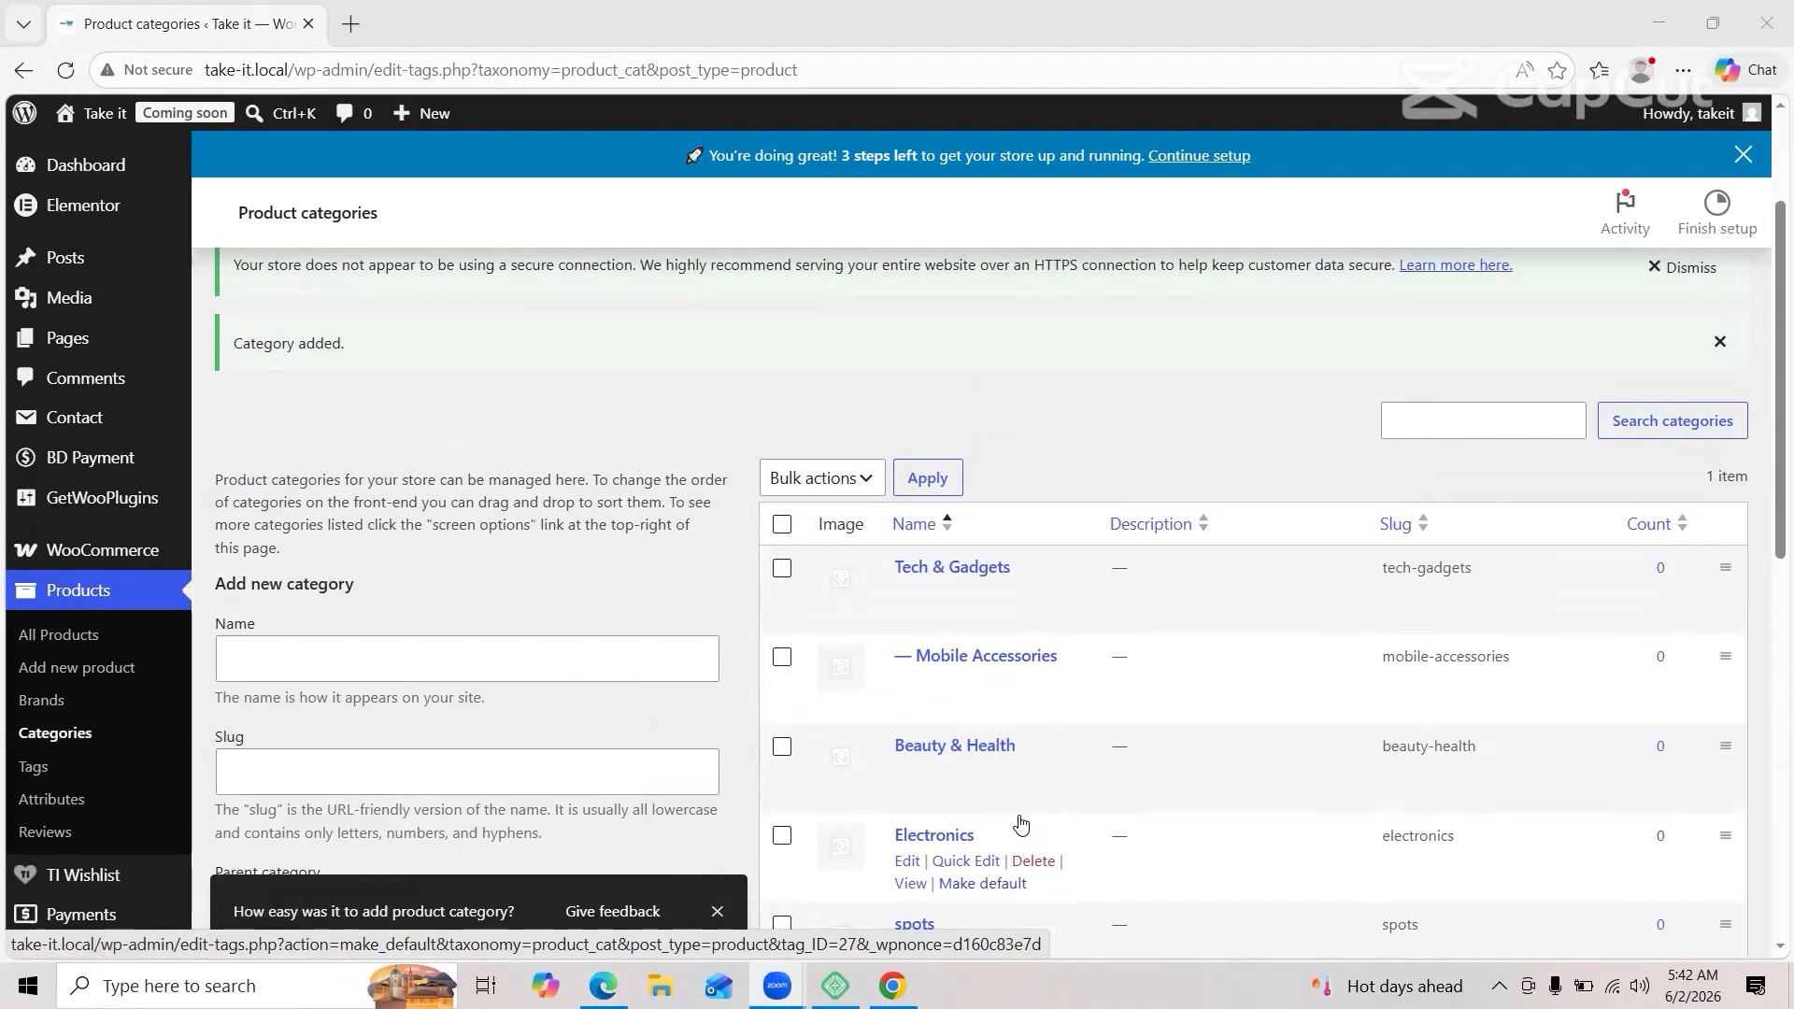
pyautogui.click(44, 646)
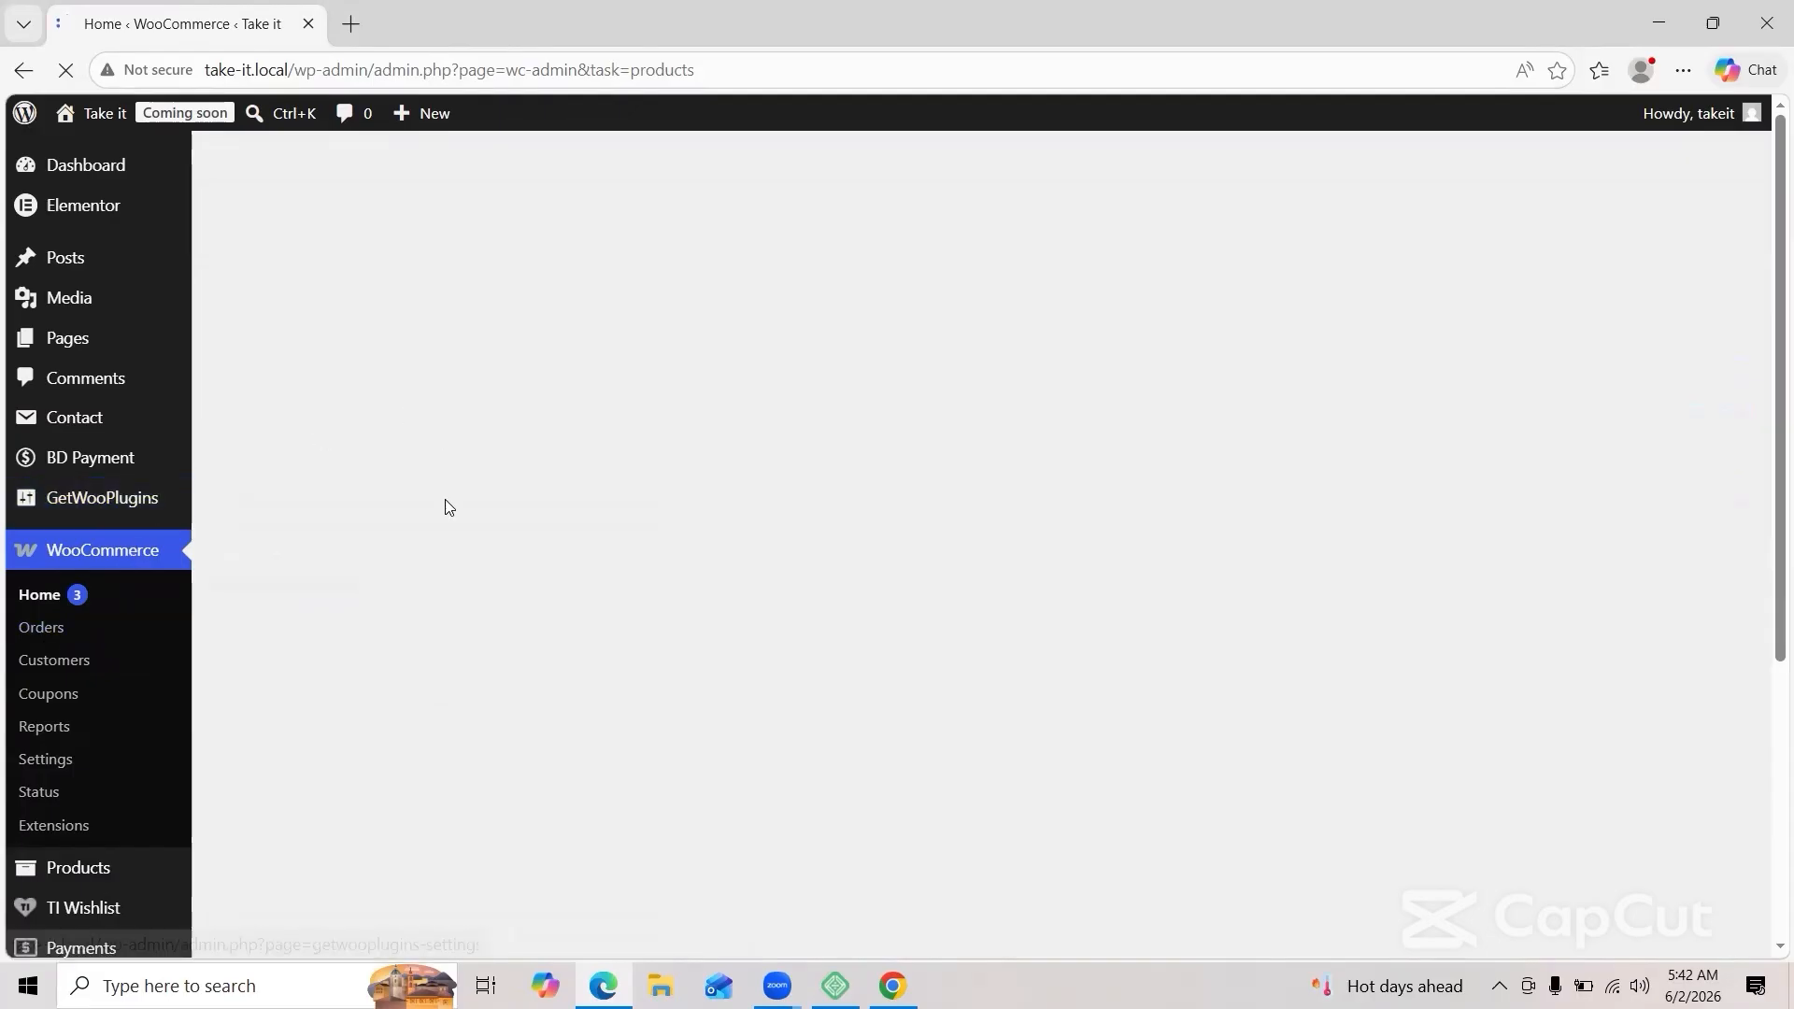
pyautogui.scroll(-3, 446, 508)
pyautogui.scroll(3, 446, 508)
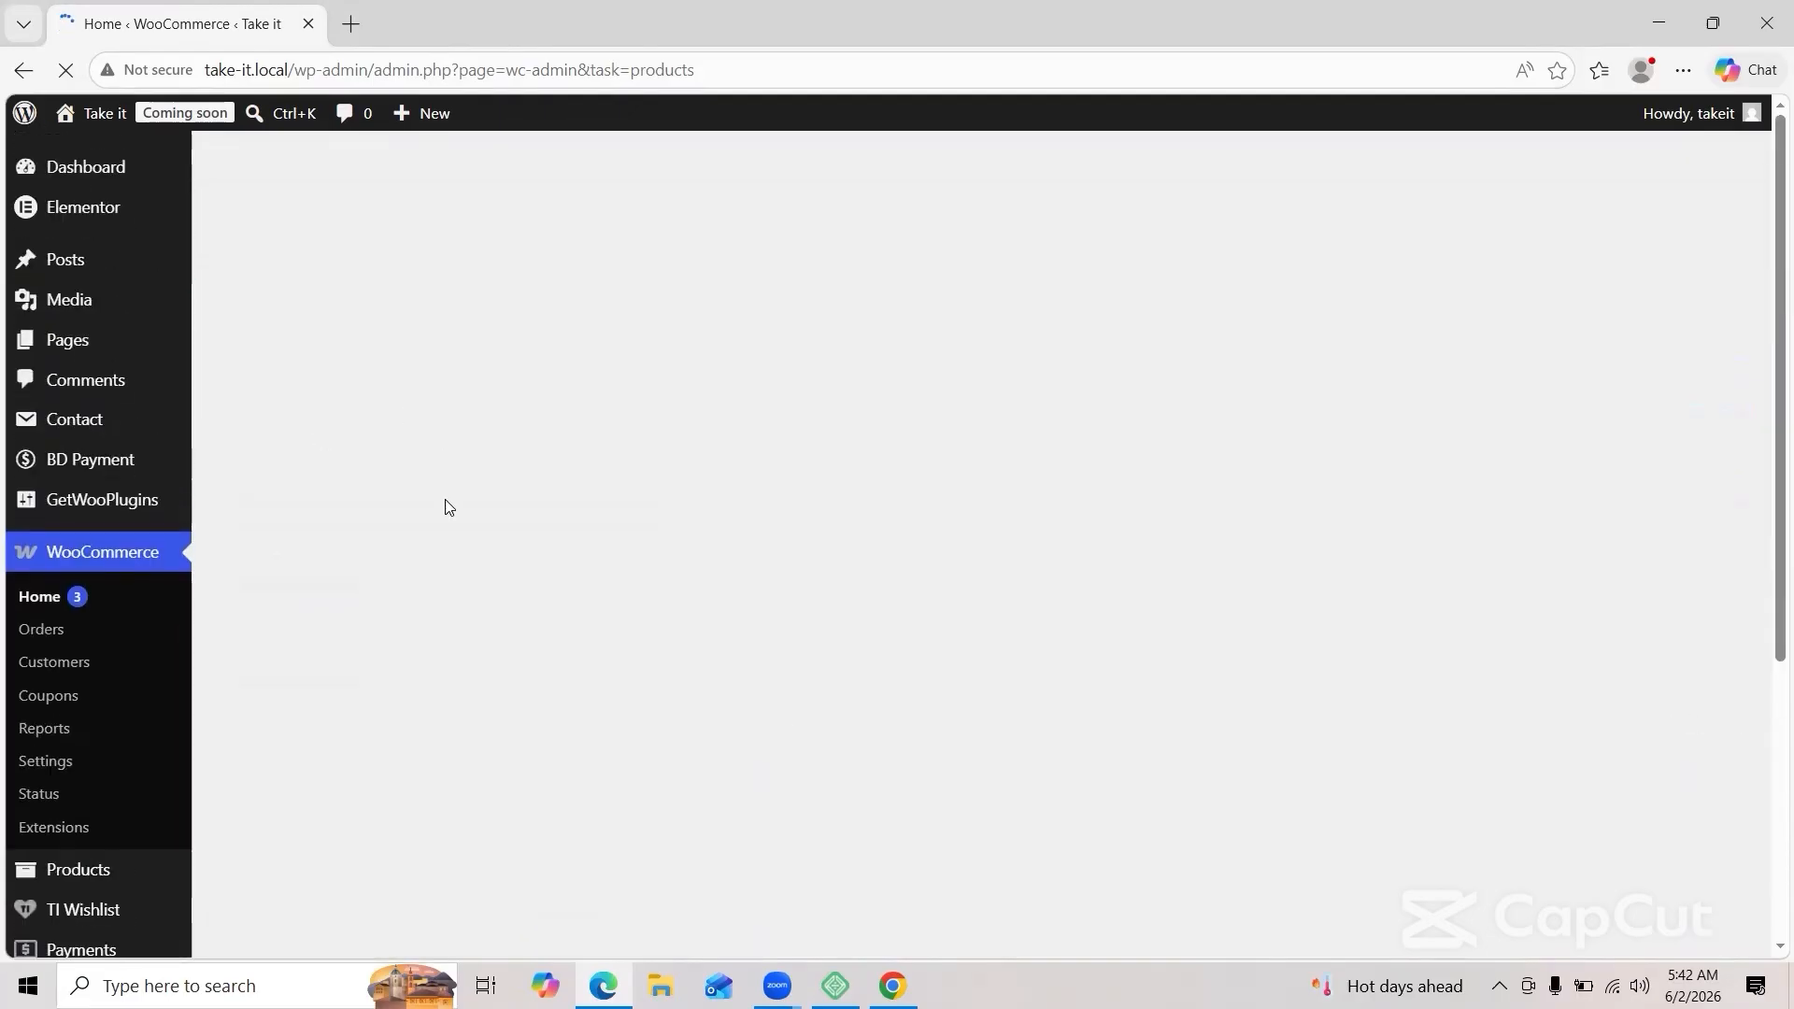
pyautogui.scroll(-3, 445, 508)
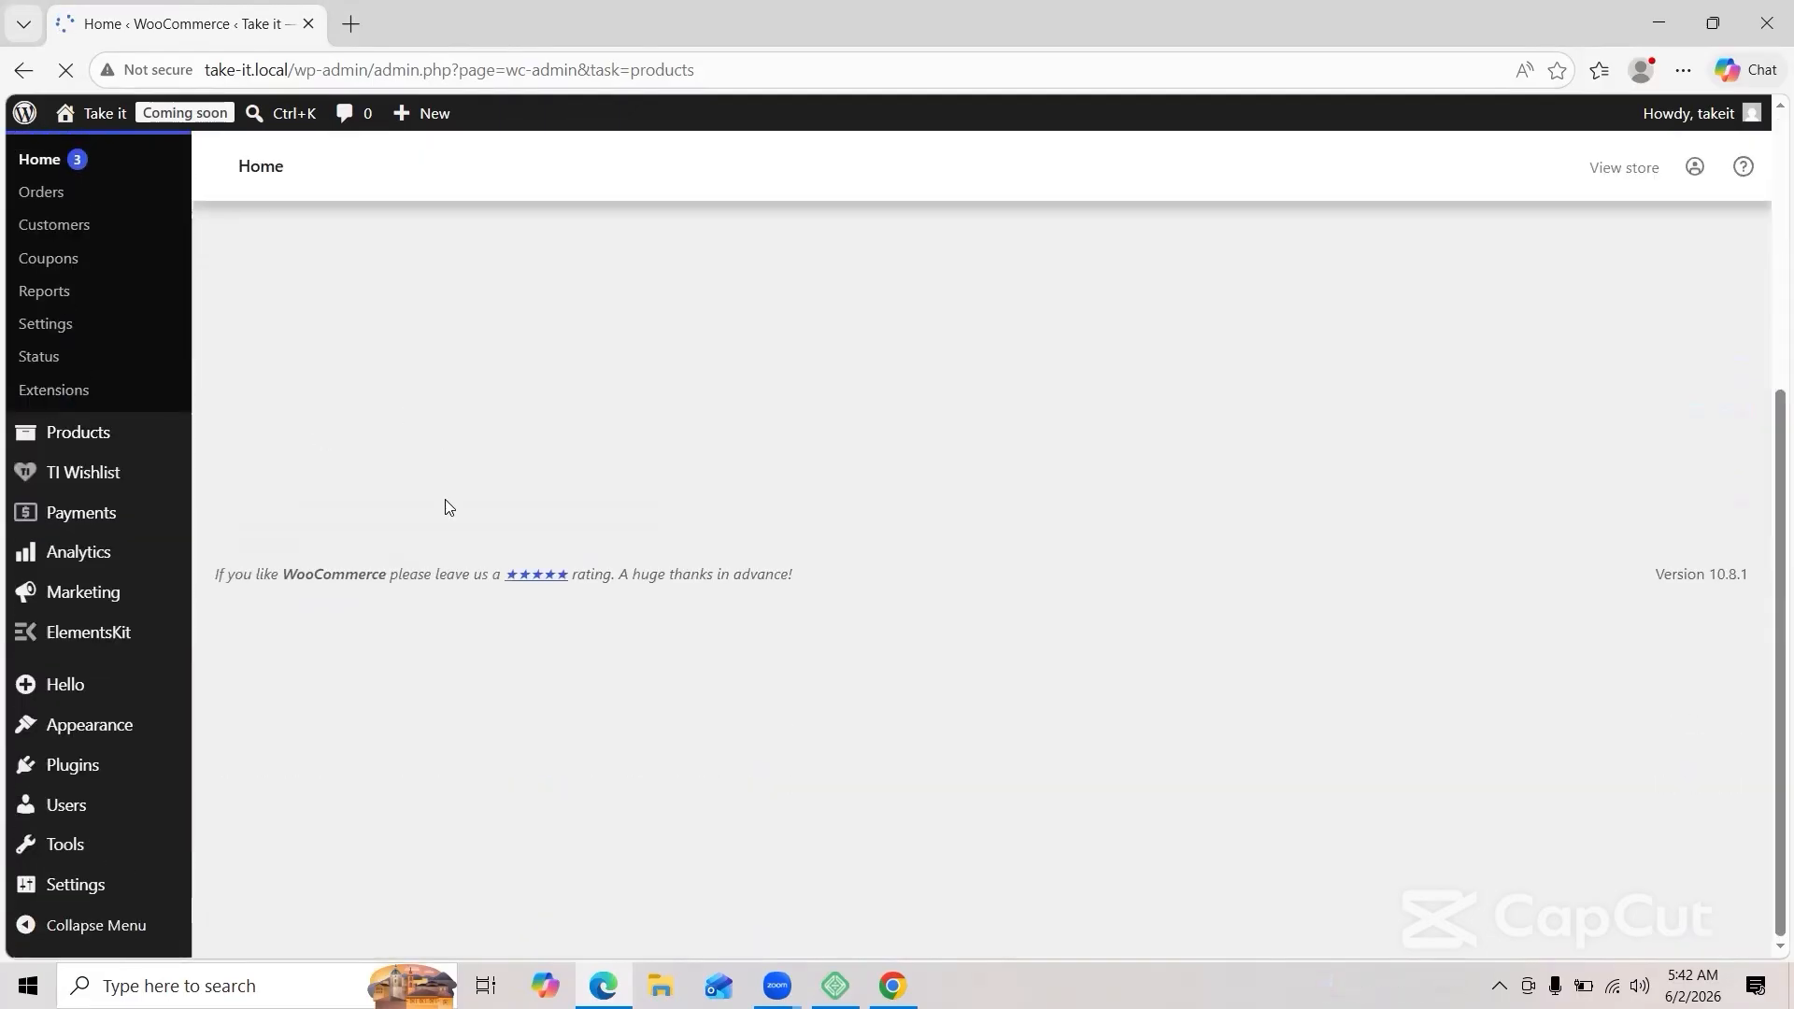
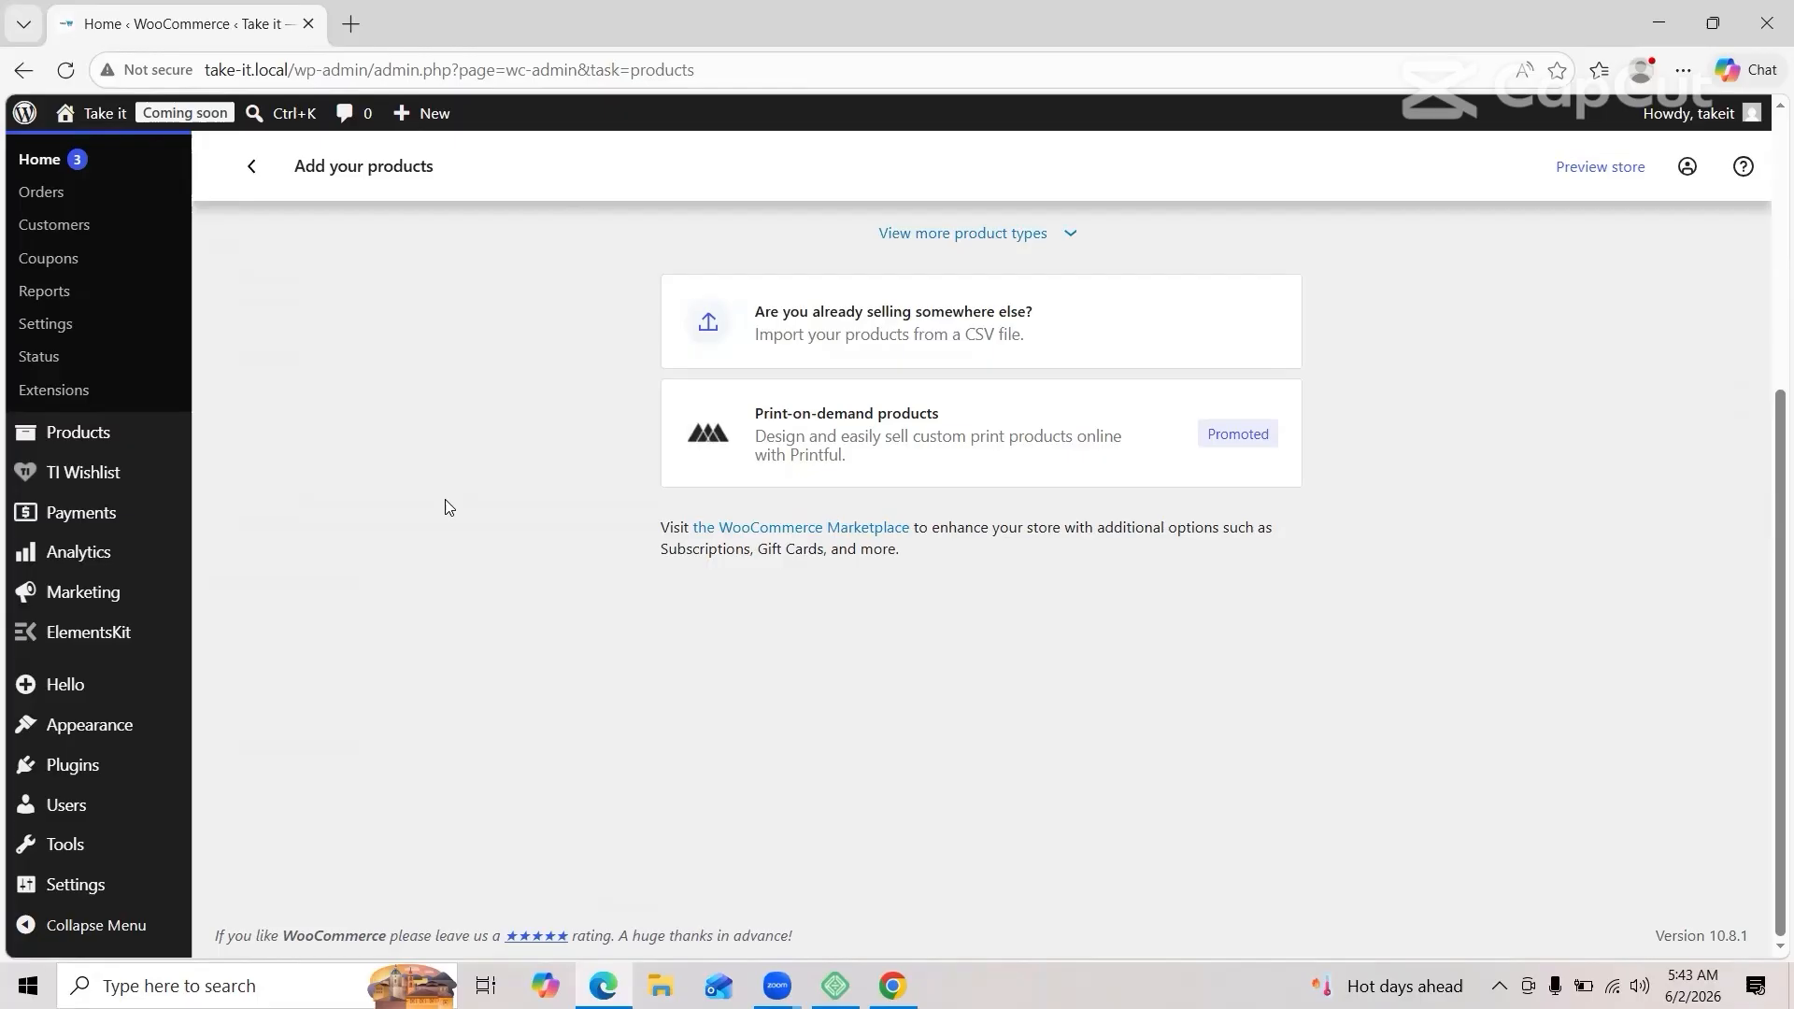
# Step: Go to Products > Add new product to start a new product
pyautogui.click(277, 712)
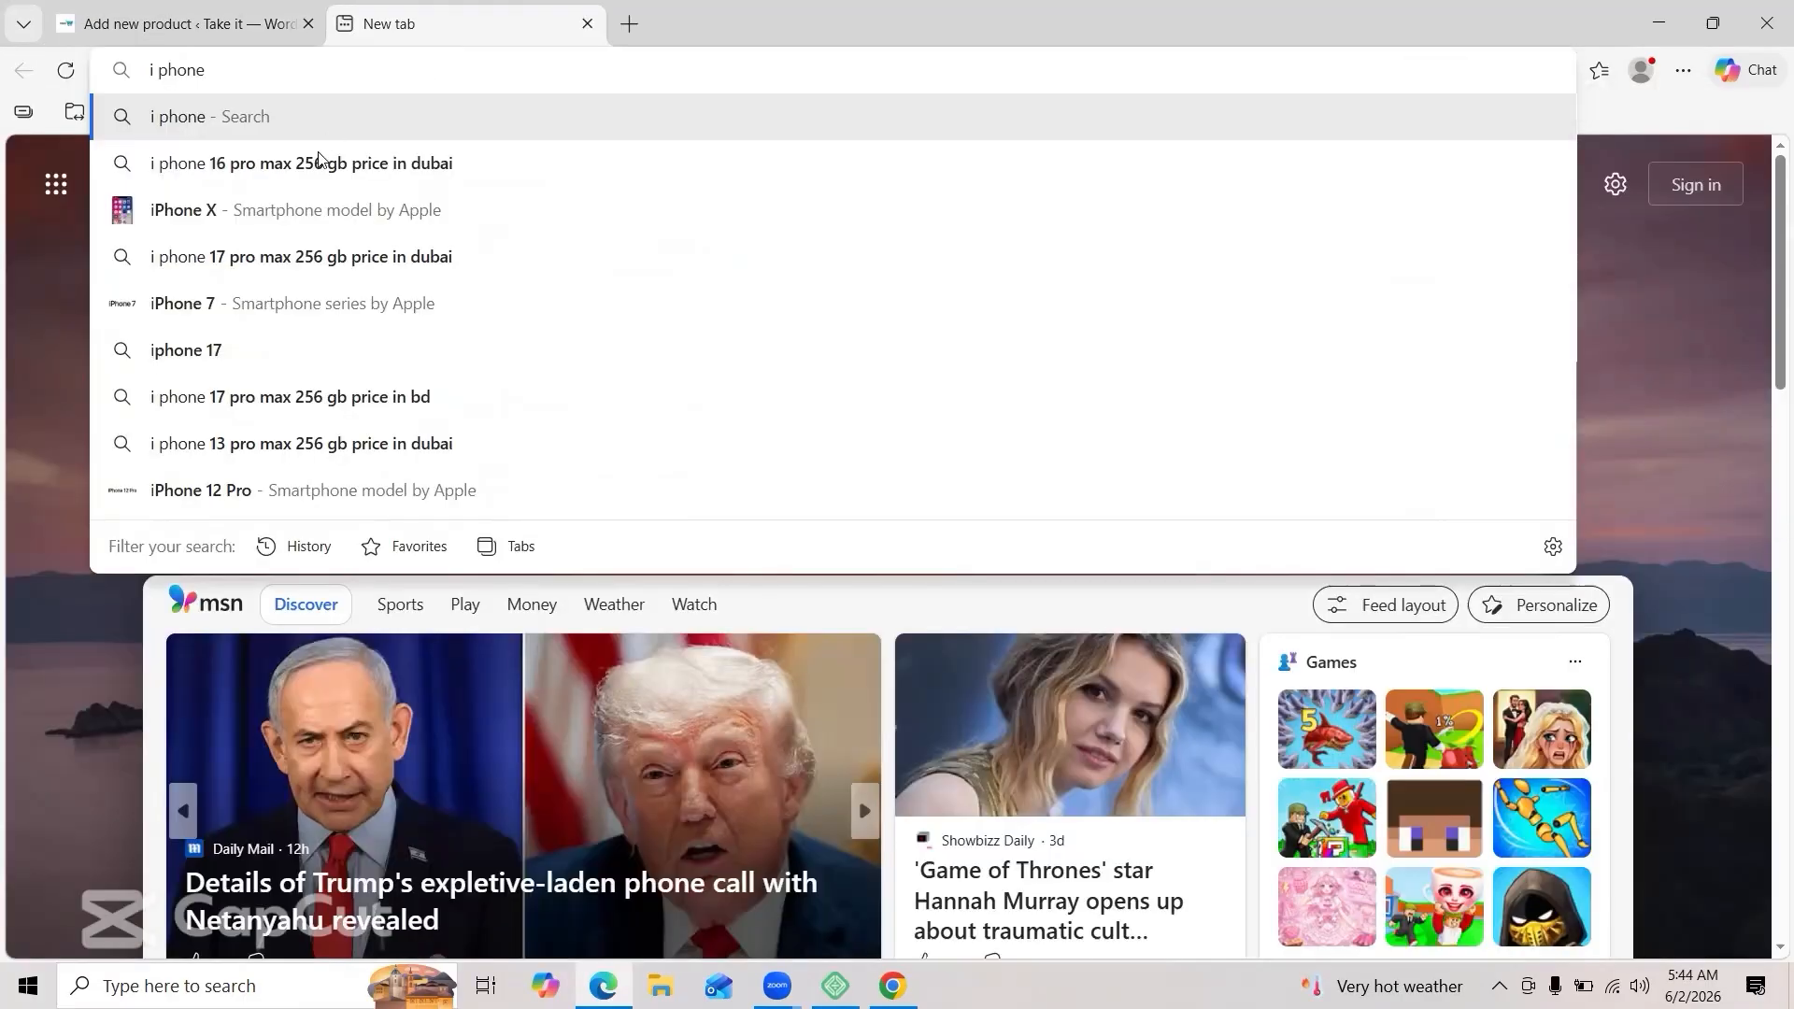
# Step: Open the Sharaf DG iPhone 16 Pro Max 256GB page from the Dubai price search results
pyautogui.click(317, 158)
pyautogui.scroll(-1, 526, 242)
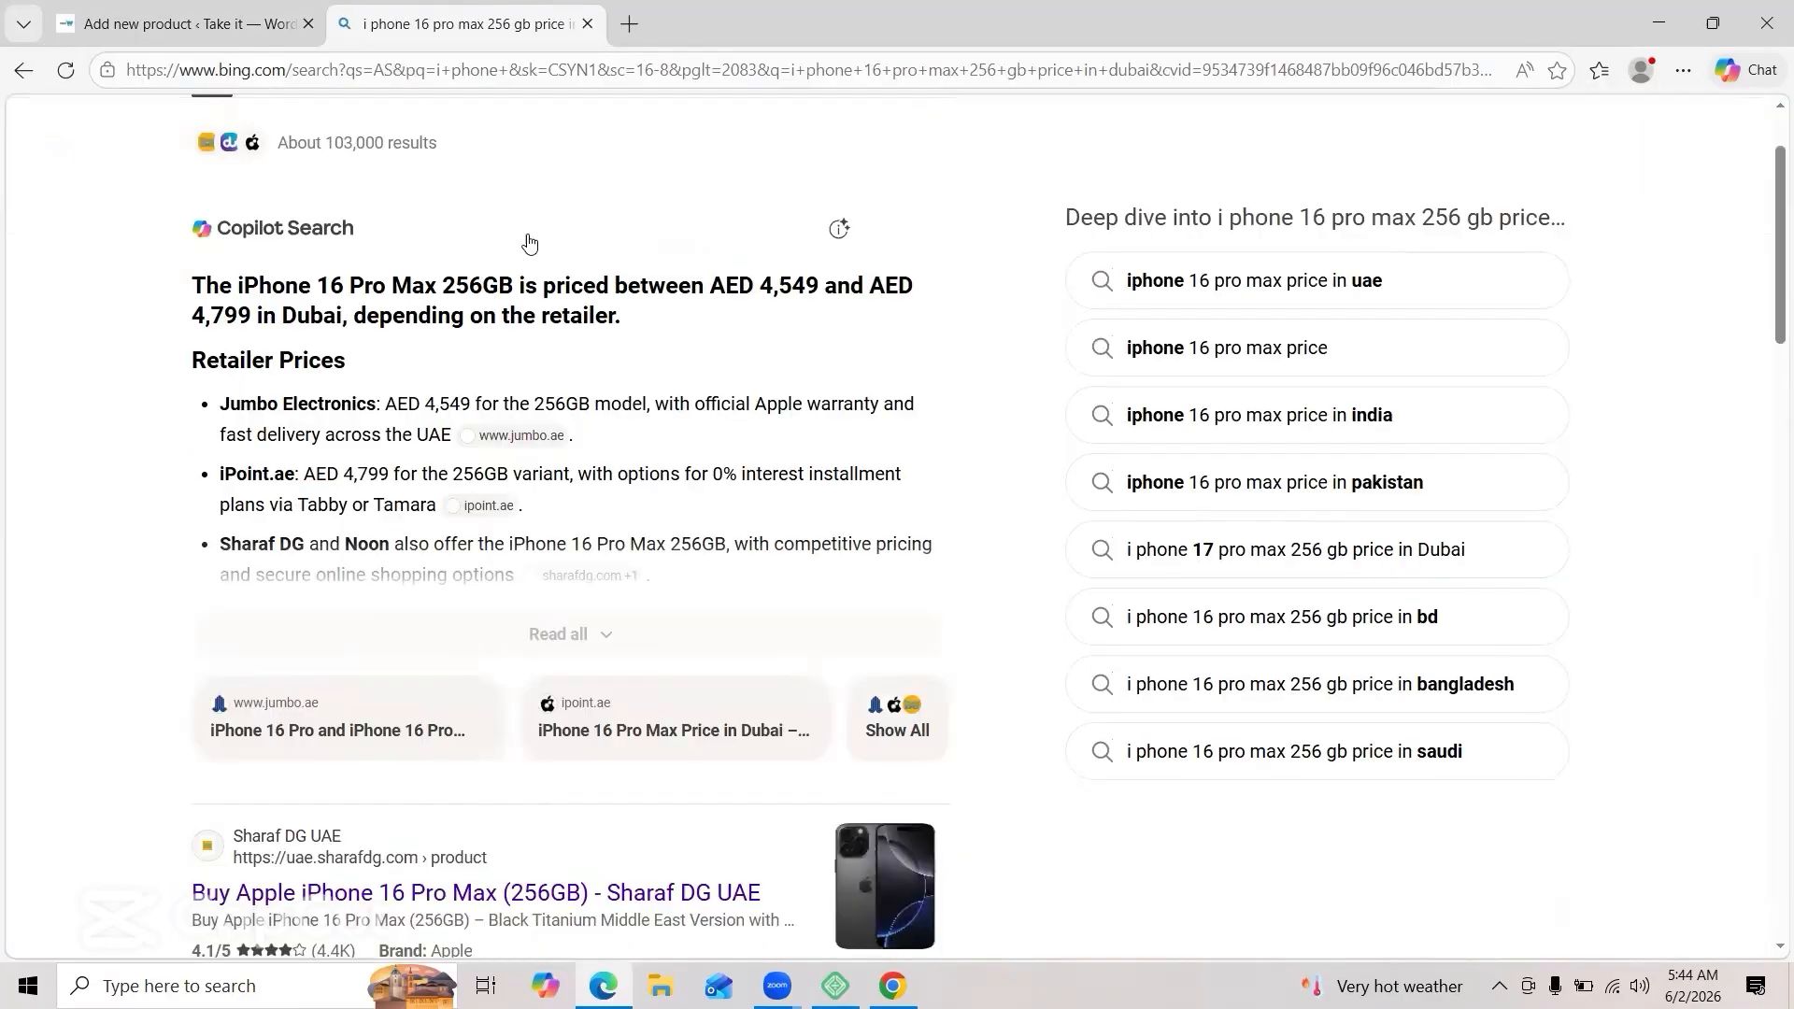
pyautogui.scroll(-5, 529, 243)
pyautogui.click(496, 289)
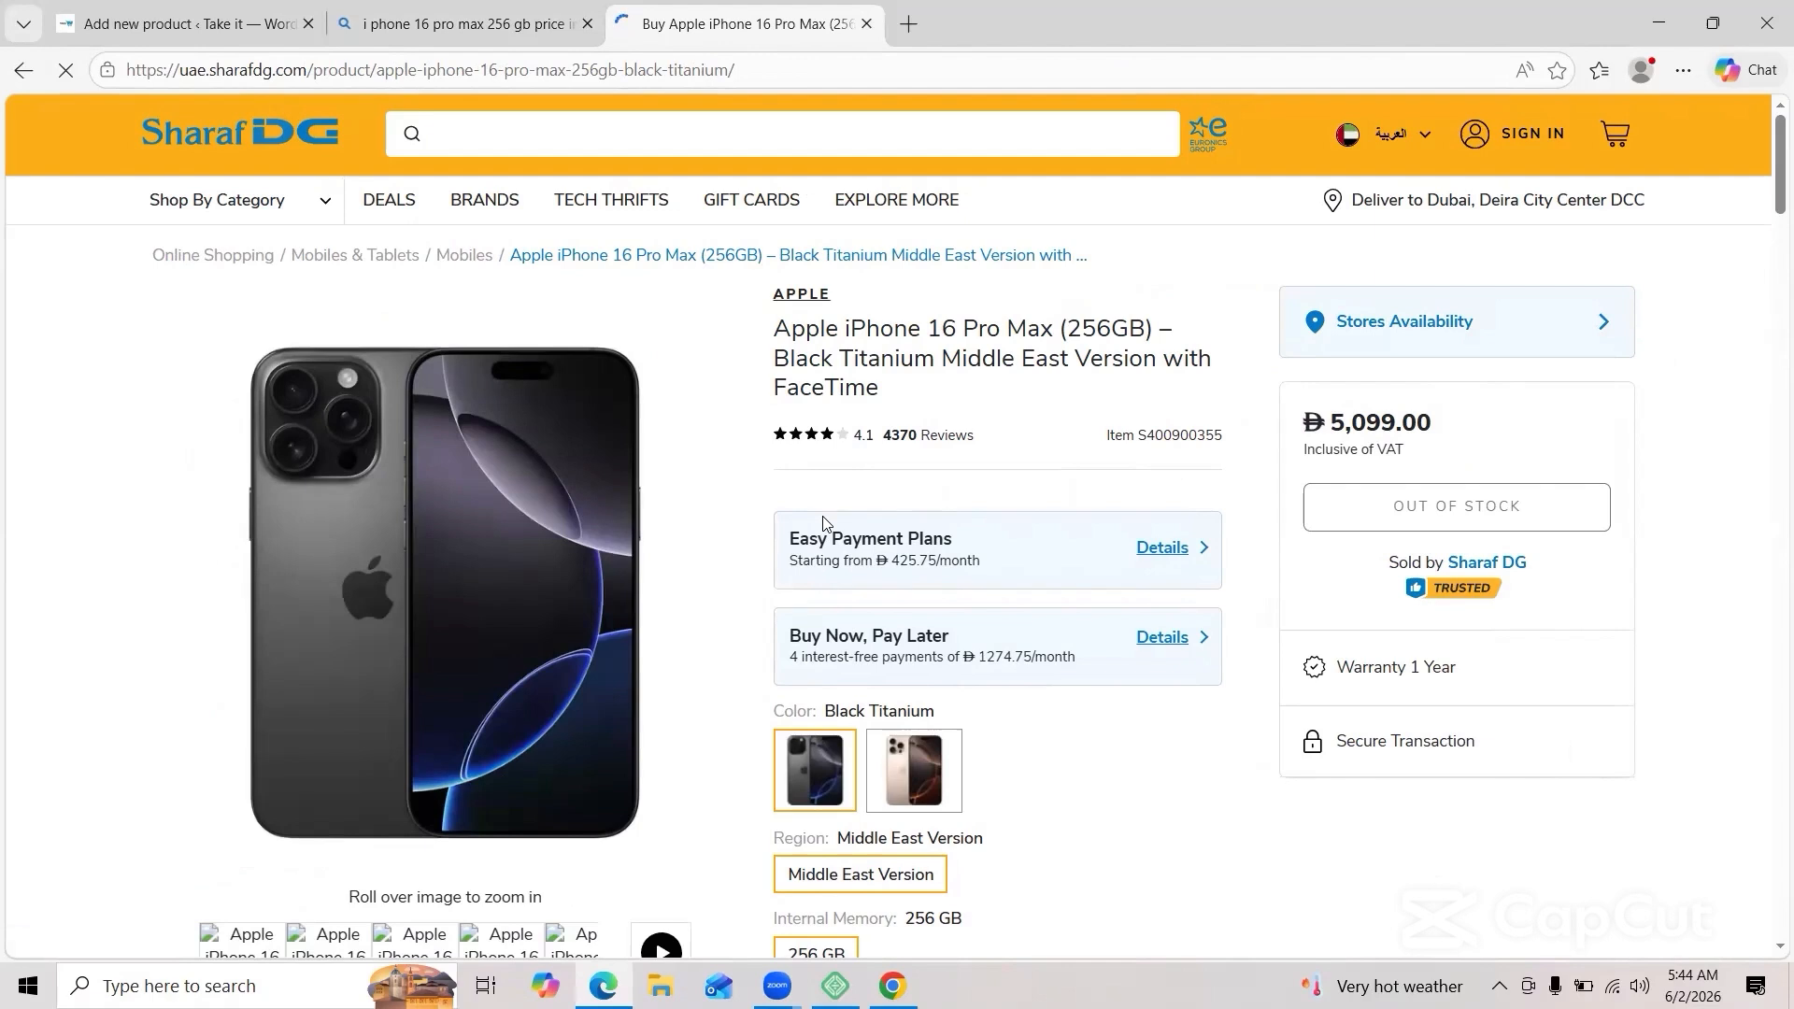
# Step: Dismiss the location prompt and copy the title 'Apple iPhone 16 Pro Max'
pyautogui.moveTo(776, 334); pyautogui.dragTo(1095, 332)
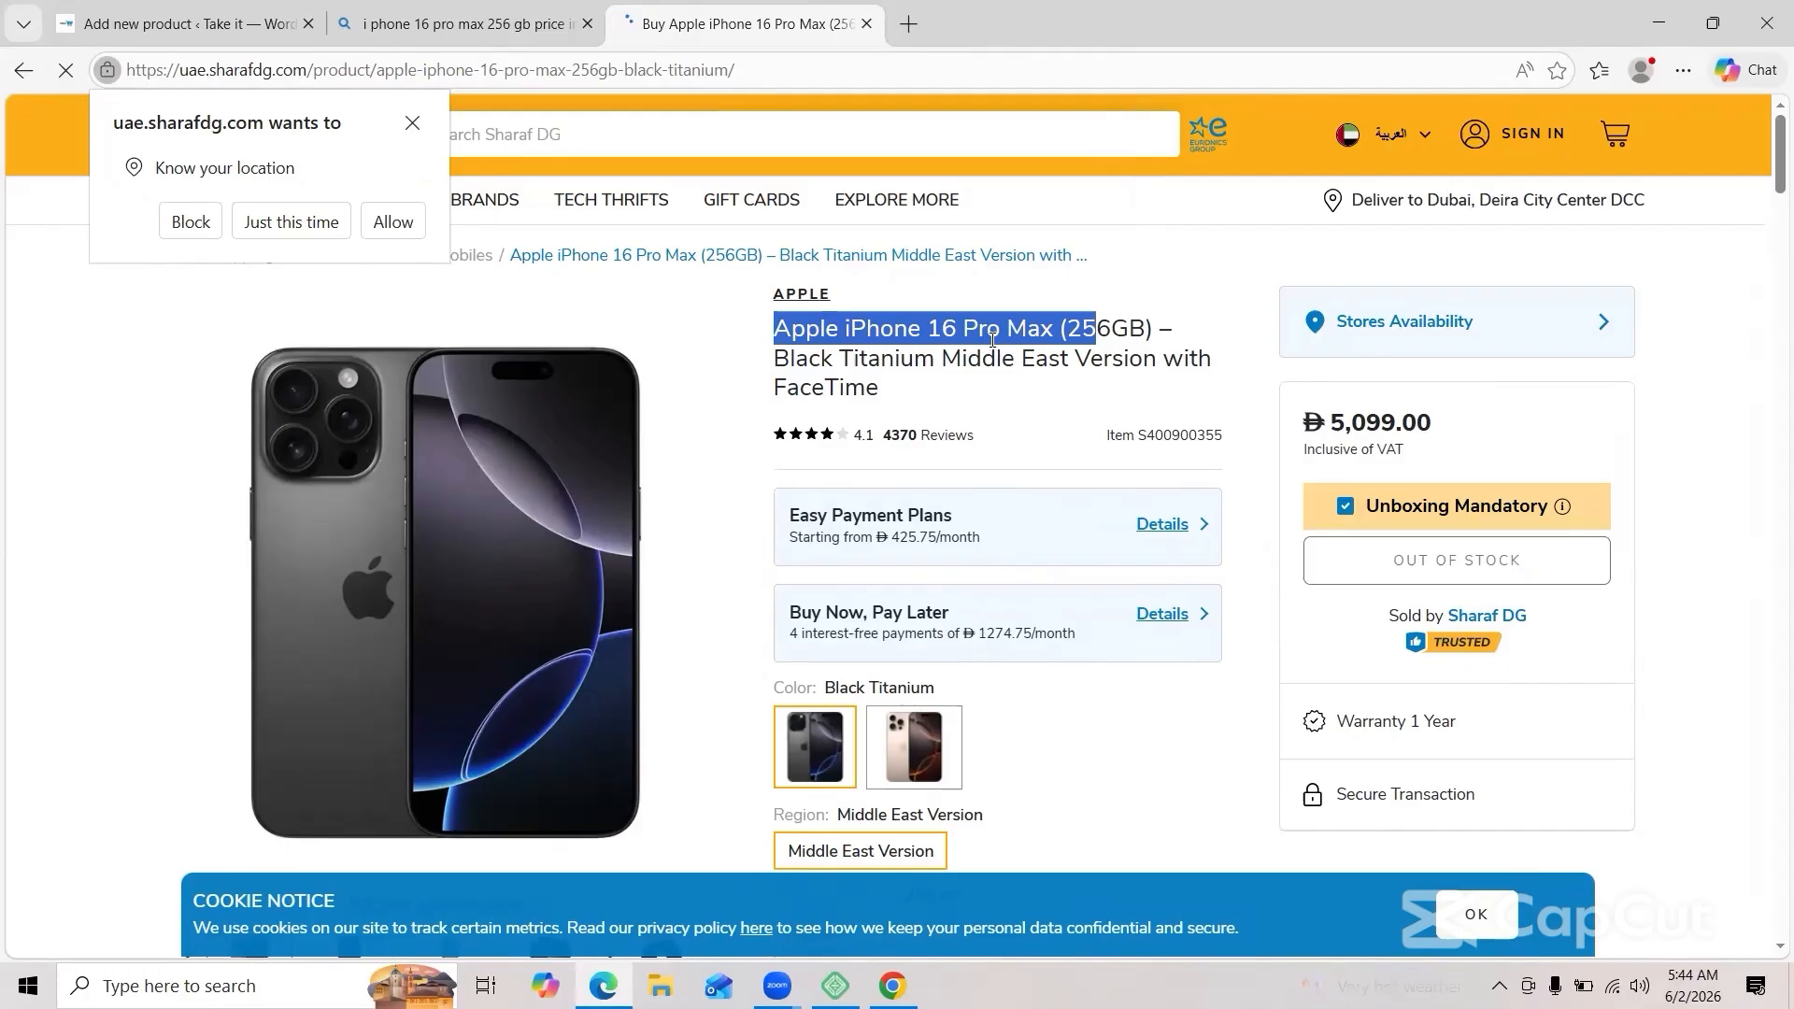
pyautogui.click(951, 329)
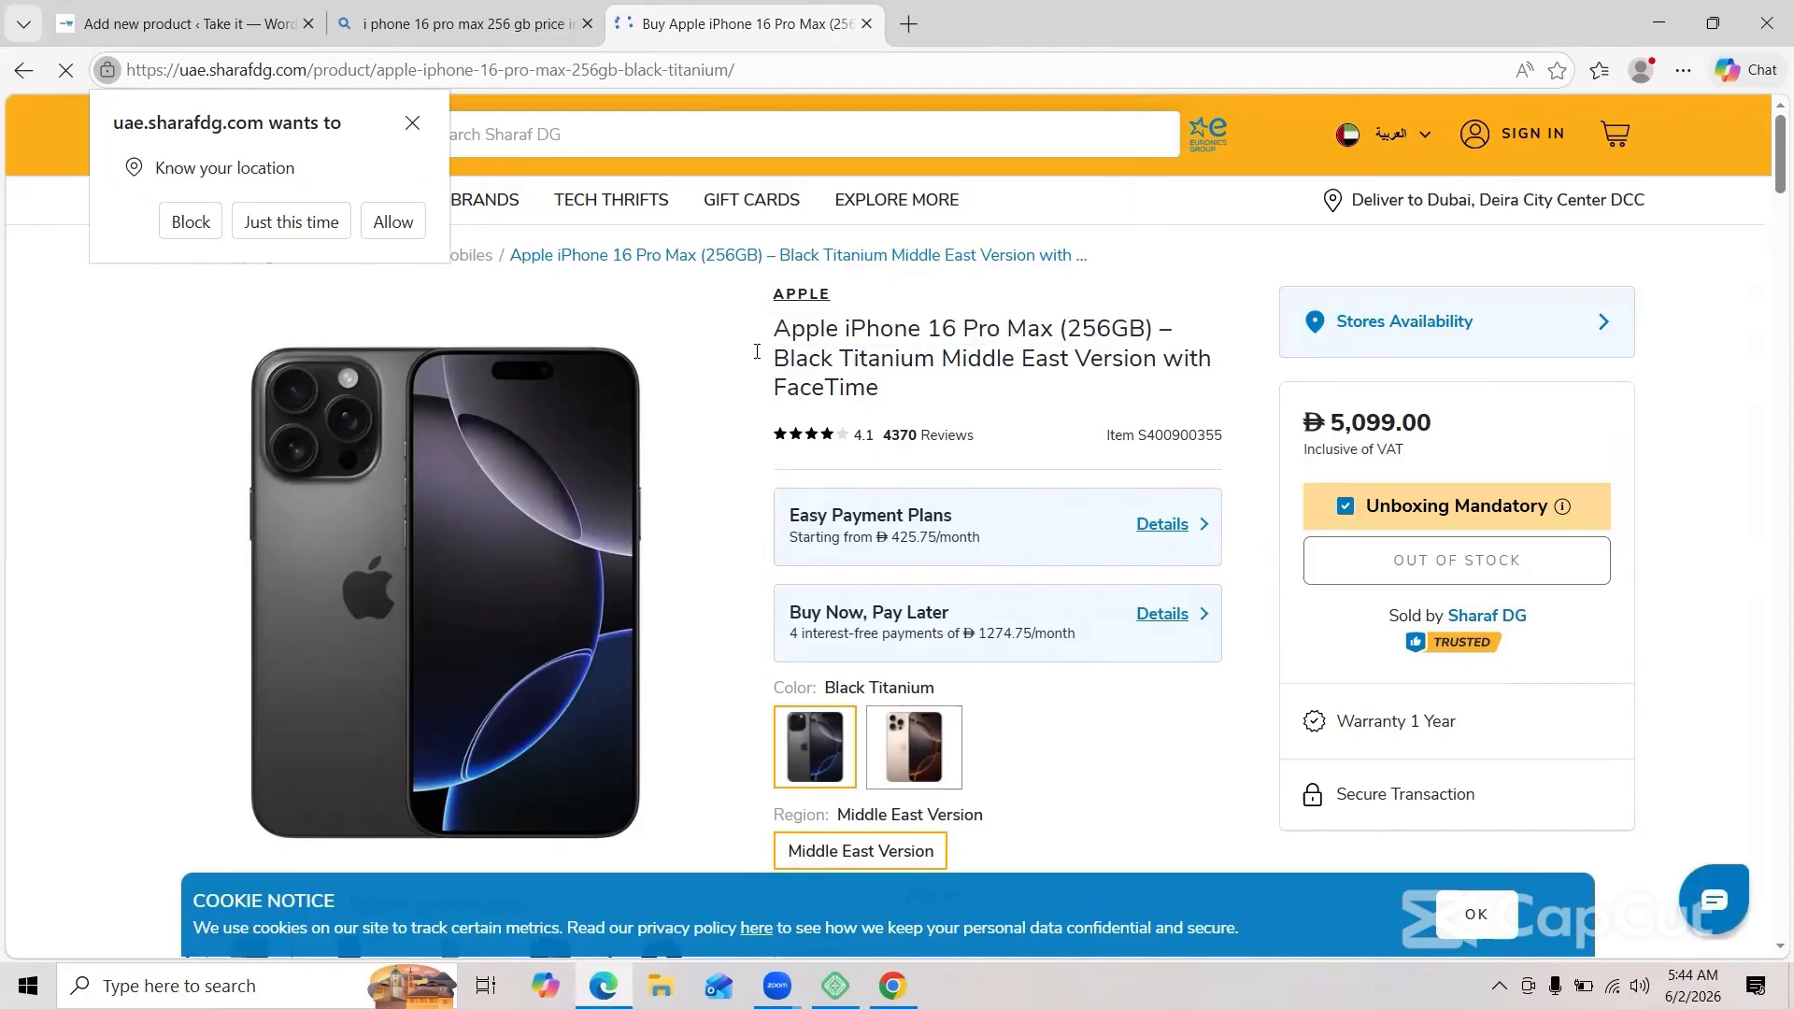
pyautogui.click(412, 124)
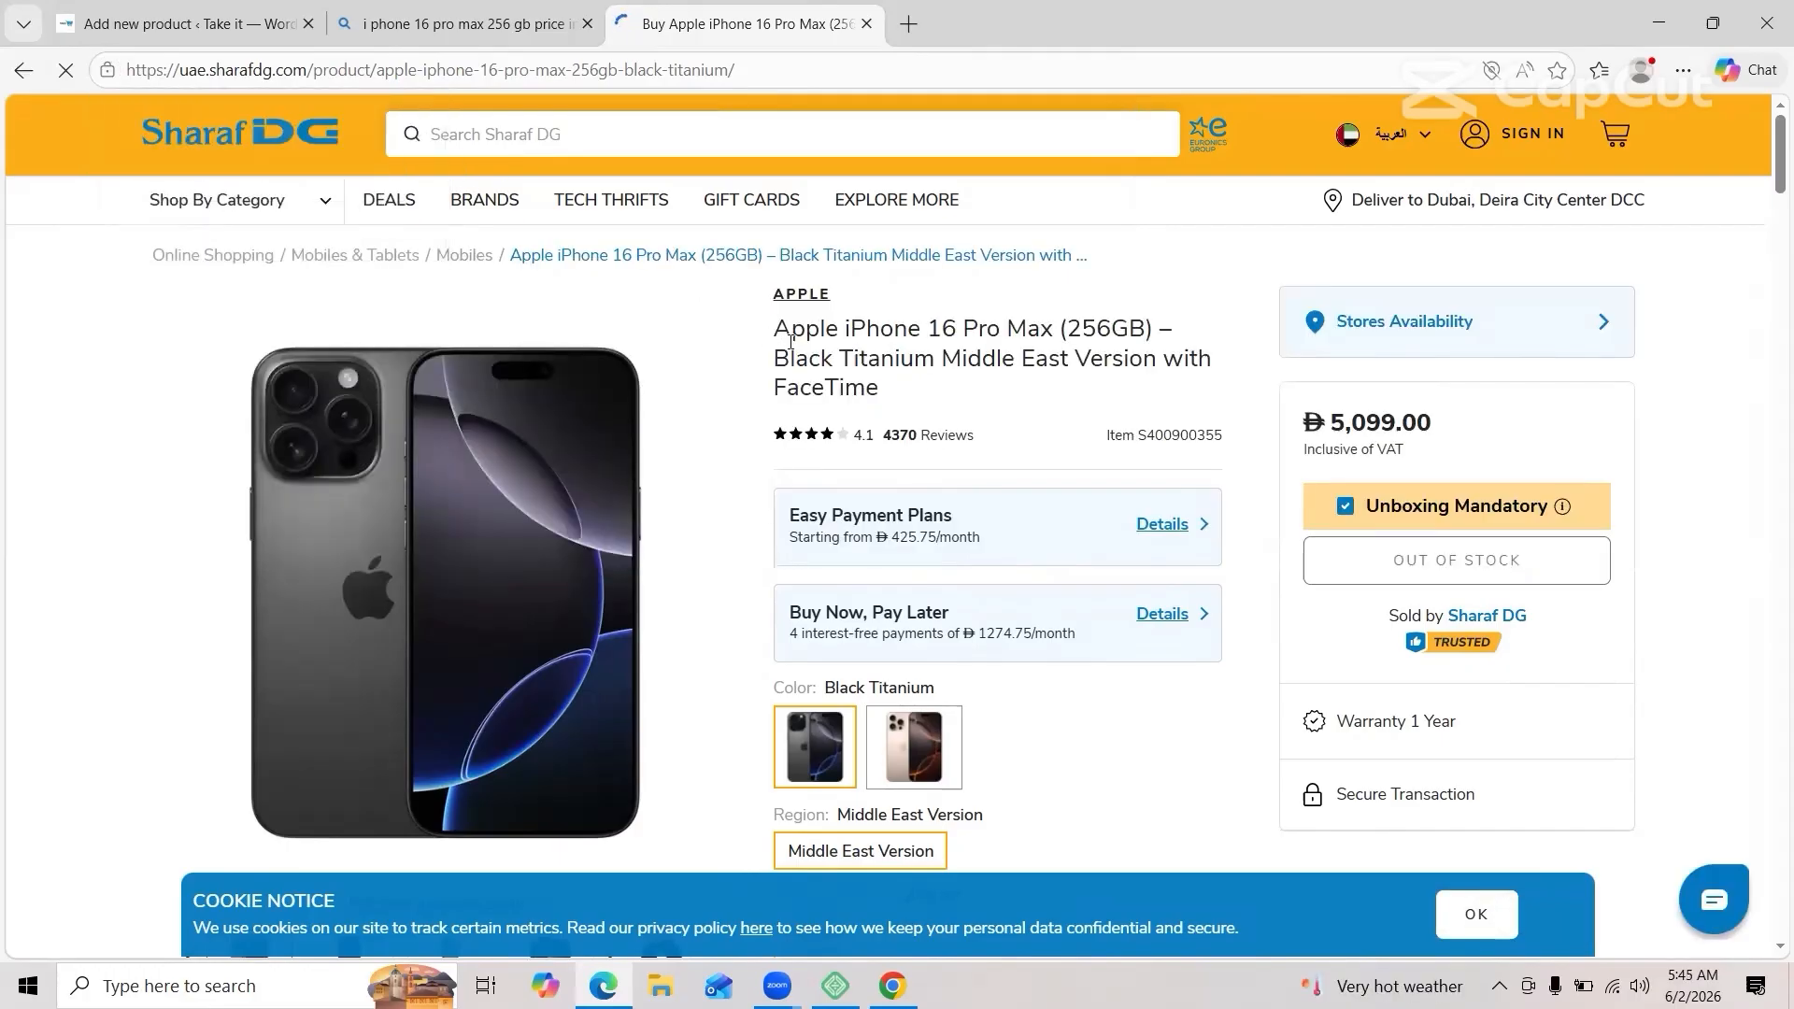
pyautogui.moveTo(772, 329); pyautogui.dragTo(1055, 332)
pyautogui.hotkey('ctrl', 'c')
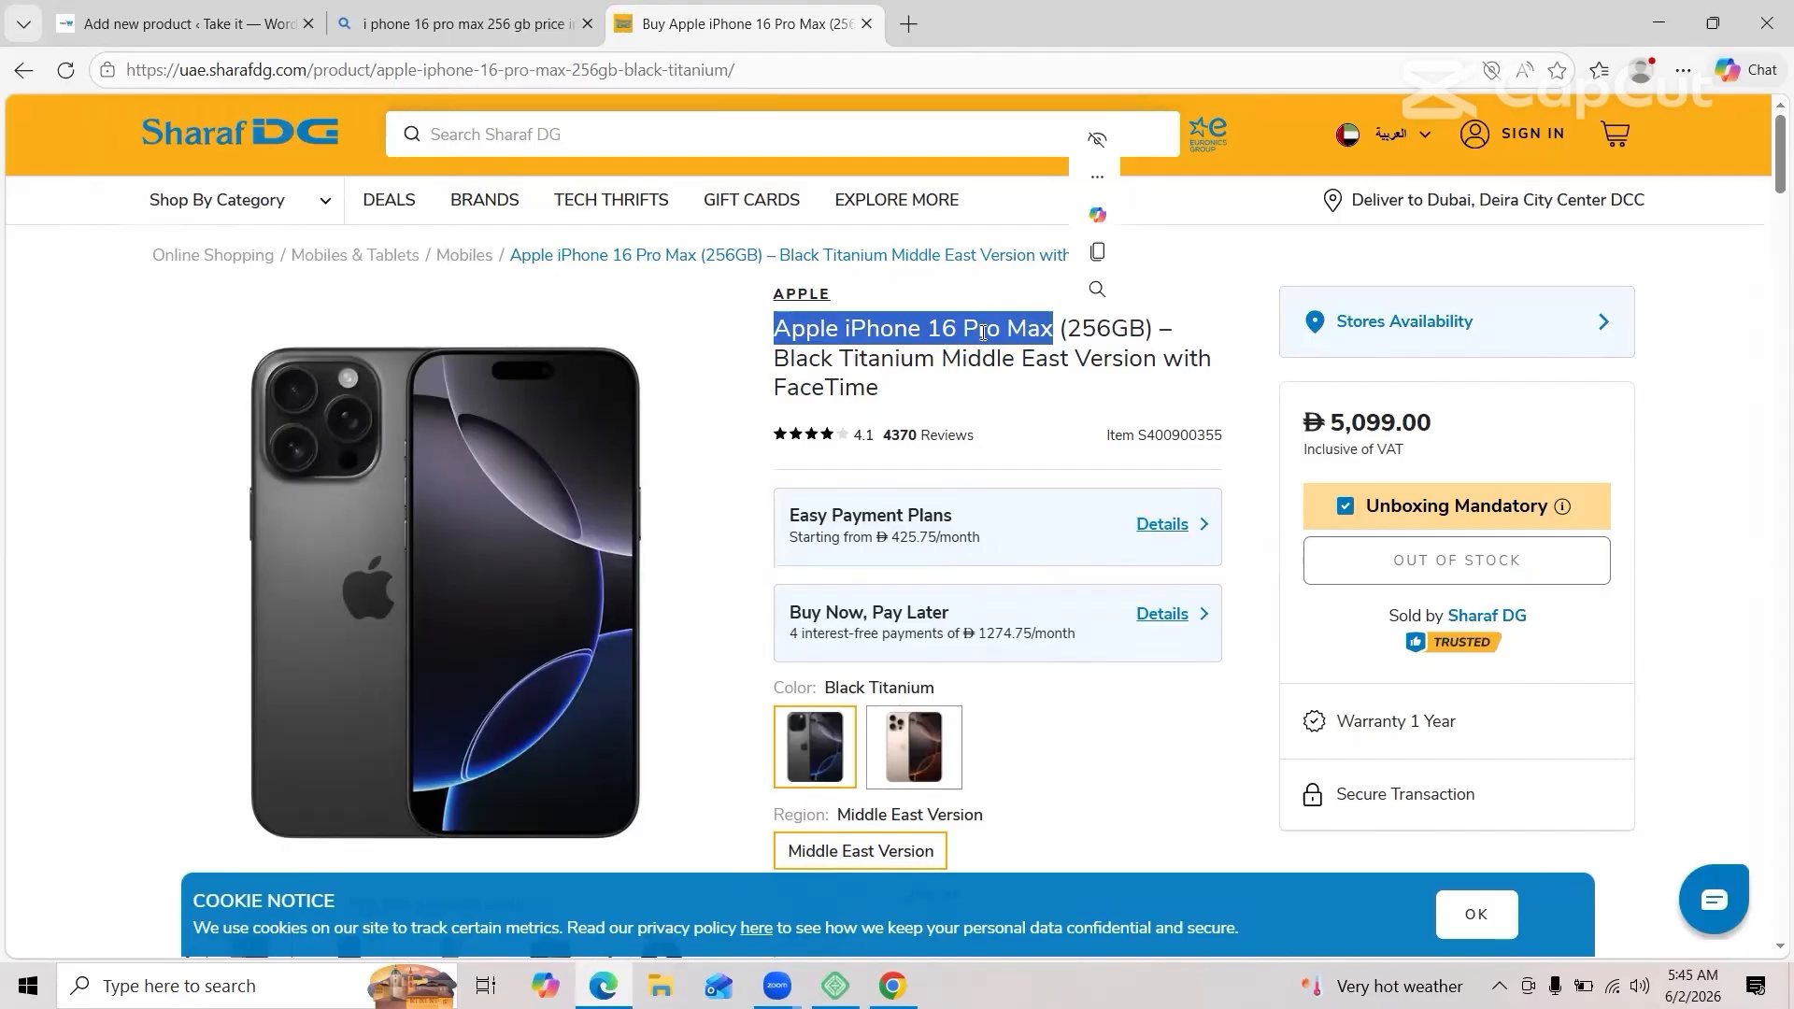
pyautogui.rightClick(985, 337)
pyautogui.click(1021, 361)
pyautogui.click(189, 25)
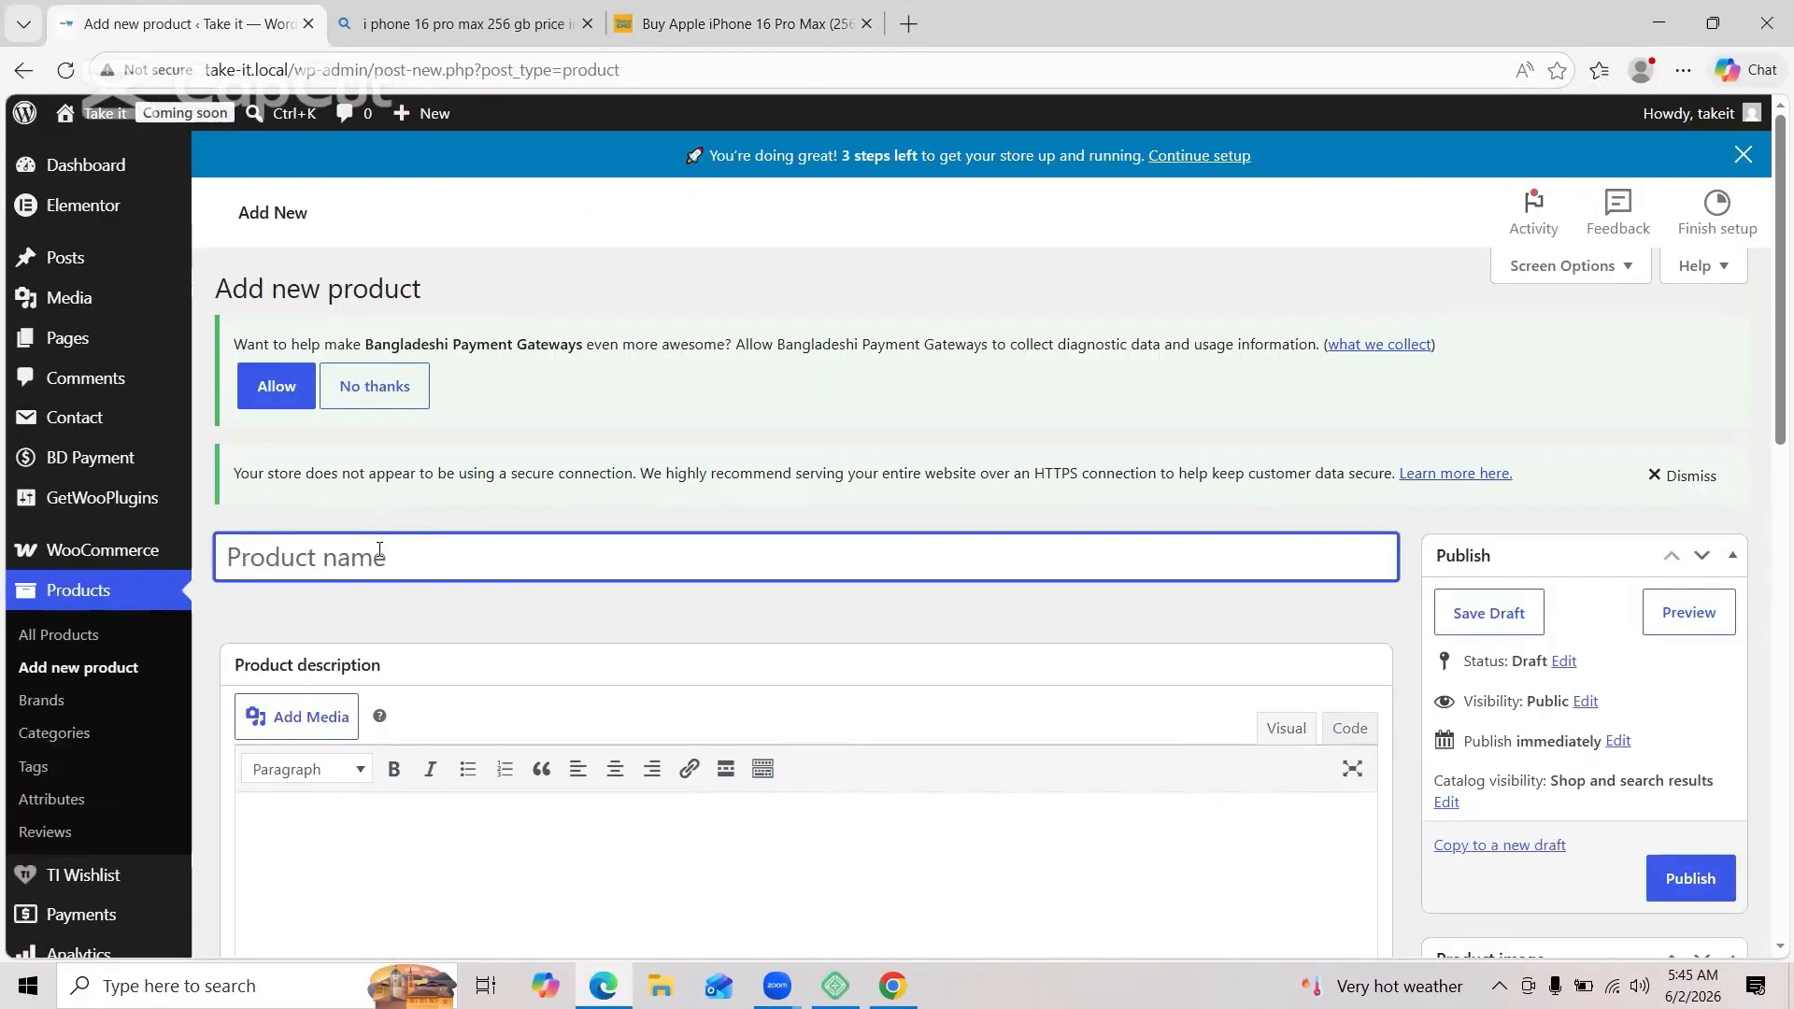
# Step: Name the product 'Apple iPhone 16 Pro Max' and add its feature bullets as the description
pyautogui.hotkey('ctrl', 'v')
pyautogui.moveTo(796, 449); pyautogui.dragTo(1189, 734)
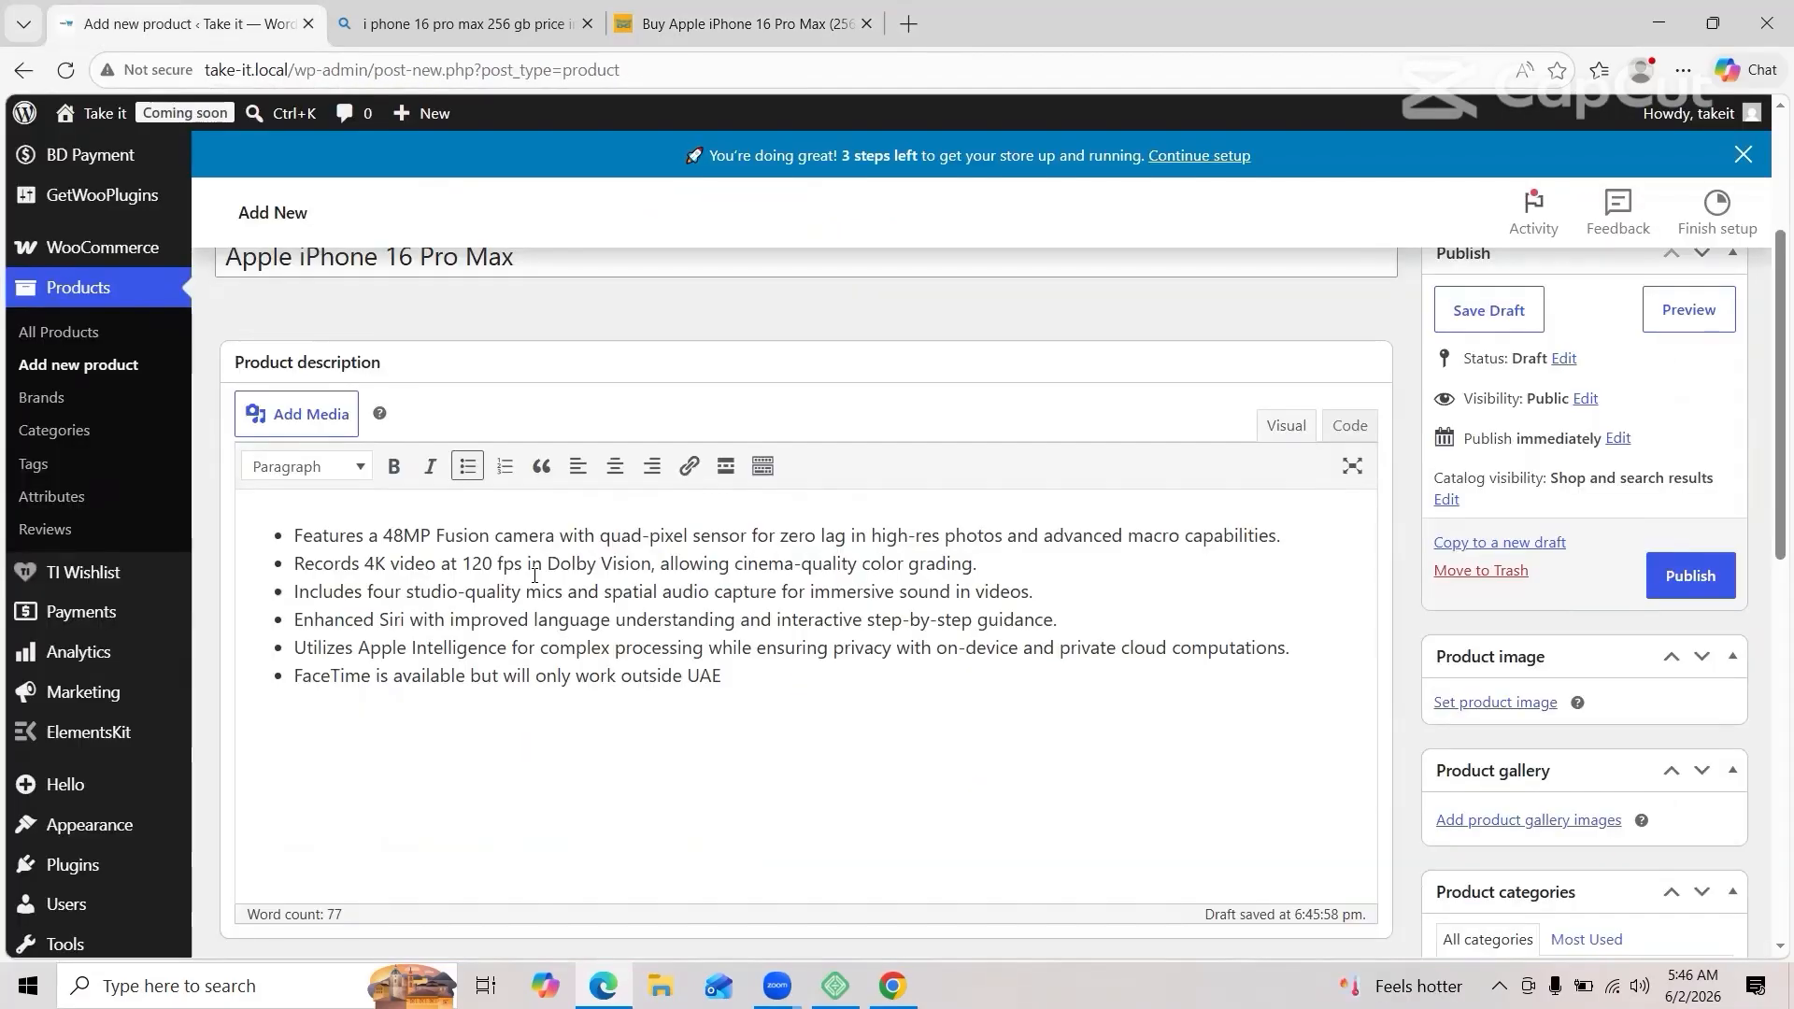
pyautogui.scroll(-5, 533, 580)
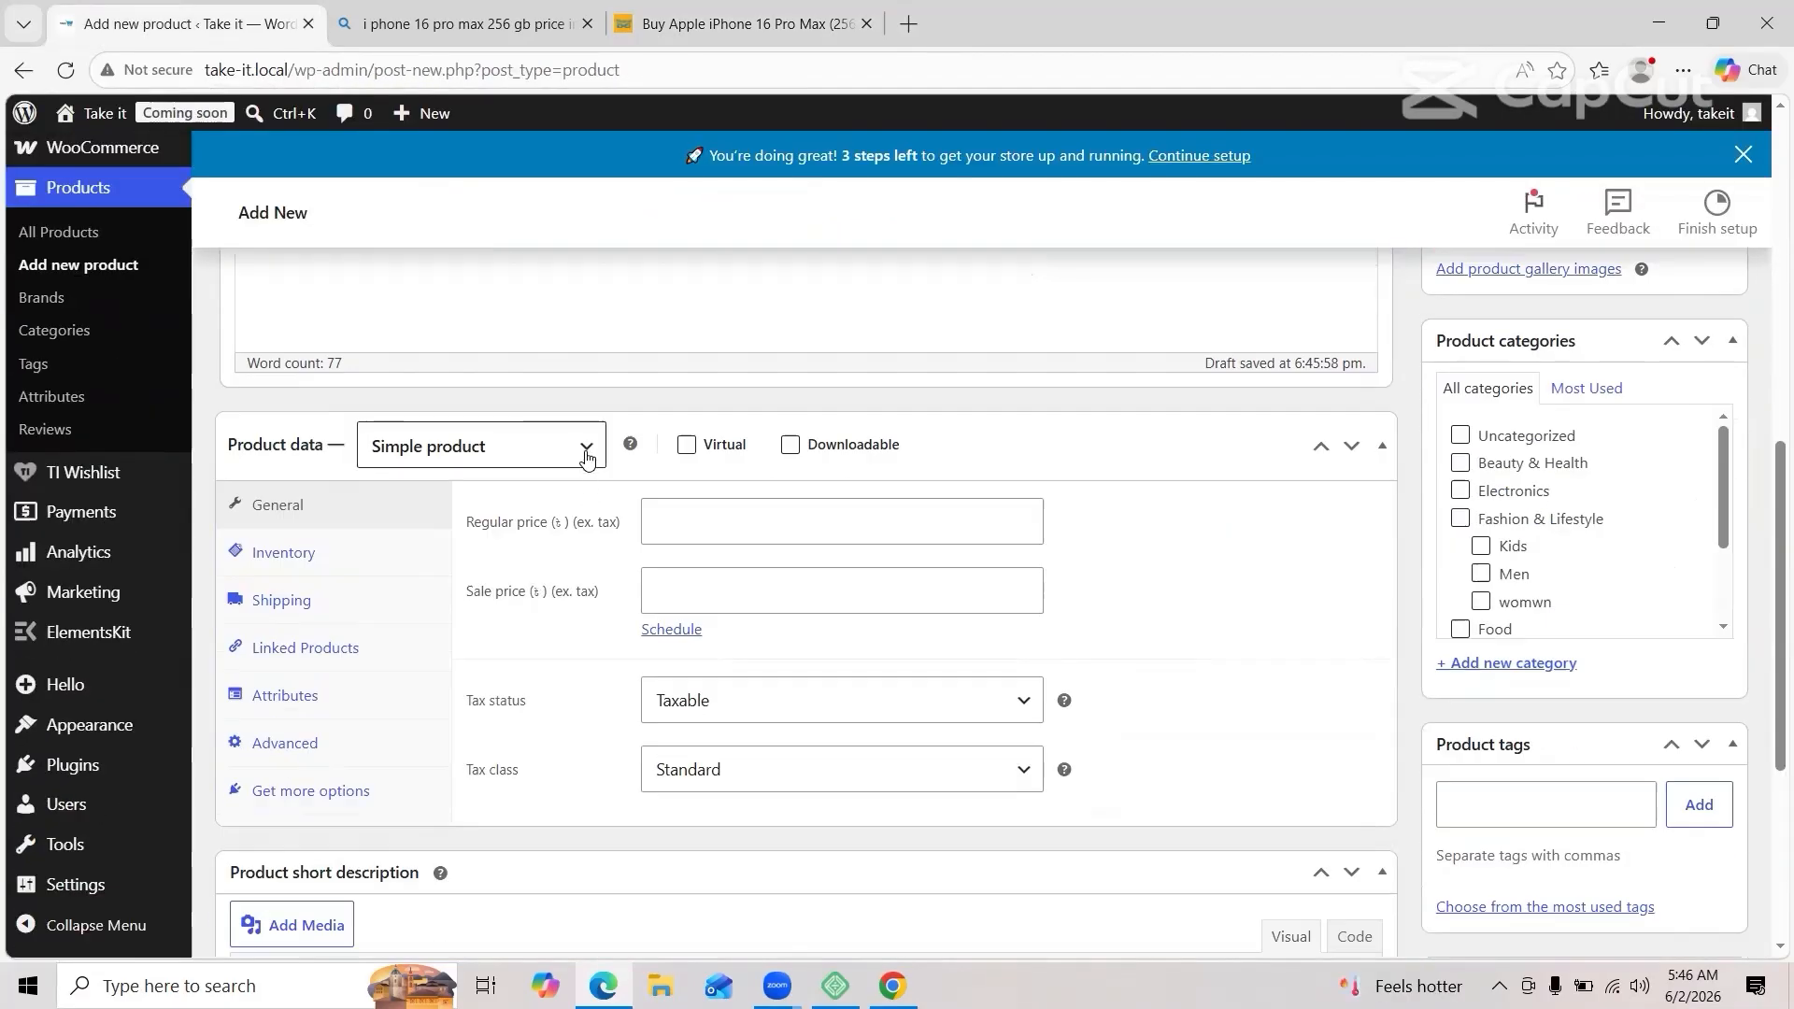
# Step: Keep it a Simple product with regular price 125000 and sale price 124000
pyautogui.click(587, 458)
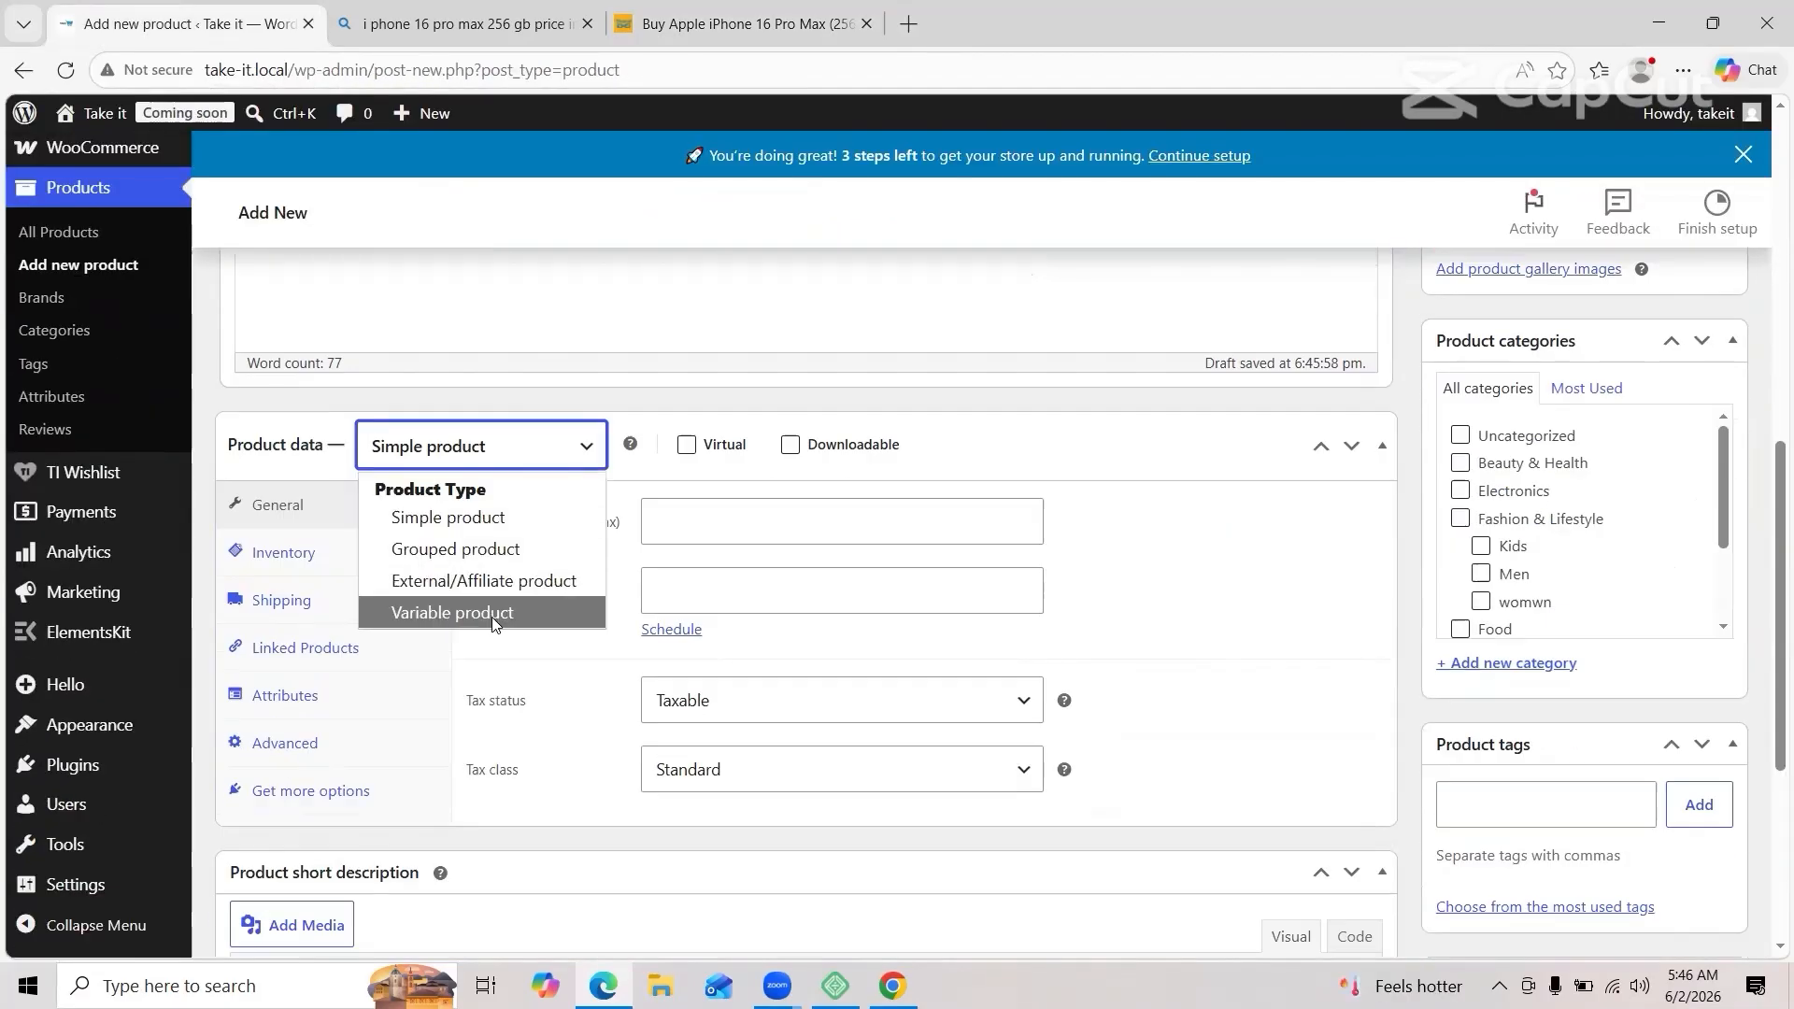
pyautogui.click(543, 456)
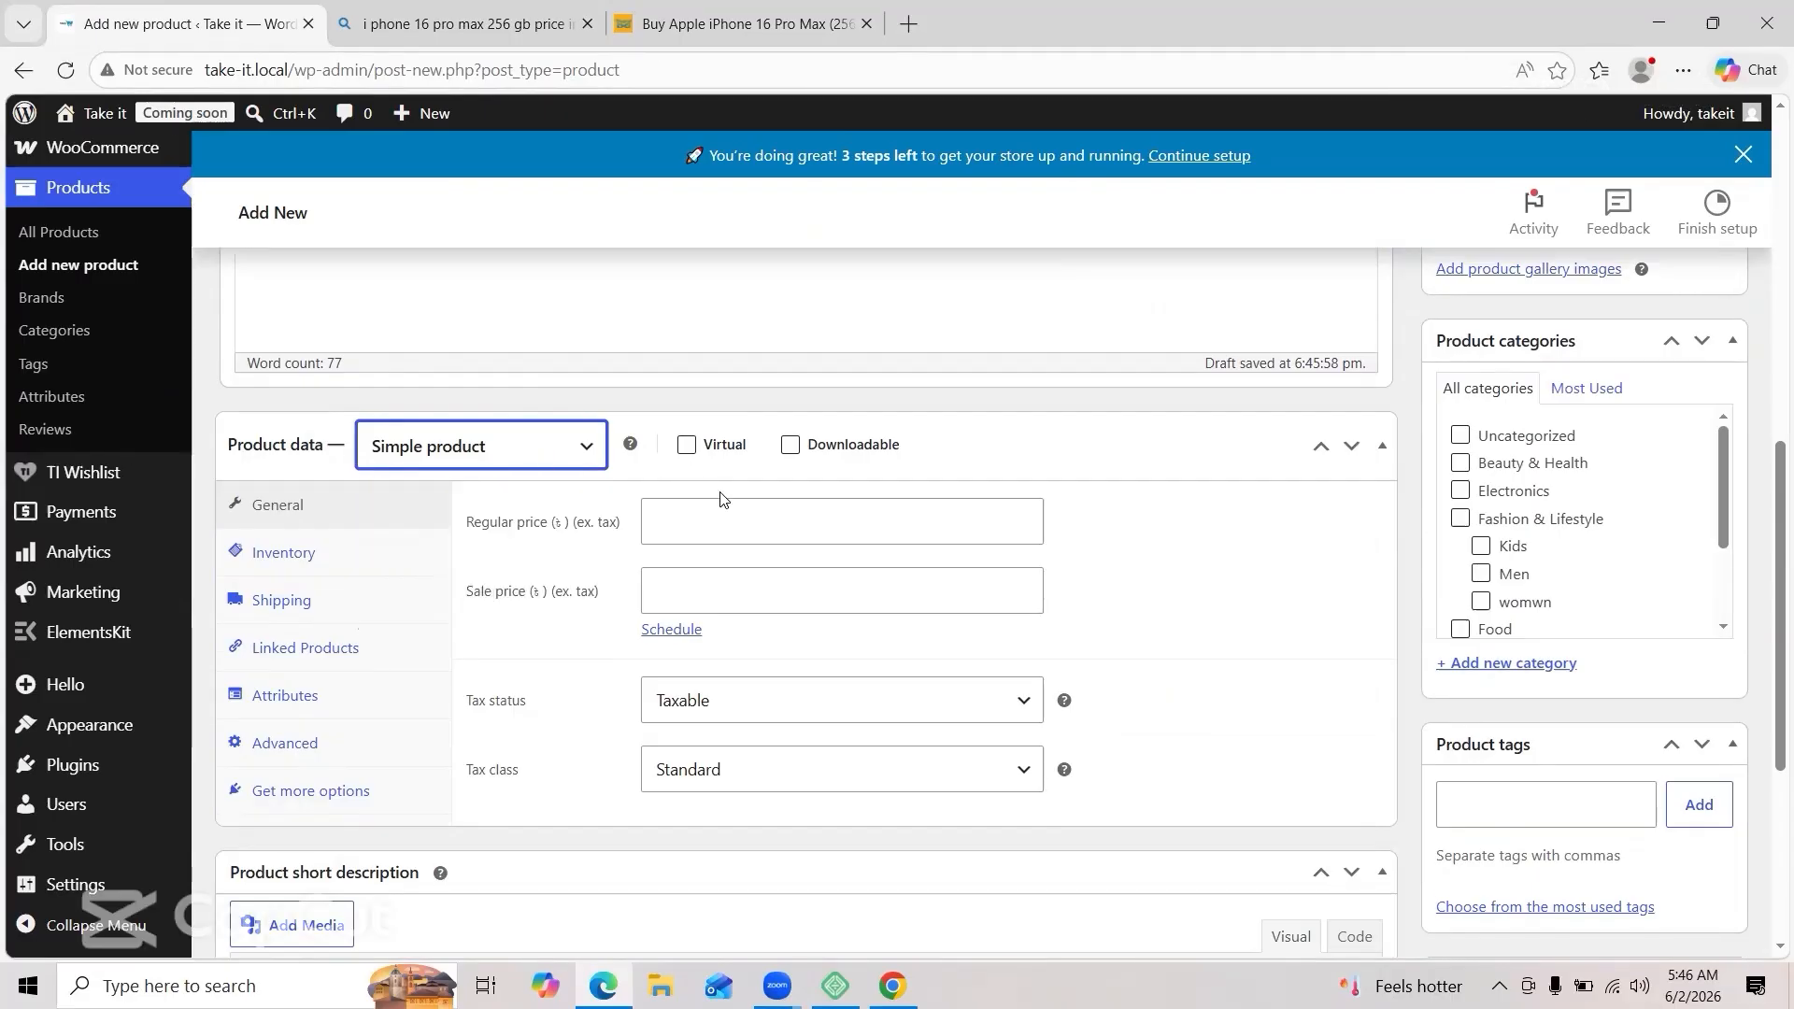
pyautogui.click(722, 519)
pyautogui.write('125000')
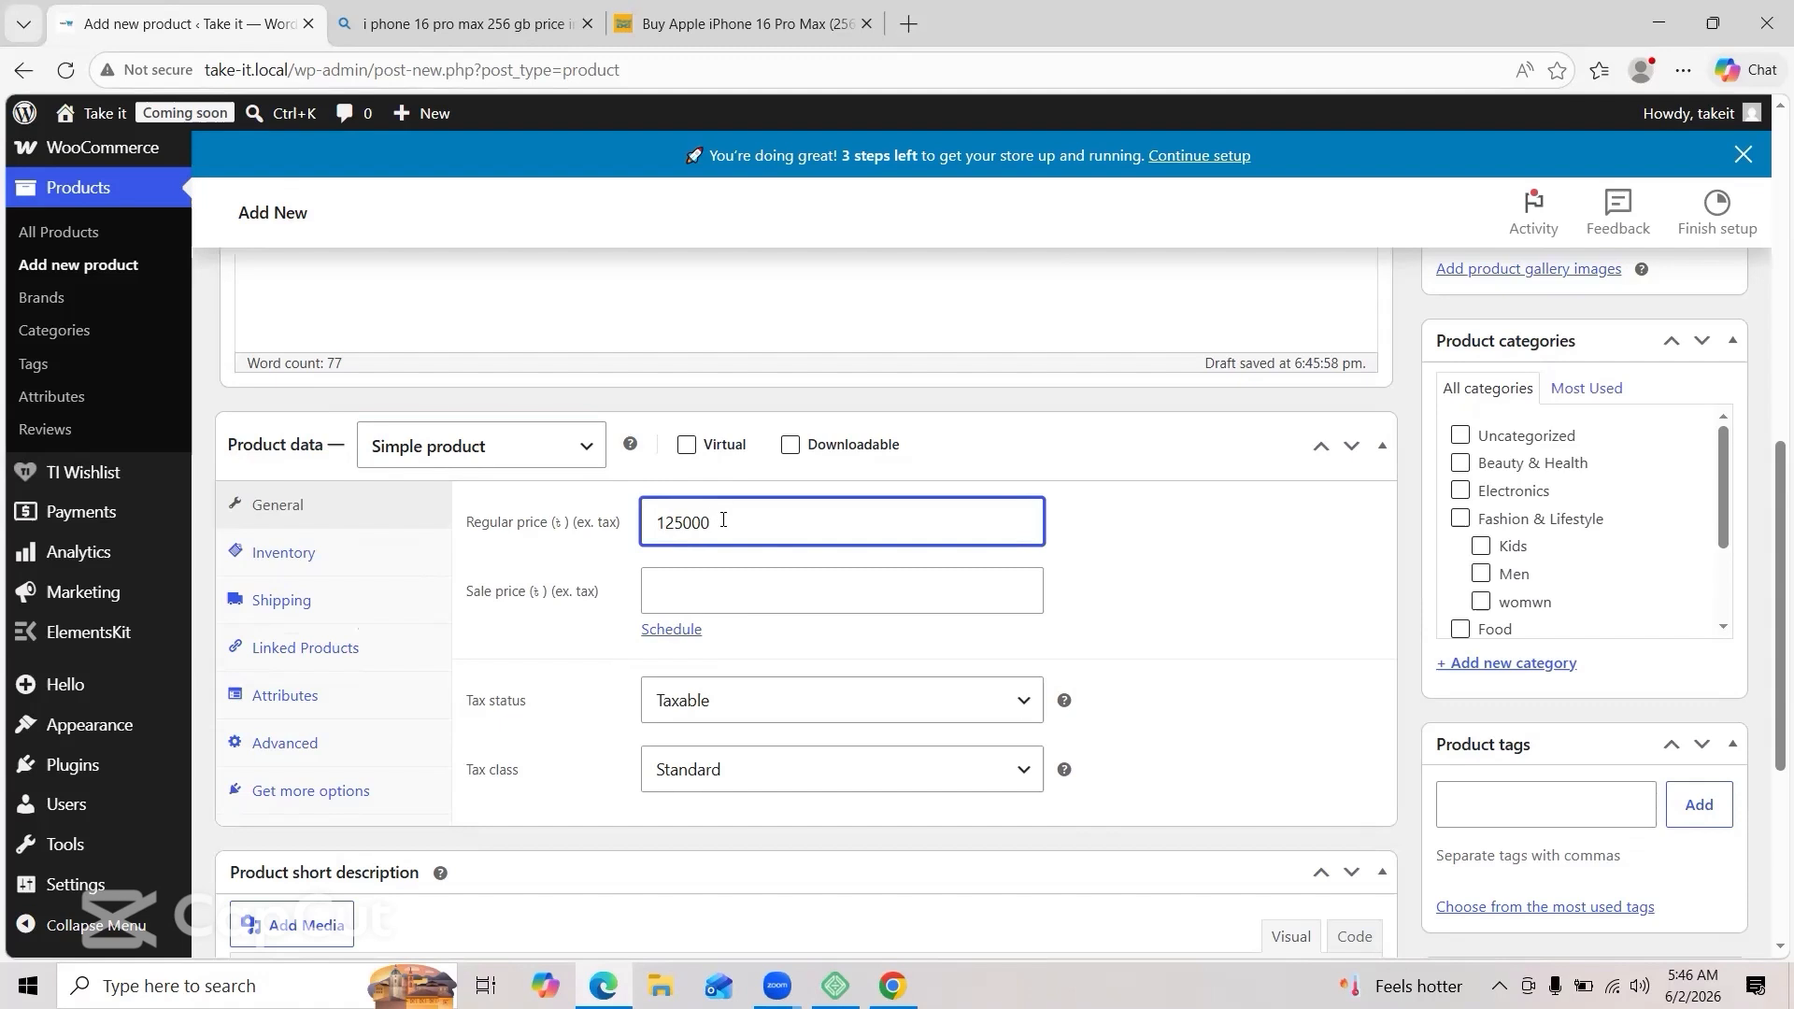
pyautogui.write('0')
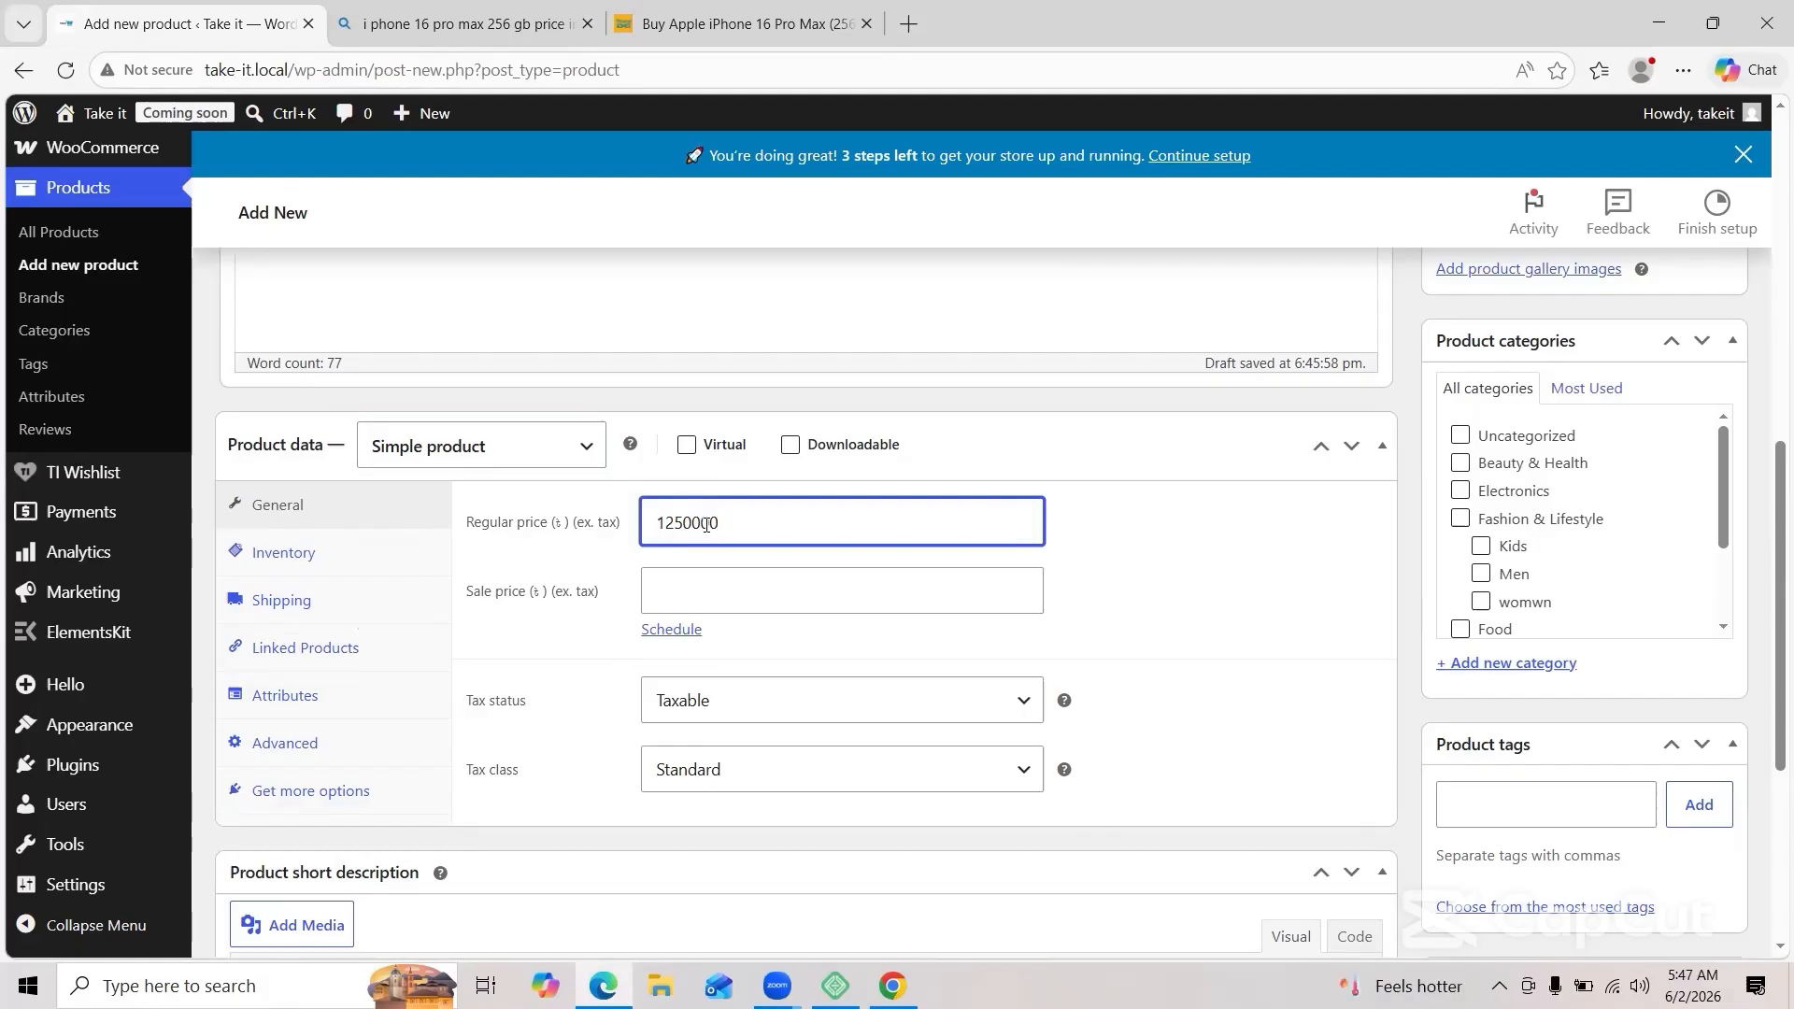
pyautogui.press('BackSpace')
pyautogui.click(716, 583)
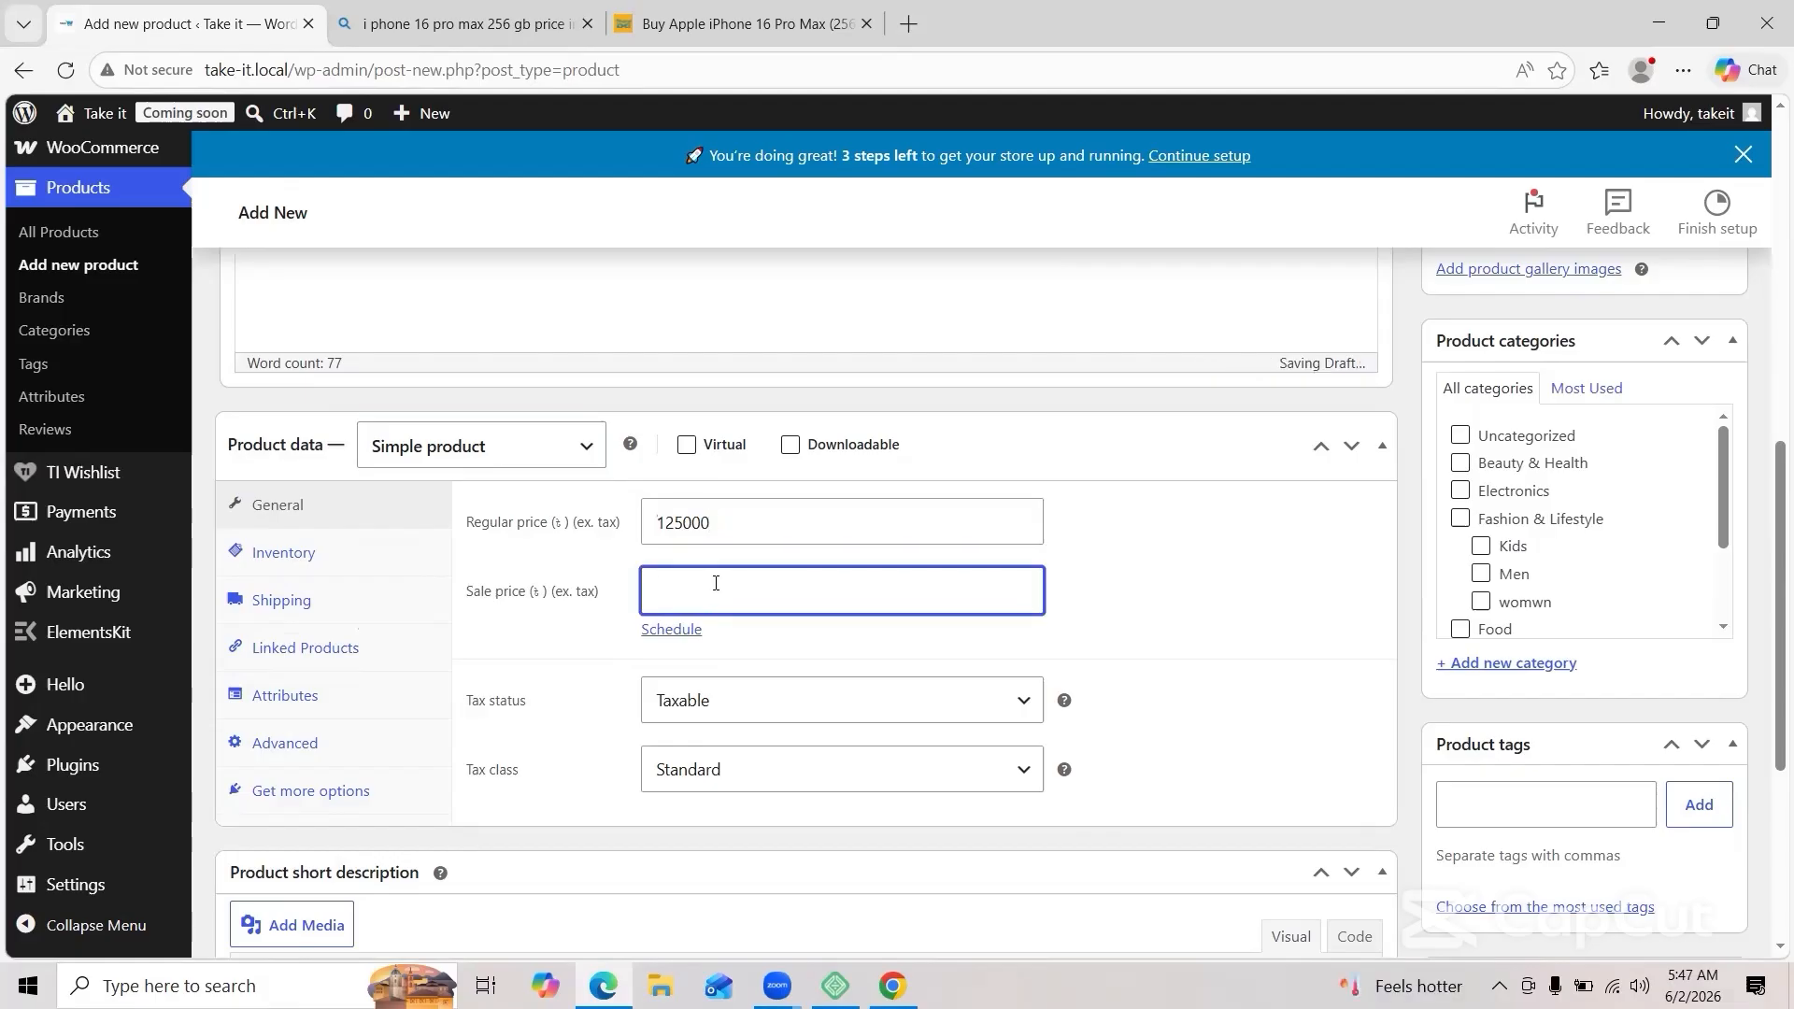
pyautogui.write('124000')
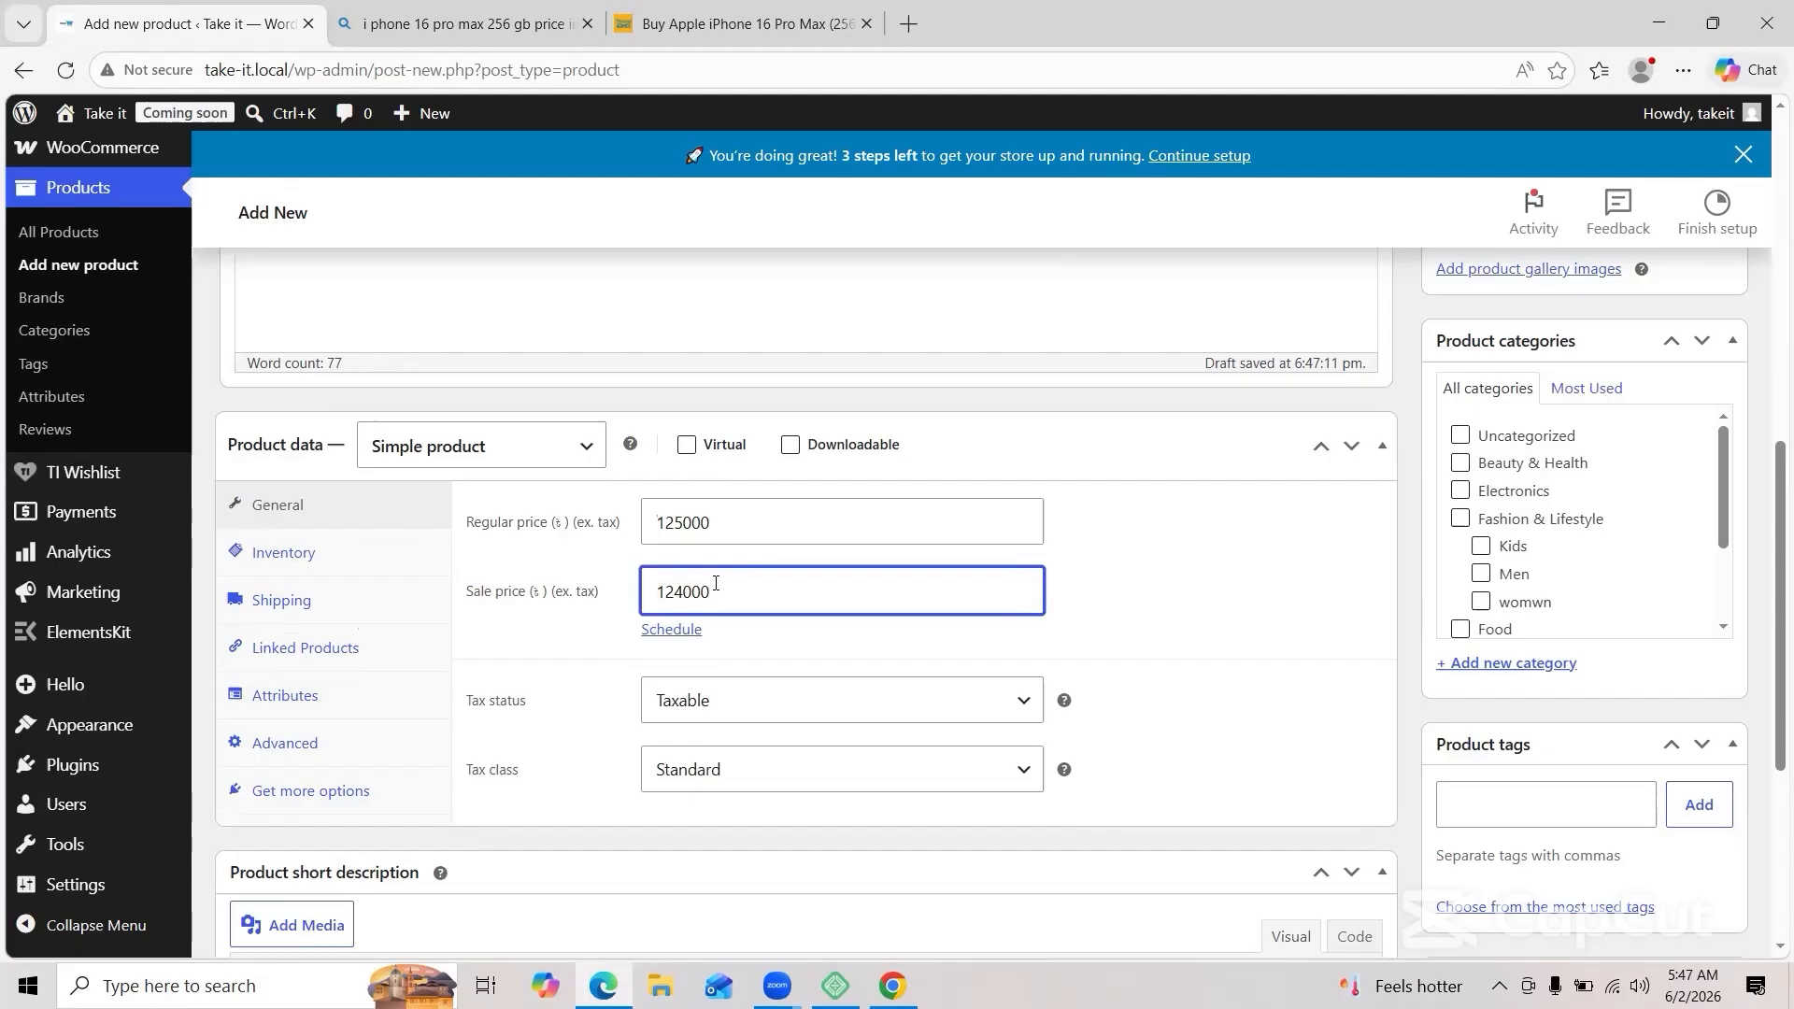
# Step: Enter SKU ip16 in the product's Inventory settings
pyautogui.click(324, 558)
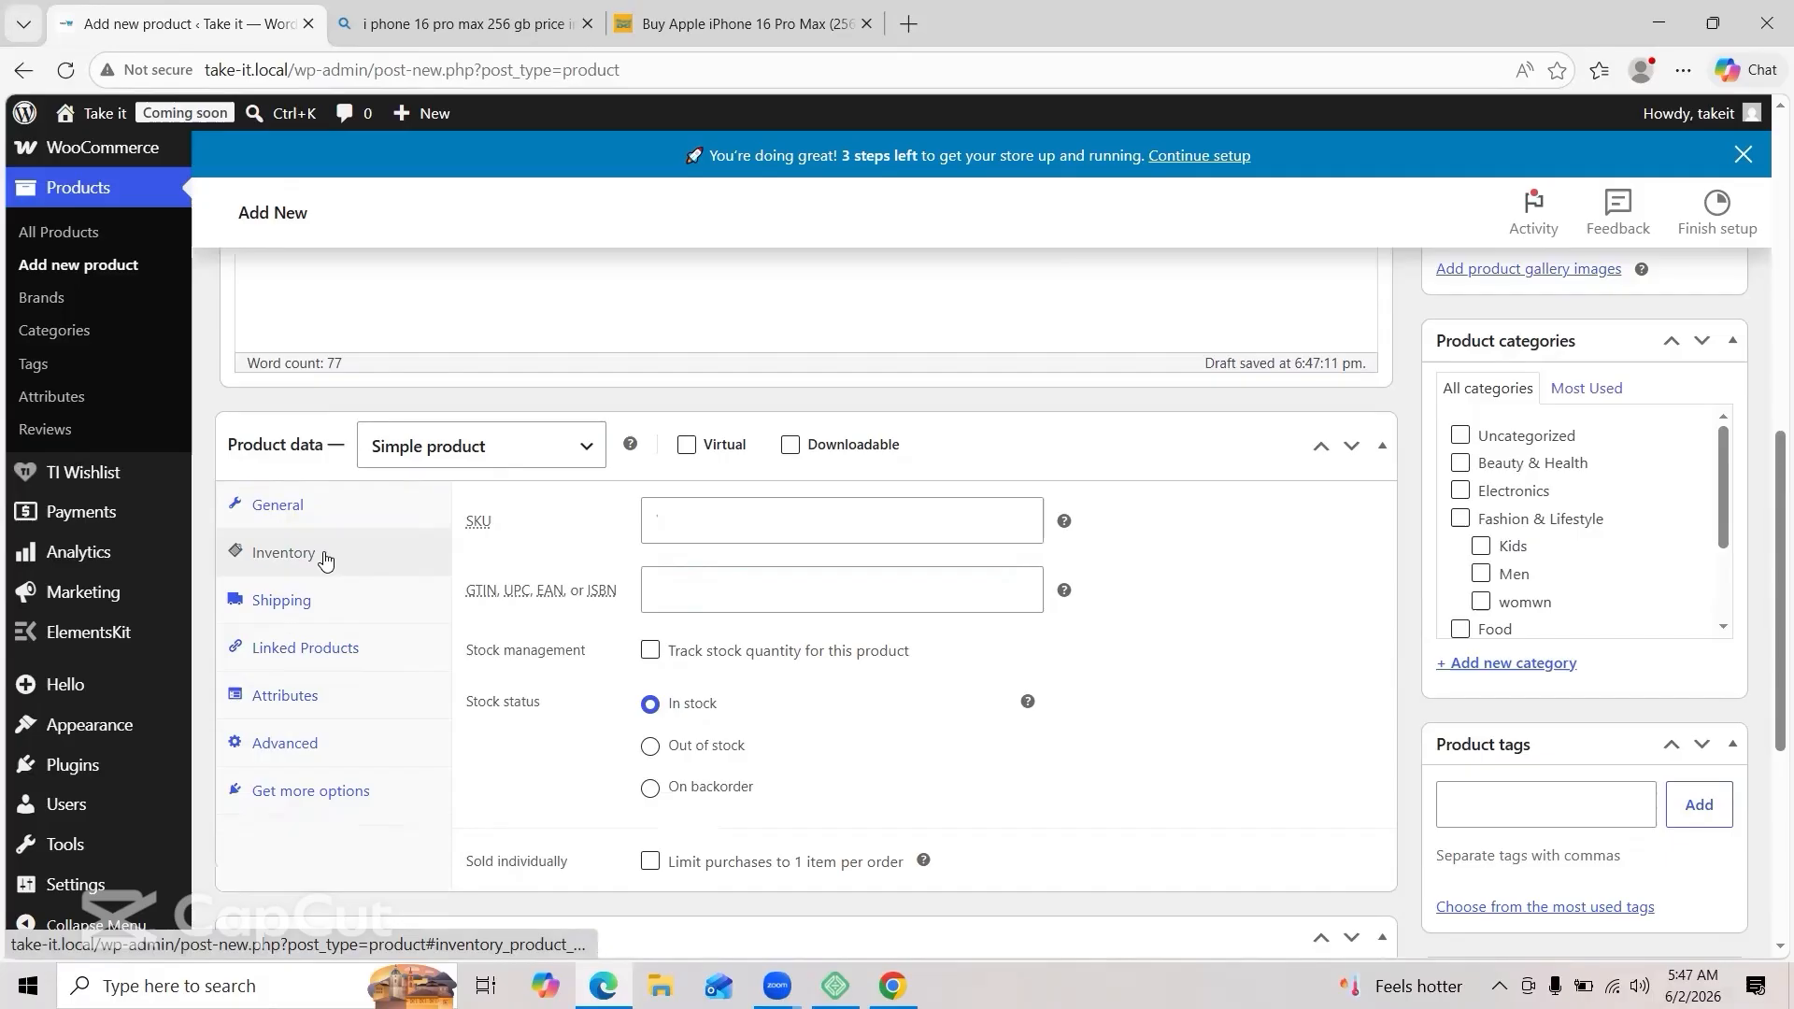
pyautogui.click(675, 536)
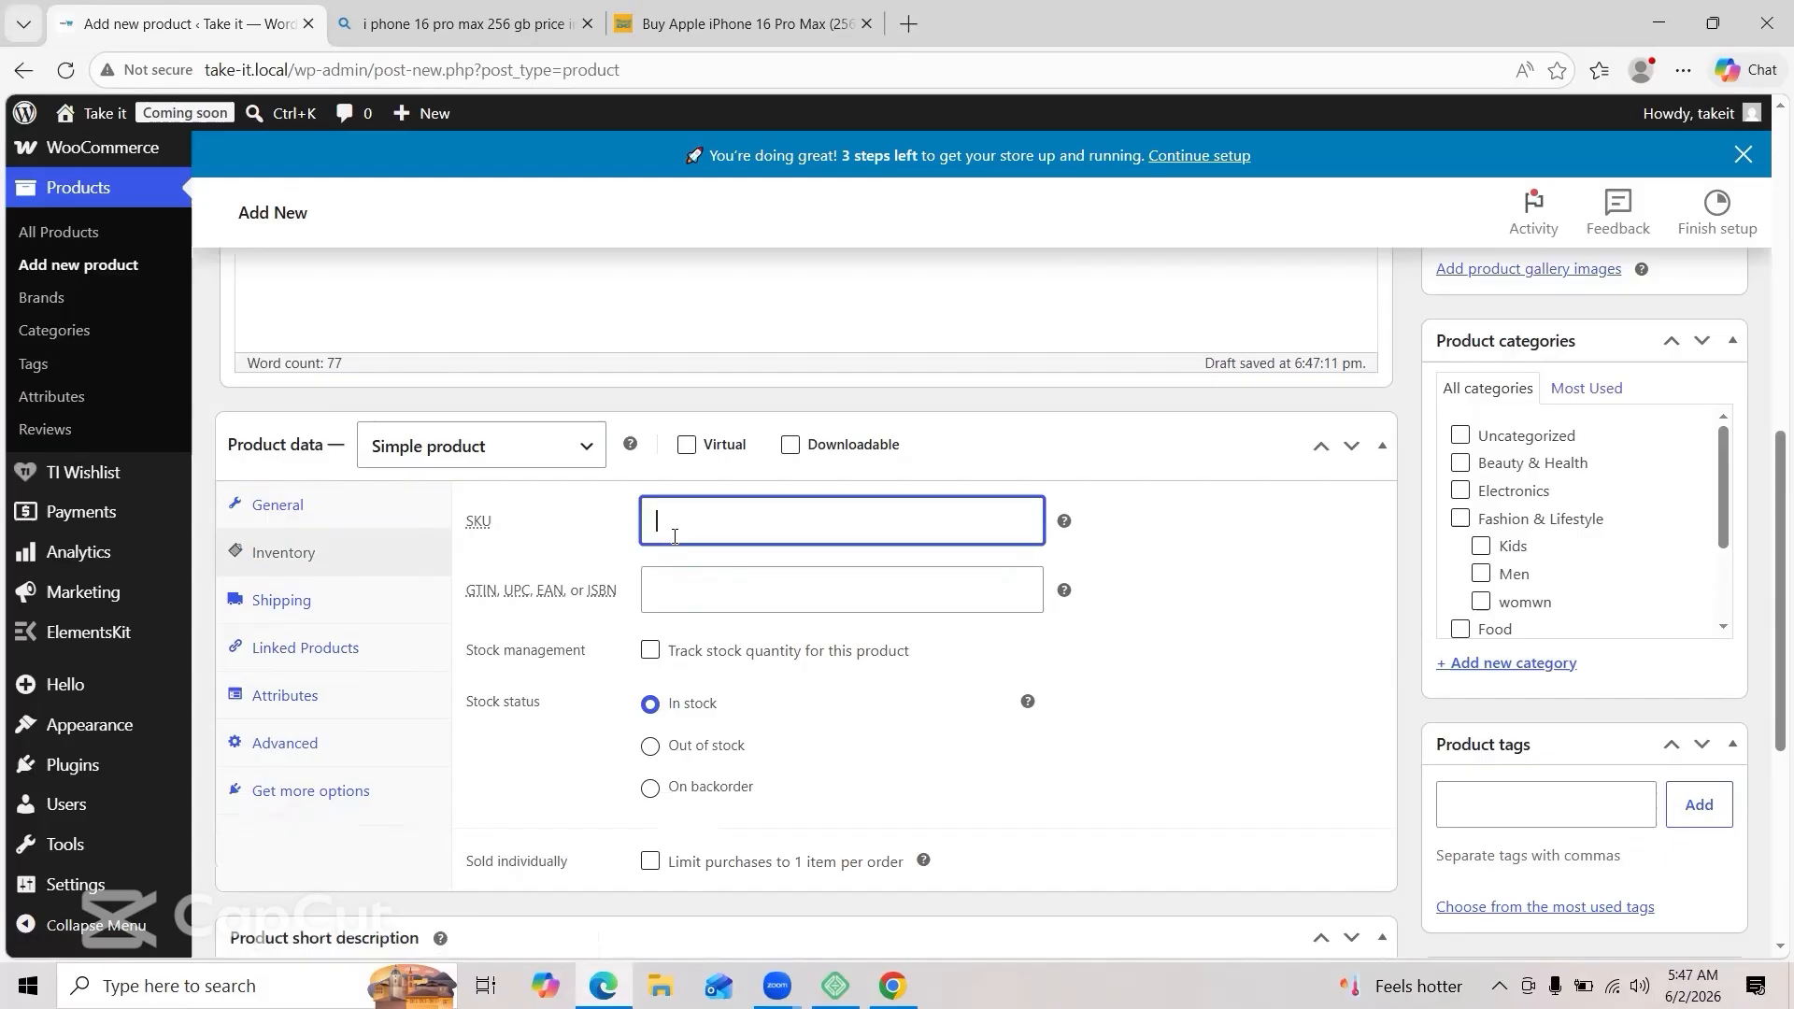
pyautogui.write('ip16')
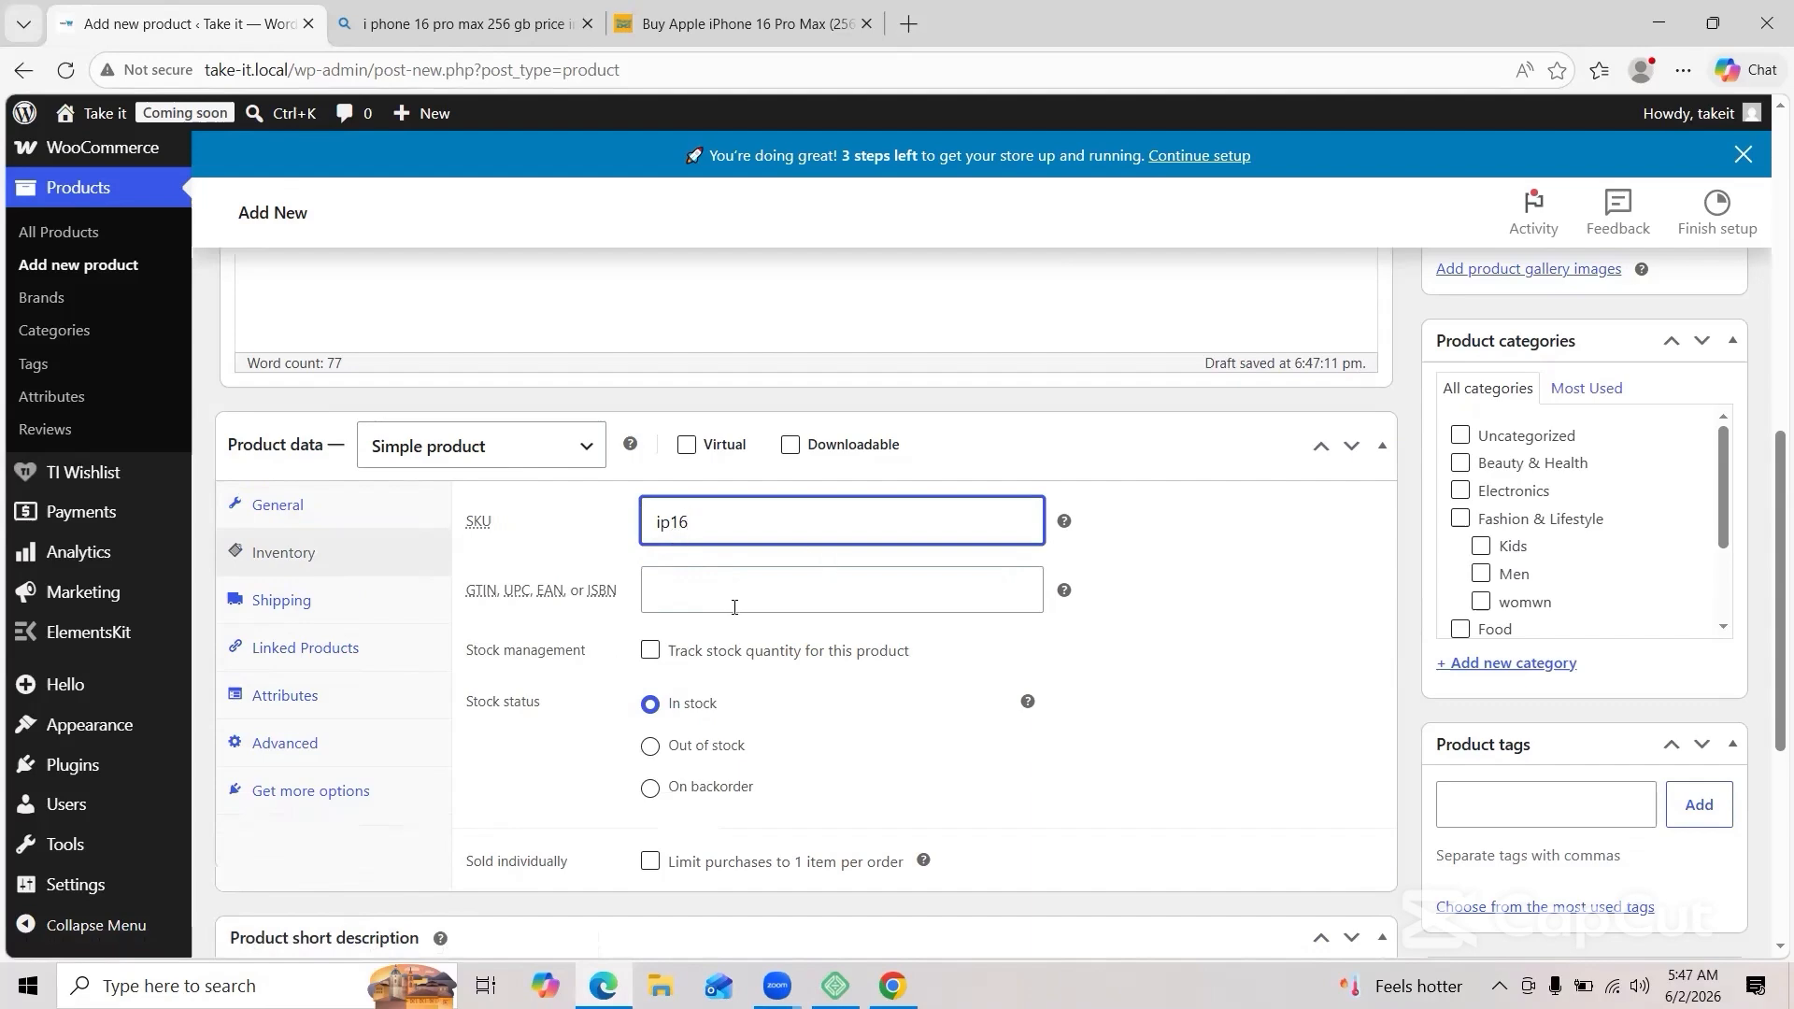
pyautogui.scroll(-2, 734, 614)
pyautogui.scroll(-1, 734, 614)
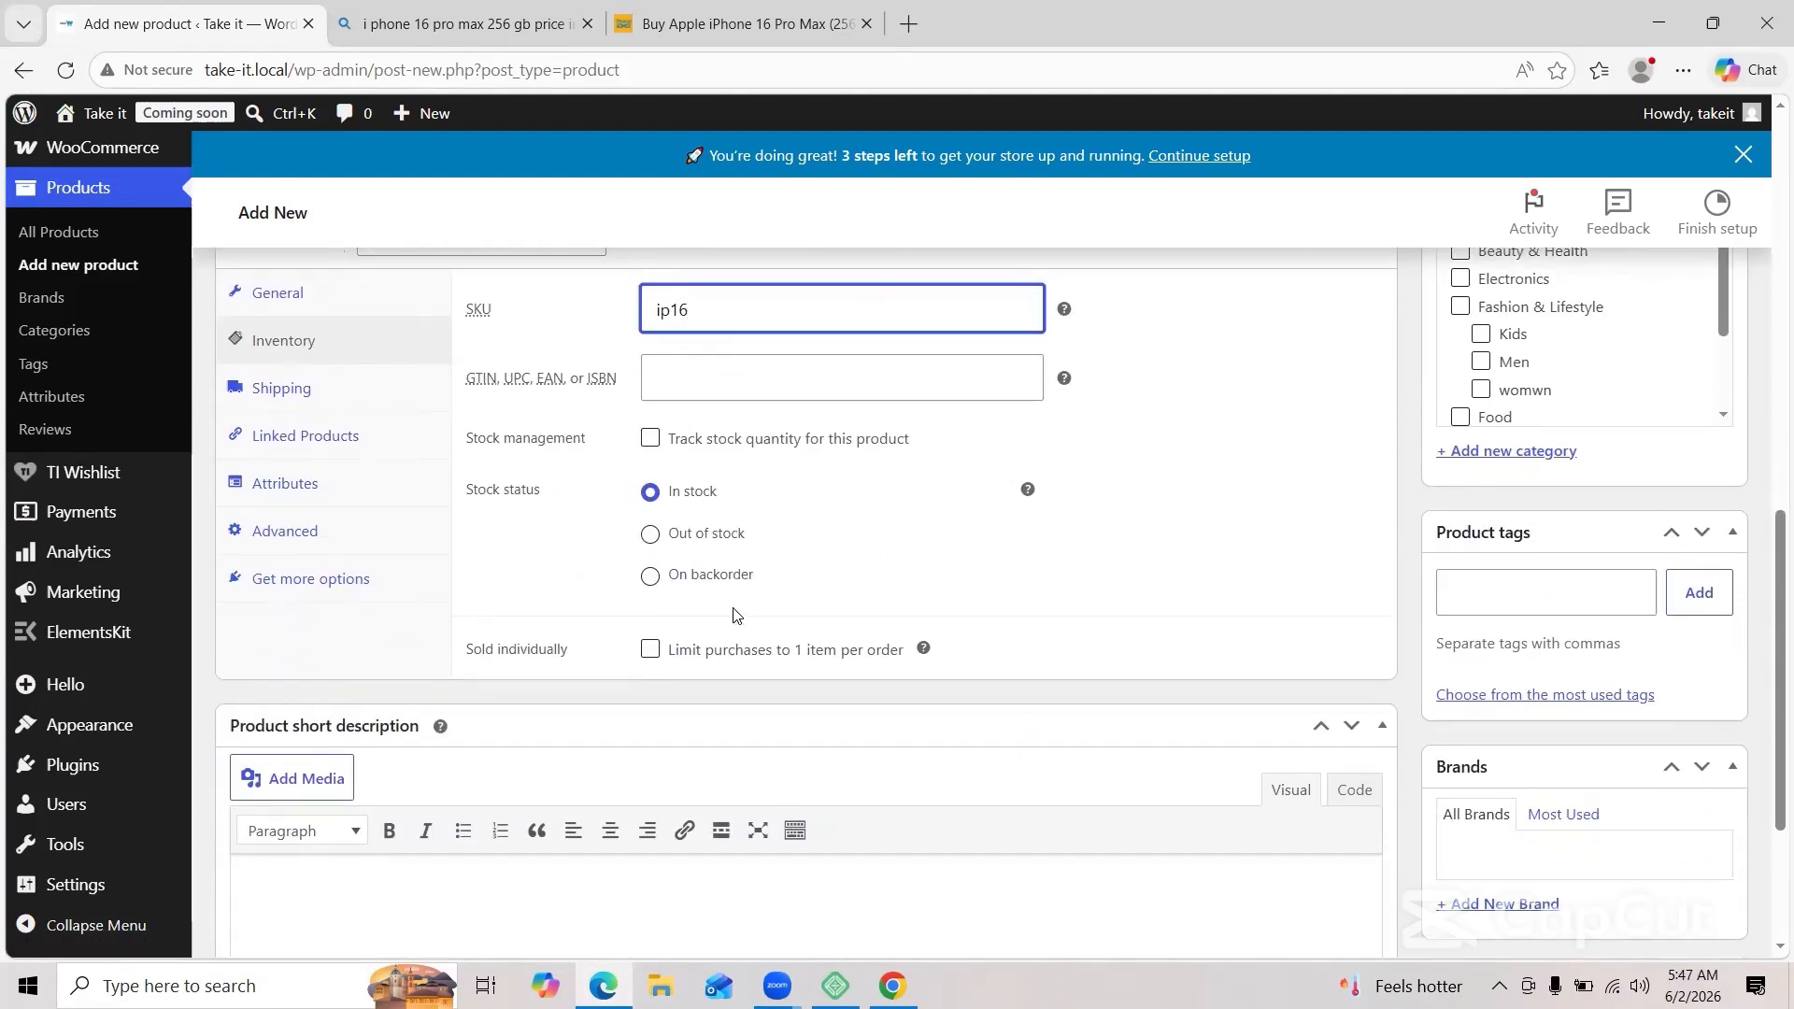
pyautogui.scroll(-2, 735, 614)
pyautogui.scroll(1, 735, 613)
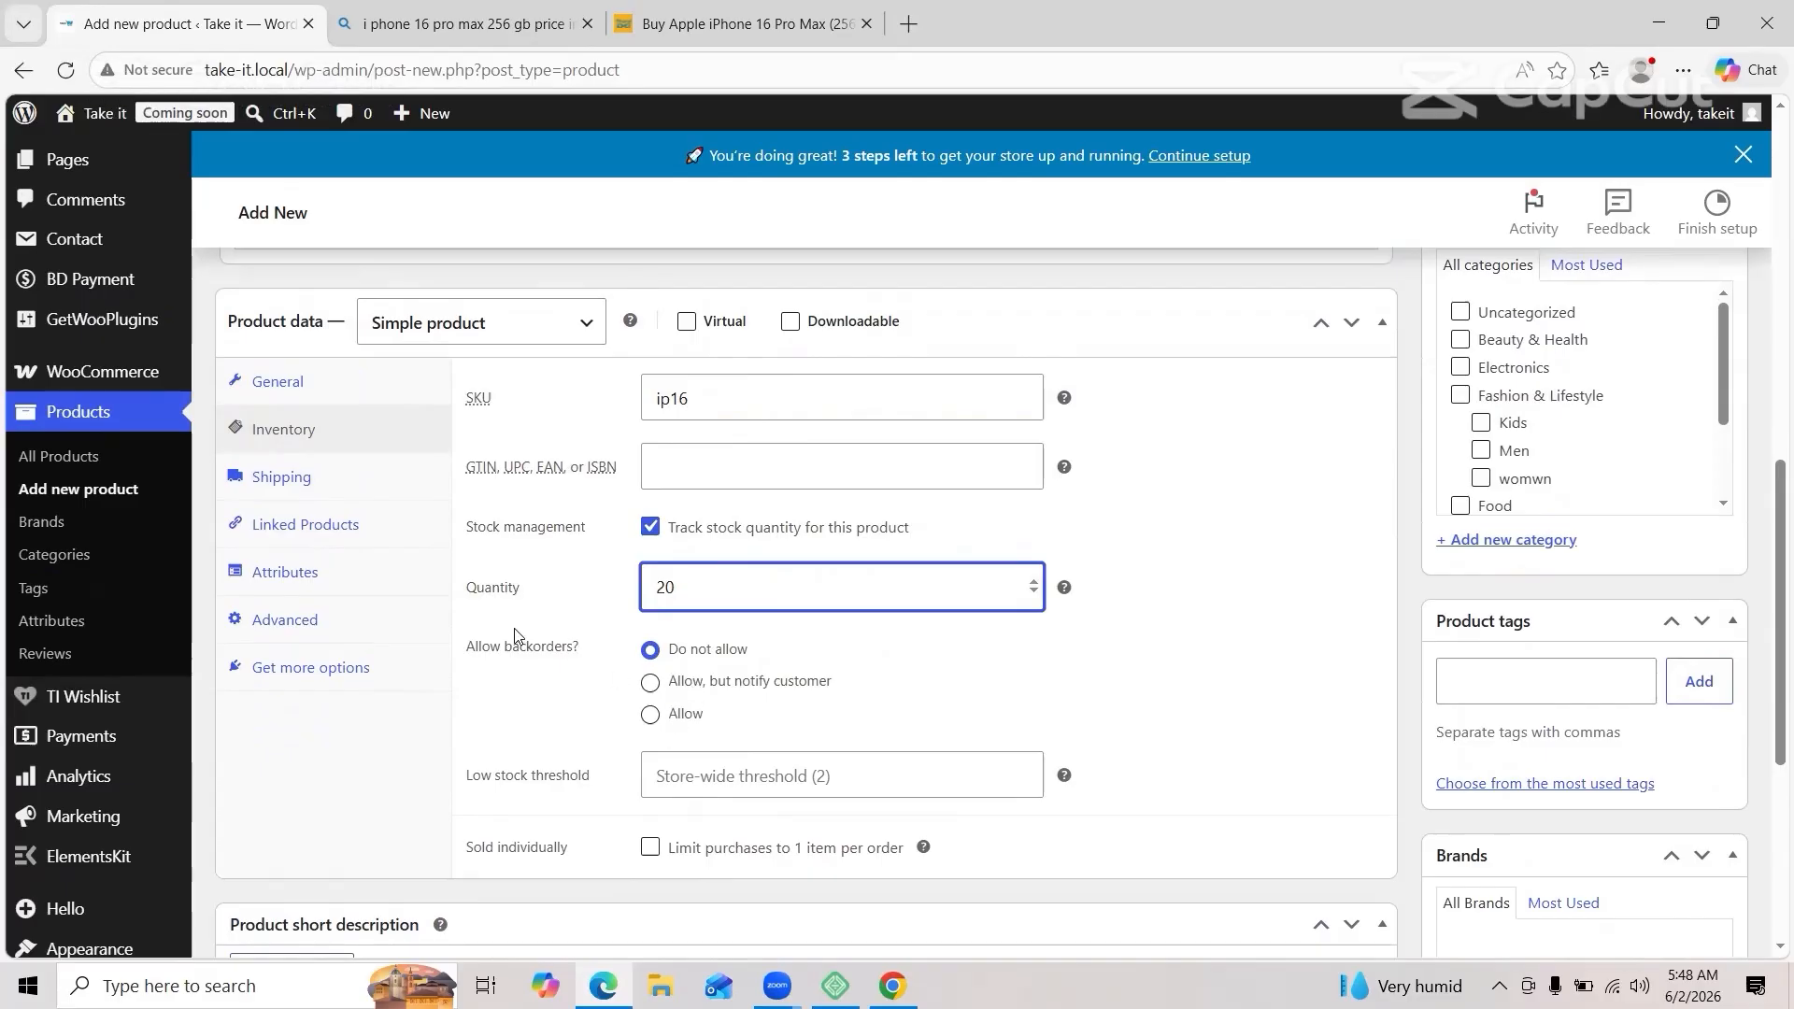
# Step: Set the shipping weight to 250 and the shipping class to heavy items
pyautogui.click(291, 479)
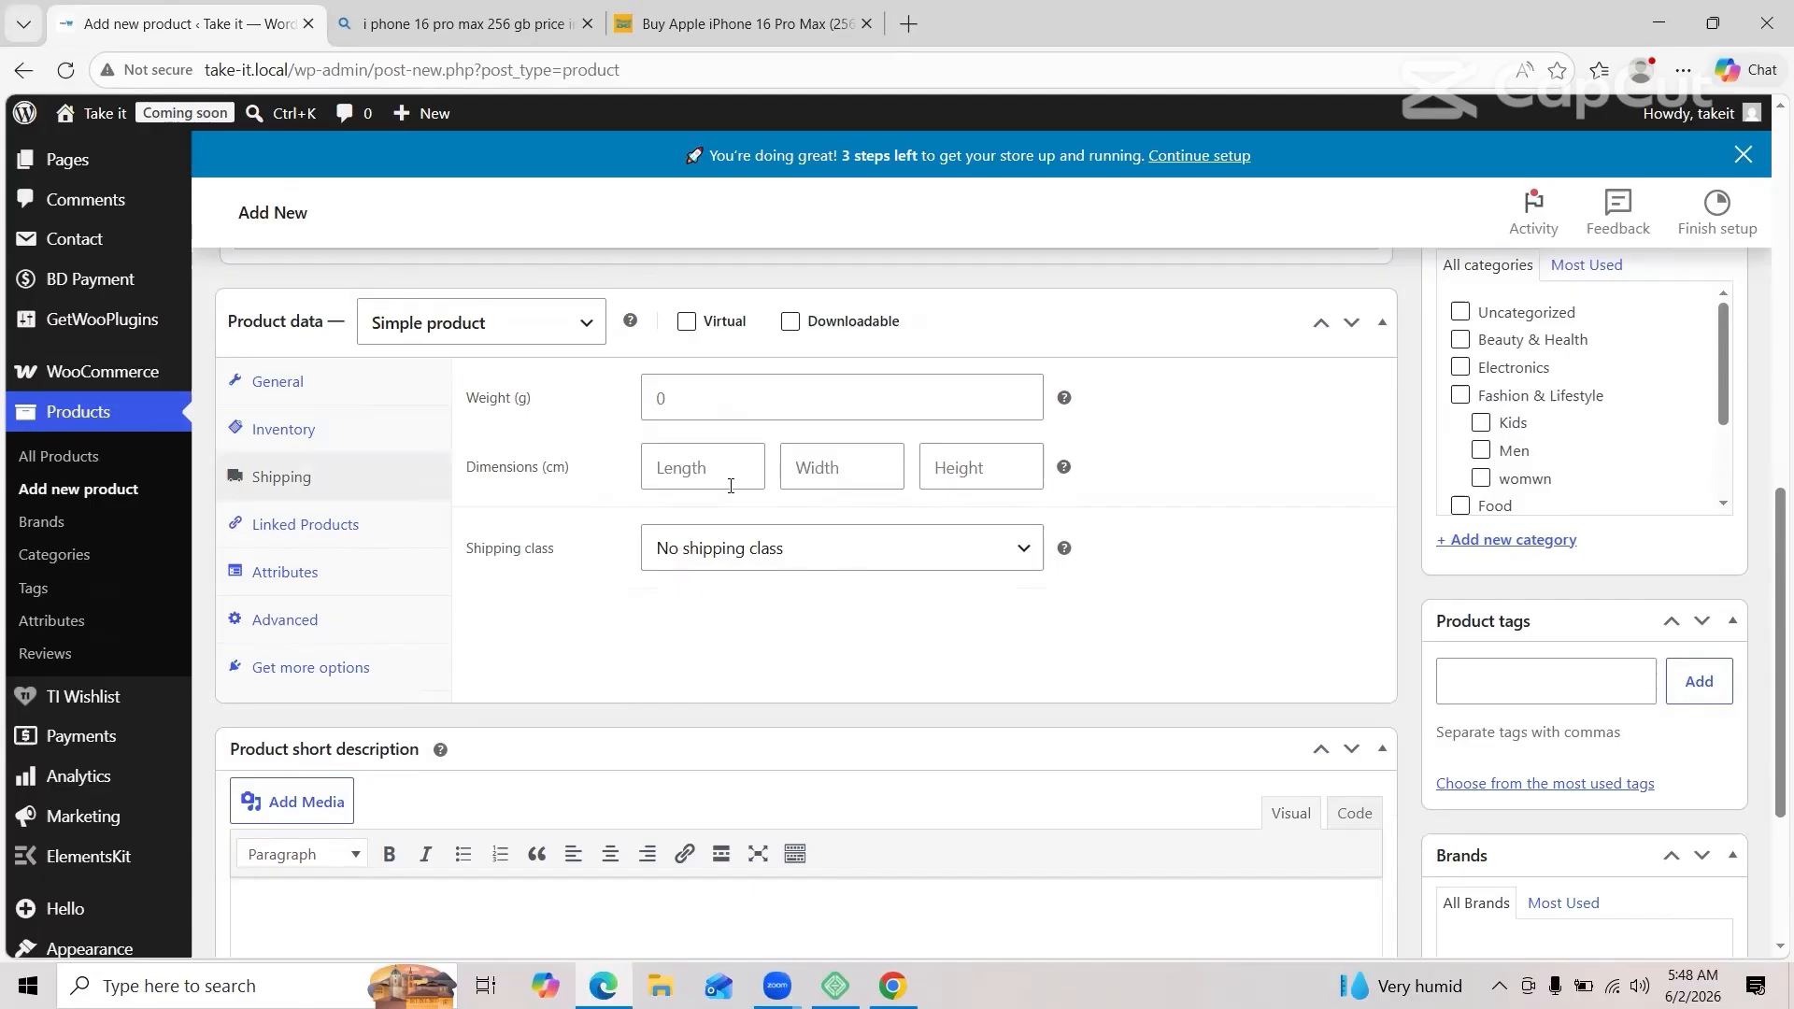
pyautogui.click(714, 404)
pyautogui.write('2')
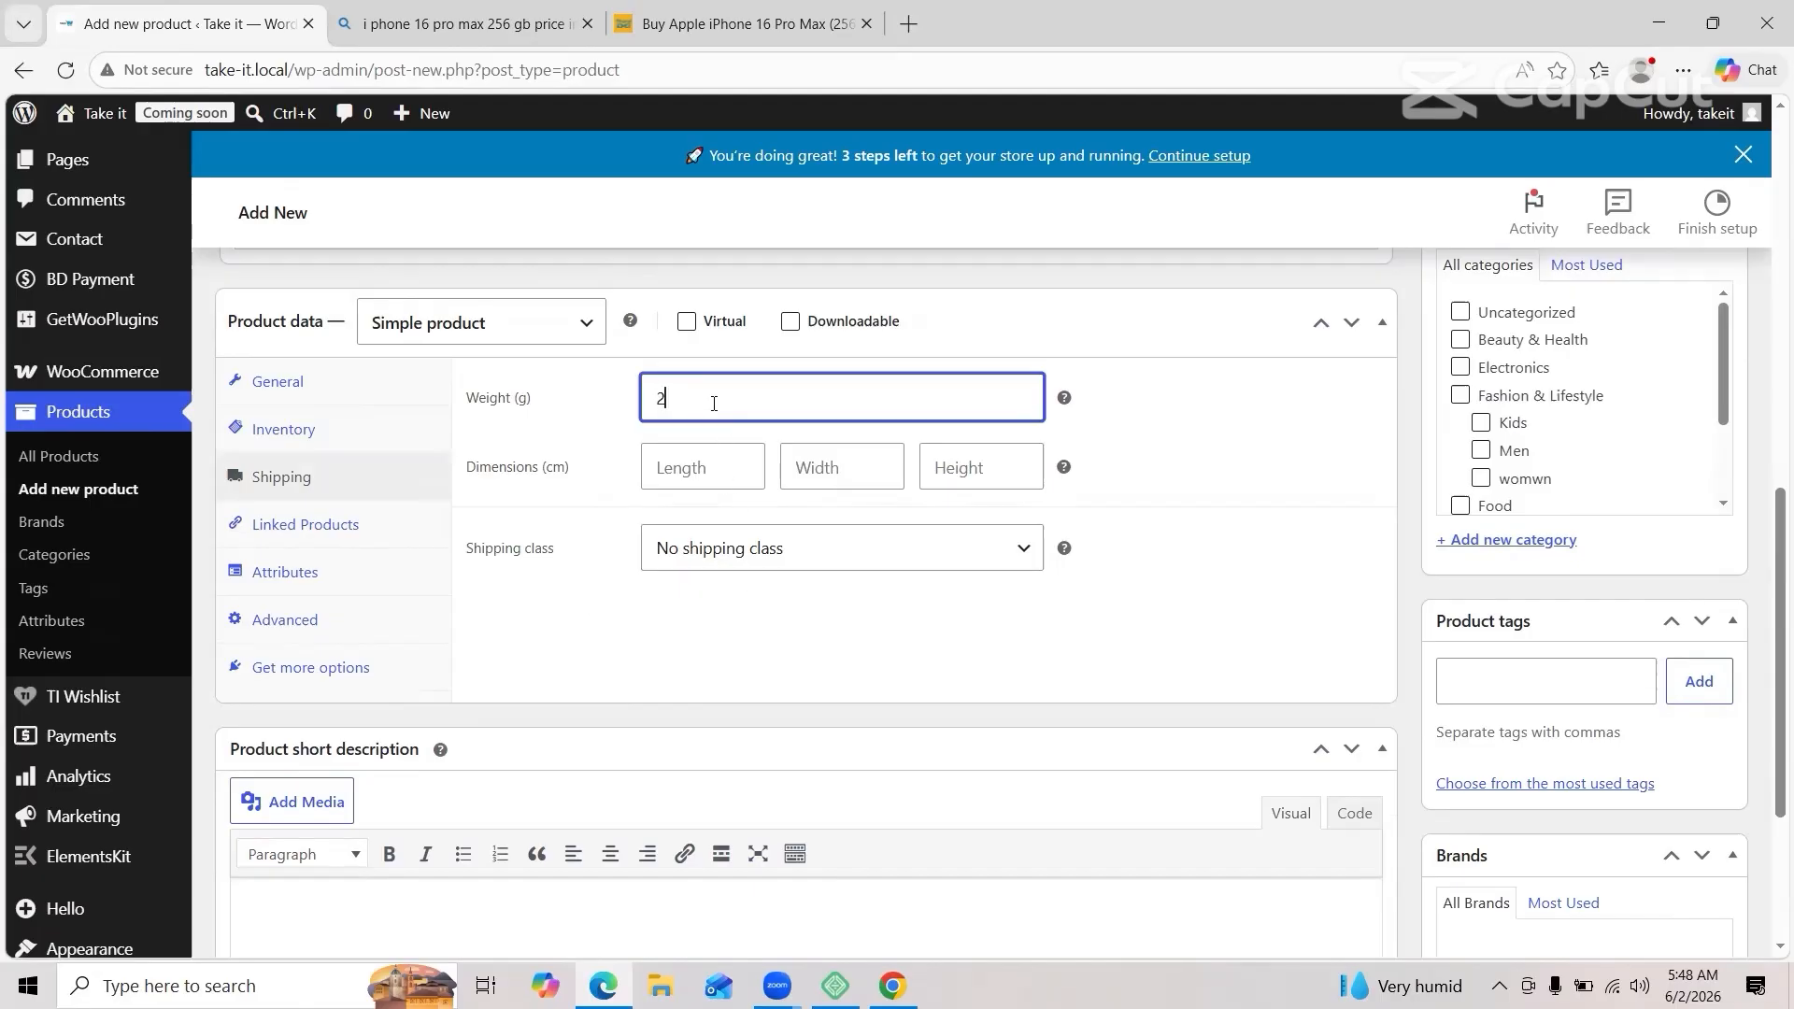
pyautogui.write('50')
pyautogui.click(735, 547)
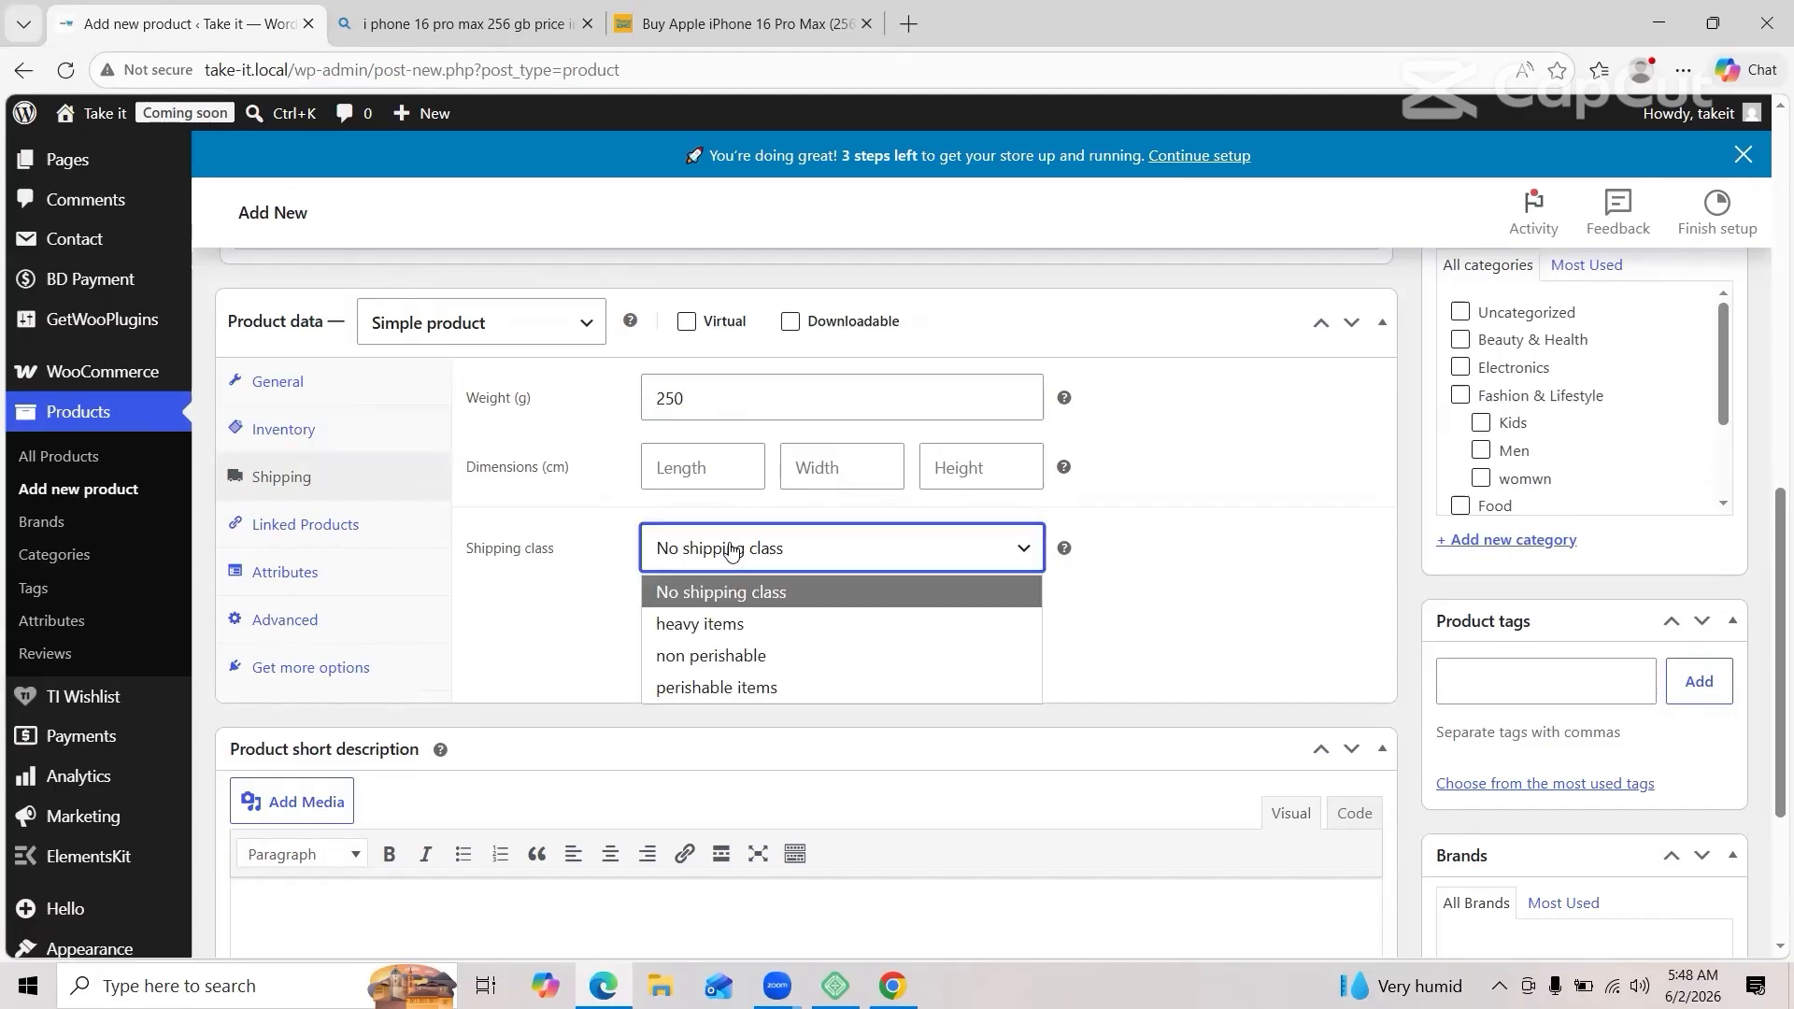
pyautogui.click(735, 624)
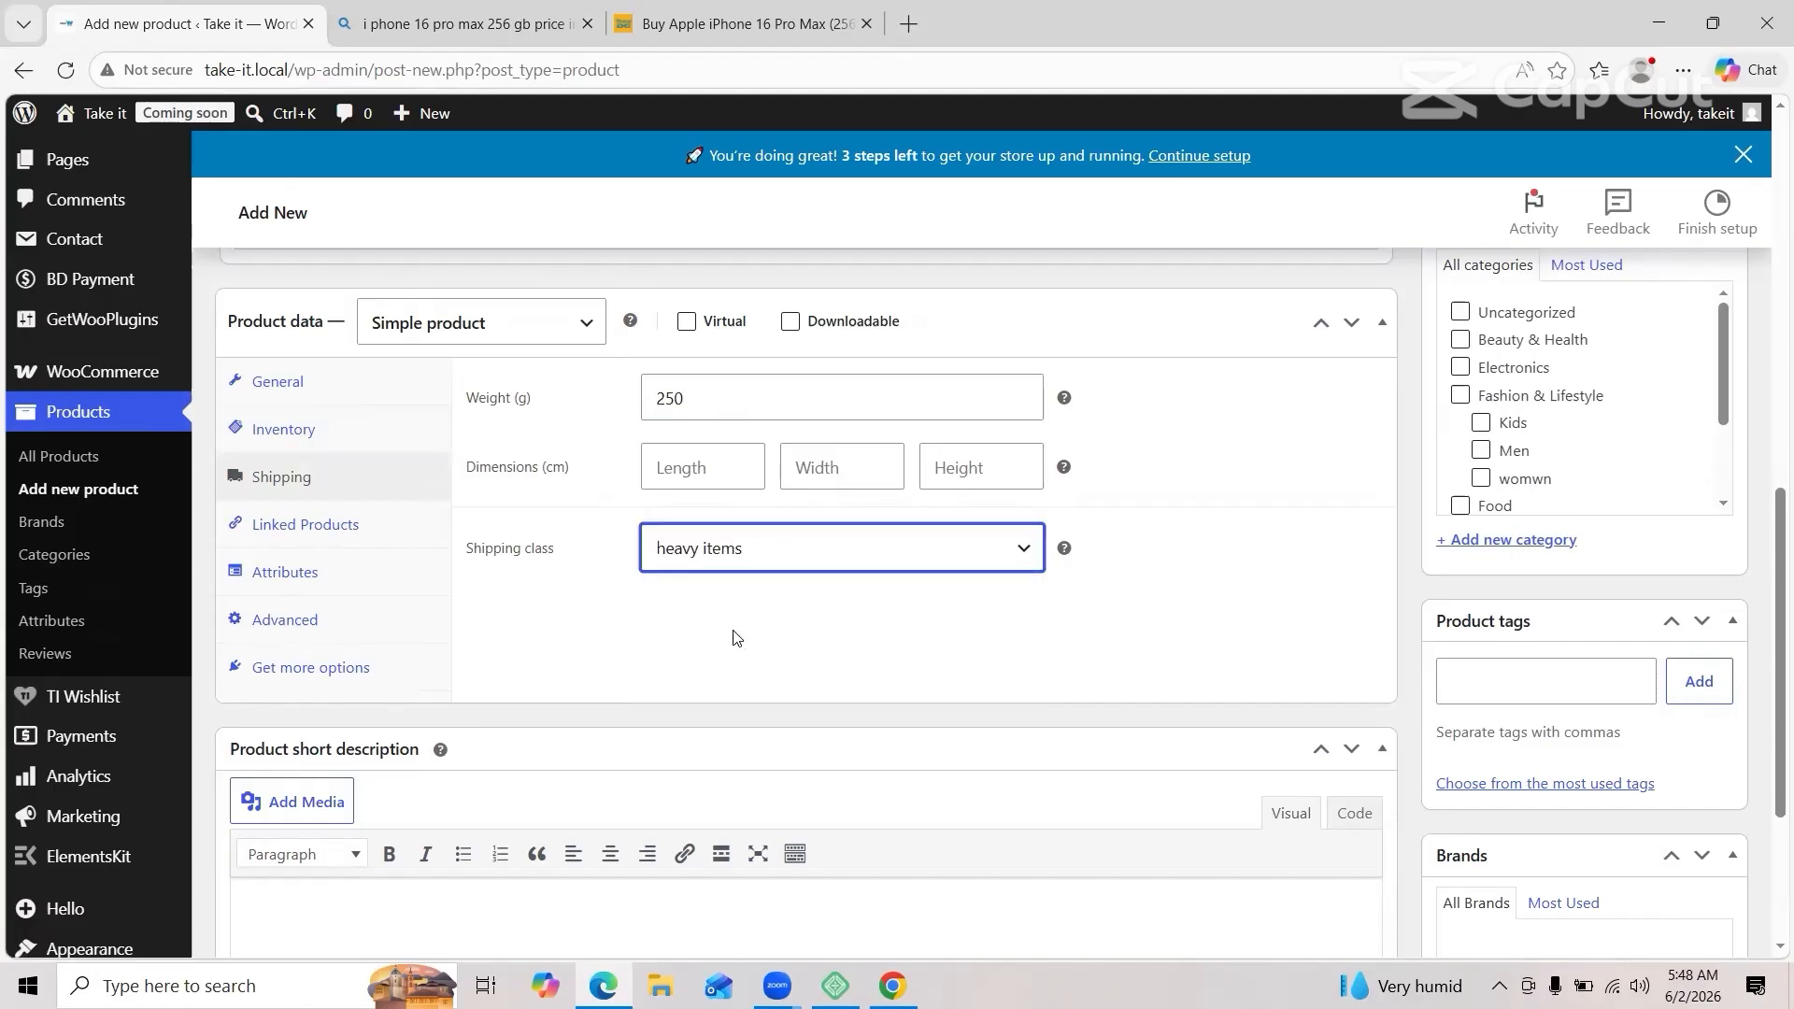
pyautogui.scroll(-3, 732, 628)
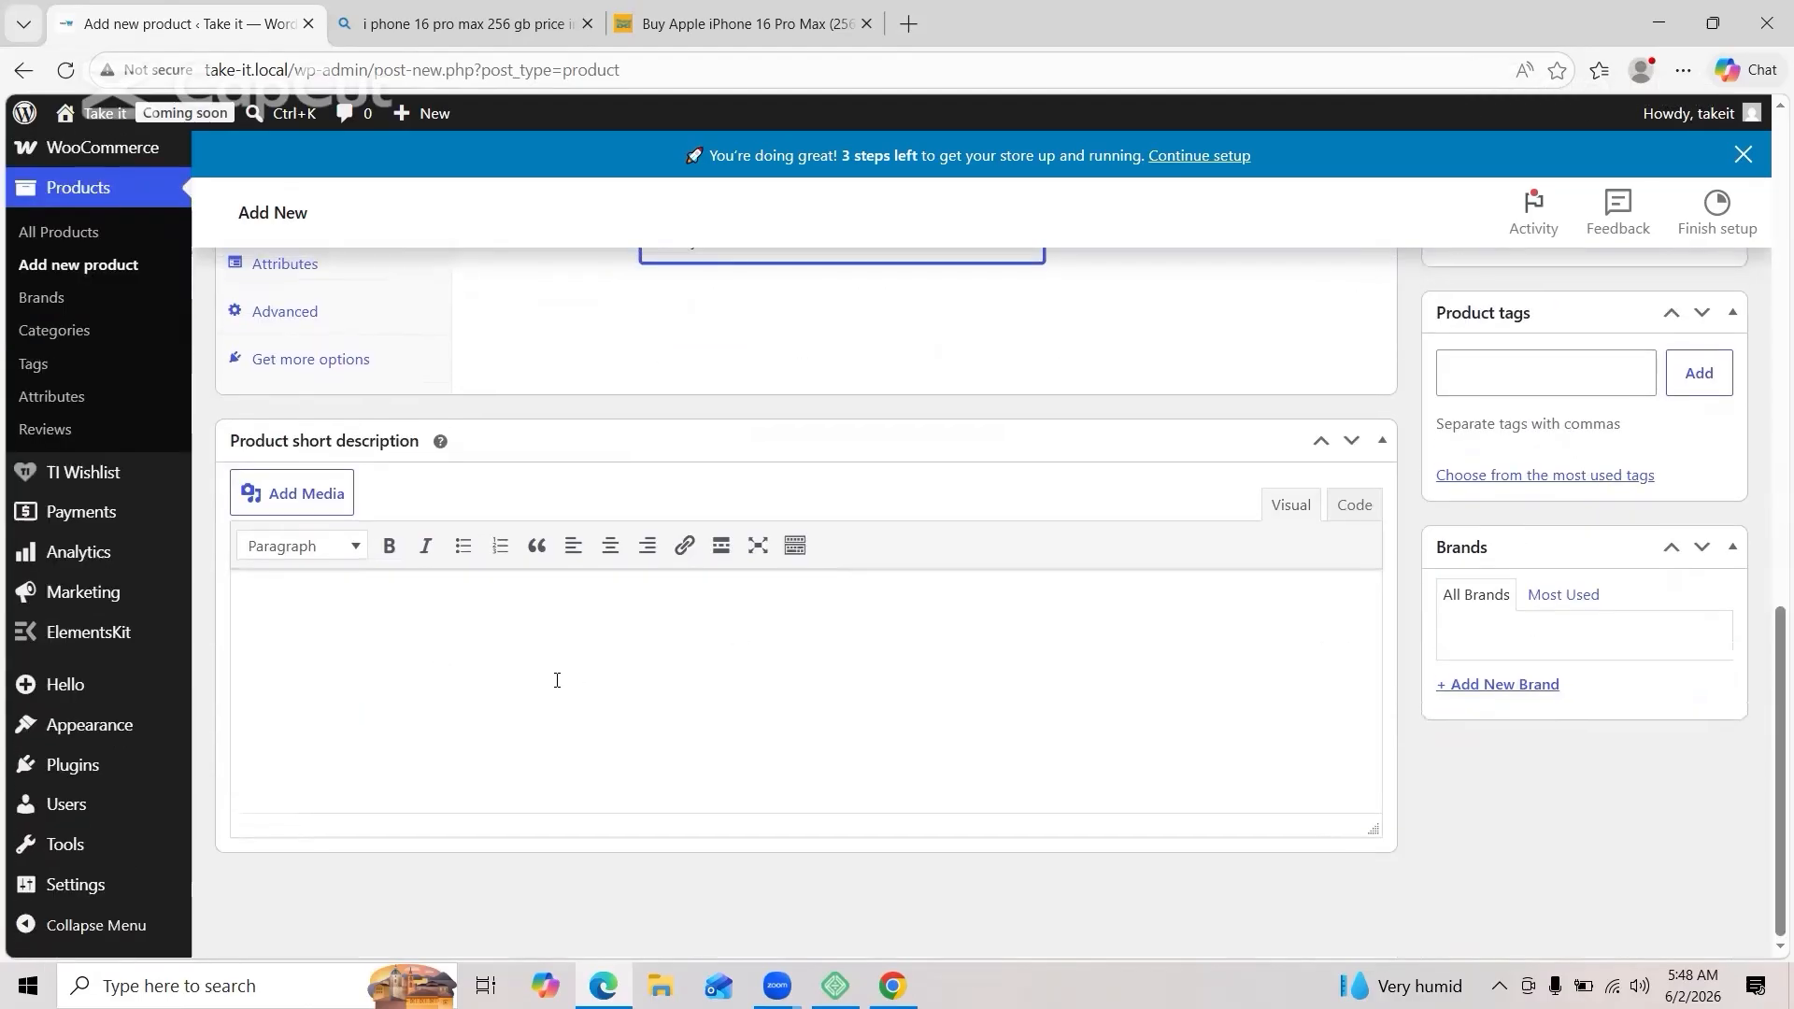
# Step: Copy the key specs list from the Sharaf DG product page
pyautogui.click(738, 24)
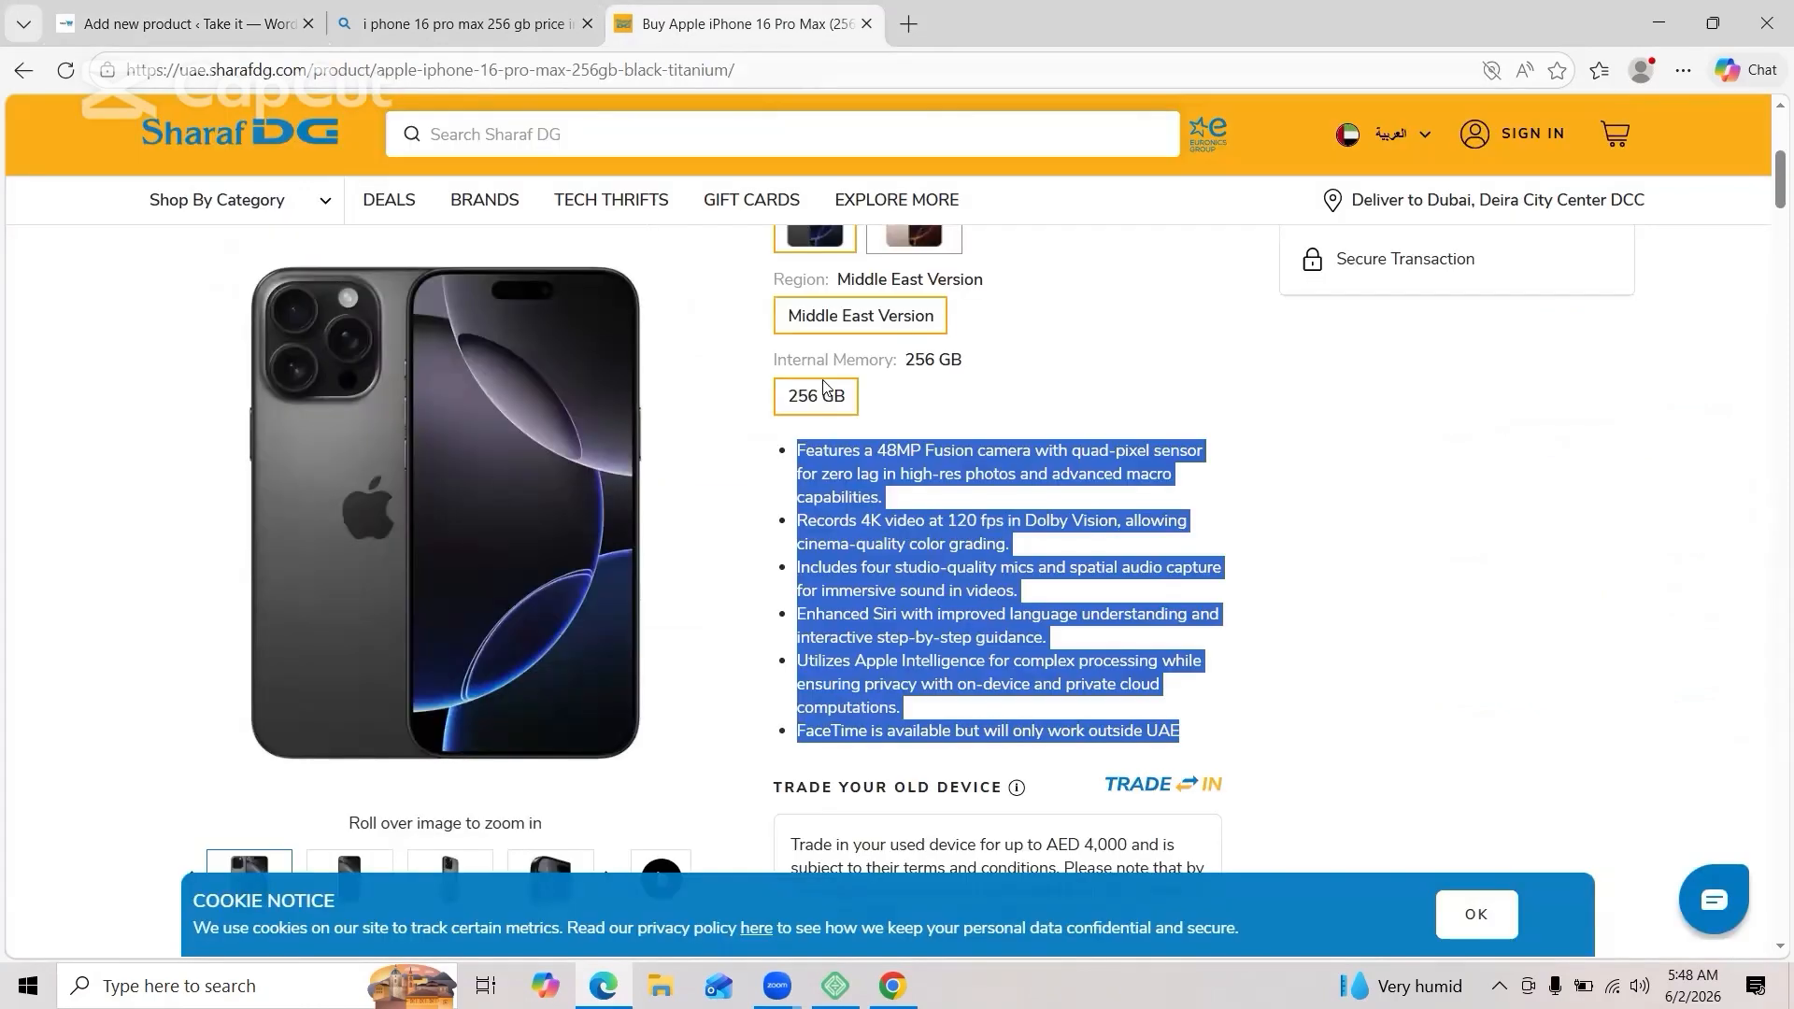
pyautogui.scroll(-8, 823, 386)
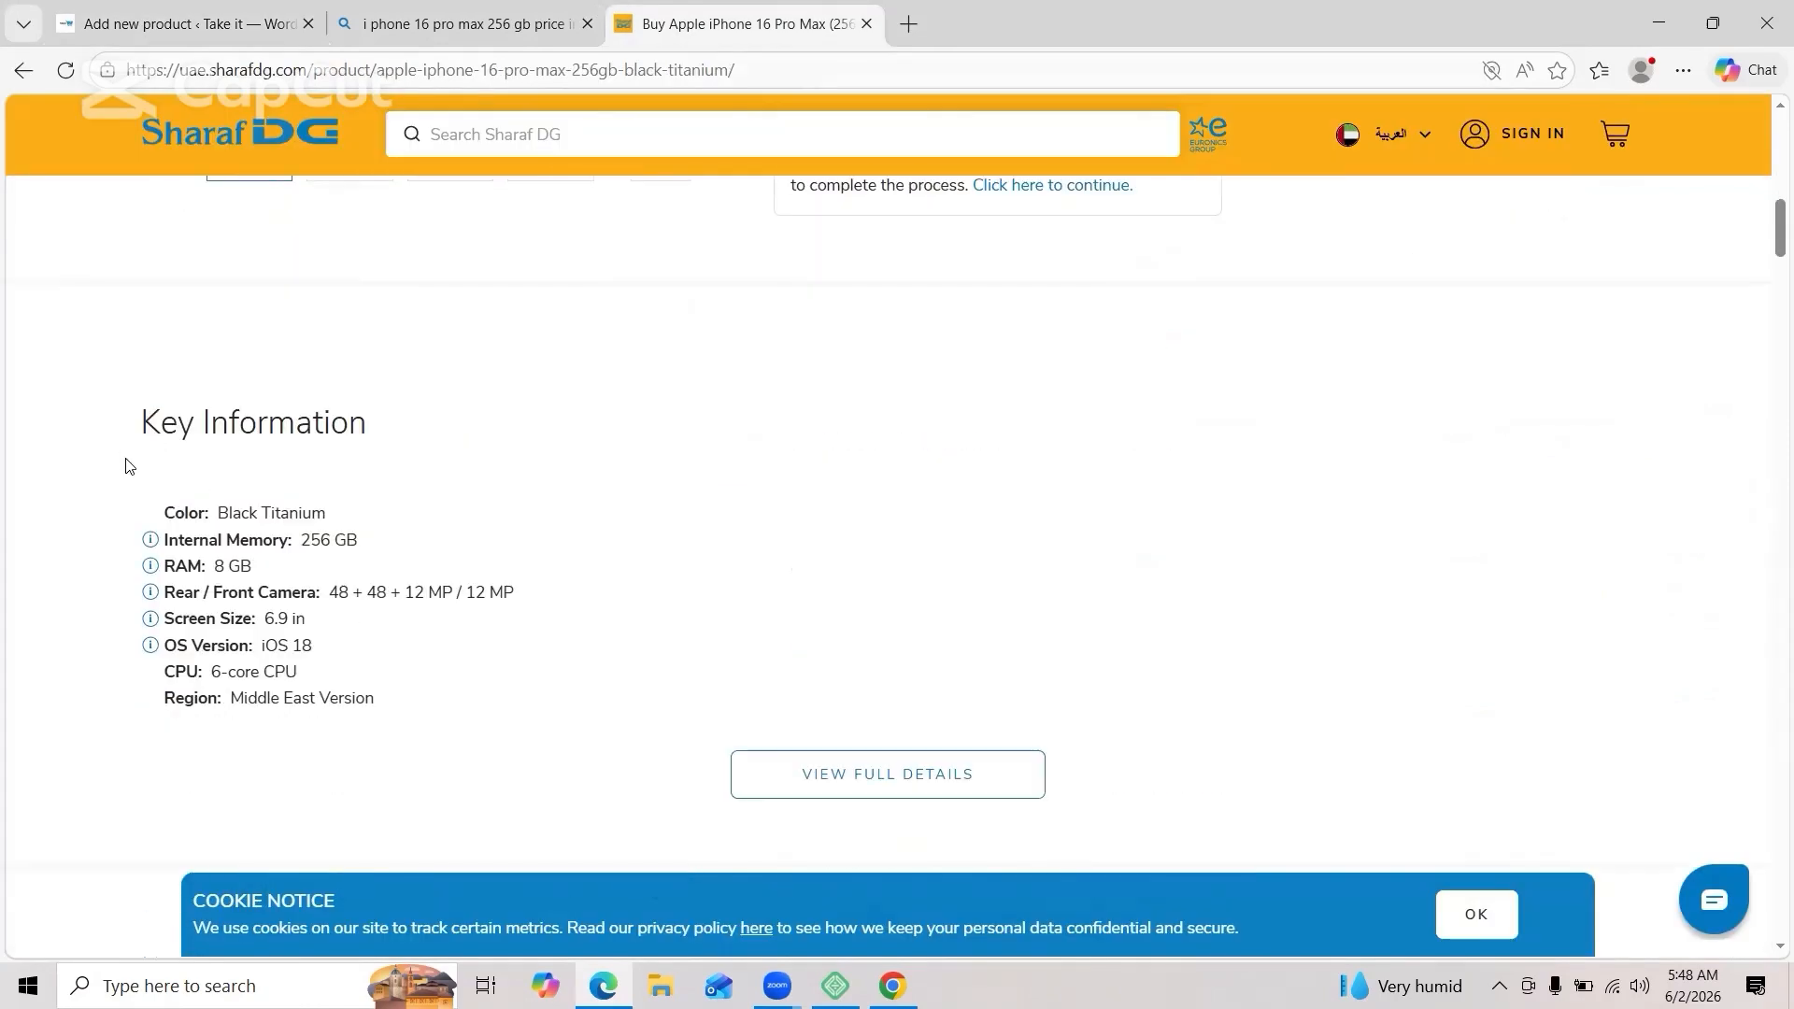
pyautogui.moveTo(125, 458); pyautogui.dragTo(378, 717)
pyautogui.rightClick(258, 645)
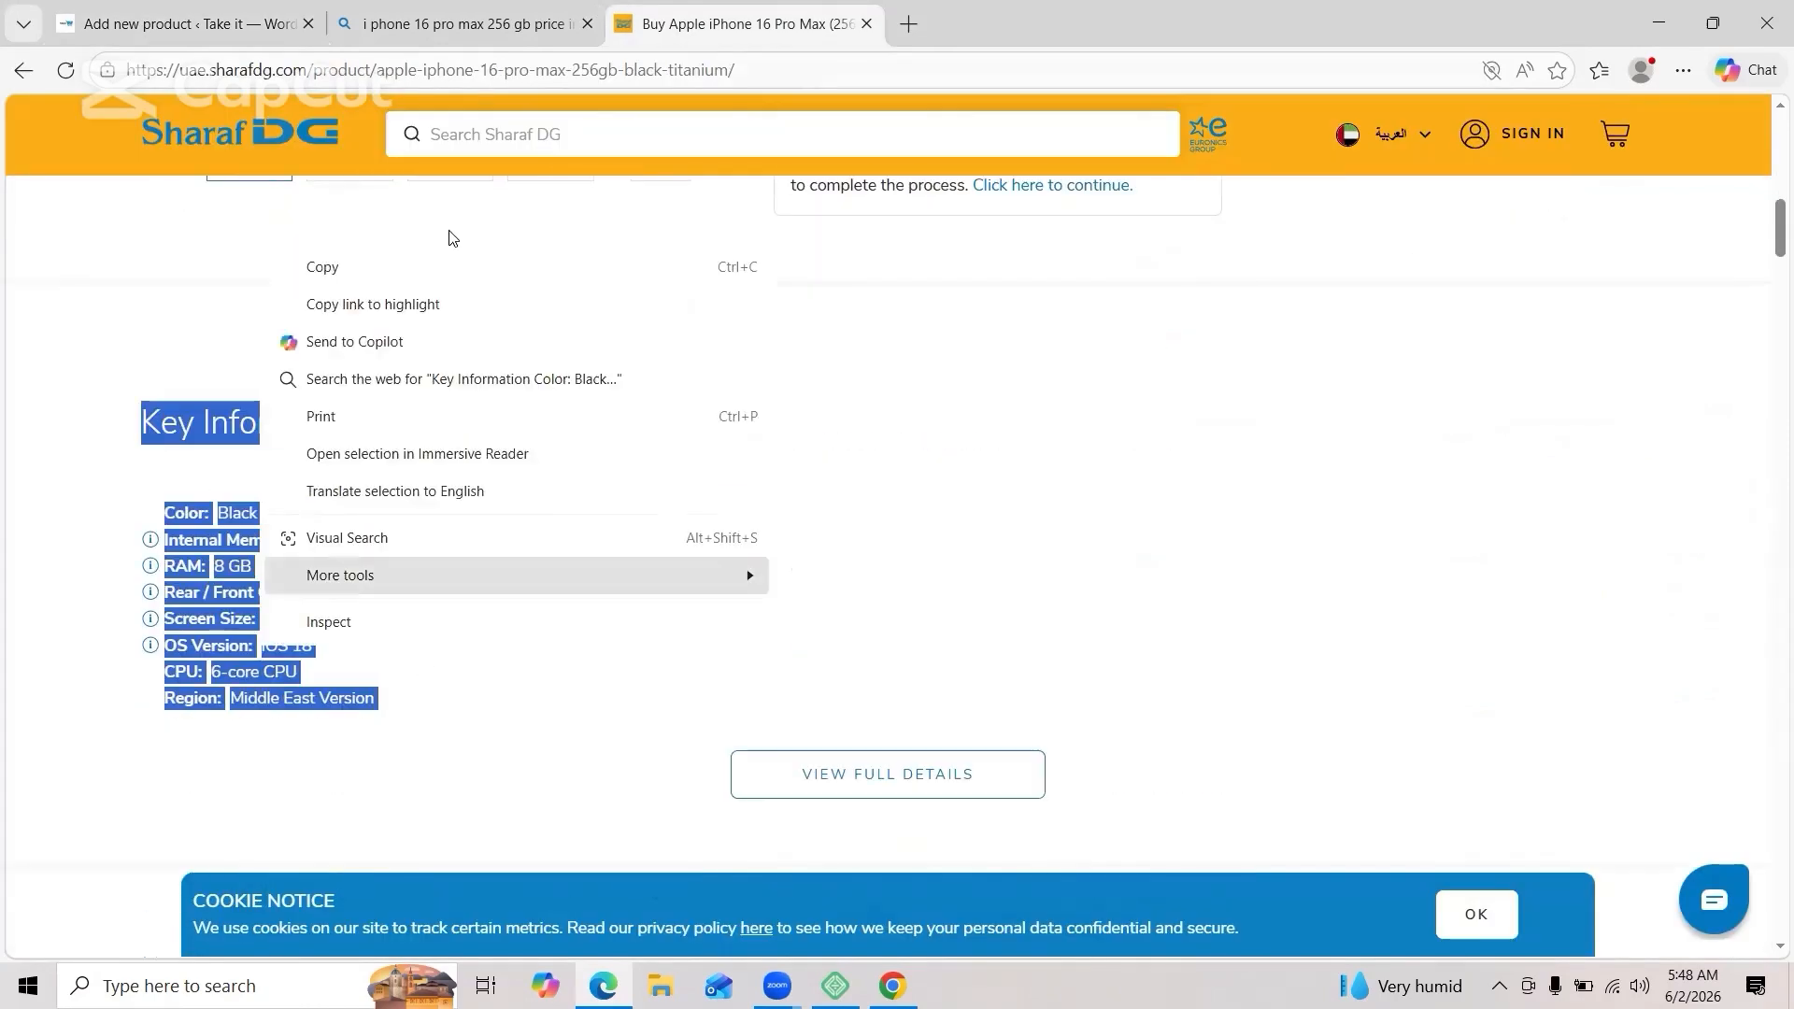
pyautogui.click(403, 269)
# Step: Paste the specs into the product short description and open the product image picker
pyautogui.click(131, 28)
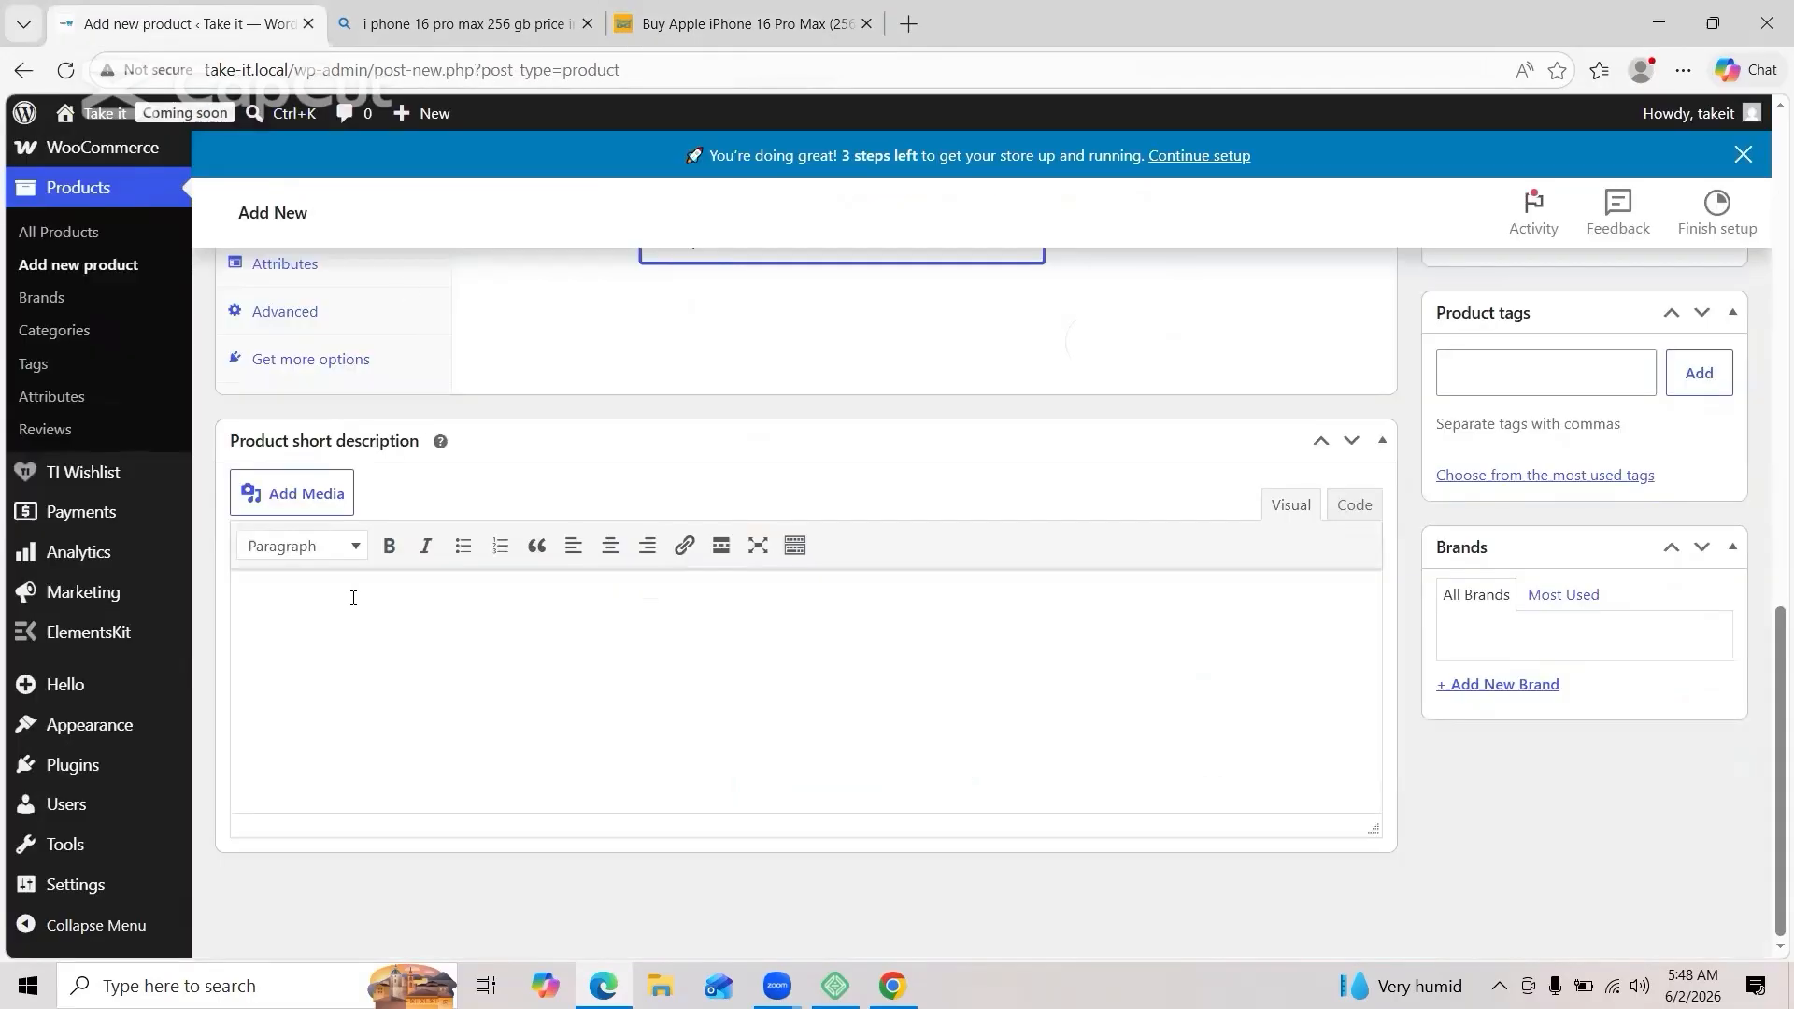
pyautogui.rightClick(352, 635)
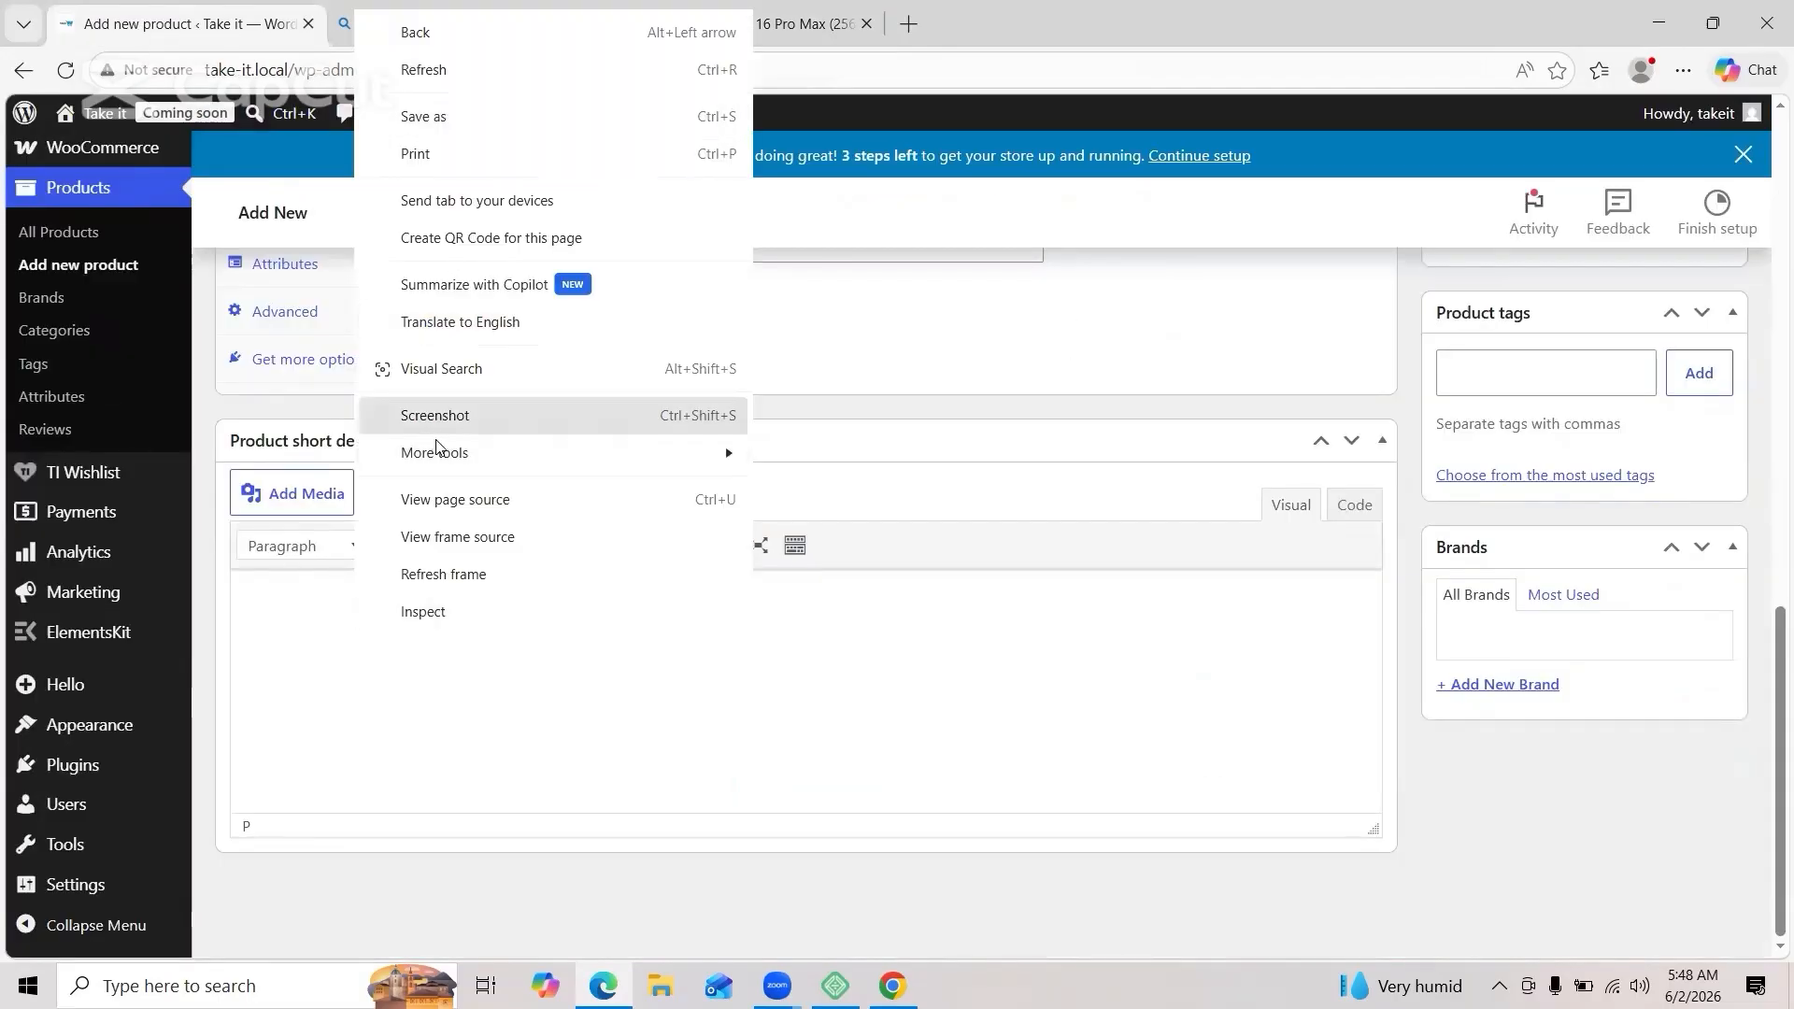
pyautogui.rightClick(452, 683)
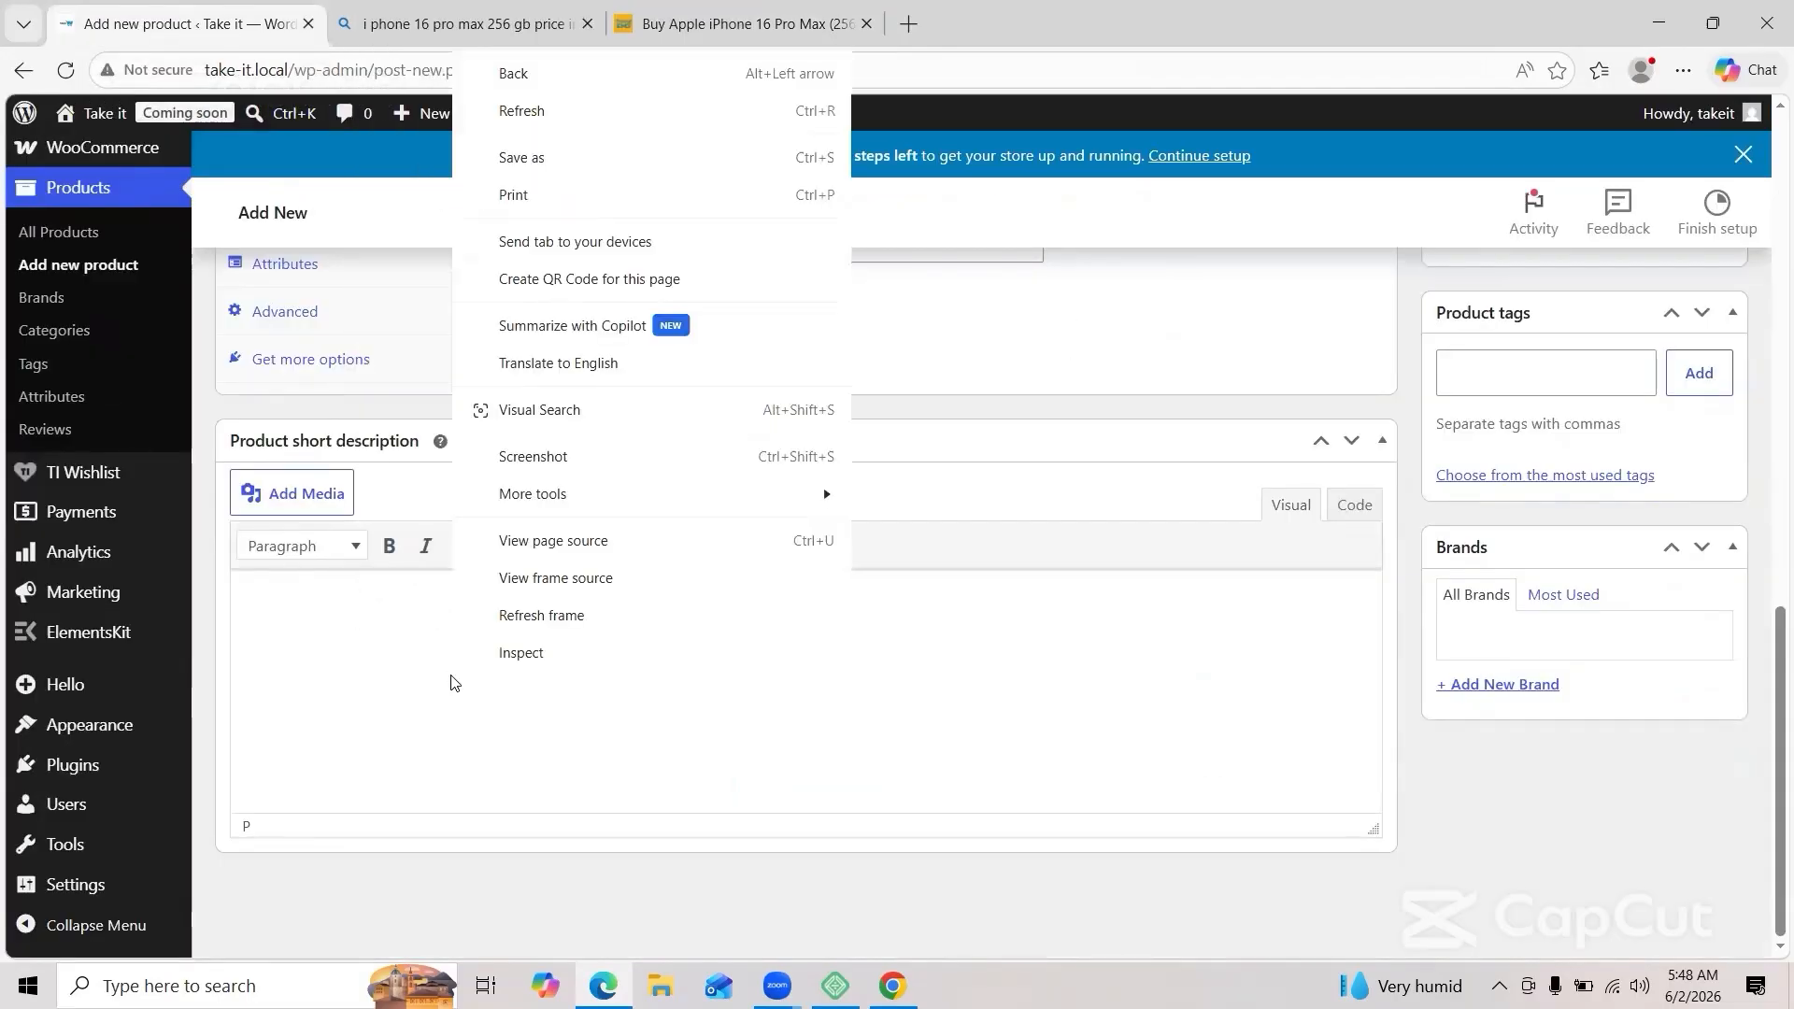
pyautogui.click(452, 677)
pyautogui.hotkey('ctrl', 'v')
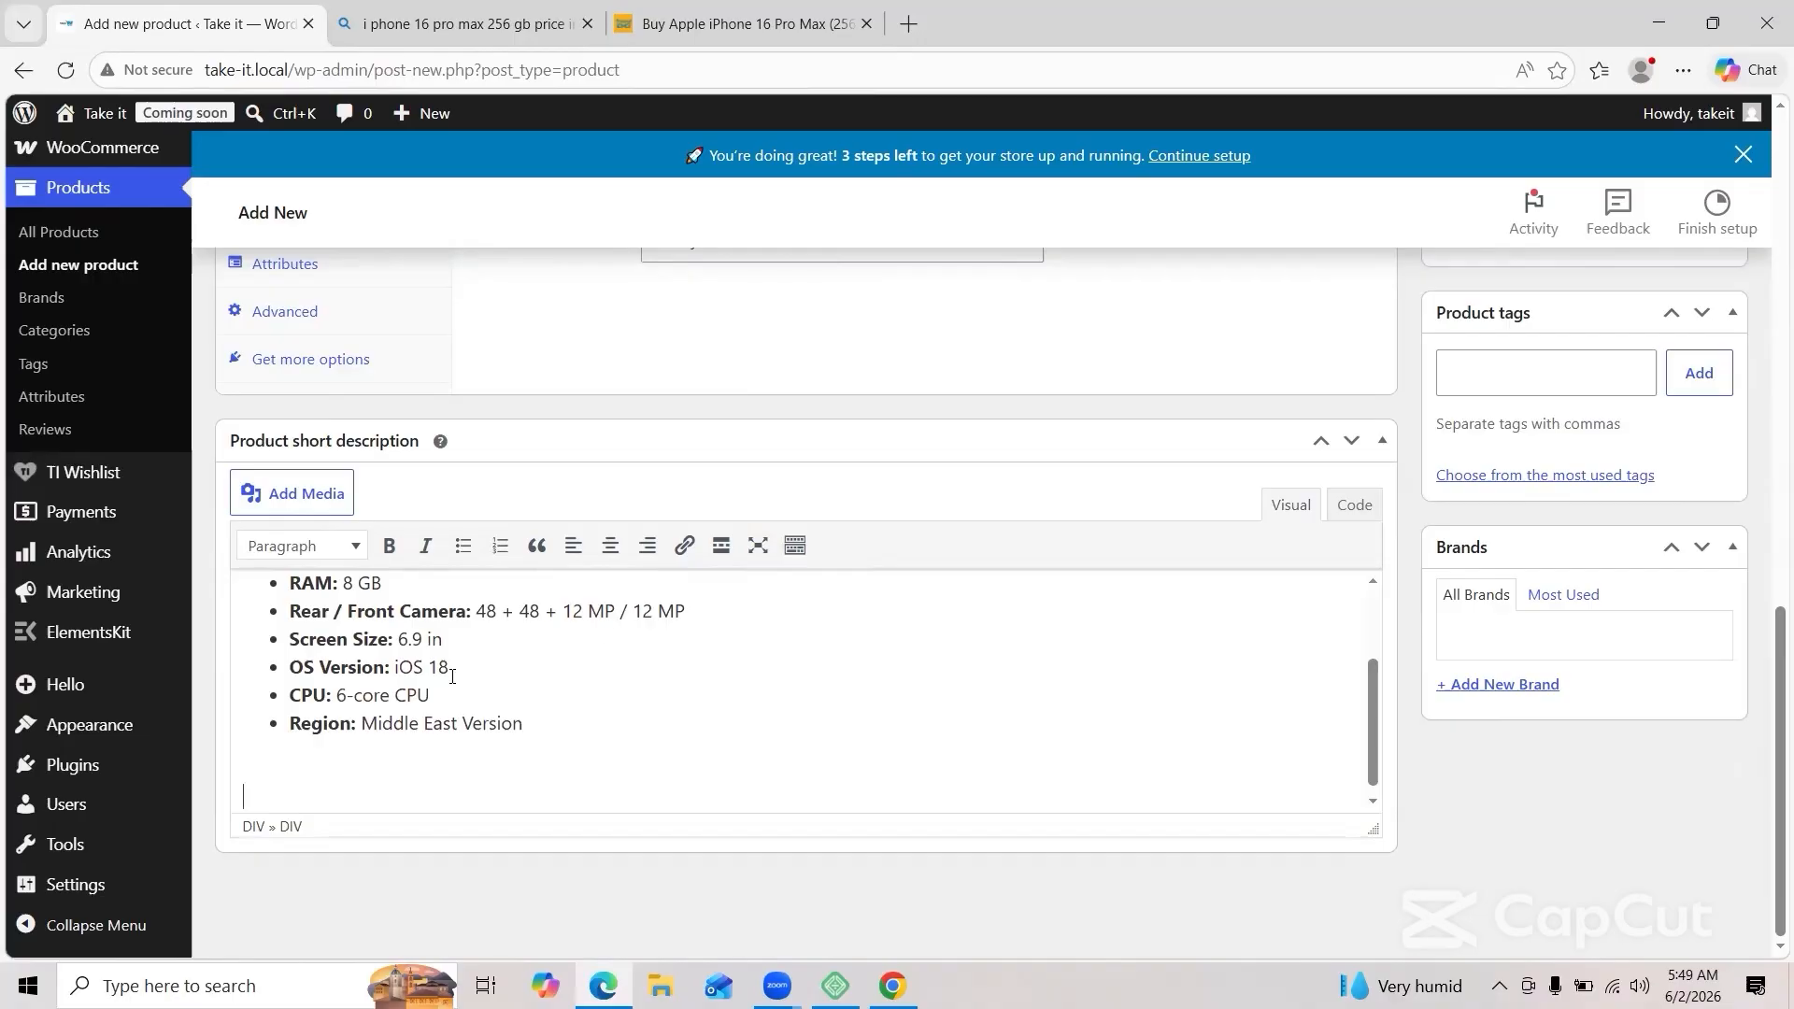
pyautogui.scroll(-1, 809, 665)
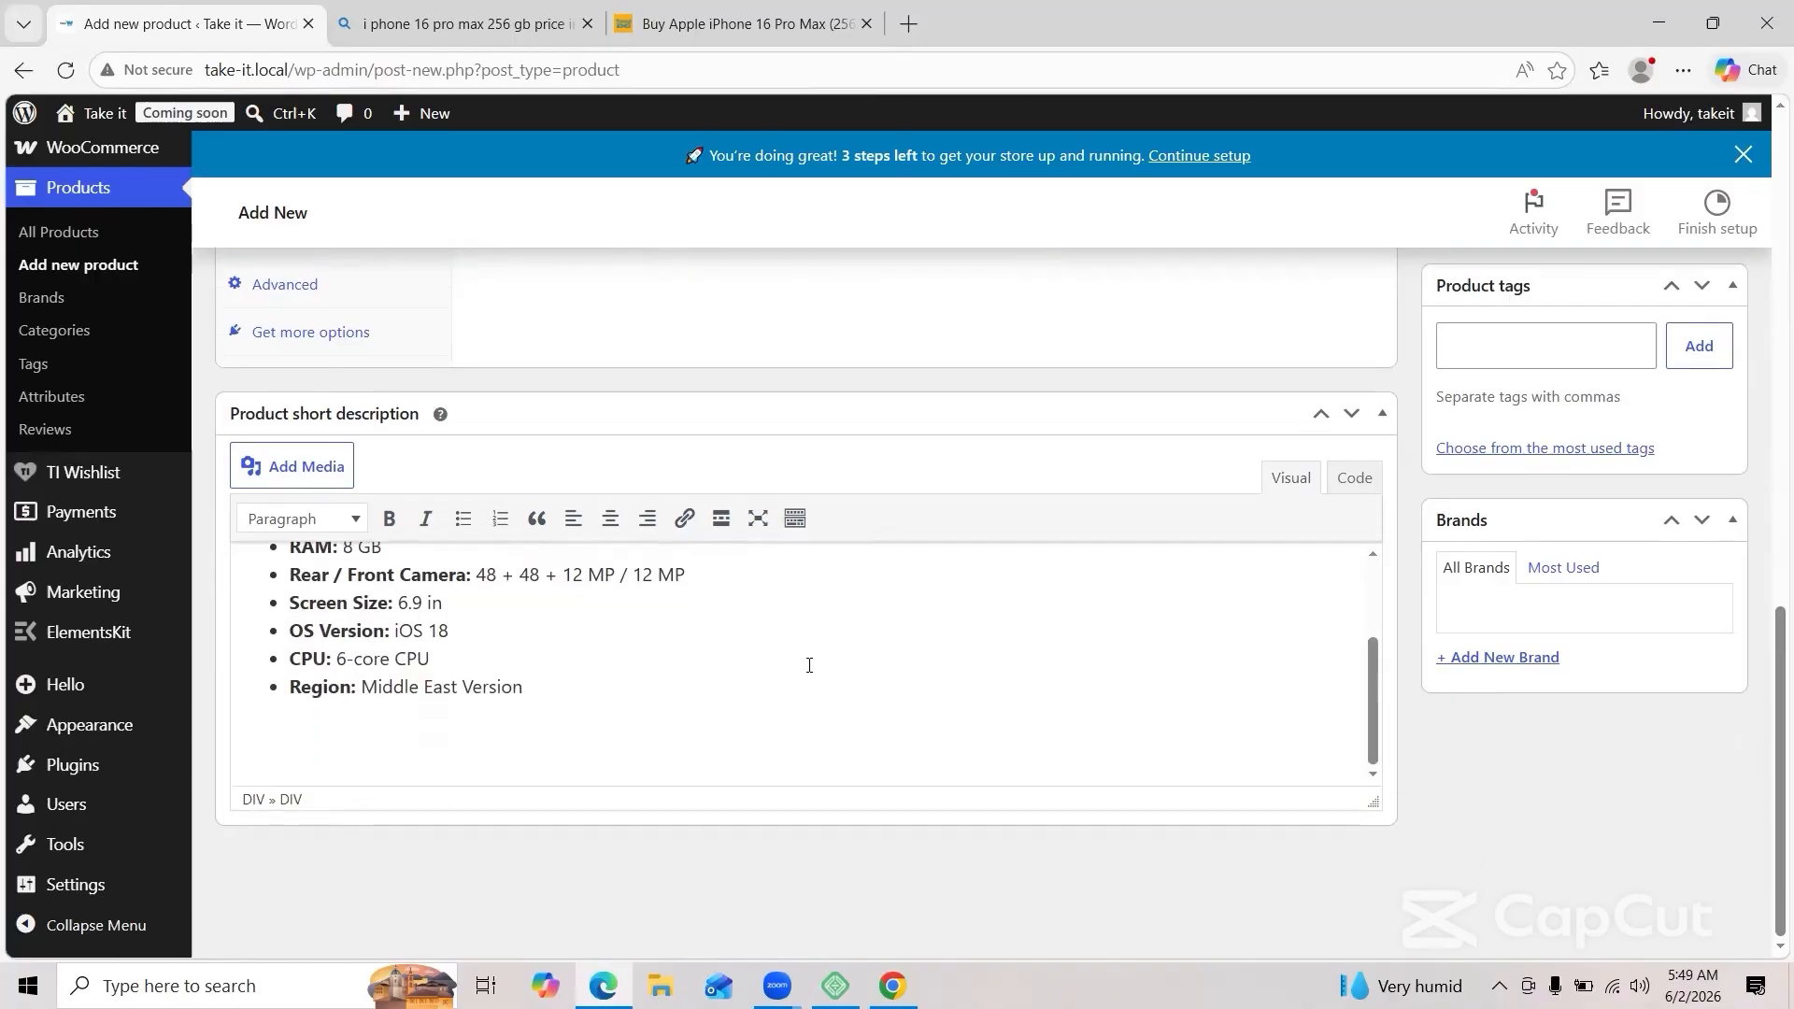
pyautogui.scroll(10, 809, 665)
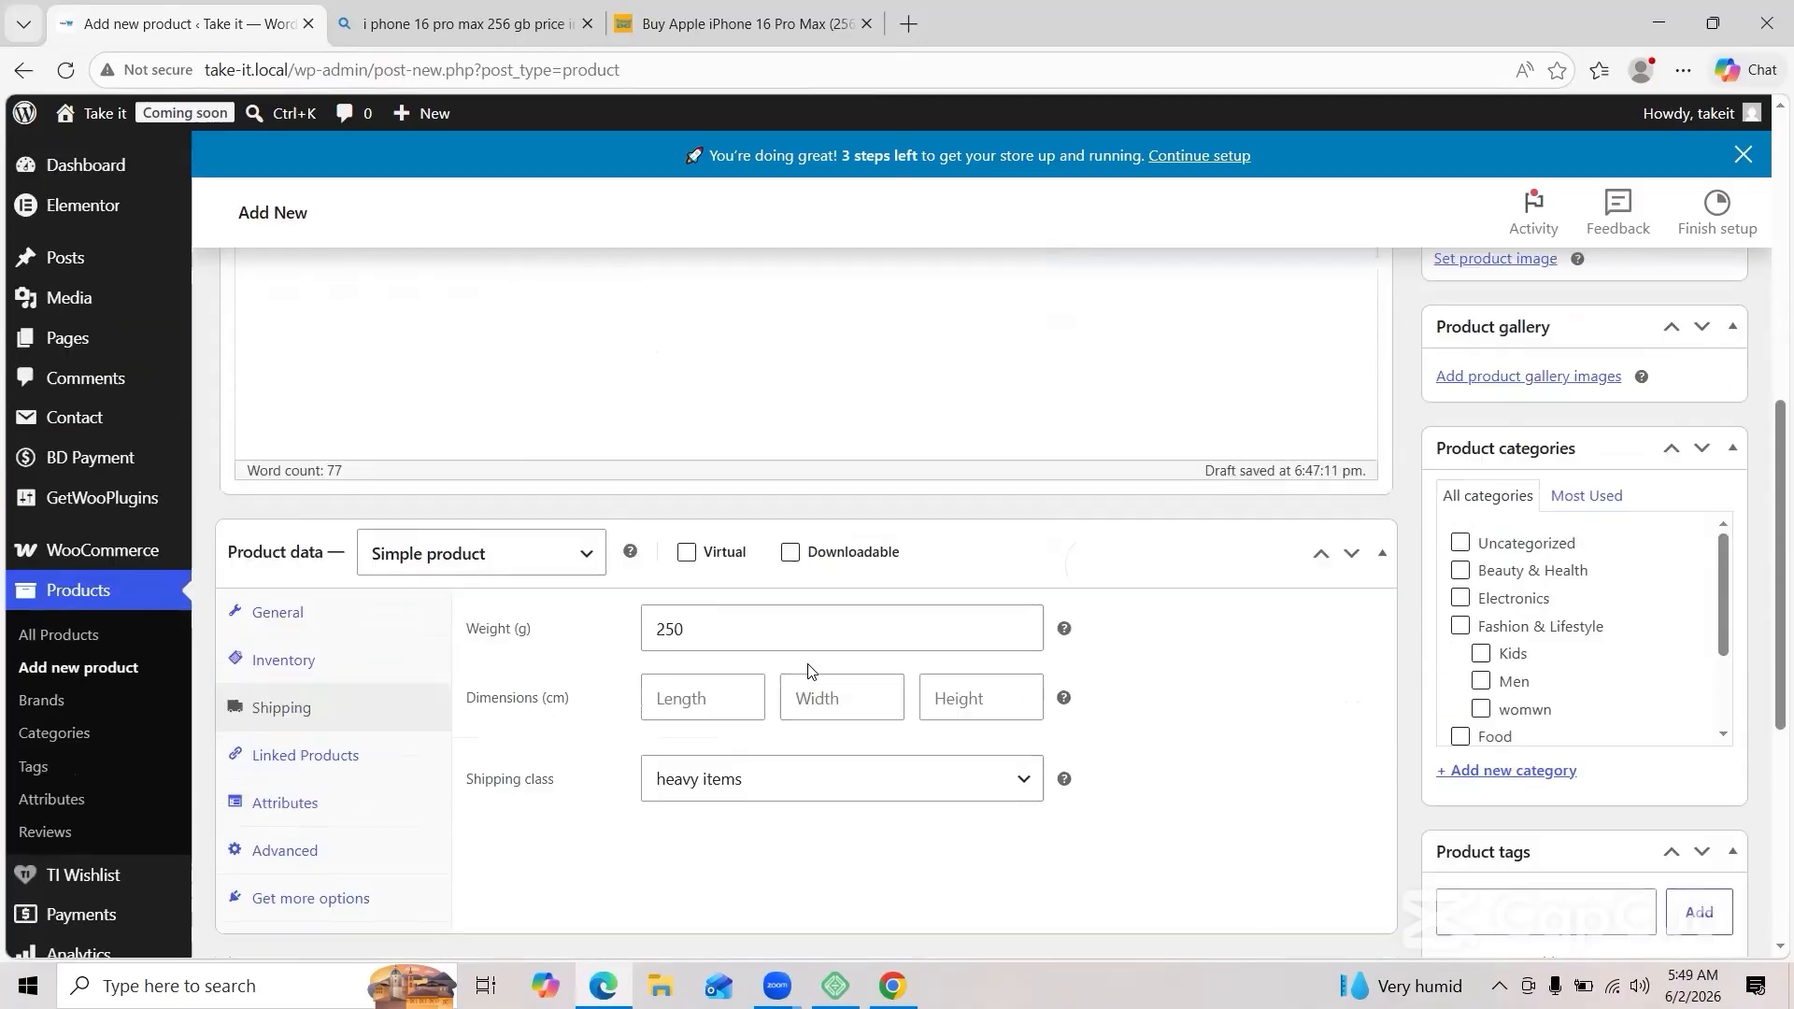
pyautogui.scroll(2, 809, 669)
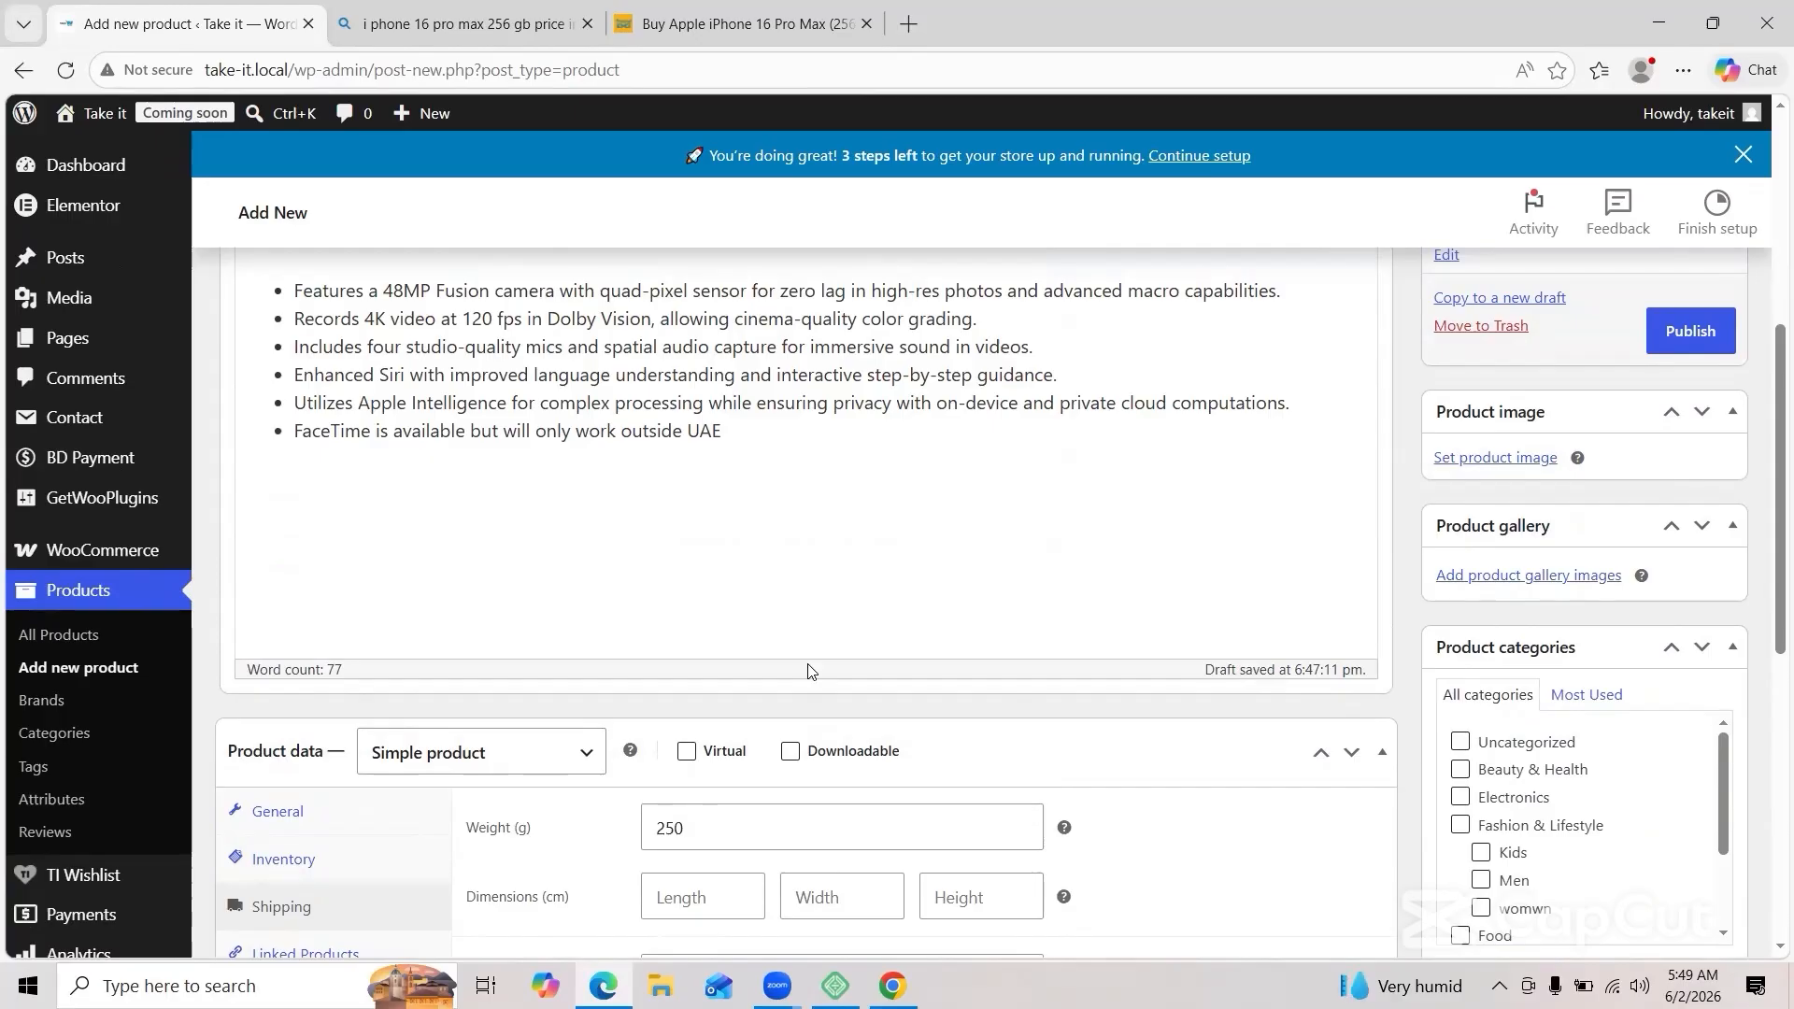
pyautogui.click(1496, 458)
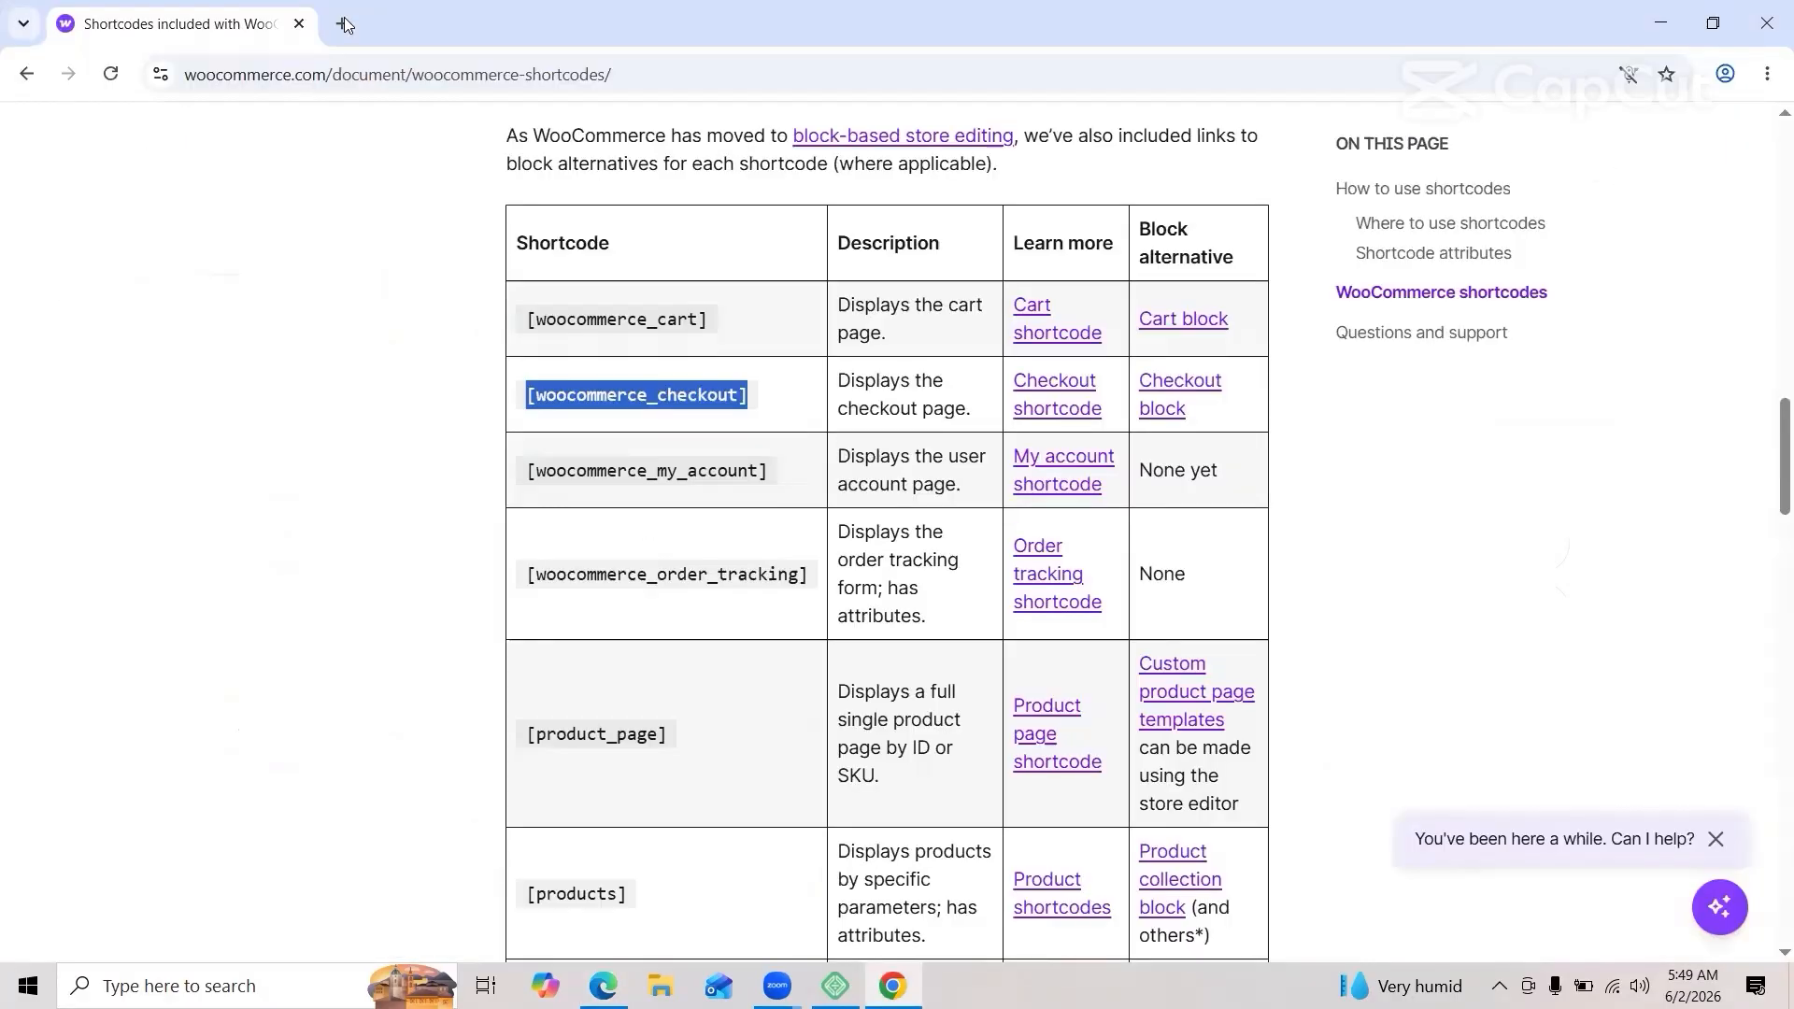
# Step: Open the Pinterest website in a new browser tab
pyautogui.click(344, 23)
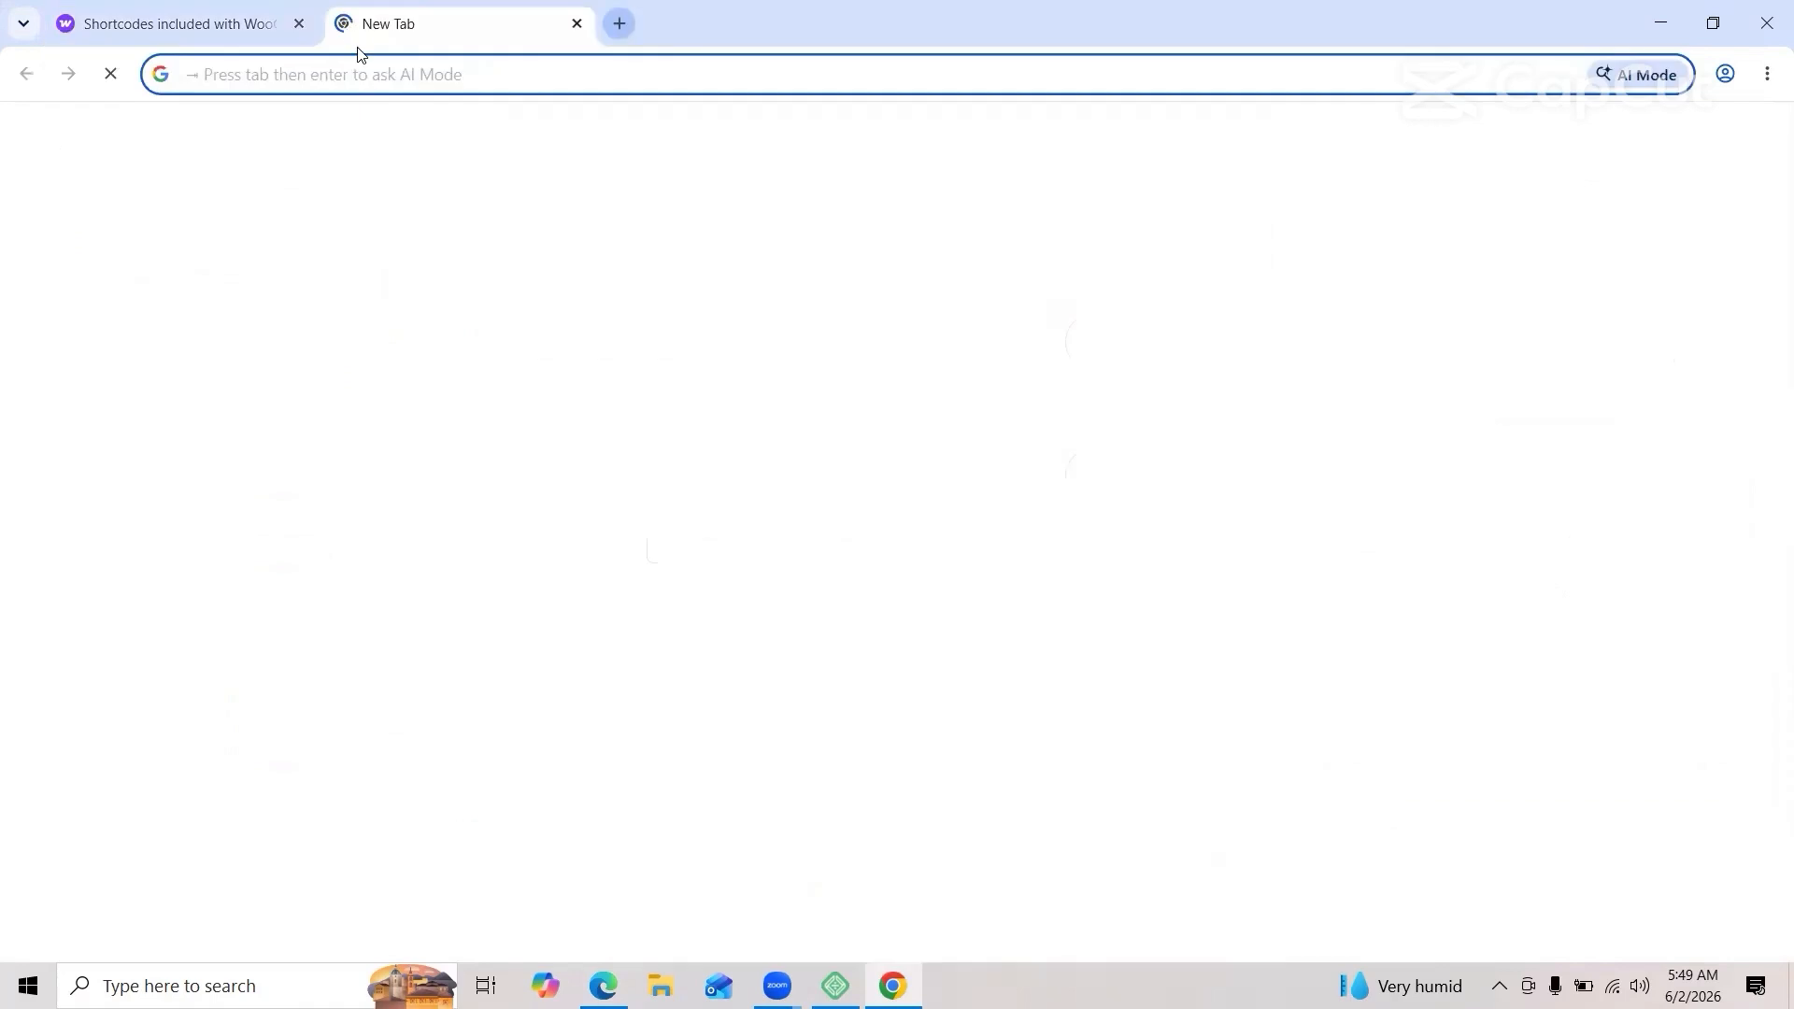
pyautogui.click(366, 71)
pyautogui.write('pri')
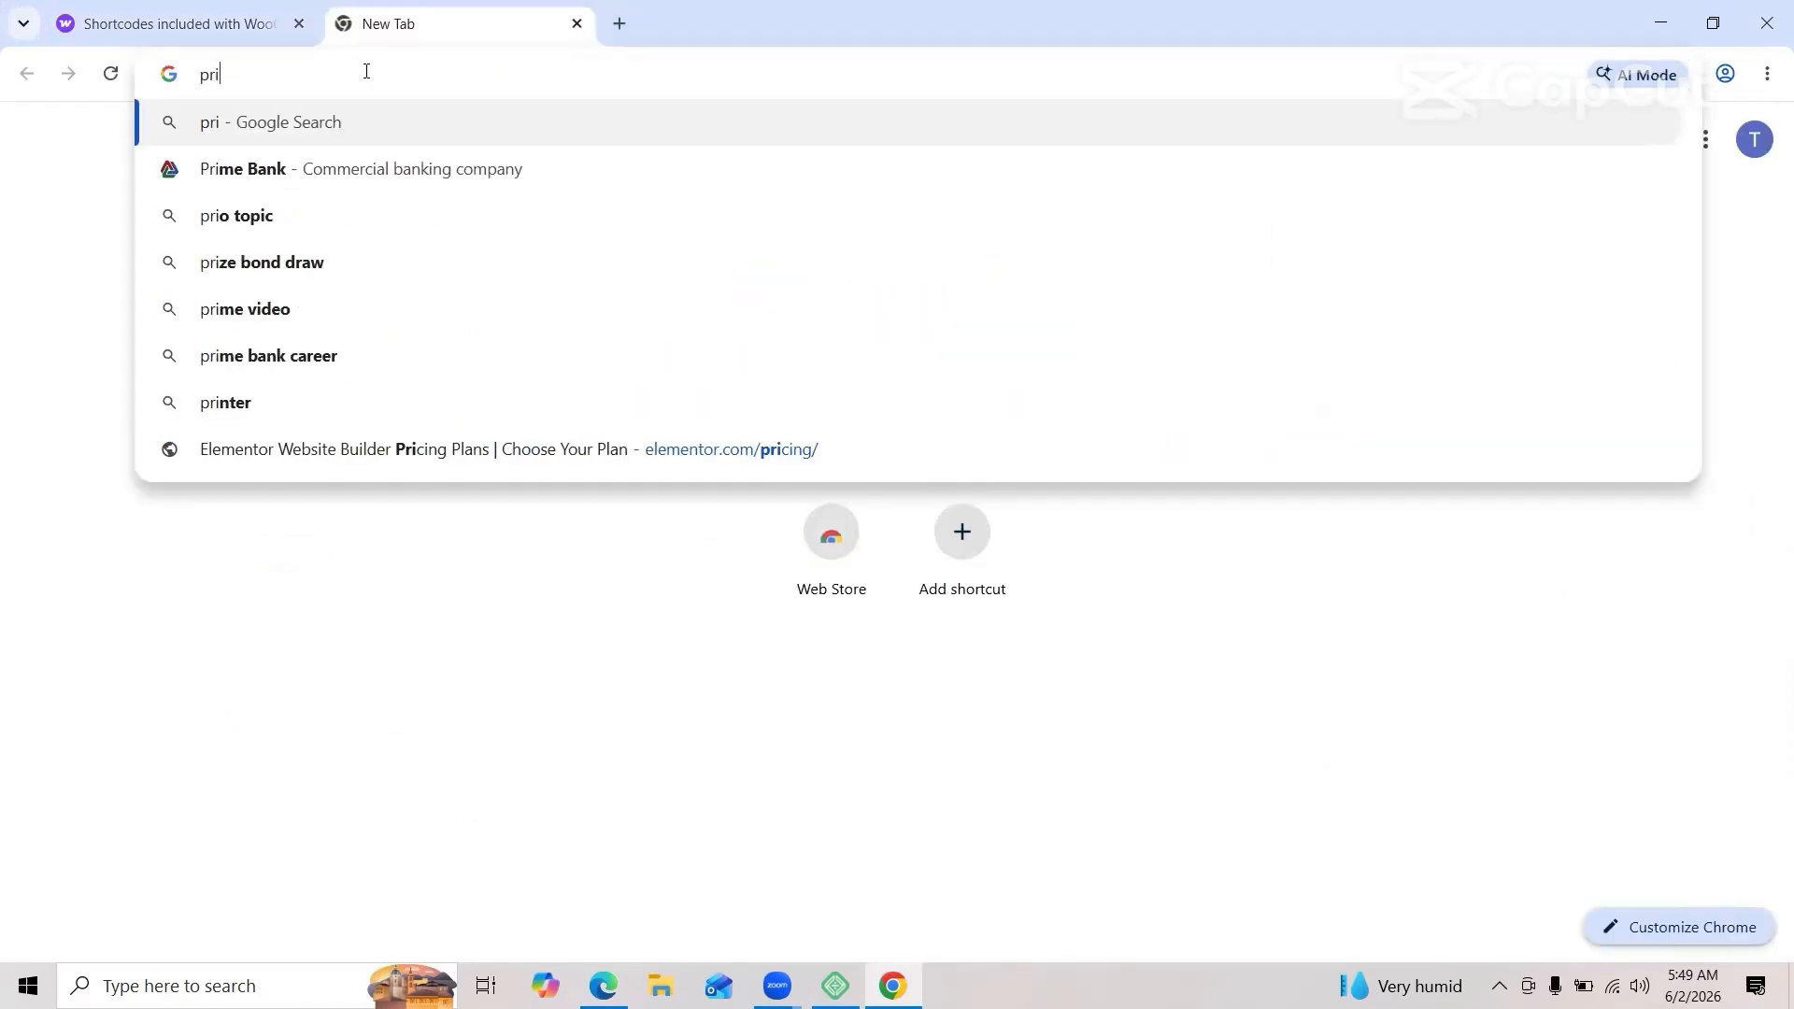
pyautogui.write('ntset')
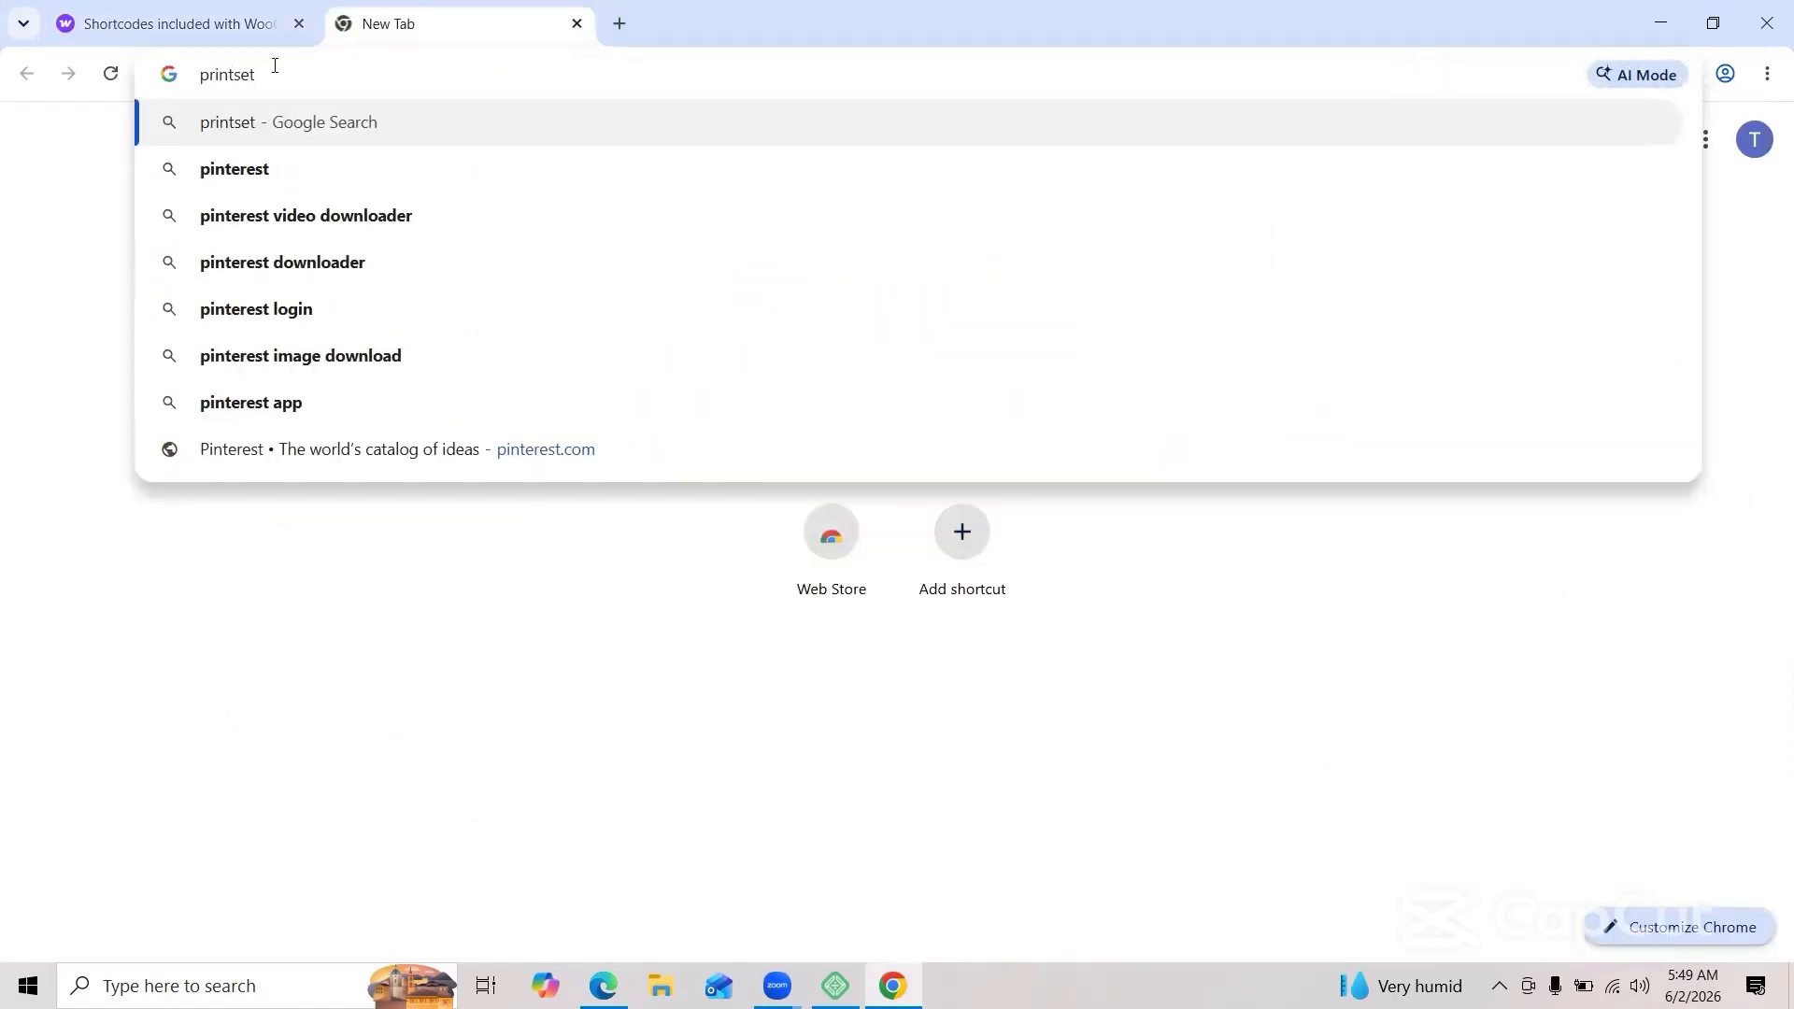
pyautogui.click(239, 178)
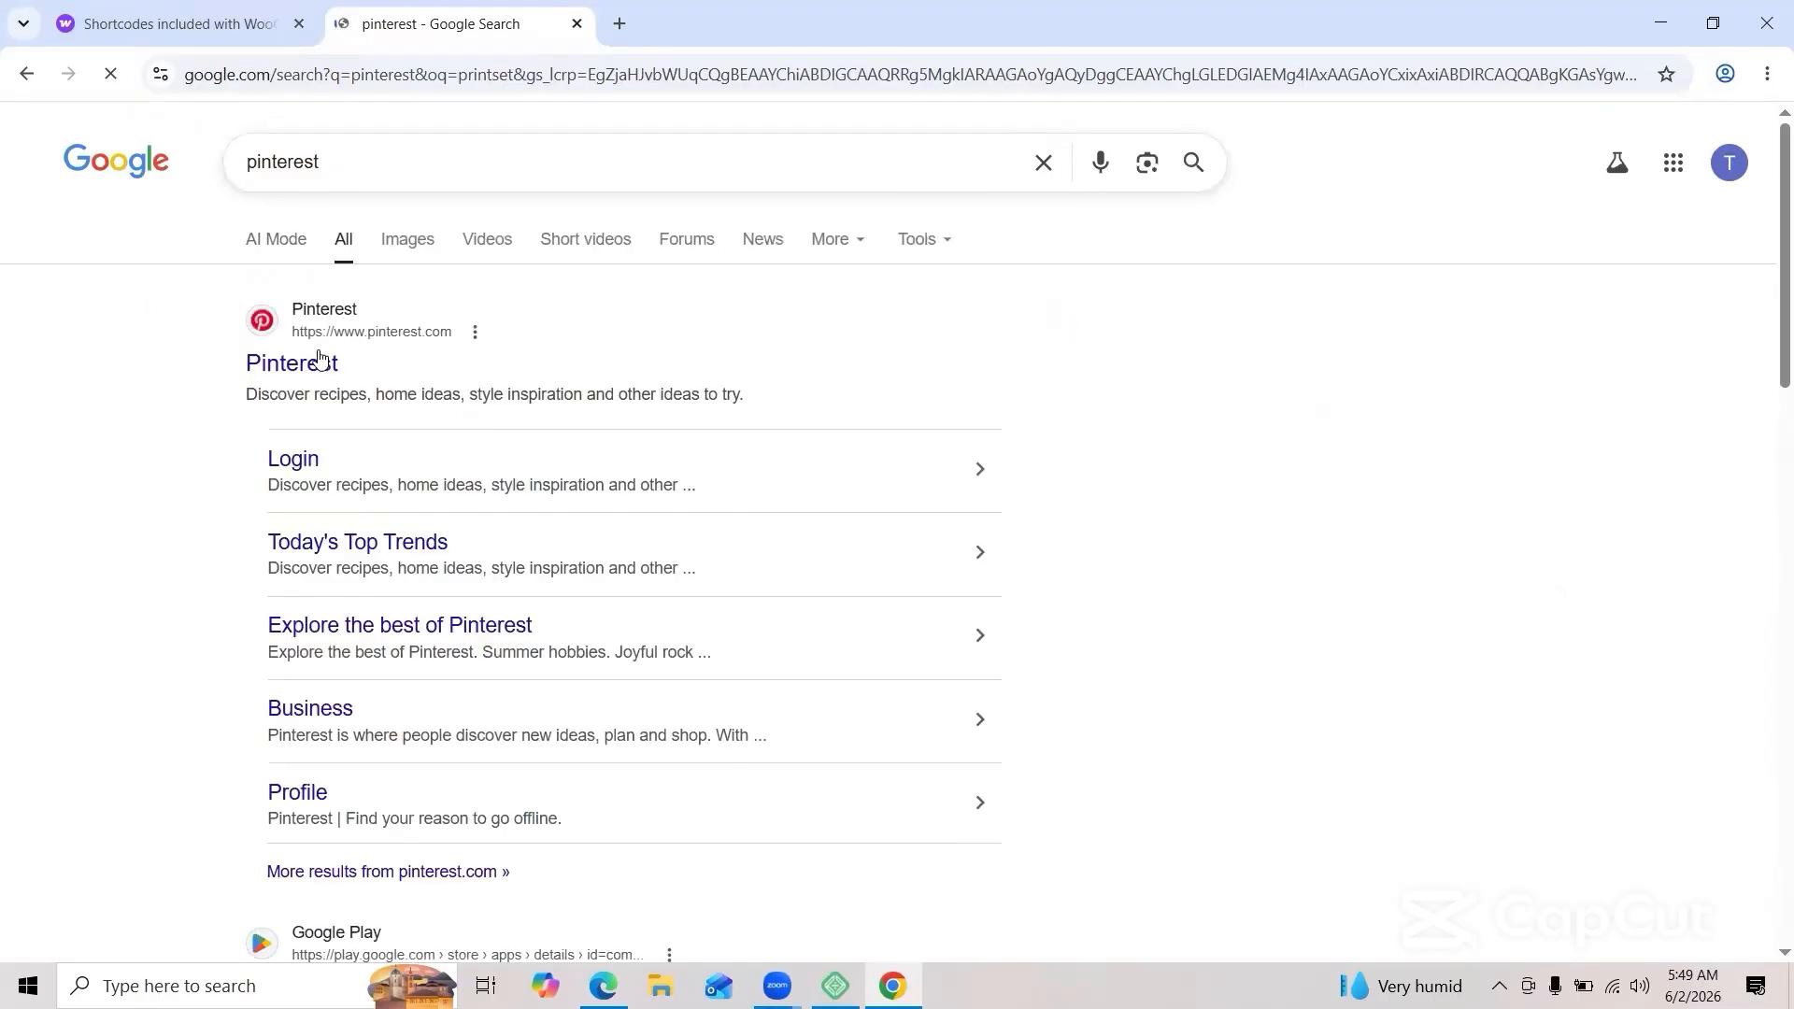
pyautogui.click(319, 362)
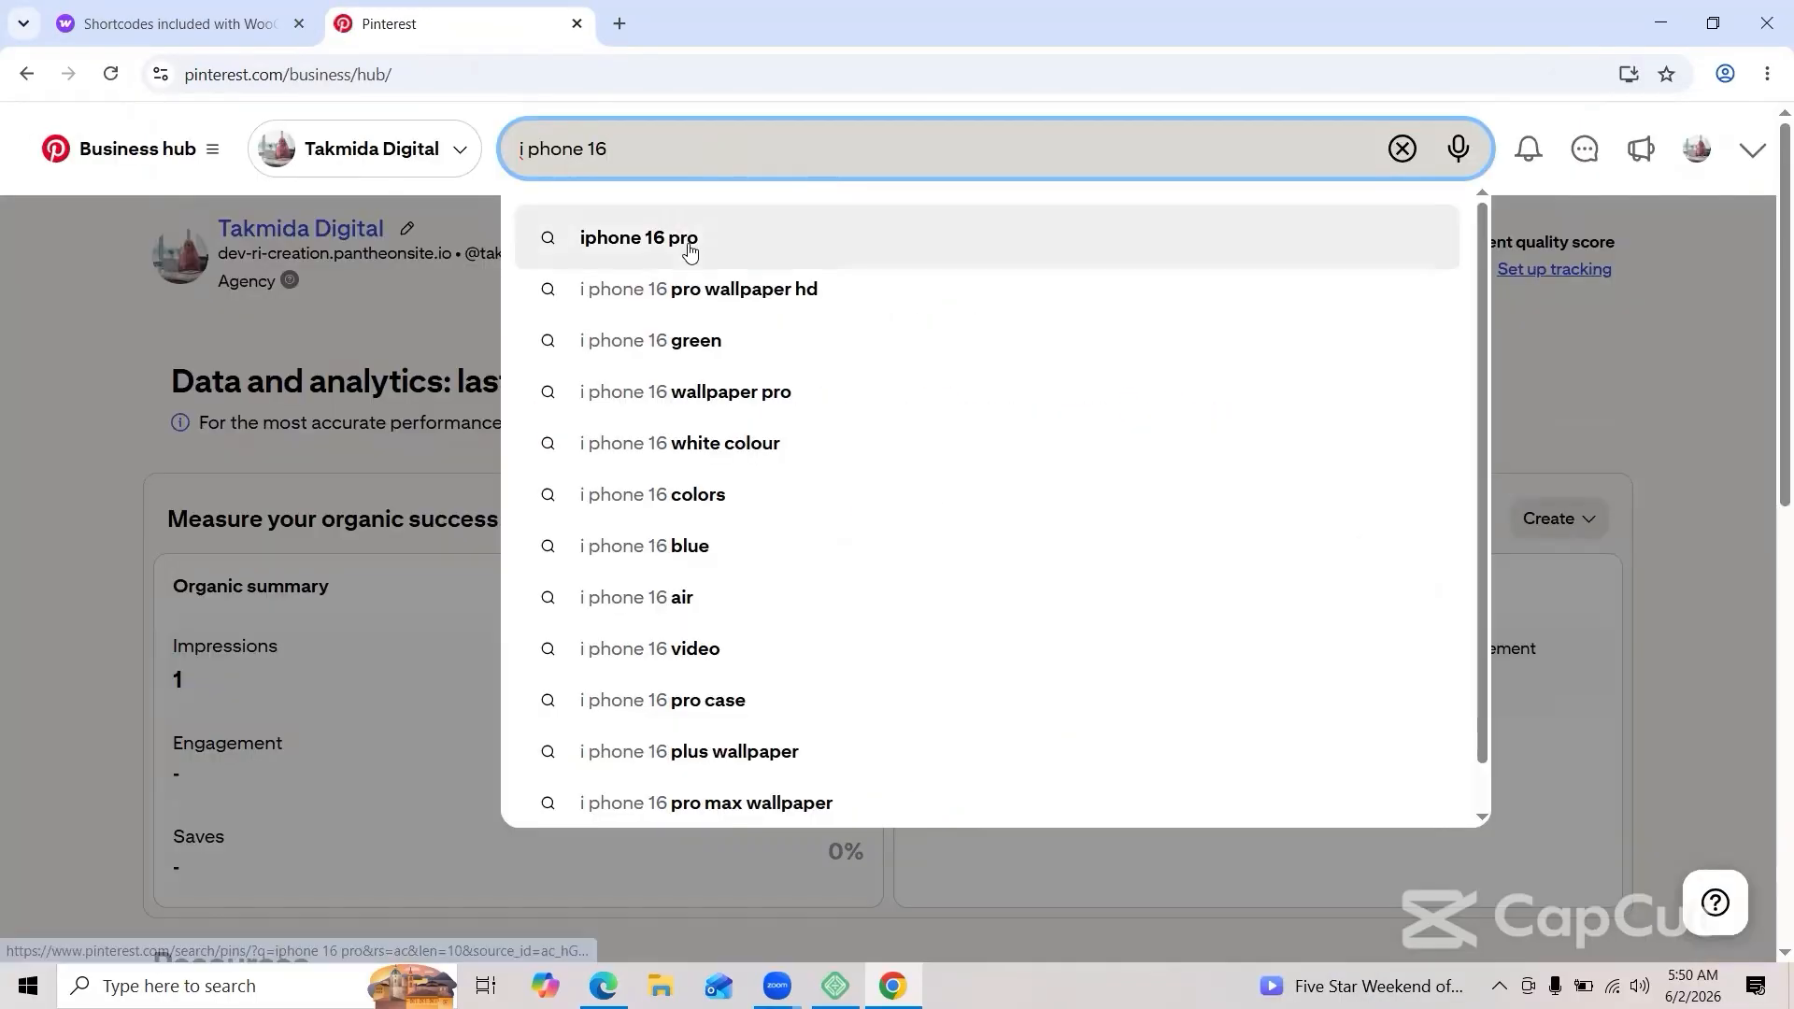
# Step: Search Pinterest for 'iphone 16 pro' and save the black Apple iPhone 16 Pro image
pyautogui.click(689, 241)
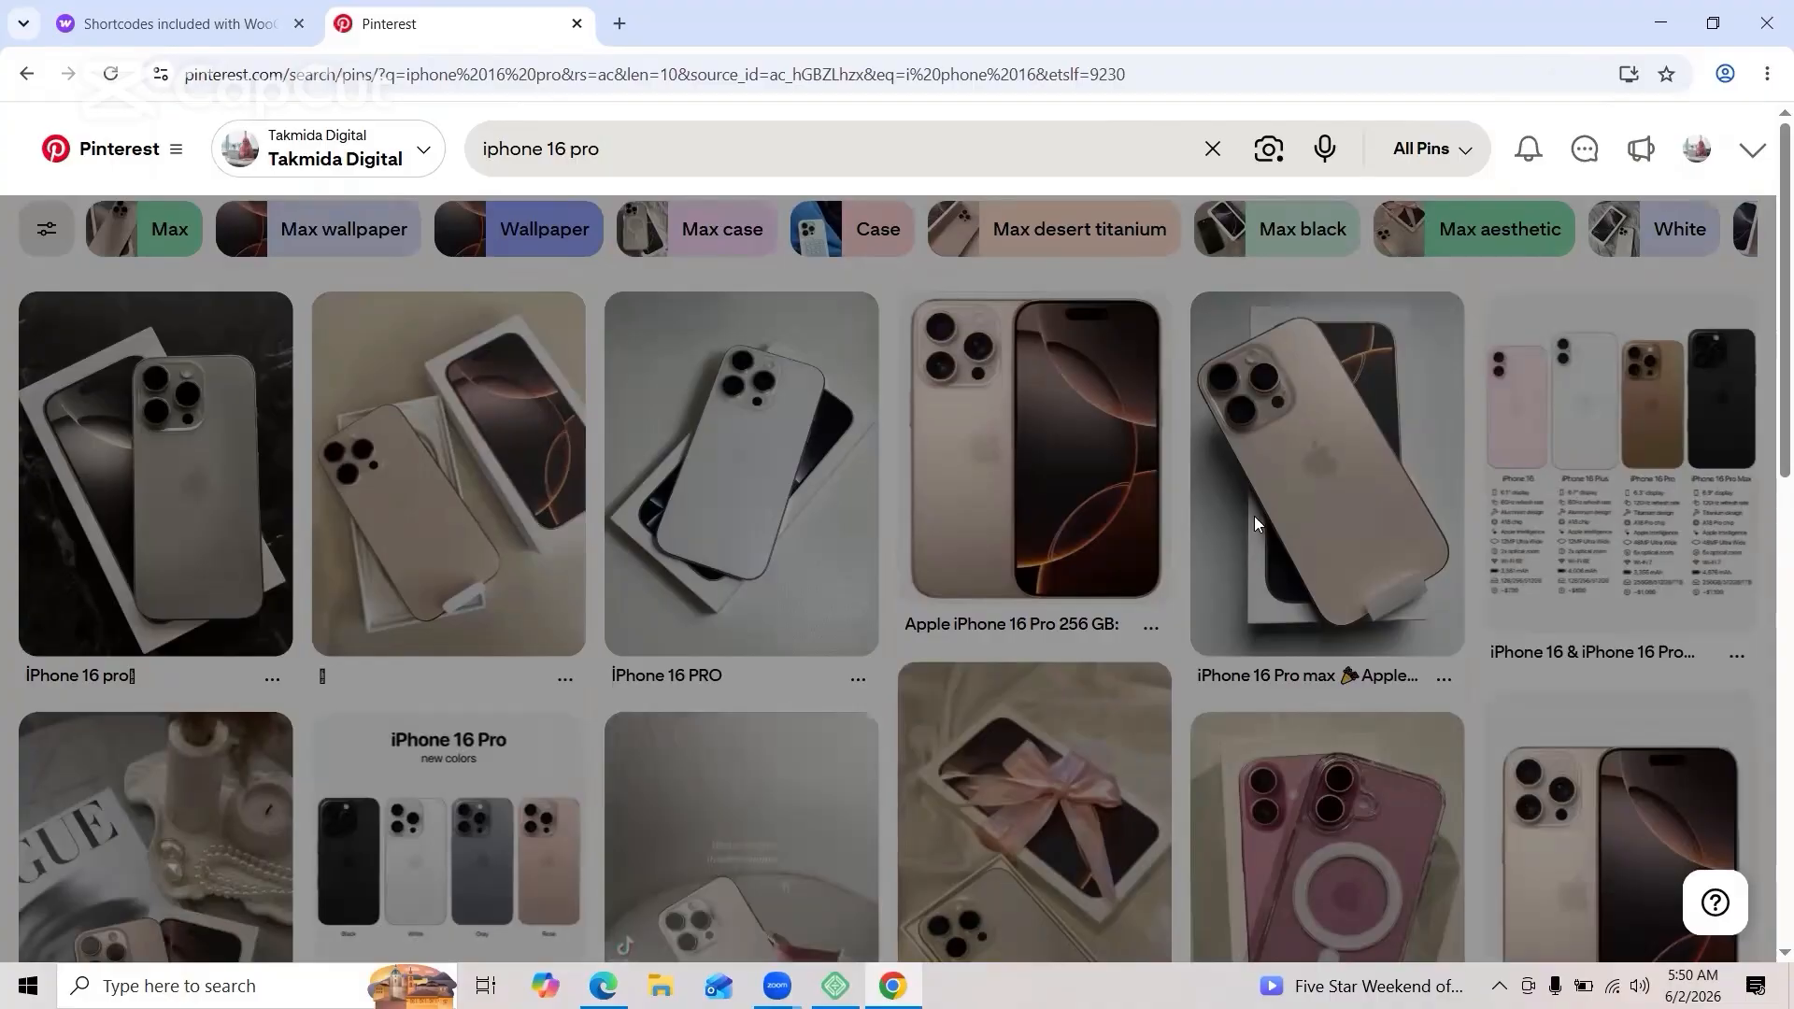
pyautogui.scroll(-1, 1254, 515)
pyautogui.scroll(-2, 1098, 478)
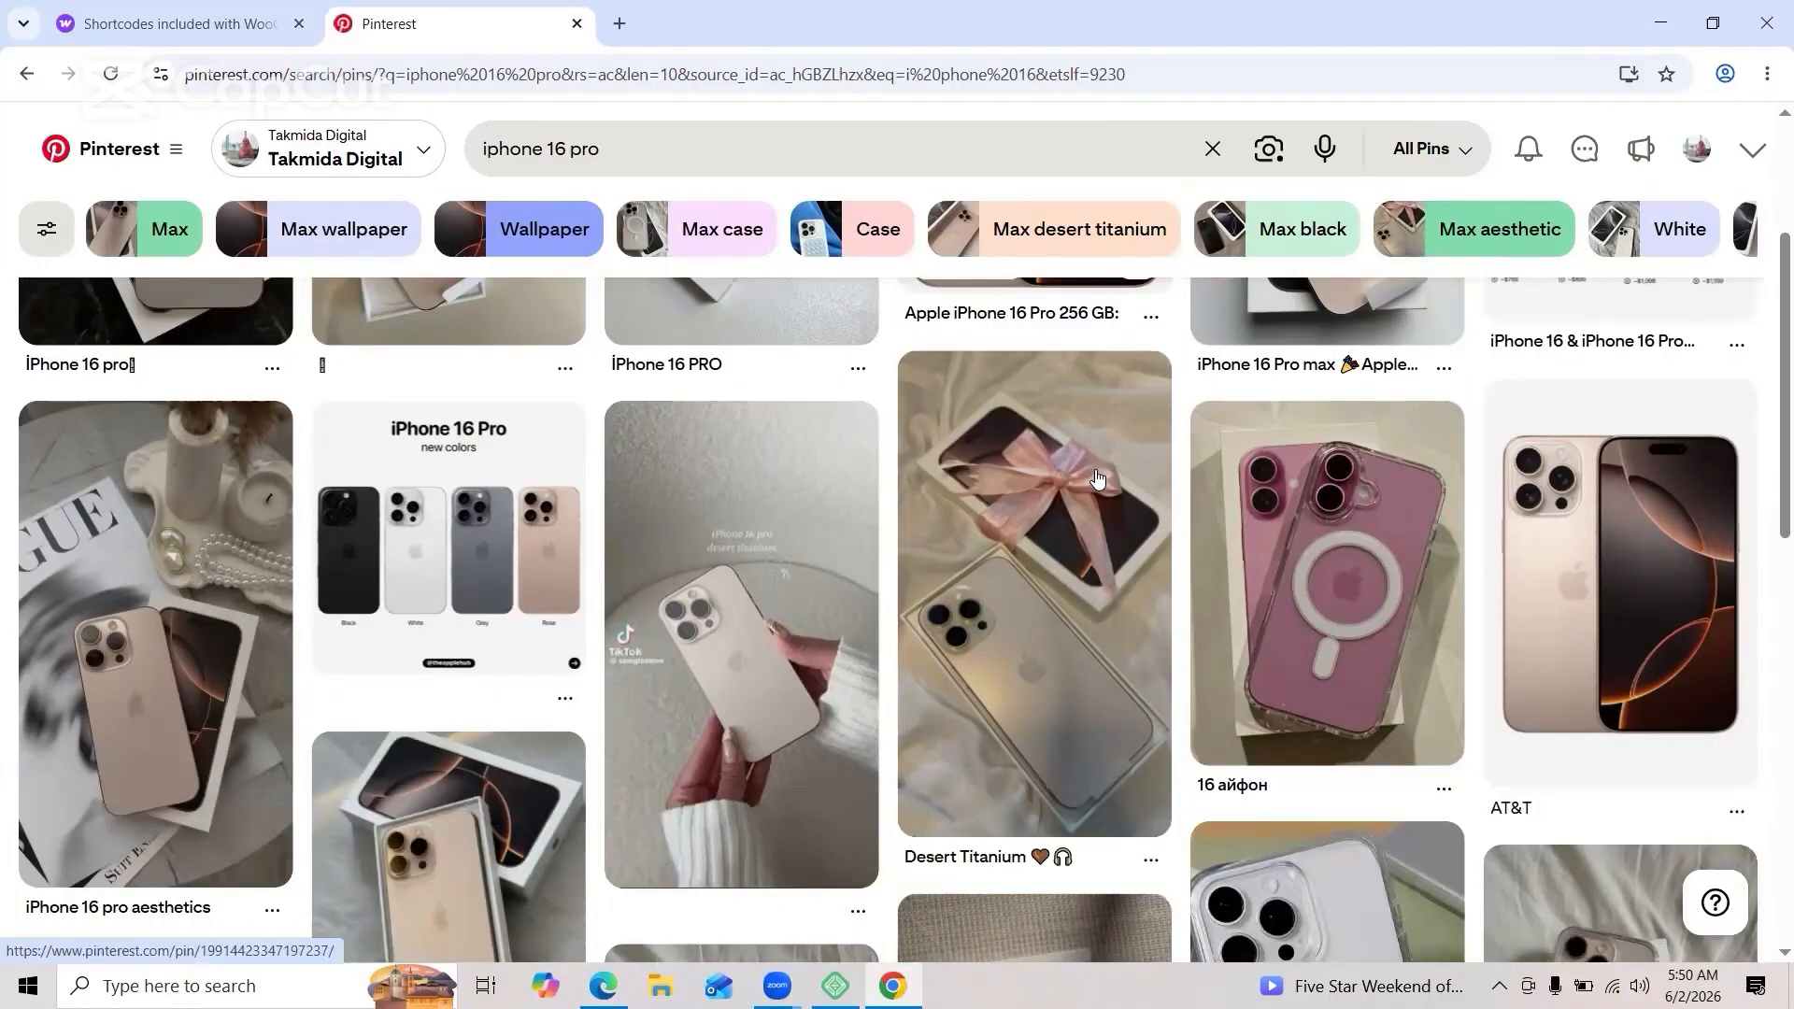
pyautogui.scroll(-10, 1098, 478)
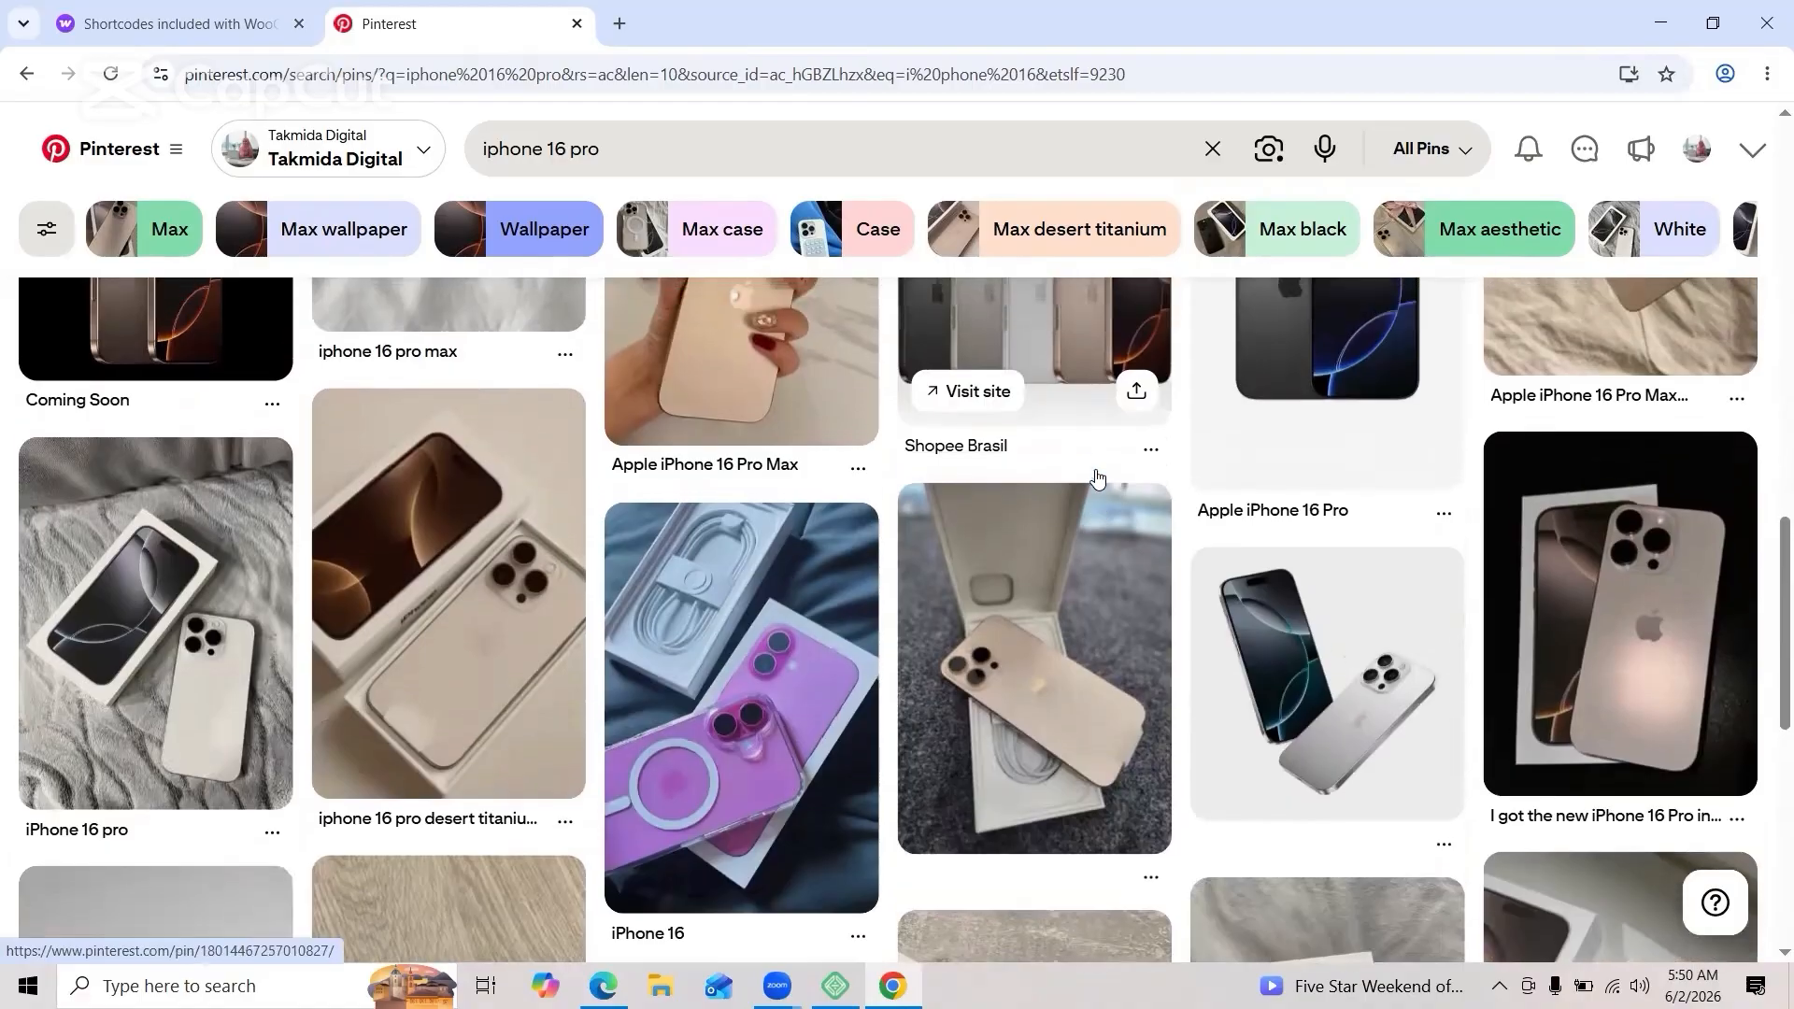
pyautogui.scroll(1, 1098, 478)
pyautogui.click(1294, 432)
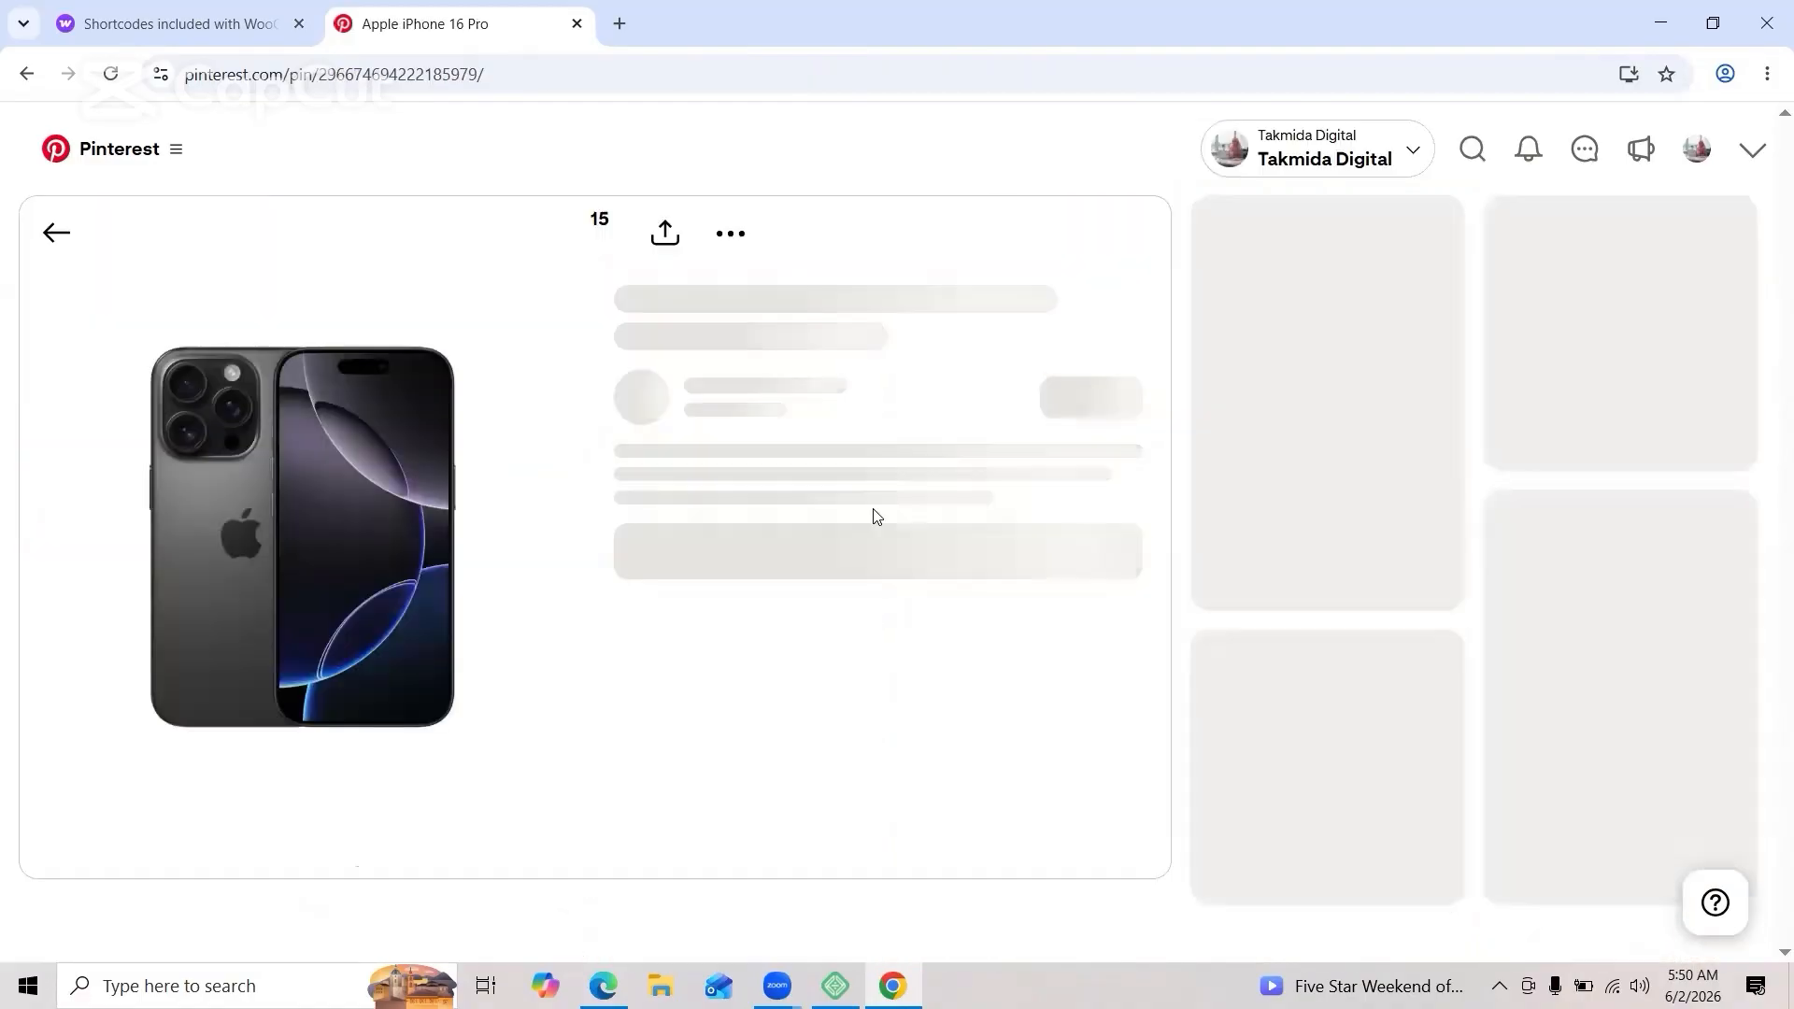
pyautogui.rightClick(360, 495)
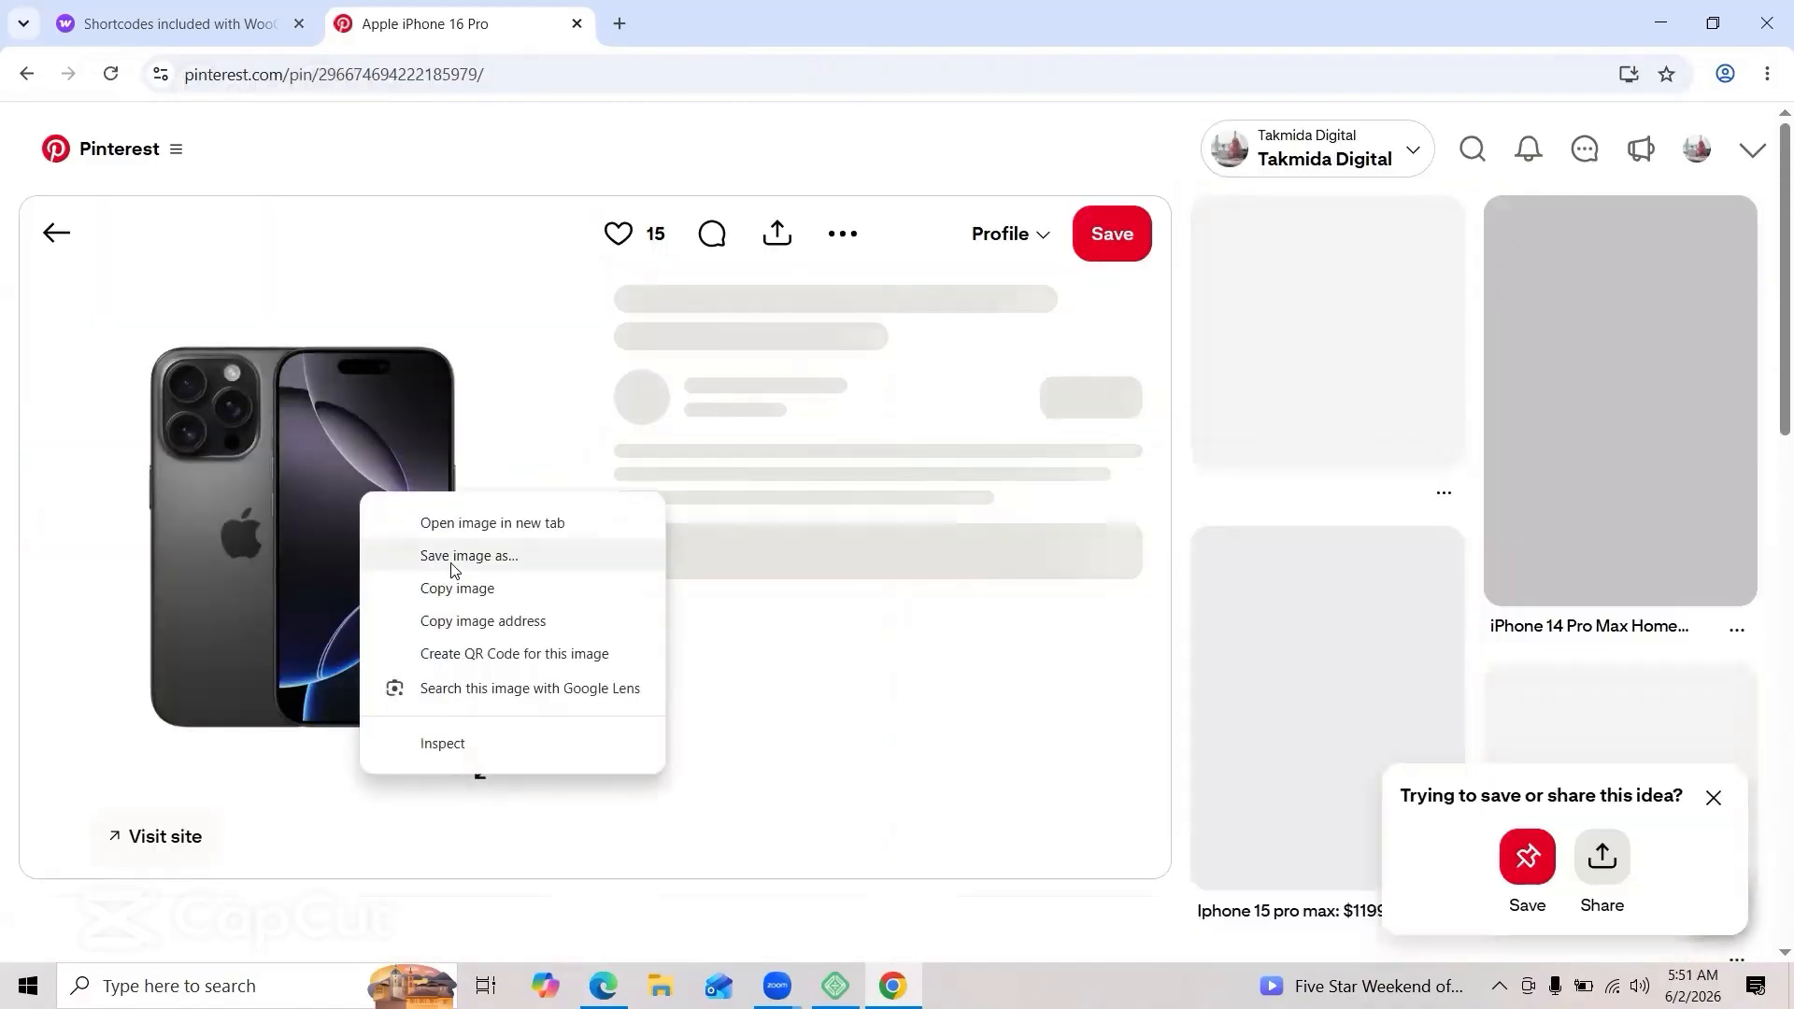
pyautogui.click(453, 564)
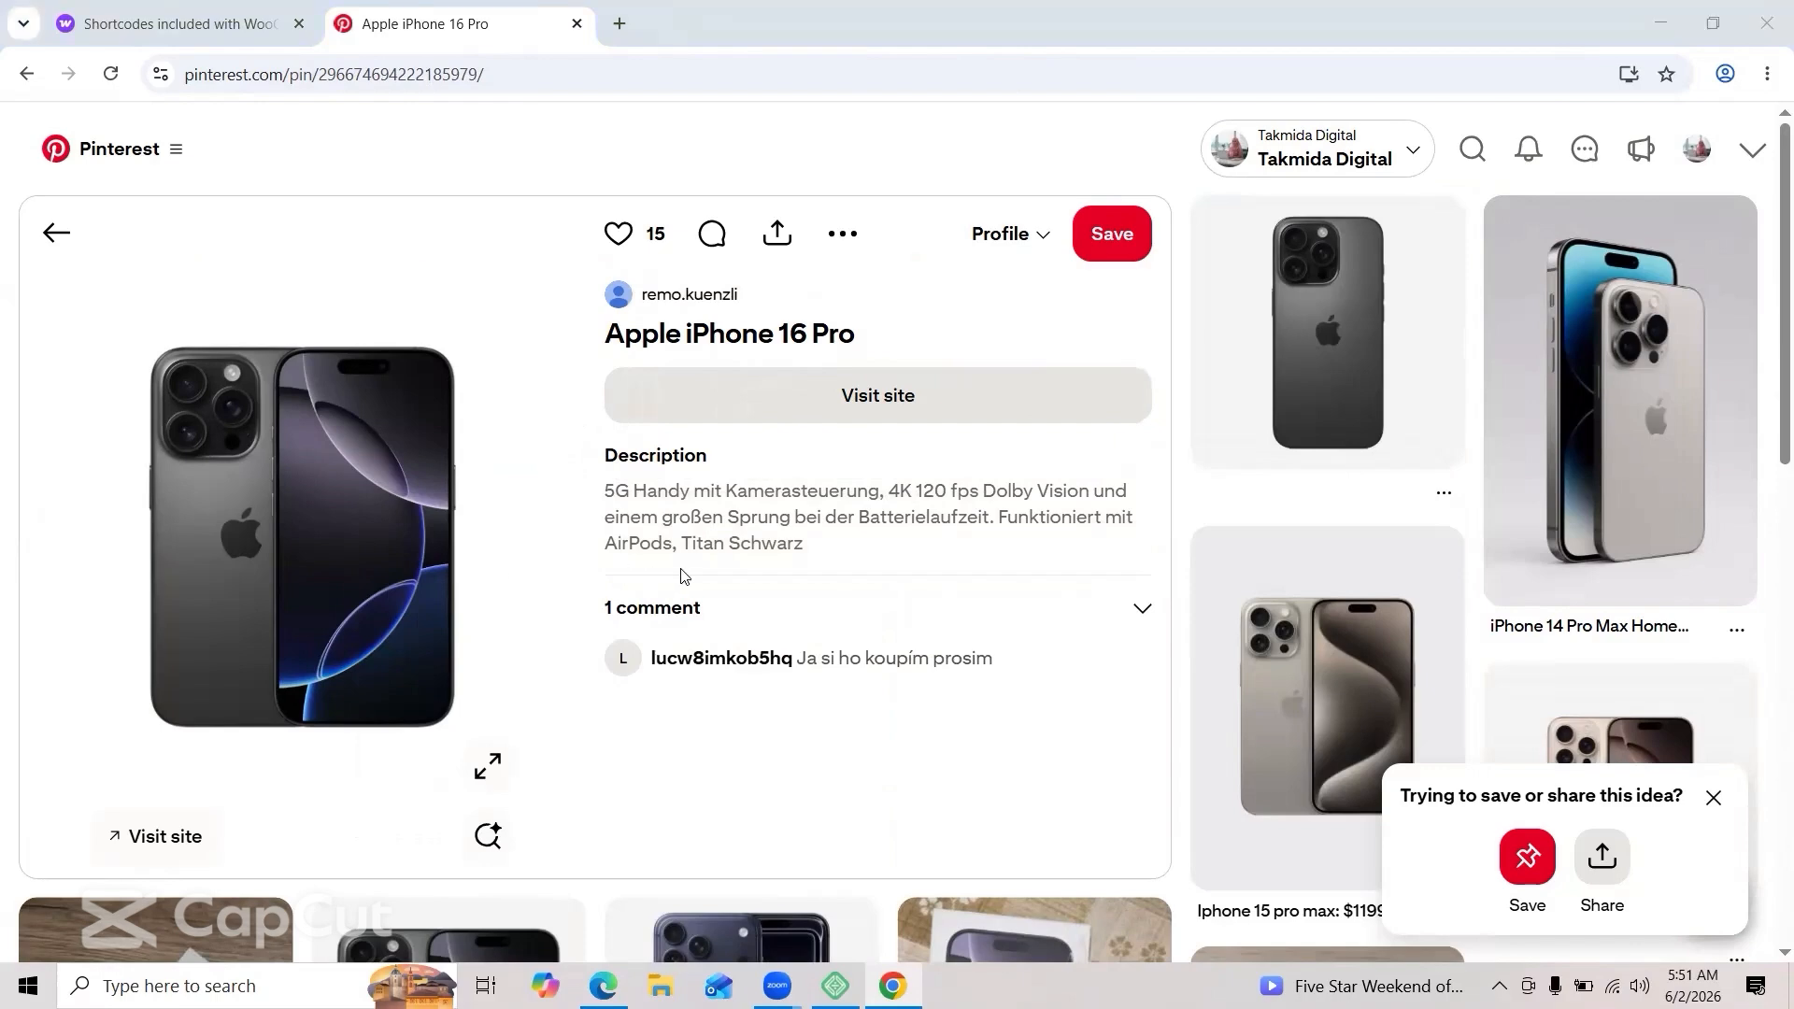
pyautogui.click(720, 521)
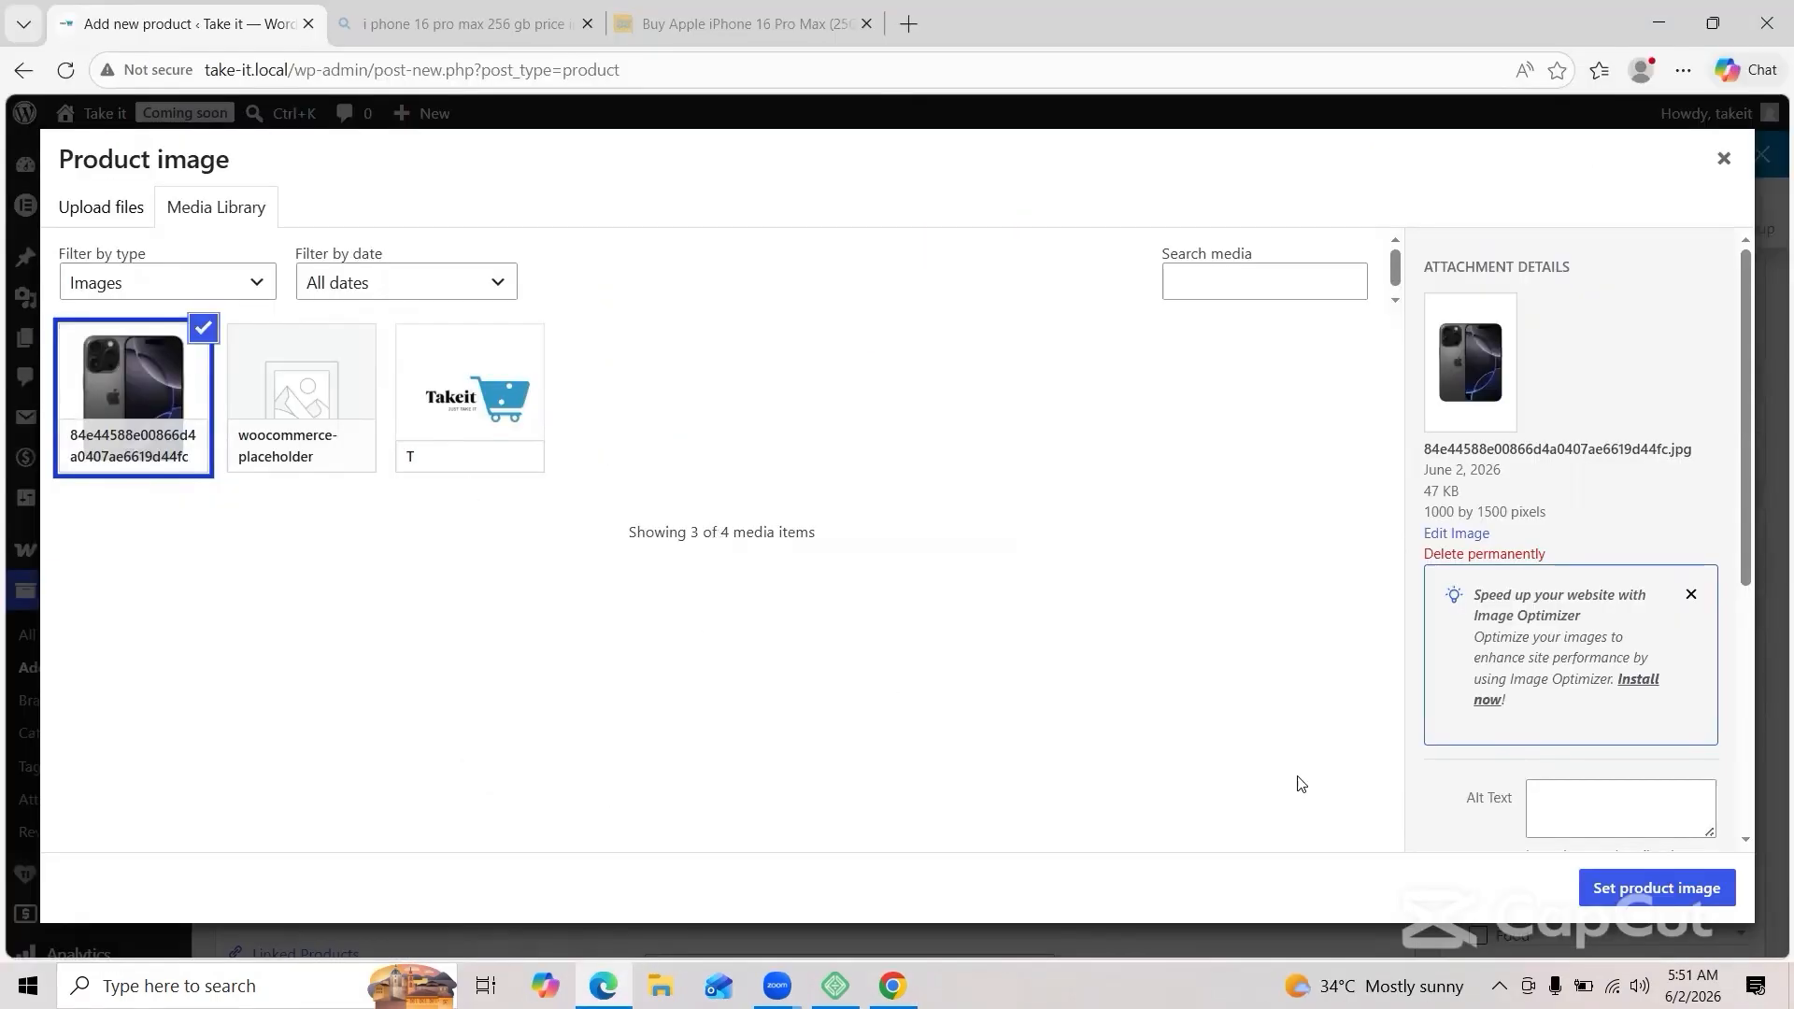
# Step: Set the iPhone photo as product image, add Tech & Gadgets and Mobile Accessories, and publish
pyautogui.click(1604, 890)
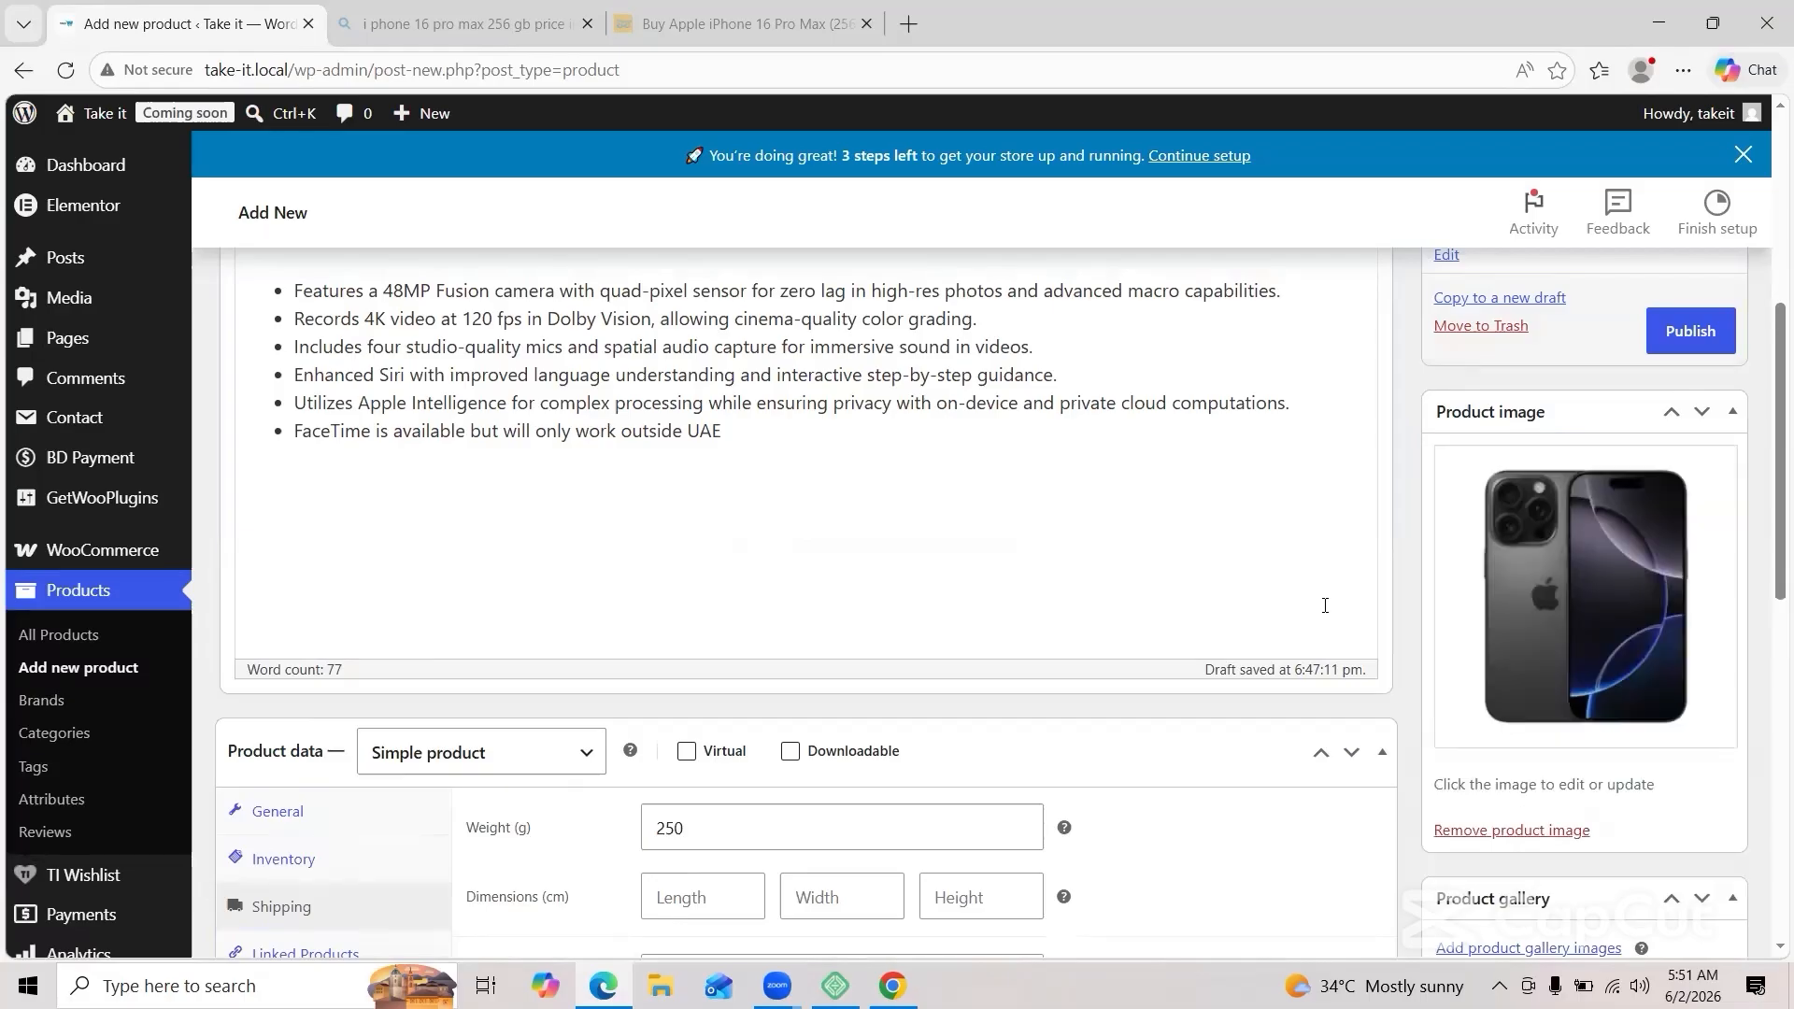
pyautogui.scroll(-5, 1327, 603)
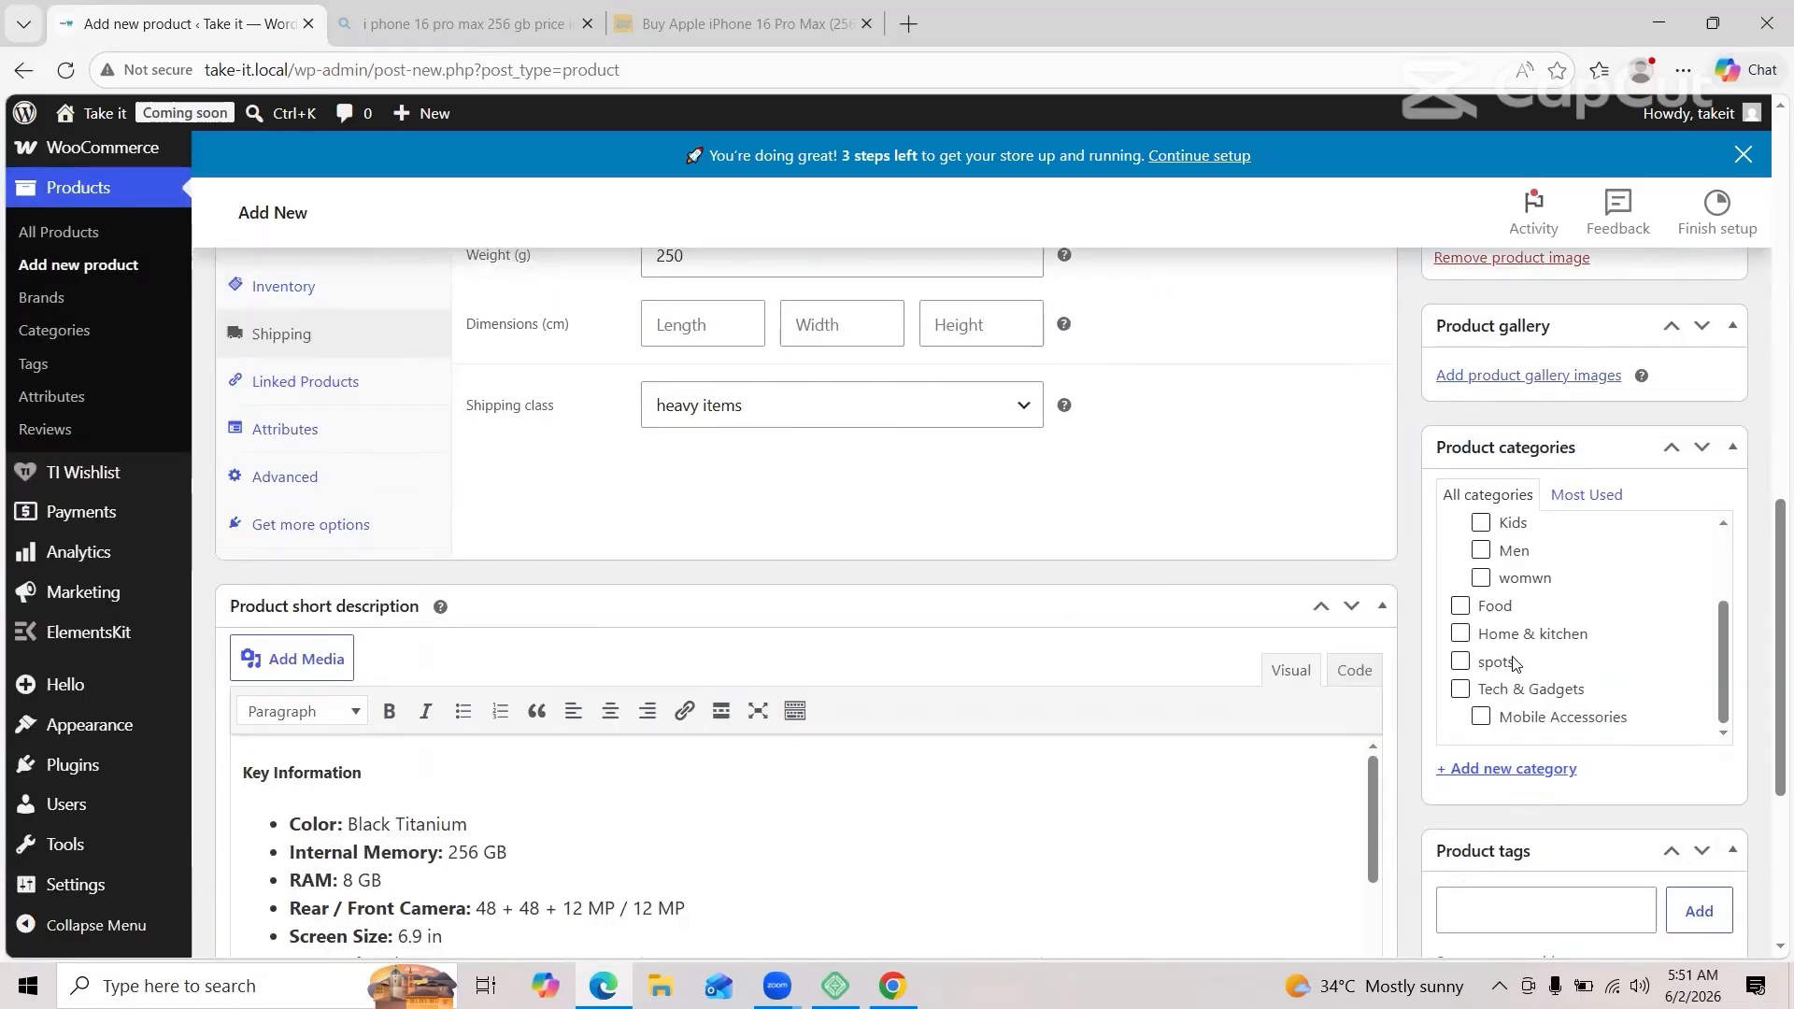
pyautogui.click(1461, 692)
pyautogui.click(1481, 718)
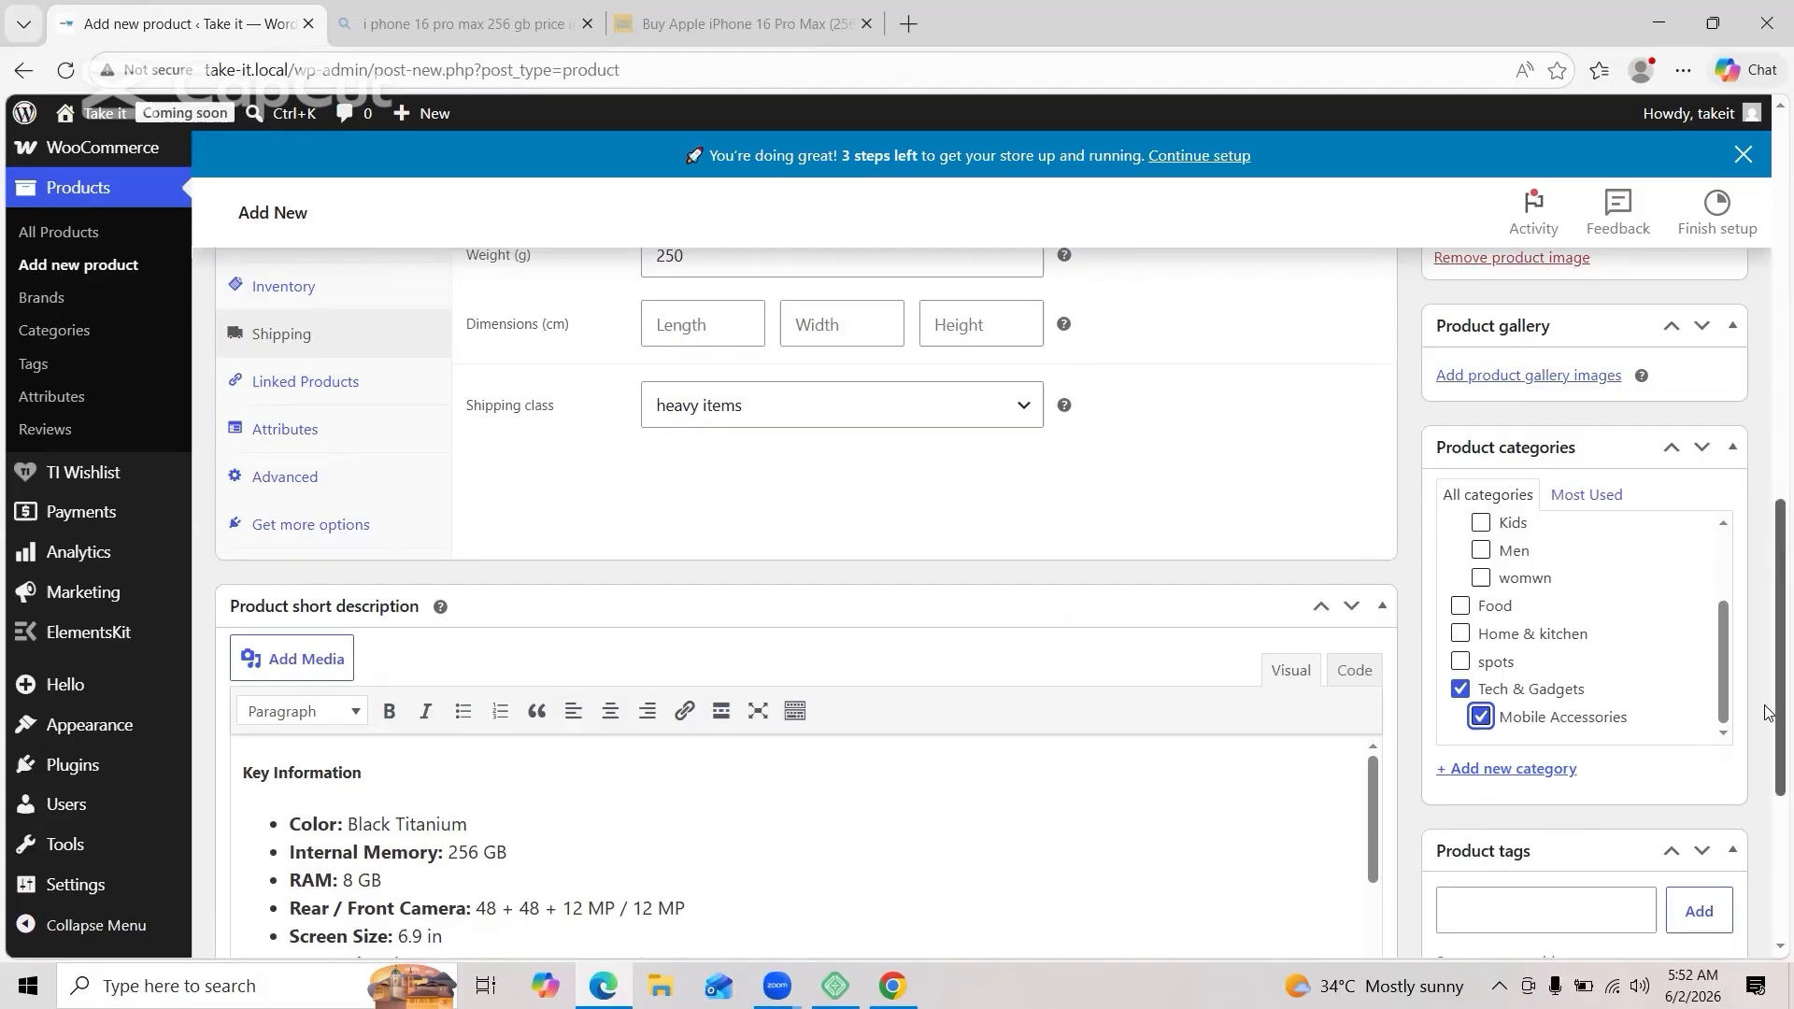
pyautogui.scroll(7, 1687, 462)
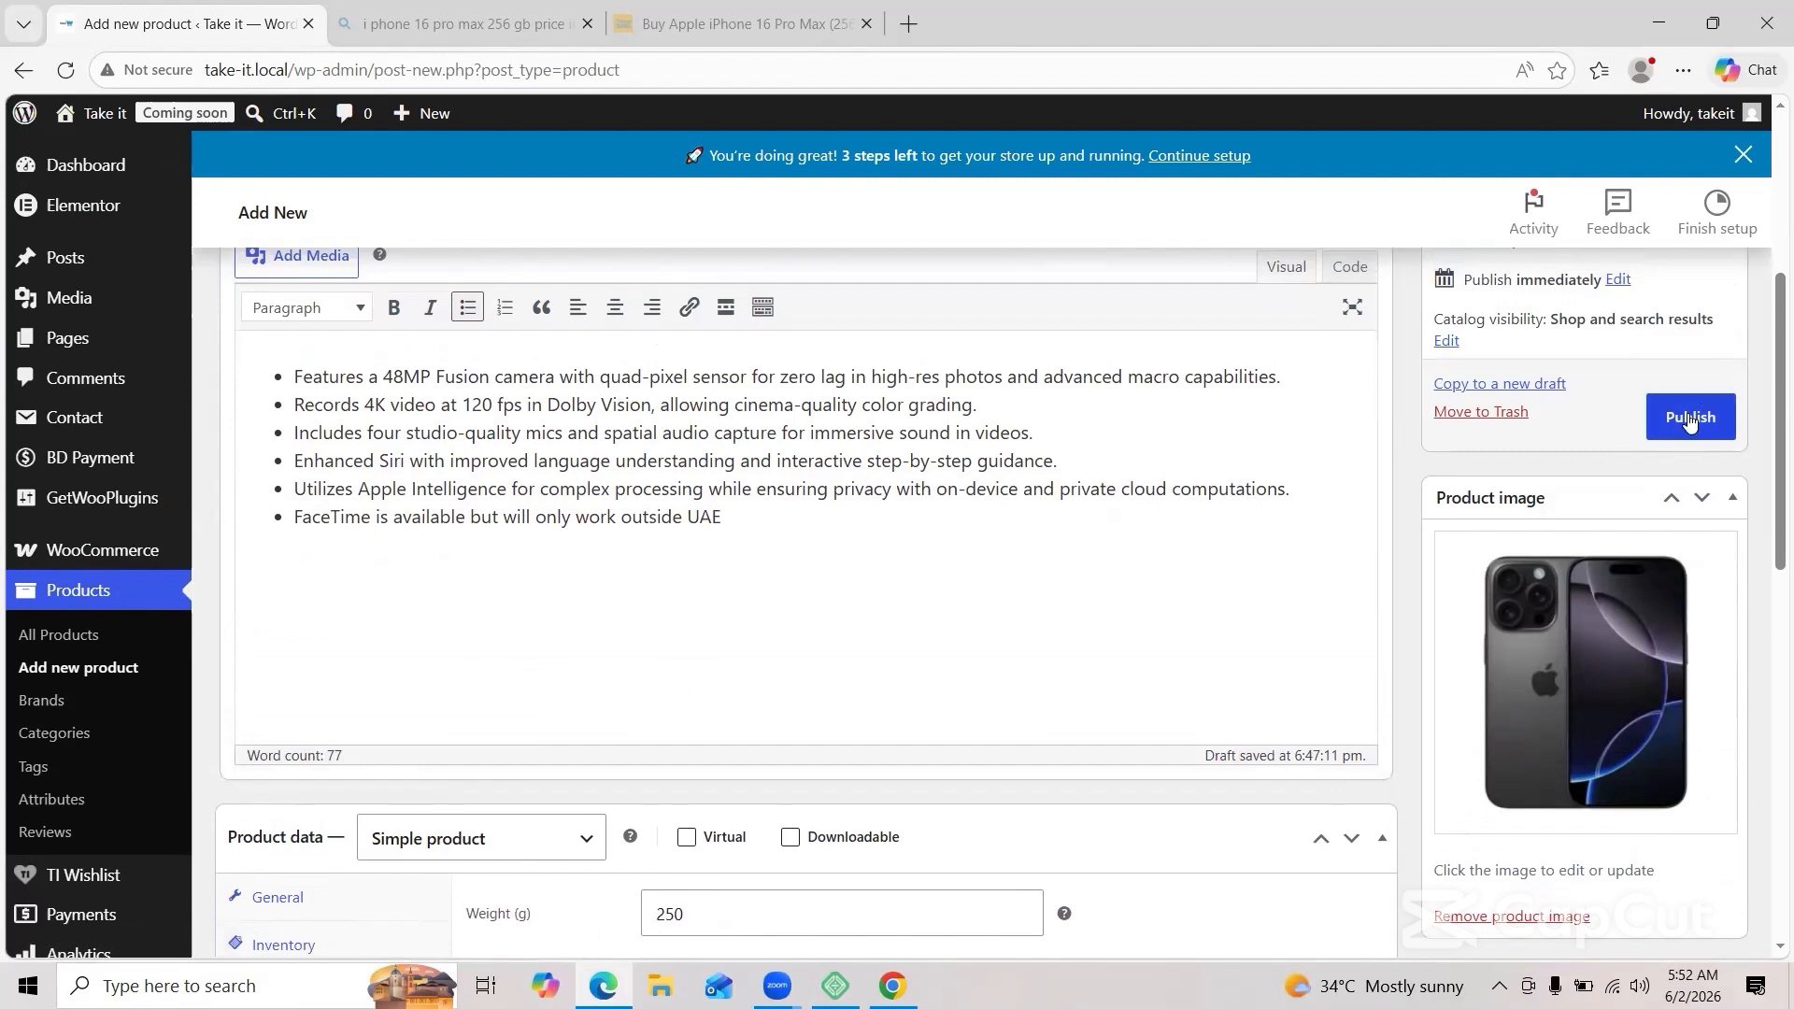
pyautogui.click(1690, 418)
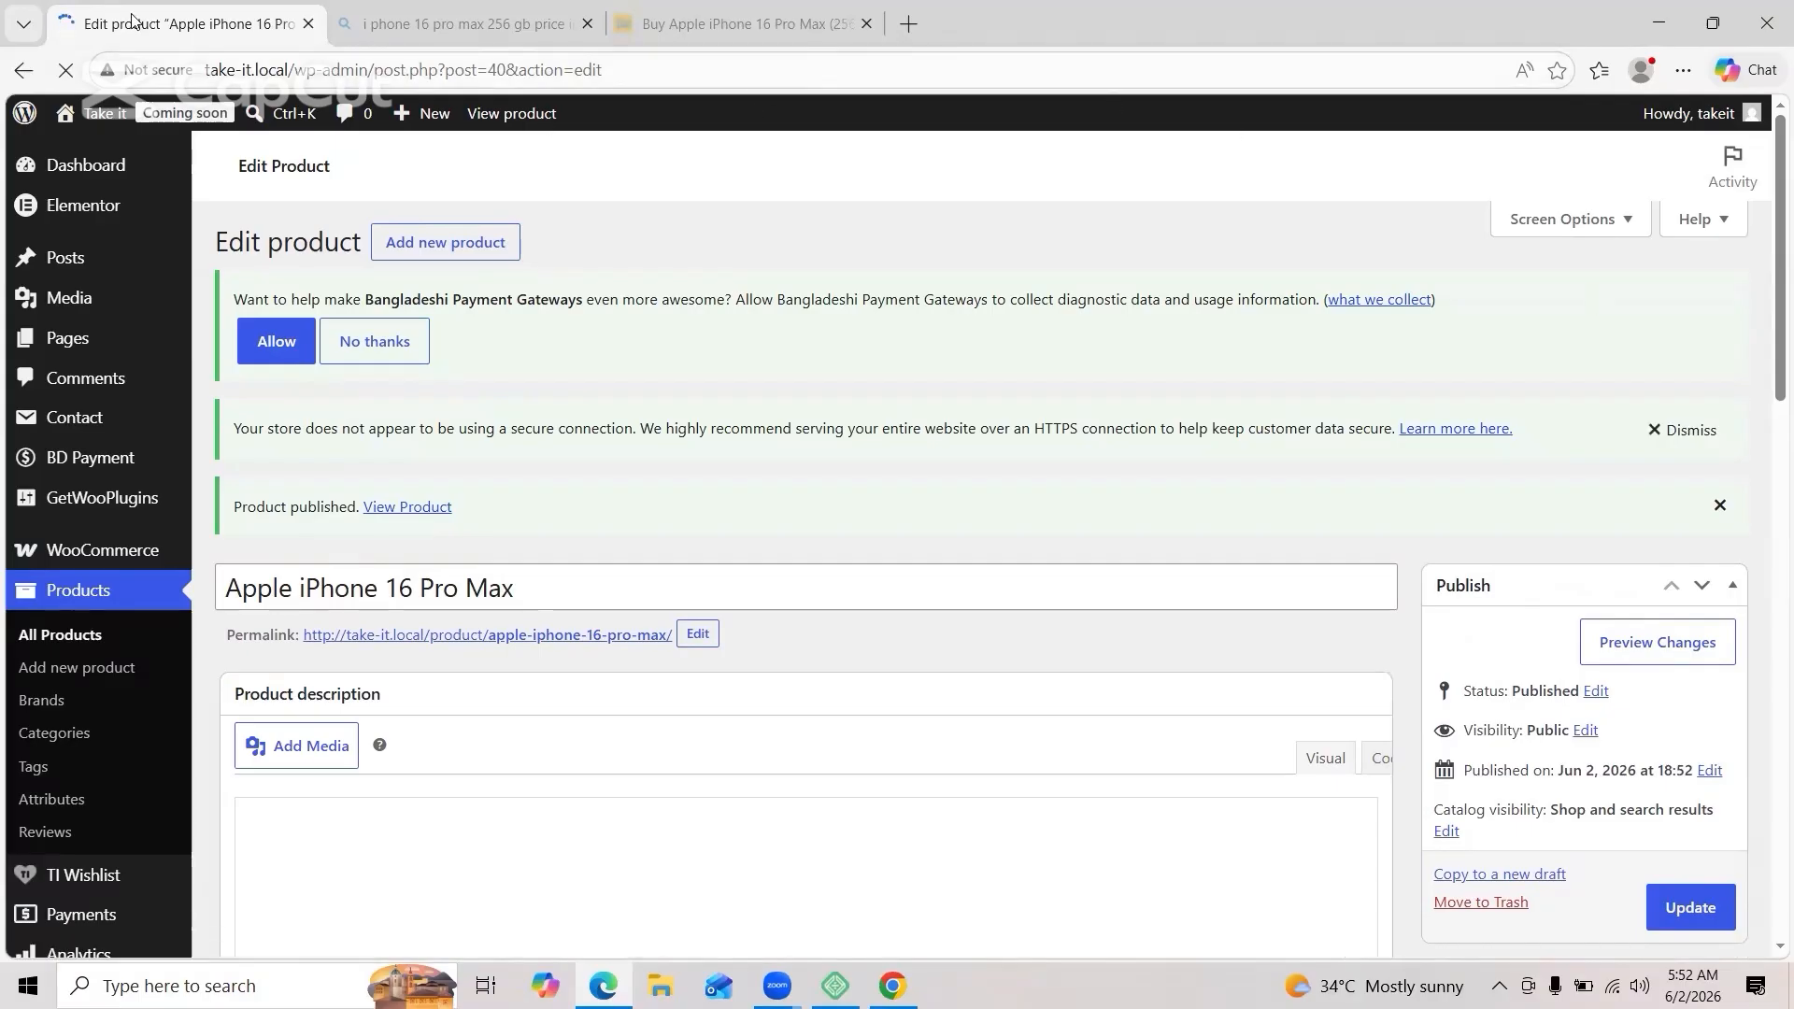
# Step: Go to Pages > All Pages
pyautogui.moveTo(59, 327)
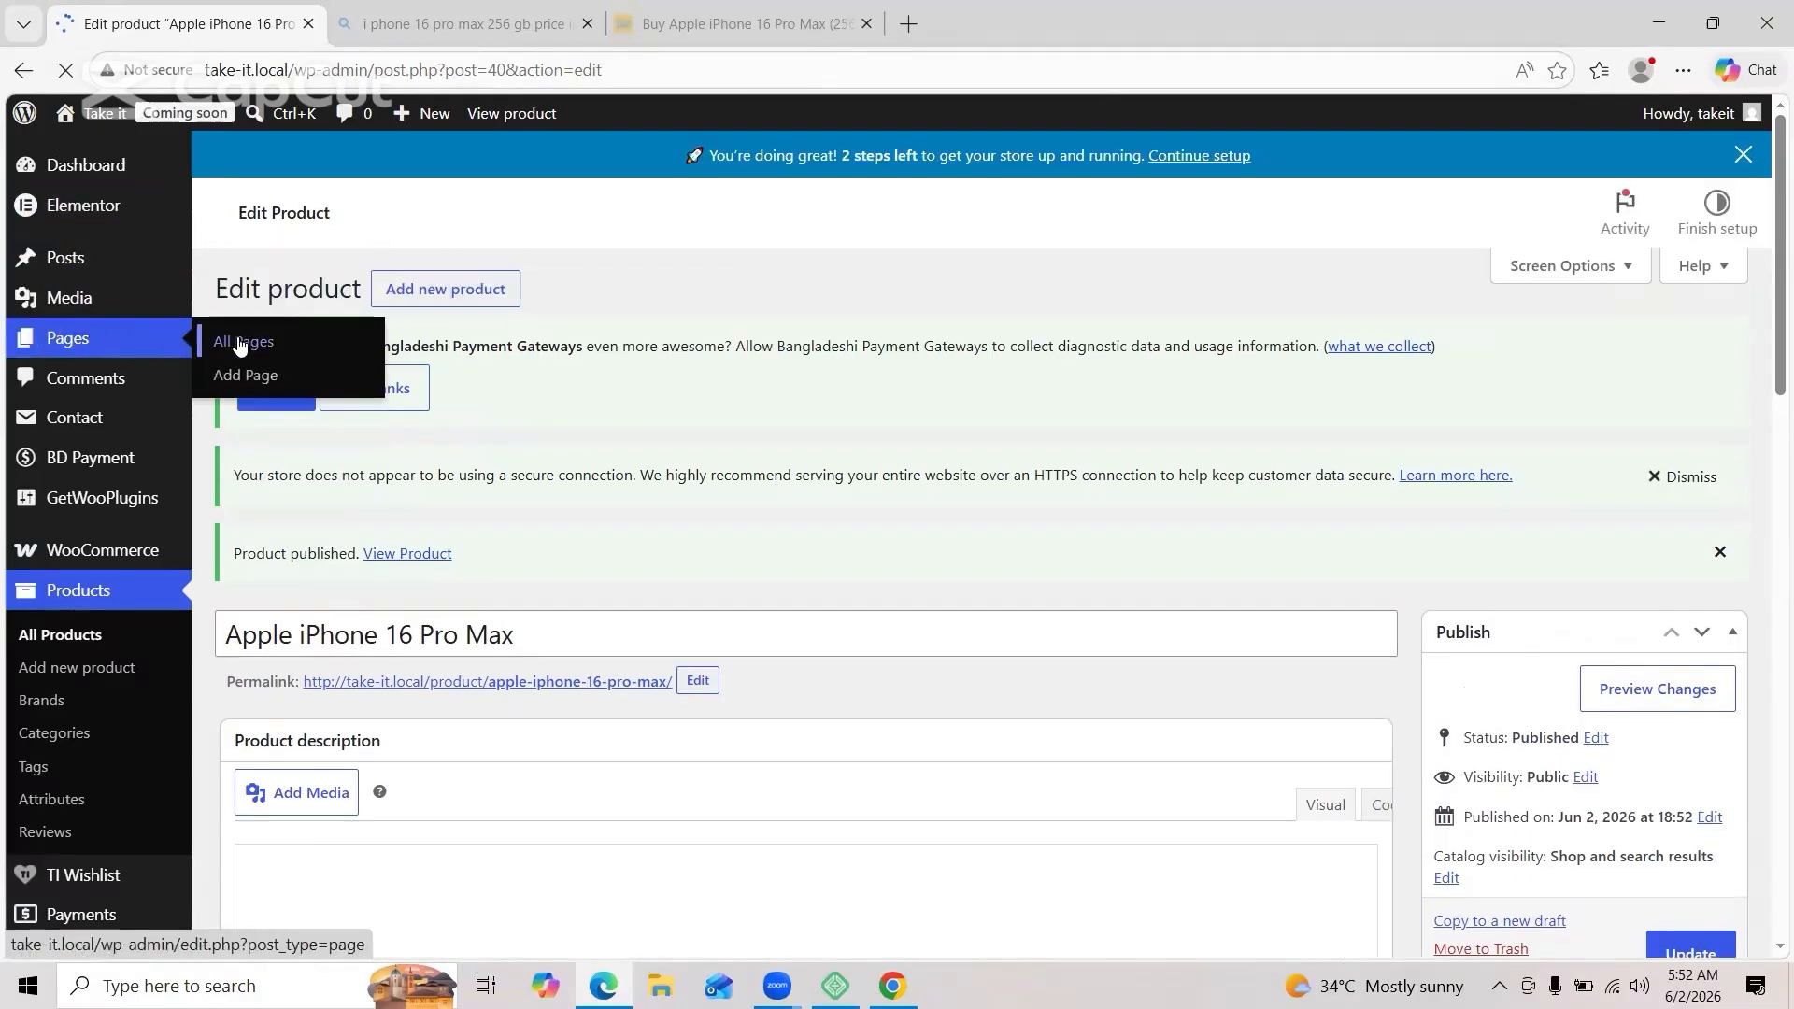
pyautogui.scroll(-3, 721, 685)
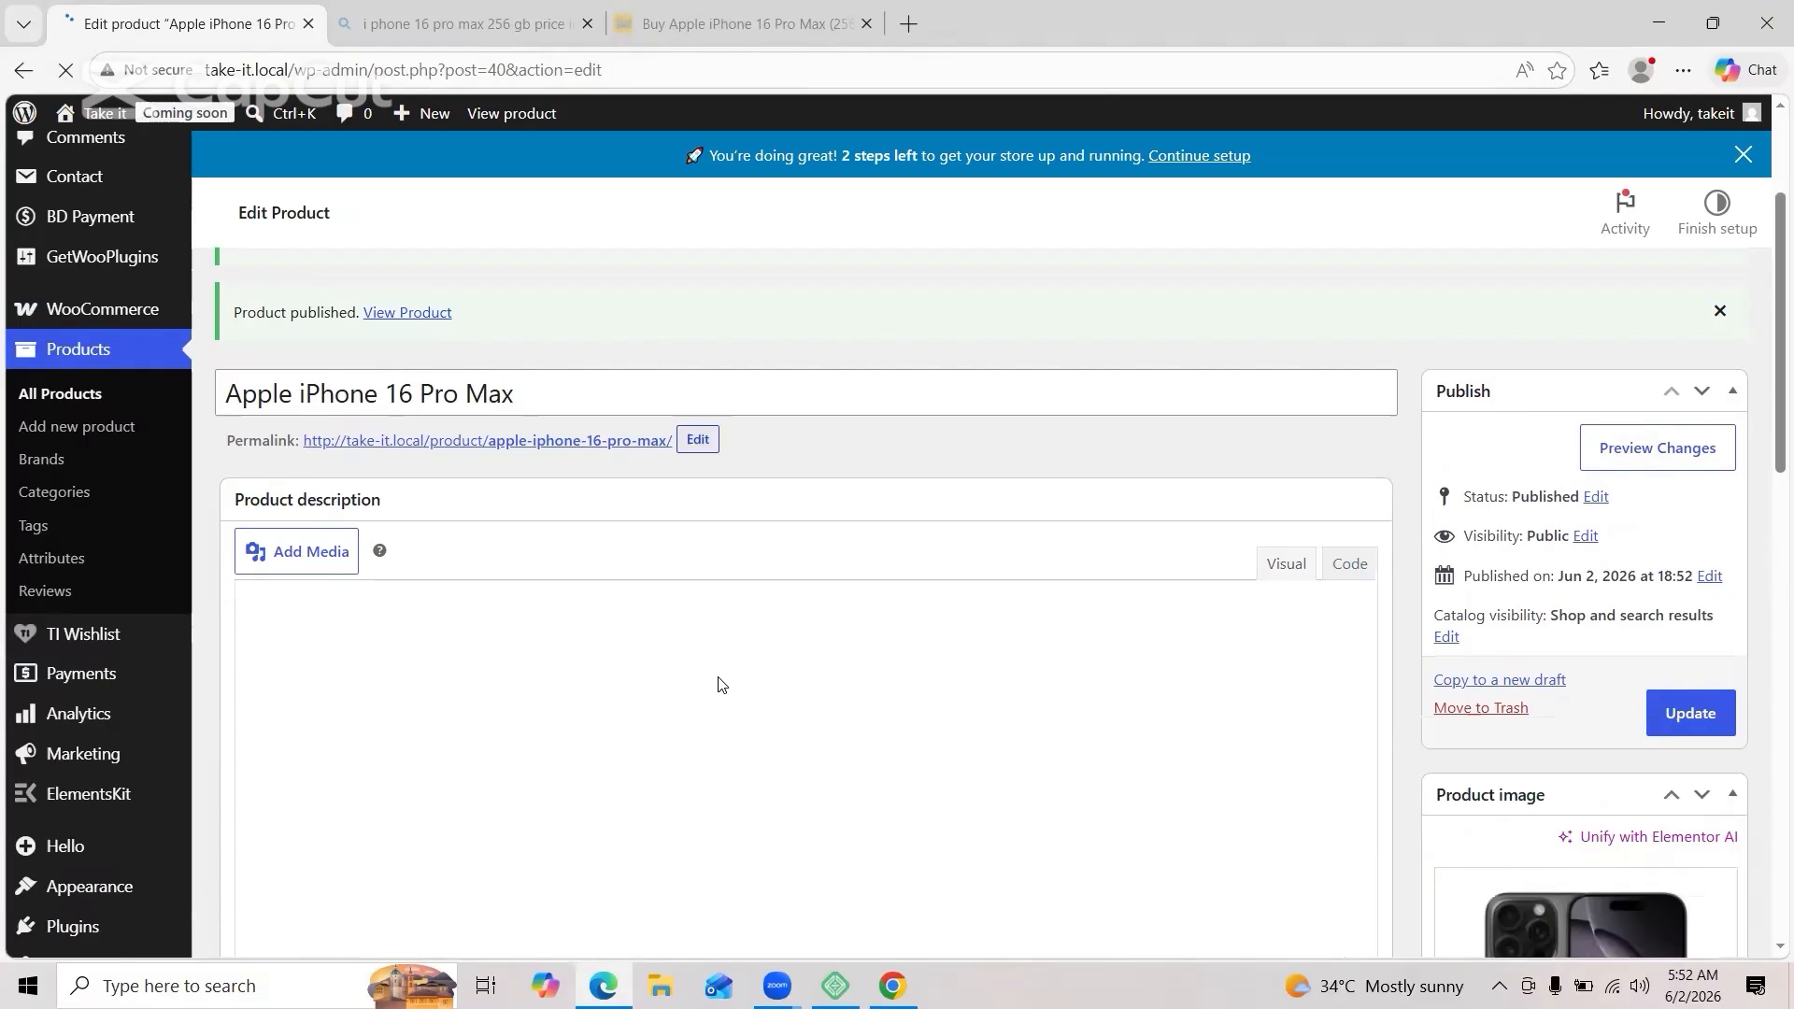
pyautogui.scroll(-4, 721, 685)
pyautogui.scroll(5, 720, 685)
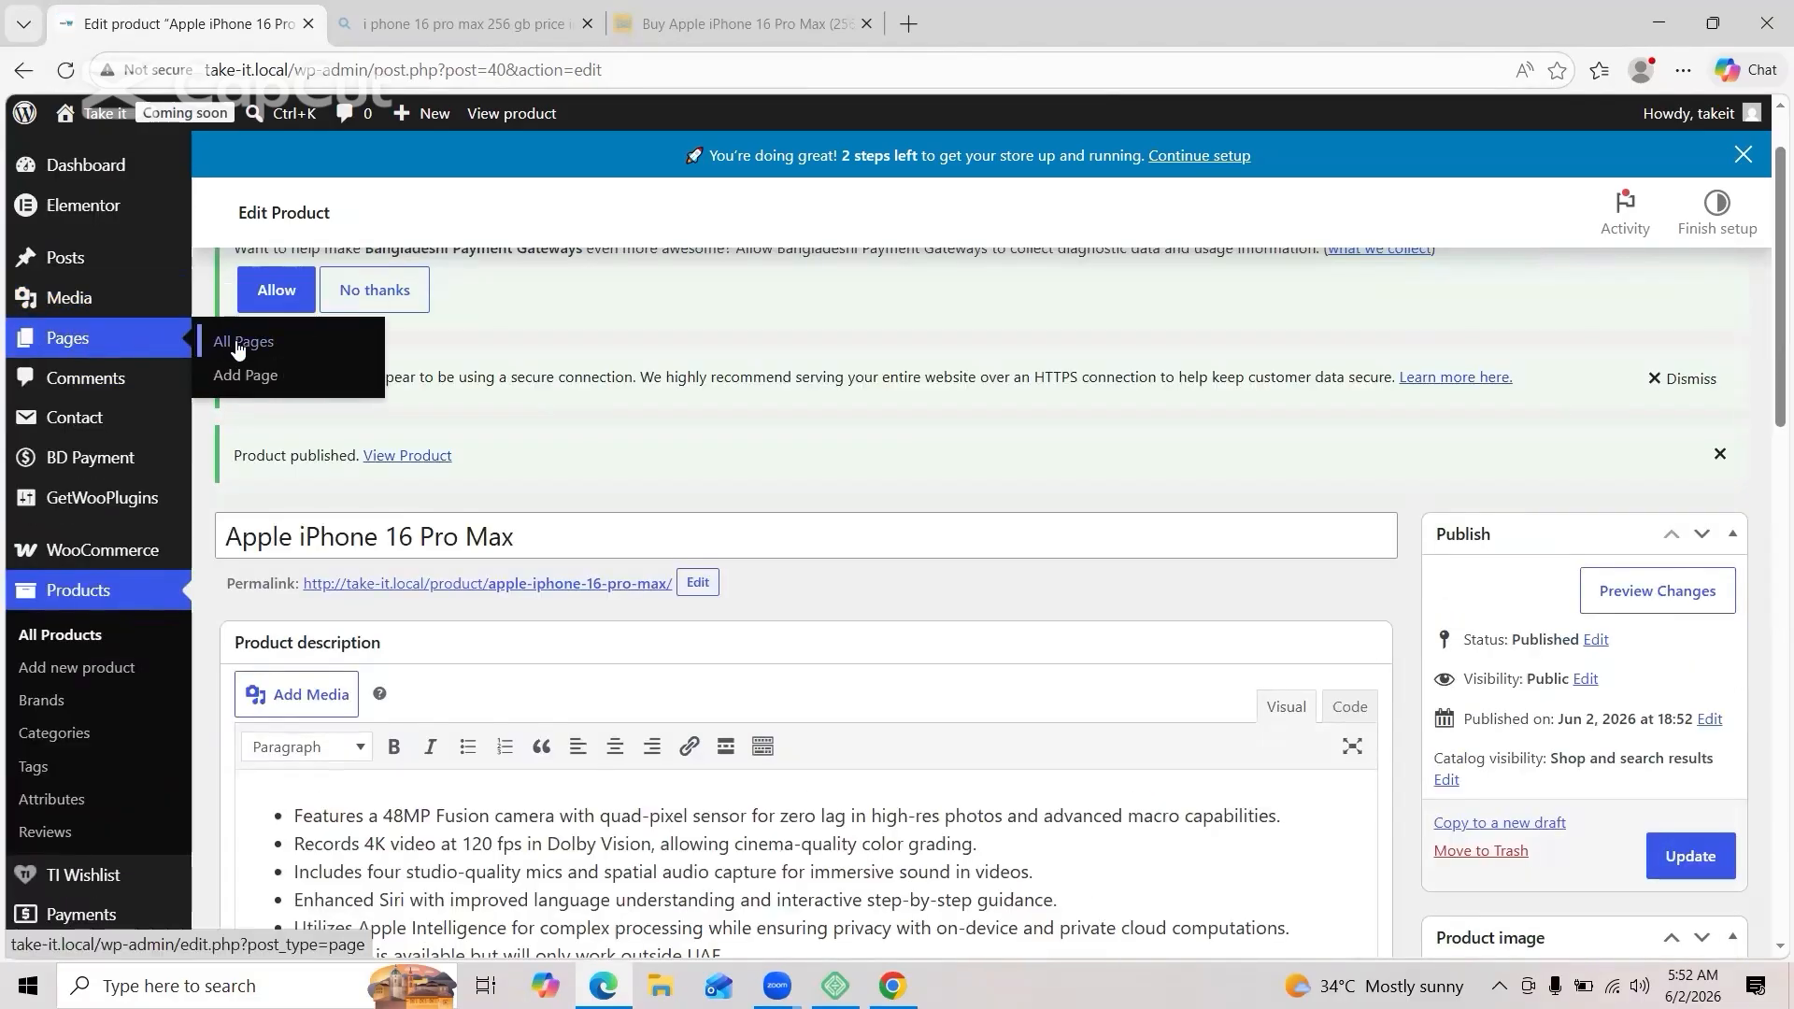
pyautogui.click(237, 346)
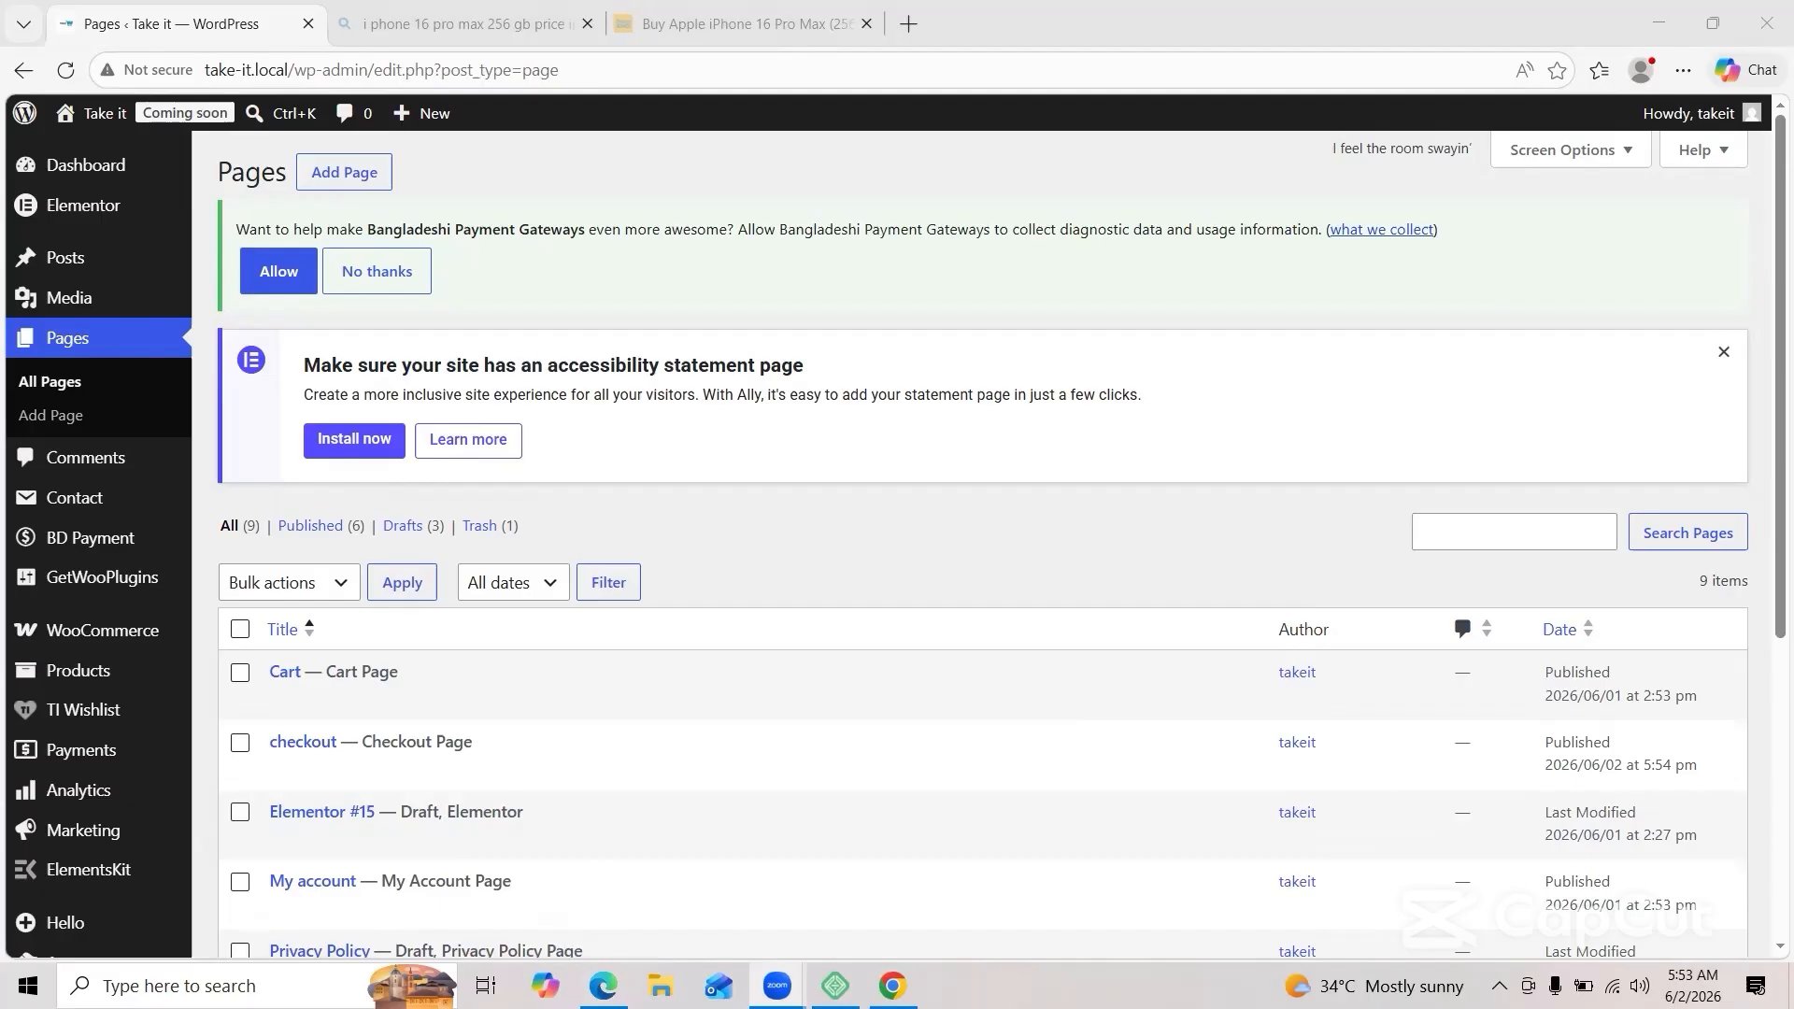
# Step: Create a new page titled 'Home' using the Elementor Full Width template
pyautogui.click(362, 176)
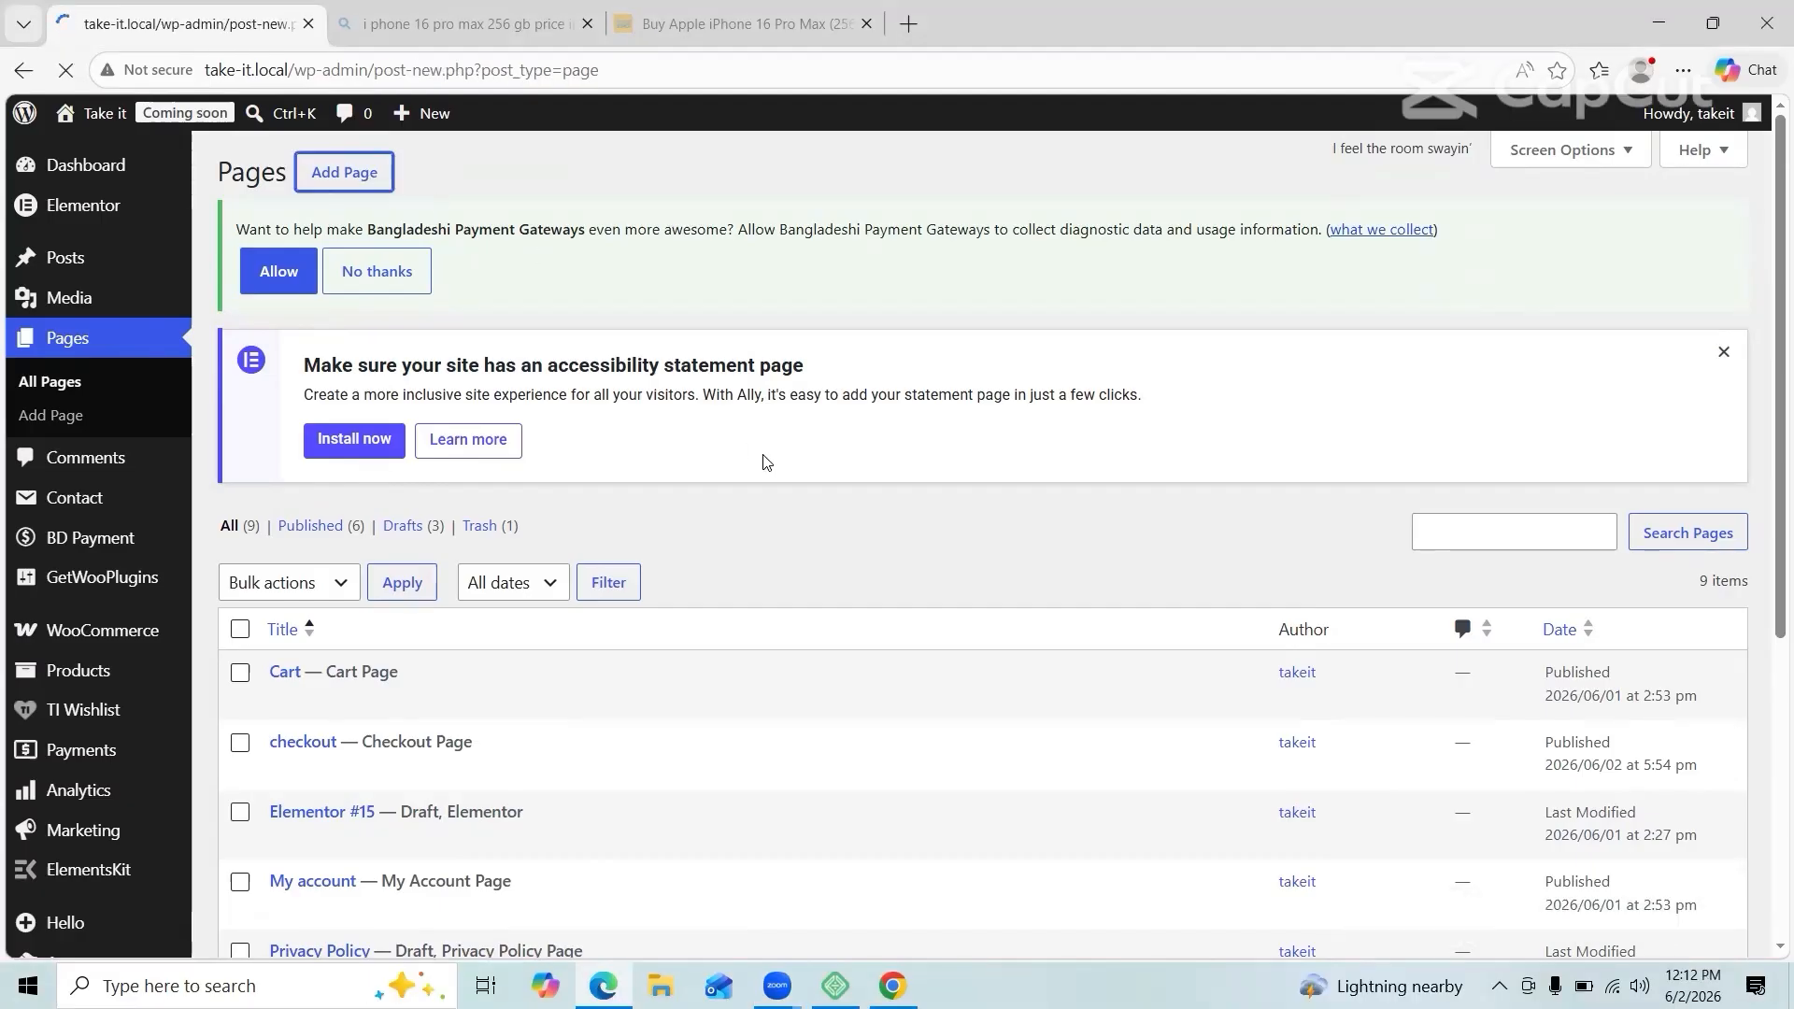
pyautogui.write('Home')
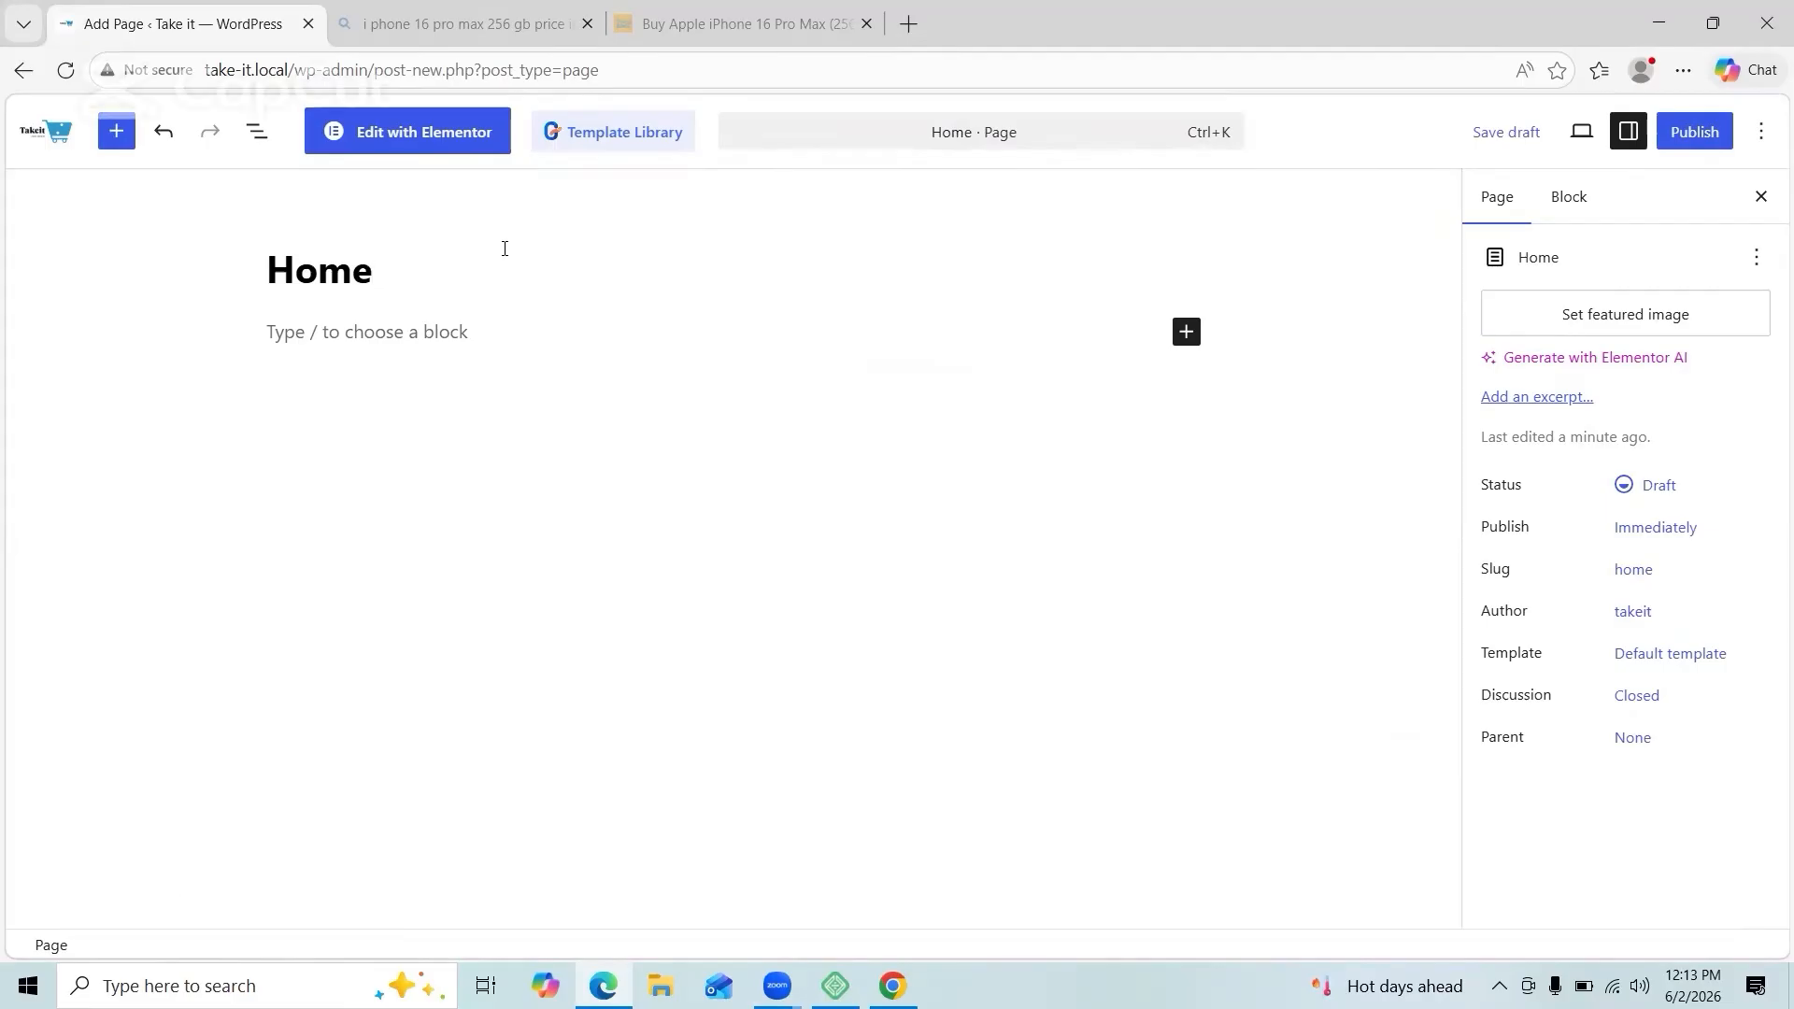
pyautogui.click(1670, 653)
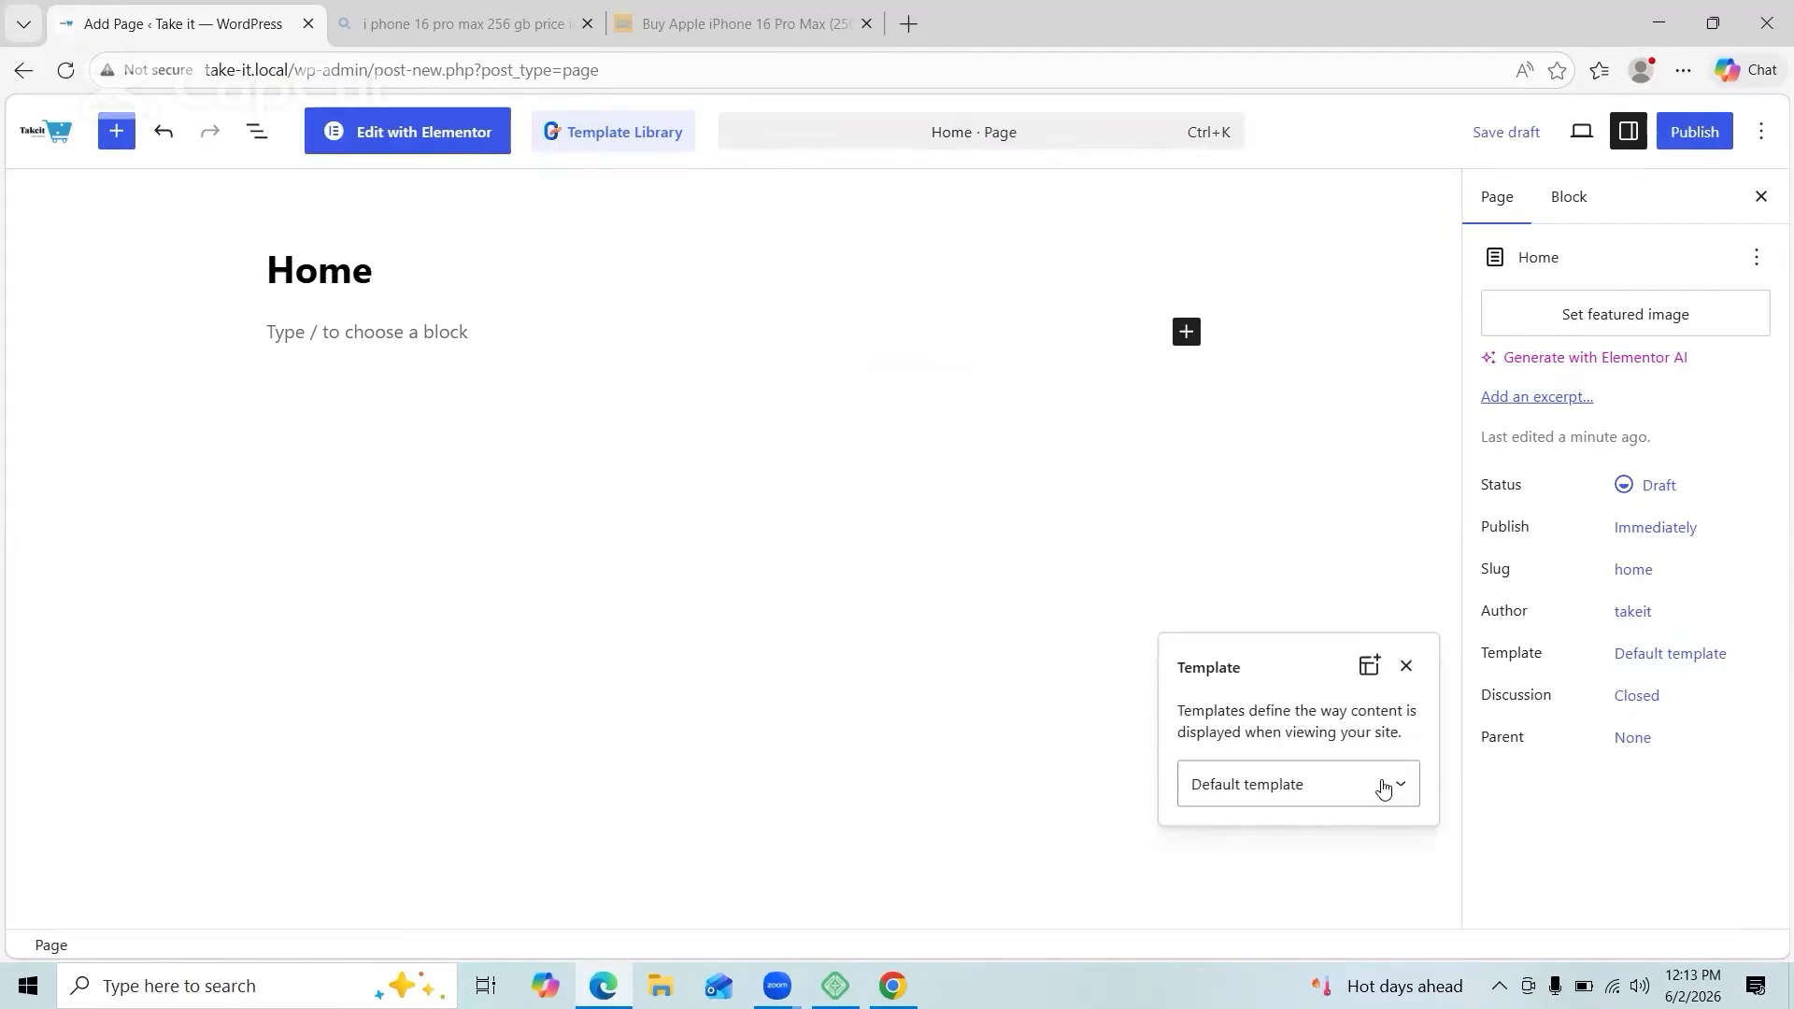
pyautogui.click(1383, 785)
pyautogui.click(1334, 809)
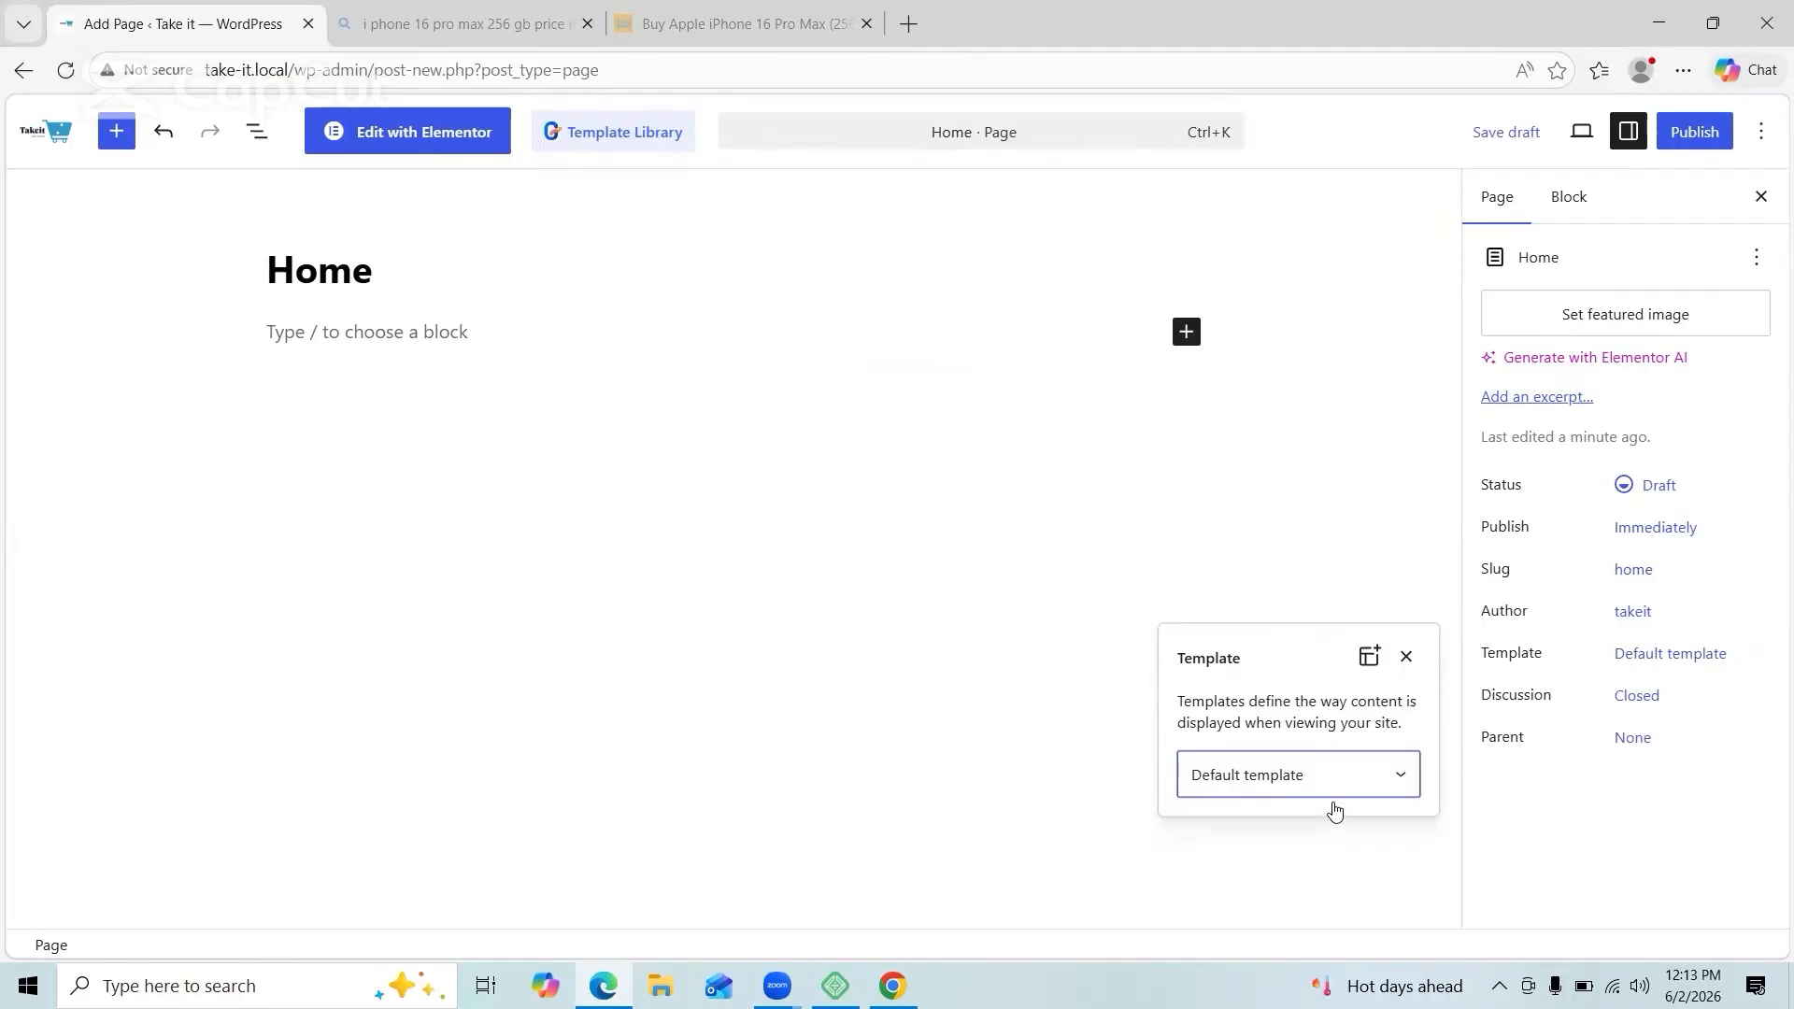
pyautogui.click(1335, 792)
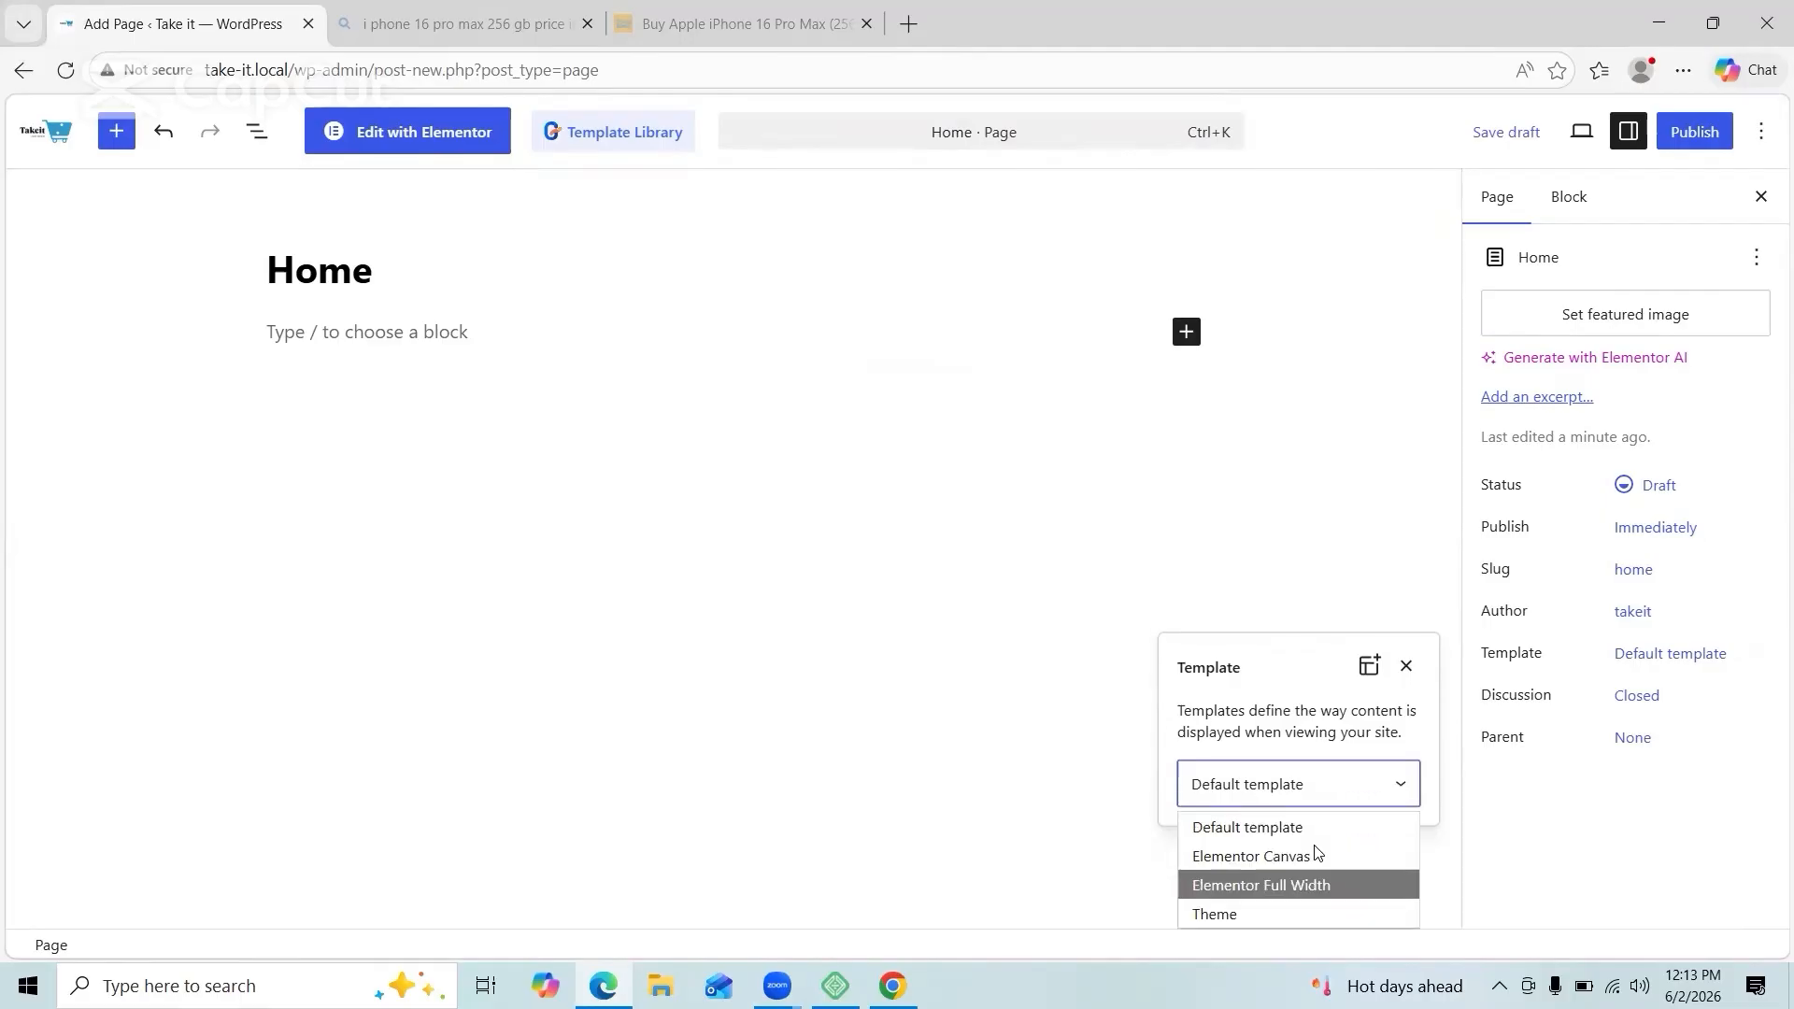
pyautogui.click(1318, 884)
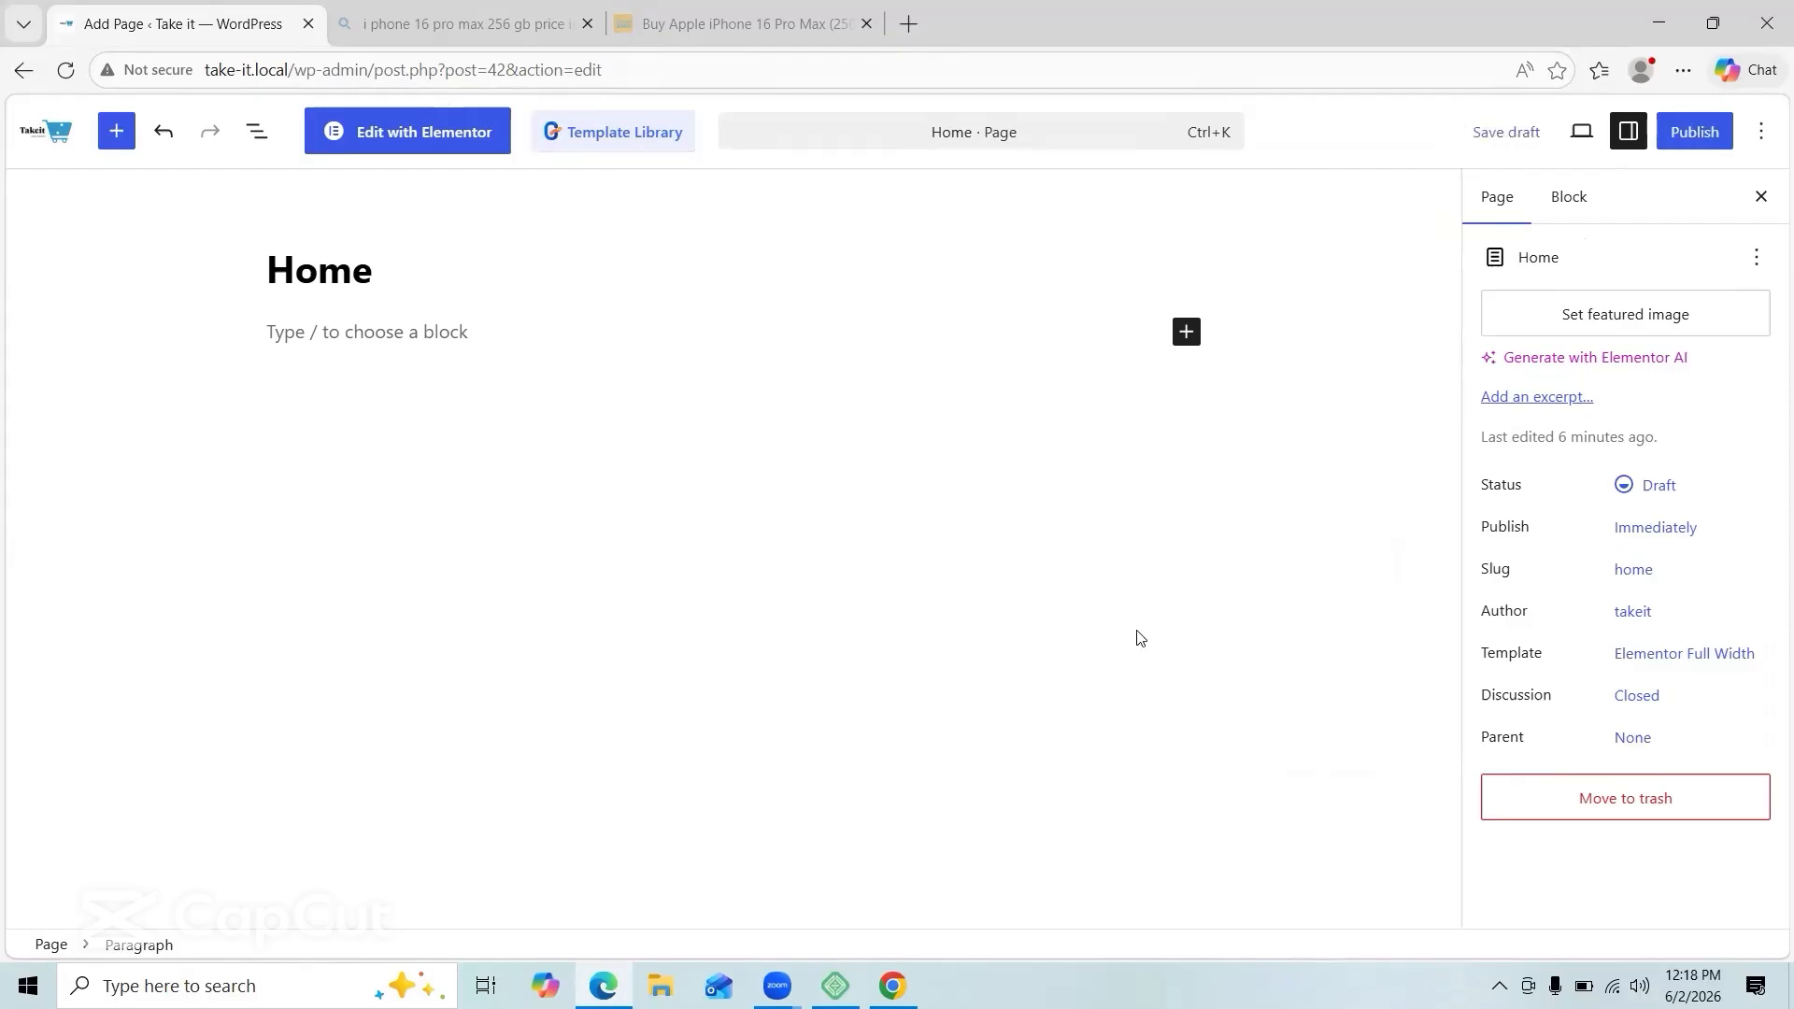
pyautogui.click(21, 73)
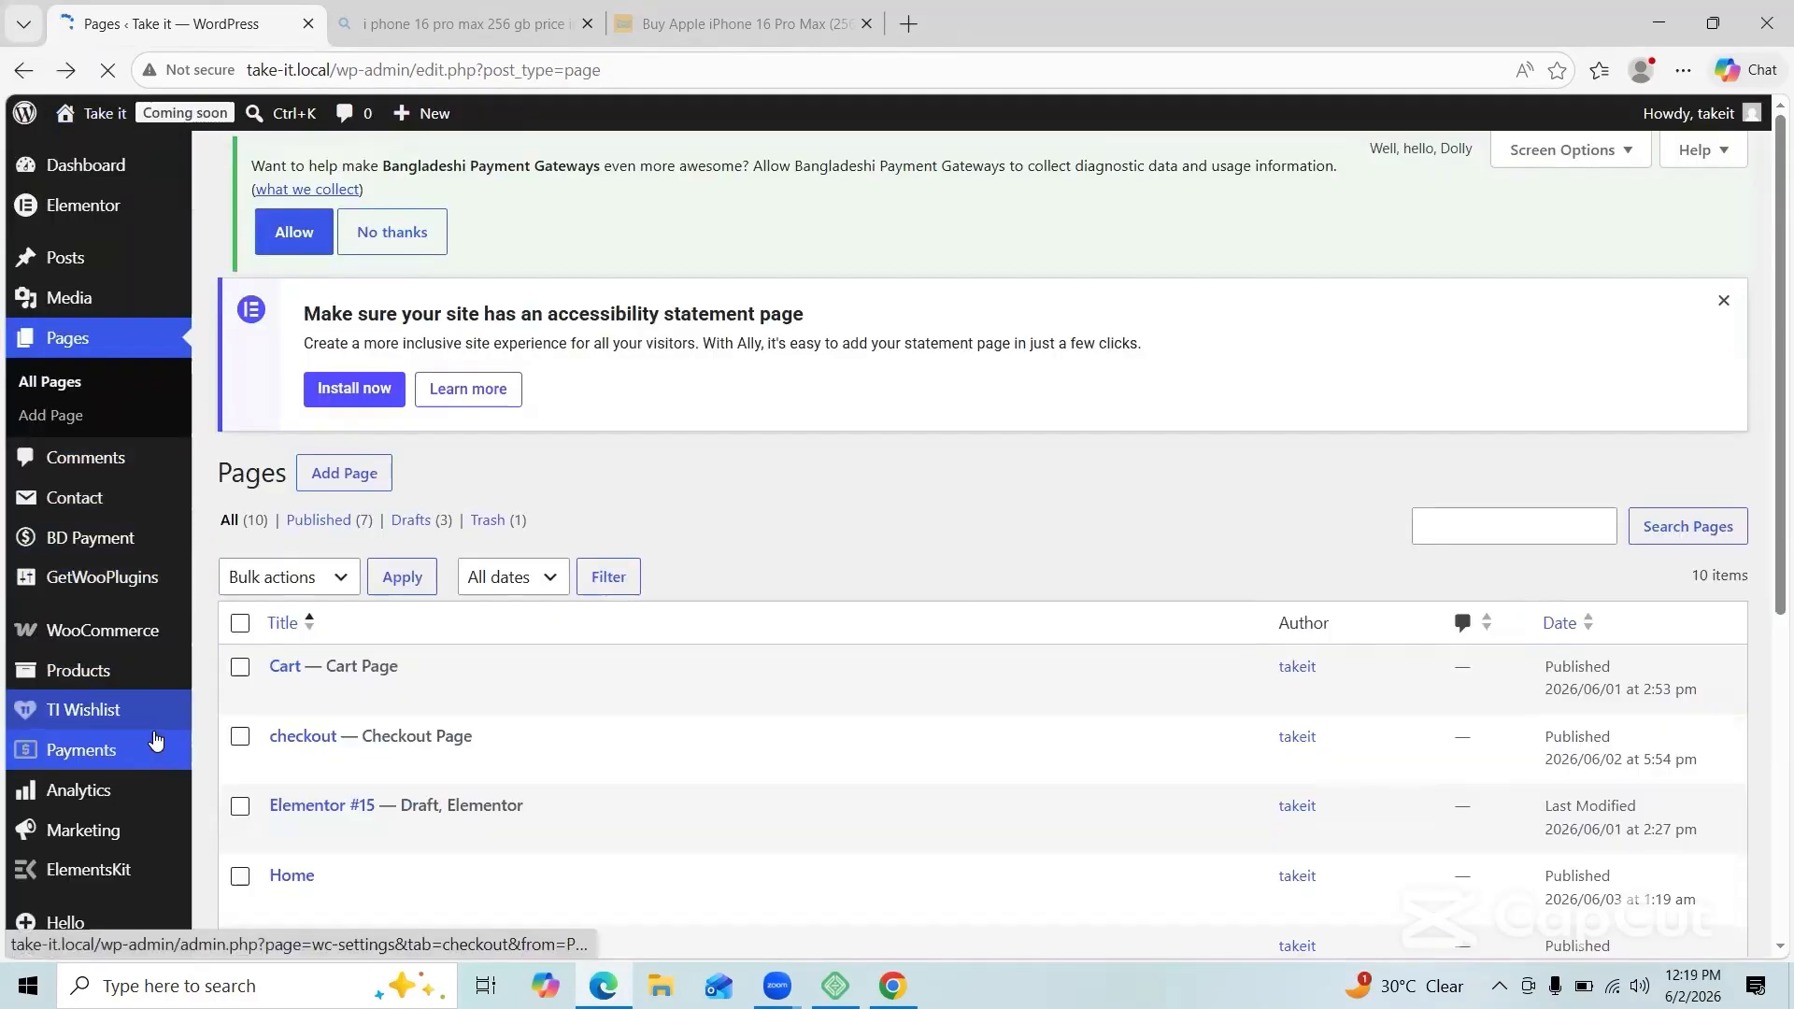
# Step: In Settings > Reading, set the homepage to the static page Home and save
pyautogui.scroll(-5, 123, 430)
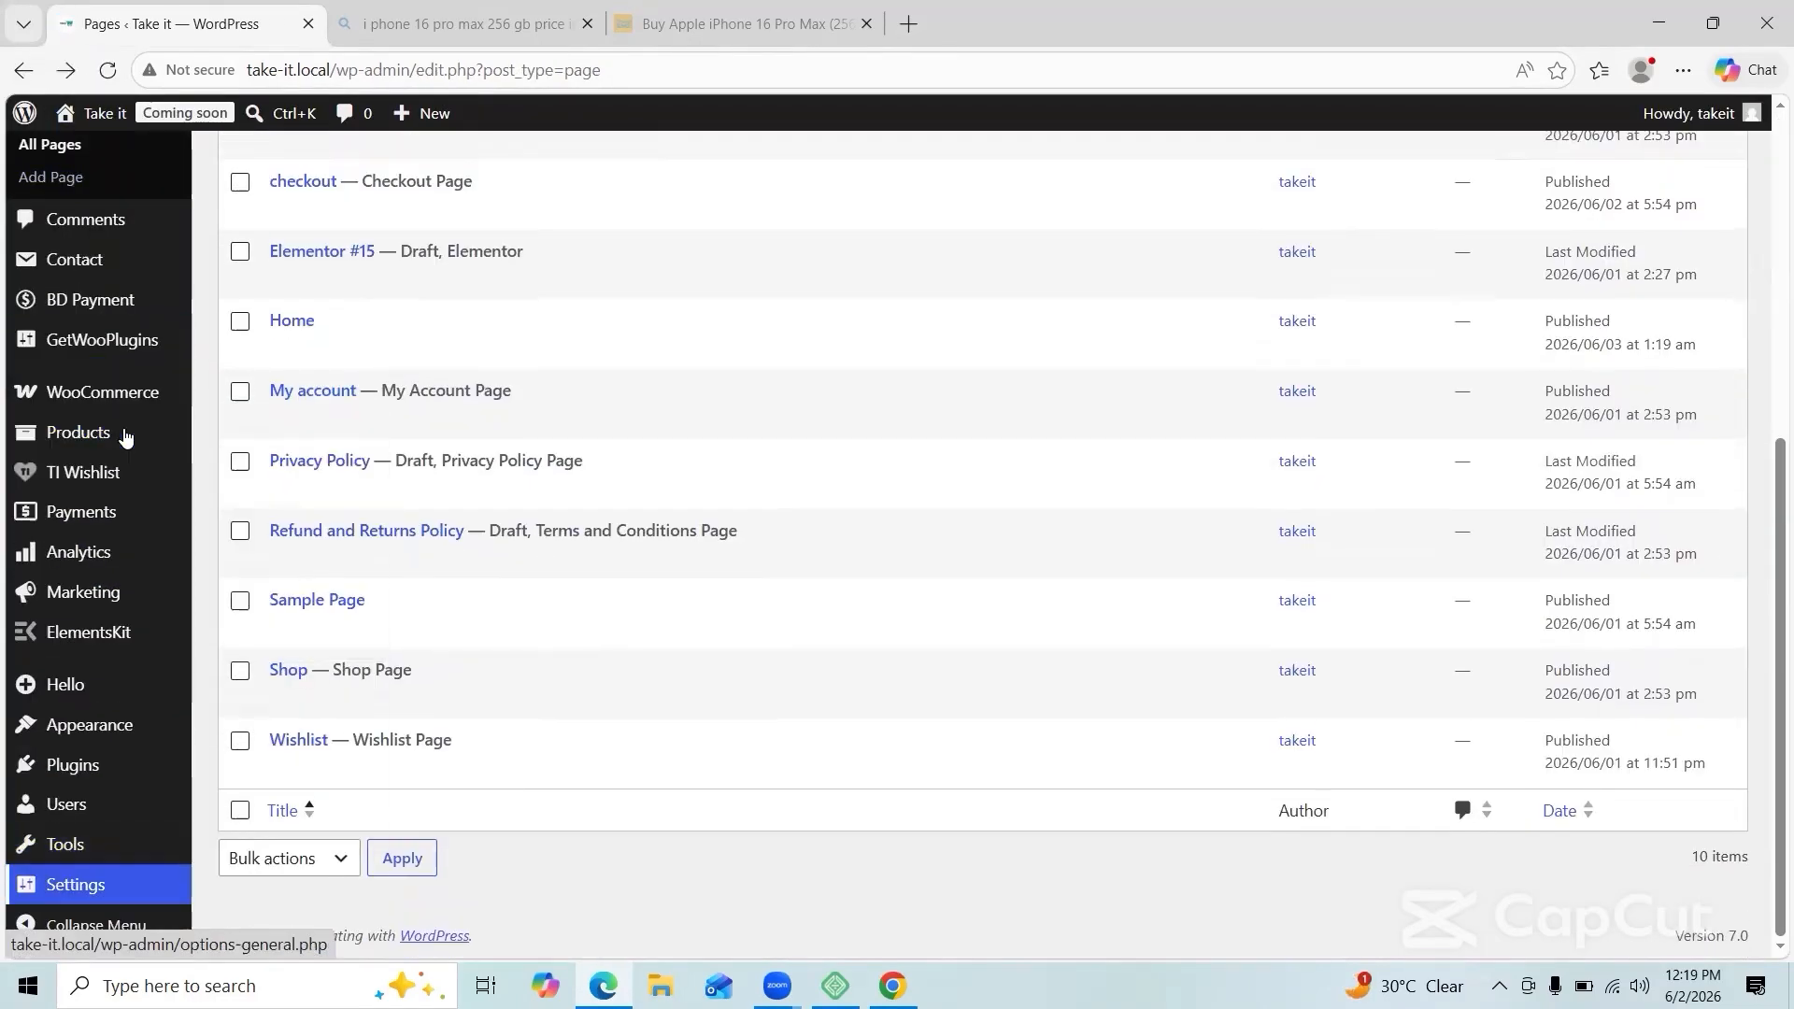
pyautogui.moveTo(75, 885)
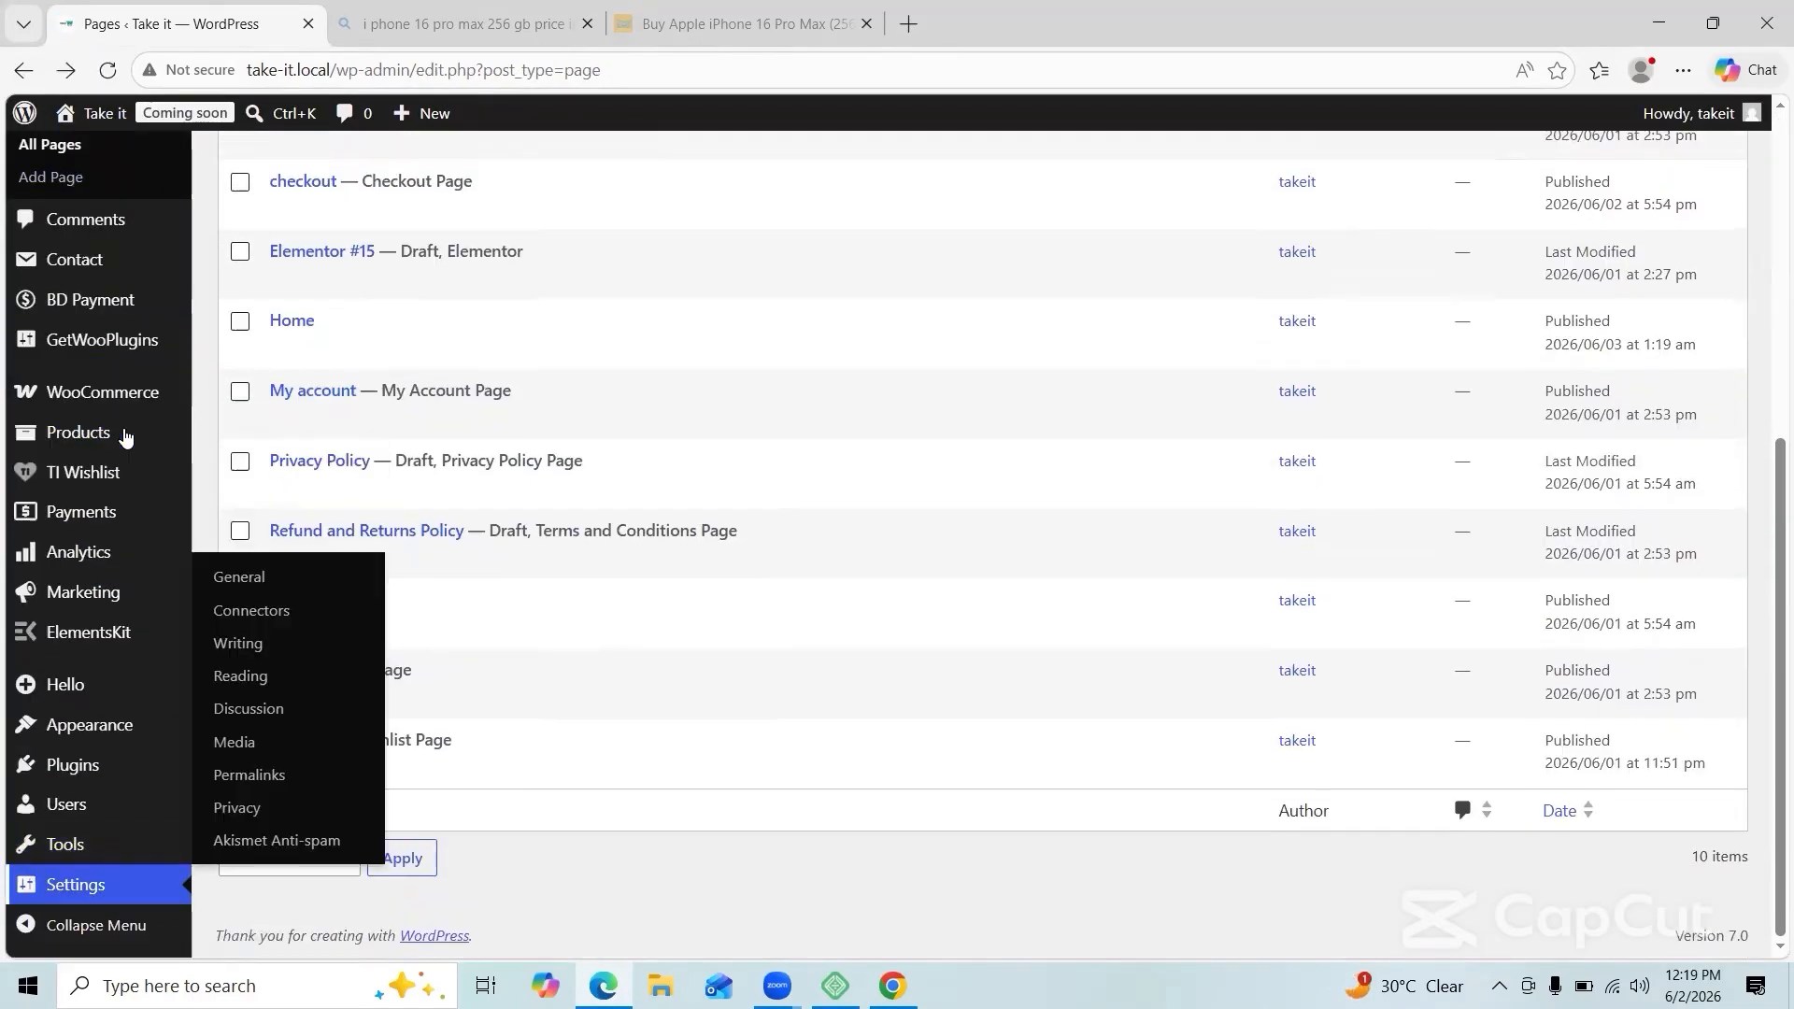
pyautogui.click(269, 678)
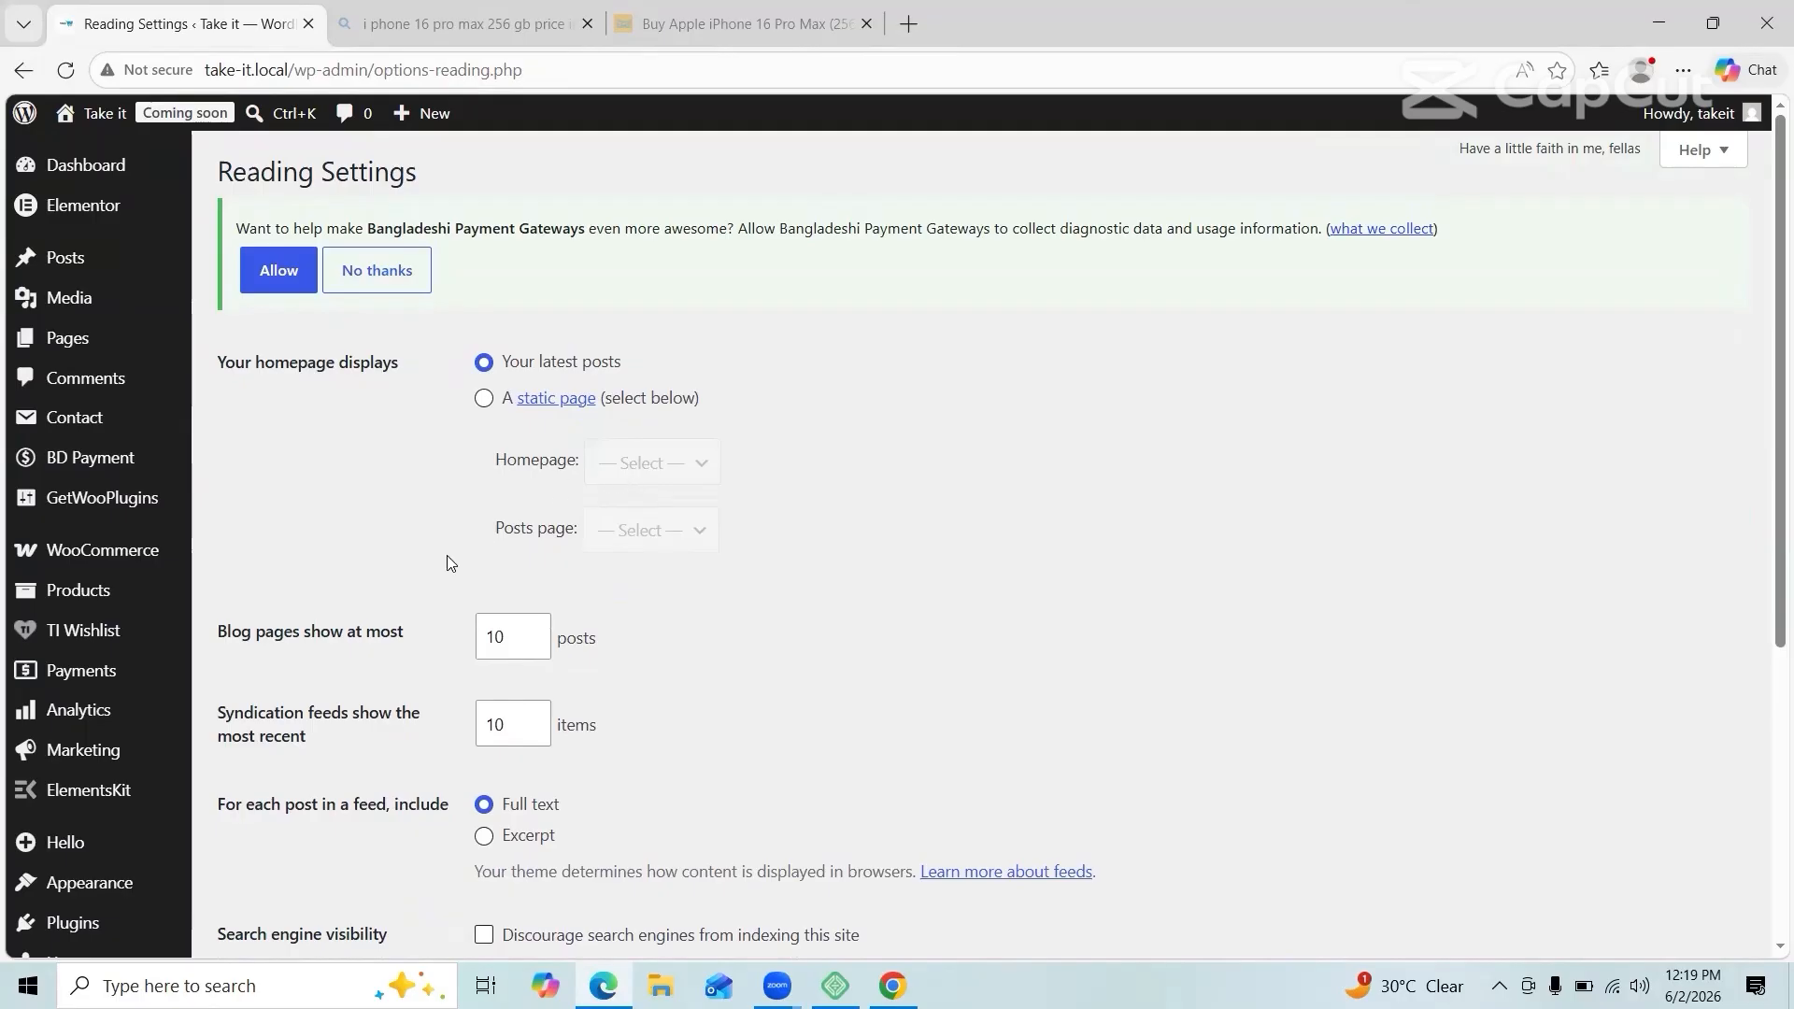
pyautogui.click(484, 399)
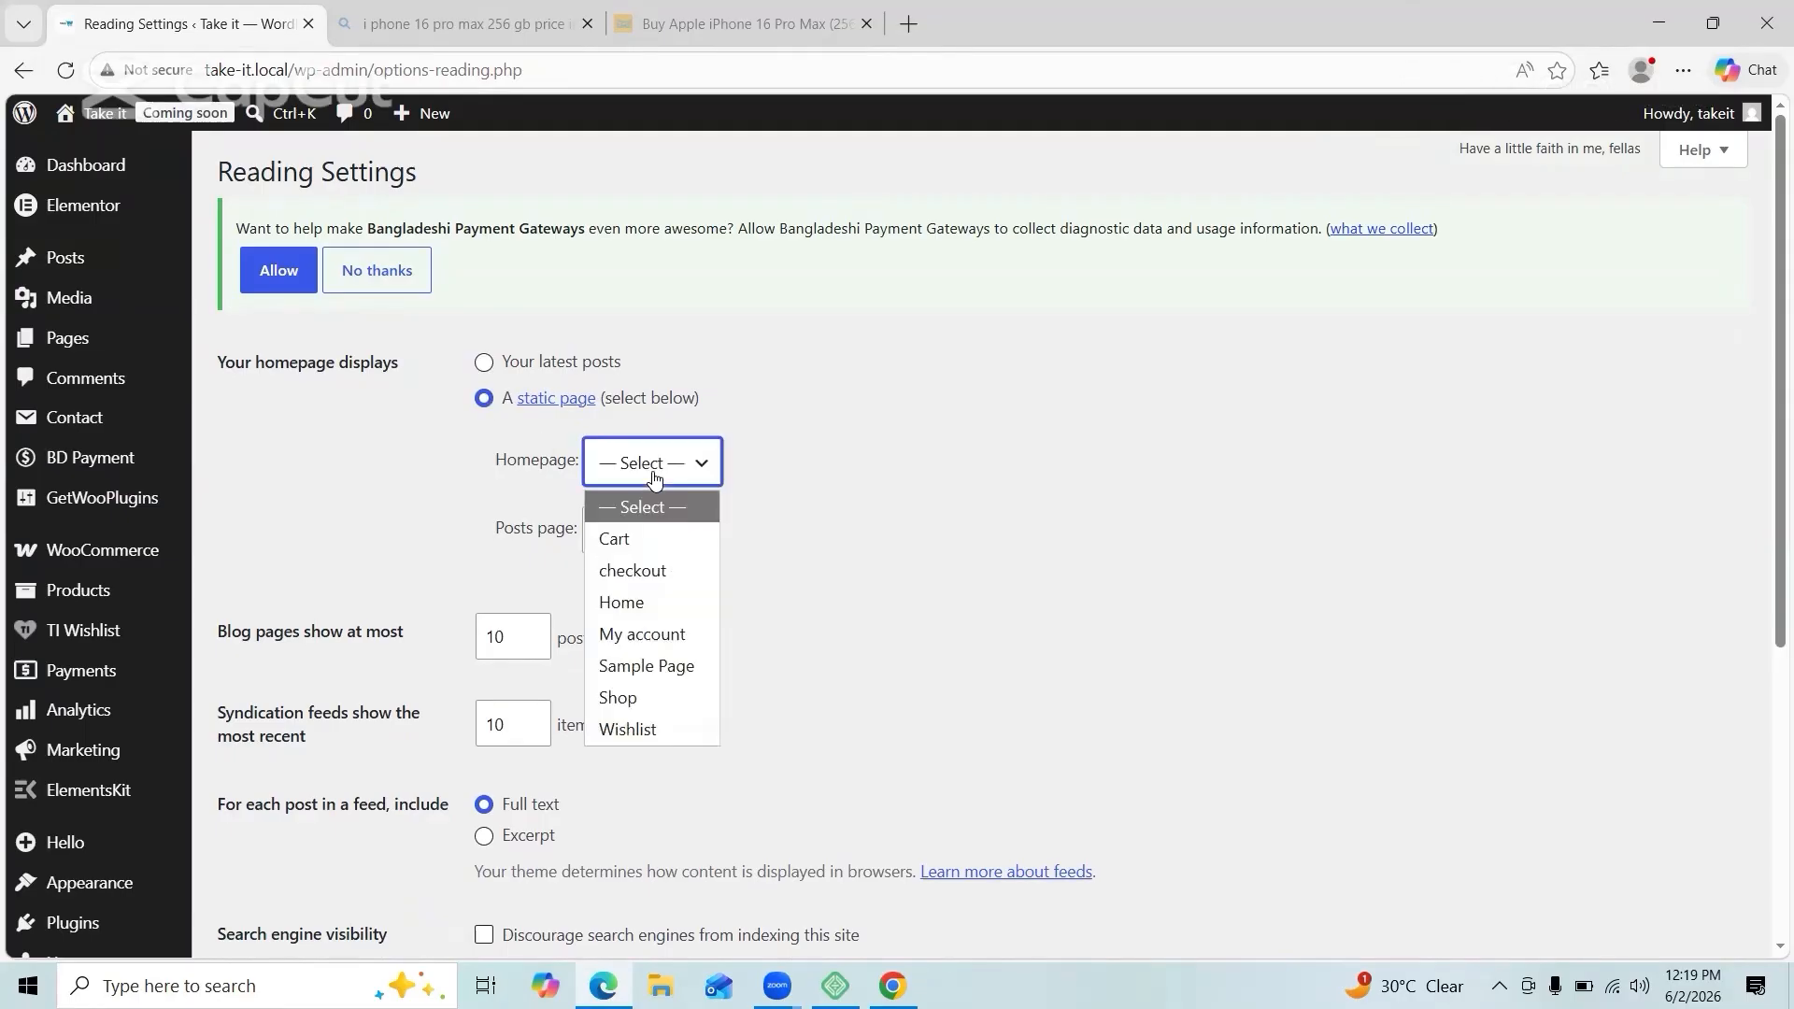
pyautogui.click(641, 605)
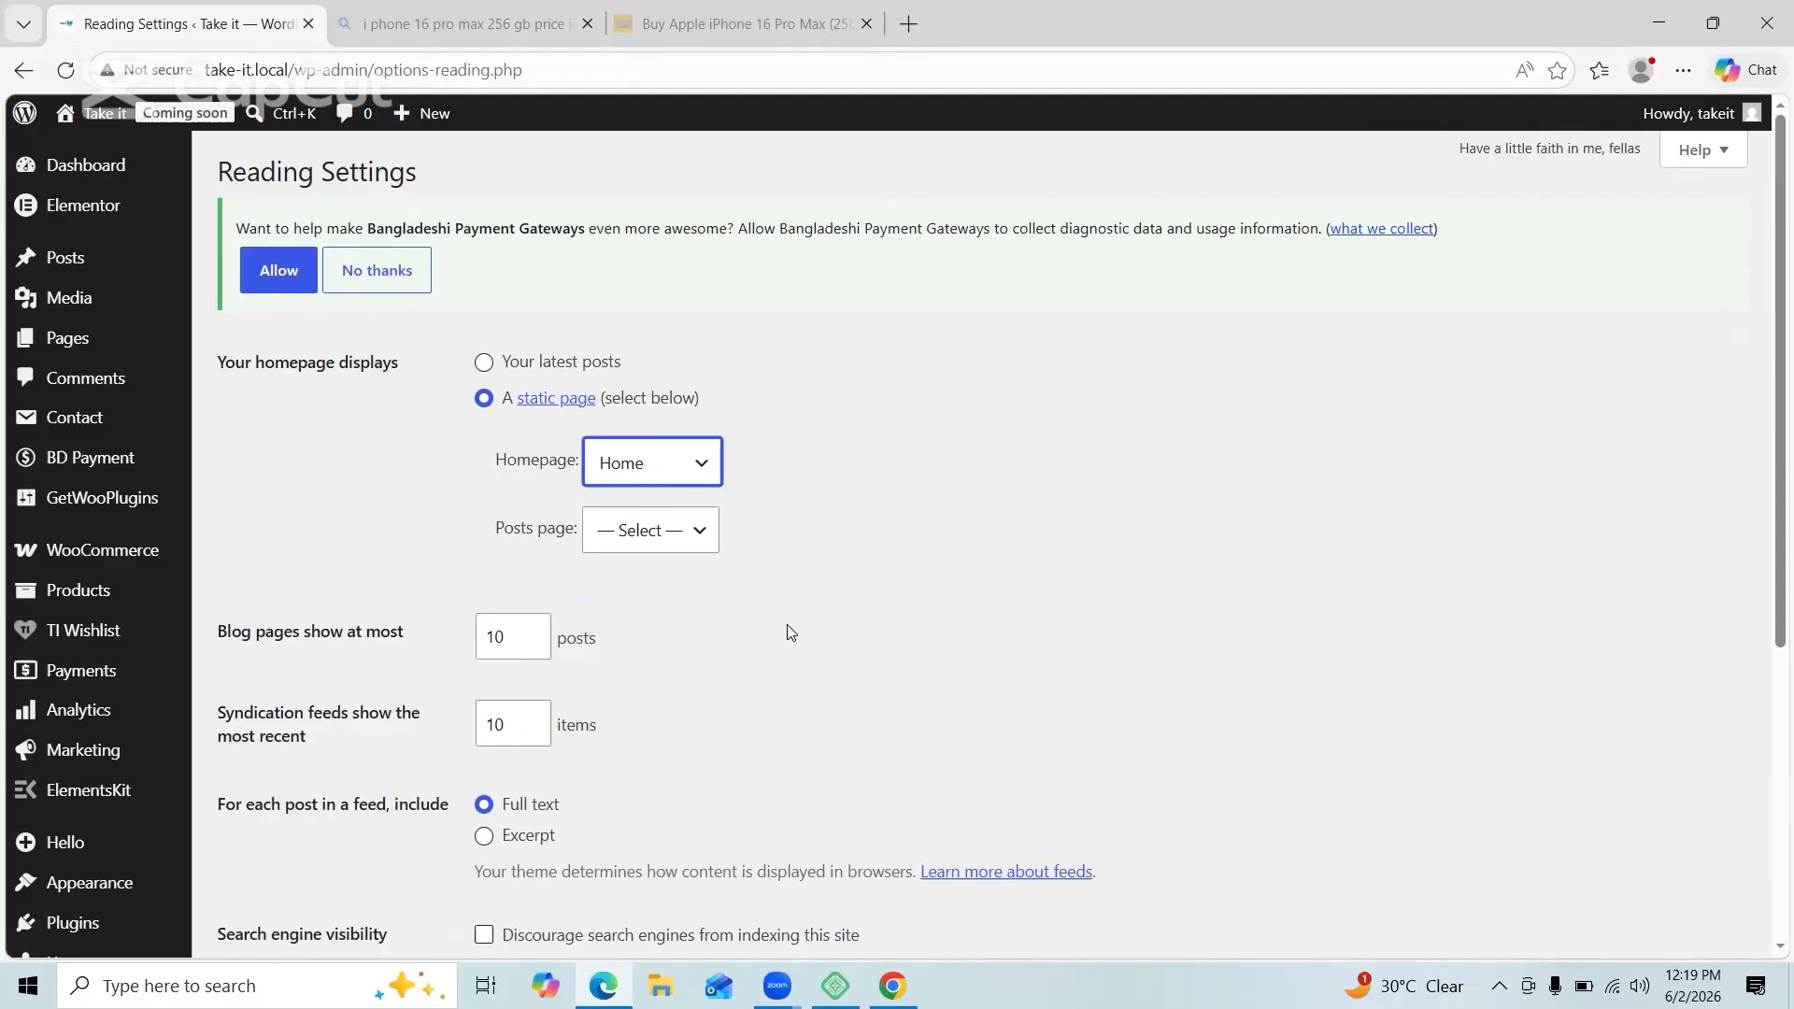
pyautogui.scroll(-2, 747, 742)
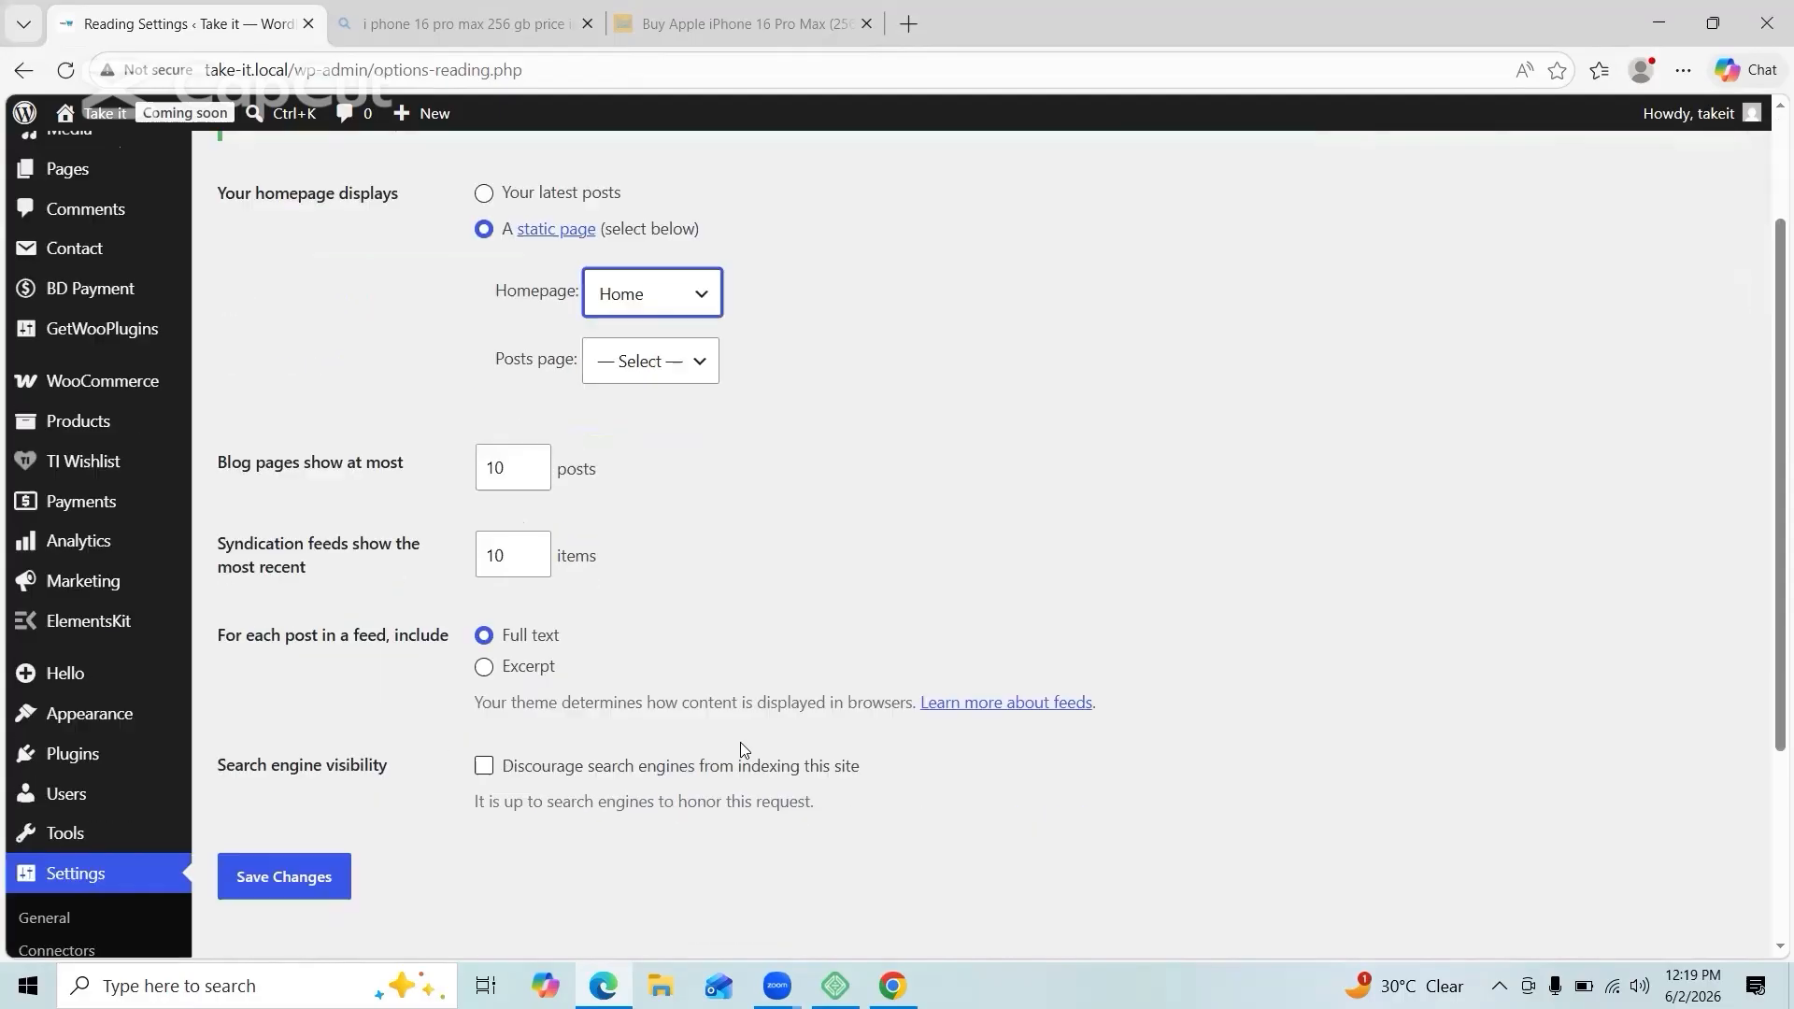
pyautogui.click(323, 853)
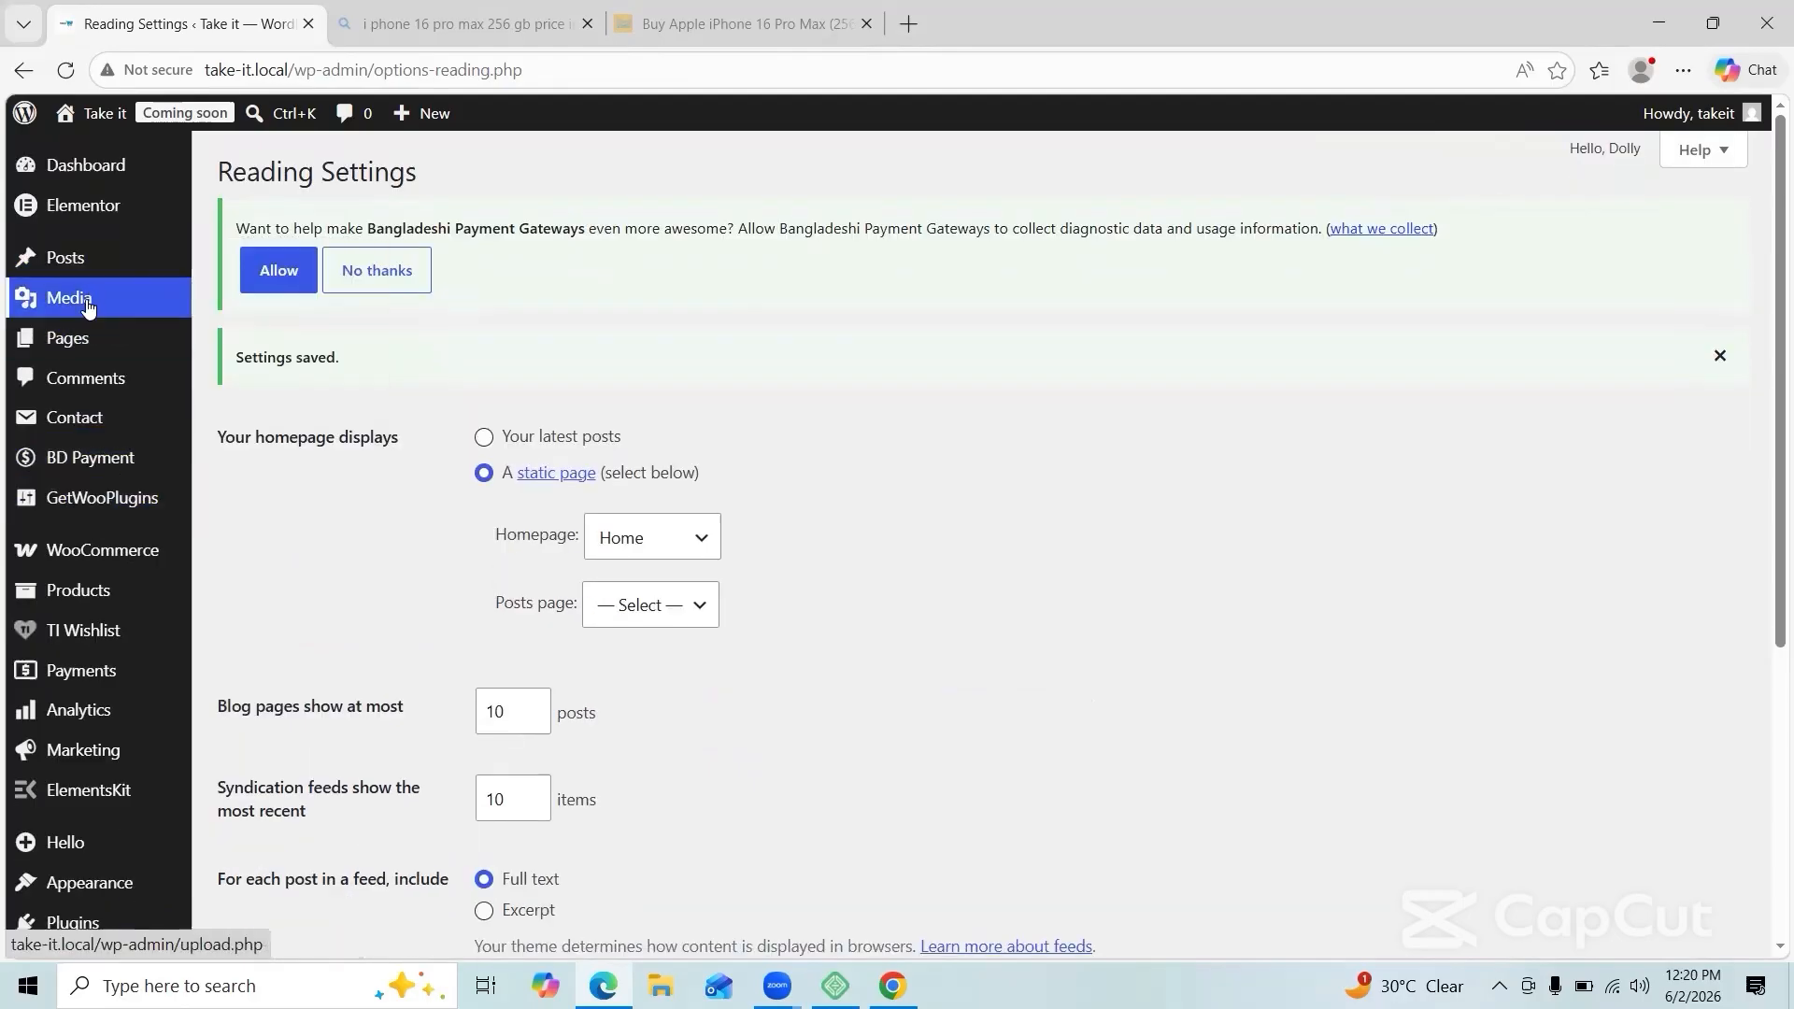
pyautogui.moveTo(75, 341)
pyautogui.click(236, 348)
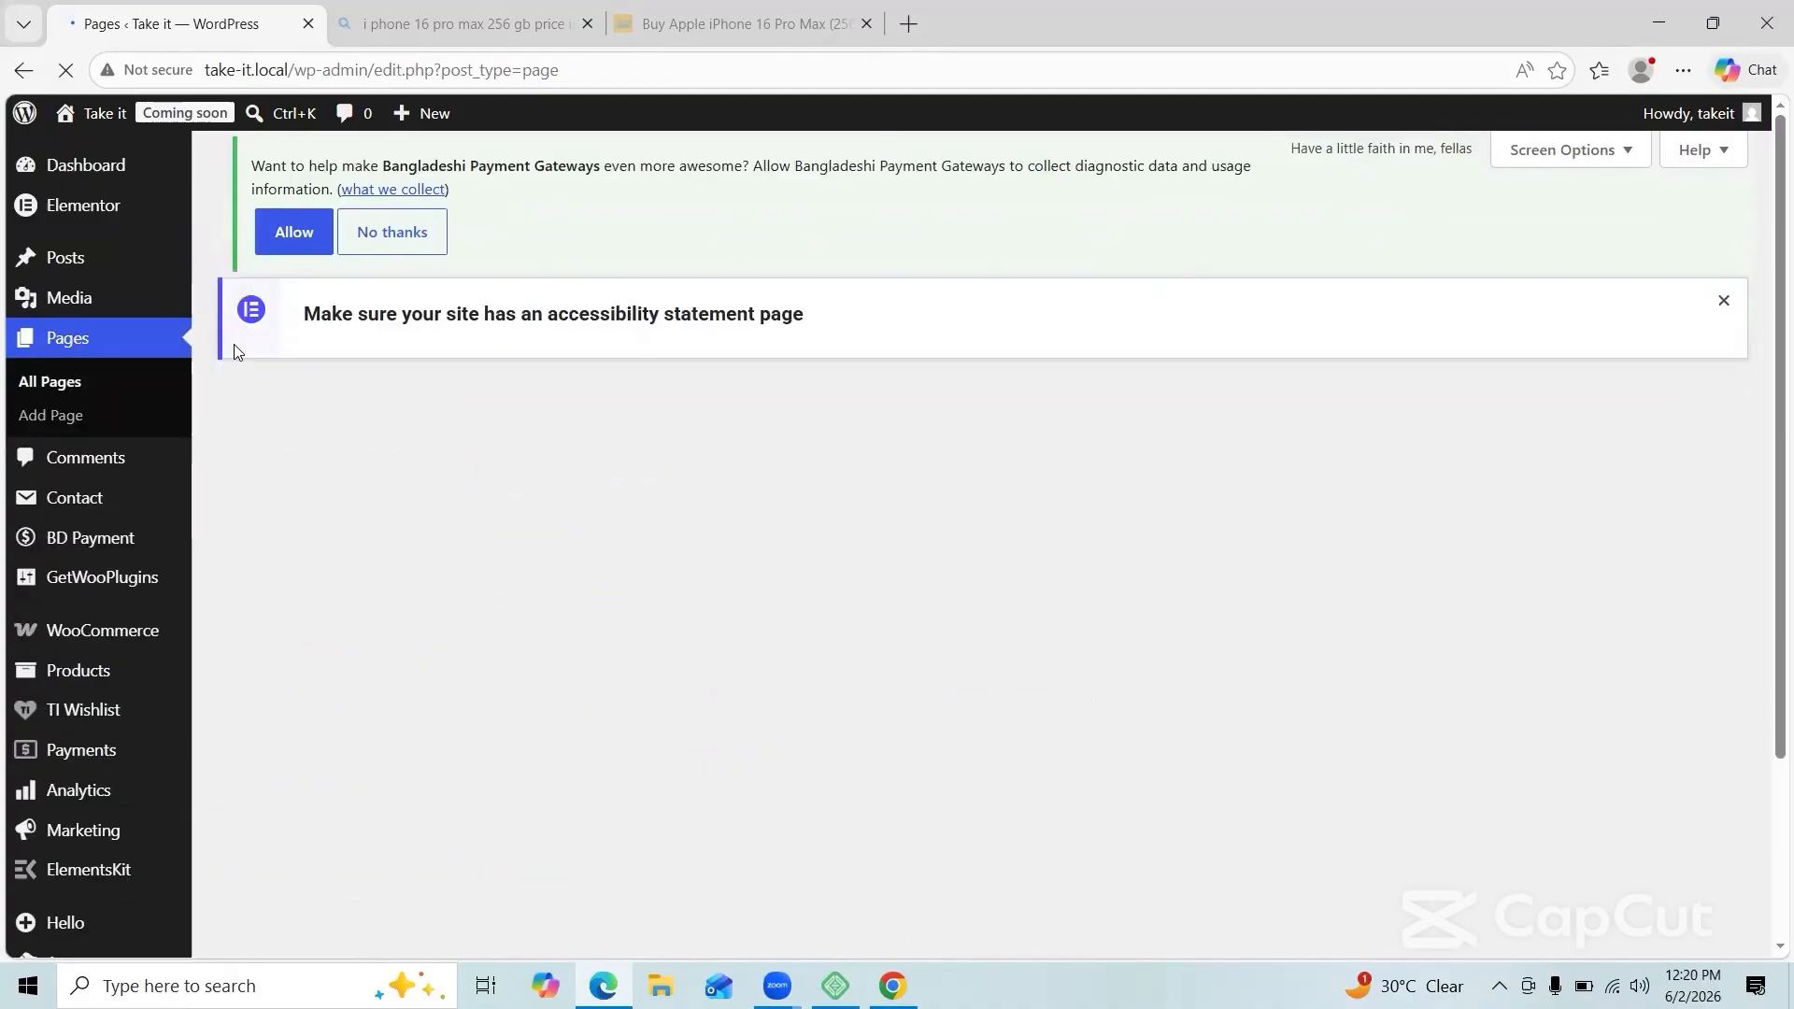
# Step: Open the Home page in Elementor and dismiss the checklist popup
pyautogui.scroll(-2, 236, 354)
pyautogui.scroll(-1, 237, 352)
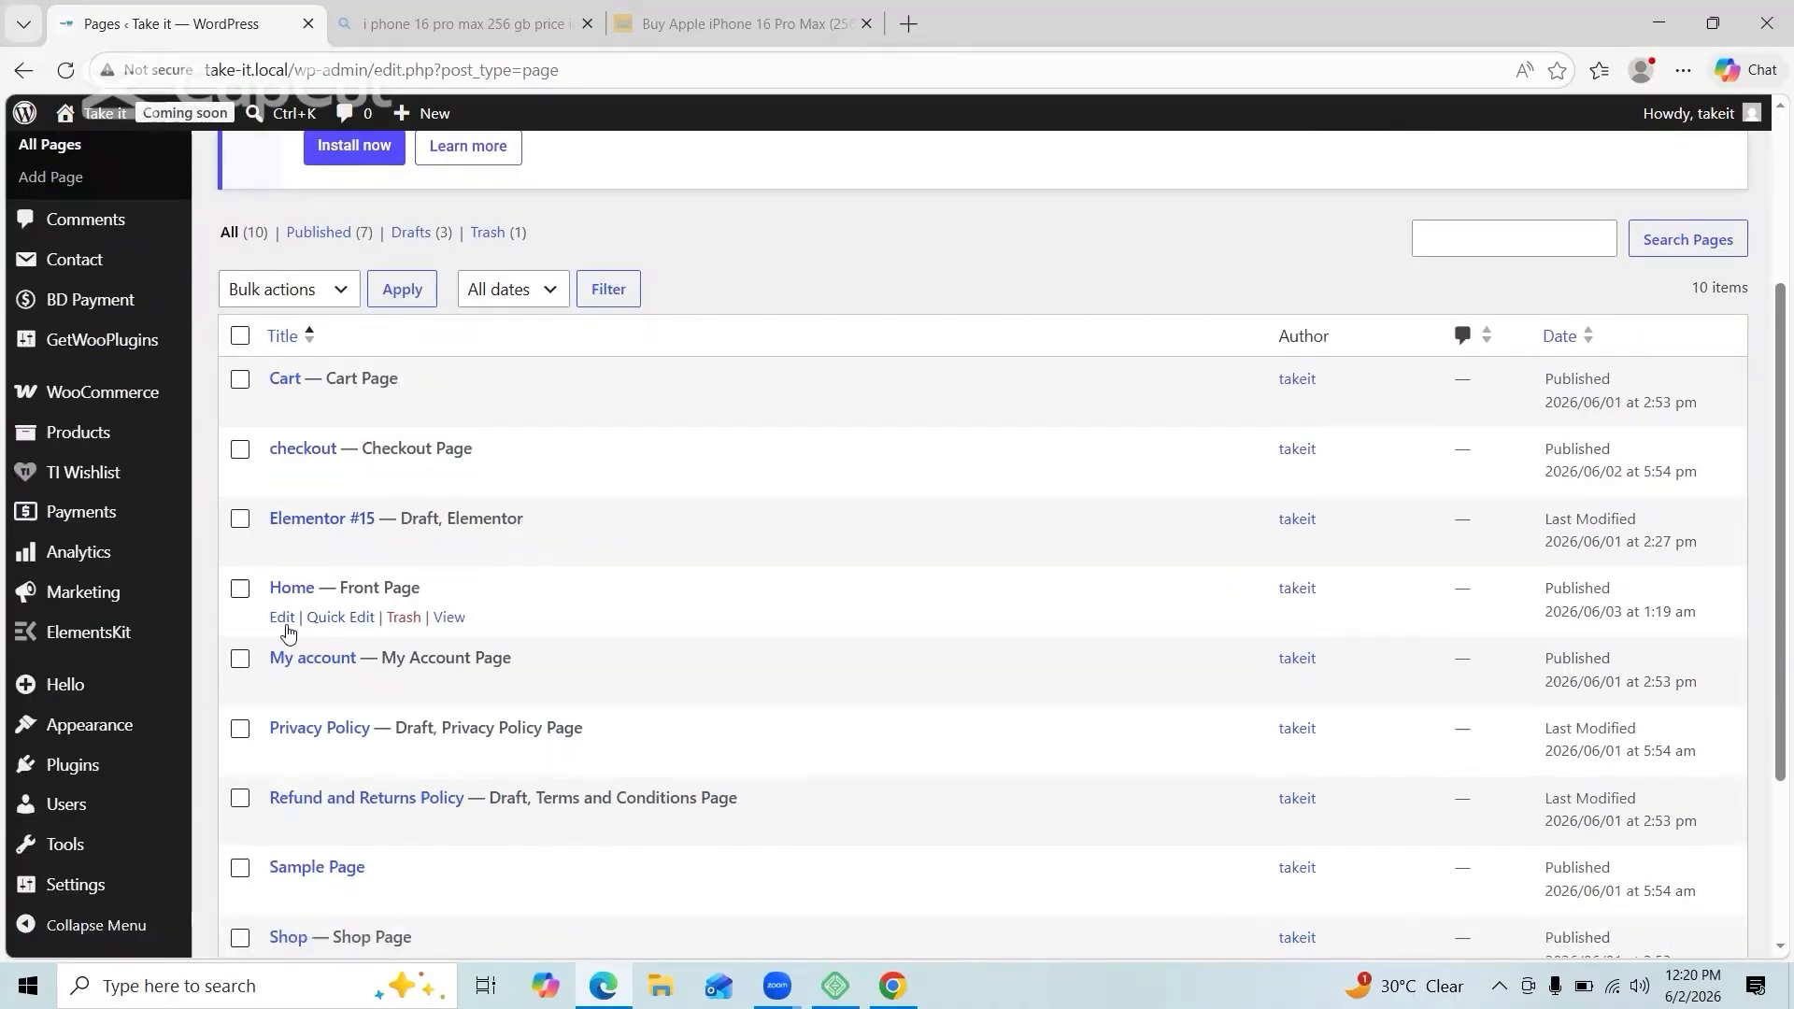
pyautogui.click(284, 622)
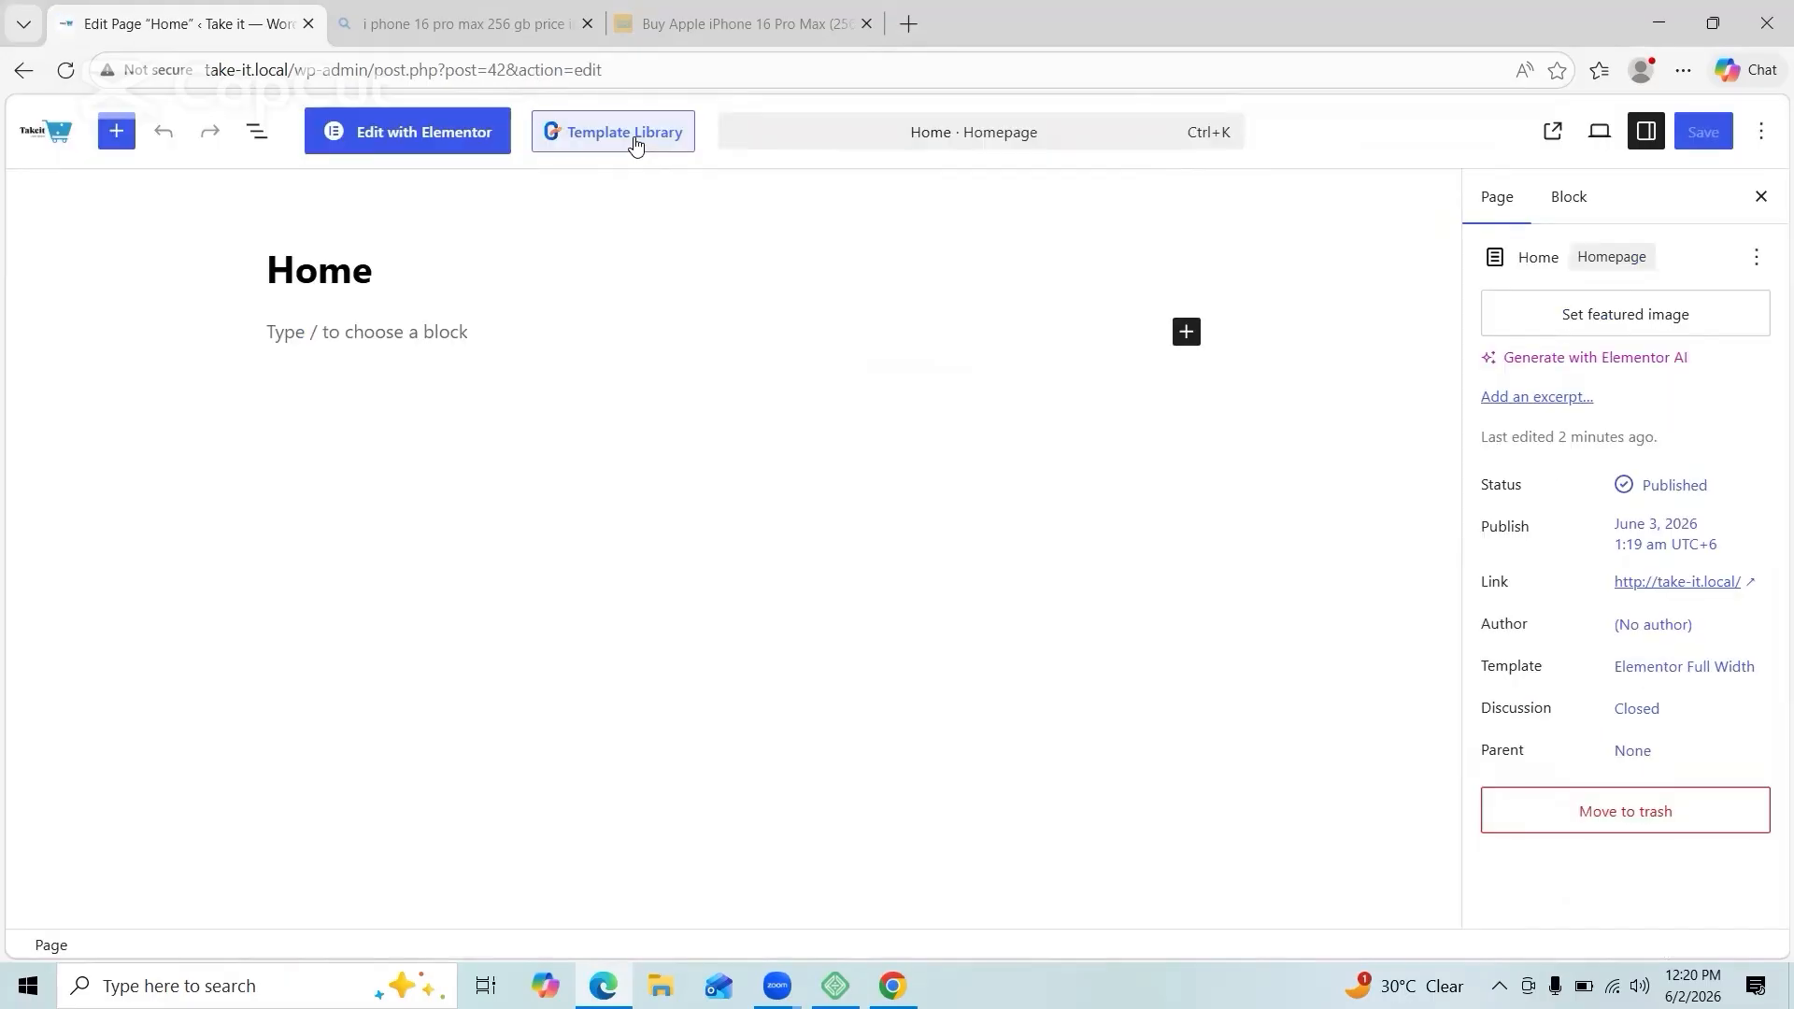
pyautogui.click(632, 139)
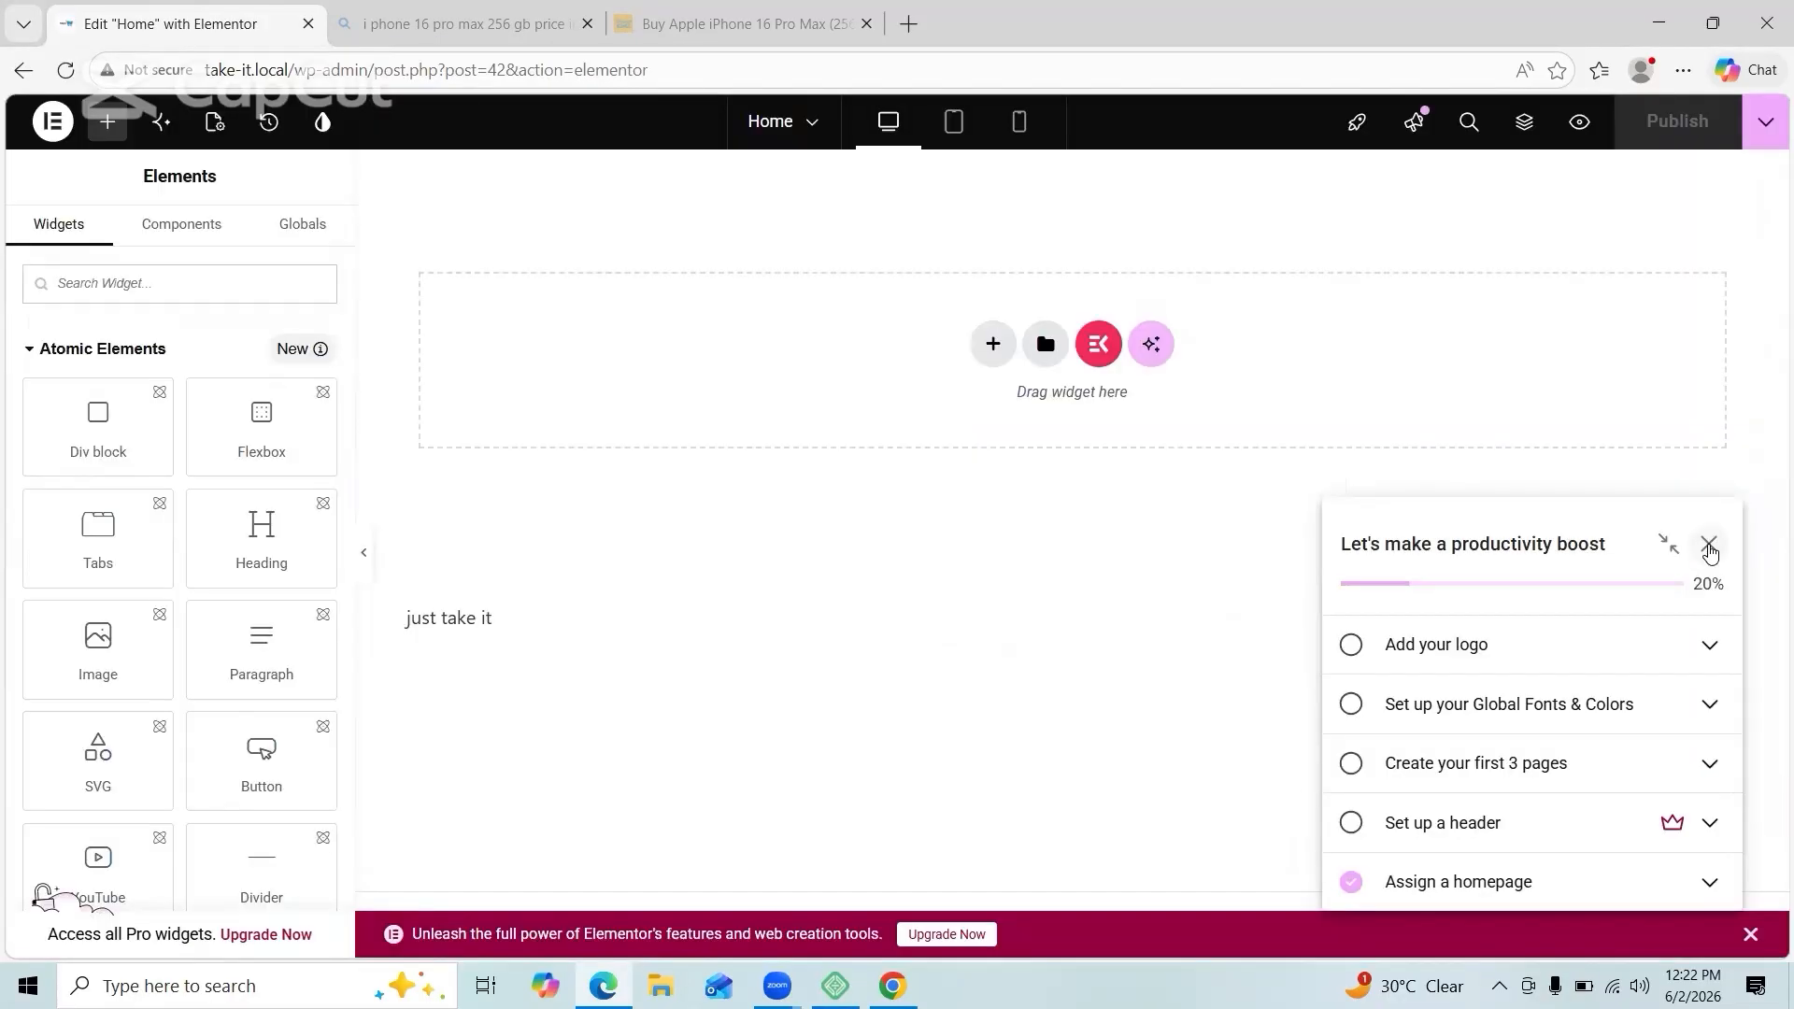
pyautogui.click(1712, 547)
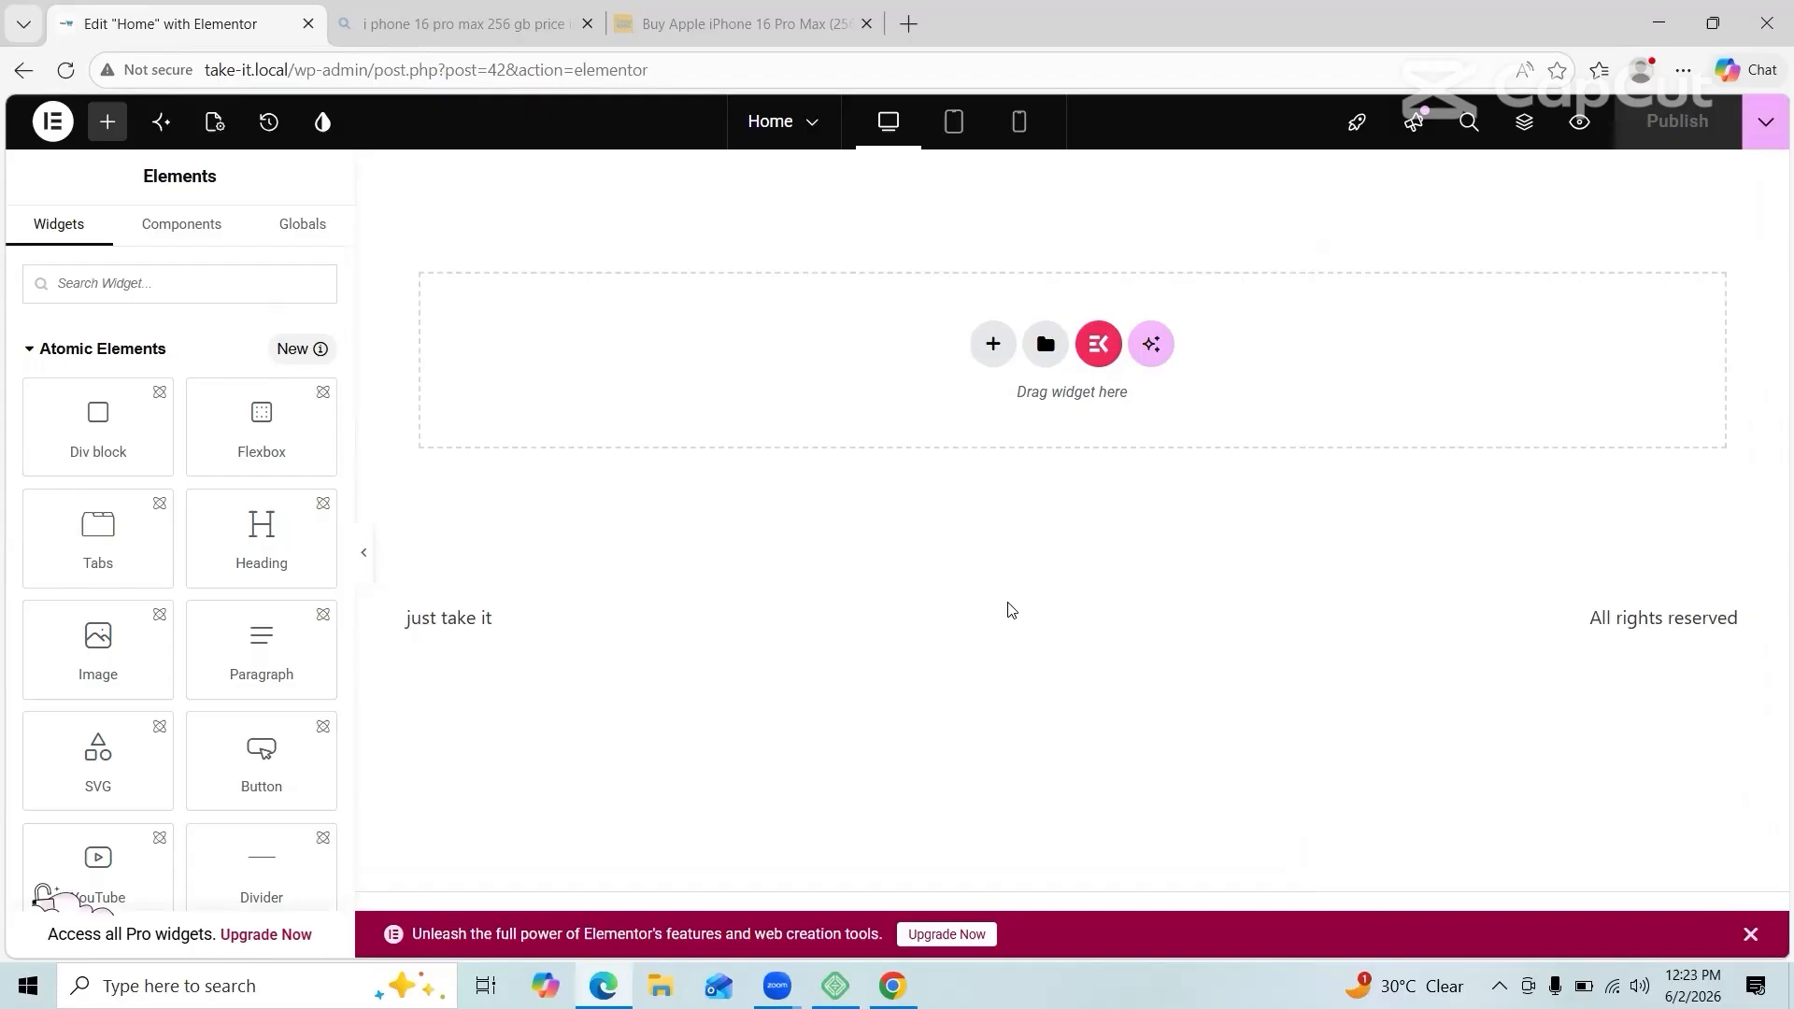
# Step: Add a flexbox container with a three-column structure
pyautogui.click(992, 344)
pyautogui.click(997, 411)
pyautogui.click(1420, 402)
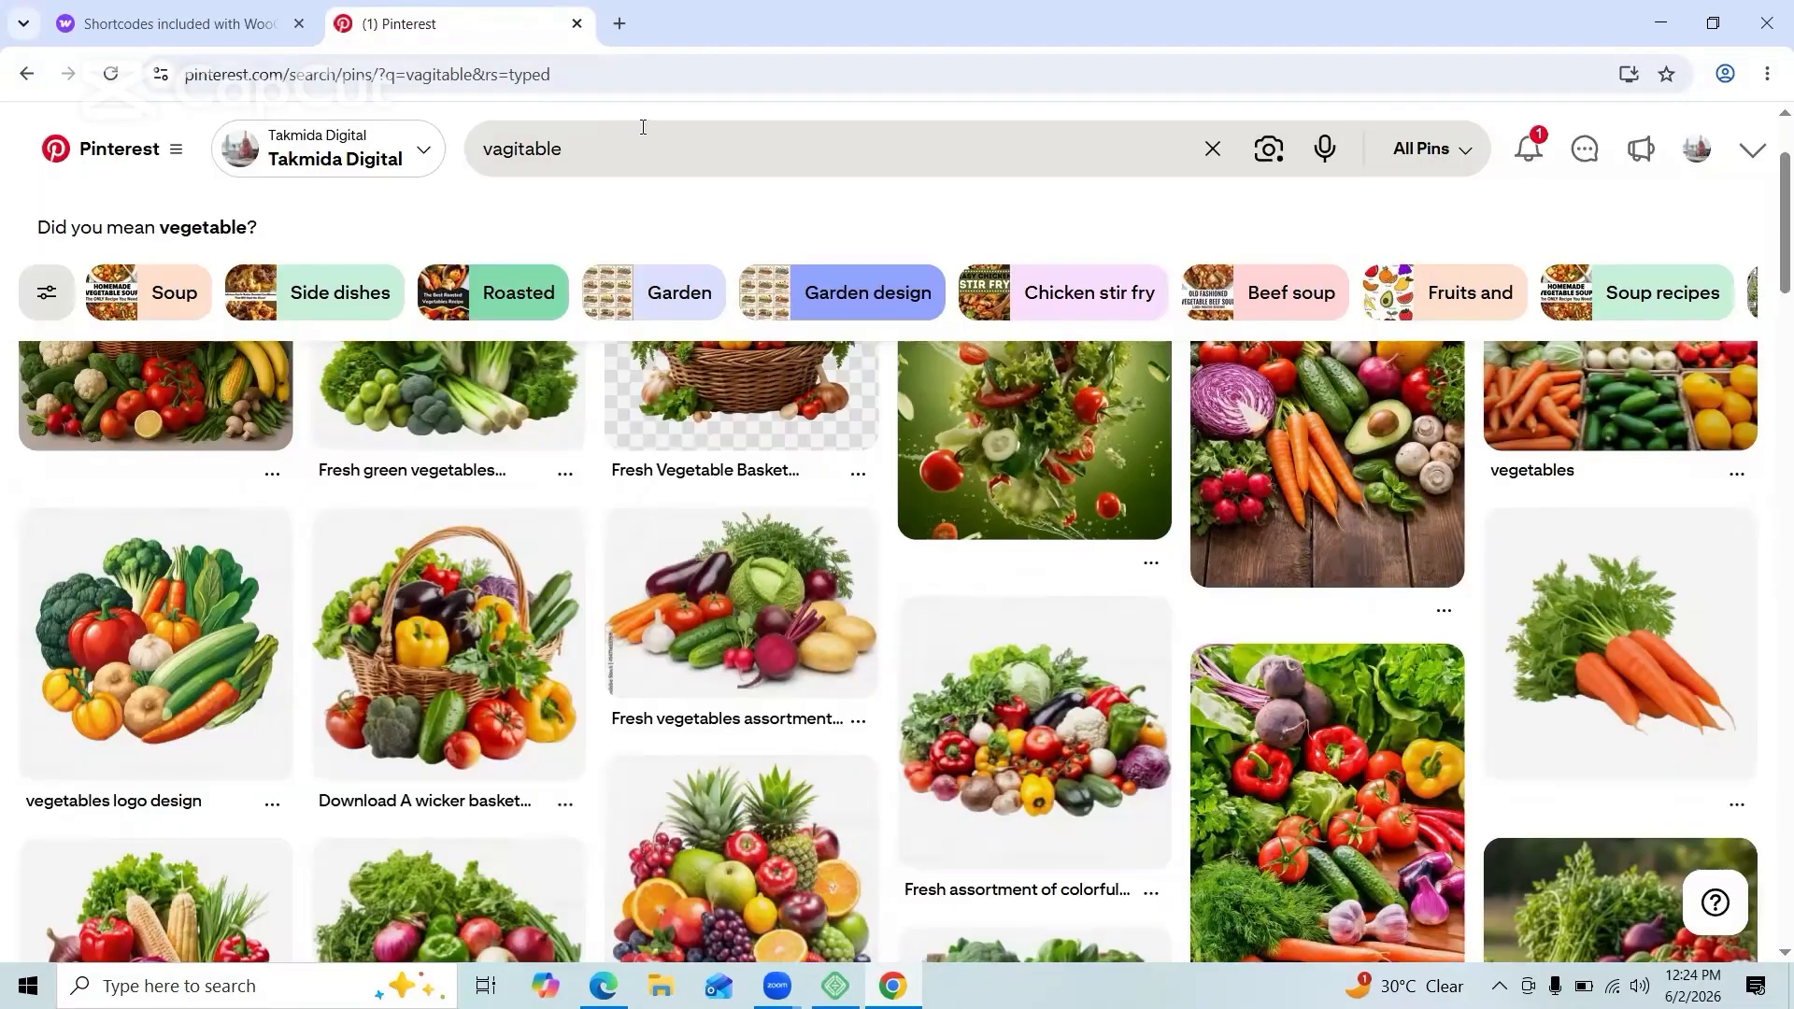
# Step: Replace the vegetable search on Pinterest with a search for 'e commerce website design'
pyautogui.click(637, 149)
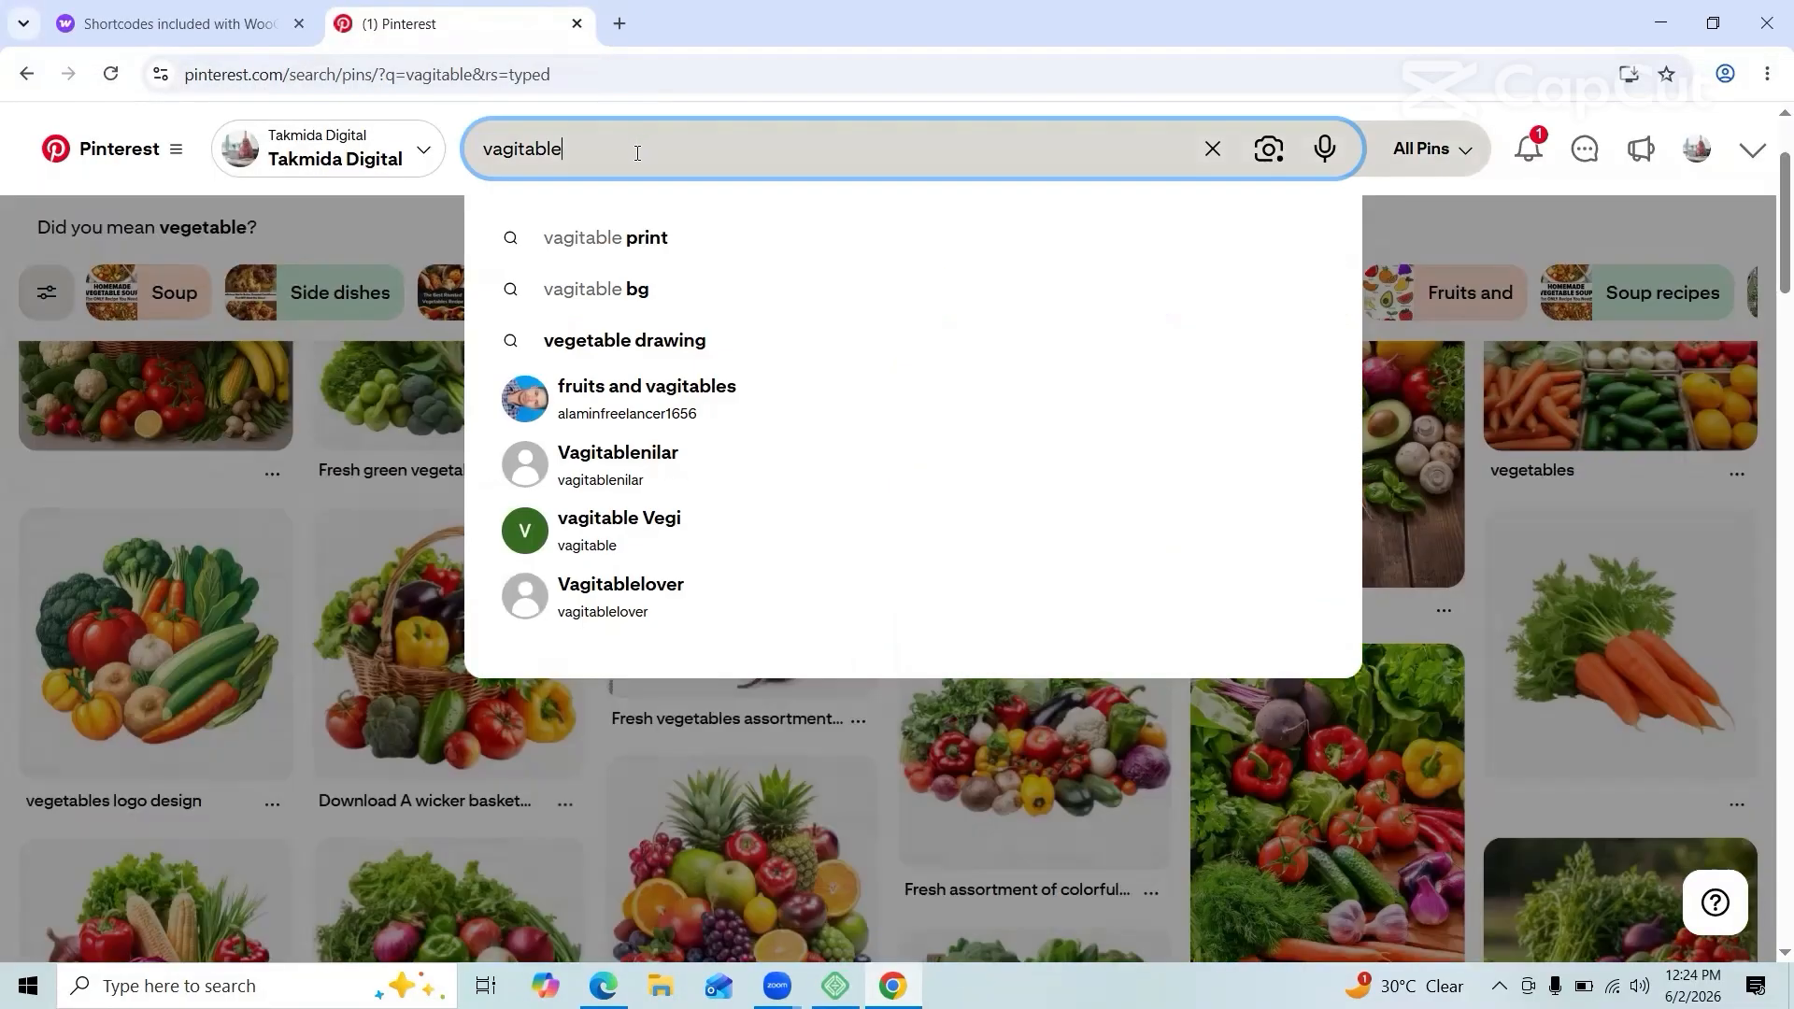
pyautogui.hotkey('ctrl', 'a')
pyautogui.press('BackSpace')
pyautogui.write('e comarc')
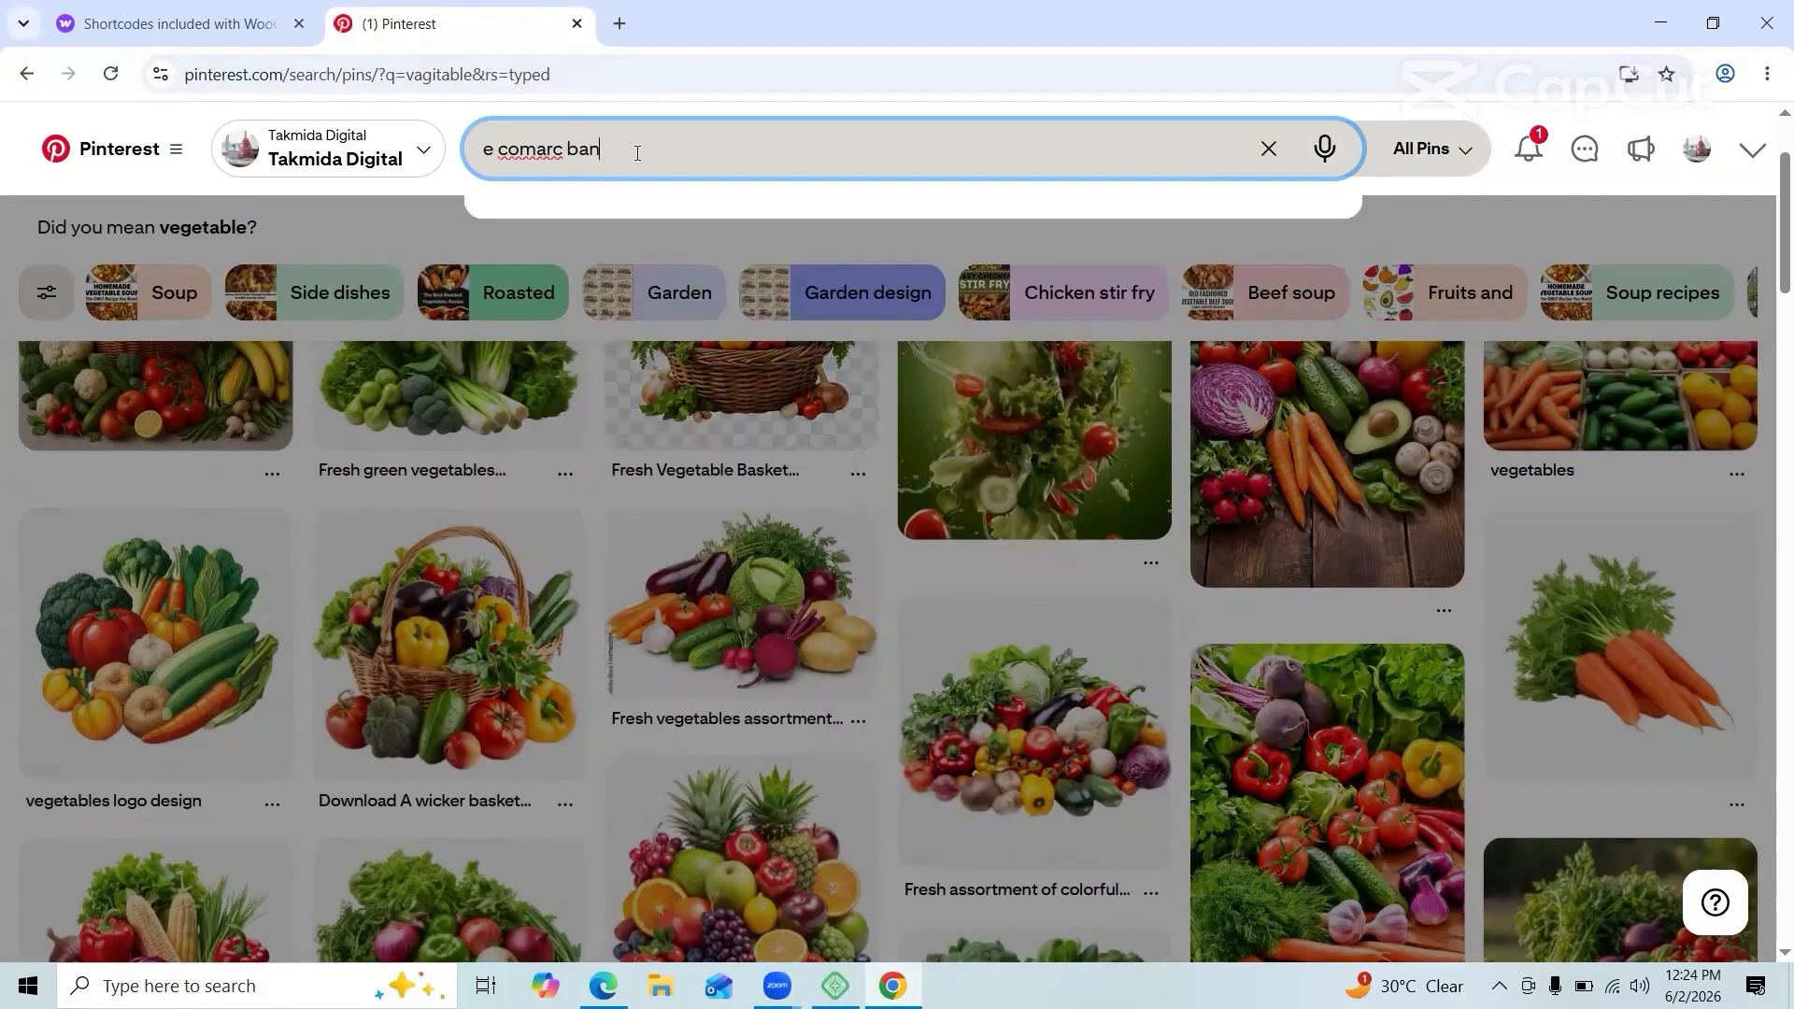
pyautogui.press('BackSpace')
pyautogui.press('BackSpace')
pyautogui.press('BackSpace')
pyautogui.write('m')
pyautogui.click(690, 241)
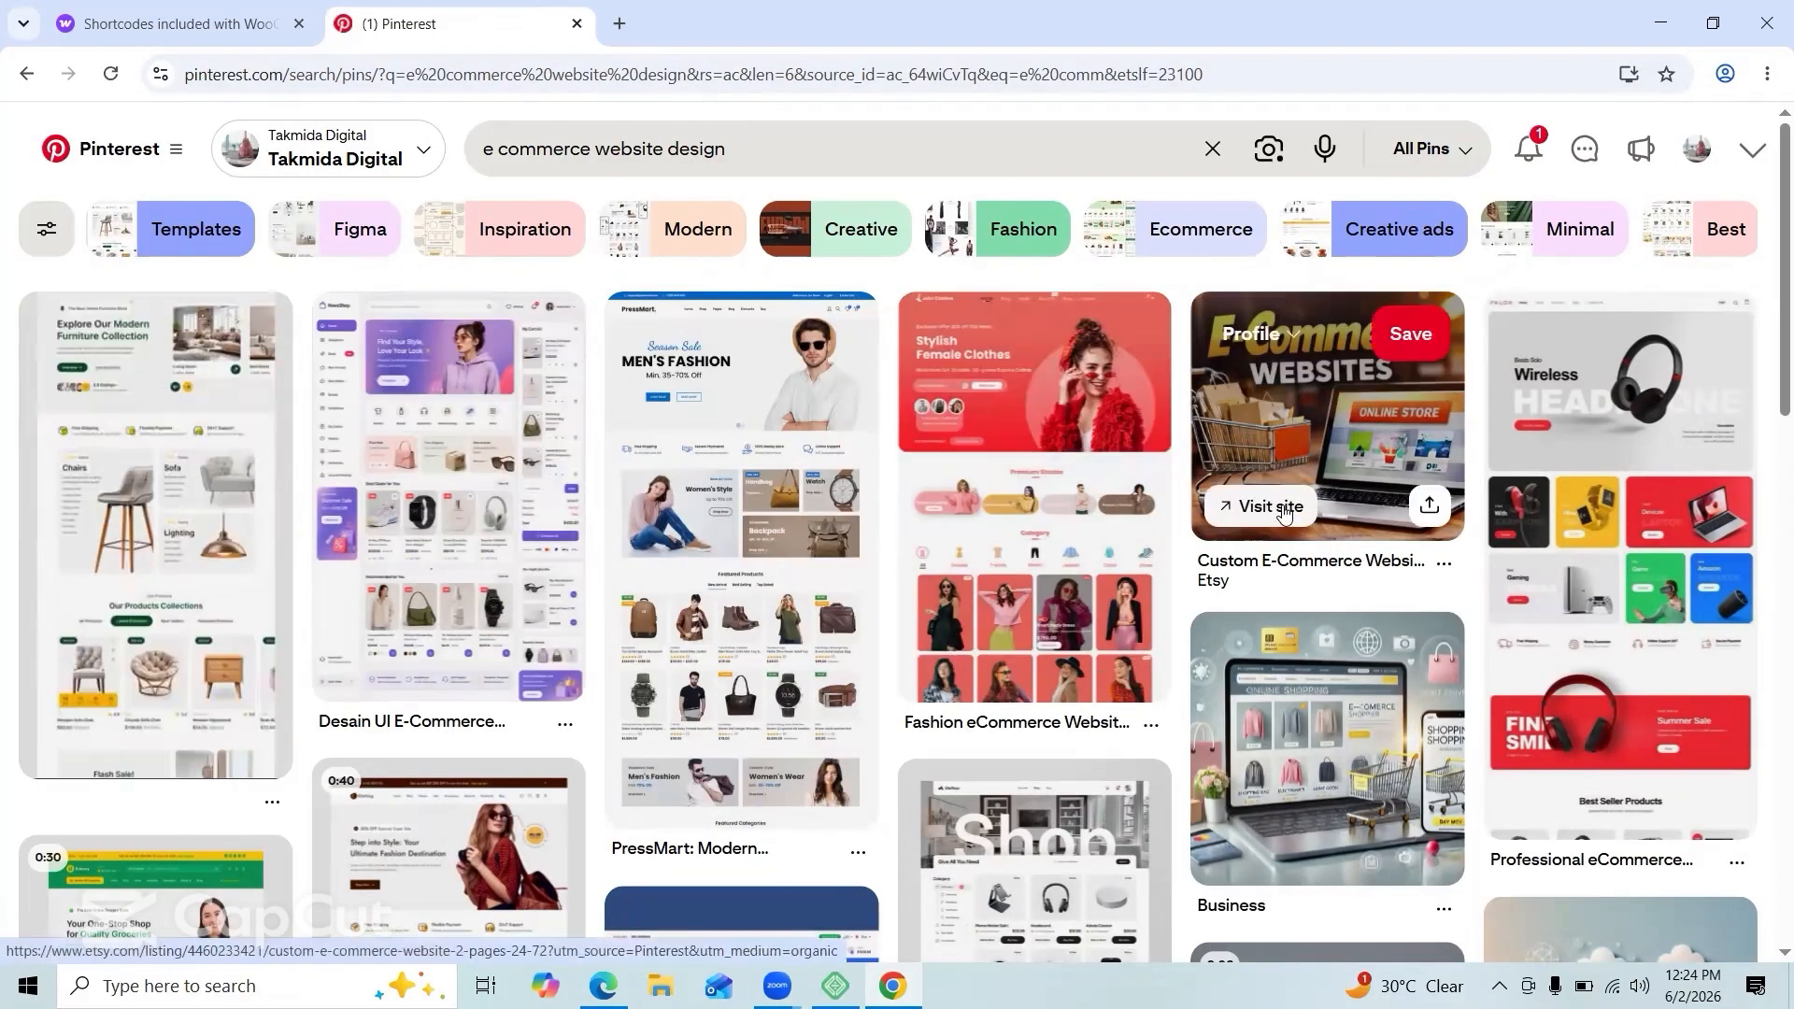
# Step: Browse the results and open the Marketplace home page pin, then the TechNest tech store pin
pyautogui.scroll(-5, 1290, 505)
pyautogui.scroll(5, 1317, 402)
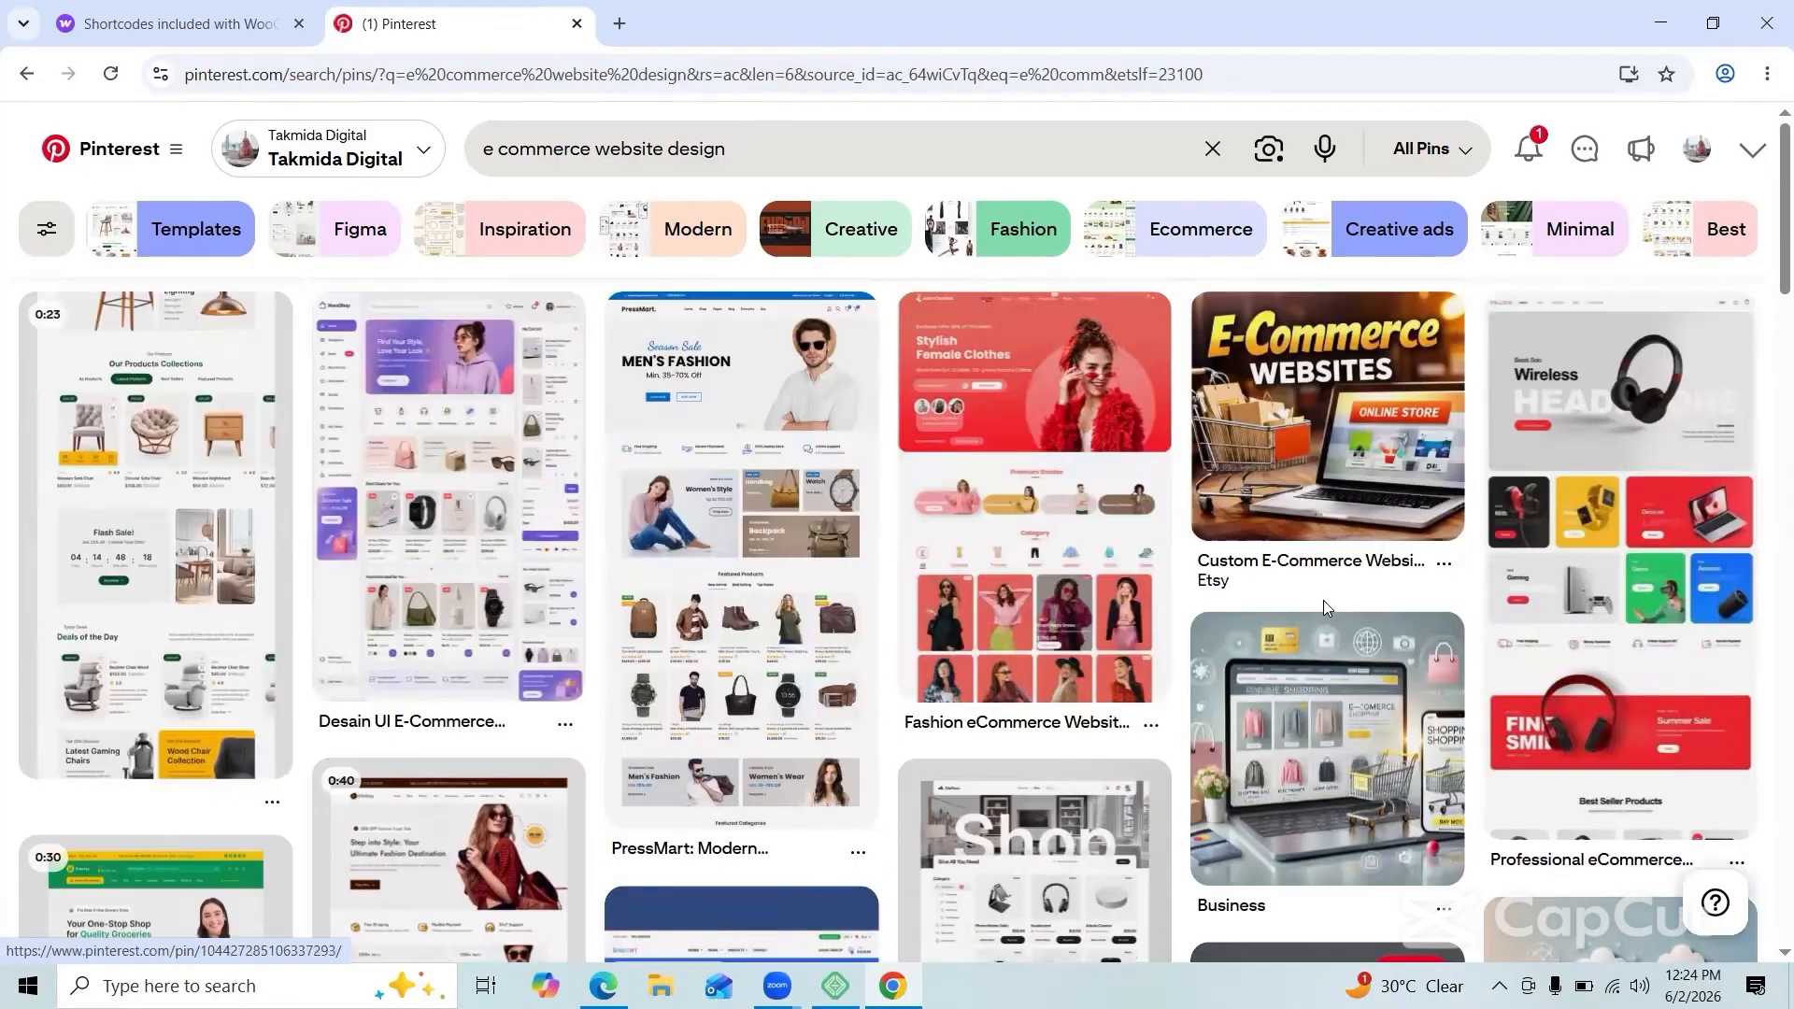
pyautogui.scroll(-10, 540, 766)
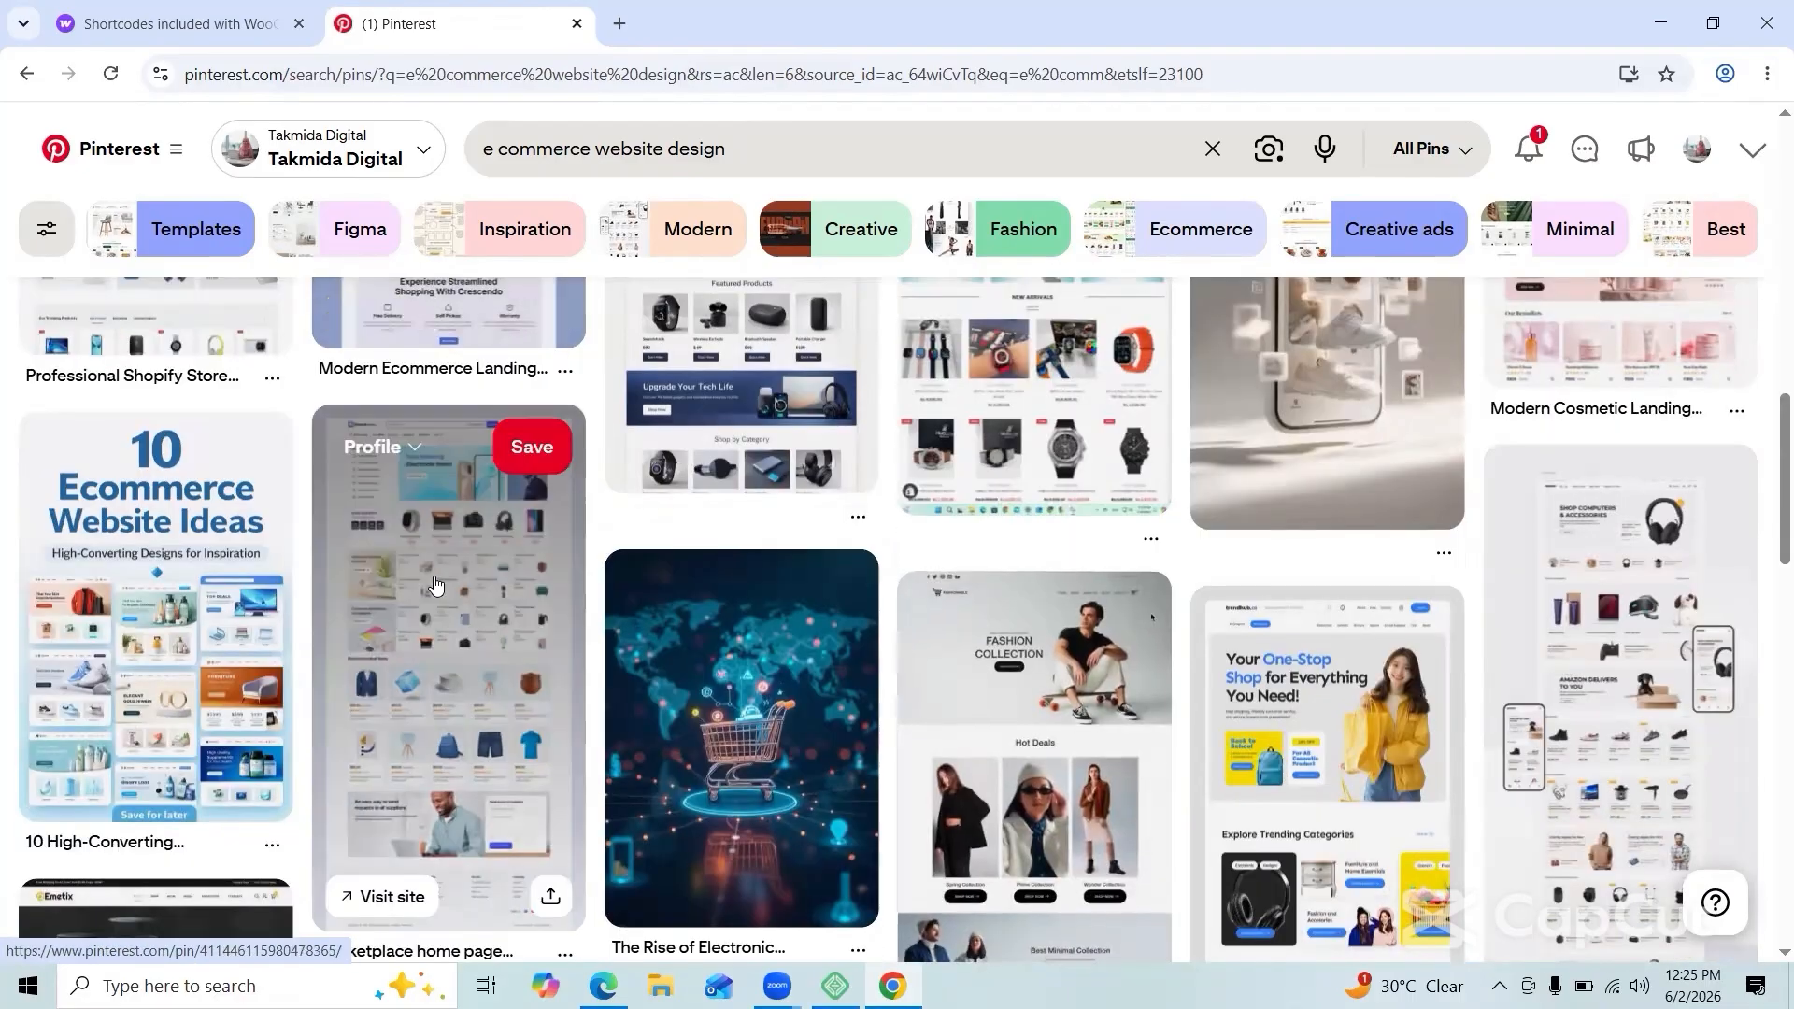
pyautogui.click(436, 584)
pyautogui.scroll(-5, 404, 357)
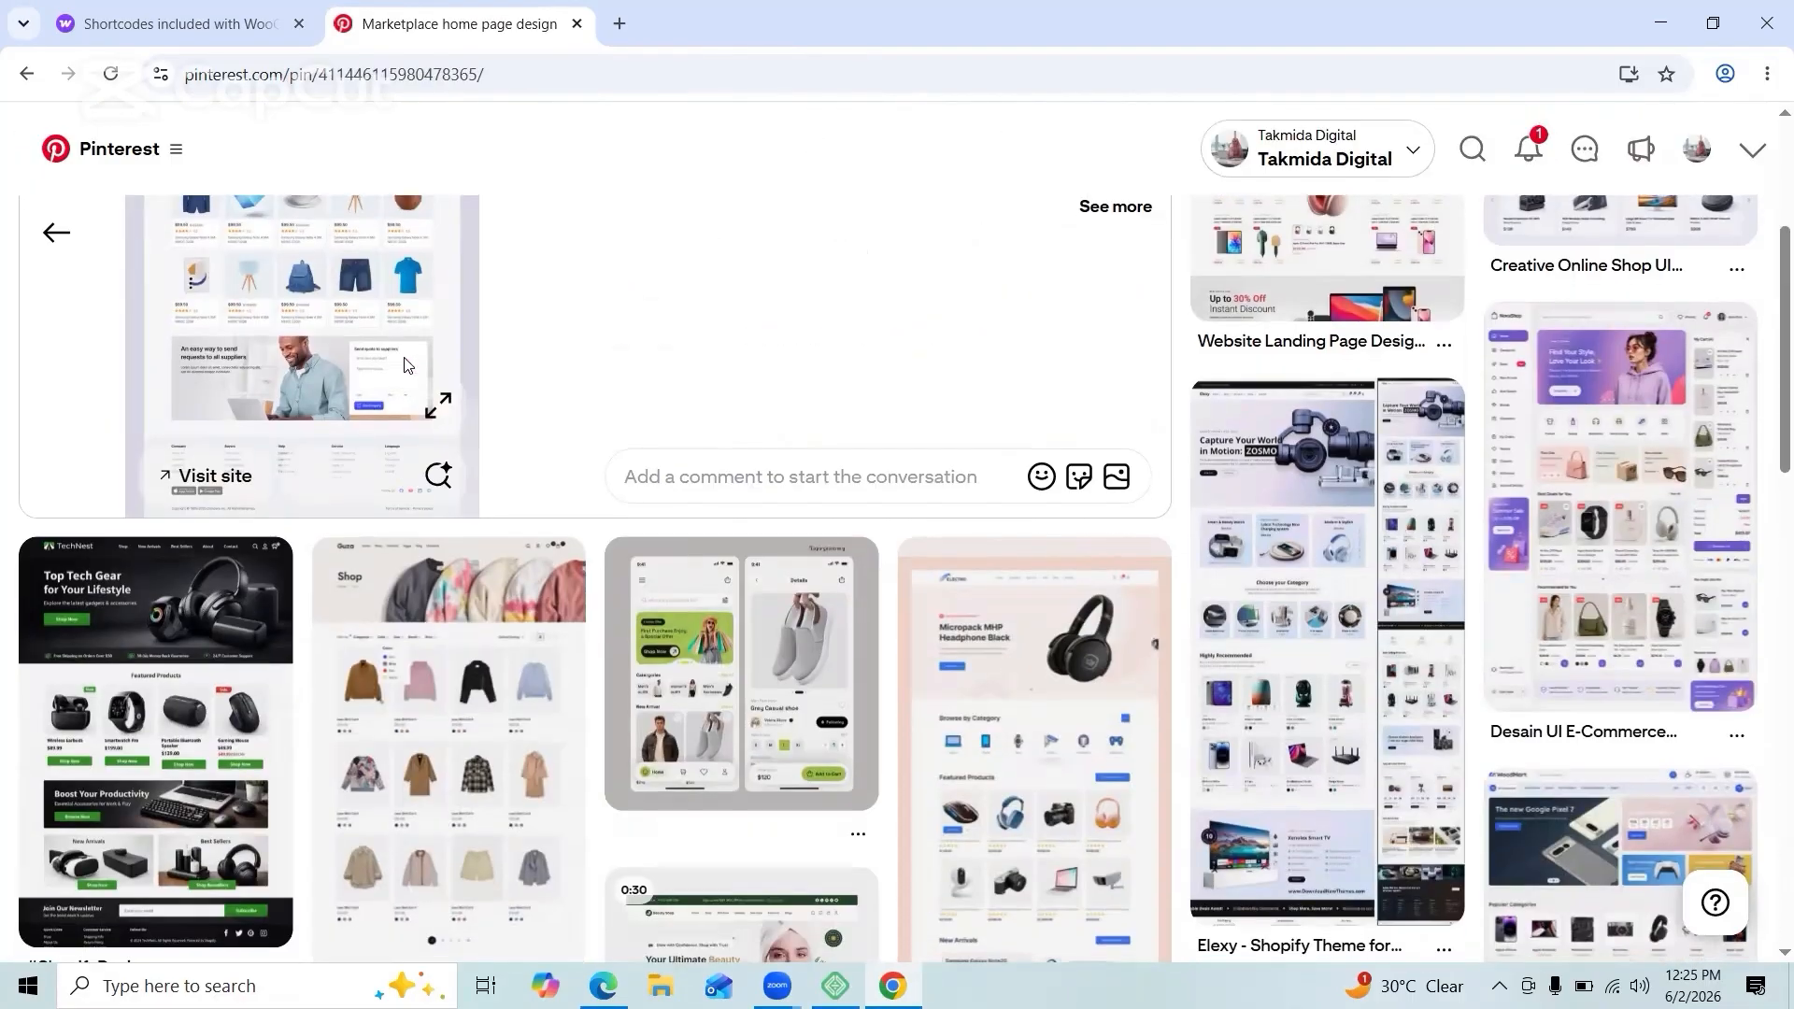
pyautogui.click(155, 608)
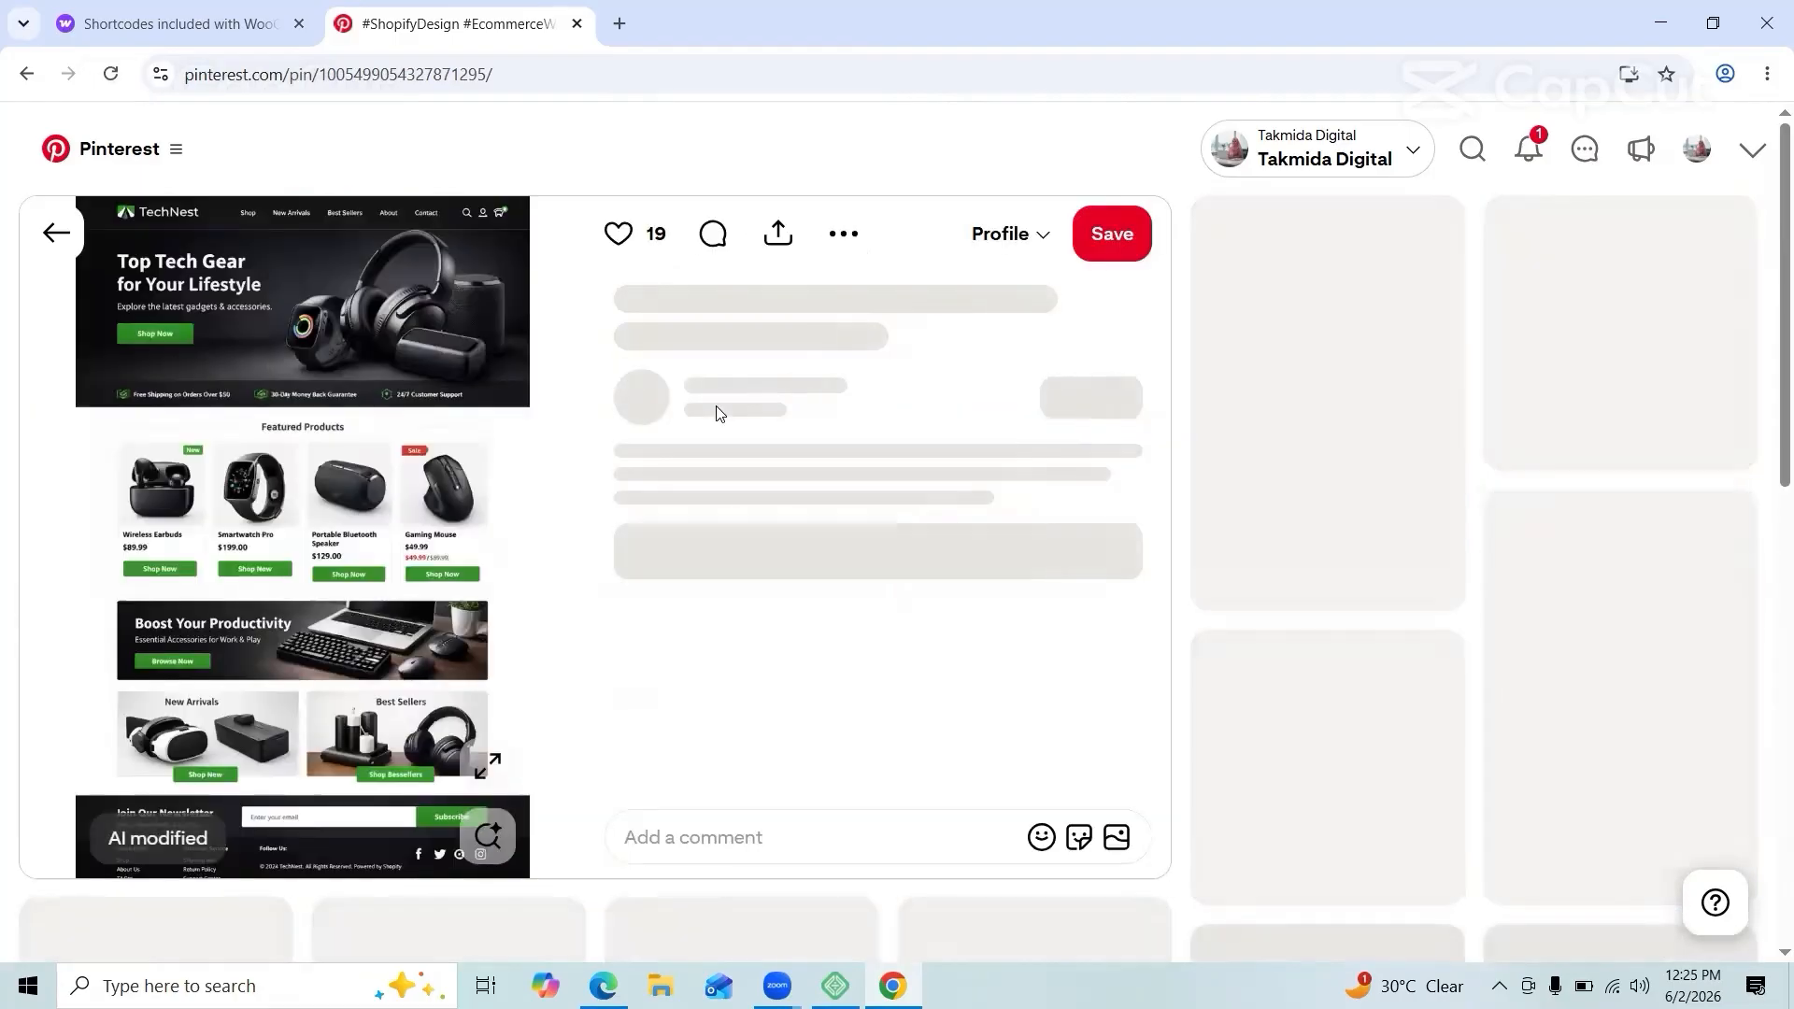
# Step: Scroll through the TechNest pin, then open a new browser tab
pyautogui.scroll(-6, 1621, 620)
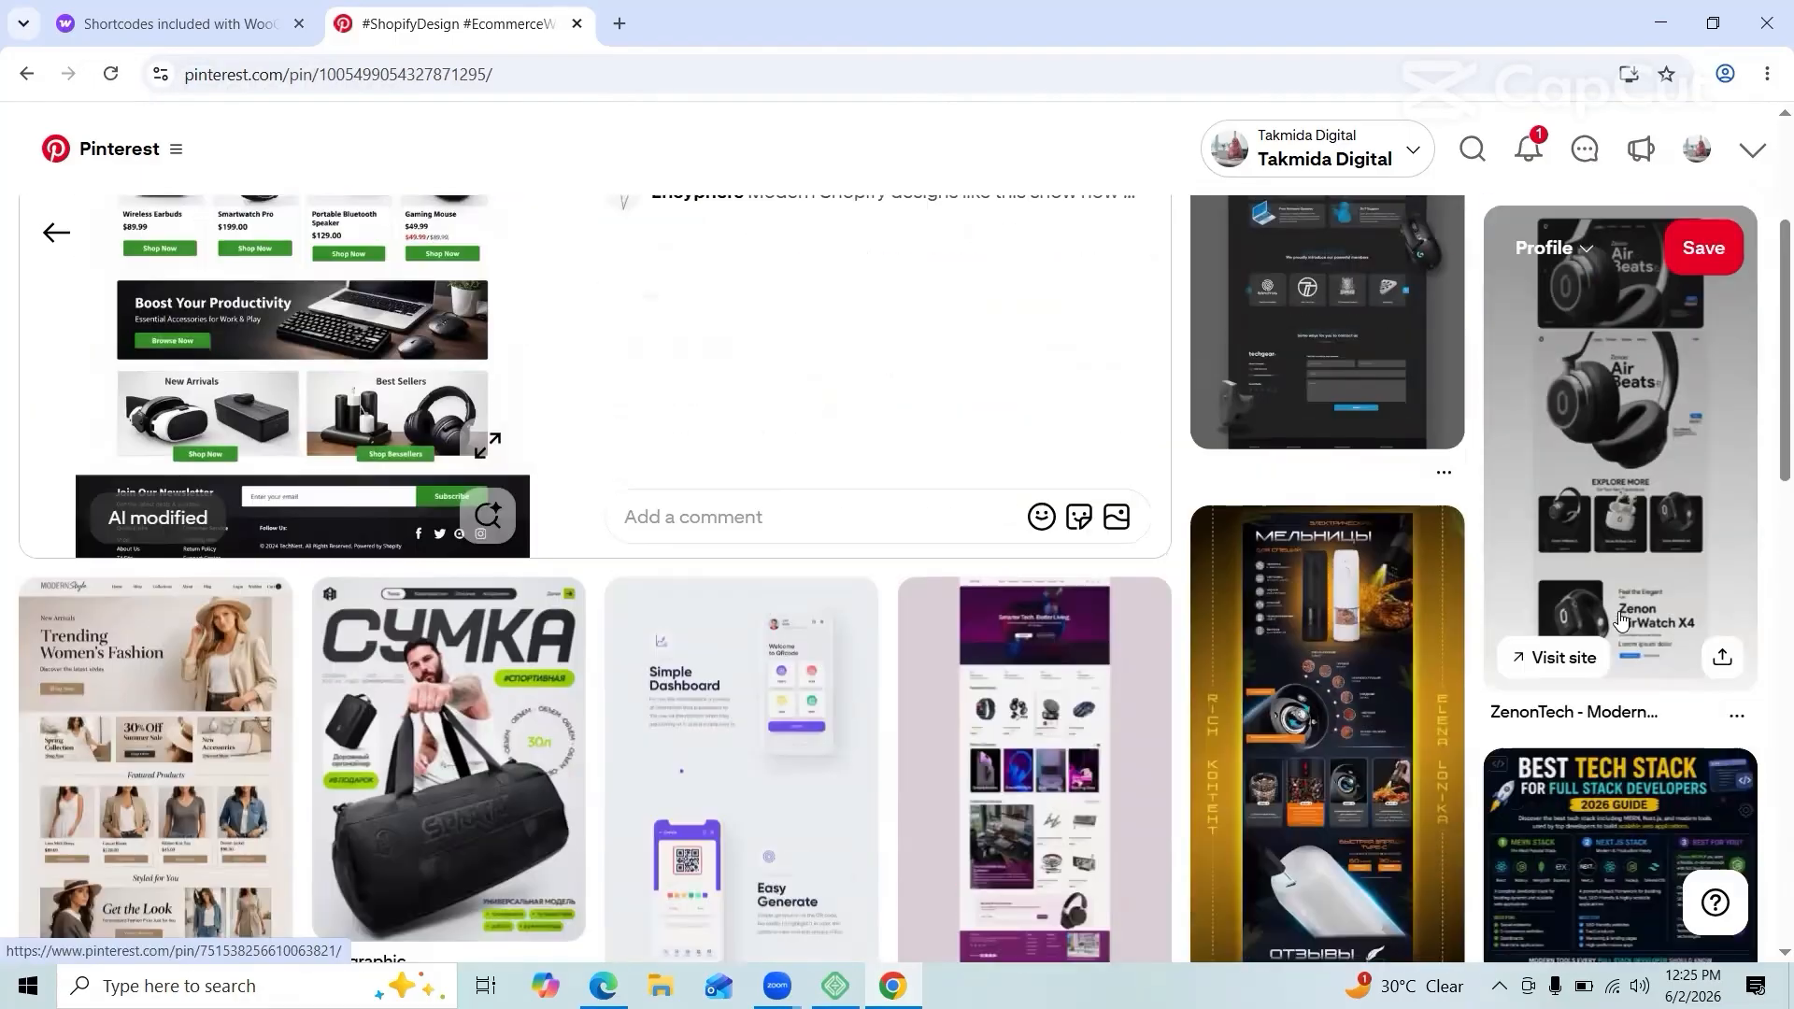
pyautogui.scroll(6, 1620, 619)
pyautogui.scroll(-10, 1620, 620)
pyautogui.scroll(-5, 1620, 619)
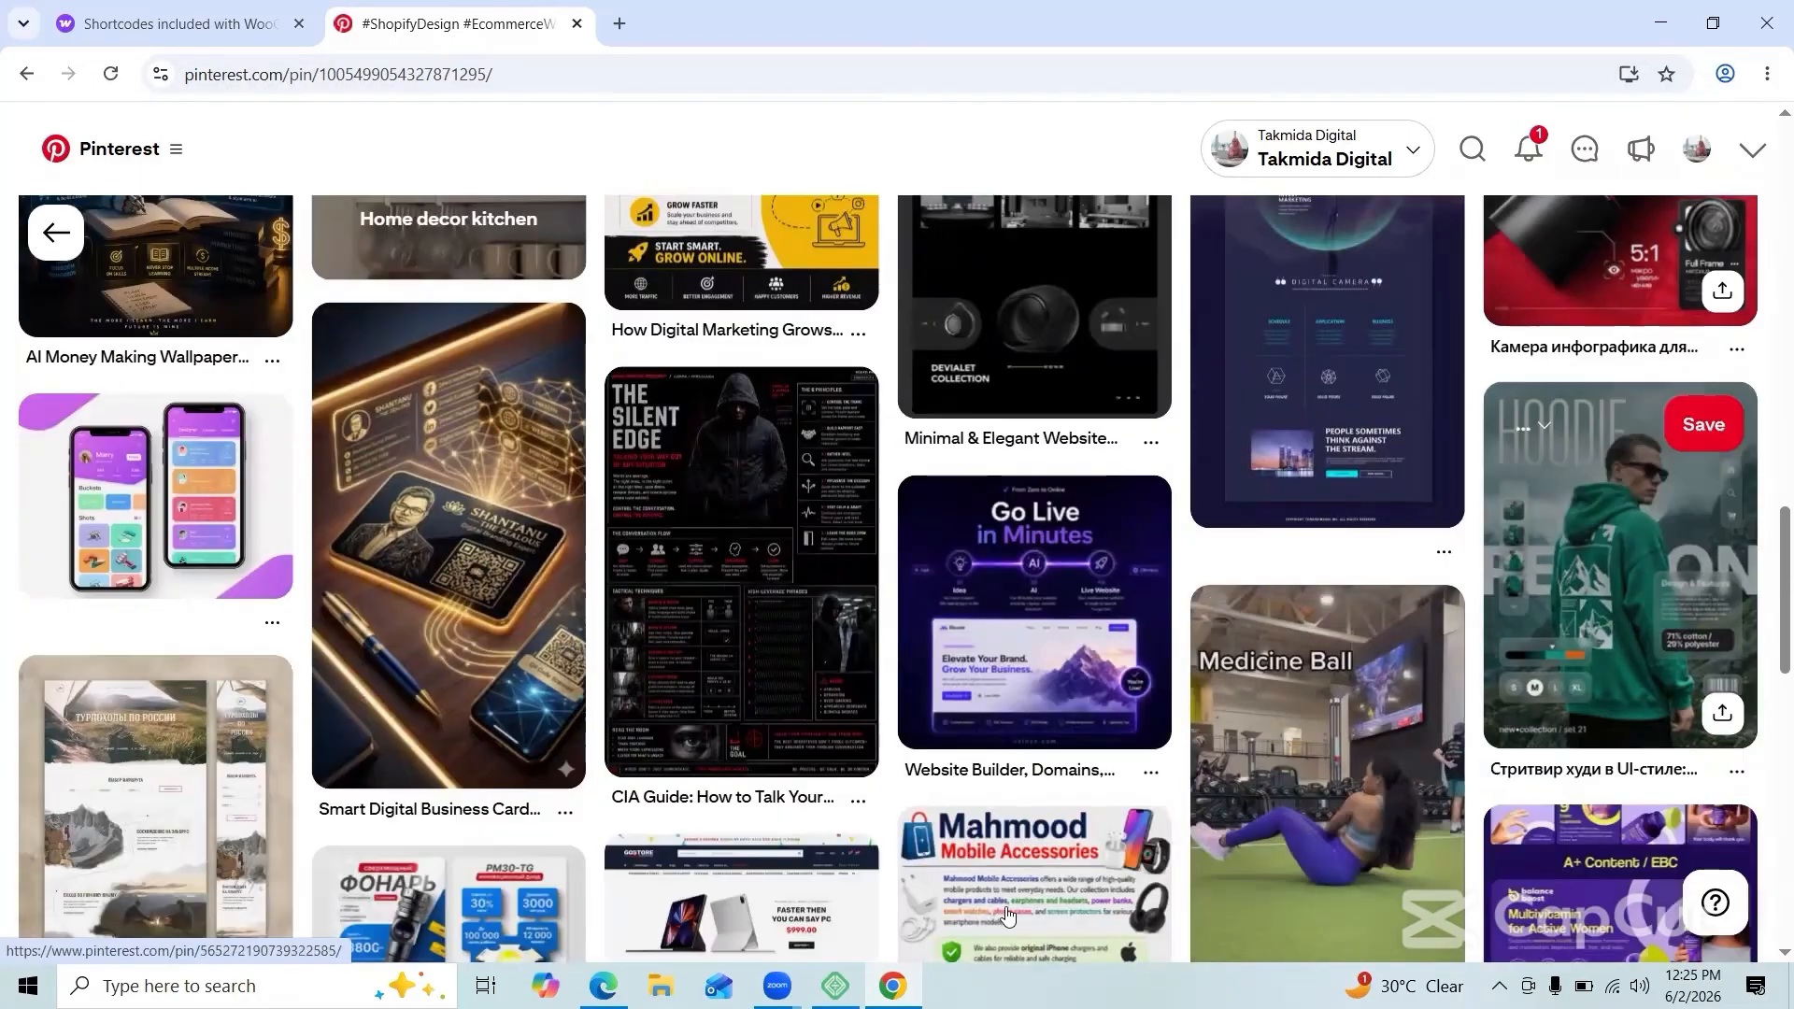
pyautogui.click(618, 23)
# Step: Search Google for 'canva login' and open the Canva result
pyautogui.write('canva login')
pyautogui.press('Return')
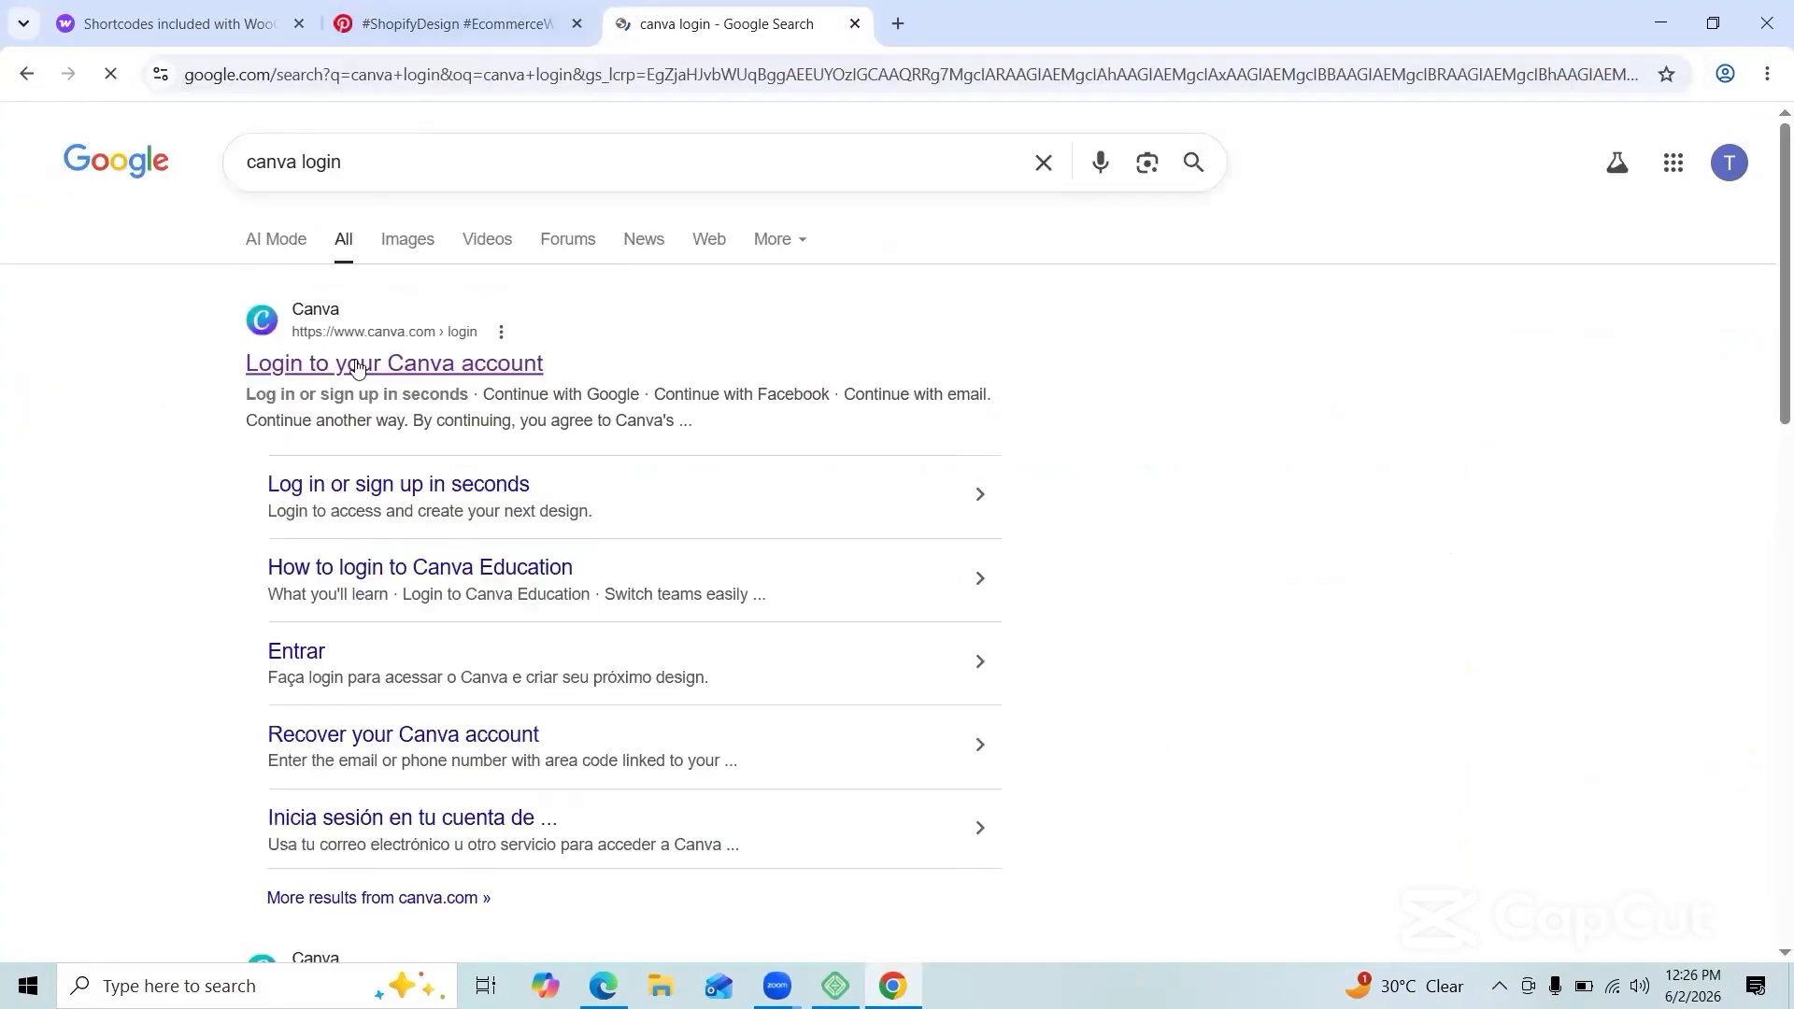
pyautogui.click(392, 362)
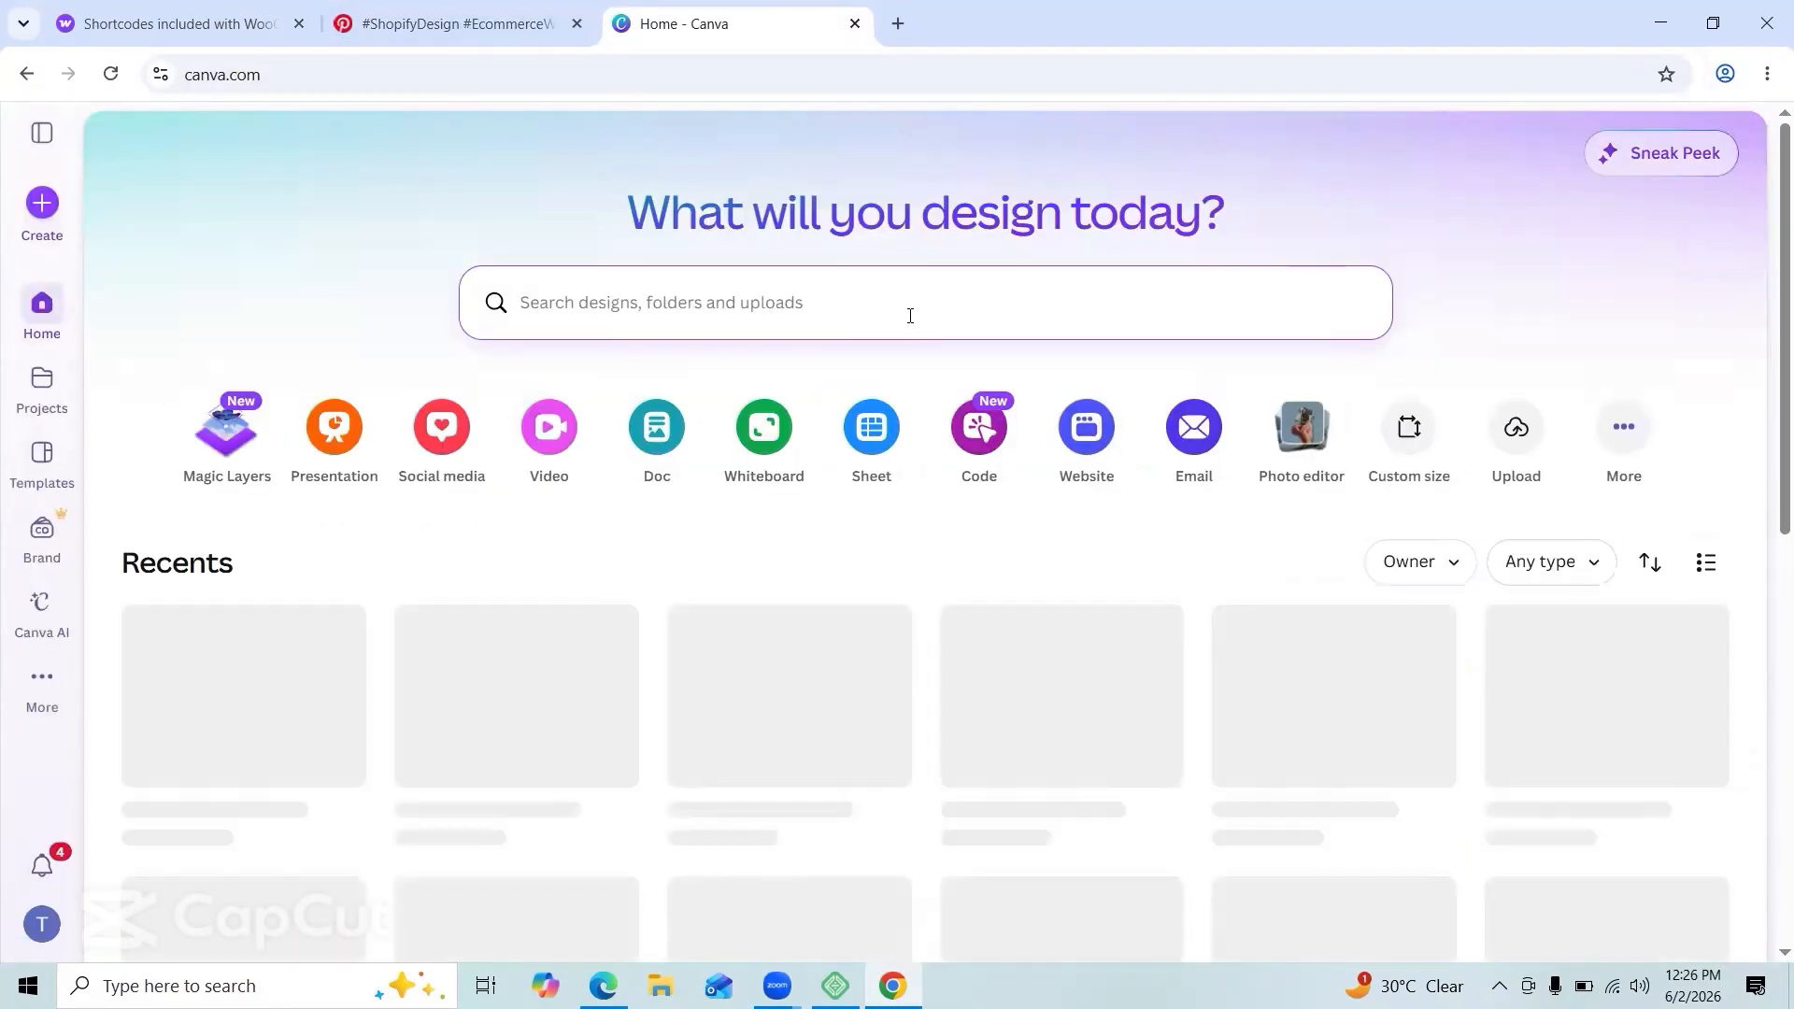
# Step: Search Canva designs for 'ecoomarce home page' and show the full results
pyautogui.write('ecoomarce logo')
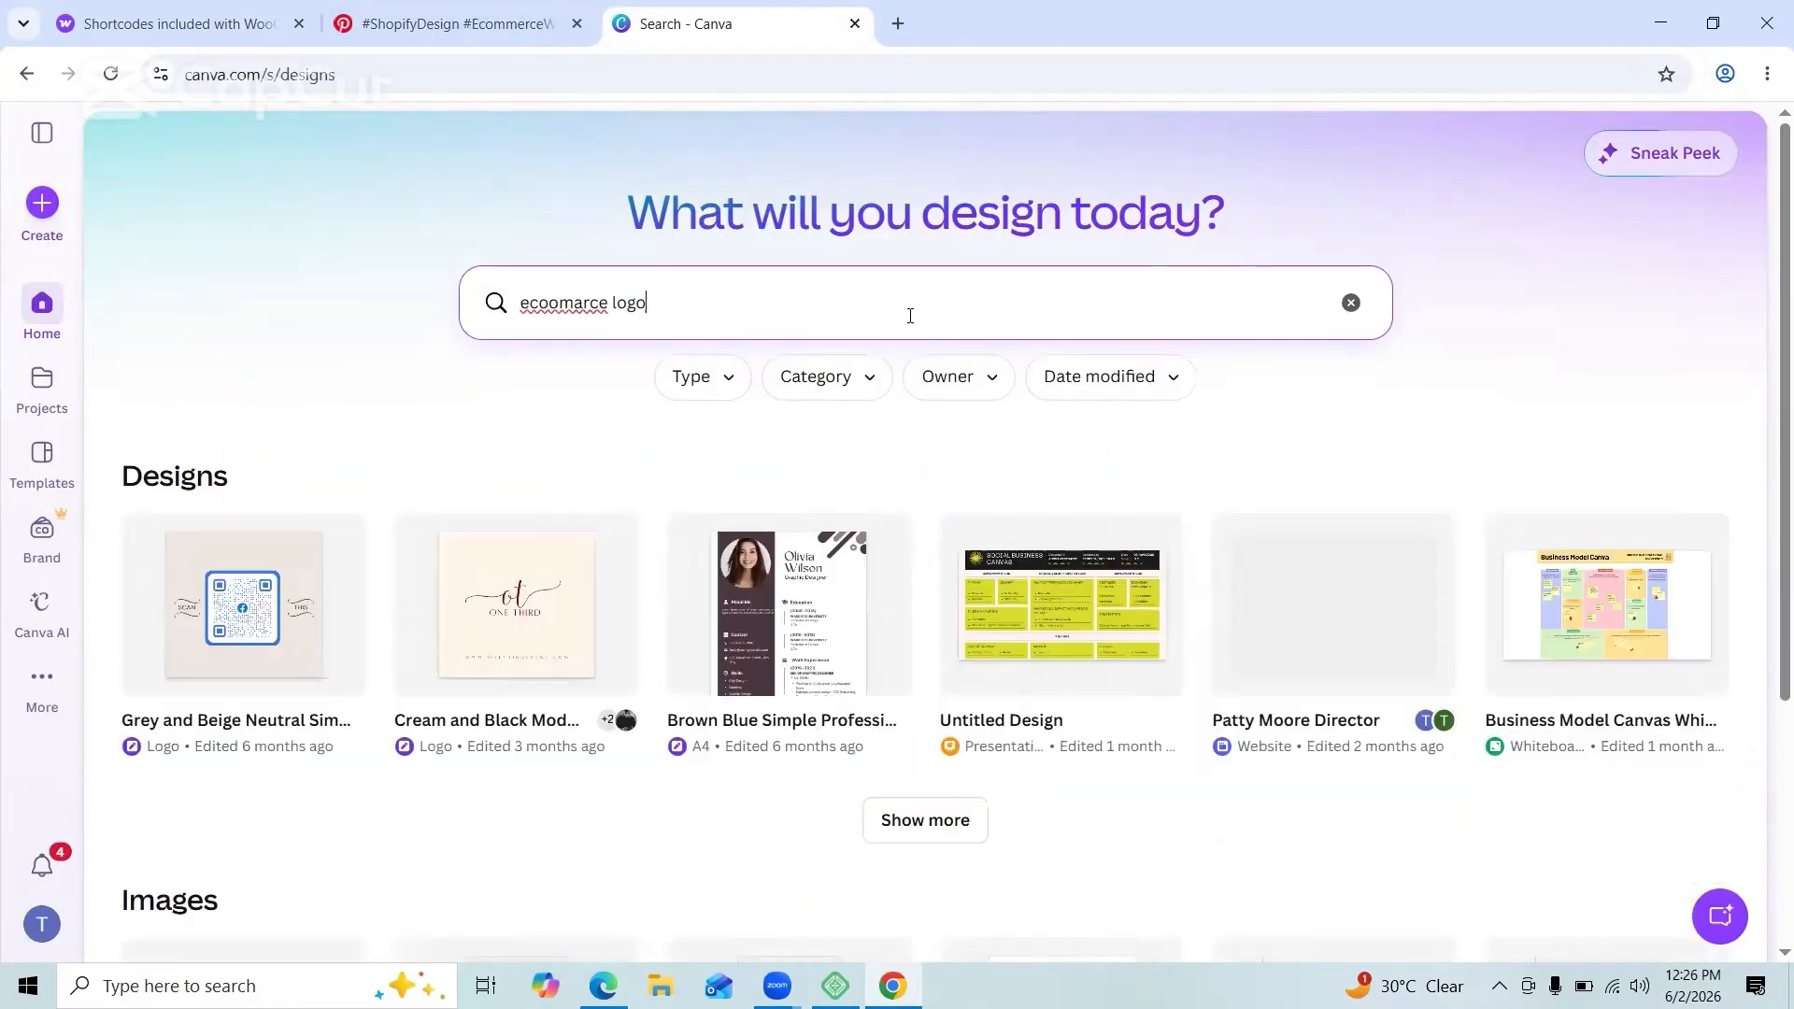
pyautogui.press('BackSpace')
pyautogui.press('BackSpace')
pyautogui.press('BackSpace')
pyautogui.press('BackSpace')
pyautogui.press('BackSpace')
pyautogui.write('home pah')
pyautogui.press('BackSpace')
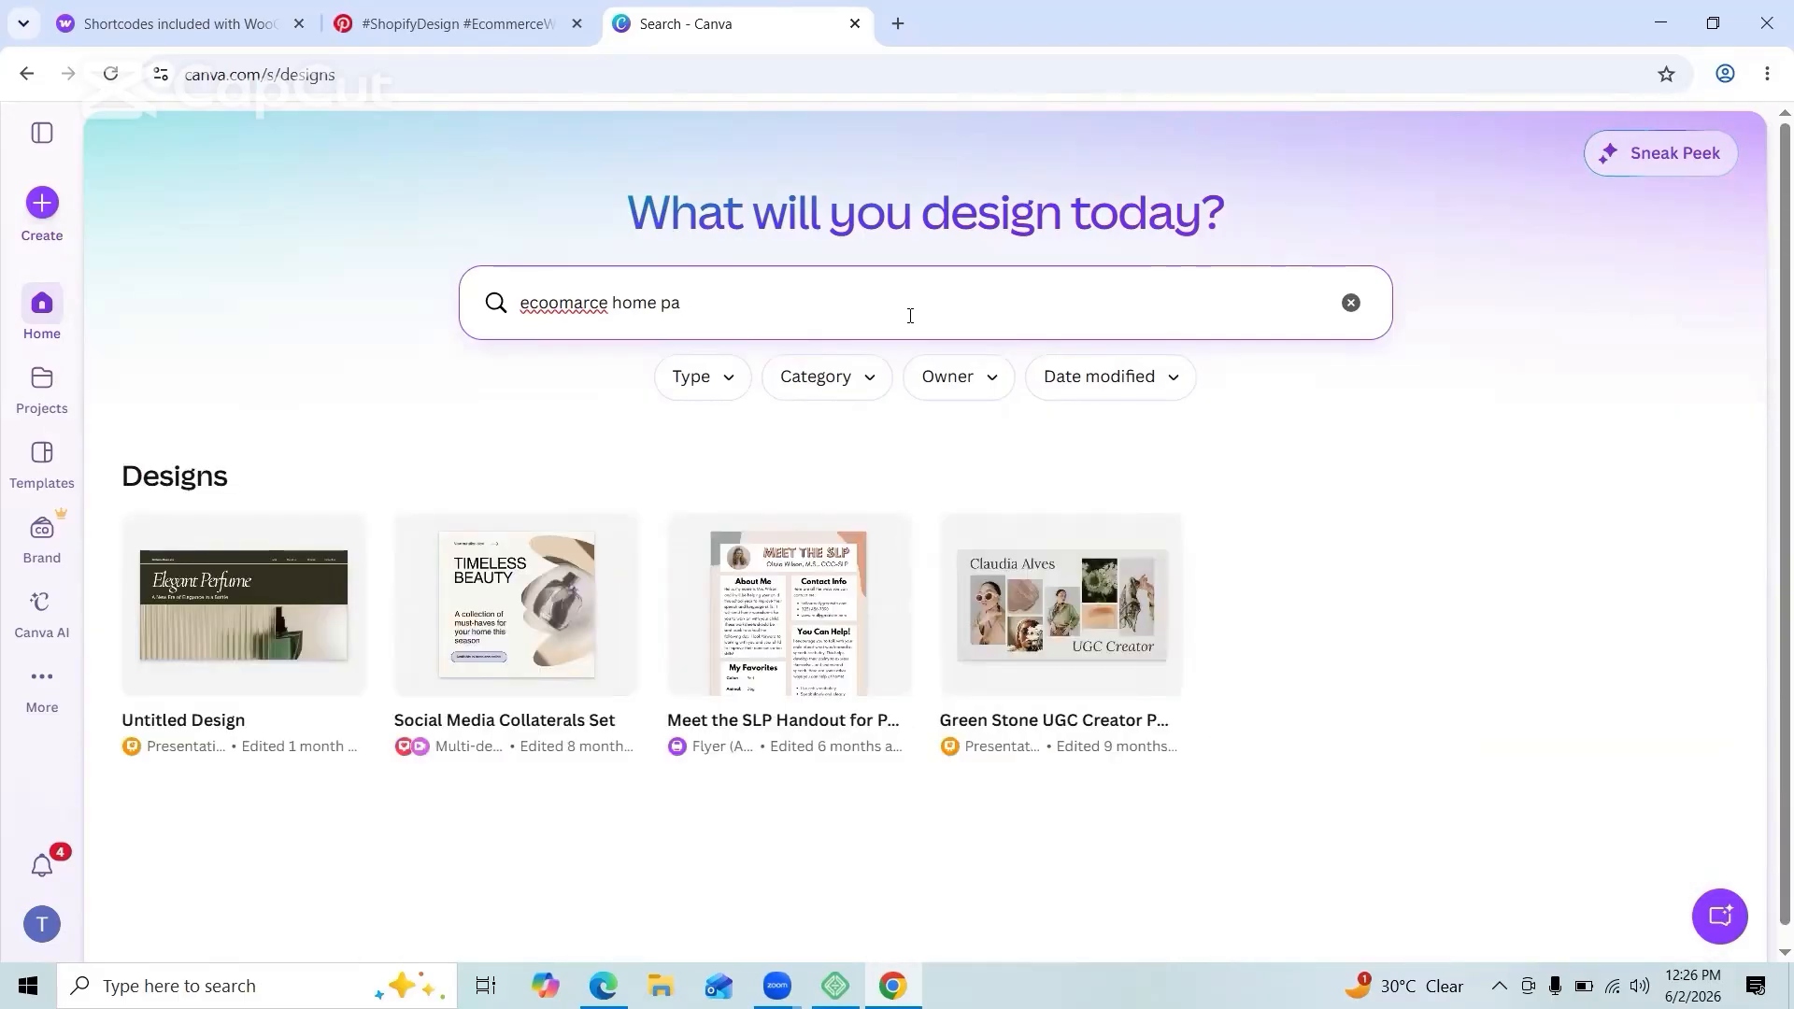
pyautogui.write('ag')
pyautogui.press('BackSpace')
pyautogui.press('BackSpace')
pyautogui.press('BackSpace')
pyautogui.write('age ba')
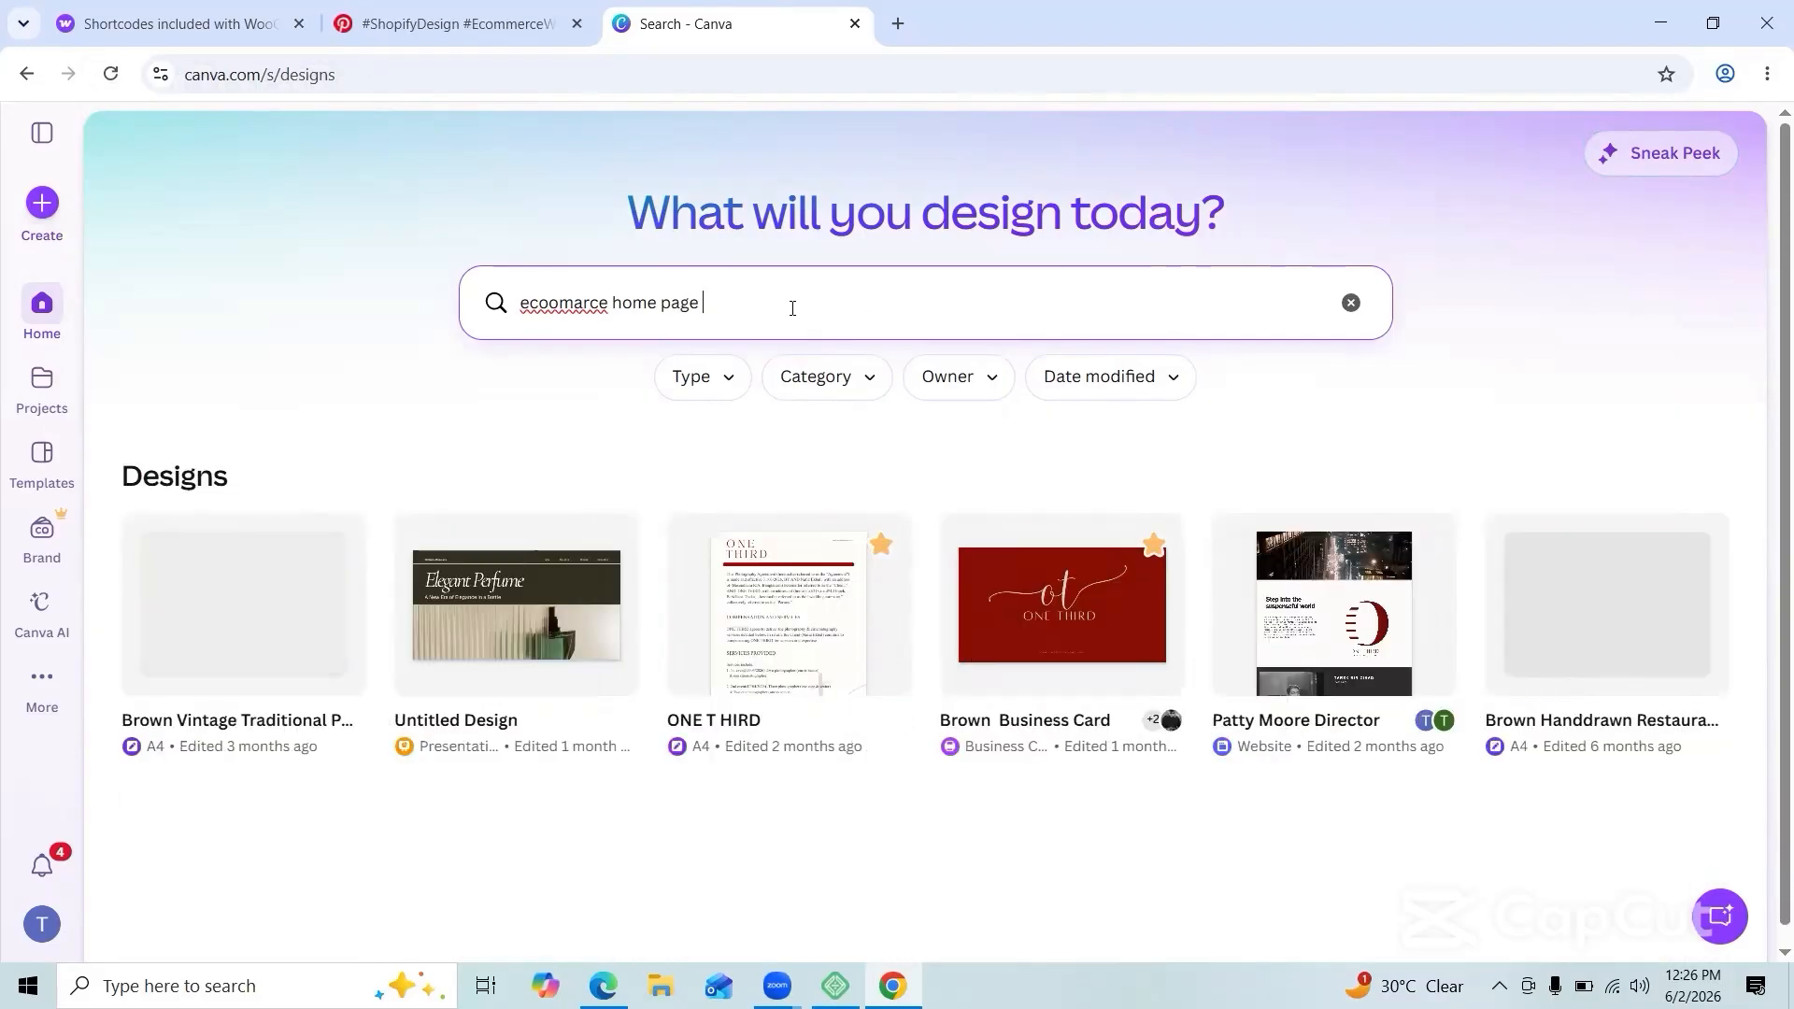
pyautogui.click(156, 324)
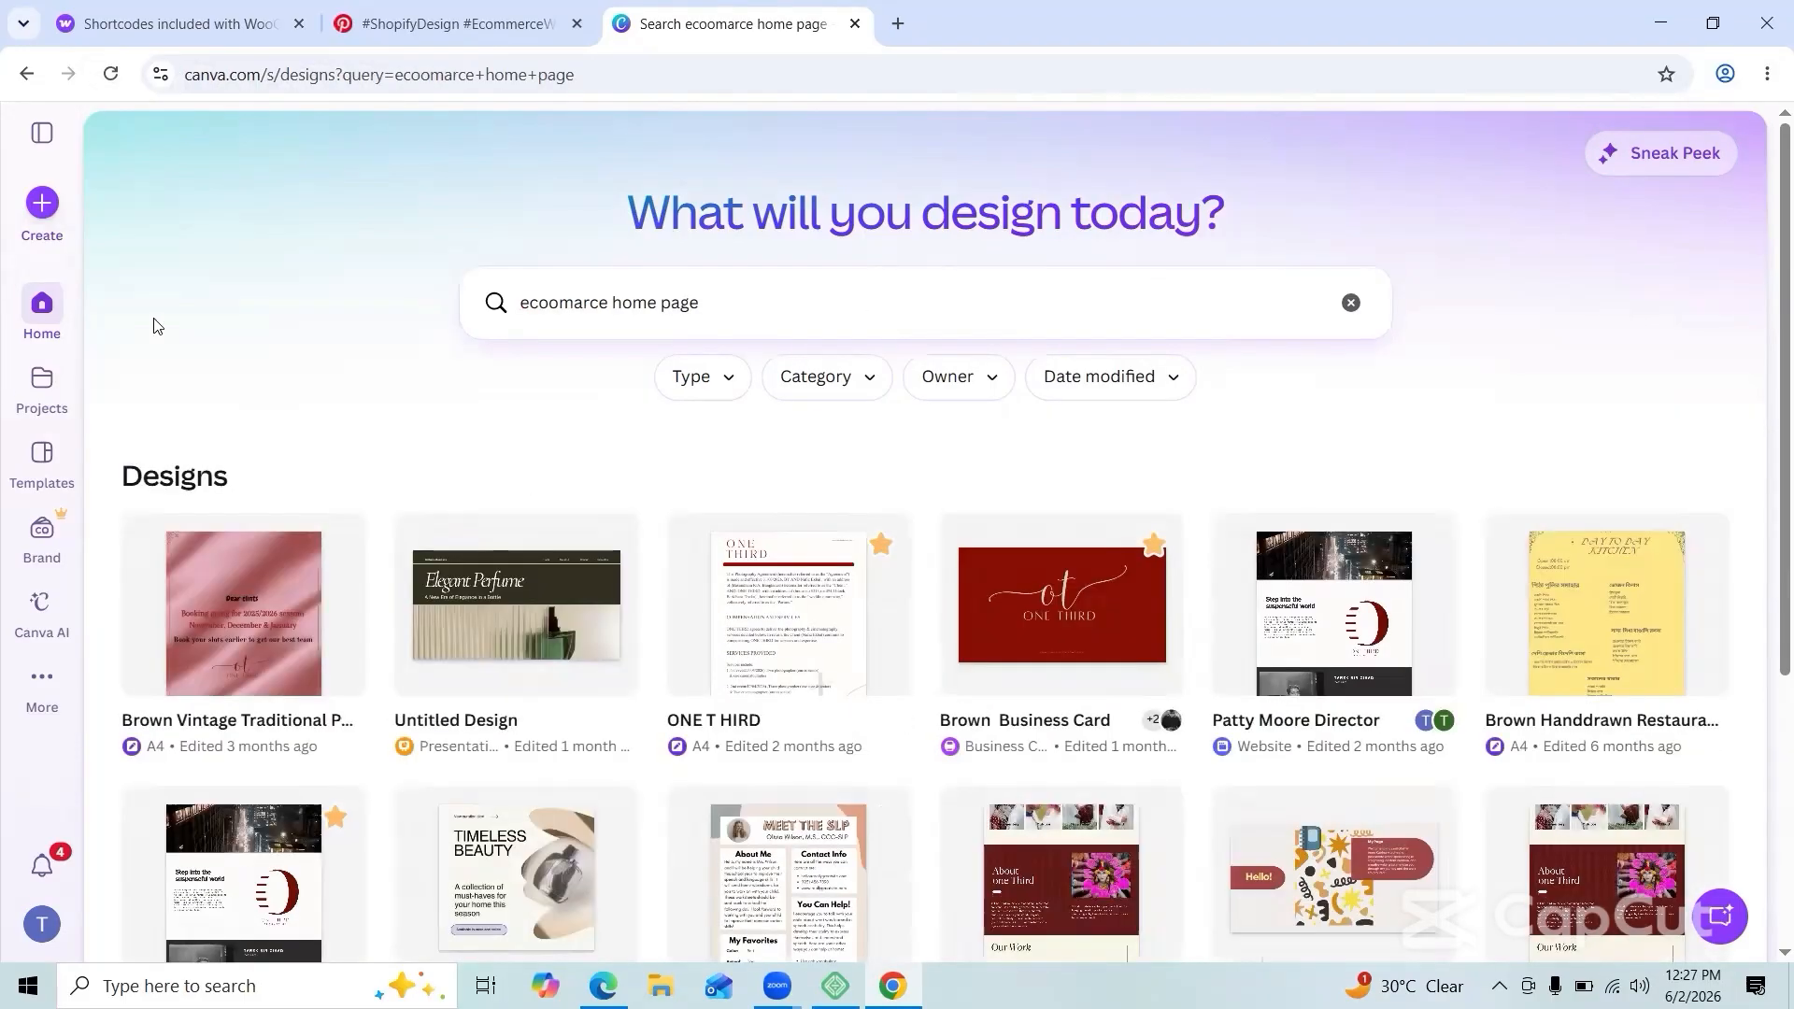
# Step: Create a blank presentation and search its templates for e-commerce website banners
pyautogui.click(42, 204)
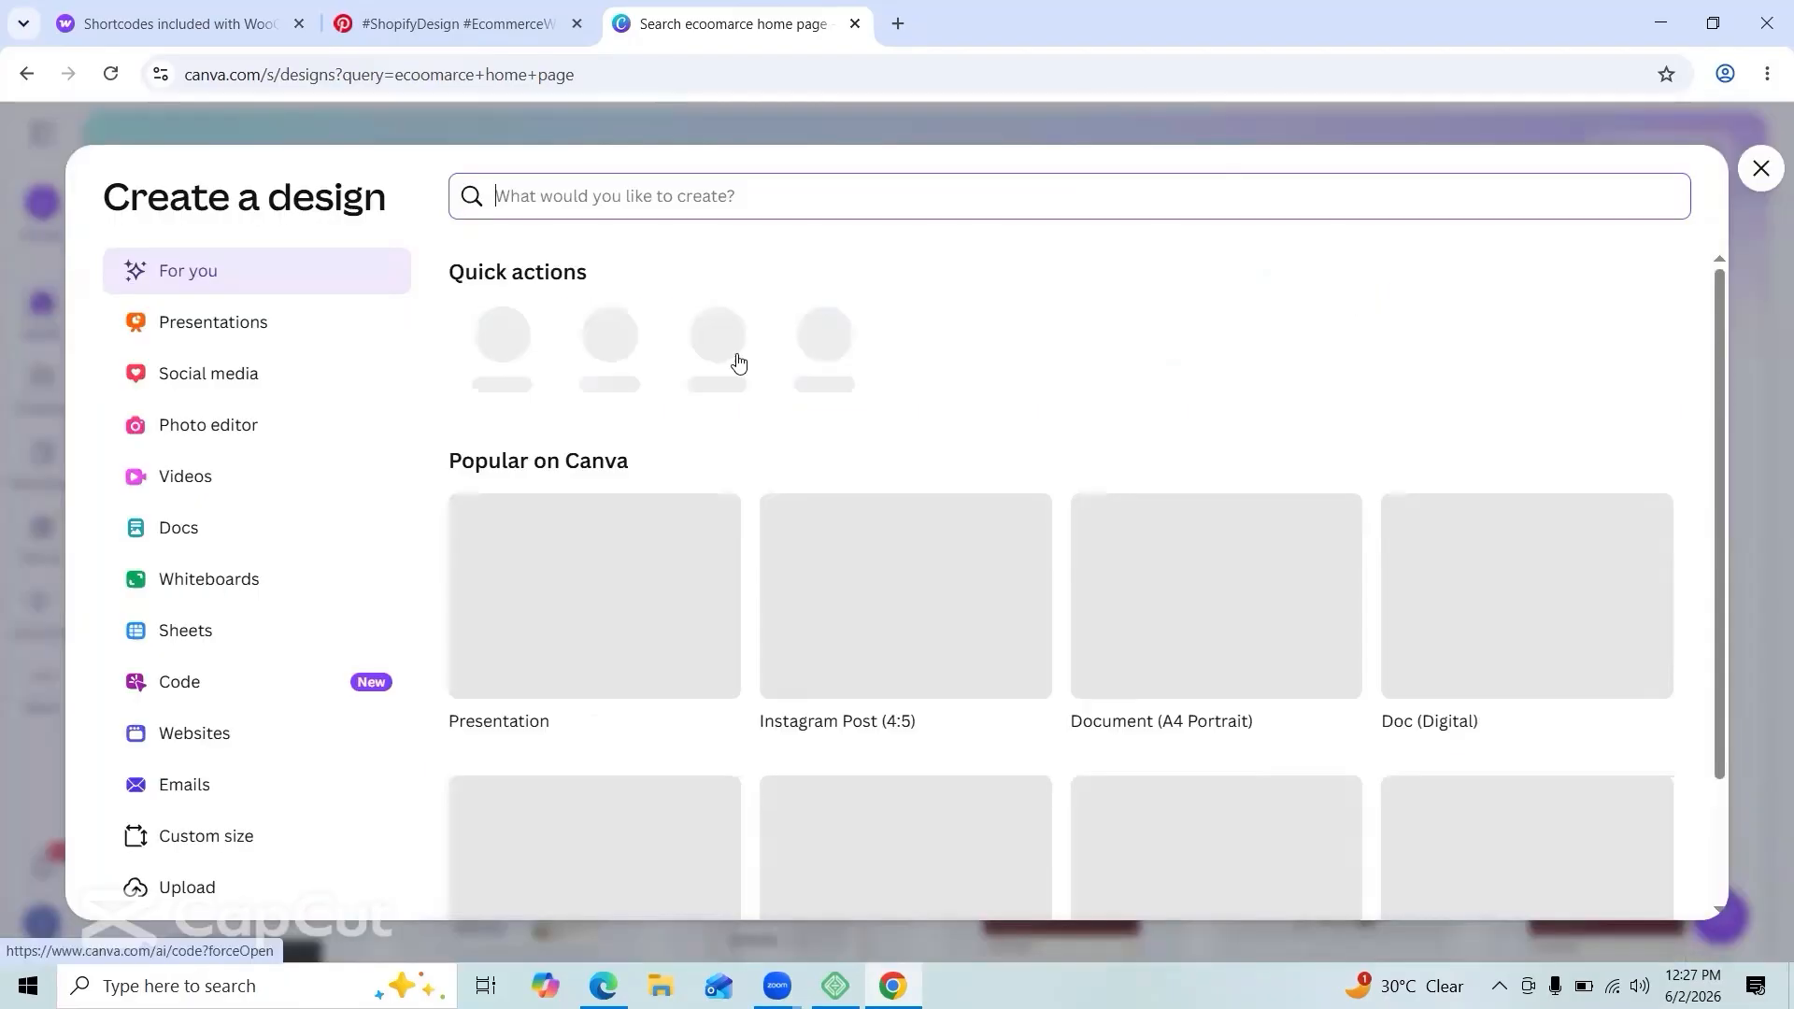
pyautogui.click(549, 626)
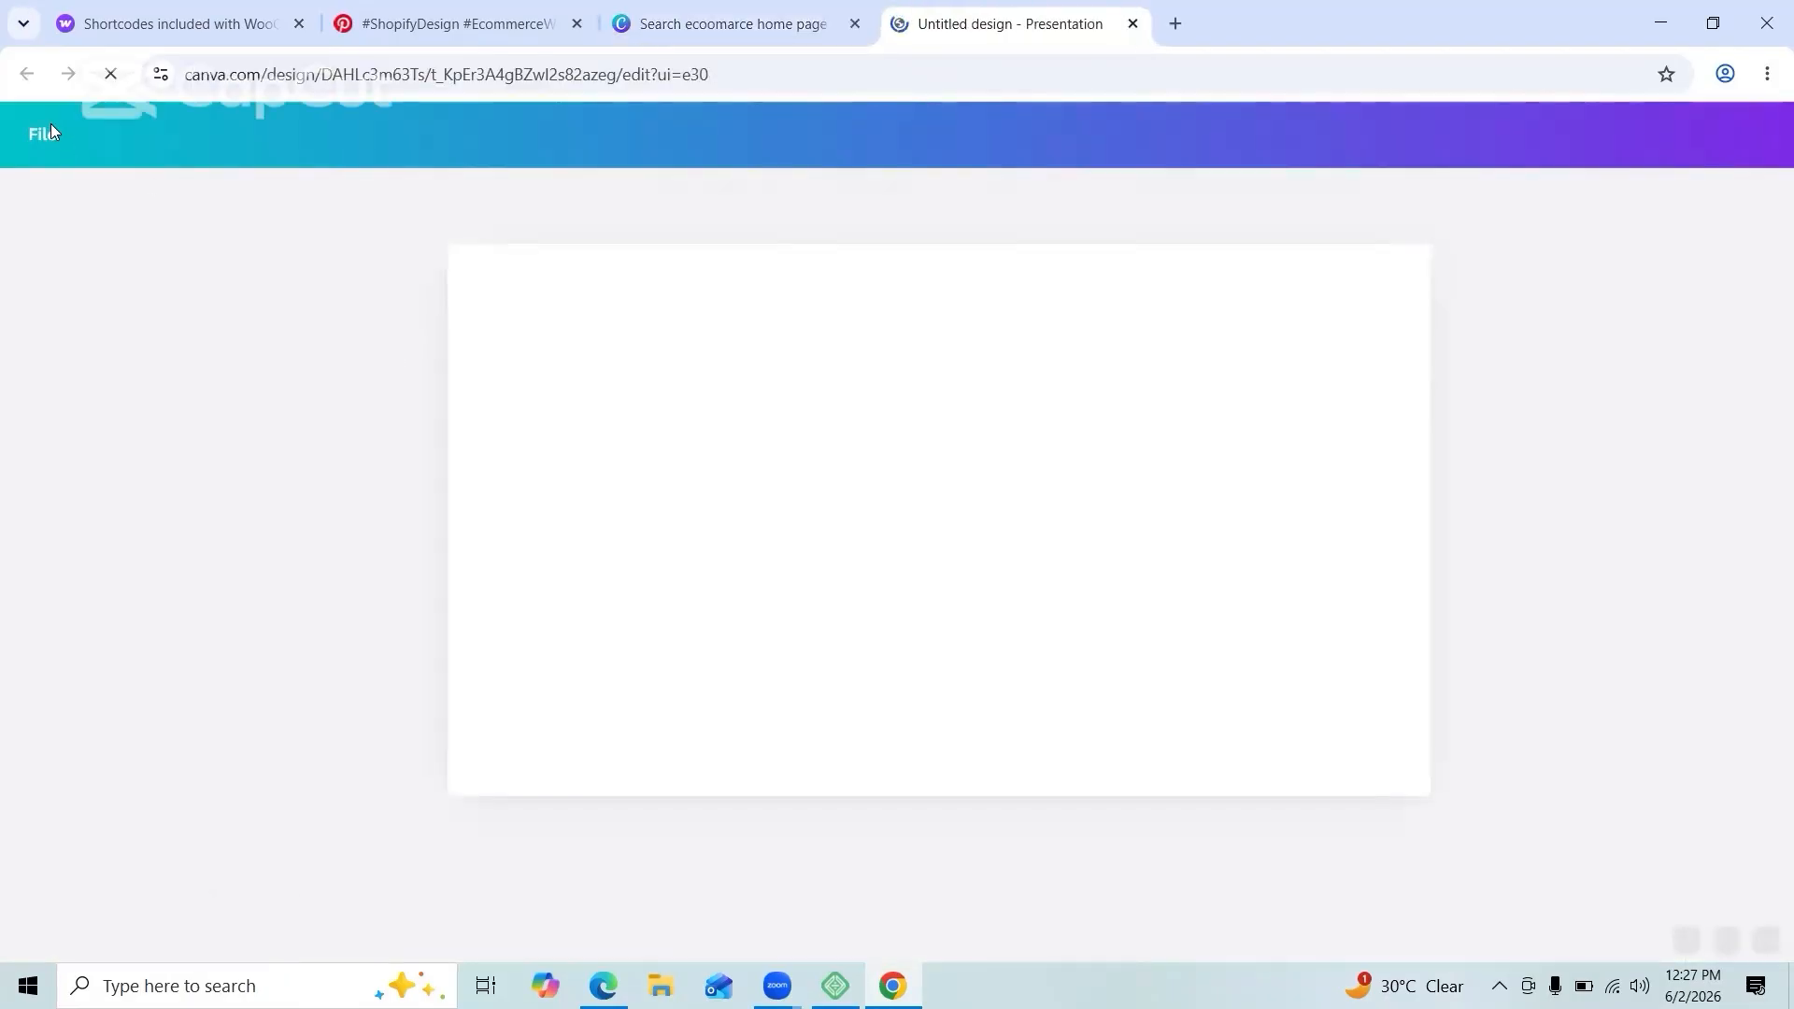
pyautogui.click(233, 226)
pyautogui.write('e comma')
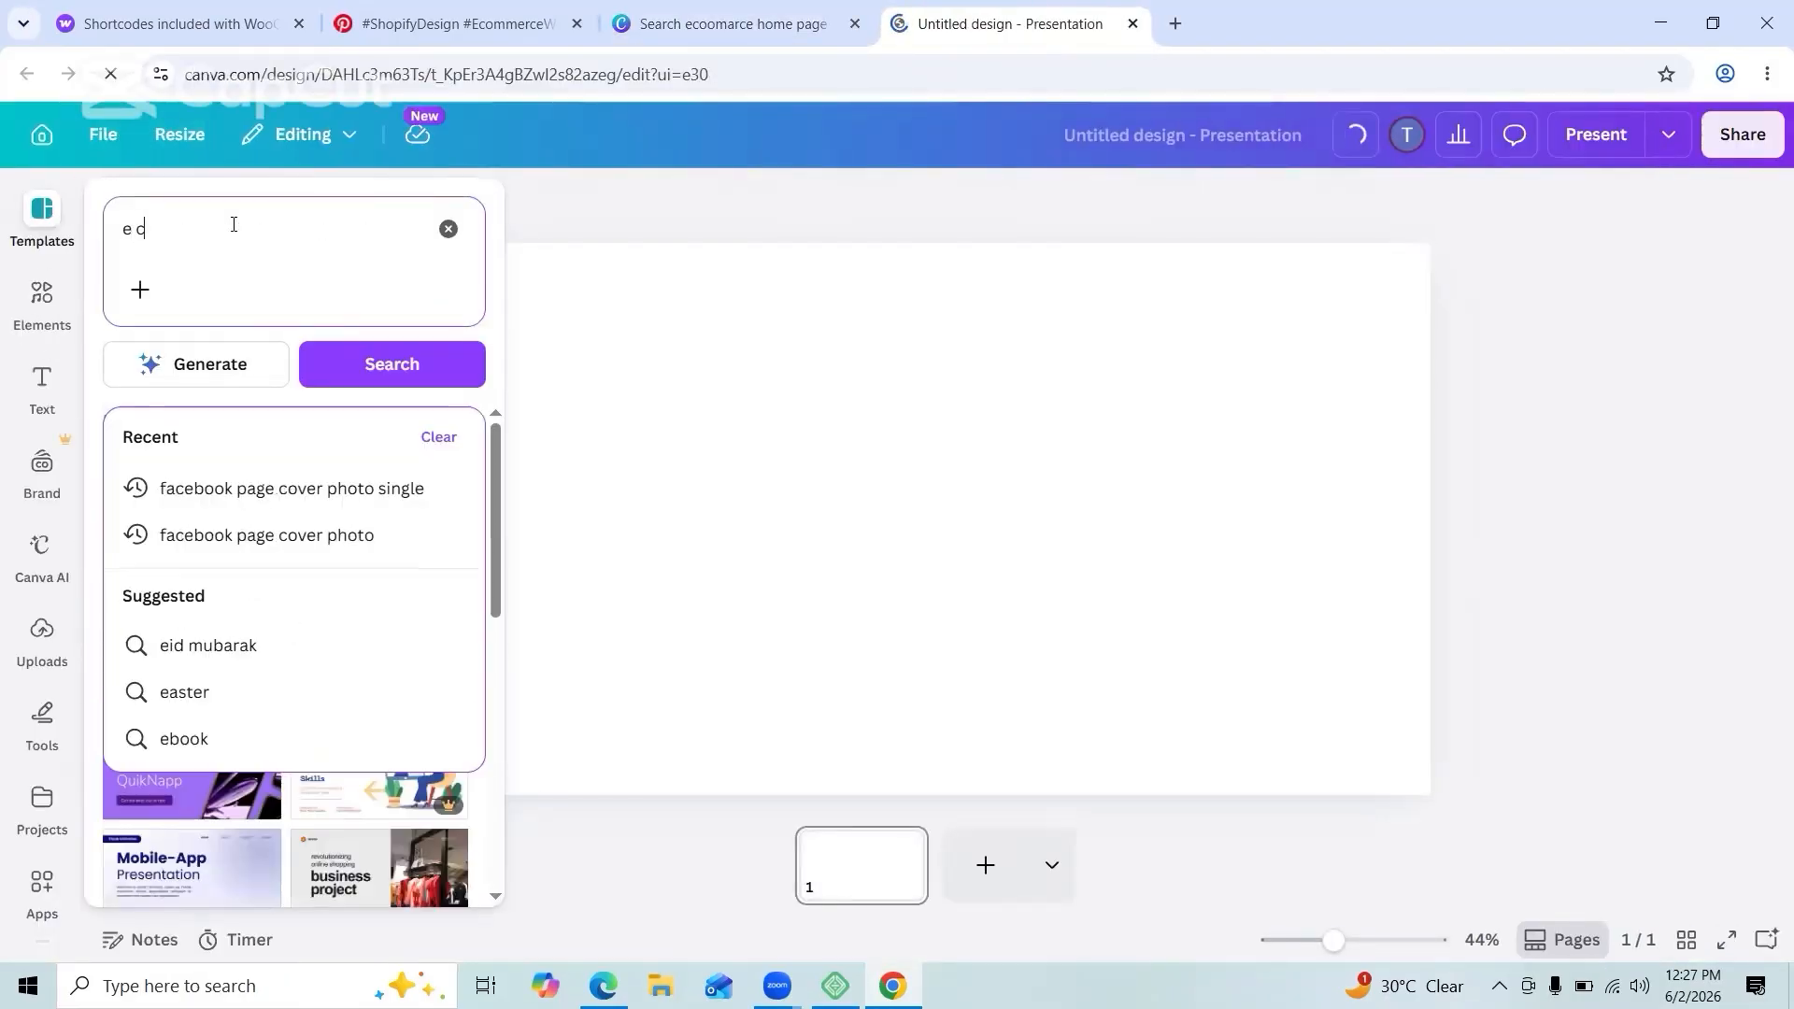
pyautogui.click(215, 625)
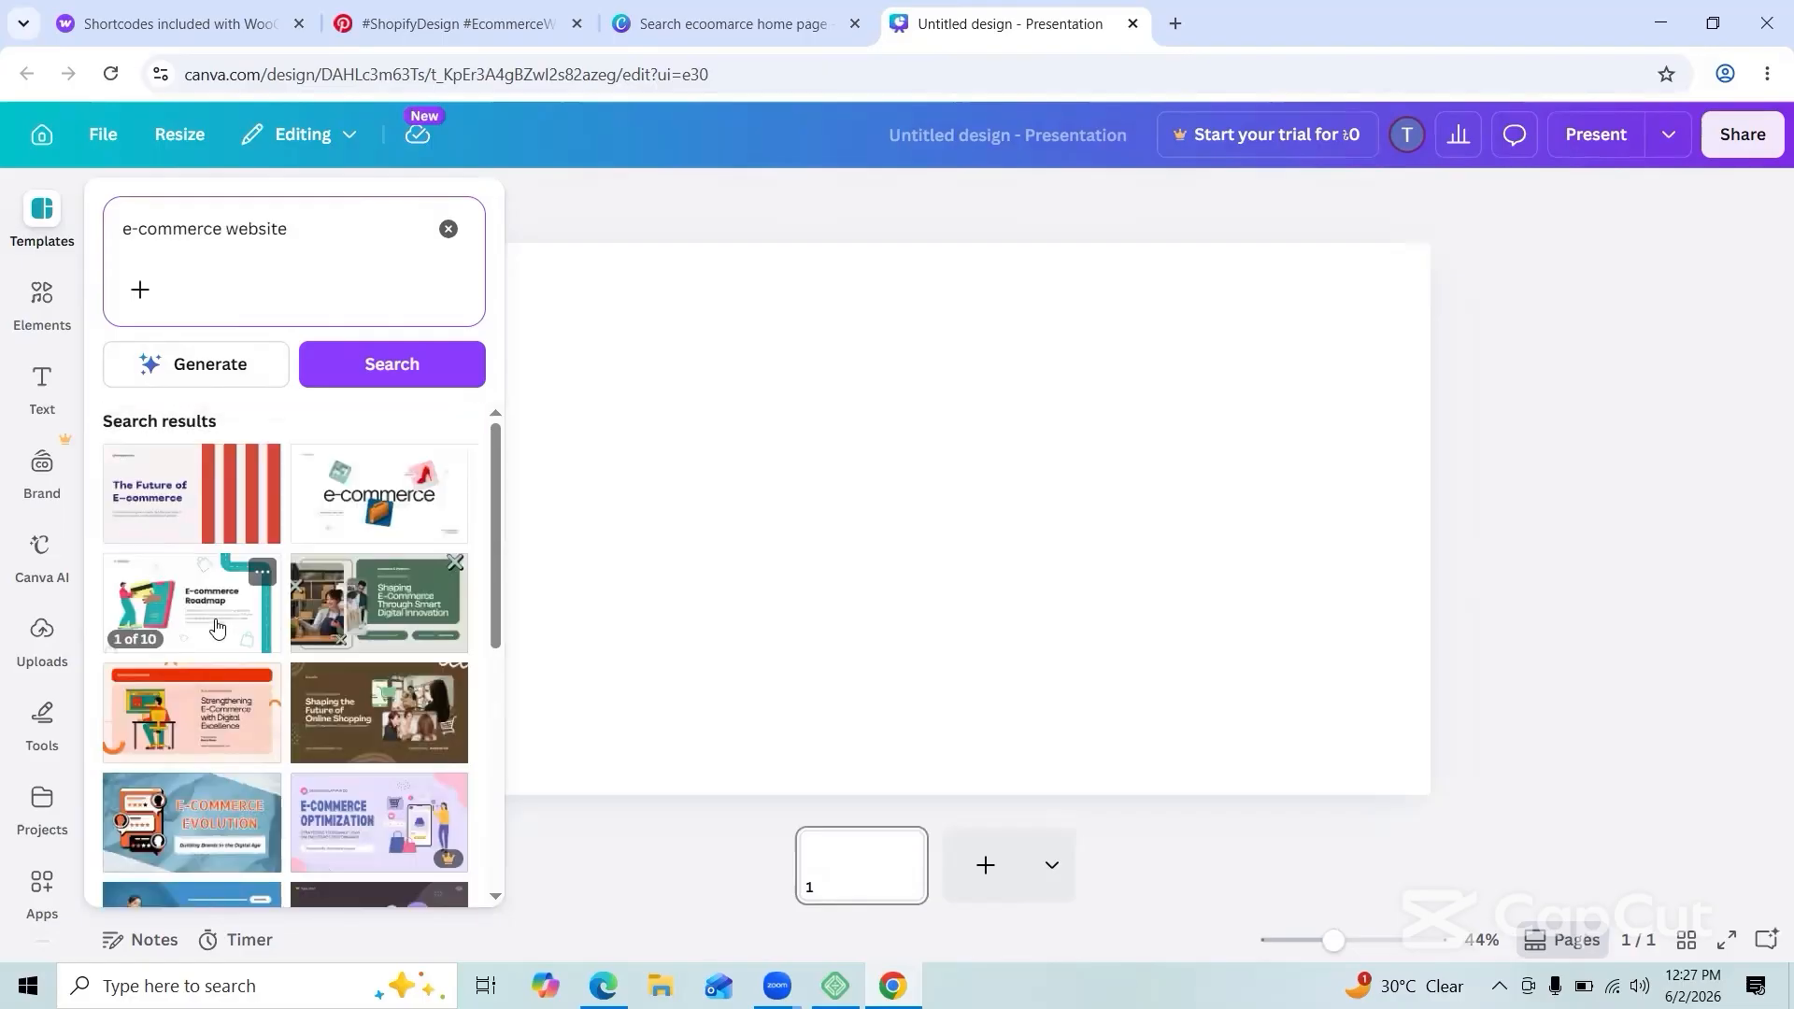
pyautogui.scroll(-5, 271, 717)
pyautogui.scroll(-5, 270, 719)
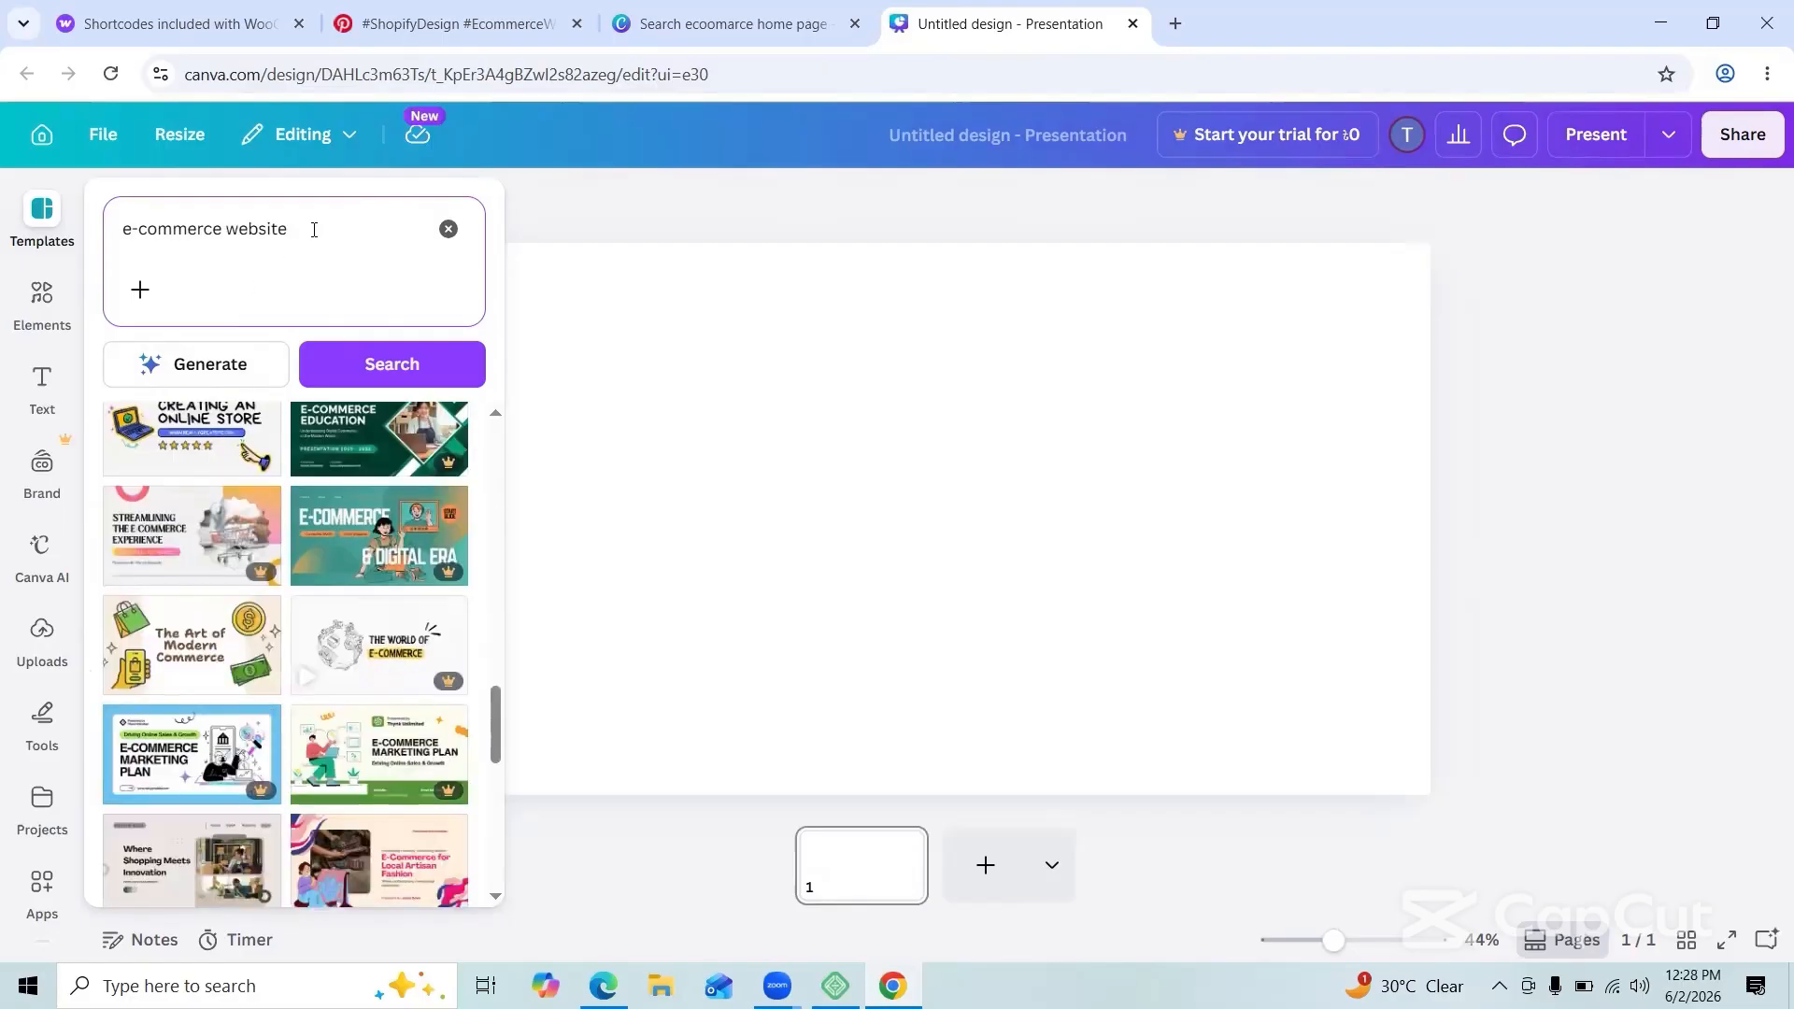
pyautogui.write('banar')
pyautogui.press('Return')
pyautogui.scroll(-10, 287, 748)
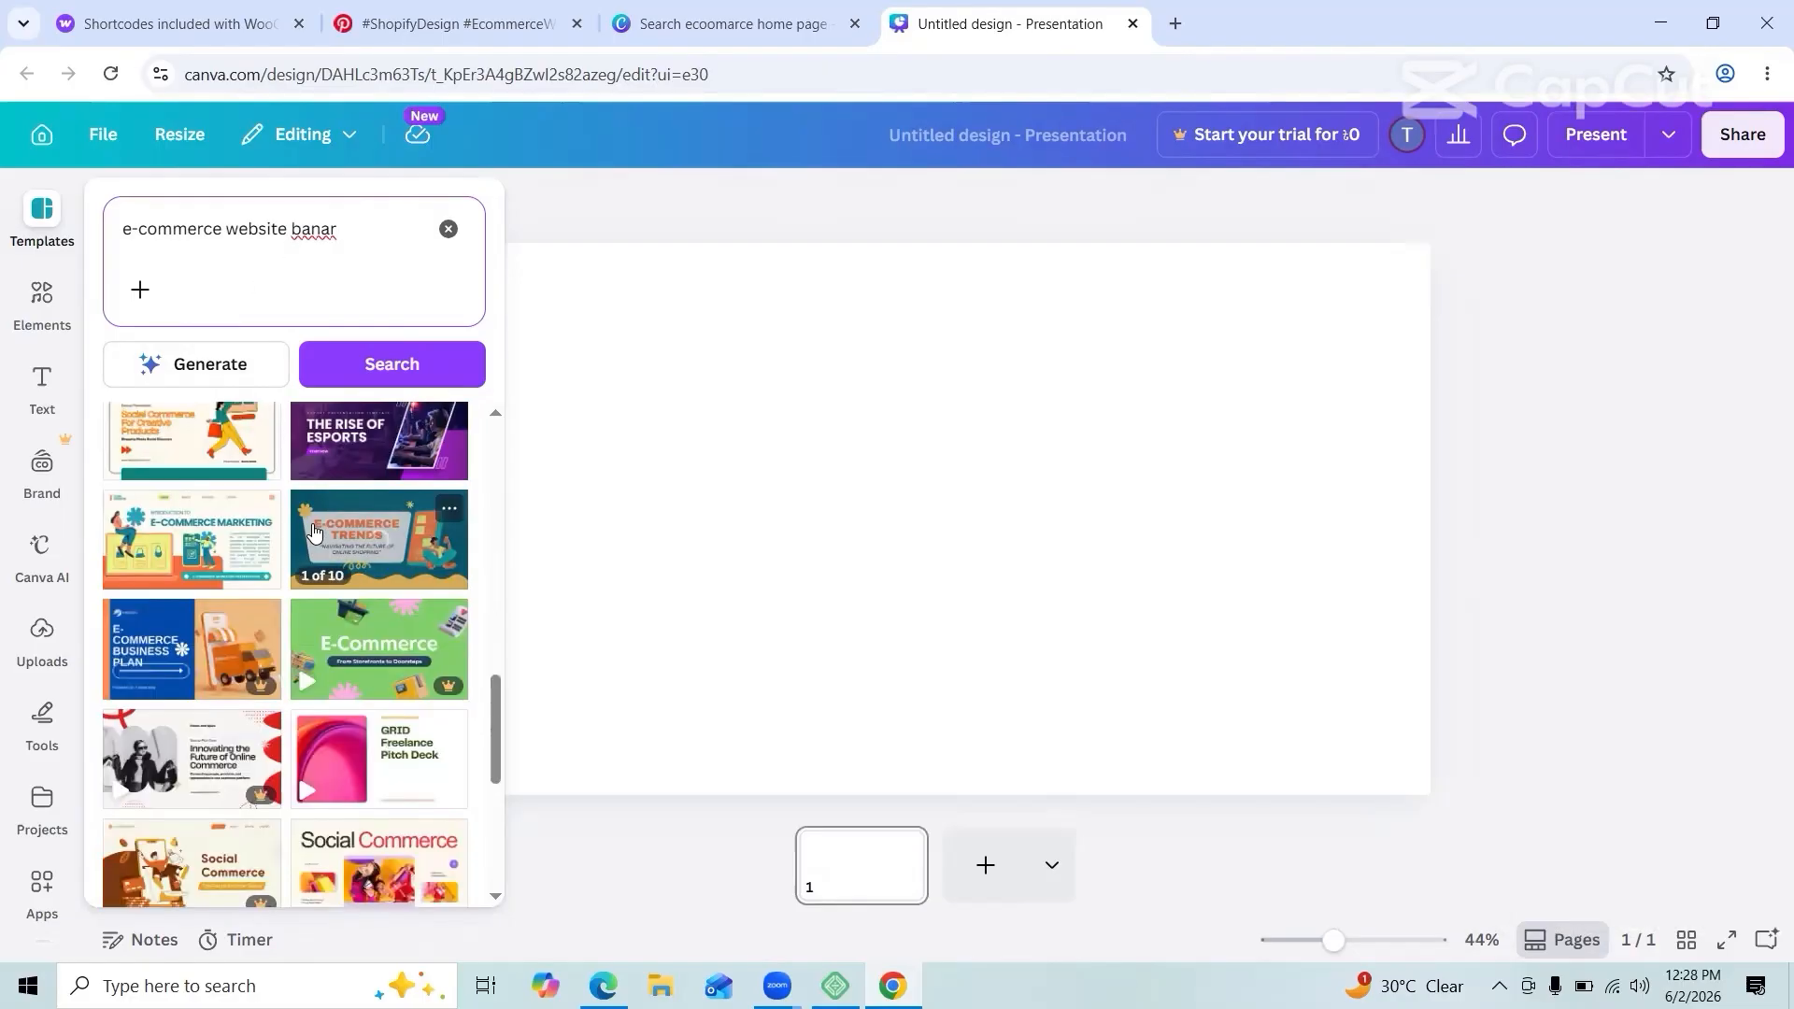
# Step: Close that presentation tab and create another blank presentation
pyautogui.hotkey('ctrl', 'w')
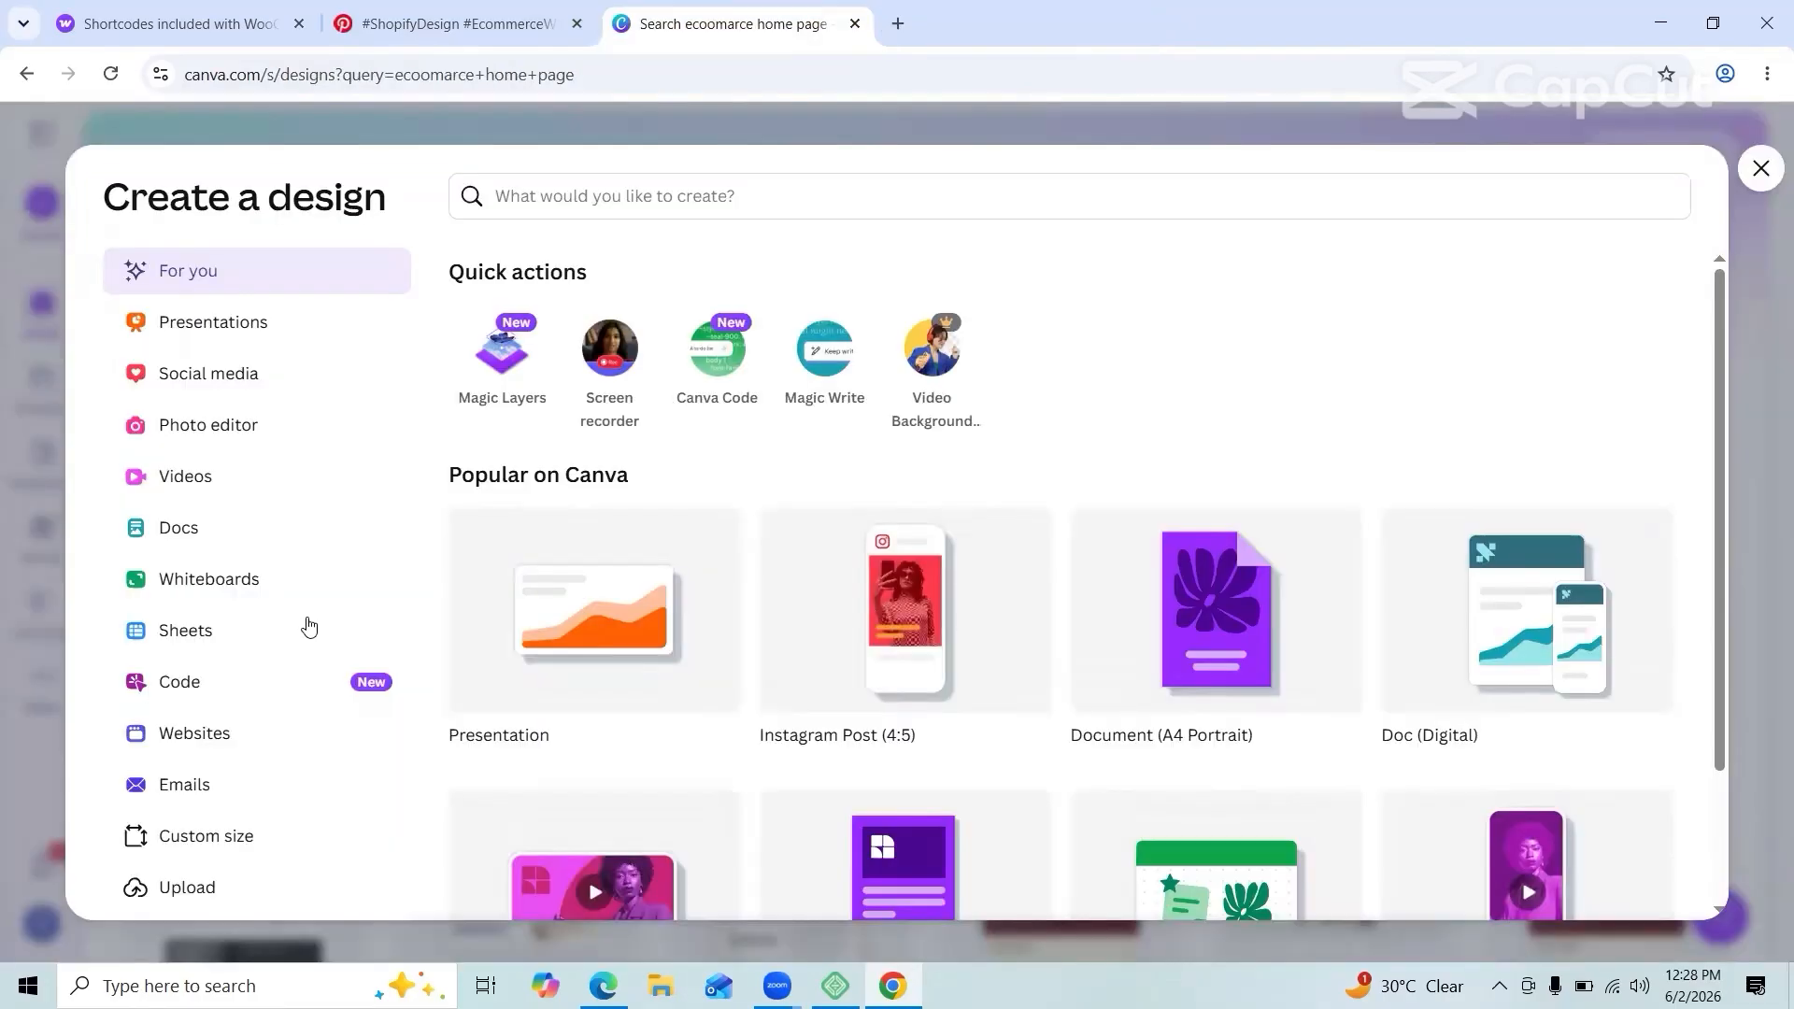
pyautogui.scroll(-2, 500, 678)
pyautogui.click(608, 455)
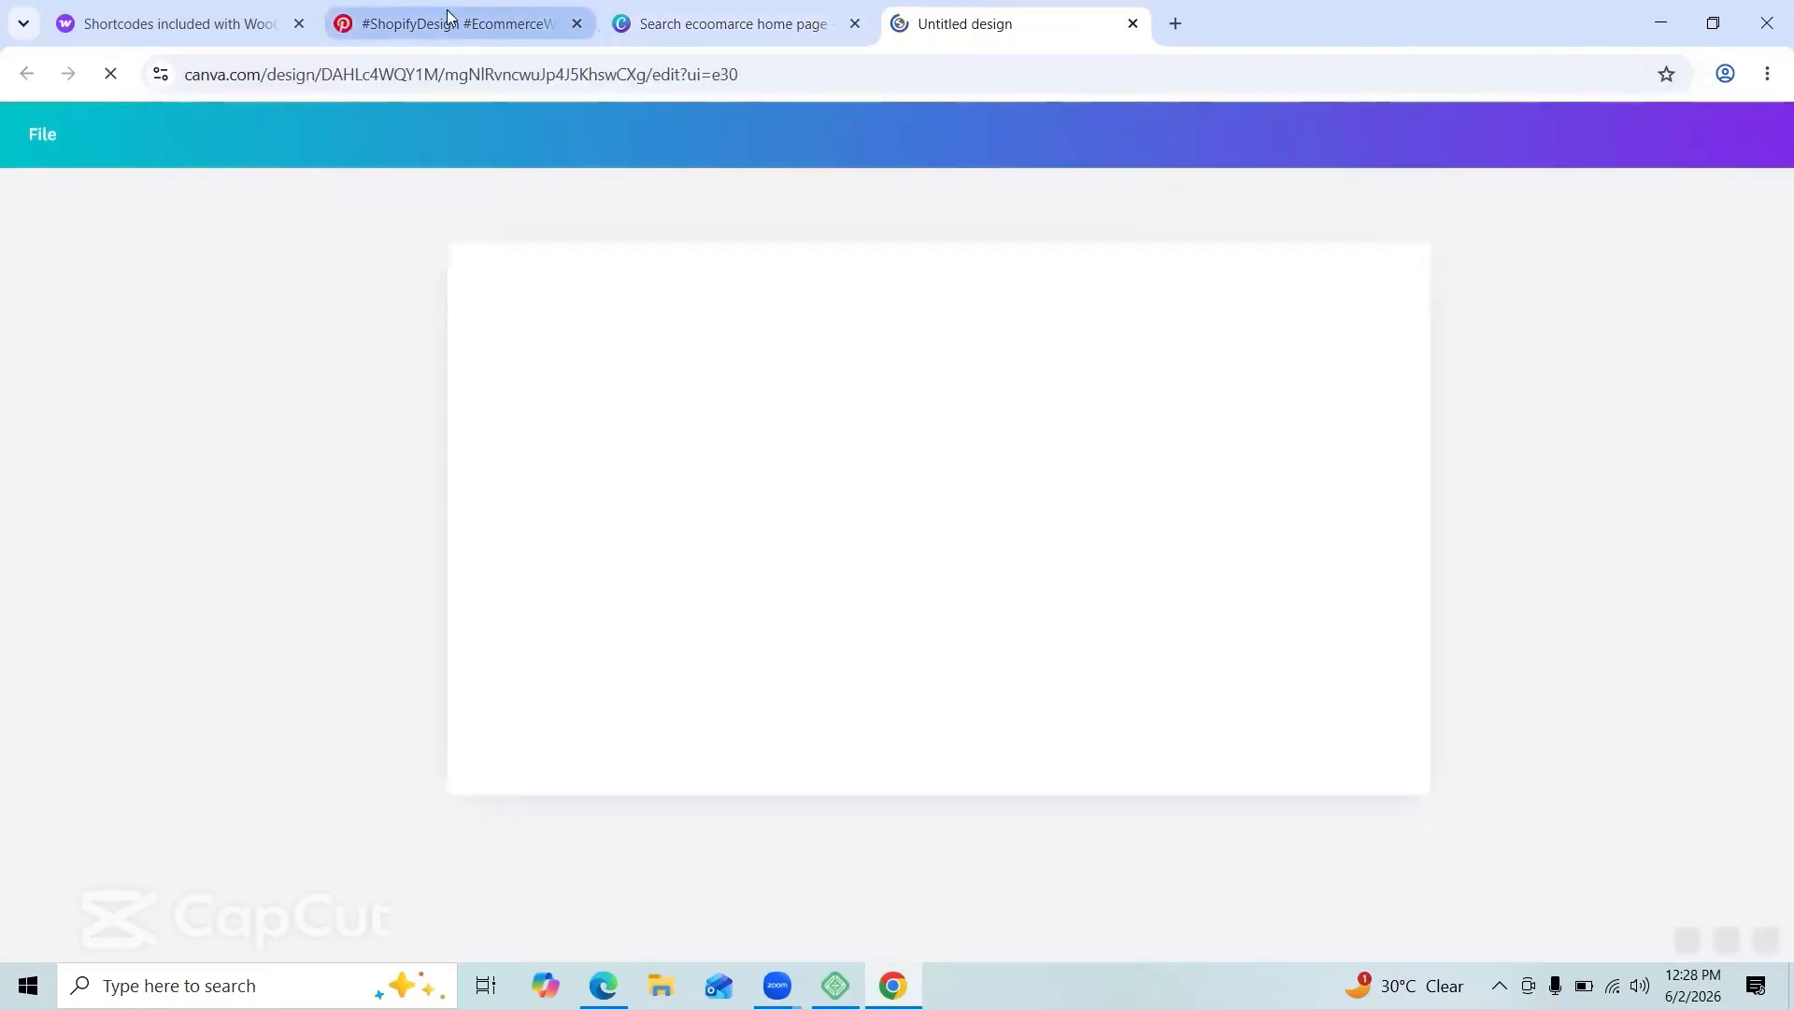
# Step: Check the Pinterest marketplace reference, then return to the new Canva presentation
pyautogui.click(448, 21)
pyautogui.click(58, 232)
pyautogui.click(1028, 26)
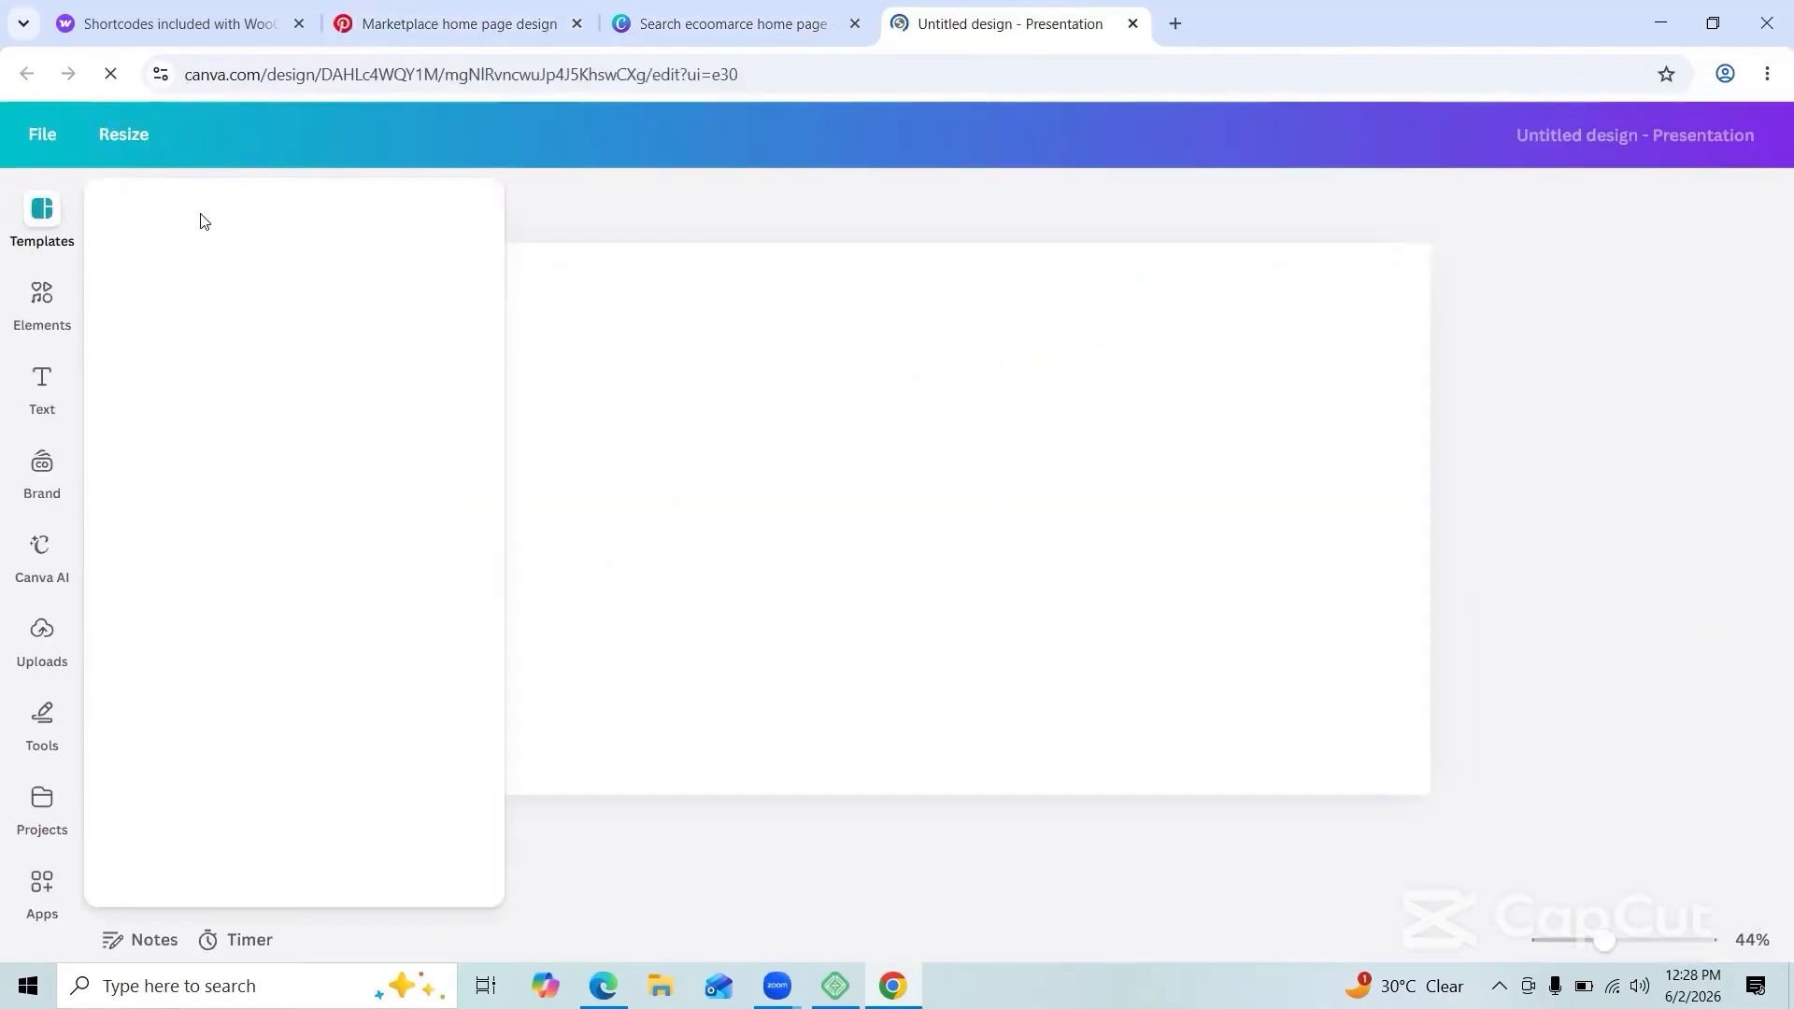
# Step: Preview the QuikNapp template's pages and go back to the template list
pyautogui.scroll(-5, 301, 600)
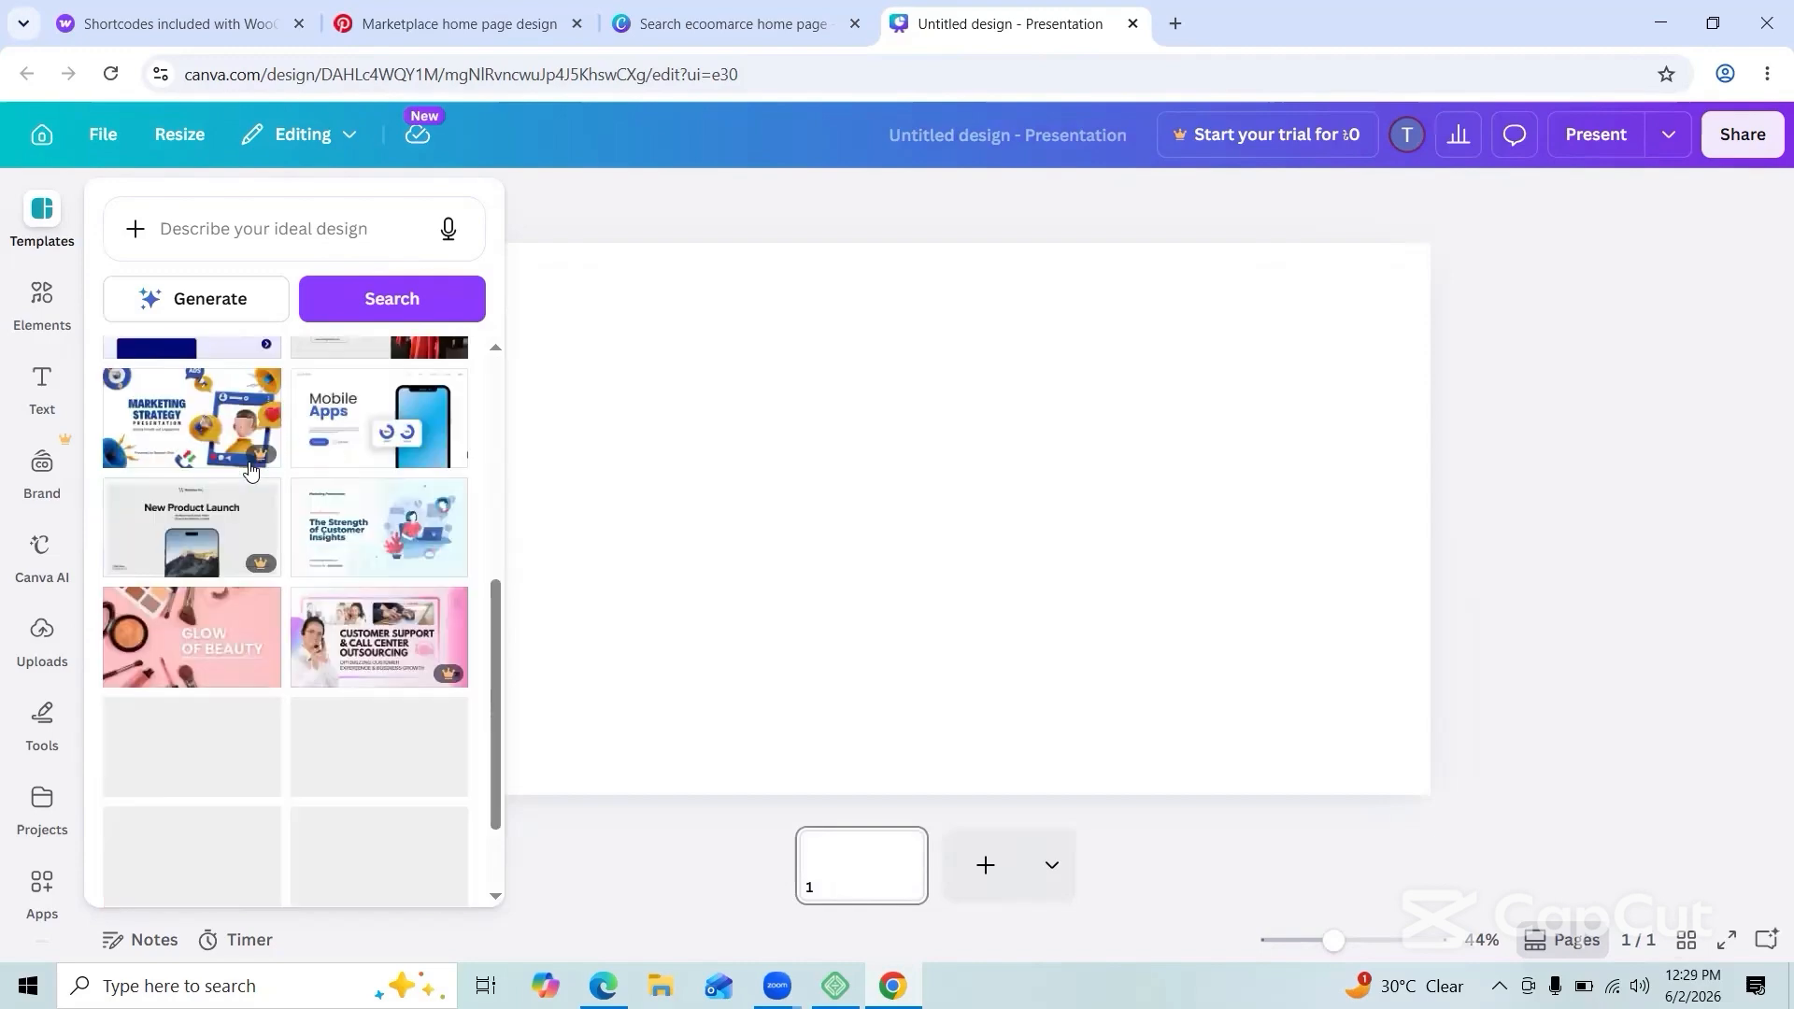
pyautogui.click(191, 443)
pyautogui.scroll(-5, 301, 601)
pyautogui.scroll(5, 301, 601)
pyautogui.click(118, 211)
# Step: Search templates for 'super shop baare for website', then narrow it to just 'website'
pyautogui.click(276, 227)
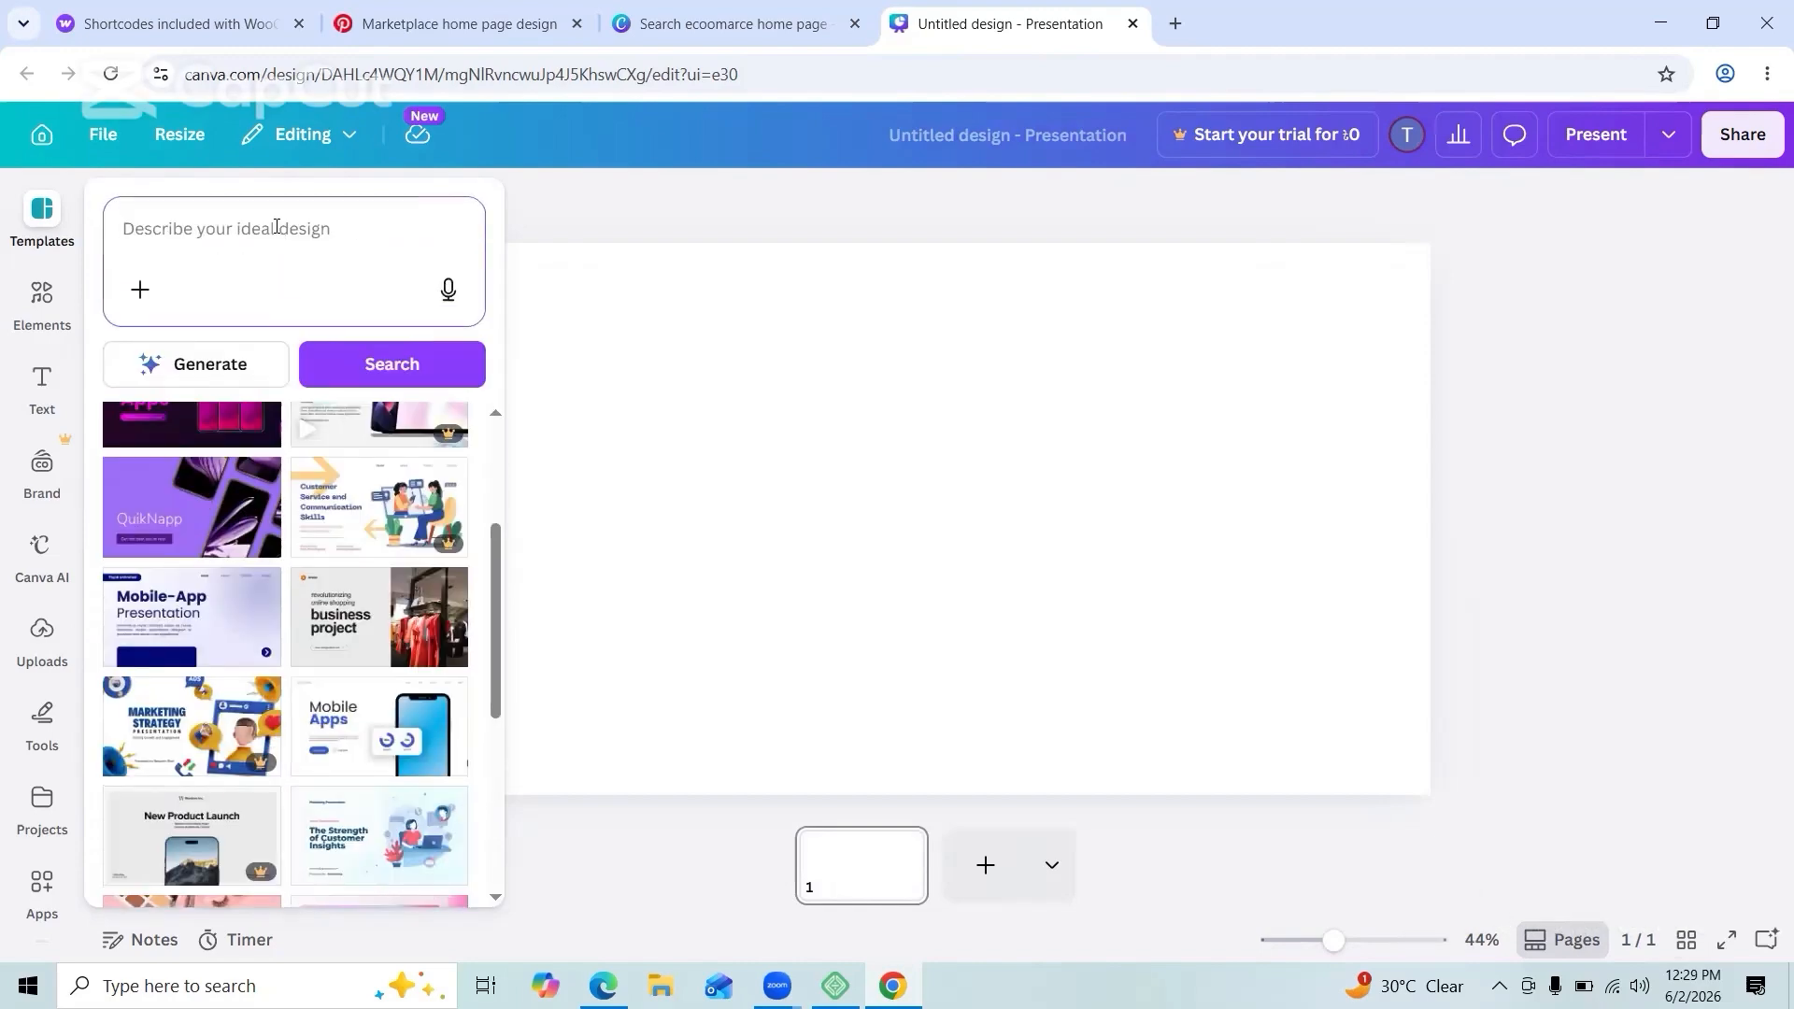
pyautogui.write('super shop ')
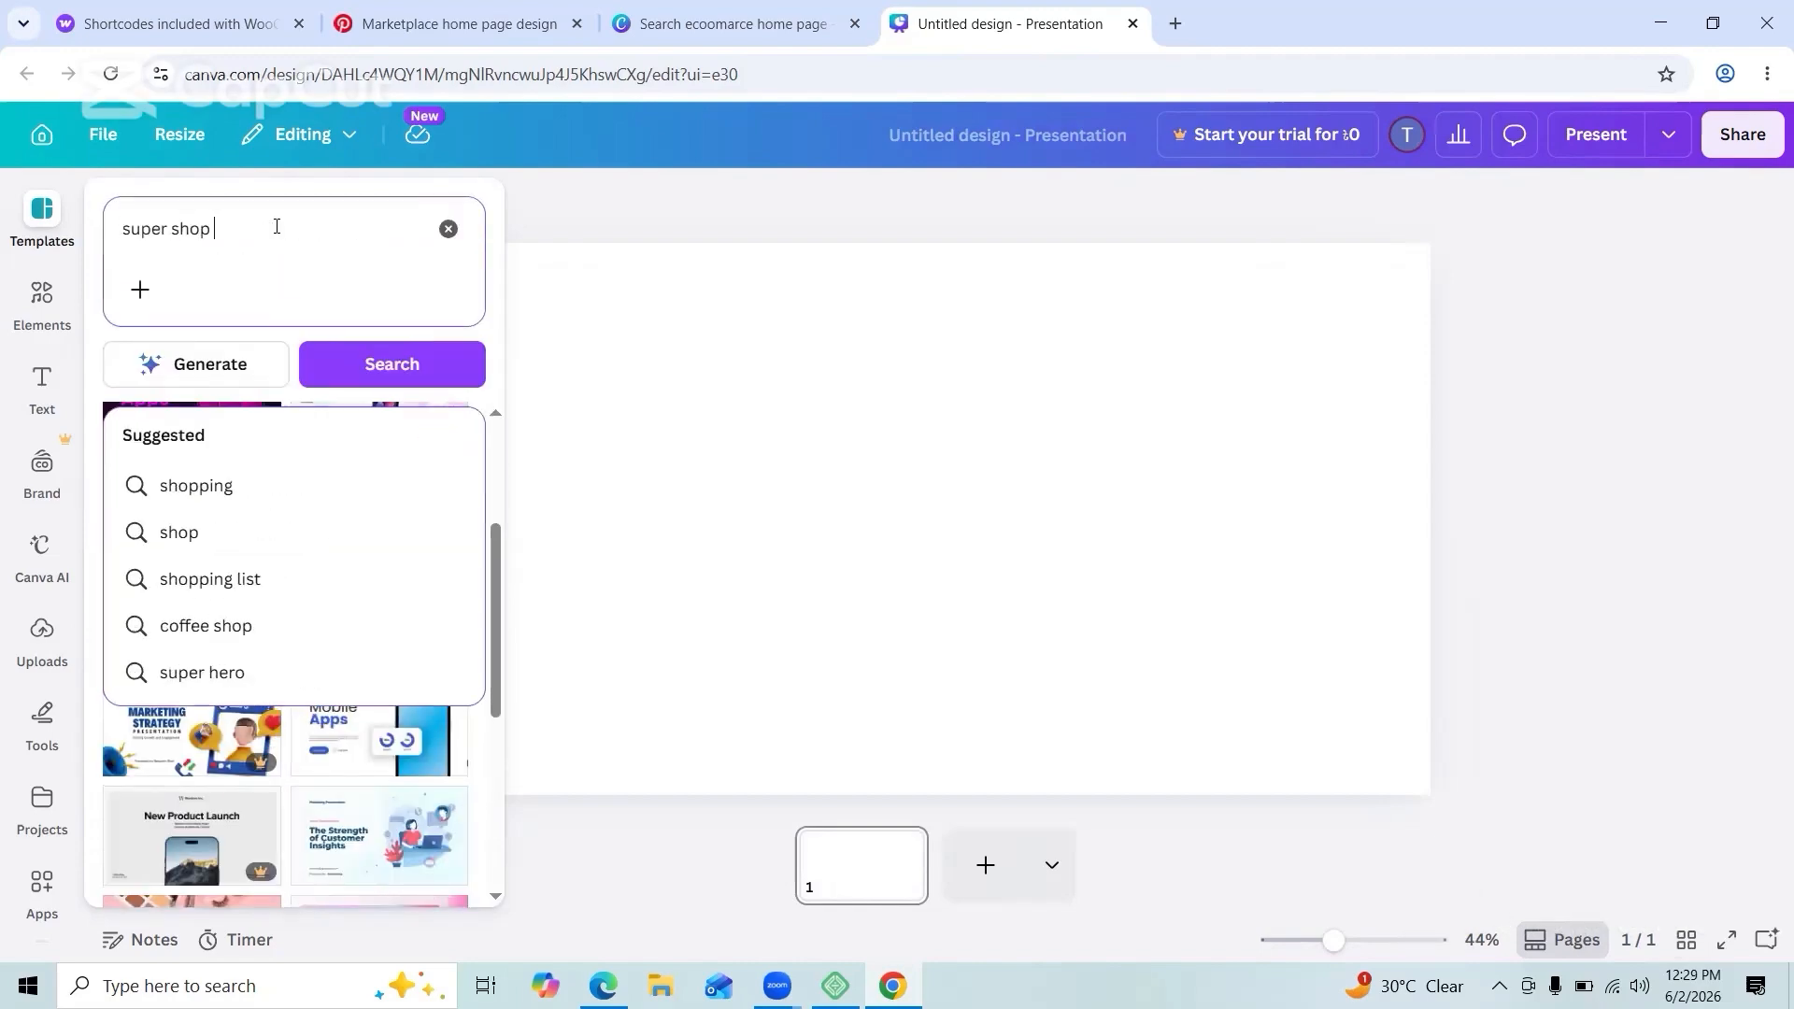
pyautogui.write('baare for website')
pyautogui.press('Return')
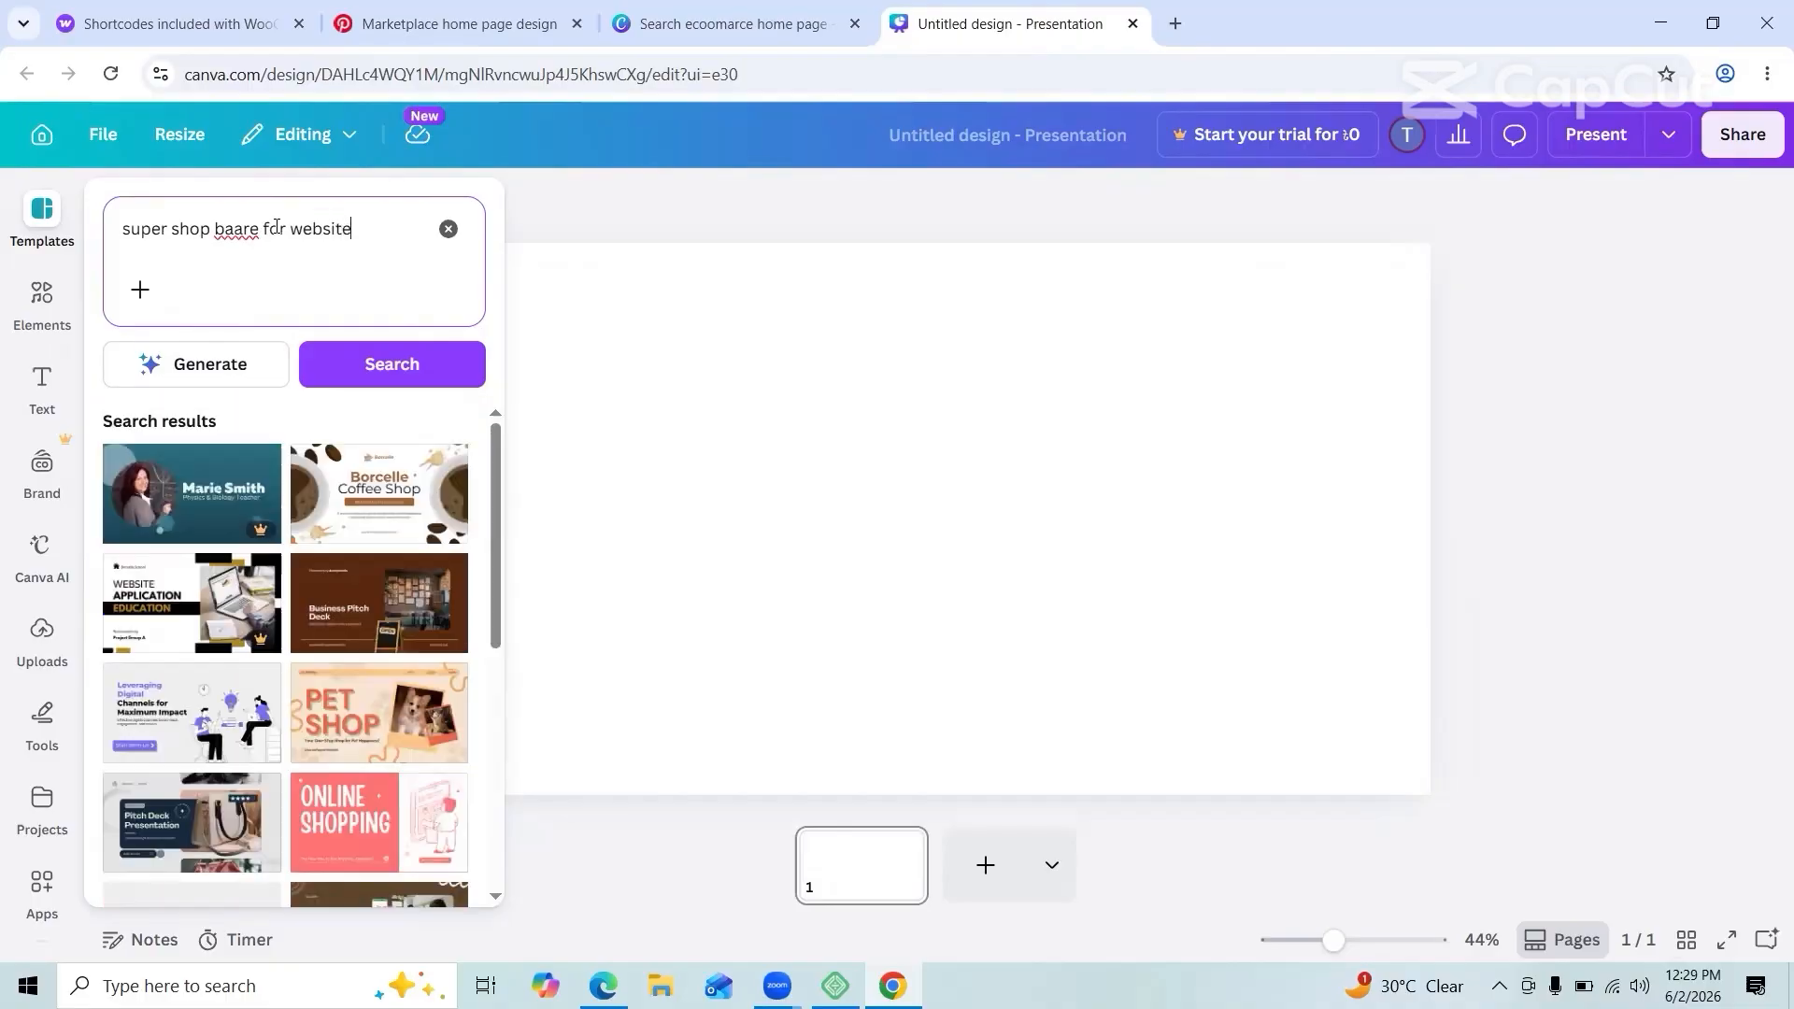
pyautogui.scroll(-11, 338, 544)
pyautogui.click(290, 226)
pyautogui.press('BackSpace')
pyautogui.press('BackSpace')
pyautogui.press('BackSpace')
pyautogui.press('BackSpace')
pyautogui.press('BackSpace')
pyautogui.press('BackSpace')
pyautogui.press('BackSpace')
pyautogui.press('BackSpace')
pyautogui.press('BackSpace')
pyautogui.press('BackSpace')
pyautogui.press('BackSpace')
pyautogui.press('BackSpace')
pyautogui.press('BackSpace')
pyautogui.press('BackSpace')
pyautogui.press('BackSpace')
pyautogui.press('BackSpace')
pyautogui.press('BackSpace')
pyautogui.press('BackSpace')
pyautogui.press('BackSpace')
pyautogui.press('BackSpace')
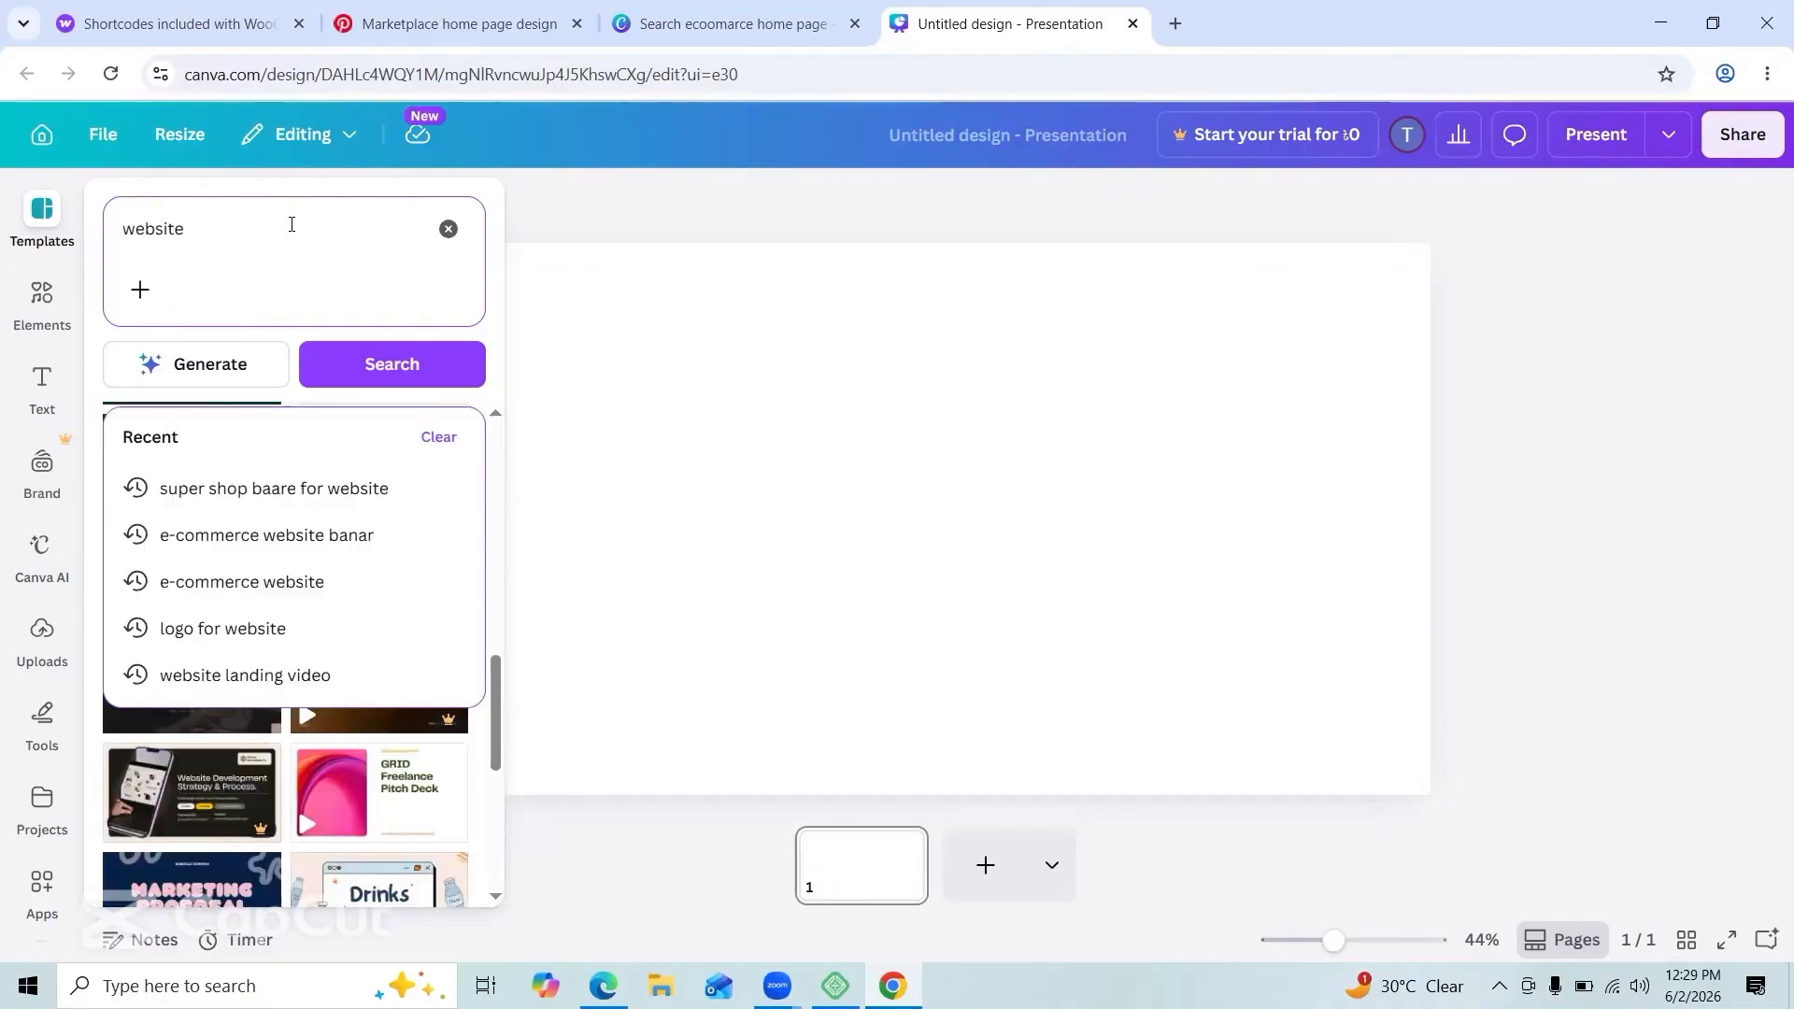
pyautogui.press('Return')
pyautogui.scroll(-1, 177, 639)
pyautogui.scroll(-6, 177, 638)
# Step: Rerun the e-commerce website banner search and narrow it to tech e-commerce templates
pyautogui.click(221, 228)
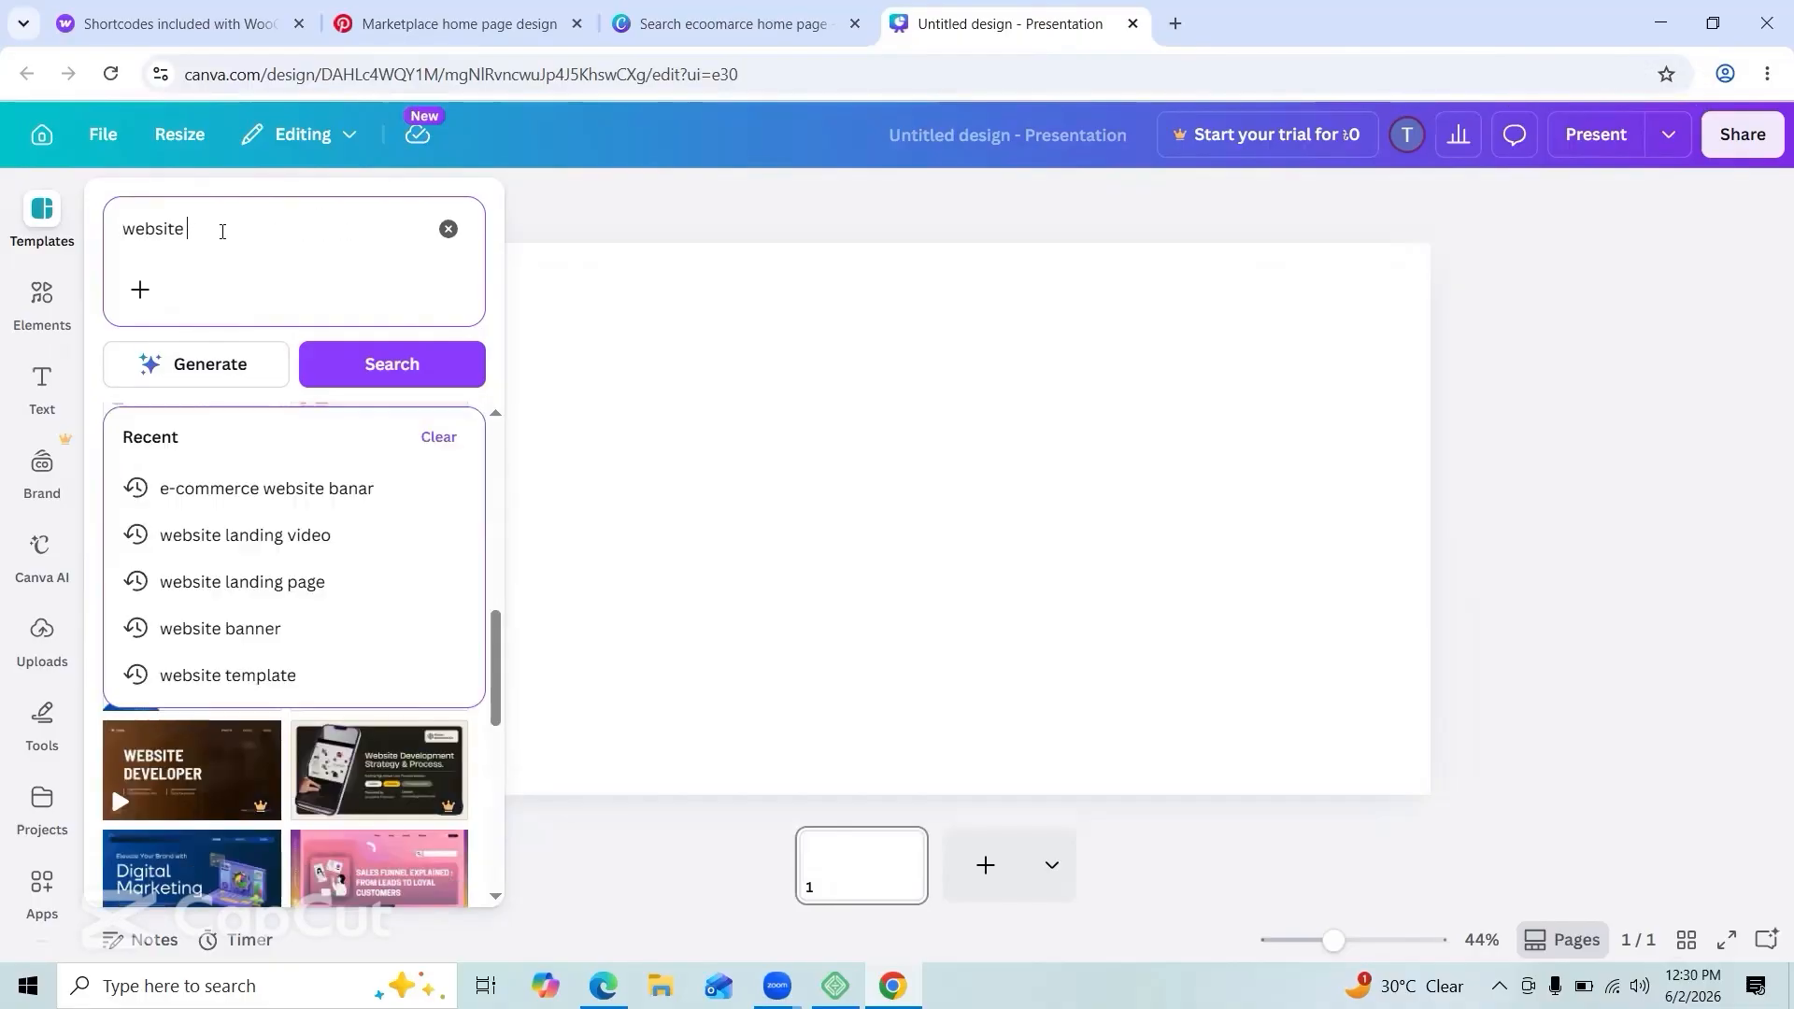
pyautogui.click(259, 489)
pyautogui.scroll(-10, 259, 490)
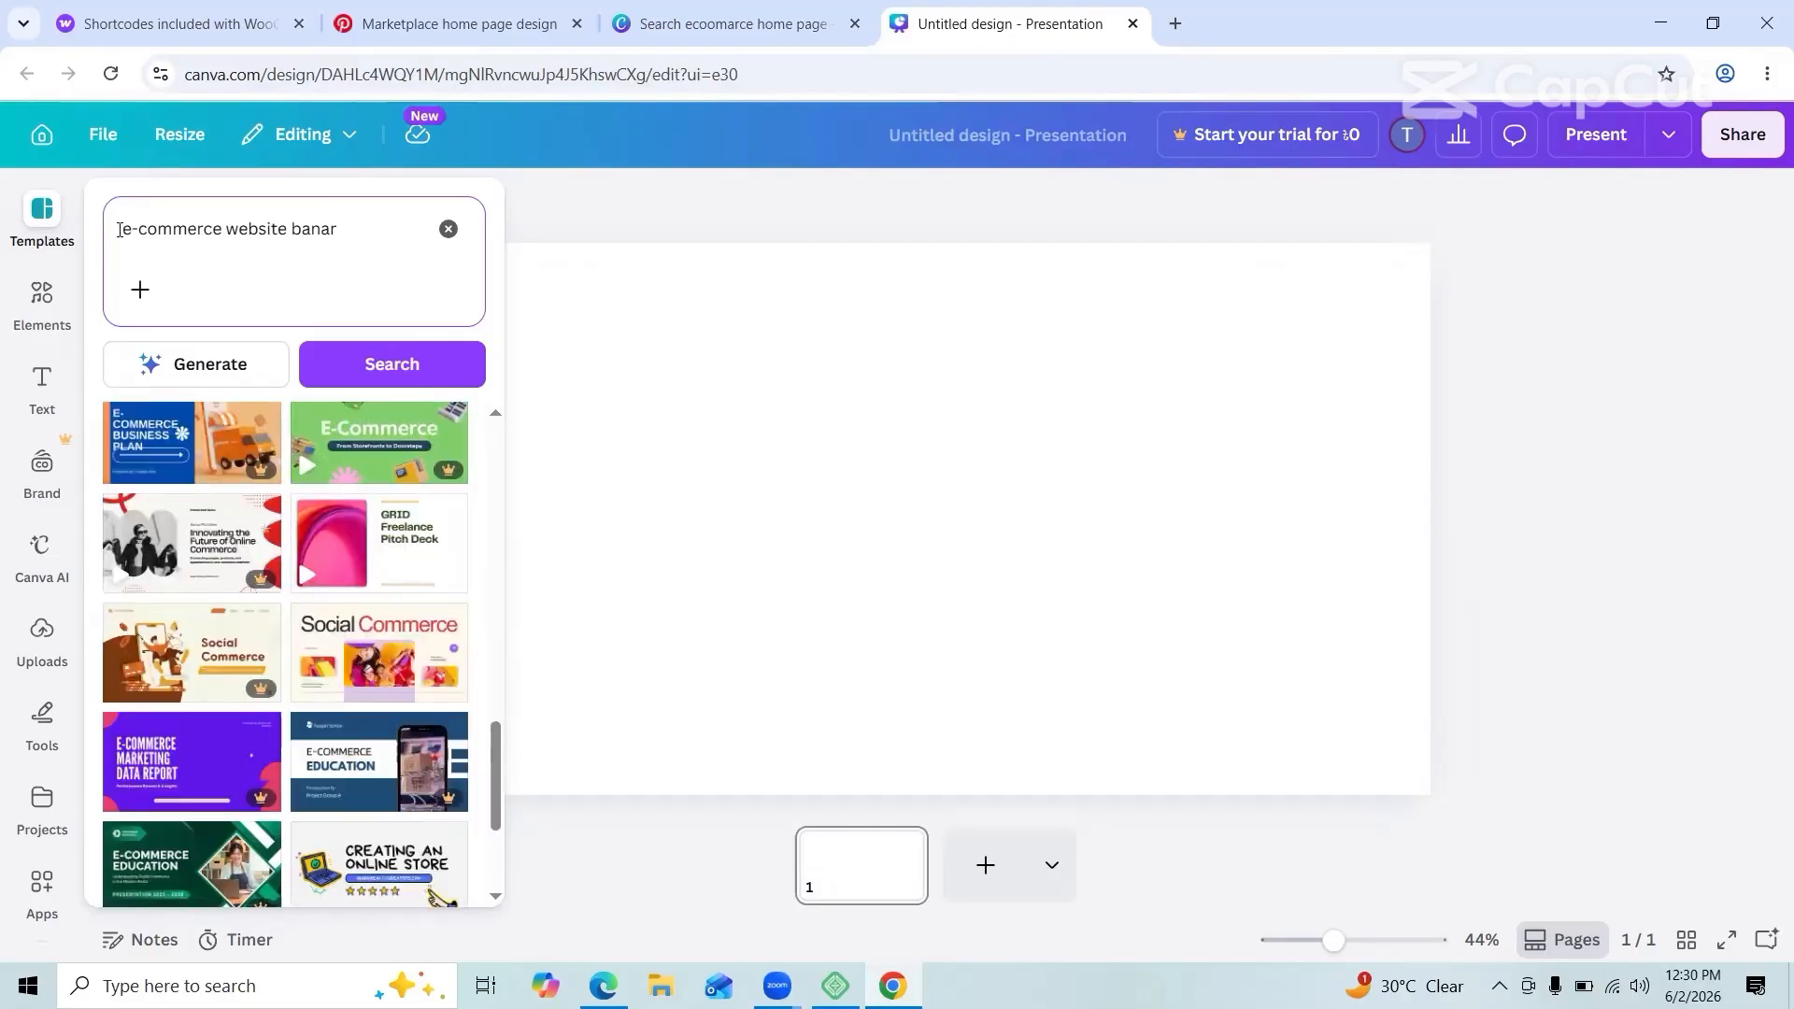
pyautogui.press('Return')
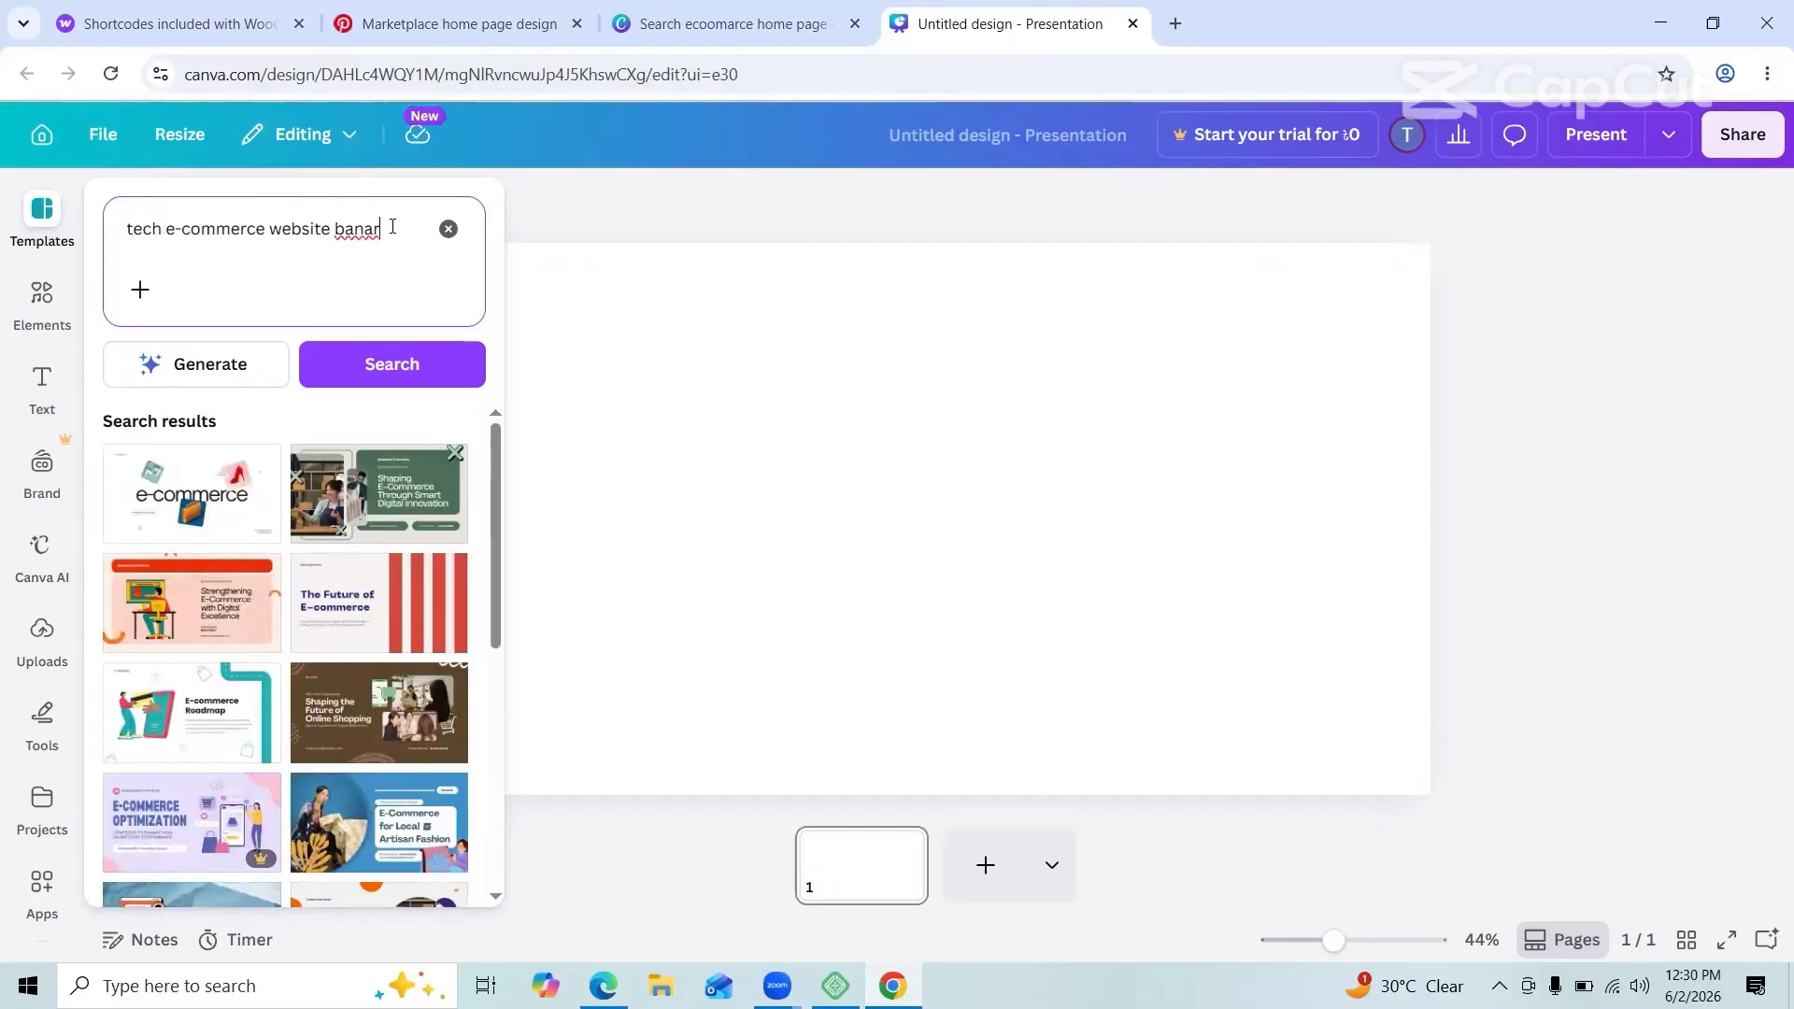
pyautogui.press('BackSpace')
pyautogui.press('BackSpace')
pyautogui.press('BackSpace')
pyautogui.press('Return')
pyautogui.scroll(-10, 280, 699)
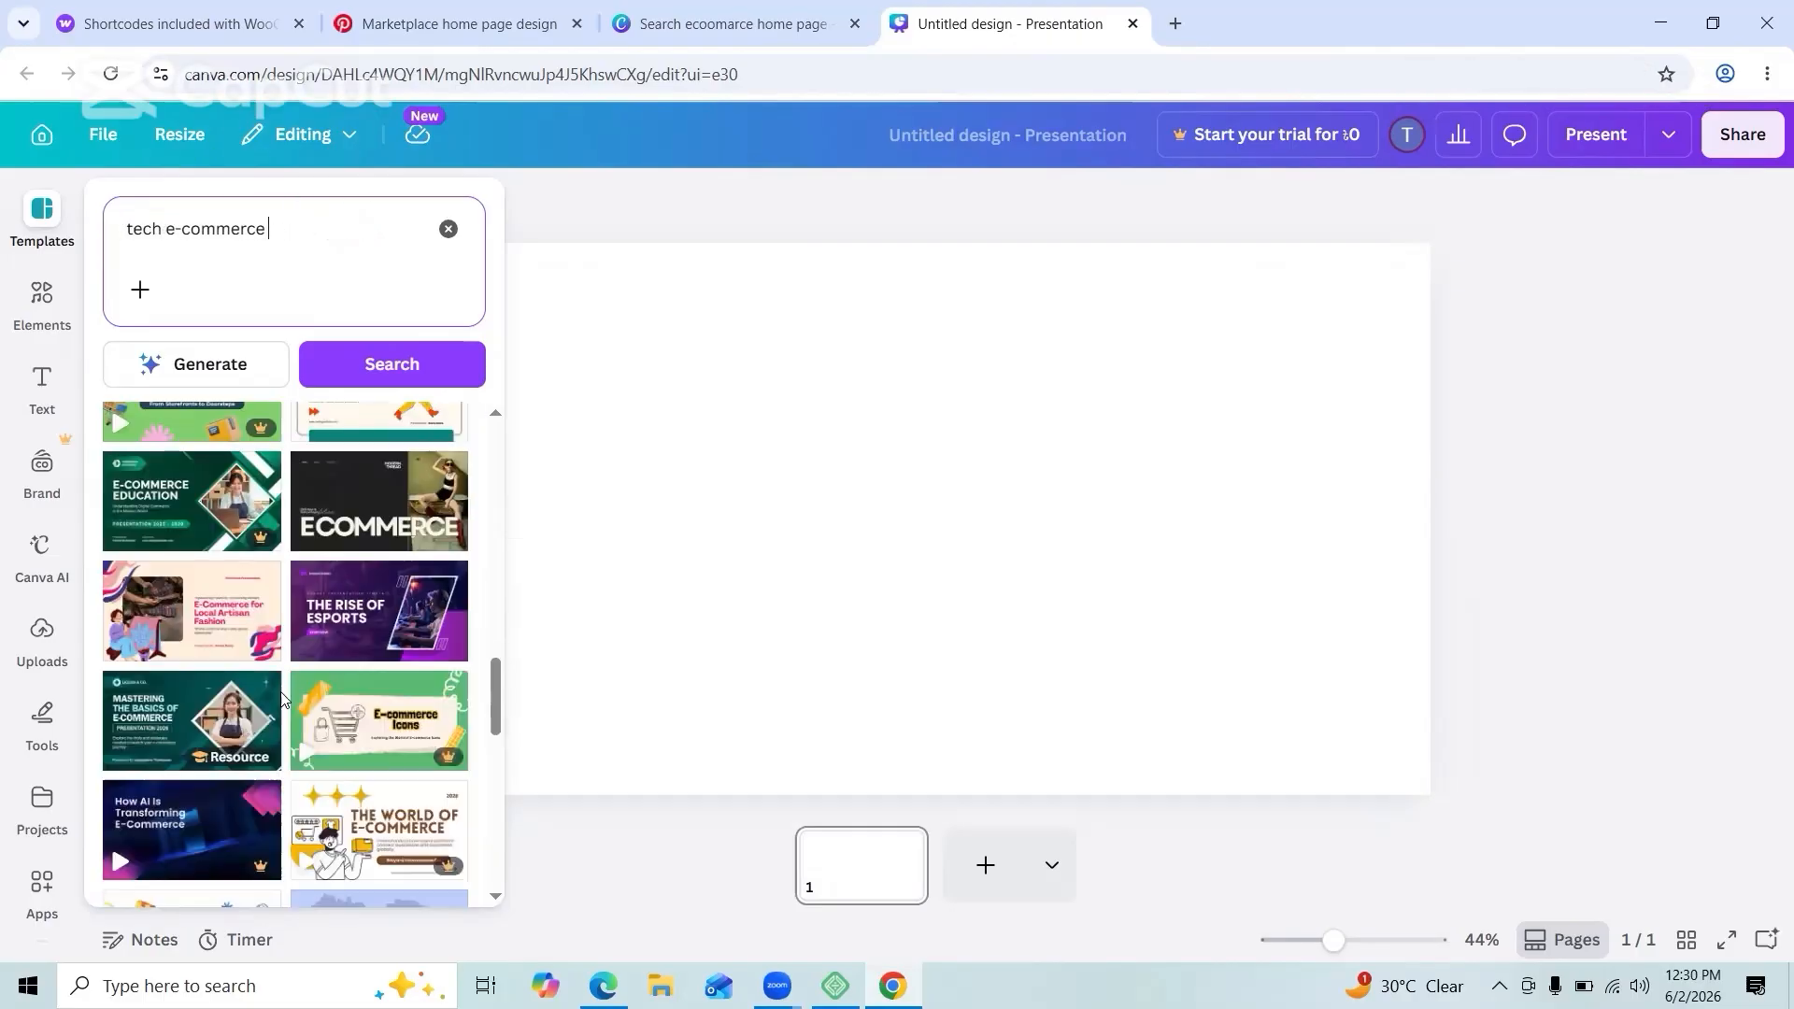
pyautogui.scroll(-5, 280, 699)
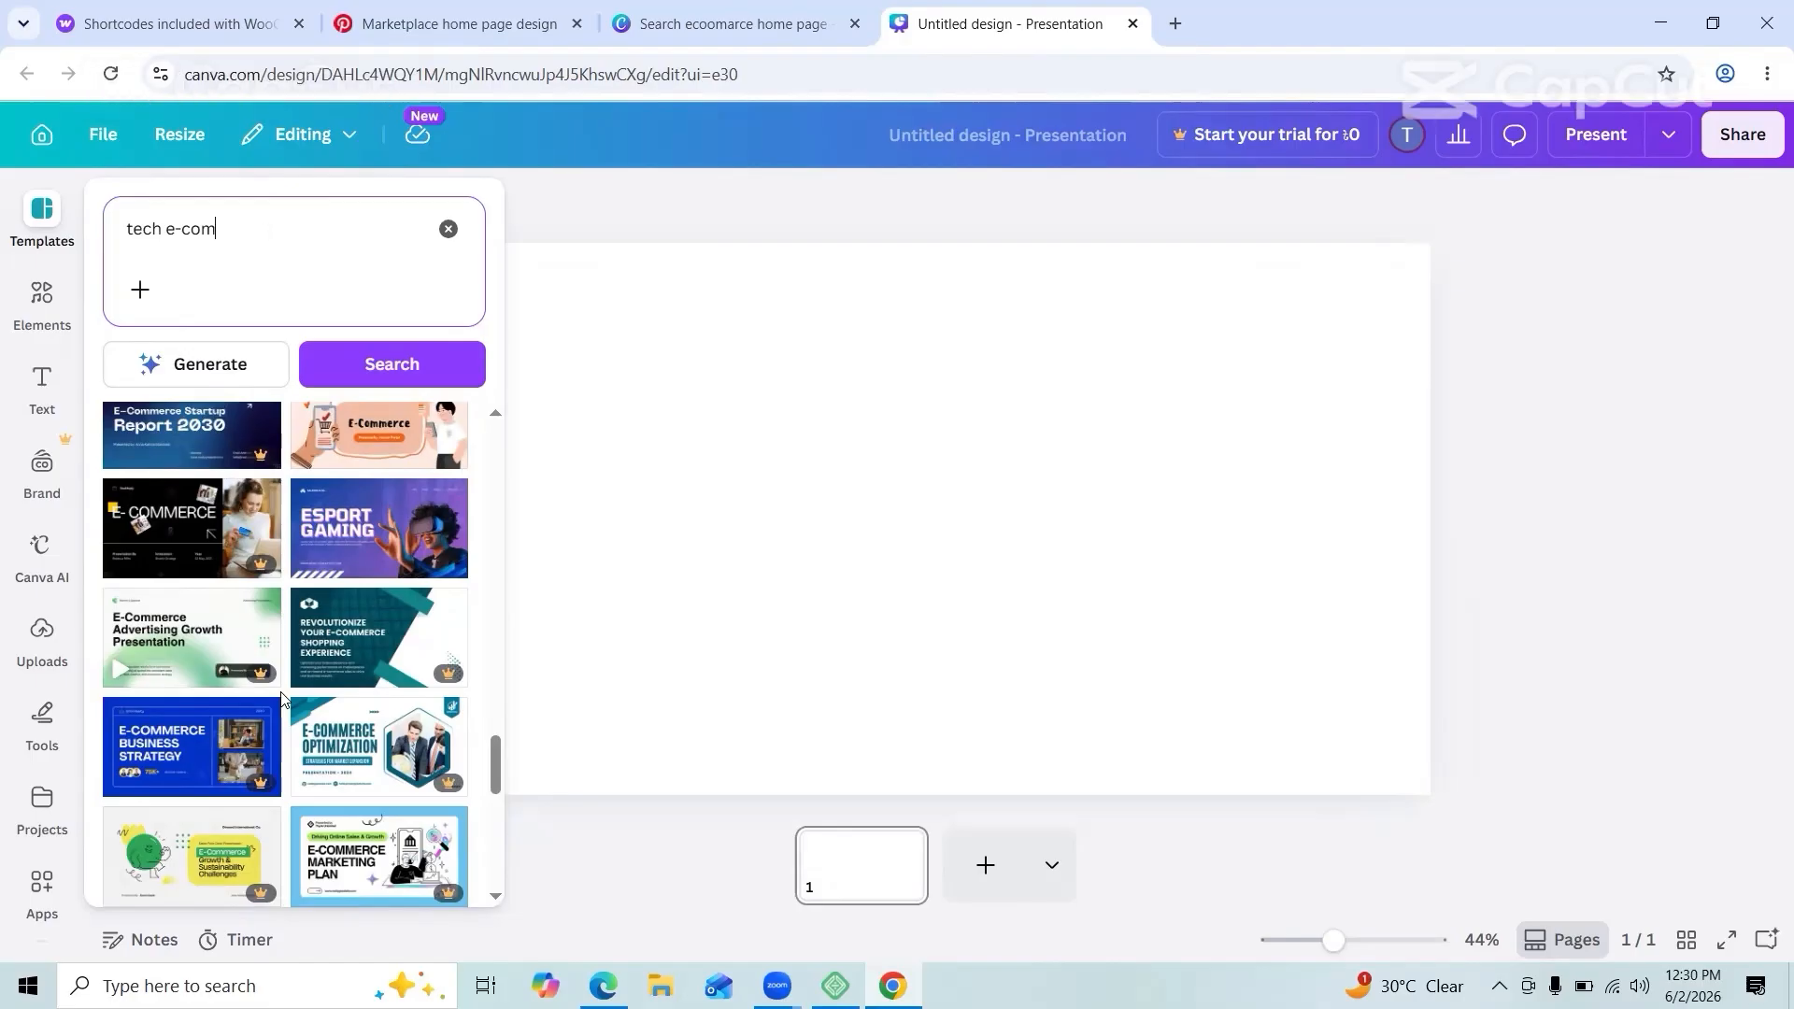
# Step: Change the template search to 'tech website'
pyautogui.press('BackSpace')
pyautogui.press('BackSpace')
pyautogui.press('BackSpace')
pyautogui.press('BackSpace')
pyautogui.press('BackSpace')
pyautogui.write('website')
pyautogui.press('Return')
pyautogui.scroll(-7, 280, 699)
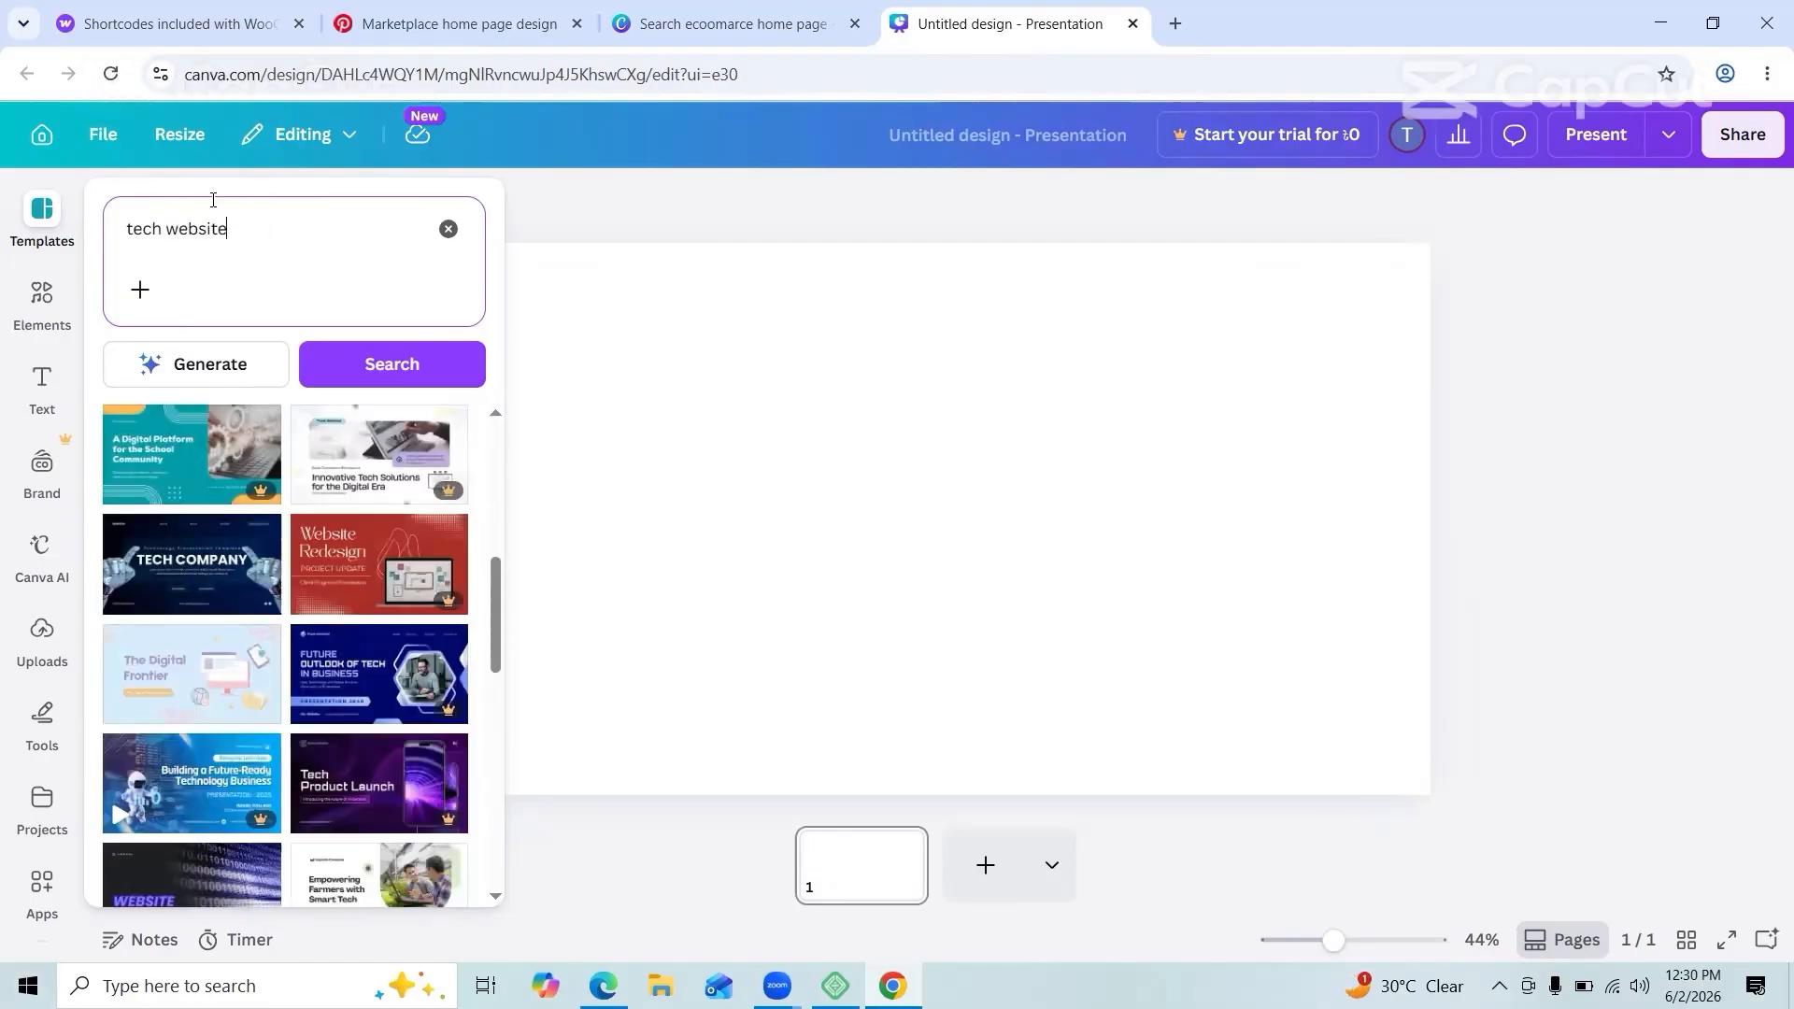
# Step: Search 'fashion website' templates and apply the red Brand Guideline template to the page
pyautogui.click(167, 228)
pyautogui.press('BackSpace')
pyautogui.press('BackSpace')
pyautogui.press('BackSpace')
pyautogui.press('BackSpace')
pyautogui.press('BackSpace')
pyautogui.write('fashion')
pyautogui.press('Return')
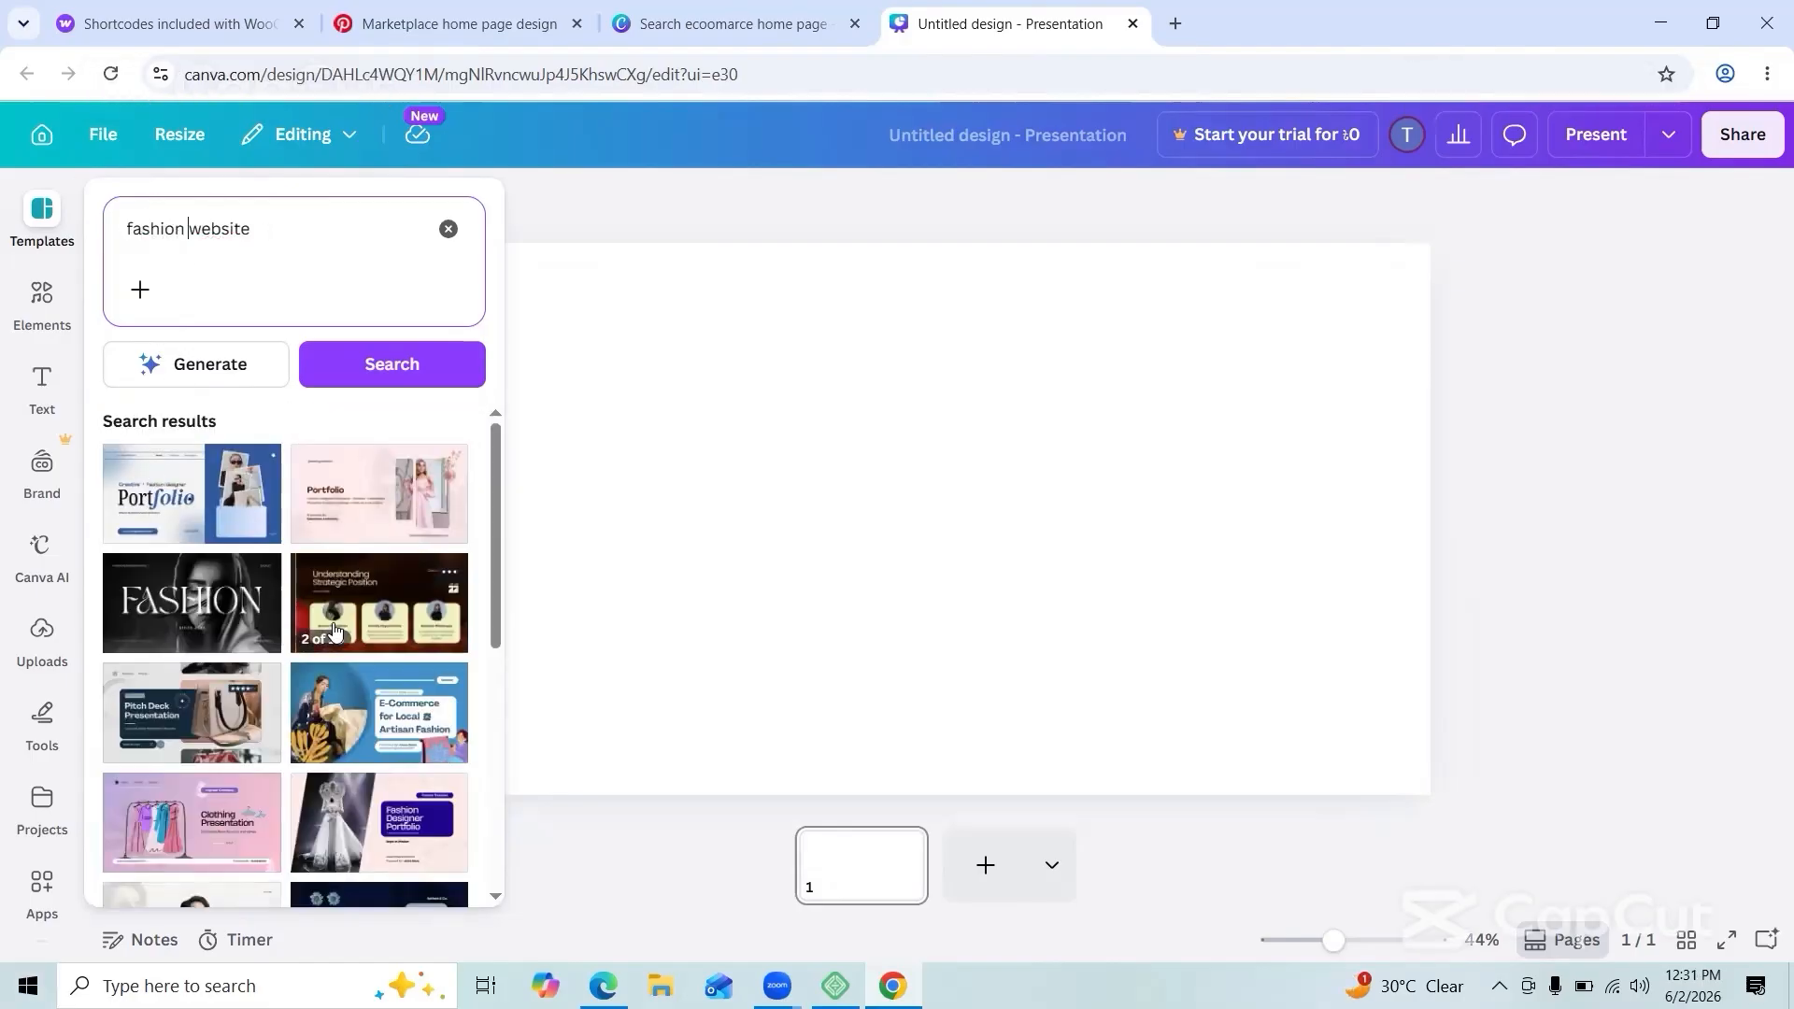
pyautogui.scroll(-15, 335, 632)
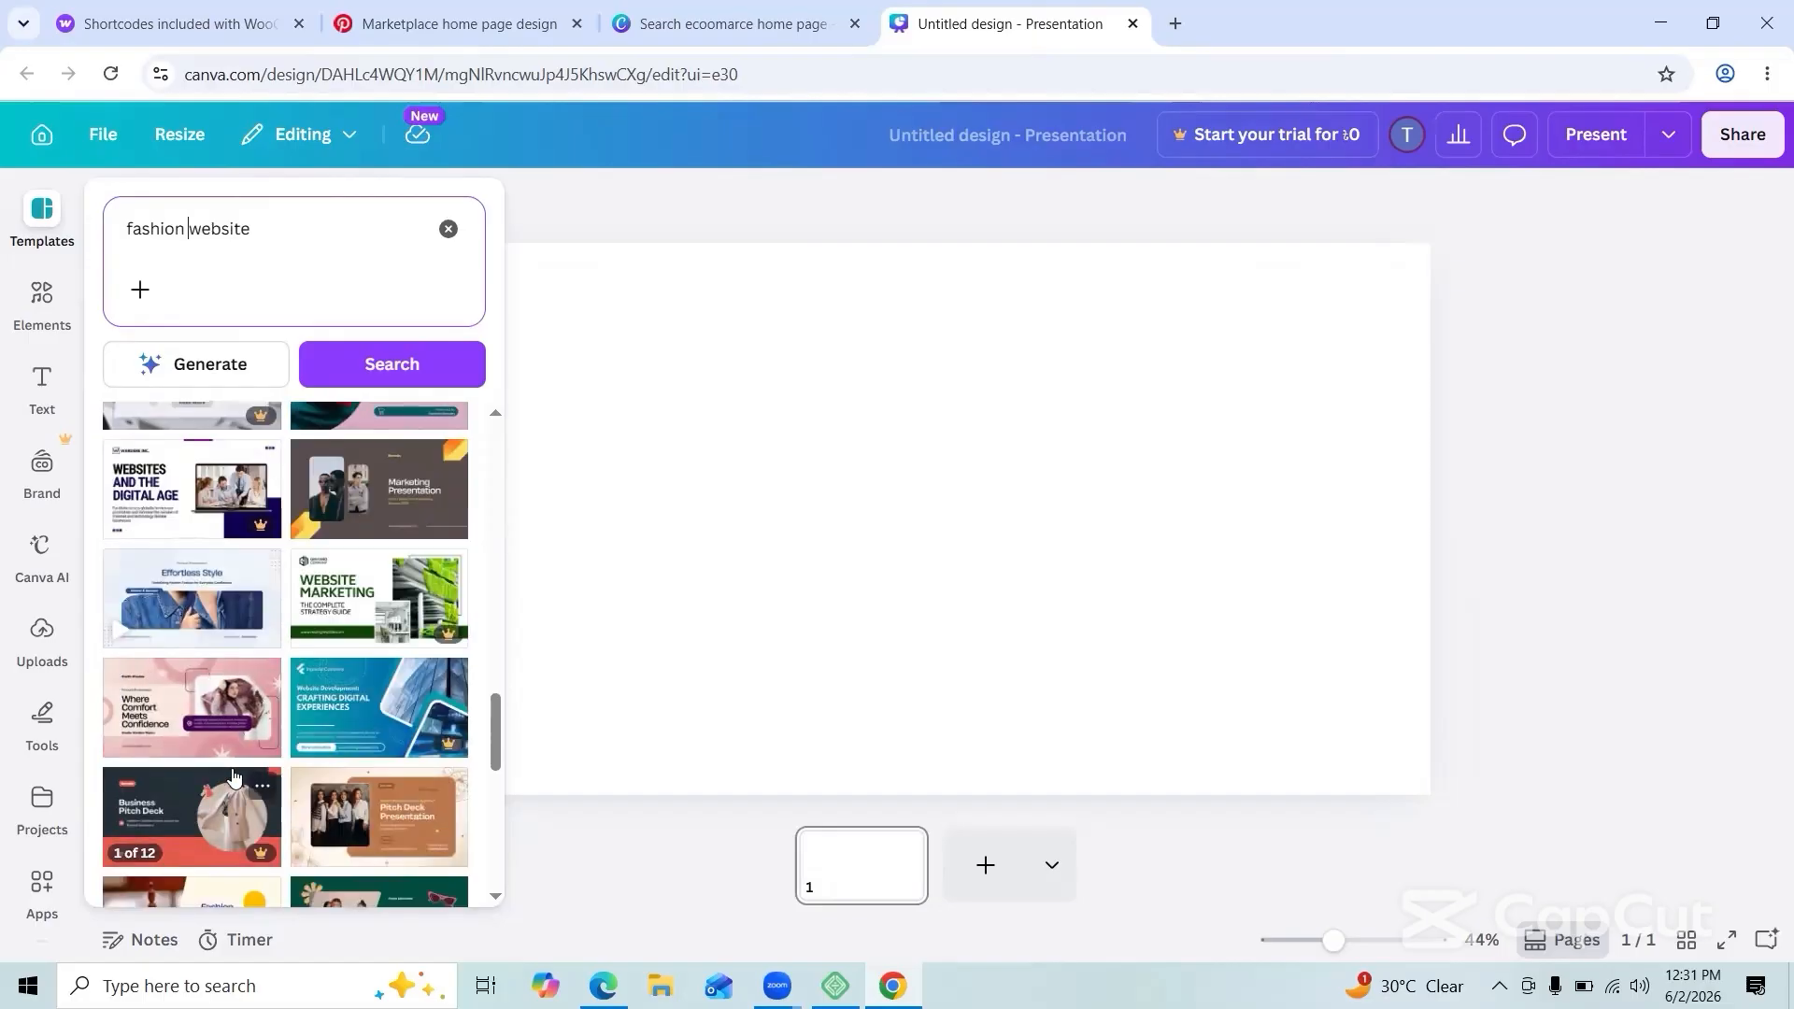
pyautogui.scroll(-5, 234, 778)
pyautogui.click(377, 477)
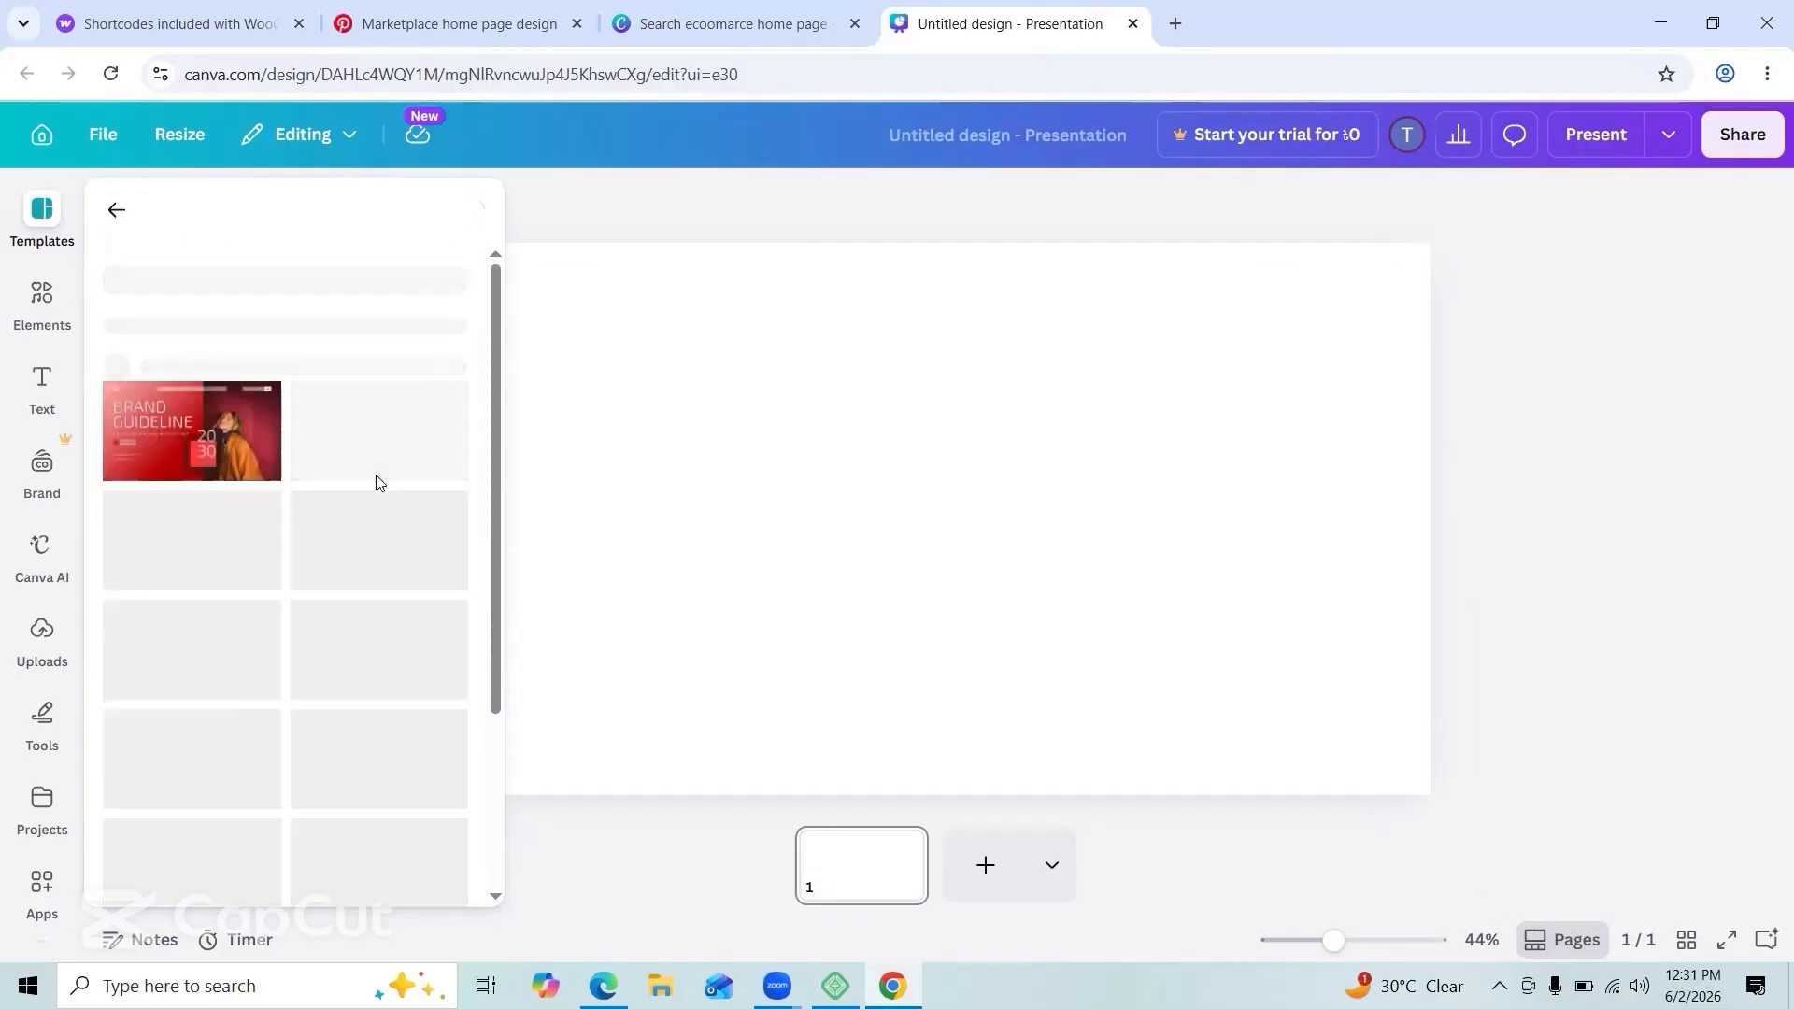
pyautogui.click(1536, 500)
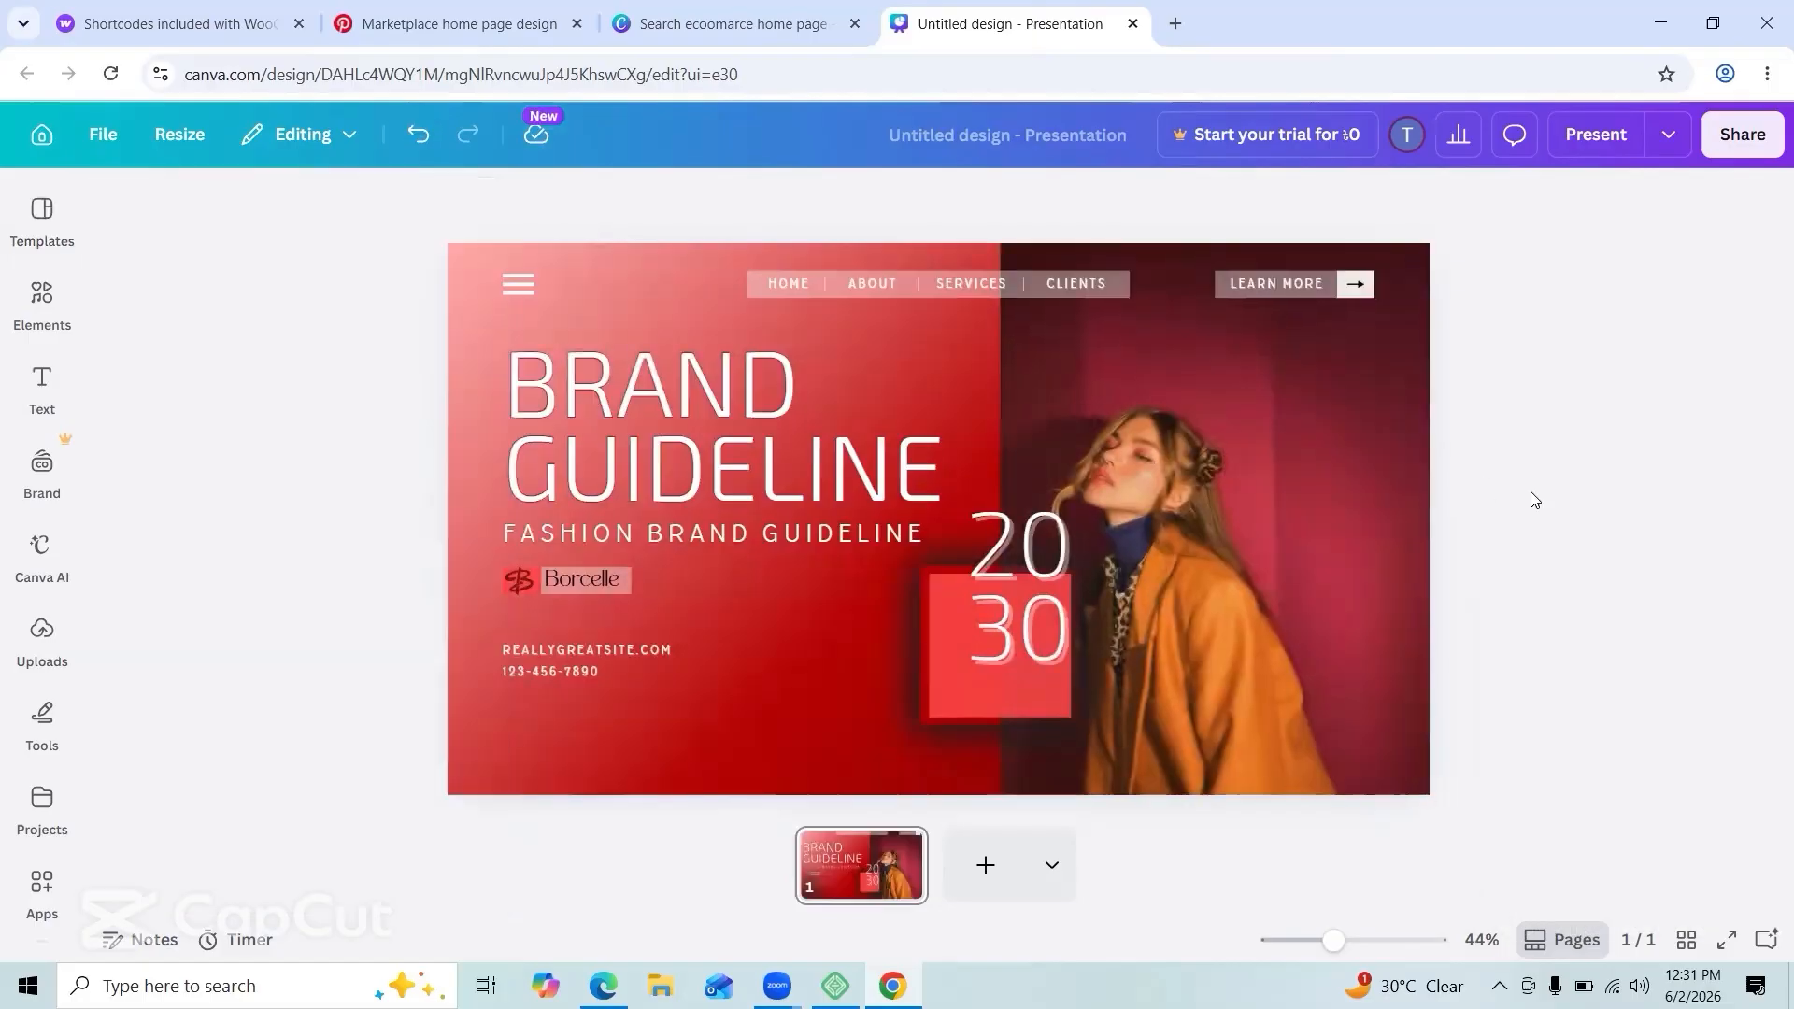
# Step: Change the BRAND GUIDELINE heading text to start with 'JU'
pyautogui.click(625, 443)
pyautogui.write('JUST')
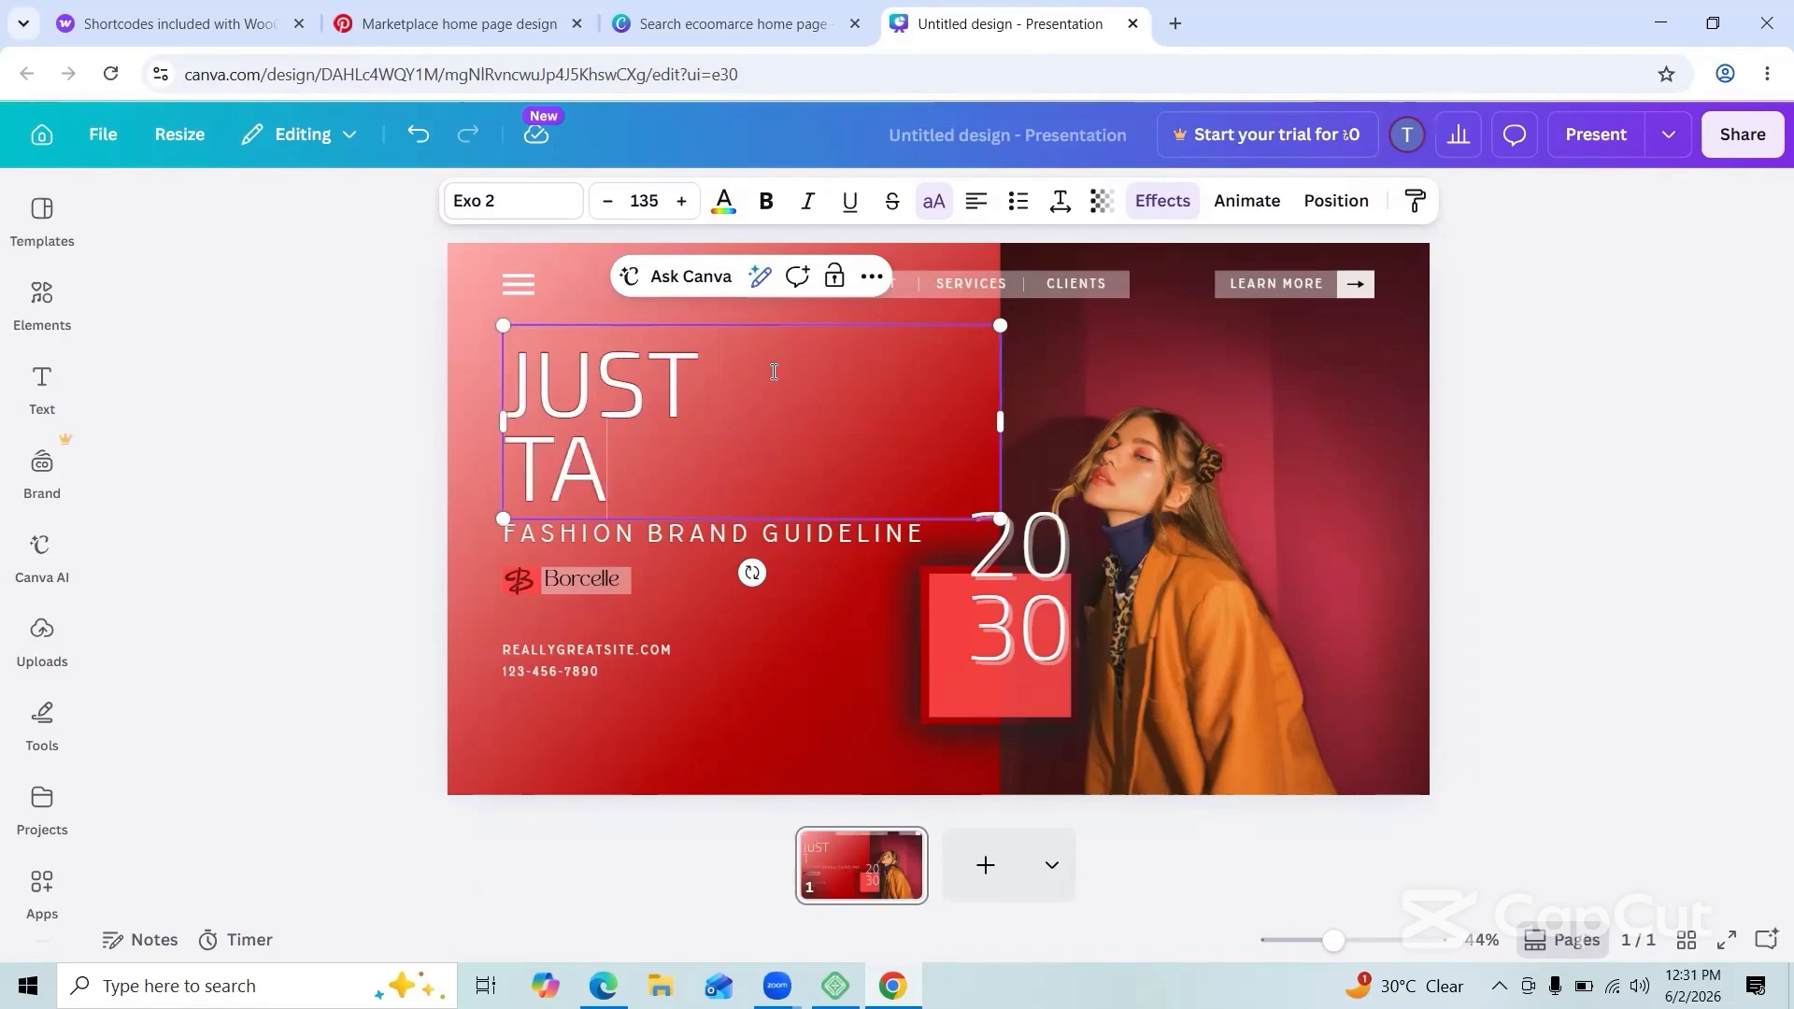
pyautogui.click(1470, 420)
# Step: Delete the CLIENTS and SERVICES nav items and their divider from the menu bar
pyautogui.click(921, 286)
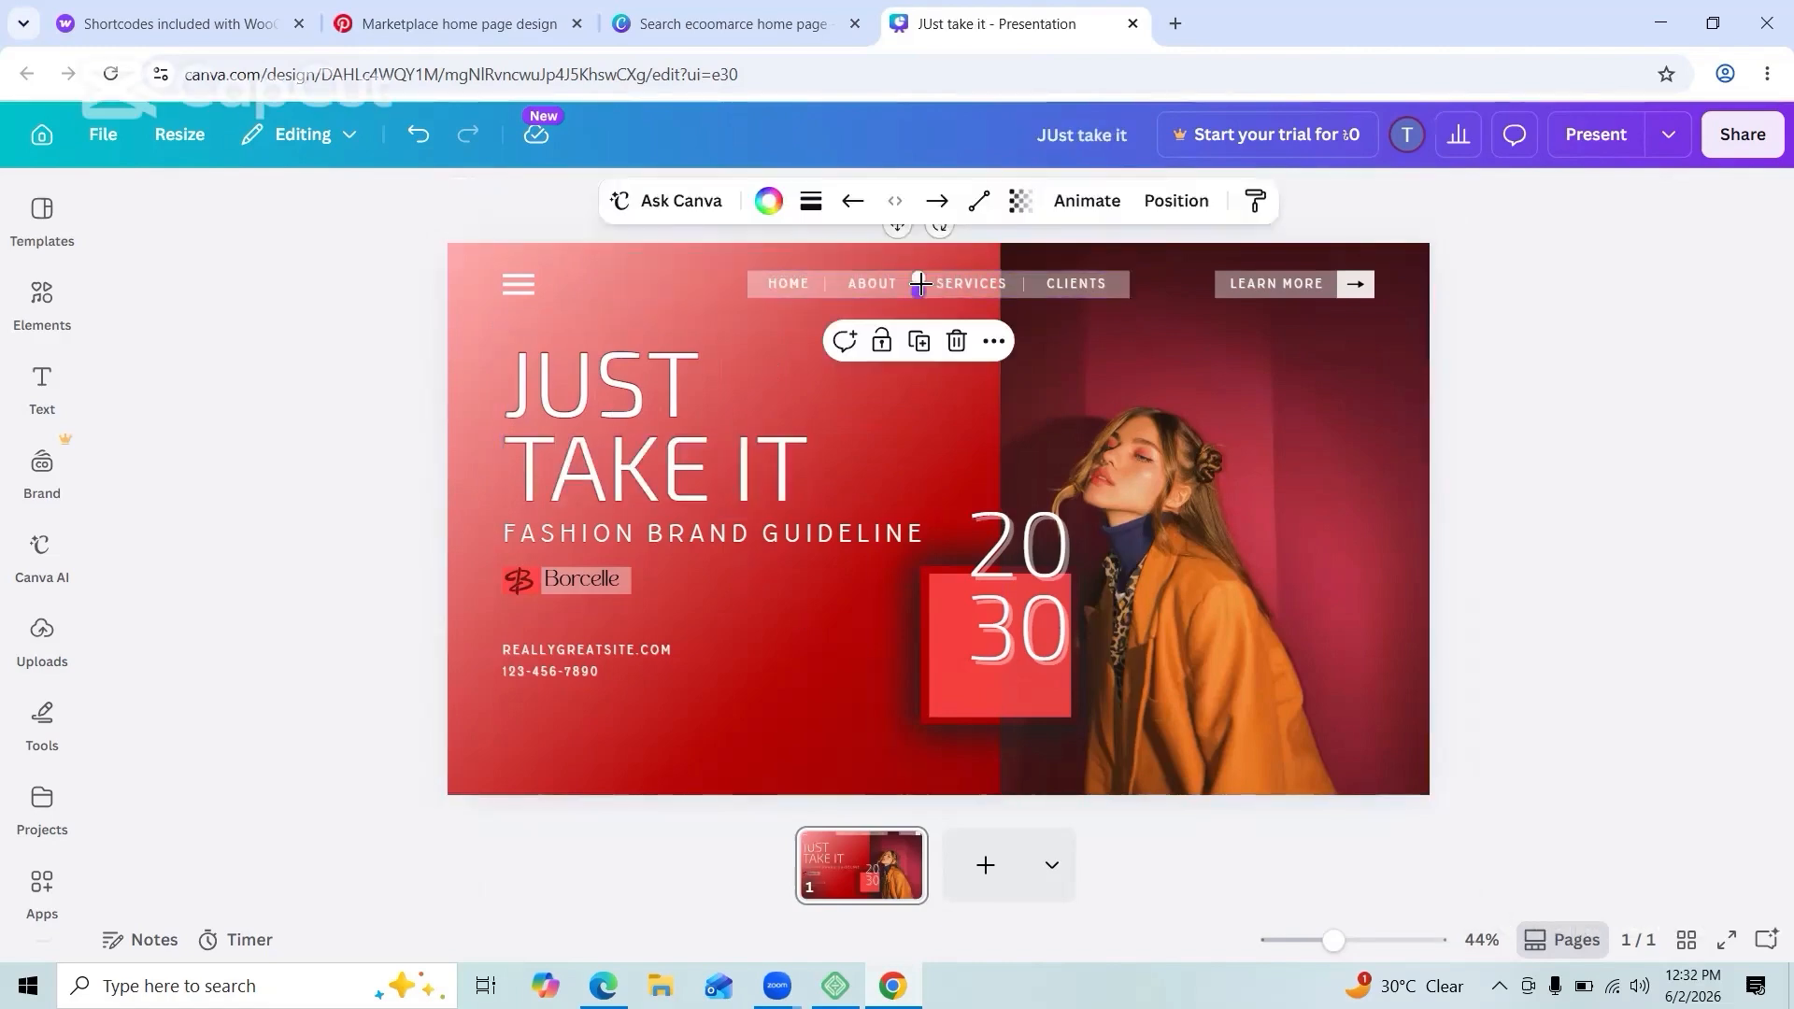
pyautogui.click(1024, 285)
pyautogui.press('Delete')
pyautogui.click(1050, 282)
pyautogui.press('Delete')
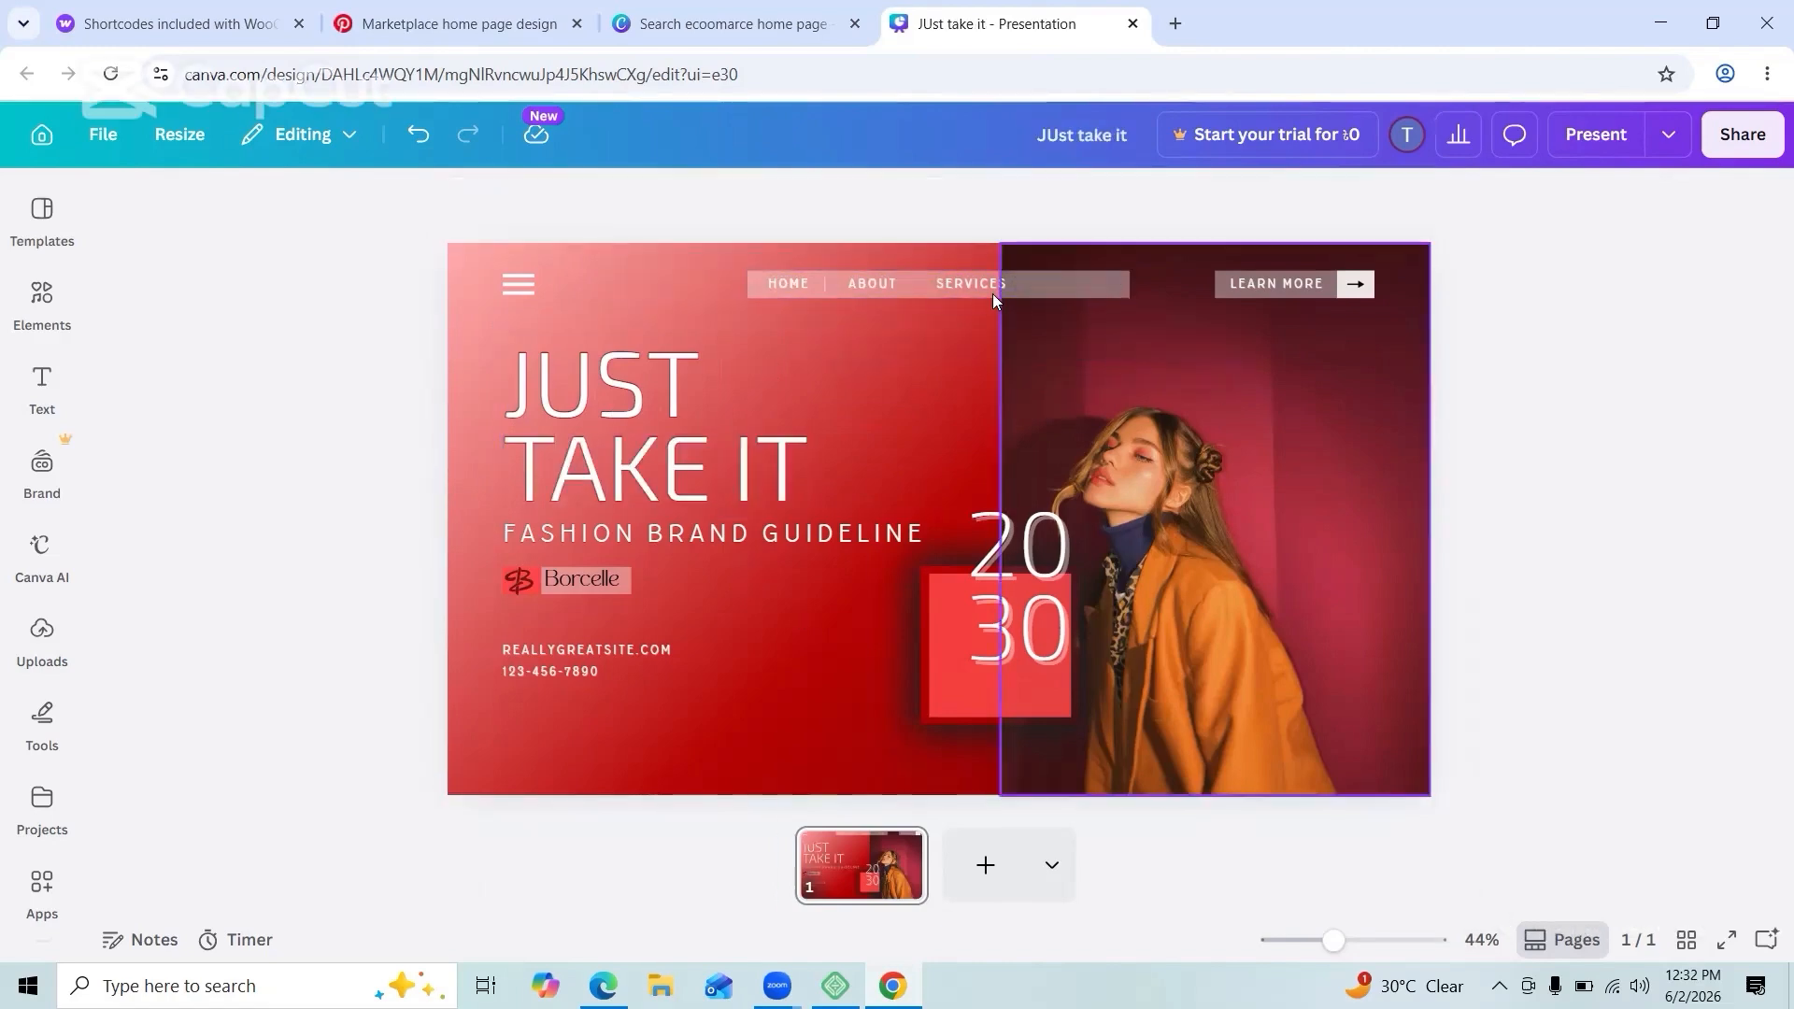
pyautogui.click(976, 288)
pyautogui.press('Delete')
pyautogui.moveTo(962, 286); pyautogui.dragTo(915, 297)
pyautogui.click(927, 354)
# Step: Remove the nav background strip, ABOUT and HOME text, leftover divider and hamburger icon
pyautogui.click(873, 284)
pyautogui.click(990, 341)
pyautogui.click(788, 284)
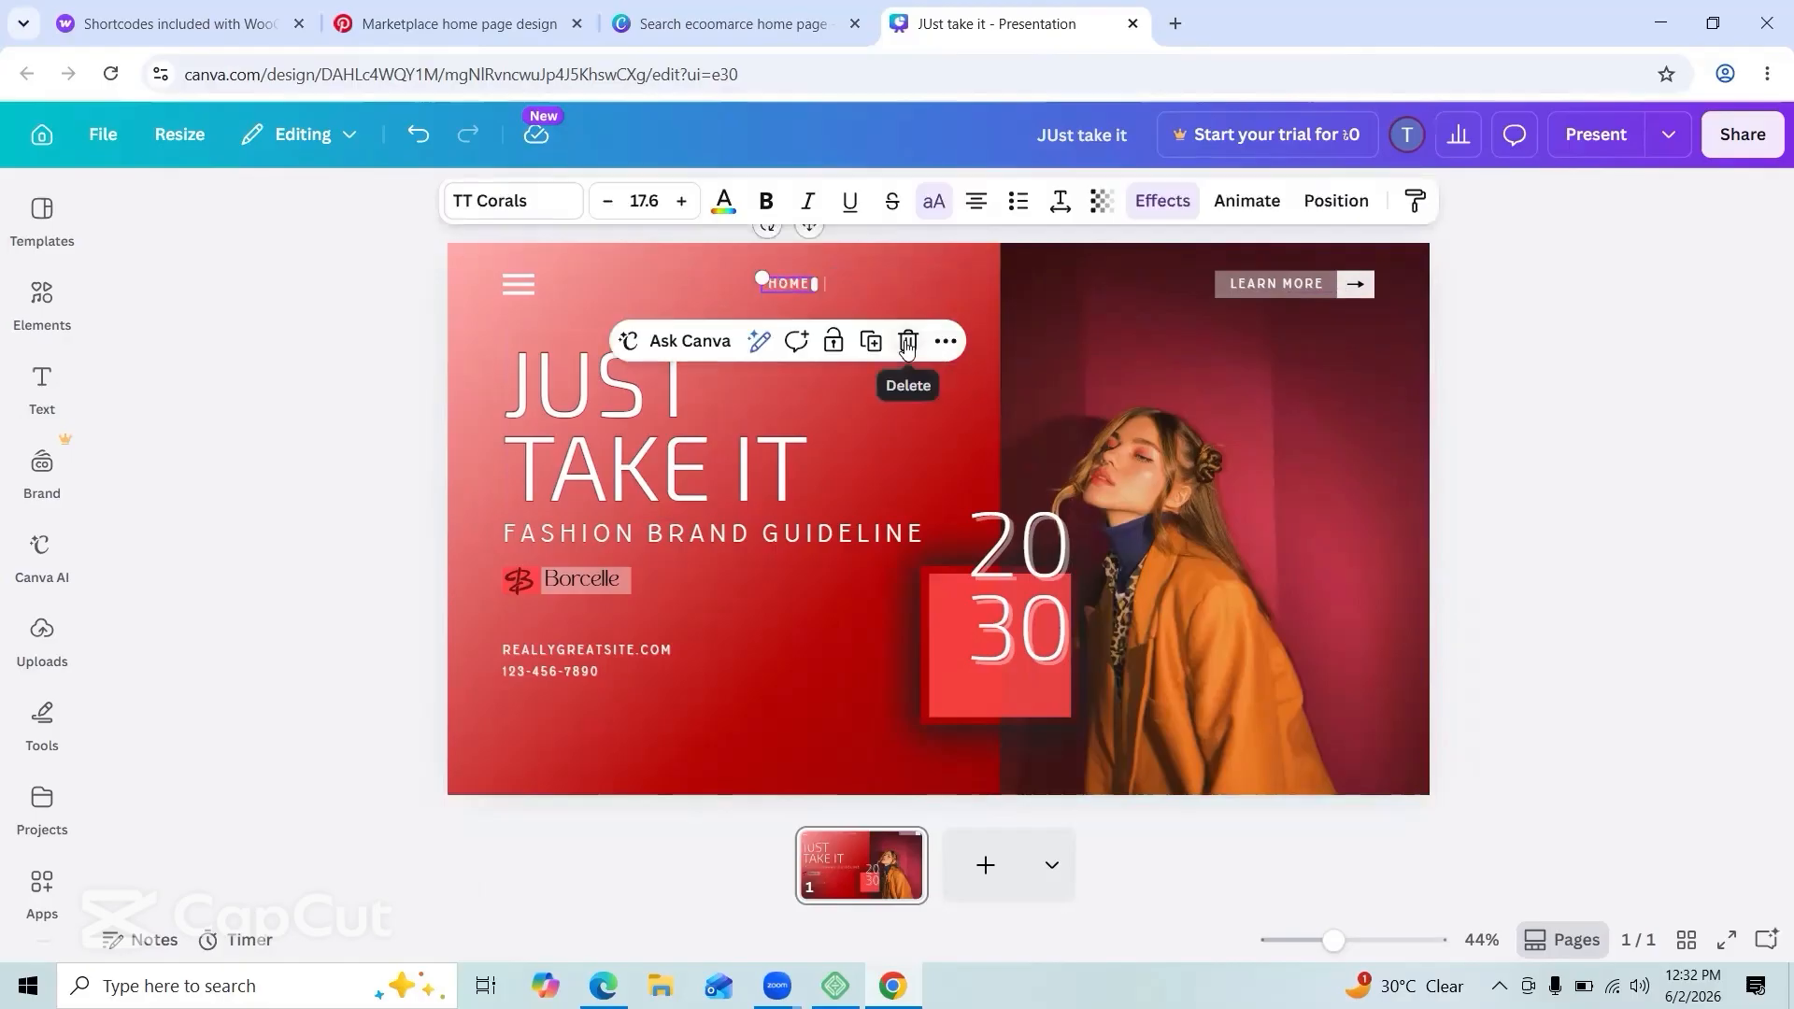
pyautogui.click(908, 341)
pyautogui.click(825, 284)
pyautogui.click(864, 342)
pyautogui.click(518, 284)
pyautogui.click(620, 344)
# Step: Change the website address to wwwtakeit.com and delete the LEARN MORE button
pyautogui.doubleClick(558, 647)
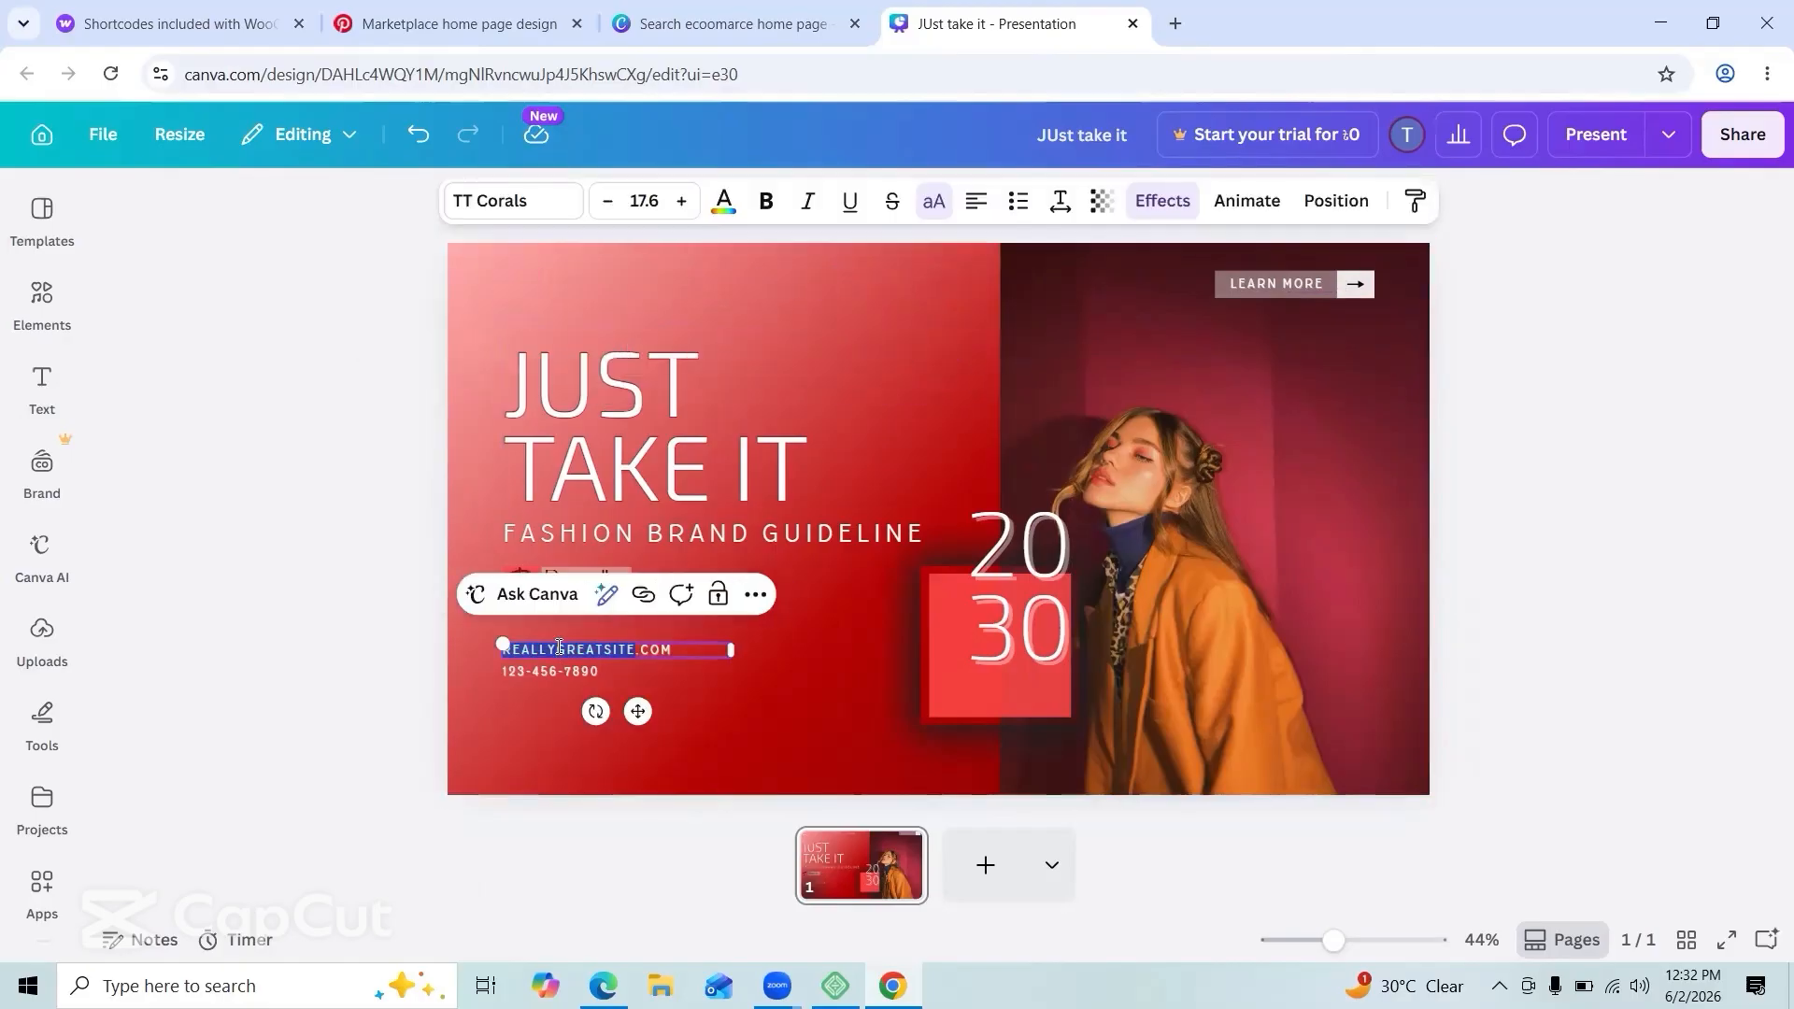
pyautogui.write('www')
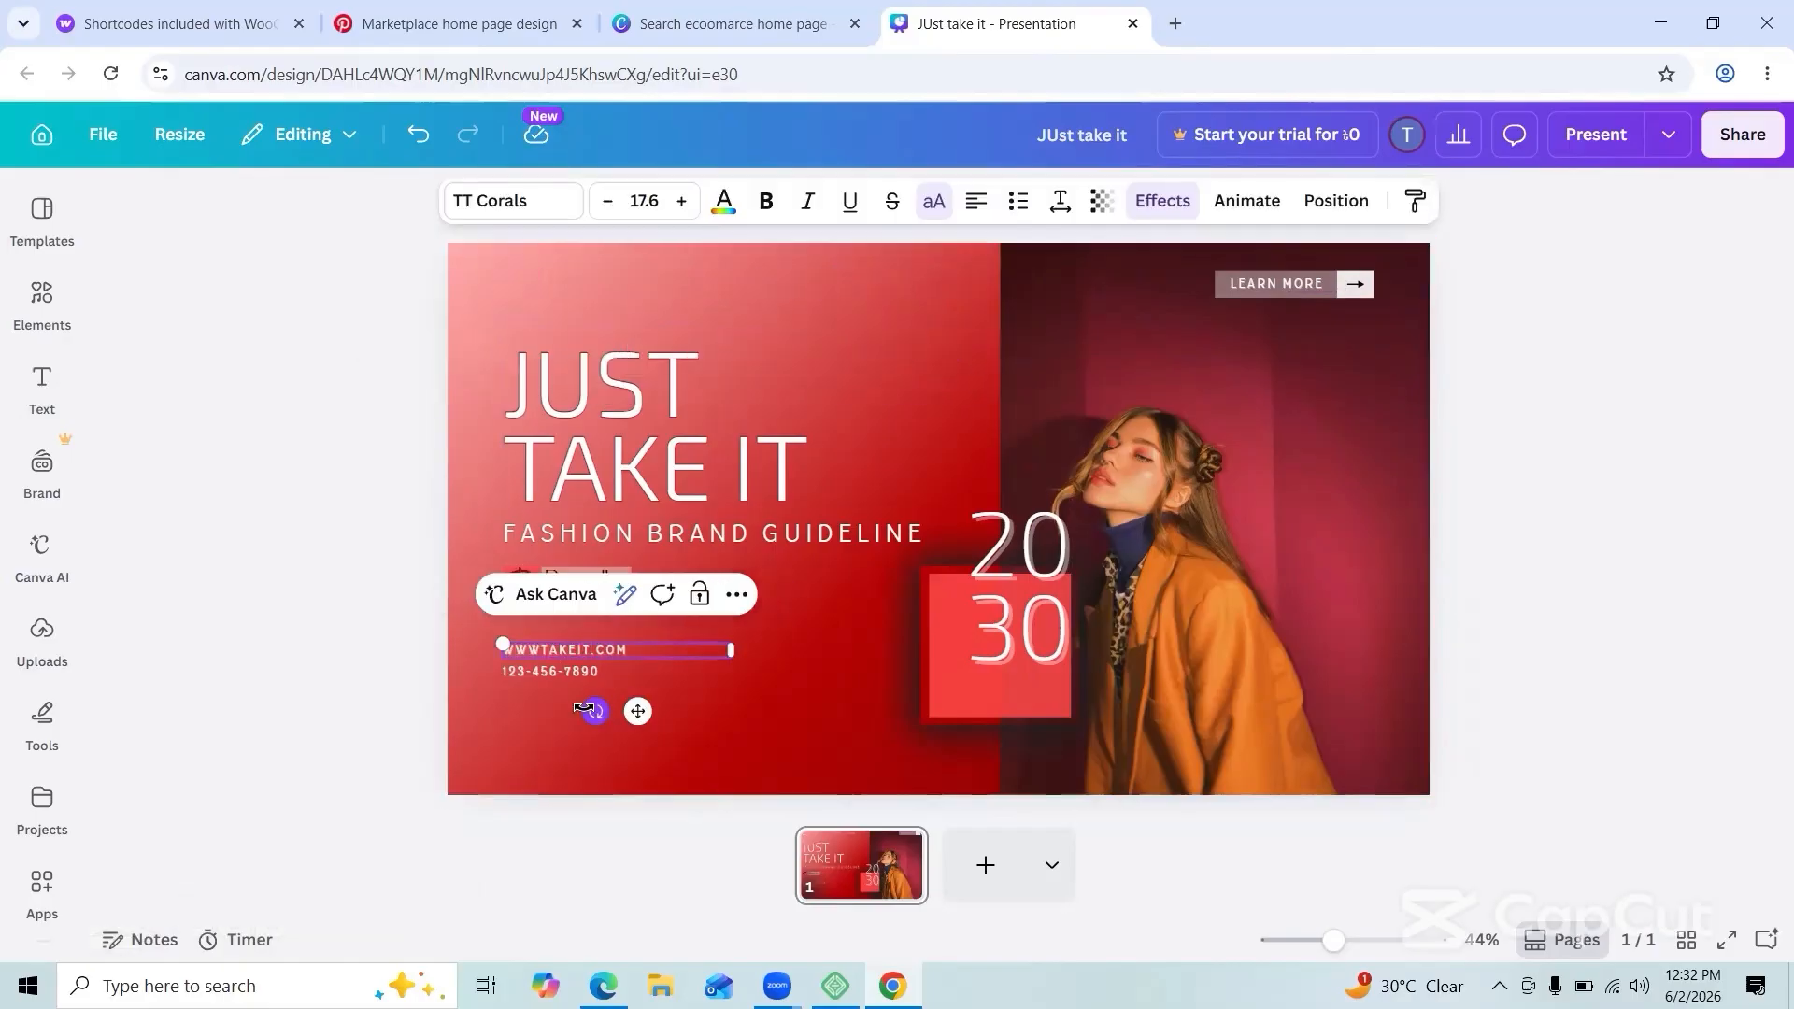
pyautogui.doubleClick(572, 671)
pyautogui.click(812, 608)
pyautogui.click(1274, 284)
pyautogui.press('Delete')
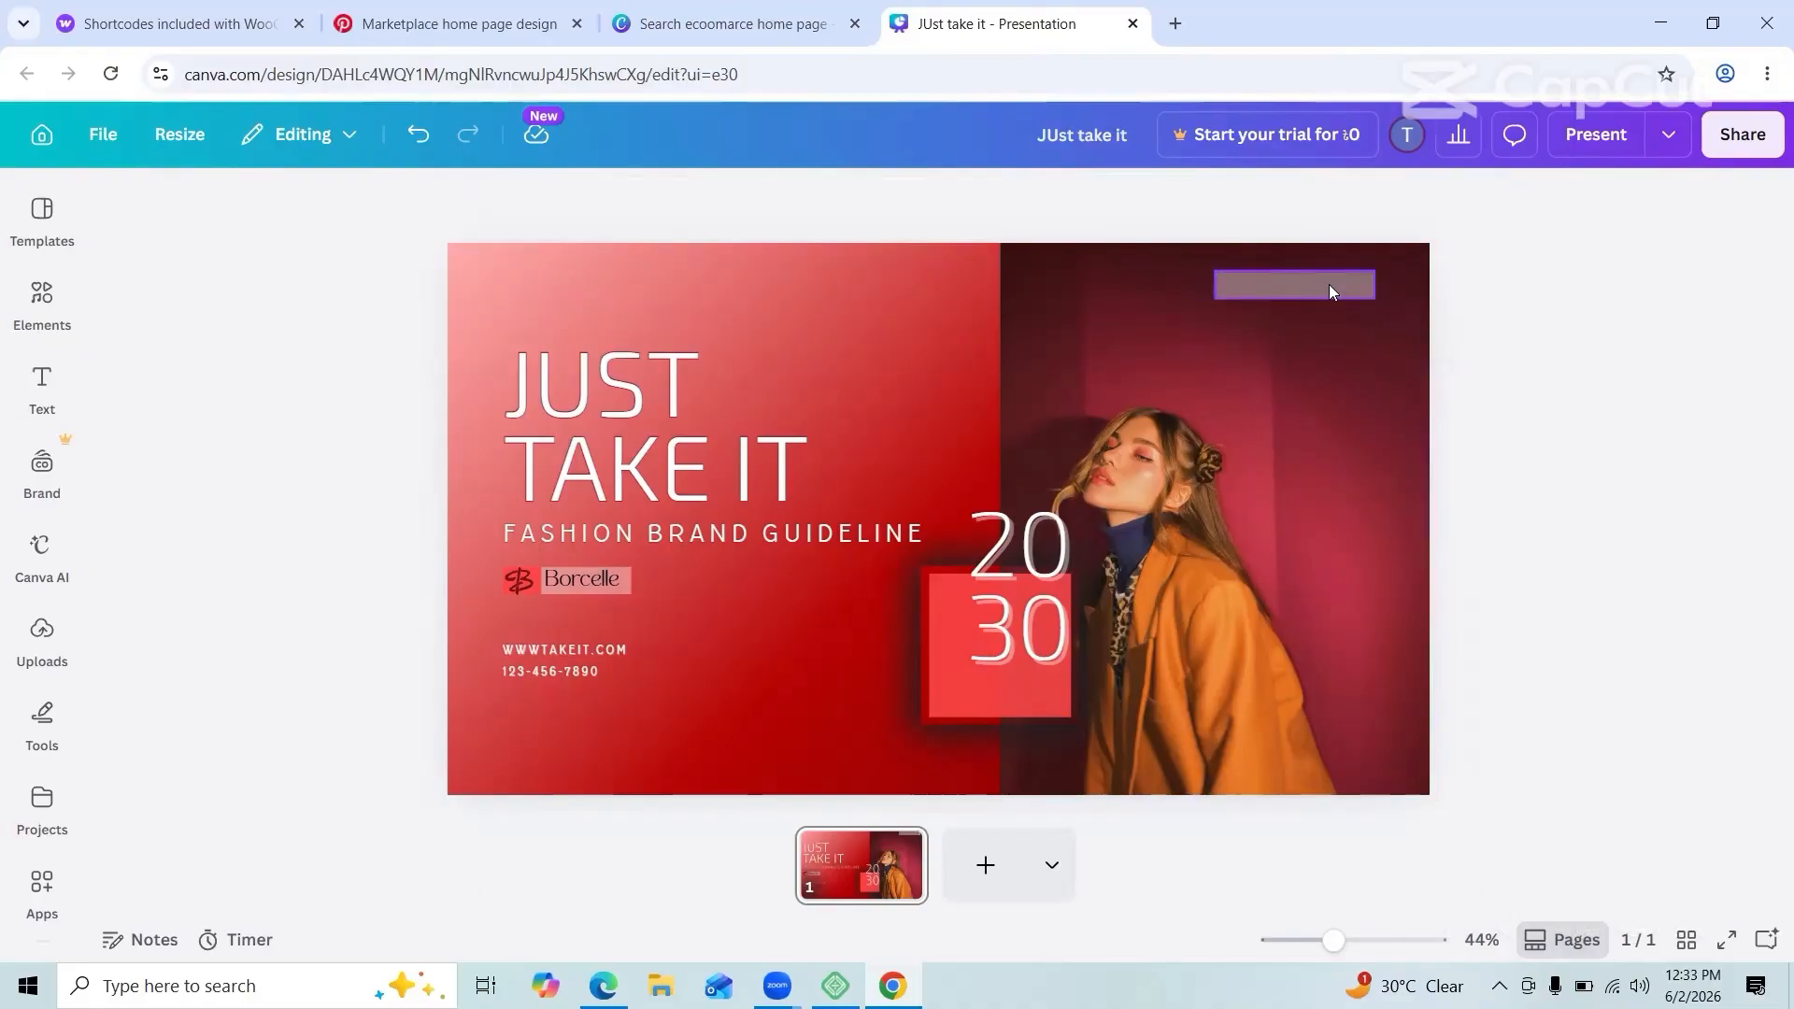
# Step: Download the banner design as a JPG file
pyautogui.click(1742, 134)
pyautogui.click(1370, 679)
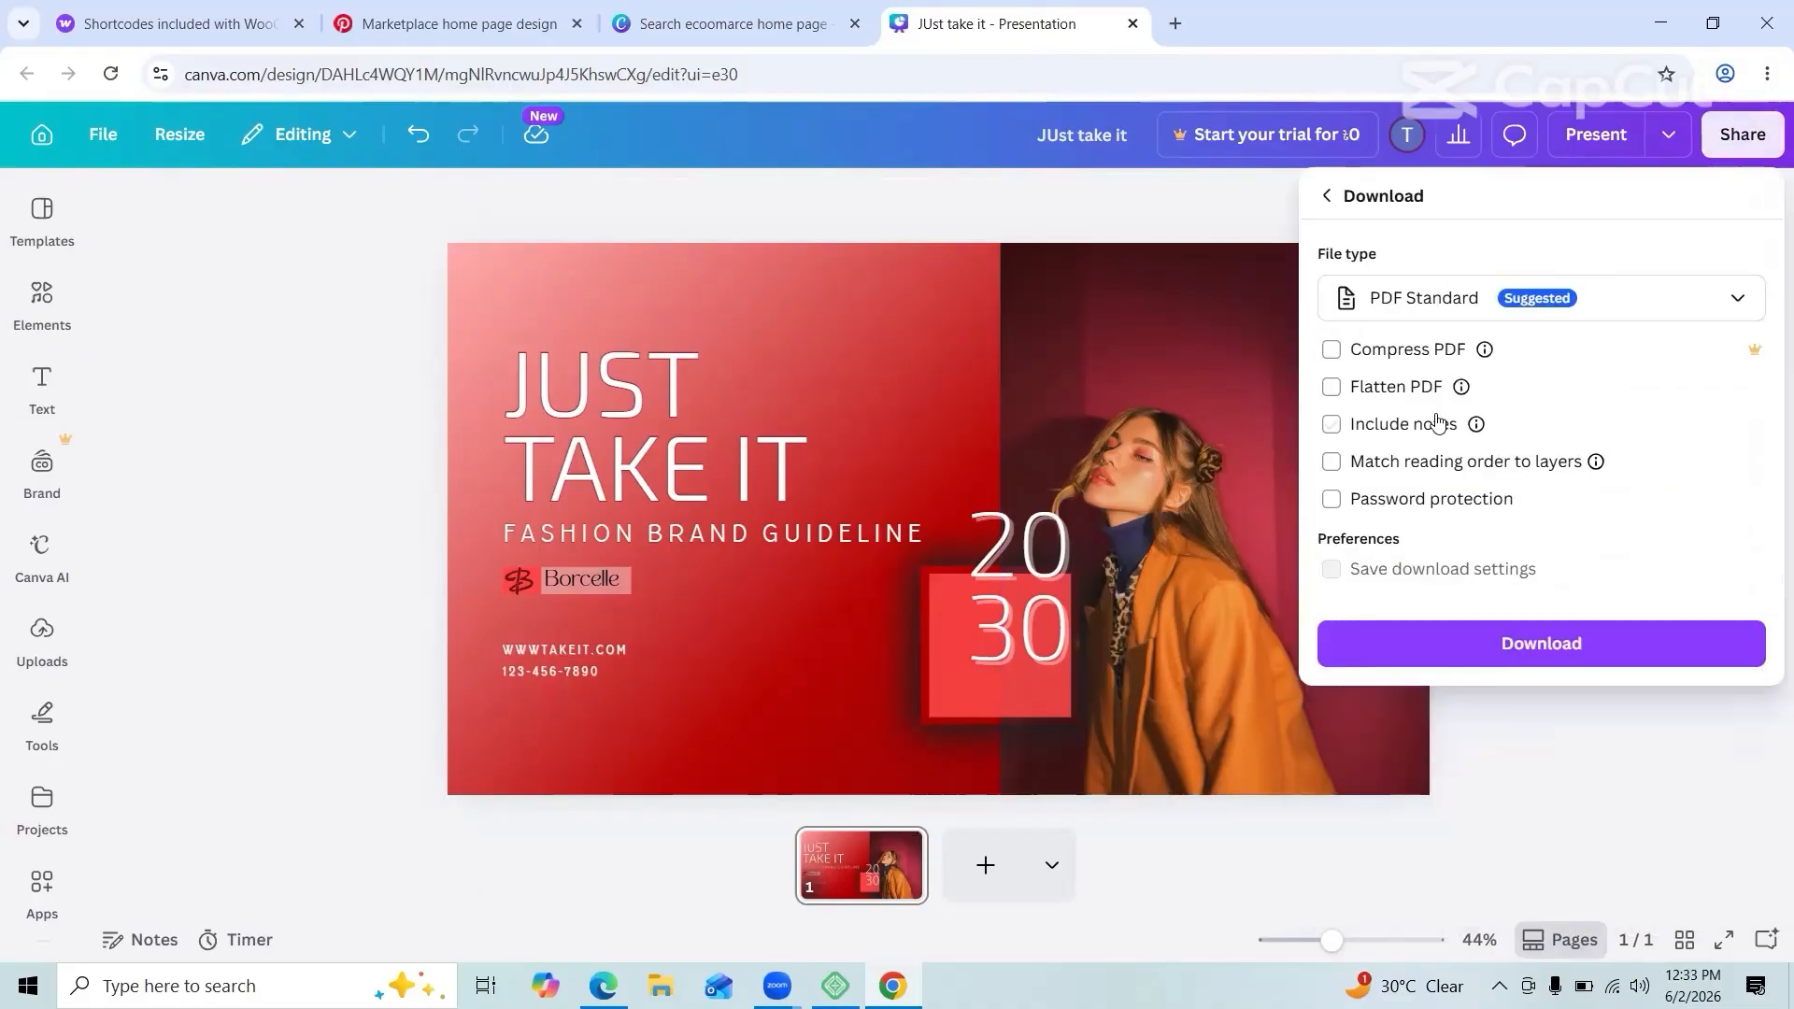
pyautogui.click(1439, 297)
pyautogui.click(1411, 645)
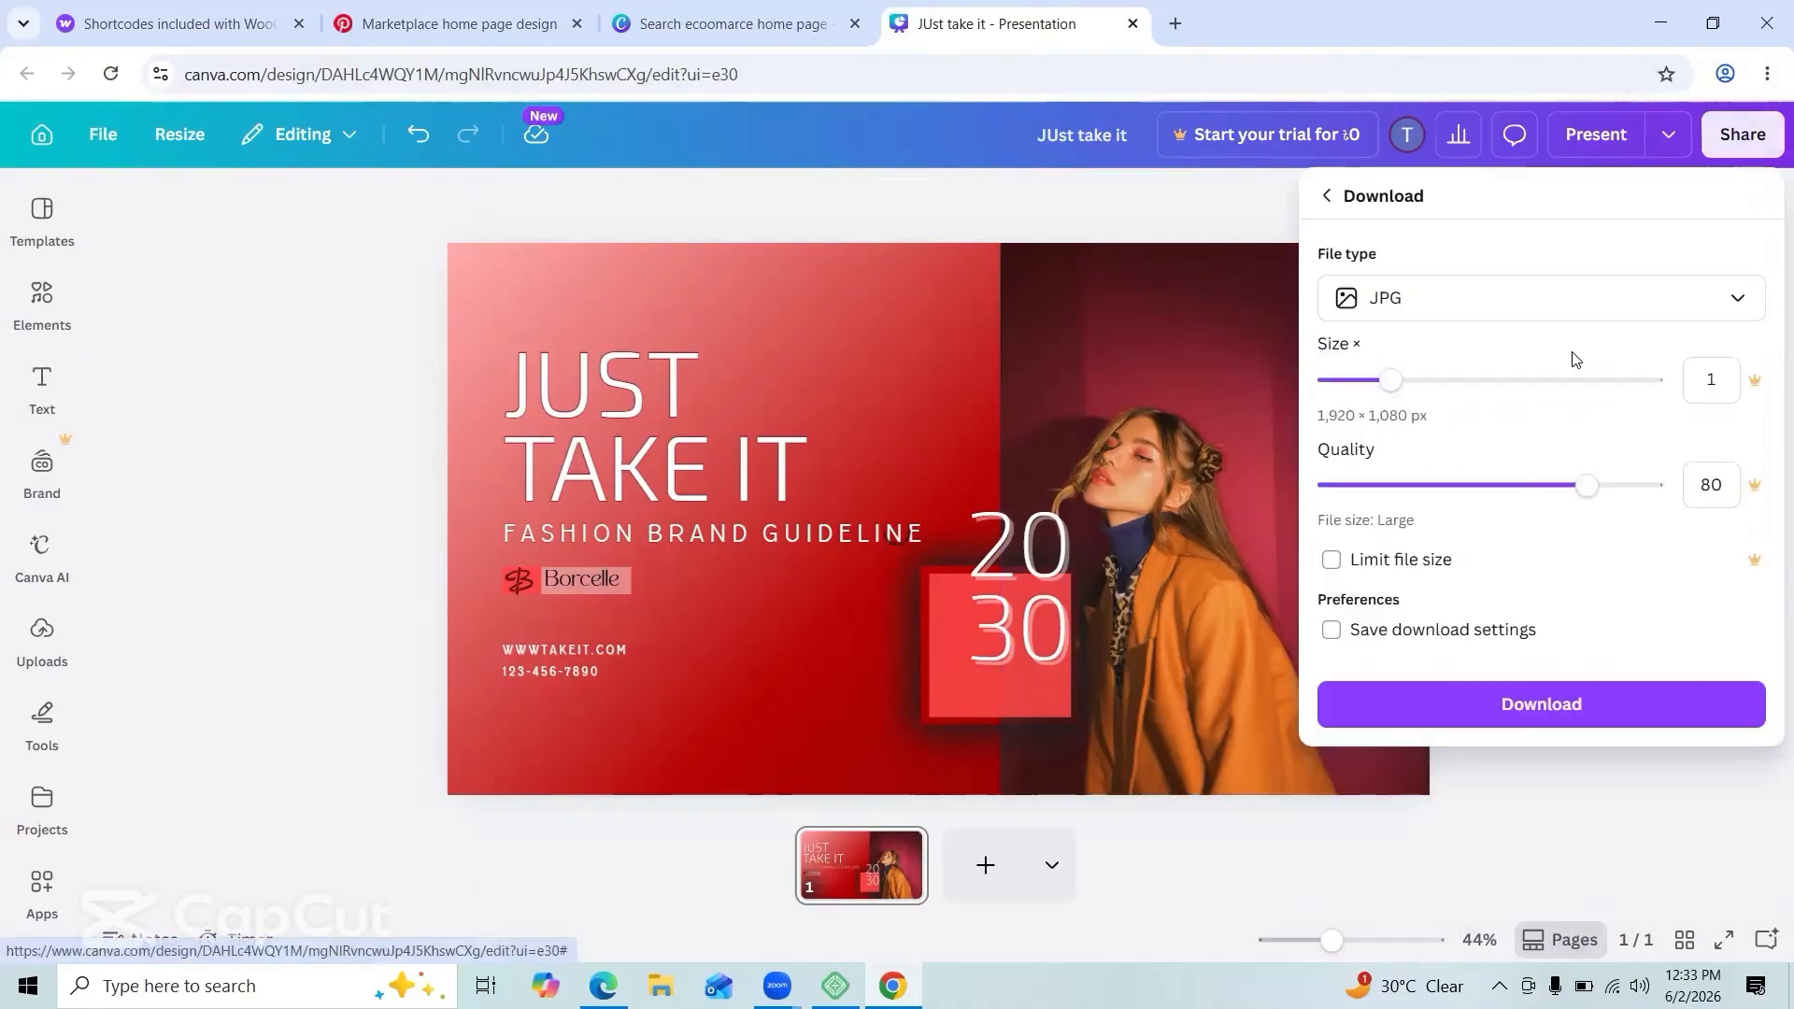
pyautogui.click(1514, 704)
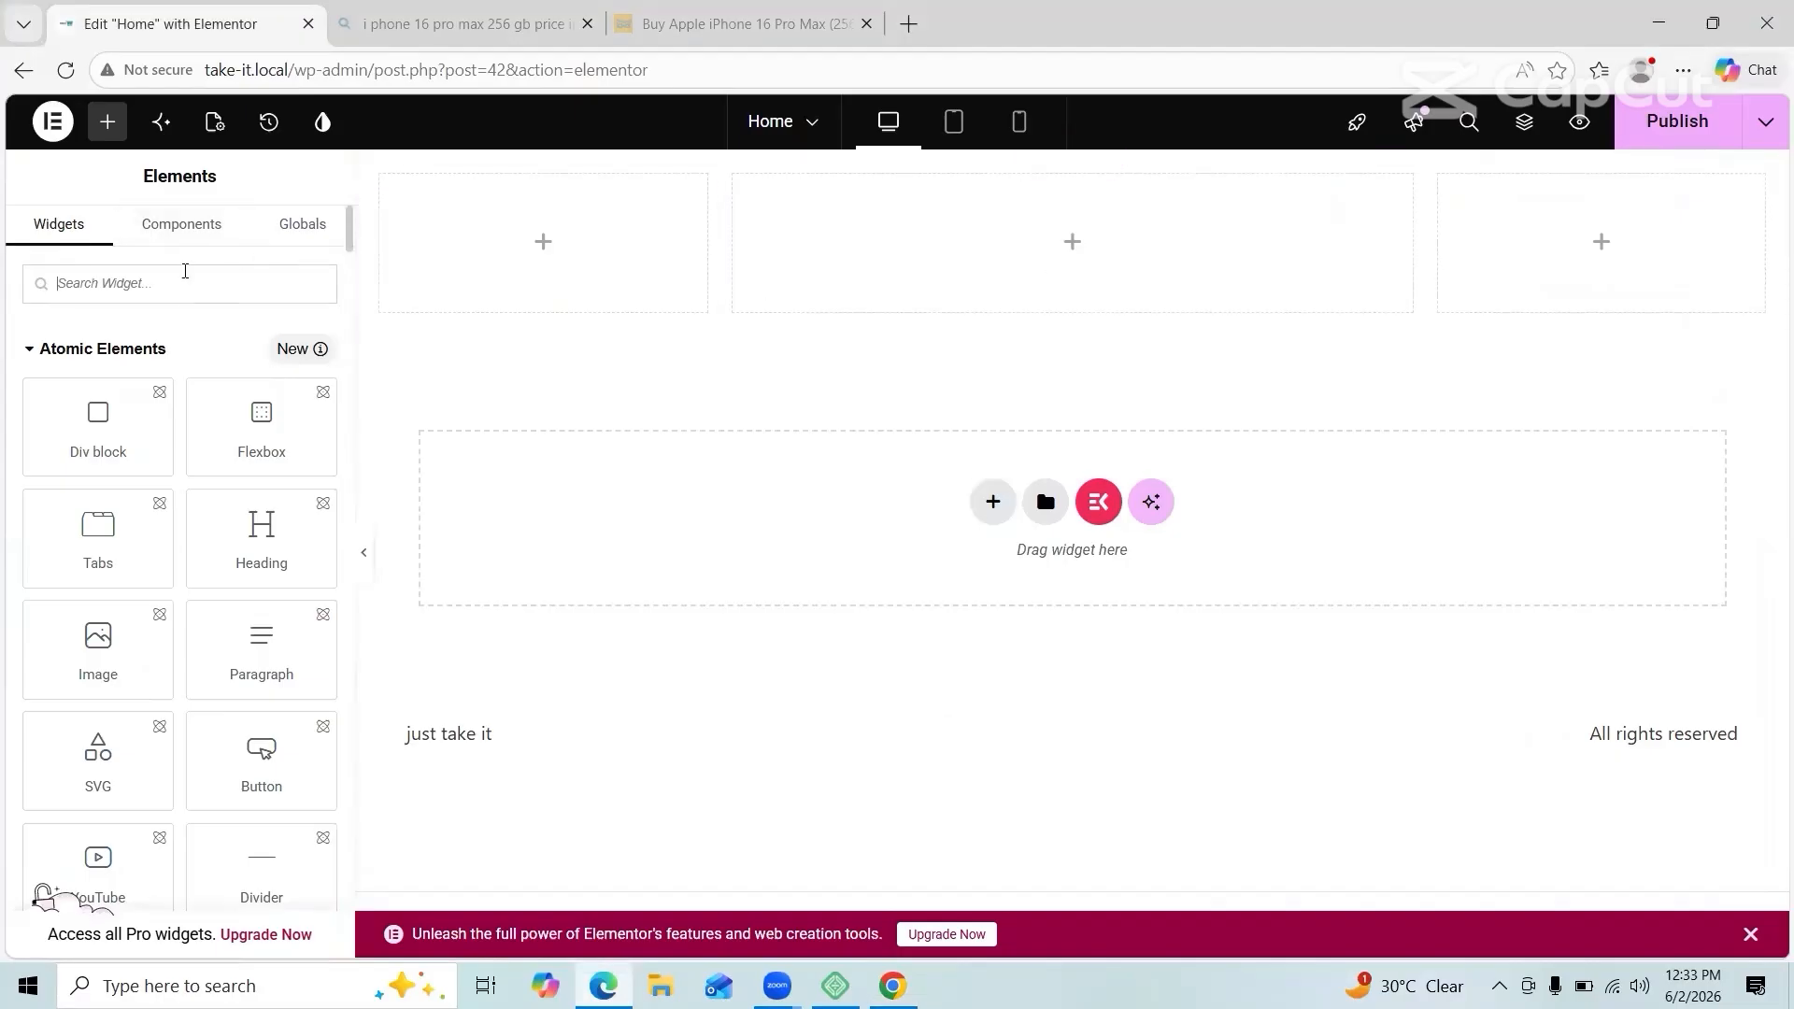
# Step: Add a container to the page and set its background type to Slideshow
pyautogui.write('cont')
pyautogui.moveTo(98, 369); pyautogui.dragTo(1073, 241)
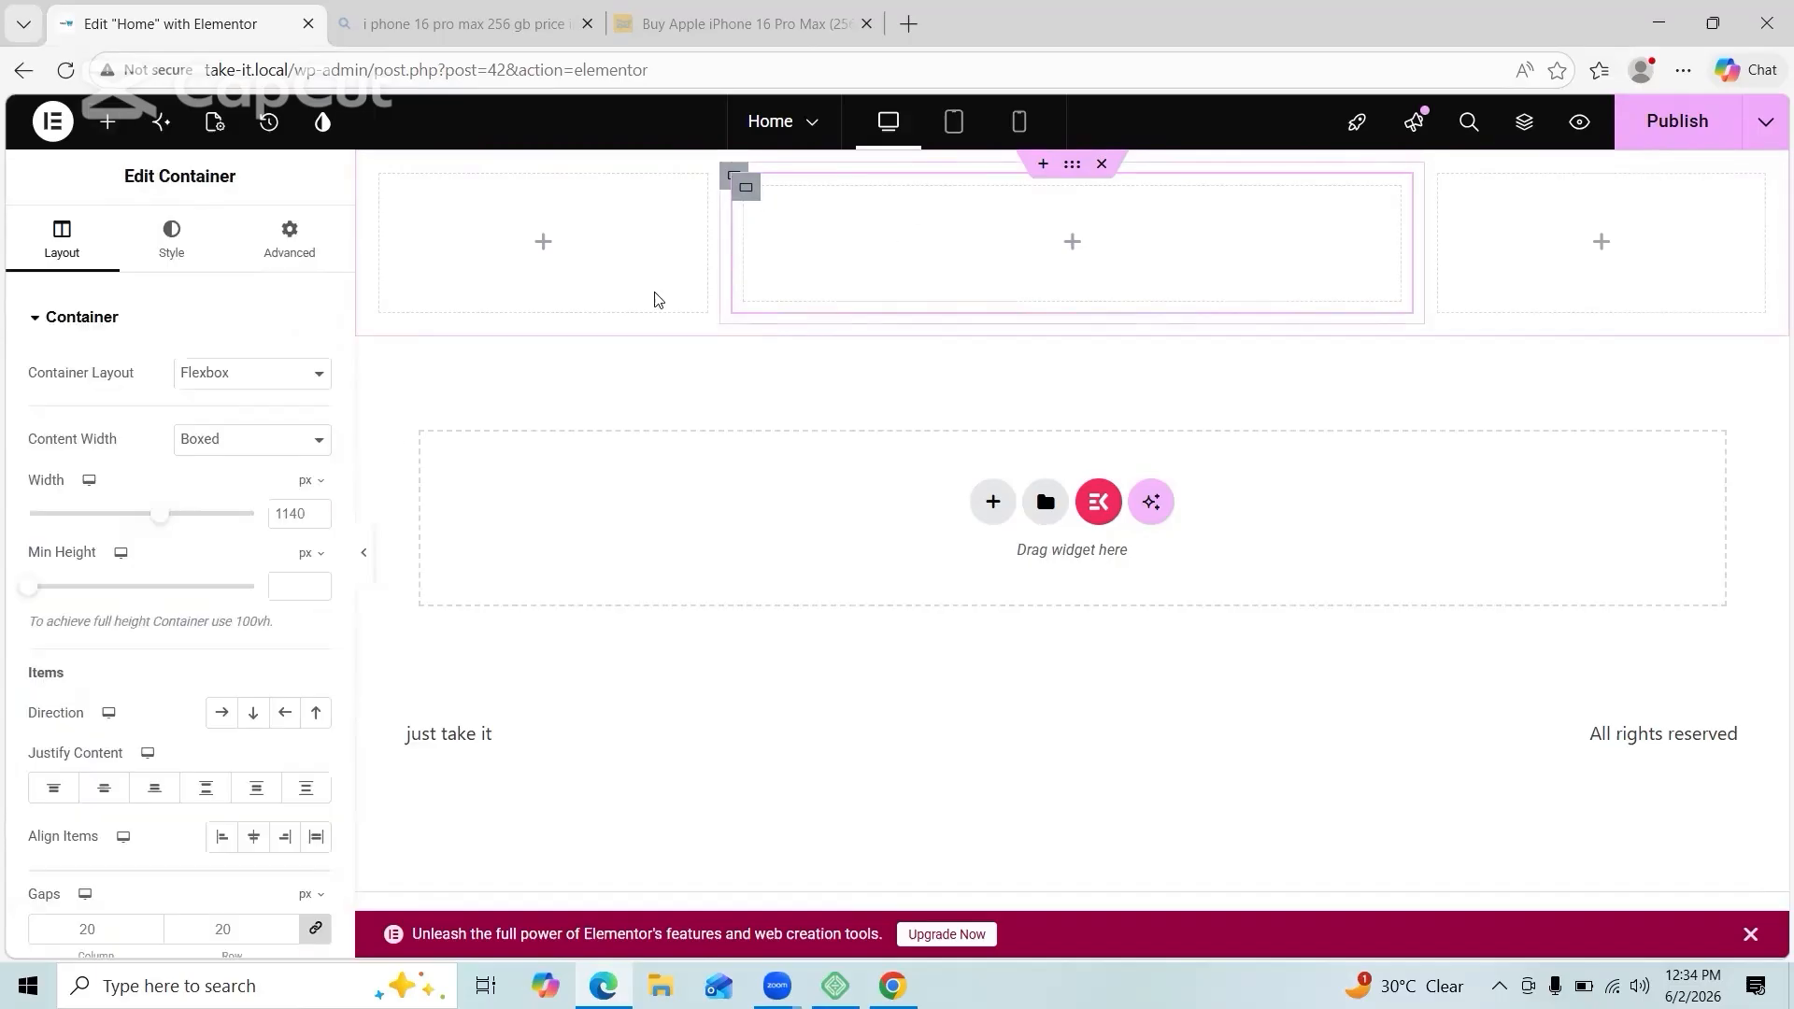
pyautogui.click(171, 238)
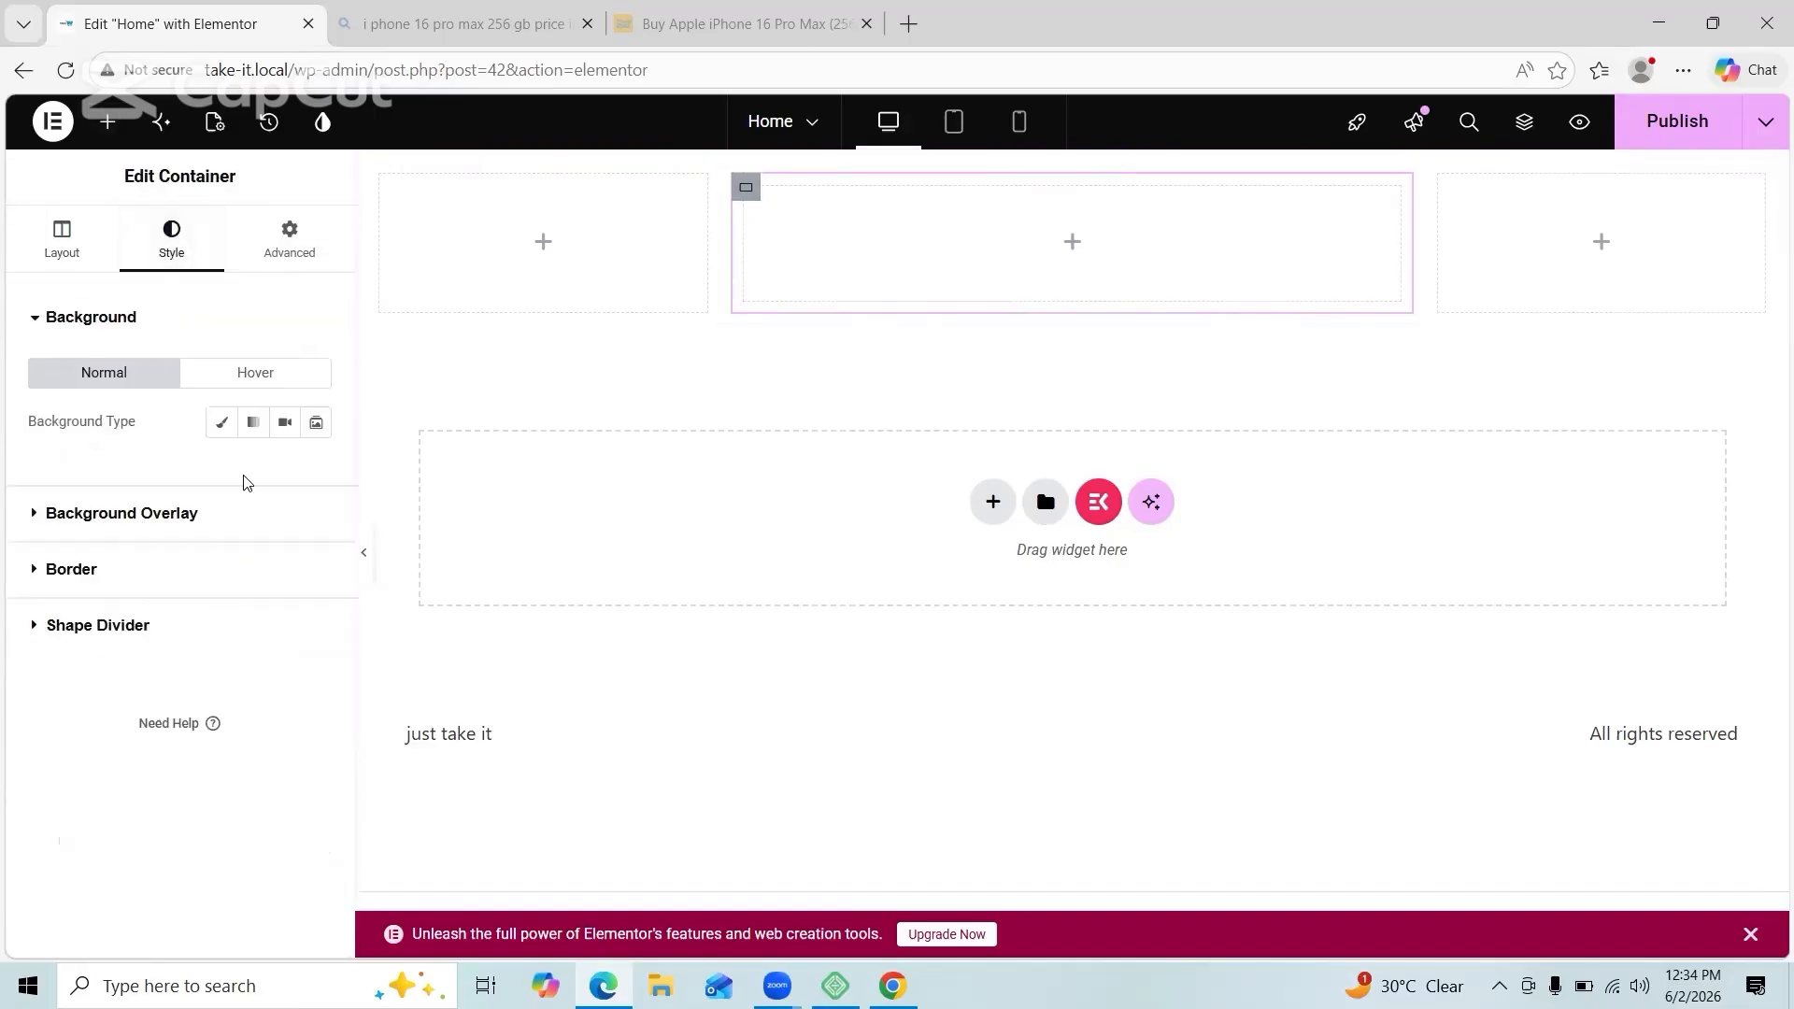
pyautogui.click(316, 427)
# Step: Look through the container's Advanced and Layout settings and expand its additional options
pyautogui.click(290, 238)
pyautogui.scroll(-5, 149, 532)
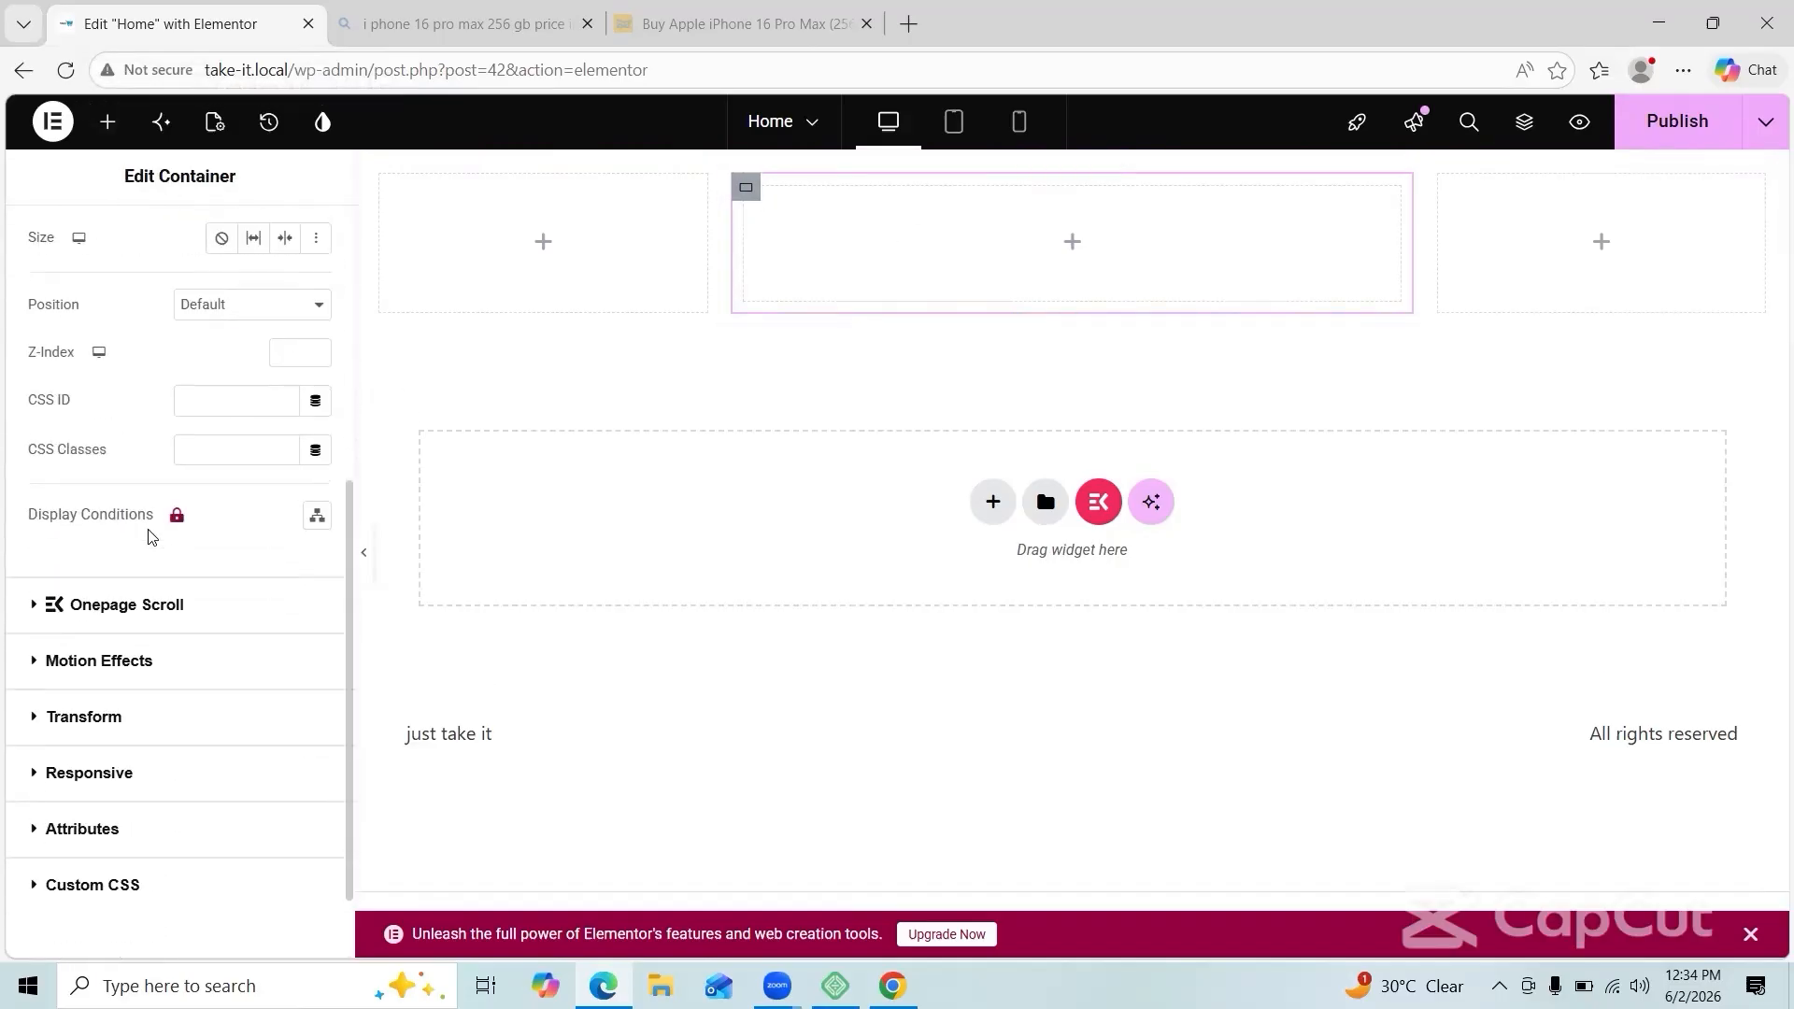
pyautogui.scroll(5, 149, 532)
pyautogui.click(62, 238)
pyautogui.scroll(-1, 231, 540)
pyautogui.scroll(1, 229, 538)
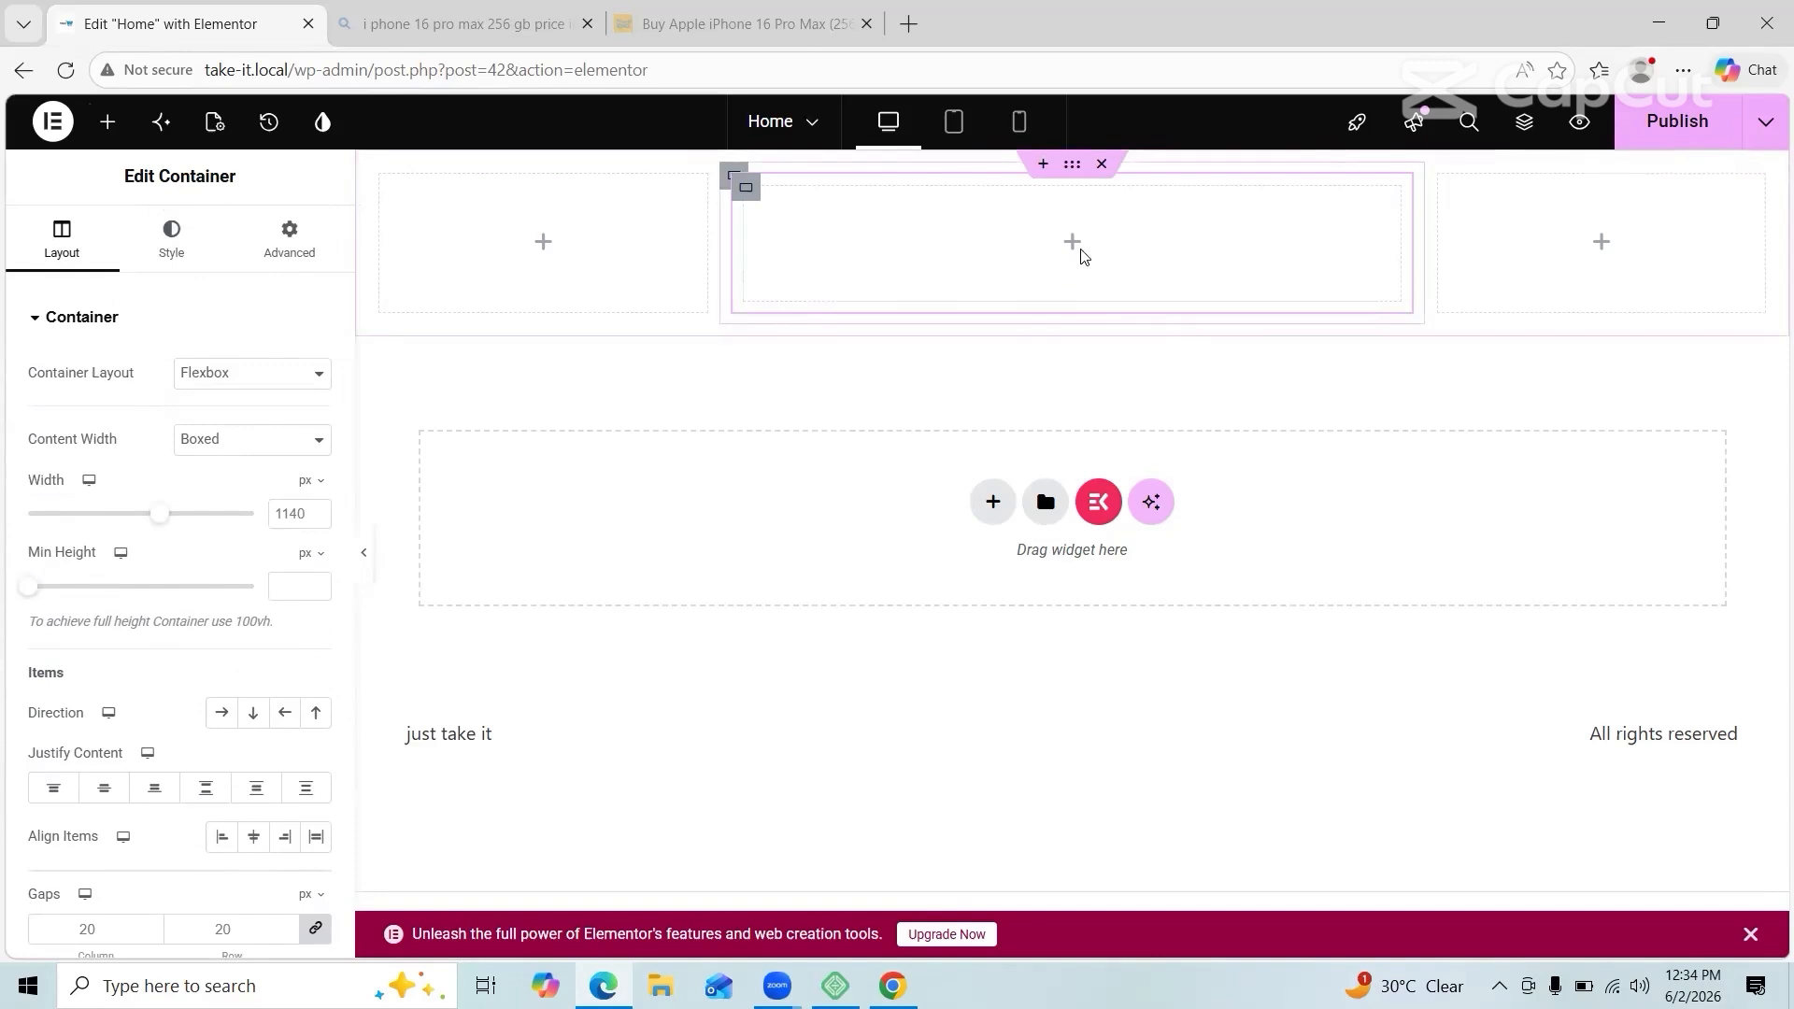
pyautogui.click(1043, 161)
pyautogui.click(1683, 221)
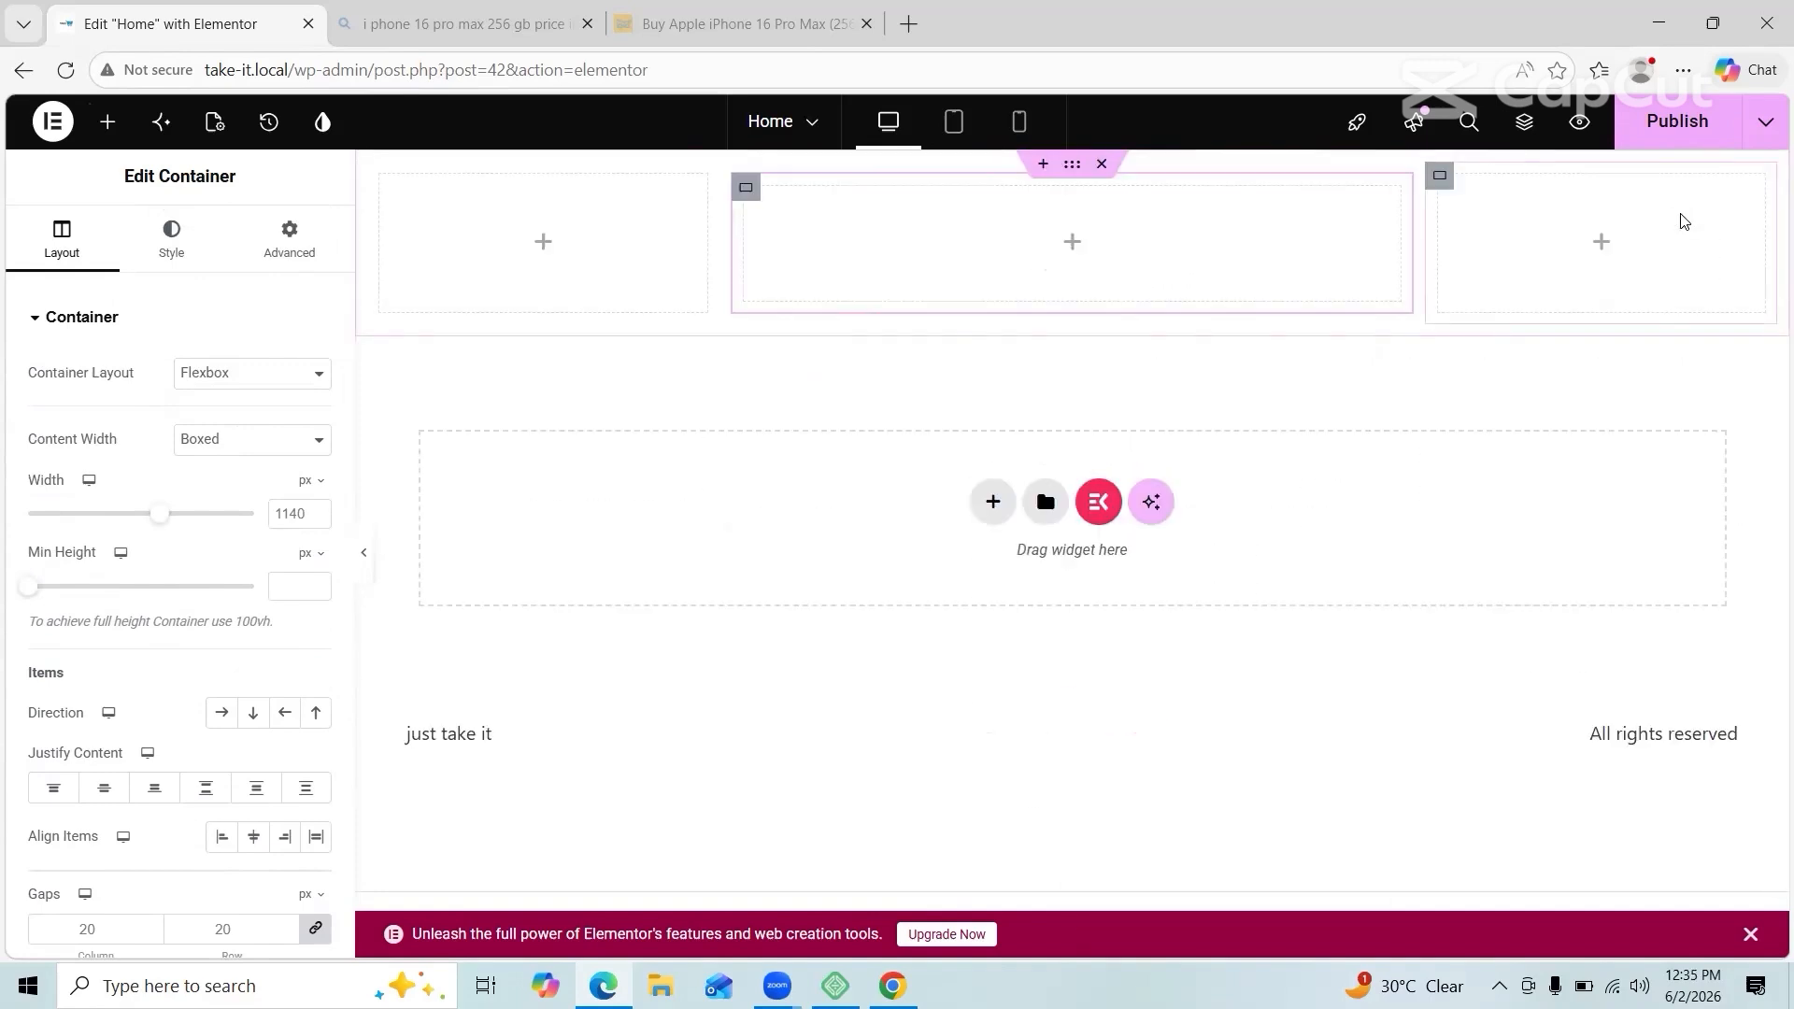
pyautogui.scroll(-5, 153, 710)
pyautogui.click(84, 787)
# Step: Upload the JUst take it JPG and insert it as a gallery for the slideshow background
pyautogui.click(171, 238)
pyautogui.click(69, 514)
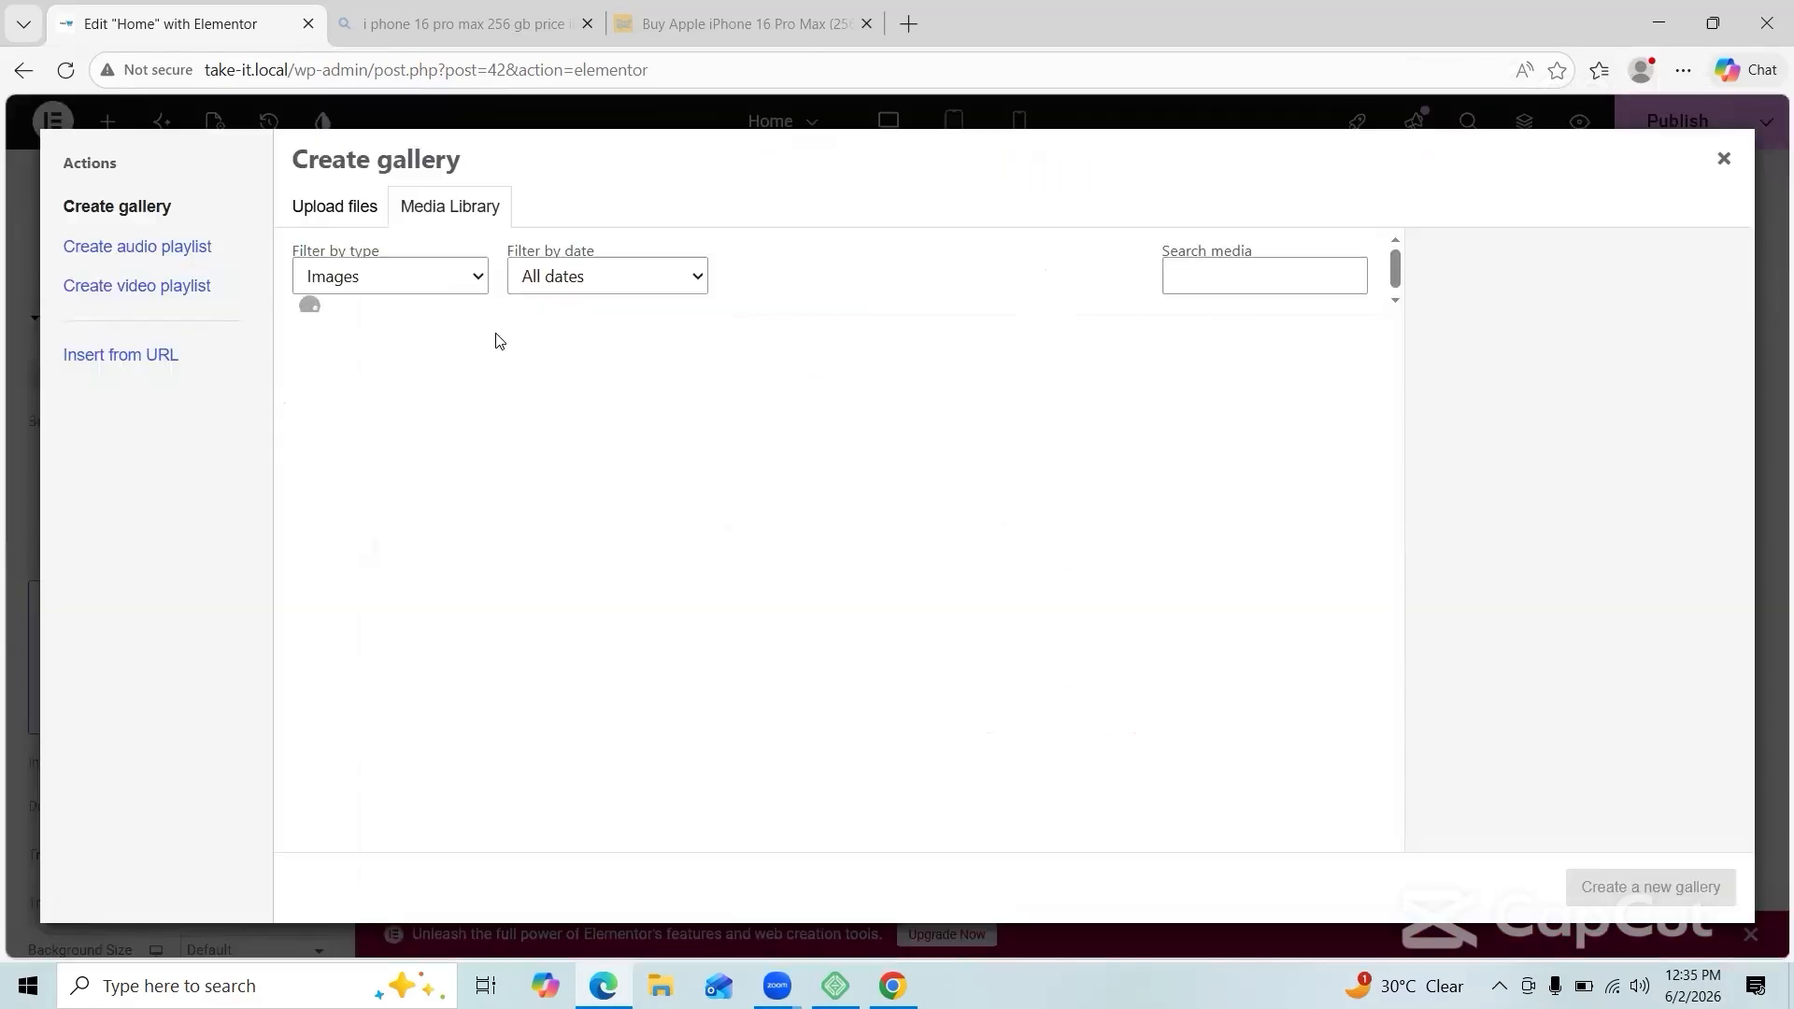
pyautogui.click(337, 207)
pyautogui.click(984, 515)
pyautogui.rightClick(118, 195)
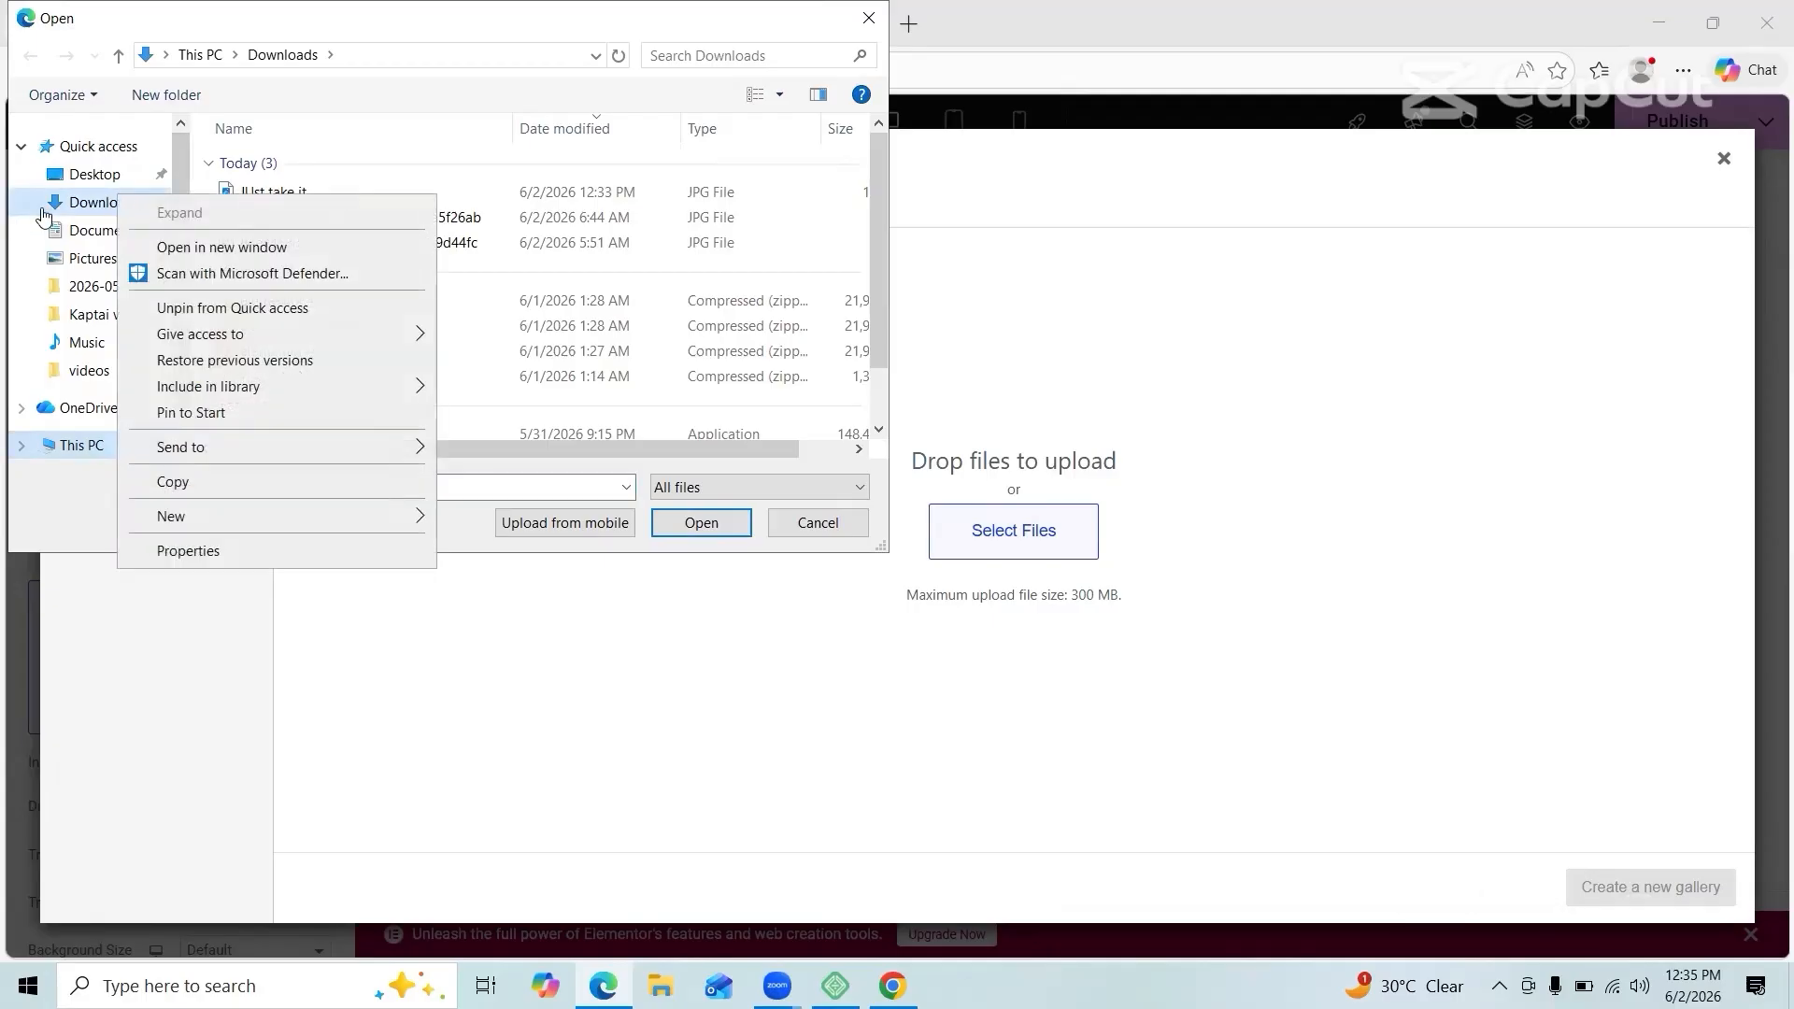
pyautogui.click(276, 191)
pyautogui.click(701, 522)
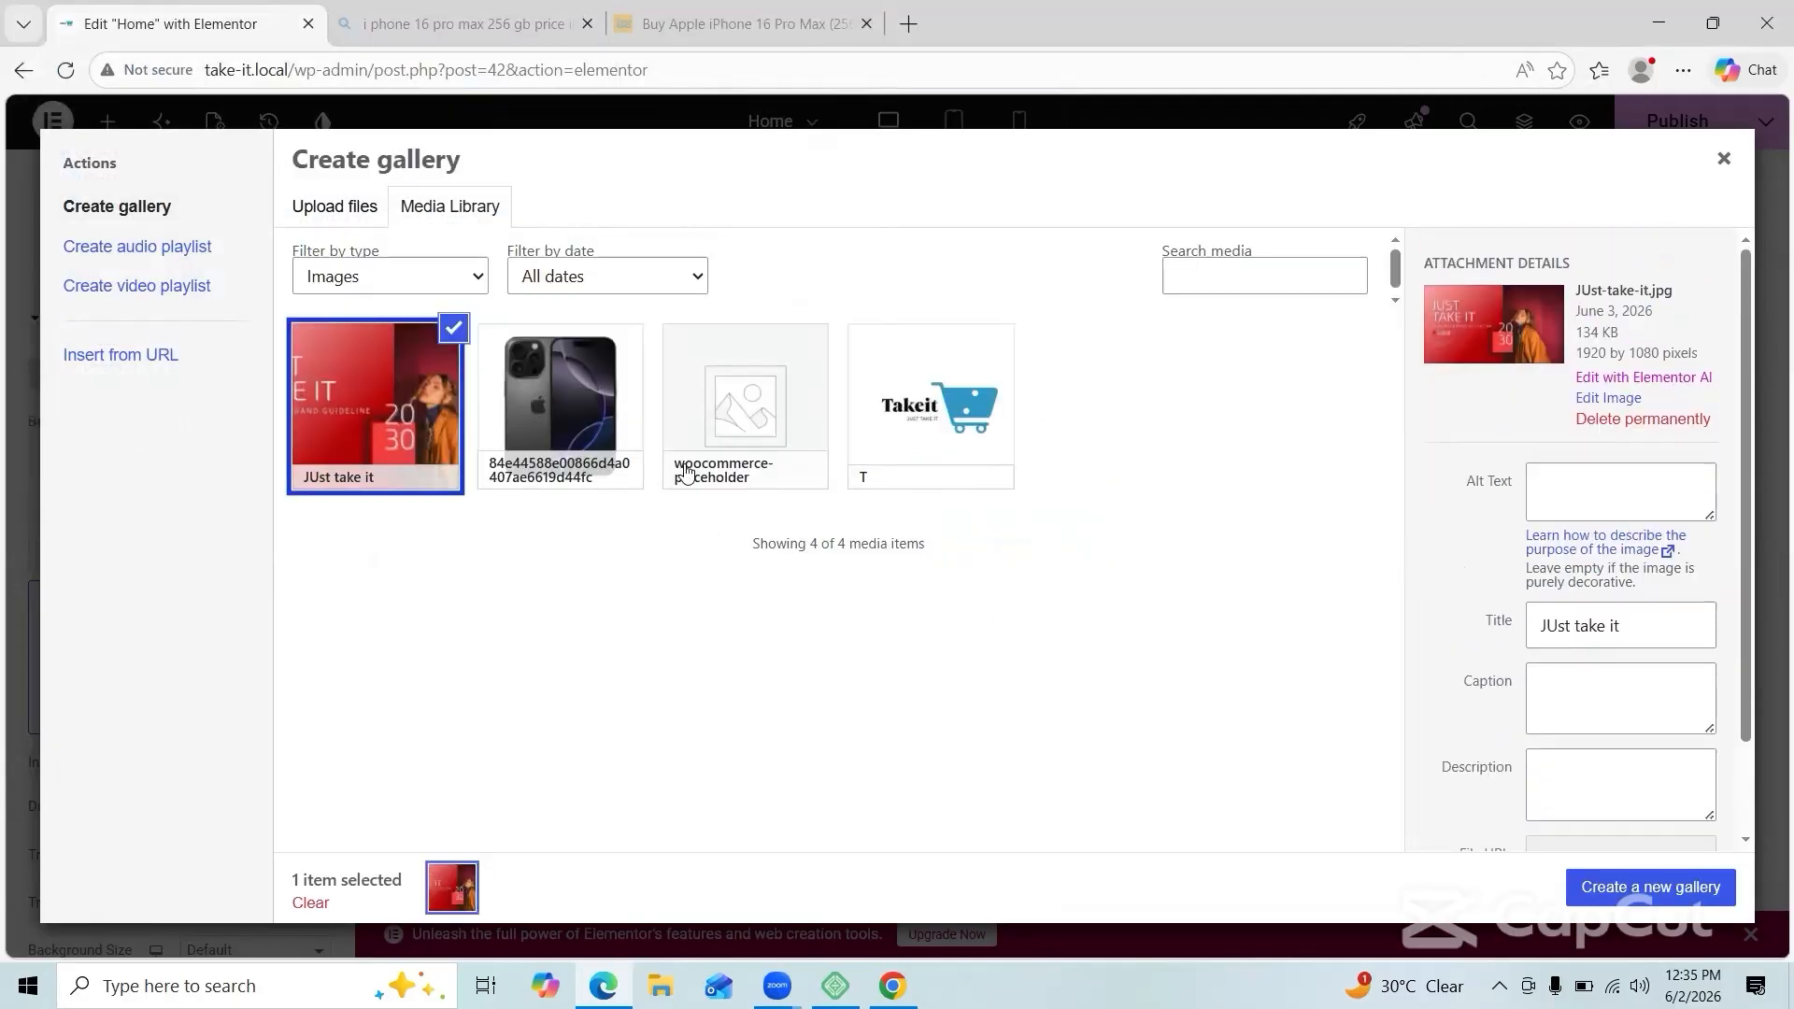
pyautogui.click(1674, 890)
pyautogui.click(1673, 887)
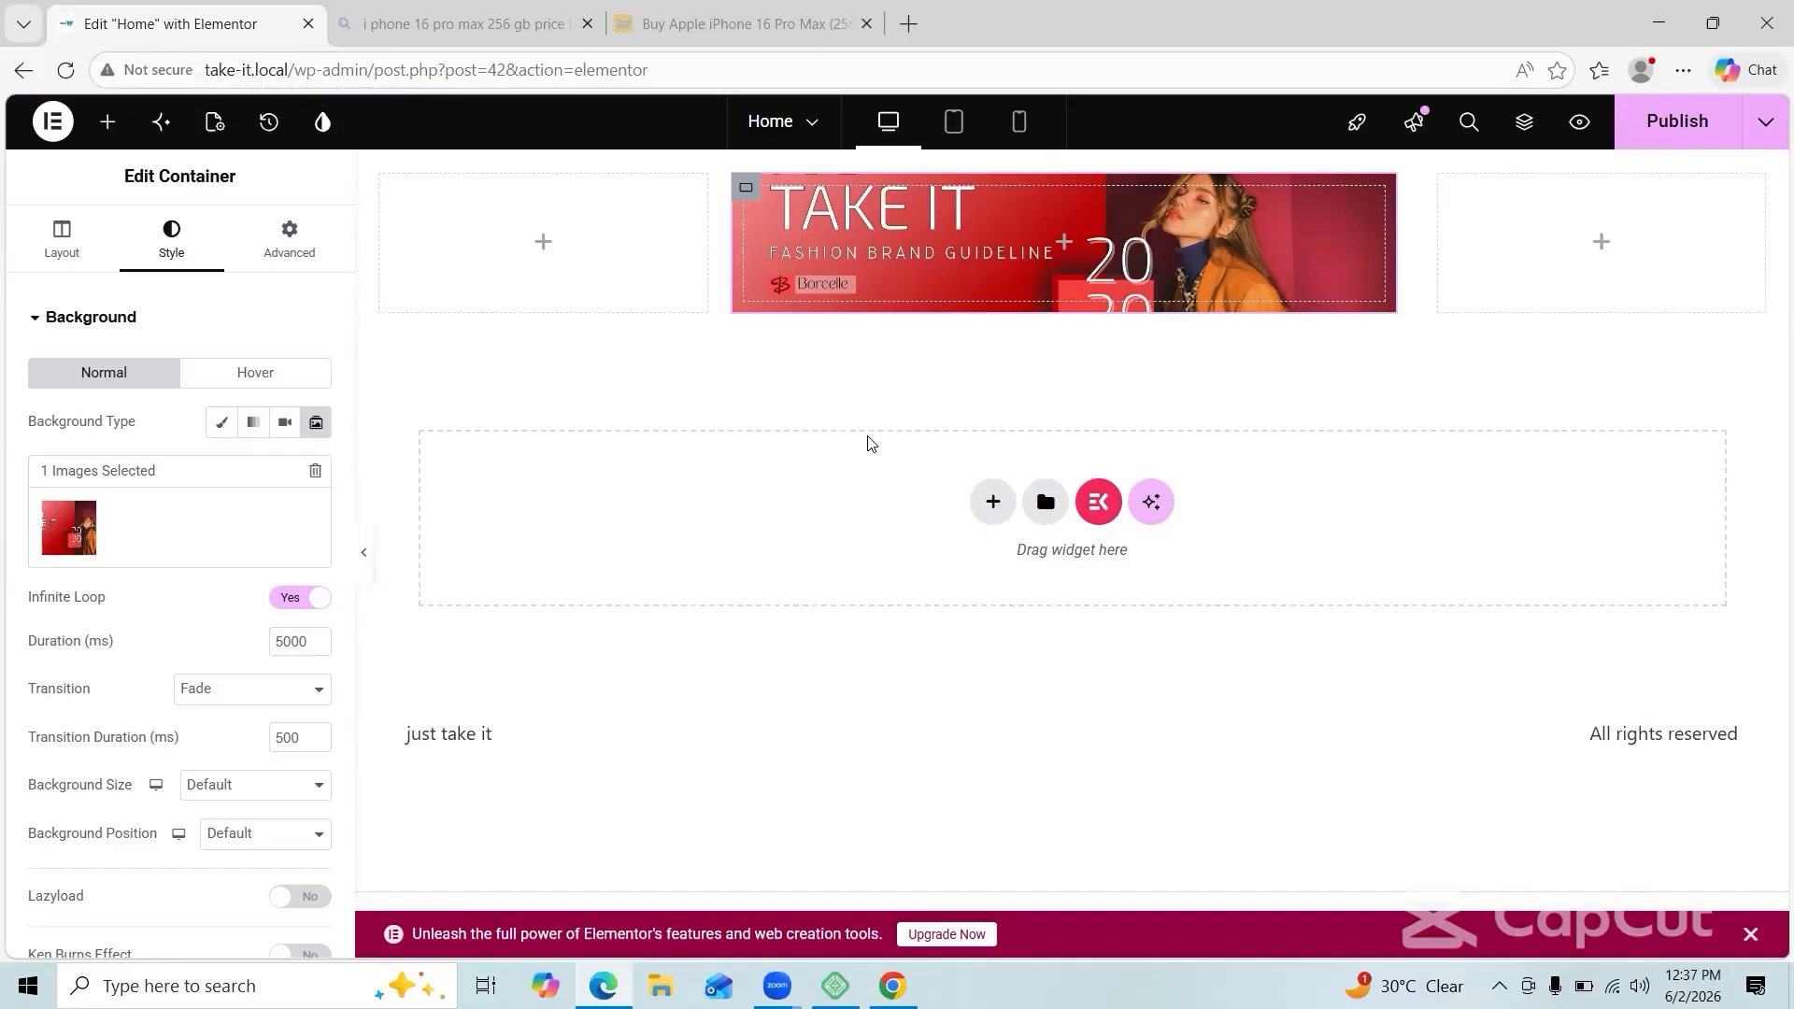
pyautogui.click(543, 241)
# Step: Add a heading to the left empty container and set it to shrink to fit
pyautogui.moveTo(260, 528); pyautogui.dragTo(482, 245)
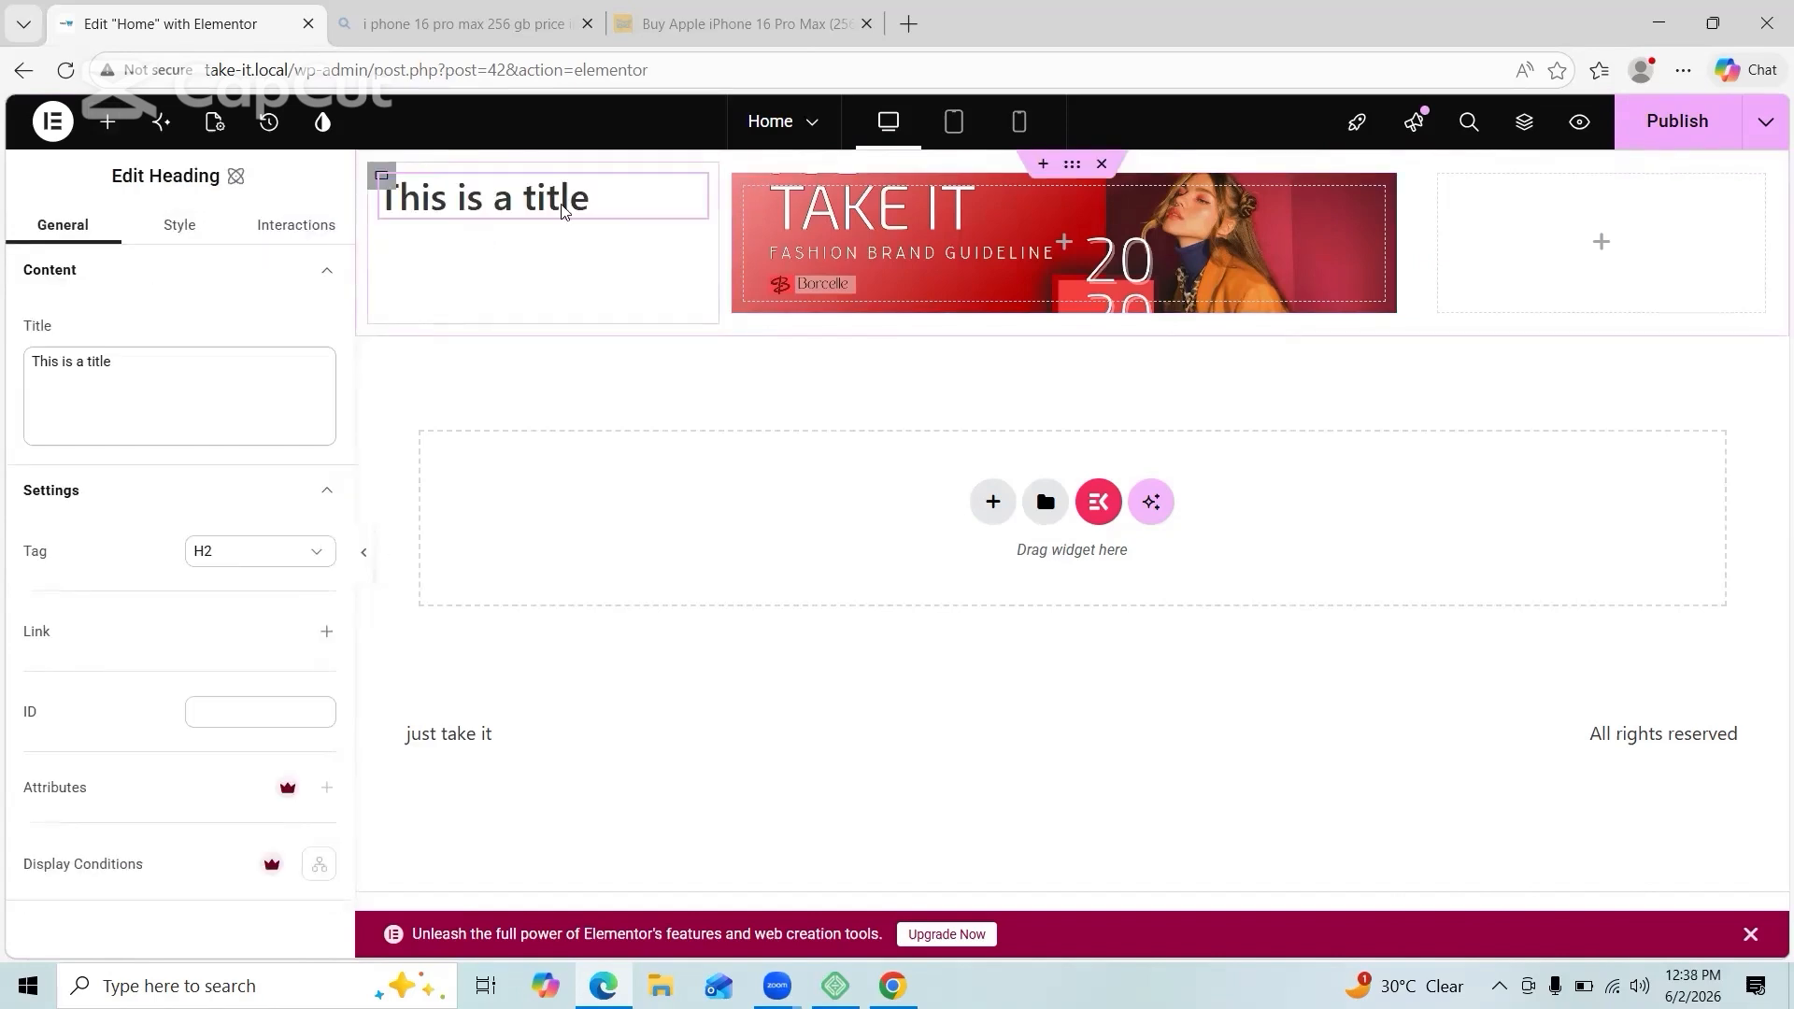
pyautogui.tripleClick(620, 200)
pyautogui.tripleClick(134, 365)
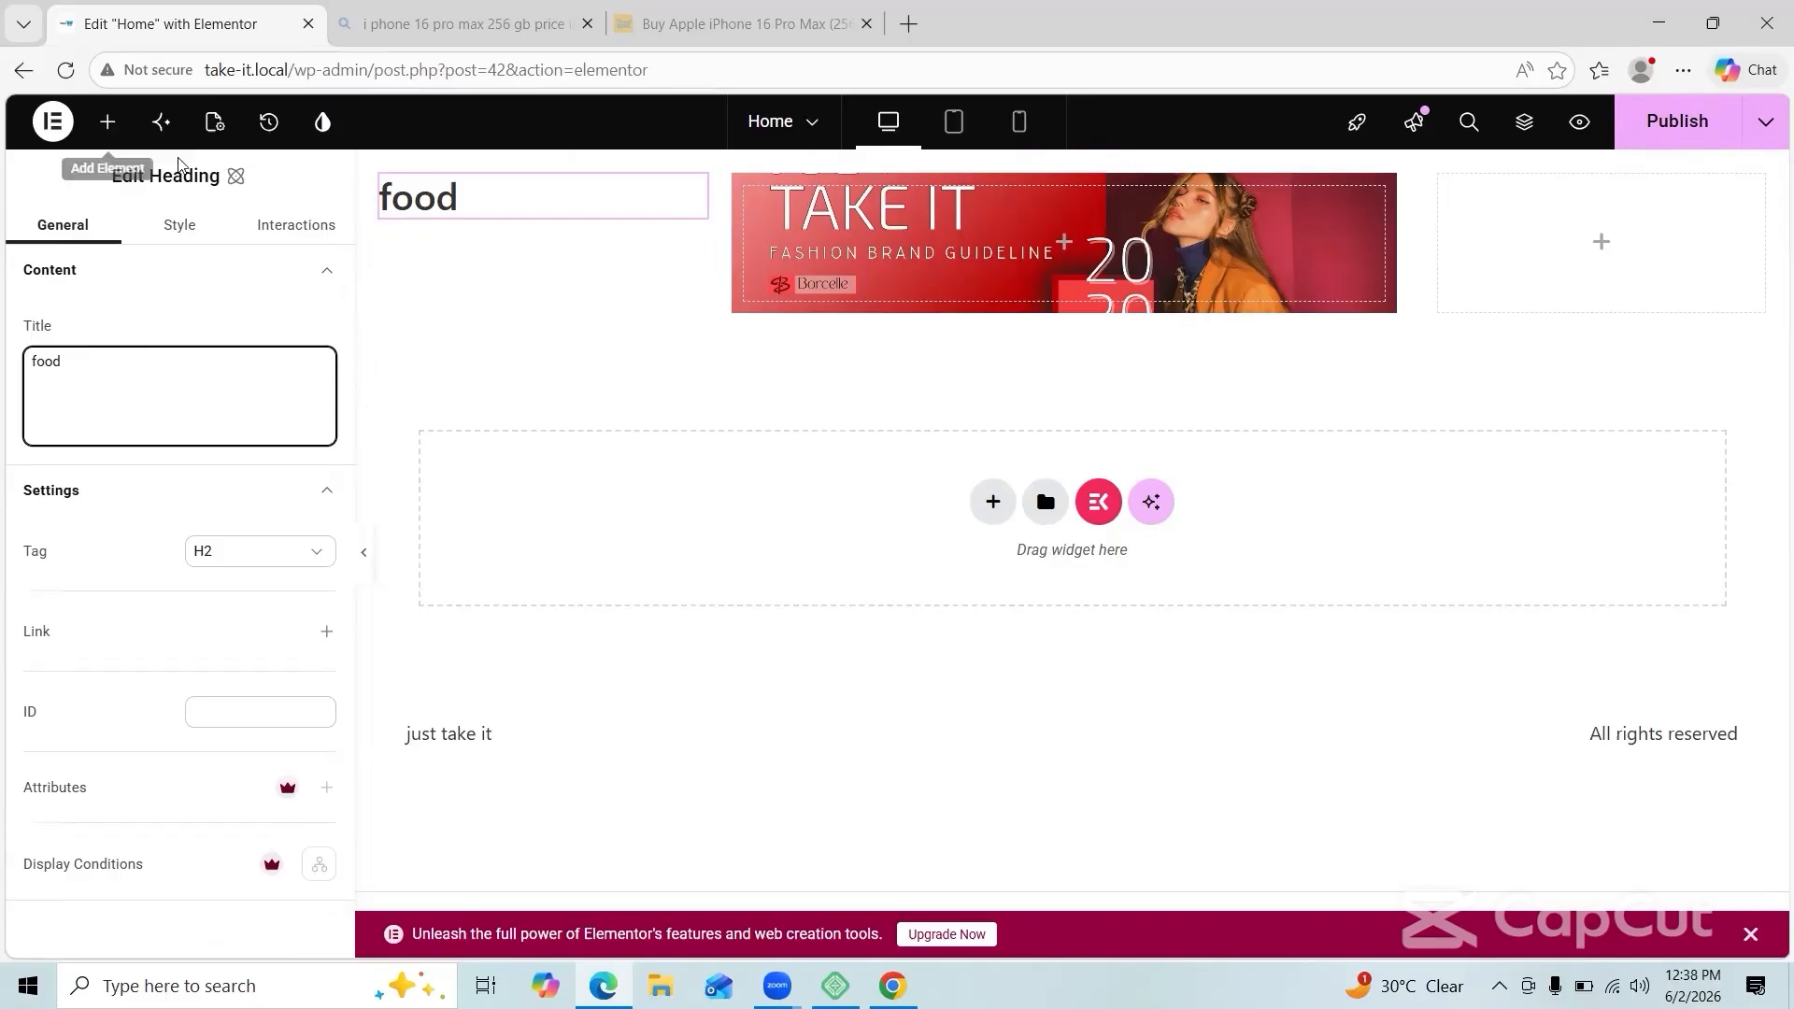
pyautogui.click(179, 225)
pyautogui.click(56, 372)
pyautogui.scroll(-1, 220, 513)
pyautogui.click(265, 659)
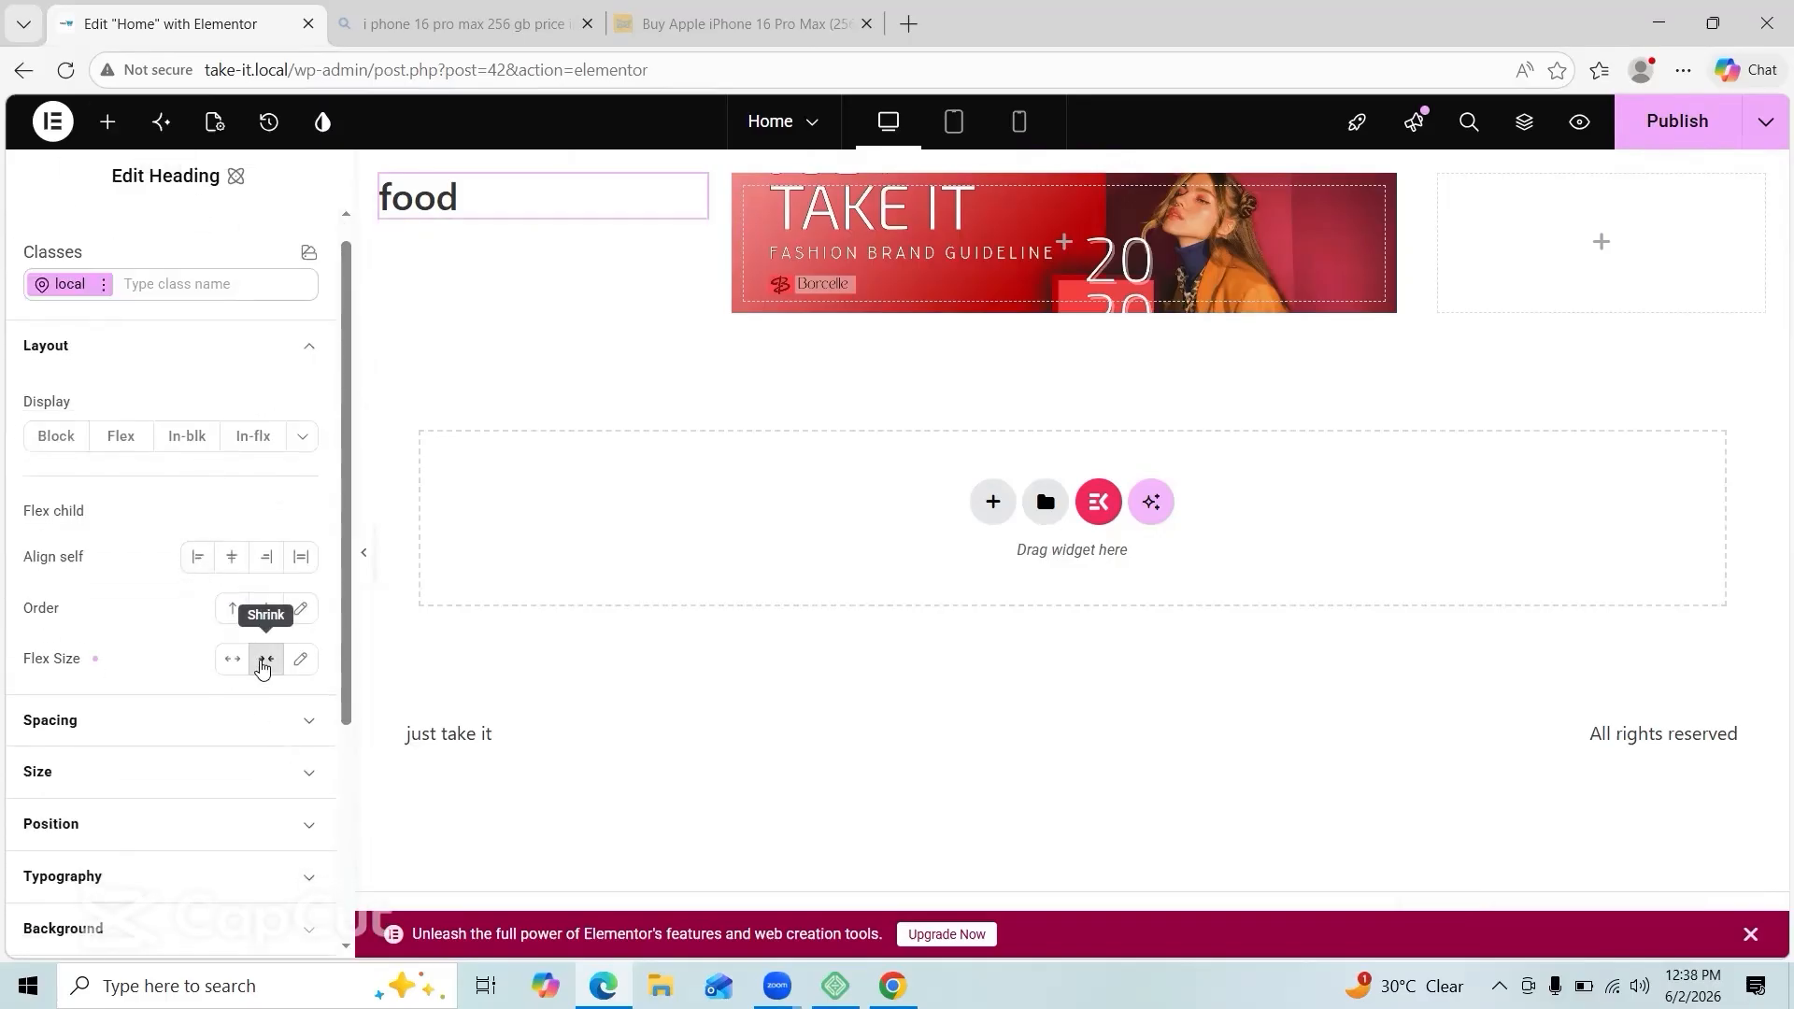
# Step: Give the food heading a red background colour
pyautogui.click(204, 720)
pyautogui.click(301, 352)
pyautogui.scroll(-2, 207, 654)
pyautogui.click(264, 664)
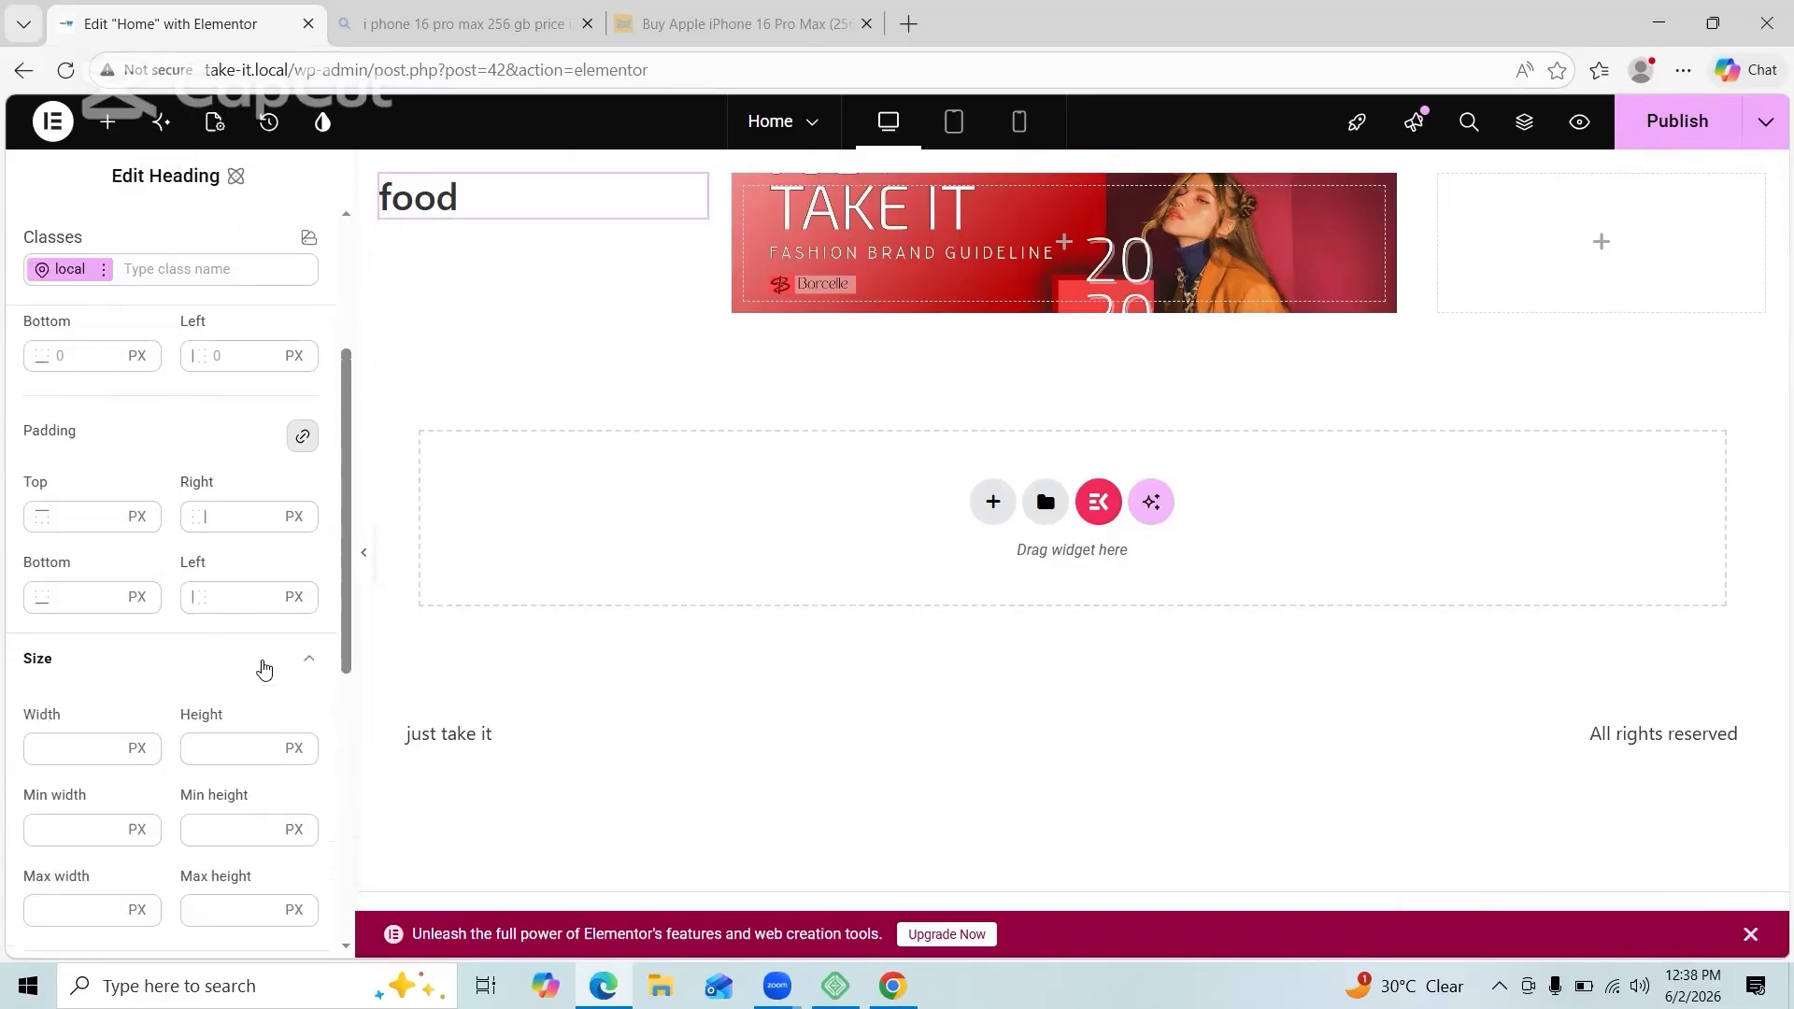
pyautogui.scroll(-1, 264, 679)
pyautogui.scroll(-4, 265, 680)
pyautogui.click(230, 807)
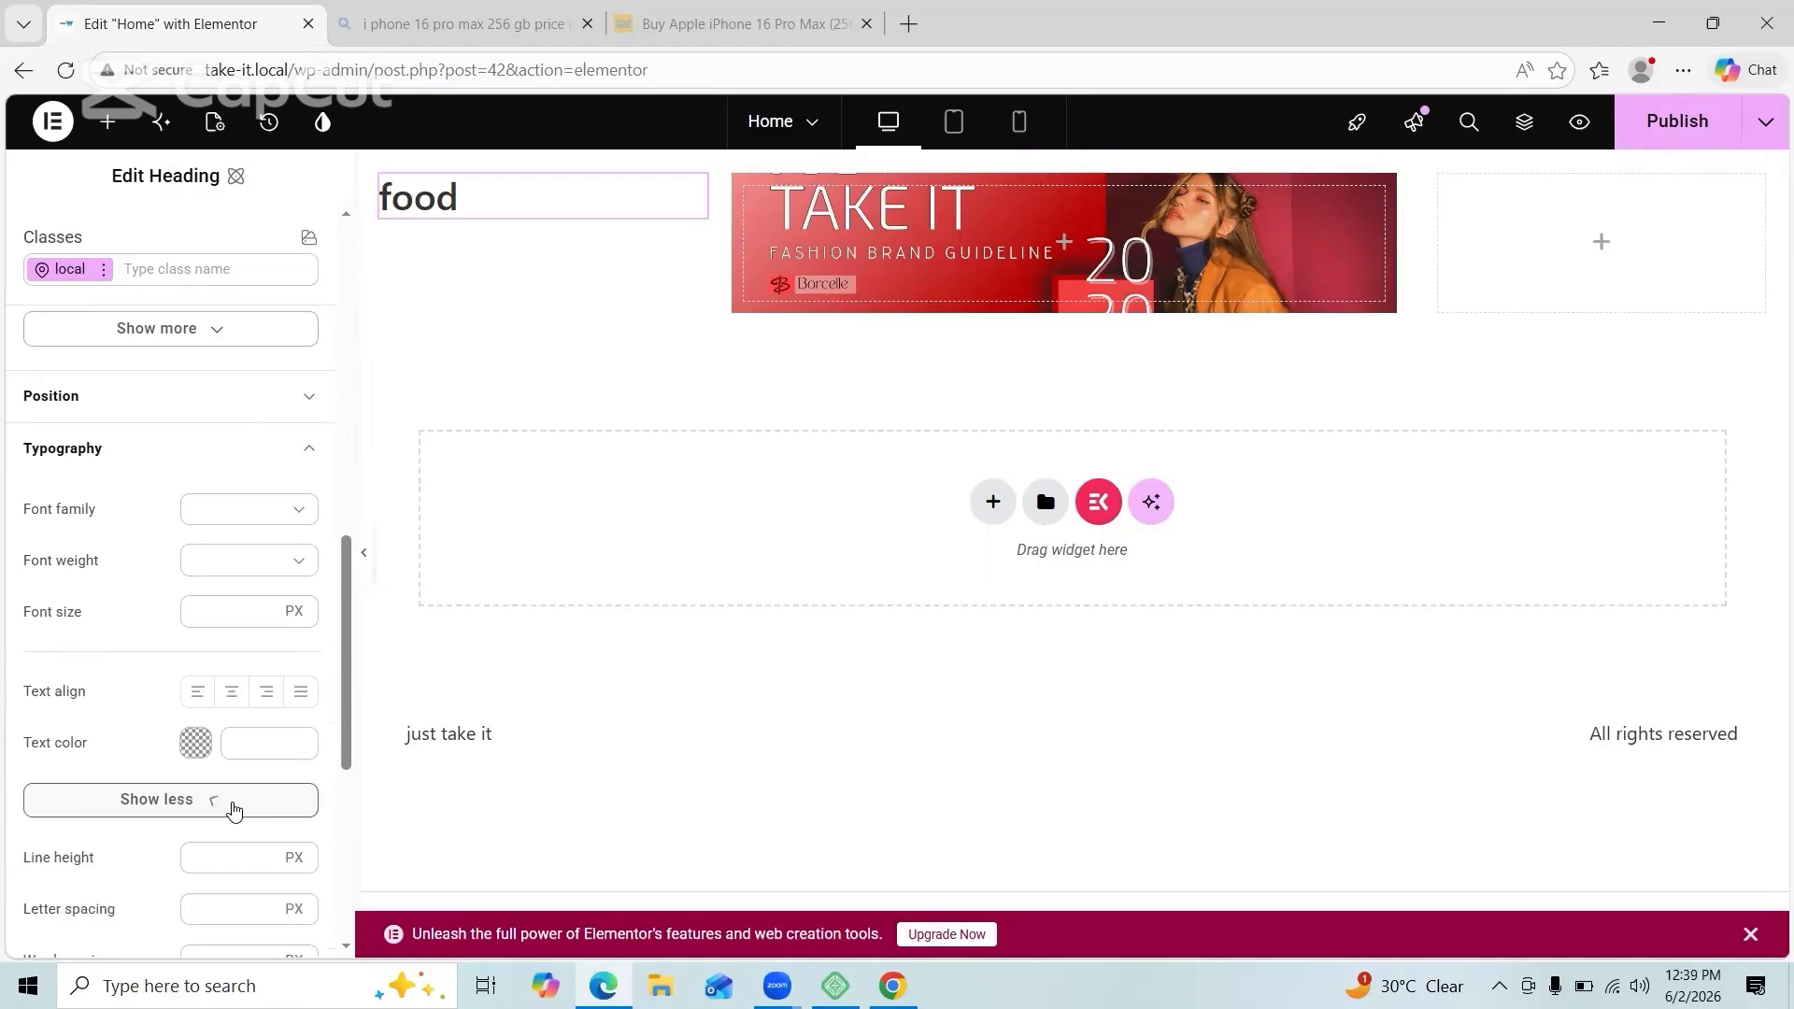
pyautogui.scroll(-7, 232, 810)
pyautogui.click(281, 694)
pyautogui.click(279, 787)
pyautogui.moveTo(294, 669); pyautogui.dragTo(432, 599)
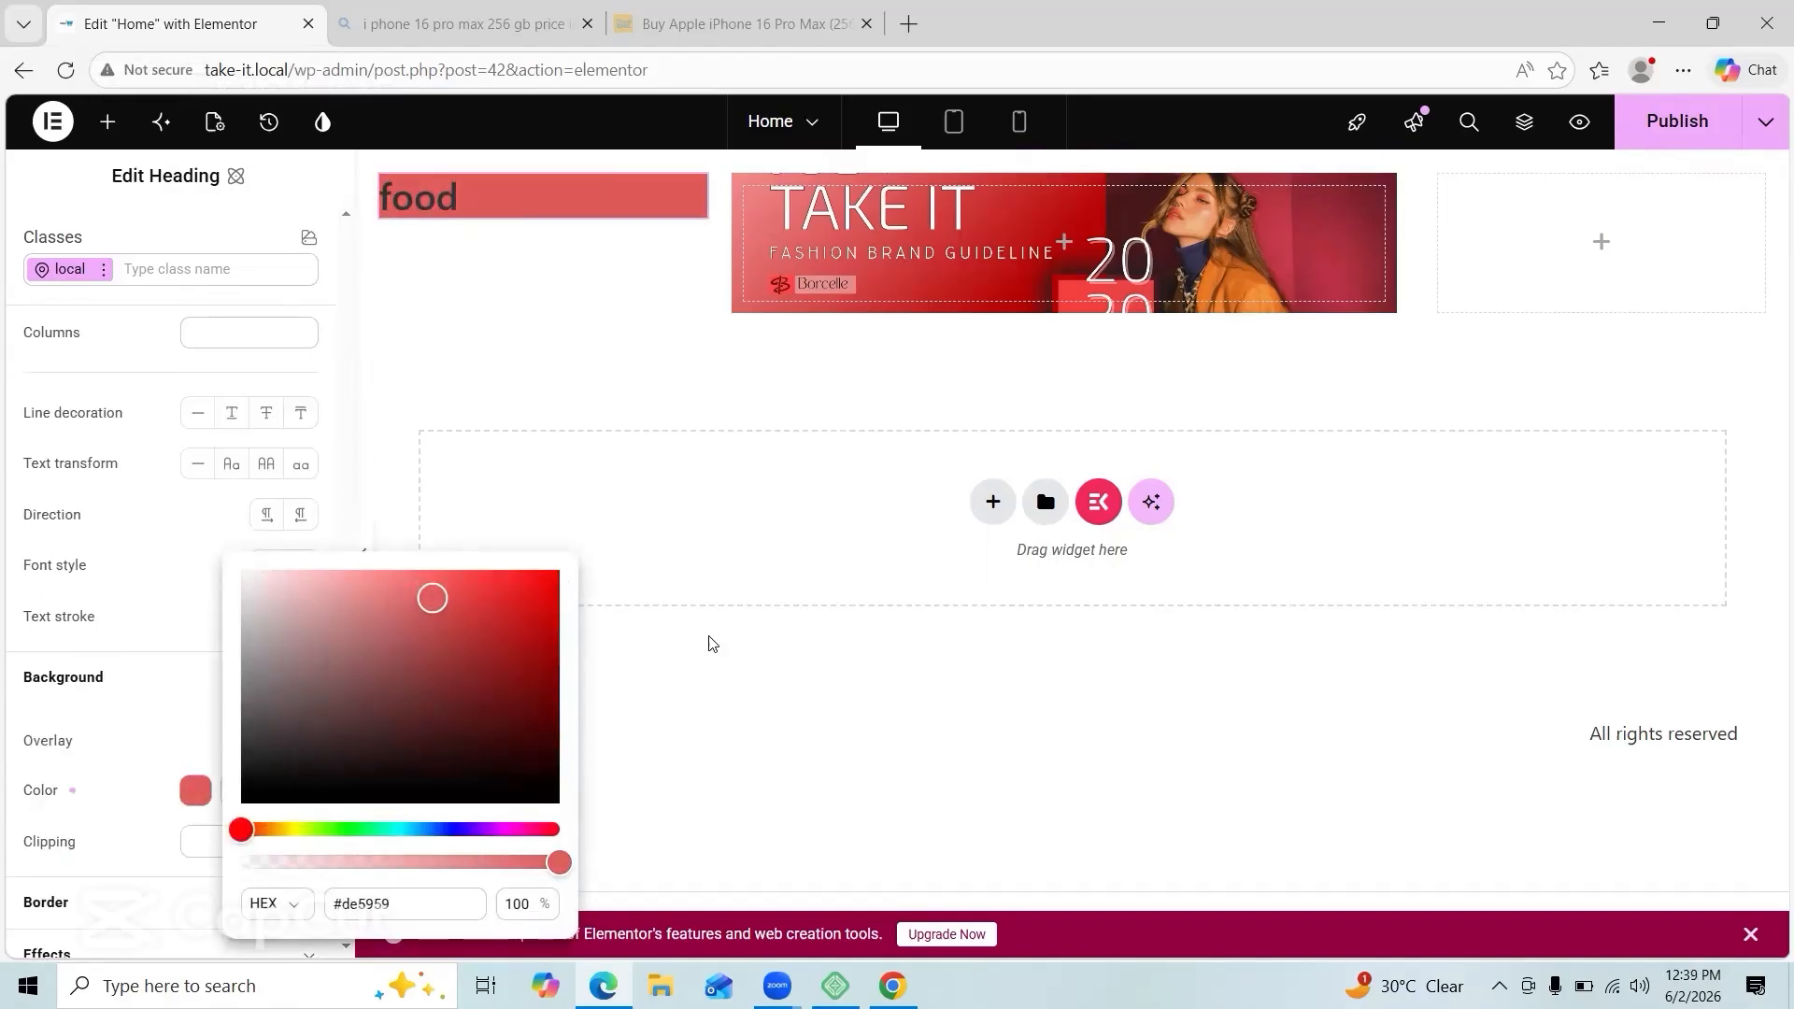
pyautogui.click(661, 857)
# Step: Drop another widget, then make the food heading's background transparent and clear its colour value
pyautogui.click(661, 860)
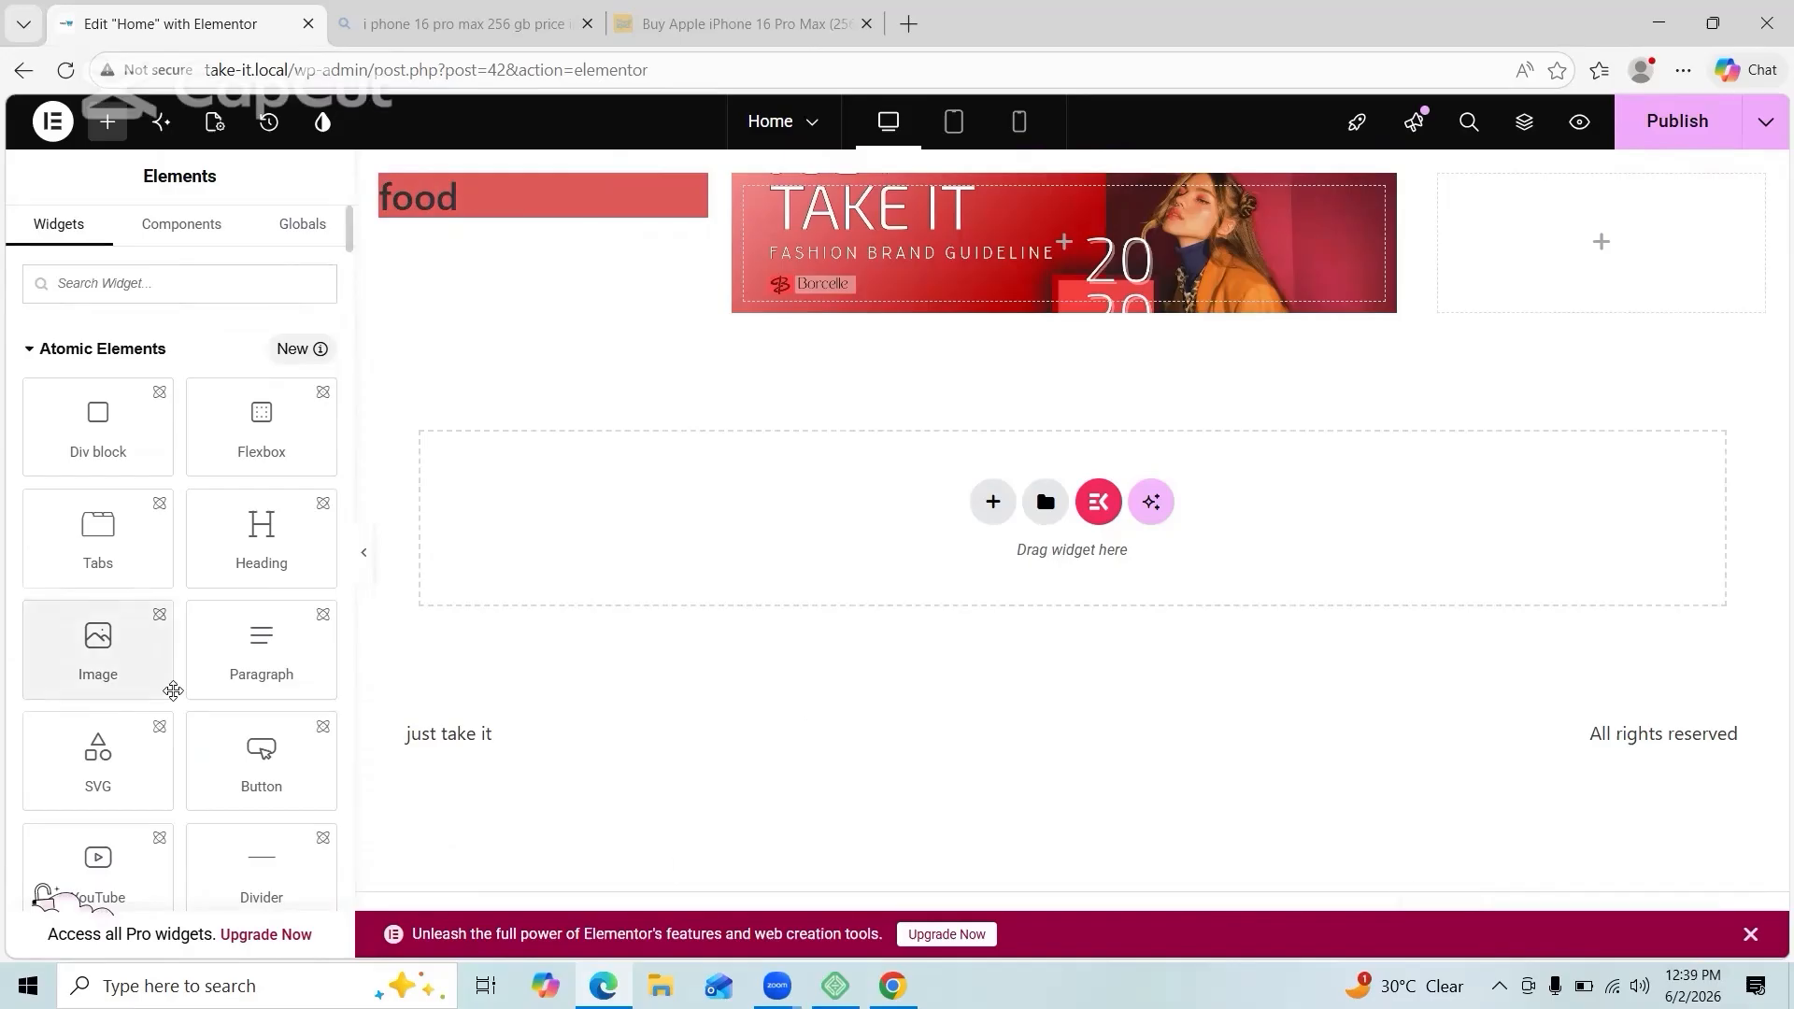
pyautogui.moveTo(262, 537); pyautogui.dragTo(411, 323)
pyautogui.click(468, 199)
pyautogui.scroll(-10, 201, 652)
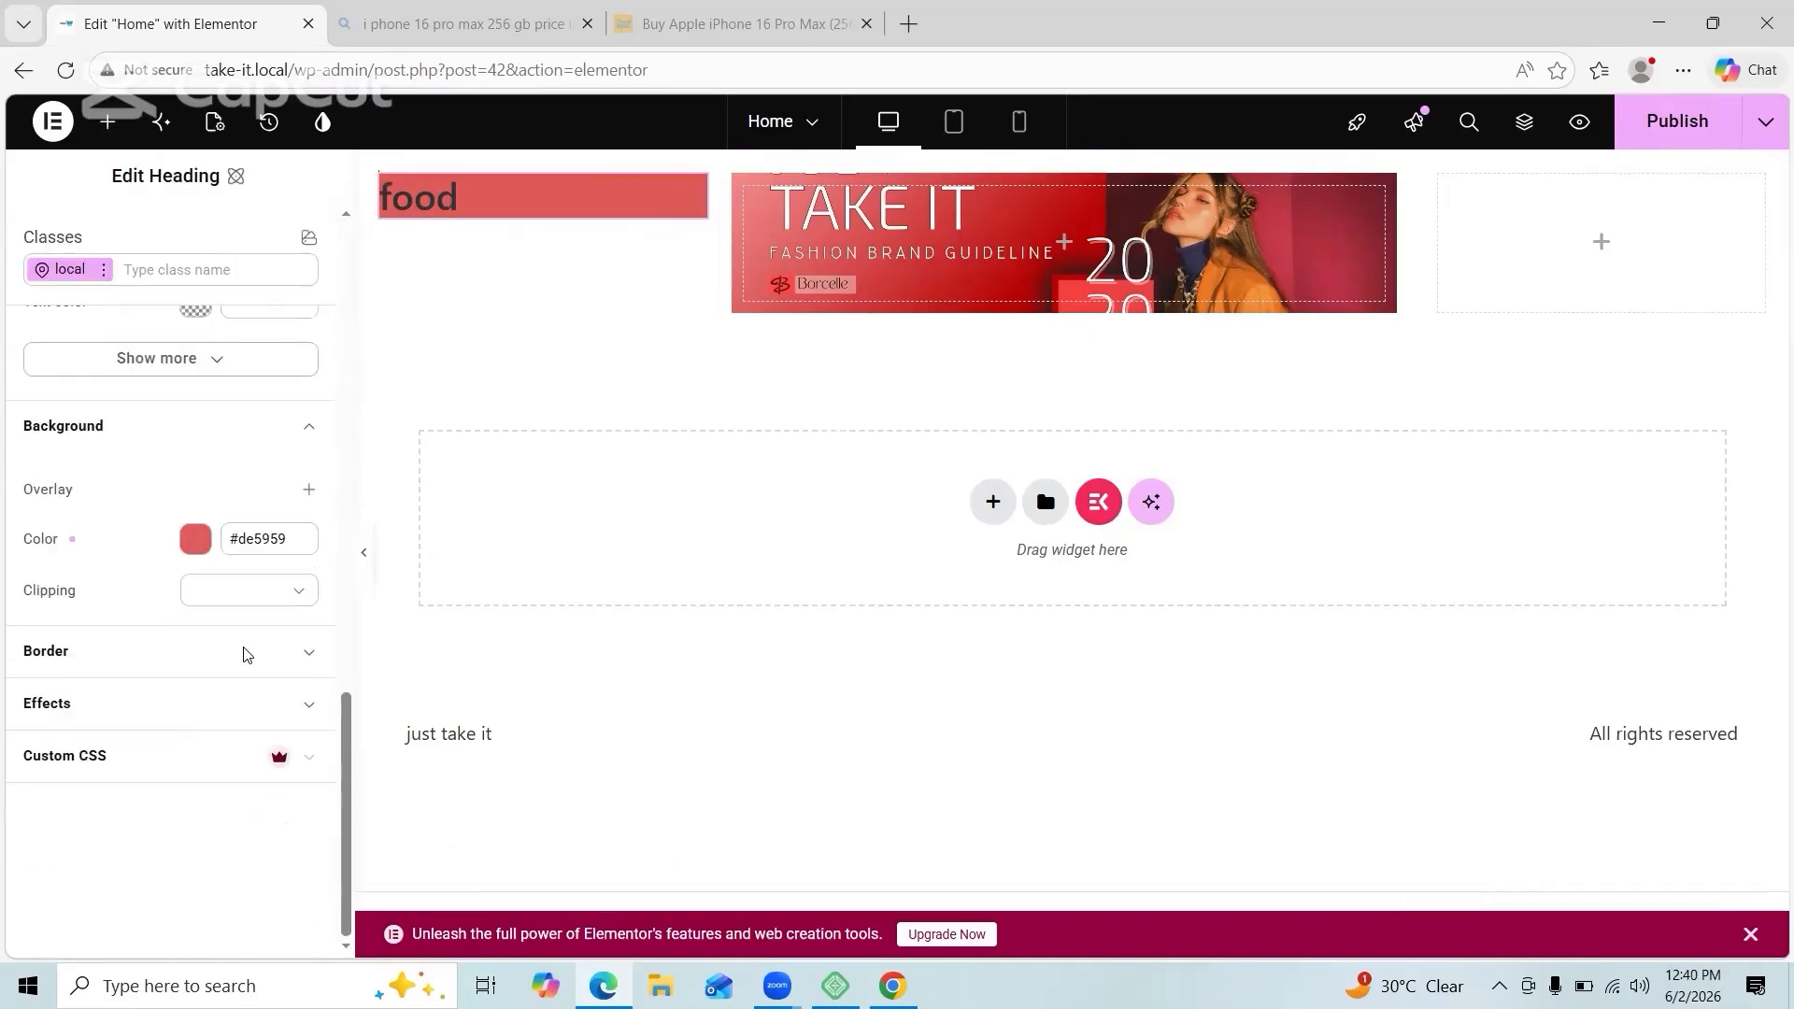
pyautogui.click(243, 654)
pyautogui.scroll(-2, 257, 665)
pyautogui.click(301, 708)
pyautogui.click(305, 705)
pyautogui.scroll(1, 271, 598)
pyautogui.click(203, 439)
pyautogui.moveTo(281, 721); pyautogui.dragTo(183, 725)
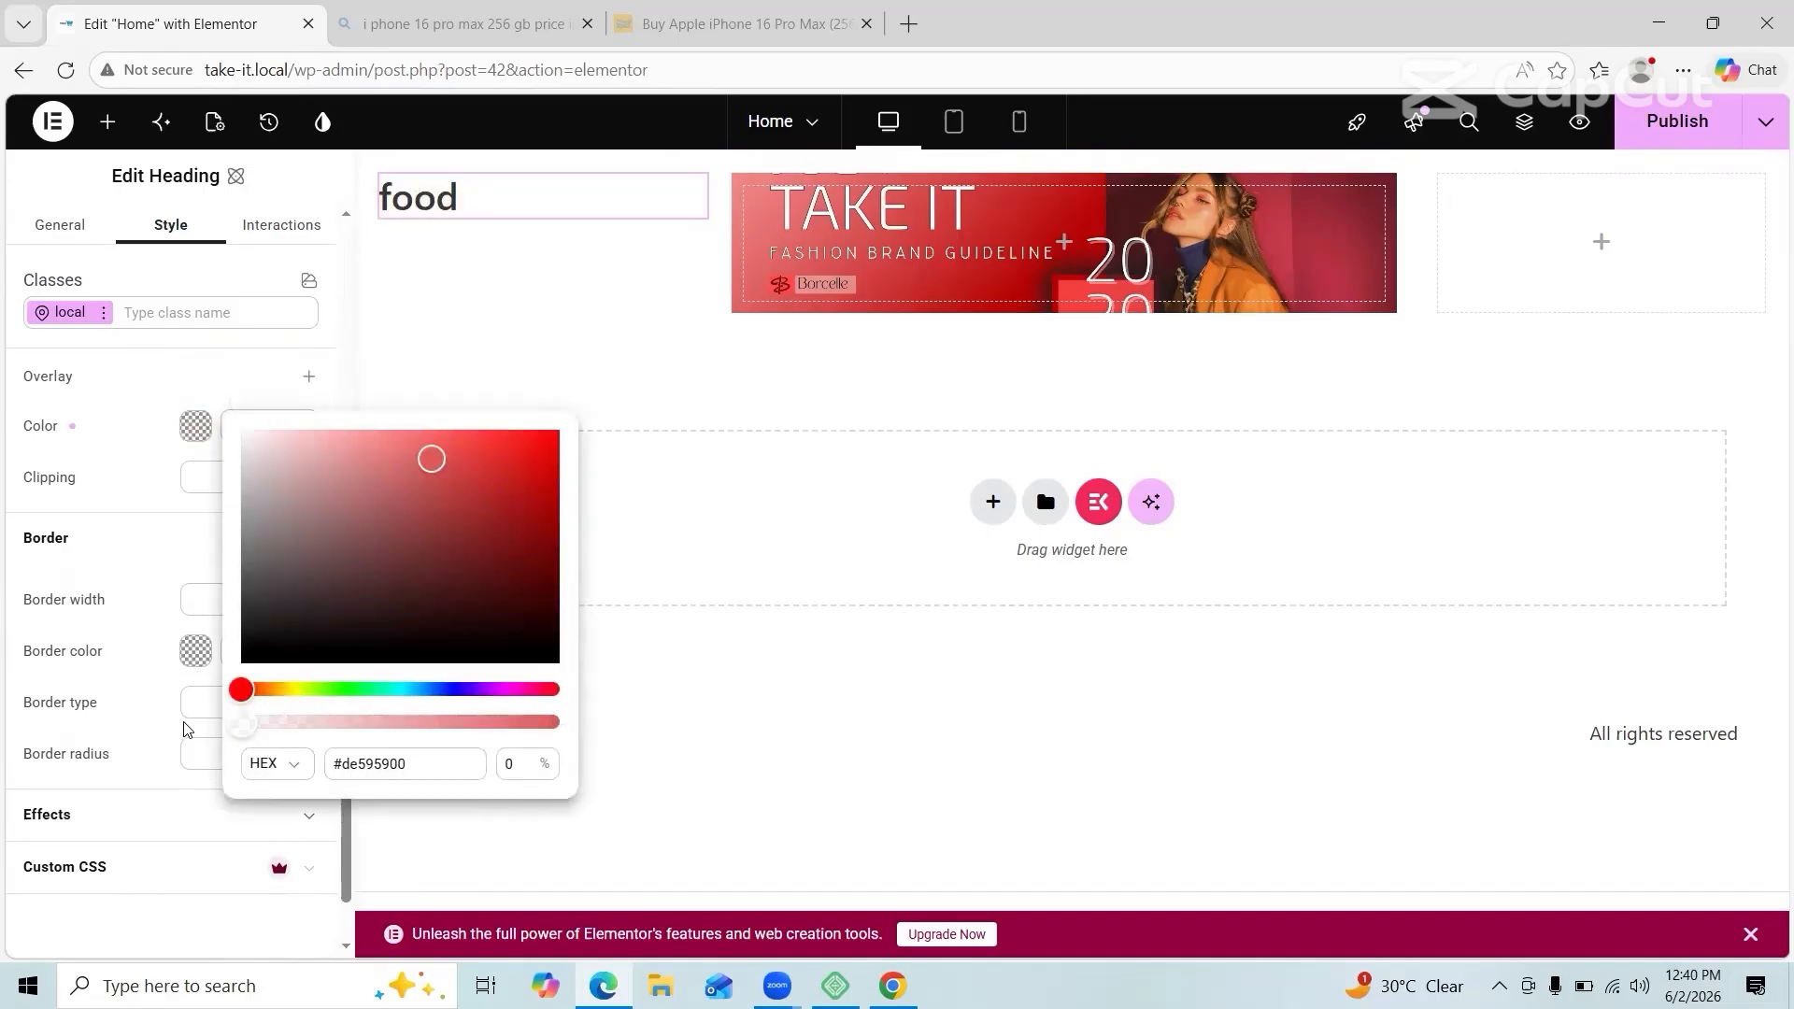
pyautogui.click(183, 725)
pyautogui.doubleClick(292, 427)
pyautogui.press('BackSpace')
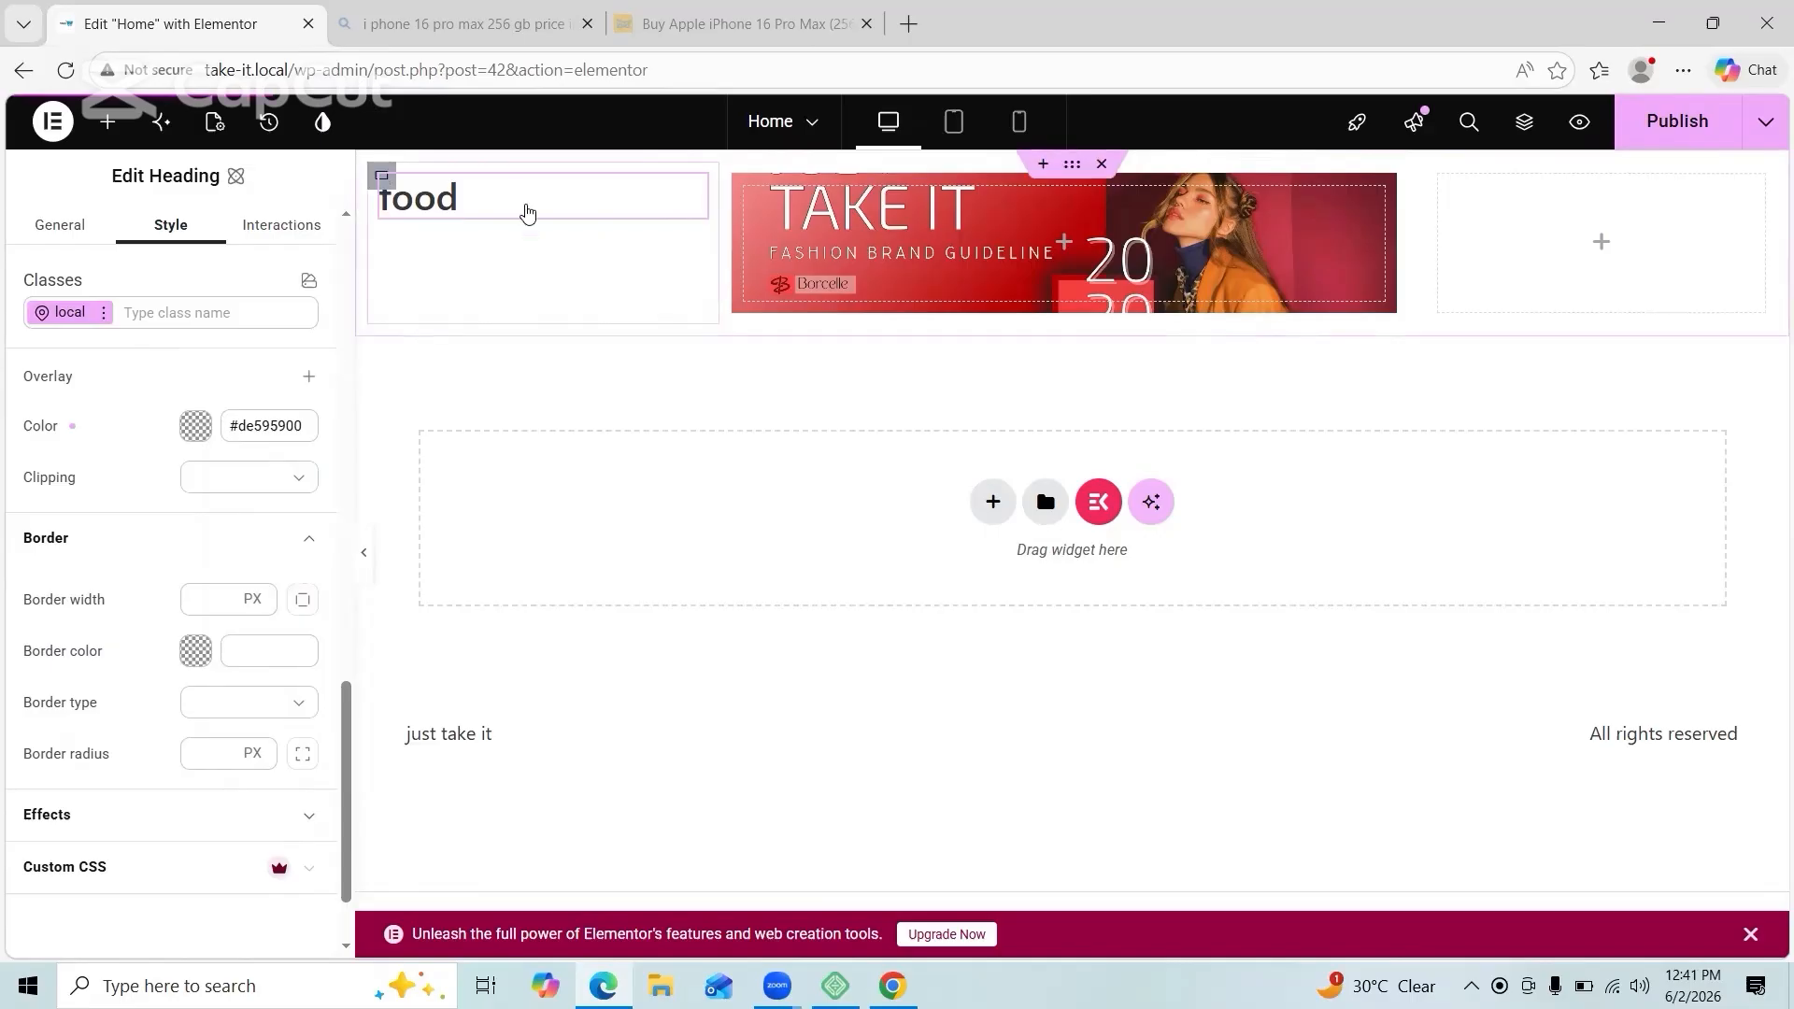
# Step: Copy the food heading and delete its container
pyautogui.rightClick(524, 212)
pyautogui.click(570, 318)
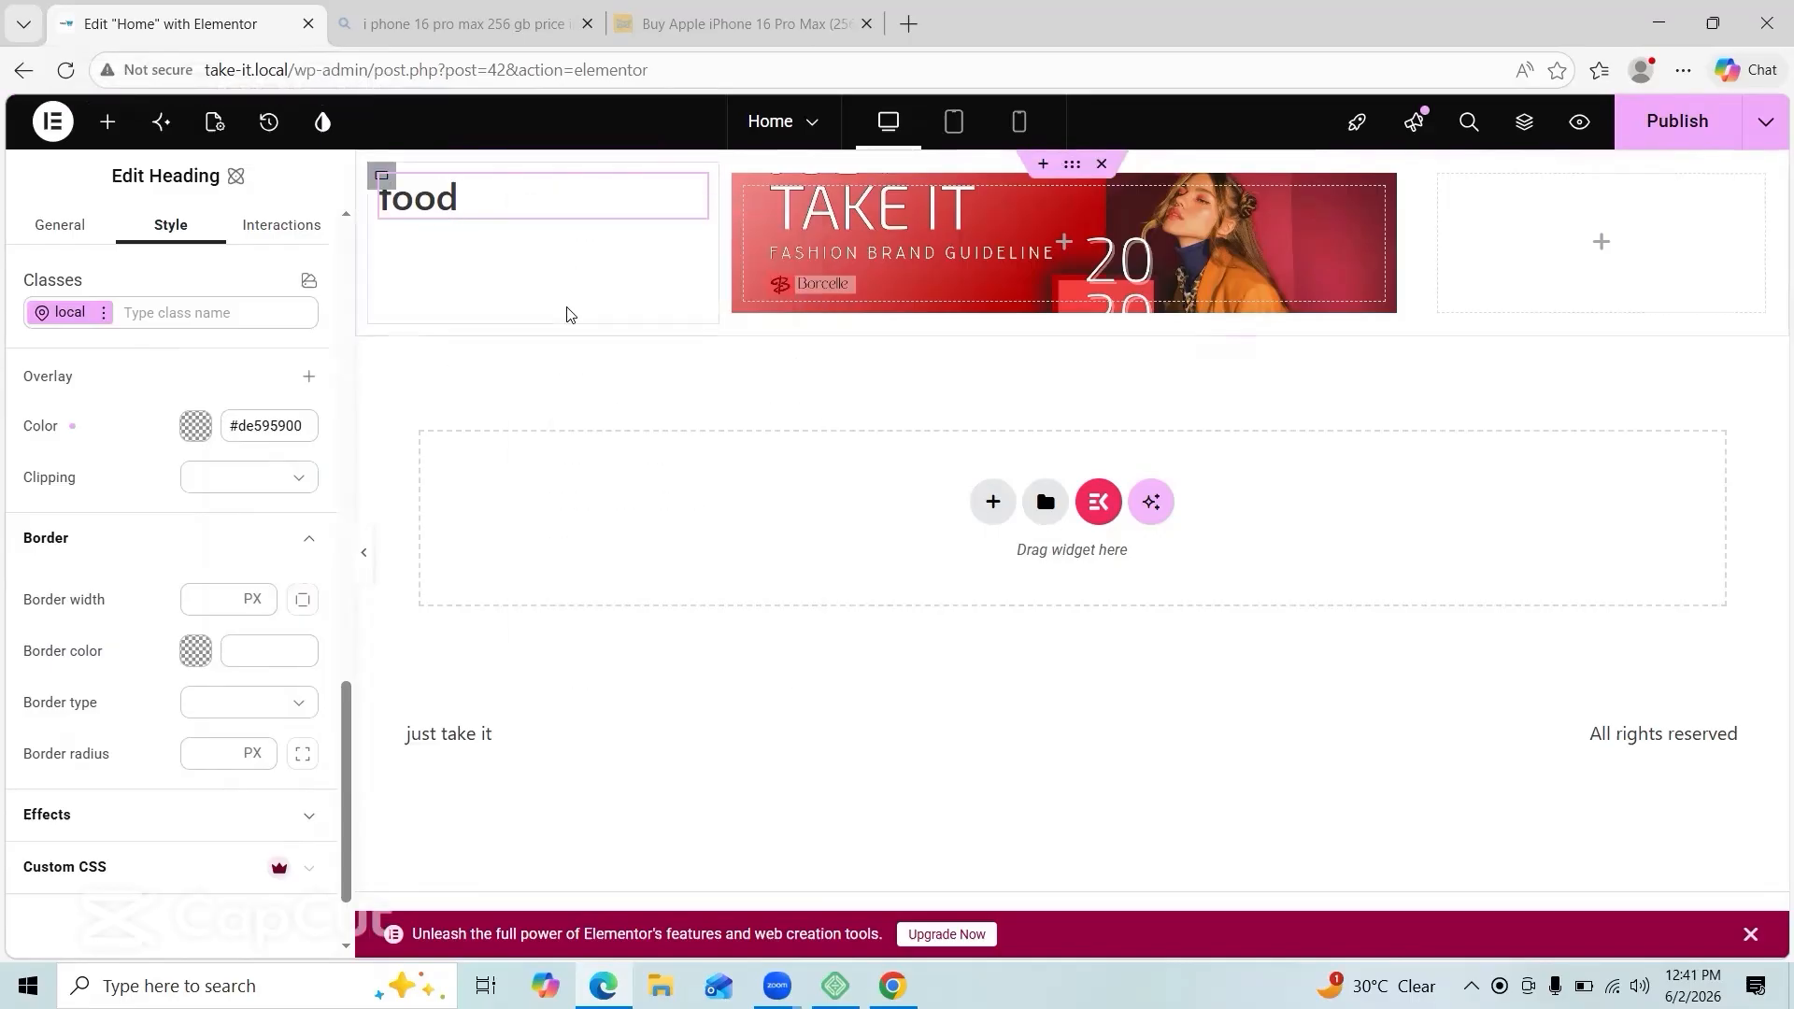
pyautogui.rightClick(545, 248)
pyautogui.click(617, 776)
# Step: Delete the remaining banner container and add a 25/50/25 three-column flexbox section
pyautogui.click(1101, 164)
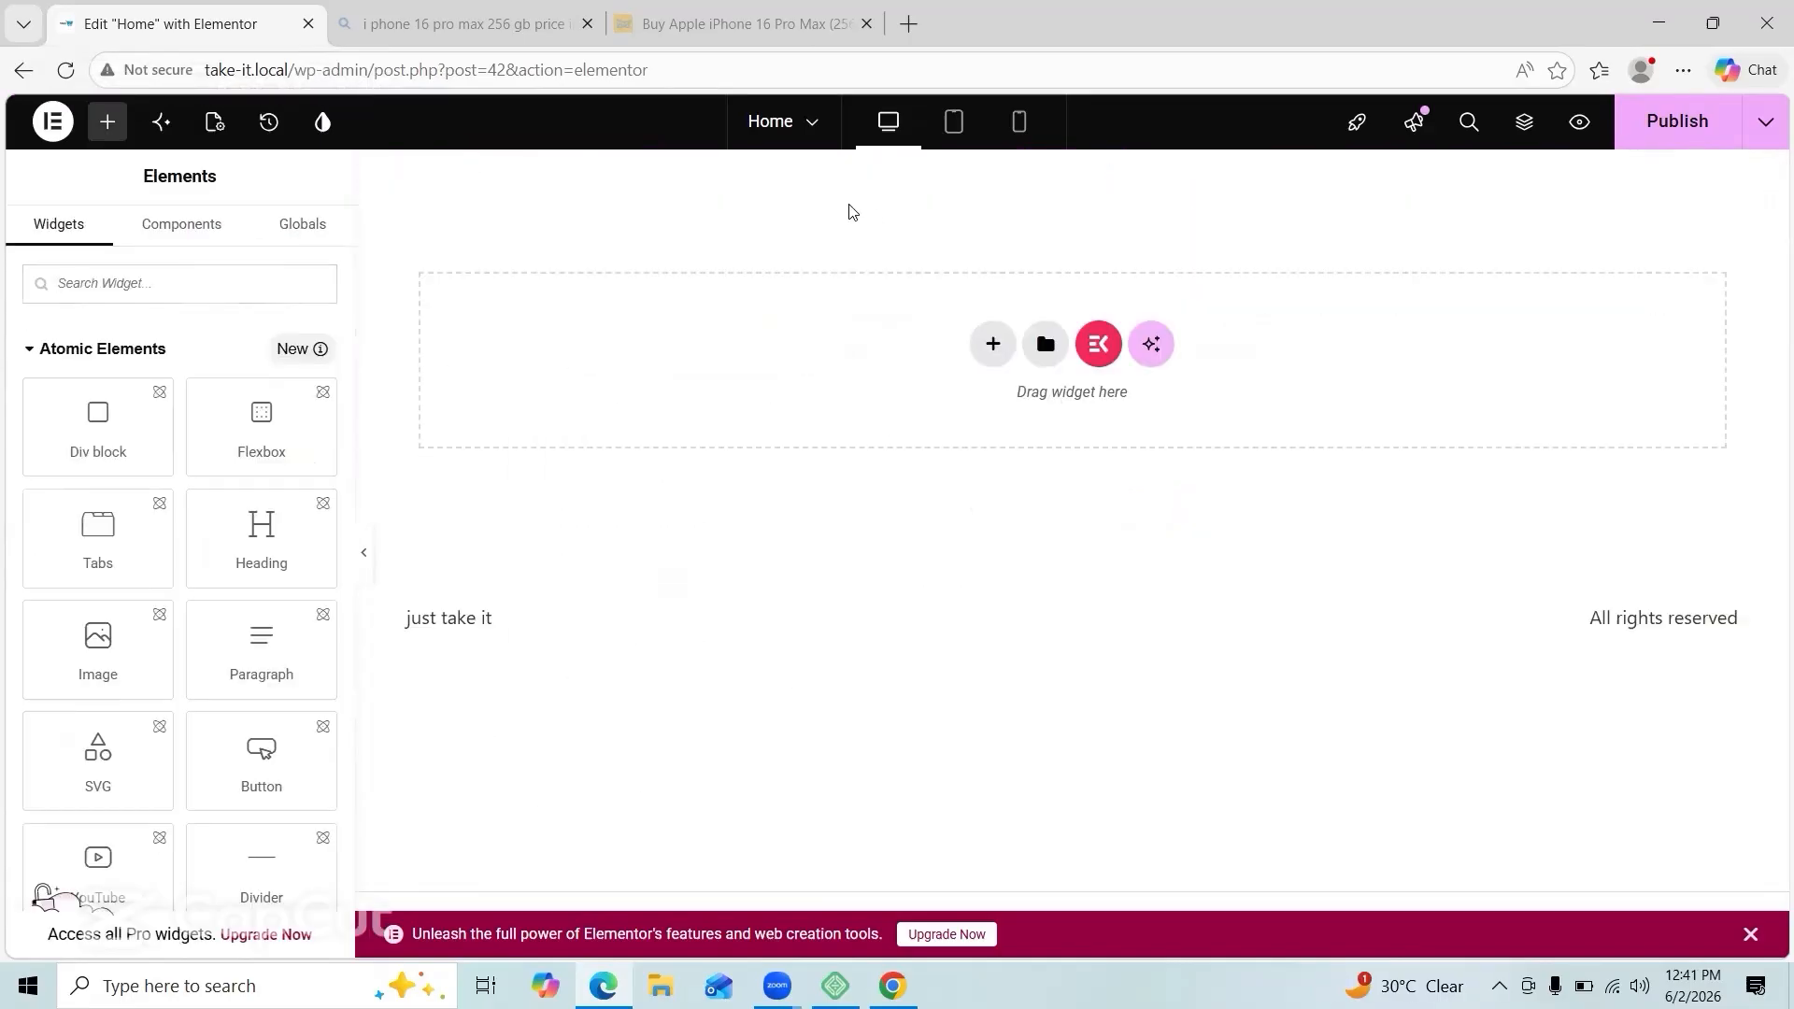
pyautogui.click(992, 344)
pyautogui.click(997, 449)
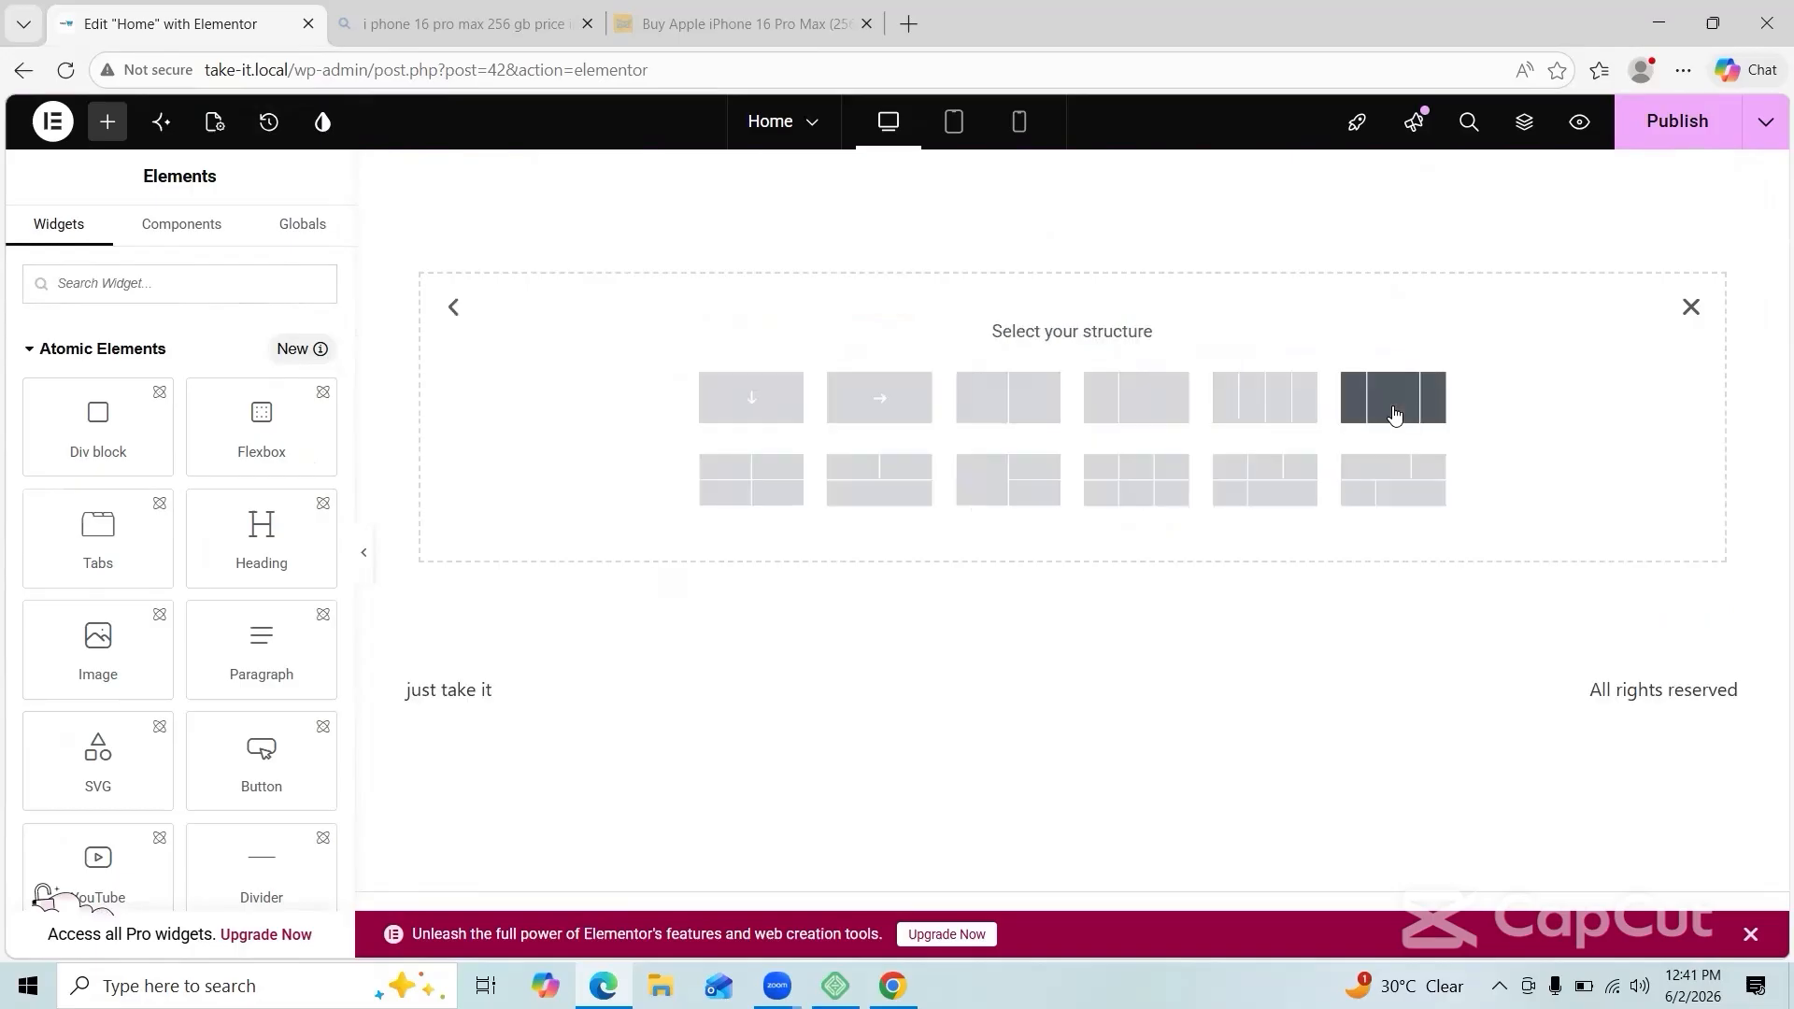
pyautogui.click(1133, 479)
# Step: Try dragging Heading widgets into the first column, removing misplaced copies and undoing to start over
pyautogui.click(107, 121)
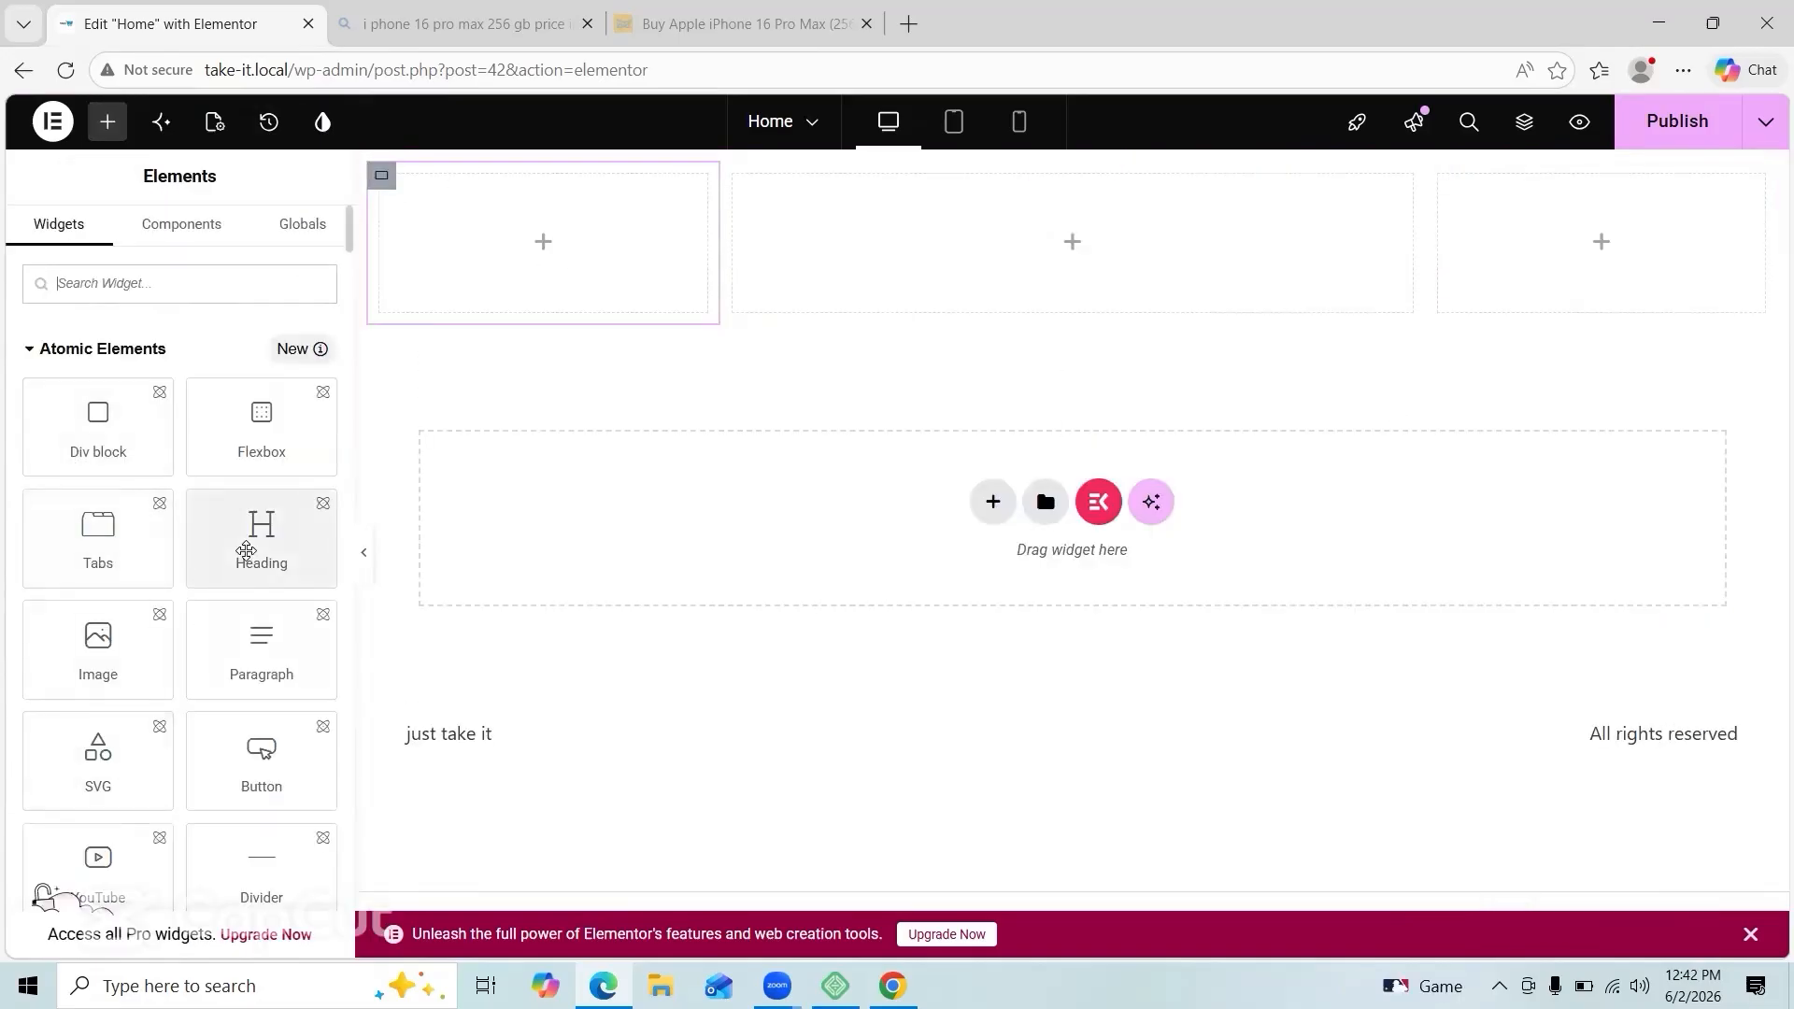
pyautogui.moveTo(252, 552); pyautogui.dragTo(469, 241)
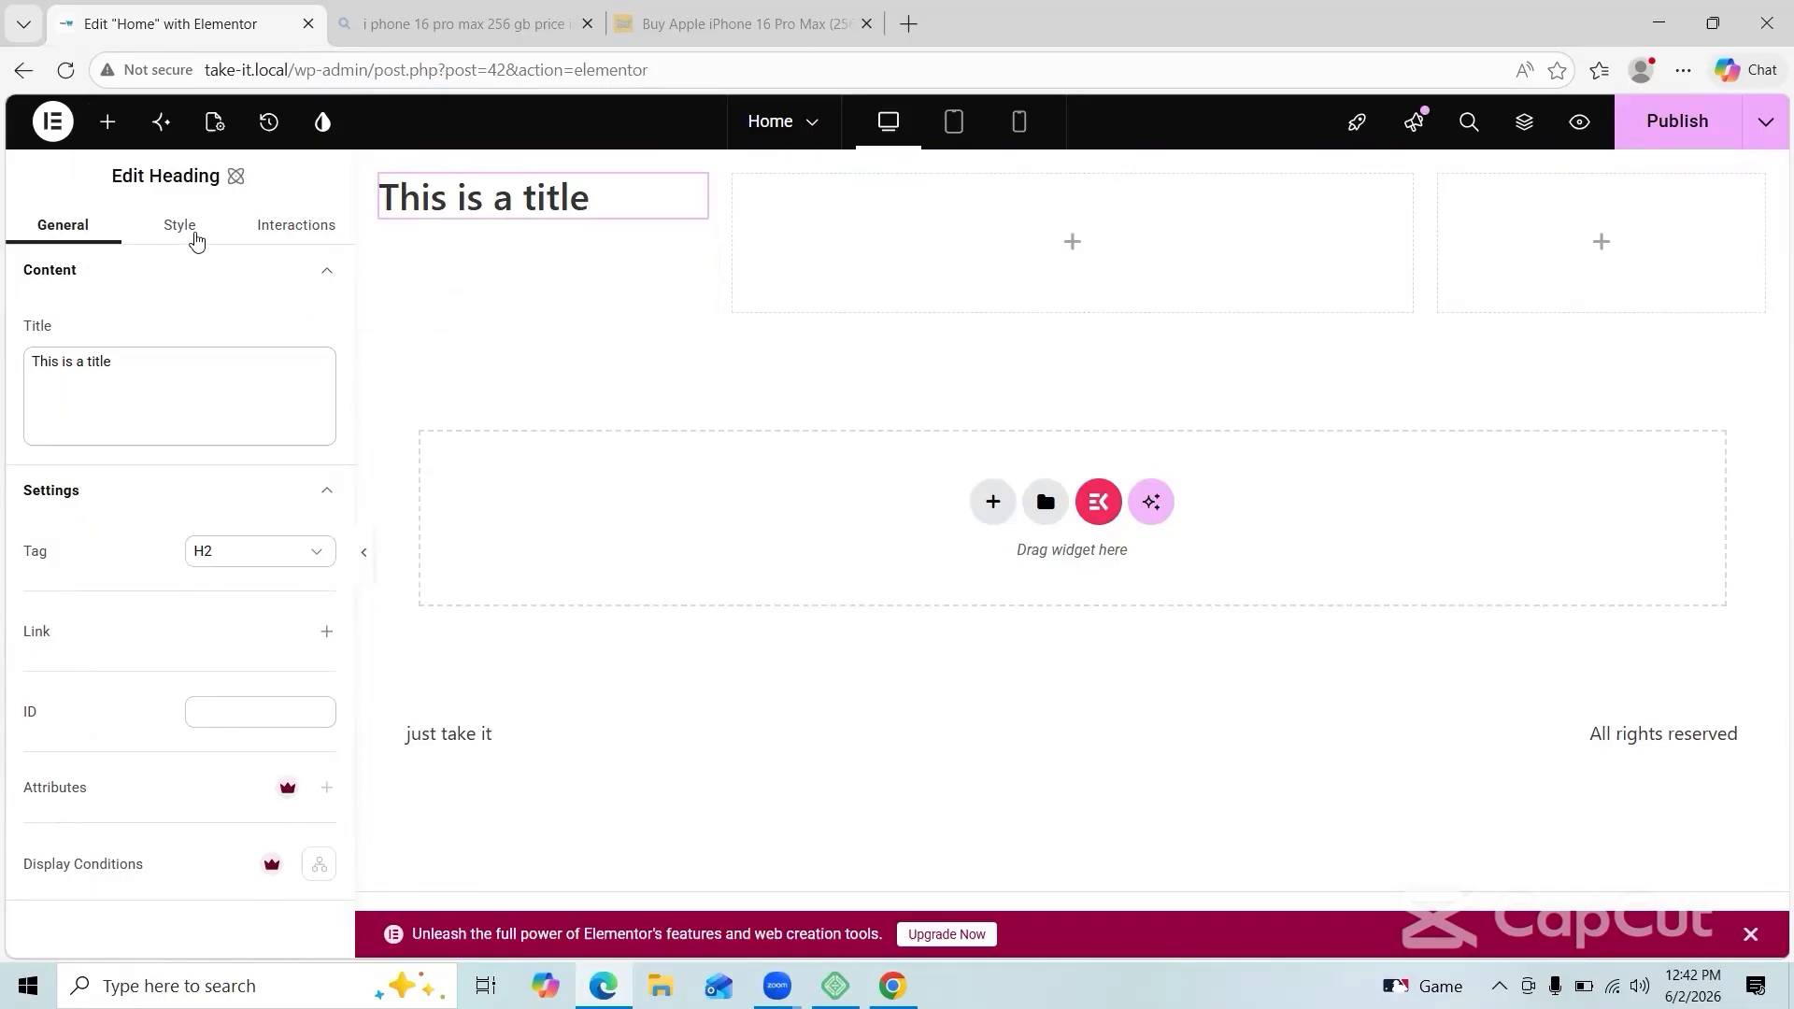
pyautogui.click(107, 121)
pyautogui.moveTo(261, 532); pyautogui.dragTo(757, 261)
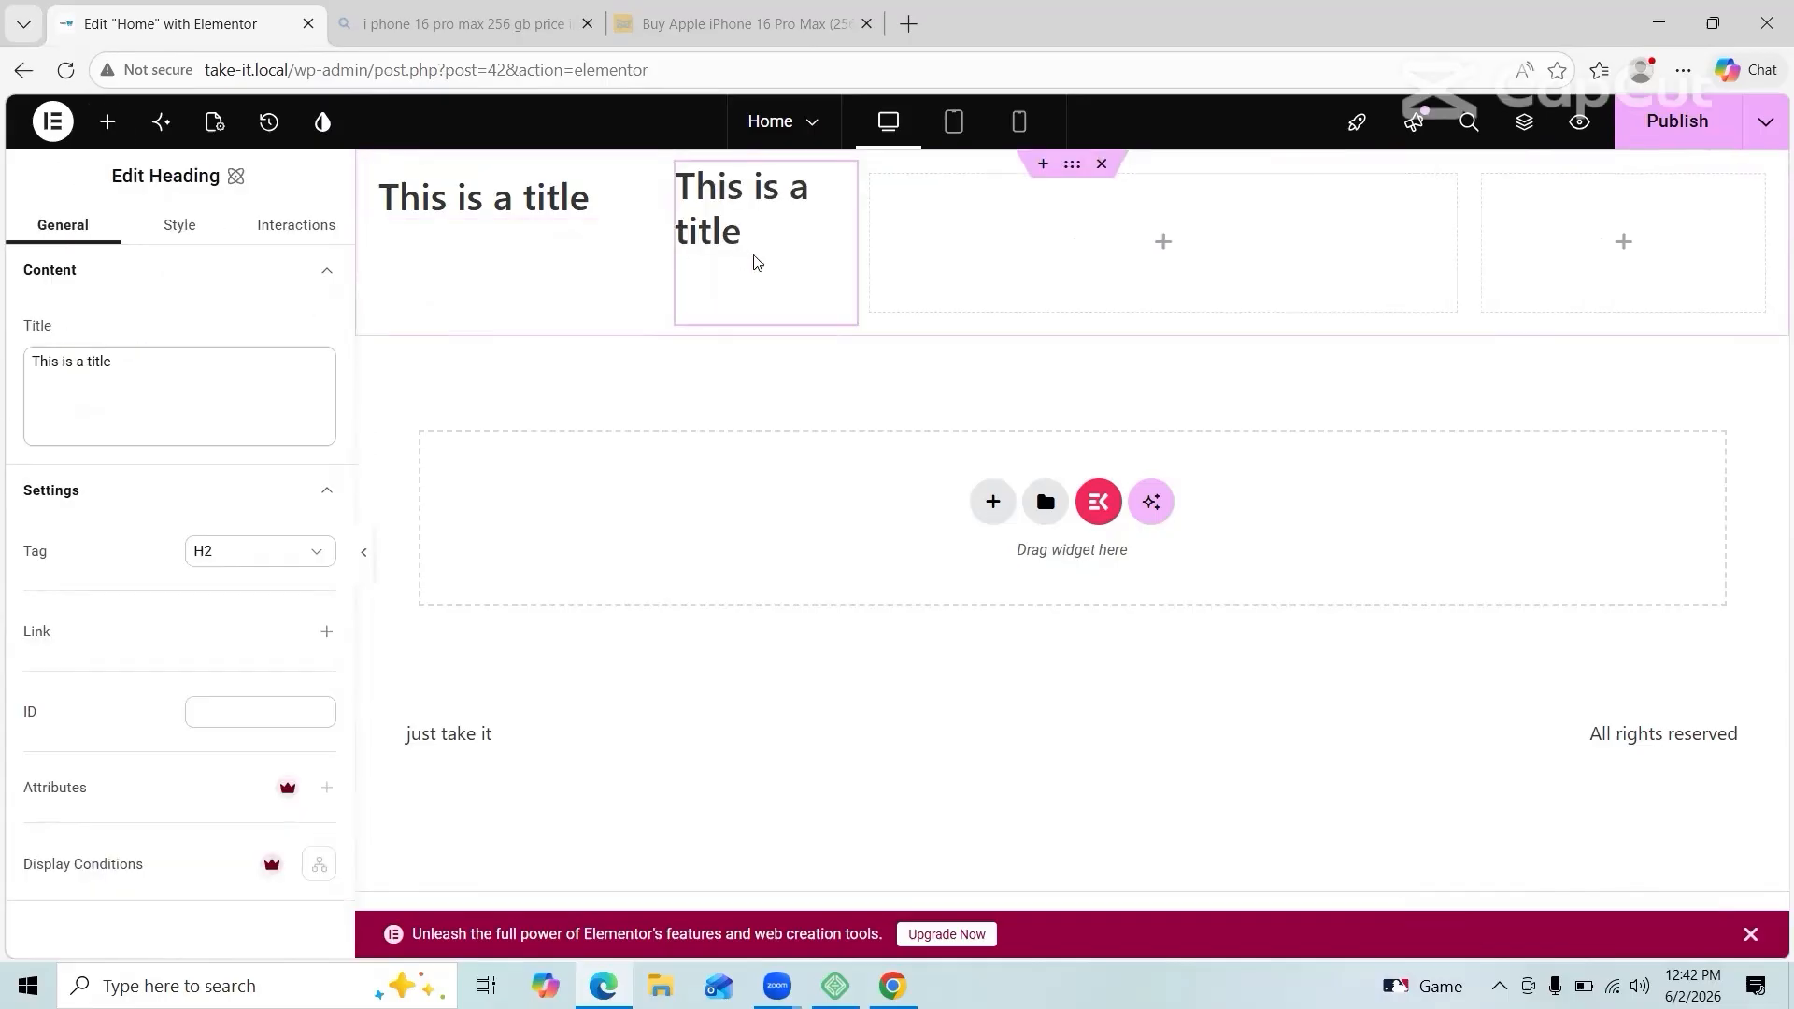
pyautogui.press('Delete')
pyautogui.moveTo(270, 544); pyautogui.dragTo(625, 267)
pyautogui.moveTo(744, 263)
pyautogui.mouseDown()
pyautogui.moveTo(436, 264)
pyautogui.moveTo(745, 252)
pyautogui.mouseUp()
pyautogui.click(765, 296)
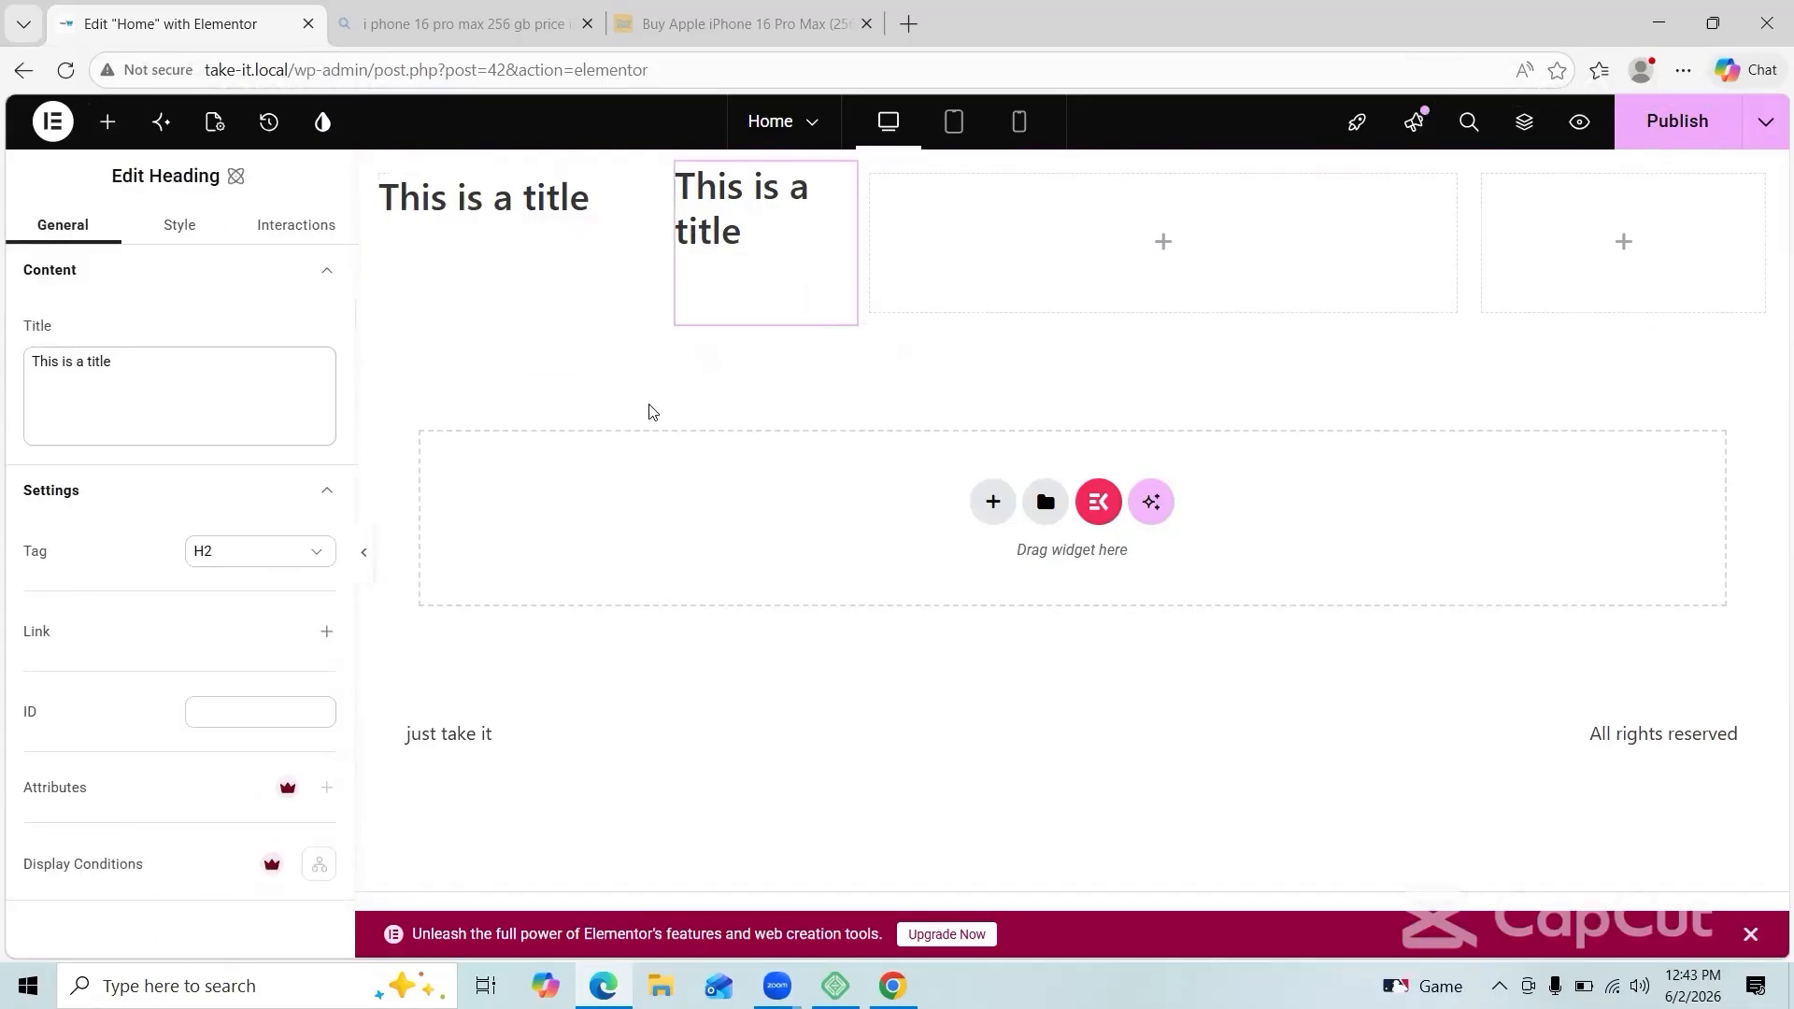
pyautogui.hotkey('ctrl', 'z')
pyautogui.hotkey('ctrl', 'z')
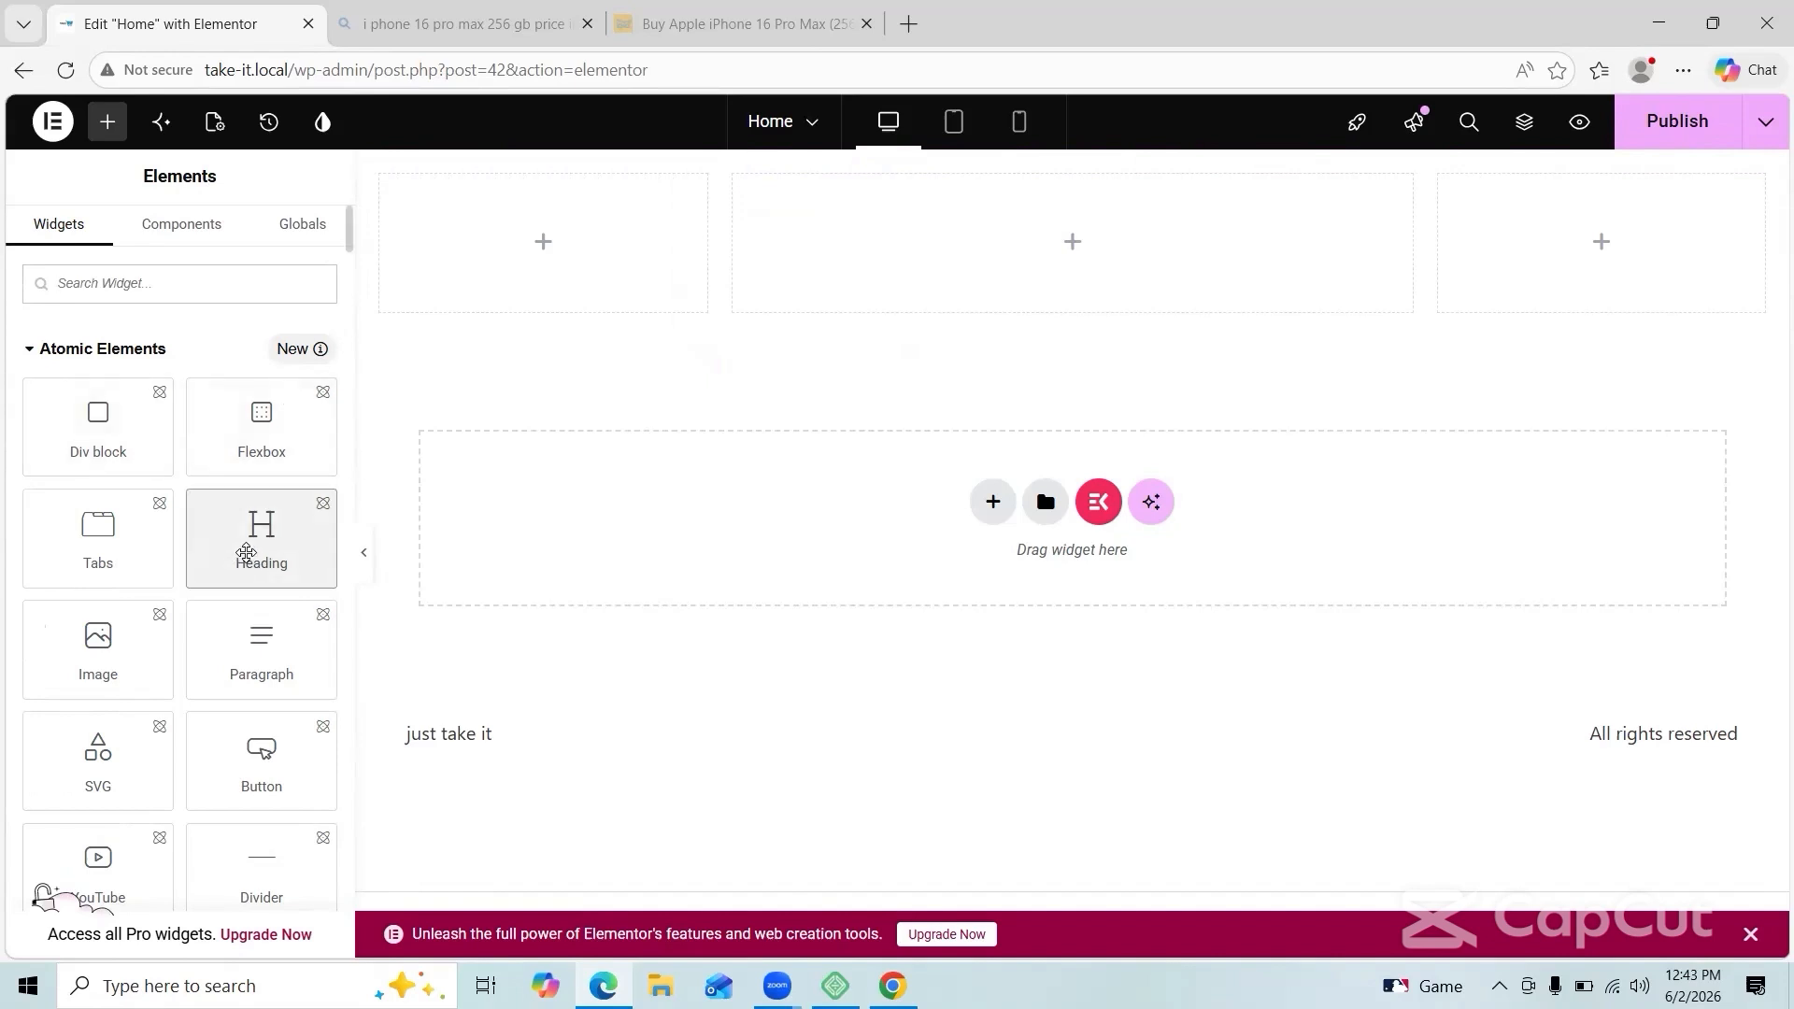
# Step: Stack two 'This is a title' headings in the first column, undoing one misplaced drop
pyautogui.click(248, 553)
pyautogui.click(114, 129)
pyautogui.click(381, 176)
pyautogui.click(114, 129)
pyautogui.moveTo(259, 533); pyautogui.dragTo(481, 191)
pyautogui.hotkey('ctrl', 'z')
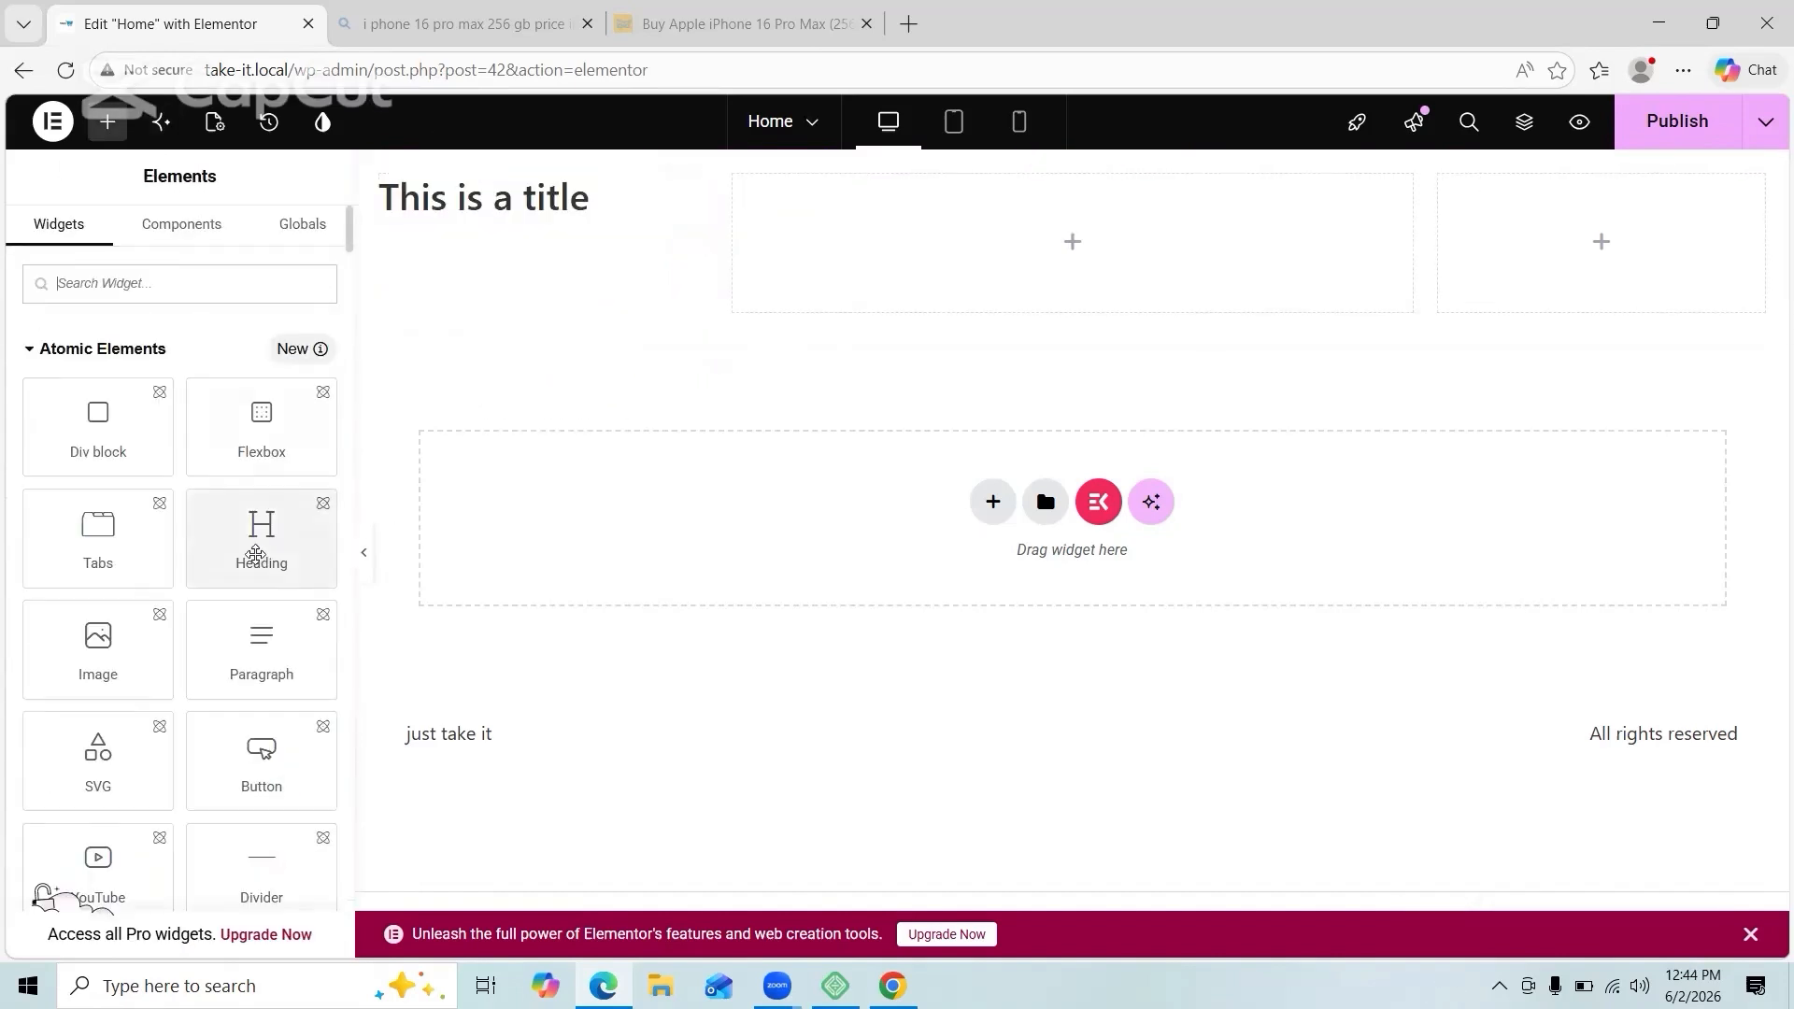
pyautogui.moveTo(256, 552); pyautogui.dragTo(523, 187)
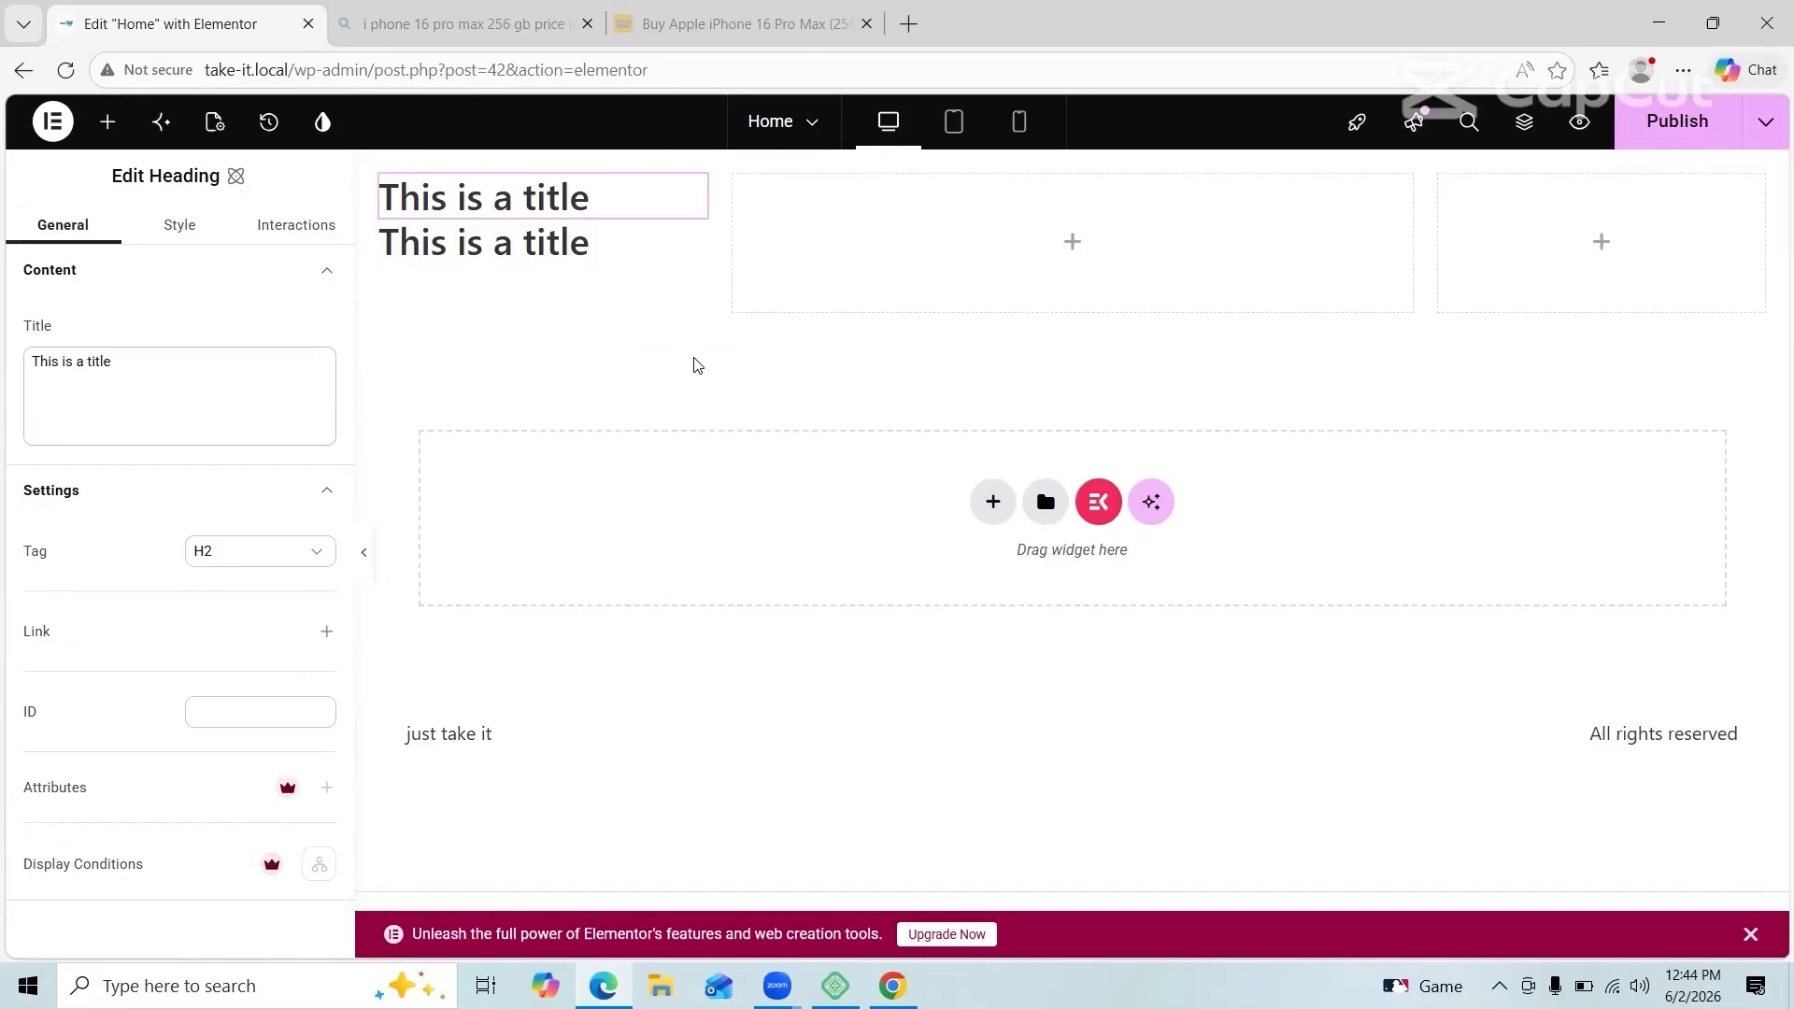
pyautogui.click(249, 380)
# Step: Retitle the top heading 'shop by categories' and set its font to Georgia
pyautogui.hotkey('ctrl', 'a')
pyautogui.write('sho')
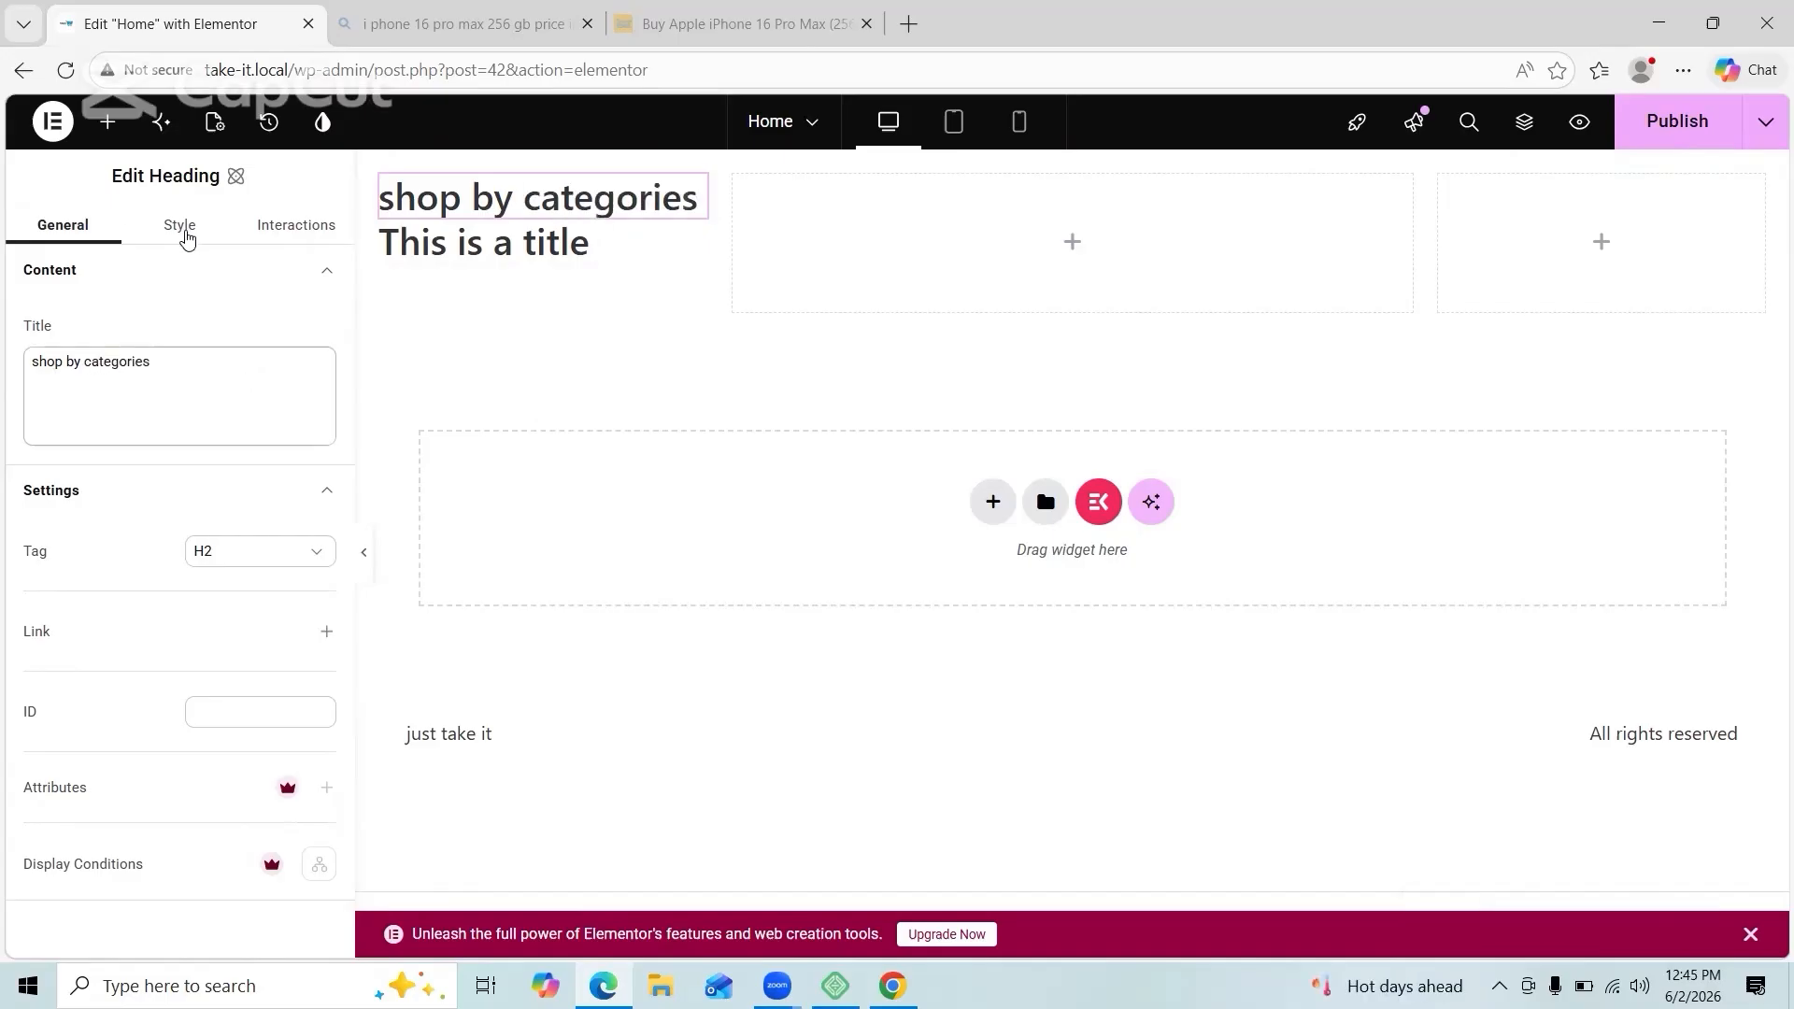
pyautogui.click(182, 227)
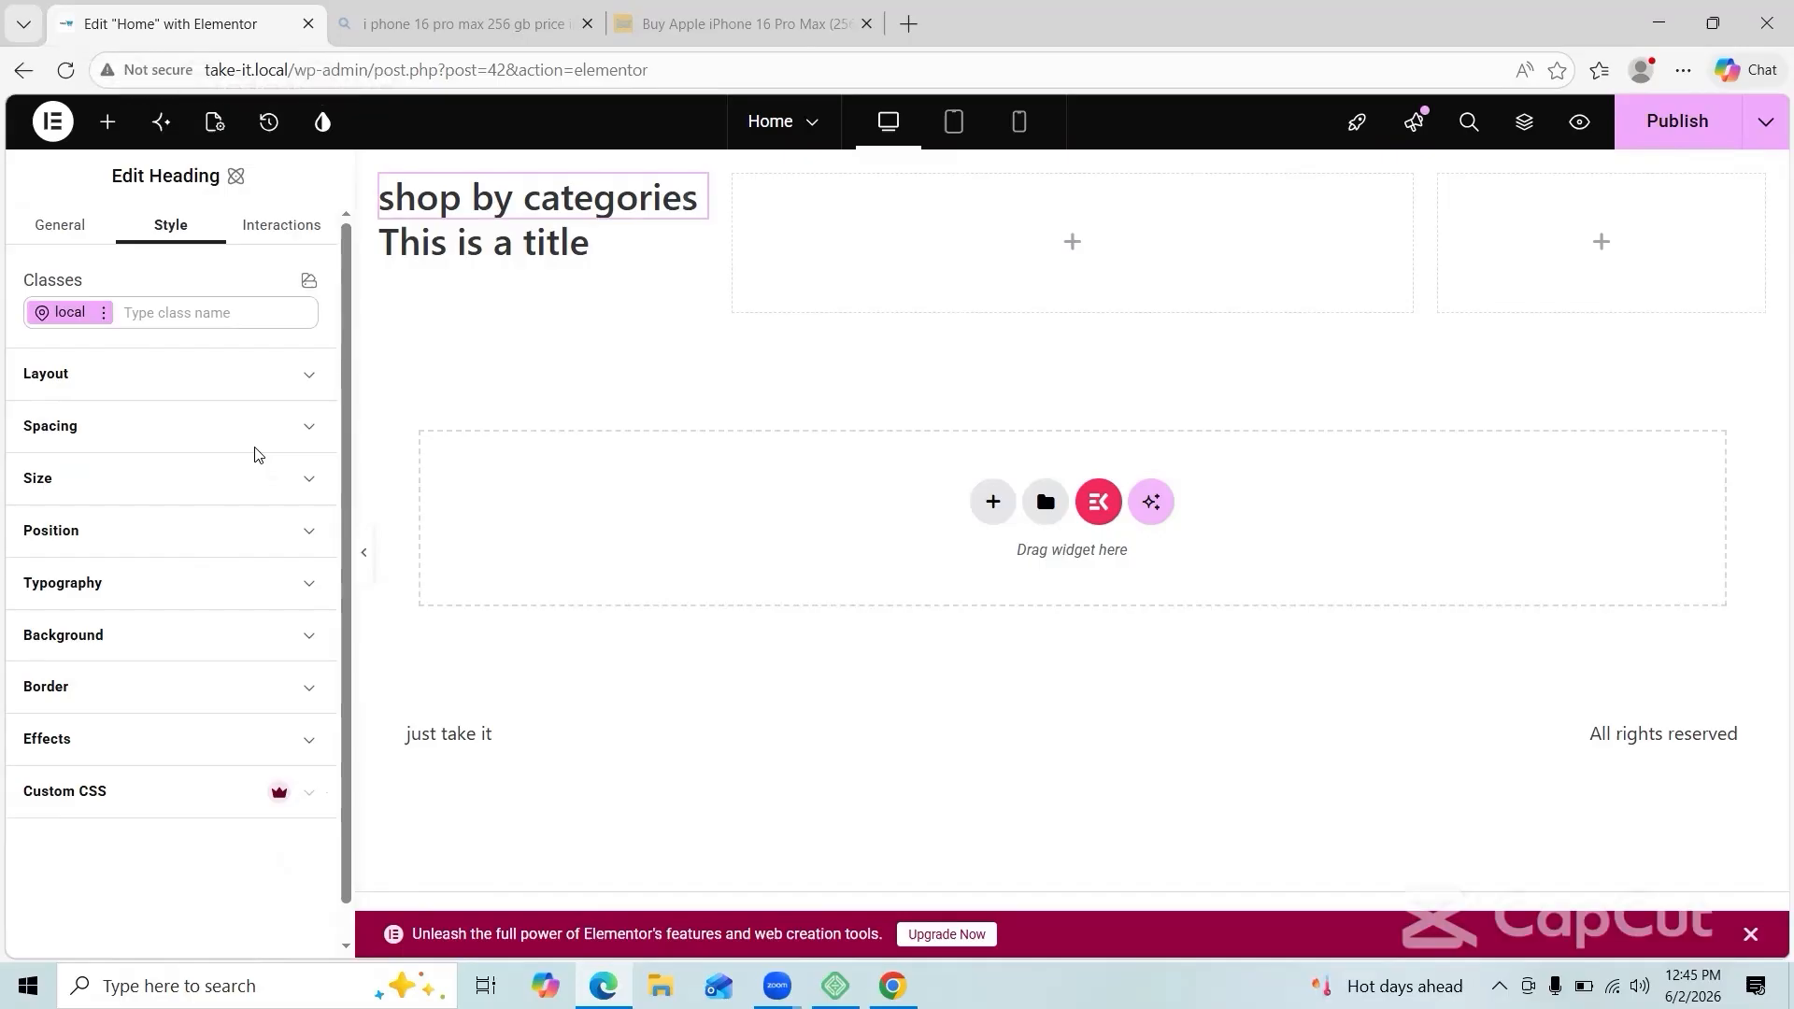
pyautogui.click(188, 586)
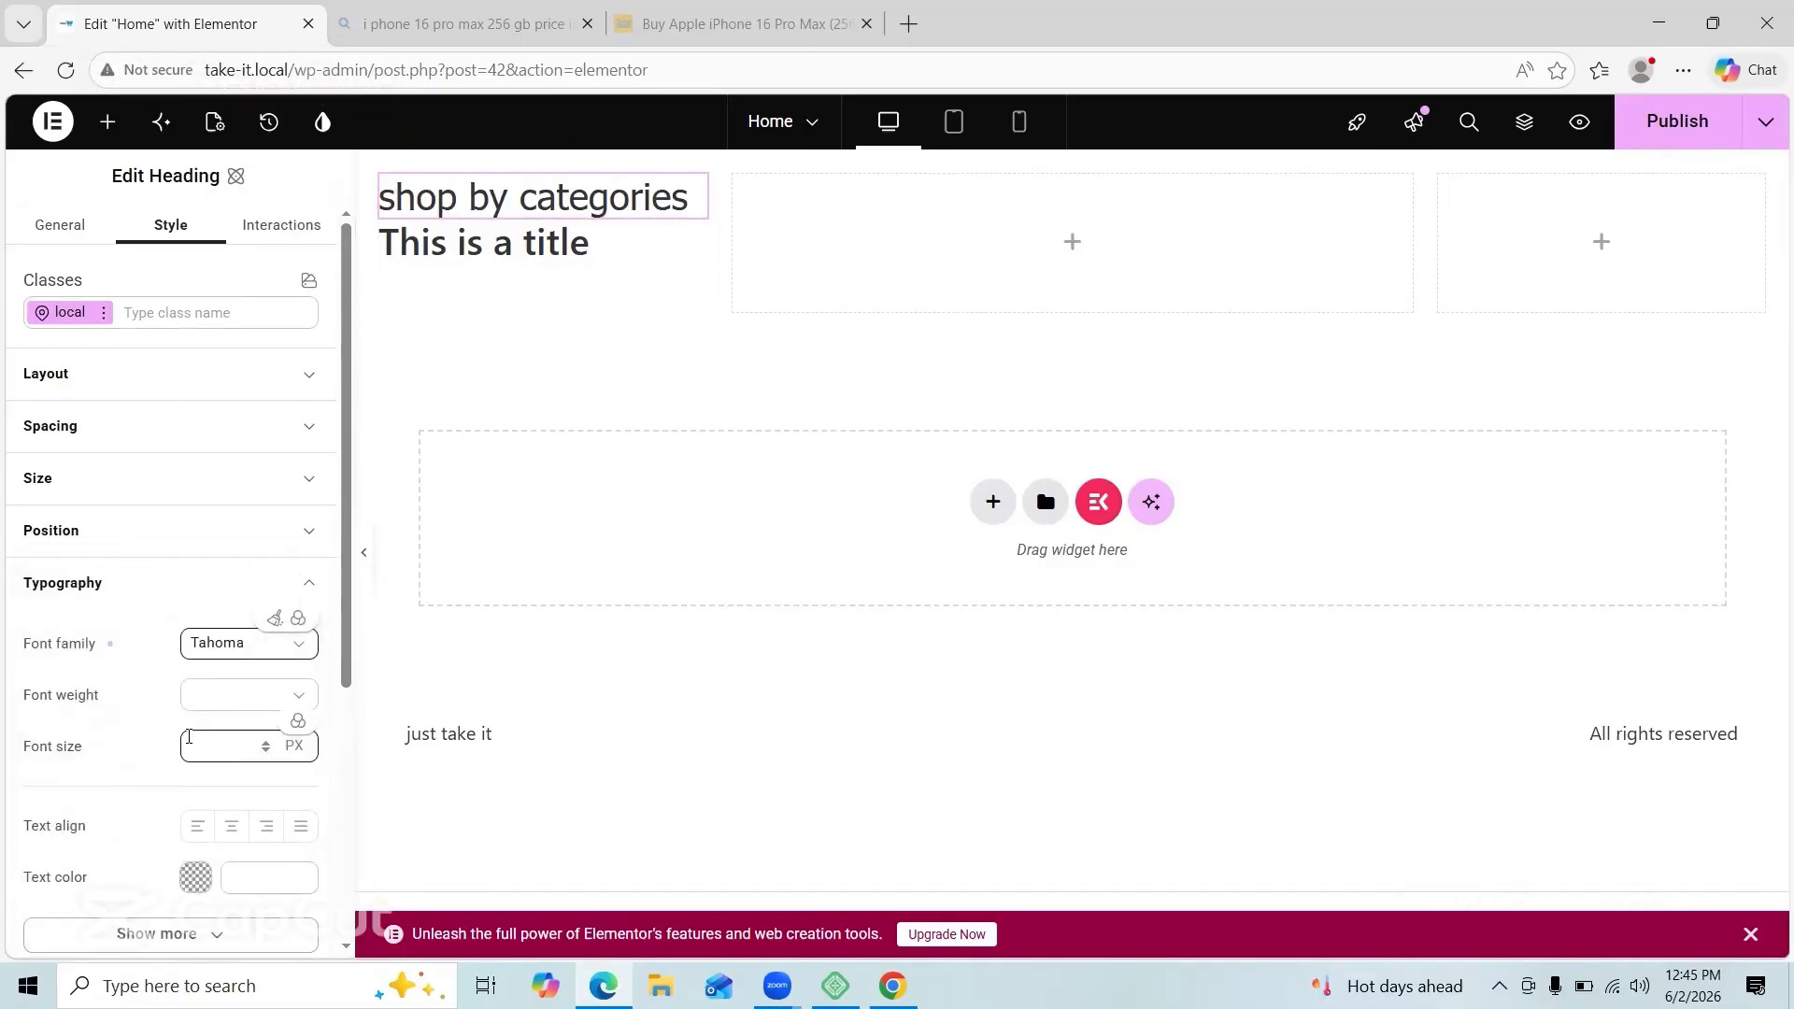
pyautogui.click(232, 649)
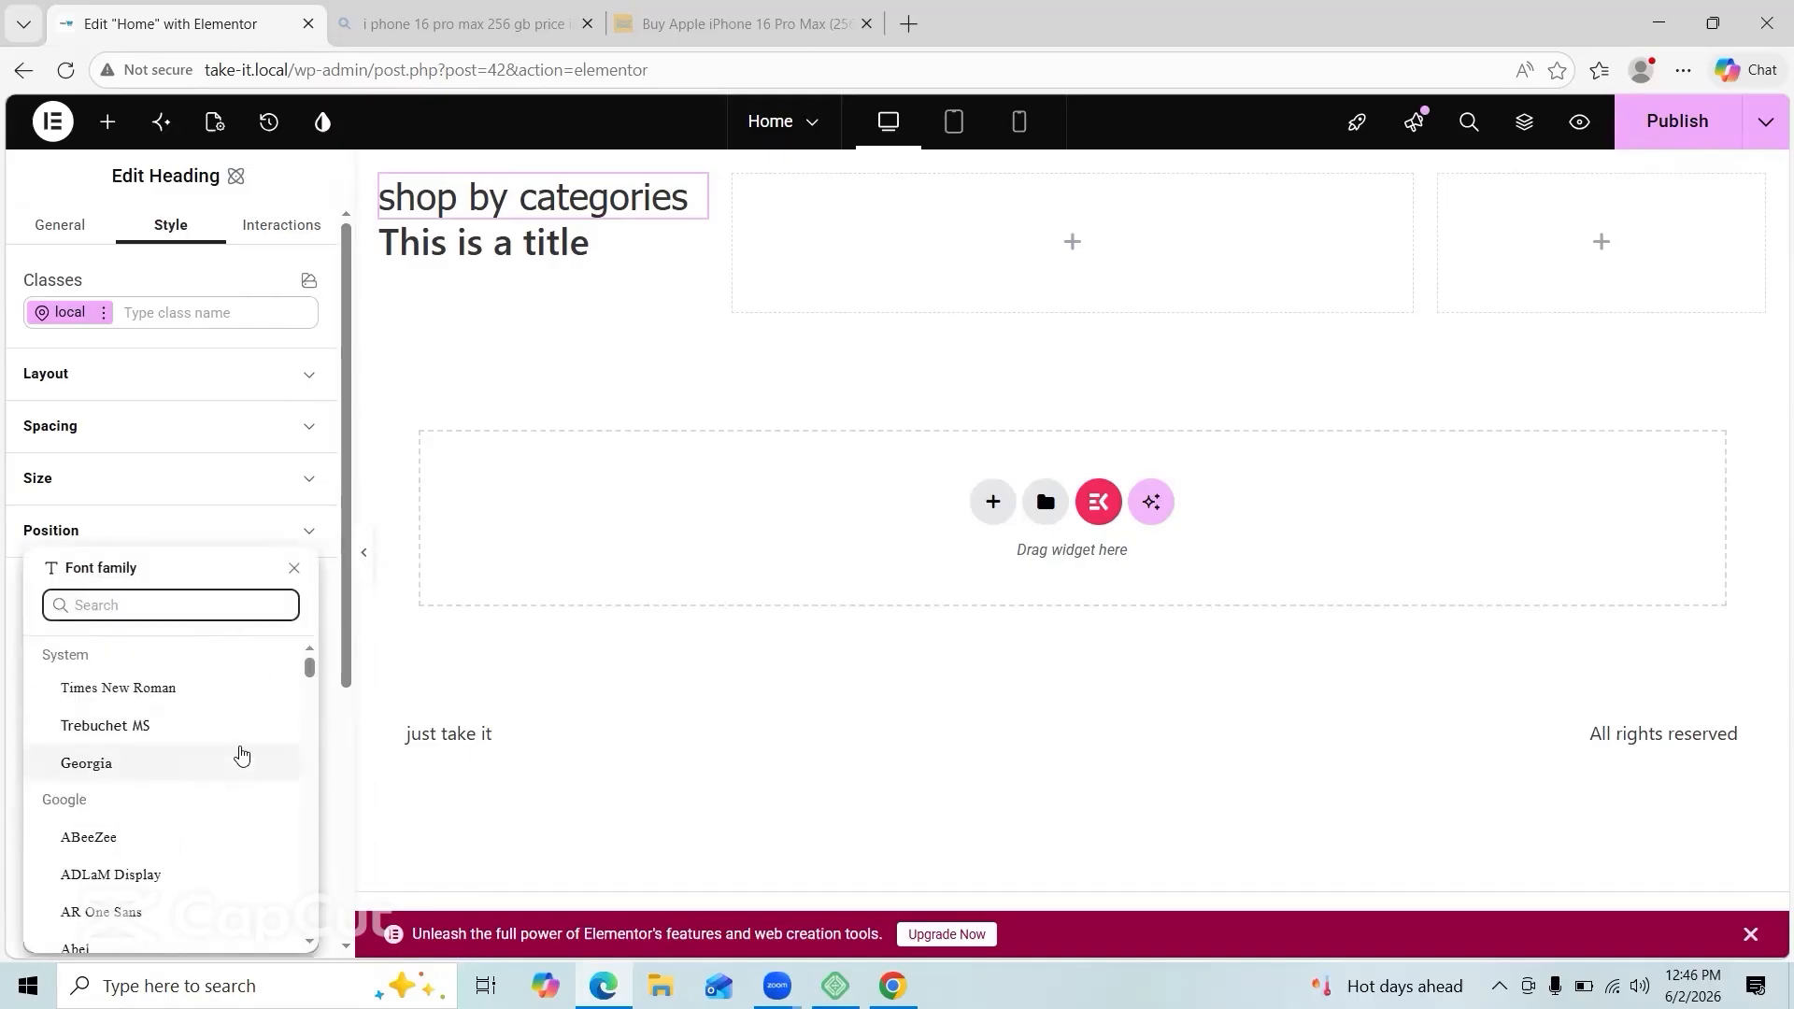
pyautogui.click(181, 841)
pyautogui.click(228, 654)
pyautogui.click(216, 747)
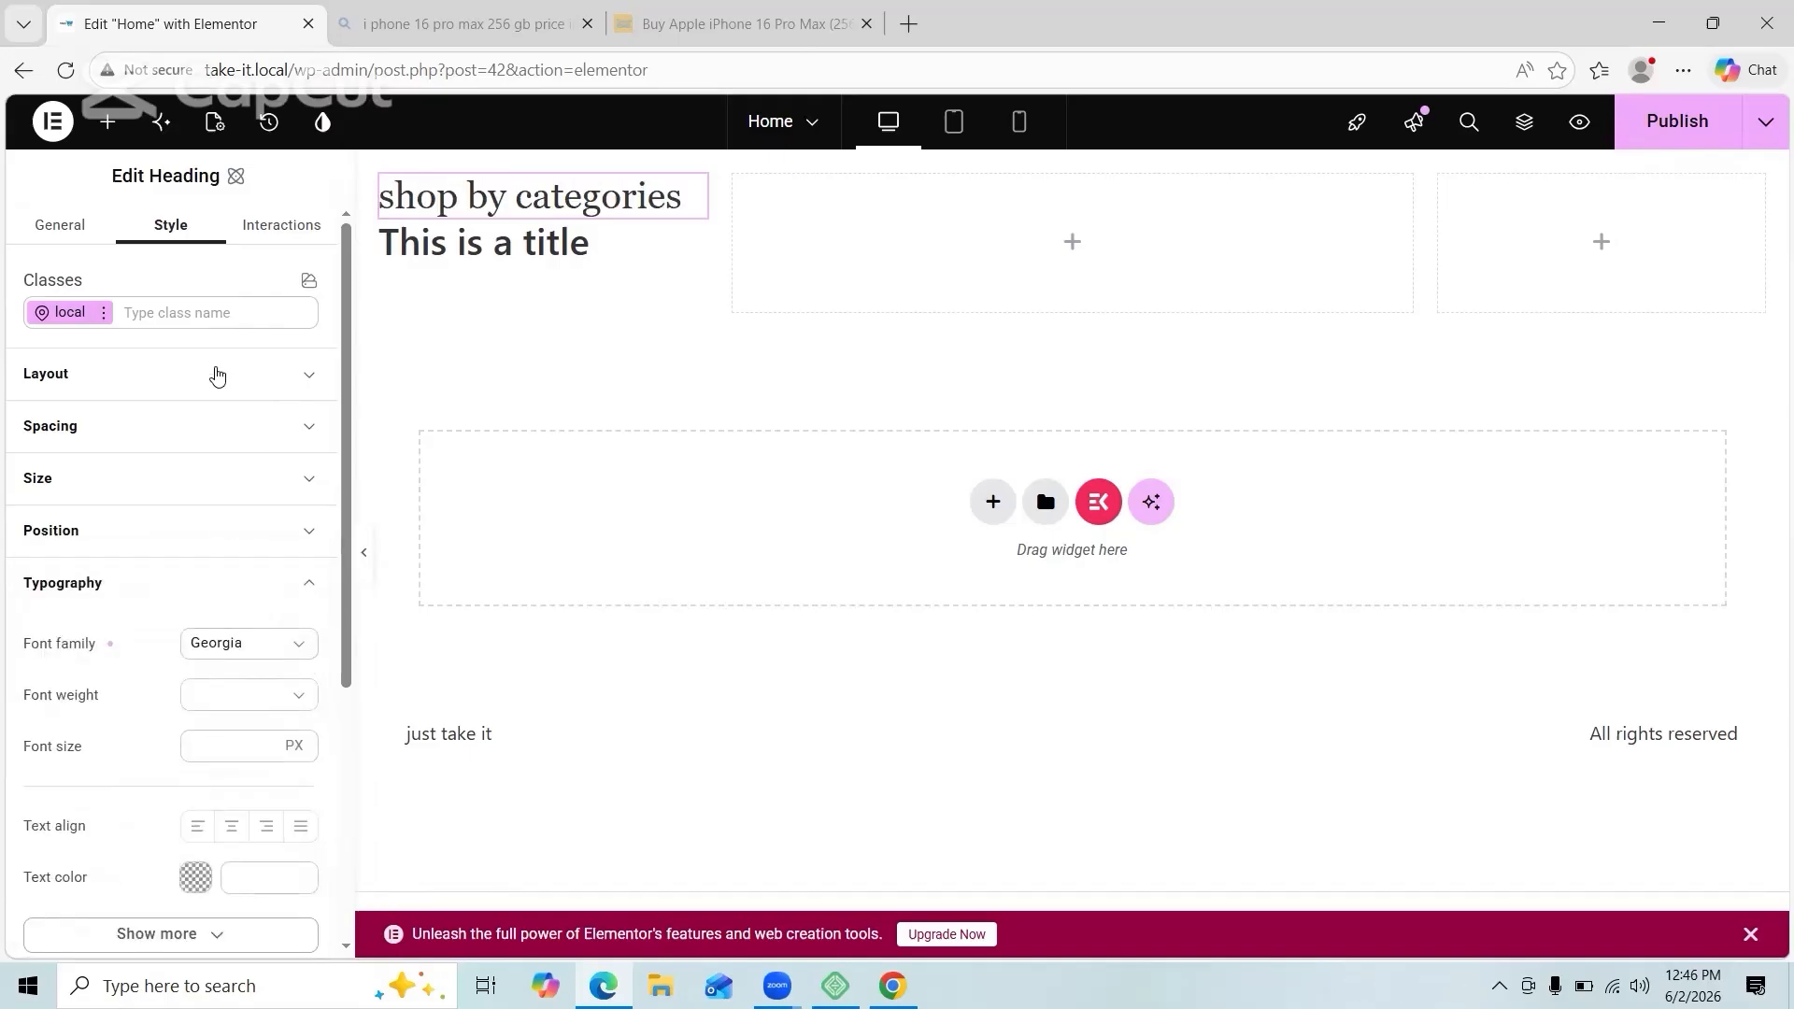
# Step: Centre the heading within its column with Align self center
pyautogui.click(217, 375)
pyautogui.click(231, 585)
pyautogui.click(279, 227)
pyautogui.click(172, 225)
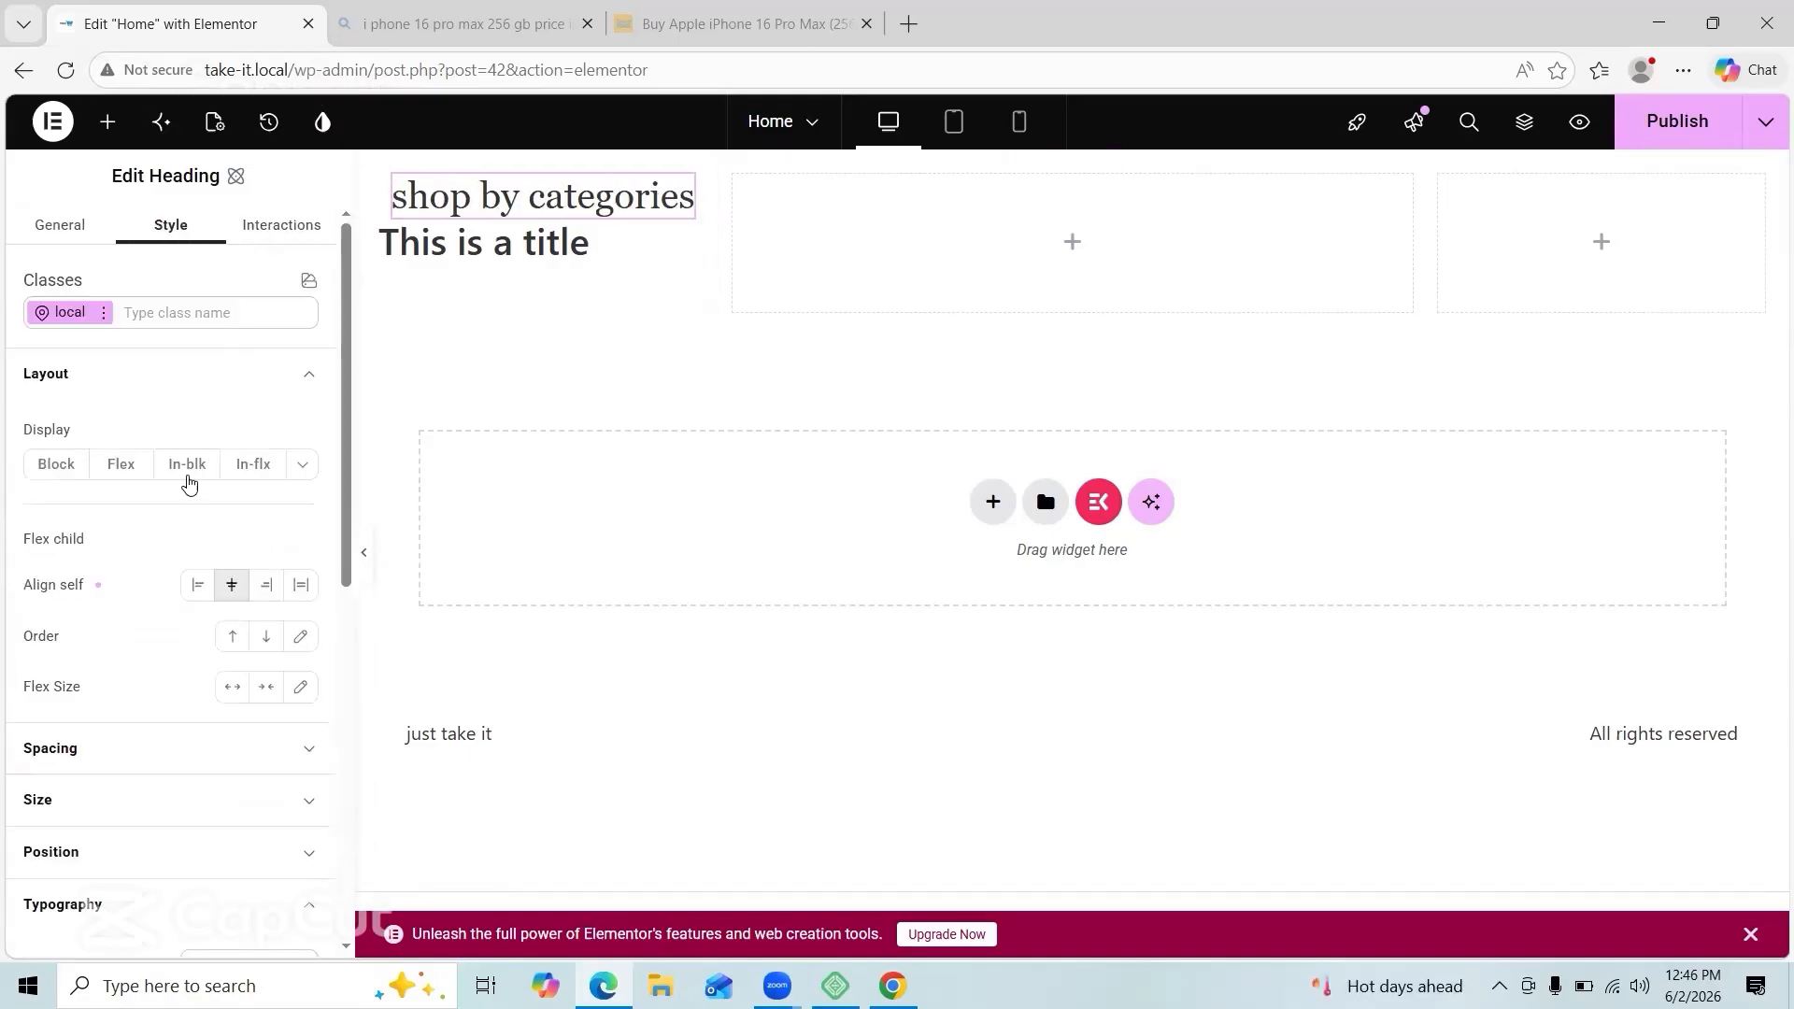
pyautogui.scroll(-8, 169, 523)
pyautogui.scroll(4, 281, 461)
pyautogui.click(310, 526)
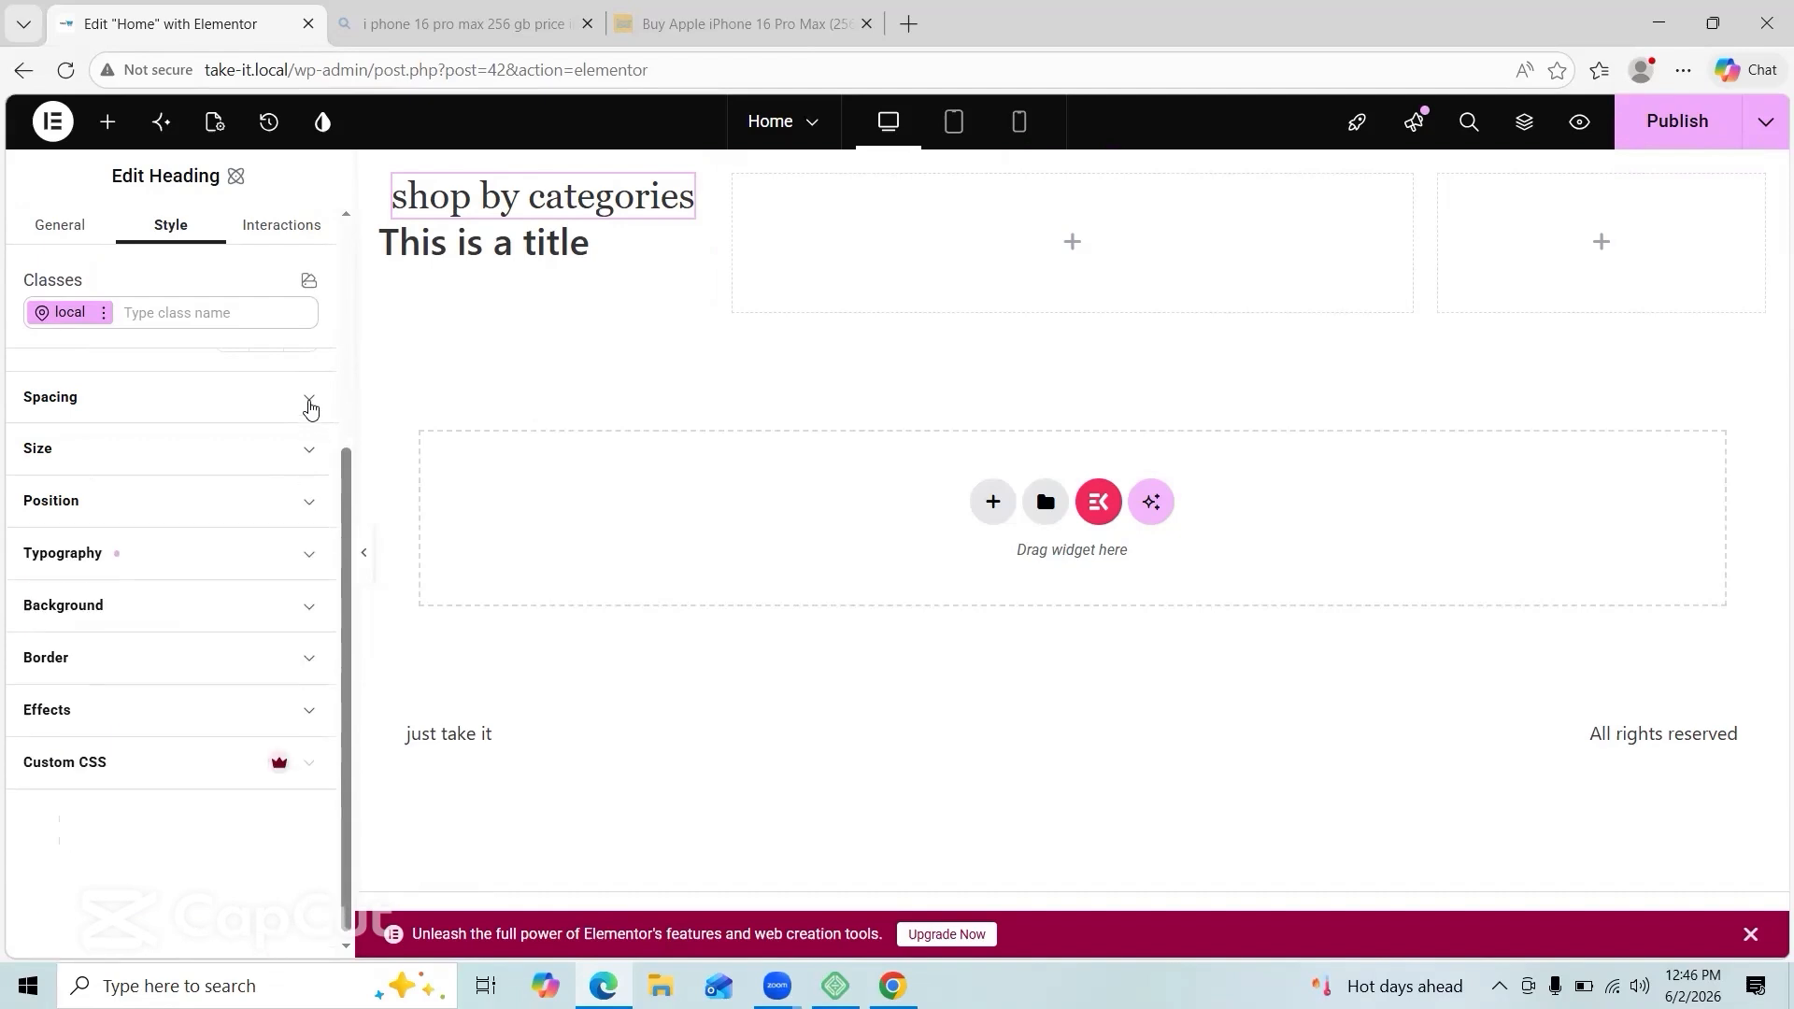
pyautogui.click(311, 409)
pyautogui.click(310, 400)
pyautogui.click(311, 391)
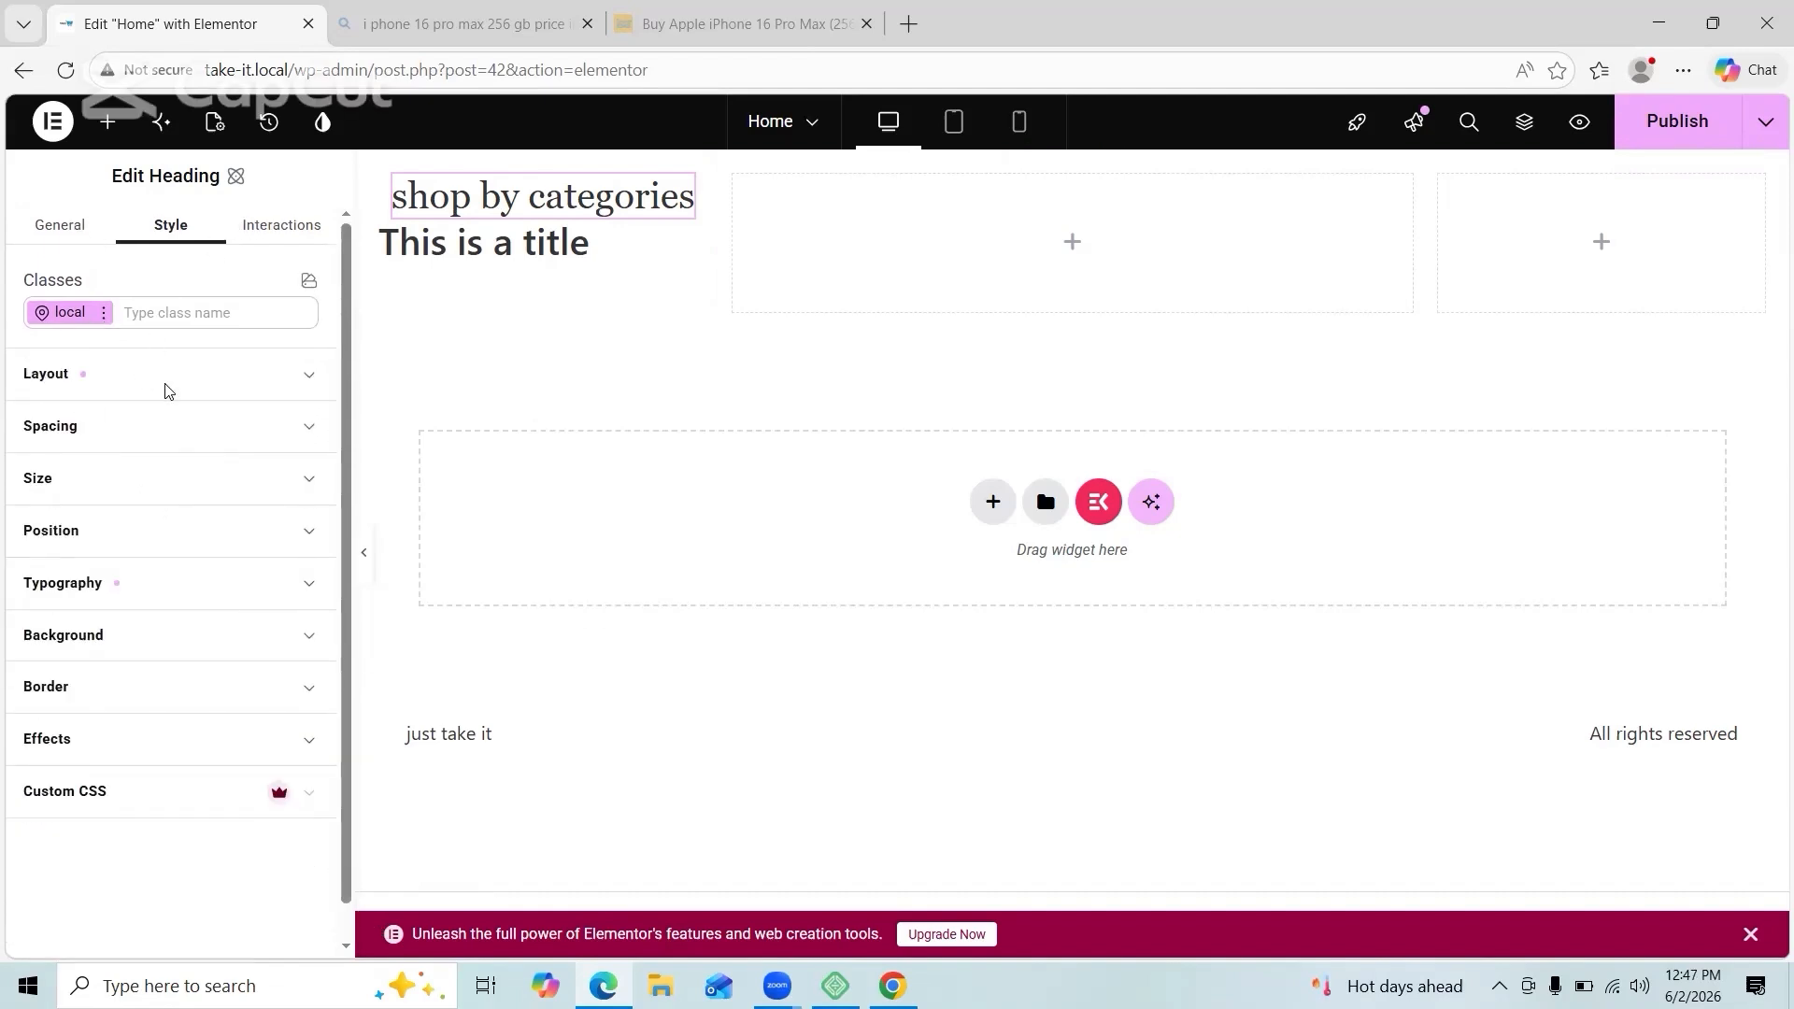
pyautogui.scroll(-1, 168, 391)
pyautogui.scroll(1, 165, 389)
pyautogui.click(62, 227)
pyautogui.click(191, 230)
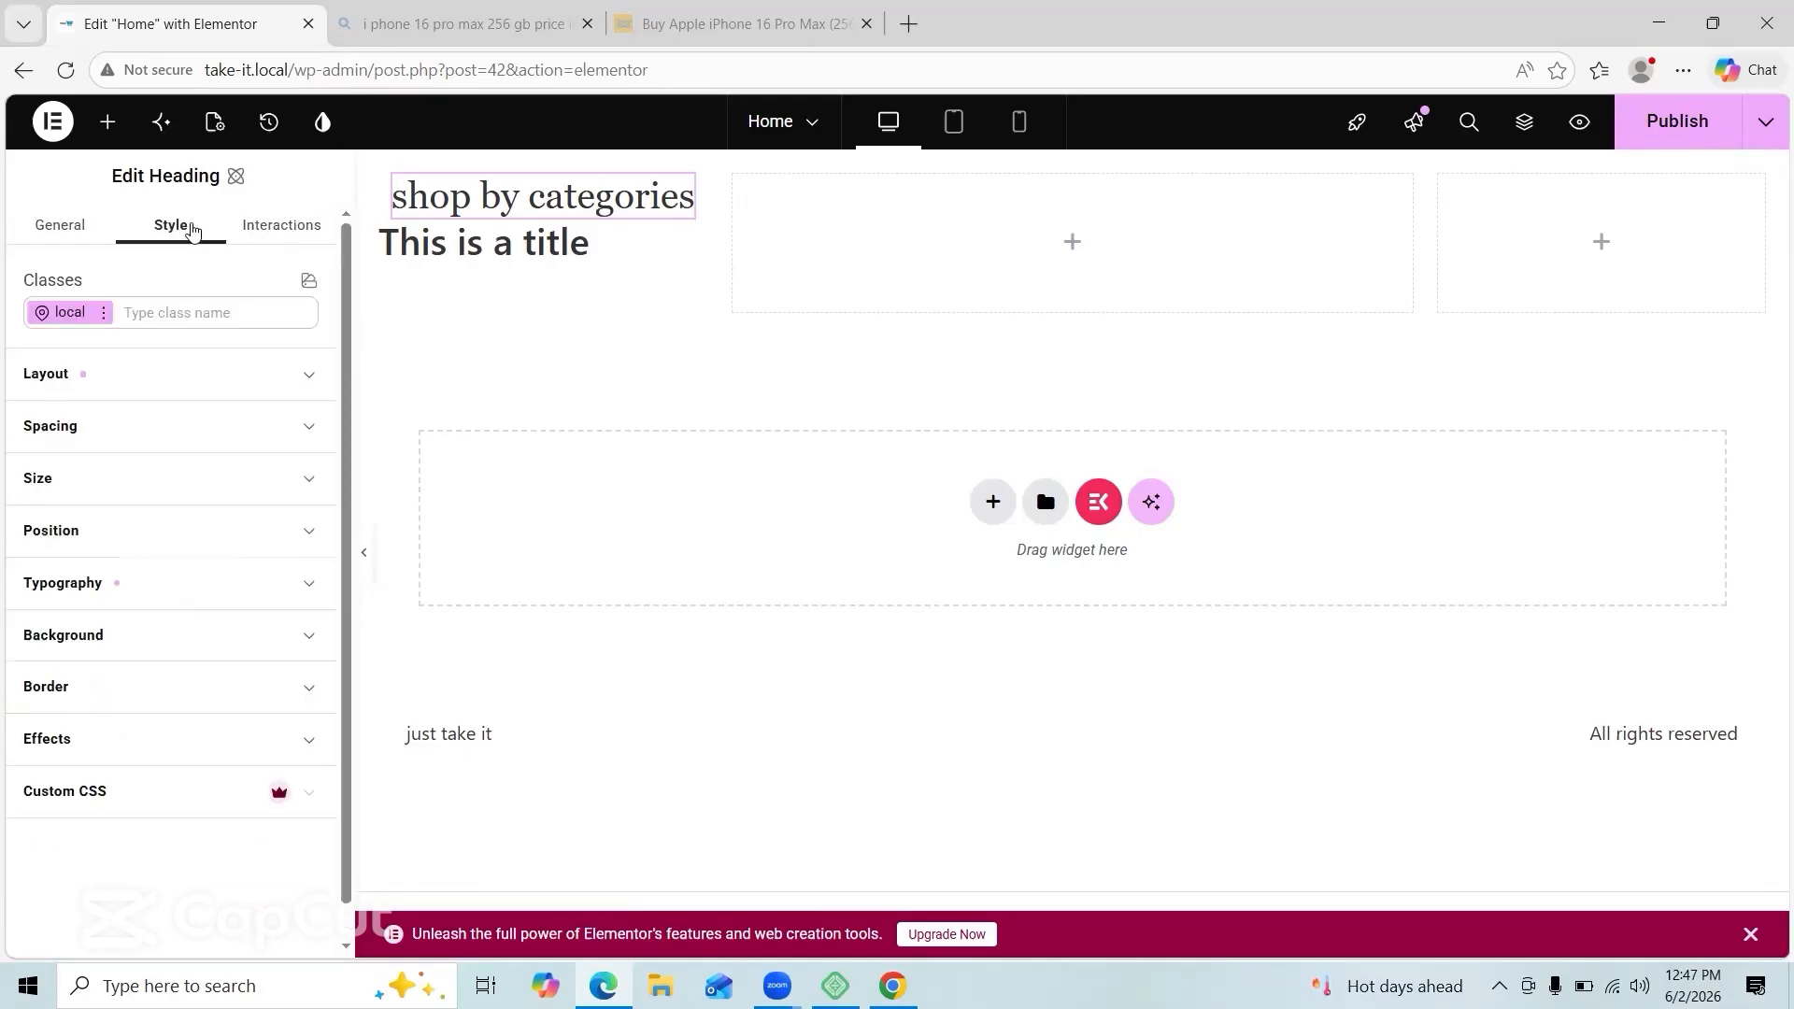
# Step: Give the heading a muted red background colour
pyautogui.click(122, 635)
pyautogui.click(194, 747)
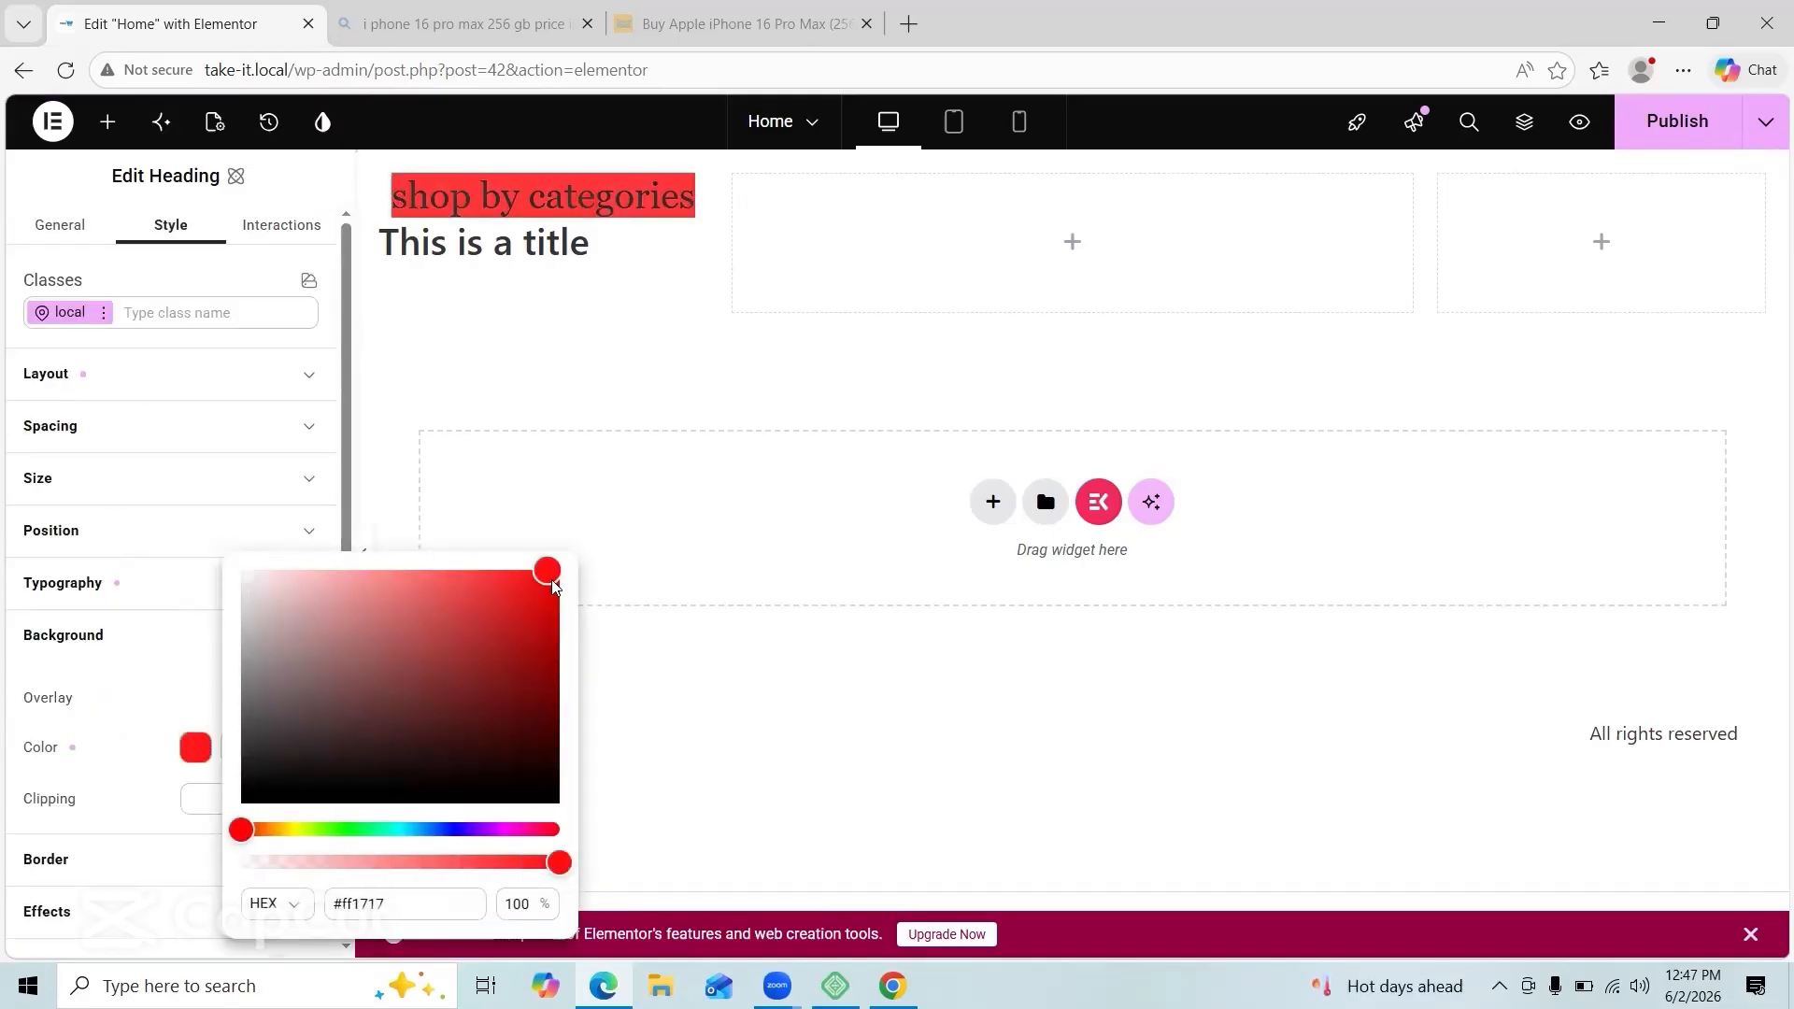
pyautogui.click(445, 613)
pyautogui.click(240, 744)
# Step: Set the heading font size to 21 px and its text colour to white
pyautogui.click(305, 584)
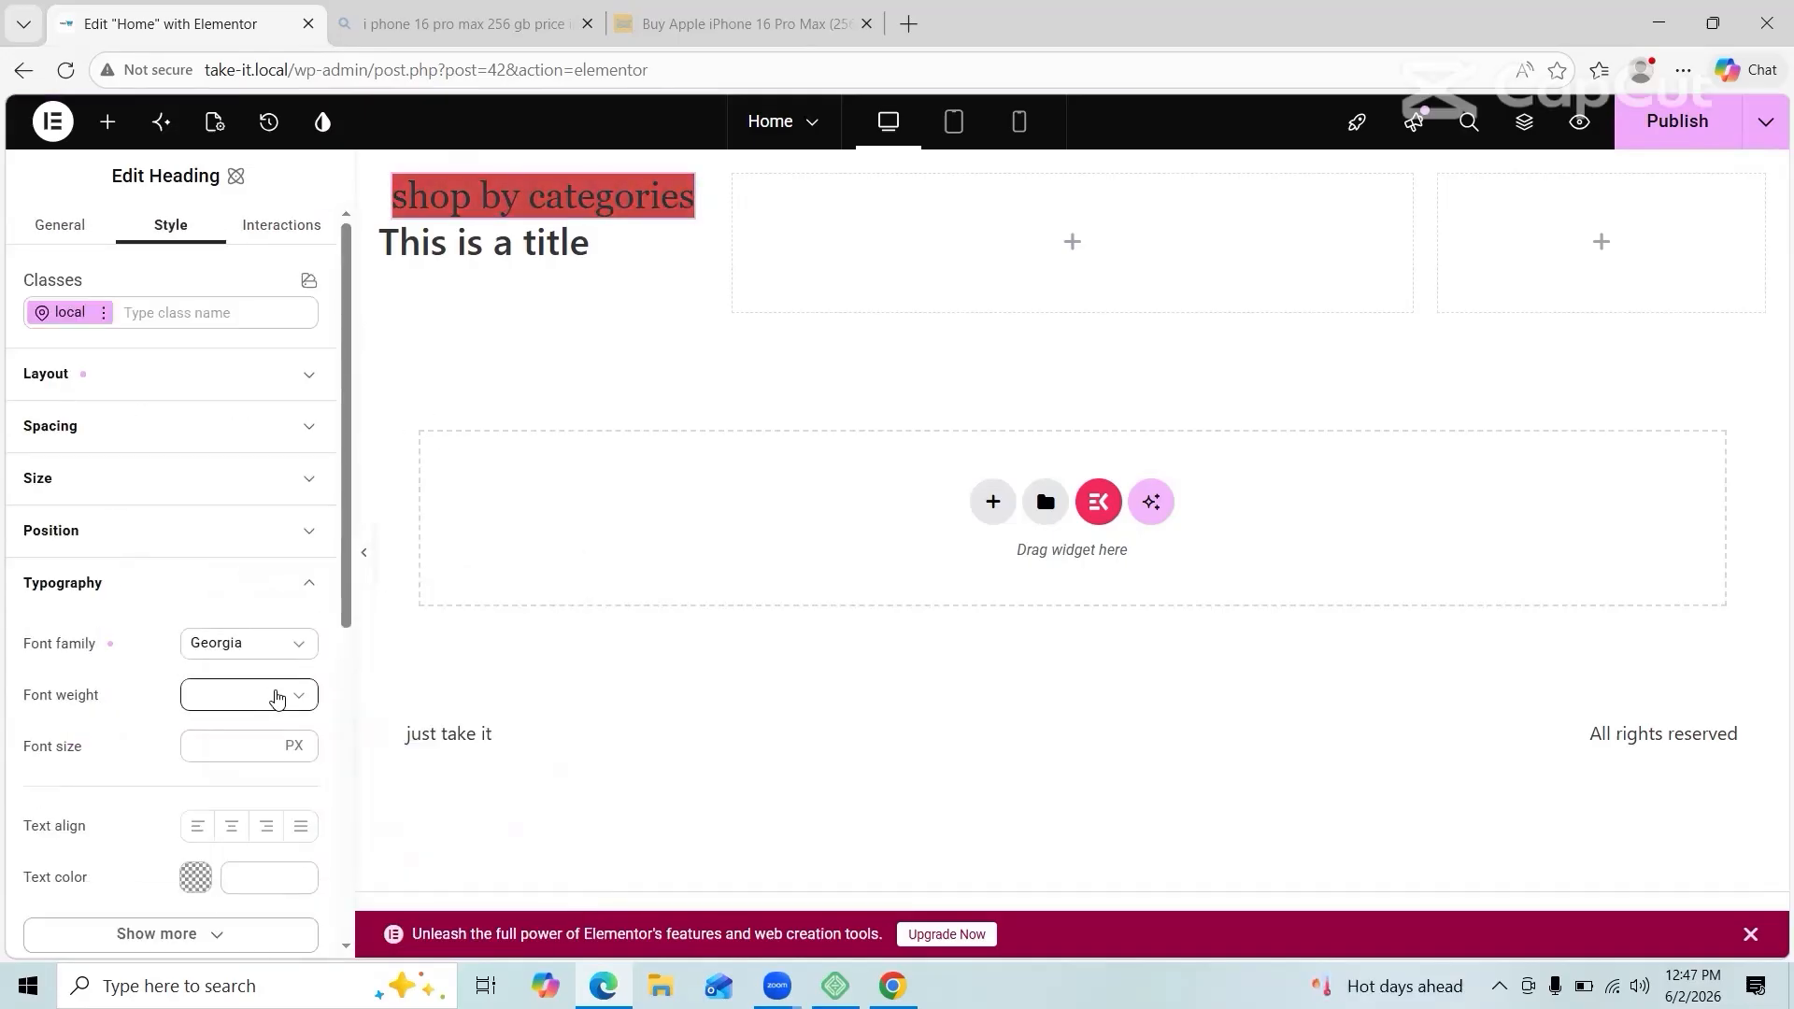
pyautogui.scroll(-1, 278, 701)
pyautogui.click(264, 636)
pyautogui.write('21')
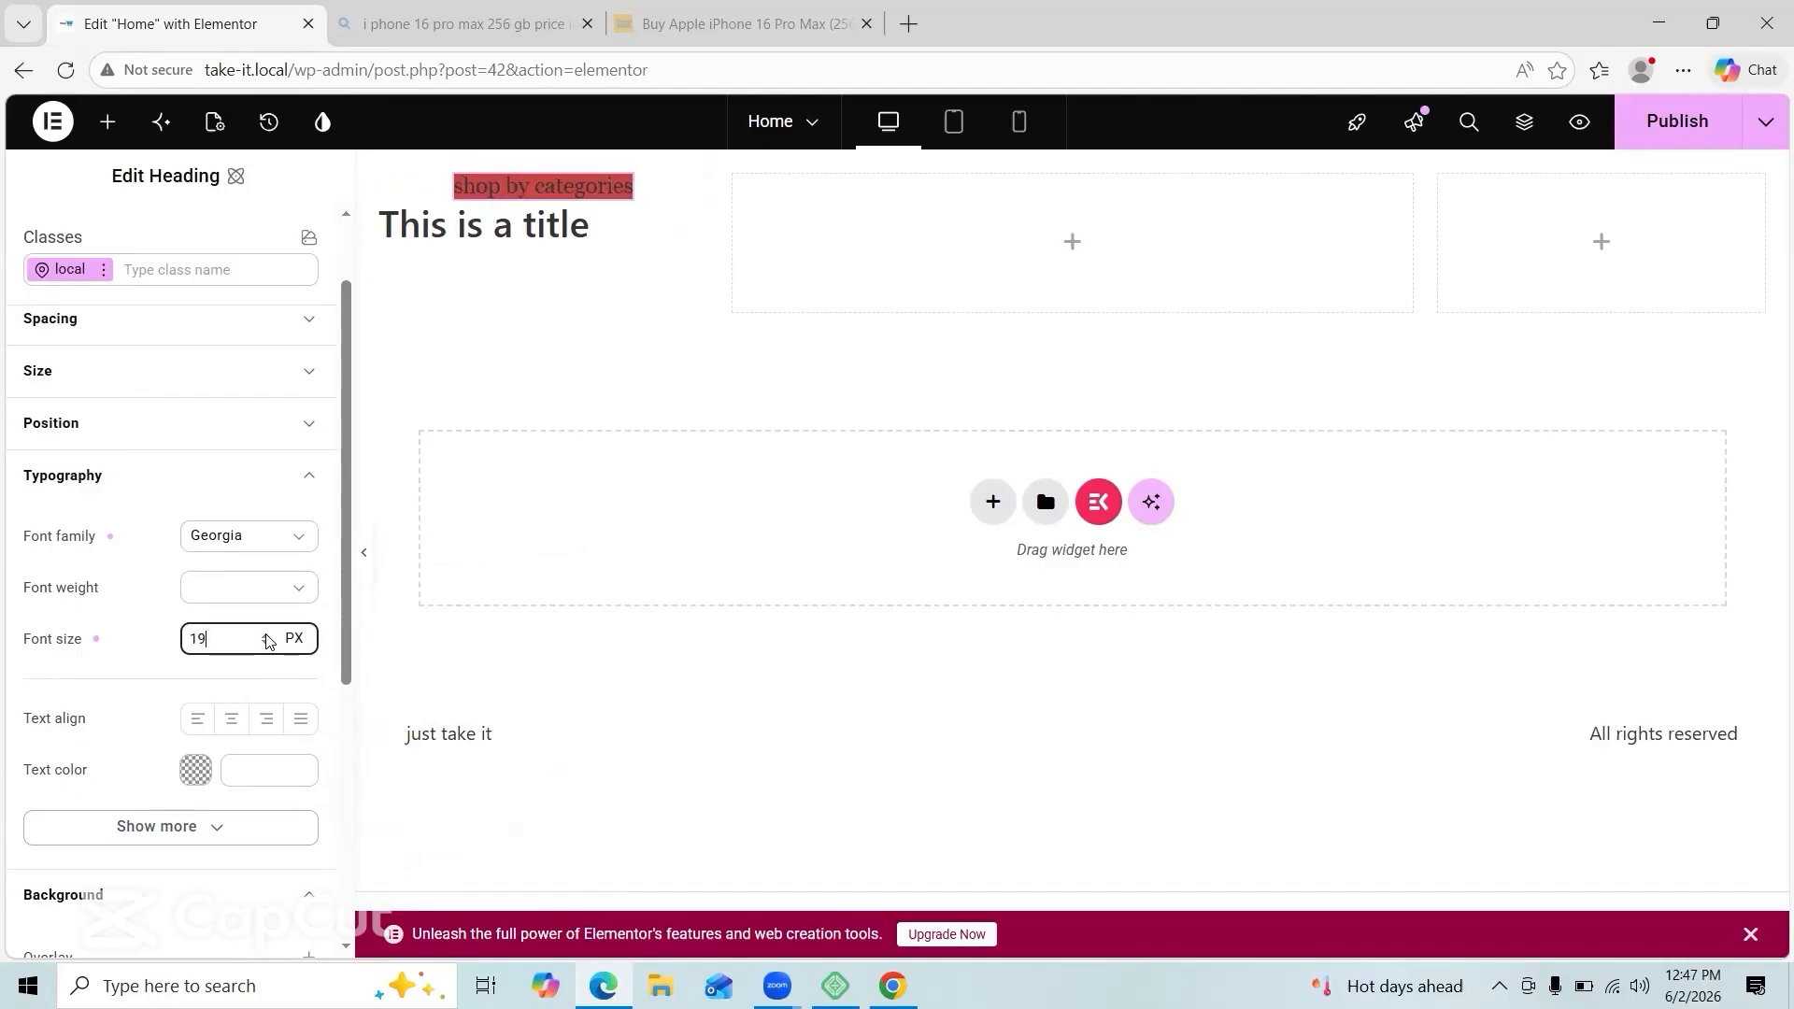
pyautogui.click(196, 771)
pyautogui.click(384, 508)
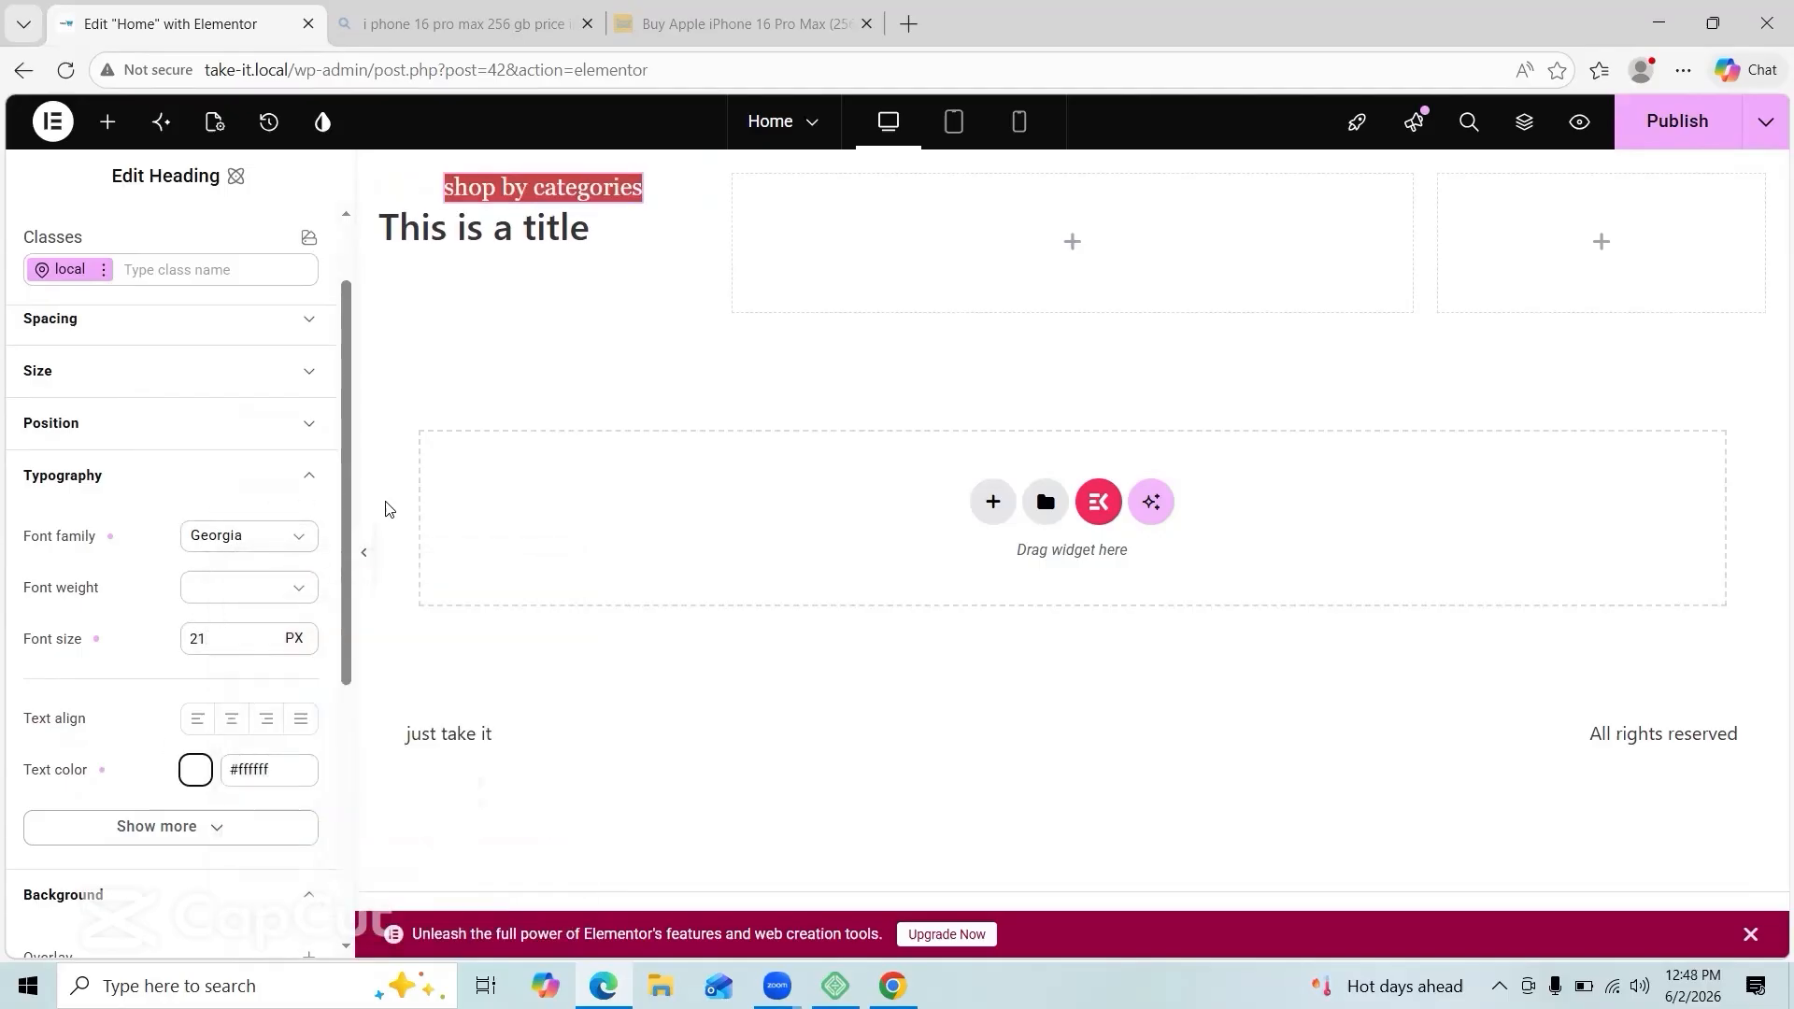
# Step: Retitle the 'This is a title' heading to 'Food'
pyautogui.click(493, 229)
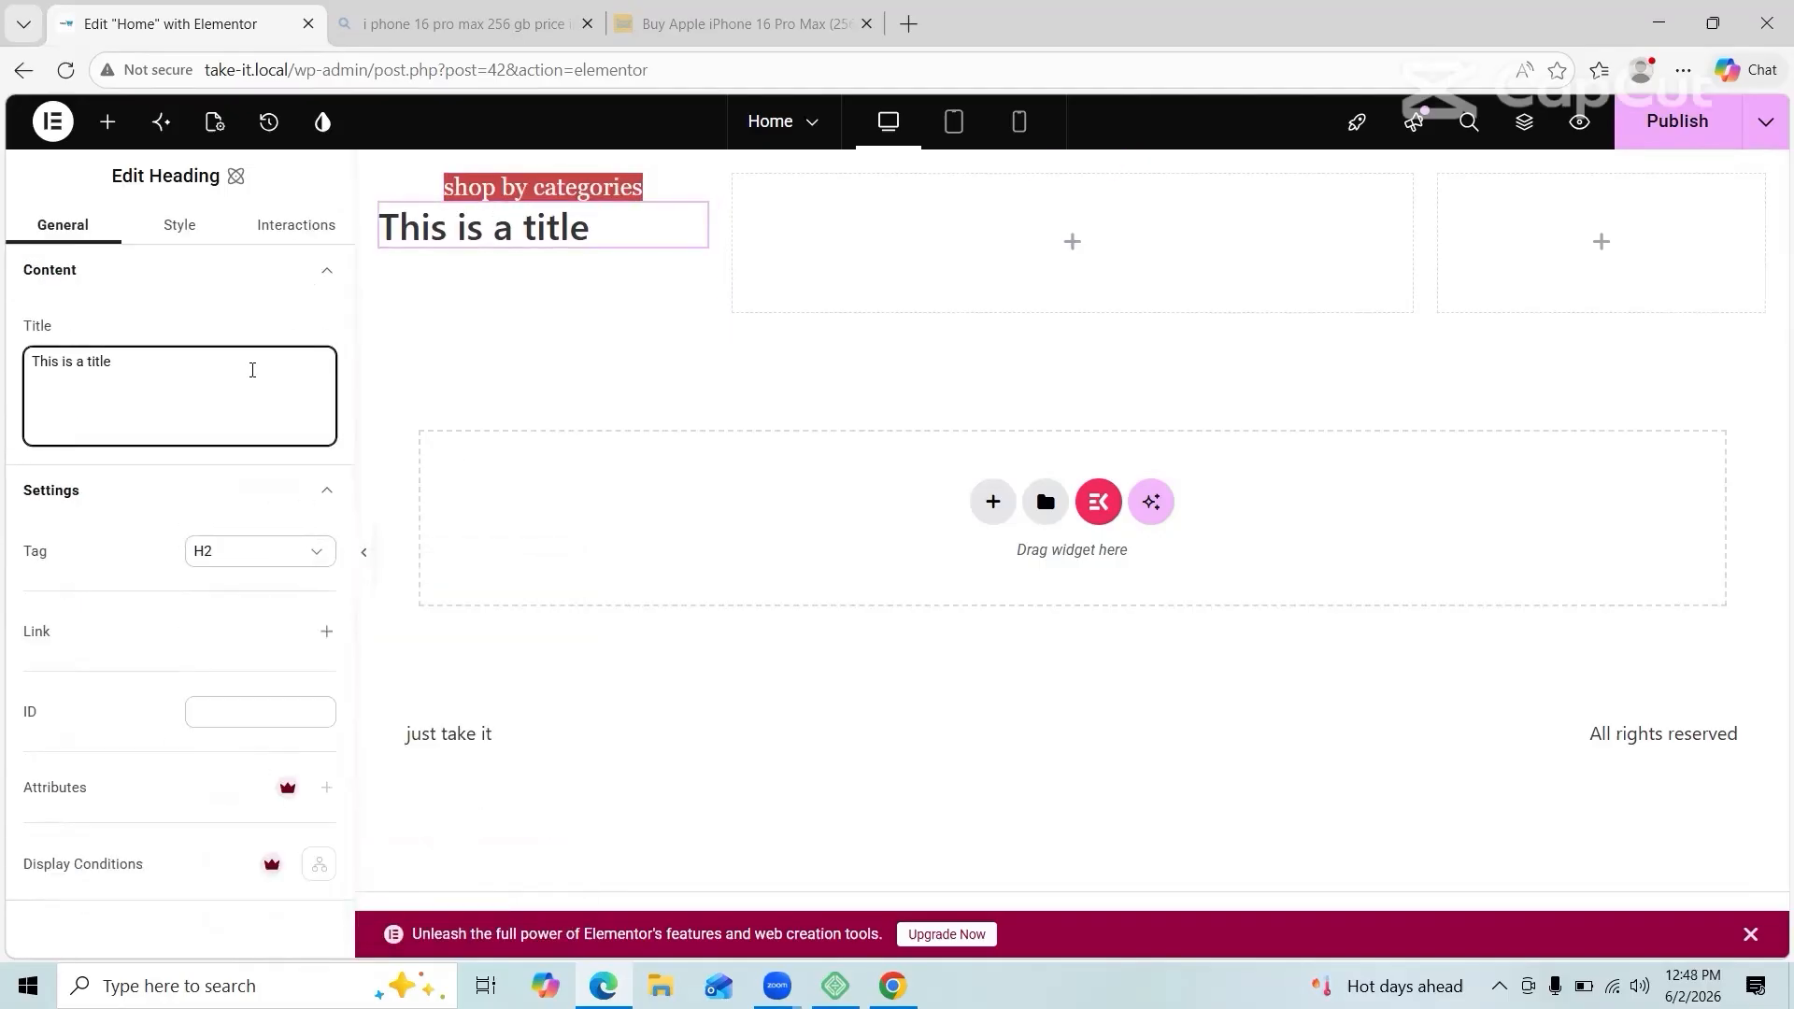
pyautogui.press('BackSpace')
pyautogui.press('BackSpace')
pyautogui.press('BackSpace')
pyautogui.press('BackSpace')
pyautogui.press('BackSpace')
pyautogui.press('BackSpace')
pyautogui.press('BackSpace')
pyautogui.press('BackSpace')
pyautogui.press('BackSpace')
pyautogui.press('BackSpace')
pyautogui.press('BackSpace')
pyautogui.press('BackSpace')
pyautogui.press('BackSpace')
pyautogui.press('BackSpace')
pyautogui.press('BackSpace')
pyautogui.write('Food')
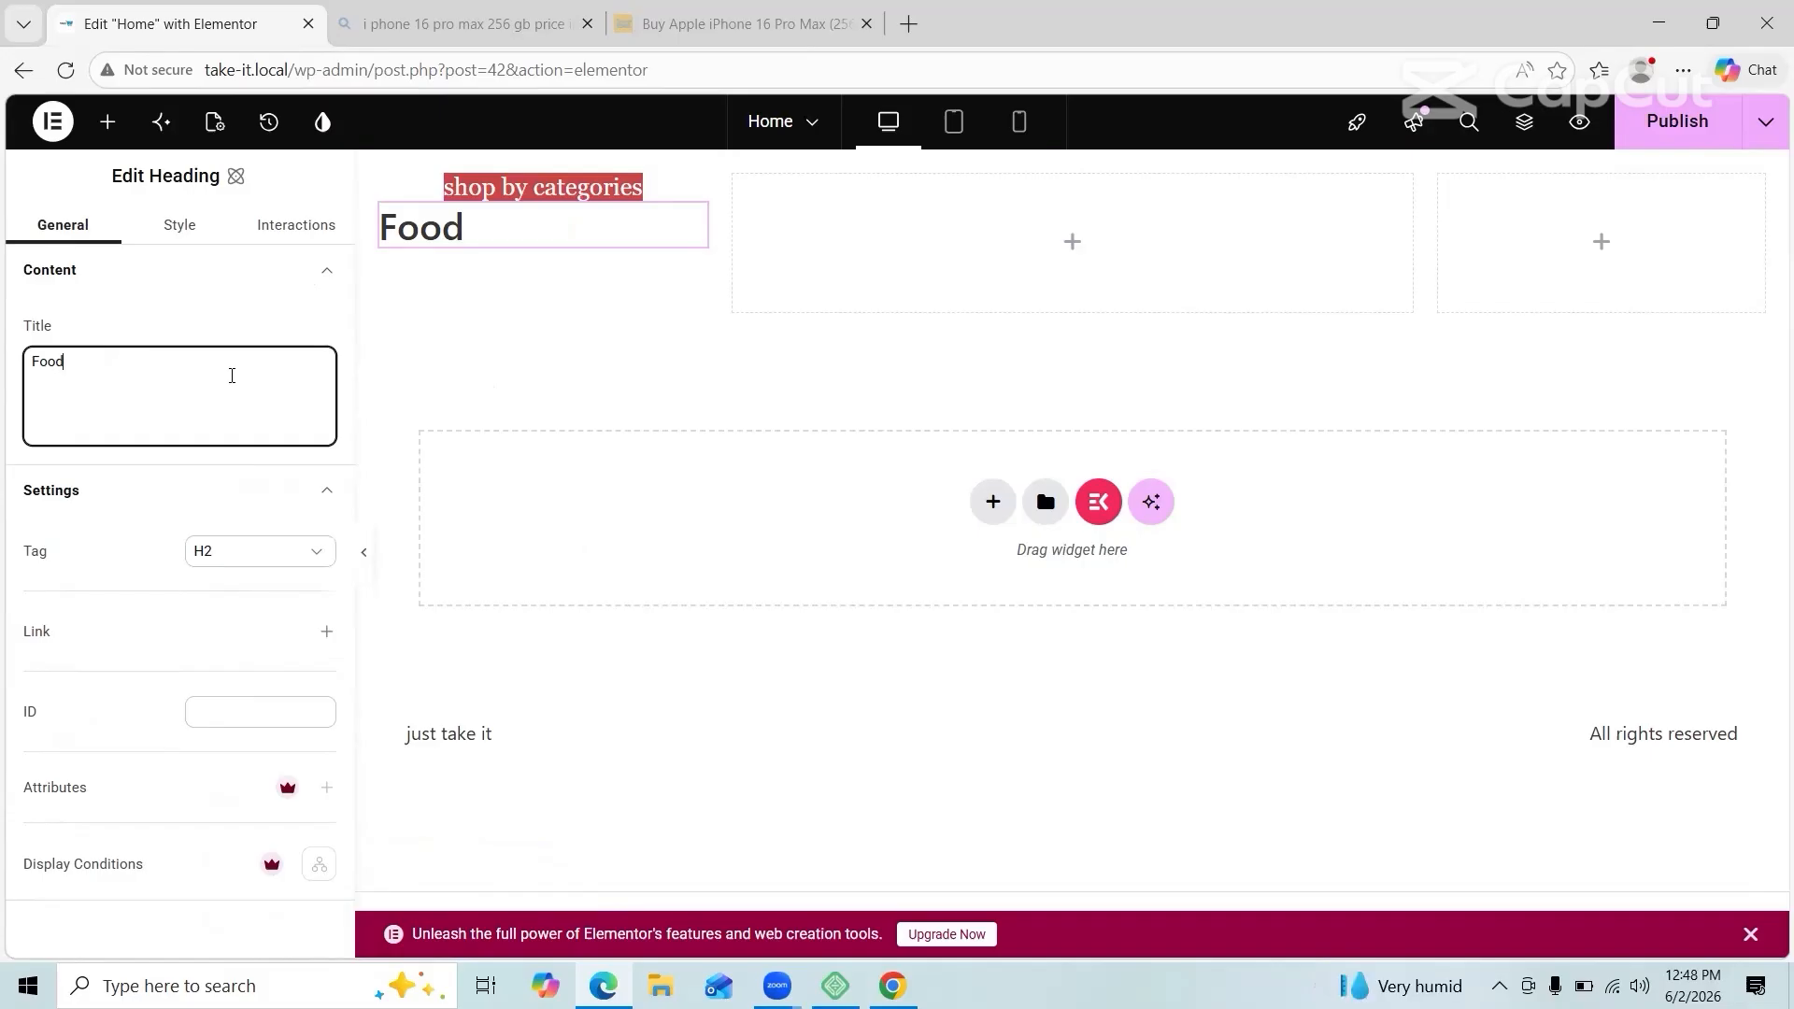
pyautogui.click(591, 189)
pyautogui.click(634, 230)
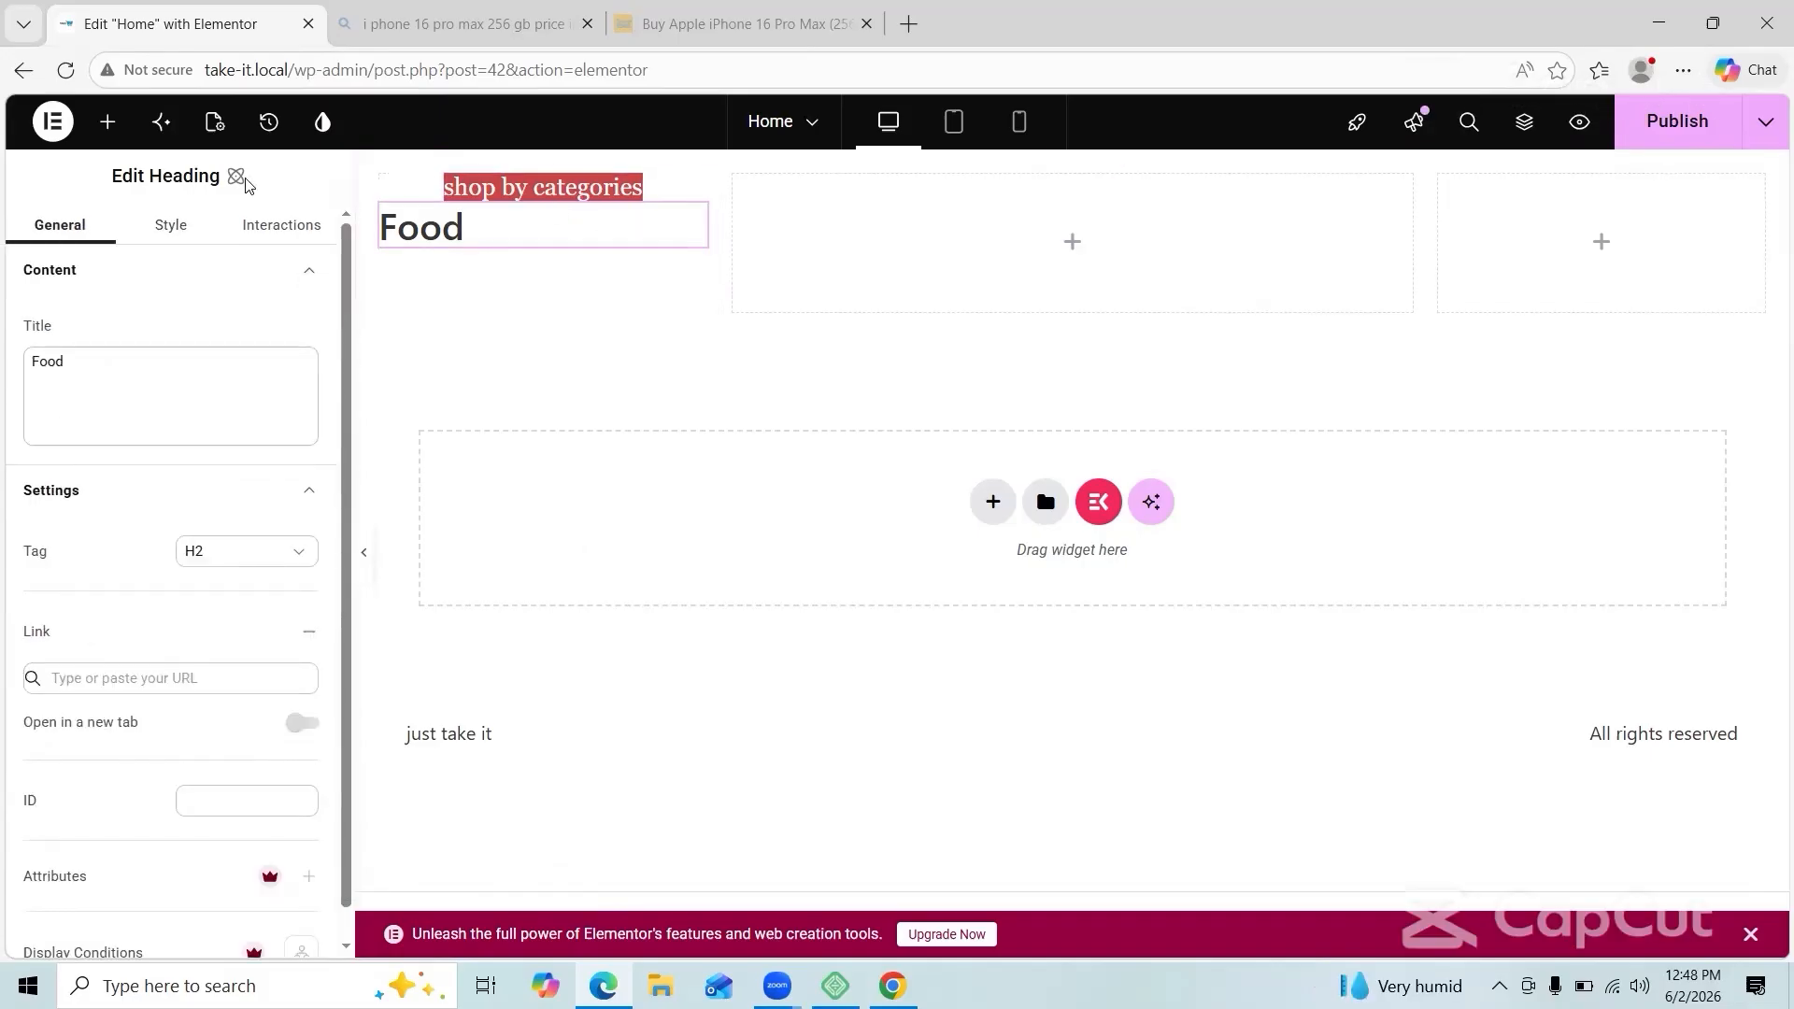
# Step: Centre the Food heading, set its font to Actor and adjust its font size
pyautogui.click(171, 225)
pyautogui.click(233, 585)
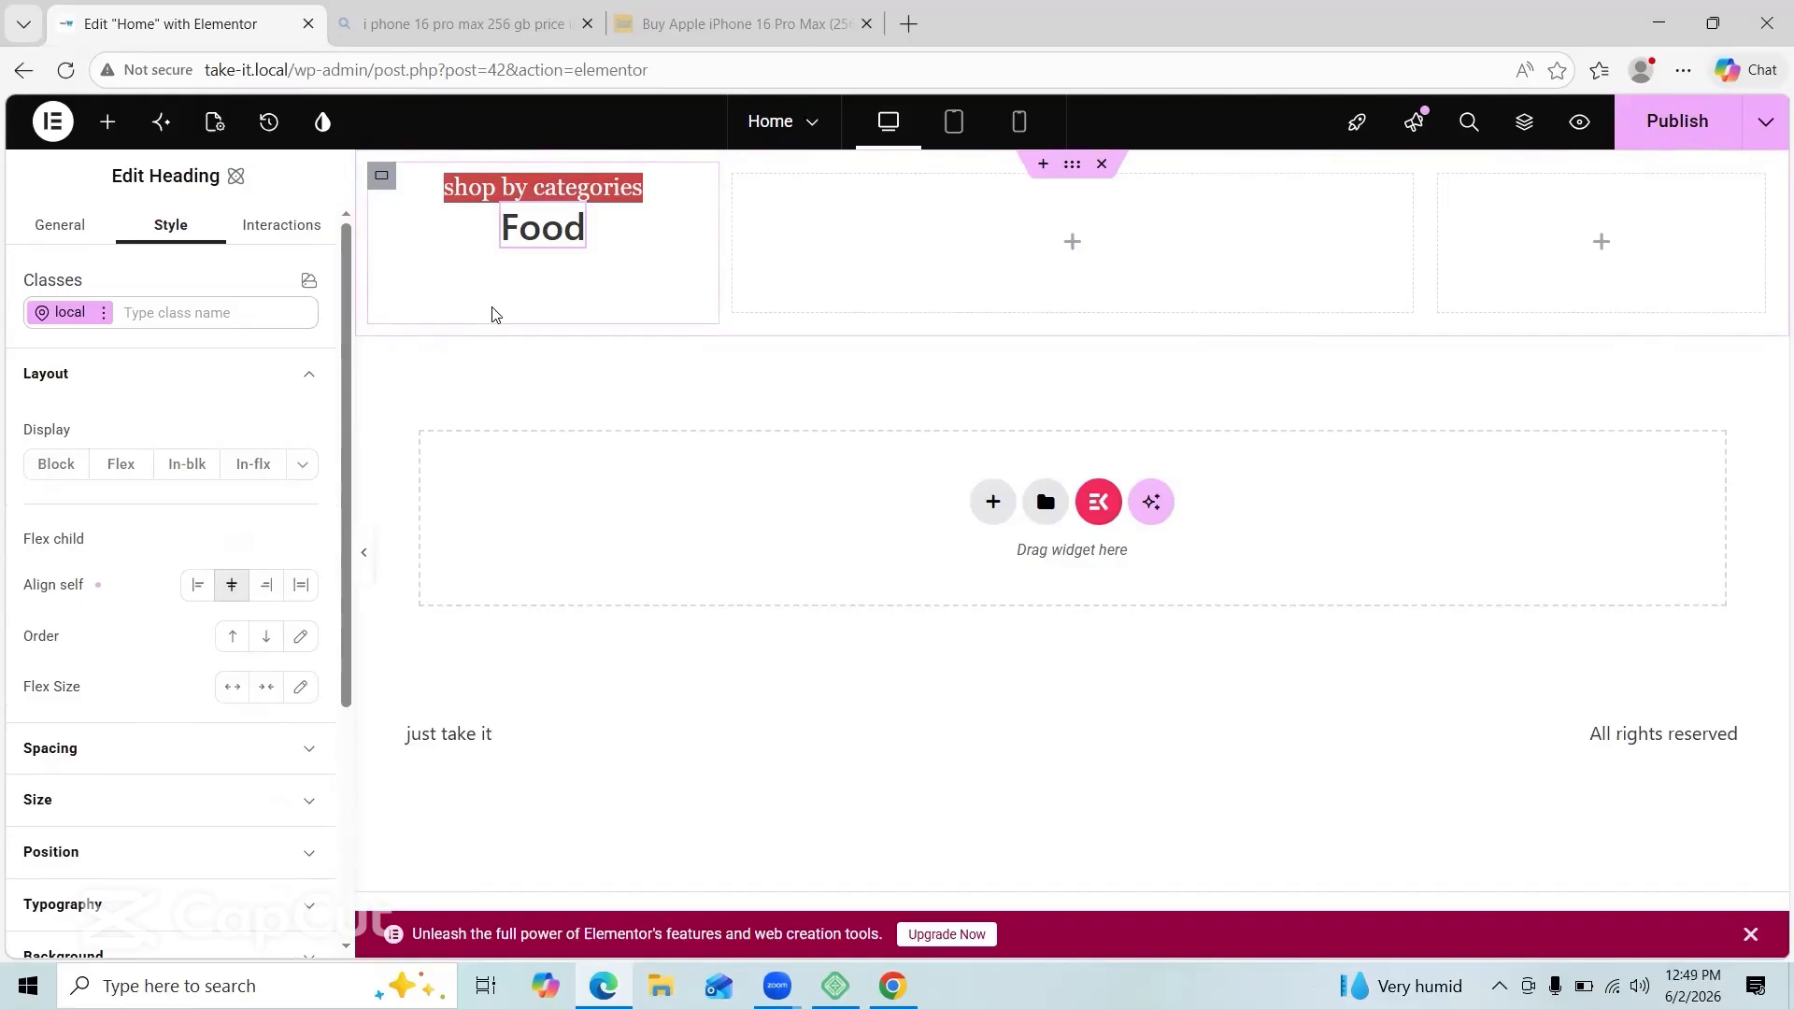
pyautogui.scroll(-2, 248, 608)
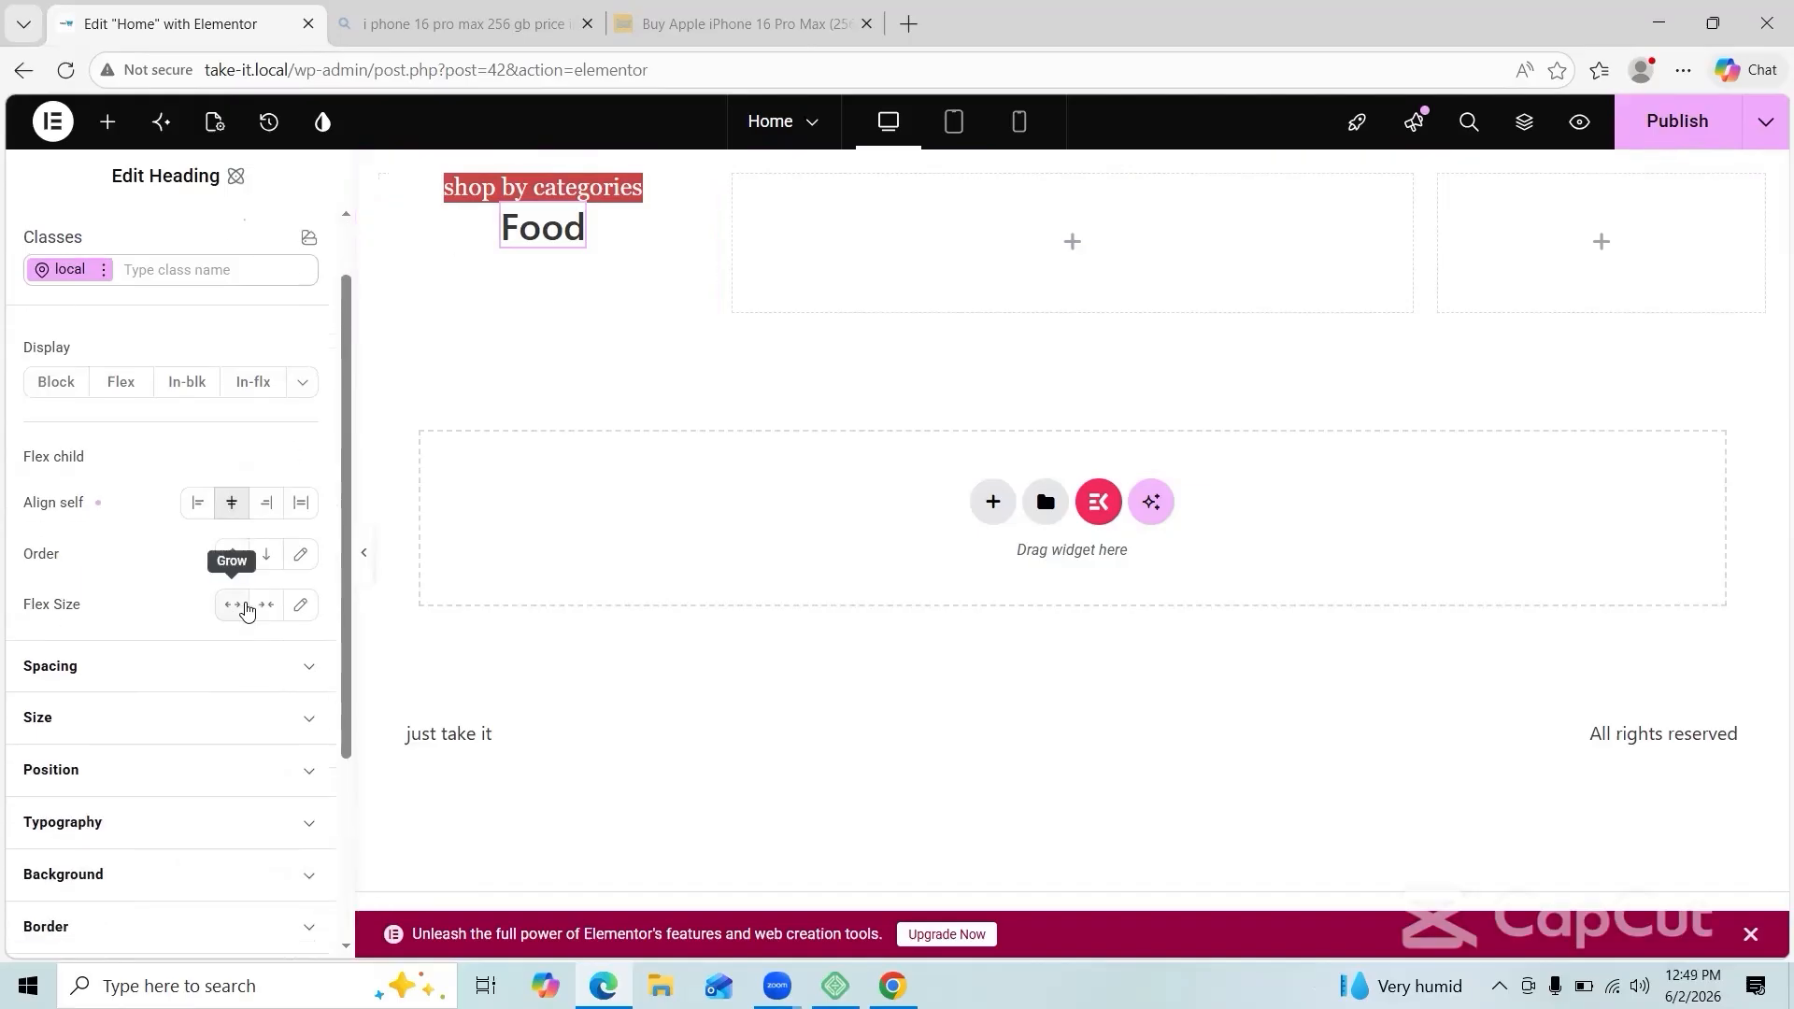
pyautogui.click(267, 693)
pyautogui.click(280, 761)
pyautogui.scroll(-2, 234, 813)
pyautogui.click(165, 853)
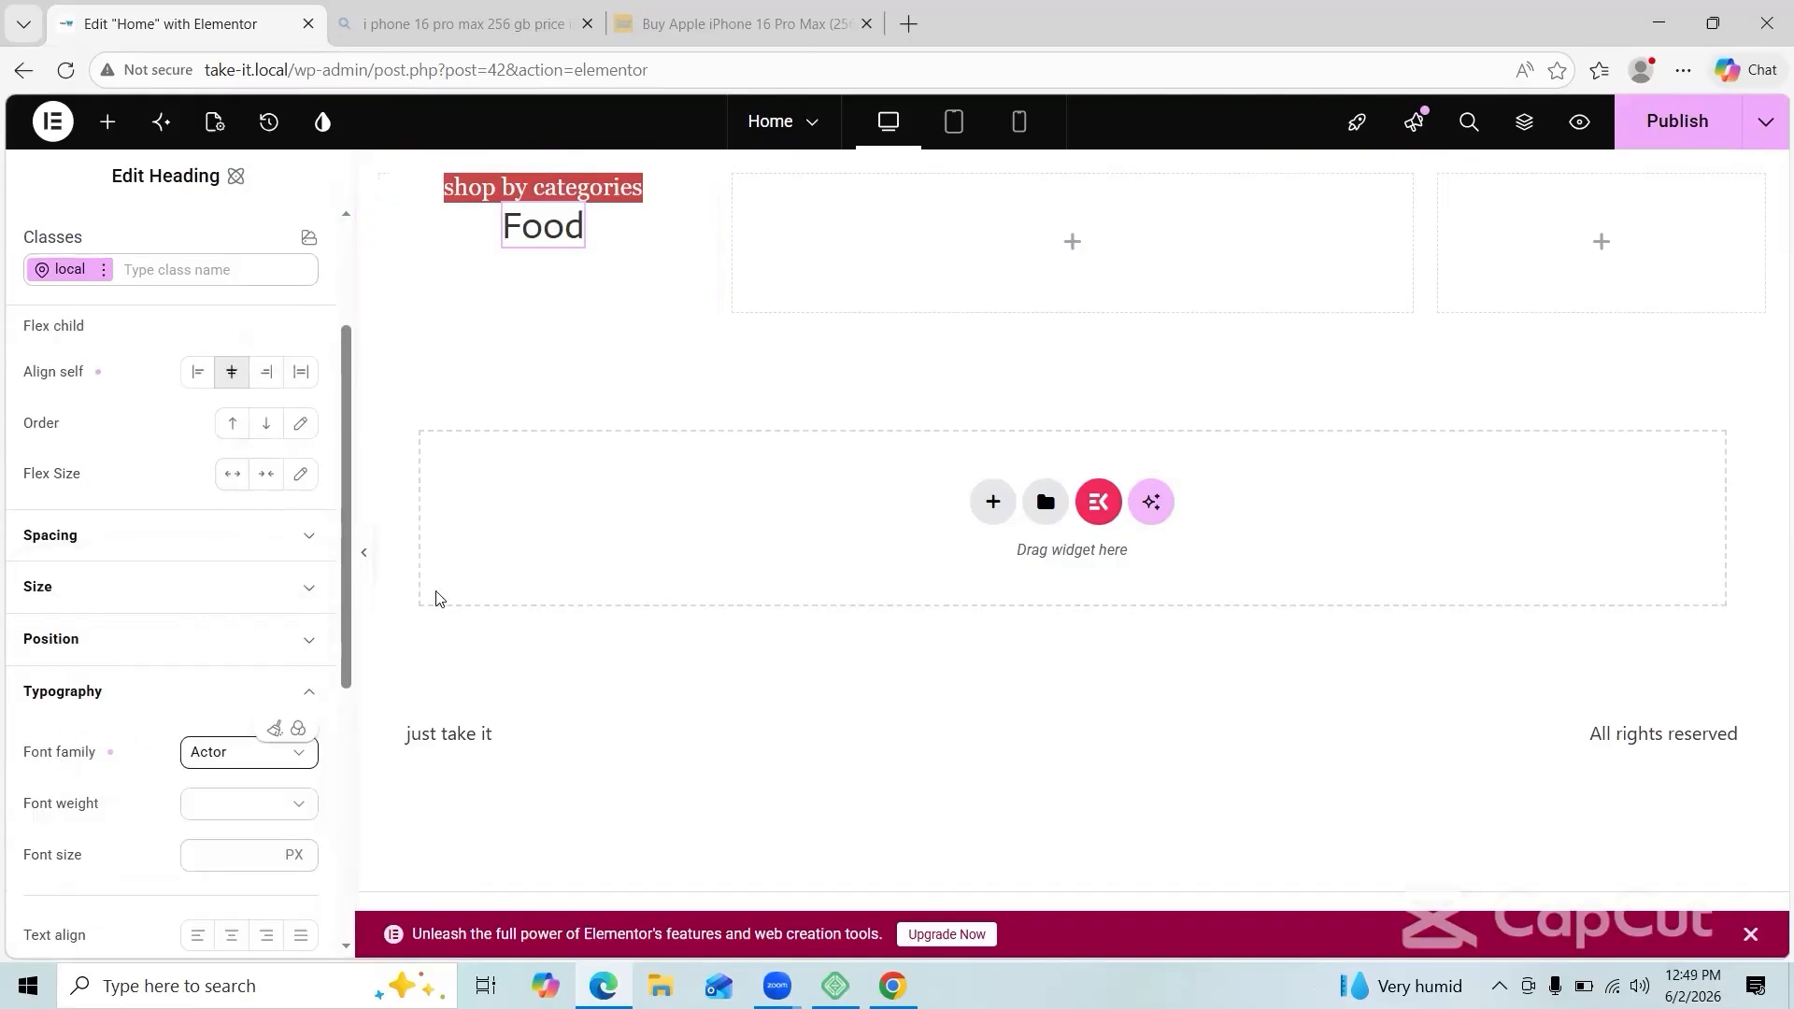
pyautogui.scroll(-1, 281, 797)
pyautogui.click(252, 823)
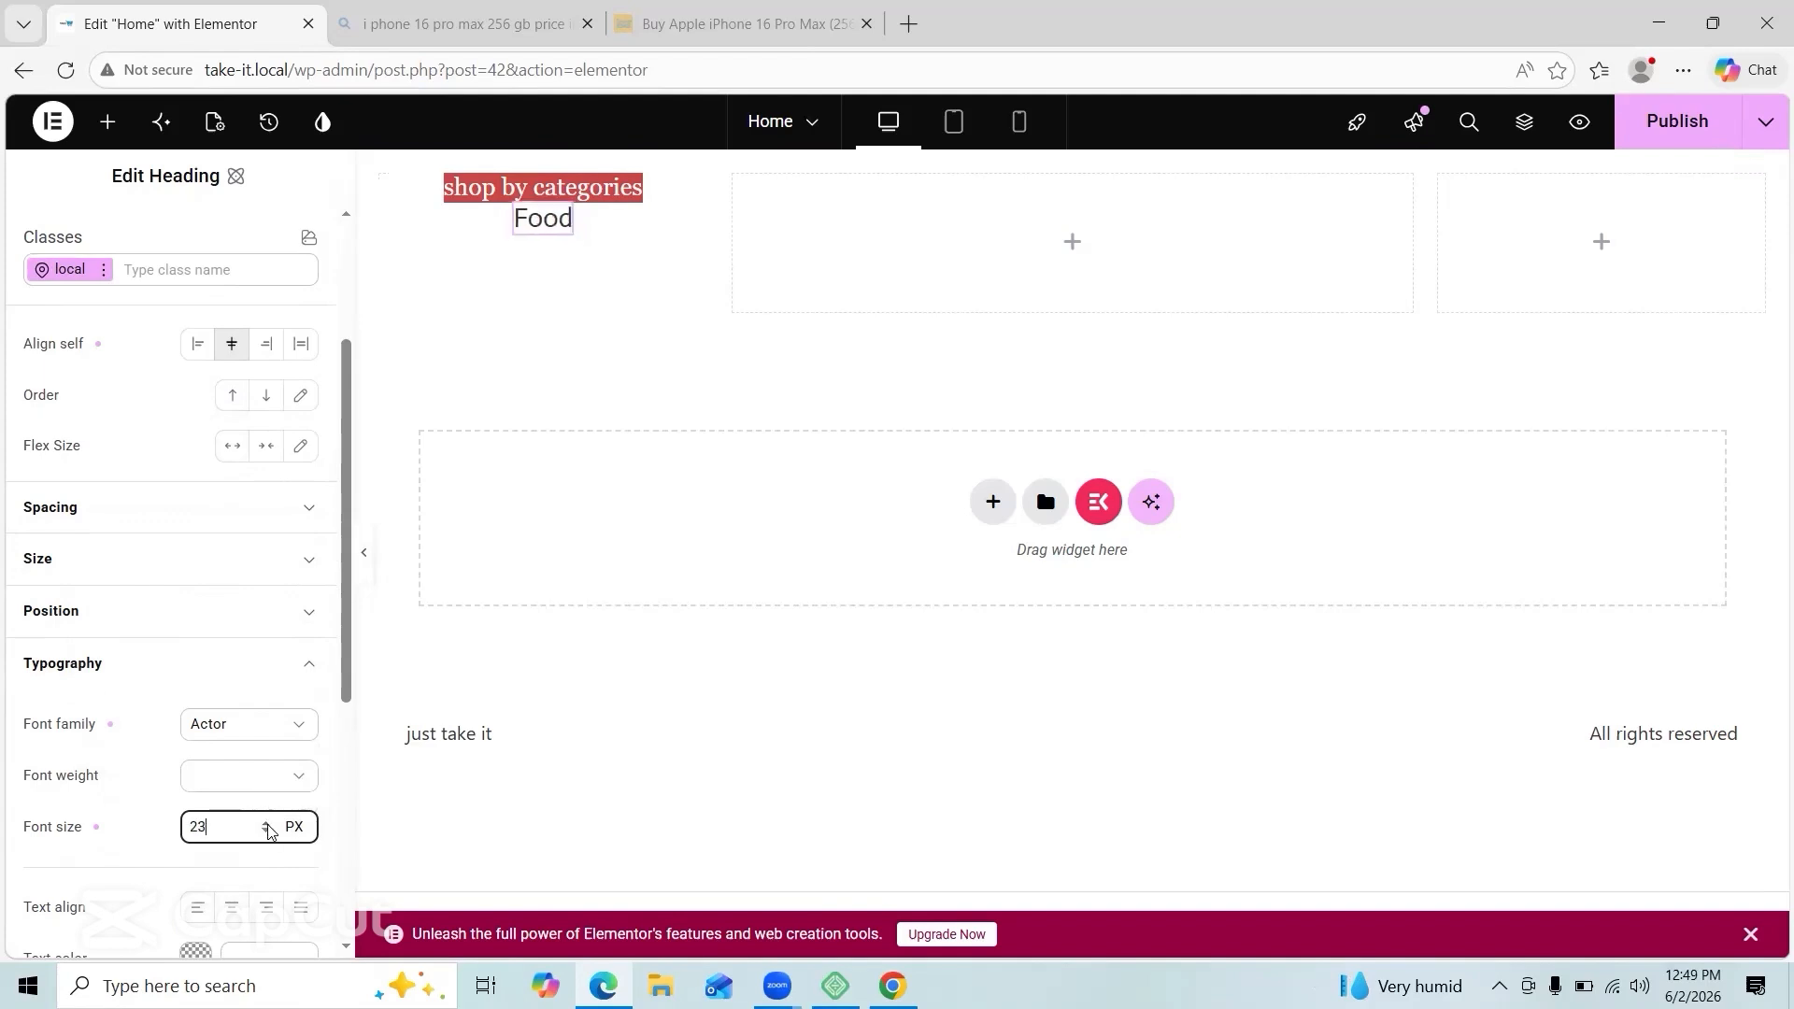
pyautogui.click(267, 824)
pyautogui.click(265, 832)
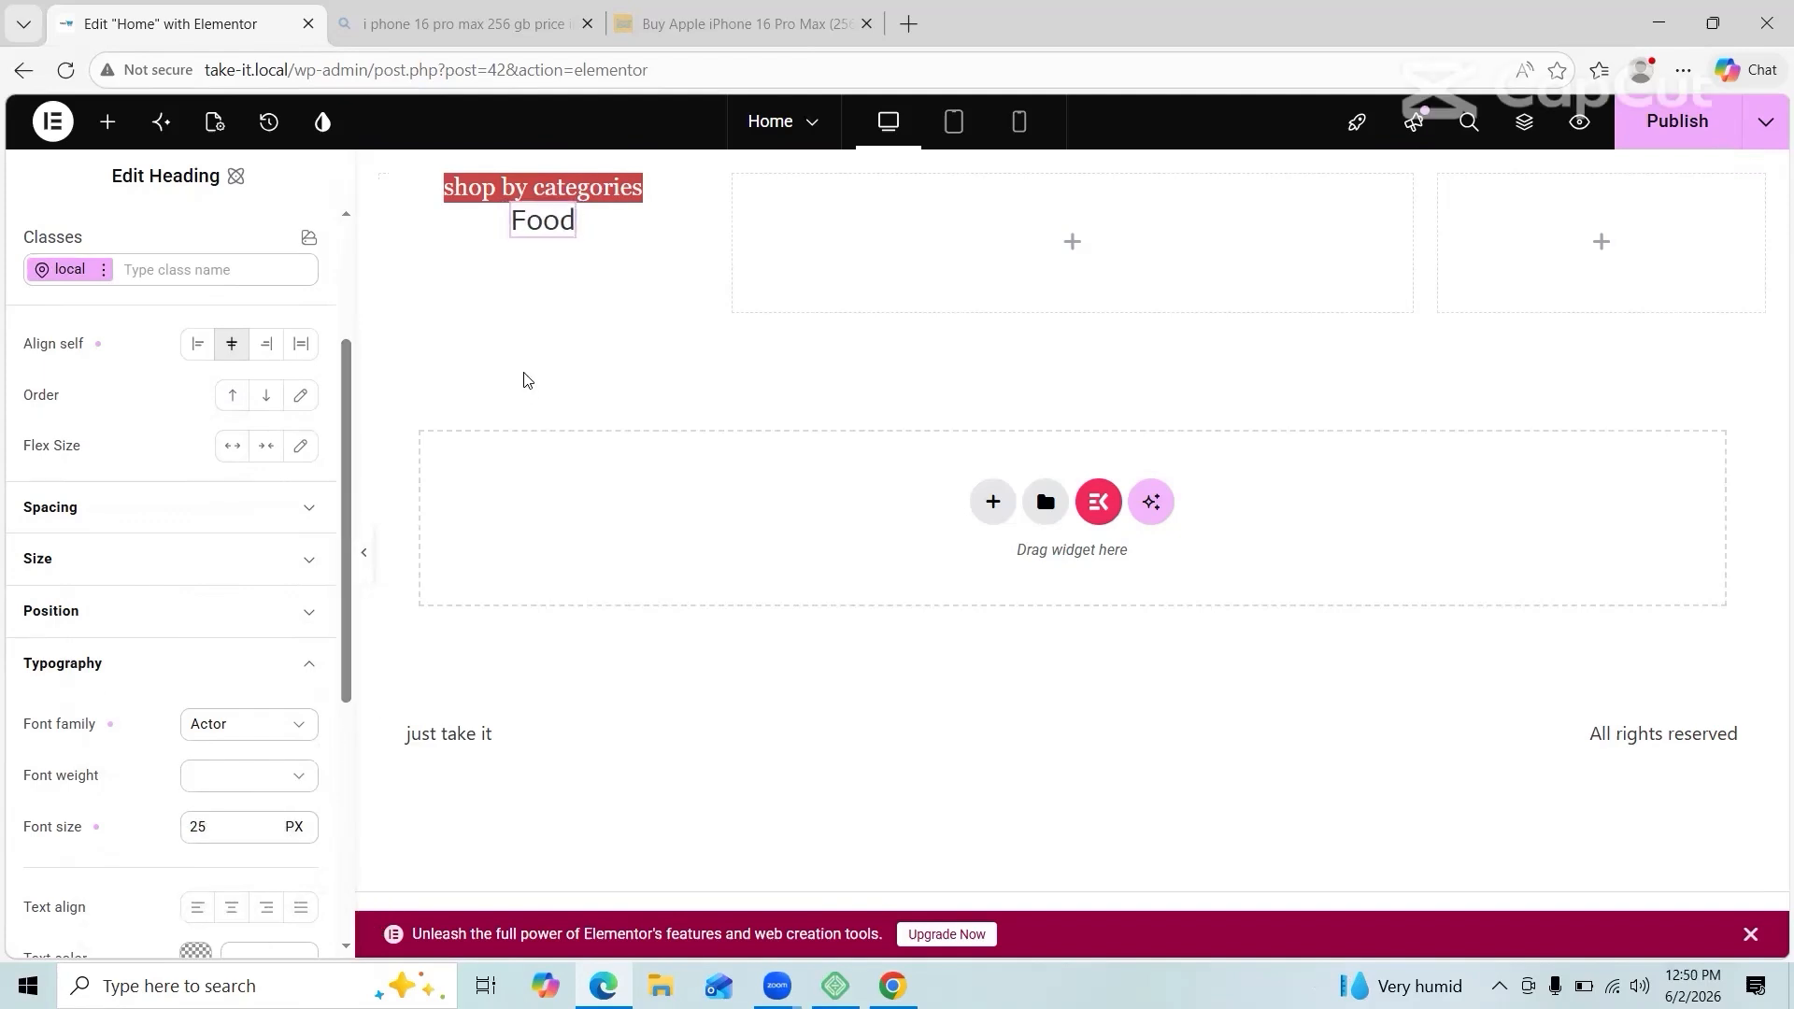
# Step: Duplicate the Food heading six times down the category column
pyautogui.rightClick(542, 231)
pyautogui.click(565, 301)
pyautogui.rightClick(553, 269)
pyautogui.click(584, 338)
pyautogui.rightClick(560, 301)
pyautogui.click(603, 372)
pyautogui.rightClick(561, 335)
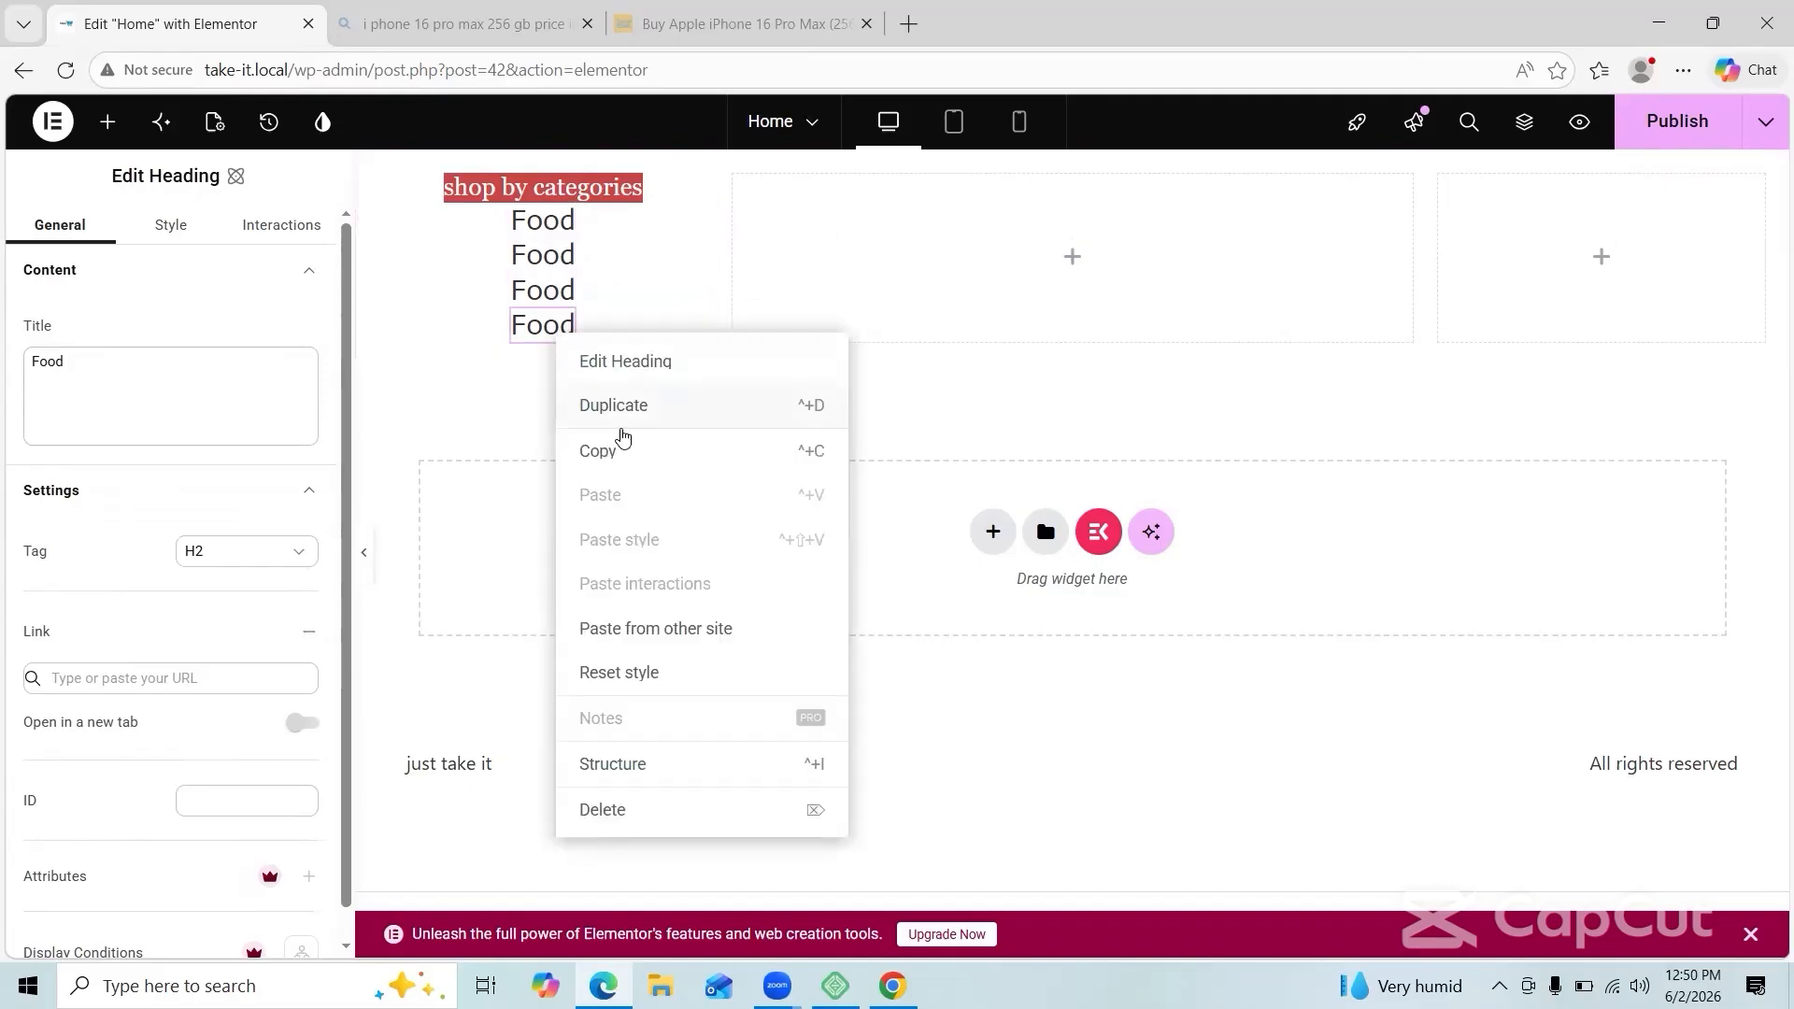
pyautogui.click(616, 407)
pyautogui.rightClick(561, 371)
pyautogui.click(600, 444)
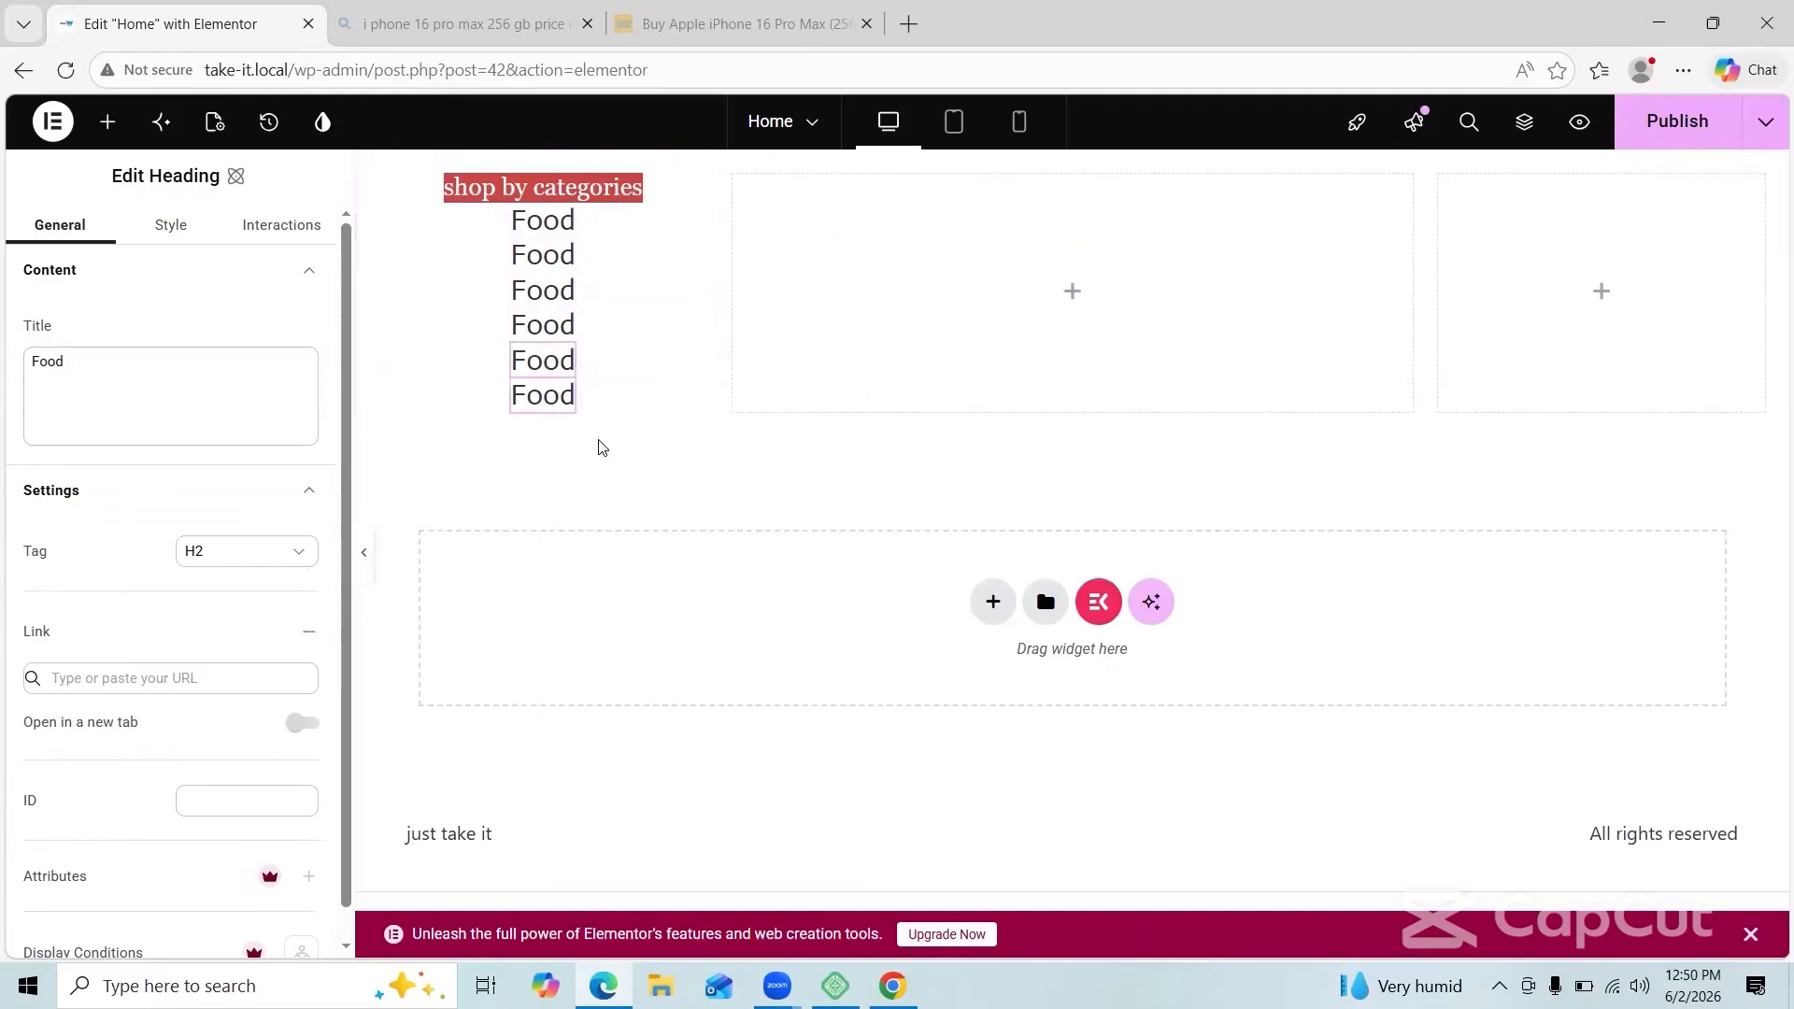
pyautogui.rightClick(553, 398)
pyautogui.click(577, 467)
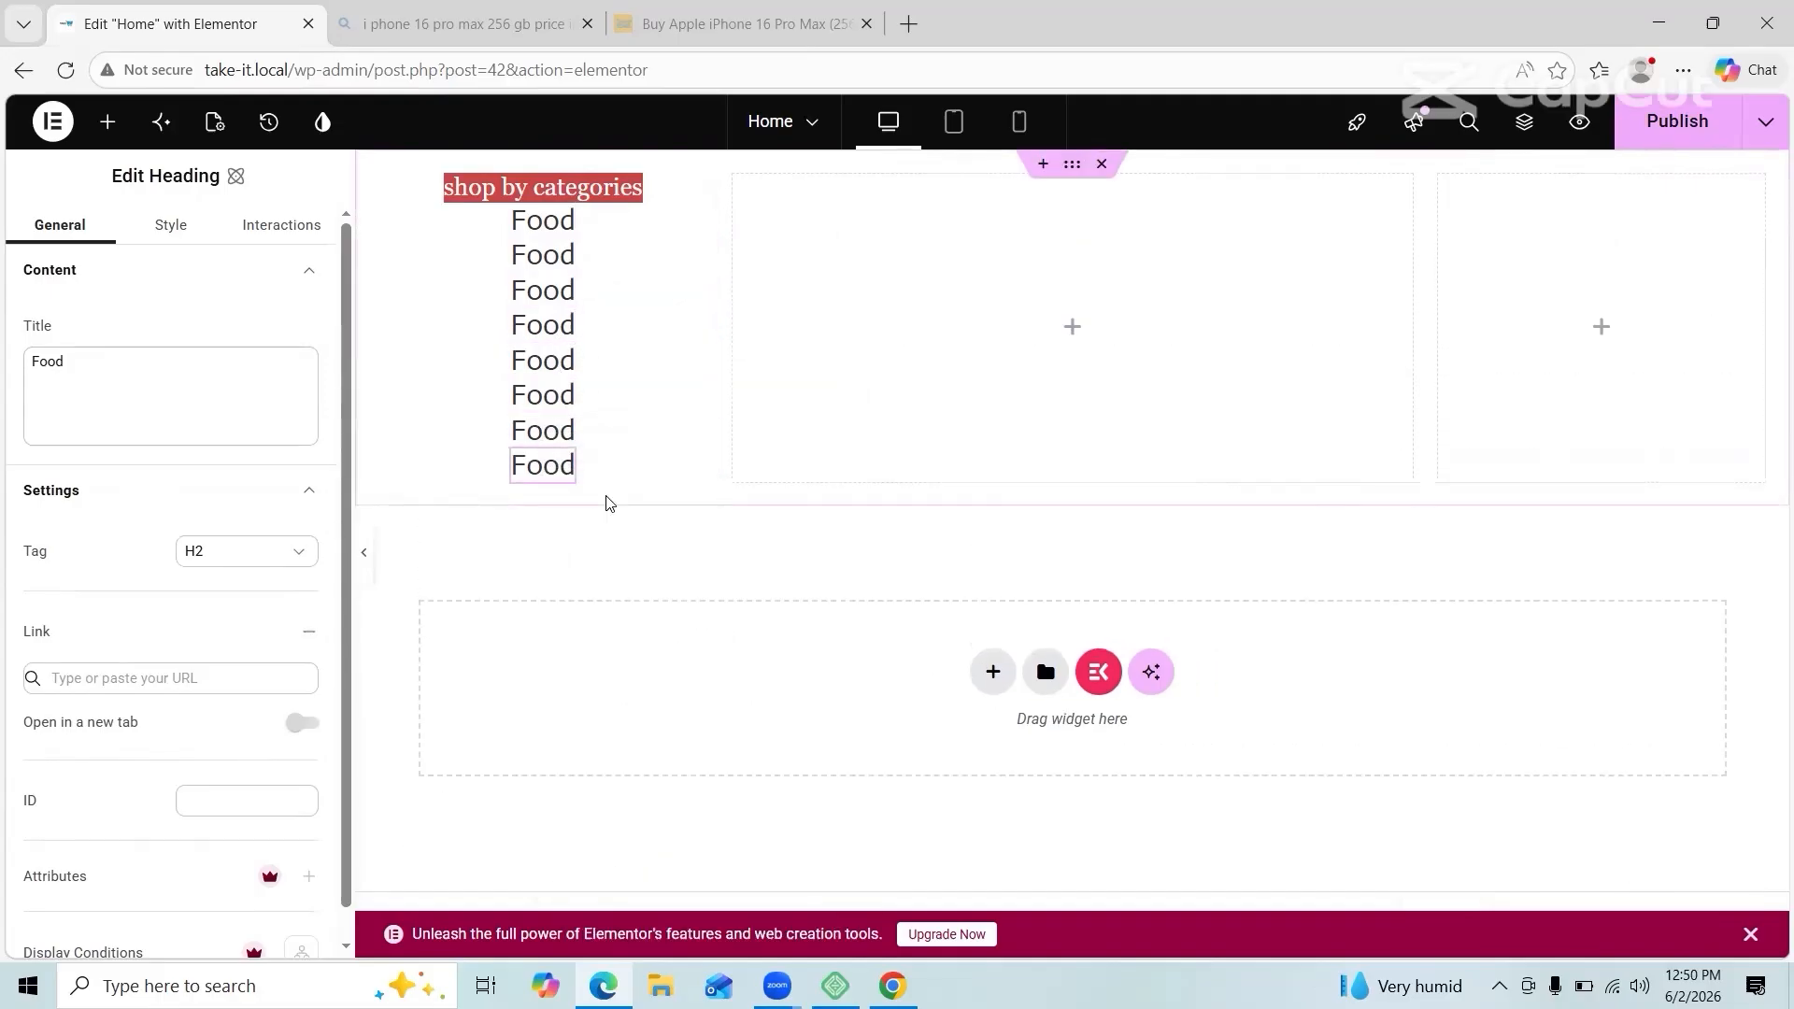
# Step: Retype the second Food heading's title, then select the whole category column
pyautogui.doubleClick(561, 254)
pyautogui.write('bea')
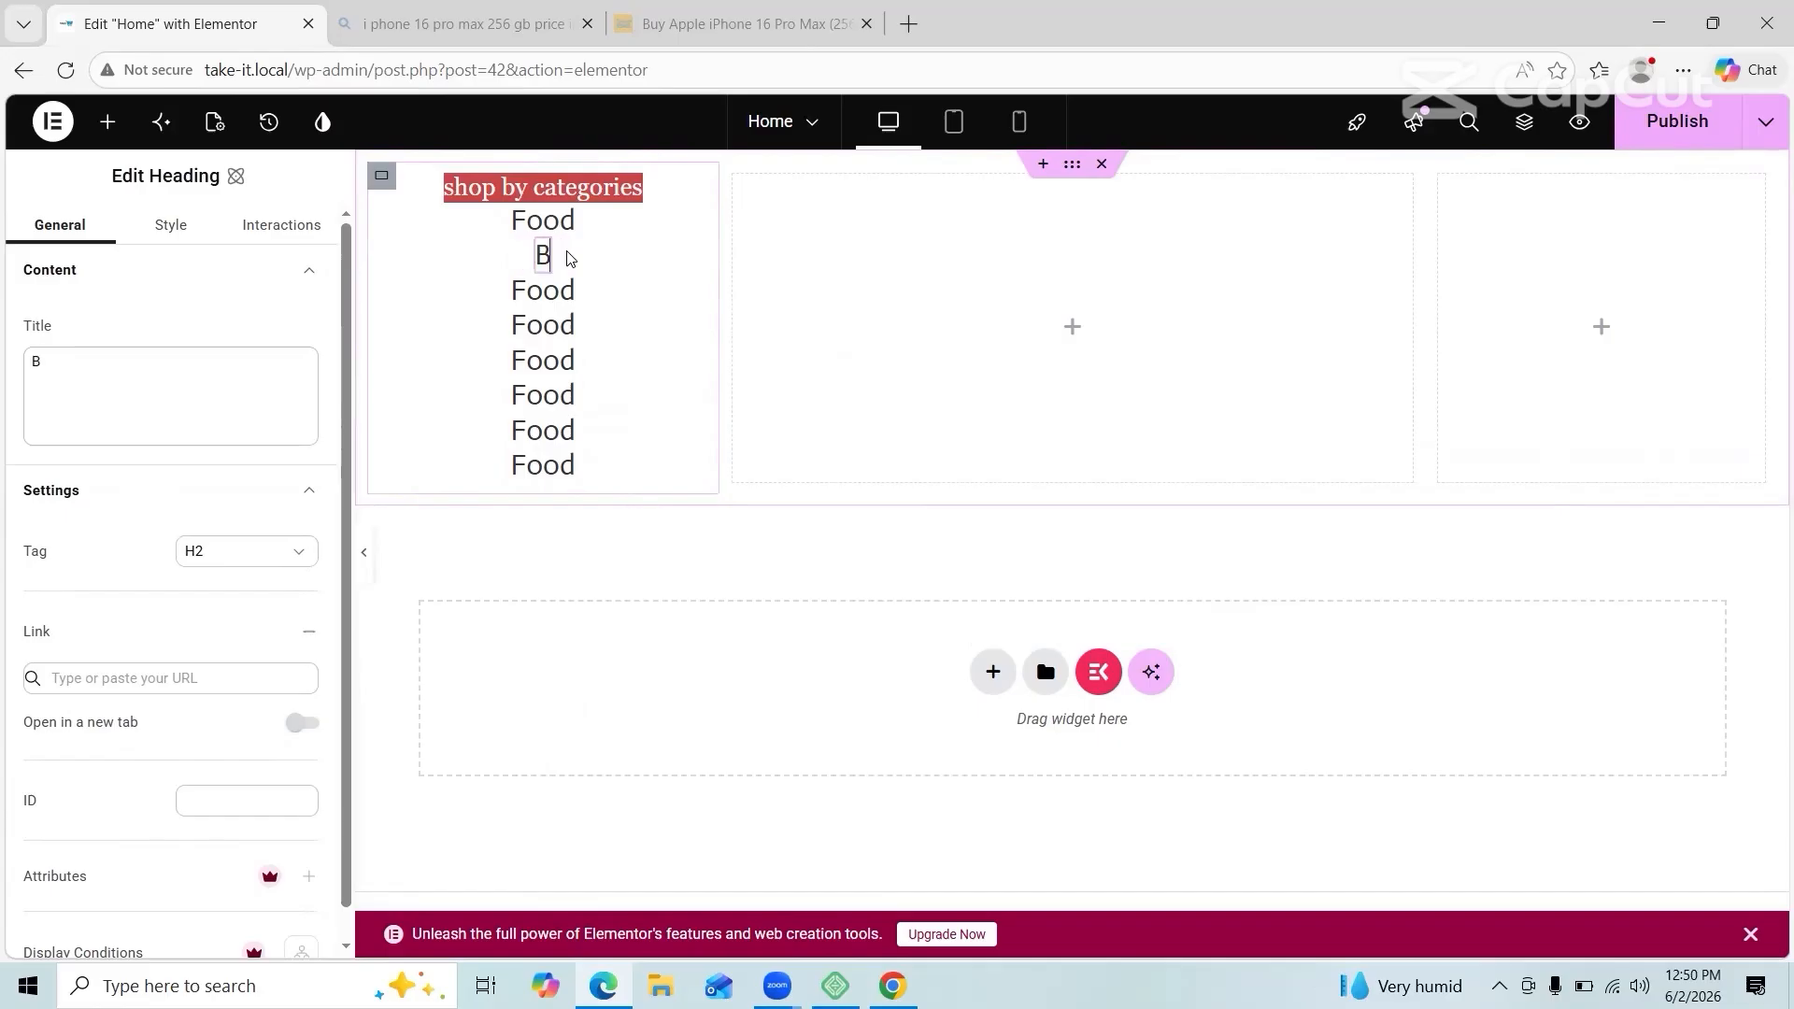
pyautogui.write('uaaity')
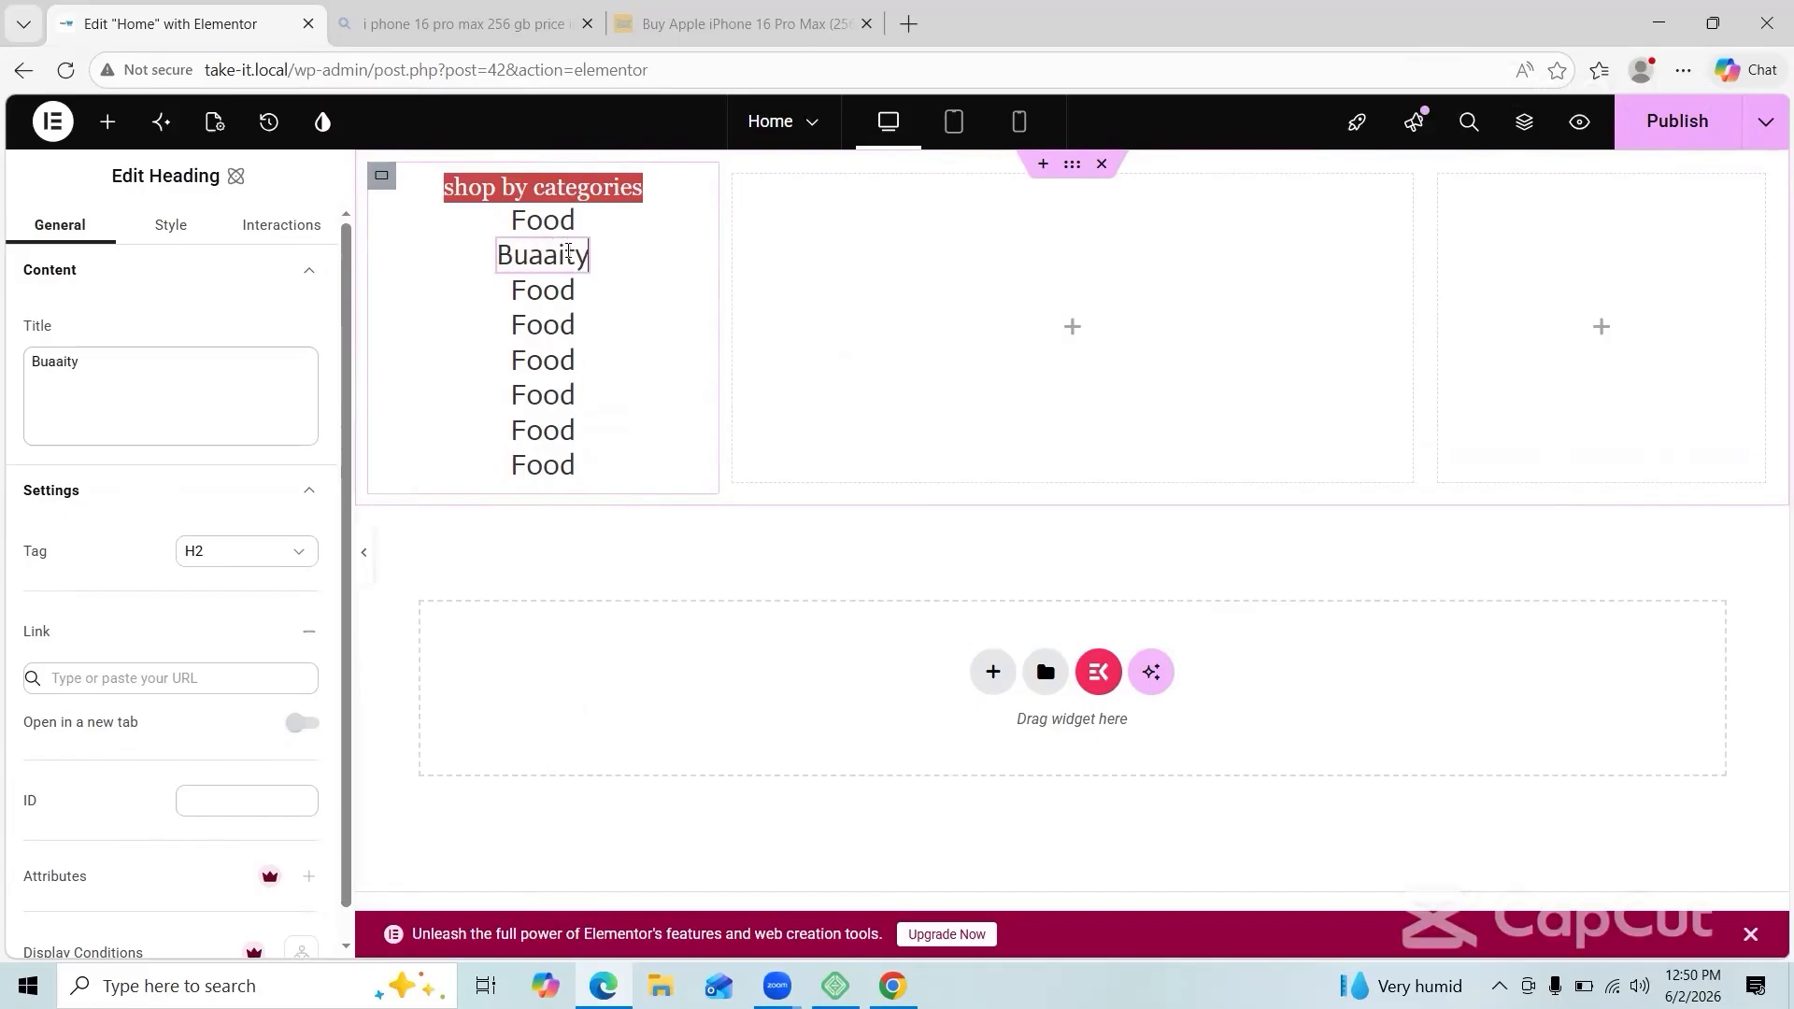
pyautogui.click(532, 252)
pyautogui.rightClick(533, 252)
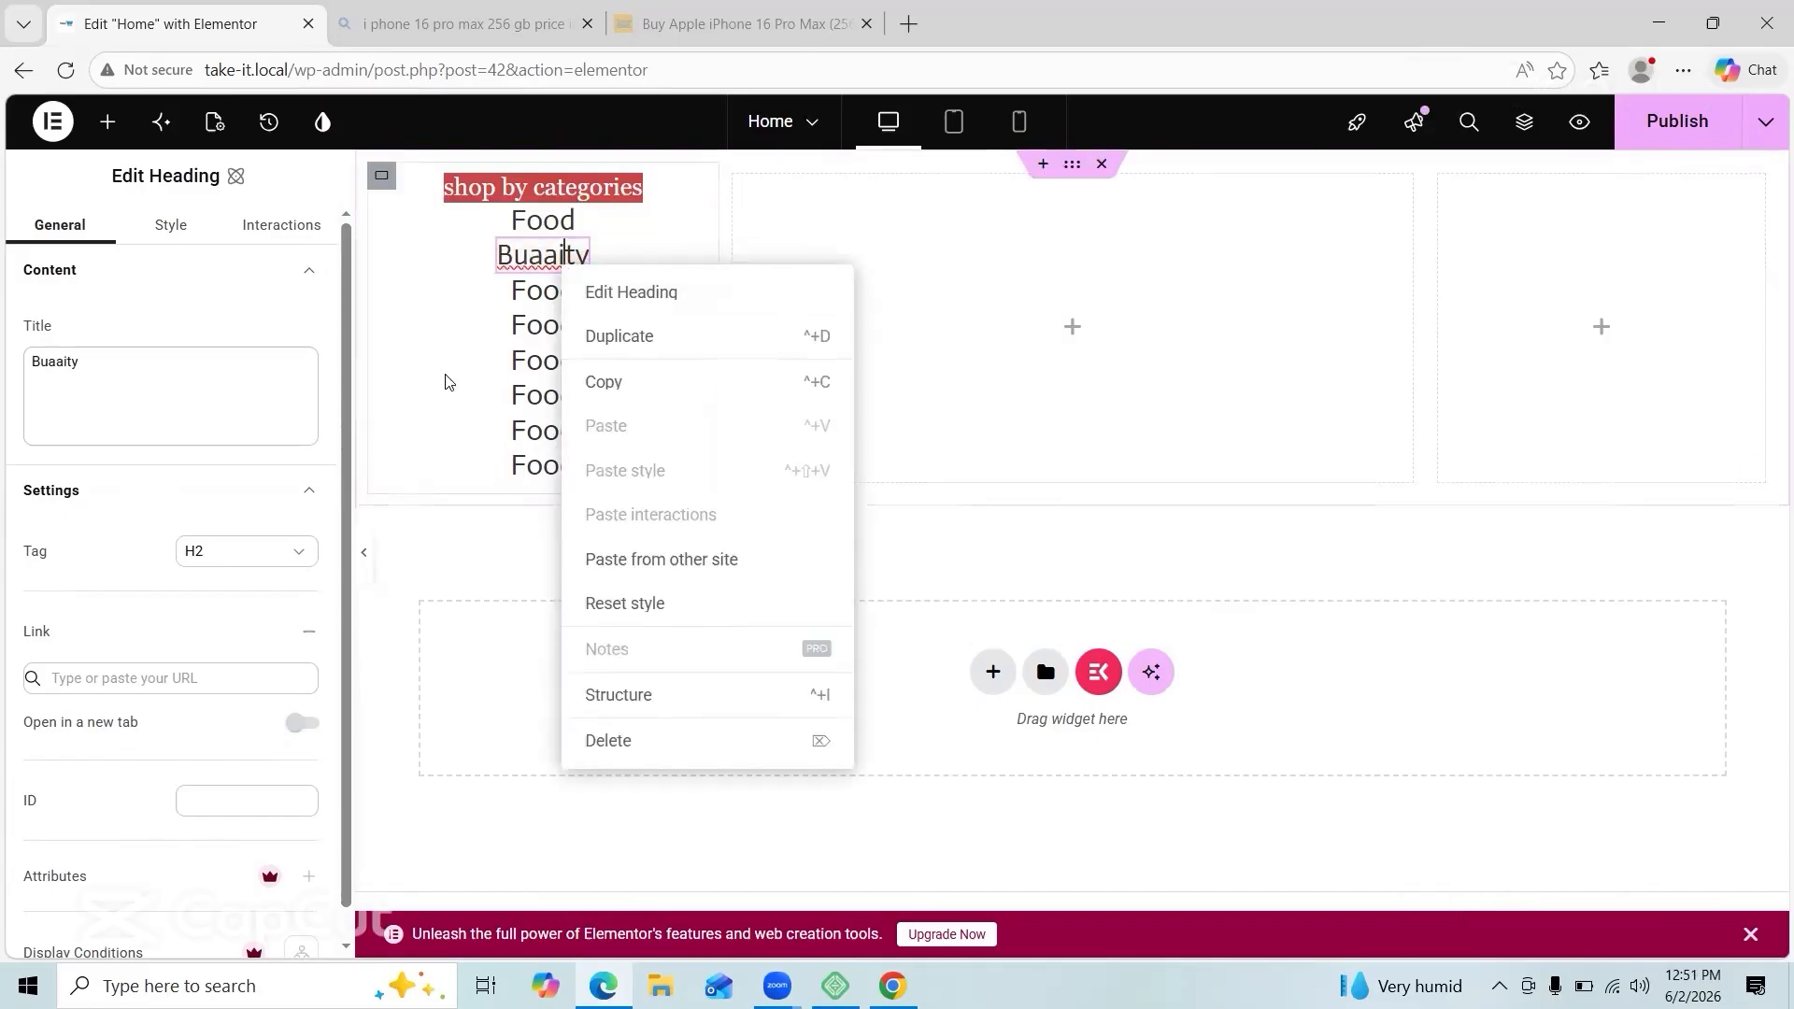
pyautogui.click(614, 233)
pyautogui.doubleClick(588, 257)
pyautogui.write('B')
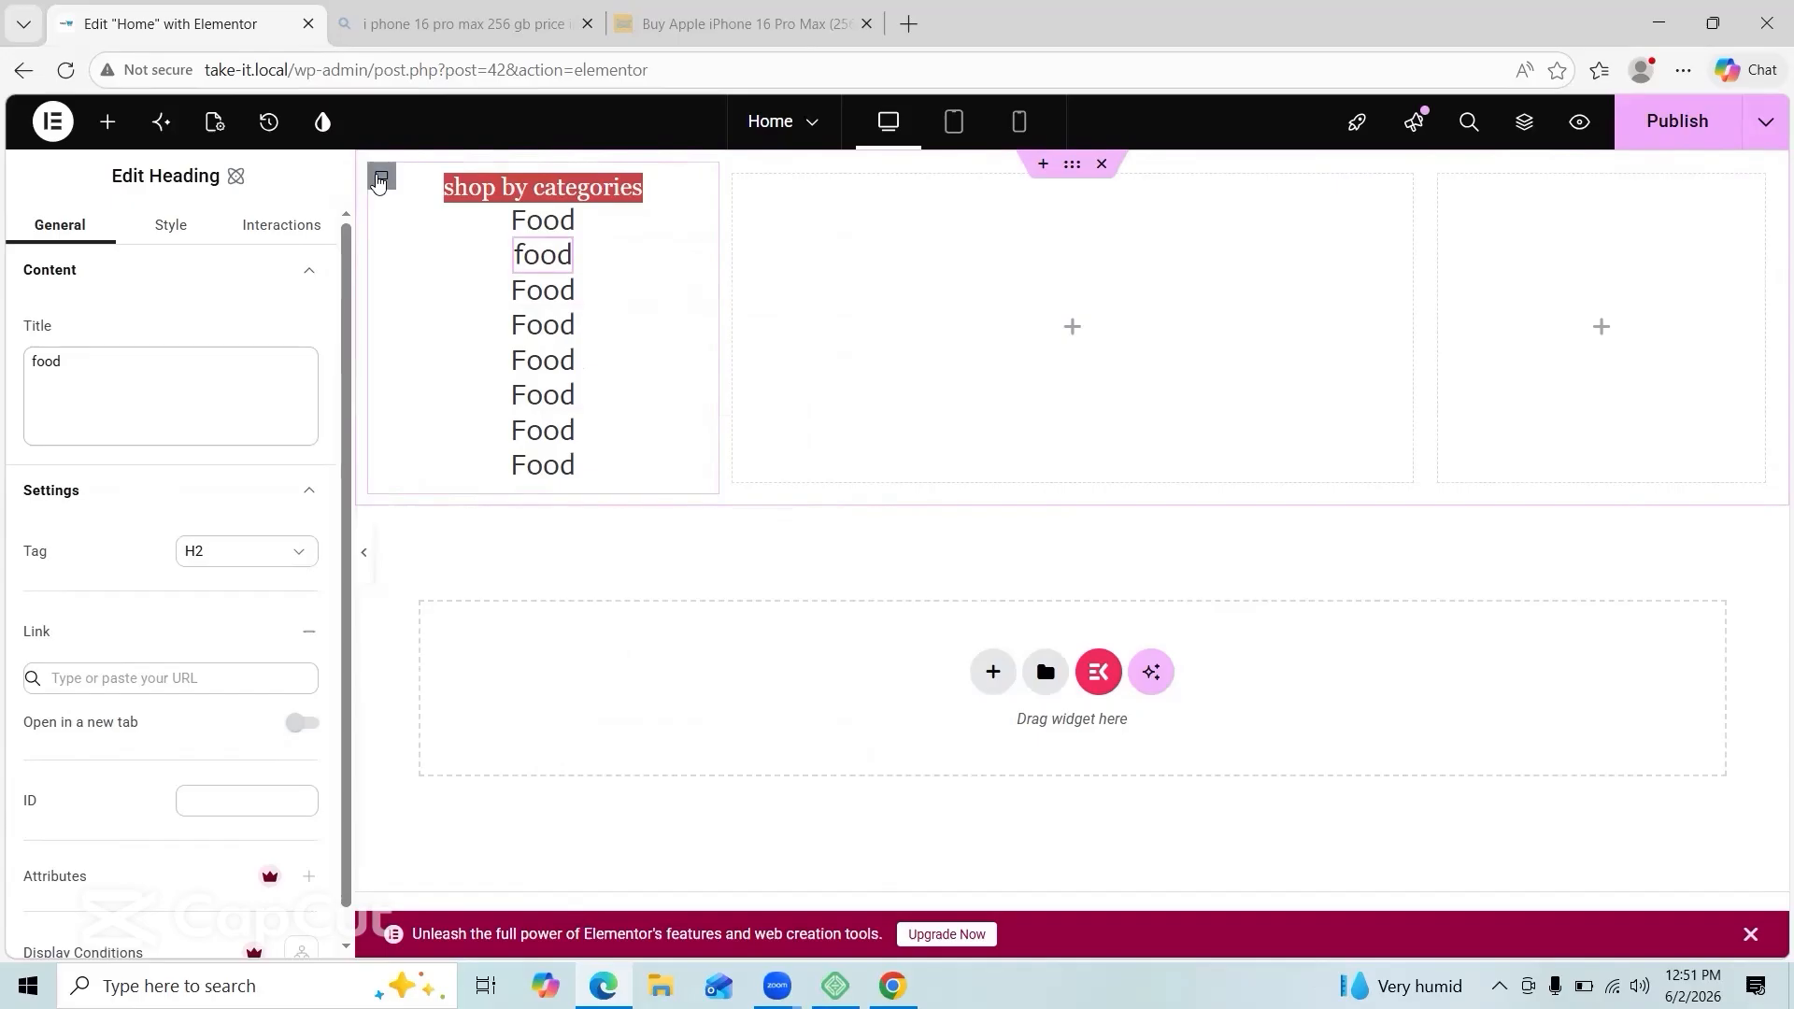
pyautogui.click(379, 183)
# Step: Give the category column a light pink #f08585 background
pyautogui.click(62, 635)
pyautogui.click(194, 747)
pyautogui.moveTo(360, 652); pyautogui.dragTo(317, 624)
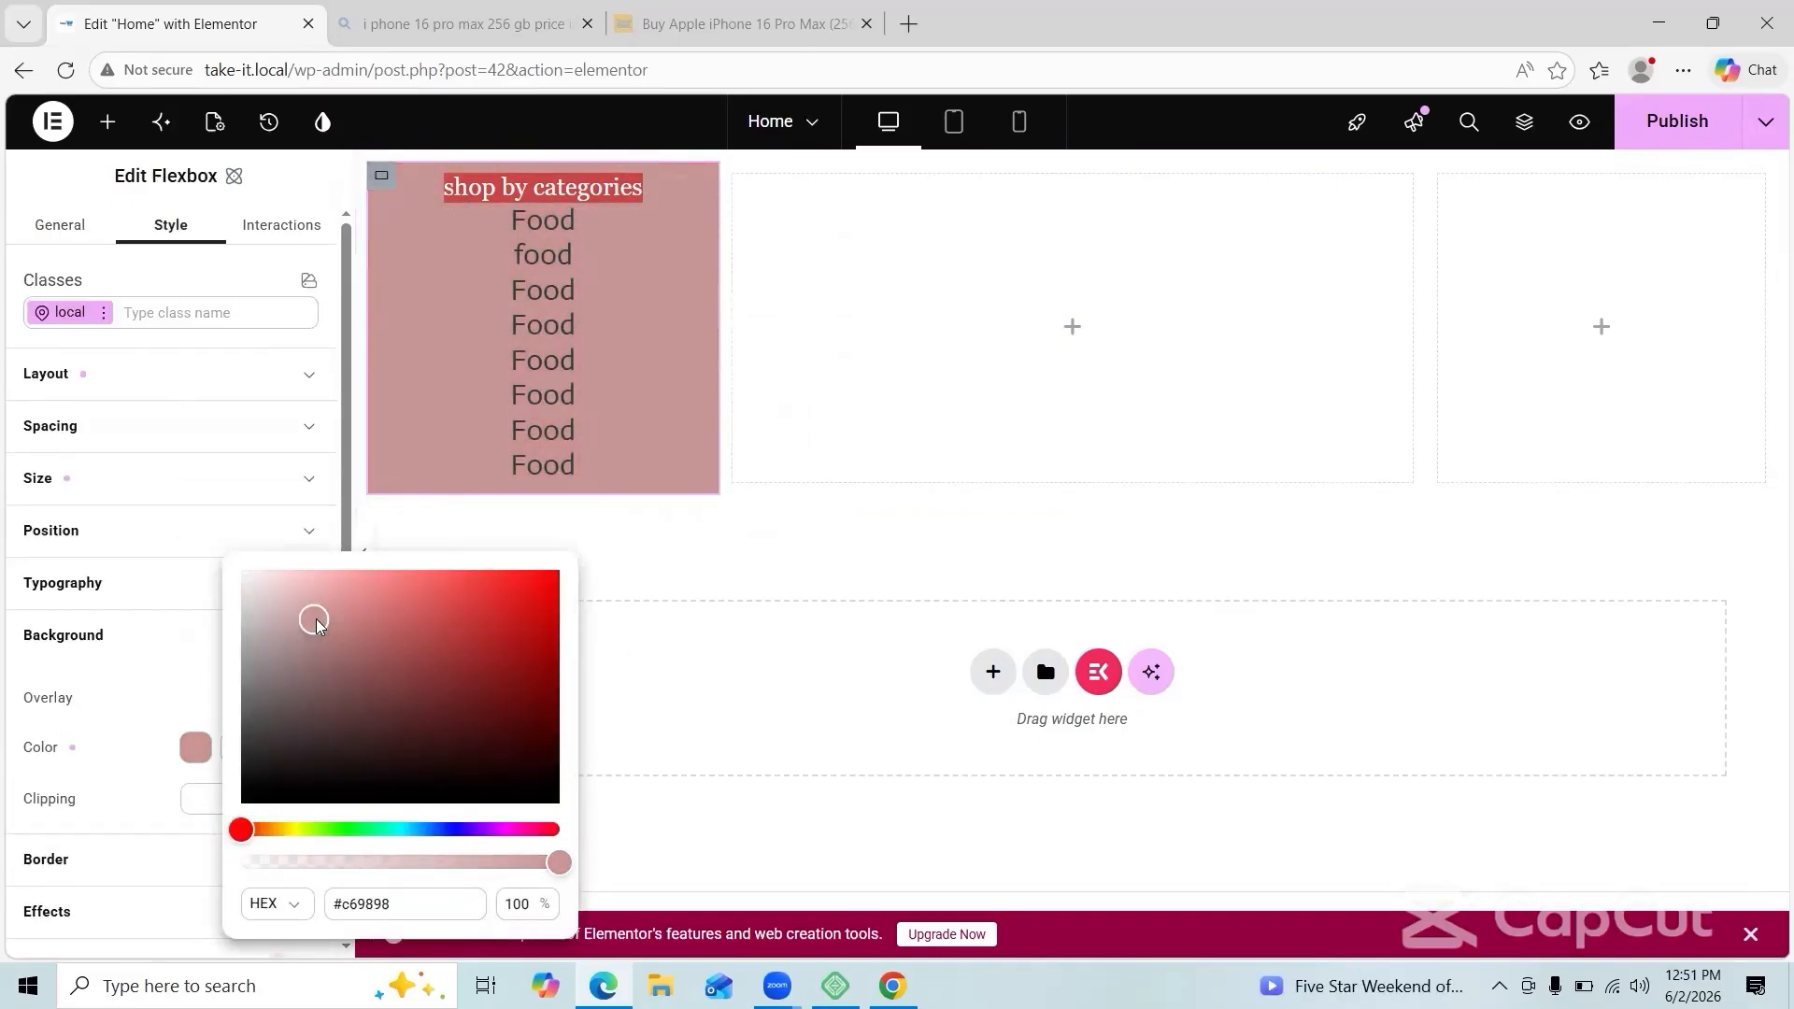
pyautogui.moveTo(317, 625); pyautogui.dragTo(379, 585)
pyautogui.click(472, 310)
# Step: Set the text colour of the first two Food headings to white
pyautogui.scroll(-2, 166, 593)
pyautogui.click(543, 222)
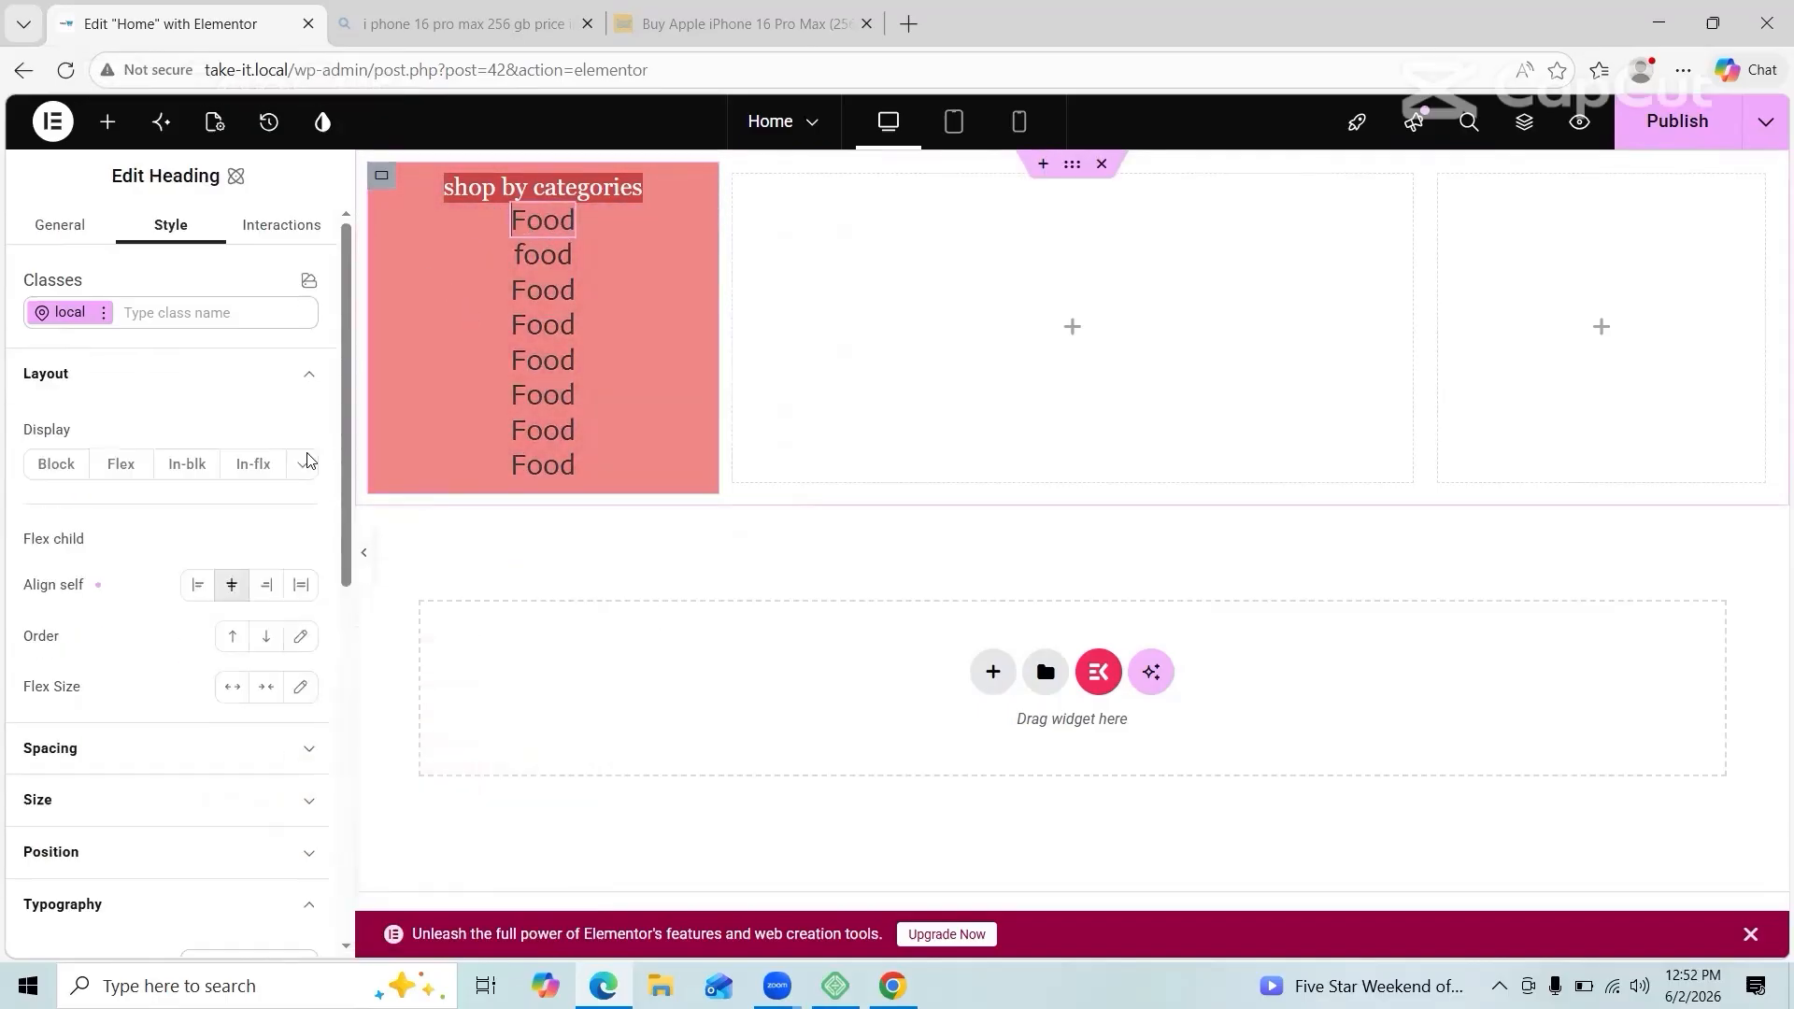
pyautogui.scroll(-2, 193, 692)
pyautogui.click(193, 725)
pyautogui.scroll(-4, 193, 725)
pyautogui.click(194, 693)
pyautogui.click(246, 572)
pyautogui.click(505, 264)
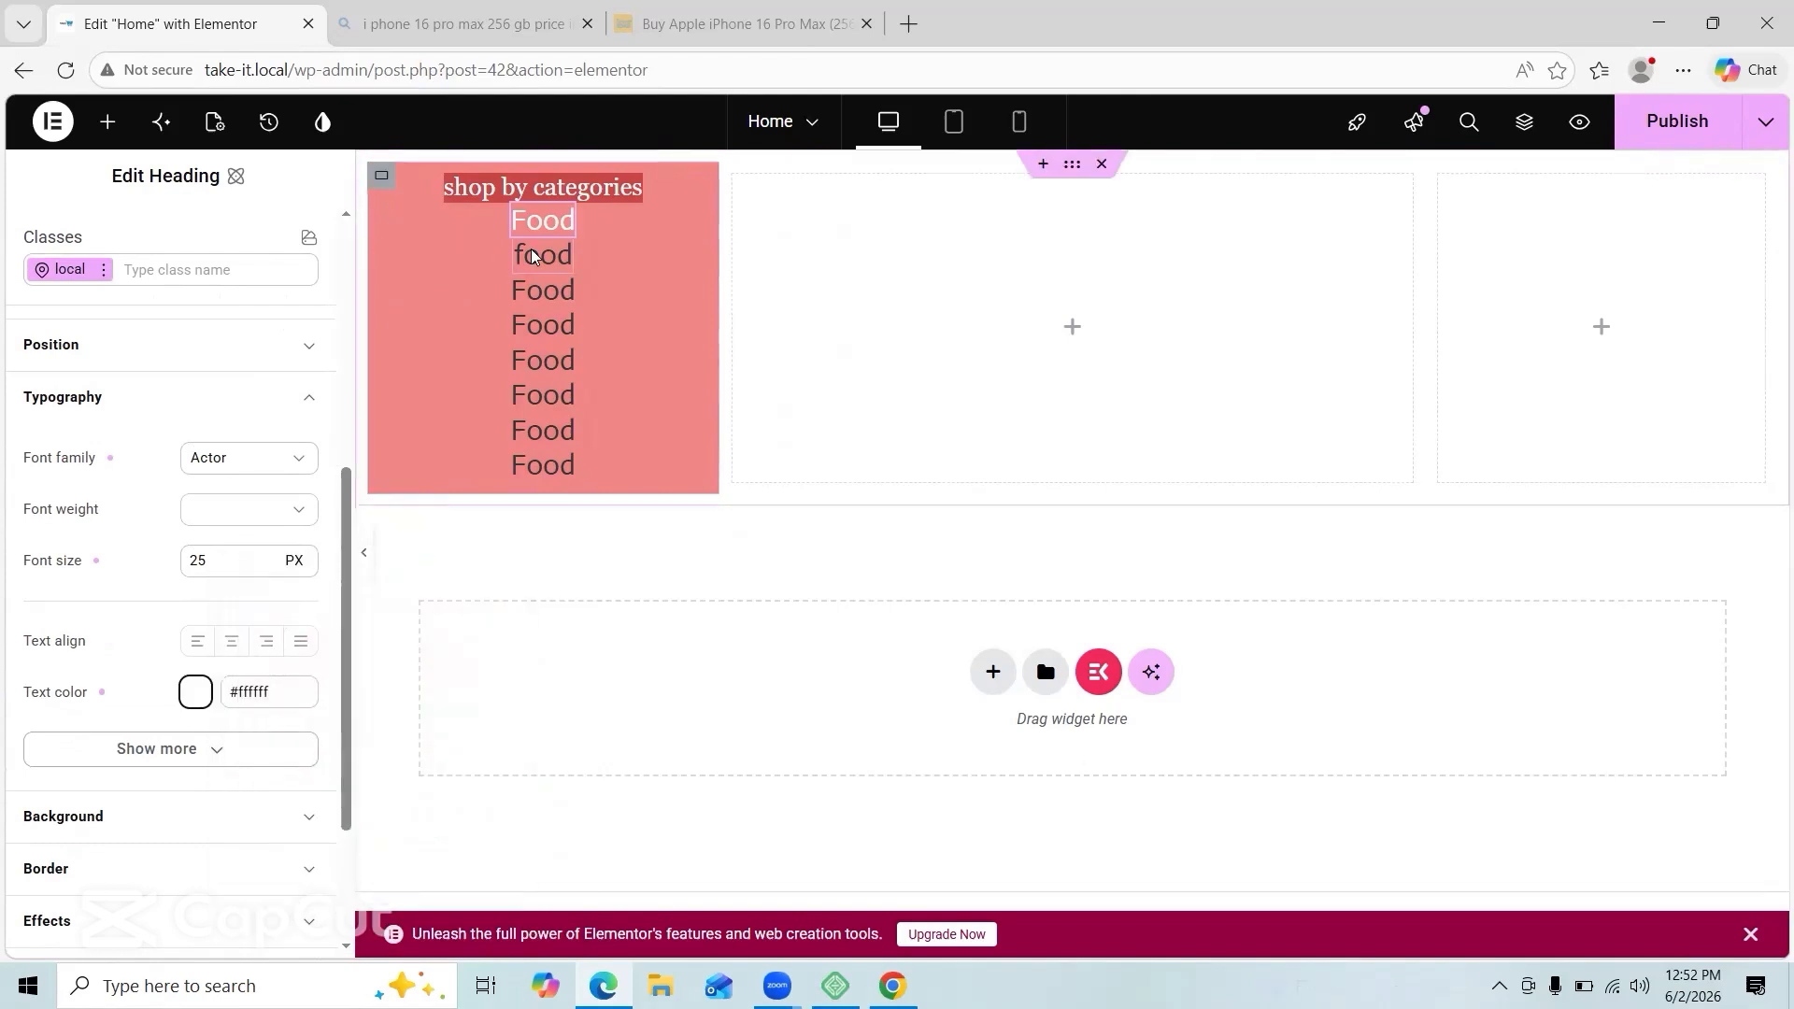
pyautogui.click(537, 257)
pyautogui.click(200, 561)
pyautogui.click(192, 844)
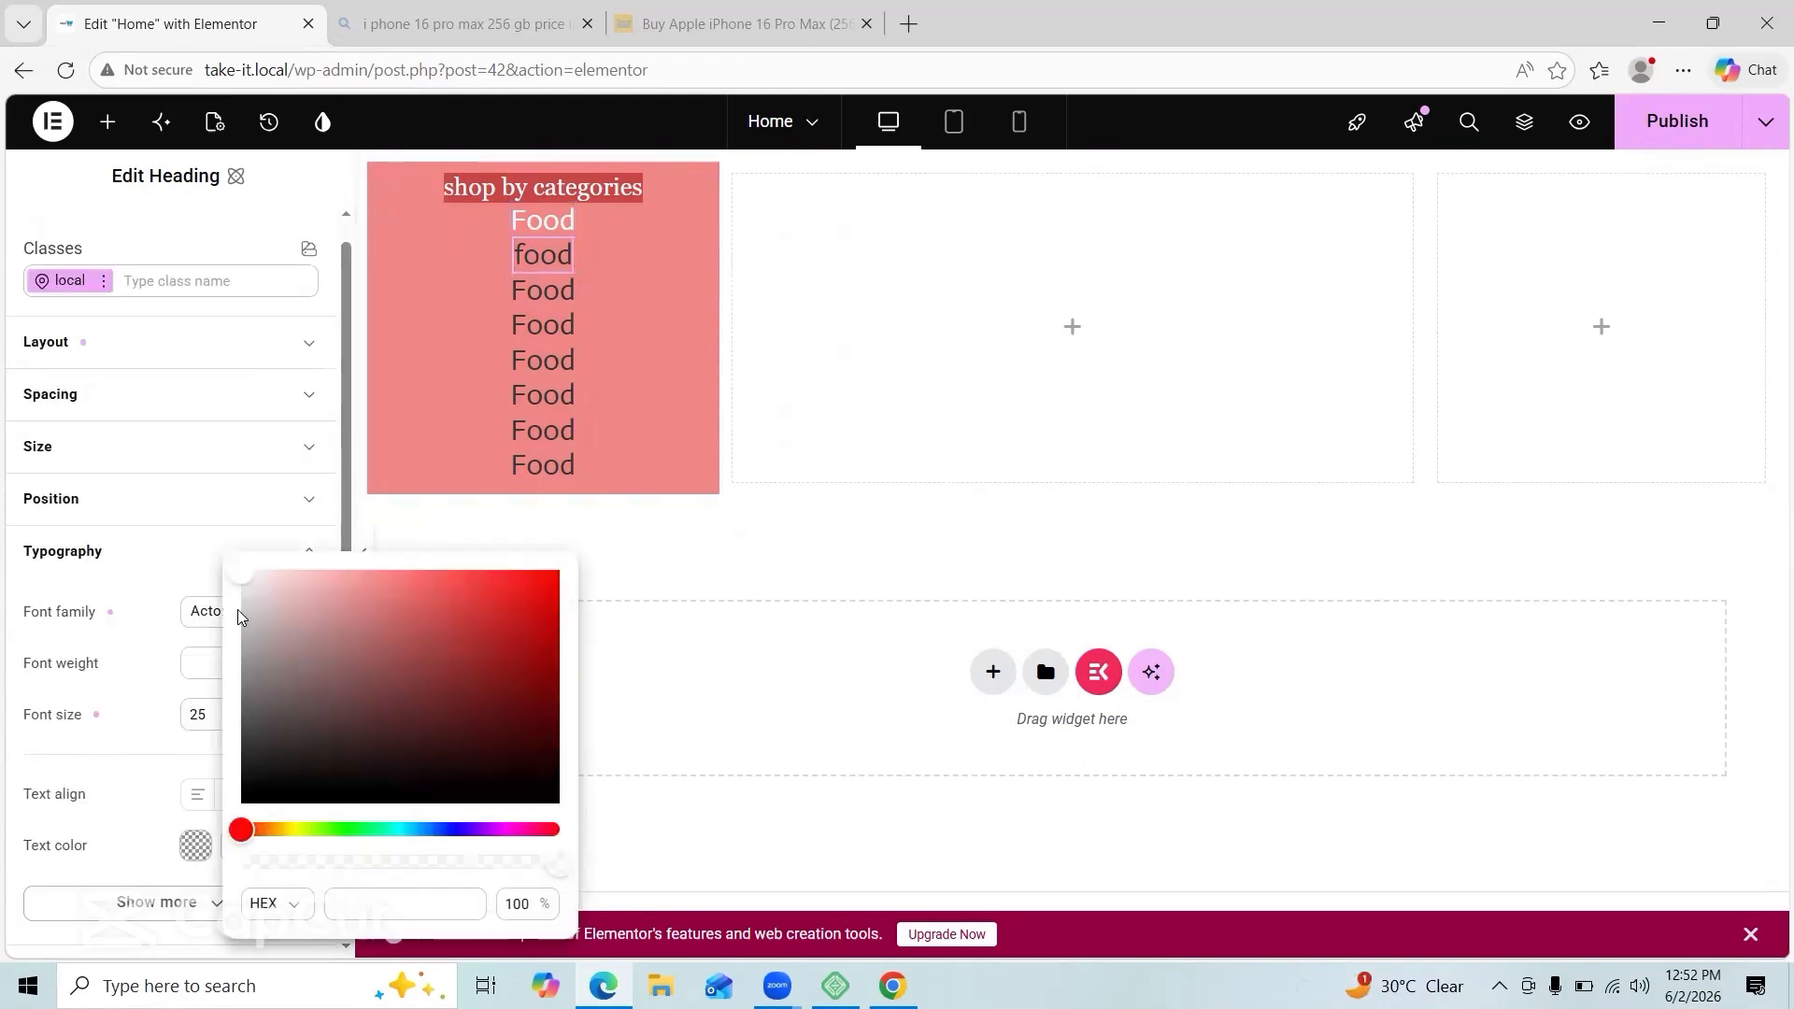
pyautogui.click(246, 583)
# Step: Set the third and fourth Food headings' text colour to white / off-white #f6eeee
pyautogui.click(542, 290)
pyautogui.click(187, 582)
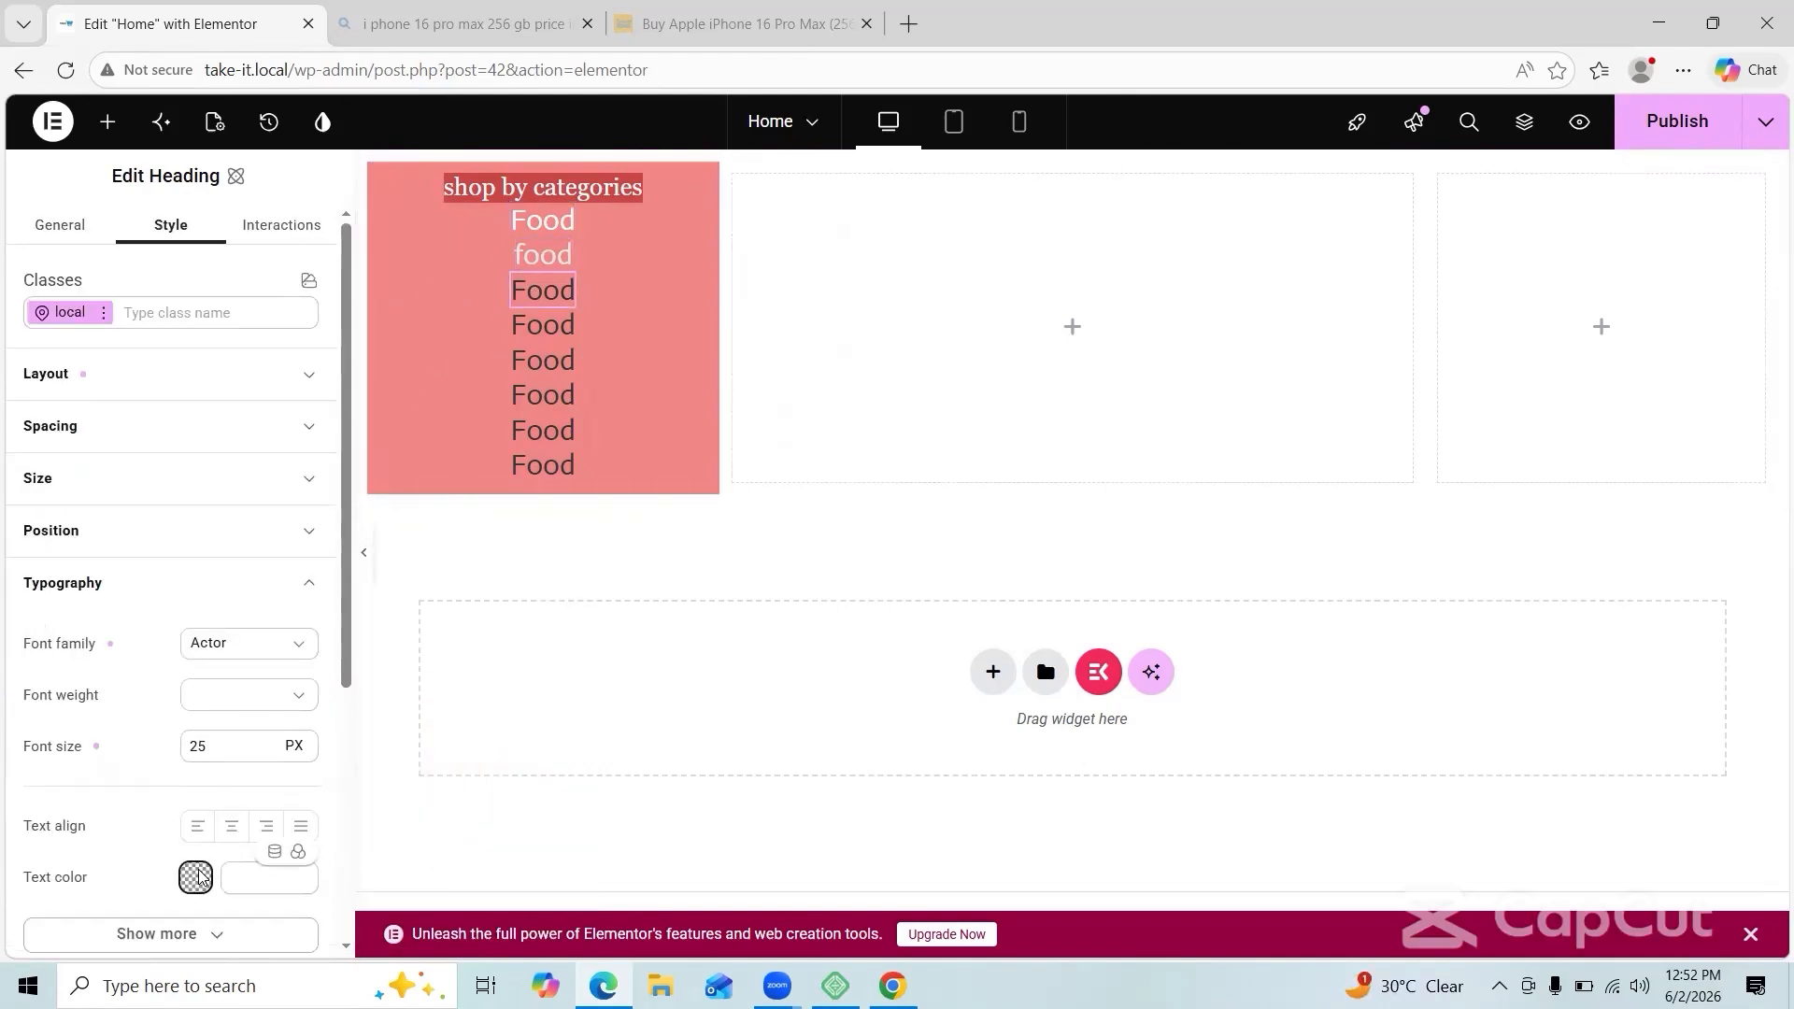
pyautogui.click(193, 873)
pyautogui.click(242, 574)
pyautogui.click(524, 327)
pyautogui.click(523, 327)
pyautogui.click(170, 224)
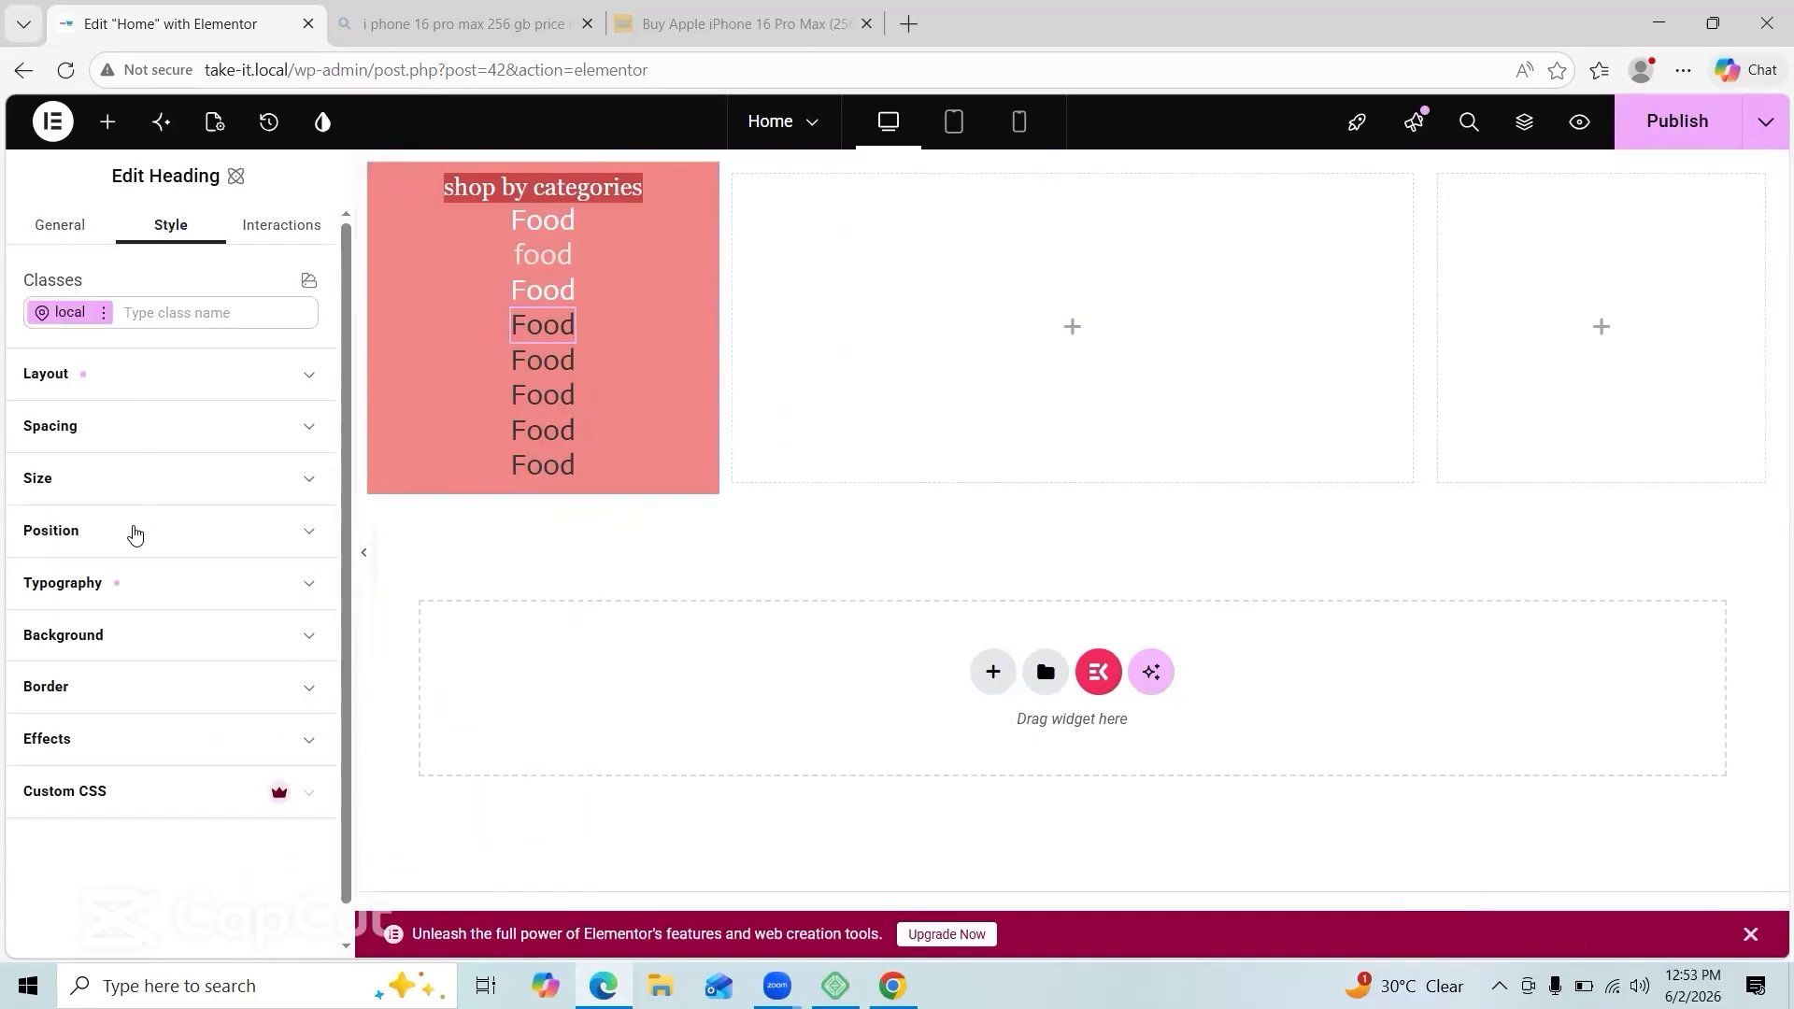
pyautogui.click(63, 582)
pyautogui.click(195, 877)
pyautogui.click(242, 576)
pyautogui.click(548, 369)
pyautogui.click(549, 369)
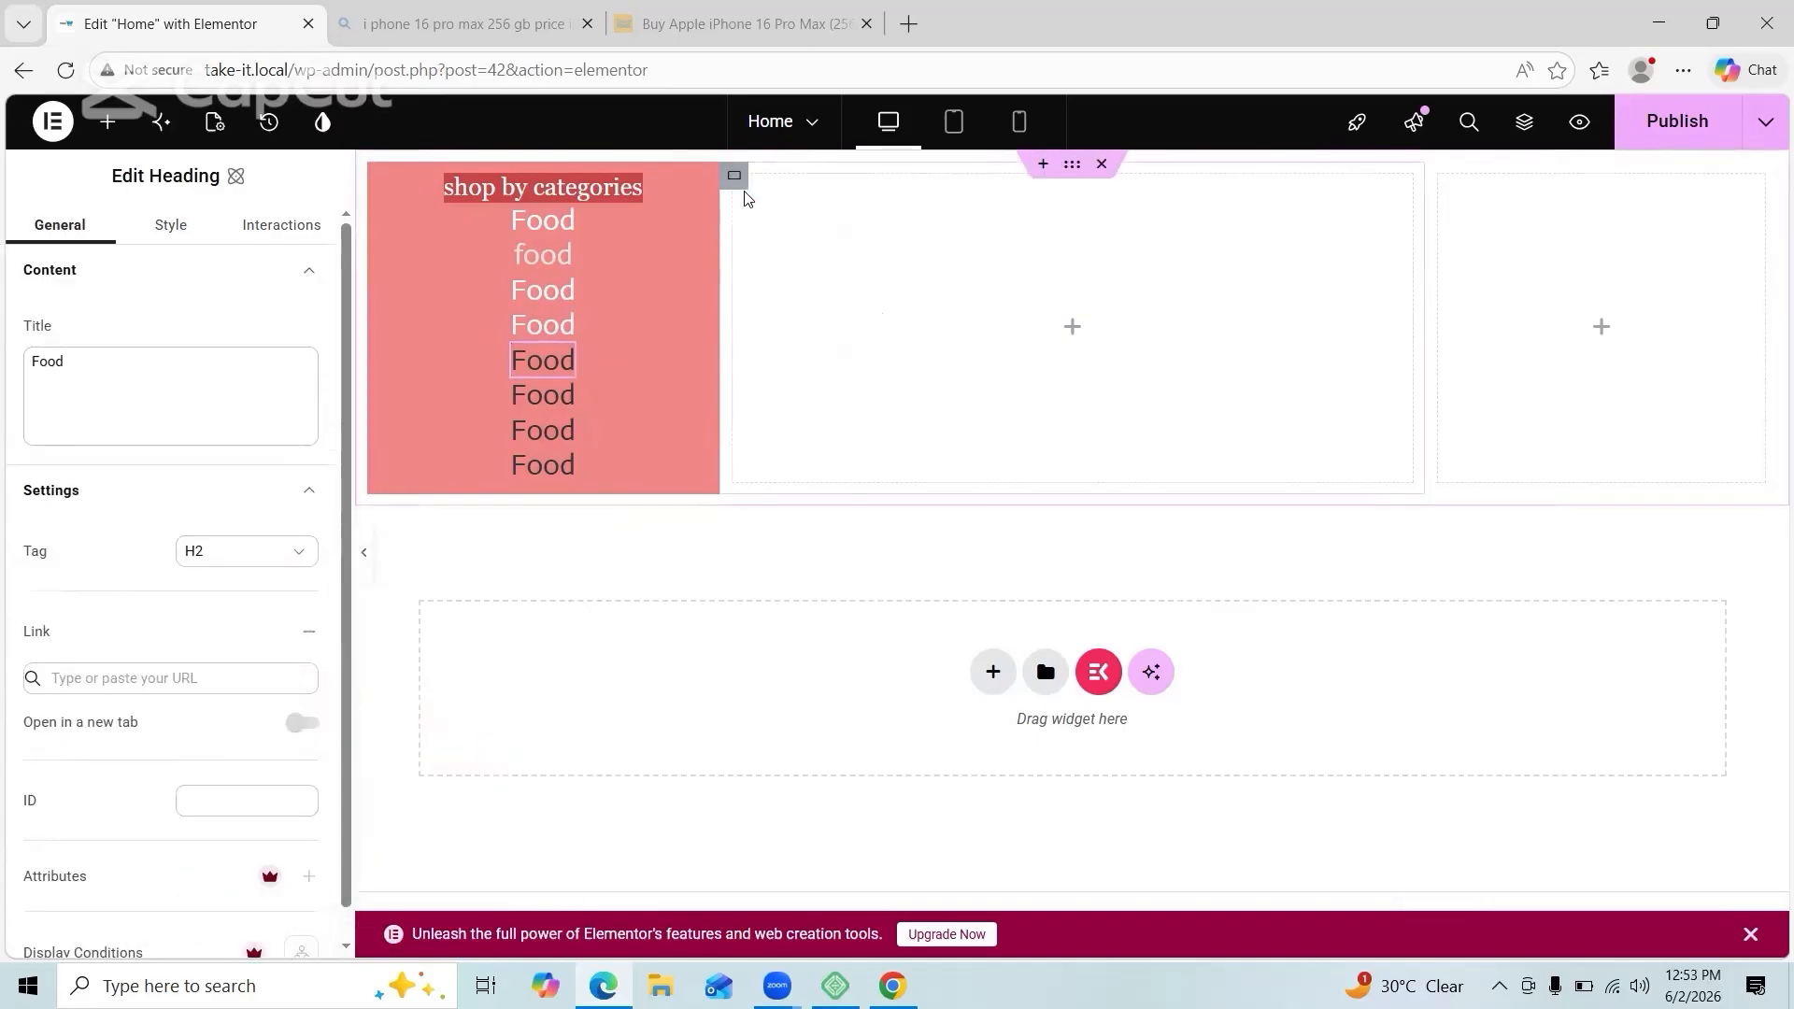
# Step: Find the Image Carousel widget by searching 'image' and place it in the empty middle column
pyautogui.click(734, 175)
pyautogui.click(108, 122)
pyautogui.click(160, 285)
pyautogui.write('image')
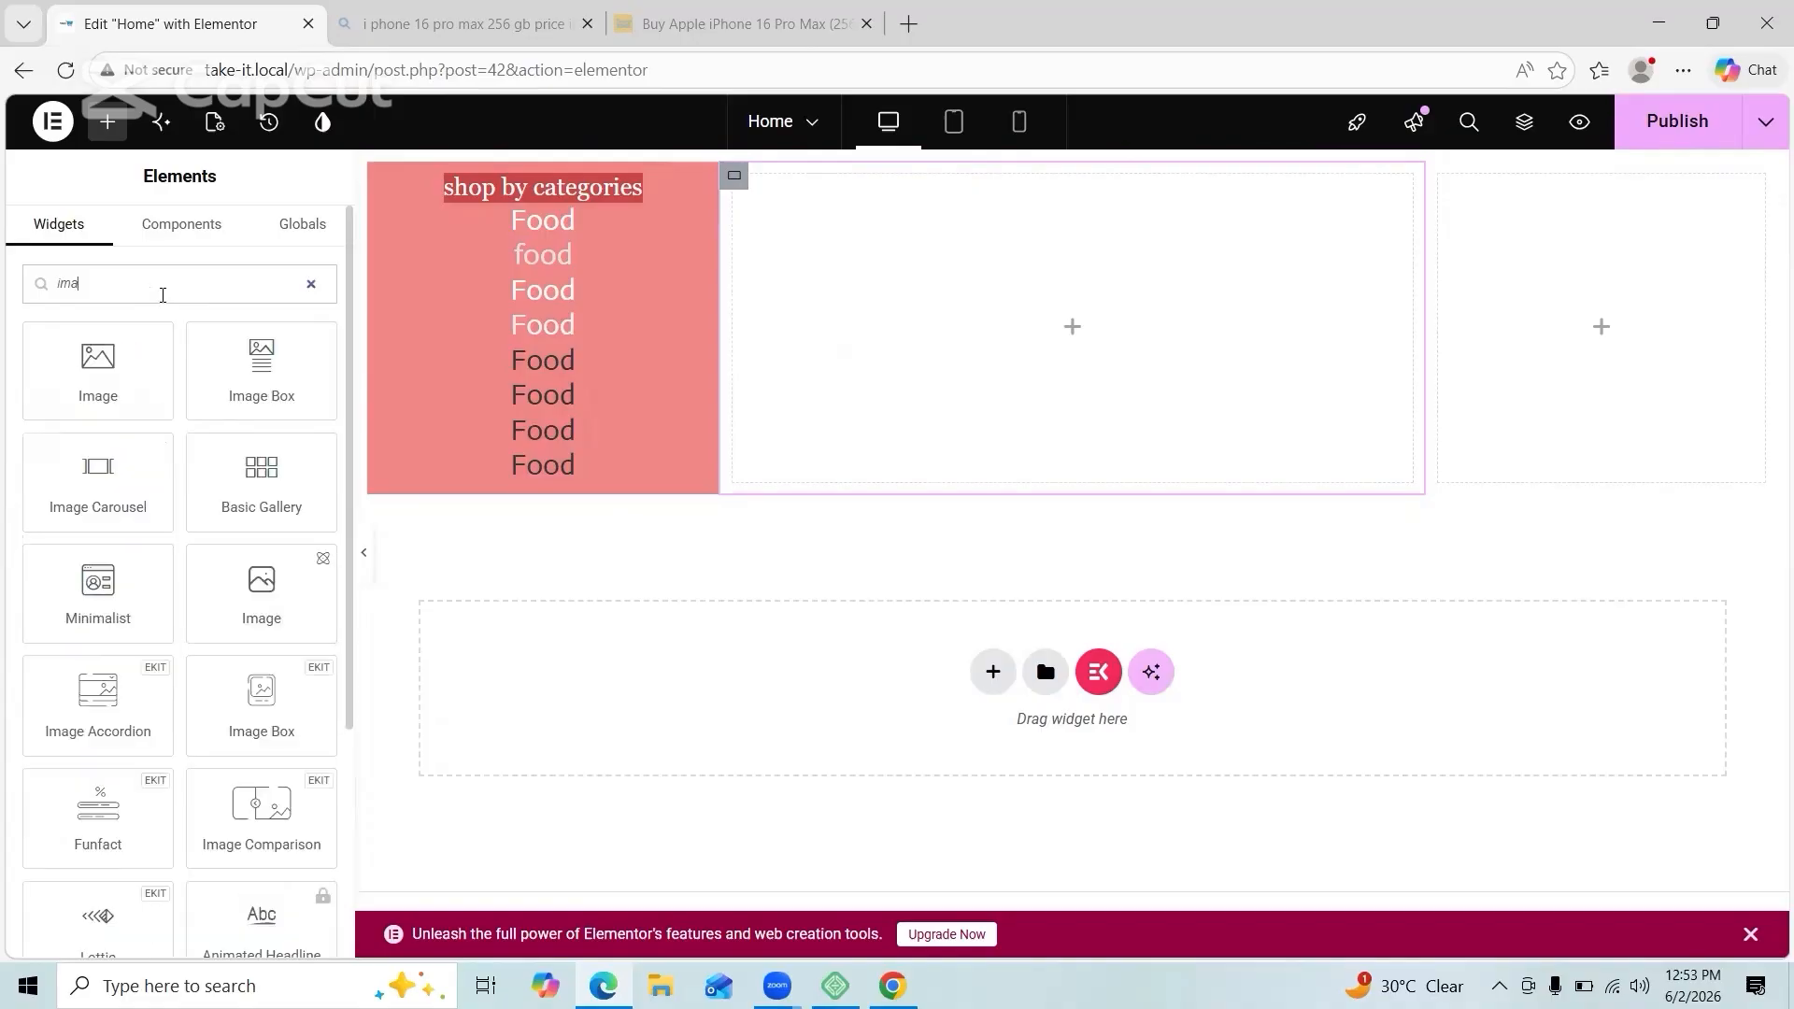
pyautogui.moveTo(98, 472); pyautogui.dragTo(519, 392)
pyautogui.click(192, 290)
pyautogui.write('image')
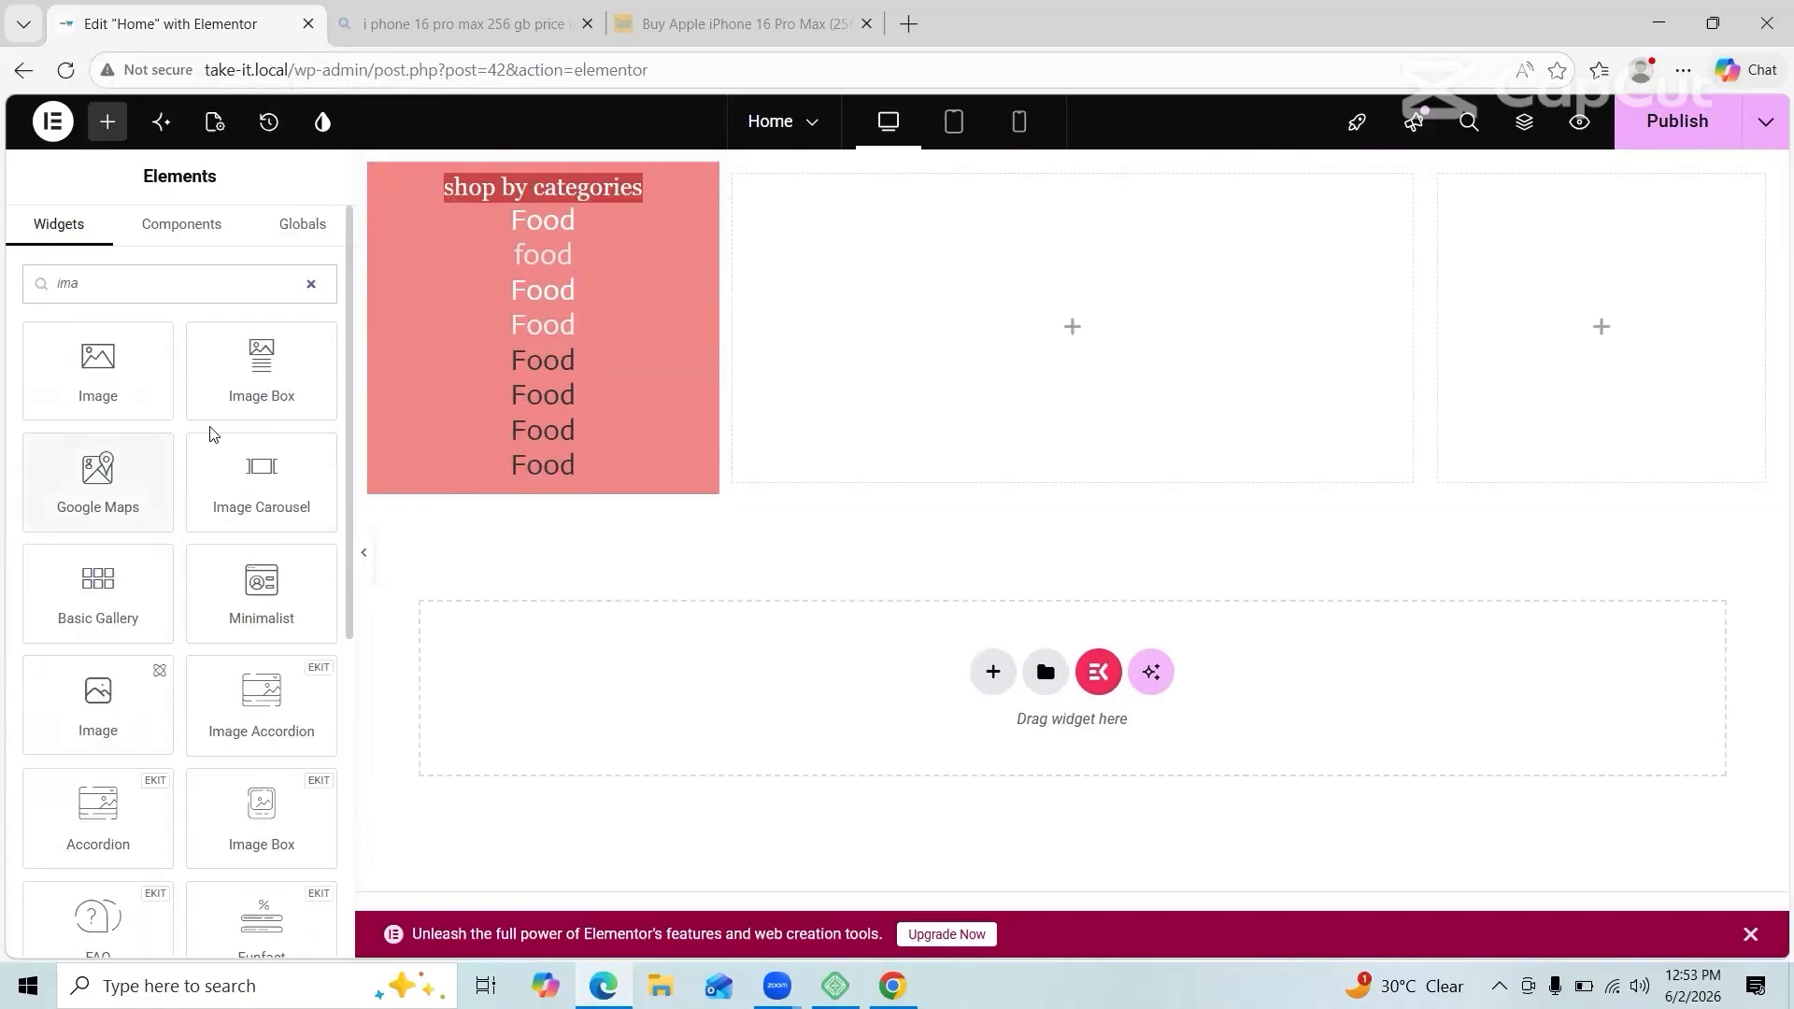
pyautogui.moveTo(215, 439); pyautogui.dragTo(1031, 320)
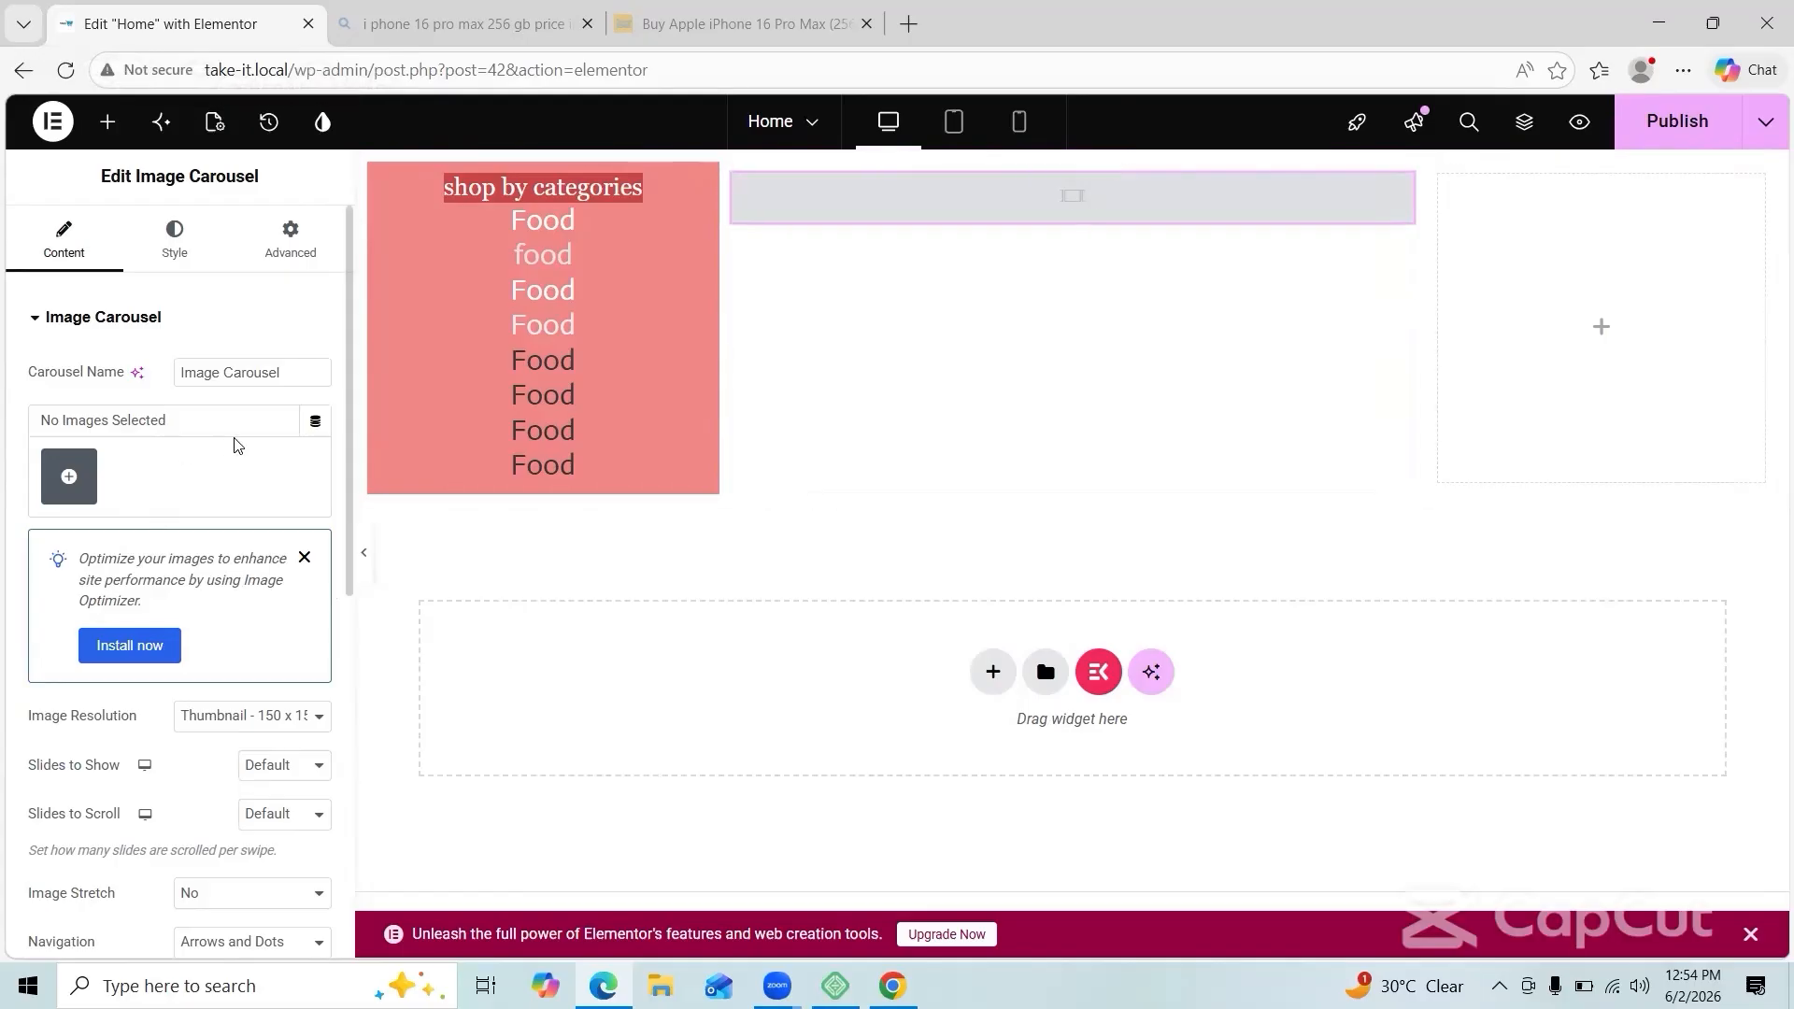
# Step: Insert a gallery with the red fashion banner into the carousel and open it for editing
pyautogui.click(71, 476)
pyautogui.click(402, 420)
pyautogui.click(1650, 886)
pyautogui.click(1674, 885)
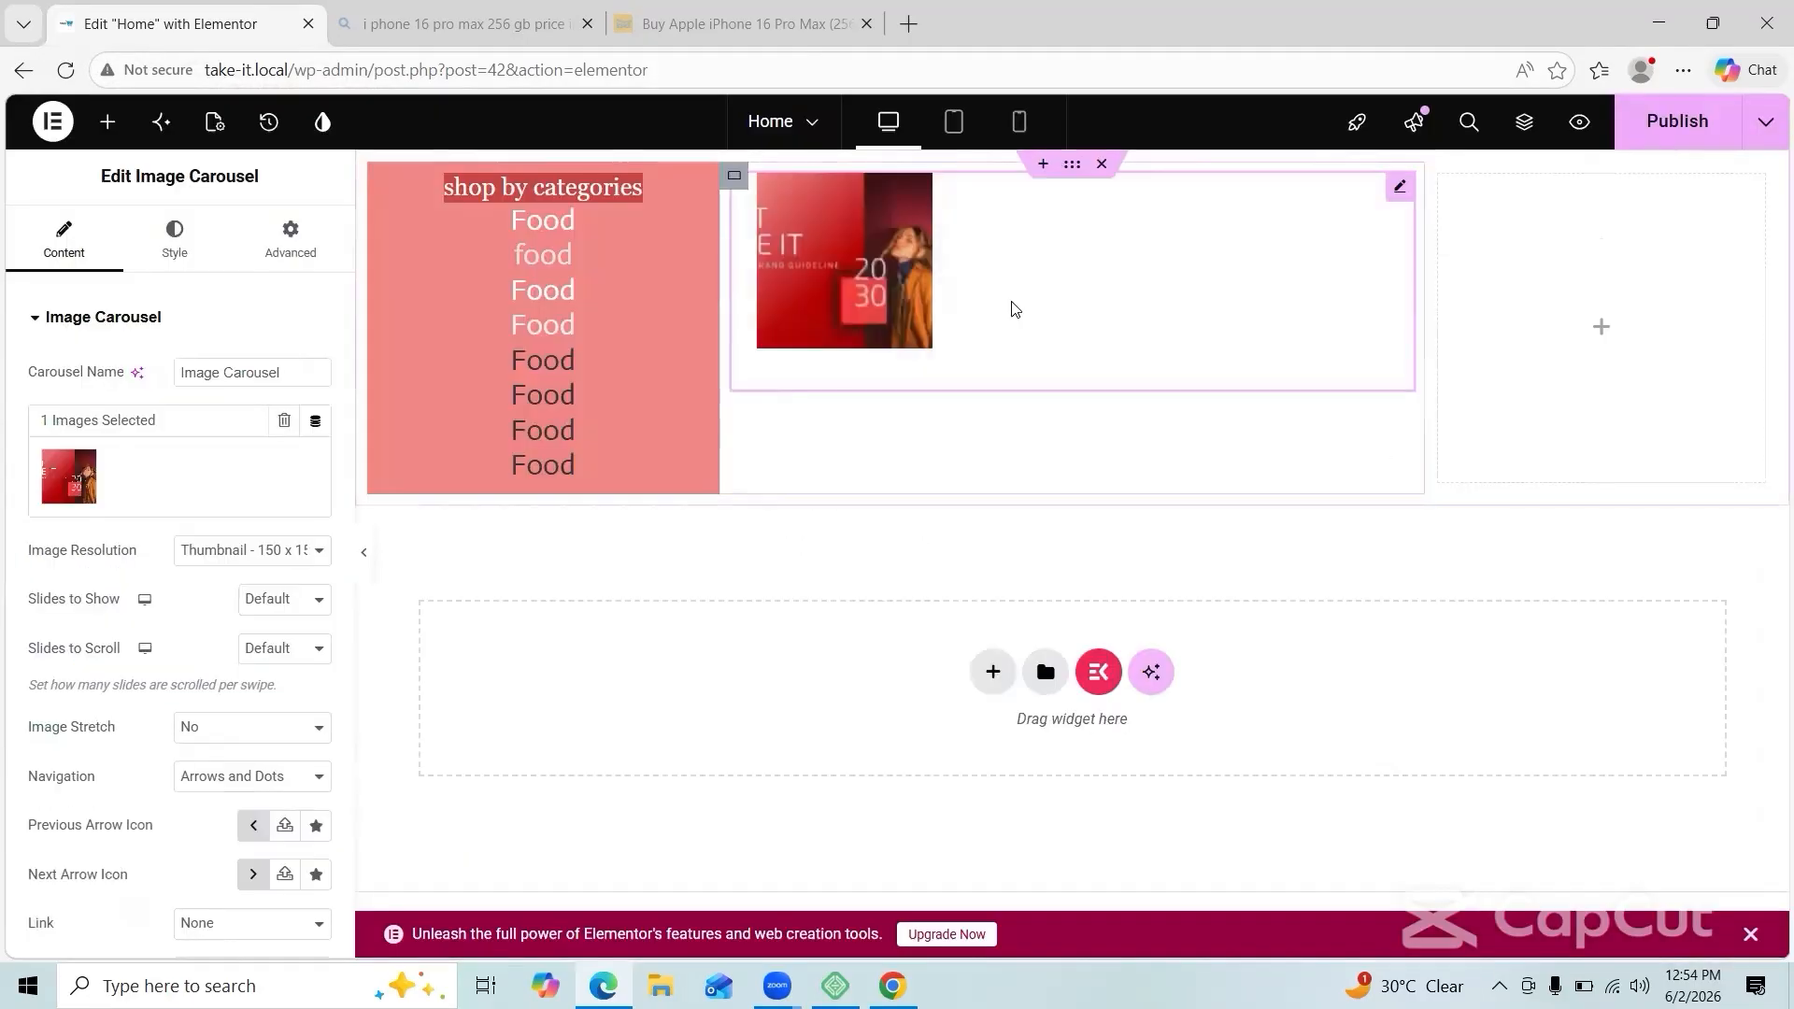
pyautogui.click(202, 448)
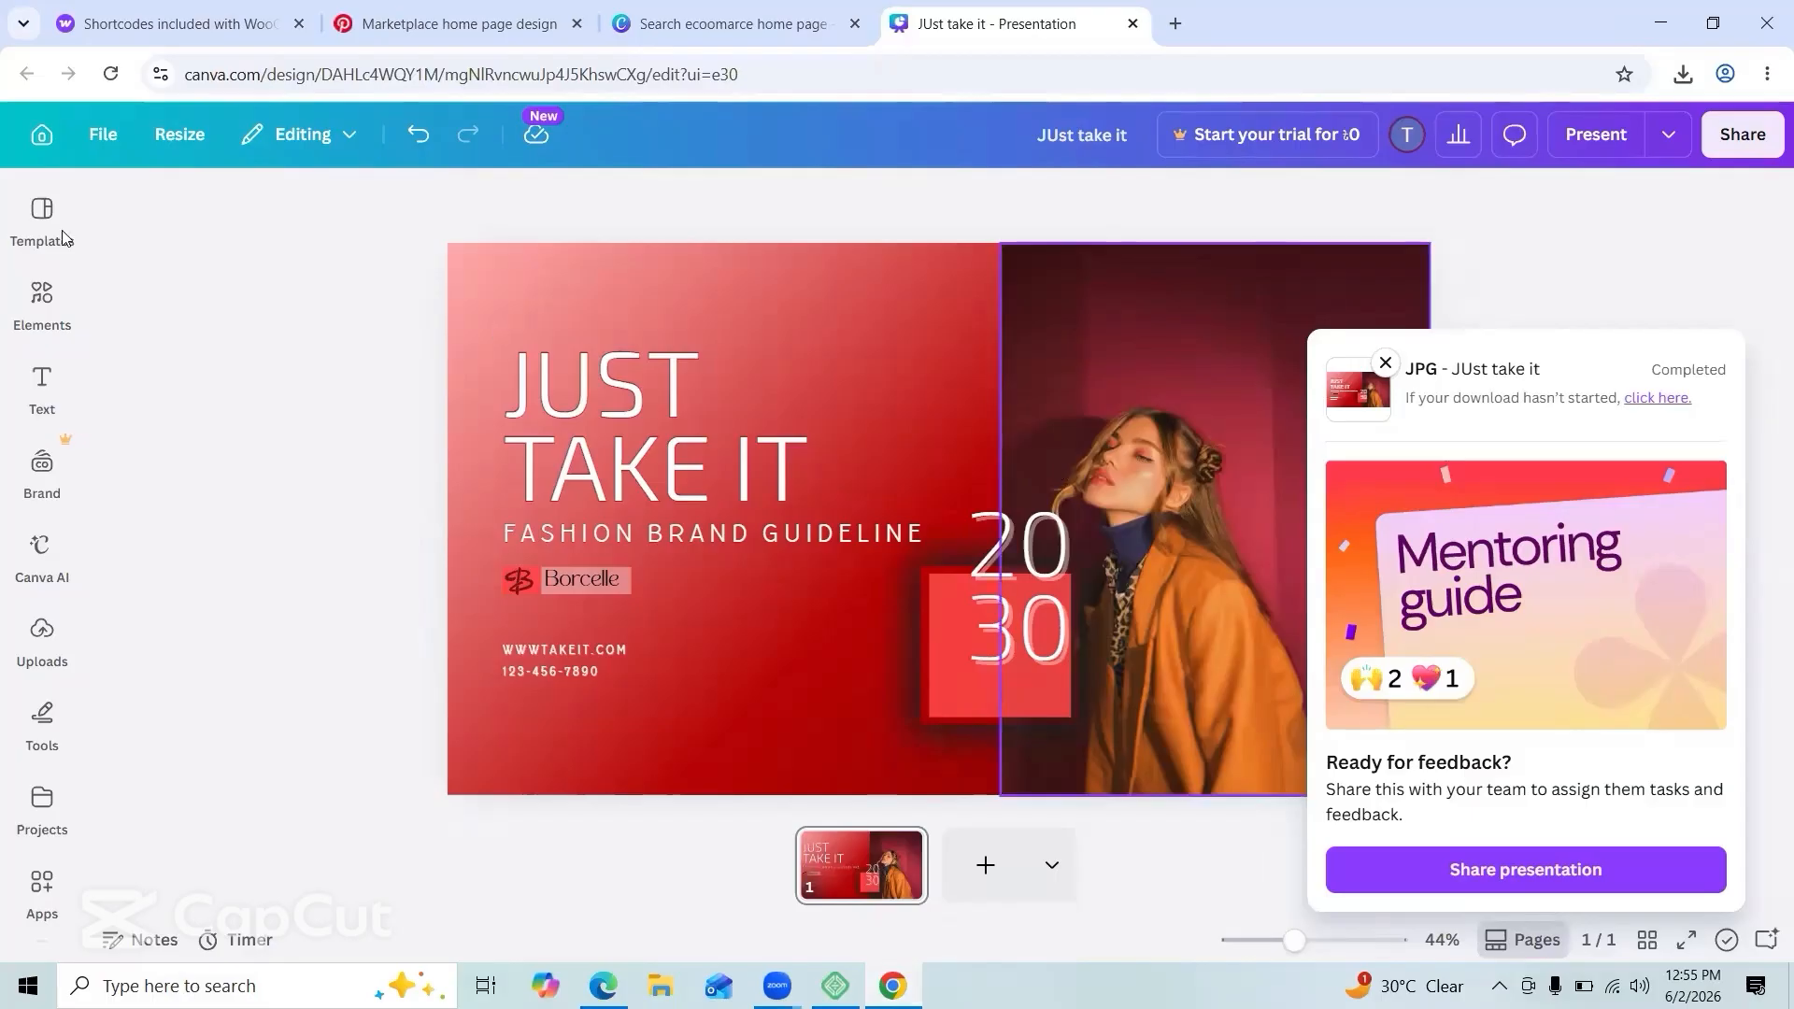
# Step: Browse the design templates, previewing the brand strategy template's pages
pyautogui.click(42, 304)
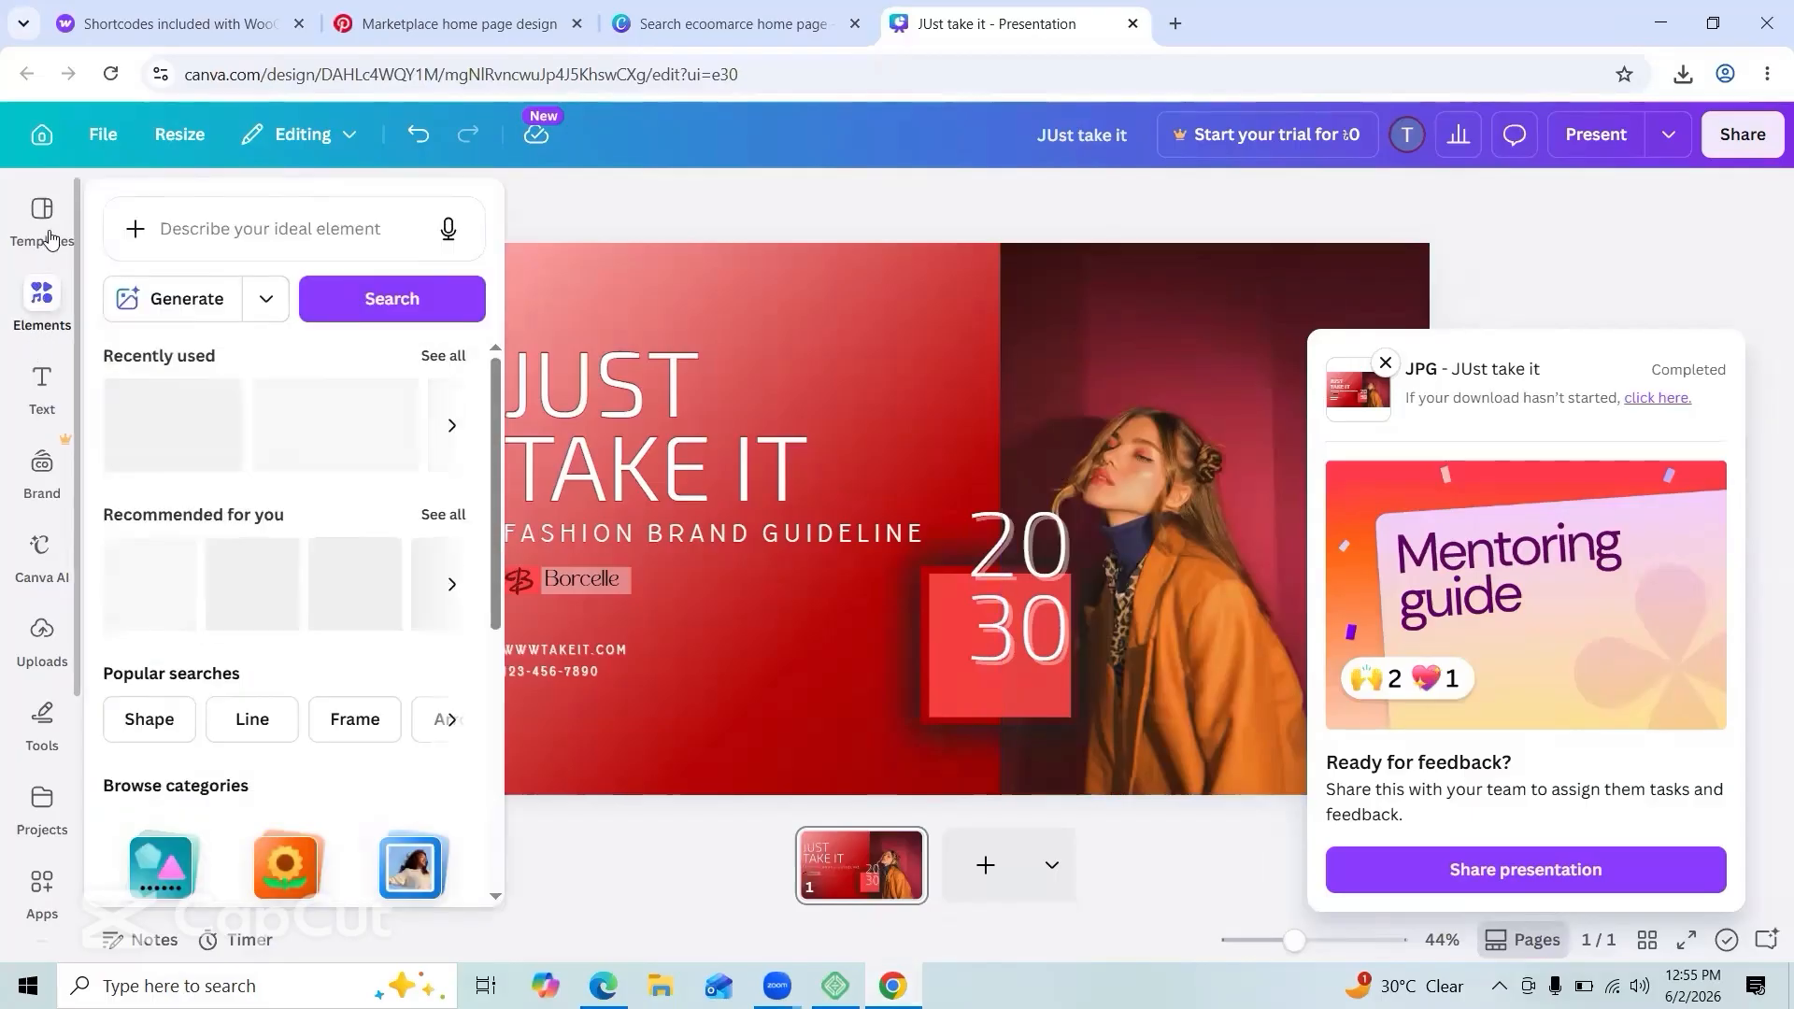
pyautogui.click(42, 220)
pyautogui.scroll(-5, 204, 559)
pyautogui.scroll(-15, 205, 559)
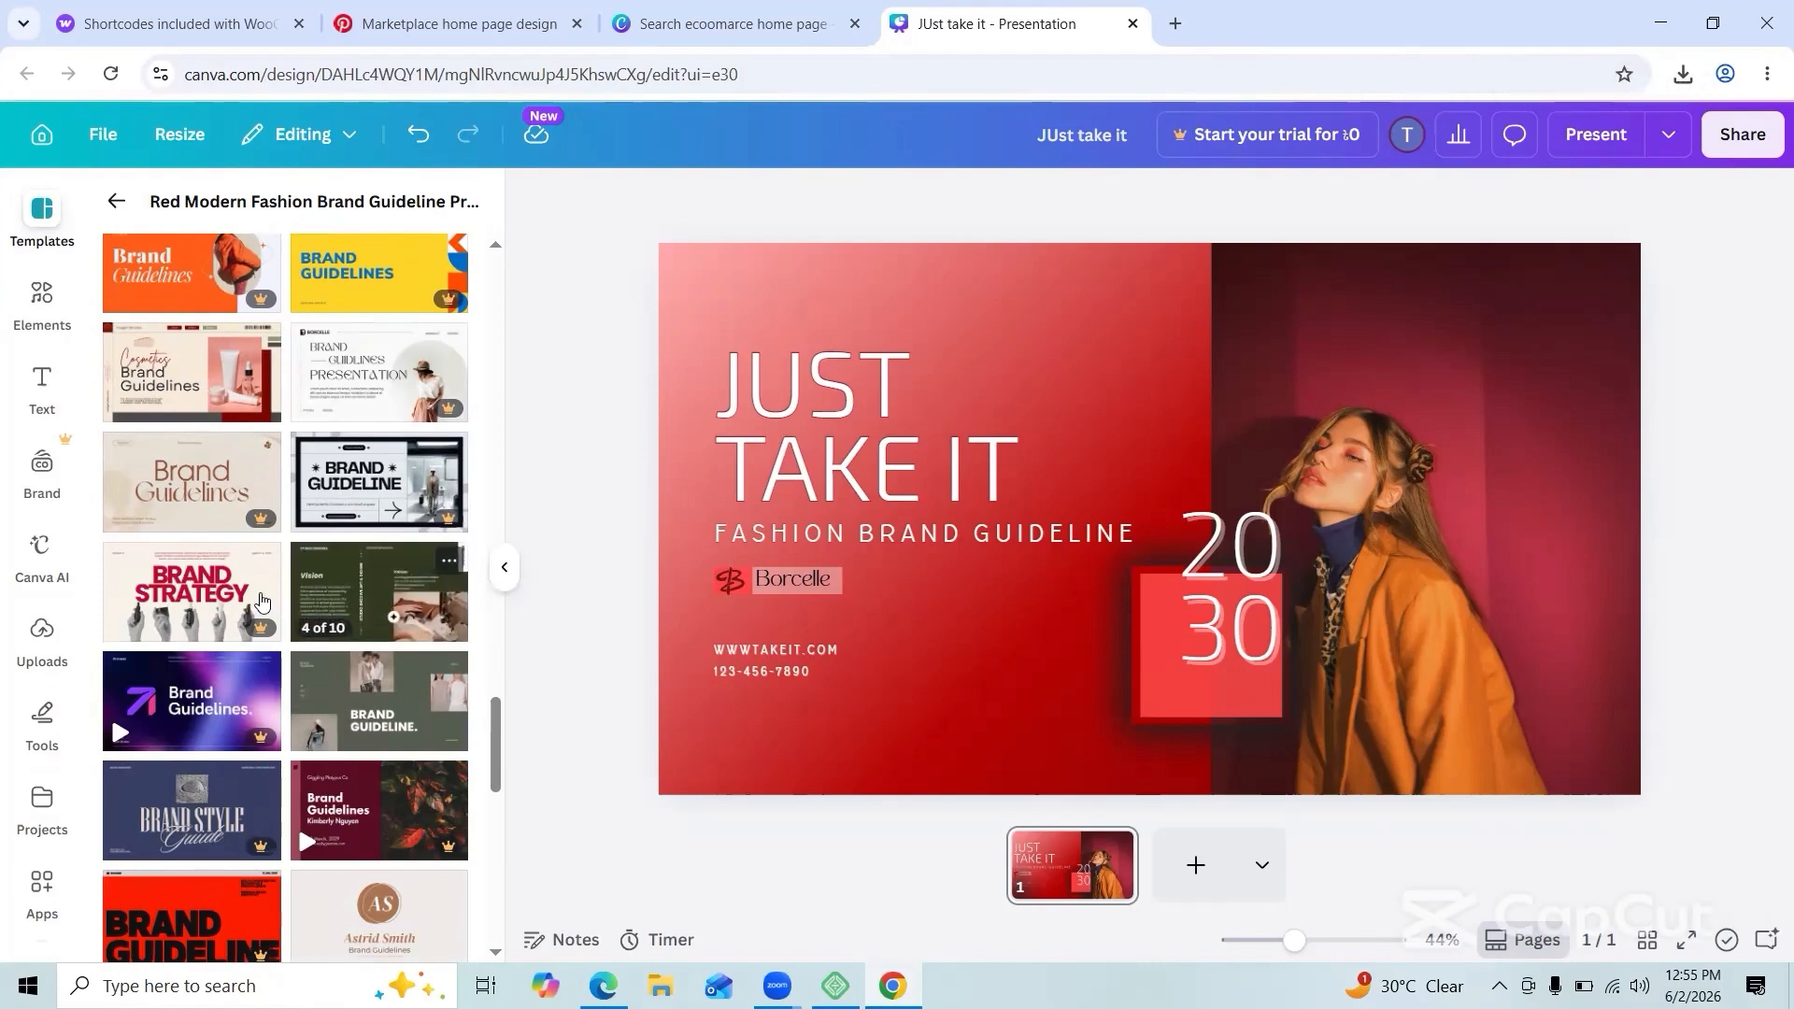
pyautogui.click(187, 589)
pyautogui.click(117, 201)
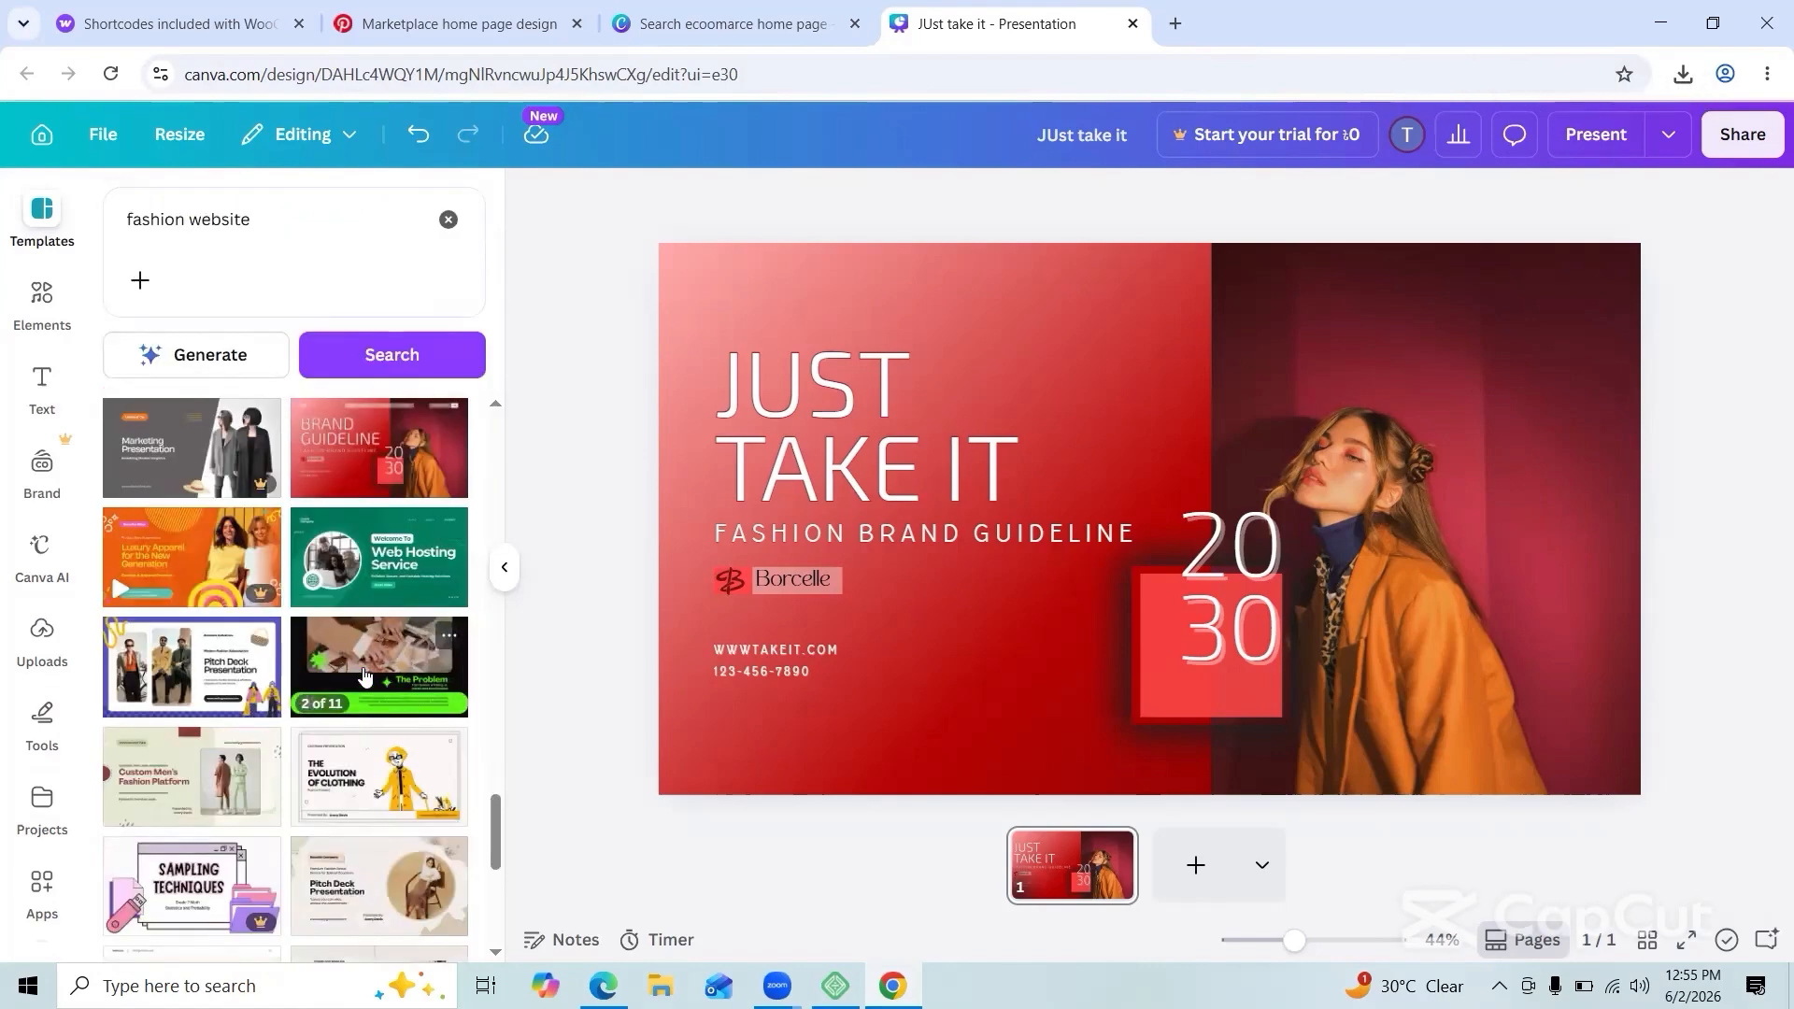
pyautogui.scroll(-10, 341, 517)
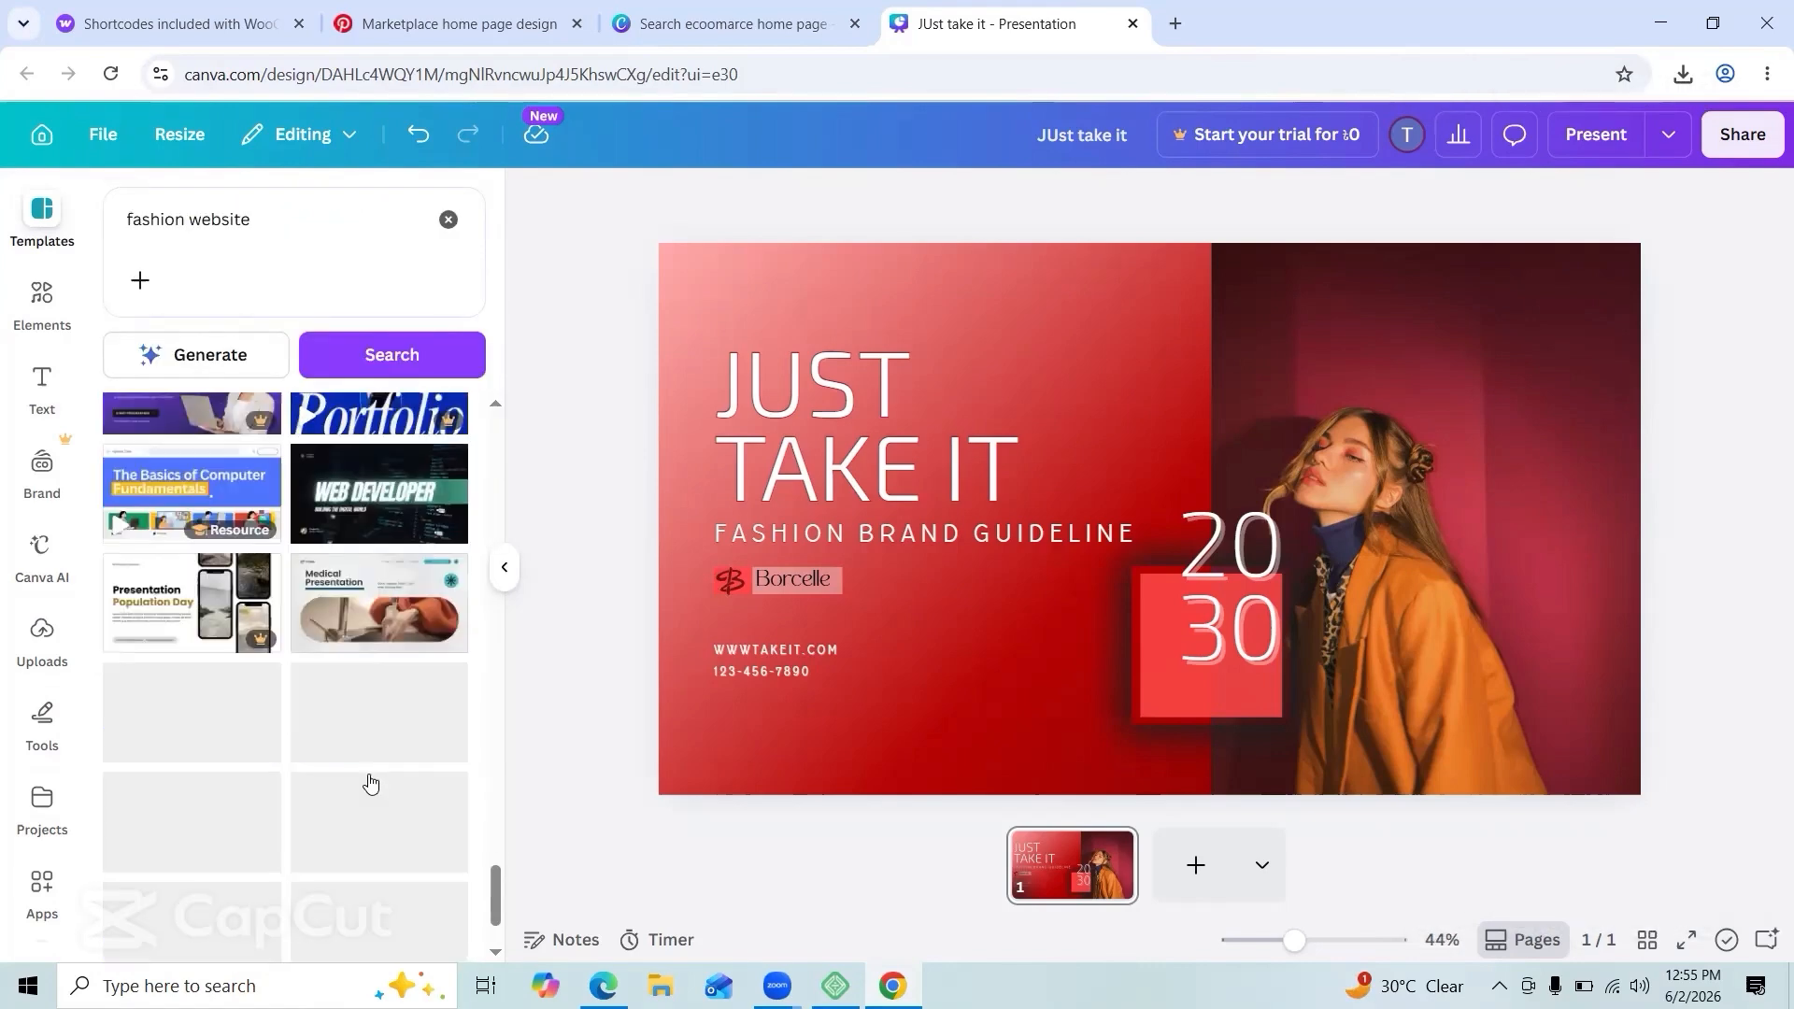
pyautogui.scroll(-5, 260, 727)
# Step: Search the templates for 'super shop' and scroll through the results
pyautogui.click(352, 237)
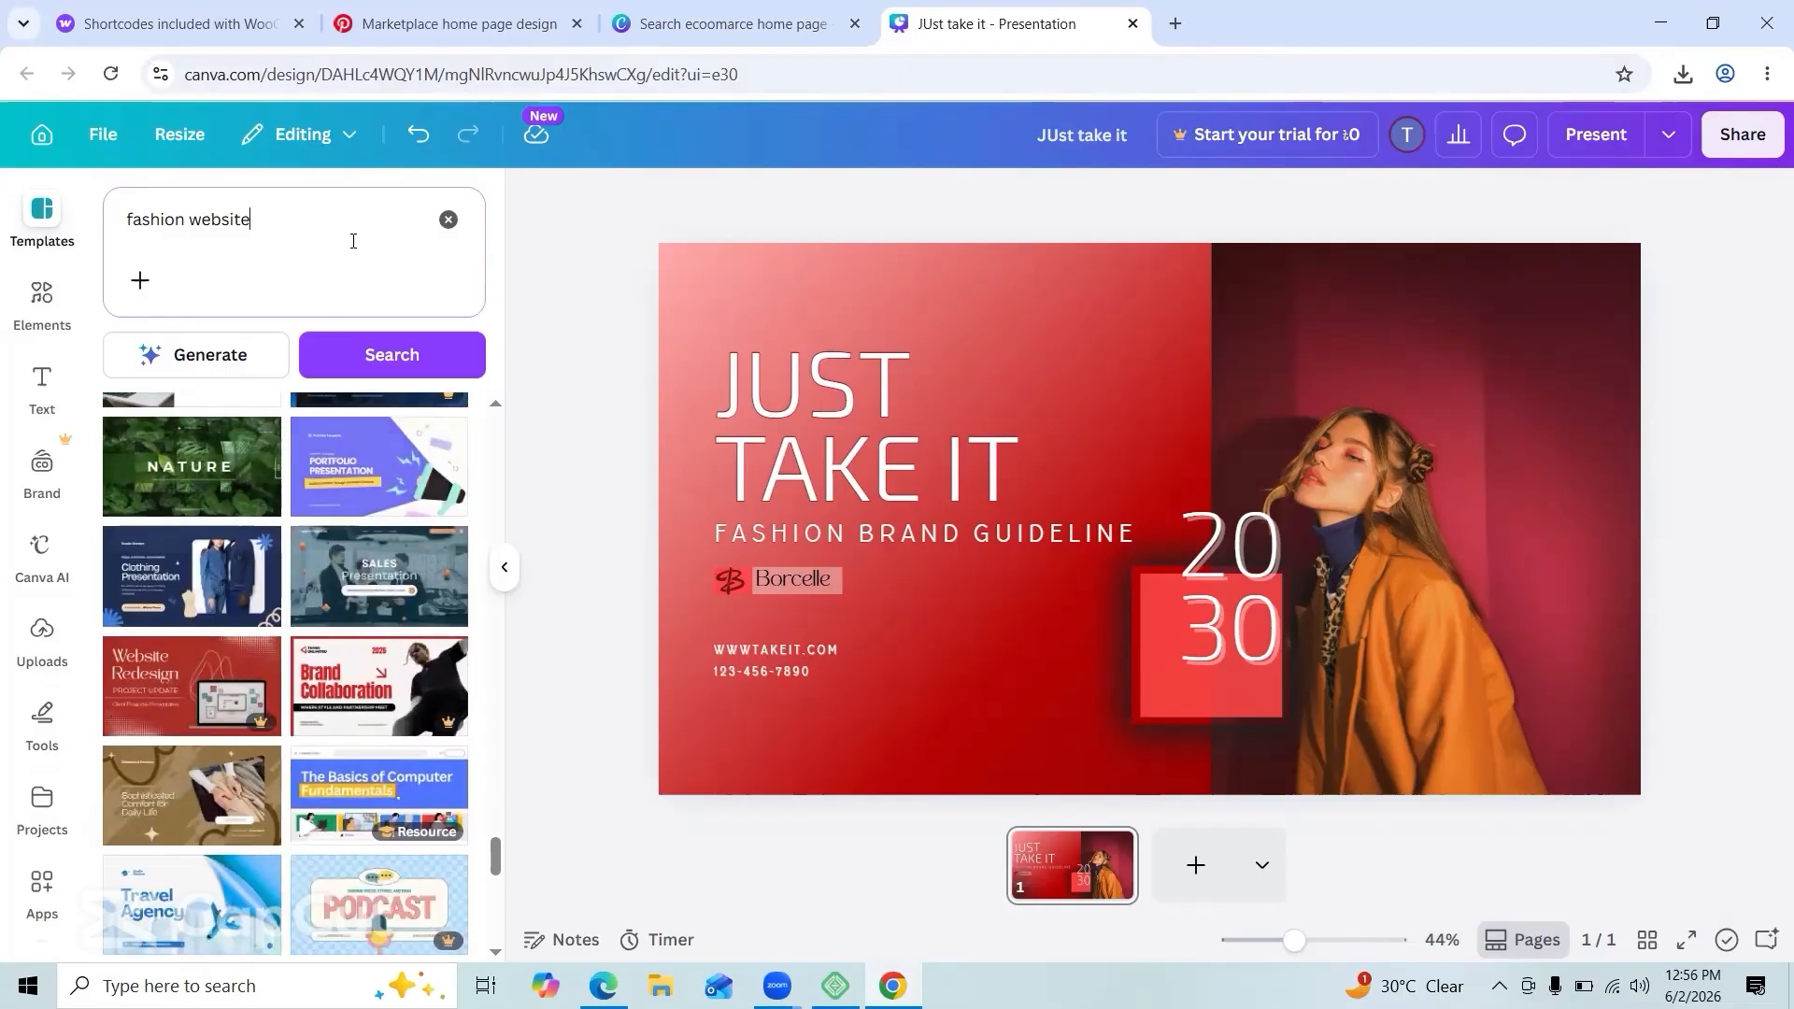
pyautogui.hotkey('ctrl', 'a')
pyautogui.press('BackSpace')
pyautogui.write('supershop')
pyautogui.press('Return')
pyautogui.press('BackSpace')
pyautogui.press('BackSpace')
pyautogui.press('BackSpace')
pyautogui.press('BackSpace')
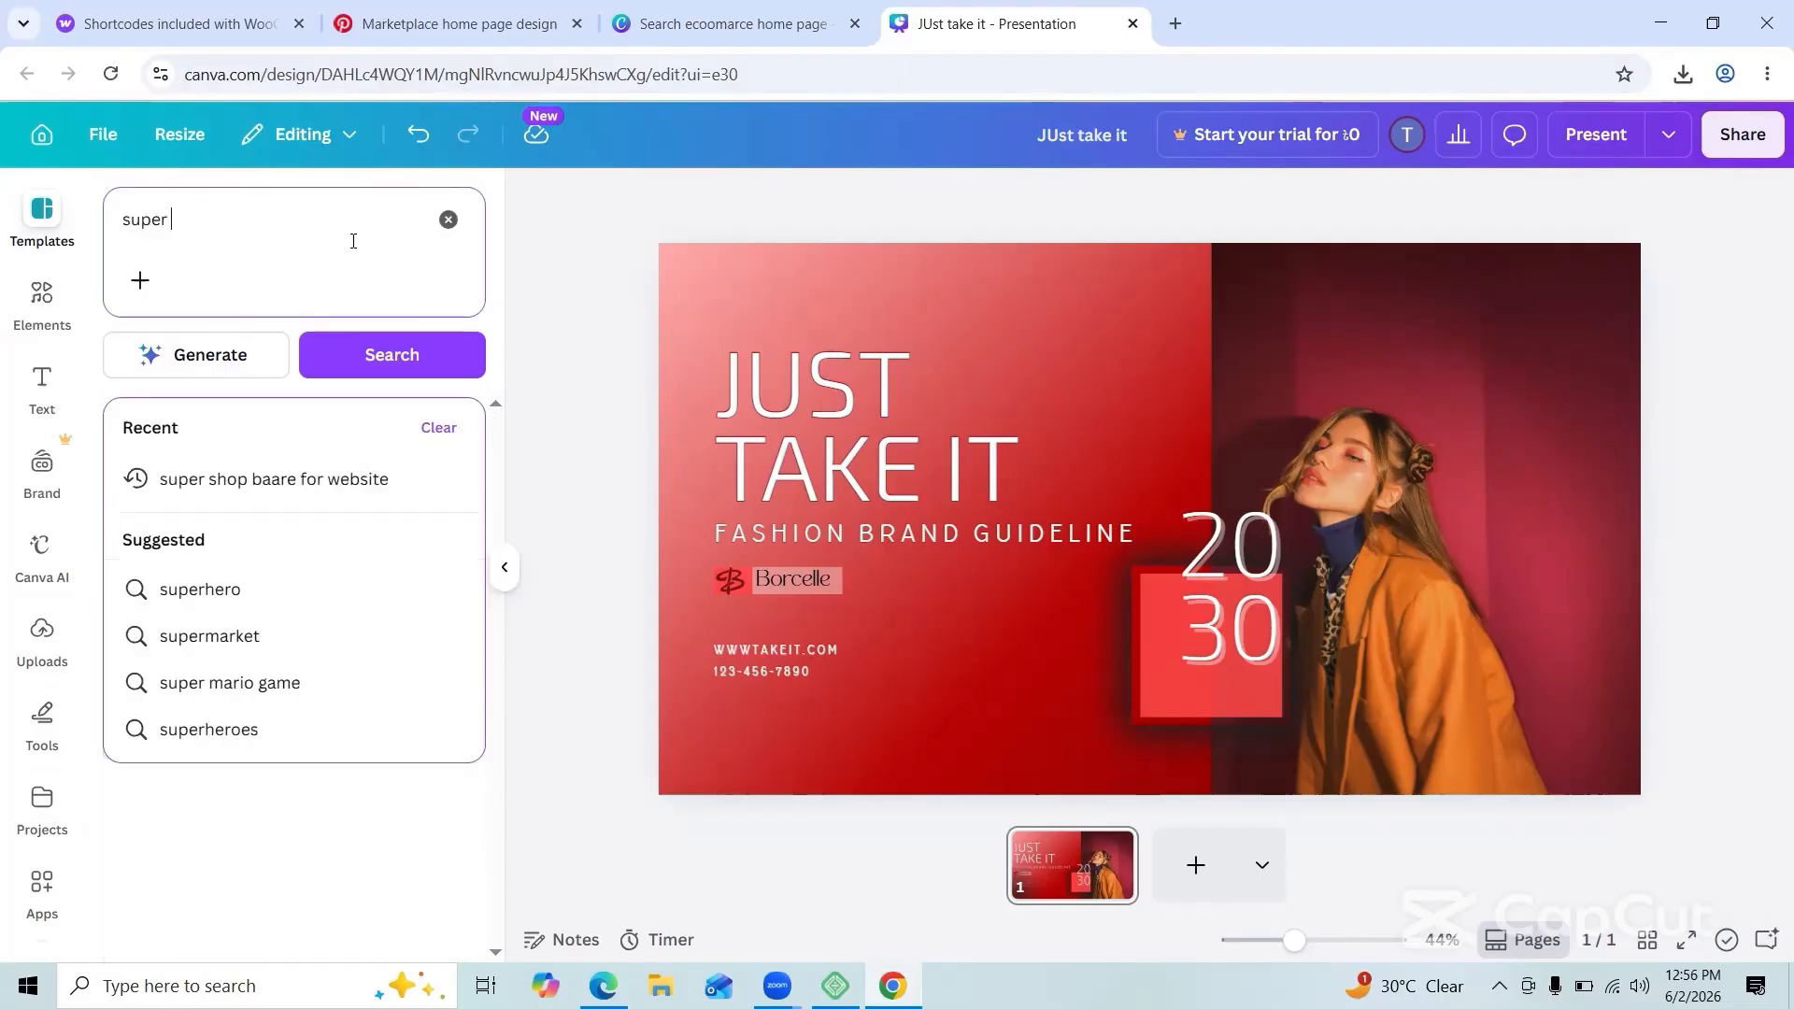
pyautogui.press('Return')
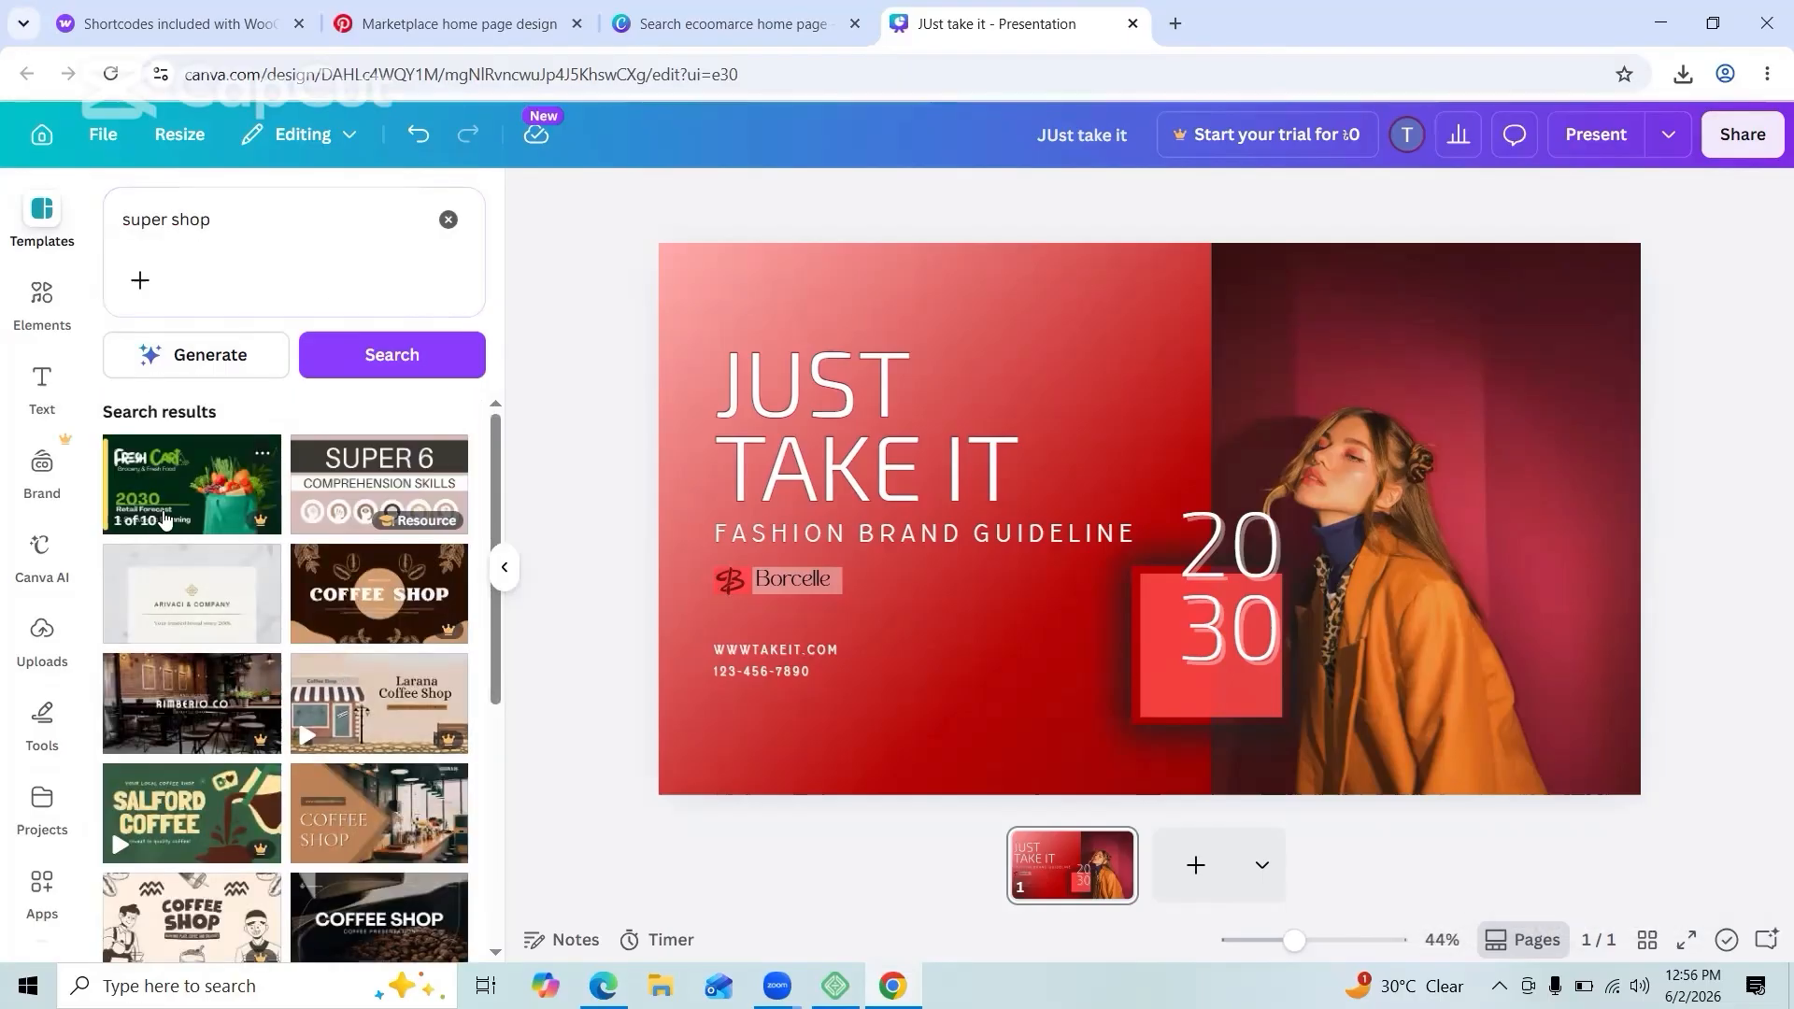
pyautogui.scroll(-5, 231, 712)
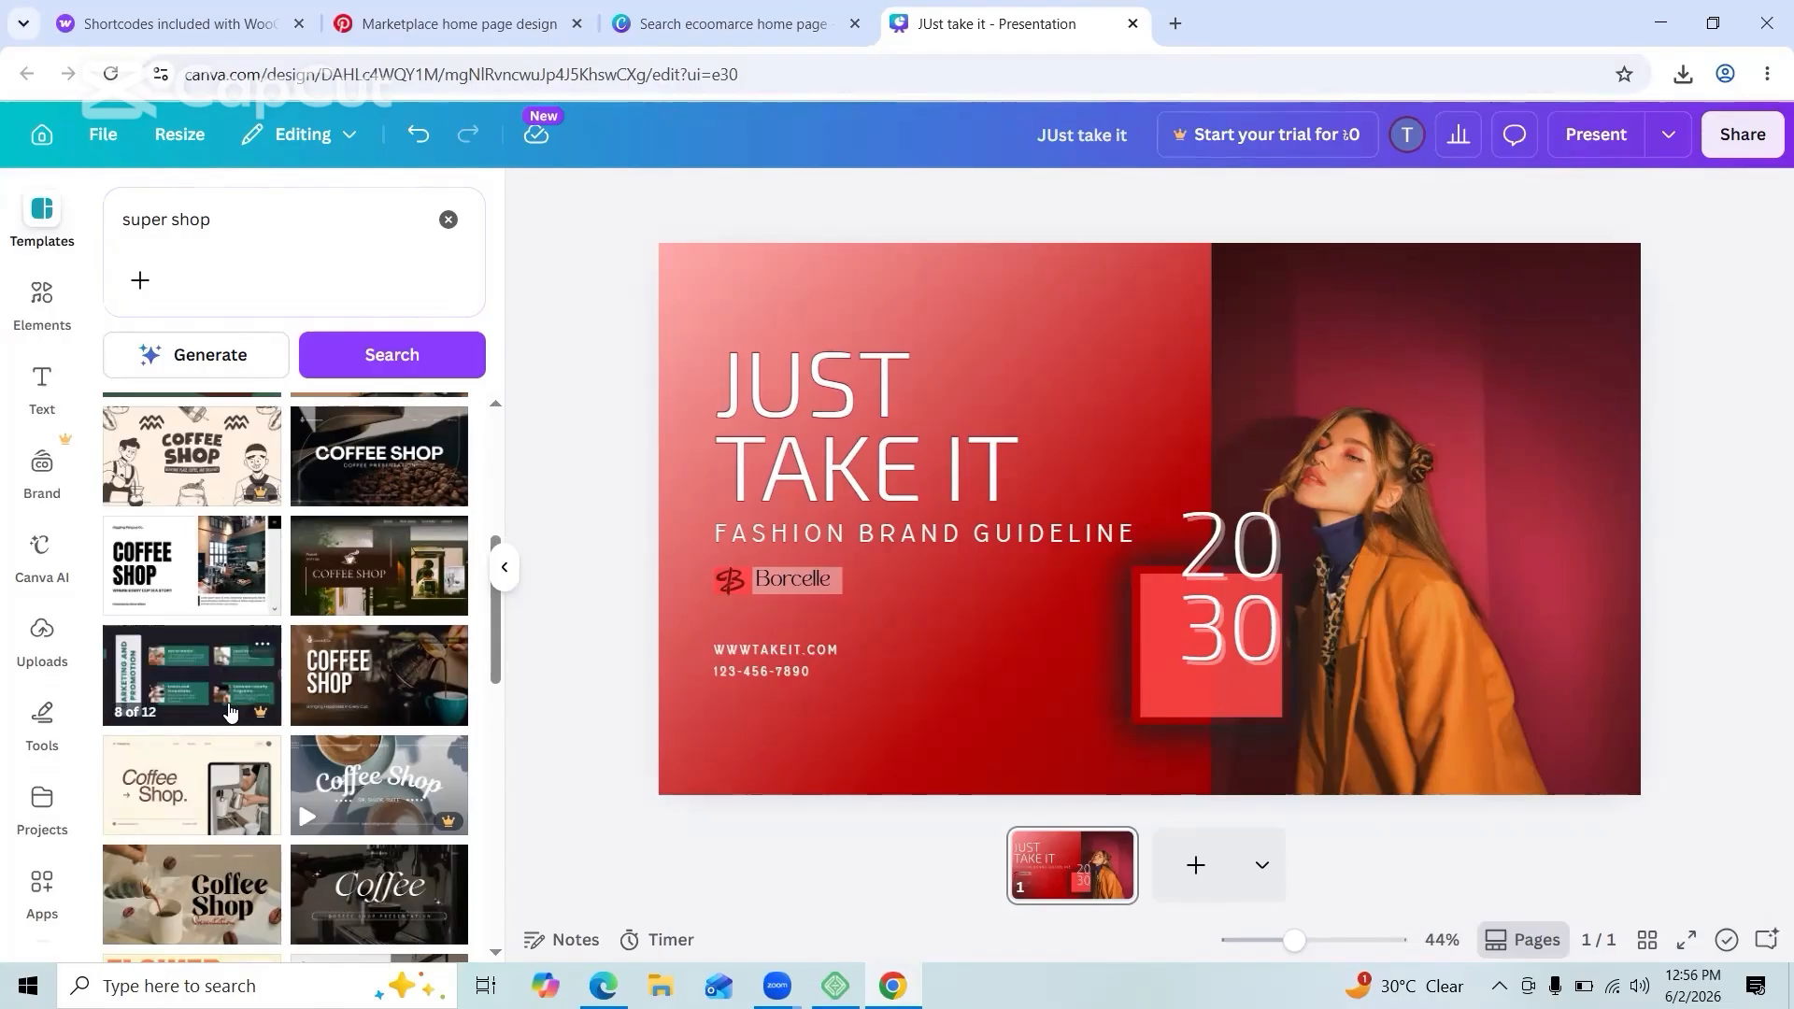
pyautogui.scroll(-10, 231, 712)
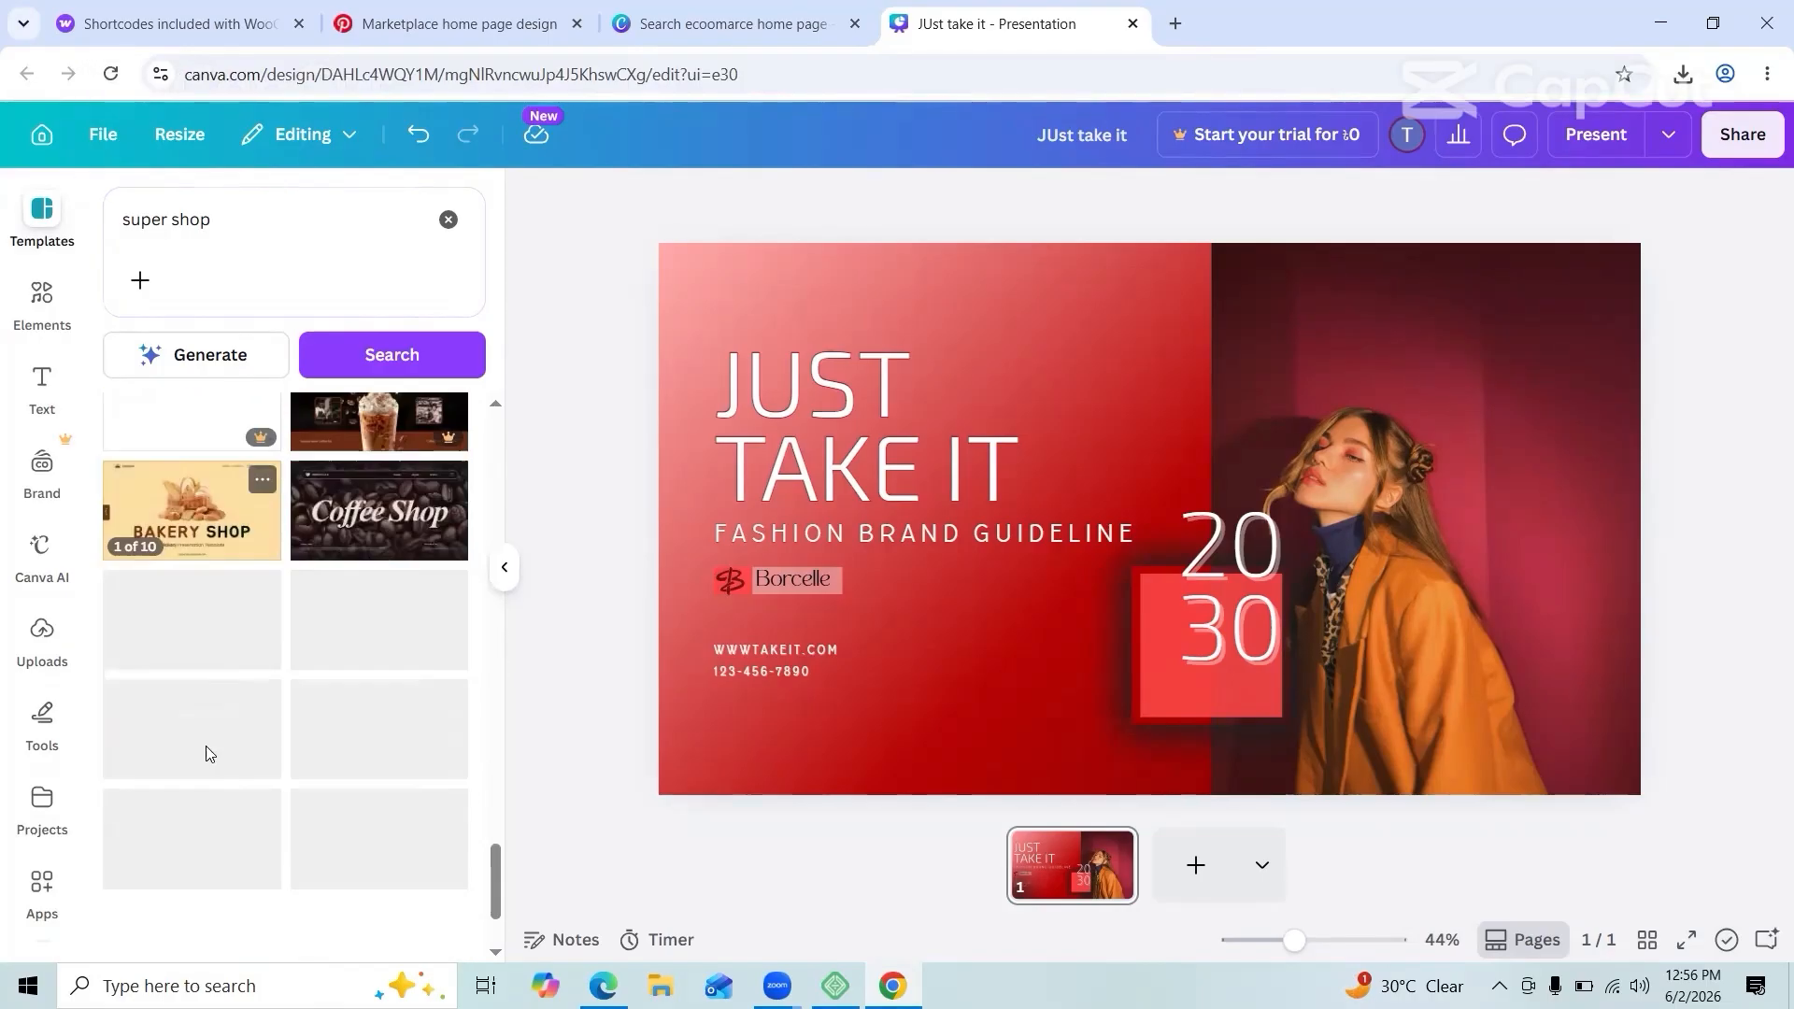
pyautogui.scroll(-4, 209, 754)
# Step: Preview the grocery and Blue Bold Healthy Food Presentation templates
pyautogui.click(232, 475)
pyautogui.scroll(-9, 312, 671)
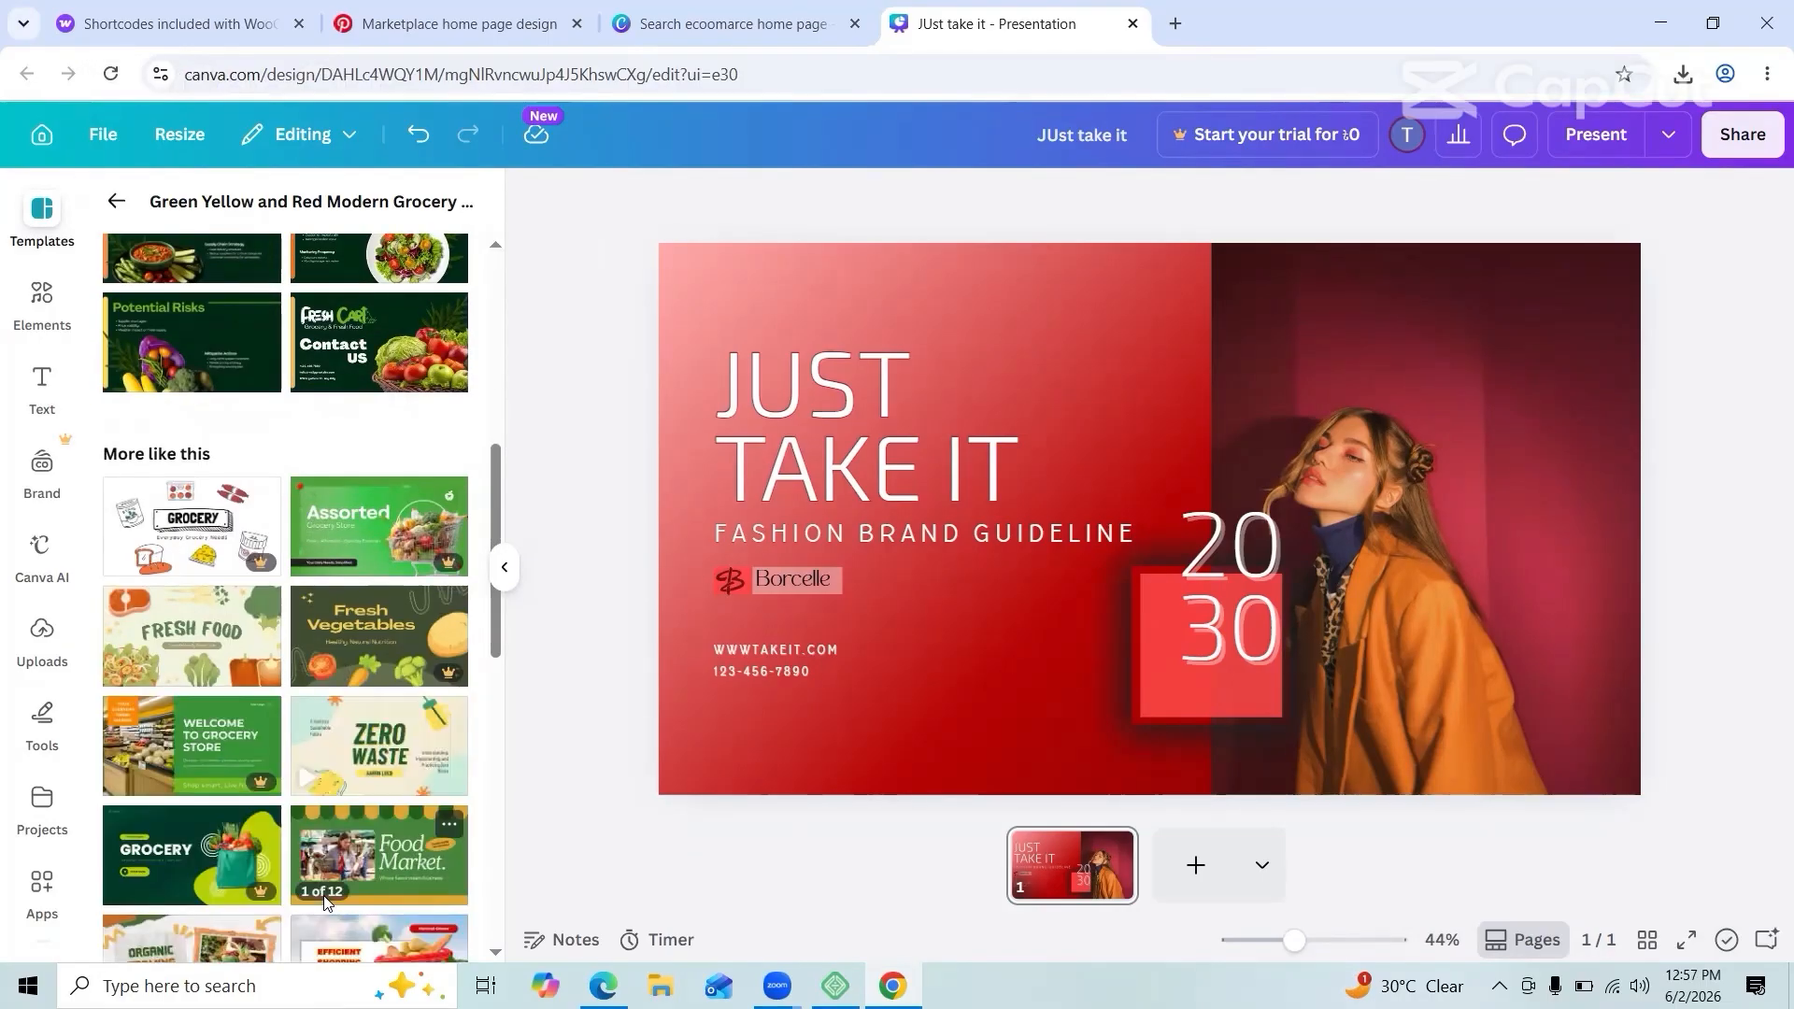
pyautogui.scroll(-10, 324, 899)
pyautogui.click(218, 532)
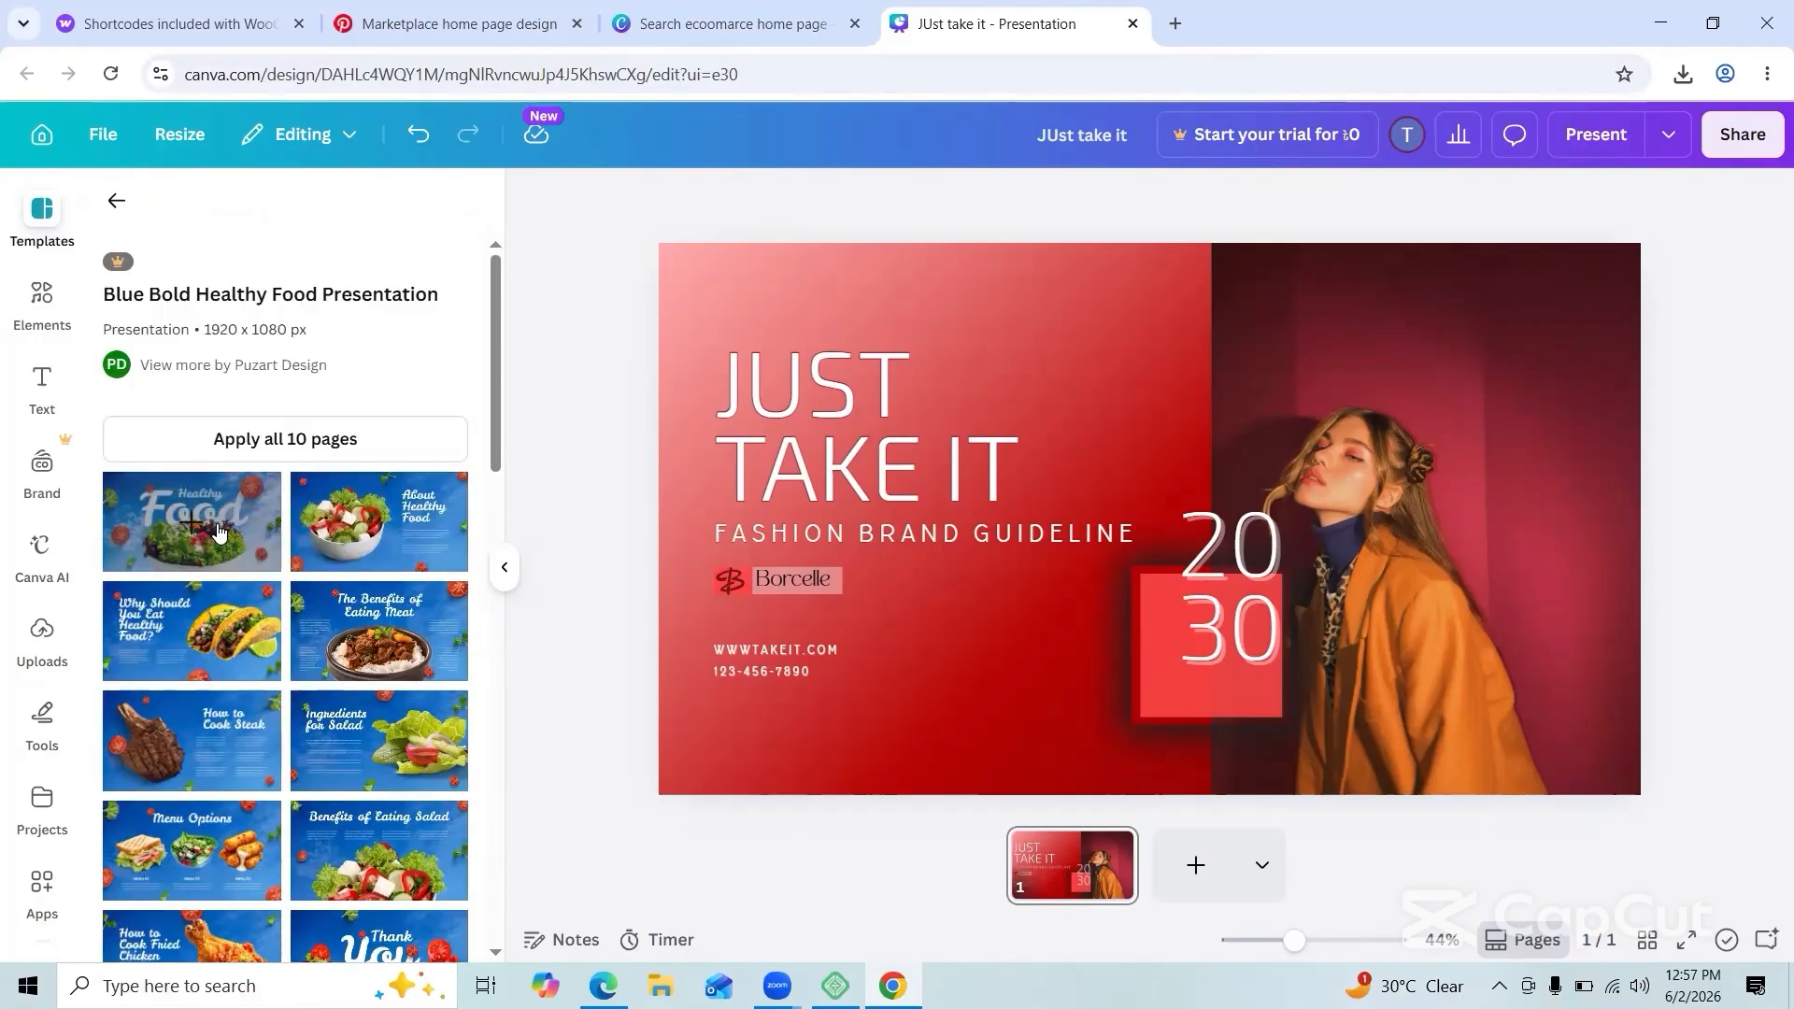
pyautogui.click(116, 200)
# Step: Add the online shop template's growth strategy page as slide 2
pyautogui.click(379, 736)
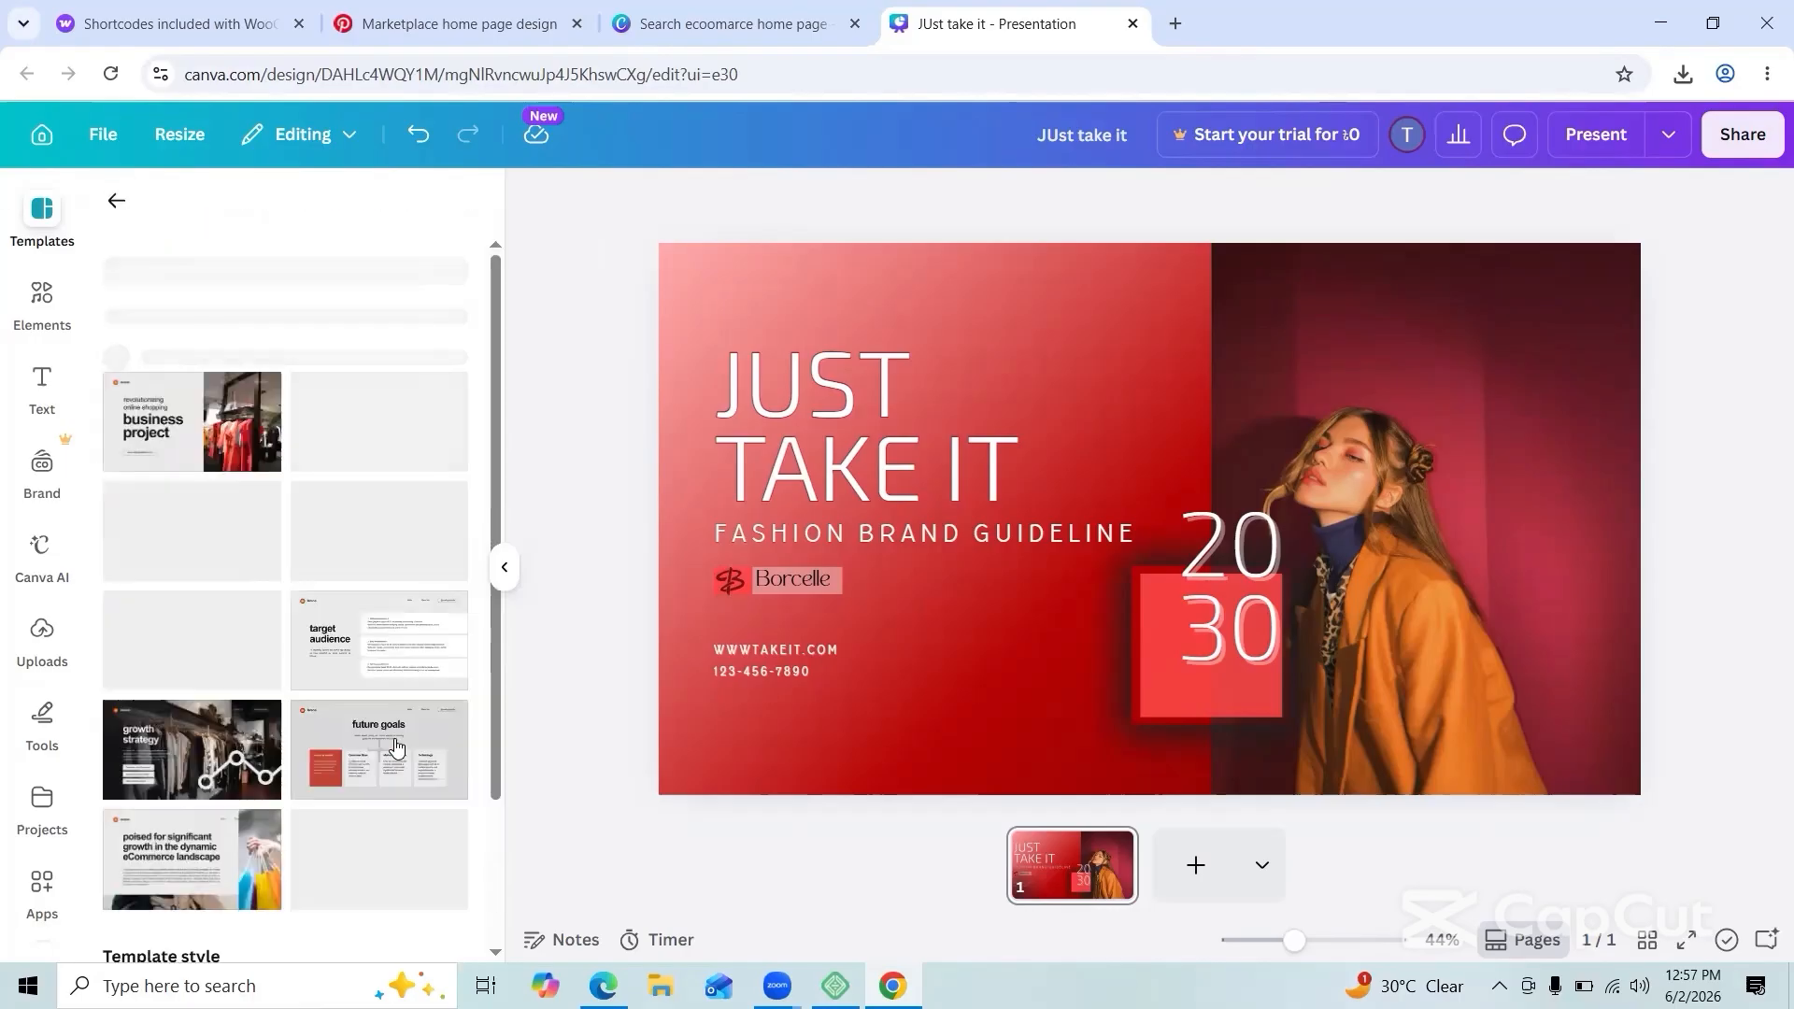
pyautogui.scroll(-1, 281, 561)
pyautogui.click(192, 645)
pyautogui.click(998, 594)
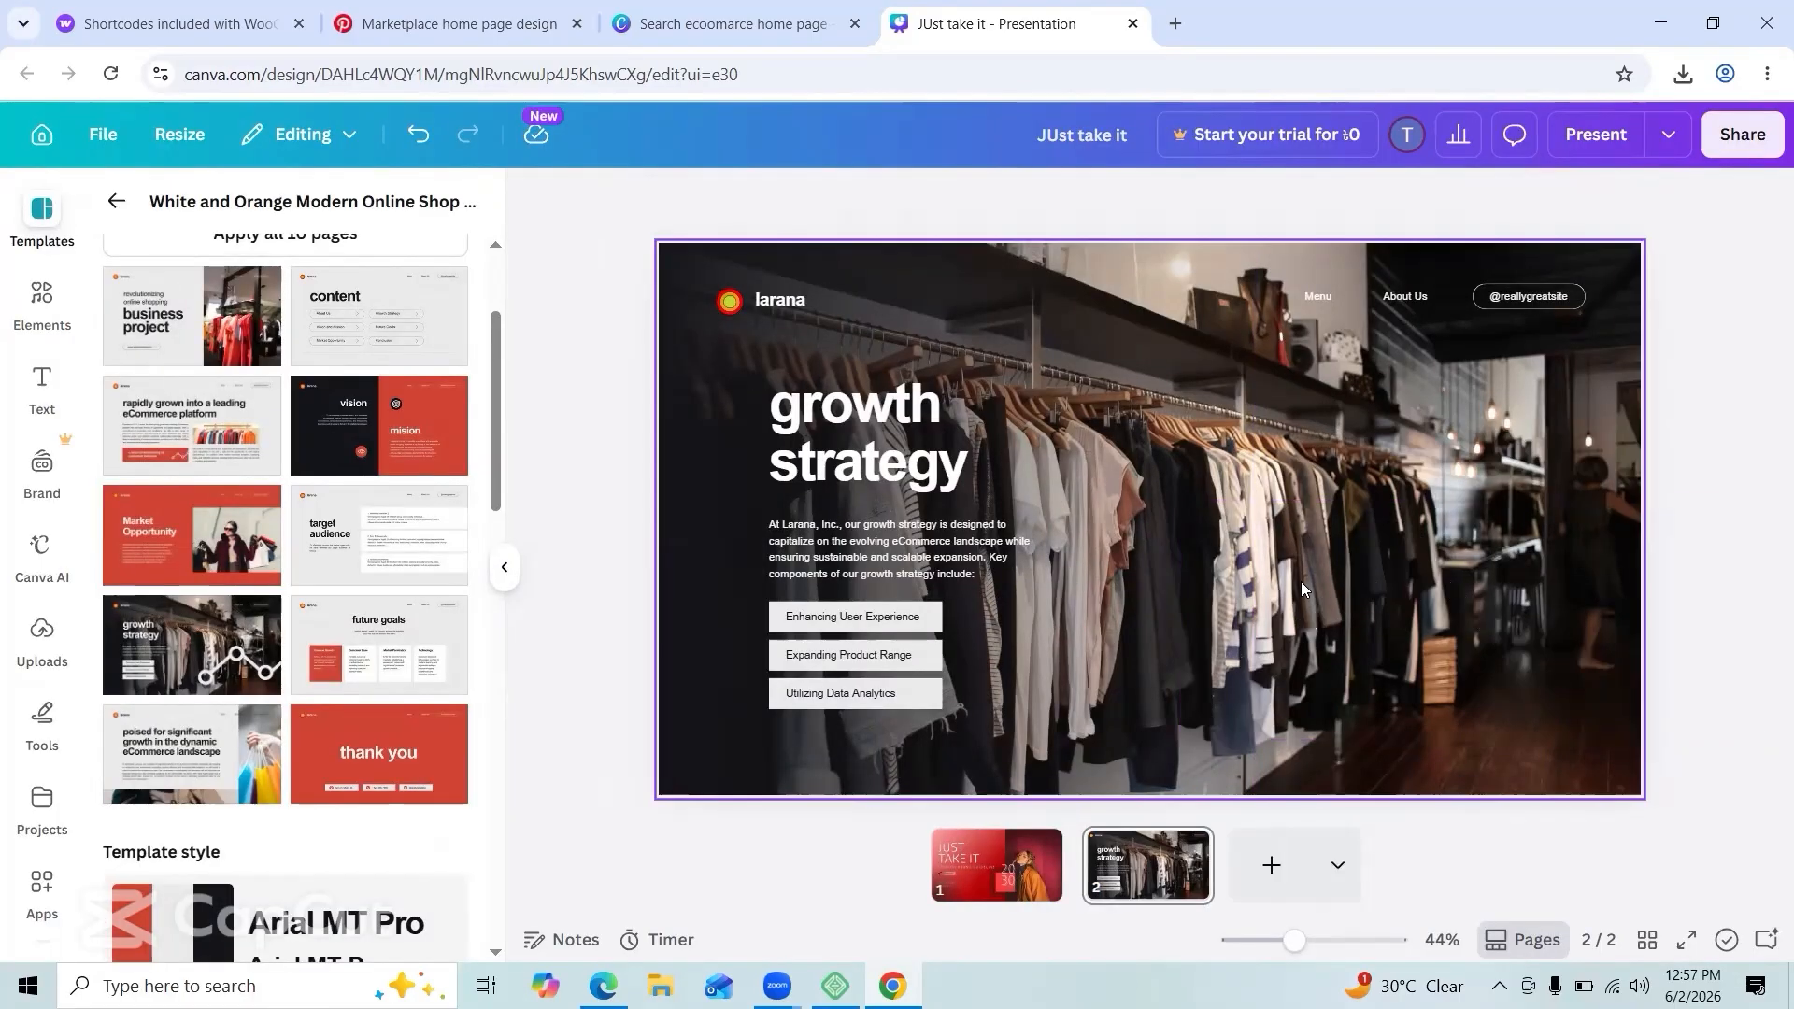
# Step: Retitle the slide 'just take it', empty the middle bar label and rename the next 'best brands'
pyautogui.click(989, 472)
pyautogui.write('just take')
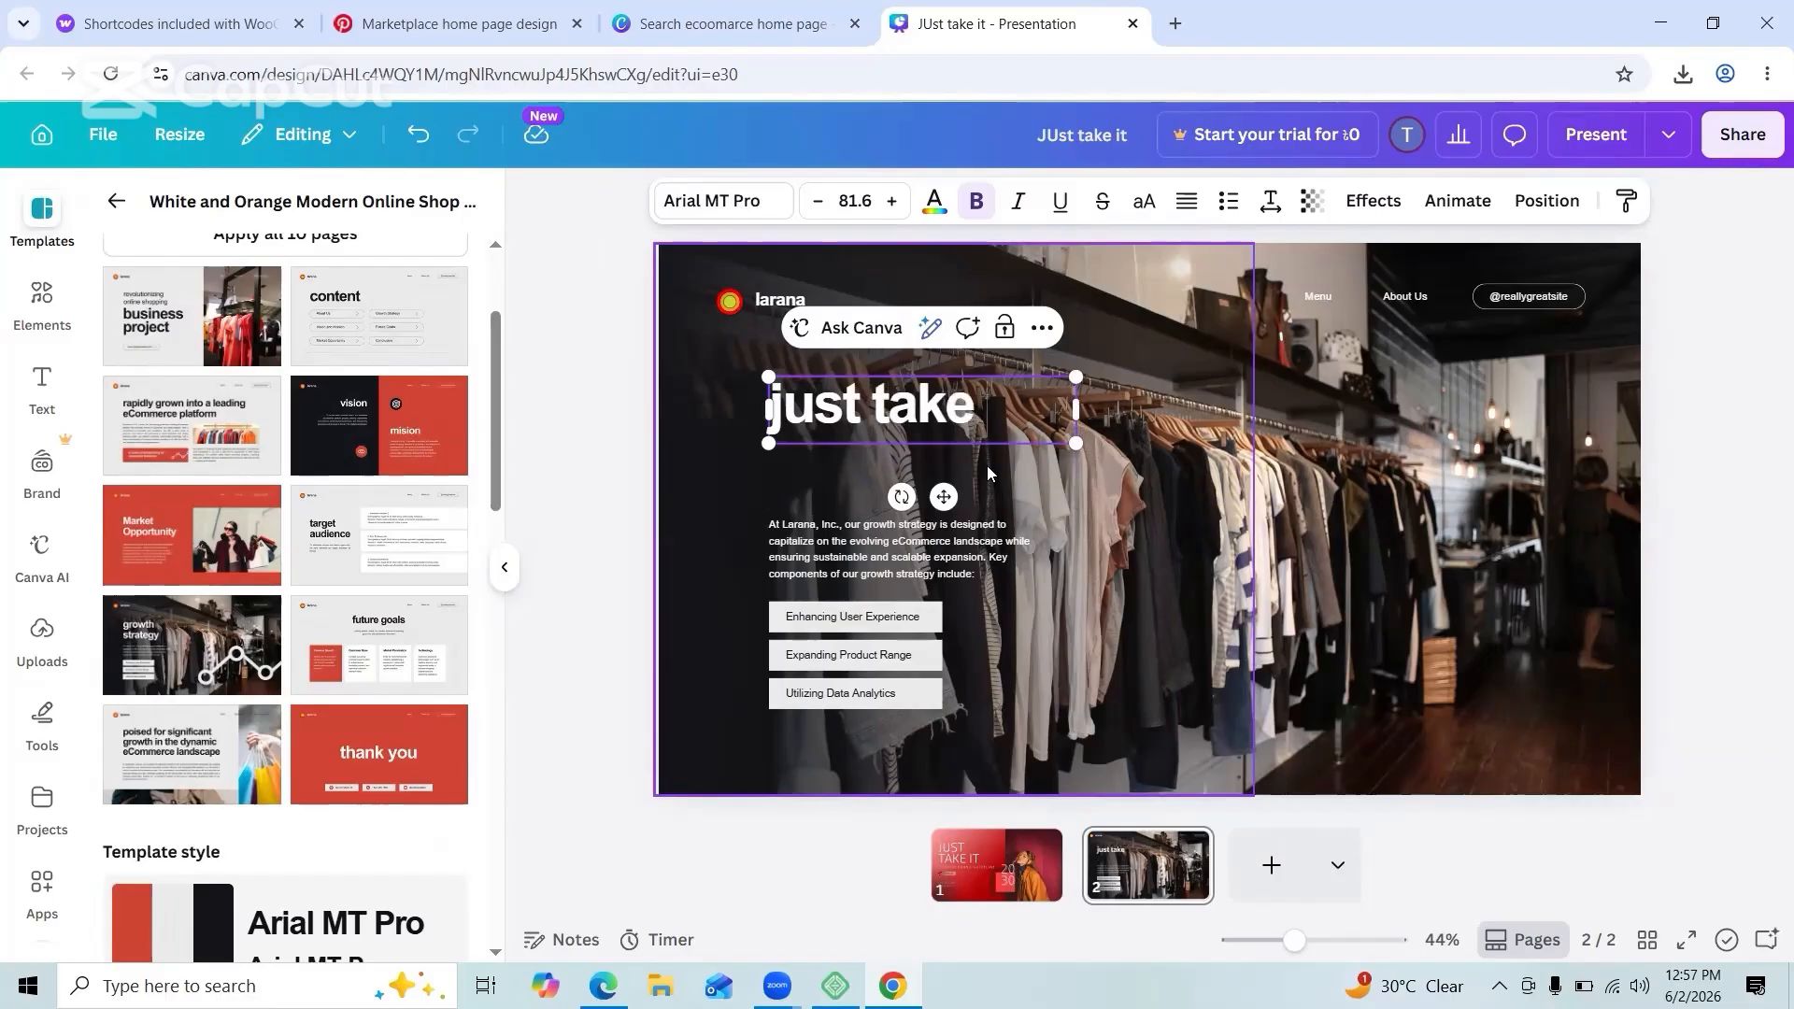
pyautogui.write(' it')
pyautogui.click(874, 621)
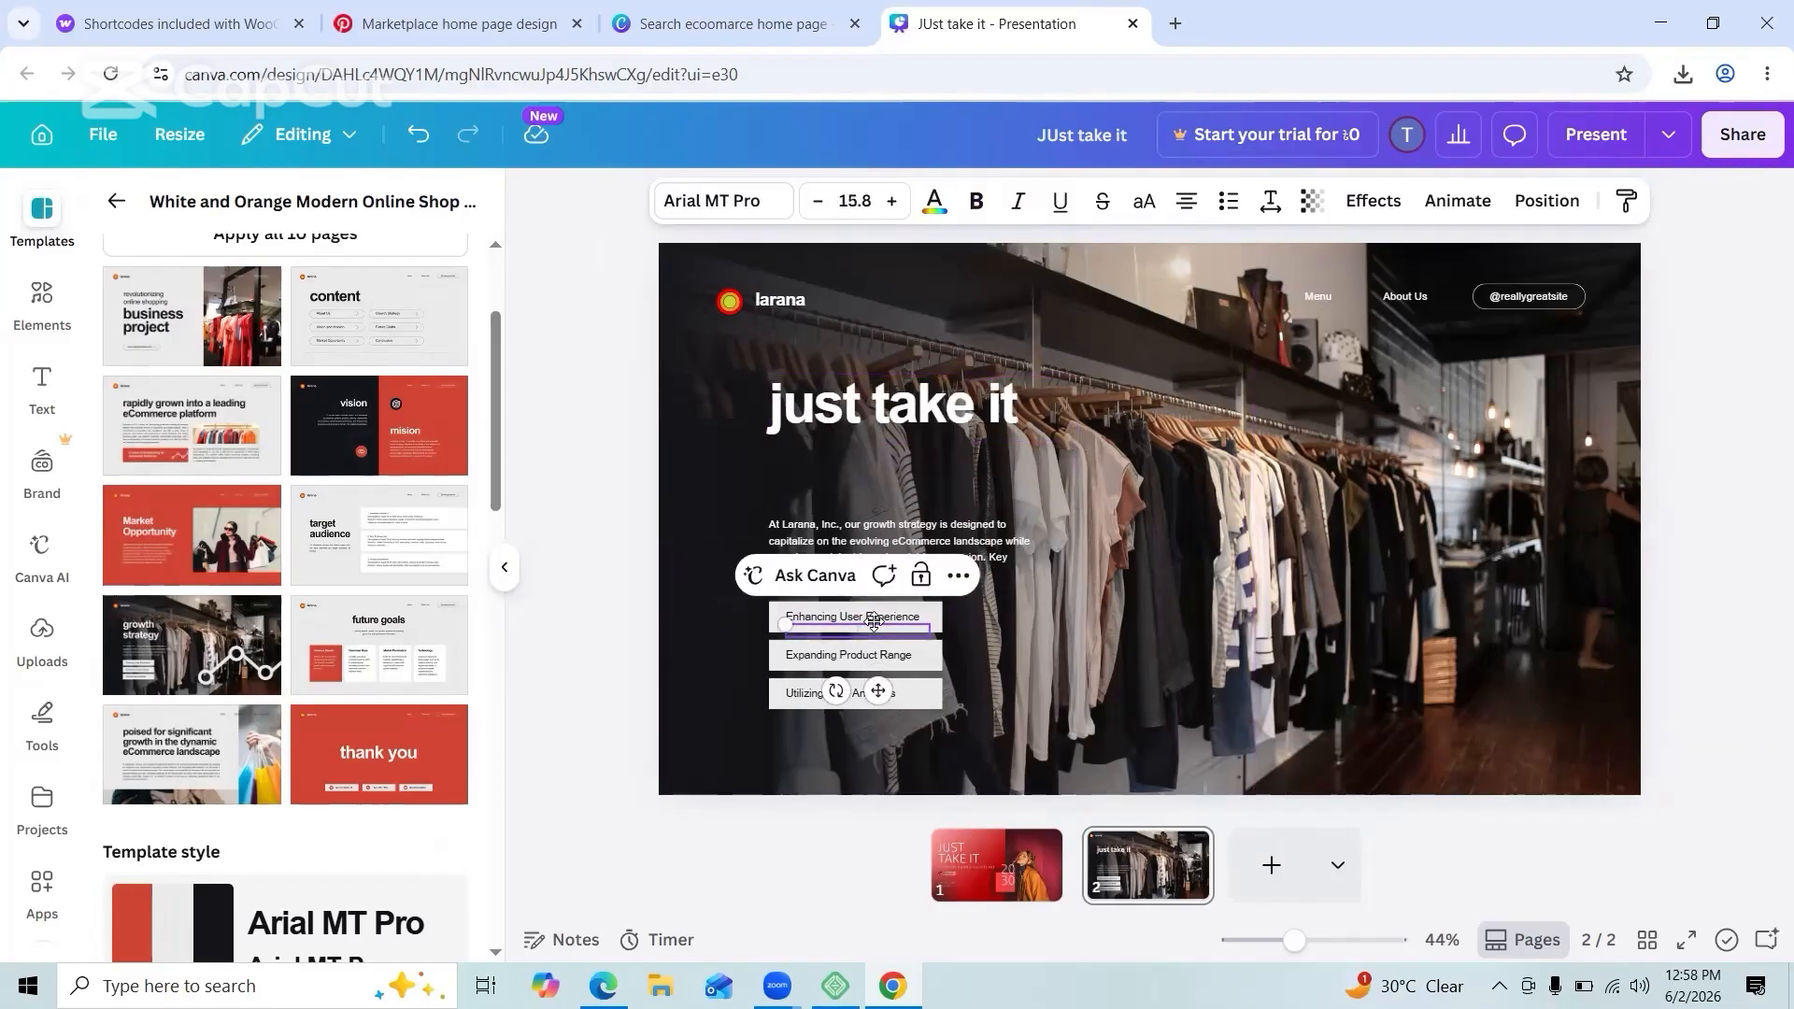
pyautogui.click(834, 657)
pyautogui.doubleClick(835, 657)
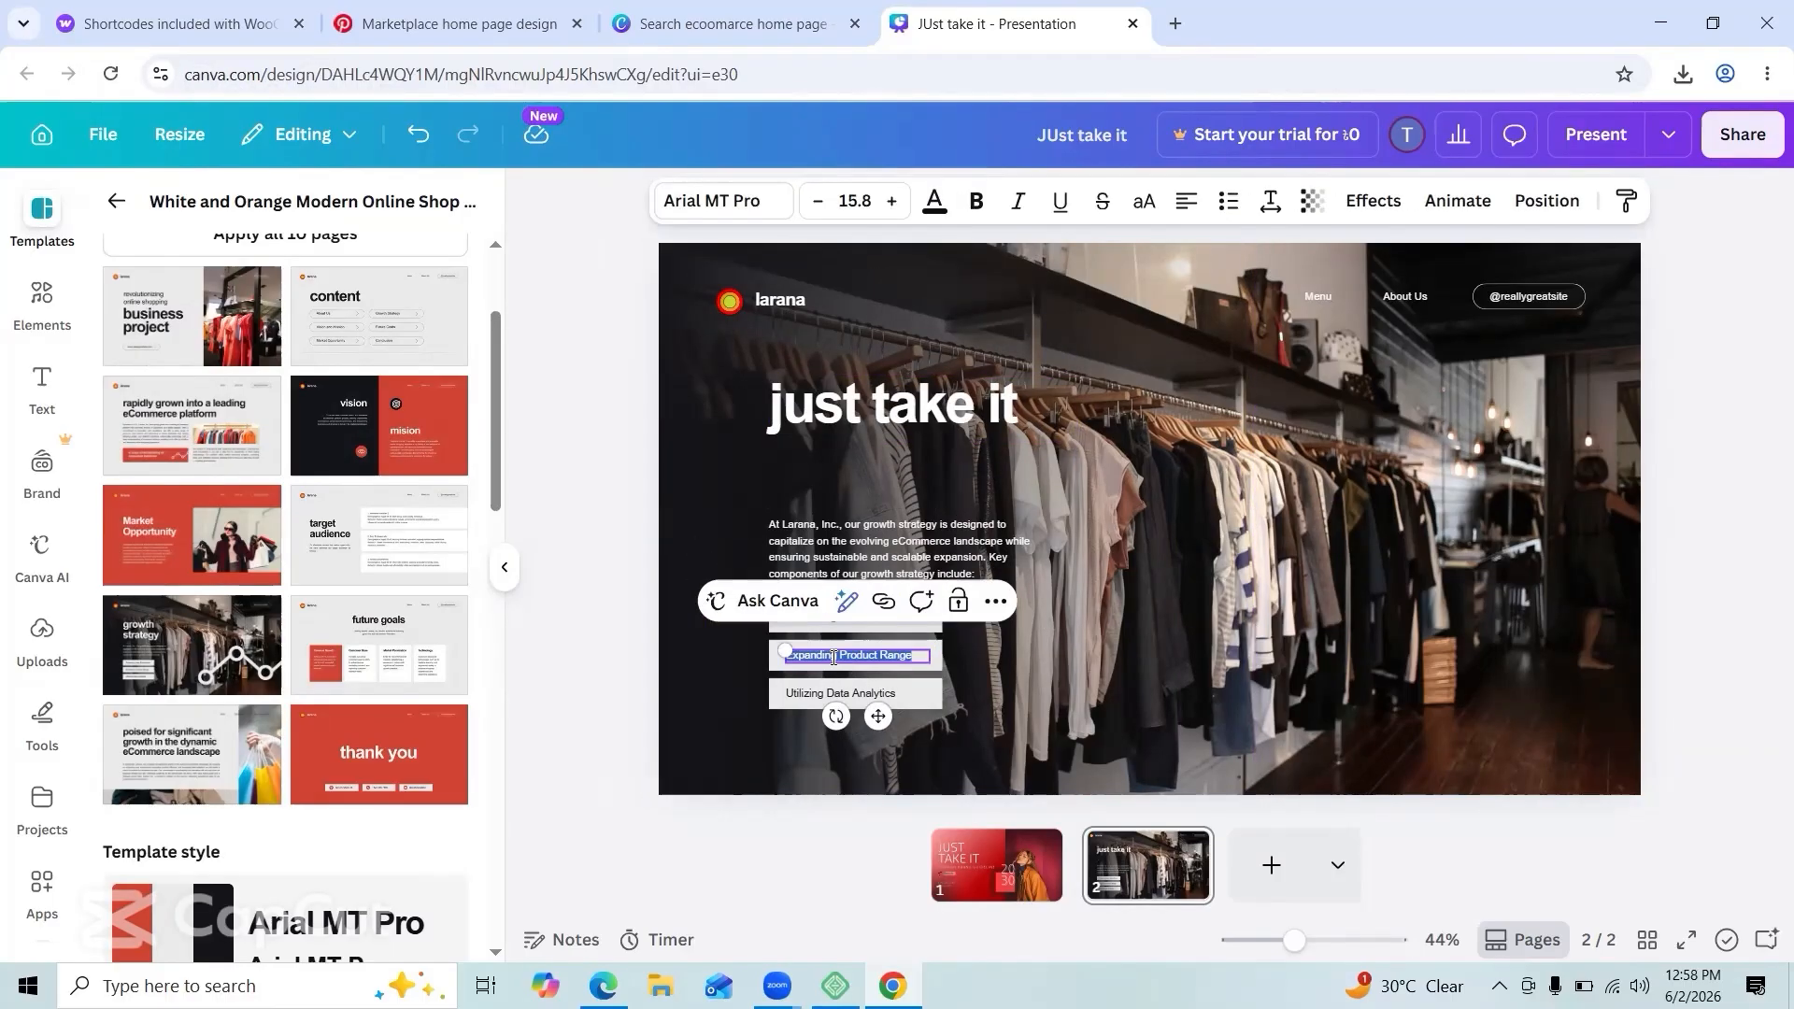
pyautogui.press('BackSpace')
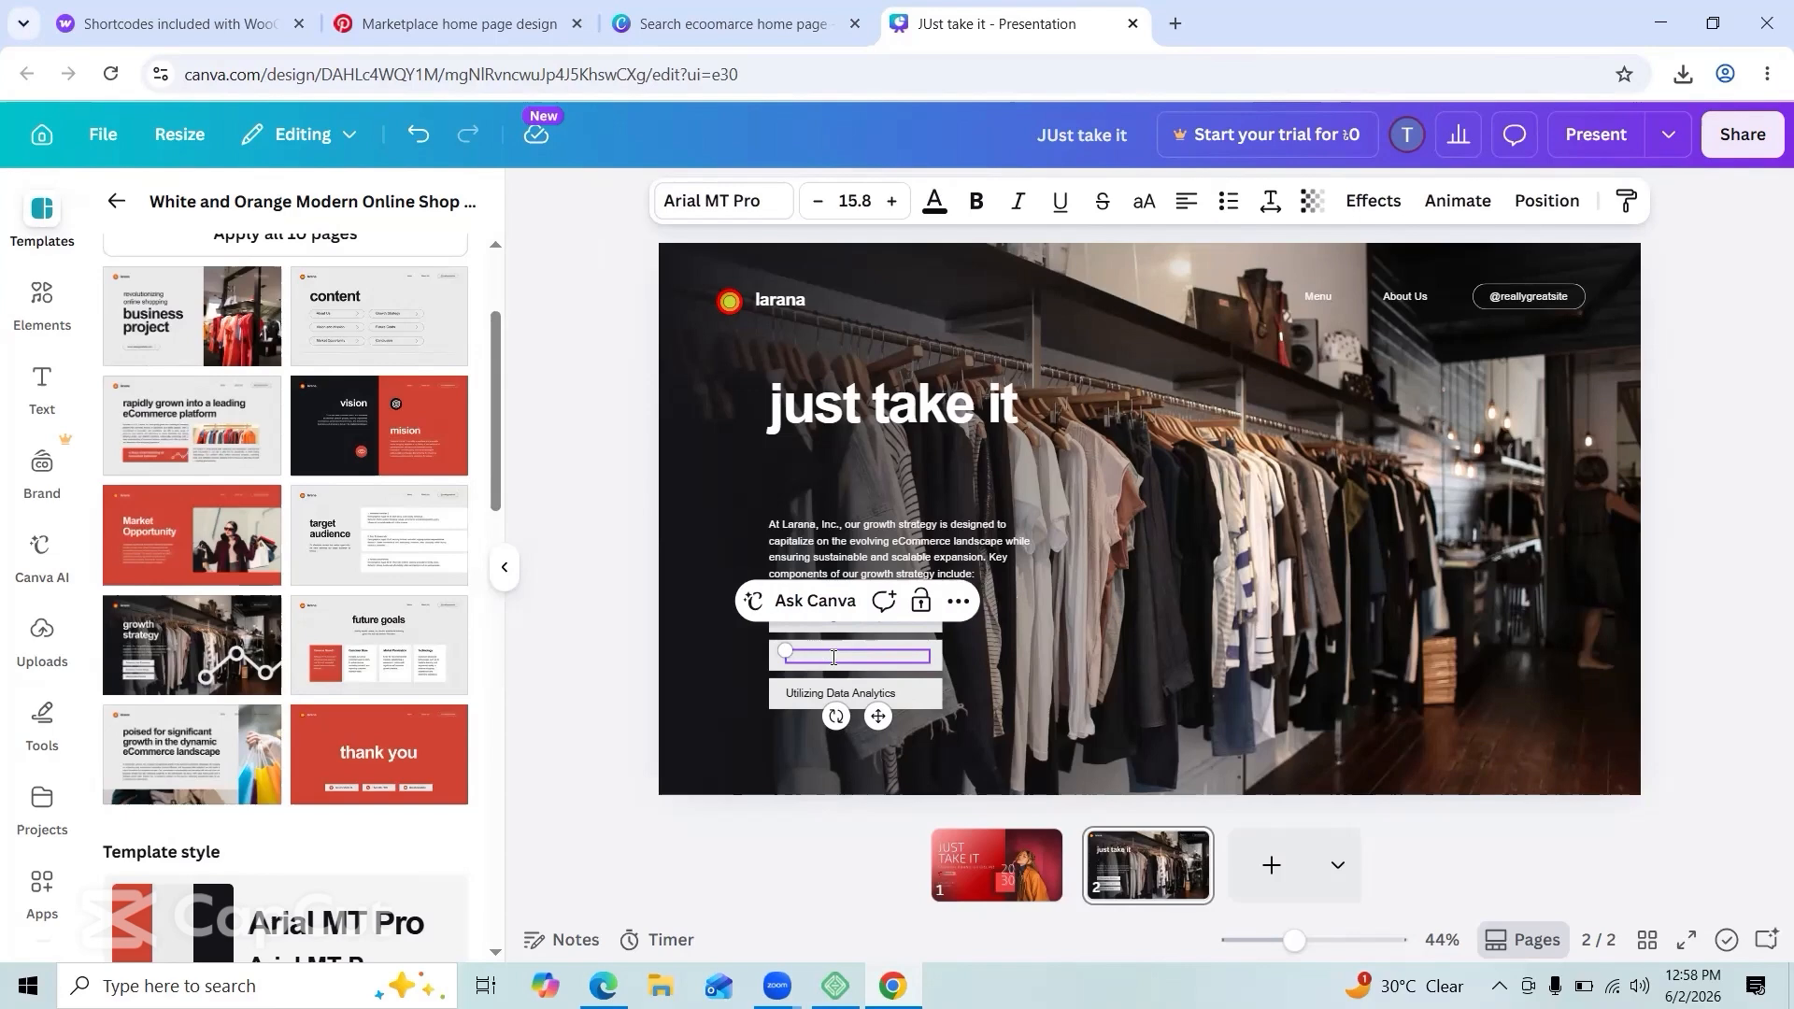
pyautogui.click(913, 675)
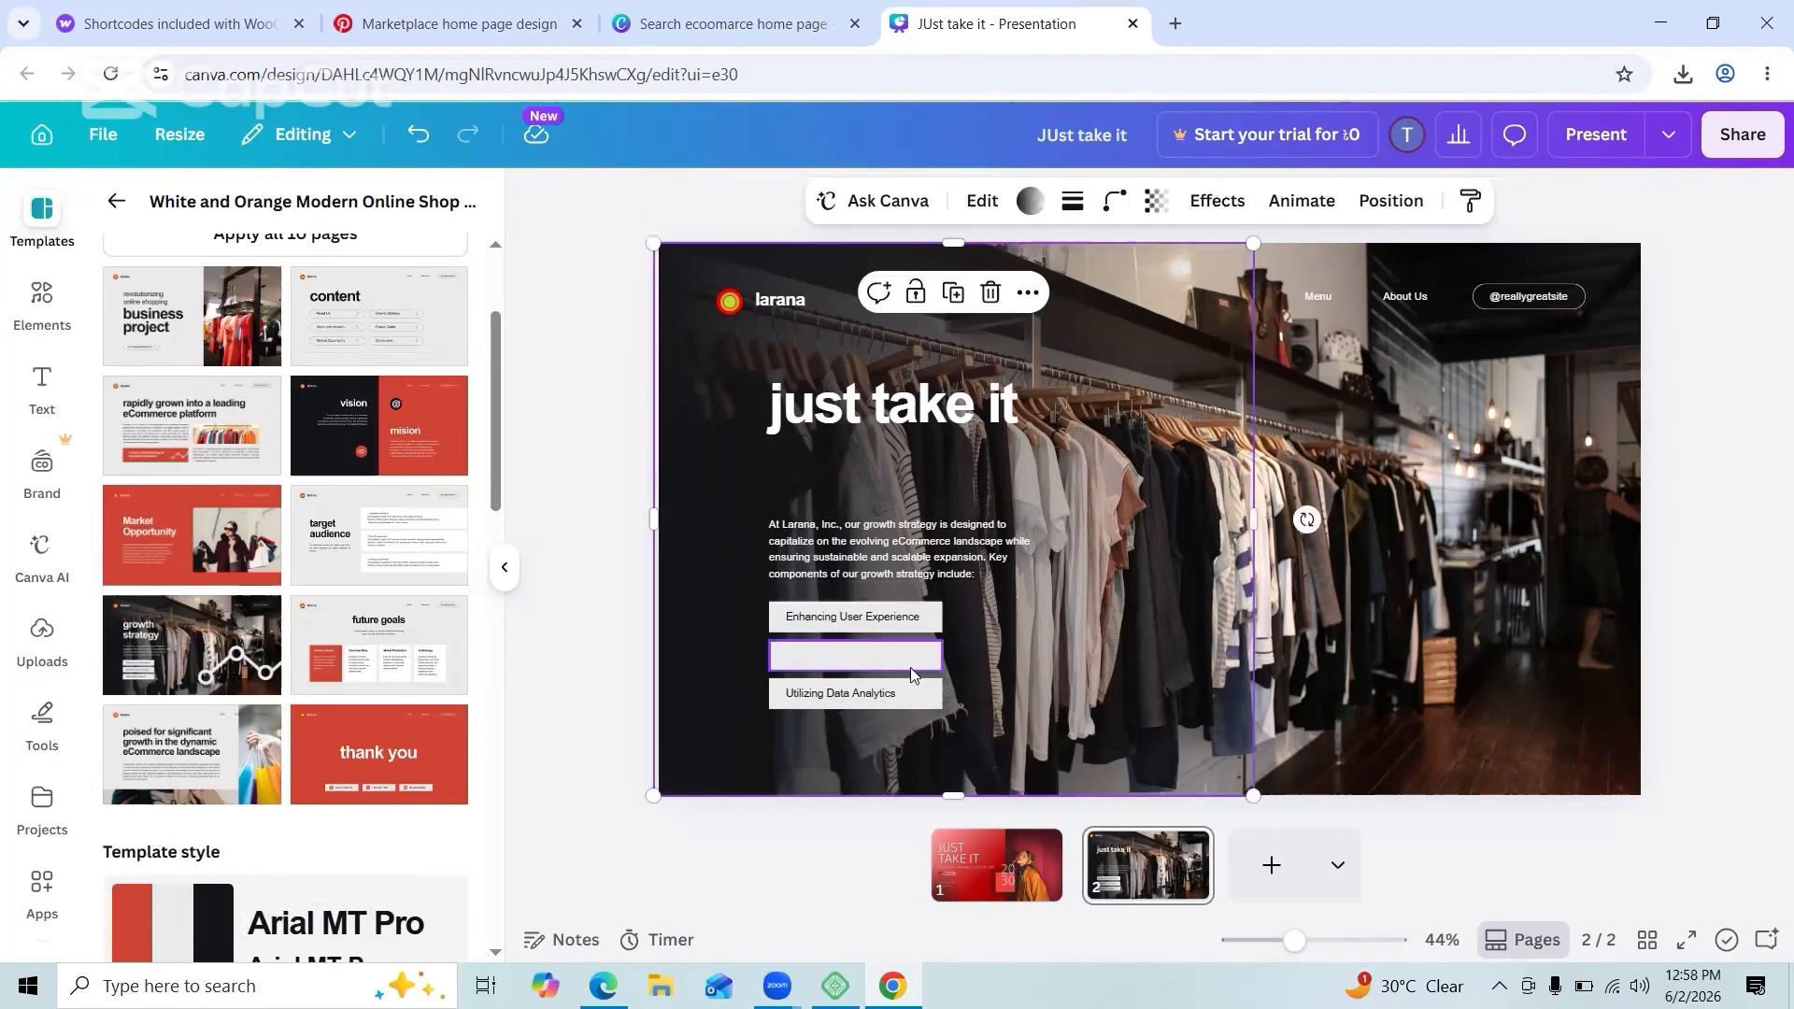
pyautogui.doubleClick(851, 696)
pyautogui.write('best brands')
pyautogui.doubleClick(835, 618)
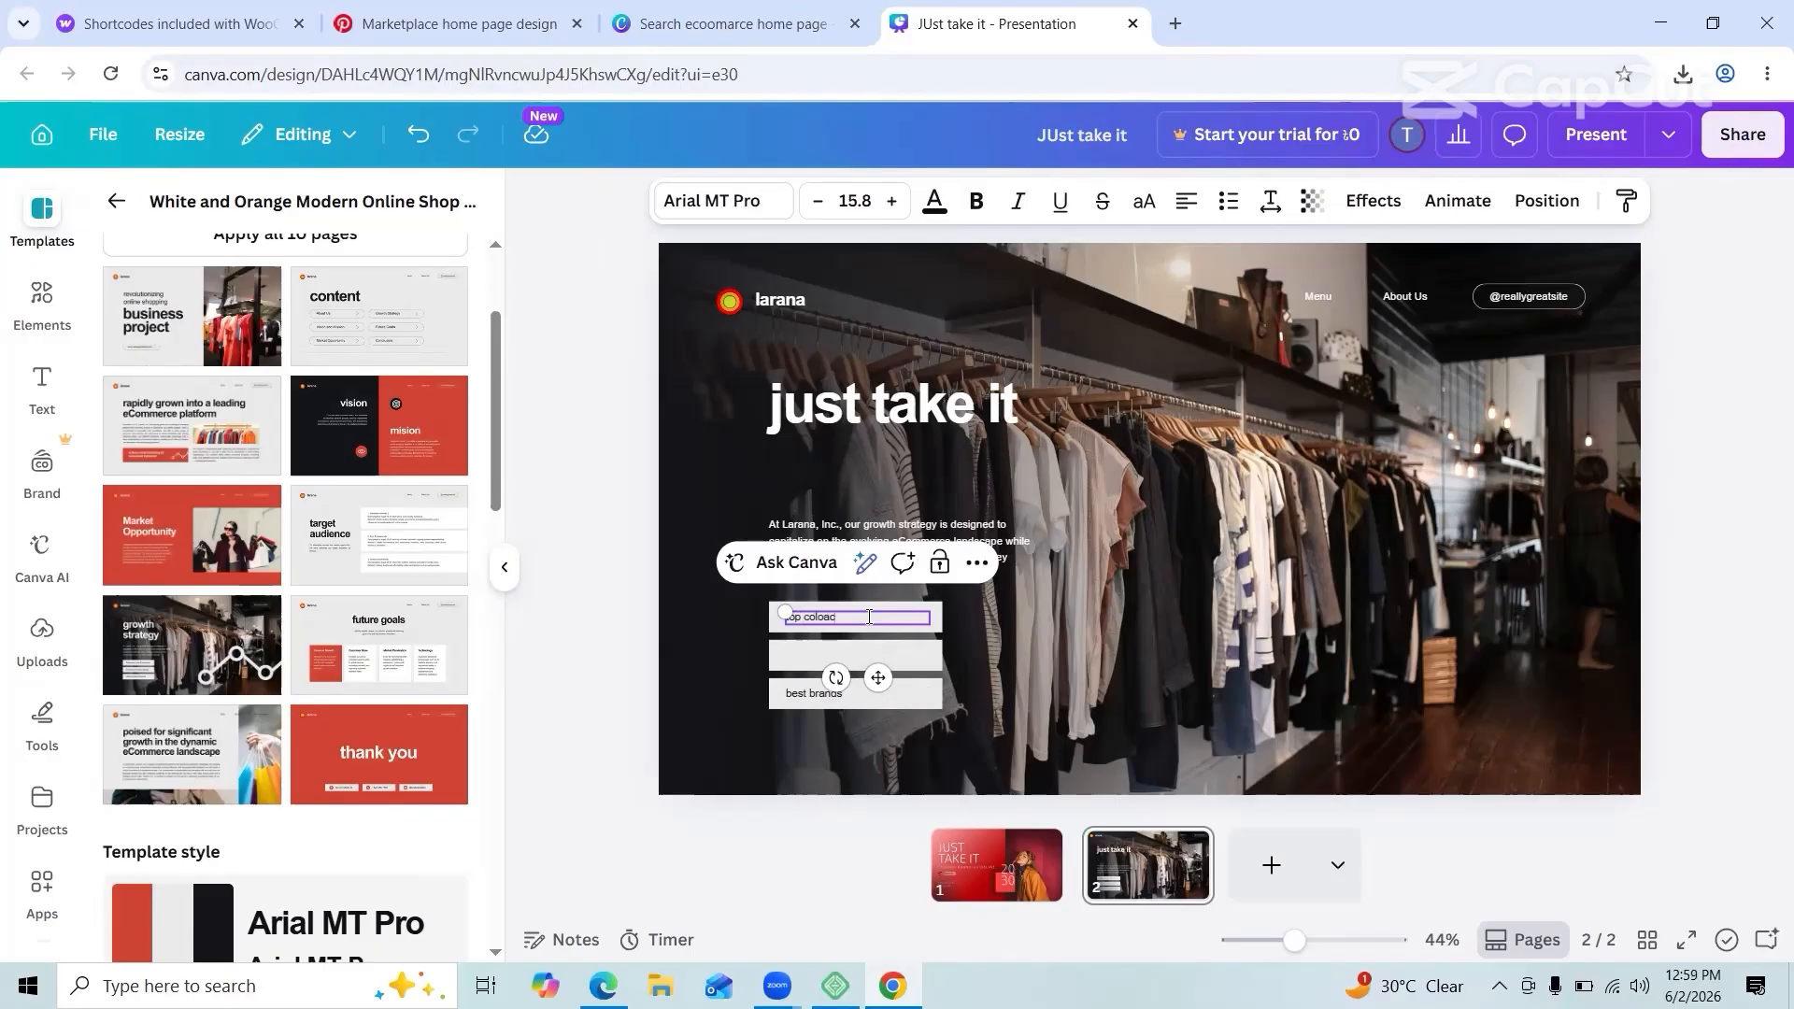
pyautogui.click(1177, 591)
# Step: Duplicate the 'top coloaction' label onto the middle bar and make it read 'just take it'
pyautogui.click(854, 618)
pyautogui.hotkey('ctrl', 'd')
pyautogui.moveTo(868, 627); pyautogui.dragTo(863, 660)
pyautogui.hotkey('ctrl', 'z')
pyautogui.click(855, 675)
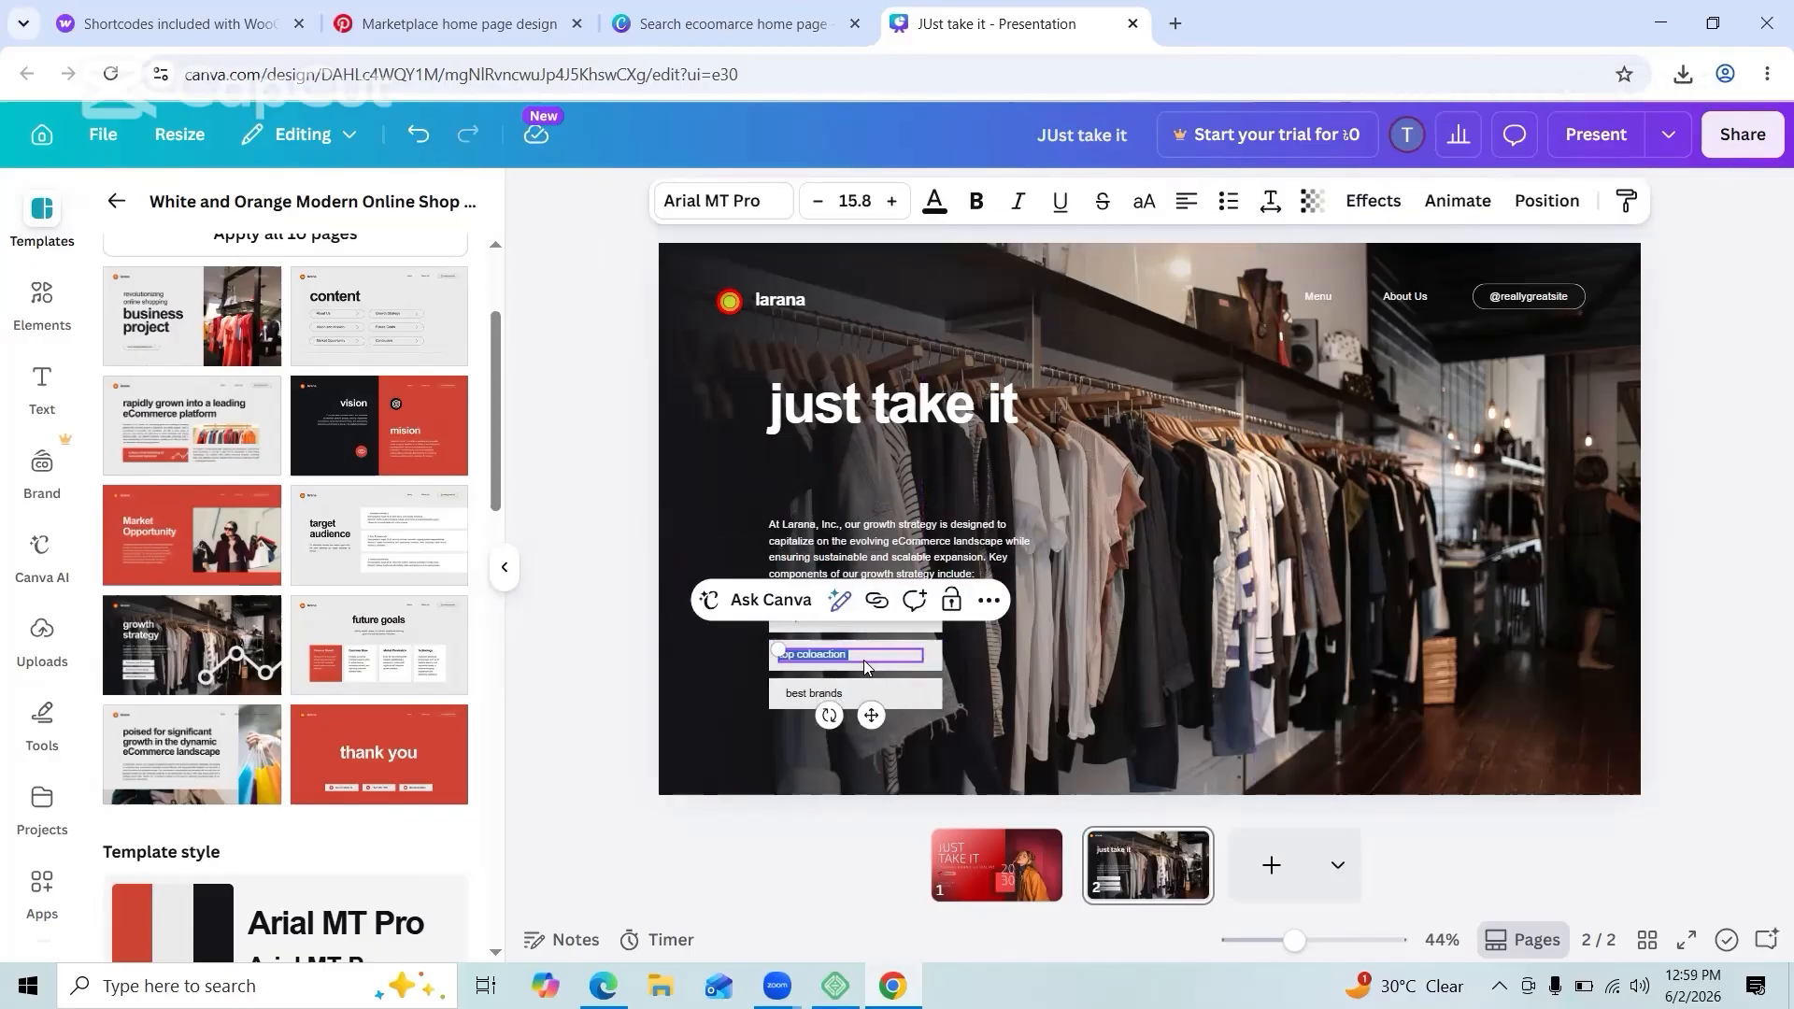
pyautogui.write('st ta')
pyautogui.press('BackSpace')
pyautogui.press('BackSpace')
pyautogui.press('BackSpace')
pyautogui.press('BackSpace')
pyautogui.press('BackSpace')
pyautogui.press('BackSpace')
pyautogui.press('BackSpace')
pyautogui.press('BackSpace')
pyautogui.press('BackSpace')
pyautogui.hotkey('ctrl', 'z')
pyautogui.hotkey('ctrl', 'z')
pyautogui.hotkey('ctrl', 'z')
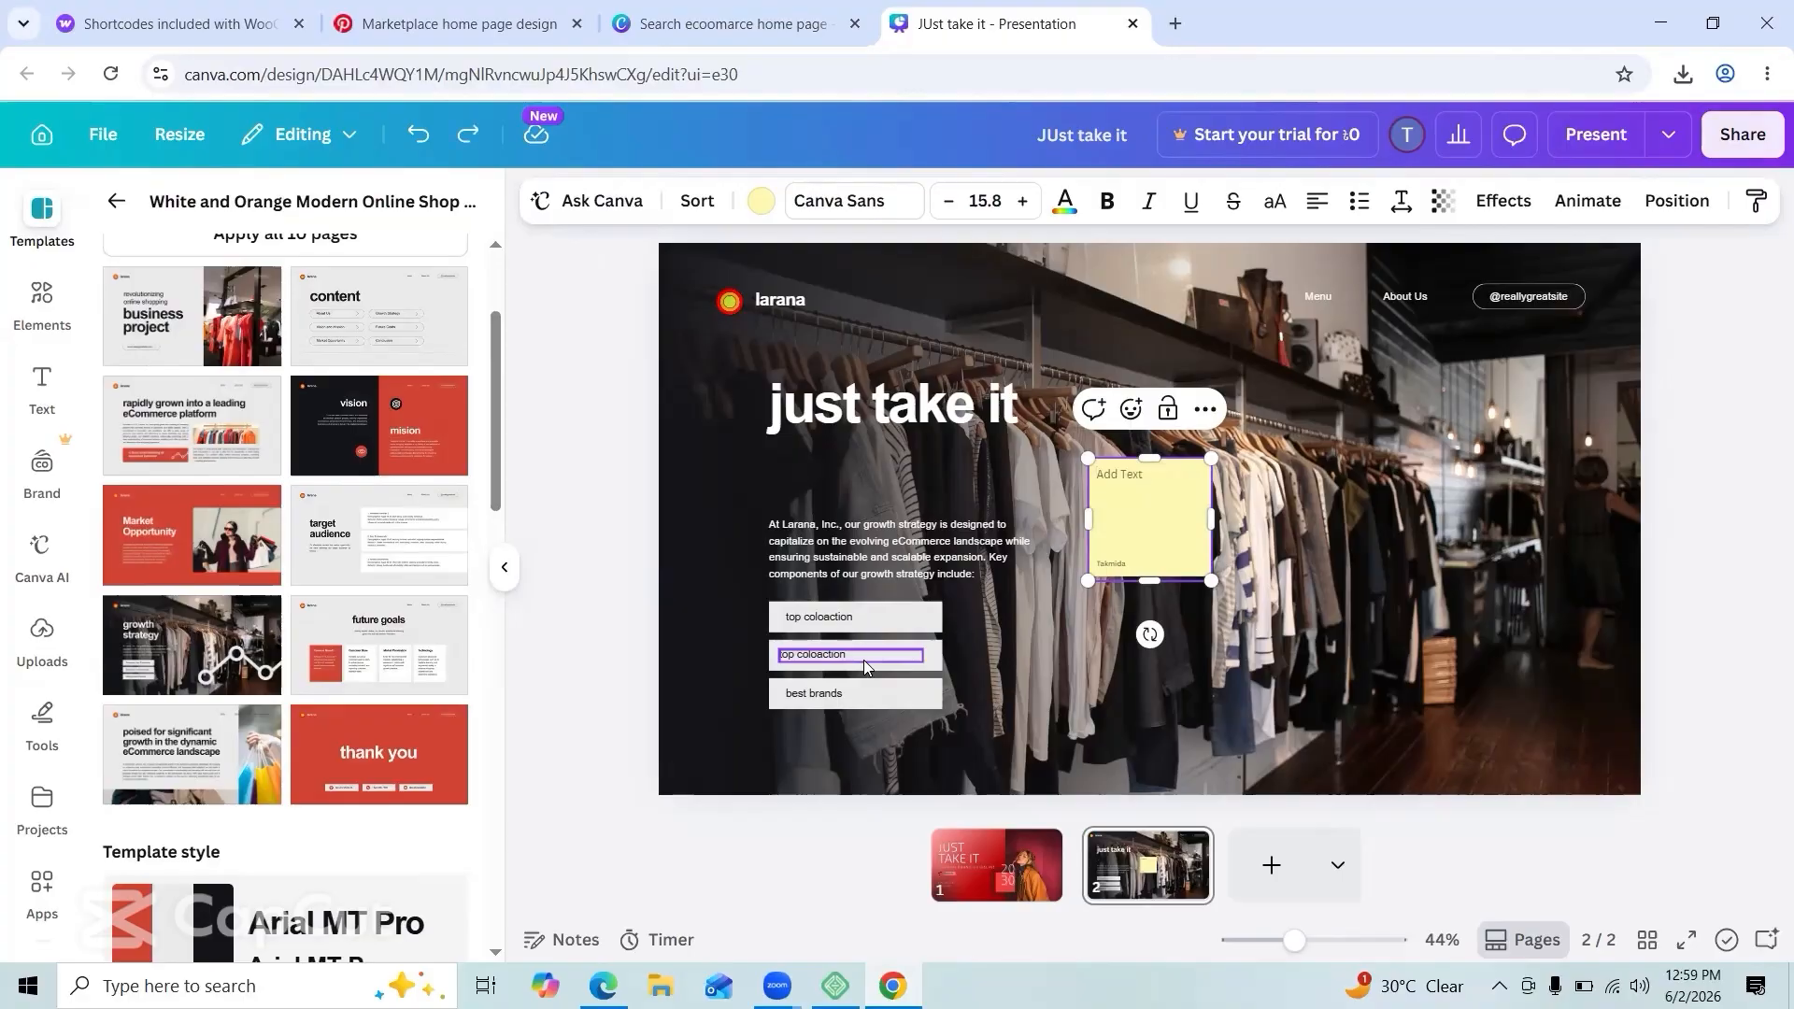
pyautogui.click(864, 660)
pyautogui.click(853, 653)
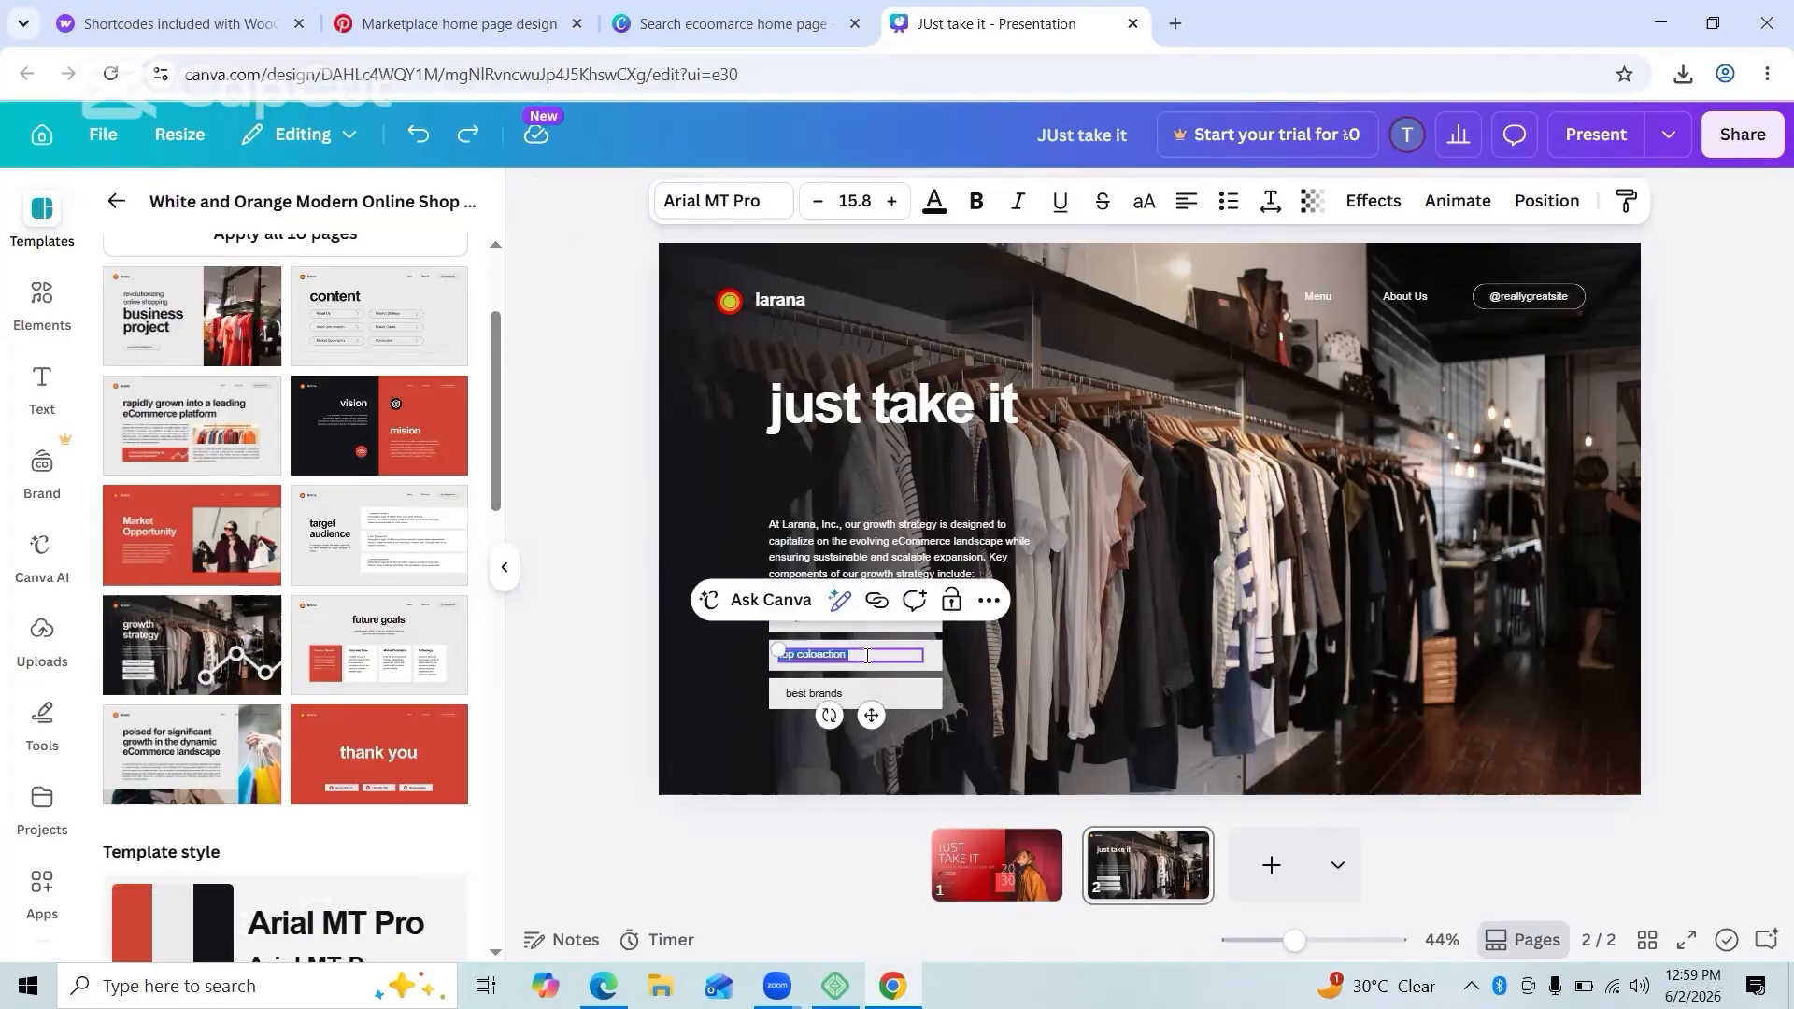
pyautogui.click(1370, 661)
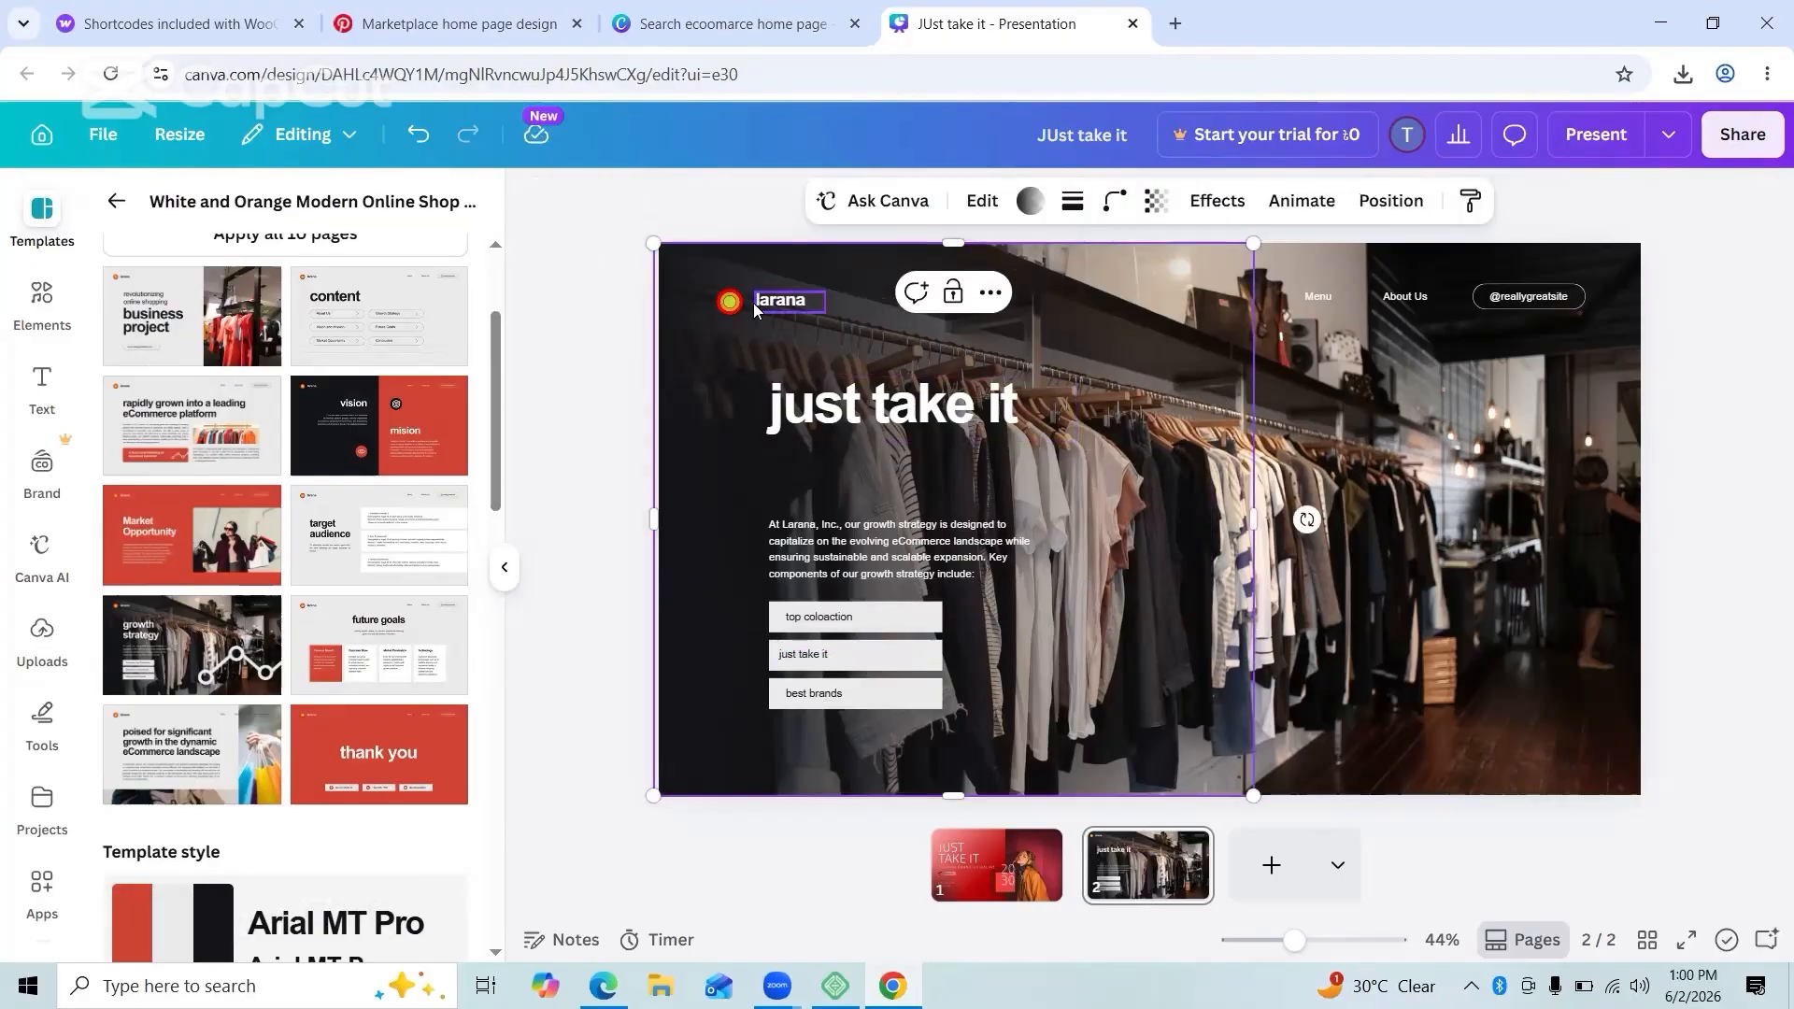
# Step: Delete the header's brand name, logo and Menu link texts
pyautogui.click(772, 303)
pyautogui.press('Delete')
pyautogui.click(730, 302)
pyautogui.press('Delete')
pyautogui.click(1319, 299)
pyautogui.press('Delete')
pyautogui.click(1409, 299)
pyautogui.press('Delete')
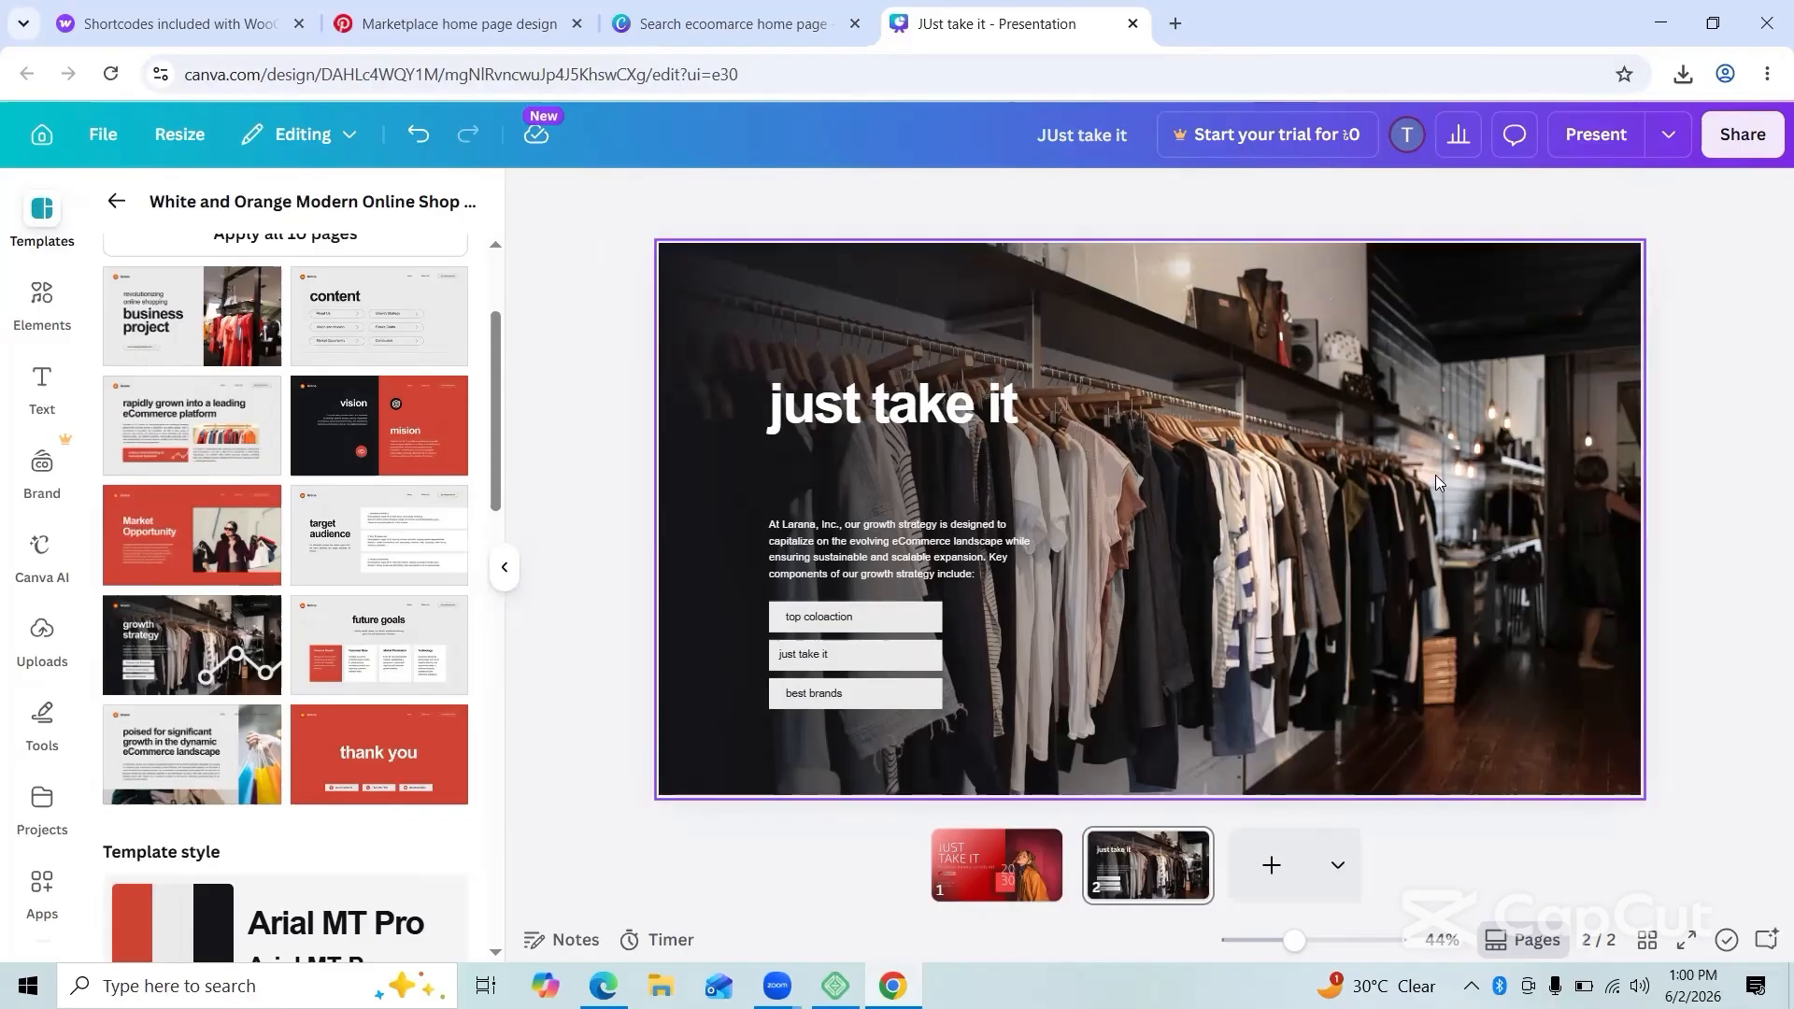
# Step: Download all pages of the design as a JPG
pyautogui.click(1743, 133)
pyautogui.click(1366, 680)
pyautogui.click(1513, 645)
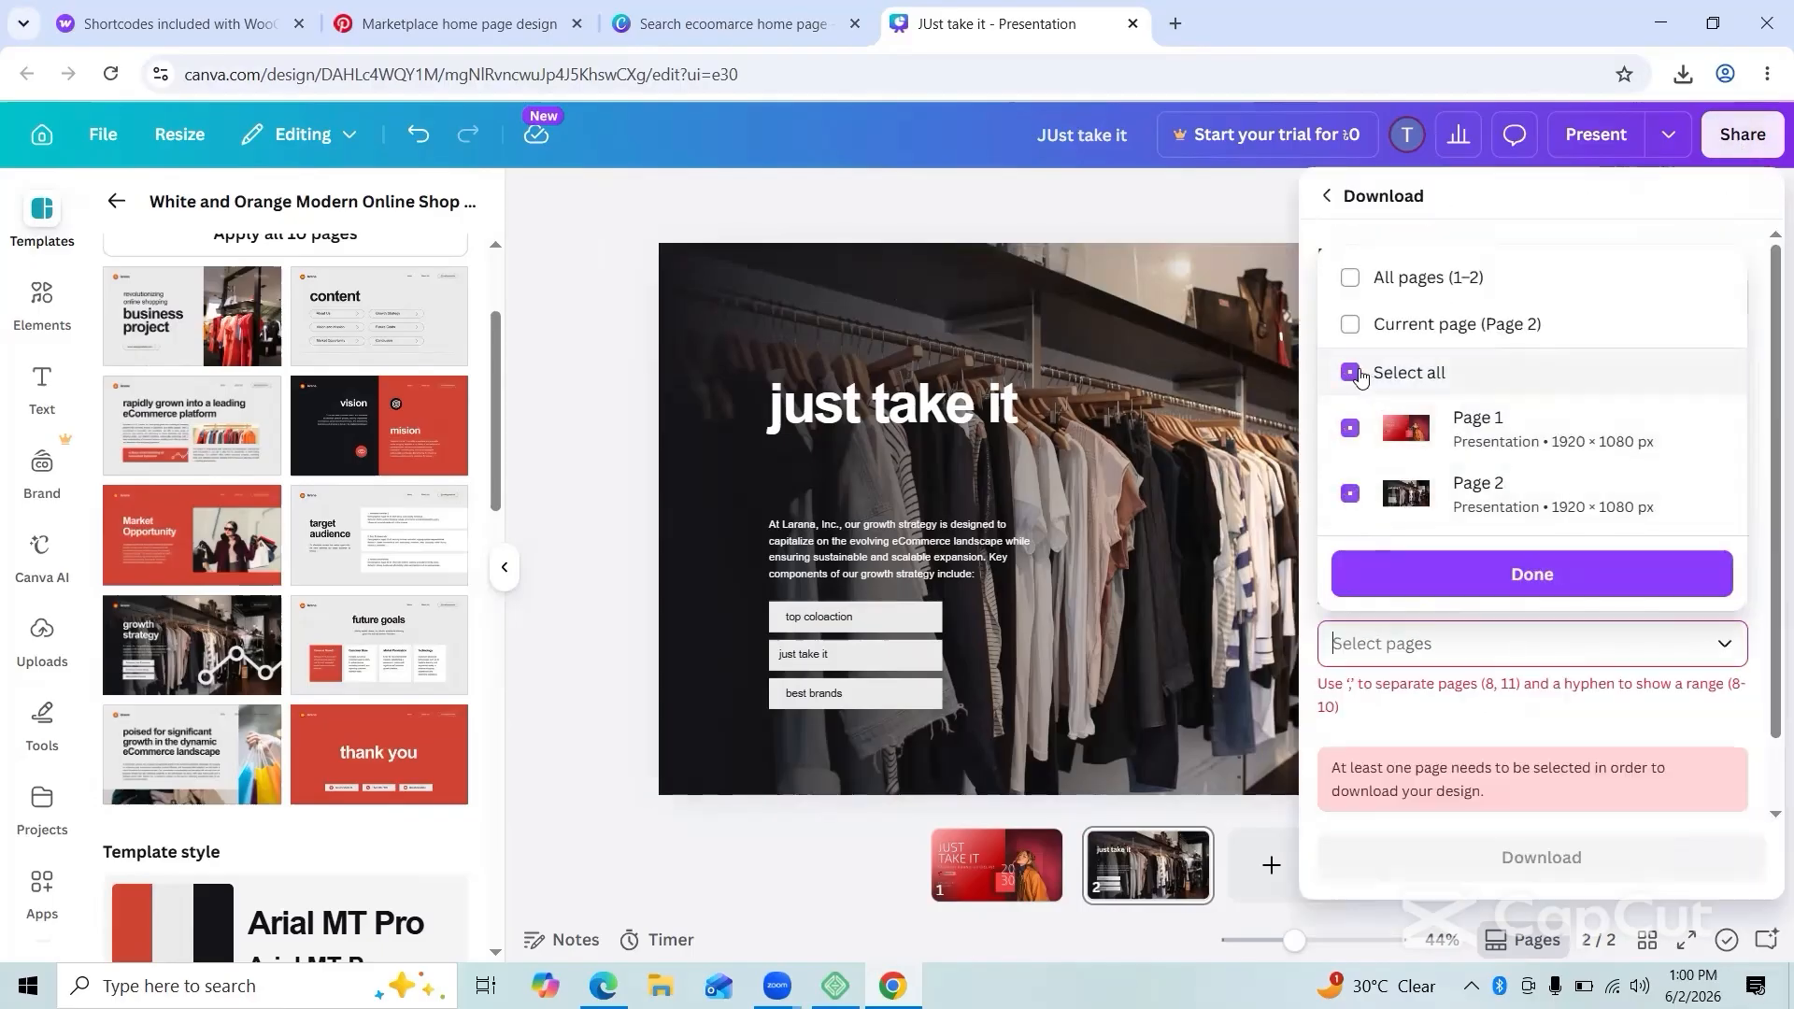
pyautogui.click(1465, 579)
pyautogui.click(1542, 790)
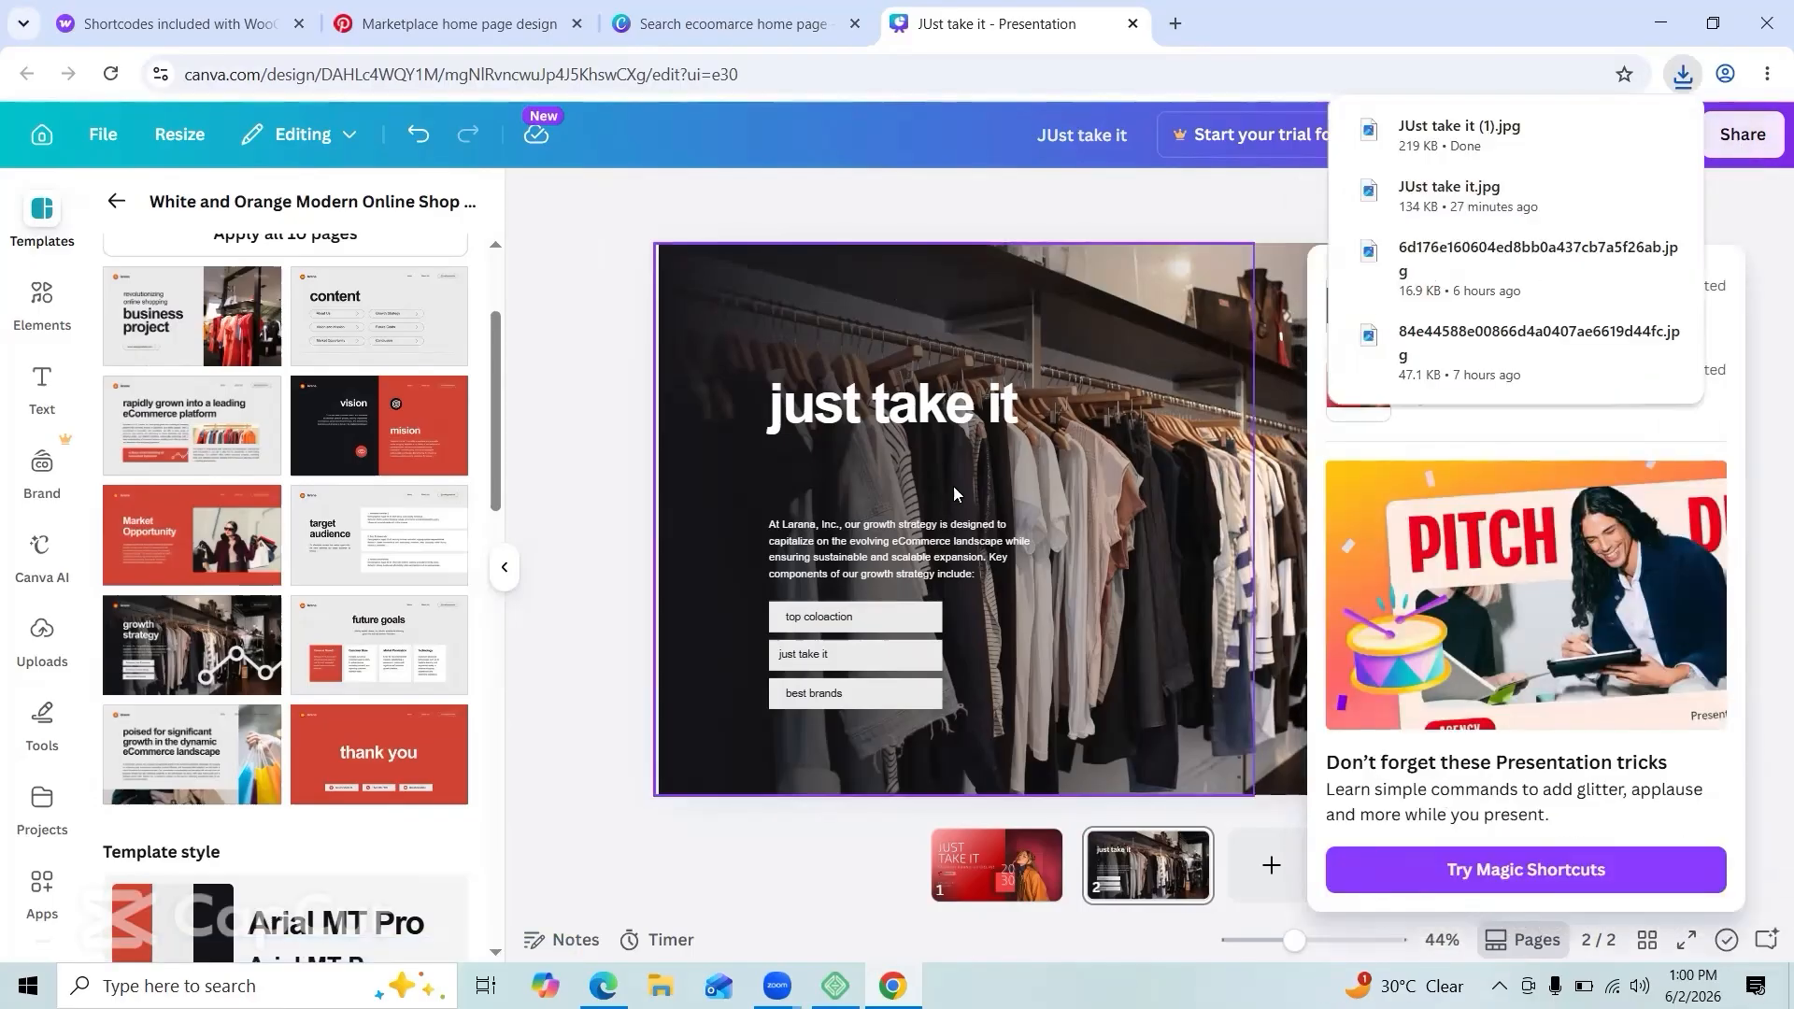
# Step: Search templates for 'food and beverage', then just 'beverage', and scroll the results
pyautogui.scroll(2, 271, 318)
pyautogui.click(48, 229)
pyautogui.click(230, 240)
pyautogui.press('BackSpace')
pyautogui.press('BackSpace')
pyautogui.press('BackSpace')
pyautogui.press('BackSpace')
pyautogui.press('BackSpace')
pyautogui.press('BackSpace')
pyautogui.press('BackSpace')
pyautogui.press('BackSpace')
pyautogui.press('BackSpace')
pyautogui.press('BackSpace')
pyautogui.write('food and')
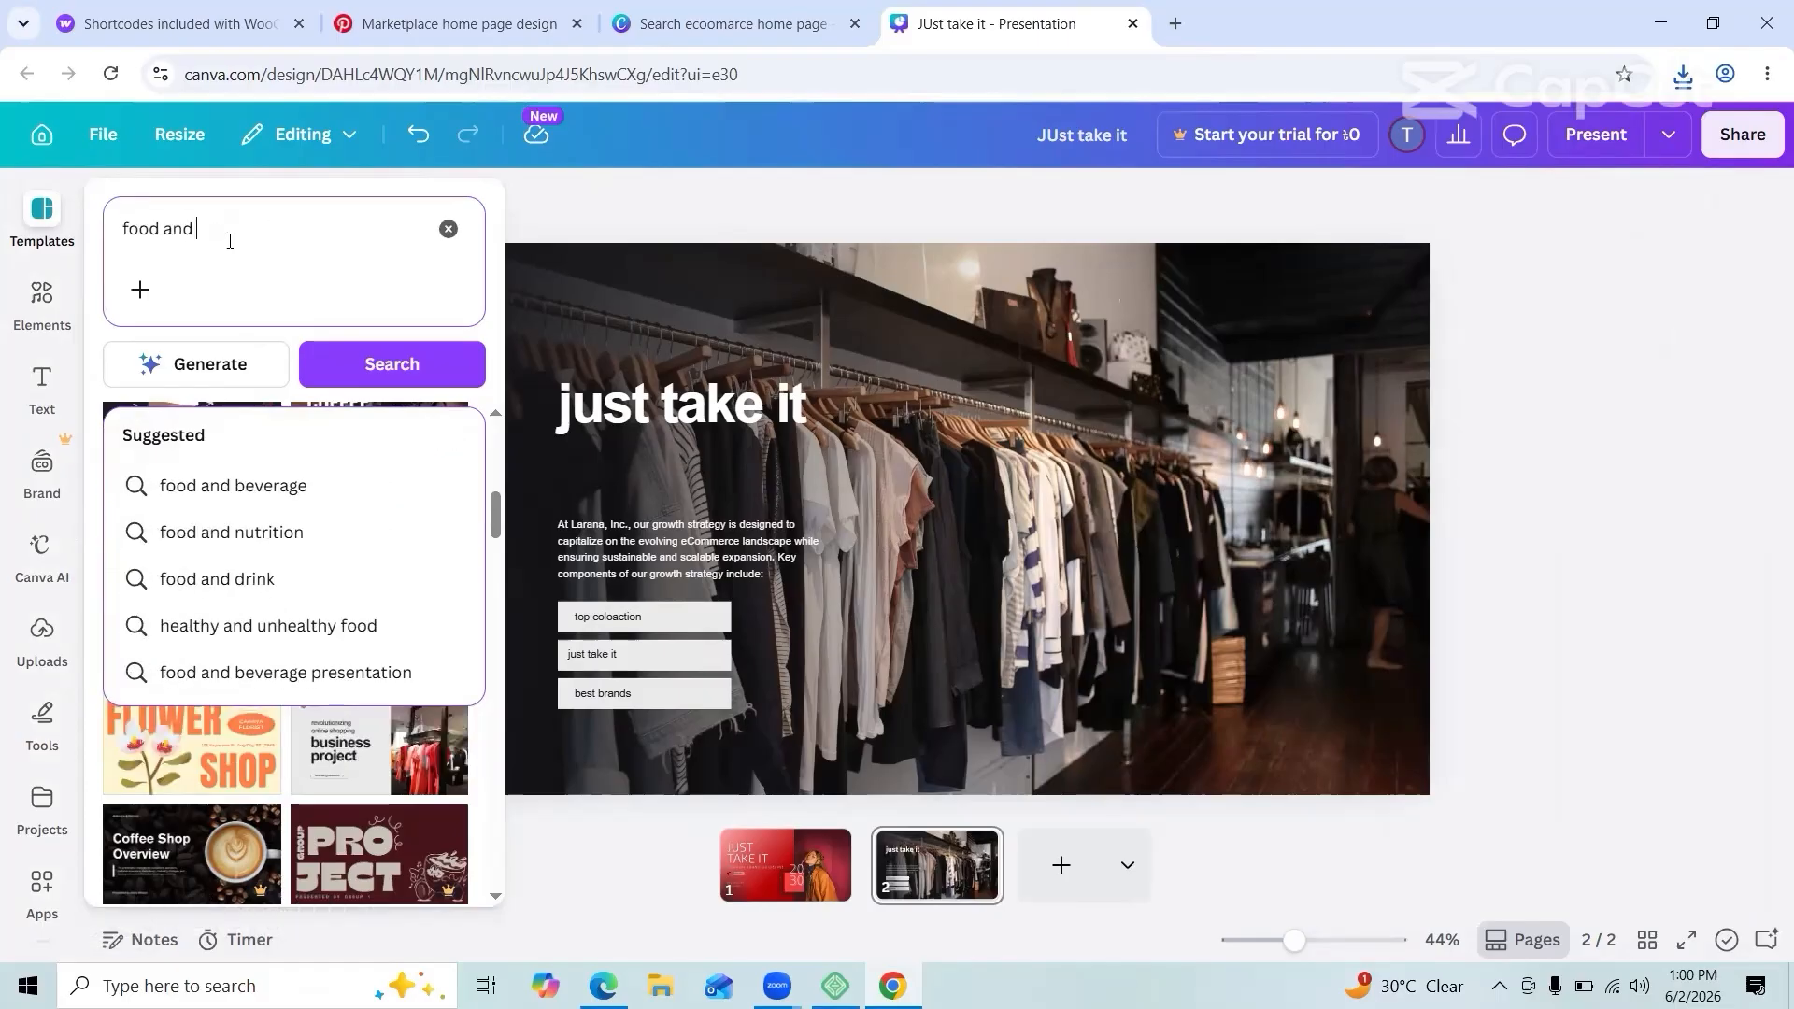
pyautogui.click(234, 486)
pyautogui.scroll(-14, 281, 579)
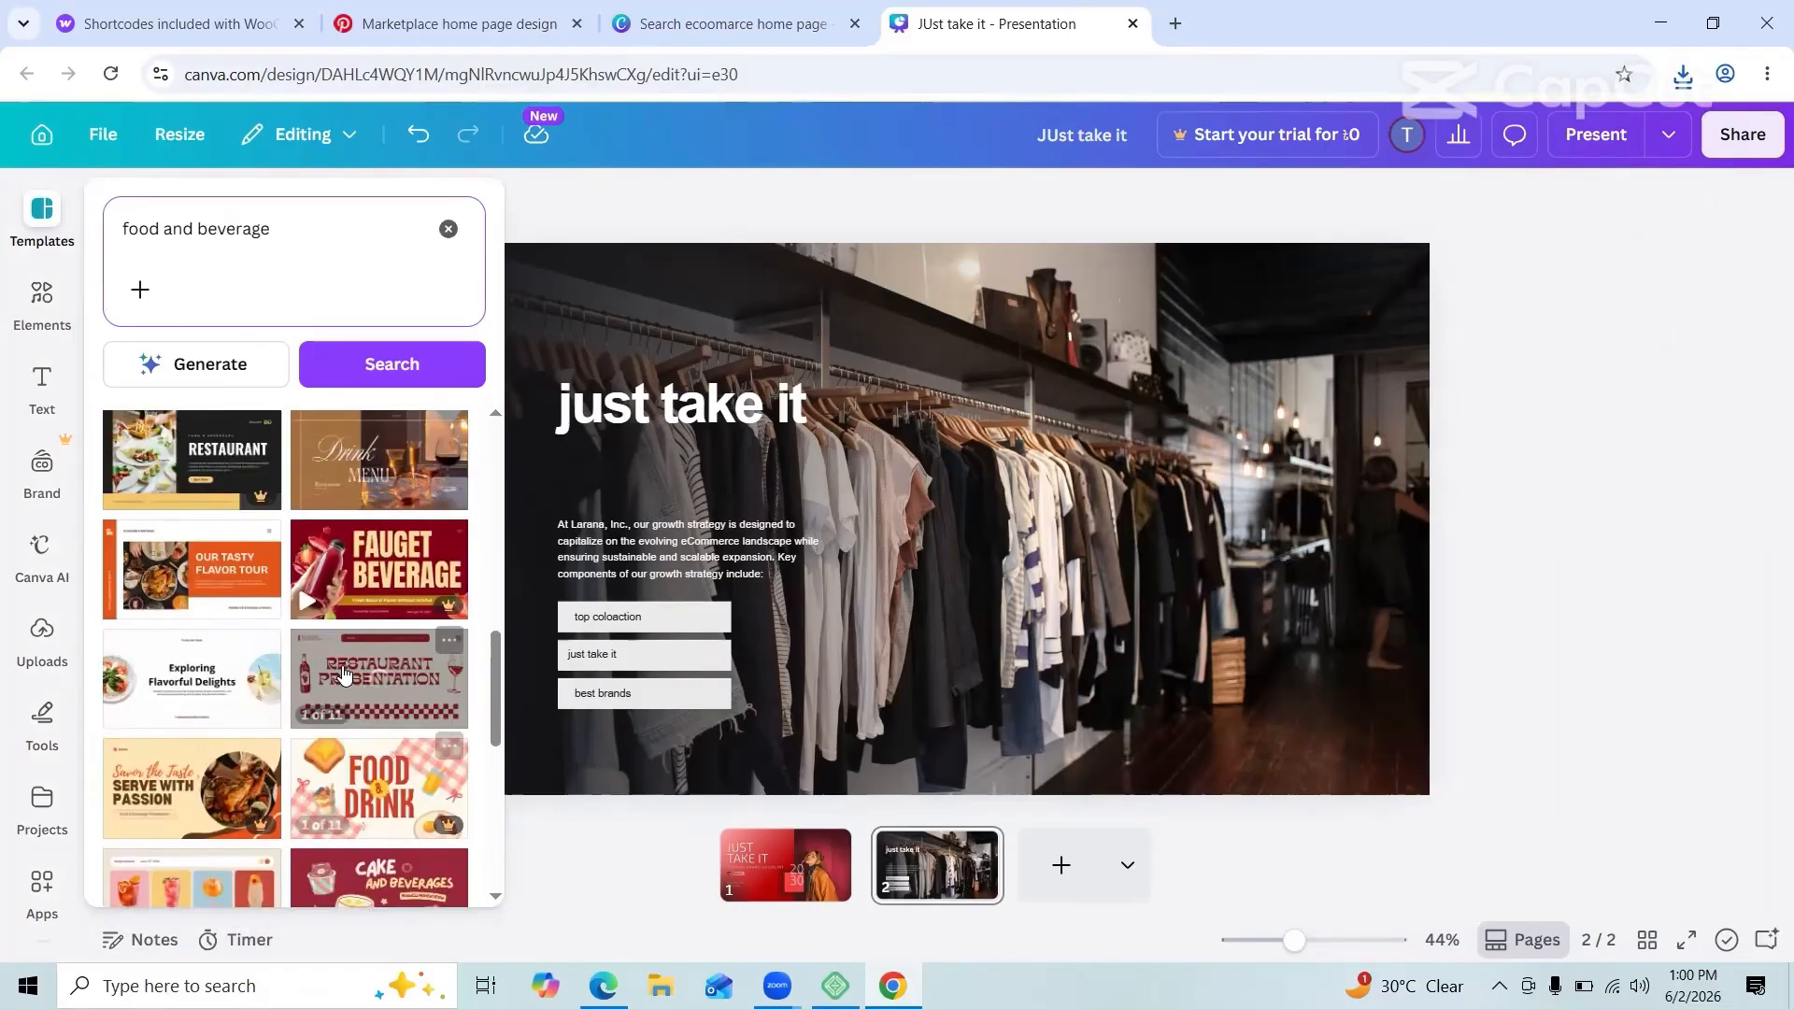
pyautogui.click(197, 228)
pyautogui.press('BackSpace')
pyautogui.press('BackSpace')
pyautogui.press('BackSpace')
pyautogui.press('BackSpace')
pyautogui.press('BackSpace')
pyautogui.press('BackSpace')
pyautogui.press('BackSpace')
pyautogui.press('BackSpace')
pyautogui.press('BackSpace')
pyautogui.press('Return')
pyautogui.scroll(-16, 254, 729)
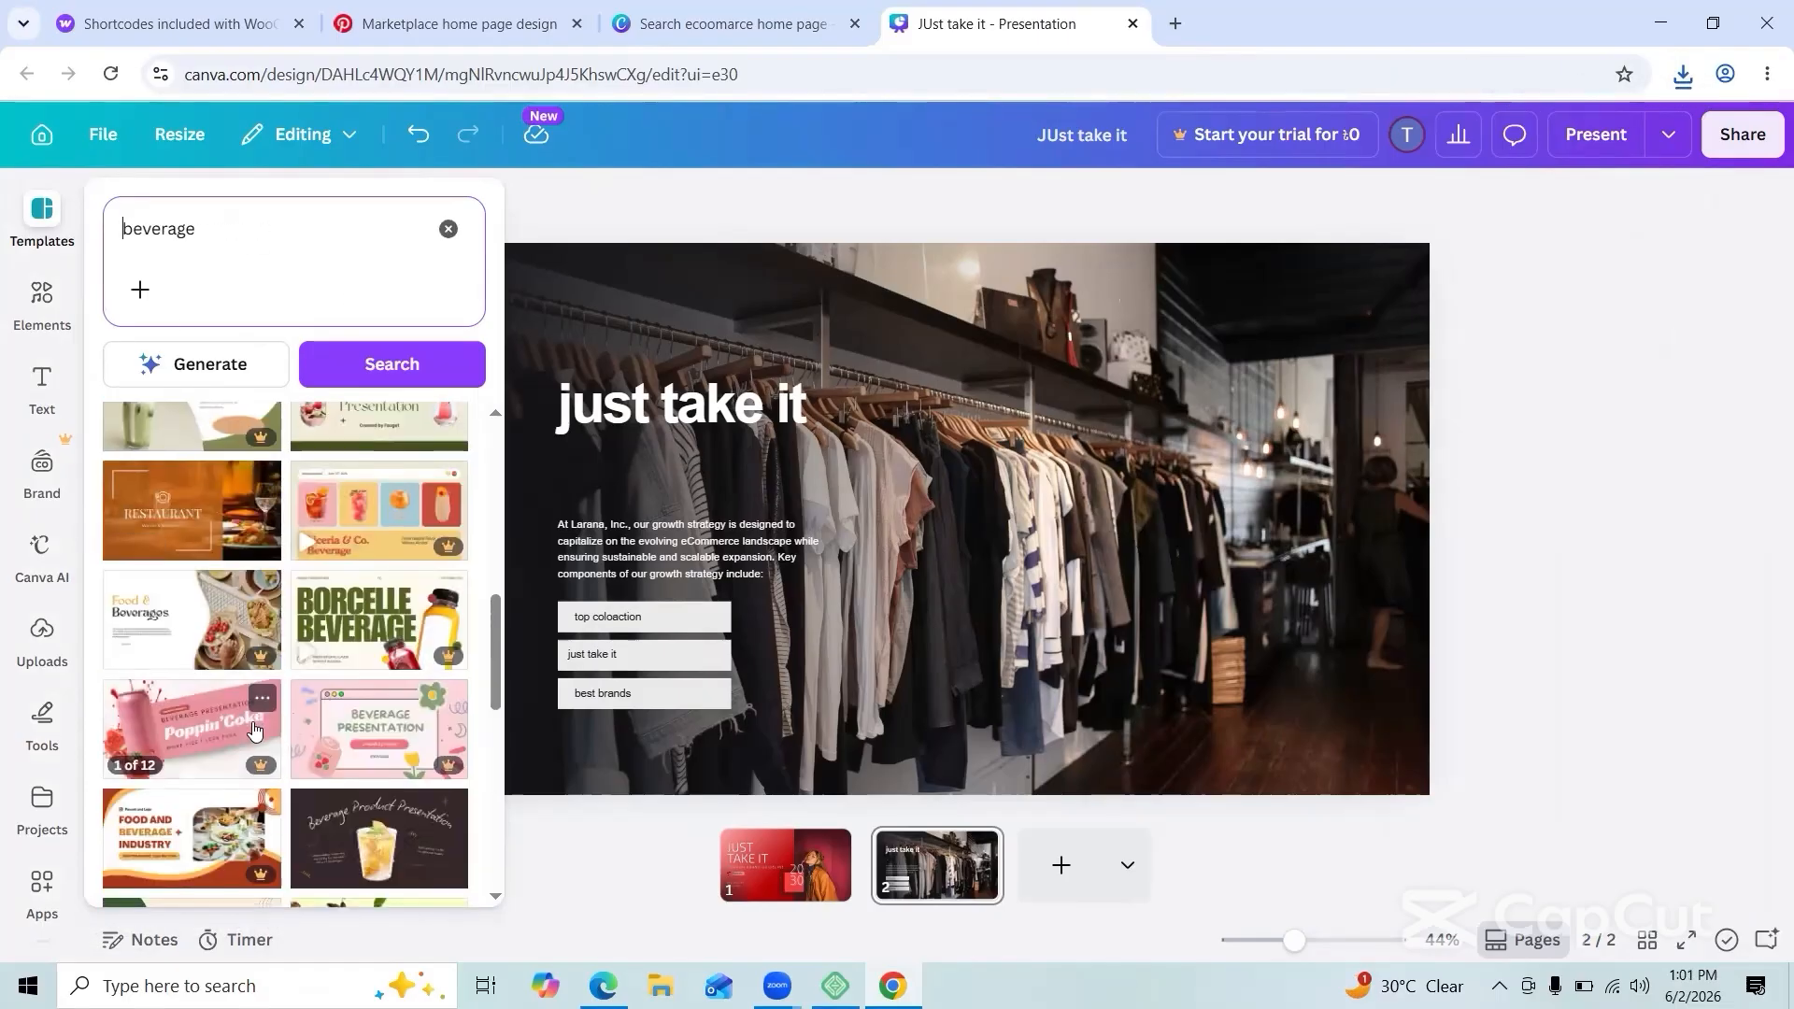
pyautogui.scroll(-15, 280, 747)
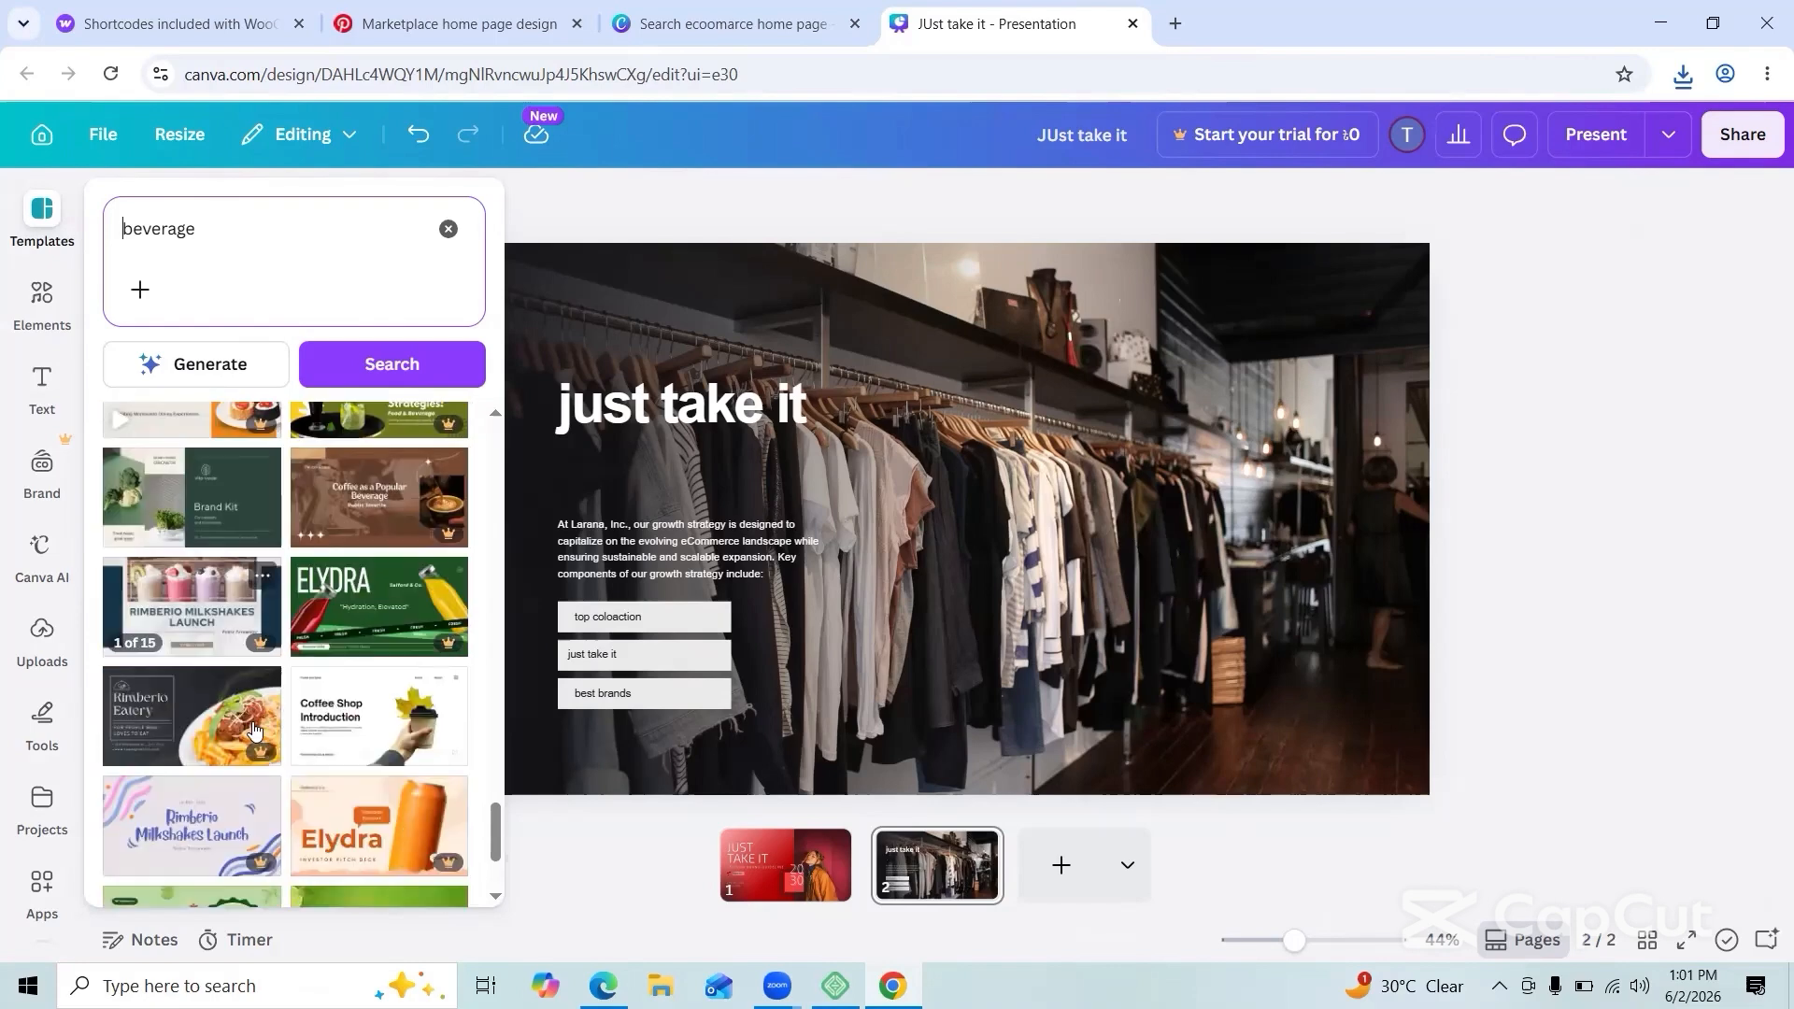
# Step: Search templates for 'electronics items', then switch to Pinterest
pyautogui.moveTo(41, 209)
pyautogui.click(238, 245)
pyautogui.press('BackSpace')
pyautogui.press('BackSpace')
pyautogui.press('BackSpace')
pyautogui.press('BackSpace')
pyautogui.press('BackSpace')
pyautogui.press('BackSpace')
pyautogui.press('BackSpace')
pyautogui.press('BackSpace')
pyautogui.write('e')
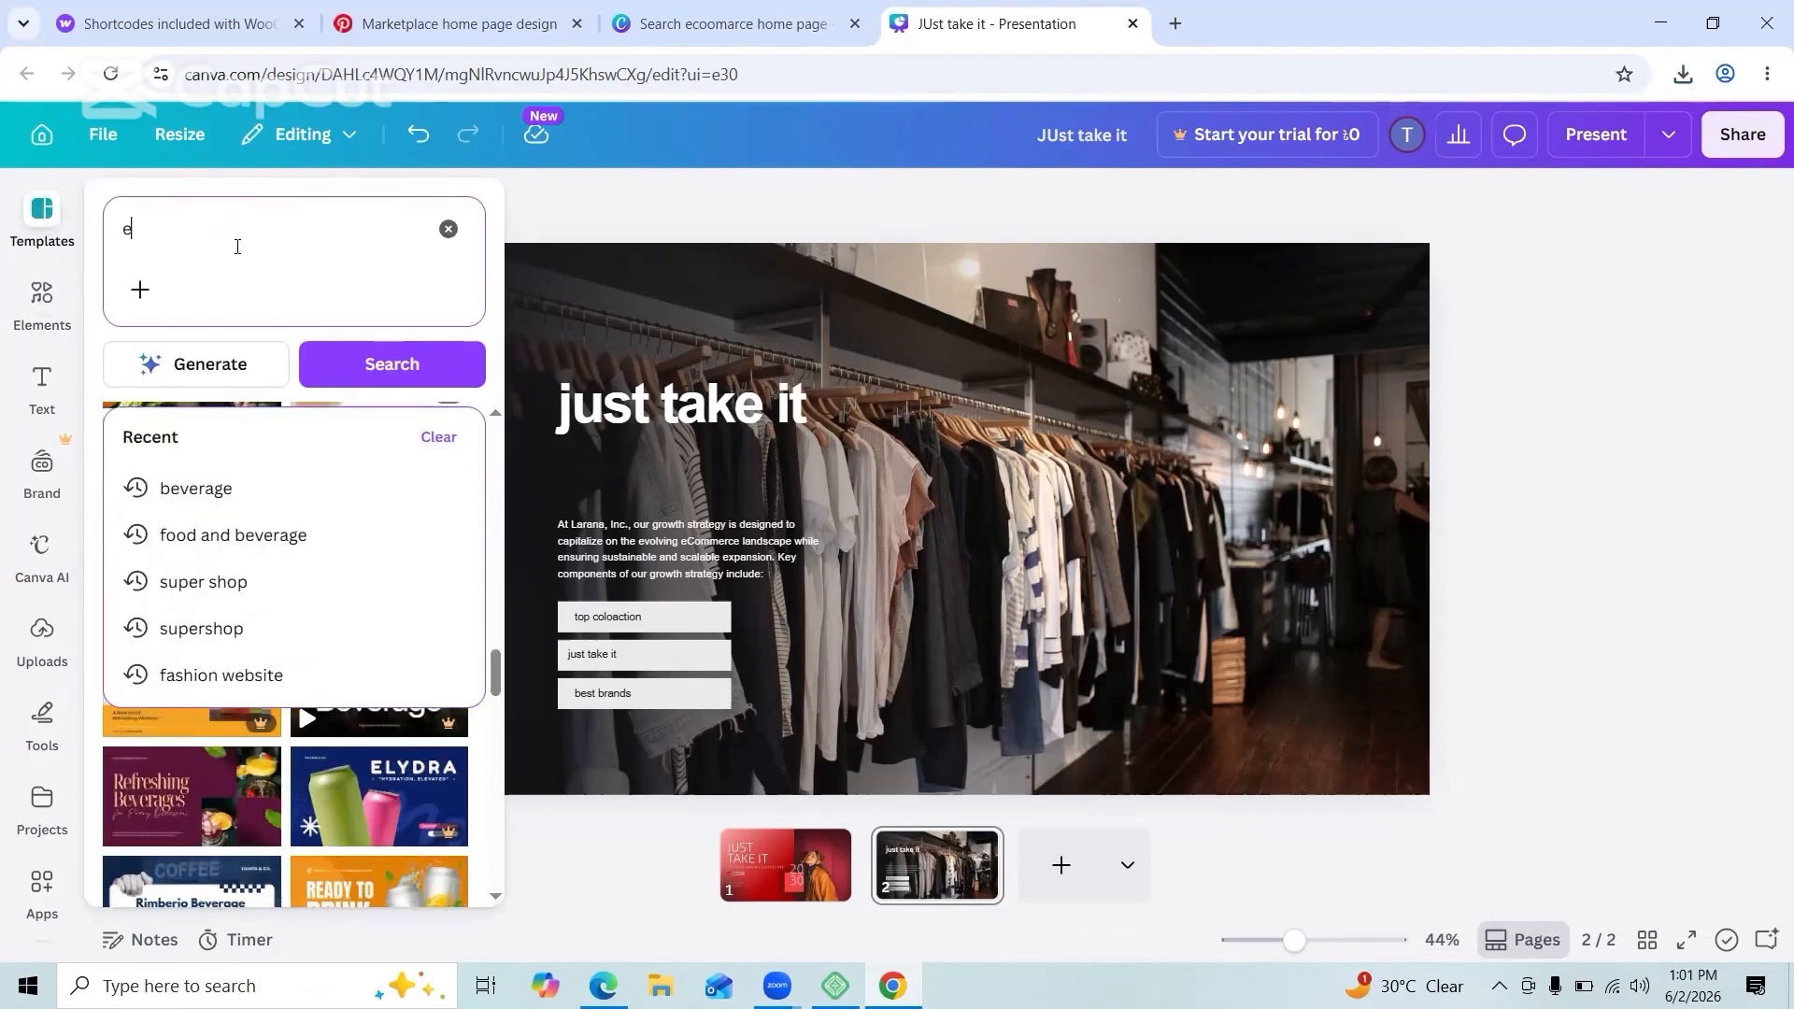
pyautogui.write('lectroni')
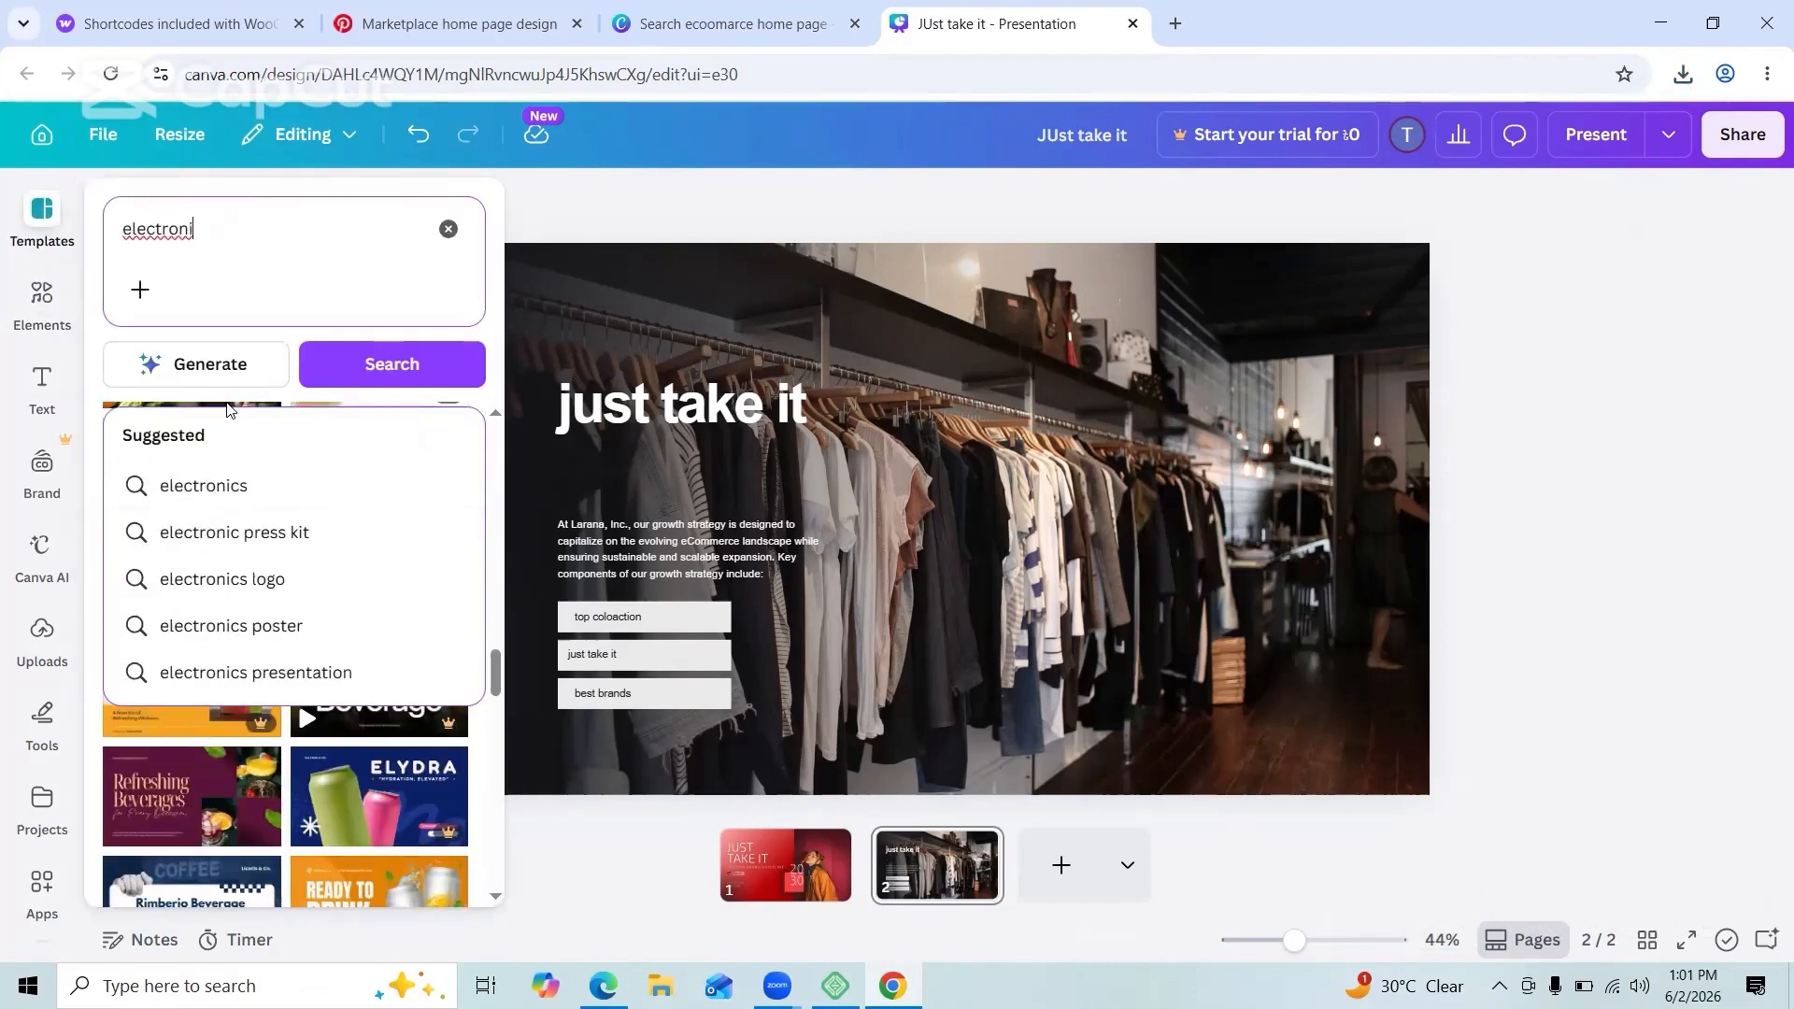
pyautogui.click(203, 485)
pyautogui.write('items')
pyautogui.press('Return')
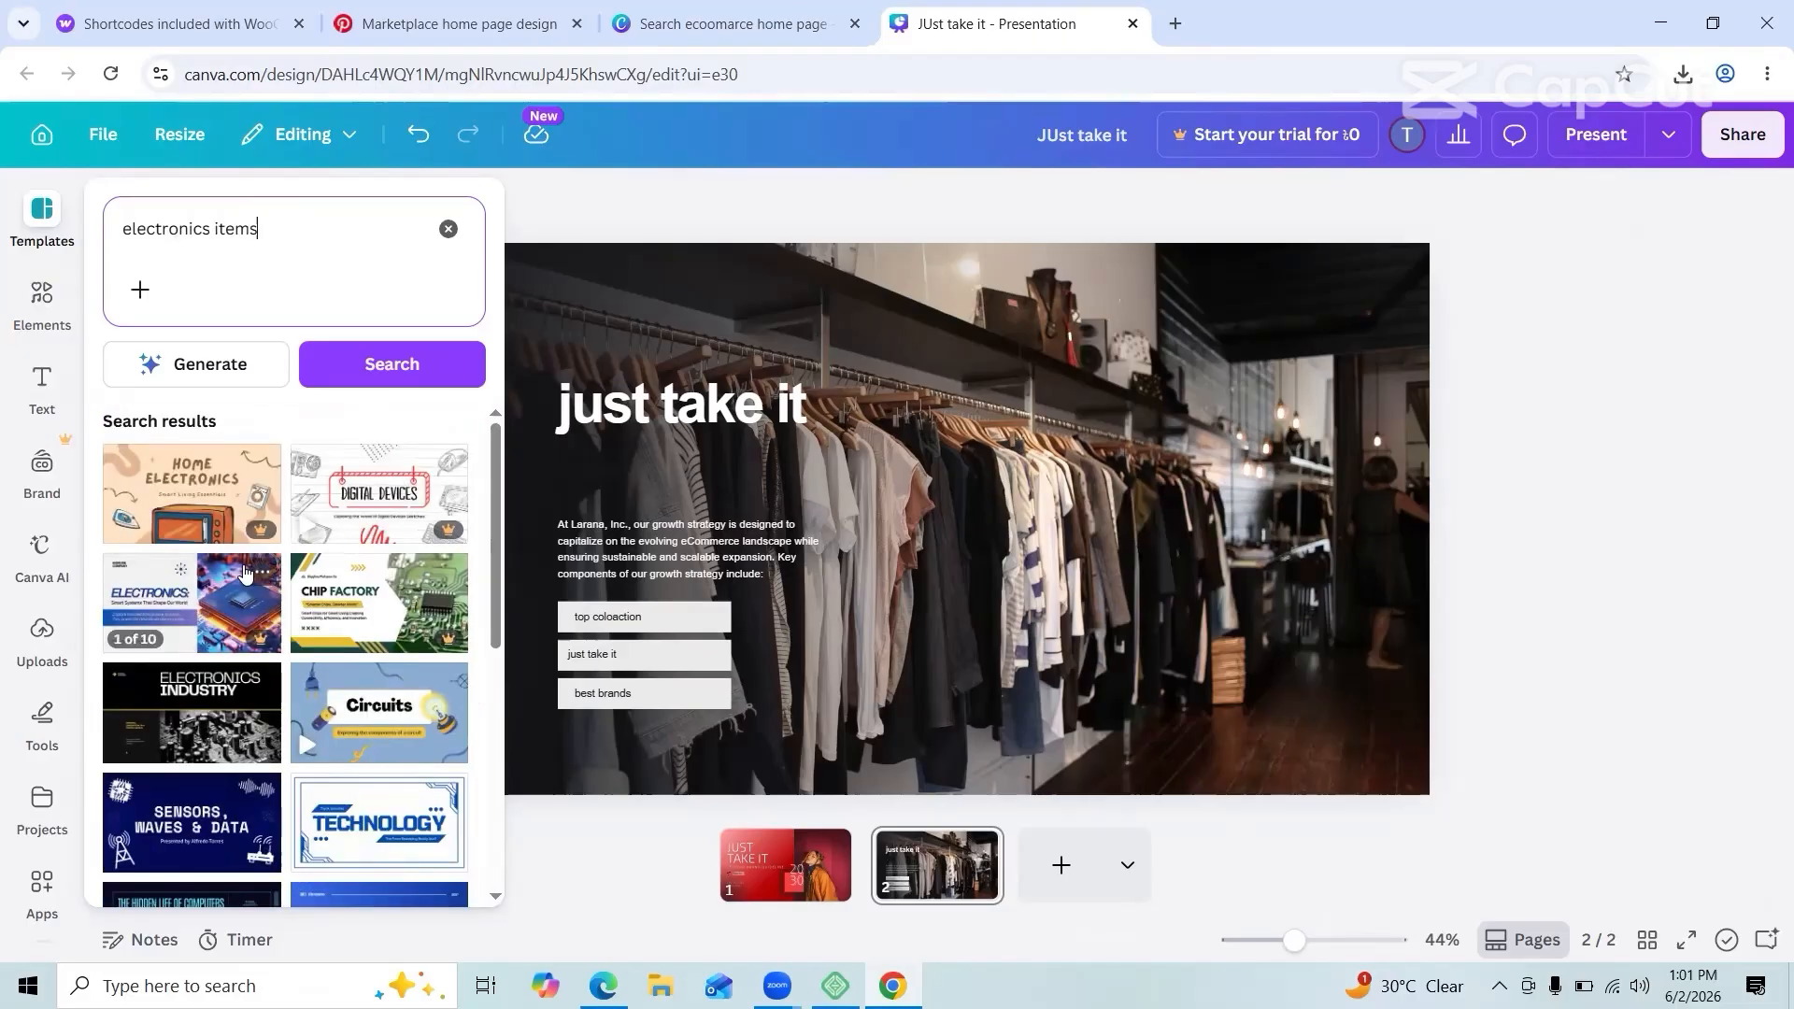
pyautogui.scroll(-5, 245, 573)
pyautogui.click(384, 13)
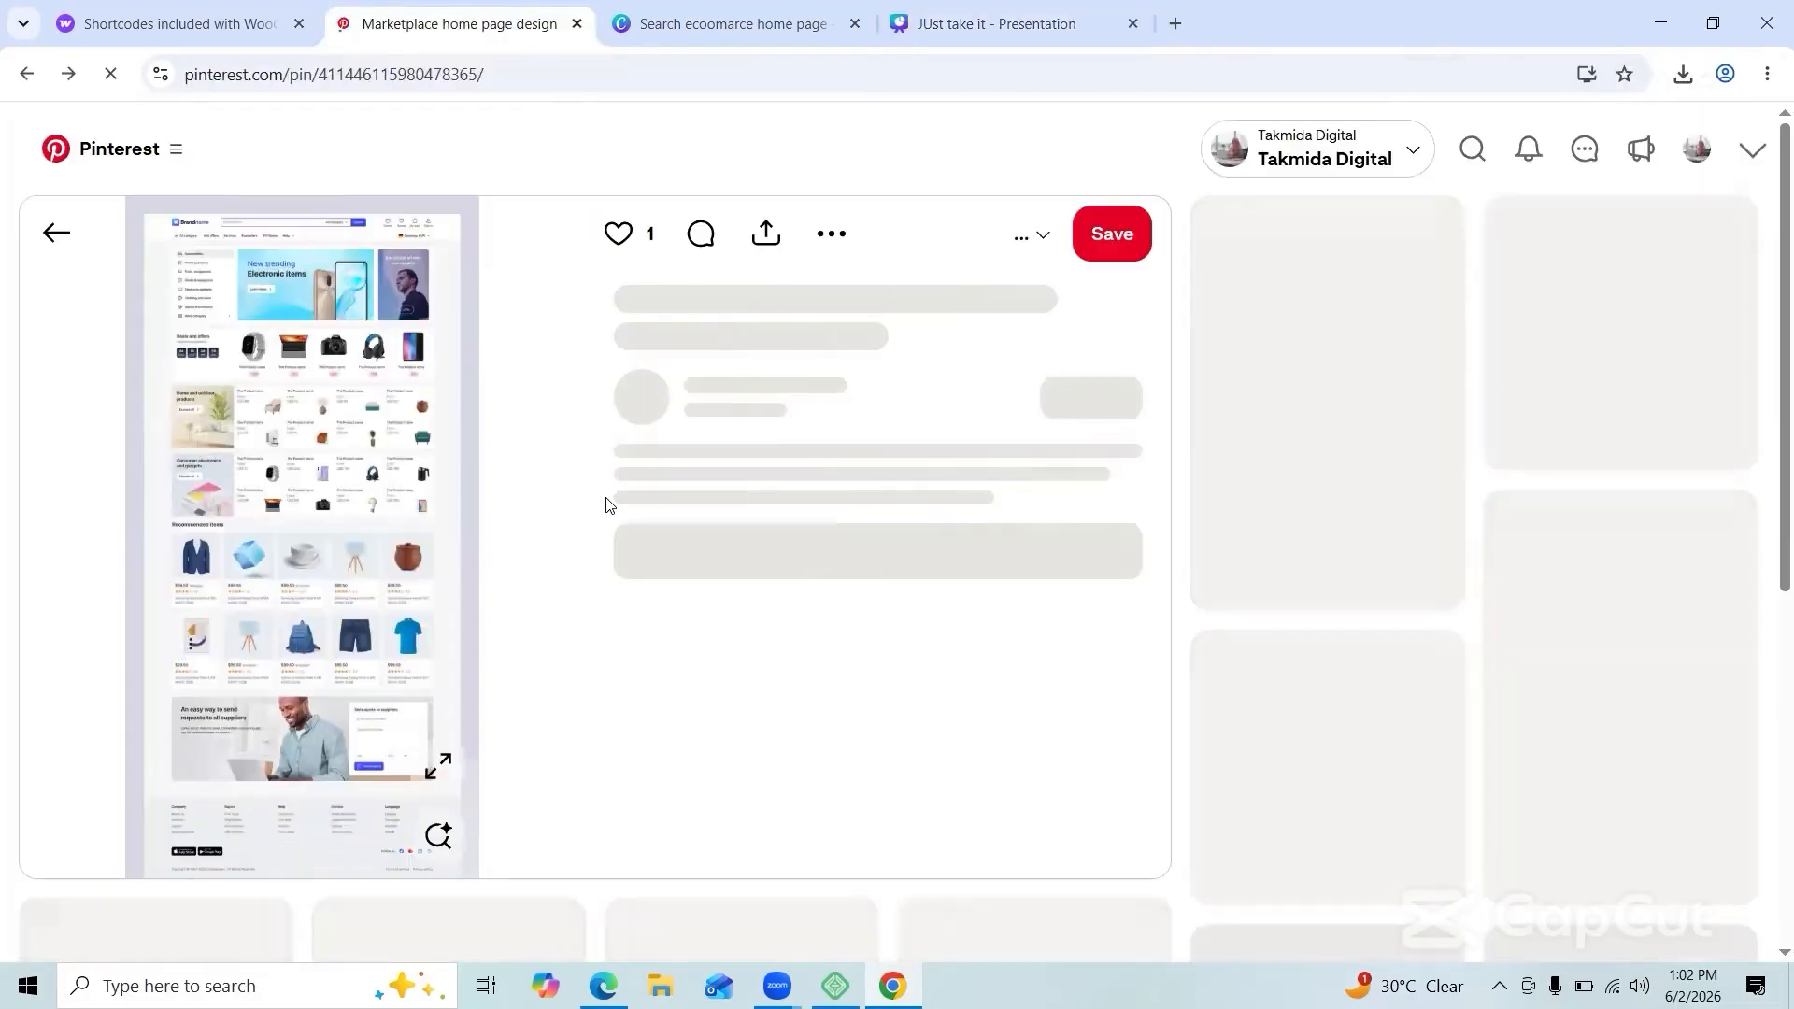
# Step: Search Pinterest for 'e comace cover page' and open the BOOST headphone landing page pin
pyautogui.click(56, 233)
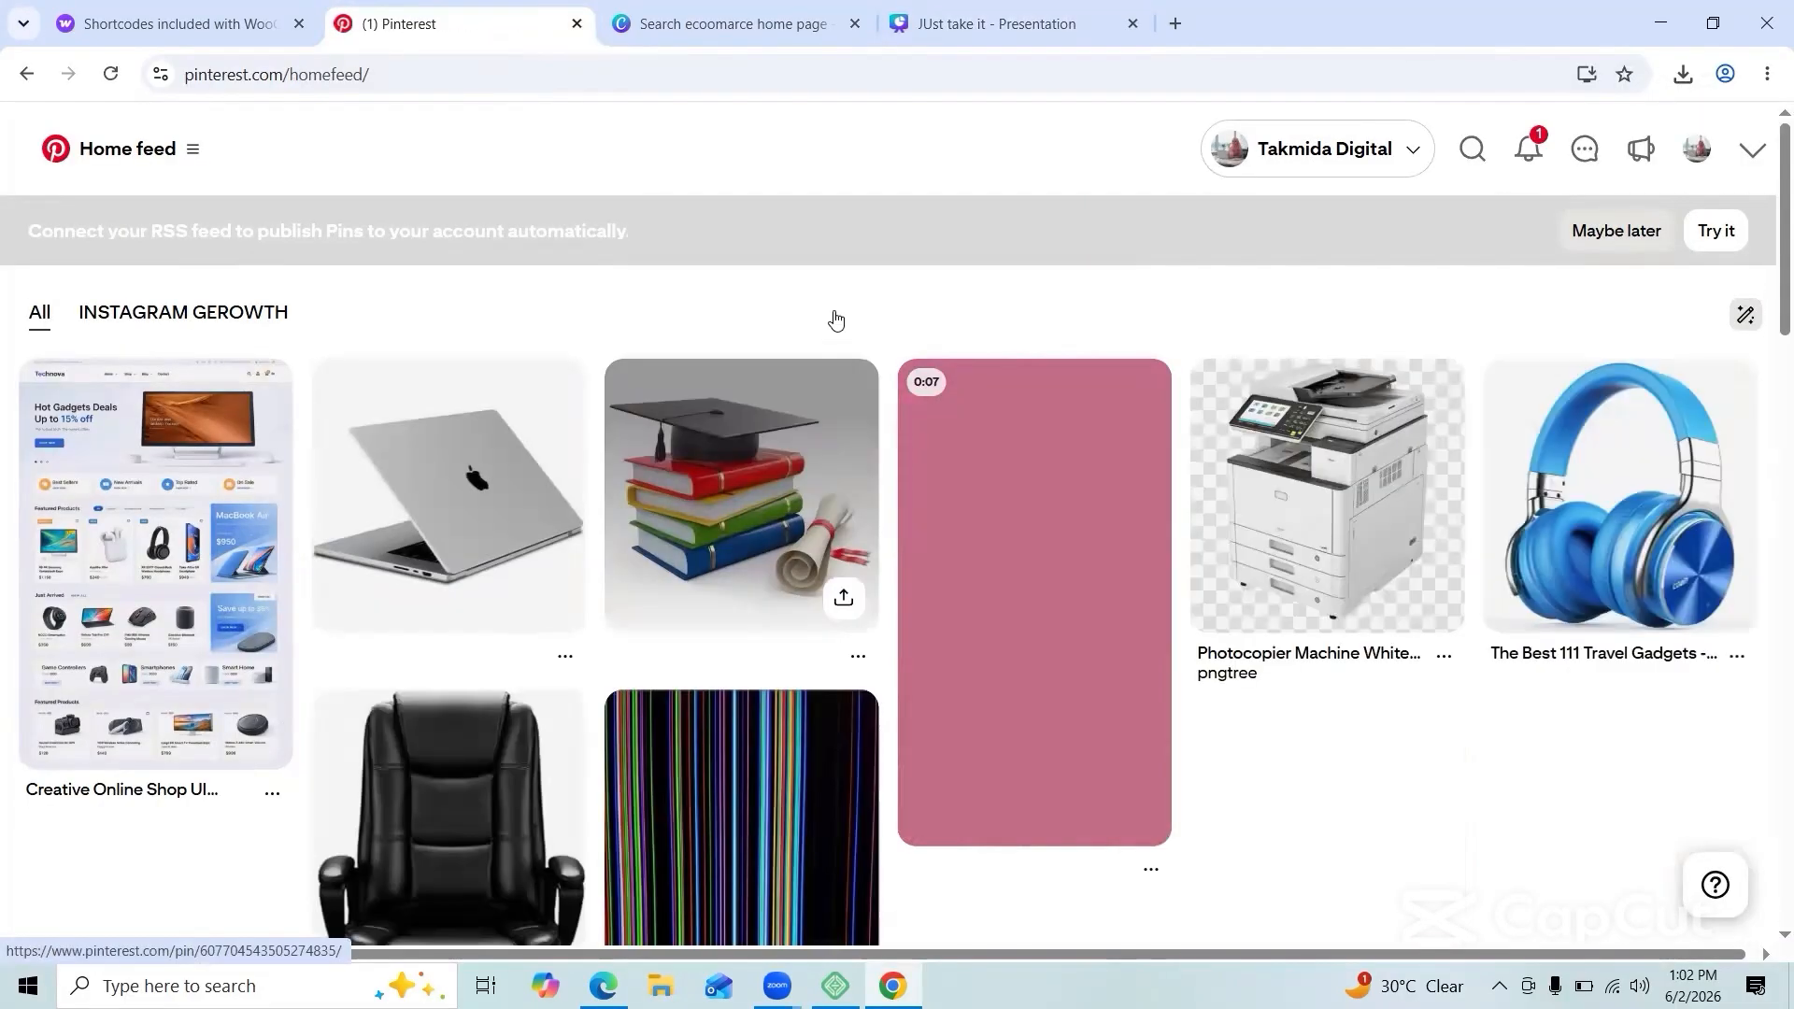
pyautogui.scroll(-8, 452, 421)
pyautogui.scroll(5, 452, 420)
pyautogui.click(1473, 149)
pyautogui.write('e coma')
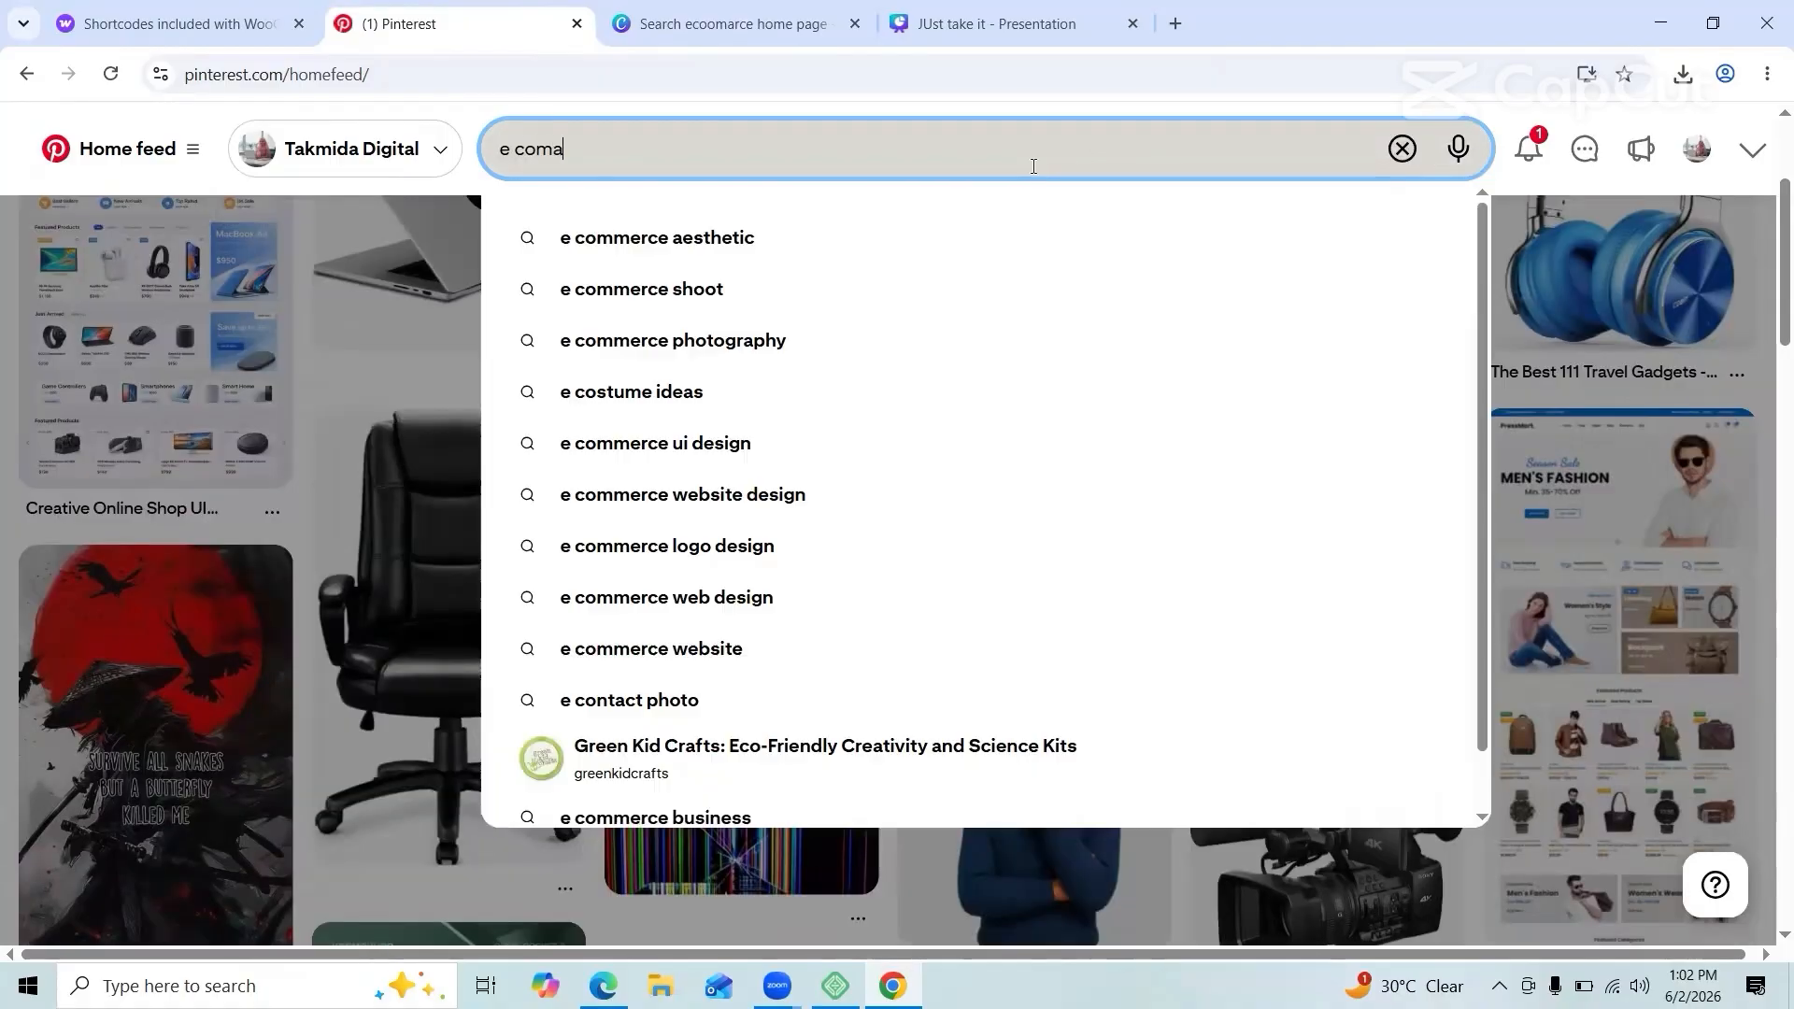
pyautogui.write('ce cover page')
pyautogui.press('Return')
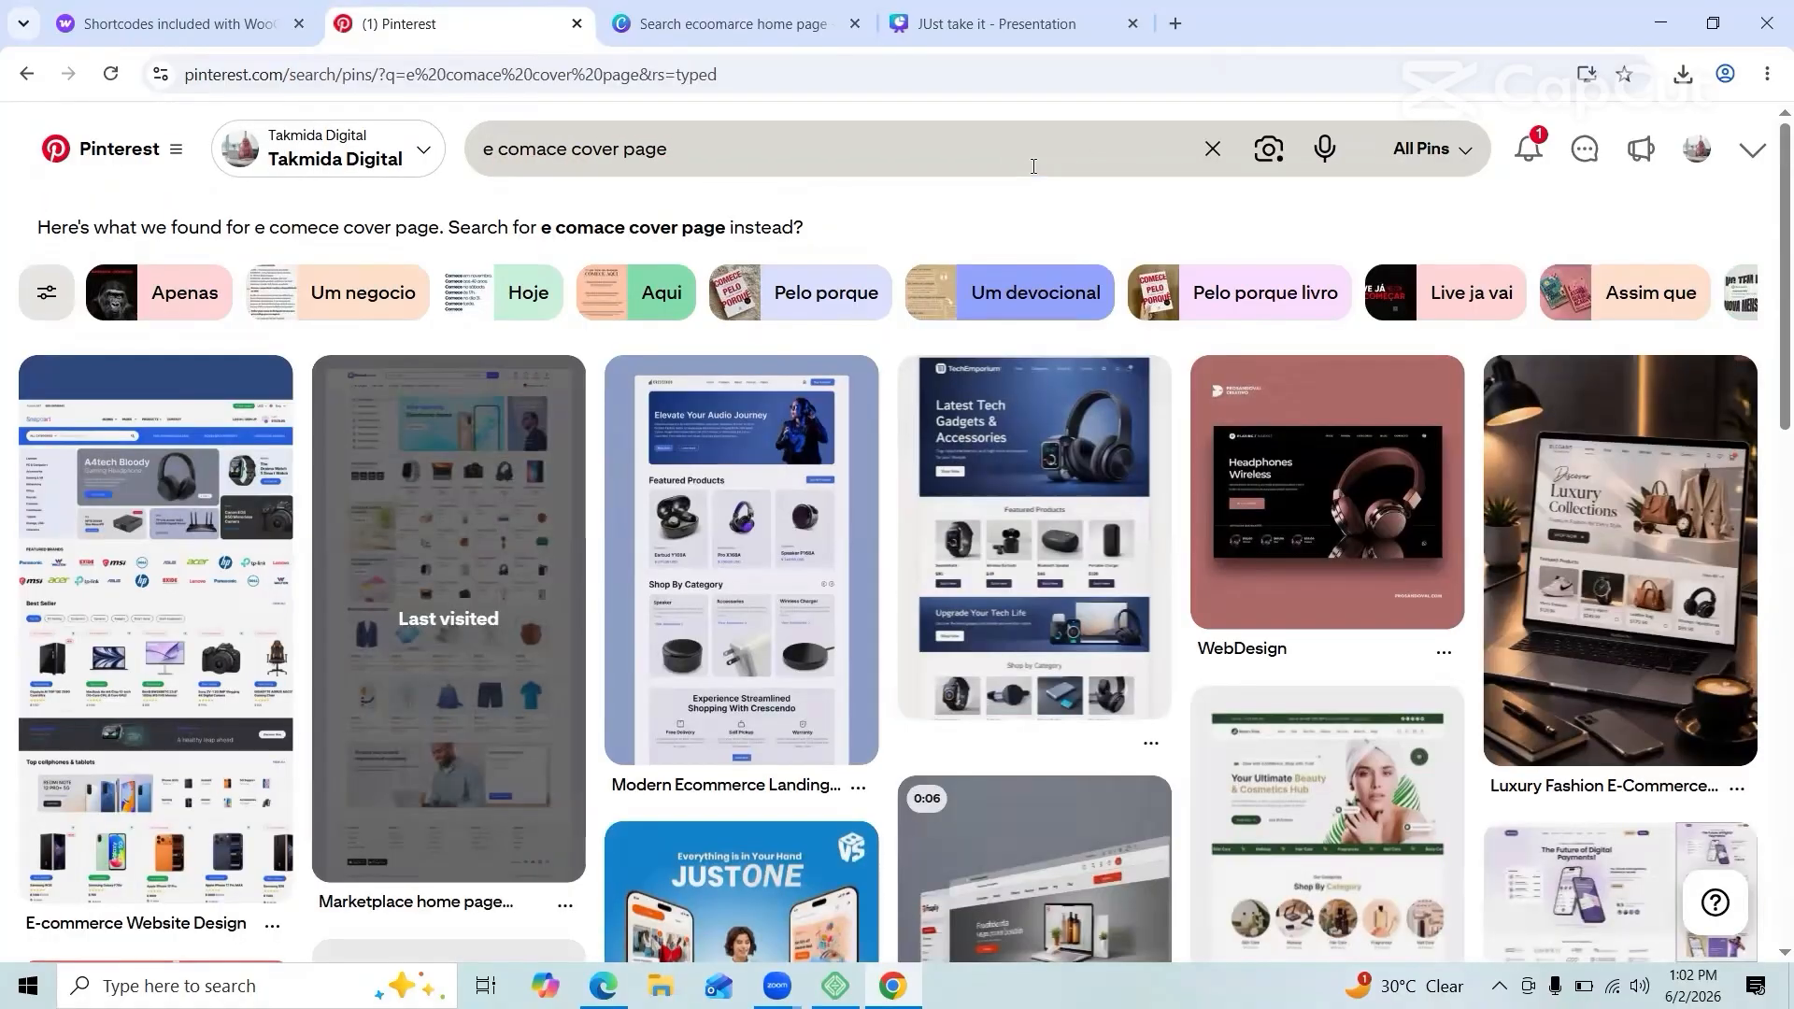
pyautogui.click(1327, 481)
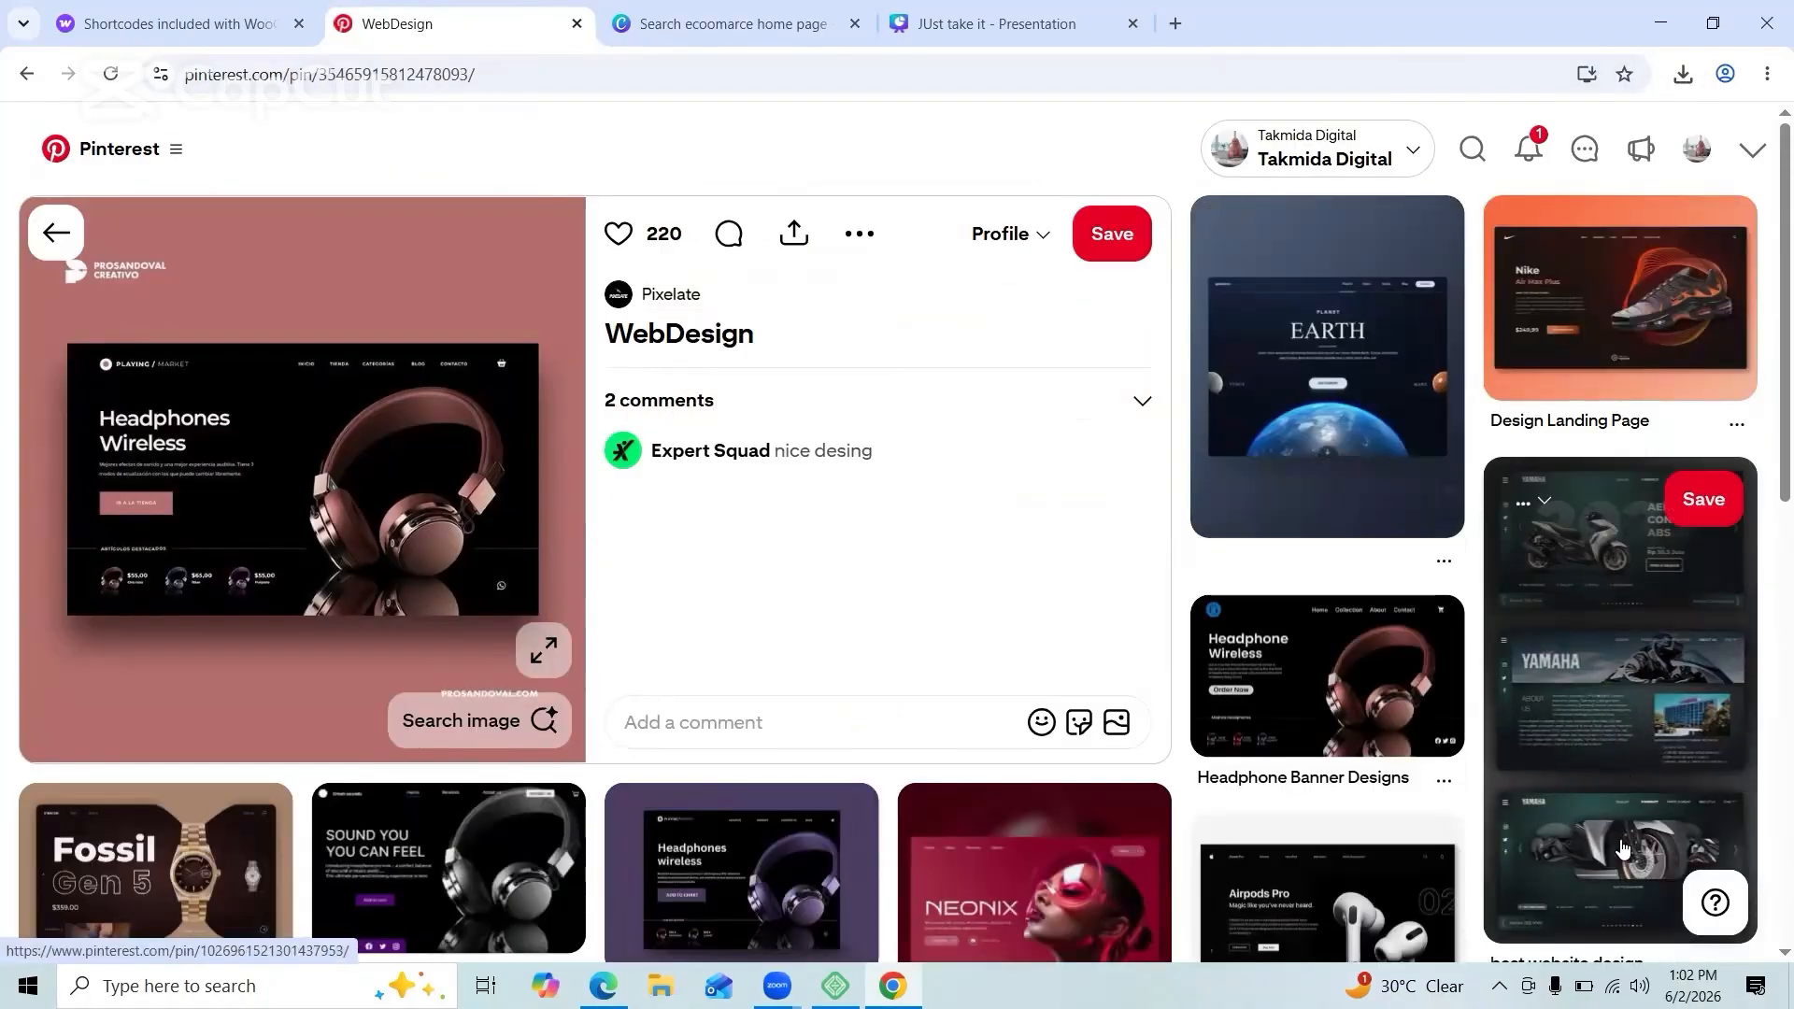
pyautogui.scroll(-10, 1374, 705)
pyautogui.scroll(7, 1373, 703)
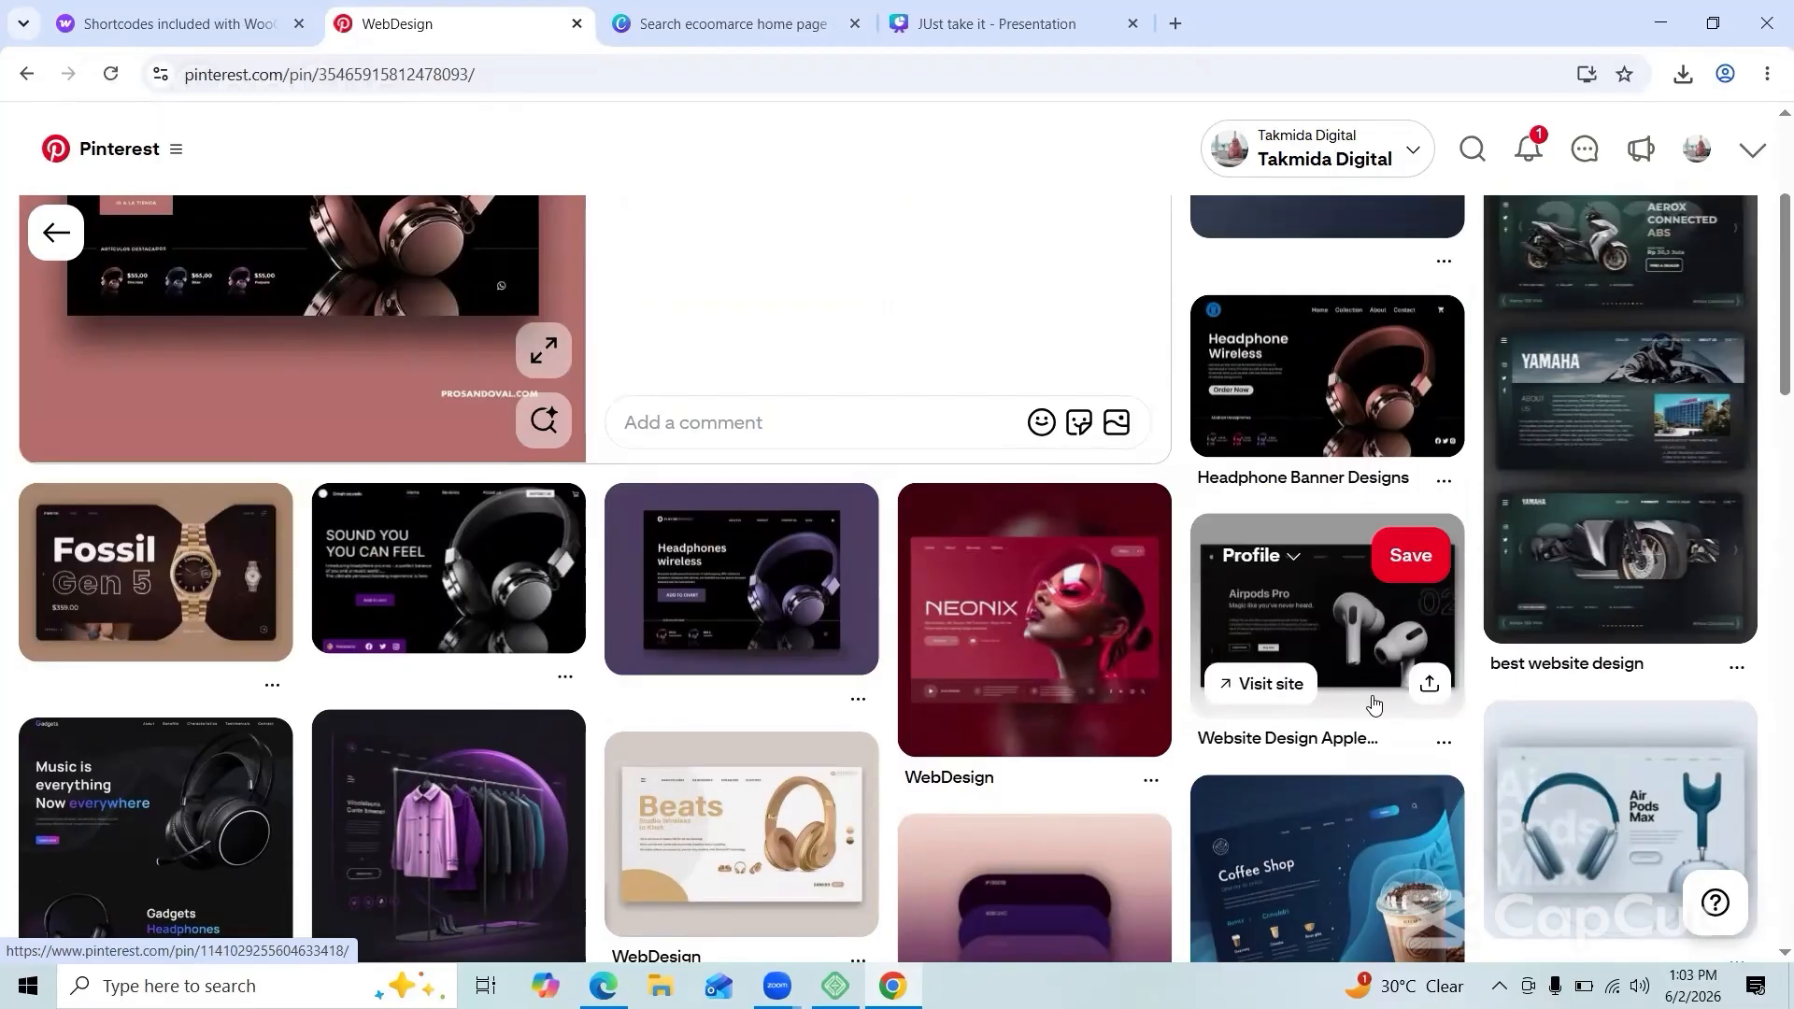
pyautogui.scroll(3, 1374, 706)
pyautogui.scroll(-15, 1580, 523)
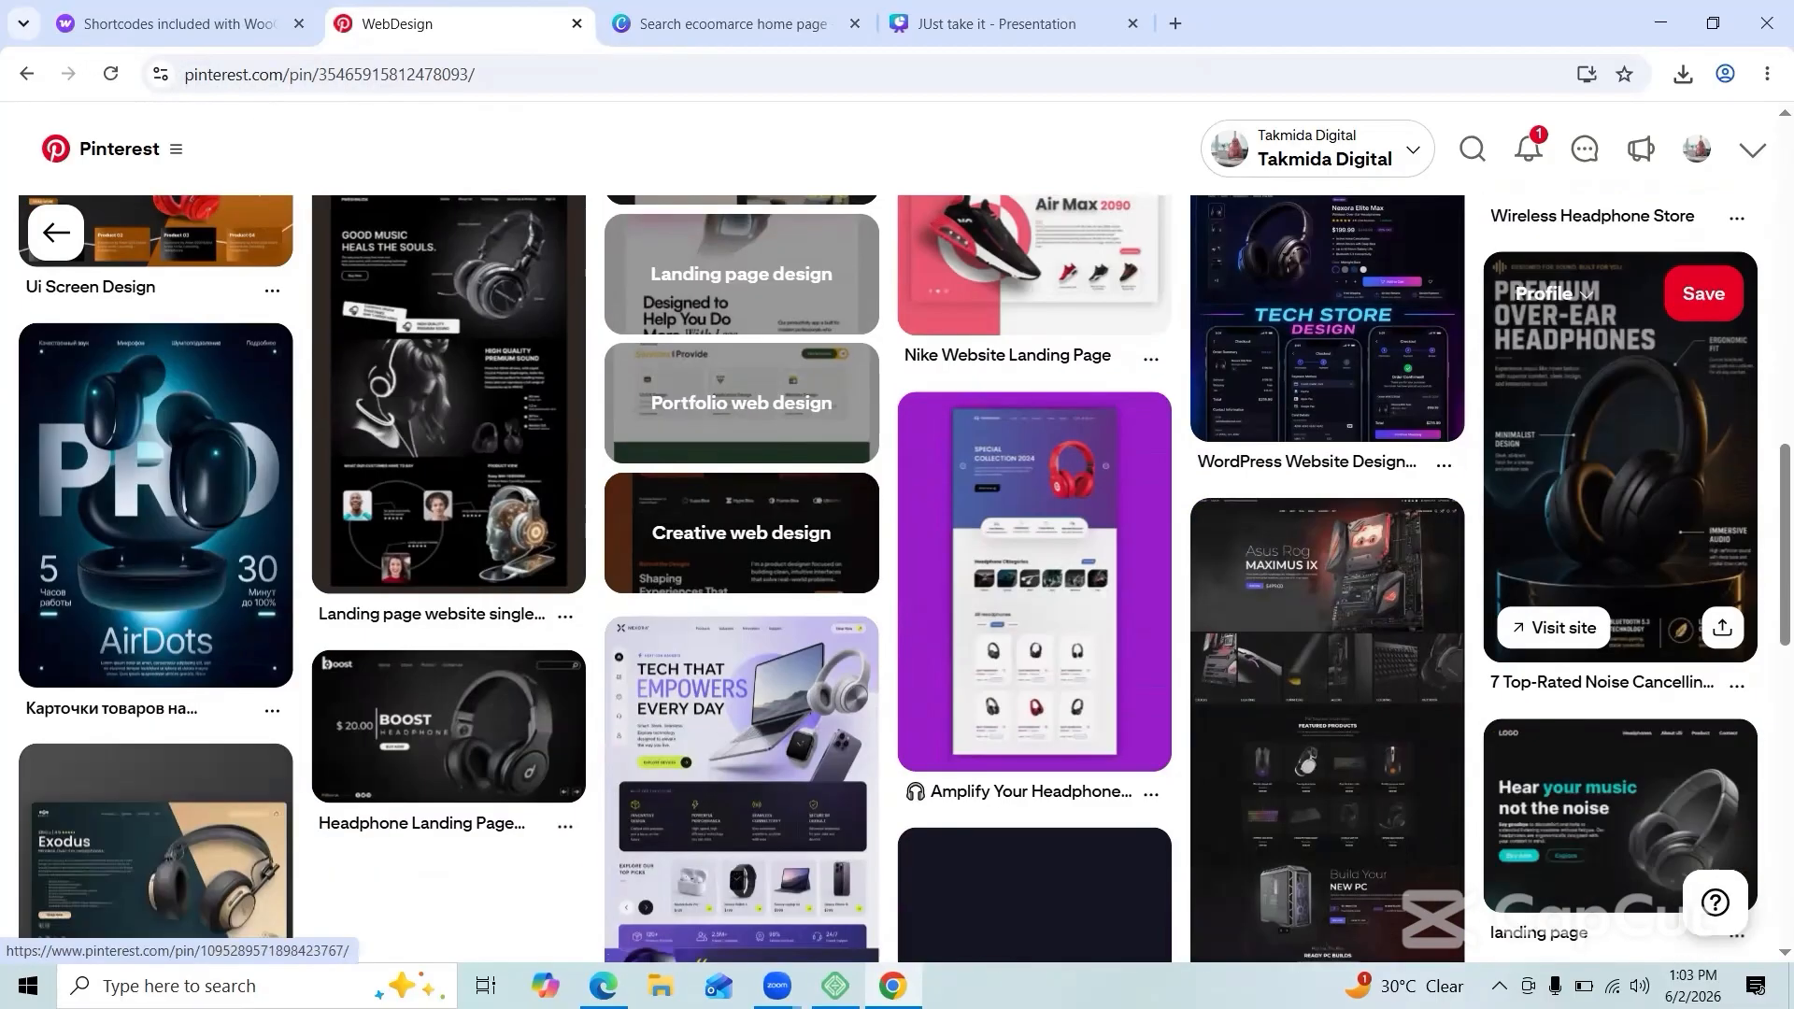
pyautogui.click(449, 725)
# Step: Save the headphone pin to the profile and download its image into Downloads
pyautogui.rightClick(320, 467)
pyautogui.click(411, 564)
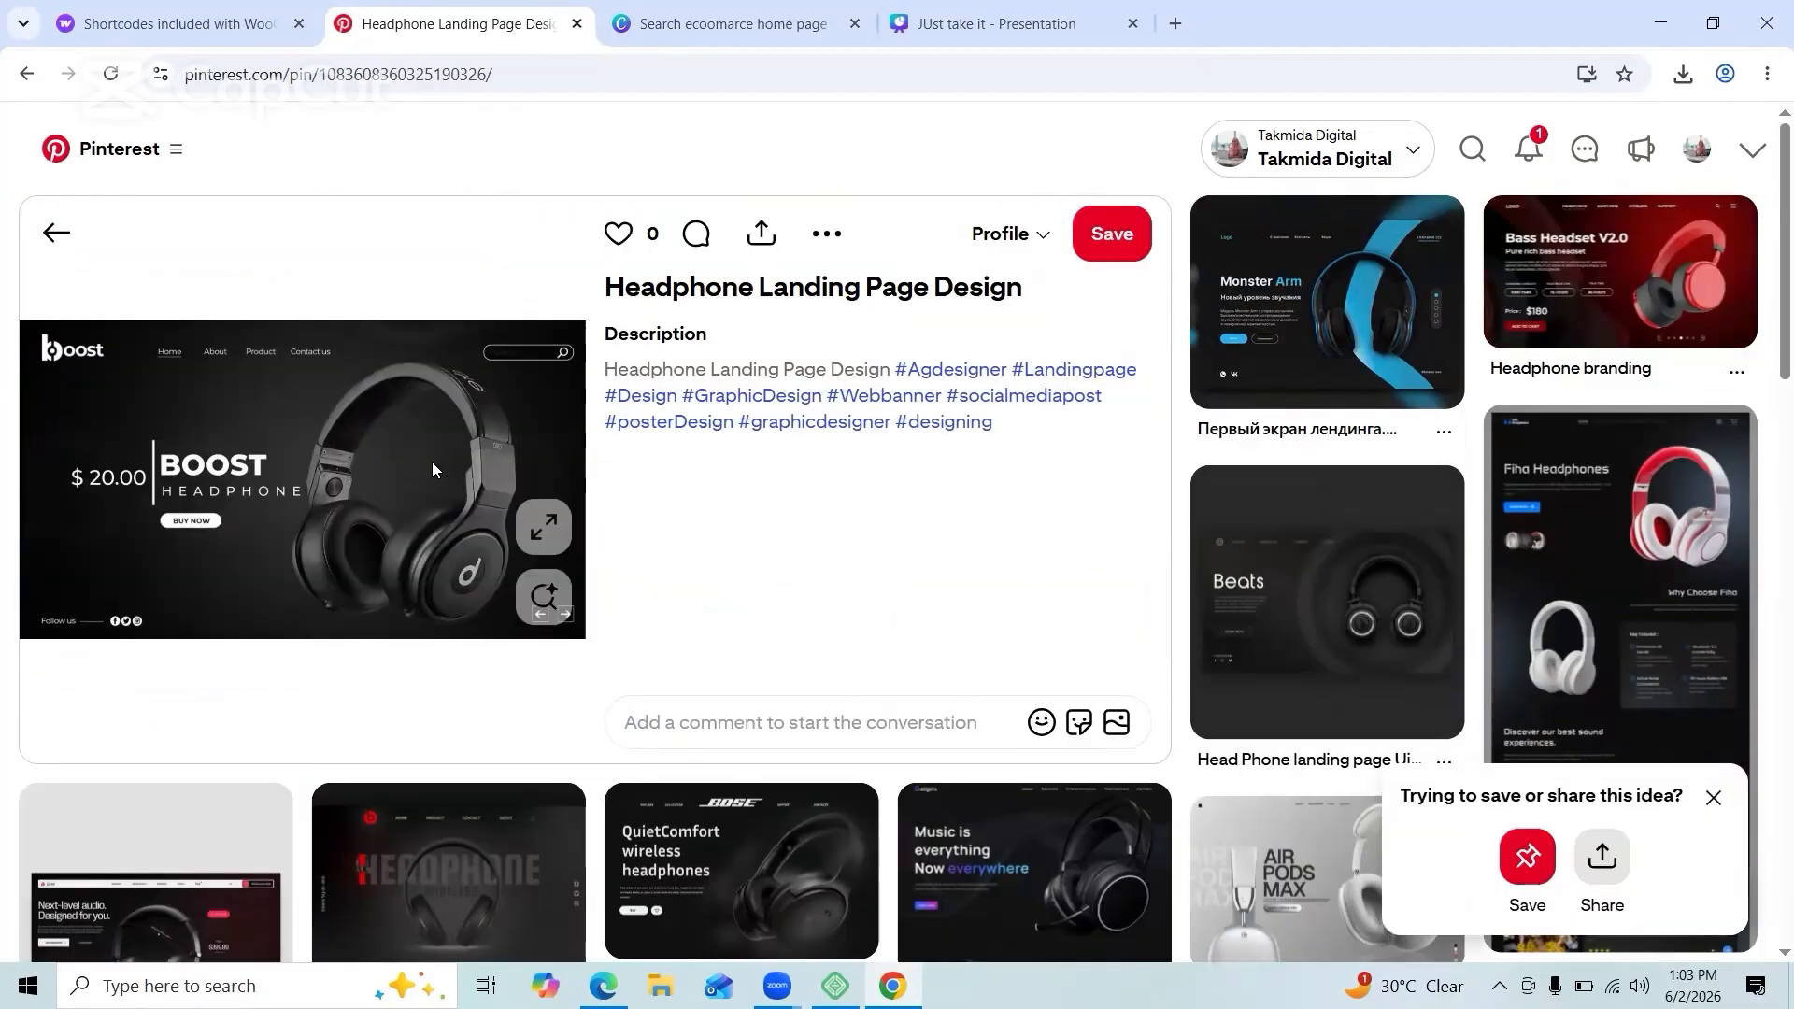
pyautogui.click(1065, 247)
pyautogui.rightClick(431, 452)
pyautogui.click(486, 510)
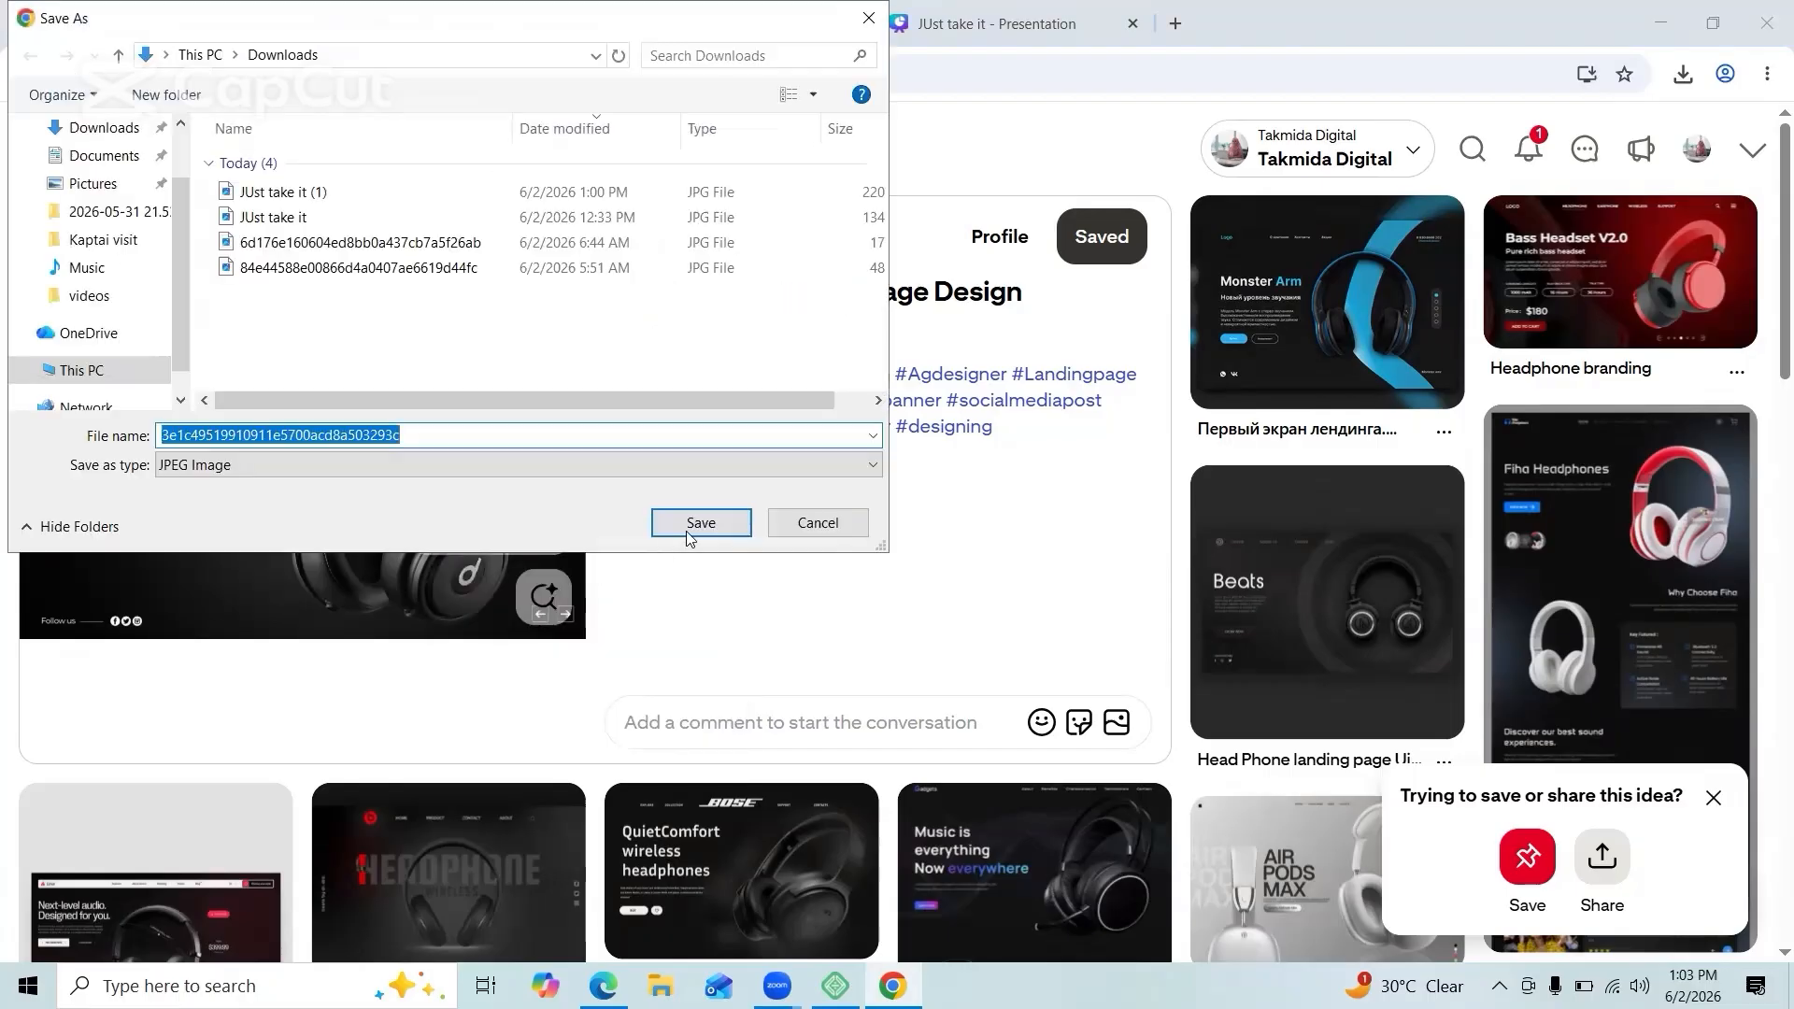
pyautogui.click(696, 521)
pyautogui.click(1658, 26)
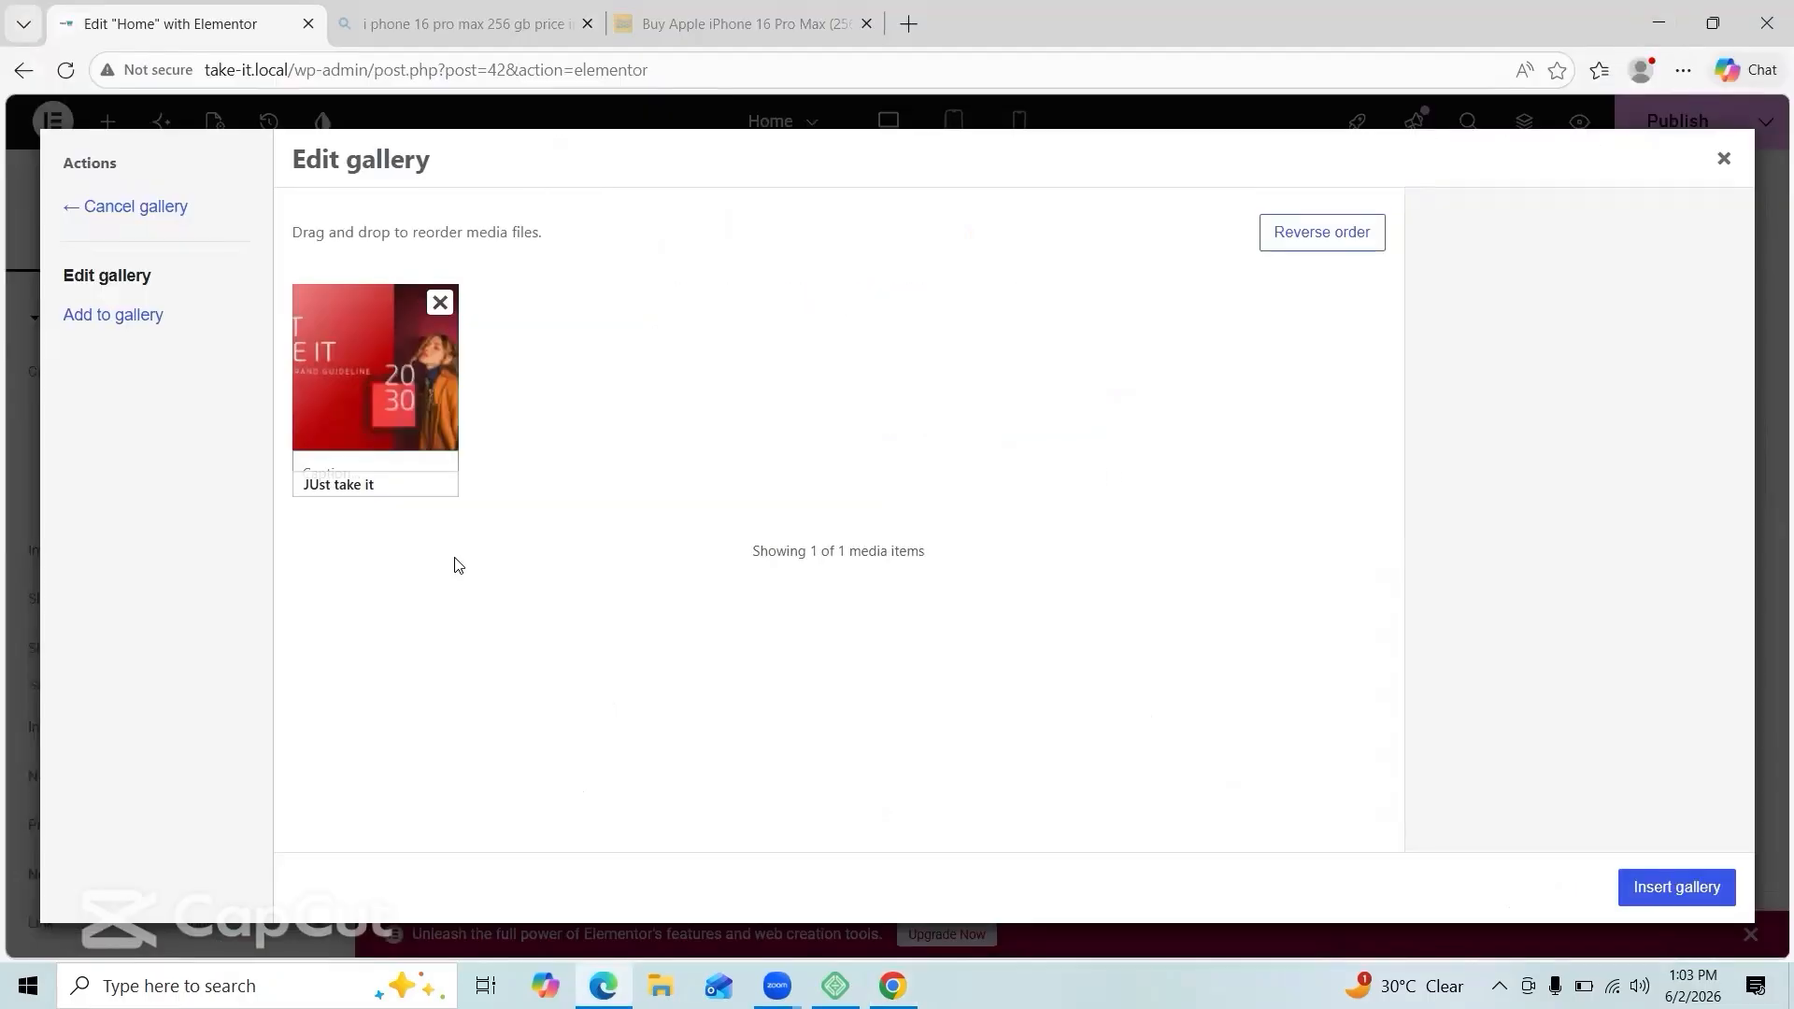
# Step: Upload the Boost headphone and JUst take it (1) images and insert the three-image gallery
pyautogui.click(136, 323)
pyautogui.click(336, 205)
pyautogui.click(1028, 528)
pyautogui.click(363, 196)
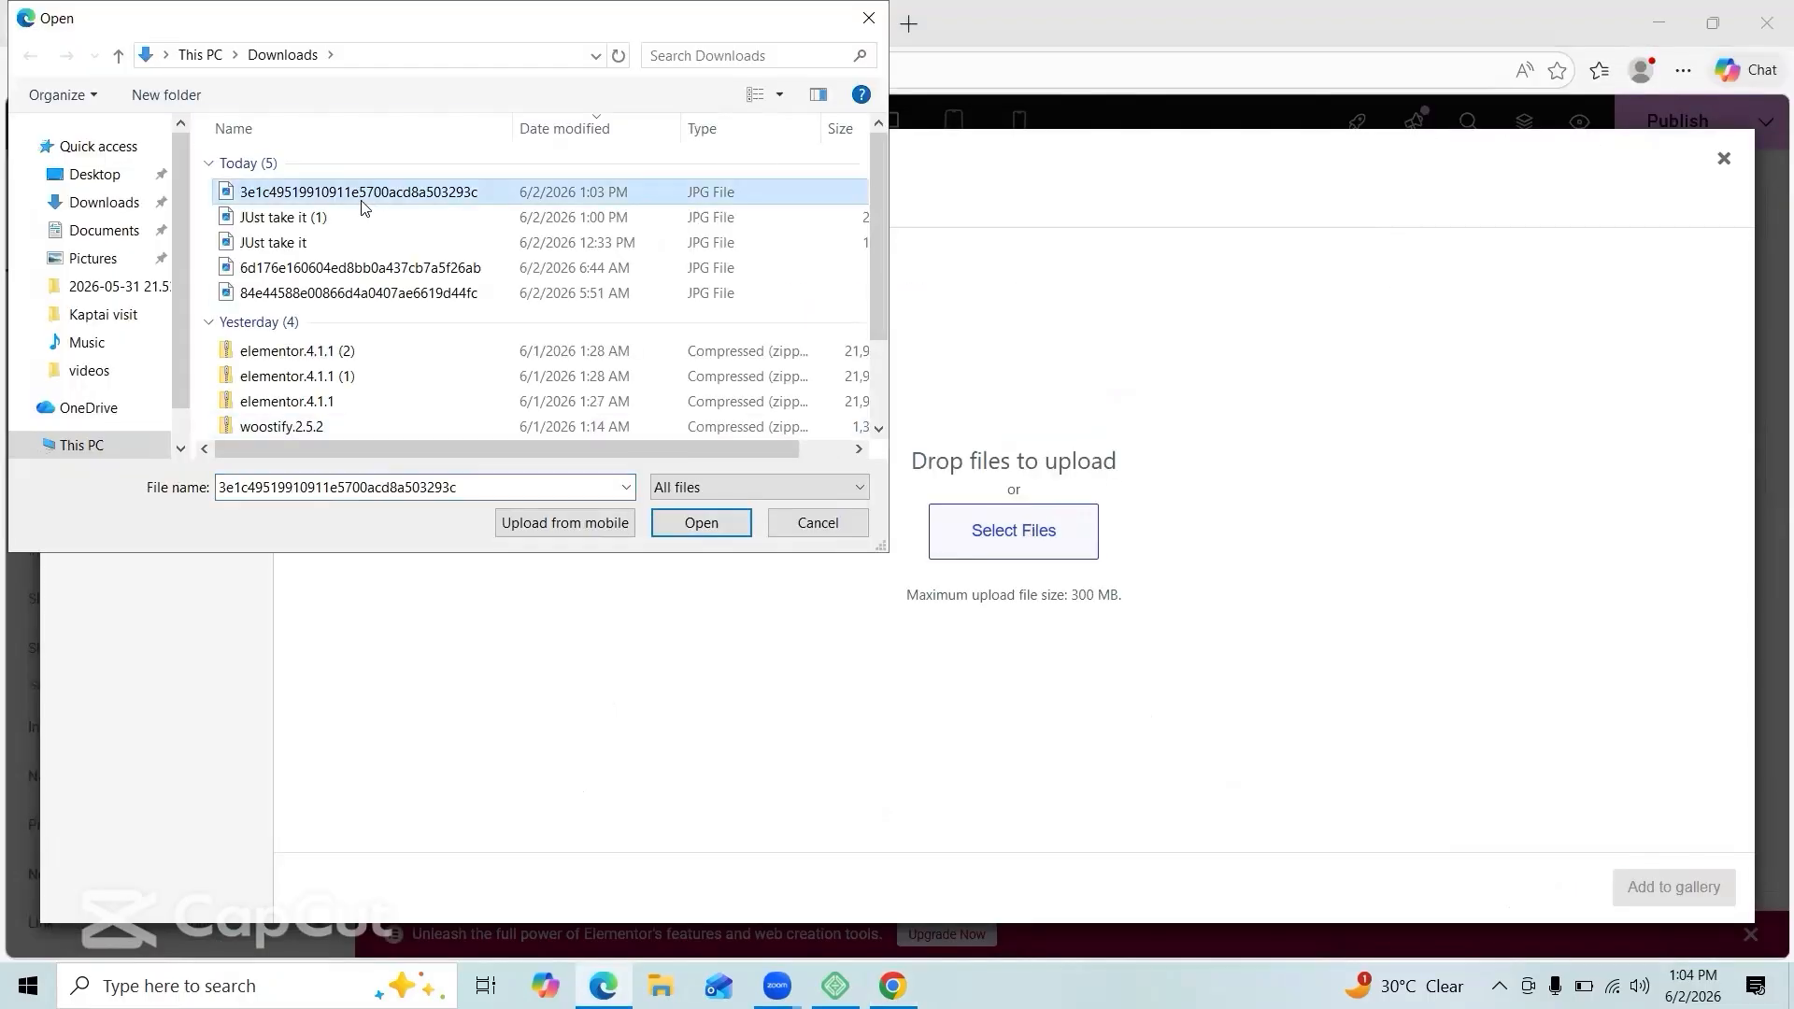
pyautogui.keyDown('ctrl'); pyautogui.click(363, 217); pyautogui.keyUp('ctrl')
pyautogui.click(701, 523)
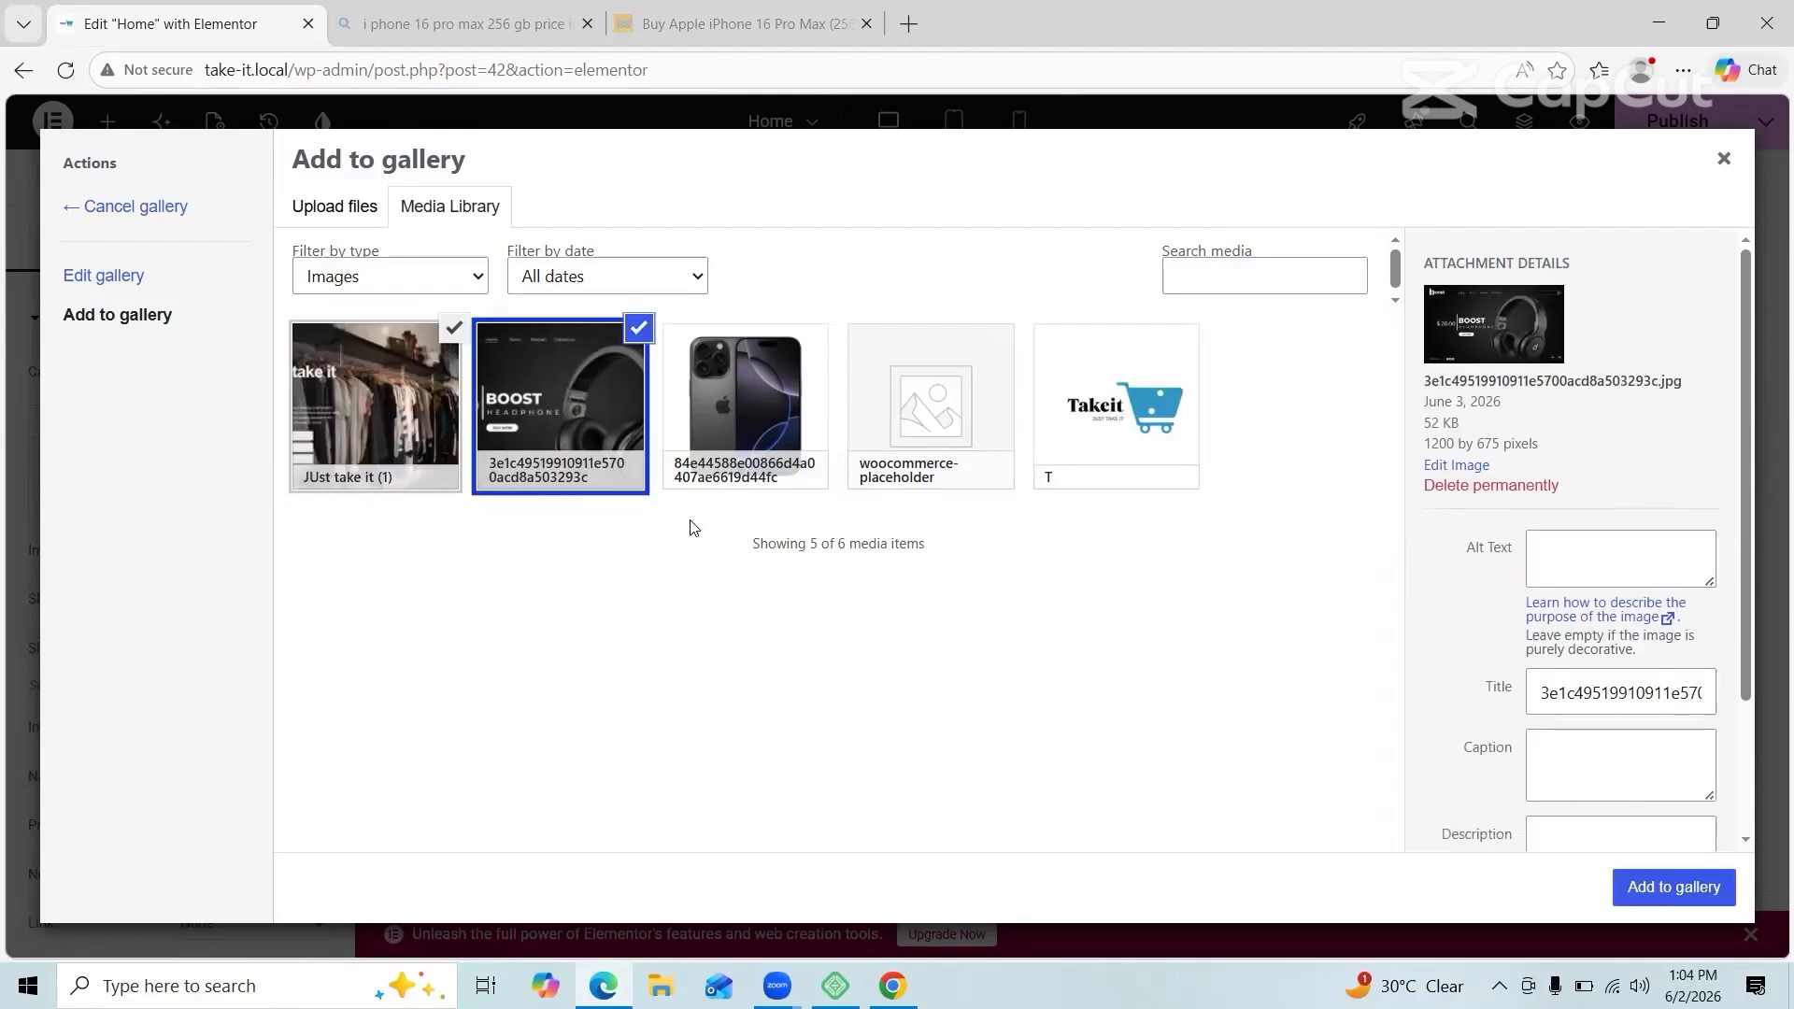
pyautogui.click(1673, 887)
pyautogui.click(1673, 886)
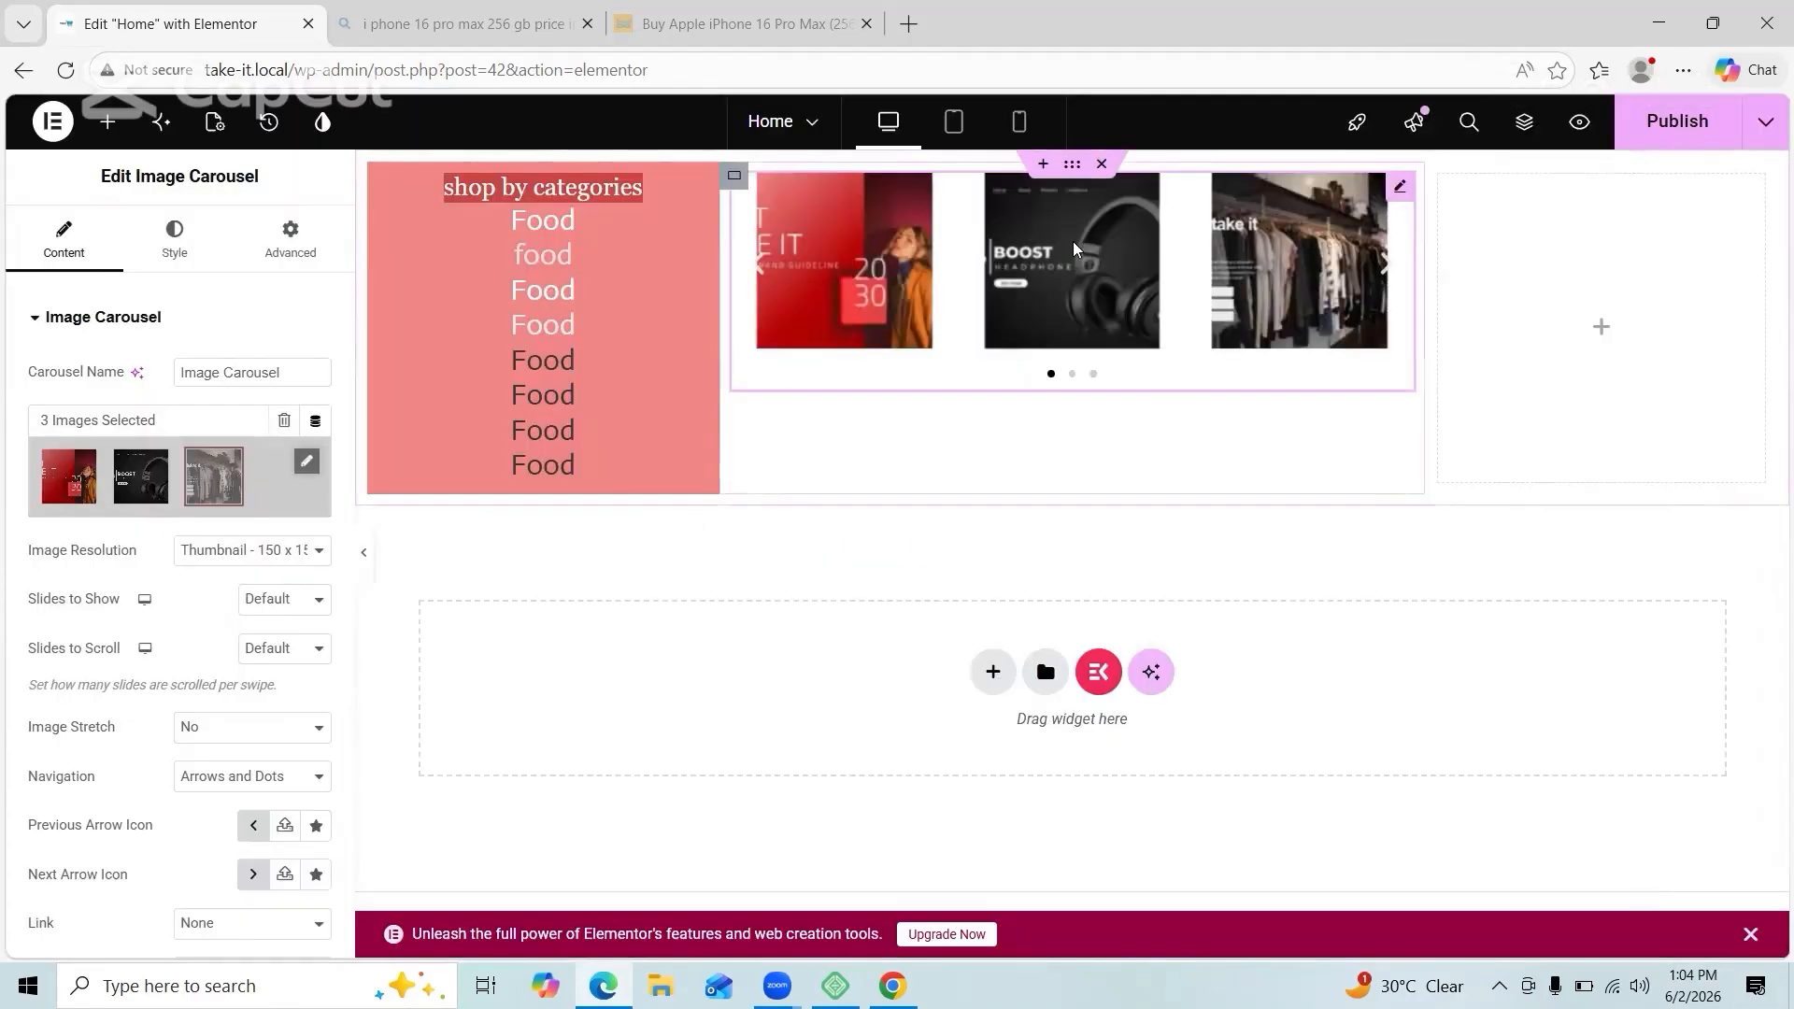
# Step: Set the carousel to Full image resolution, 1 slide to show, and dots-only navigation
pyautogui.click(271, 716)
pyautogui.click(220, 620)
pyautogui.click(299, 731)
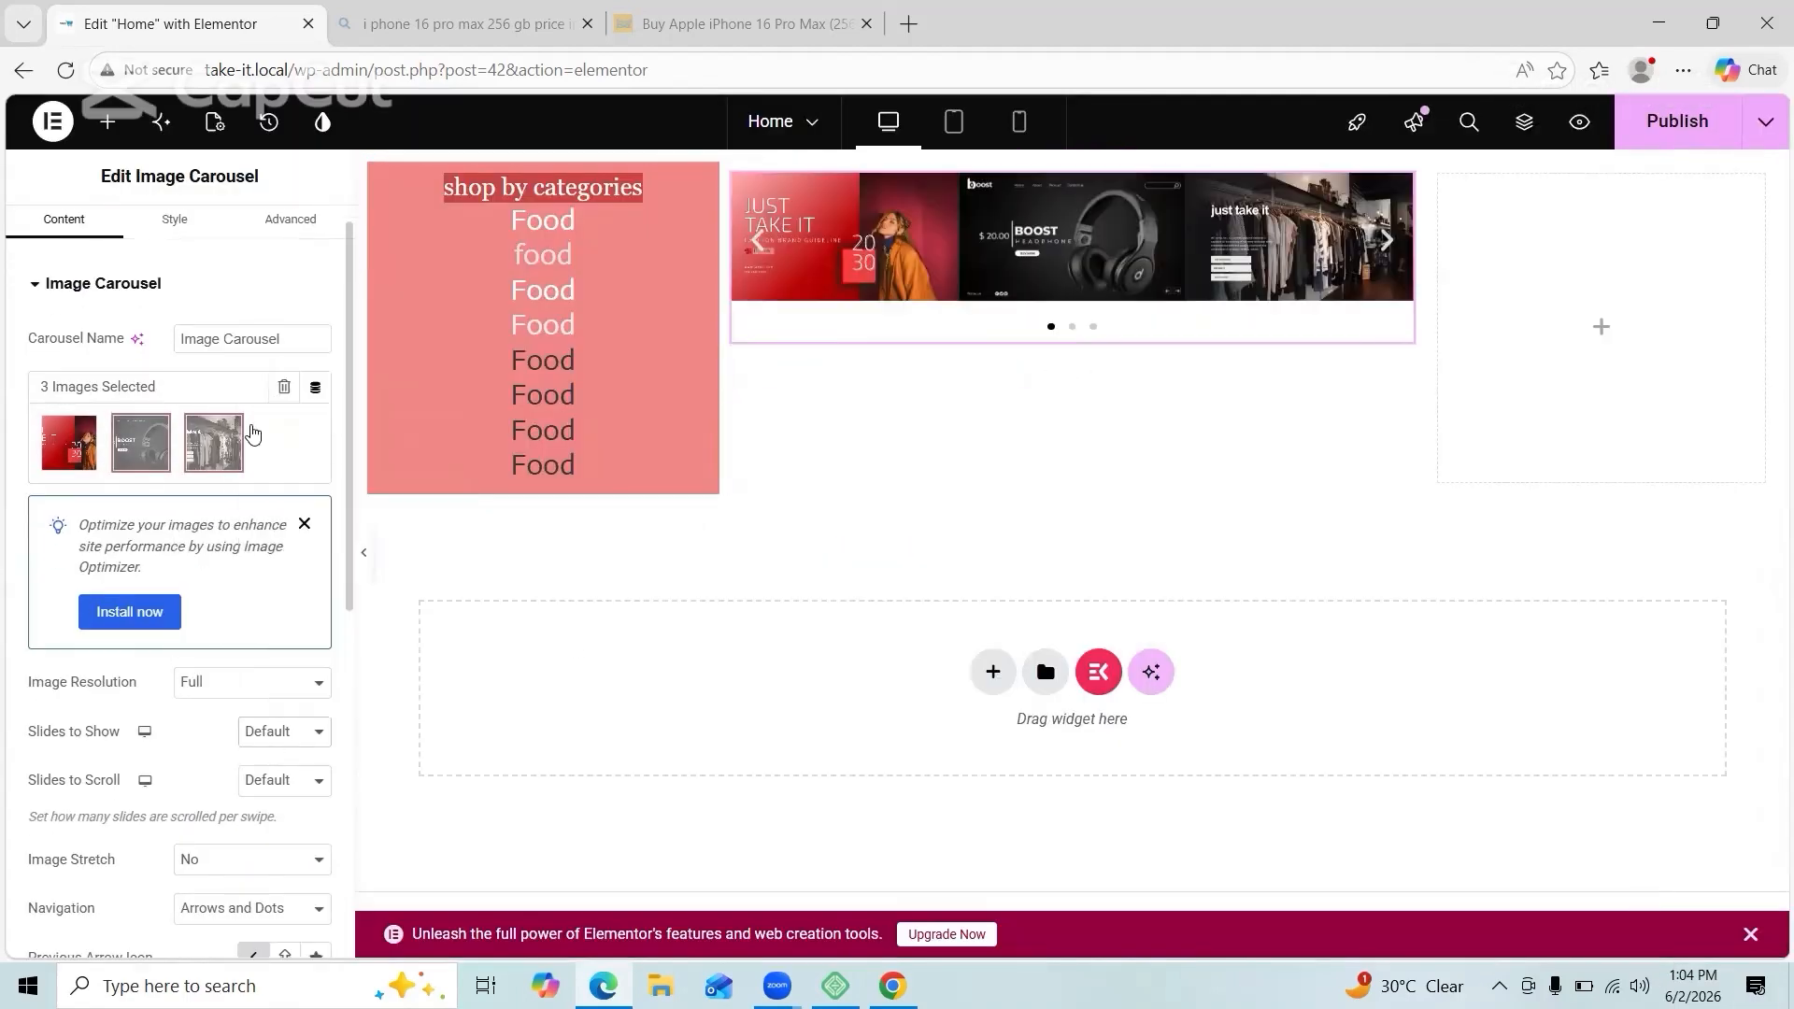
pyautogui.click(277, 759)
pyautogui.click(252, 816)
pyautogui.scroll(-1, 252, 795)
pyautogui.click(253, 755)
pyautogui.click(215, 845)
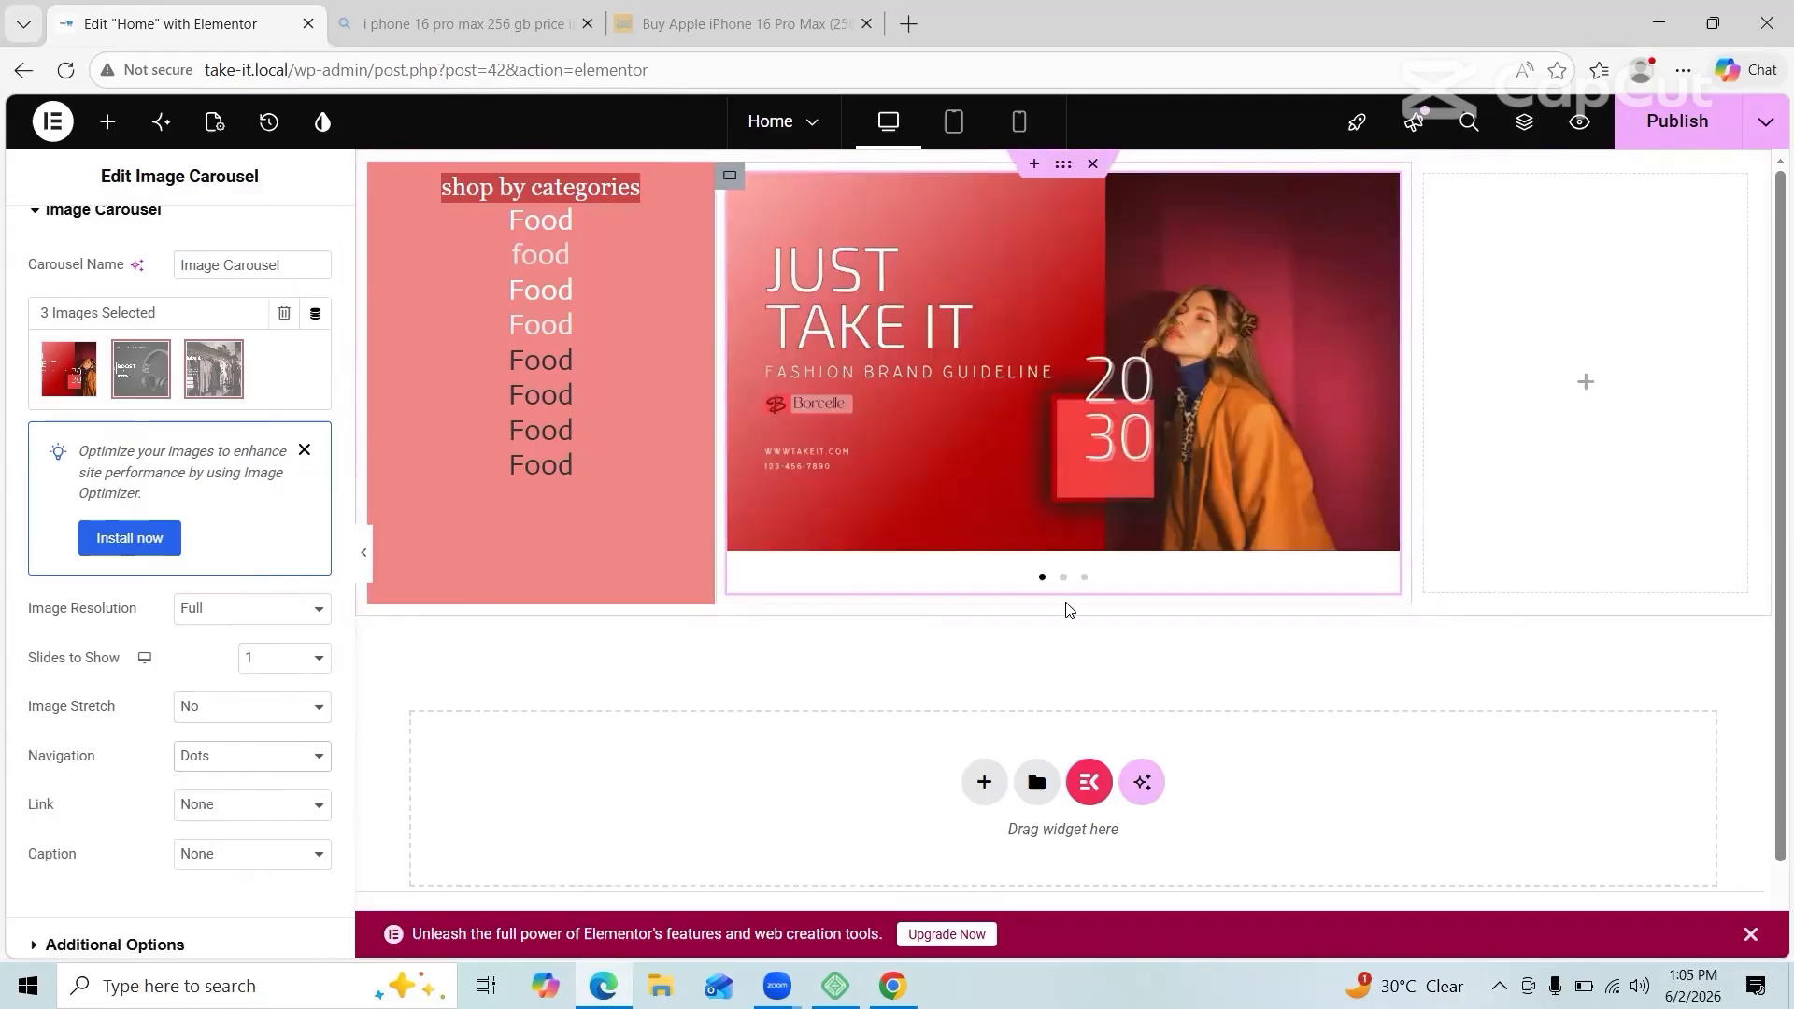
# Step: Preview the Boost headphone, Just Take It and clothing-store slides in the carousel
pyautogui.click(1063, 578)
pyautogui.click(1042, 578)
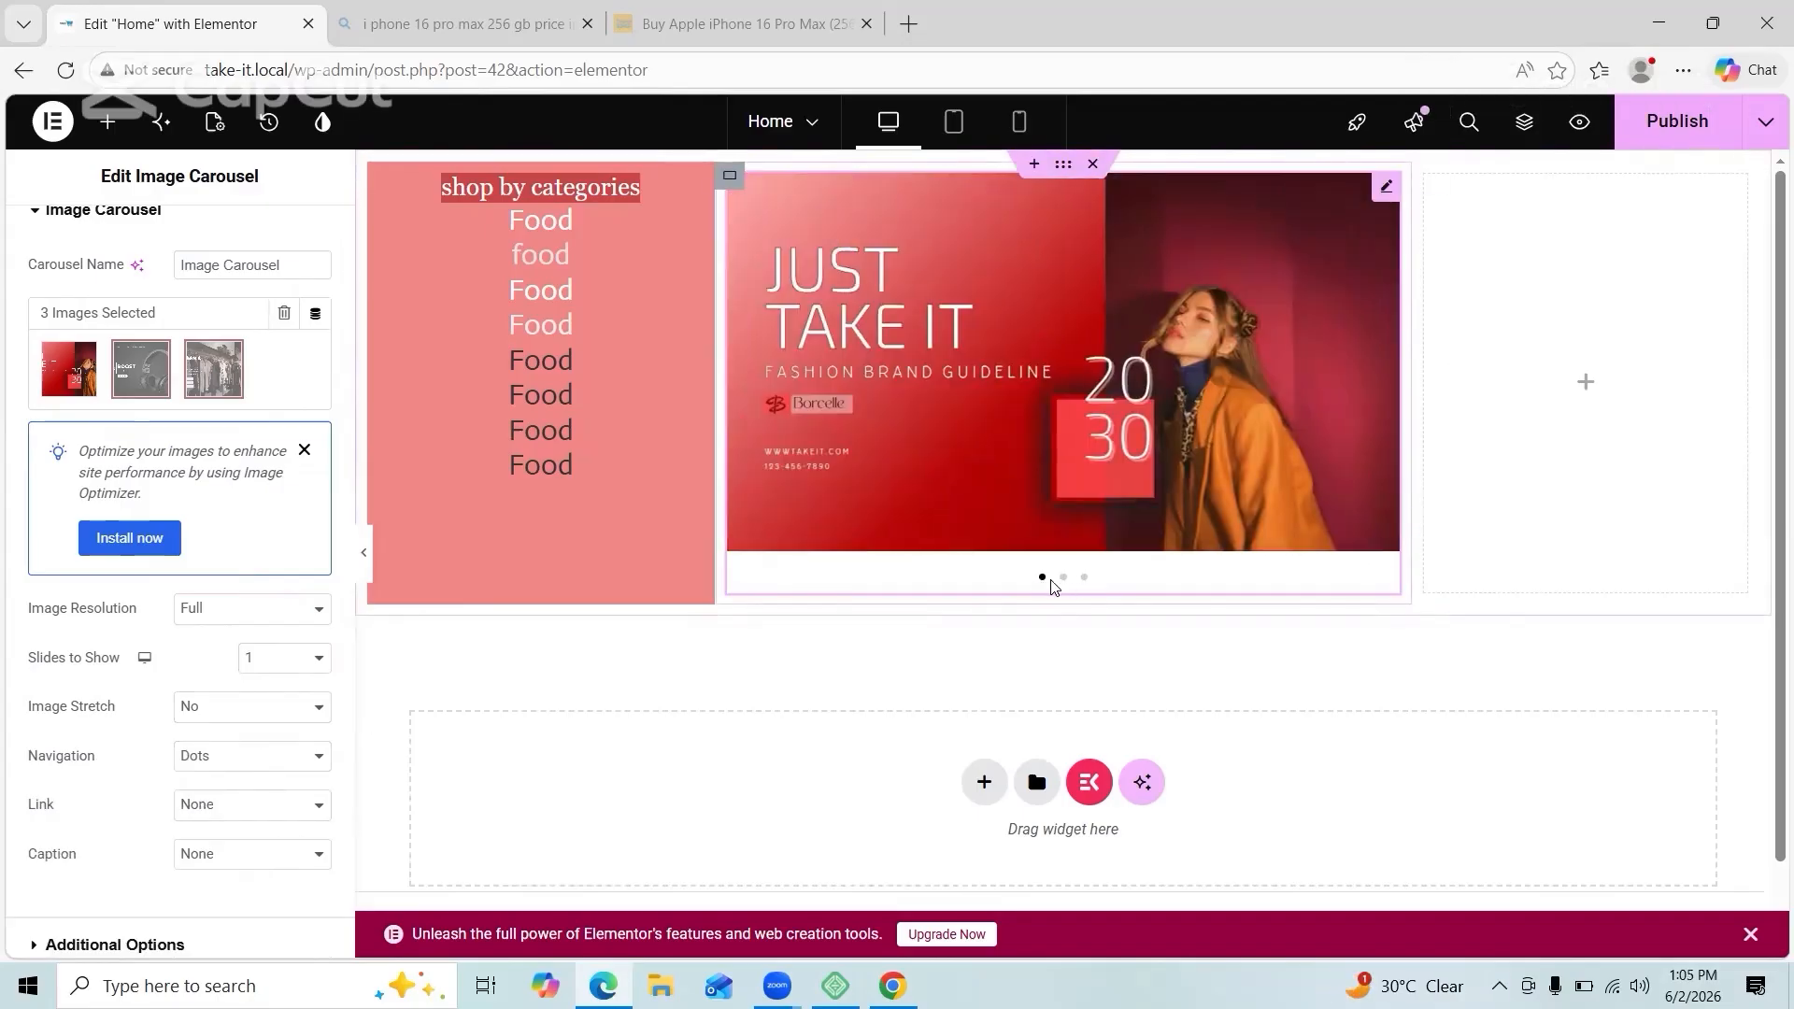
pyautogui.click(1064, 578)
pyautogui.click(1084, 579)
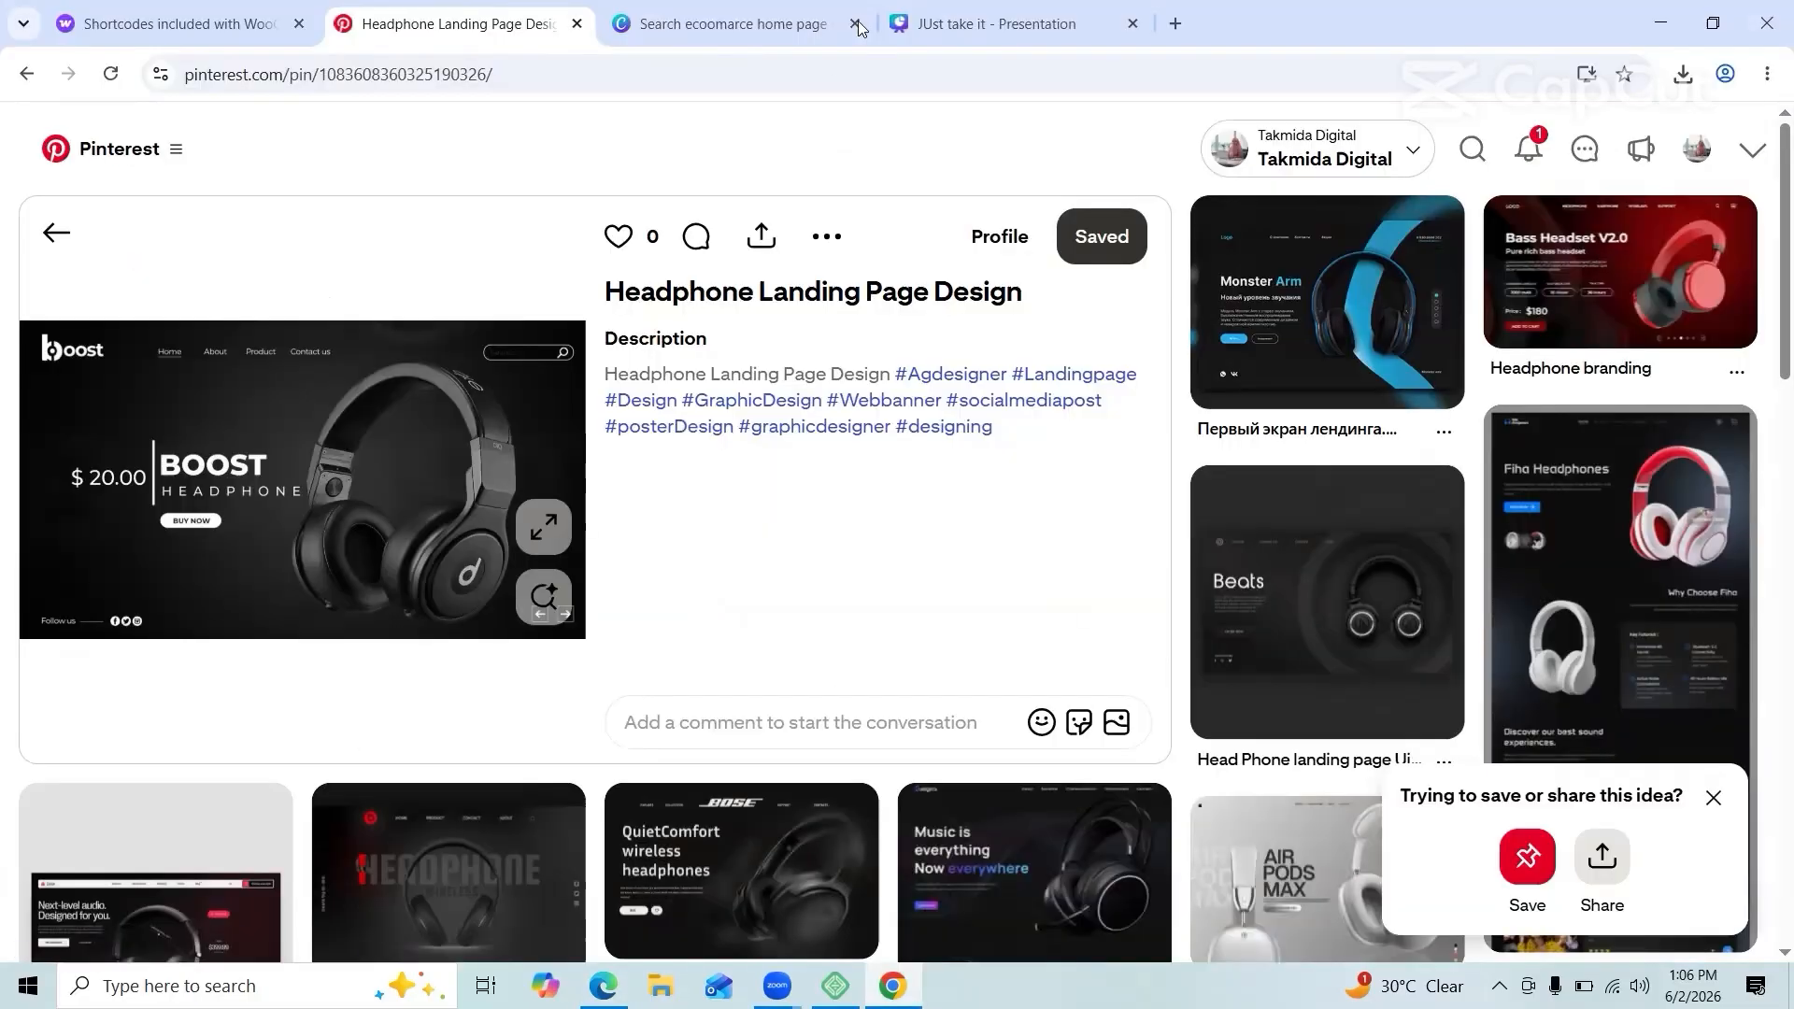
pyautogui.scroll(-15, 1640, 584)
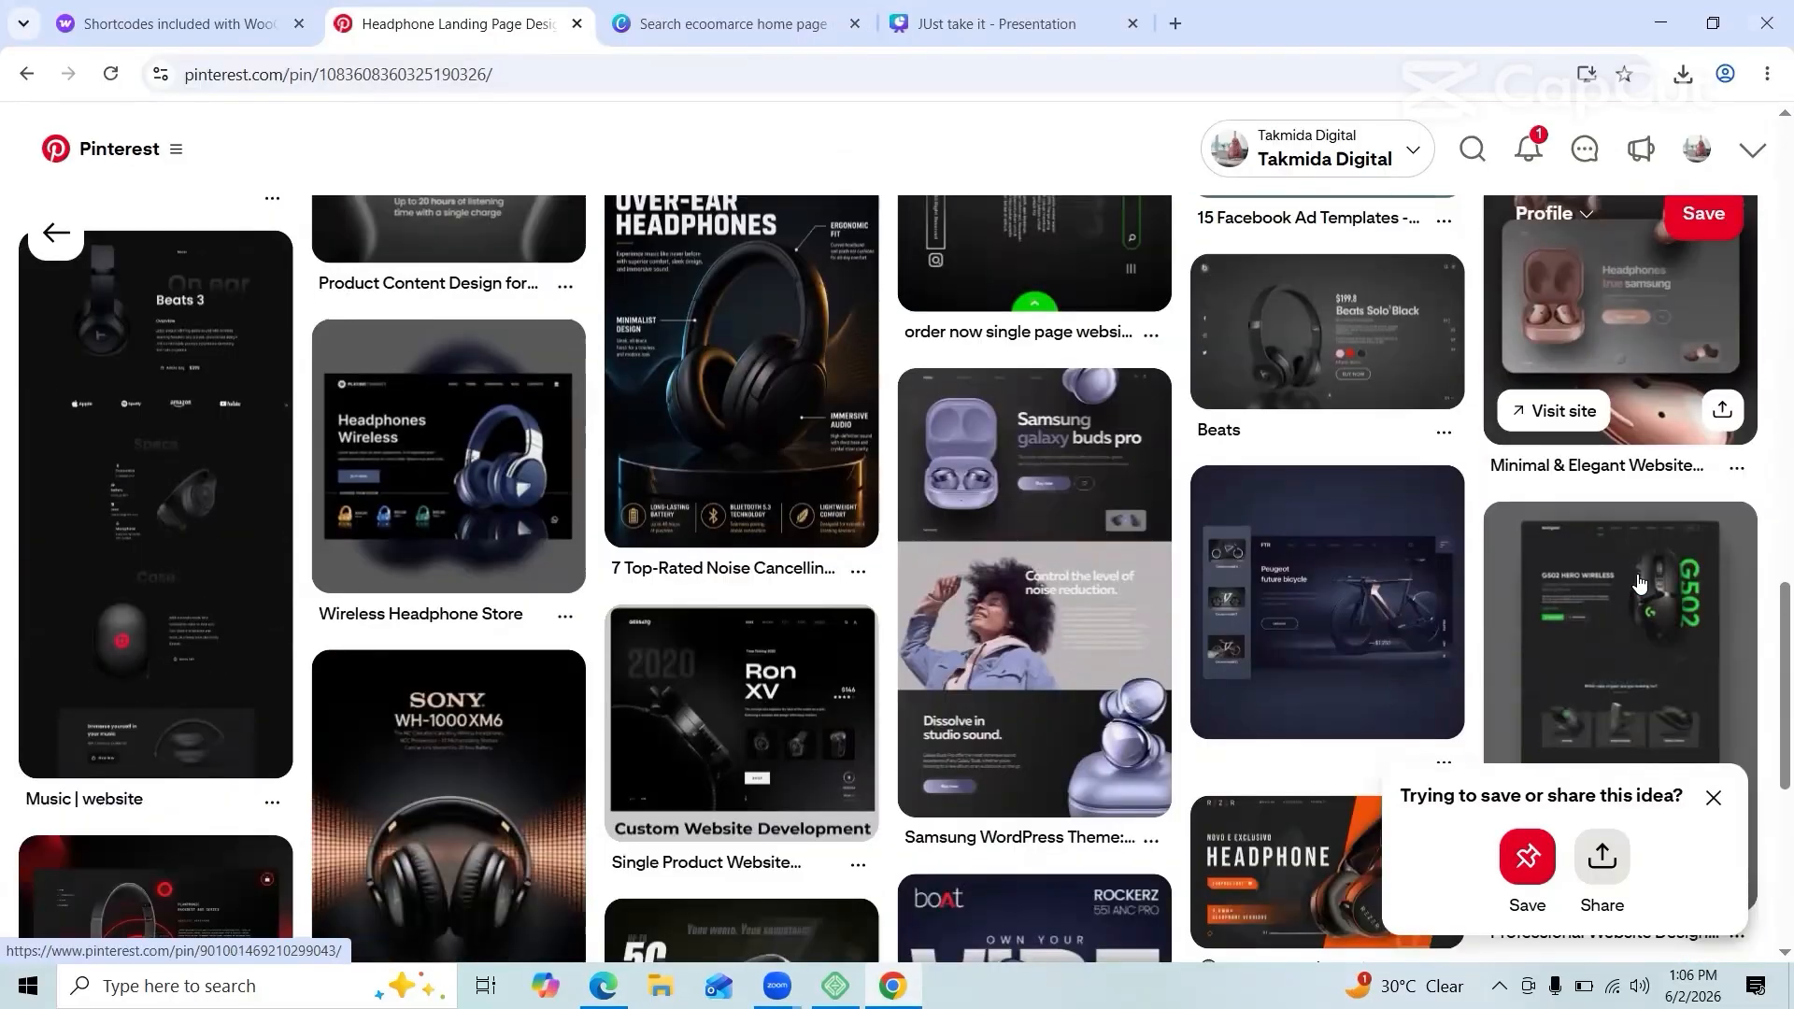
# Step: Go back to the WebDesign pin and open the PC Hardware Shop pin
pyautogui.scroll(-10, 1640, 584)
pyautogui.scroll(4, 1013, 457)
pyautogui.click(26, 74)
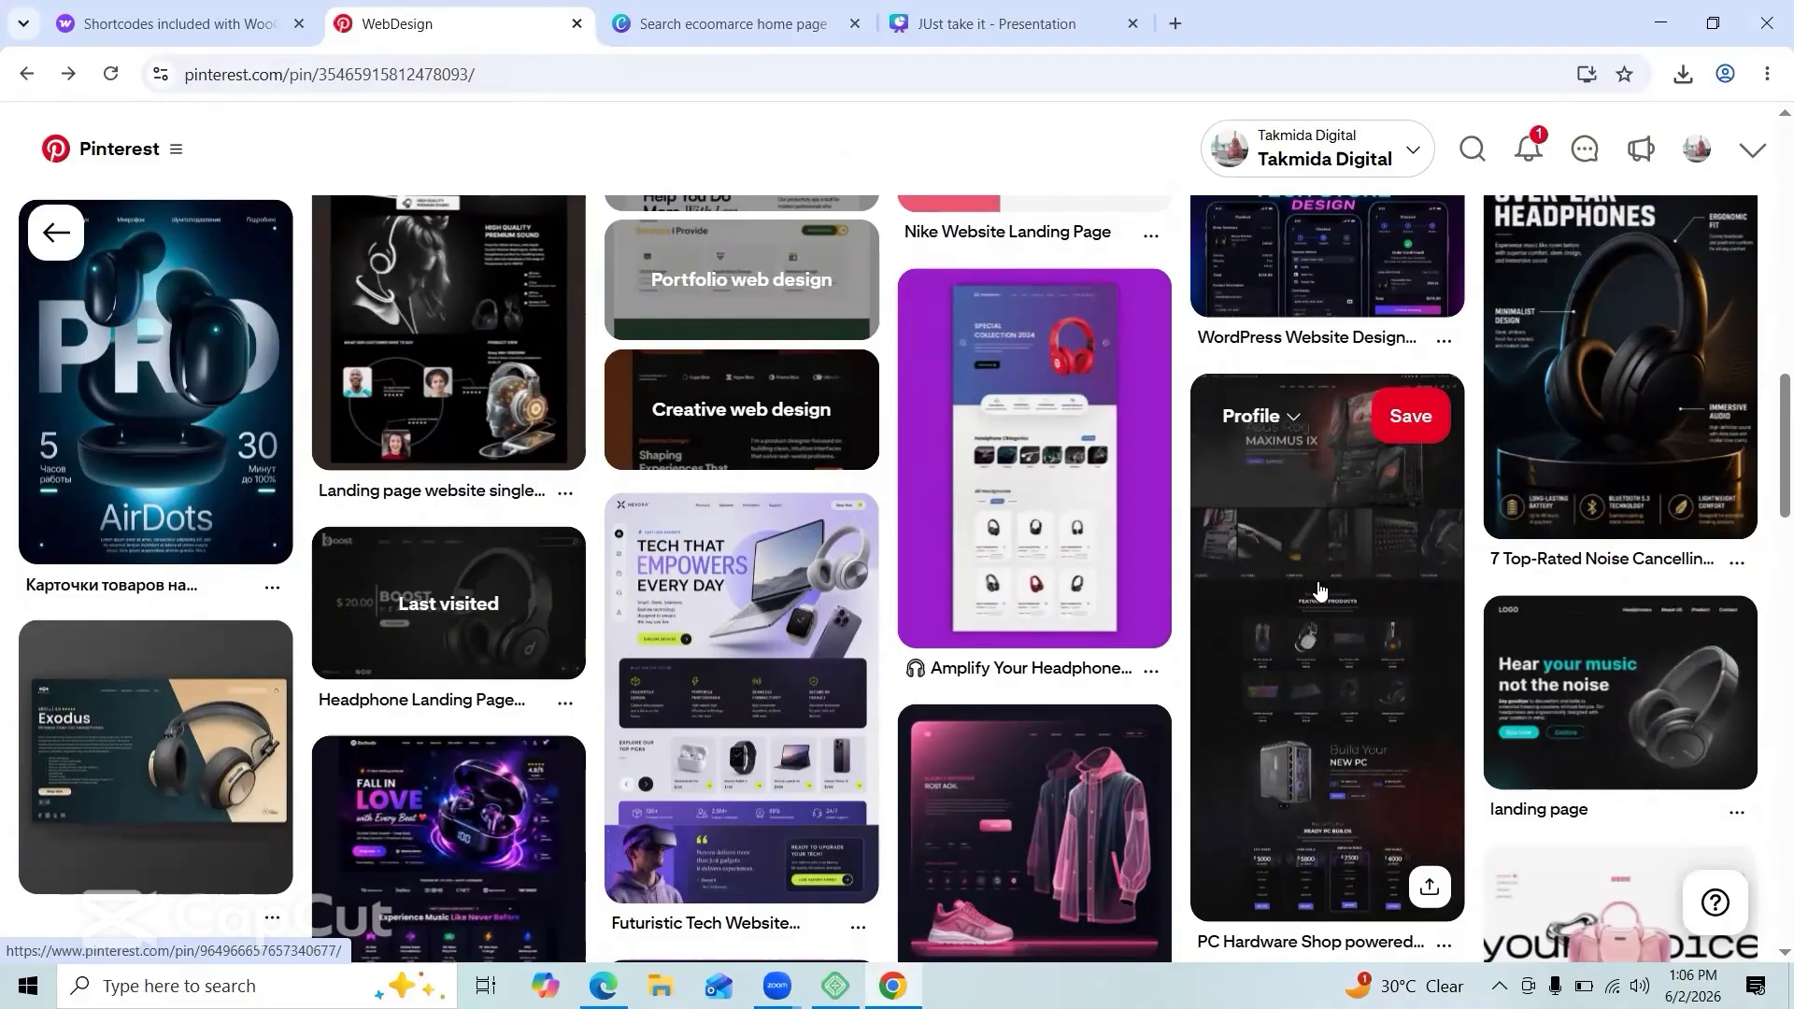
pyautogui.click(1317, 589)
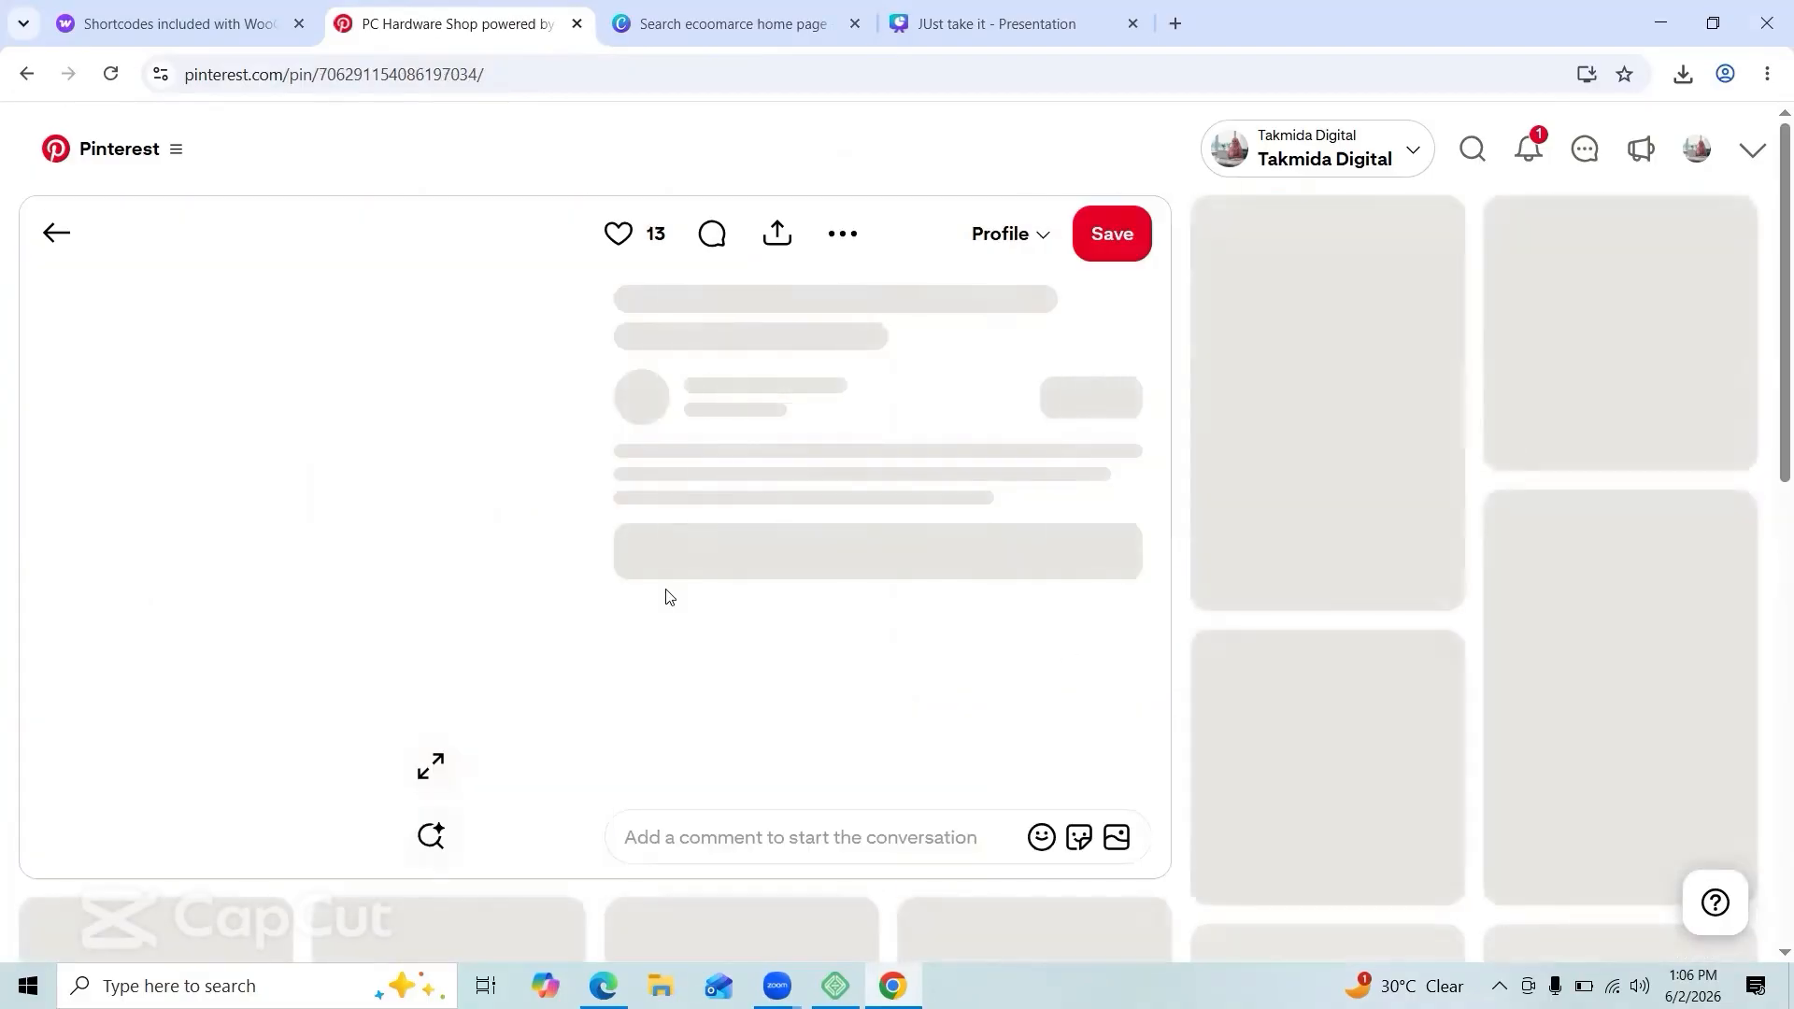
# Step: Save the PC Hardware Shop image to the computer and select Elementor's empty right column
pyautogui.scroll(-4, 661, 516)
pyautogui.scroll(4, 662, 520)
pyautogui.rightClick(308, 497)
pyautogui.click(406, 557)
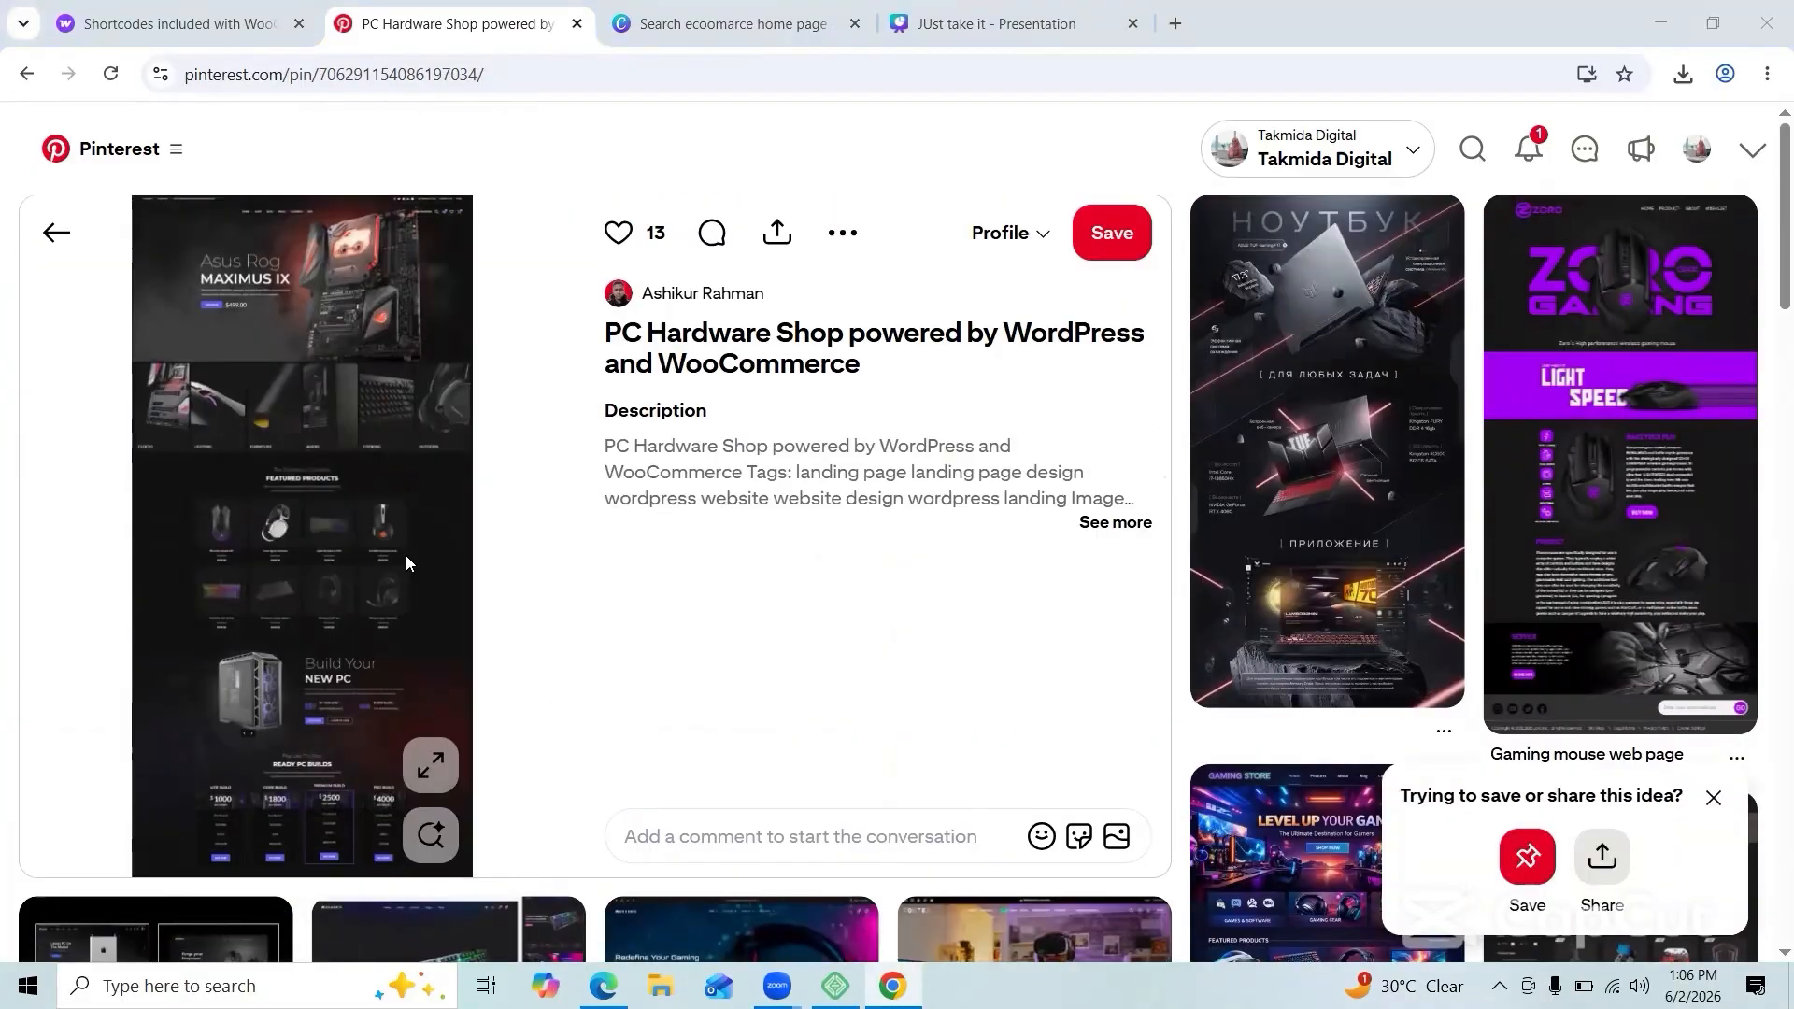
pyautogui.click(675, 522)
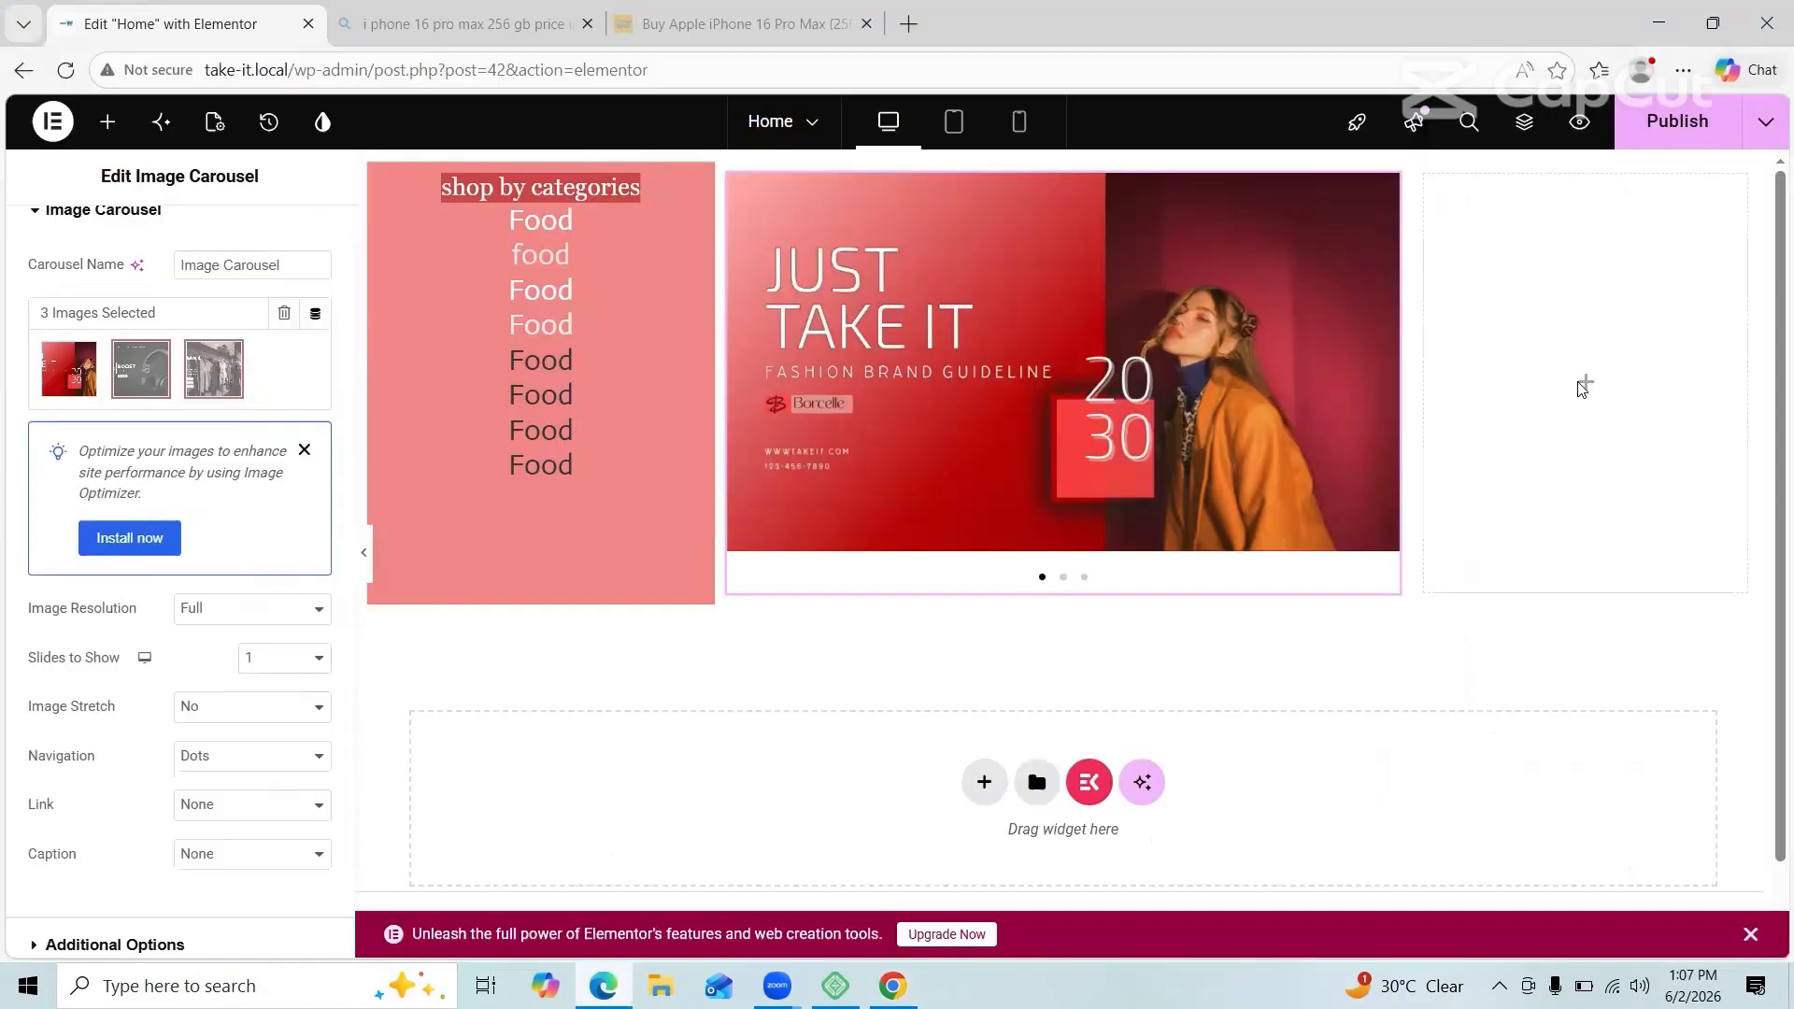
pyautogui.click(1586, 280)
# Step: Upload the downloaded PC hardware image as the right column's background overlay image
pyautogui.click(64, 634)
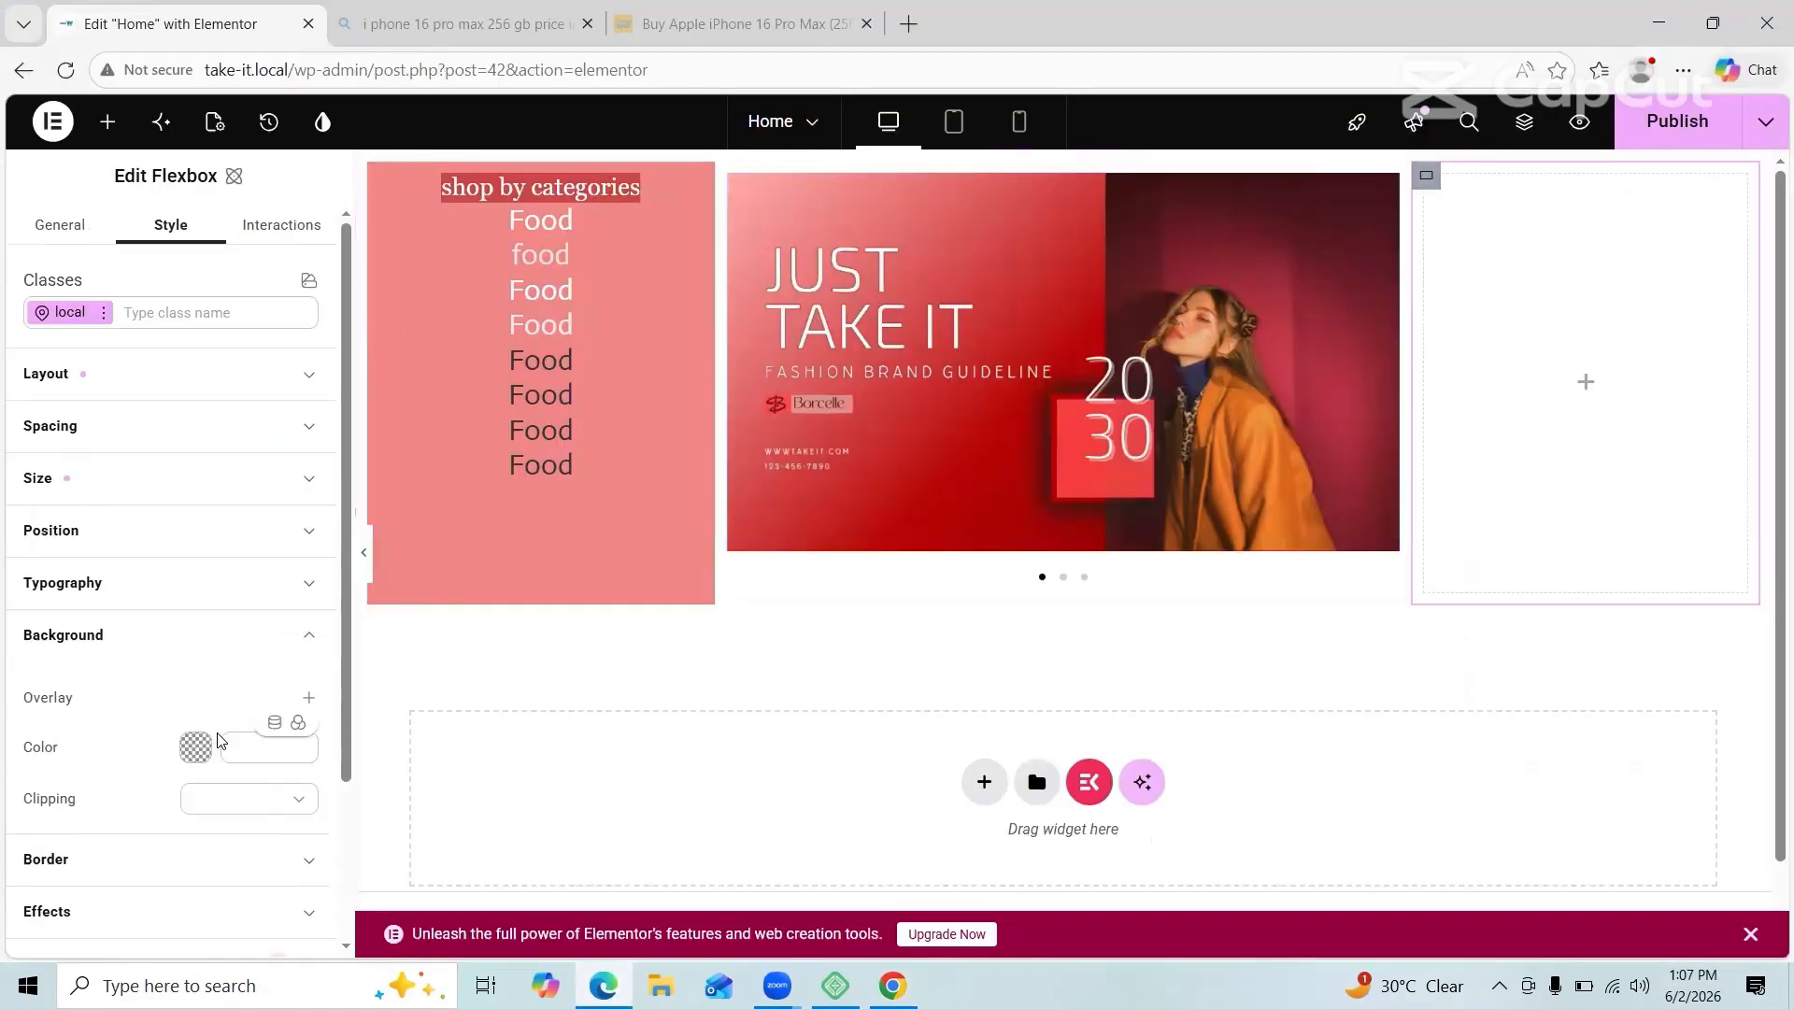
pyautogui.scroll(-2, 309, 551)
pyautogui.click(308, 551)
pyautogui.click(184, 570)
pyautogui.click(353, 200)
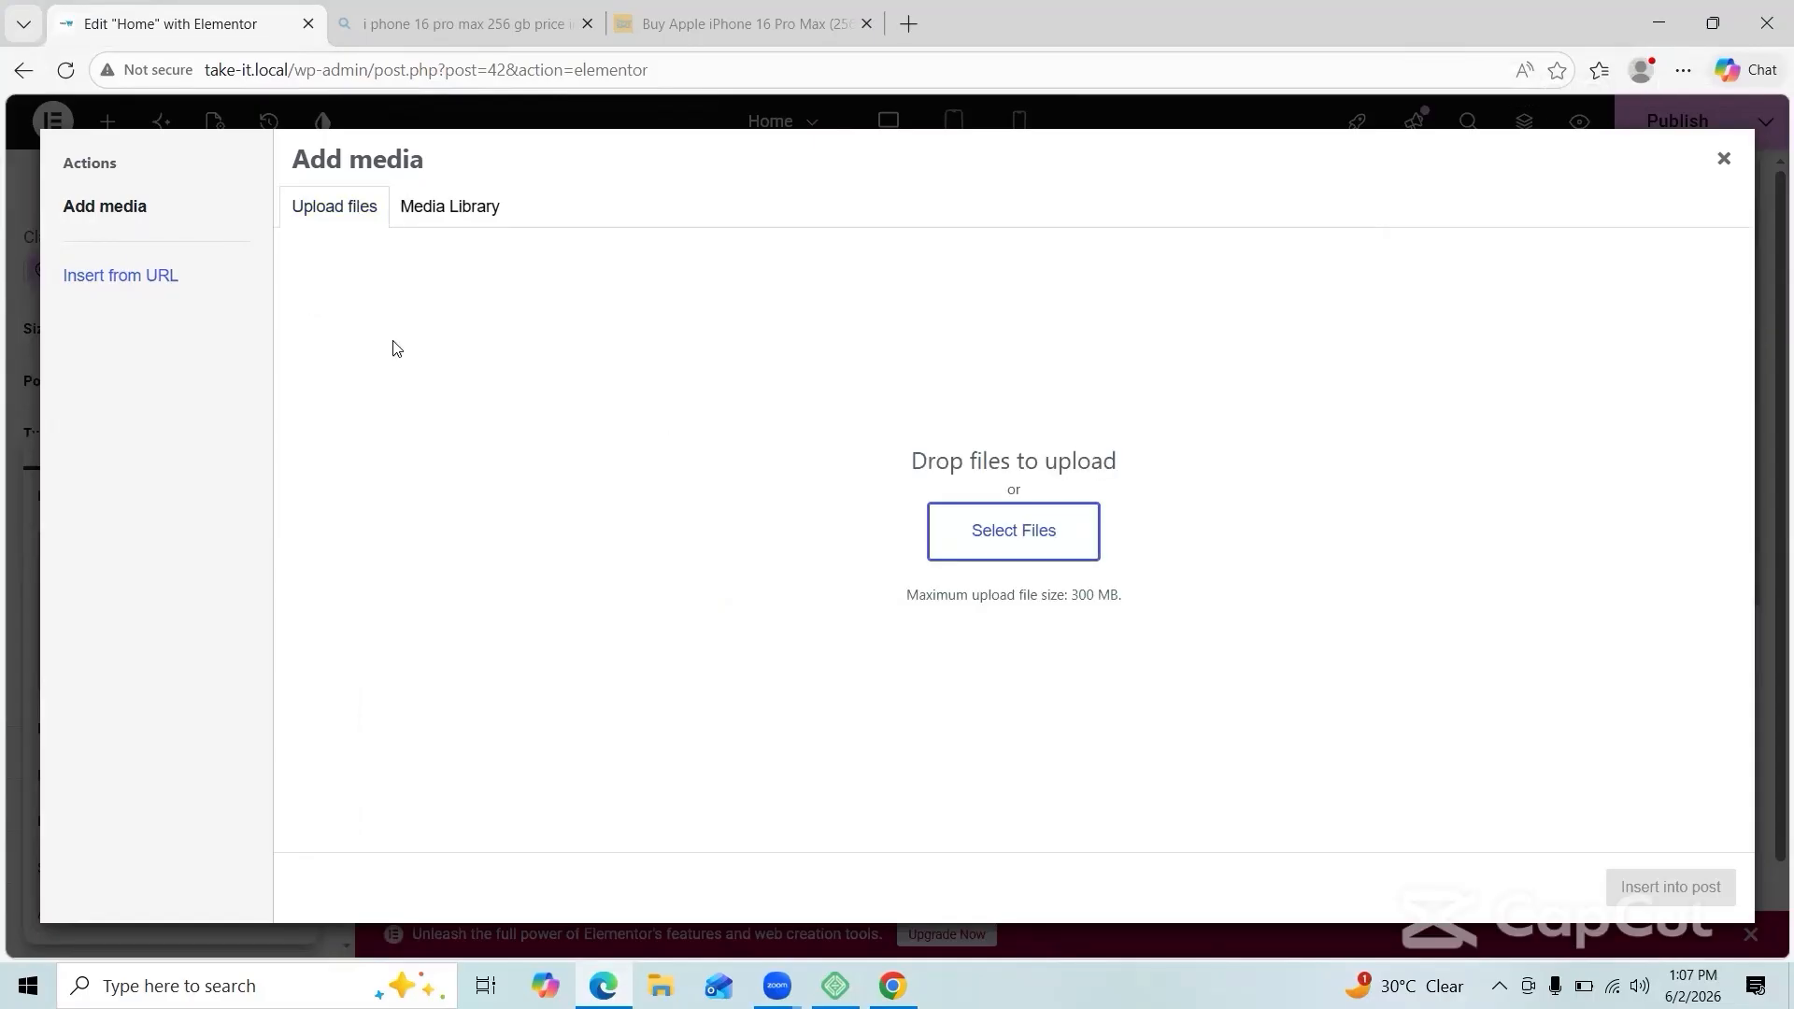
pyautogui.click(1014, 530)
pyautogui.doubleClick(432, 192)
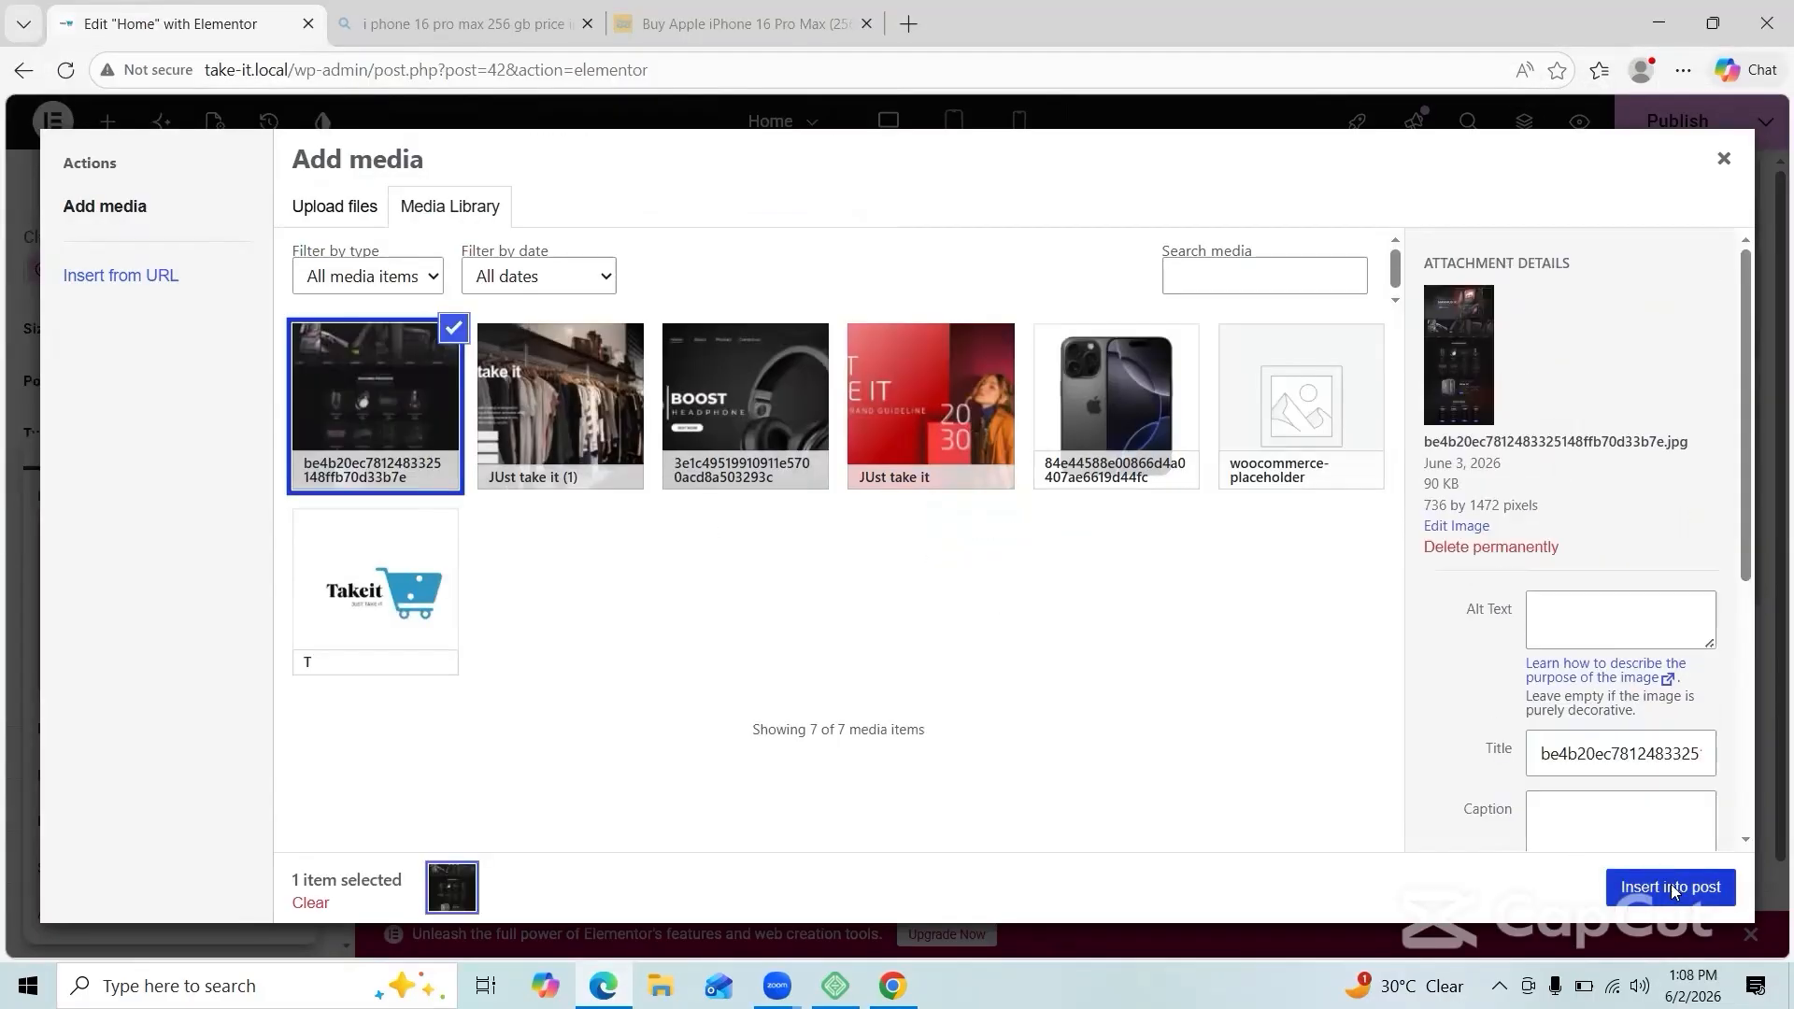
pyautogui.click(1671, 887)
# Step: Set the background image resolution to Medium after trying Full and Thumbnail
pyautogui.click(242, 728)
pyautogui.click(228, 878)
pyautogui.click(242, 728)
pyautogui.click(249, 809)
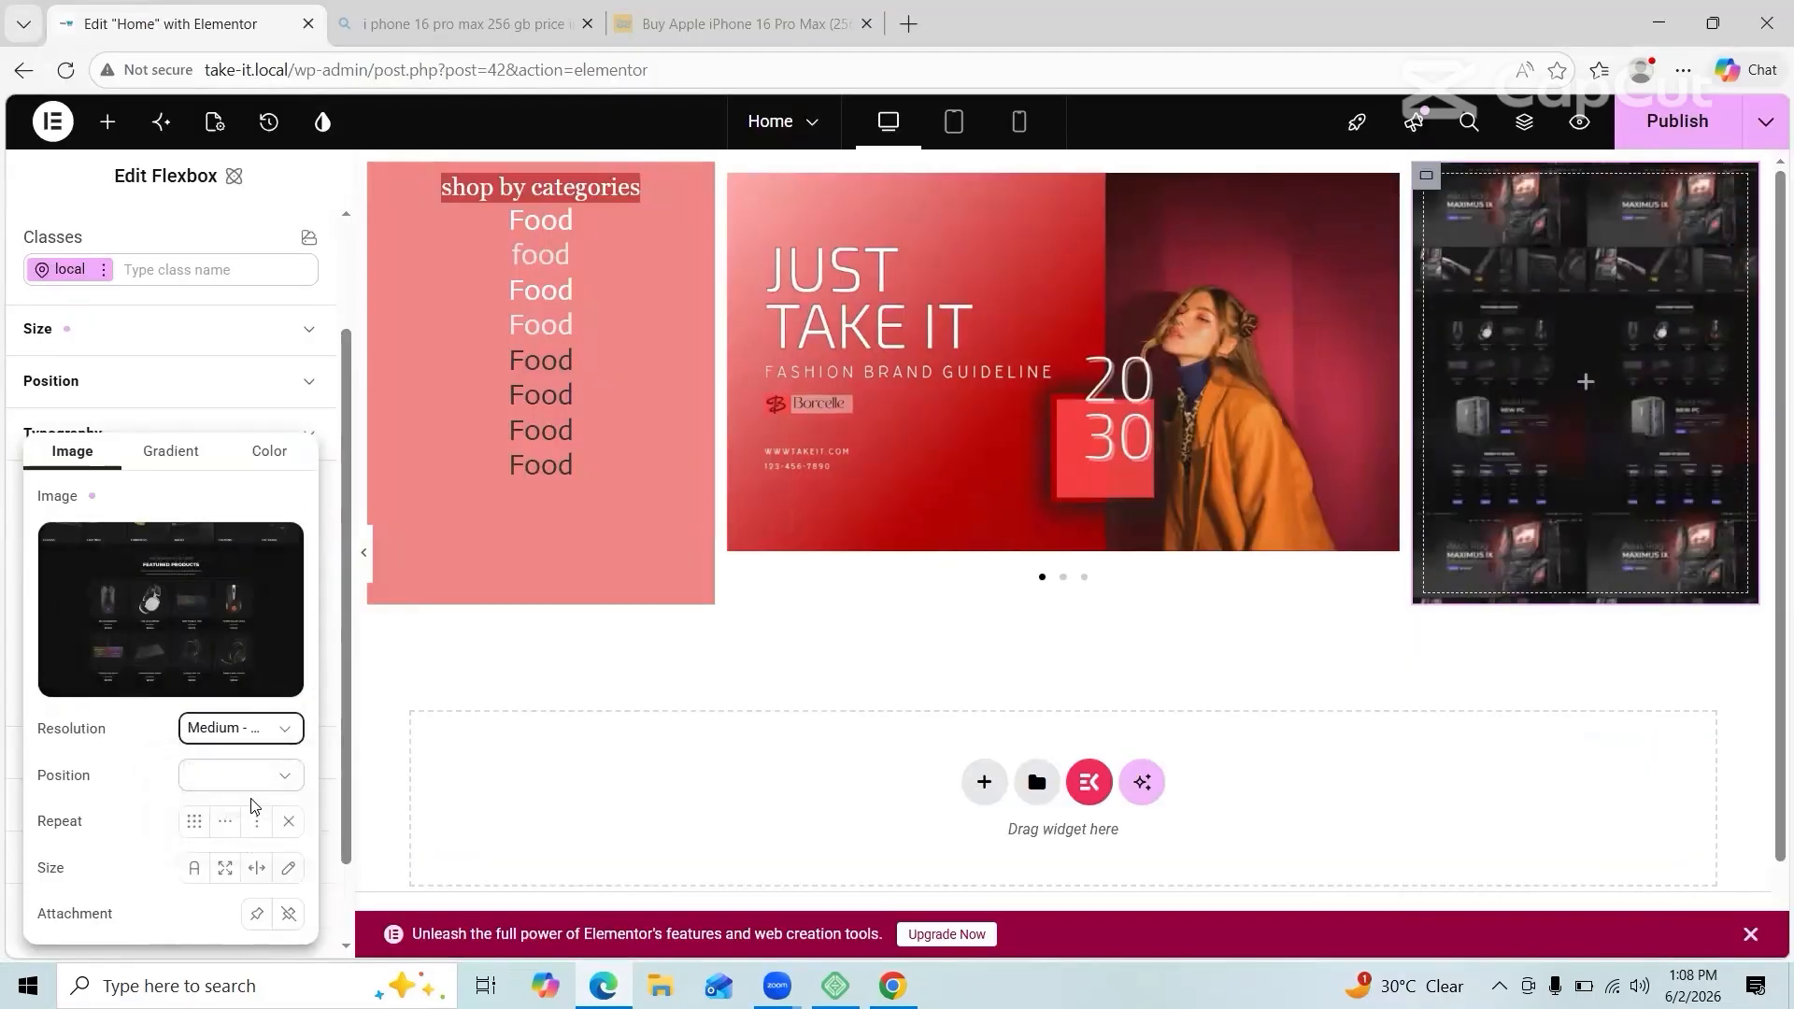
pyautogui.click(241, 728)
pyautogui.click(257, 775)
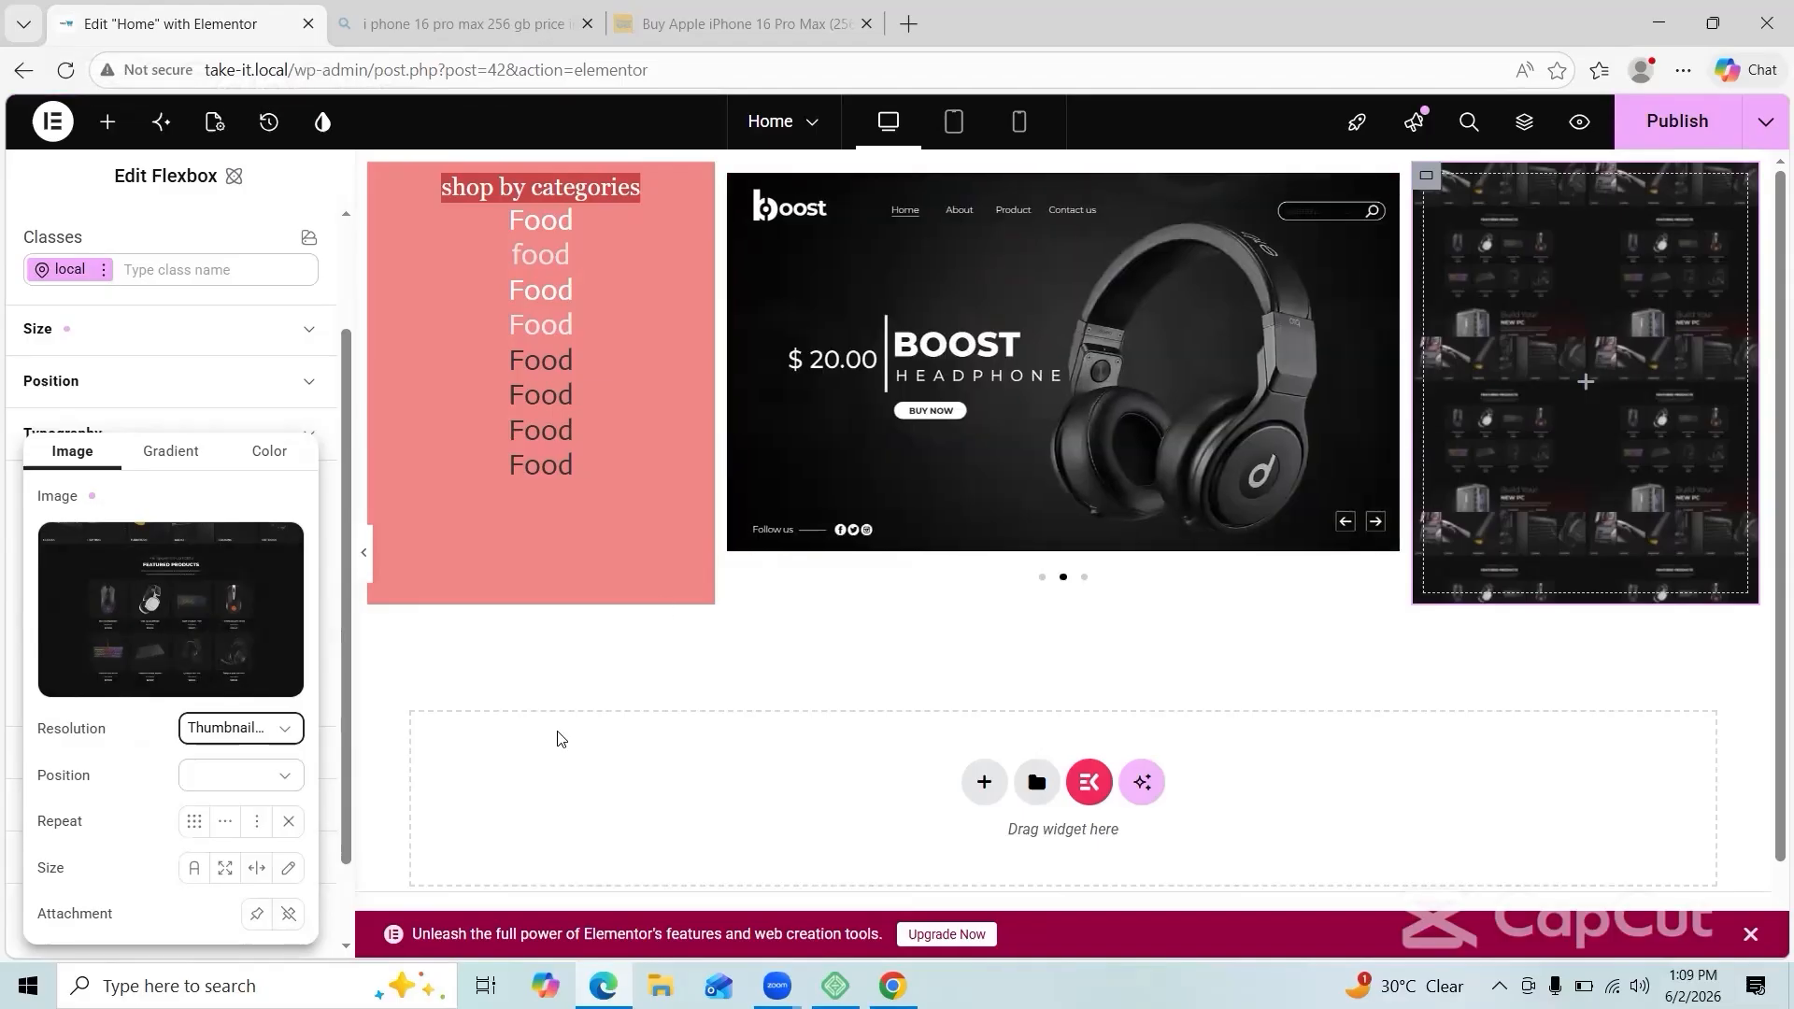
pyautogui.click(257, 728)
pyautogui.click(271, 811)
pyautogui.click(1427, 651)
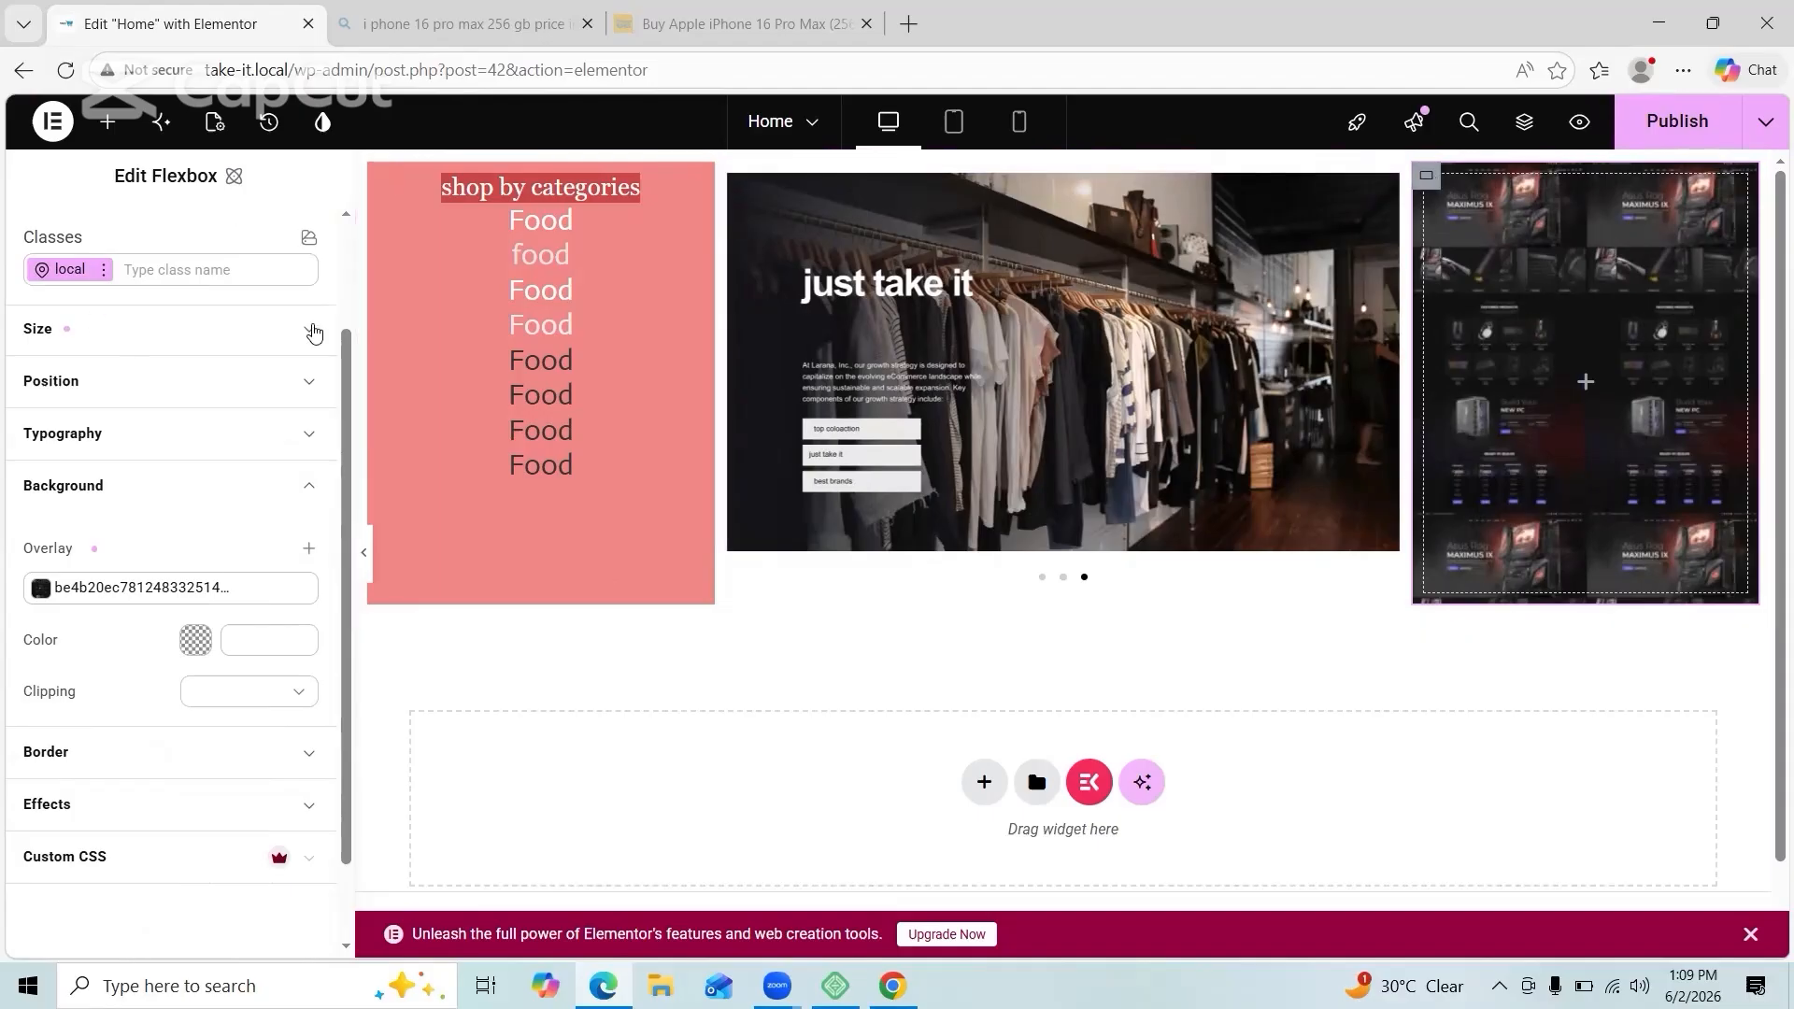
# Step: Set both the right column and the pink category column to 20% width
pyautogui.click(313, 332)
pyautogui.click(100, 418)
pyautogui.write('20')
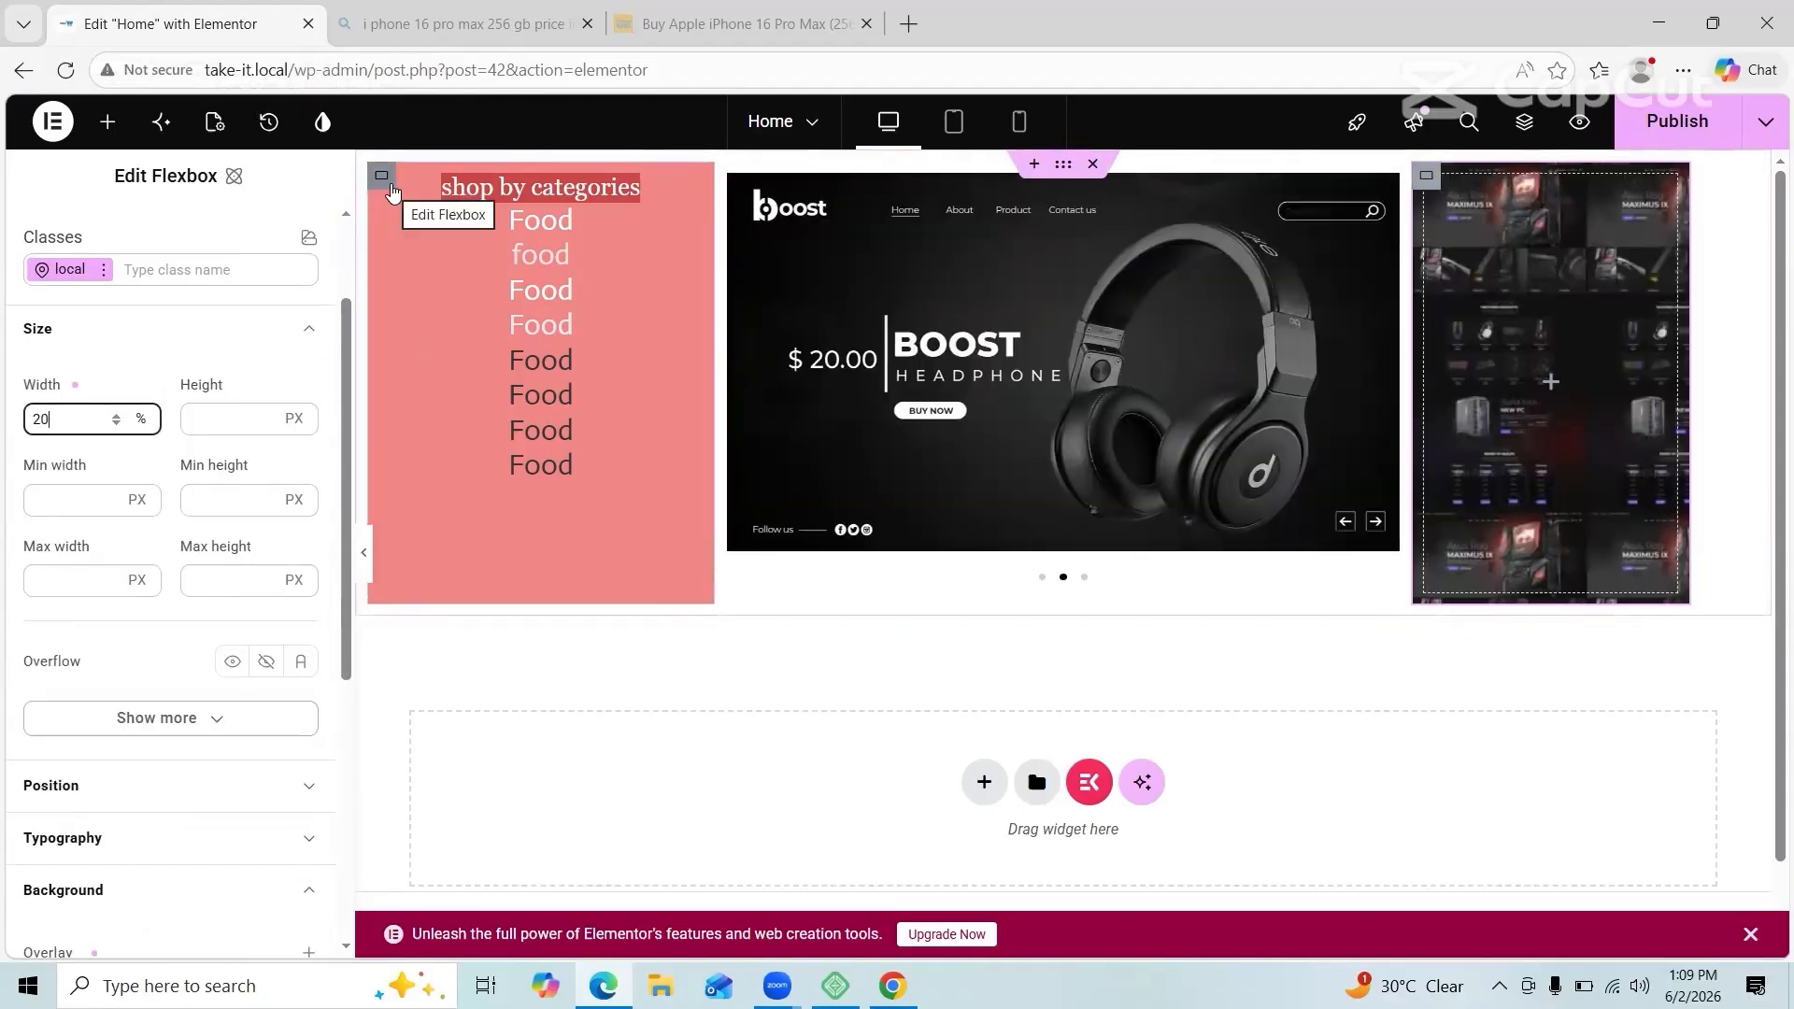
pyautogui.rightClick(388, 186)
pyautogui.click(456, 212)
pyautogui.click(176, 424)
pyautogui.click(176, 426)
pyautogui.click(159, 479)
pyautogui.click(103, 562)
pyautogui.press('BackSpace')
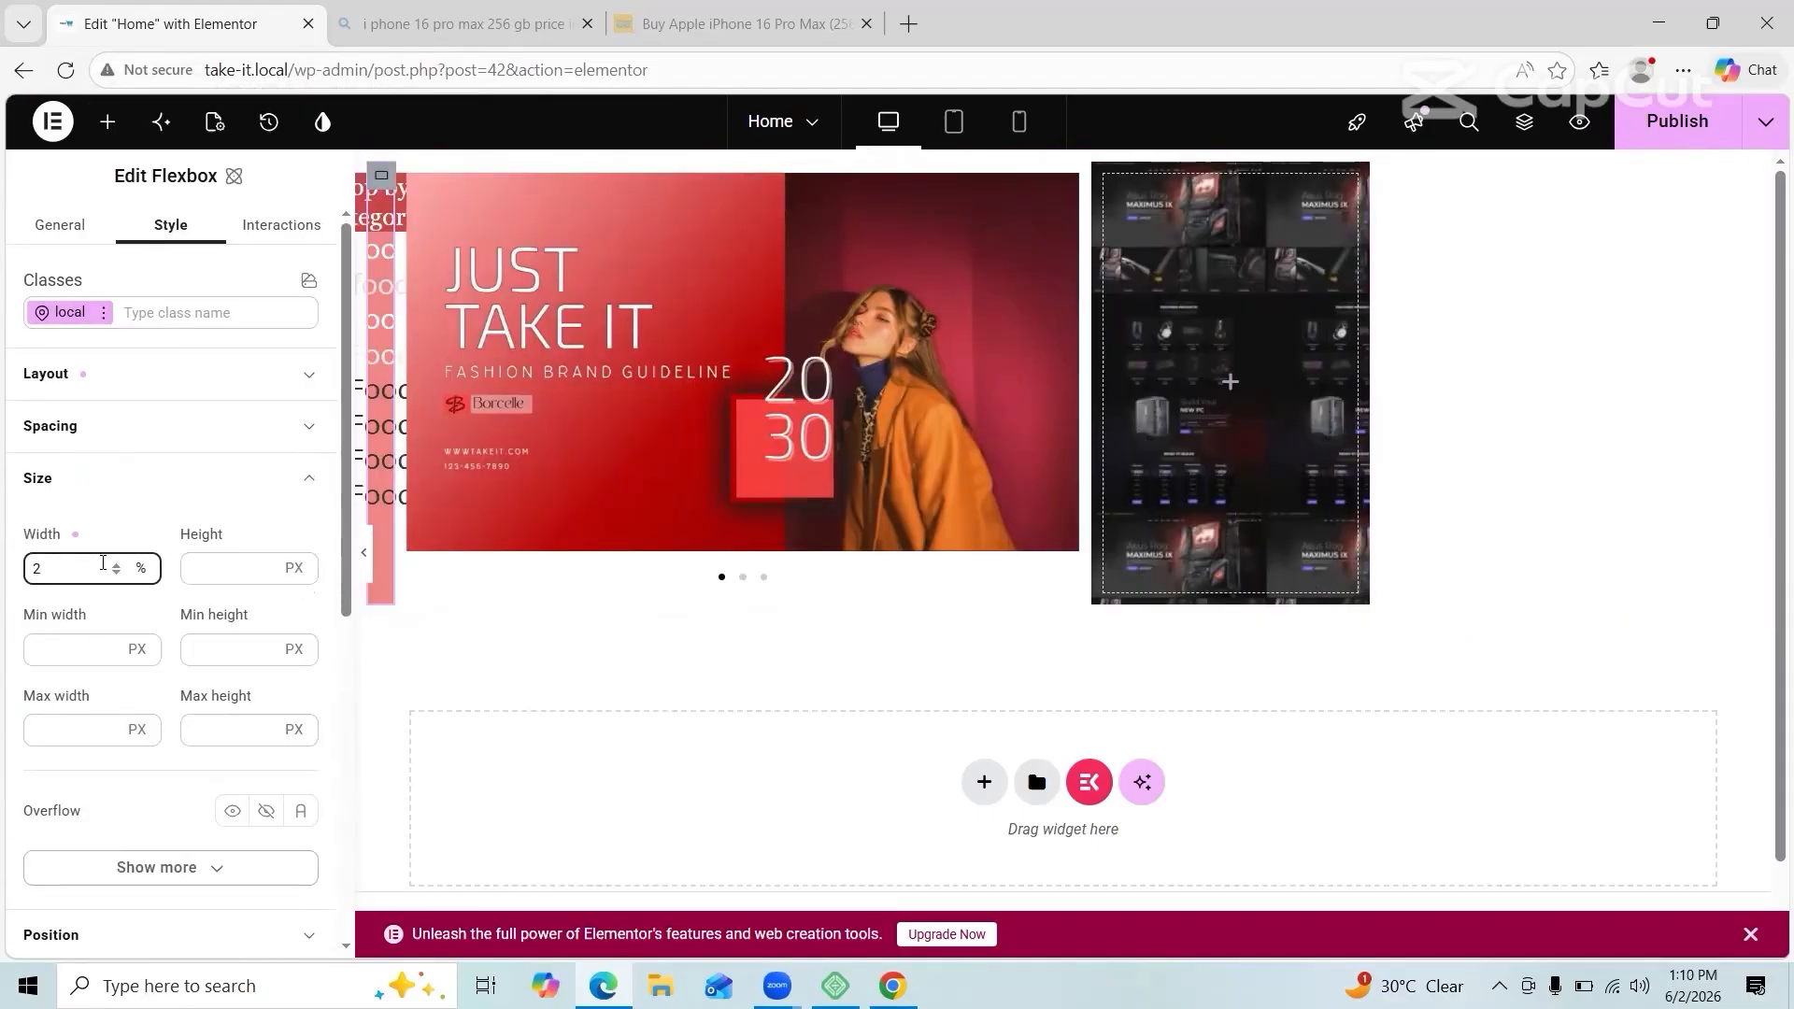
pyautogui.write('0')
# Step: Drop a Heading widget into the dark right column, undoing two misplaced attempts
pyautogui.click(107, 124)
pyautogui.moveTo(260, 533); pyautogui.dragTo(848, 424)
pyautogui.hotkey('ctrl', 'z')
pyautogui.moveTo(258, 535); pyautogui.dragTo(1336, 439)
pyautogui.hotkey('ctrl', 'z')
pyautogui.moveTo(260, 535); pyautogui.dragTo(1495, 385)
# Step: Change the heading title to 'Are you ready'
pyautogui.click(234, 381)
pyautogui.press('BackSpace')
pyautogui.press('BackSpace')
pyautogui.press('BackSpace')
pyautogui.press('BackSpace')
pyautogui.press('BackSpace')
pyautogui.press('BackSpace')
pyautogui.press('BackSpace')
pyautogui.press('BackSpace')
pyautogui.press('BackSpace')
pyautogui.press('BackSpace')
pyautogui.press('BackSpace')
pyautogui.press('BackSpace')
pyautogui.press('BackSpace')
pyautogui.press('BackSpace')
pyautogui.press('BackSpace')
pyautogui.write('Are you rea')
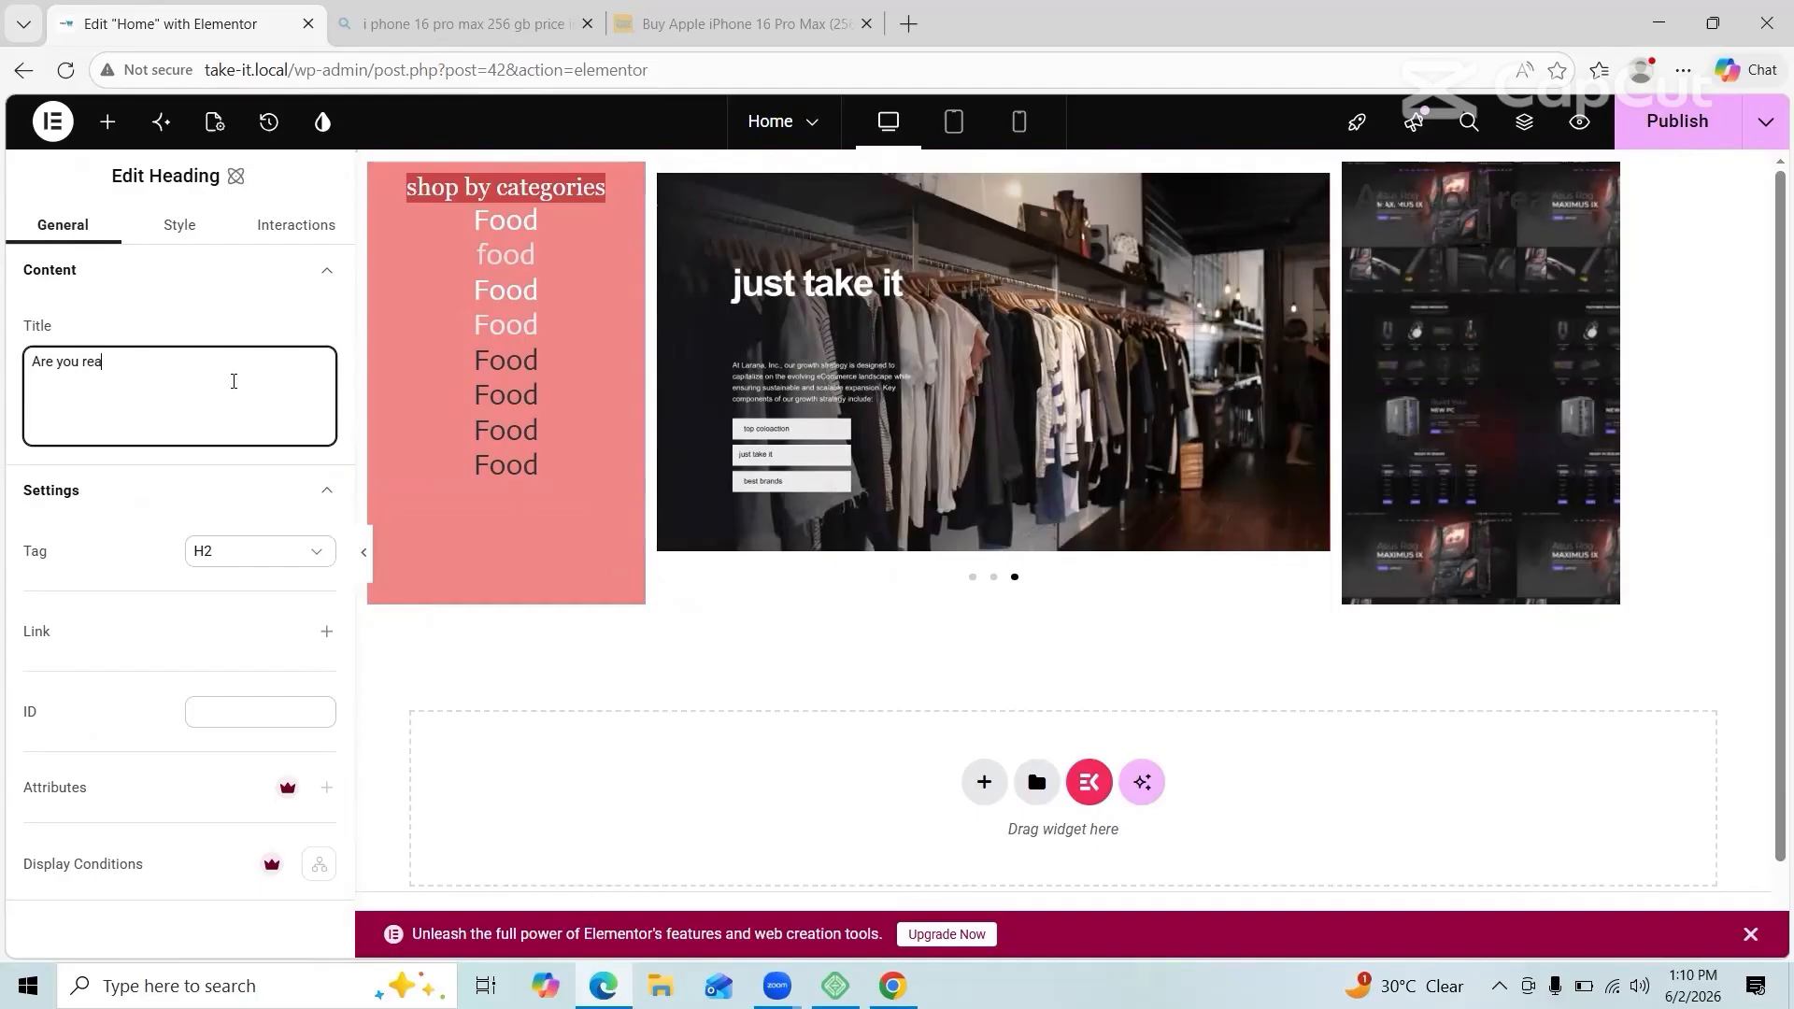
pyautogui.write('dy')
# Step: Set the heading text colour to white #ffffff
pyautogui.click(179, 224)
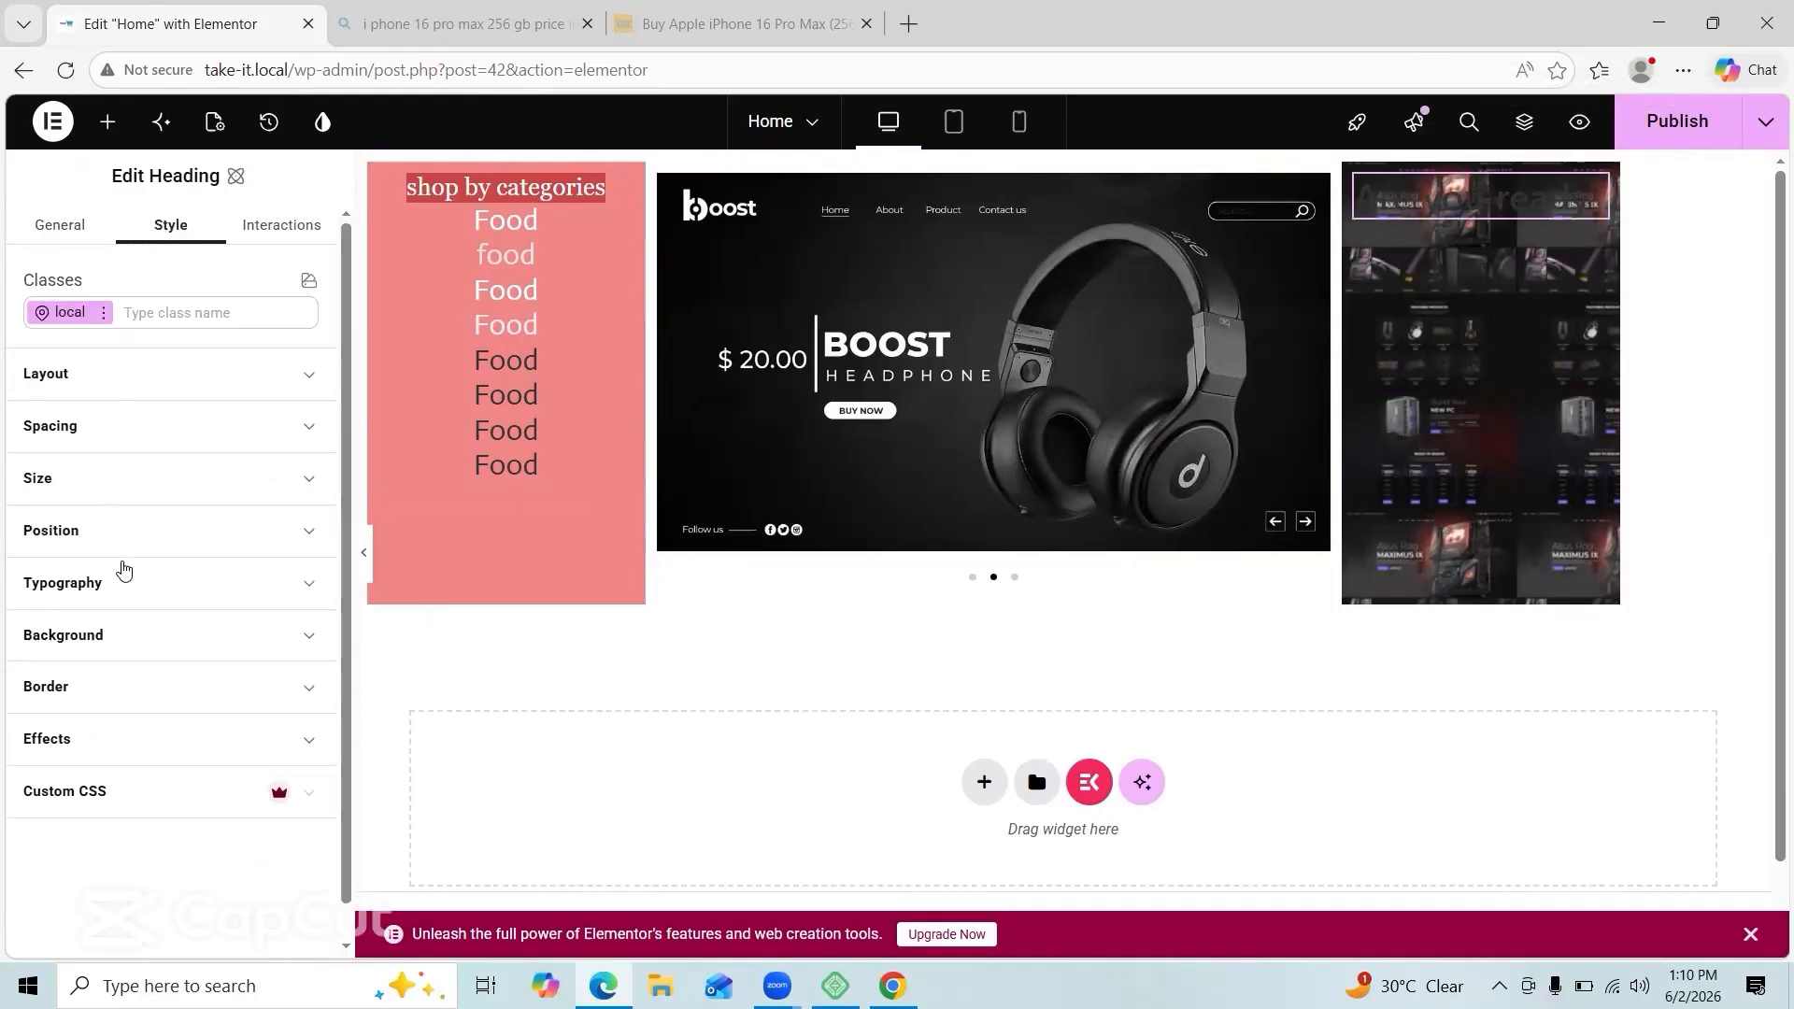
pyautogui.click(120, 579)
pyautogui.scroll(-2, 214, 667)
pyautogui.click(195, 736)
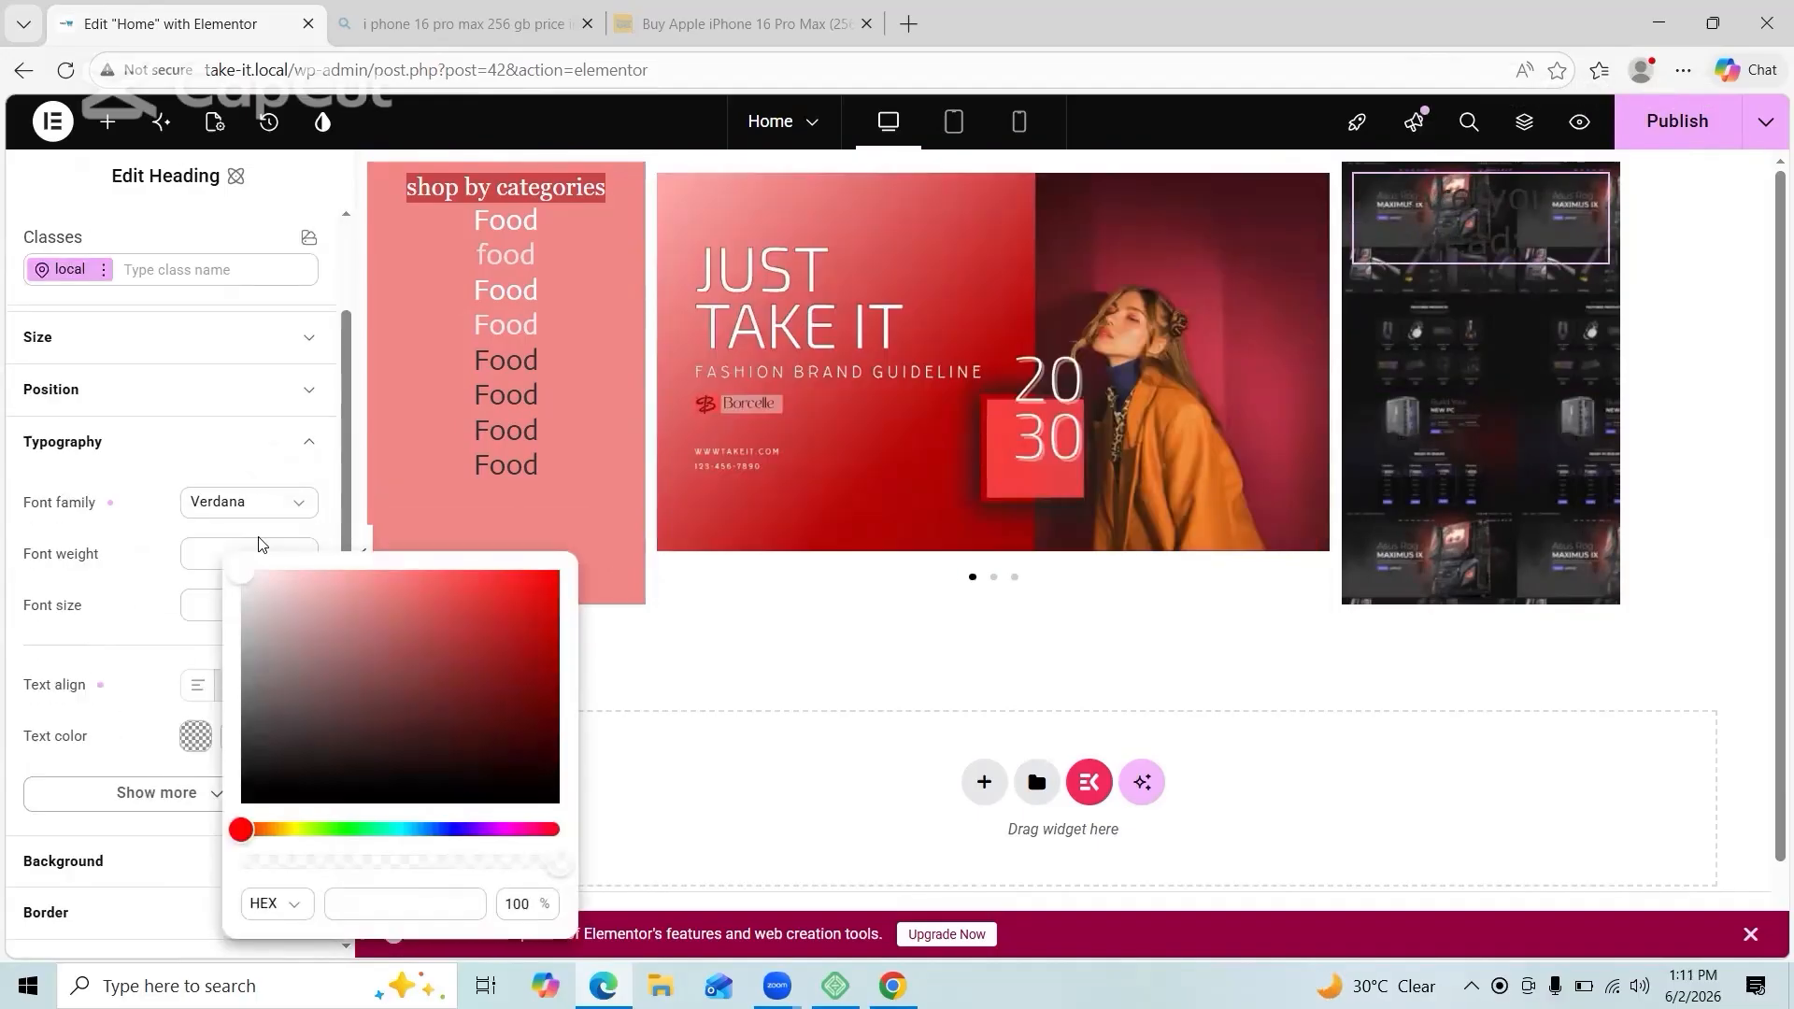
pyautogui.click(195, 736)
pyautogui.scroll(-2, 214, 667)
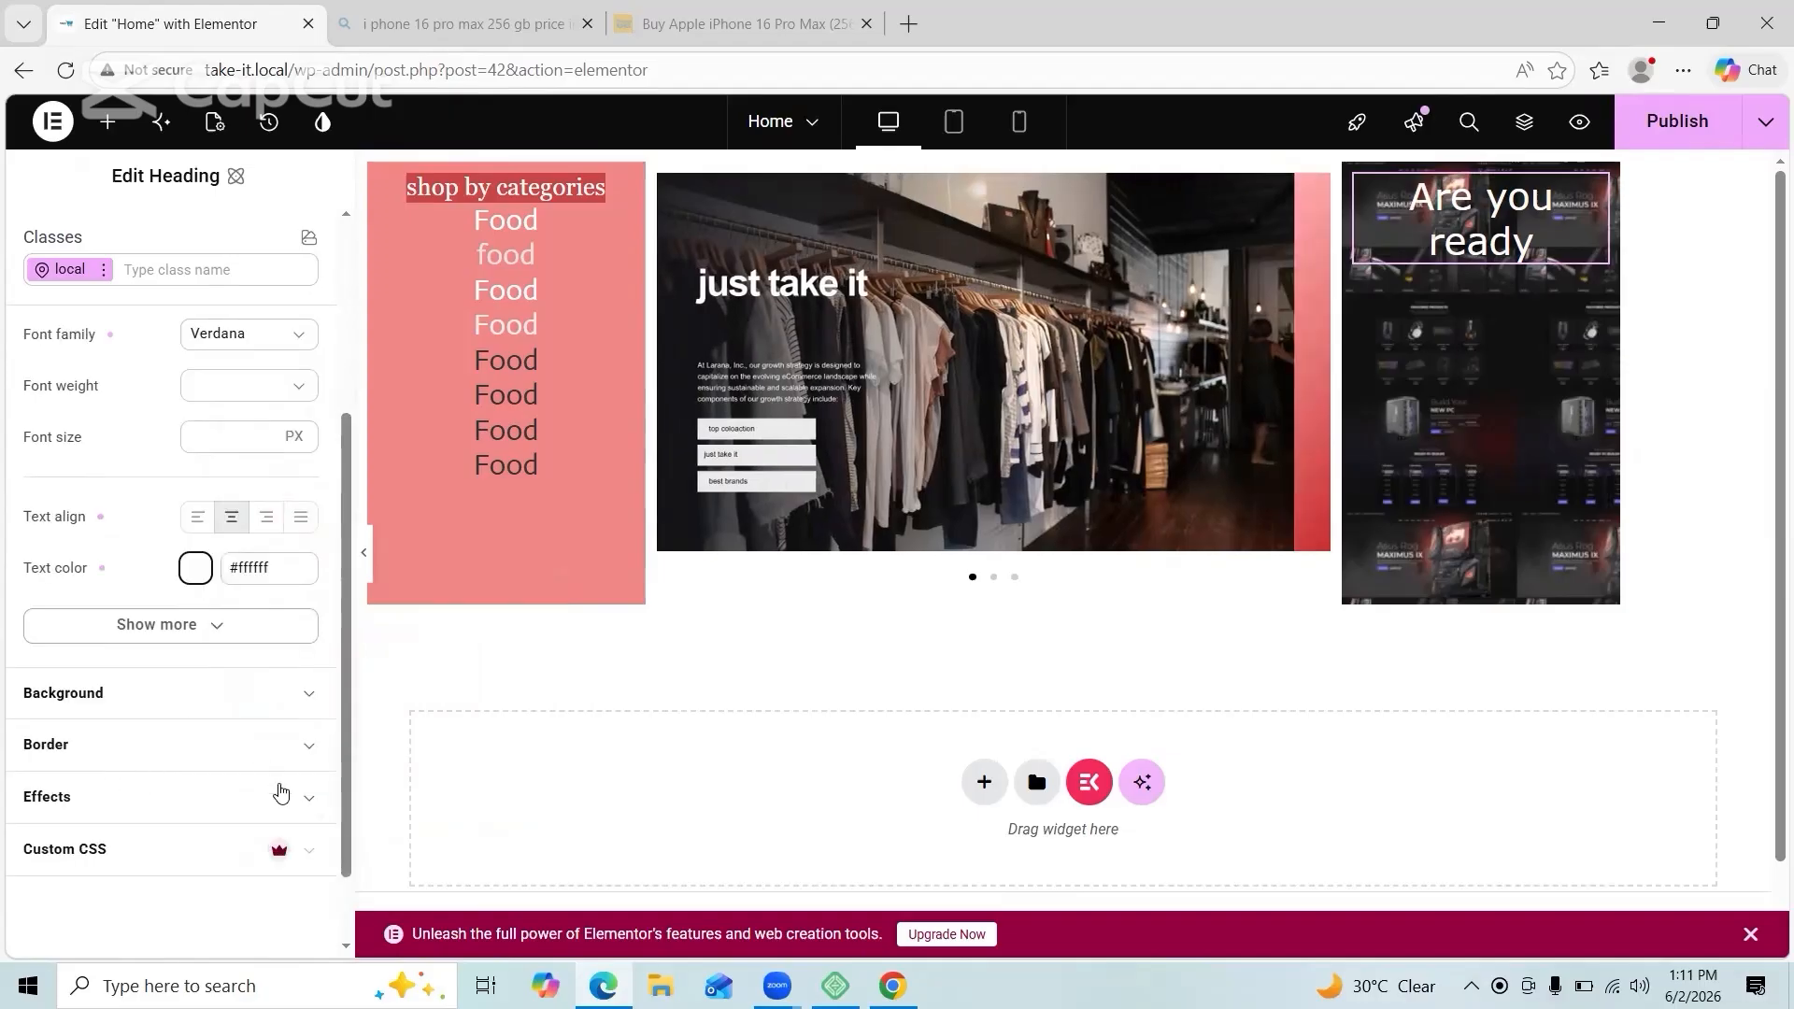
pyautogui.click(280, 793)
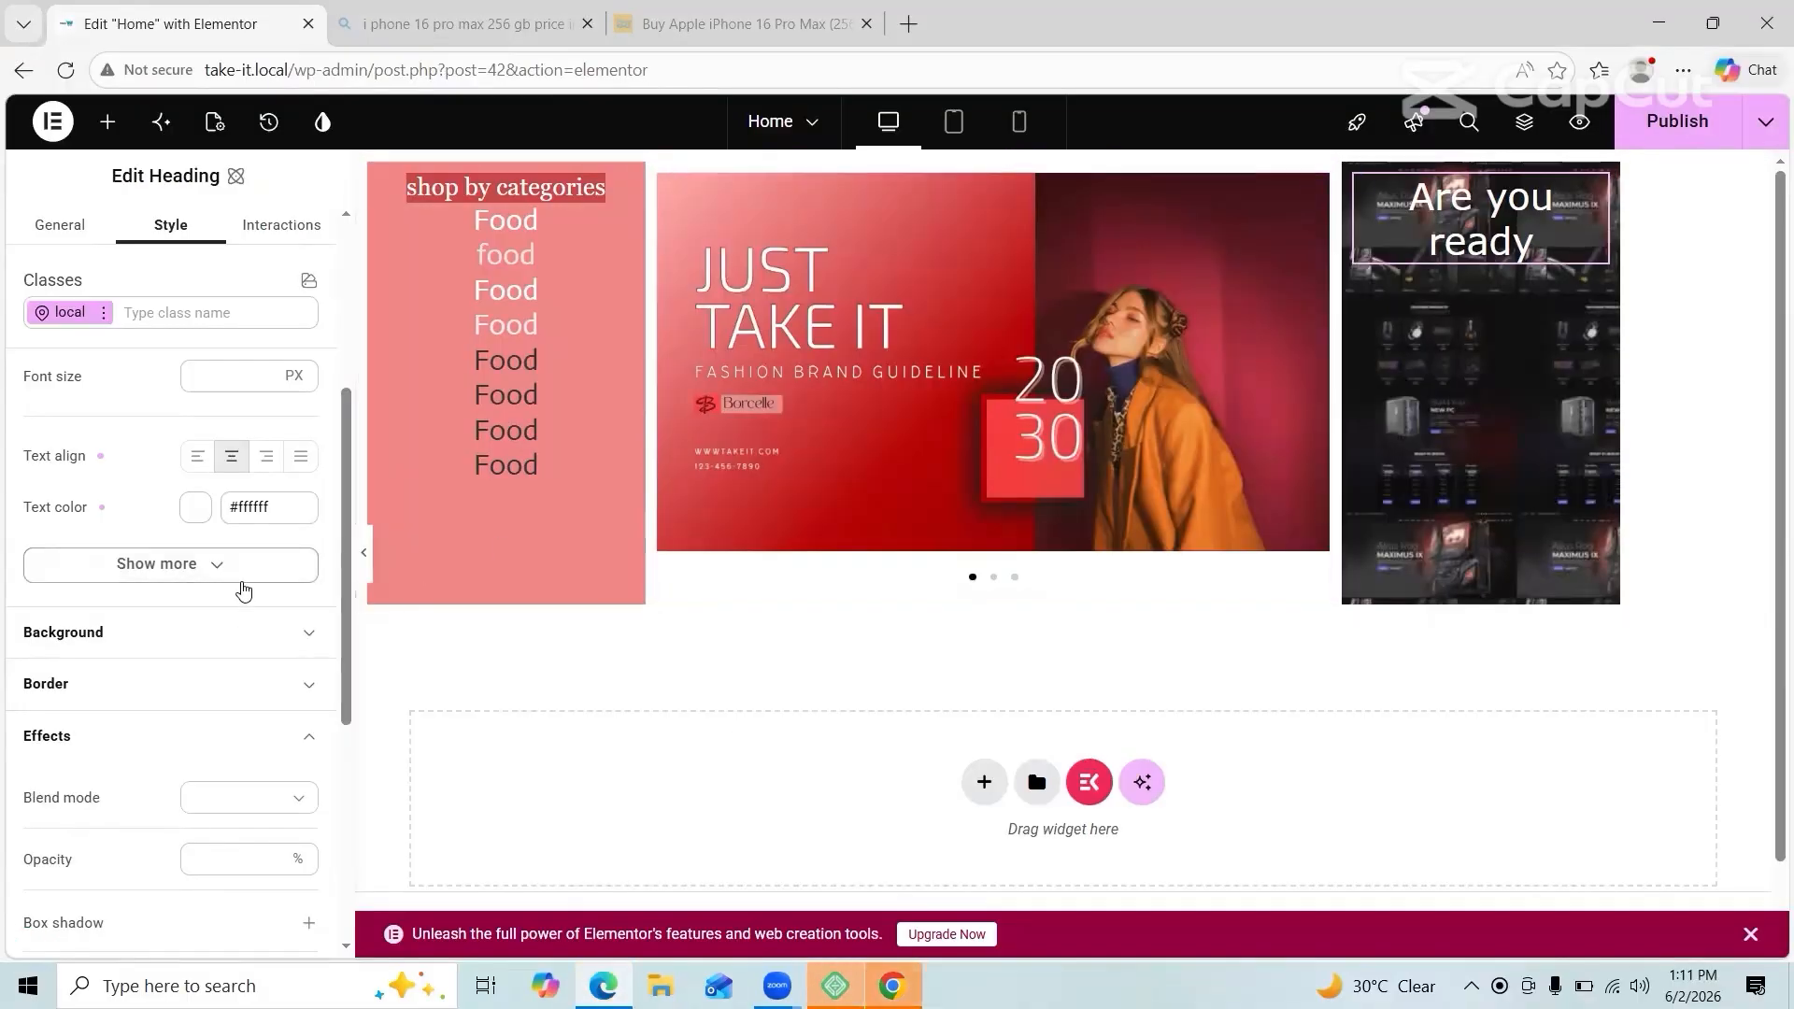
# Step: Apply the Edu VIC WA NT Beginner font family to the heading
pyautogui.click(241, 566)
pyautogui.click(272, 410)
pyautogui.scroll(-5, 109, 720)
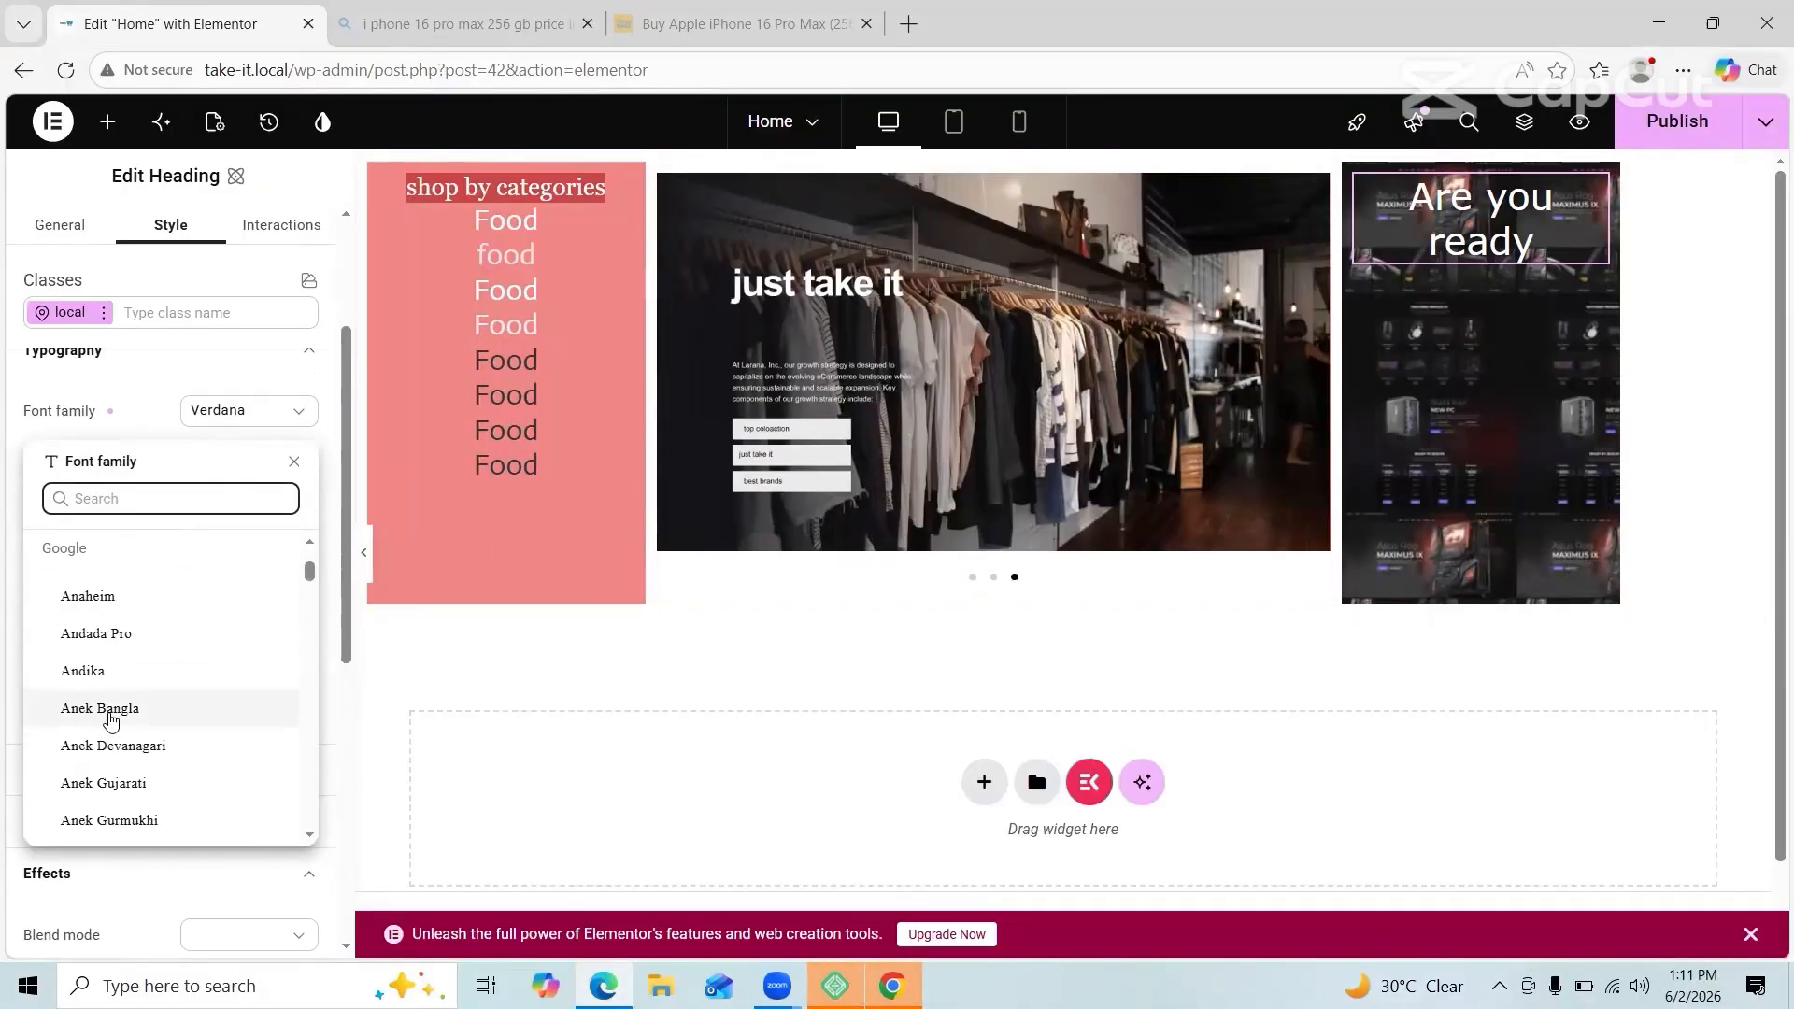
pyautogui.scroll(-20, 109, 719)
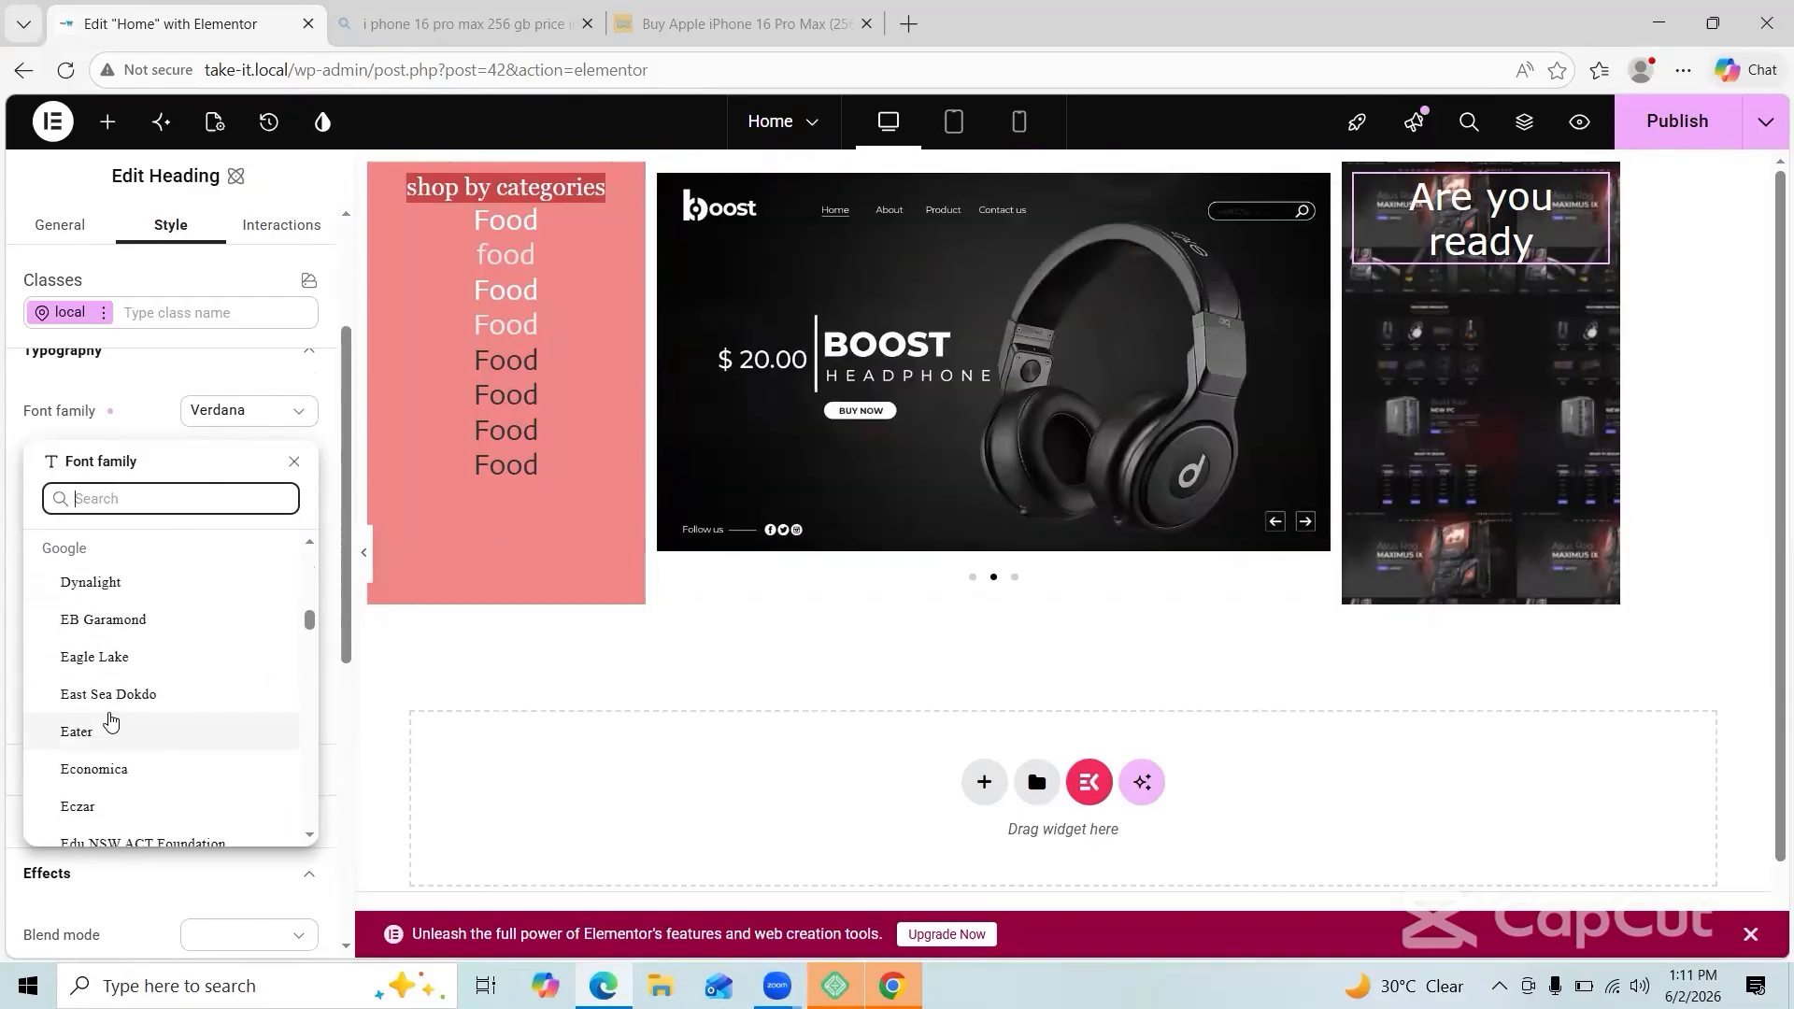
pyautogui.click(109, 715)
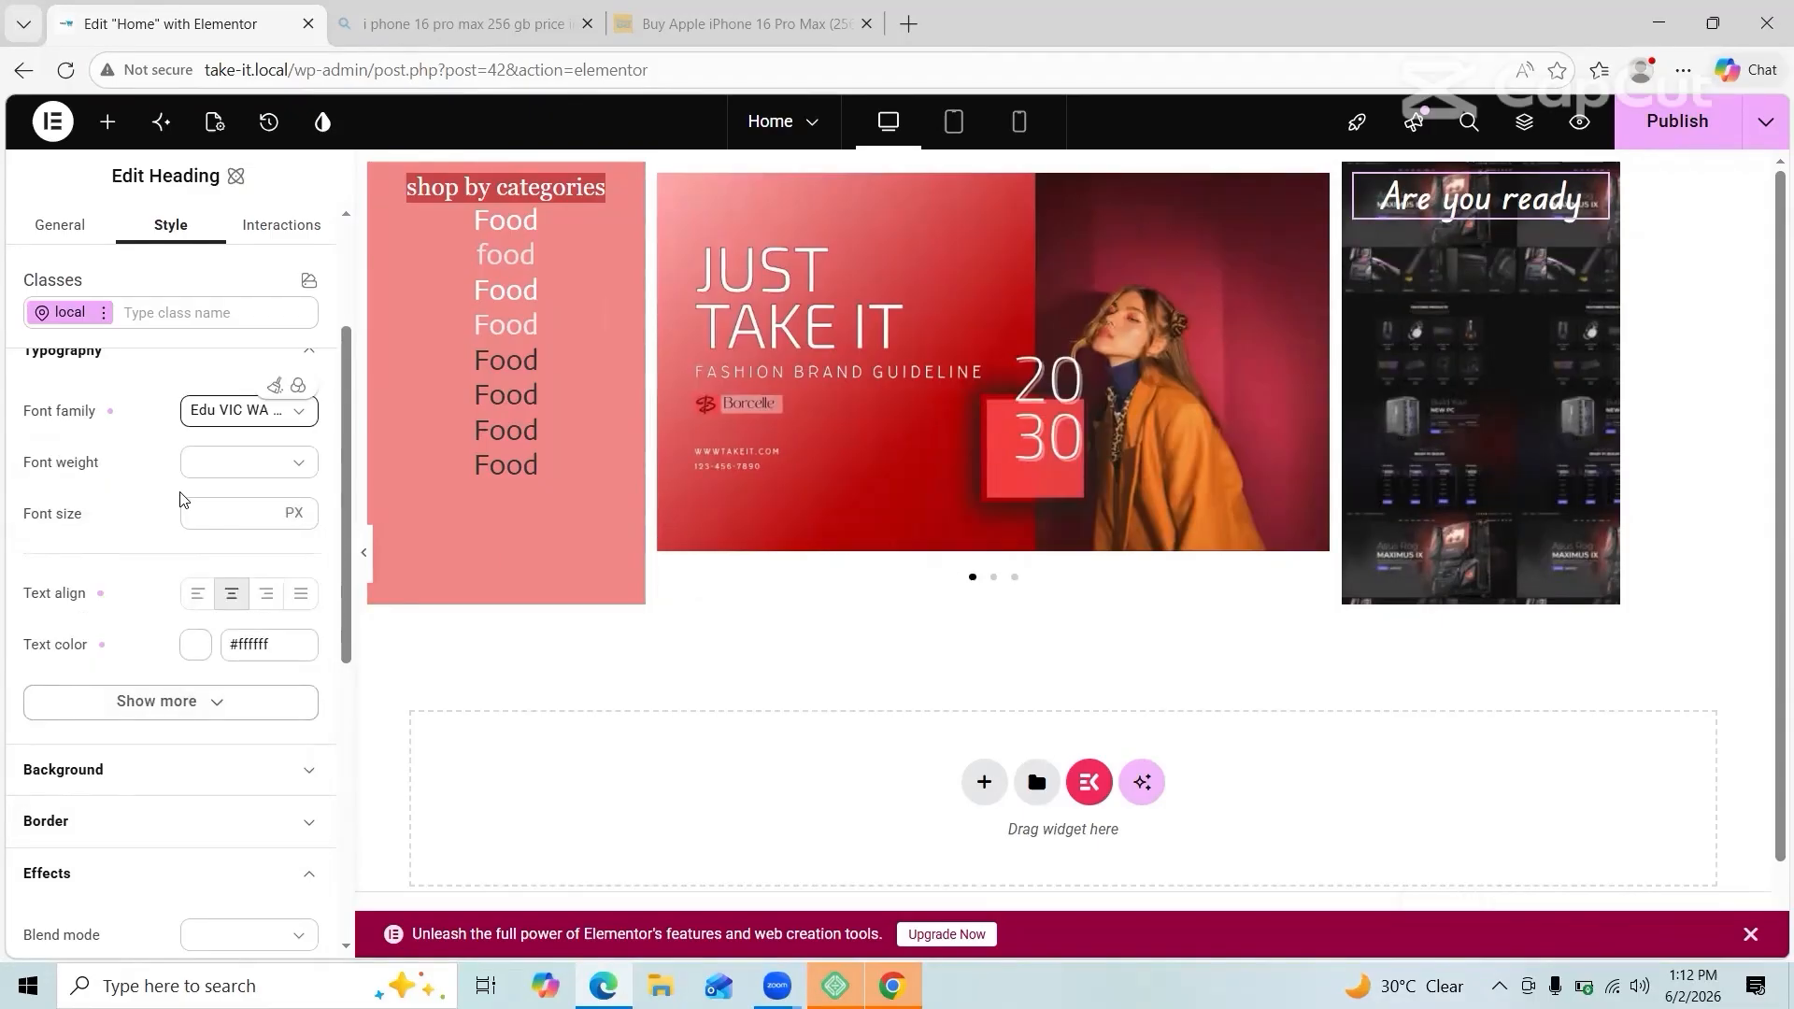
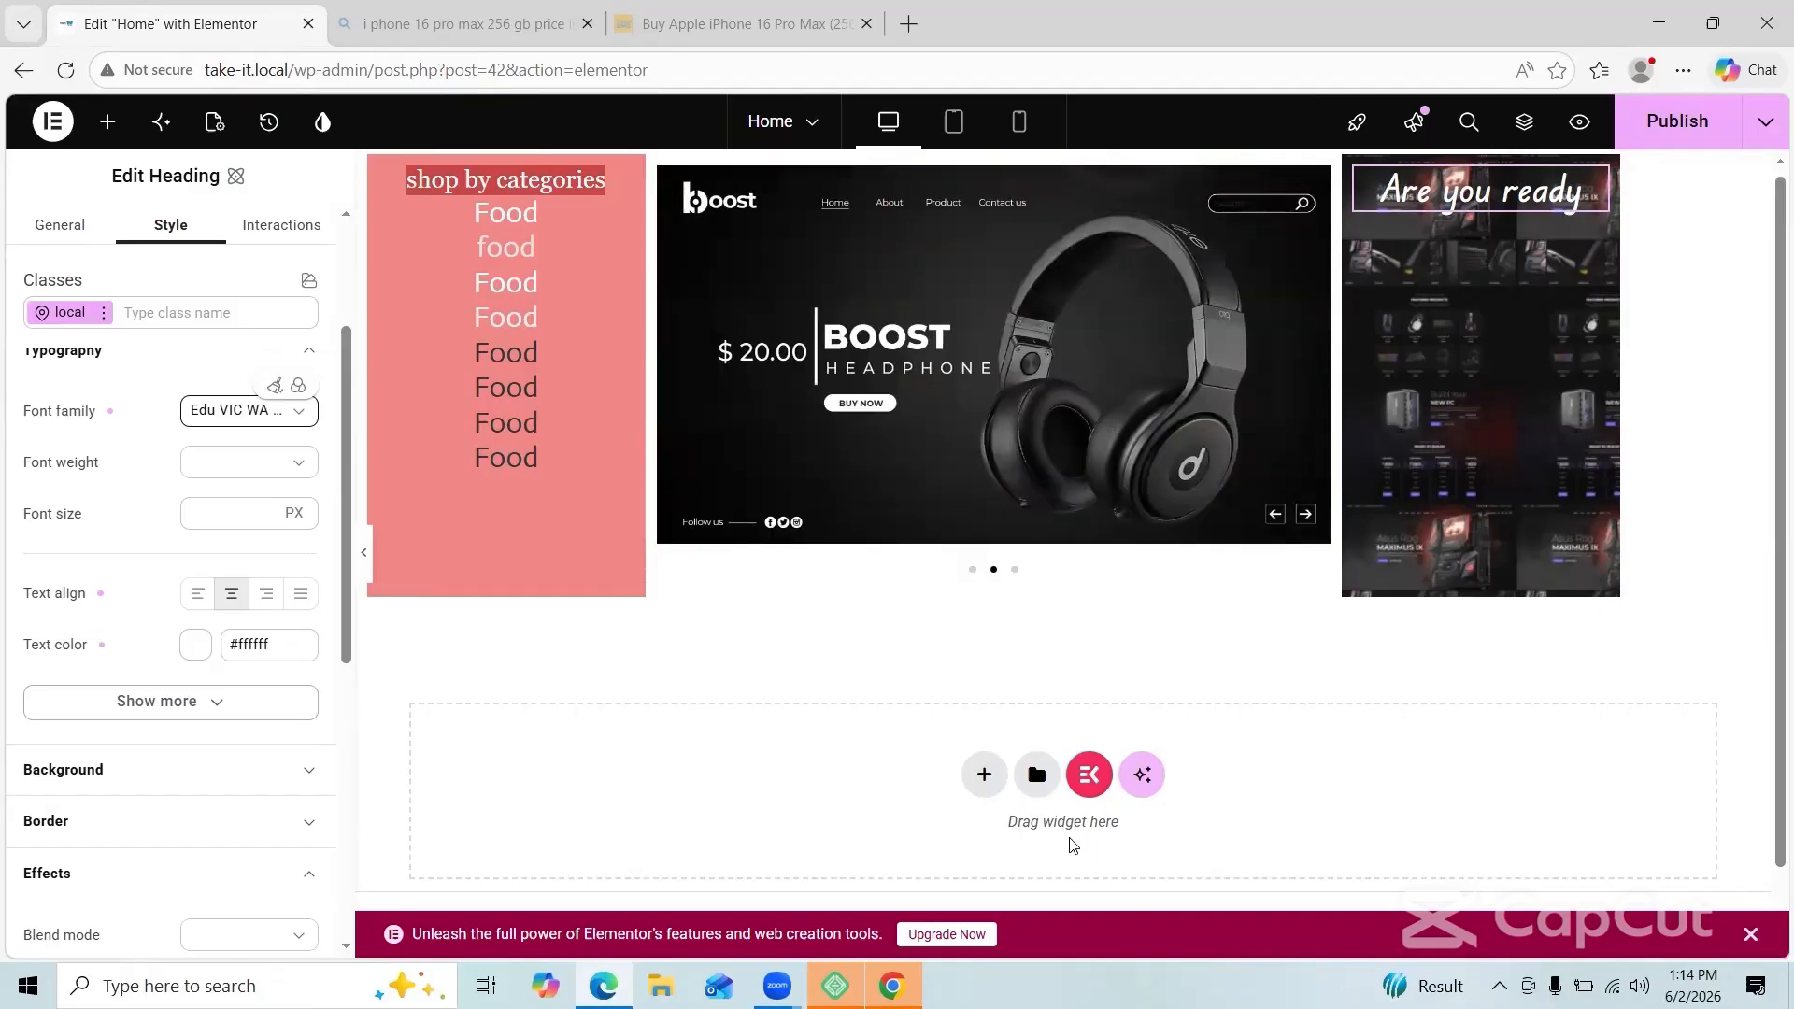
# Step: Add a new single-structure empty container below the carousel
pyautogui.click(984, 774)
pyautogui.click(989, 830)
pyautogui.scroll(-2, 1076, 753)
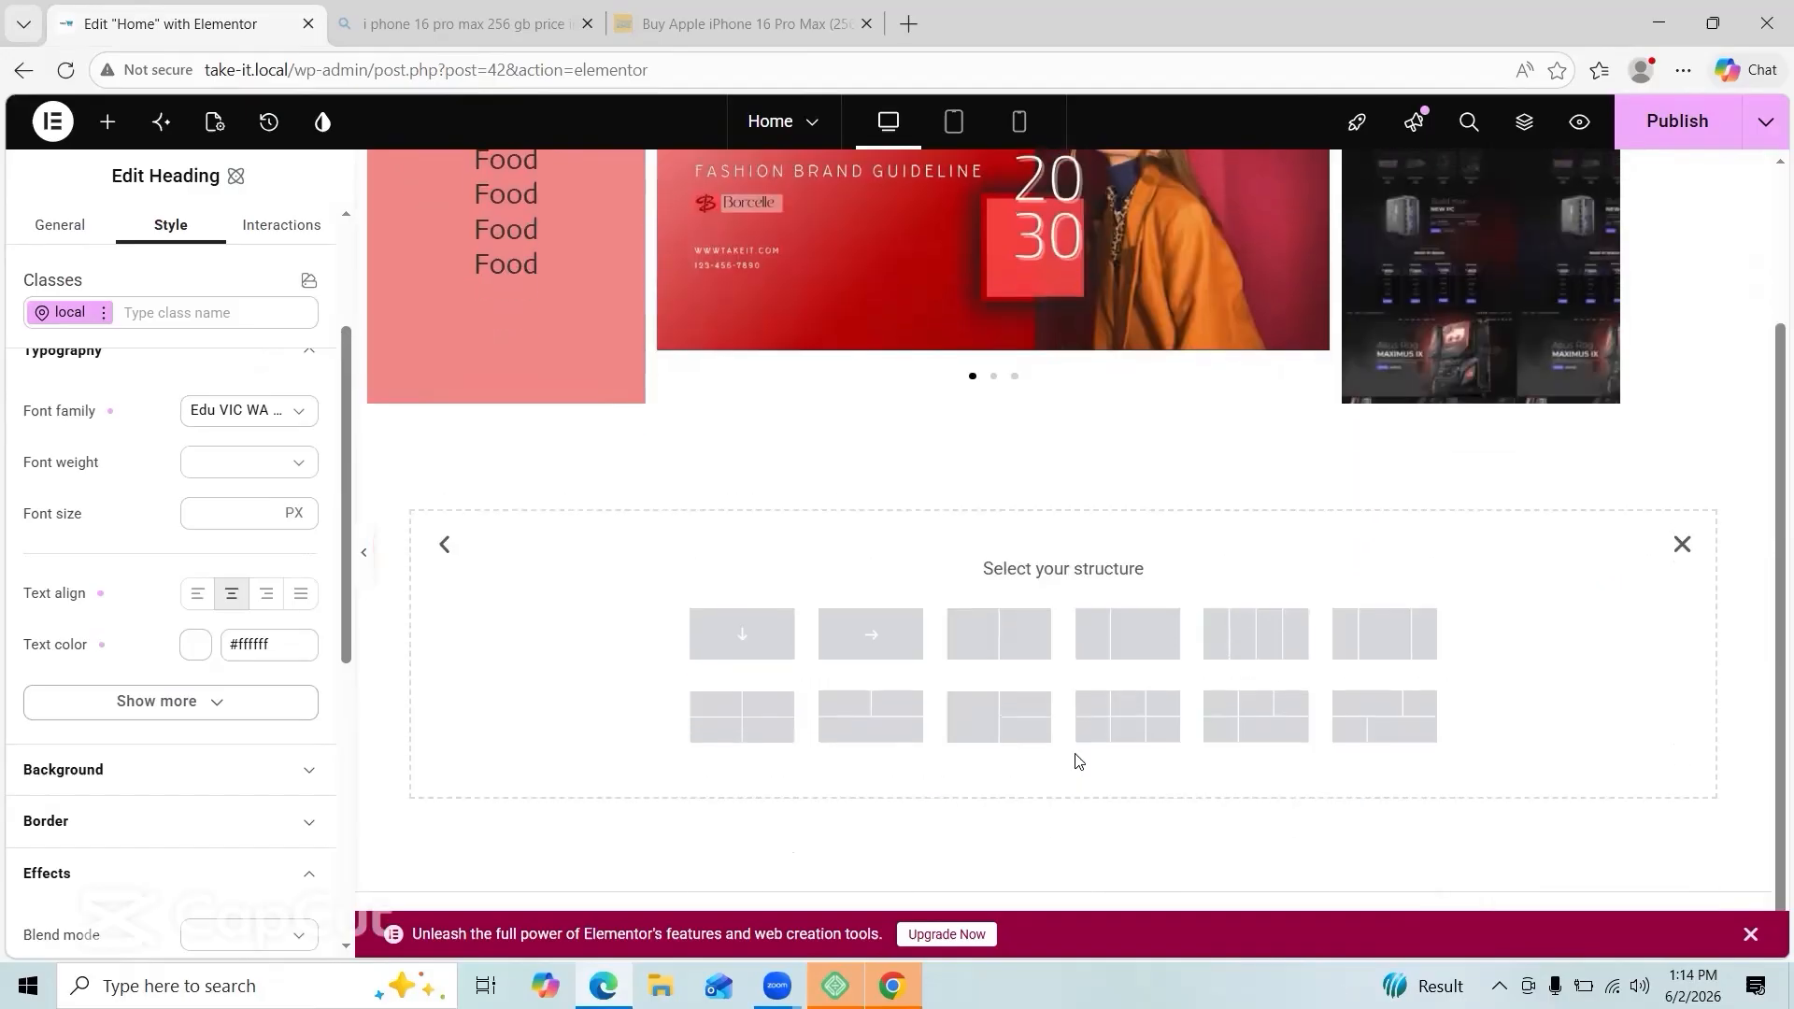
pyautogui.click(744, 634)
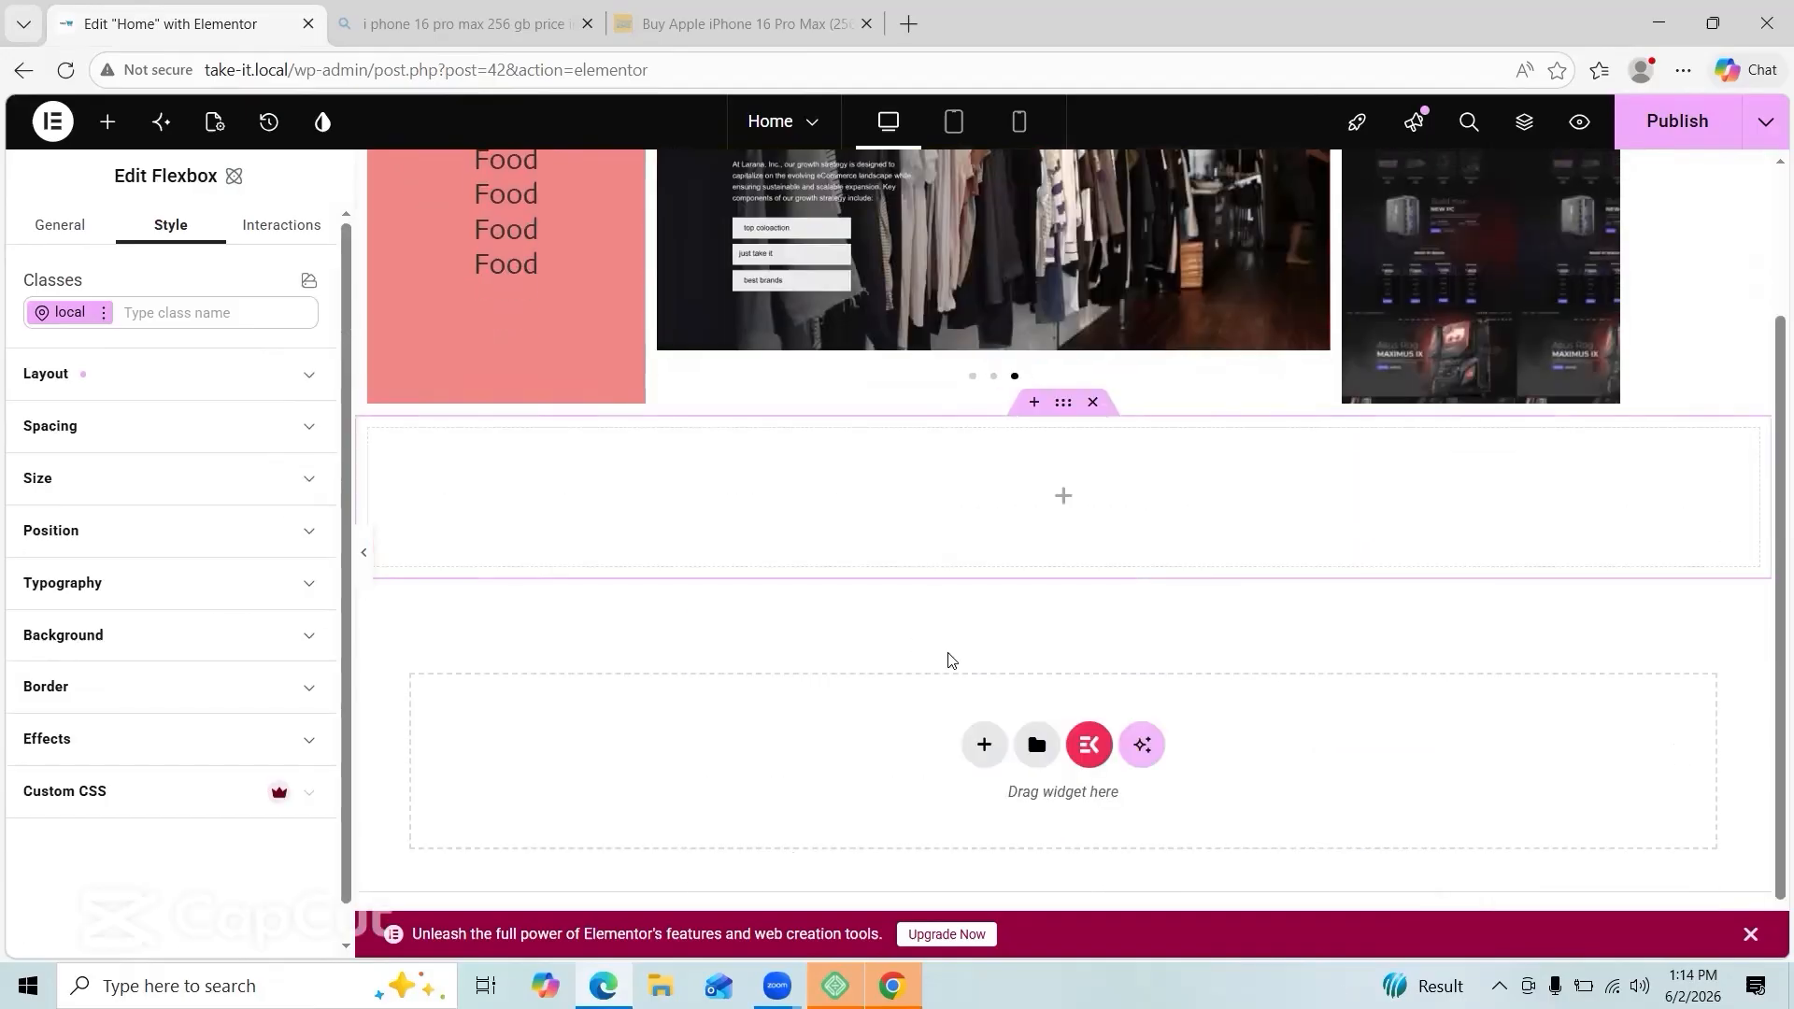
# Step: Drop a Grid into the container and set it to 4 columns and 1 row
pyautogui.click(111, 122)
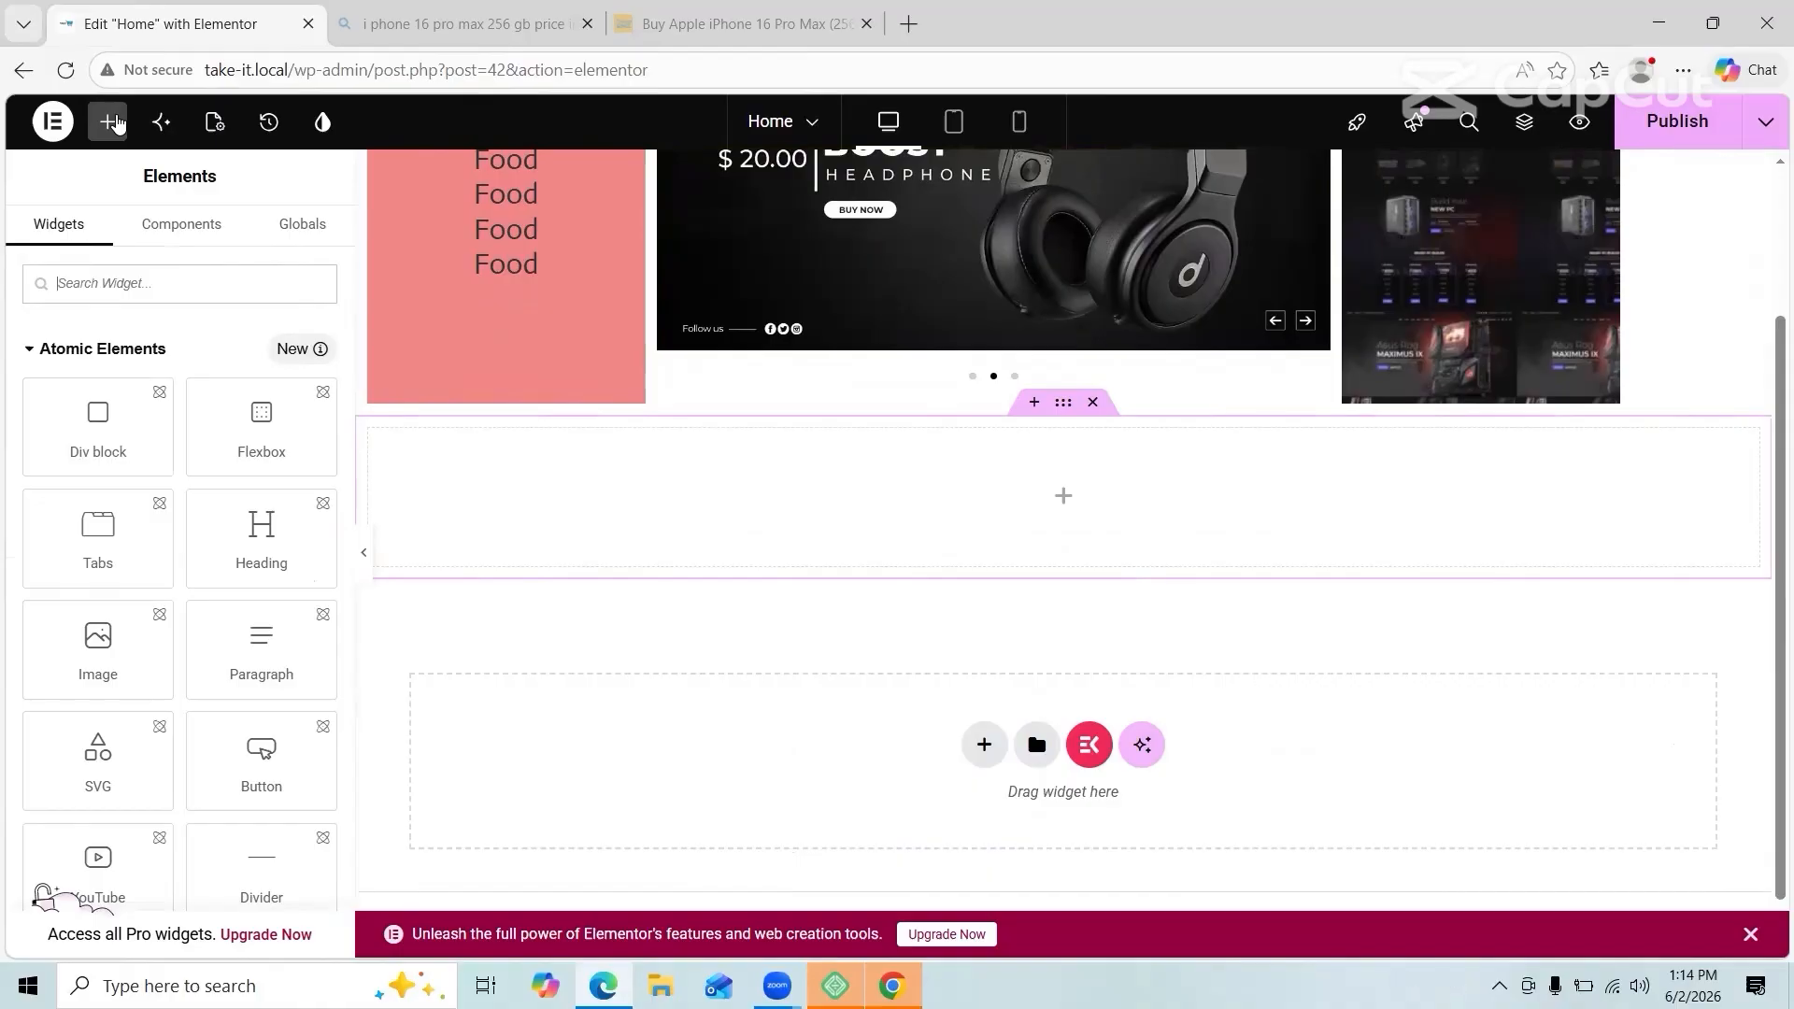
pyautogui.scroll(-10, 186, 513)
pyautogui.moveTo(262, 641); pyautogui.dragTo(613, 543)
pyautogui.scroll(-1, 194, 557)
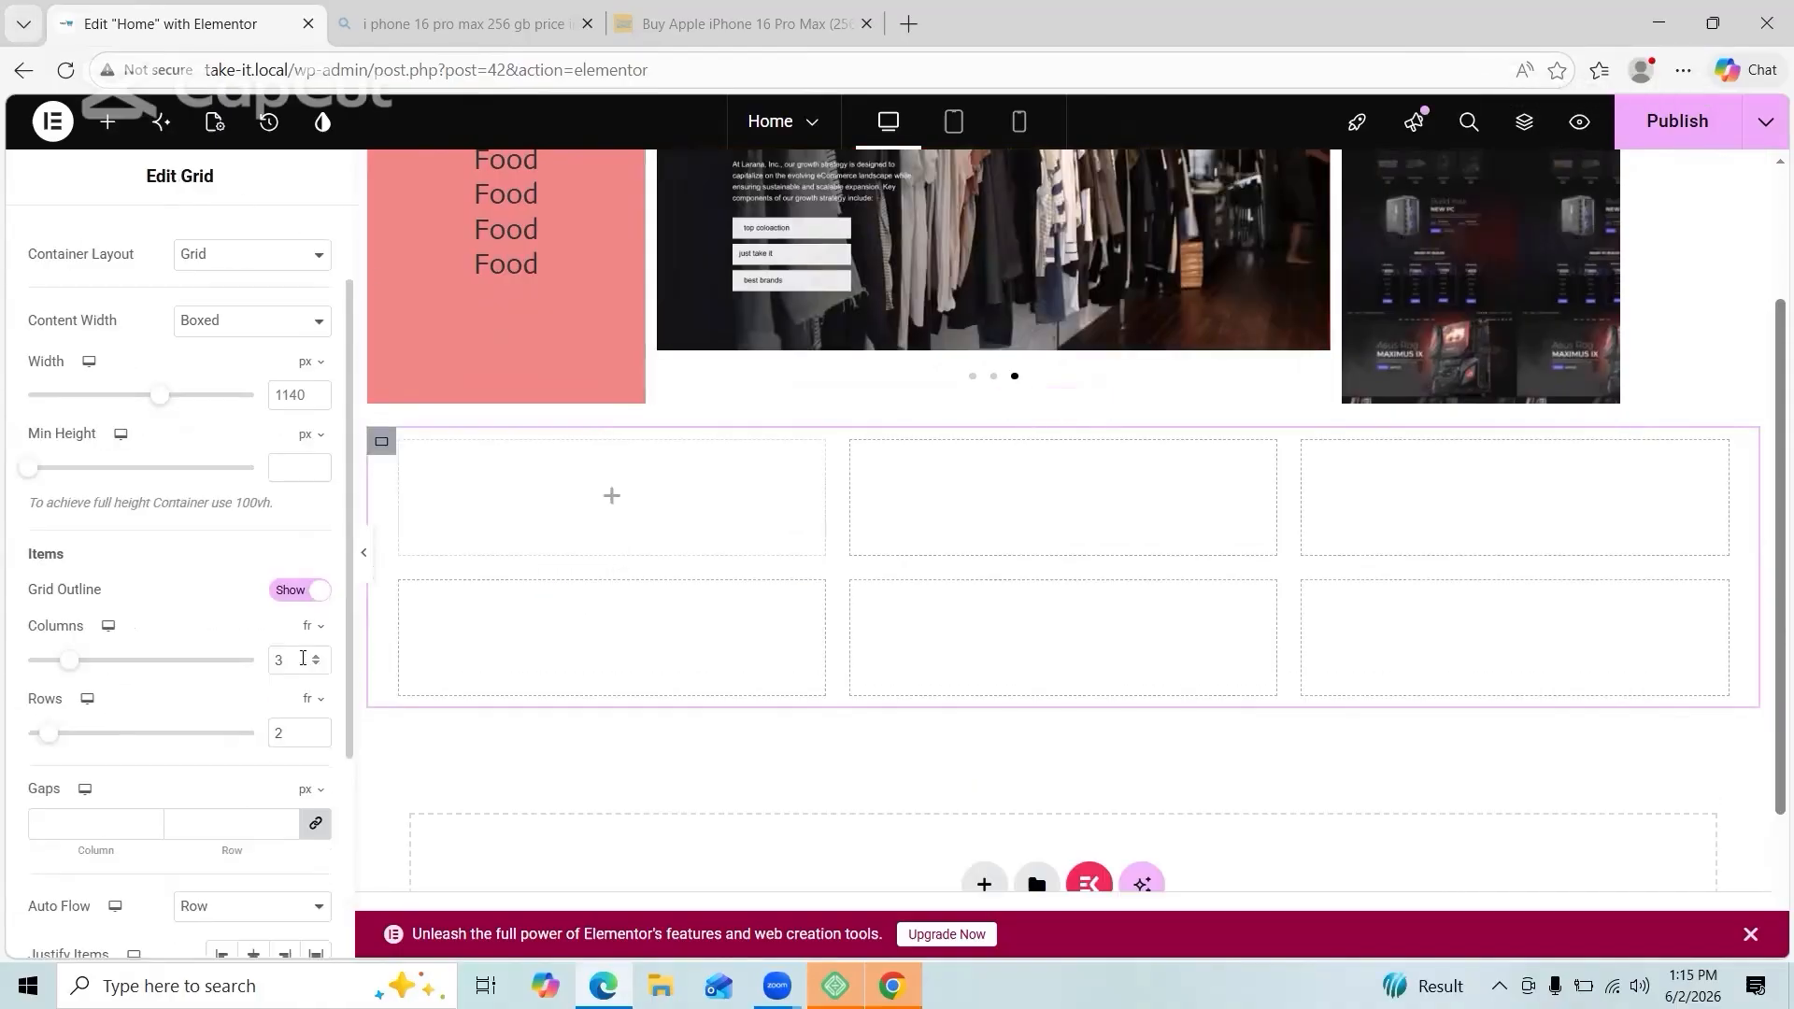
pyautogui.click(301, 659)
pyautogui.press('BackSpace')
pyautogui.write('4')
pyautogui.click(301, 738)
pyautogui.press('BackSpace')
pyautogui.write('1')
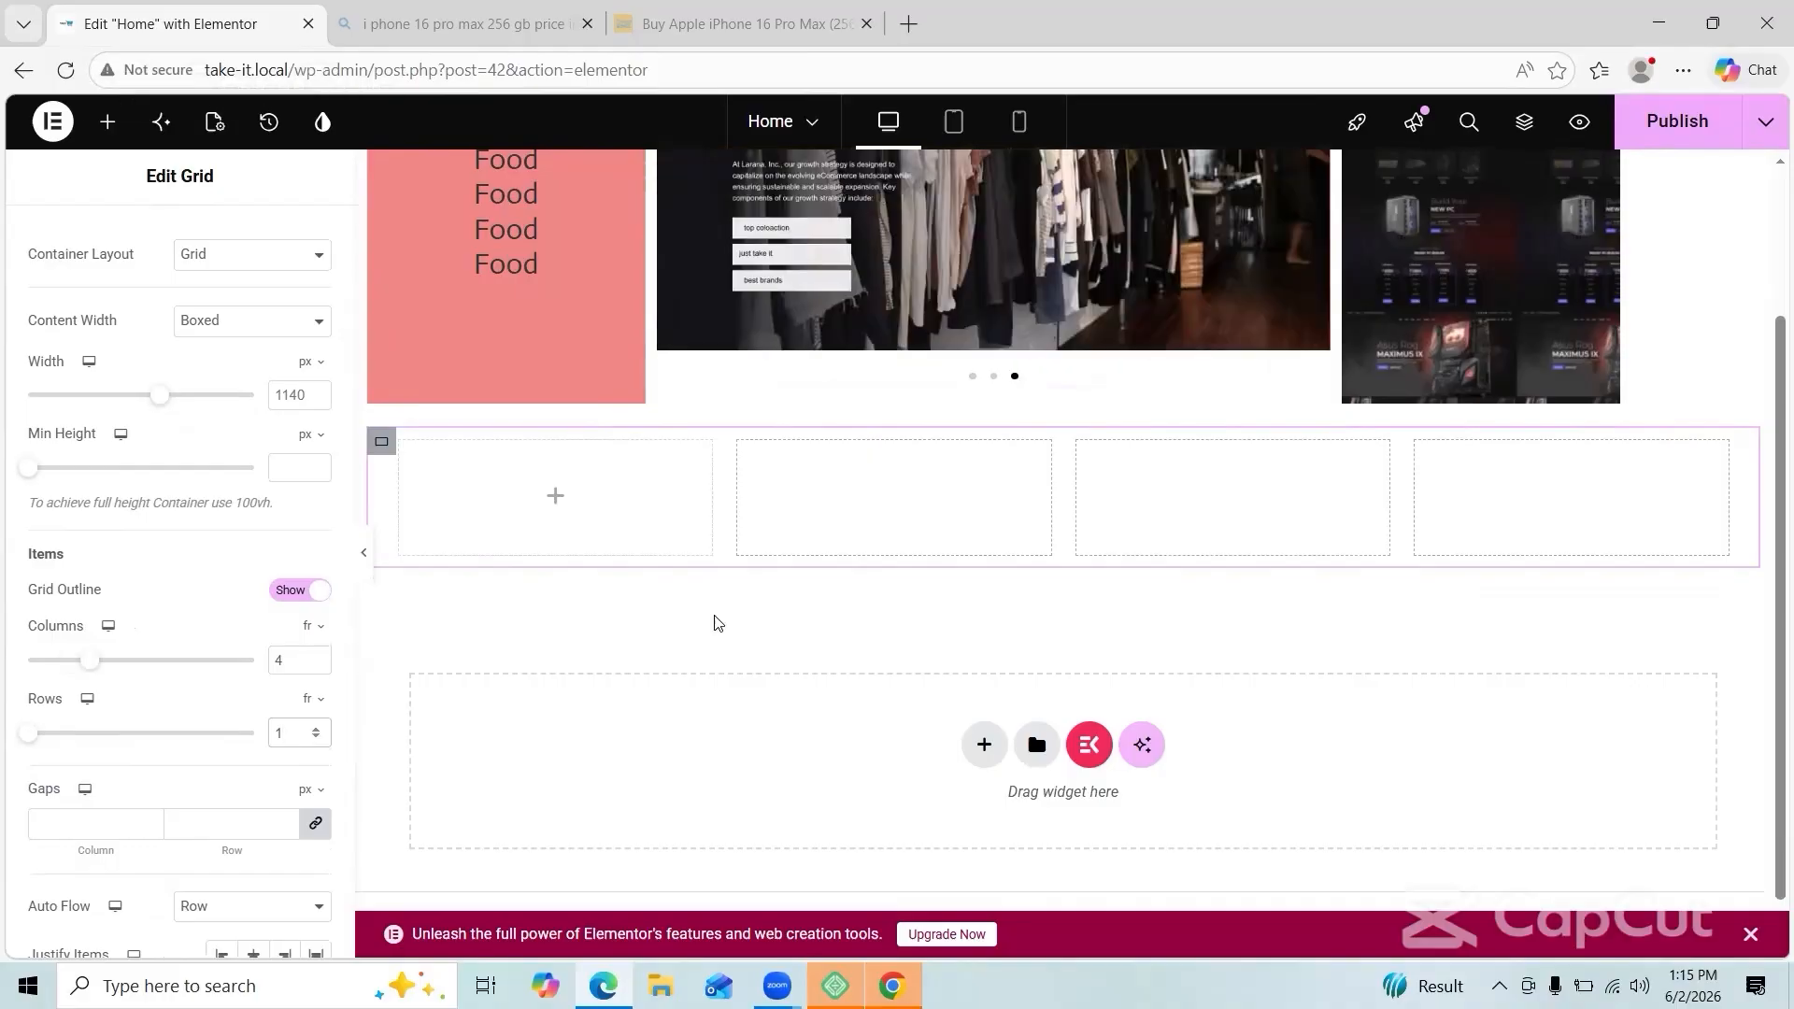
# Step: Place an Icon Box widget into the grid's first cell
pyautogui.click(108, 121)
pyautogui.write('ic')
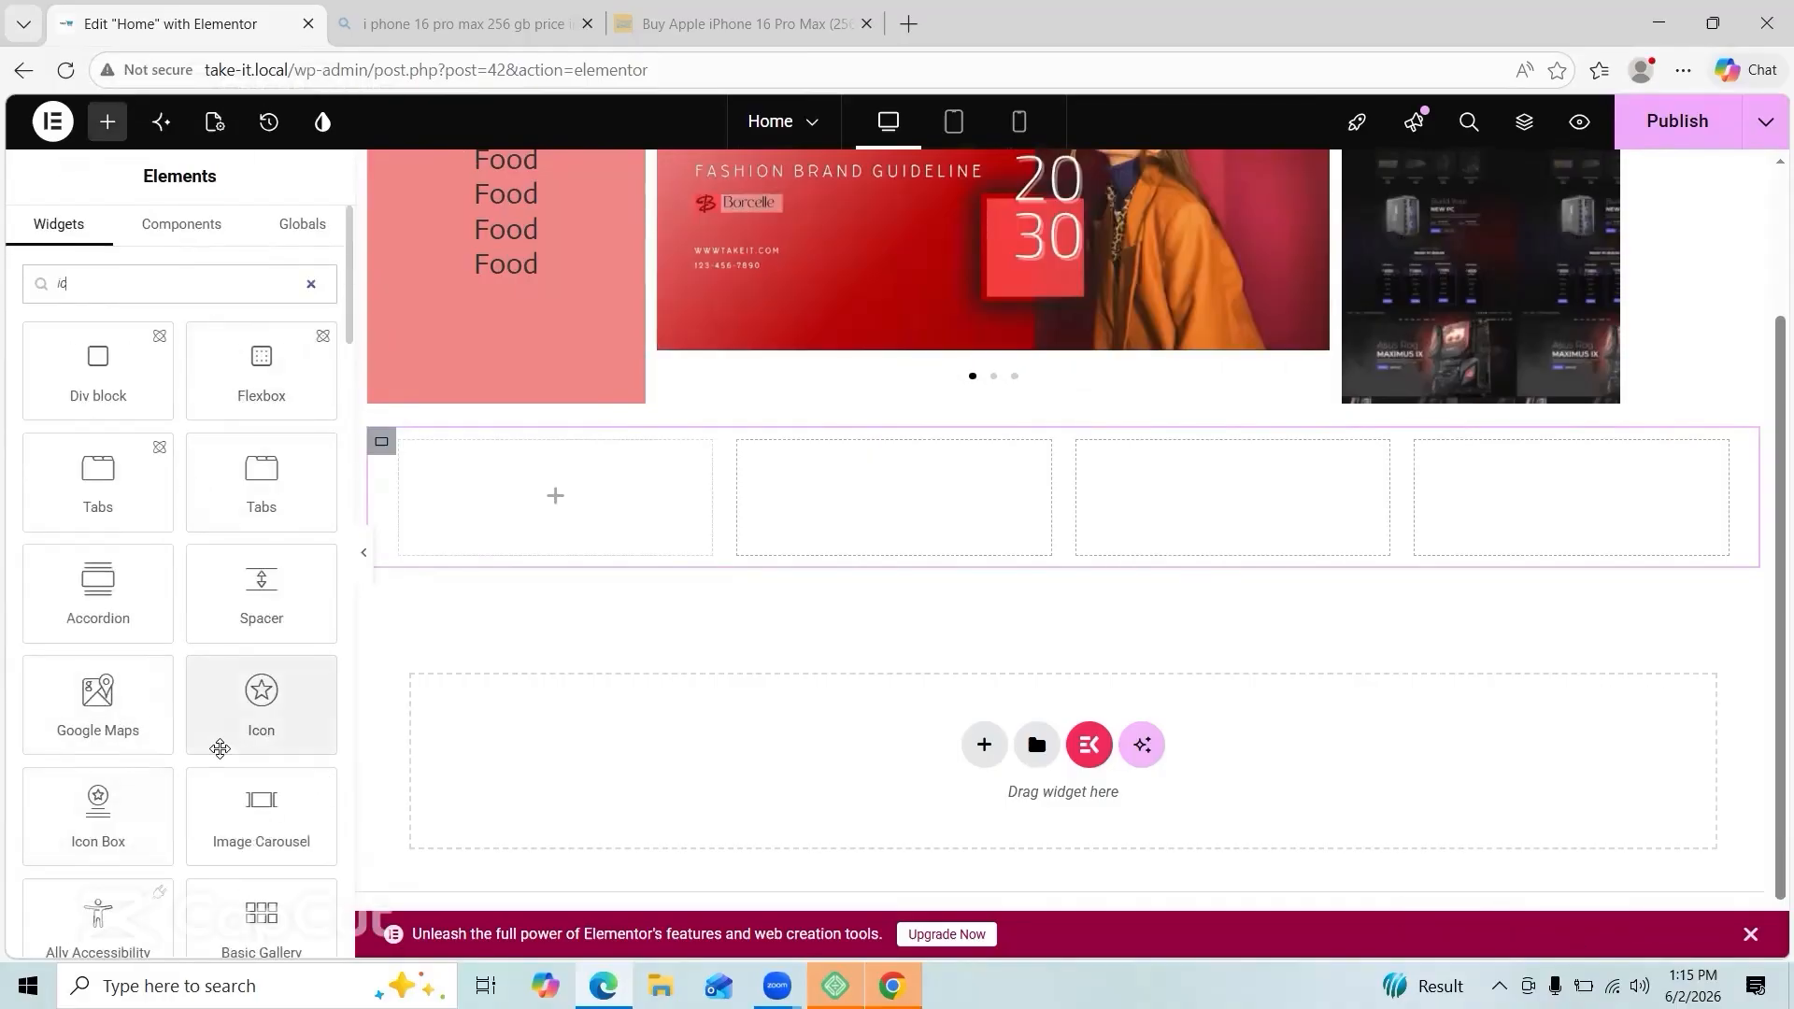
pyautogui.moveTo(98, 813); pyautogui.dragTo(554, 509)
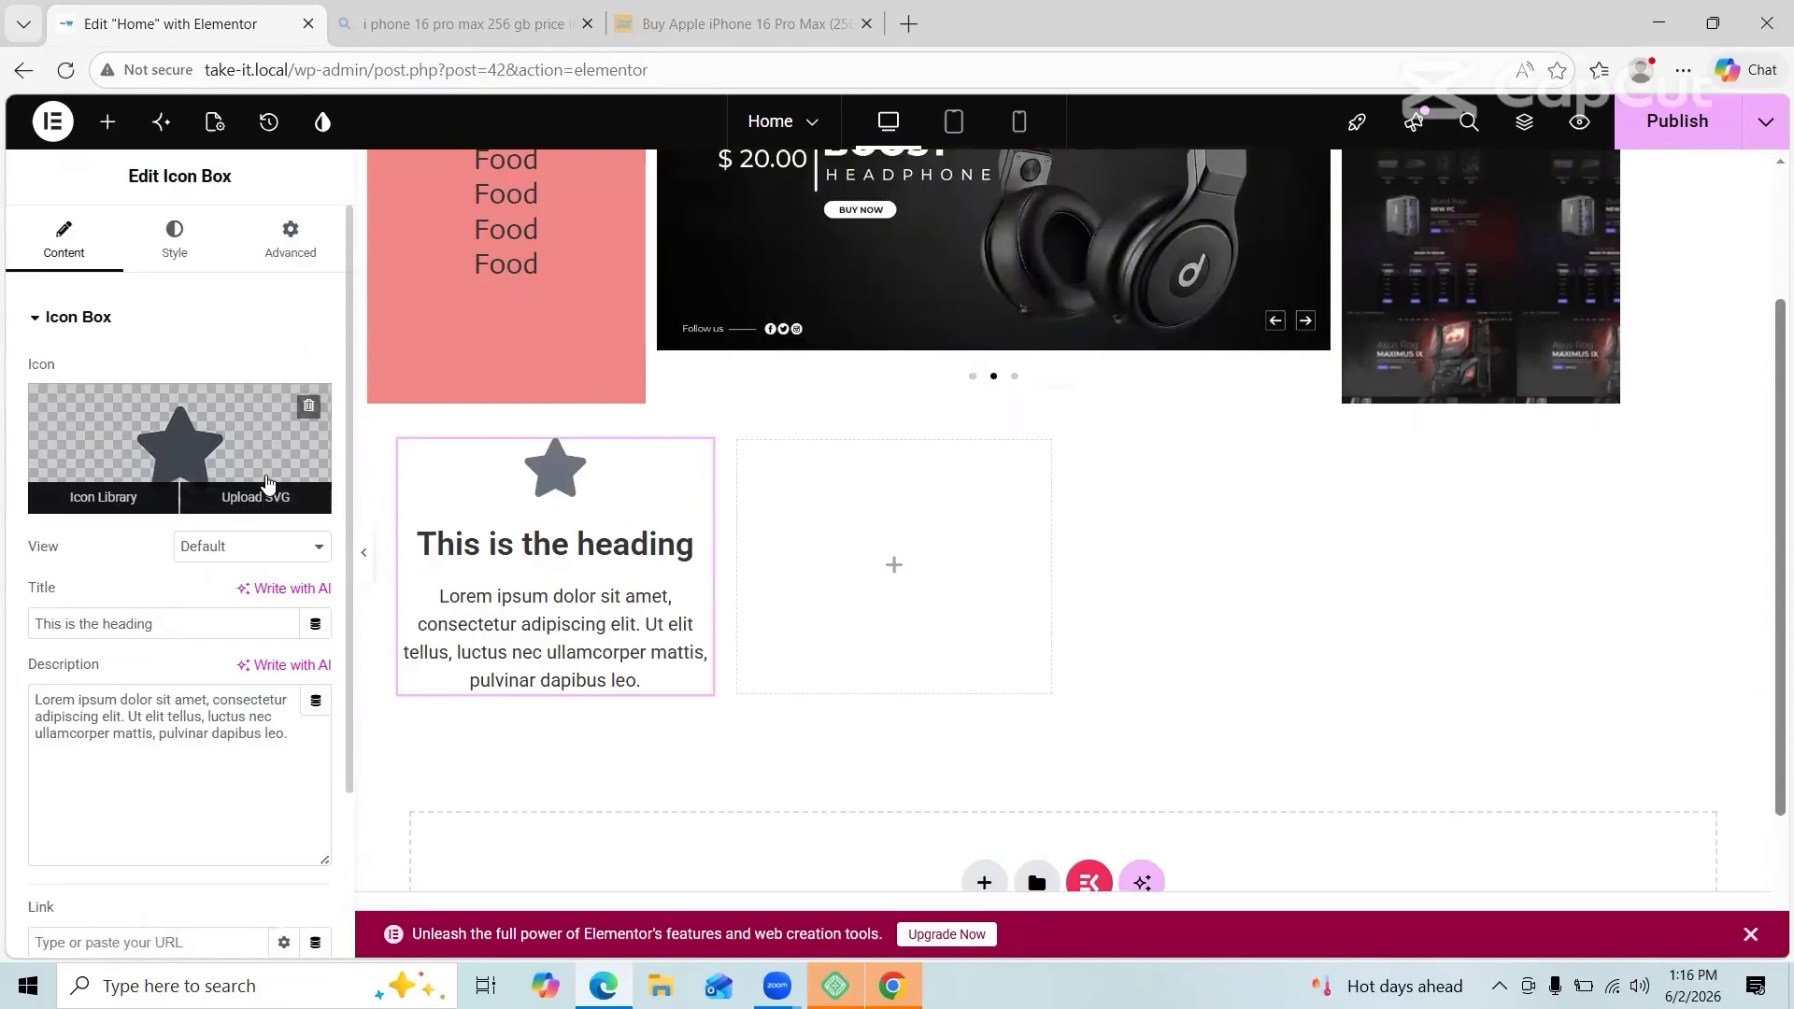
# Step: Attempt a custom SVG icon upload, allowing unfiltered uploads, then cancel the media library
pyautogui.click(262, 501)
pyautogui.click(1065, 605)
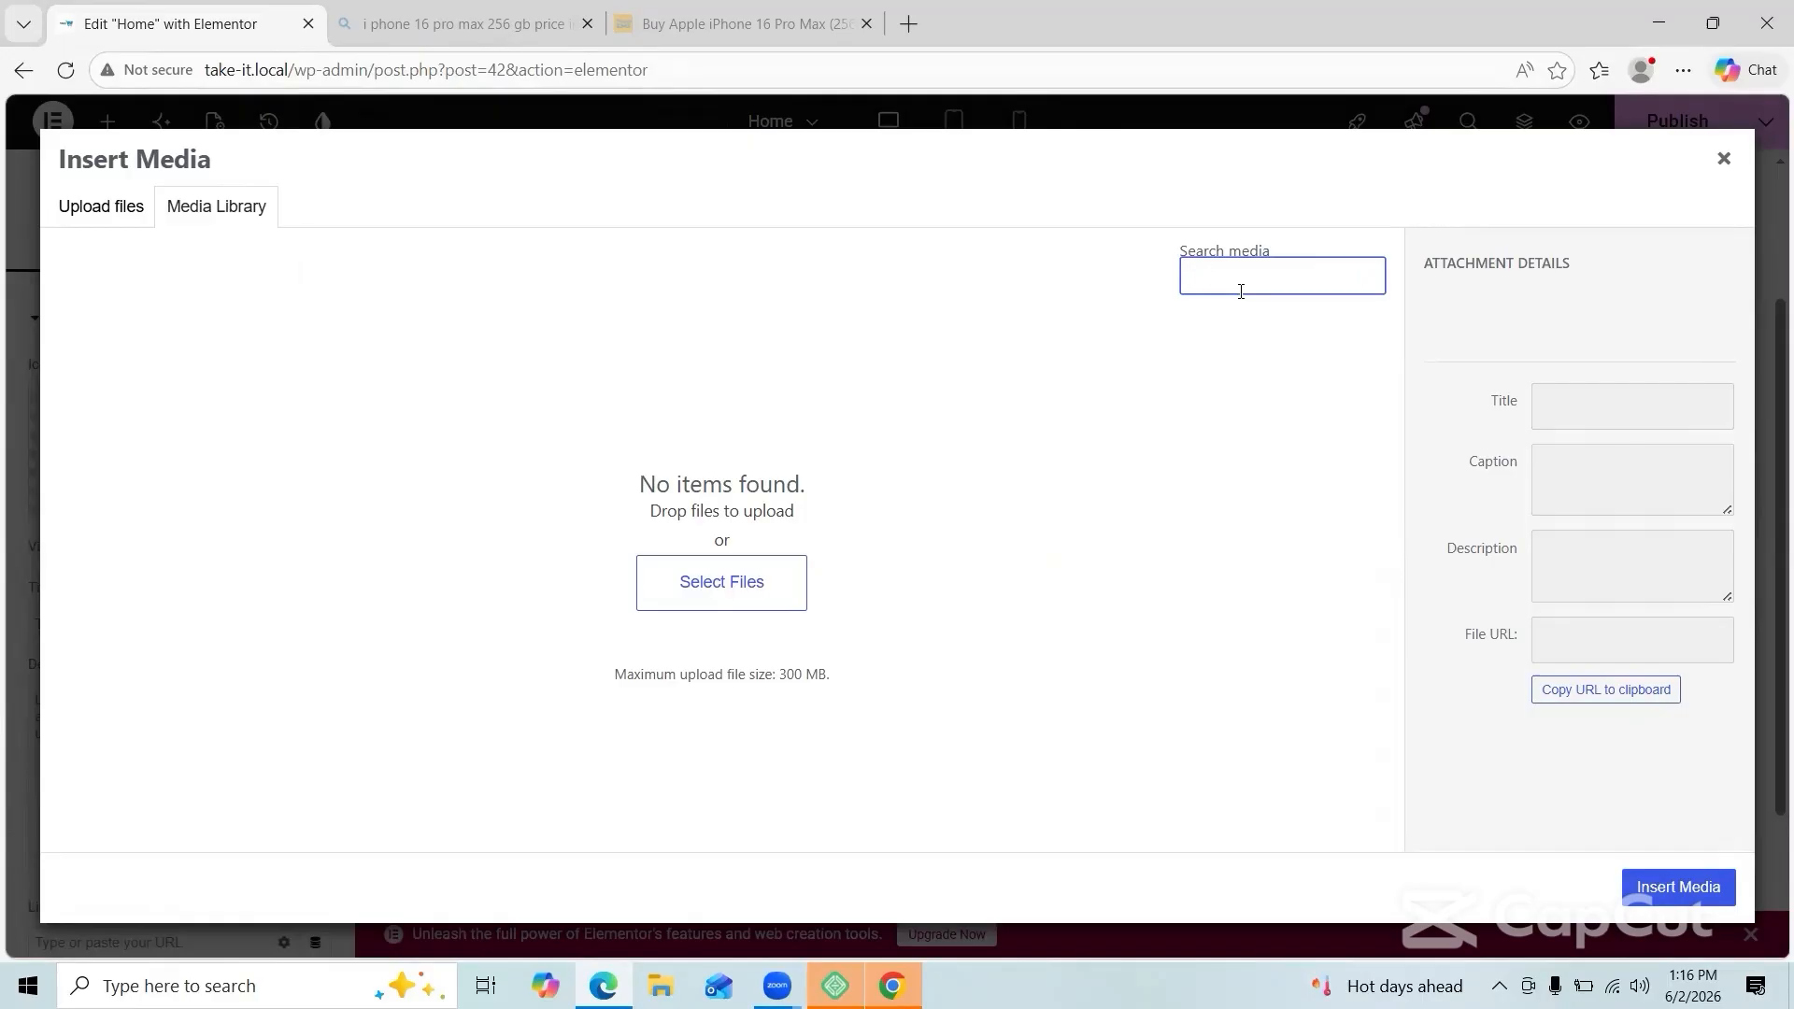
pyautogui.press('Escape')
# Step: Search the Icon Library for 'tru' and insert the Truck icon
pyautogui.click(206, 489)
pyautogui.scroll(-15, 1064, 603)
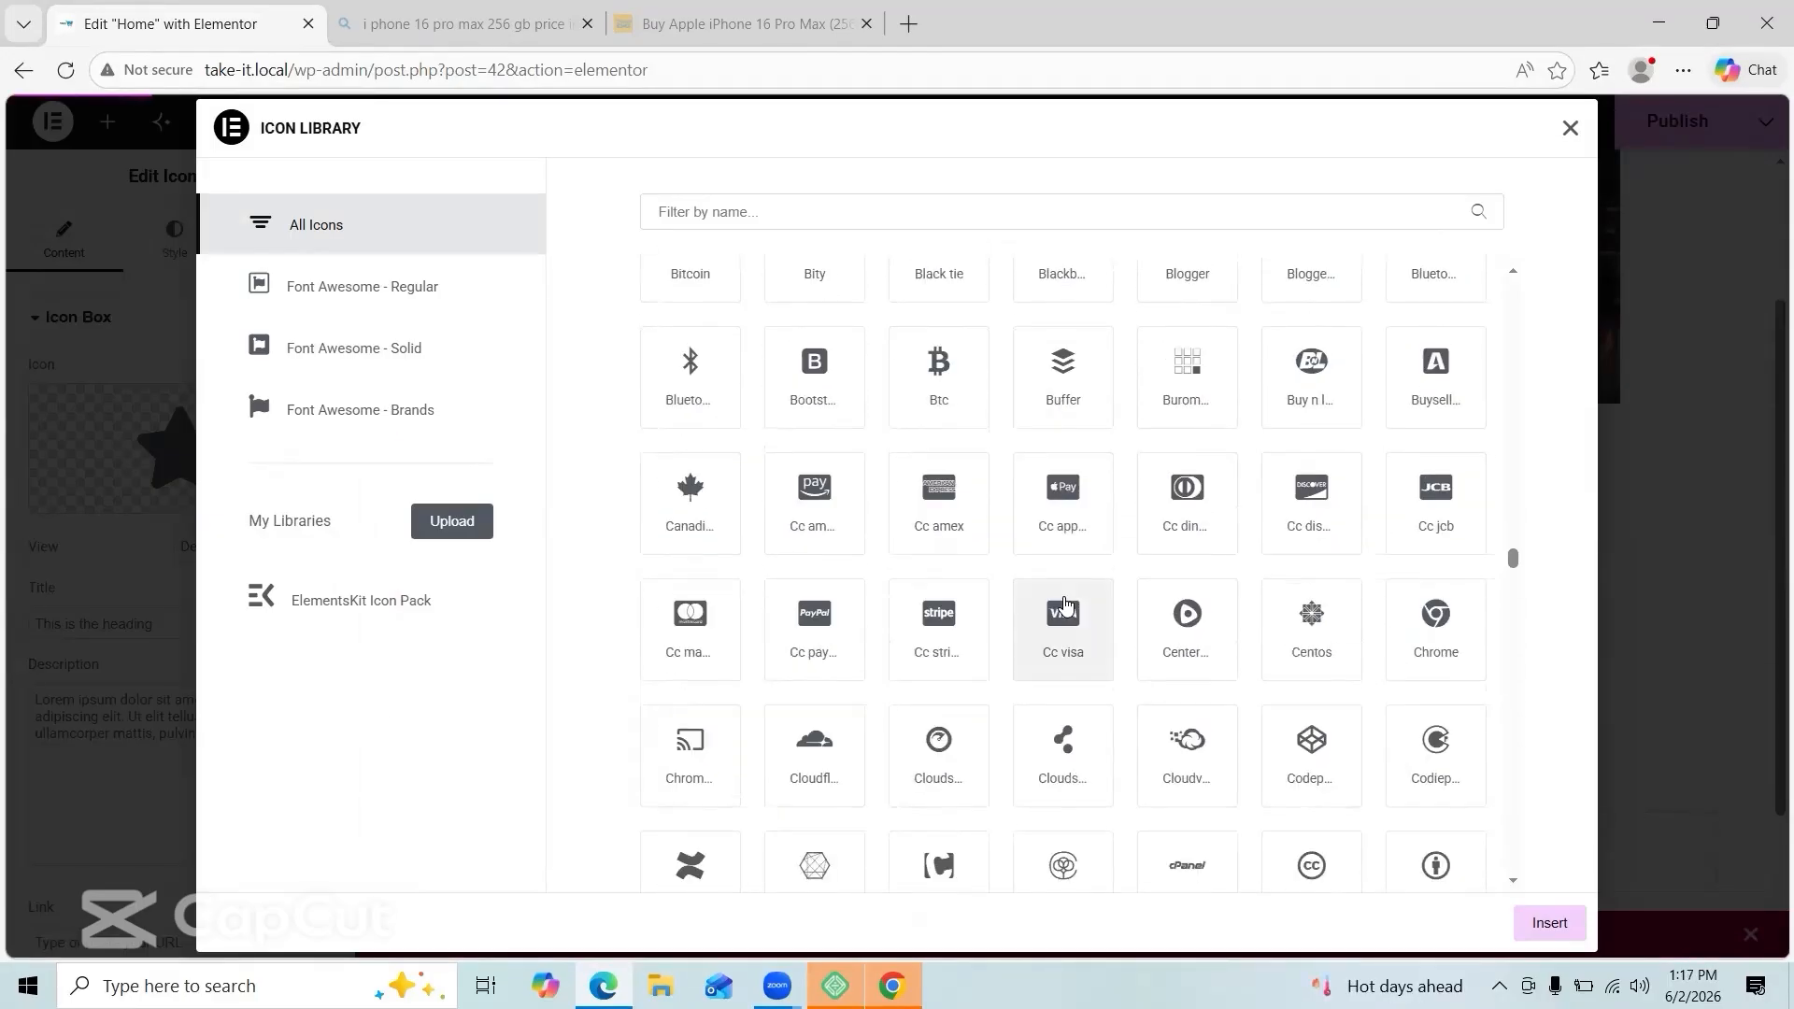
pyautogui.click(1061, 212)
pyautogui.write('tru')
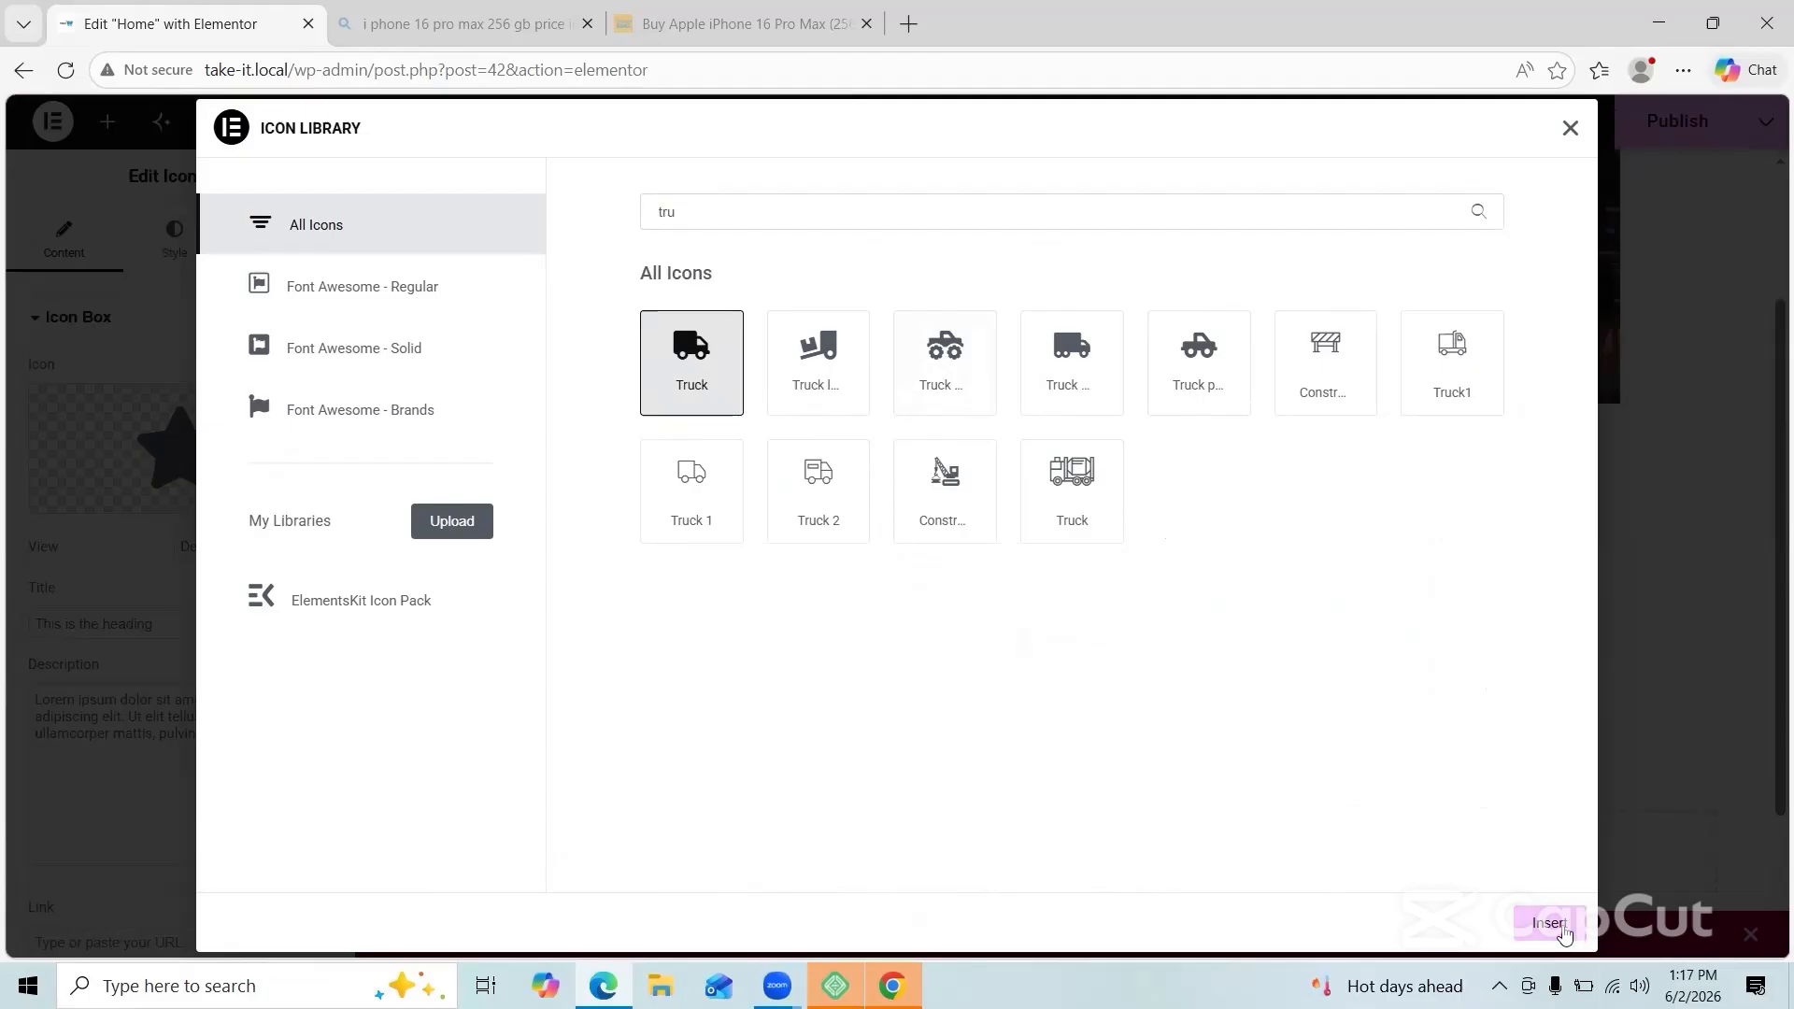
pyautogui.click(1563, 929)
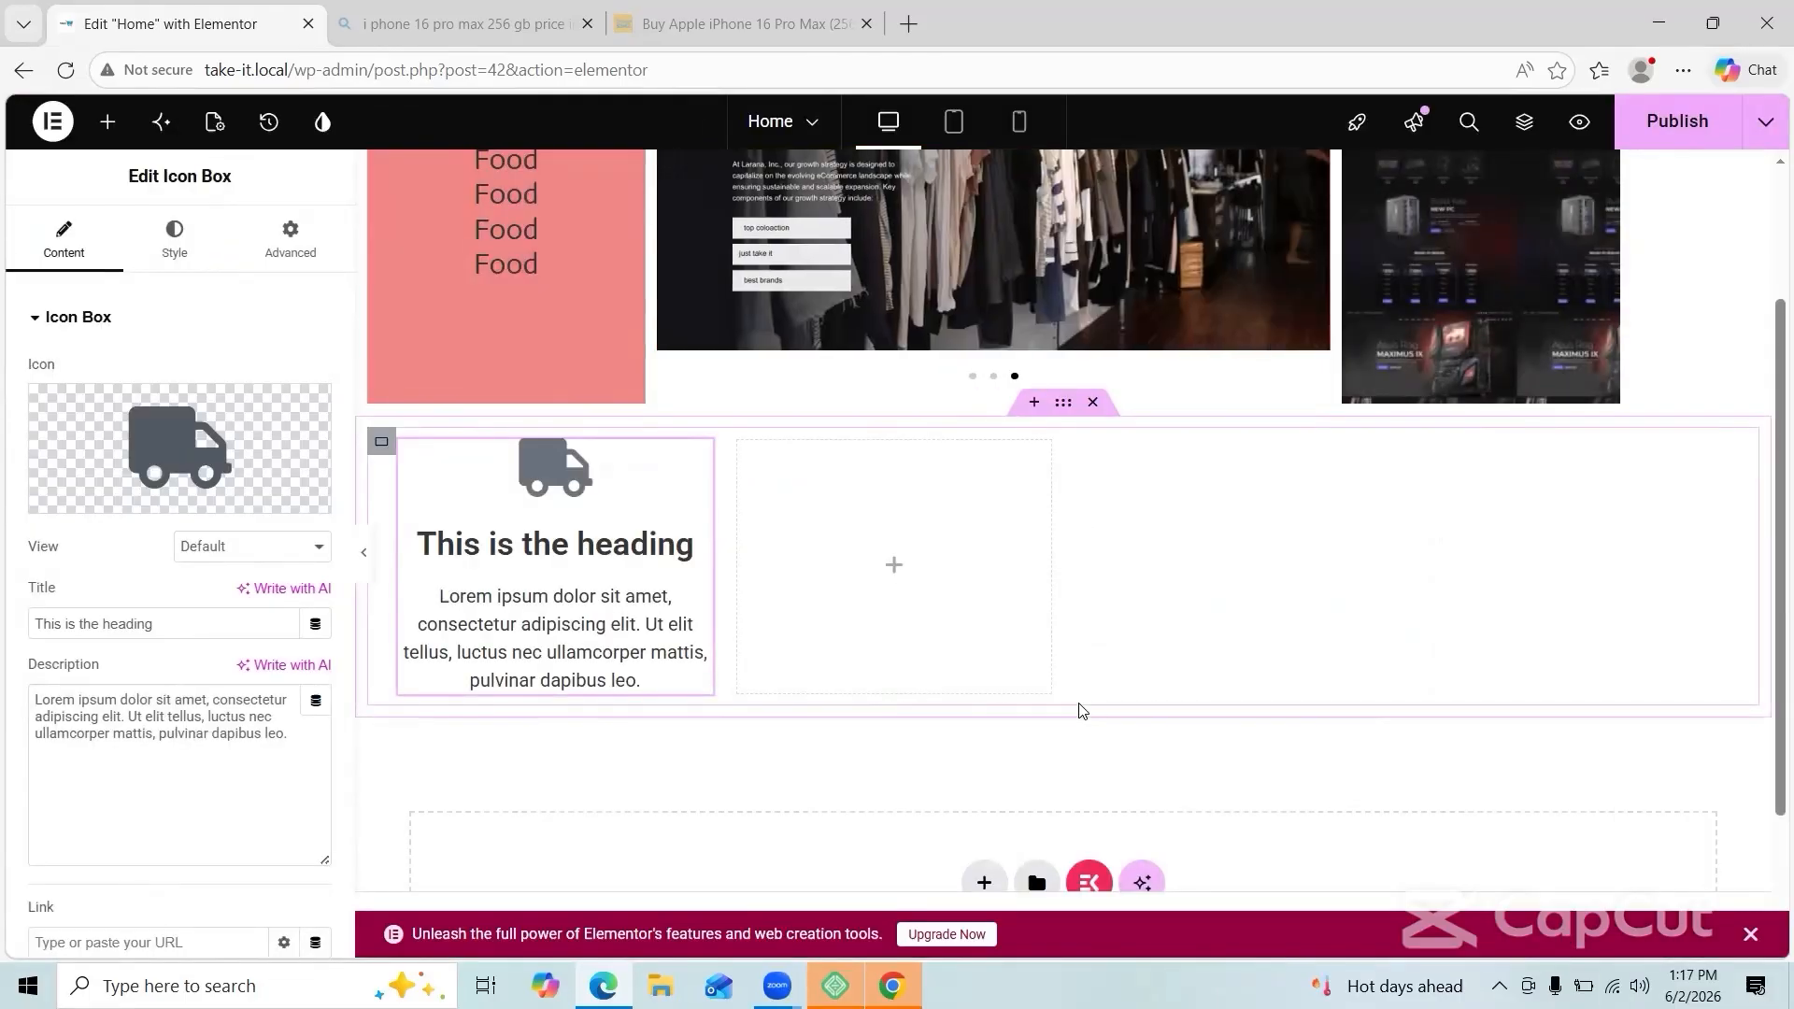
# Step: Title the icon box '60 mins delivery' with description 'free shipping over the bangladesh', correcting 'shiping'
pyautogui.click(256, 619)
pyautogui.write('60')
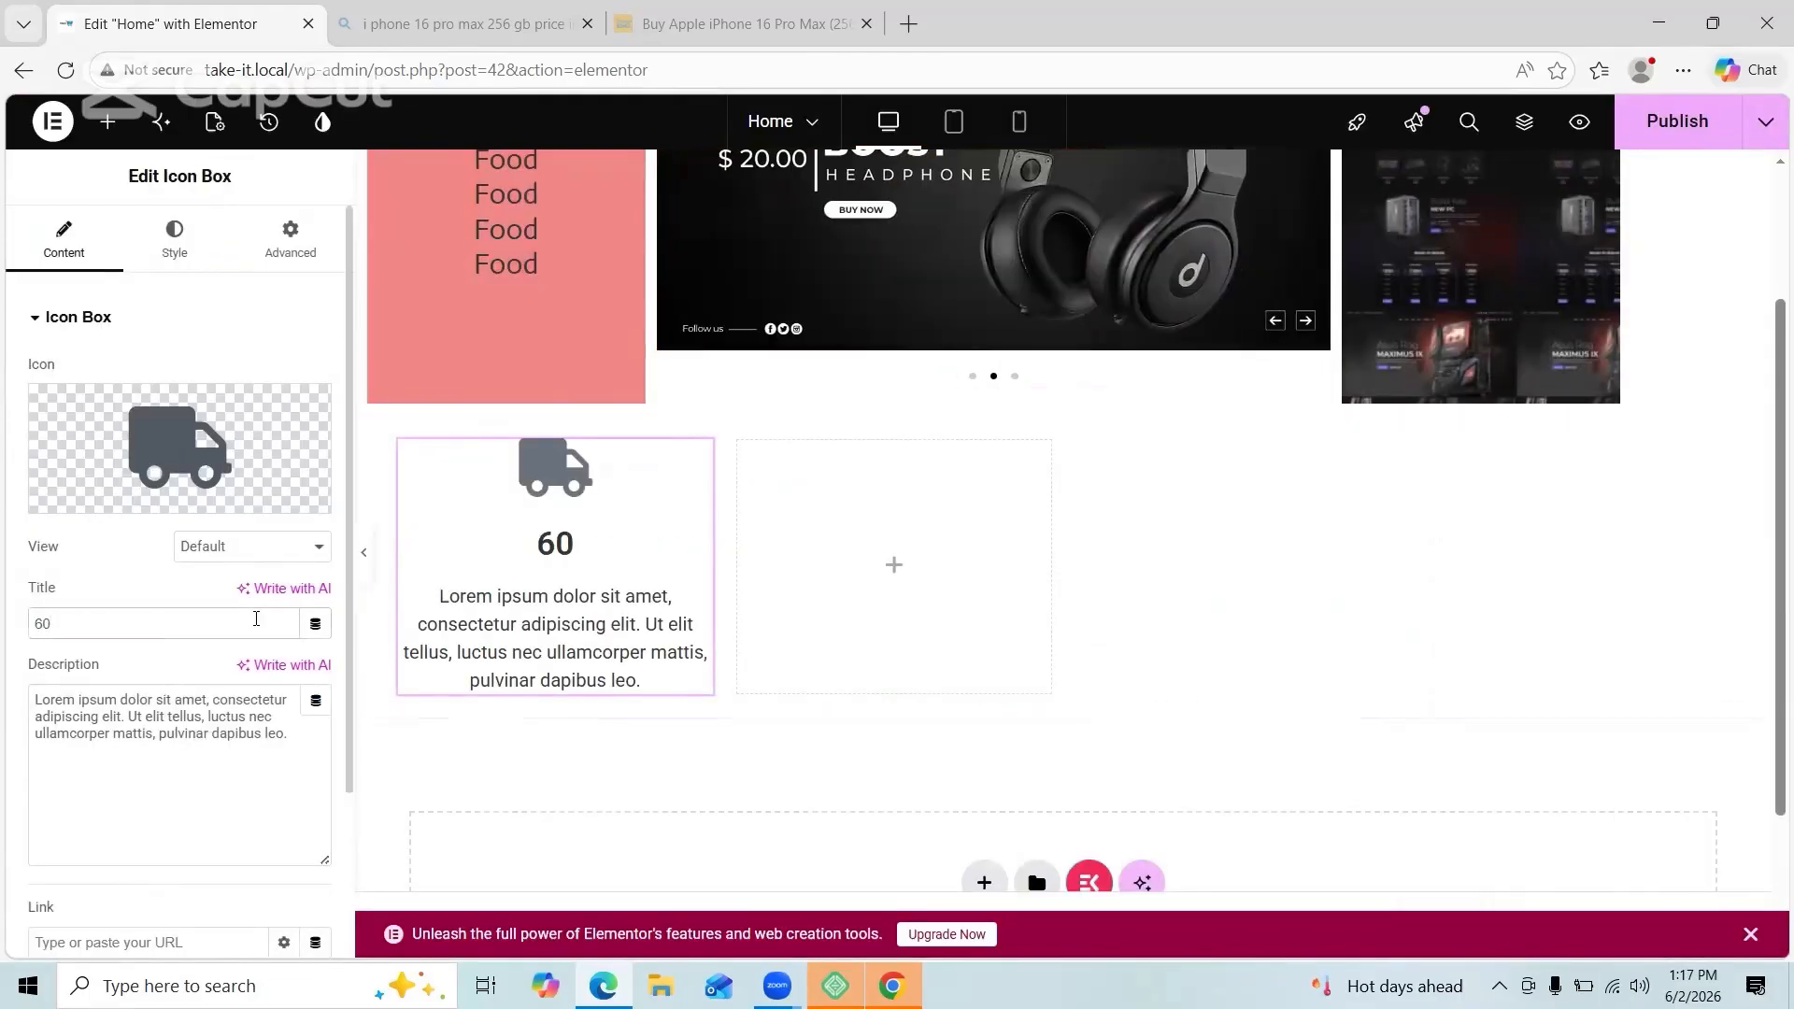
pyautogui.write(' mins delivery')
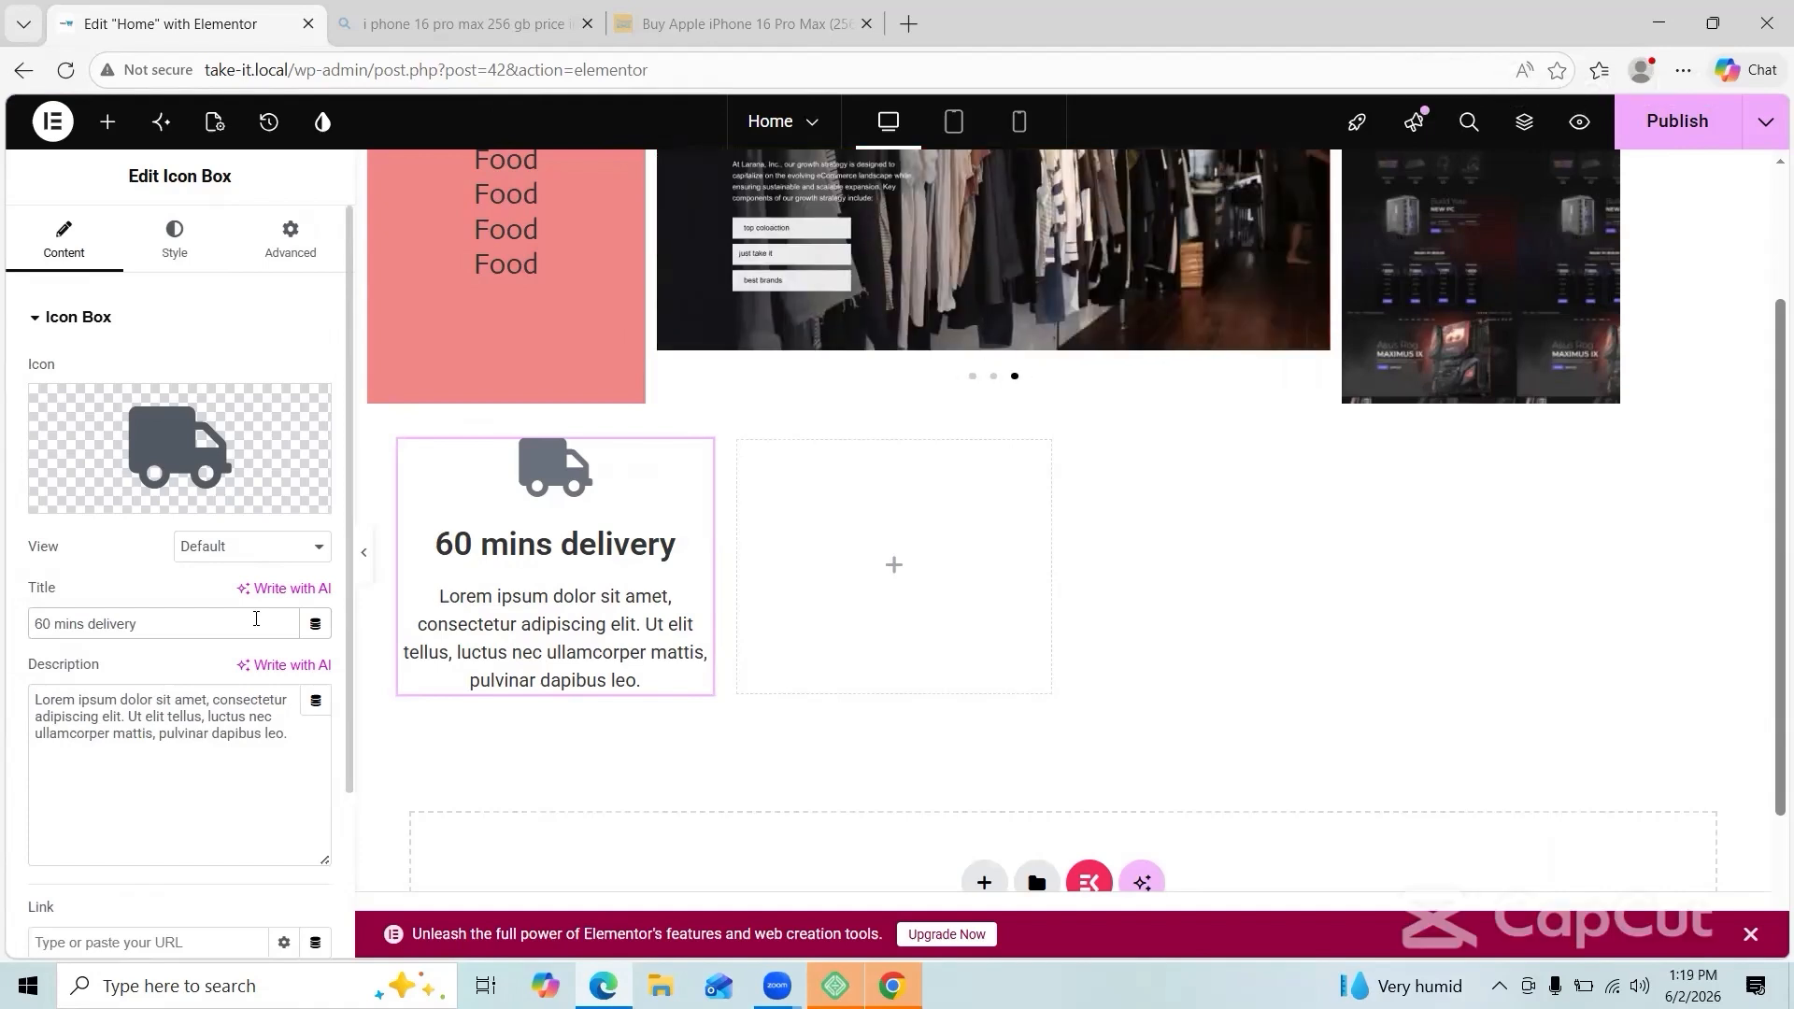
pyautogui.tripleClick(262, 734)
pyautogui.write('free shiping over')
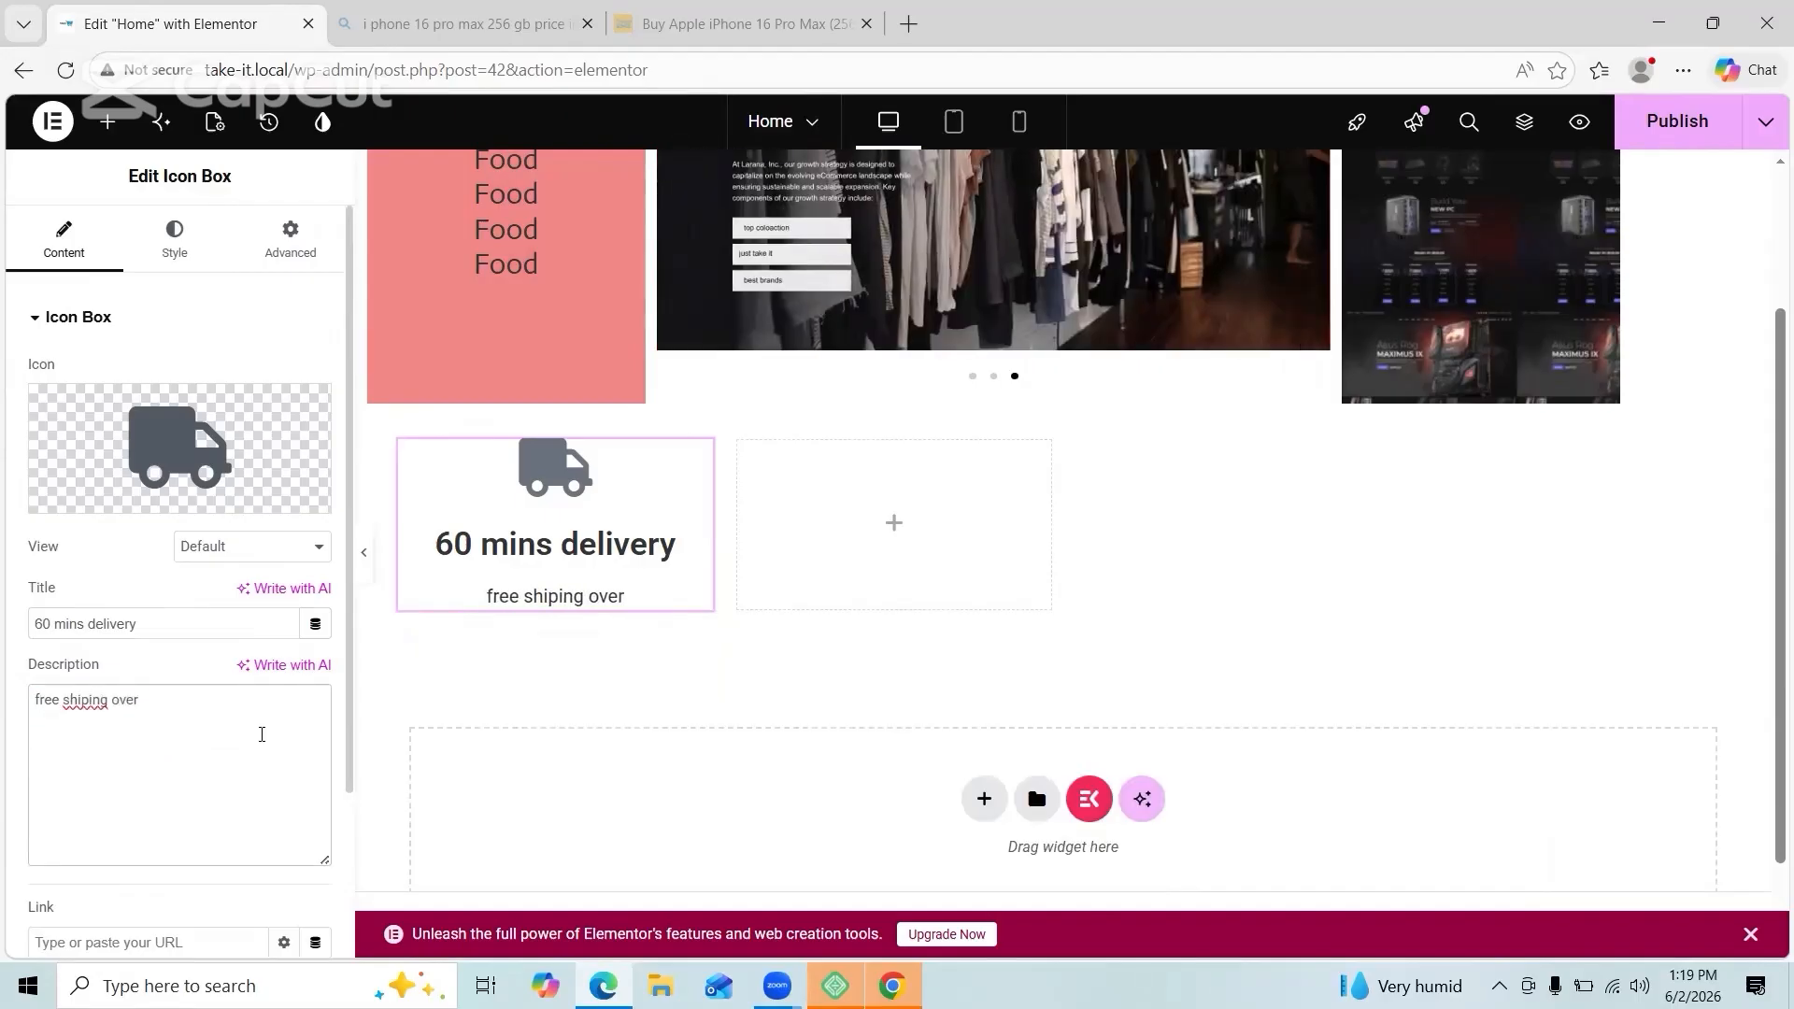
pyautogui.rightClick(101, 701)
pyautogui.click(112, 703)
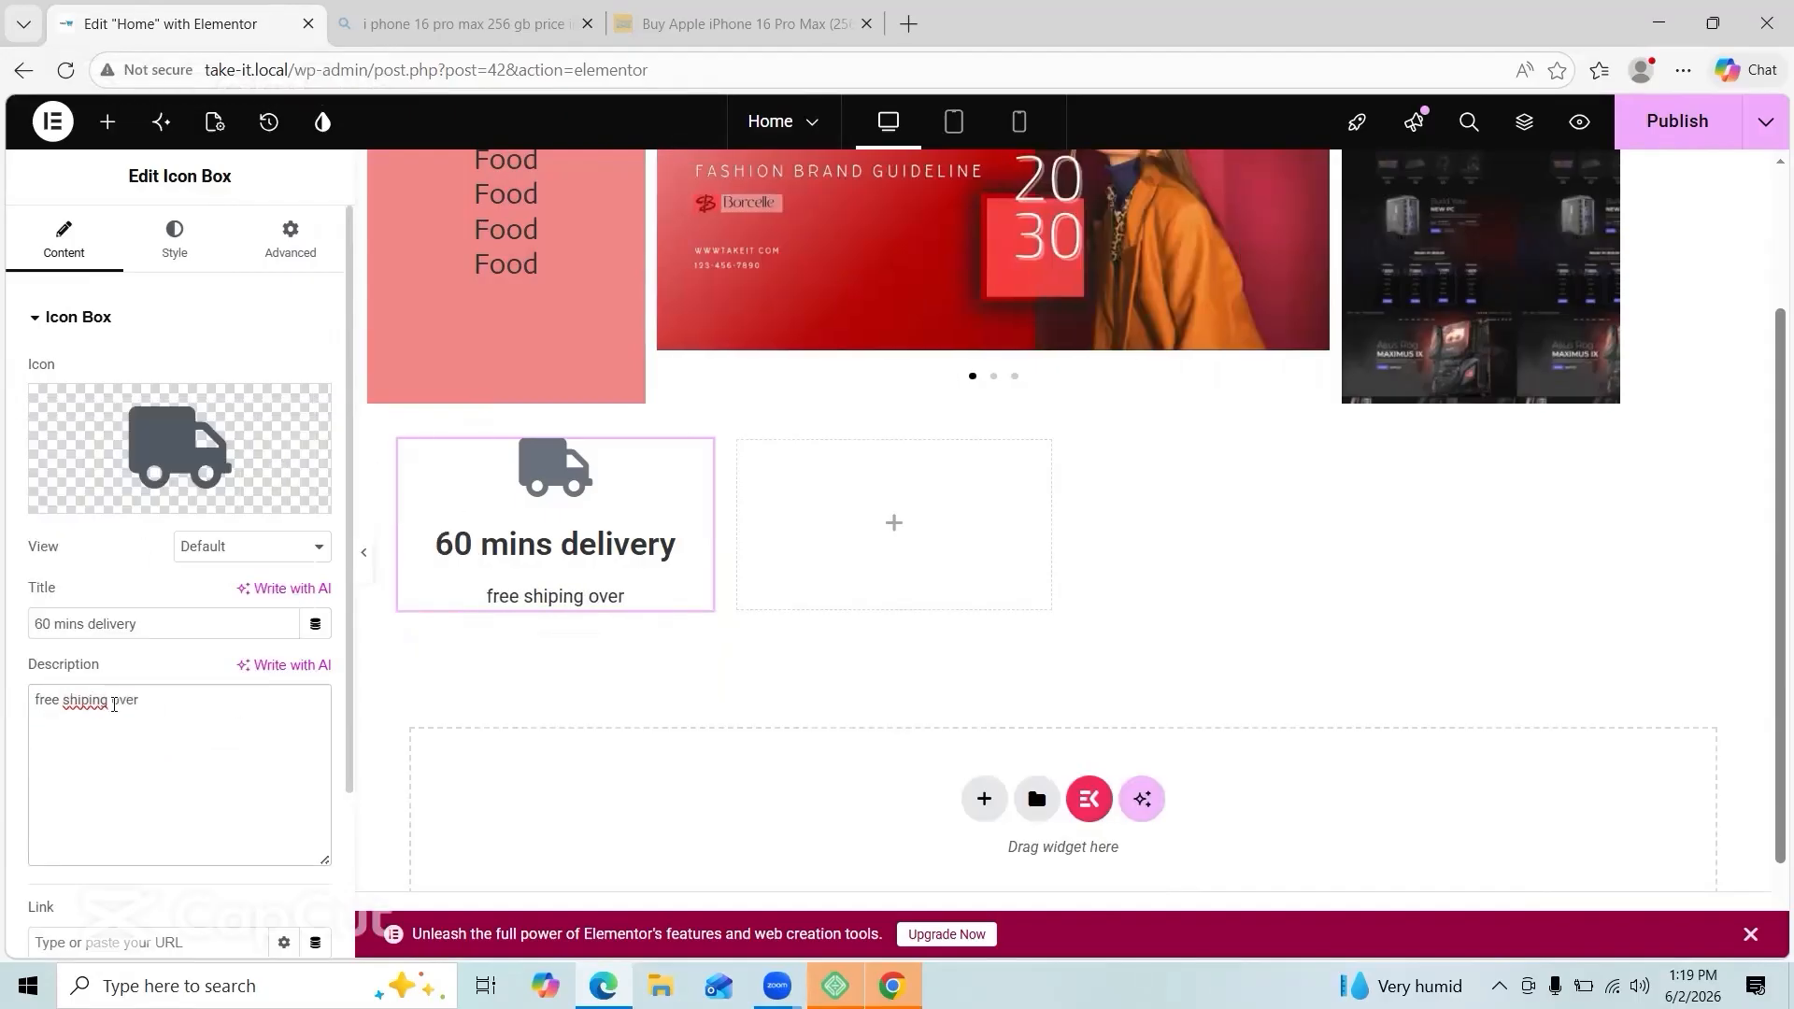
pyautogui.click(88, 699)
pyautogui.write('ping over the bangla')
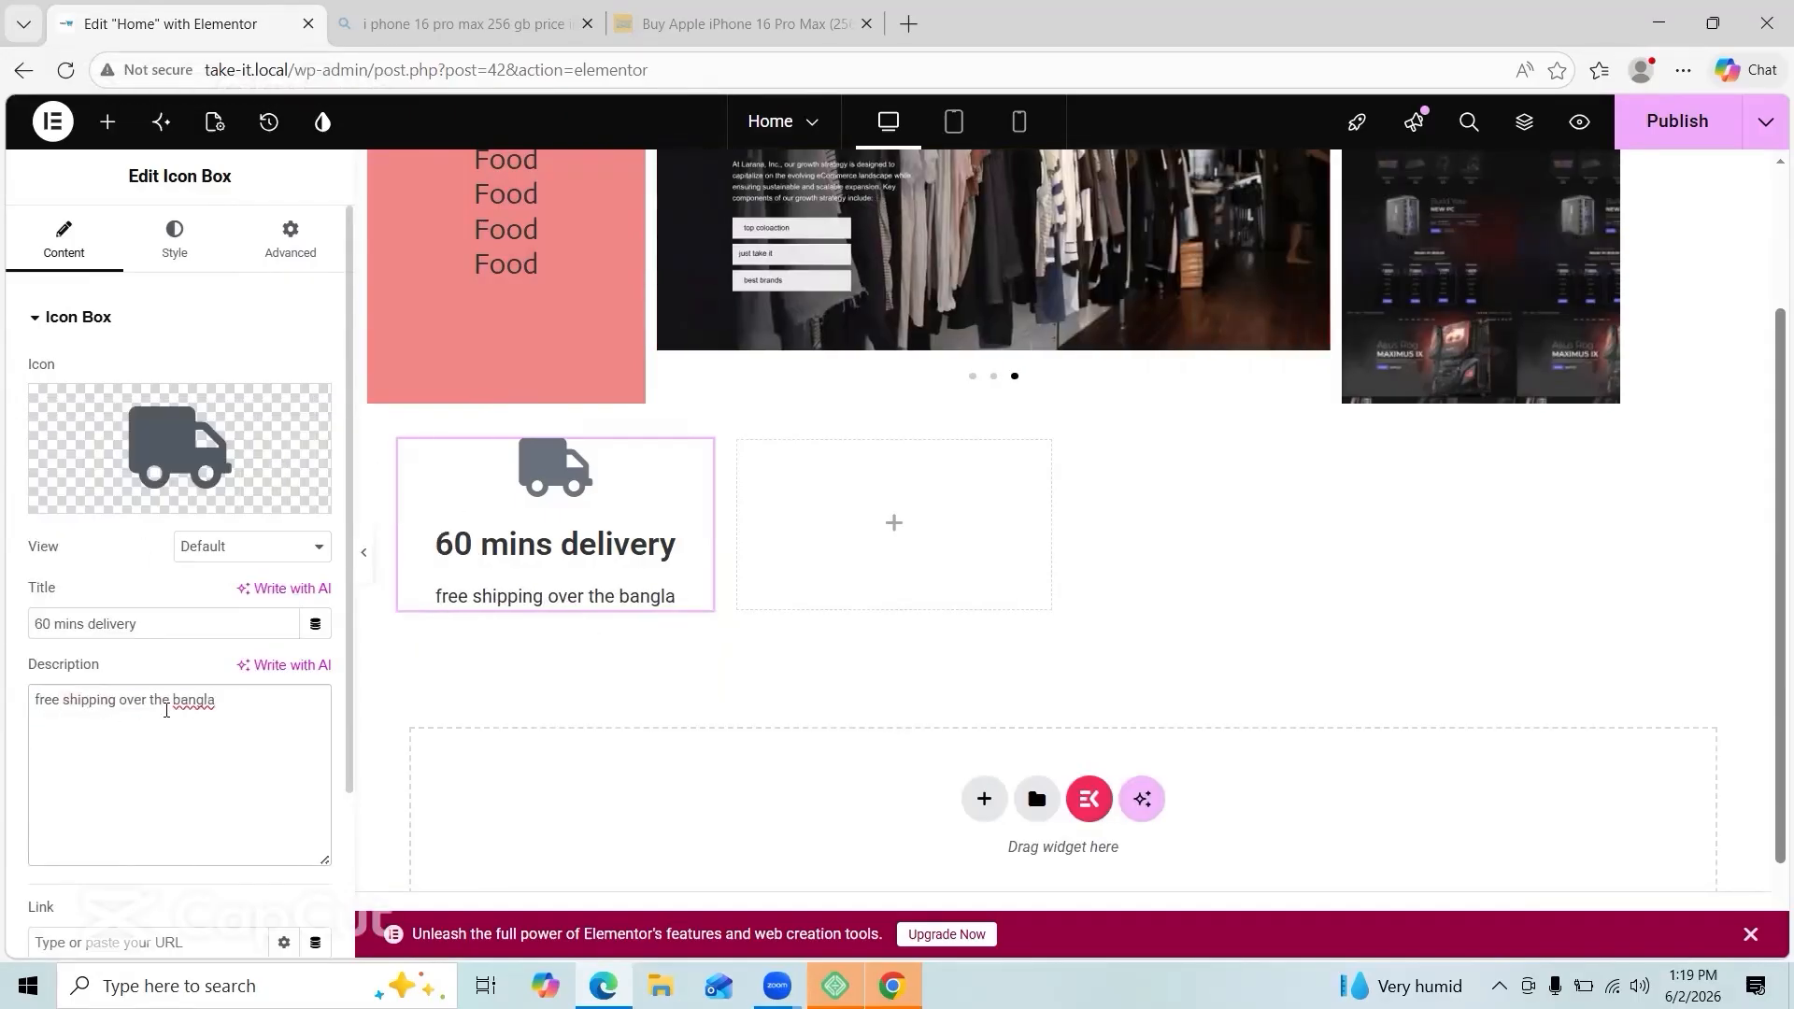
pyautogui.write('desh')
# Step: Style the icon box: icon left of text, centred text, tighter spacing, icon size 52
pyautogui.scroll(-1, 177, 608)
pyautogui.scroll(1, 177, 608)
pyautogui.click(174, 240)
pyautogui.moveTo(64, 512); pyautogui.dragTo(57, 503)
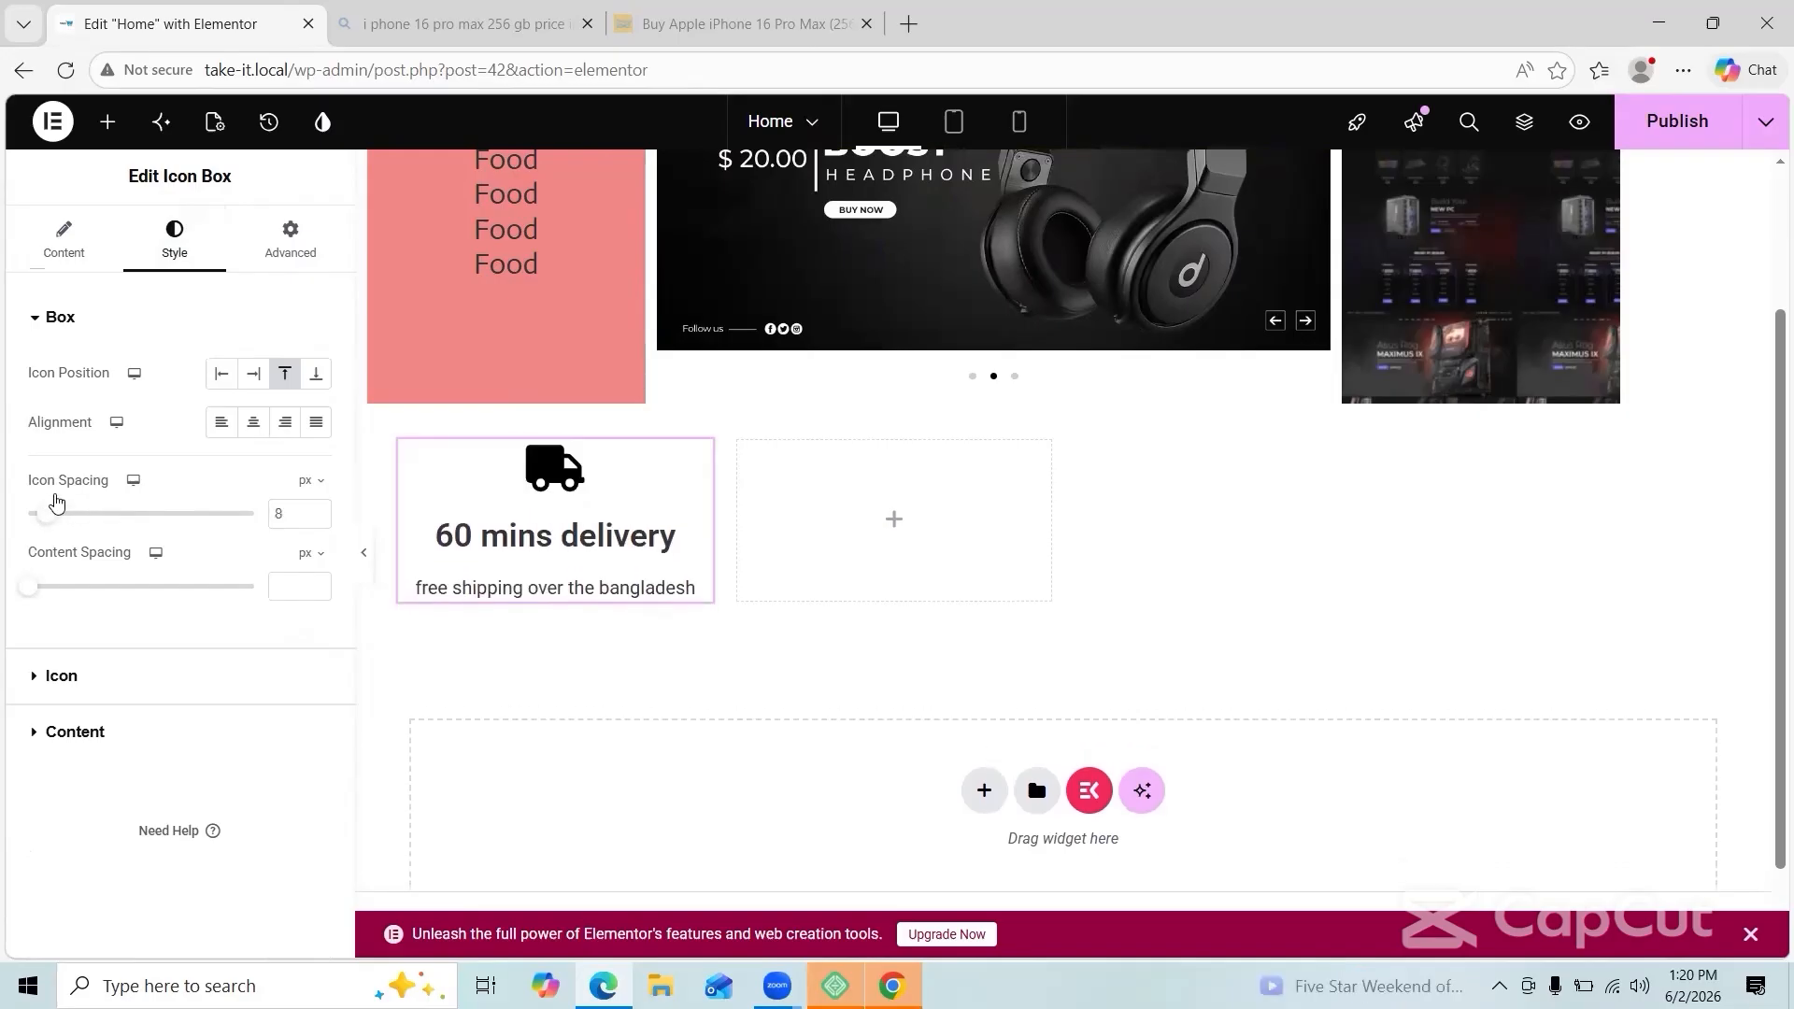
pyautogui.click(222, 373)
pyautogui.click(253, 471)
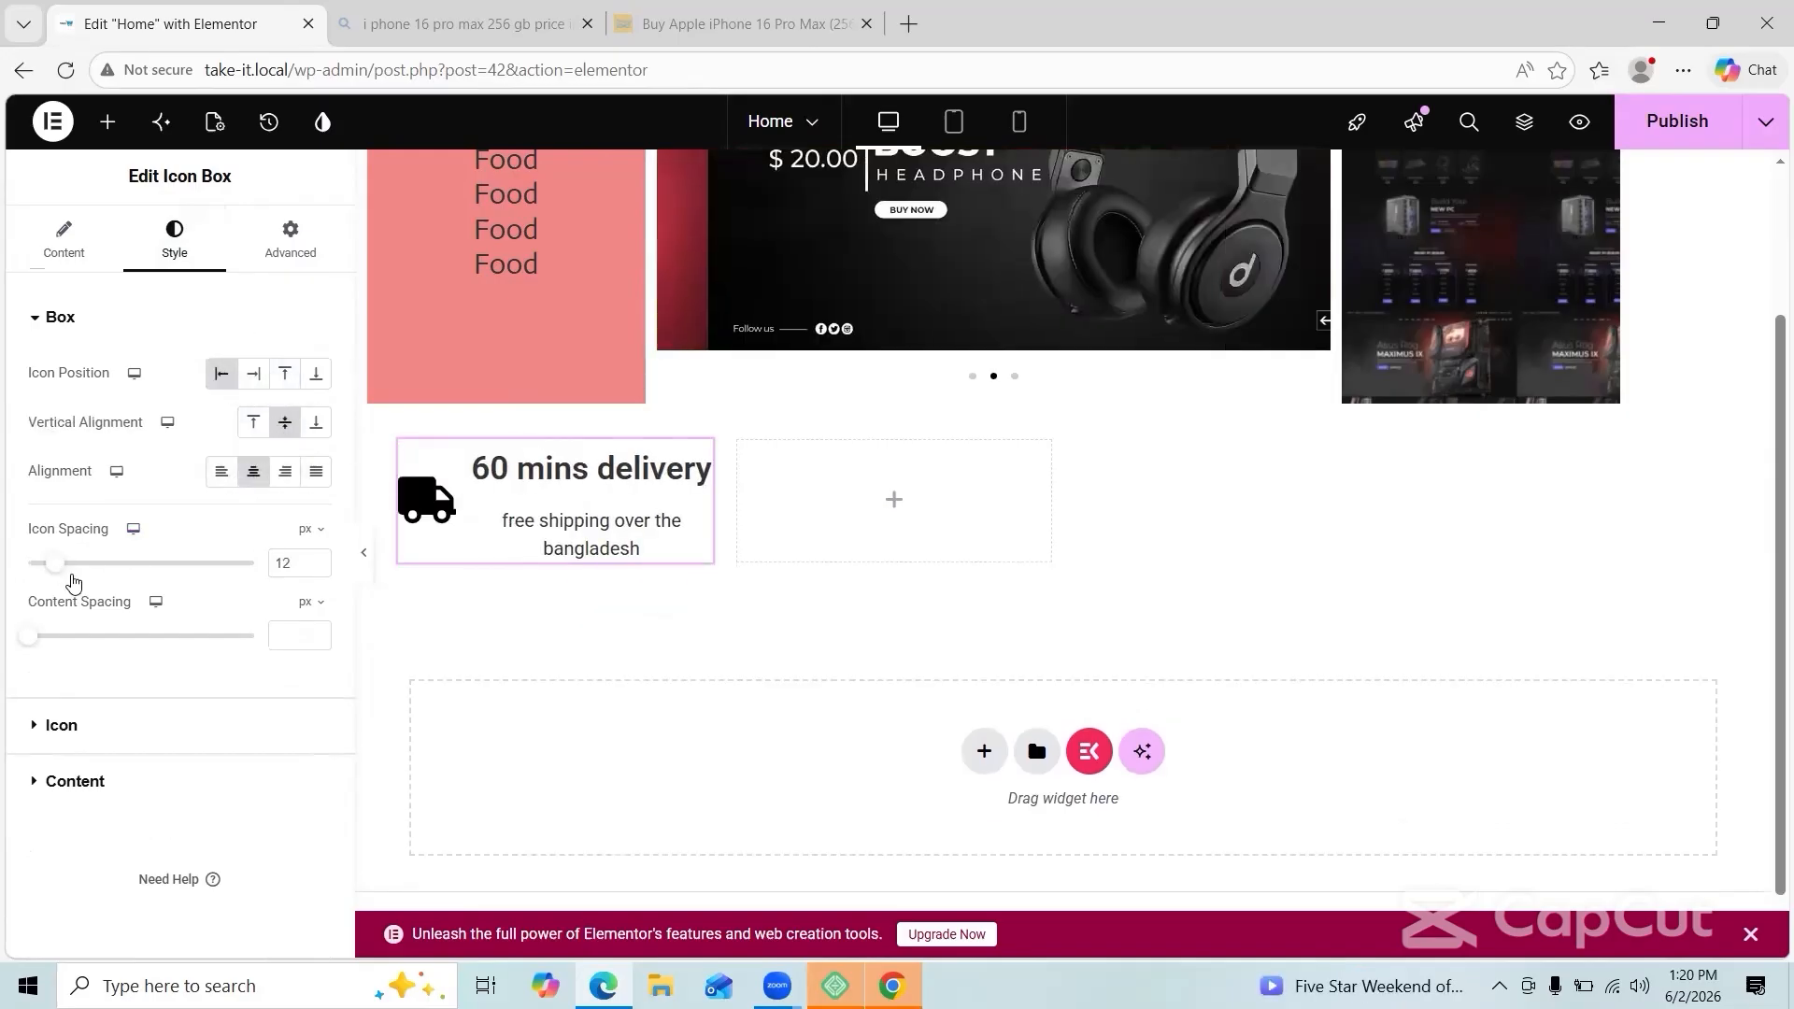
pyautogui.click(58, 725)
pyautogui.moveTo(62, 552); pyautogui.dragTo(45, 556)
pyautogui.click(317, 549)
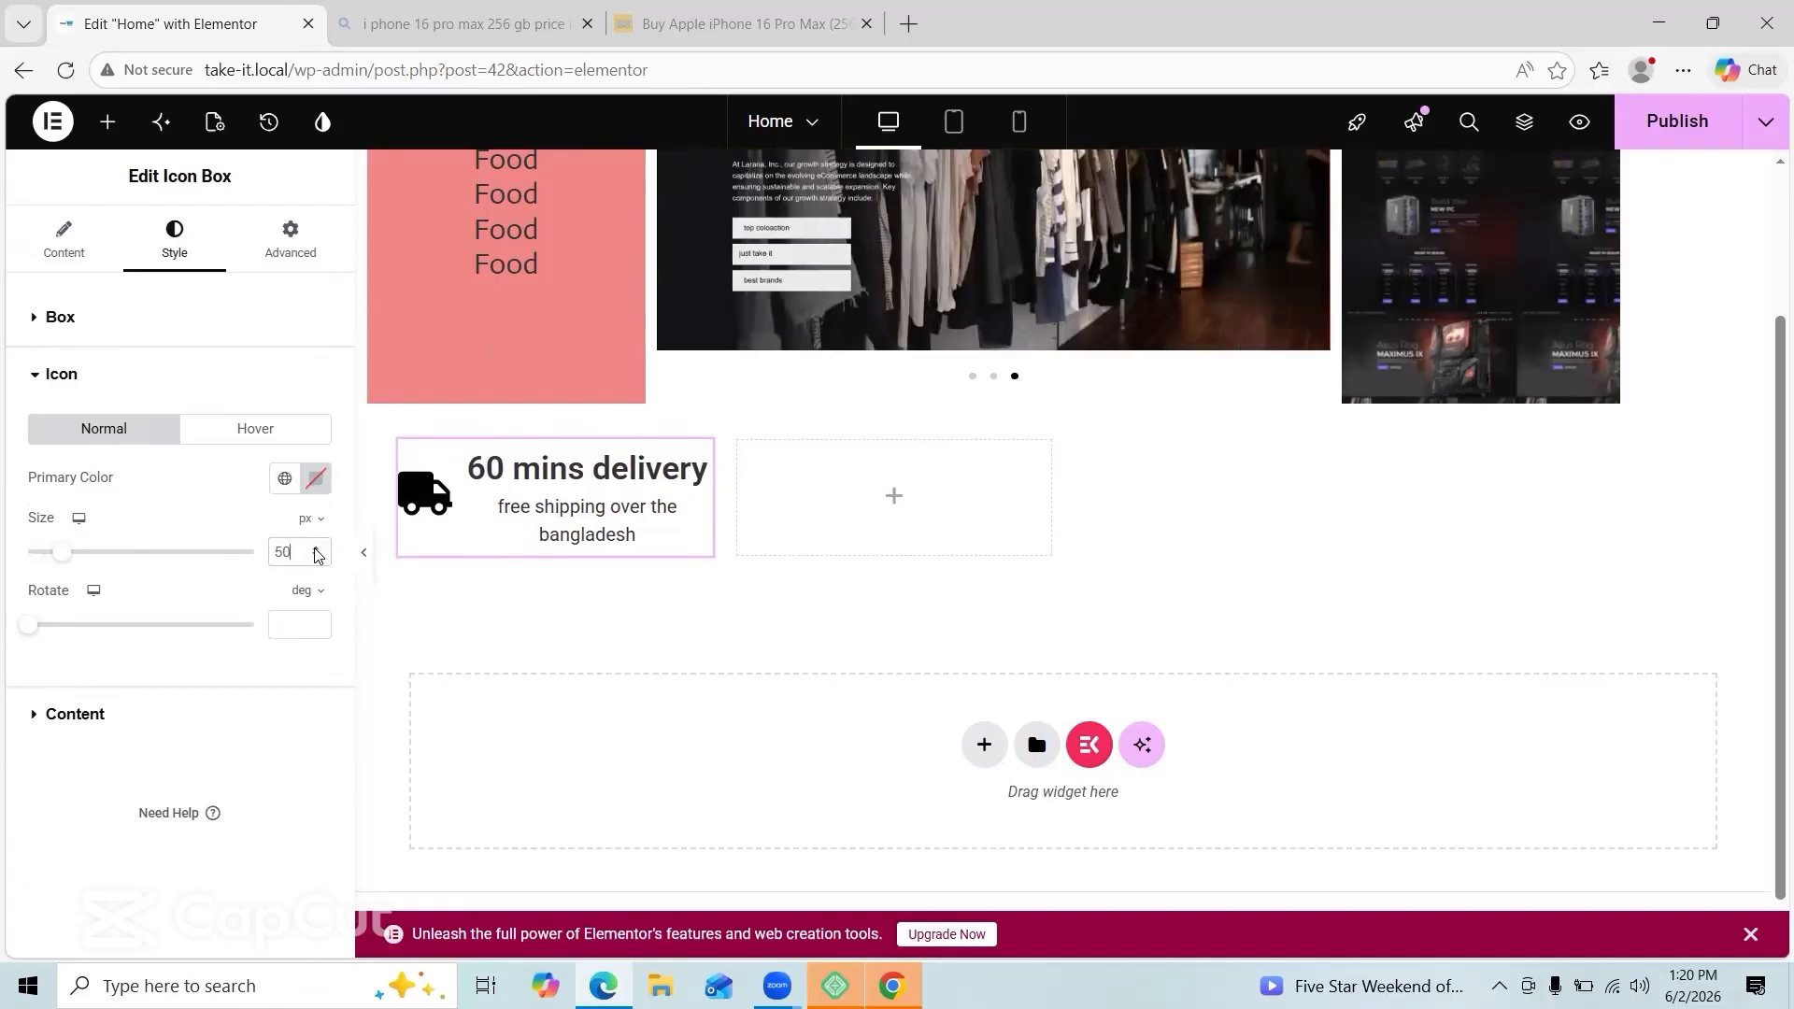
pyautogui.click(316, 555)
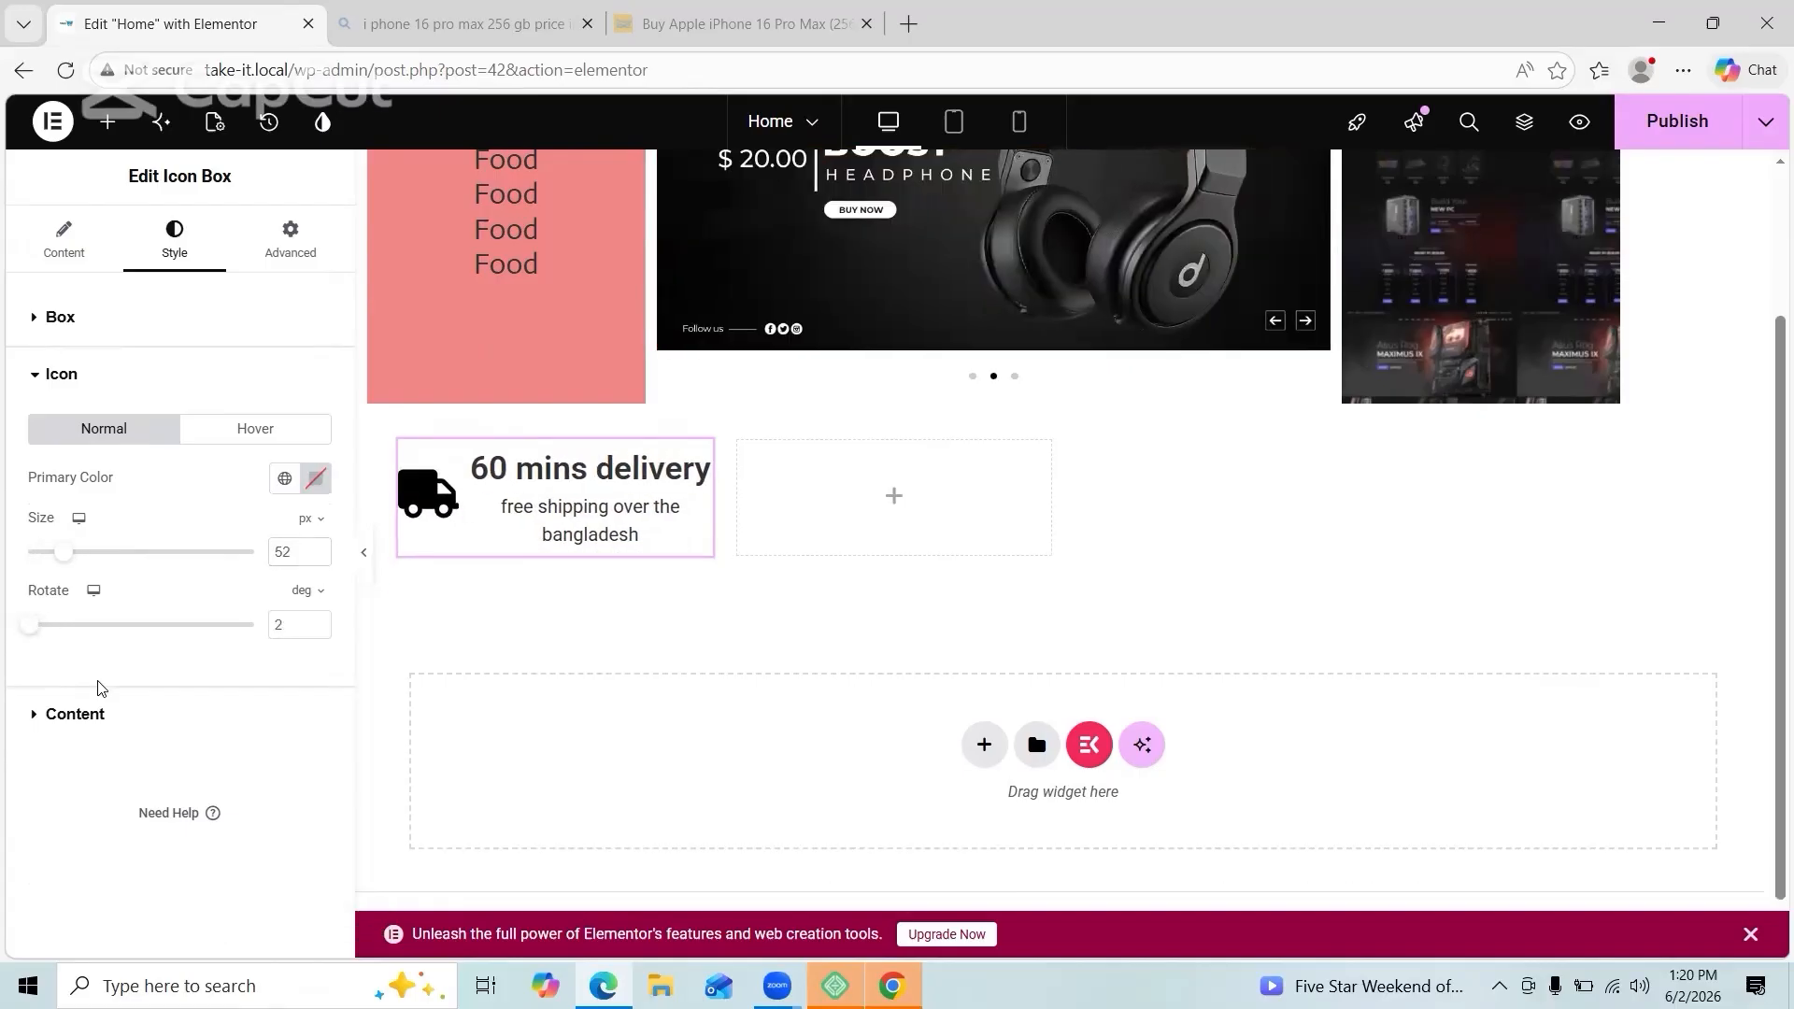
# Step: Set the icon box cache to Active and the icon view to Stacked
pyautogui.click(291, 240)
pyautogui.scroll(-5, 192, 661)
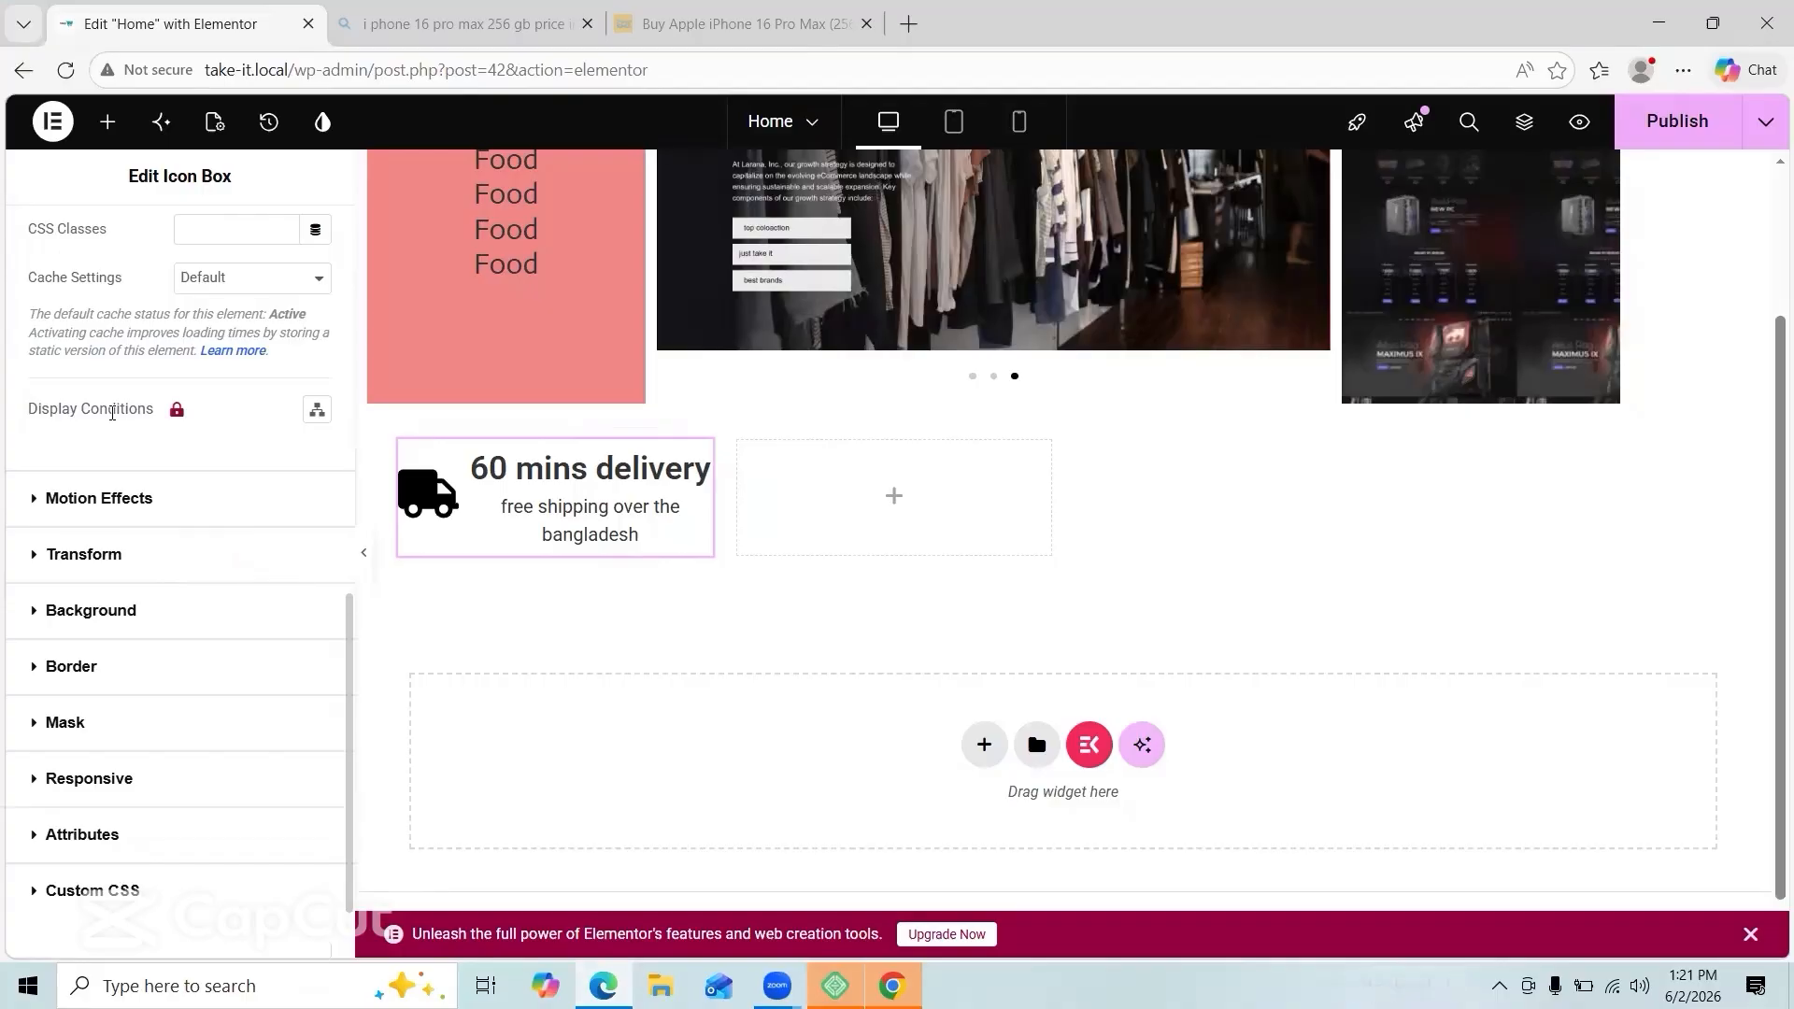
pyautogui.click(268, 278)
pyautogui.click(261, 278)
pyautogui.click(240, 349)
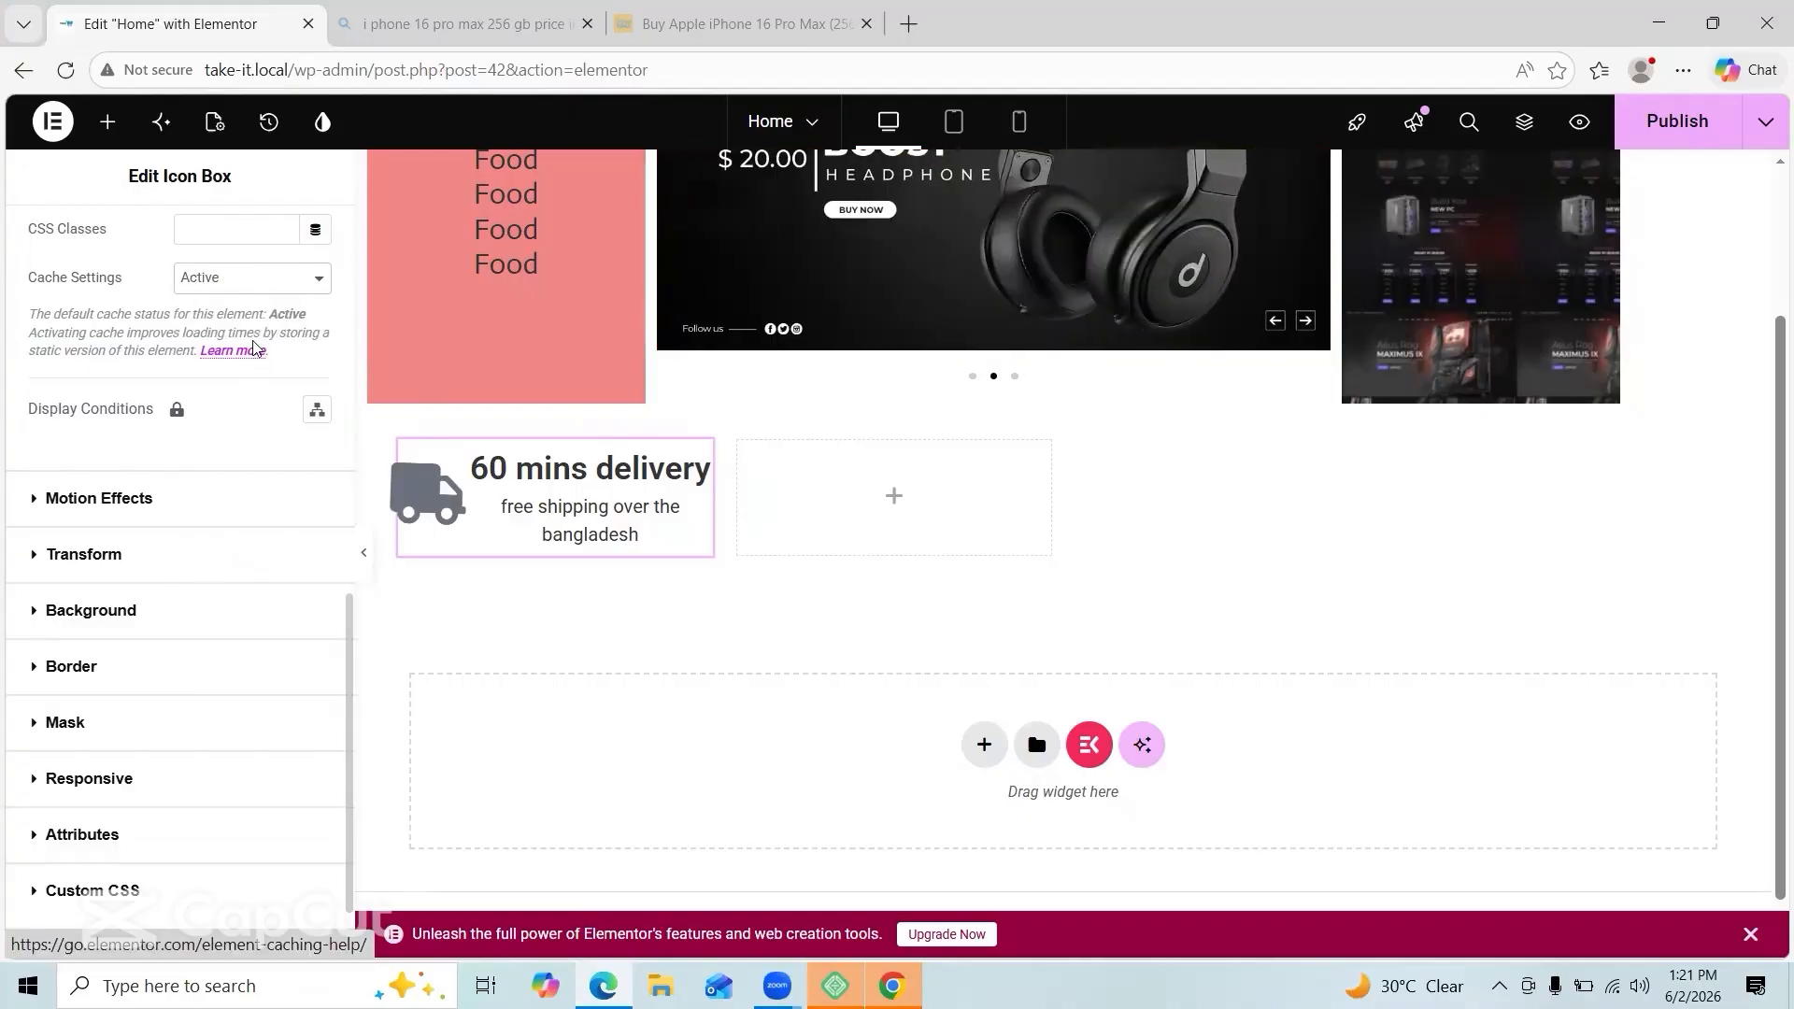
pyautogui.scroll(-2, 131, 349)
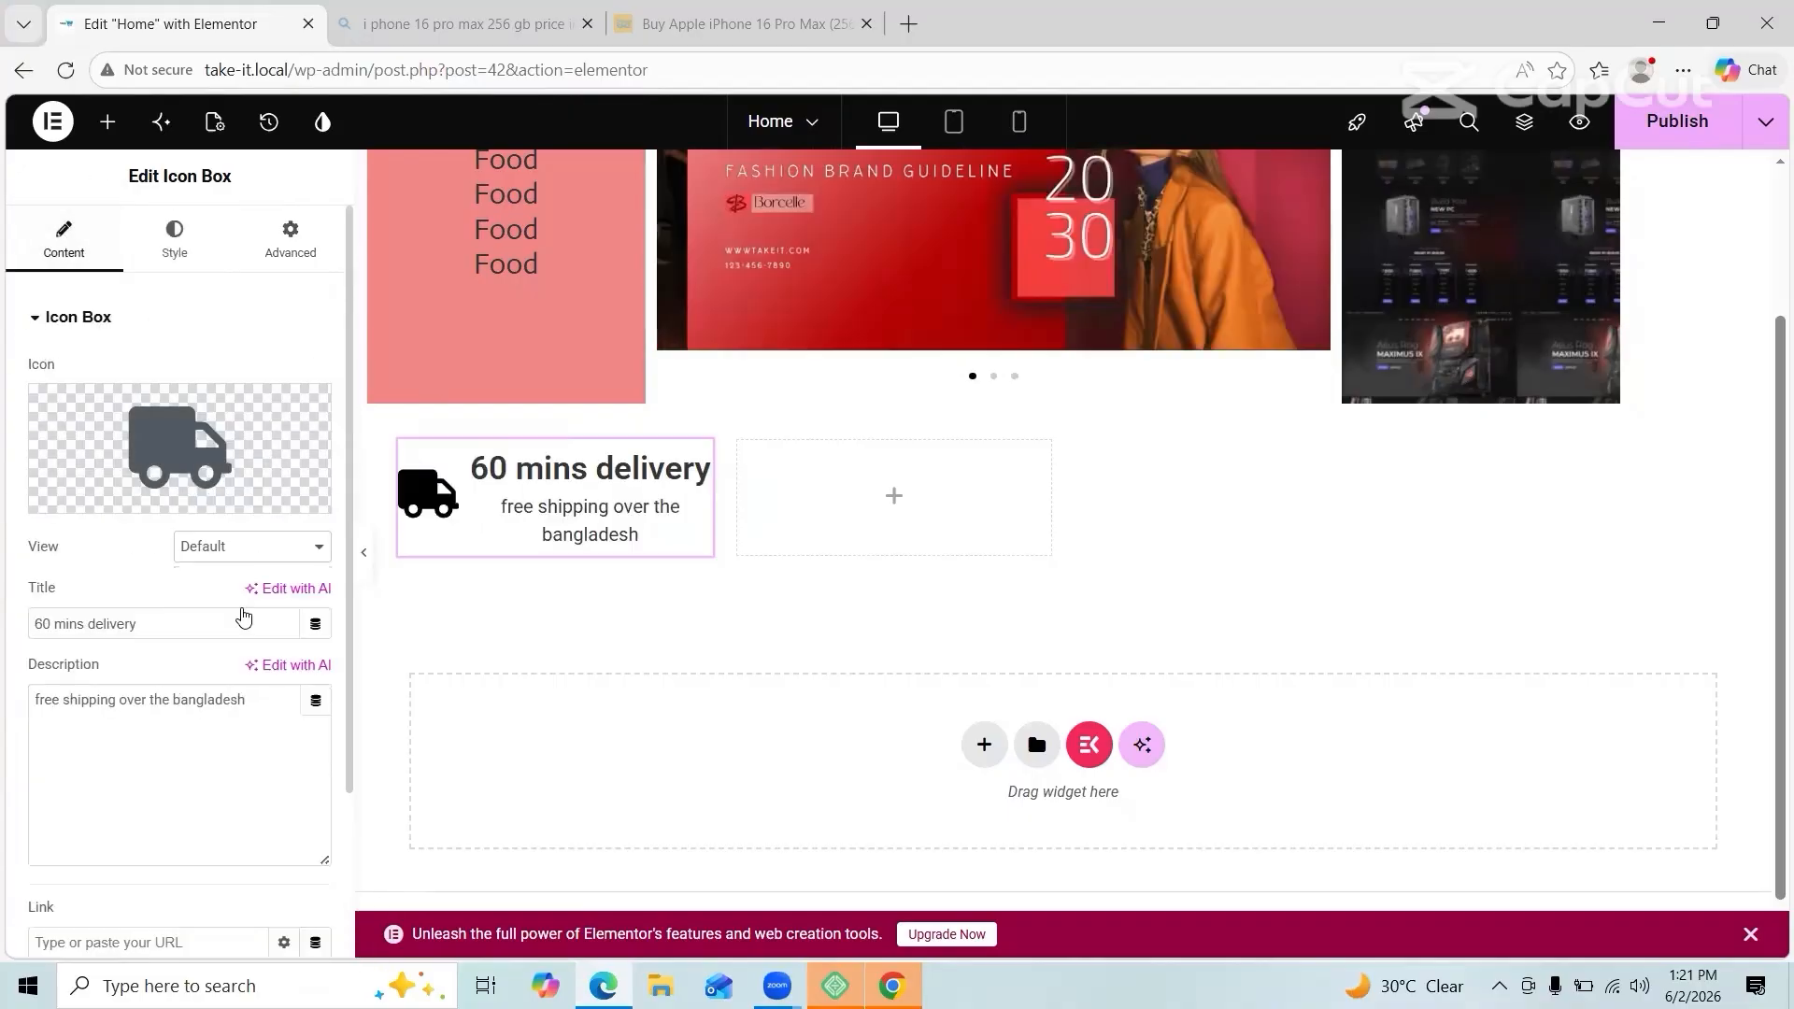
pyautogui.click(244, 614)
pyautogui.click(238, 595)
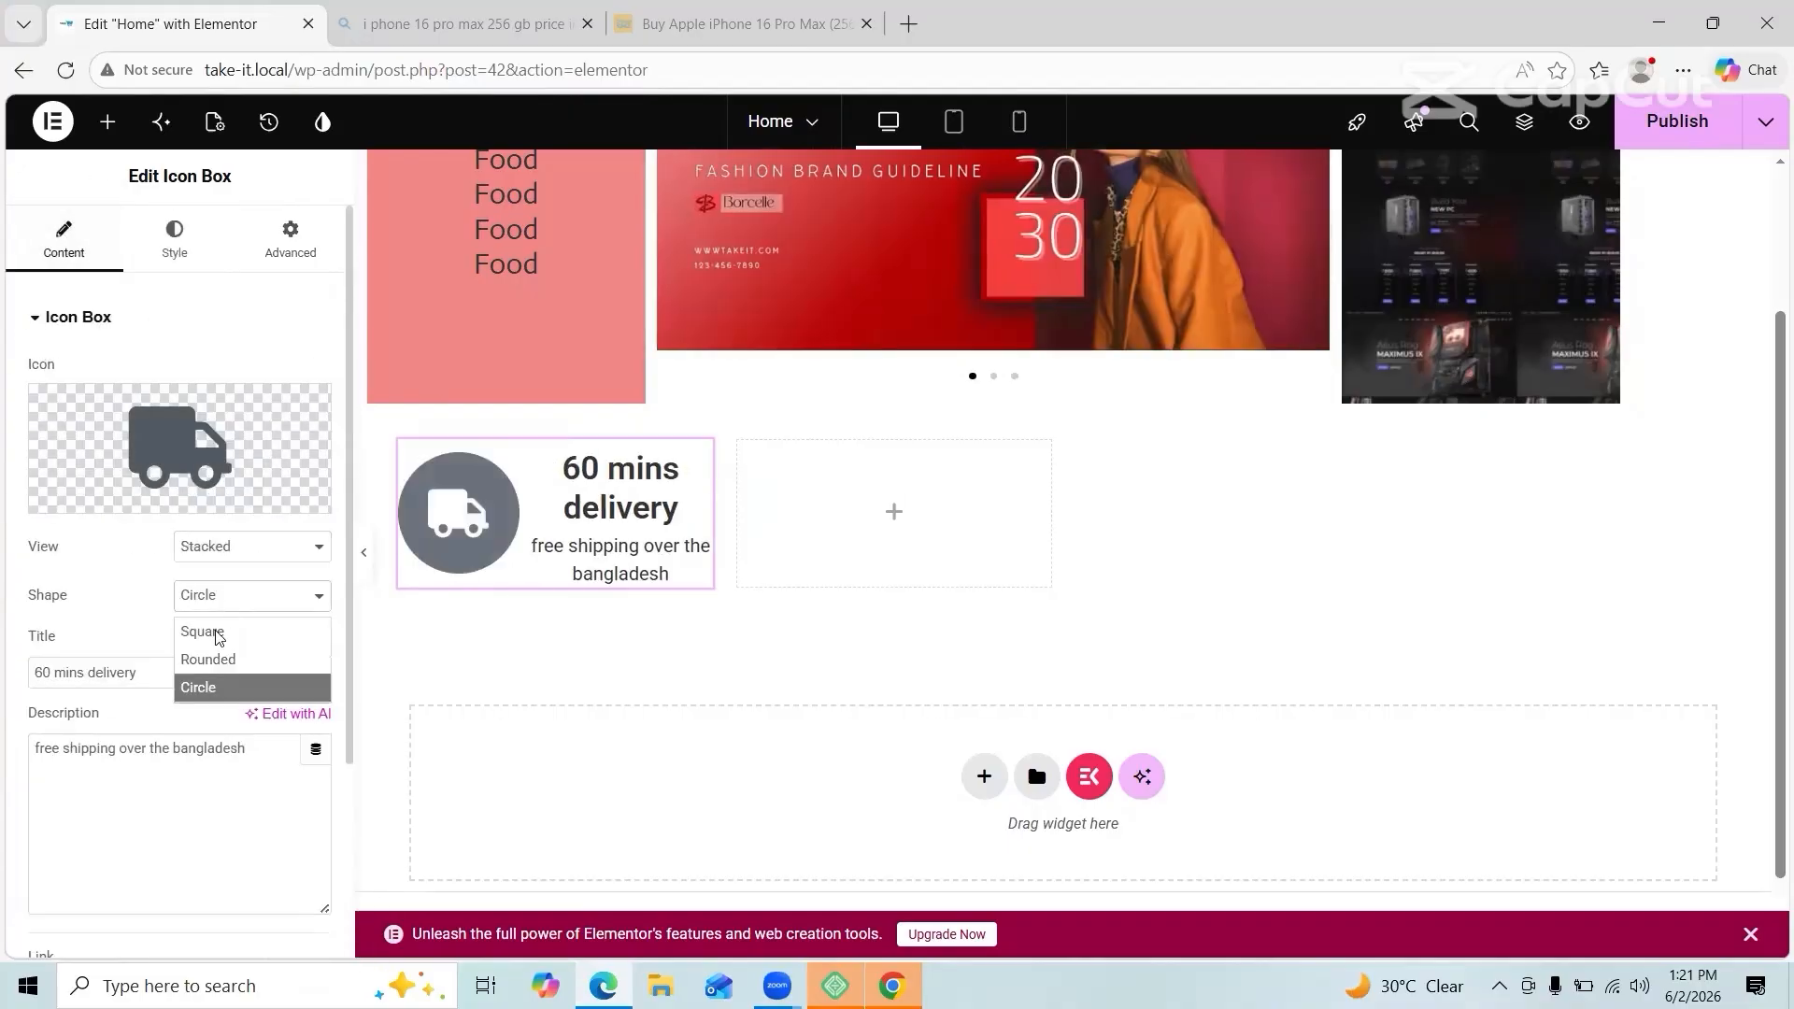
pyautogui.click(255, 548)
pyautogui.click(238, 608)
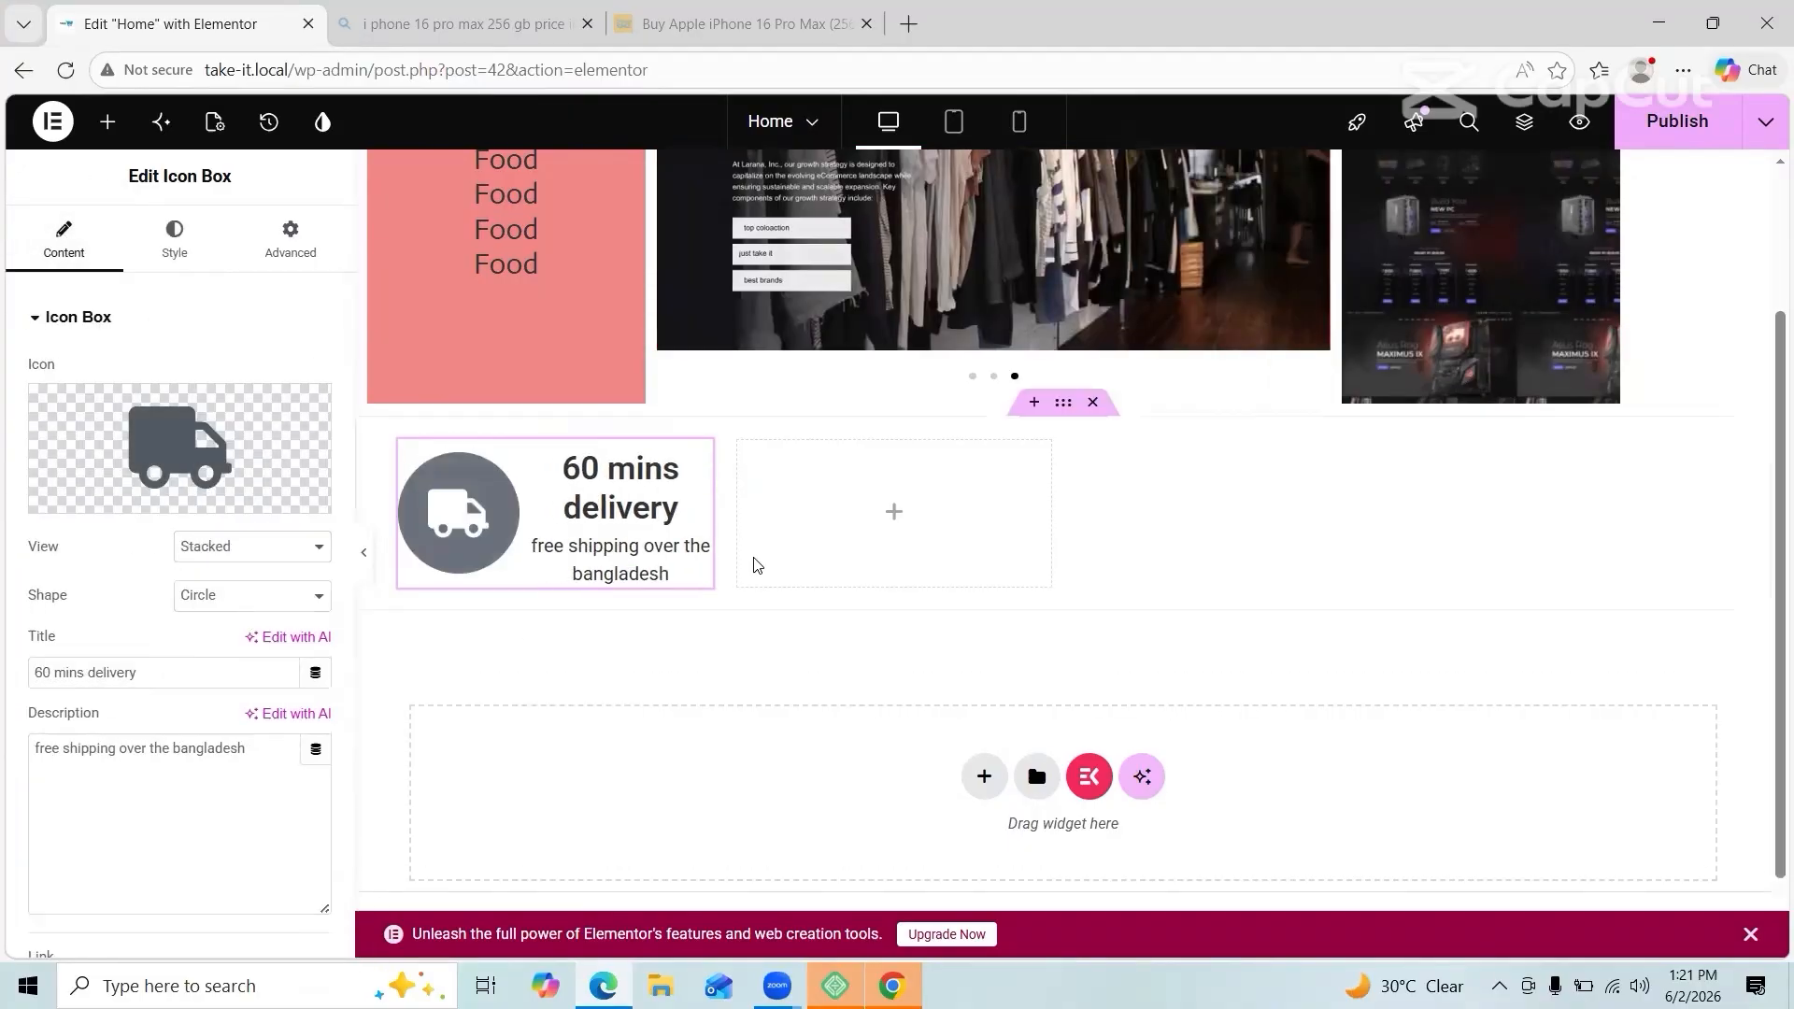
# Step: Explore the motion effects, transform and offset settings, leaving offsets reset and dismissing the Global Fonts tip
pyautogui.click(184, 242)
pyautogui.click(289, 245)
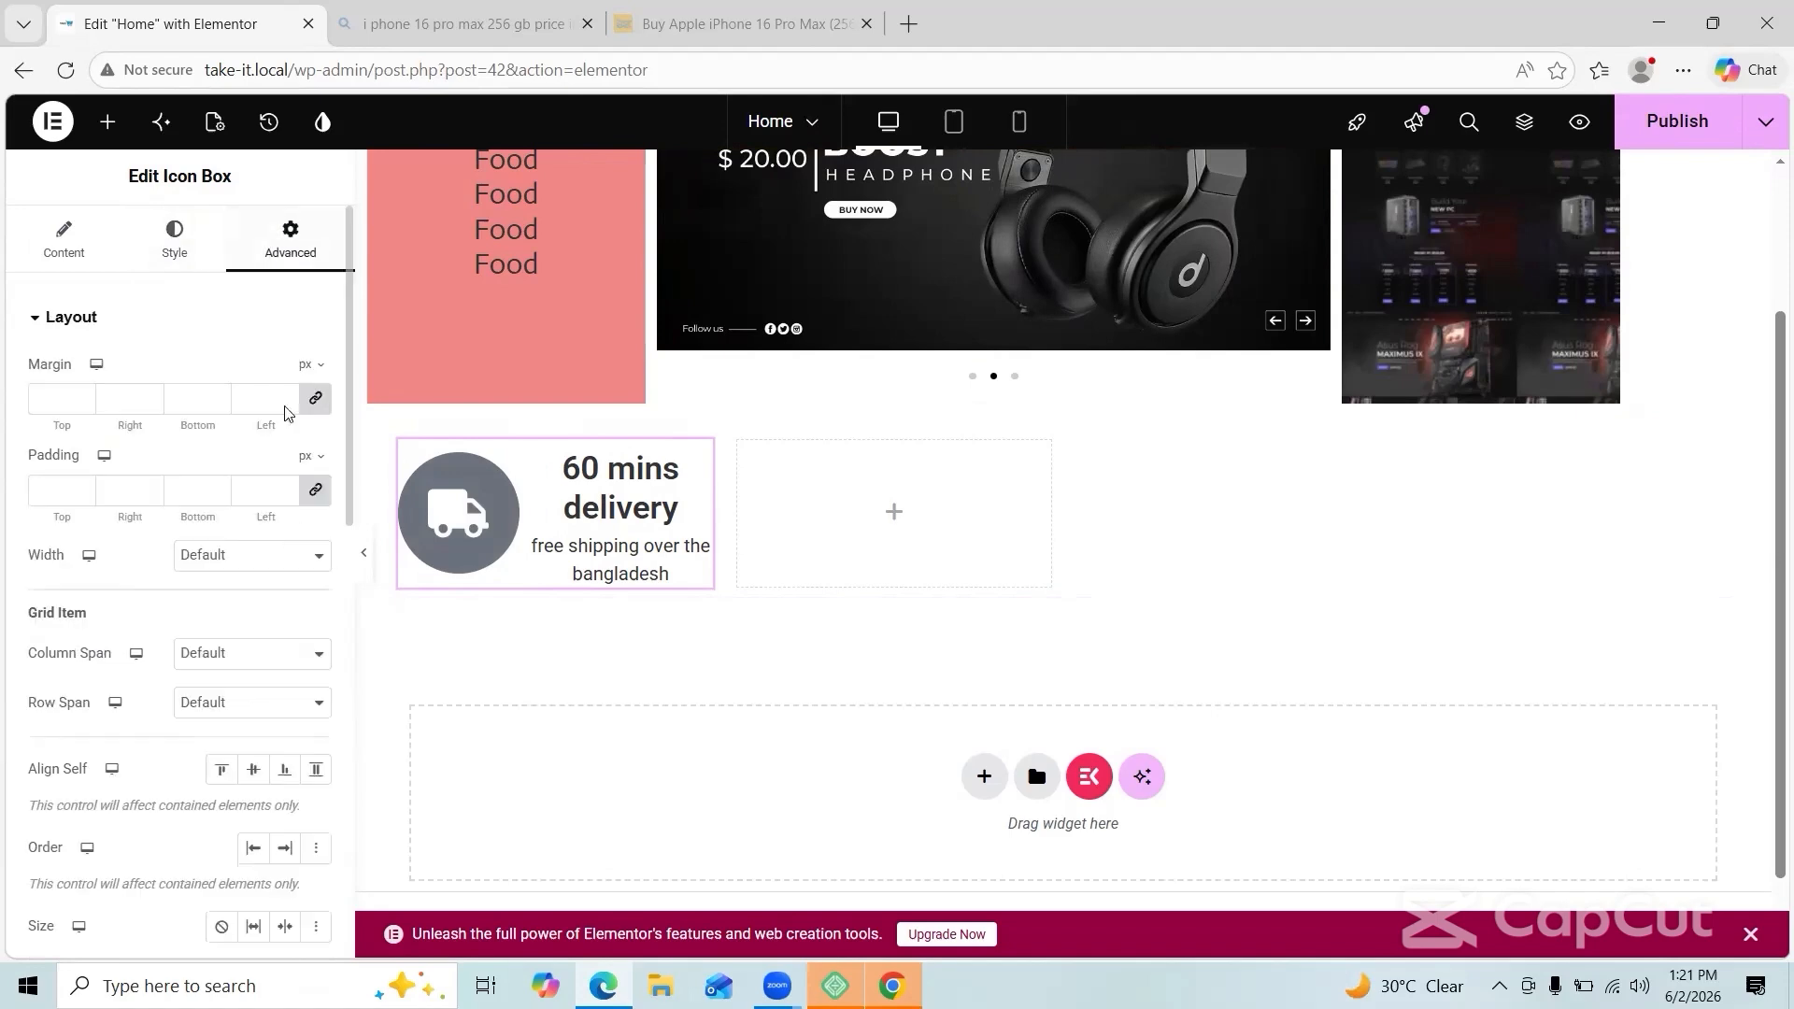
pyautogui.scroll(-4, 260, 693)
pyautogui.scroll(2, 221, 523)
pyautogui.scroll(-8, 221, 524)
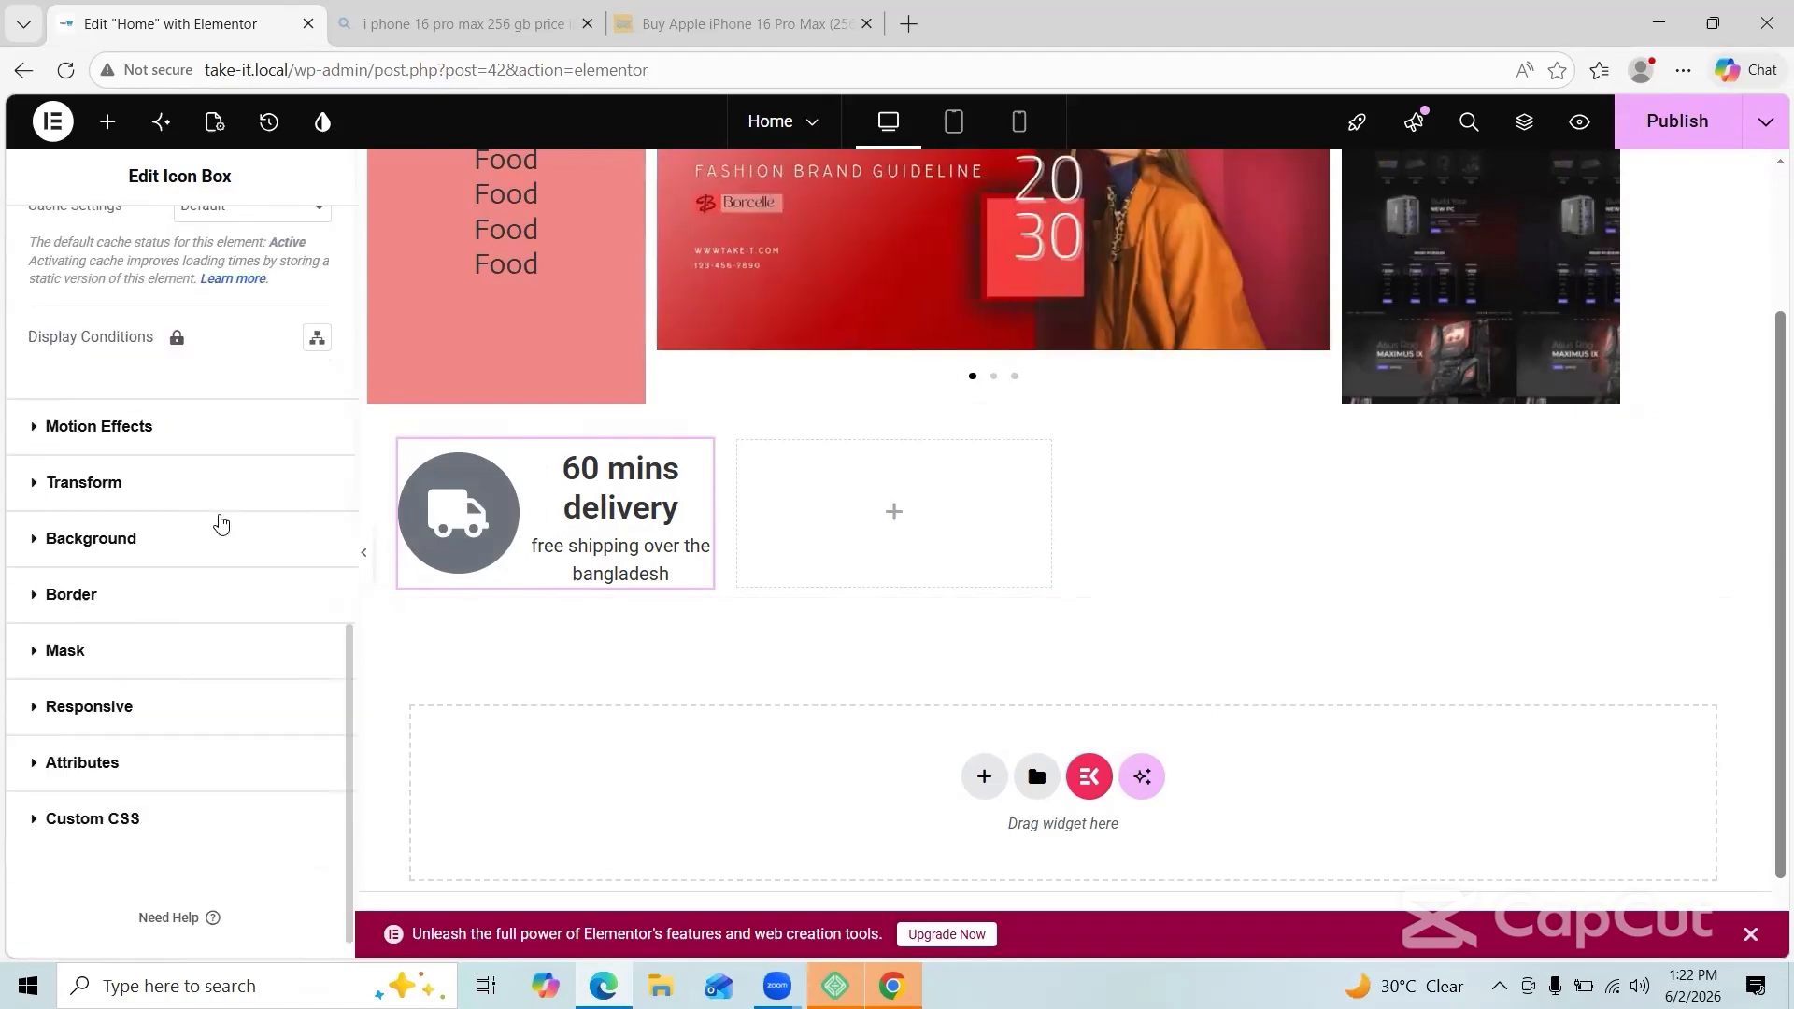
pyautogui.click(169, 428)
pyautogui.click(51, 745)
pyautogui.click(315, 582)
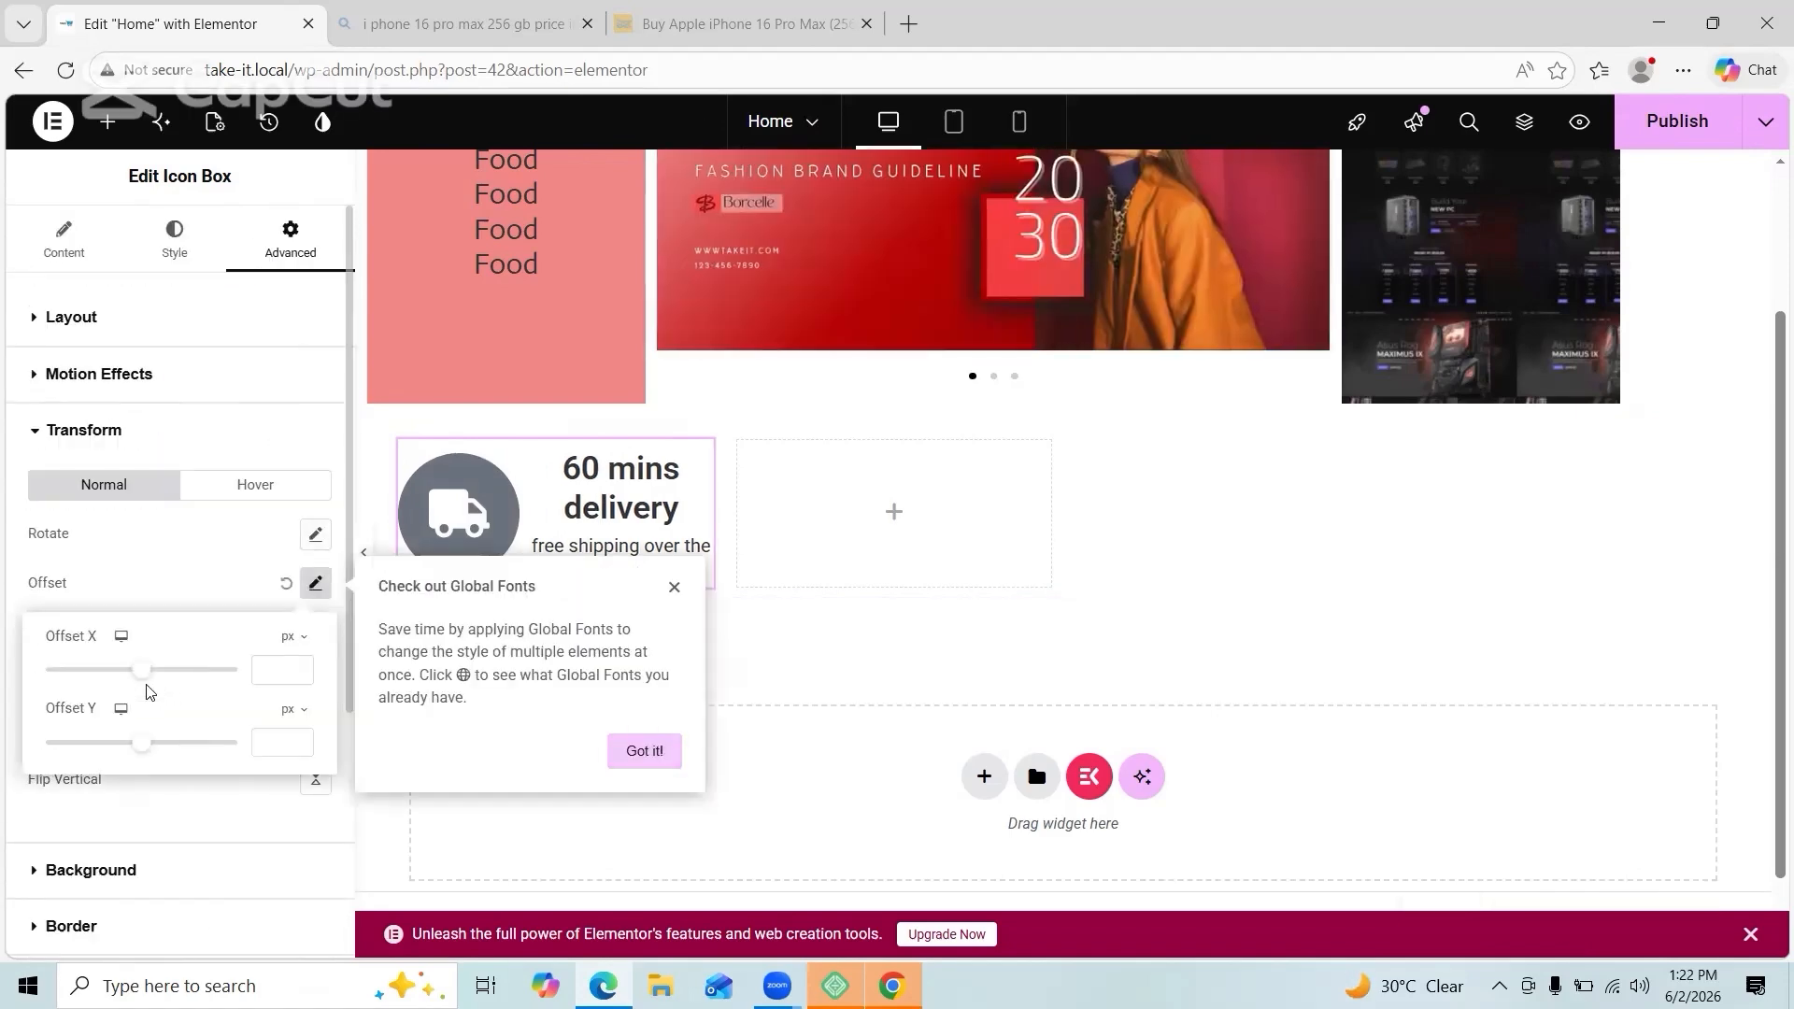
pyautogui.click(624, 755)
pyautogui.click(285, 583)
pyautogui.scroll(-3, 152, 589)
pyautogui.scroll(3, 84, 775)
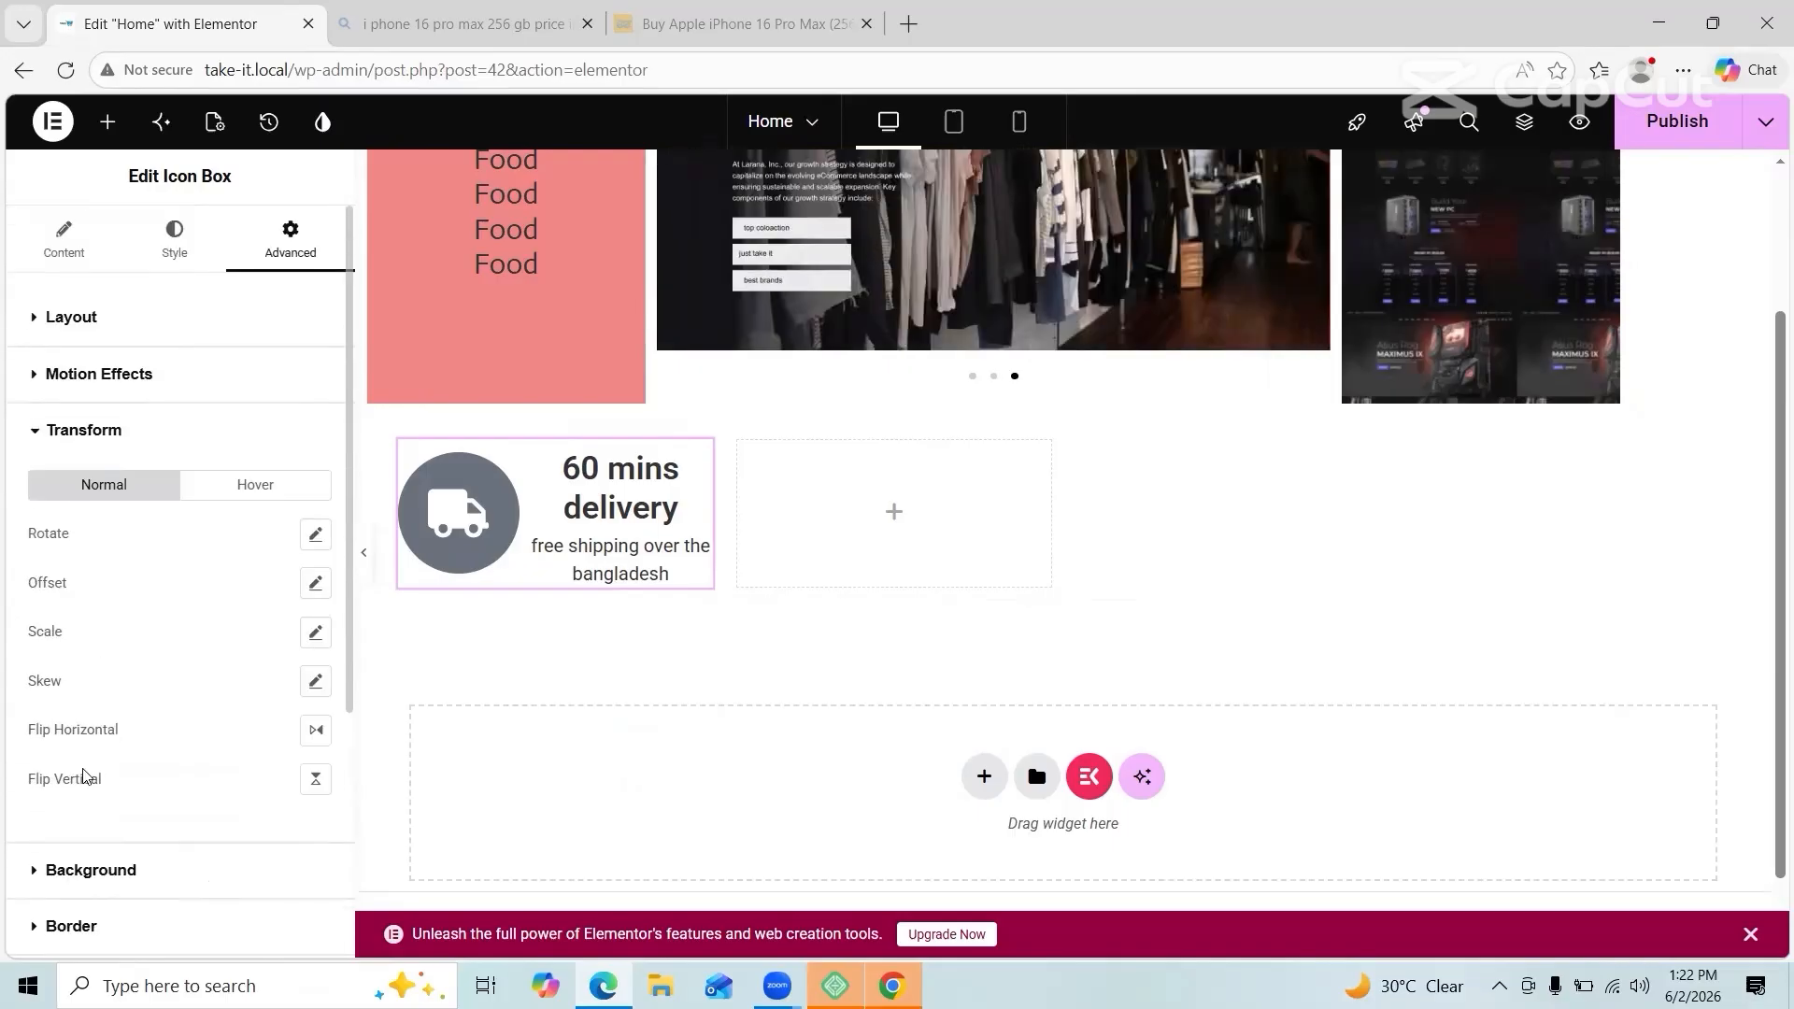
pyautogui.click(84, 430)
# Step: Try dynamic title content and Absolute and Fixed positions, returning the position to Default
pyautogui.click(175, 239)
pyautogui.click(64, 239)
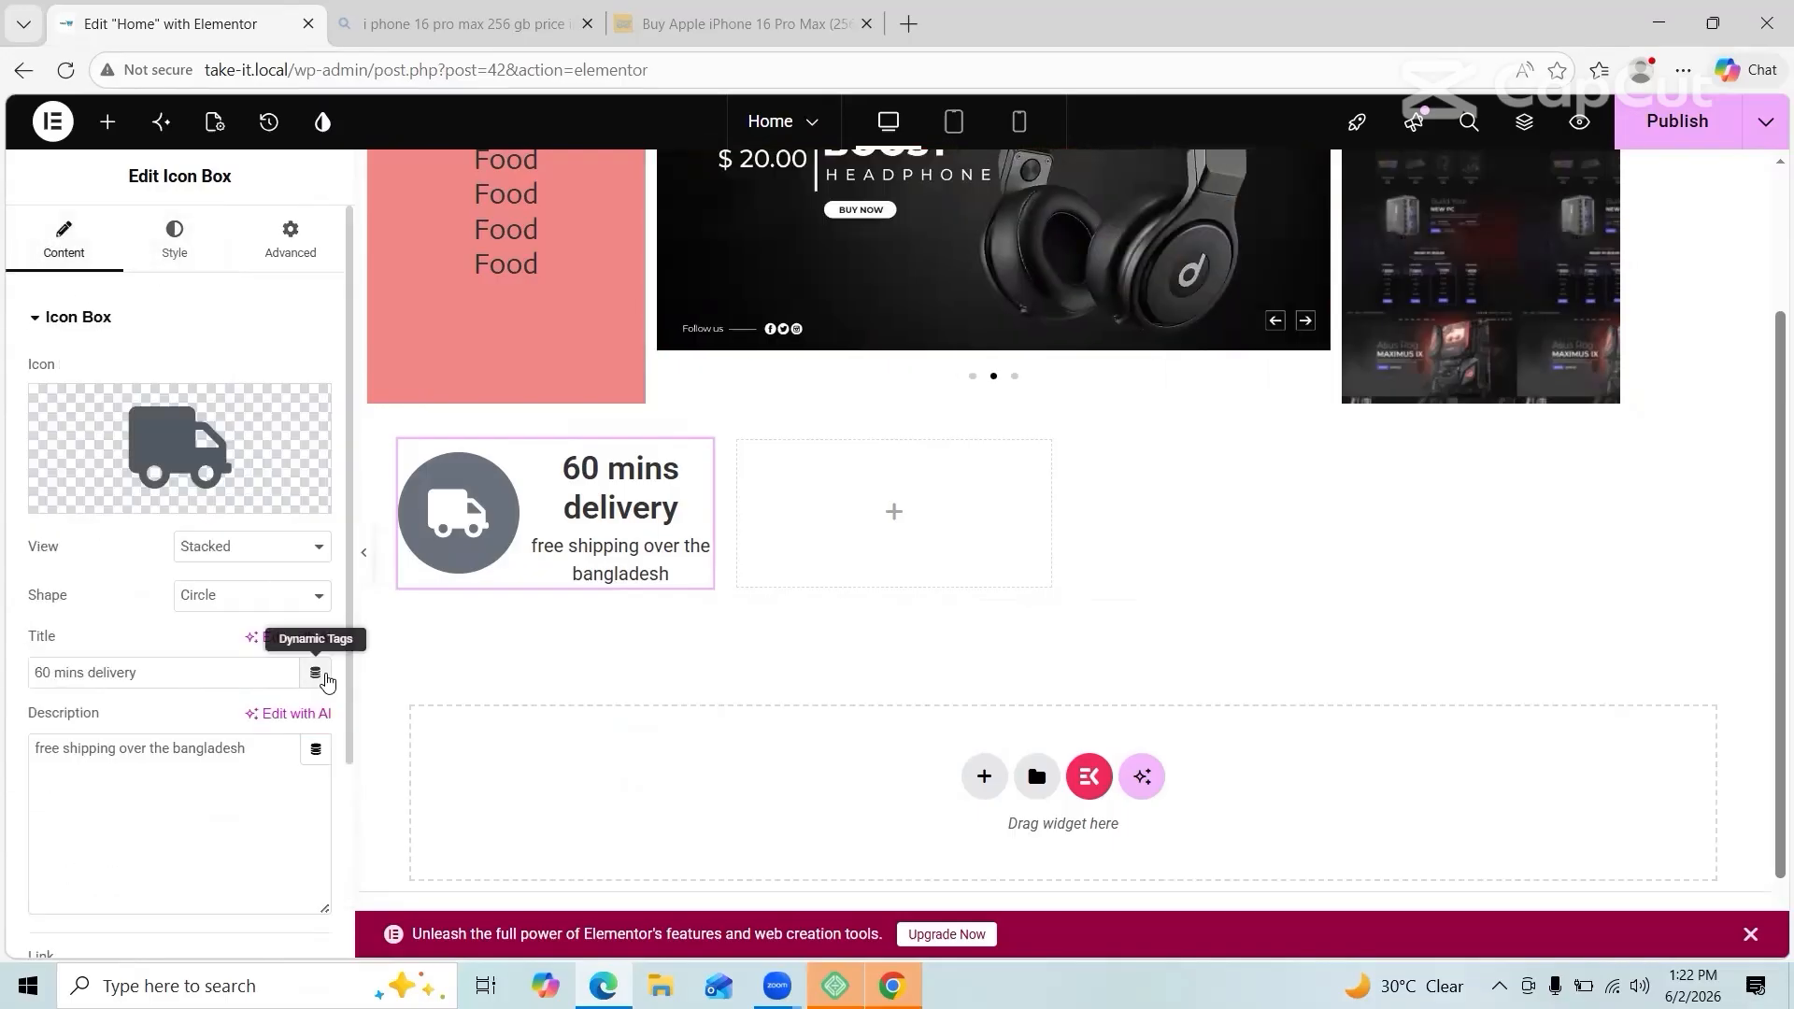
pyautogui.click(316, 674)
pyautogui.click(175, 238)
pyautogui.click(290, 238)
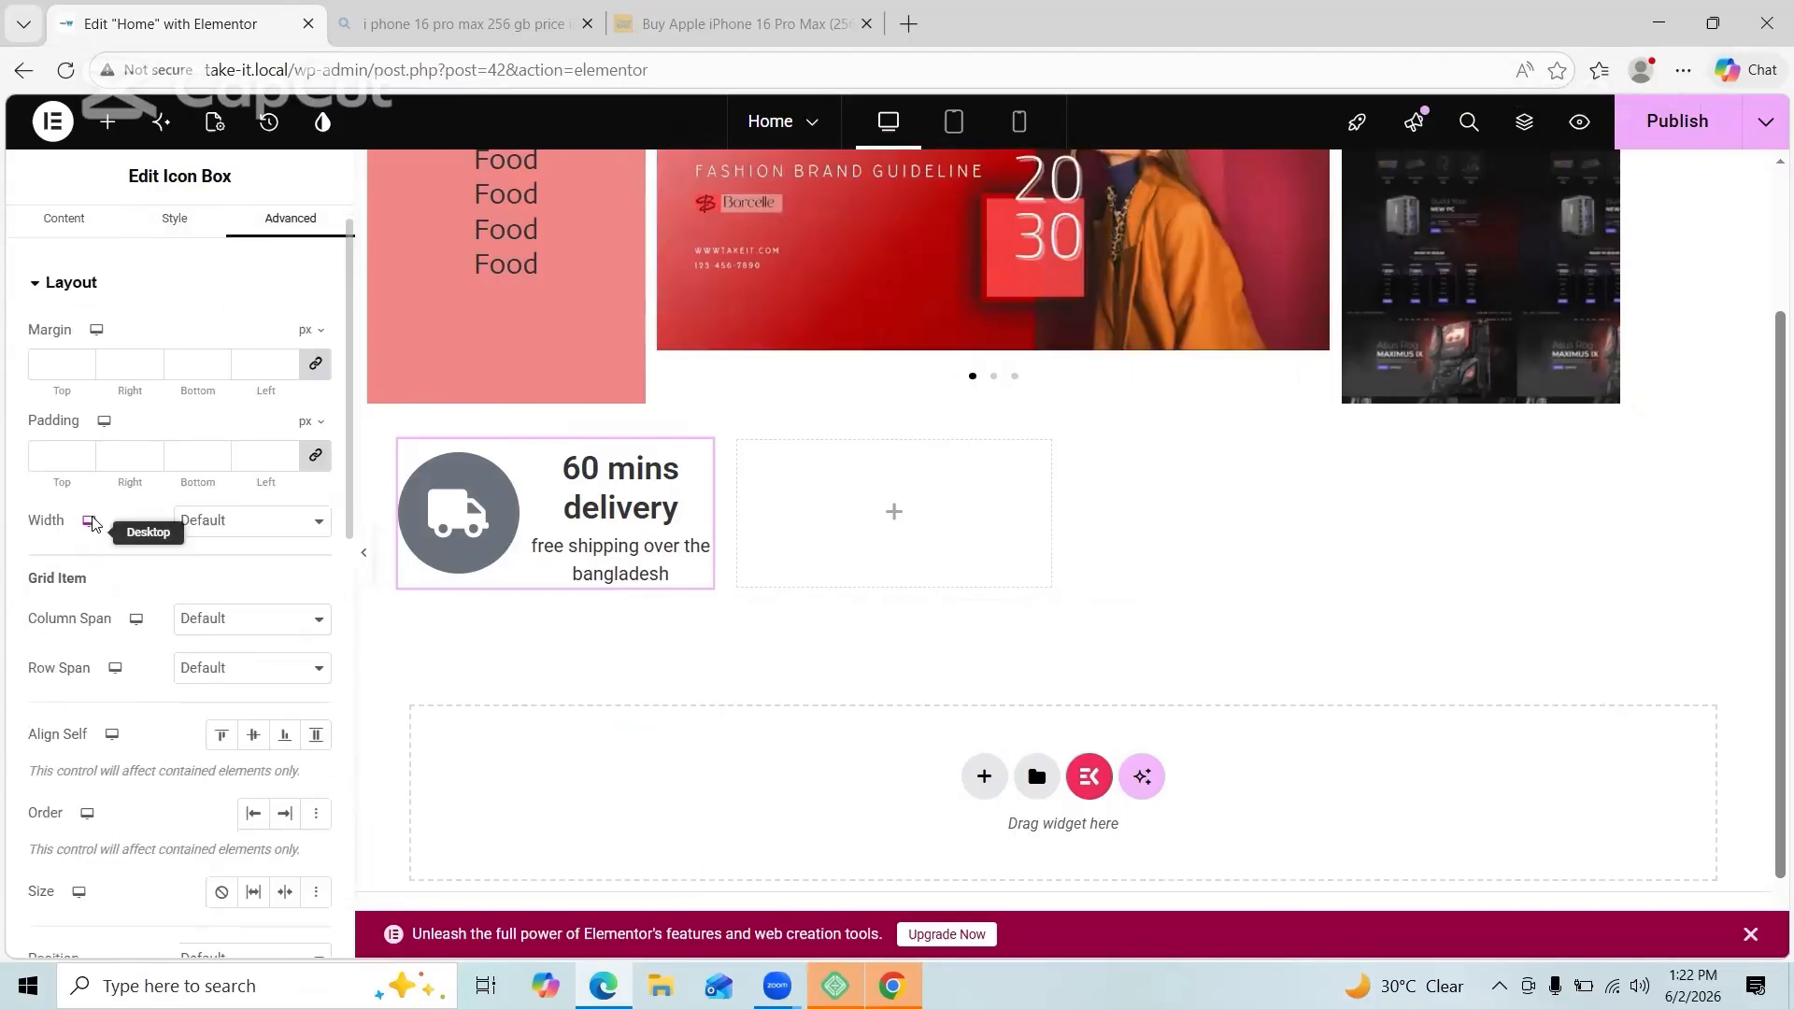
pyautogui.scroll(-5, 187, 561)
pyautogui.click(200, 565)
pyautogui.click(200, 612)
pyautogui.click(313, 715)
pyautogui.click(205, 791)
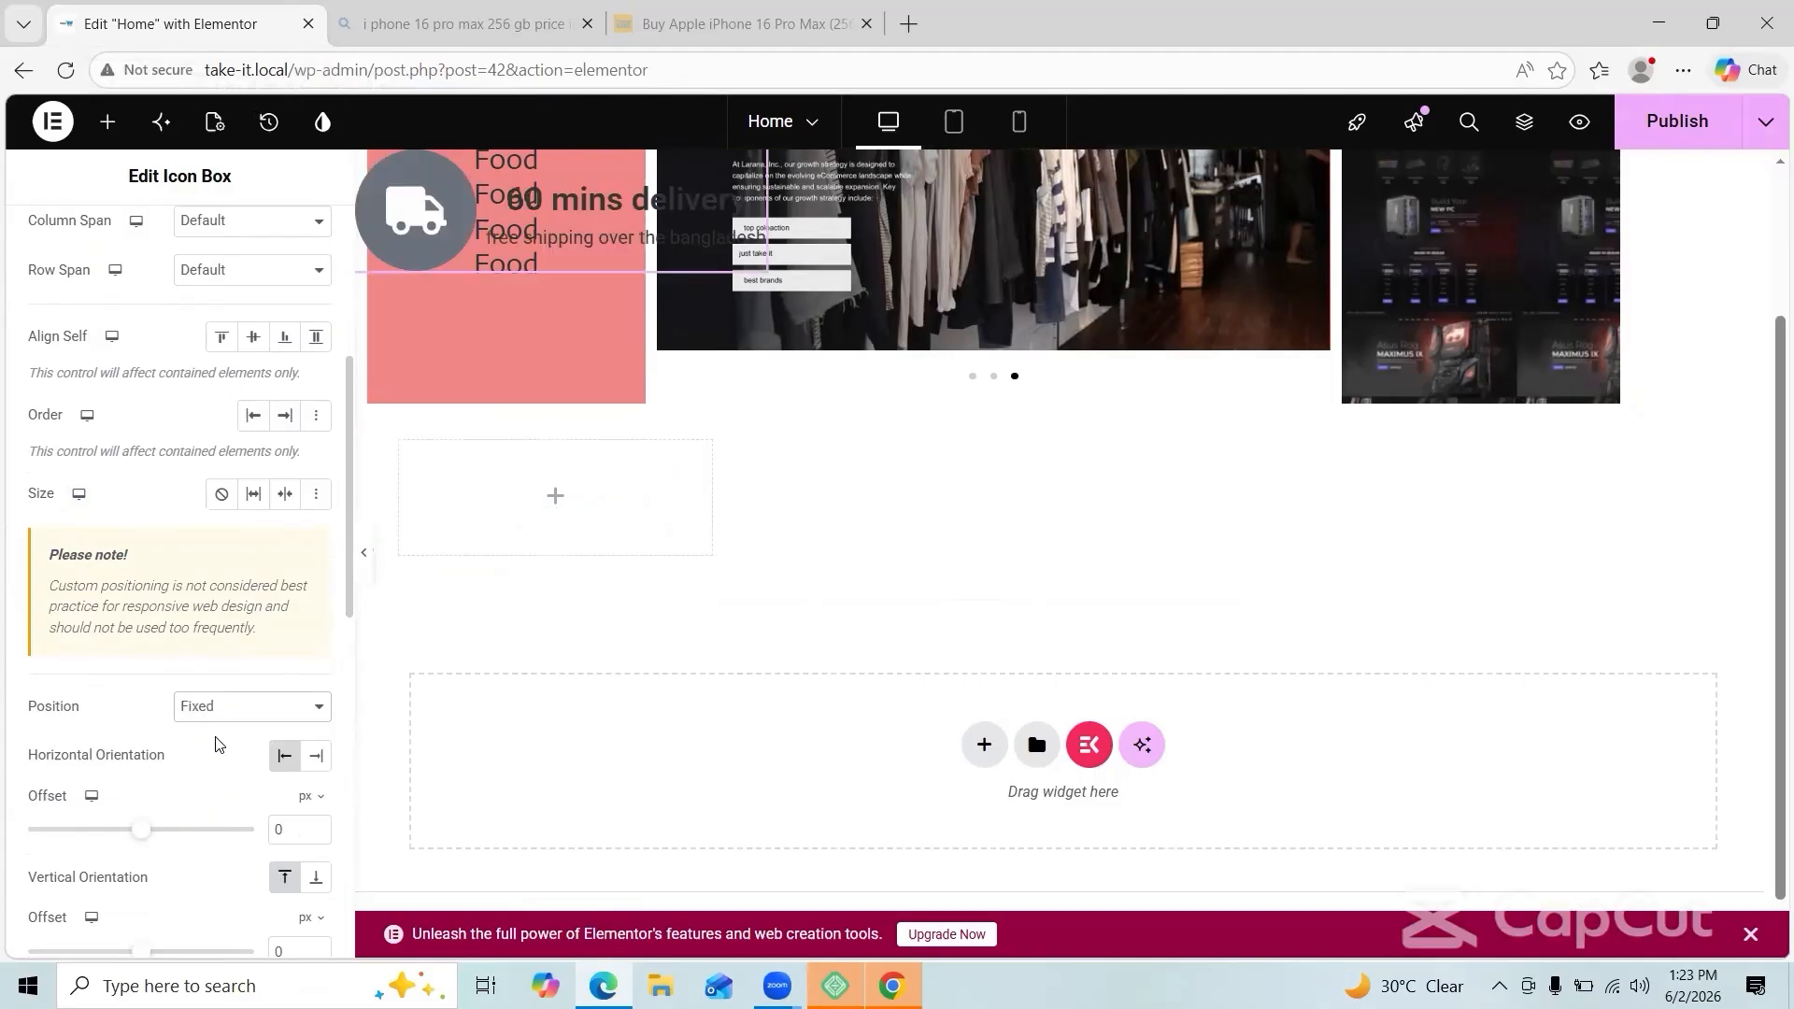
pyautogui.click(253, 706)
pyautogui.click(211, 734)
# Step: Keep the icon box cache at Active and collapse the transform settings
pyautogui.scroll(-1, 249, 689)
pyautogui.click(252, 657)
pyautogui.click(272, 749)
pyautogui.scroll(-4, 231, 704)
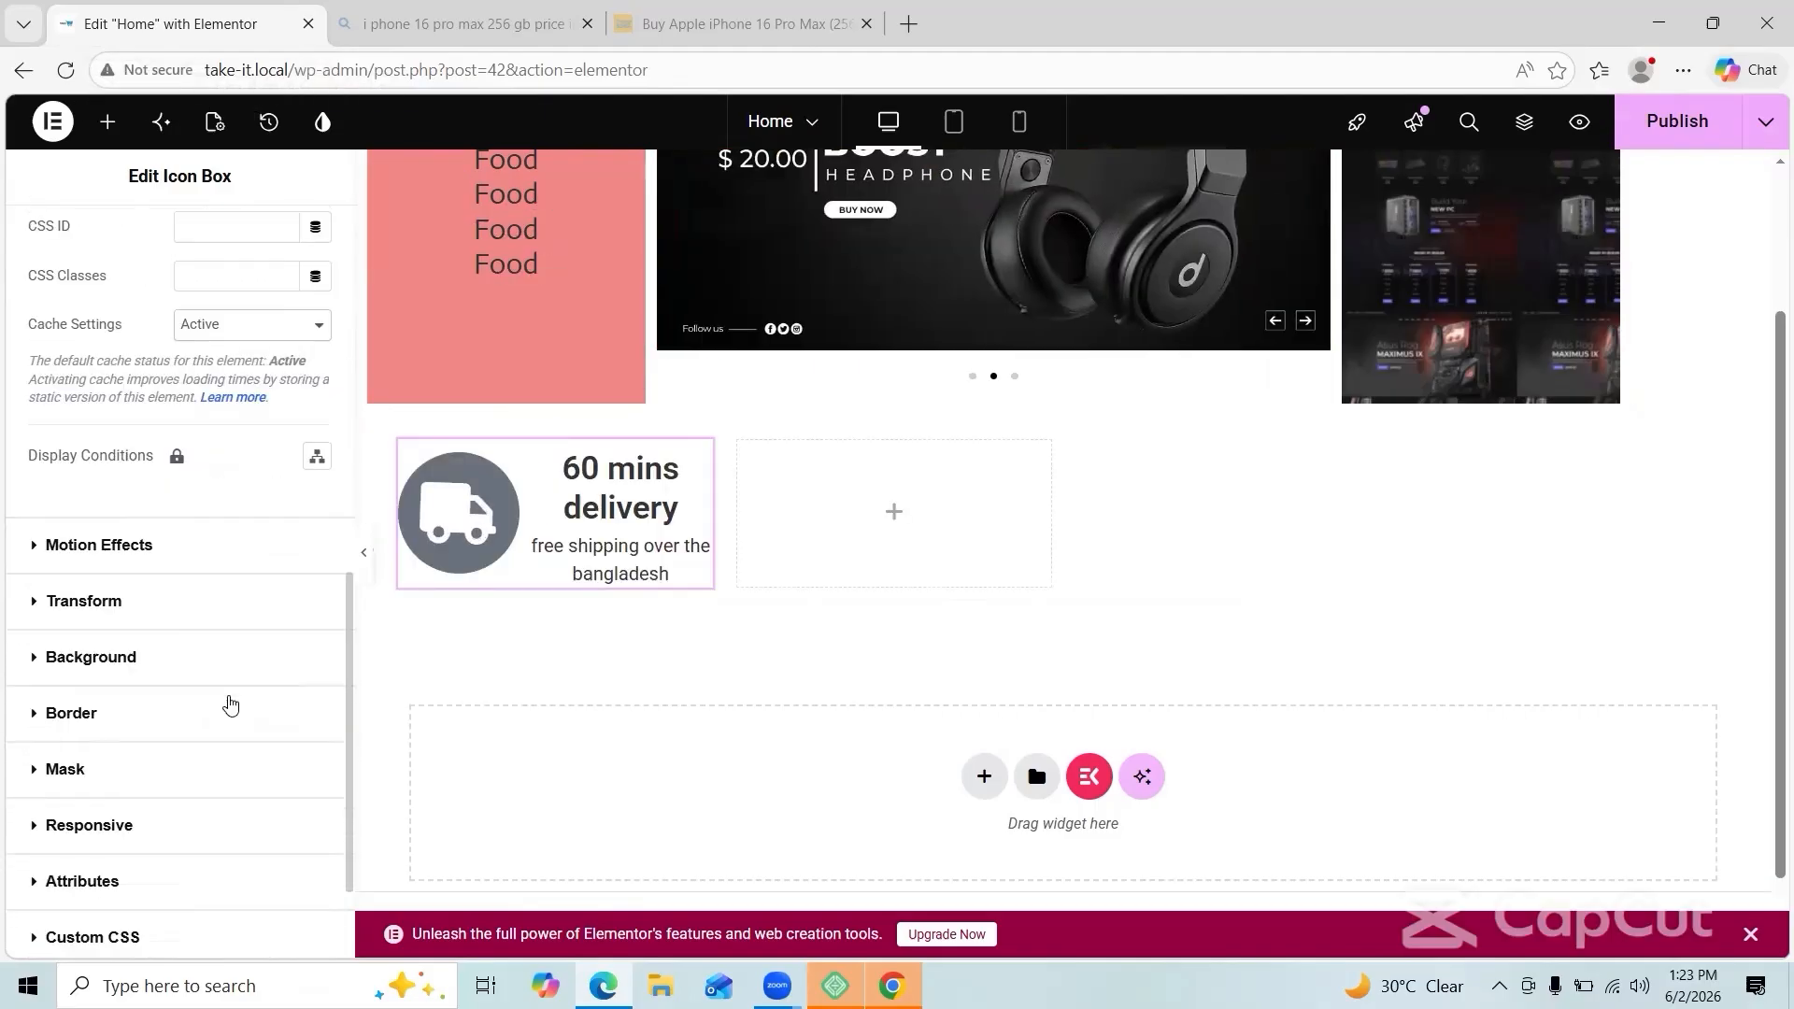
pyautogui.click(93, 601)
pyautogui.click(85, 430)
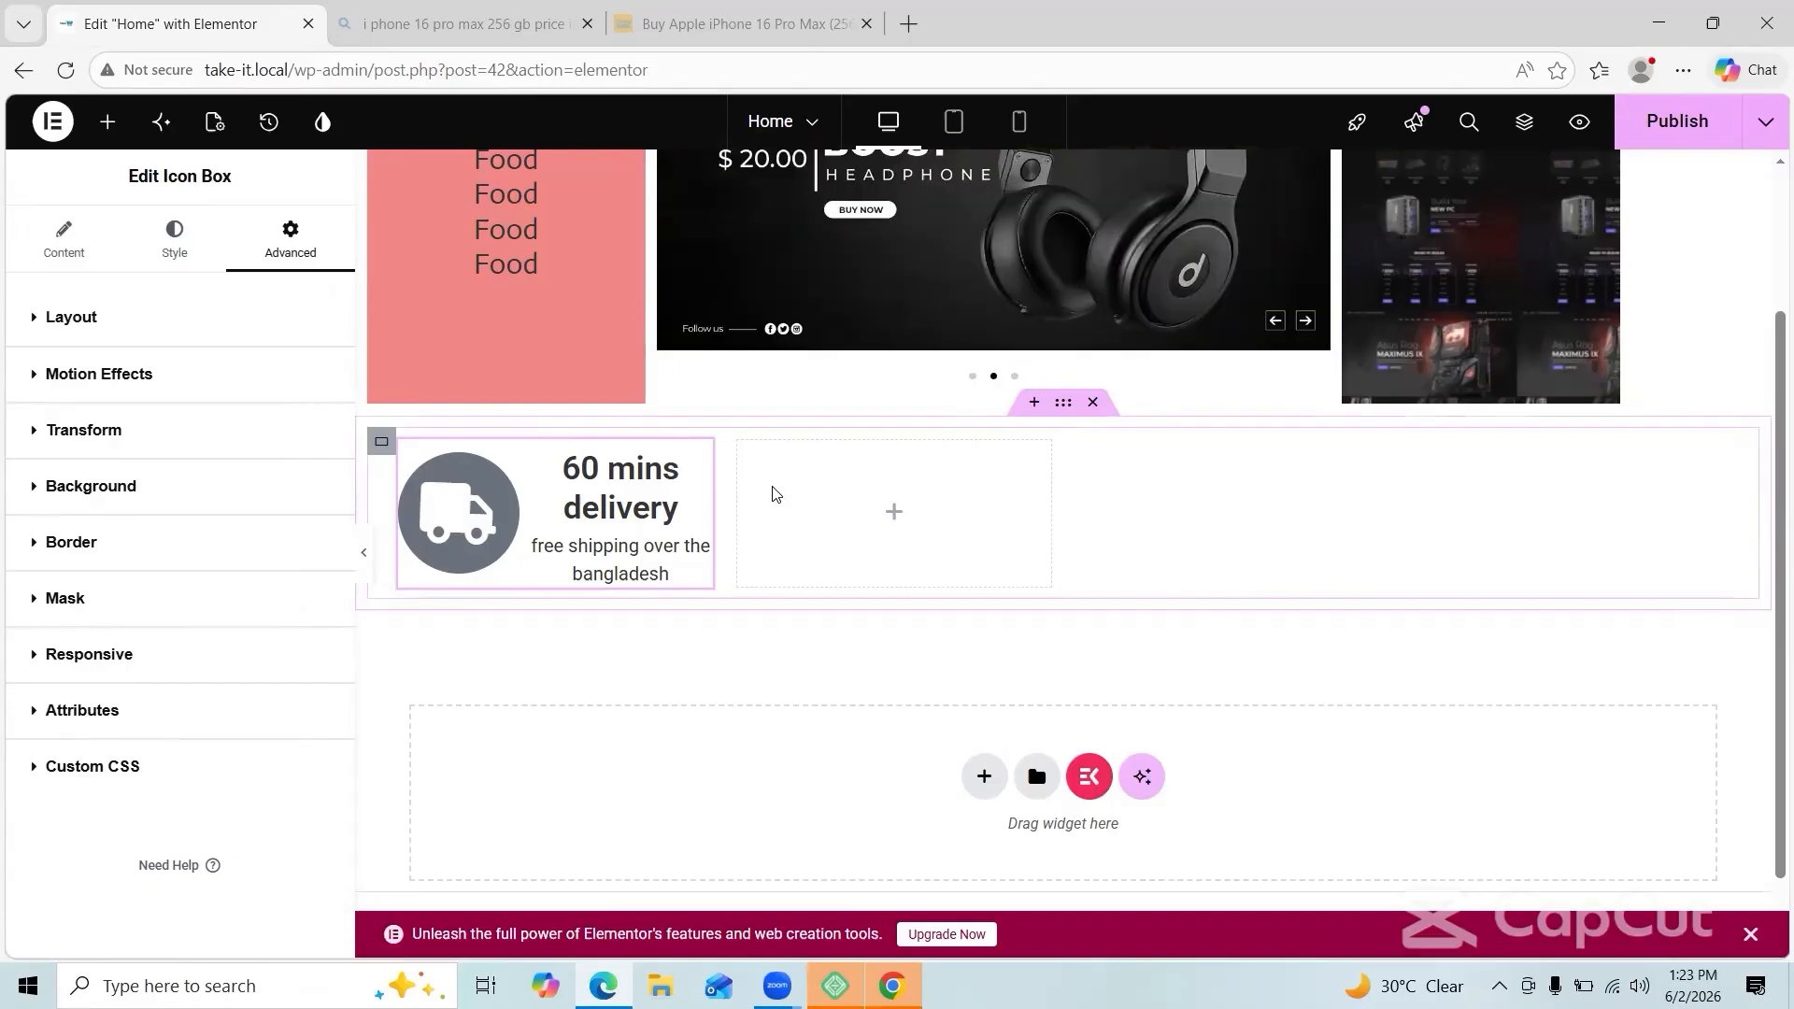
# Step: Copy the '60 mins delivery' icon box and paste it into the second, third and fourth cells
pyautogui.rightClick(491, 495)
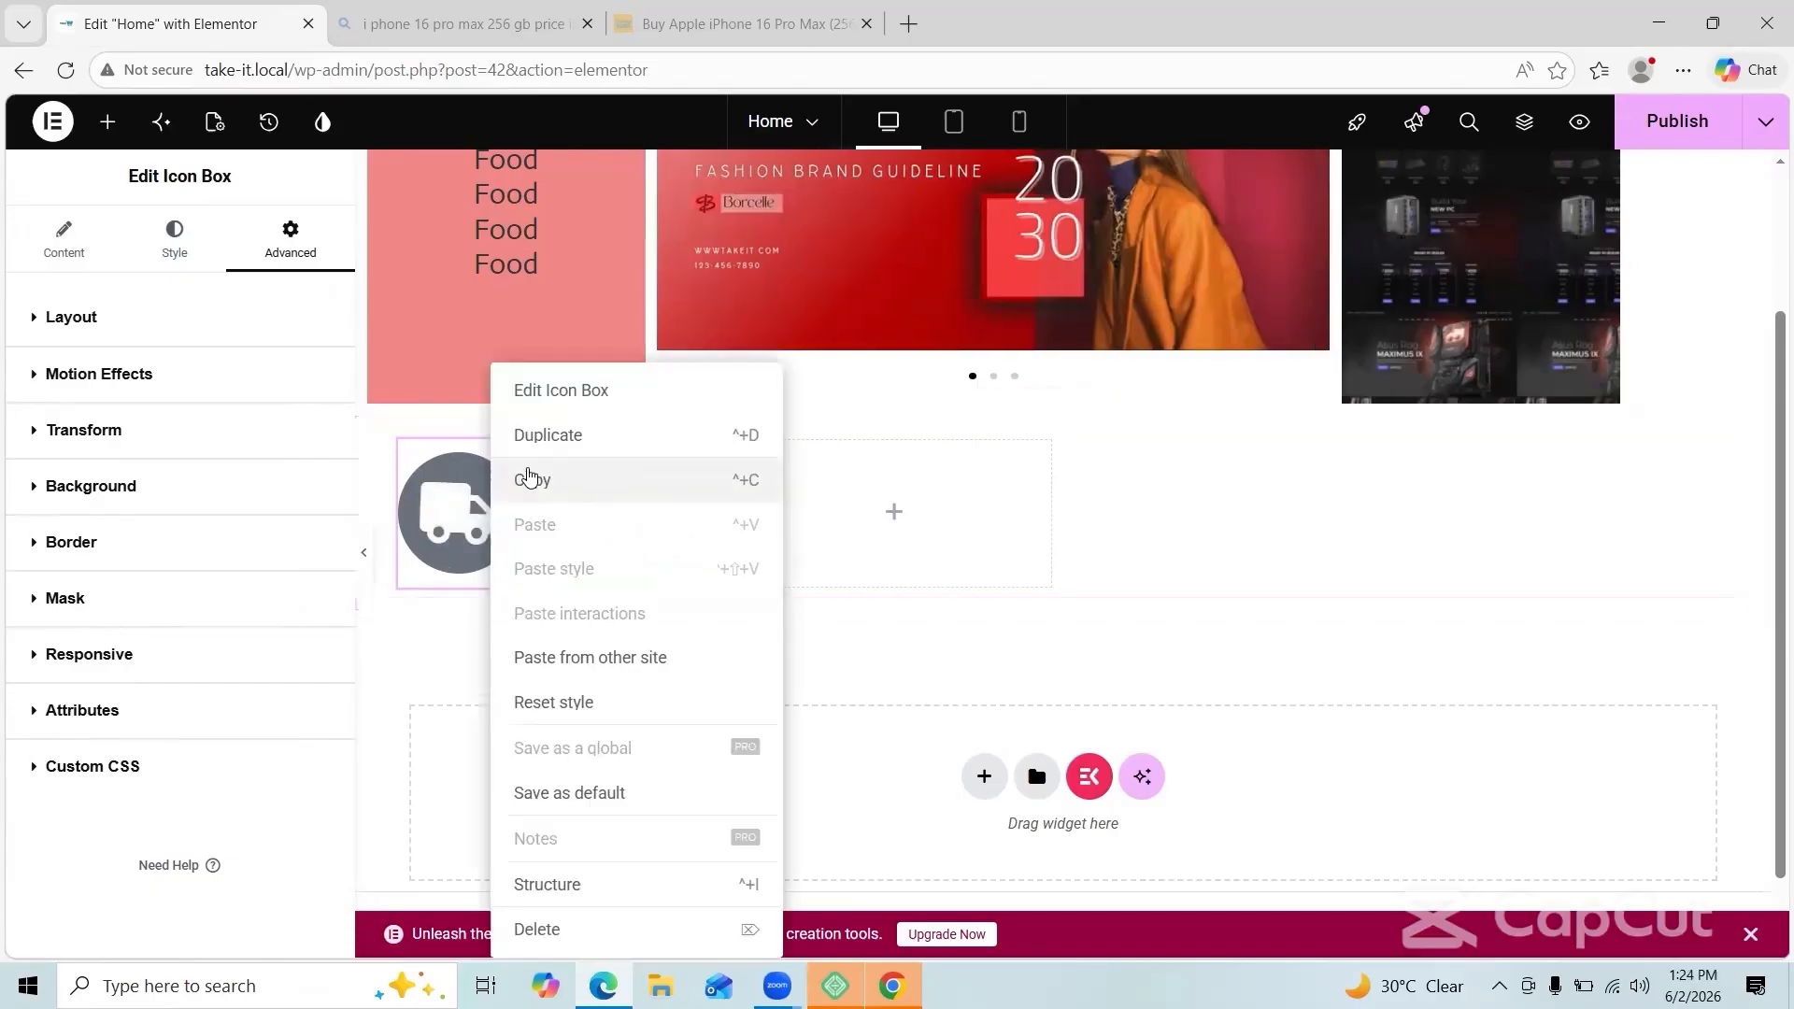
pyautogui.click(531, 478)
pyautogui.rightClick(837, 496)
pyautogui.click(881, 485)
pyautogui.rightClick(1199, 487)
pyautogui.click(1244, 480)
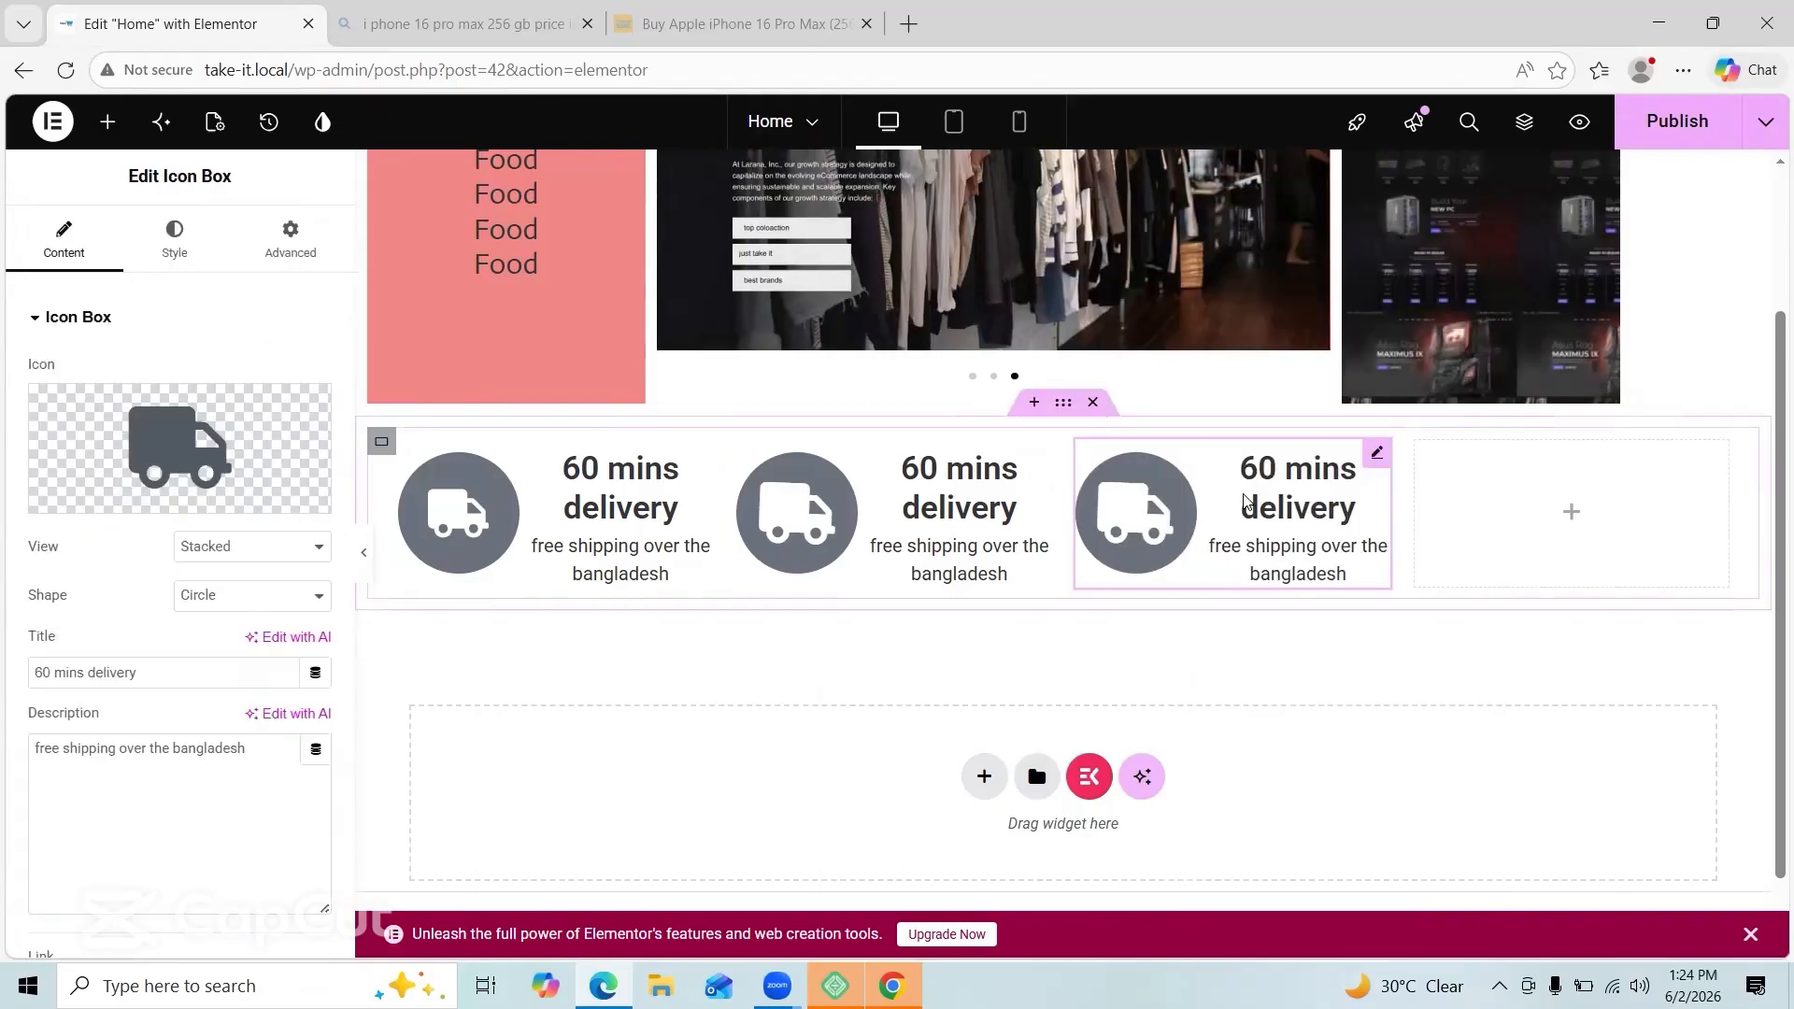
pyautogui.rightClick(1575, 500)
pyautogui.click(1576, 484)
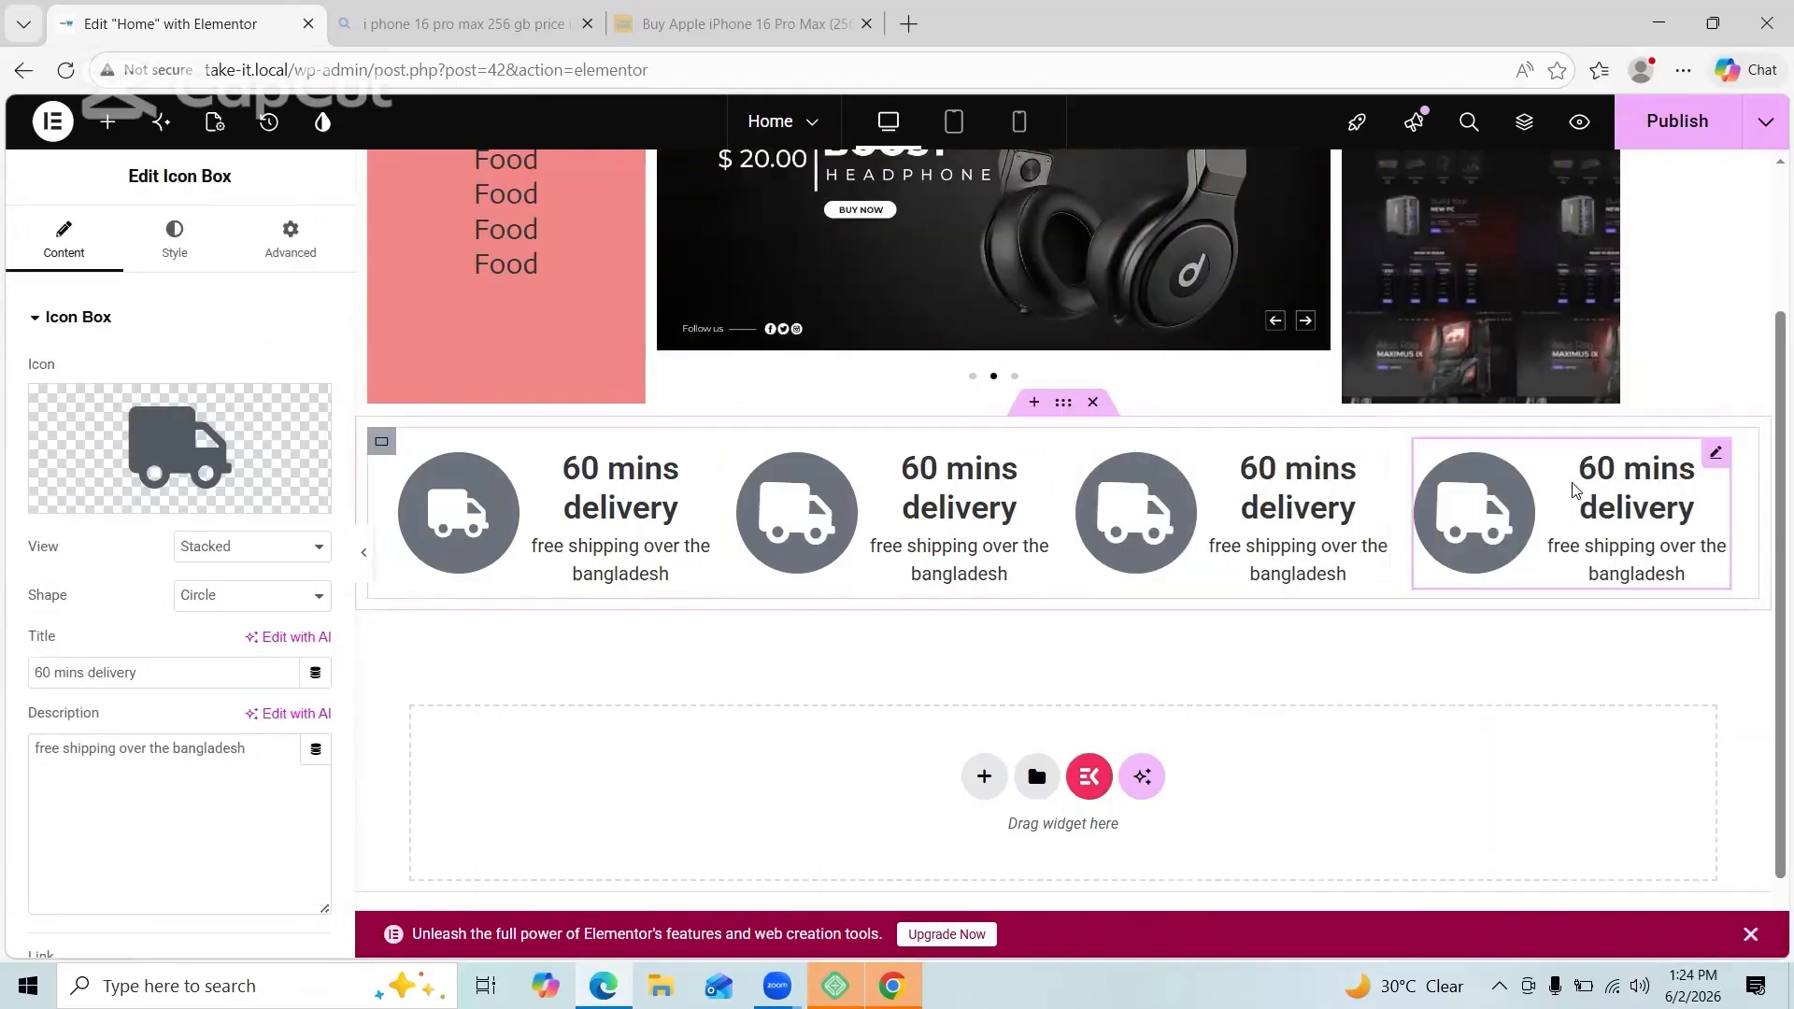
# Step: Give the second box a Tick icon and retitle it 'Authorized product'
pyautogui.click(116, 502)
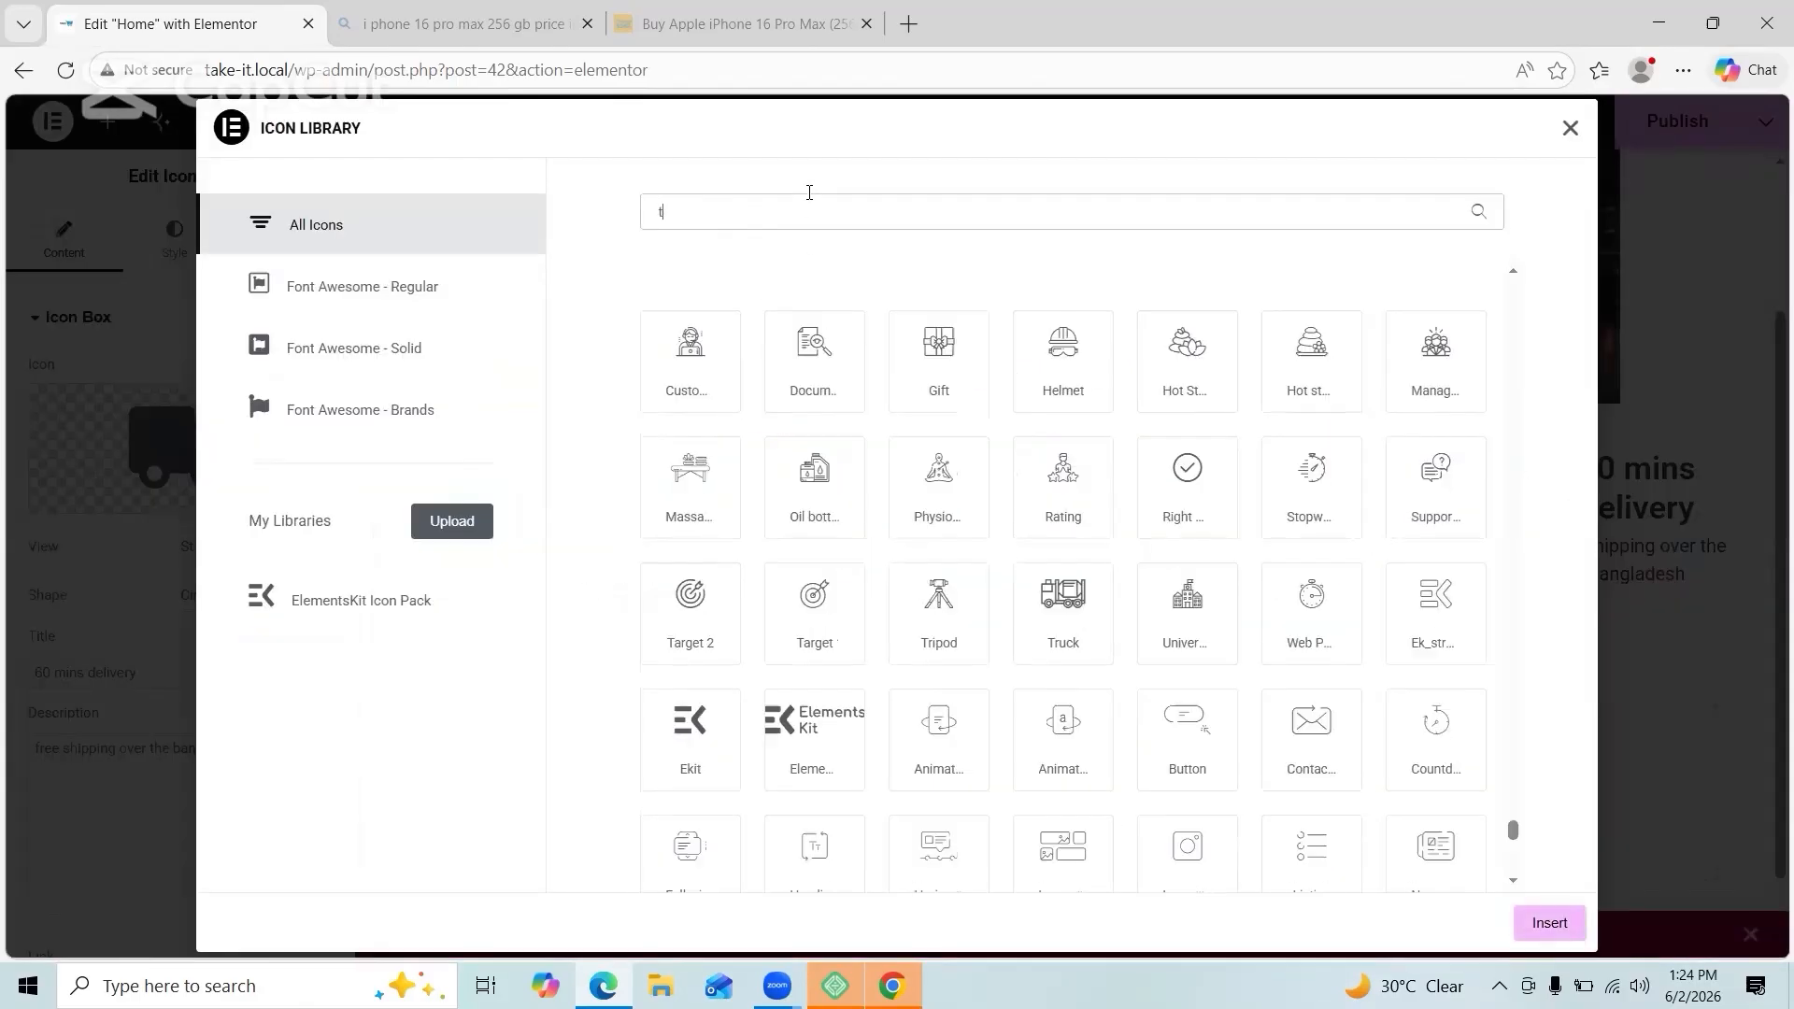
pyautogui.write('tic')
pyautogui.click(842, 609)
pyautogui.click(1549, 922)
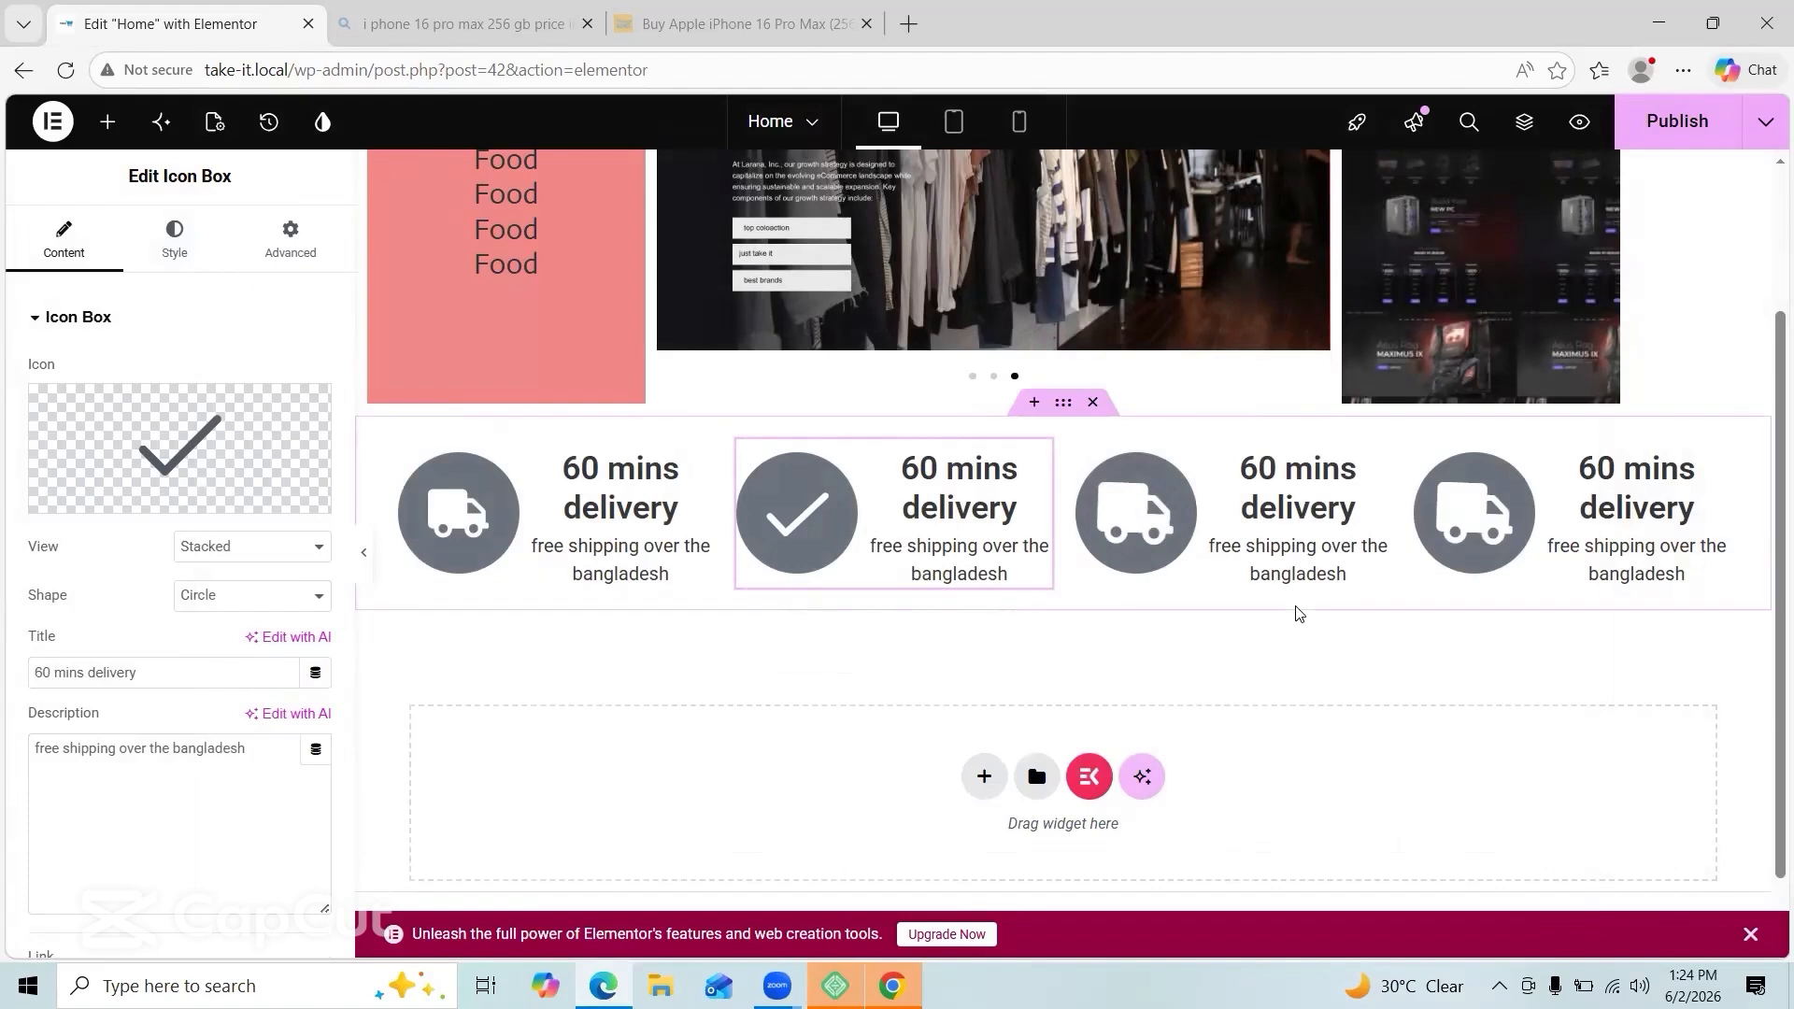
pyautogui.click(160, 669)
pyautogui.hotkey('ctrl', 'a')
pyautogui.press('BackSpace')
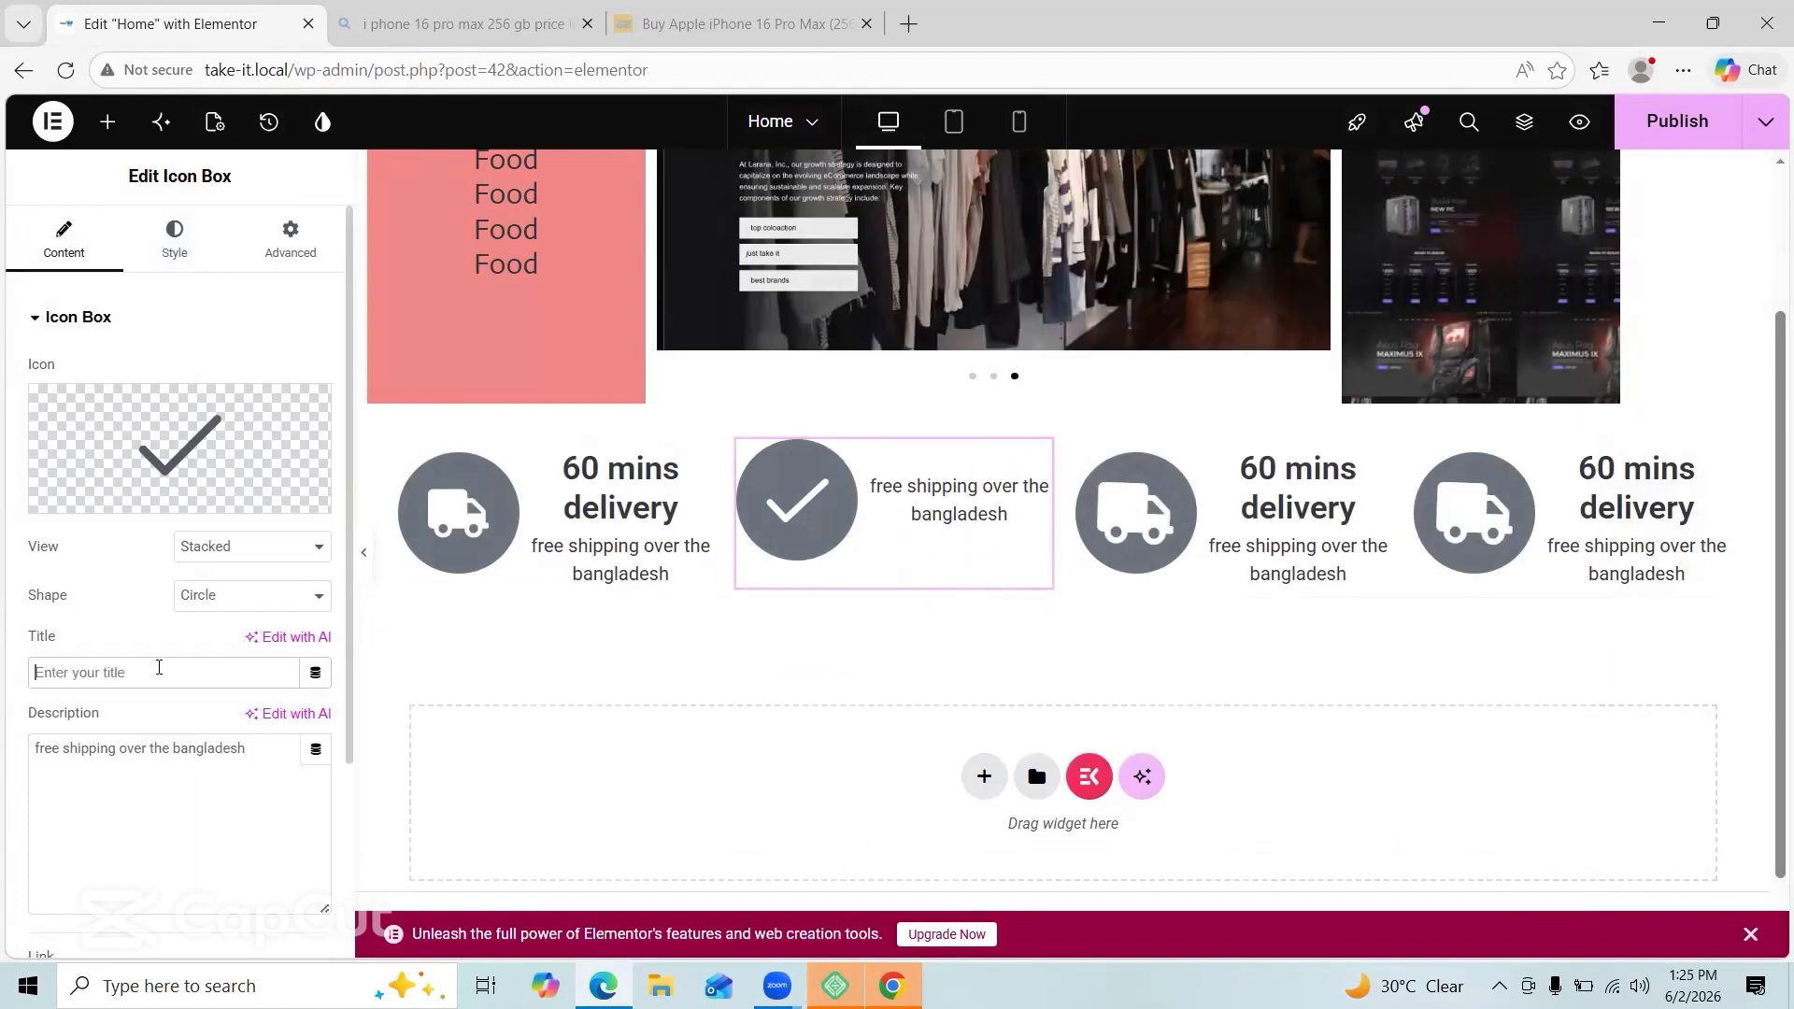
pyautogui.write('Authorized product')
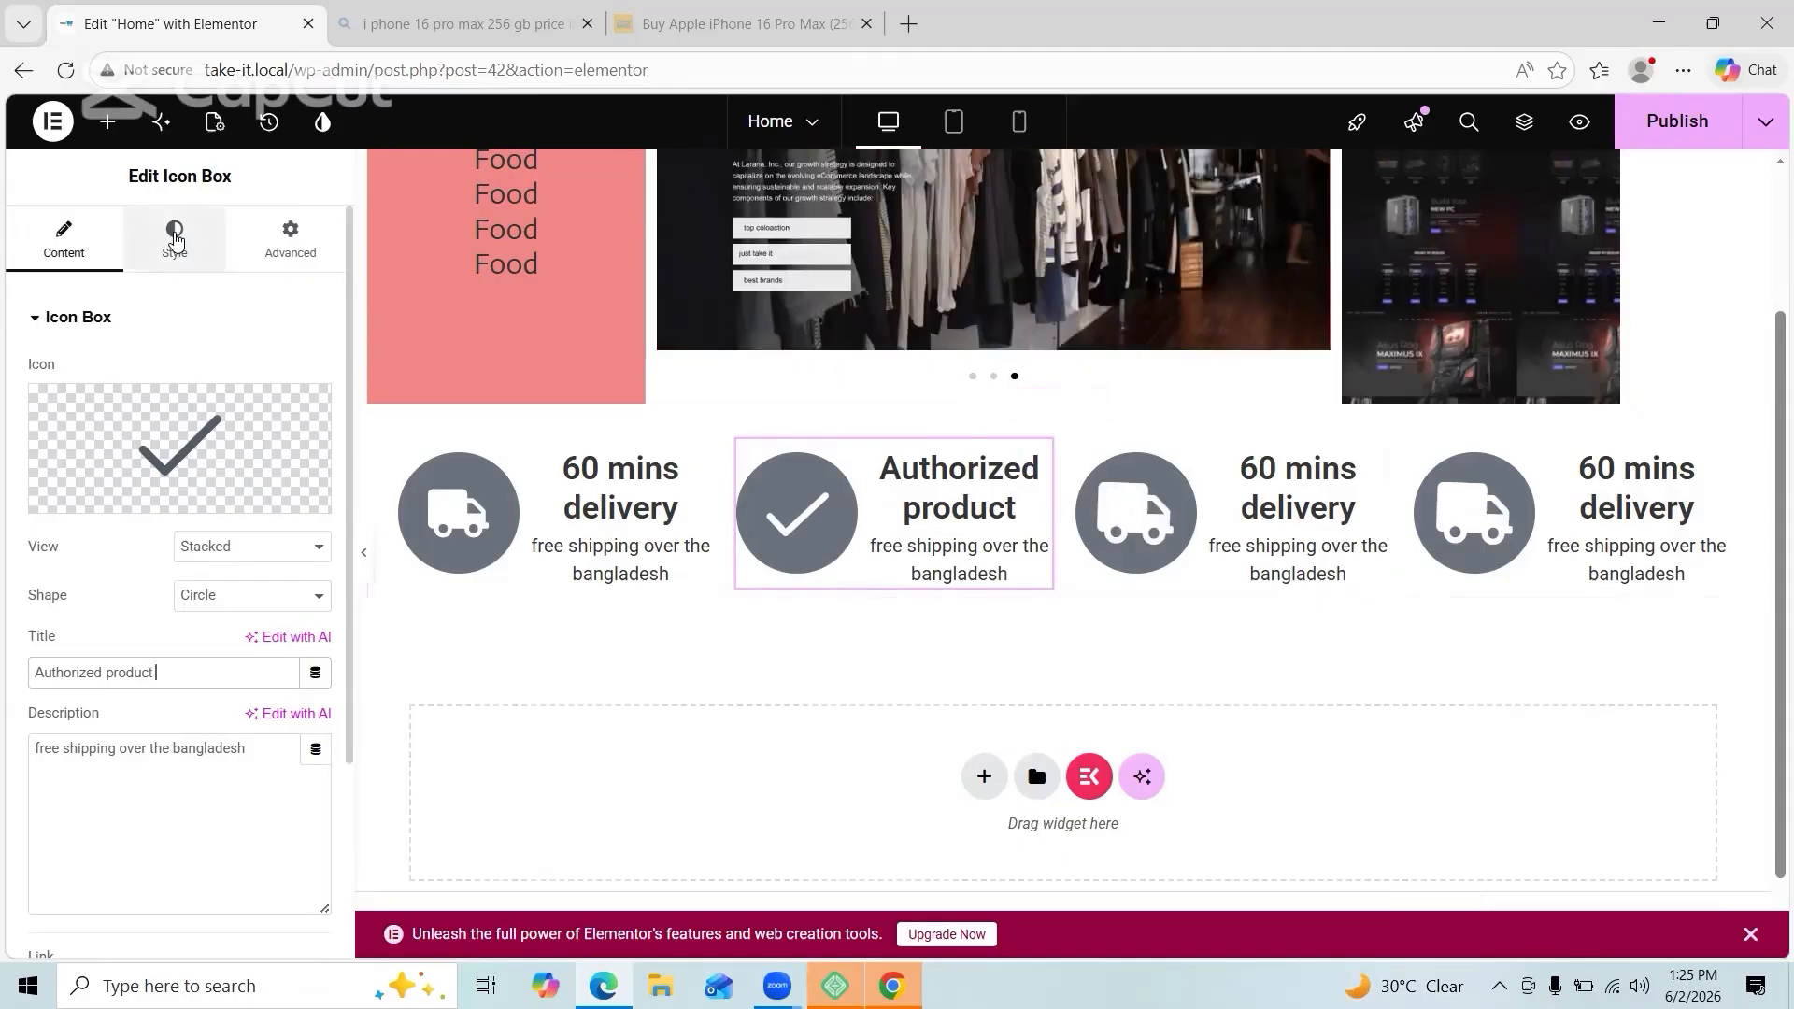
# Step: Shrink the box's description text and reduce the title size to 11
pyautogui.click(175, 239)
pyautogui.click(139, 781)
pyautogui.scroll(-2, 138, 748)
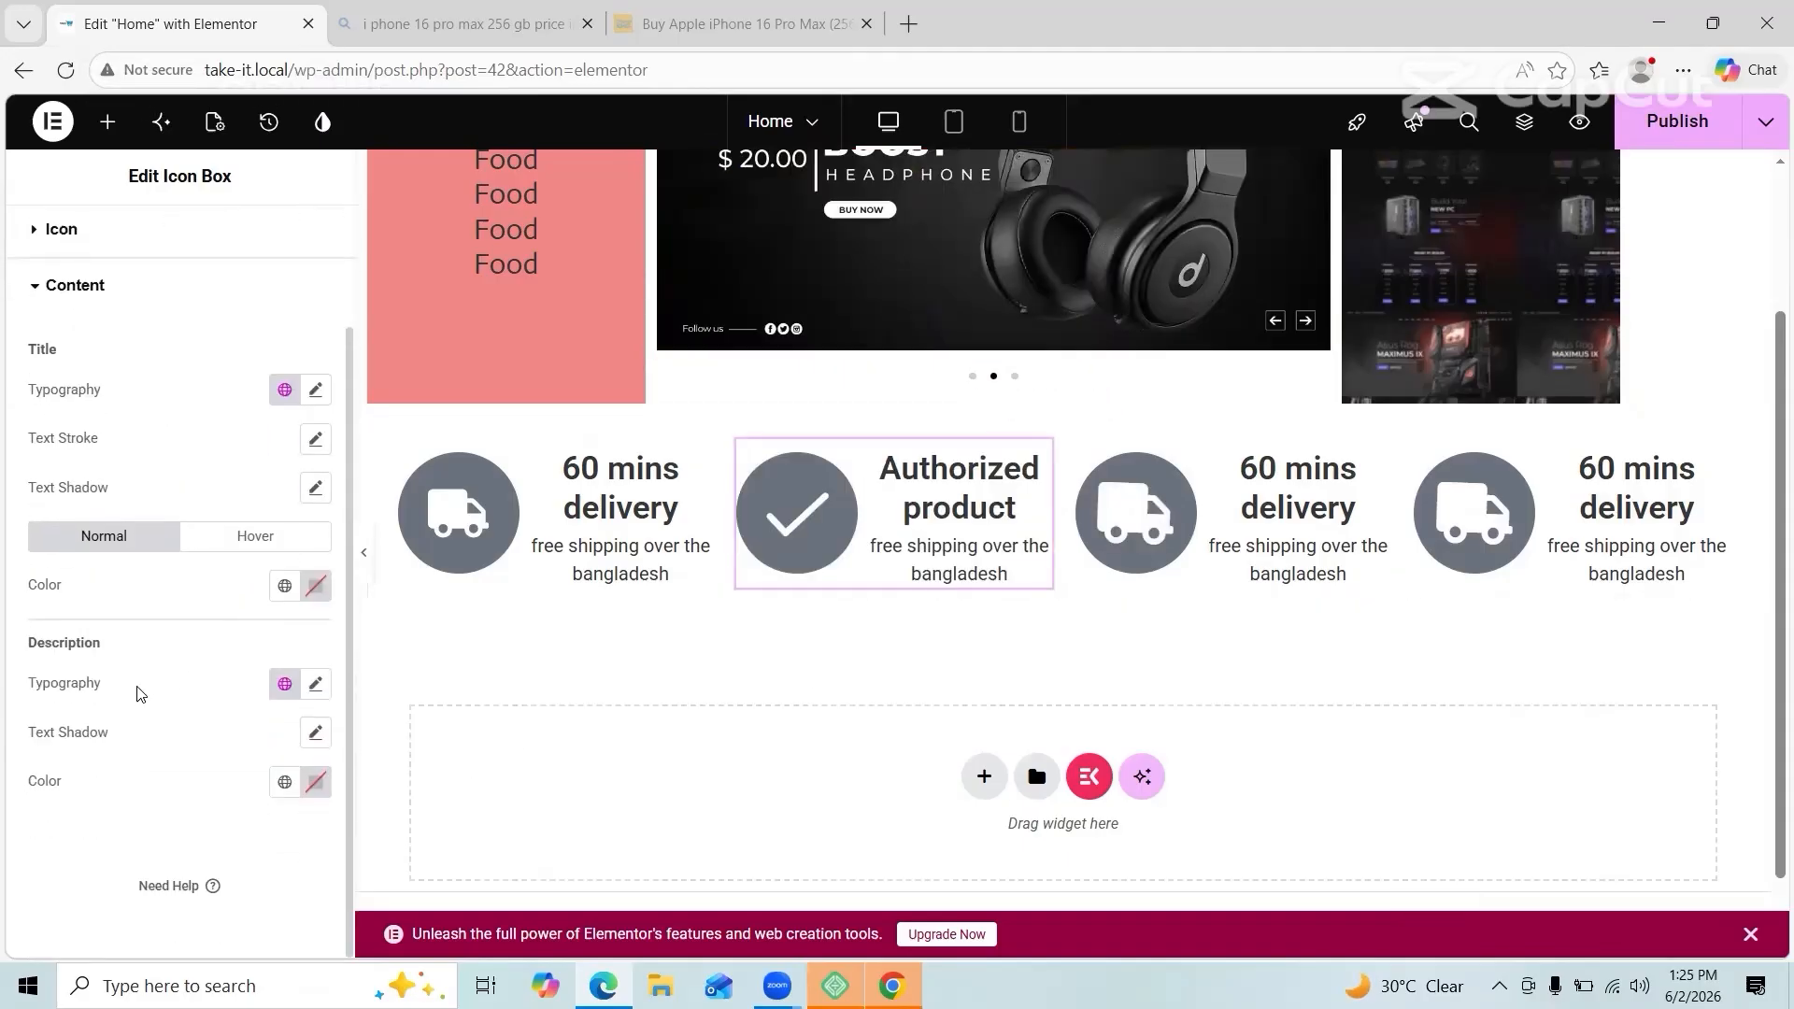
pyautogui.click(316, 685)
pyautogui.scroll(-1, 140, 748)
pyautogui.click(53, 775)
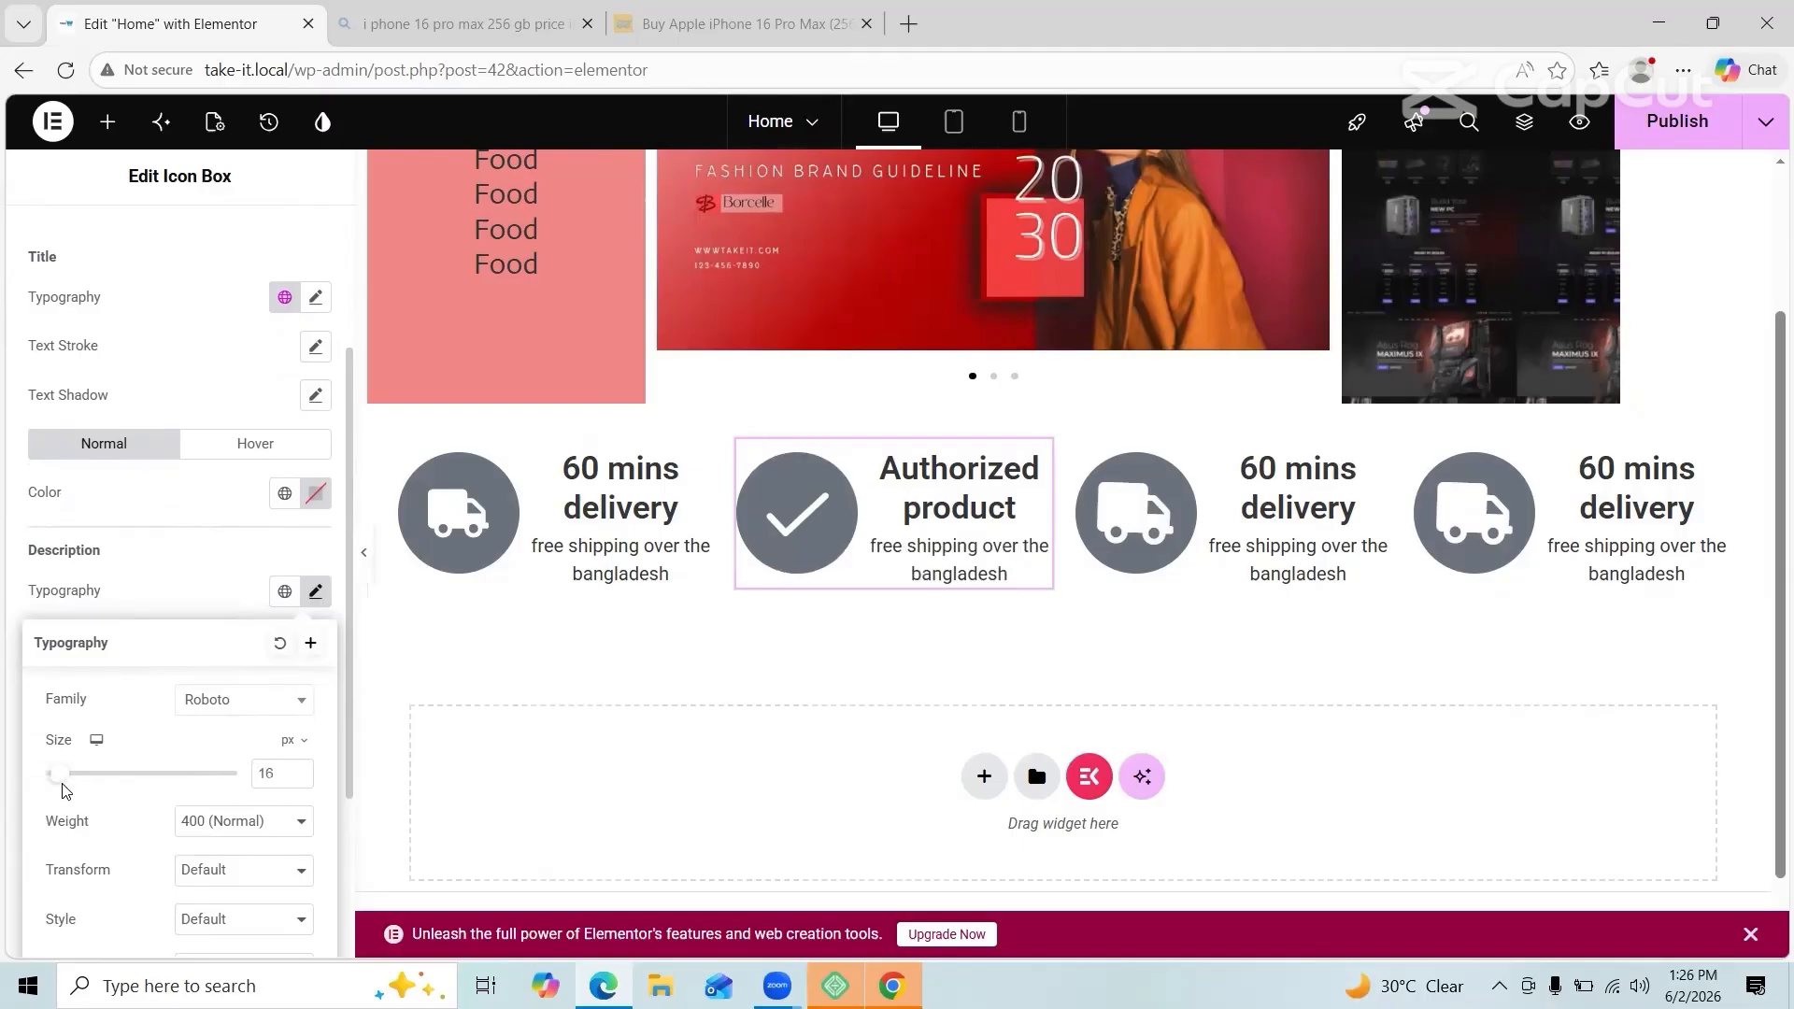
pyautogui.moveTo(62, 783); pyautogui.dragTo(54, 780)
pyautogui.click(184, 576)
pyautogui.scroll(2, 173, 524)
pyautogui.click(316, 462)
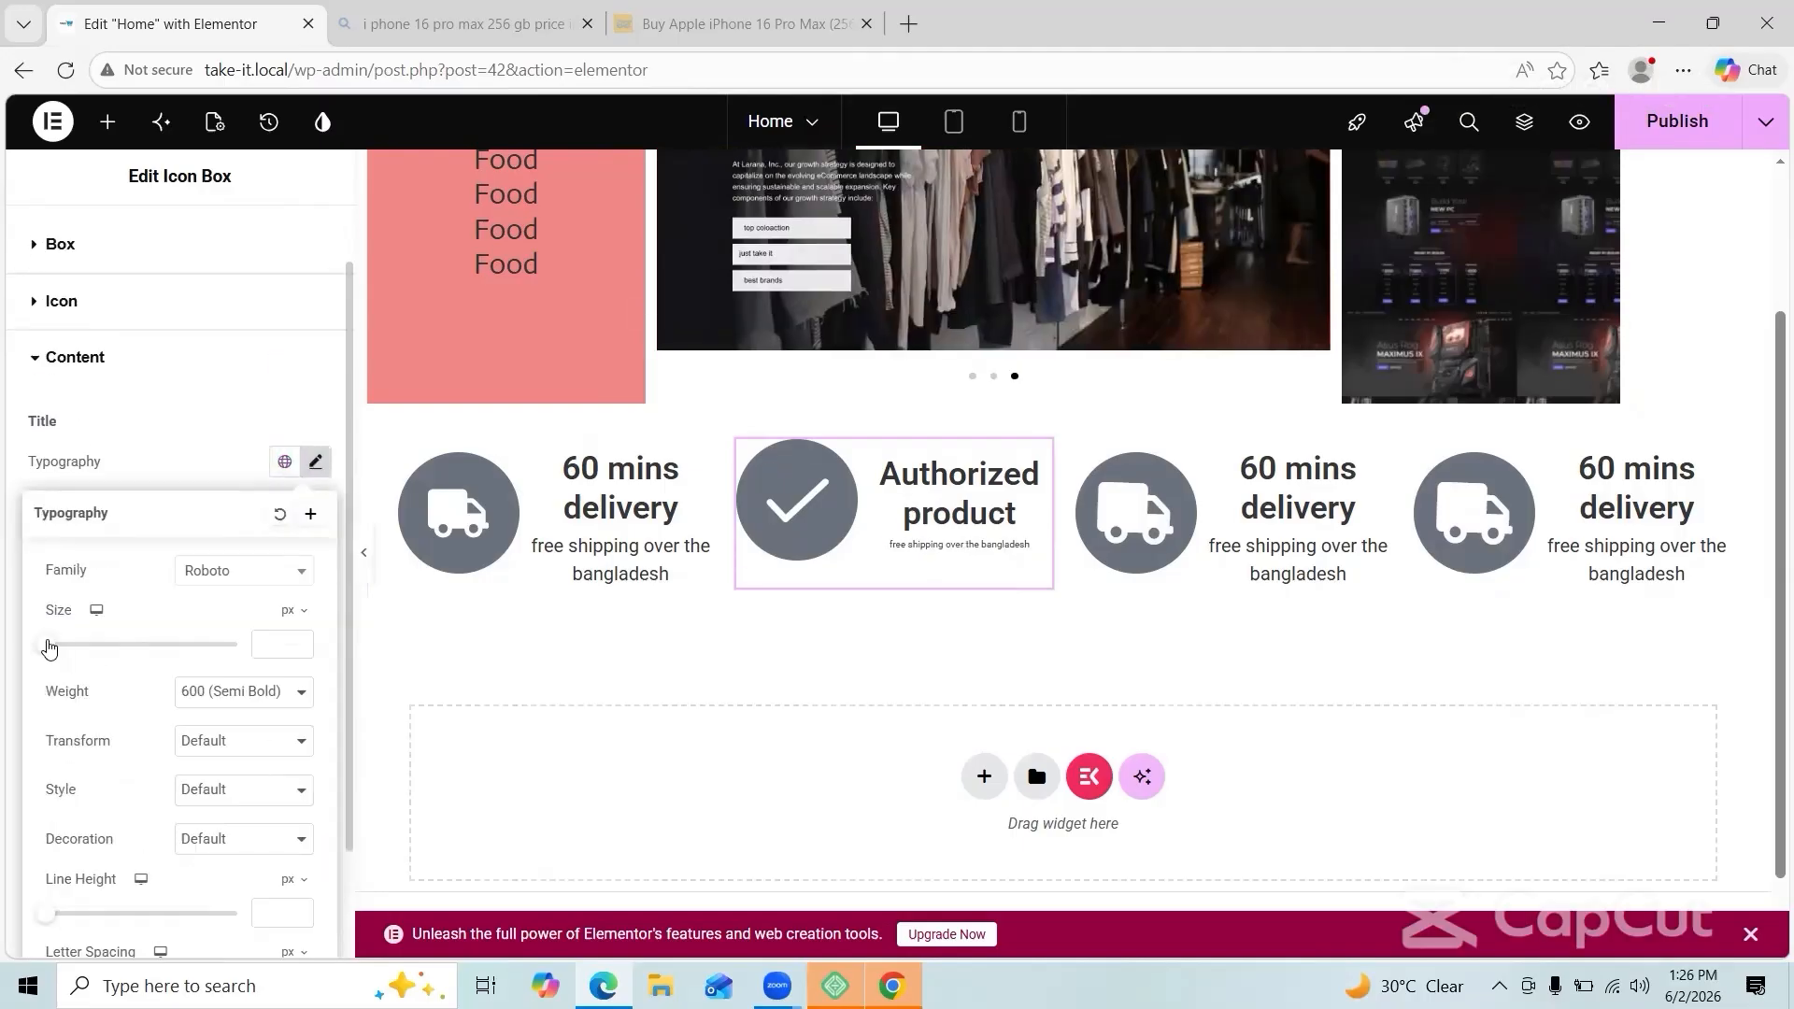
pyautogui.moveTo(49, 648); pyautogui.dragTo(58, 647)
# Step: Delete the third box, copy the Authorized product box into column four, and delete the first box
pyautogui.rightClick(1248, 523)
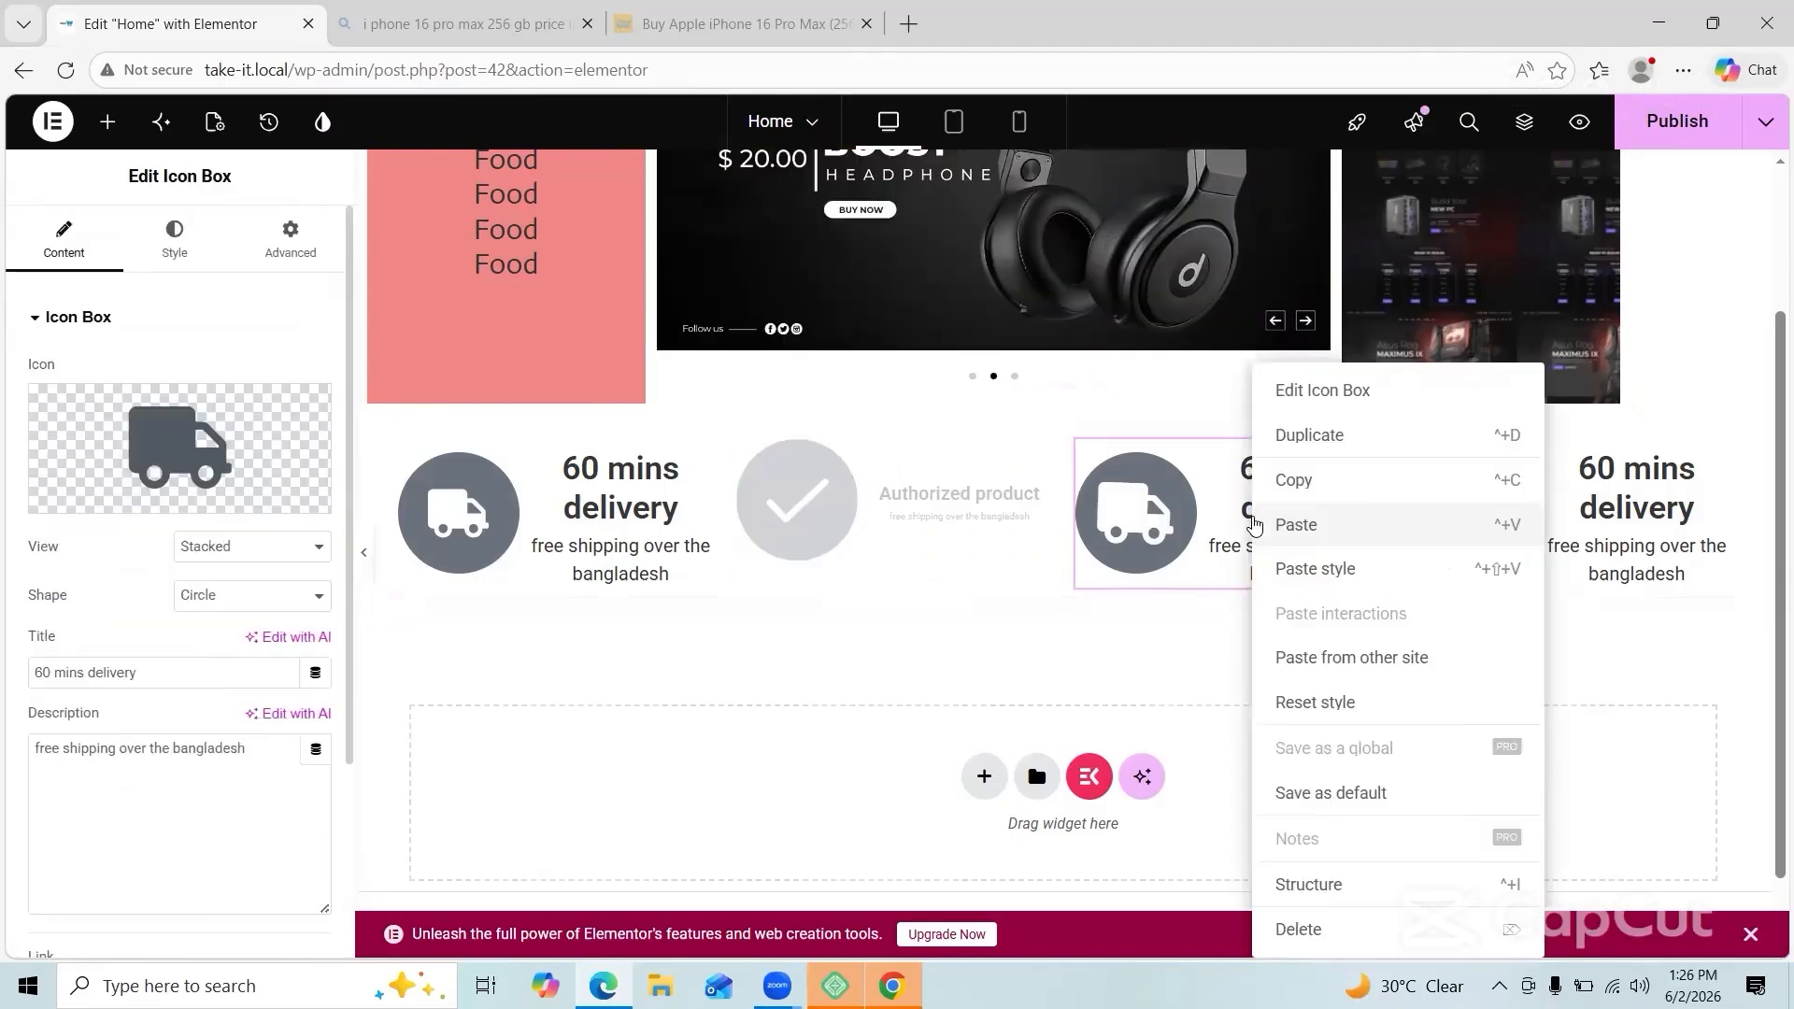
pyautogui.click(1289, 929)
pyautogui.rightClick(953, 553)
pyautogui.click(994, 480)
pyautogui.rightClick(1449, 492)
pyautogui.click(1506, 428)
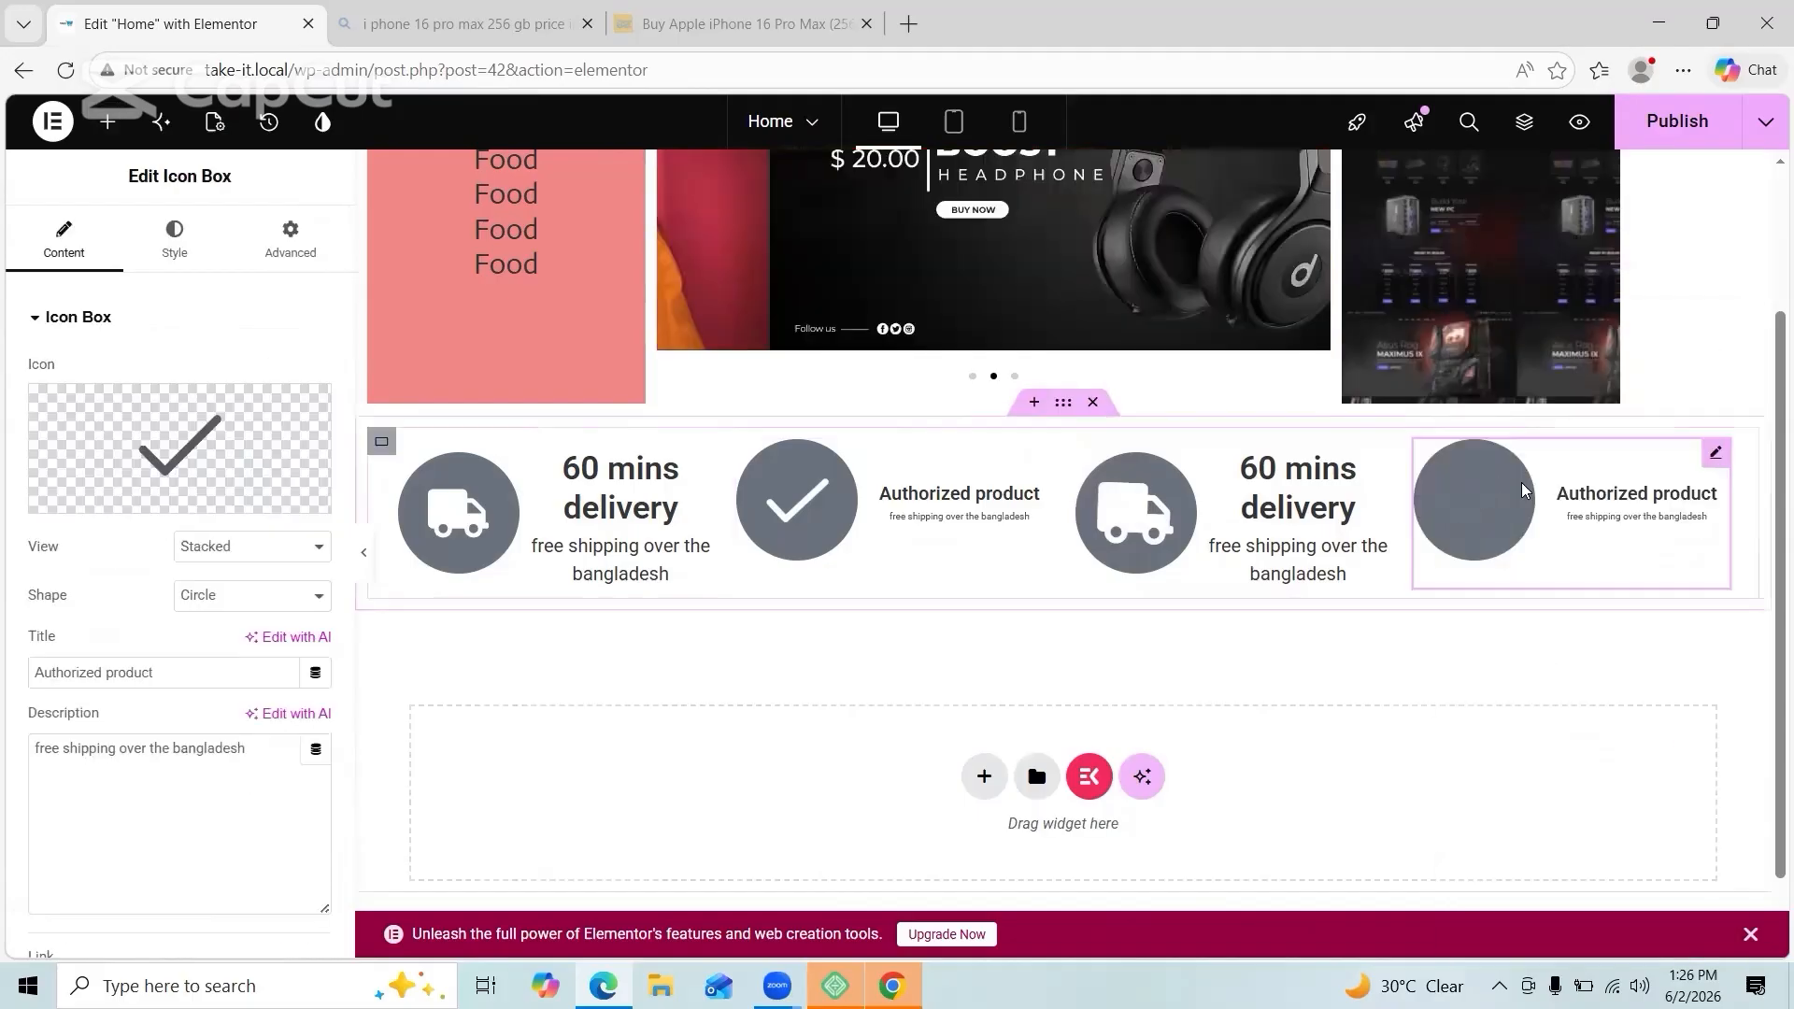
pyautogui.rightClick(570, 557)
pyautogui.click(694, 929)
# Step: Paste another Authorized product box, undo the extra copy, and replace the 60 mins delivery box
pyautogui.rightClick(1526, 555)
pyautogui.click(1547, 481)
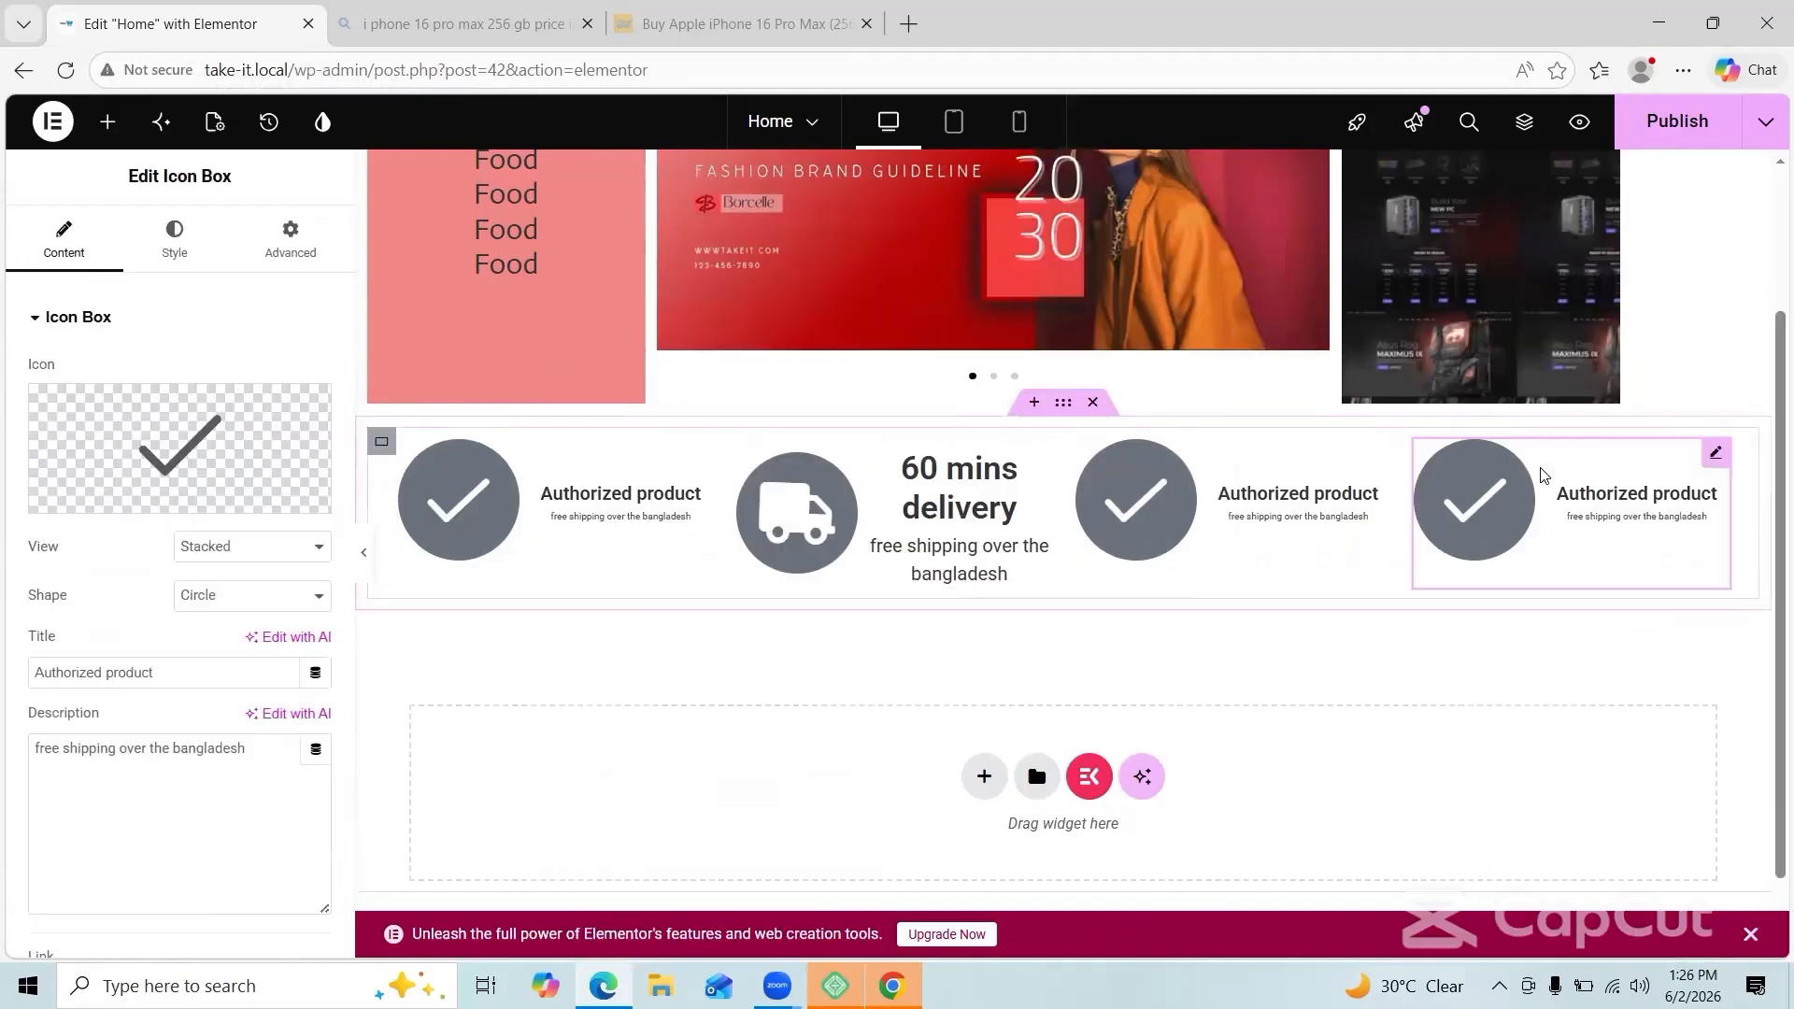
pyautogui.rightClick(904, 532)
pyautogui.click(959, 533)
pyautogui.hotkey('ctrl', 'z')
pyautogui.rightClick(922, 535)
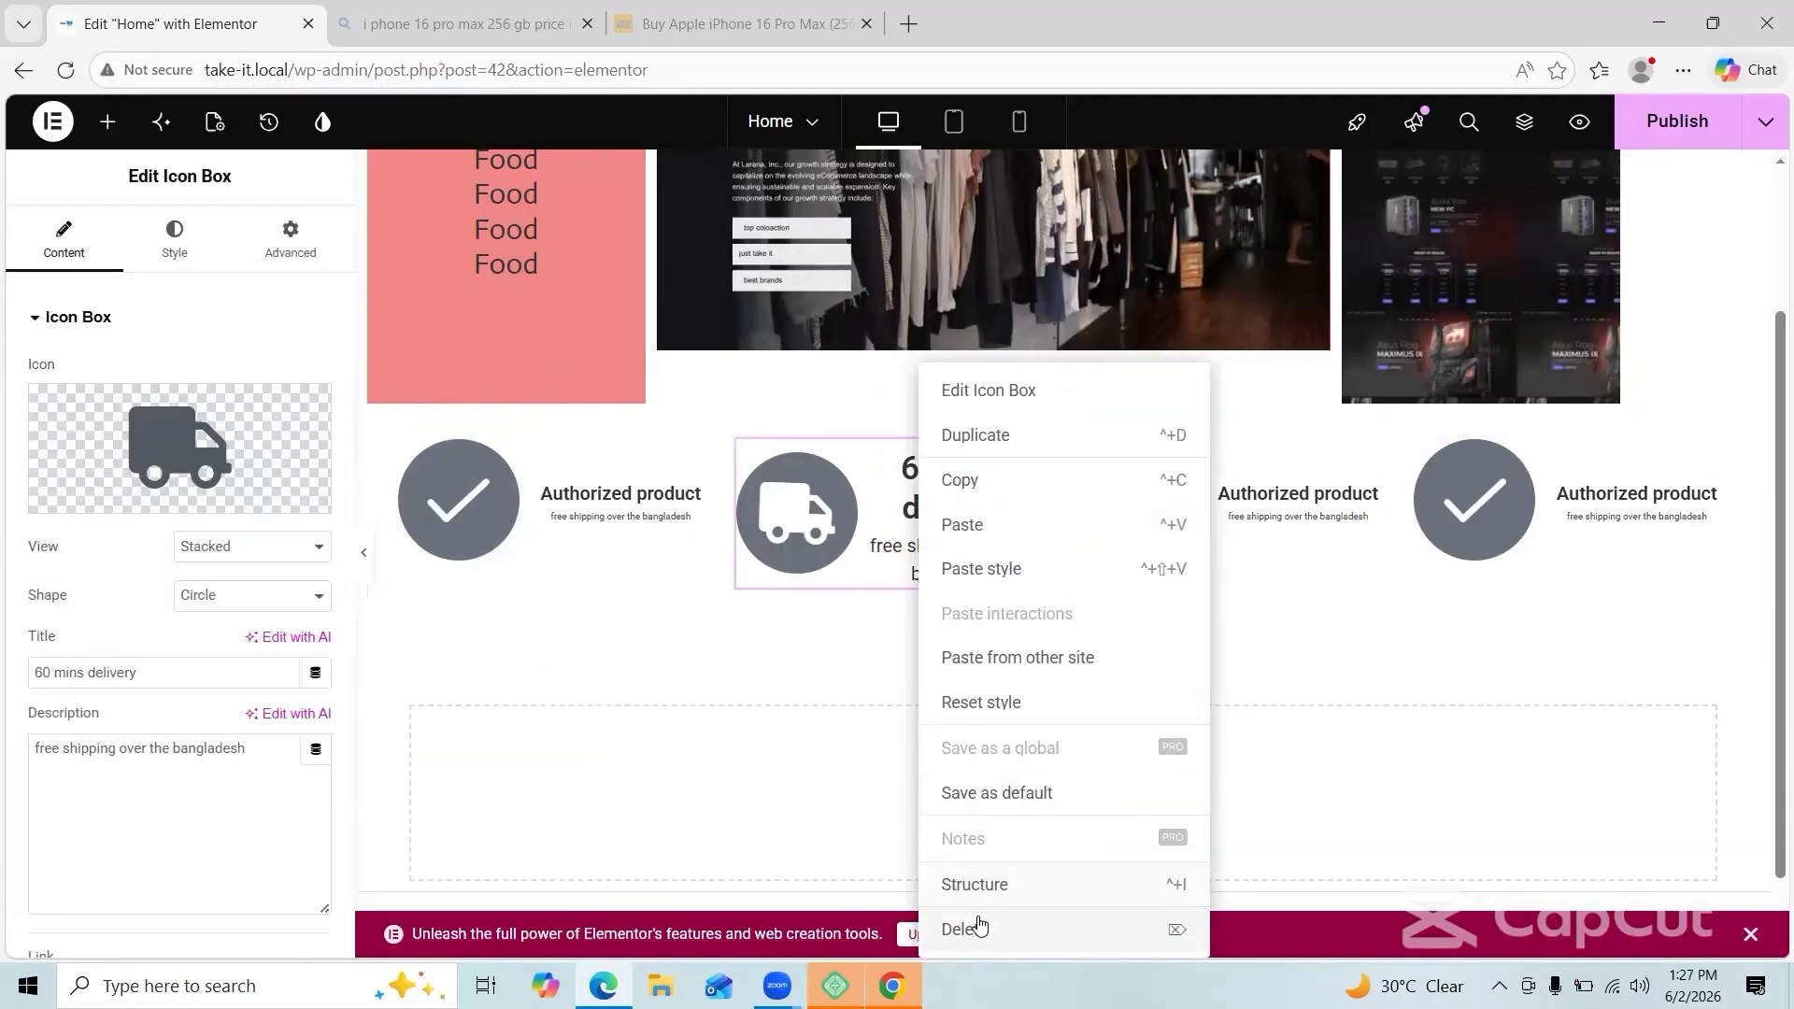
pyautogui.click(977, 927)
pyautogui.rightClick(1485, 512)
pyautogui.click(1527, 480)
# Step: Give the fourth box a Truck icon and the title '60 min delivery'
pyautogui.click(179, 447)
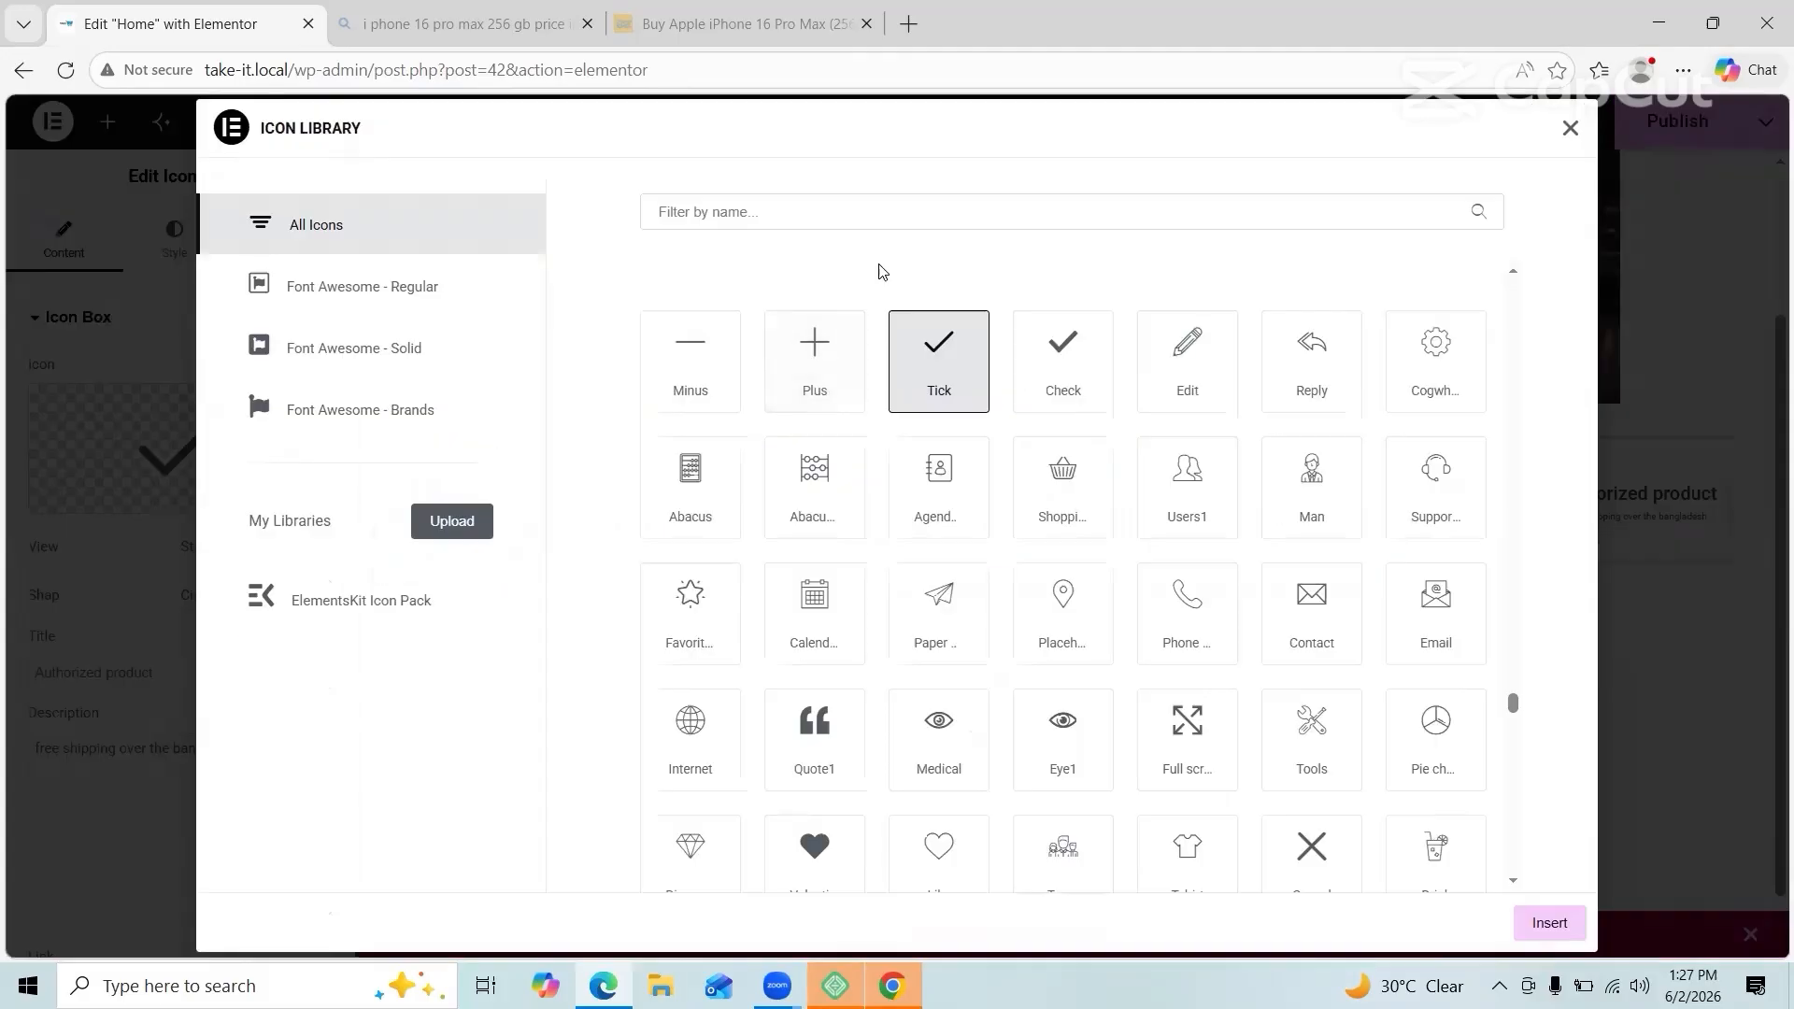
pyautogui.write('tru')
pyautogui.click(1551, 924)
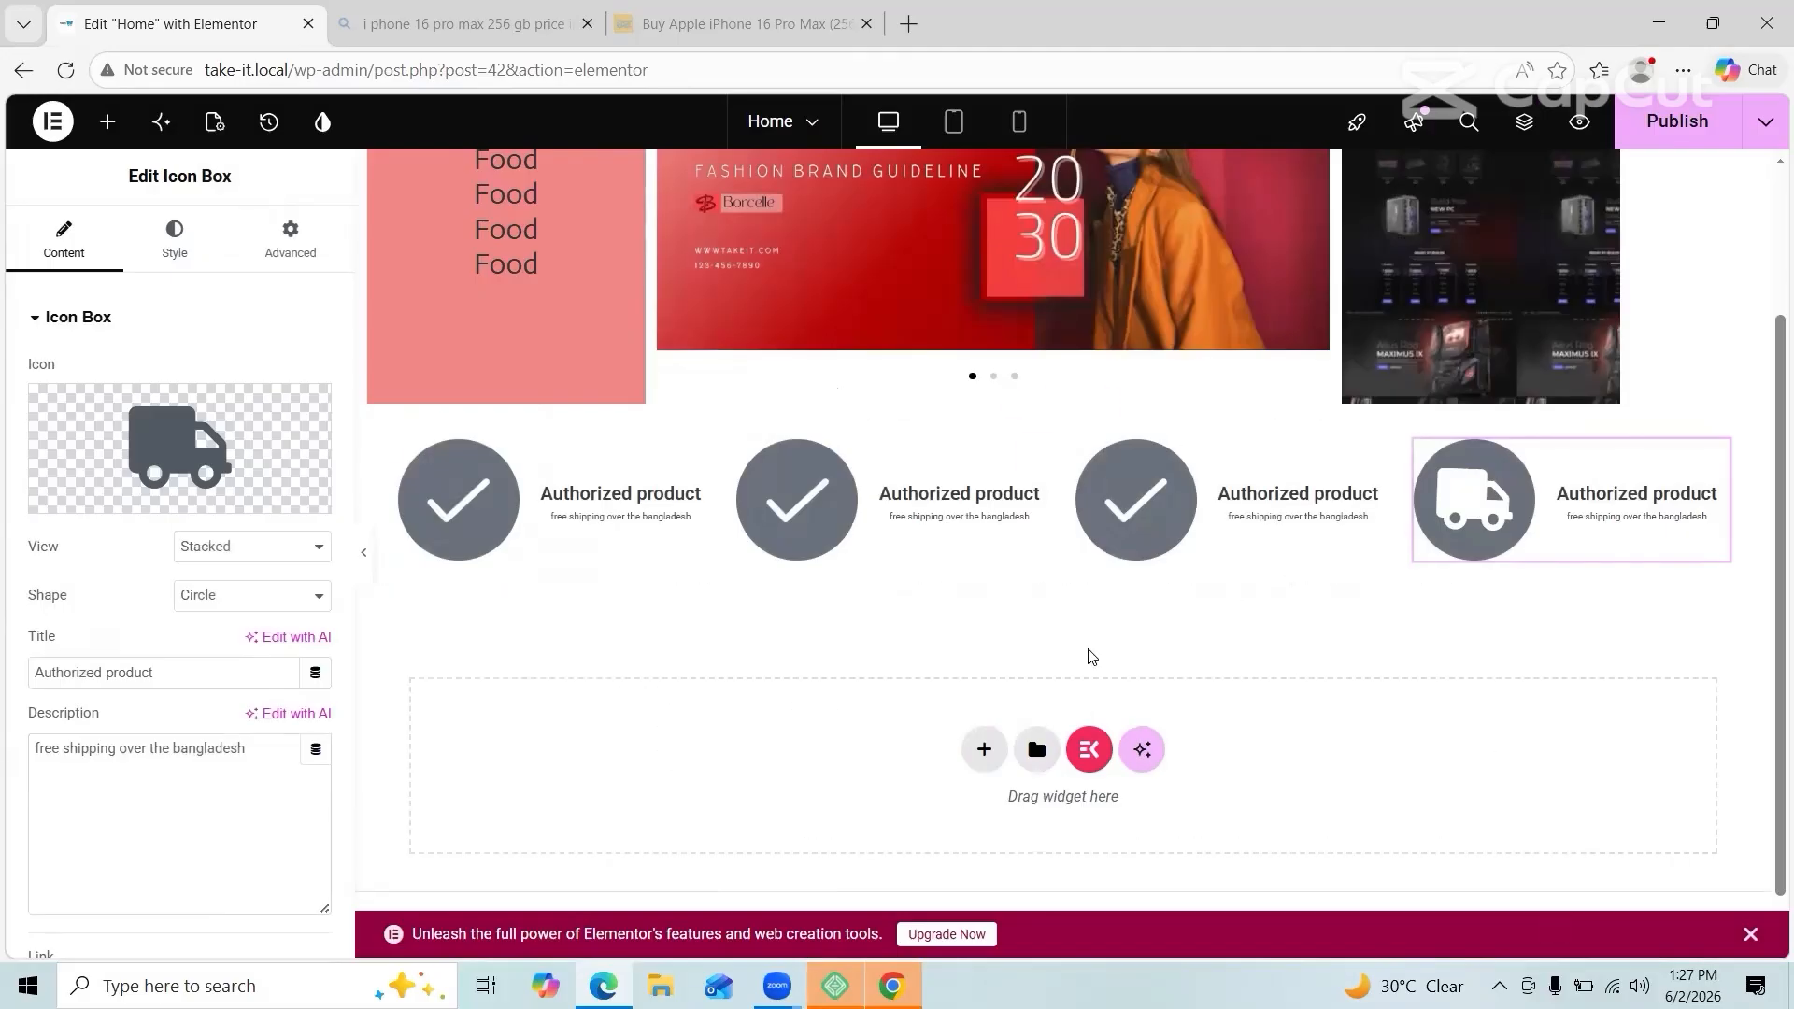
pyautogui.write('^0 min delivery')
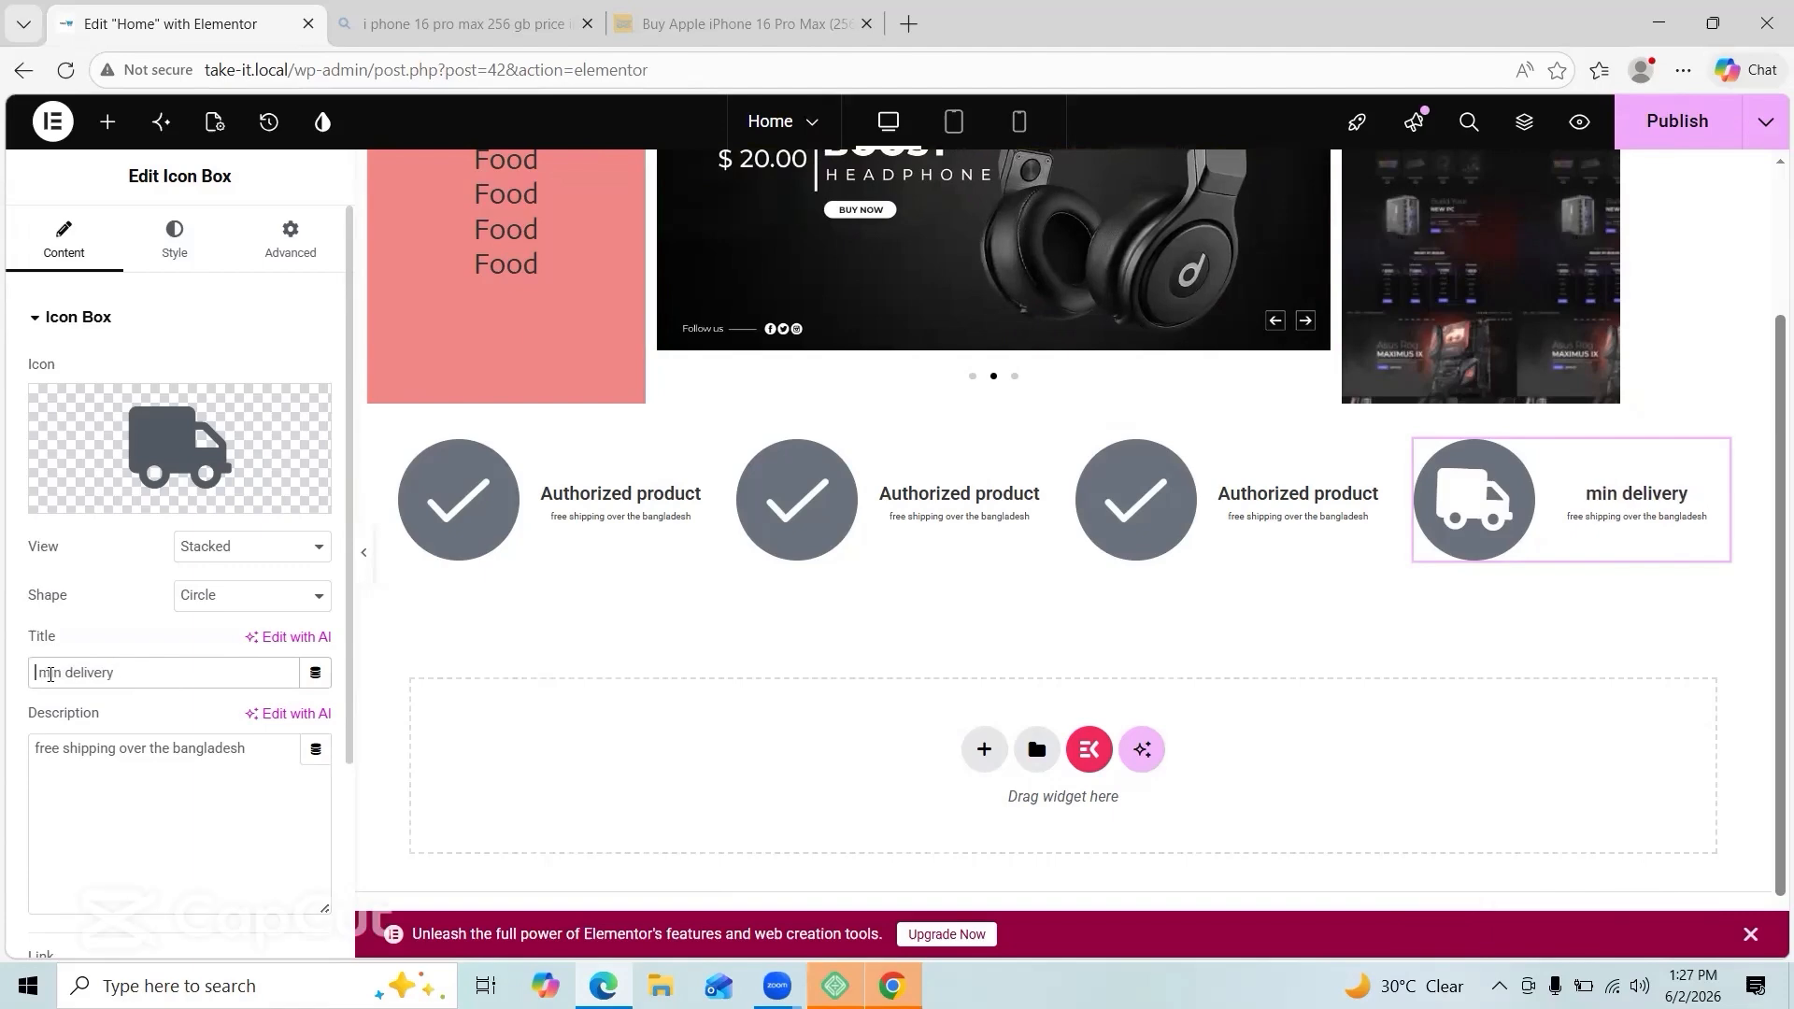
pyautogui.write('60')
# Step: Search the icon library and set the first box's icon to Coins
pyautogui.click(542, 500)
pyautogui.click(67, 243)
pyautogui.click(128, 498)
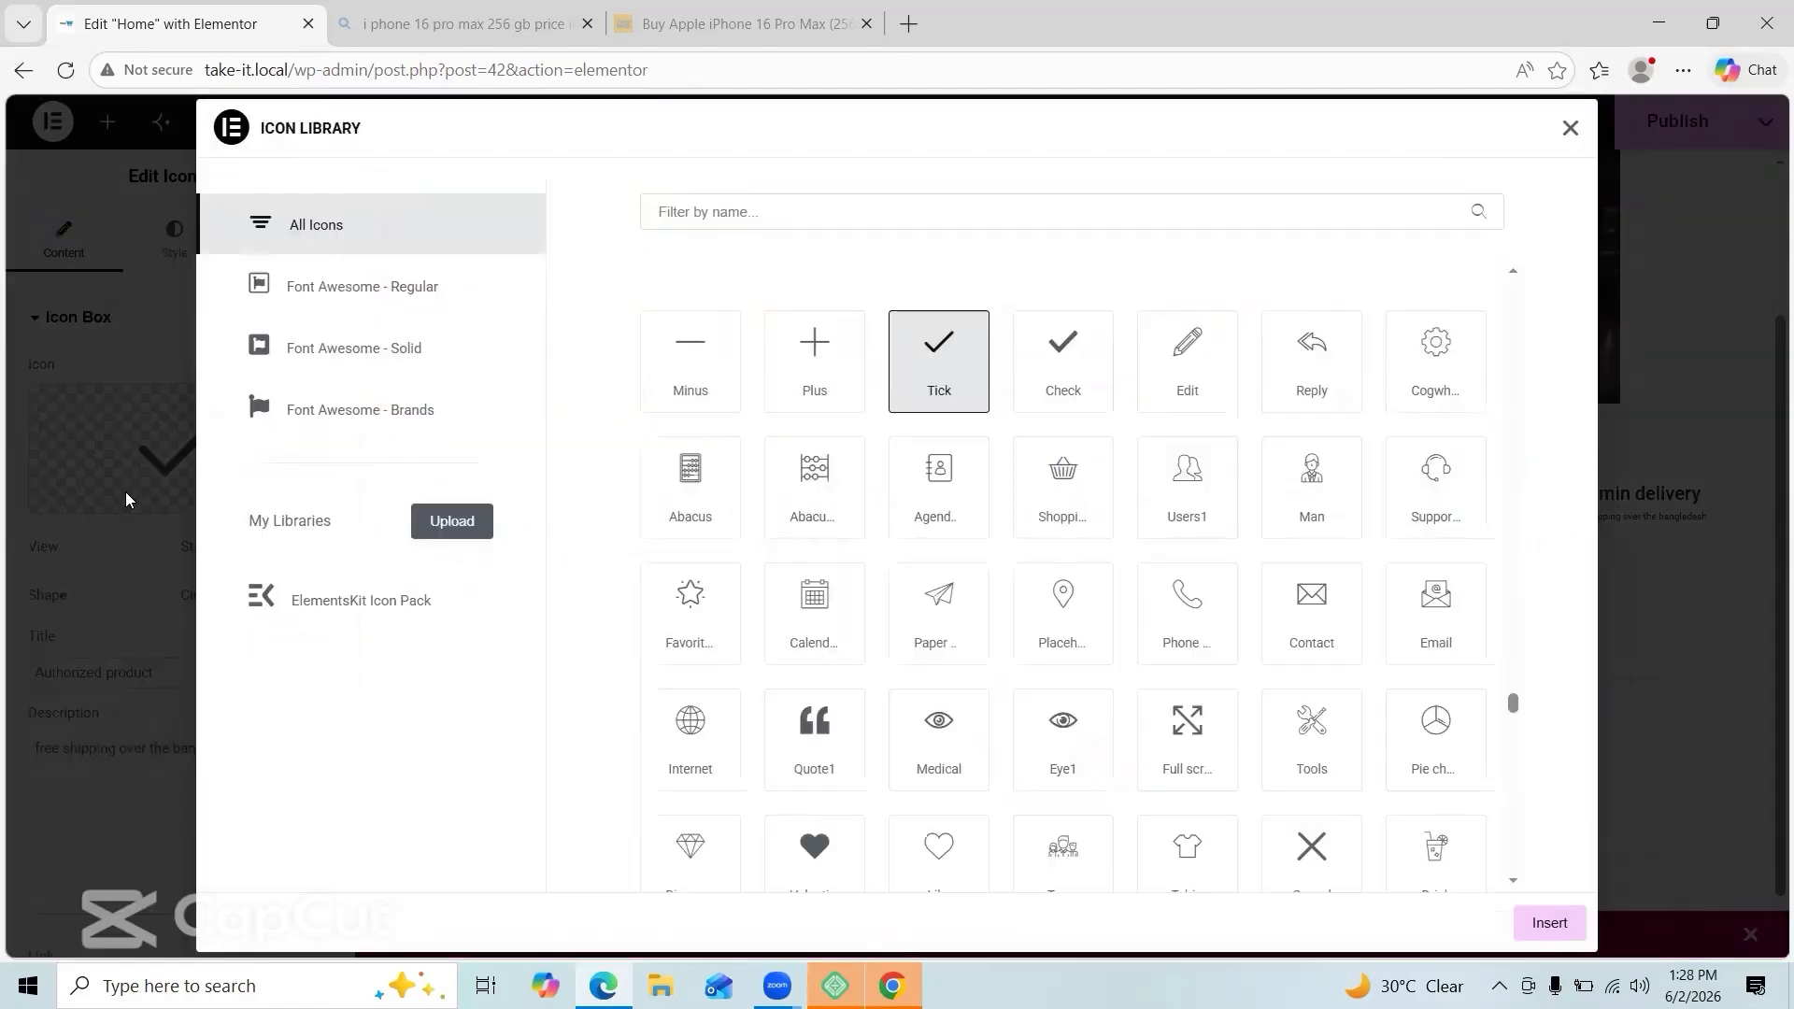
pyautogui.click(875, 208)
pyautogui.write('coud')
pyautogui.press('BackSpace')
pyautogui.press('BackSpace')
pyautogui.press('BackSpace')
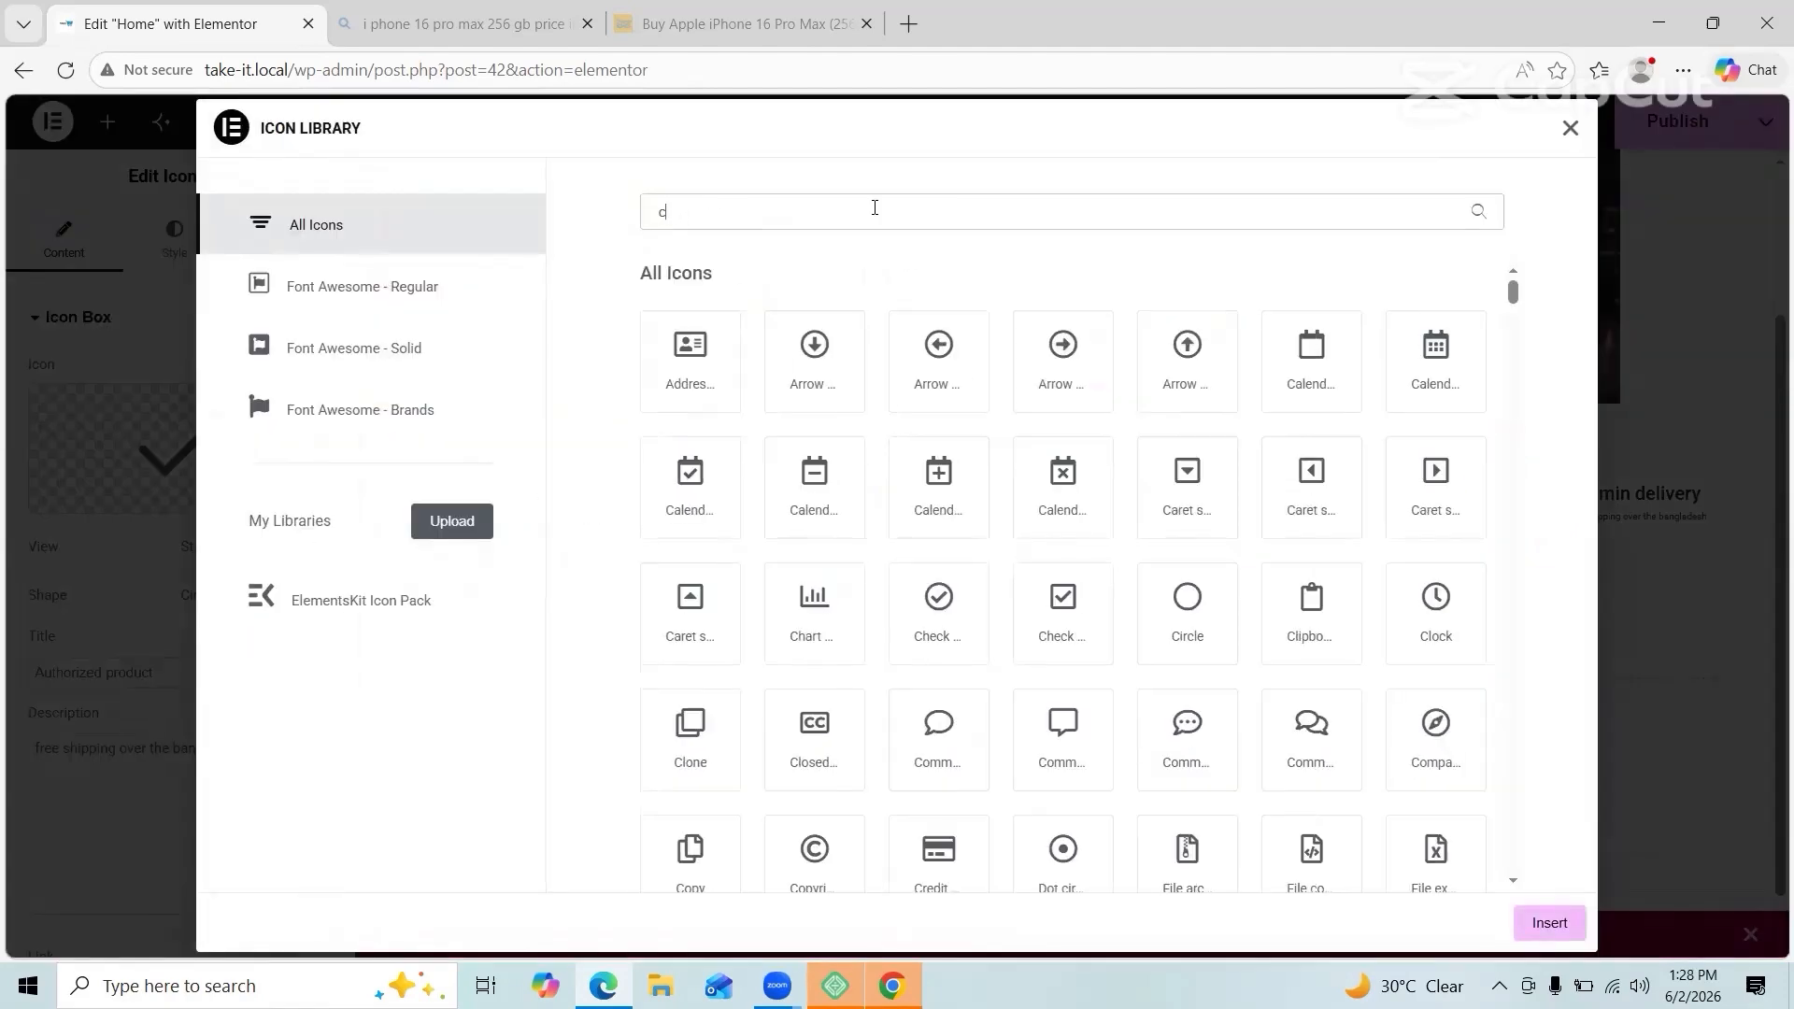
pyautogui.scroll(-10, 1061, 589)
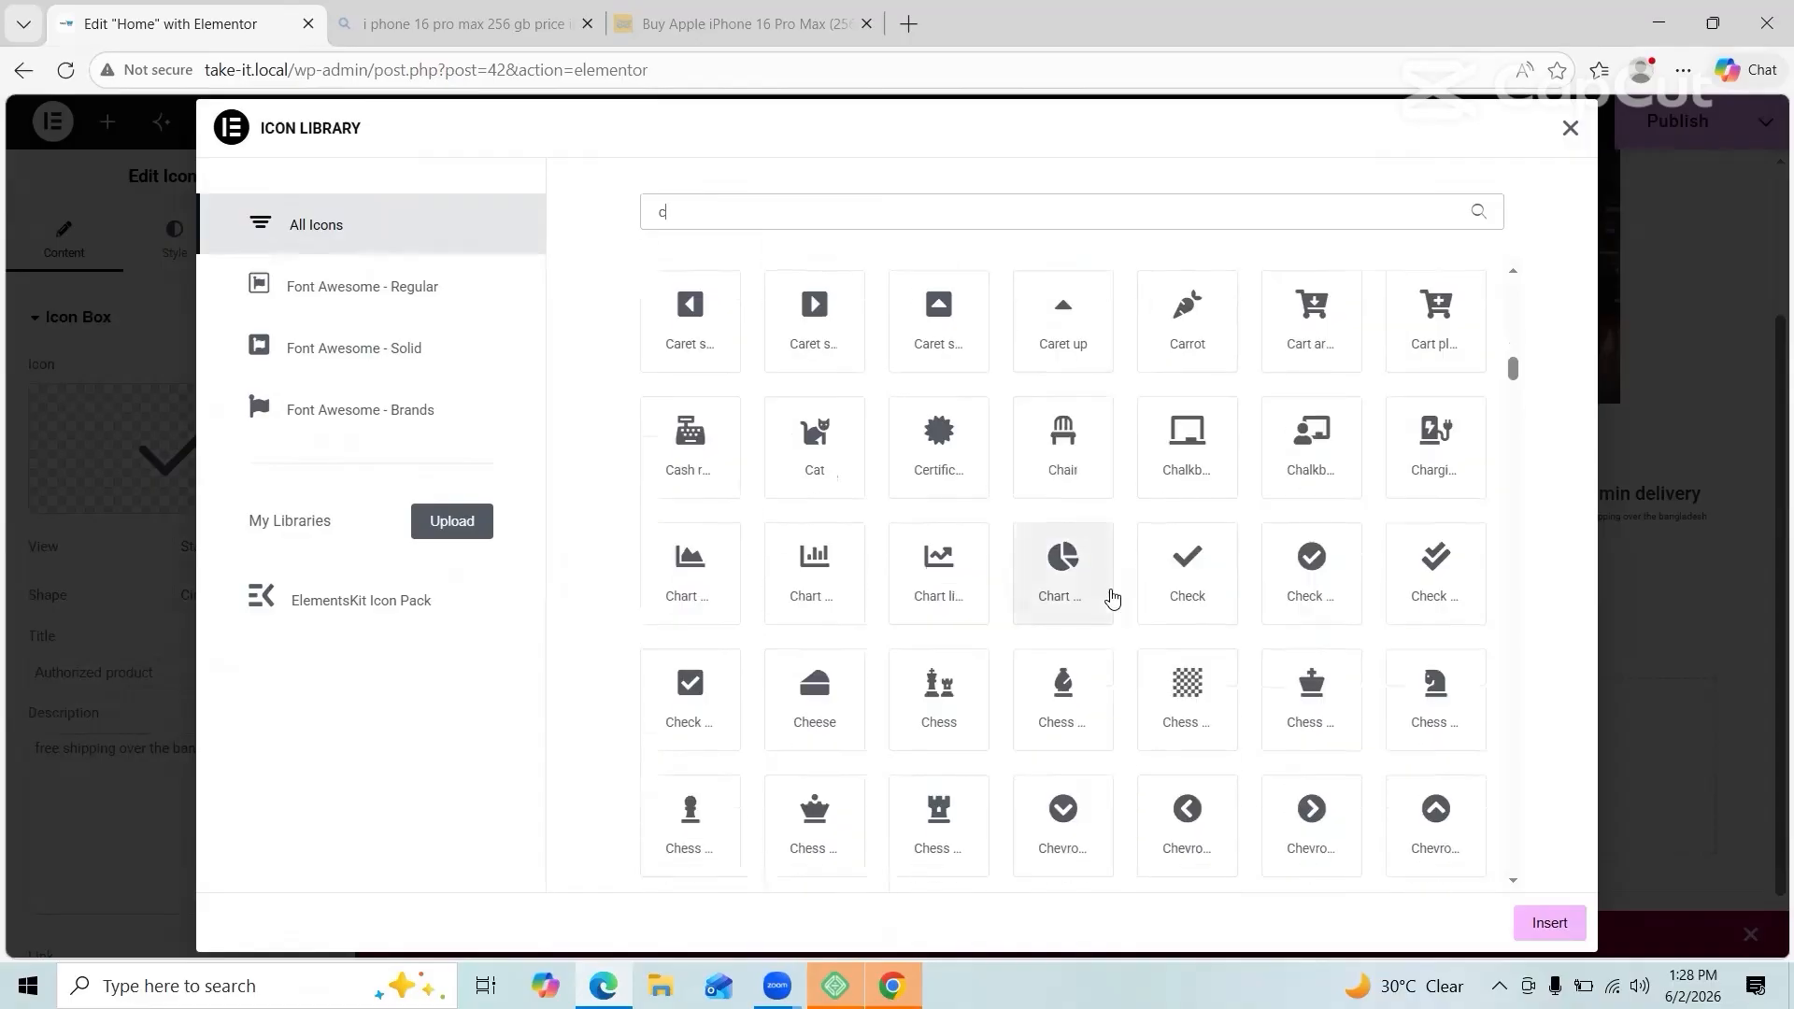
pyautogui.click(1018, 222)
pyautogui.write('ou')
pyautogui.press('BackSpace')
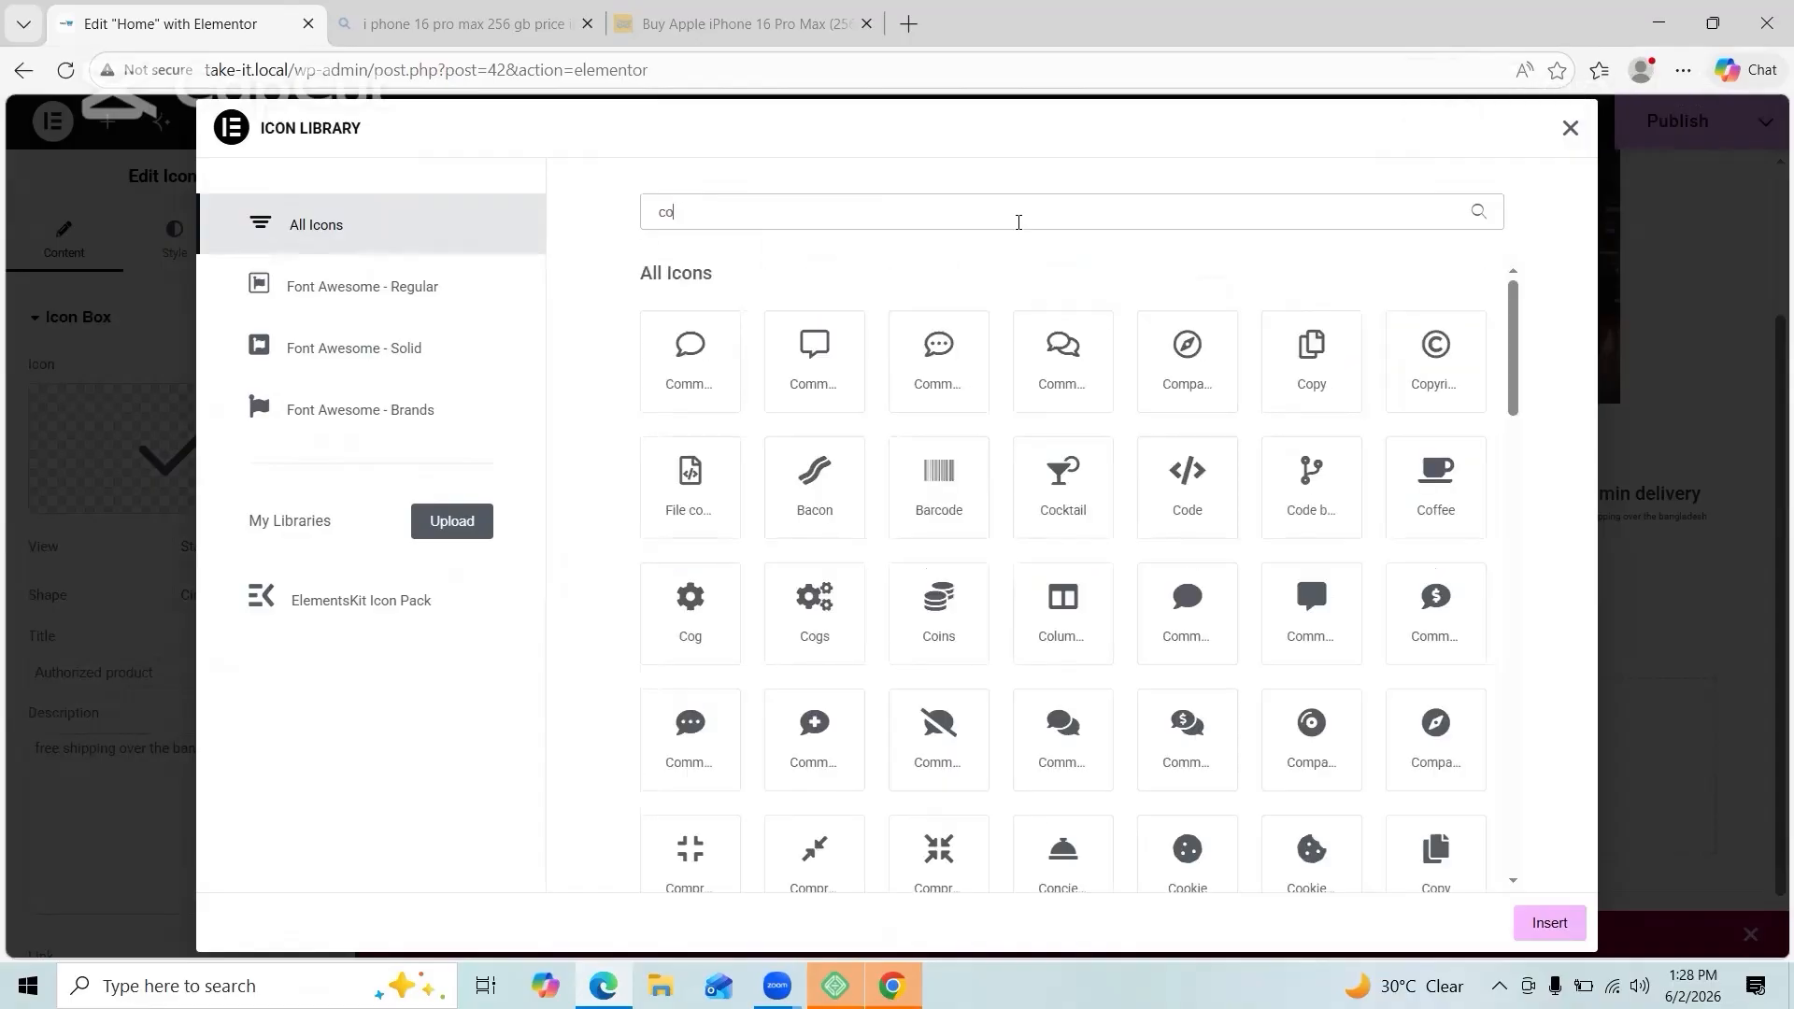
pyautogui.doubleClick(939, 586)
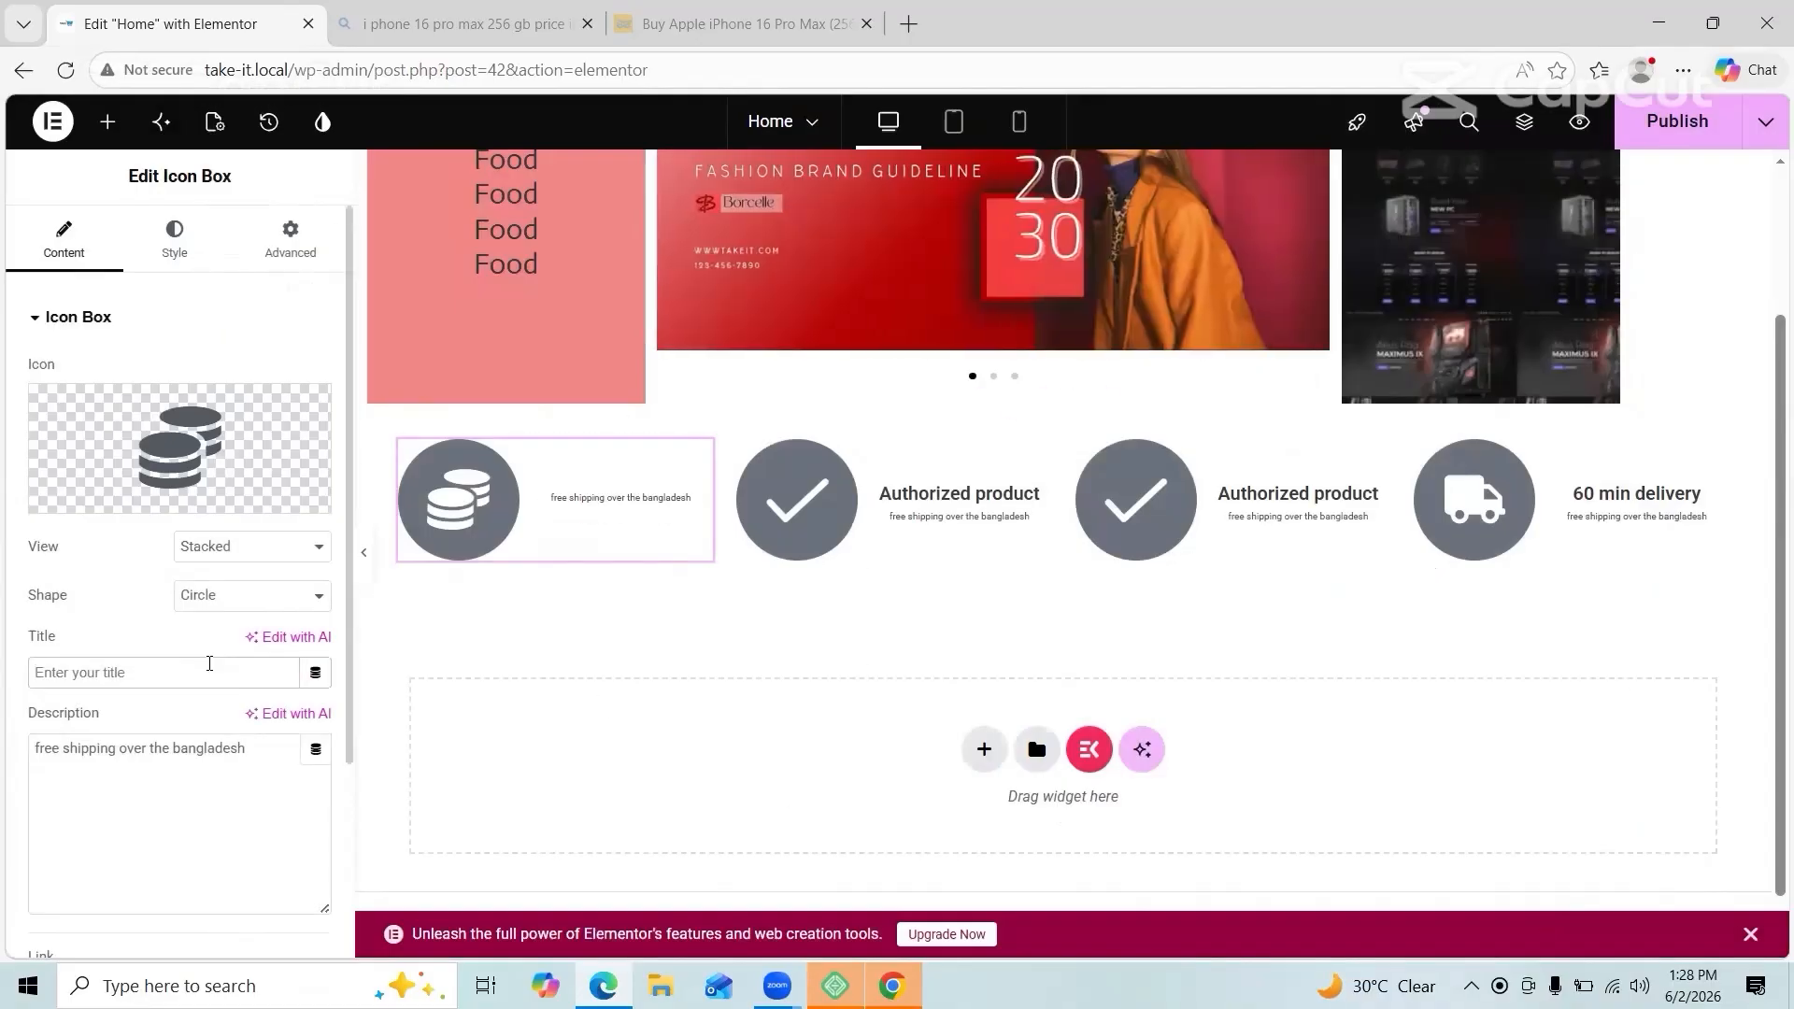
# Step: Fix a mistyped letter in the first box's title
pyautogui.click(209, 663)
pyautogui.press('BackSpace')
pyautogui.write('izable')
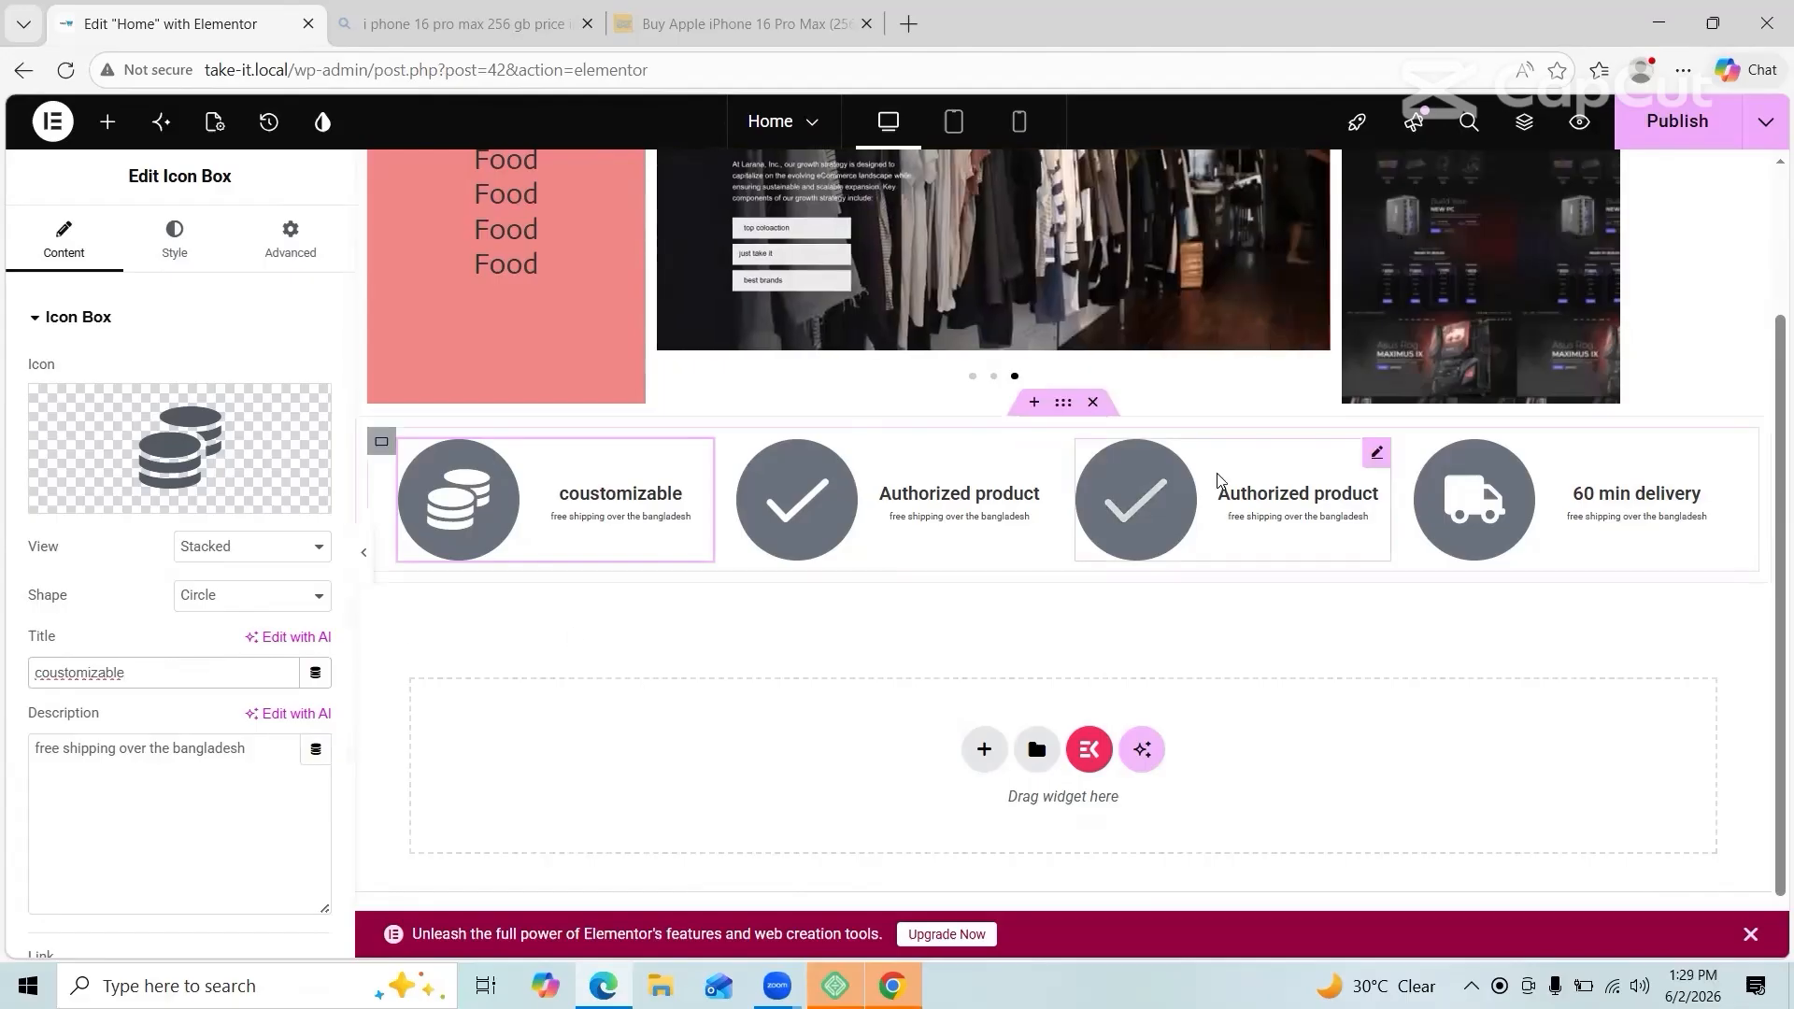
# Step: Retitle the third icon box 'Flexible payment'
pyautogui.click(908, 536)
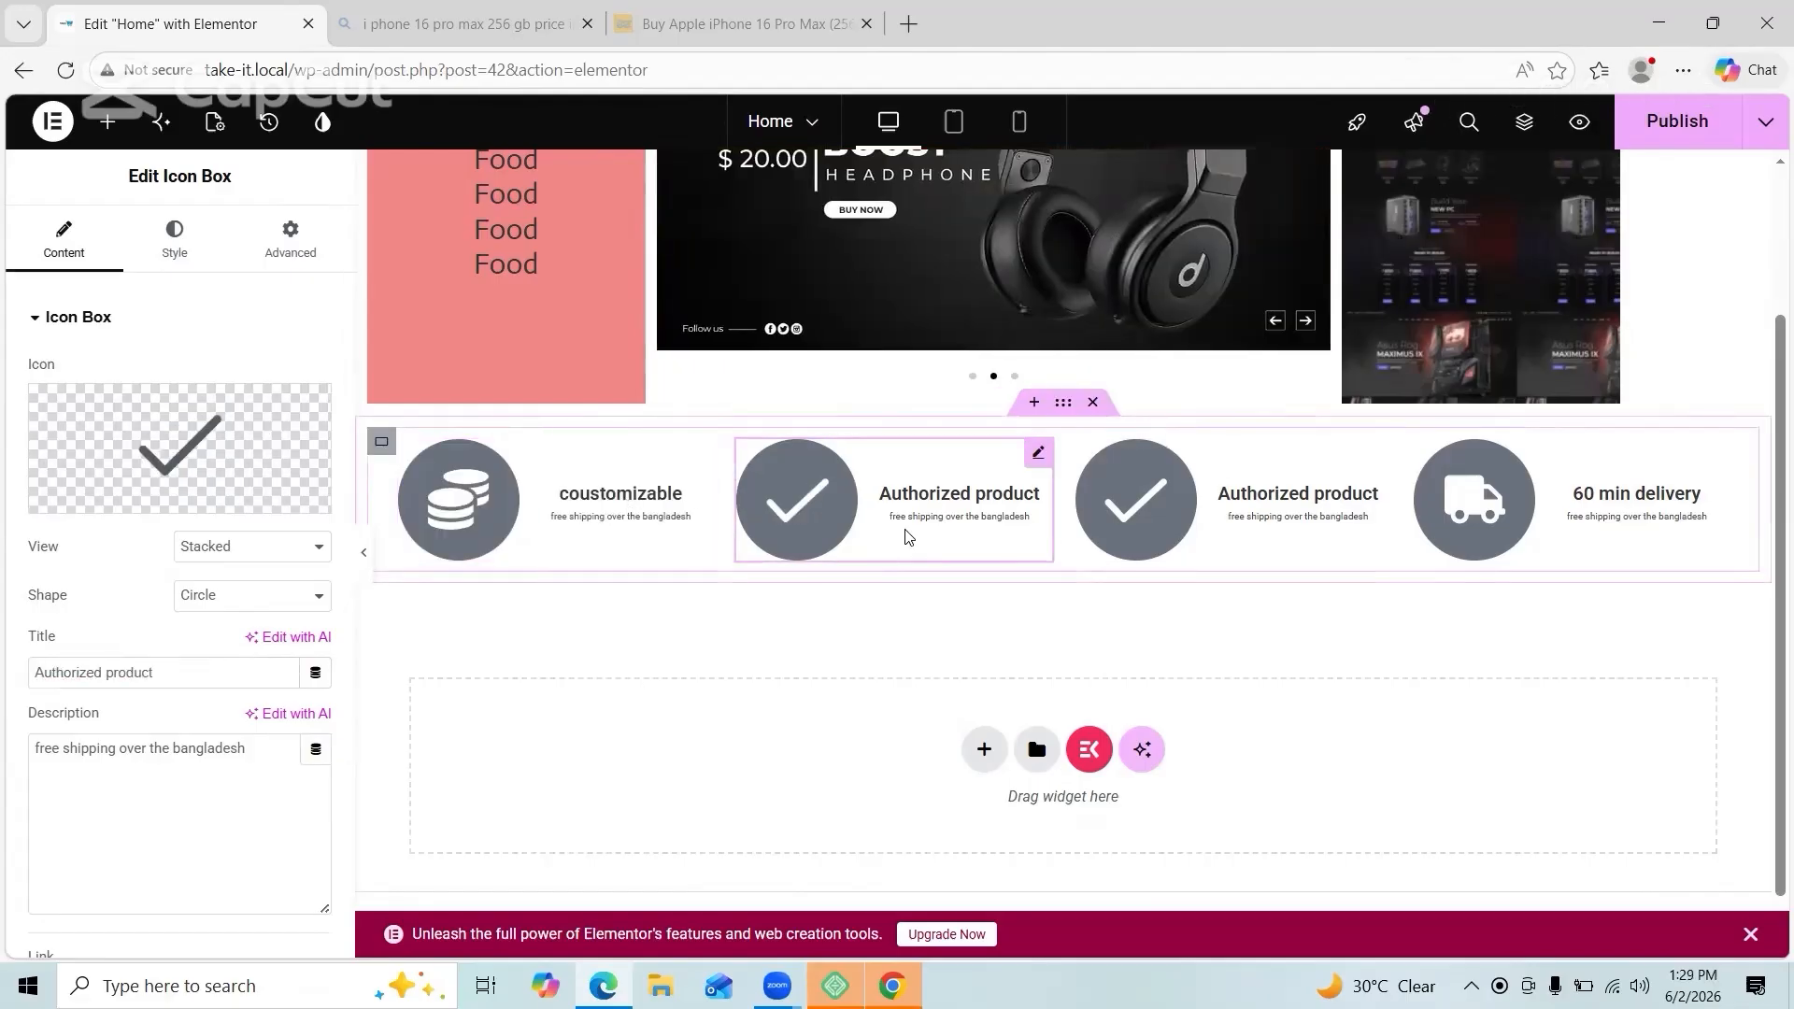
pyautogui.click(191, 672)
pyautogui.write('flexible')
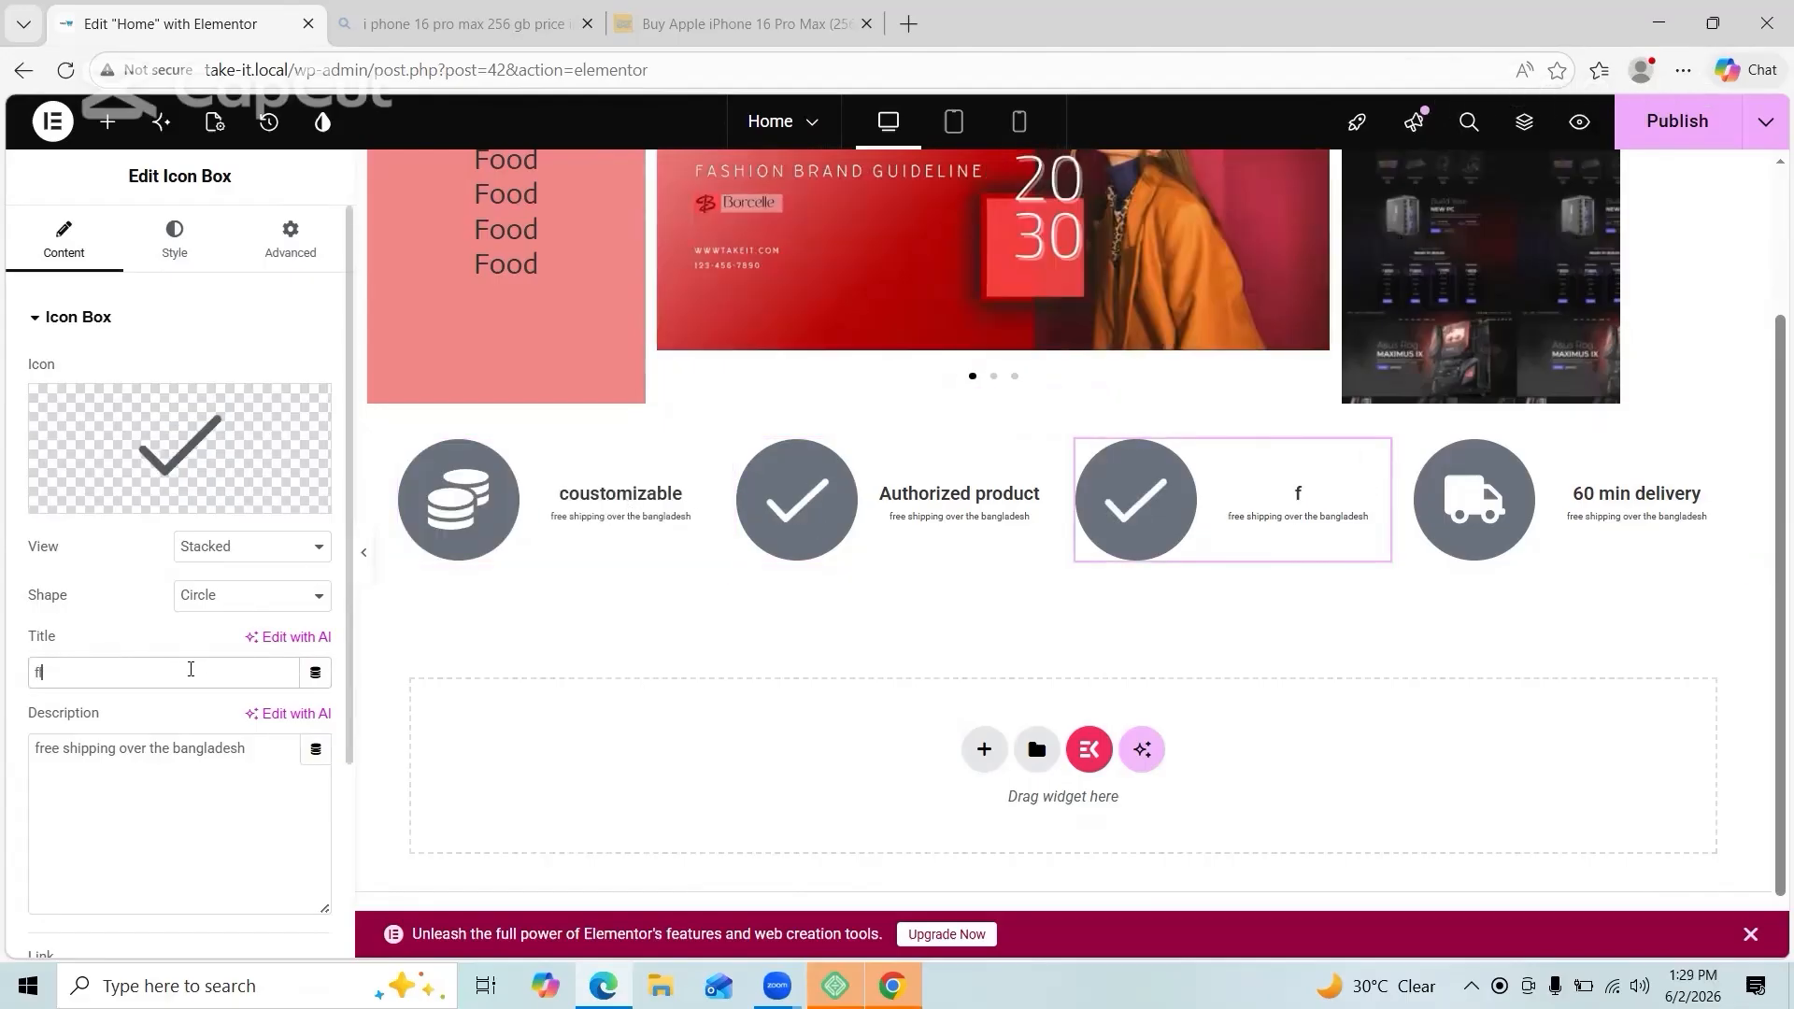
pyautogui.press('BackSpace')
pyautogui.press('BackSpace')
pyautogui.press('BackSpace')
pyautogui.press('BackSpace')
pyautogui.press('BackSpace')
pyautogui.press('BackSpace')
pyautogui.press('BackSpace')
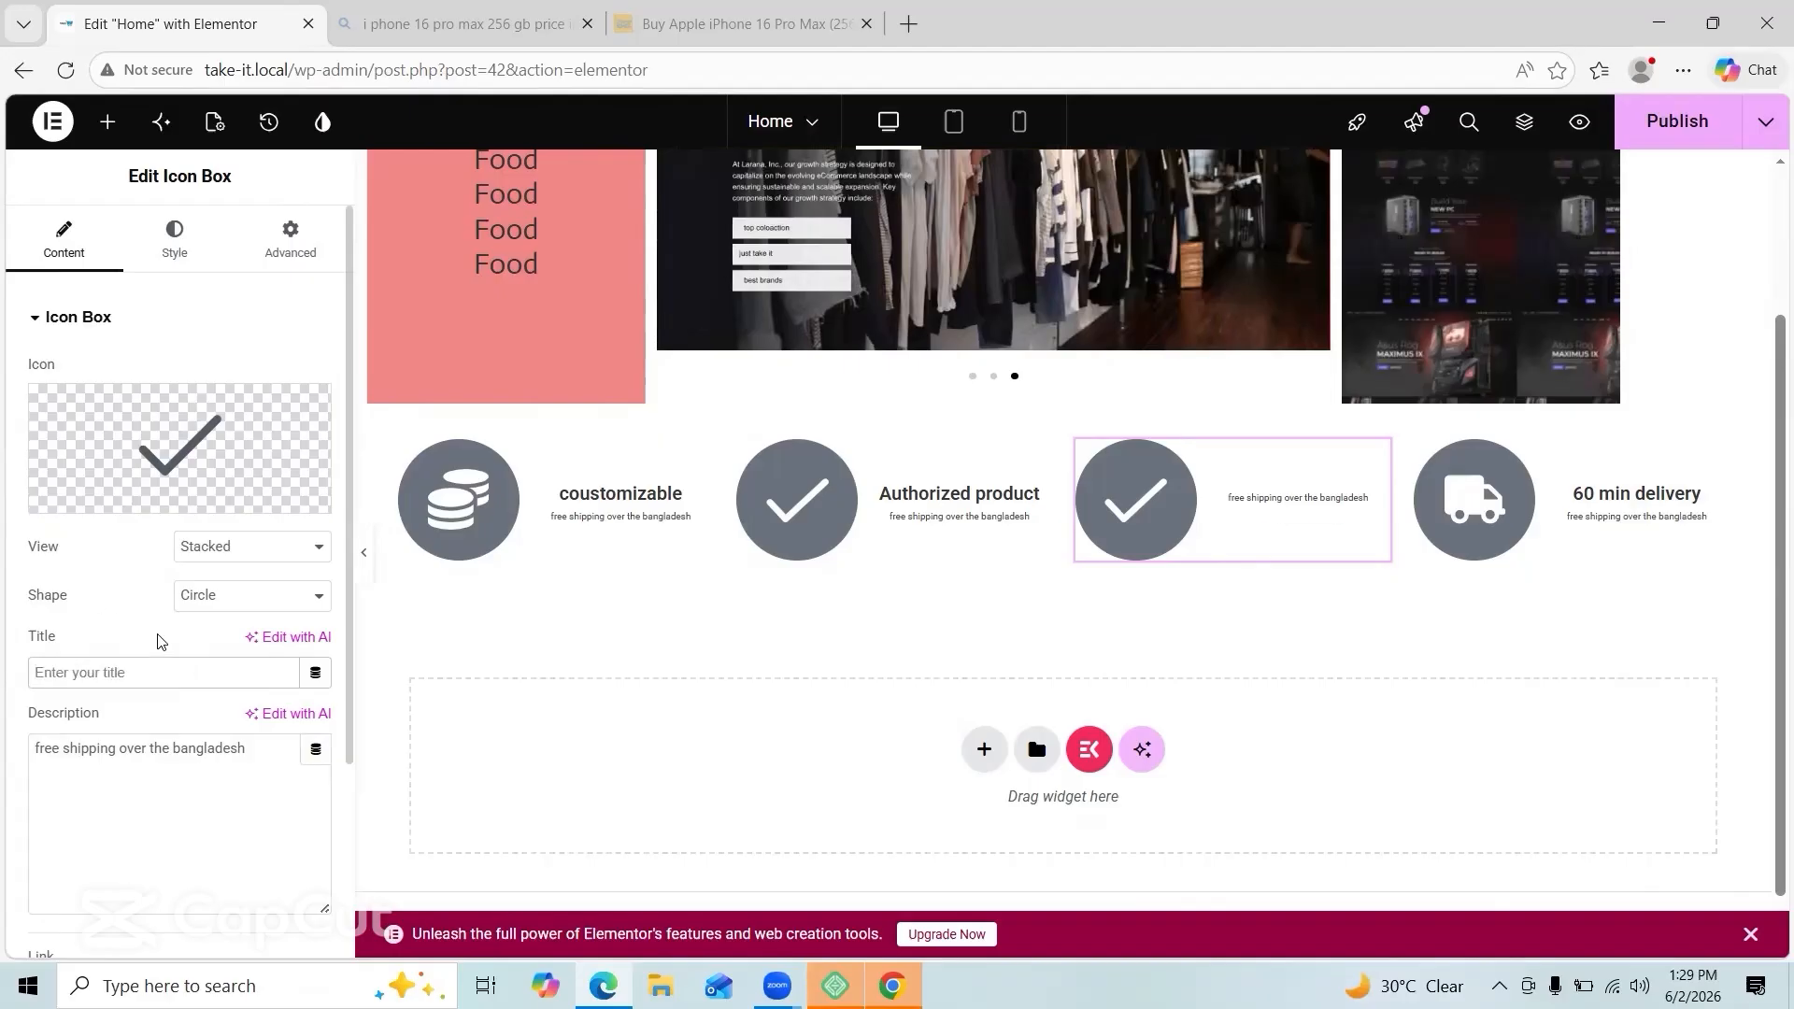
pyautogui.write('Flexible payment')
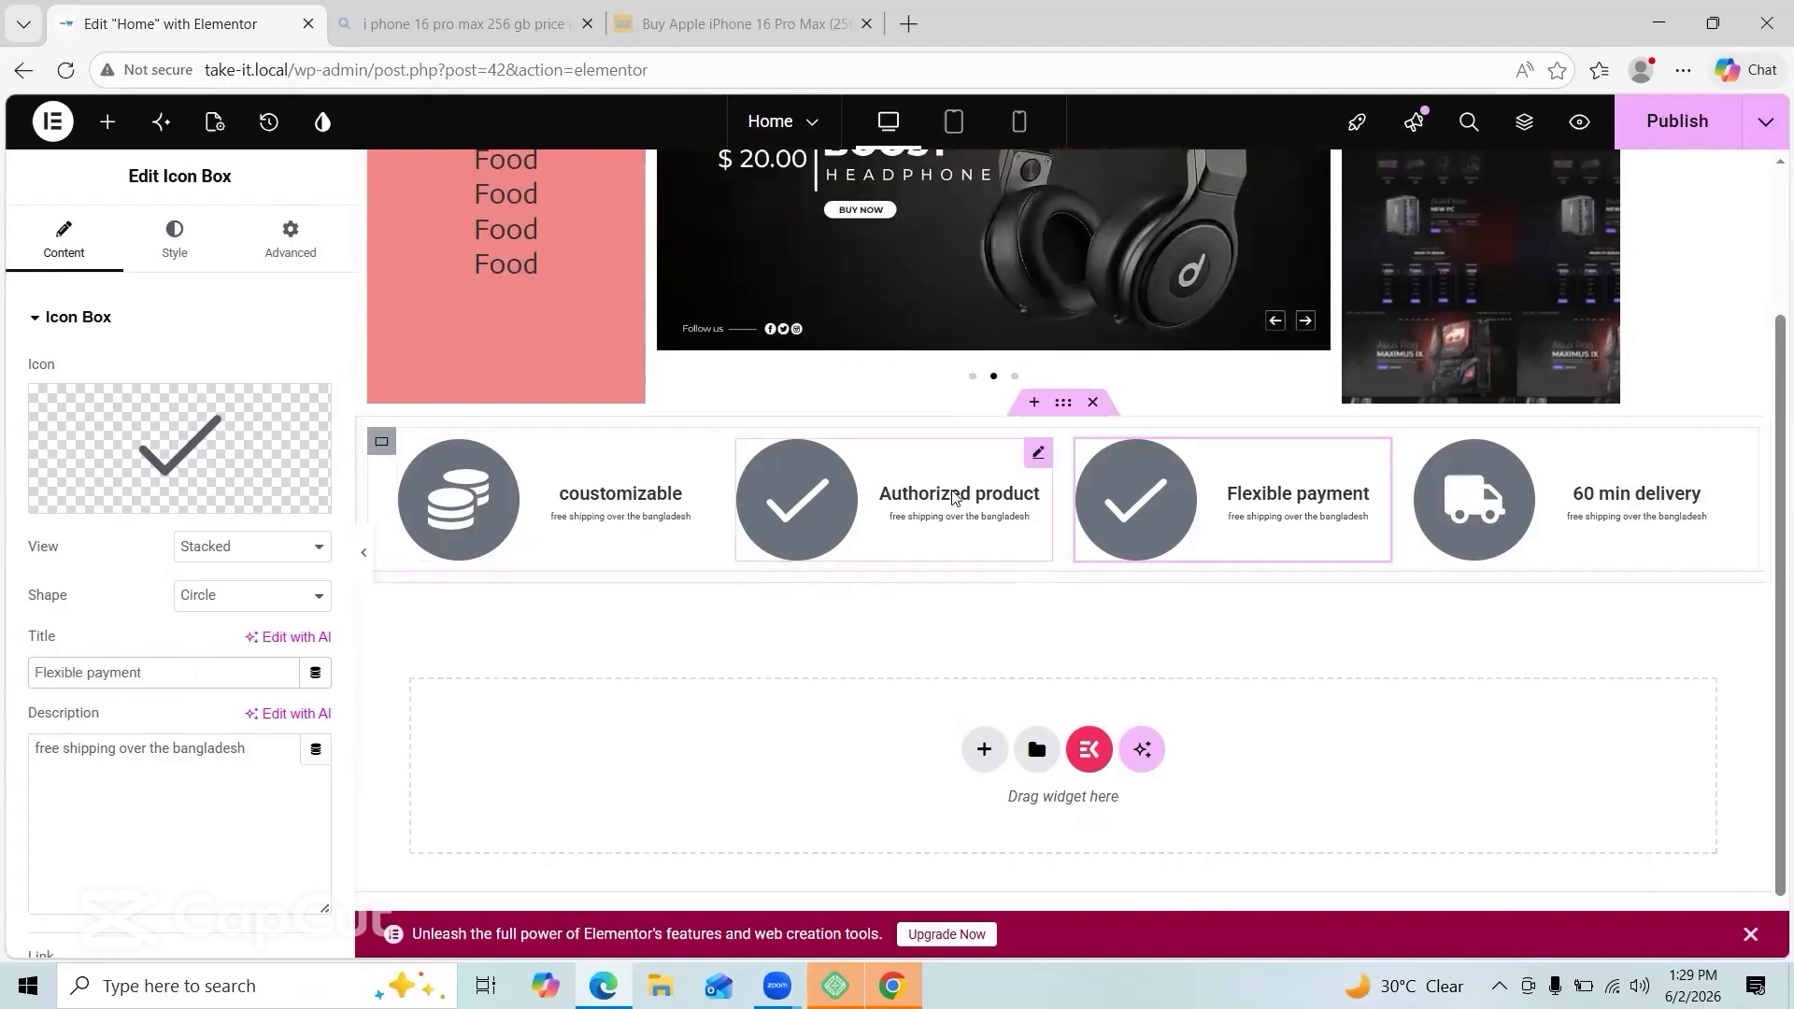
# Step: Search the icon library for 'doll' and insert the Dollar bill icon
pyautogui.click(179, 448)
pyautogui.click(817, 212)
pyautogui.write('pa')
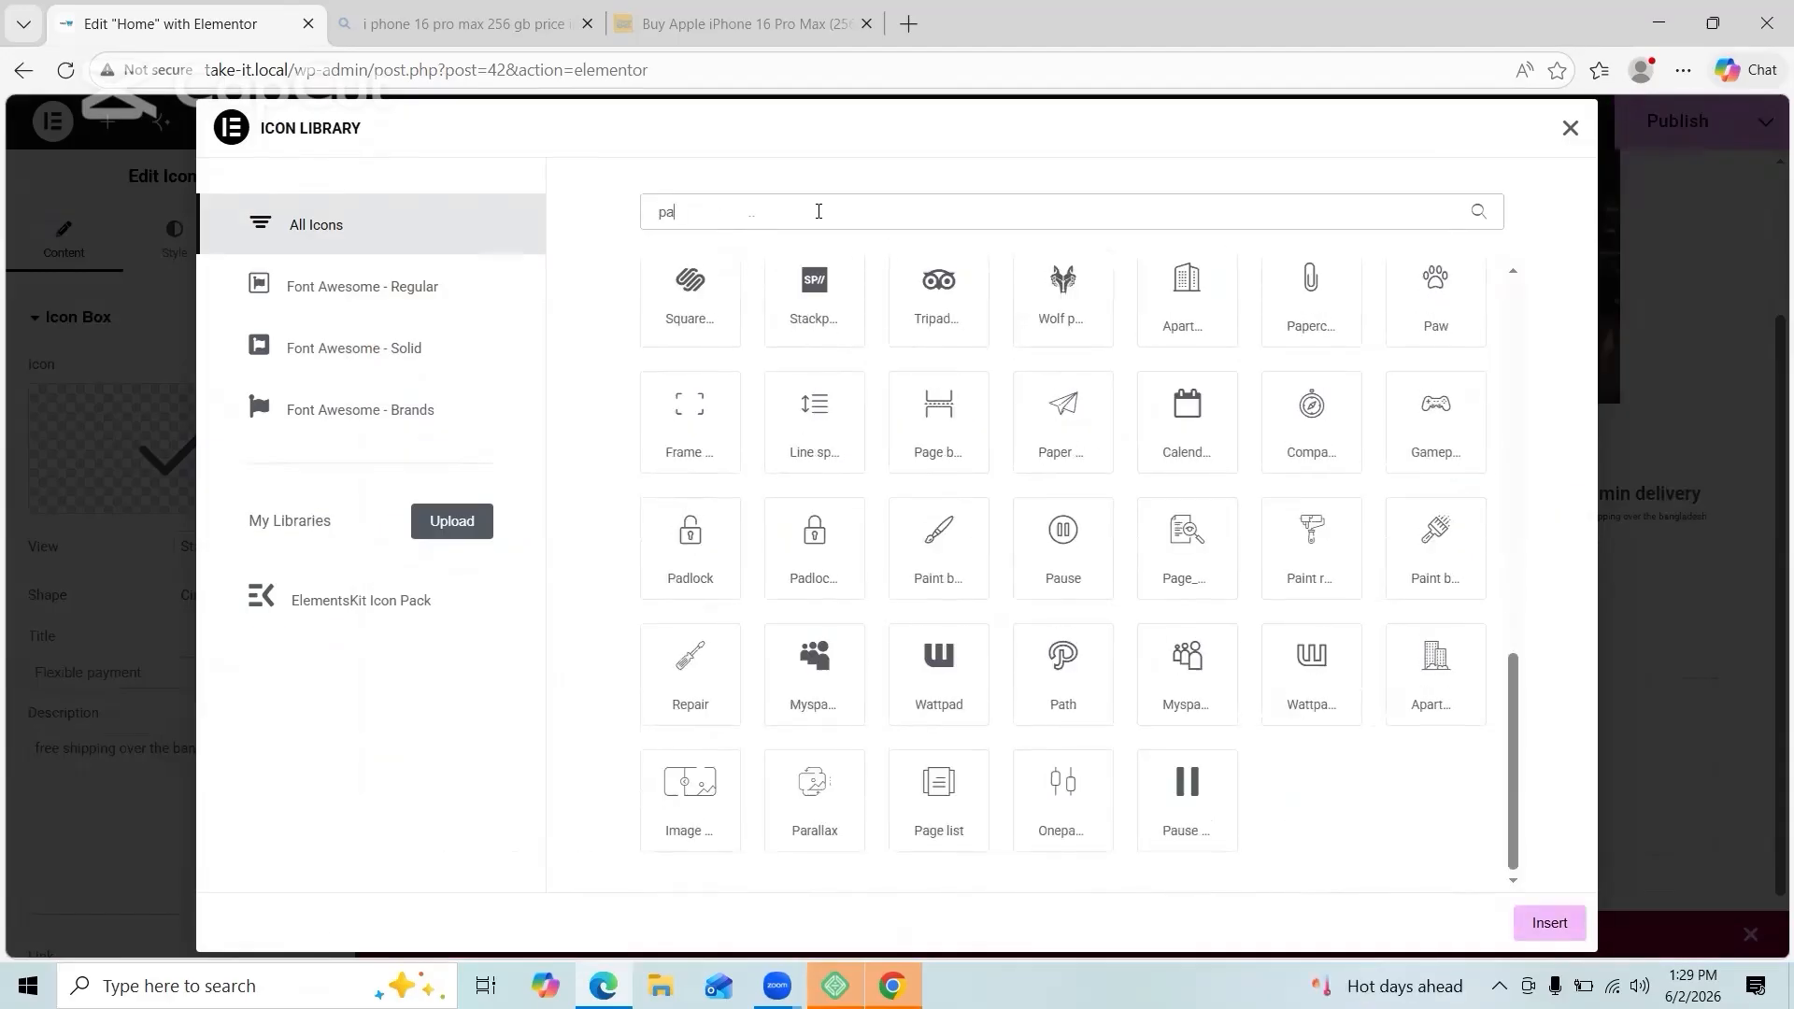
pyautogui.write('y')
pyautogui.press('BackSpace')
pyautogui.press('BackSpace')
pyautogui.press('BackSpace')
pyautogui.write('doll')
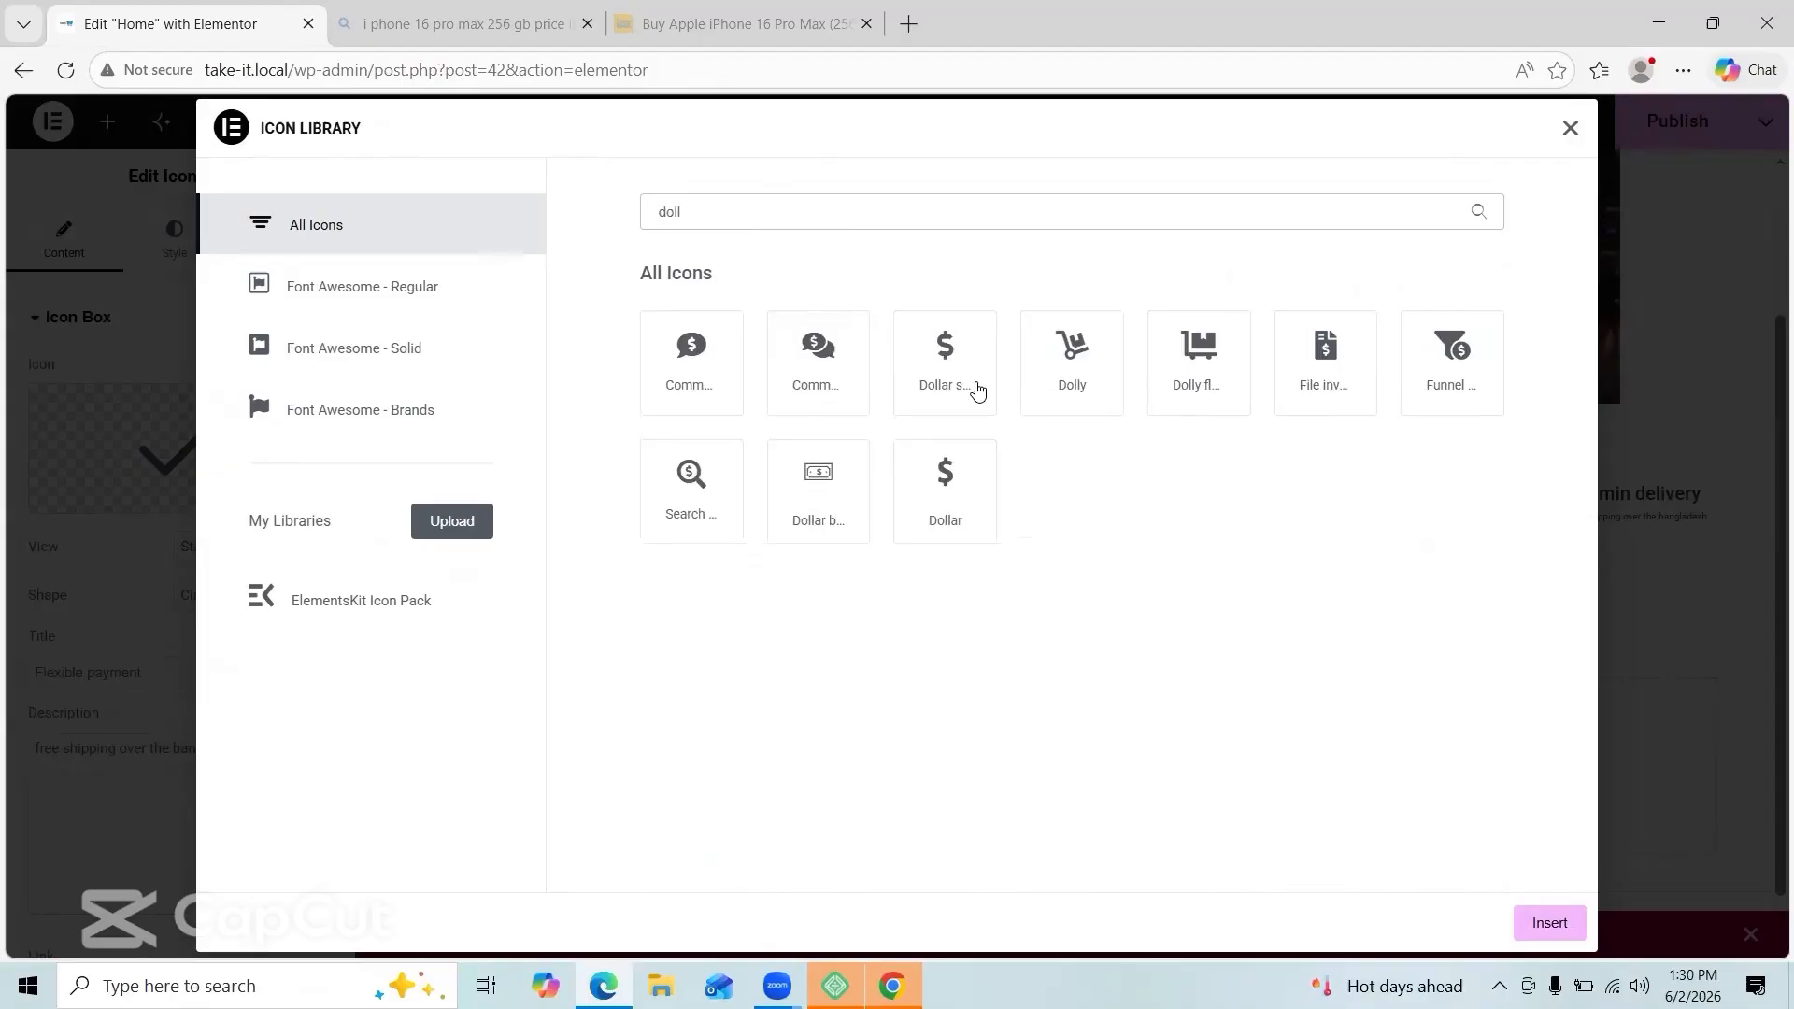
pyautogui.click(1550, 922)
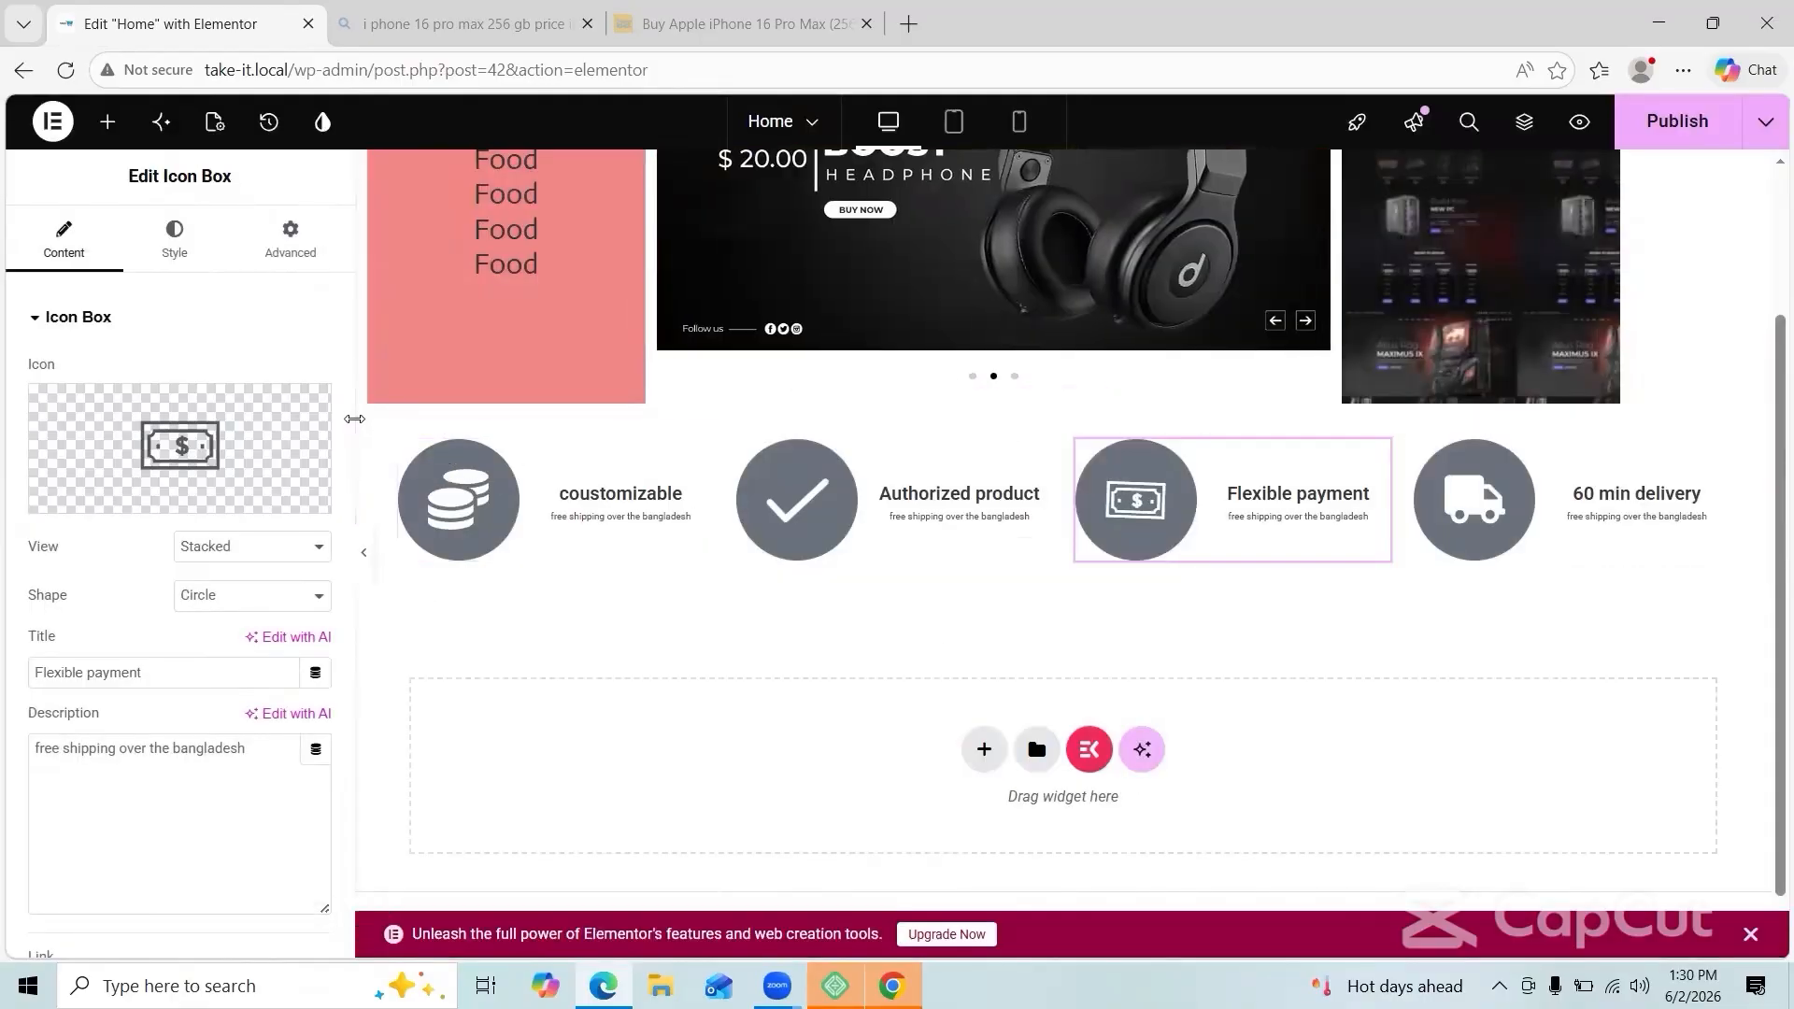
# Step: Select the icon-box section and set its background colour to #f3cbcb
pyautogui.click(365, 561)
pyautogui.click(13, 552)
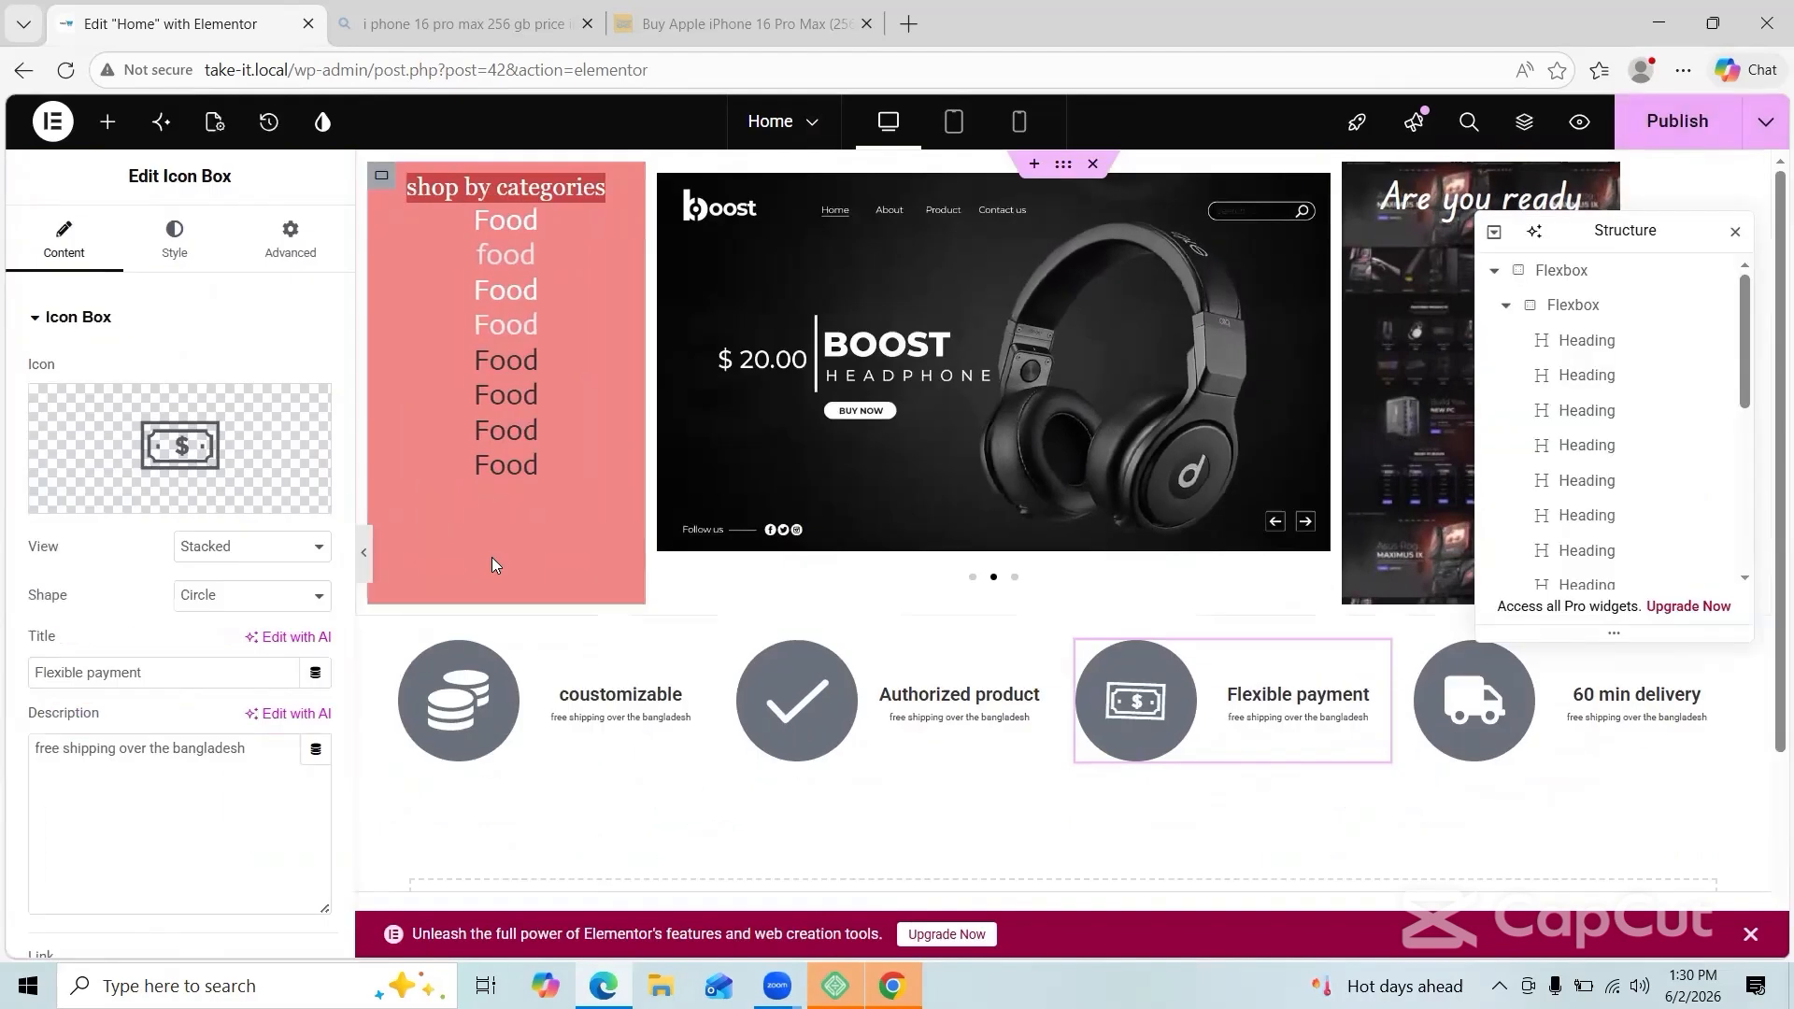
pyautogui.click(1064, 605)
pyautogui.click(265, 643)
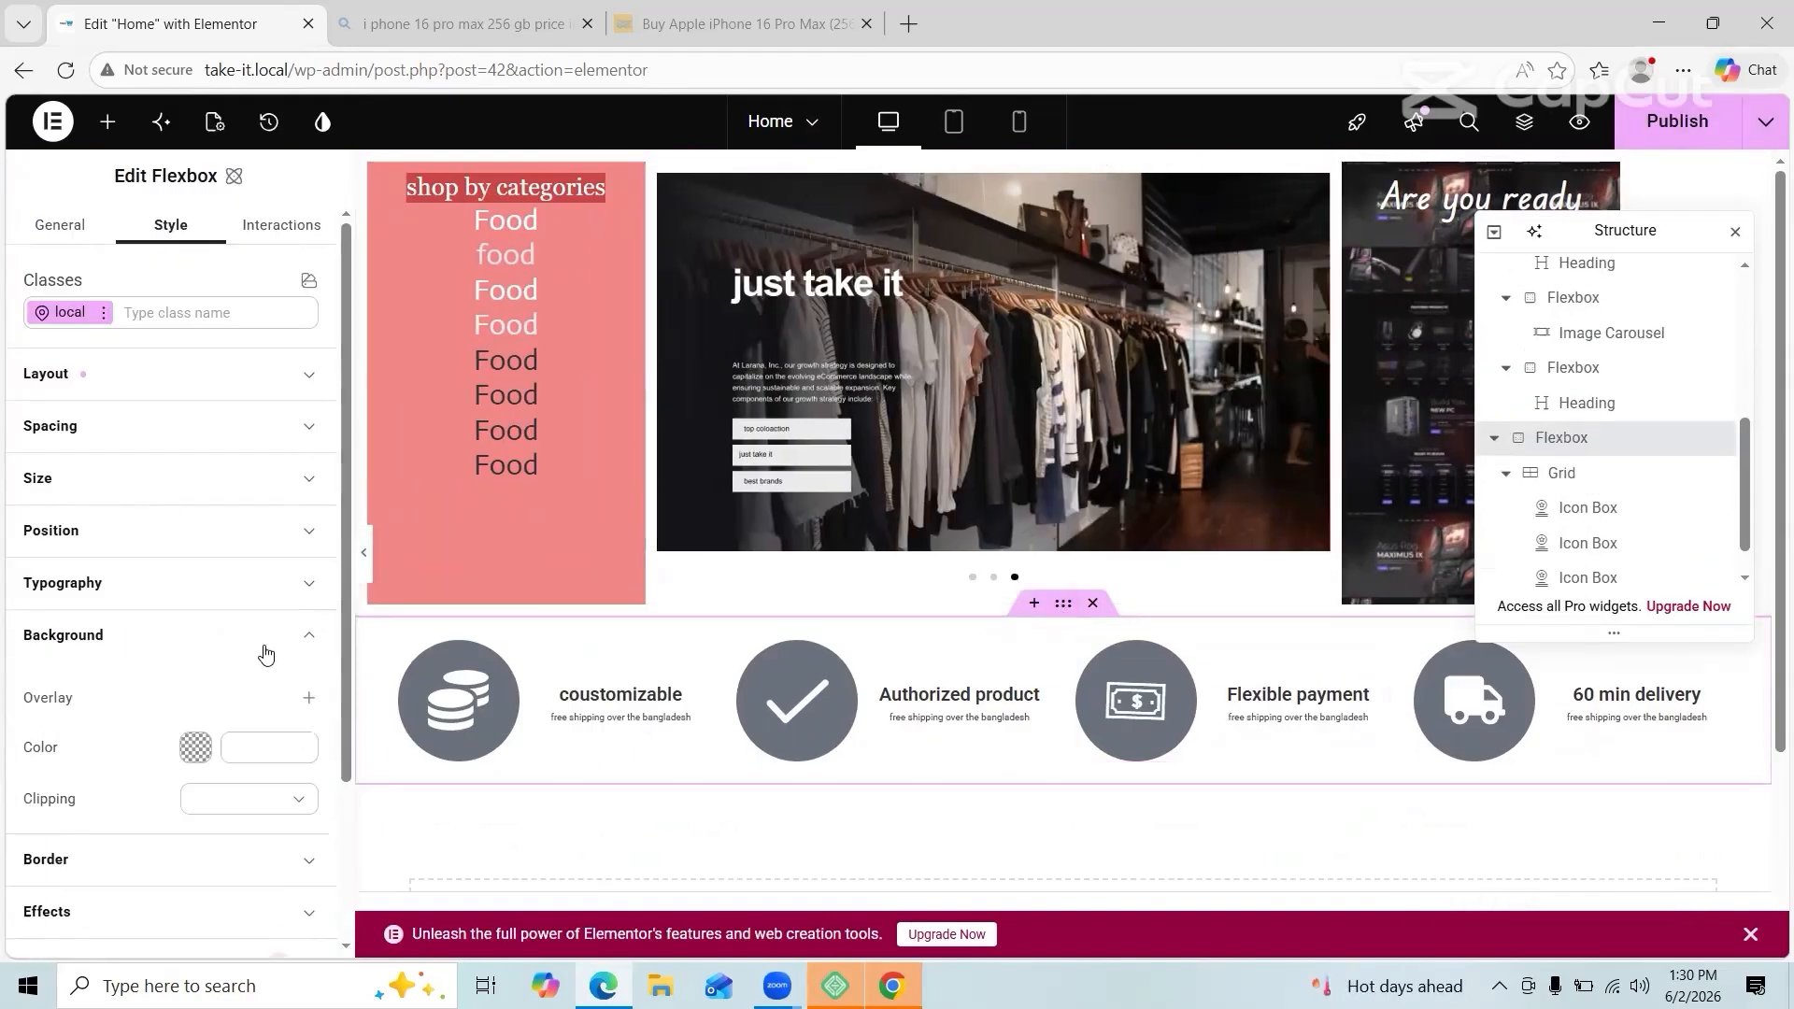
pyautogui.click(195, 748)
pyautogui.moveTo(324, 671); pyautogui.dragTo(297, 578)
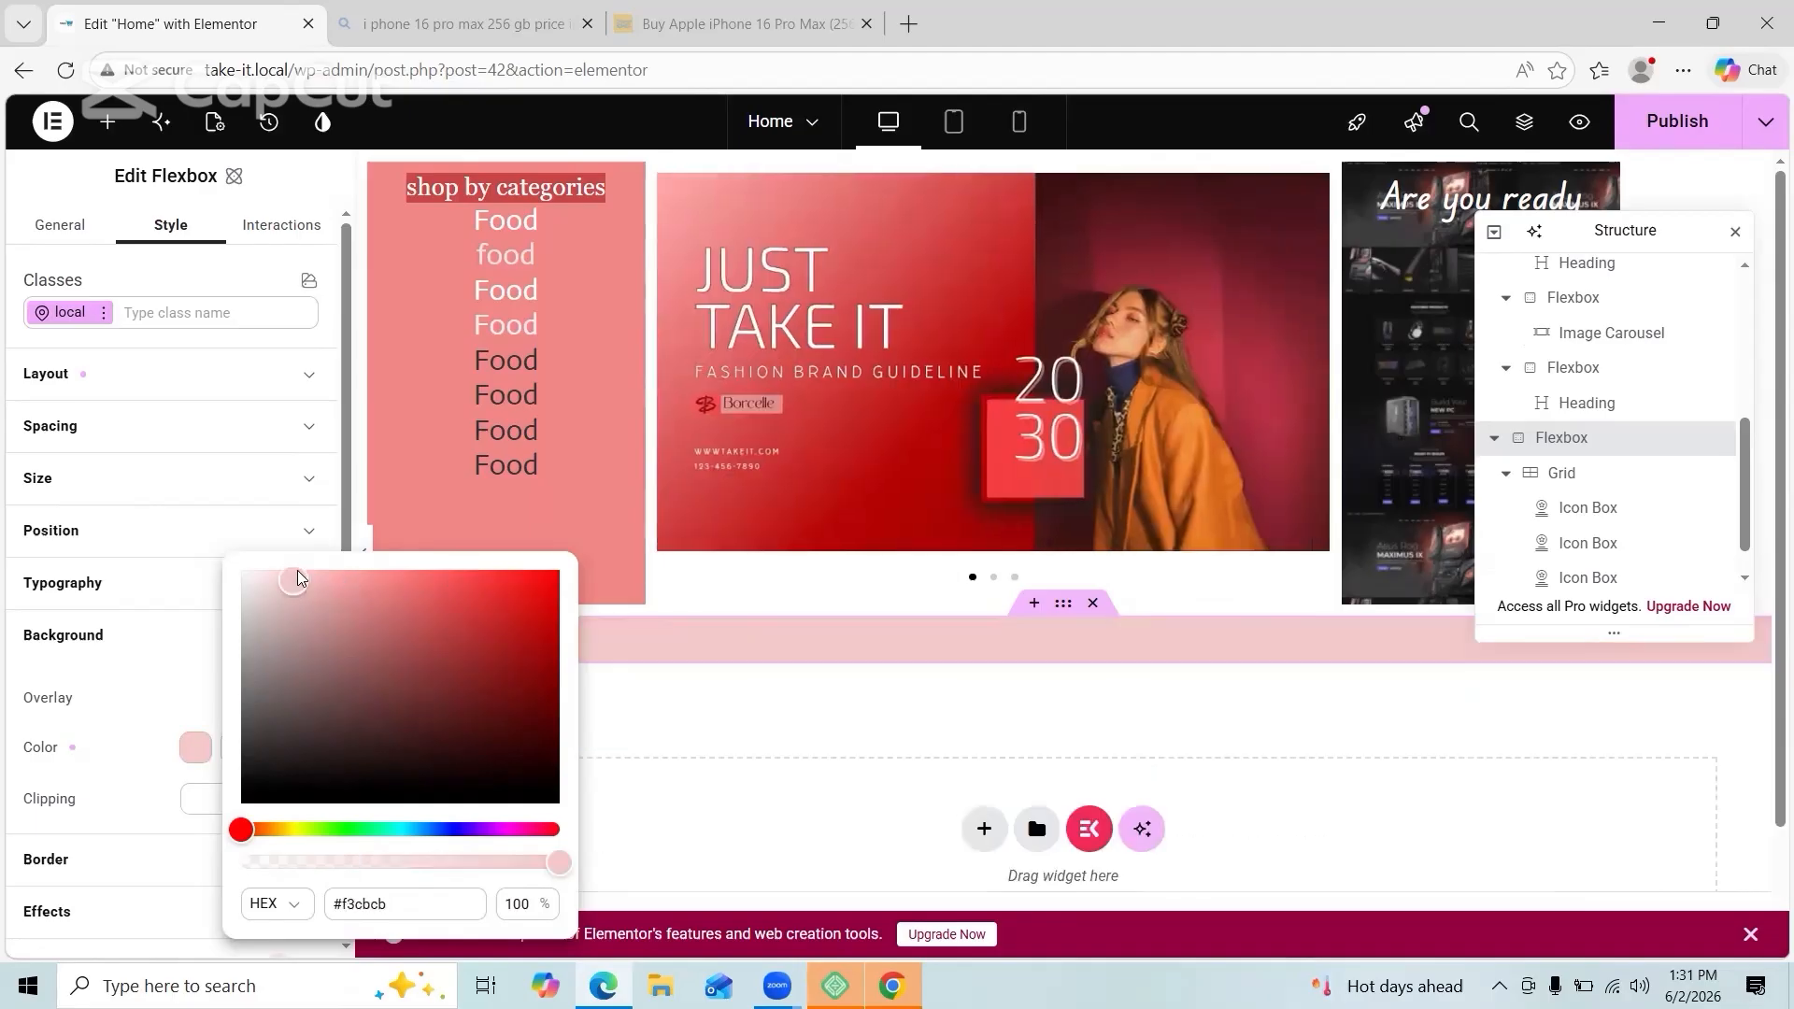
pyautogui.click(736, 848)
# Step: Give the section a 6 px dark brown outset border with 10 px rounded corners
pyautogui.click(260, 859)
pyautogui.write('6')
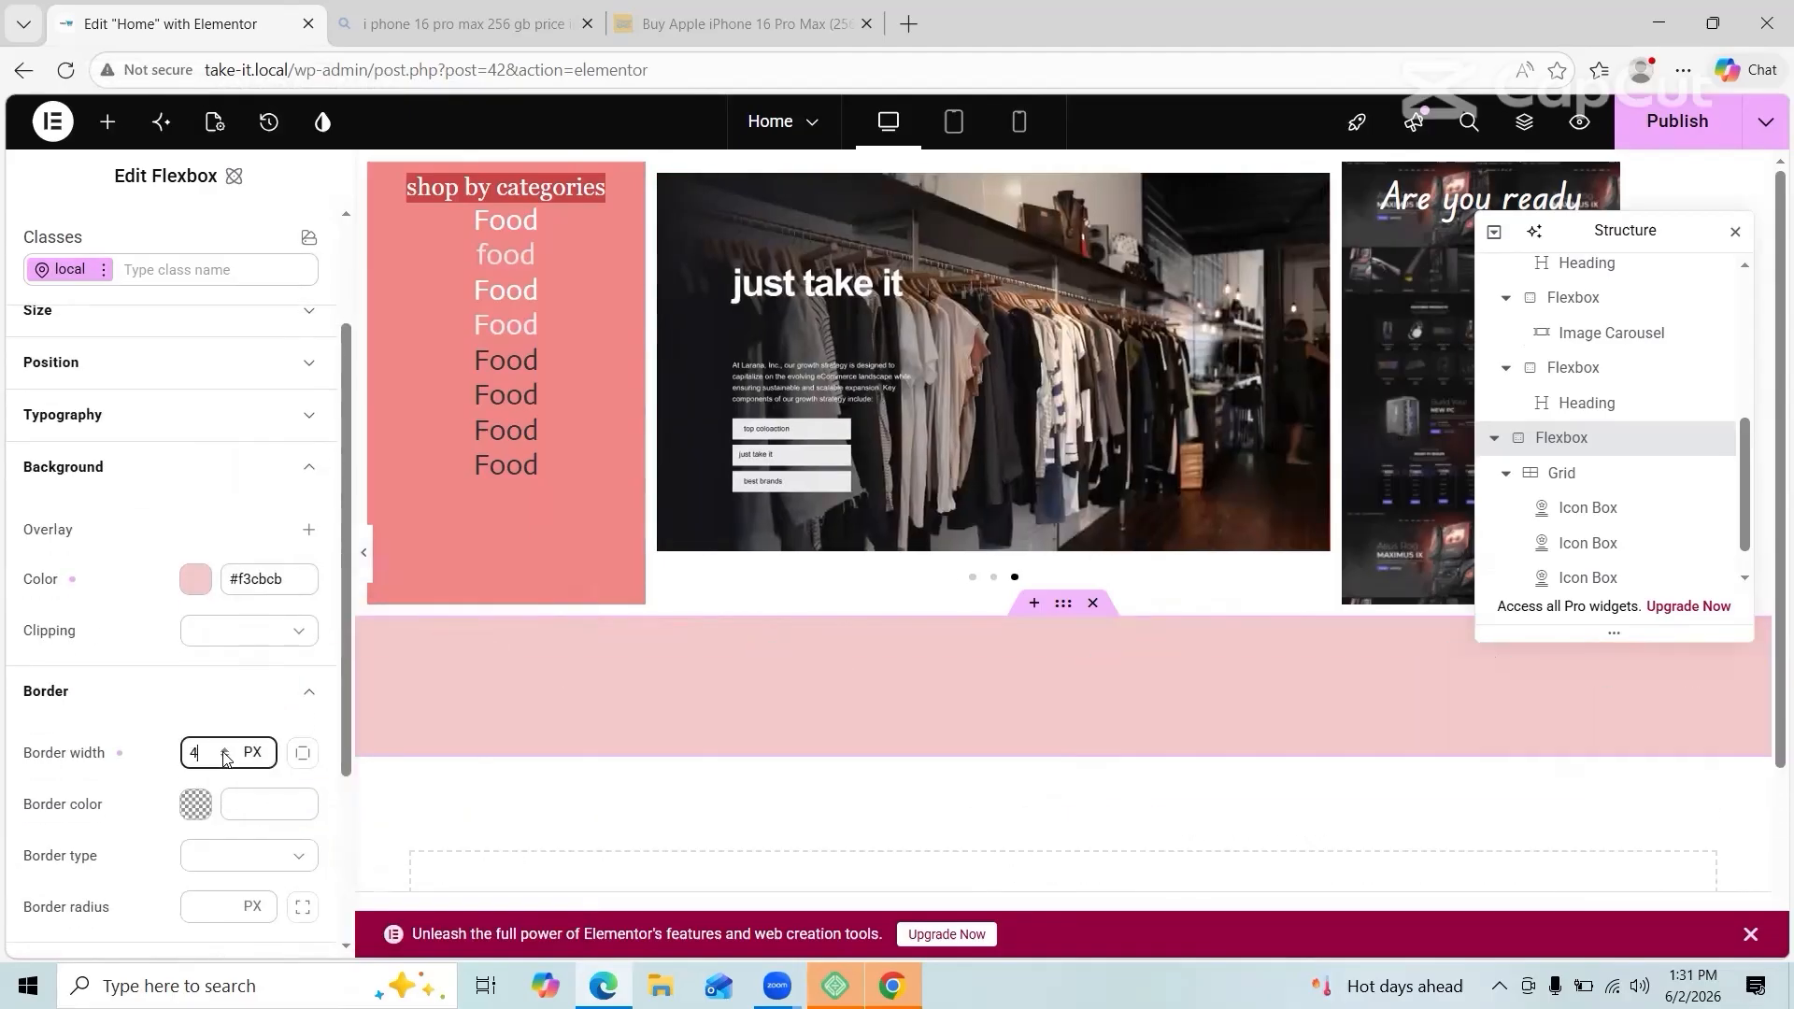
pyautogui.click(196, 804)
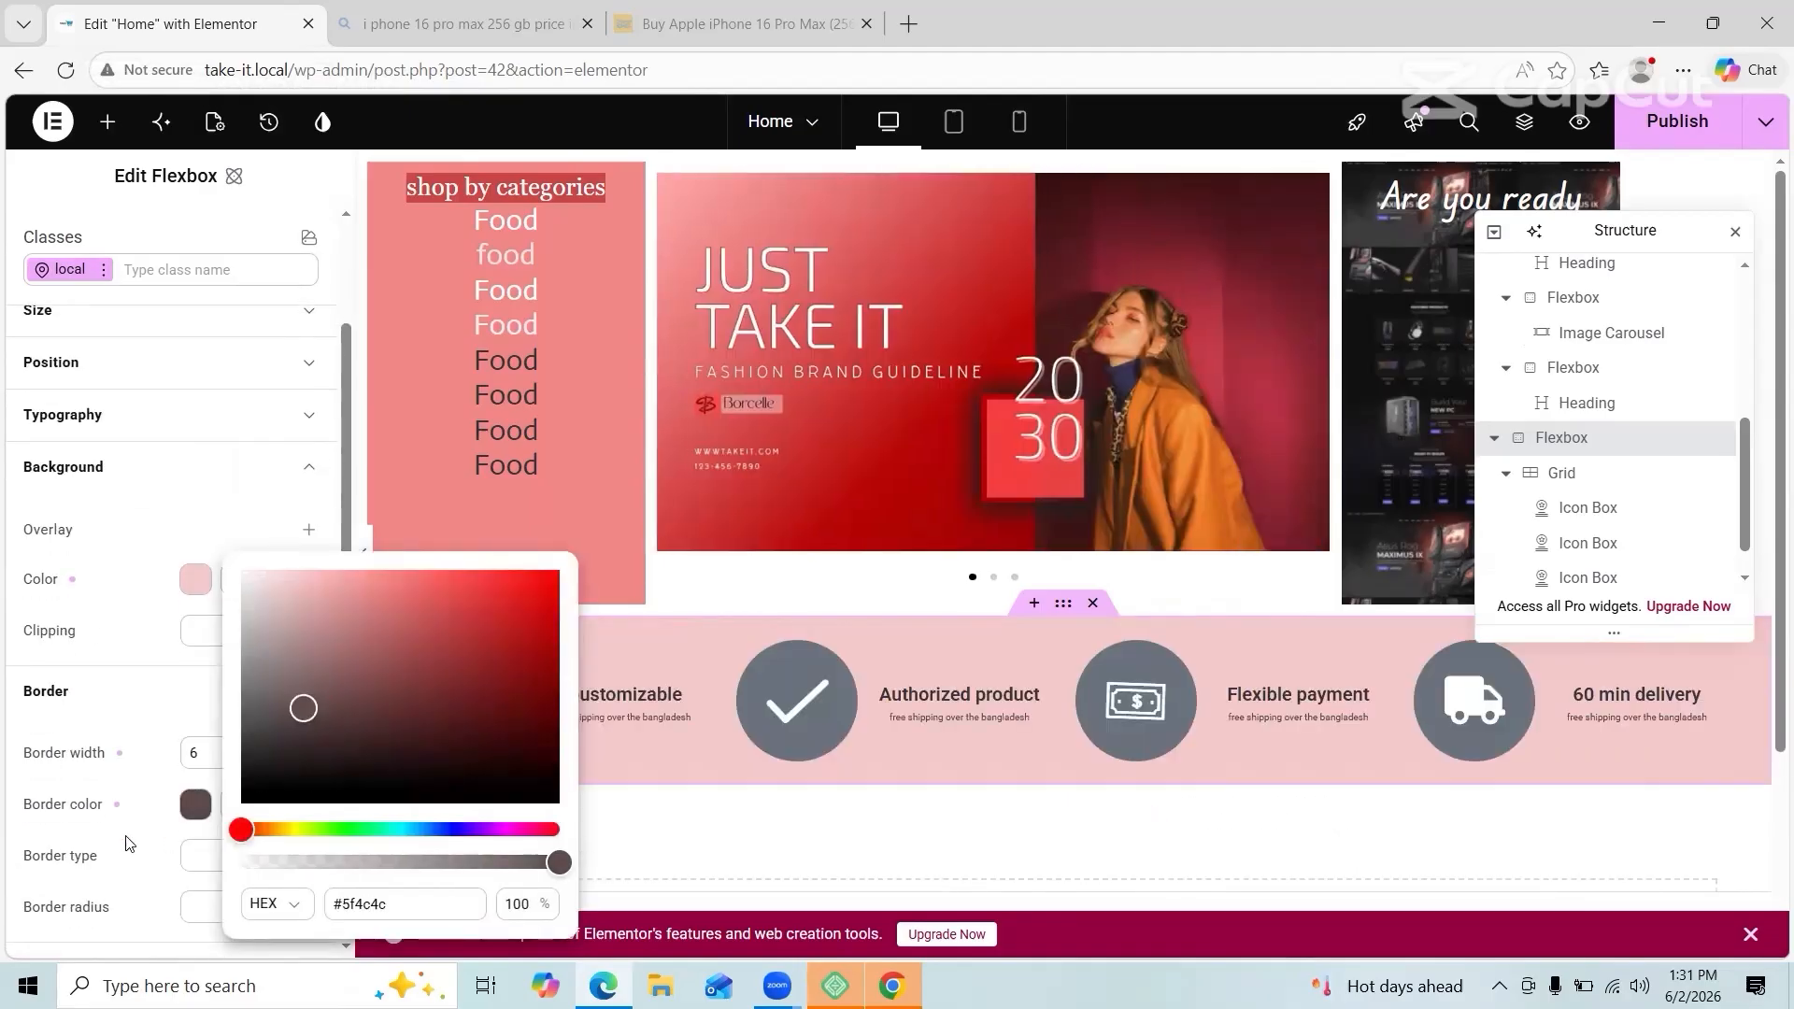
pyautogui.click(215, 854)
pyautogui.click(231, 906)
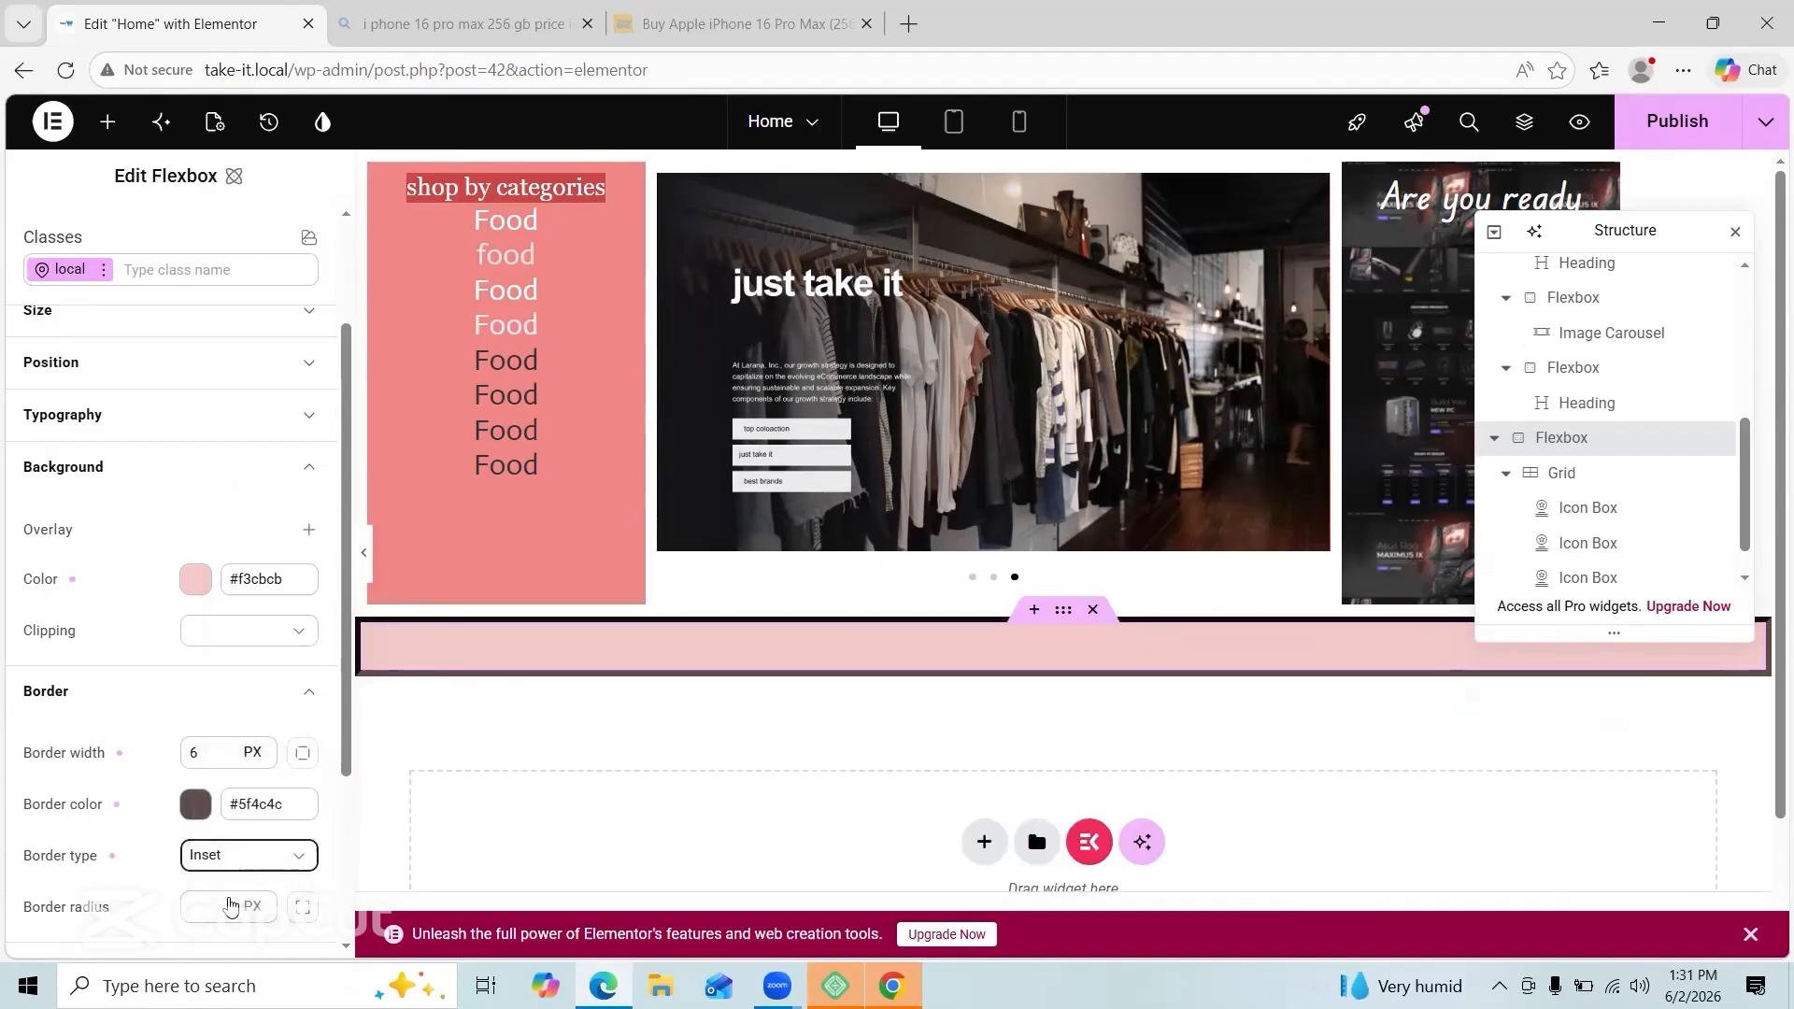
pyautogui.click(233, 856)
pyautogui.click(226, 920)
pyautogui.scroll(-3, 213, 799)
pyautogui.click(225, 709)
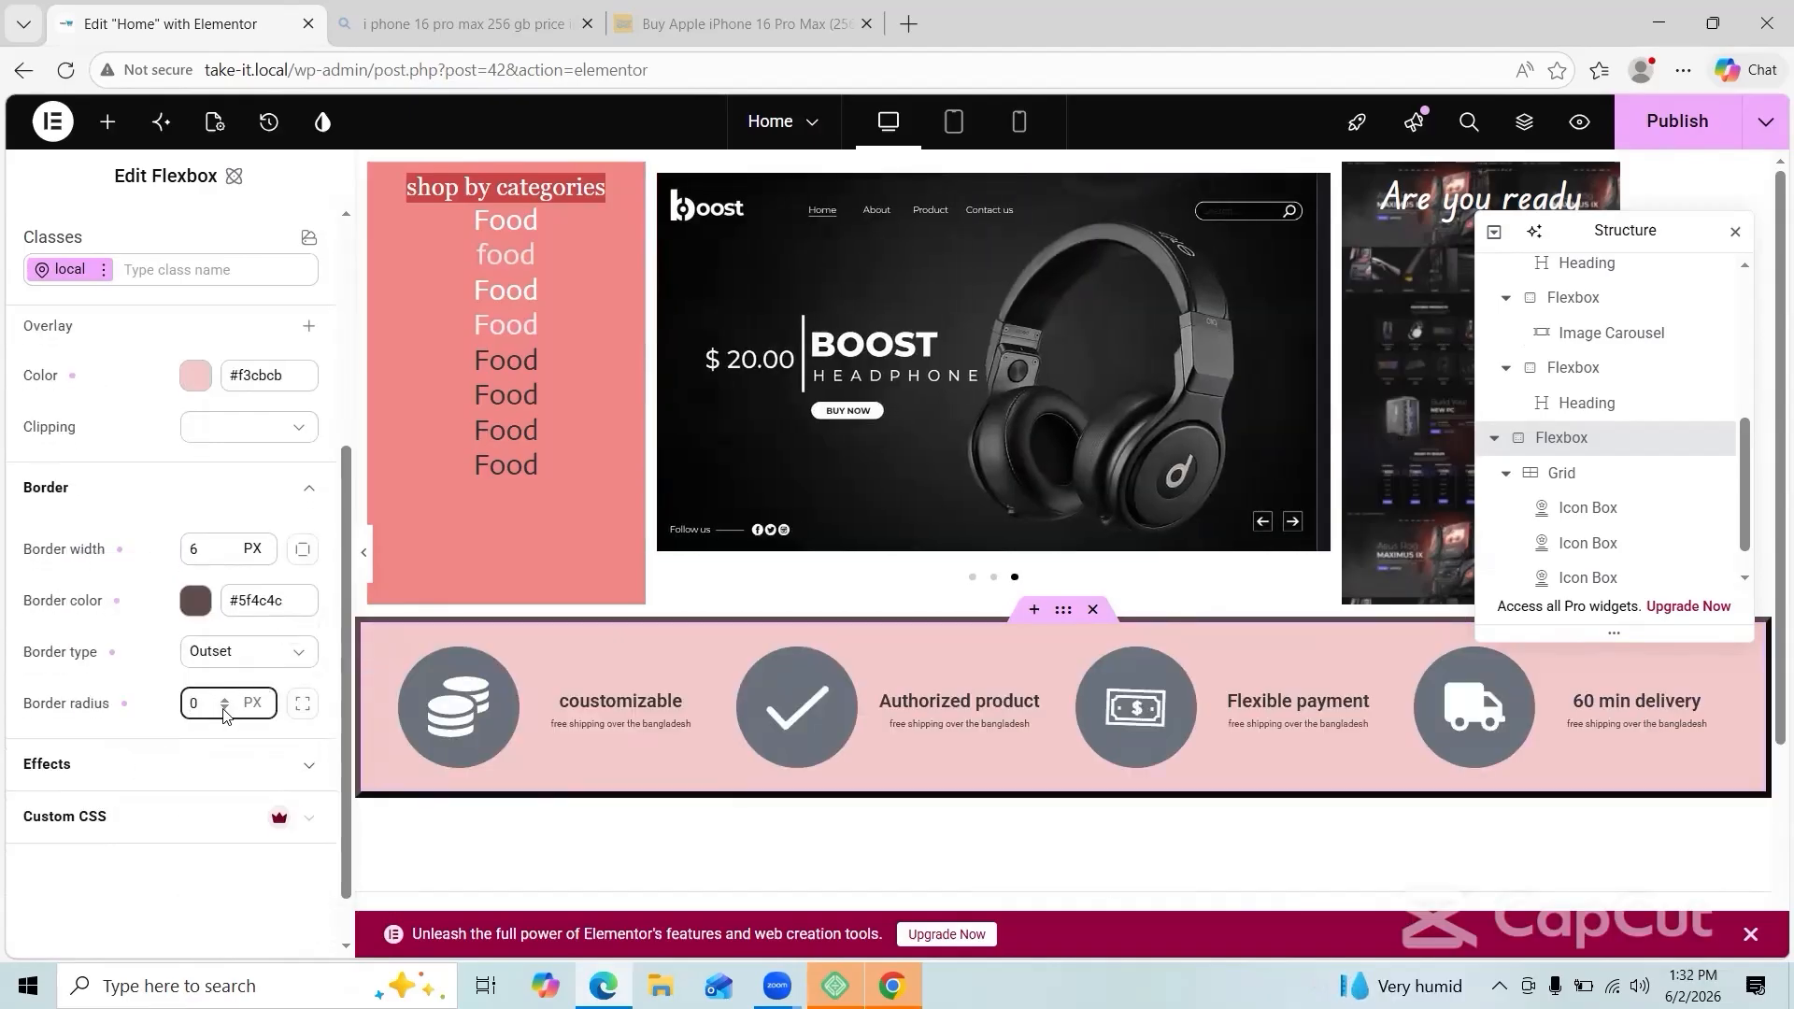
pyautogui.click(225, 701)
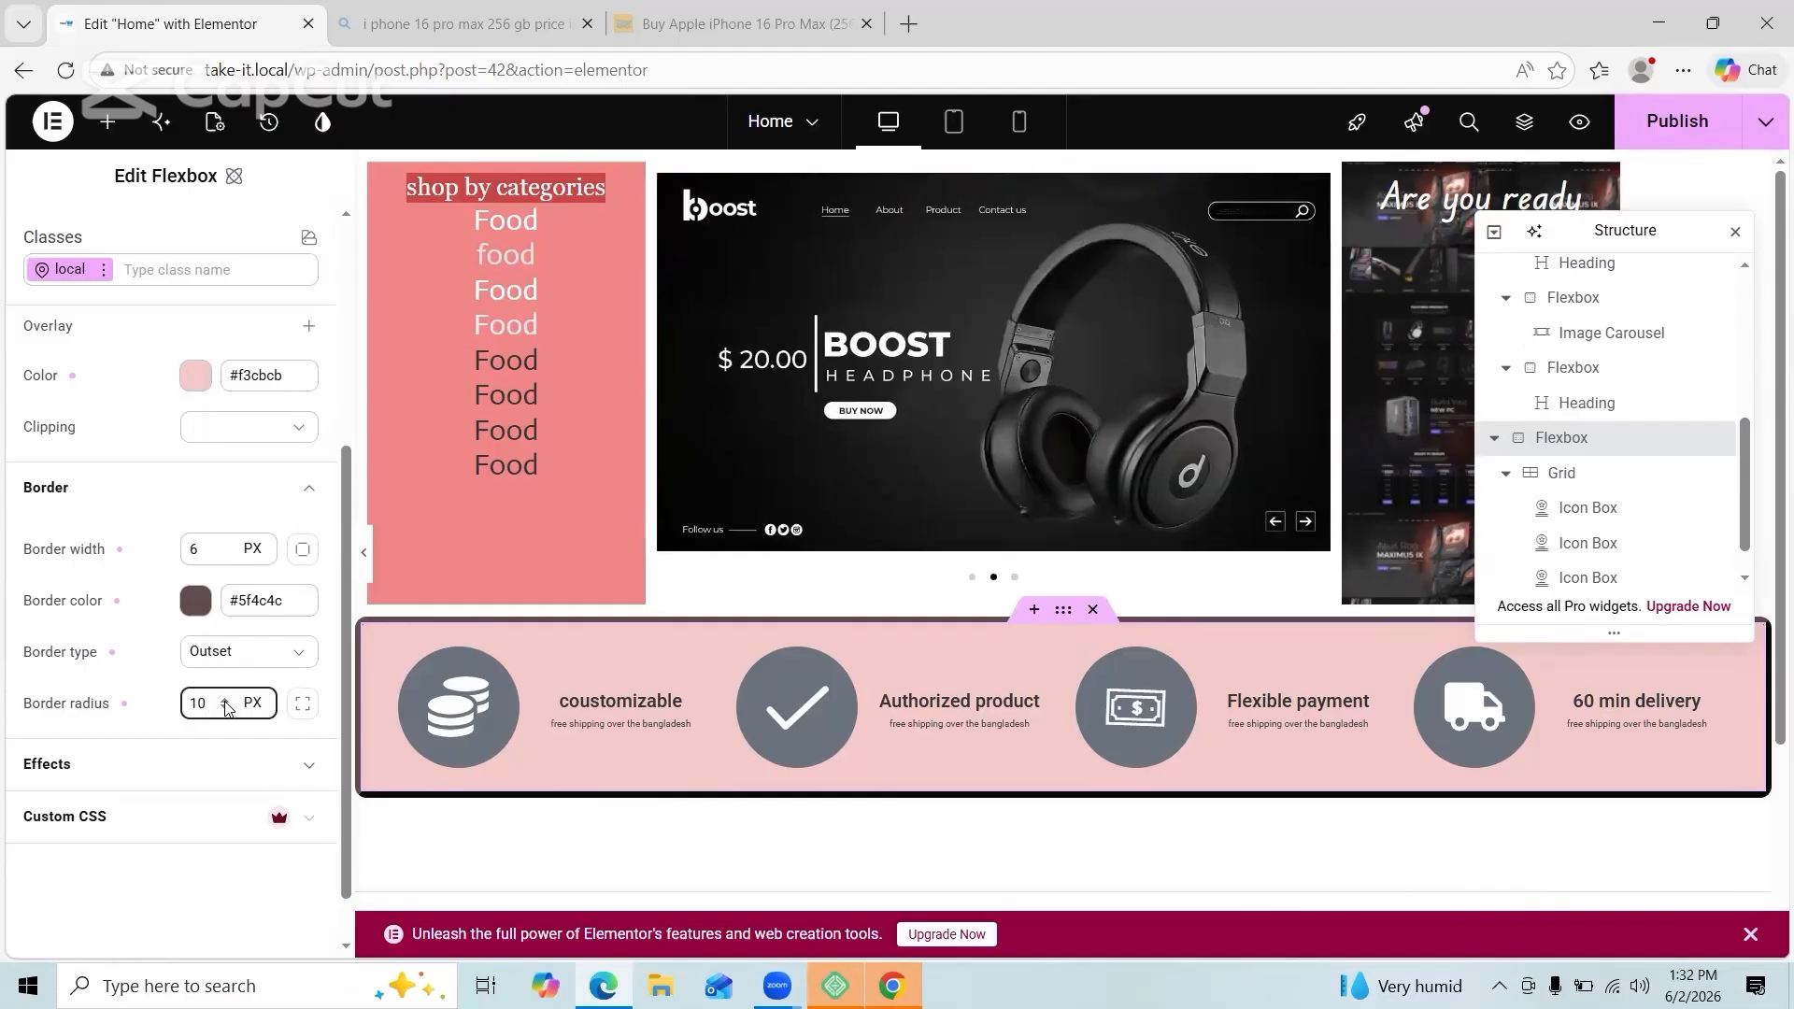
# Step: Rework the border: thinner width, white colour, and Double border type
pyautogui.click(303, 549)
pyautogui.click(209, 488)
pyautogui.scroll(2, 209, 495)
pyautogui.click(269, 527)
pyautogui.click(197, 526)
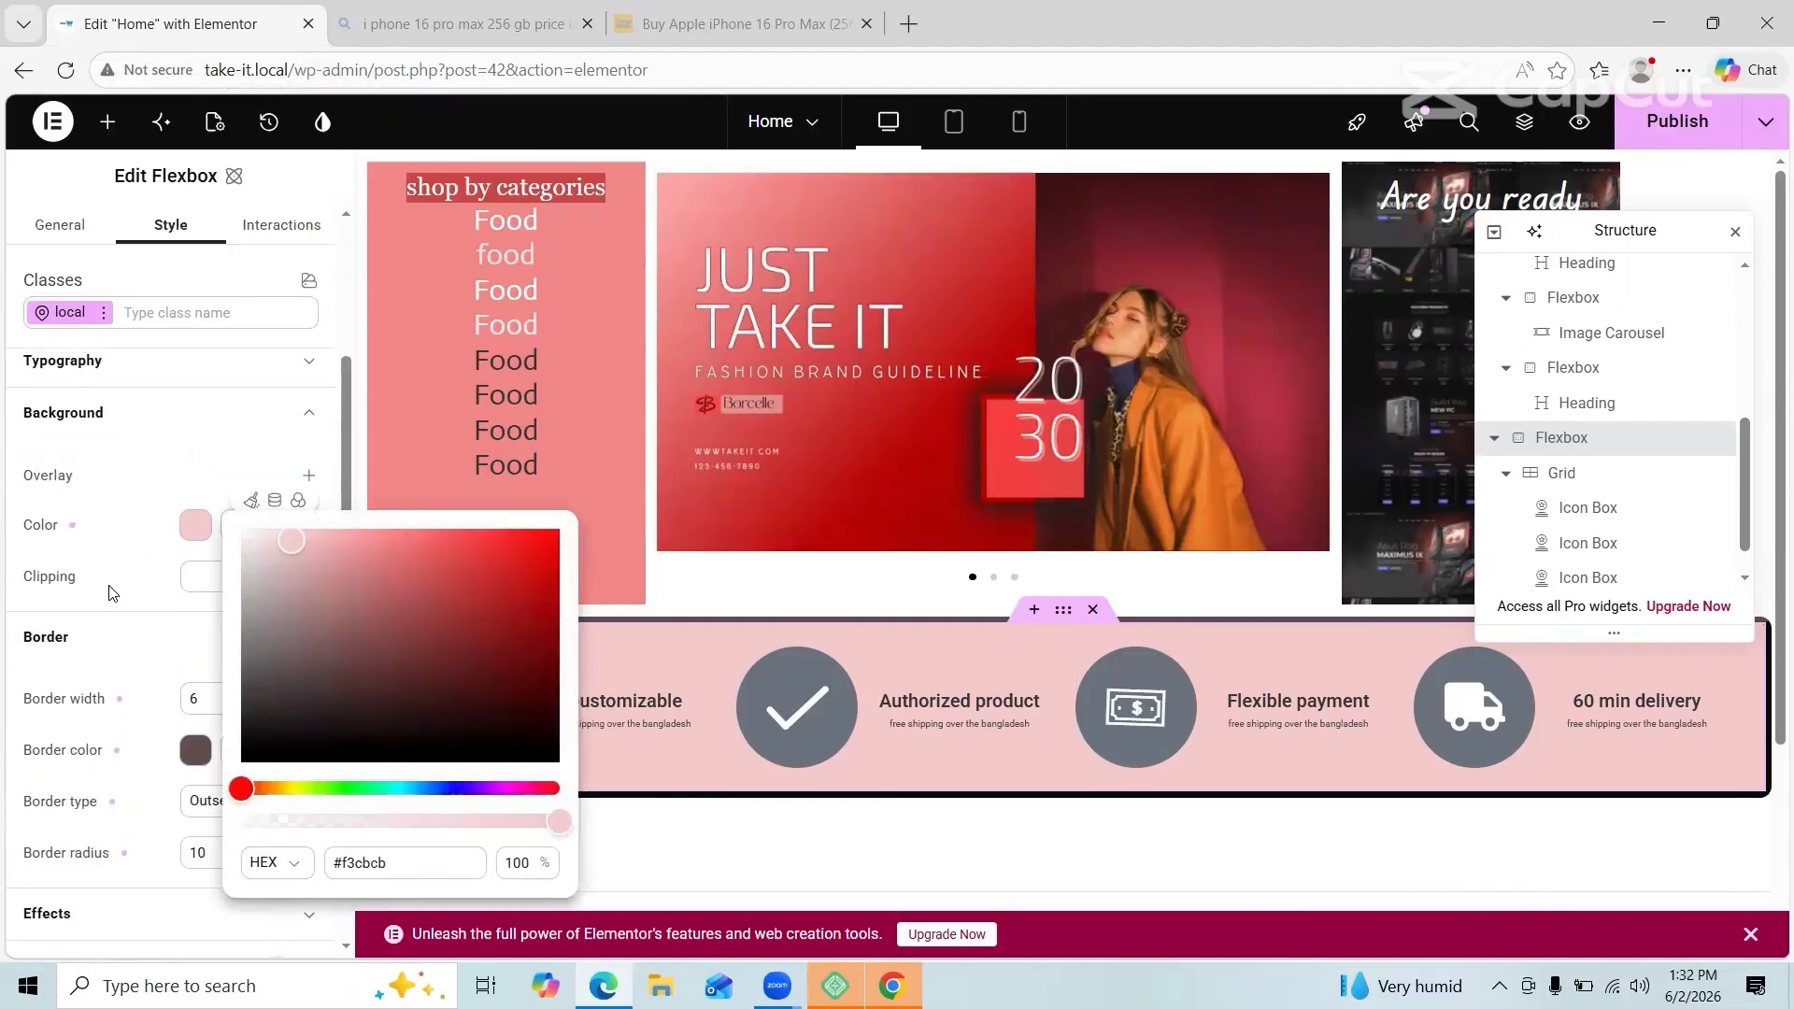
pyautogui.click(112, 593)
pyautogui.click(223, 696)
pyautogui.press('BackSpace')
pyautogui.click(196, 759)
pyautogui.moveTo(304, 715); pyautogui.dragTo(235, 566)
pyautogui.click(631, 799)
pyautogui.click(257, 781)
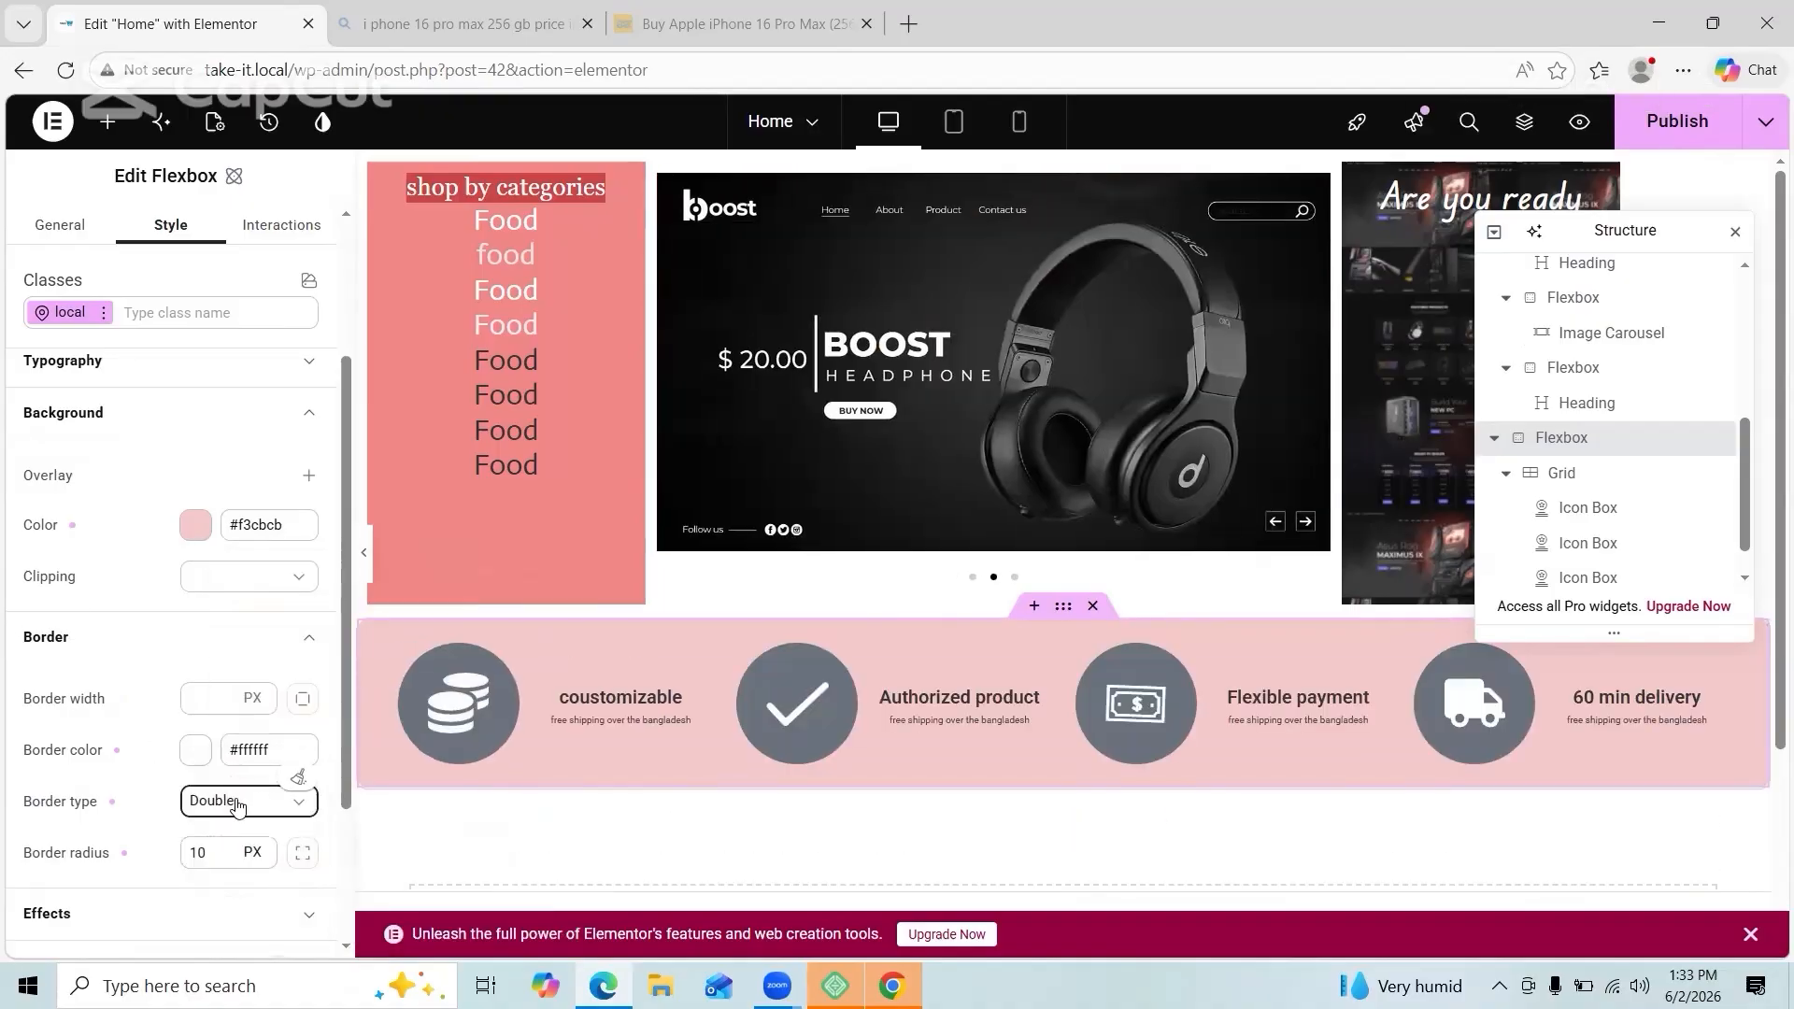
# Step: Set the section's blend mode to Multiply and add a black box shadow
pyautogui.scroll(-3, 192, 809)
pyautogui.click(215, 805)
pyautogui.click(240, 747)
pyautogui.click(308, 791)
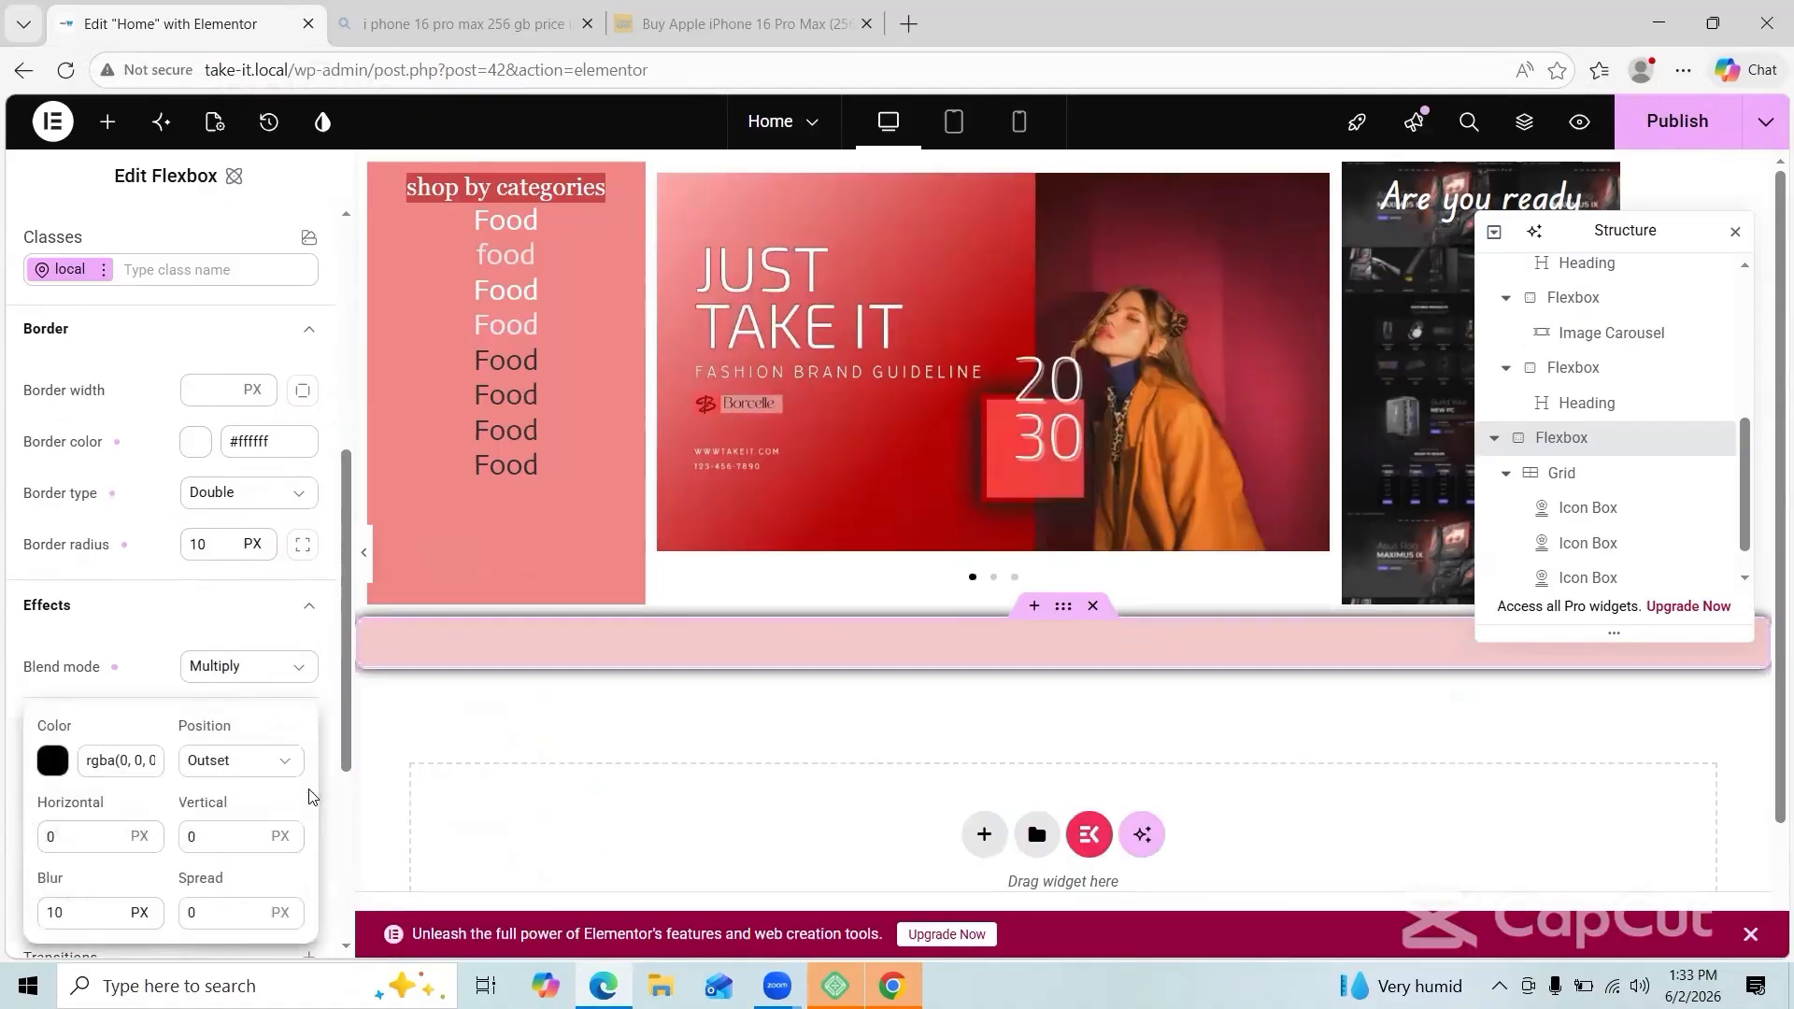
pyautogui.click(52, 760)
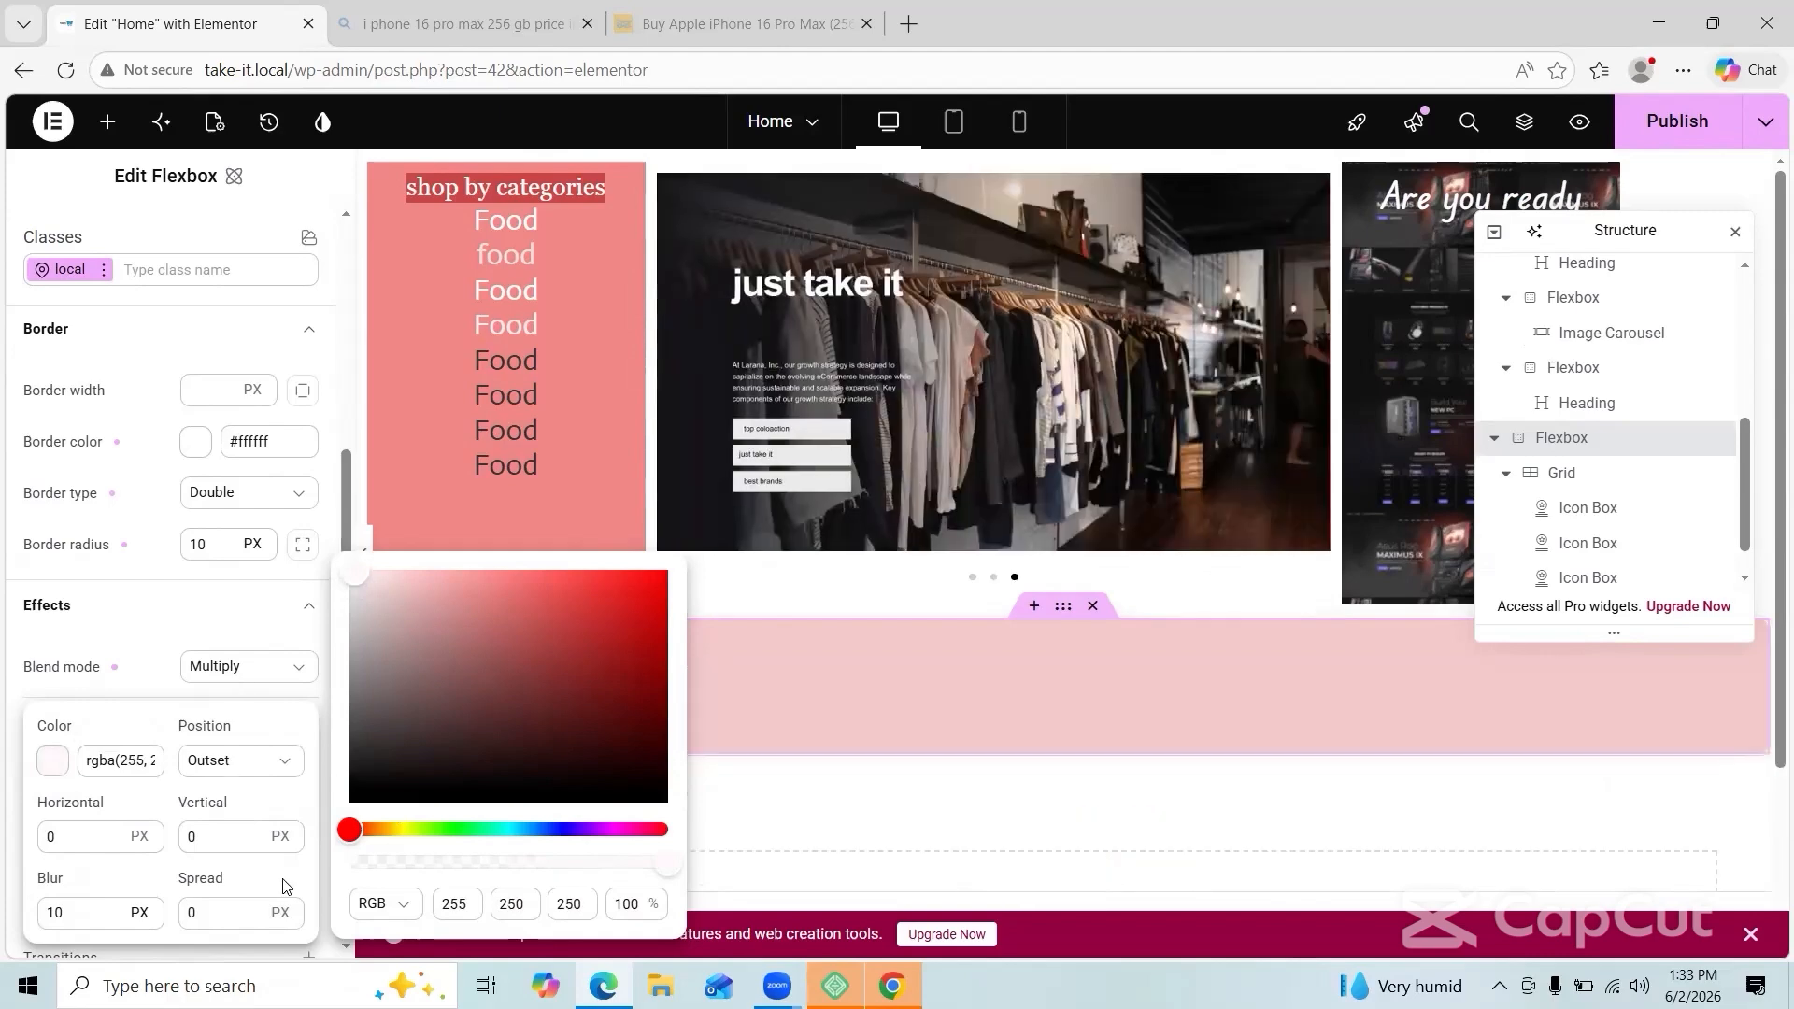
pyautogui.moveTo(439, 613); pyautogui.dragTo(351, 800)
pyautogui.click(734, 808)
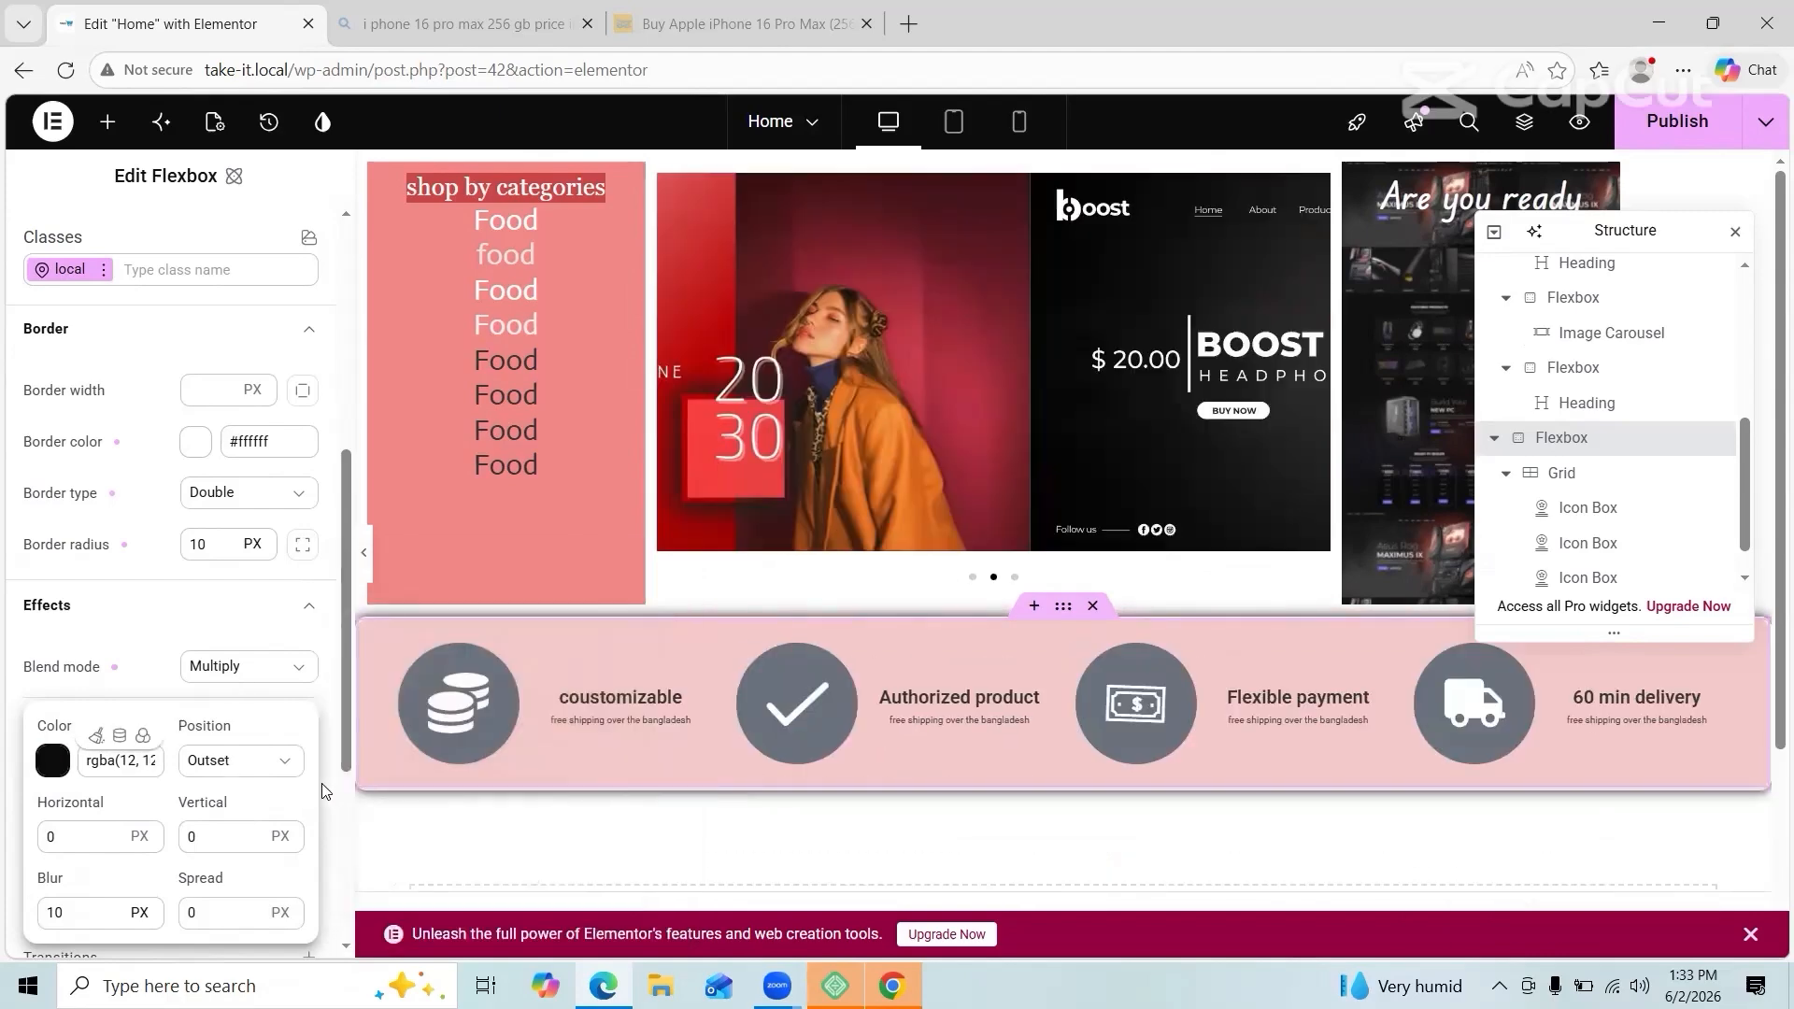
pyautogui.click(322, 783)
pyautogui.scroll(-3, 322, 783)
pyautogui.scroll(-3, 477, 785)
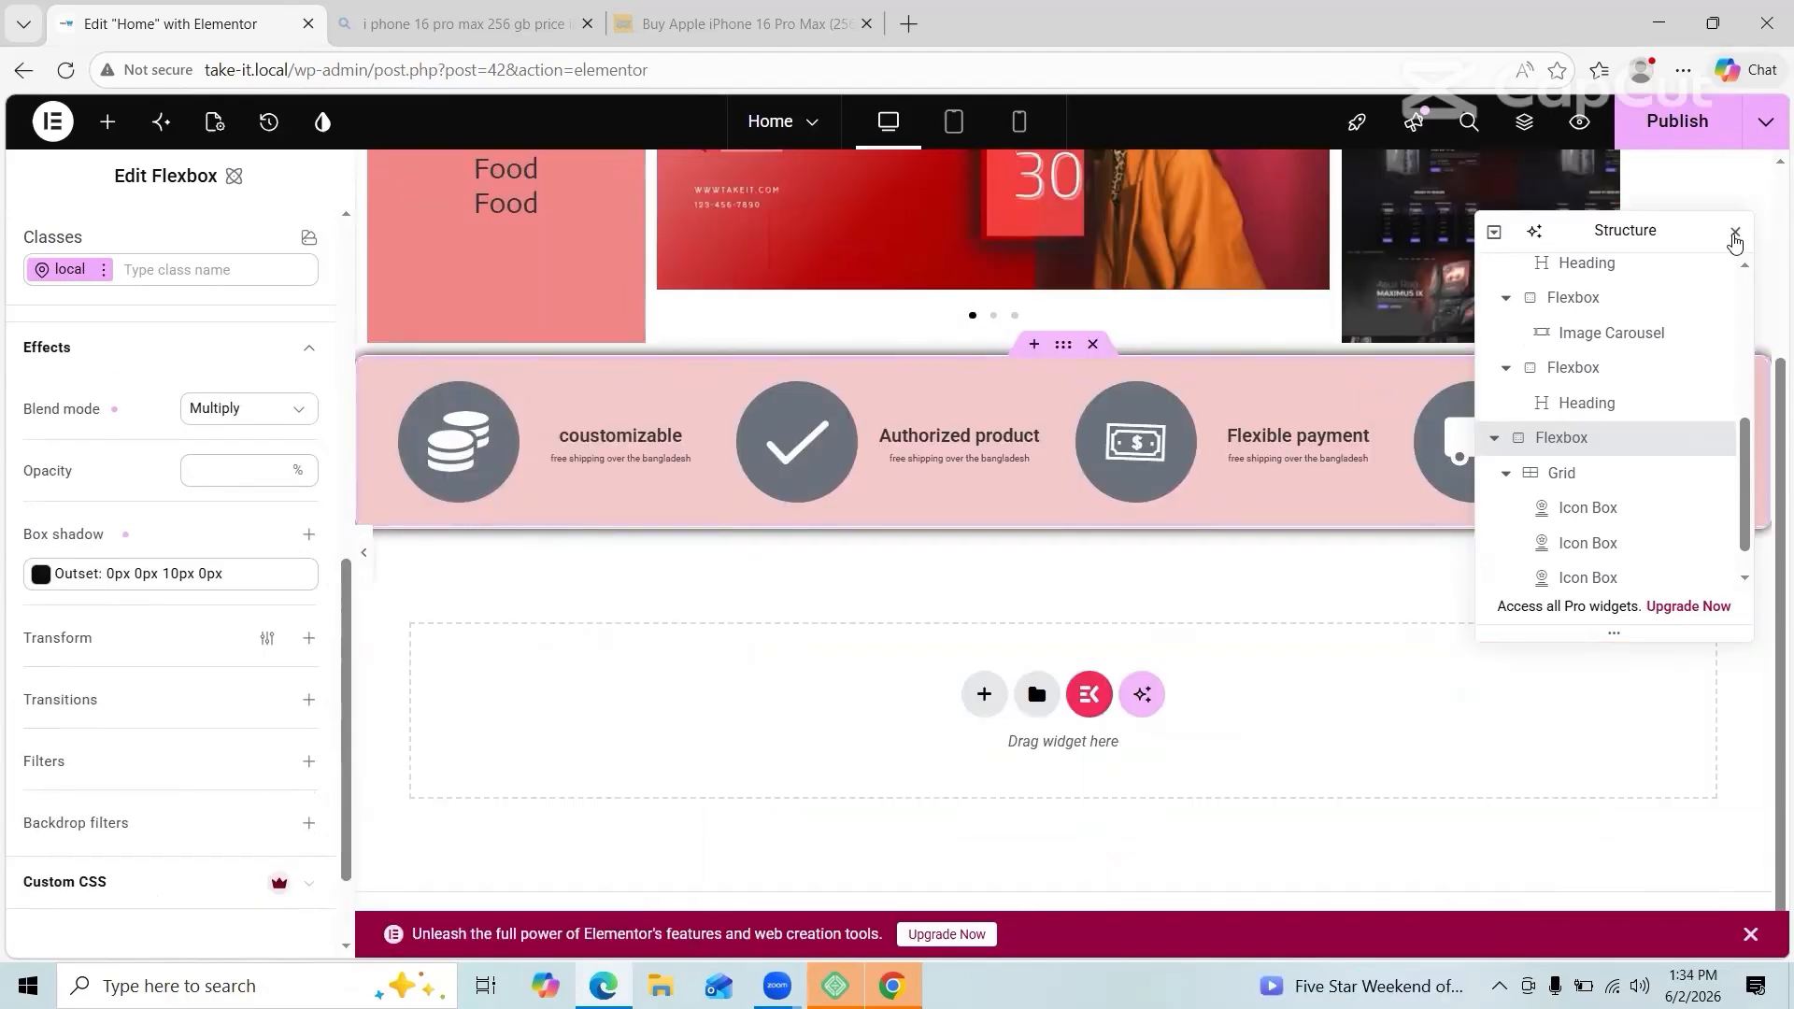
# Step: Collapse the page structure tree and dock the structure panel on the right
pyautogui.click(1494, 232)
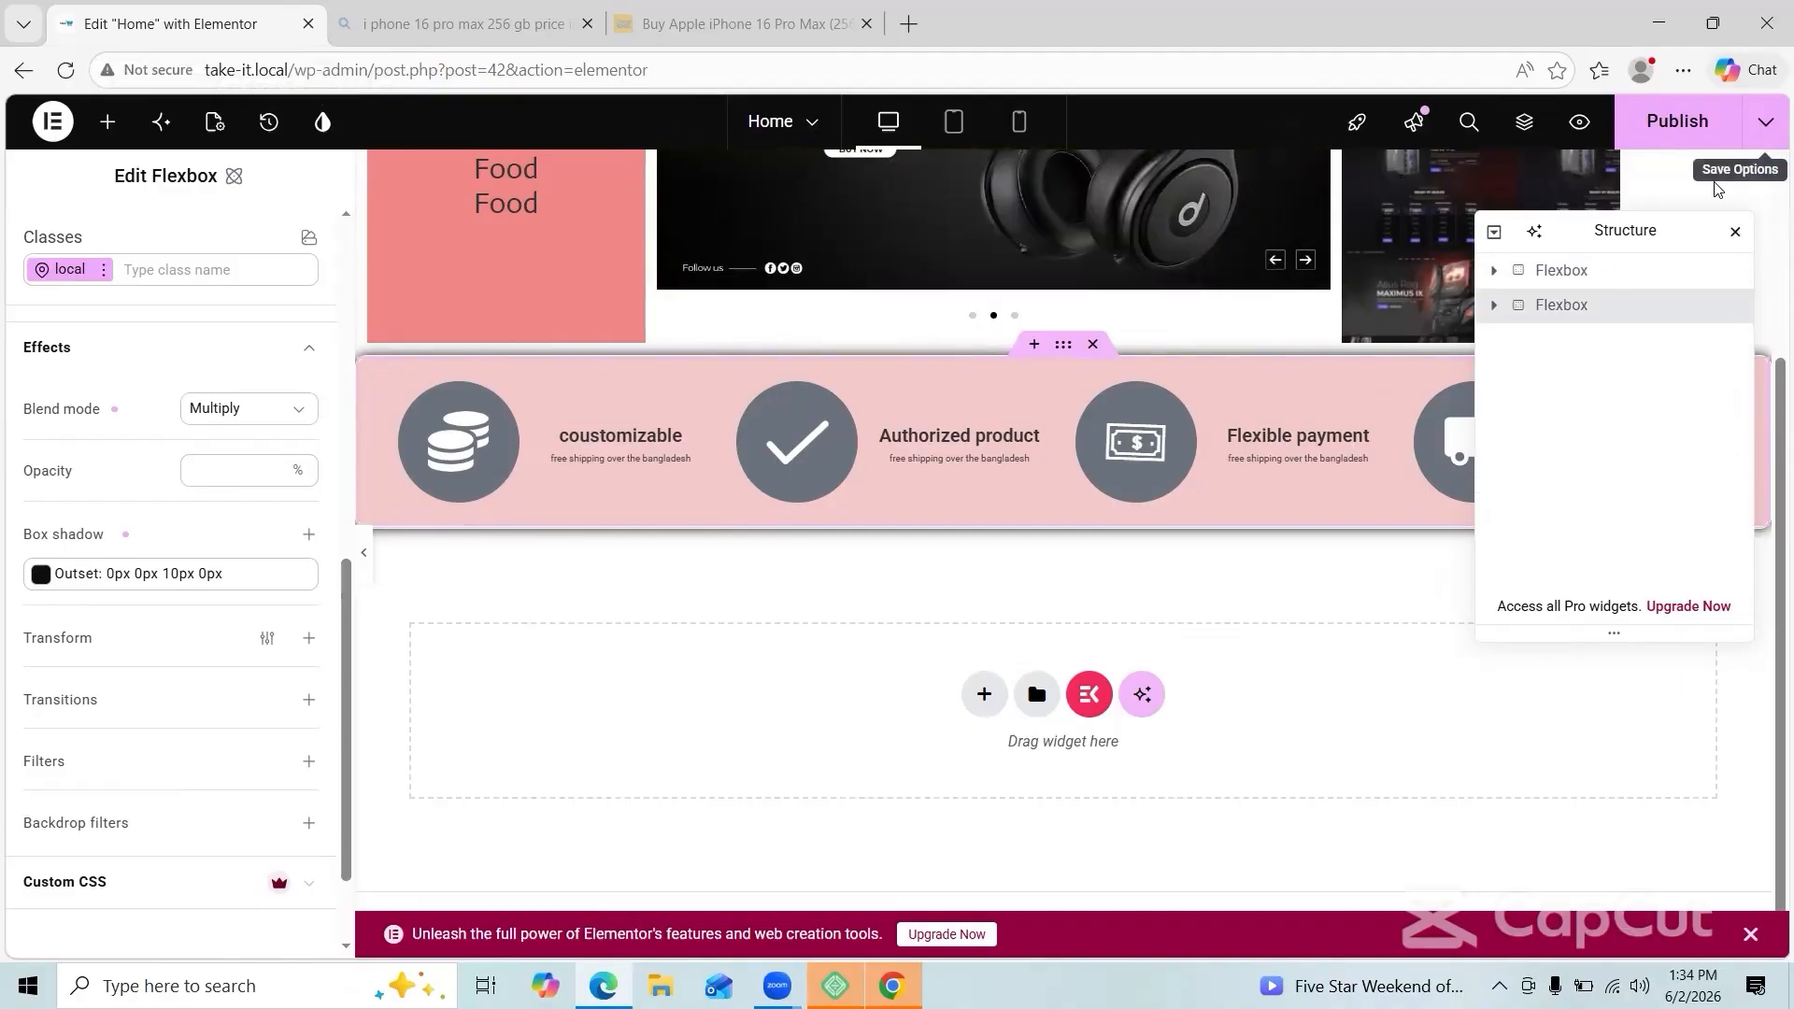
pyautogui.rightClick(1345, 613)
pyautogui.click(1318, 613)
pyautogui.moveTo(1600, 240); pyautogui.dragTo(1759, 177)
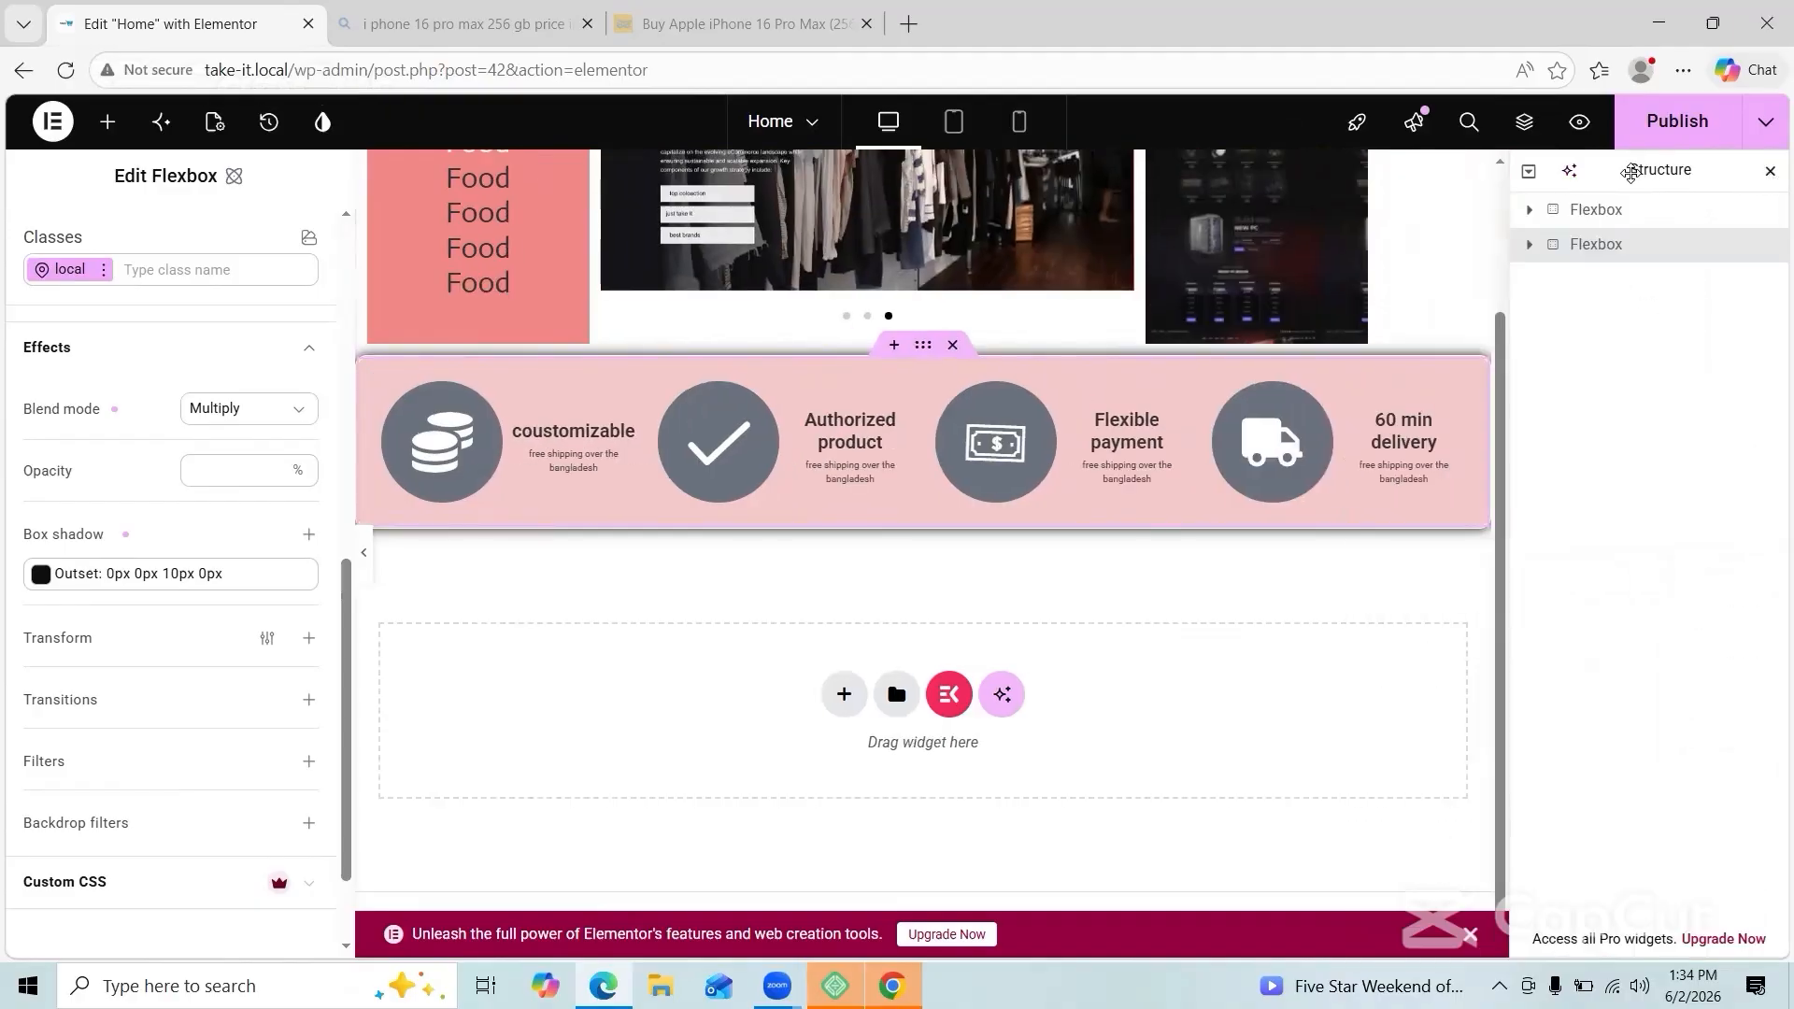
pyautogui.moveTo(1630, 173); pyautogui.dragTo(1643, 523)
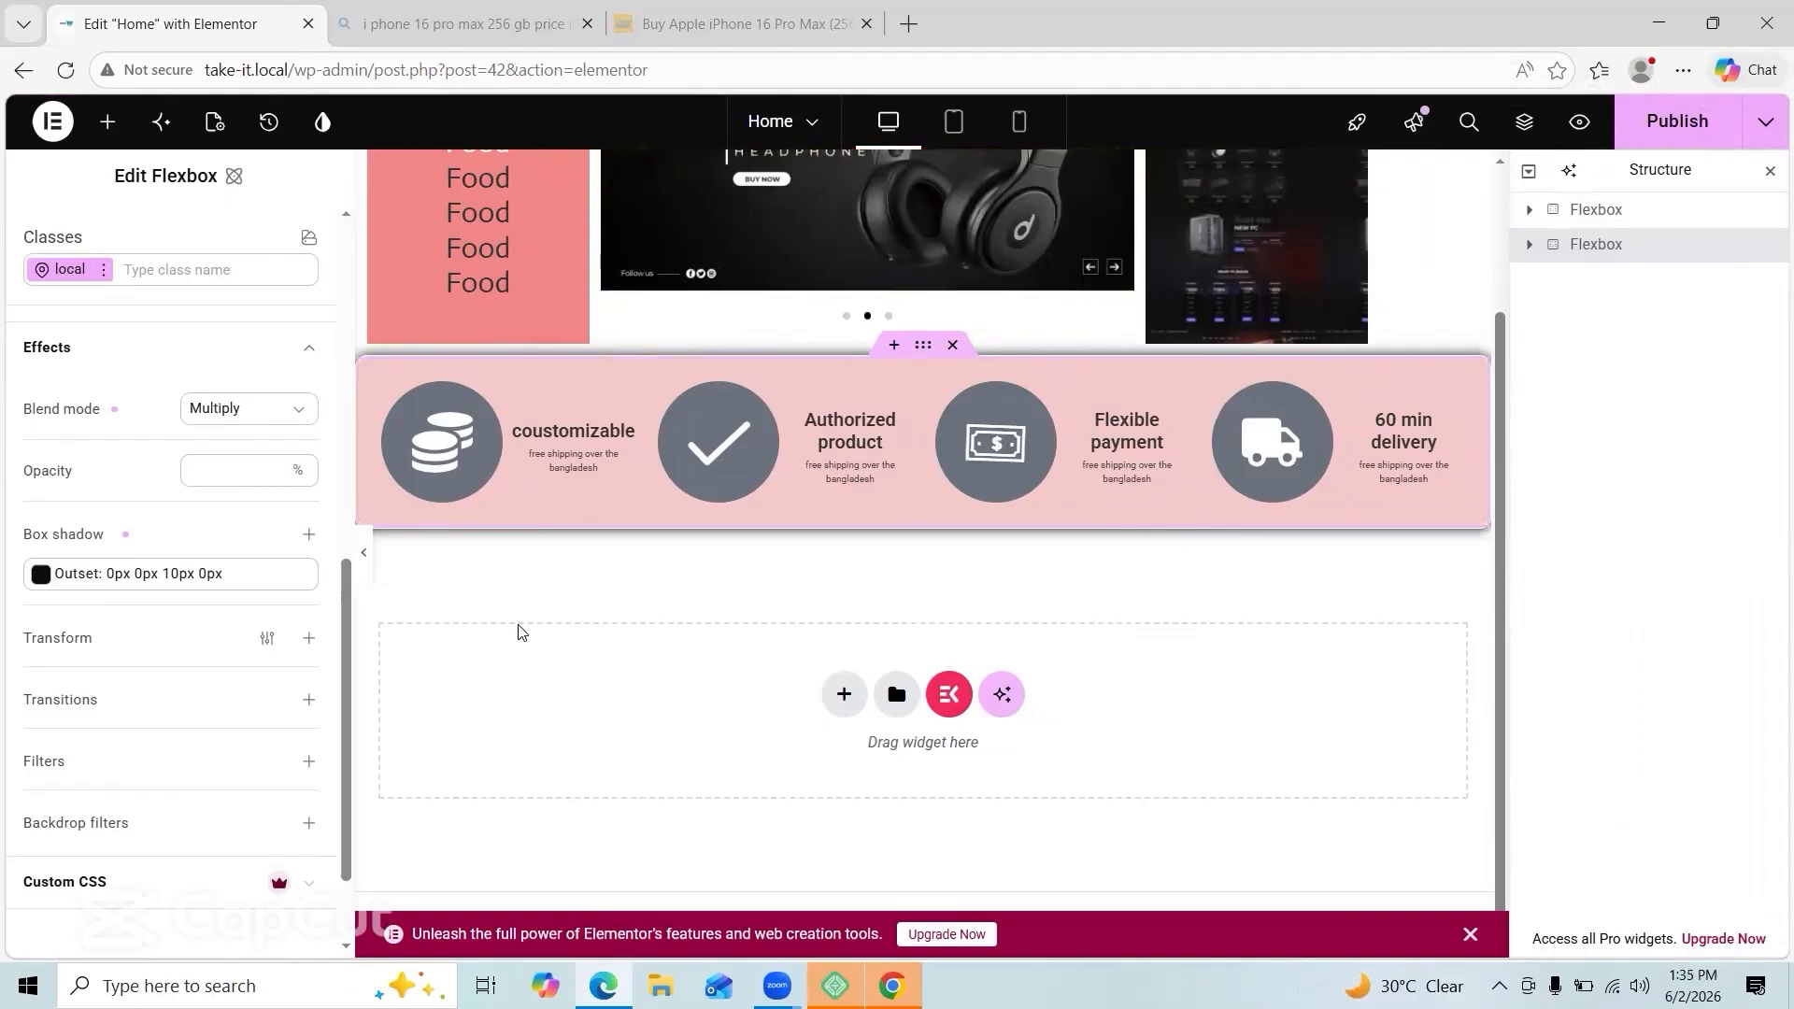
# Step: Add a new four-column section below the features bar with a container in column one
pyautogui.click(844, 694)
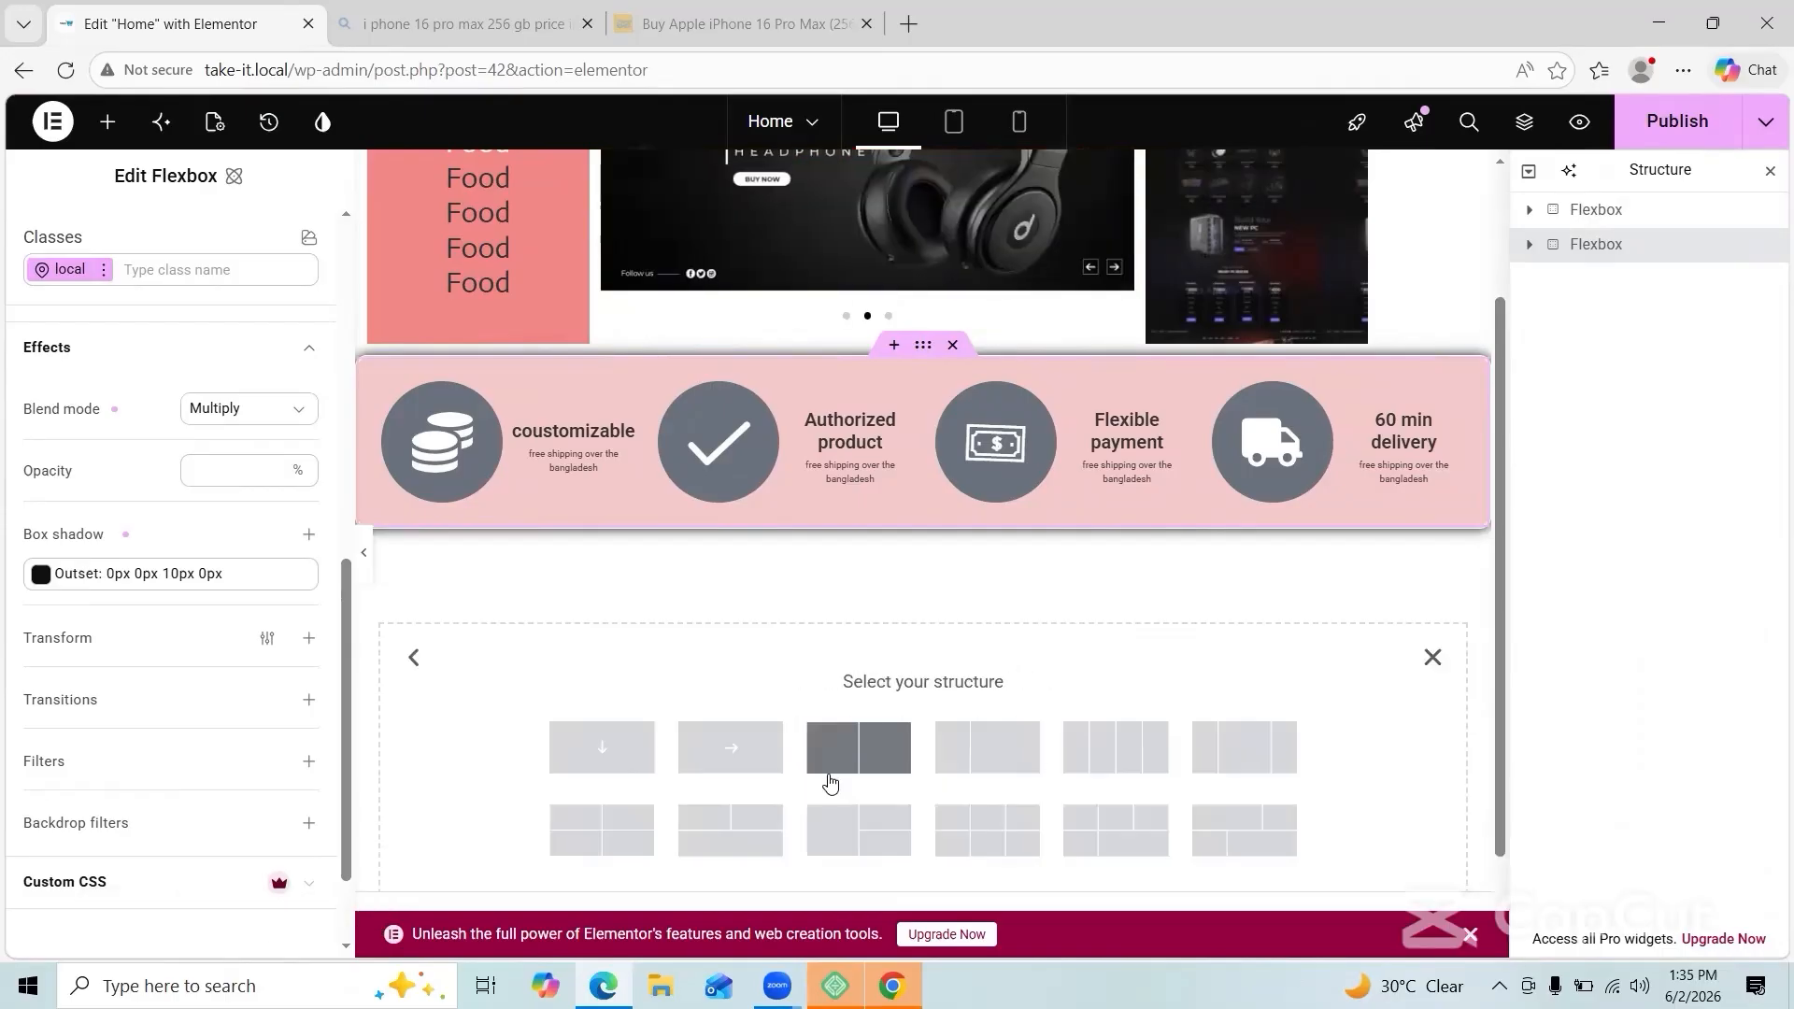
pyautogui.click(1135, 752)
pyautogui.scroll(-2, 140, 725)
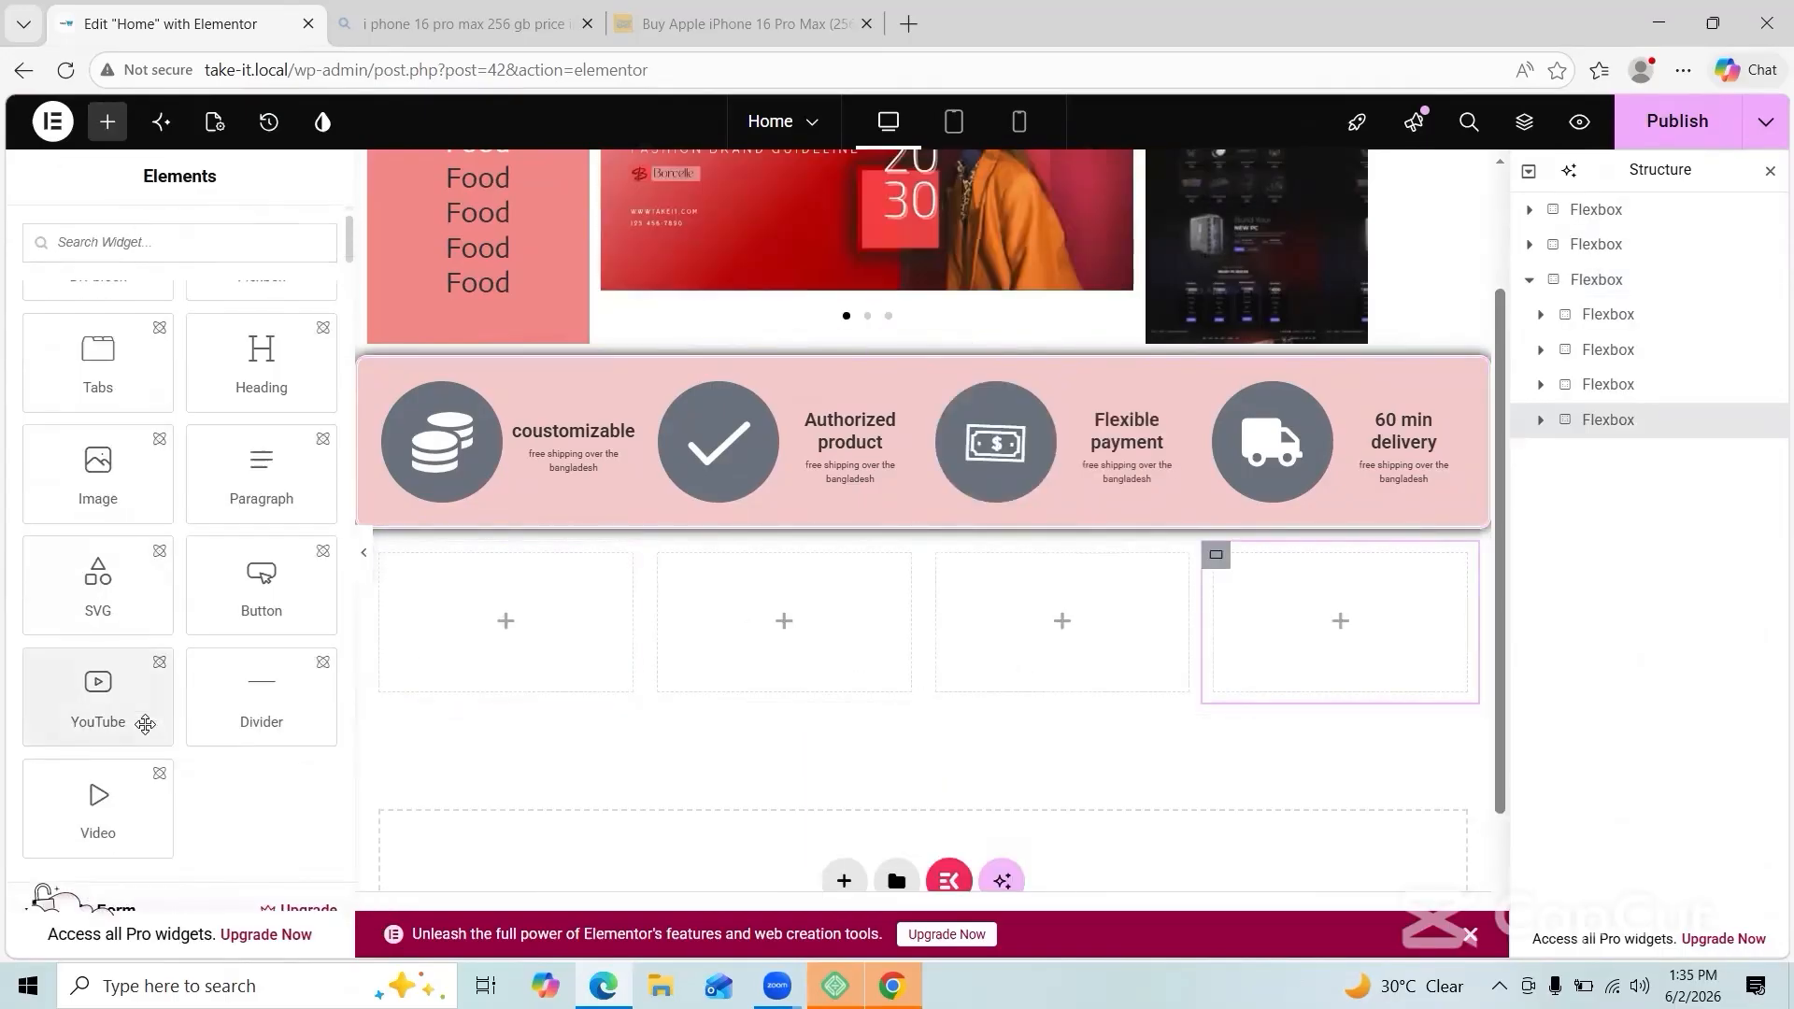
pyautogui.scroll(2, 147, 725)
pyautogui.scroll(-5, 93, 498)
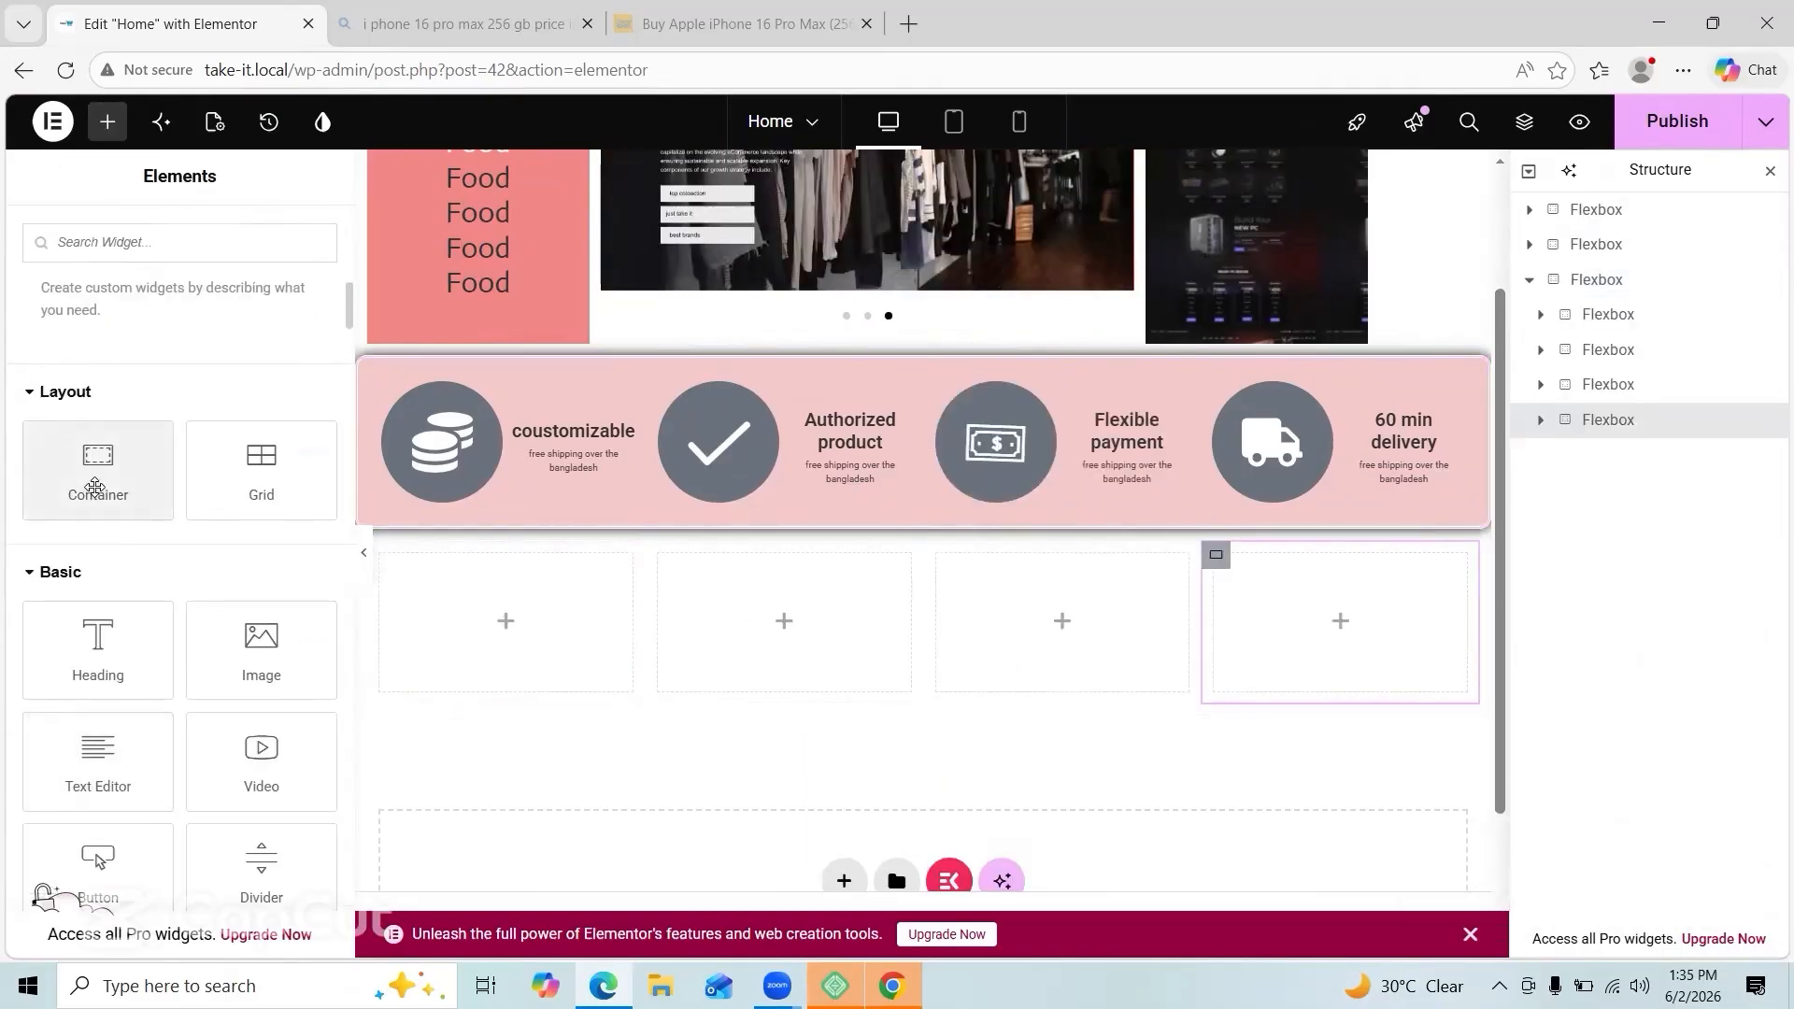
pyautogui.moveTo(464, 619); pyautogui.dragTo(486, 629)
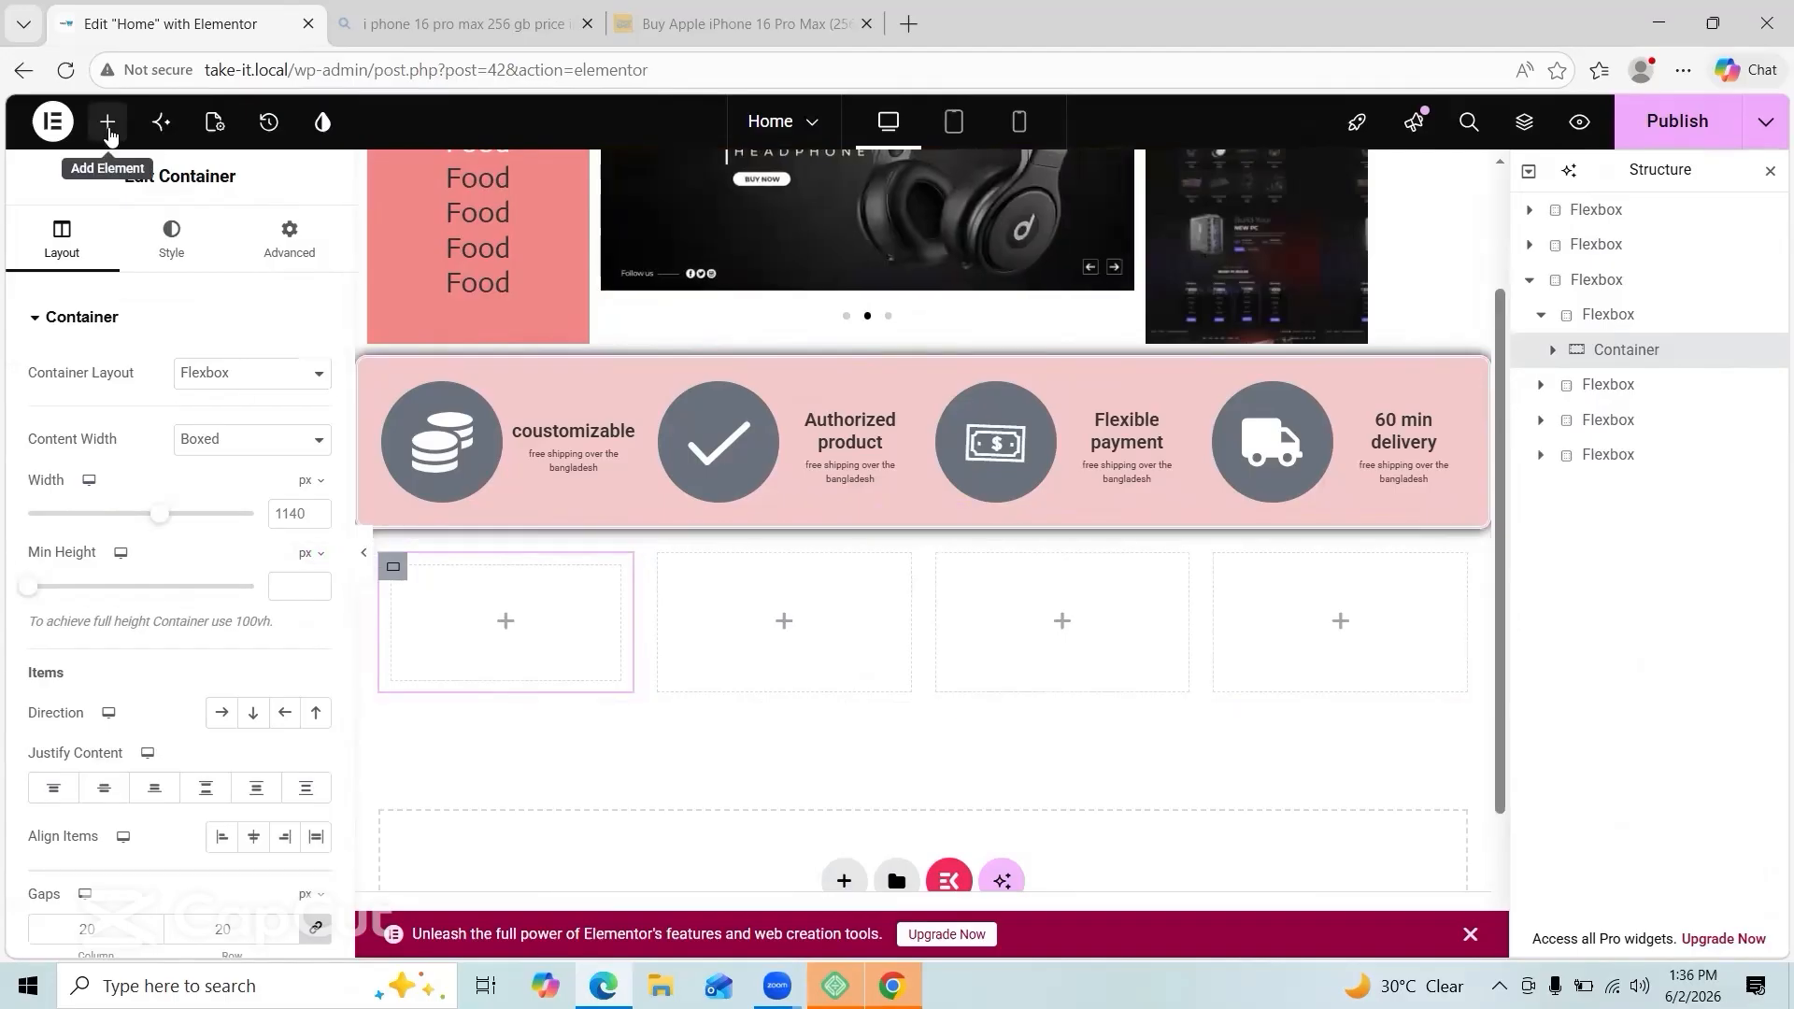
# Step: Drag an Image widget and a Heading widget into the first column
pyautogui.click(107, 121)
pyautogui.moveTo(262, 671); pyautogui.dragTo(486, 632)
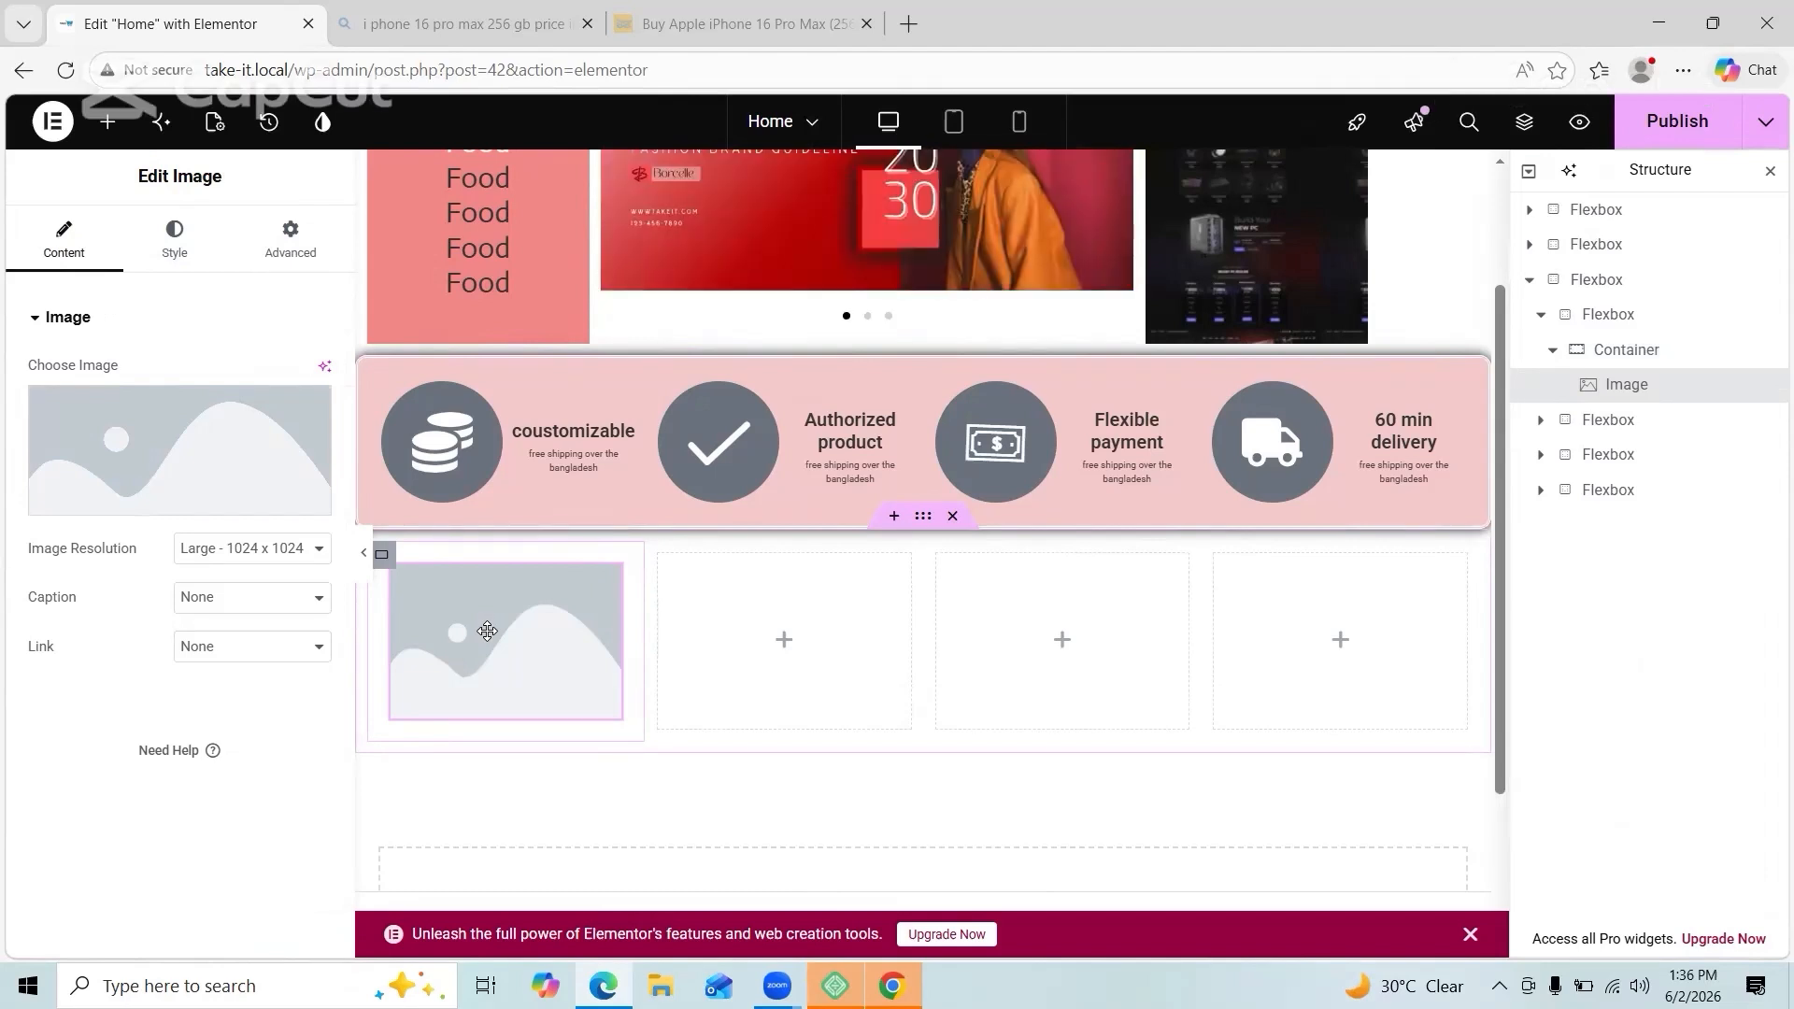
pyautogui.click(107, 121)
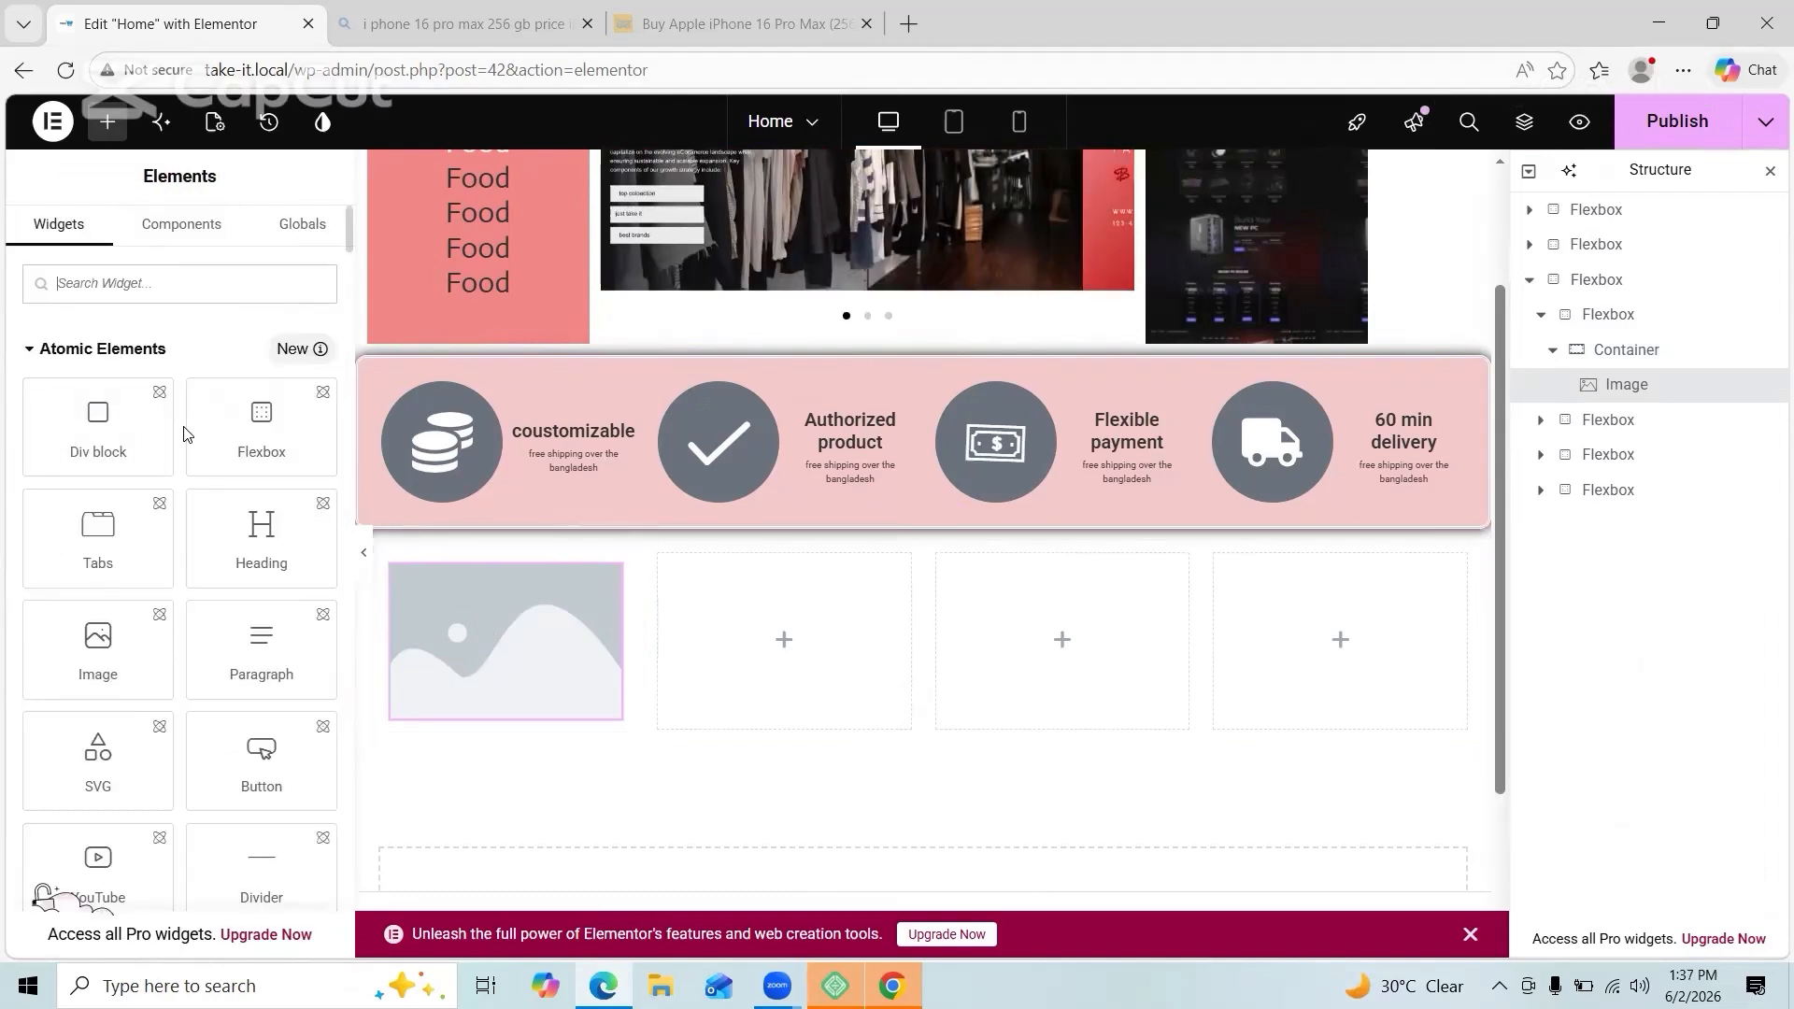
pyautogui.moveTo(261, 521); pyautogui.dragTo(459, 707)
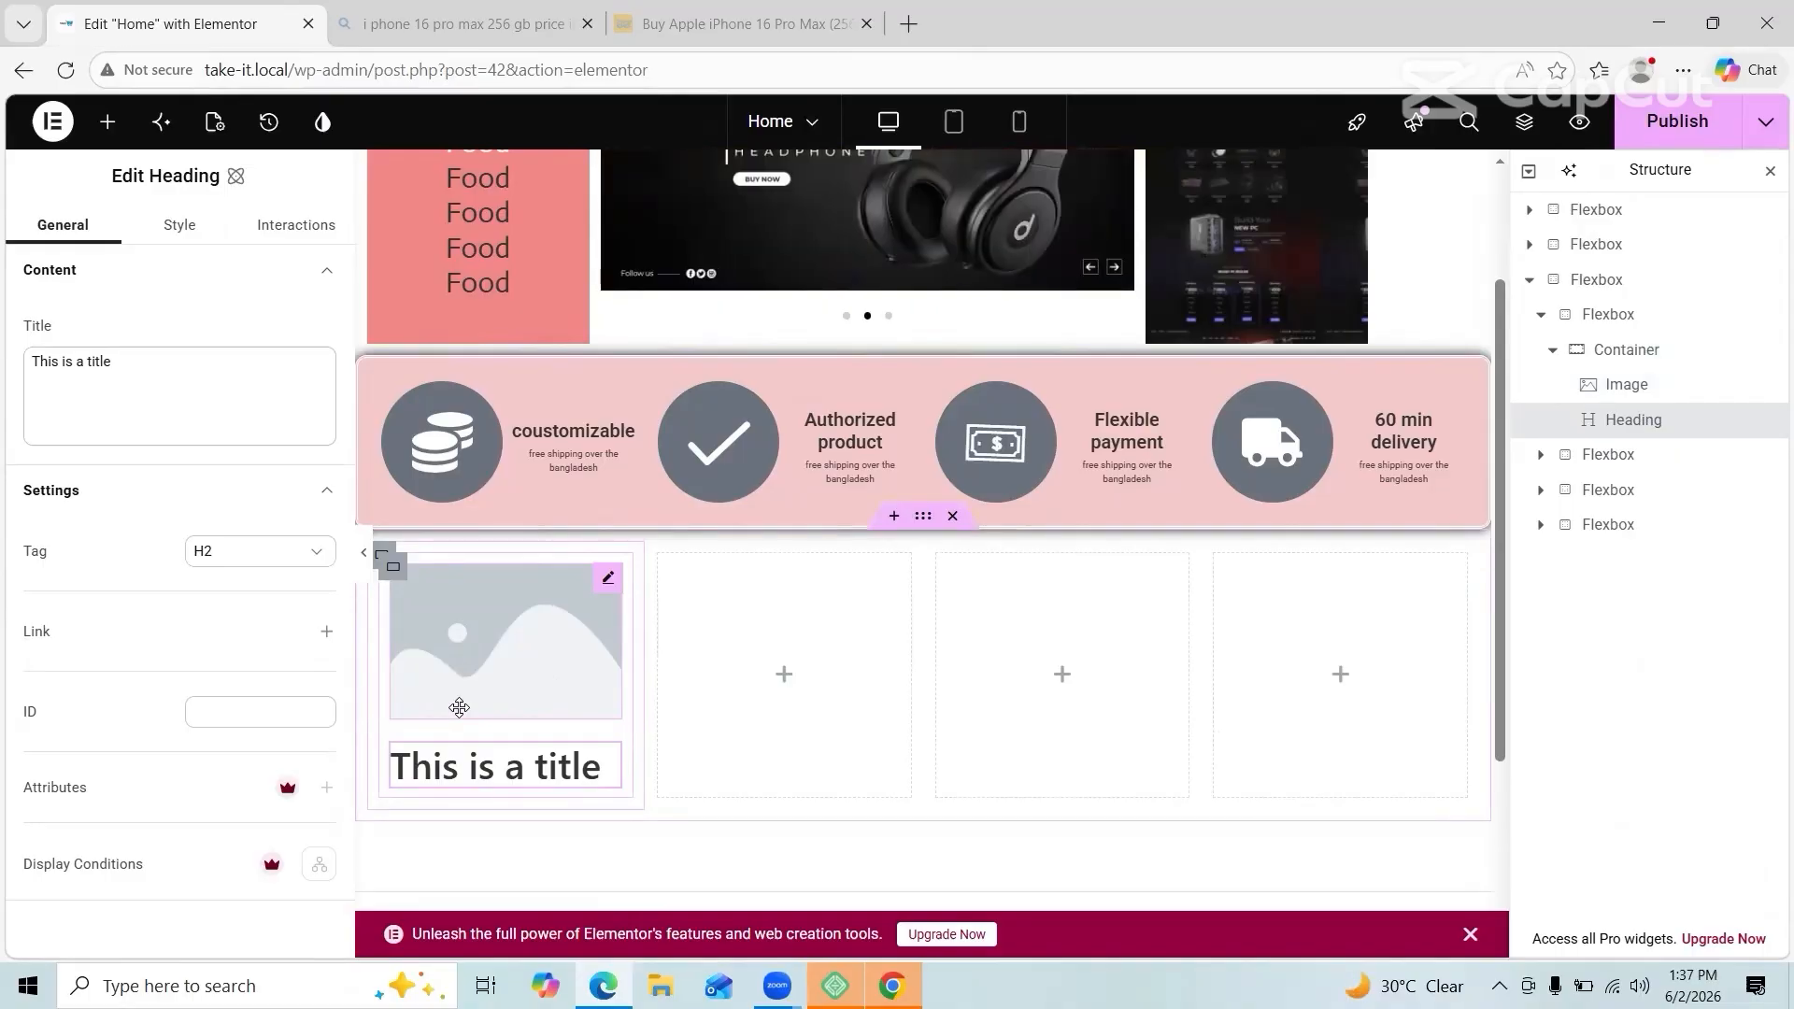
# Step: Search Pinterest for mobile accessories
pyautogui.click(893, 986)
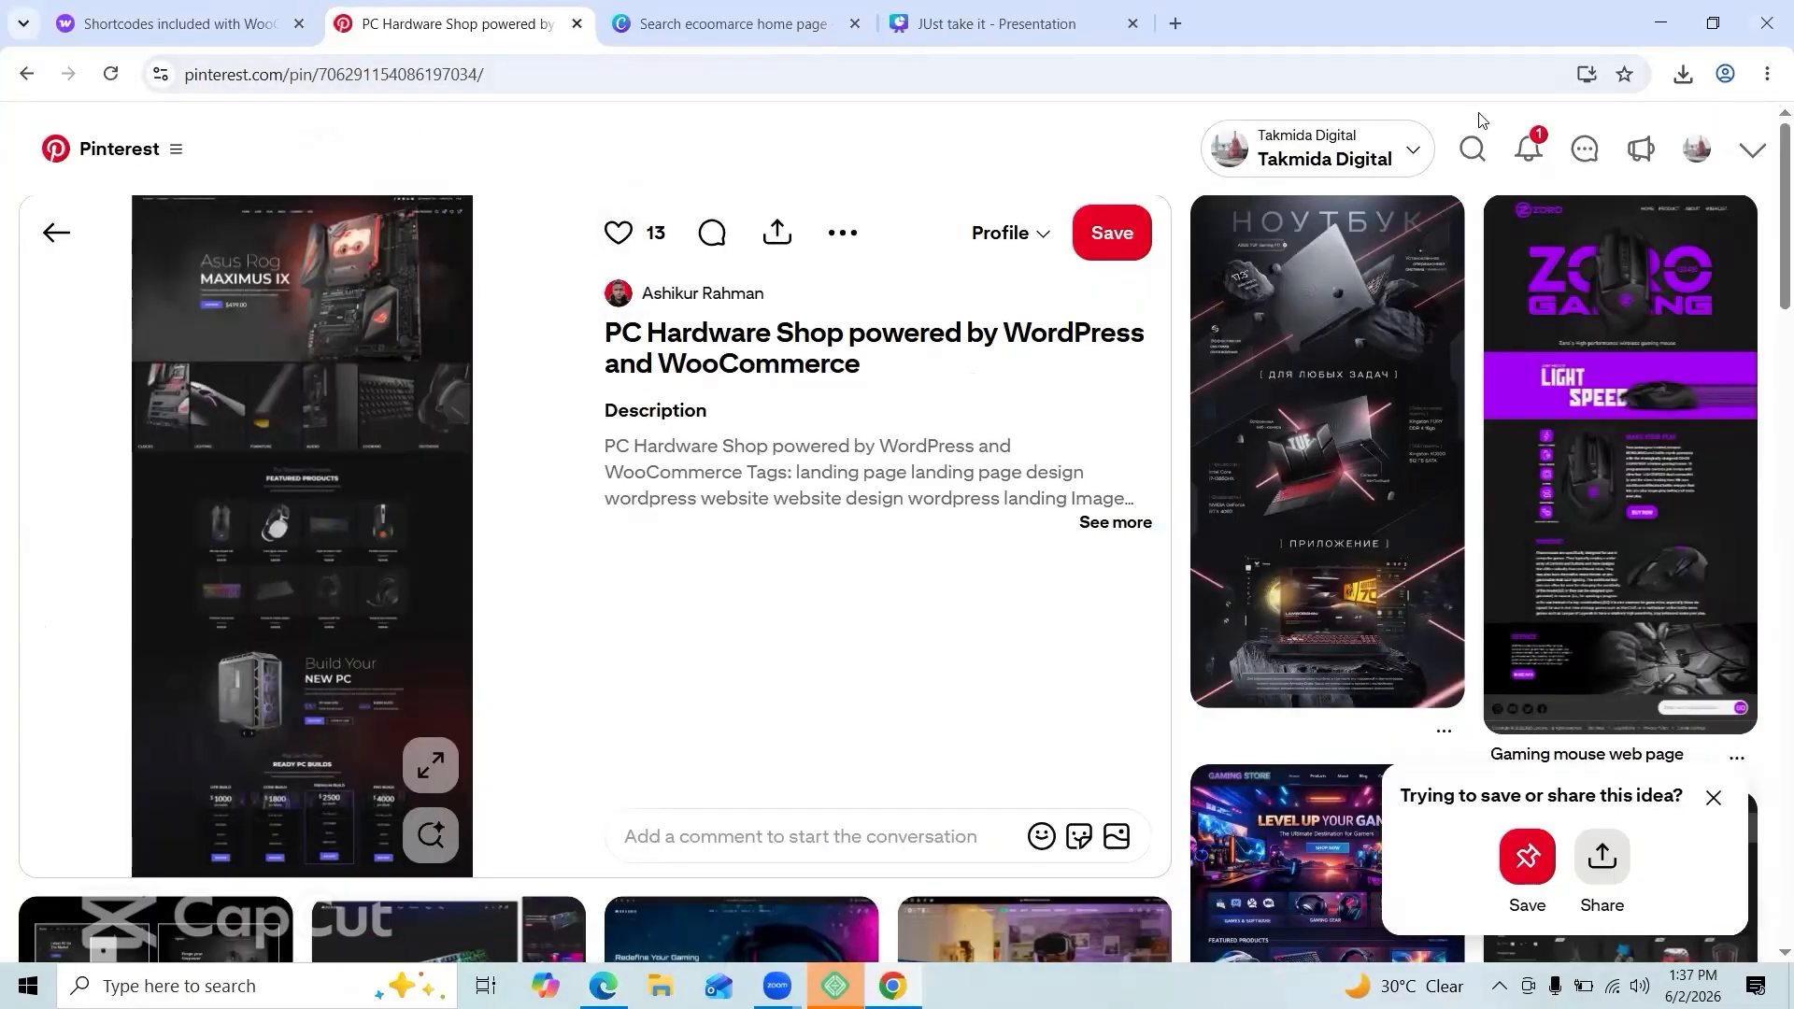
pyautogui.click(1472, 149)
pyautogui.write('moblie and a')
pyautogui.write('ccosories')
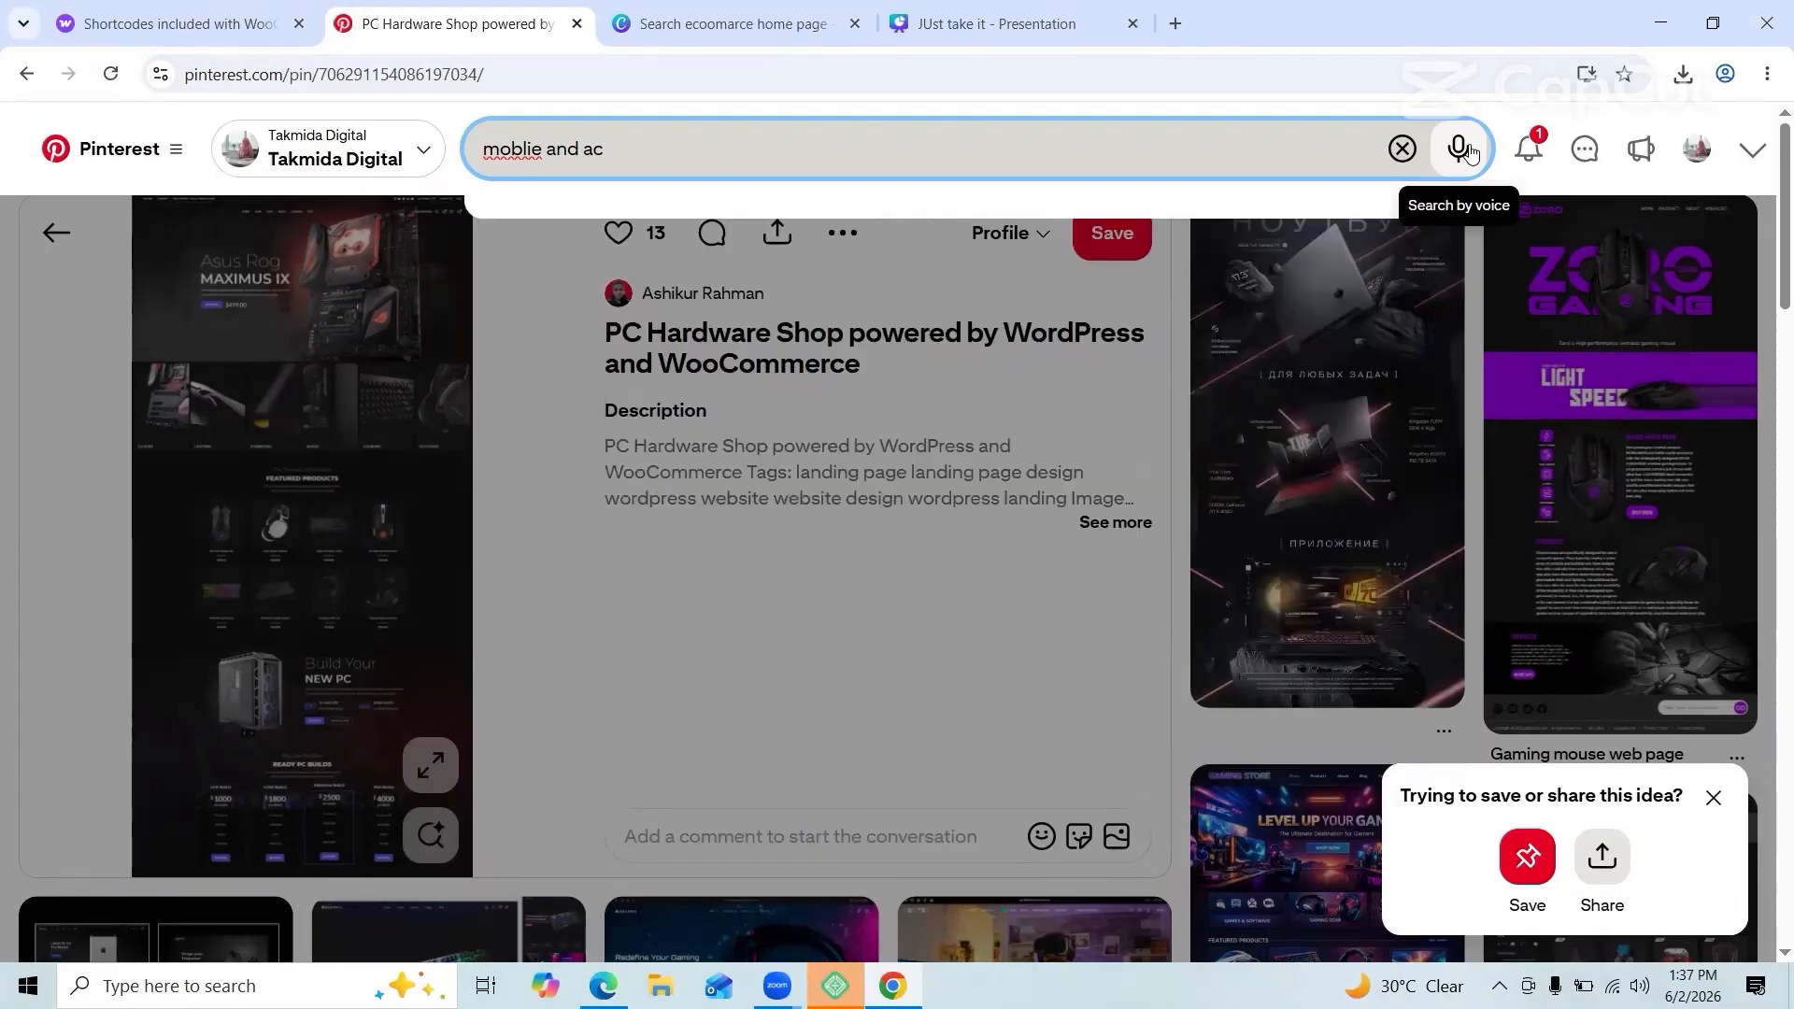
pyautogui.press('Return')
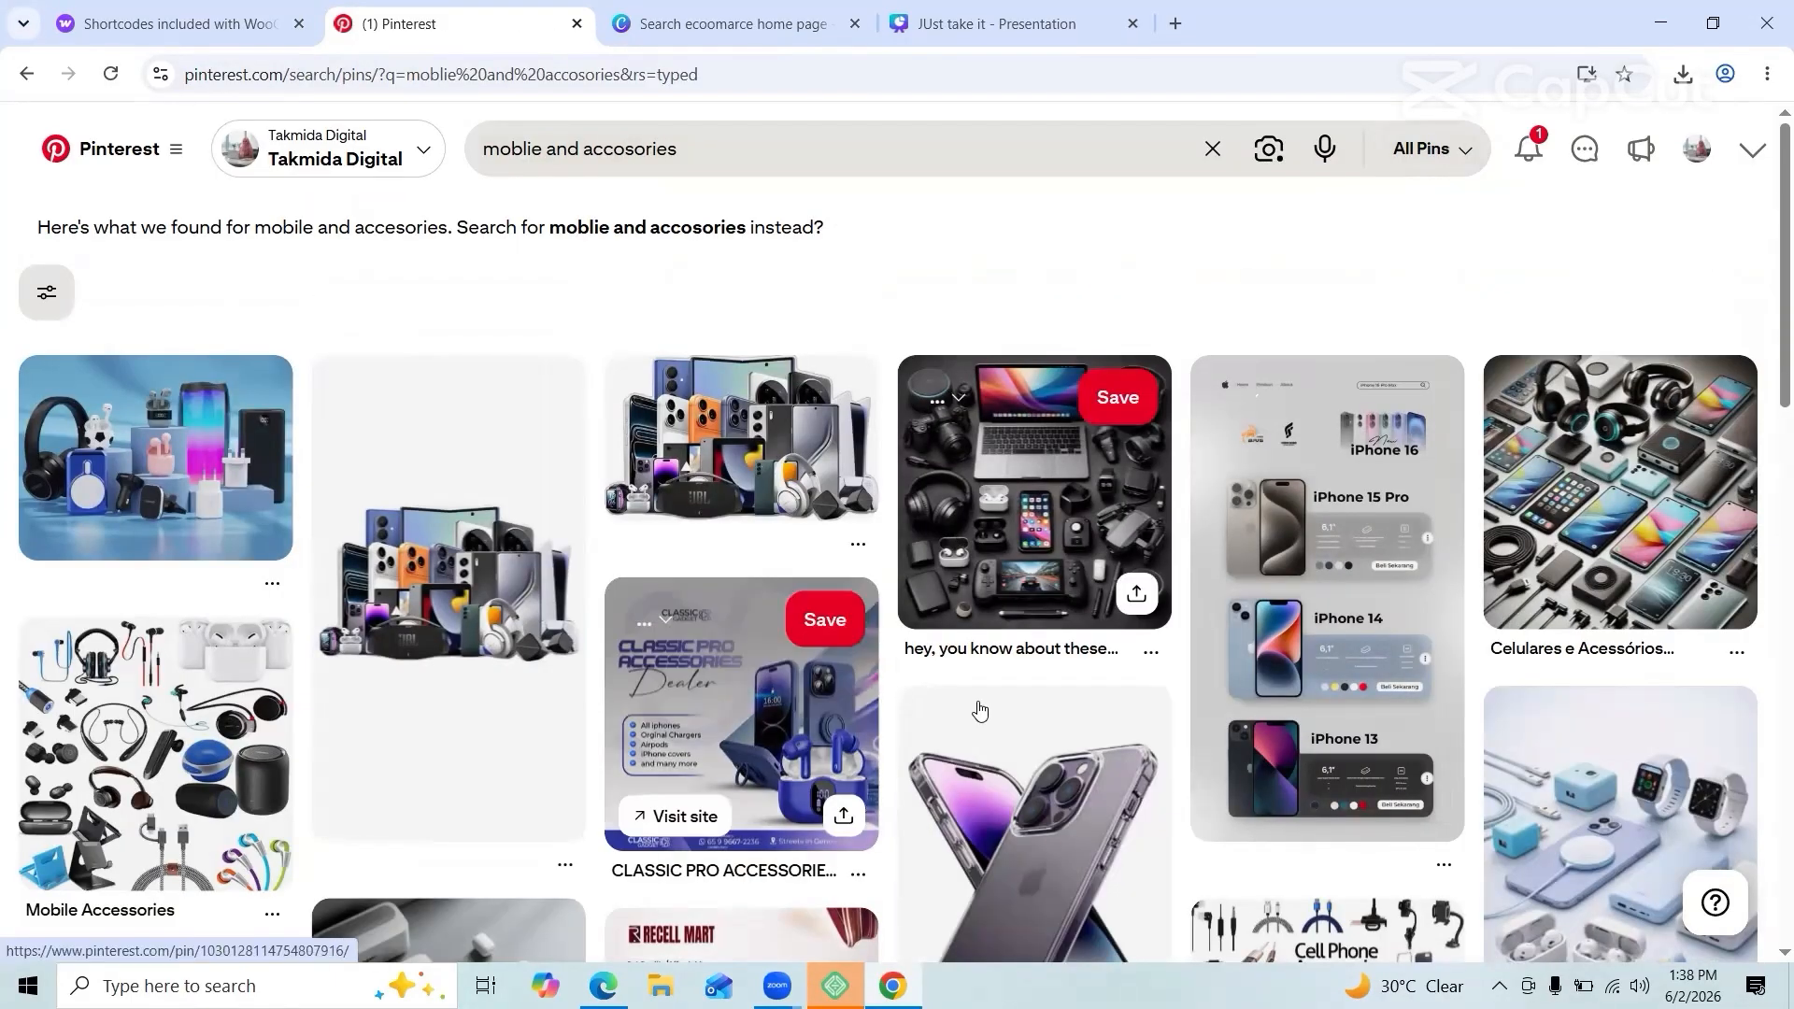
# Step: Open the phone accessories pin and save its image to the computer
pyautogui.scroll(-4, 973, 713)
pyautogui.click(140, 738)
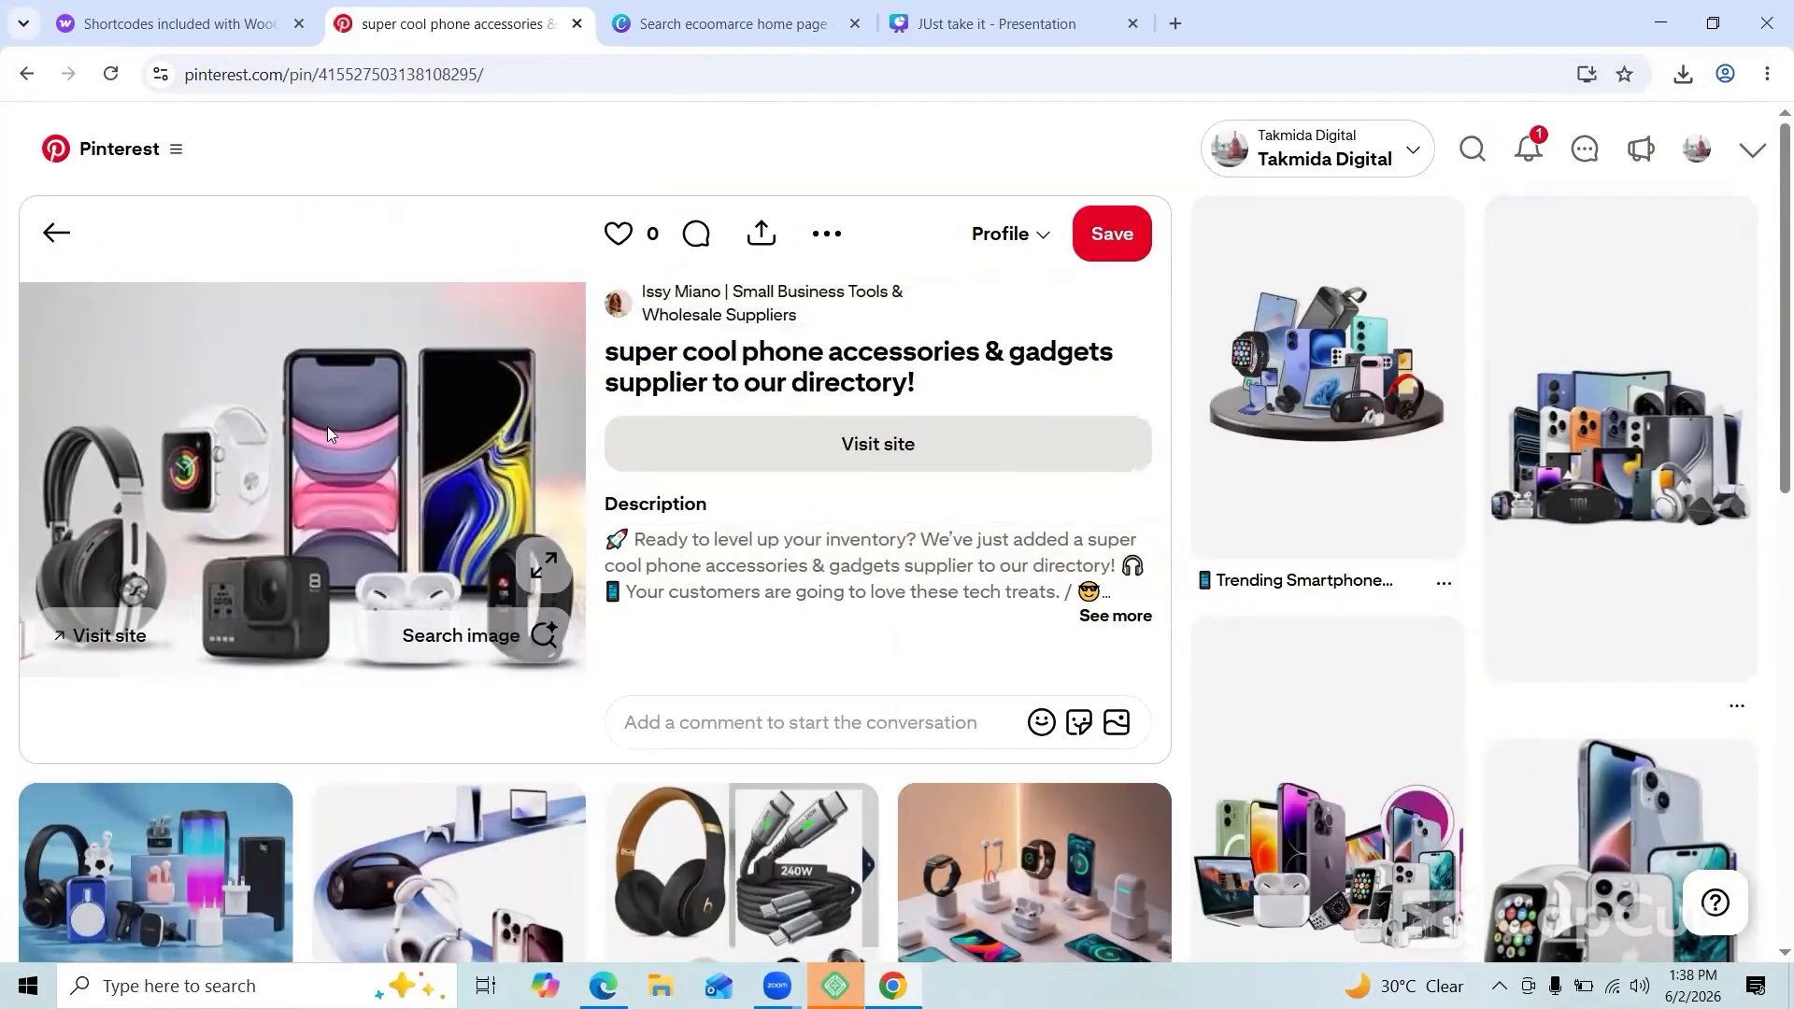
pyautogui.rightClick(322, 431)
pyautogui.click(393, 490)
pyautogui.click(705, 526)
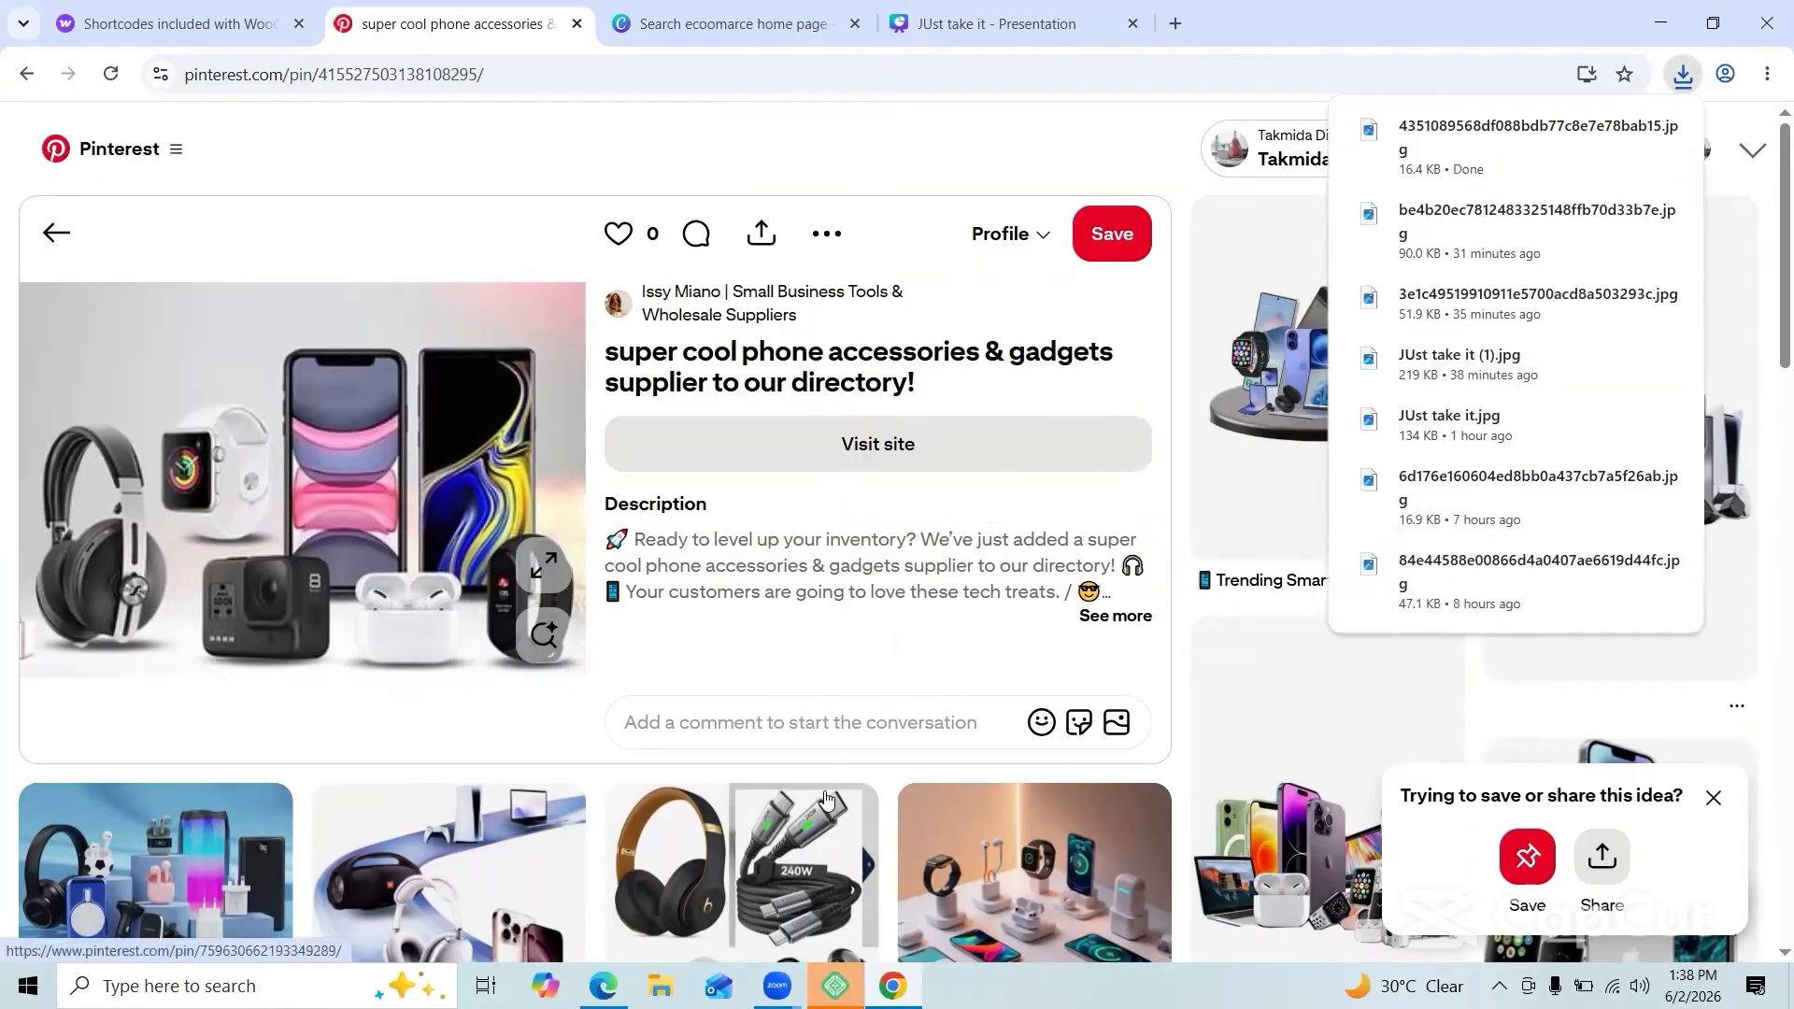
# Step: Upload the downloaded accessories JPG and insert it into the first box's placeholder image
pyautogui.click(606, 986)
pyautogui.click(510, 664)
pyautogui.click(252, 505)
pyautogui.click(343, 213)
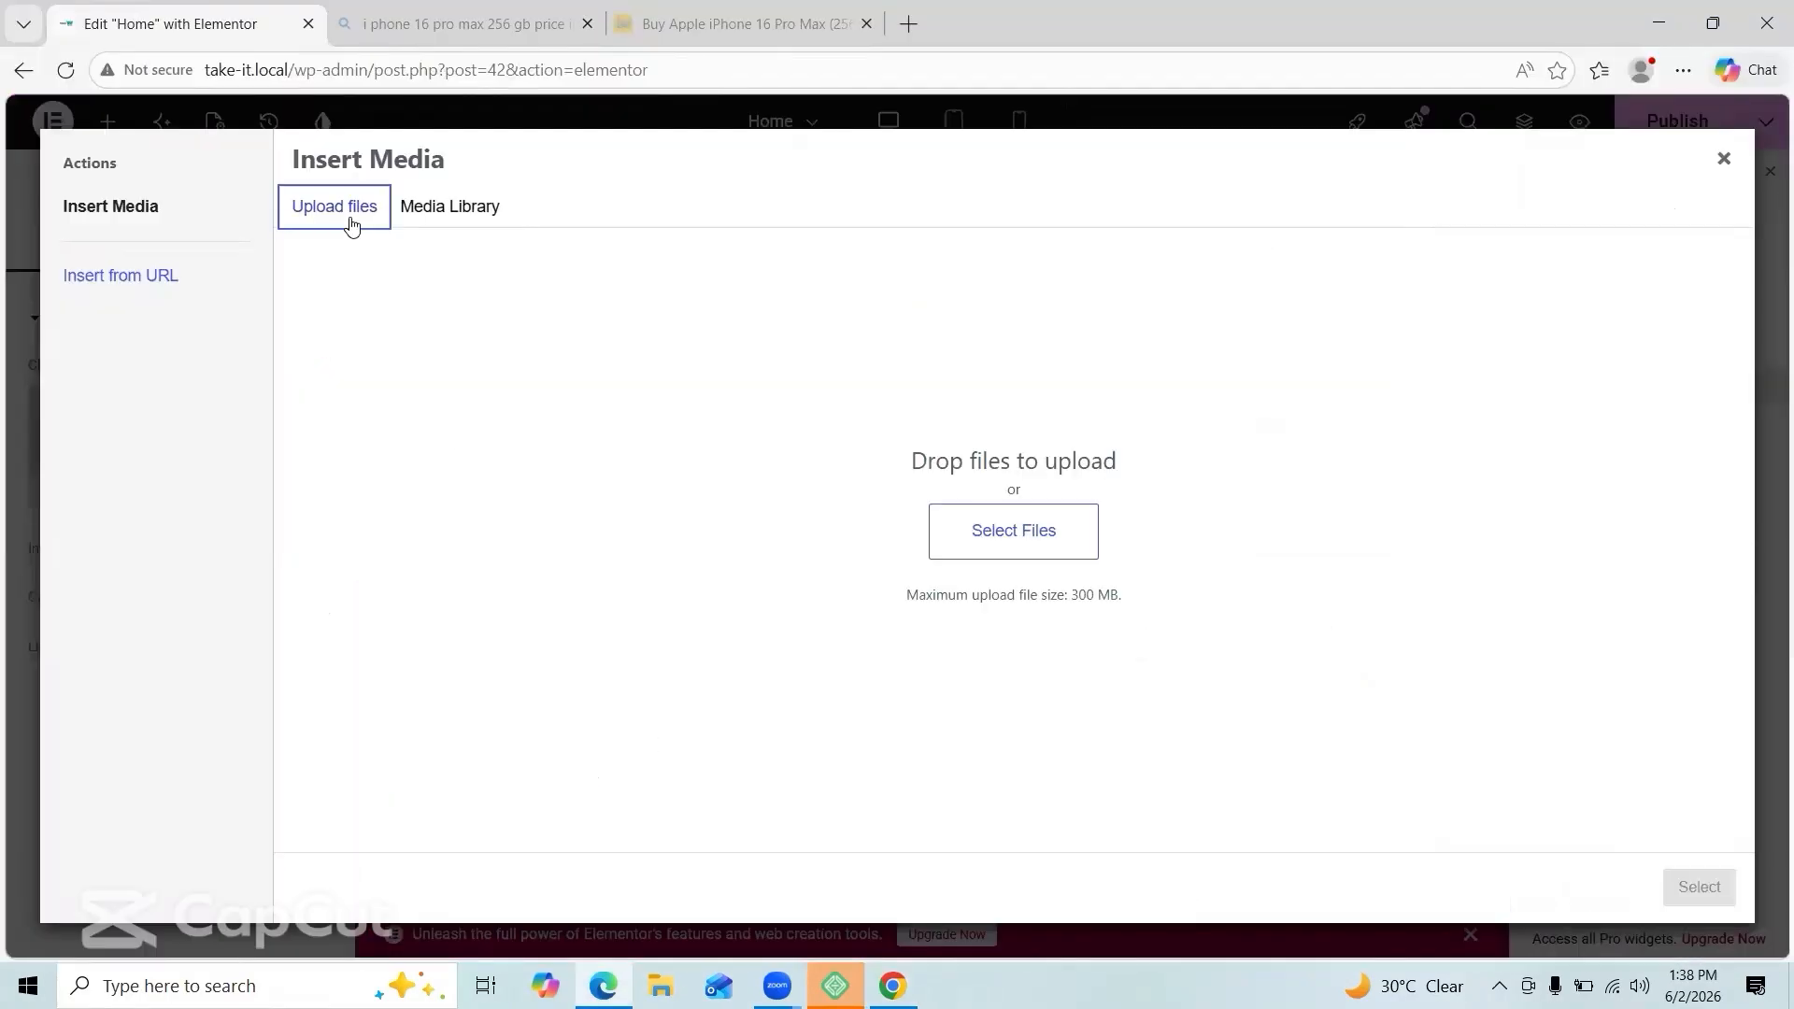
pyautogui.click(1013, 529)
pyautogui.click(473, 191)
pyautogui.click(702, 523)
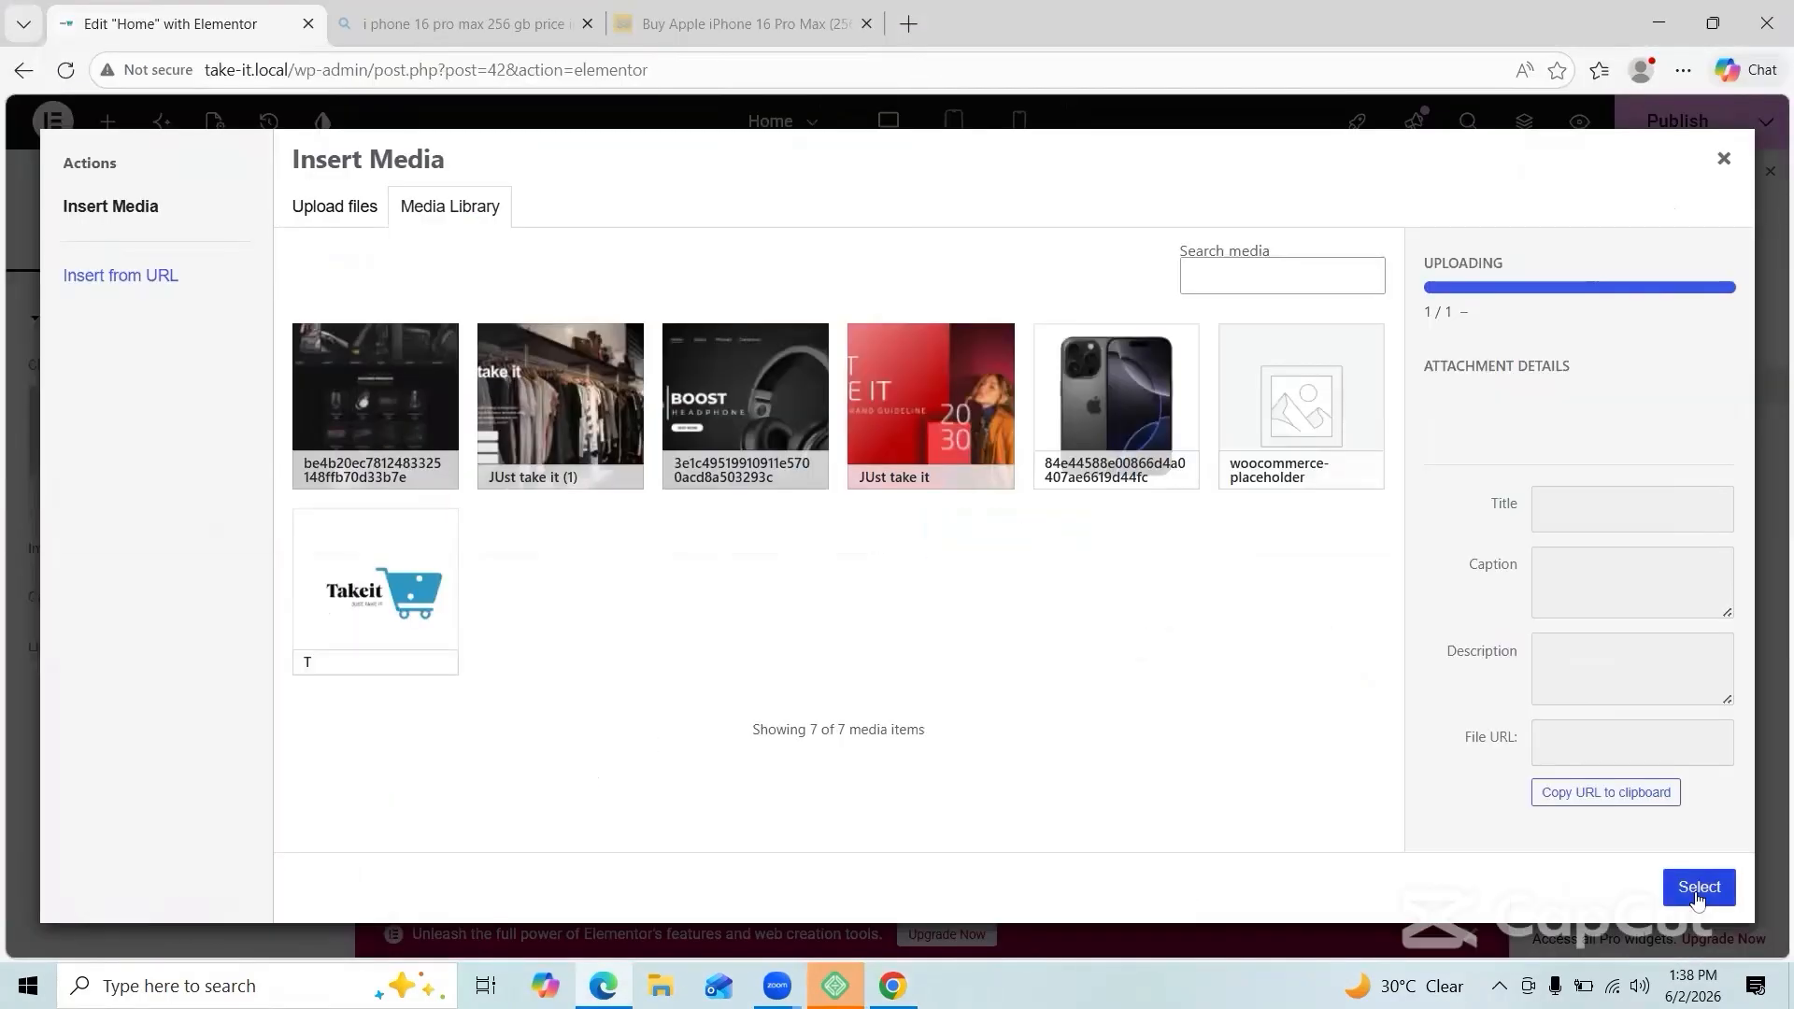
pyautogui.click(1699, 887)
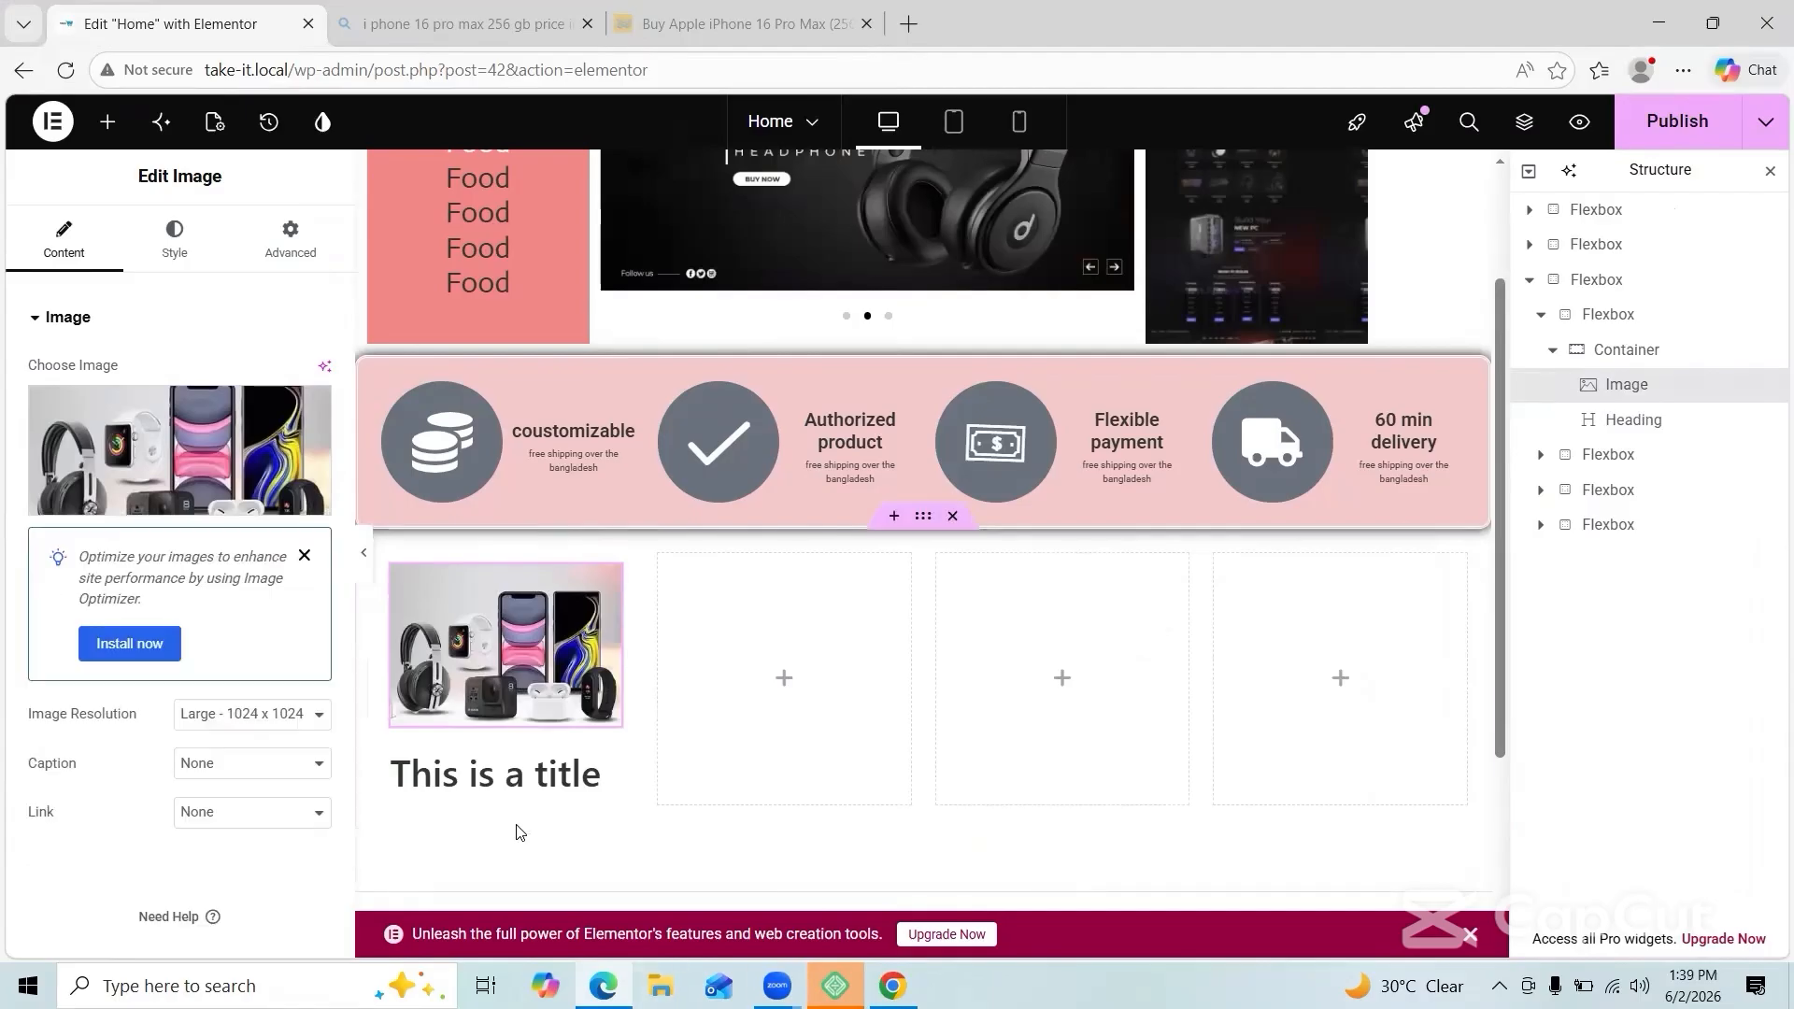
# Step: Change the heading under the photo to 'Mobile and Accessories'
pyautogui.click(496, 774)
pyautogui.click(194, 405)
pyautogui.hotkey('ctrl', 'a')
pyautogui.write('Mobile and Acc')
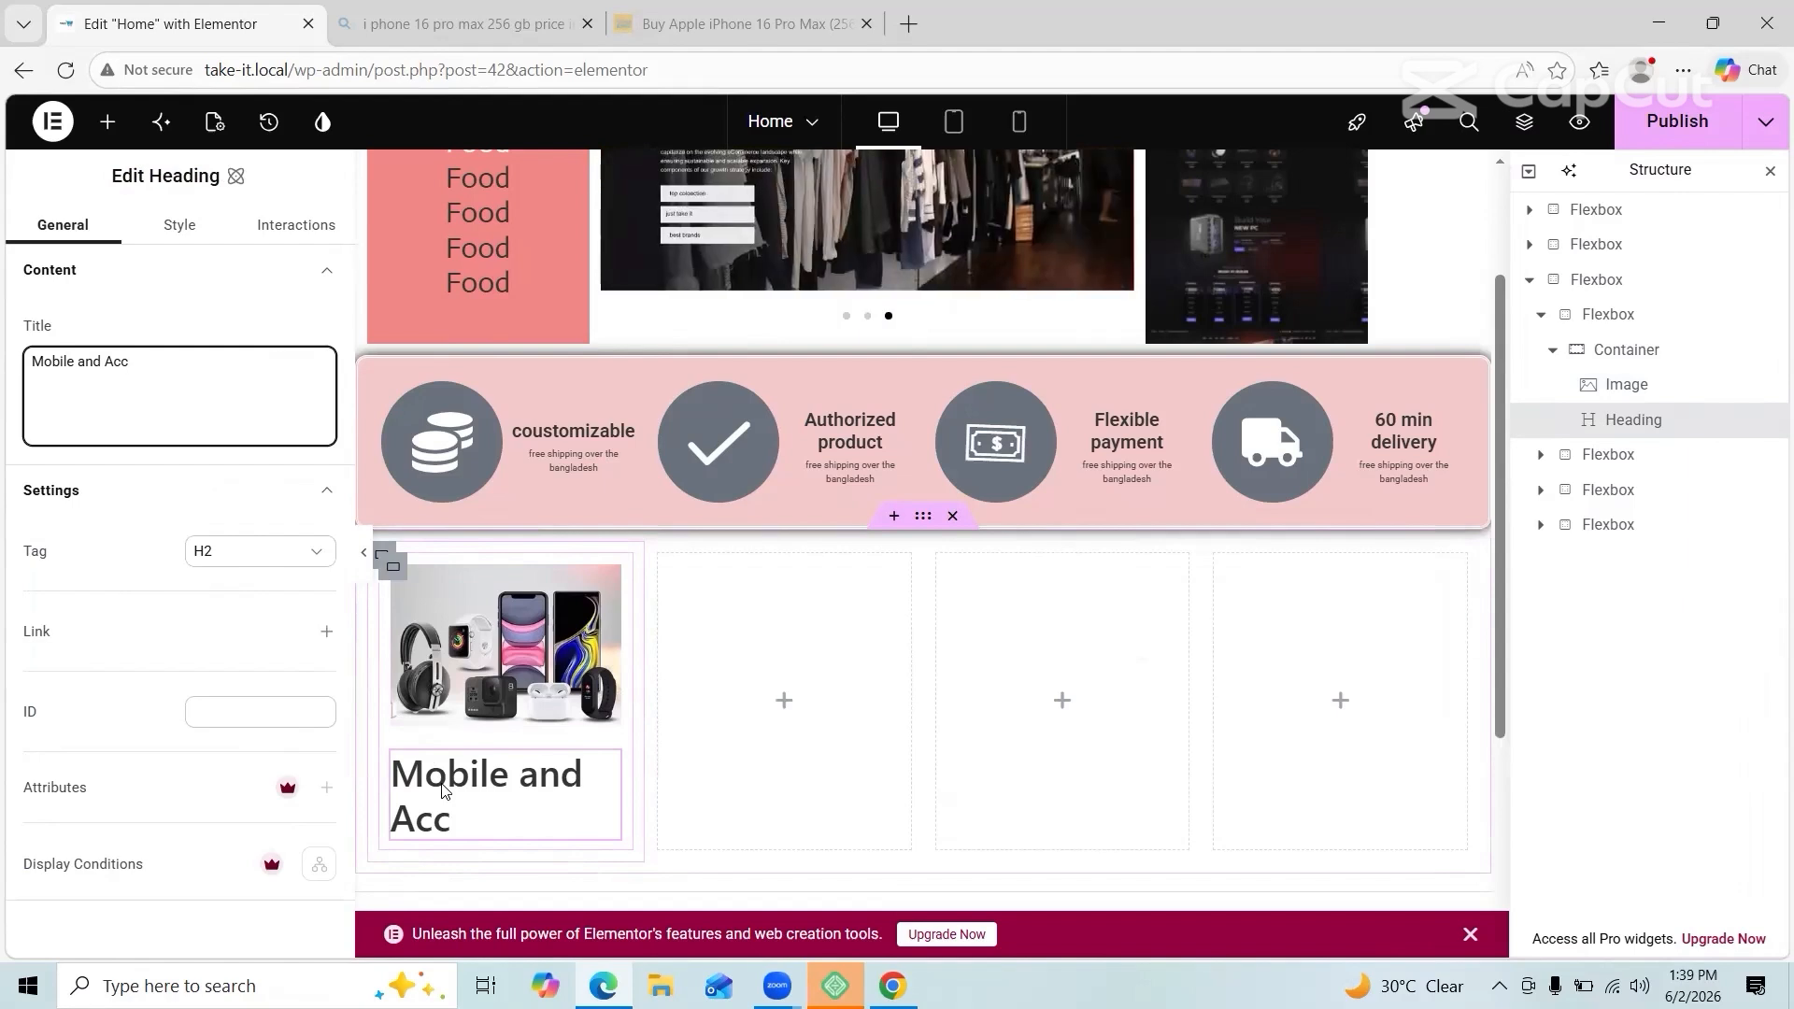
pyautogui.write('ess')
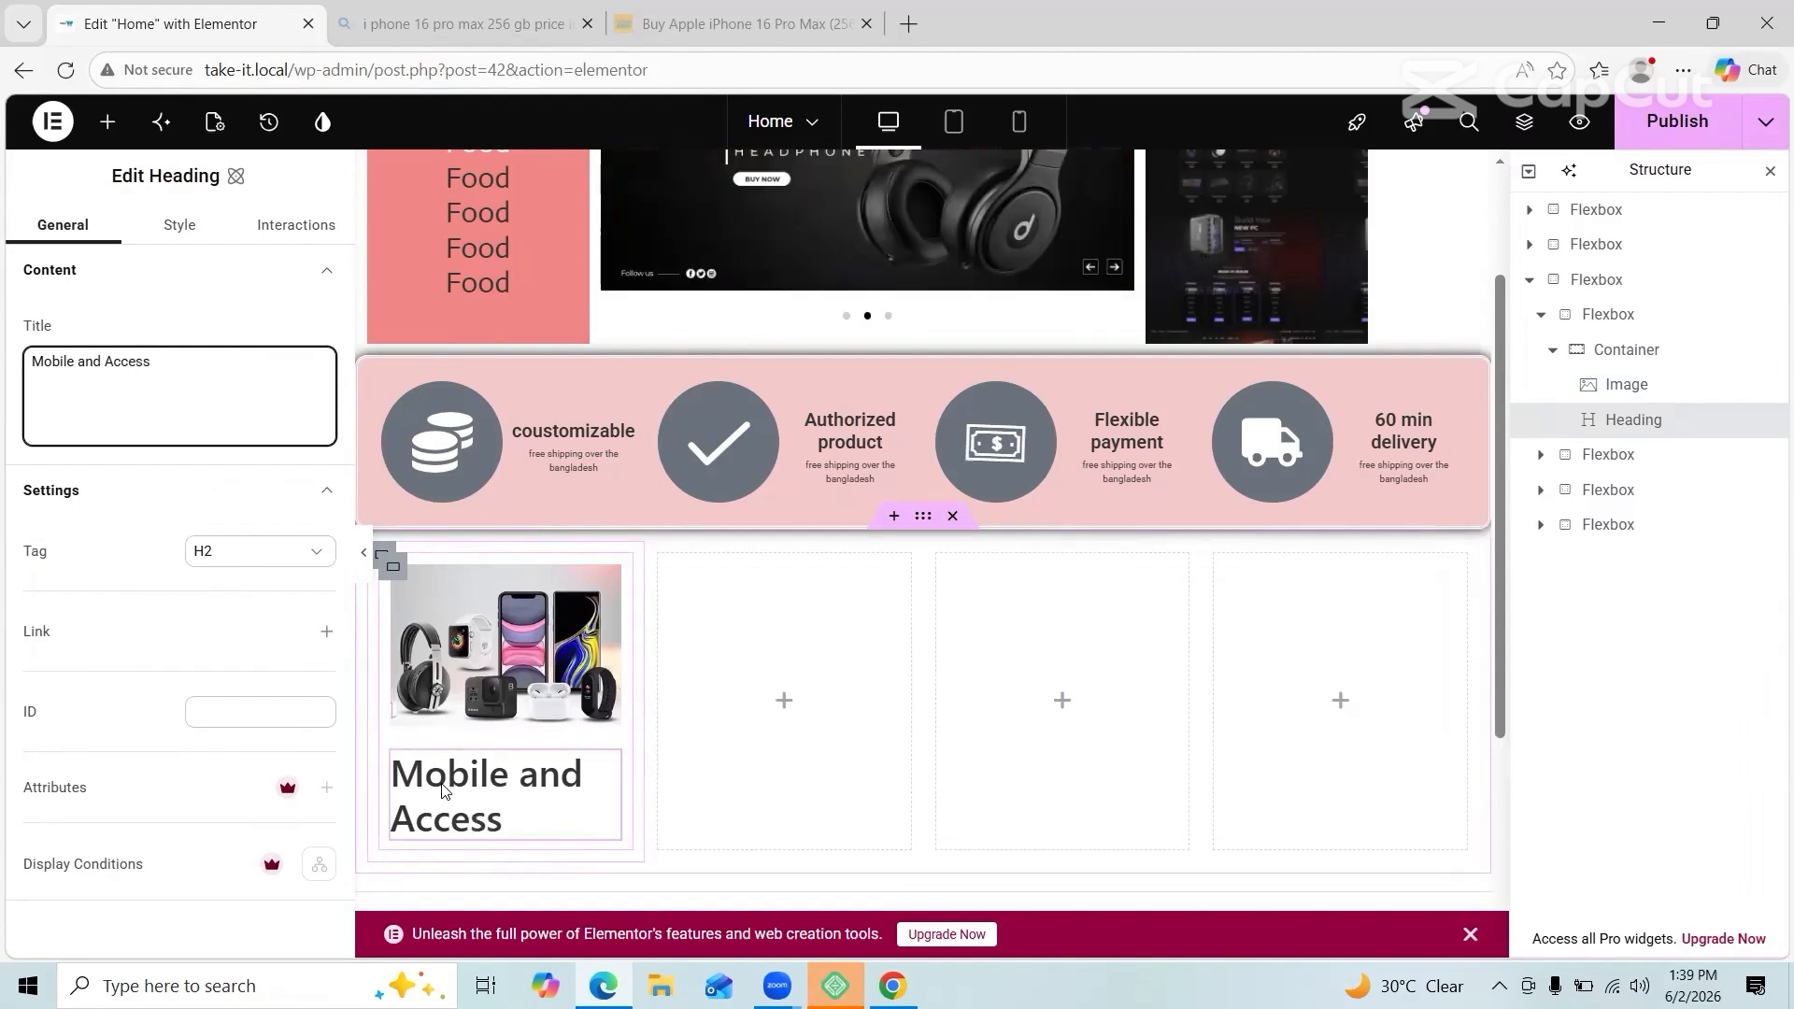
pyautogui.write('ories')
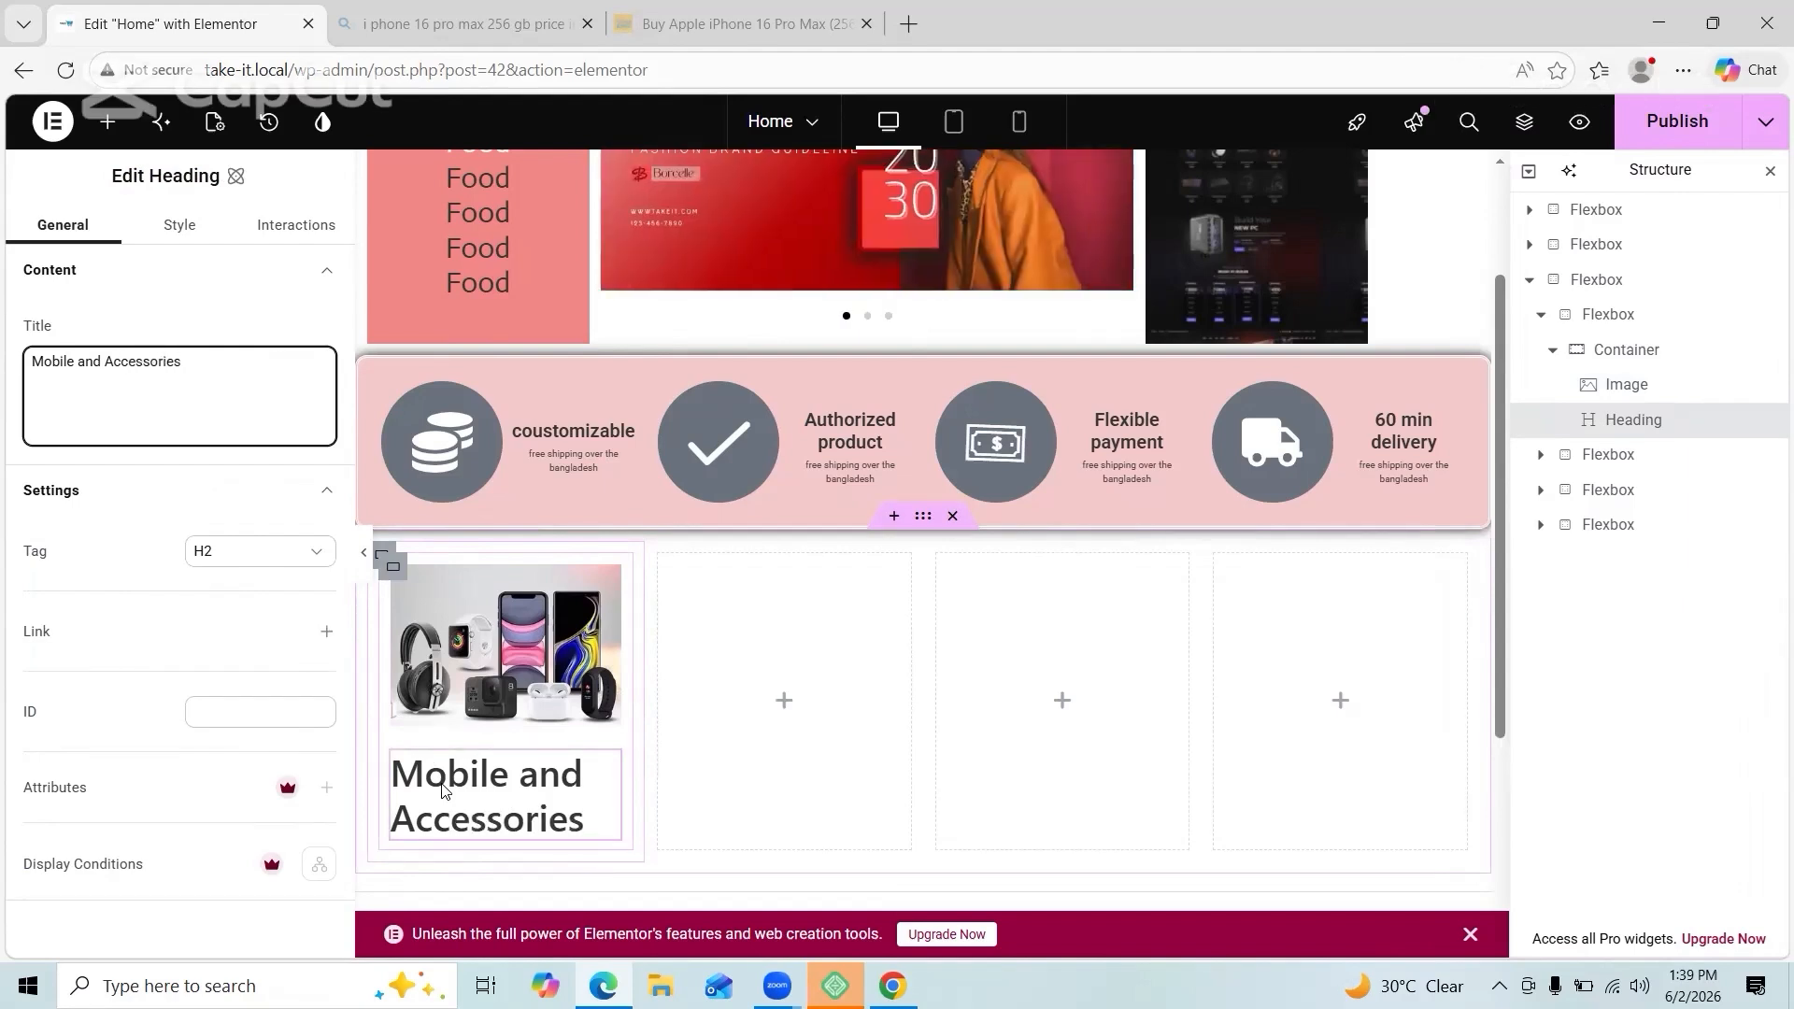
pyautogui.scroll(-3, 445, 789)
# Step: Set the heading's typography font to Helvetica and centre-align it
pyautogui.click(180, 231)
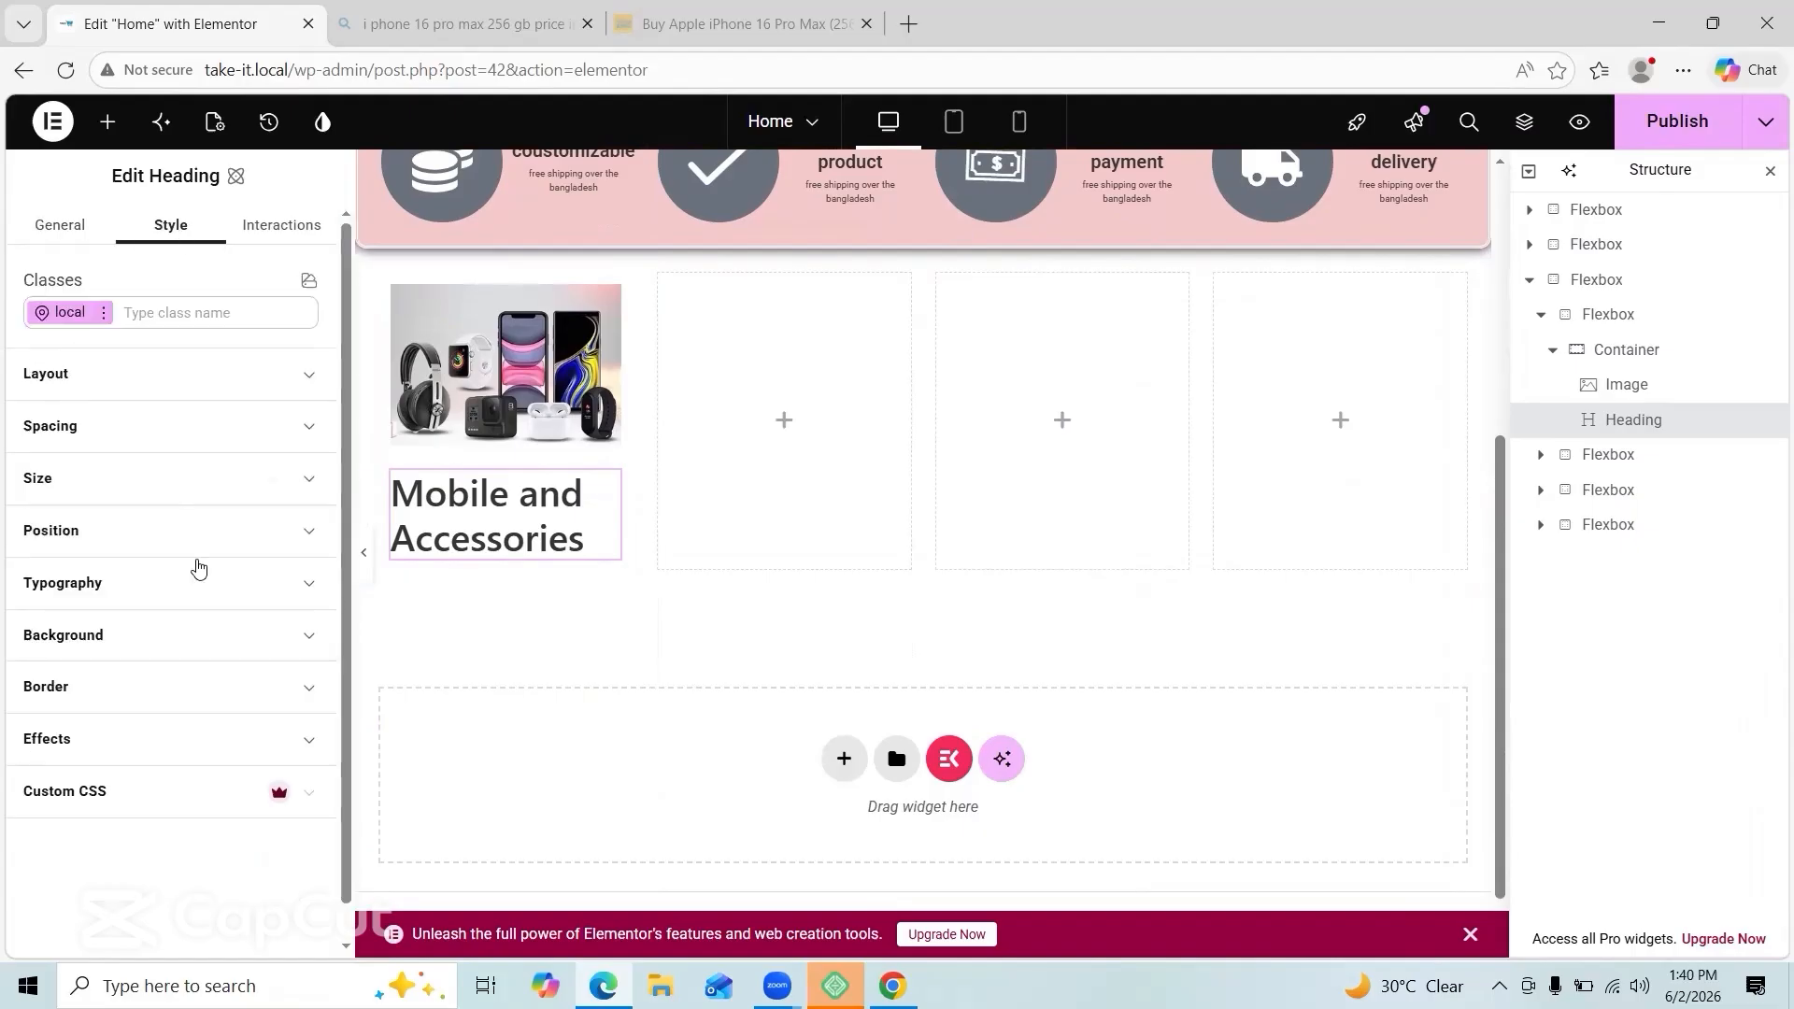
pyautogui.click(220, 585)
pyautogui.click(210, 643)
pyautogui.click(155, 827)
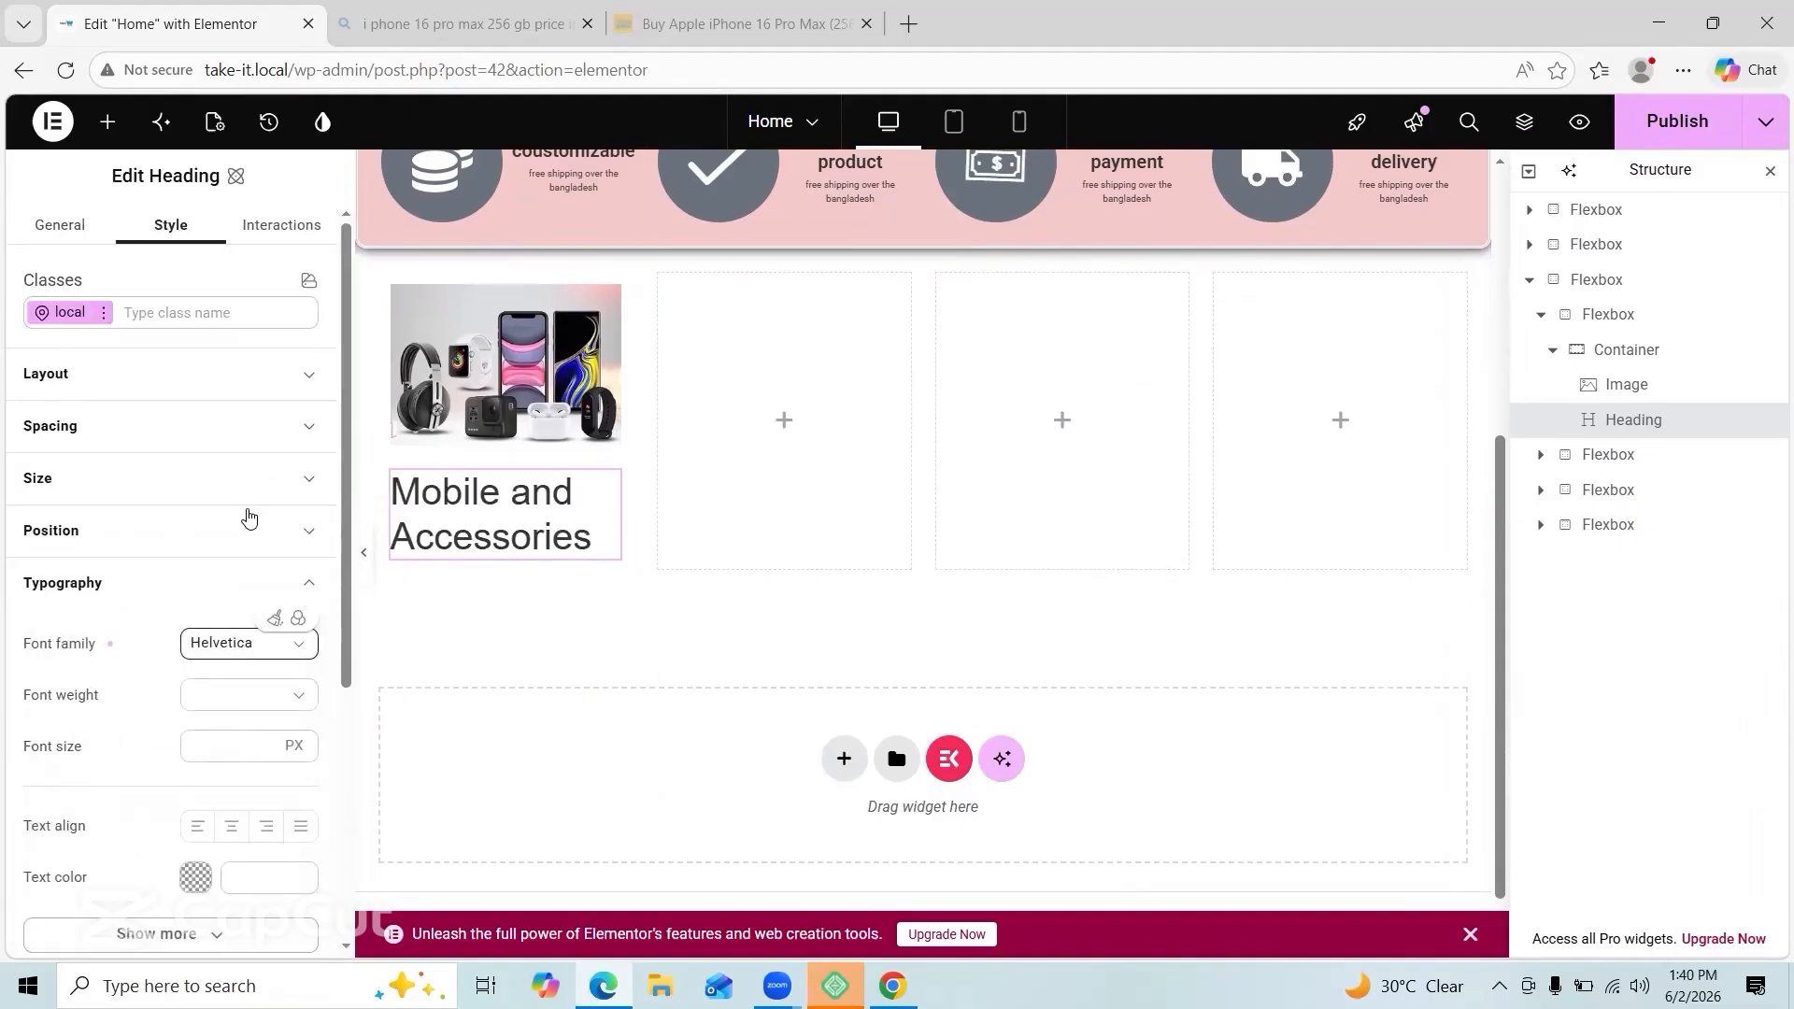
pyautogui.scroll(-1, 281, 654)
pyautogui.click(233, 747)
pyautogui.scroll(-2, 193, 586)
pyautogui.scroll(-1, 193, 585)
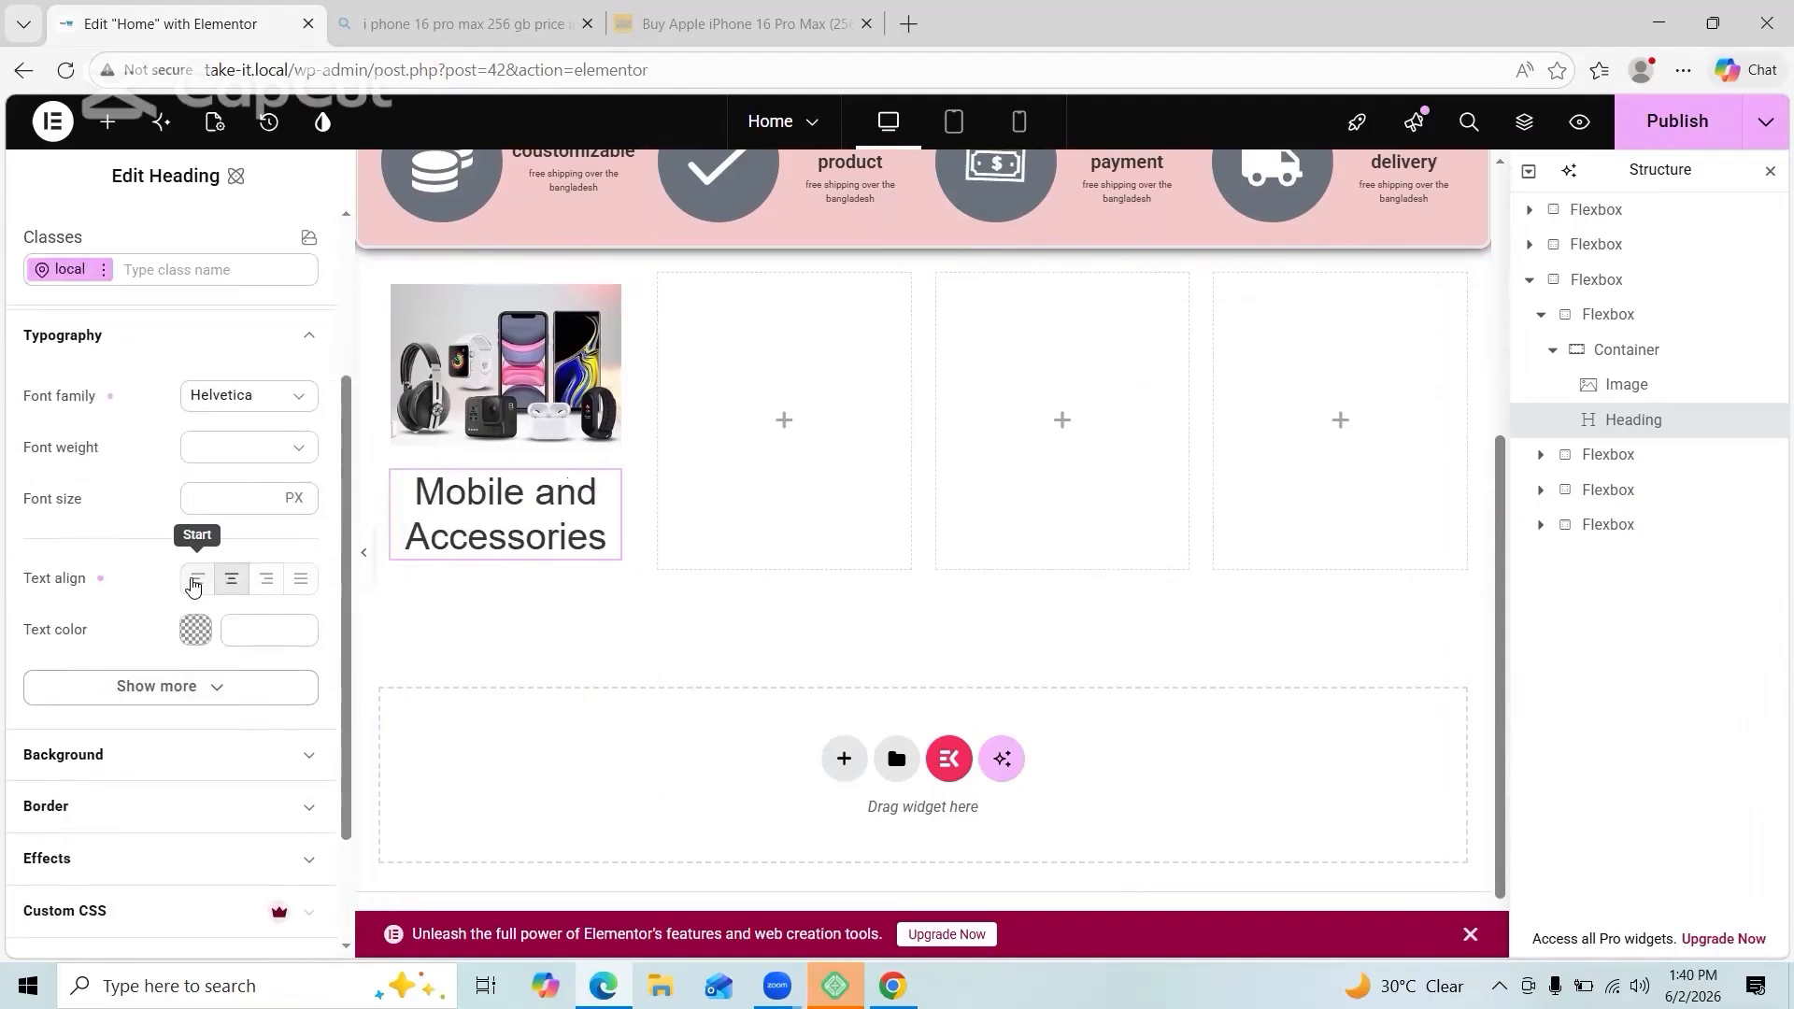
pyautogui.scroll(2, 165, 685)
# Step: Give the heading a 27 px line height
pyautogui.click(224, 455)
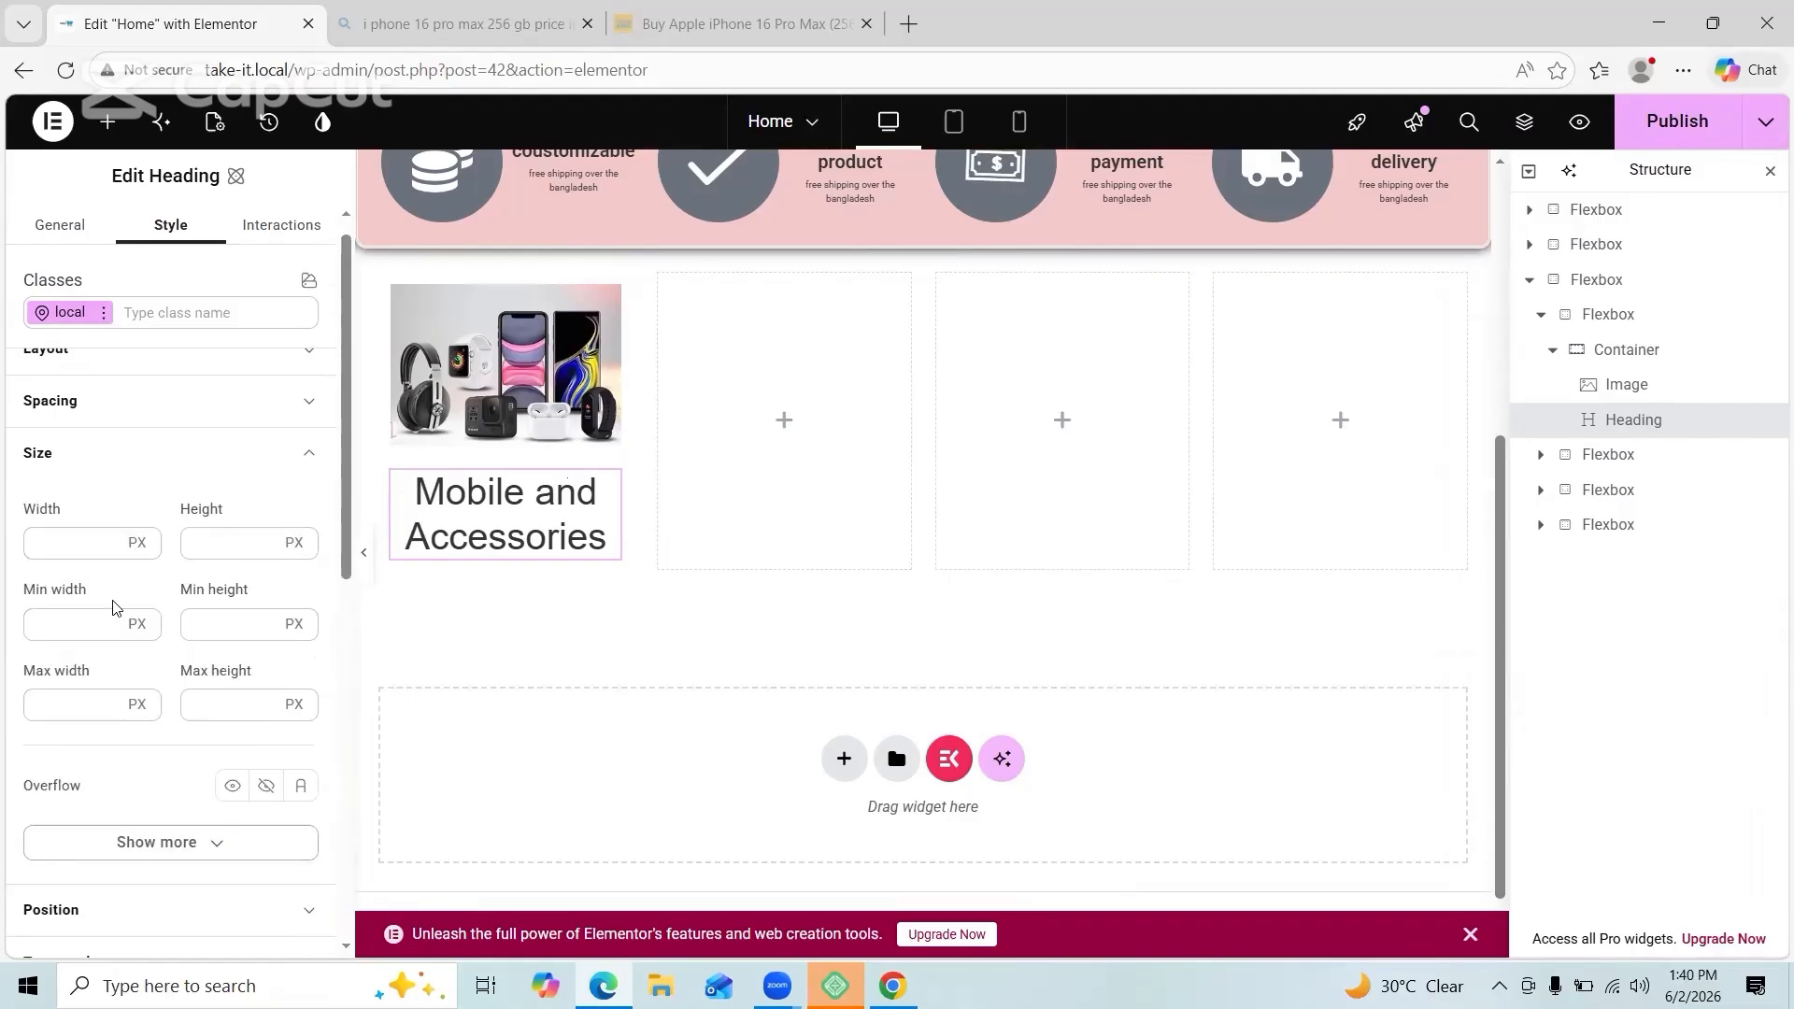
pyautogui.scroll(-3, 261, 653)
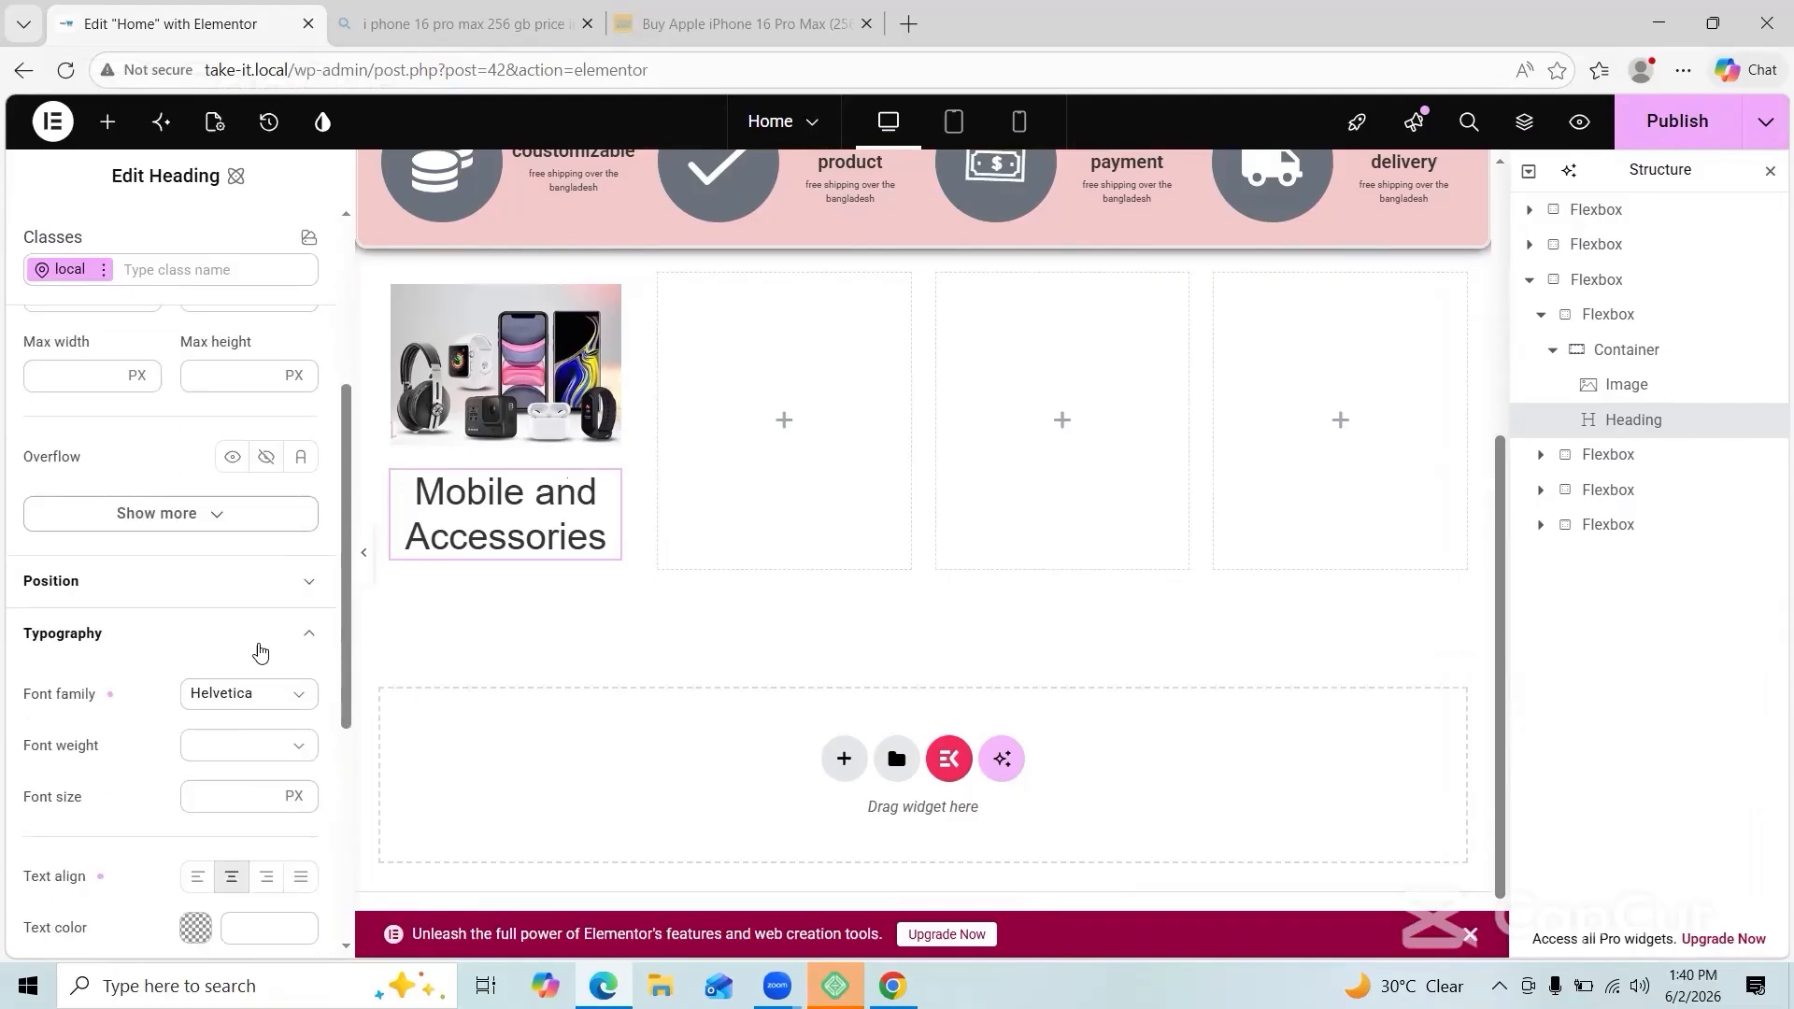
pyautogui.scroll(-4, 262, 644)
pyautogui.click(267, 630)
pyautogui.scroll(-3, 244, 553)
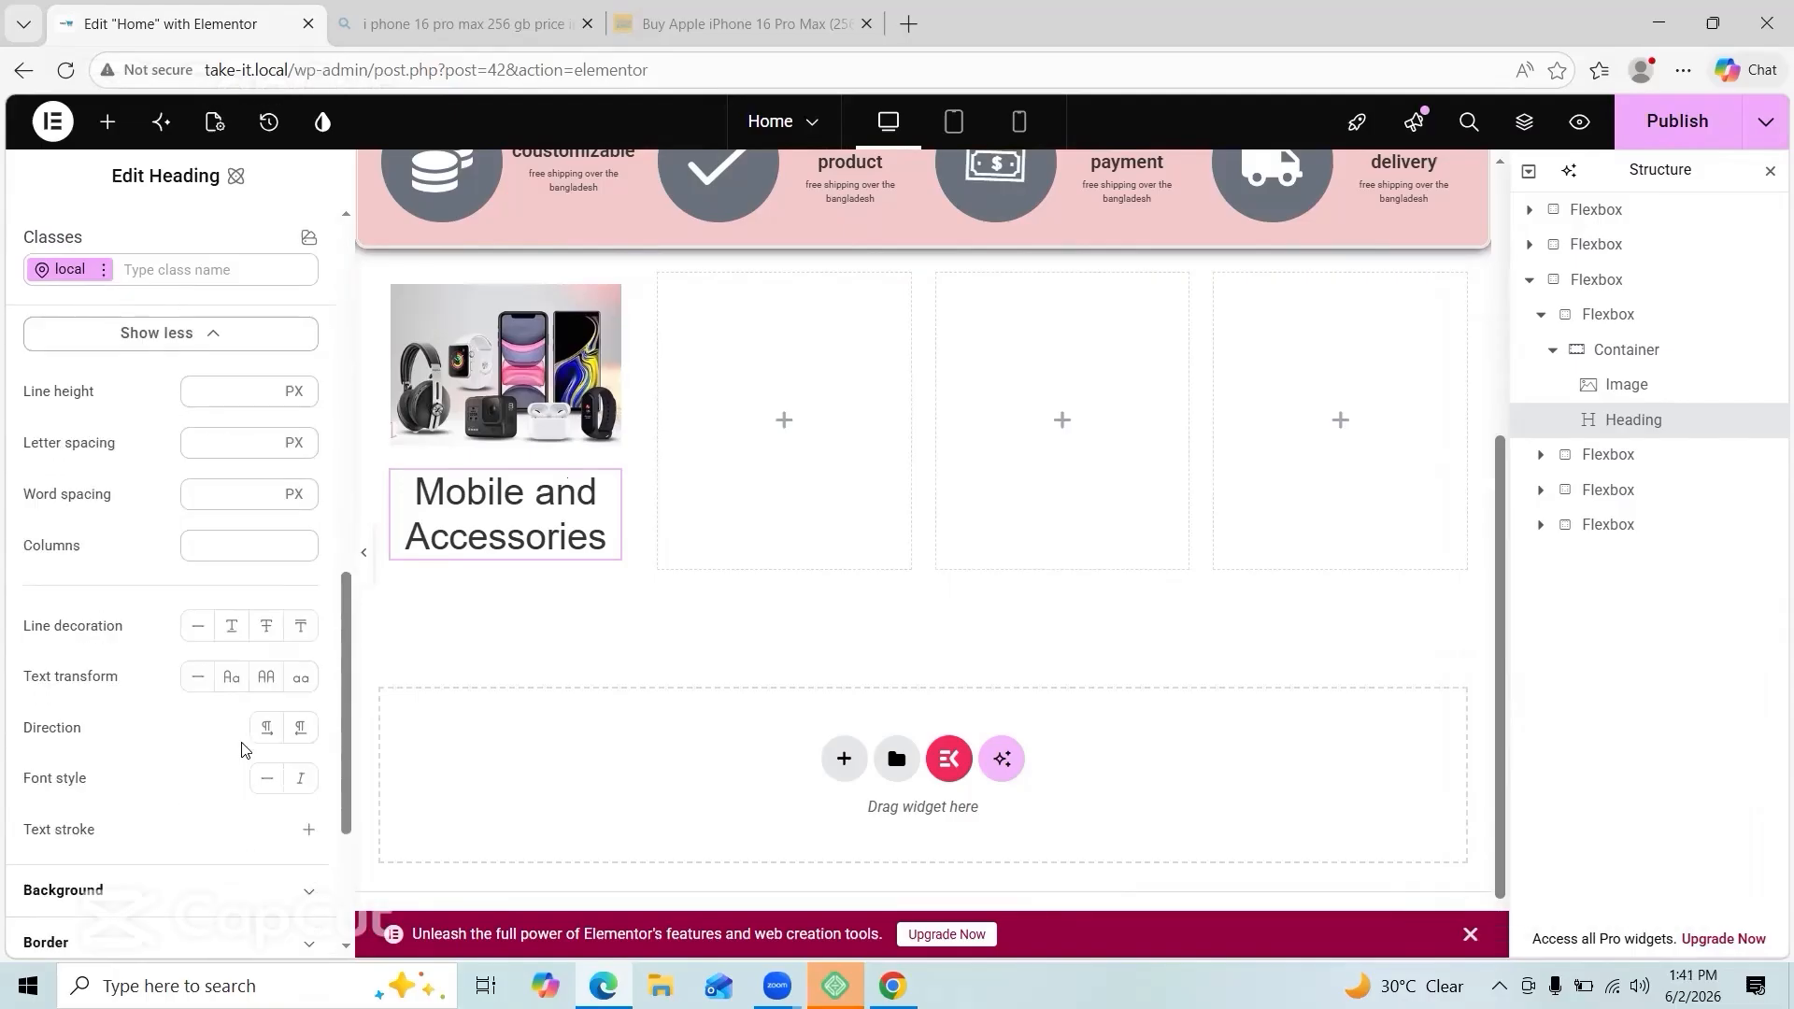
pyautogui.scroll(-1, 241, 747)
pyautogui.scroll(4, 273, 833)
pyautogui.click(243, 497)
pyautogui.write('2')
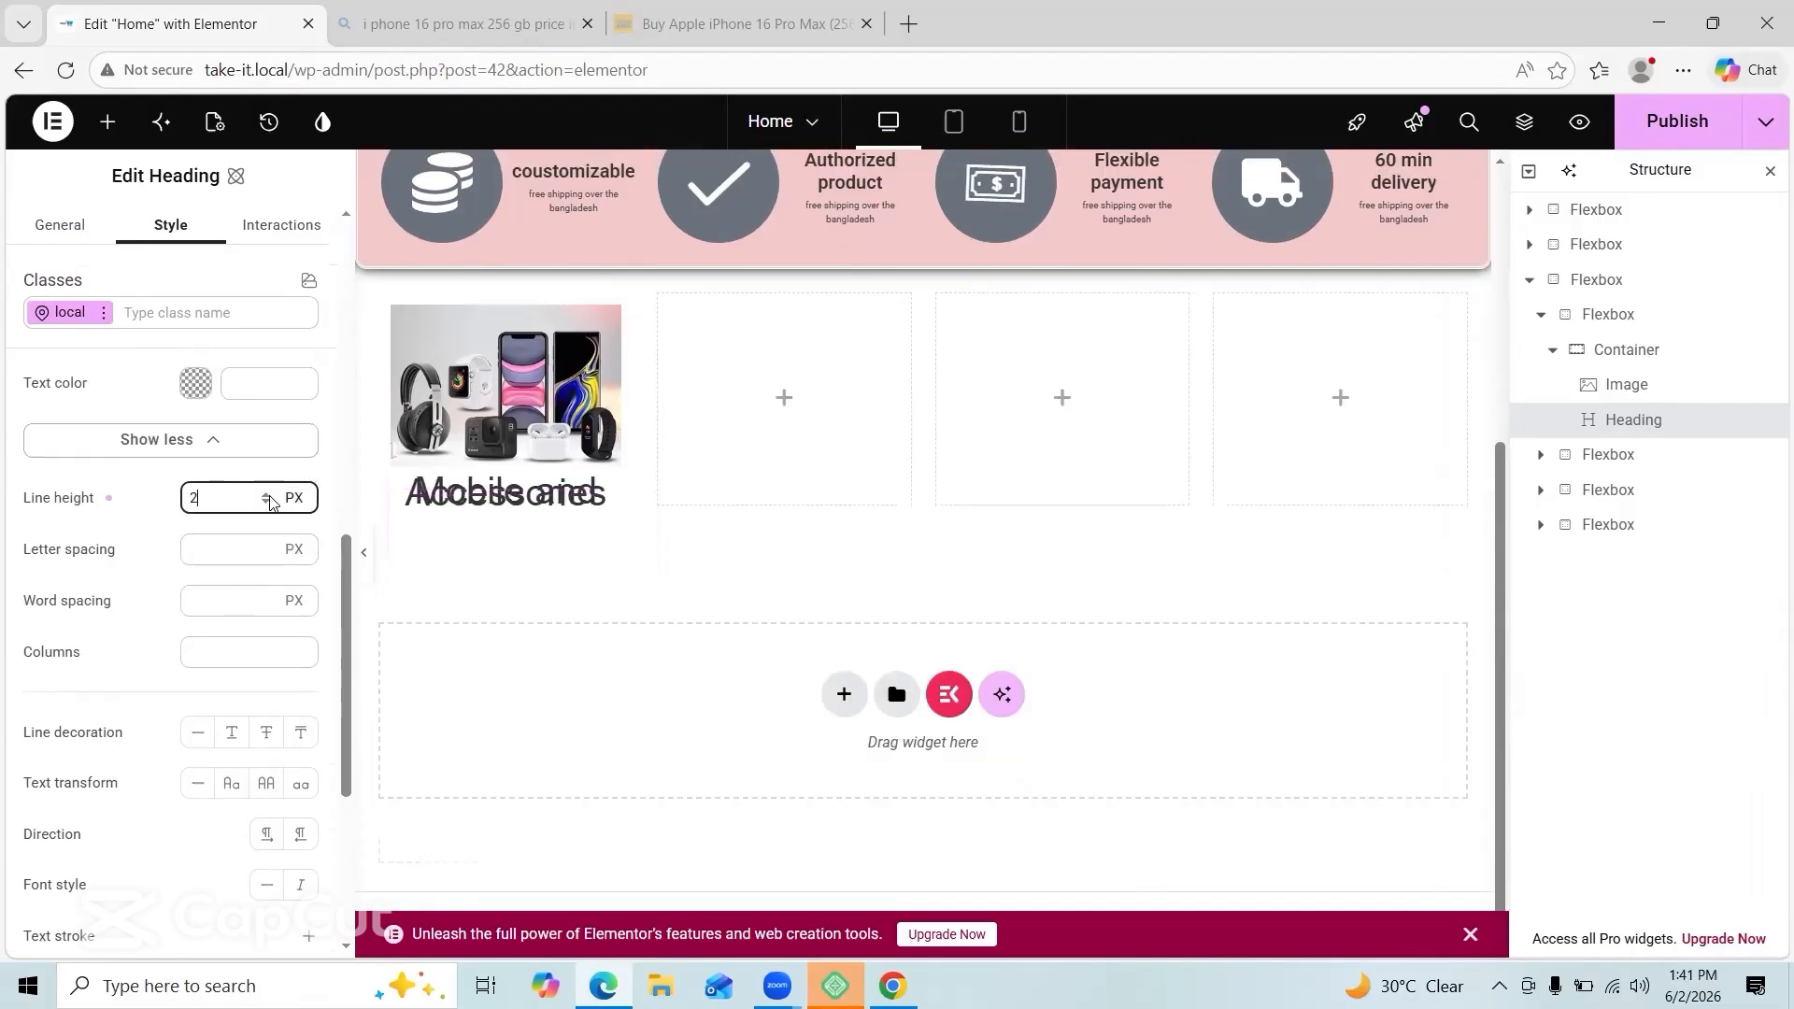
pyautogui.write('7')
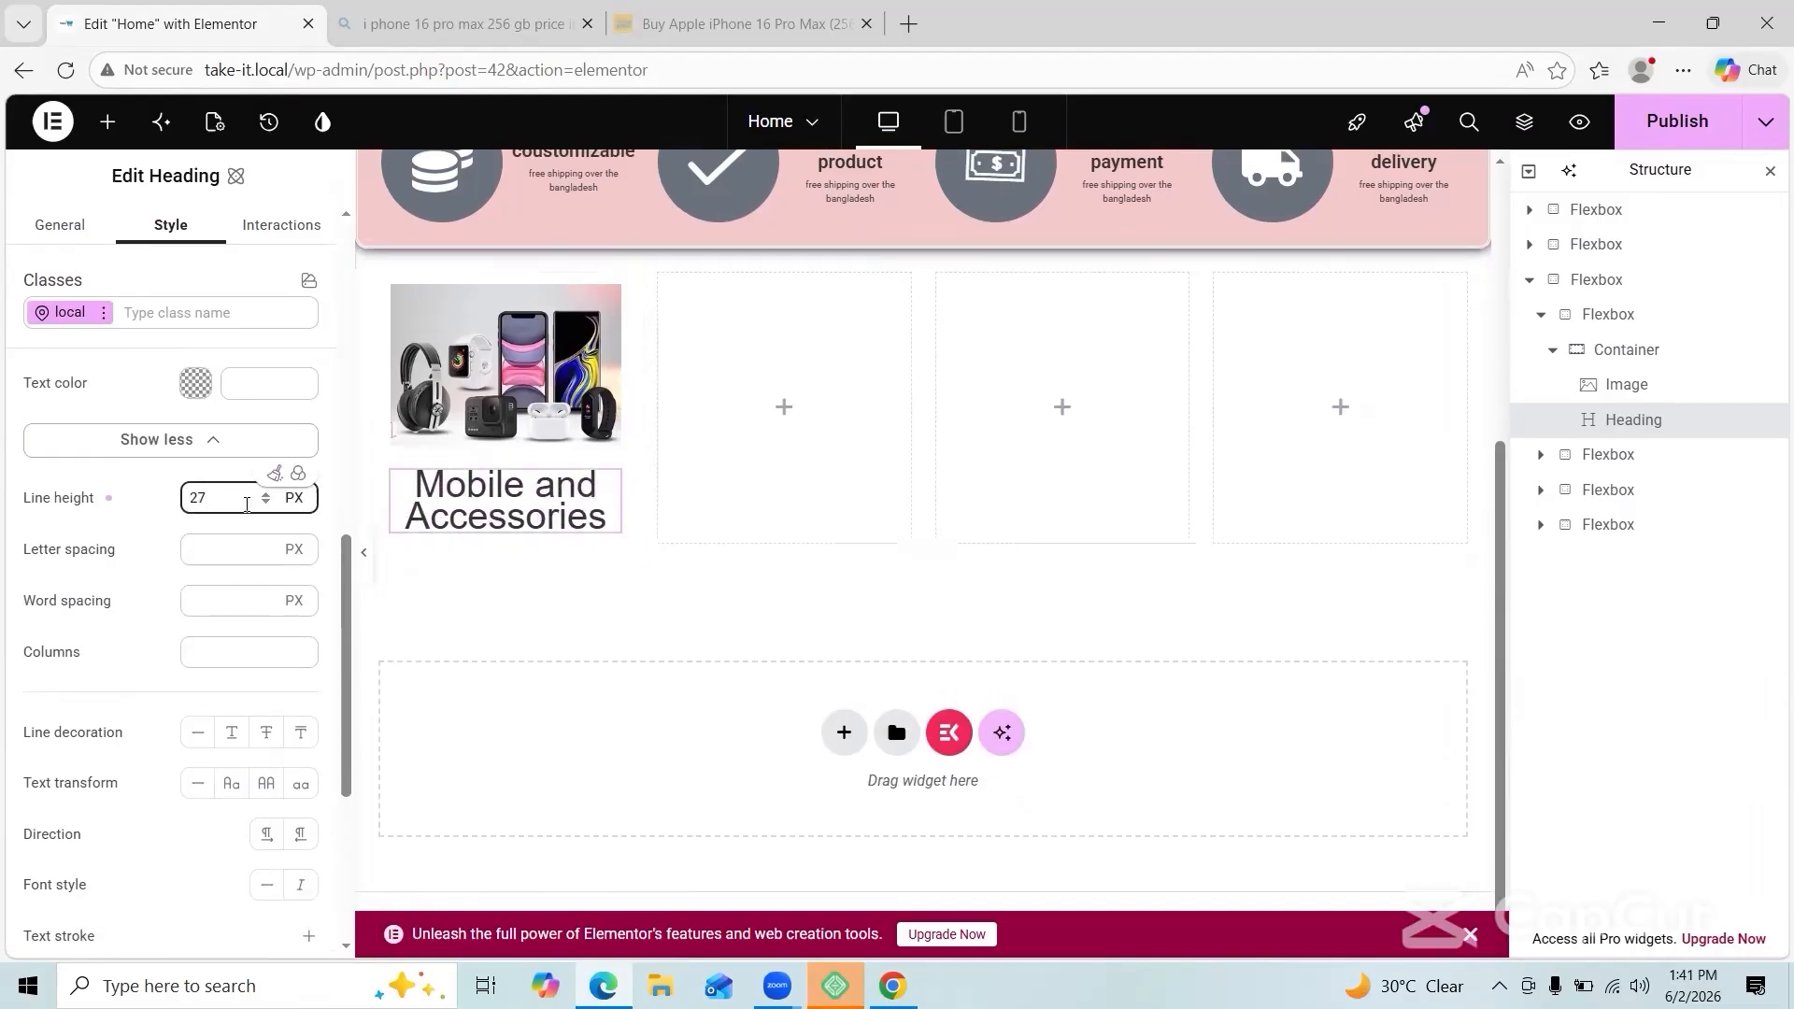
# Step: Set the heading's font size to 14 px
pyautogui.scroll(-1, 248, 505)
pyautogui.scroll(4, 249, 504)
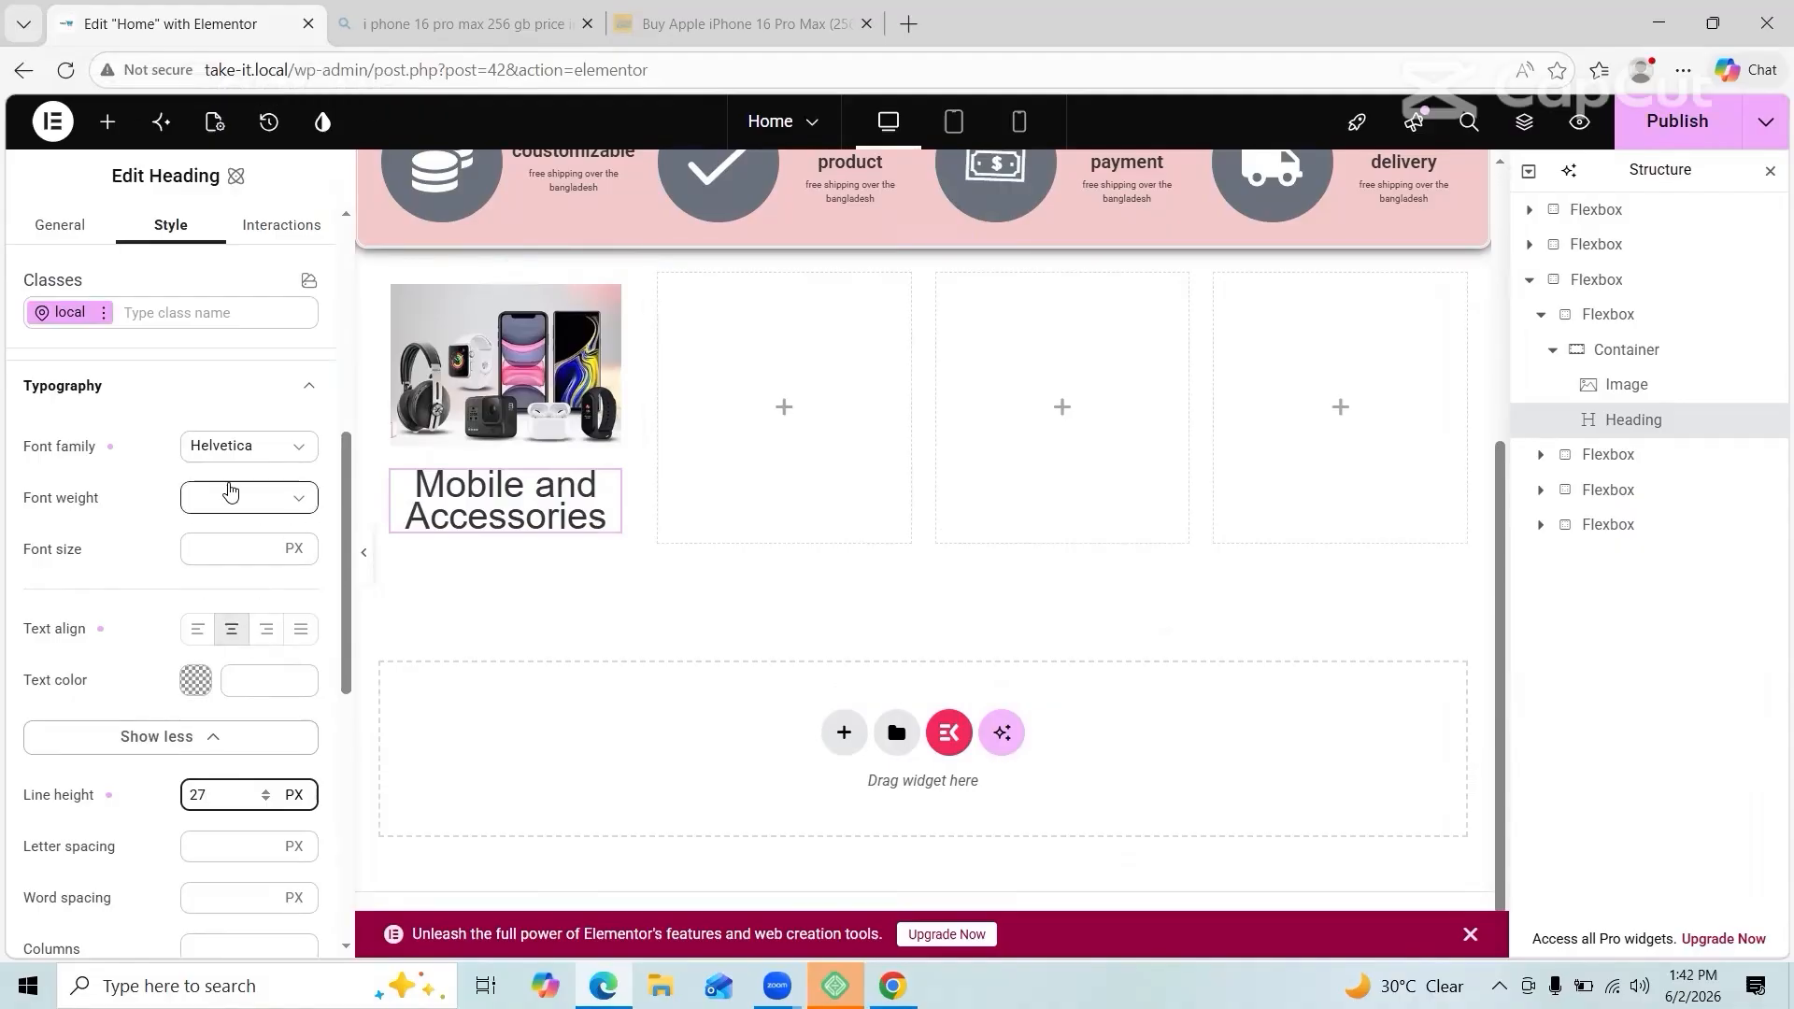
pyautogui.scroll(2, 229, 477)
pyautogui.scroll(-3, 228, 478)
pyautogui.click(228, 478)
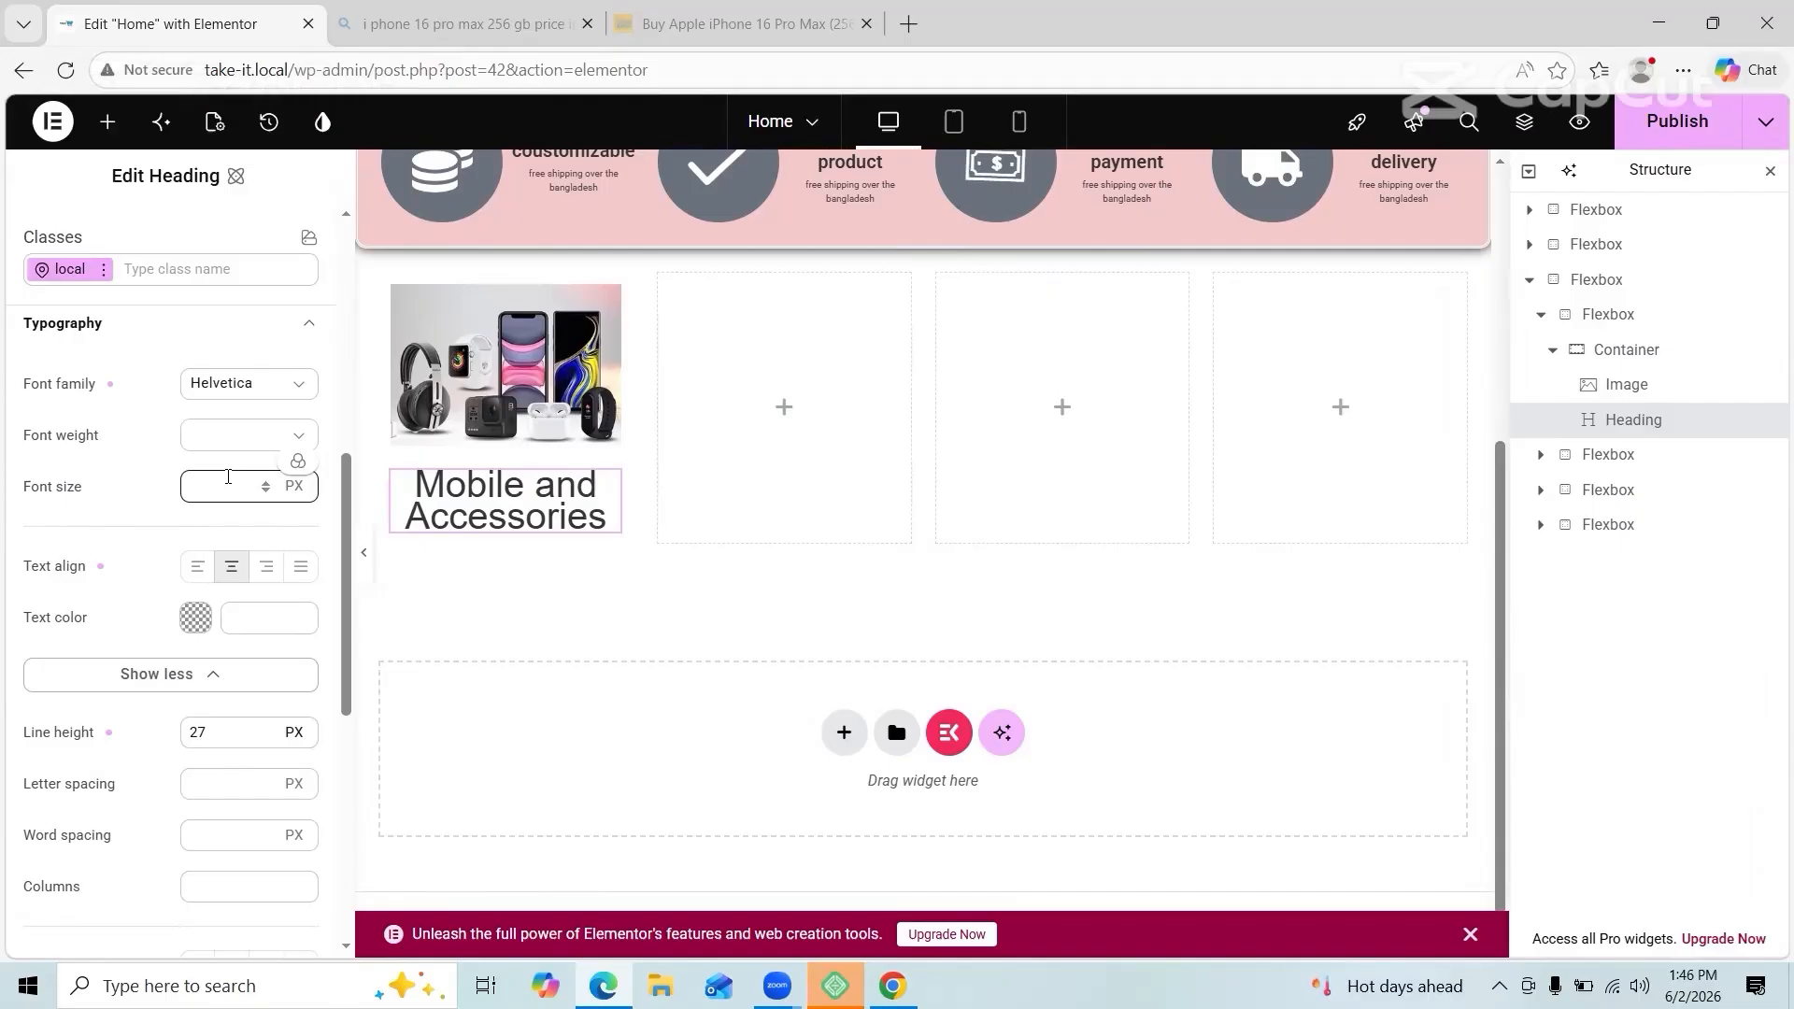
pyautogui.click(228, 478)
pyautogui.write('14')
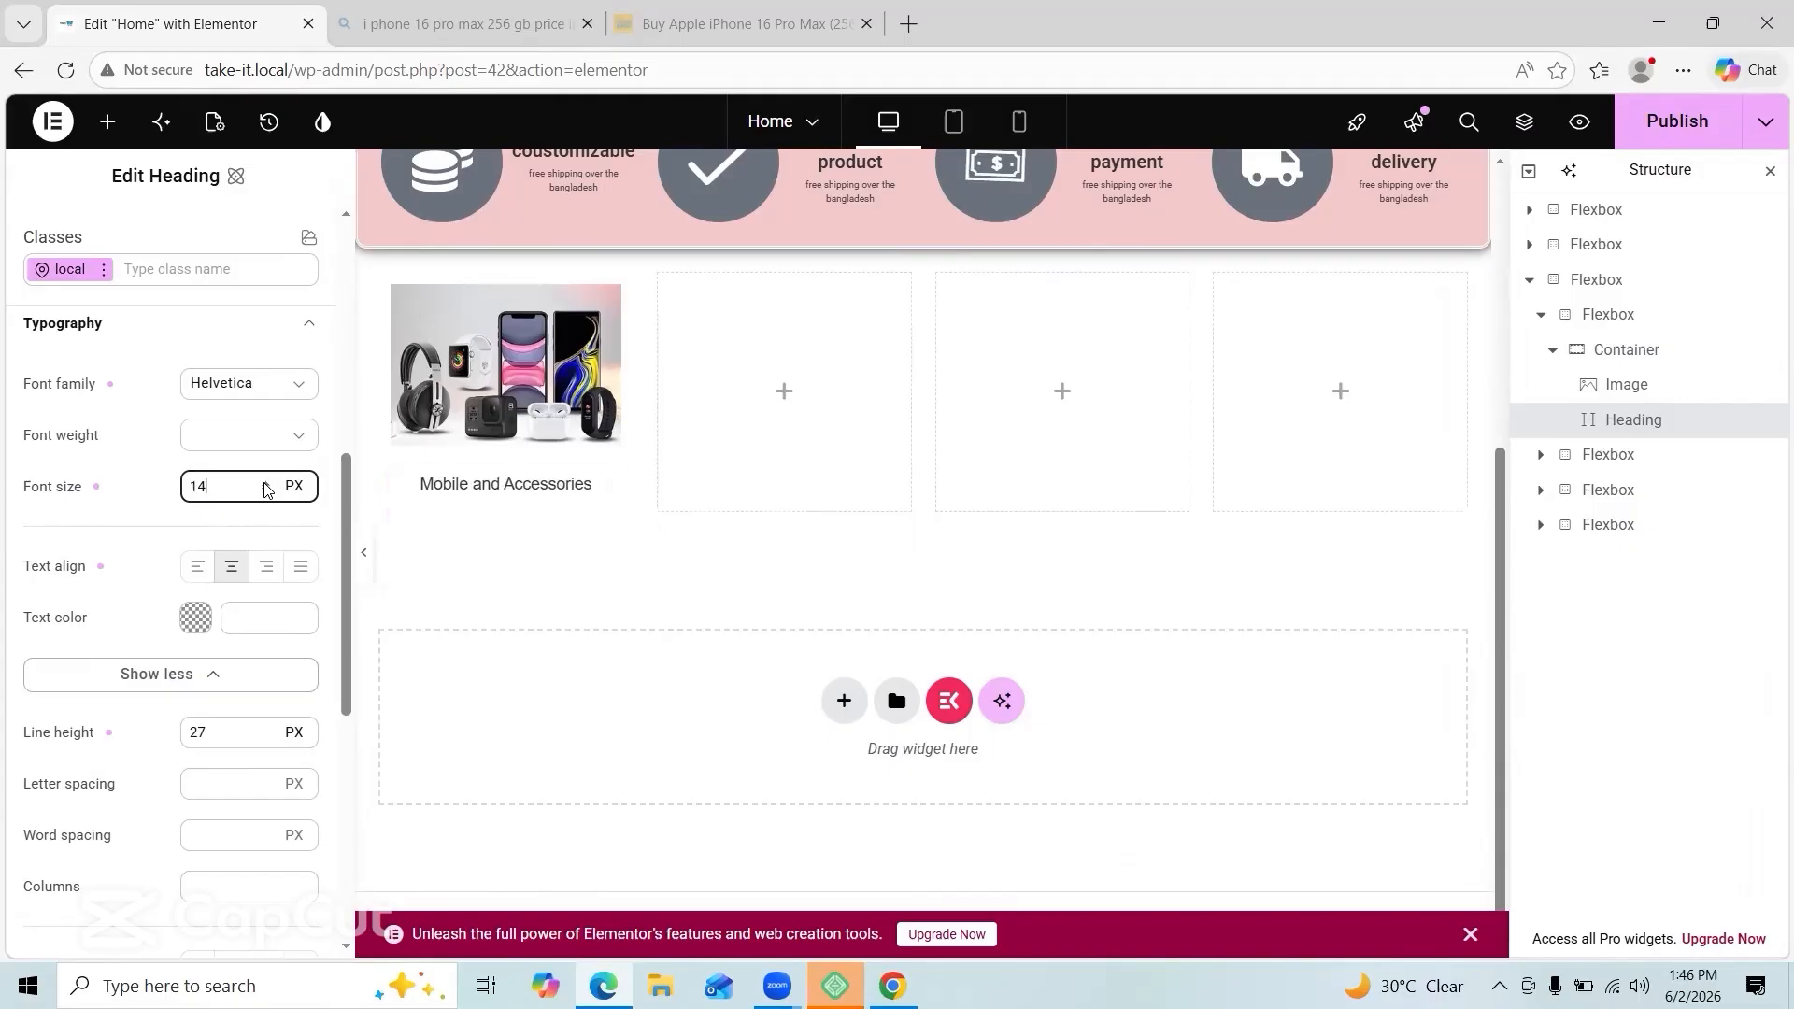
pyautogui.click(505, 364)
pyautogui.click(174, 241)
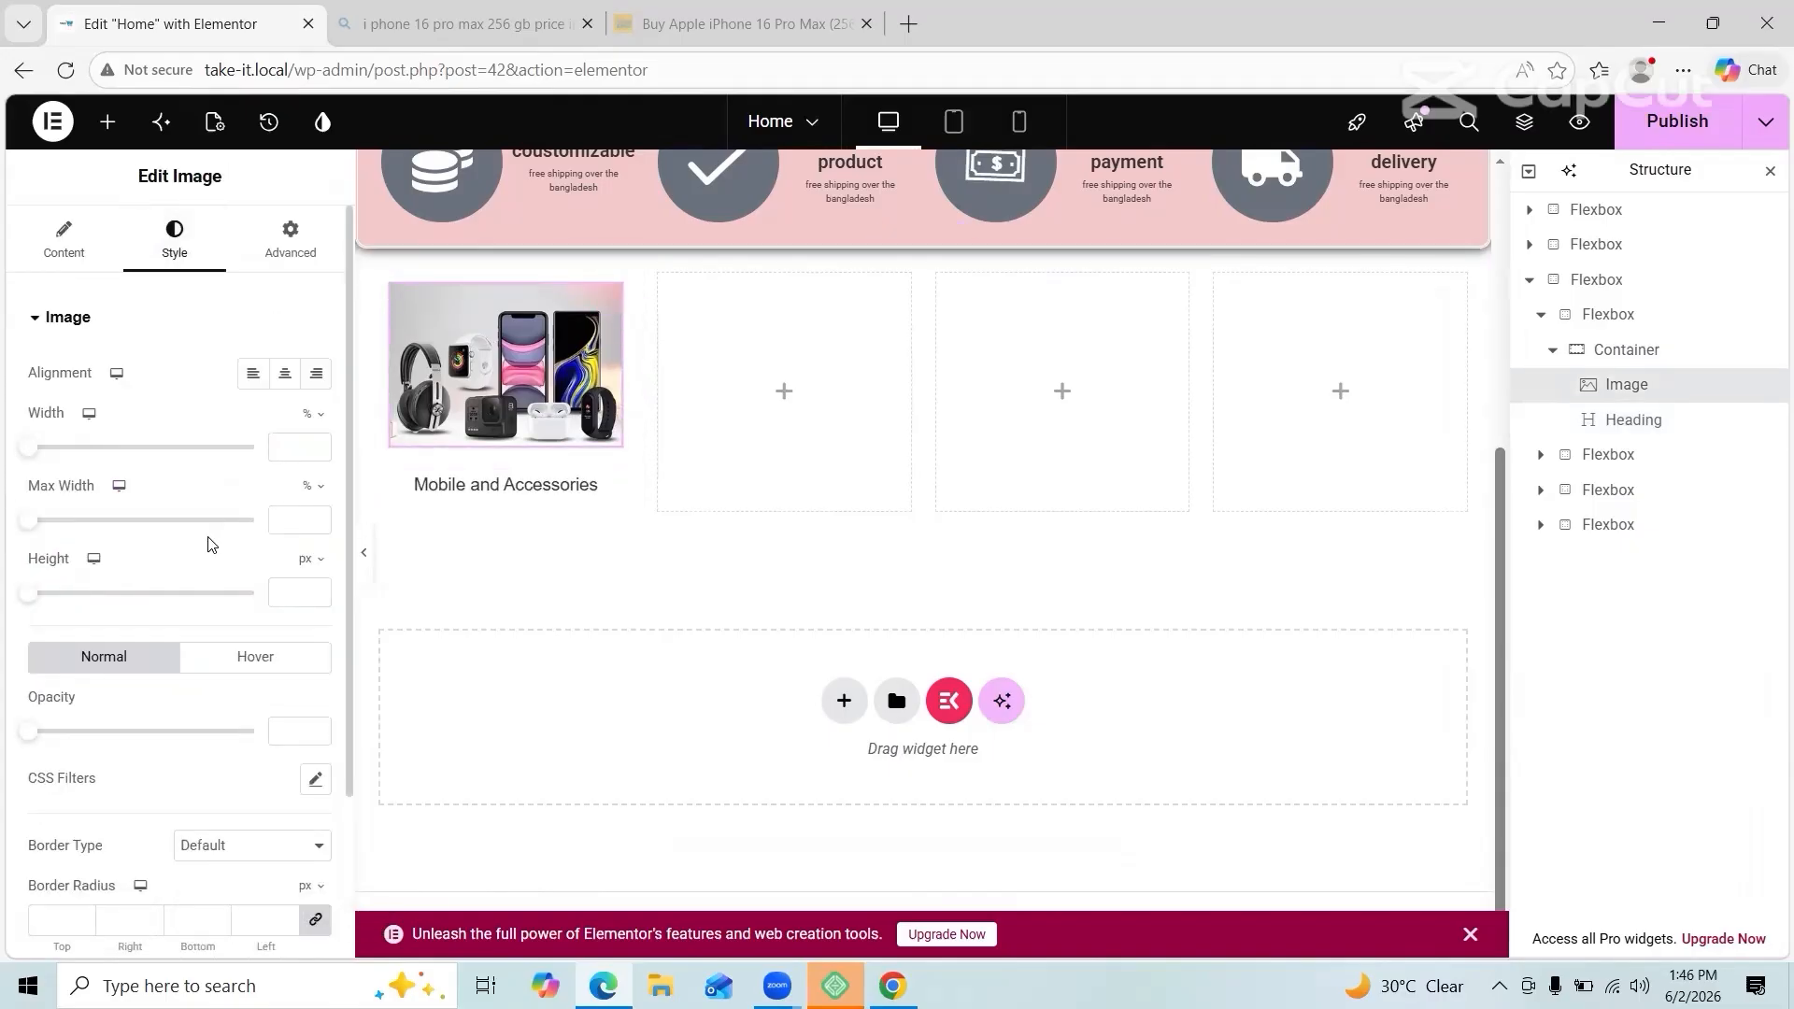
# Step: Round the first photo's corners with a border radius of 25 in its Advanced border settings
pyautogui.click(289, 241)
pyautogui.click(37, 755)
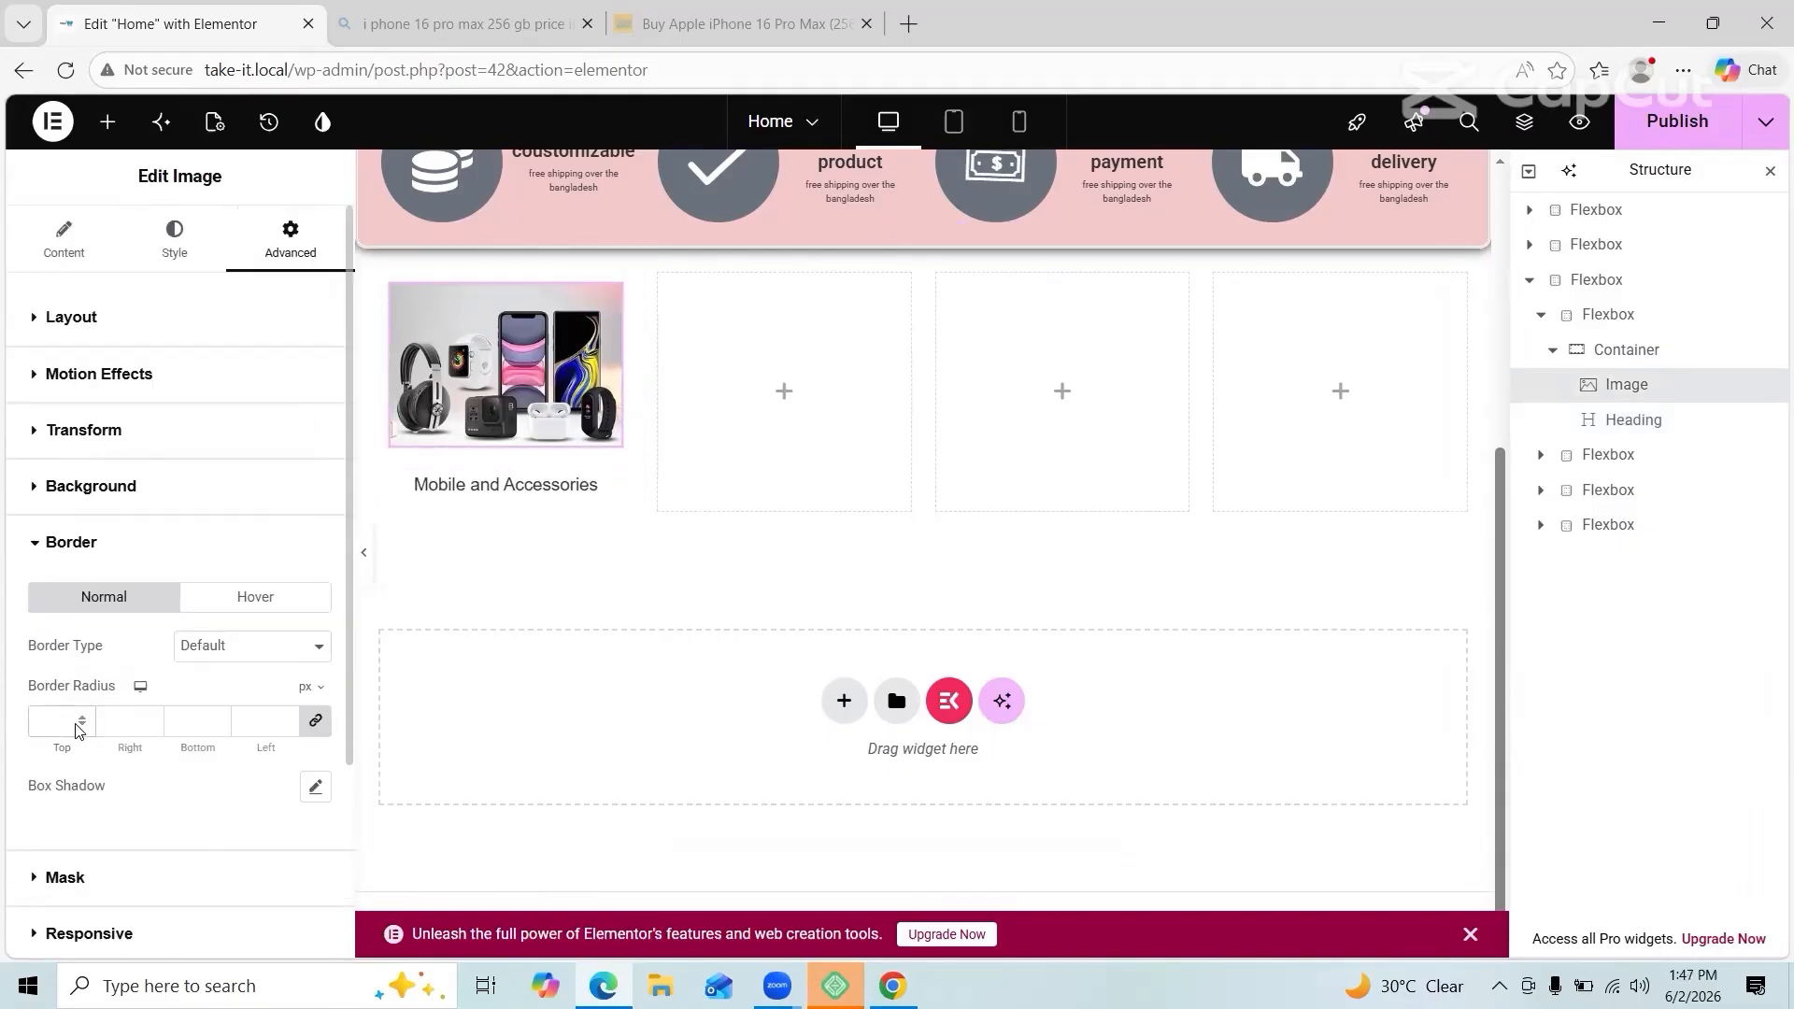
pyautogui.click(75, 723)
pyautogui.write('20')
pyautogui.click(137, 721)
pyautogui.press('BackSpace')
pyautogui.press('BackSpace')
pyautogui.write('15')
pyautogui.press('BackSpace')
pyautogui.press('BackSpace')
pyautogui.write('25')
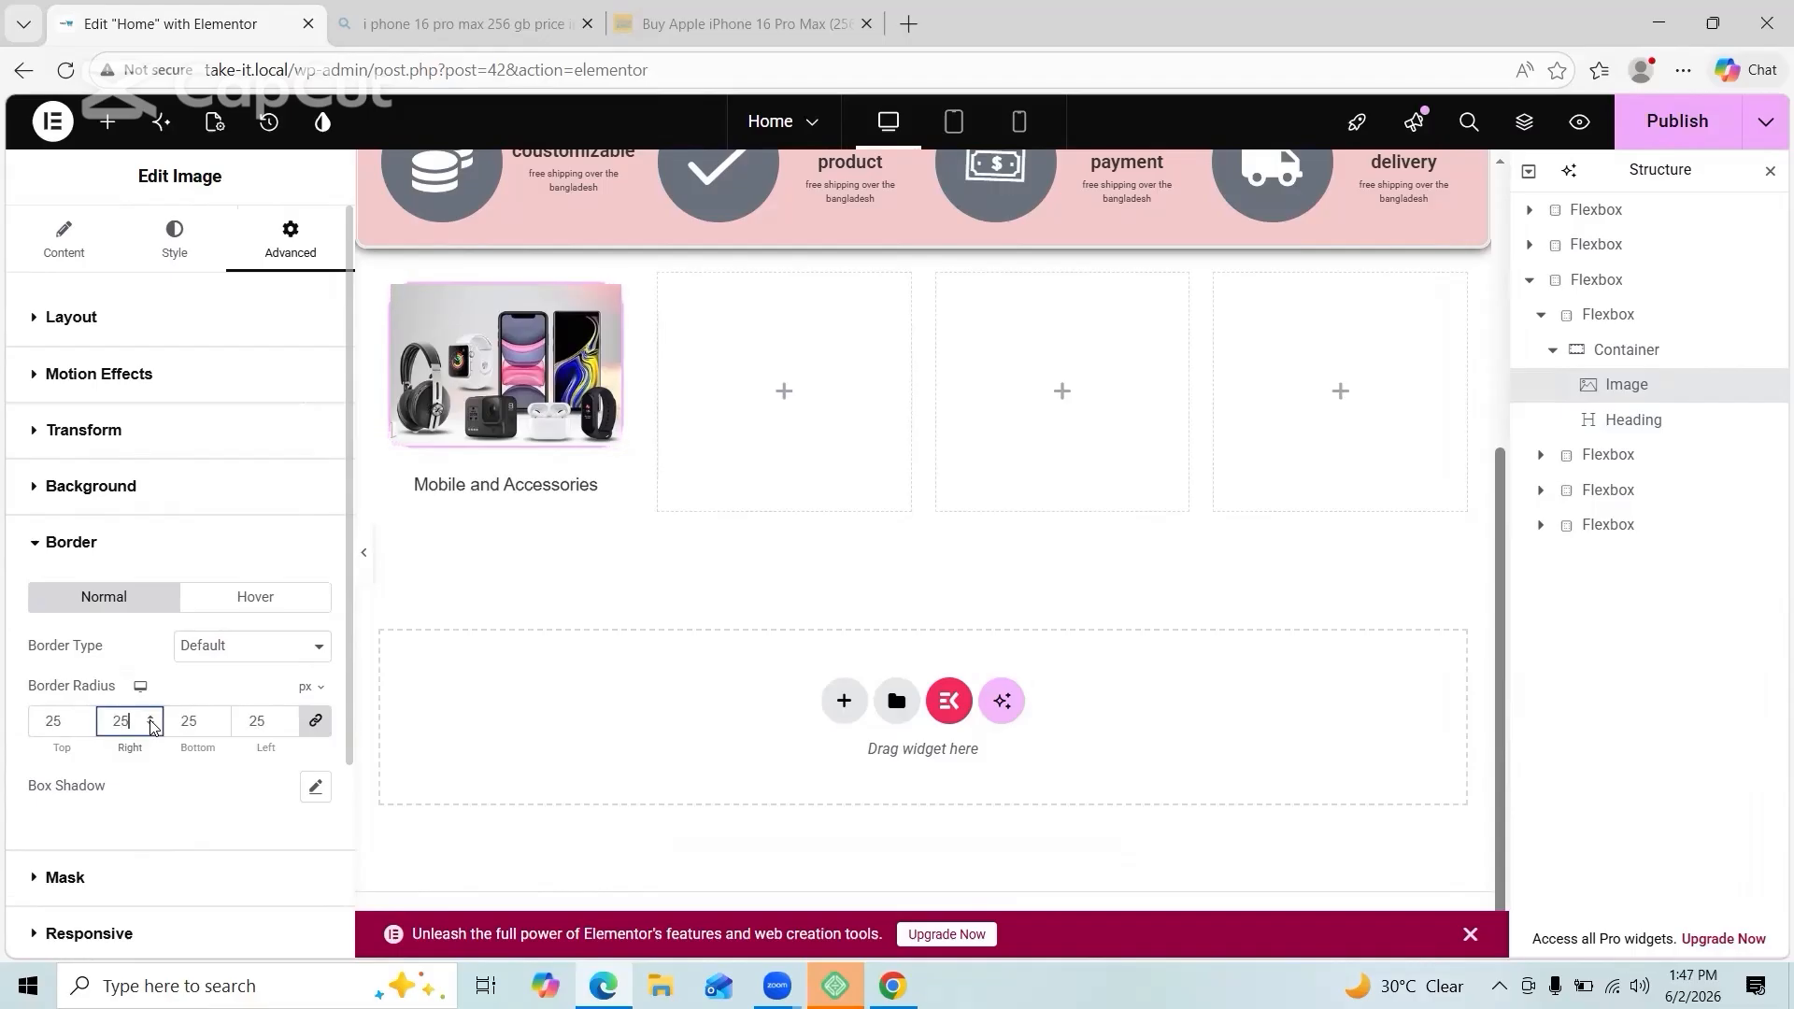
pyautogui.click(151, 726)
pyautogui.scroll(-3, 192, 775)
pyautogui.click(447, 716)
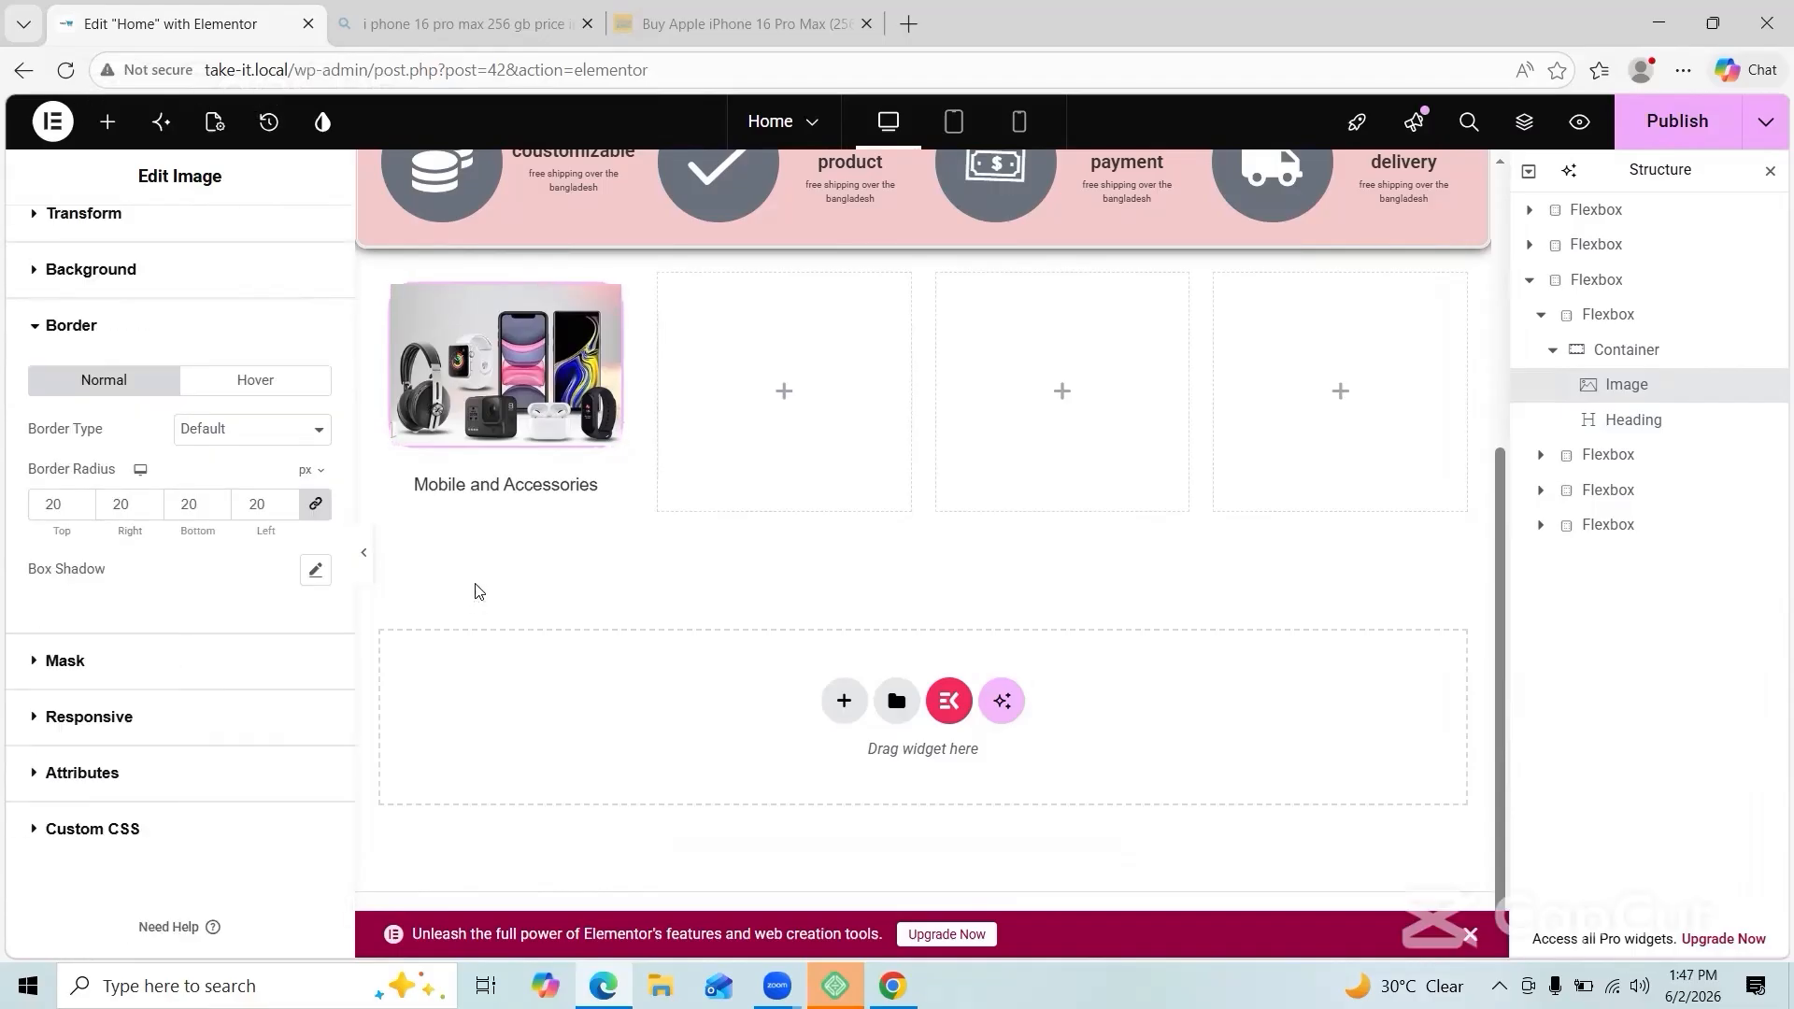
pyautogui.click(82, 501)
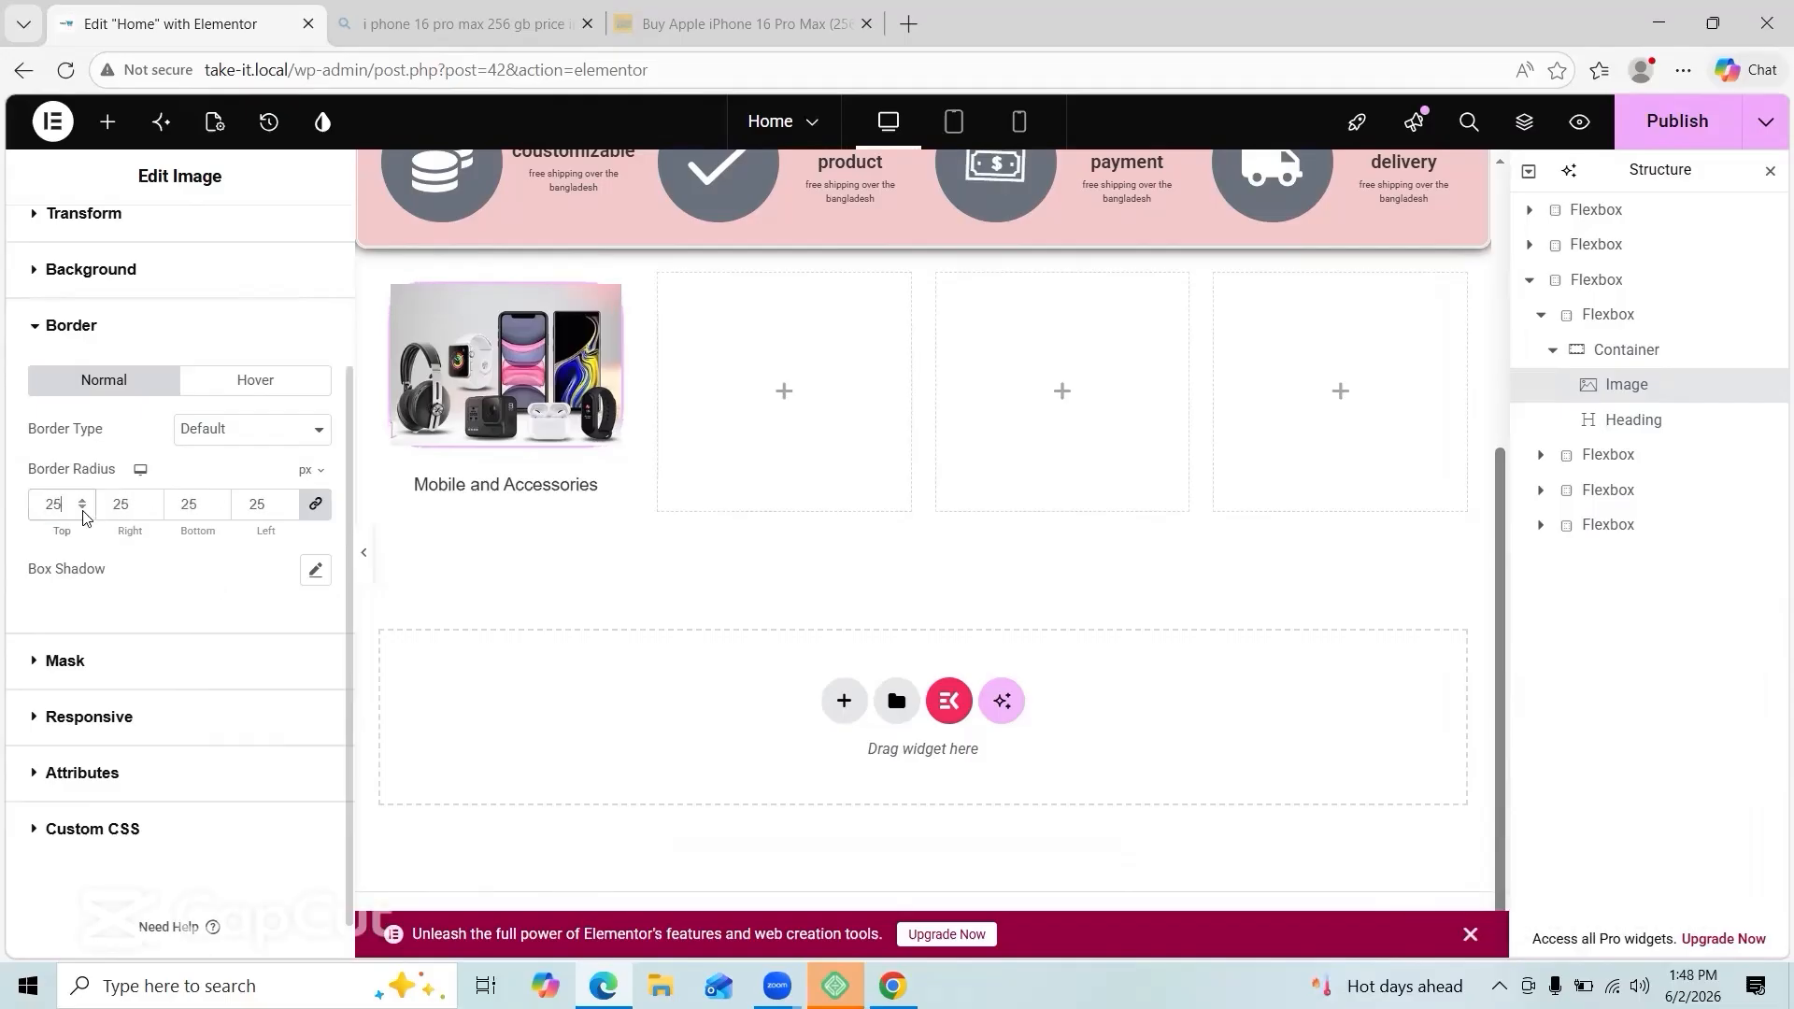
# Step: Copy the photo and the 'Mobile and Accessories' heading into the second box
pyautogui.rightClick(486, 366)
pyautogui.click(588, 477)
pyautogui.rightClick(738, 399)
pyautogui.click(783, 561)
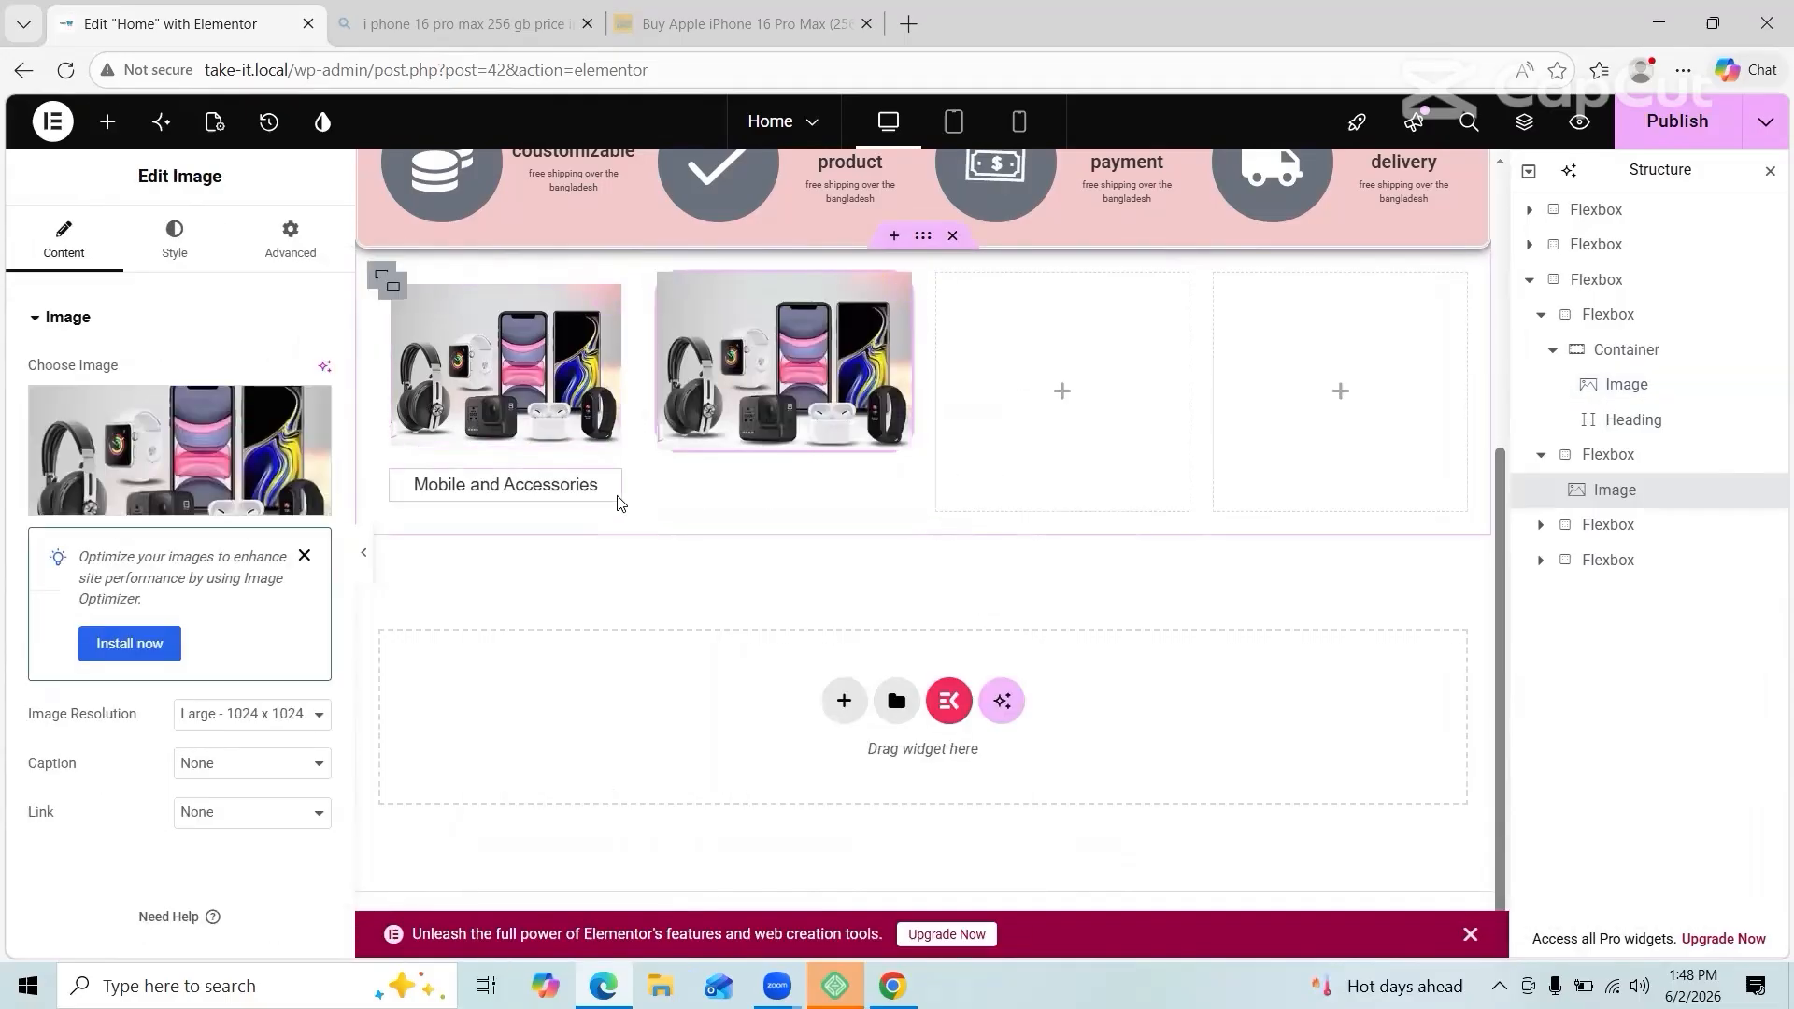
pyautogui.rightClick(603, 488)
pyautogui.click(673, 566)
pyautogui.rightClick(730, 525)
pyautogui.rightClick(690, 499)
pyautogui.click(745, 559)
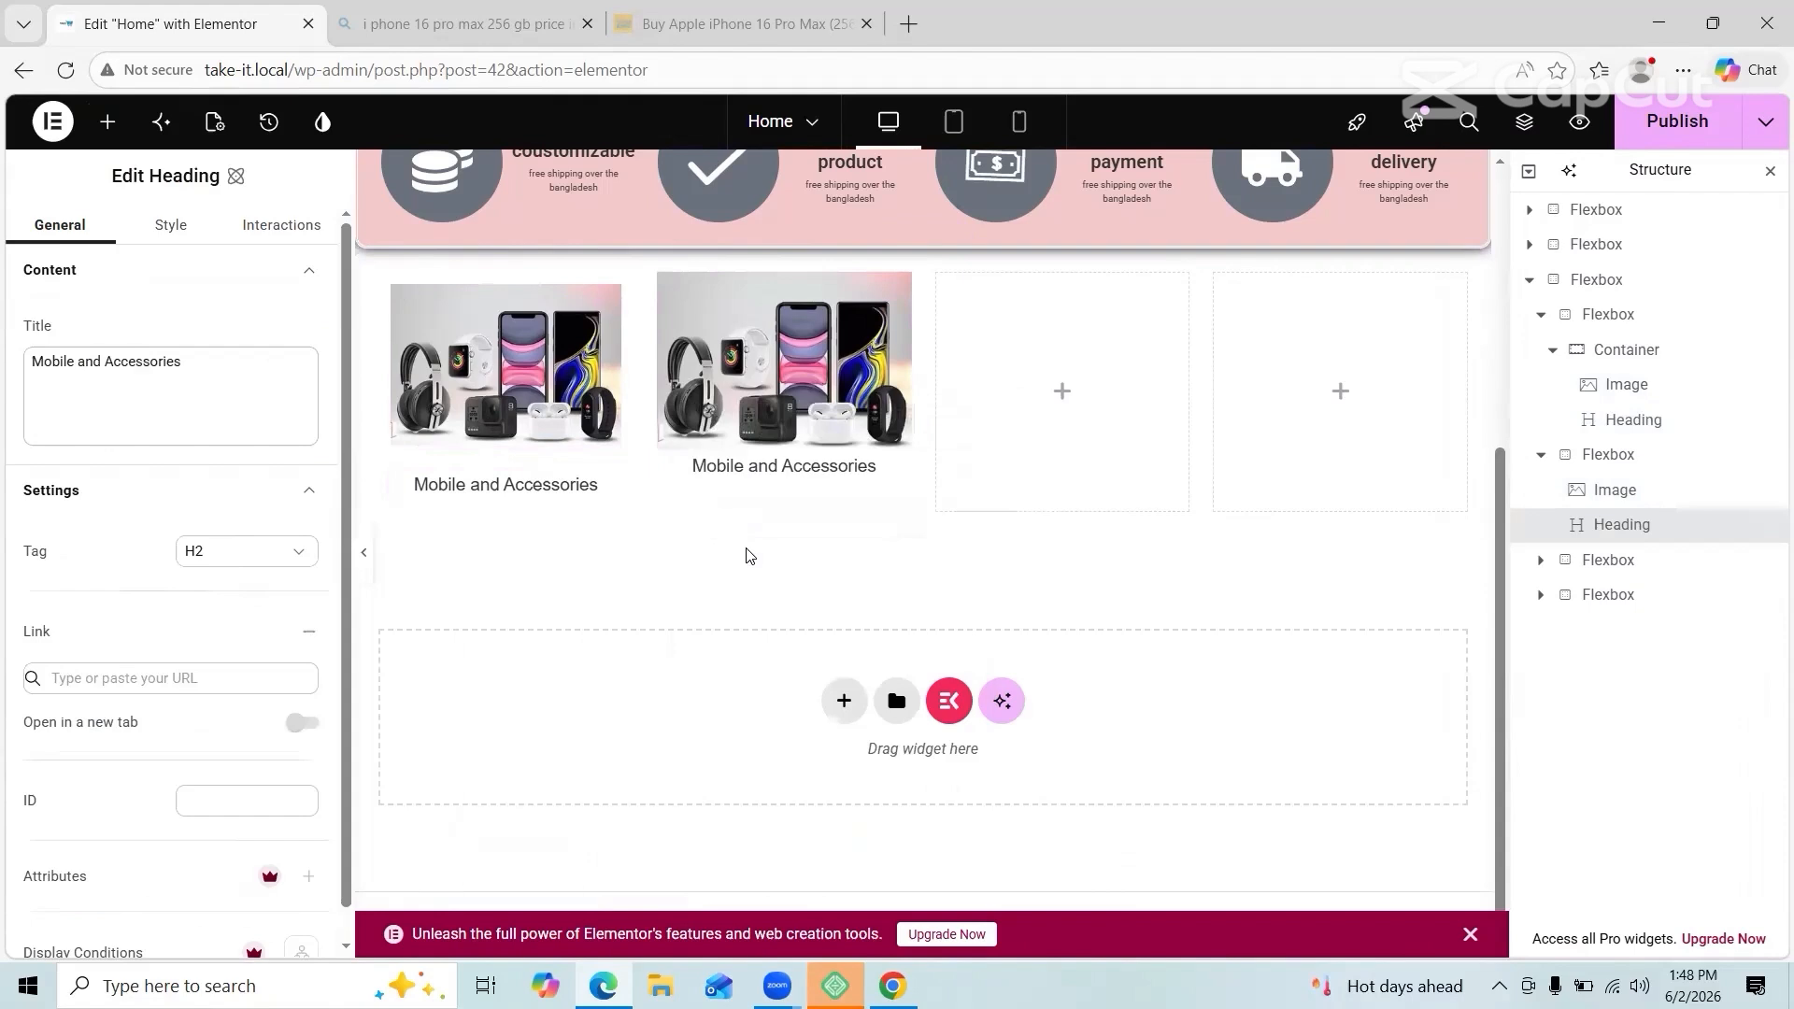
# Step: Delete the stray pasted heading and image from the second box
pyautogui.press('Delete')
pyautogui.rightClick(829, 518)
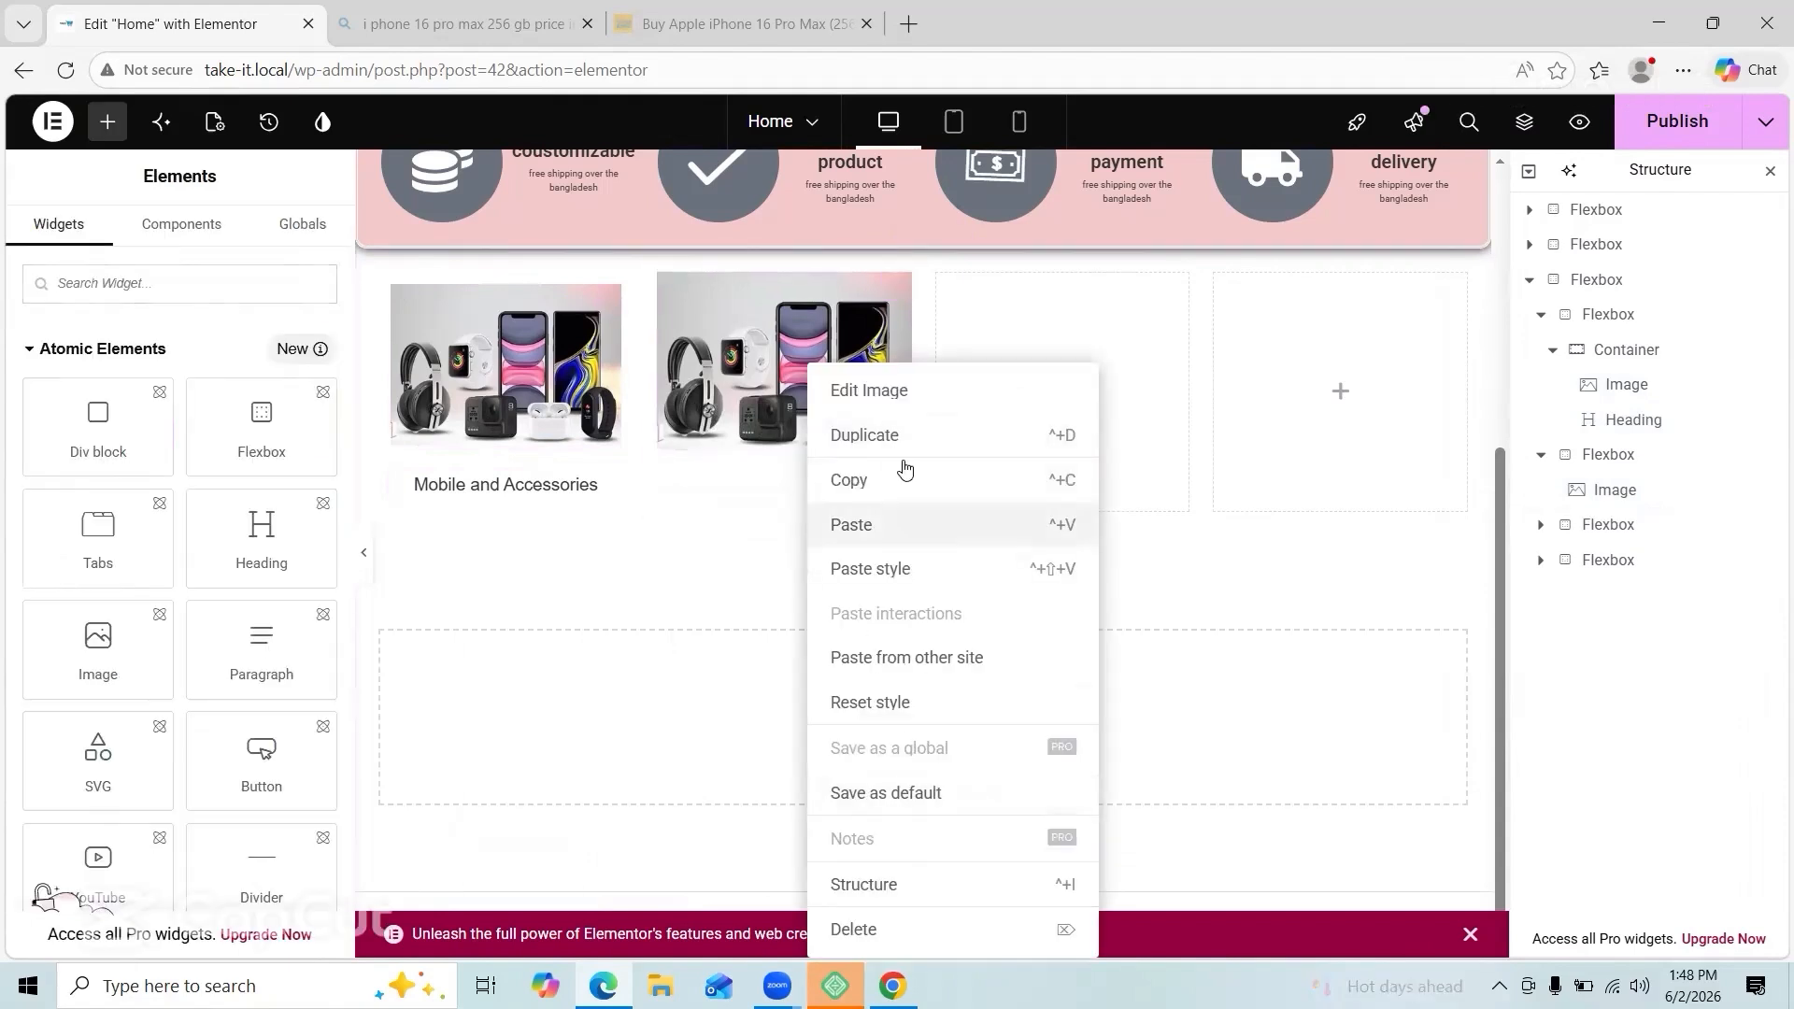
pyautogui.click(1181, 661)
pyautogui.rightClick(800, 467)
pyautogui.click(675, 857)
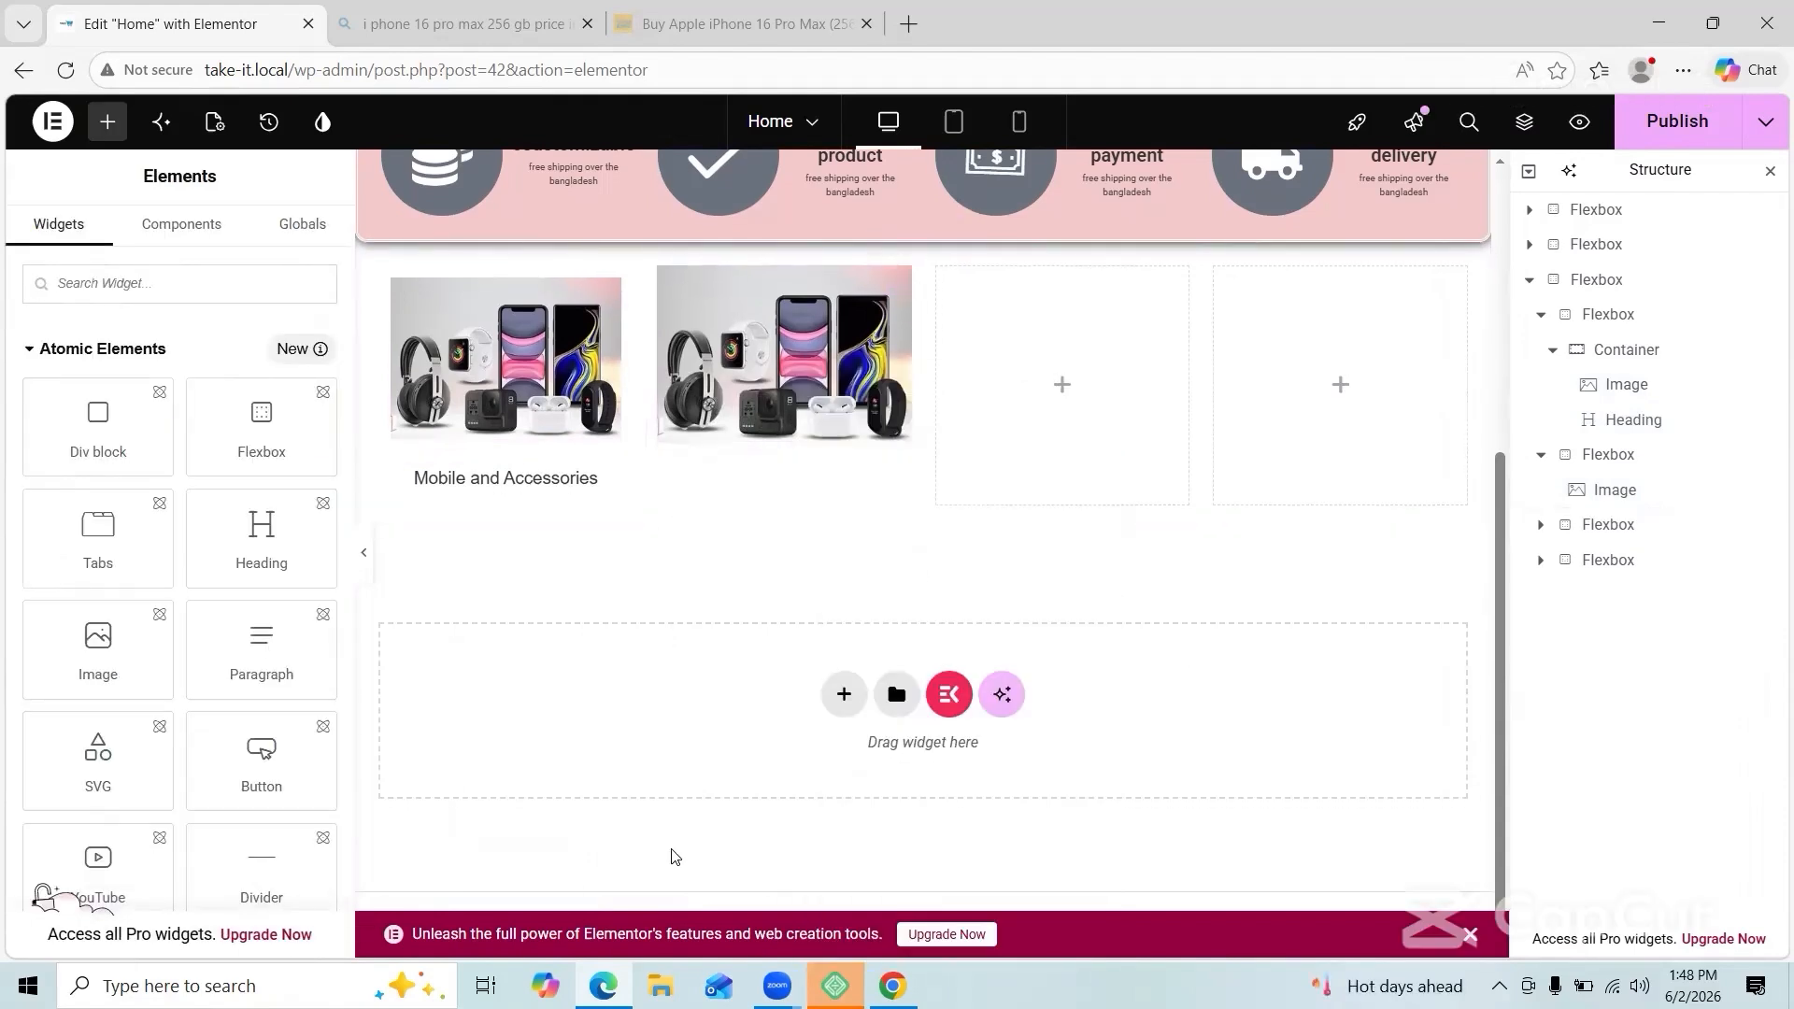
pyautogui.rightClick(802, 398)
pyautogui.click(936, 934)
# Step: Copy the first image card and paste it into the second, third and fourth columns
pyautogui.rightClick(408, 280)
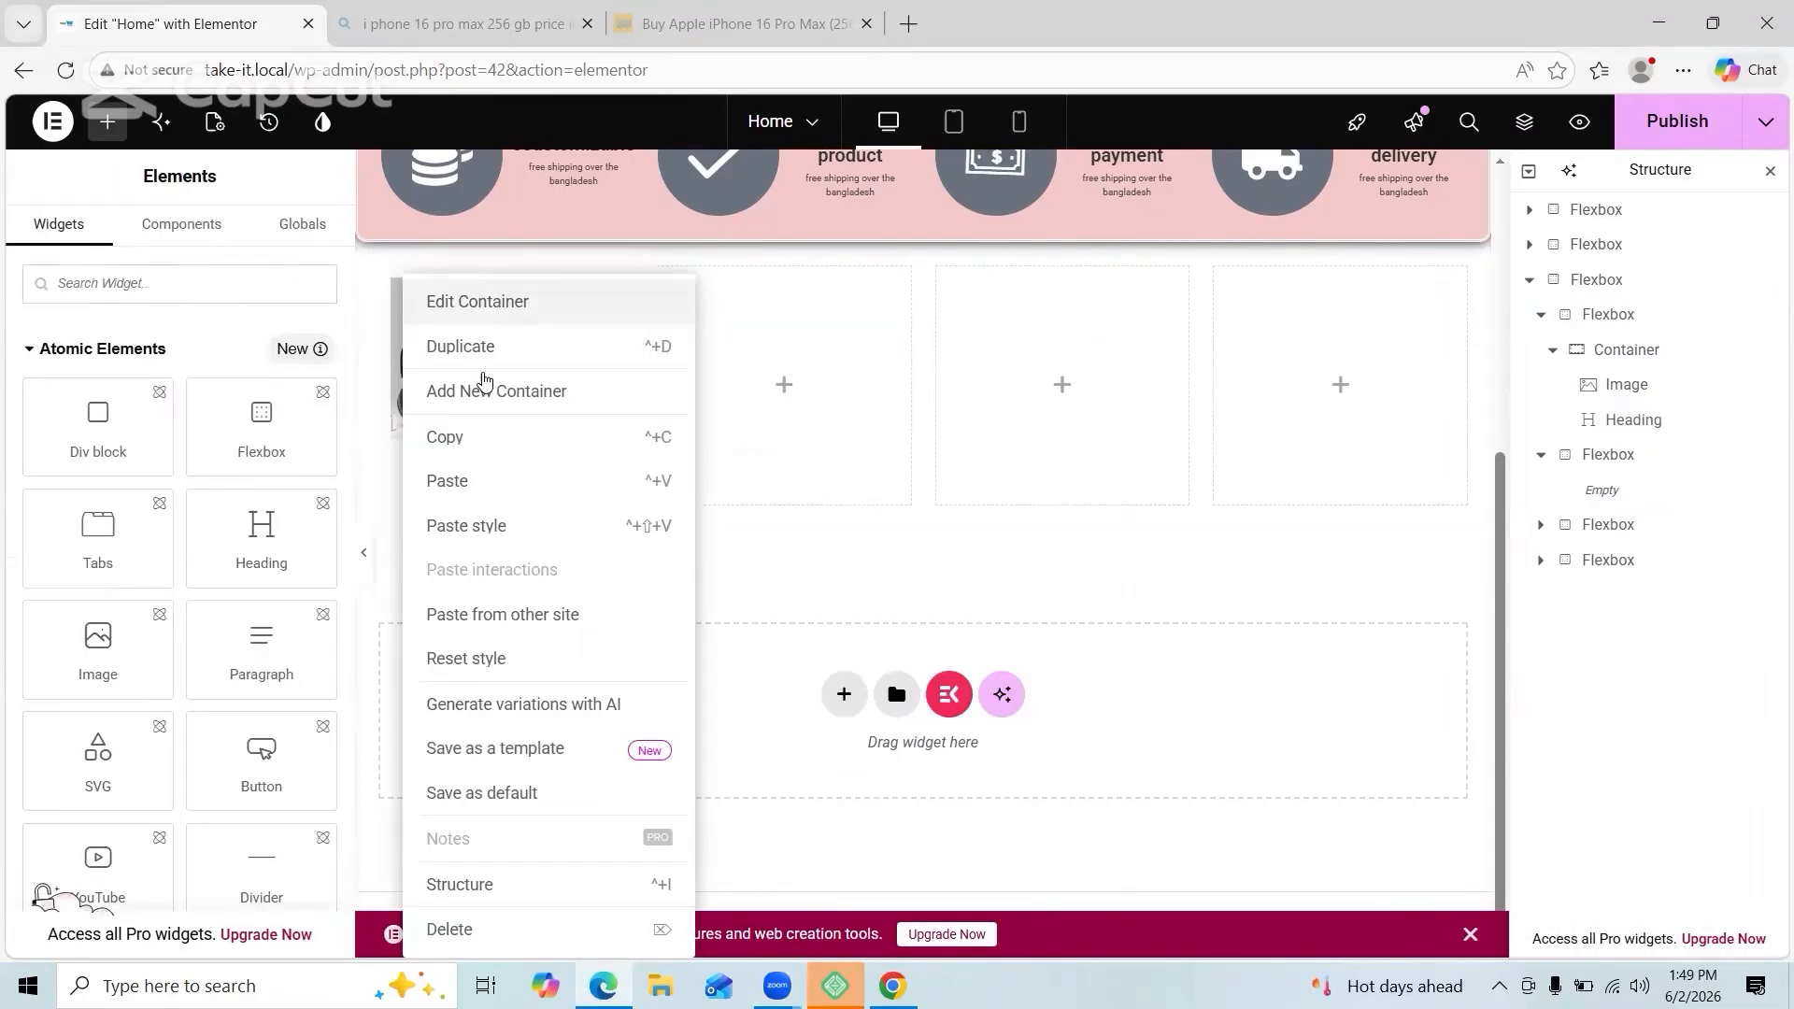
pyautogui.rightClick(737, 403)
pyautogui.click(778, 559)
pyautogui.rightClick(1037, 401)
pyautogui.click(1052, 561)
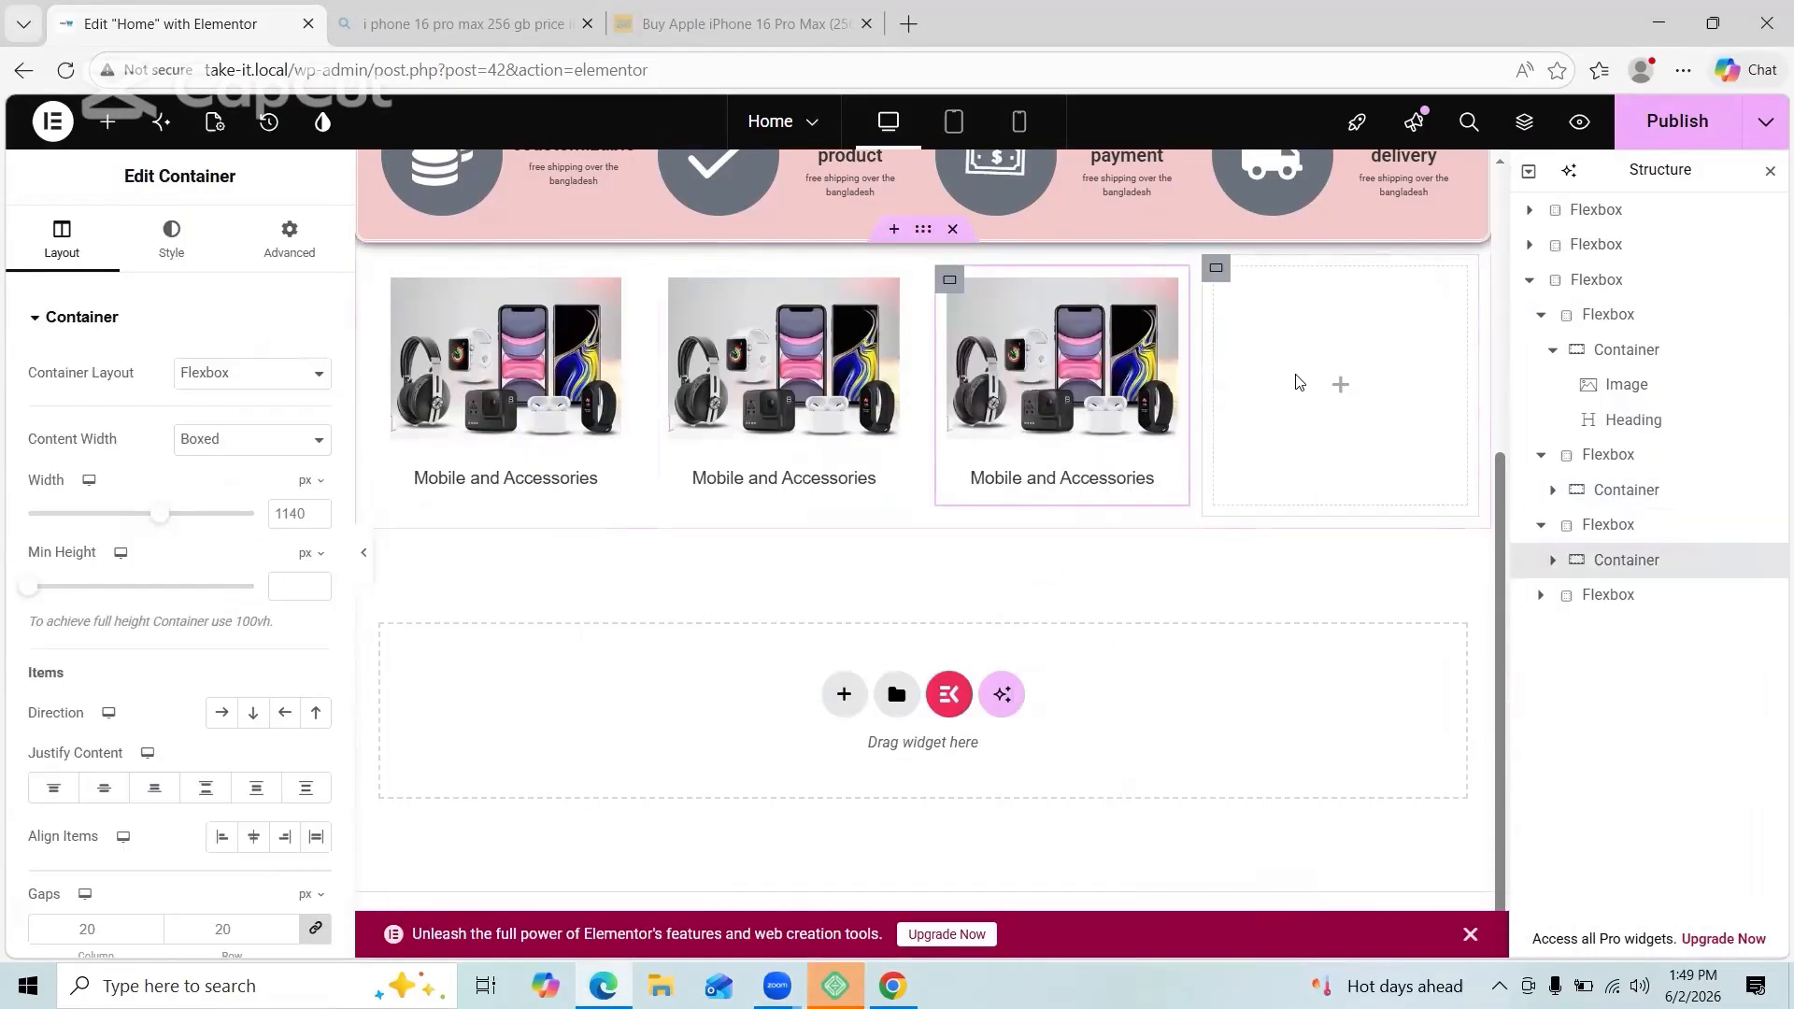
pyautogui.rightClick(1293, 380)
pyautogui.click(1328, 540)
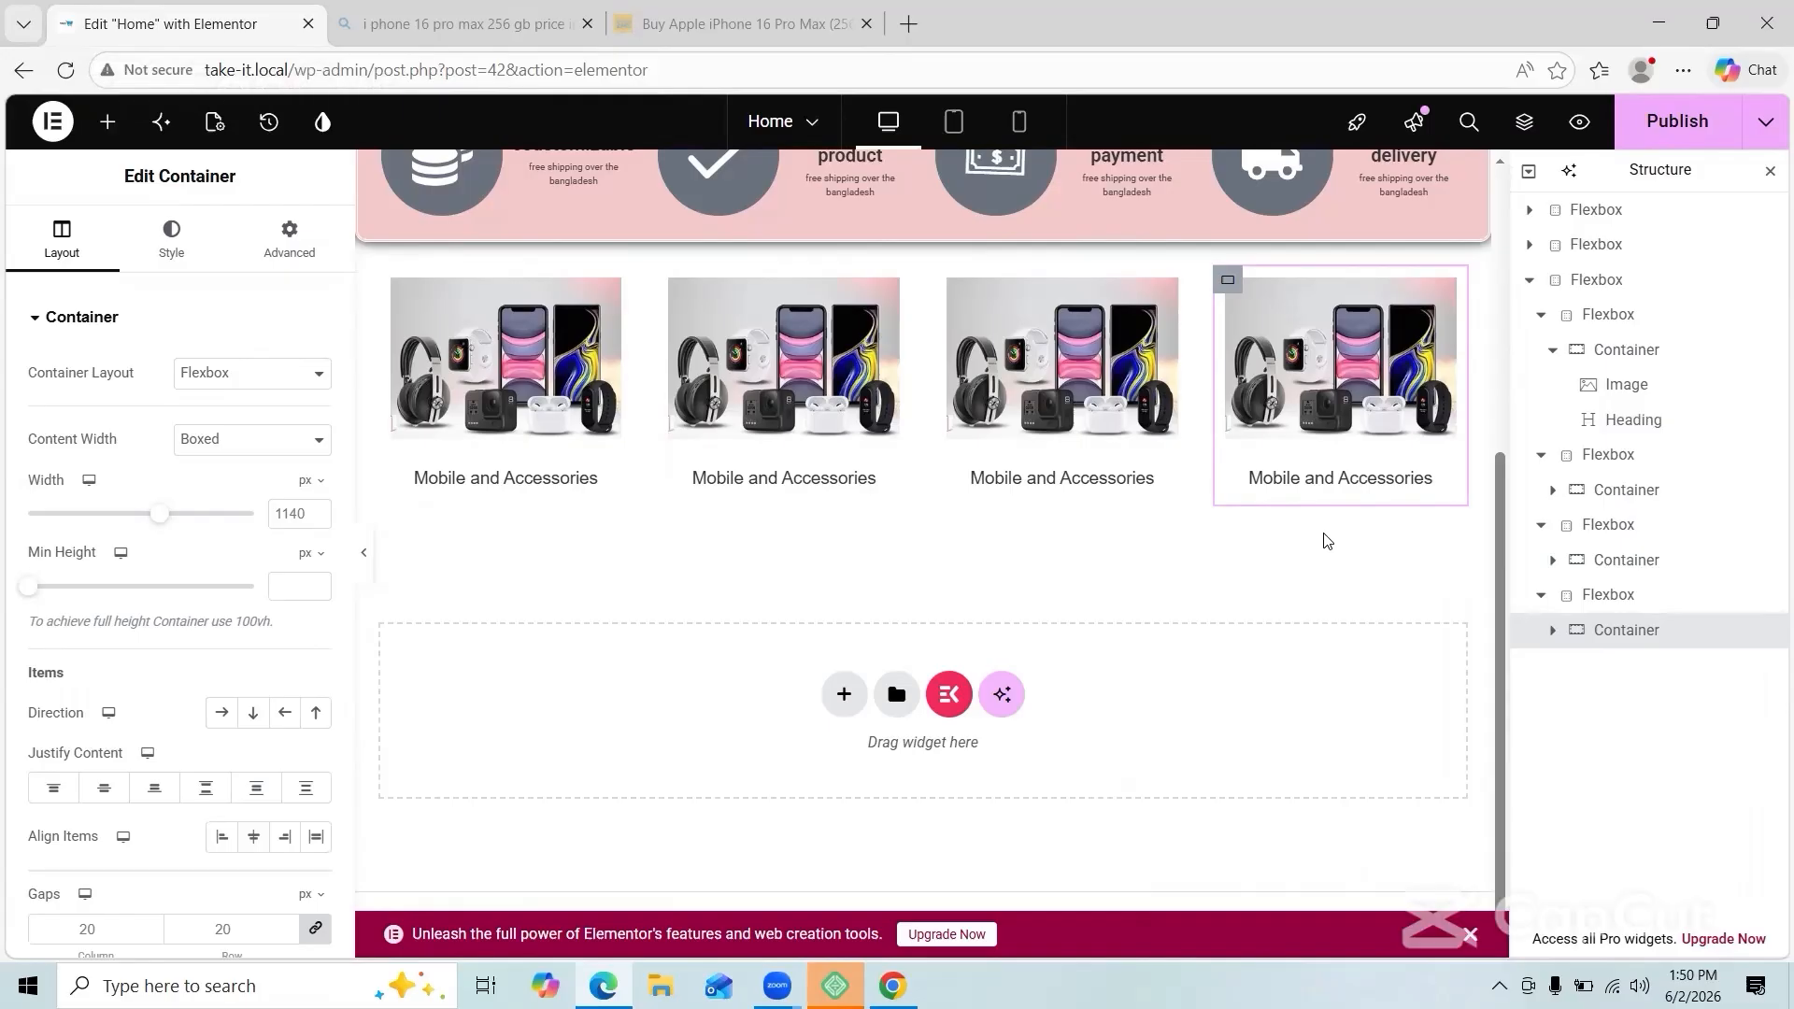
# Step: Preview the page in a new tab and scroll through the product row
pyautogui.click(1579, 122)
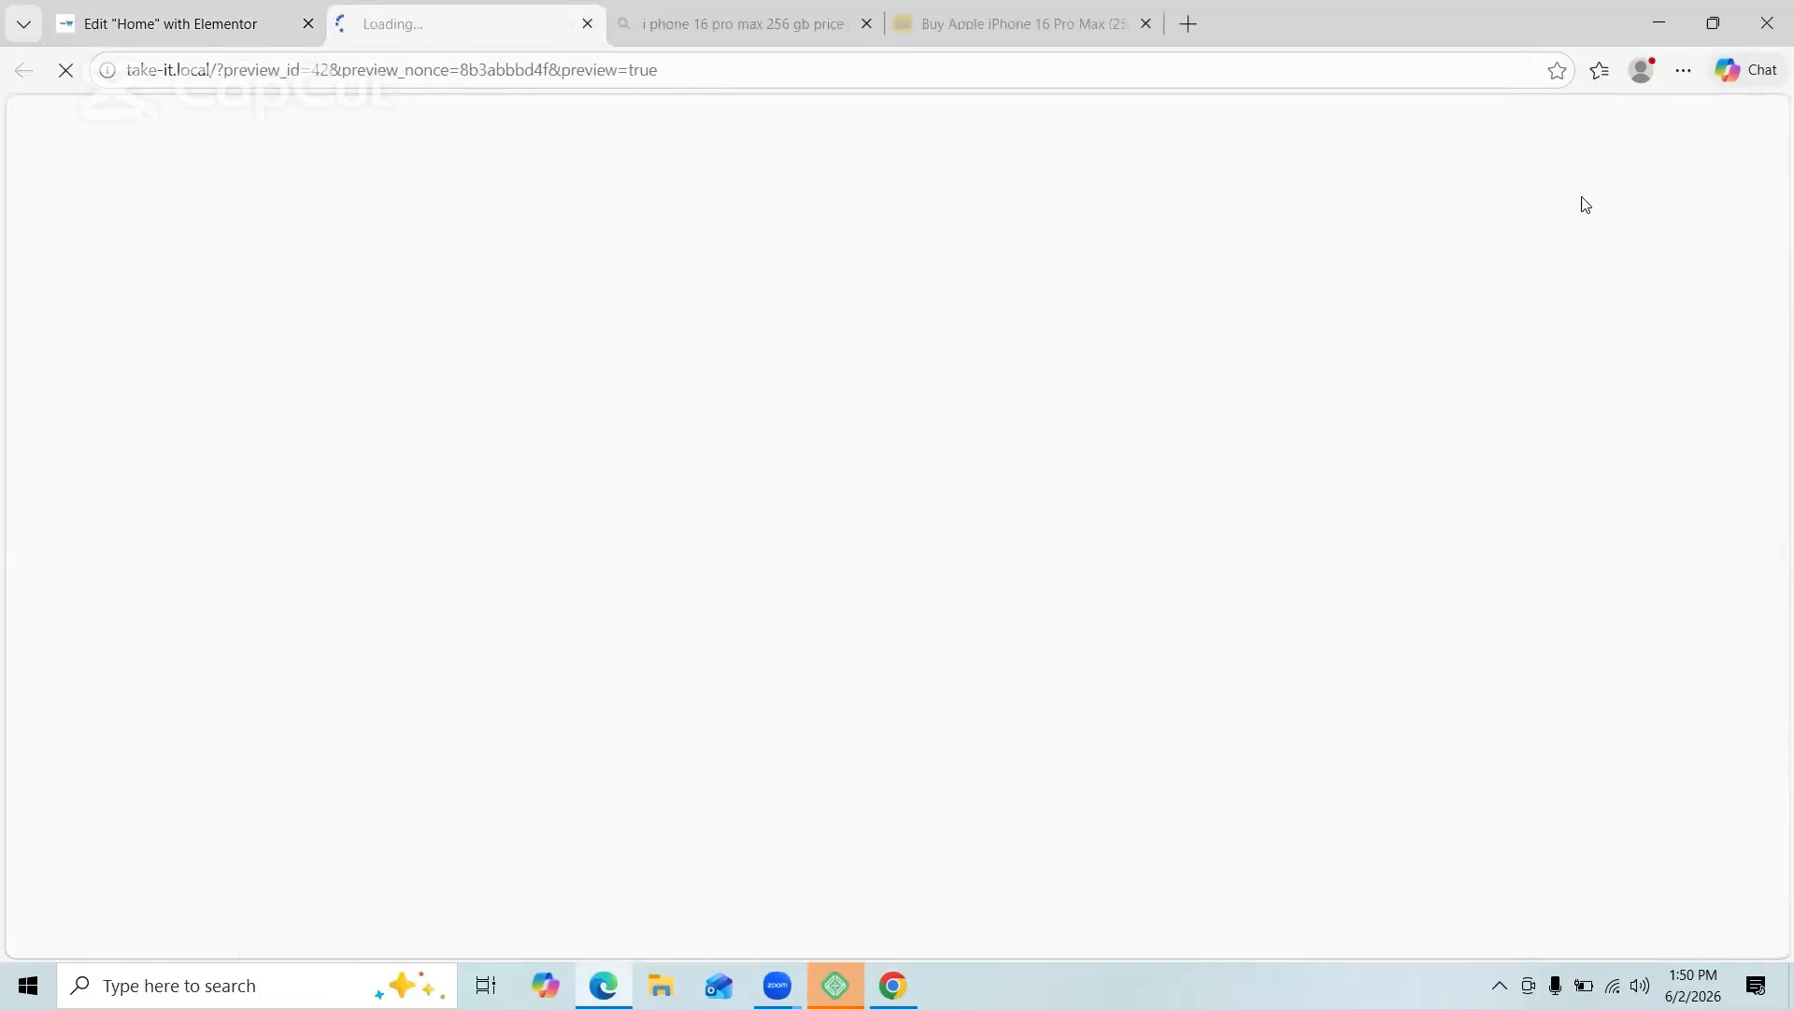
pyautogui.click(240, 21)
pyautogui.click(482, 28)
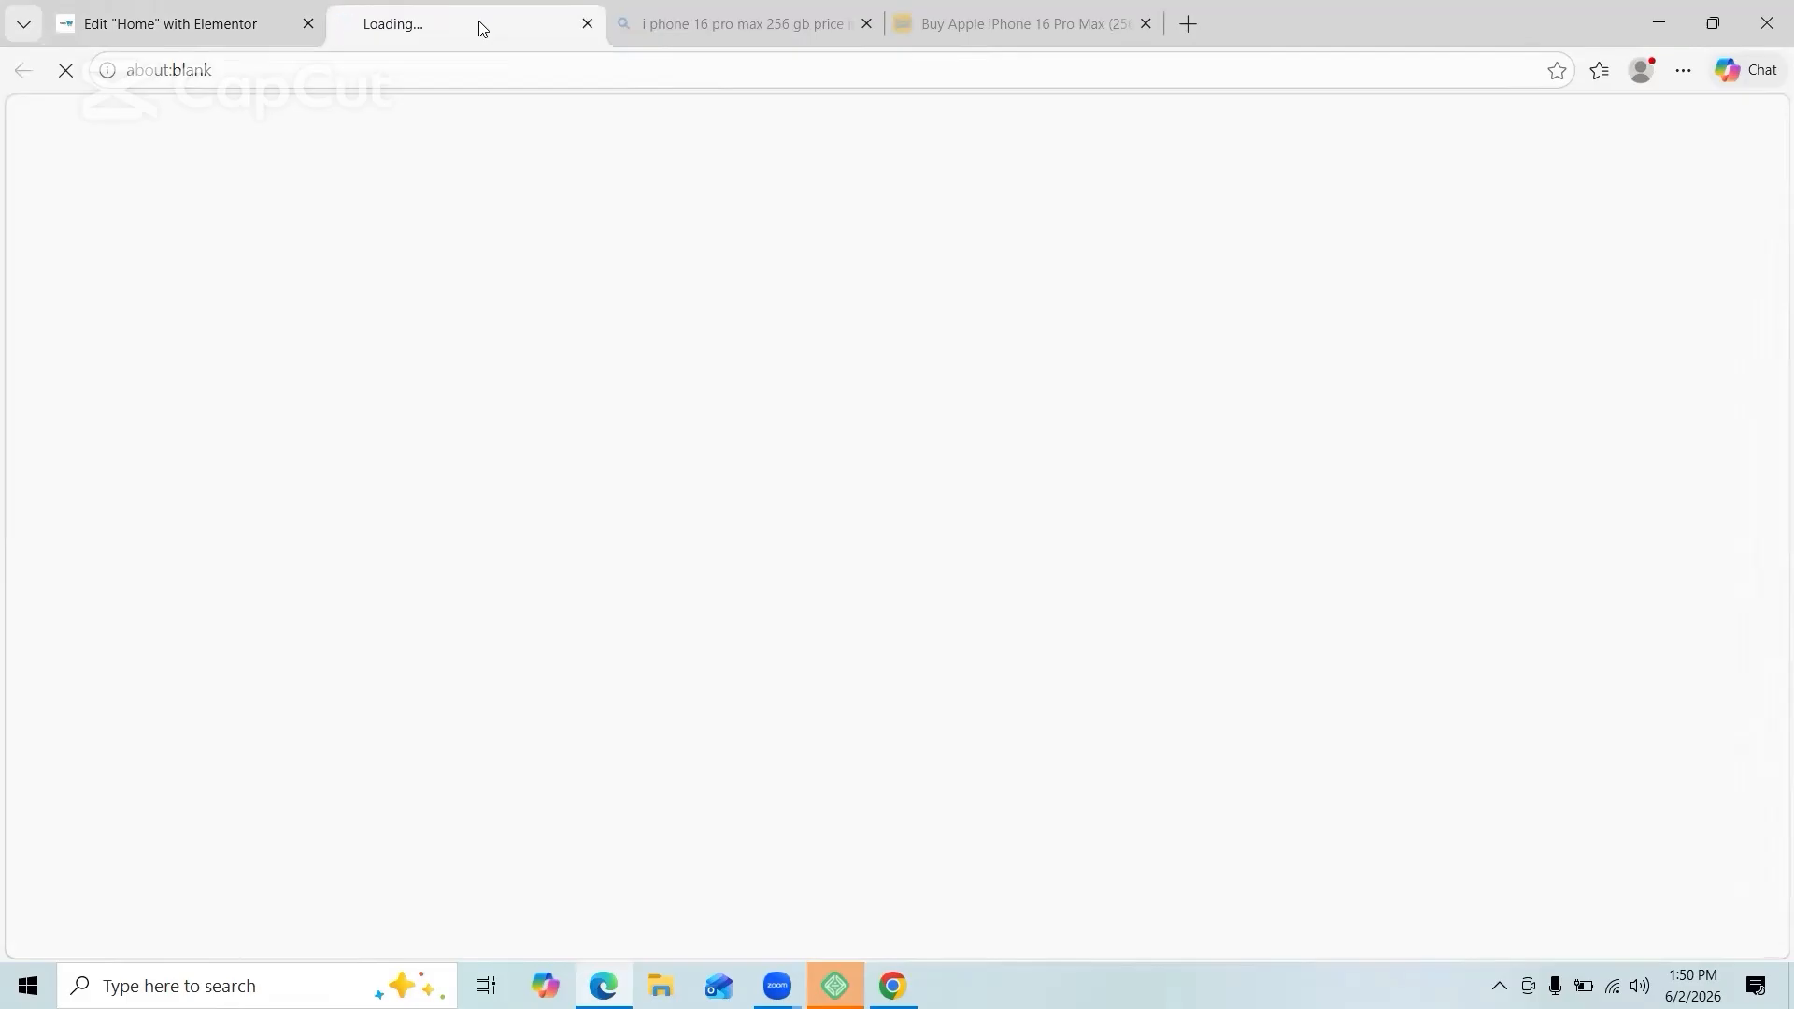
pyautogui.click(248, 28)
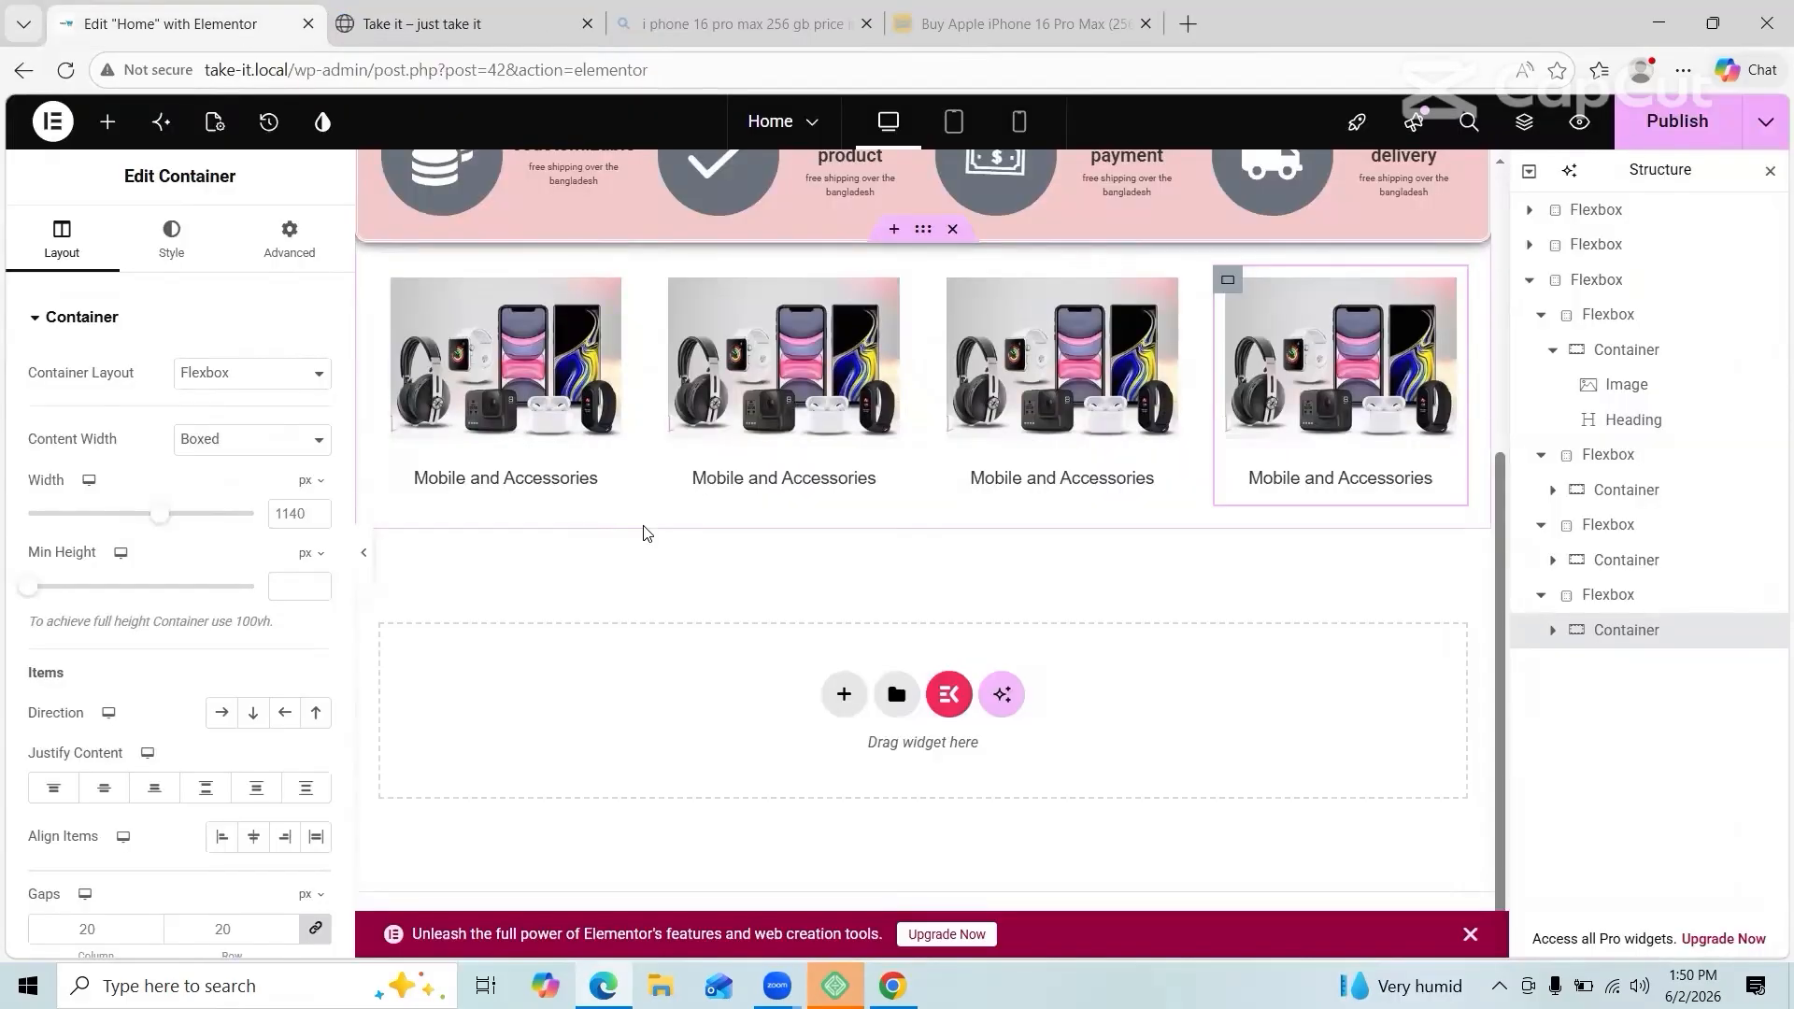
pyautogui.click(496, 23)
pyautogui.scroll(-2, 747, 509)
pyautogui.scroll(-4, 748, 511)
pyautogui.click(244, 26)
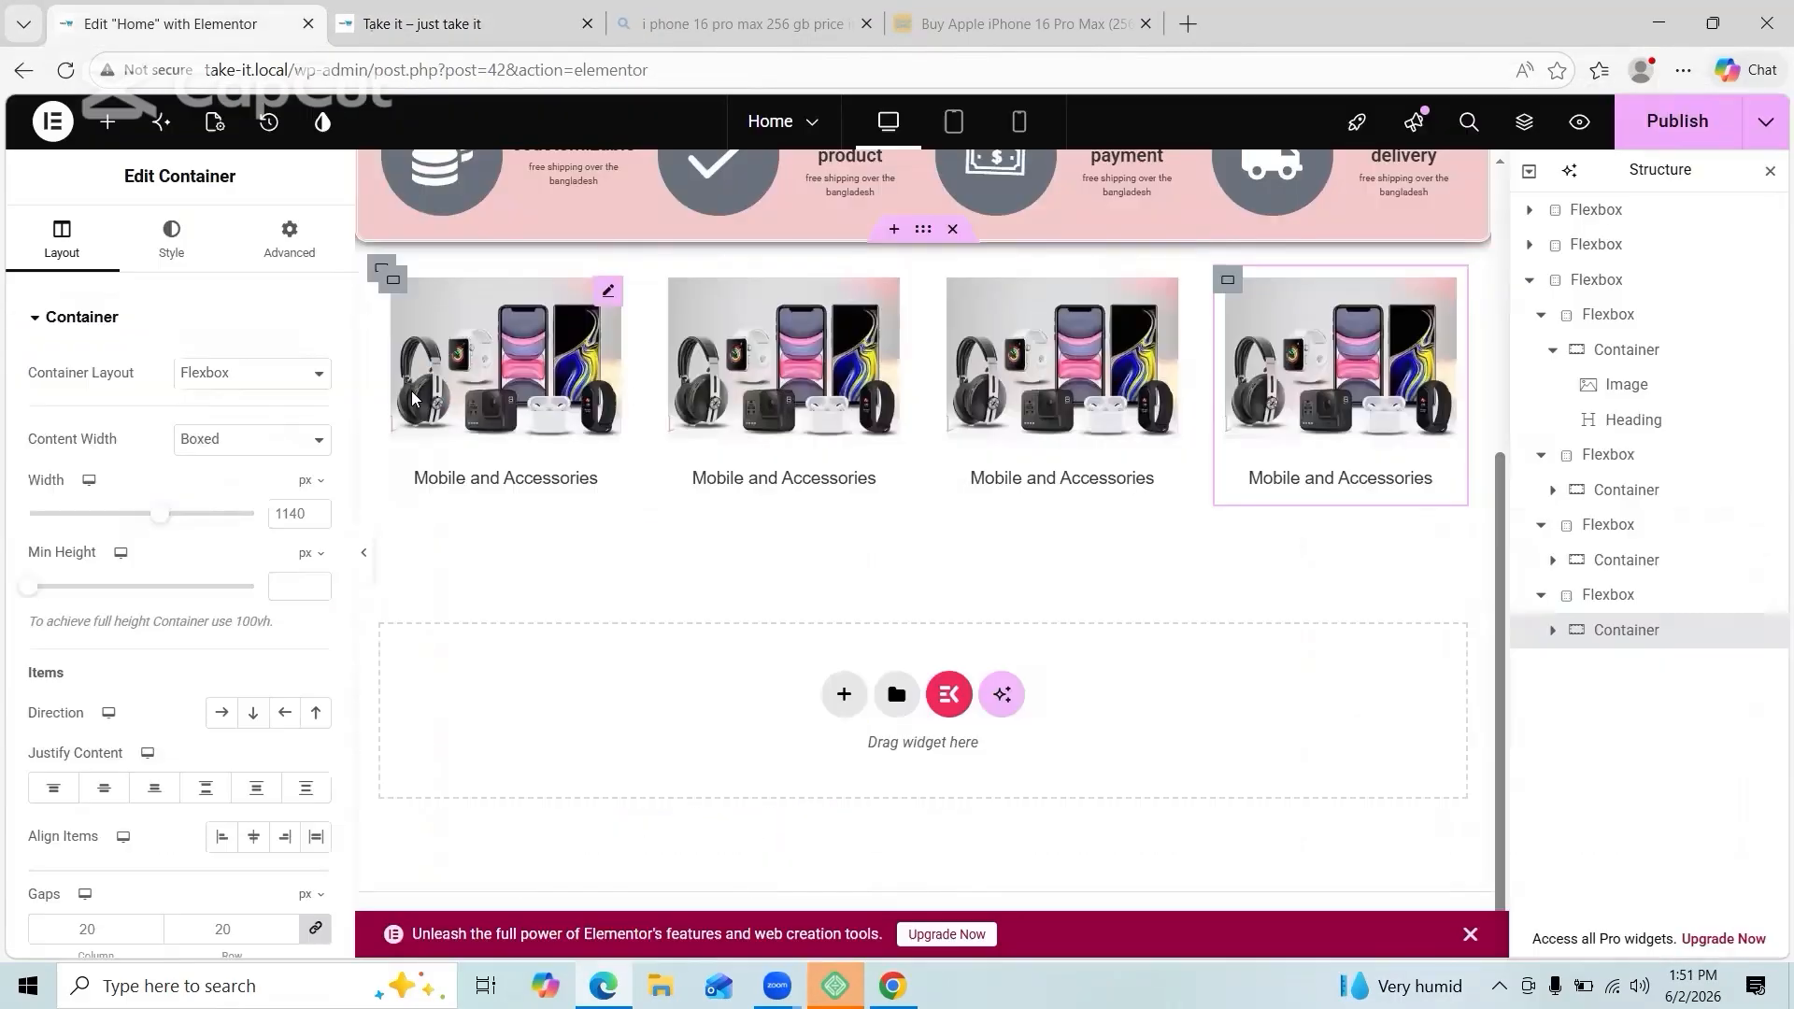
# Step: Set the first product image's border radius to 50 and check it in the preview
pyautogui.click(509, 365)
pyautogui.scroll(-8, 229, 489)
pyautogui.click(107, 612)
pyautogui.click(82, 719)
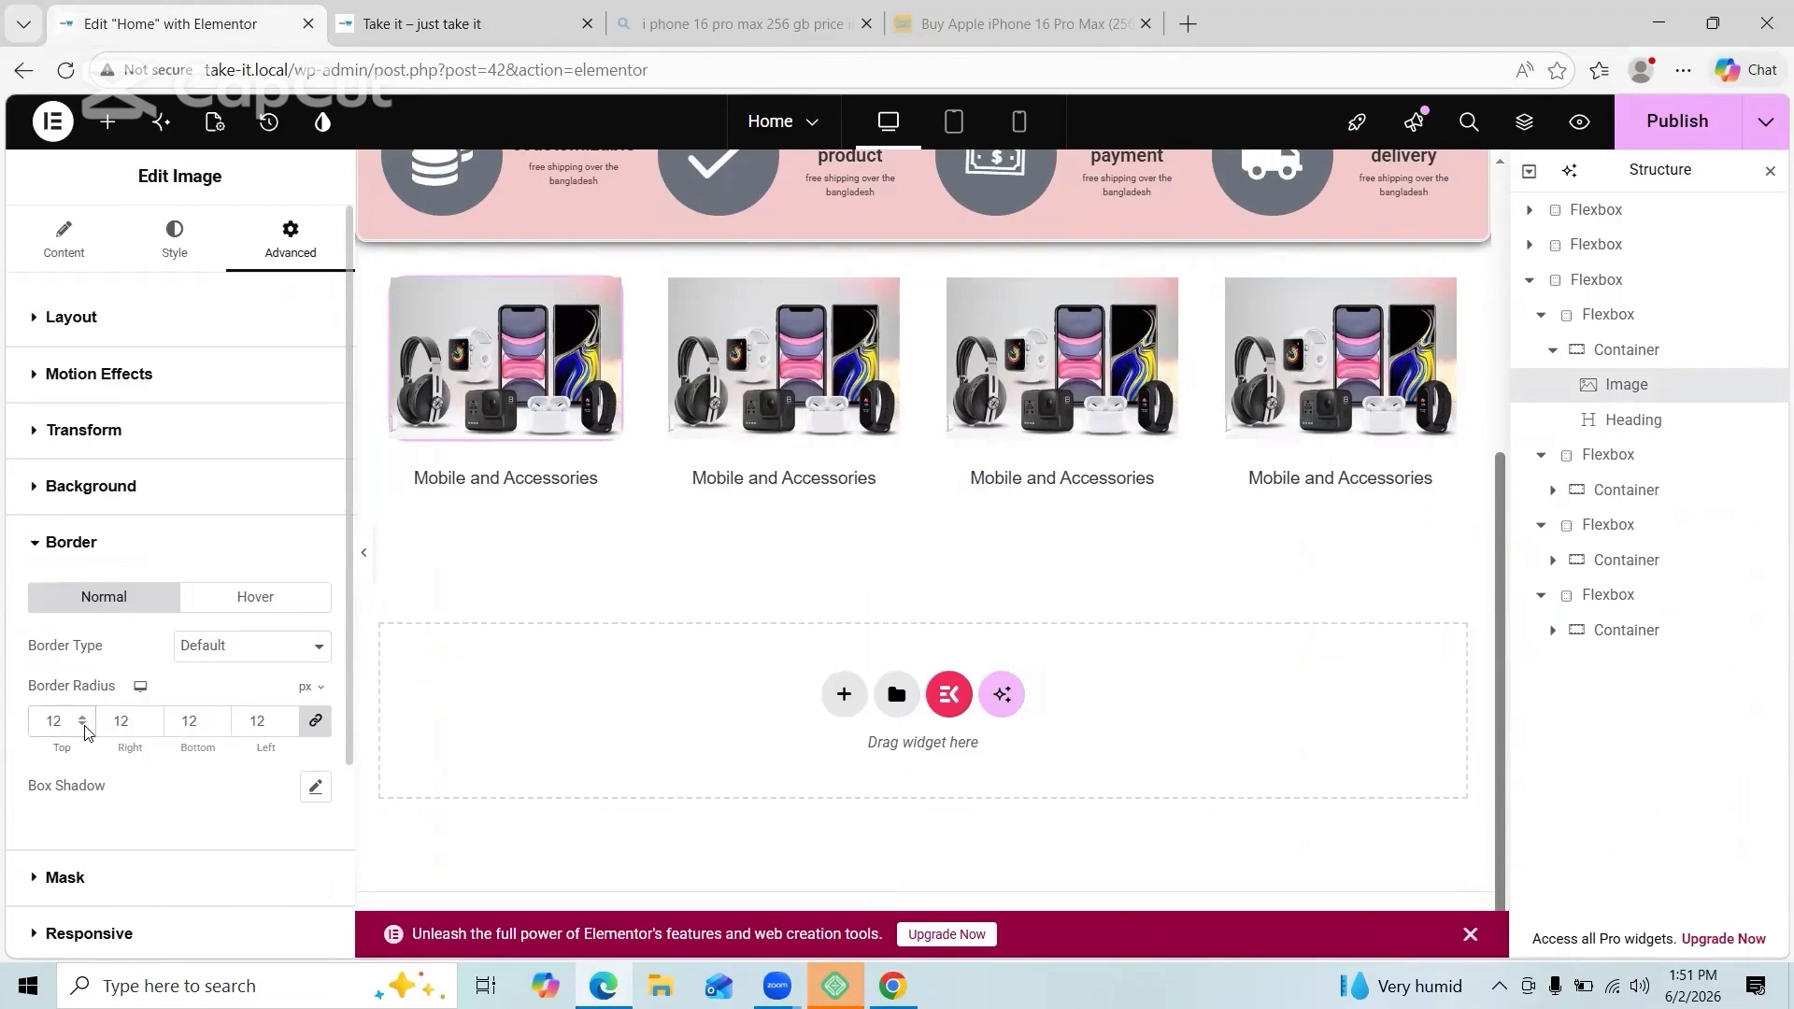
pyautogui.click(448, 23)
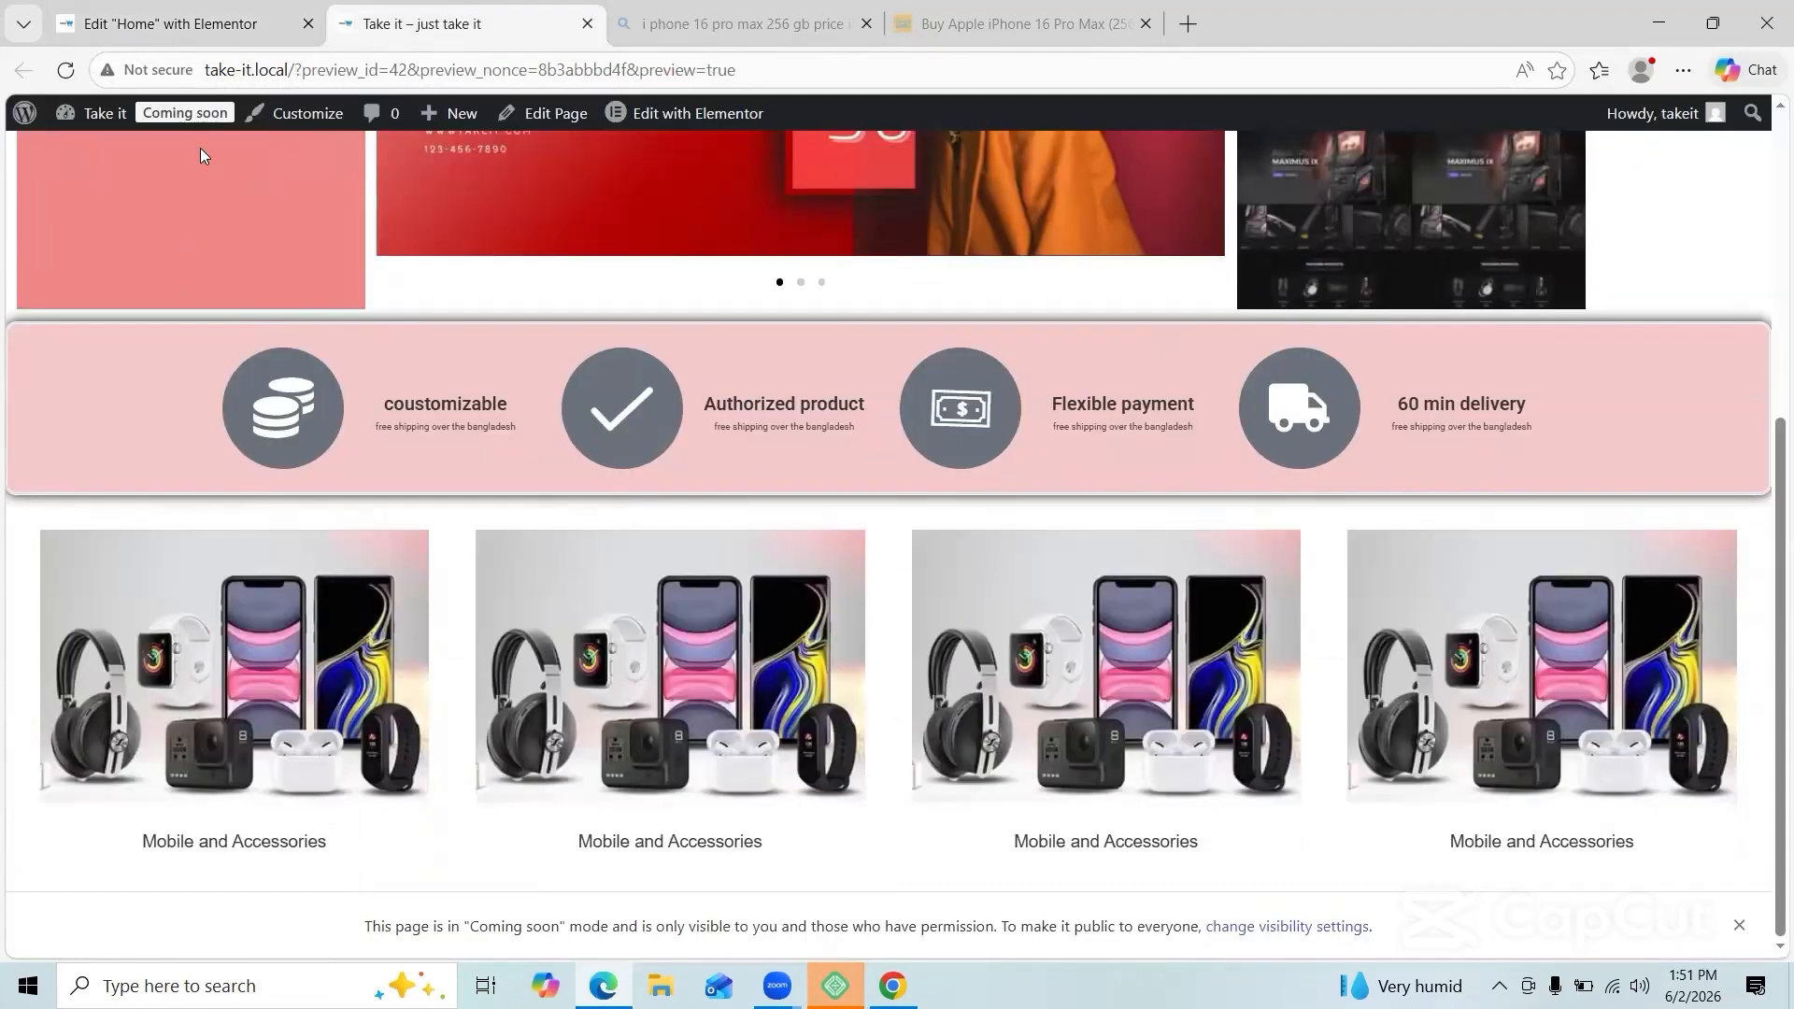
pyautogui.scroll(5, 598, 438)
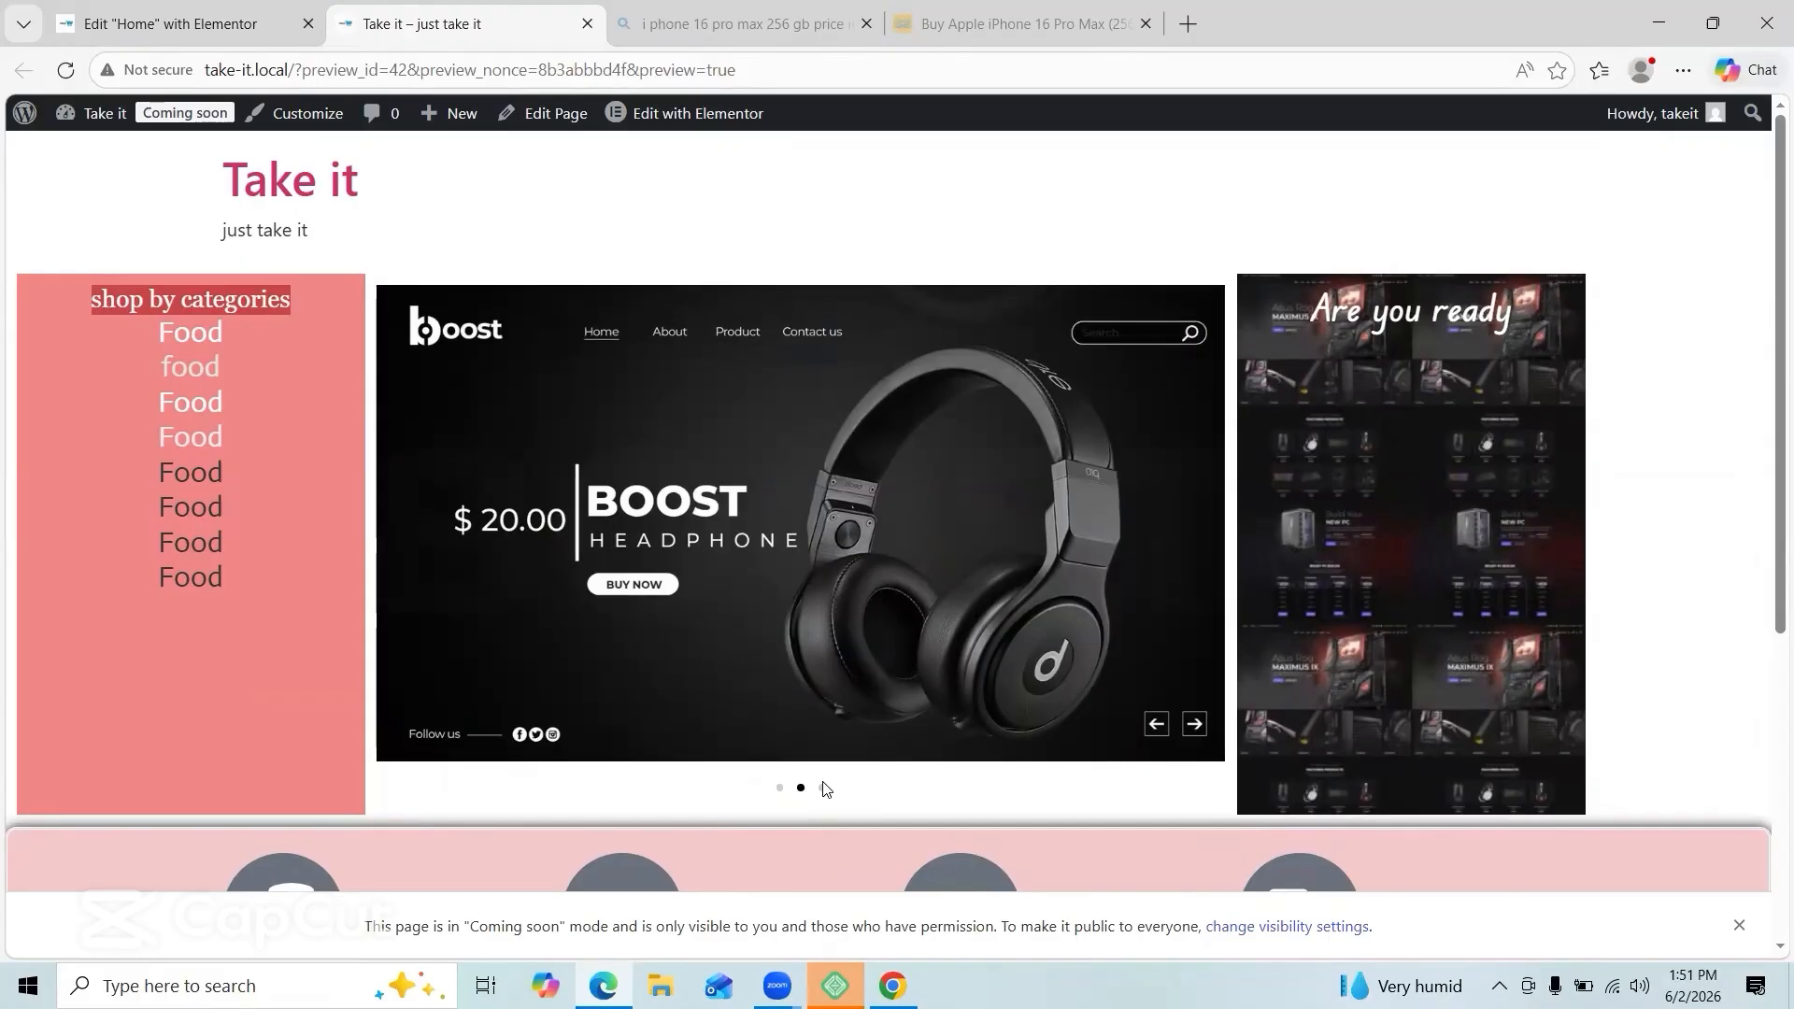
pyautogui.scroll(-5, 819, 785)
pyautogui.scroll(5, 819, 785)
pyautogui.click(225, 26)
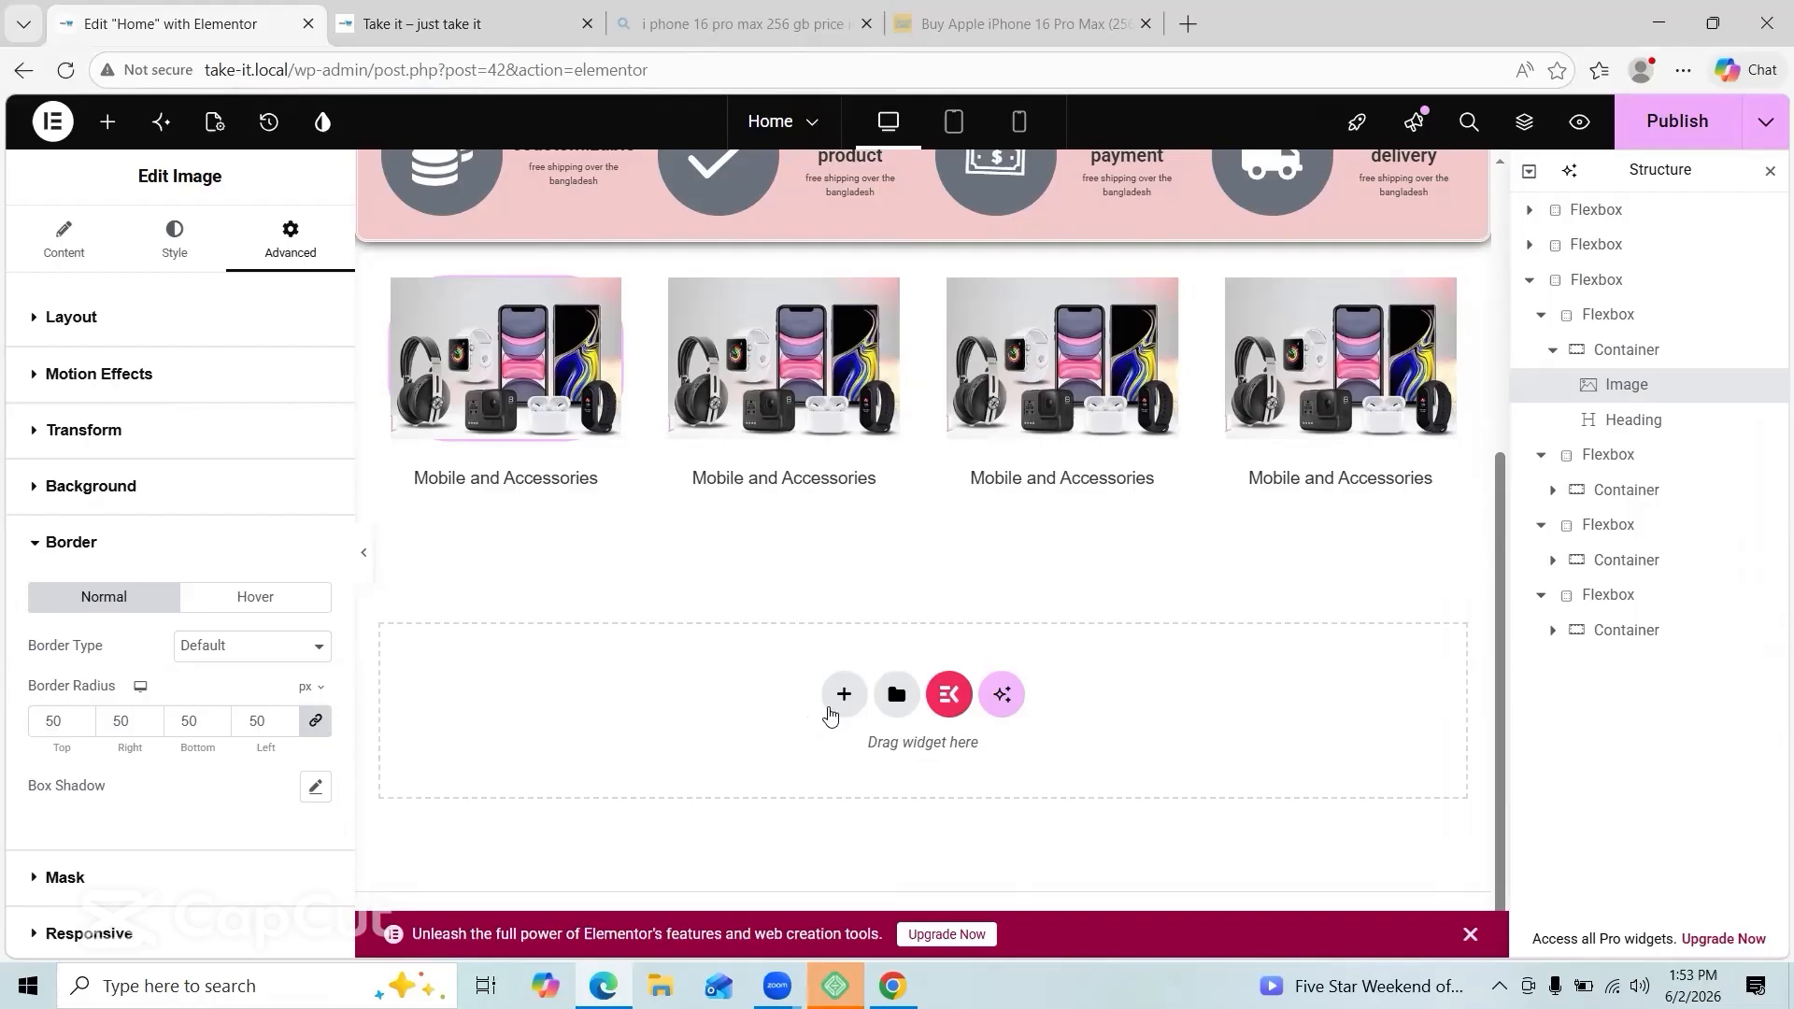
# Step: Add a single-column section with a container and drop a heading widget into it
pyautogui.click(844, 696)
pyautogui.click(608, 743)
pyautogui.click(108, 122)
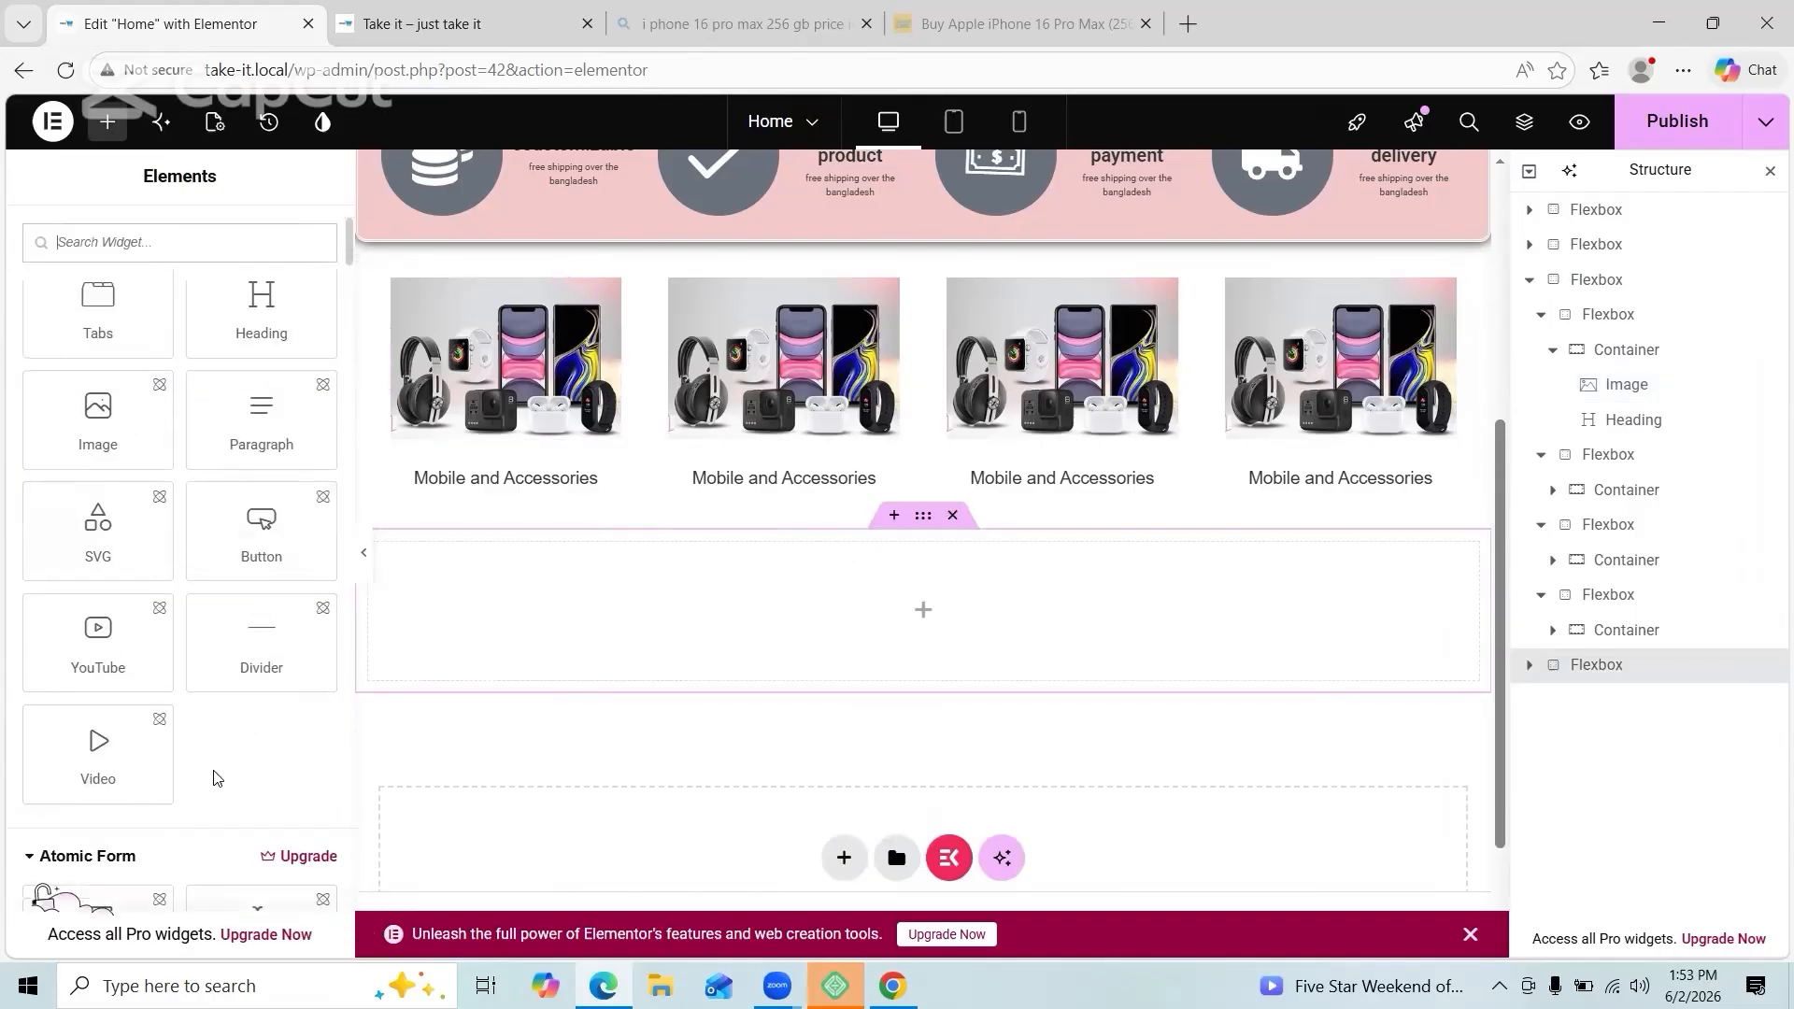
pyautogui.moveTo(75, 510); pyautogui.dragTo(460, 642)
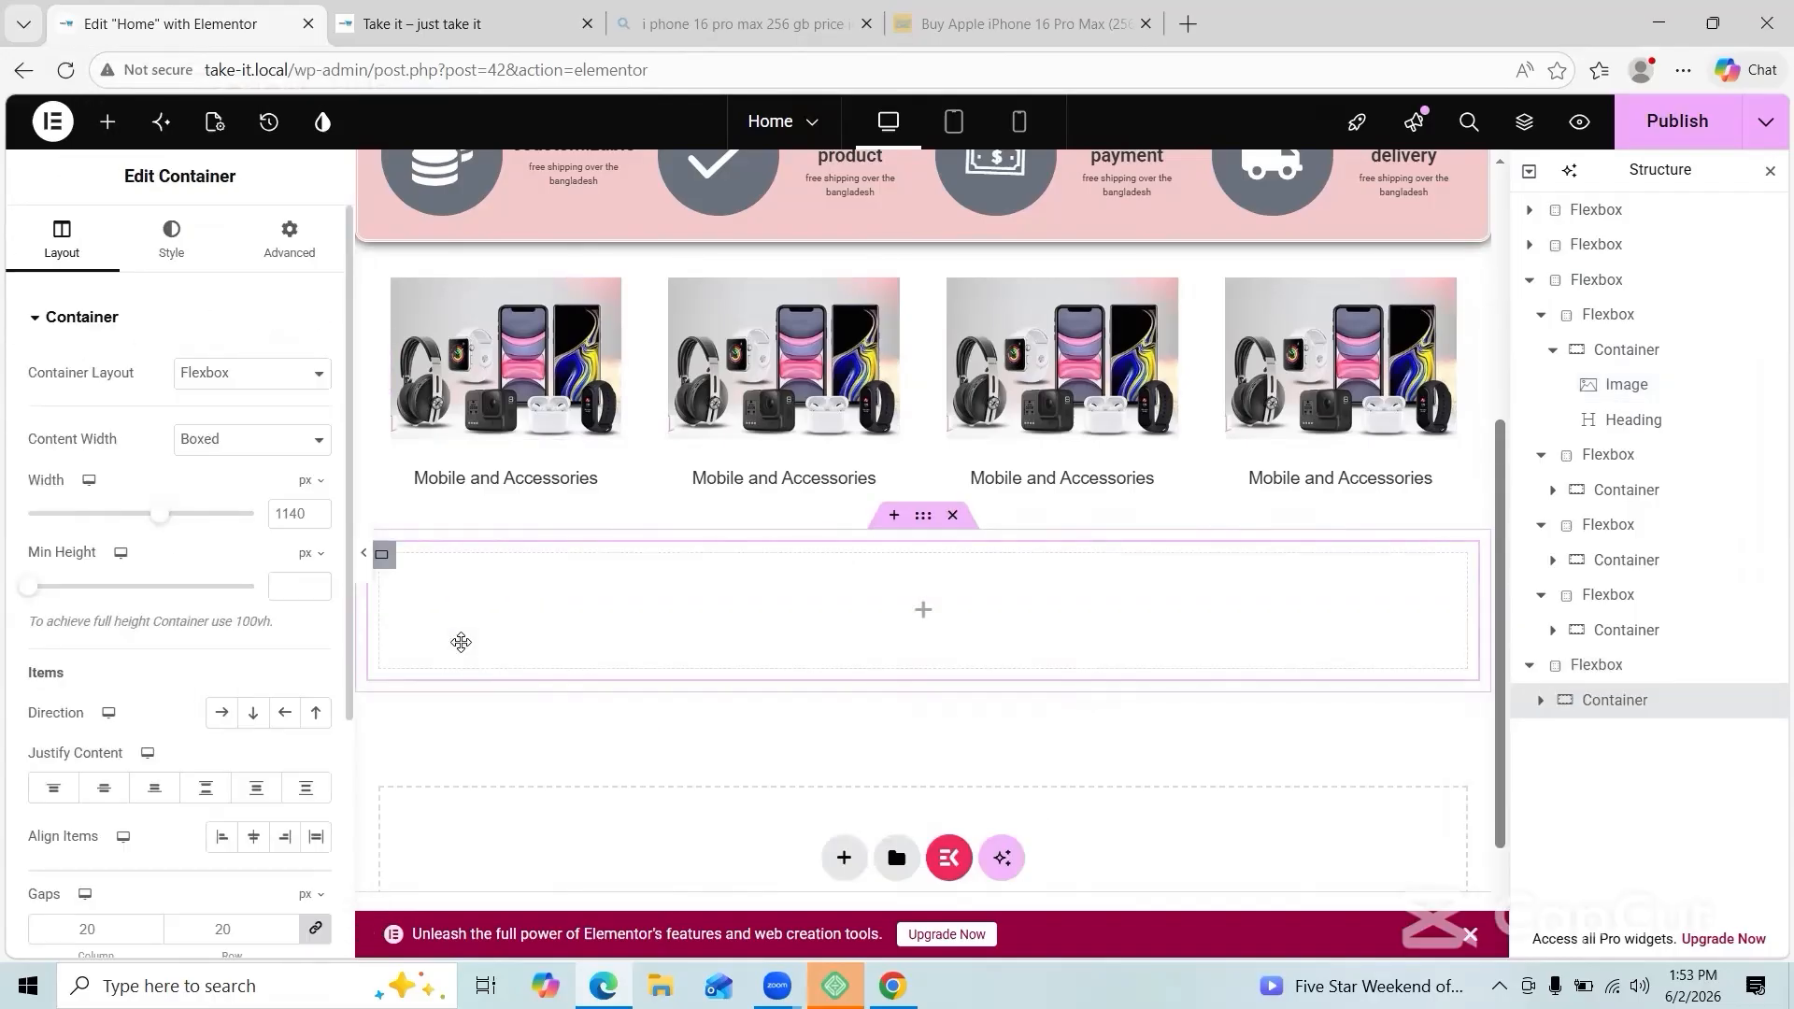
pyautogui.click(107, 123)
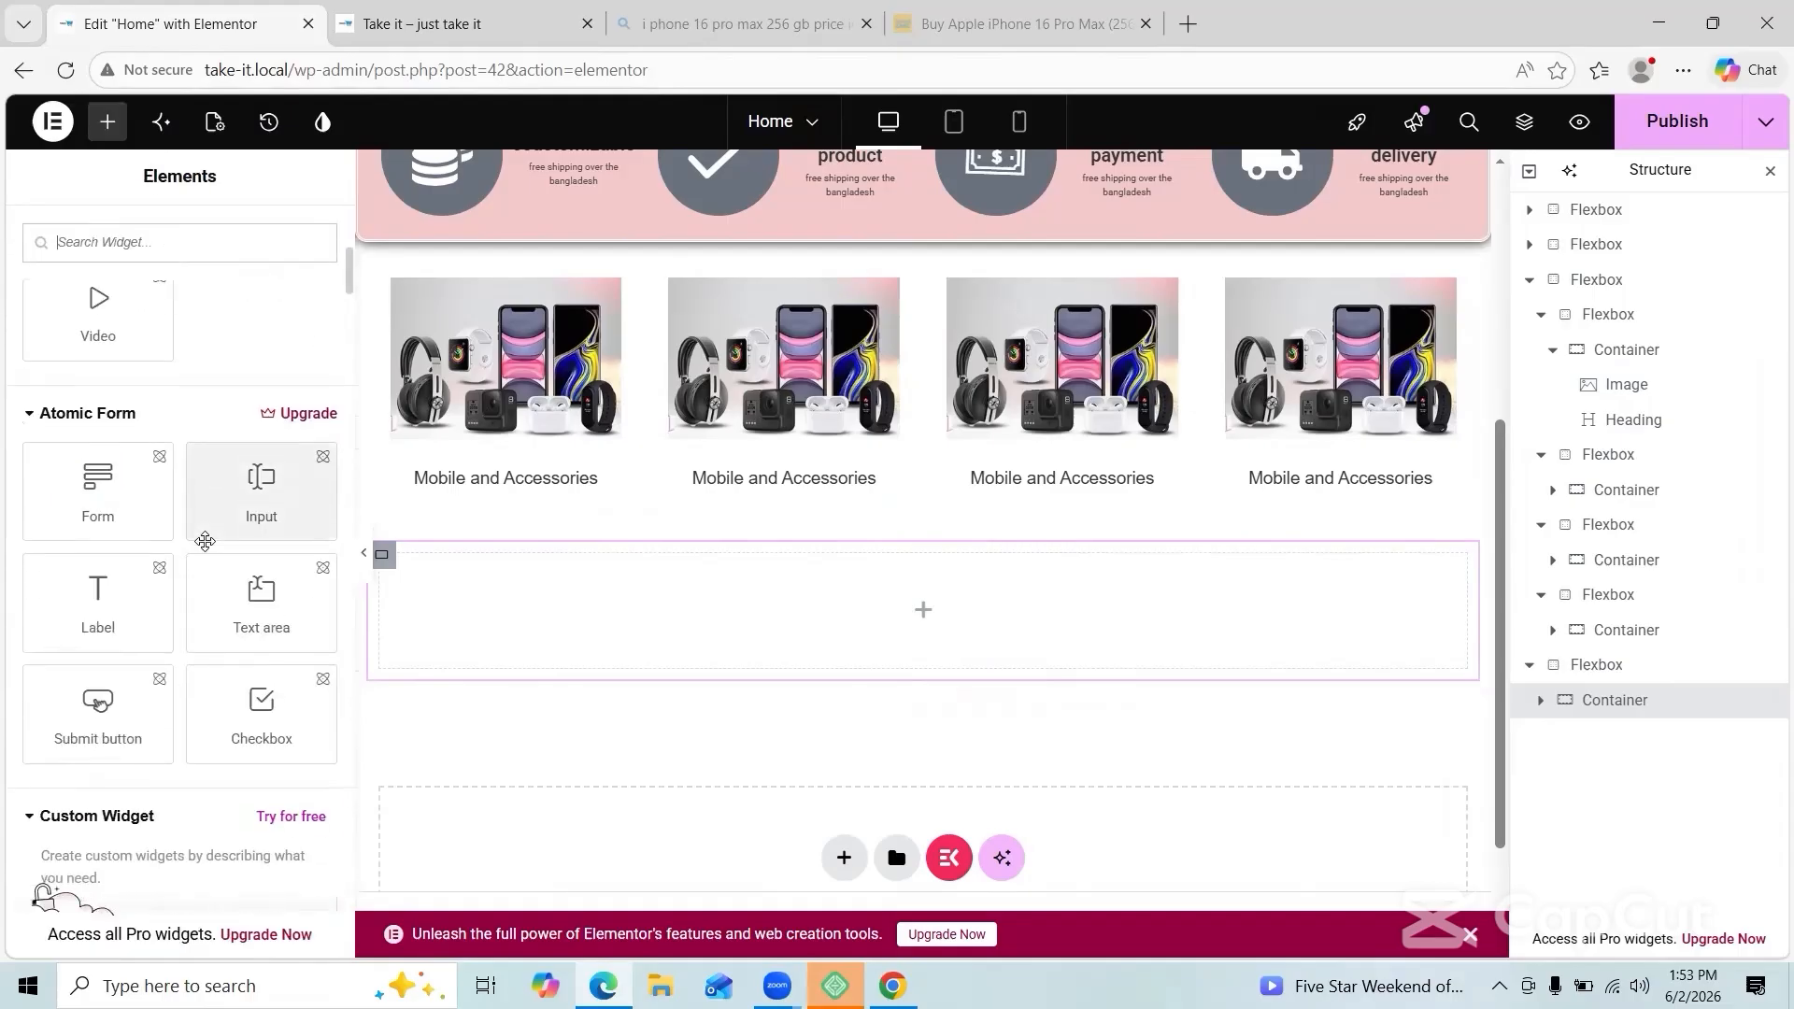
pyautogui.scroll(-10, 208, 550)
pyautogui.scroll(-15, 207, 550)
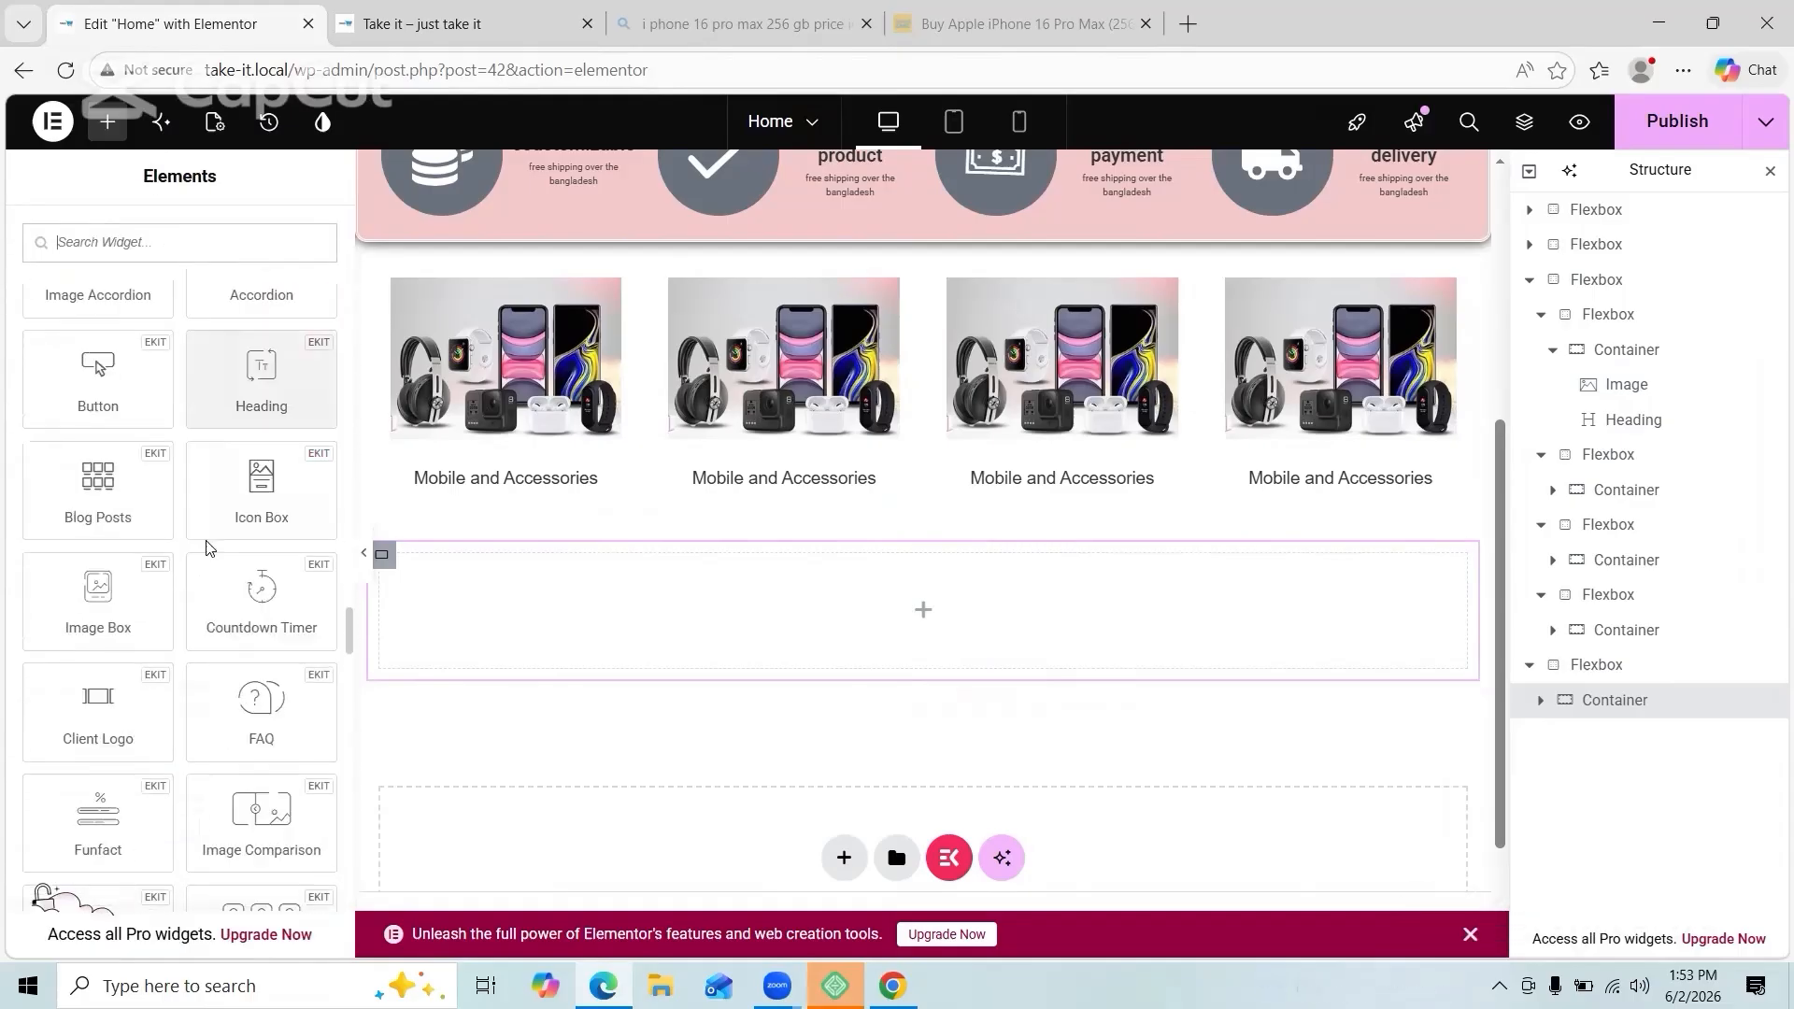
pyautogui.click(175, 230)
pyautogui.write('hea')
pyautogui.moveTo(261, 373); pyautogui.dragTo(590, 585)
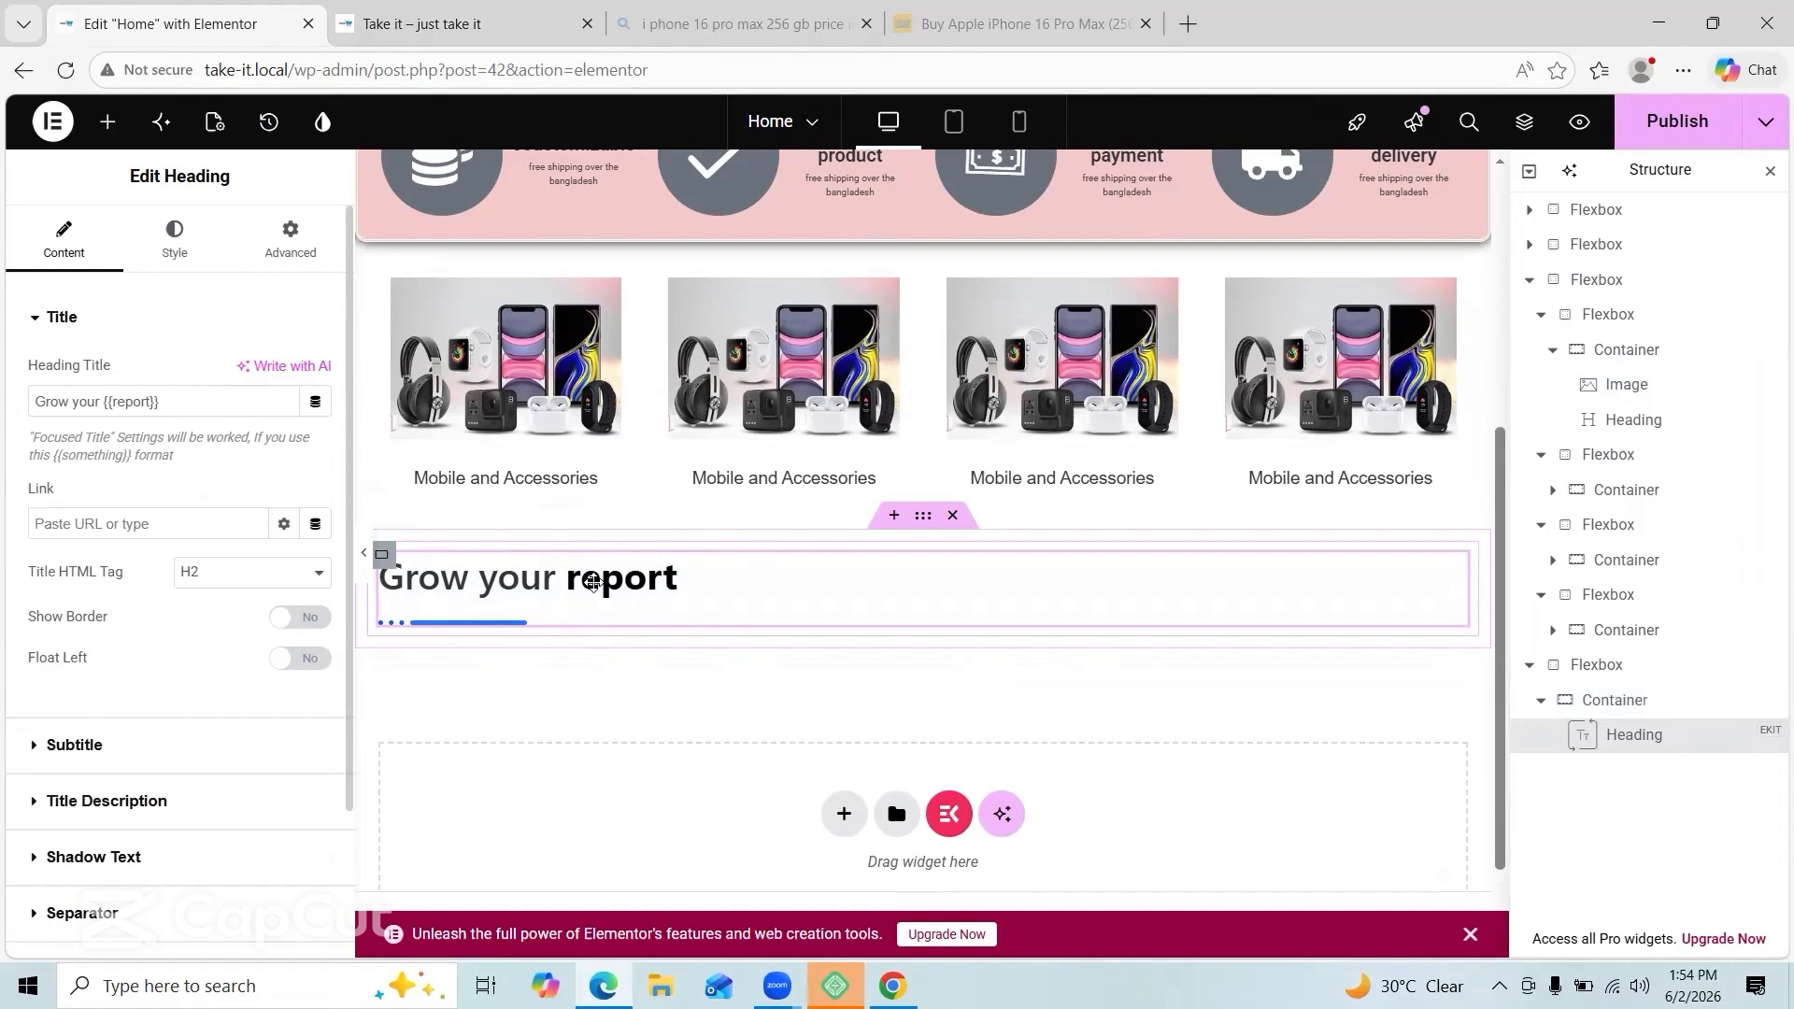
# Step: Set the heading title to 'Discover whats new'
pyautogui.click(161, 403)
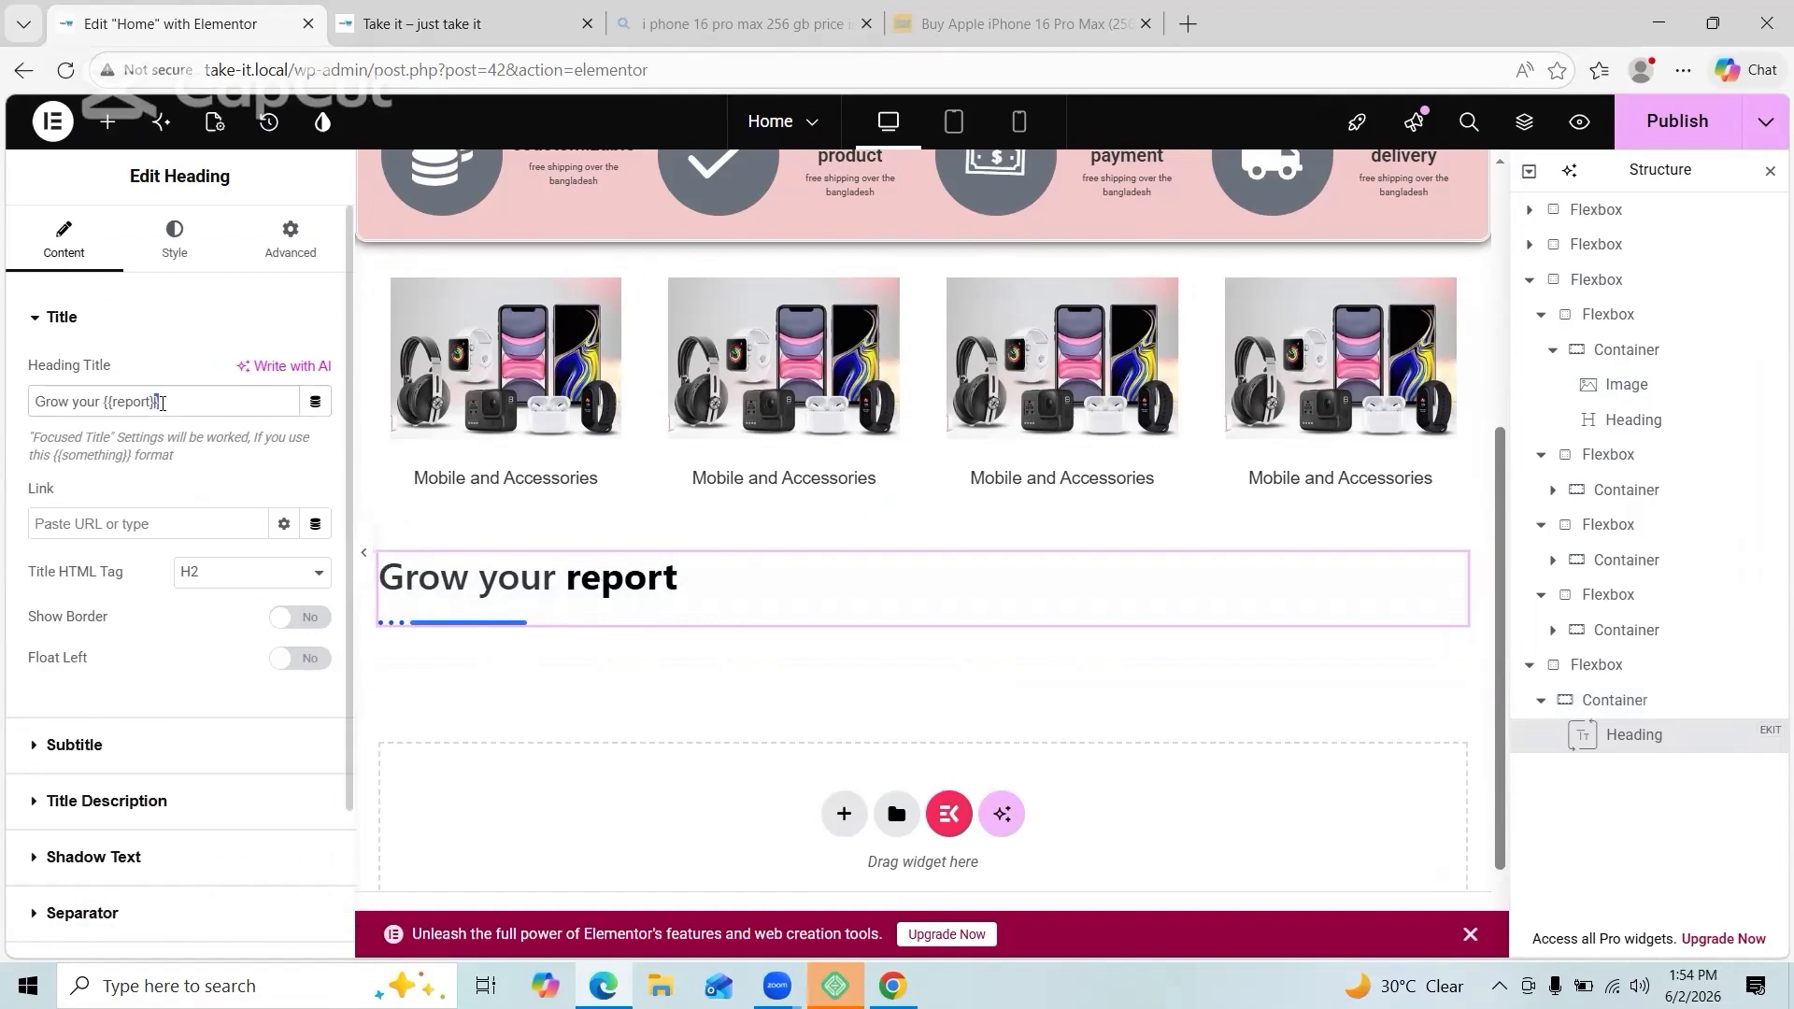
pyautogui.hotkey('ctrl', 'a')
pyautogui.write('Descover')
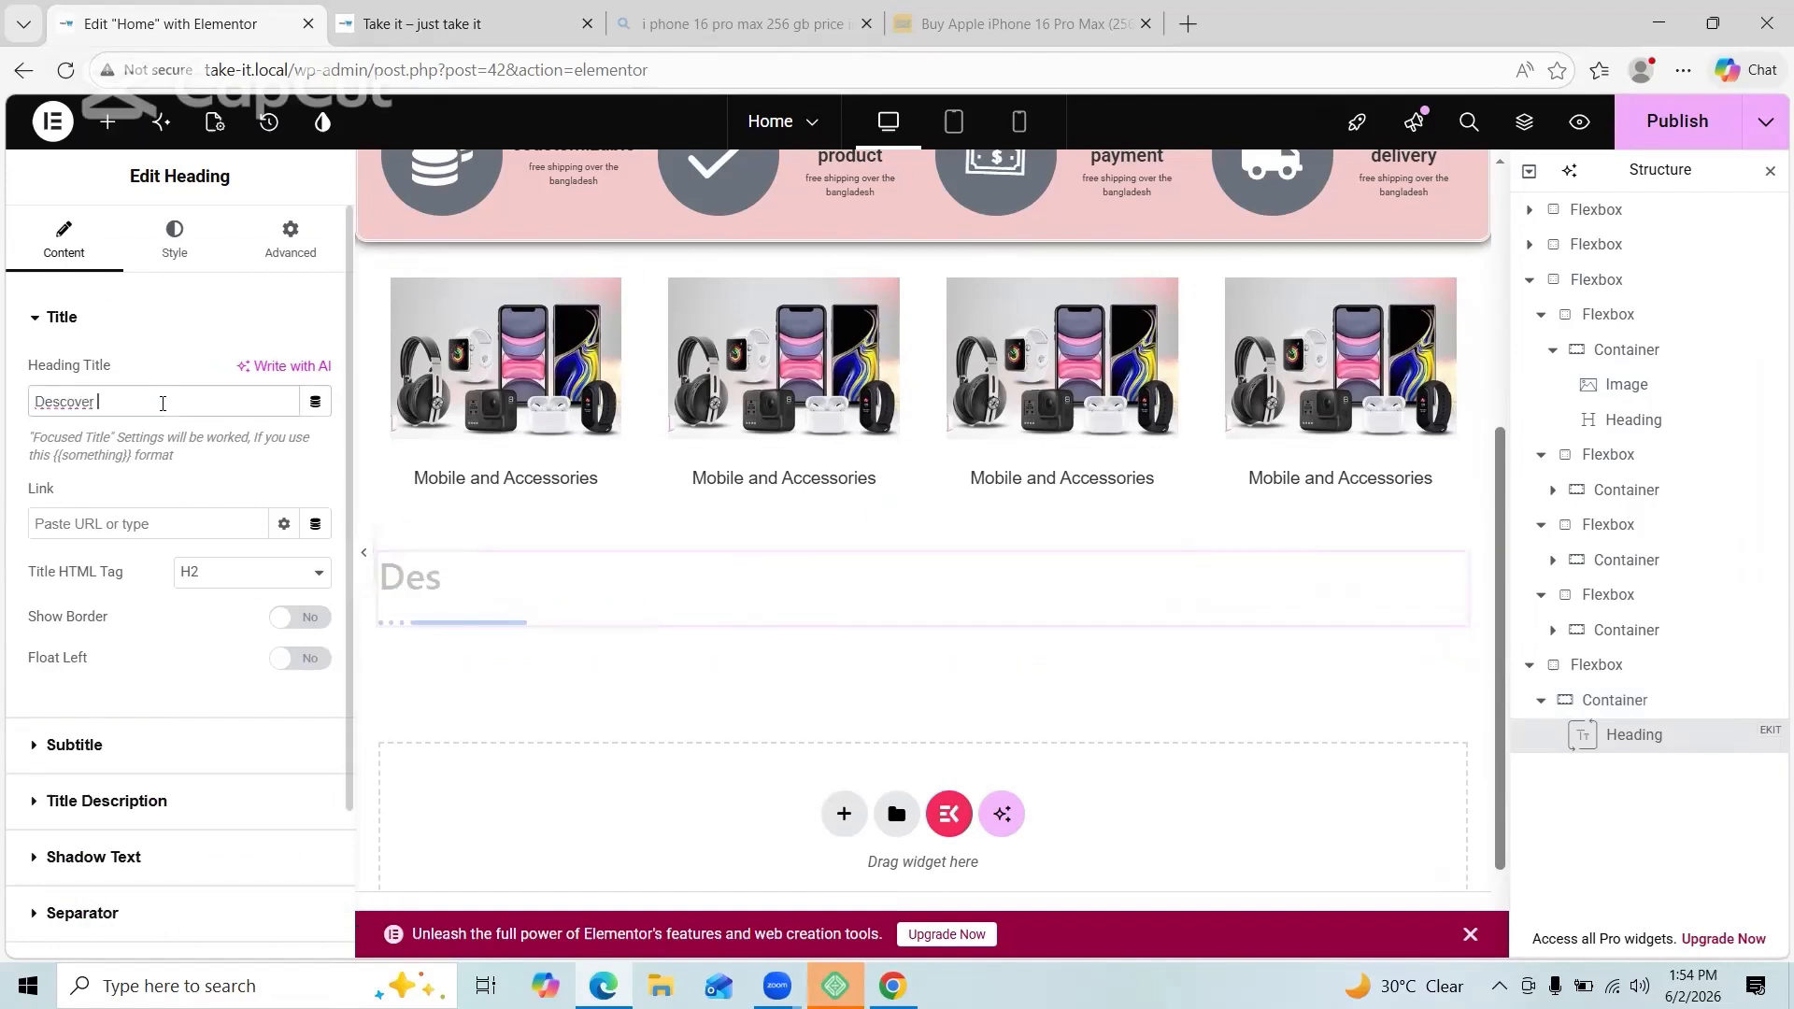
pyautogui.click(74, 403)
pyautogui.click(81, 509)
pyautogui.write('whats ne')
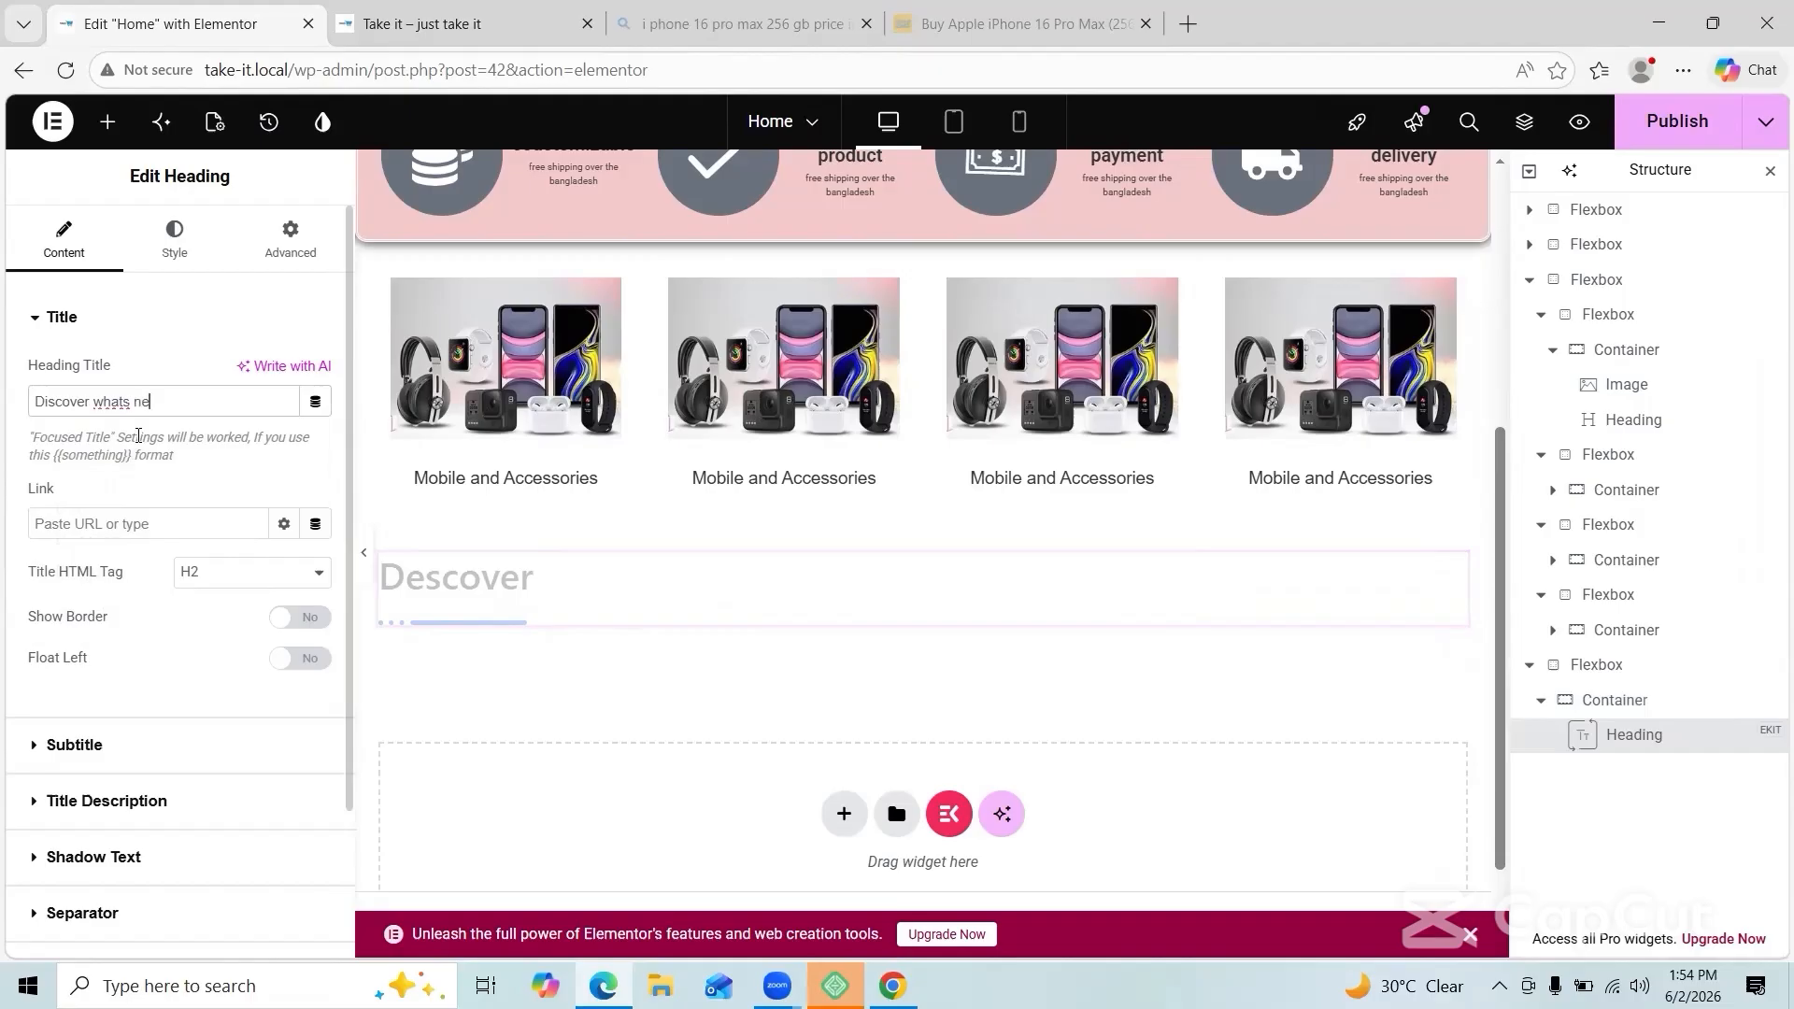
pyautogui.write('w')
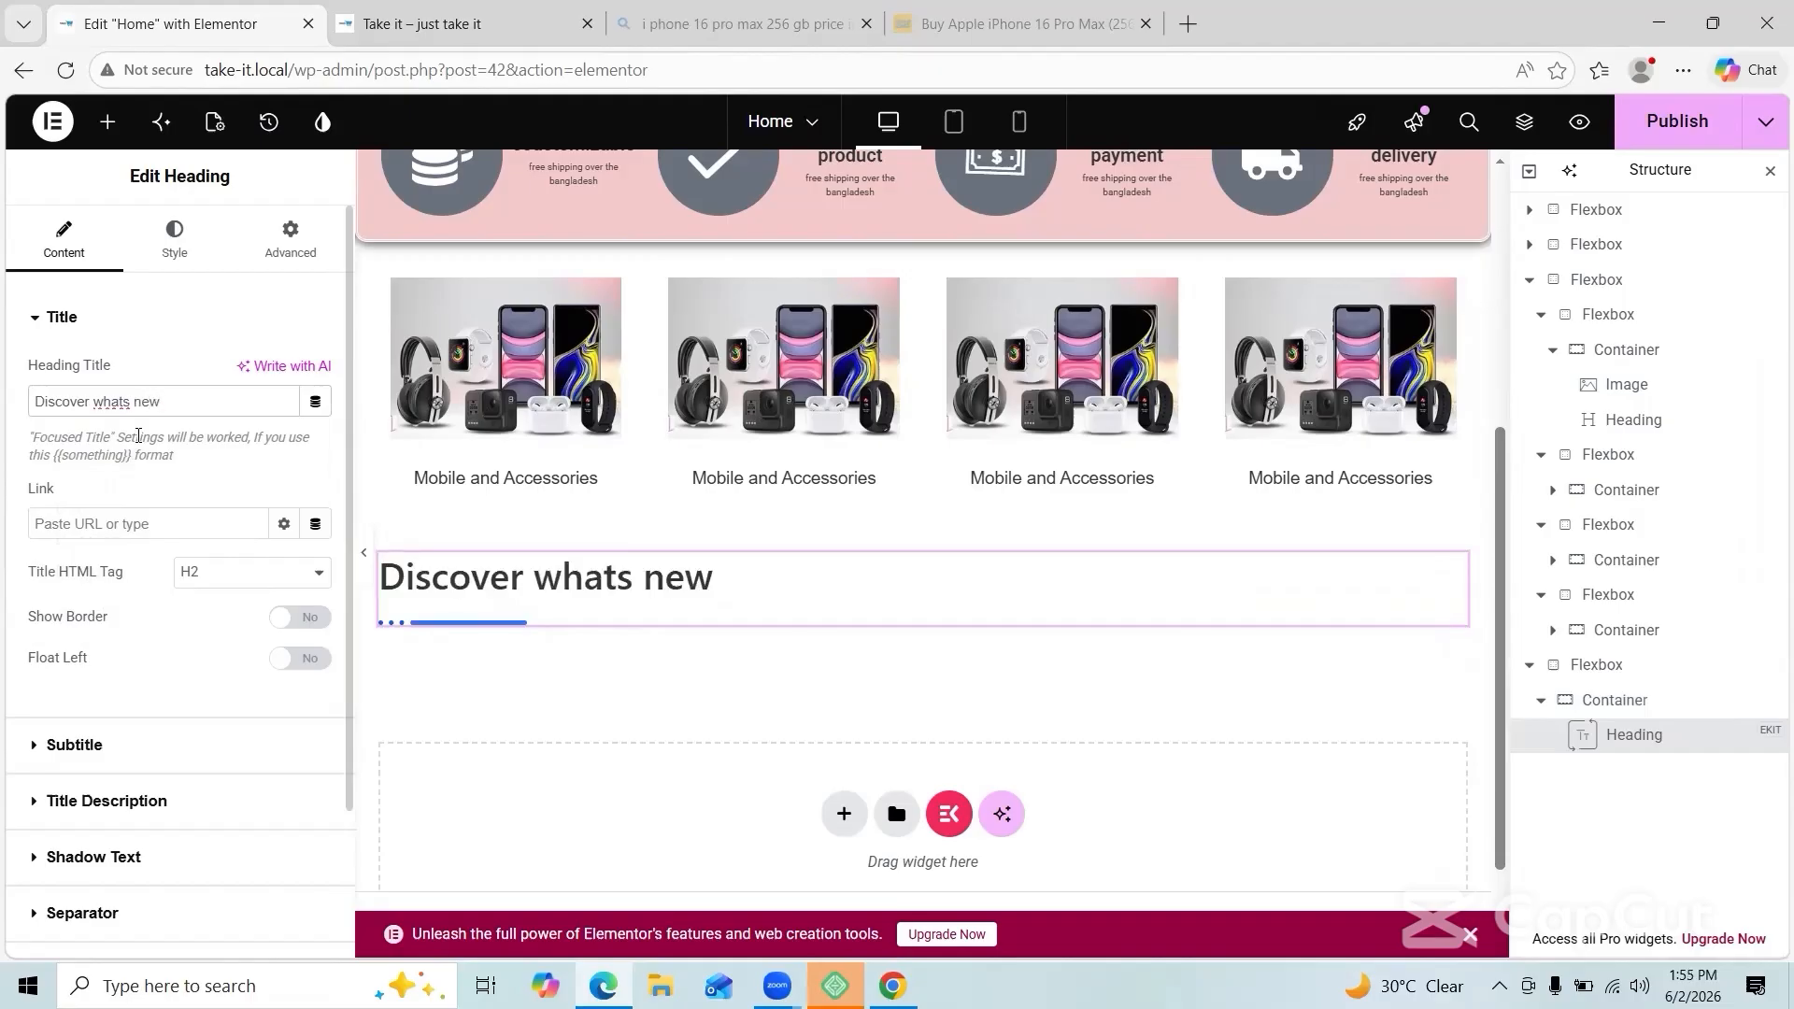
# Step: Enable the subtitle 'your next favorites await' and centre-align the heading
pyautogui.click(39, 746)
pyautogui.click(301, 425)
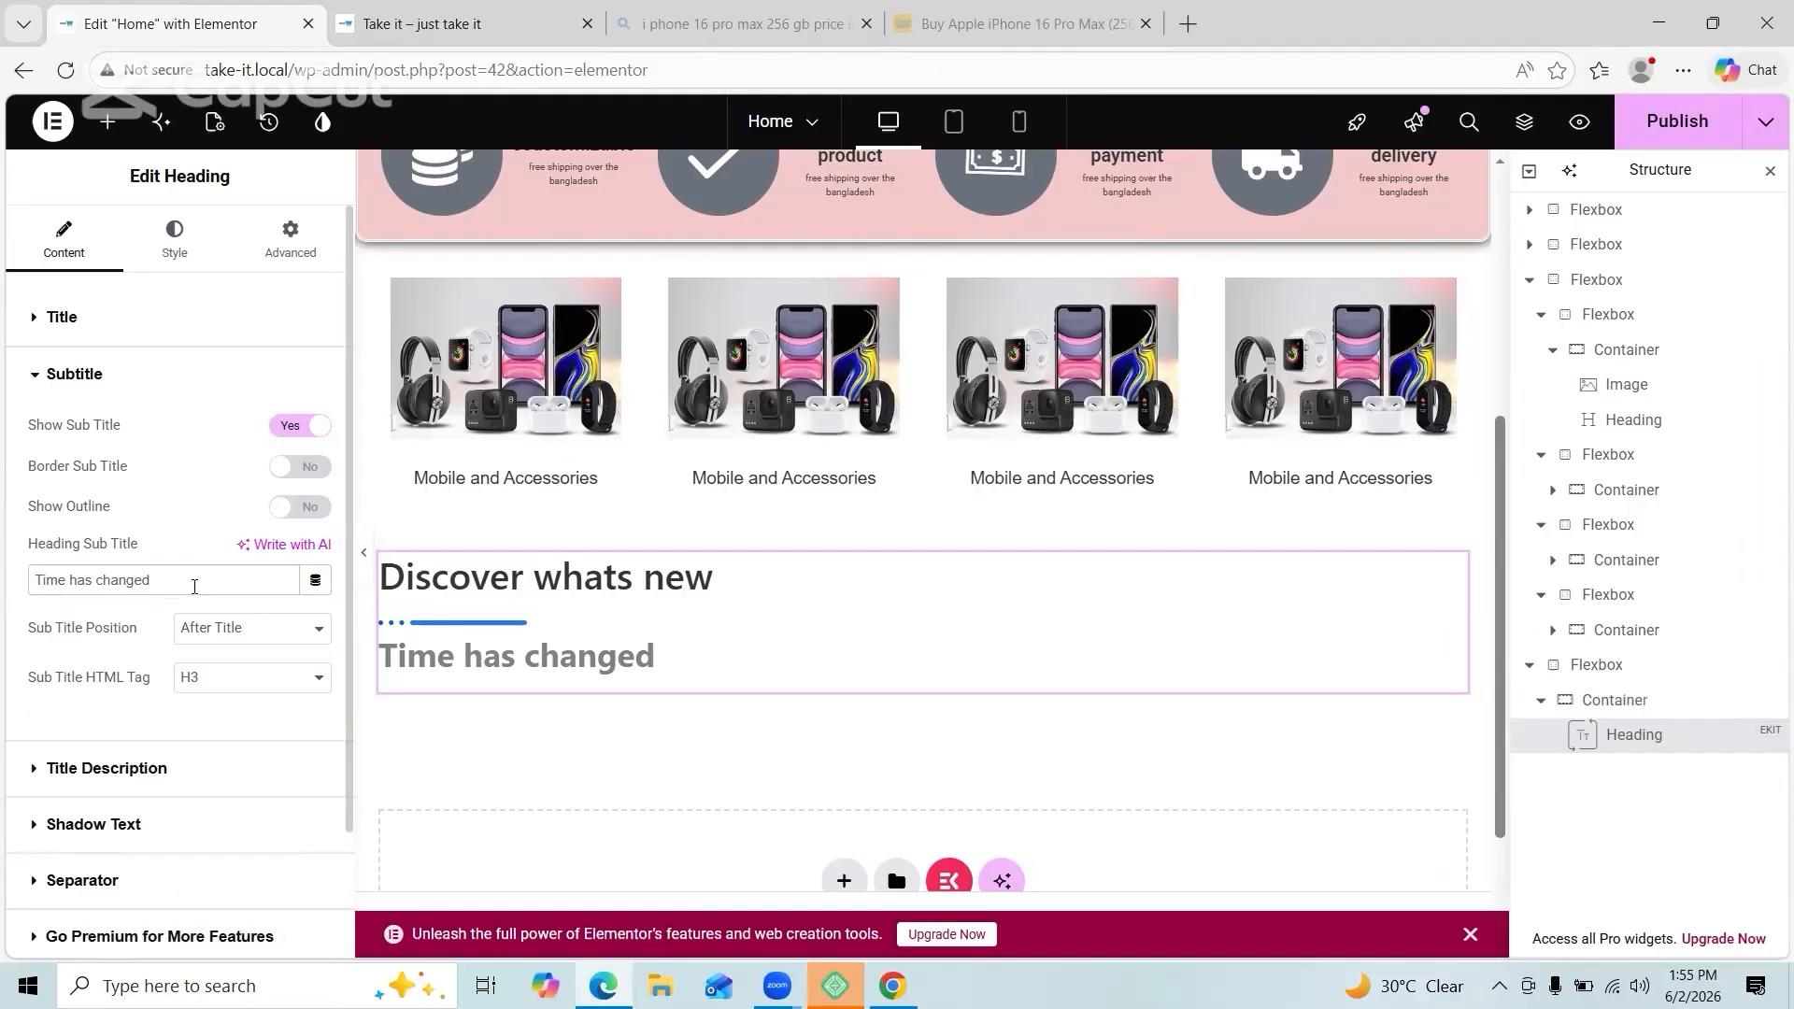
pyautogui.write('new')
pyautogui.press('BackSpace')
pyautogui.press('BackSpace')
pyautogui.press('BackSpace')
pyautogui.press('BackSpace')
pyautogui.press('BackSpace')
pyautogui.press('BackSpace')
pyautogui.press('BackSpace')
pyautogui.press('BackSpace')
pyautogui.press('BackSpace')
pyautogui.press('BackSpace')
pyautogui.press('BackSpace')
pyautogui.press('BackSpace')
pyautogui.press('BackSpace')
pyautogui.press('BackSpace')
pyautogui.press('BackSpace')
pyautogui.press('BackSpace')
pyautogui.press('BackSpace')
pyautogui.press('BackSpace')
pyautogui.press('BackSpace')
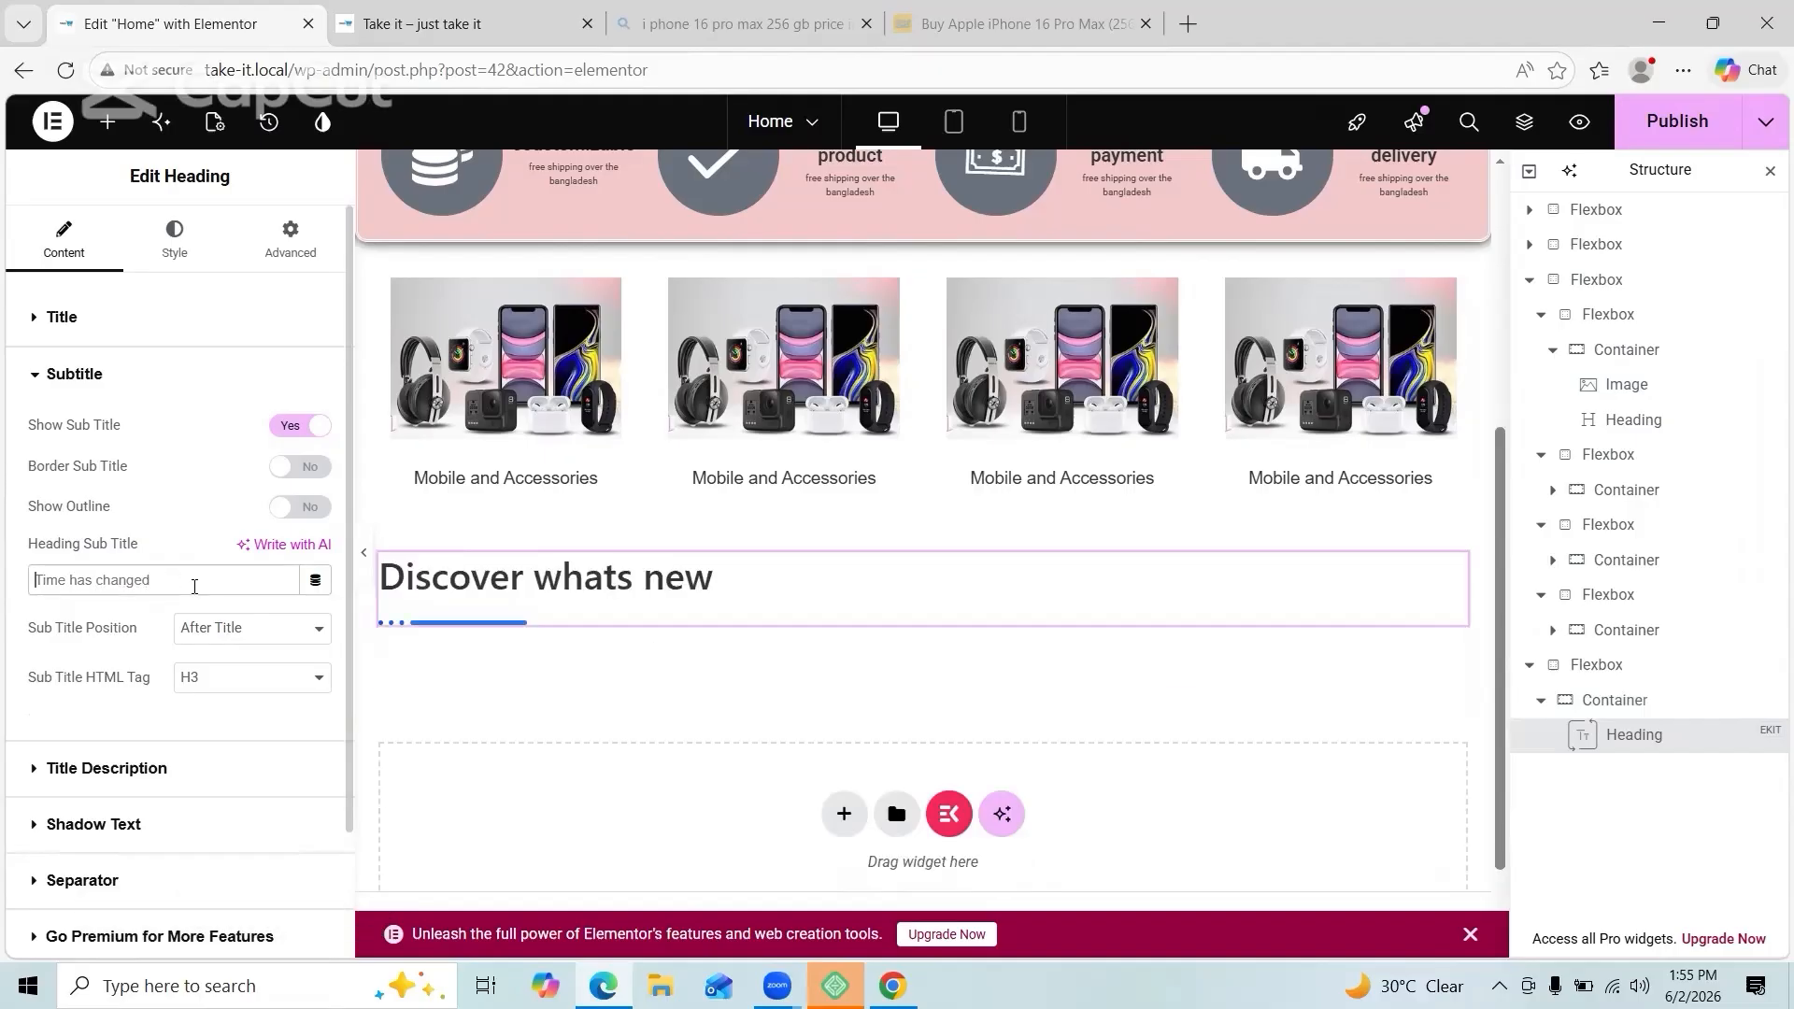
pyautogui.write('your nex')
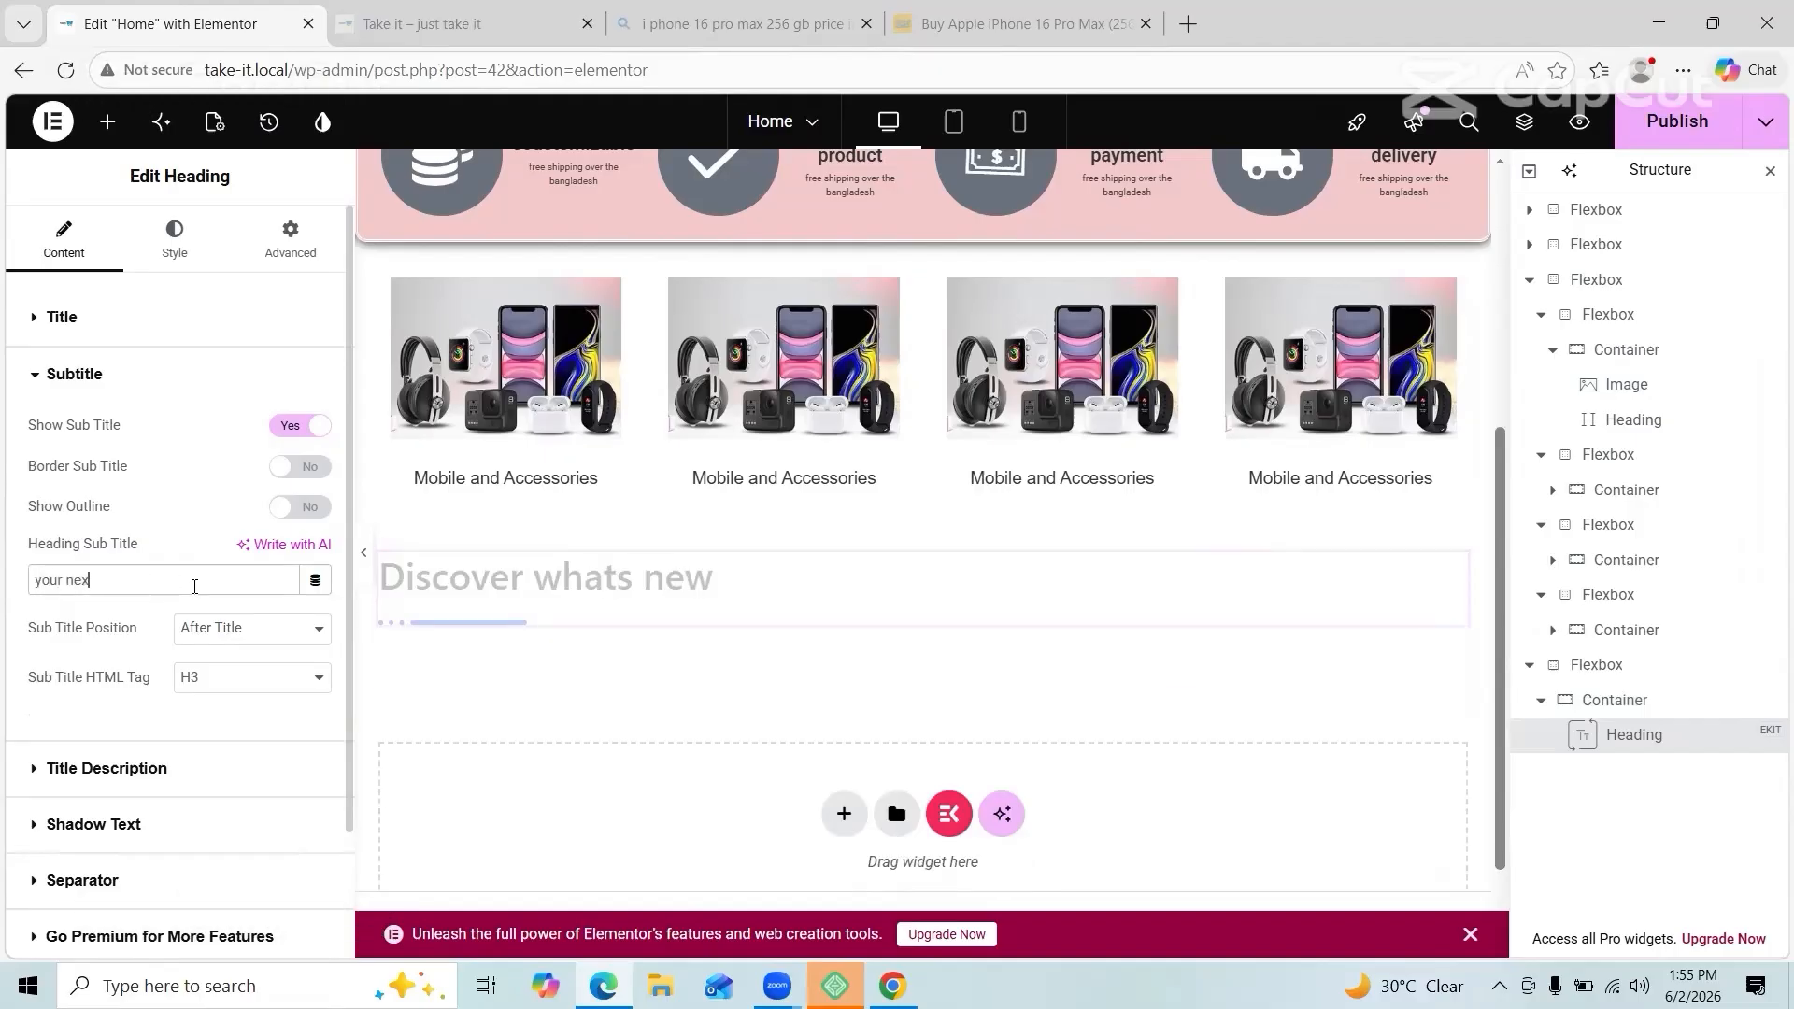
pyautogui.write('t favorite')
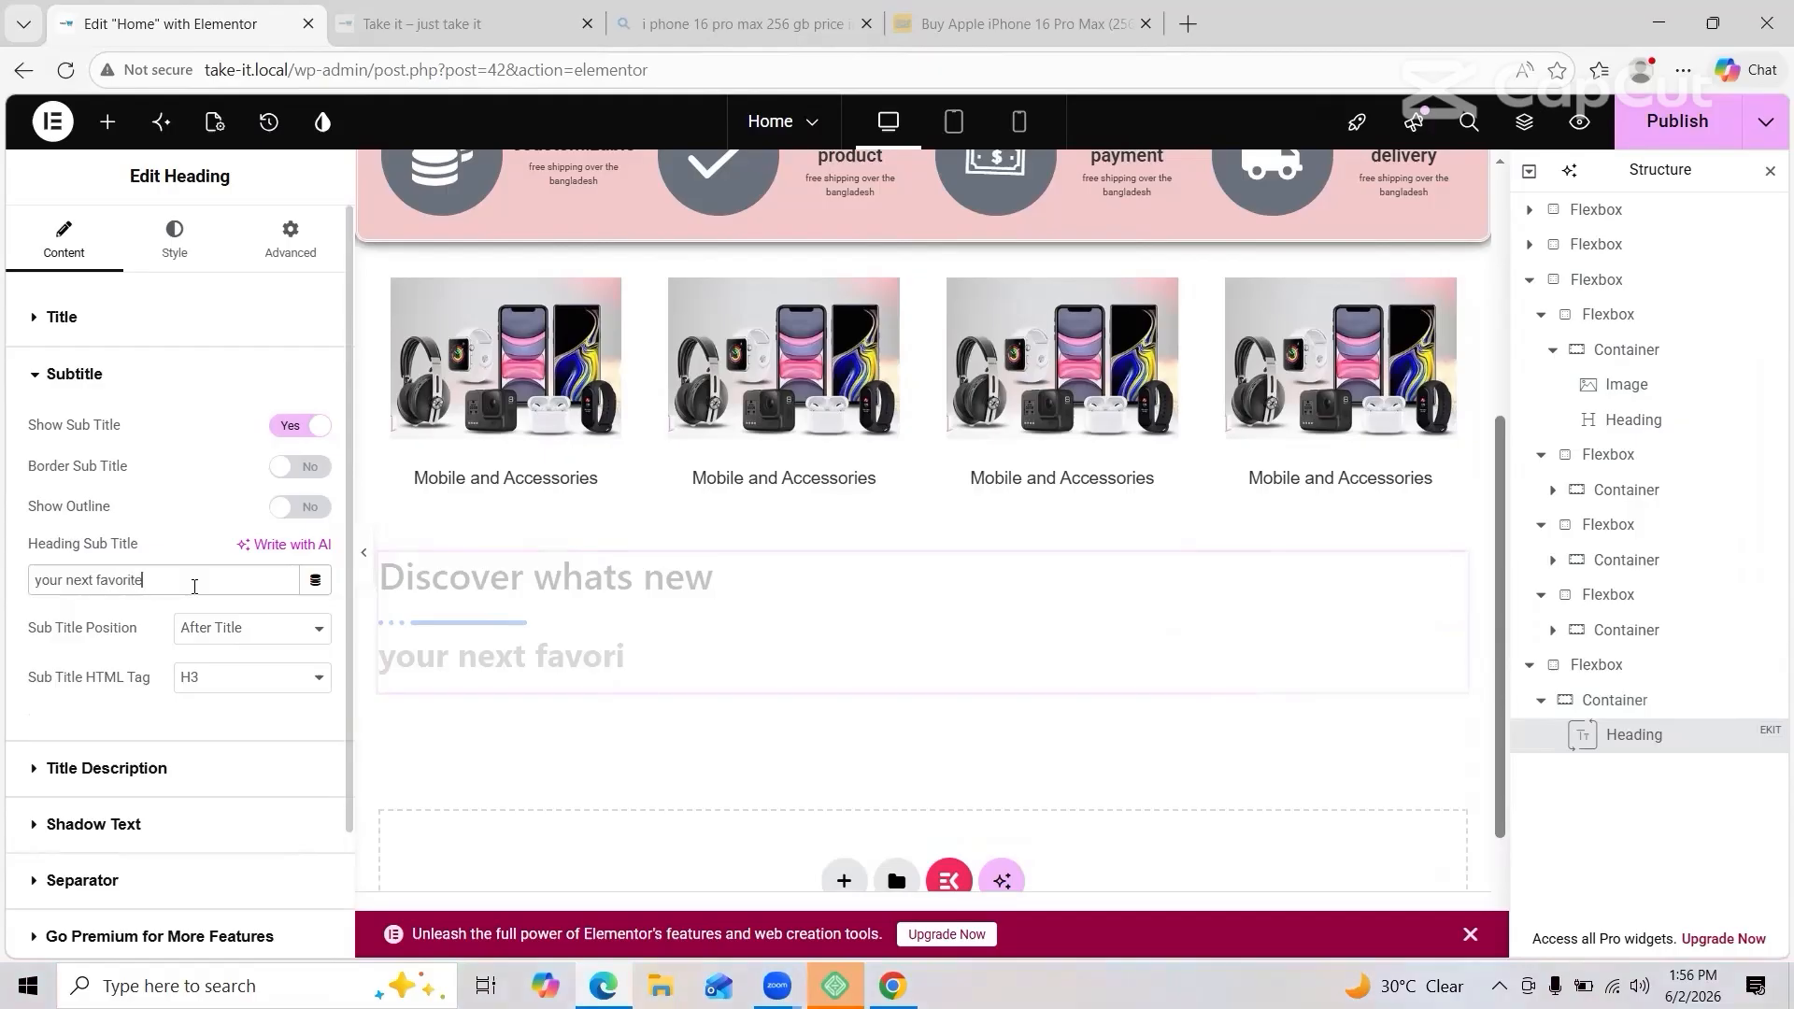
pyautogui.write('s await')
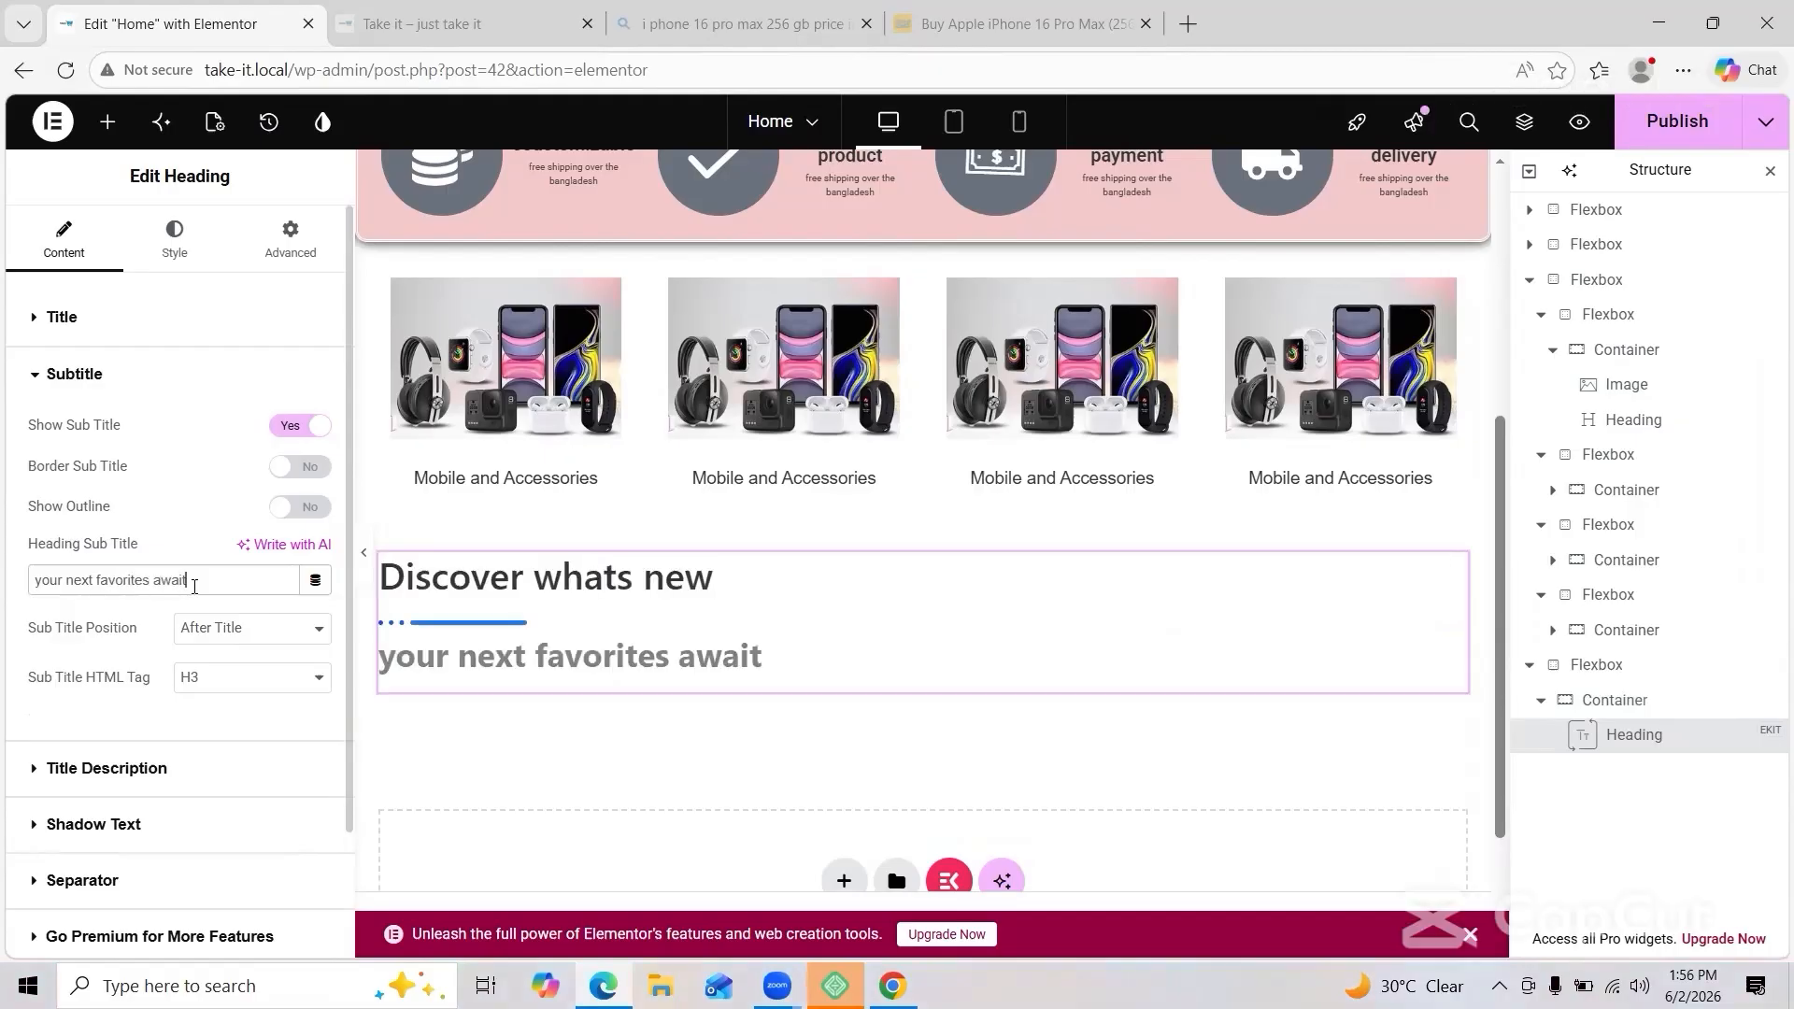
pyautogui.click(175, 241)
pyautogui.click(285, 374)
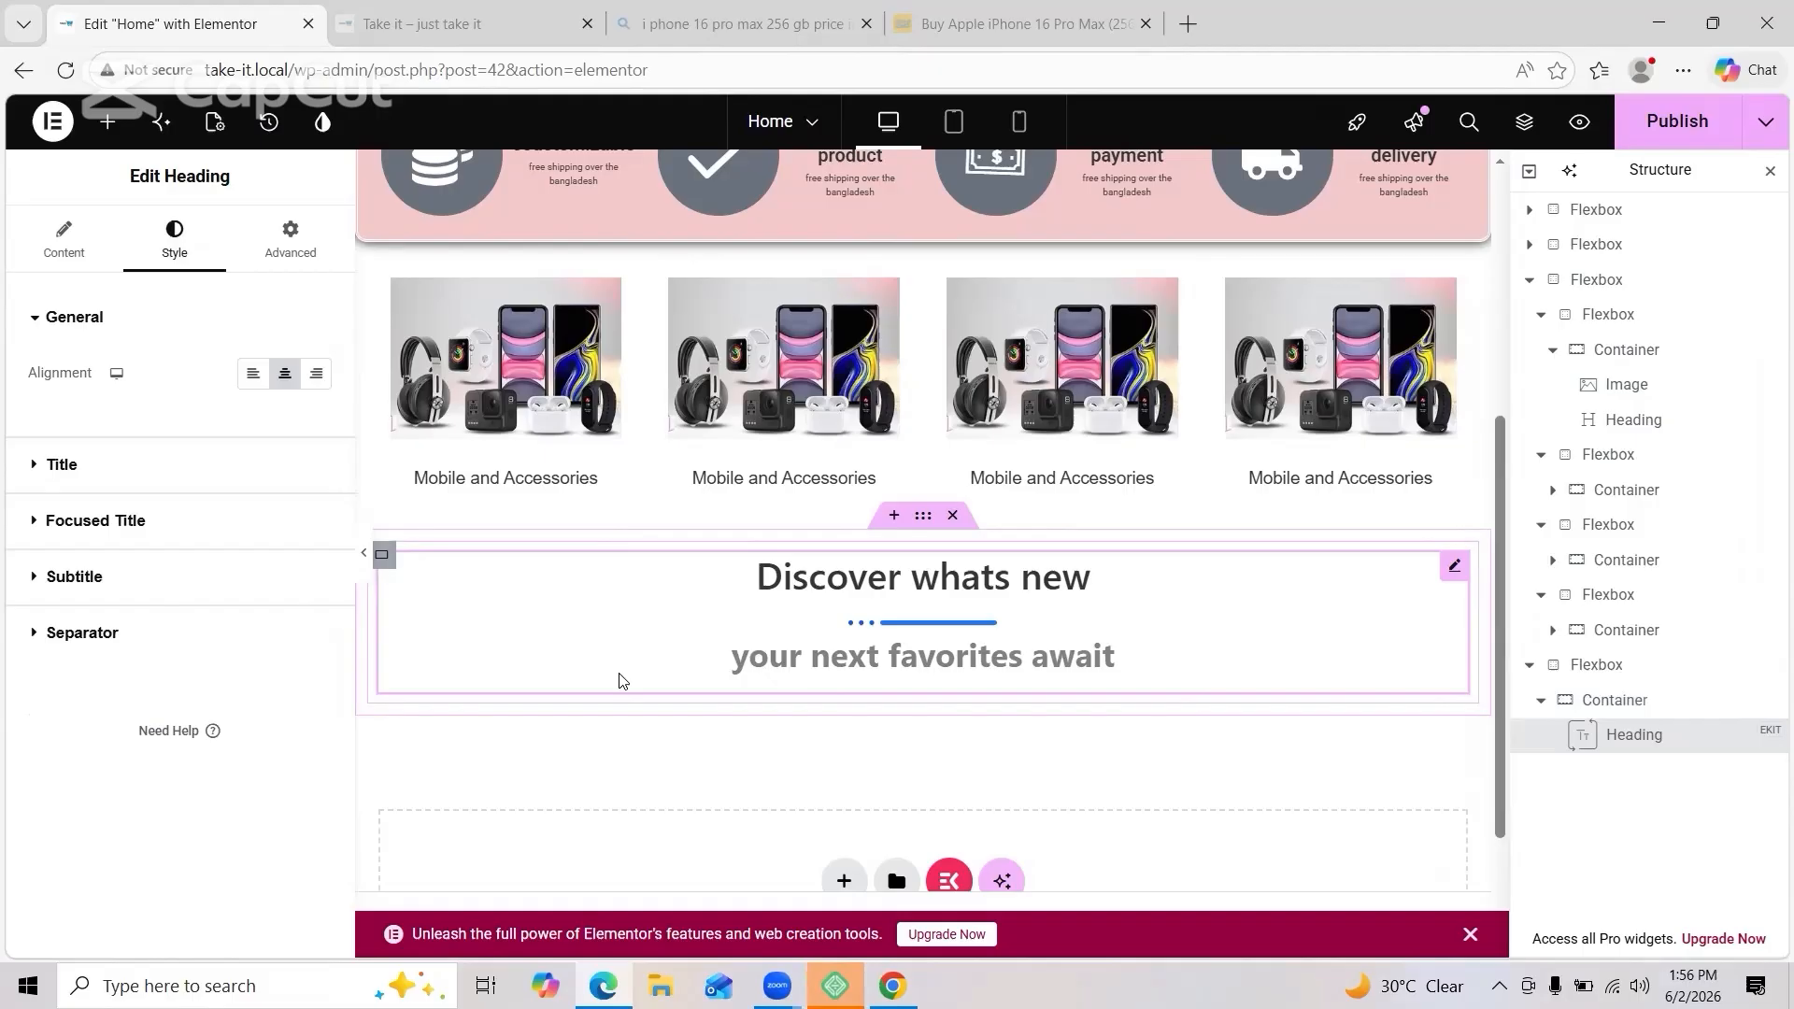
# Step: Set the title hover colour to red (#FF0404) and the subtitle colour to black (#000000)
pyautogui.click(37, 464)
pyautogui.click(315, 479)
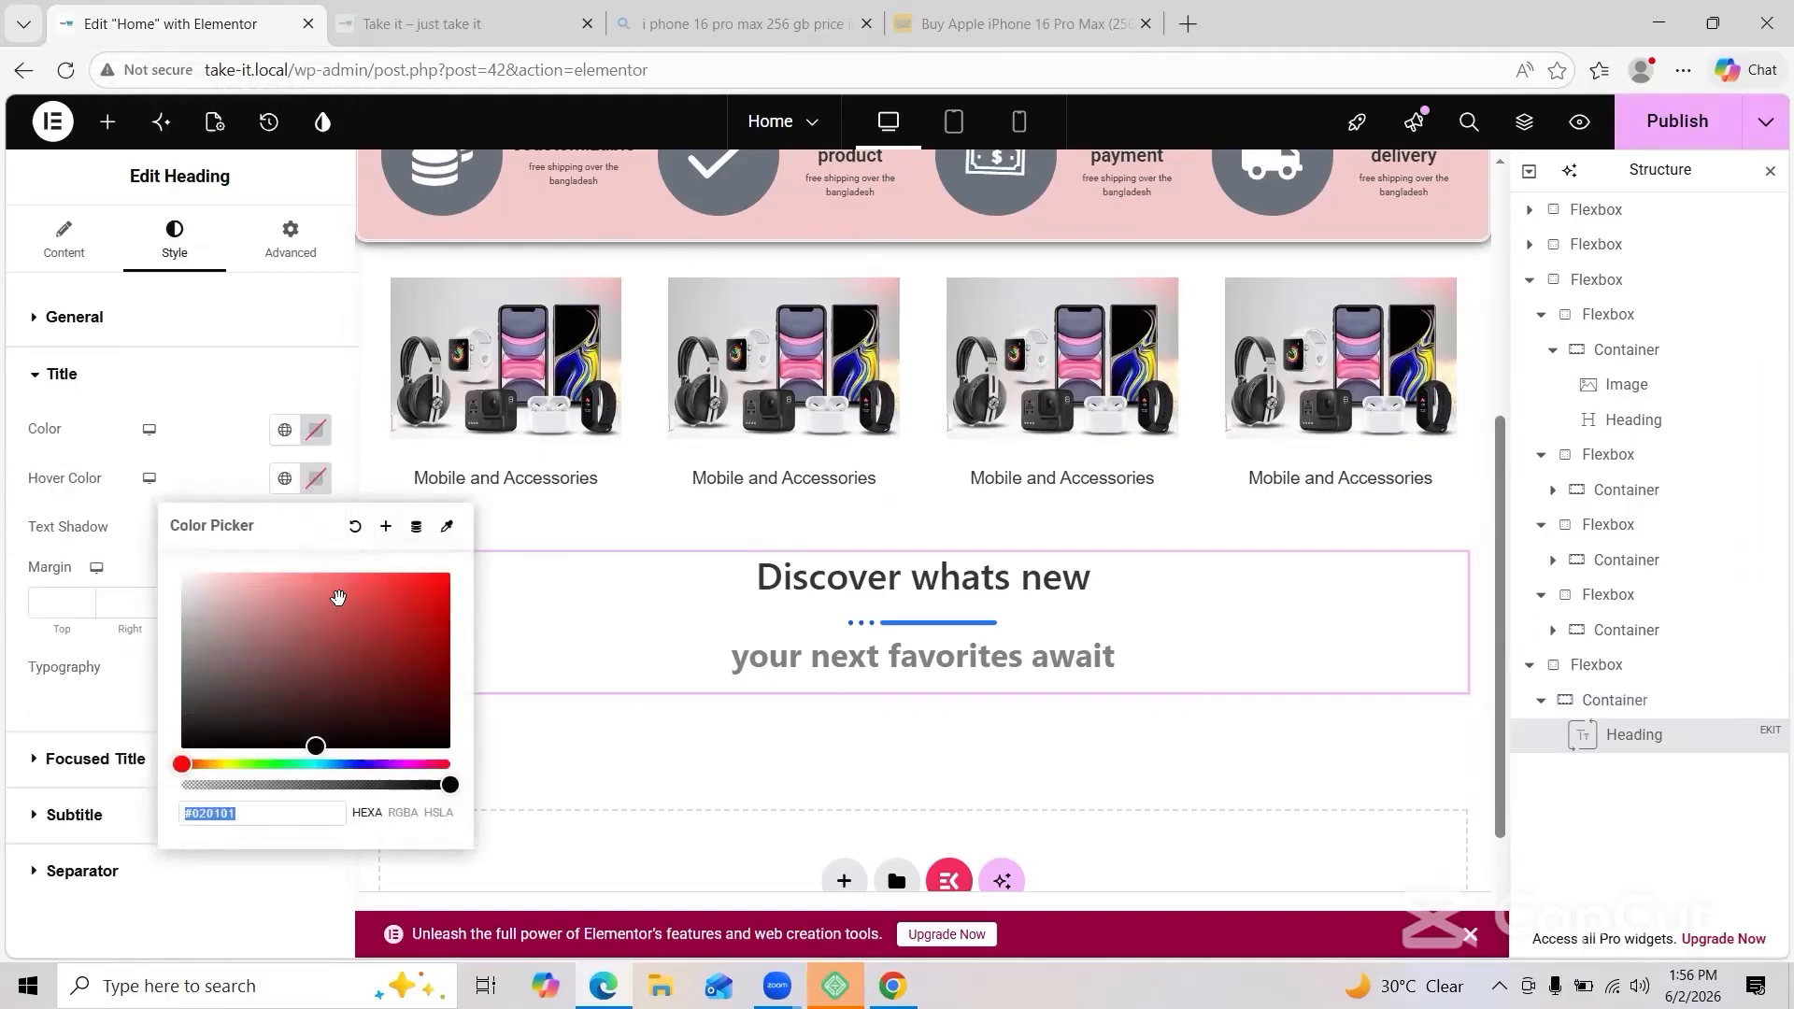
pyautogui.click(59, 726)
pyautogui.scroll(-2, 60, 799)
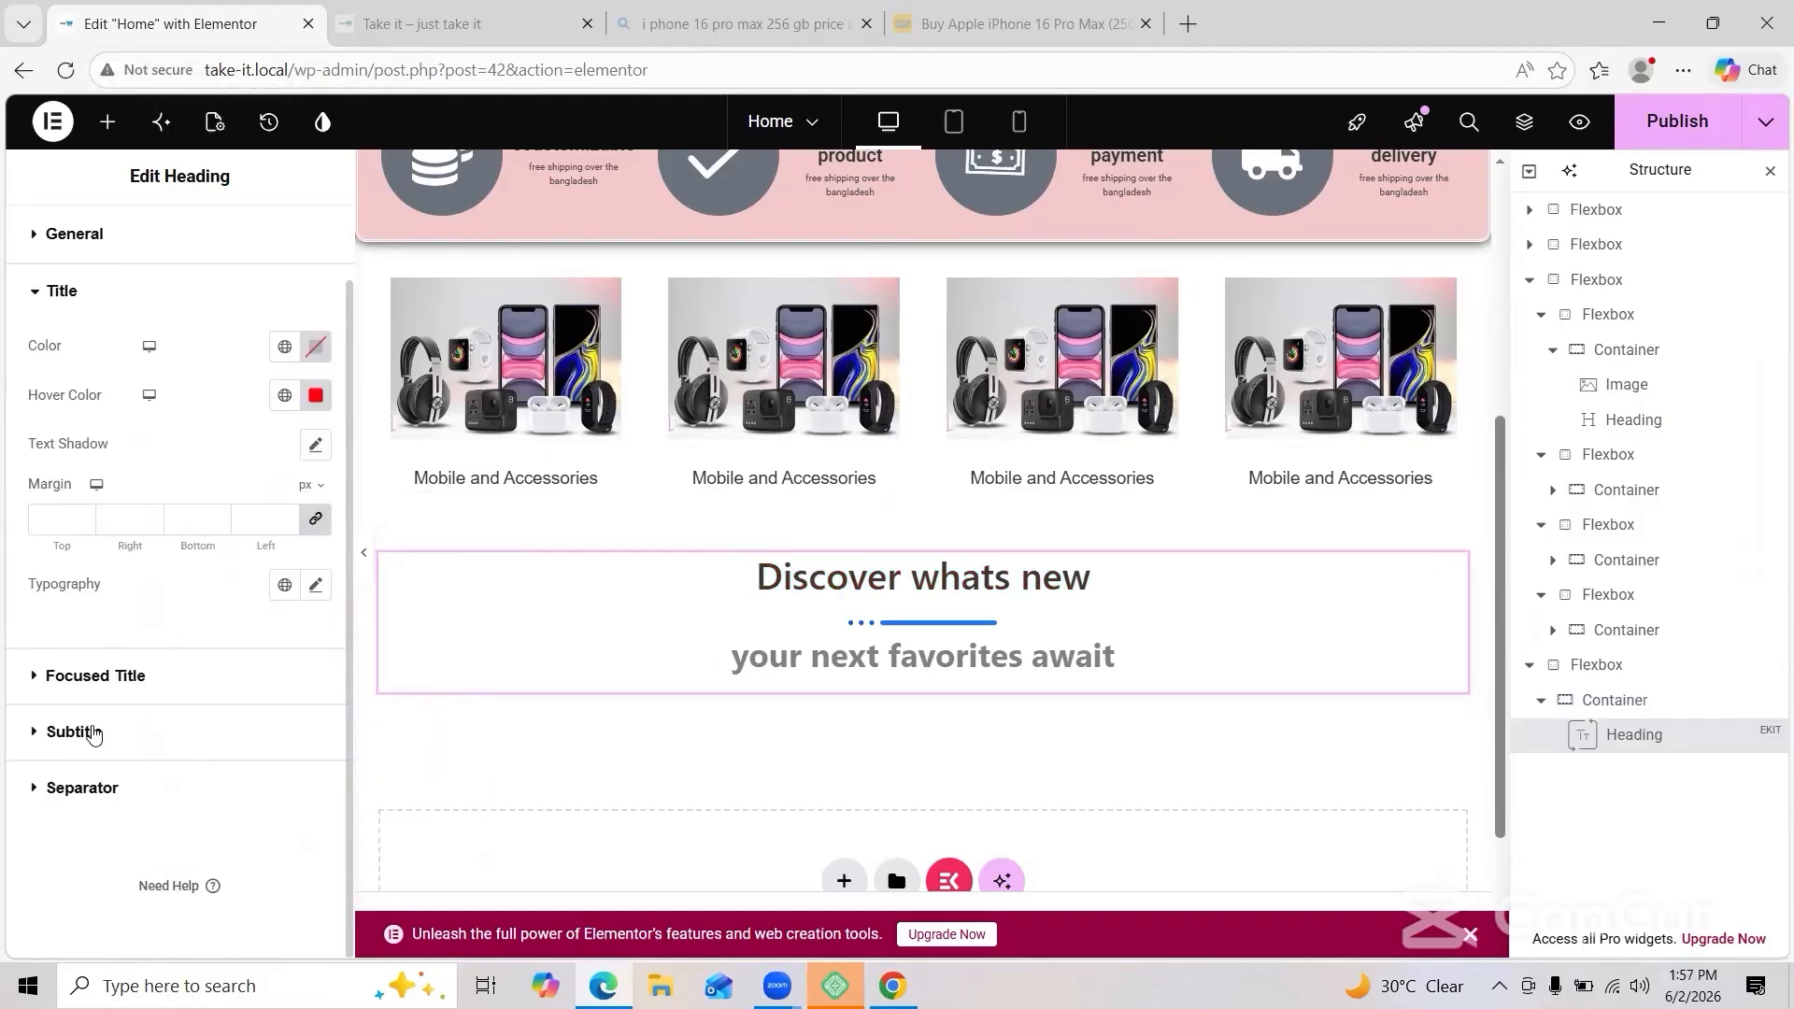
pyautogui.click(91, 728)
pyautogui.click(316, 542)
pyautogui.moveTo(320, 697); pyautogui.dragTo(226, 845)
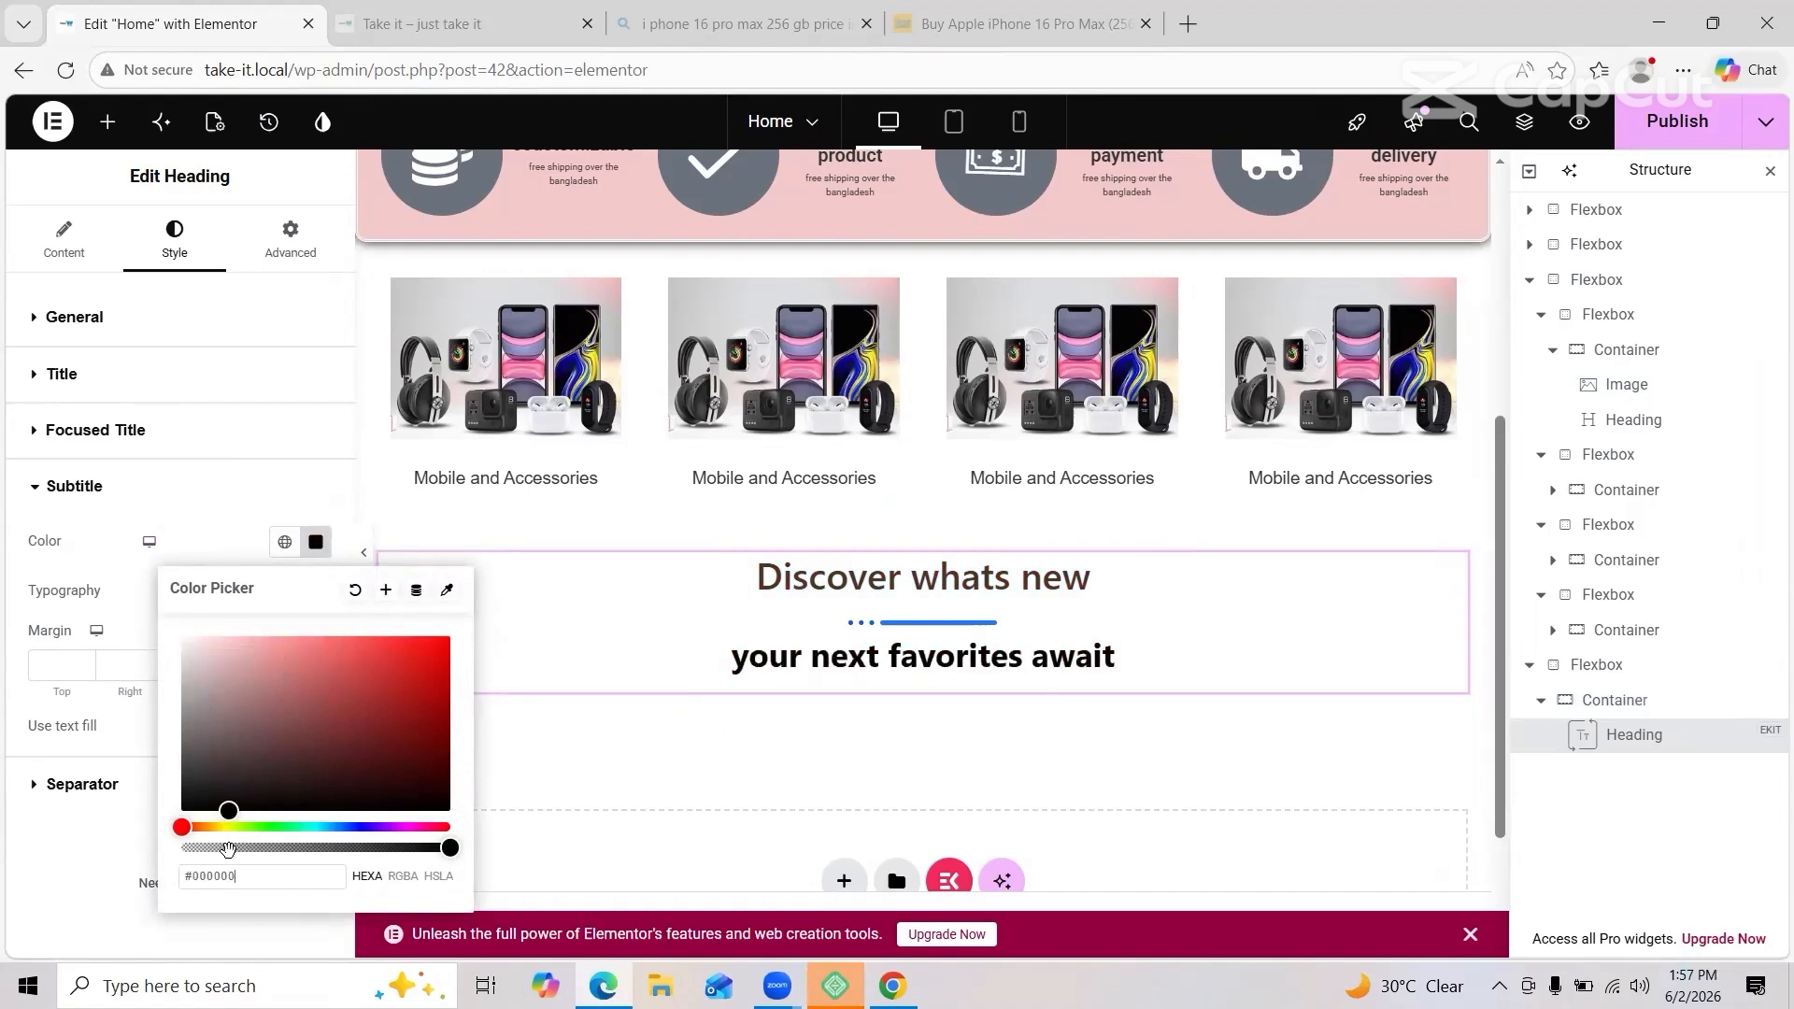
pyautogui.click(37, 385)
pyautogui.click(37, 383)
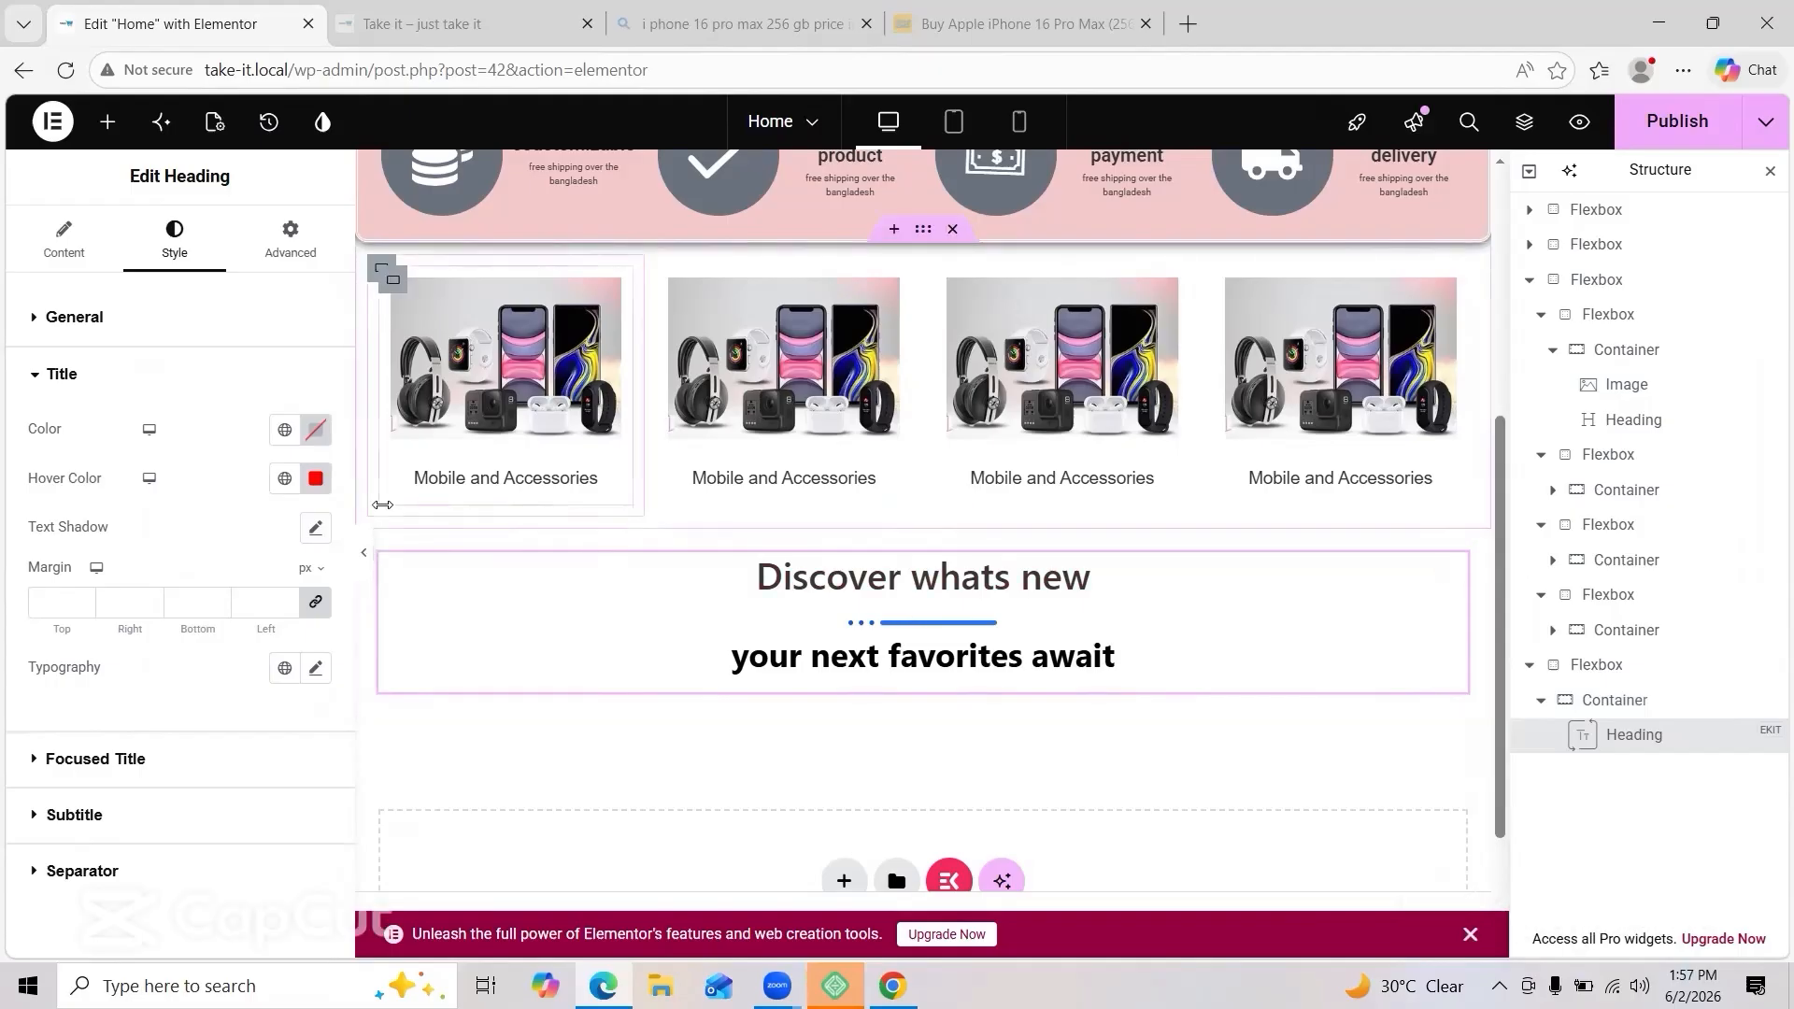
pyautogui.scroll(-2, 467, 421)
# Step: Set the banner container's Background Overlay to Classic and choose its overlay image slot
pyautogui.click(382, 368)
pyautogui.click(172, 240)
pyautogui.click(62, 240)
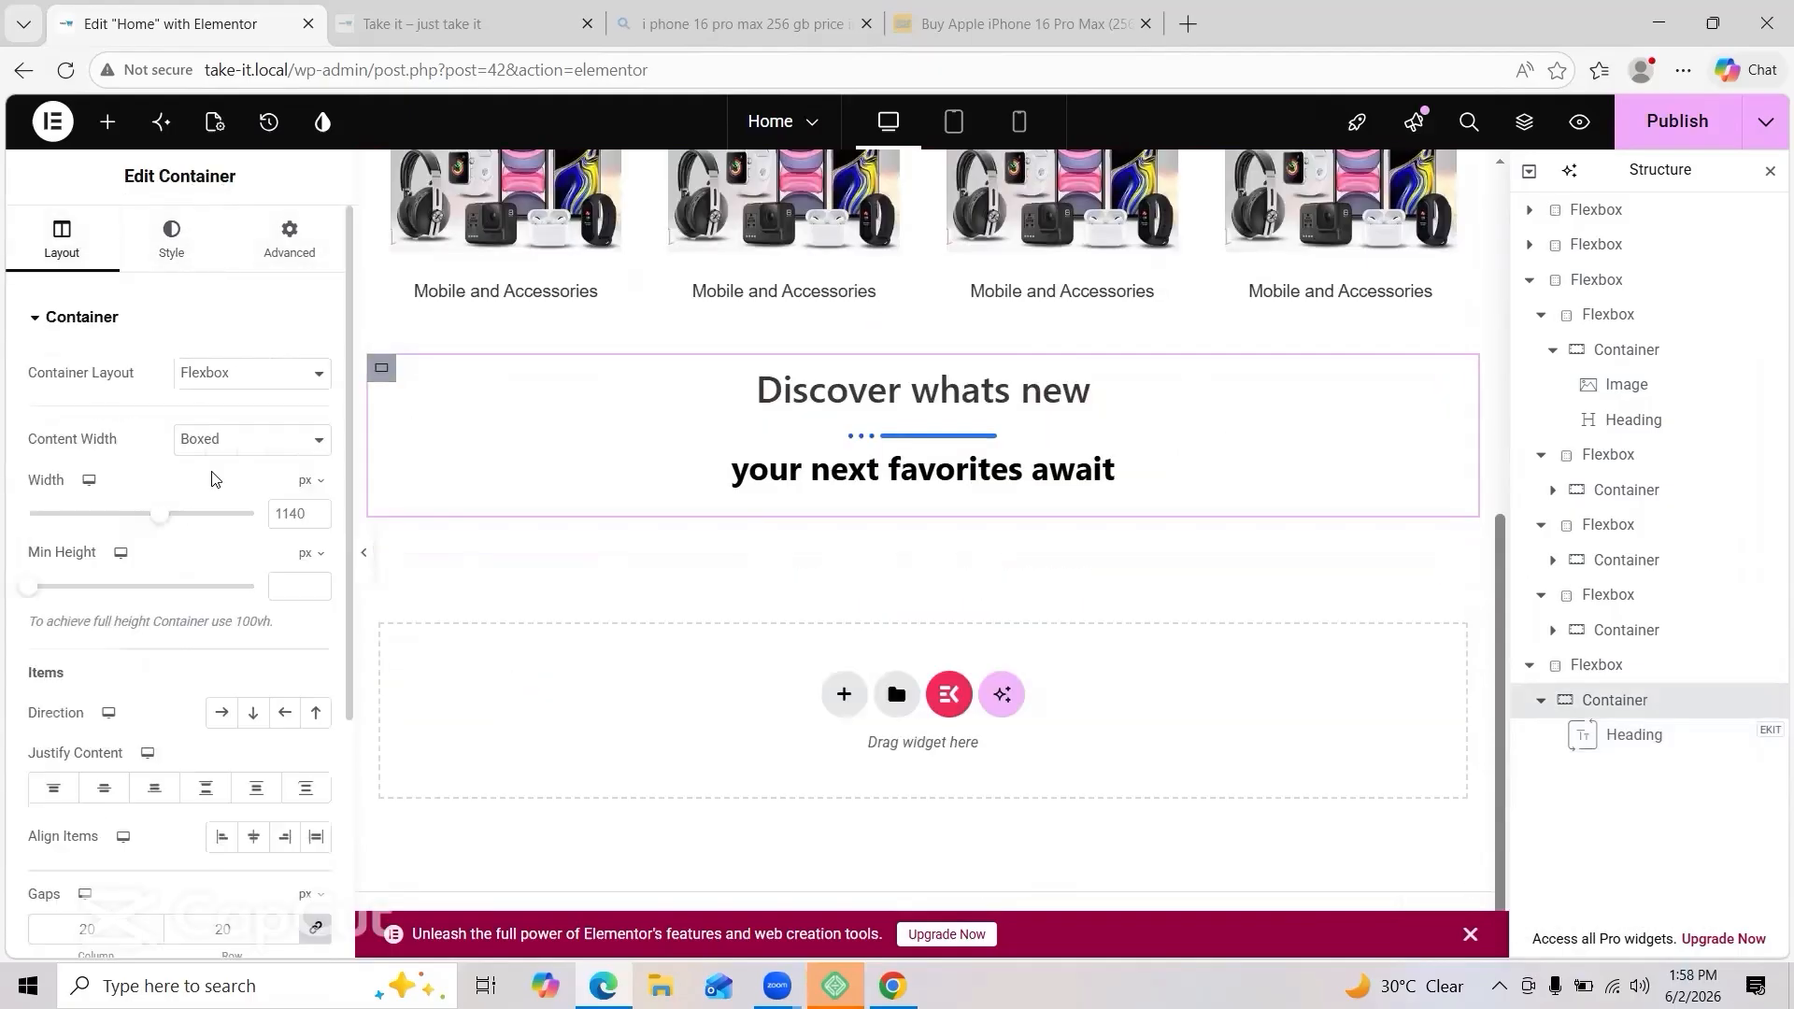
pyautogui.click(171, 240)
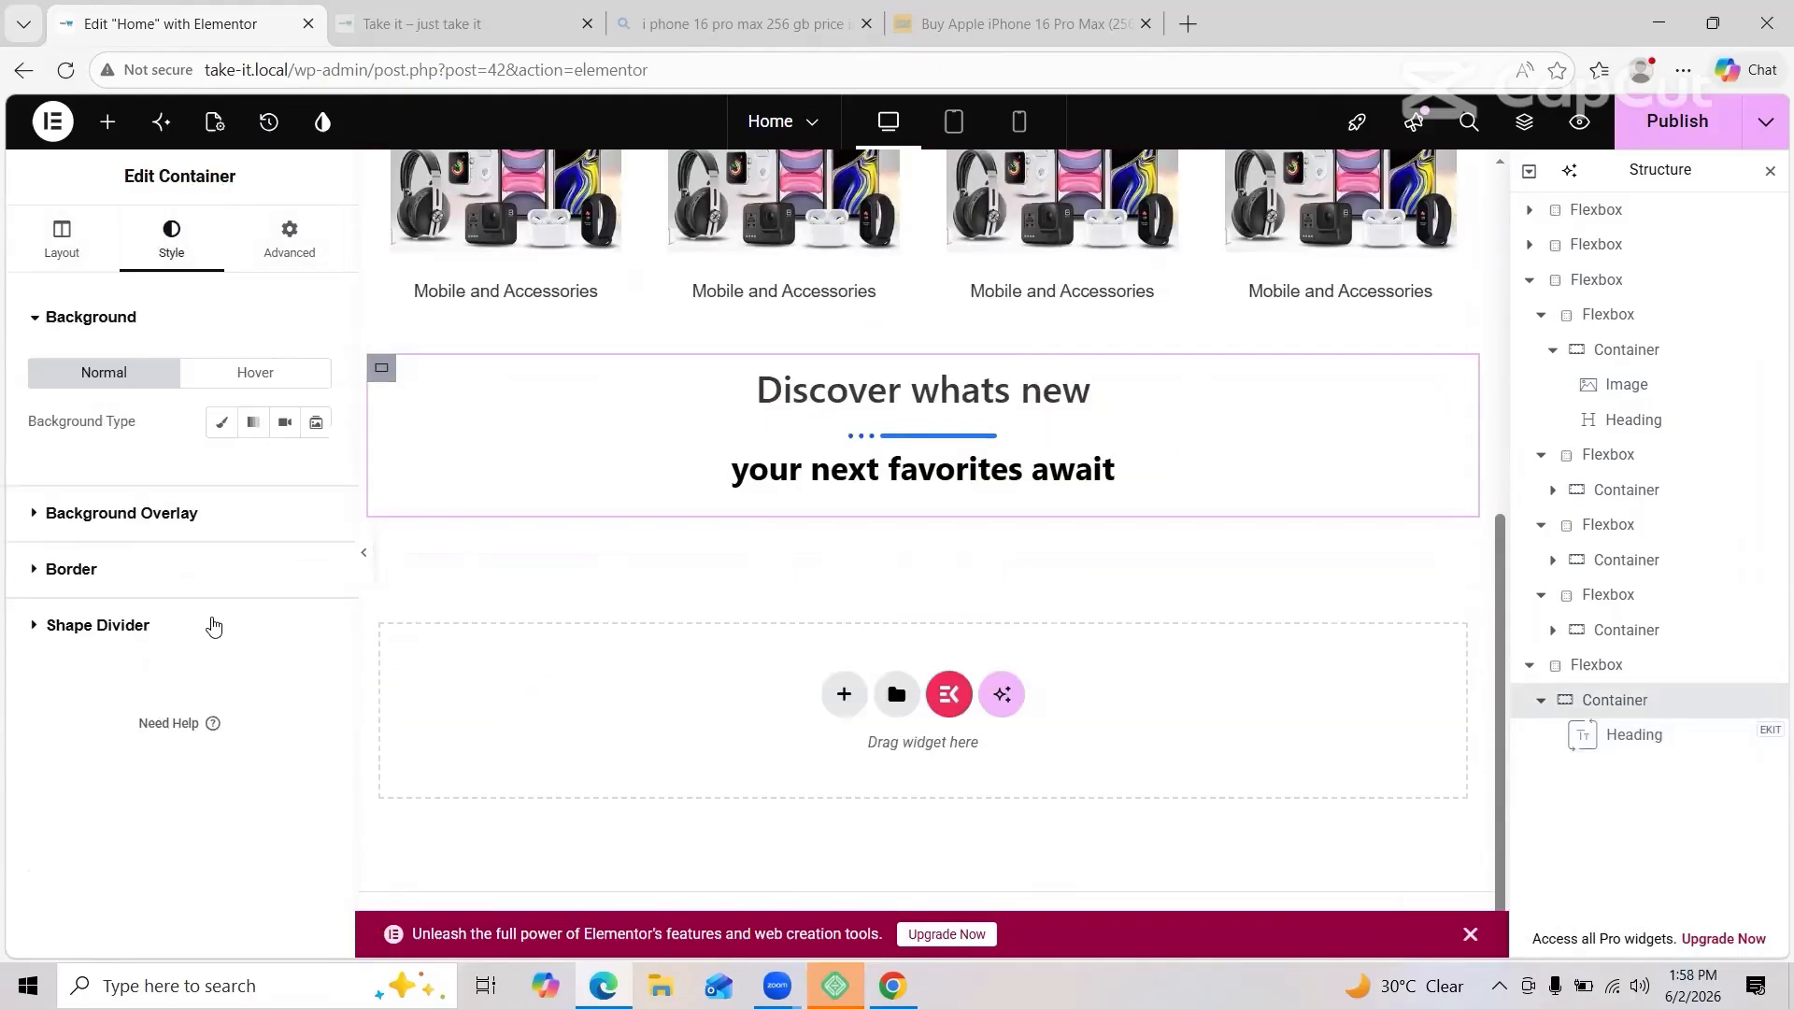
pyautogui.click(32, 520)
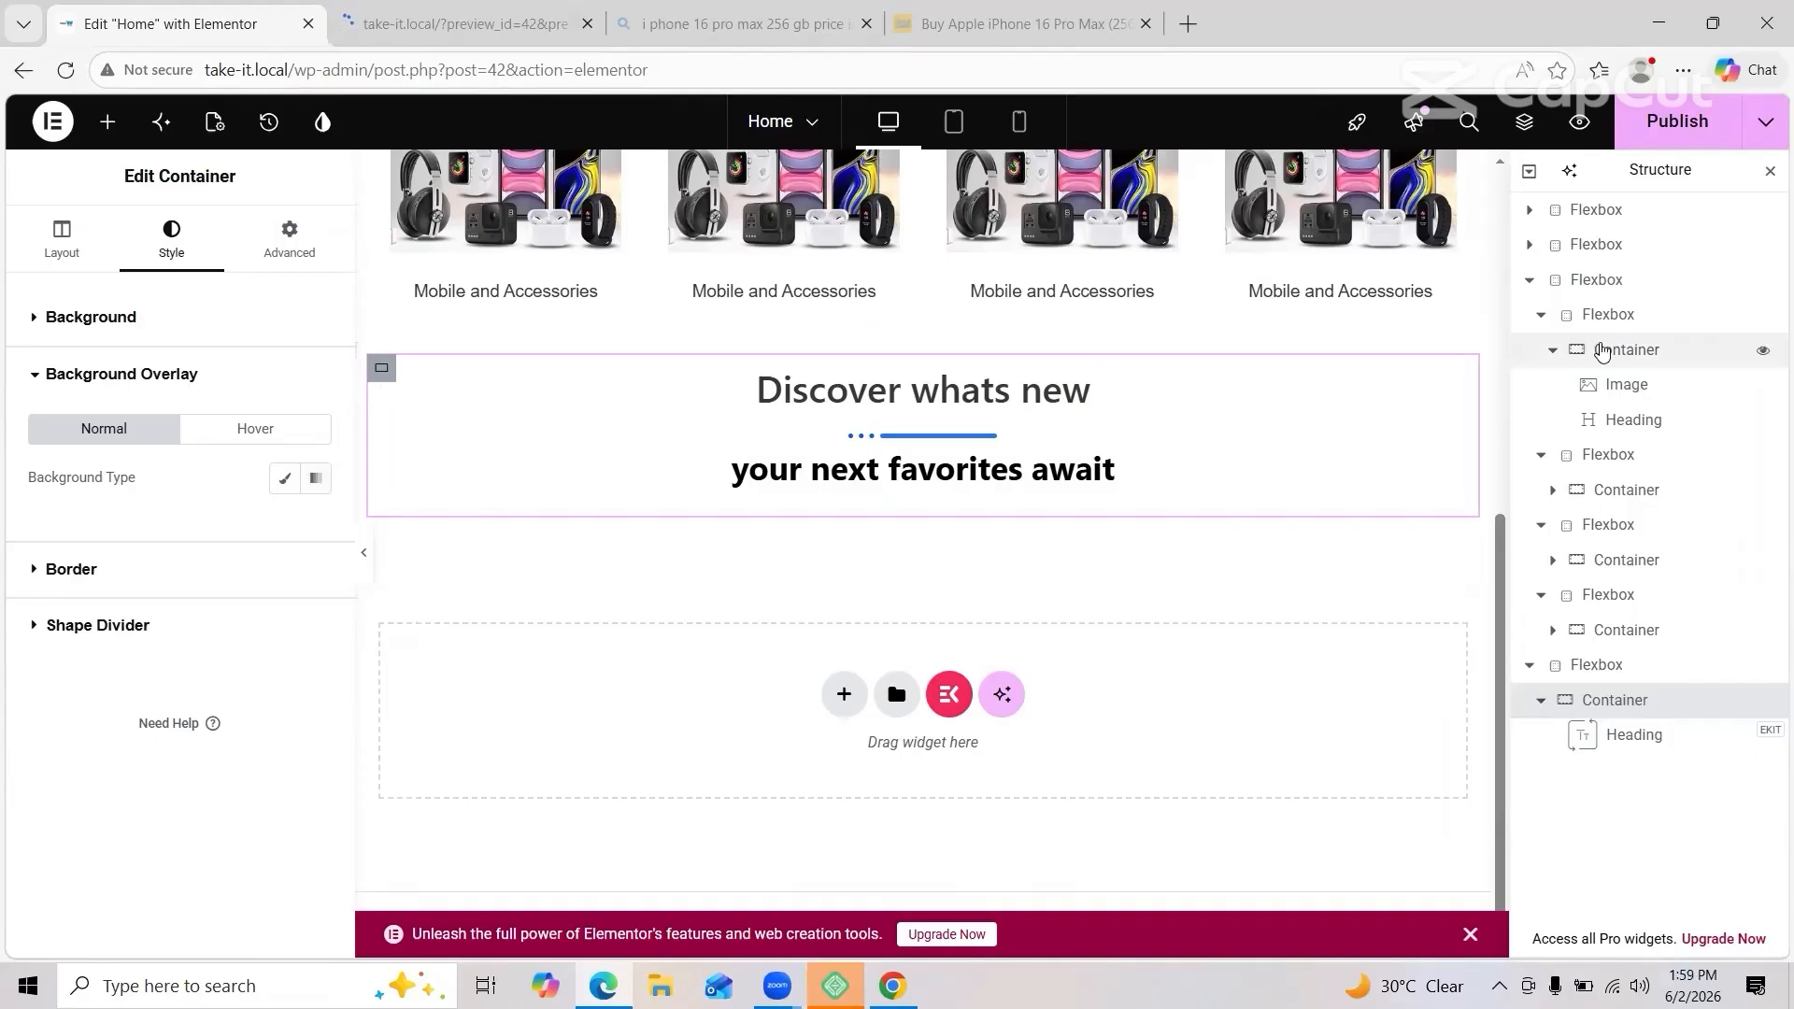
pyautogui.click(288, 239)
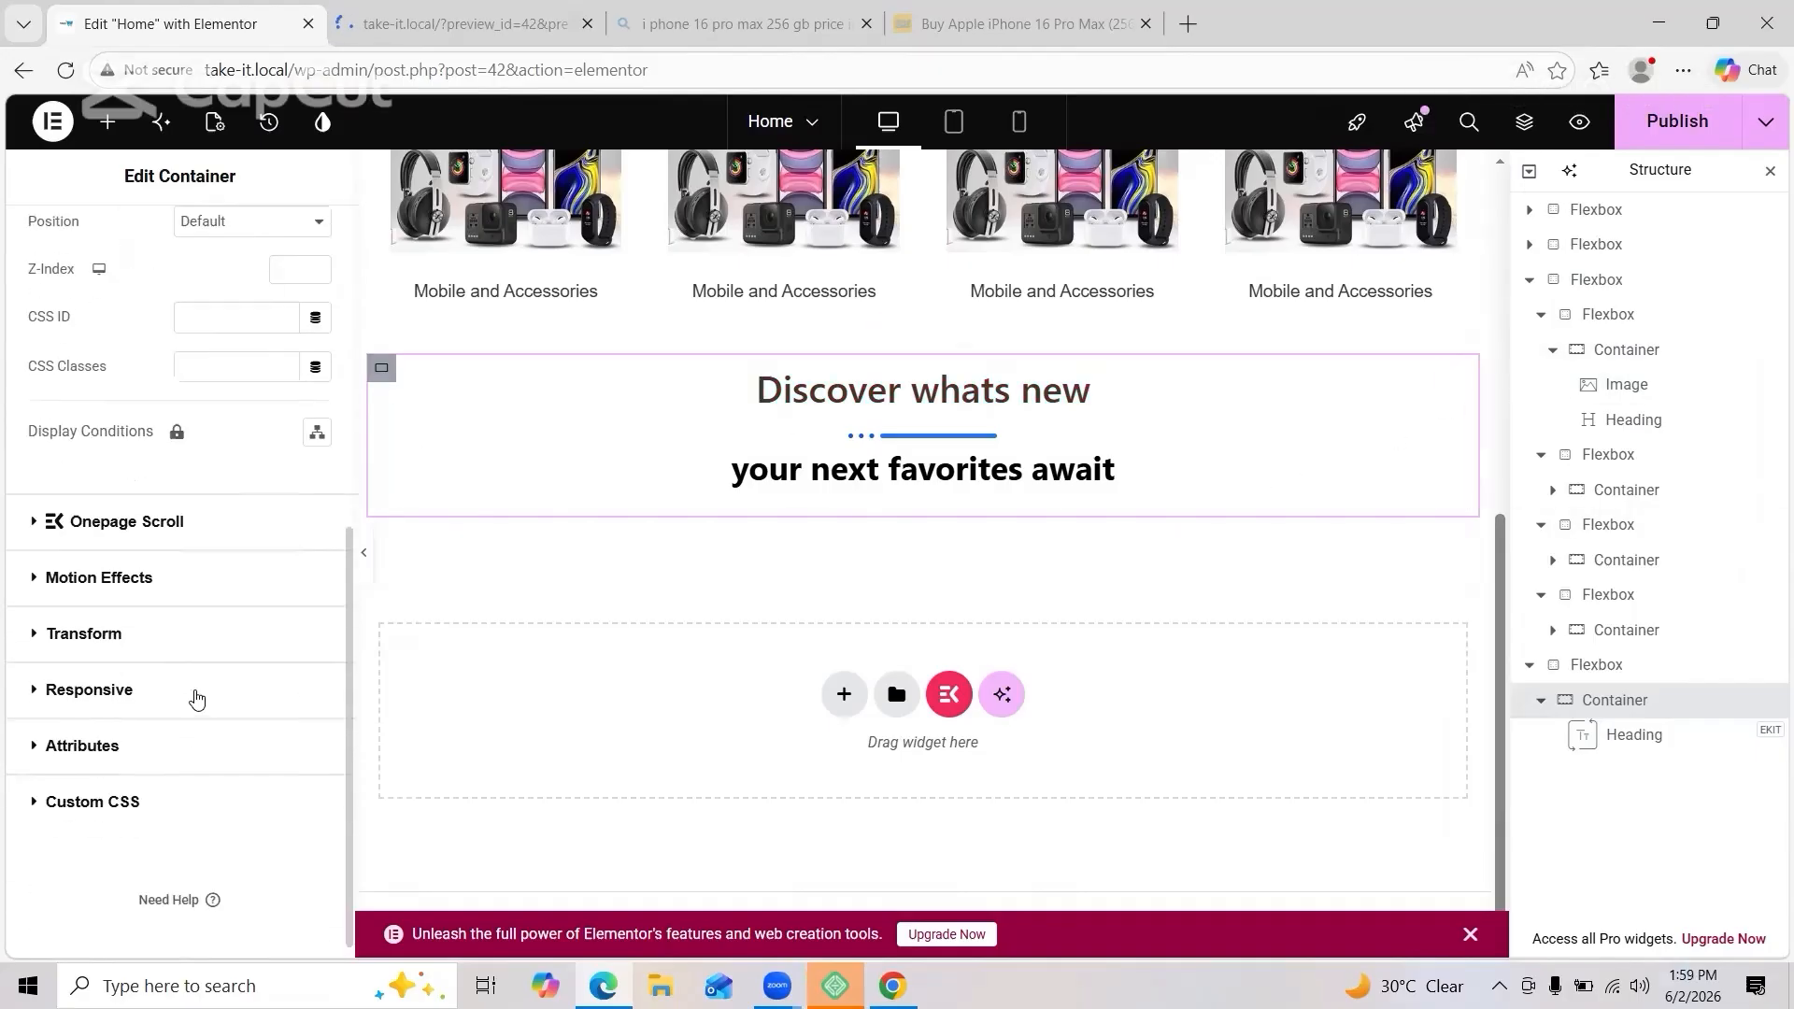
pyautogui.click(171, 238)
pyautogui.click(164, 513)
pyautogui.click(284, 478)
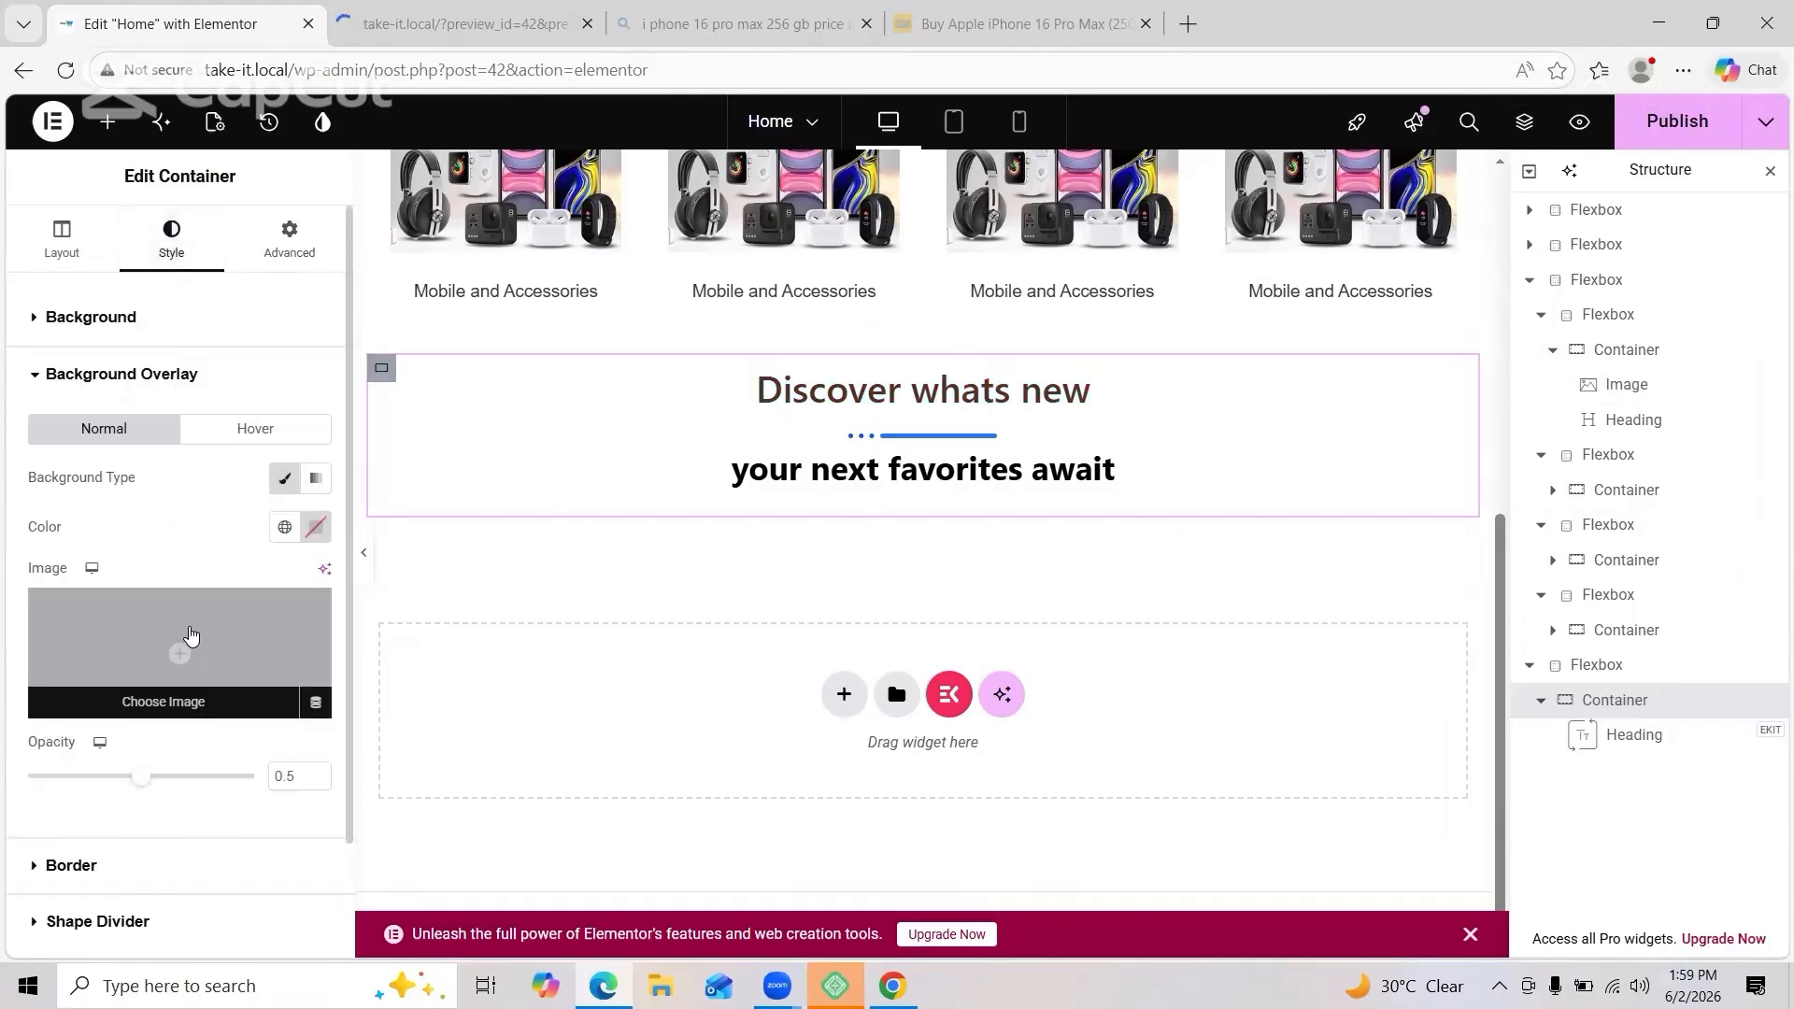
pyautogui.click(162, 663)
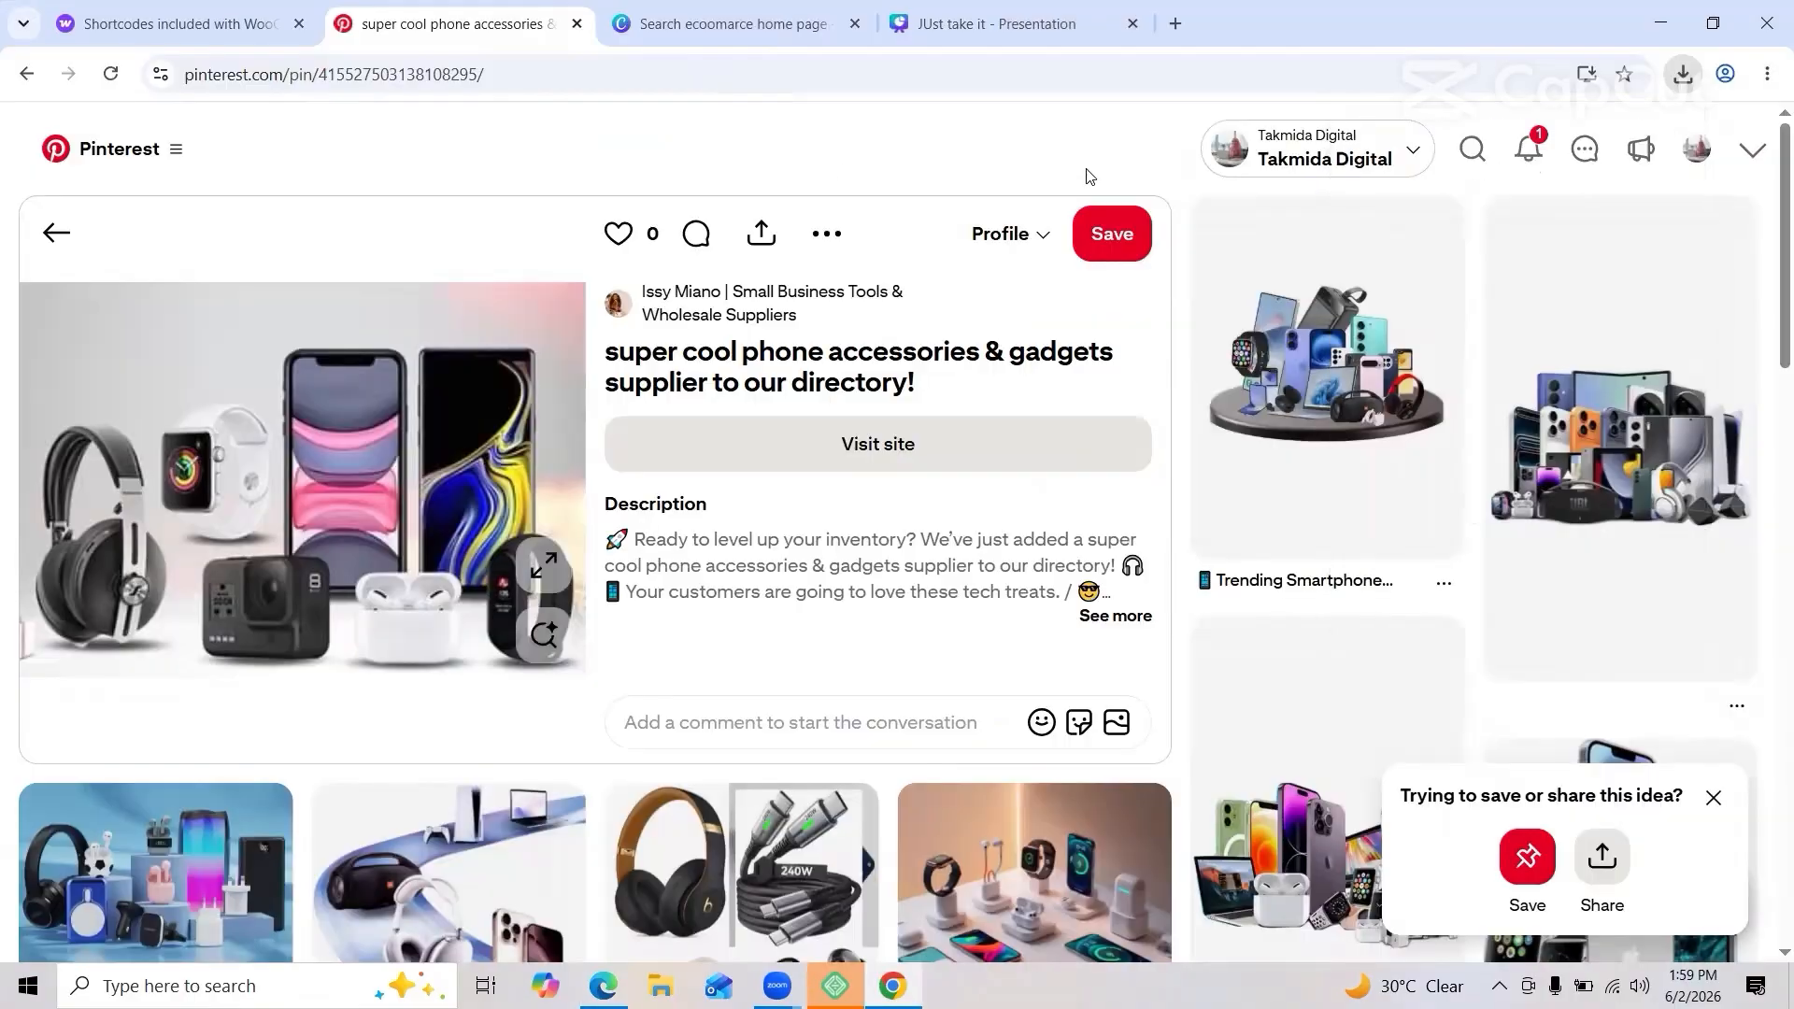
# Step: Search Pinterest for samsung and save the Samsung S26 Ultra Concept poster to Downloads
pyautogui.click(1085, 155)
pyautogui.write('sam')
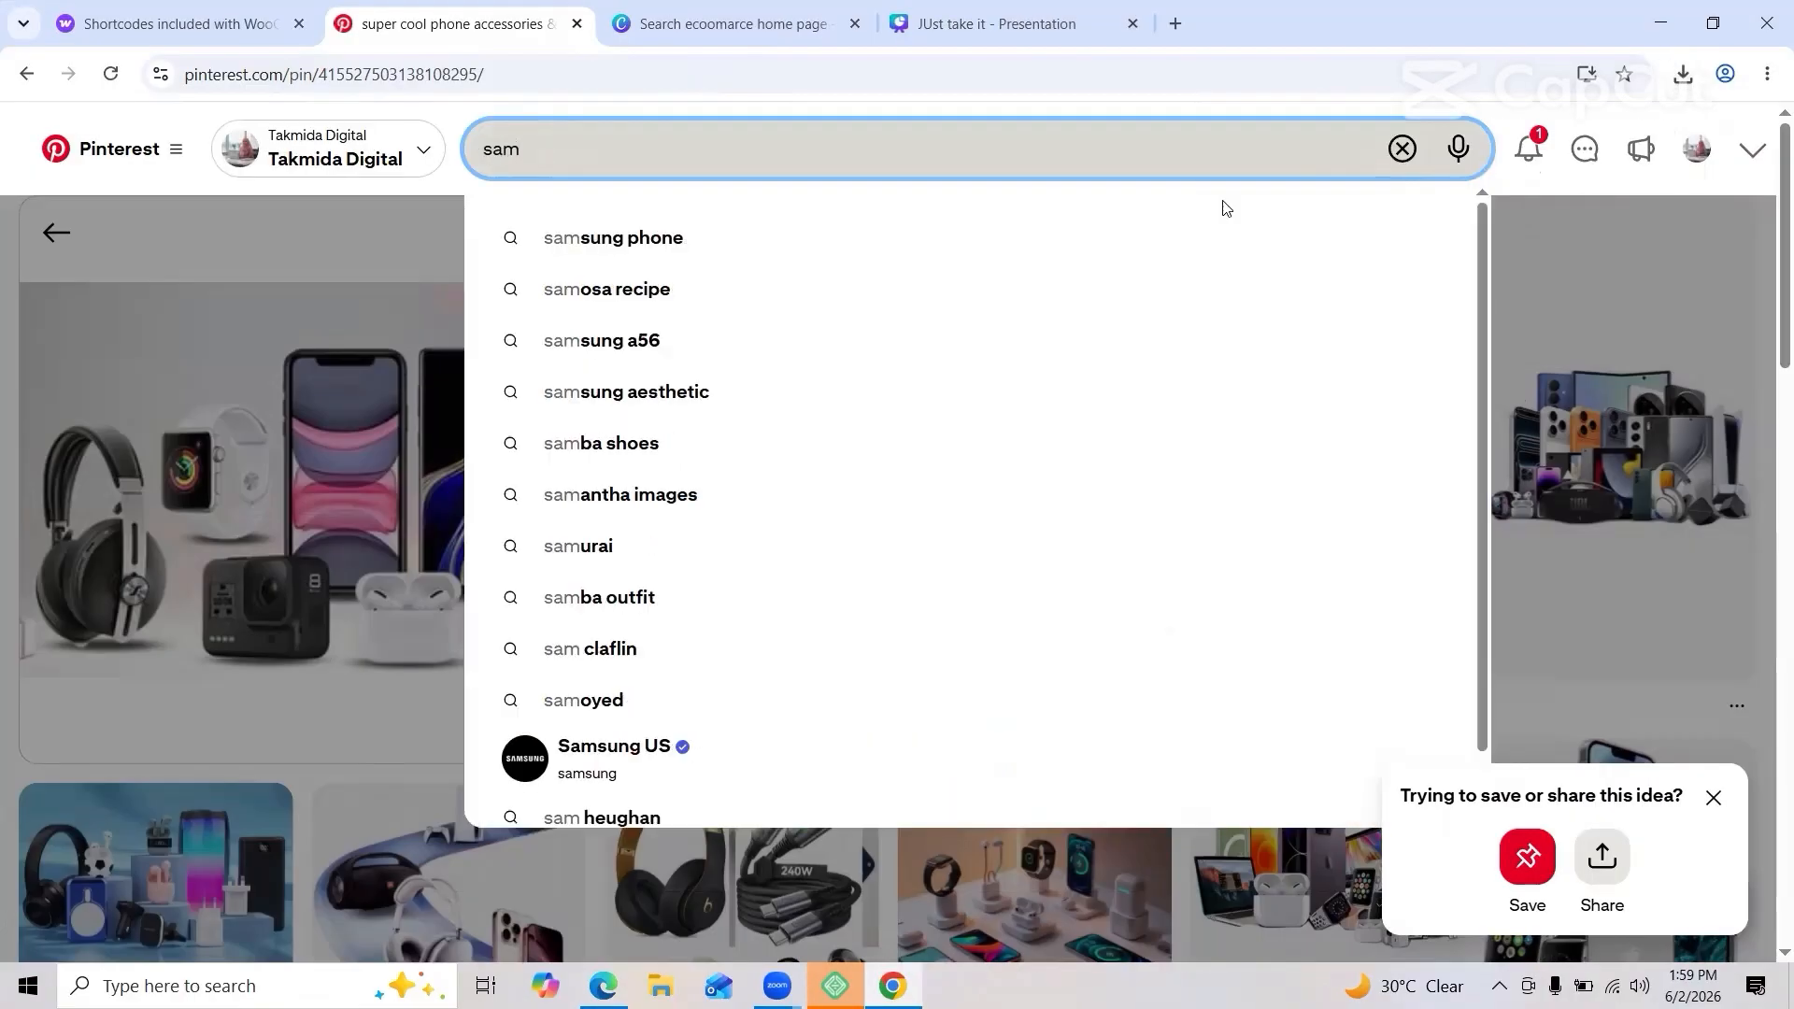
pyautogui.click(980, 239)
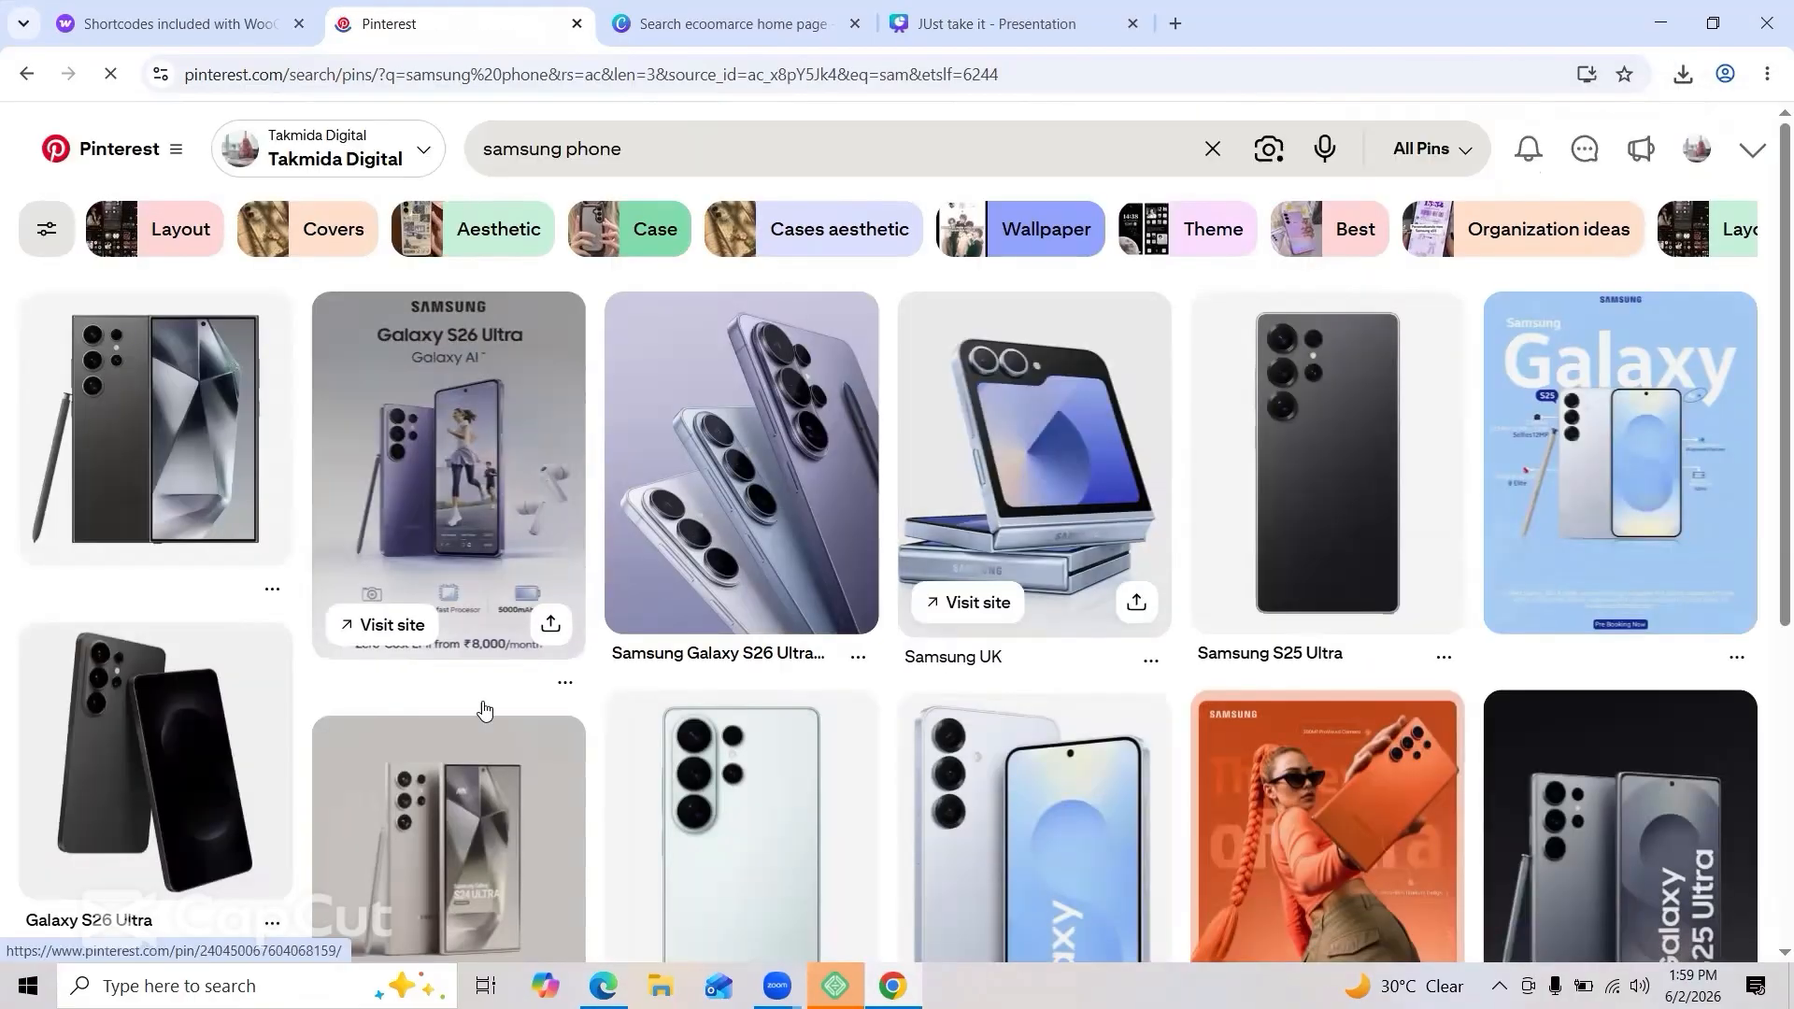
pyautogui.scroll(-3, 482, 710)
pyautogui.scroll(4, 482, 709)
pyautogui.click(1308, 719)
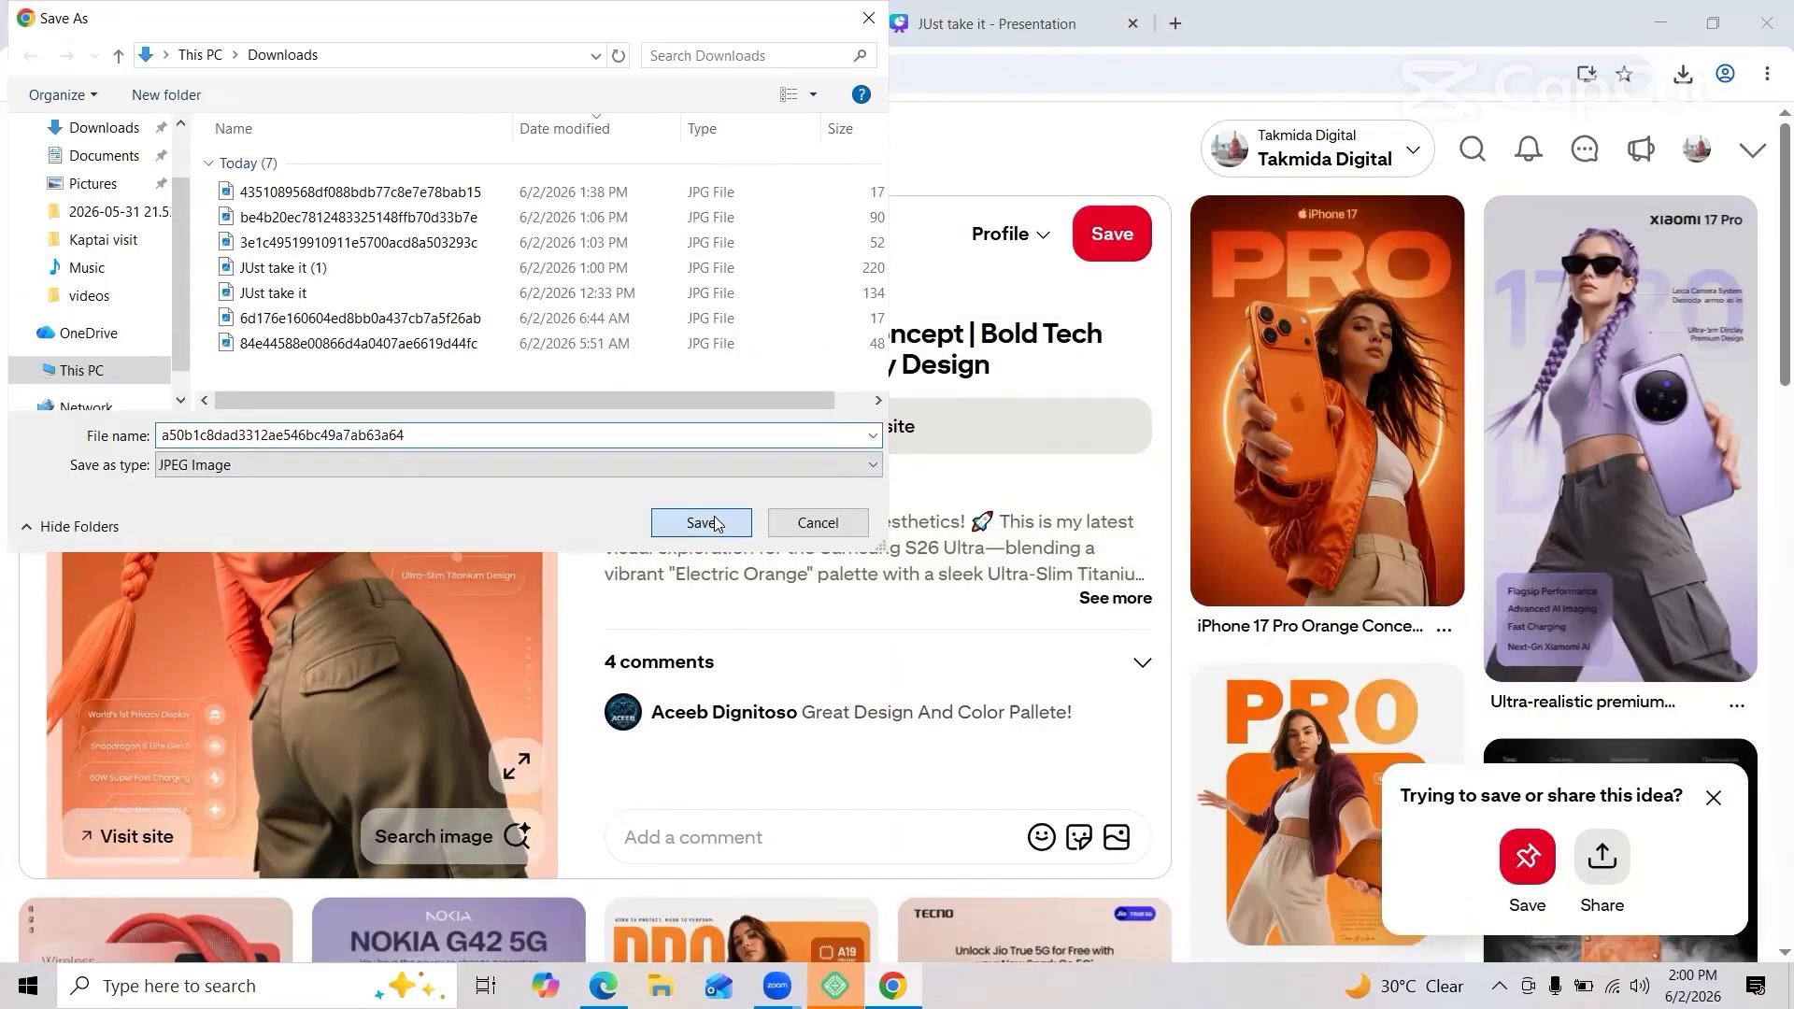
pyautogui.click(713, 523)
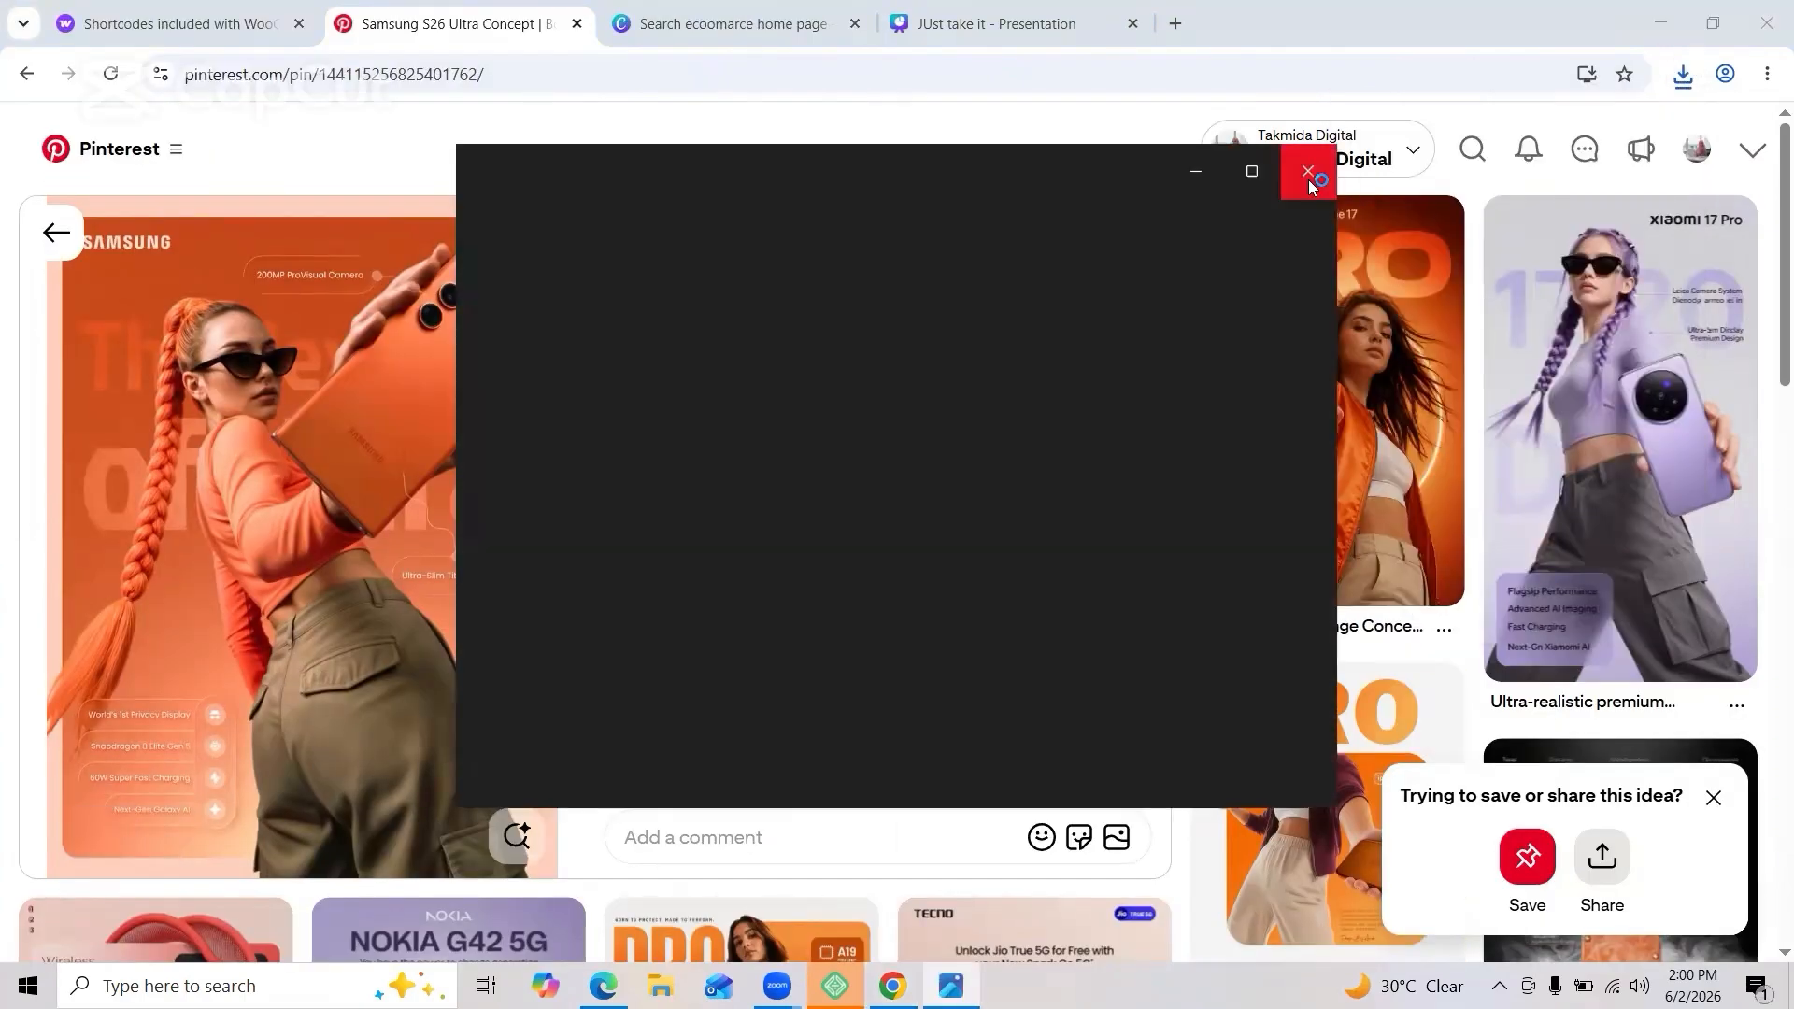
pyautogui.click(1309, 177)
# Step: Search Pinterest for gaming pc pins
pyautogui.click(1468, 155)
pyautogui.write('ga')
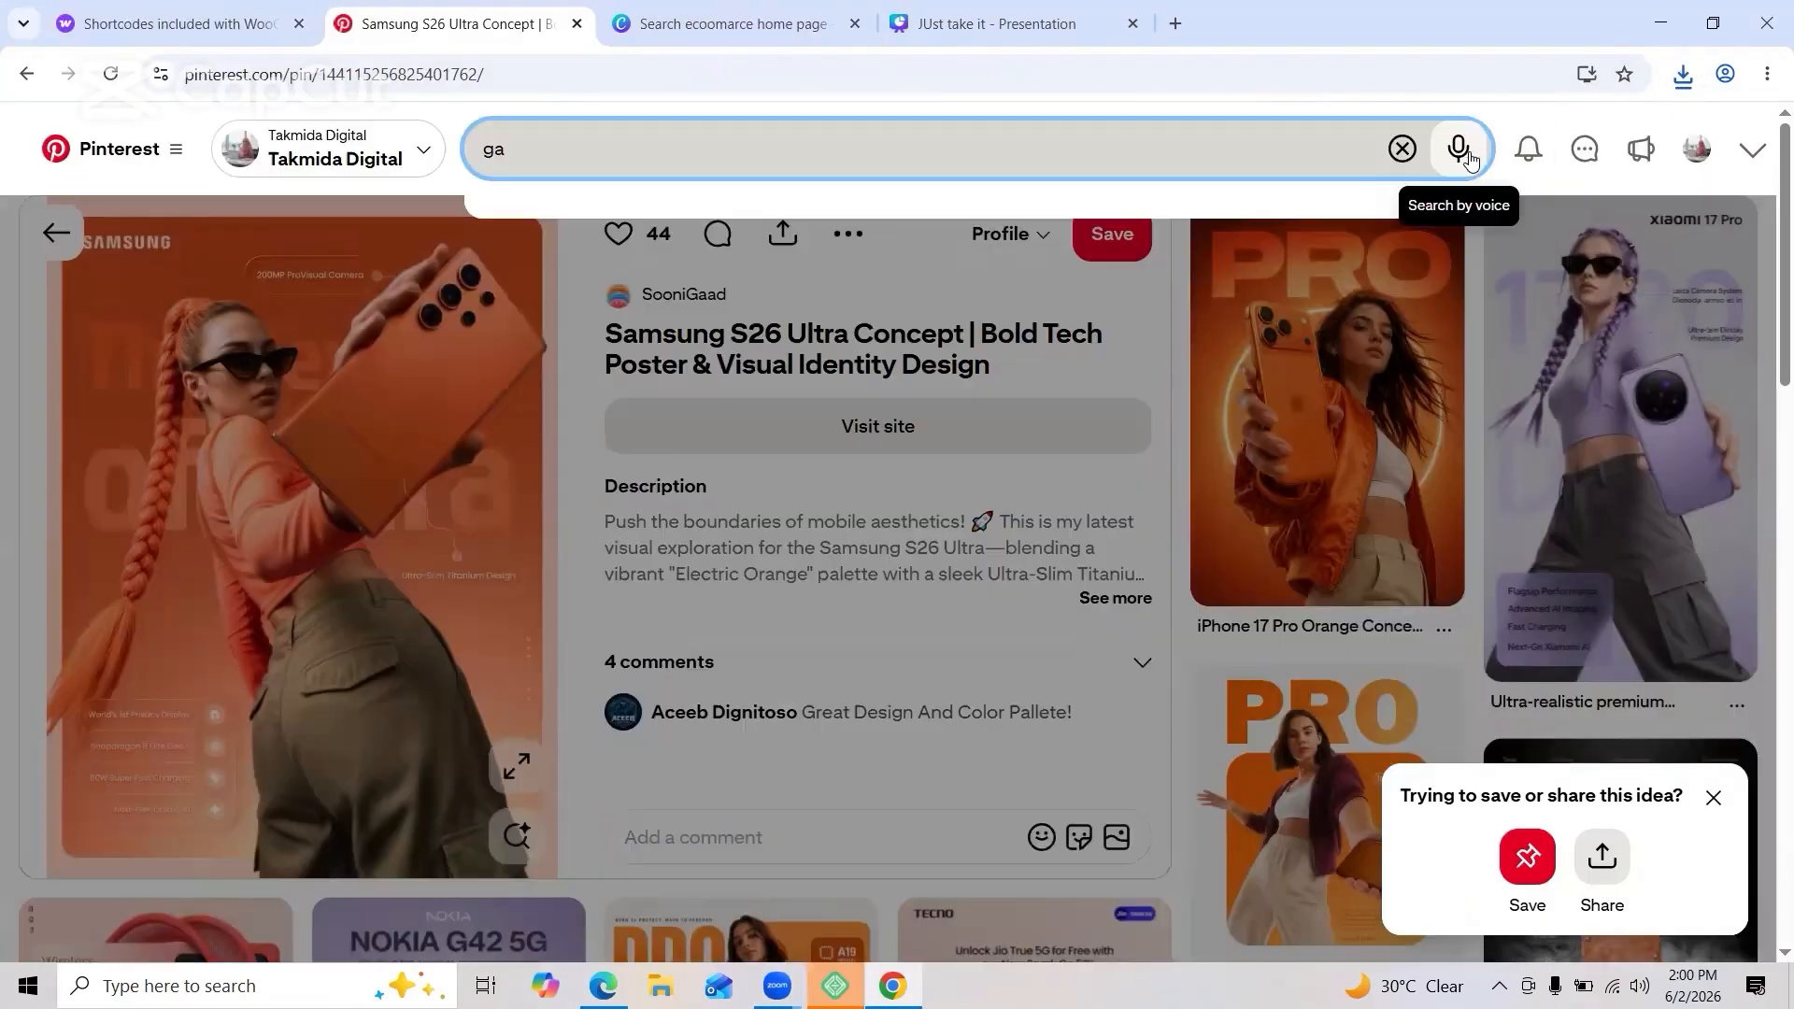
pyautogui.write('mimg')
pyautogui.click(1071, 301)
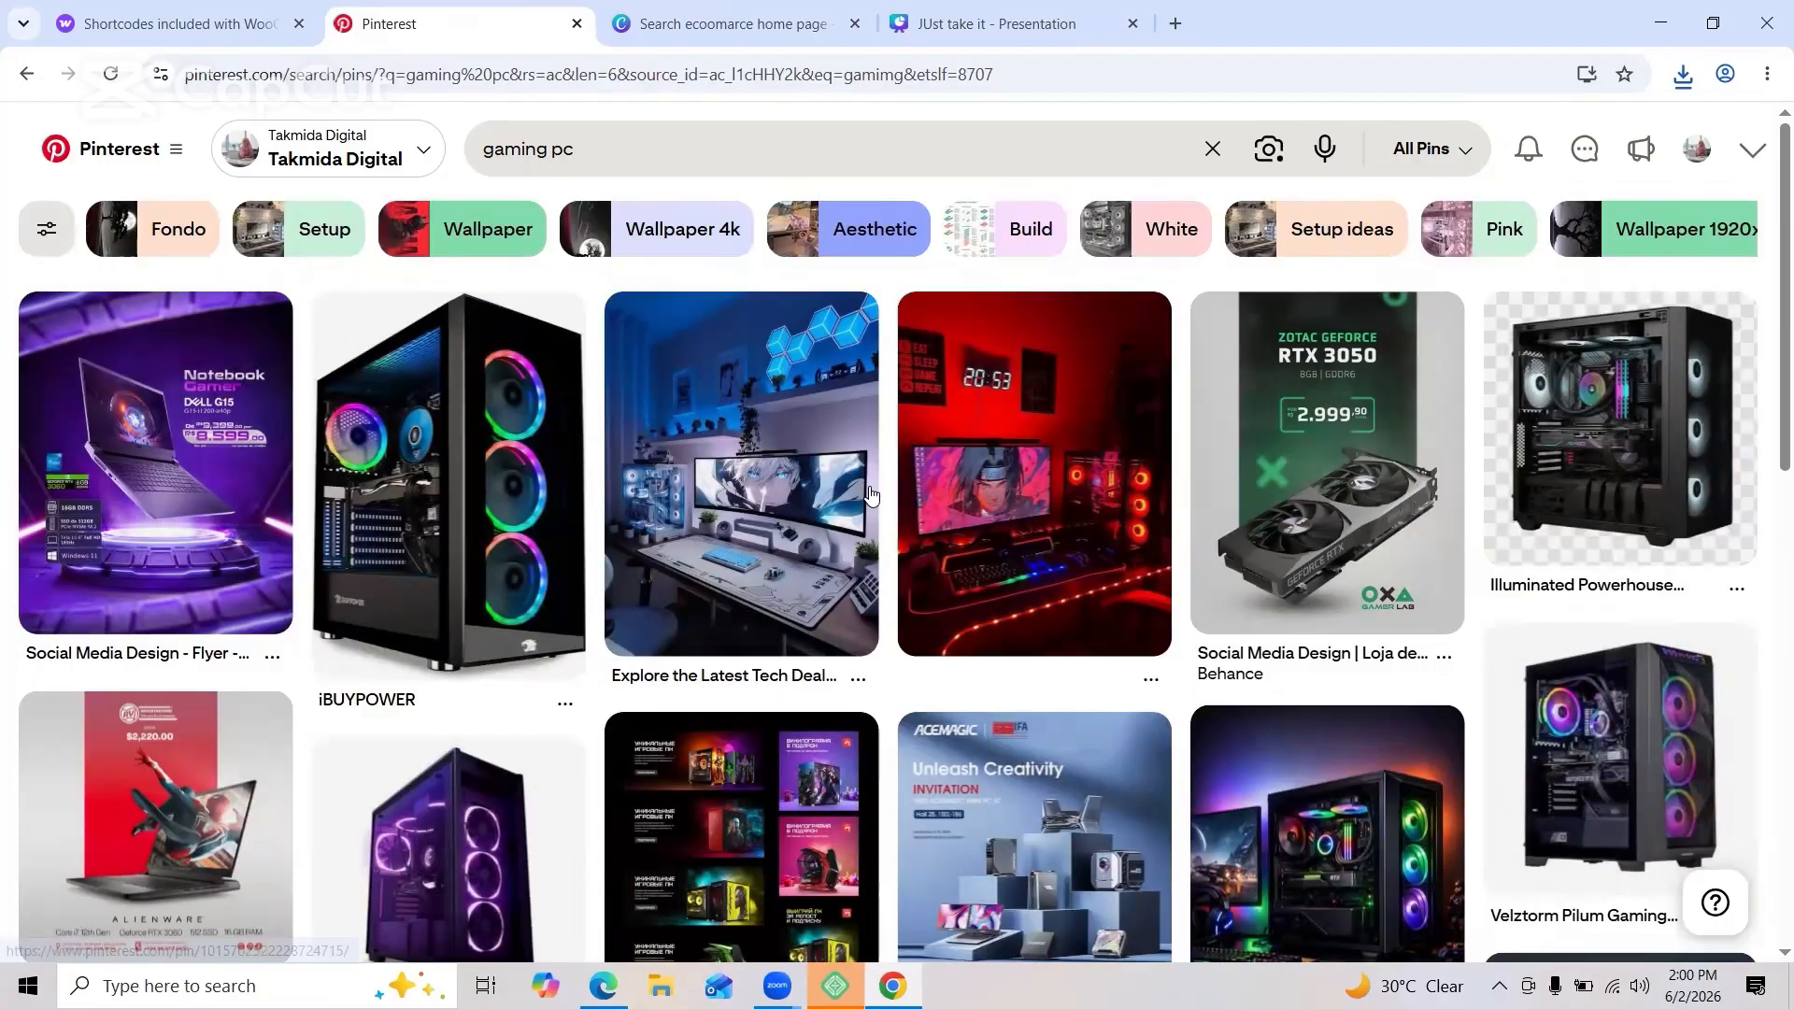
pyautogui.scroll(-6, 869, 494)
# Step: Change the search to laptop and save a laptop mockup image to Downloads
pyautogui.click(797, 168)
pyautogui.press('BackSpace')
pyautogui.press('BackSpace')
pyautogui.press('BackSpace')
pyautogui.press('BackSpace')
pyautogui.press('BackSpace')
pyautogui.press('BackSpace')
pyautogui.press('BackSpace')
pyautogui.press('BackSpace')
pyautogui.press('BackSpace')
pyautogui.write('lapt')
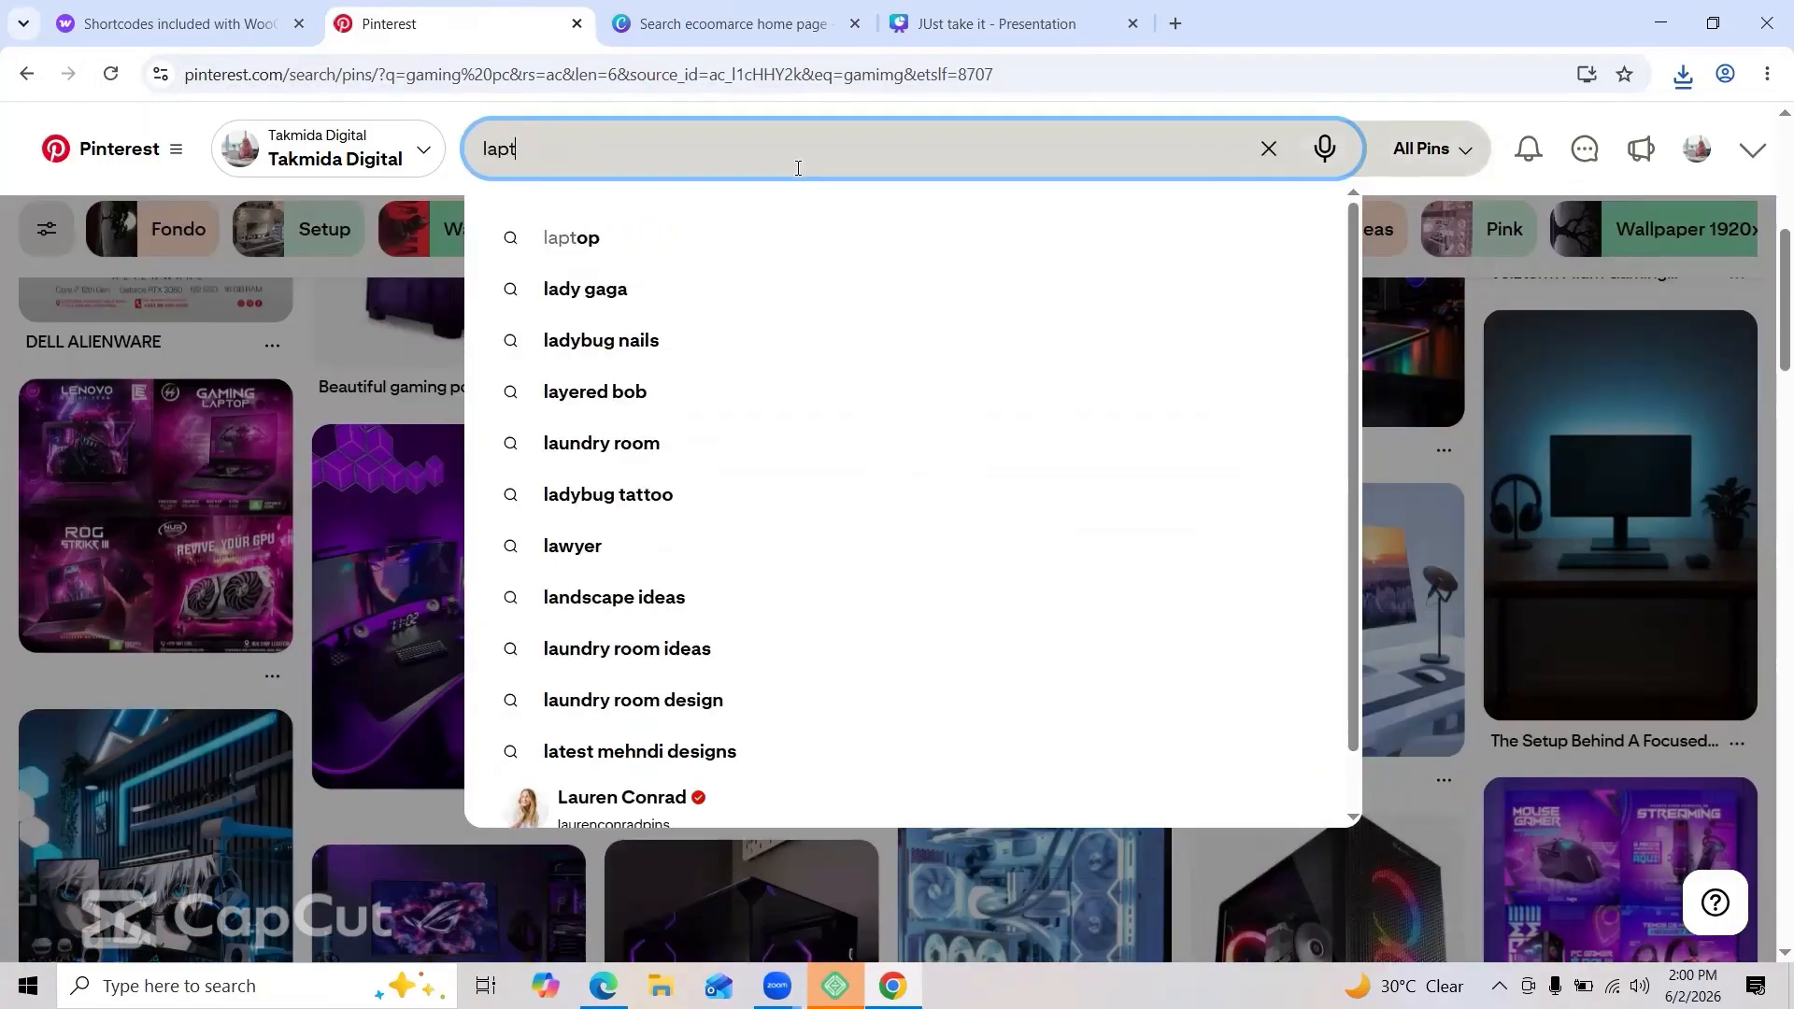
pyautogui.write('op')
pyautogui.press('Return')
pyautogui.scroll(-3, 520, 416)
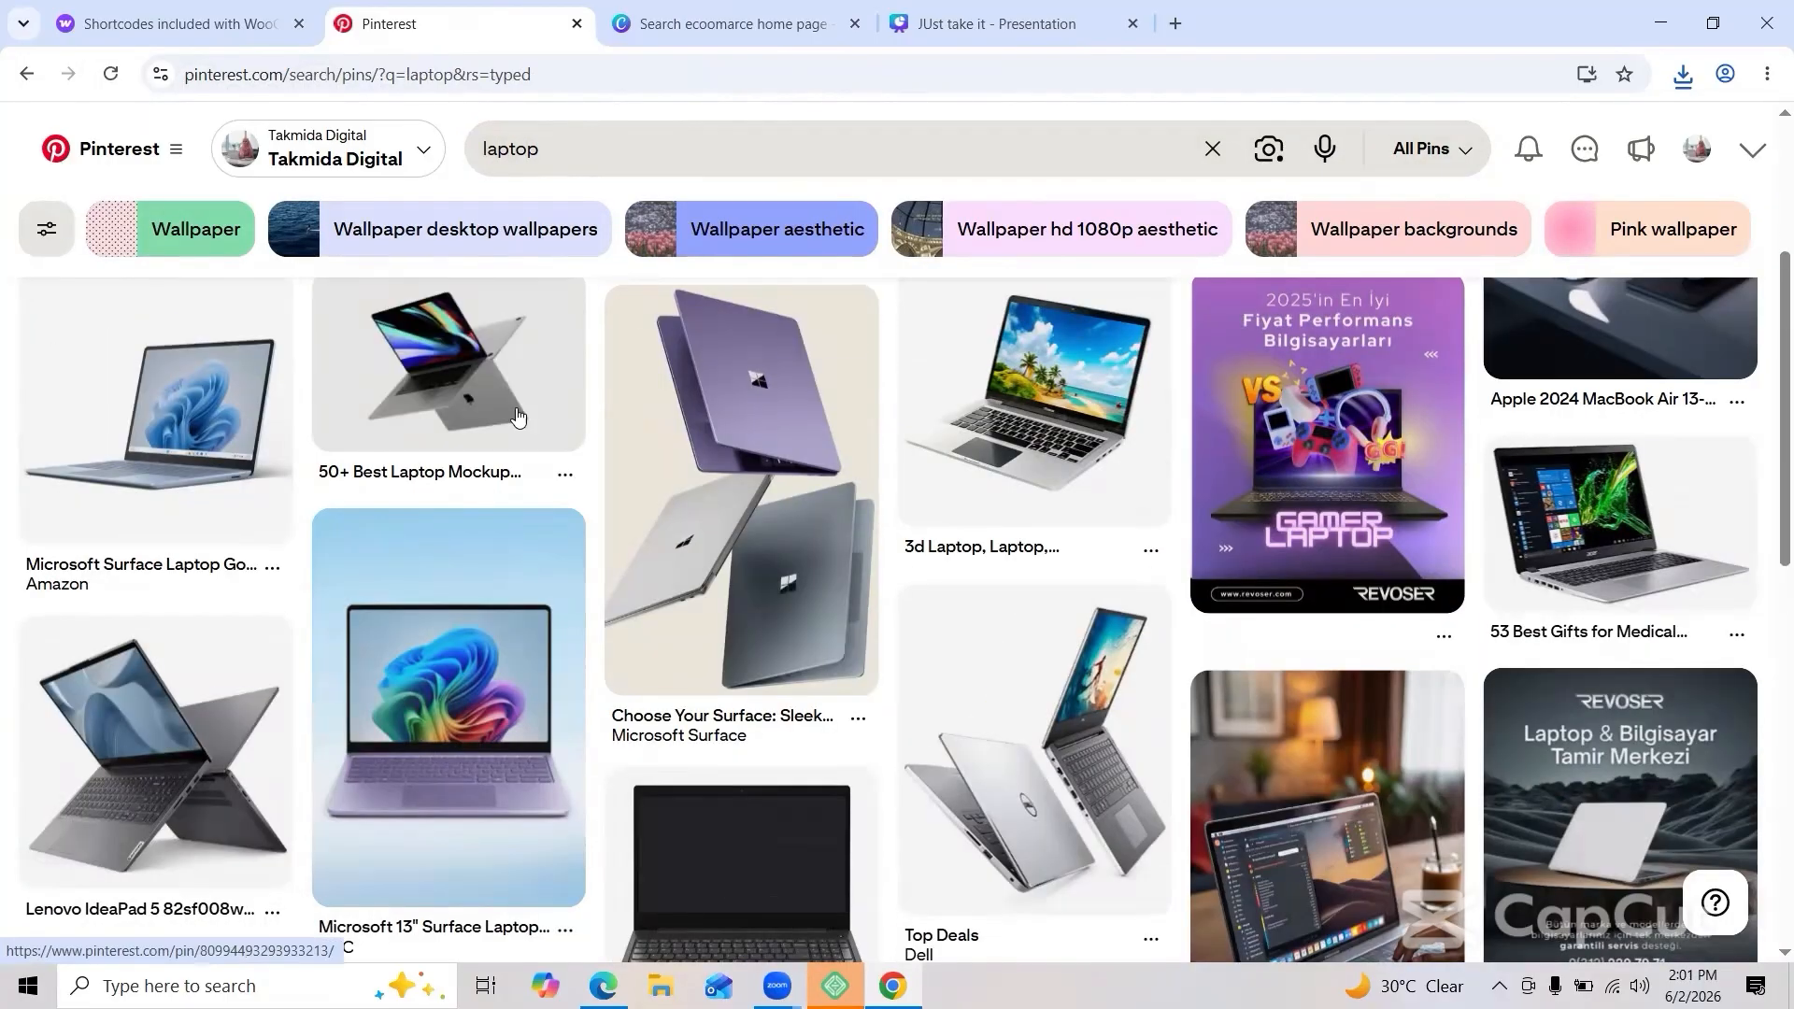
pyautogui.click(520, 416)
pyautogui.rightClick(452, 468)
pyautogui.click(384, 430)
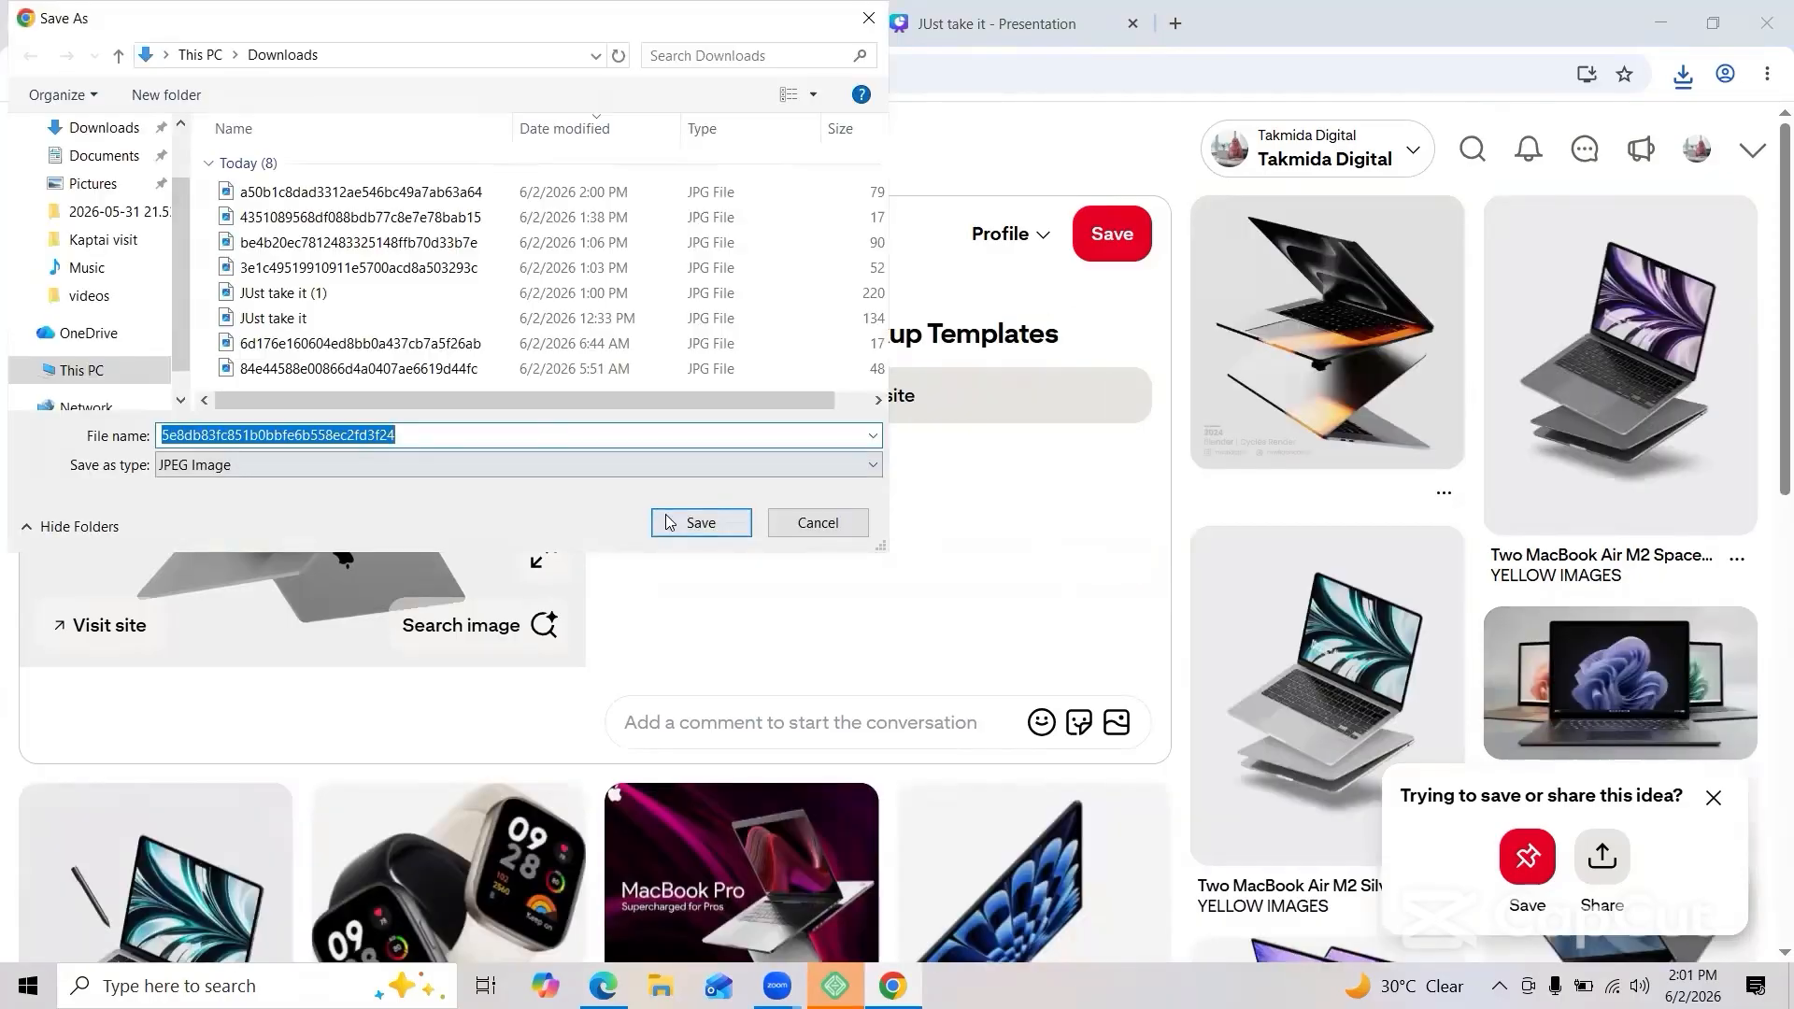
pyautogui.click(671, 522)
pyautogui.click(1093, 187)
# Step: Search fashion, save a fashion magazine cover image, and browse files for WordPress upload
pyautogui.click(1466, 161)
pyautogui.write('fashion')
pyautogui.press('Return')
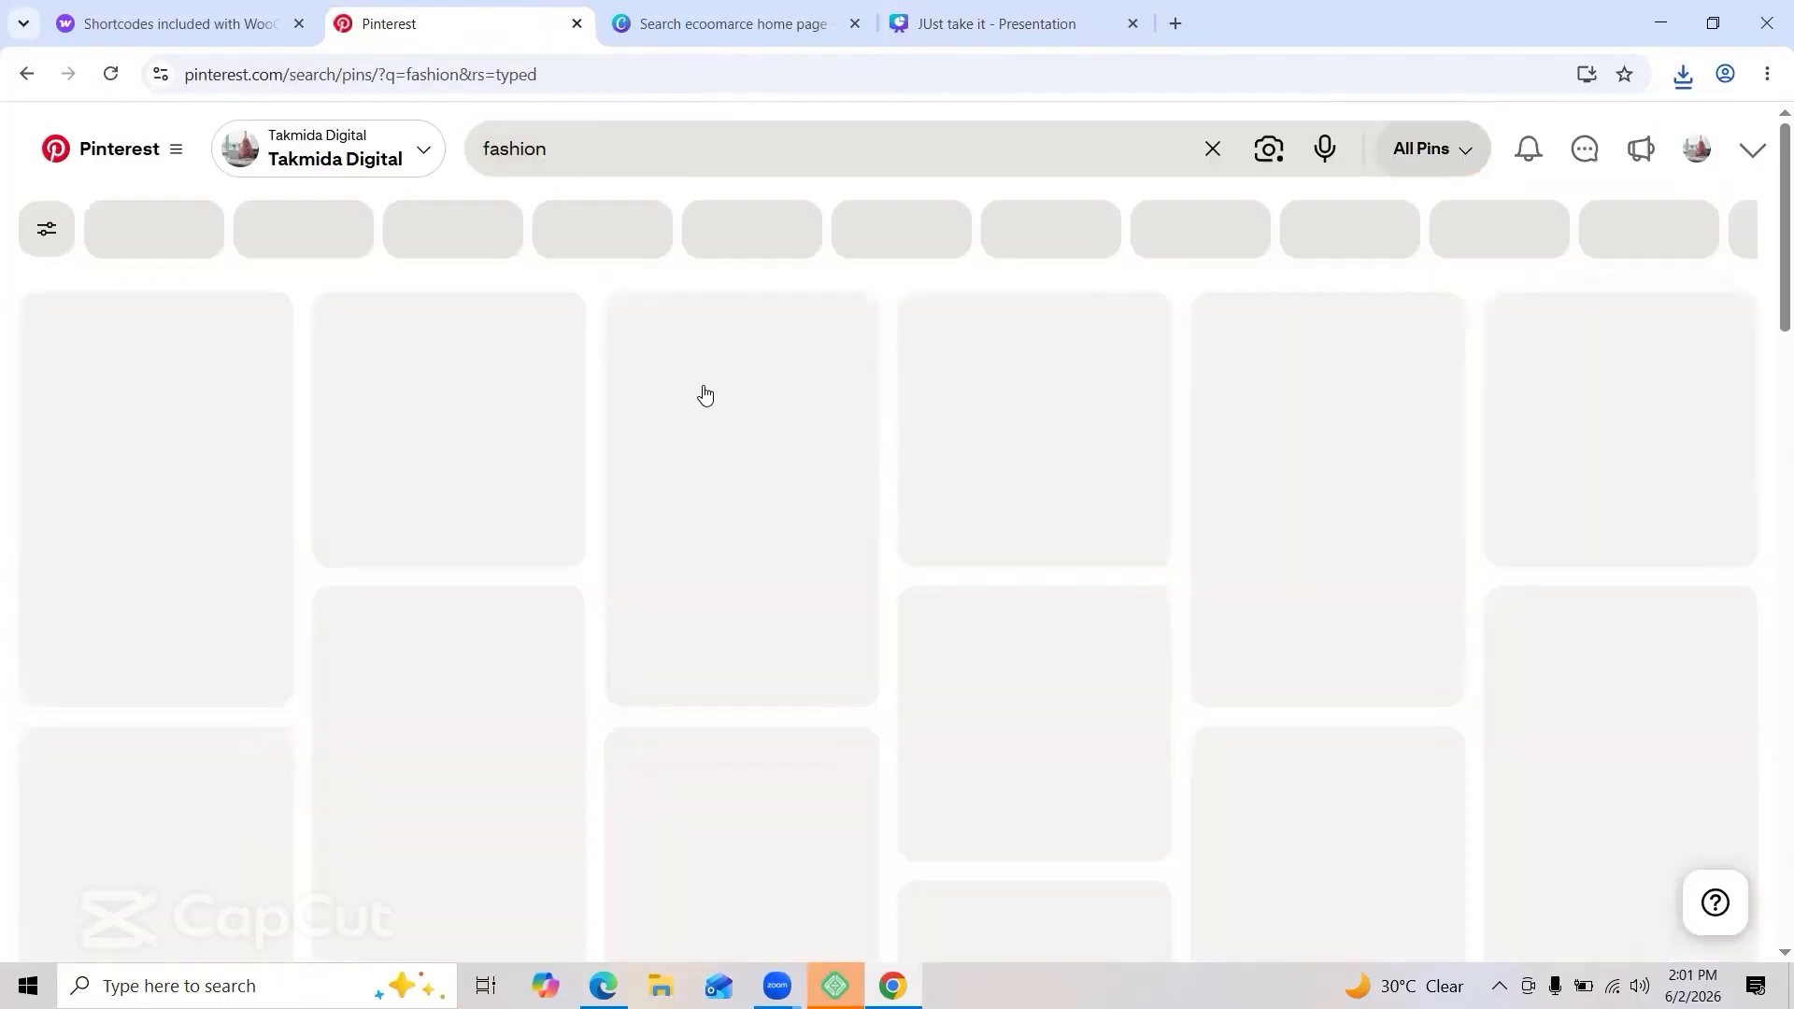
pyautogui.scroll(-5, 795, 531)
pyautogui.scroll(1, 795, 531)
pyautogui.click(261, 486)
pyautogui.rightClick(379, 495)
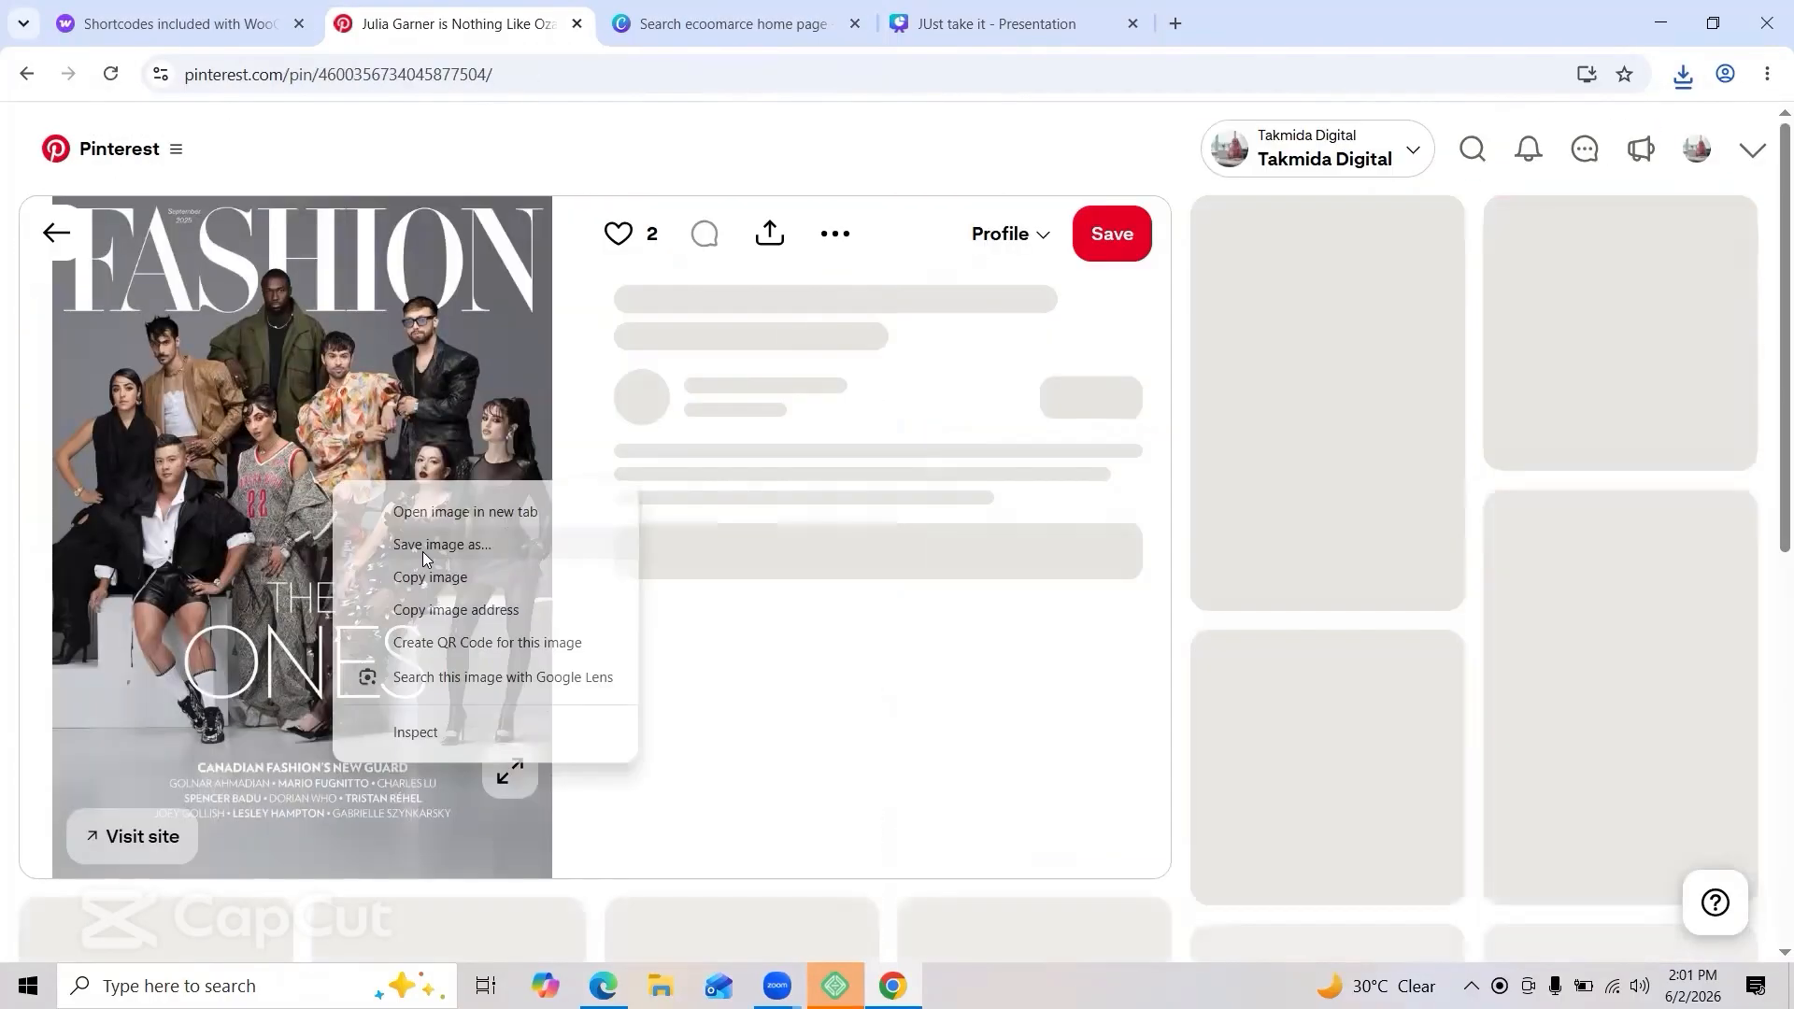
pyautogui.click(432, 540)
pyautogui.click(700, 522)
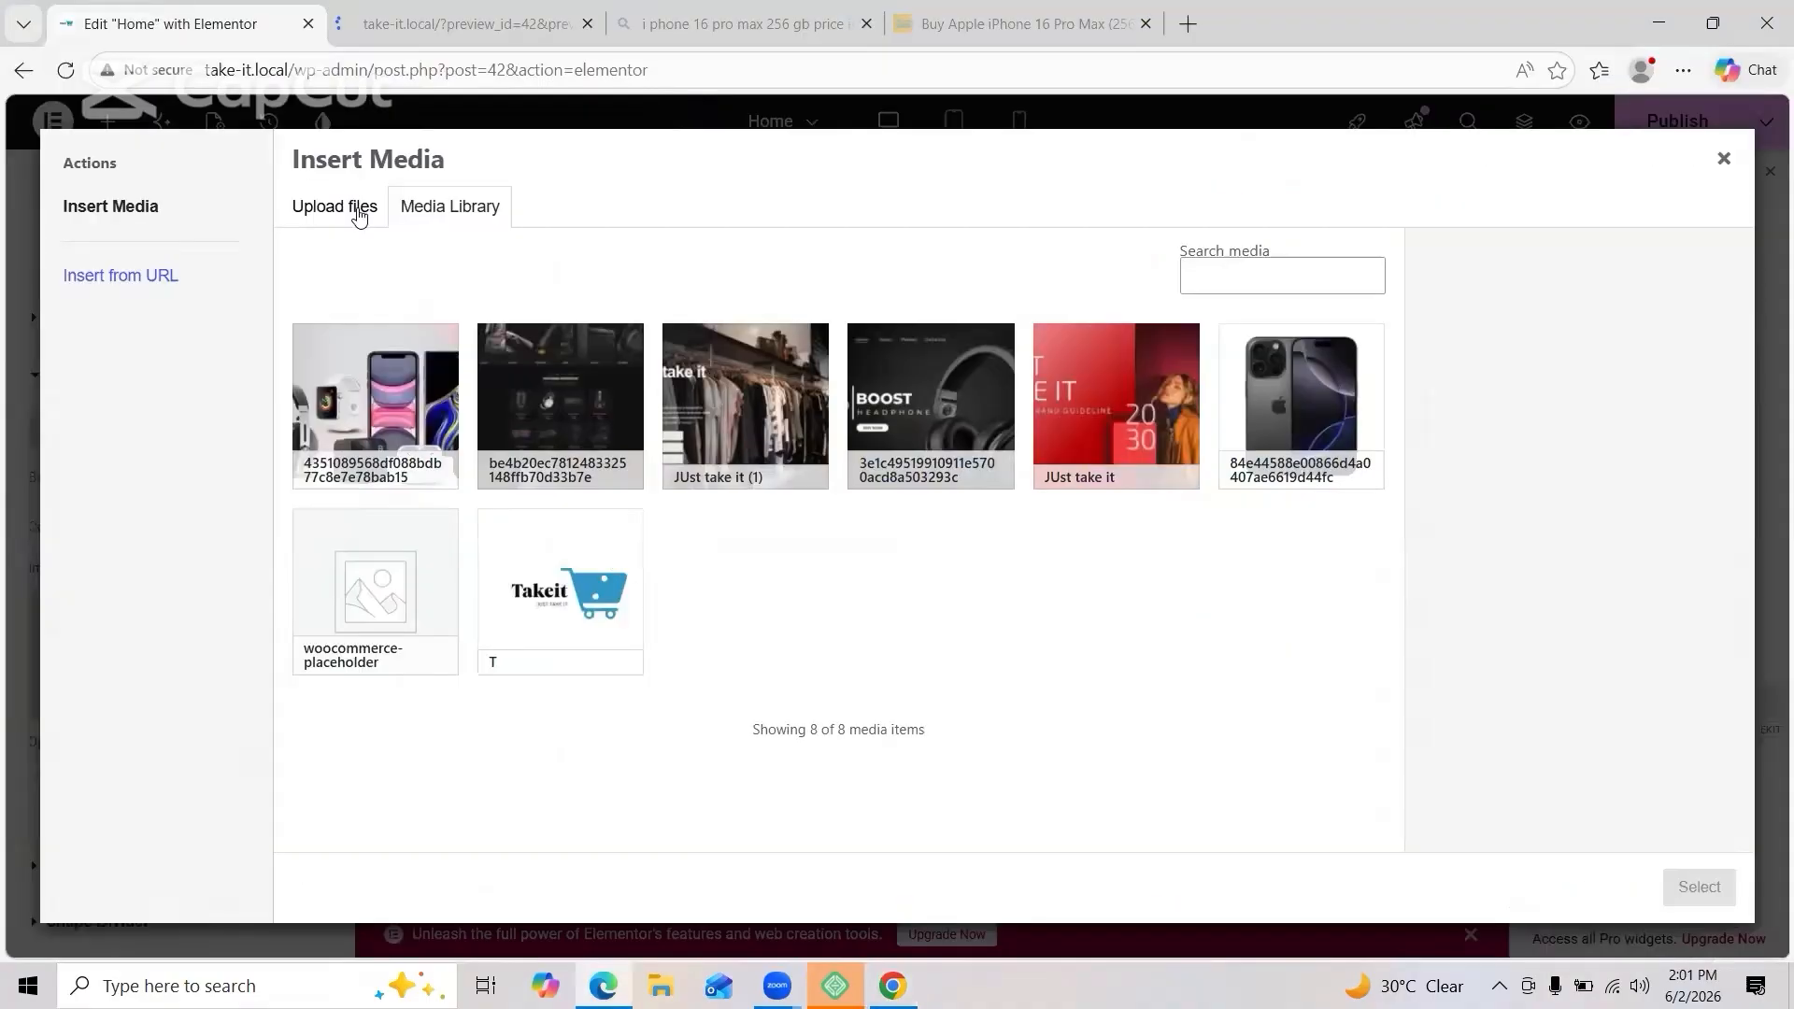
pyautogui.click(357, 213)
pyautogui.click(977, 533)
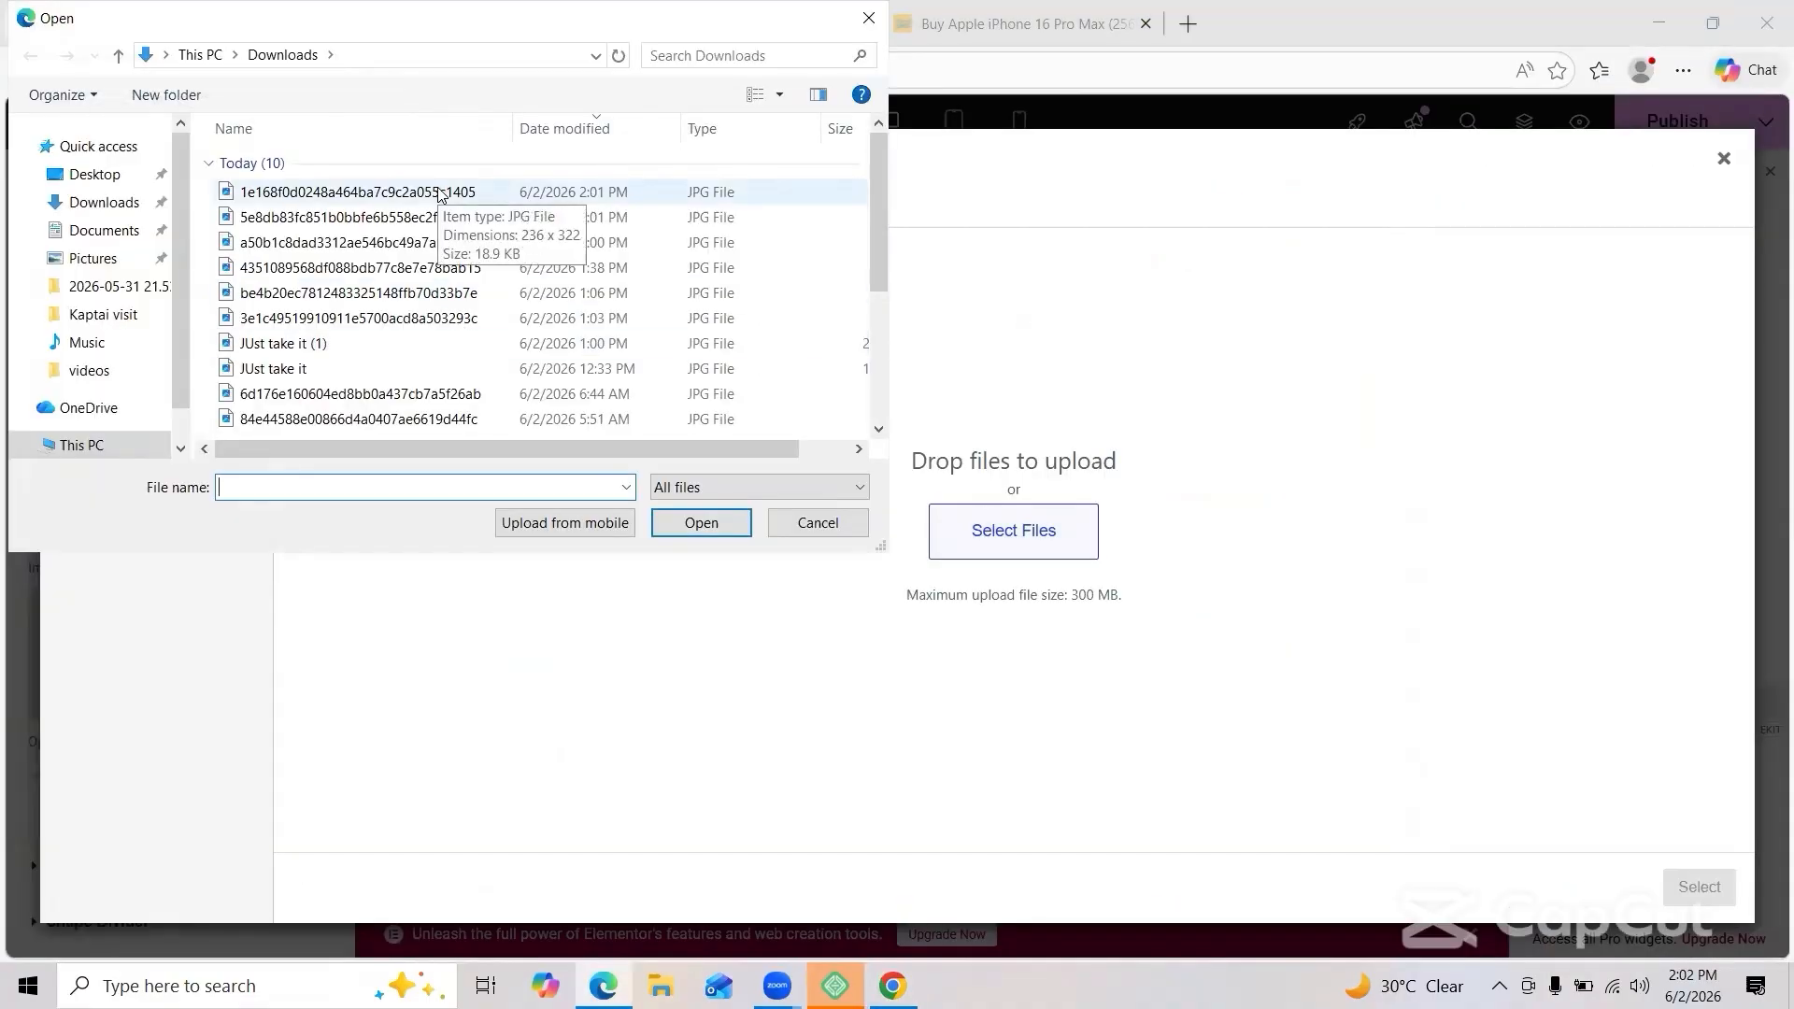
# Step: Upload the three downloaded images and set the orange Samsung poster as the overlay image
pyautogui.click(440, 192)
pyautogui.keyDown('shift'); pyautogui.click(337, 243); pyautogui.keyUp('shift')
pyautogui.click(701, 522)
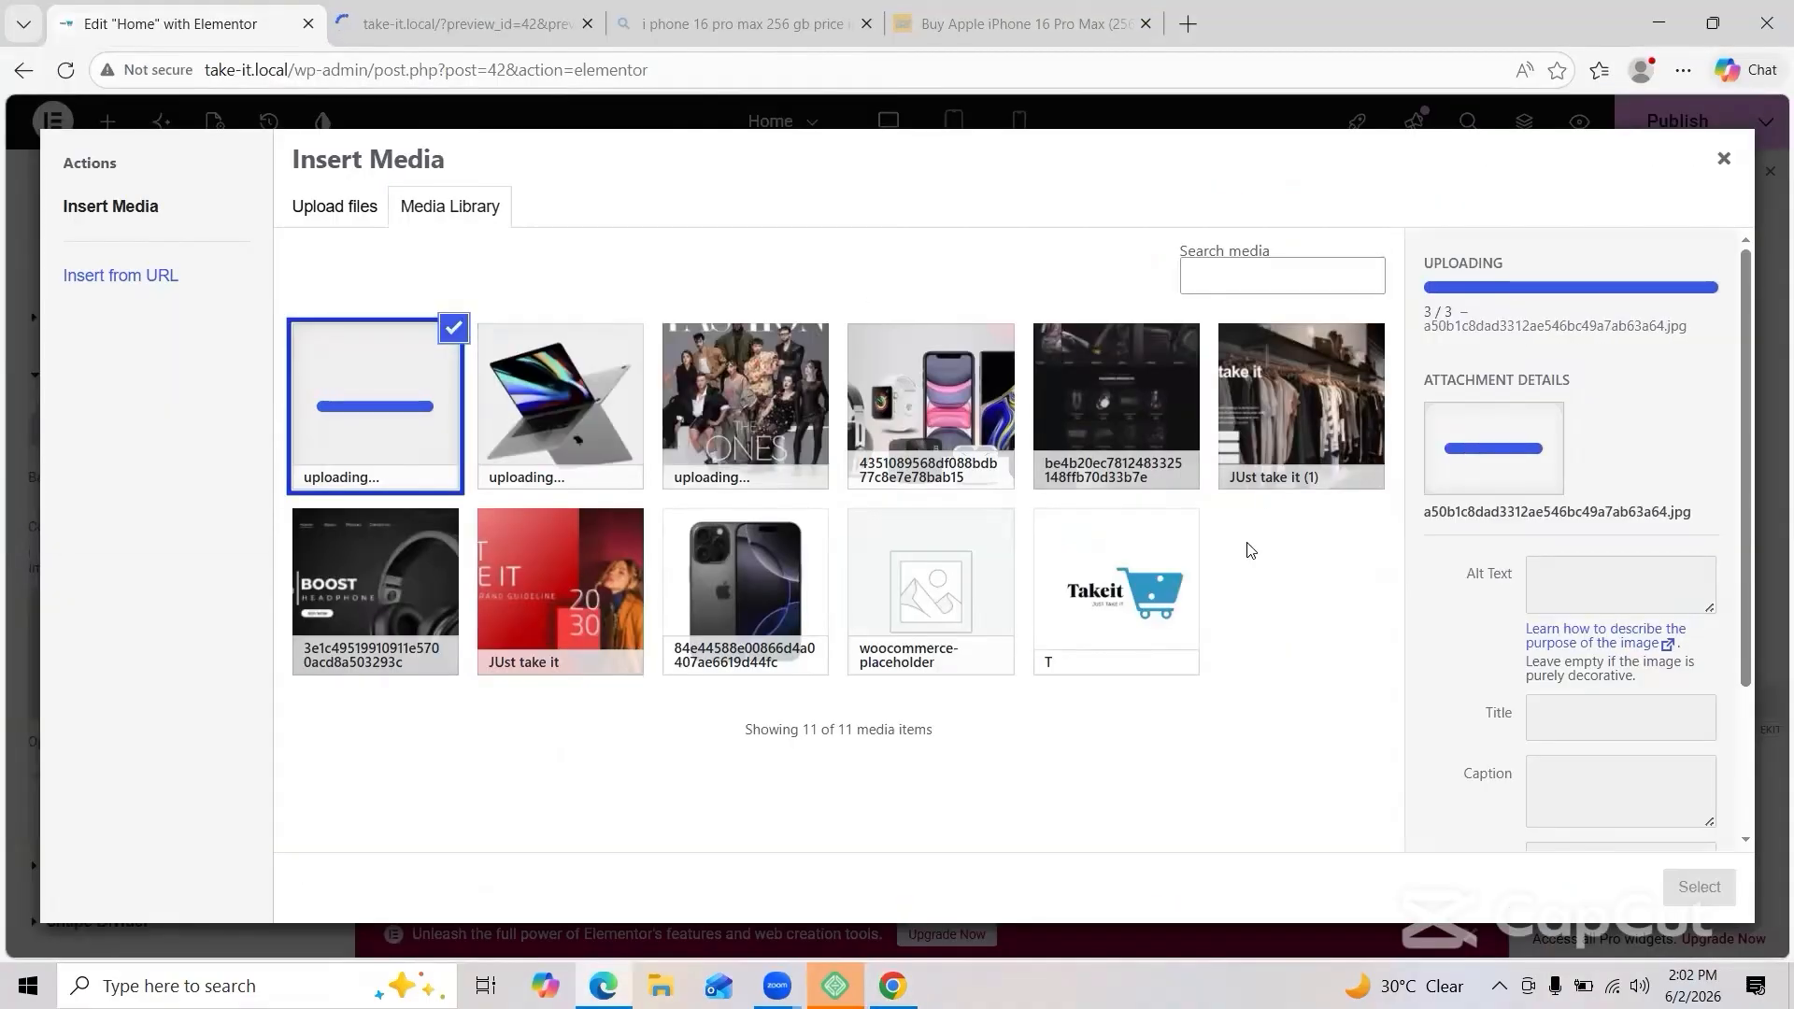
pyautogui.click(454, 421)
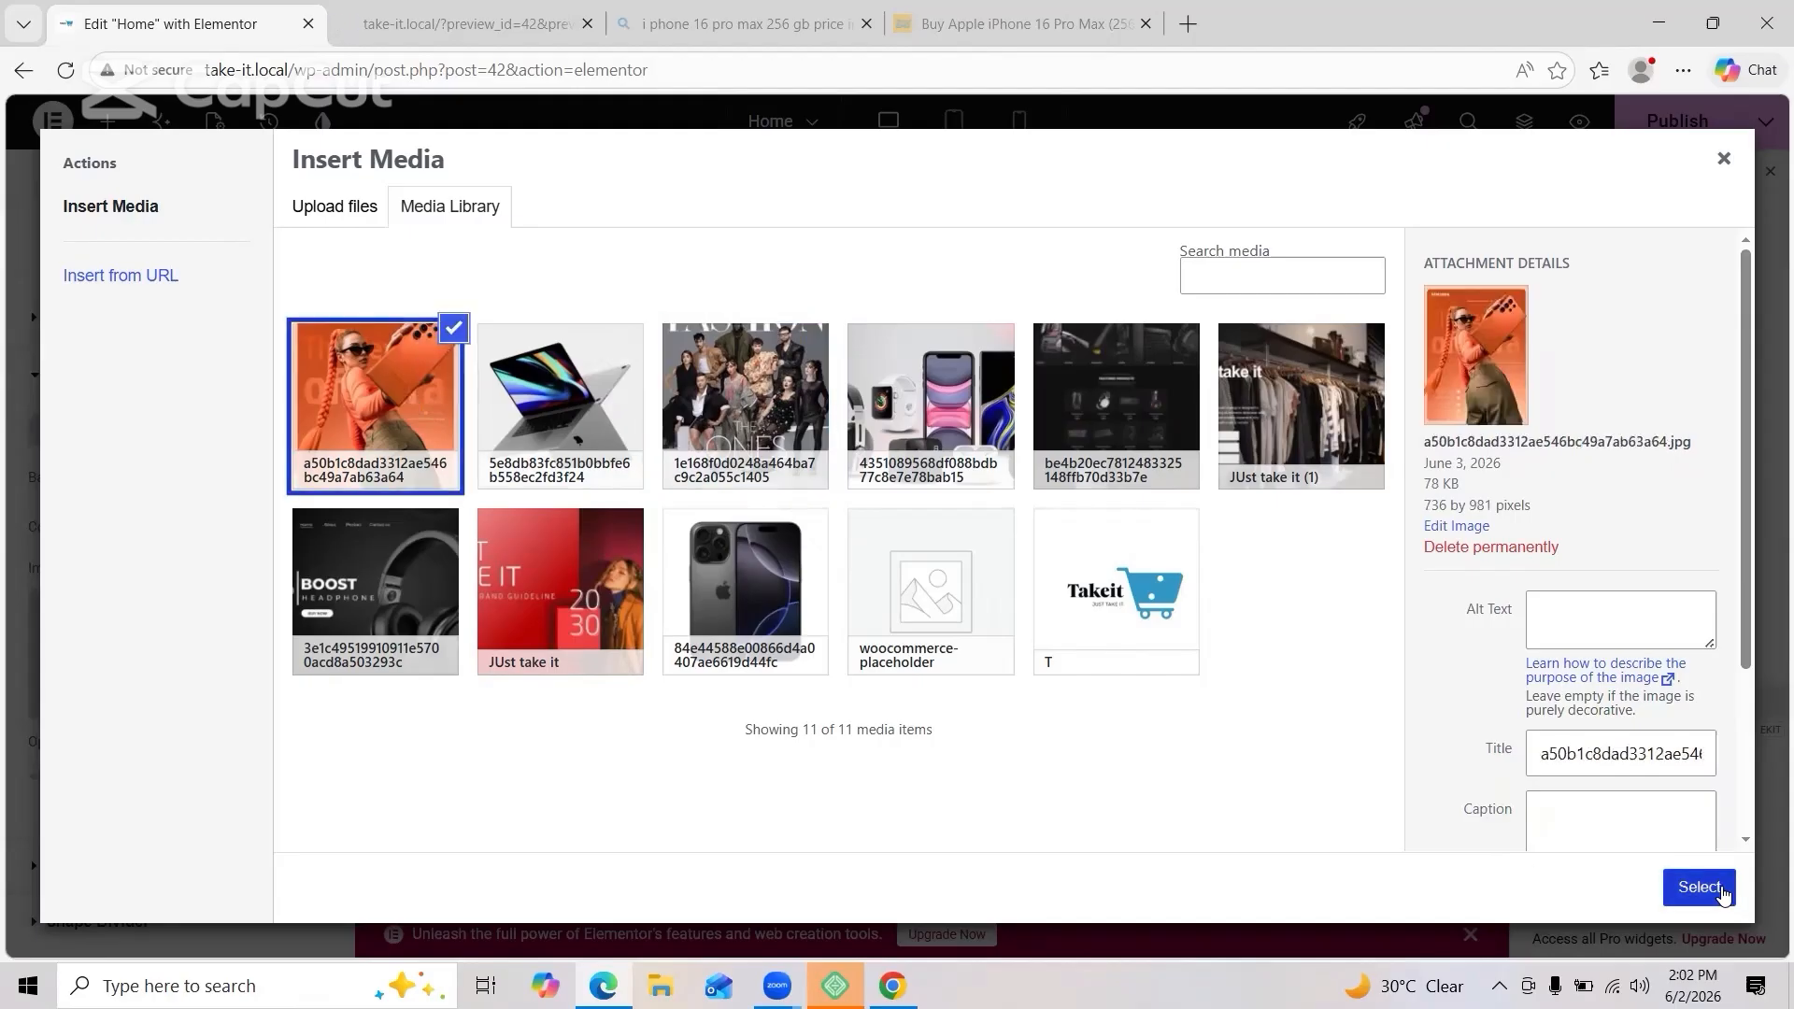
pyautogui.click(1720, 888)
pyautogui.scroll(-1, 289, 533)
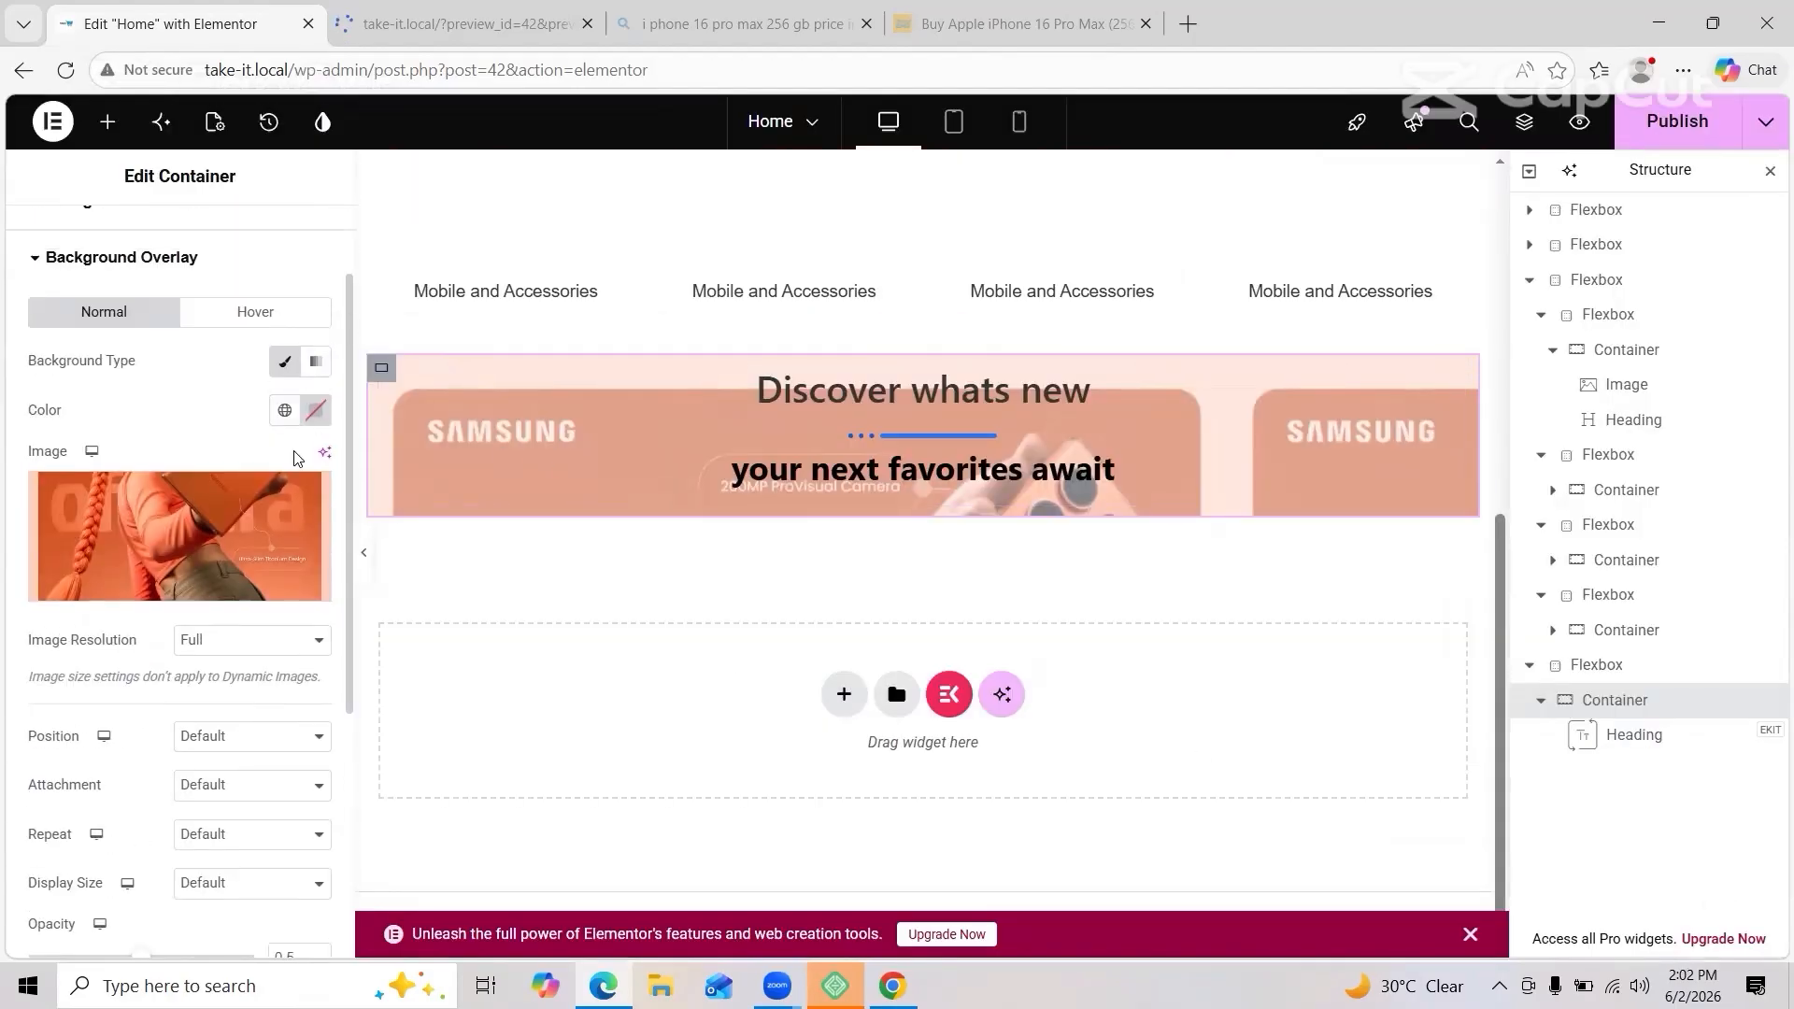
# Step: Give the hover overlay a classic image background using the orange Samsung poster
pyautogui.click(255, 311)
pyautogui.click(284, 475)
pyautogui.click(190, 693)
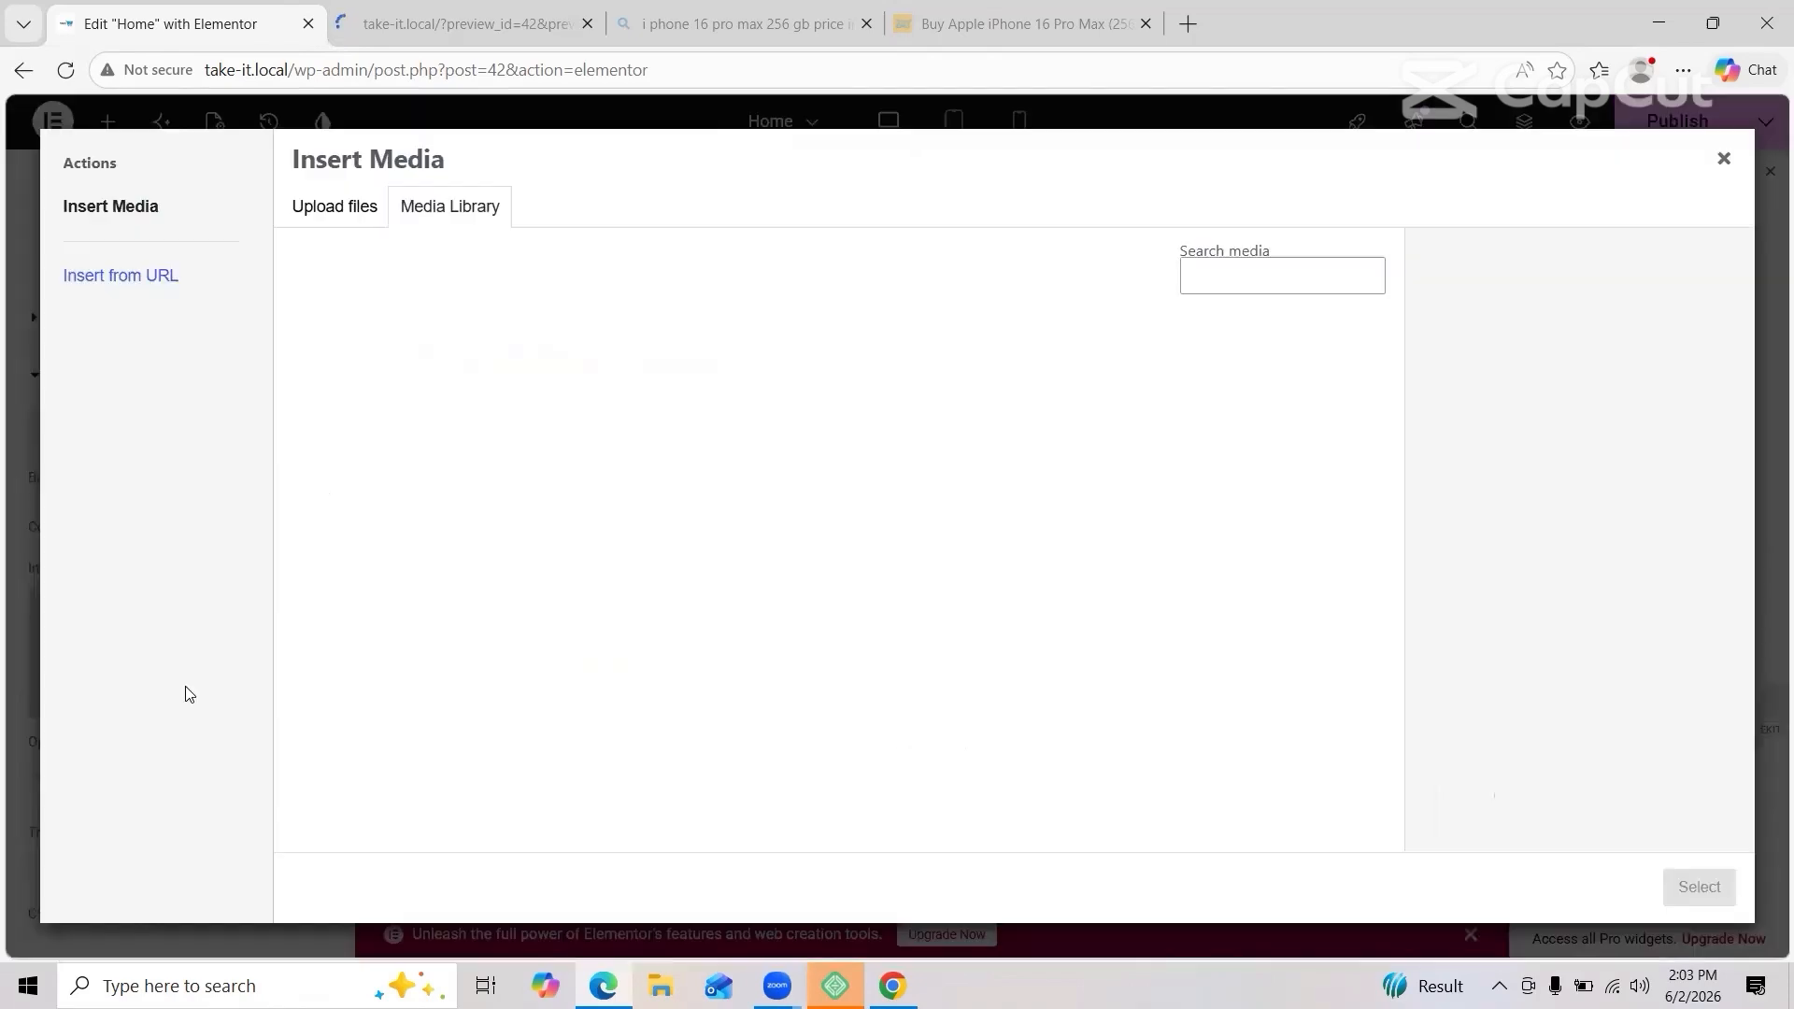
pyautogui.rightClick(339, 213)
pyautogui.click(848, 753)
pyautogui.click(572, 425)
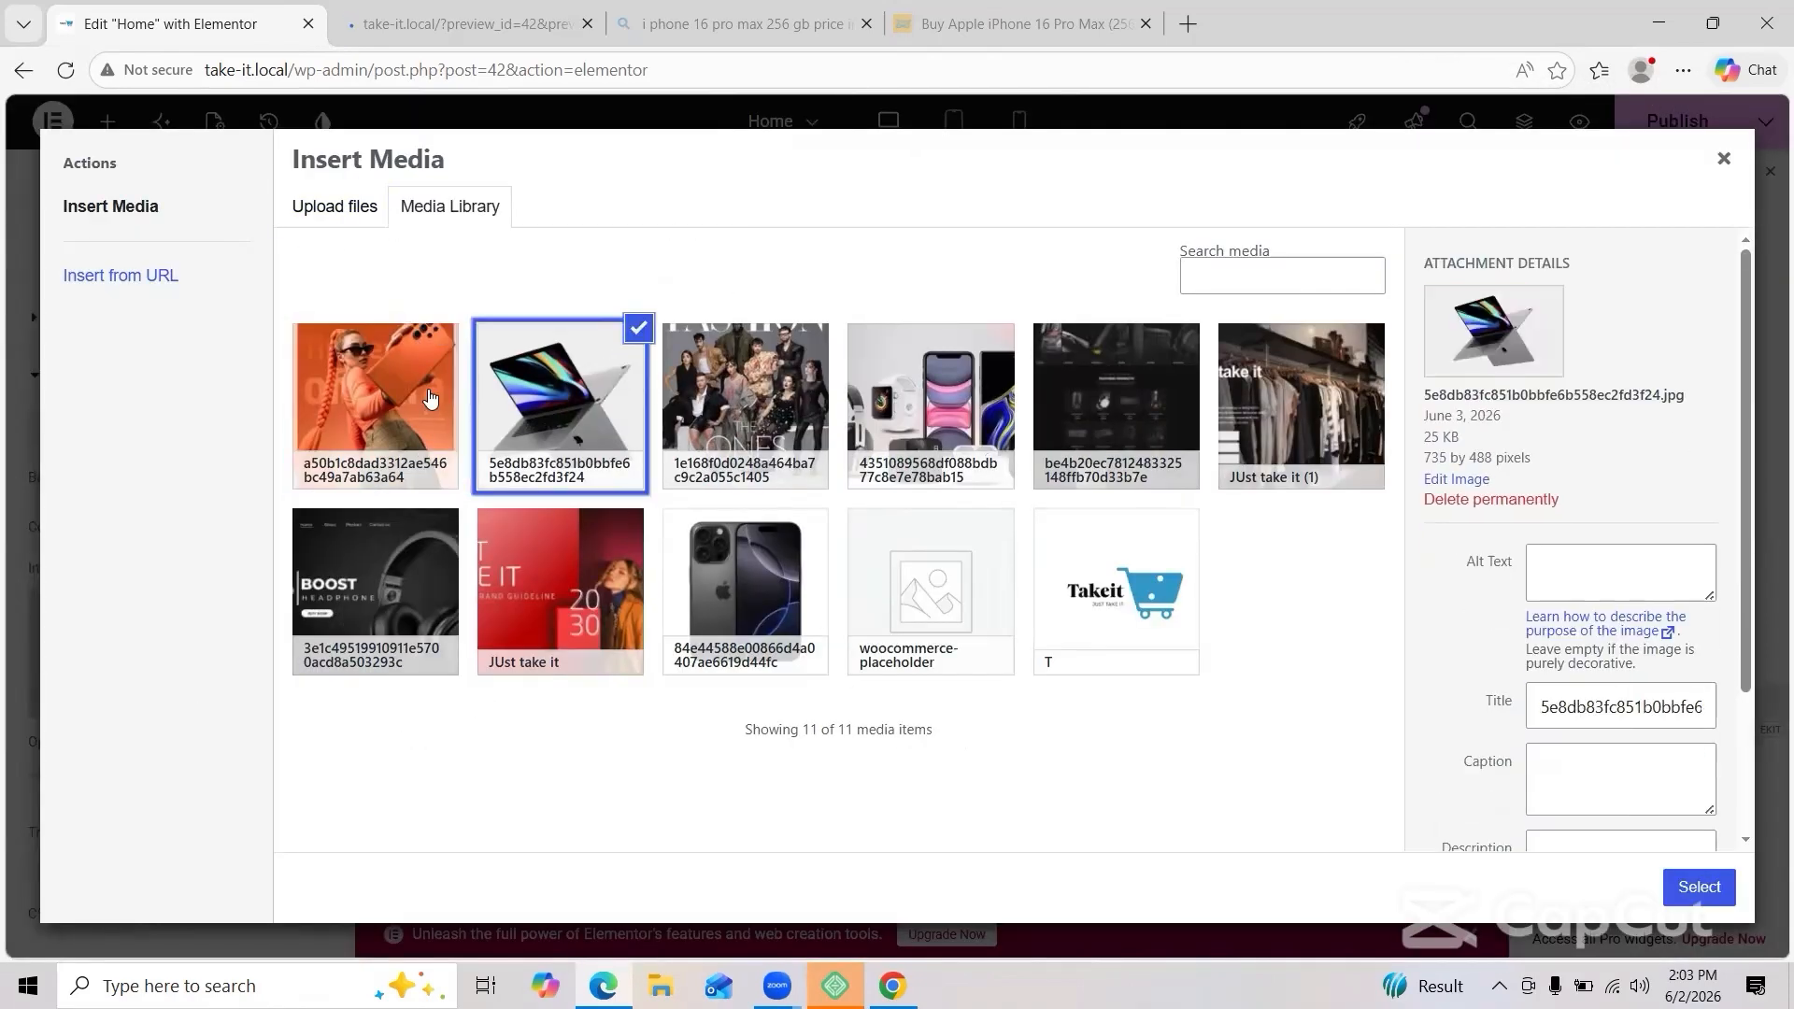
pyautogui.click(431, 388)
pyautogui.click(1694, 883)
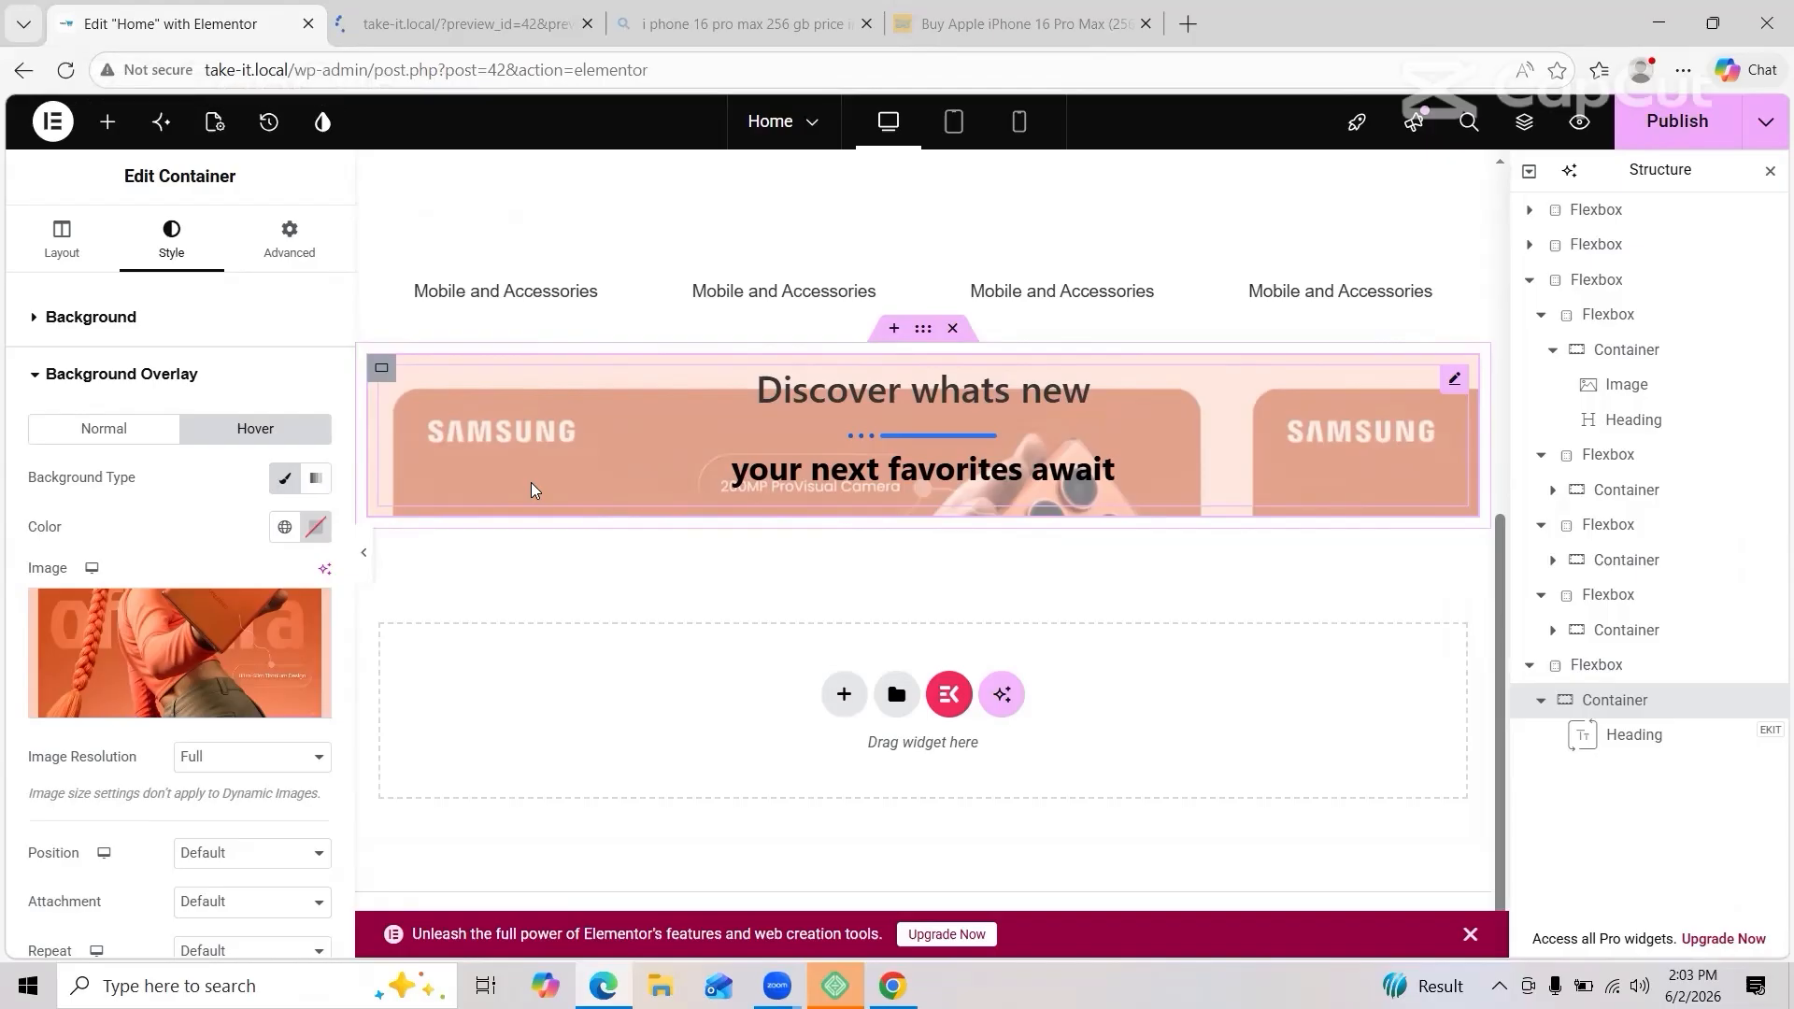
# Step: Try global colours and a gradient overlay, then keep the overlay as a classic image
pyautogui.click(282, 523)
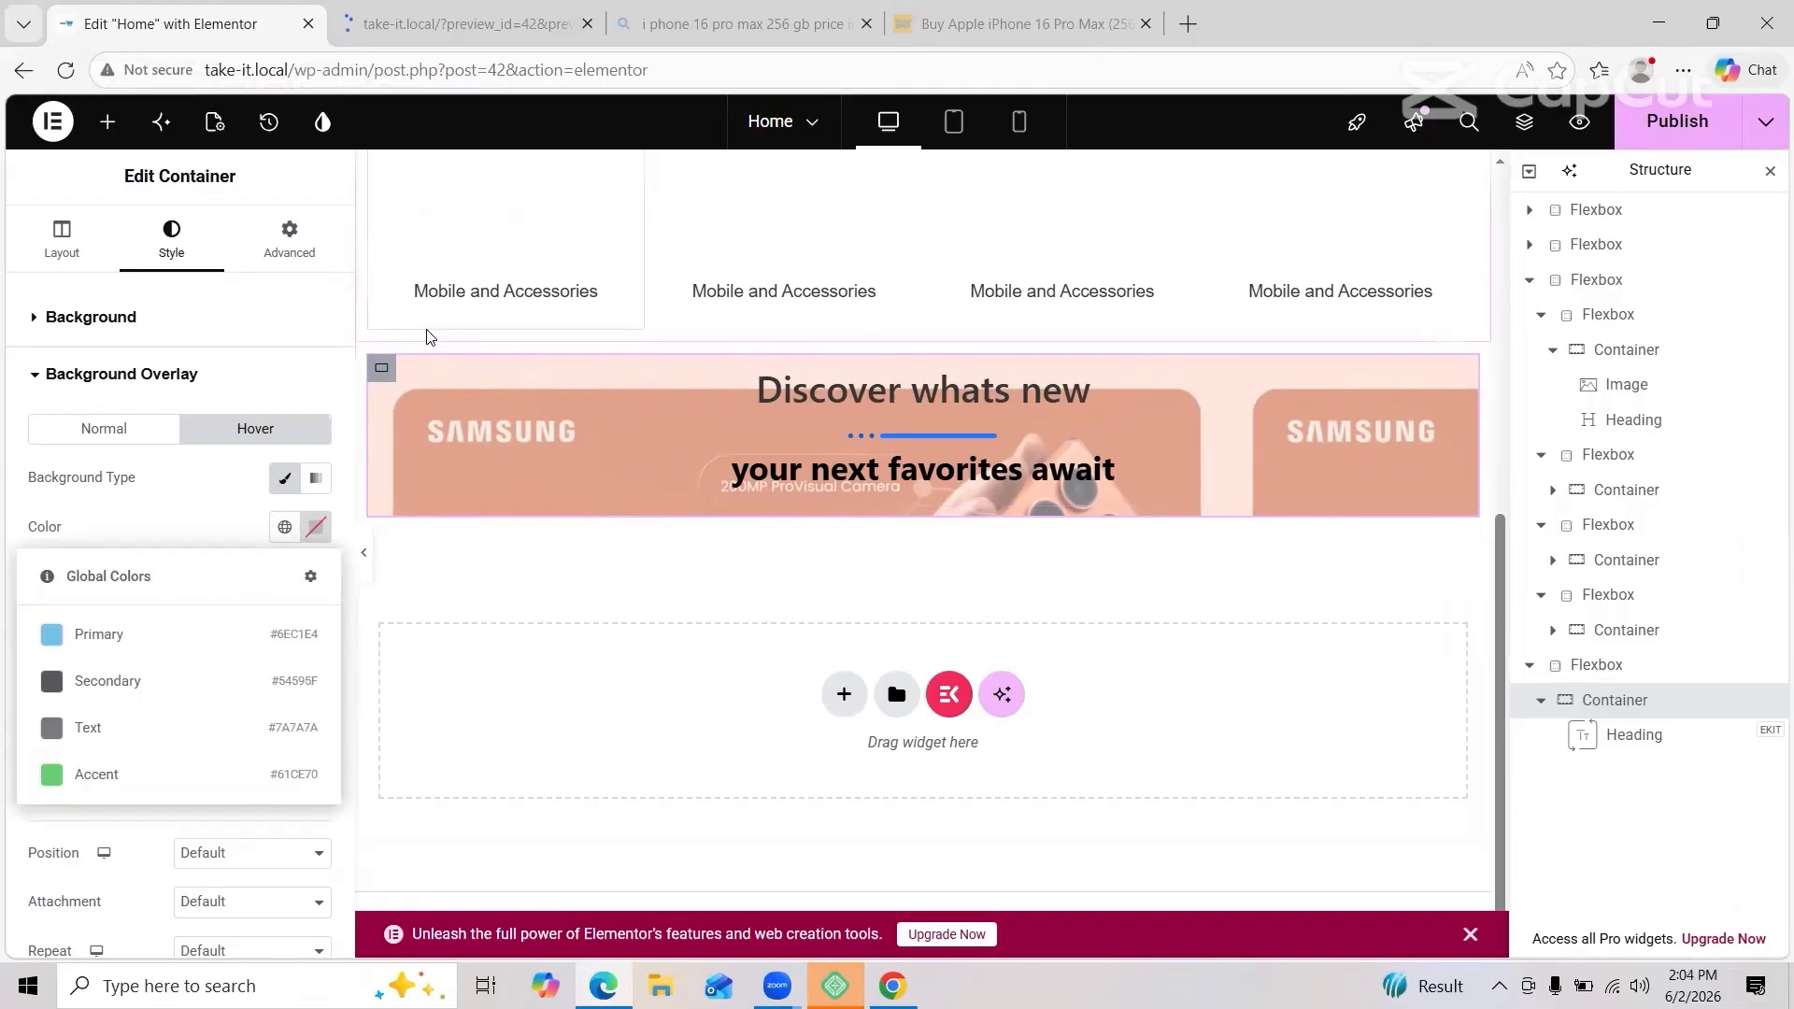
pyautogui.click(383, 373)
pyautogui.scroll(-3, 263, 667)
pyautogui.scroll(3, 262, 667)
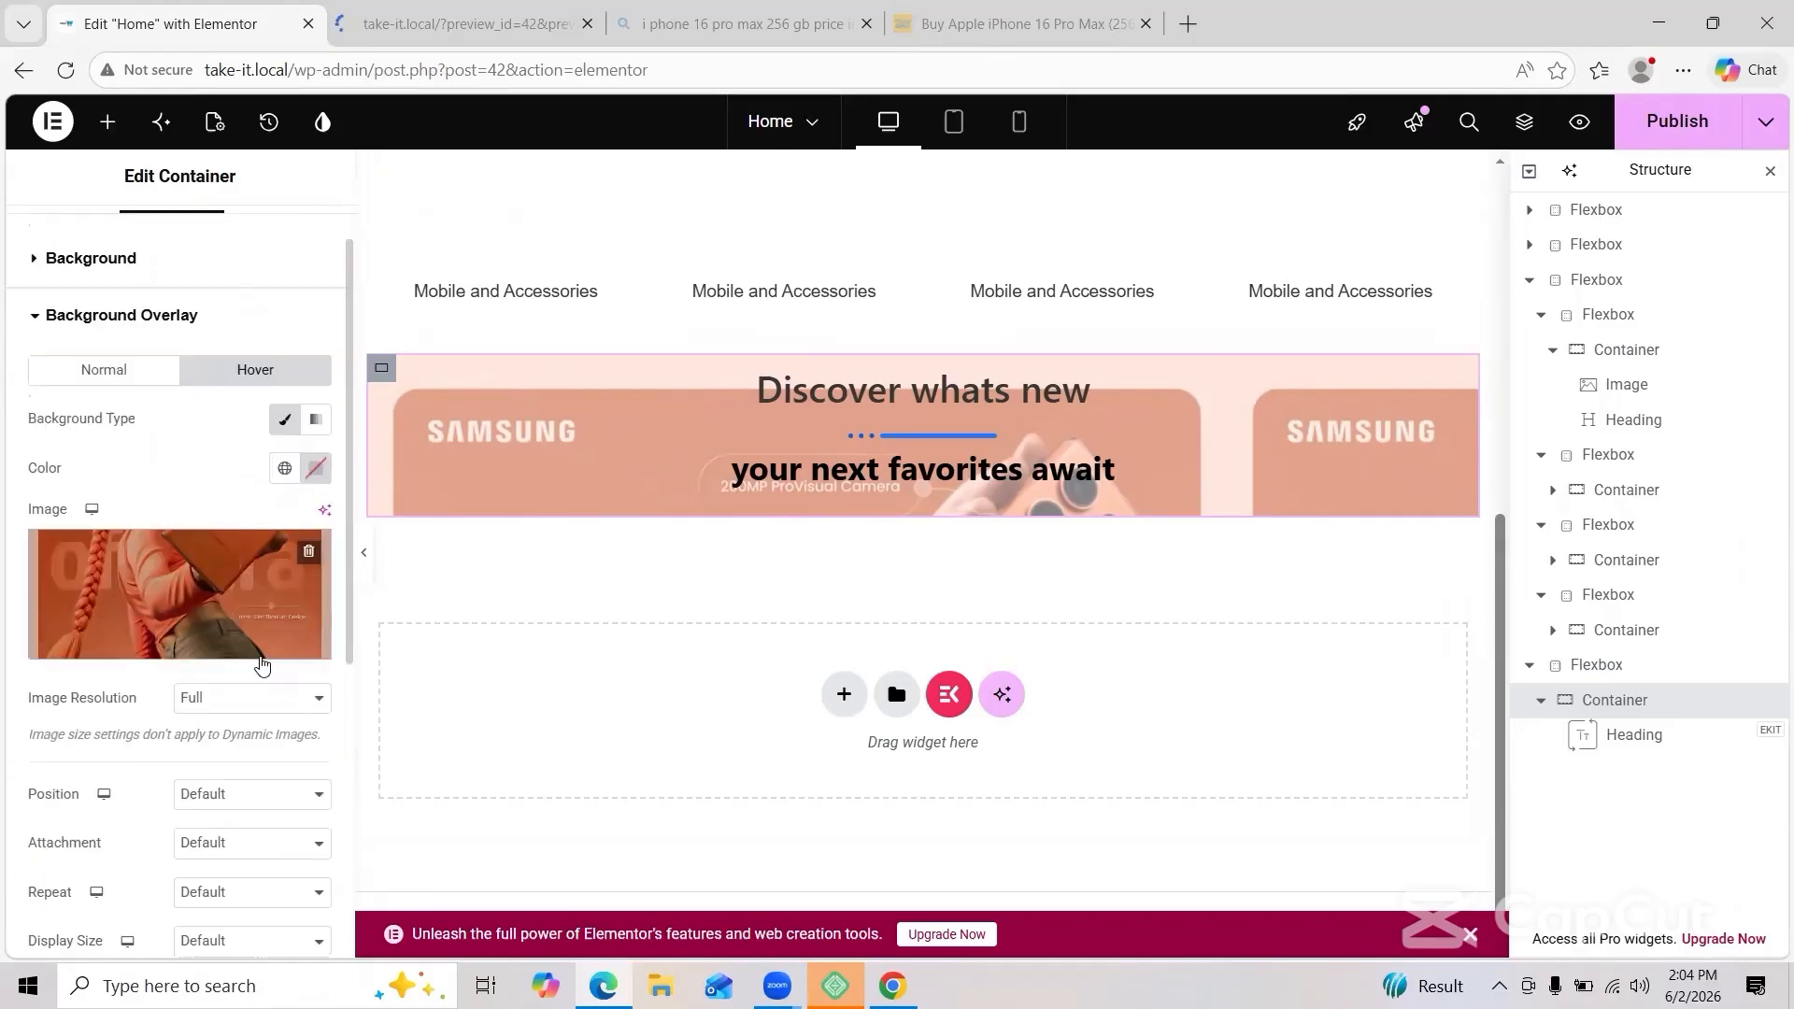
pyautogui.scroll(1, 263, 666)
pyautogui.click(314, 478)
pyautogui.click(285, 478)
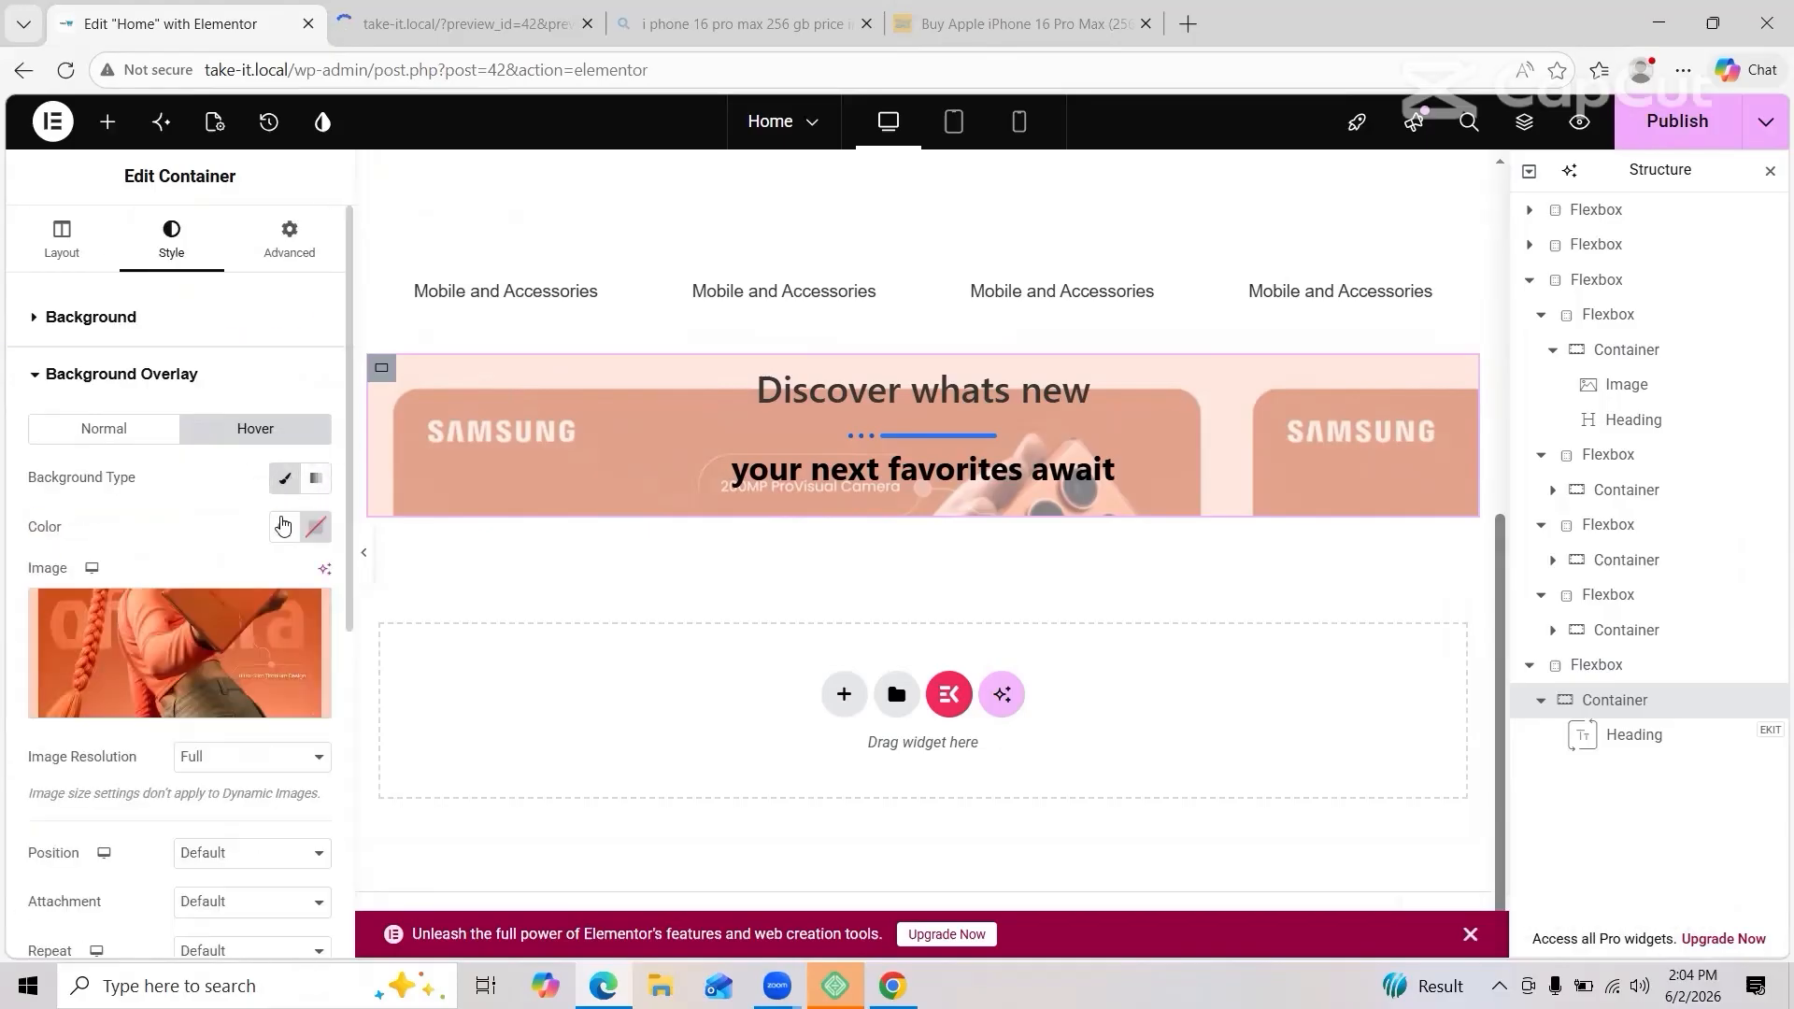
# Step: Keep the overlay image resolution at Full and set its position to Top Center
pyautogui.scroll(-2, 150, 441)
pyautogui.rightClick(250, 603)
pyautogui.click(251, 603)
pyautogui.click(259, 405)
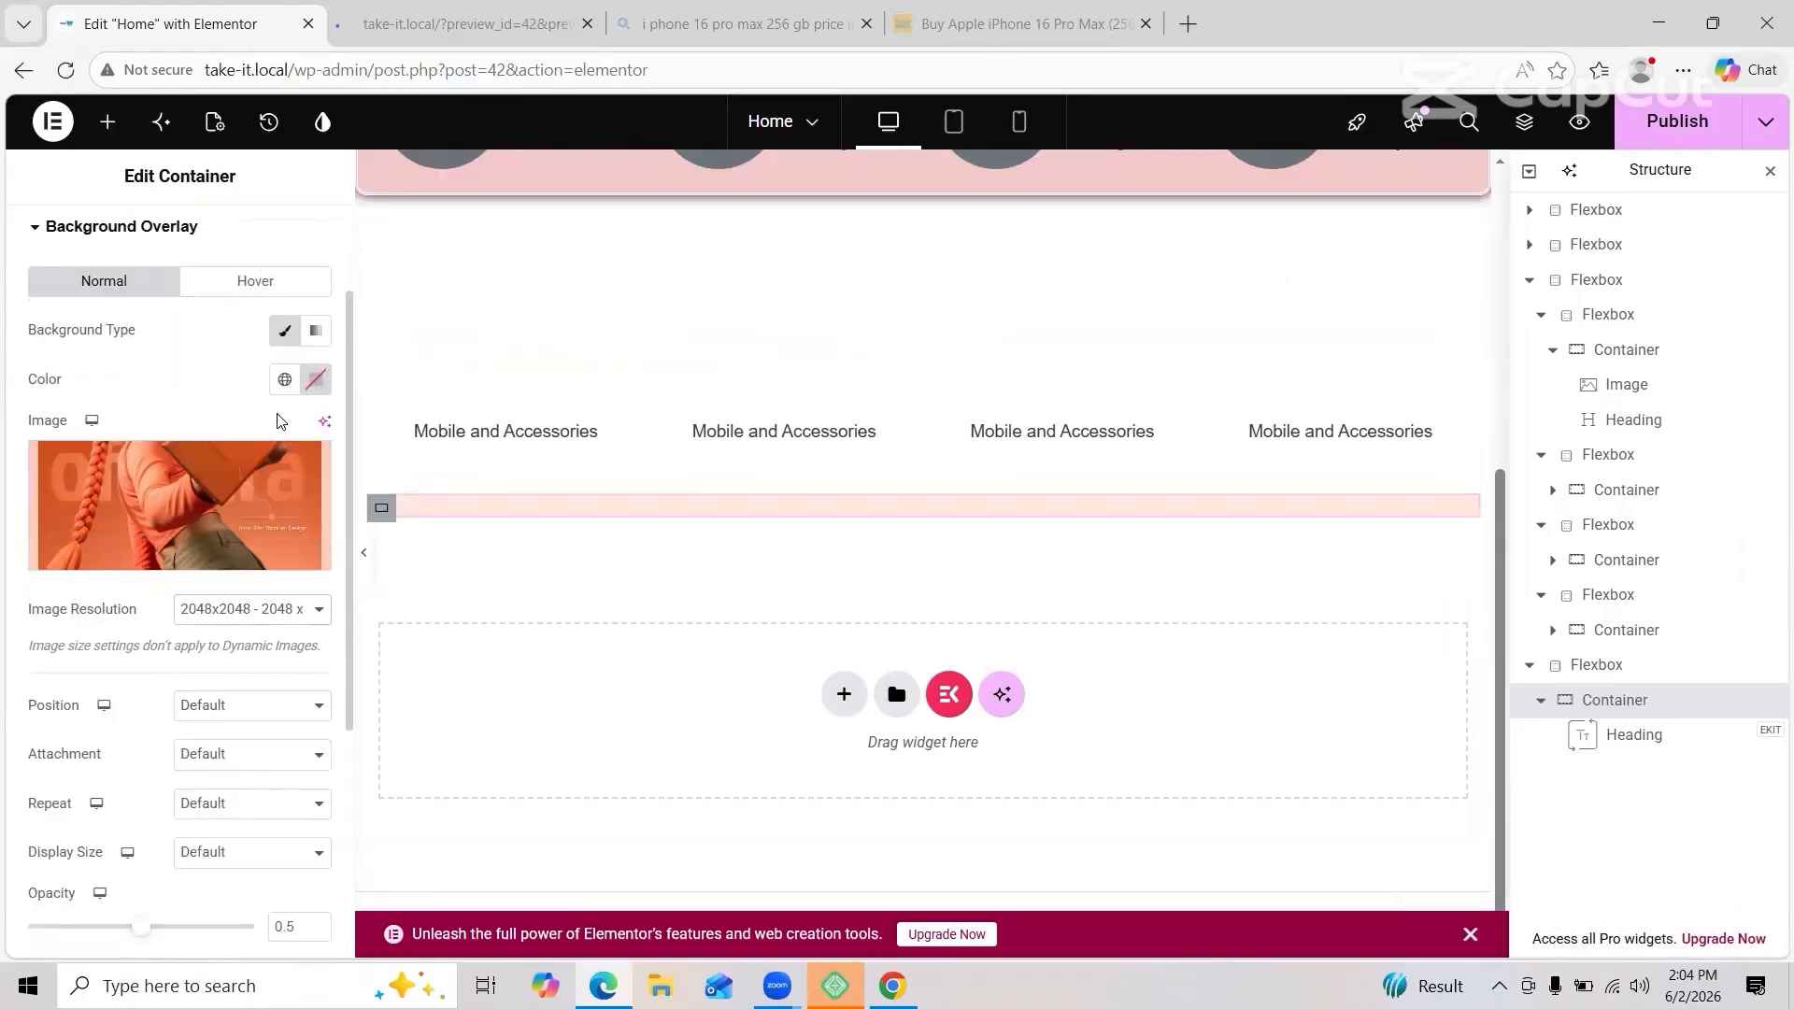
pyautogui.click(250, 603)
pyautogui.click(192, 573)
pyautogui.click(200, 705)
pyautogui.click(220, 633)
pyautogui.click(238, 710)
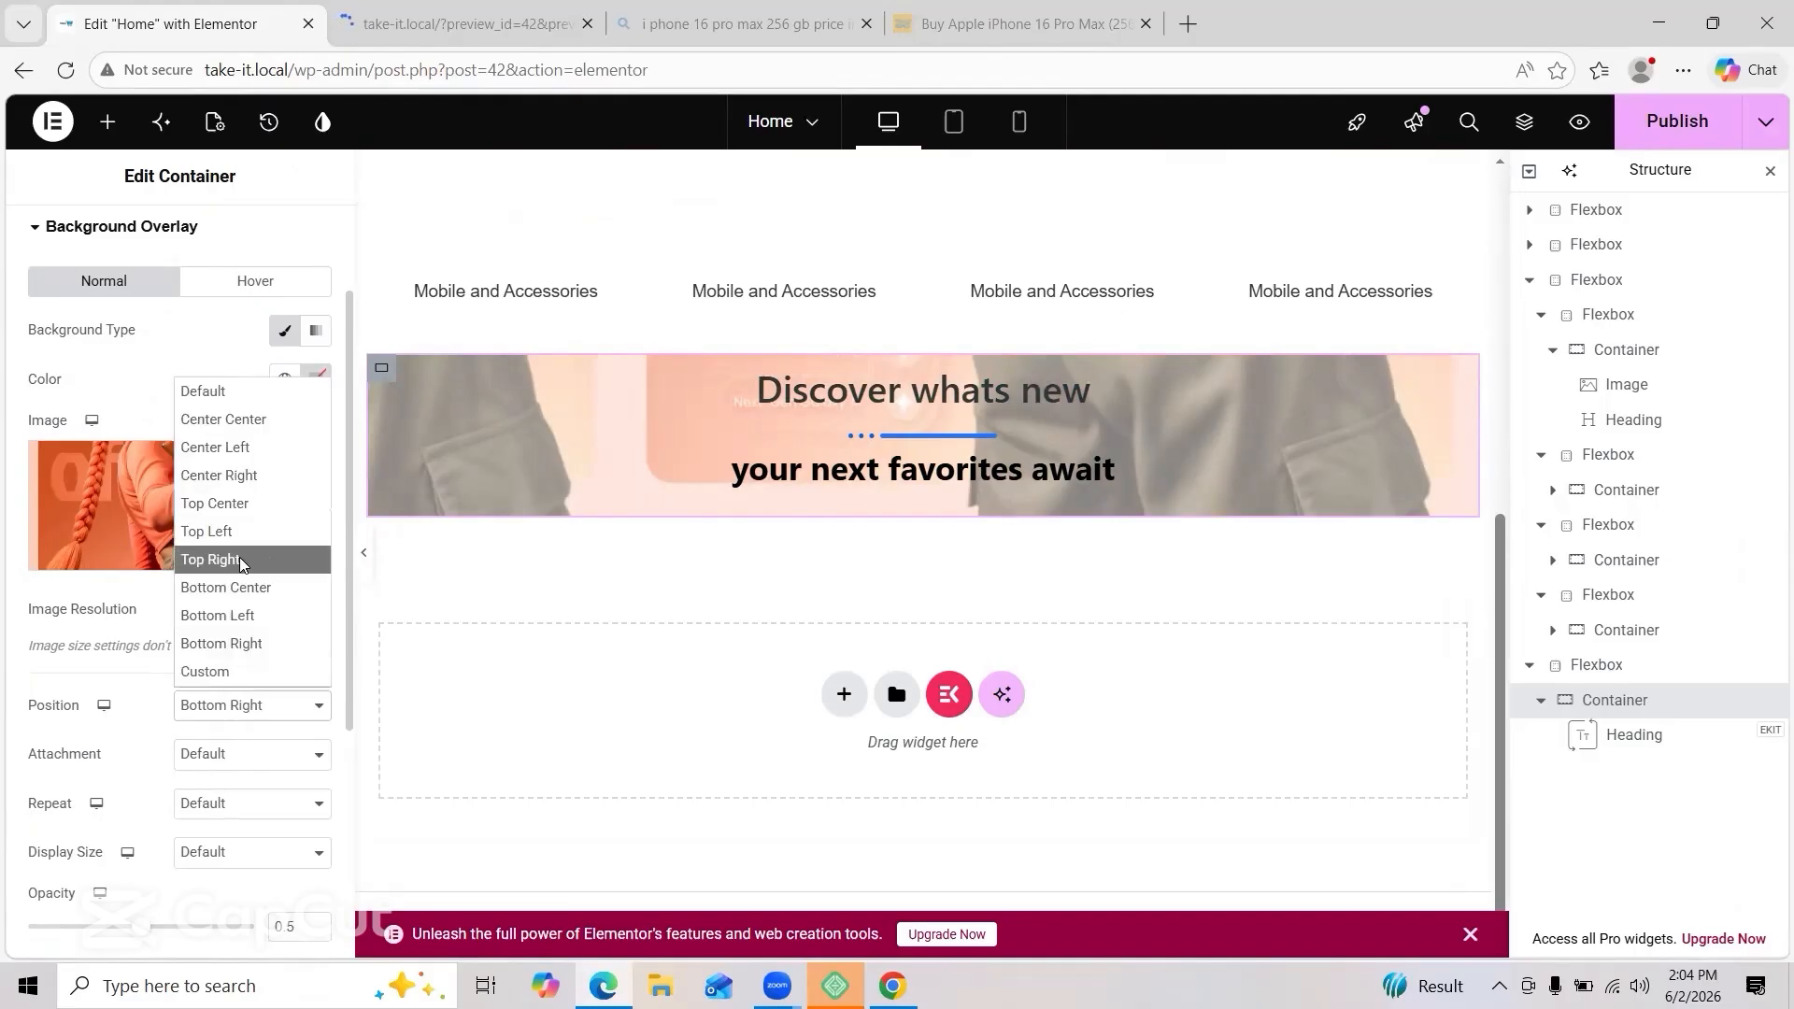
pyautogui.click(240, 561)
pyautogui.click(237, 707)
pyautogui.click(229, 513)
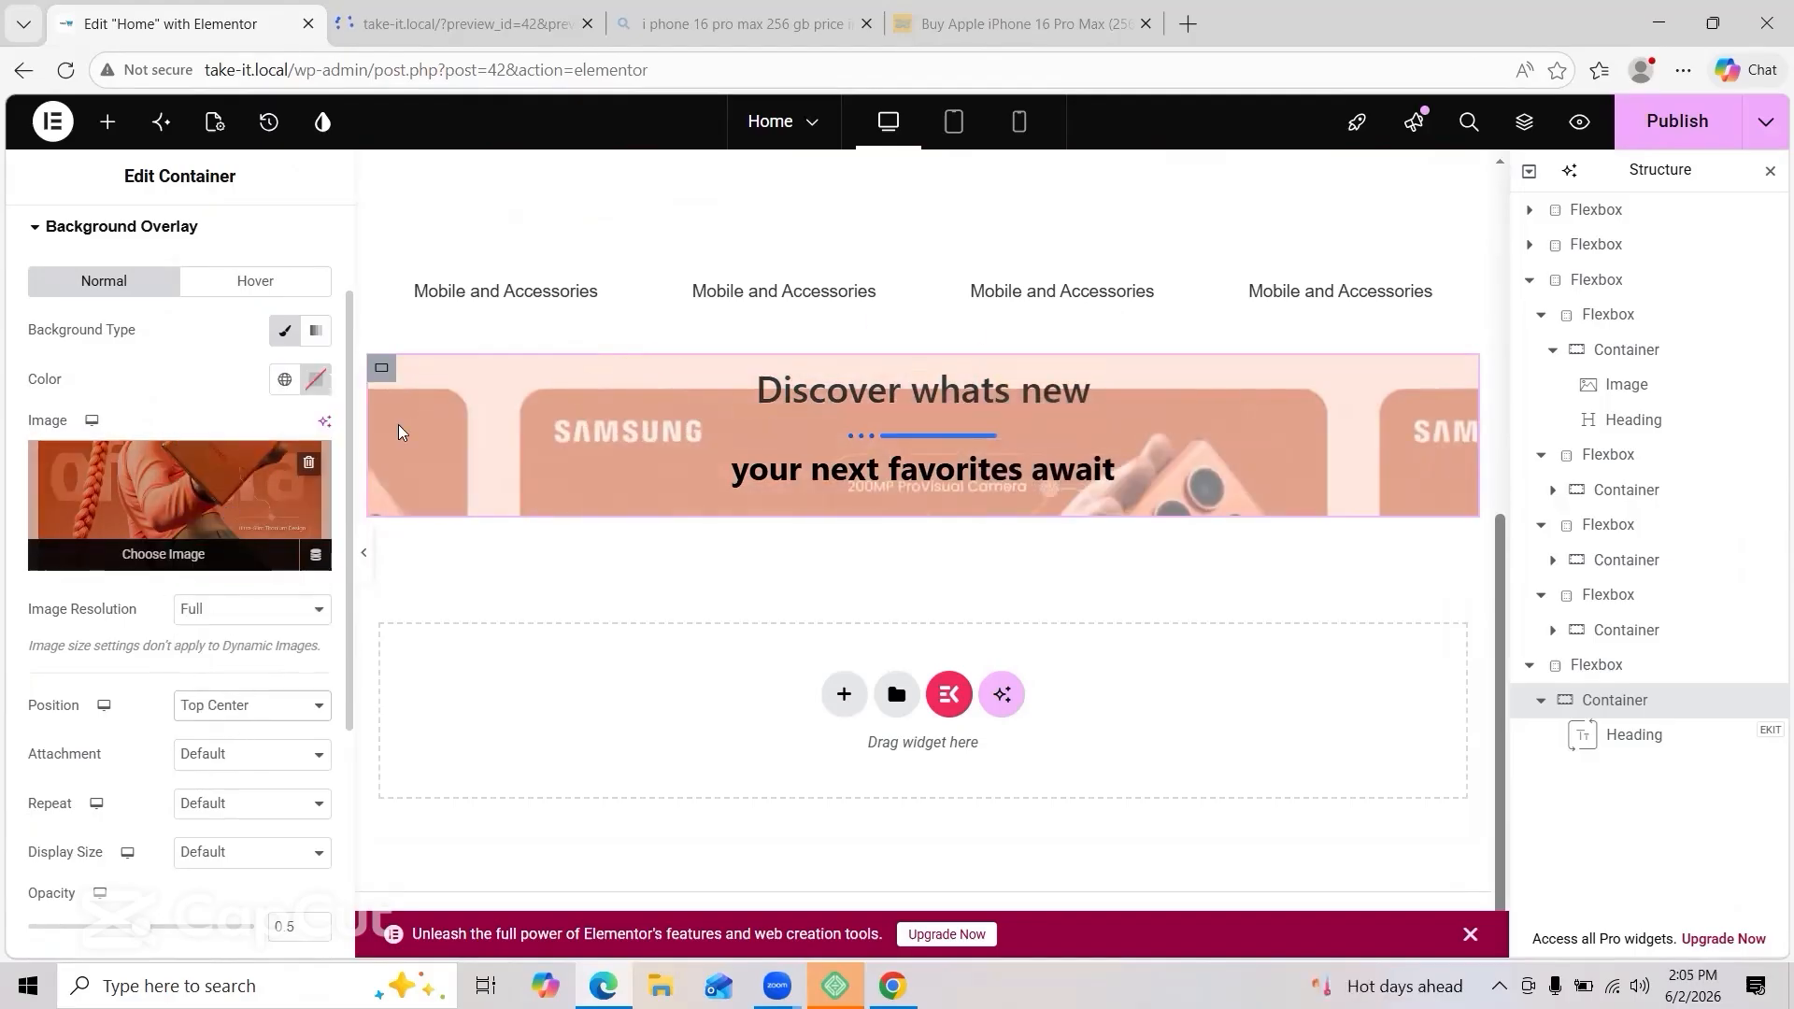
# Step: Choose a hover overlay image from the Media Library
pyautogui.click(248, 281)
pyautogui.scroll(-2, 160, 512)
pyautogui.scroll(2, 160, 512)
pyautogui.click(260, 548)
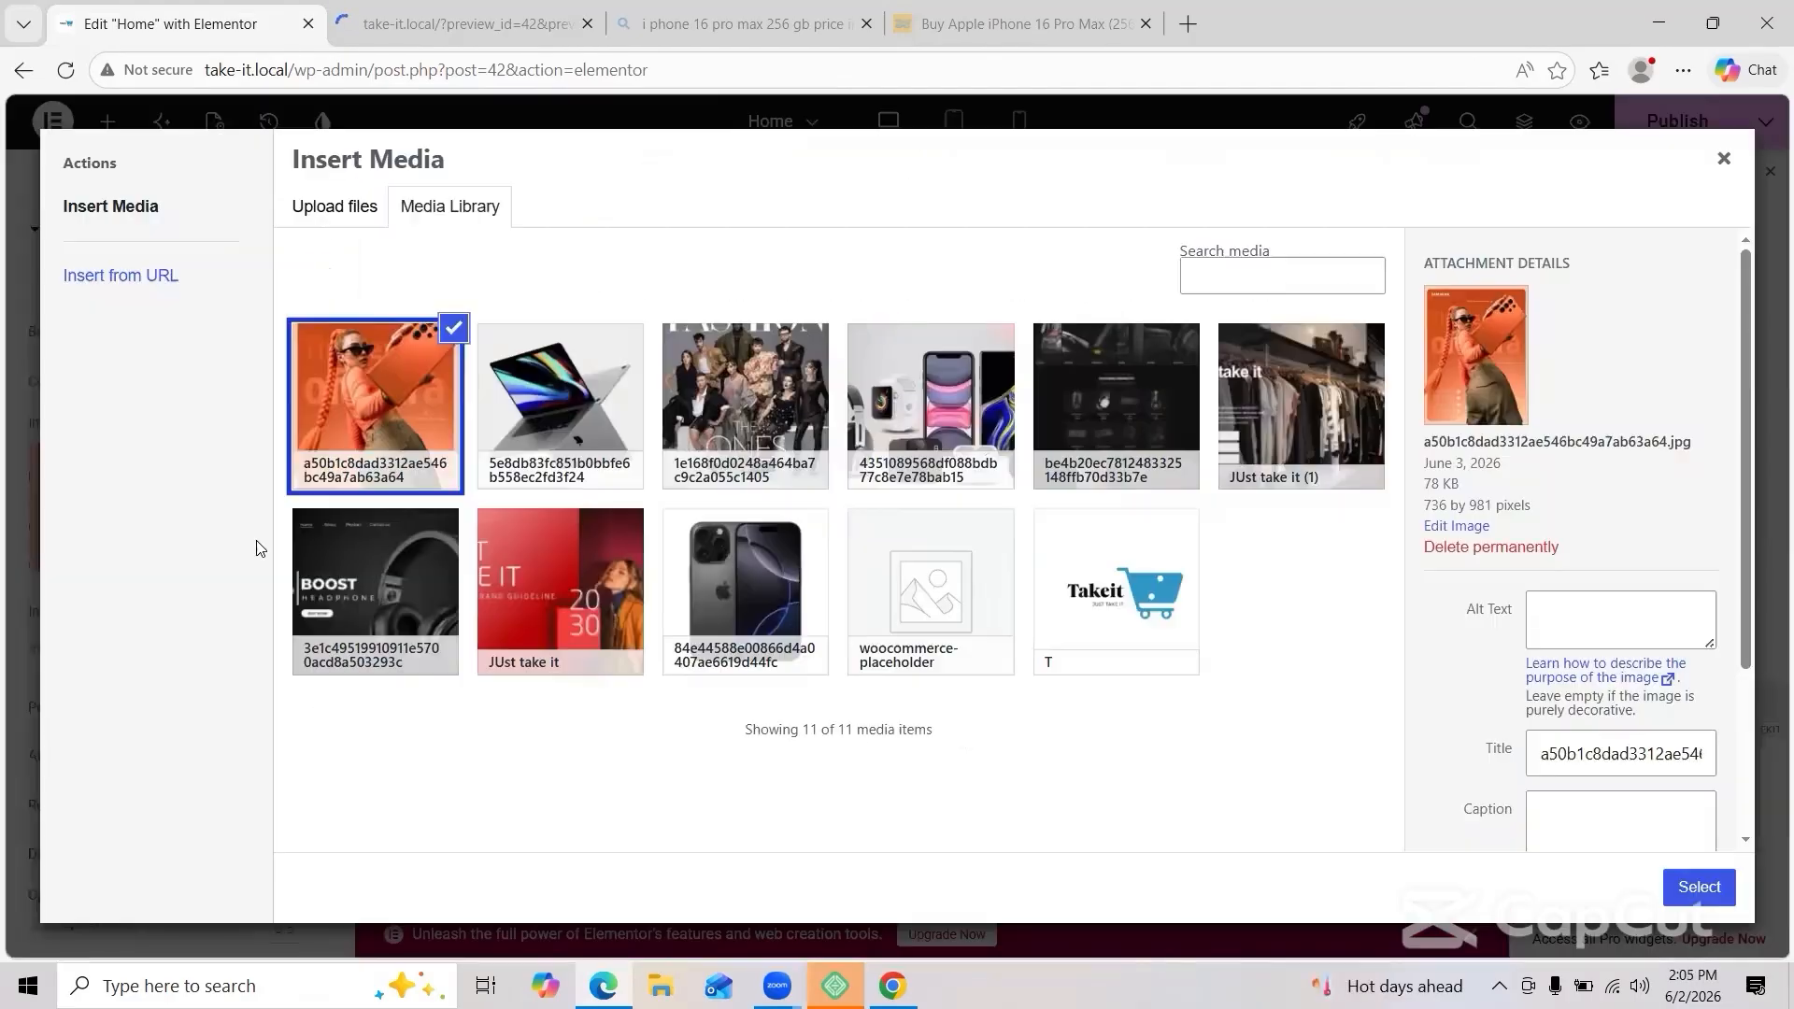
pyautogui.click(1699, 887)
pyautogui.scroll(-4, 187, 741)
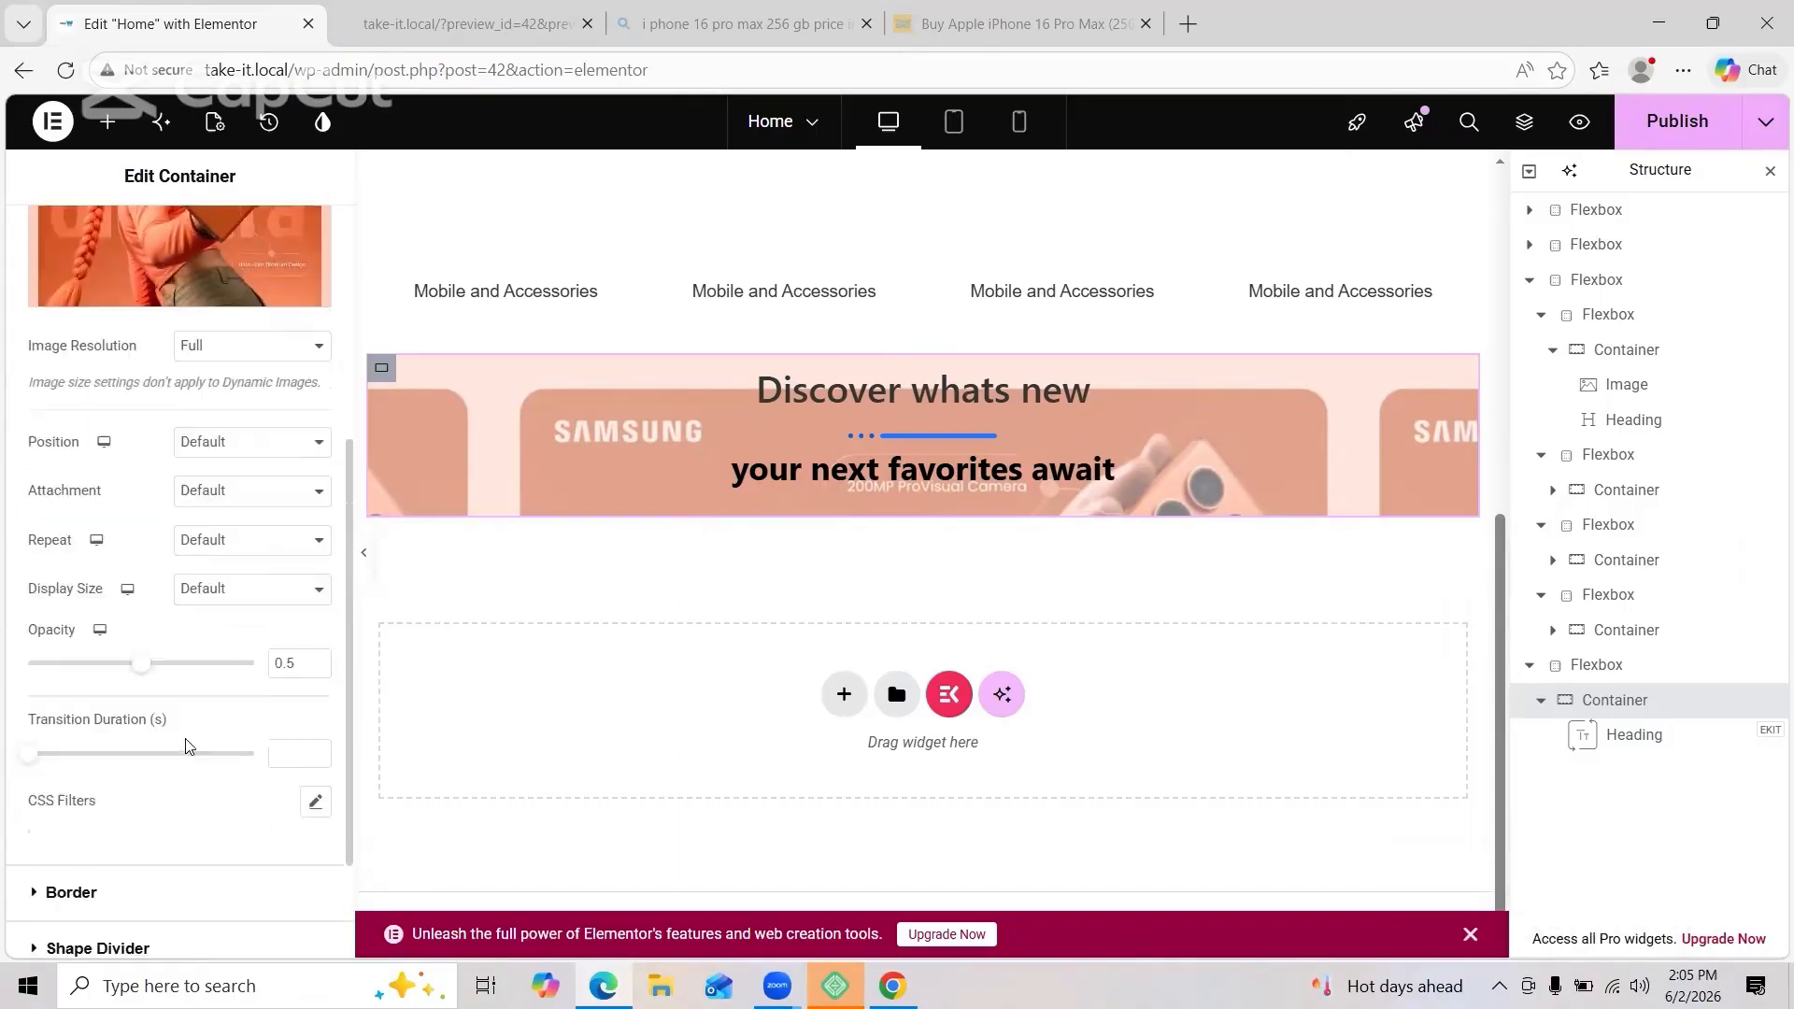
pyautogui.scroll(4, 185, 745)
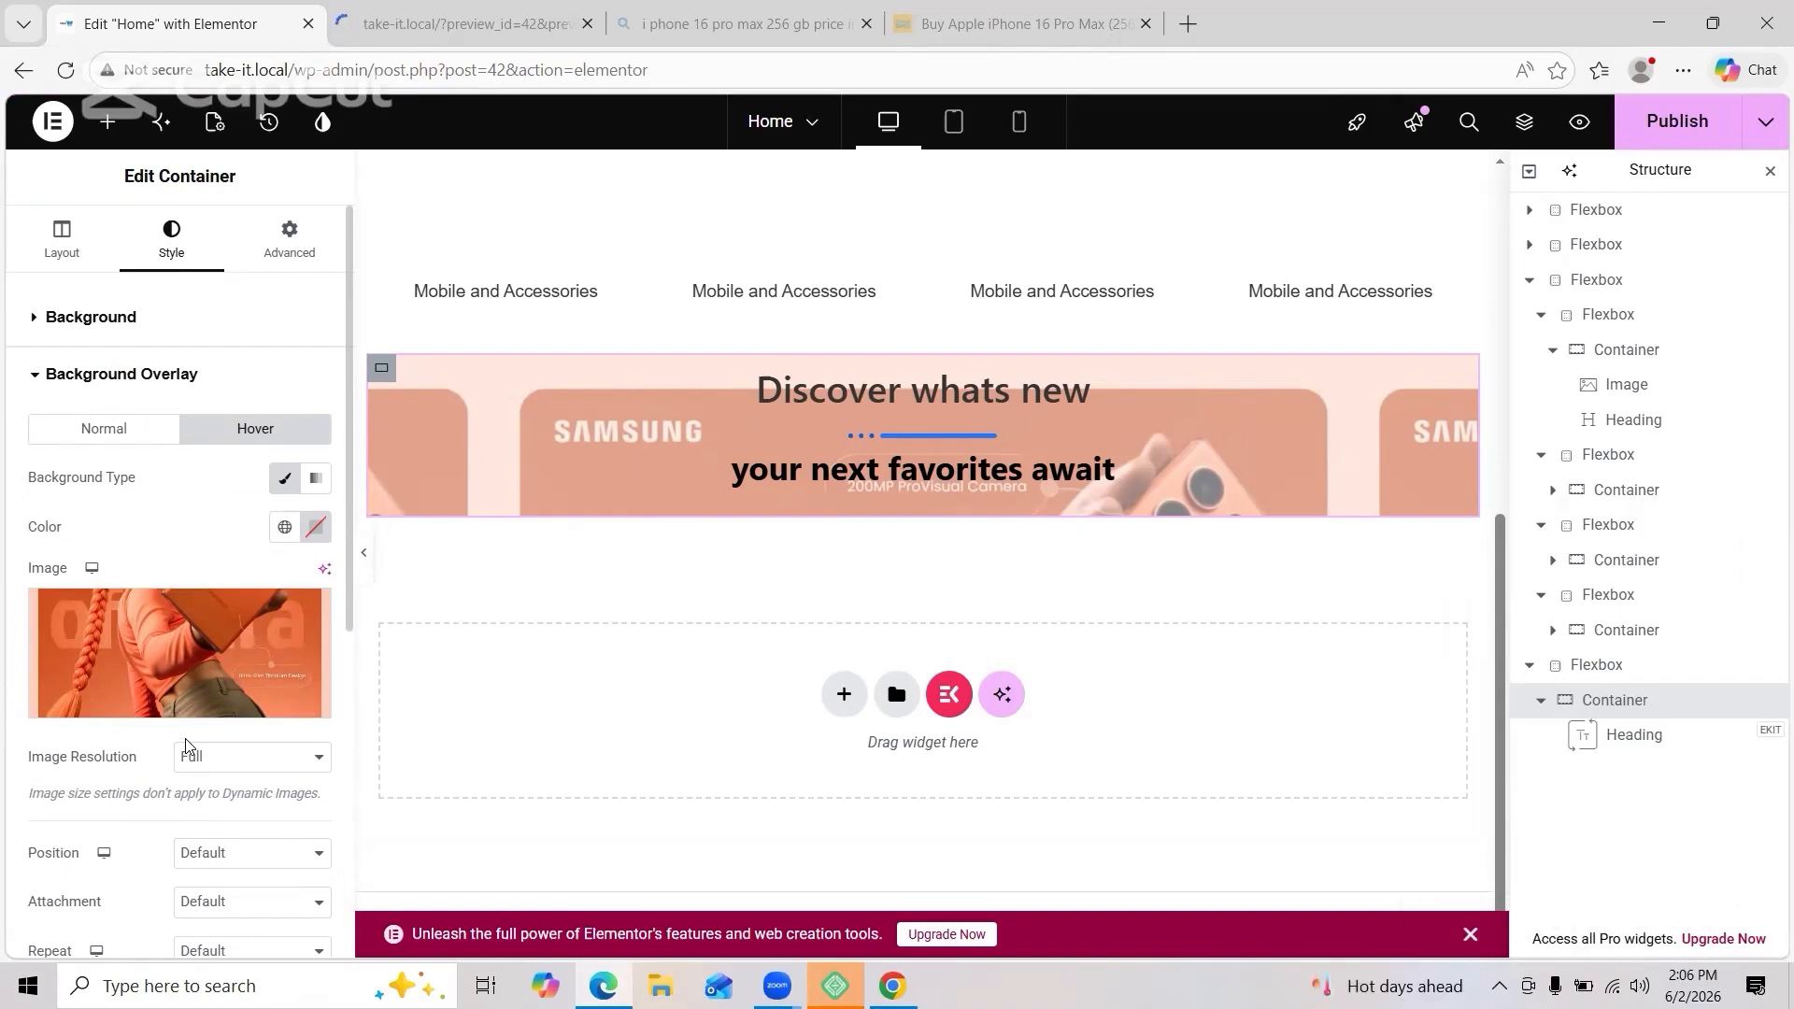
# Step: Show the live page preview scrolled to the top
pyautogui.click(405, 19)
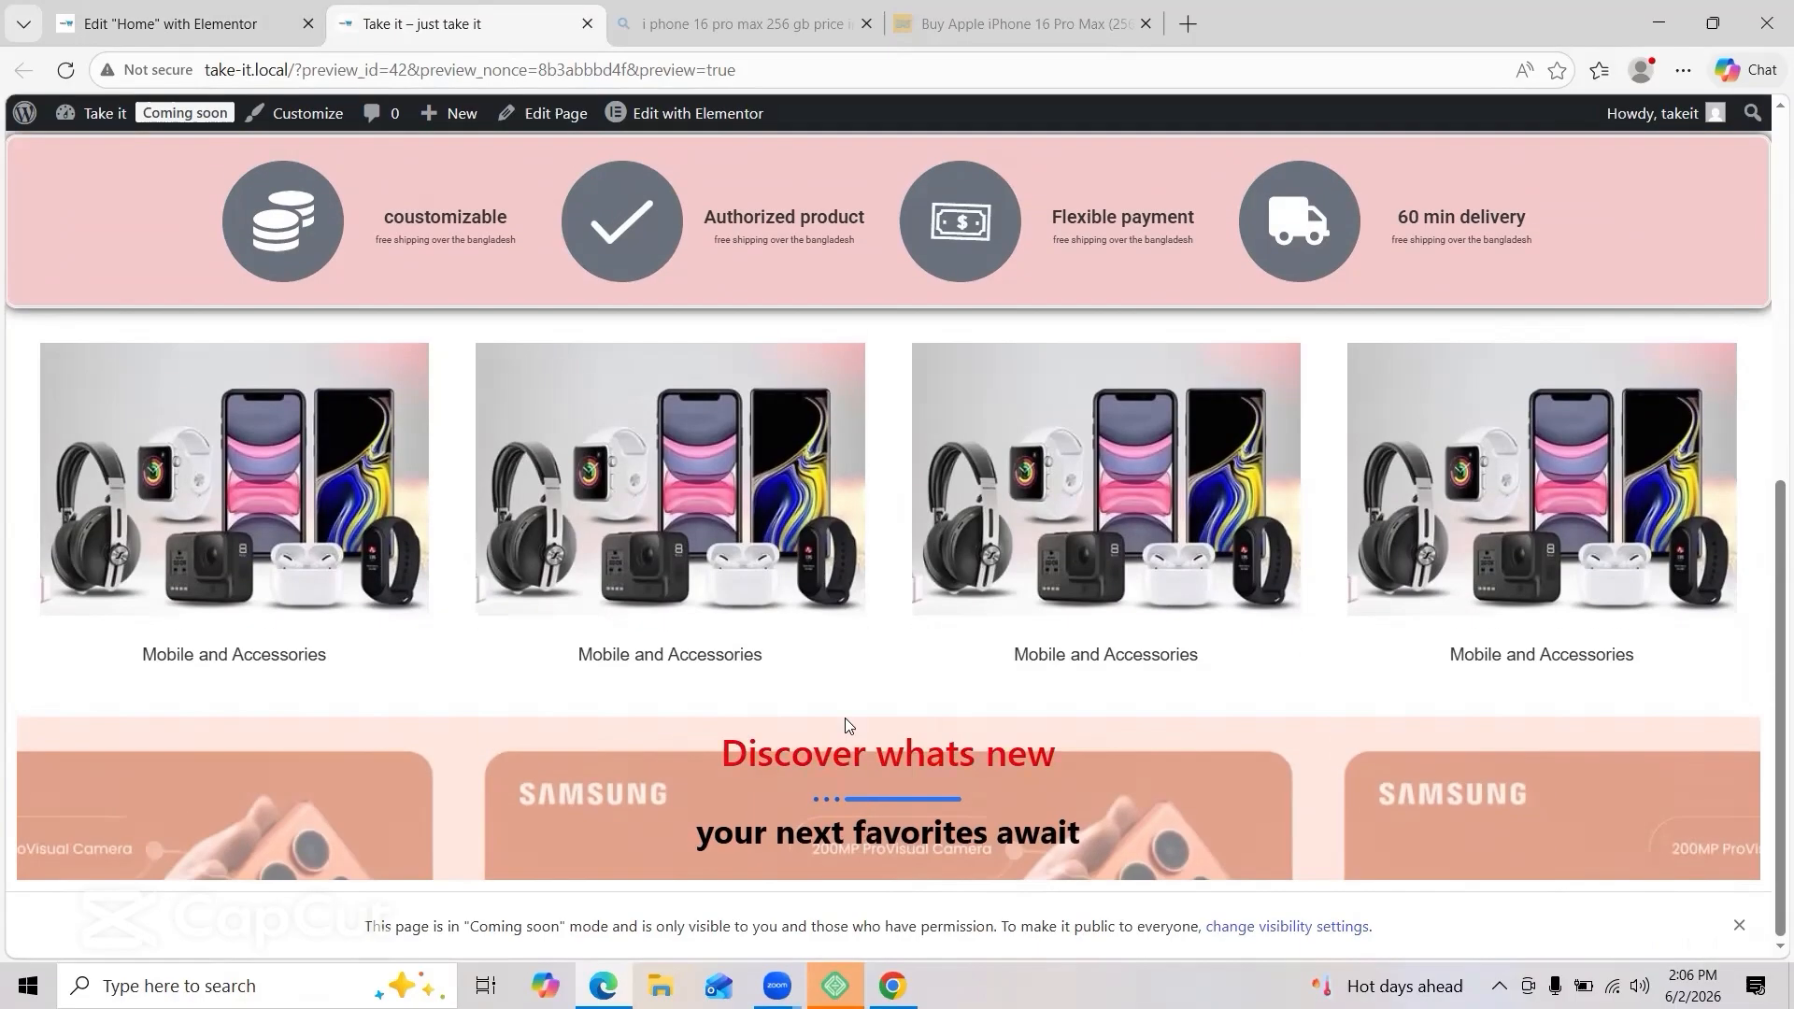
pyautogui.scroll(5, 845, 717)
pyautogui.scroll(3, 846, 720)
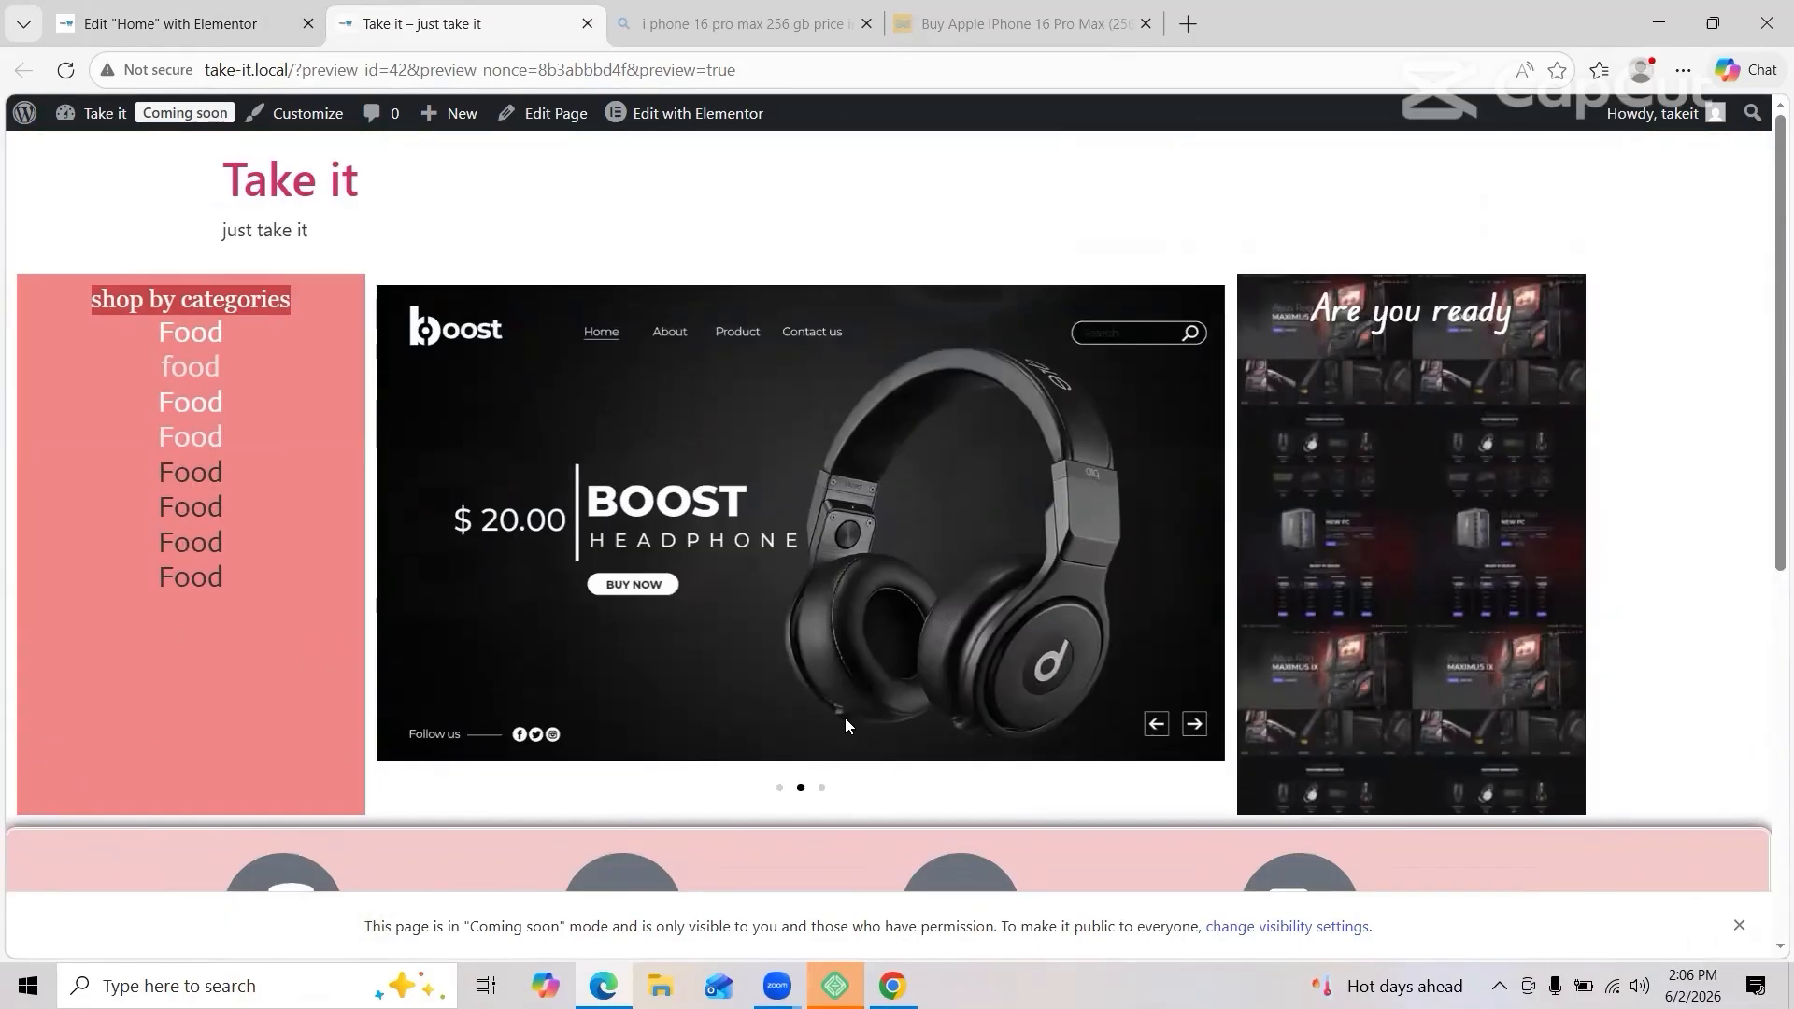
# Step: Select the slider's middle column and set its width to 55%
pyautogui.click(170, 25)
pyautogui.scroll(1, 661, 440)
pyautogui.click(604, 176)
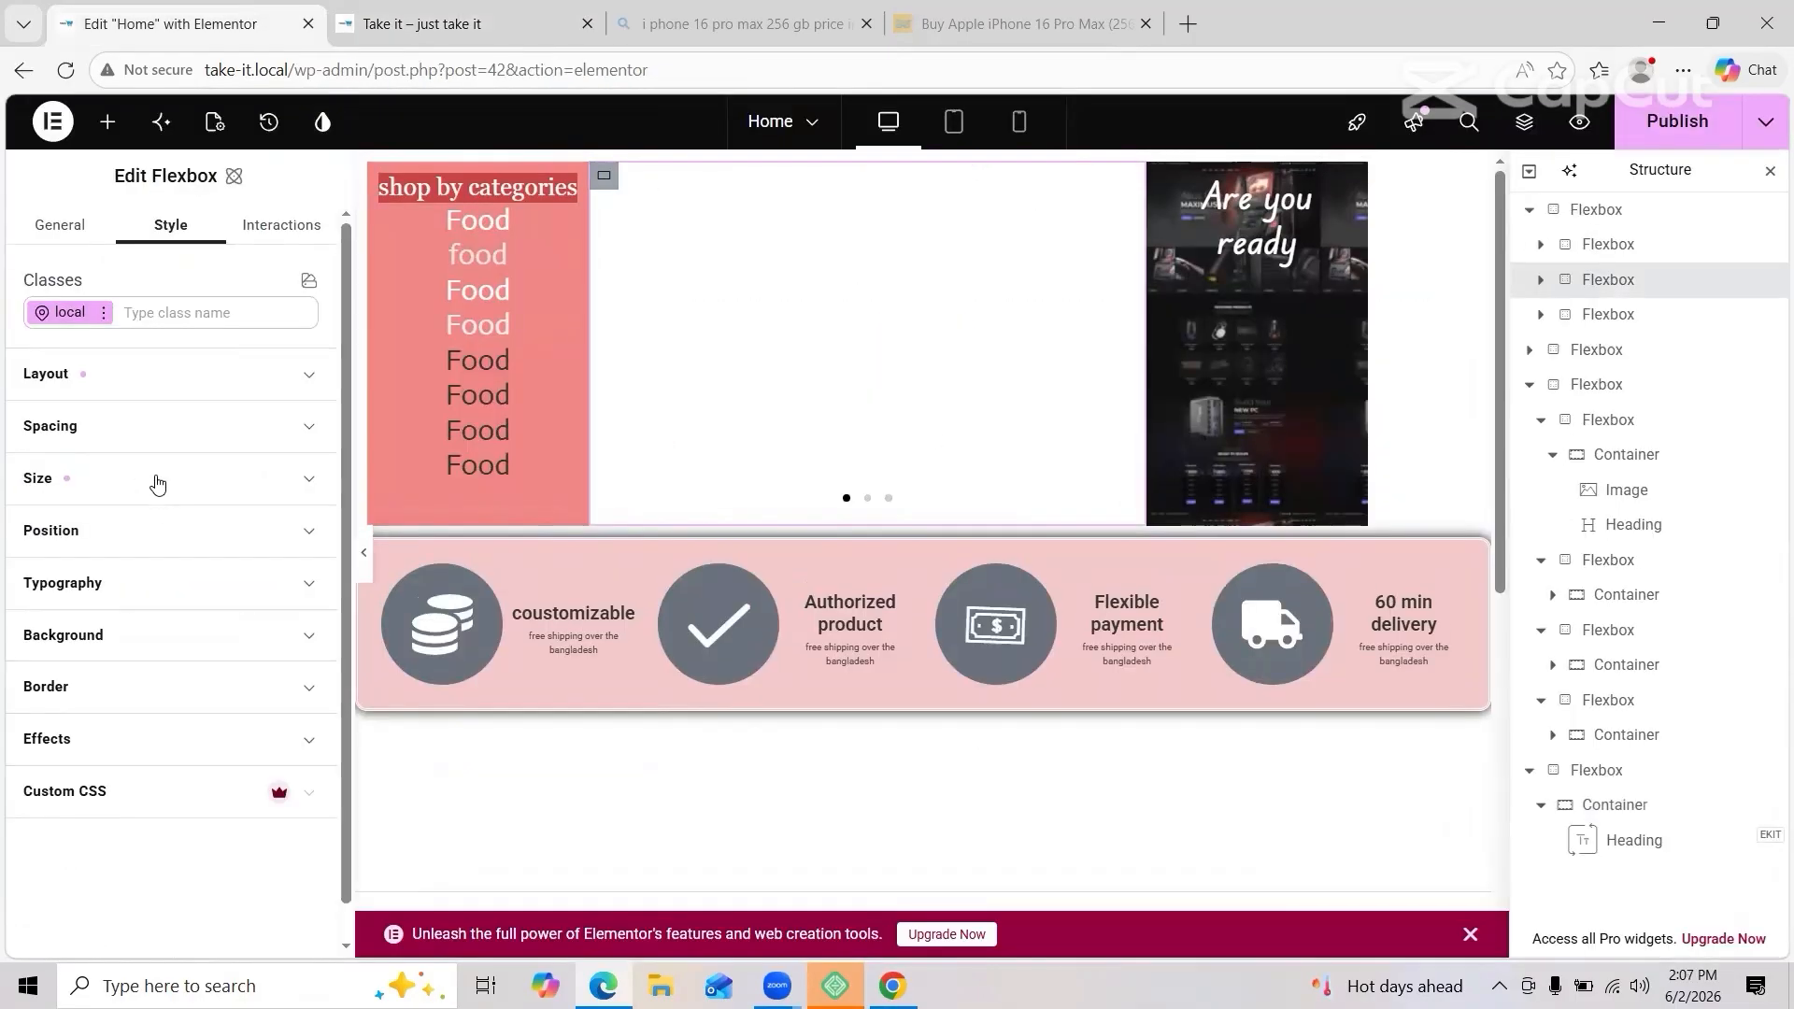
pyautogui.click(157, 481)
pyautogui.click(116, 571)
pyautogui.click(115, 563)
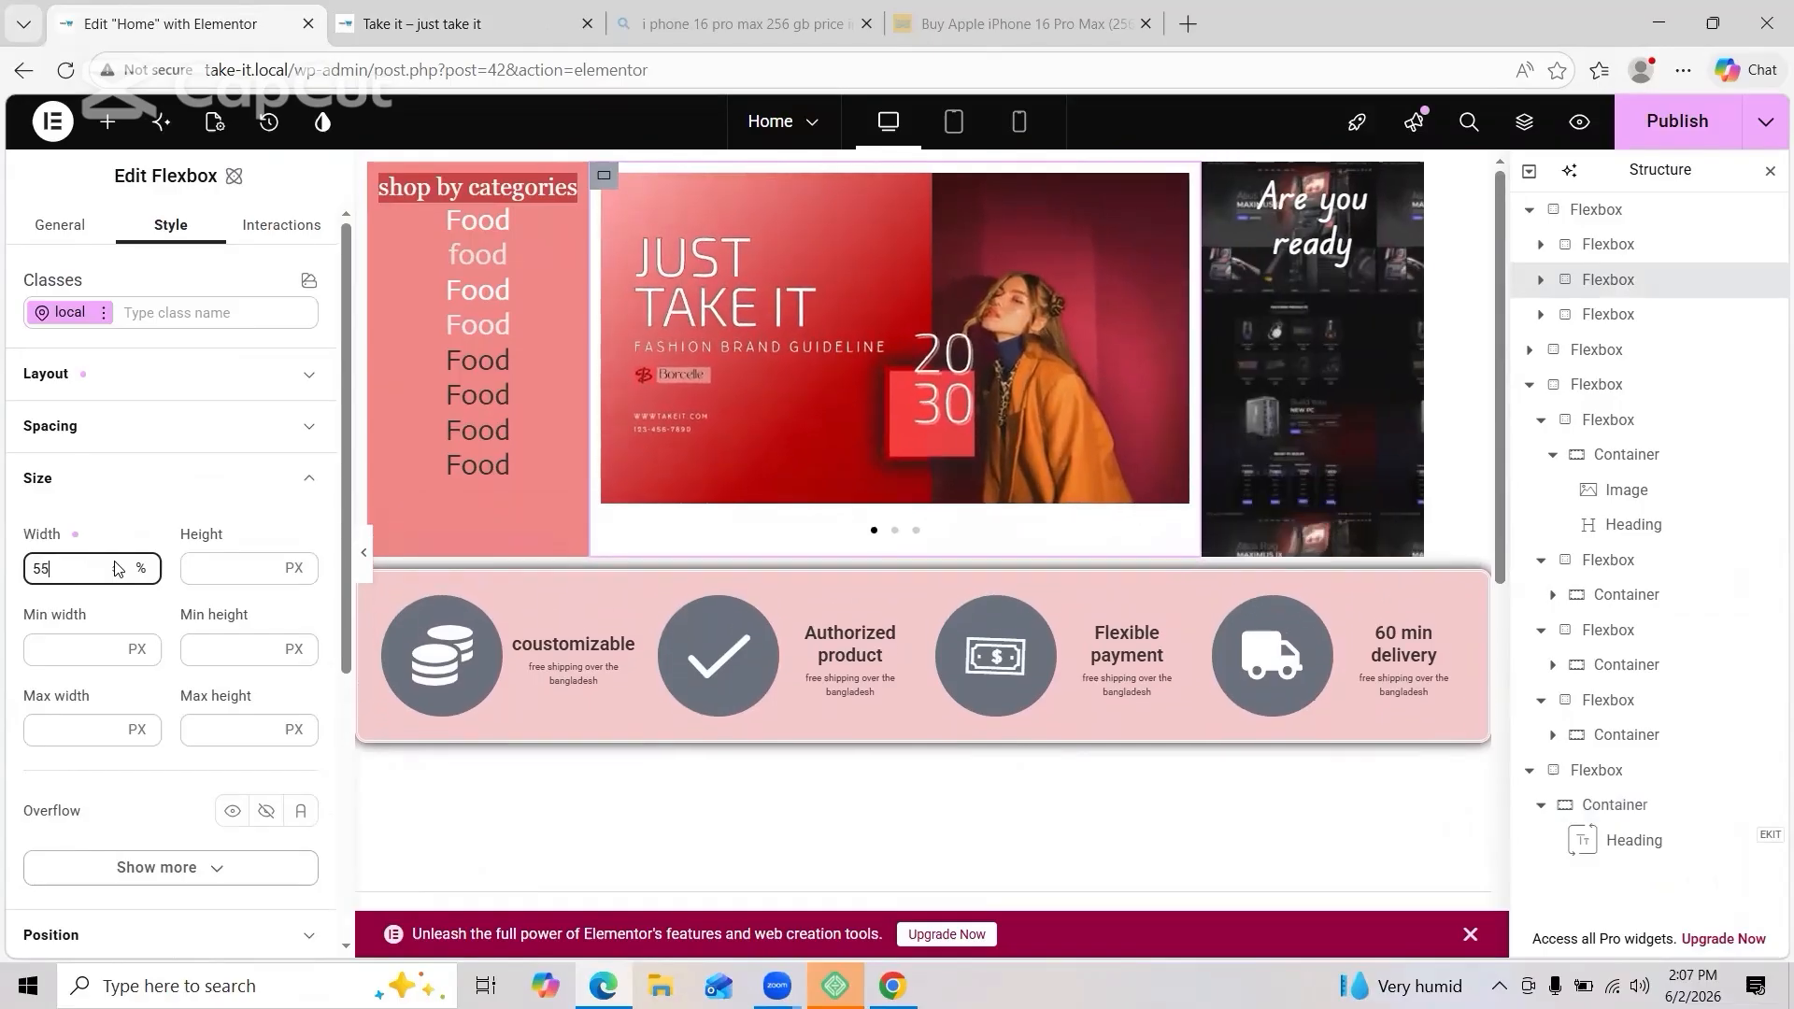
# Step: Check the header layout in the live preview, then return to the editor
pyautogui.scroll(-8, 785, 873)
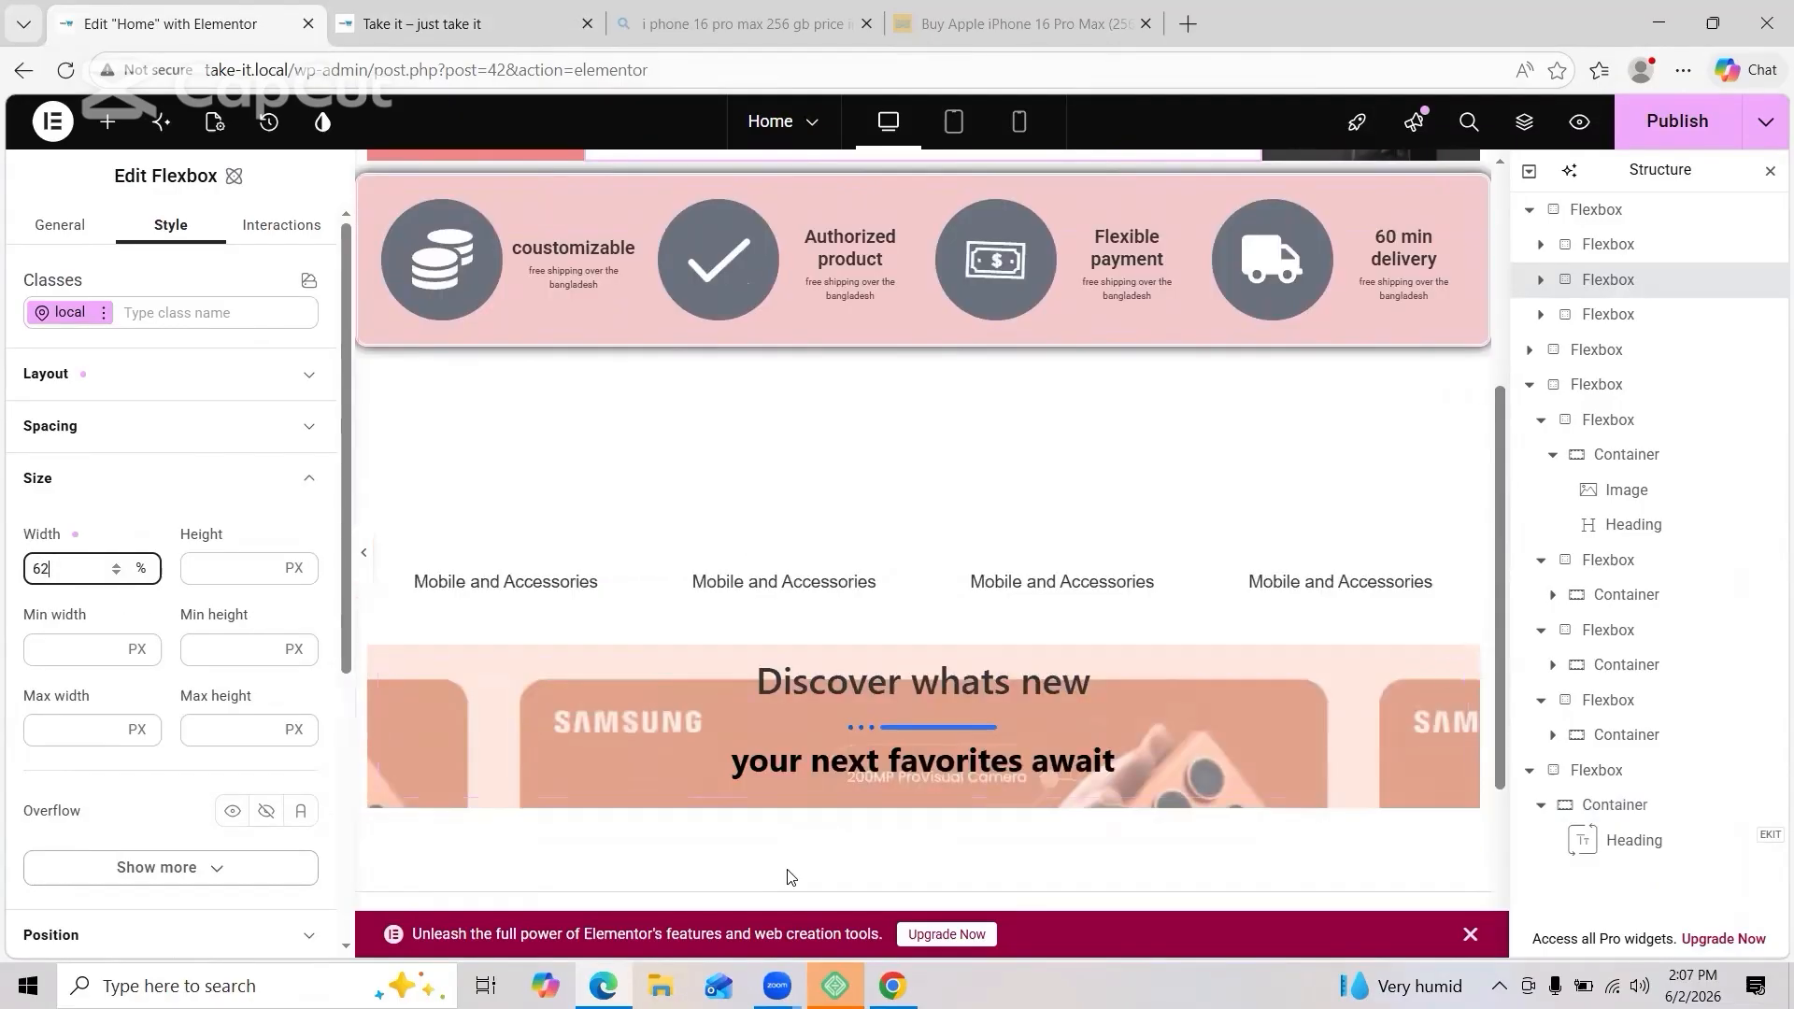
pyautogui.scroll(5, 738, 719)
pyautogui.scroll(-5, 743, 717)
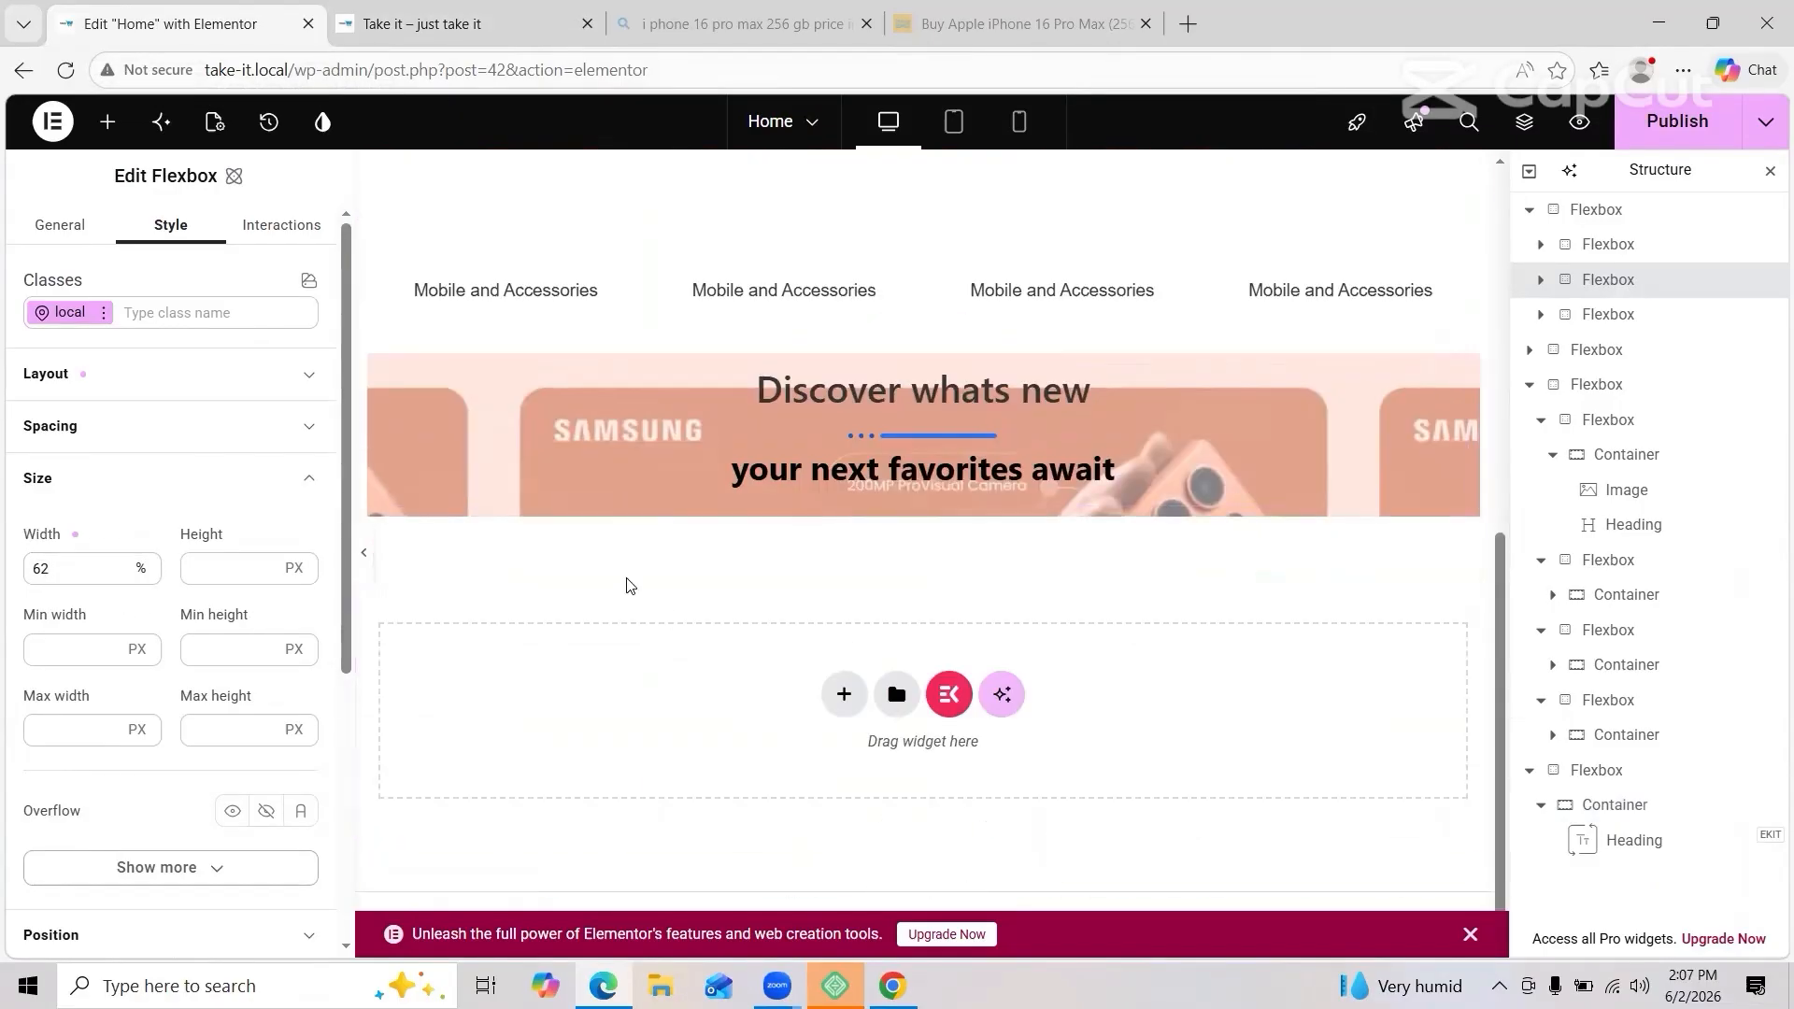
pyautogui.scroll(5, 1085, 440)
pyautogui.click(501, 25)
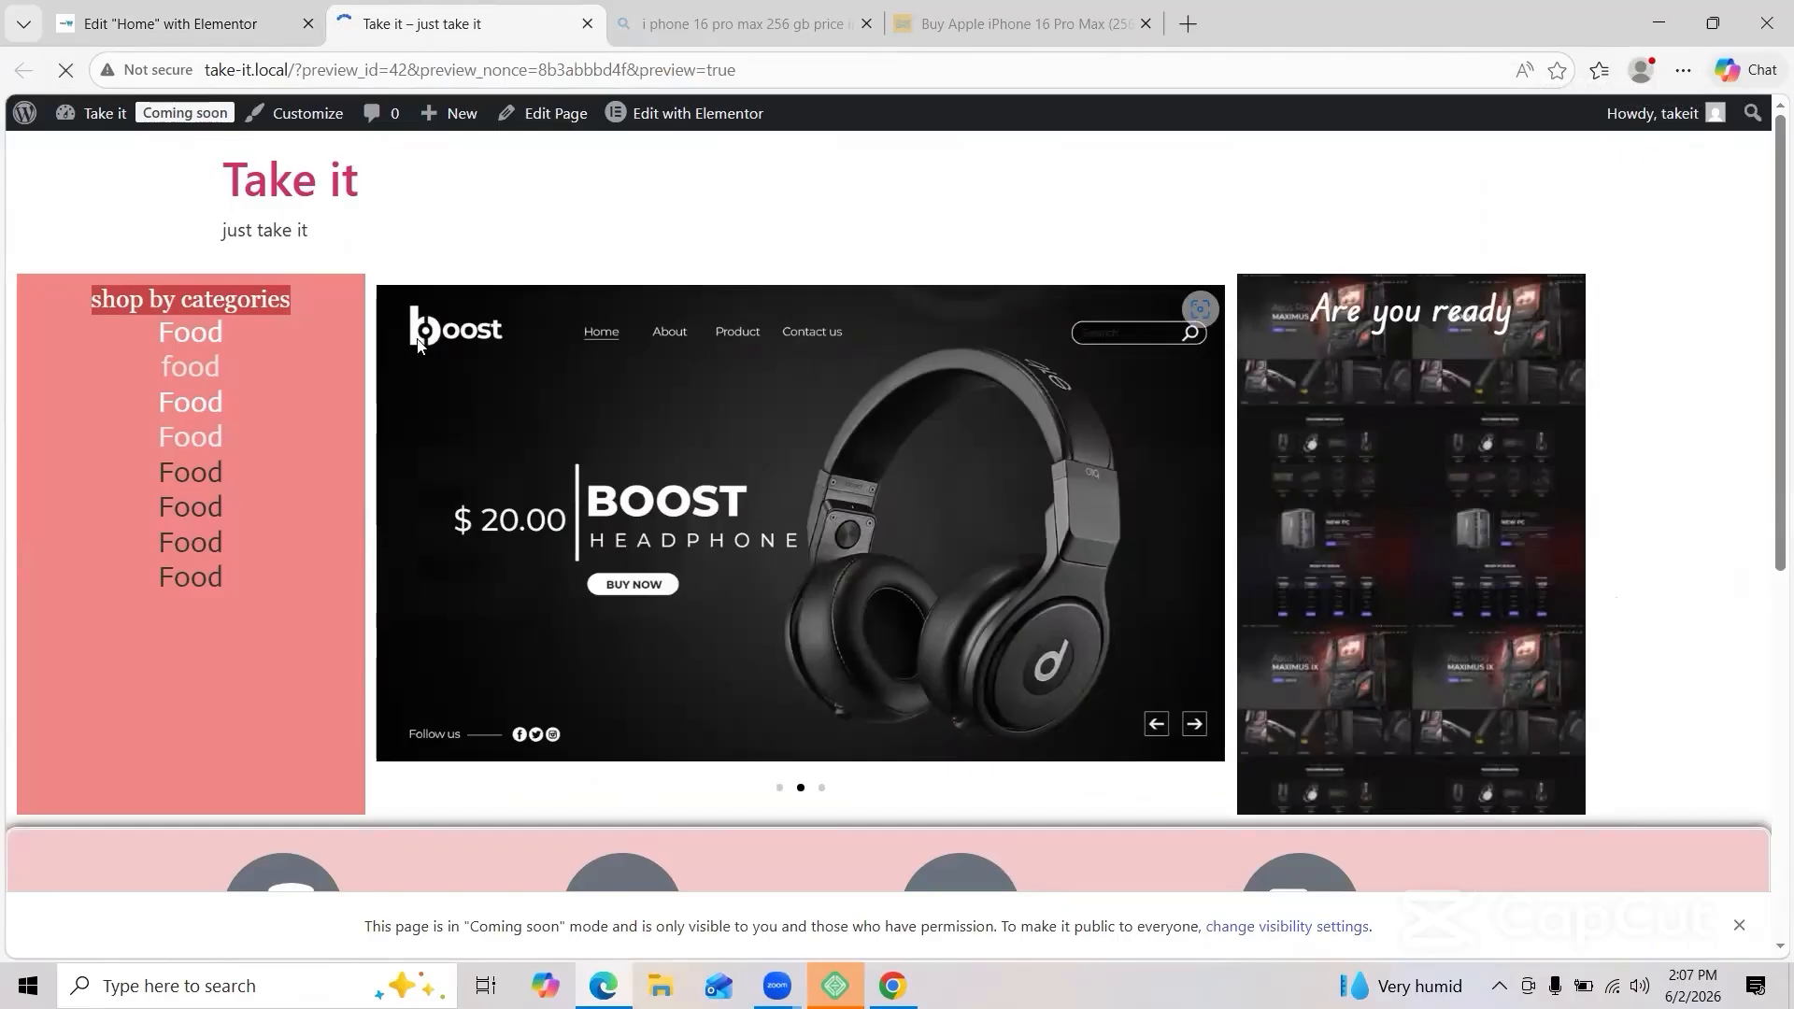
pyautogui.scroll(-4, 748, 392)
pyautogui.scroll(4, 1028, 327)
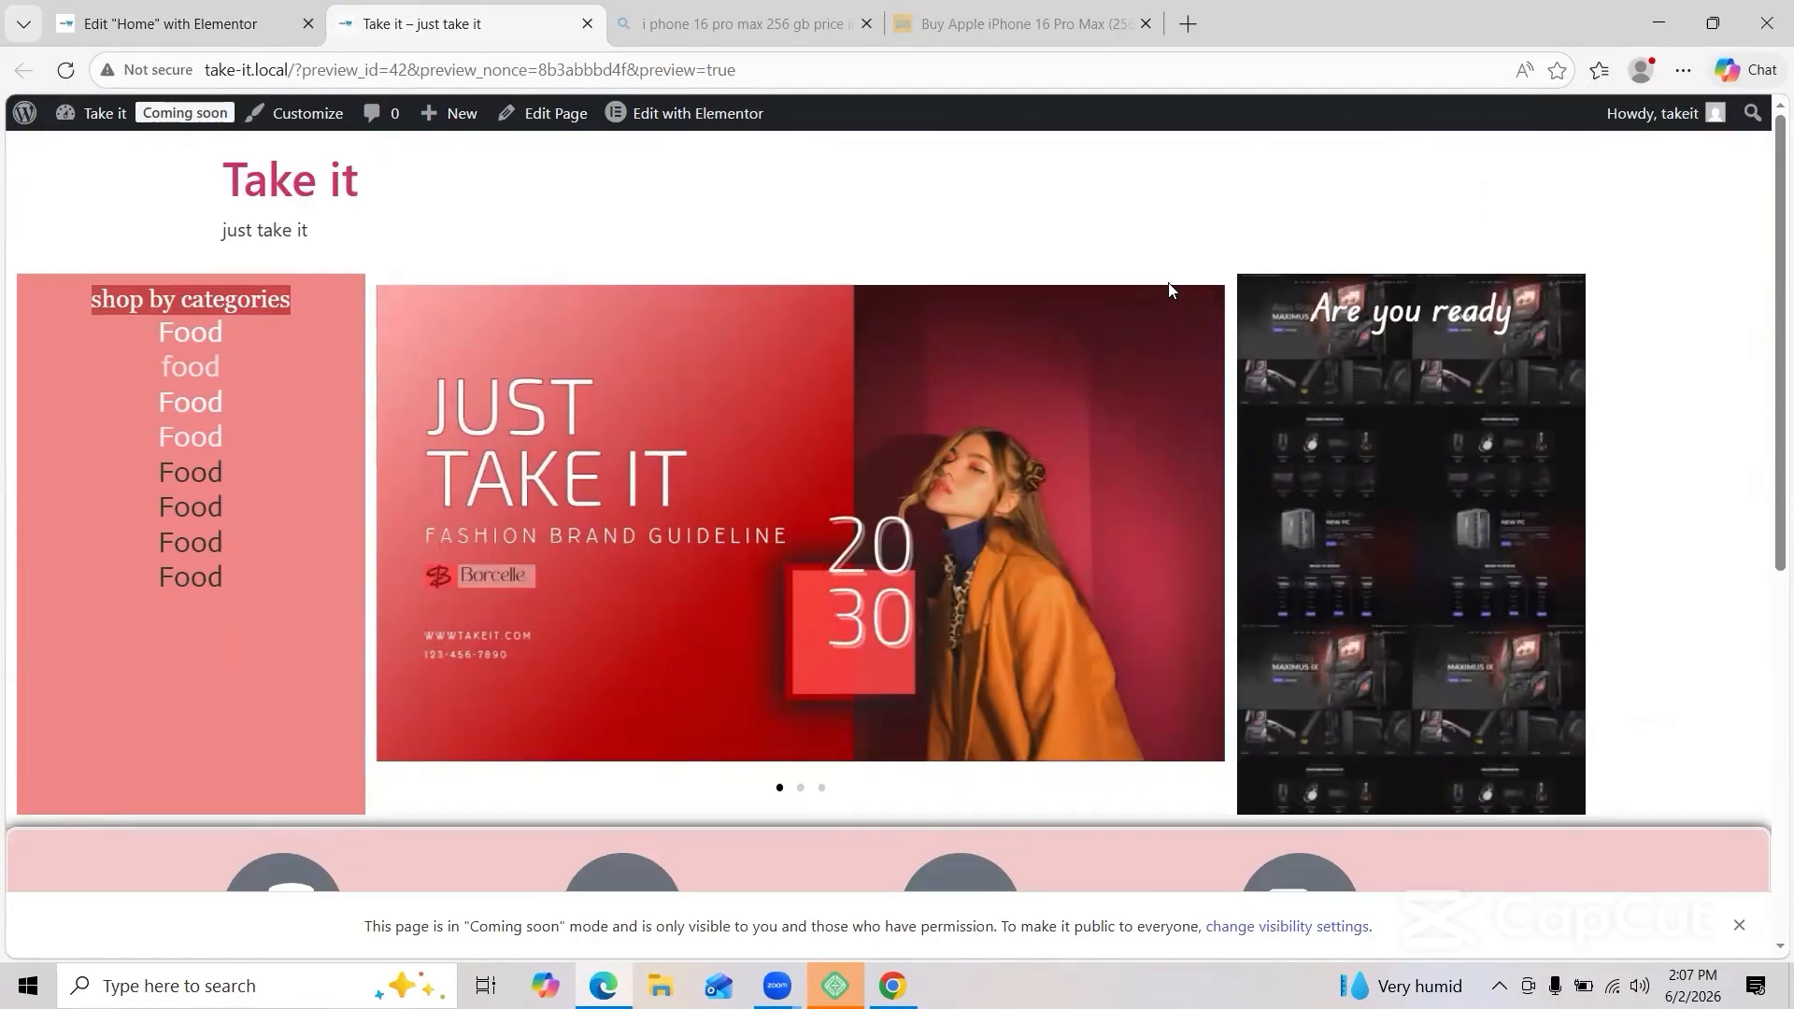
pyautogui.click(191, 42)
pyautogui.scroll(5, 572, 628)
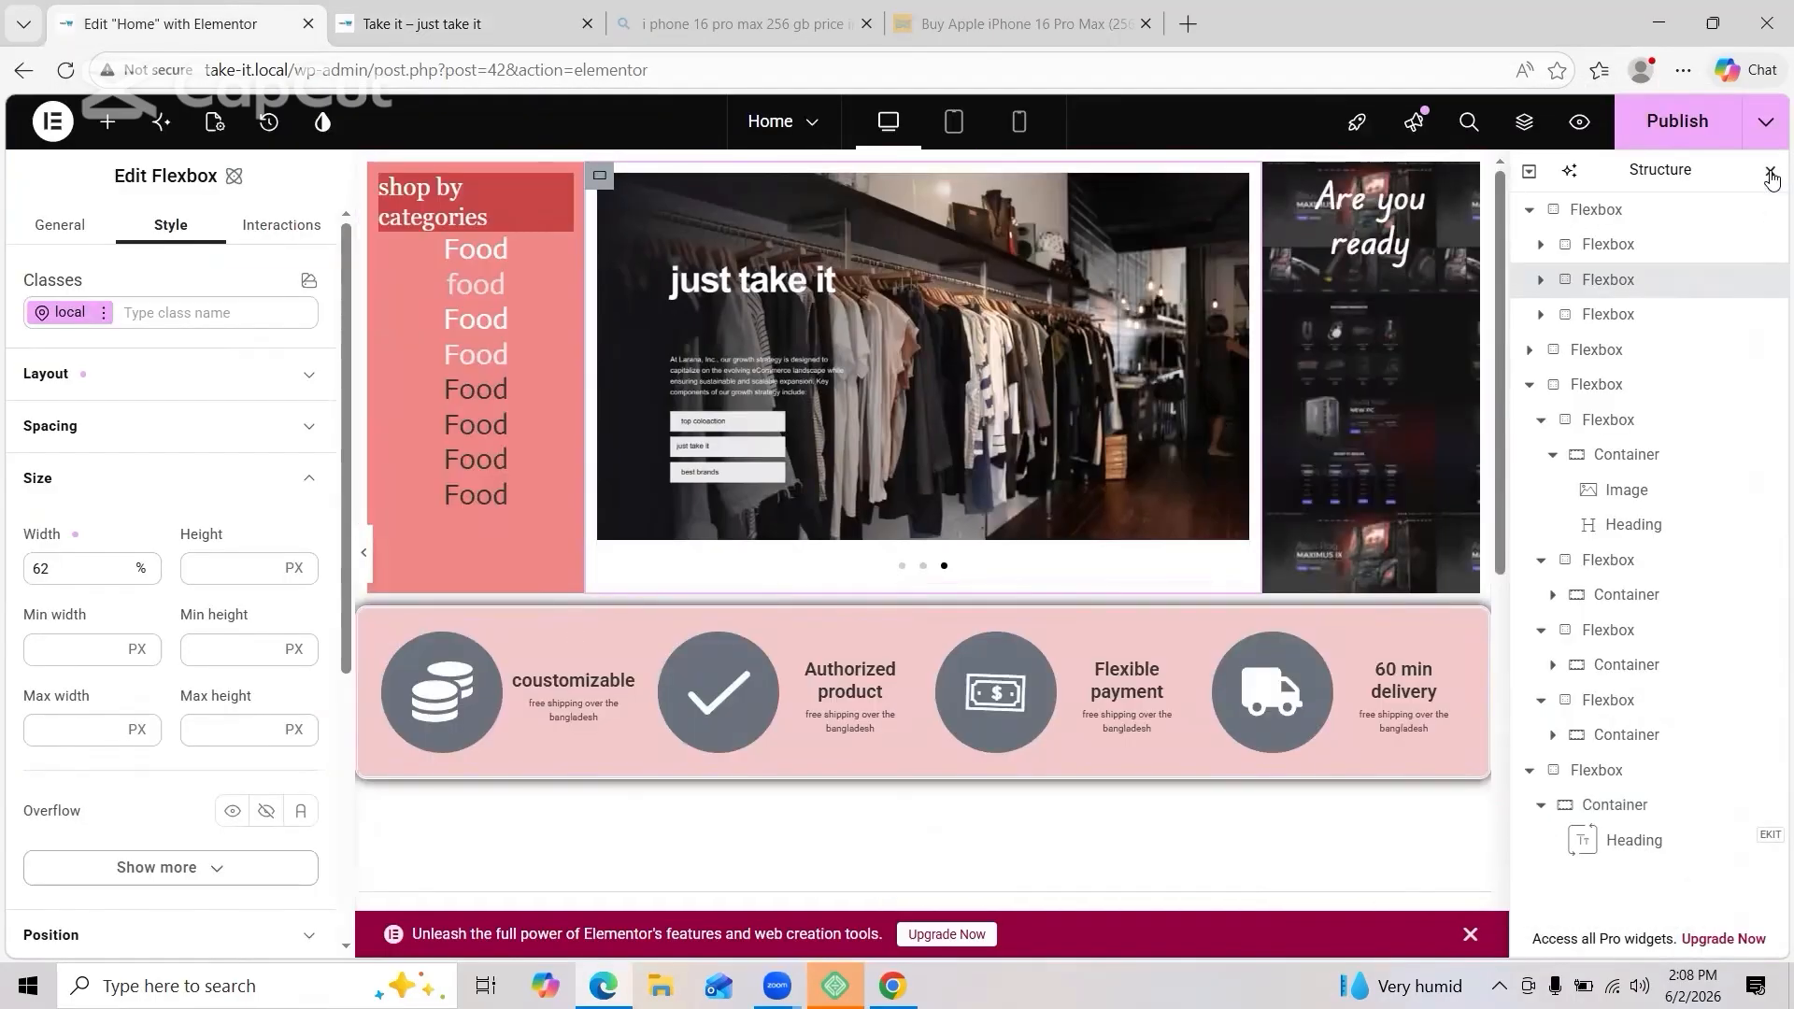
# Step: Select the image slider's parent column and reduce its width to 54%
pyautogui.click(1766, 121)
pyautogui.click(1333, 490)
pyautogui.scroll(-5, 1333, 489)
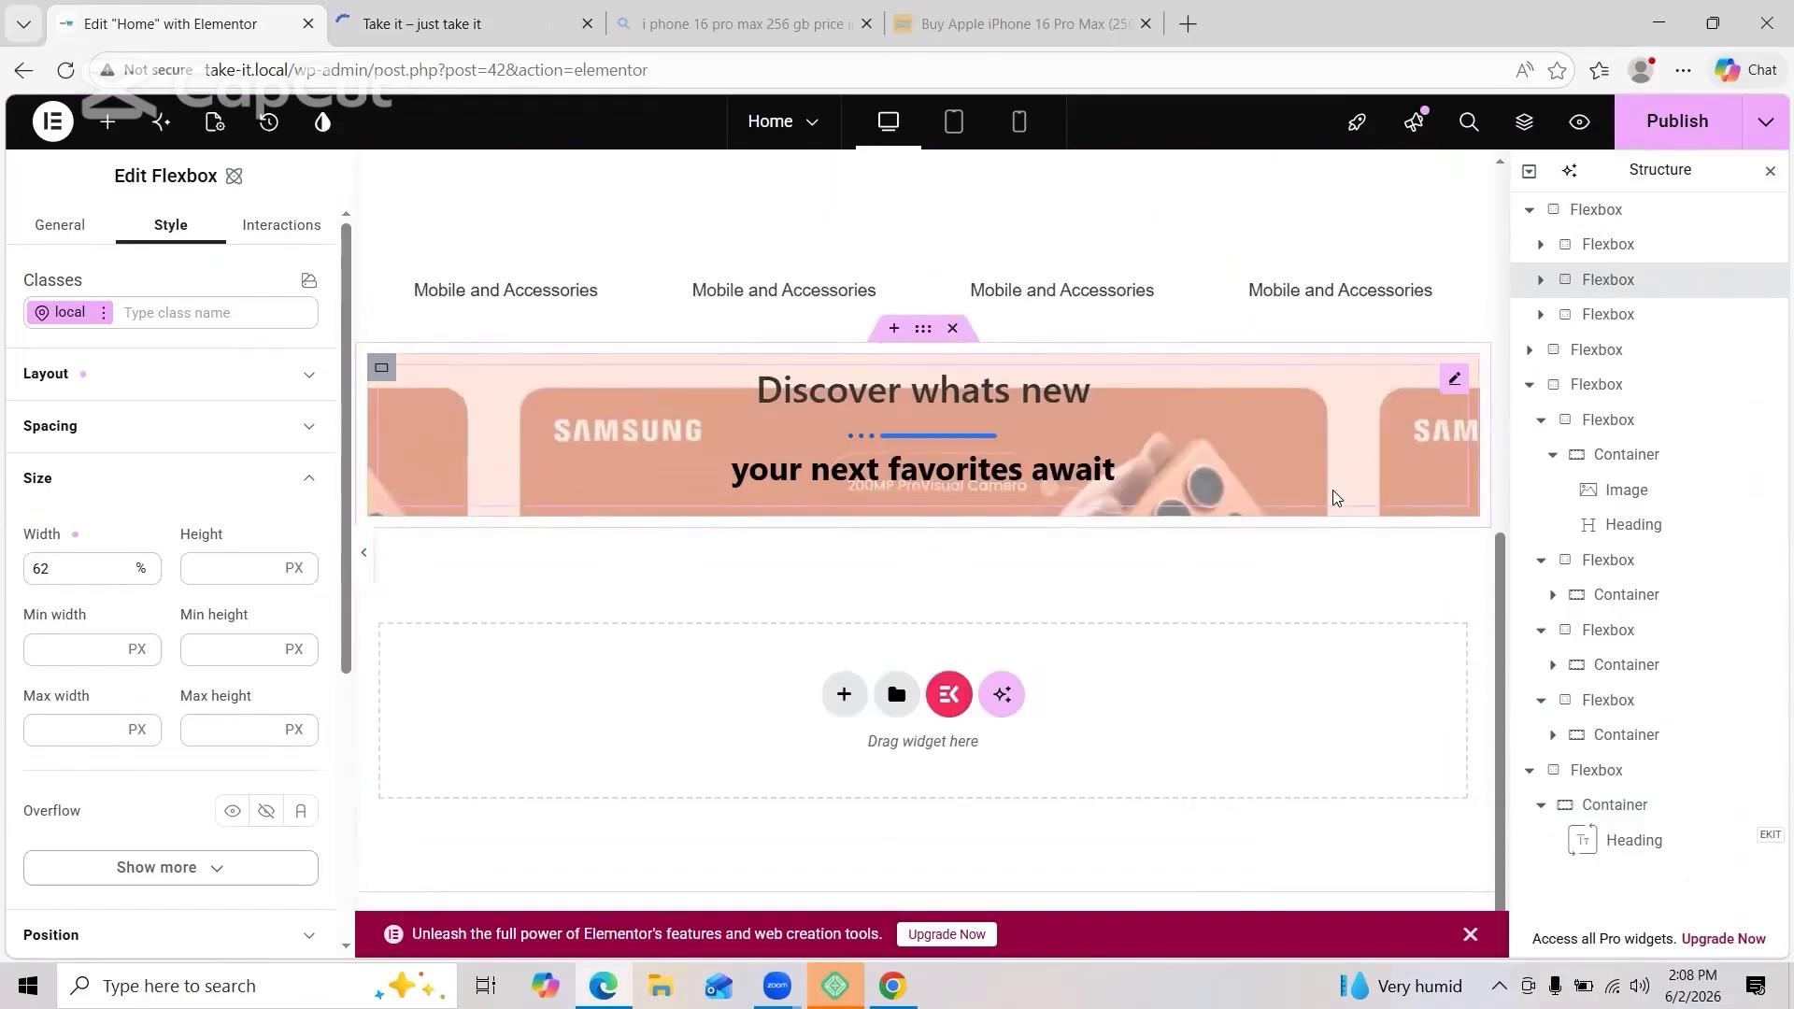
pyautogui.scroll(3, 785, 412)
pyautogui.click(785, 412)
pyautogui.scroll(5, 736, 281)
pyautogui.click(737, 209)
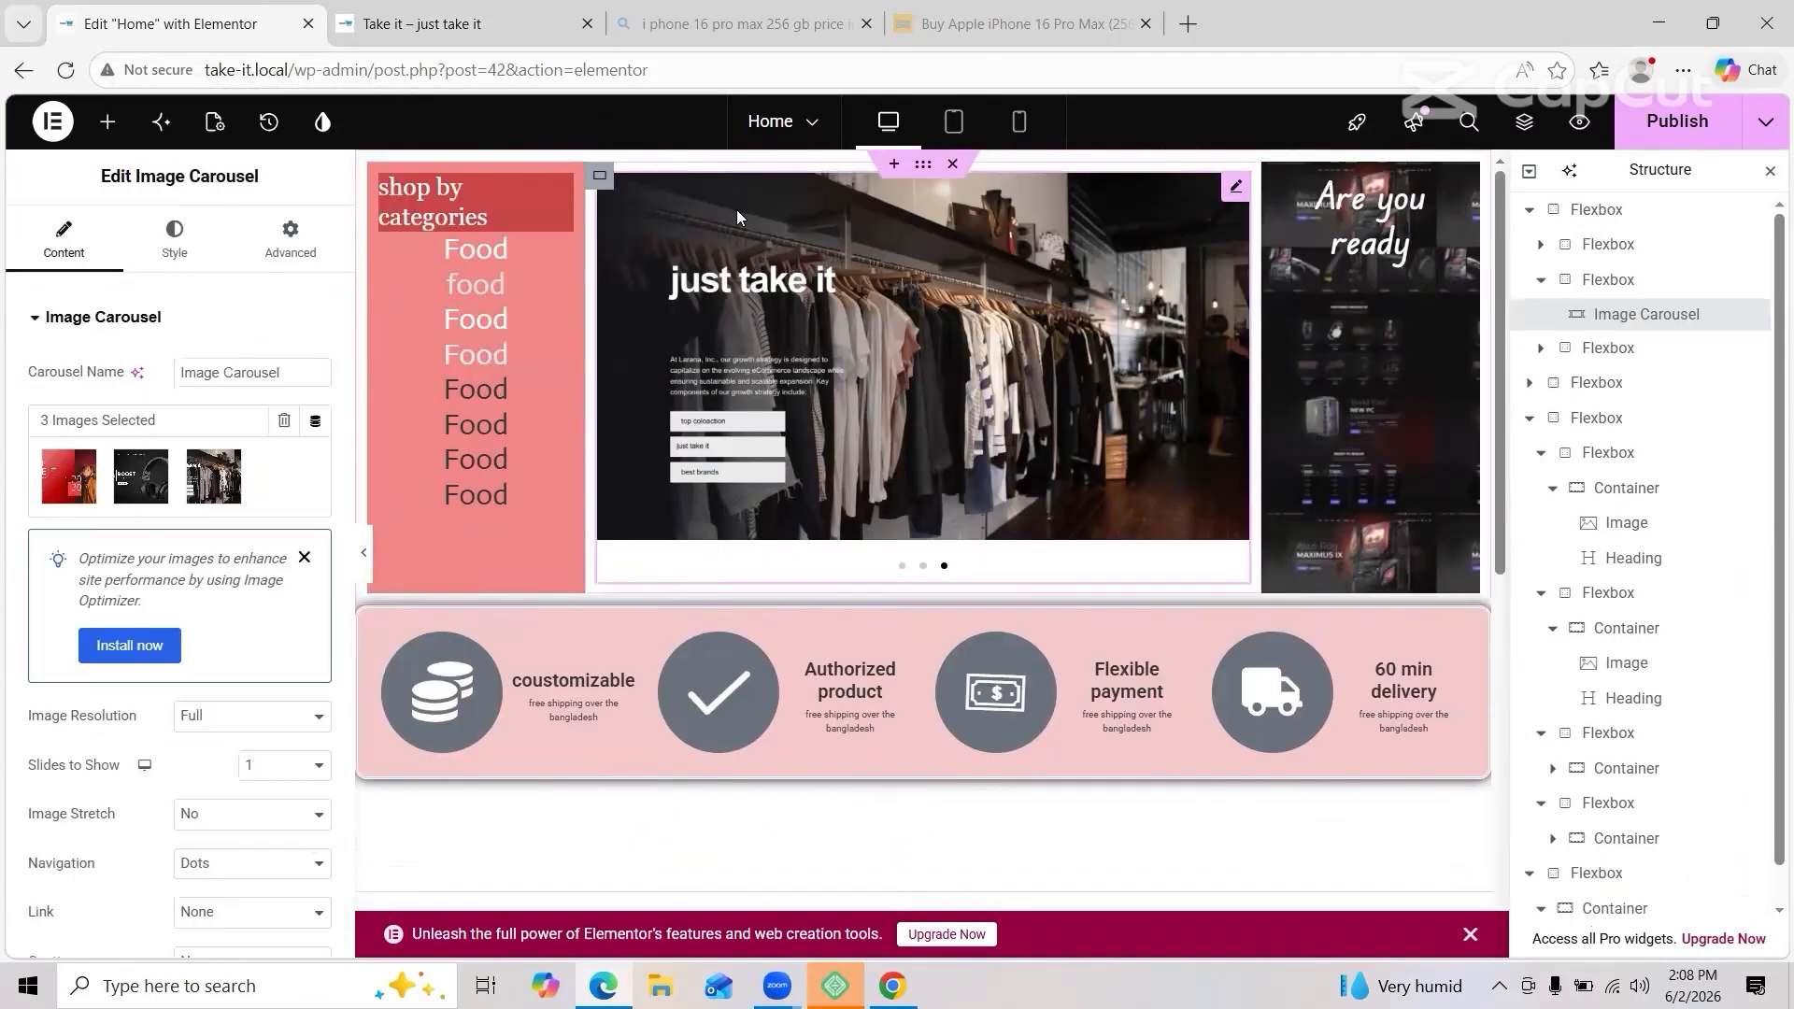
pyautogui.click(174, 238)
pyautogui.click(608, 184)
pyautogui.click(116, 572)
pyautogui.scroll(-5, 723, 518)
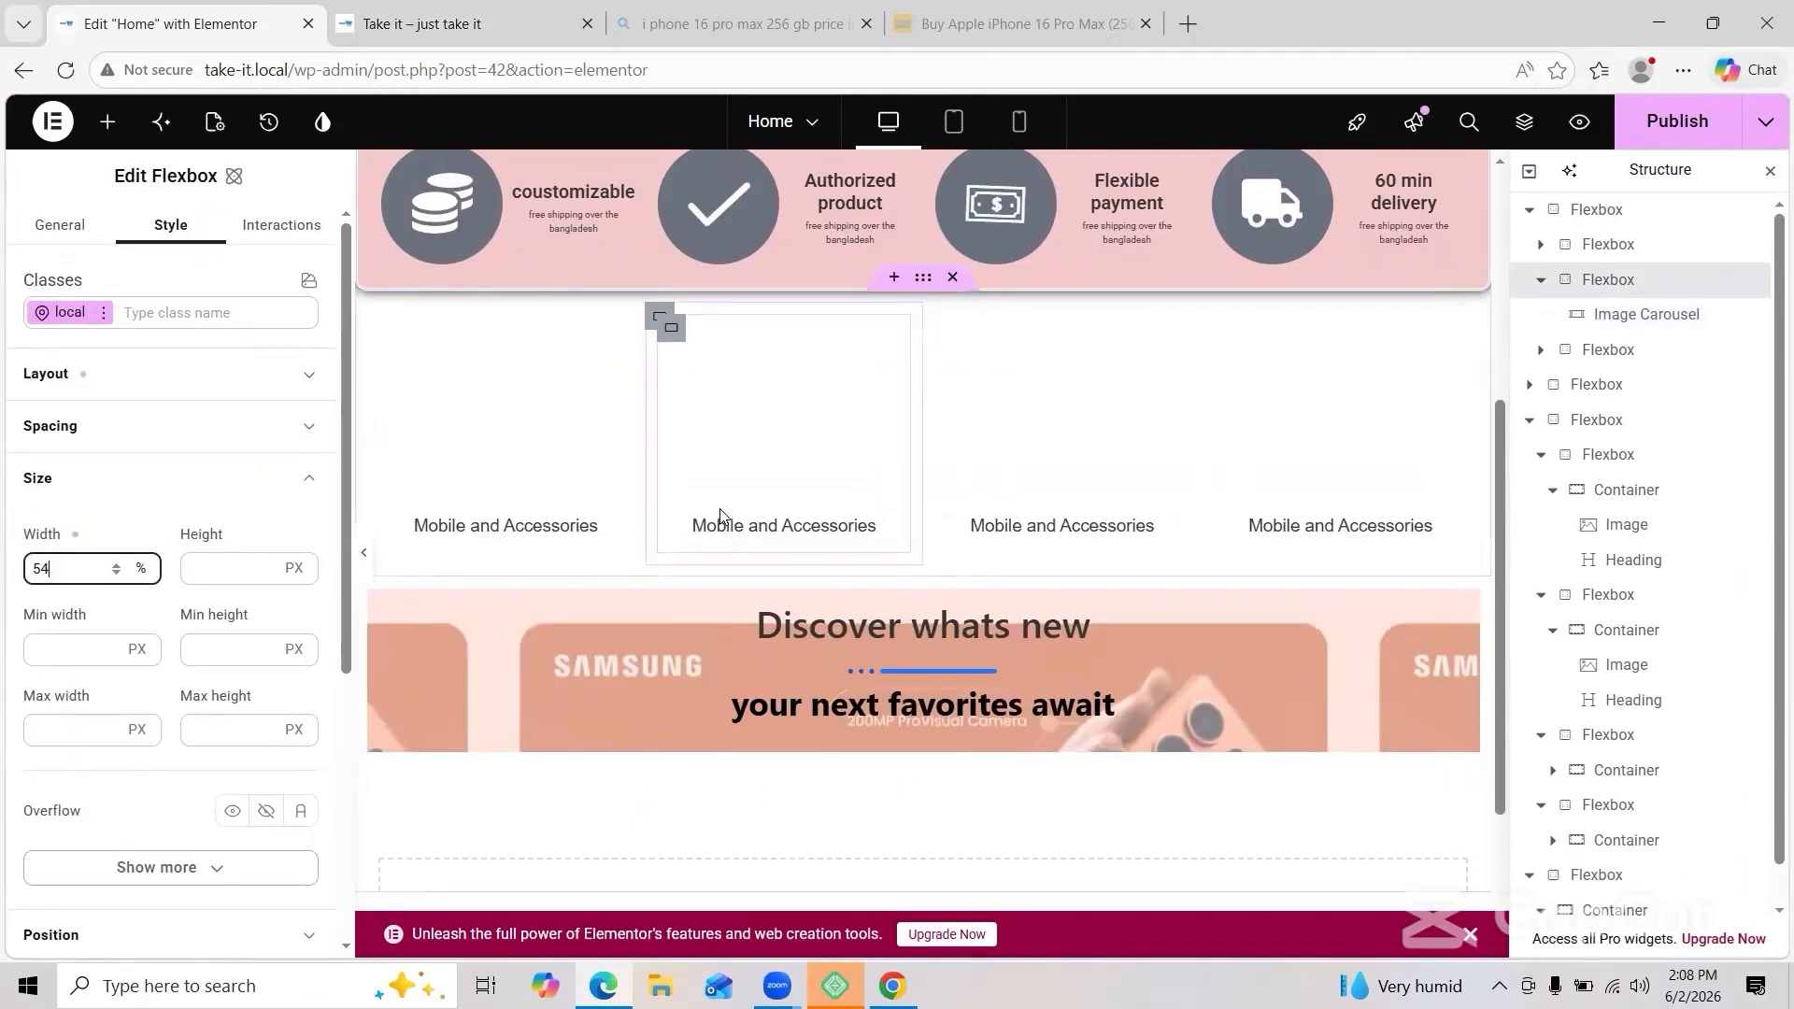
pyautogui.scroll(-3, 1083, 616)
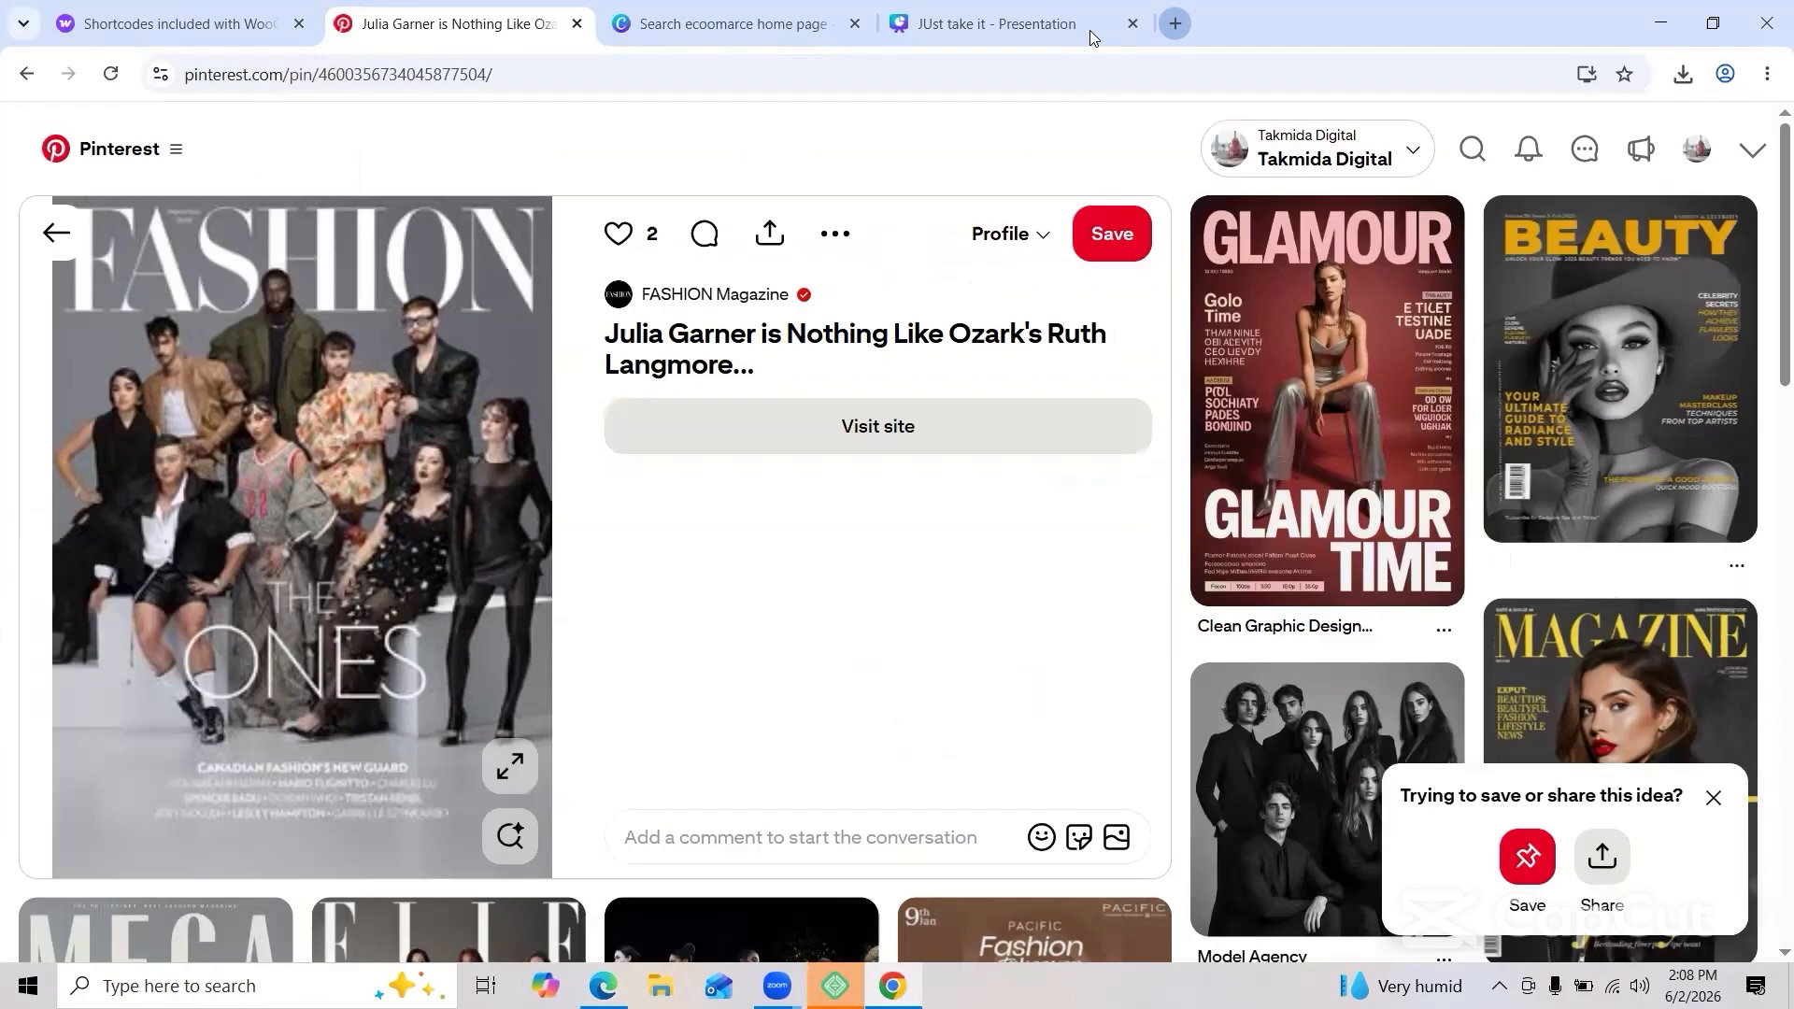
# Step: Search 'woo product shortcode' in a new tab and open the Product shortcodes documentation
pyautogui.hotkey('ctrl', 't')
pyautogui.write('woo')
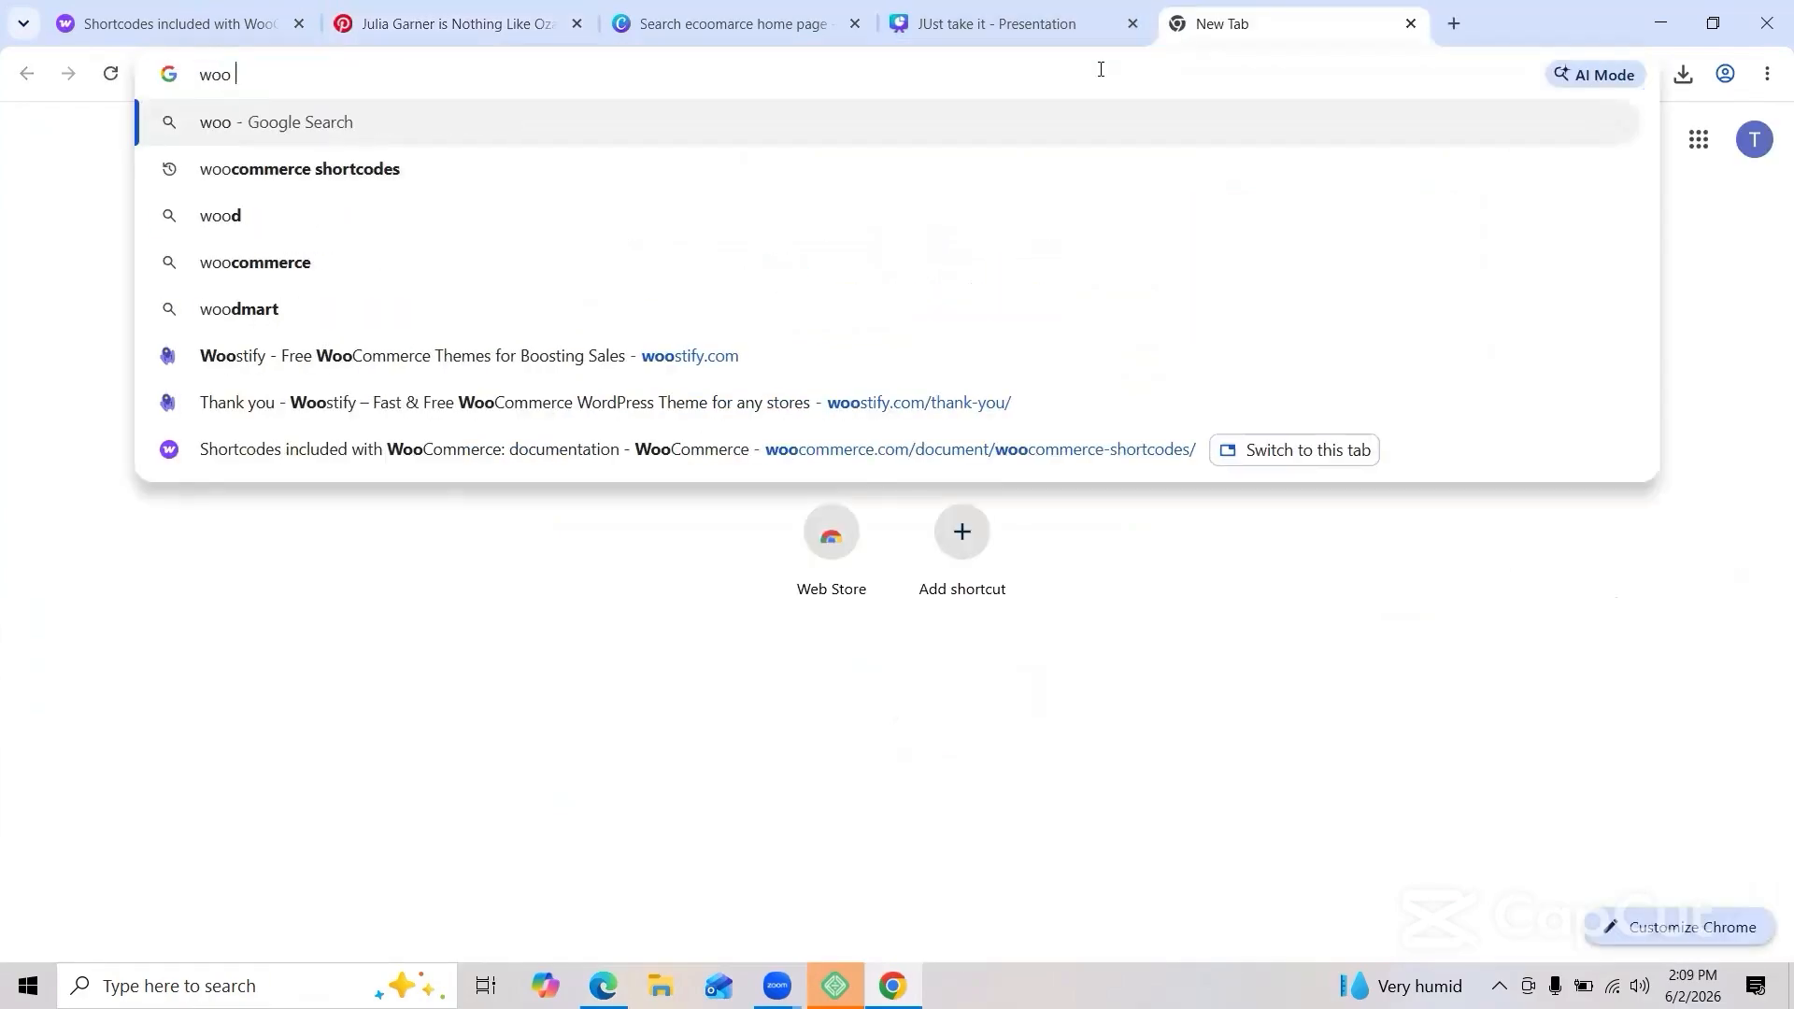
pyautogui.write(' prdu')
pyautogui.press('BackSpace')
pyautogui.press('BackSpace')
pyautogui.write('oduct sho')
pyautogui.press('Return')
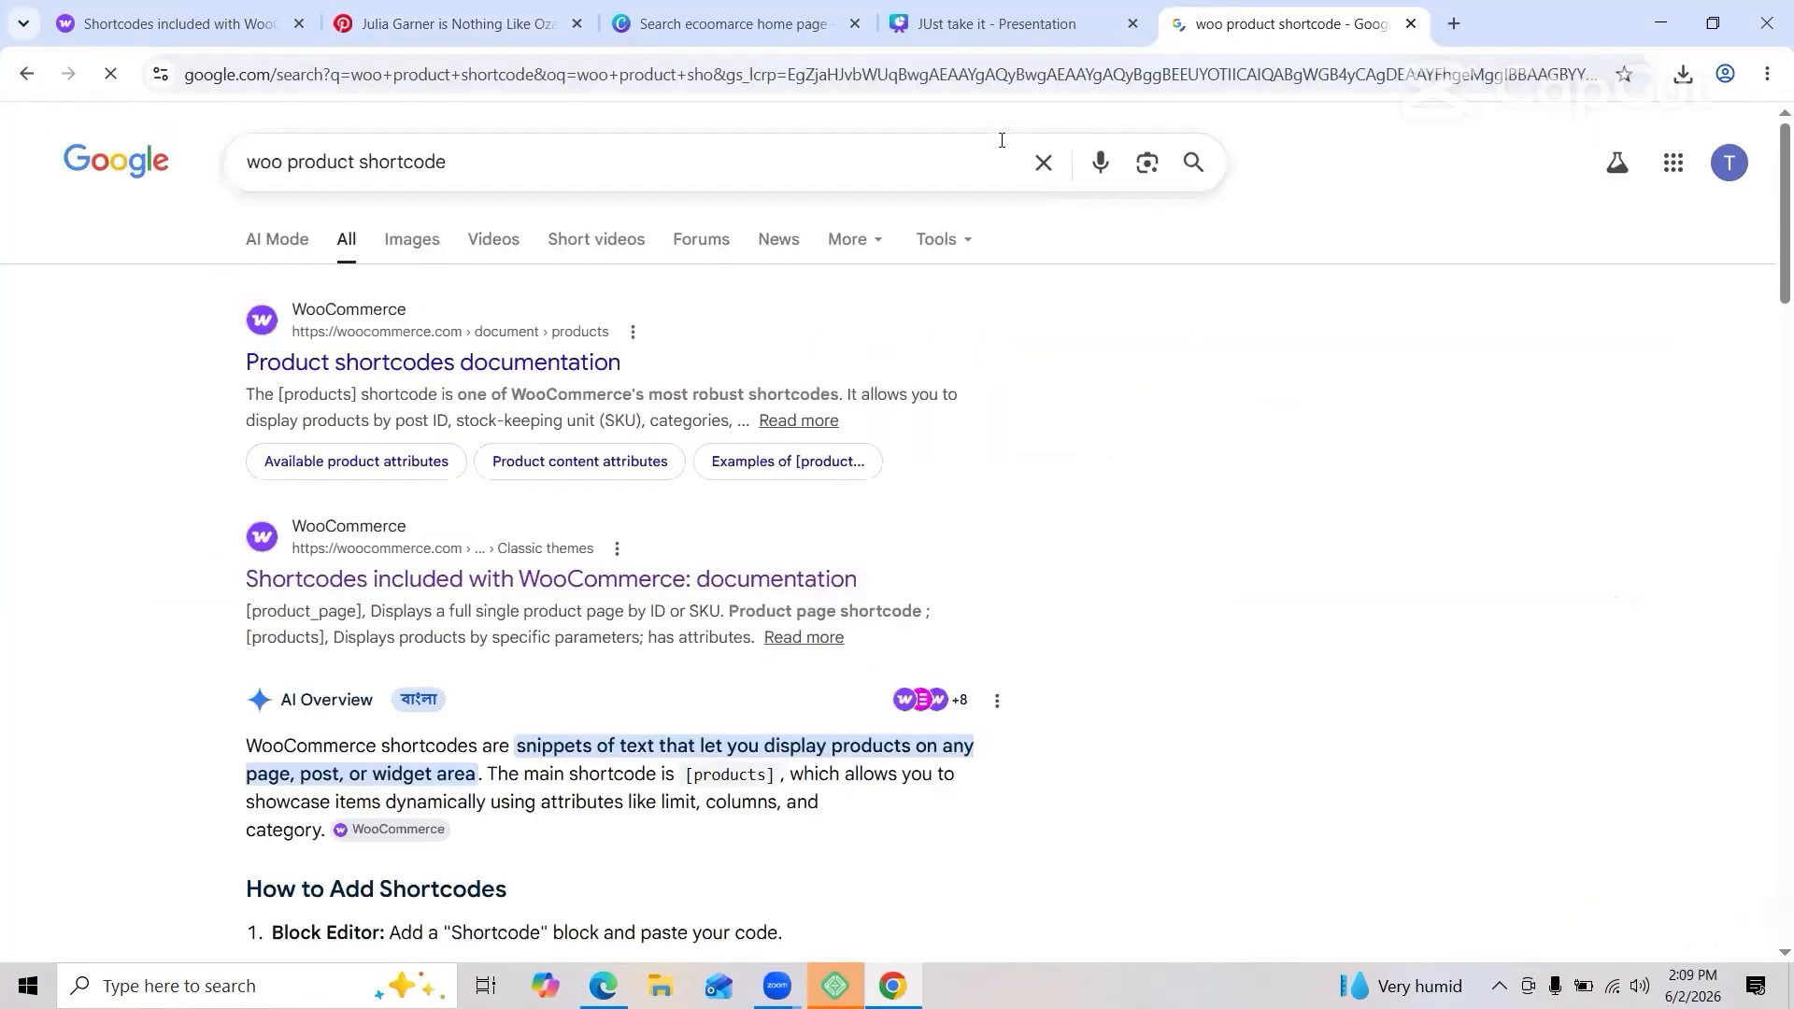
pyautogui.click(432, 360)
# Step: Select and copy the newest-products shortcode from the documentation
pyautogui.scroll(-20, 592, 486)
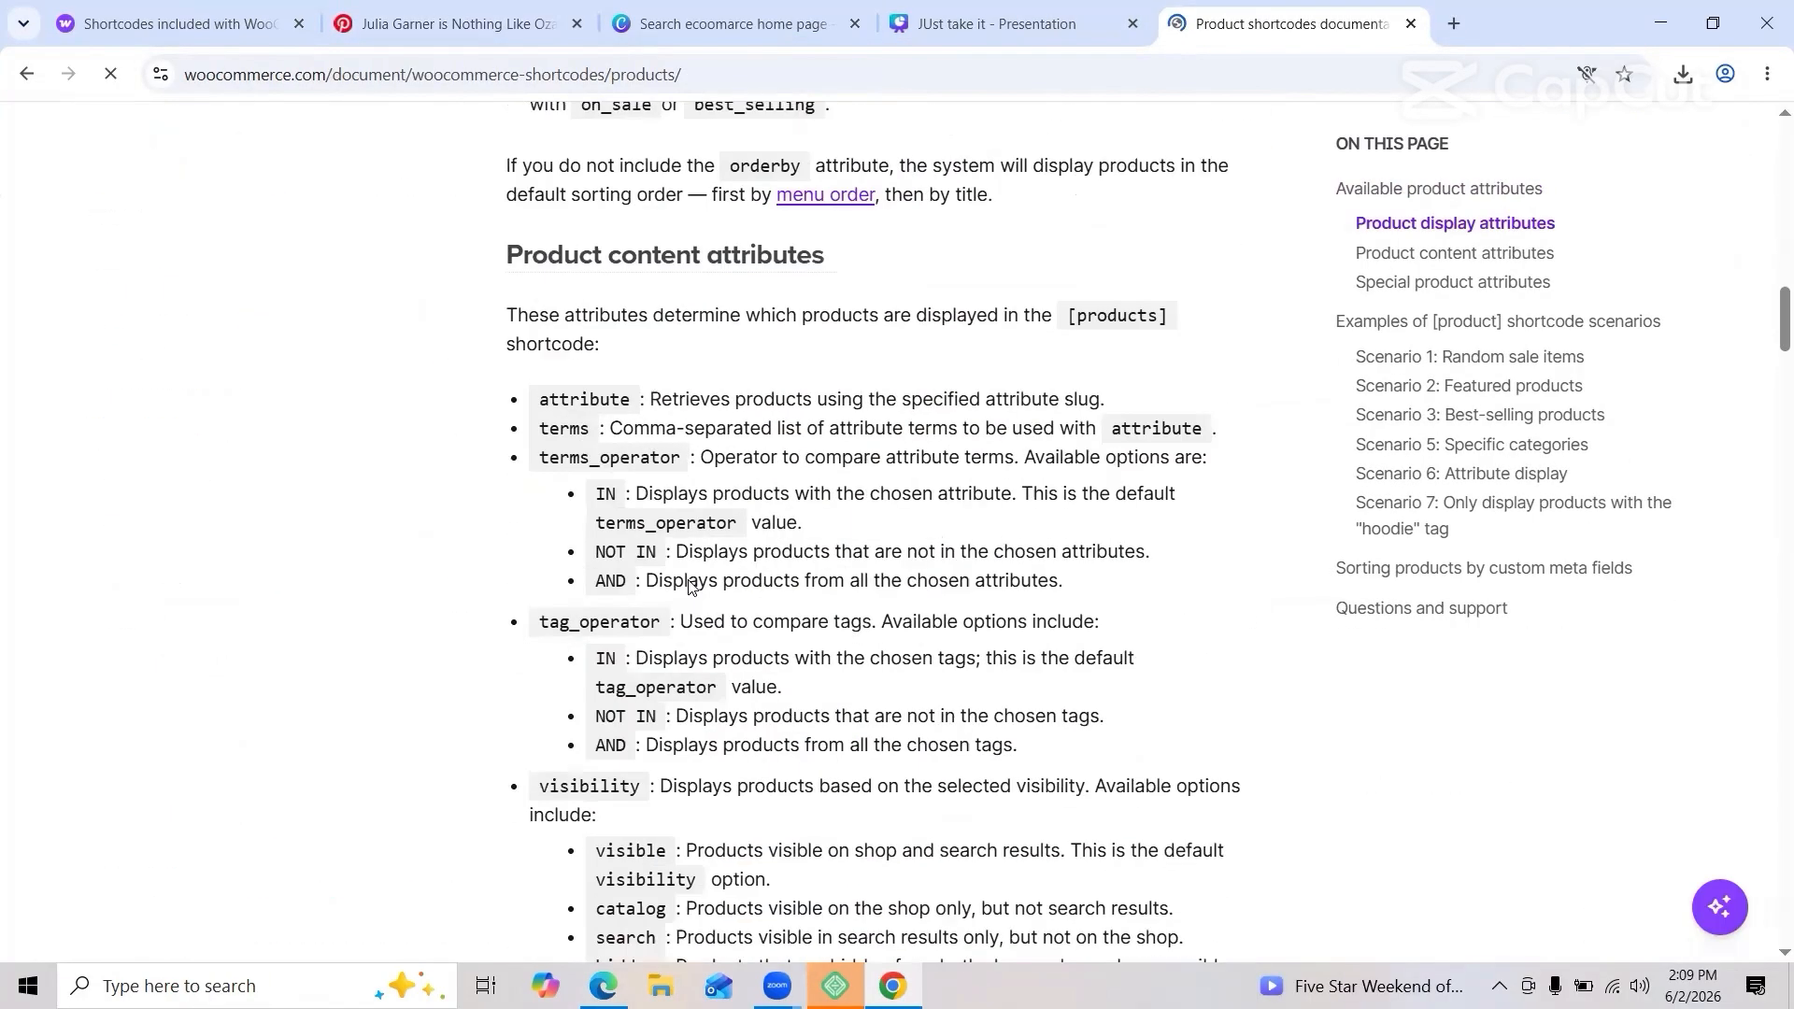
pyautogui.moveTo(524, 415); pyautogui.dragTo(731, 446)
pyautogui.rightClick(661, 435)
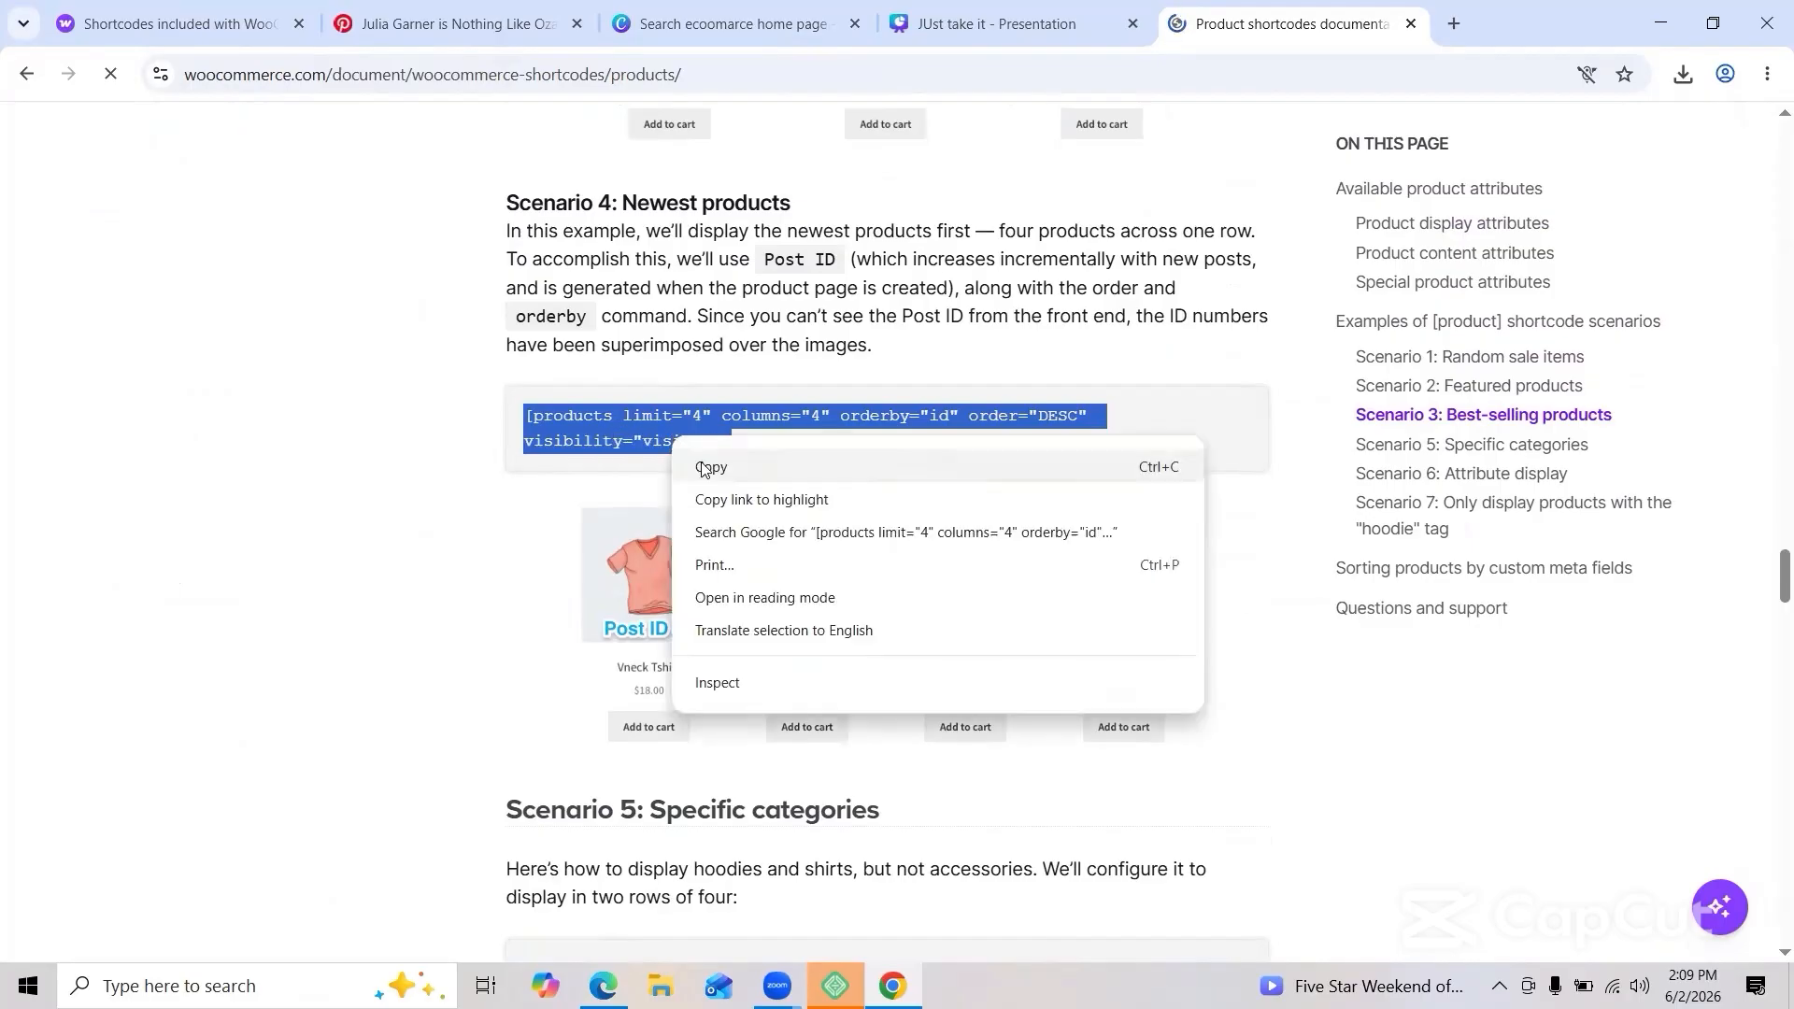
pyautogui.click(700, 456)
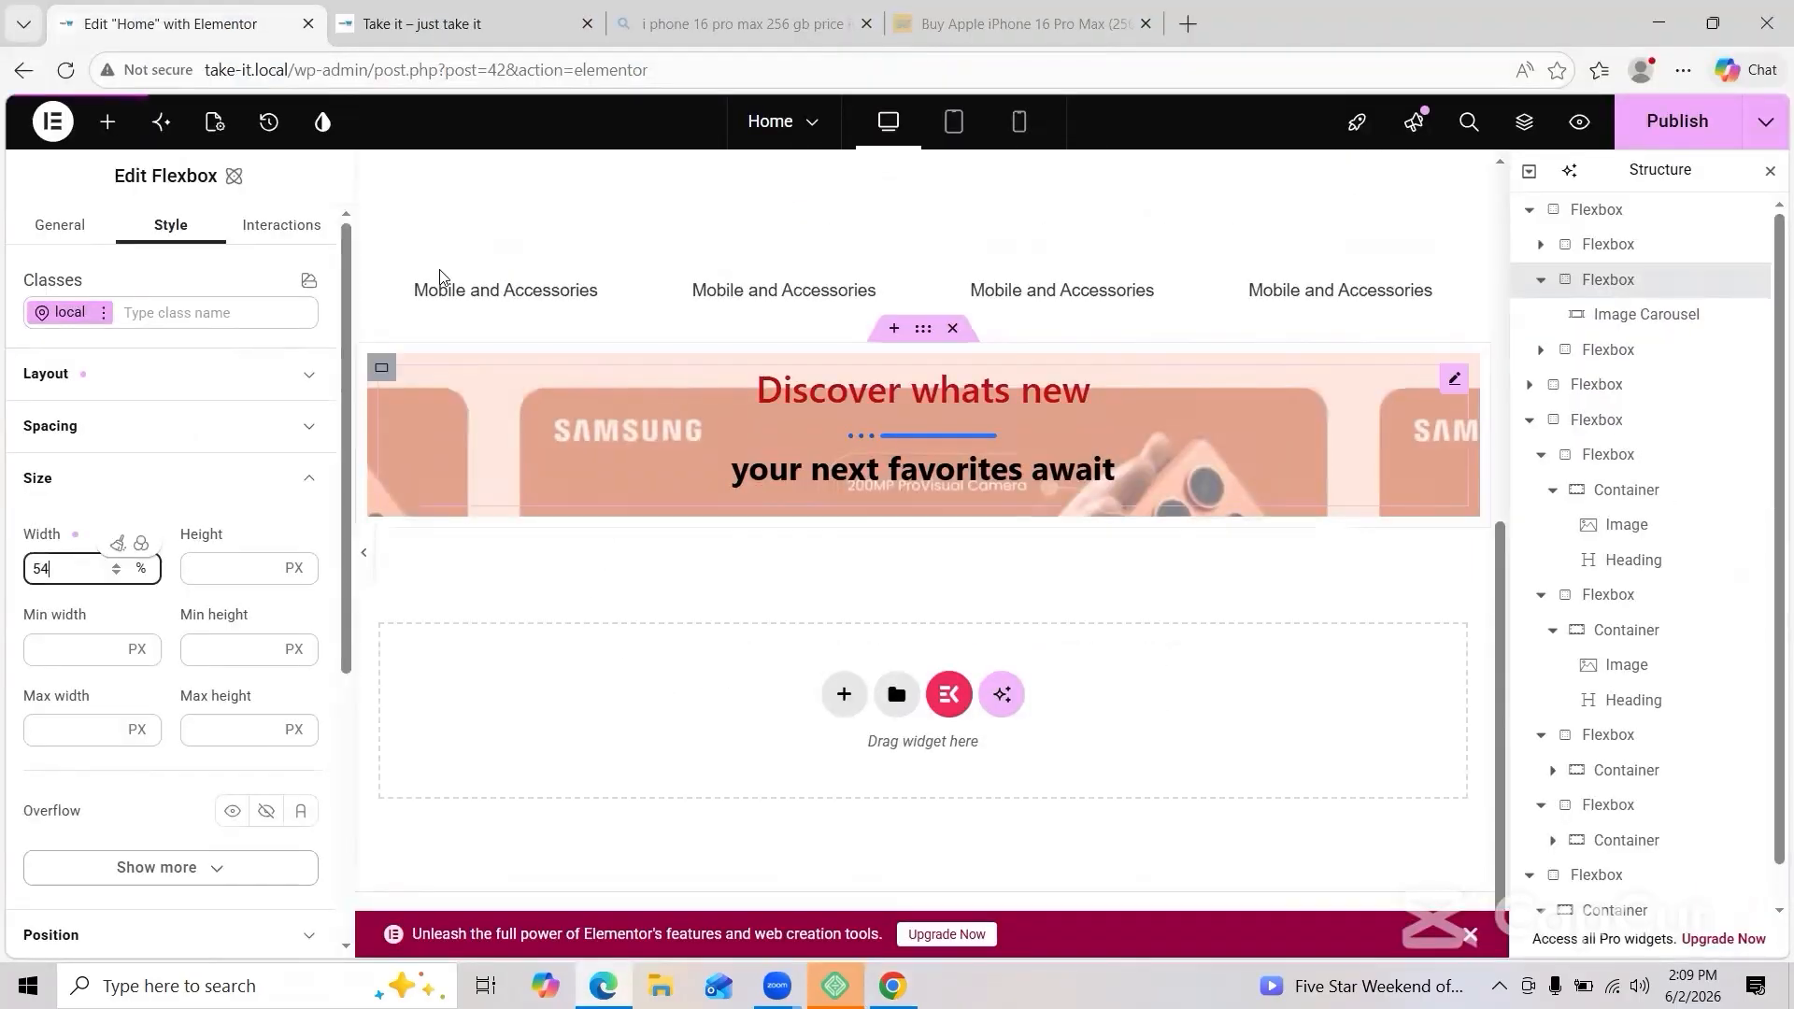
# Step: Drag a new container into the banner section
pyautogui.scroll(-5, 206, 820)
pyautogui.moveTo(100, 524); pyautogui.dragTo(664, 517)
pyautogui.scroll(-2, 1157, 568)
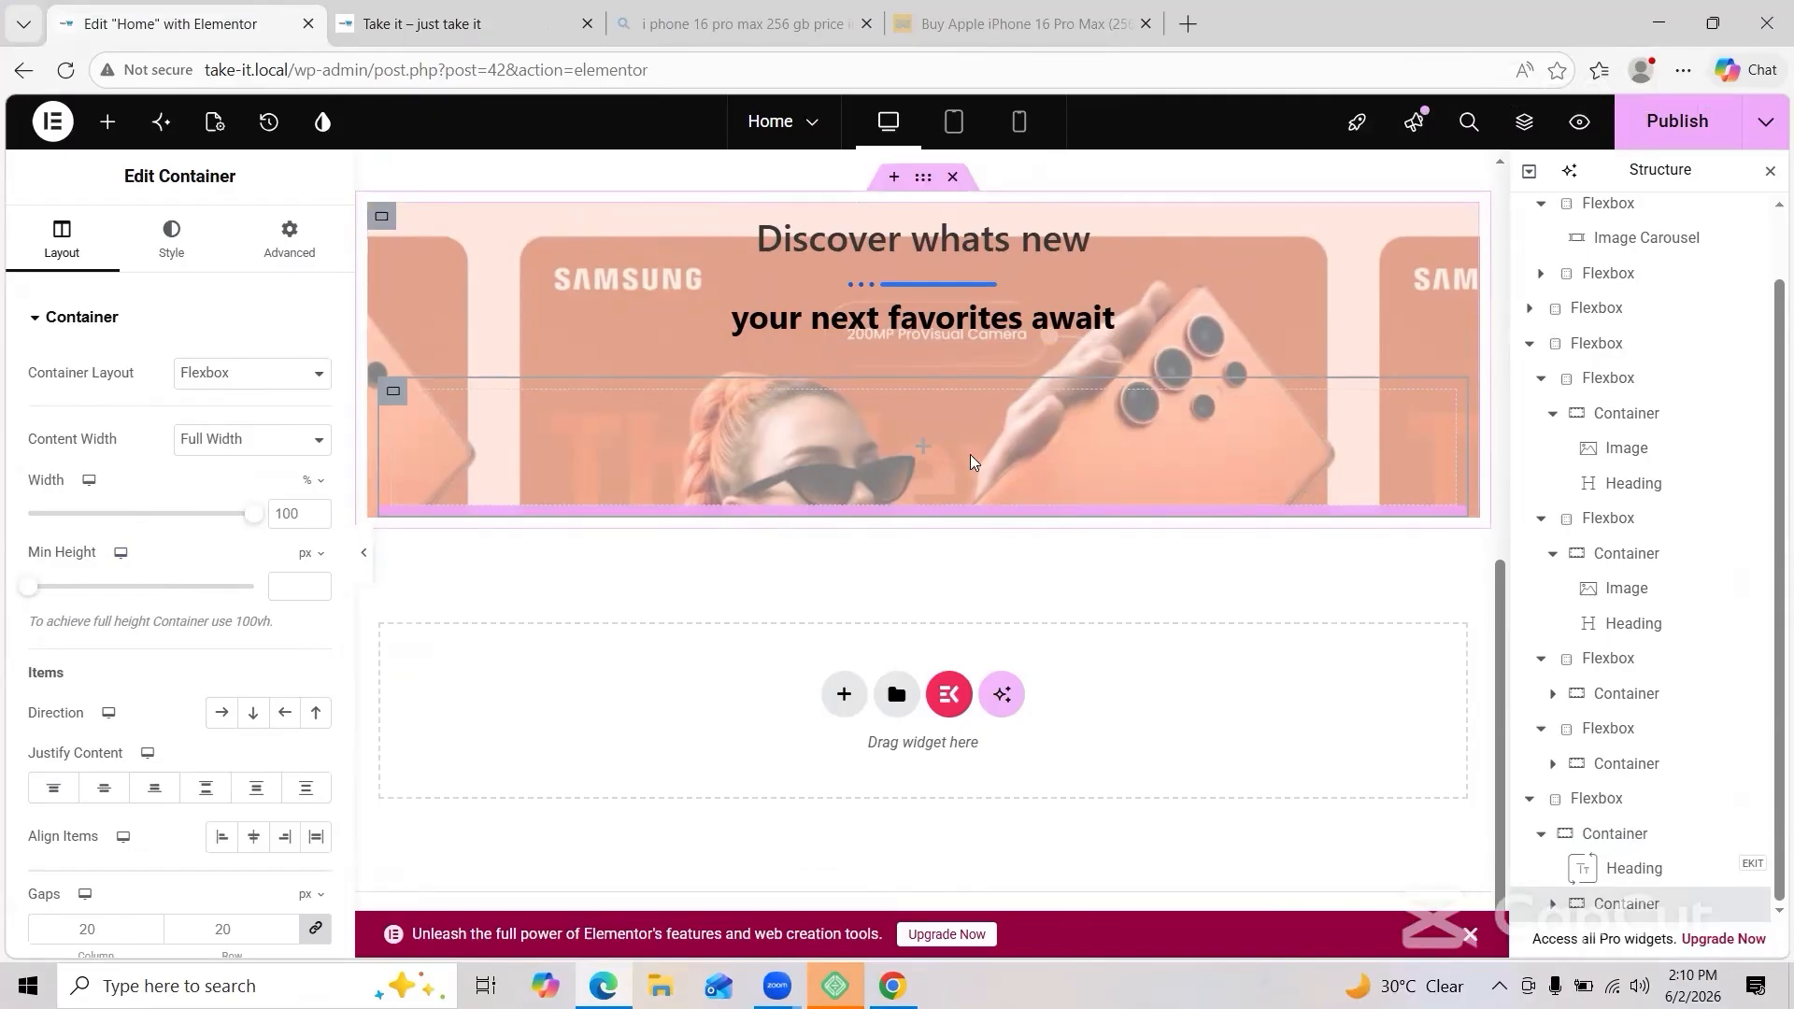
# Step: Drop a Shortcode widget into the banner's container and apply the pasted products shortcode
pyautogui.click(107, 121)
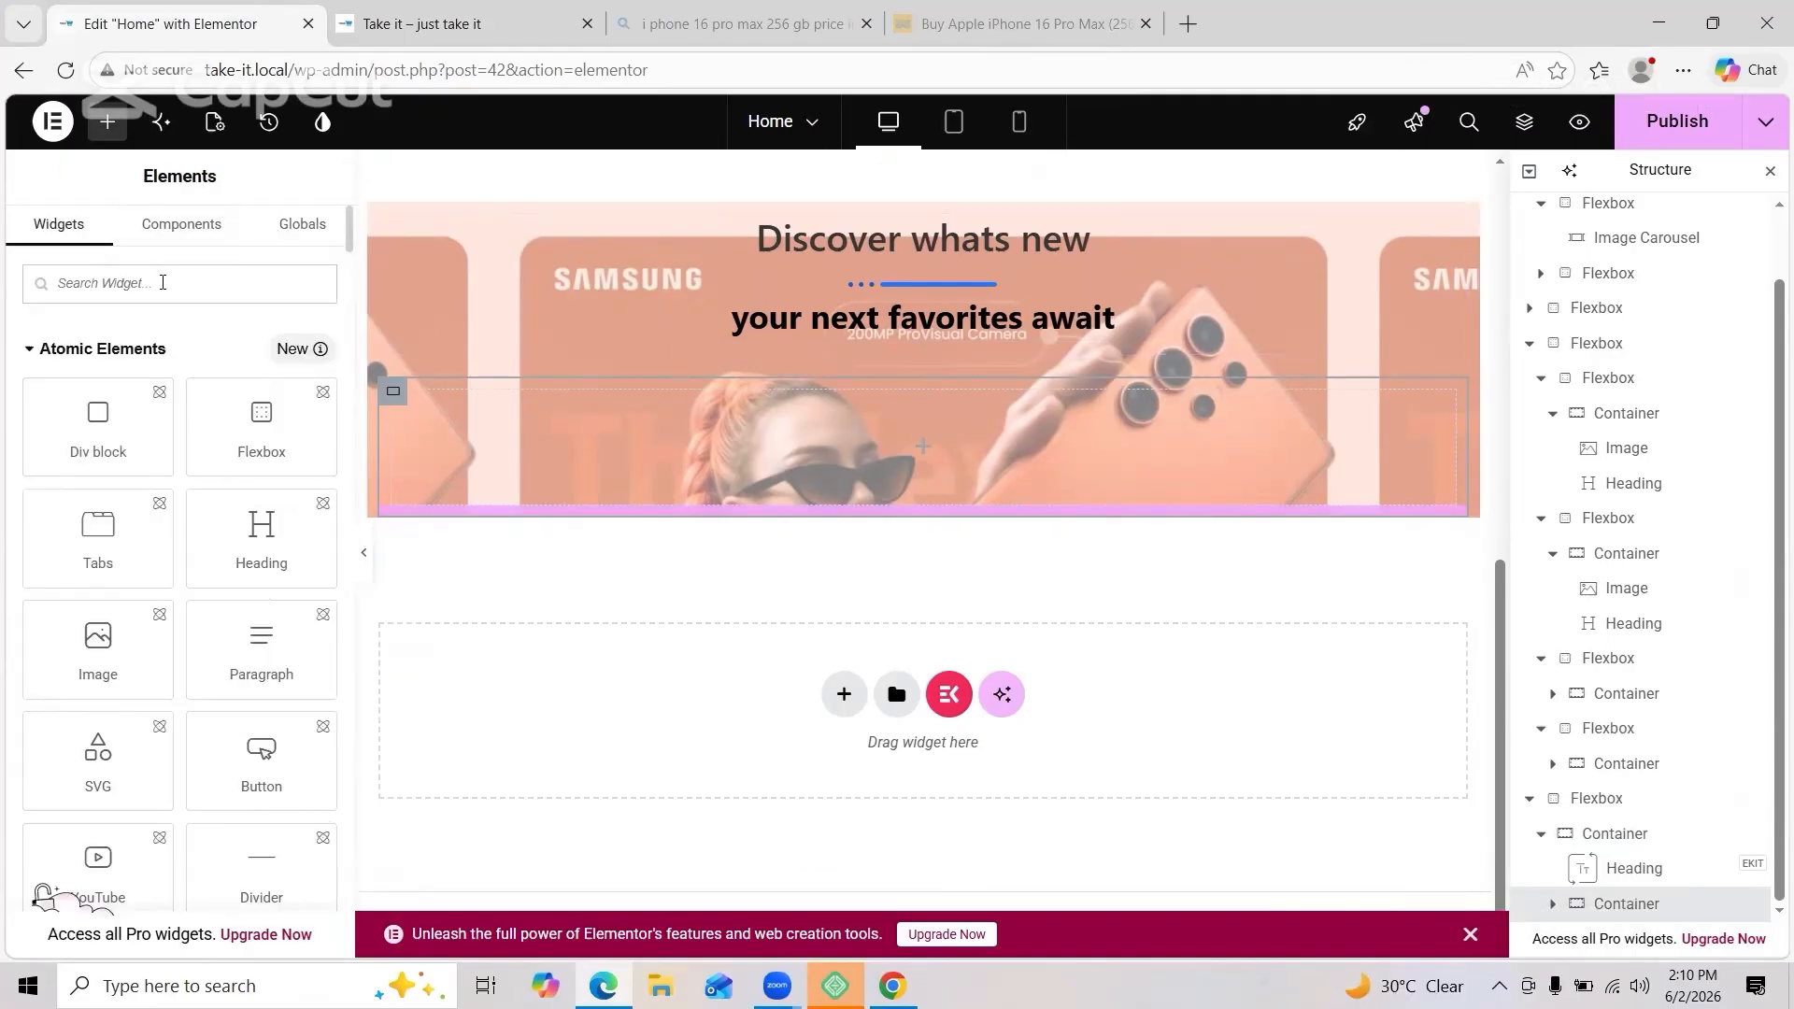
pyautogui.write('sh')
pyautogui.moveTo(98, 697); pyautogui.dragTo(705, 501)
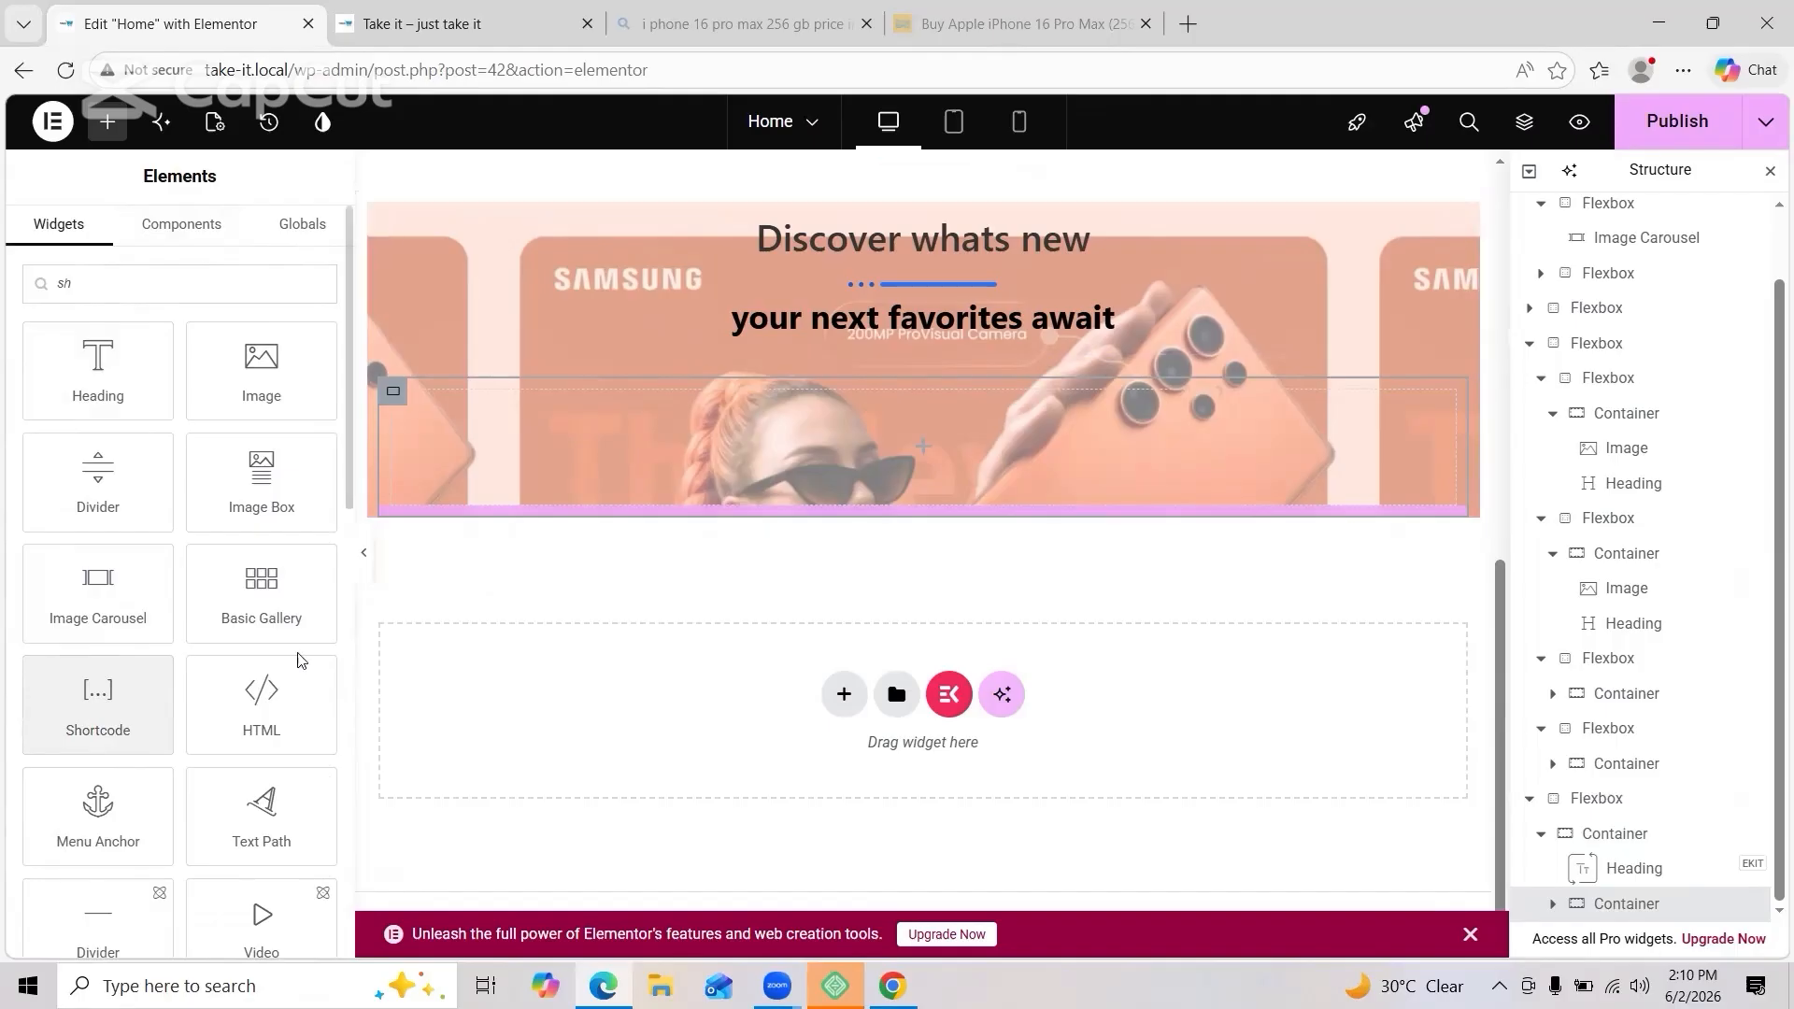
pyautogui.click(178, 284)
pyautogui.press('BackSpace')
pyautogui.write('ho')
pyautogui.moveTo(99, 369); pyautogui.dragTo(748, 486)
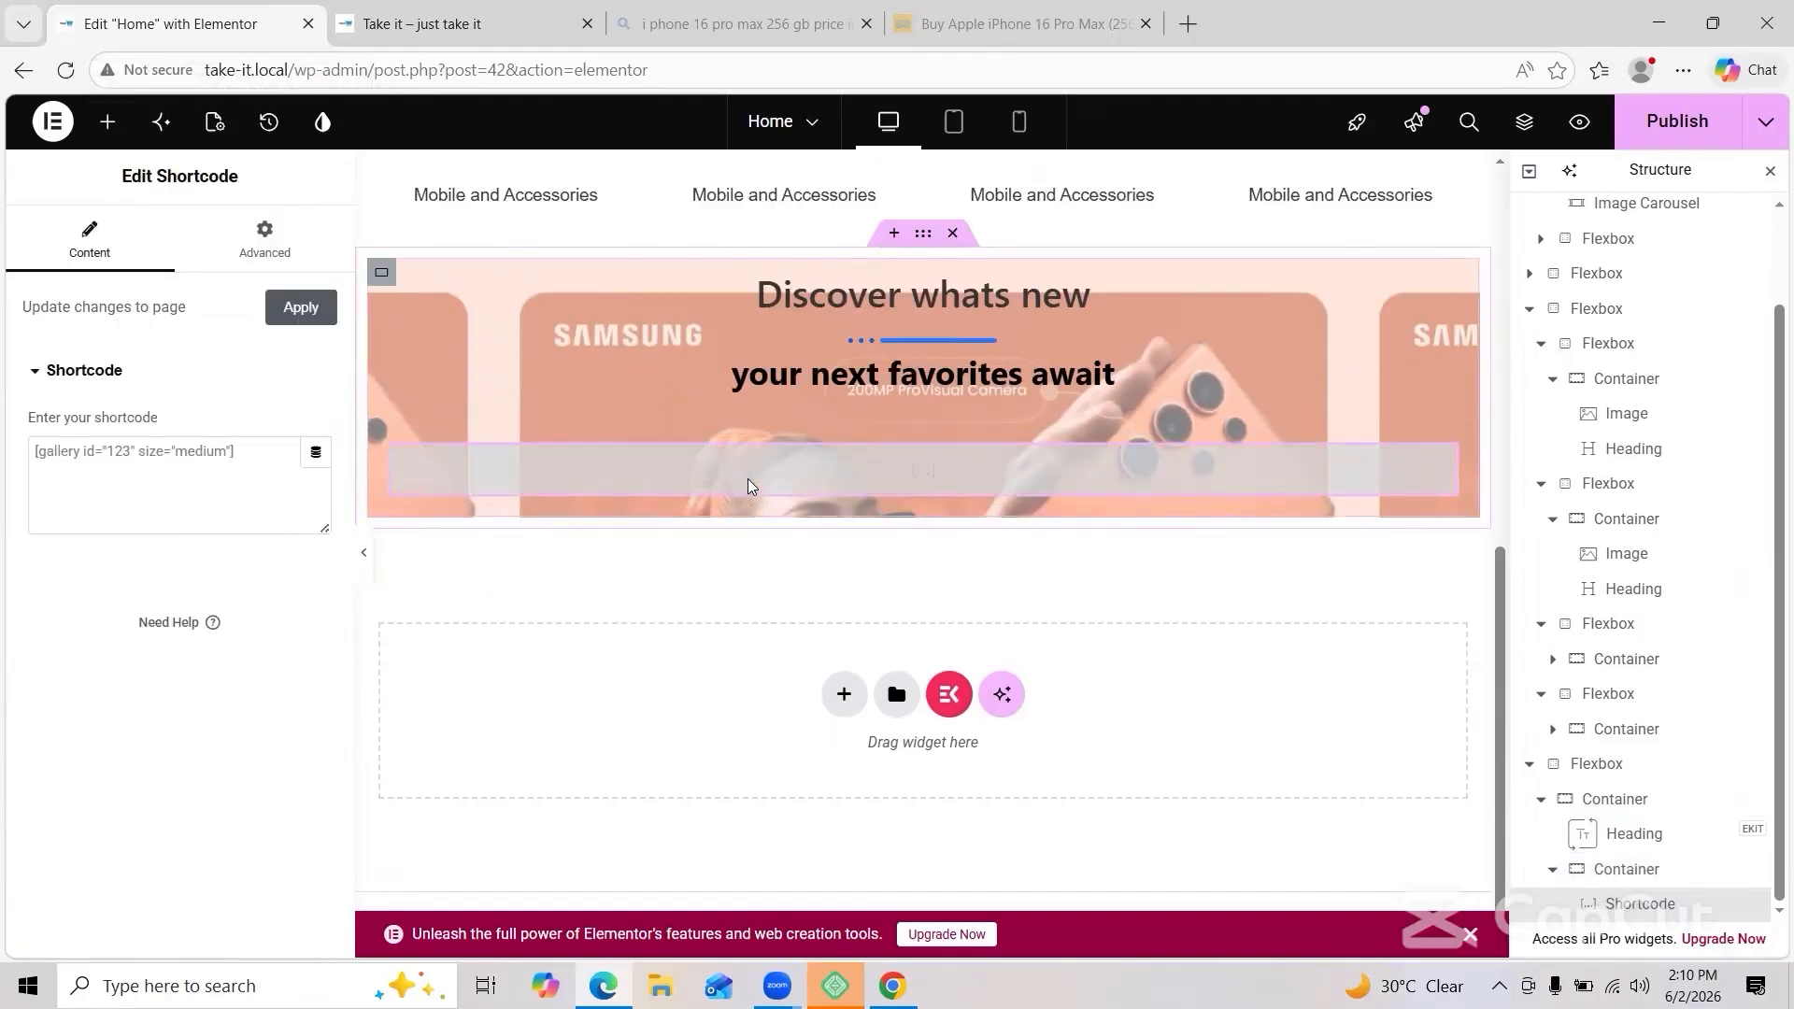
pyautogui.click(206, 470)
pyautogui.hotkey('ctrl', 'v')
pyautogui.click(300, 307)
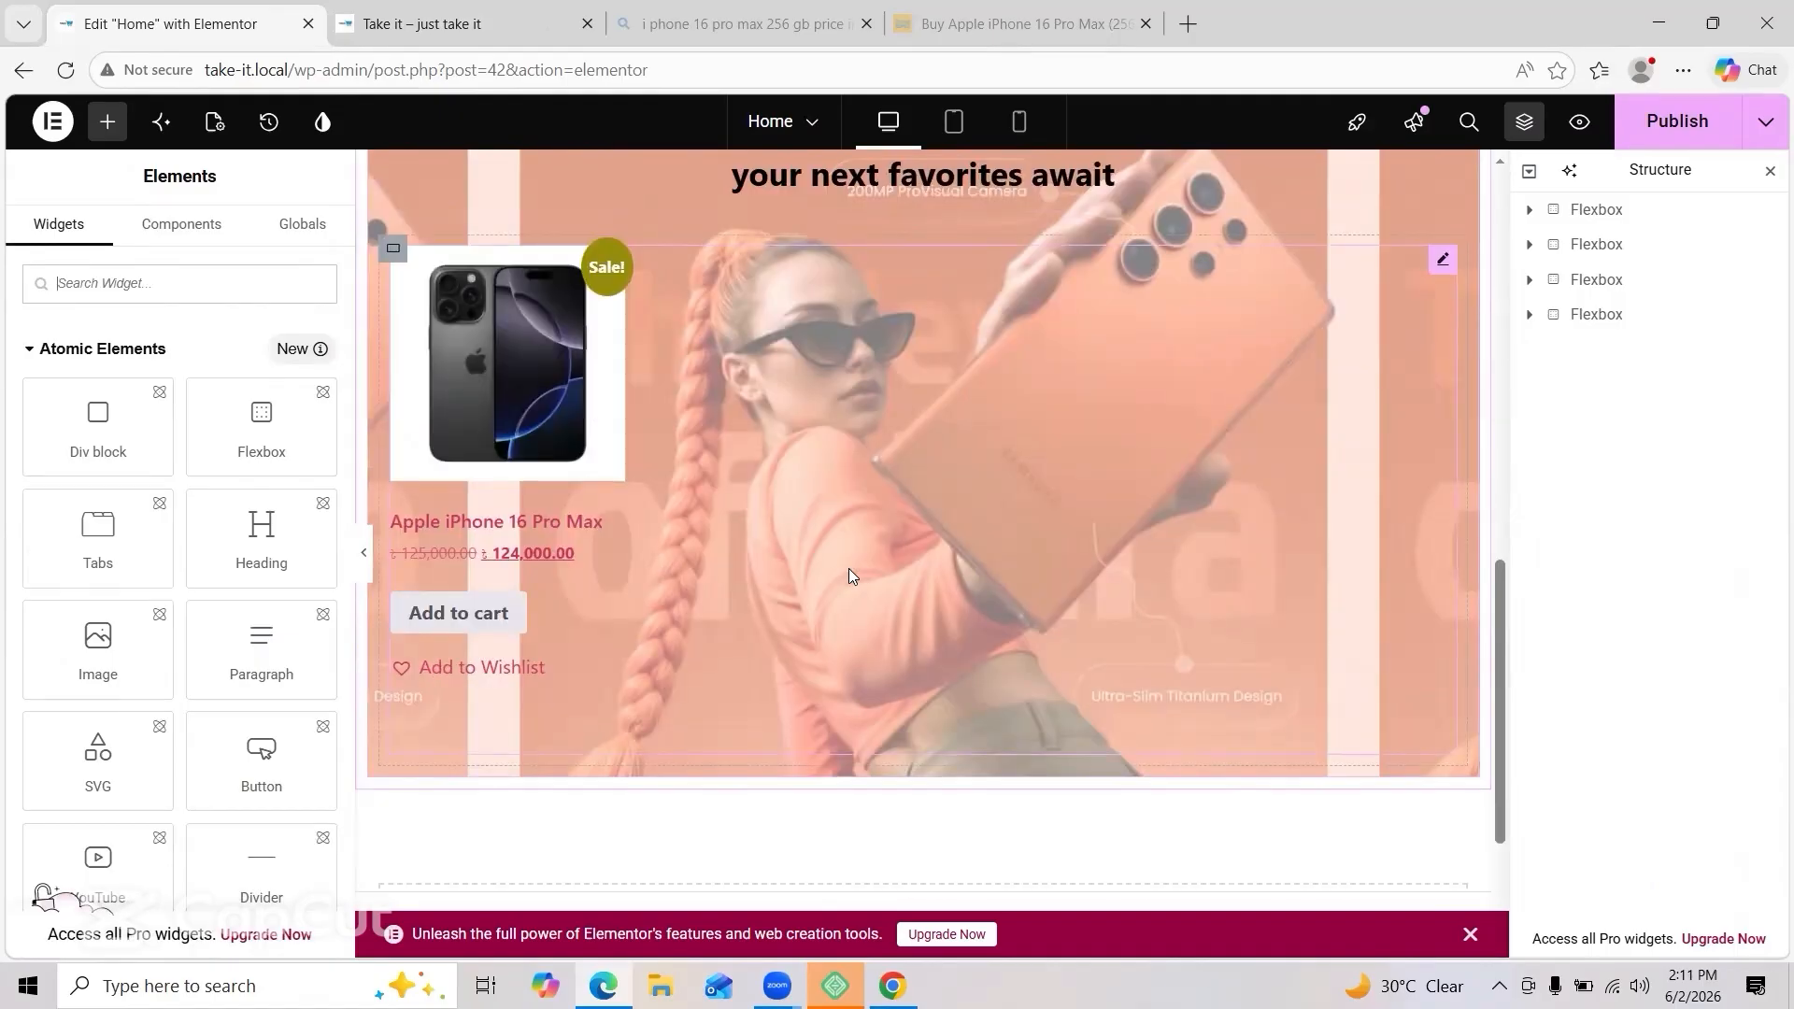
# Step: Delete the Shortcode widget from the banner
pyautogui.rightClick(705, 264)
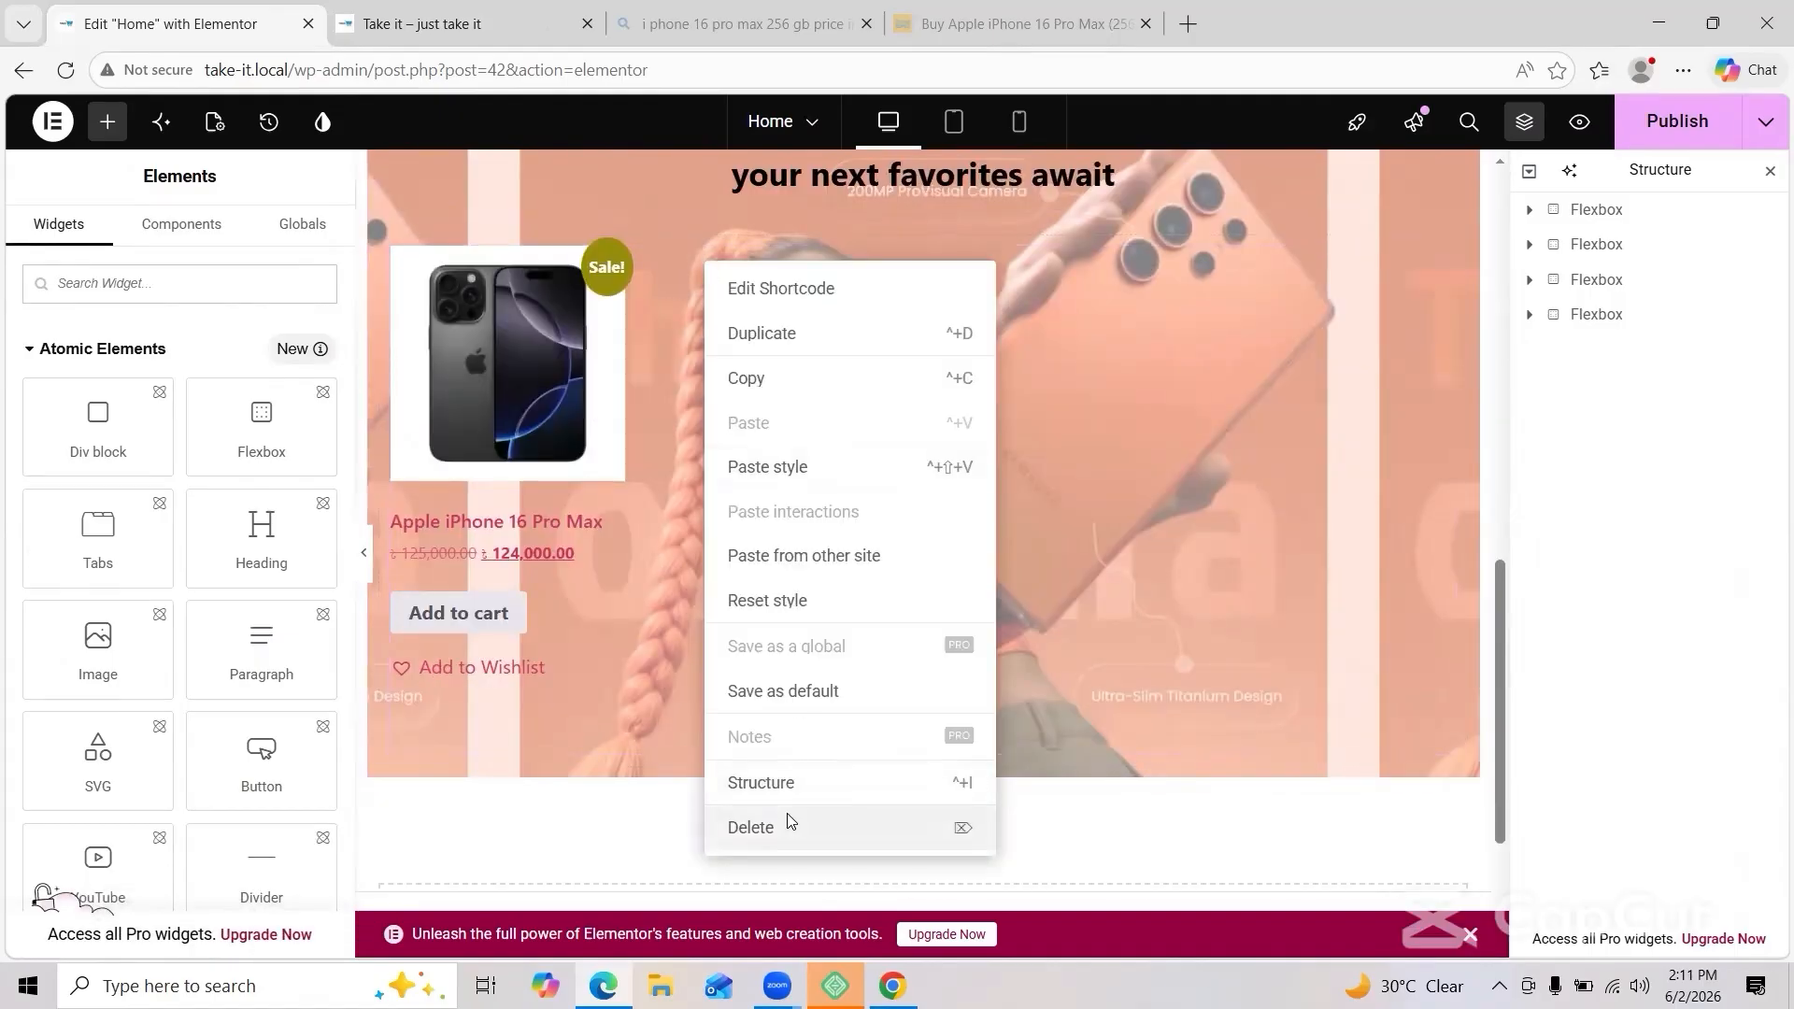
pyautogui.click(783, 821)
pyautogui.rightClick(863, 273)
pyautogui.click(917, 893)
pyautogui.scroll(2, 838, 596)
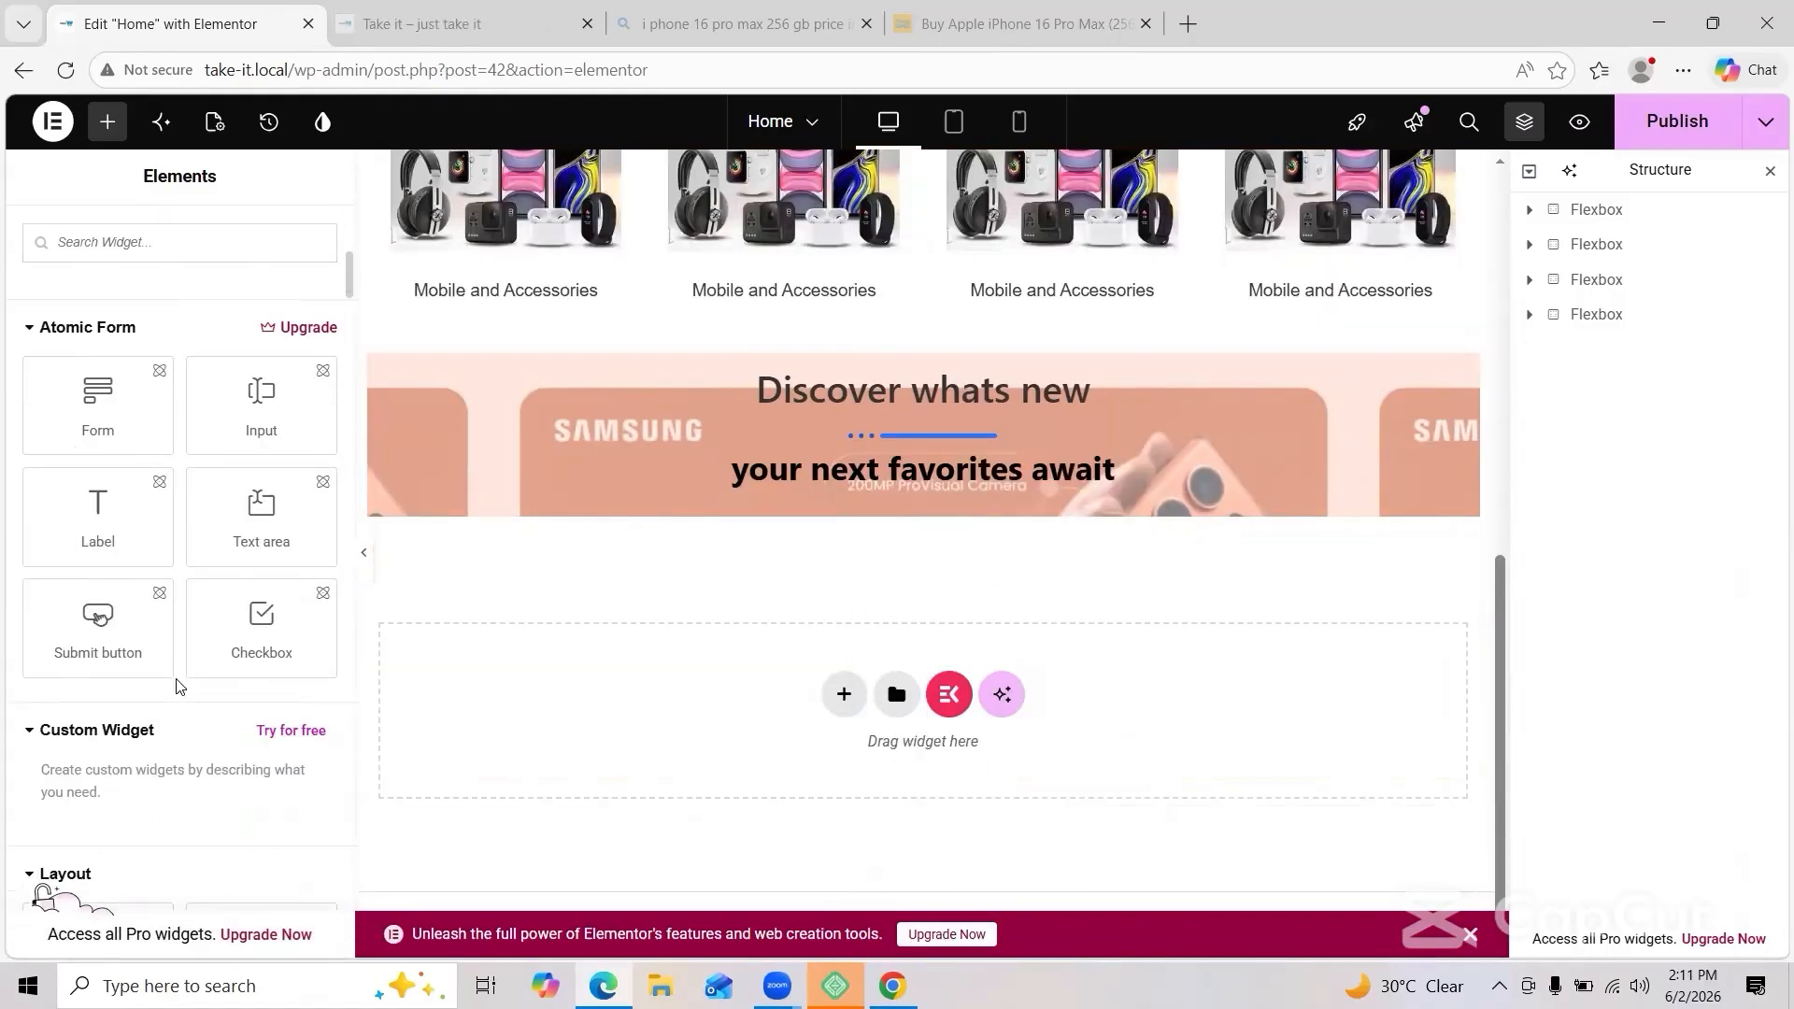
# Step: Add an inner container under the heading, then delete it again
pyautogui.click(531, 497)
pyautogui.click(107, 121)
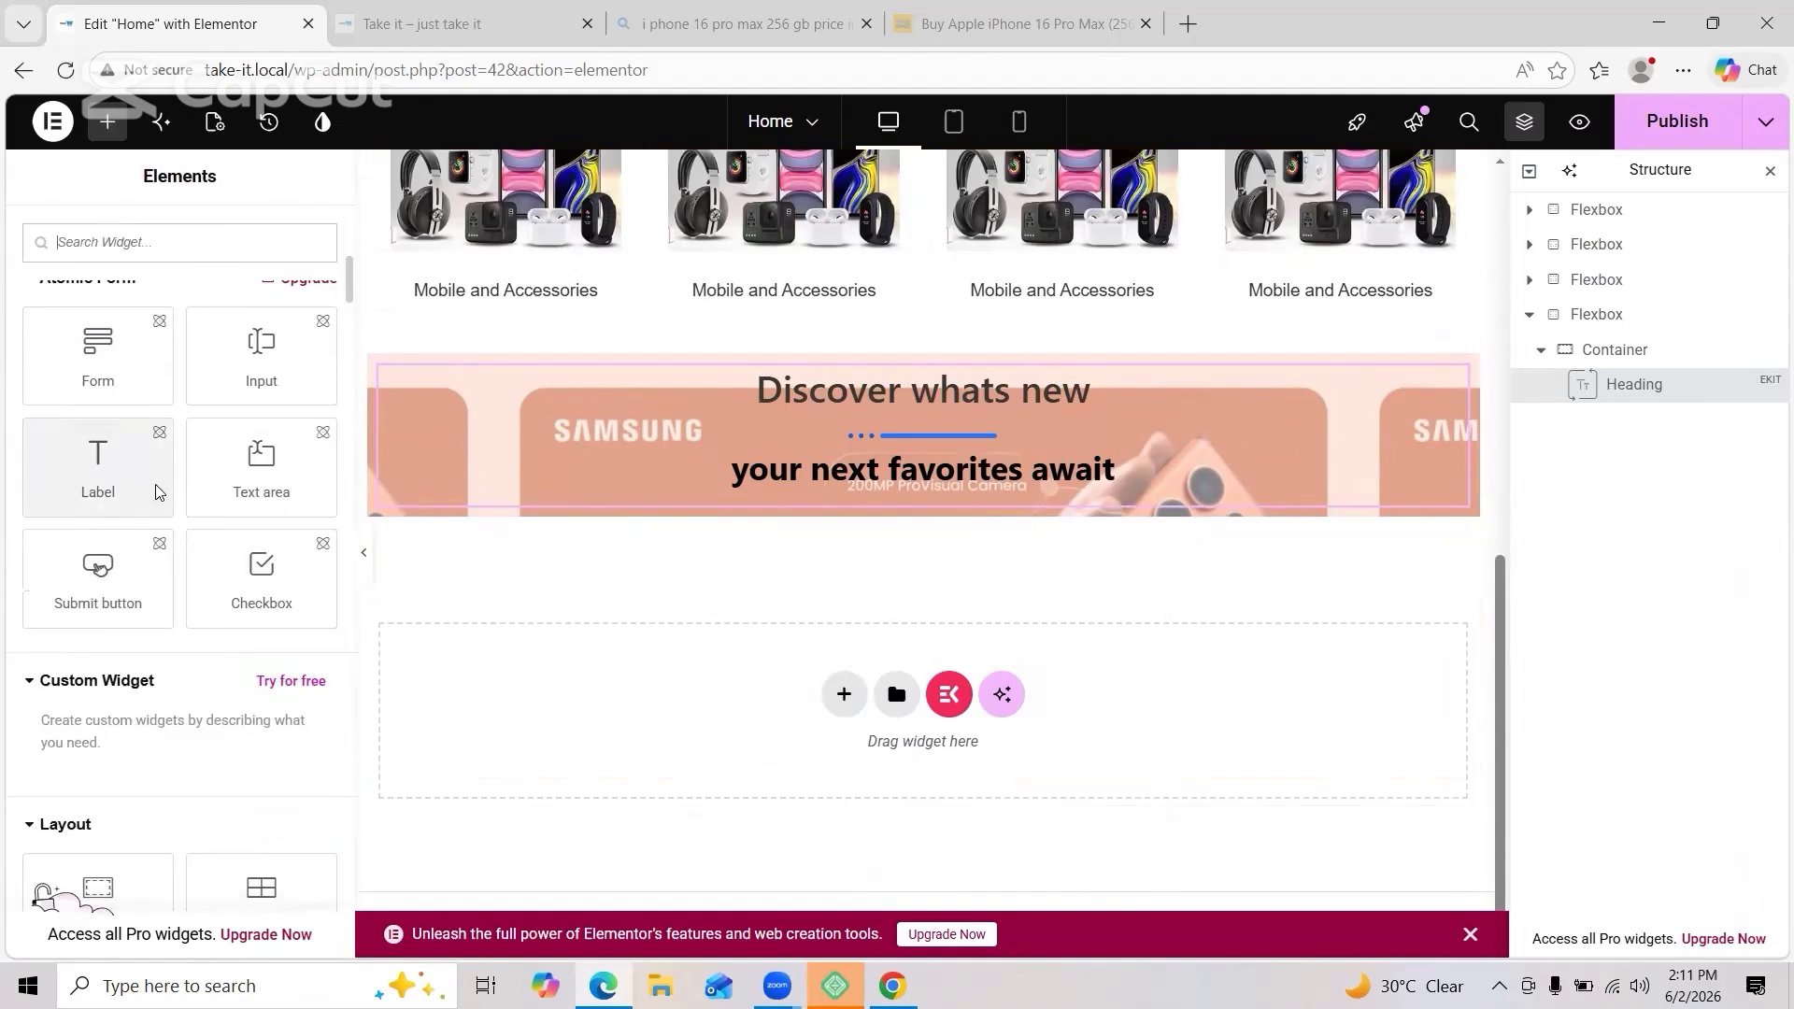
pyautogui.scroll(-3, 150, 492)
pyautogui.moveTo(98, 537); pyautogui.dragTo(529, 508)
pyautogui.rightClick(802, 546)
pyautogui.click(899, 927)
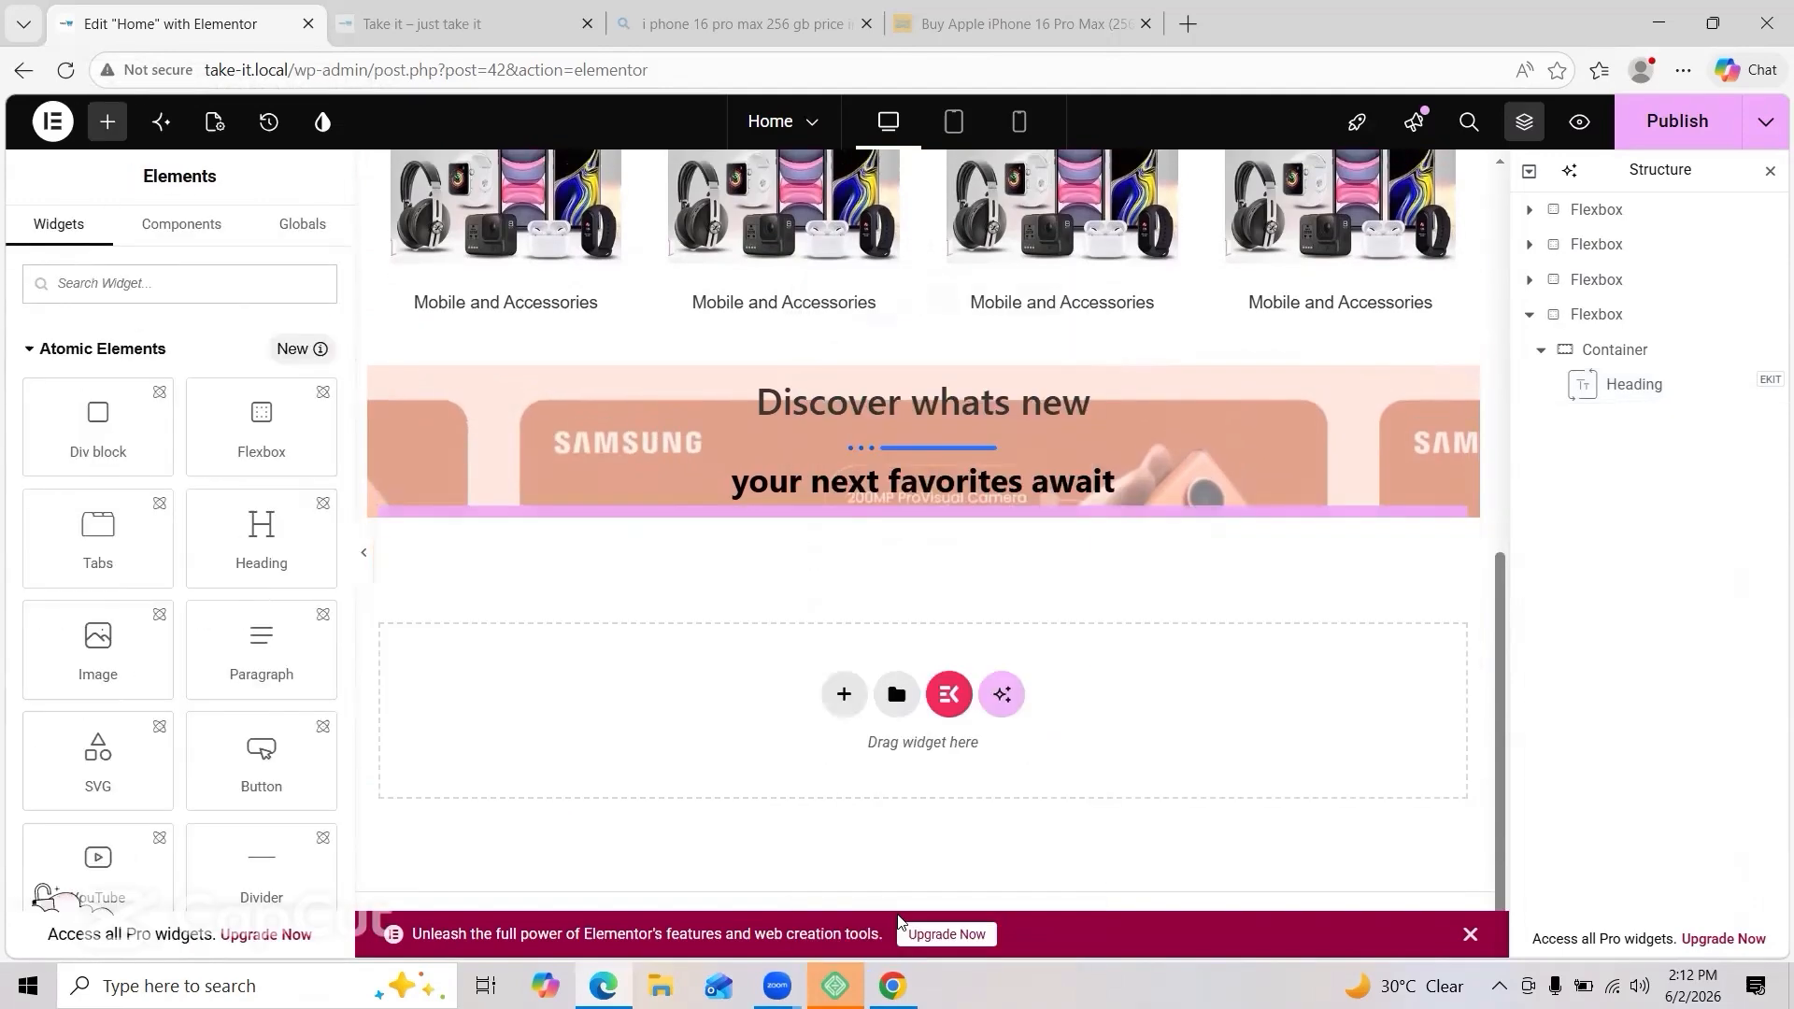
# Step: Re-add an empty inner container and position it beneath the Discover whats new heading
pyautogui.click(524, 377)
pyautogui.click(108, 122)
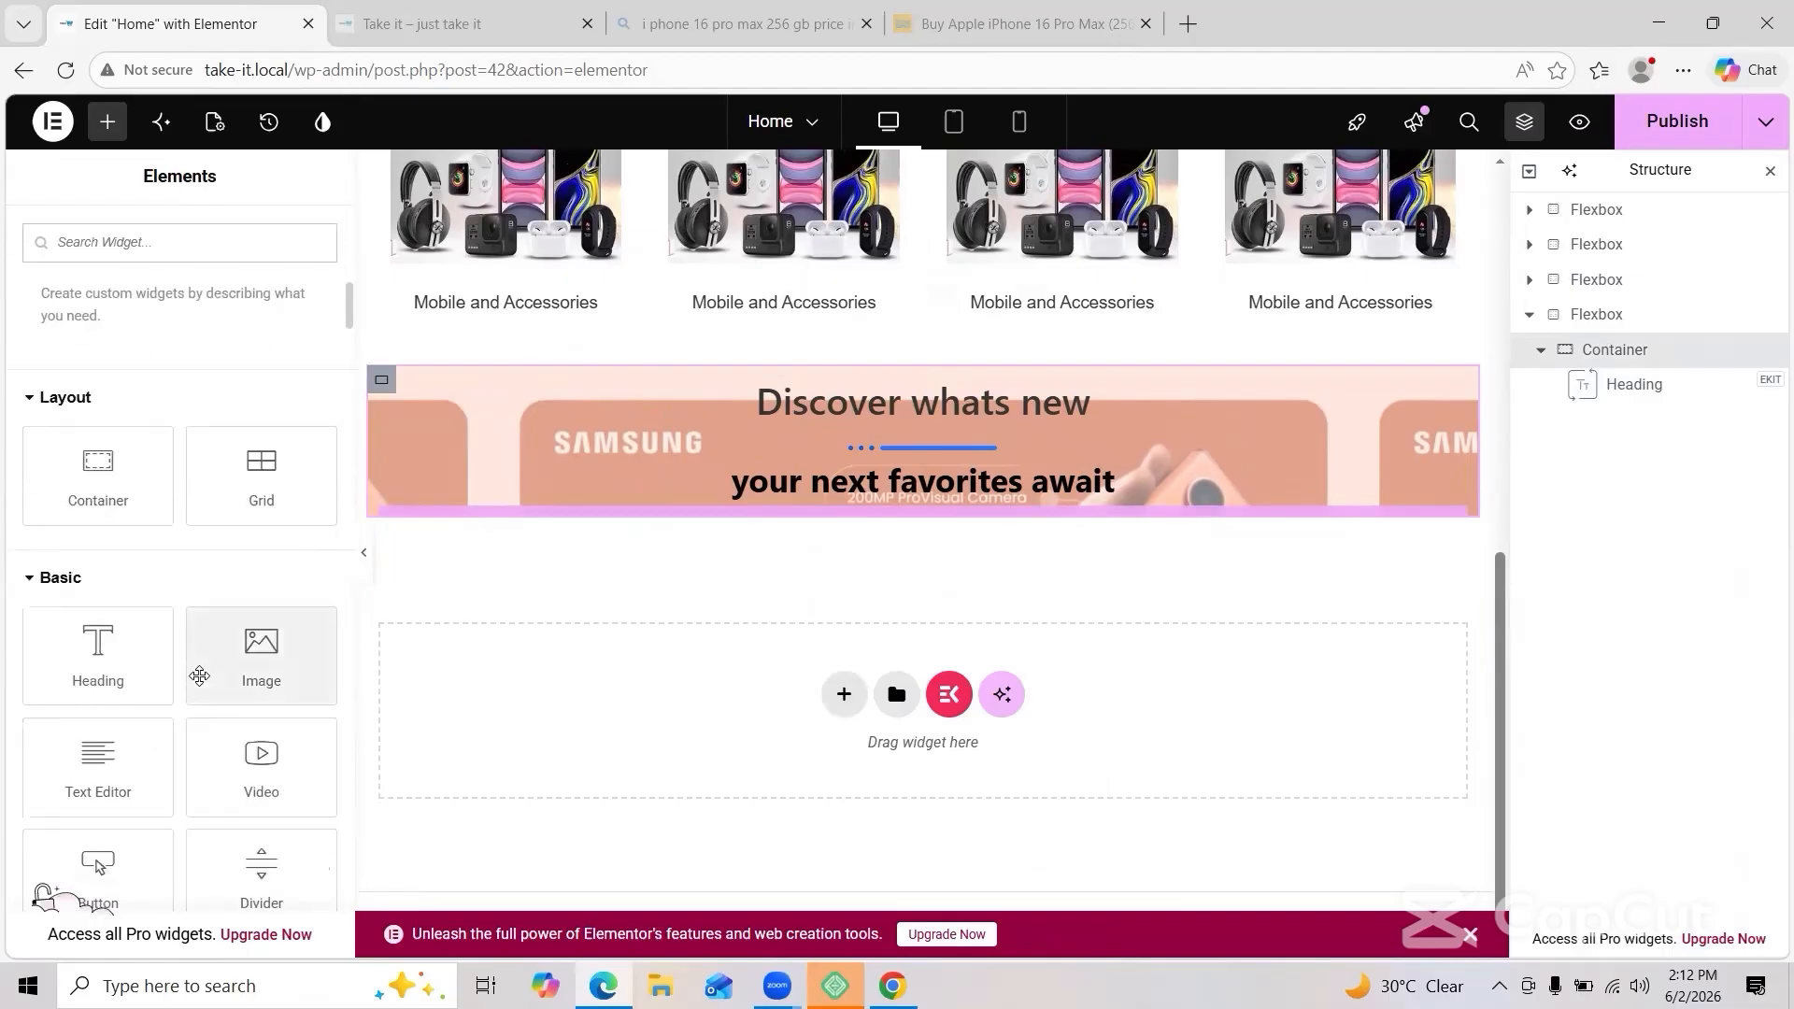
pyautogui.scroll(-1, 200, 673)
pyautogui.moveTo(99, 402); pyautogui.dragTo(463, 513)
pyautogui.moveTo(561, 589); pyautogui.dragTo(787, 677)
pyautogui.moveTo(396, 545); pyautogui.dragTo(550, 657)
pyautogui.click(546, 452)
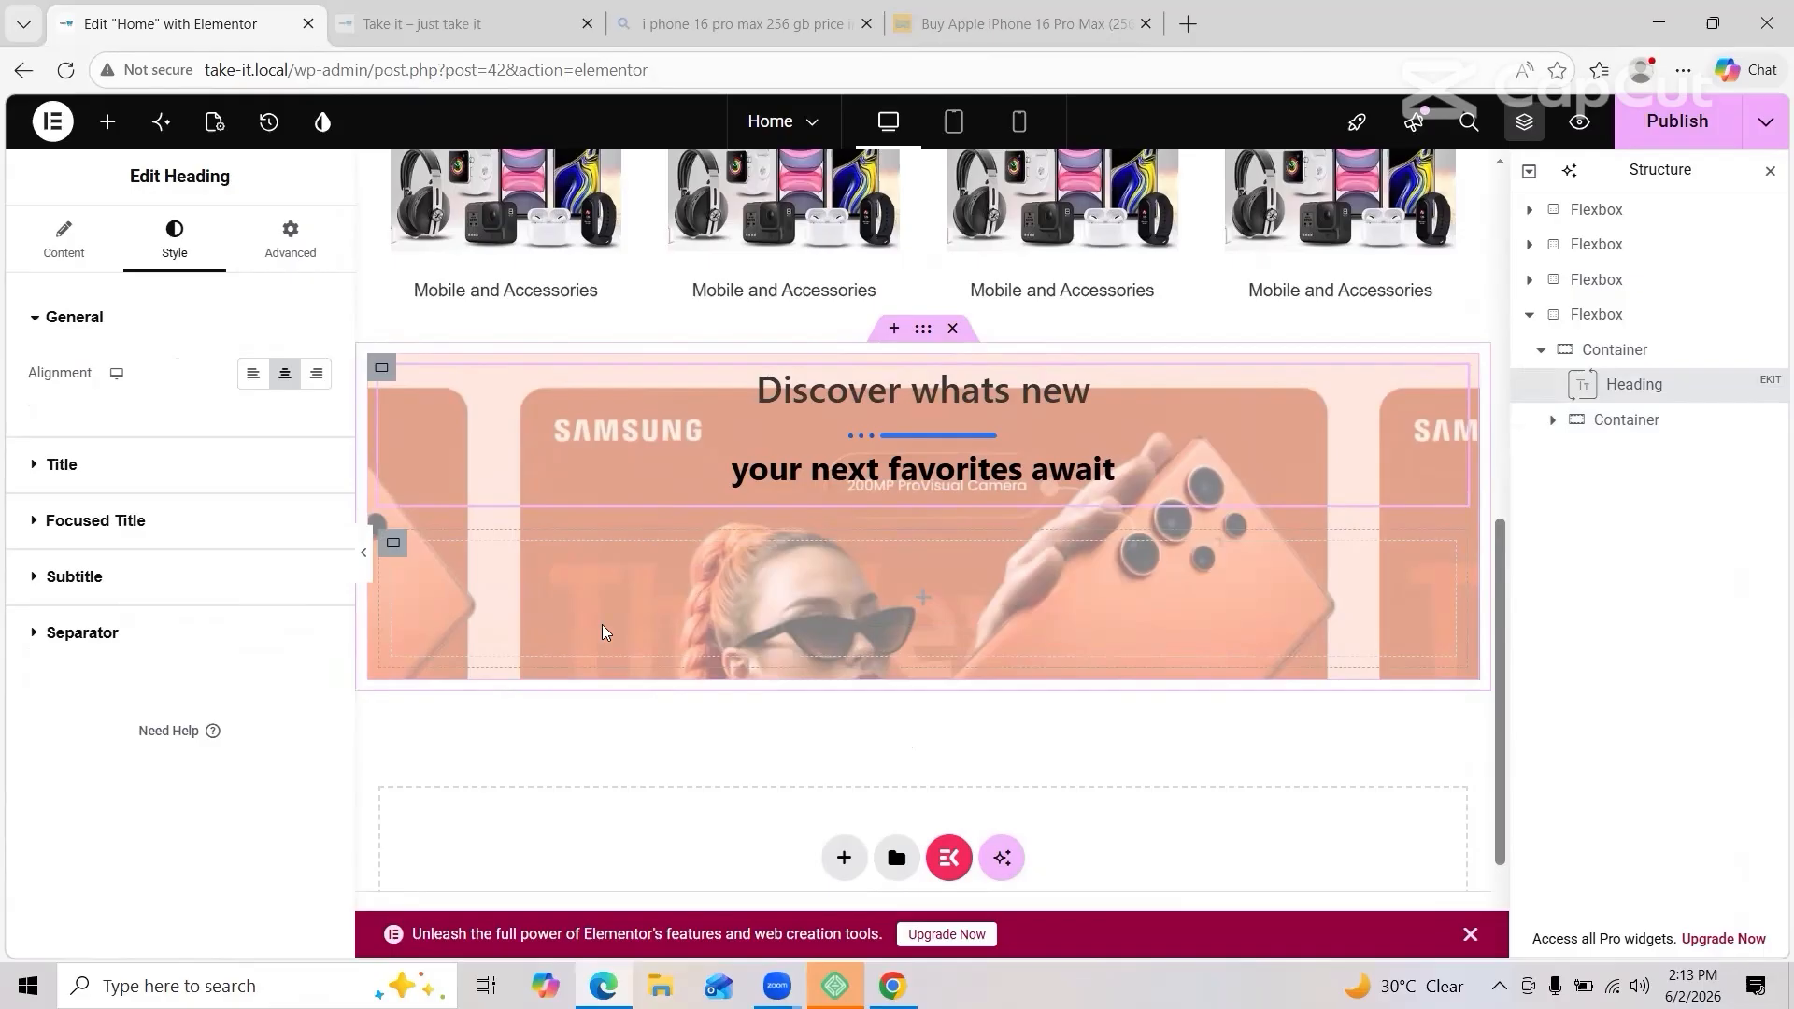
# Step: Delete the banner's inner container and check the outer container's background overlay
pyautogui.rightClick(603, 632)
pyautogui.click(654, 930)
pyautogui.click(403, 381)
pyautogui.click(383, 369)
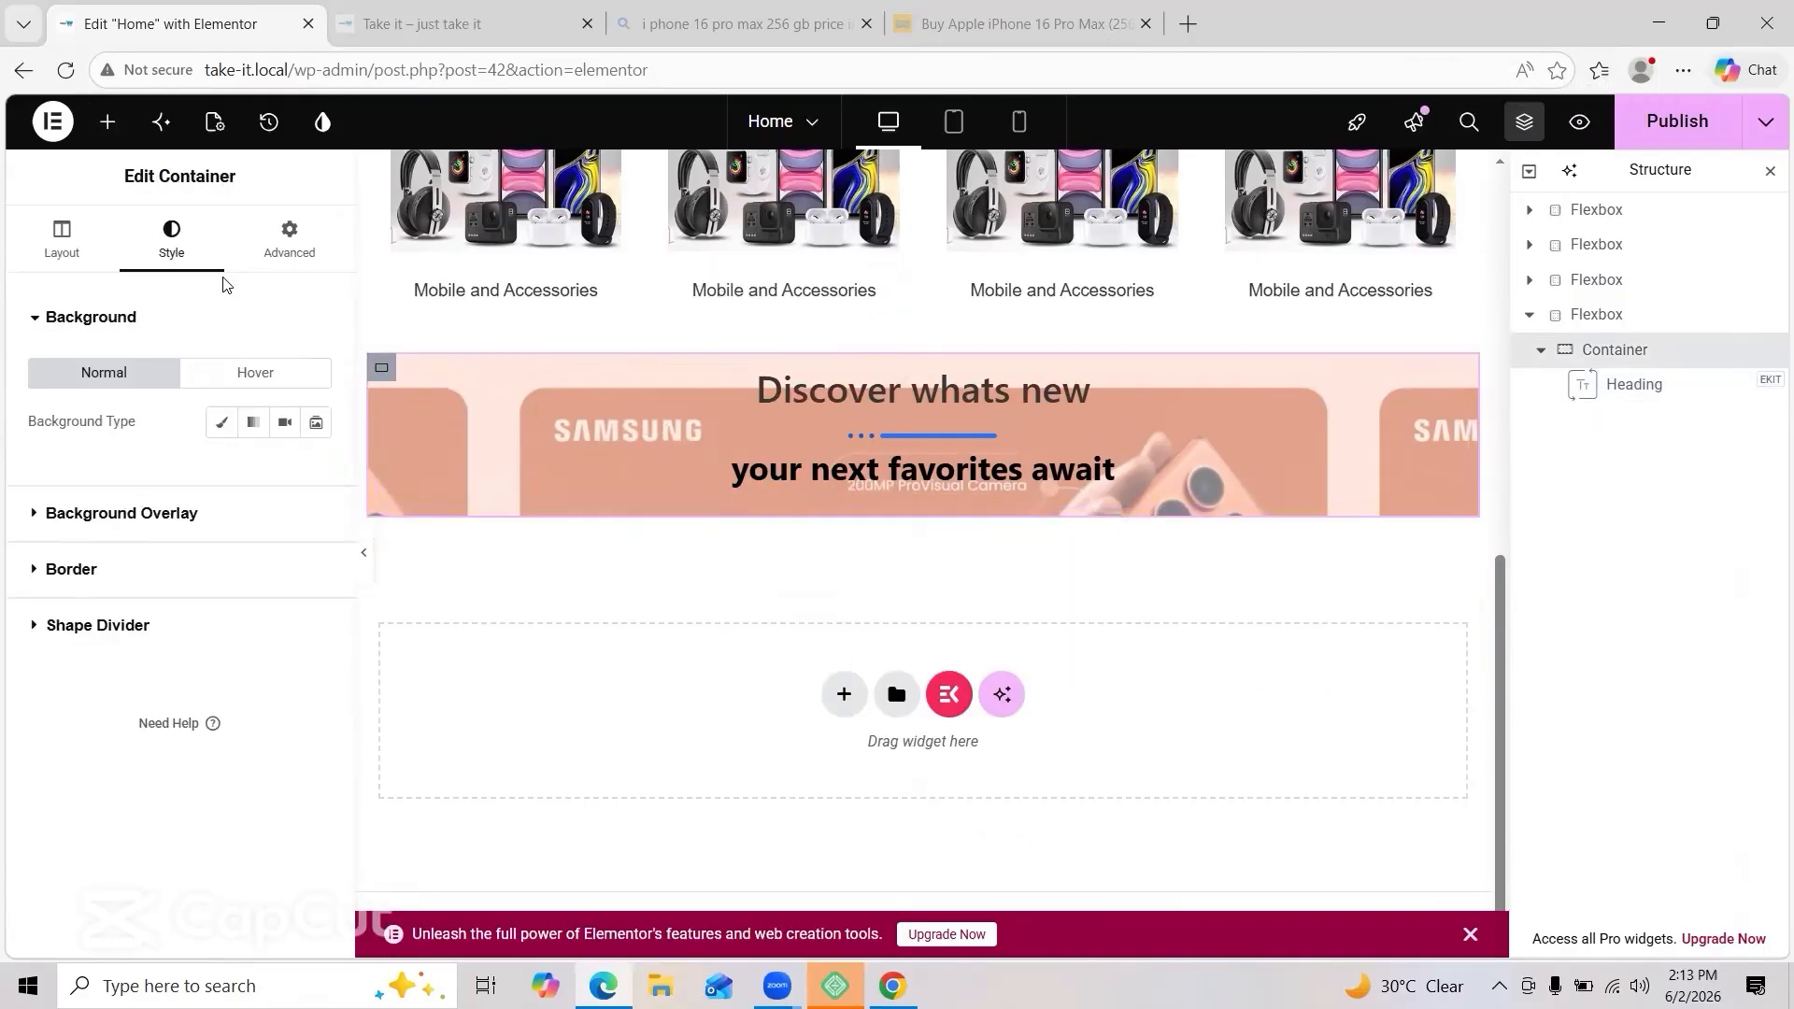
pyautogui.click(149, 515)
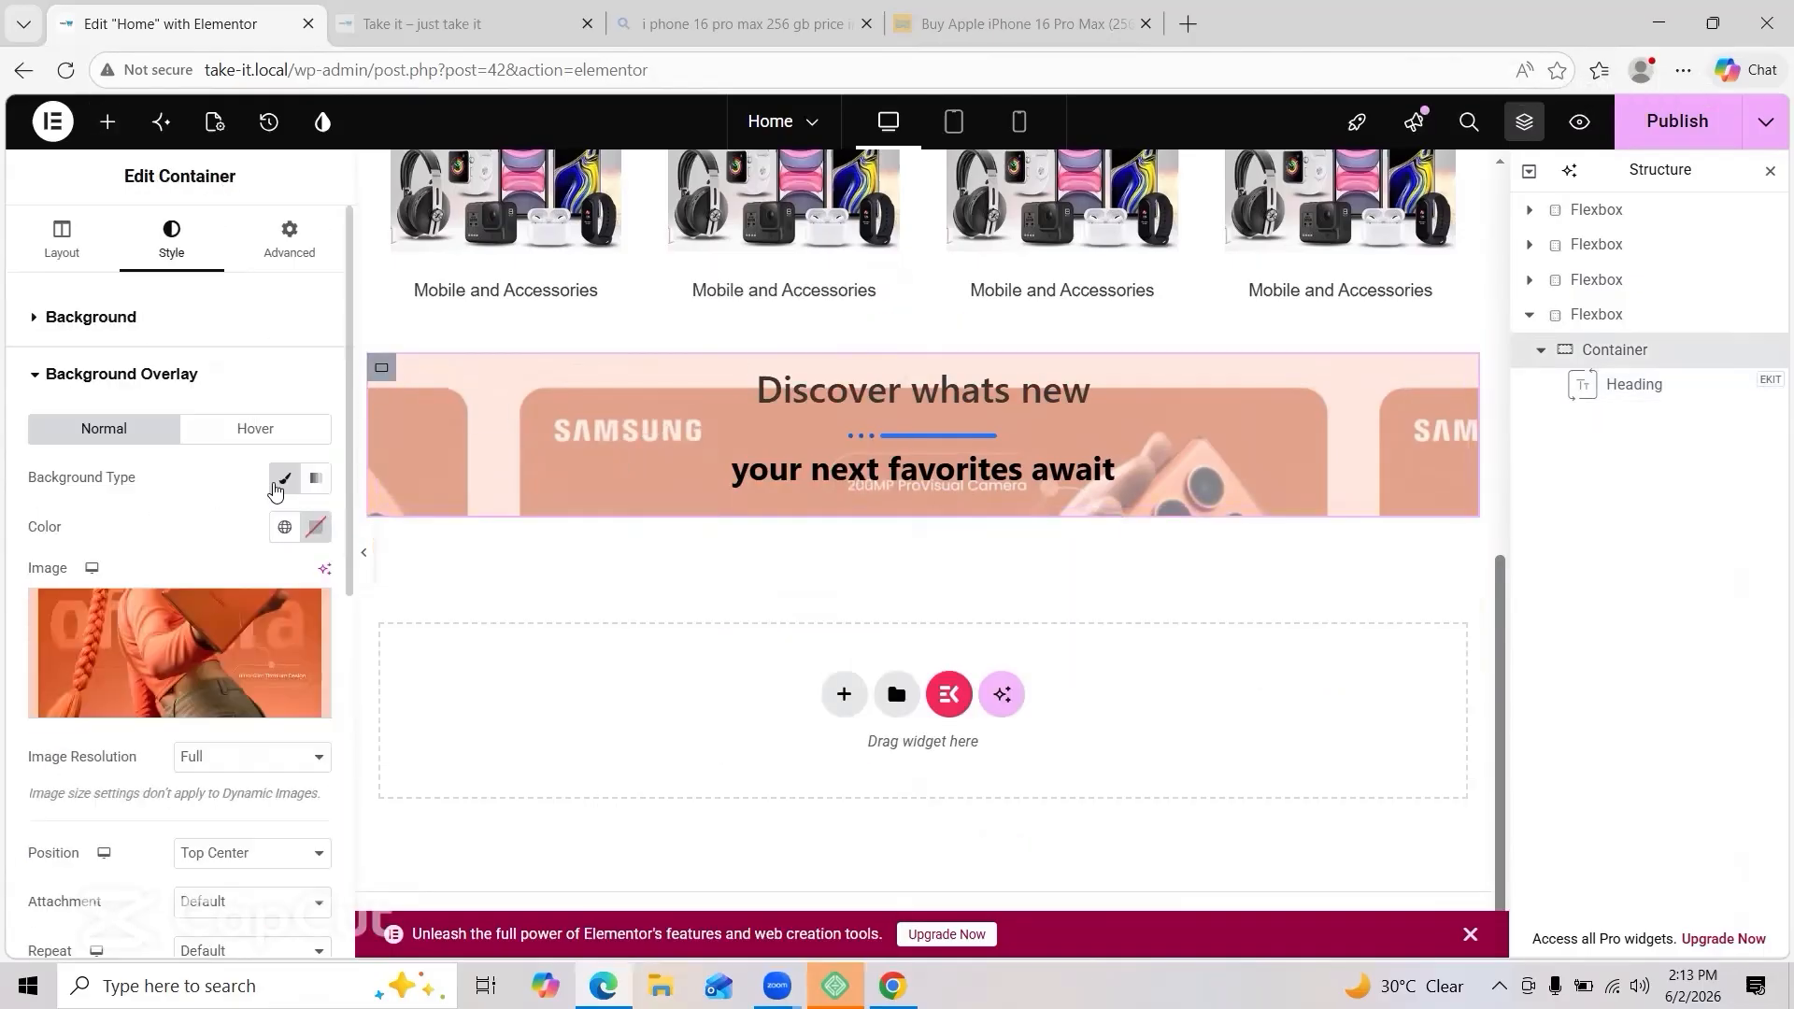
# Step: Give the heading a Classic background using the first image in the Media Library
pyautogui.click(701, 436)
pyautogui.click(291, 241)
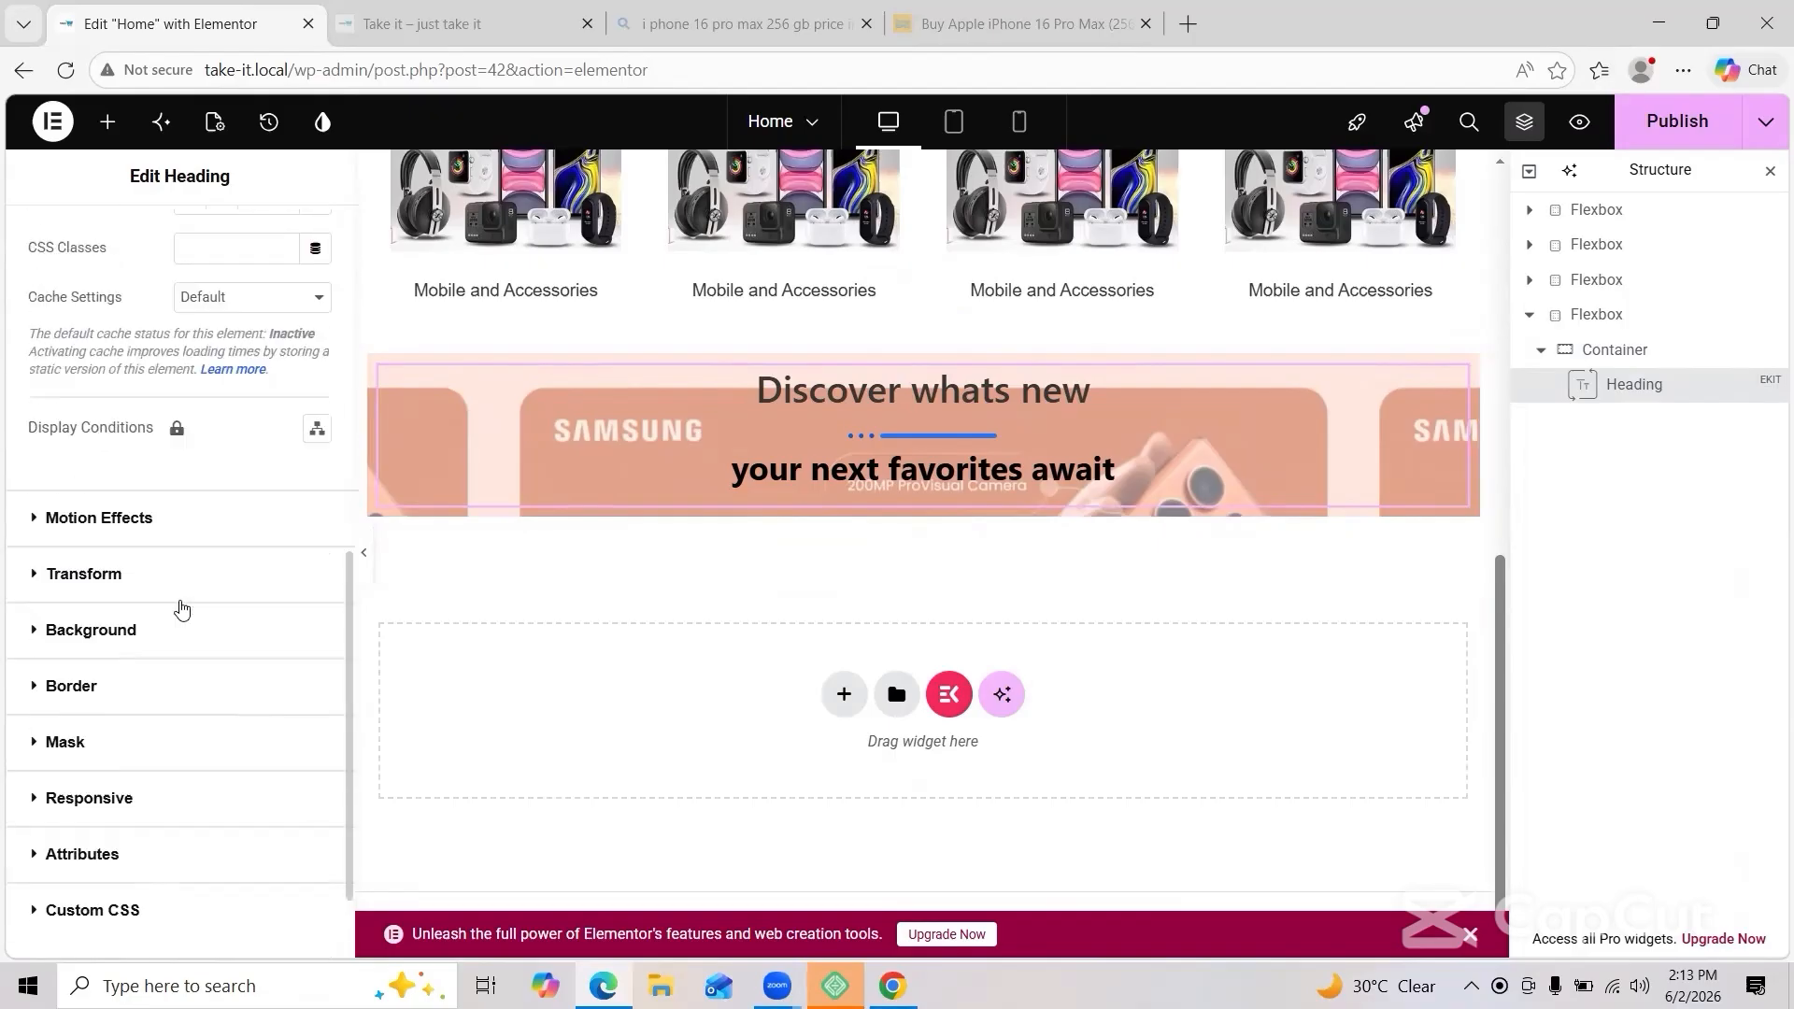
pyautogui.click(56, 628)
pyautogui.click(281, 590)
pyautogui.scroll(-1, 143, 760)
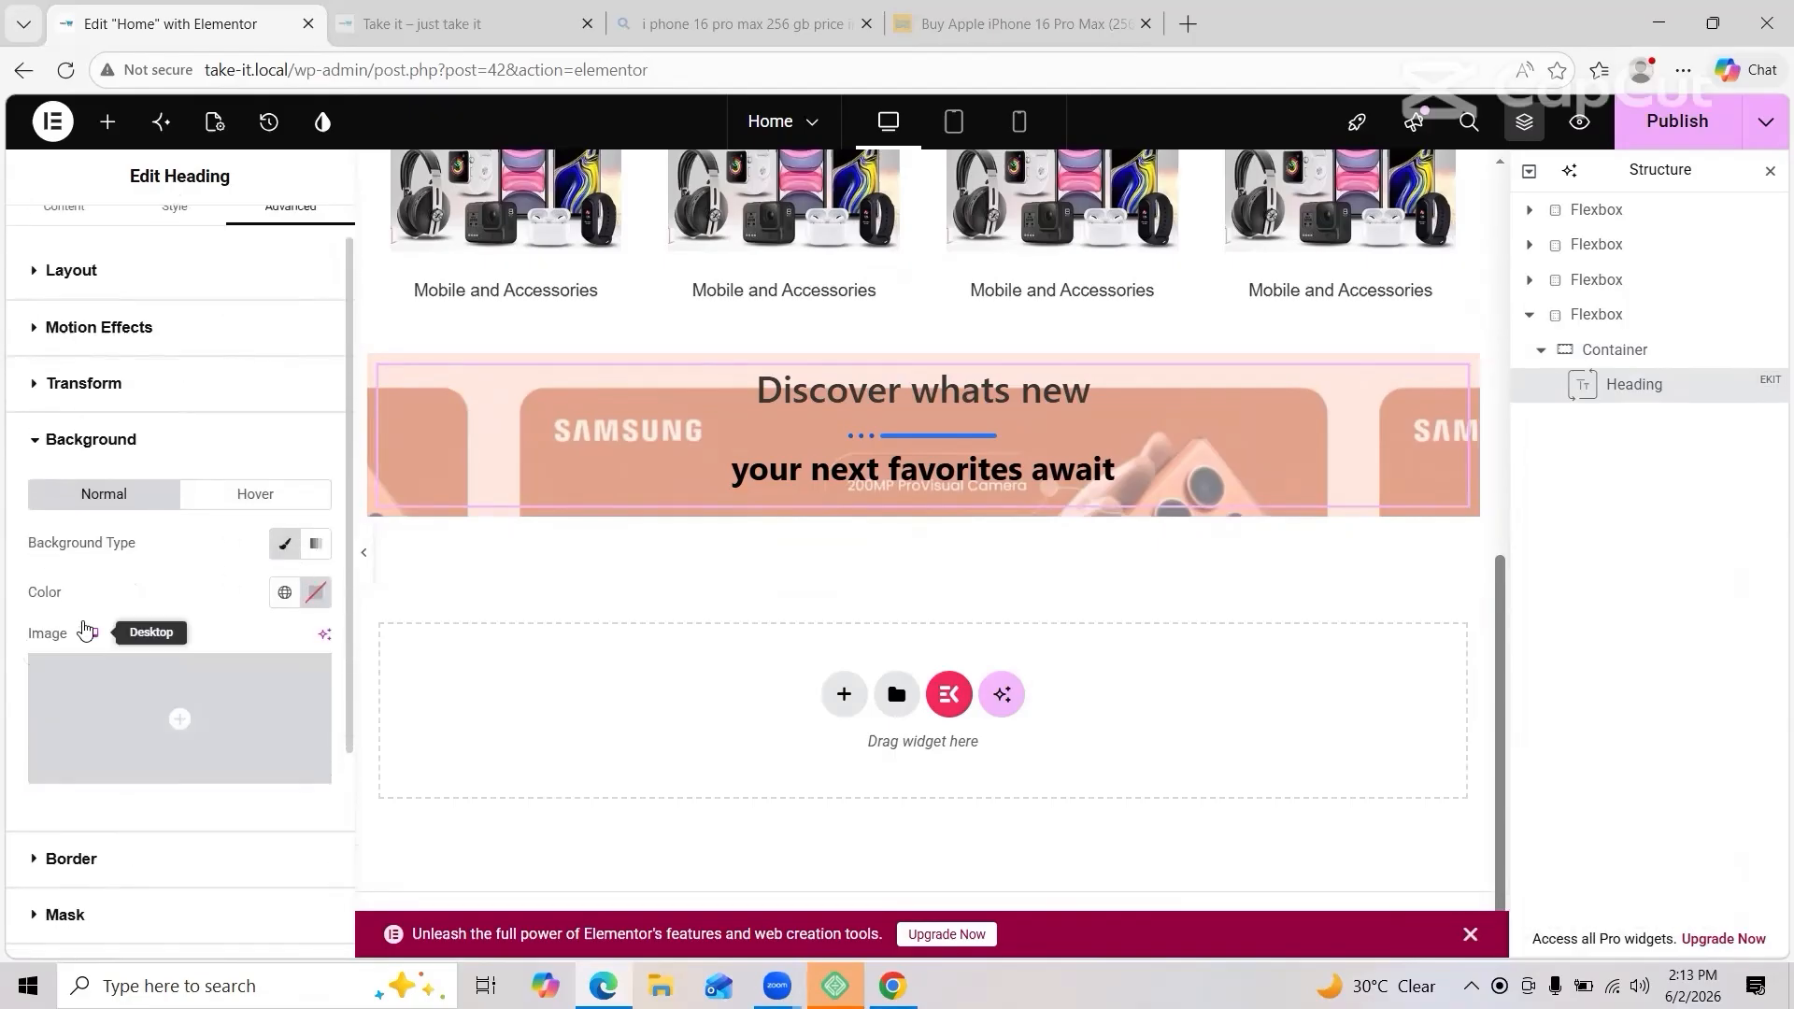
pyautogui.click(183, 764)
pyautogui.click(380, 408)
pyautogui.click(1699, 886)
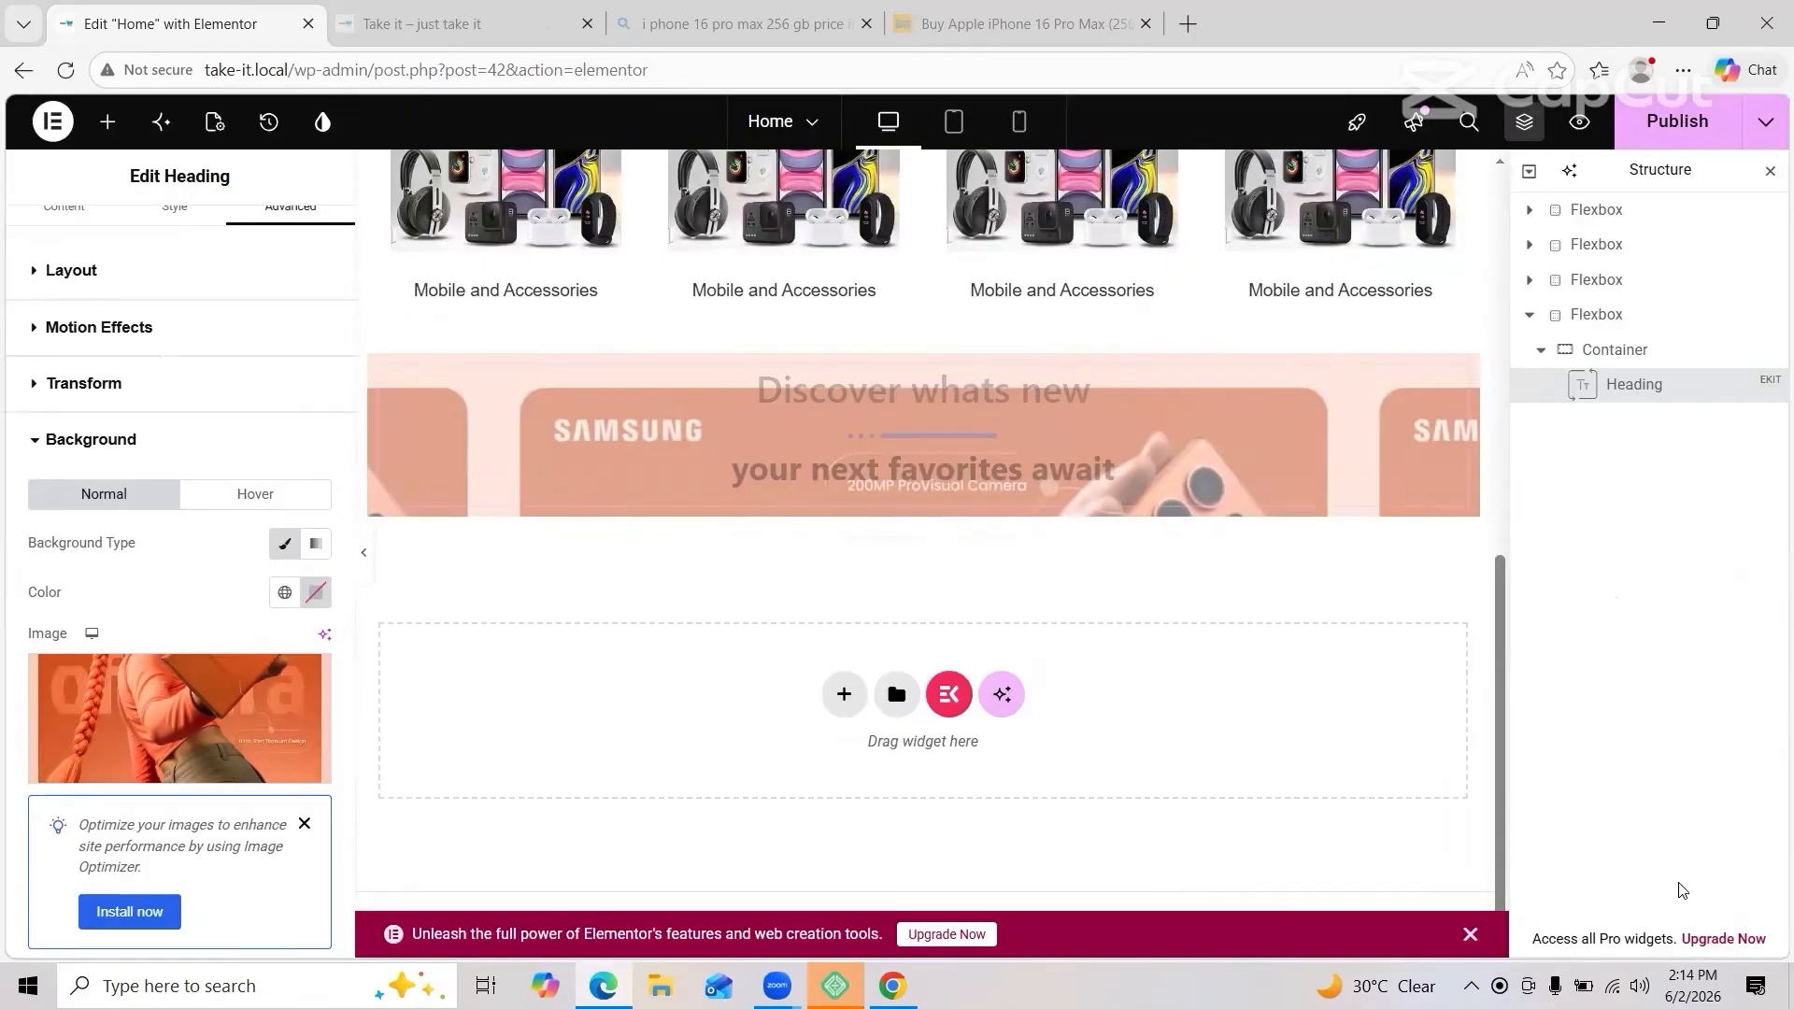
# Step: Review the container overlay and heading background, keeping the heading's classic image background
pyautogui.click(677, 360)
pyautogui.click(122, 513)
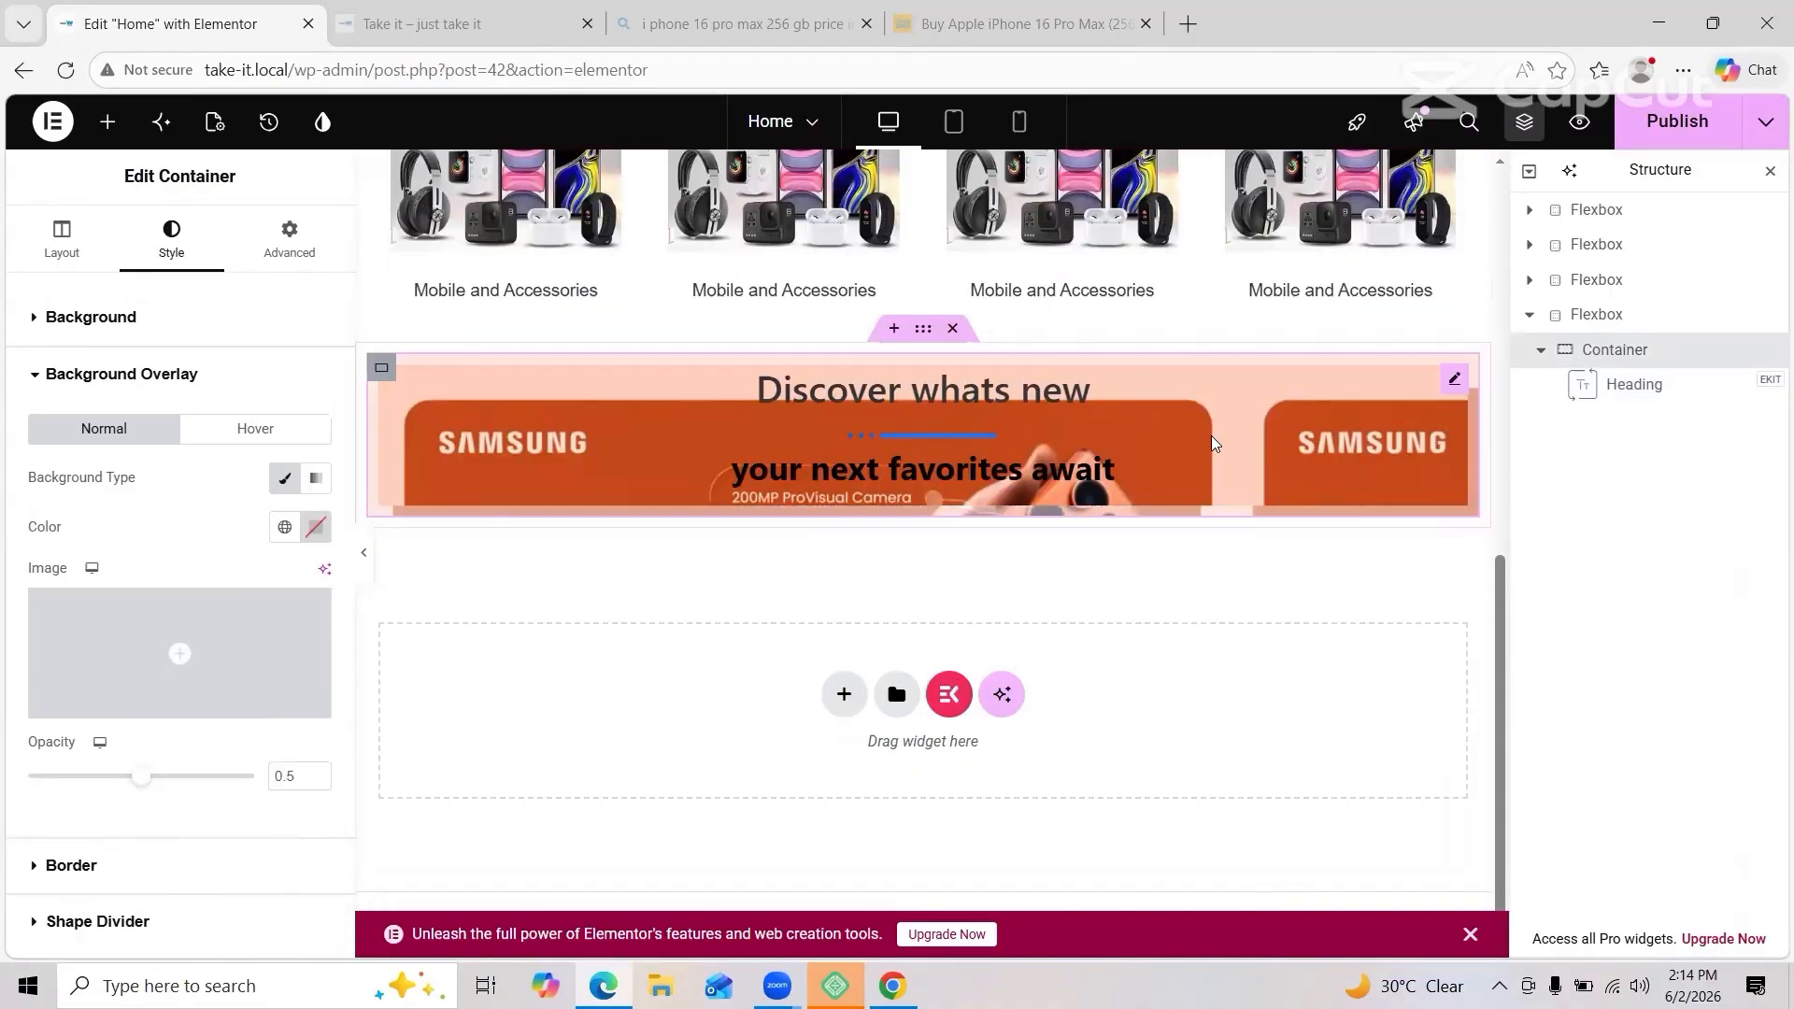
pyautogui.click(1458, 382)
pyautogui.scroll(-8, 140, 669)
pyautogui.click(146, 572)
pyautogui.scroll(-2, 148, 569)
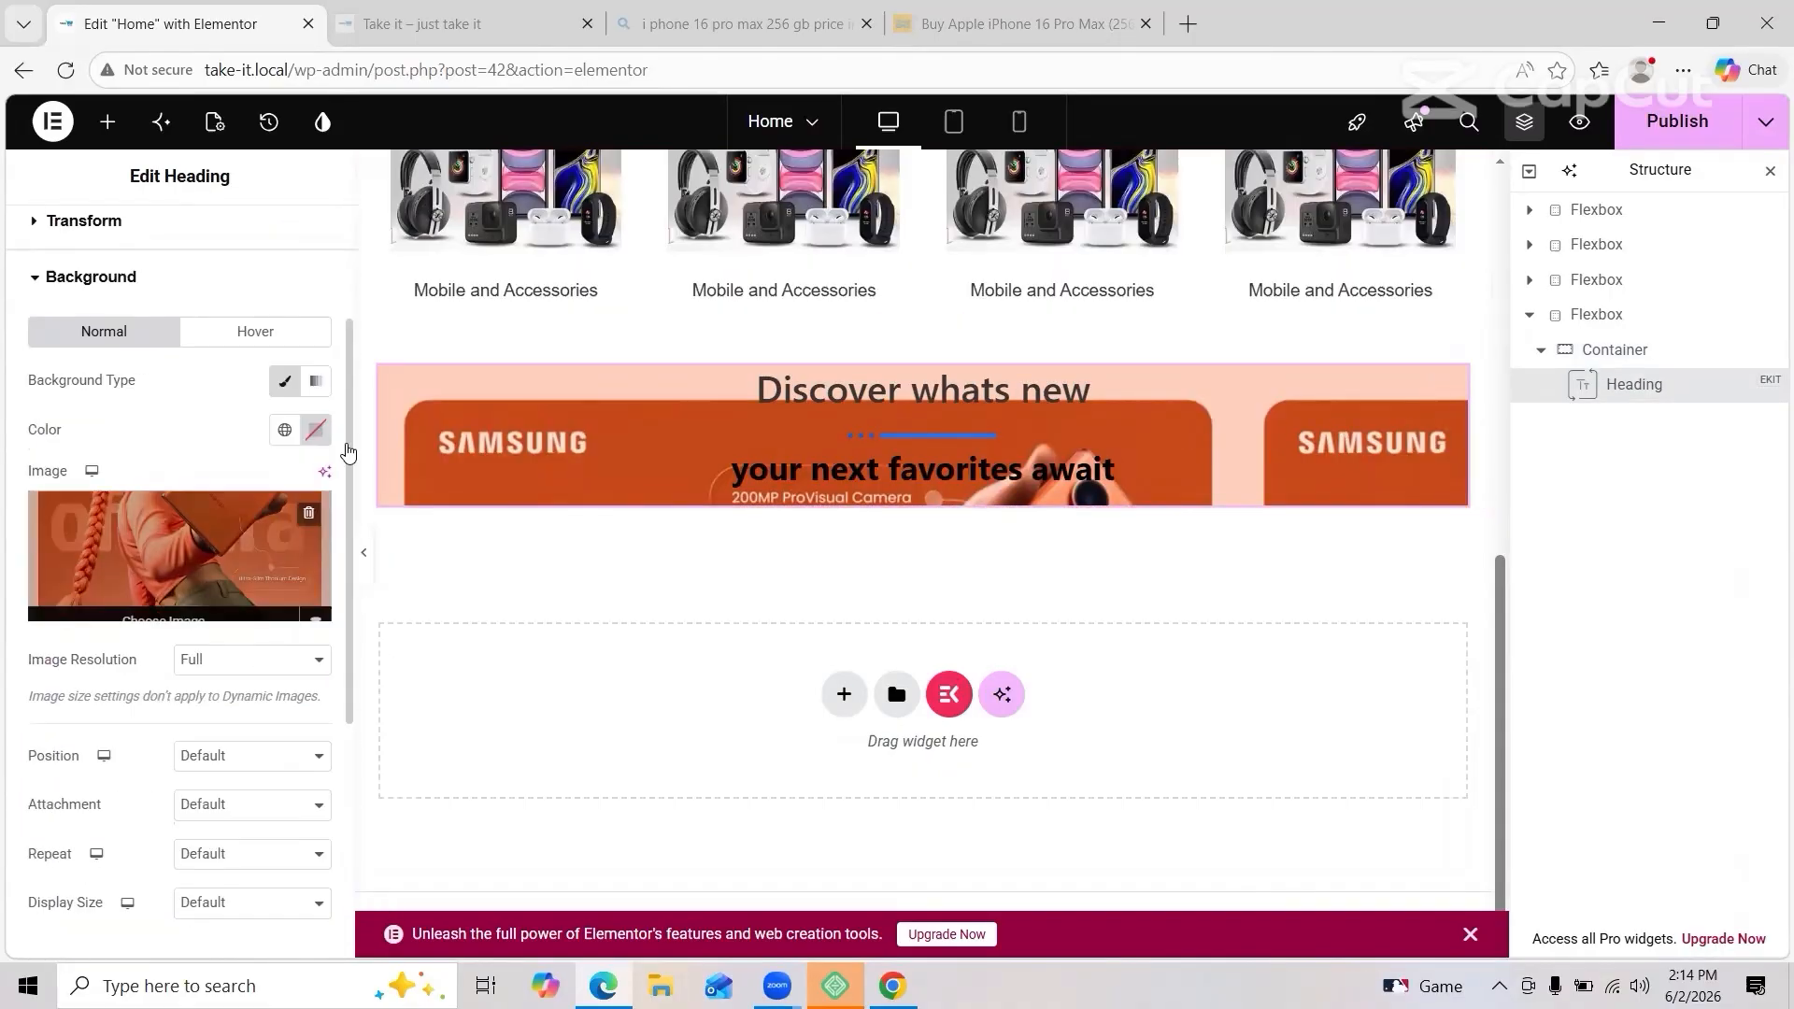
pyautogui.click(319, 393)
pyautogui.click(285, 382)
pyautogui.click(246, 332)
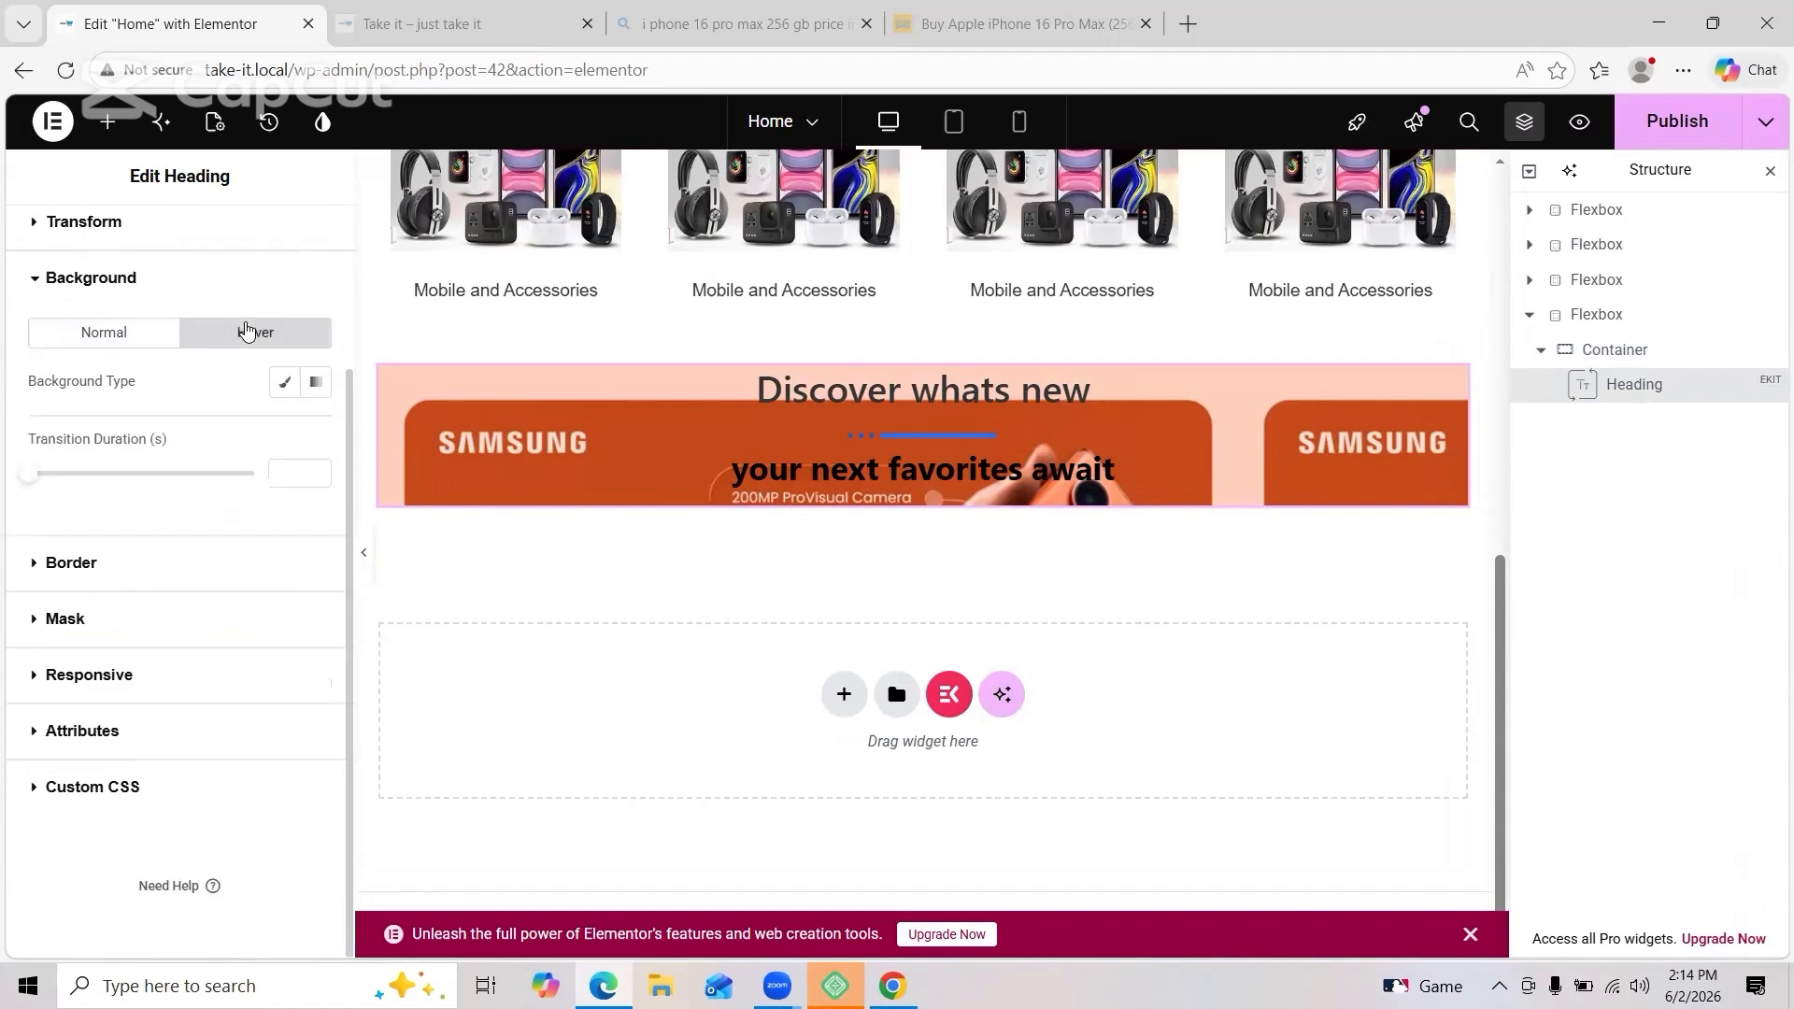
# Step: Add a container with a Shortcode widget holding [products limit="4" columns="4" orderby="id" order="DESC"]
pyautogui.click(108, 122)
pyautogui.scroll(-8, 204, 553)
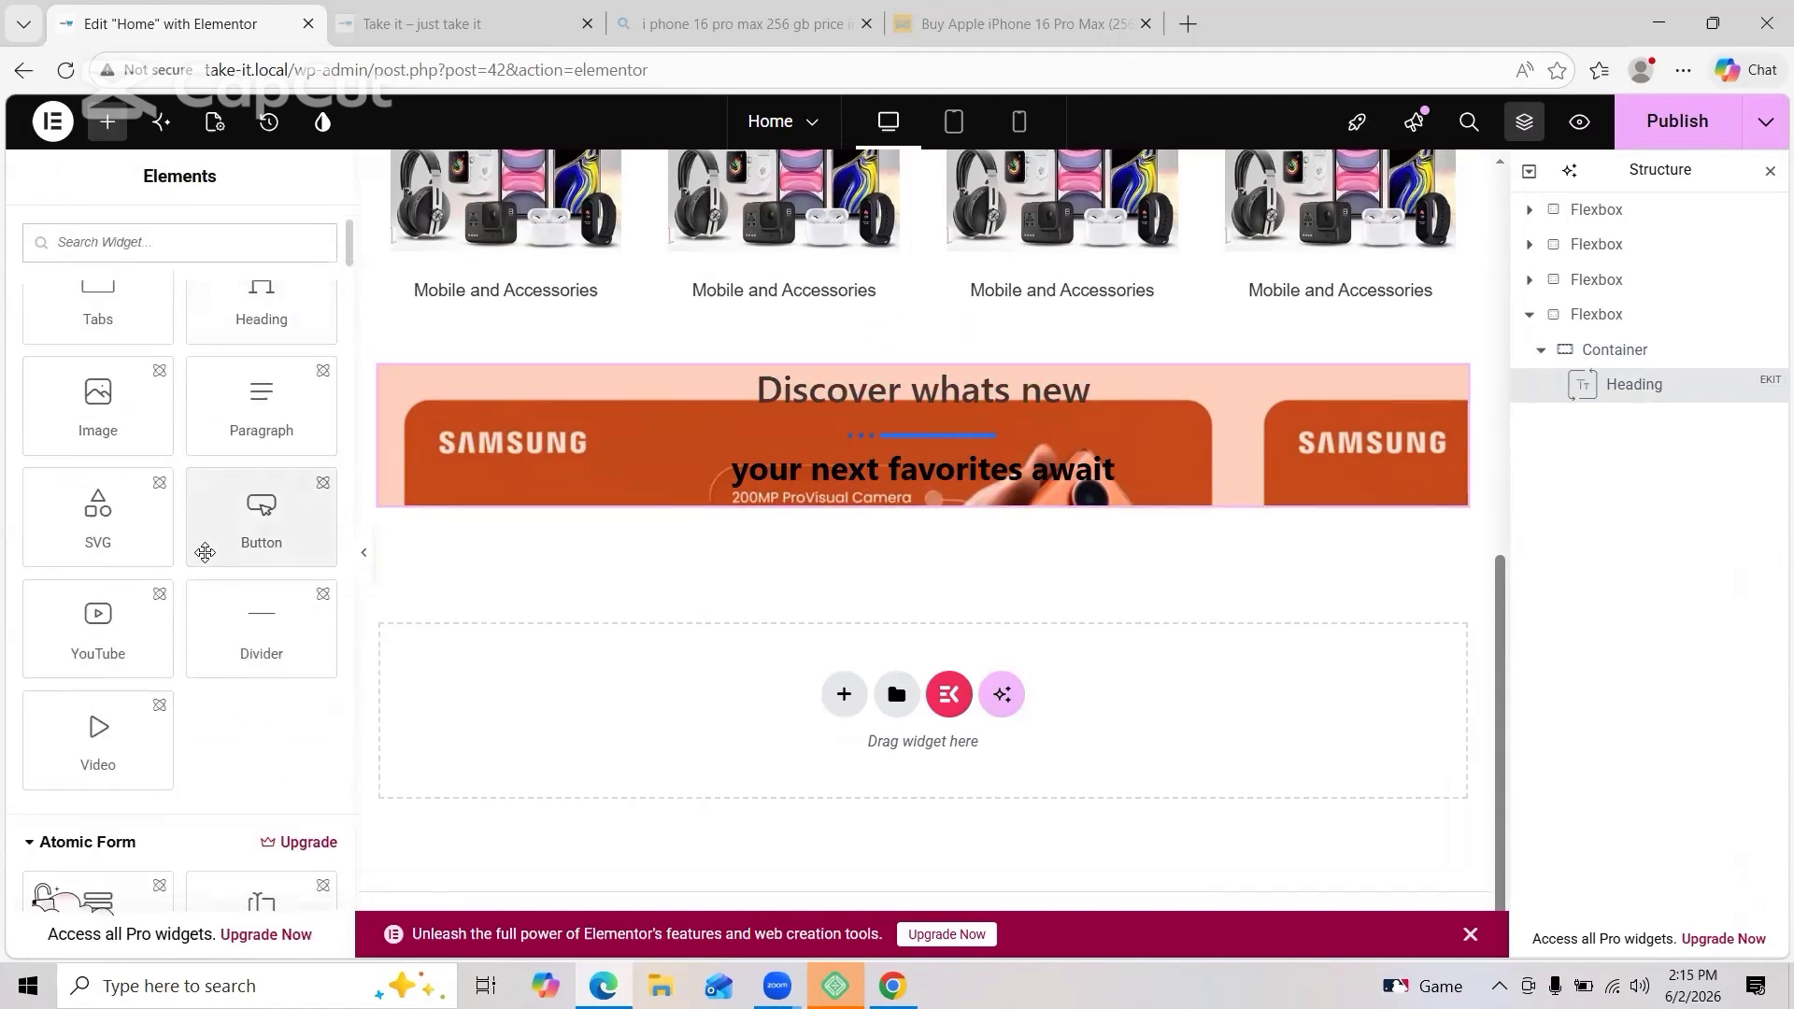
pyautogui.moveTo(125, 605); pyautogui.dragTo(569, 519)
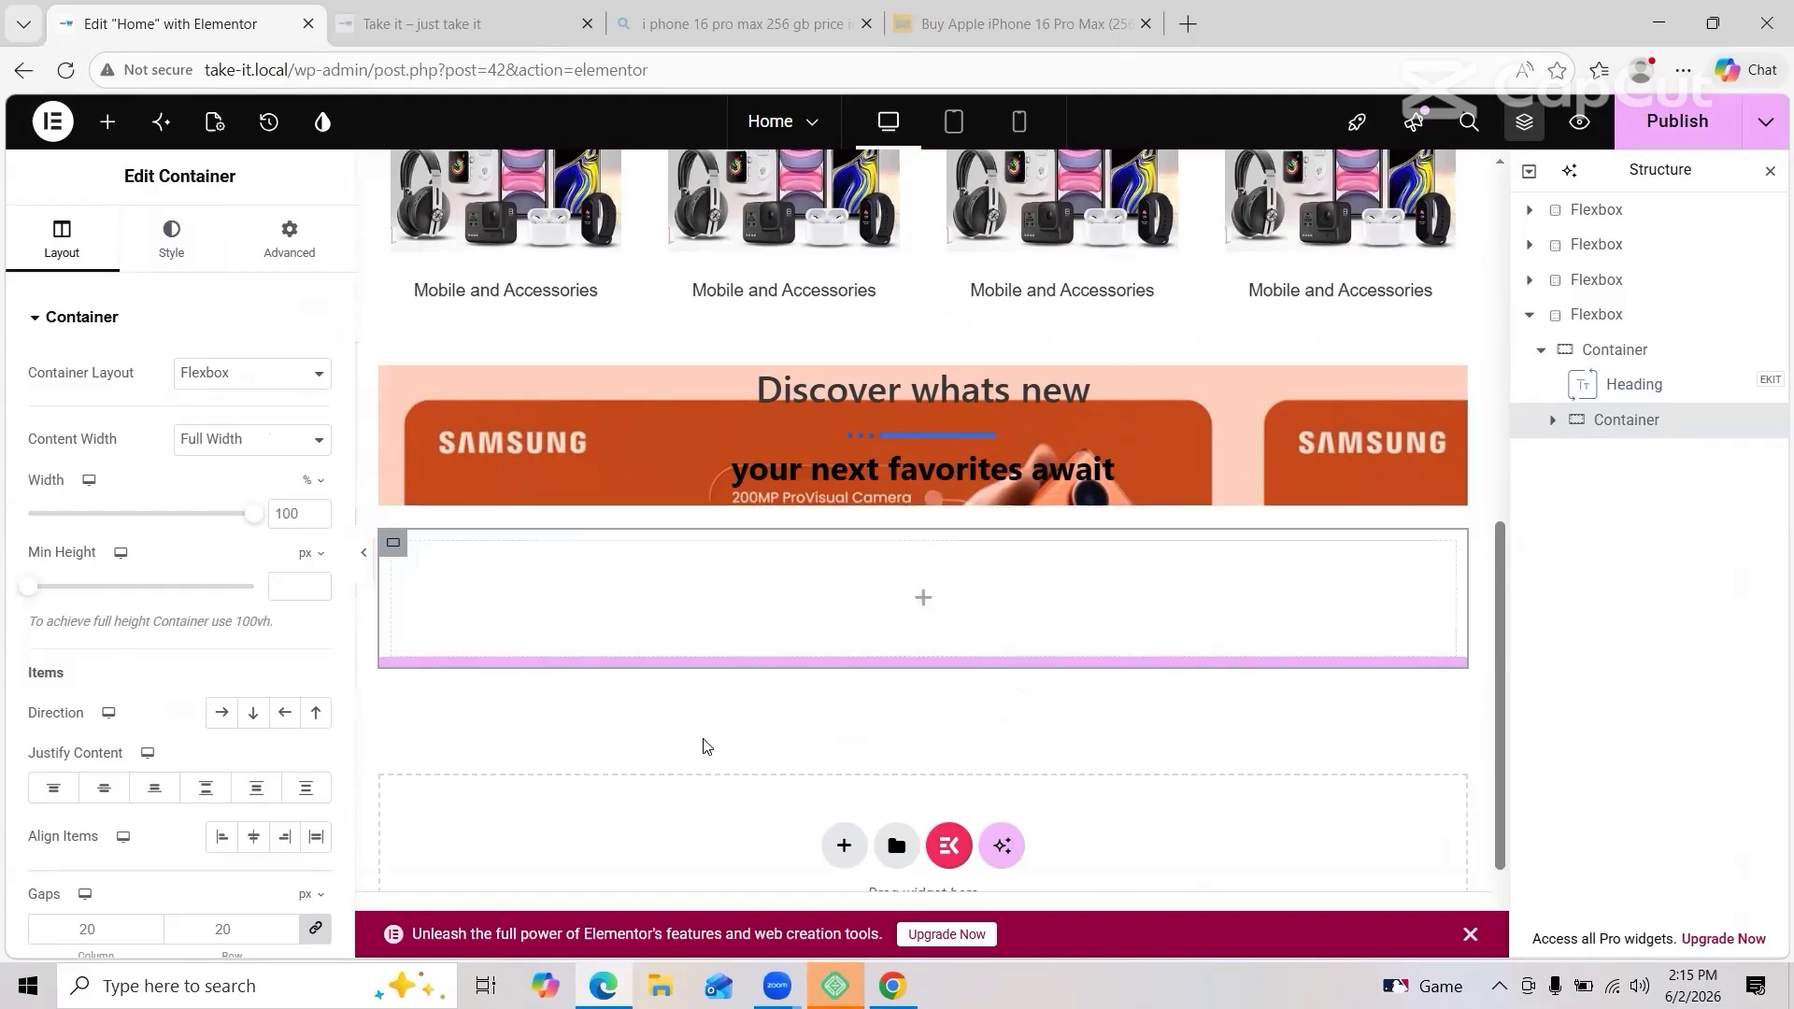
pyautogui.click(108, 123)
pyautogui.write('sho')
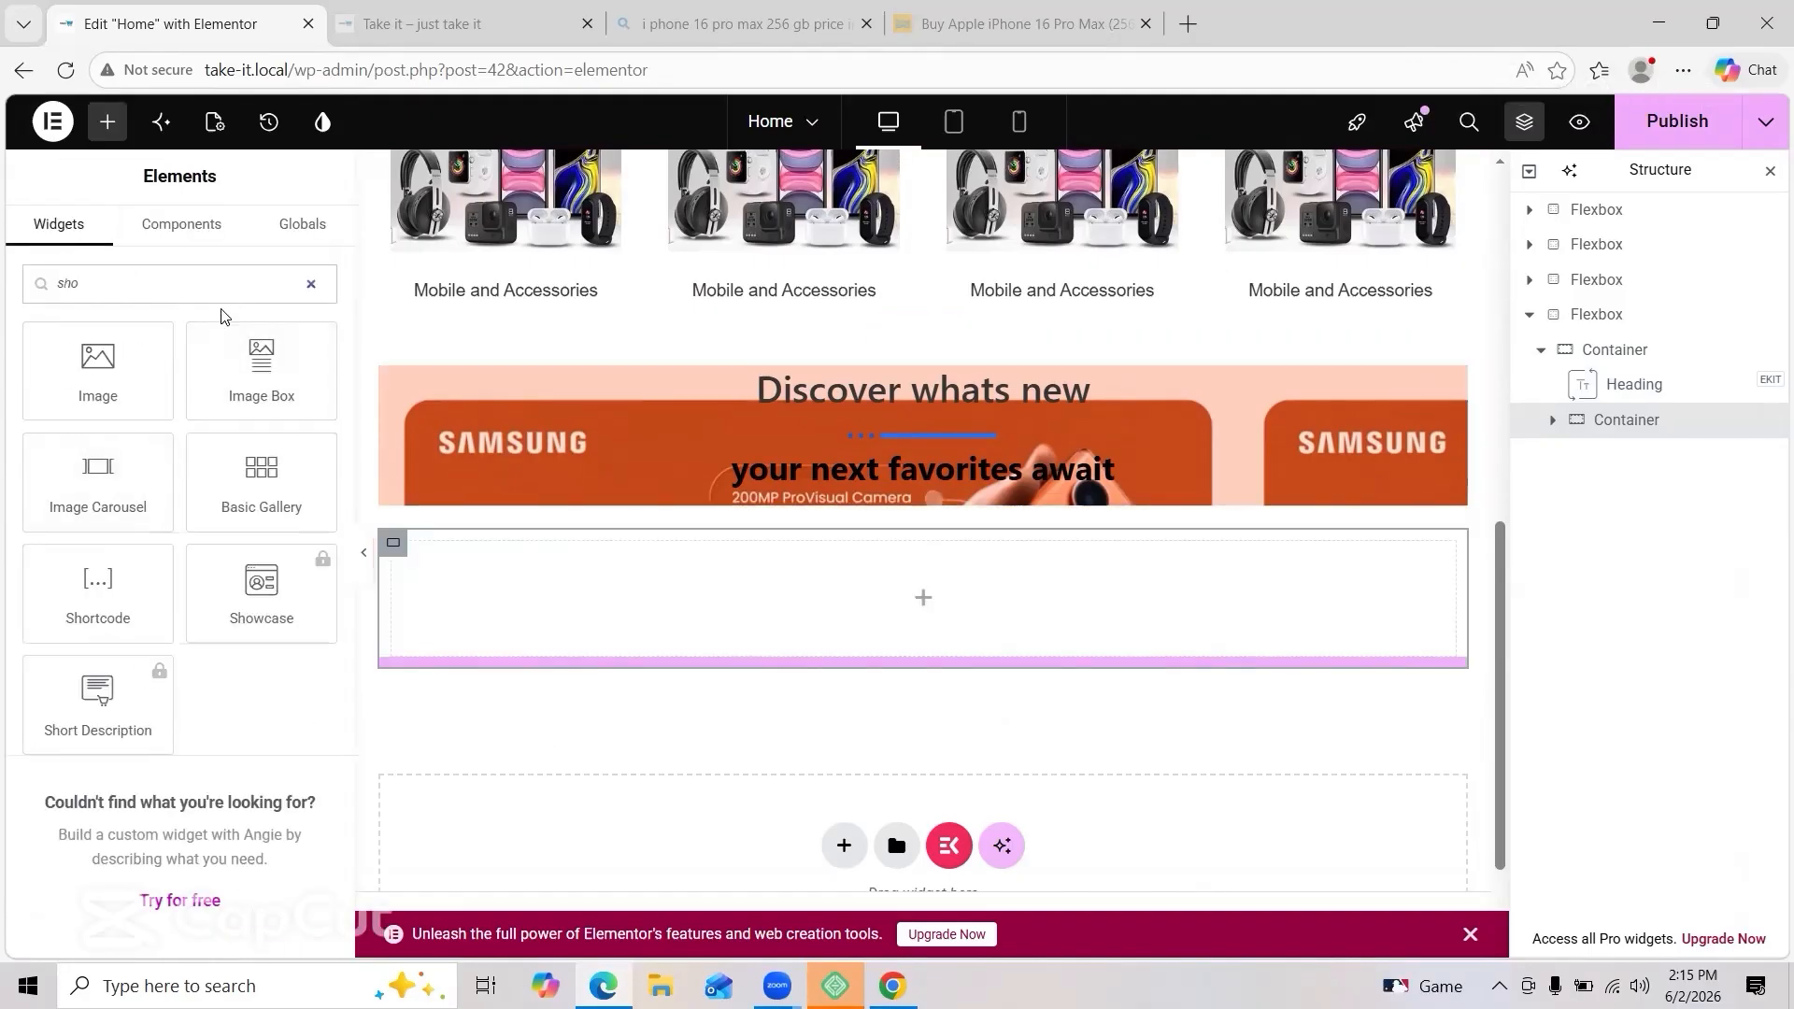
pyautogui.moveTo(98, 589); pyautogui.dragTo(522, 587)
pyautogui.click(202, 493)
pyautogui.write('[products limit="4" columns="4" orderby="id" order="DESC" visibility="visible"]')
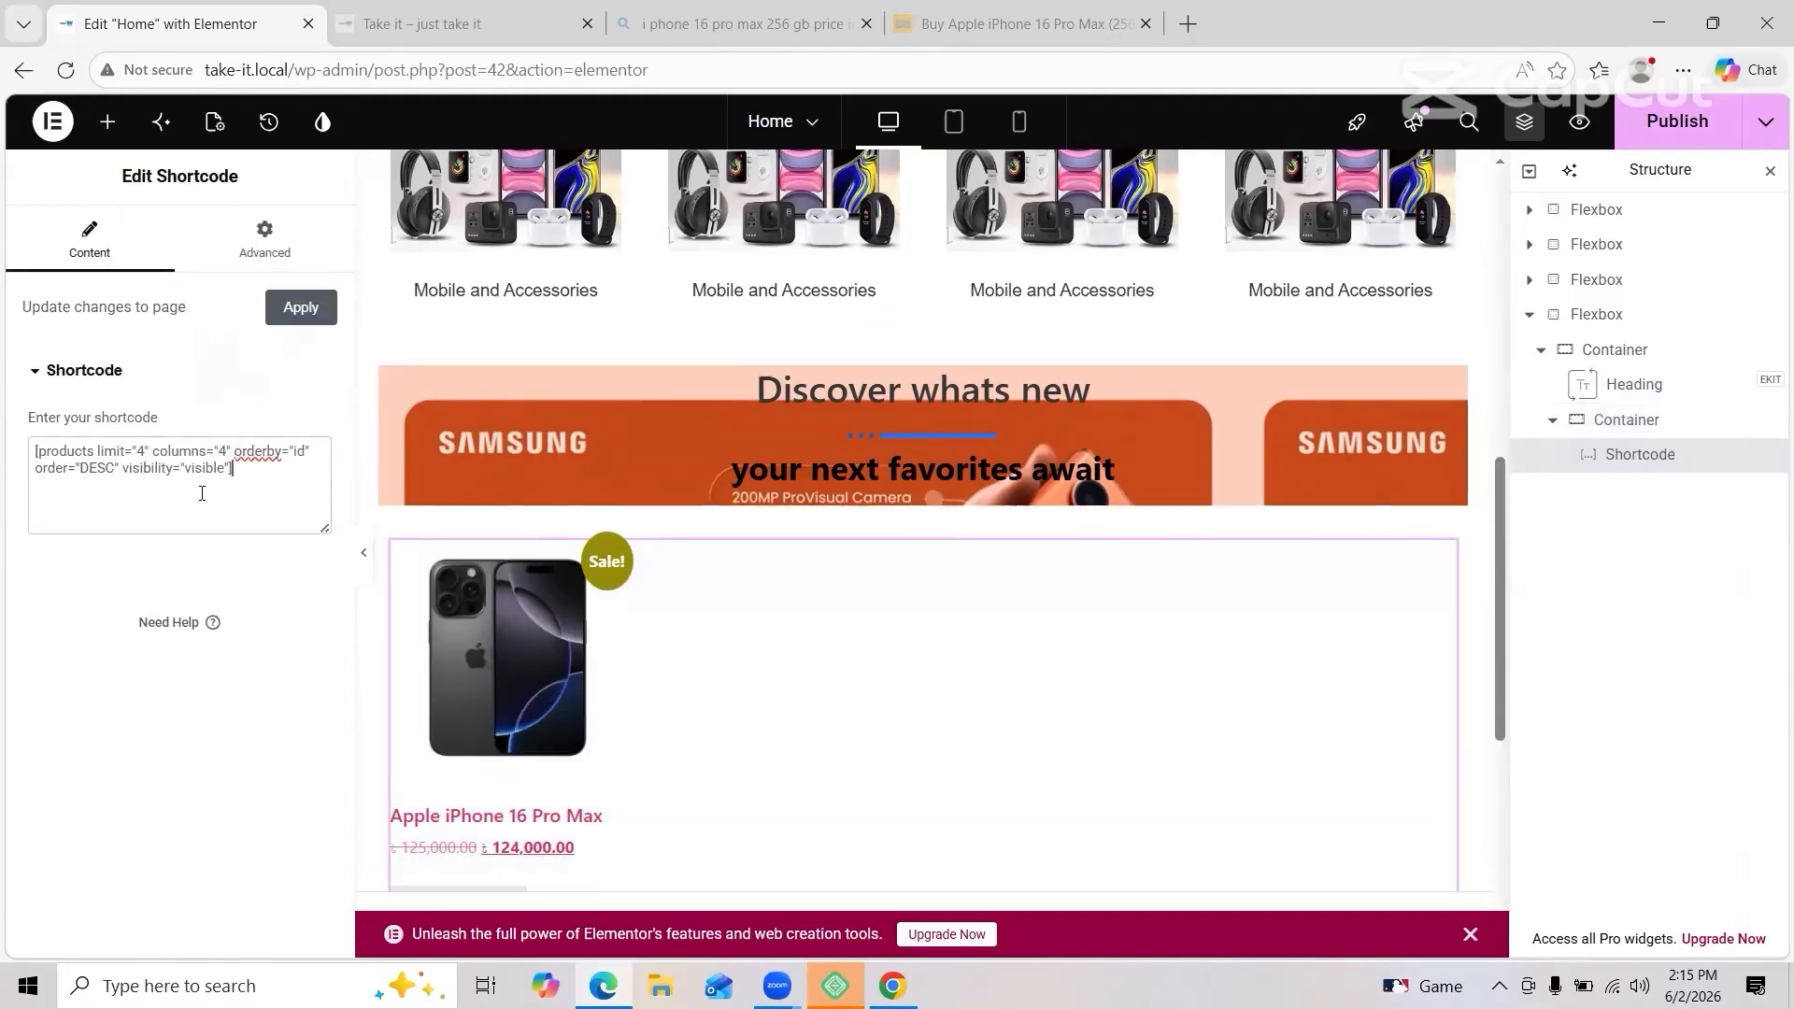
pyautogui.click(301, 307)
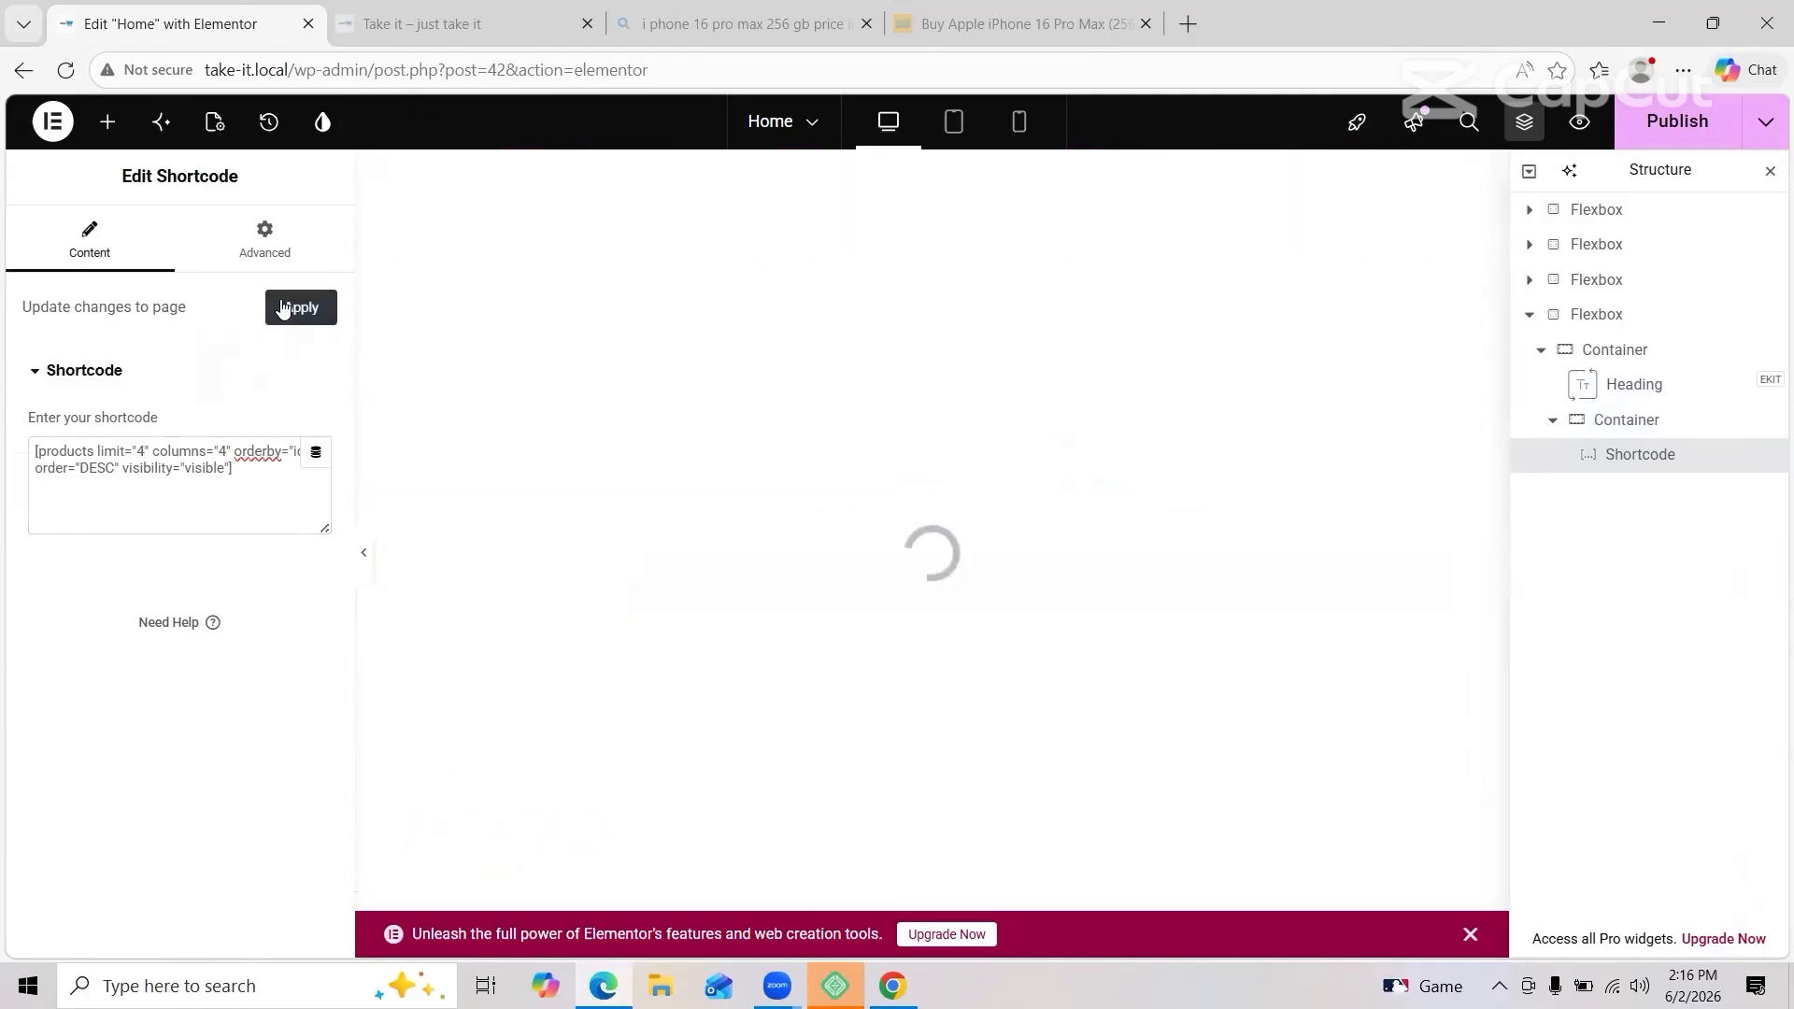
# Step: Check the products grid on the live page preview, then return to the editor
pyautogui.click(440, 23)
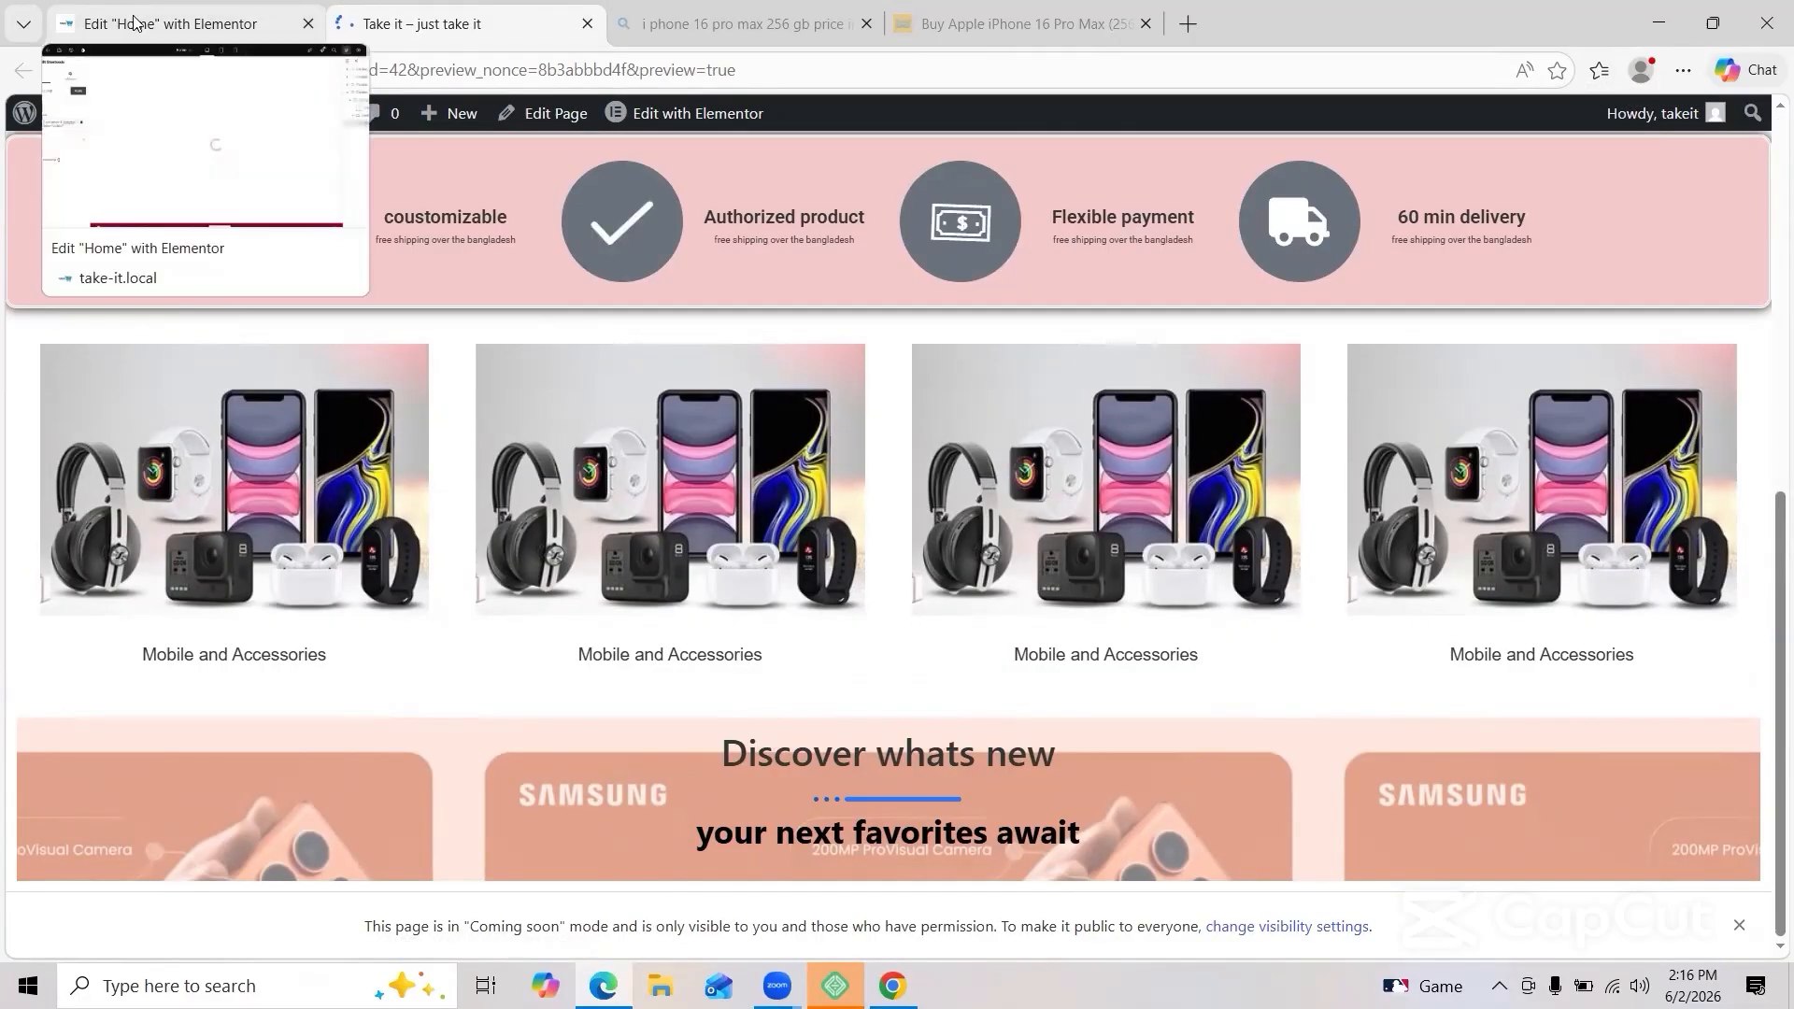
pyautogui.click(168, 23)
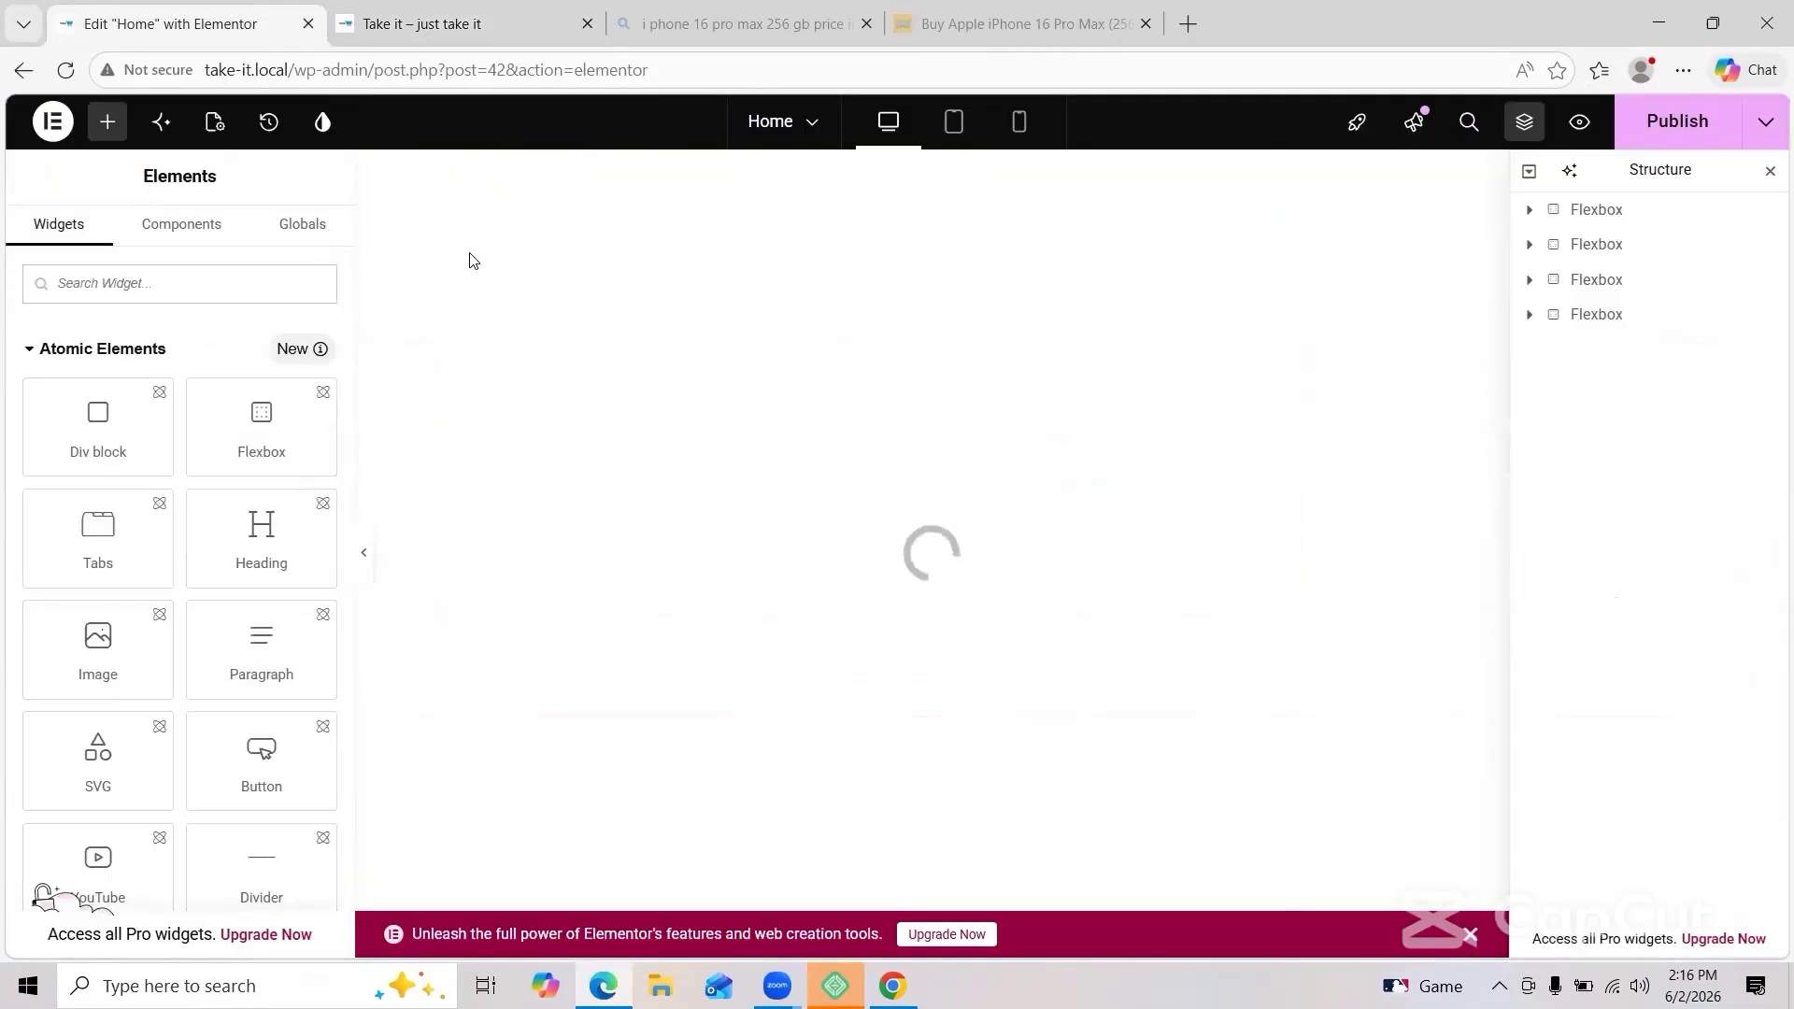
pyautogui.click(446, 9)
pyautogui.scroll(-8, 736, 483)
pyautogui.scroll(6, 736, 482)
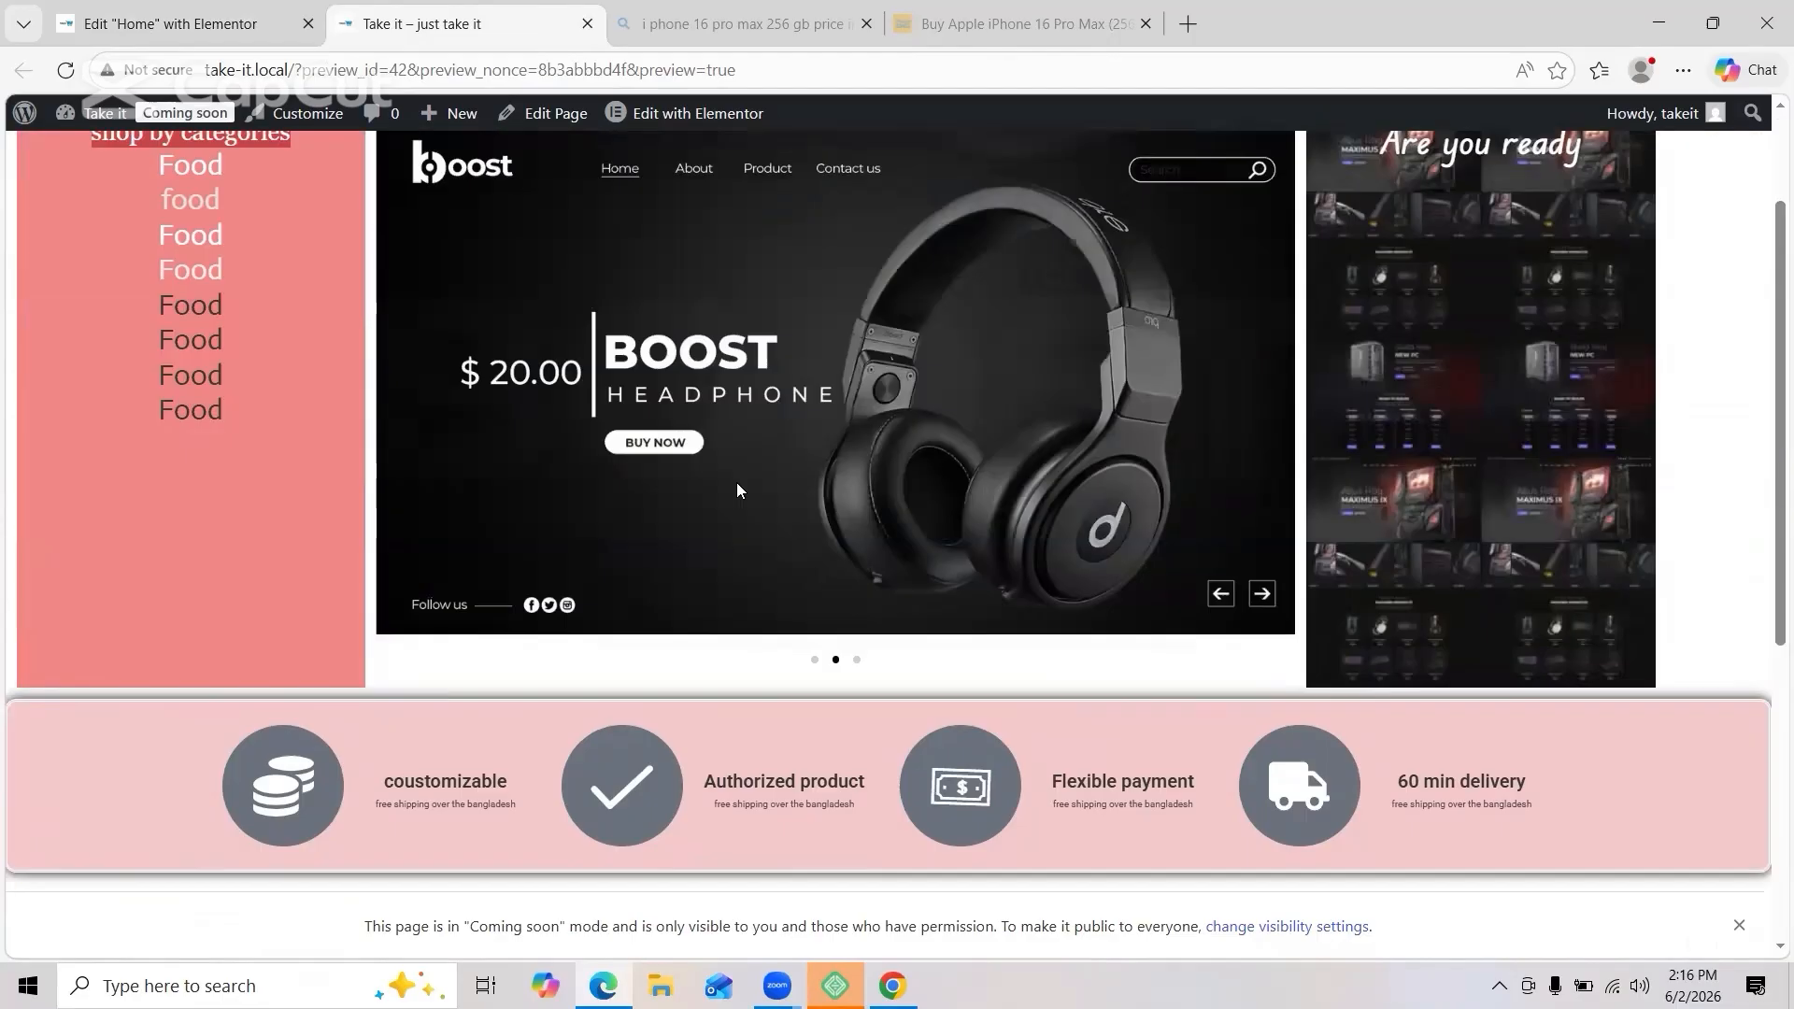
pyautogui.click(225, 36)
pyautogui.scroll(-5, 1088, 379)
pyautogui.scroll(3, 1262, 803)
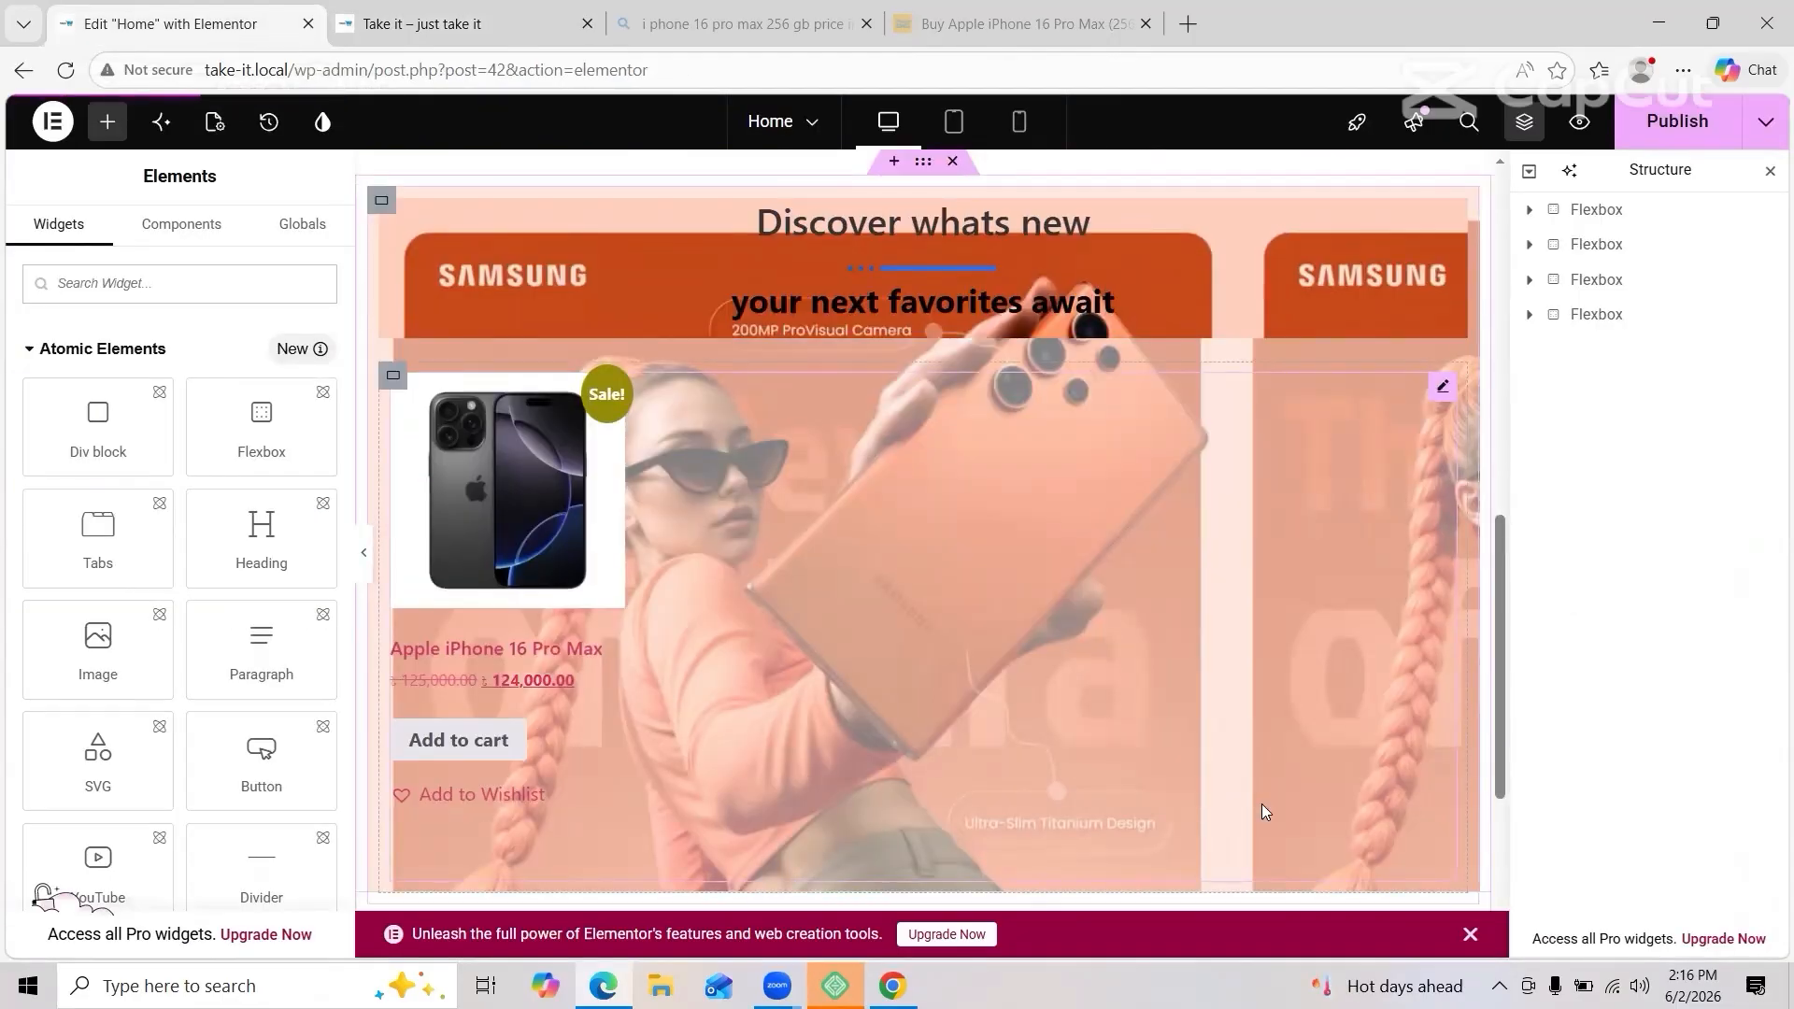
pyautogui.scroll(-3, 1266, 812)
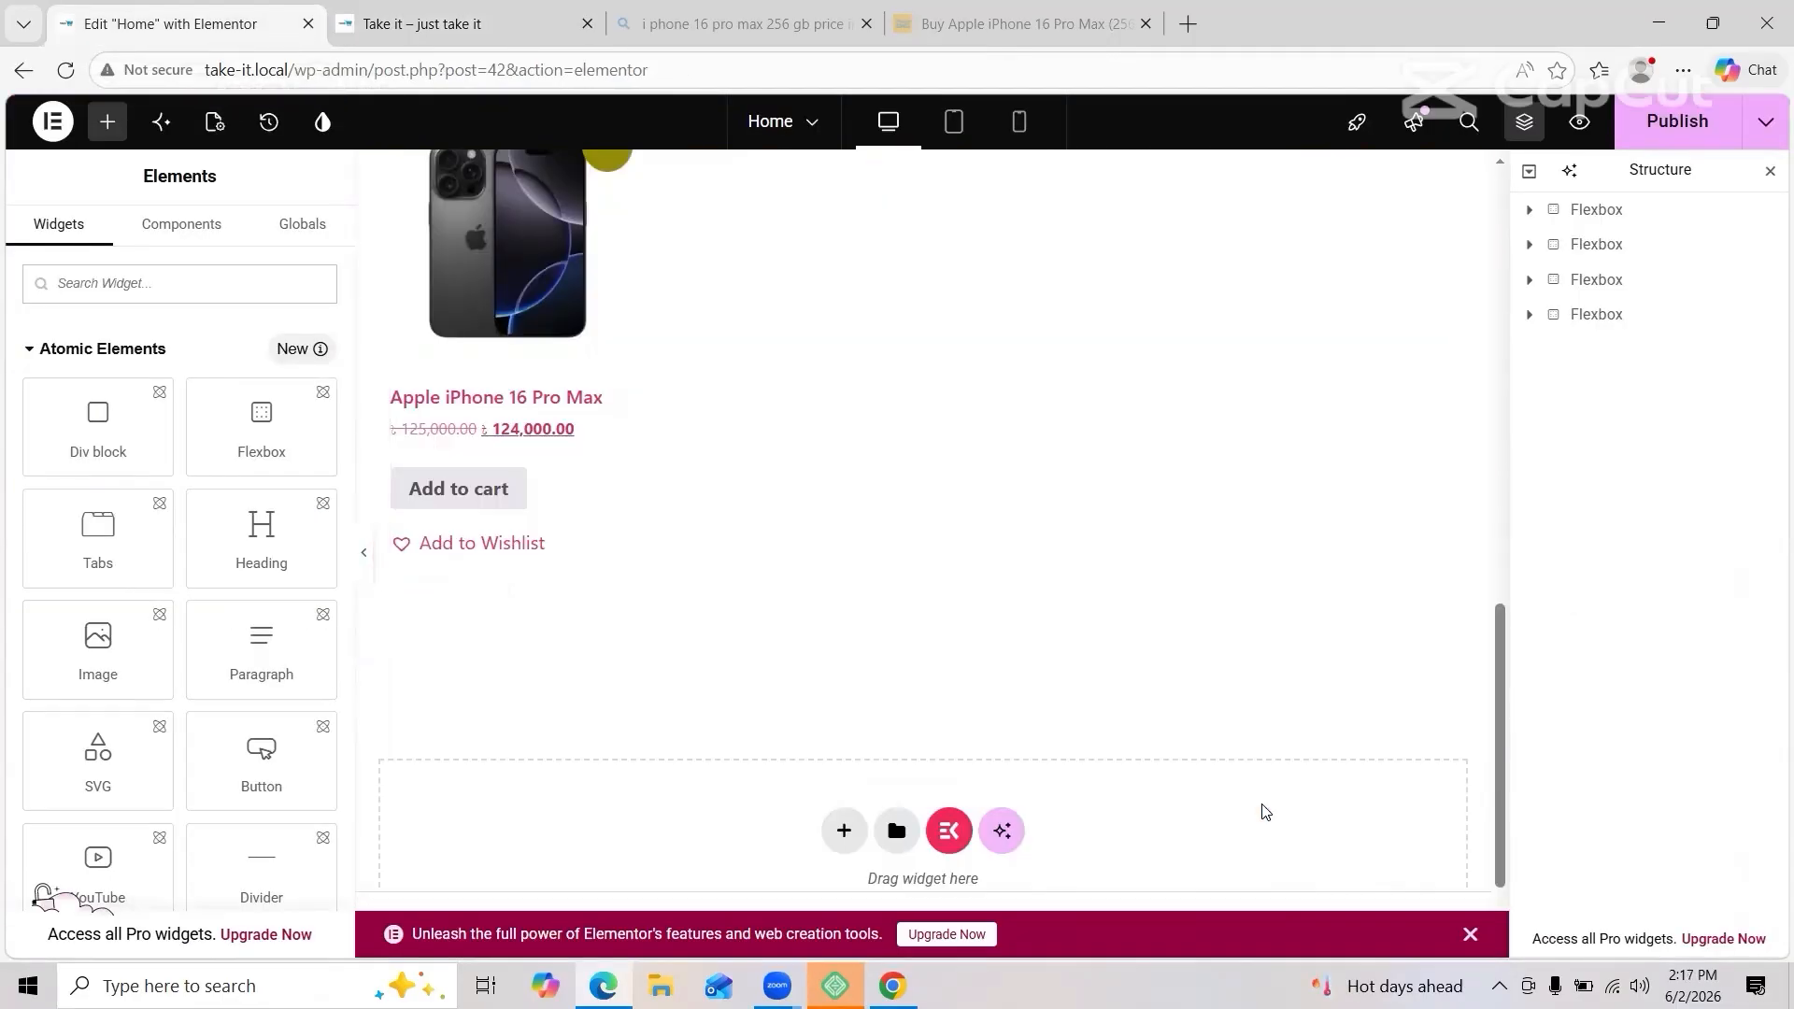
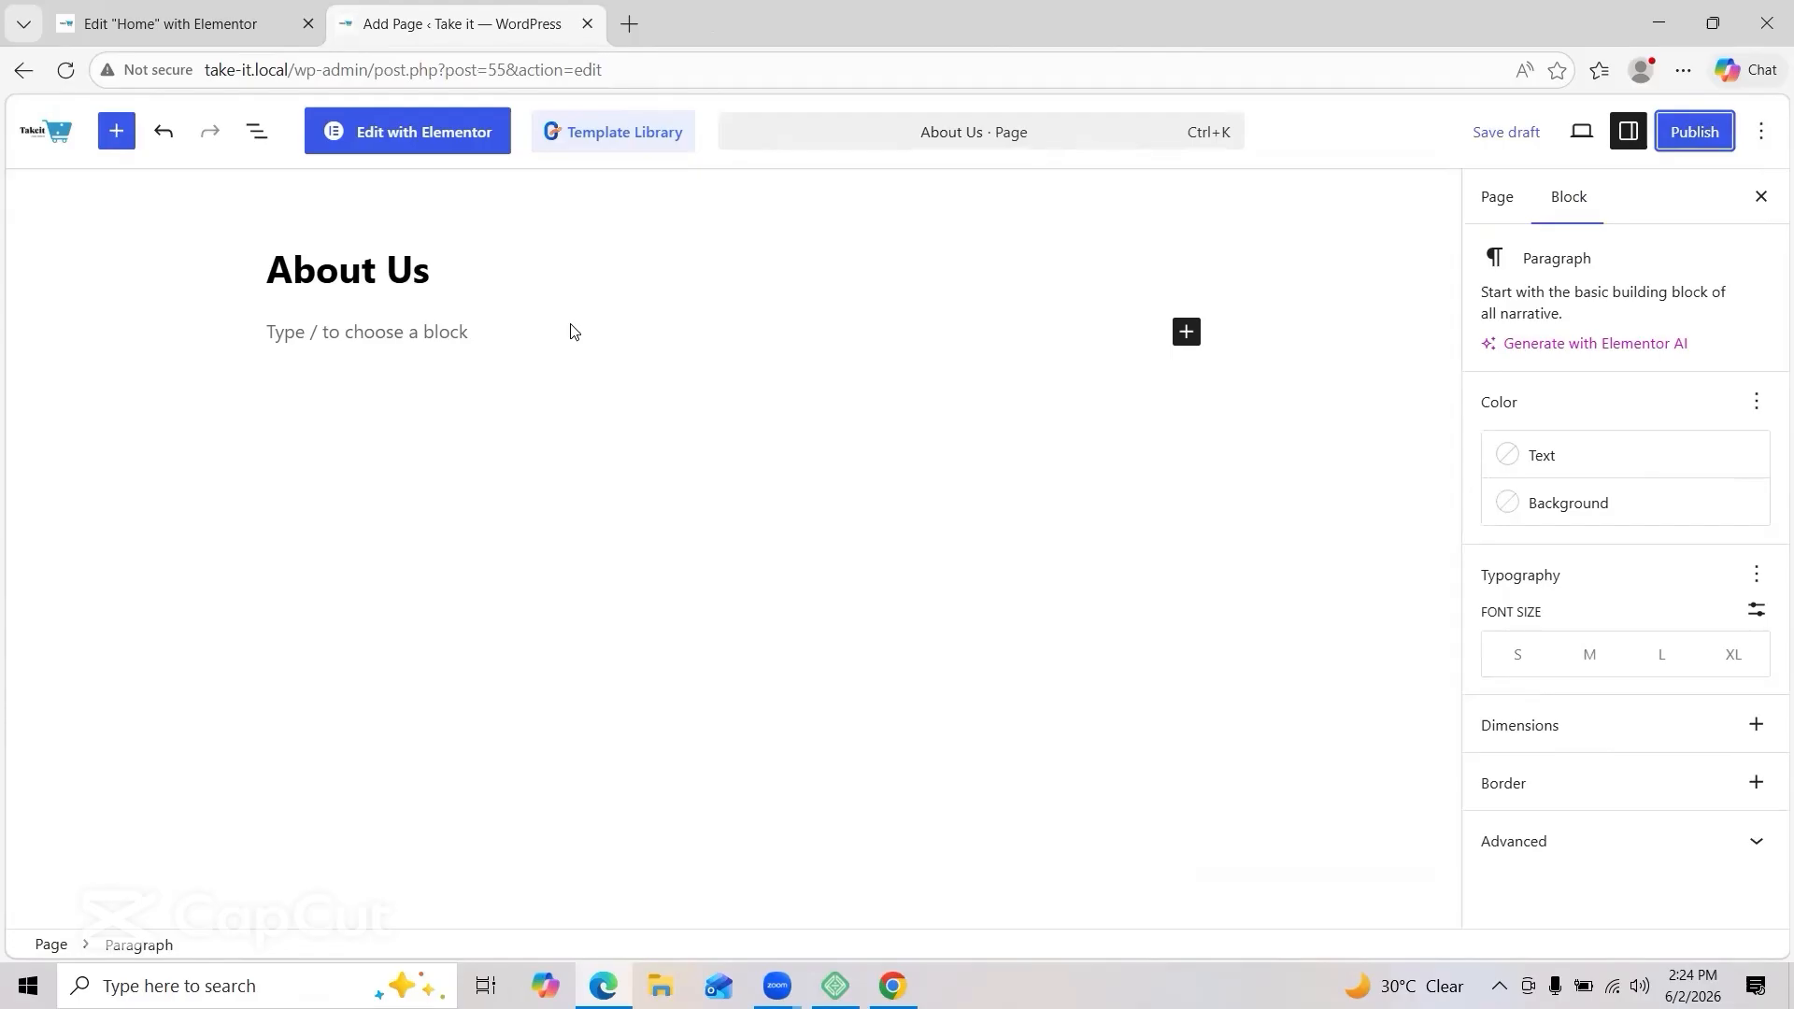
# Step: Switch the About Us page to Elementor, leaving the block editor without saving
pyautogui.click(335, 122)
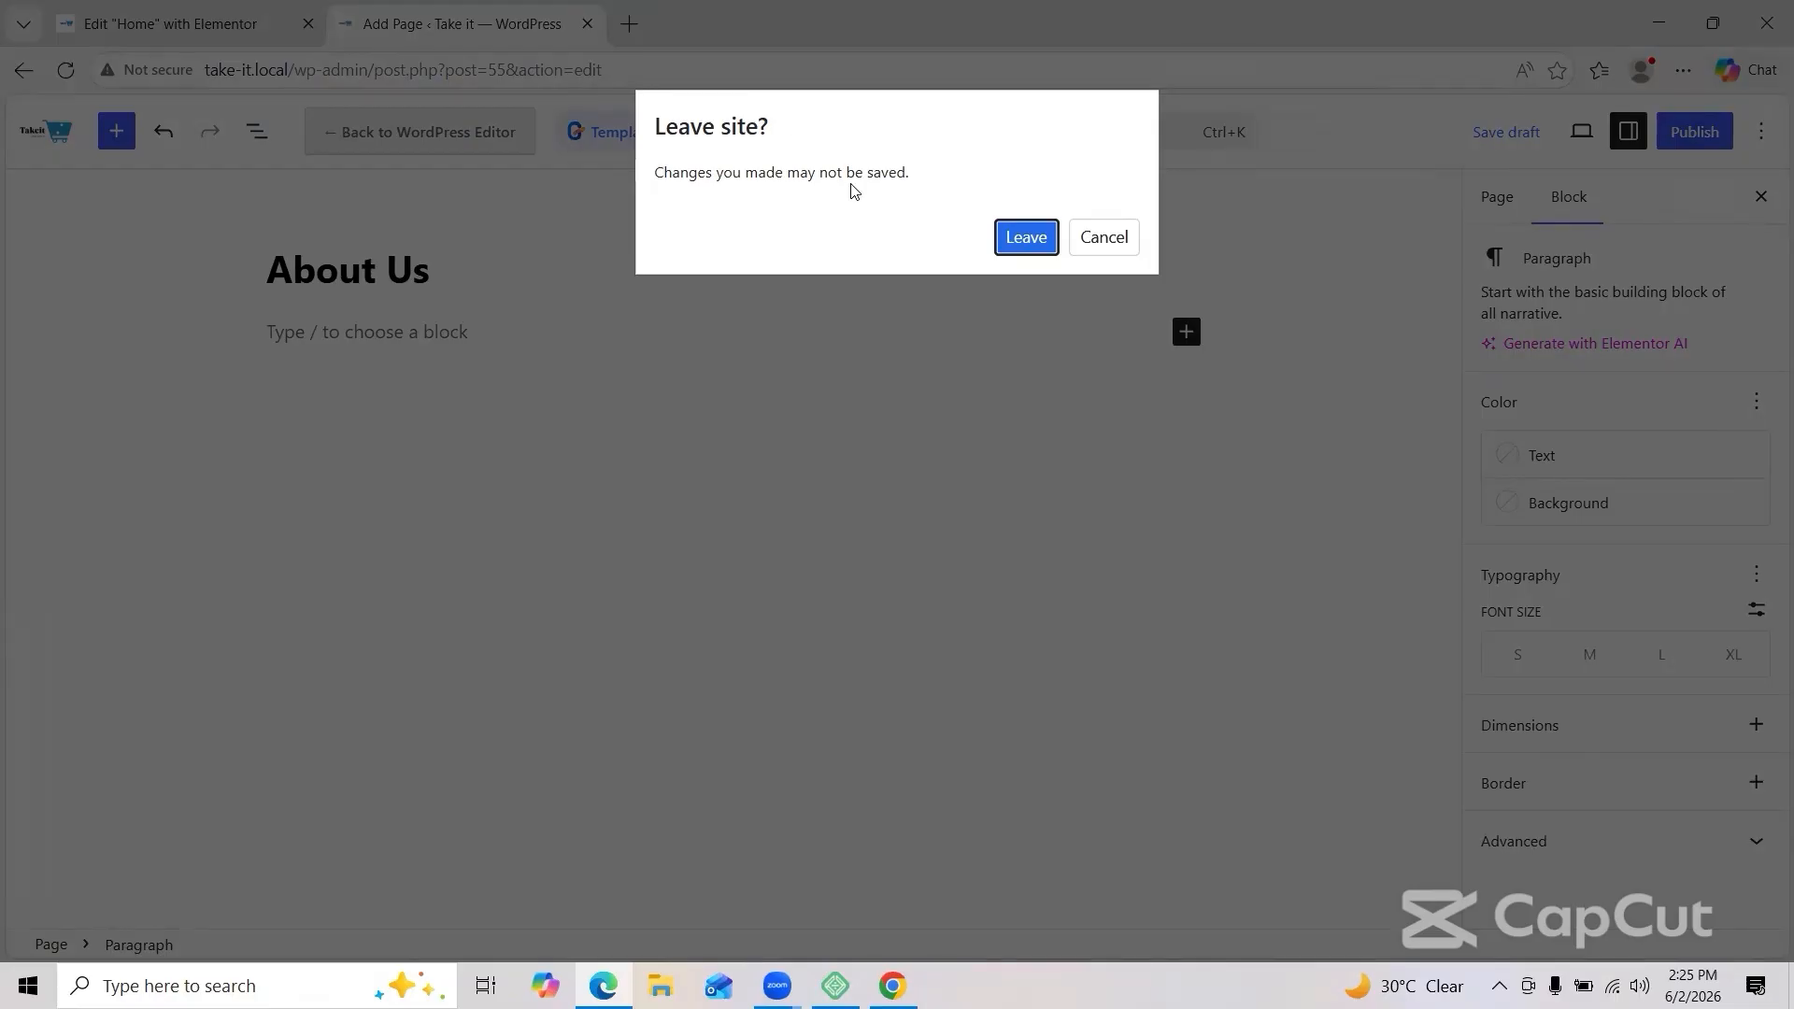
pyautogui.click(1026, 239)
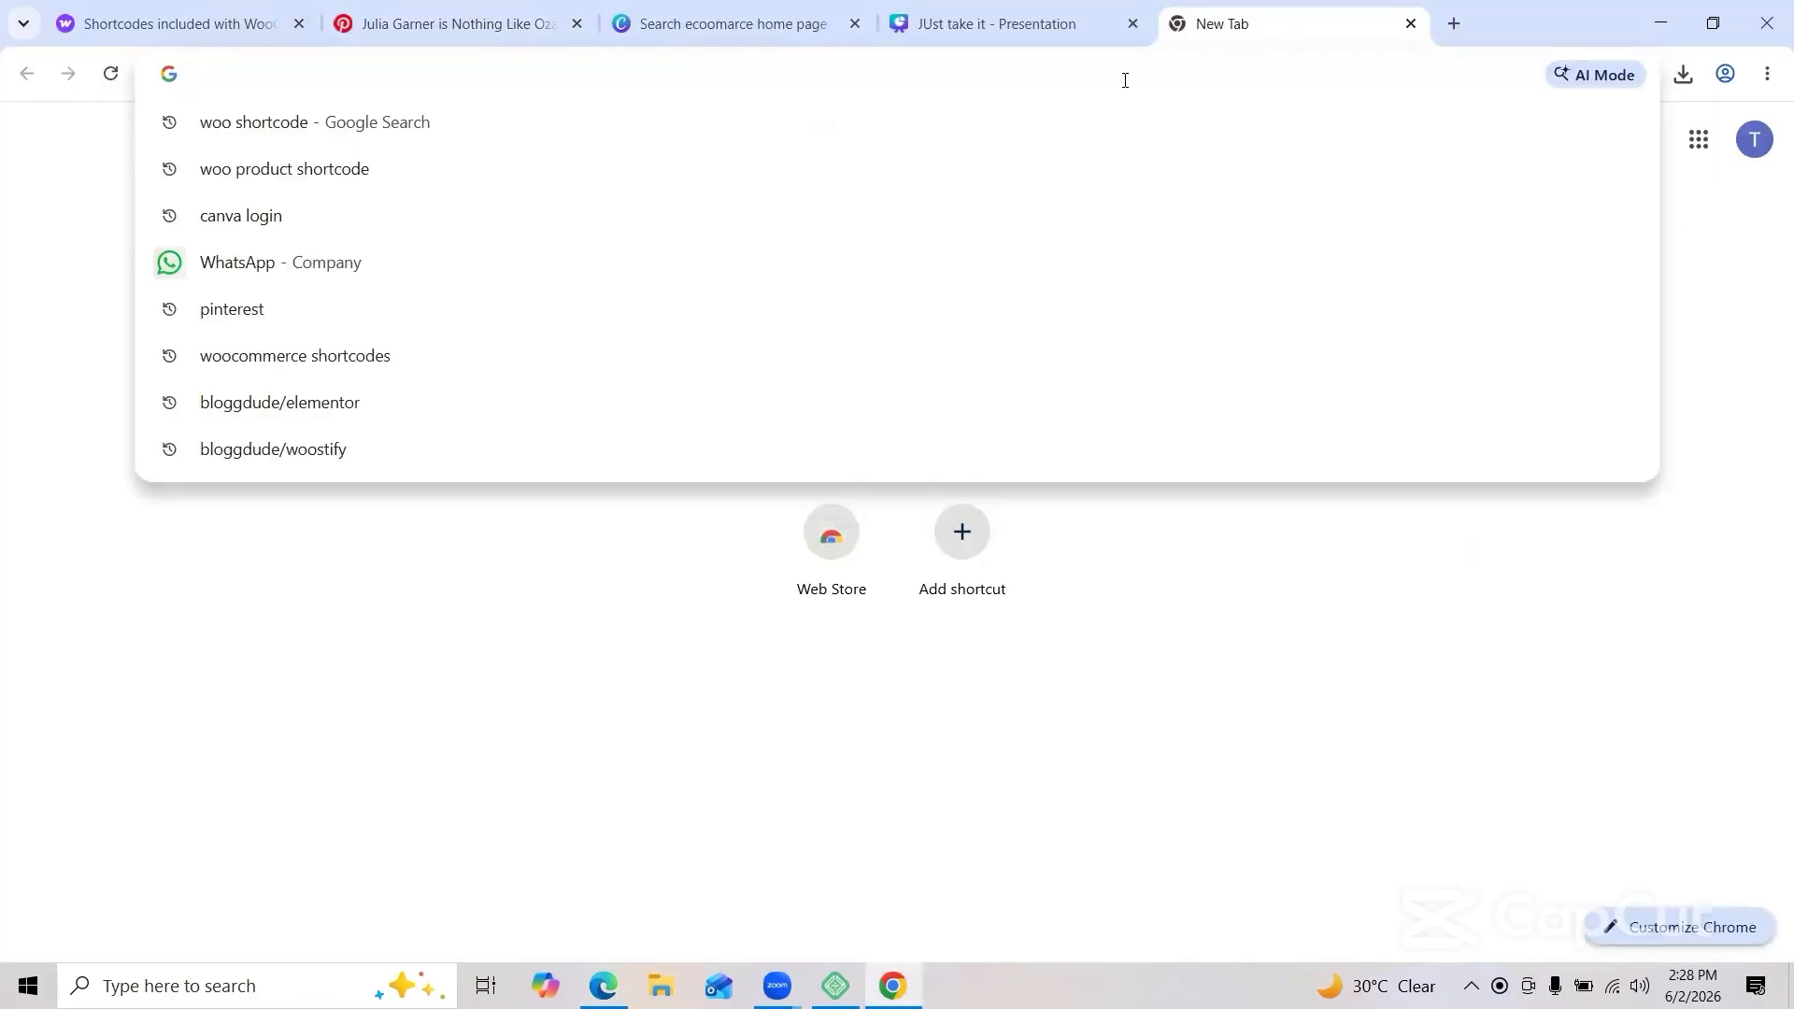
# Step: Load bloggdude.com in a new browser tab
pyautogui.write('bloggdude/woosify')
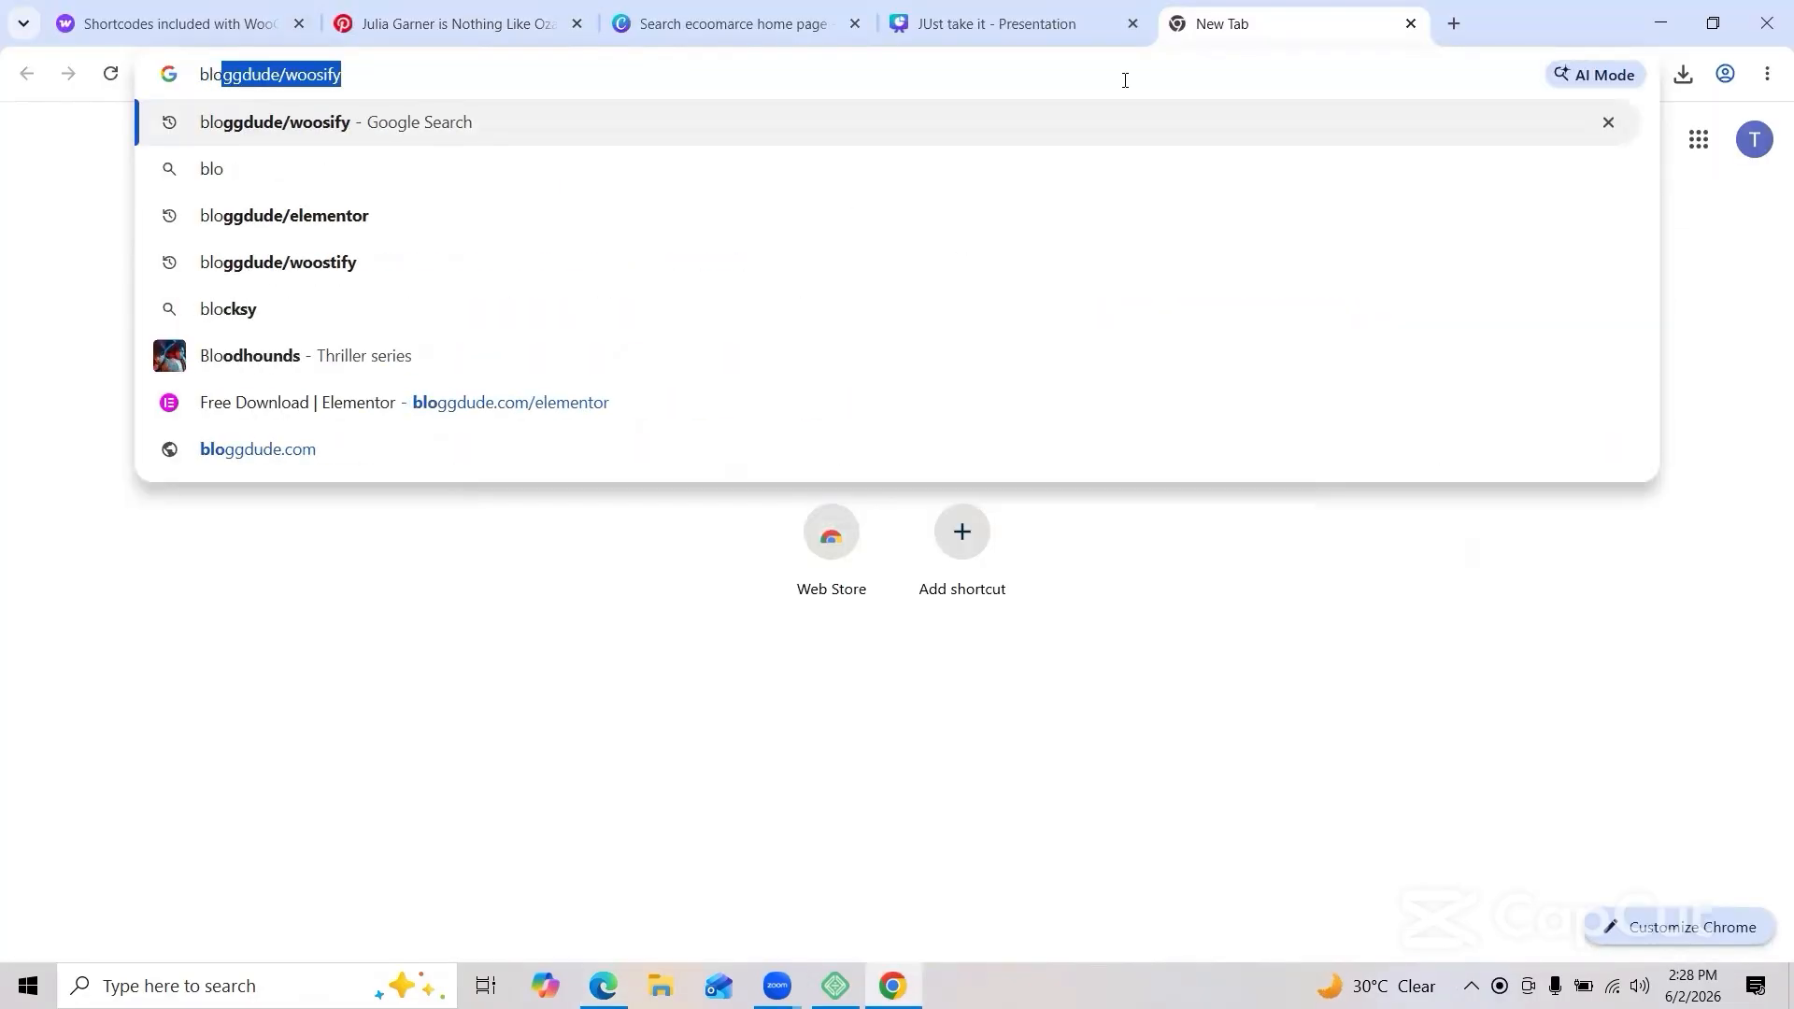
pyautogui.press('Right')
pyautogui.press('BackSpace')
pyautogui.press('BackSpace')
pyautogui.press('BackSpace')
pyautogui.press('BackSpace')
pyautogui.press('BackSpace')
pyautogui.press('BackSpace')
pyautogui.press('BackSpace')
pyautogui.press('BackSpace')
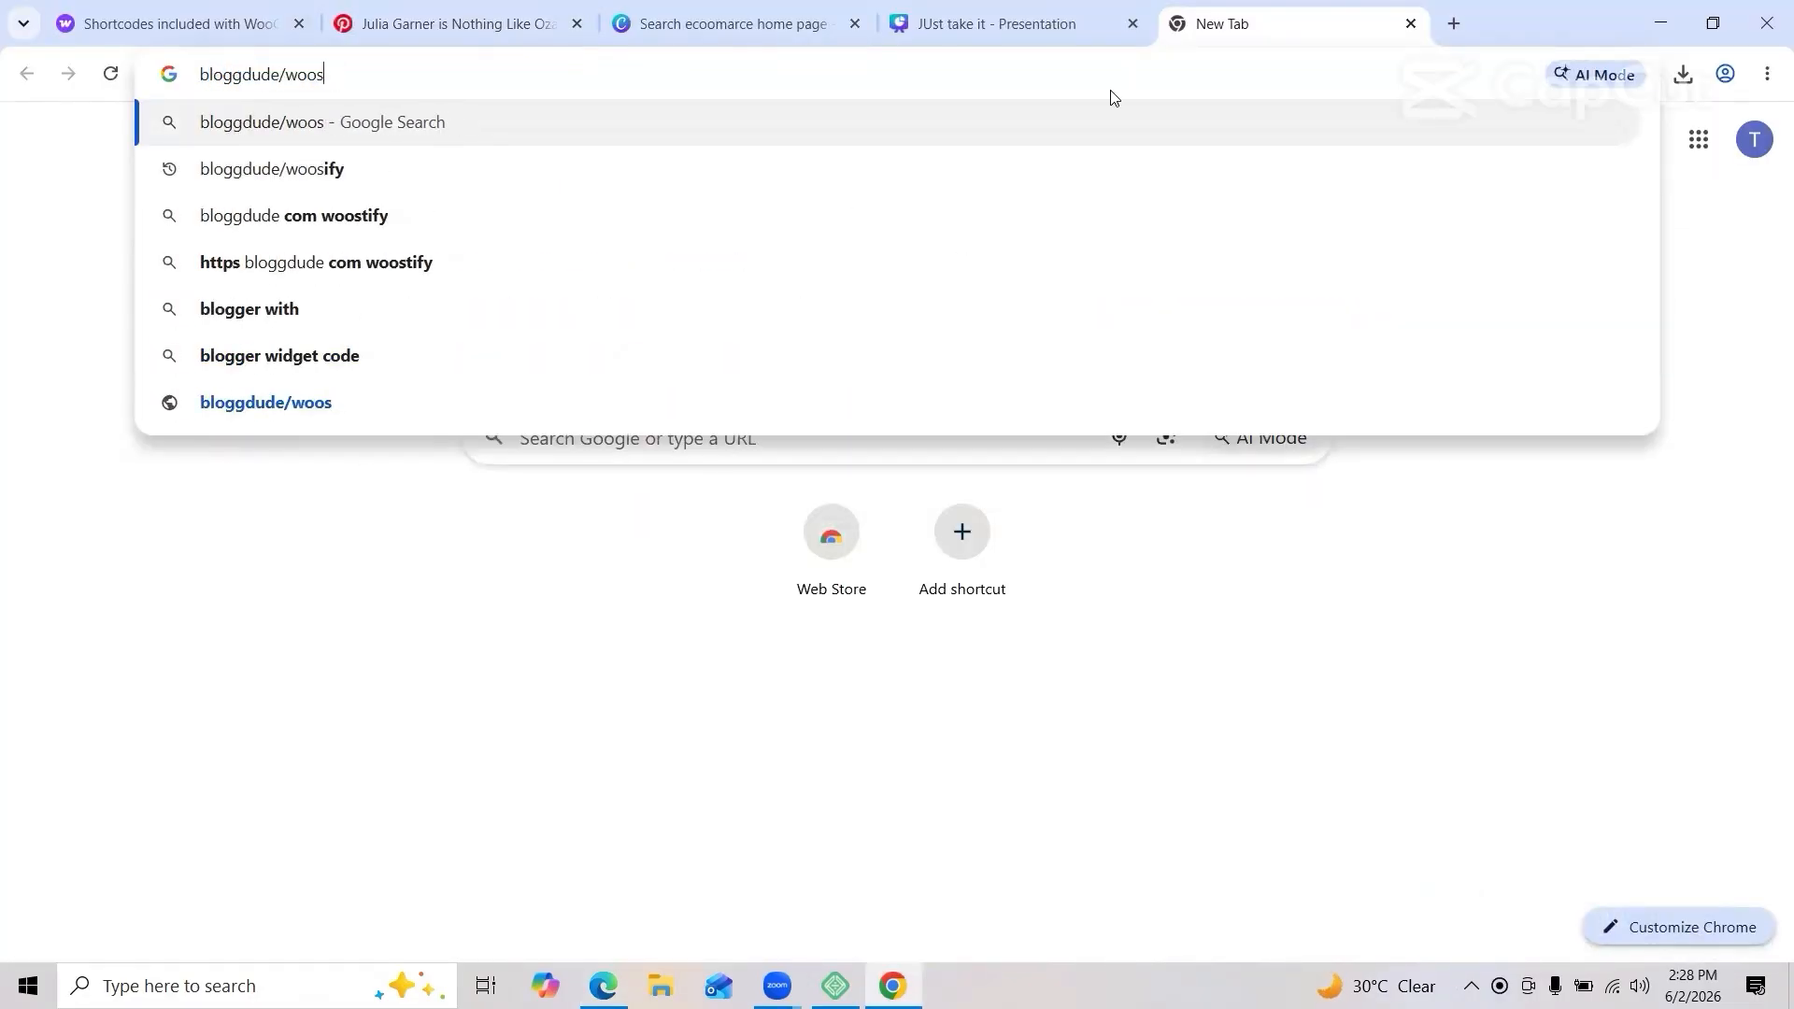
pyautogui.write('.com')
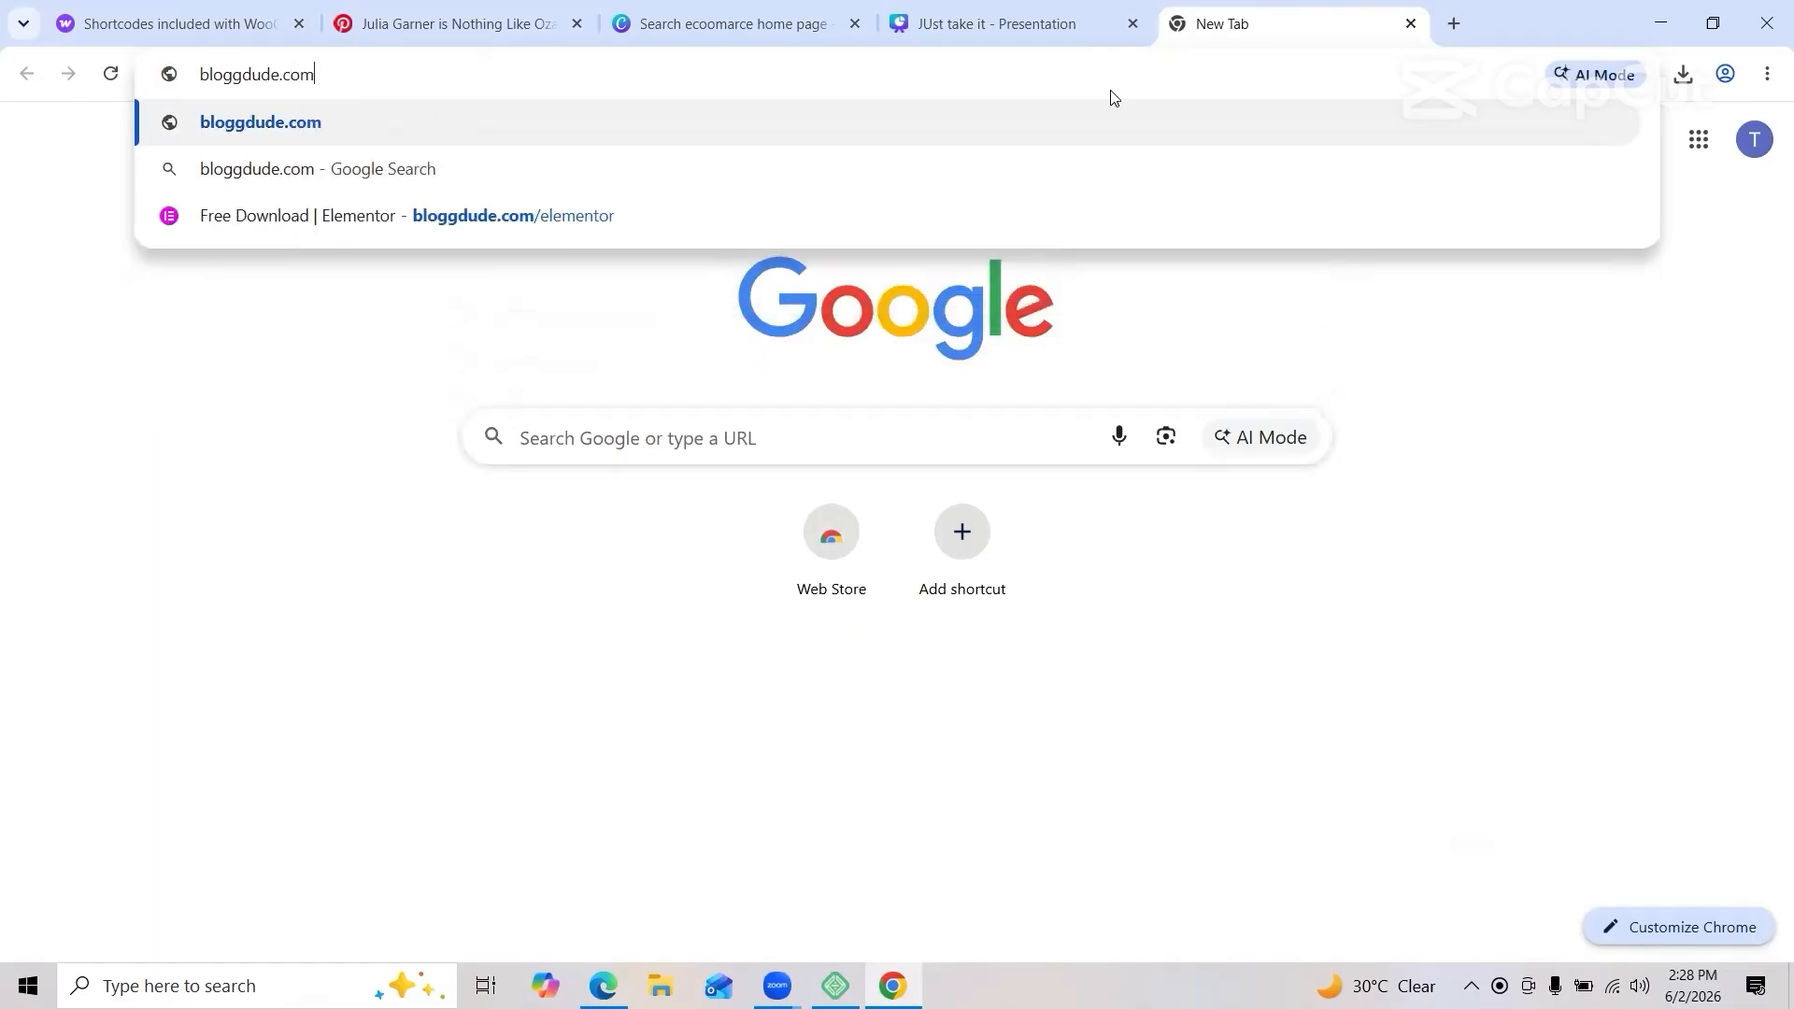
pyautogui.press('Return')
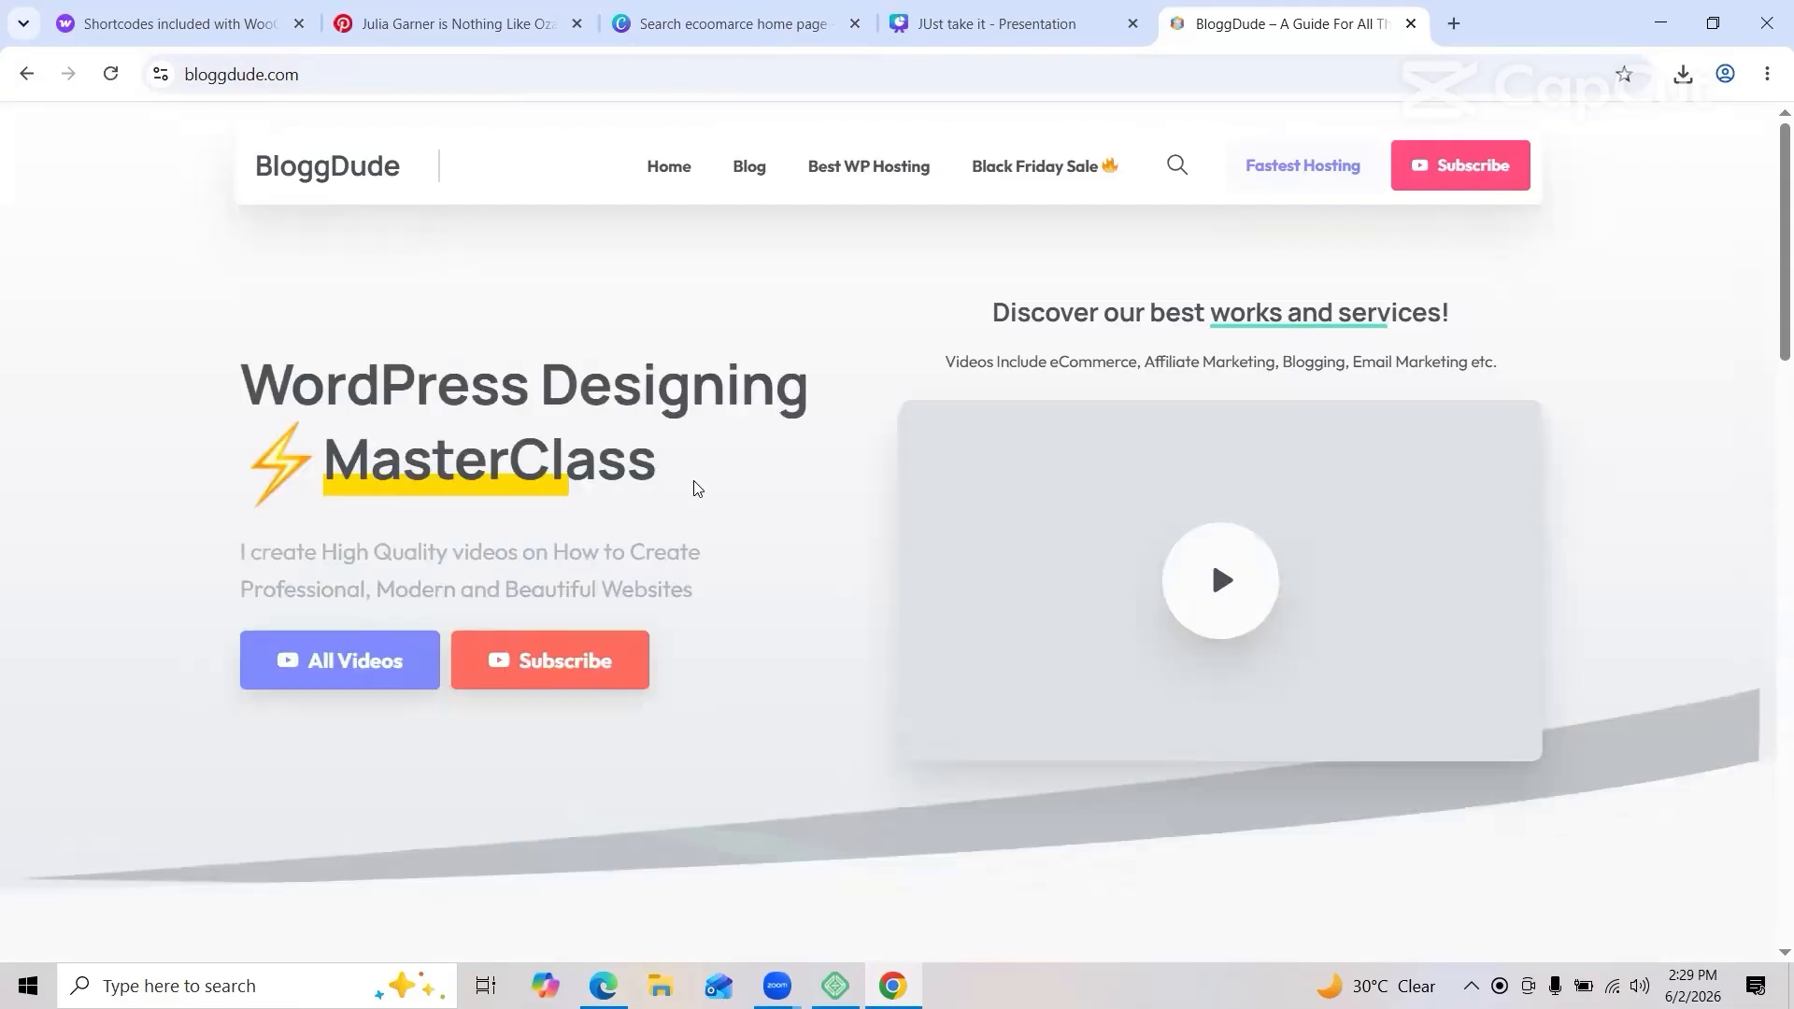
# Step: Scroll through the BloggDude homepage's latest tutorials and hosting recommendations
pyautogui.scroll(-10, 694, 487)
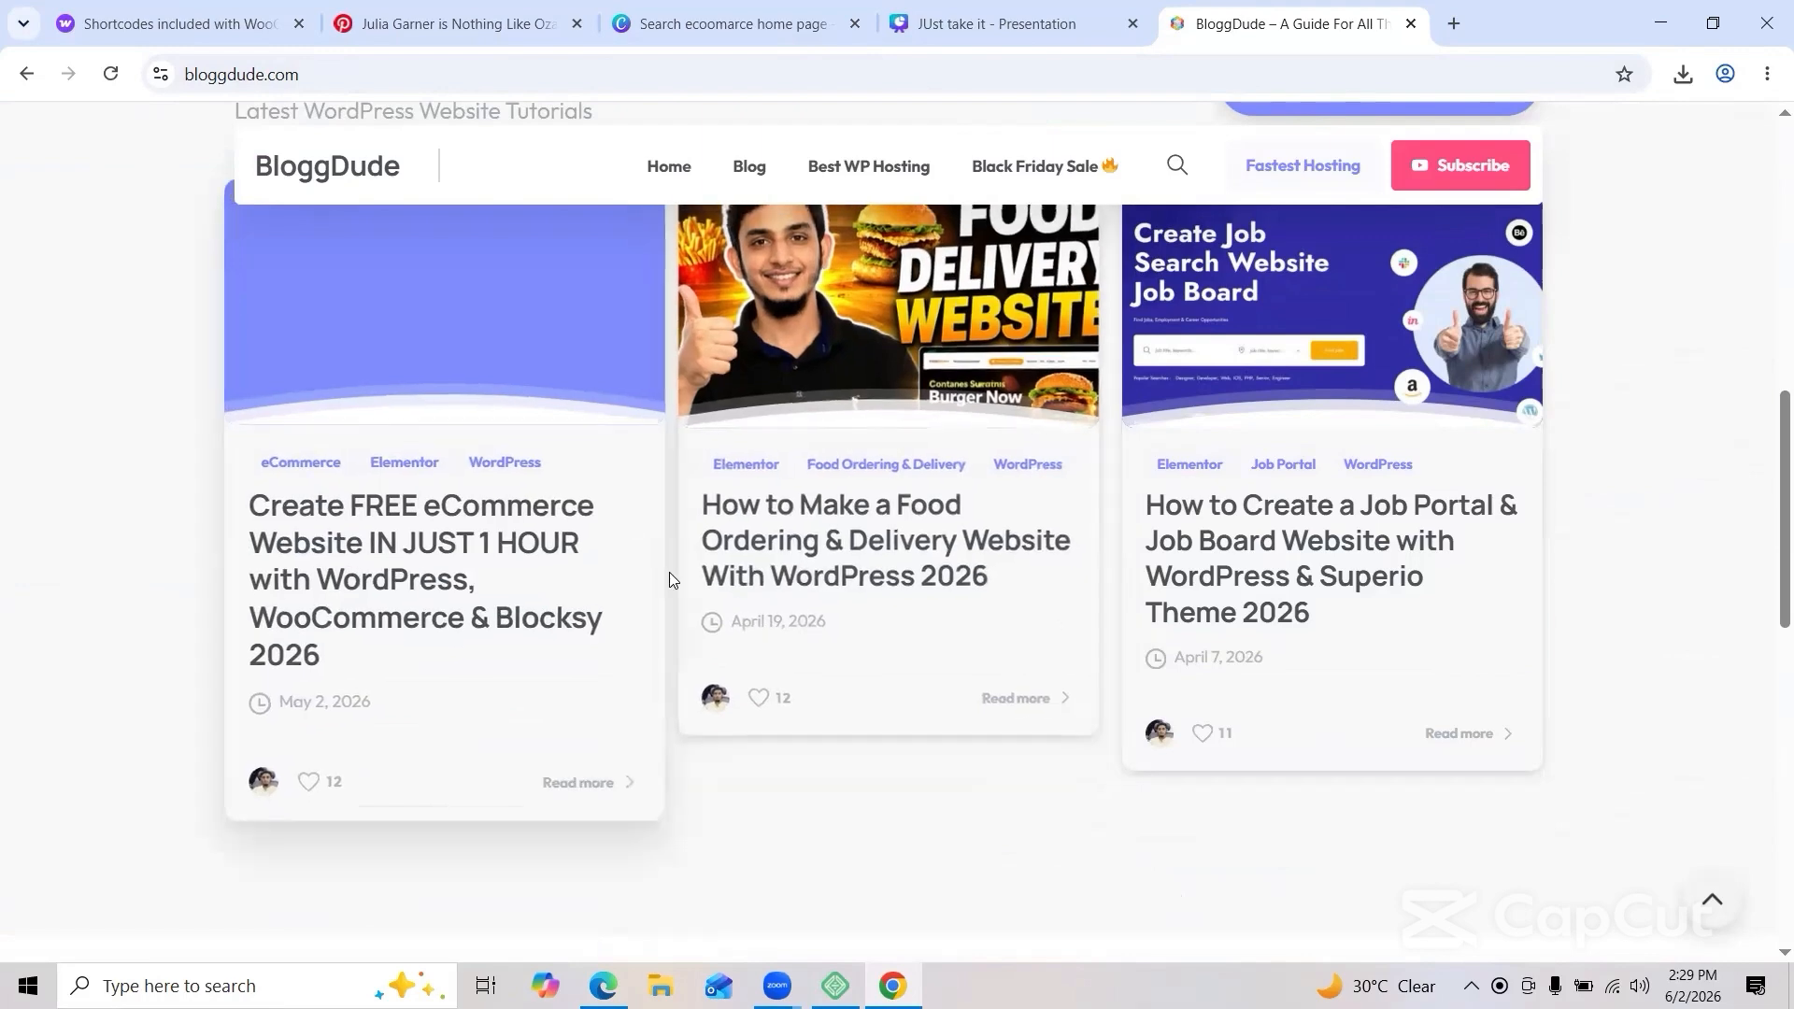
pyautogui.scroll(-2, 822, 823)
pyautogui.scroll(-3, 820, 841)
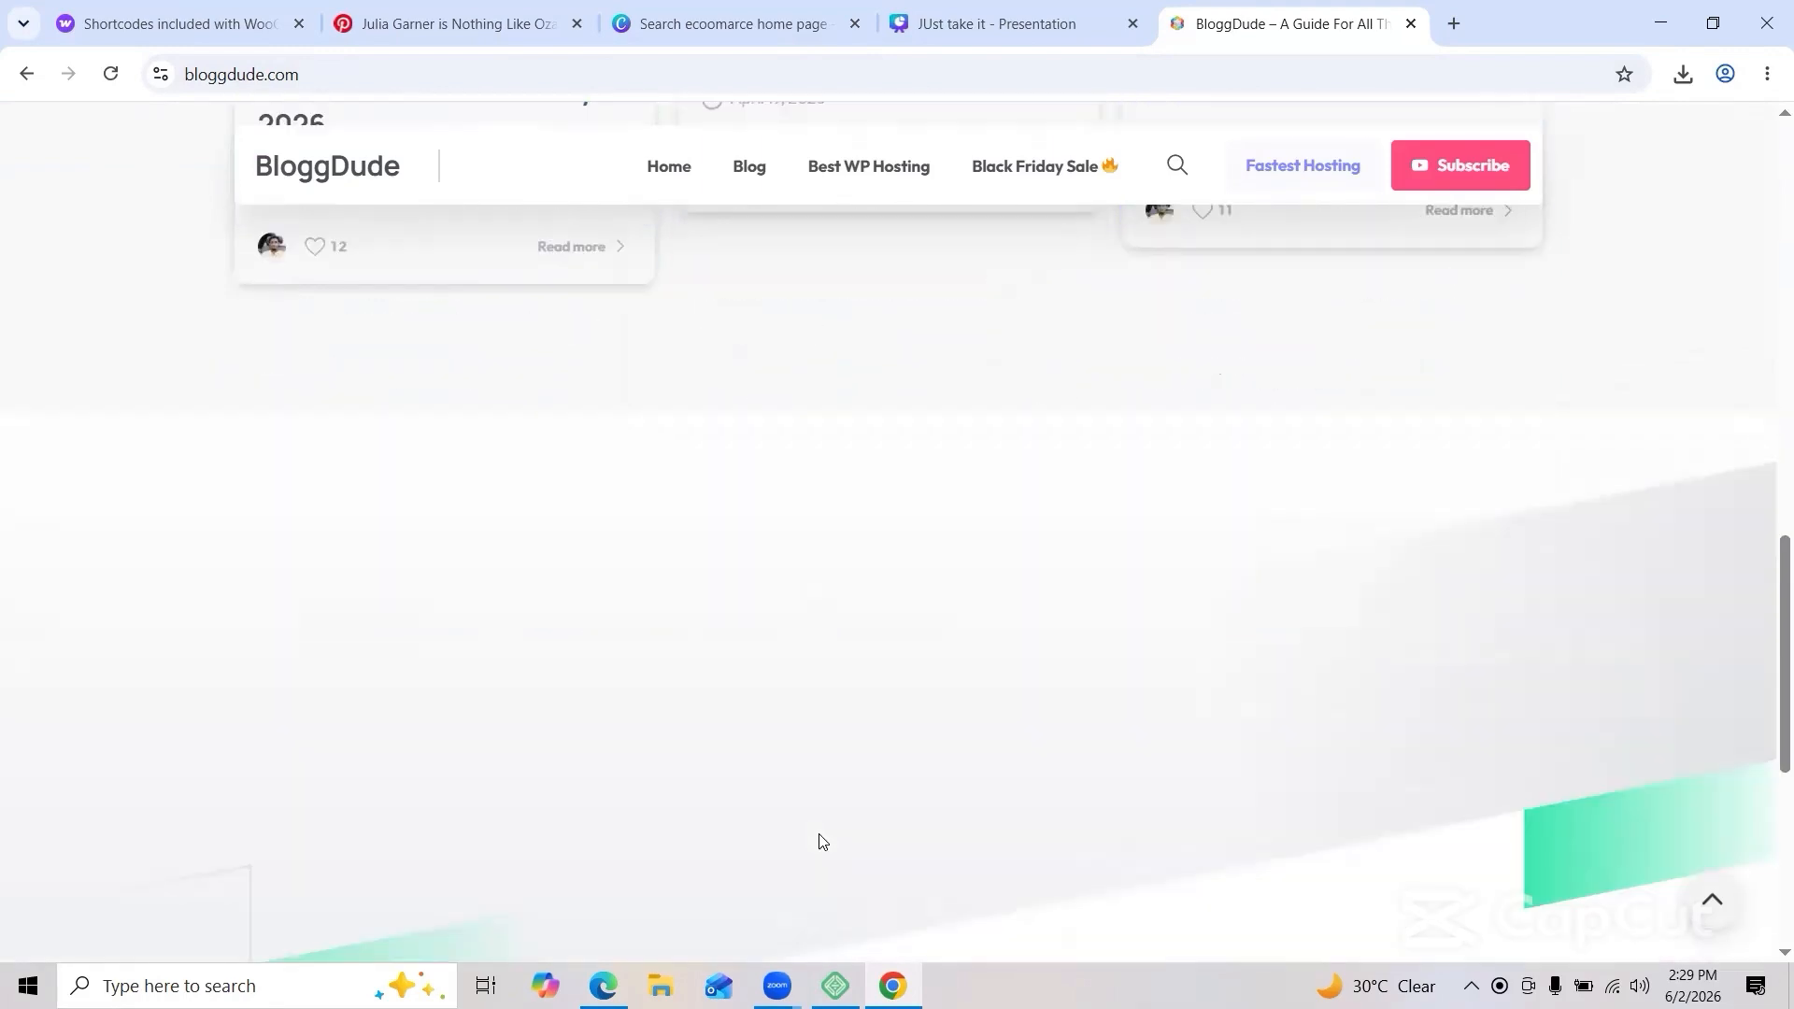
pyautogui.scroll(3, 953, 517)
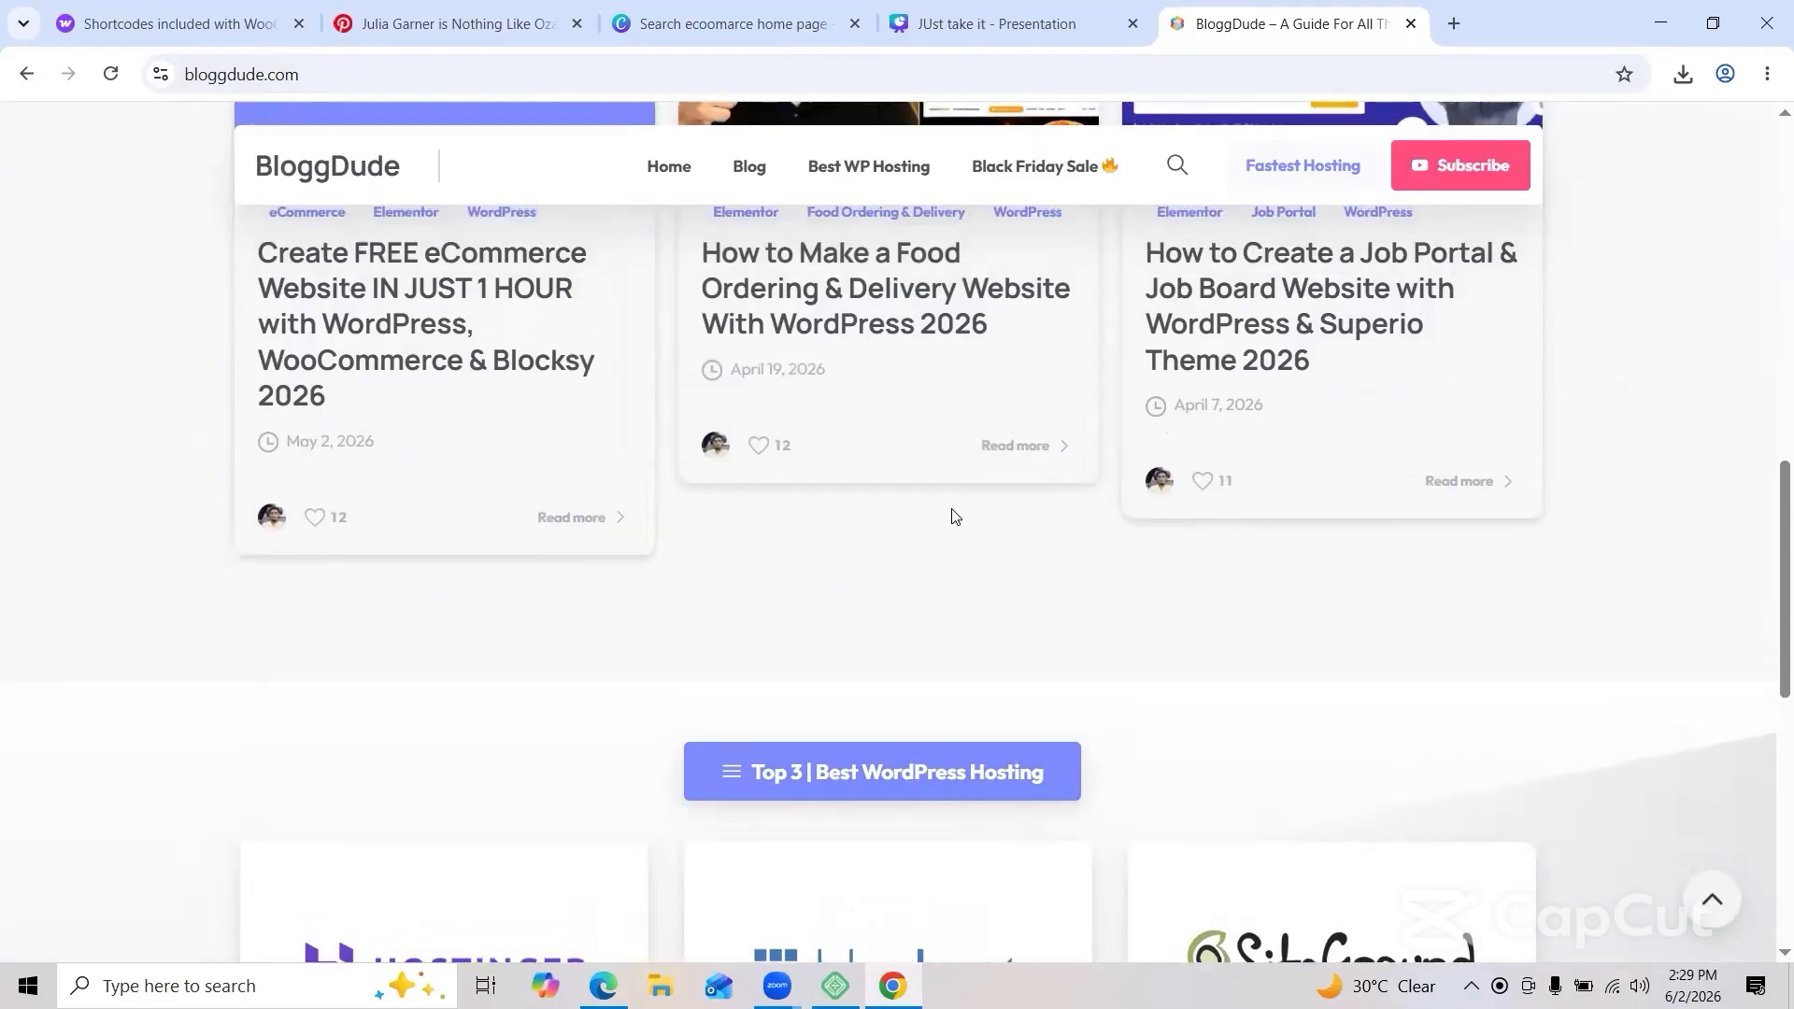
pyautogui.scroll(-1, 953, 517)
pyautogui.scroll(3, 953, 516)
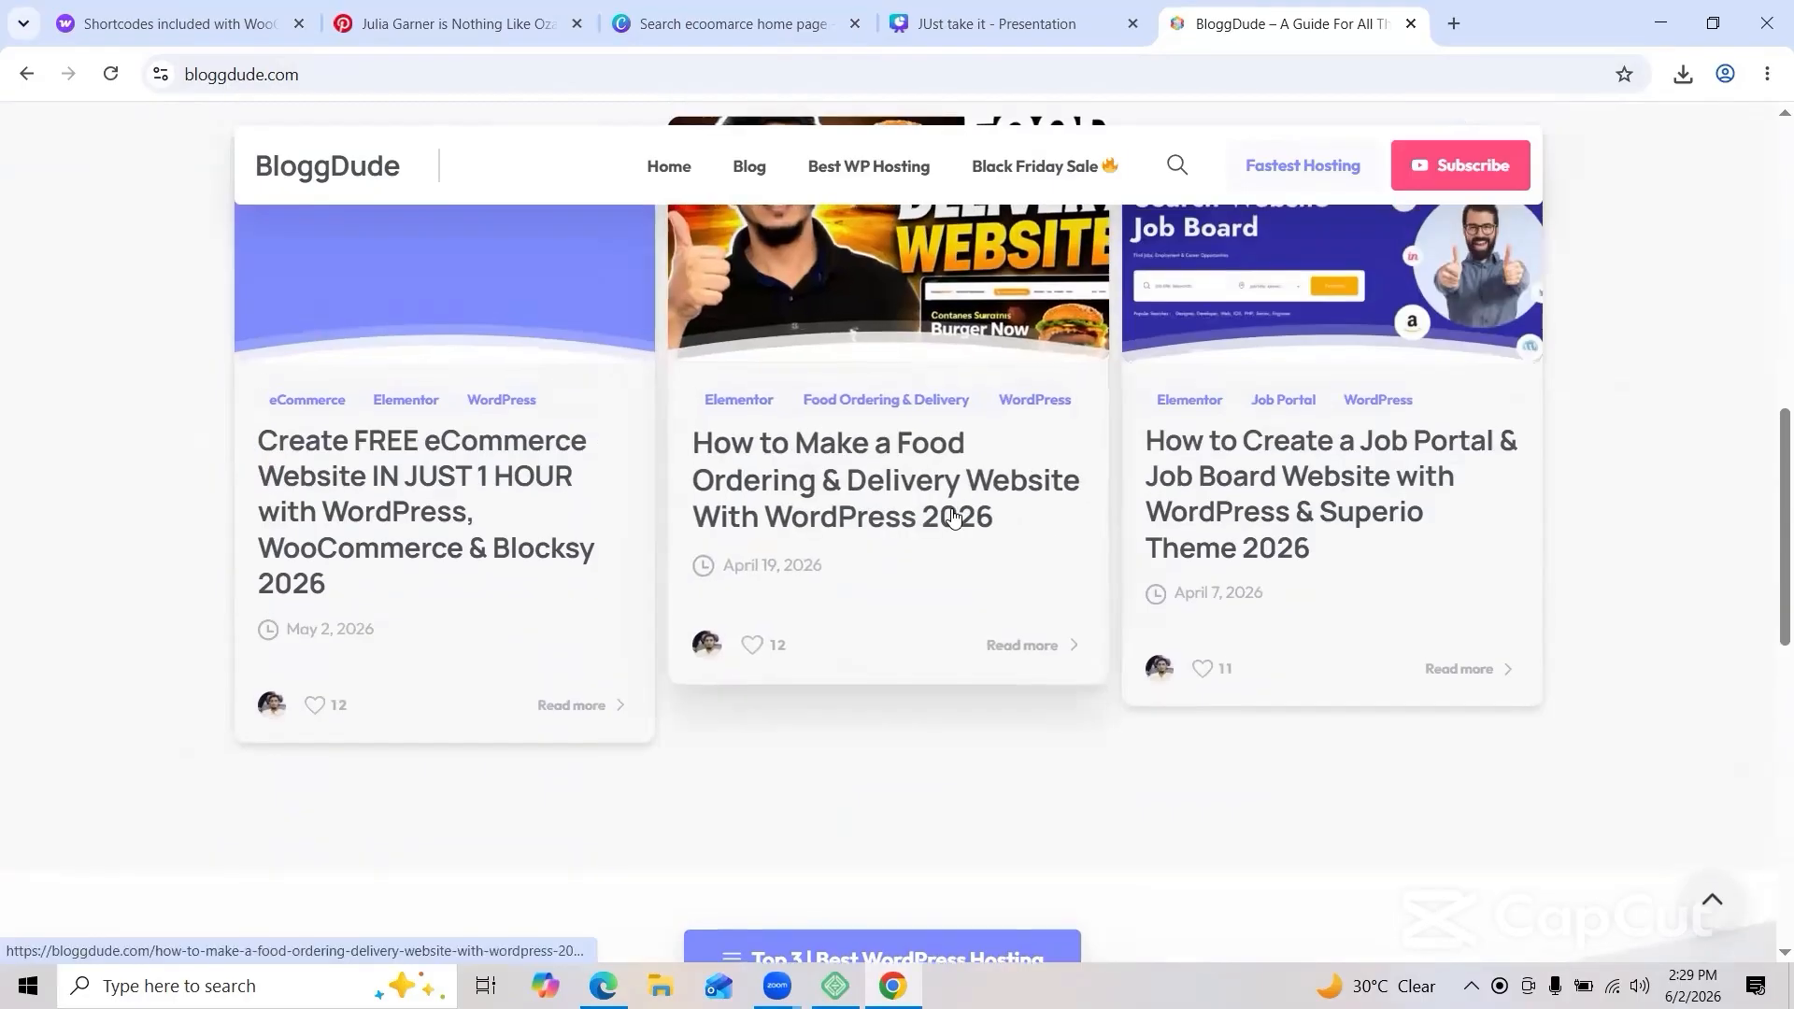
pyautogui.scroll(3, 953, 516)
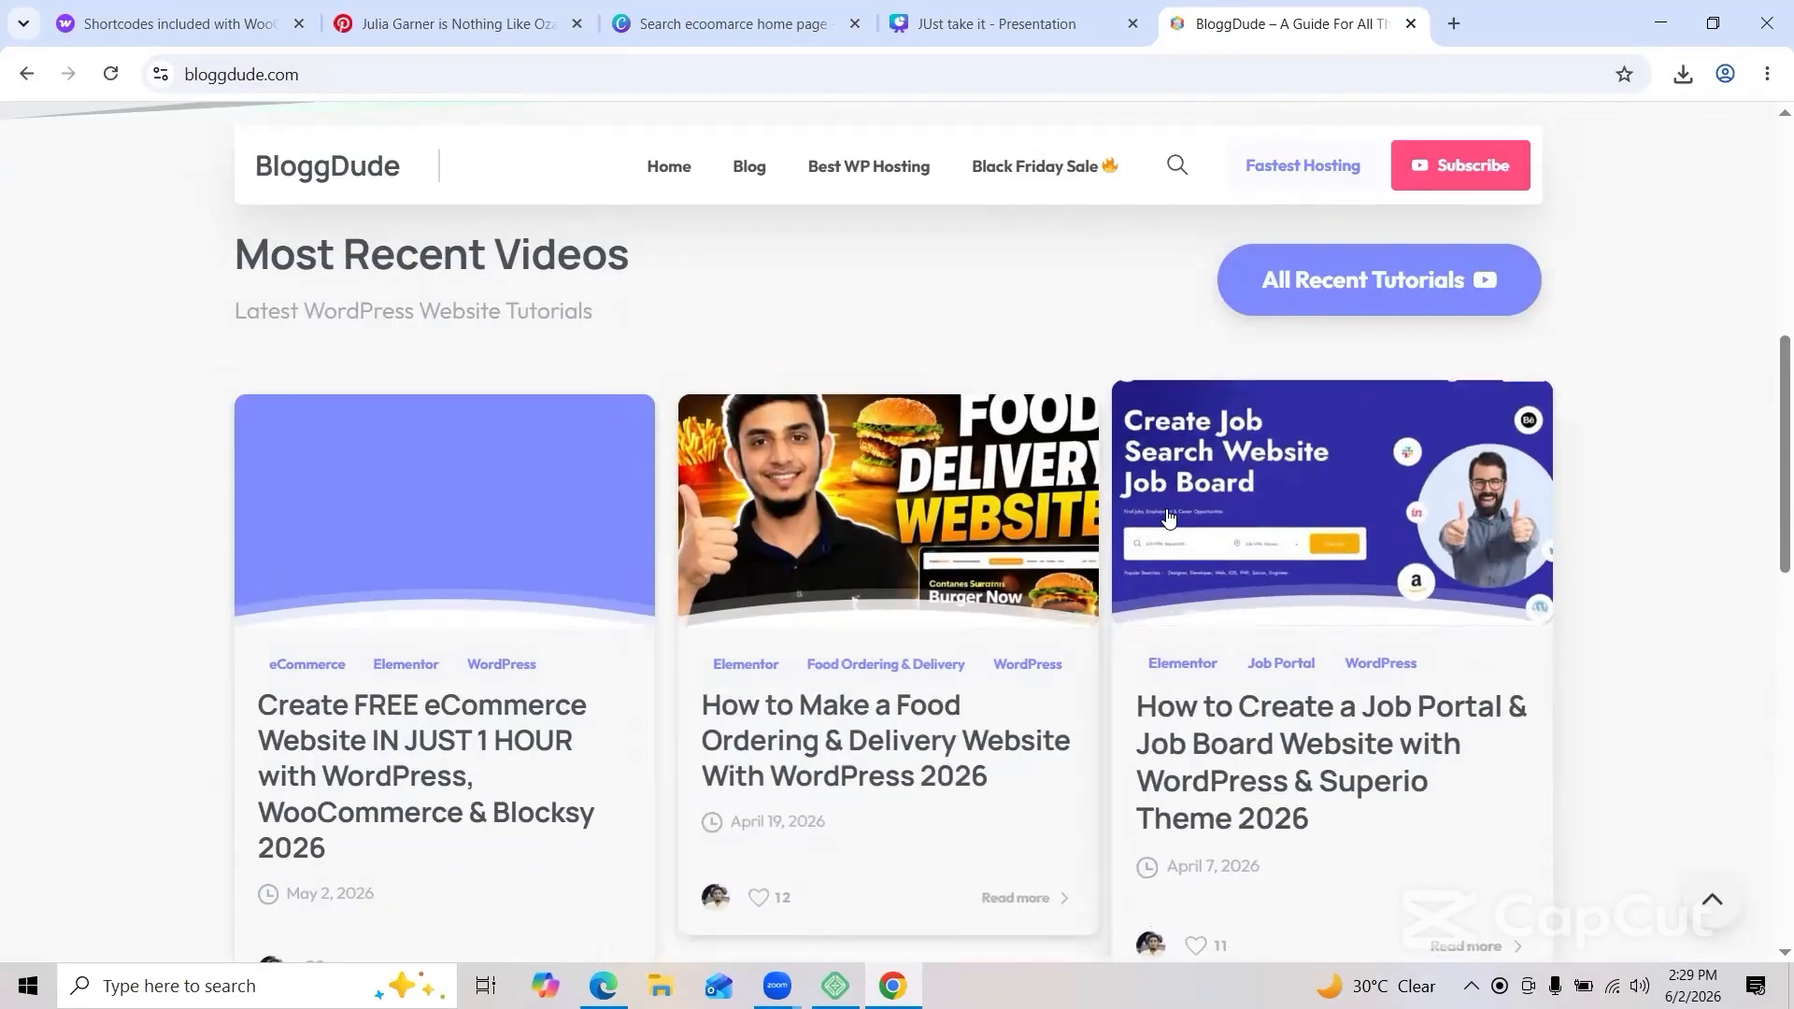
pyautogui.scroll(-3, 1053, 857)
pyautogui.scroll(-1, 920, 736)
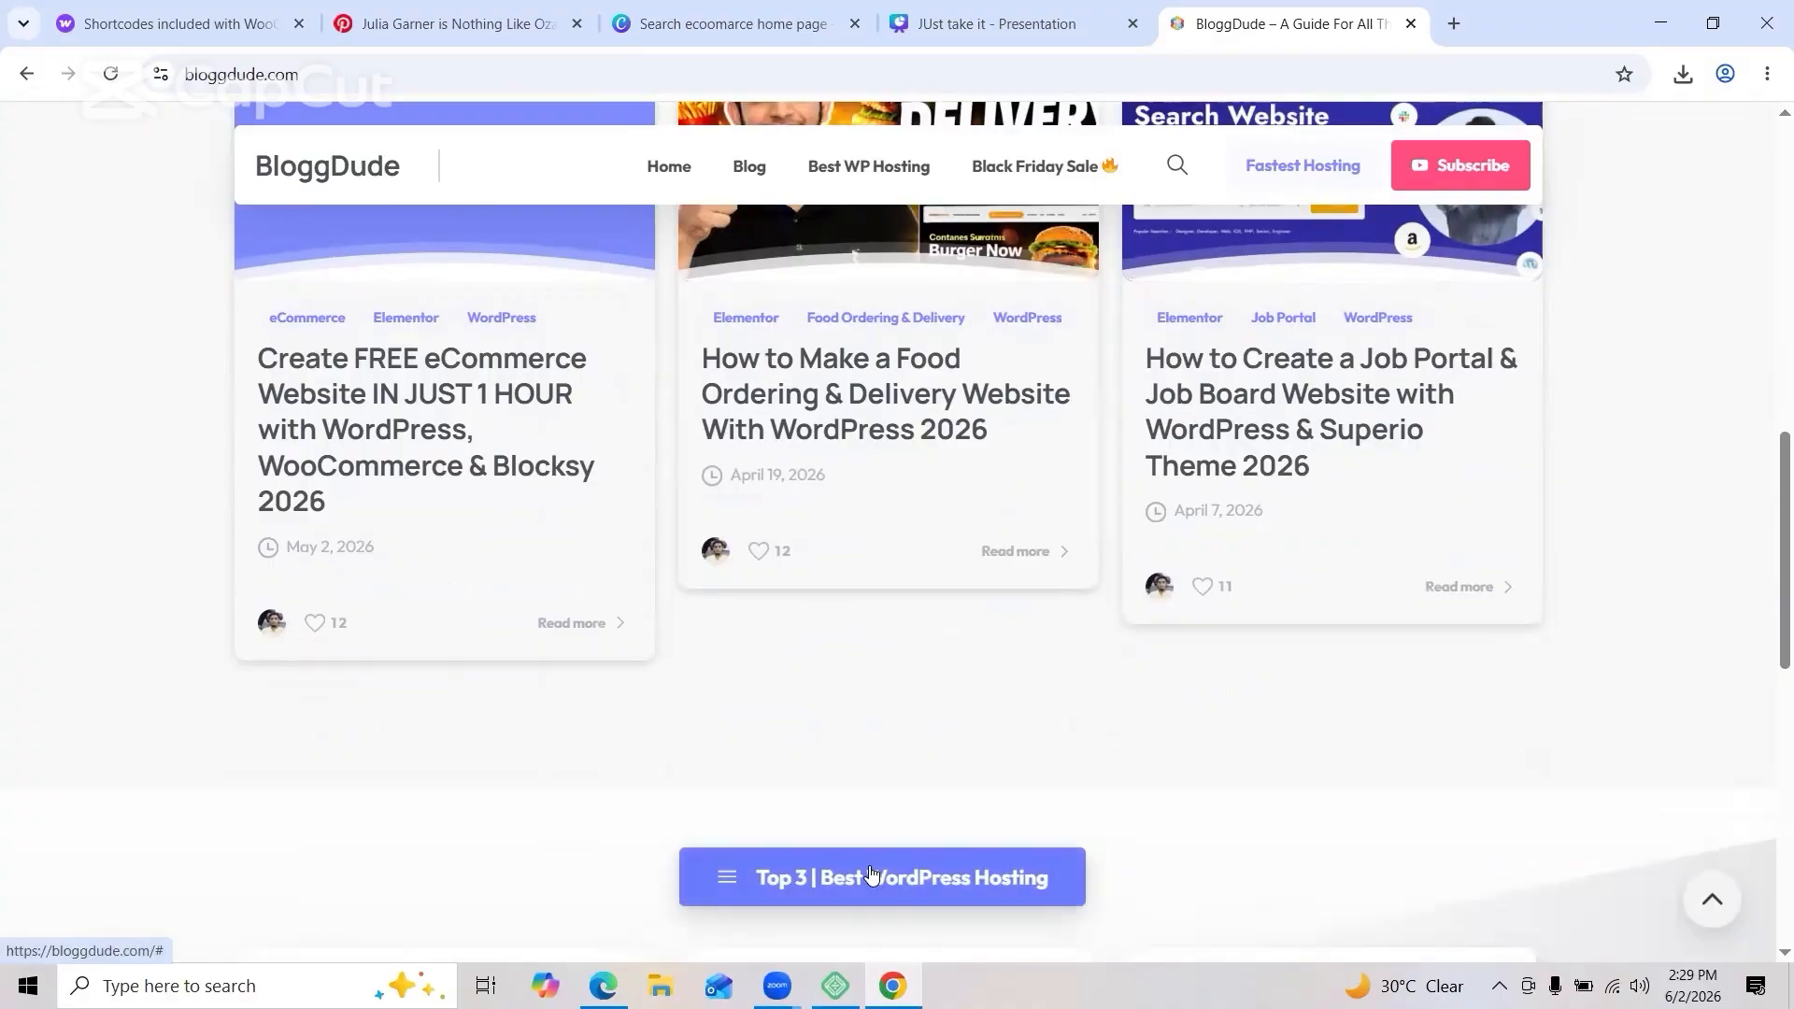
pyautogui.scroll(-10, 871, 873)
pyautogui.scroll(-1, 869, 874)
pyautogui.scroll(7, 869, 874)
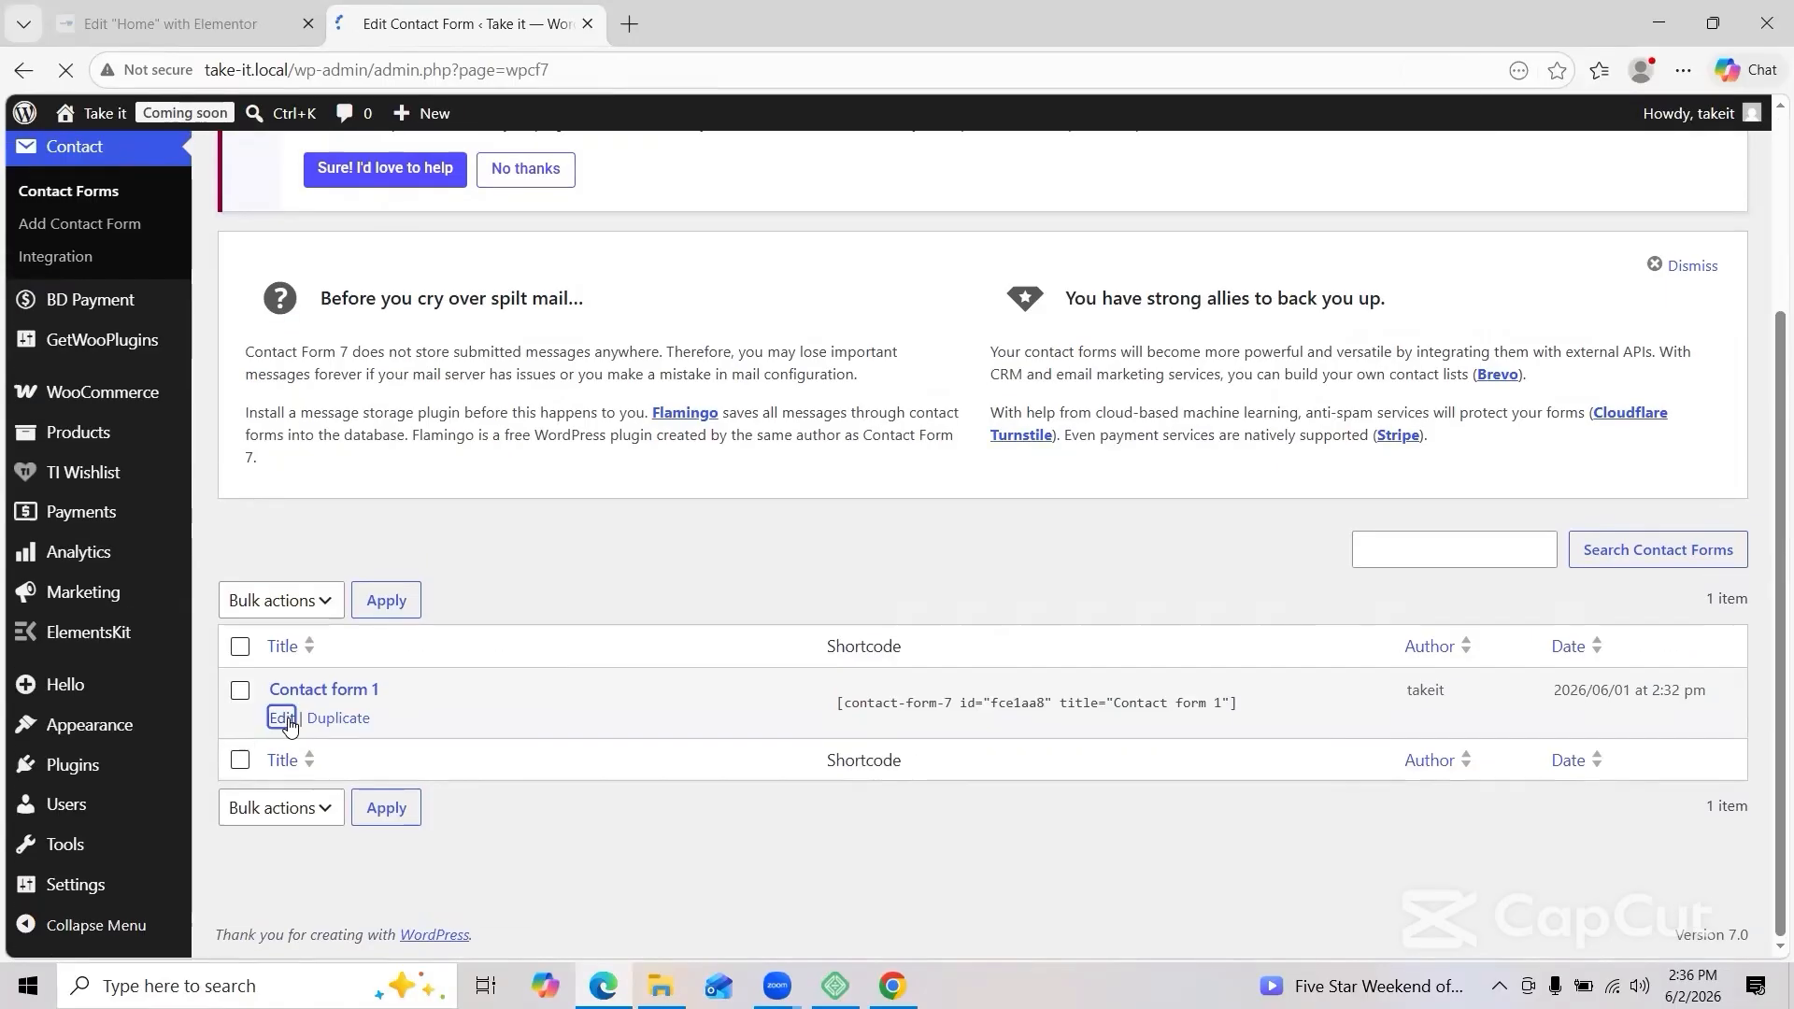
# Step: Open Contact form 1 and delete its entire existing form template
pyautogui.click(309, 688)
pyautogui.hotkey('ctrl', 'a')
pyautogui.press('Delete')
# Step: Extract the downloaded zip and inspect its Media subfolders Products, Prods and Brands
pyautogui.moveTo(660, 986)
pyautogui.click(1069, 729)
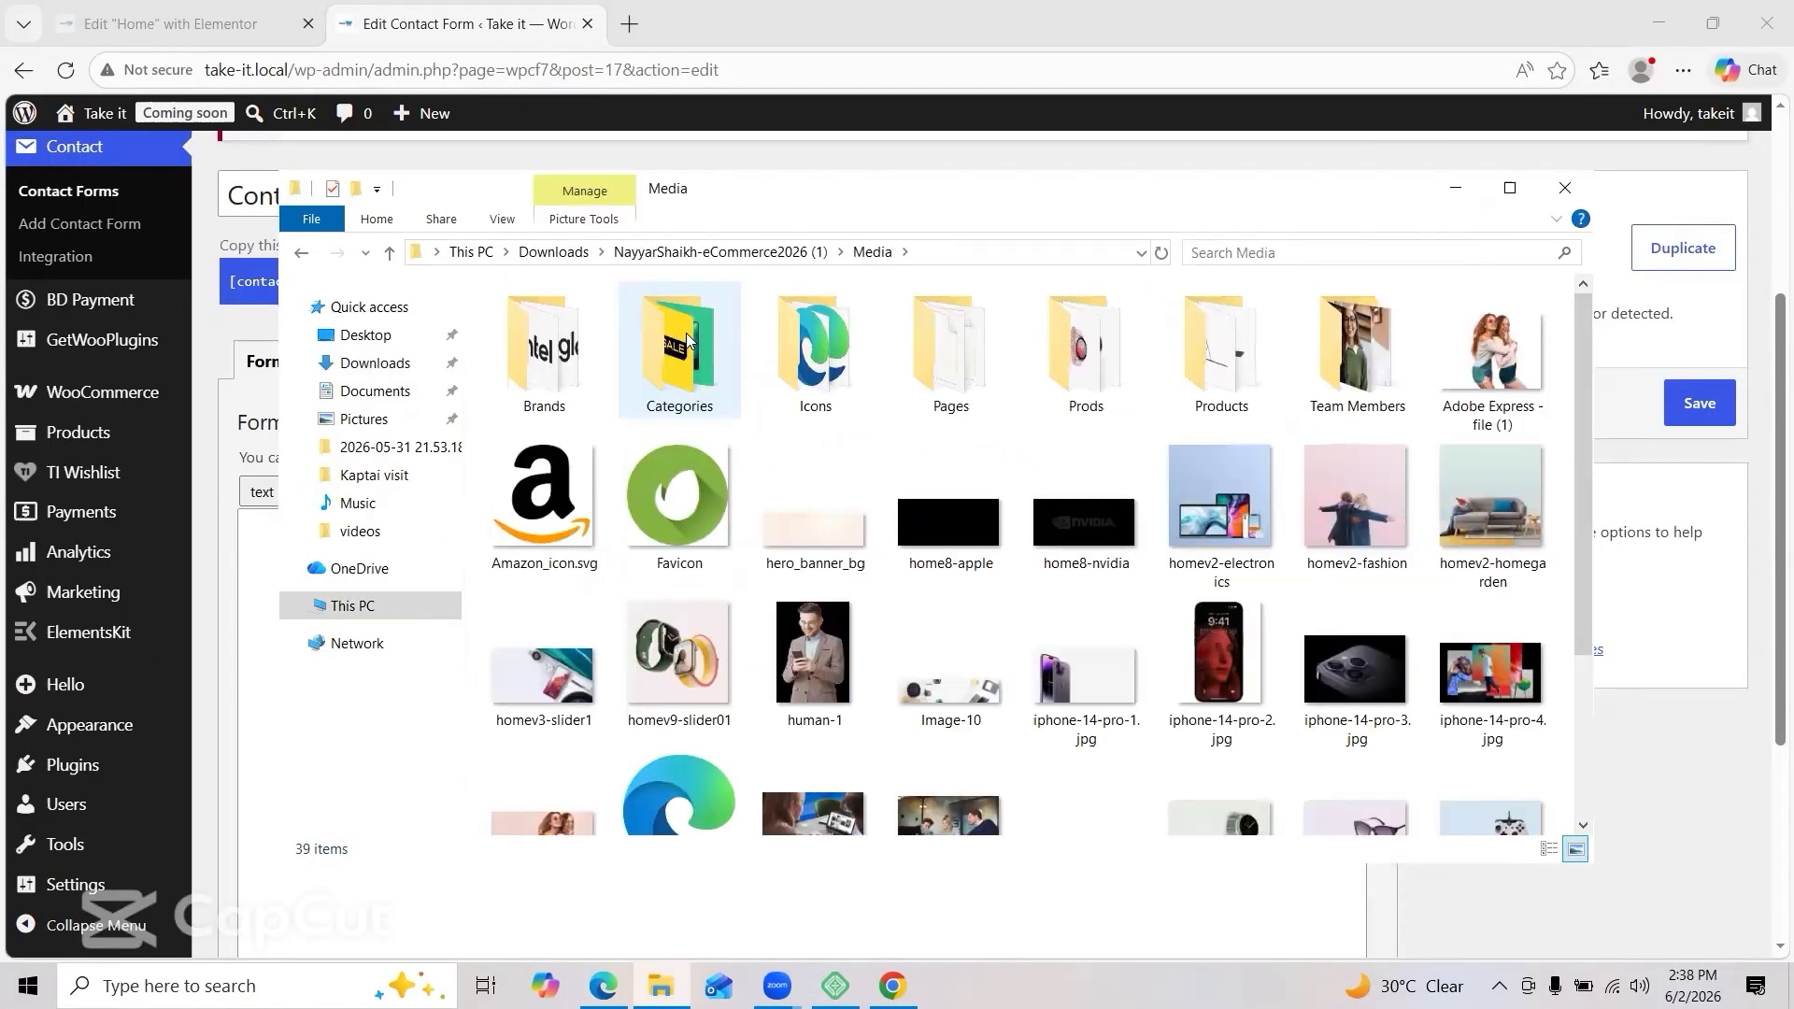
pyautogui.doubleClick(1221, 355)
pyautogui.click(303, 254)
pyautogui.doubleClick(1077, 374)
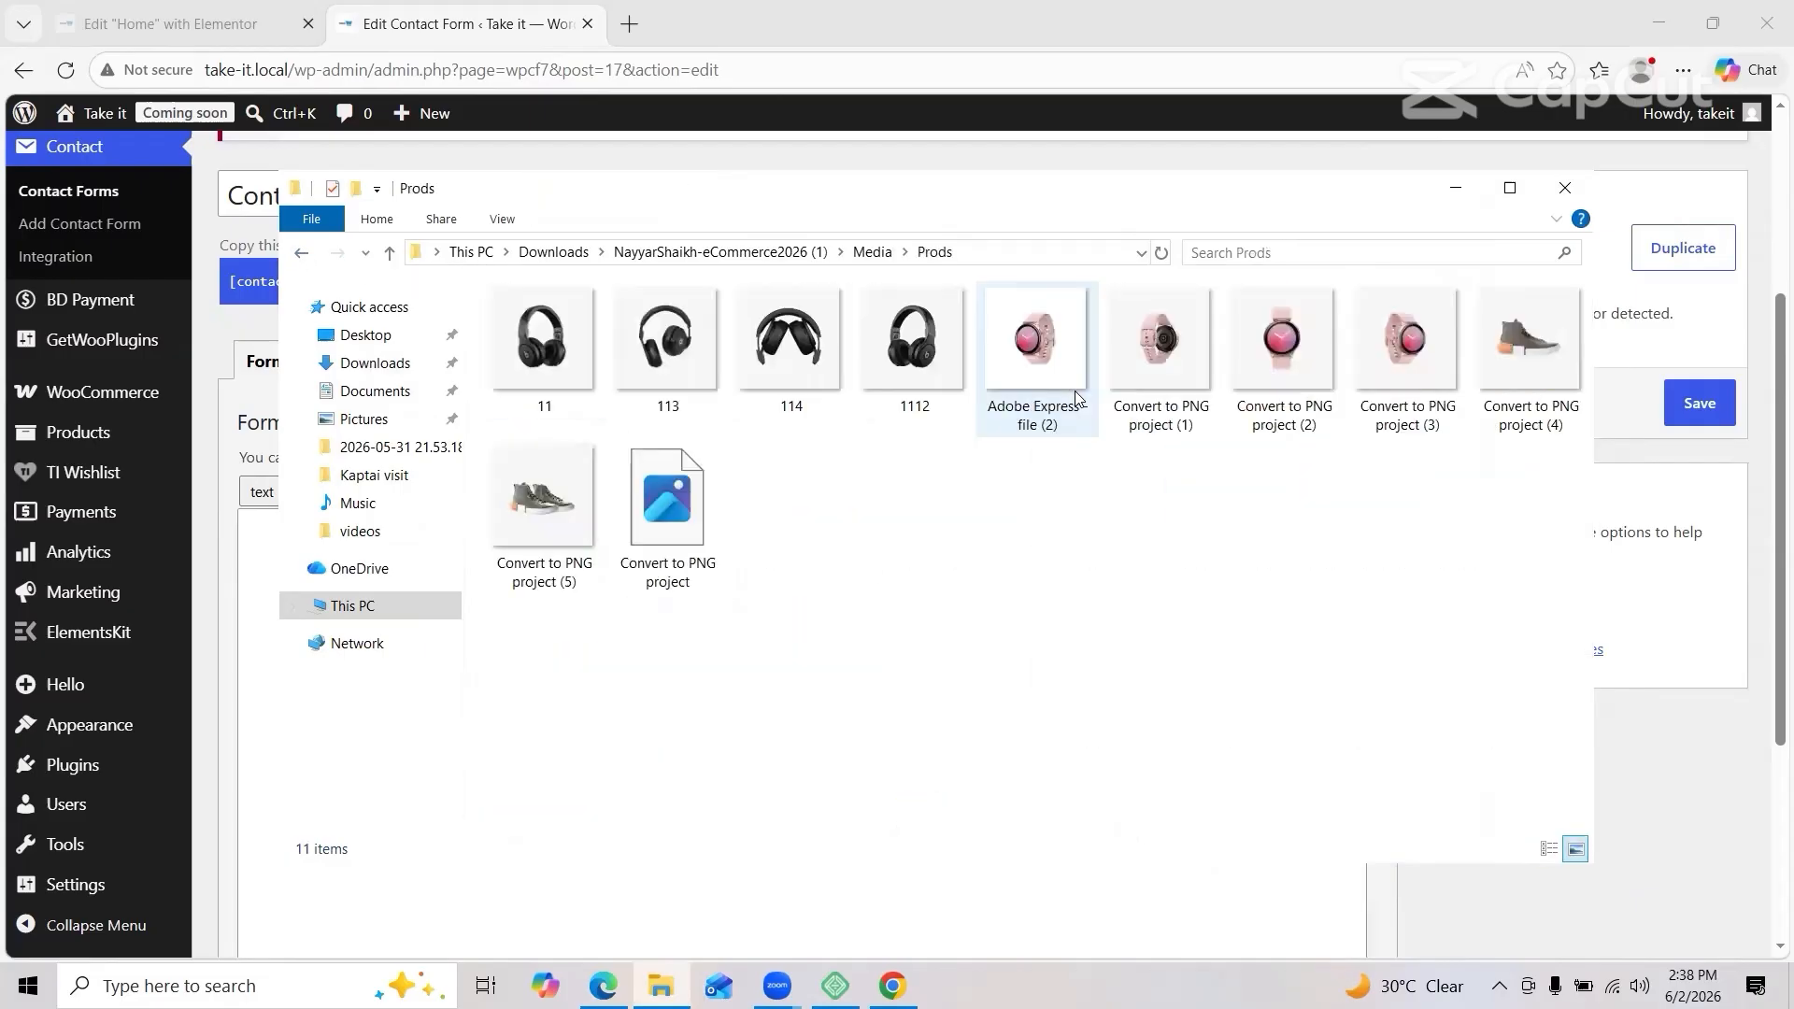
pyautogui.click(304, 255)
pyautogui.doubleClick(544, 331)
pyautogui.click(307, 255)
pyautogui.click(306, 255)
pyautogui.click(307, 255)
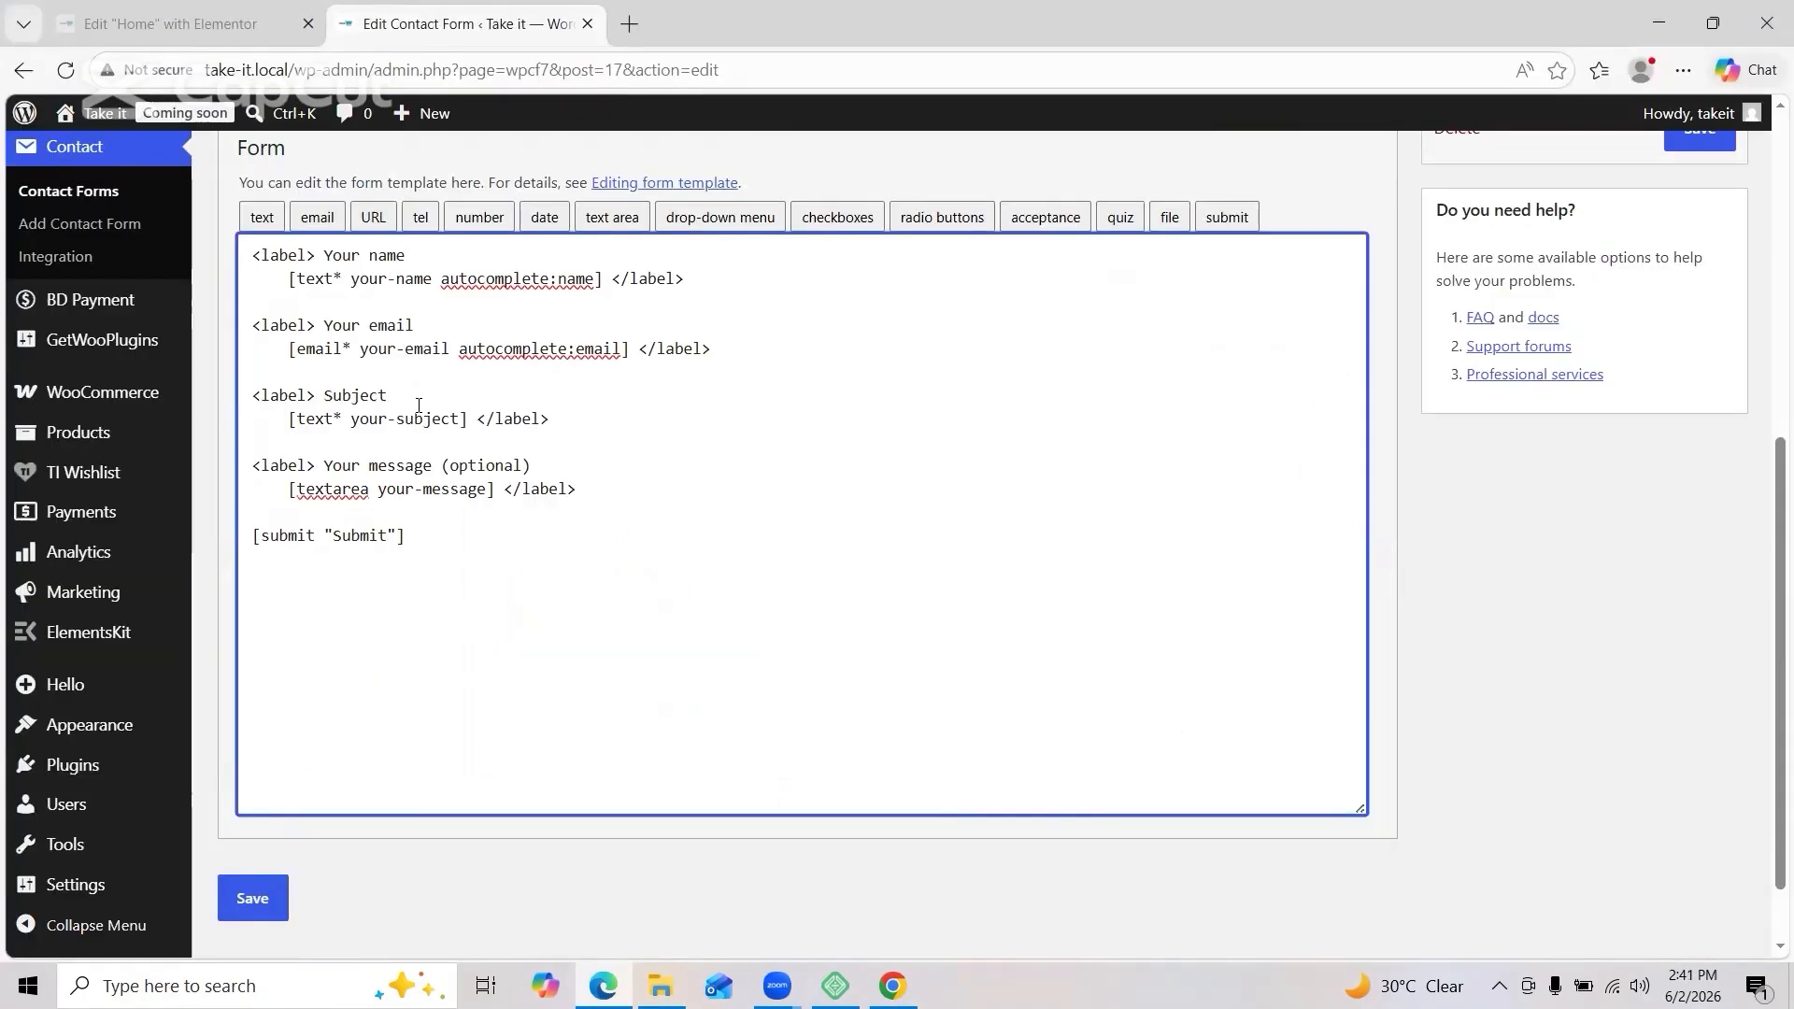
pyautogui.click(16, 72)
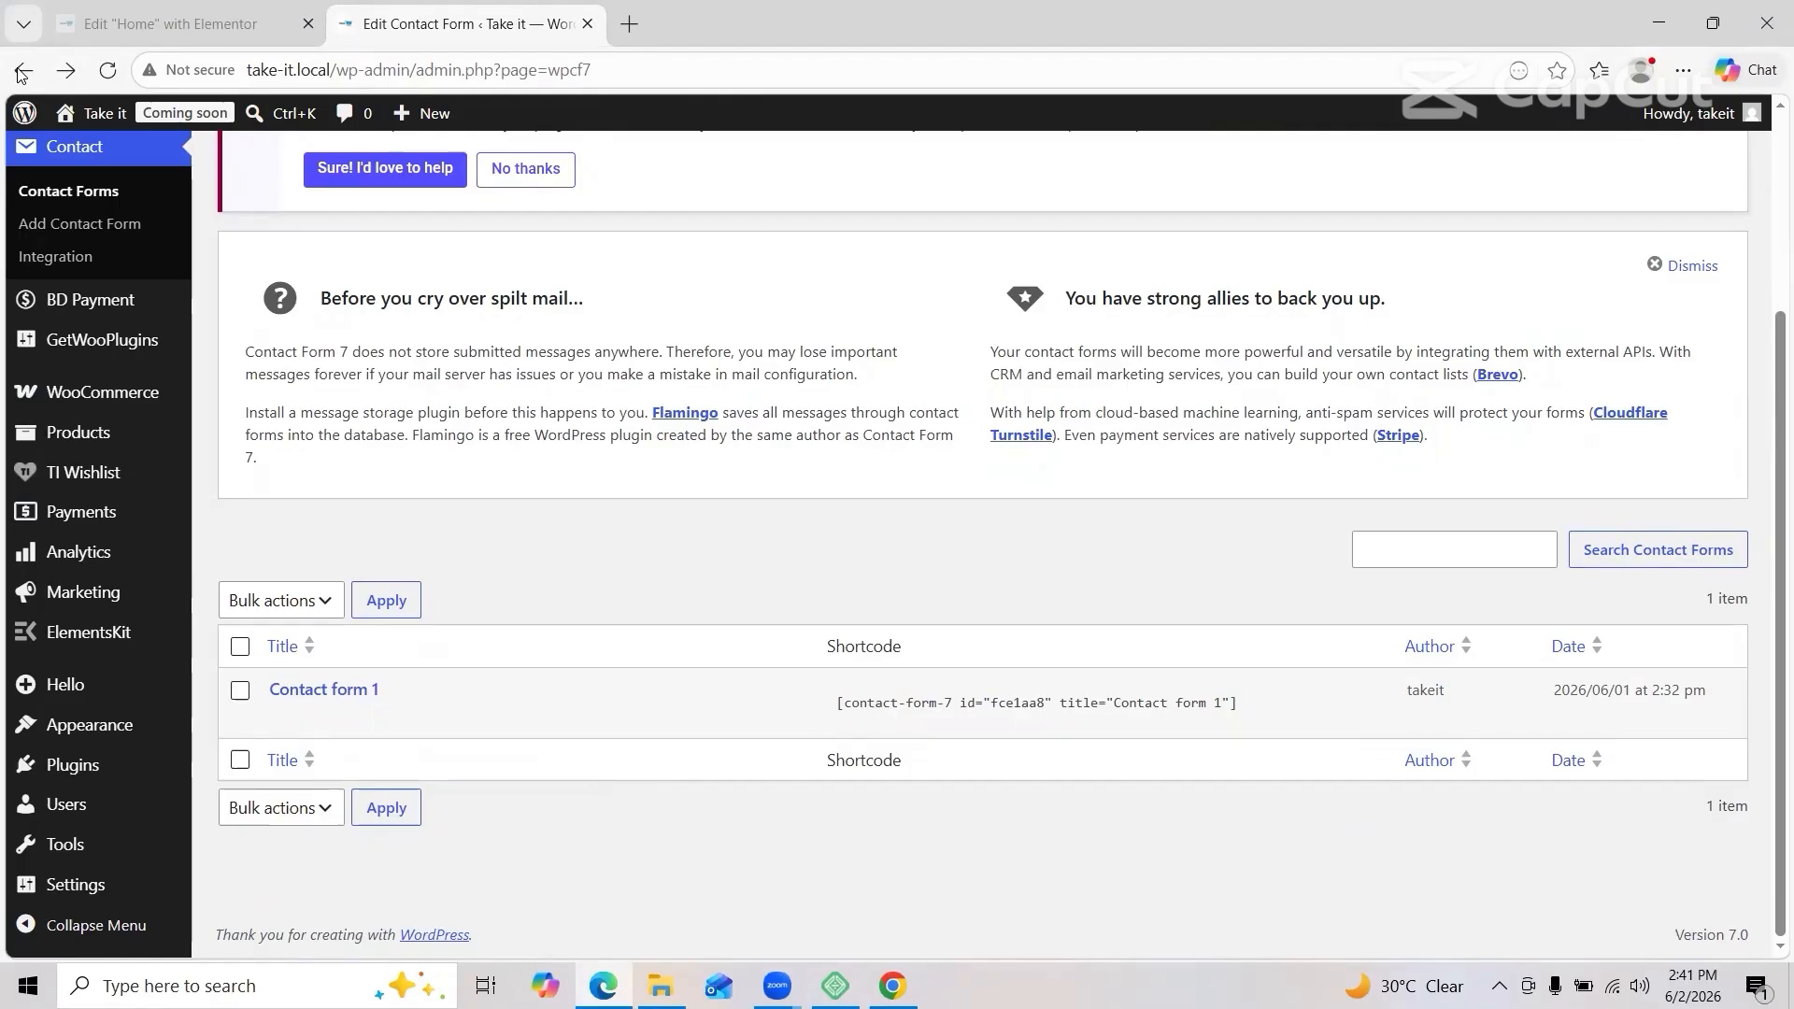
# Step: Publish a new 'Contact Us' page and import the contact JSON template into Elementor
pyautogui.scroll(3, 248, 340)
pyautogui.click(249, 340)
pyautogui.click(345, 172)
pyautogui.write('Contact')
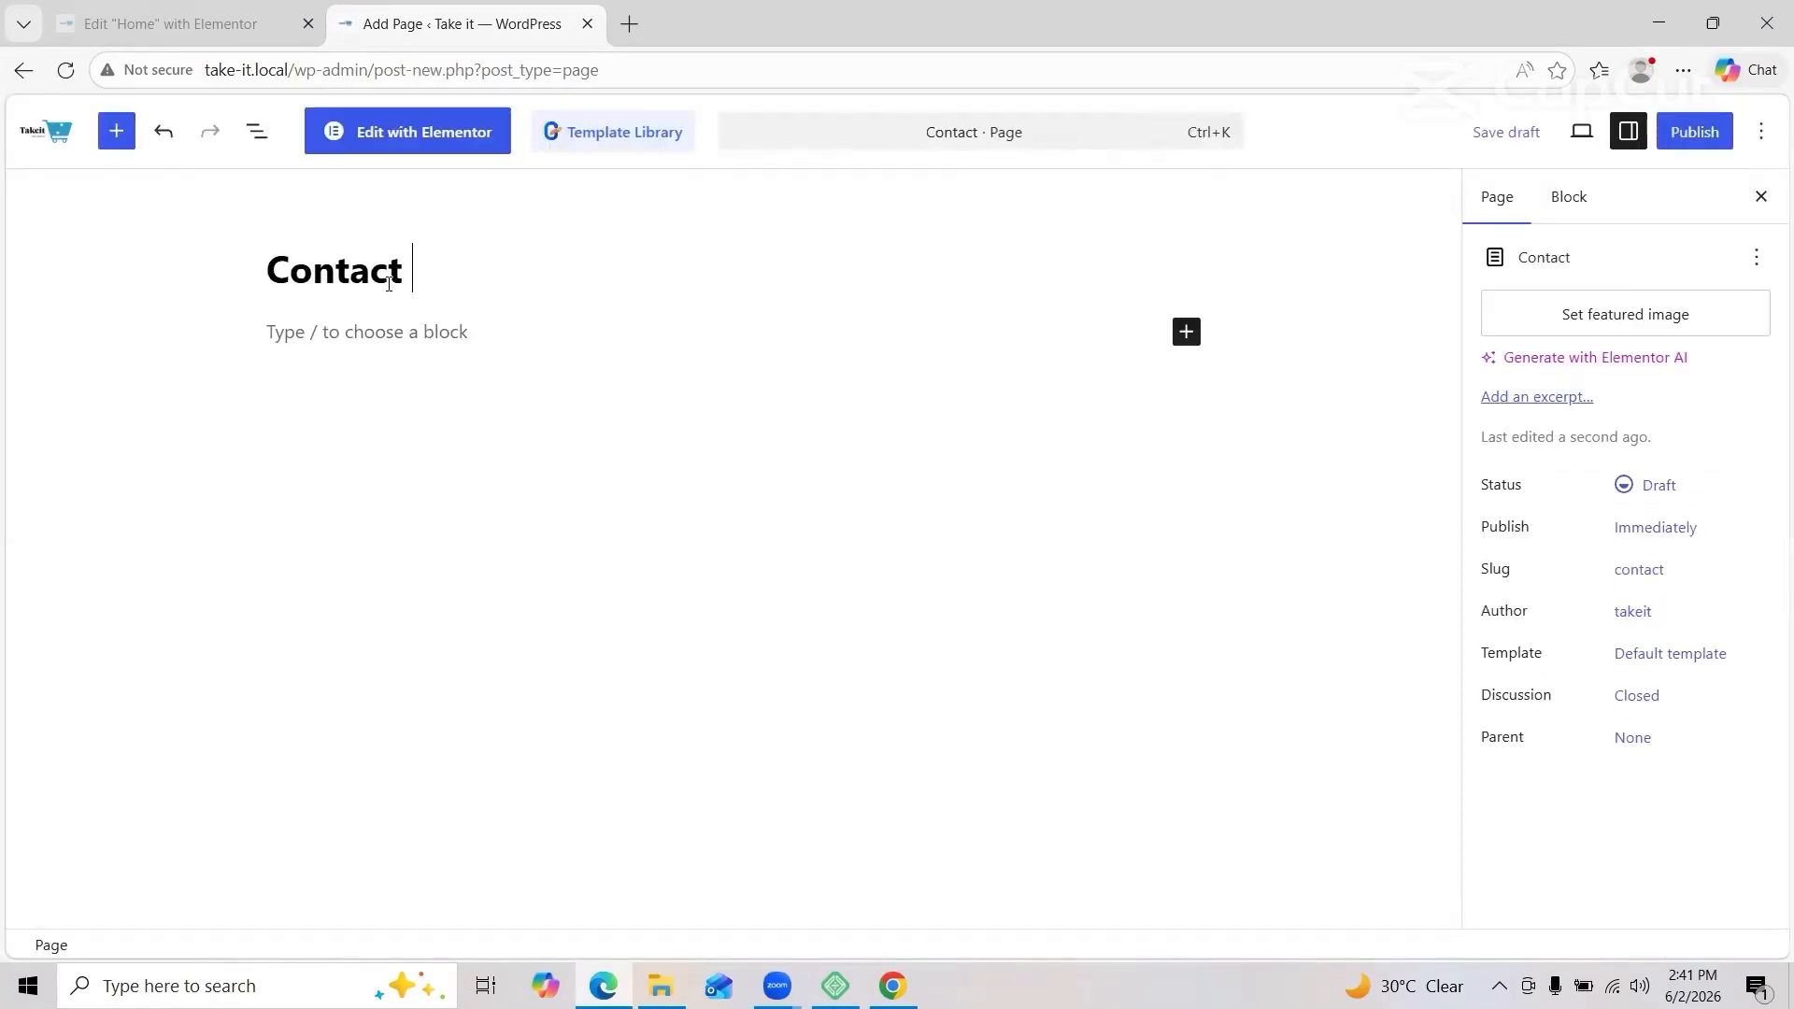
pyautogui.write('Us')
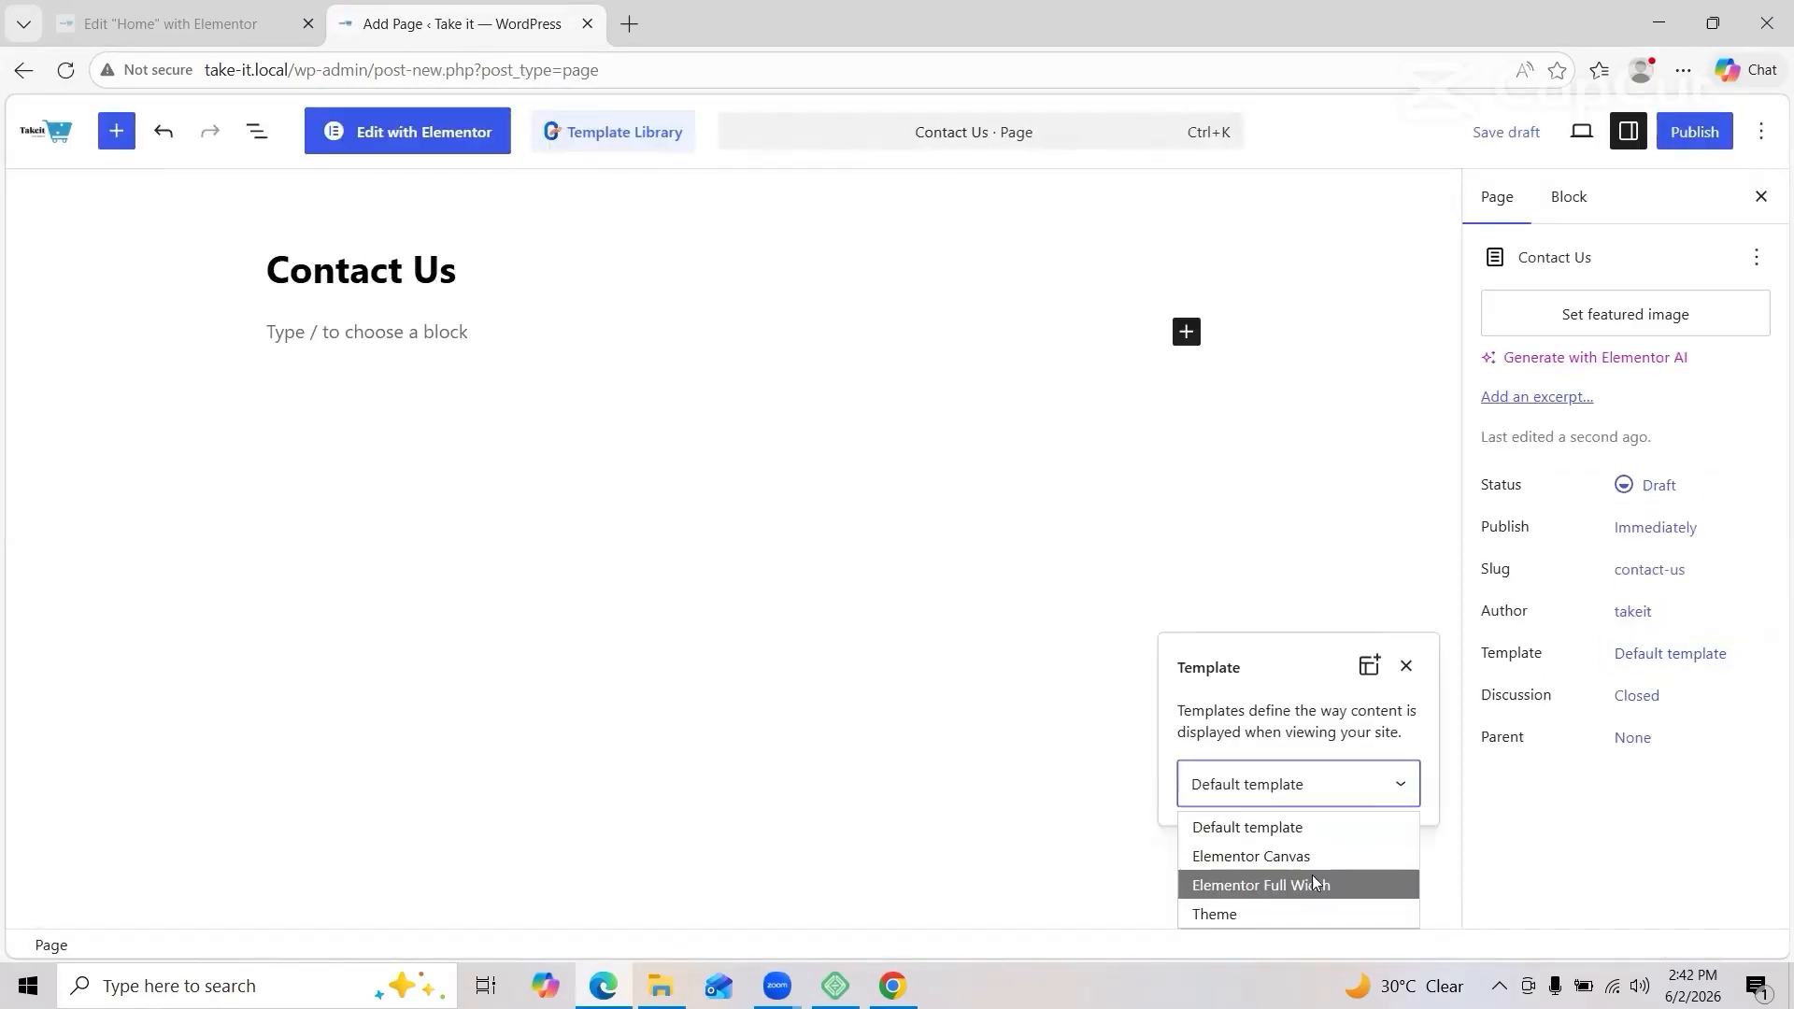
pyautogui.click(1695, 131)
pyautogui.click(1705, 132)
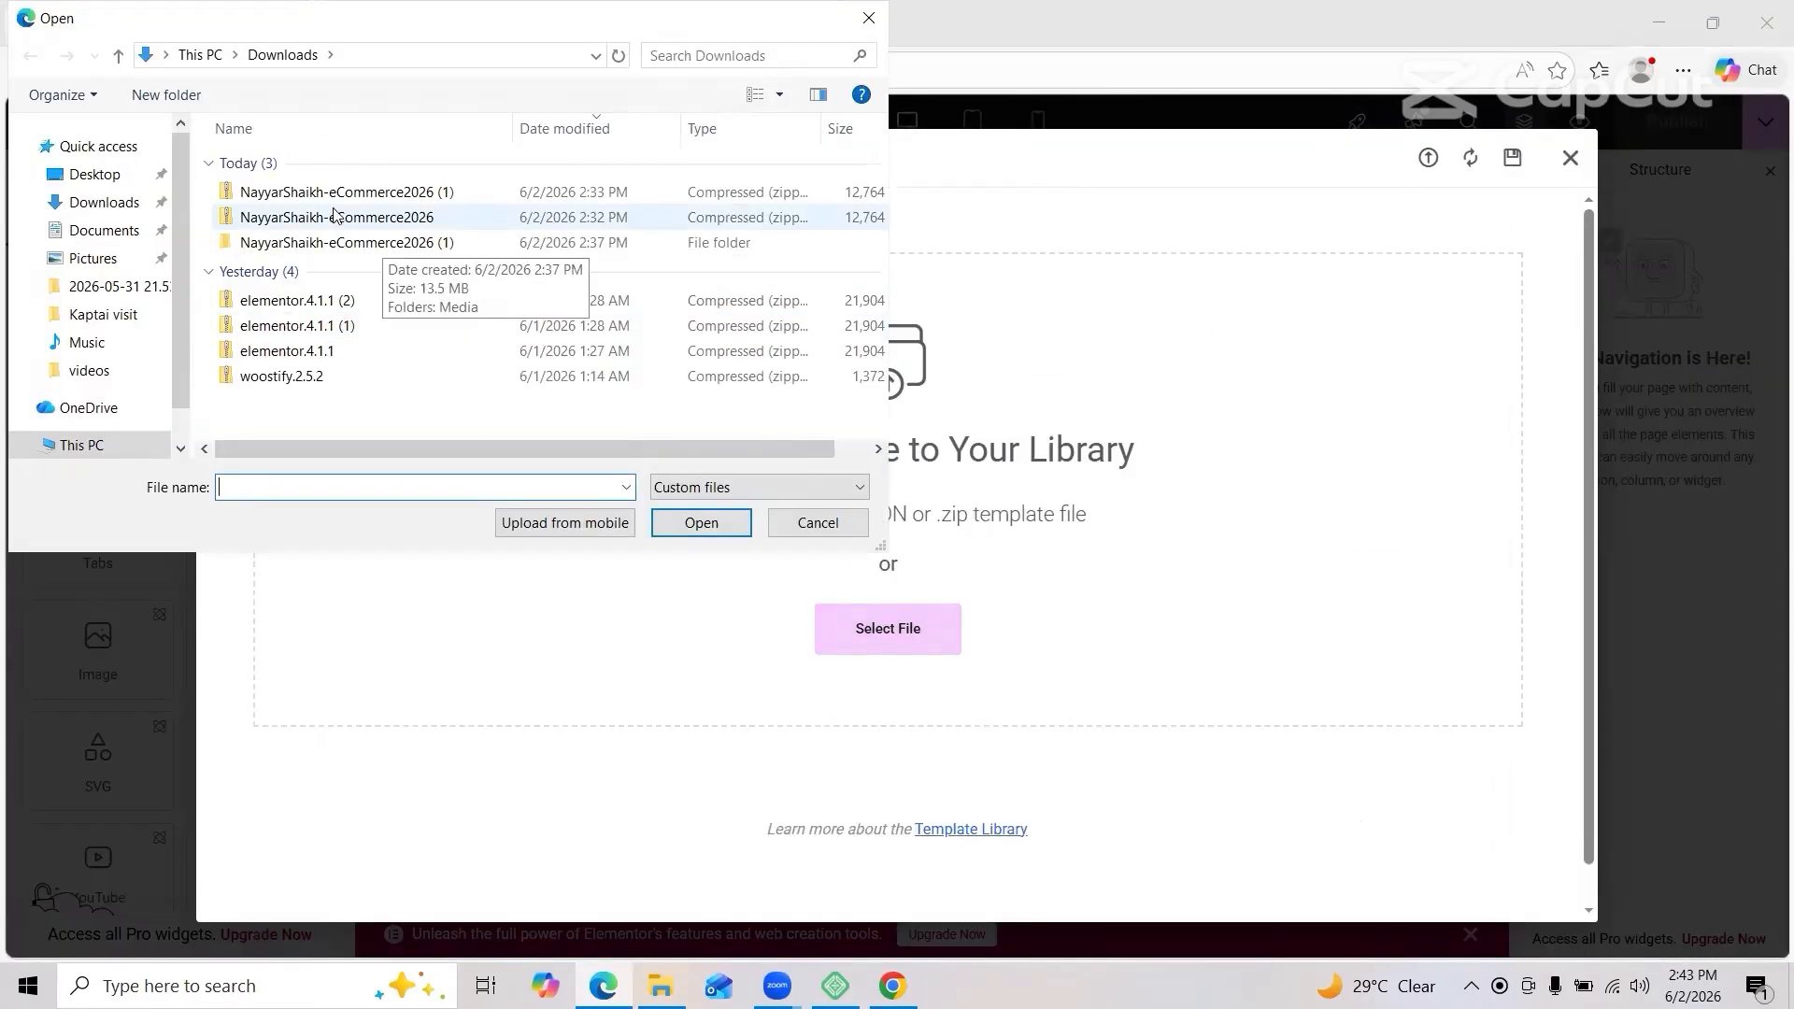
pyautogui.doubleClick(467, 215)
pyautogui.click(1030, 618)
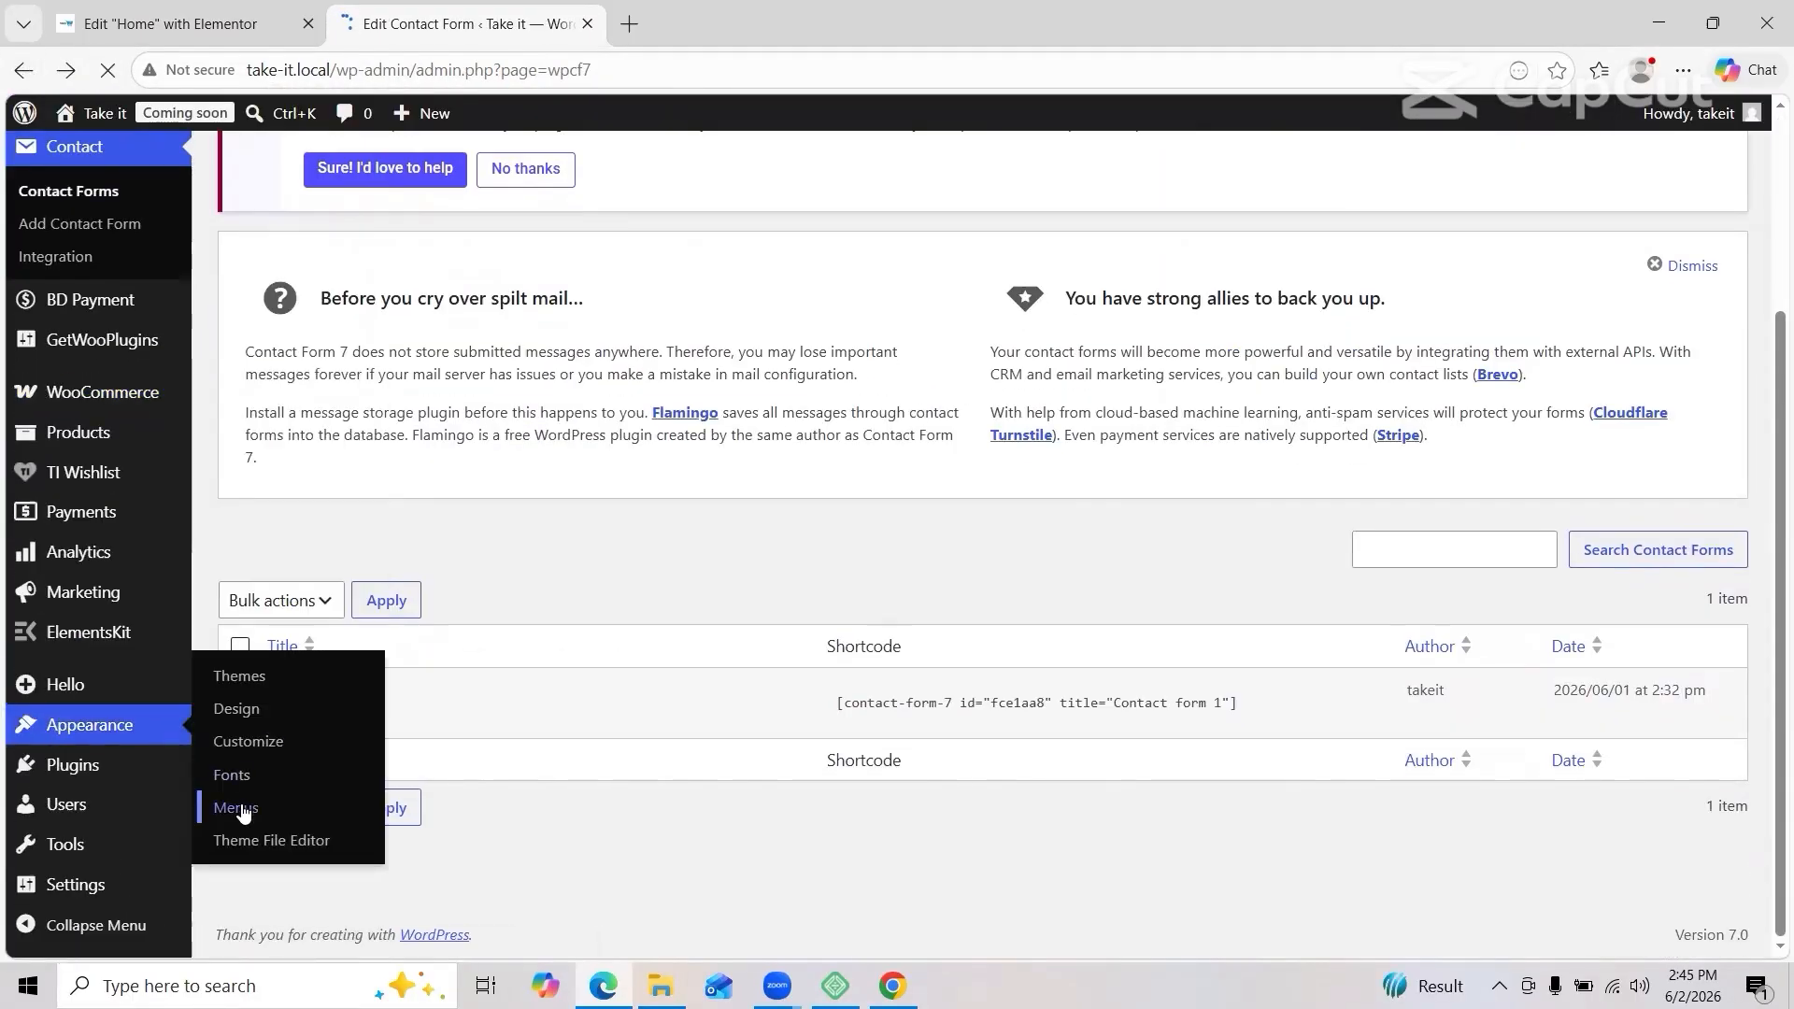
# Step: Create 'Main Menu' with Home, Shop, Track Oder, About Us and Contact Us pages
pyautogui.click(233, 809)
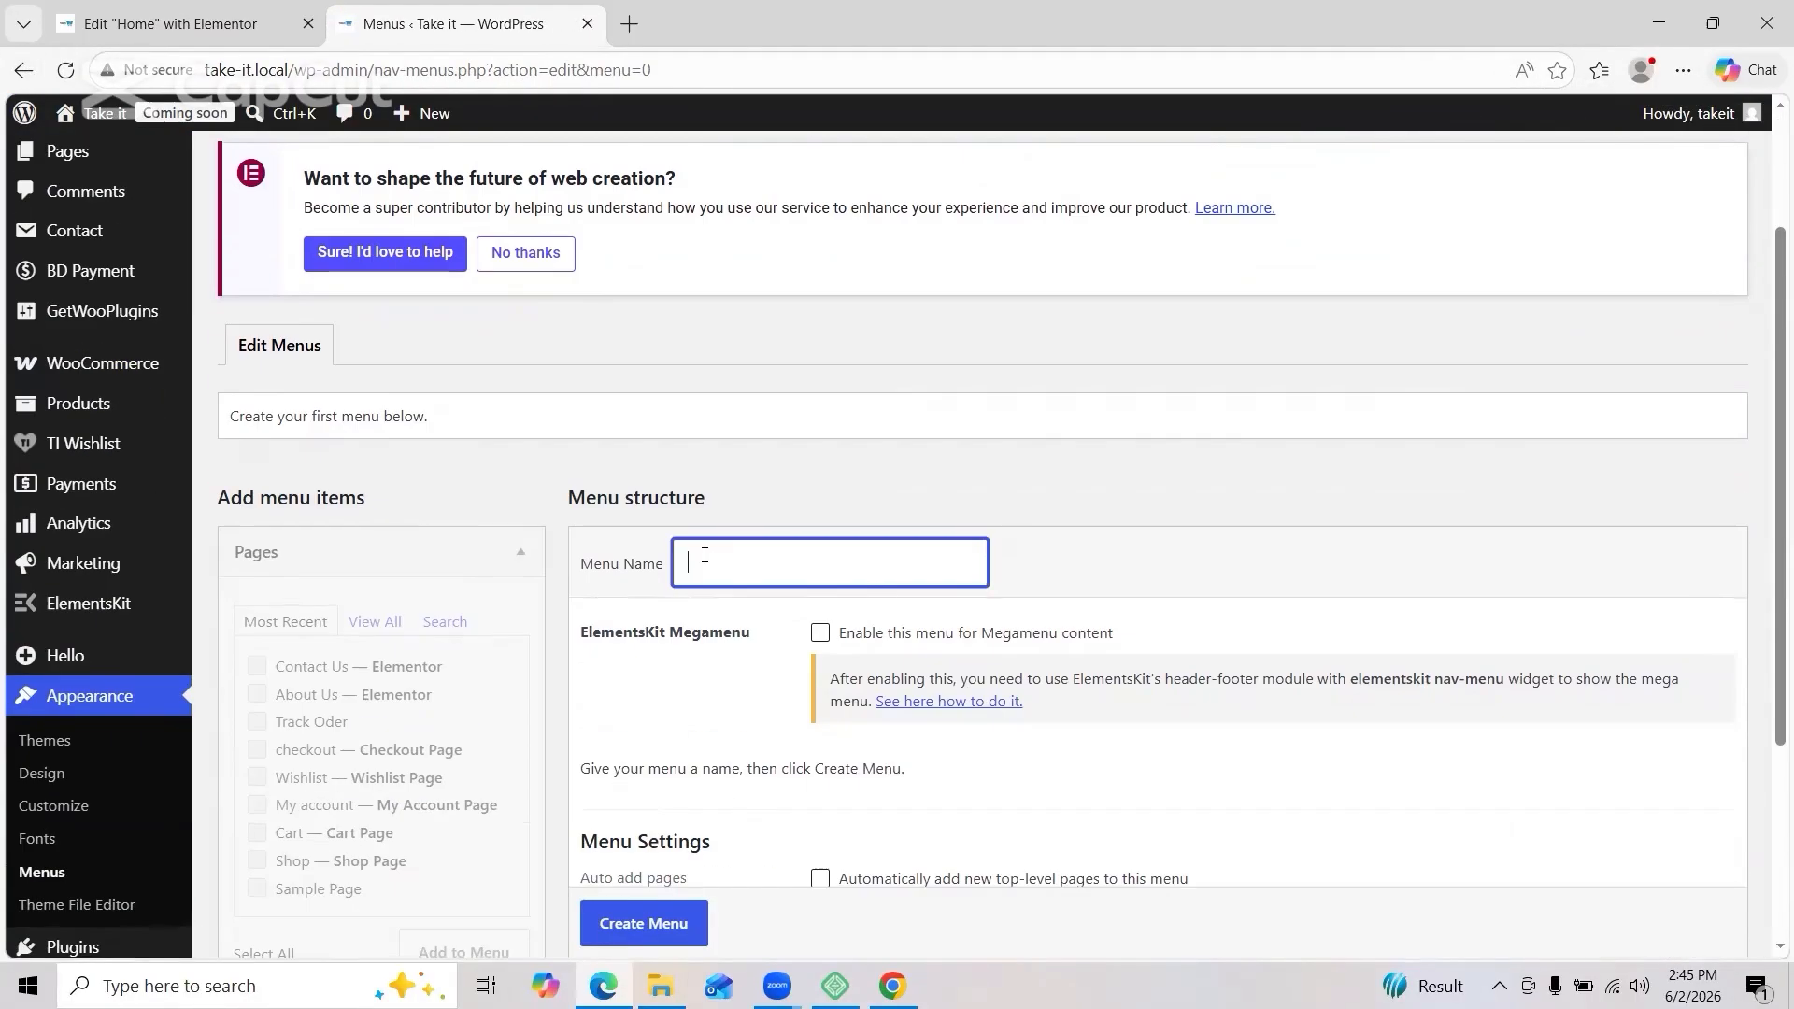
pyautogui.write('Main Menu')
pyautogui.press('Return')
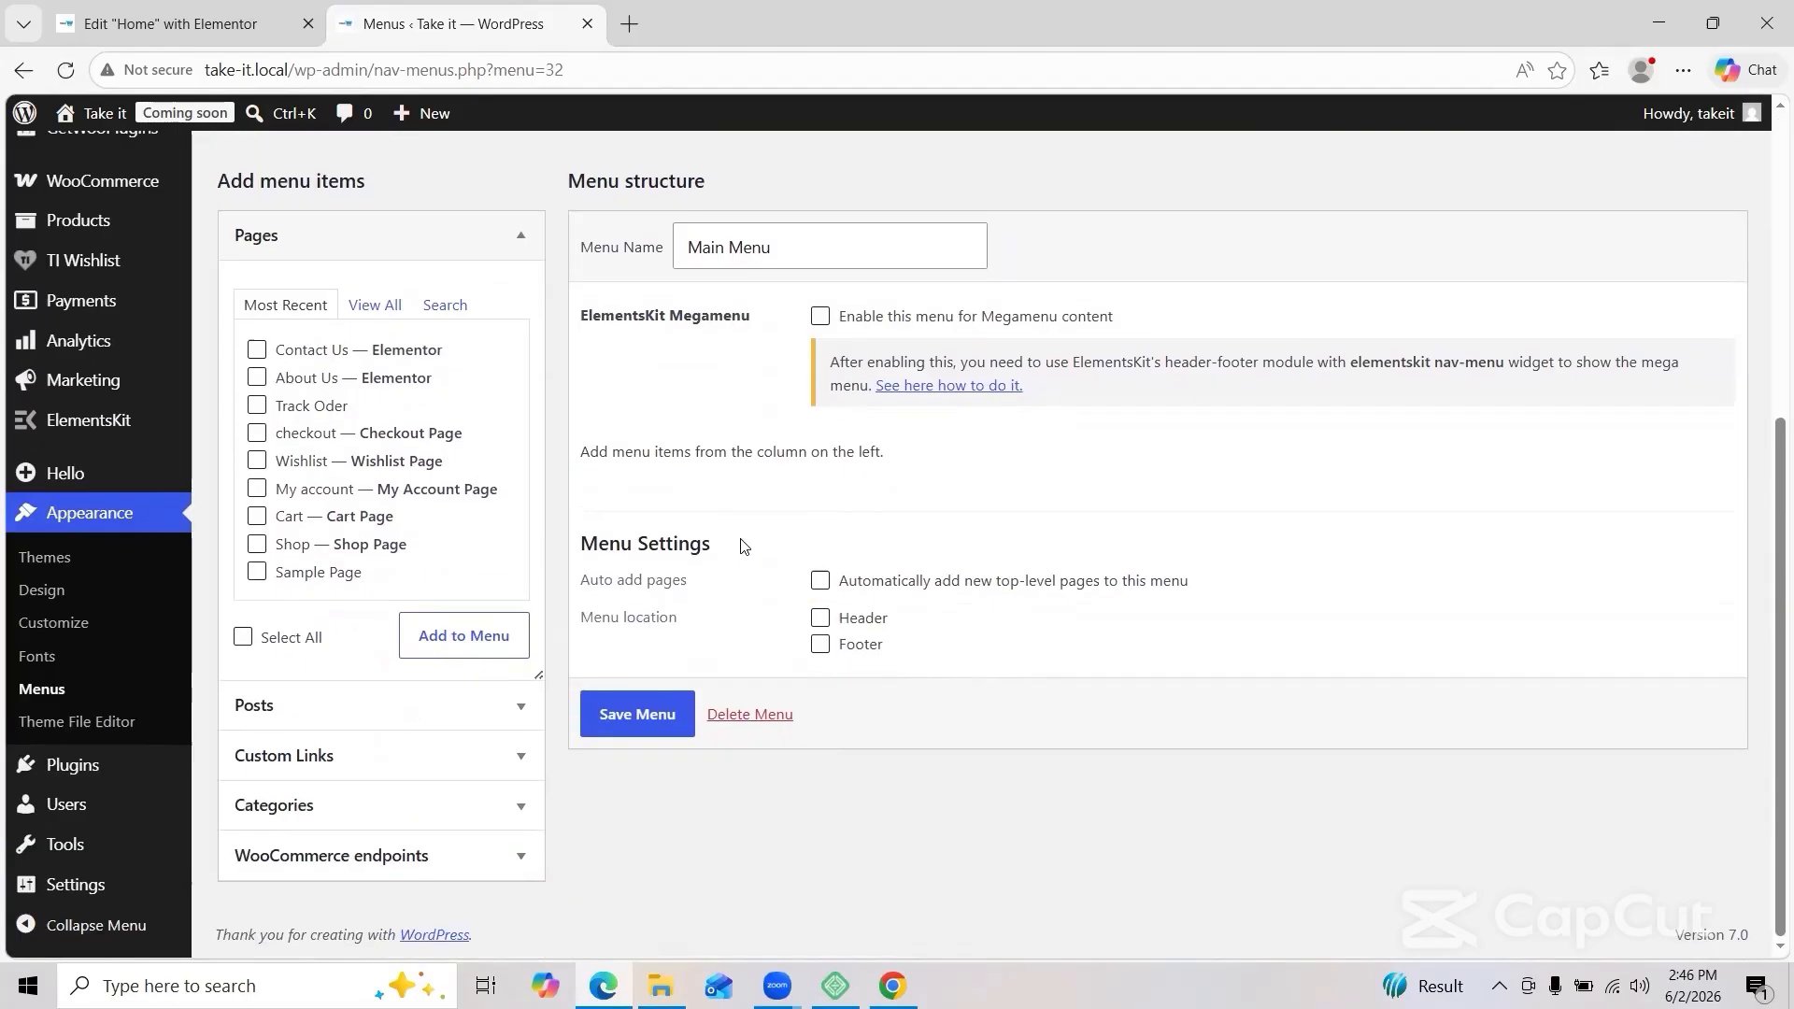
pyautogui.click(374, 305)
pyautogui.click(256, 350)
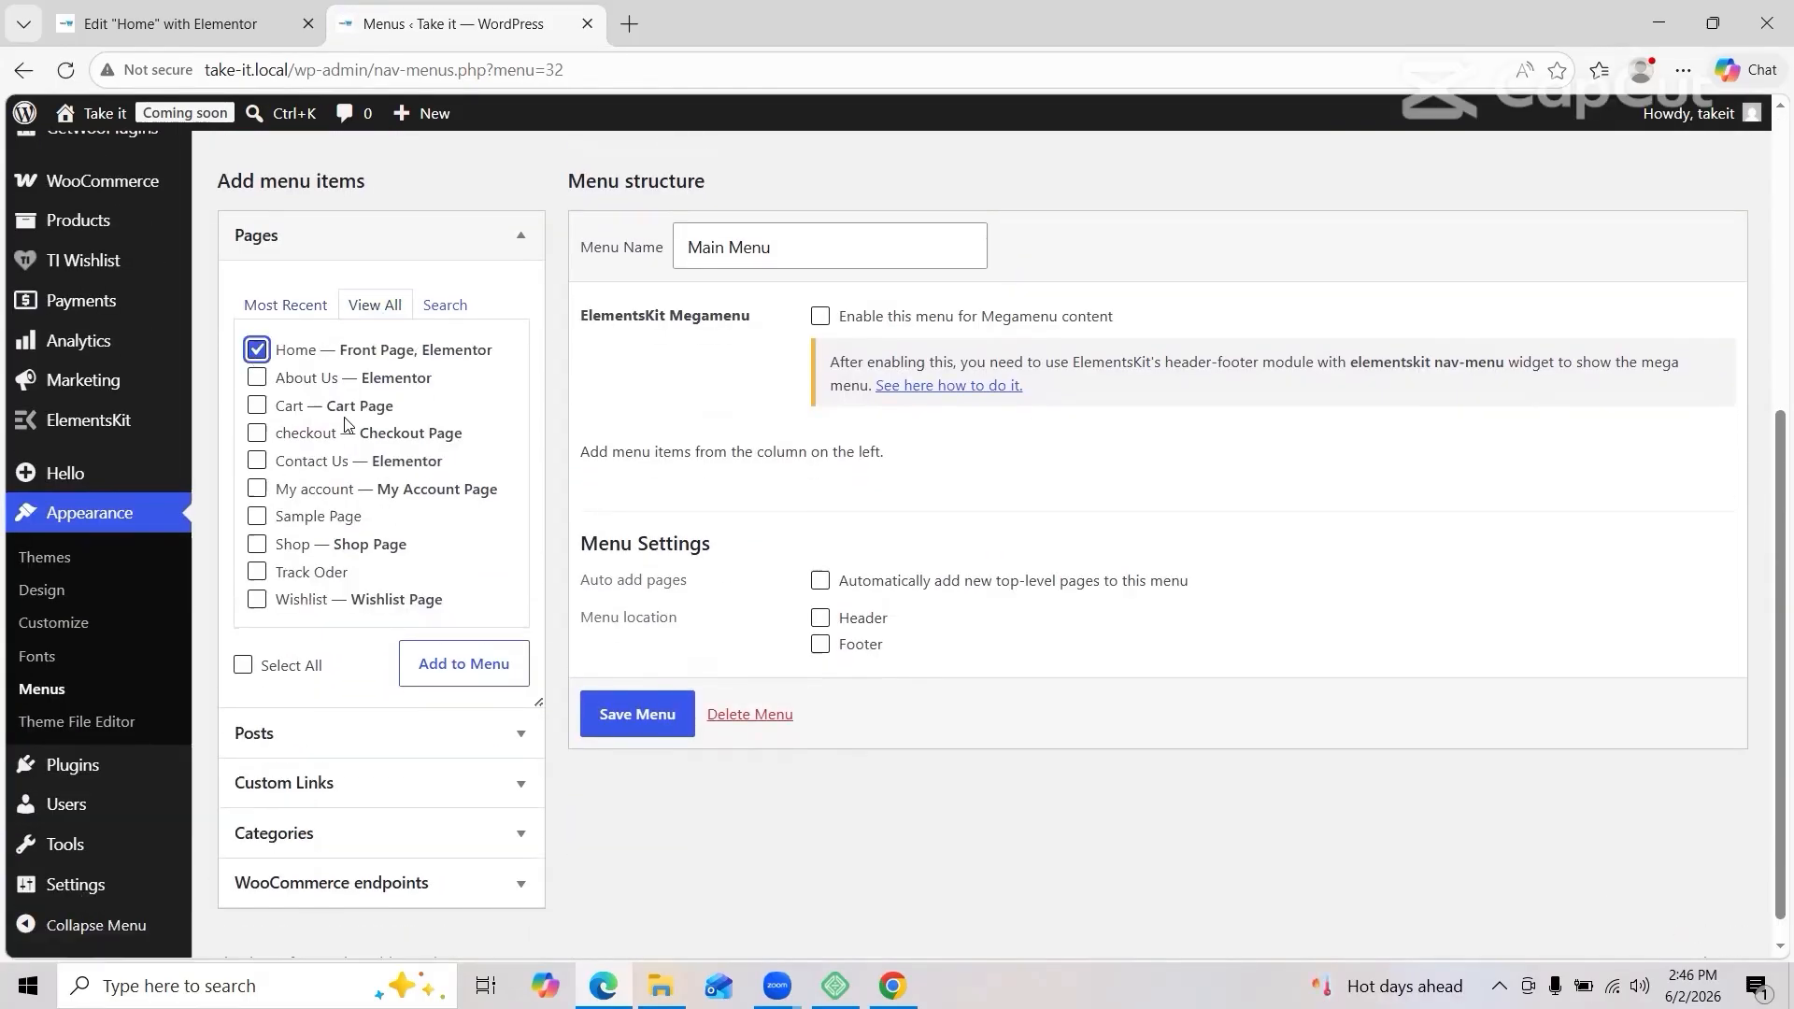
pyautogui.click(336, 544)
pyautogui.click(339, 572)
pyautogui.click(336, 377)
pyautogui.click(336, 460)
pyautogui.click(493, 671)
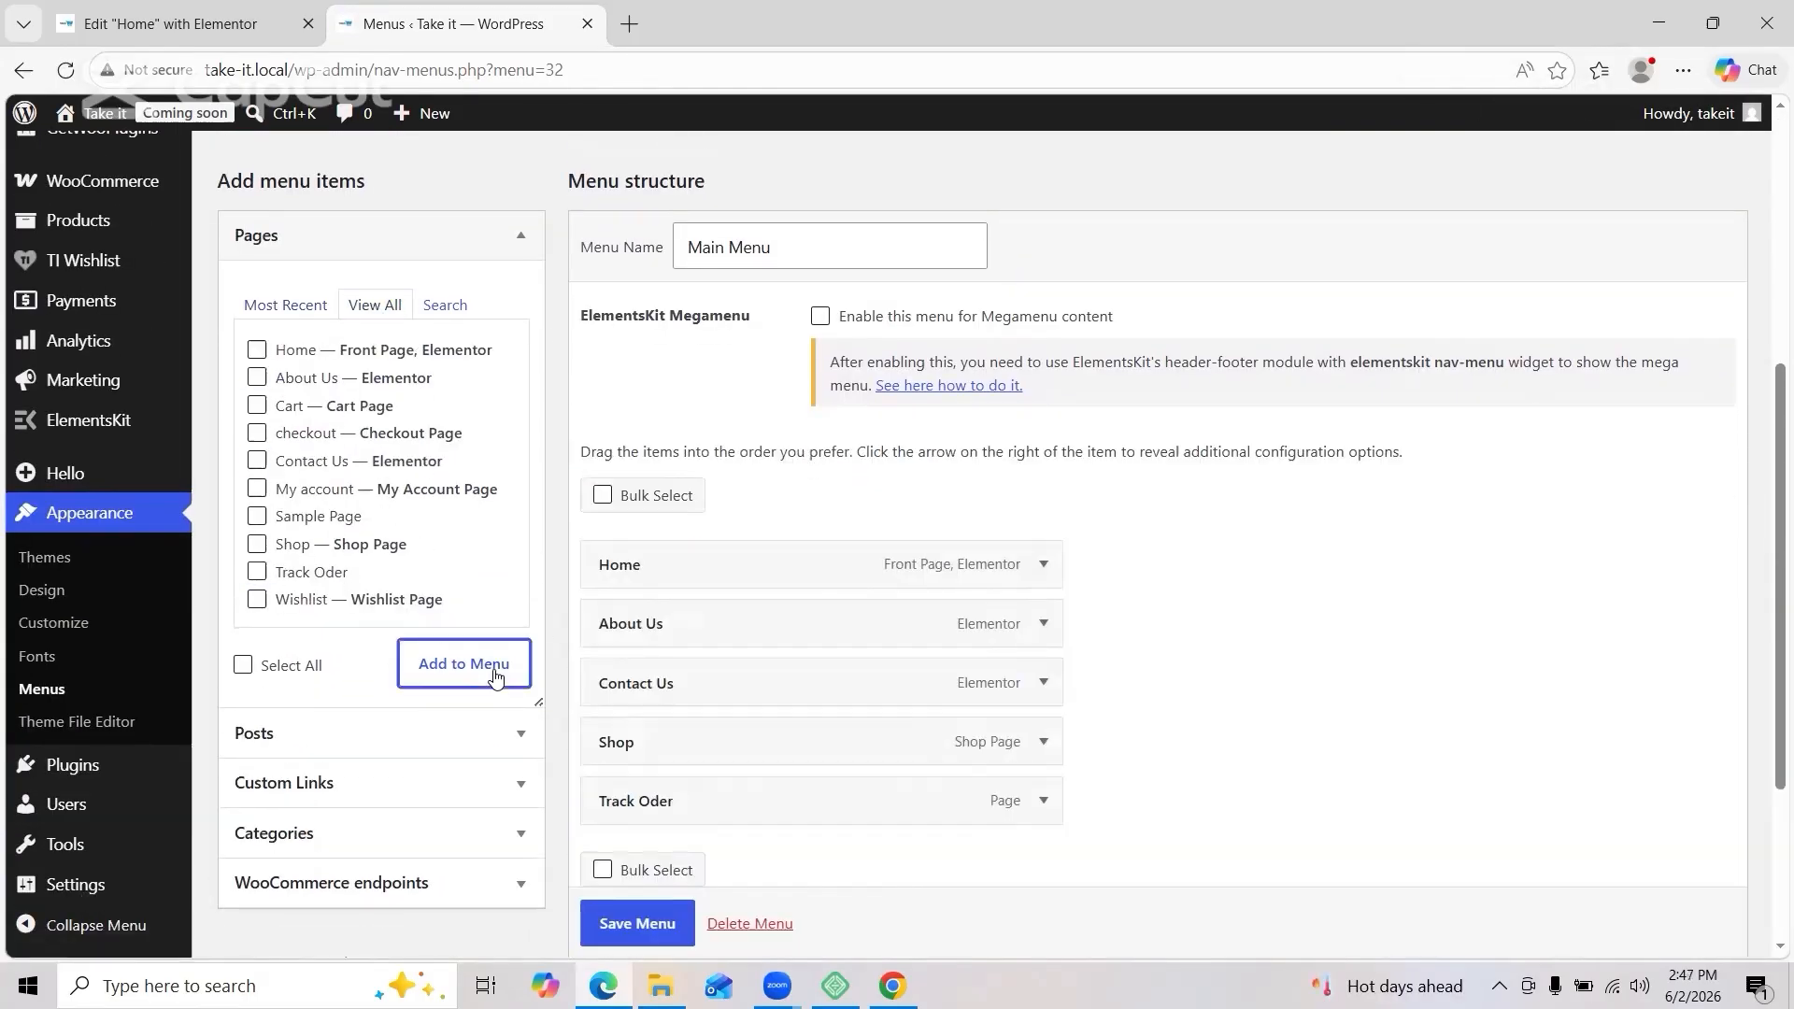
pyautogui.moveTo(692, 742); pyautogui.dragTo(725, 665)
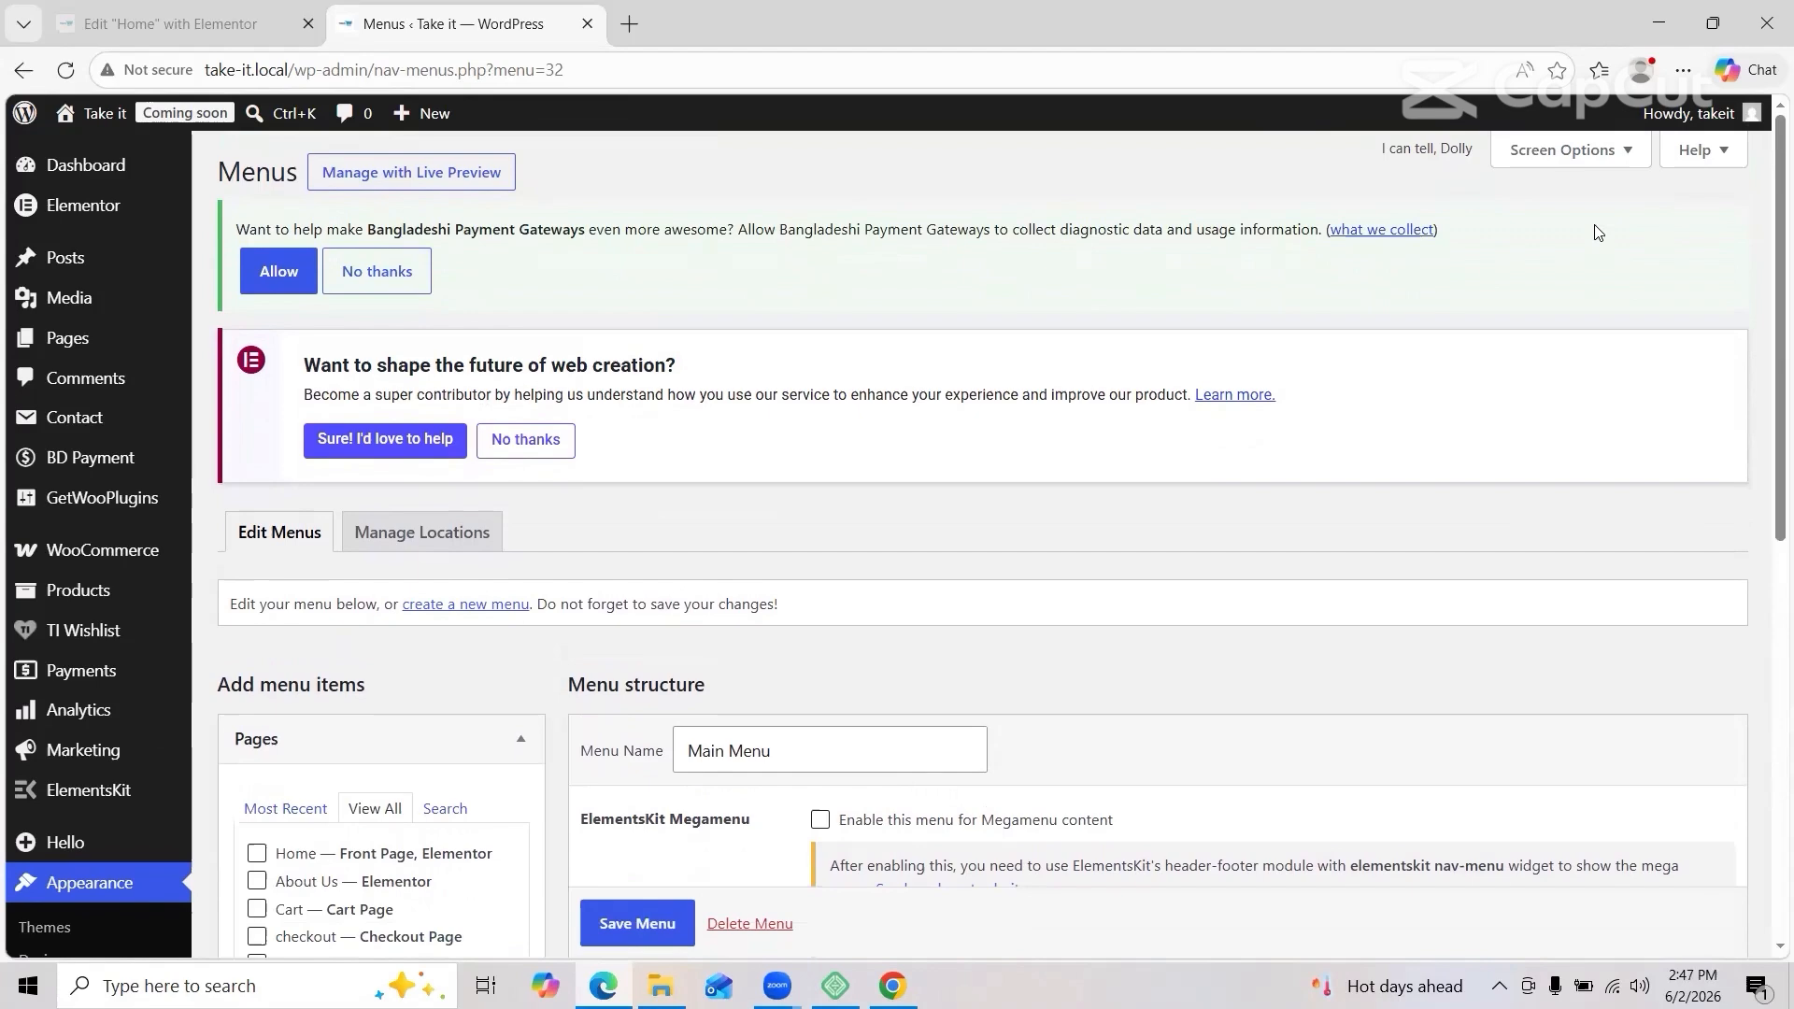
# Step: Add the product categories, including Food, Home & kitchen, spots, Tech & Gadgets and Mobile Accessories, to Main Menu
pyautogui.scroll(-5, 1086, 353)
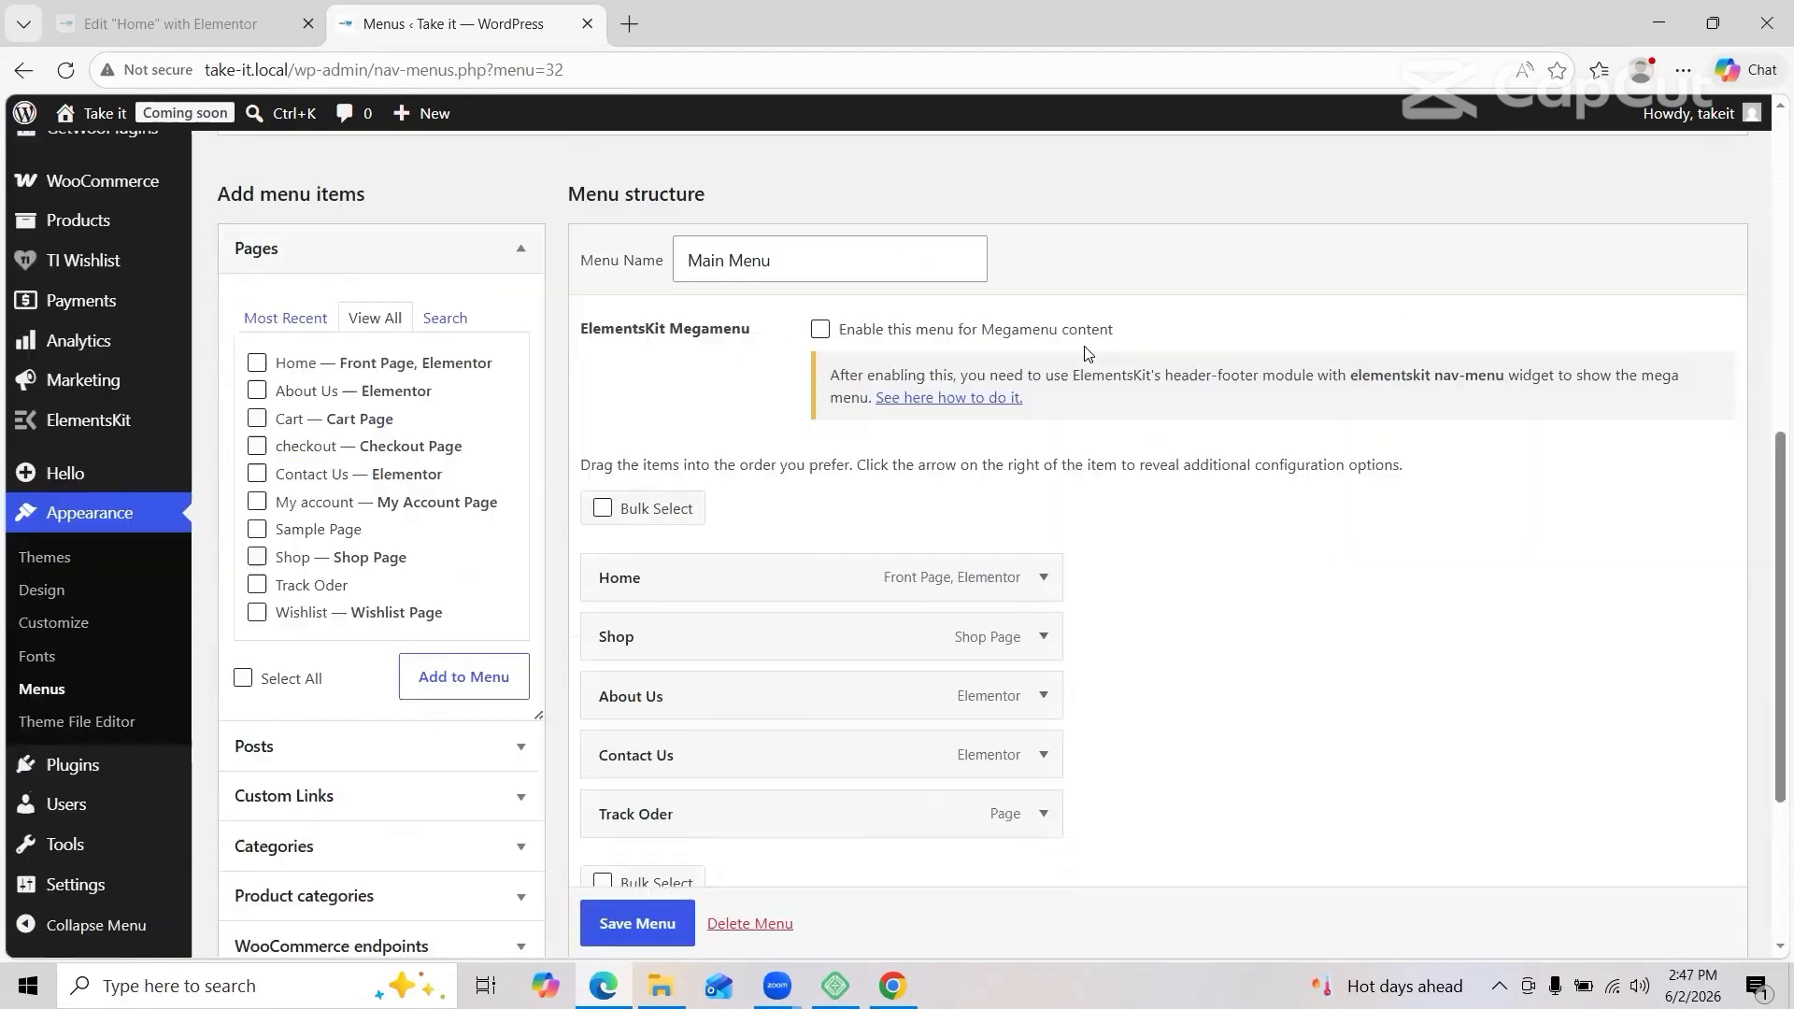
pyautogui.scroll(-3, 1088, 355)
pyautogui.click(468, 639)
pyautogui.click(365, 267)
pyautogui.click(257, 311)
pyautogui.click(257, 339)
pyautogui.click(257, 367)
pyautogui.click(279, 394)
pyautogui.click(278, 422)
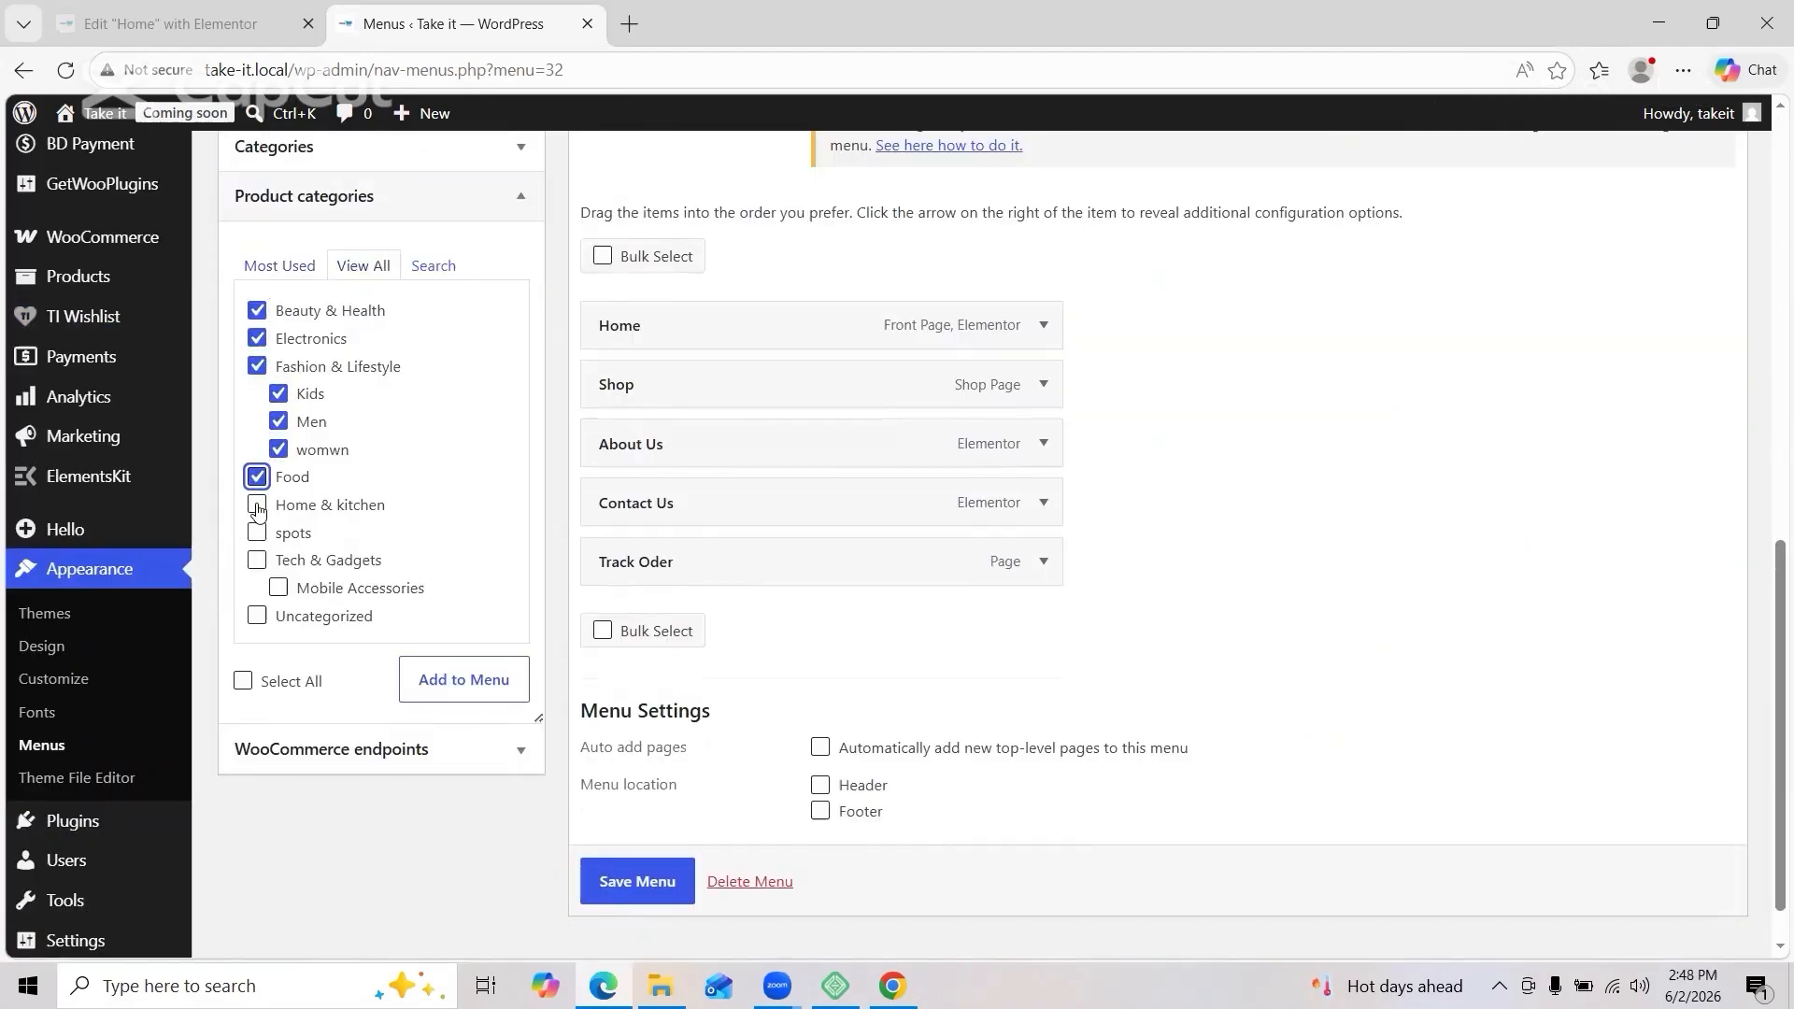
pyautogui.click(257, 506)
pyautogui.click(257, 533)
pyautogui.click(257, 560)
pyautogui.click(278, 588)
pyautogui.click(423, 694)
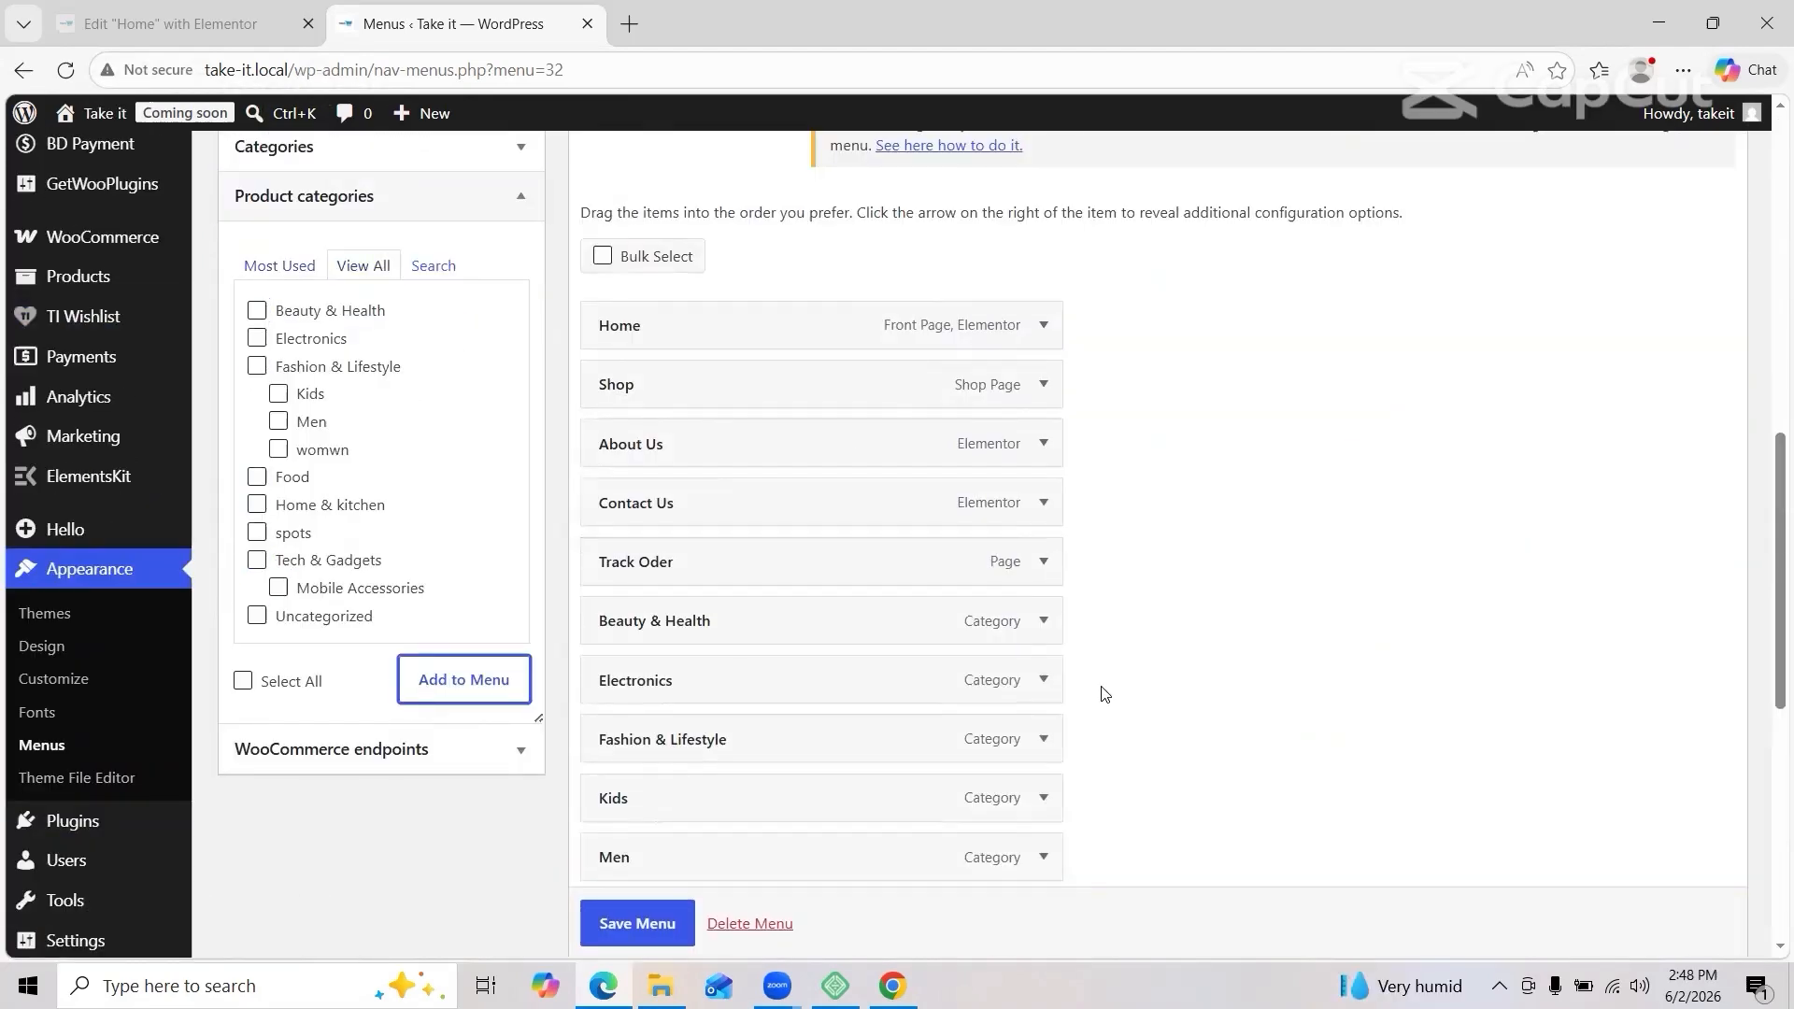
# Step: Nest Beauty & Health, Fashion & Lifestyle, Electronics and other categories under Shop
pyautogui.moveTo(812, 617); pyautogui.dragTo(841, 437)
pyautogui.moveTo(739, 739); pyautogui.dragTo(773, 501)
pyautogui.moveTo(735, 750)
pyautogui.mouseDown()
pyautogui.moveTo(733, 560)
pyautogui.moveTo(765, 570)
pyautogui.mouseUp()
pyautogui.scroll(-3, 765, 608)
pyautogui.moveTo(684, 710); pyautogui.dragTo(721, 352)
pyautogui.scroll(-1, 738, 514)
pyautogui.moveTo(729, 692); pyautogui.dragTo(810, 344)
pyautogui.moveTo(673, 572); pyautogui.dragTo(779, 404)
pyautogui.moveTo(704, 617); pyautogui.dragTo(841, 447)
pyautogui.moveTo(678, 692); pyautogui.dragTo(848, 514)
pyautogui.moveTo(677, 810); pyautogui.dragTo(878, 572)
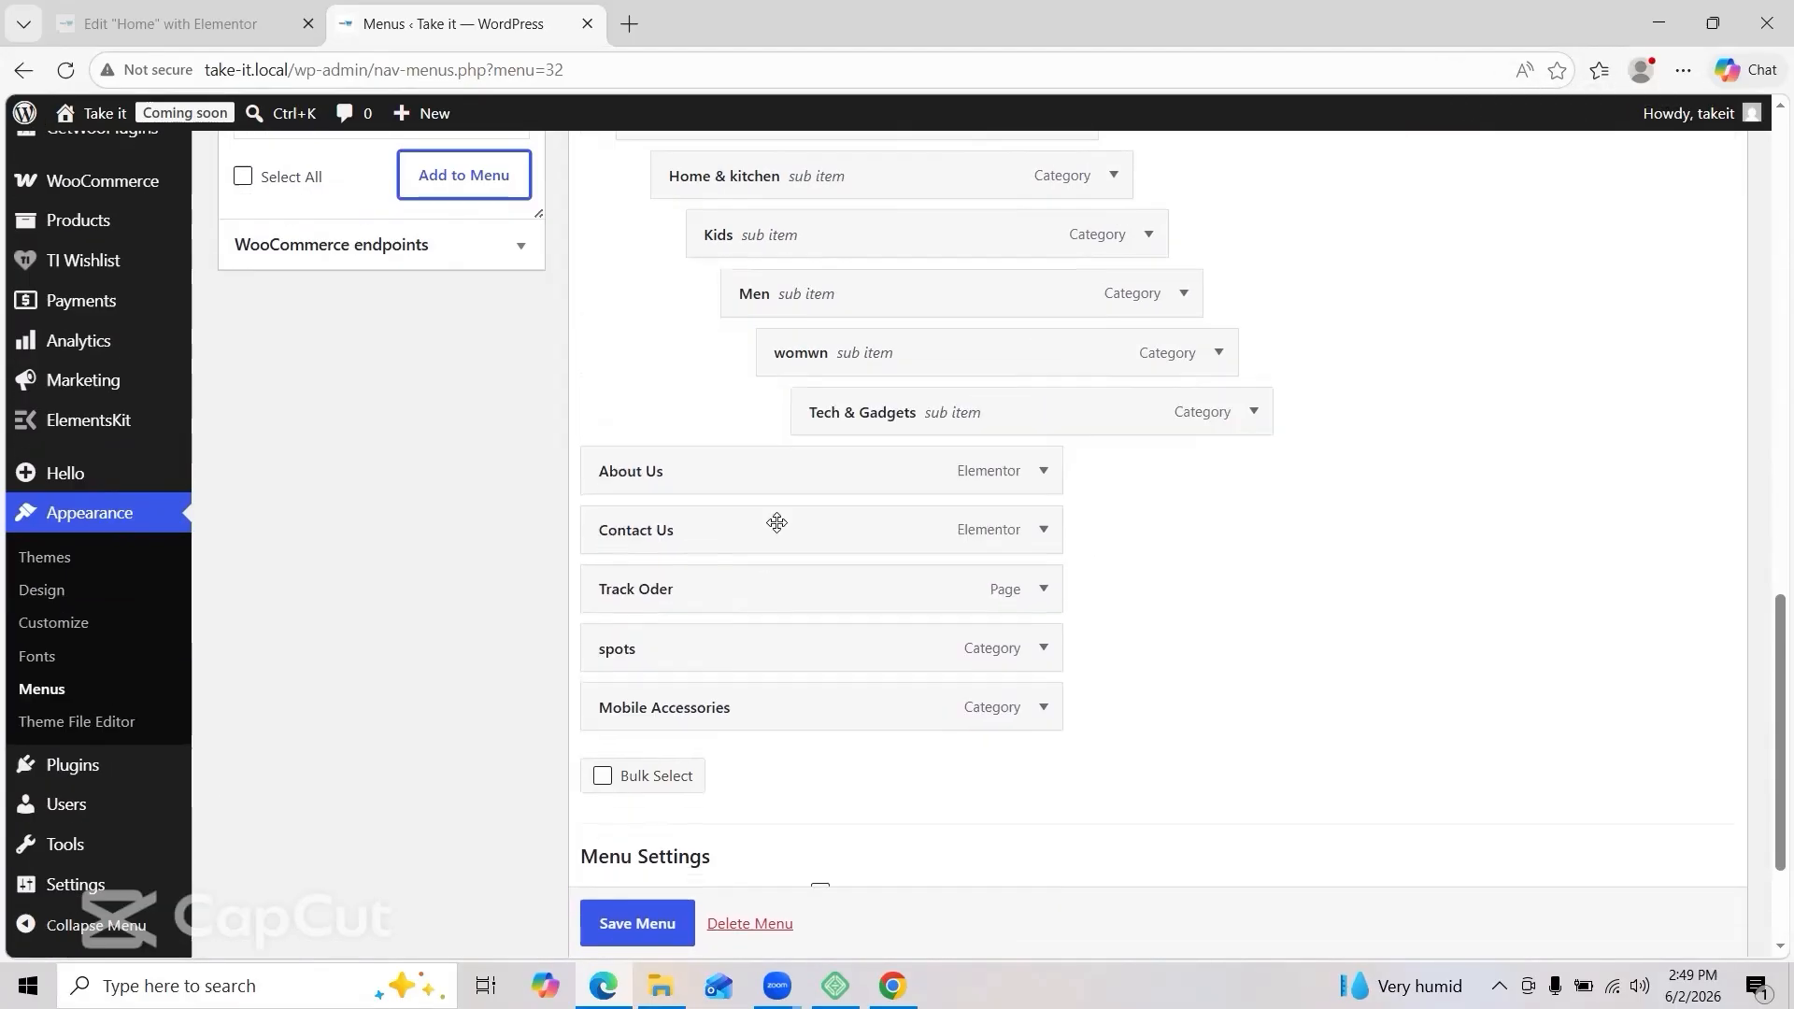
pyautogui.moveTo(682, 707); pyautogui.dragTo(925, 474)
pyautogui.moveTo(682, 707); pyautogui.dragTo(961, 532)
pyautogui.moveTo(738, 590); pyautogui.dragTo(726, 753)
# Step: Refine the hierarchy: womwn and Kids under Fashion & Lifestyle, Tech & Gadgets under Shop, reorder Home & kitchen
pyautogui.scroll(3, 738, 523)
pyautogui.moveTo(756, 284); pyautogui.dragTo(745, 217)
pyautogui.moveTo(809, 578); pyautogui.dragTo(704, 342)
pyautogui.moveTo(748, 814); pyautogui.dragTo(713, 342)
pyautogui.moveTo(727, 382); pyautogui.dragTo(729, 377)
pyautogui.moveTo(711, 342); pyautogui.dragTo(641, 399)
pyautogui.moveTo(762, 468); pyautogui.dragTo(693, 468)
pyautogui.moveTo(779, 402); pyautogui.dragTo(746, 401)
pyautogui.moveTo(790, 650)
pyautogui.mouseDown()
pyautogui.moveTo(805, 366)
pyautogui.moveTo(789, 456)
pyautogui.mouseUp()
pyautogui.moveTo(767, 761)
pyautogui.mouseDown()
pyautogui.moveTo(765, 523)
pyautogui.moveTo(728, 753)
pyautogui.mouseUp()
pyautogui.moveTo(738, 813); pyautogui.dragTo(739, 576)
pyautogui.moveTo(766, 756); pyautogui.dragTo(697, 754)
pyautogui.scroll(2, 865, 480)
pyautogui.scroll(-4, 867, 480)
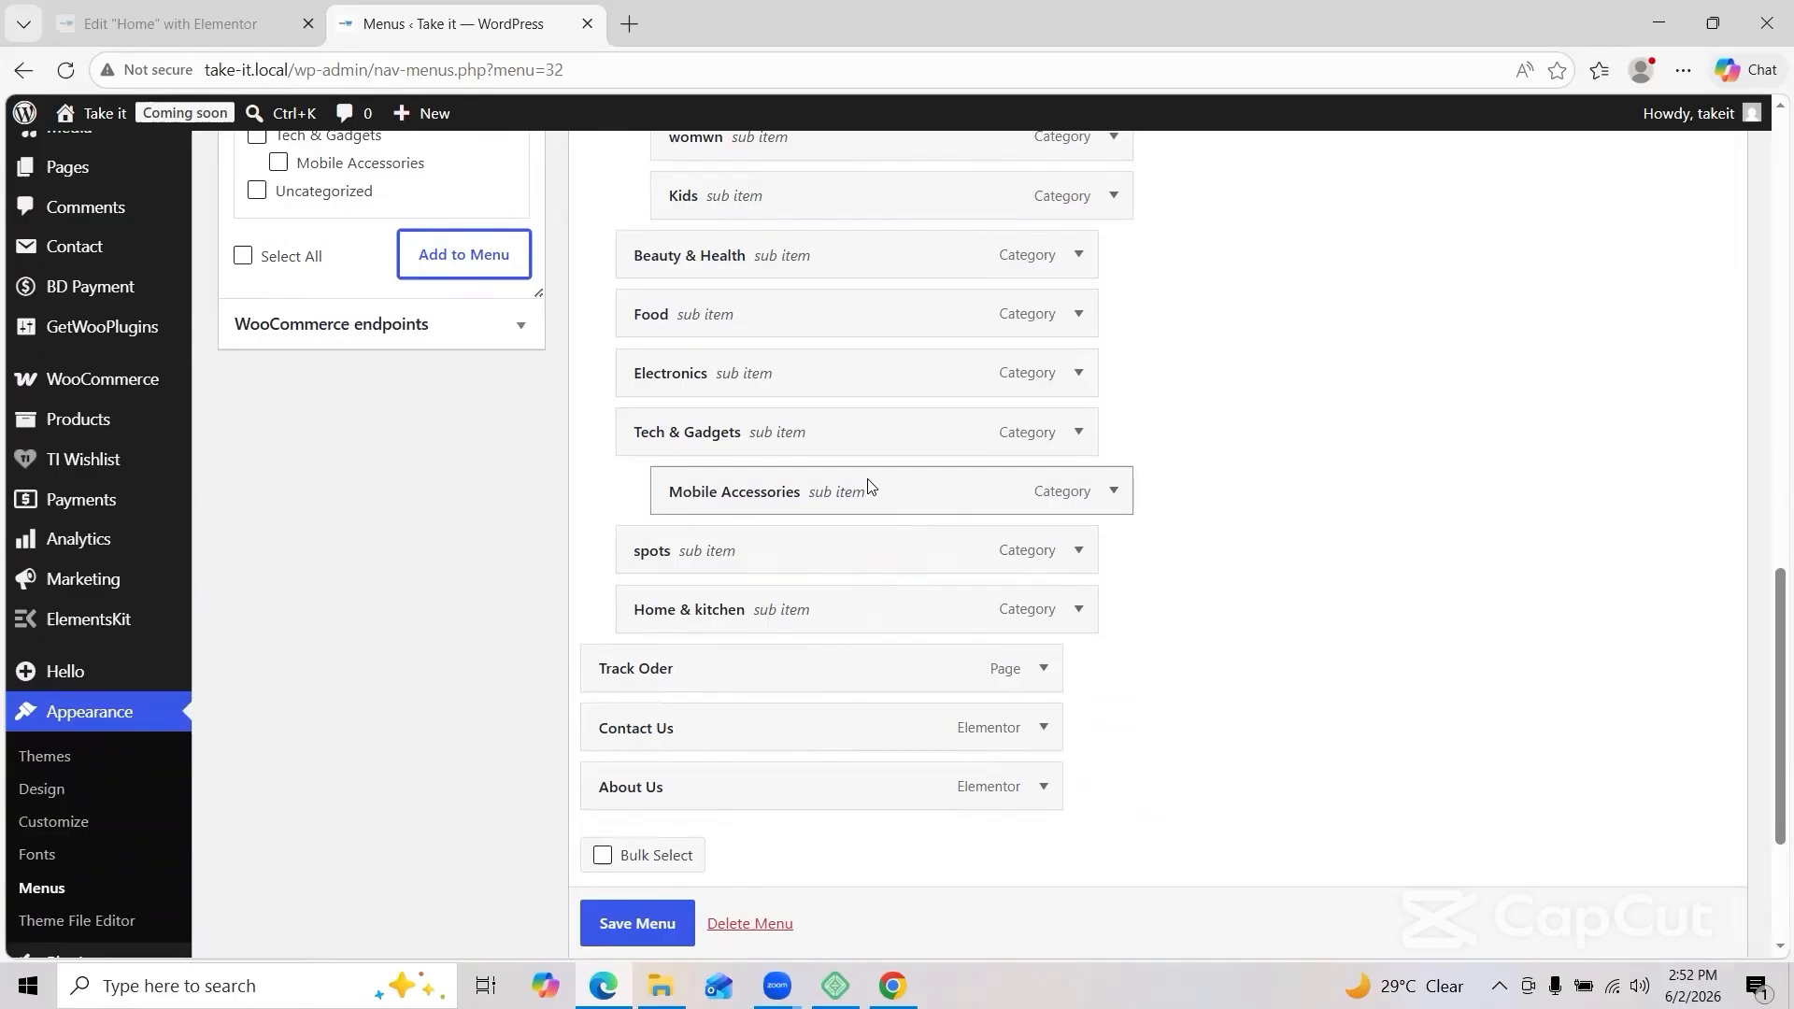
pyautogui.scroll(15, 682, 561)
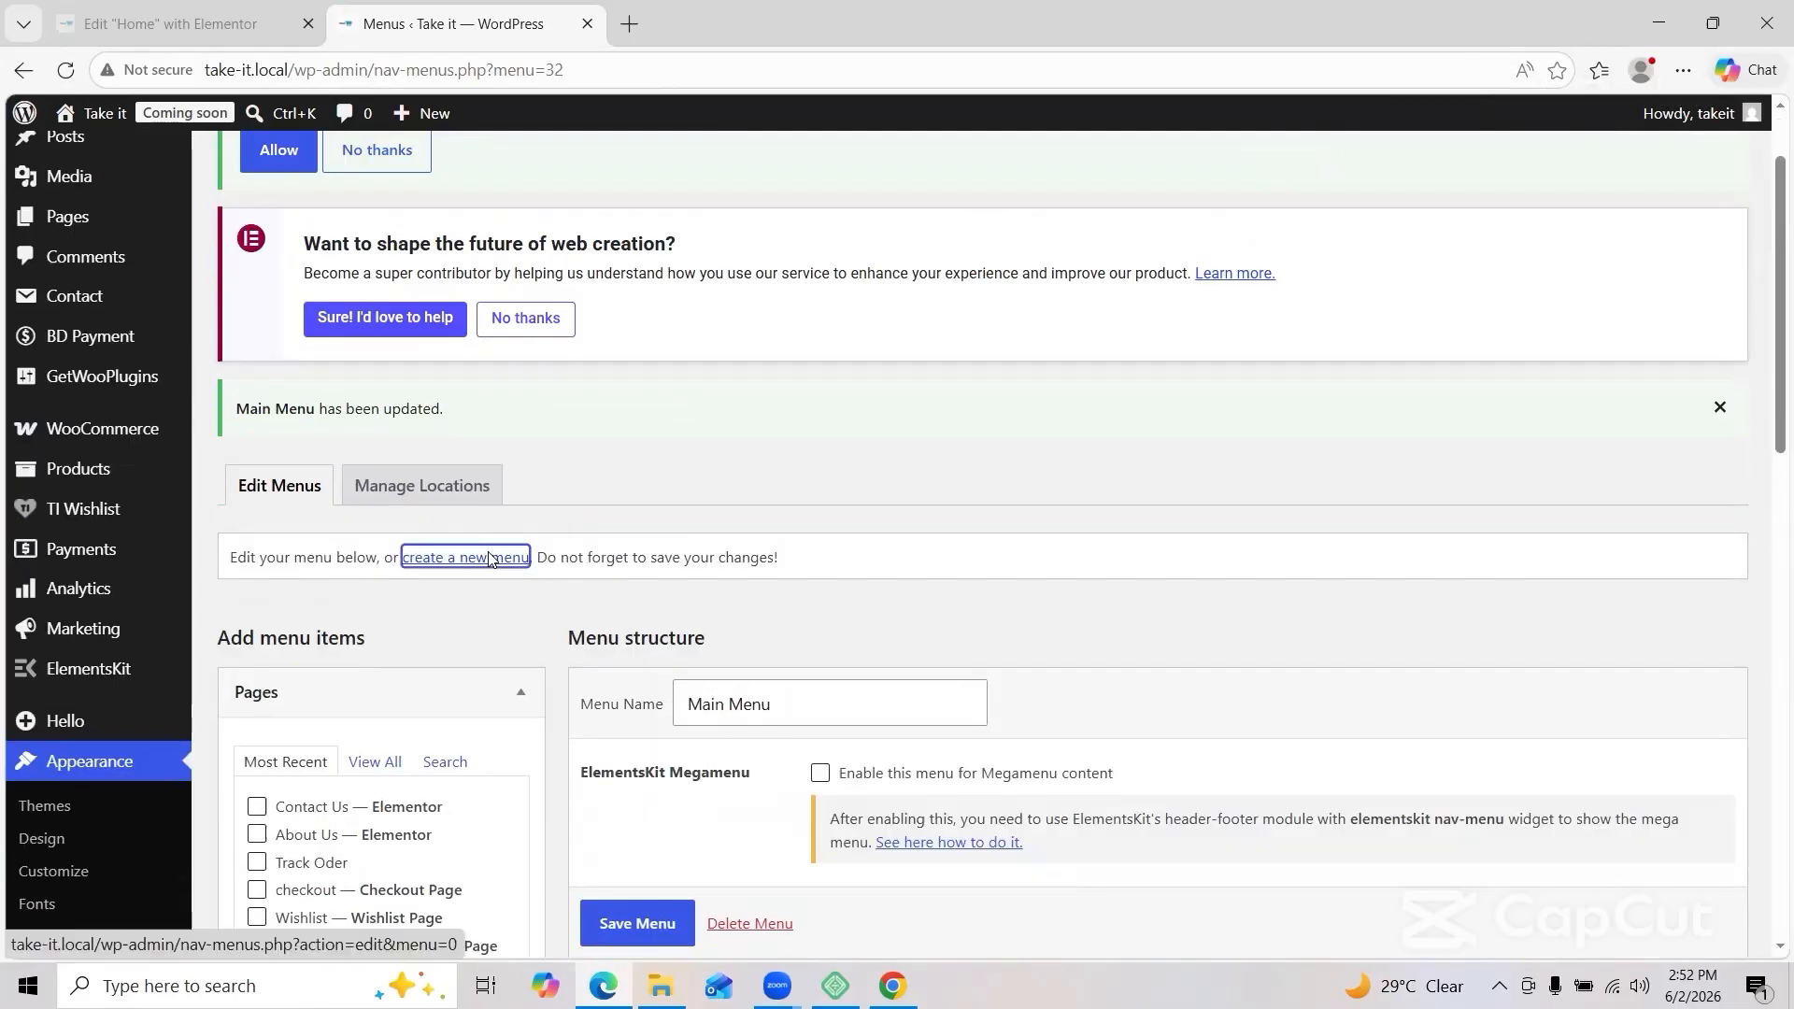
# Step: Create a 'Footer 1' menu and add all of the site's pages to it
pyautogui.click(465, 557)
pyautogui.scroll(-3, 784, 626)
pyautogui.click(761, 440)
pyautogui.write('Footer 1')
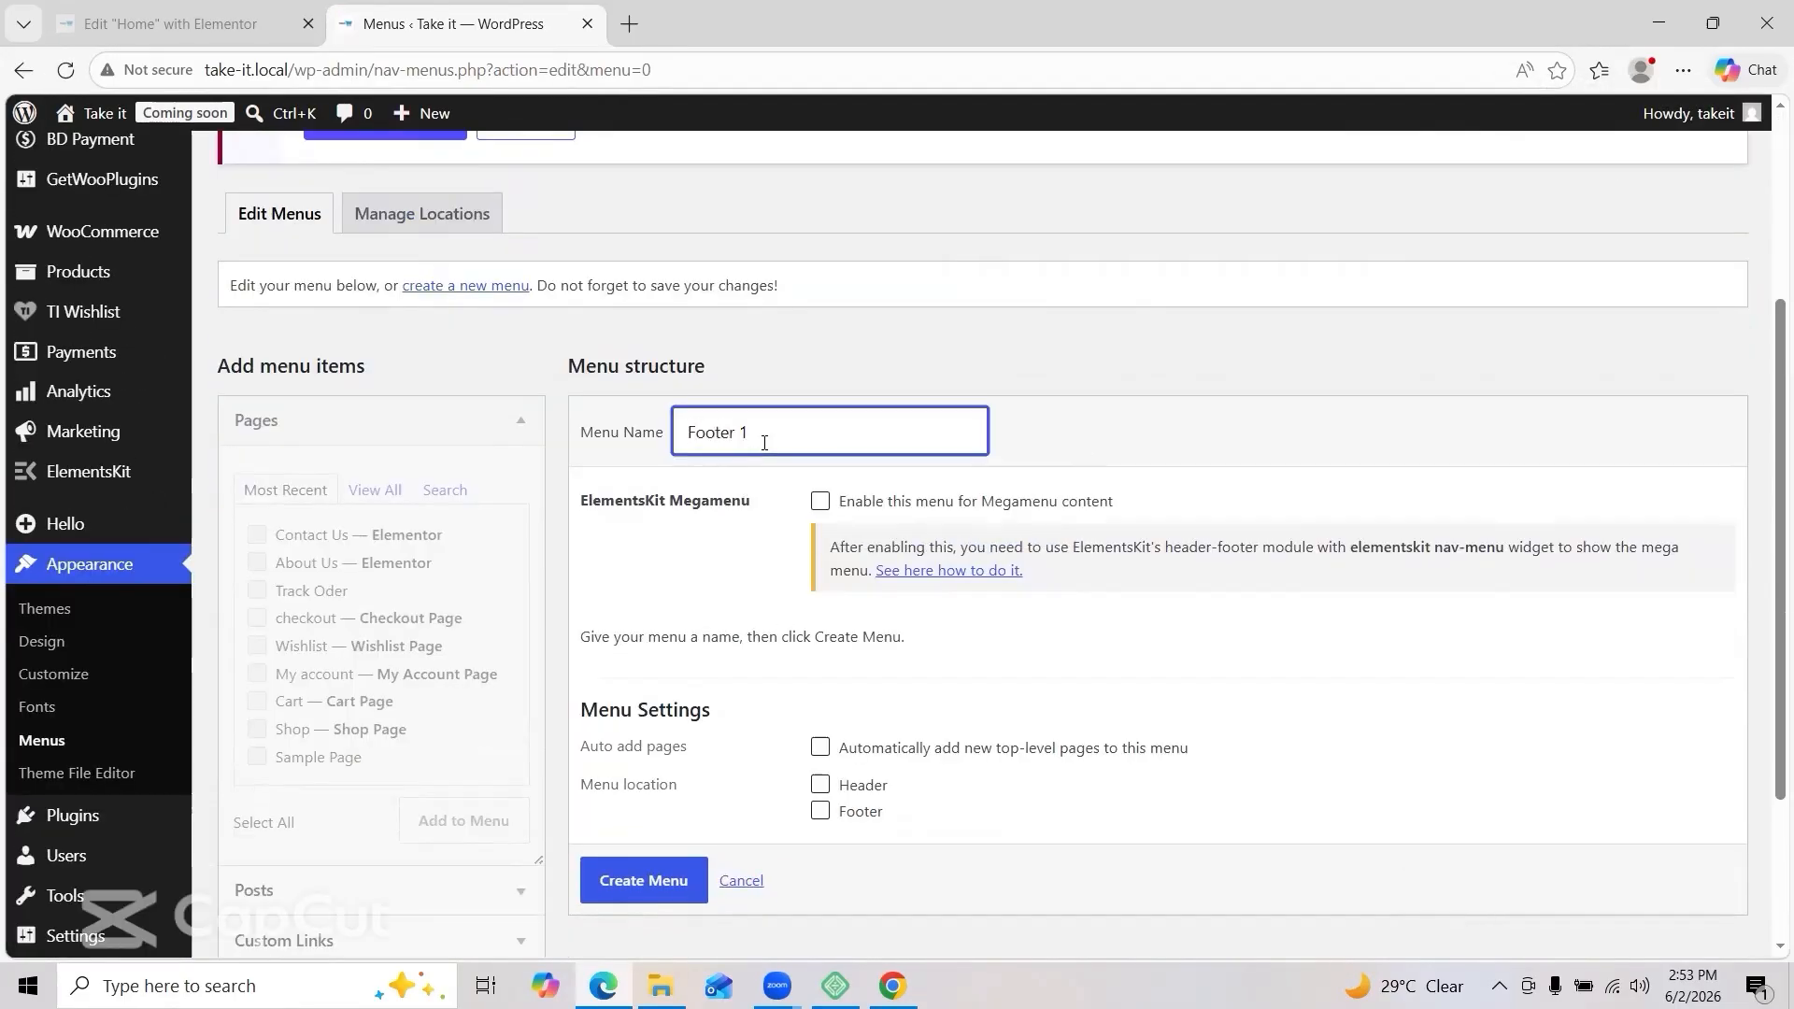
pyautogui.scroll(-1, 644, 855)
pyautogui.click(645, 846)
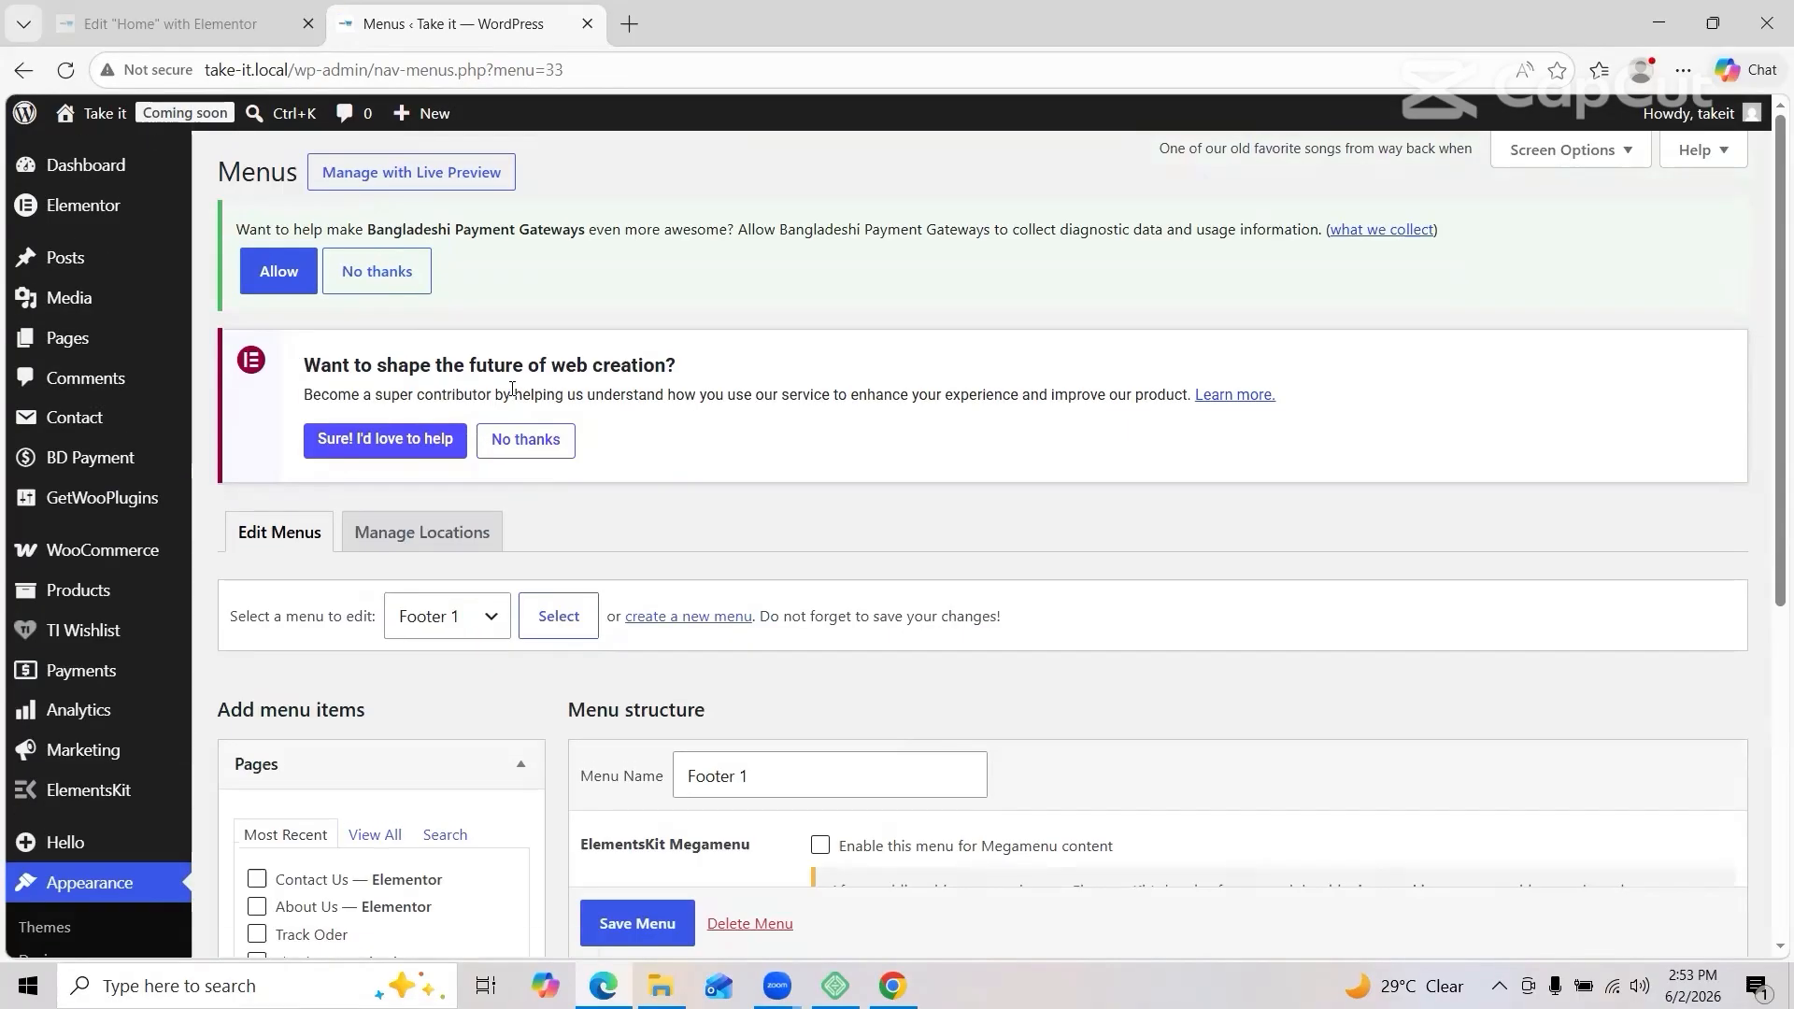
pyautogui.scroll(-4, 512, 389)
pyautogui.click(373, 466)
pyautogui.click(257, 508)
pyautogui.click(257, 537)
pyautogui.click(257, 620)
# Step: Create a second menu named 'Footer 2'
pyautogui.click(462, 823)
pyautogui.click(689, 336)
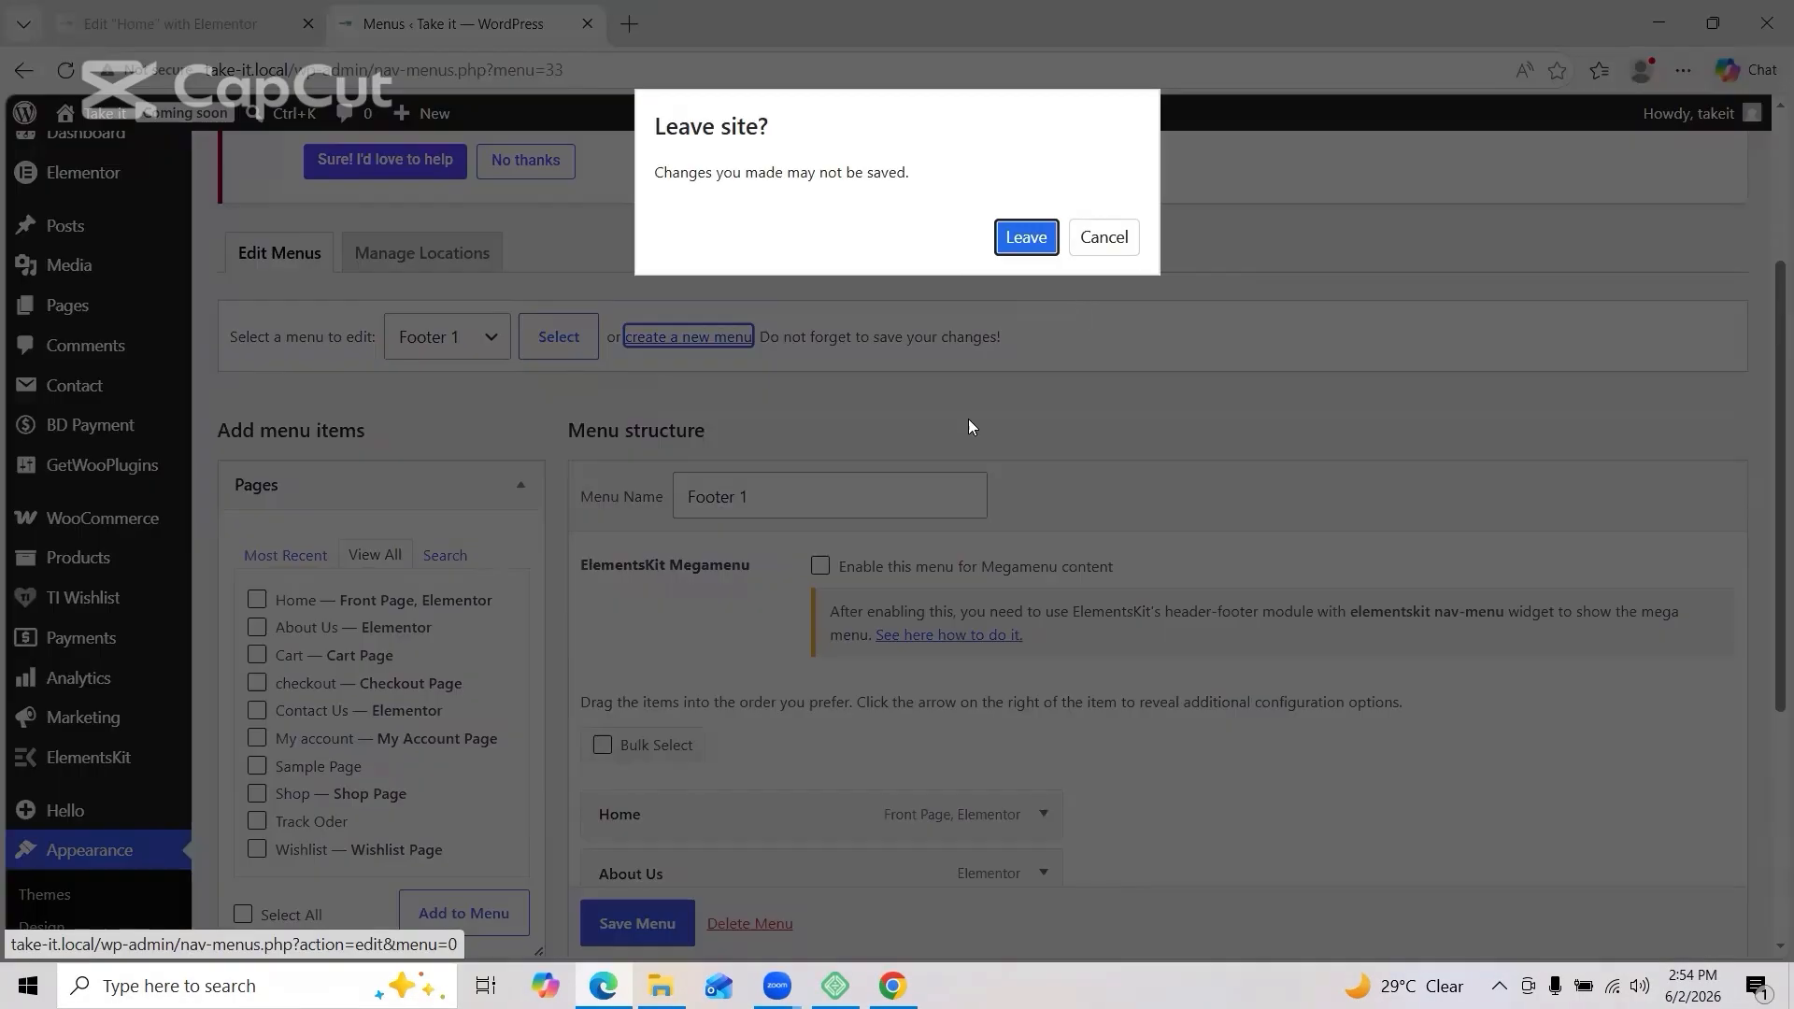
pyautogui.click(1105, 237)
pyautogui.click(692, 422)
pyautogui.scroll(-2, 725, 433)
pyautogui.click(815, 588)
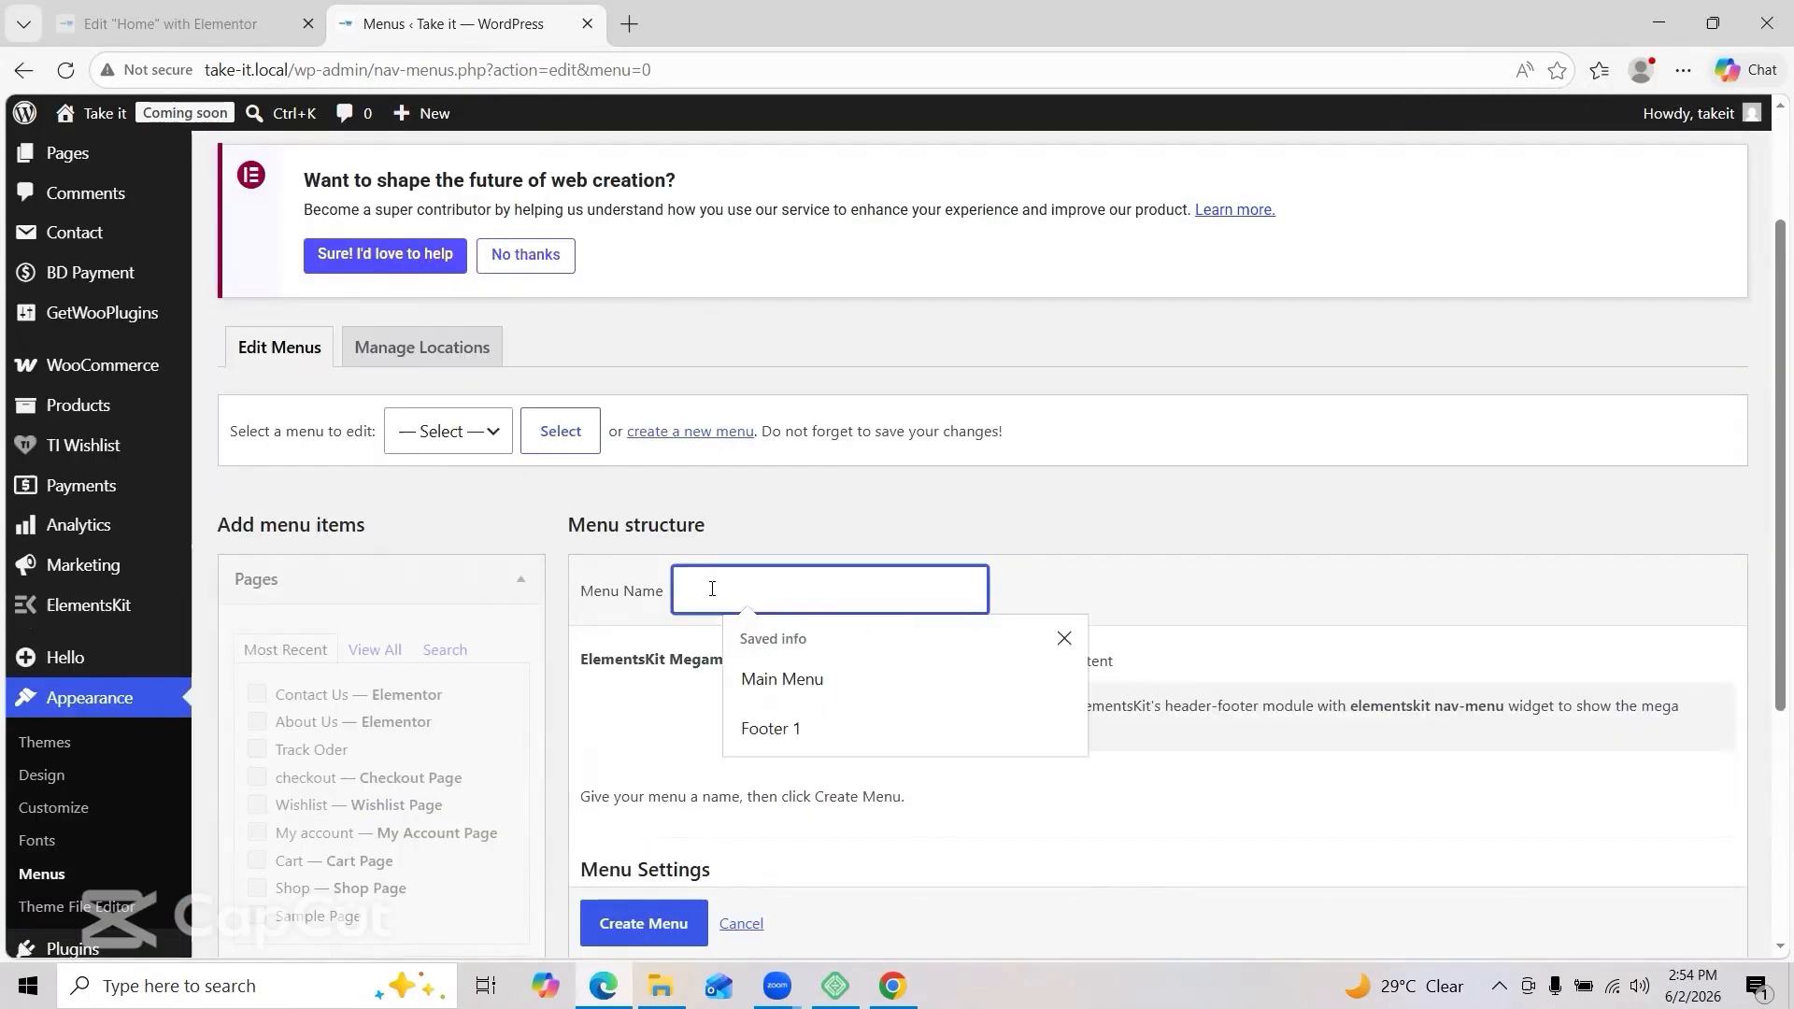
pyautogui.write('Footer 2')
pyautogui.scroll(-2, 801, 645)
pyautogui.click(680, 785)
# Step: Browse the page list for Footer 2, trying a search for 'refund'
pyautogui.scroll(-3, 598, 710)
pyautogui.click(373, 494)
pyautogui.click(288, 489)
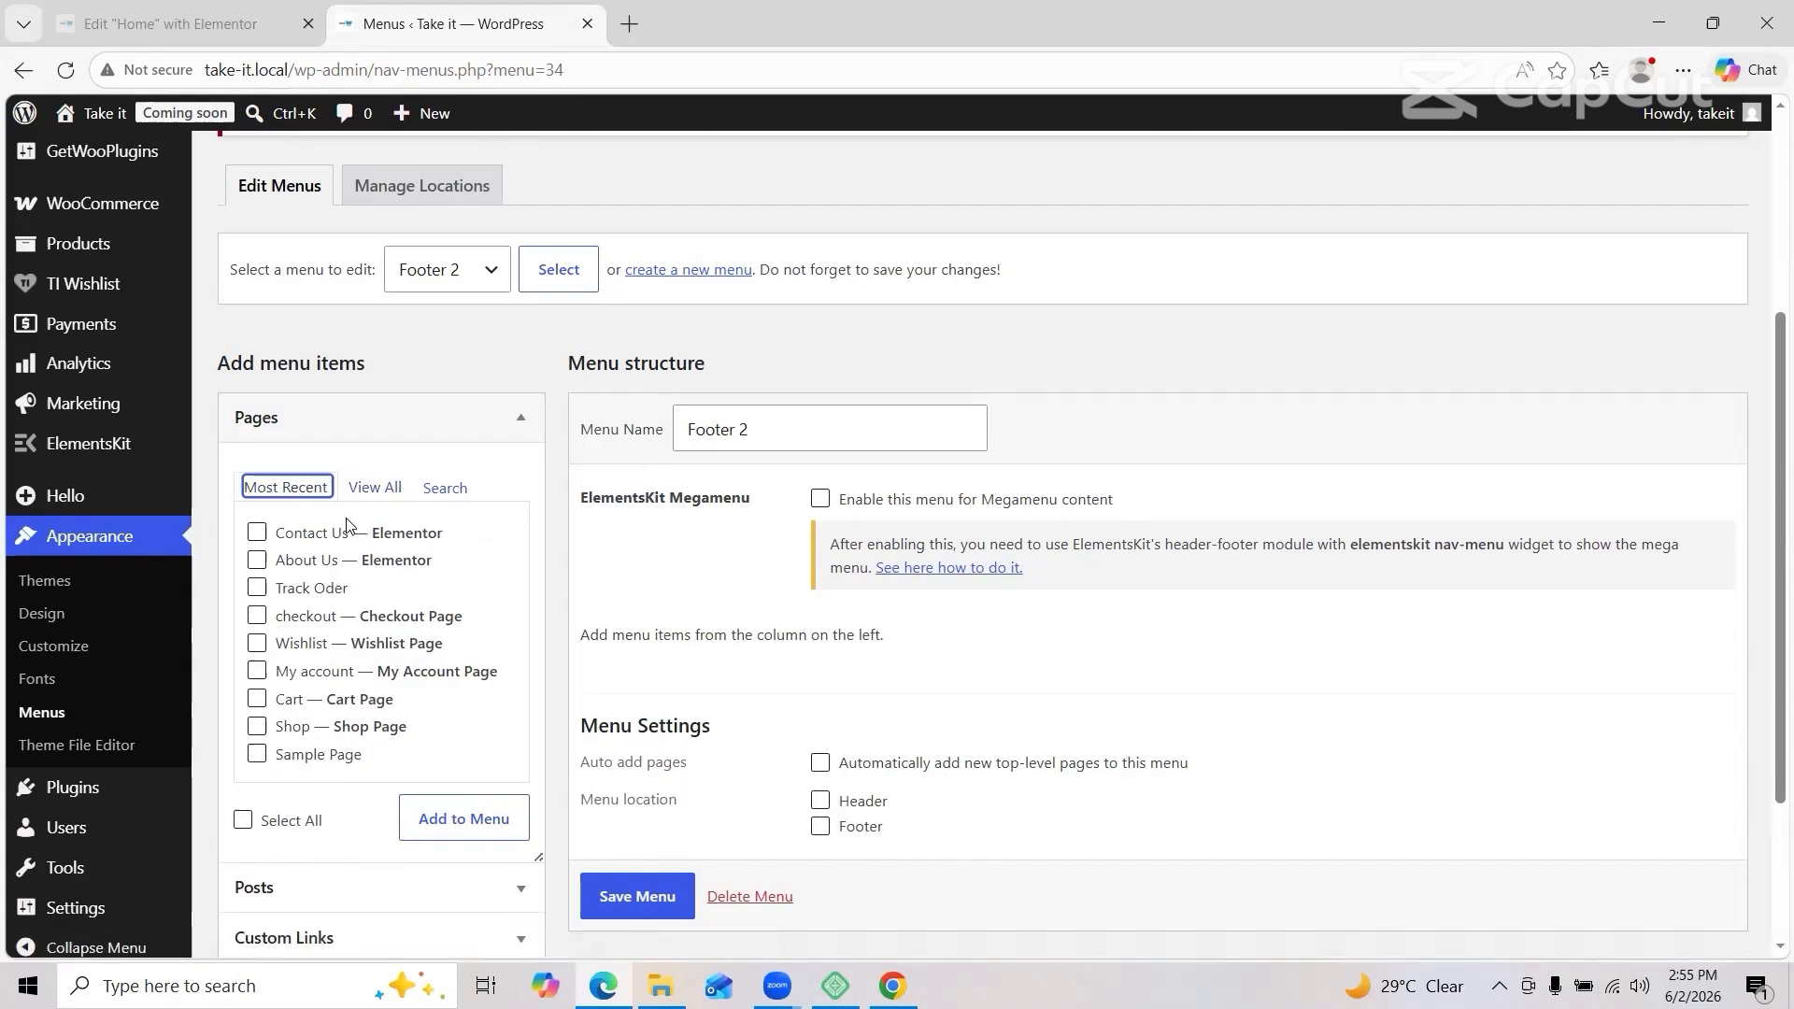
pyautogui.click(371, 496)
pyautogui.scroll(-3, 374, 507)
pyautogui.scroll(2, 376, 508)
pyautogui.click(444, 450)
pyautogui.write('refund')
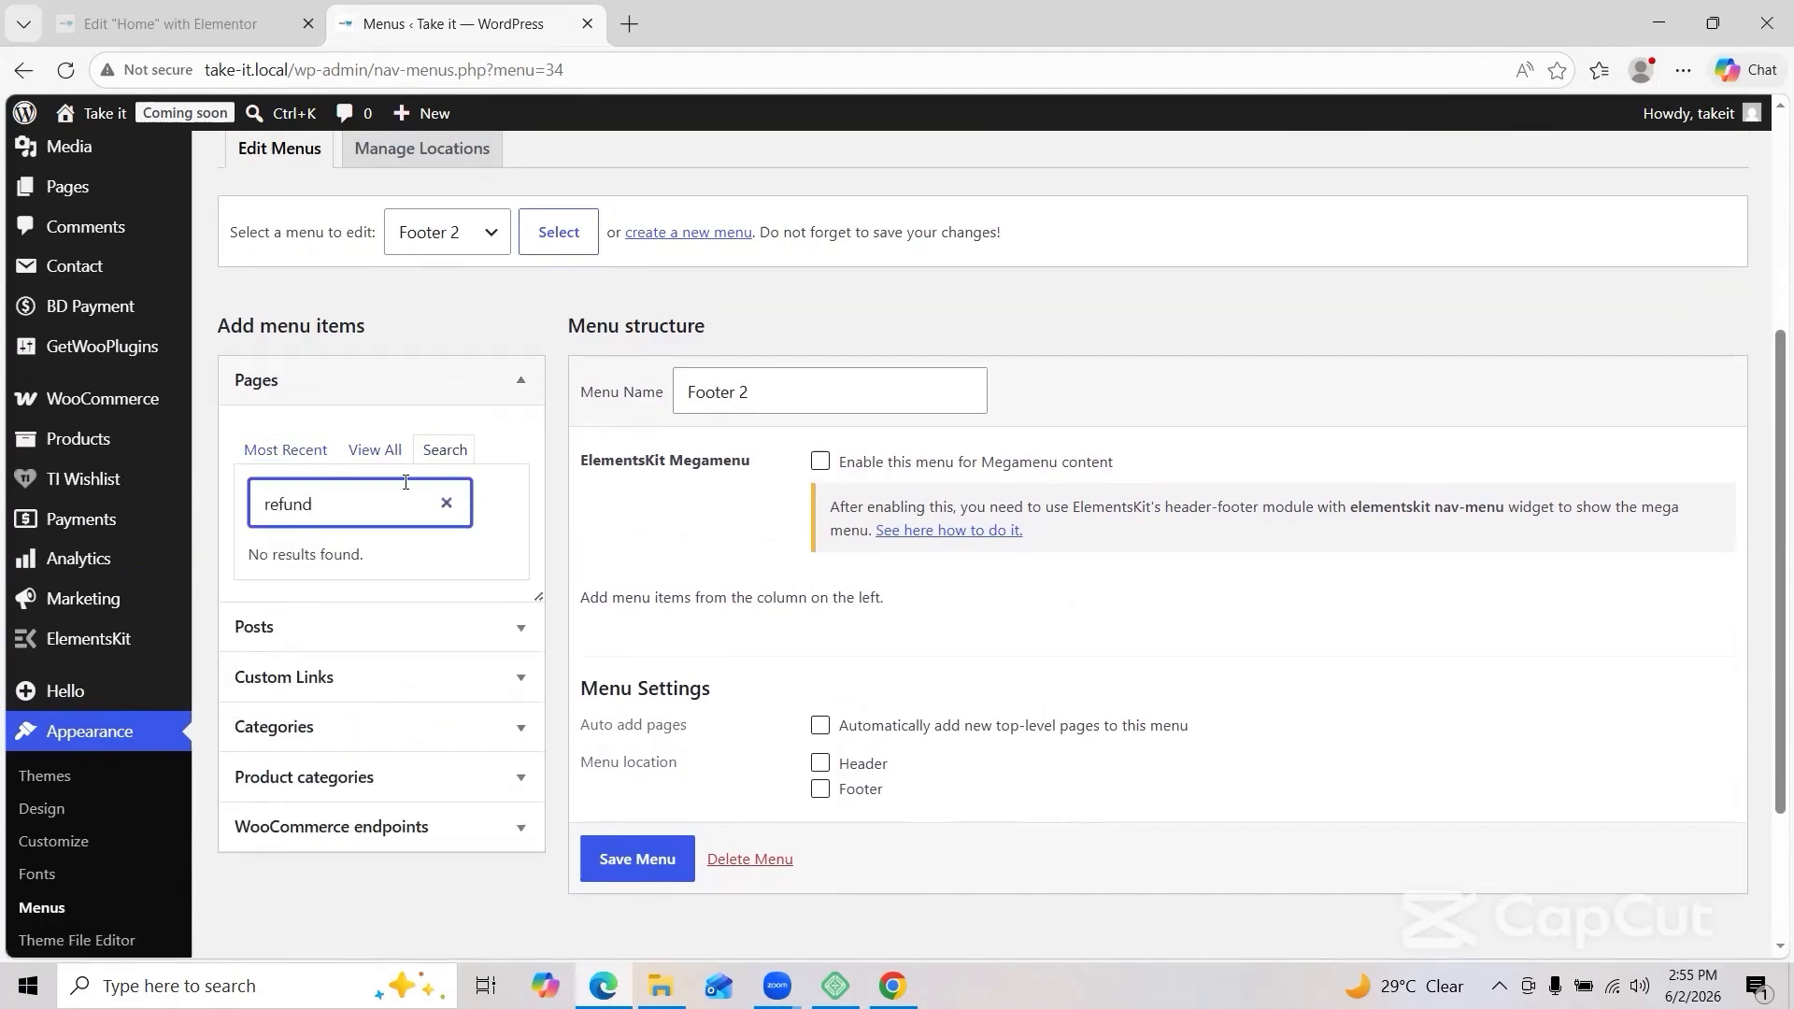
pyautogui.click(376, 450)
pyautogui.scroll(-2, 293, 489)
pyautogui.scroll(-1, 444, 317)
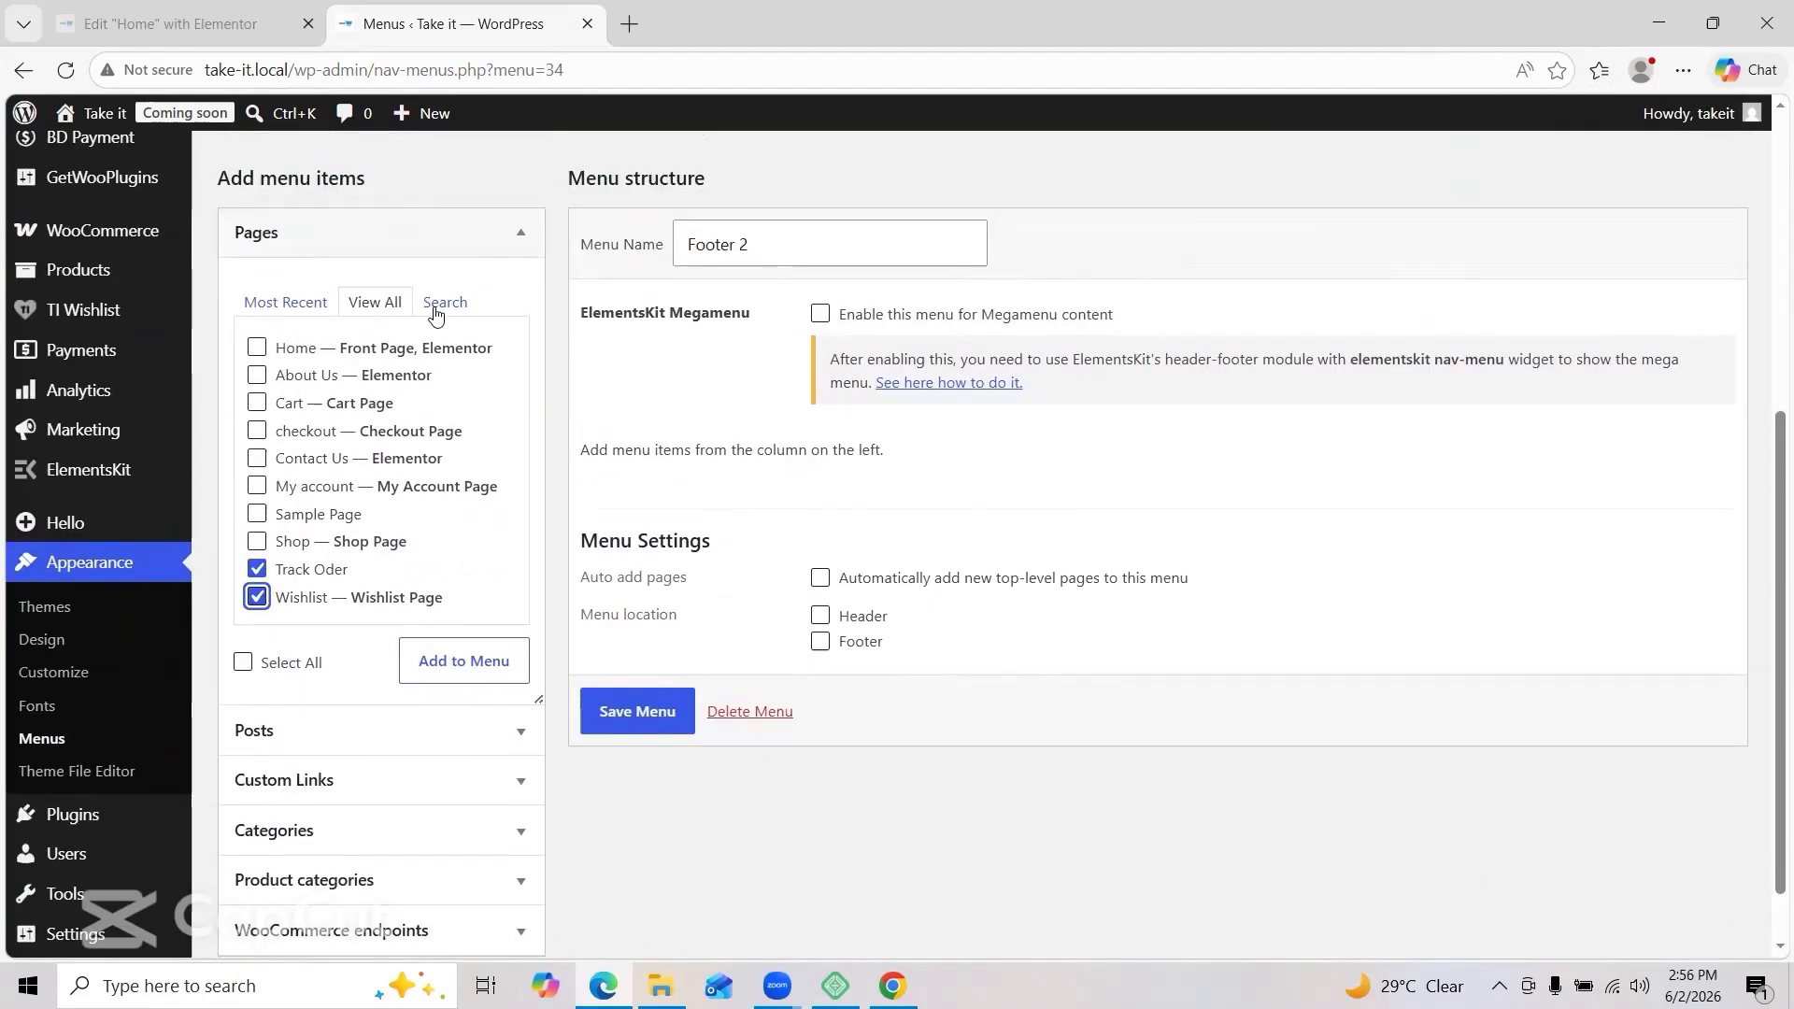
# Step: Add the Track Oder and Wishlist pages to Footer 2 and save the menu
pyautogui.click(444, 306)
pyautogui.click(285, 304)
pyautogui.click(256, 409)
pyautogui.click(257, 463)
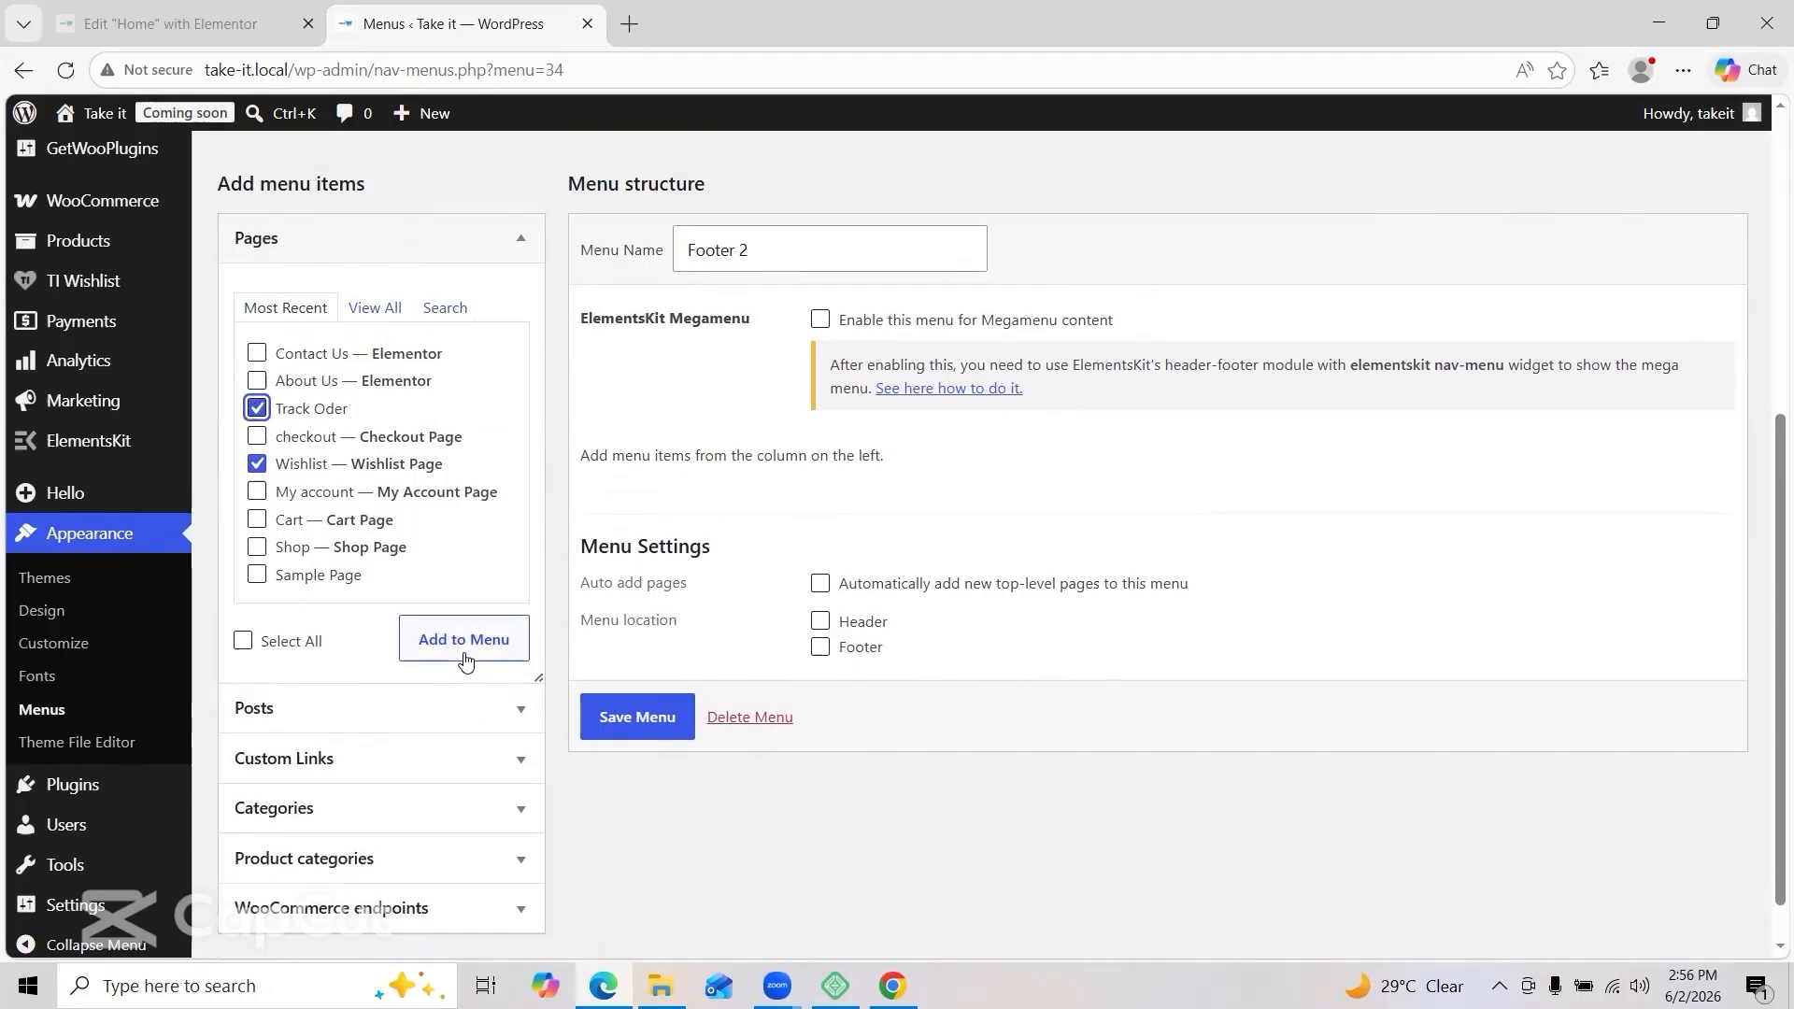
pyautogui.click(464, 658)
pyautogui.click(638, 923)
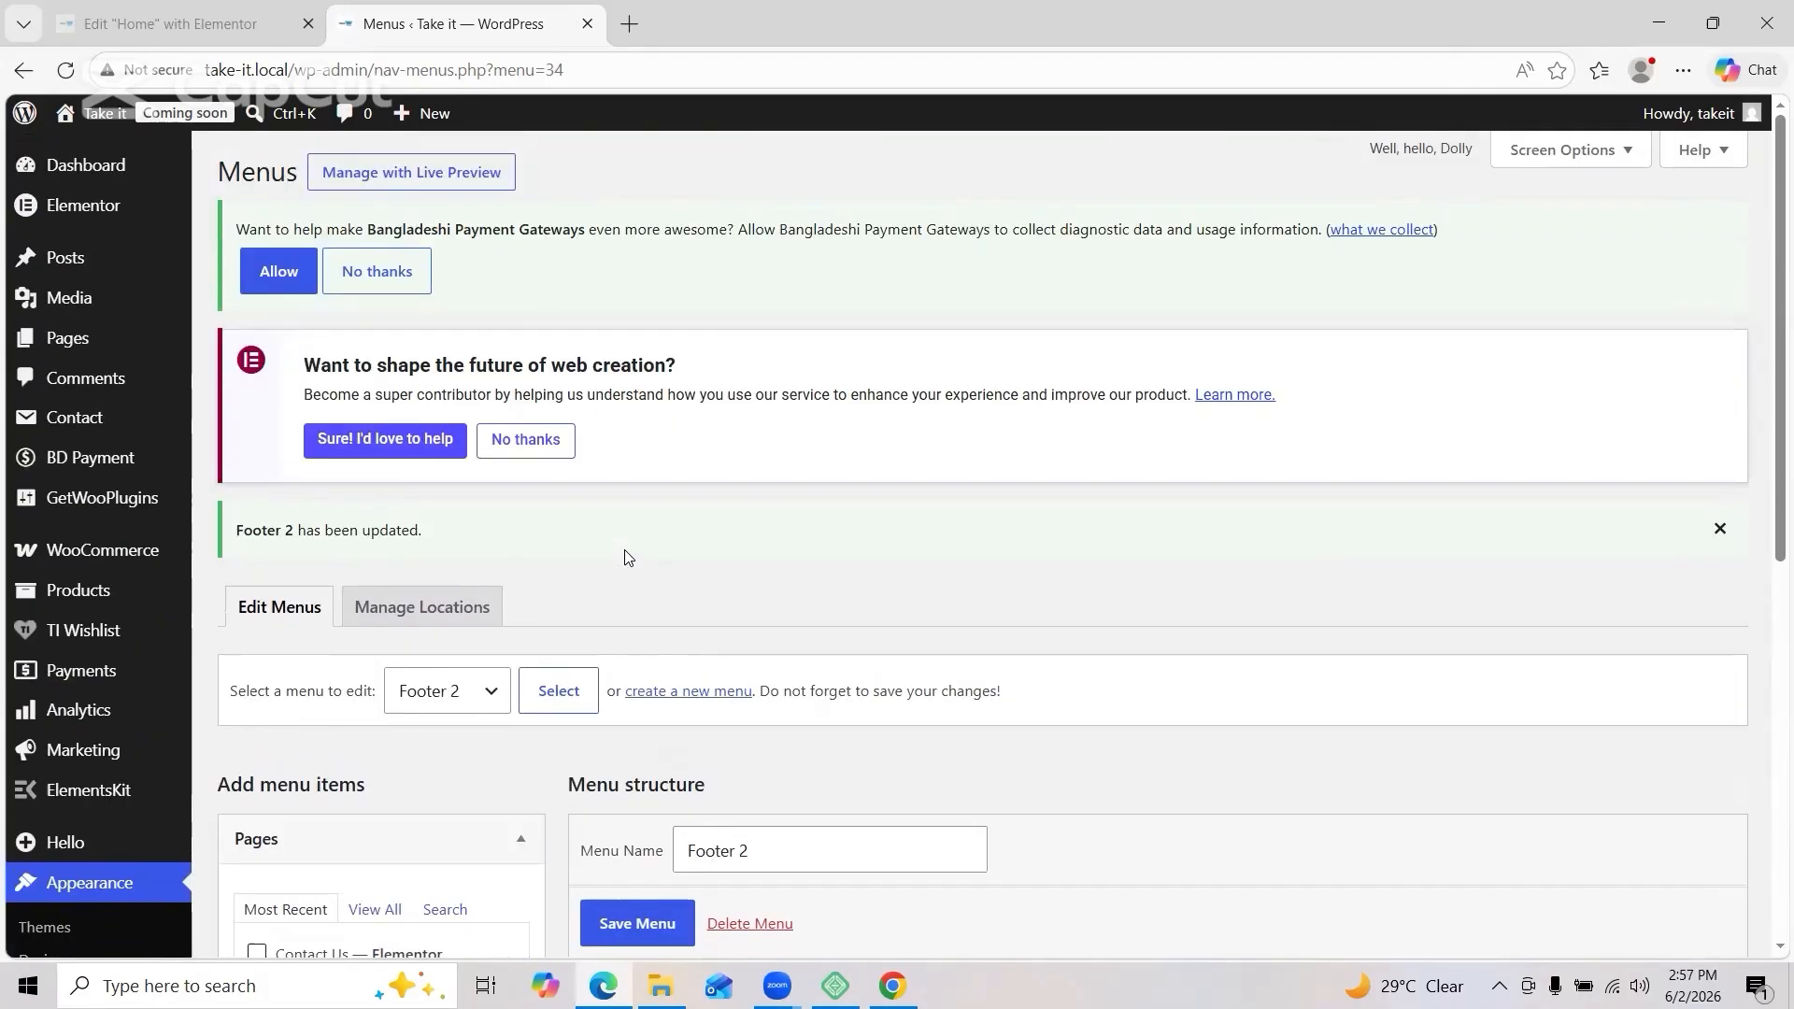
# Step: Create a third menu named 'Footer 3'
pyautogui.click(683, 689)
pyautogui.click(777, 762)
pyautogui.write('Footer 3')
pyautogui.click(643, 922)
# Step: Add the WooCommerce Orders, Log out and Lost password endpoints to Footer 3
pyautogui.scroll(-6, 441, 552)
pyautogui.click(516, 848)
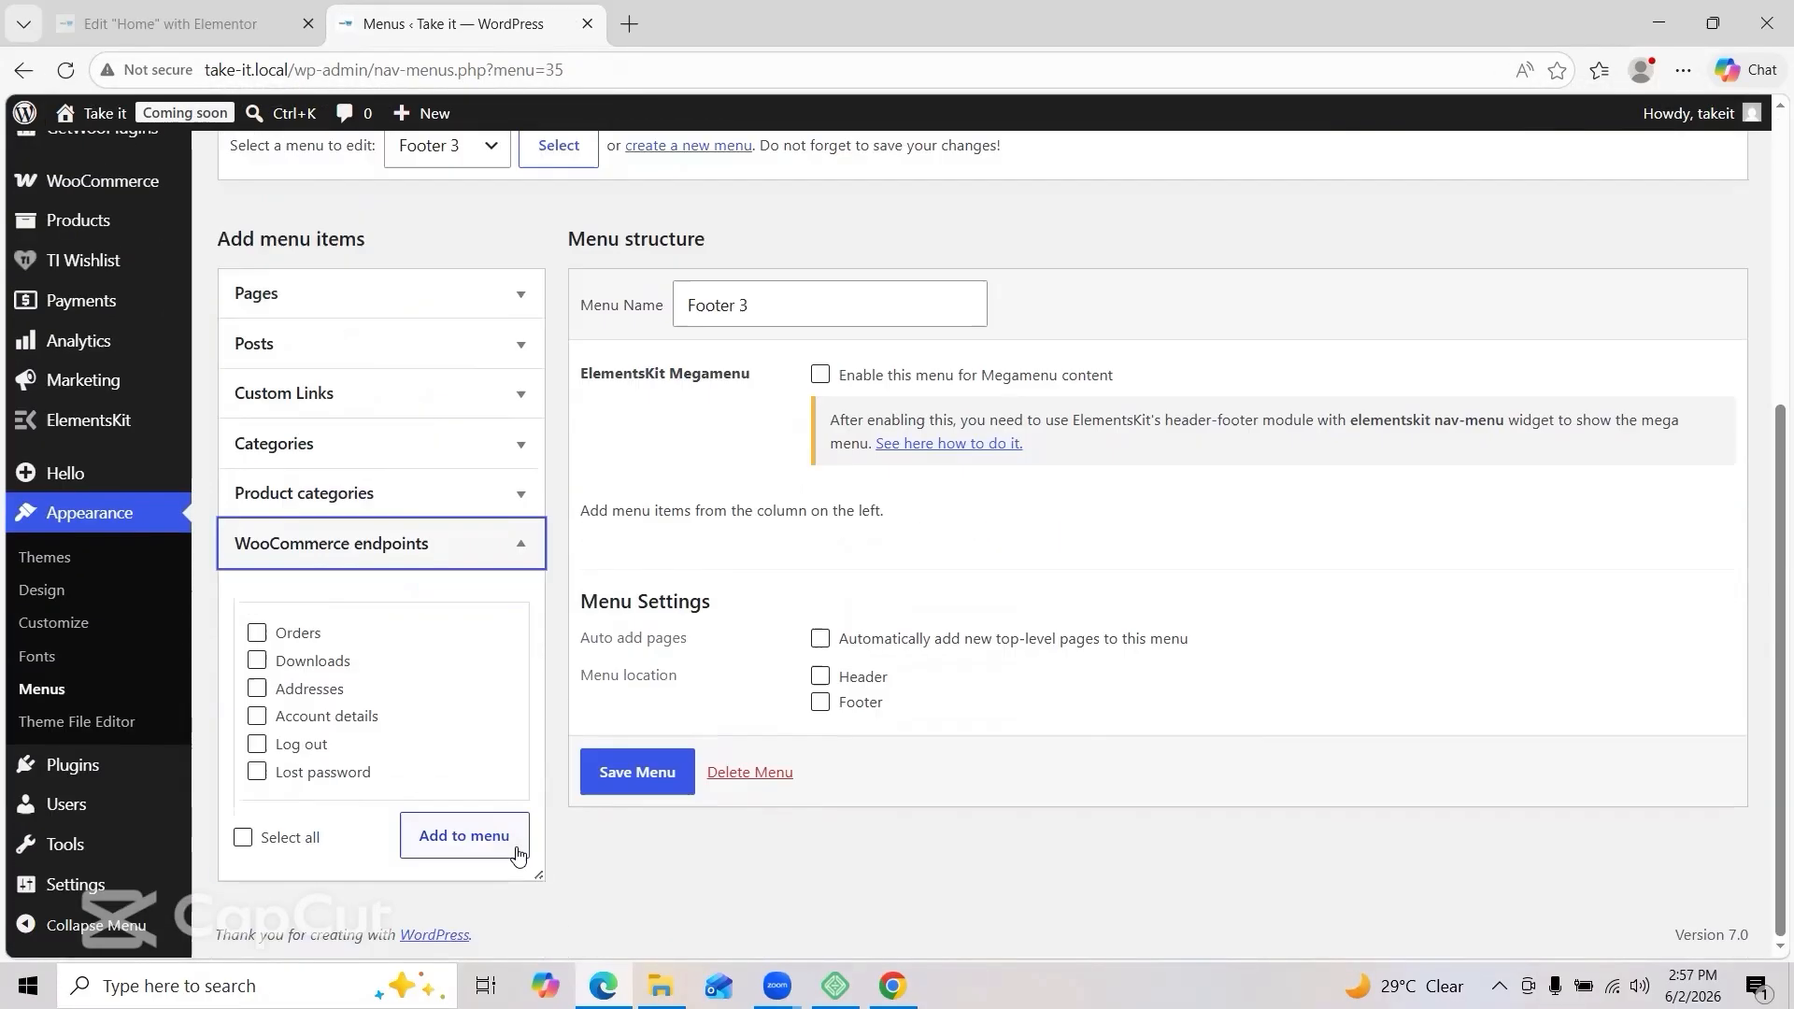
pyautogui.click(257, 633)
pyautogui.click(257, 745)
pyautogui.click(257, 772)
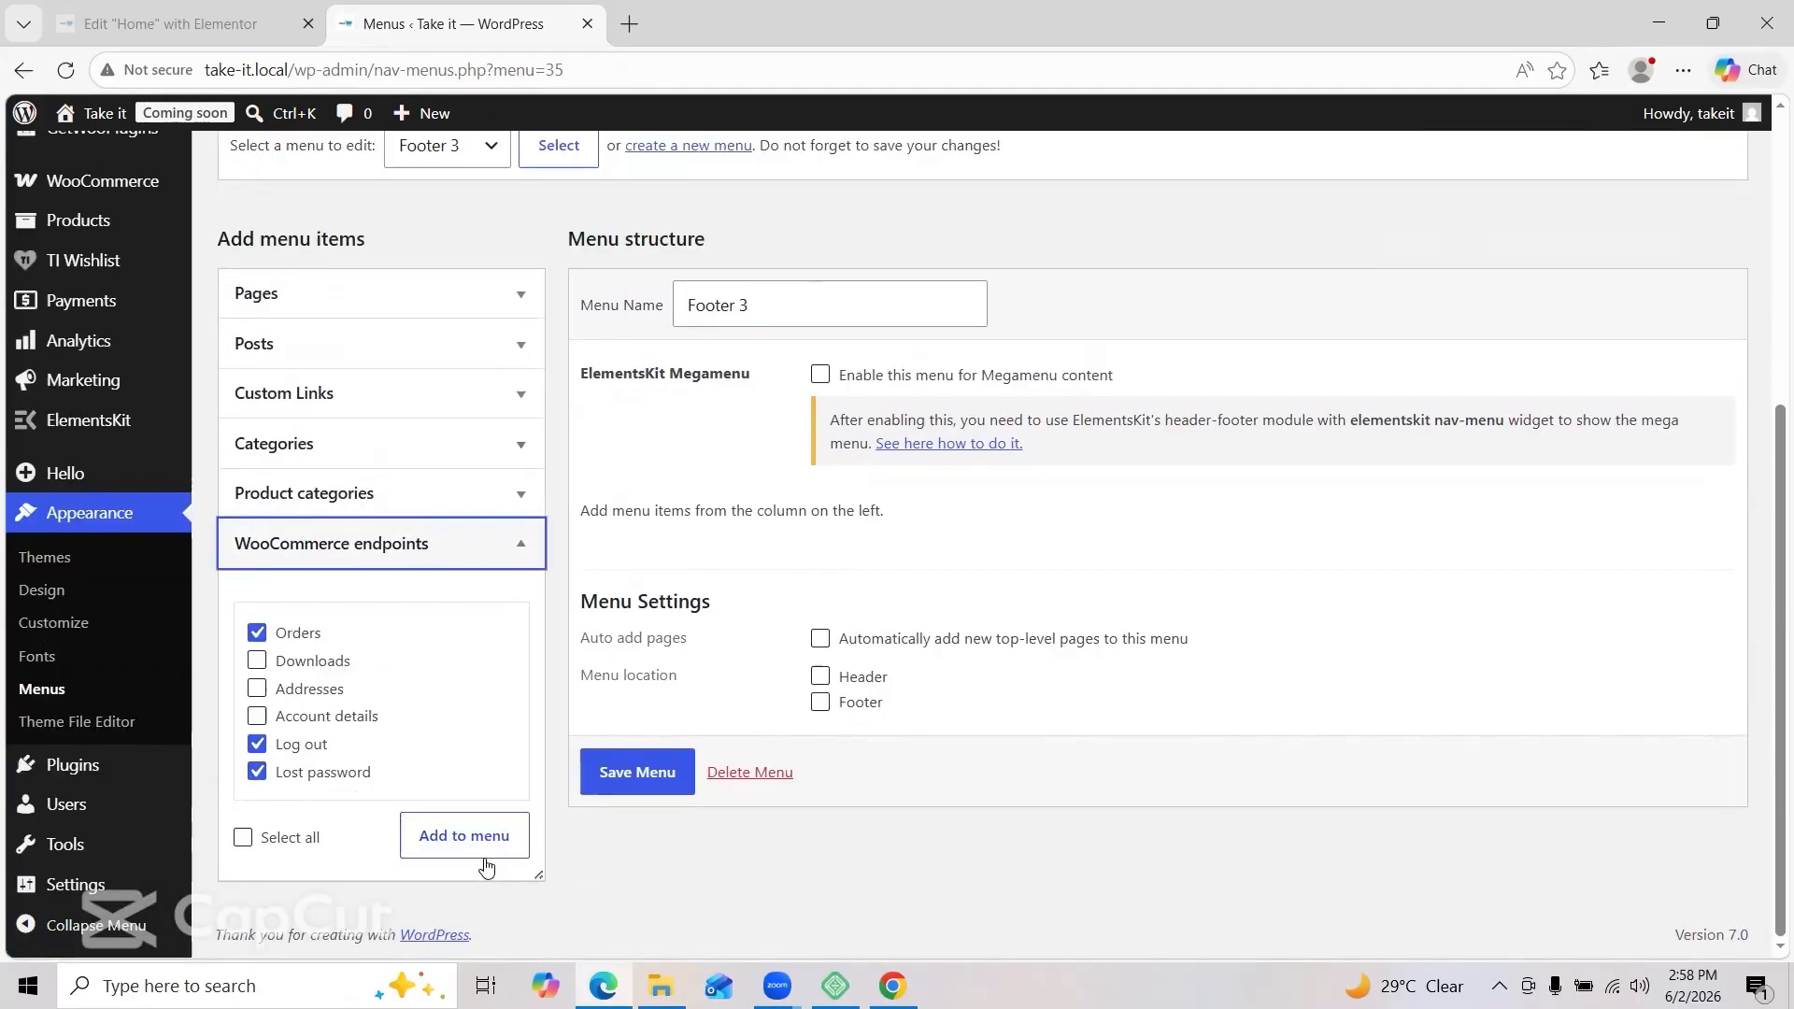
pyautogui.click(464, 836)
pyautogui.scroll(-3, 674, 903)
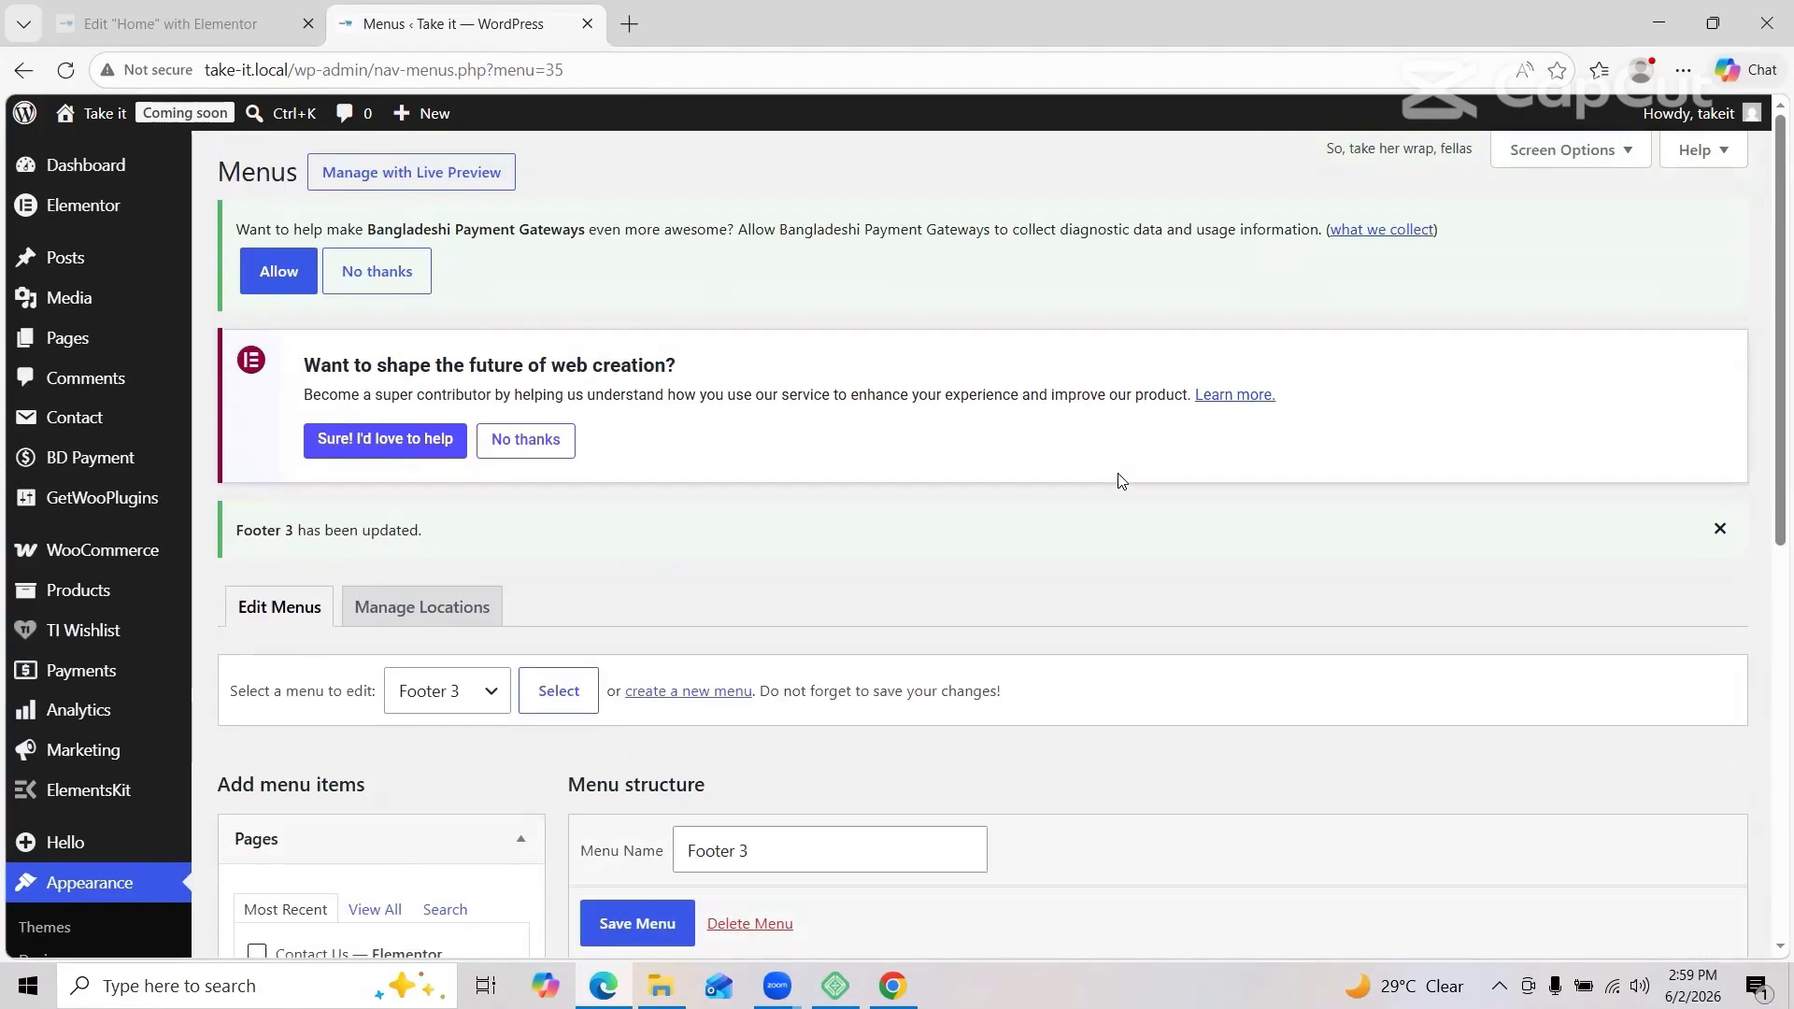
pyautogui.scroll(-3, 1122, 480)
pyautogui.click(125, 608)
pyautogui.scroll(-6, 92, 762)
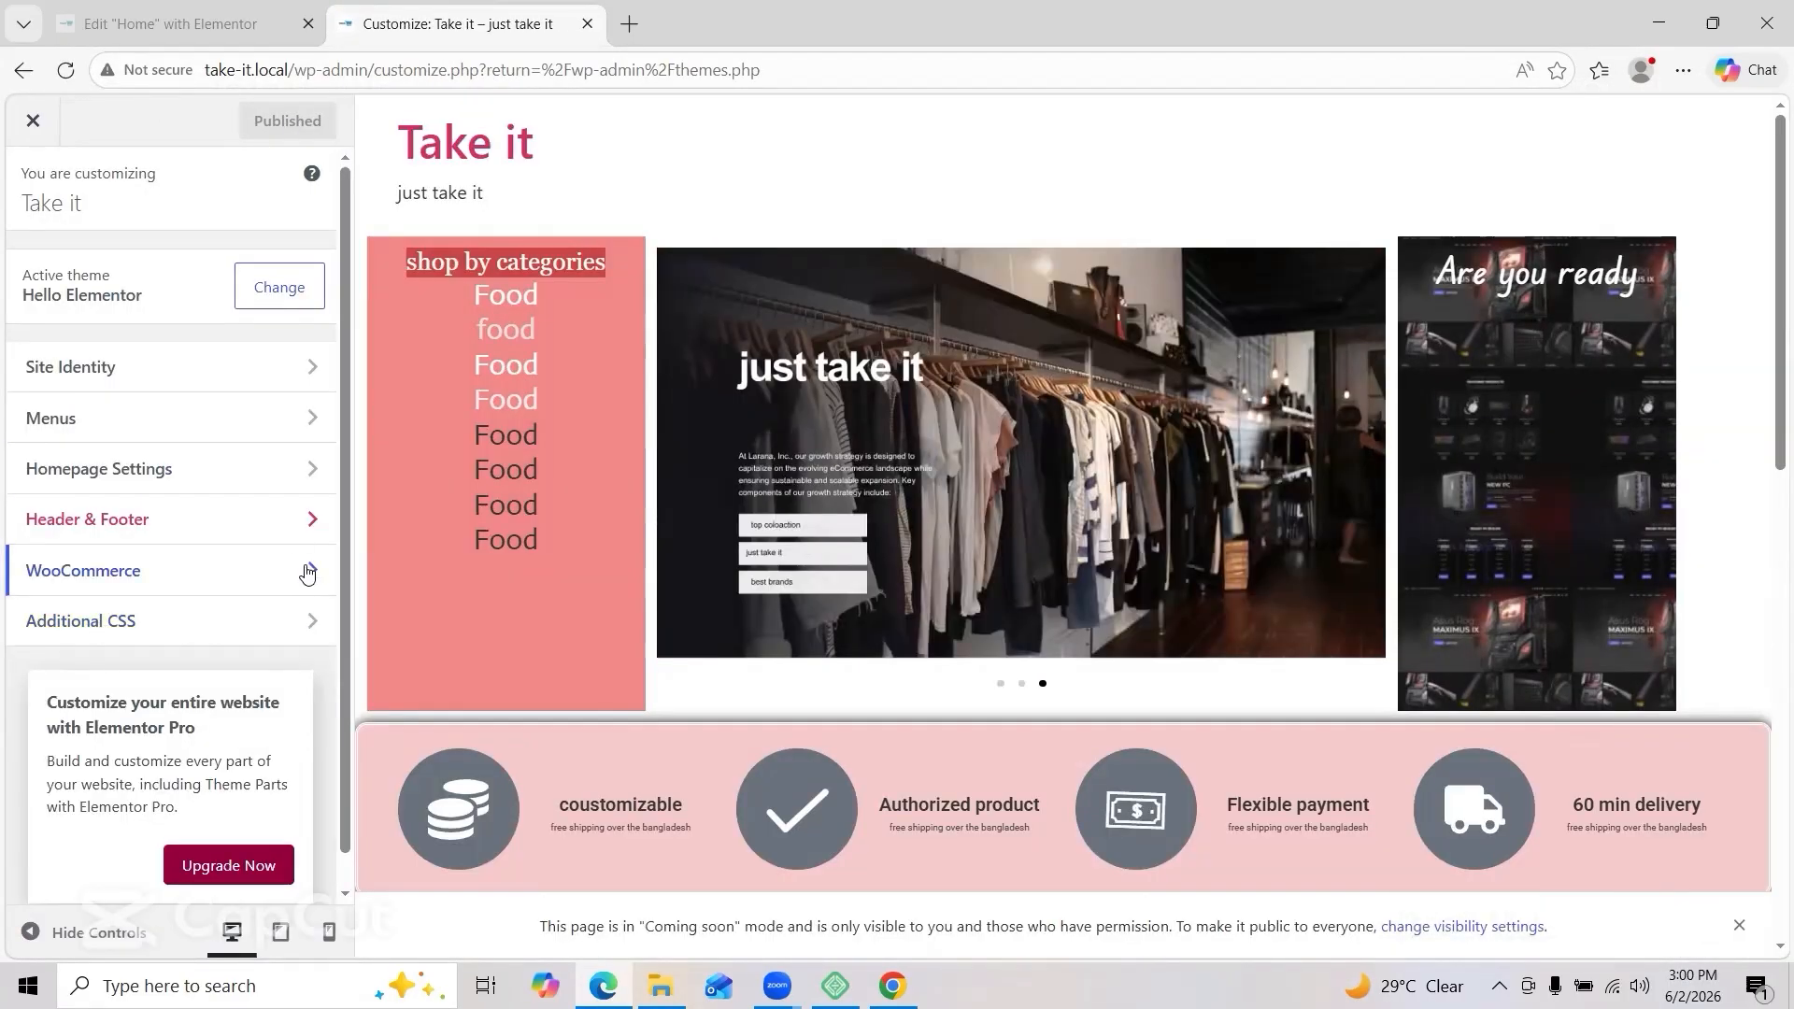
# Step: Look through the customizer's WooCommerce and header/footer options, the theme file editor and fonts library
pyautogui.click(308, 574)
pyautogui.click(31, 189)
pyautogui.click(300, 519)
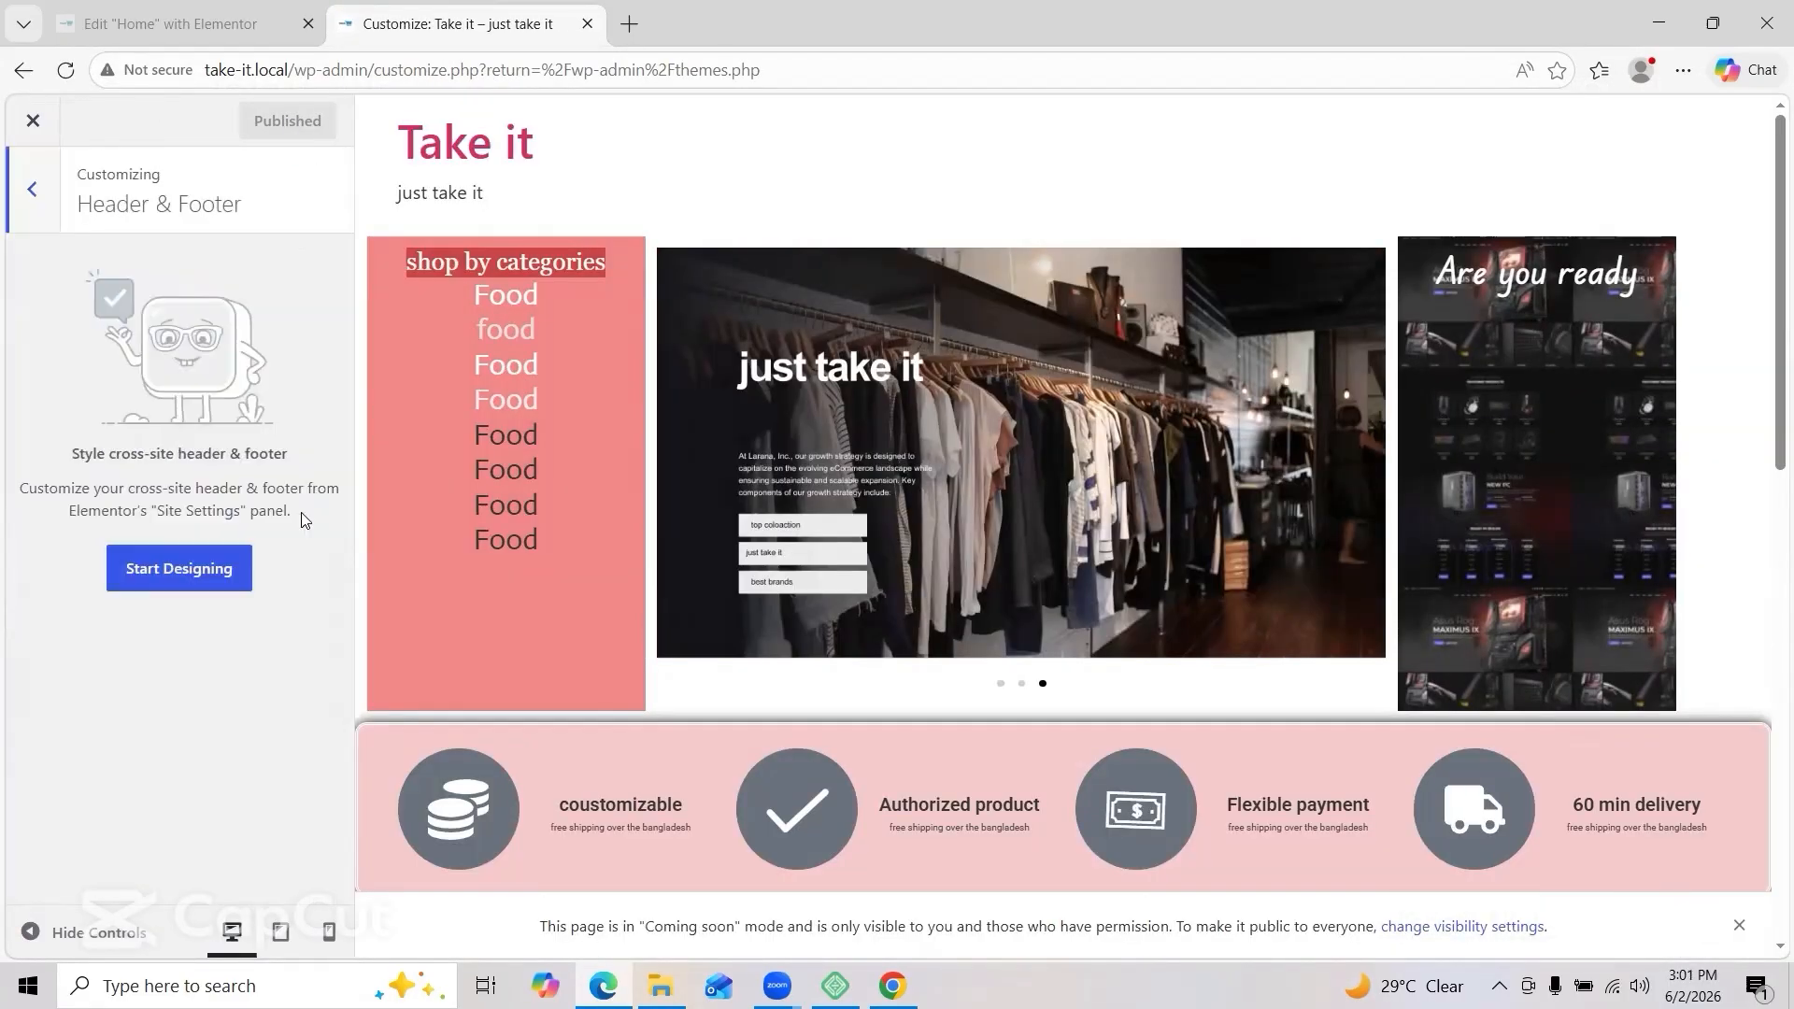
pyautogui.click(33, 121)
pyautogui.scroll(-3, 107, 652)
pyautogui.click(103, 843)
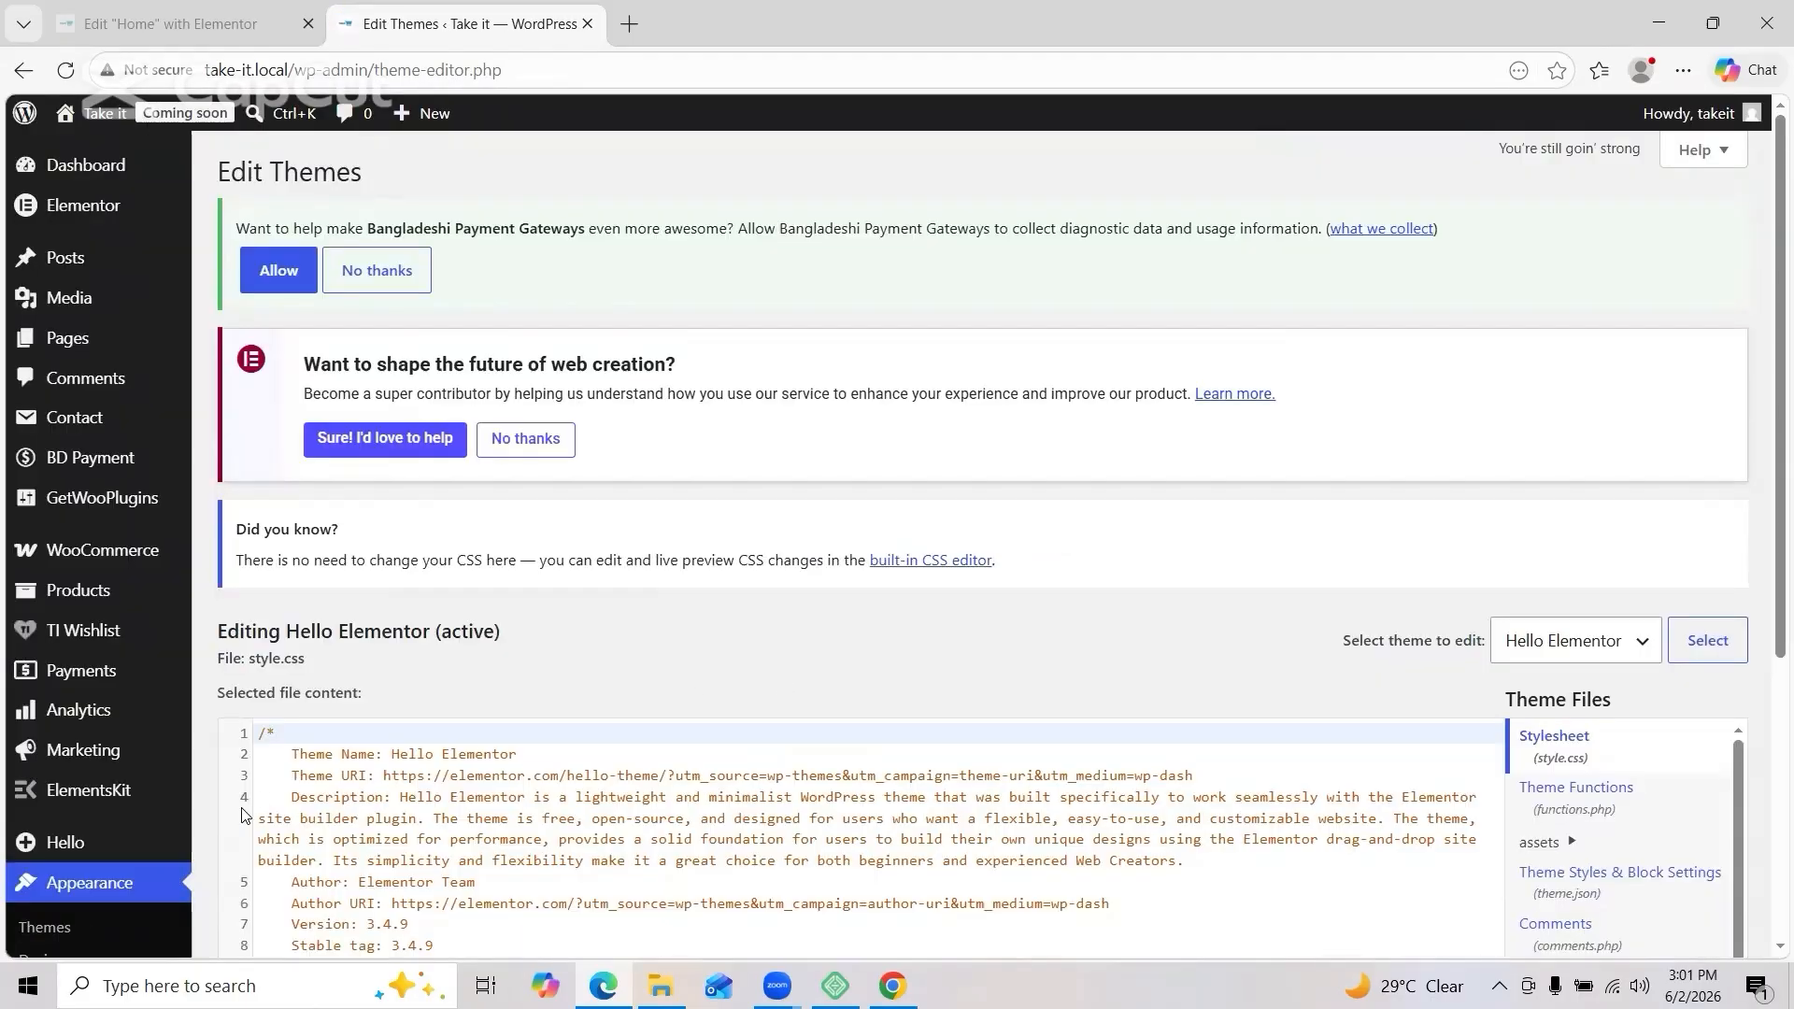
pyautogui.scroll(-5, 240, 813)
pyautogui.click(94, 648)
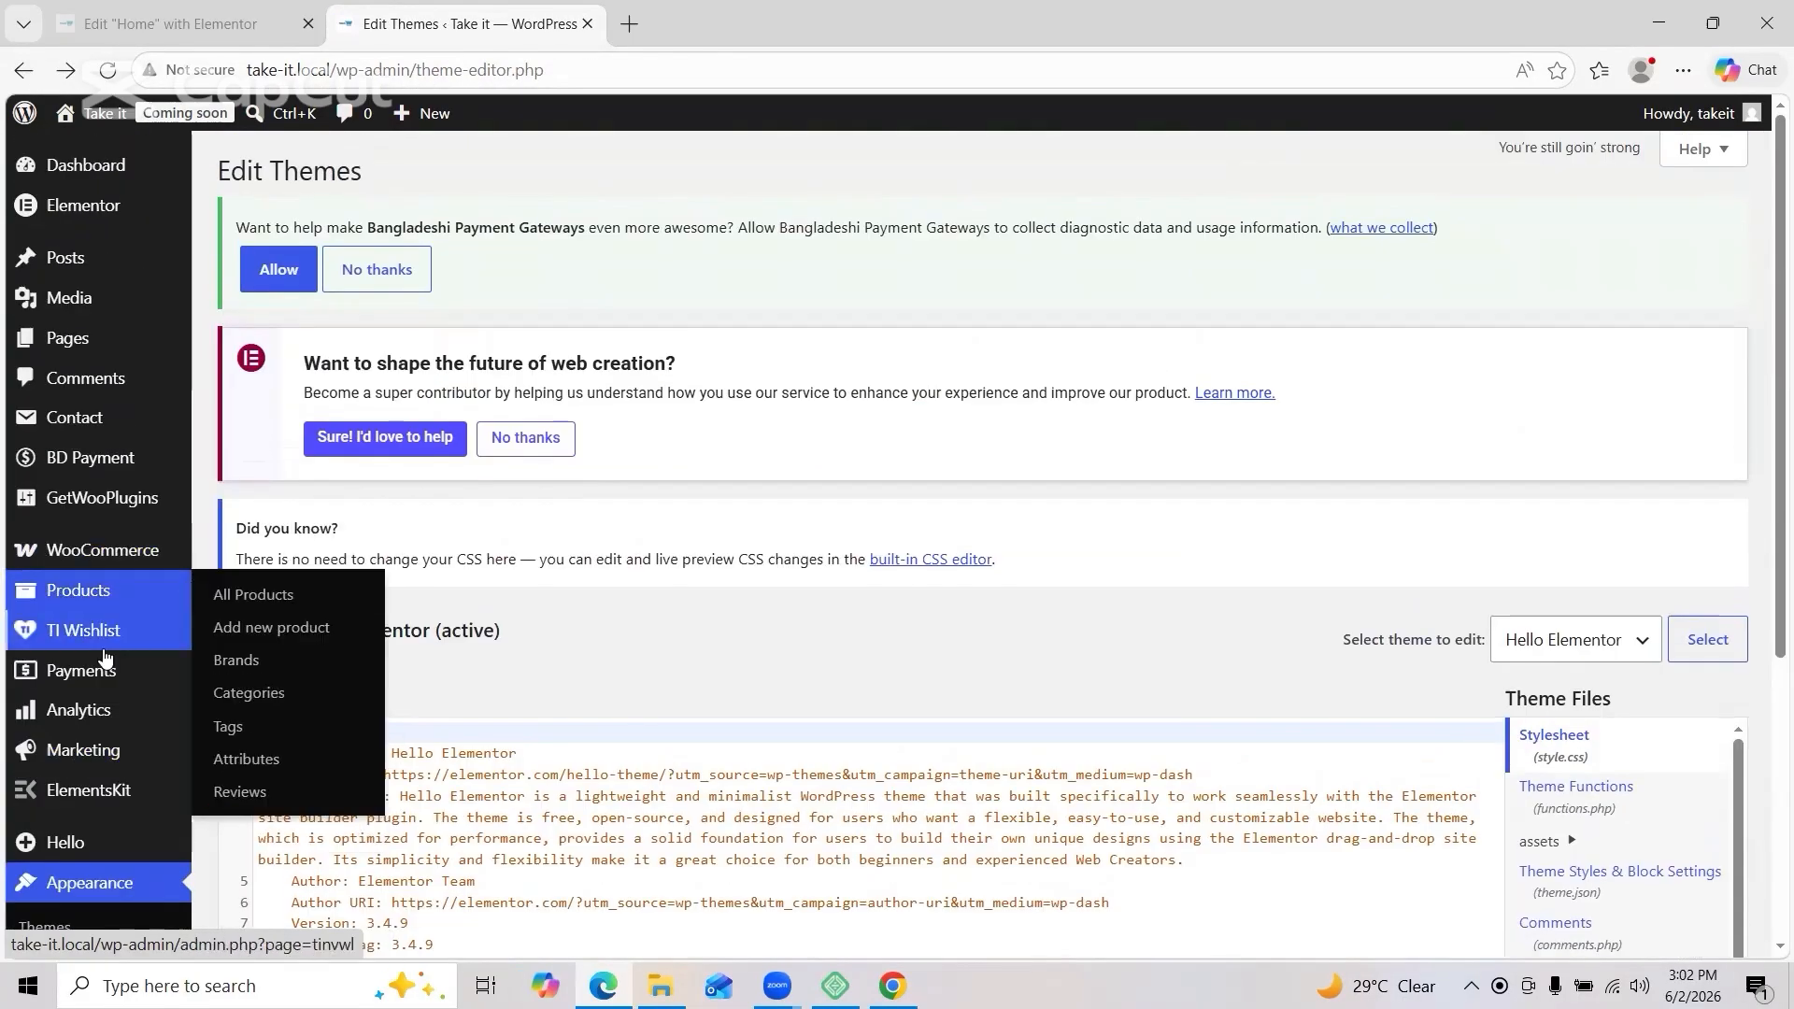
pyautogui.click(90, 883)
pyautogui.scroll(-3, 80, 748)
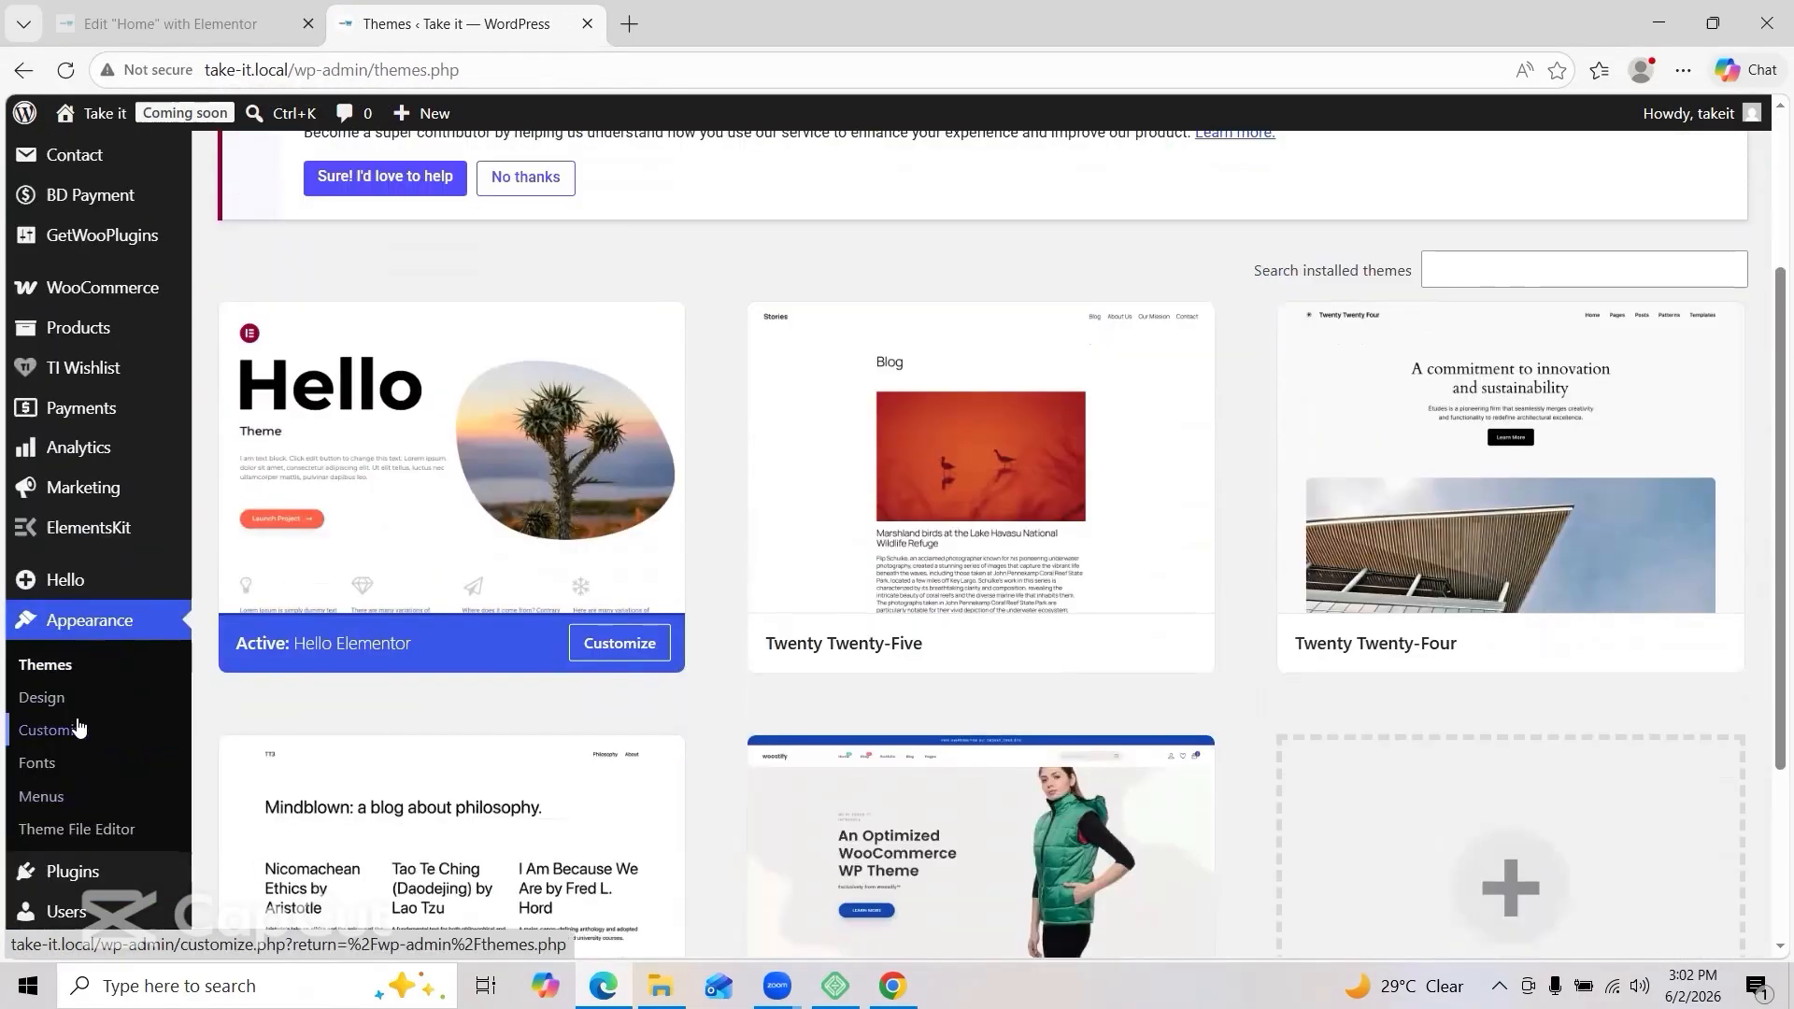
# Step: From the theme customizer, start designing the header and footer in Elementor
pyautogui.click(78, 729)
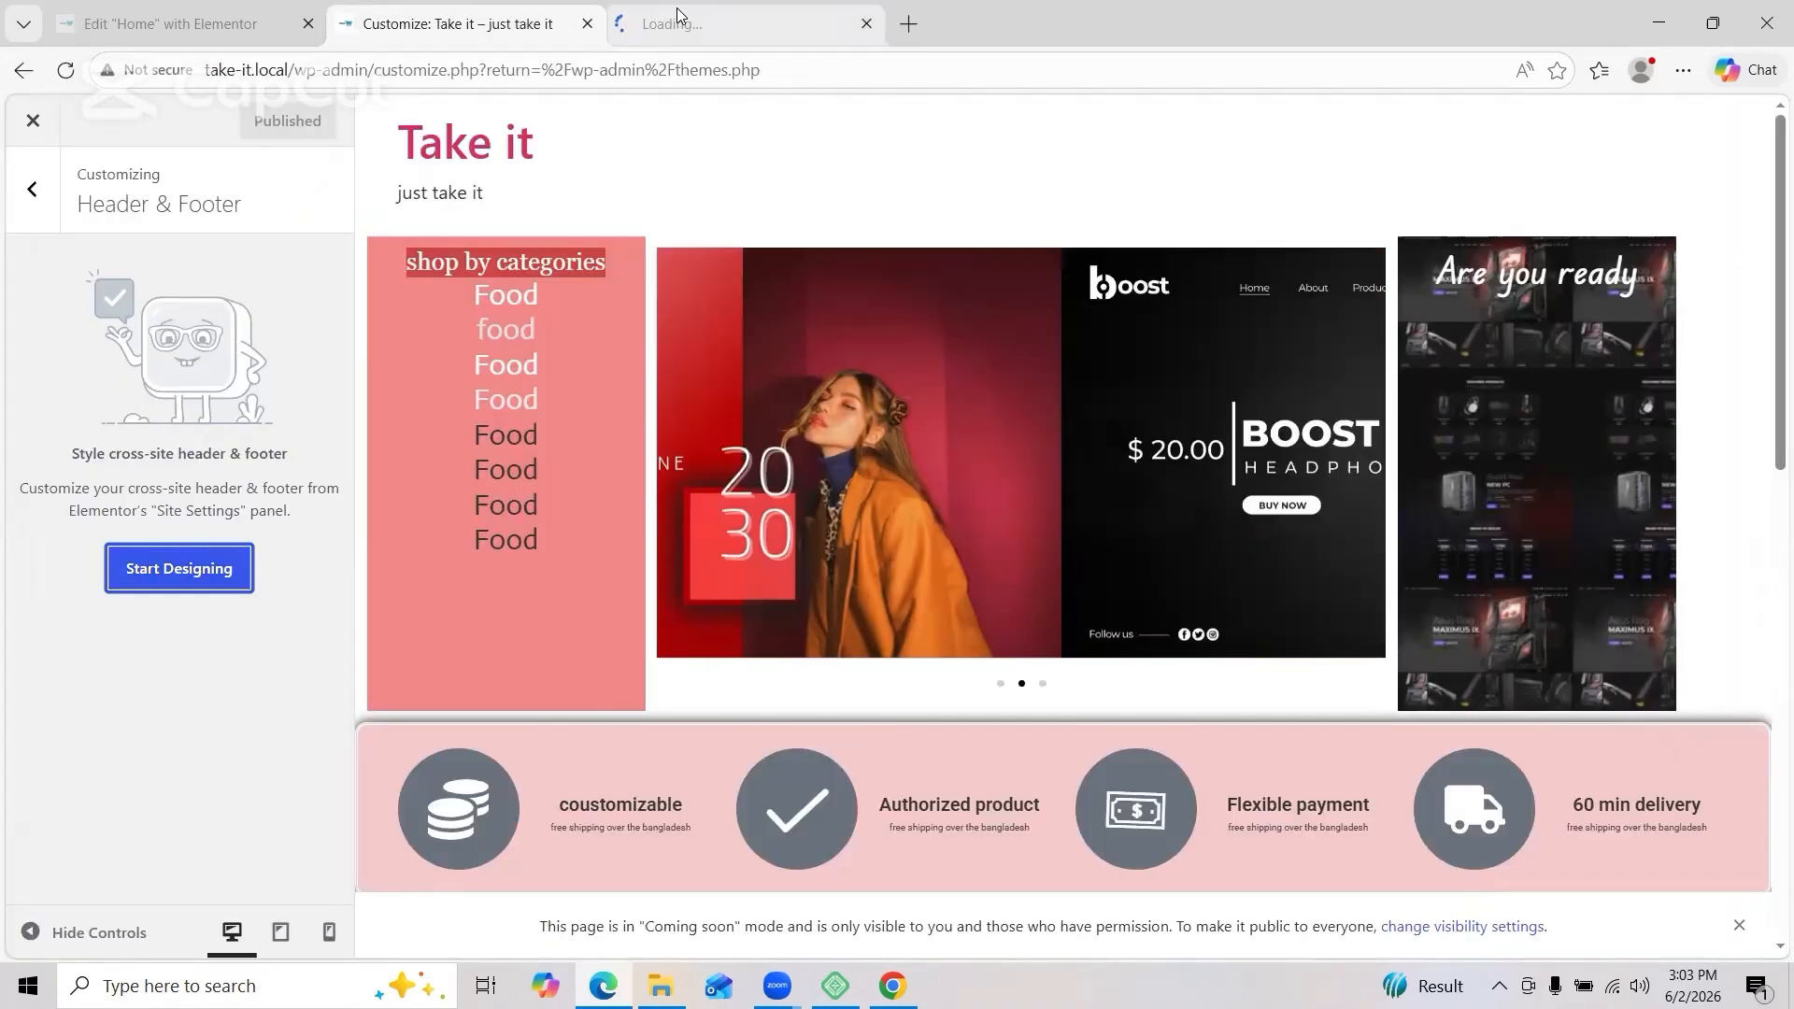
pyautogui.click(678, 14)
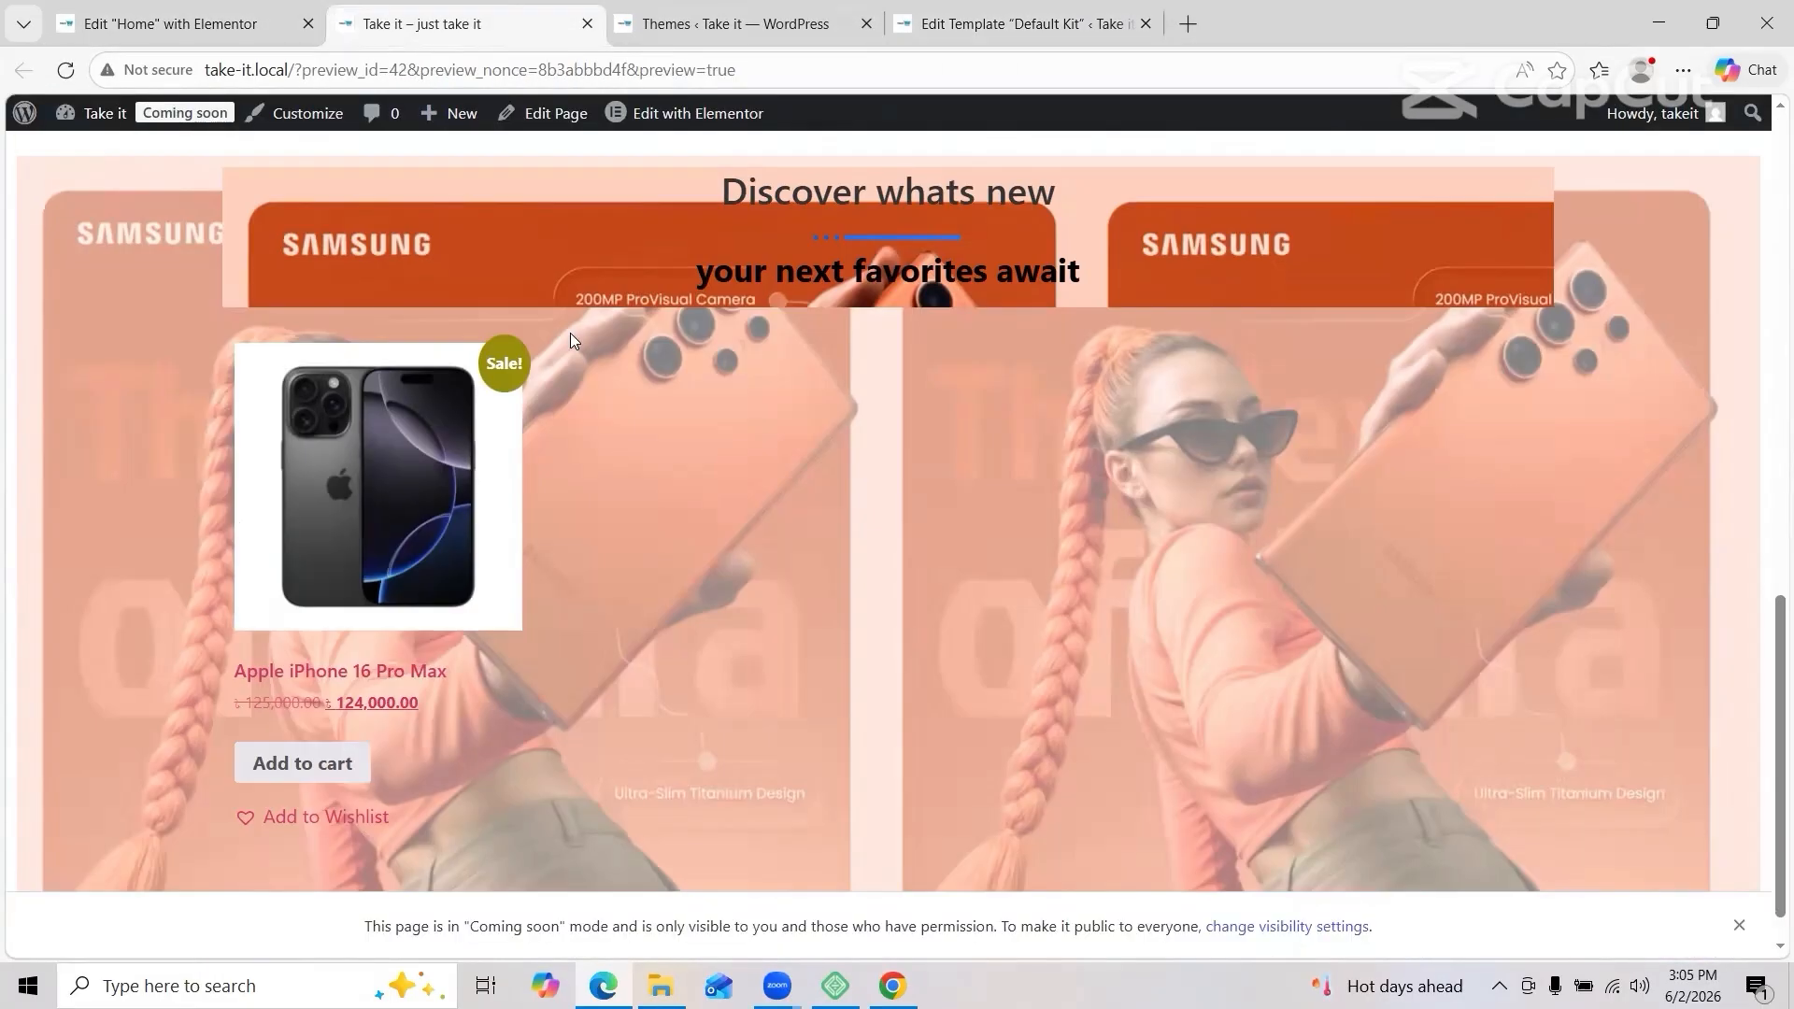
pyautogui.scroll(4, 570, 333)
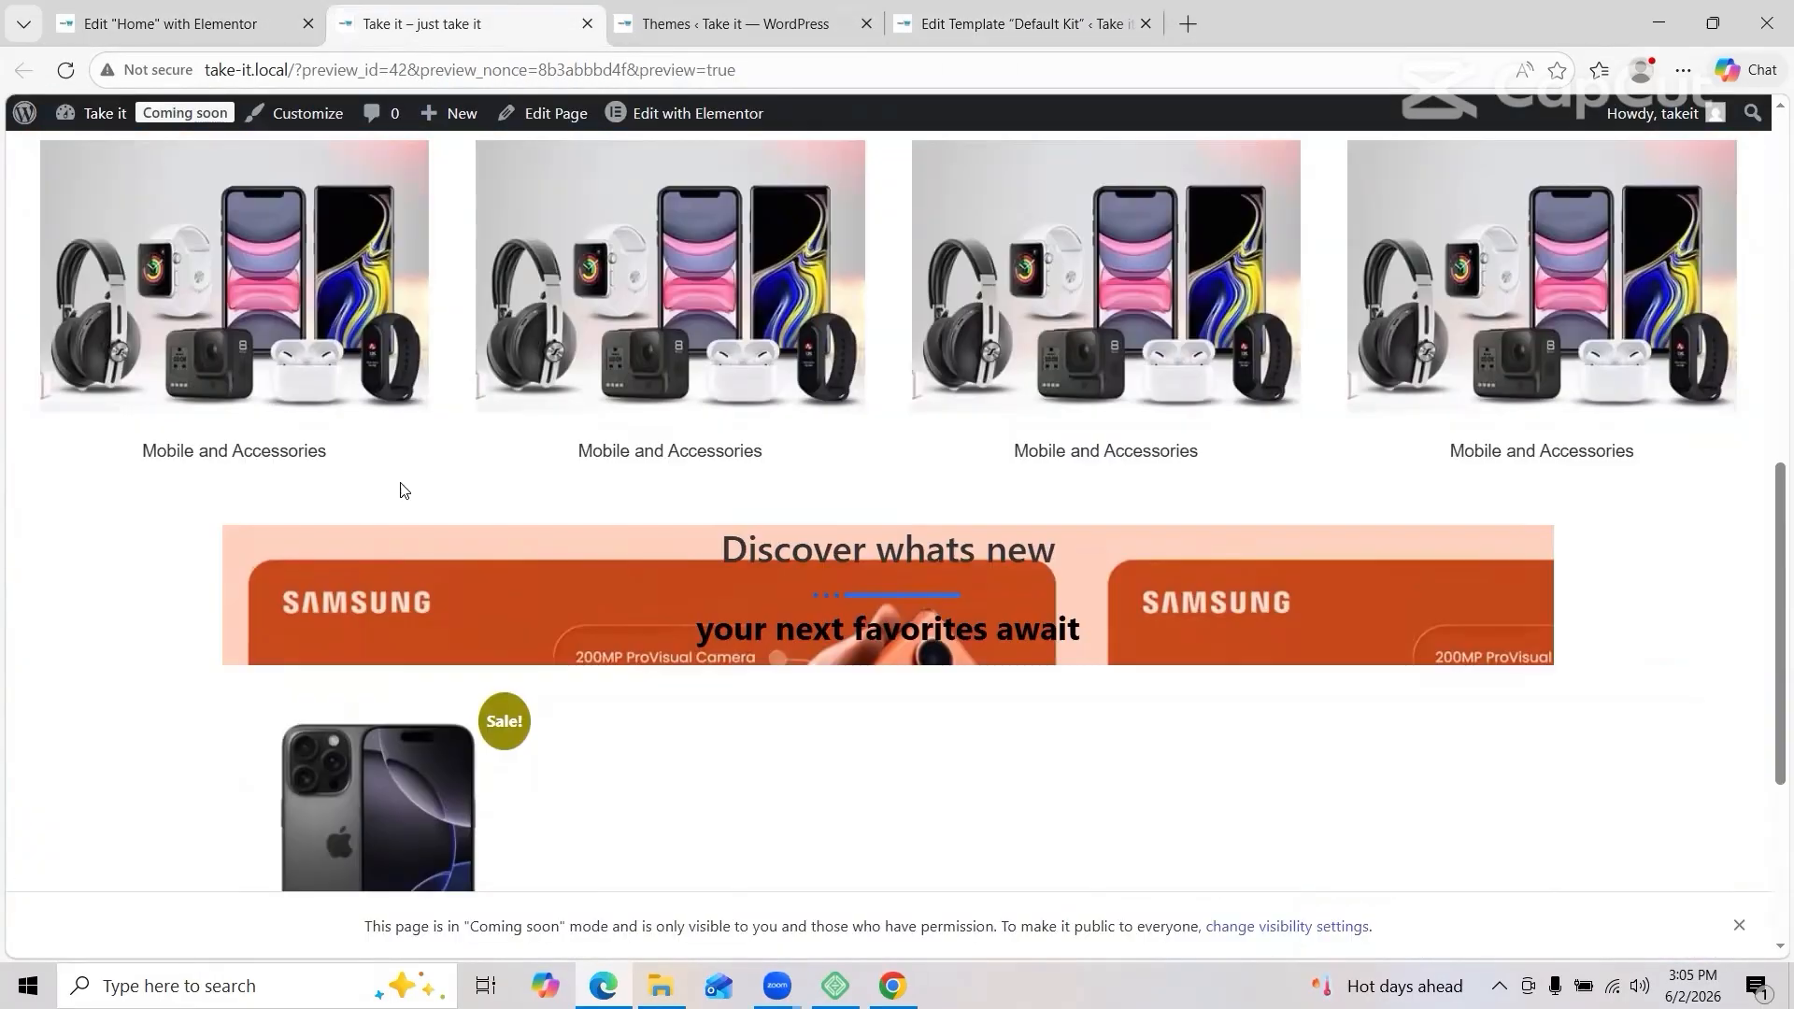
pyautogui.scroll(-4, 400, 489)
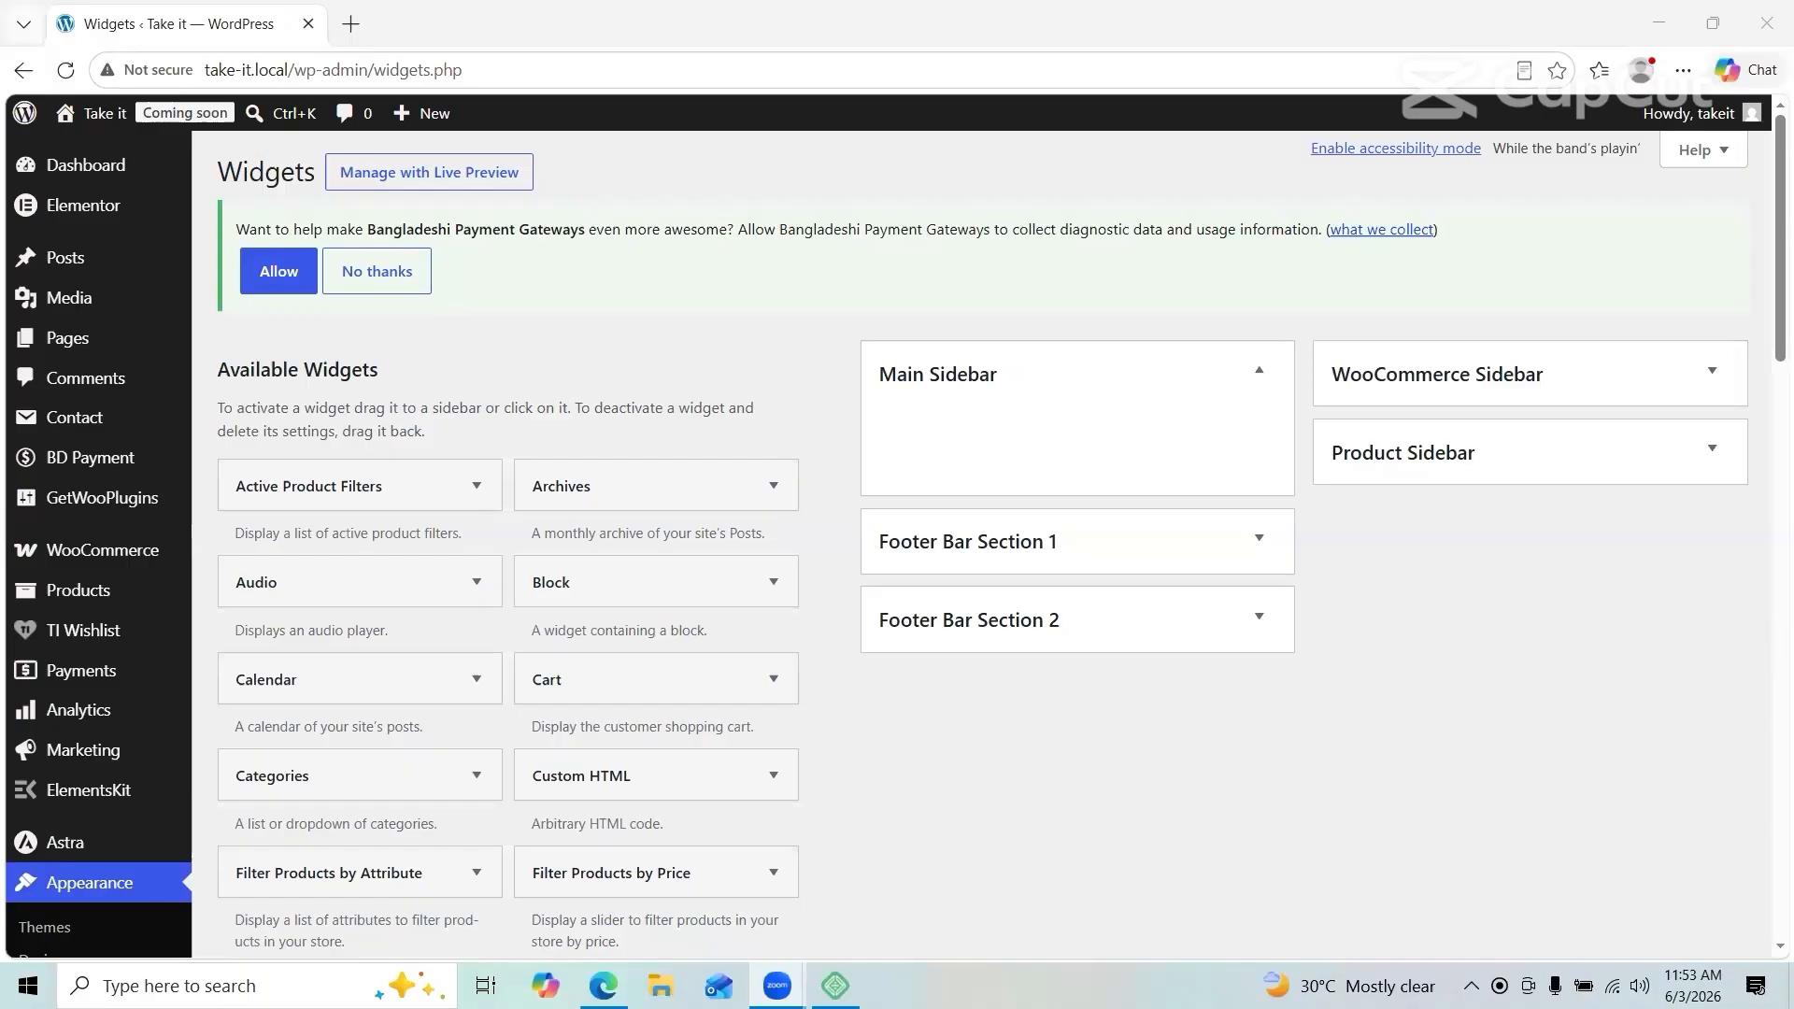
# Step: On the Widgets page, add a Product Search widget to the WooCommerce Sidebar
pyautogui.click(25, 71)
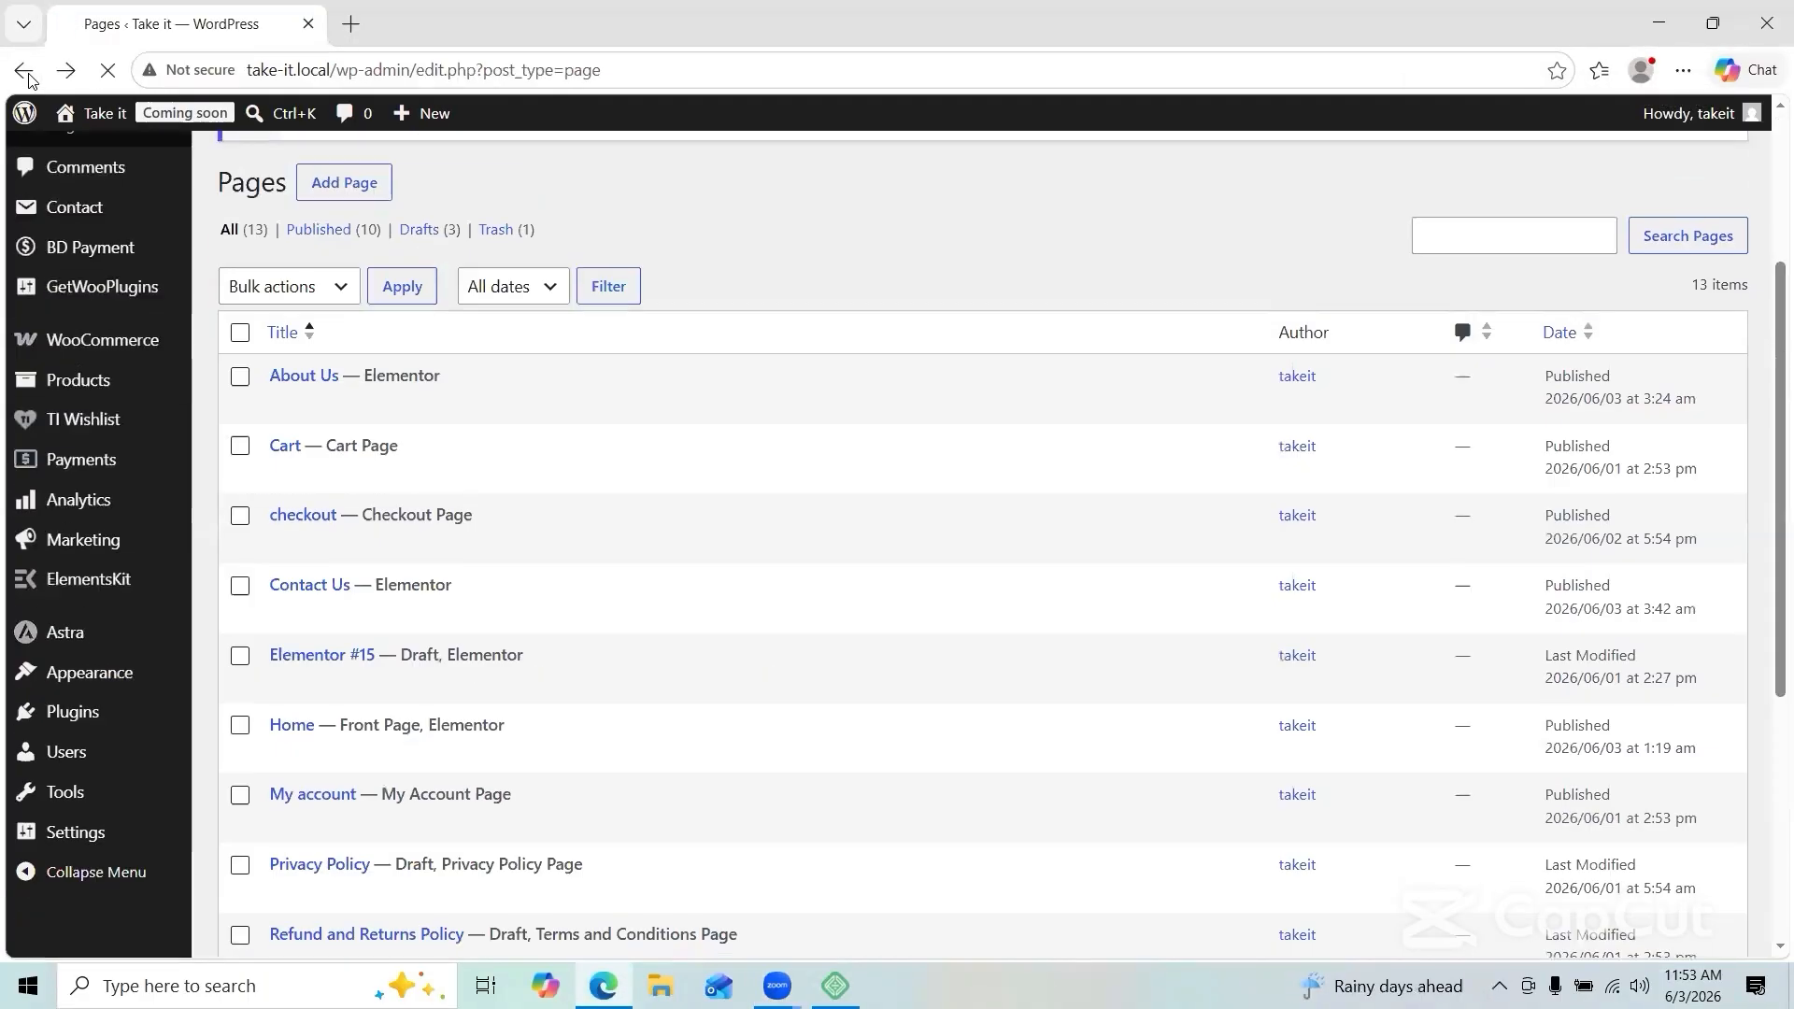
pyautogui.moveTo(89, 725)
pyautogui.click(228, 788)
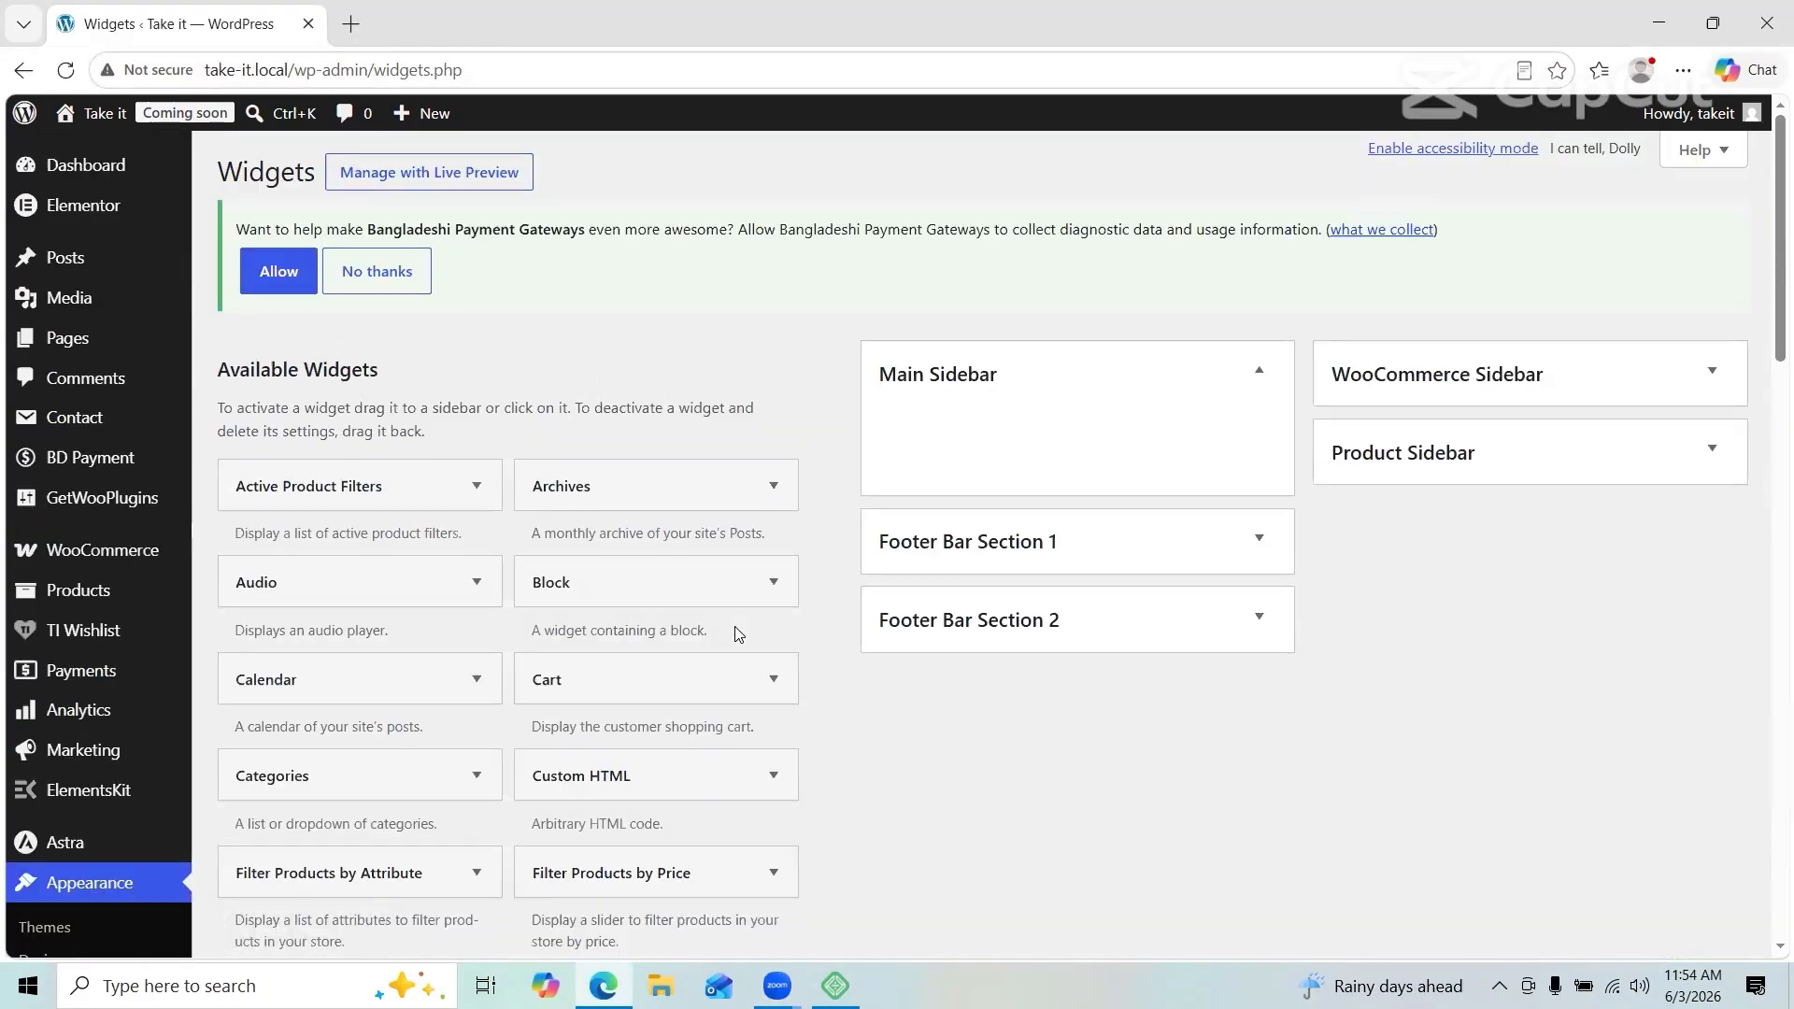
pyautogui.scroll(-8, 569, 665)
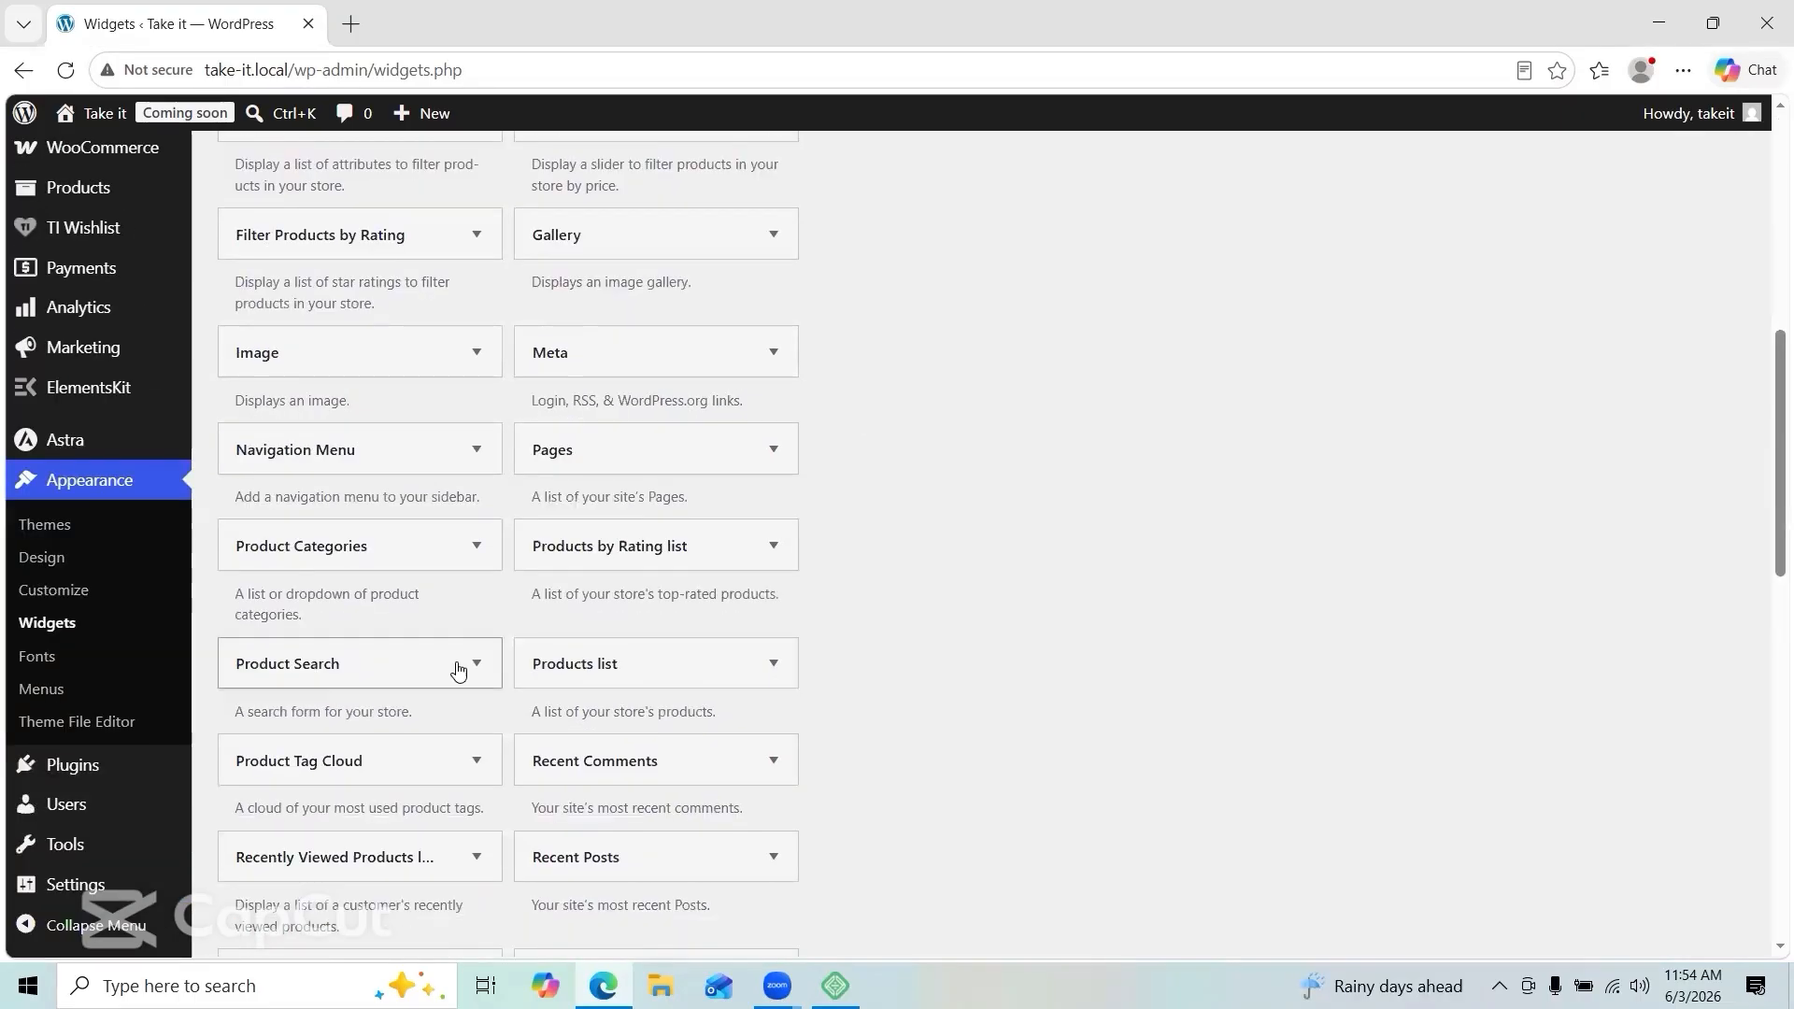
pyautogui.click(457, 669)
pyautogui.click(364, 655)
pyautogui.click(401, 756)
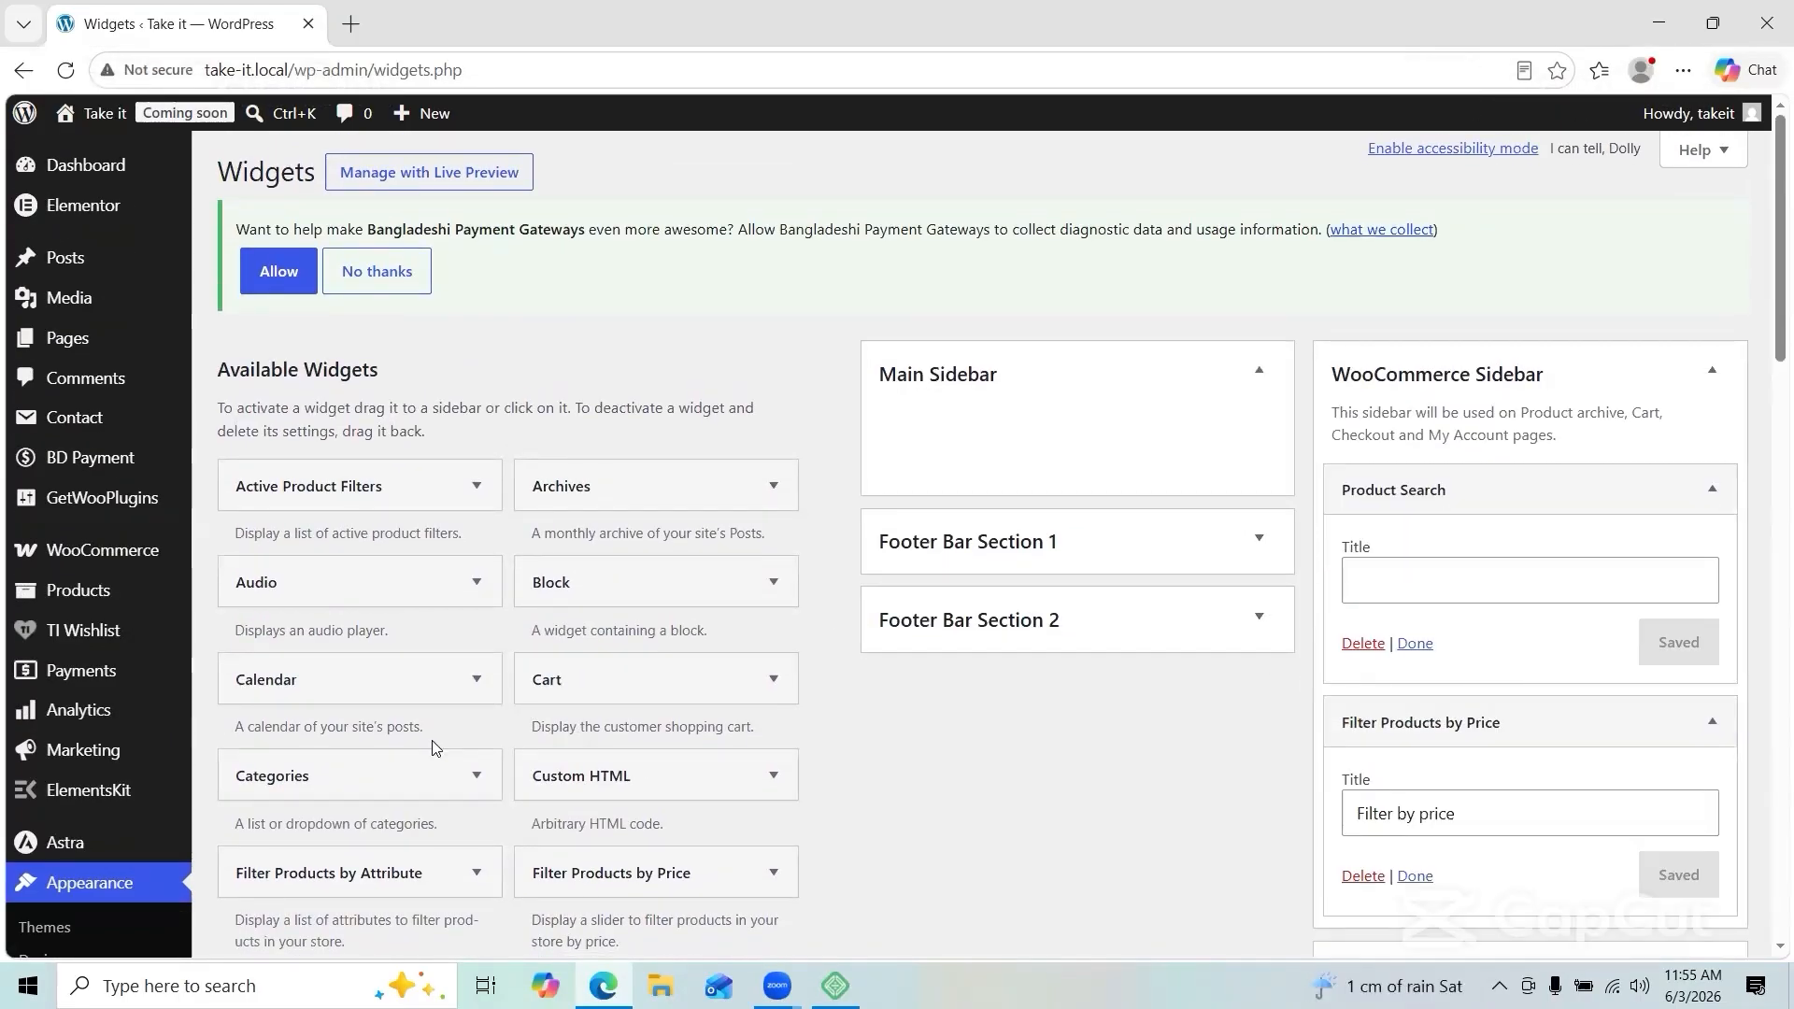
# Step: Add a Search widget to the Main Sidebar
pyautogui.scroll(-6, 436, 749)
pyautogui.moveTo(367, 698); pyautogui.dragTo(1542, 223)
pyautogui.scroll(3, 1542, 307)
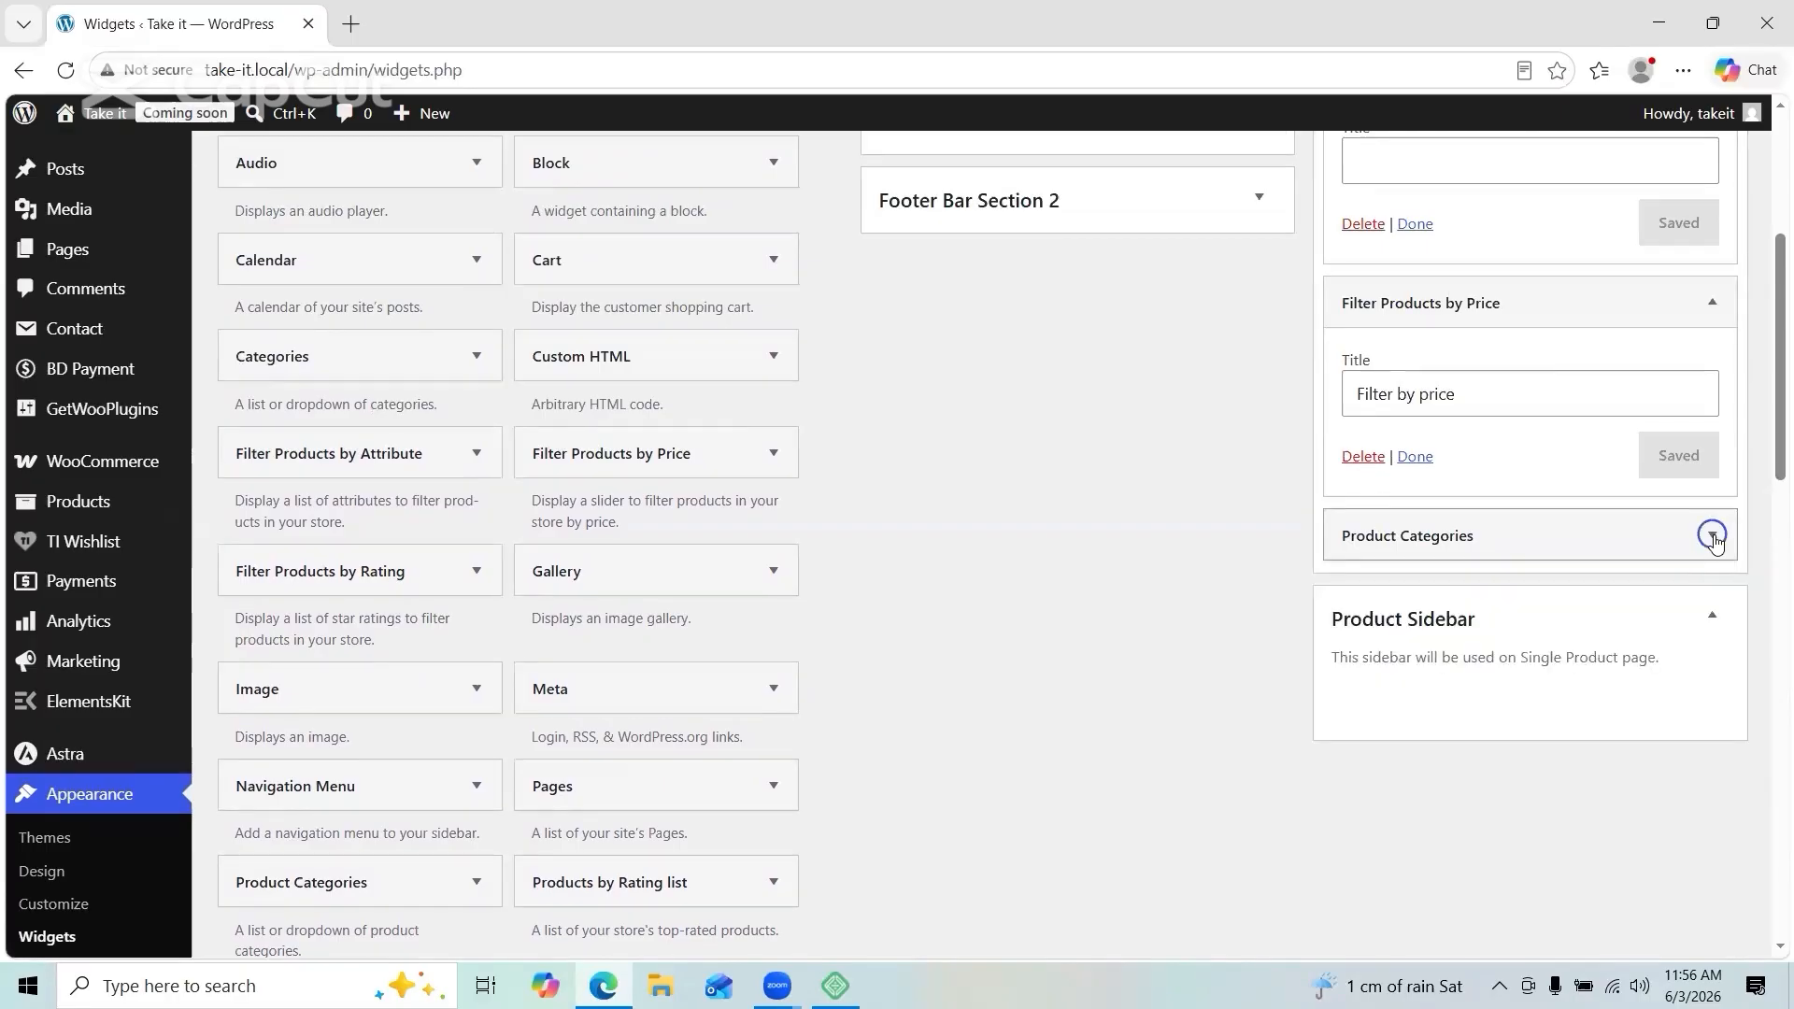
pyautogui.scroll(-9, 363, 608)
pyautogui.click(363, 663)
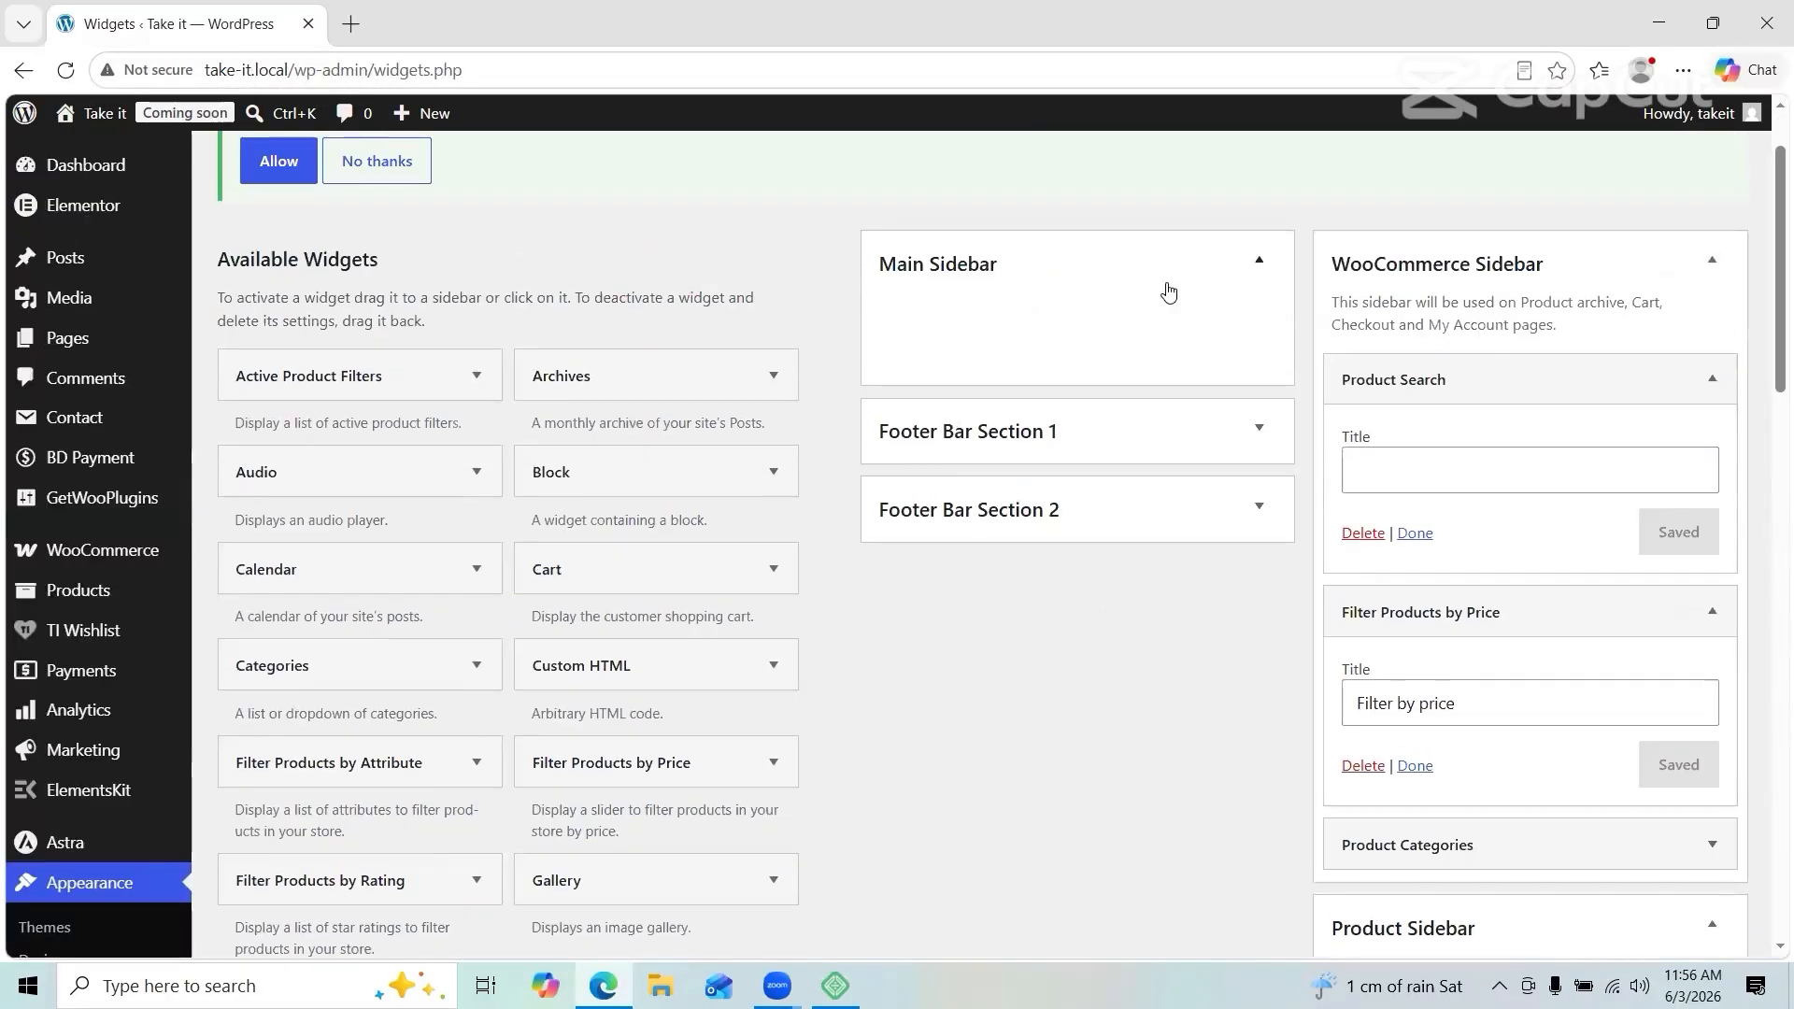
pyautogui.scroll(-10, 401, 773)
pyautogui.click(280, 425)
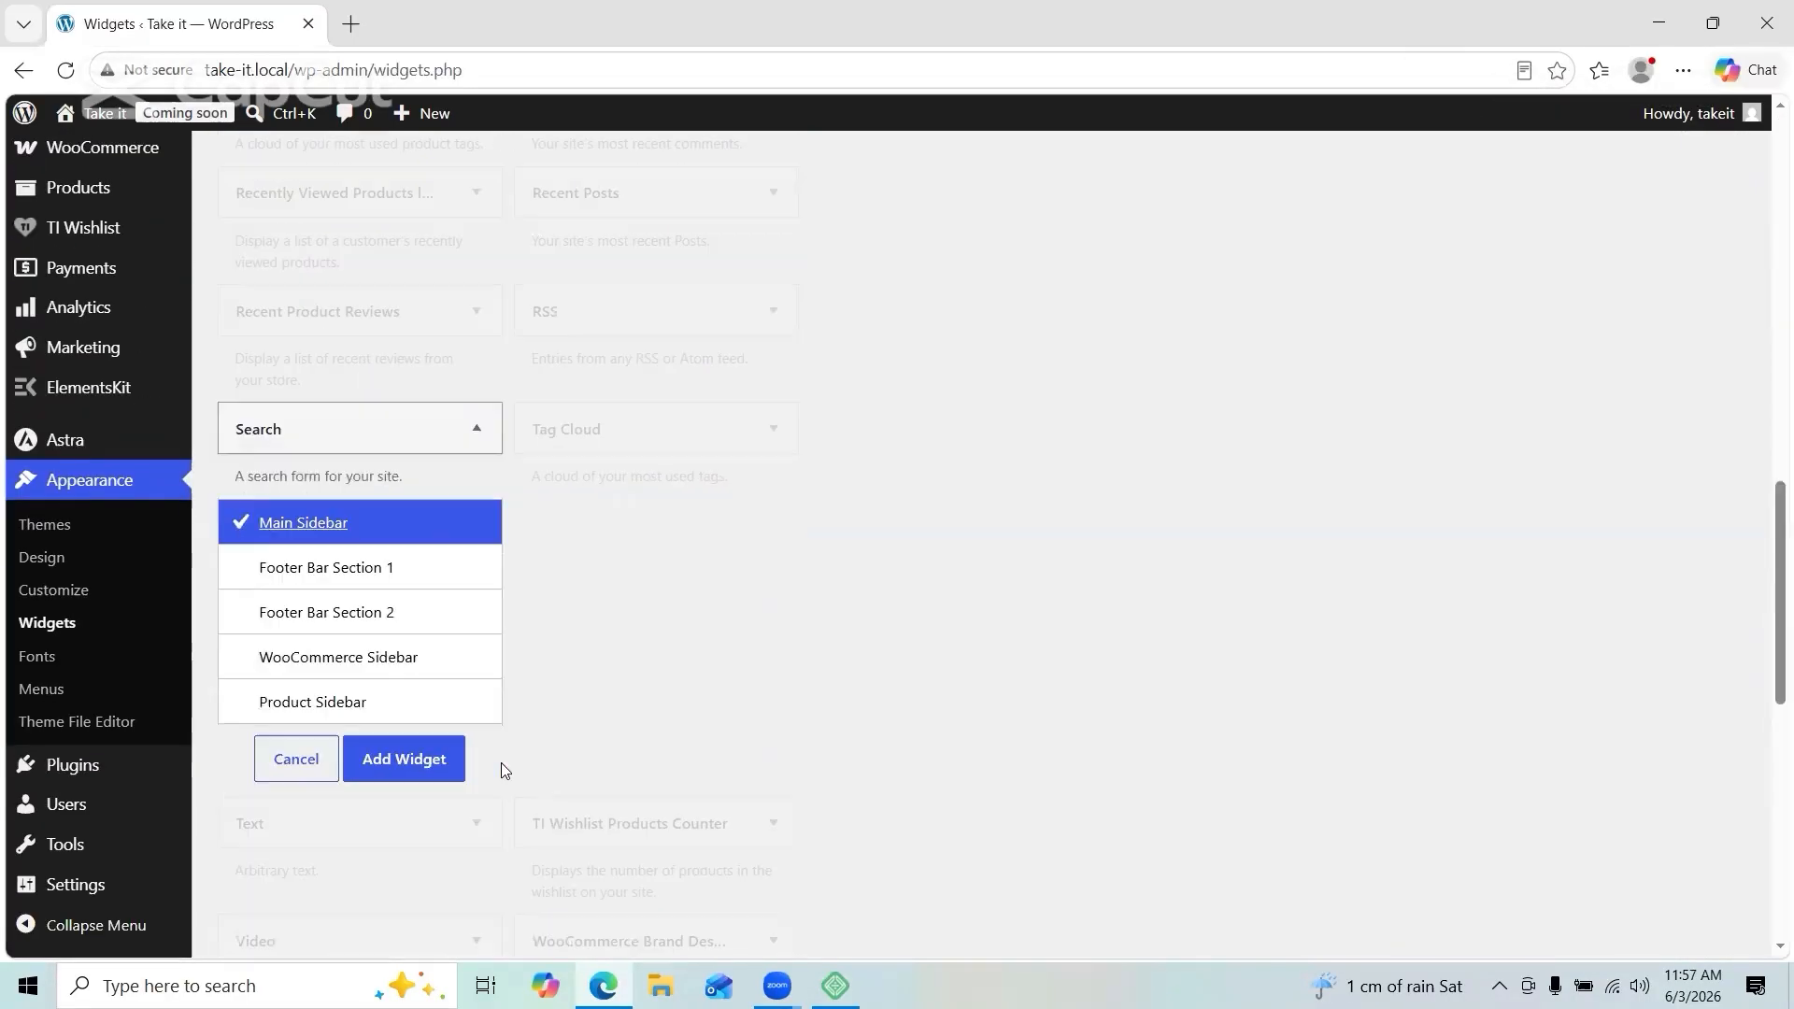
pyautogui.click(402, 757)
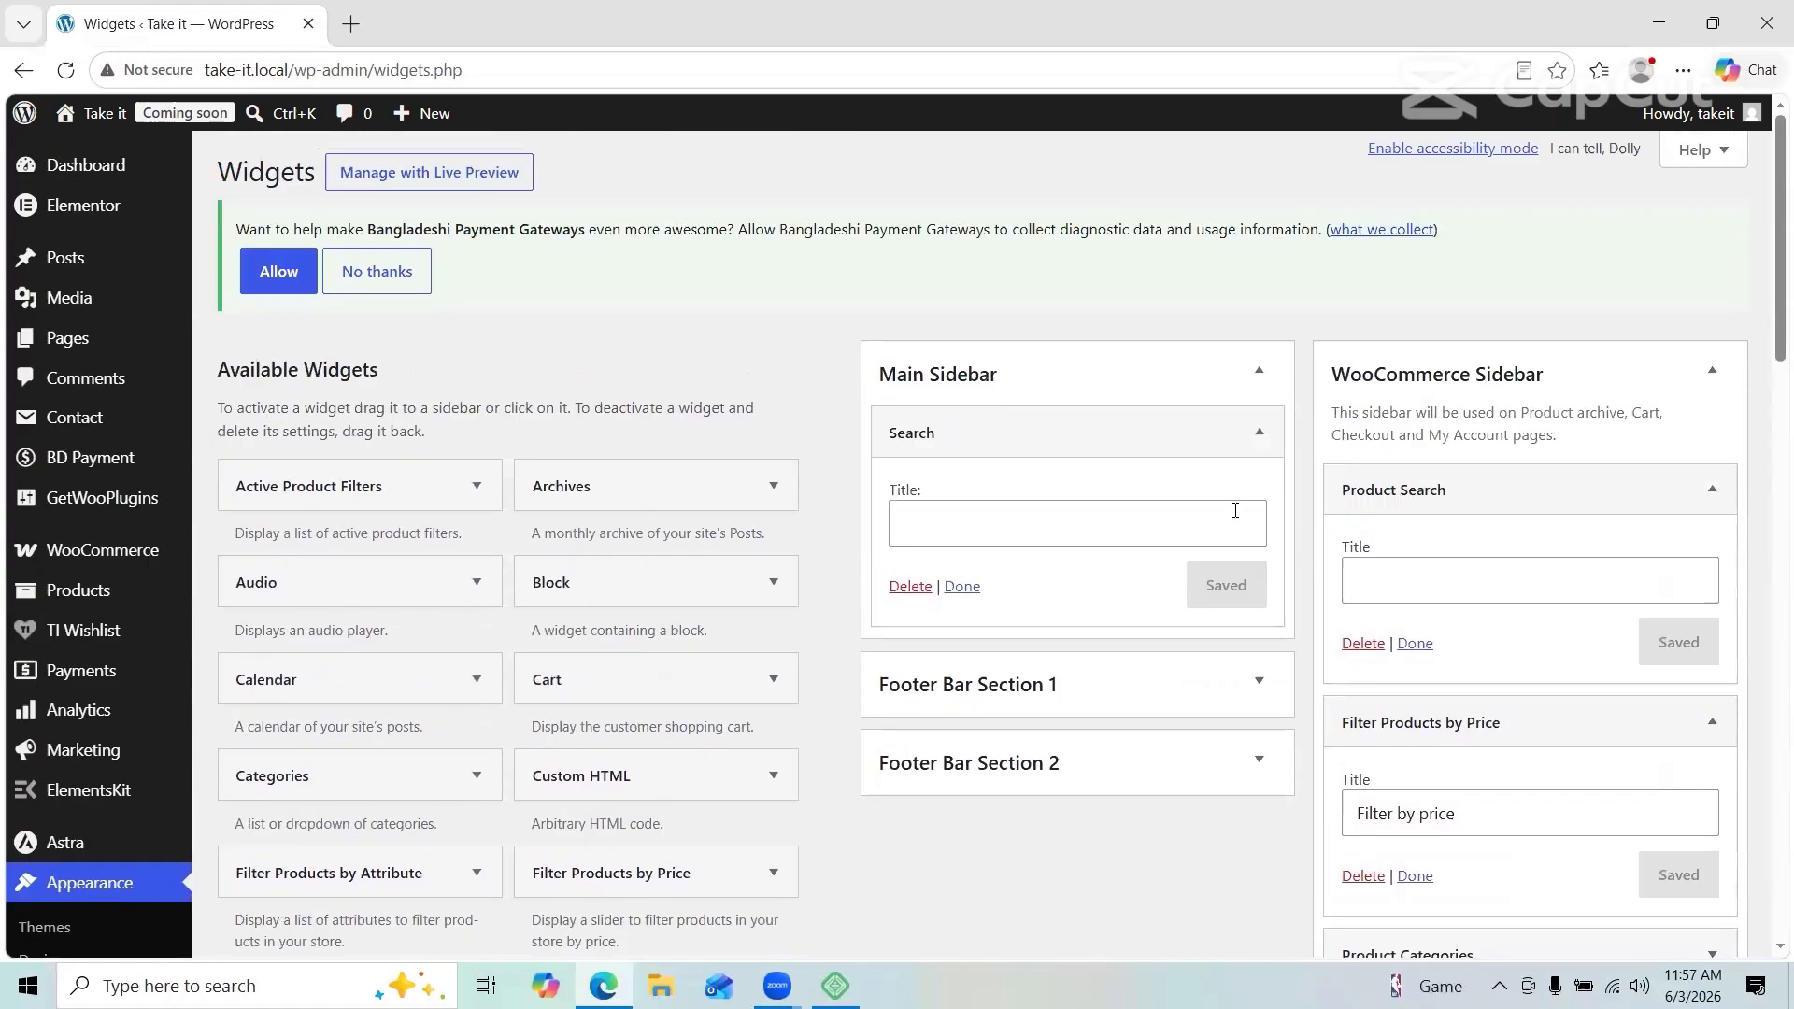
# Step: Place a 'Take it' Text widget in Footer Bar Section 1 and save it
pyautogui.scroll(-10, 976, 371)
pyautogui.scroll(8, 944, 297)
pyautogui.moveTo(360, 686); pyautogui.dragTo(1018, 322)
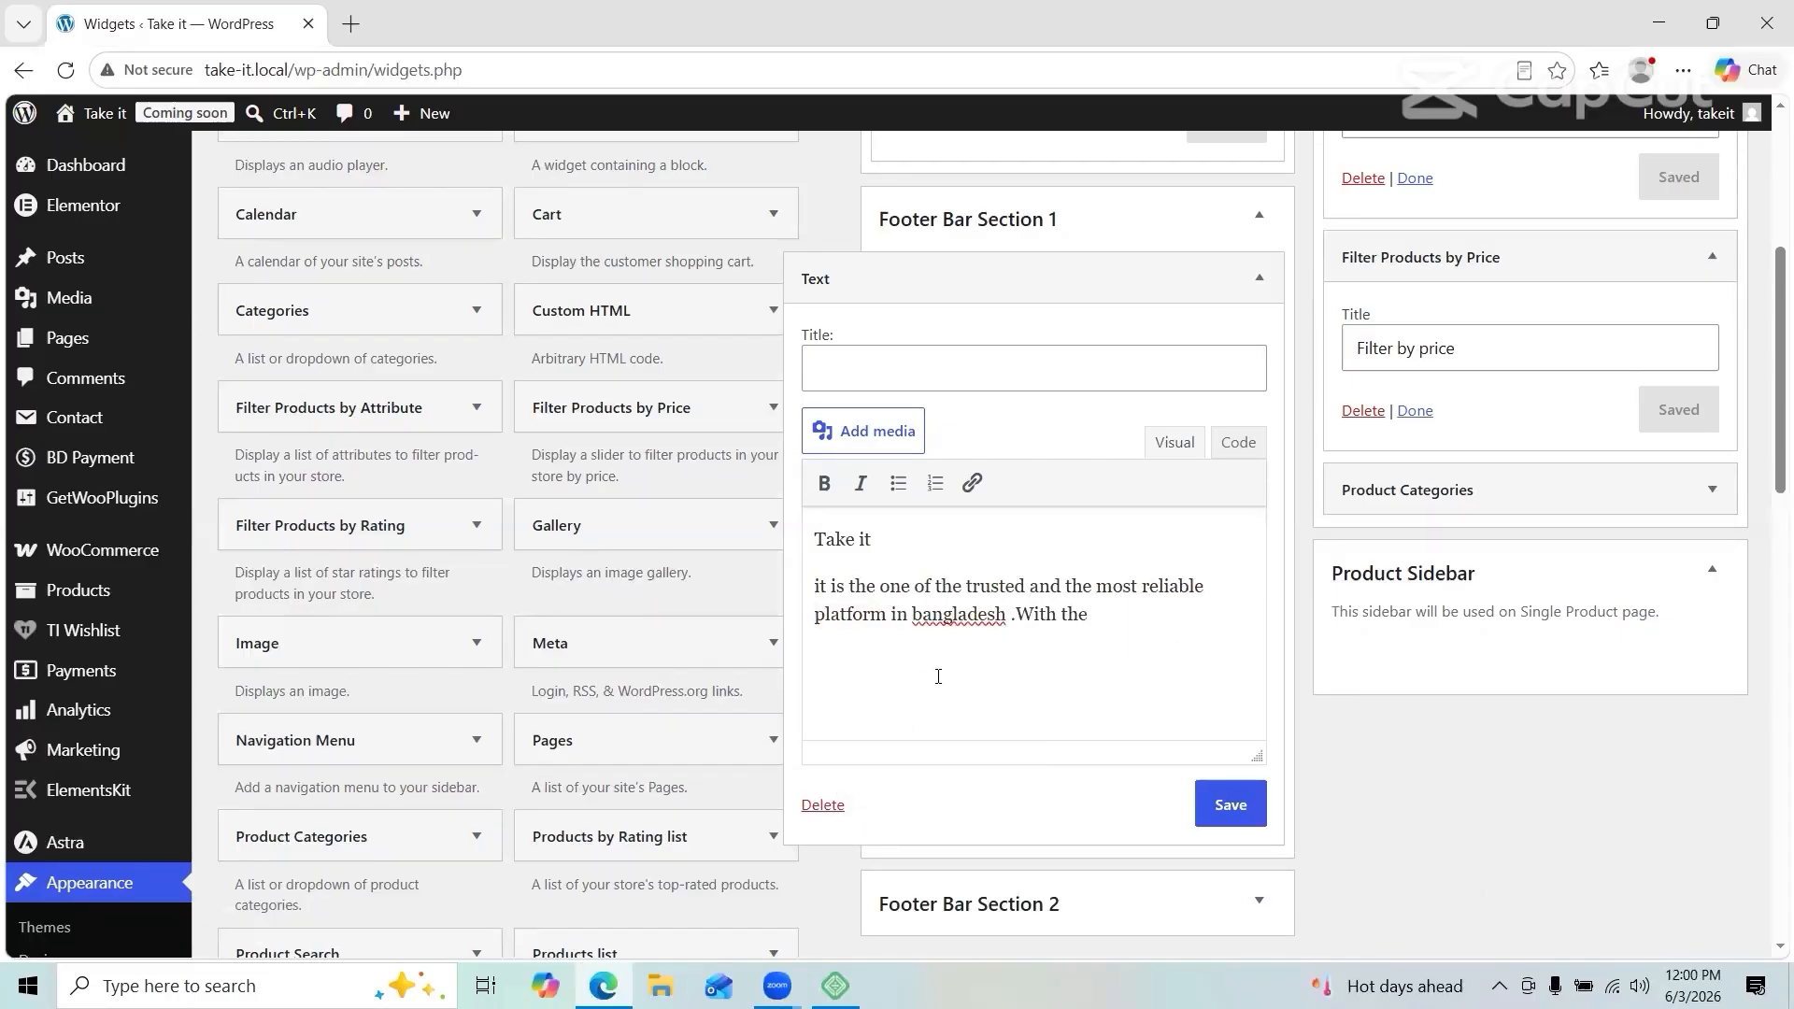
pyautogui.click(1215, 813)
pyautogui.scroll(2, 1233, 654)
pyautogui.click(1261, 413)
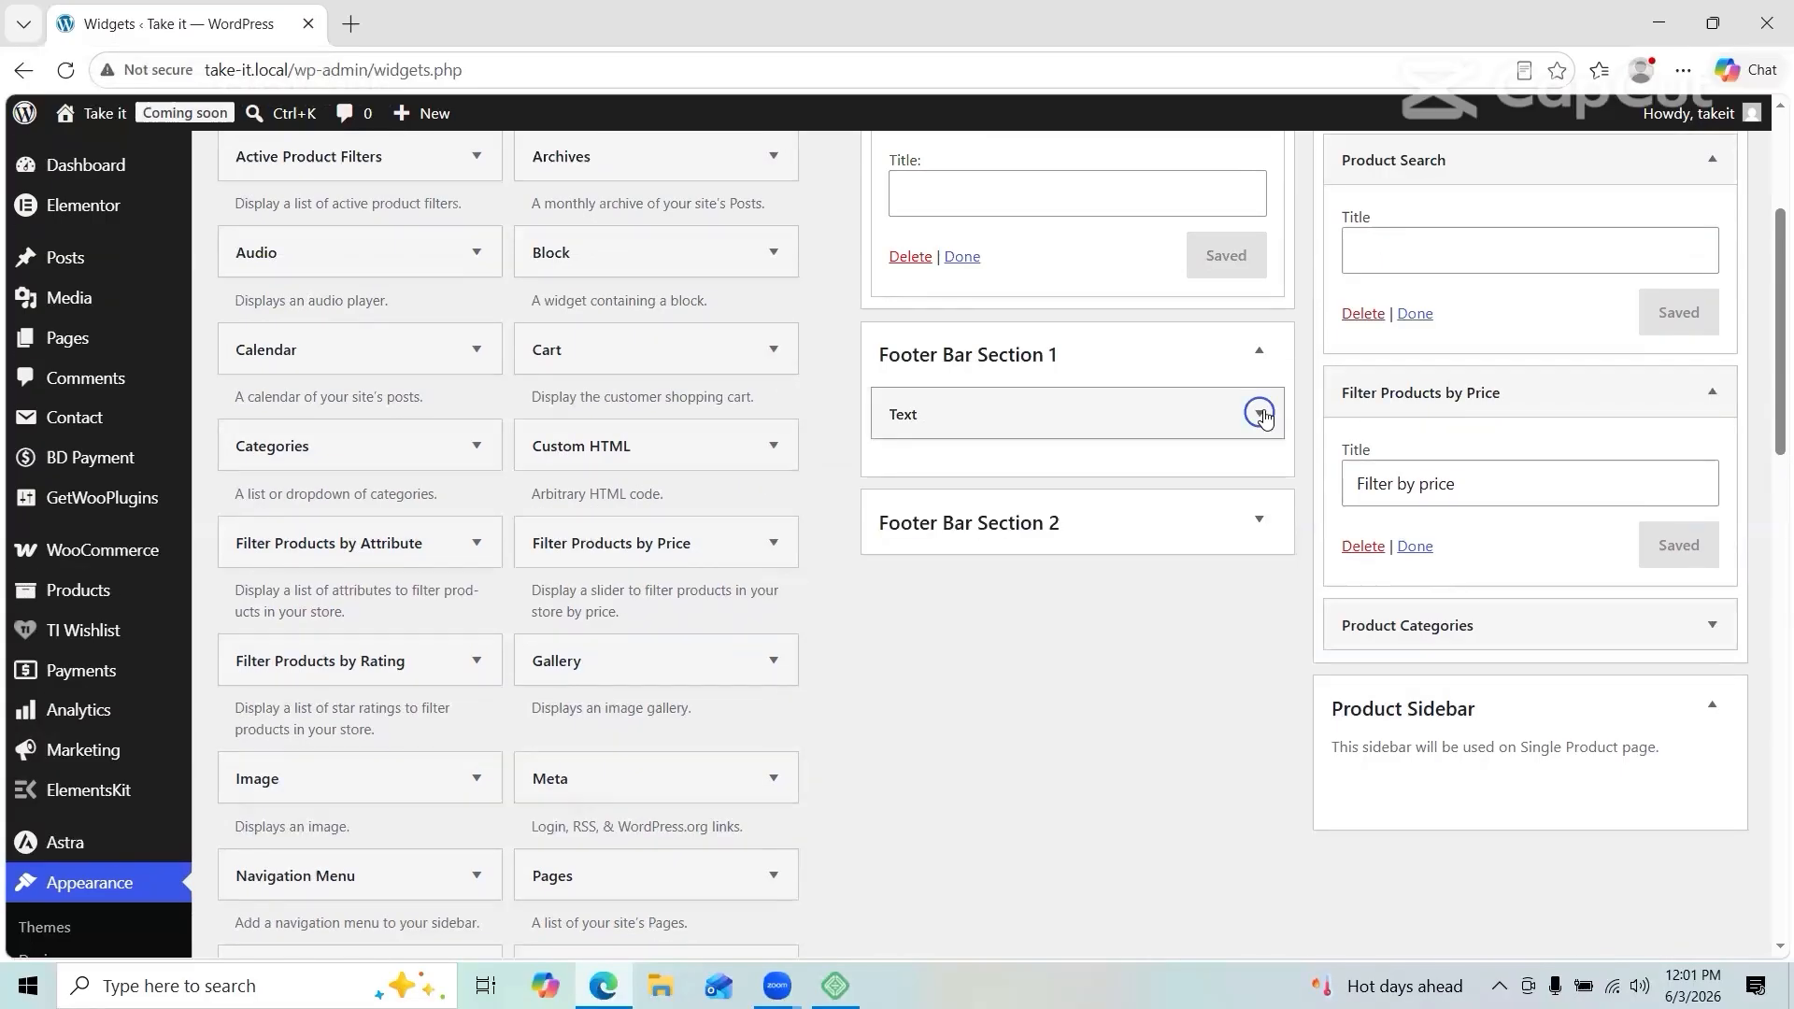
# Step: Add a 'shop' Navigation Menu widget to Footer Bar Section 1 and save it
pyautogui.scroll(-2, 934, 524)
pyautogui.click(478, 633)
pyautogui.click(346, 775)
pyautogui.click(411, 949)
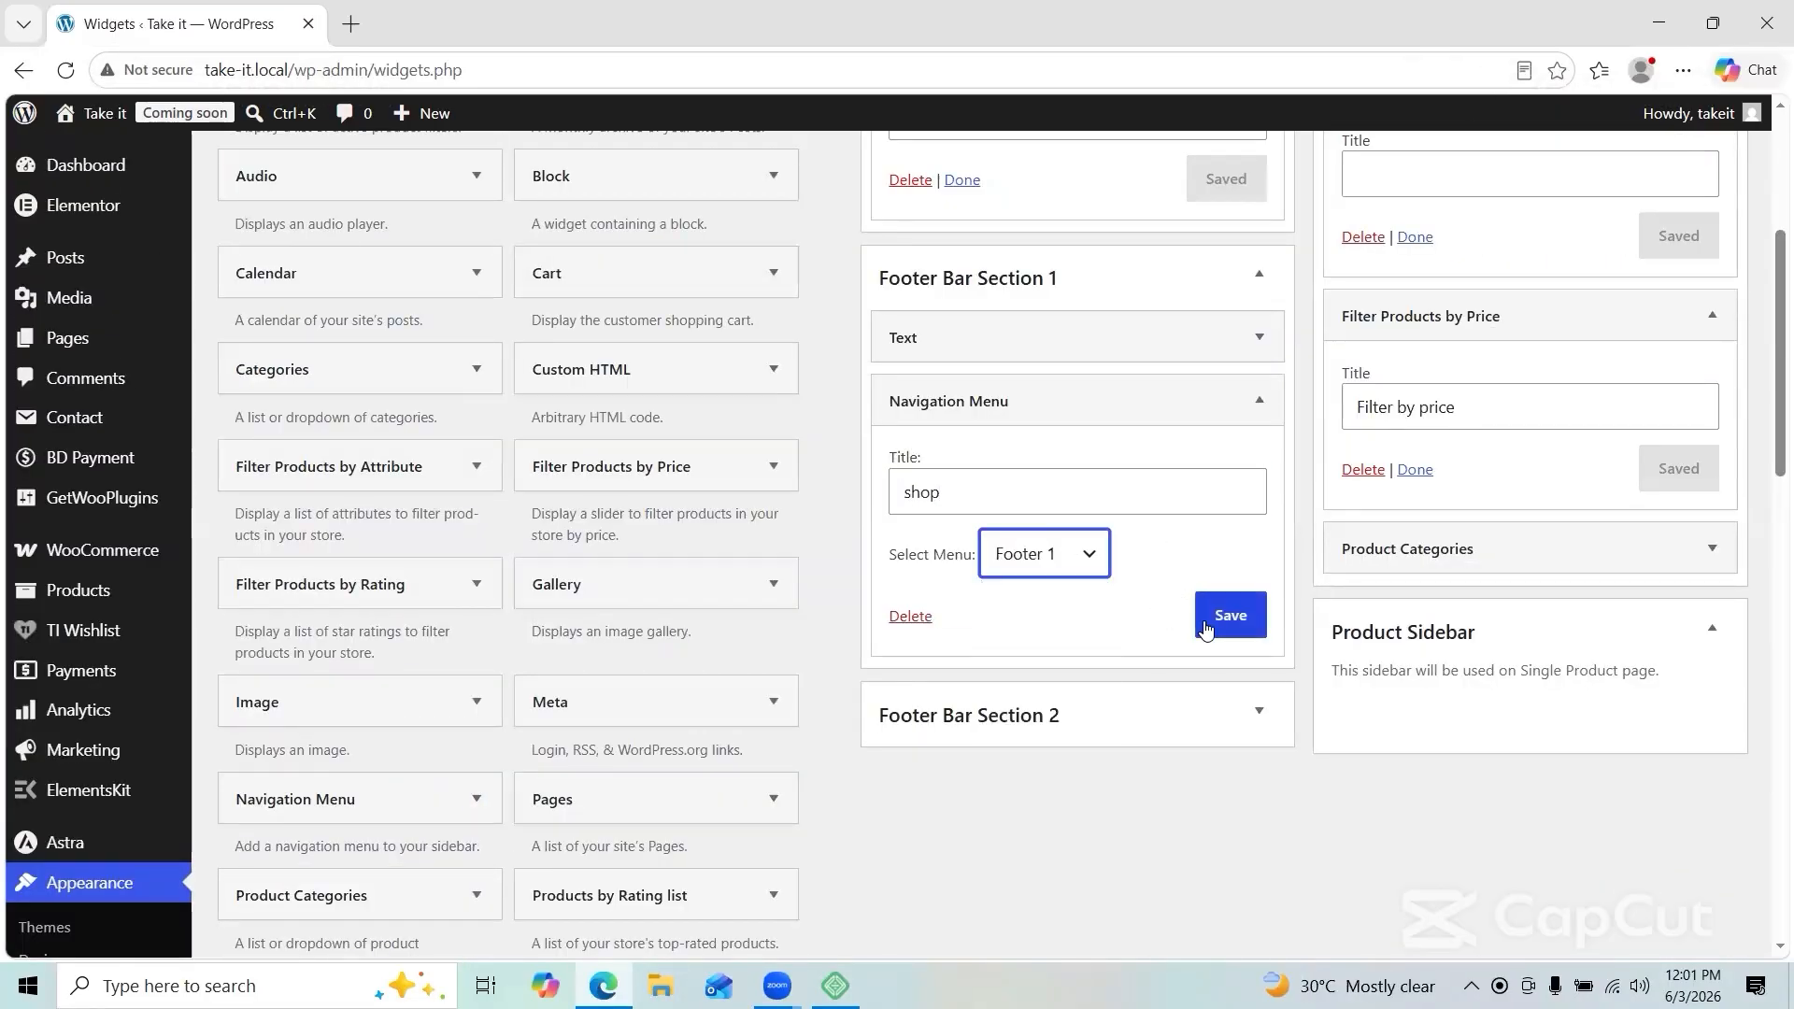
pyautogui.click(1205, 621)
pyautogui.click(1259, 401)
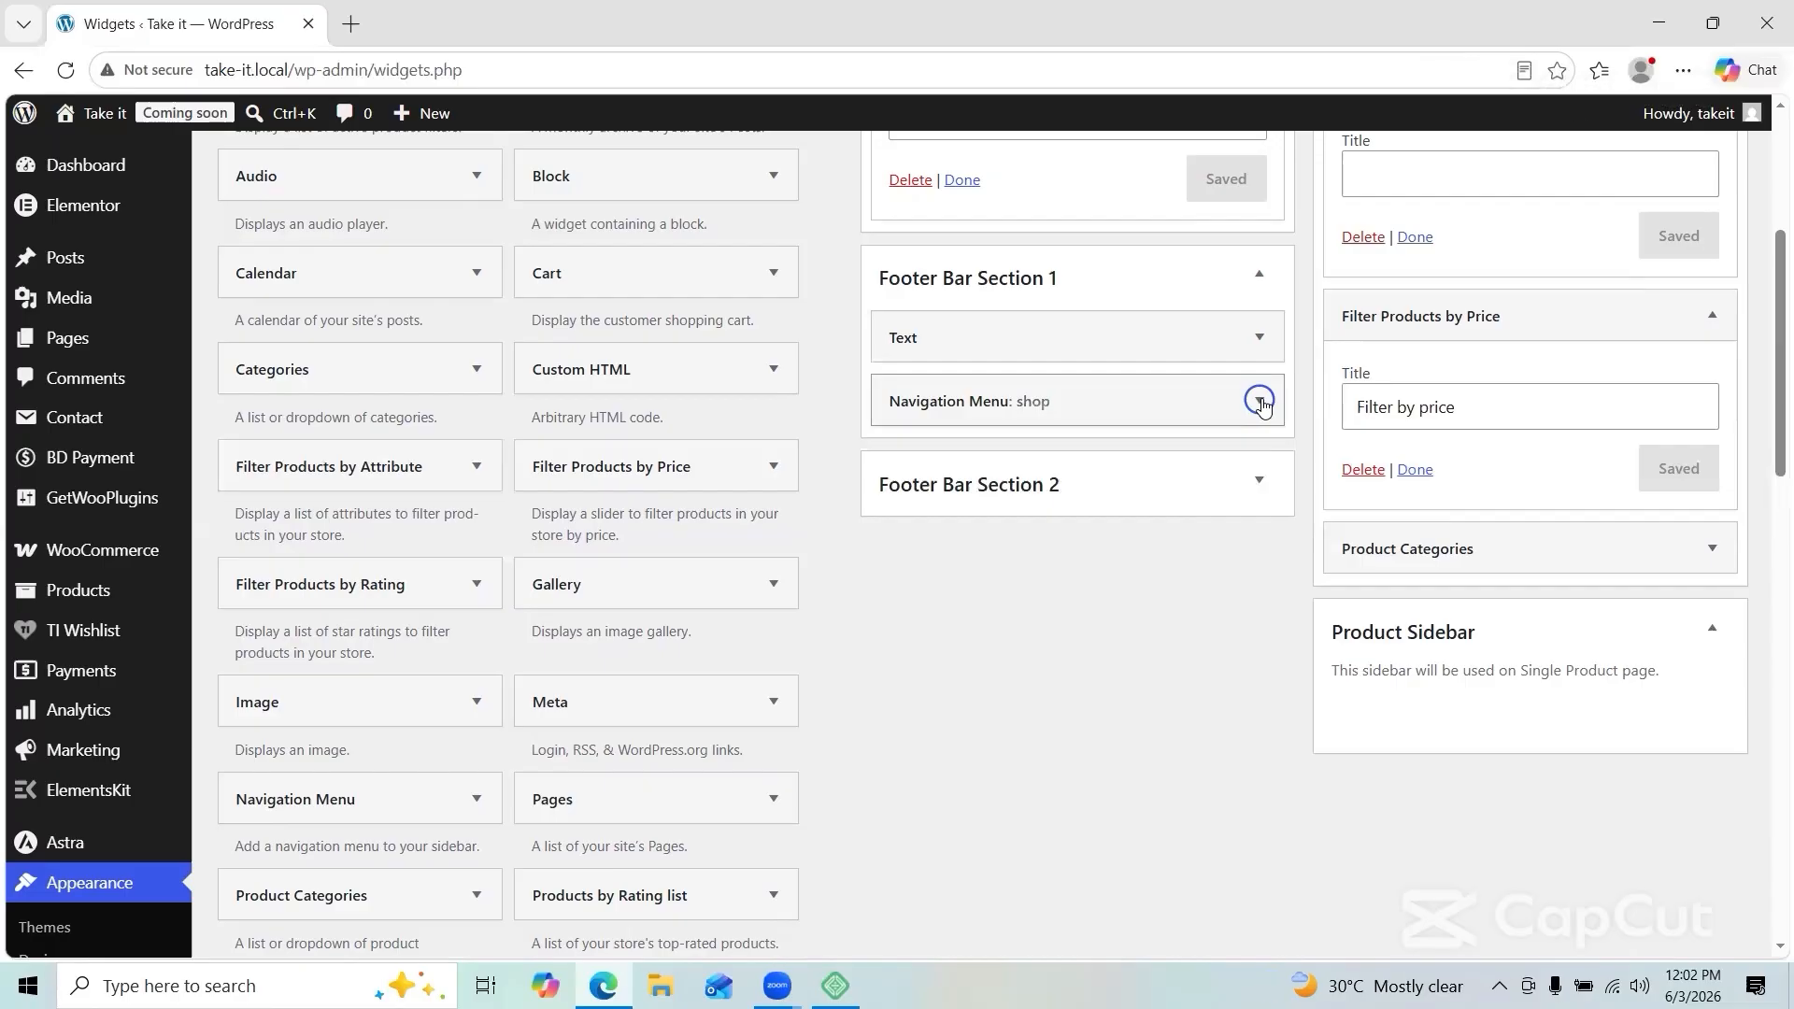
# Step: Add 'support' and 'My Account' Navigation Menu widgets to Footer Bar Section 1
pyautogui.scroll(-2, 934, 524)
pyautogui.click(478, 626)
pyautogui.click(396, 776)
pyautogui.click(406, 952)
pyautogui.click(1071, 552)
pyautogui.write('support')
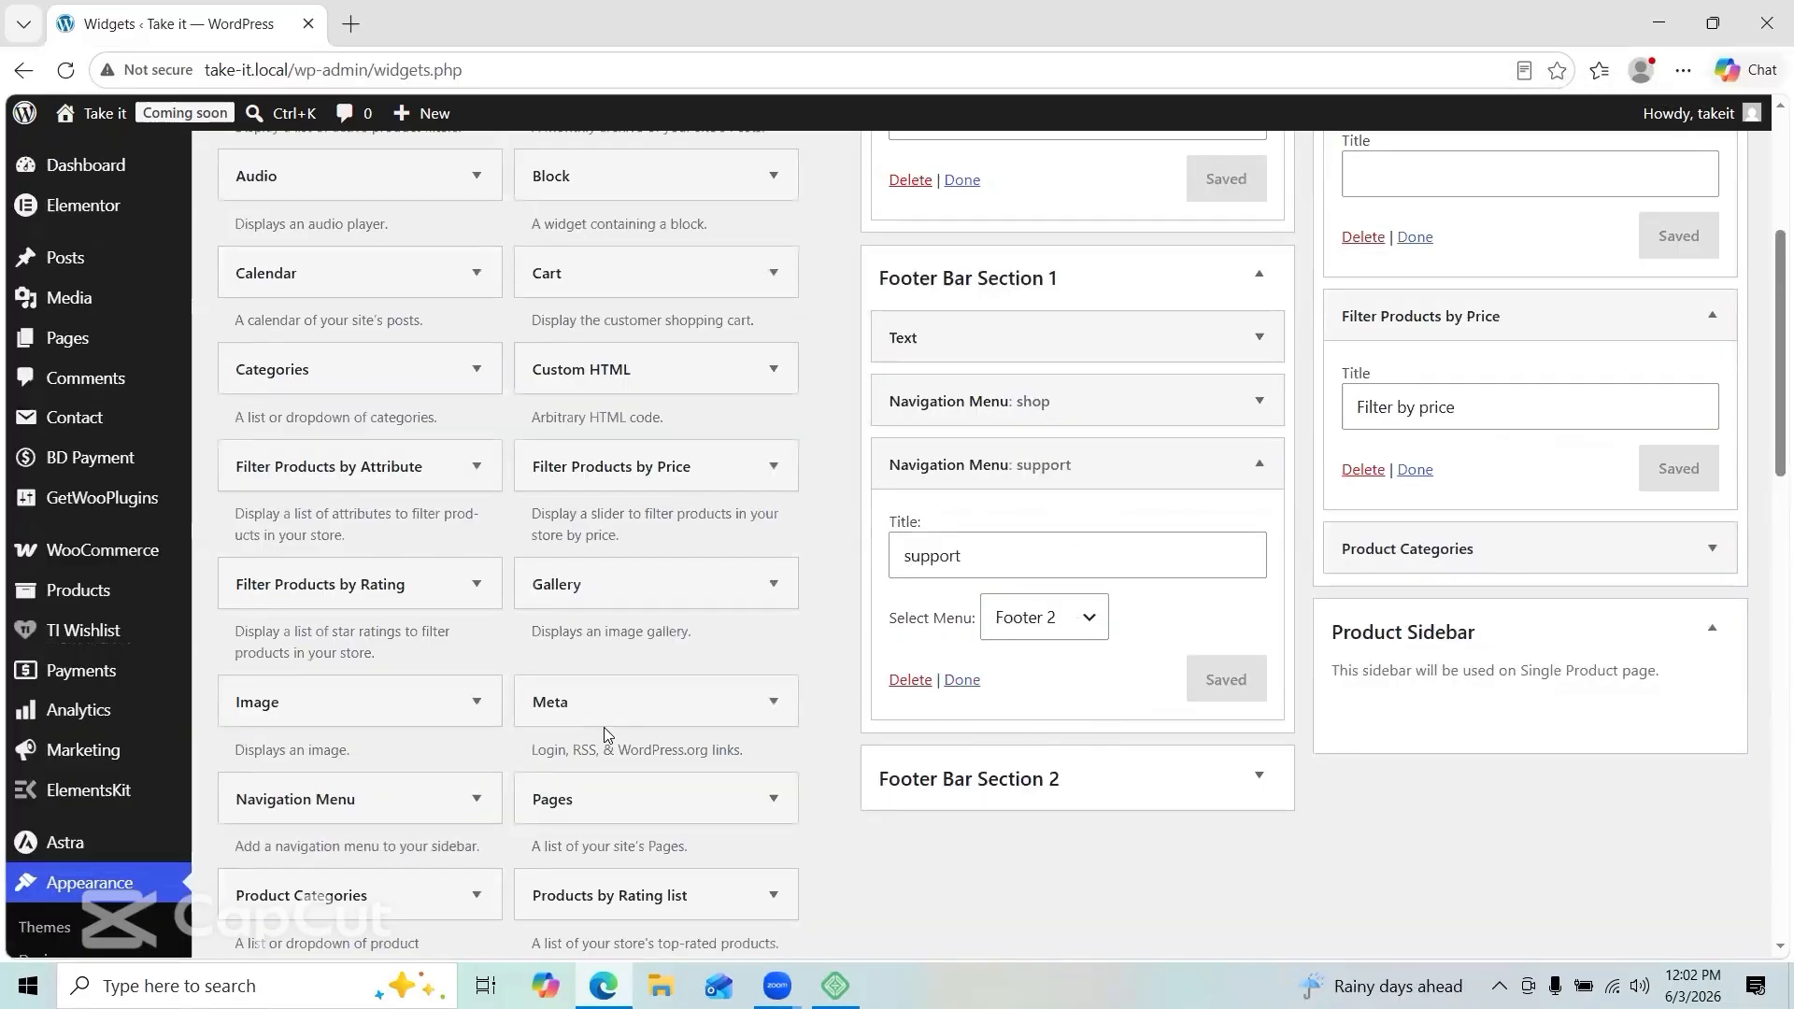
pyautogui.click(410, 907)
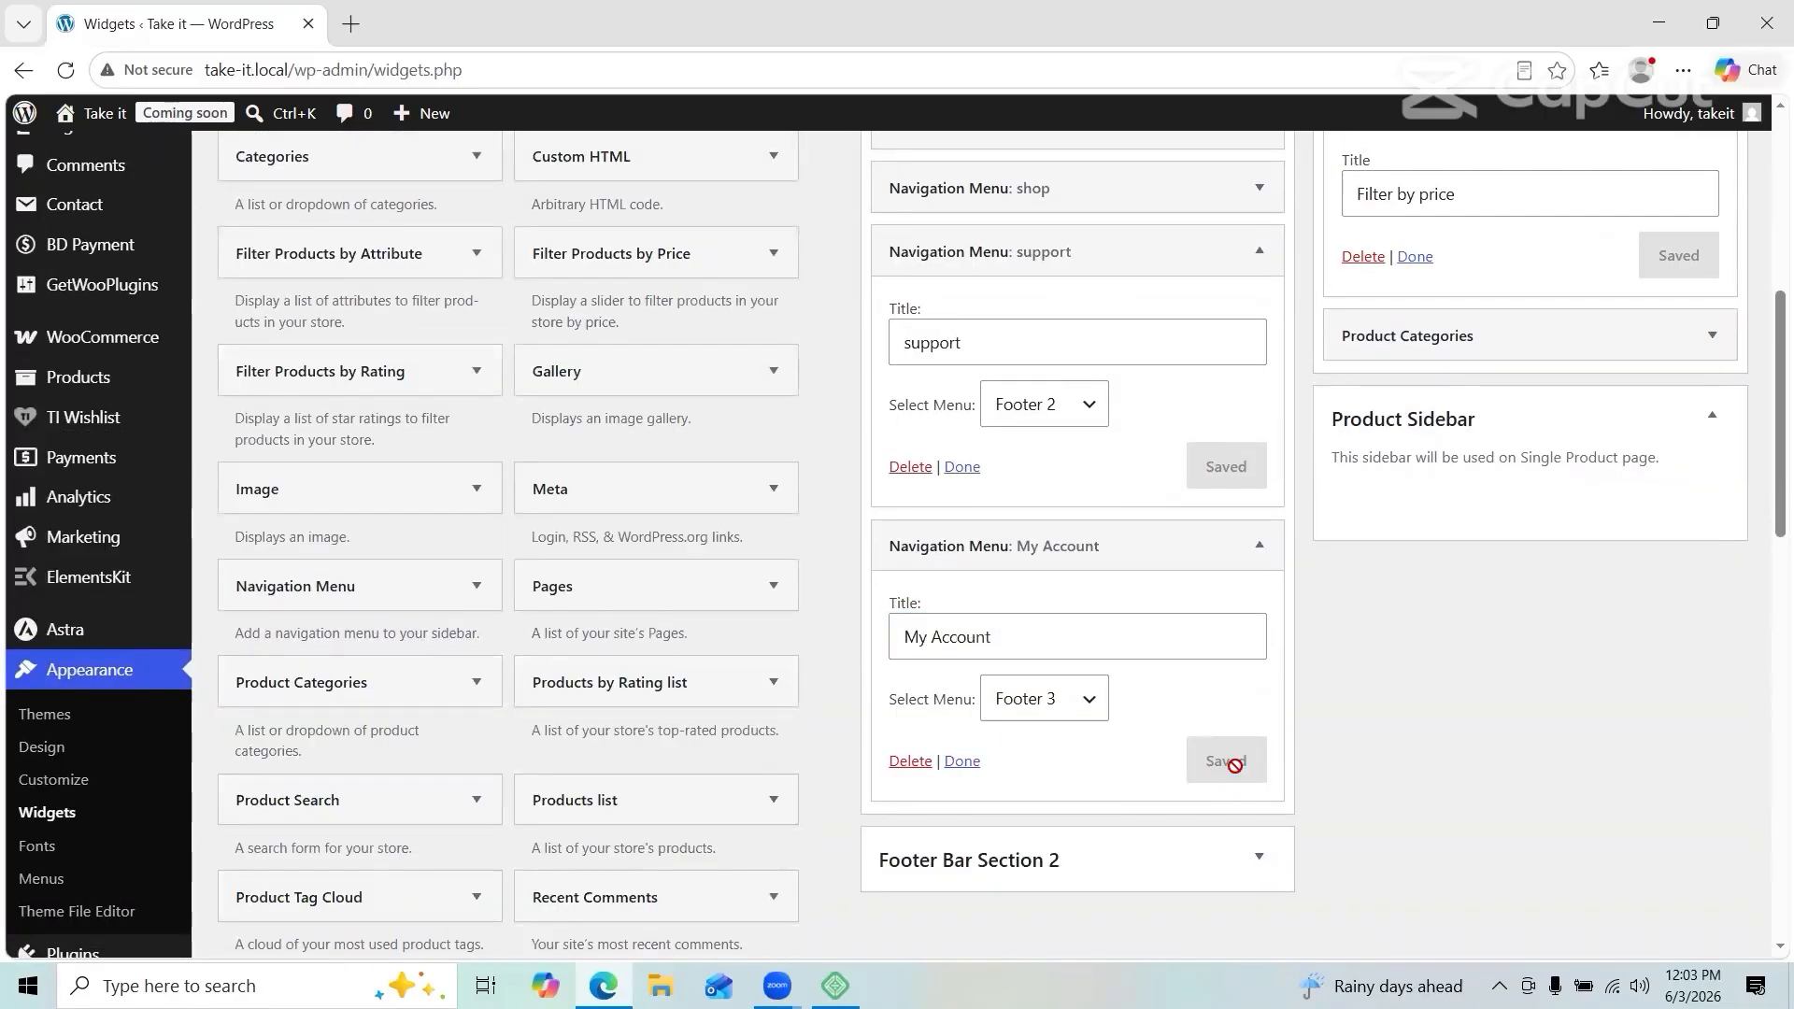
pyautogui.scroll(-10, 1234, 765)
pyautogui.scroll(5, 989, 360)
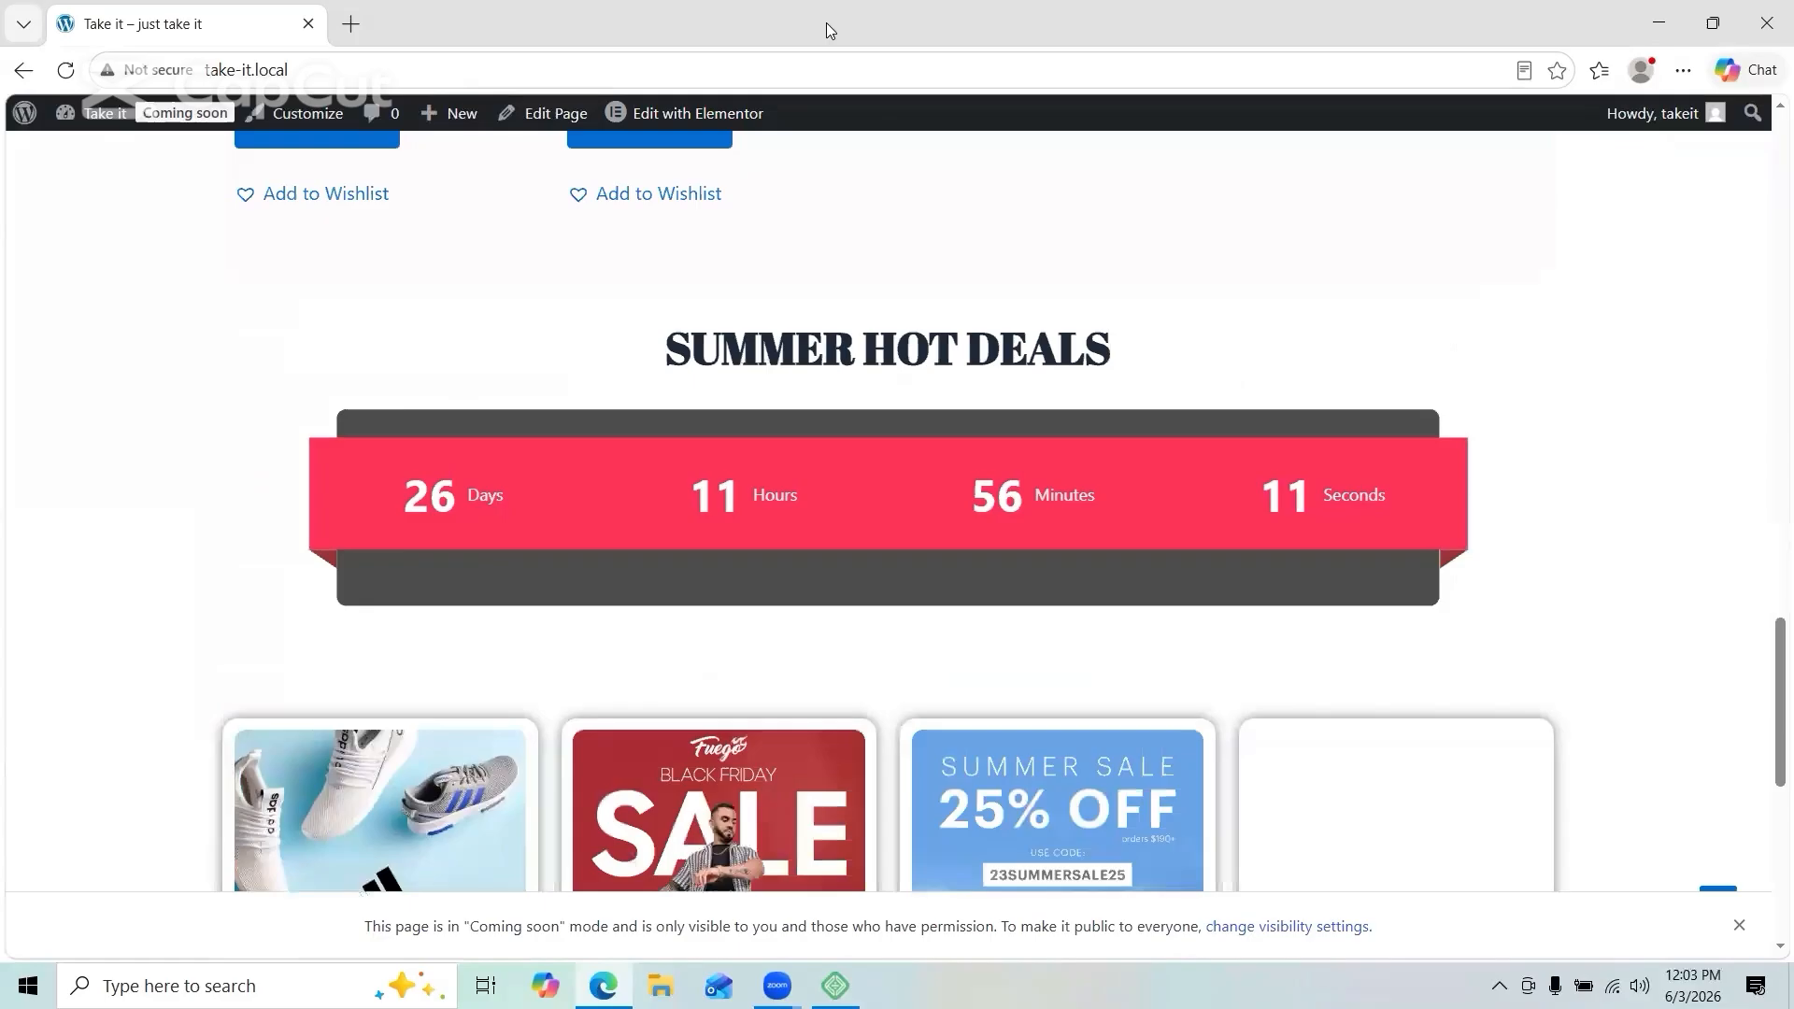
# Step: Open the Customizer's footer settings and format the Copyright text as a heading
pyautogui.click(306, 113)
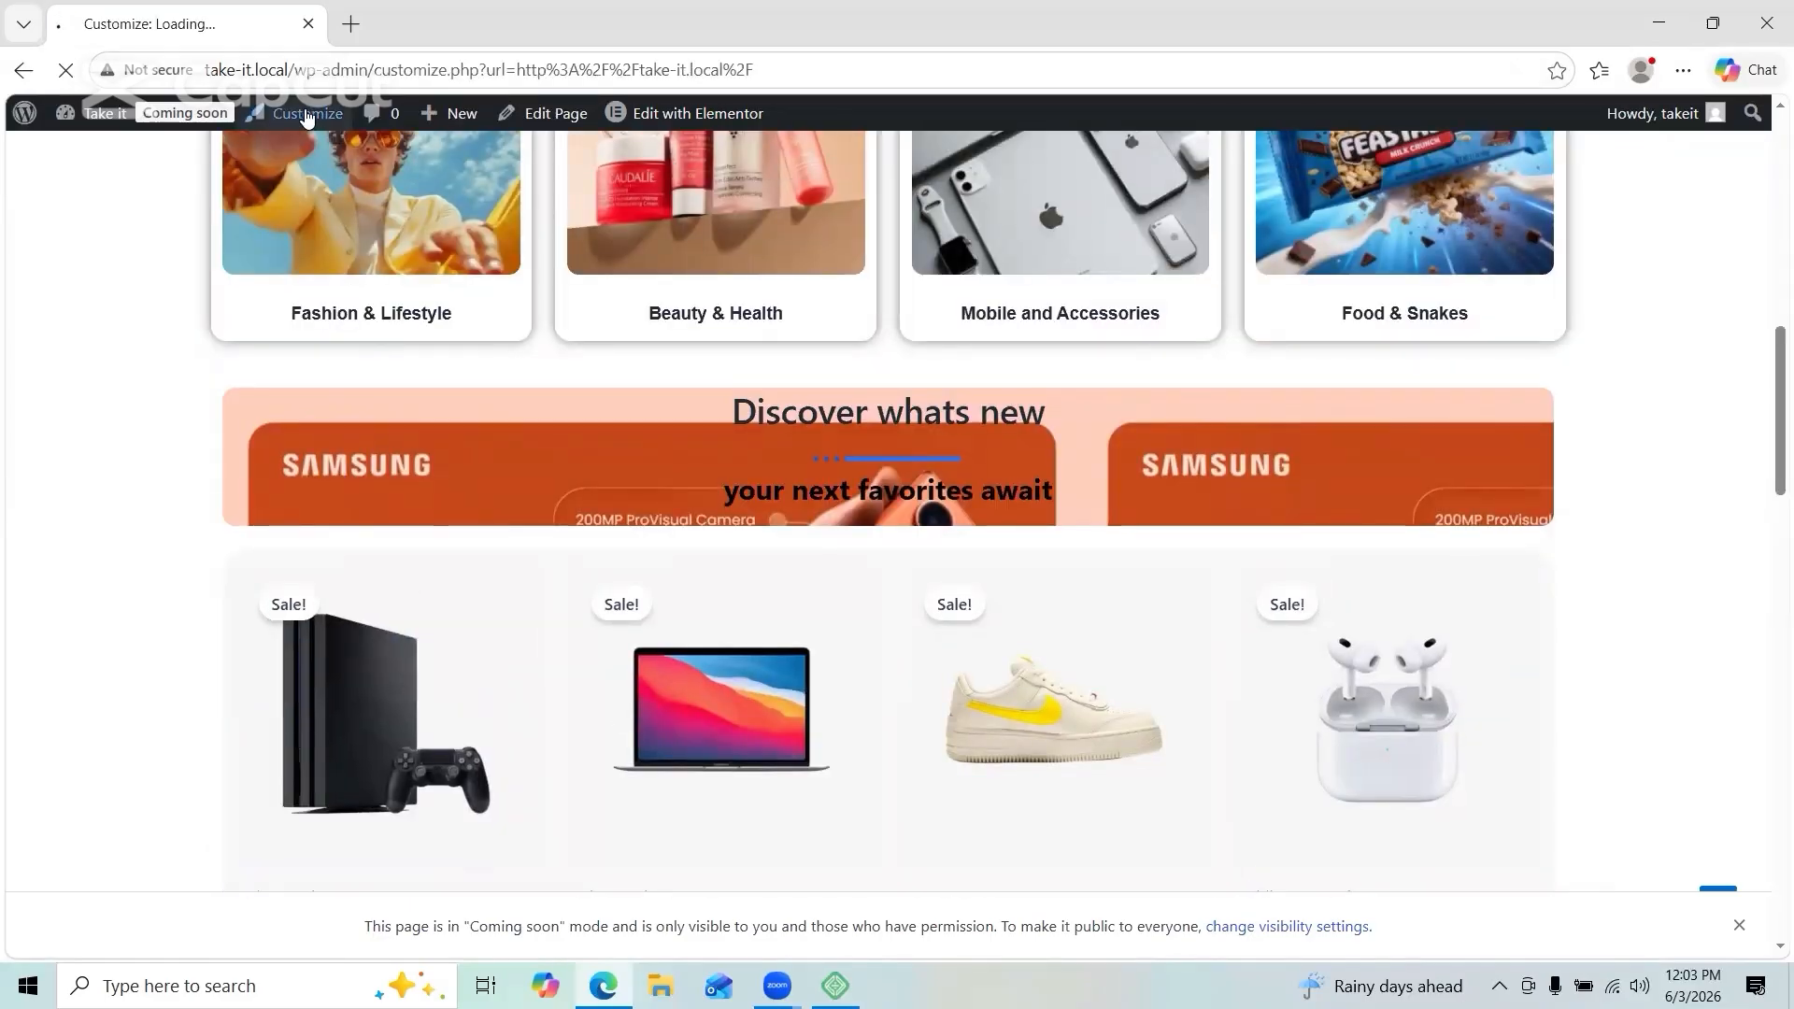
pyautogui.scroll(-1, 845, 376)
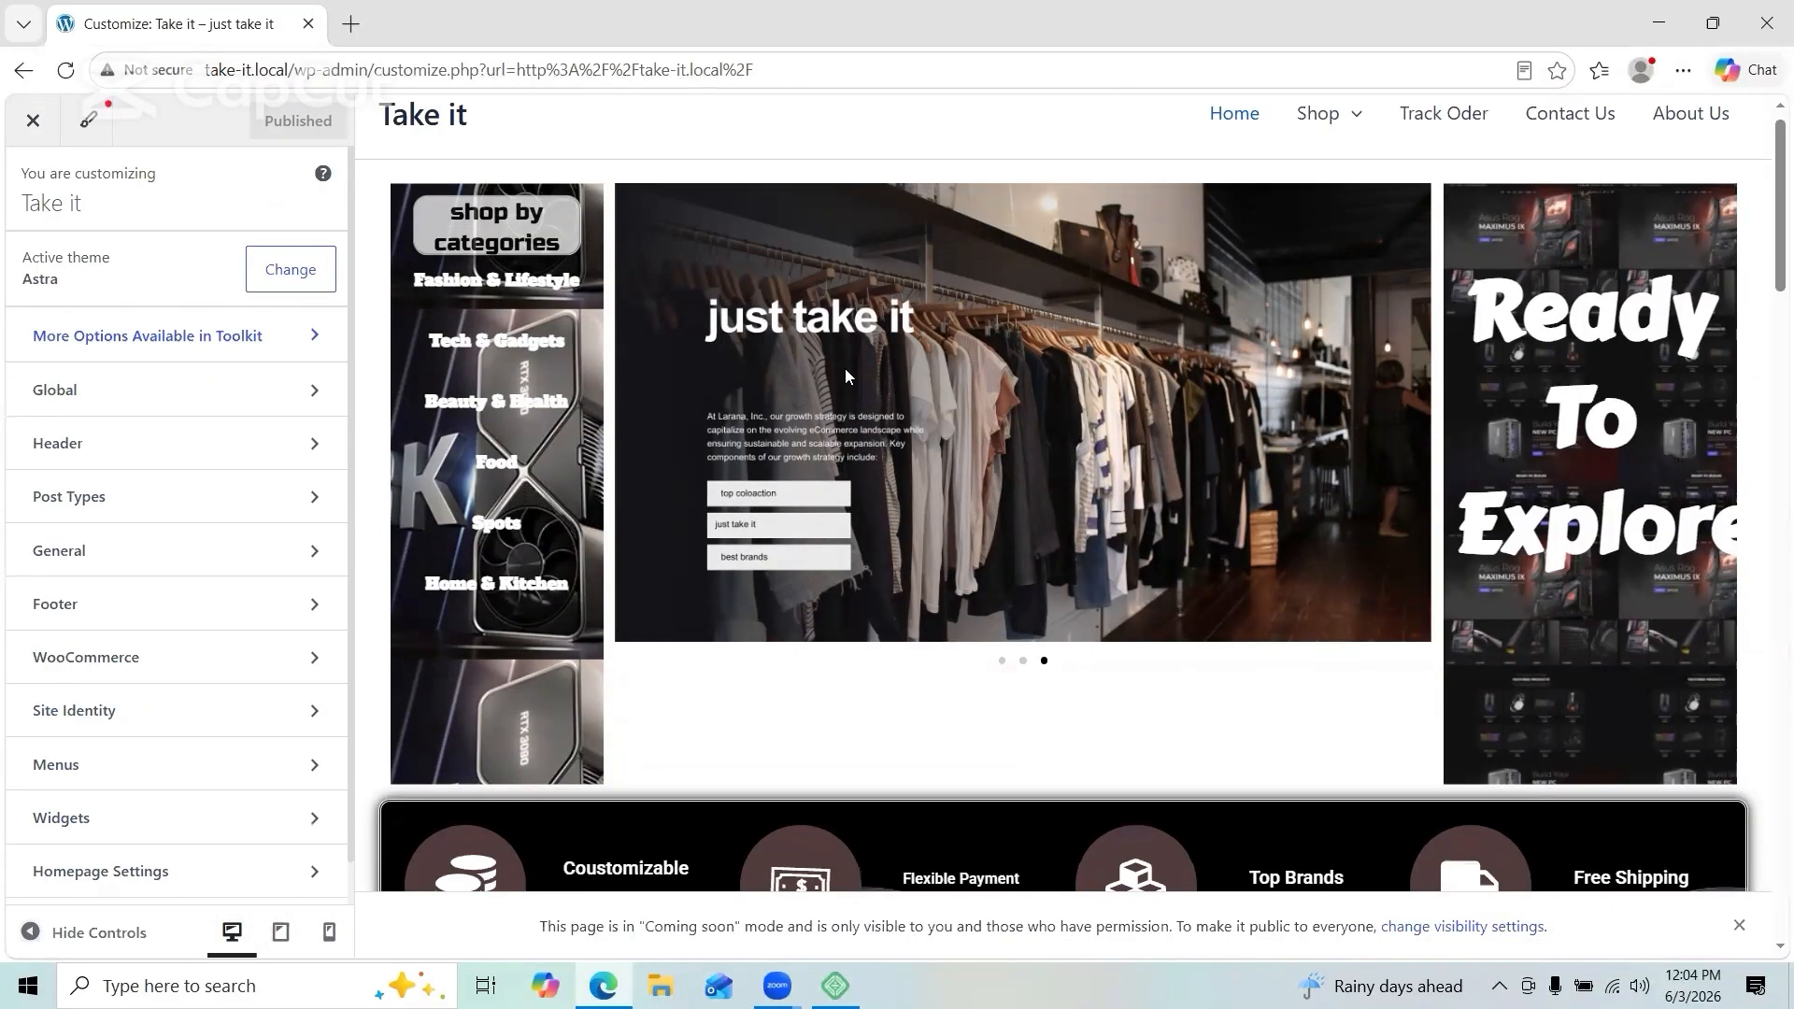
pyautogui.click(312, 605)
pyautogui.click(234, 340)
pyautogui.click(258, 274)
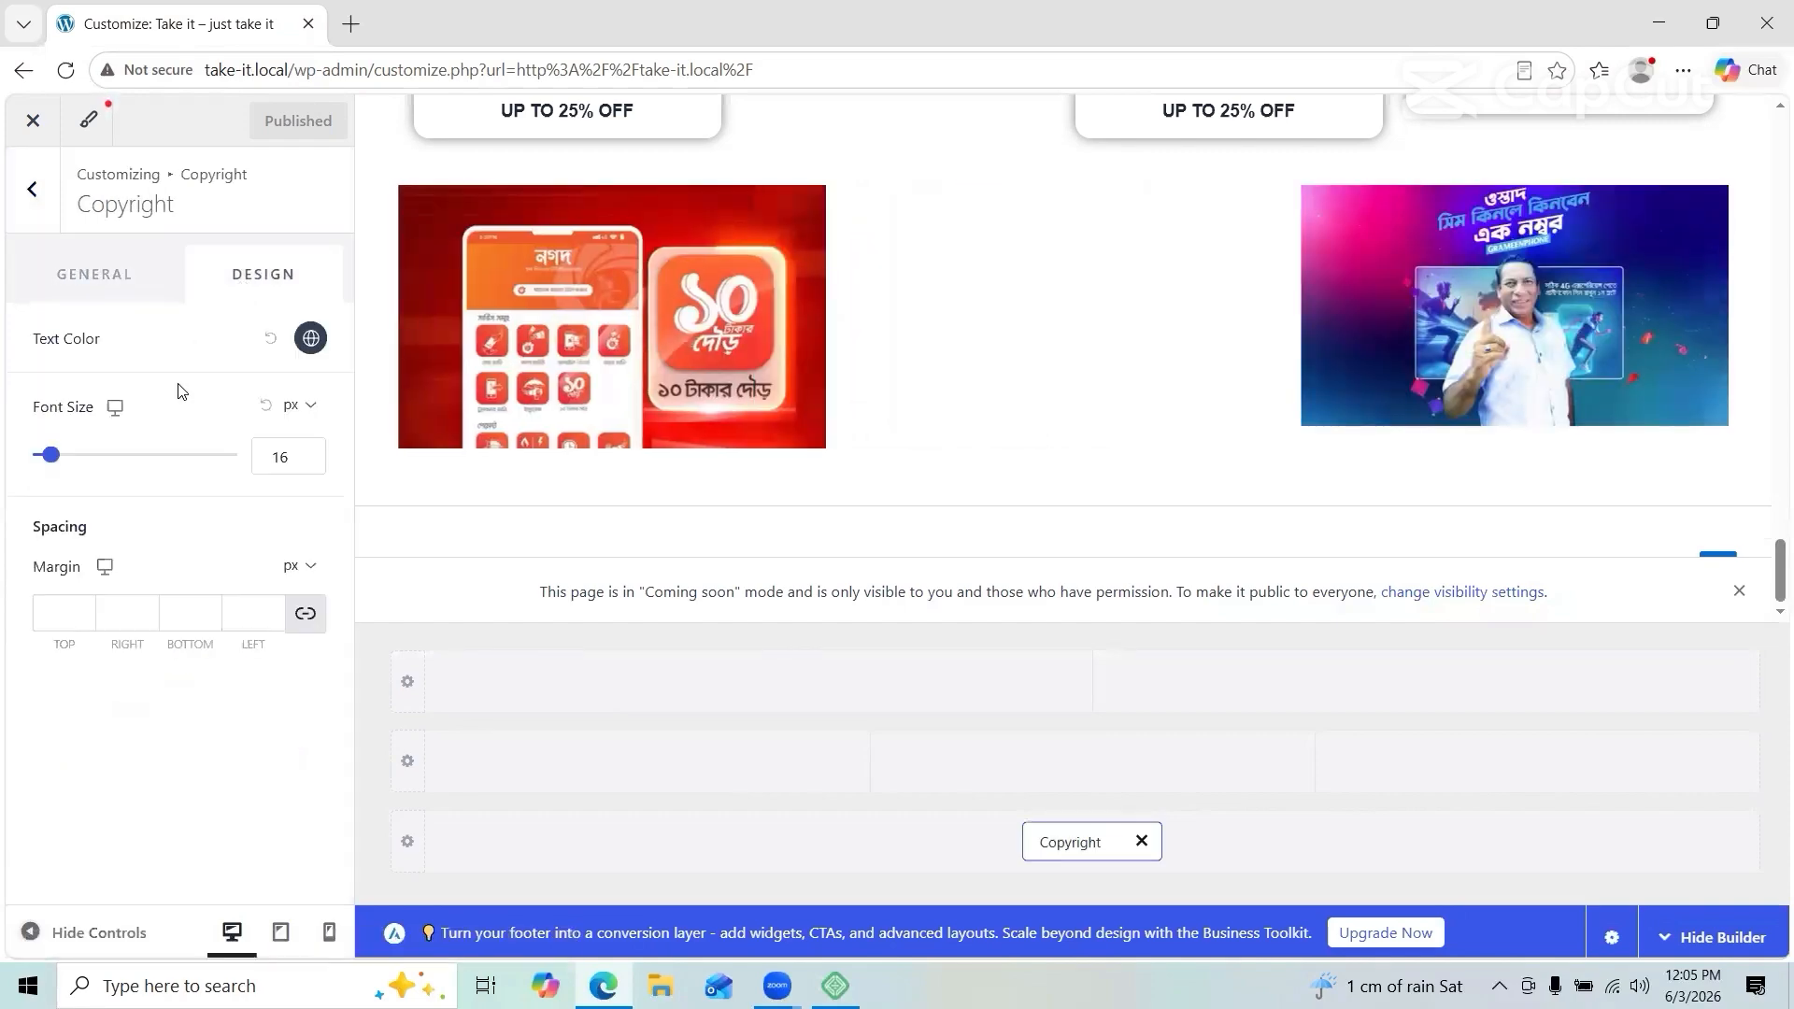
pyautogui.click(94, 275)
pyautogui.click(221, 398)
pyautogui.moveTo(238, 442)
pyautogui.click(456, 585)
pyautogui.click(758, 682)
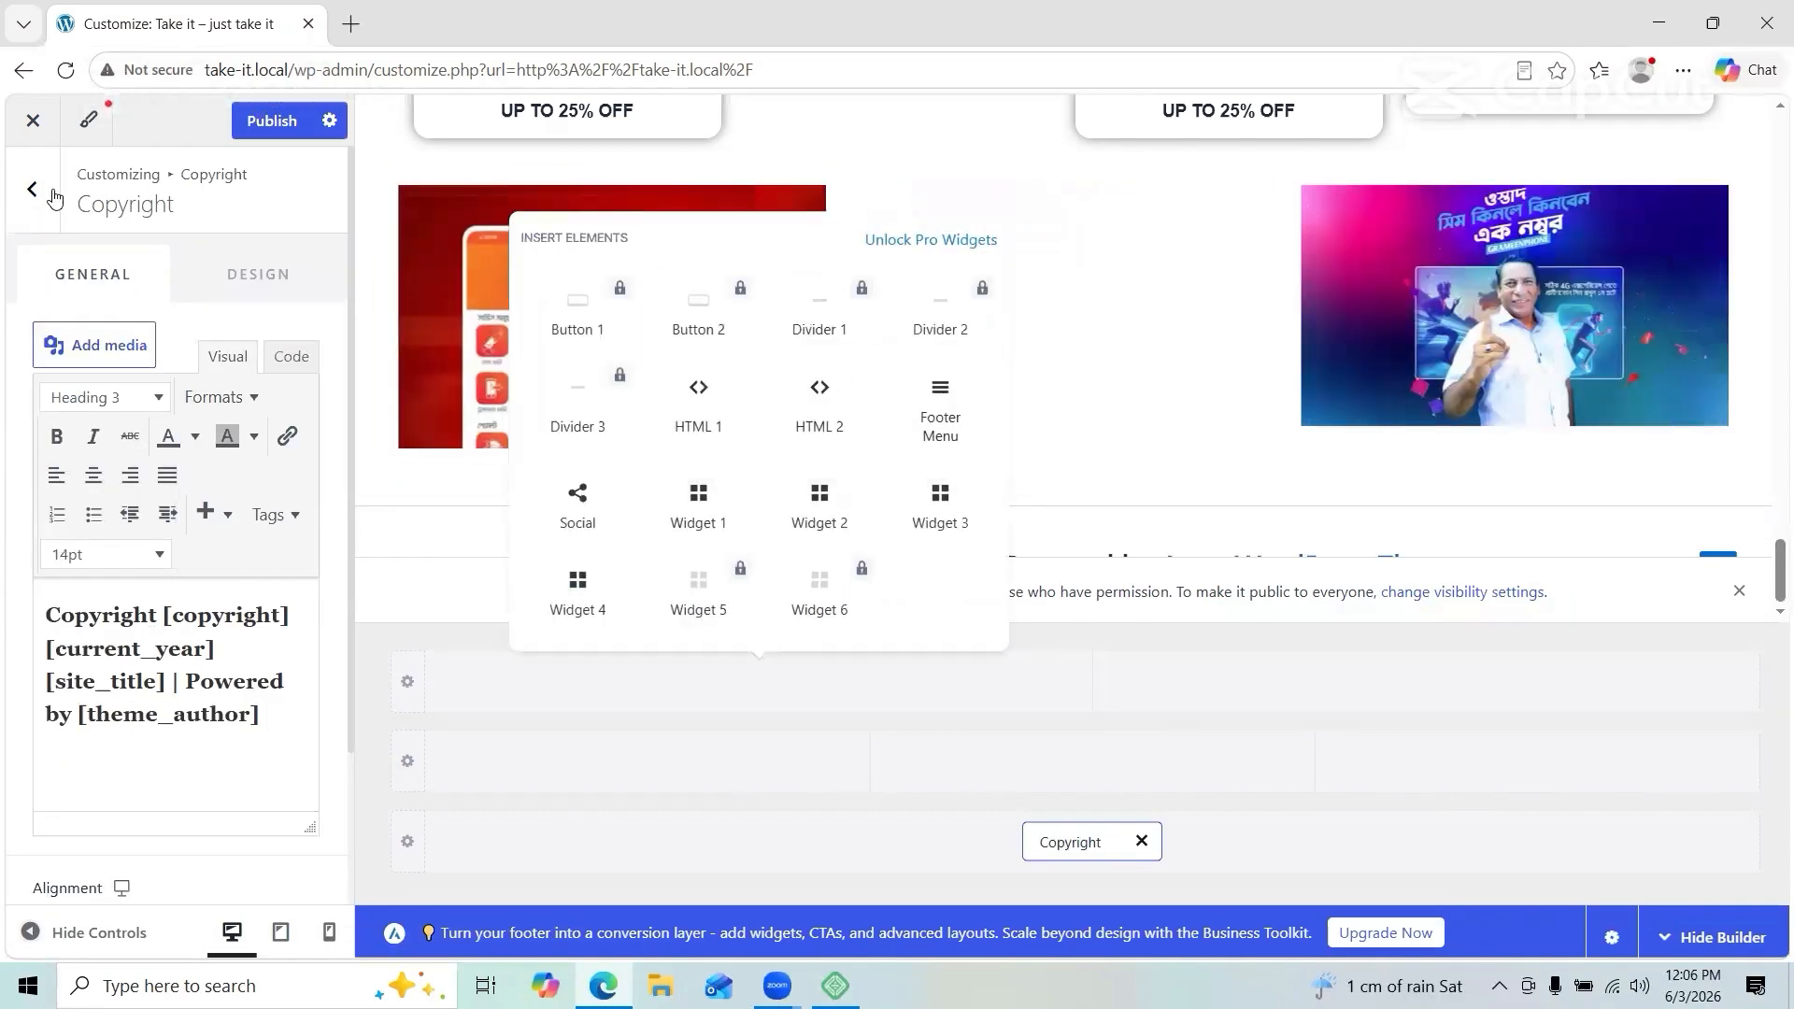
# Step: Add Widget 4 to the top footer row, inspect it, then remove it again
pyautogui.click(32, 189)
pyautogui.click(759, 683)
pyautogui.click(593, 569)
pyautogui.click(706, 682)
pyautogui.click(268, 327)
pyautogui.scroll(-14, 480, 396)
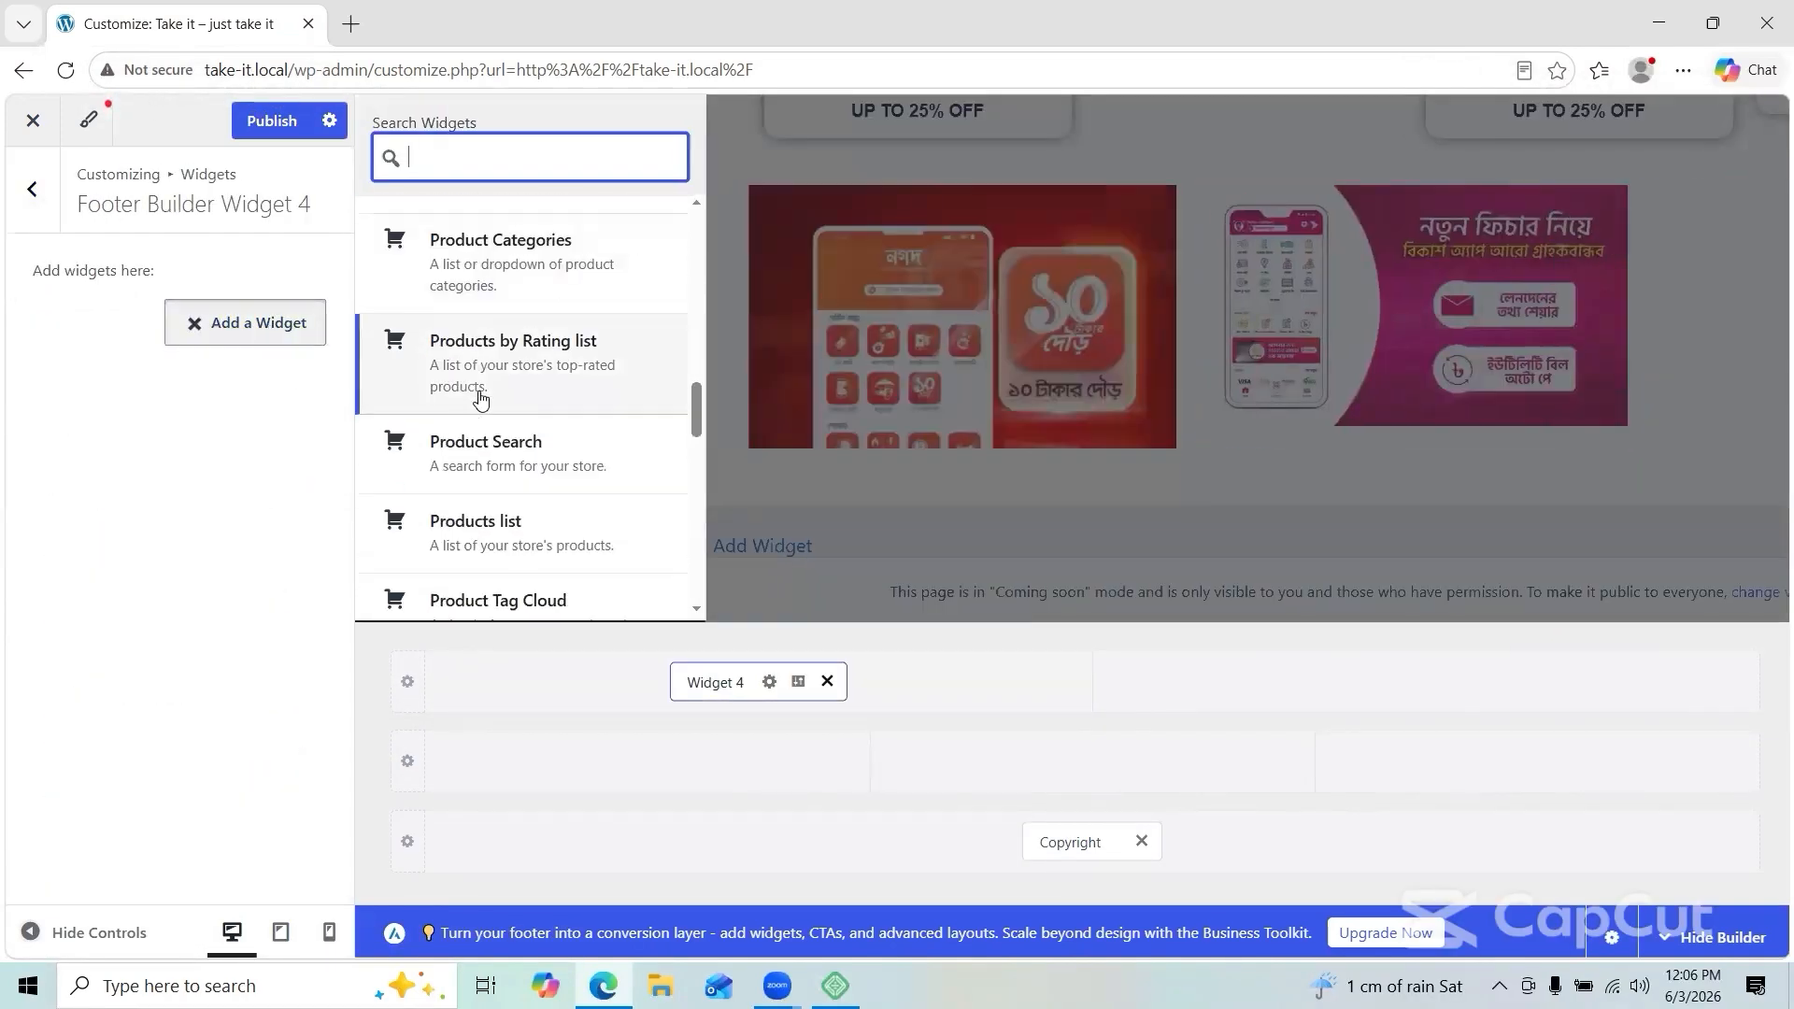
pyautogui.scroll(13, 481, 396)
pyautogui.click(827, 683)
pyautogui.click(32, 189)
# Step: Reopen the footer settings, publish the footer changes and dismiss the coming-soon notice
pyautogui.click(32, 188)
pyautogui.scroll(-2, 233, 598)
pyautogui.click(299, 772)
pyautogui.click(32, 189)
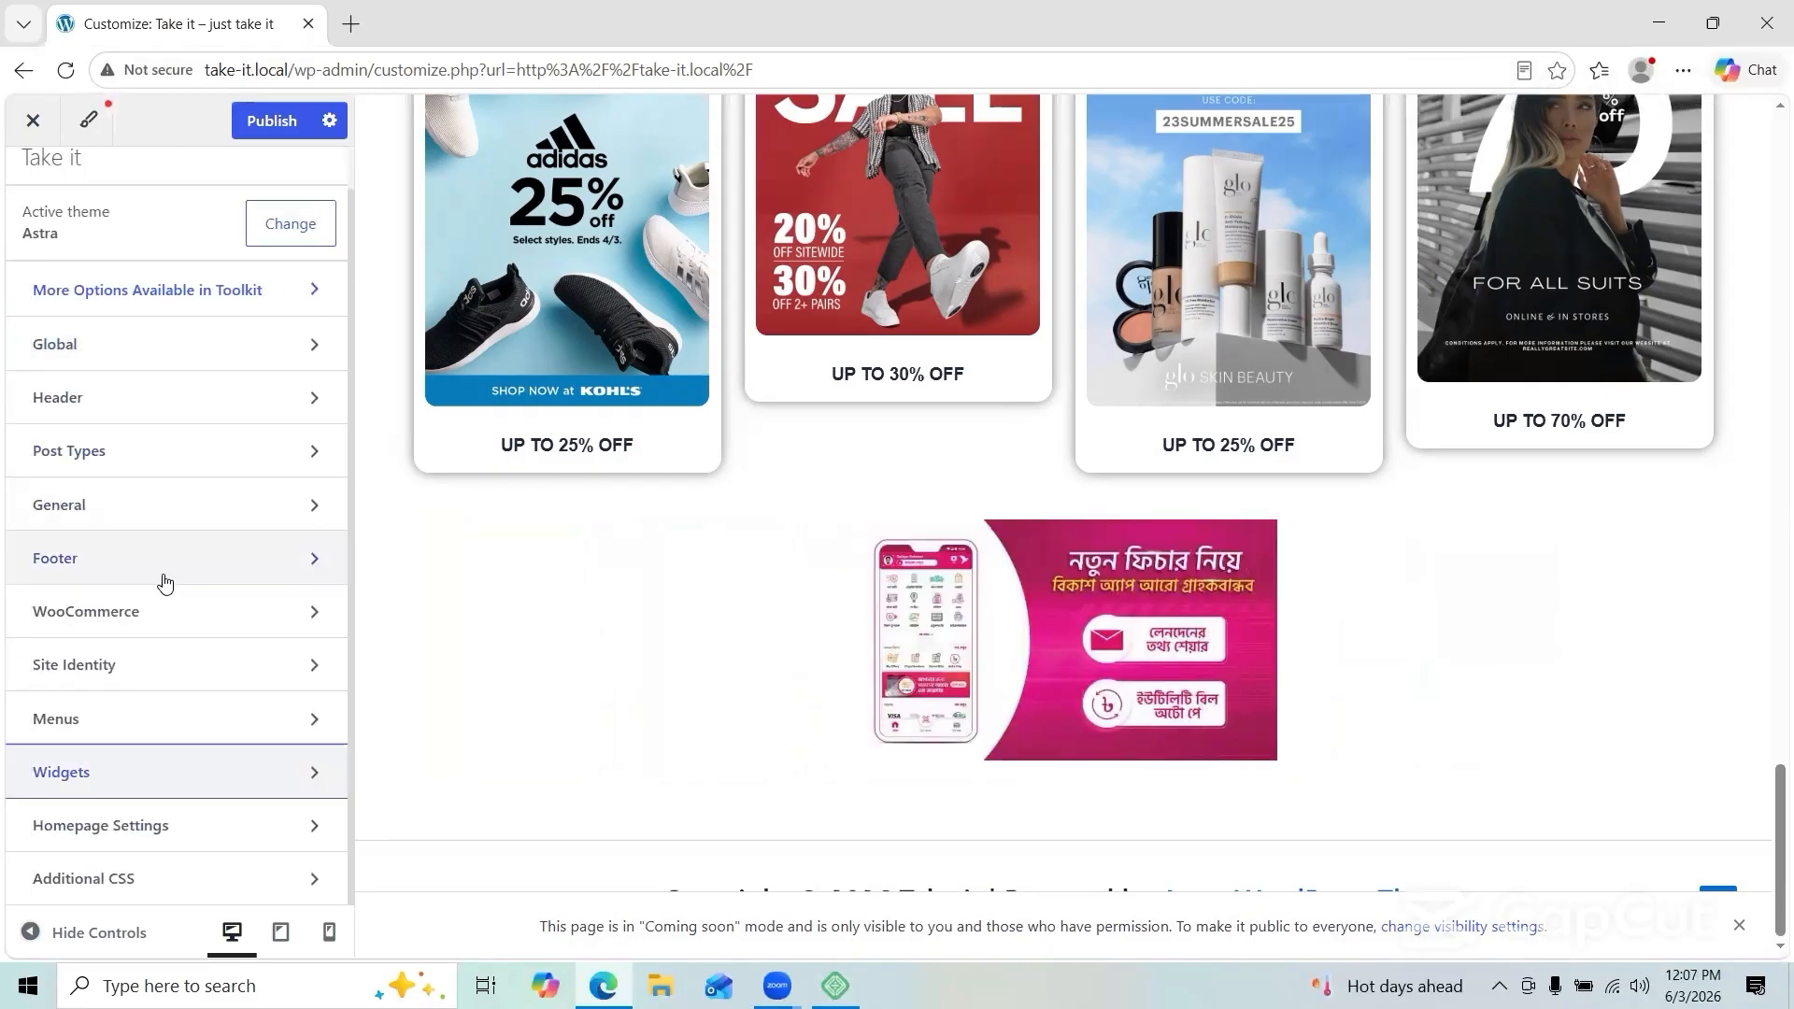
pyautogui.click(165, 561)
pyautogui.click(258, 270)
pyautogui.click(271, 121)
pyautogui.click(370, 527)
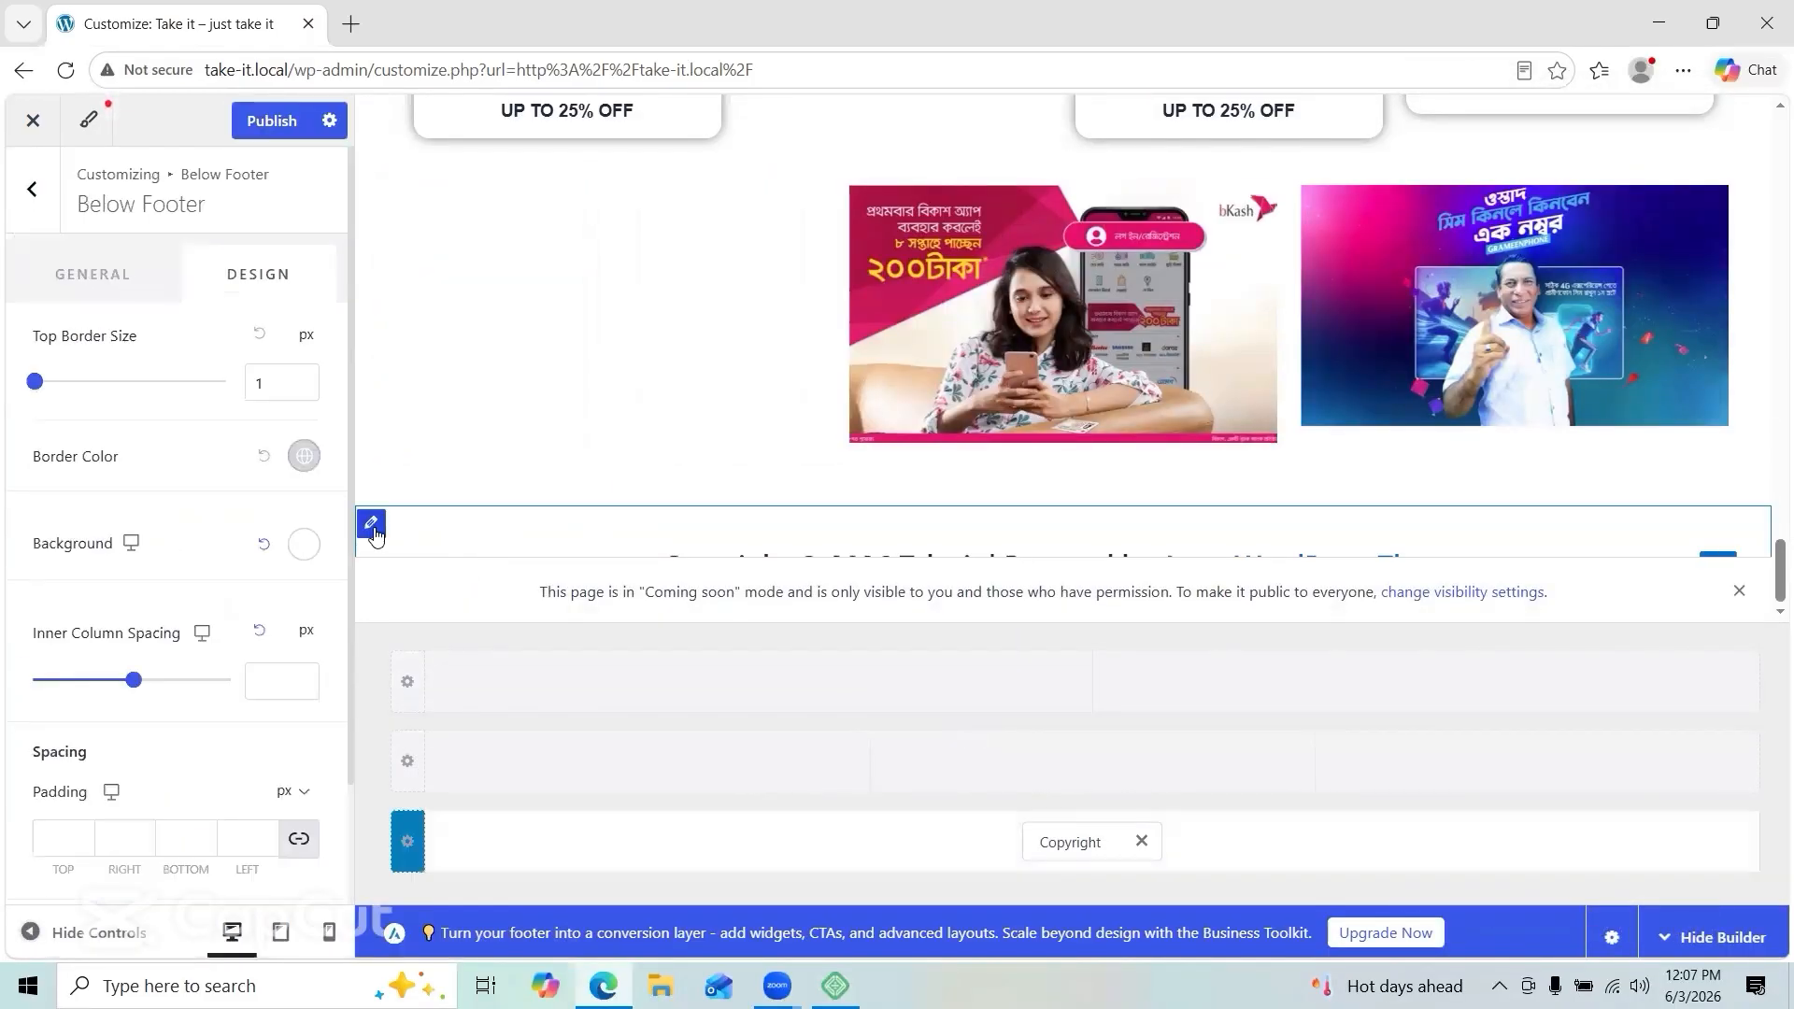
pyautogui.click(1740, 595)
# Step: Check the General settings, then leave the Customizer, discarding unsaved changes
pyautogui.click(32, 189)
pyautogui.click(32, 189)
pyautogui.scroll(1, 176, 500)
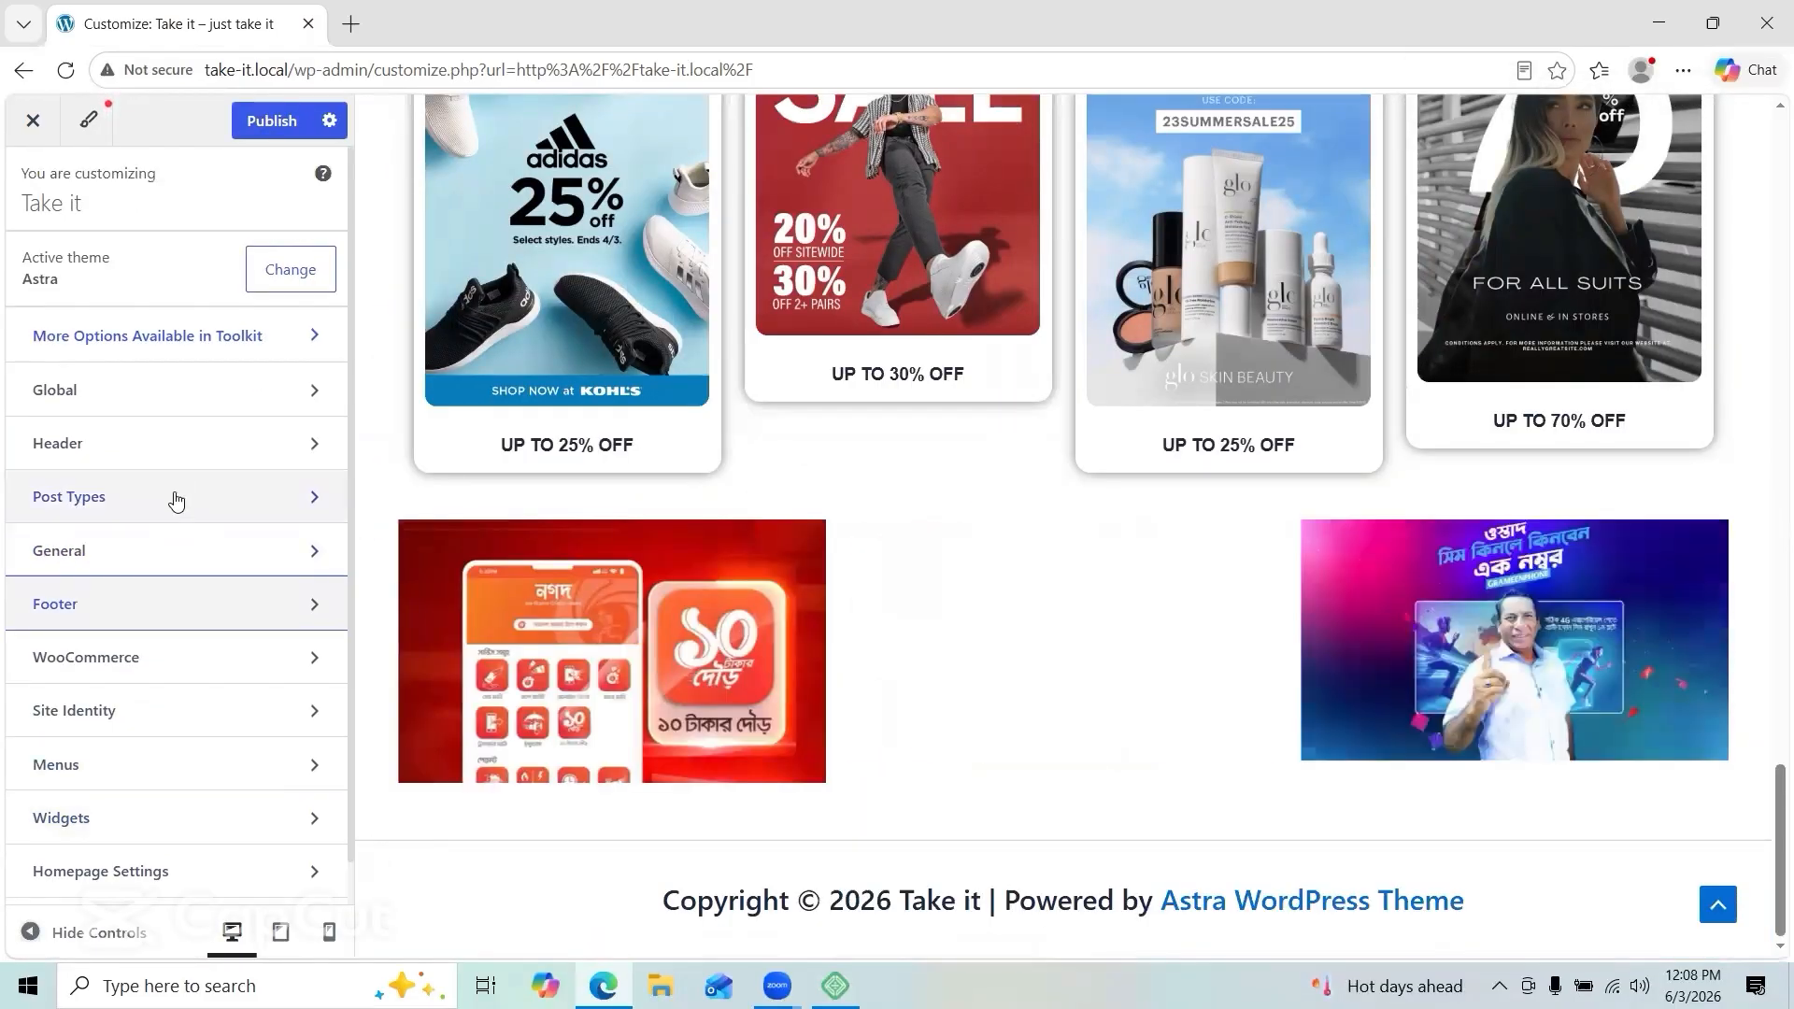
pyautogui.click(168, 552)
pyautogui.scroll(20, 545, 549)
pyautogui.scroll(-20, 545, 549)
pyautogui.click(33, 121)
pyautogui.click(1036, 249)
# Step: Return to the Customizer and reopen the footer builder's Copyright element settings
pyautogui.scroll(-20, 273, 312)
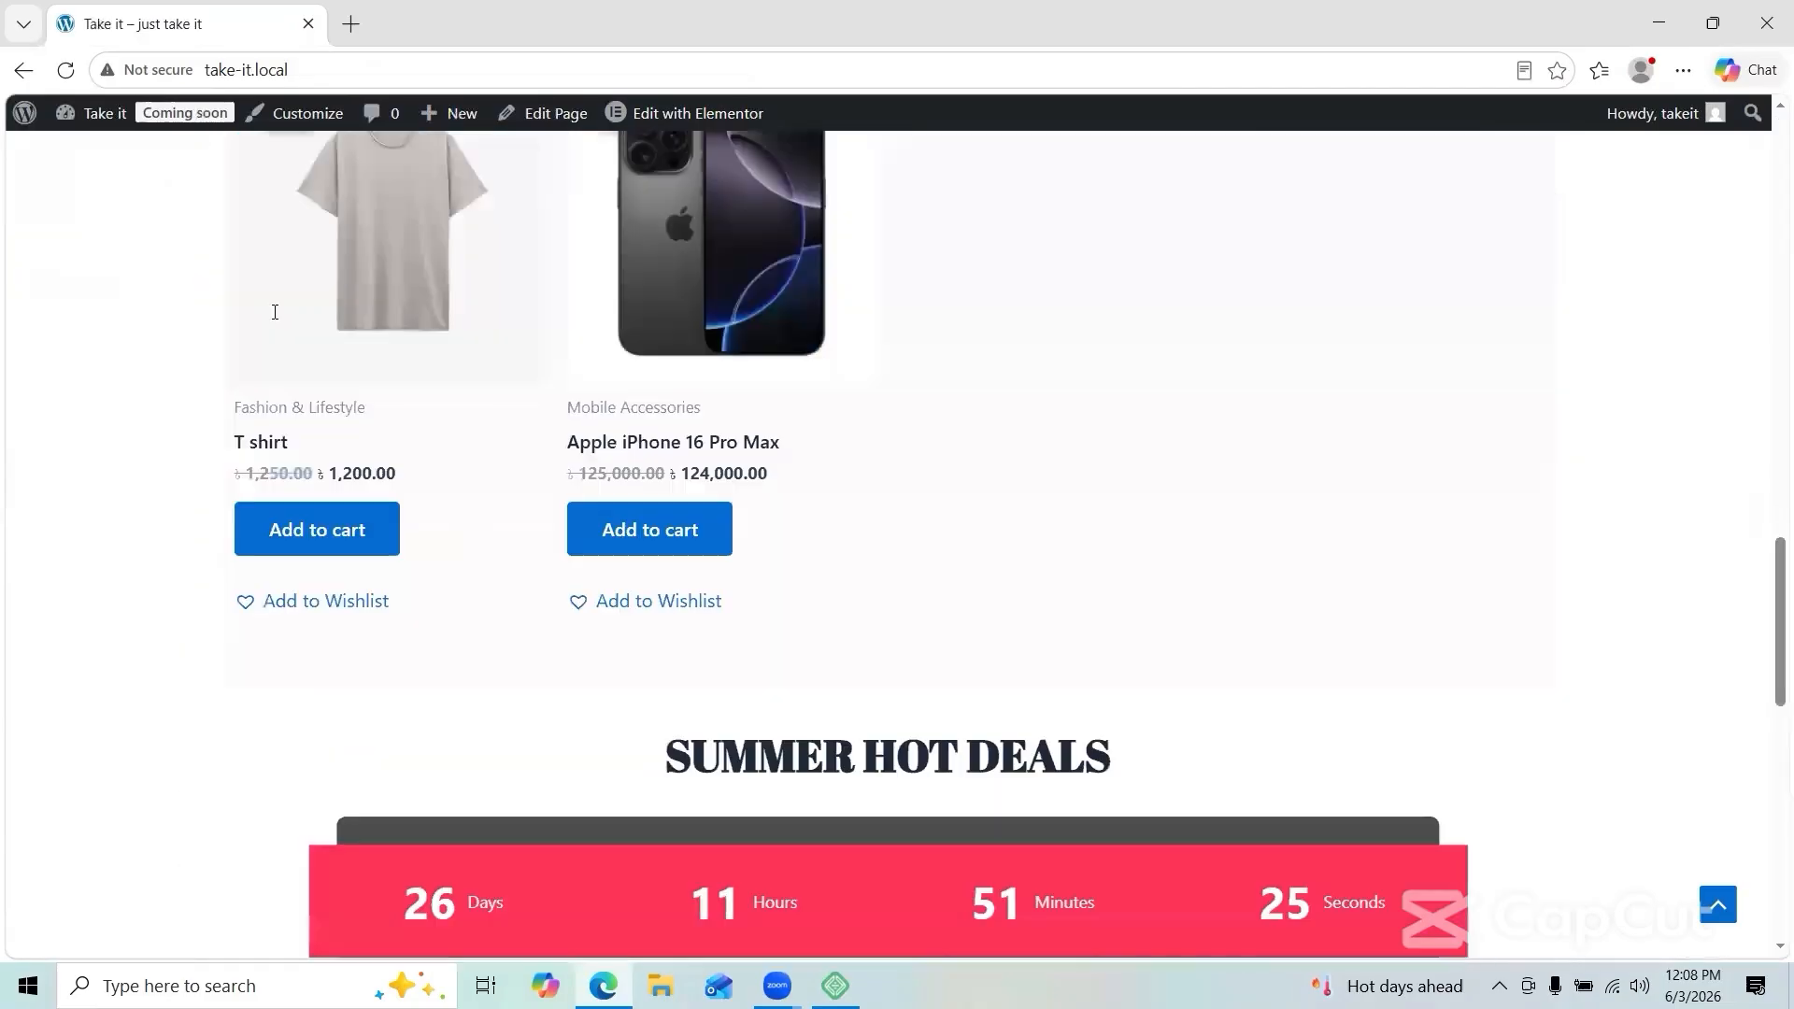
pyautogui.scroll(20, 273, 313)
pyautogui.click(23, 70)
pyautogui.click(178, 580)
pyautogui.click(34, 273)
pyautogui.scroll(-1, 166, 510)
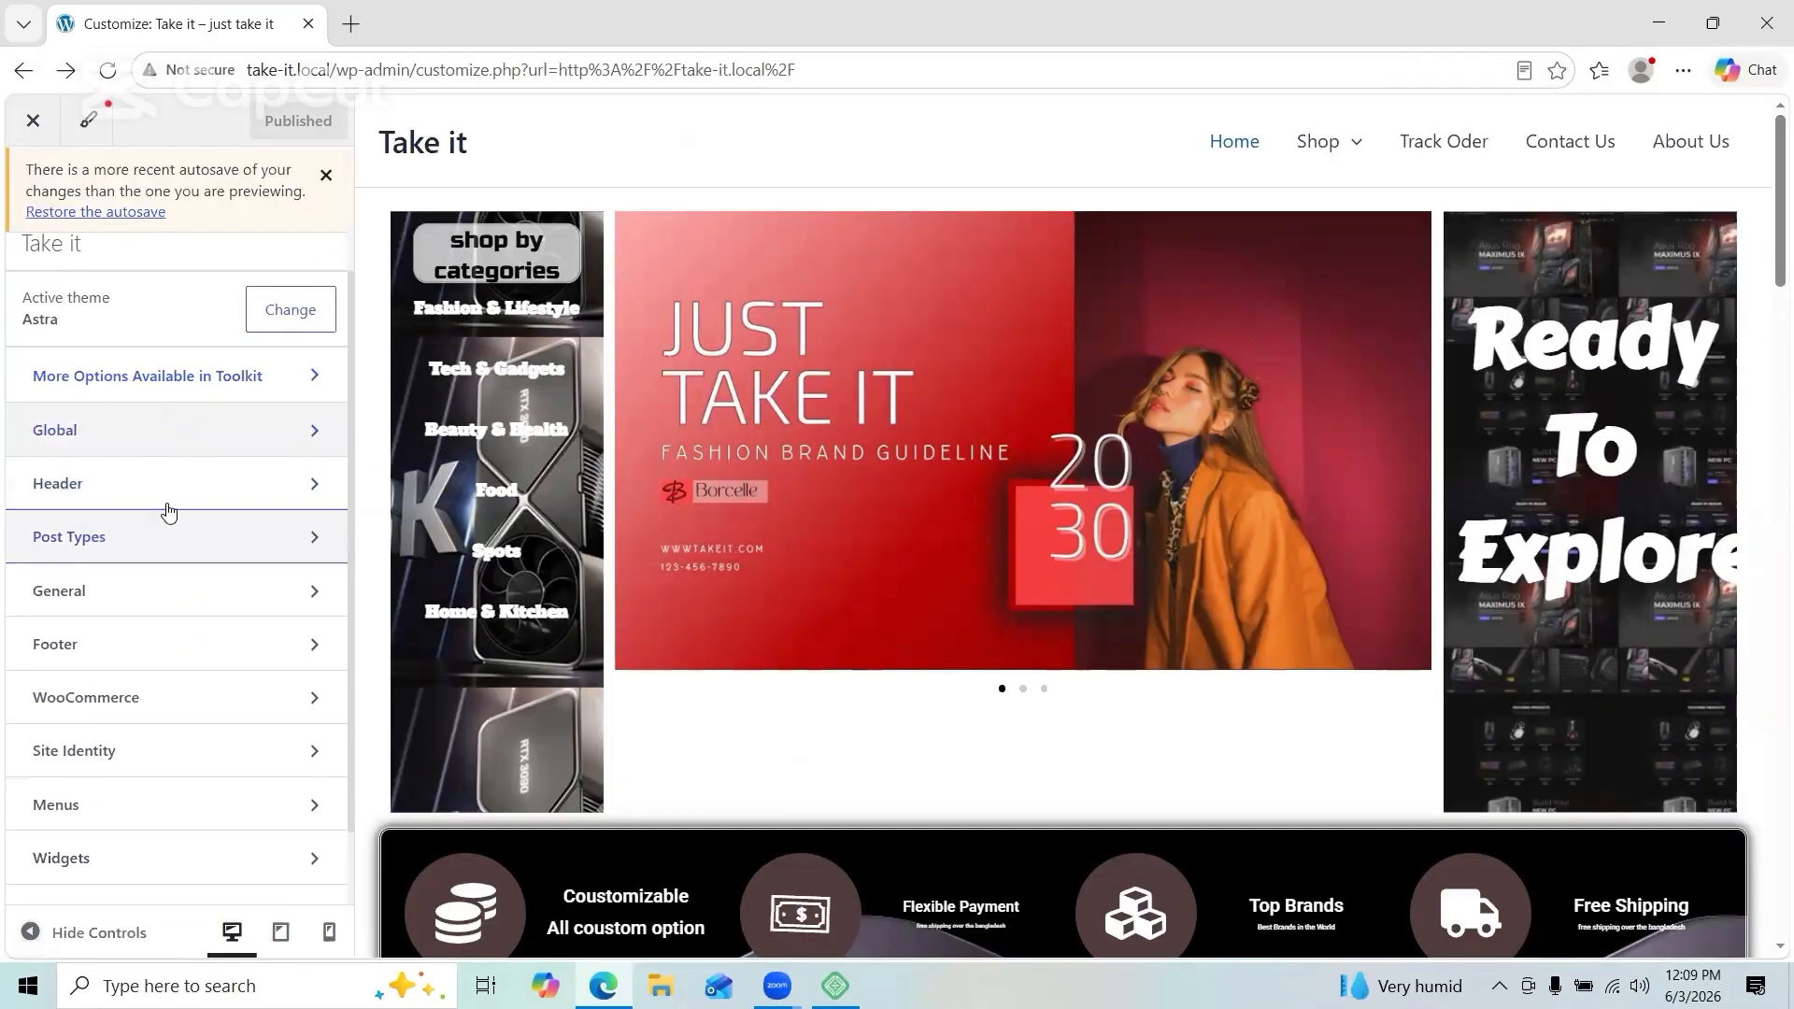
pyautogui.click(168, 643)
pyautogui.click(257, 428)
# Step: Add a Footer Menu to the top row, assigning Footer 3 to the account menu and Footer 1 to the footer menu
pyautogui.click(760, 685)
pyautogui.click(832, 485)
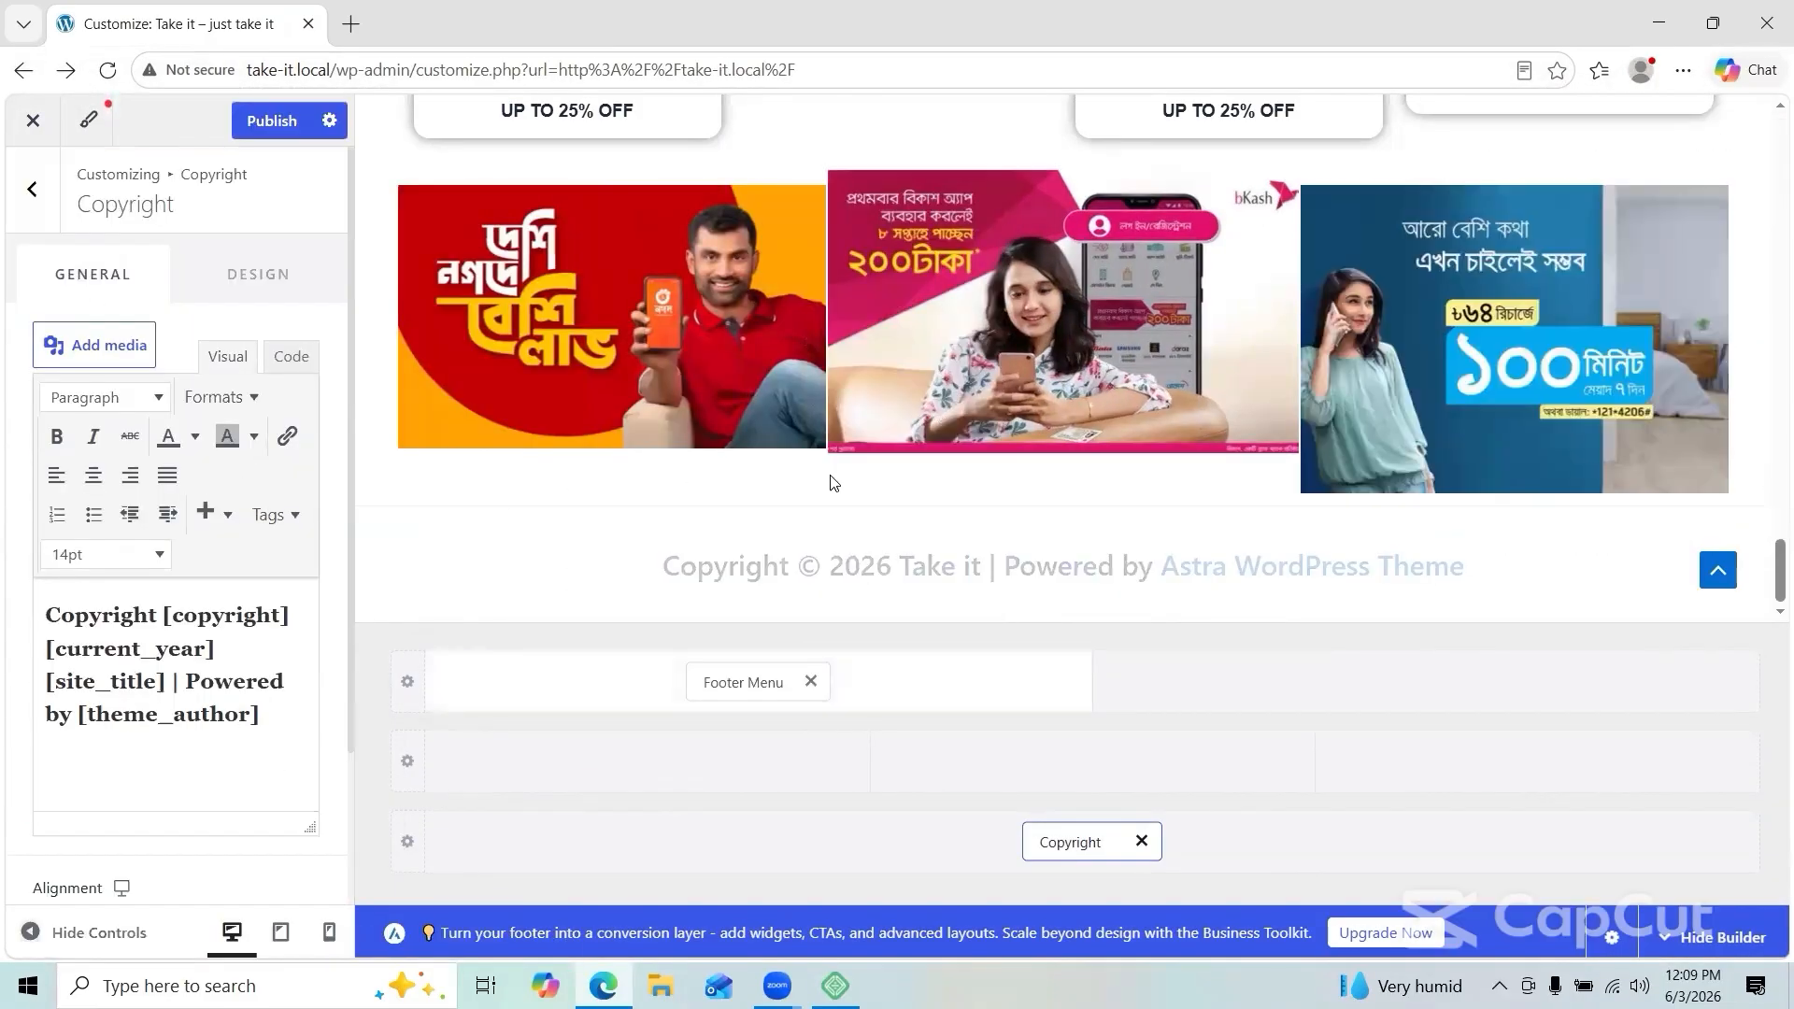
pyautogui.click(757, 682)
pyautogui.click(252, 353)
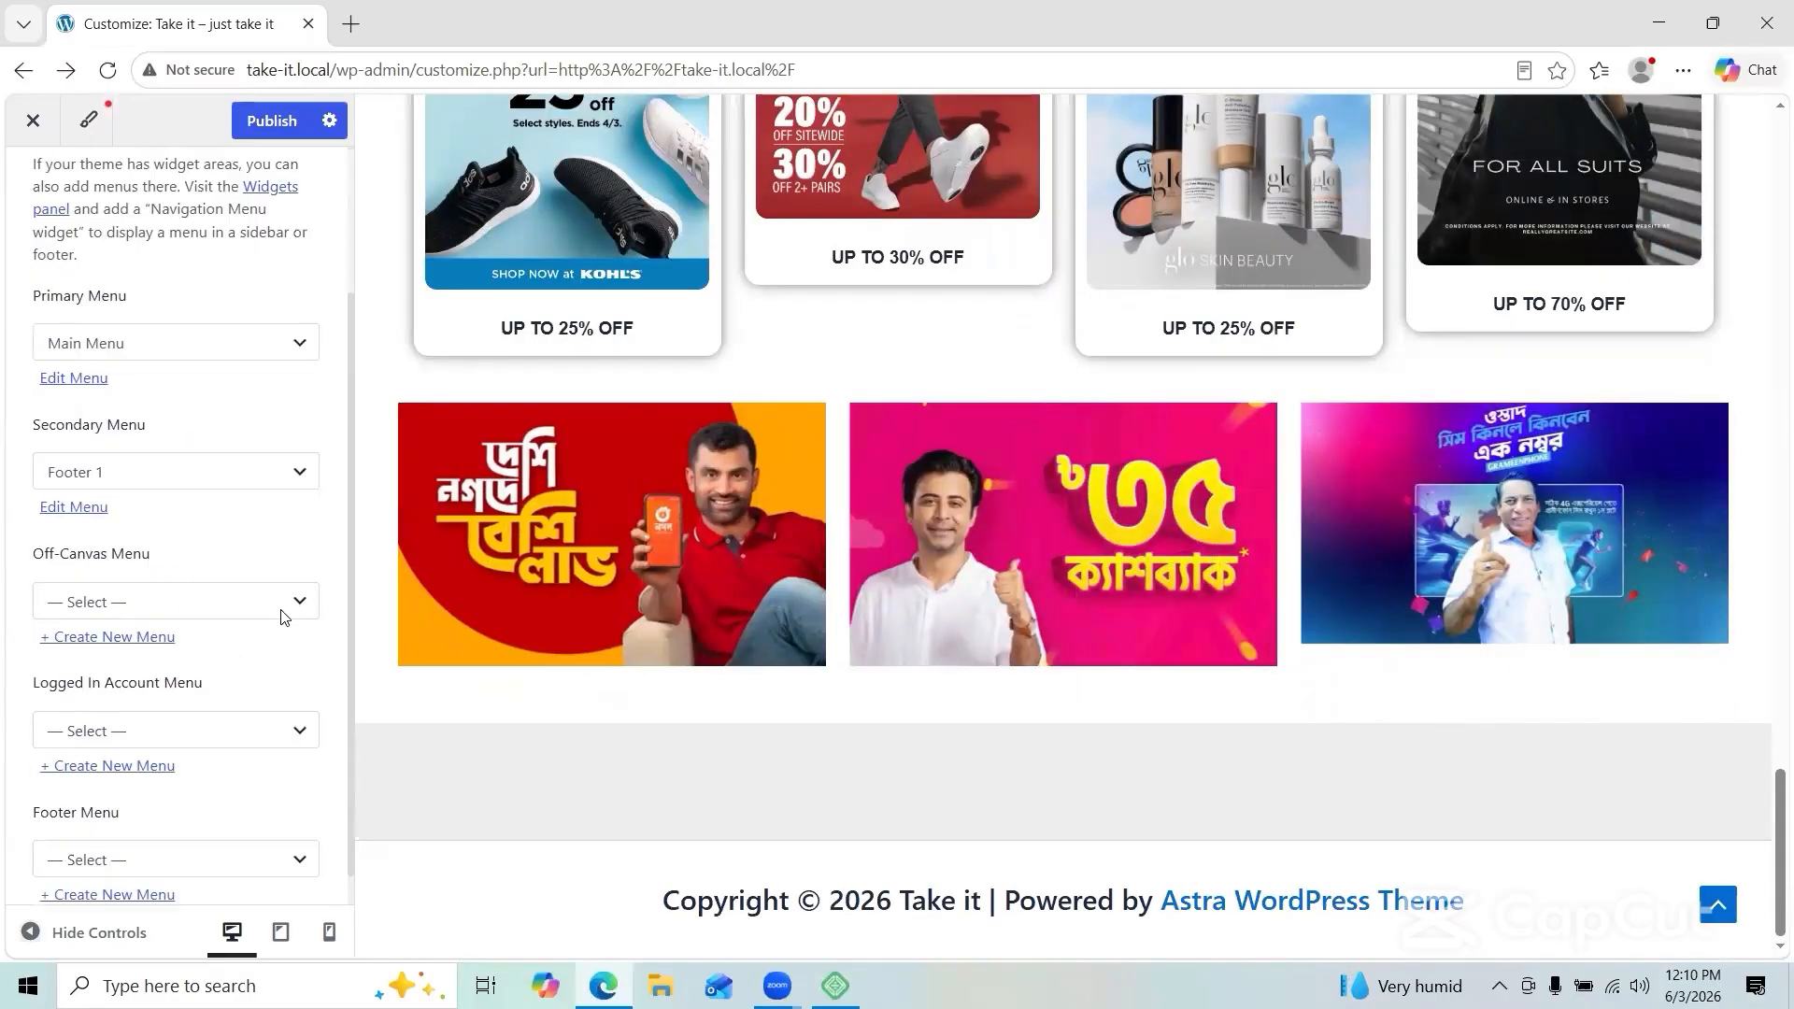
pyautogui.scroll(-1, 281, 608)
pyautogui.click(288, 702)
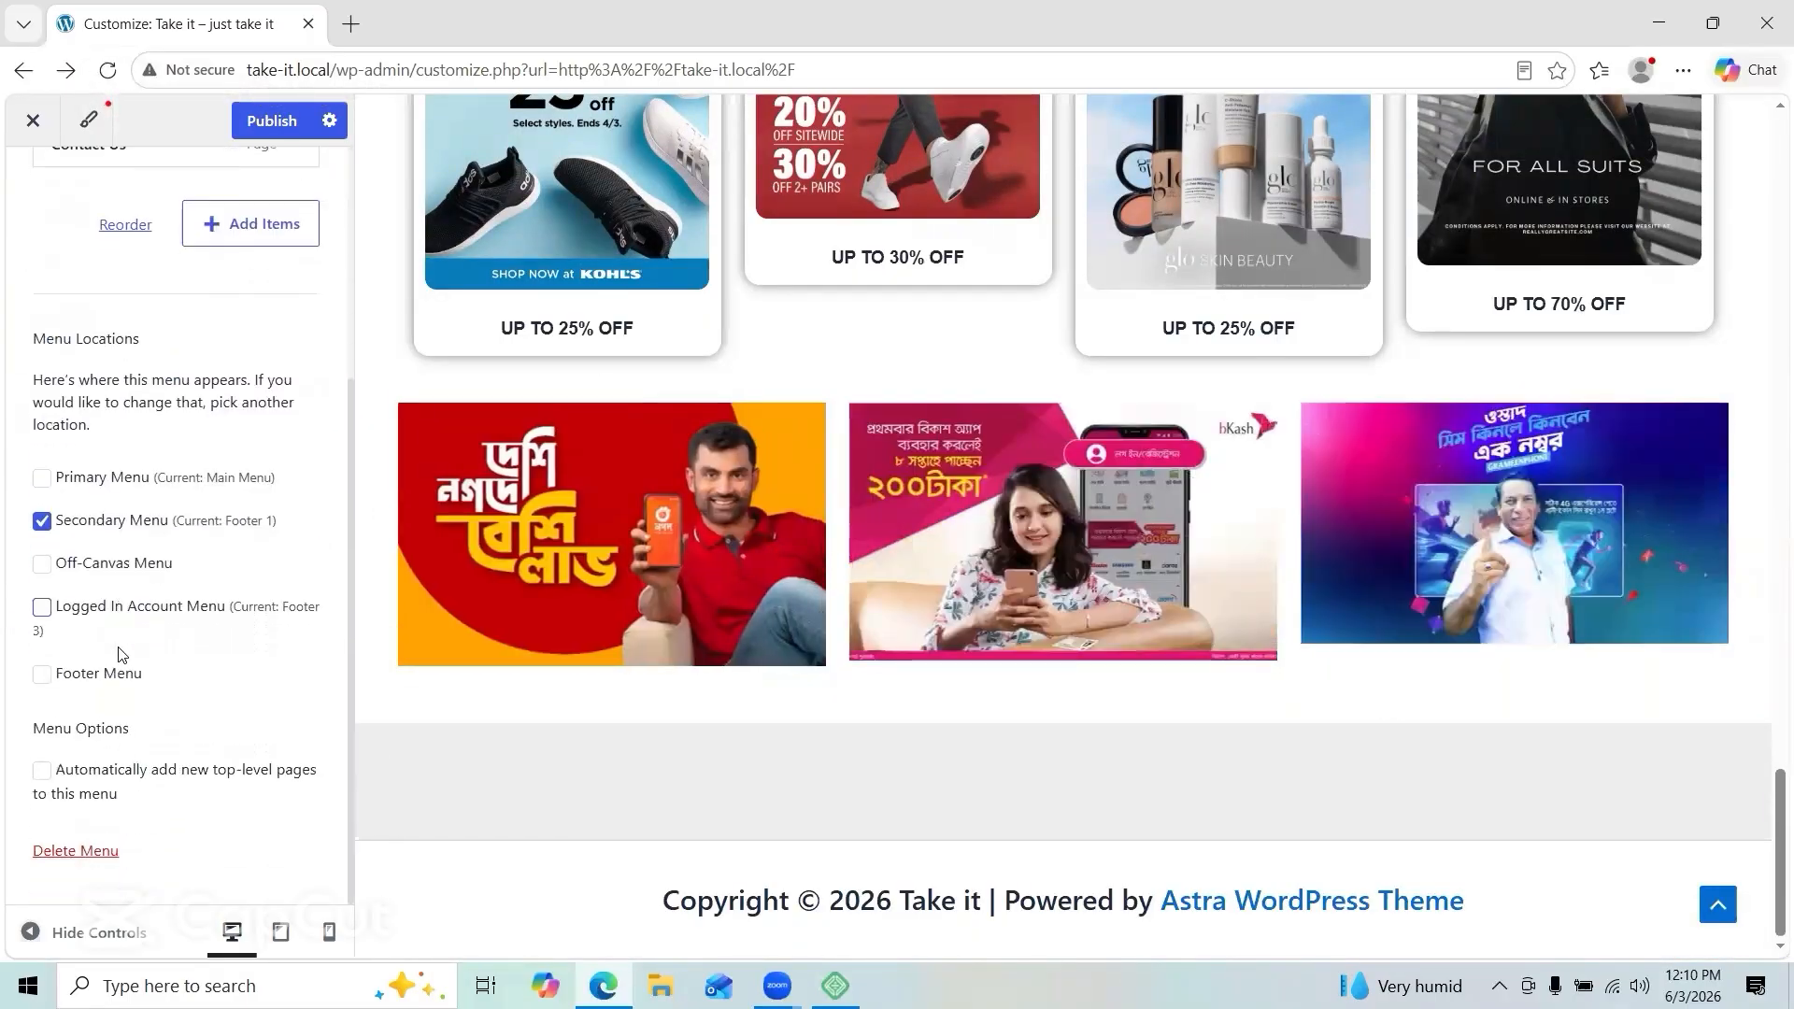
pyautogui.click(42, 673)
pyautogui.click(41, 520)
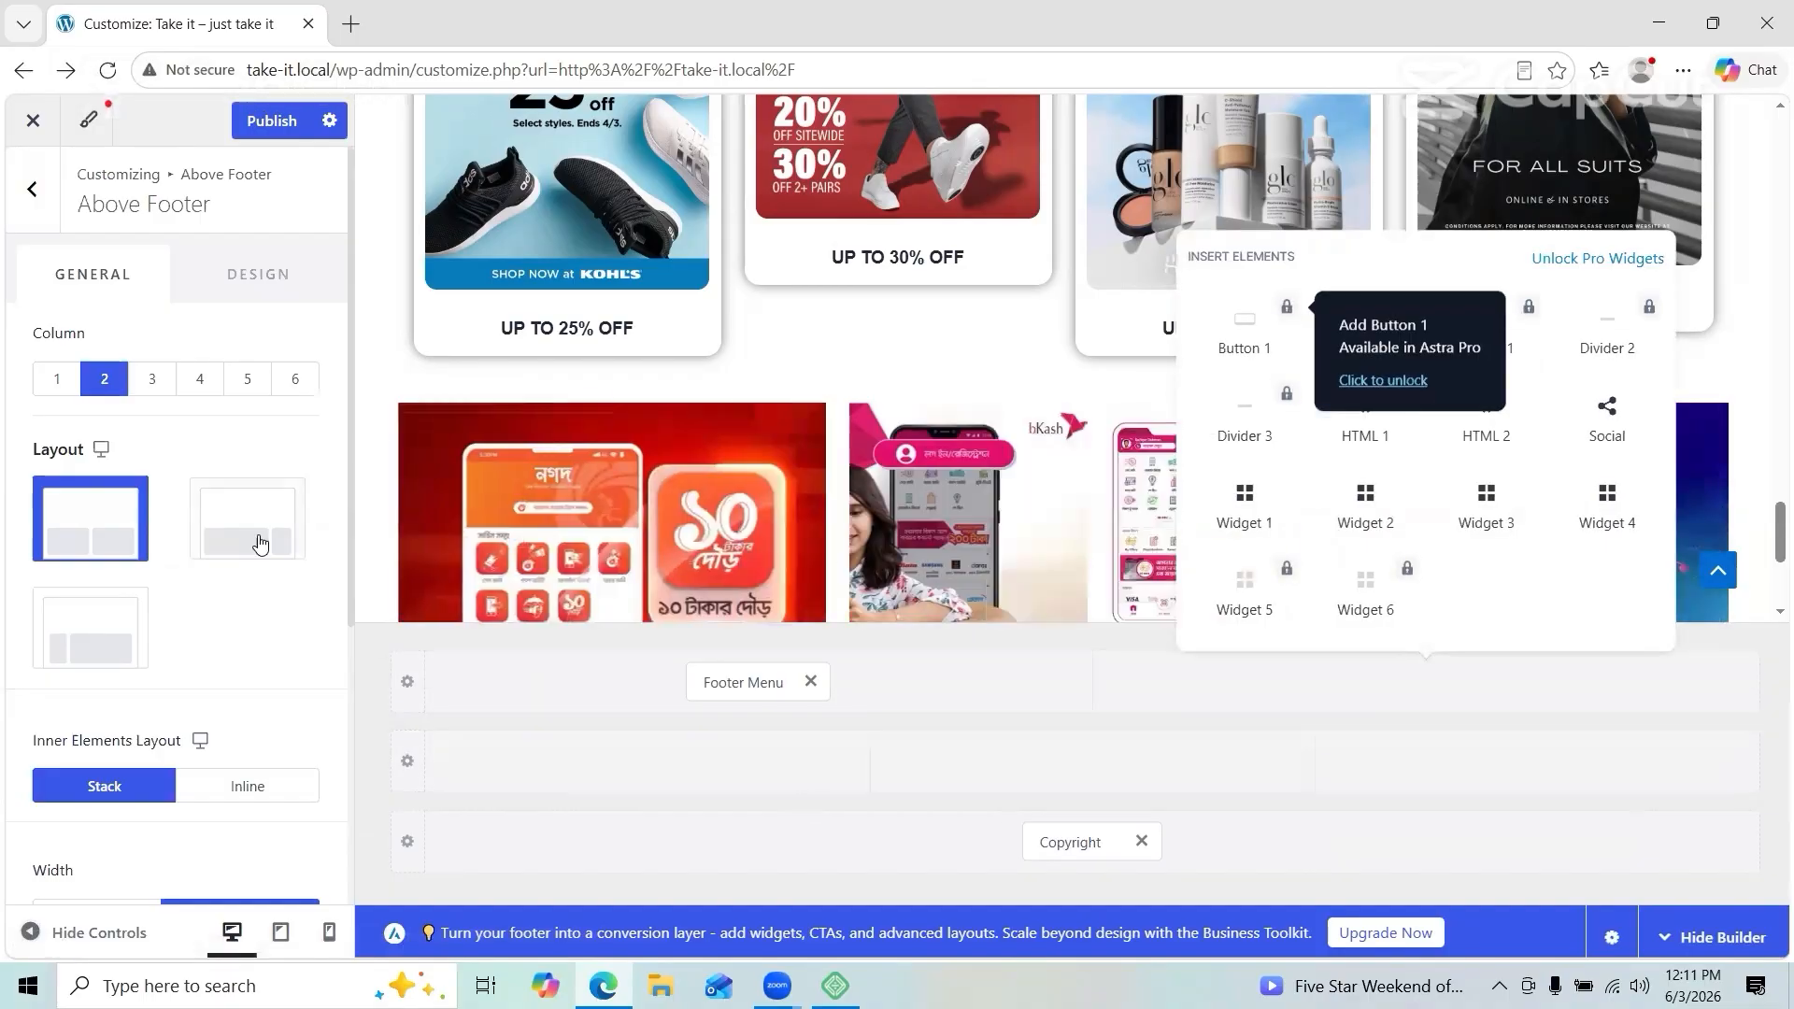
# Step: Replace the Footer Menu with Widget 1 in the top row and remove Widget 2
pyautogui.click(1537, 762)
pyautogui.click(1351, 575)
pyautogui.click(301, 400)
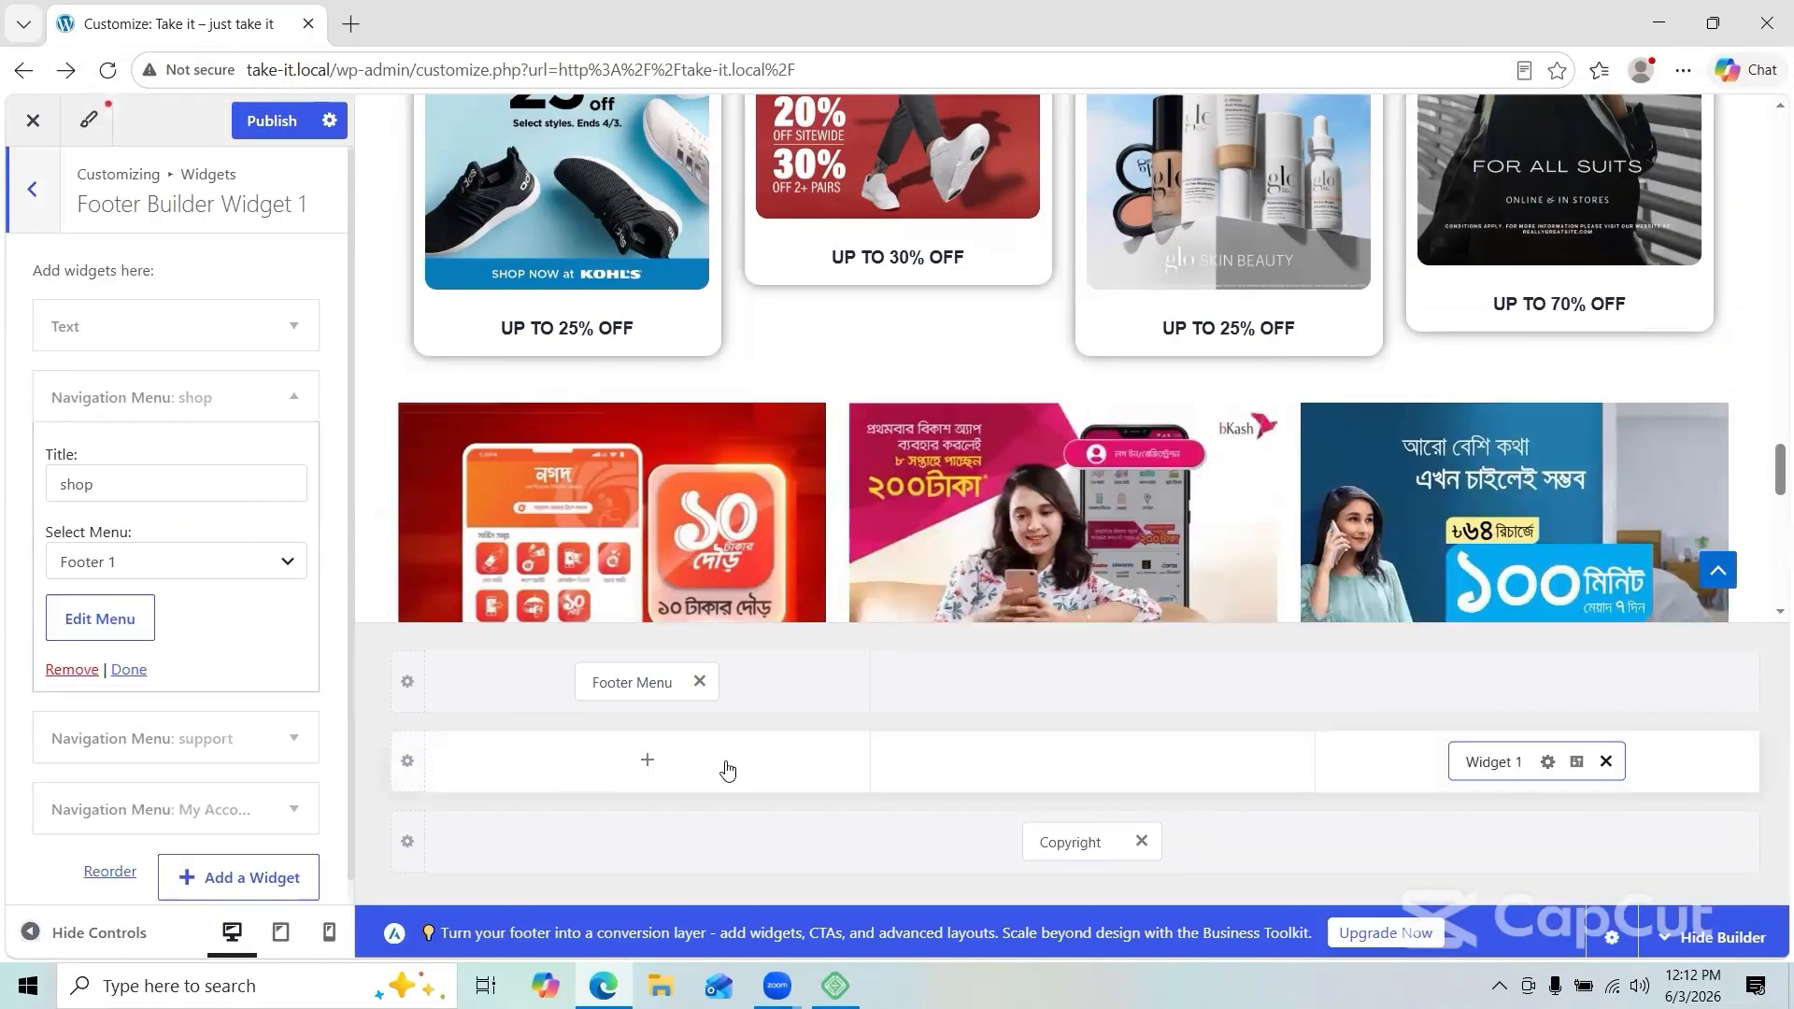
pyautogui.moveTo(1482, 762); pyautogui.dragTo(615, 696)
pyautogui.click(1278, 683)
pyautogui.click(245, 323)
# Step: Publish the footer, check the live homepage, and close the Customizer back to Widgets
pyautogui.click(260, 116)
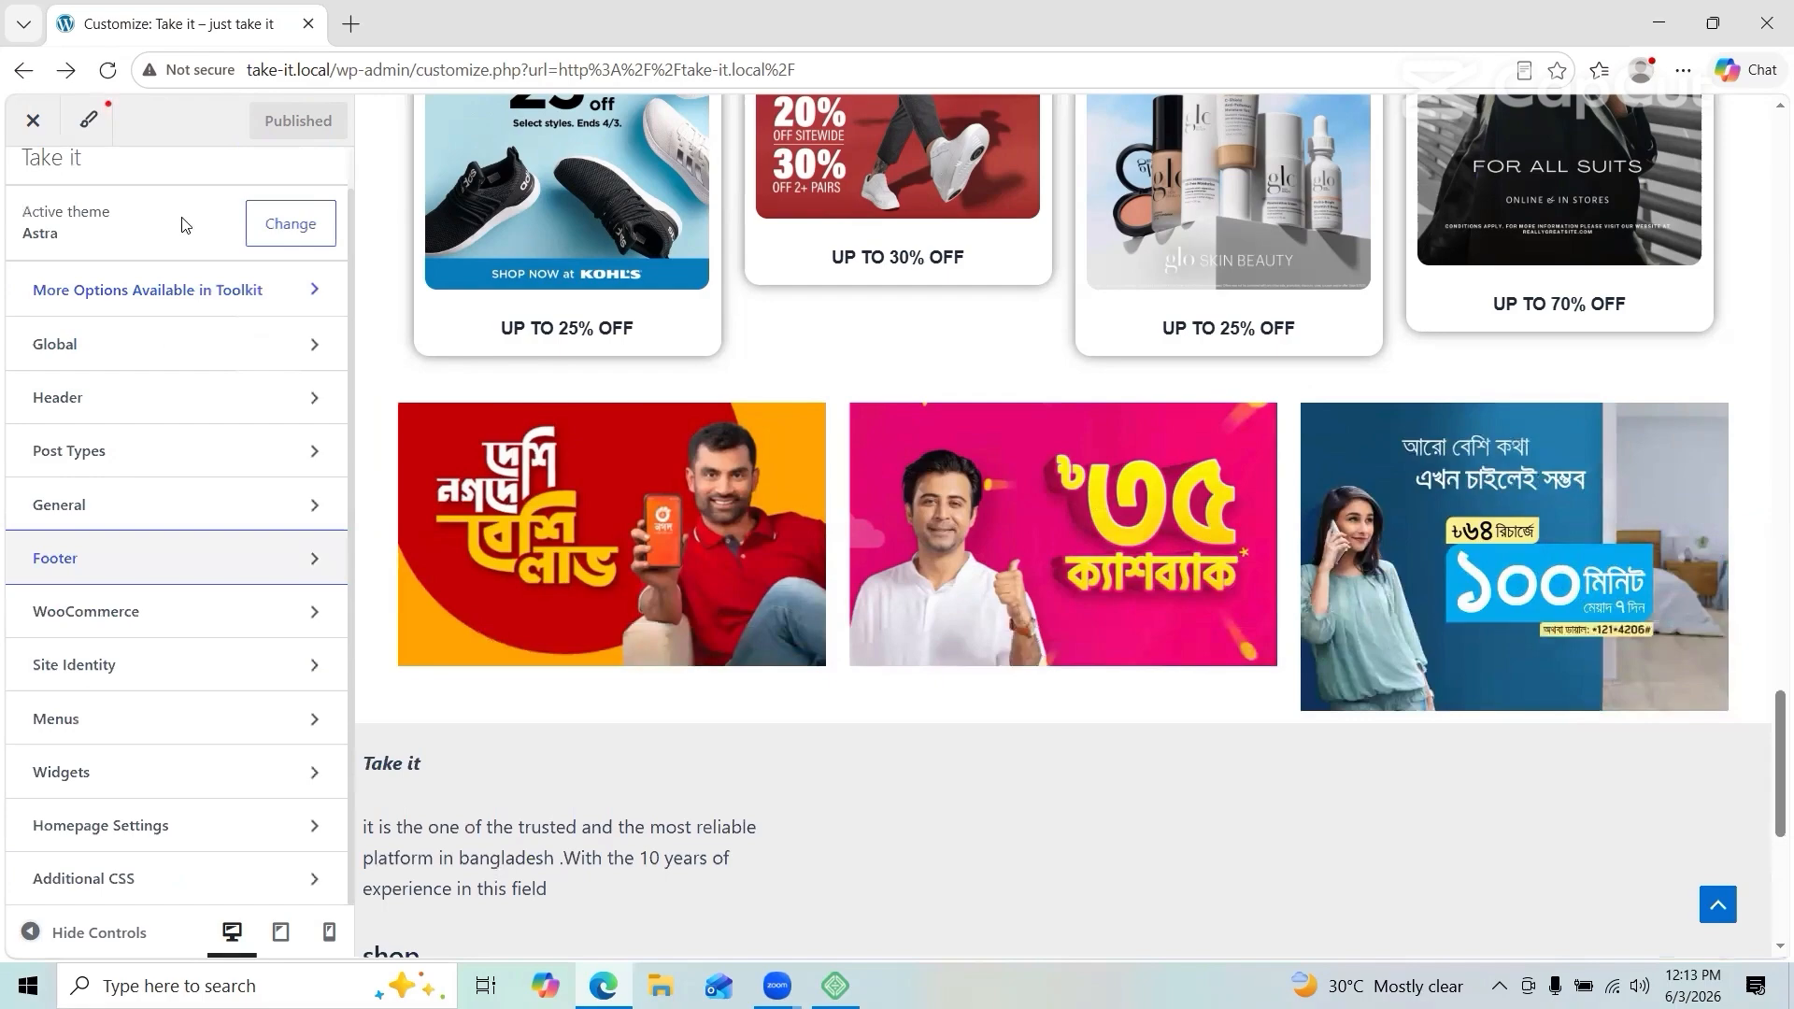
pyautogui.scroll(-6, 933, 367)
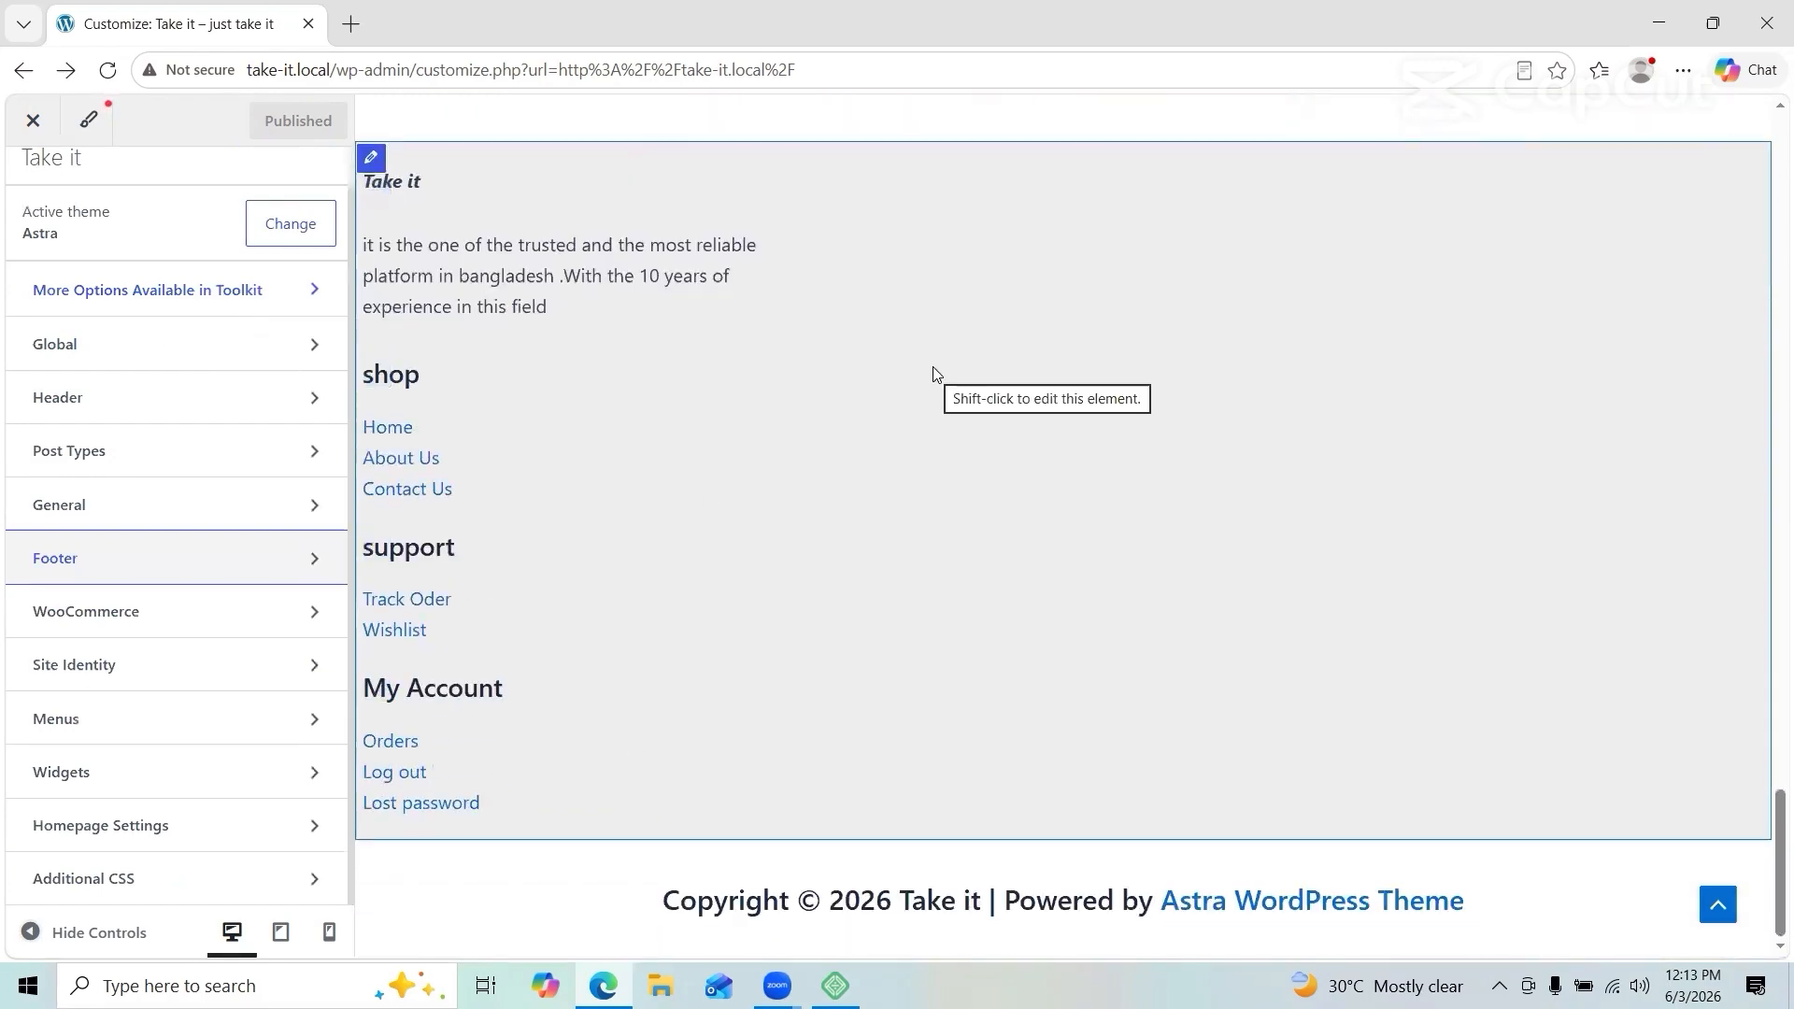
pyautogui.scroll(2, 933, 366)
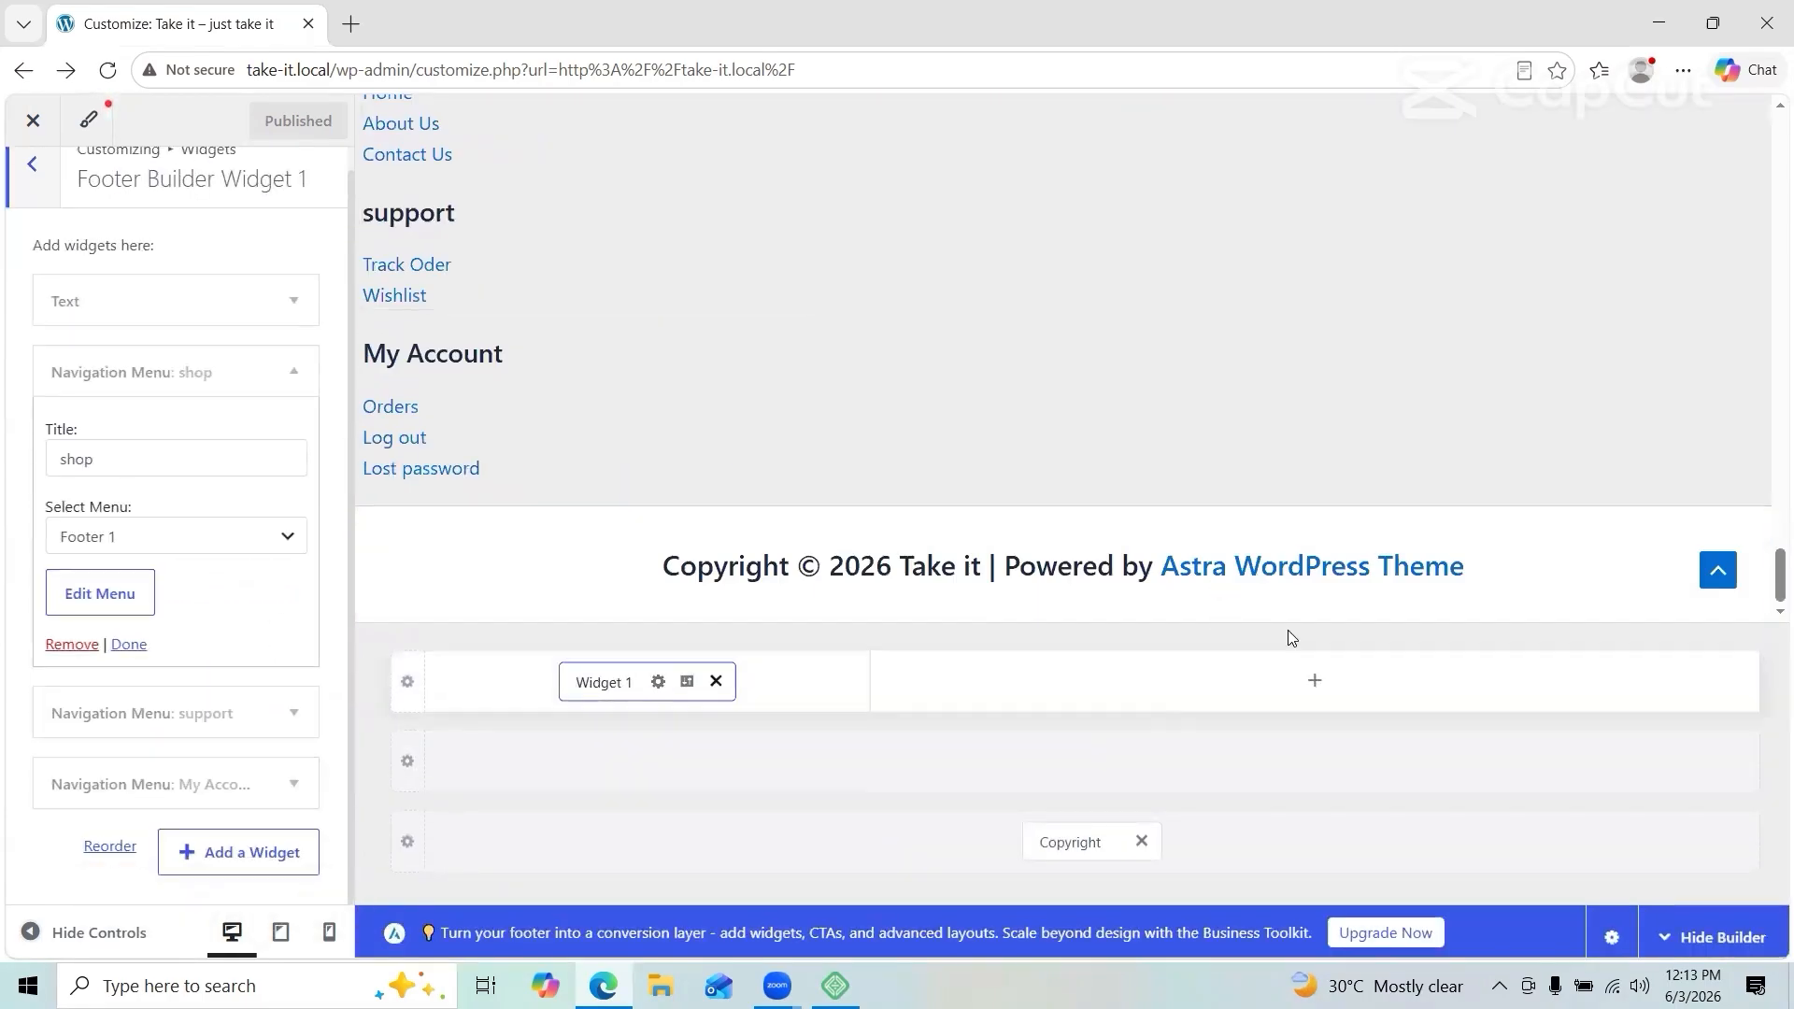
pyautogui.click(648, 762)
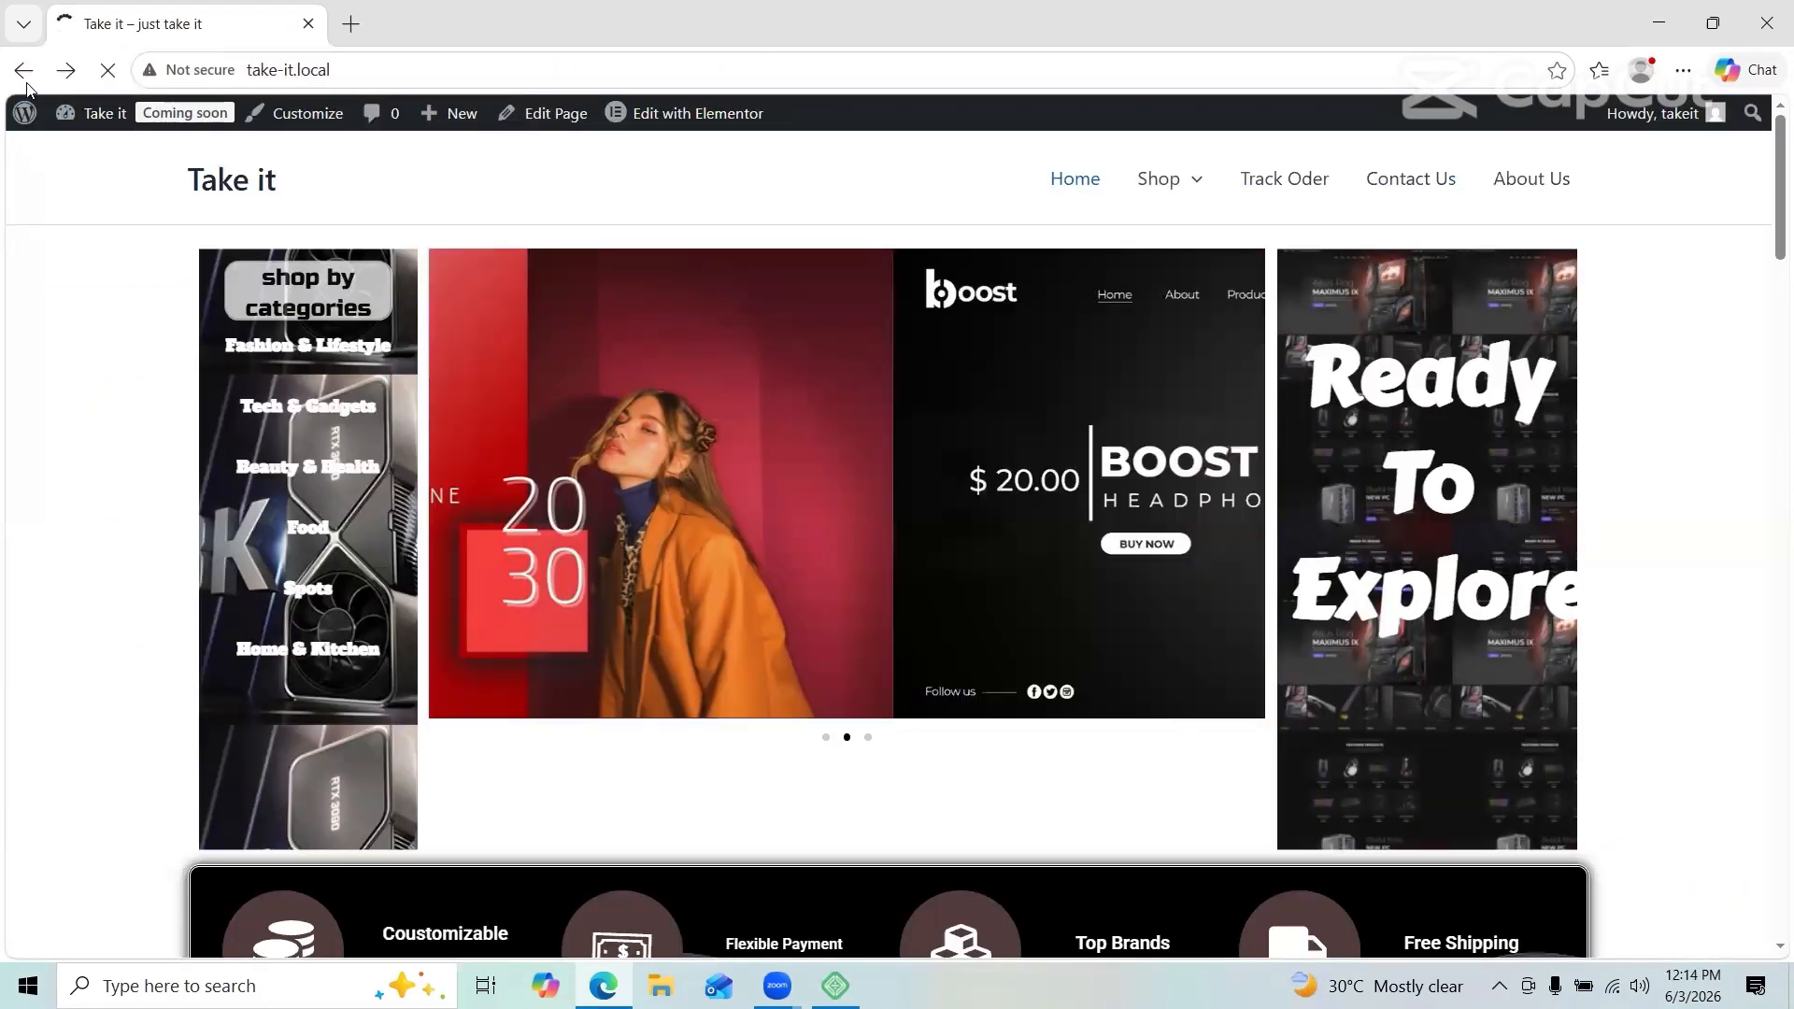
pyautogui.click(24, 72)
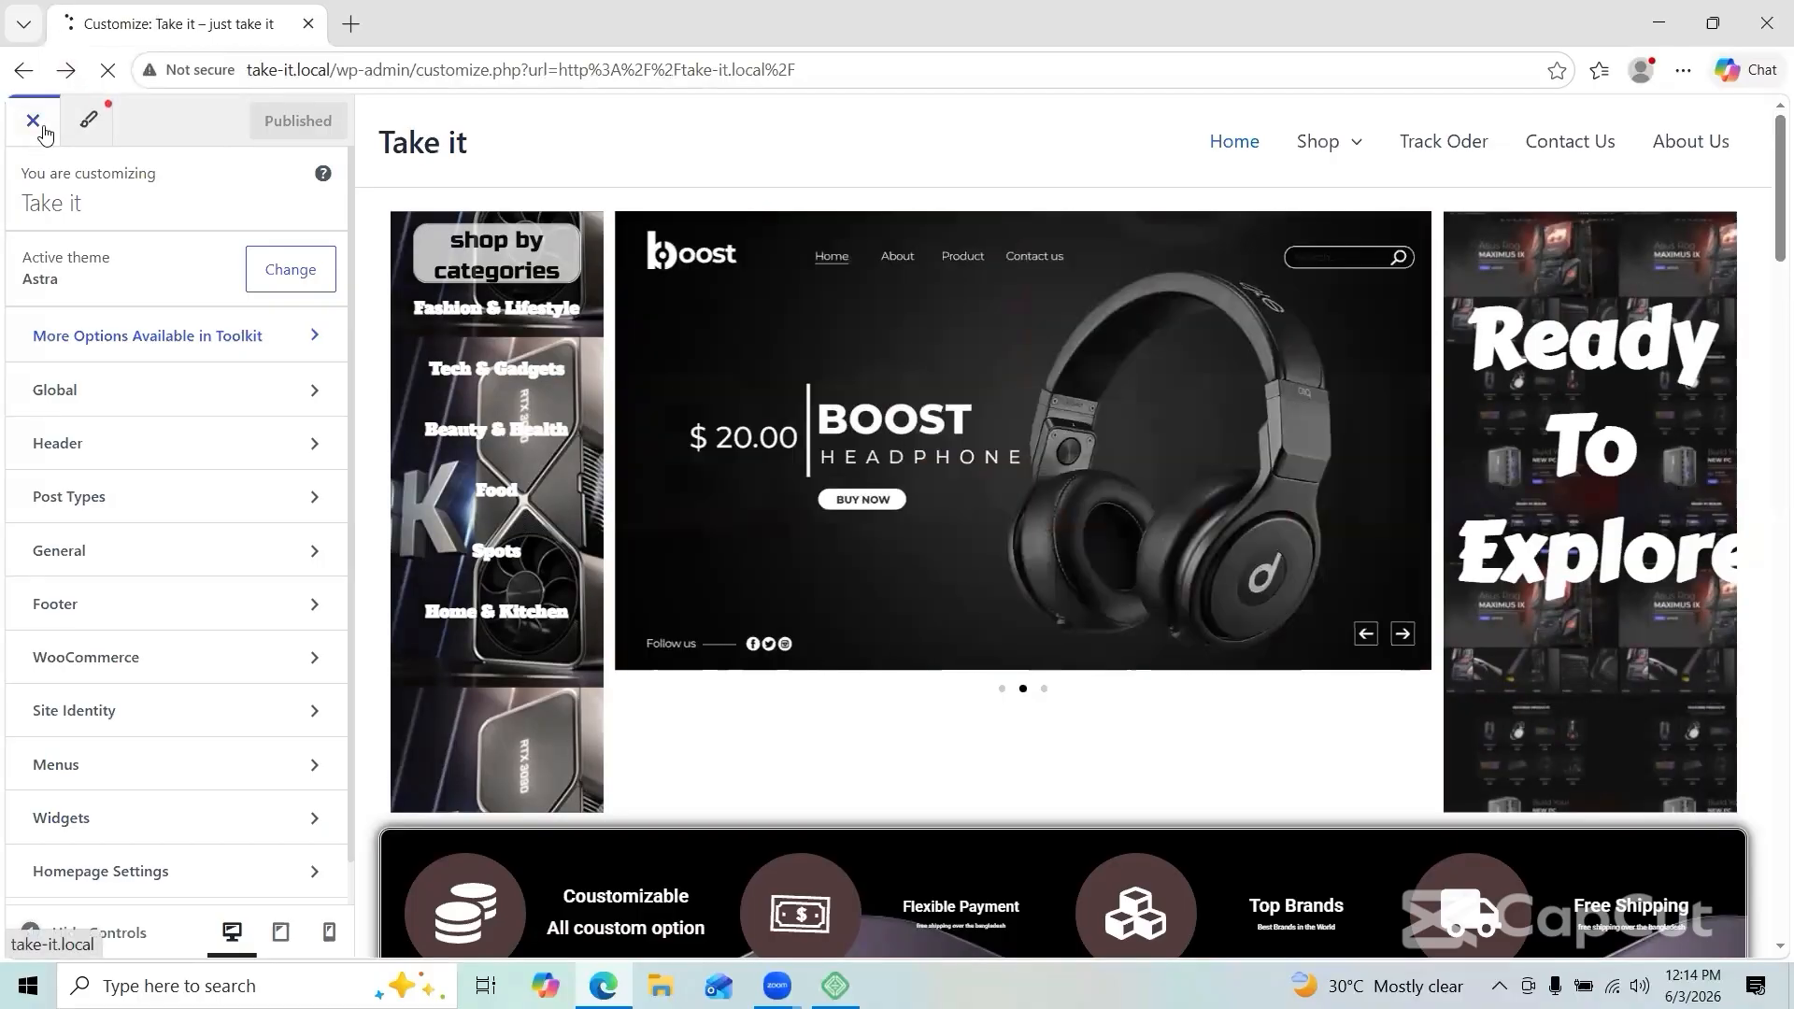
pyautogui.click(44, 133)
pyautogui.click(1259, 498)
# Step: Scroll through the Widgets screen and open the site homepage in a new tab
pyautogui.moveTo(1147, 900); pyautogui.dragTo(1147, 925)
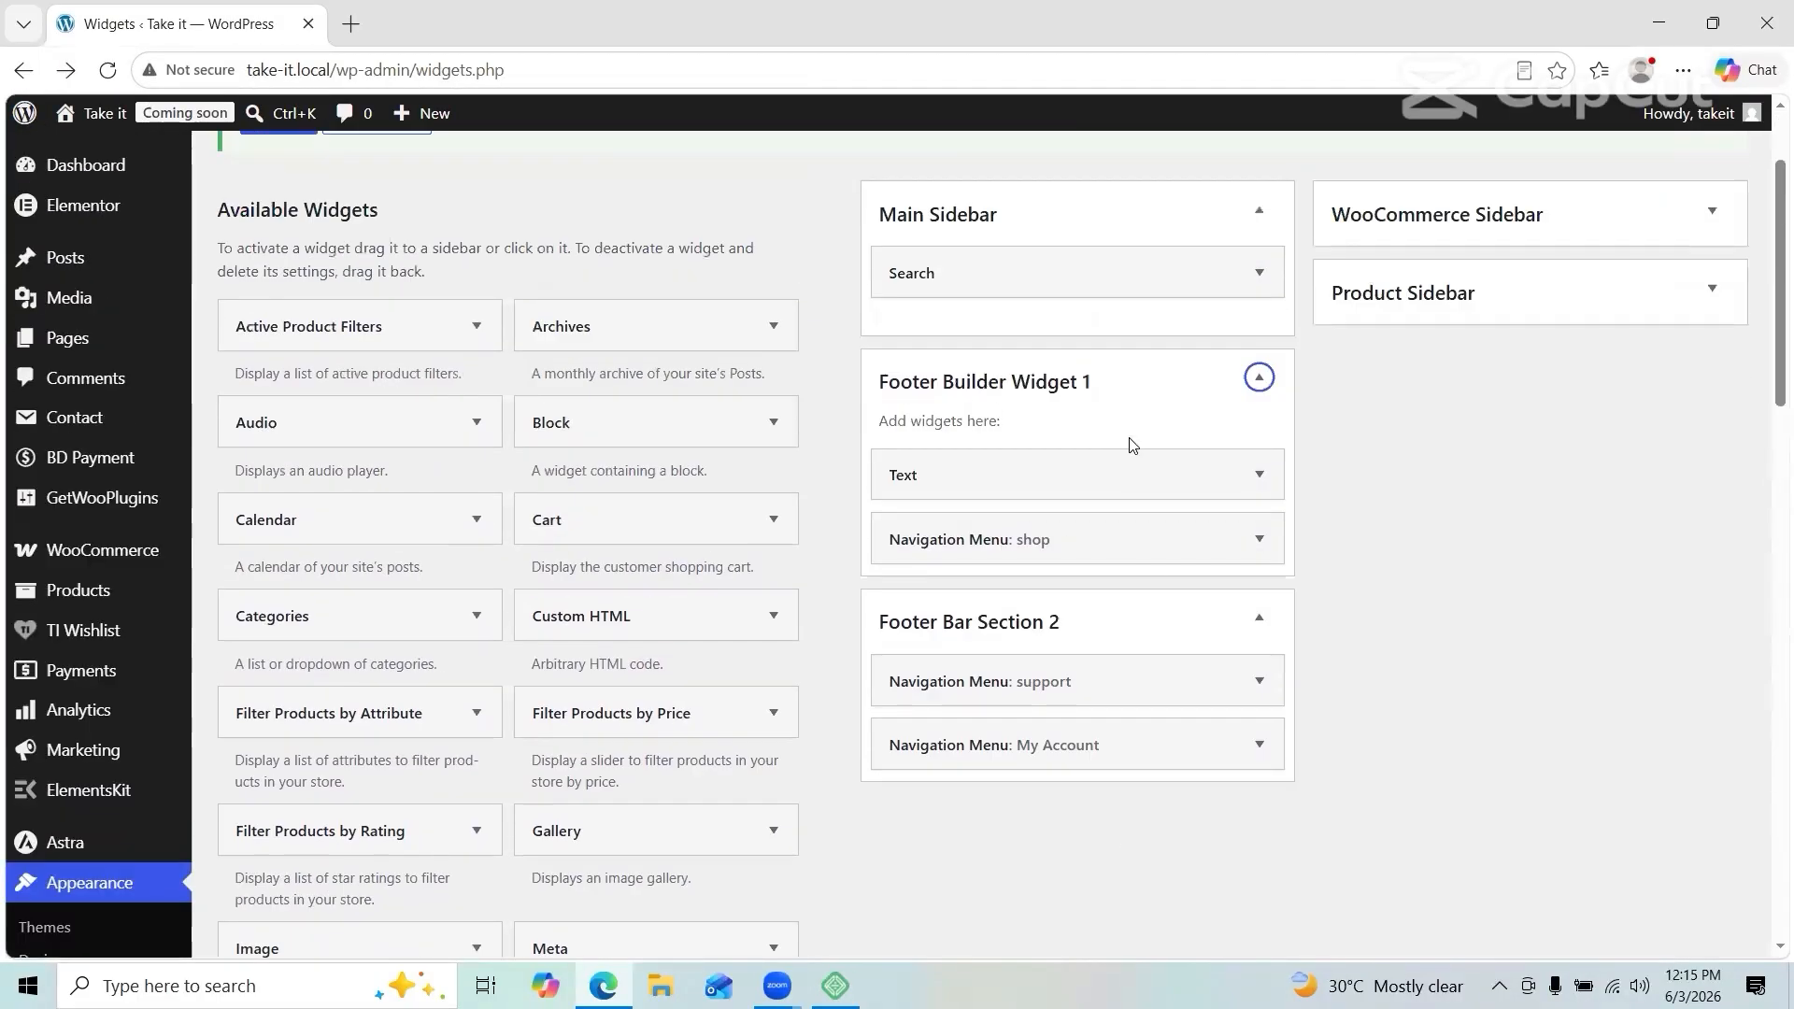
pyautogui.scroll(-15, 529, 761)
pyautogui.scroll(10, 638, 526)
pyautogui.scroll(7, 638, 526)
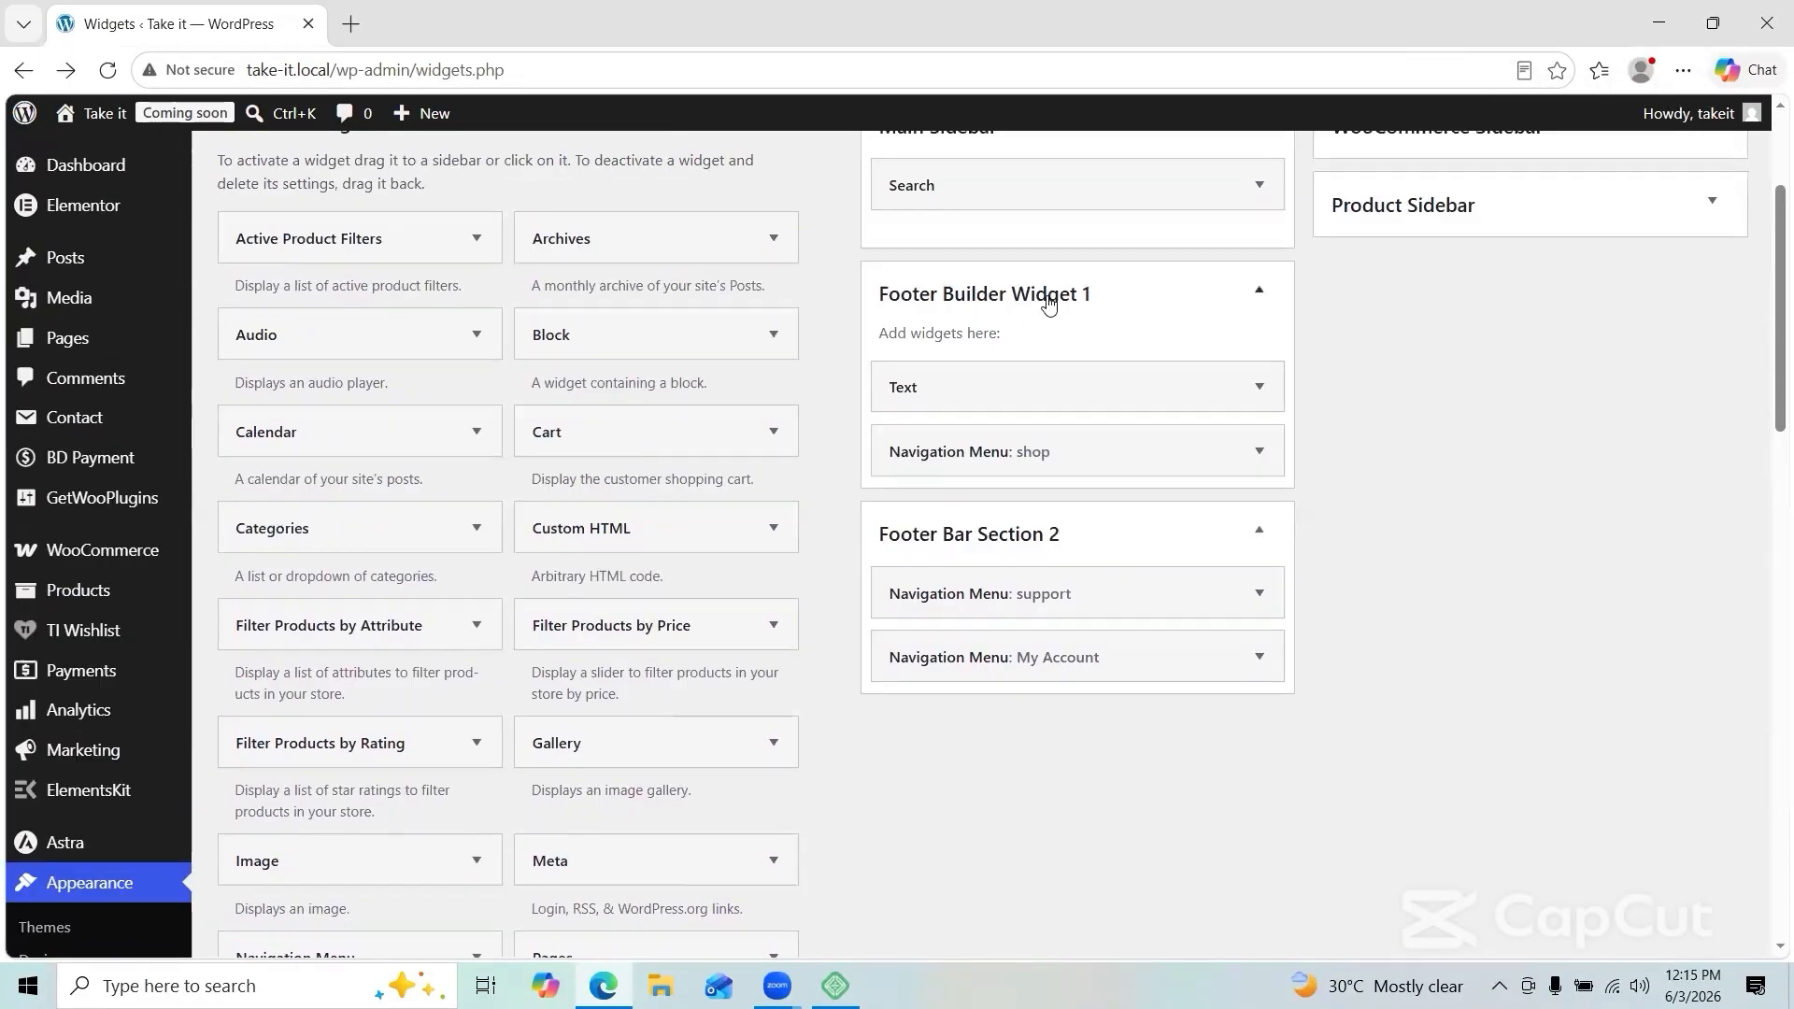
pyautogui.scroll(3, 1046, 304)
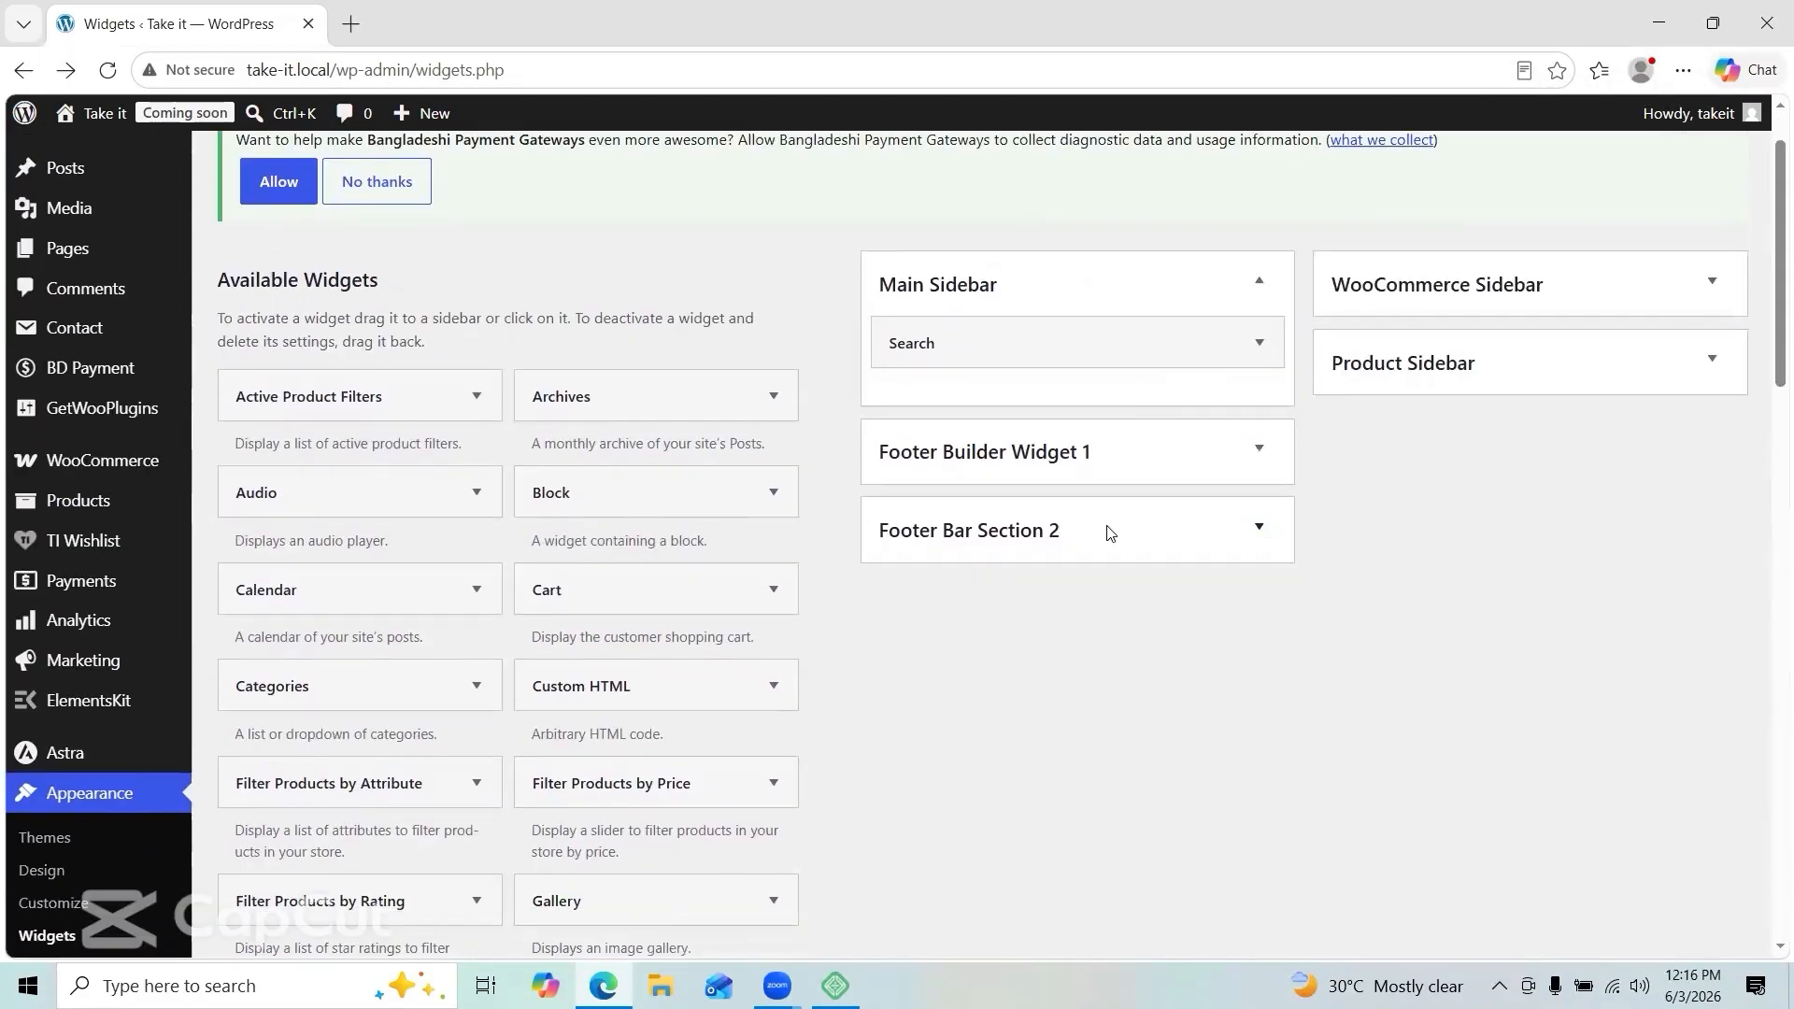
pyautogui.scroll(1, 1110, 533)
pyautogui.moveTo(105, 113)
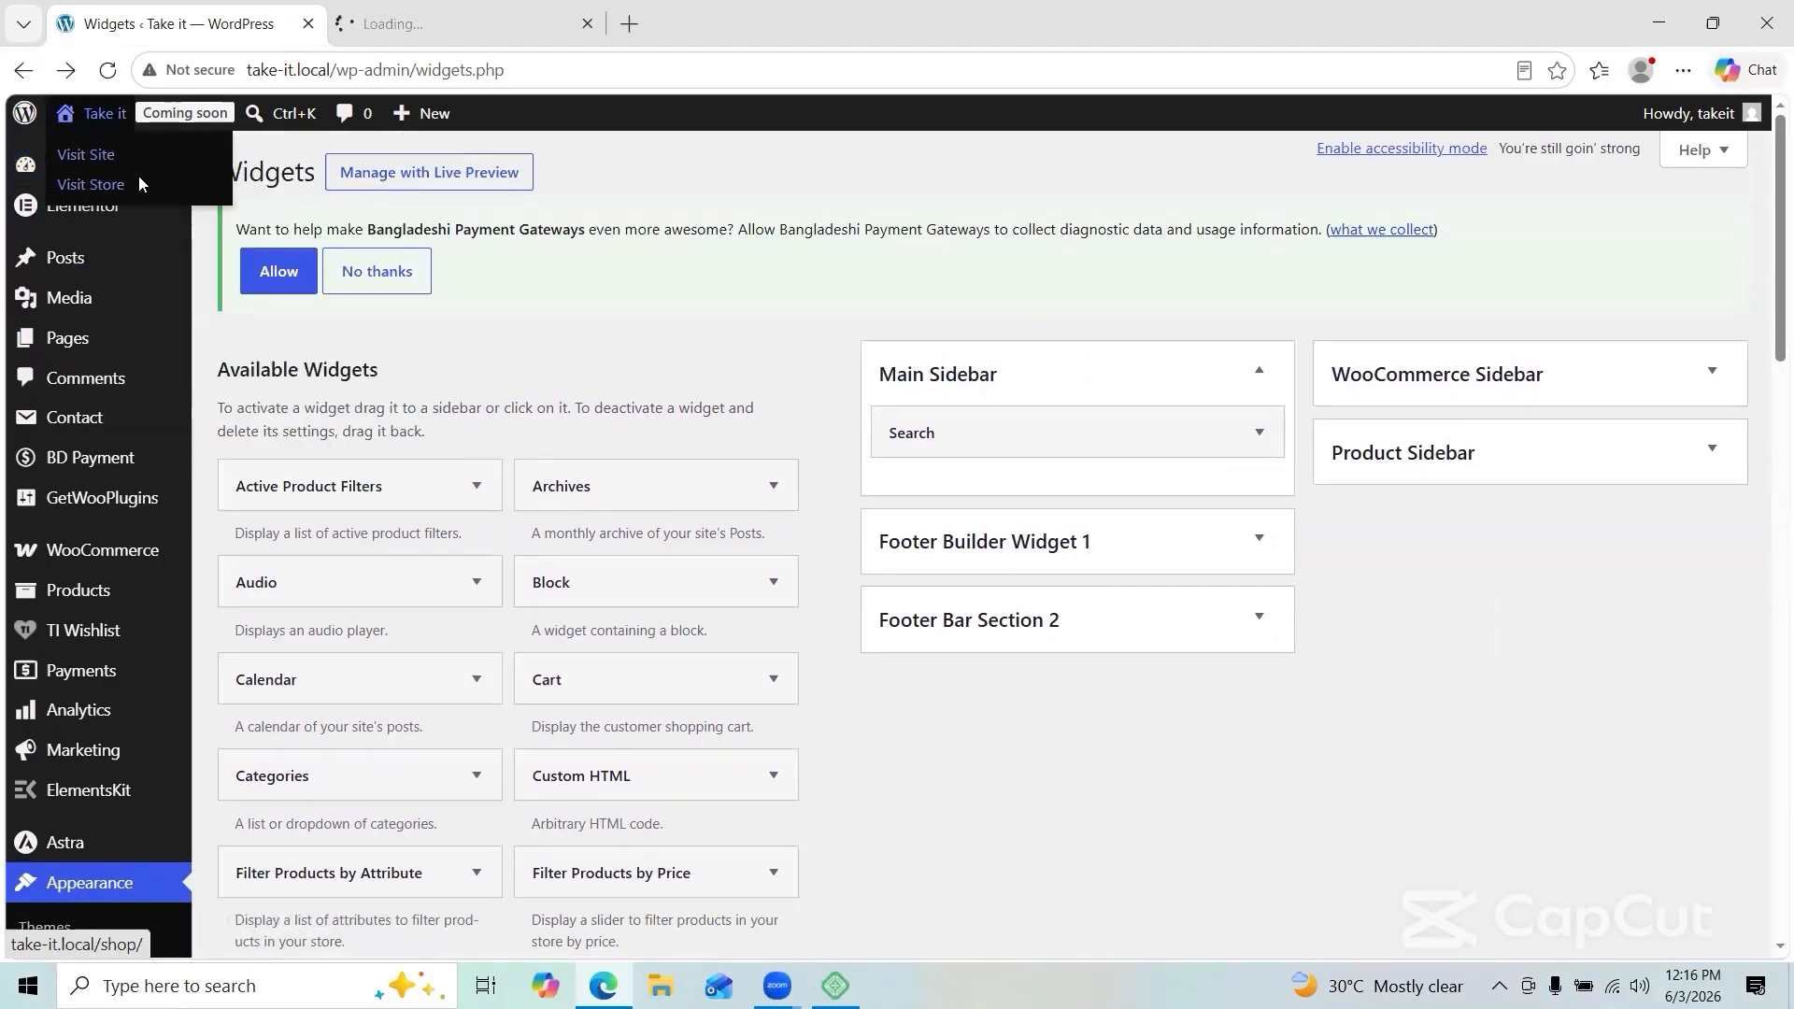
pyautogui.click(138, 176)
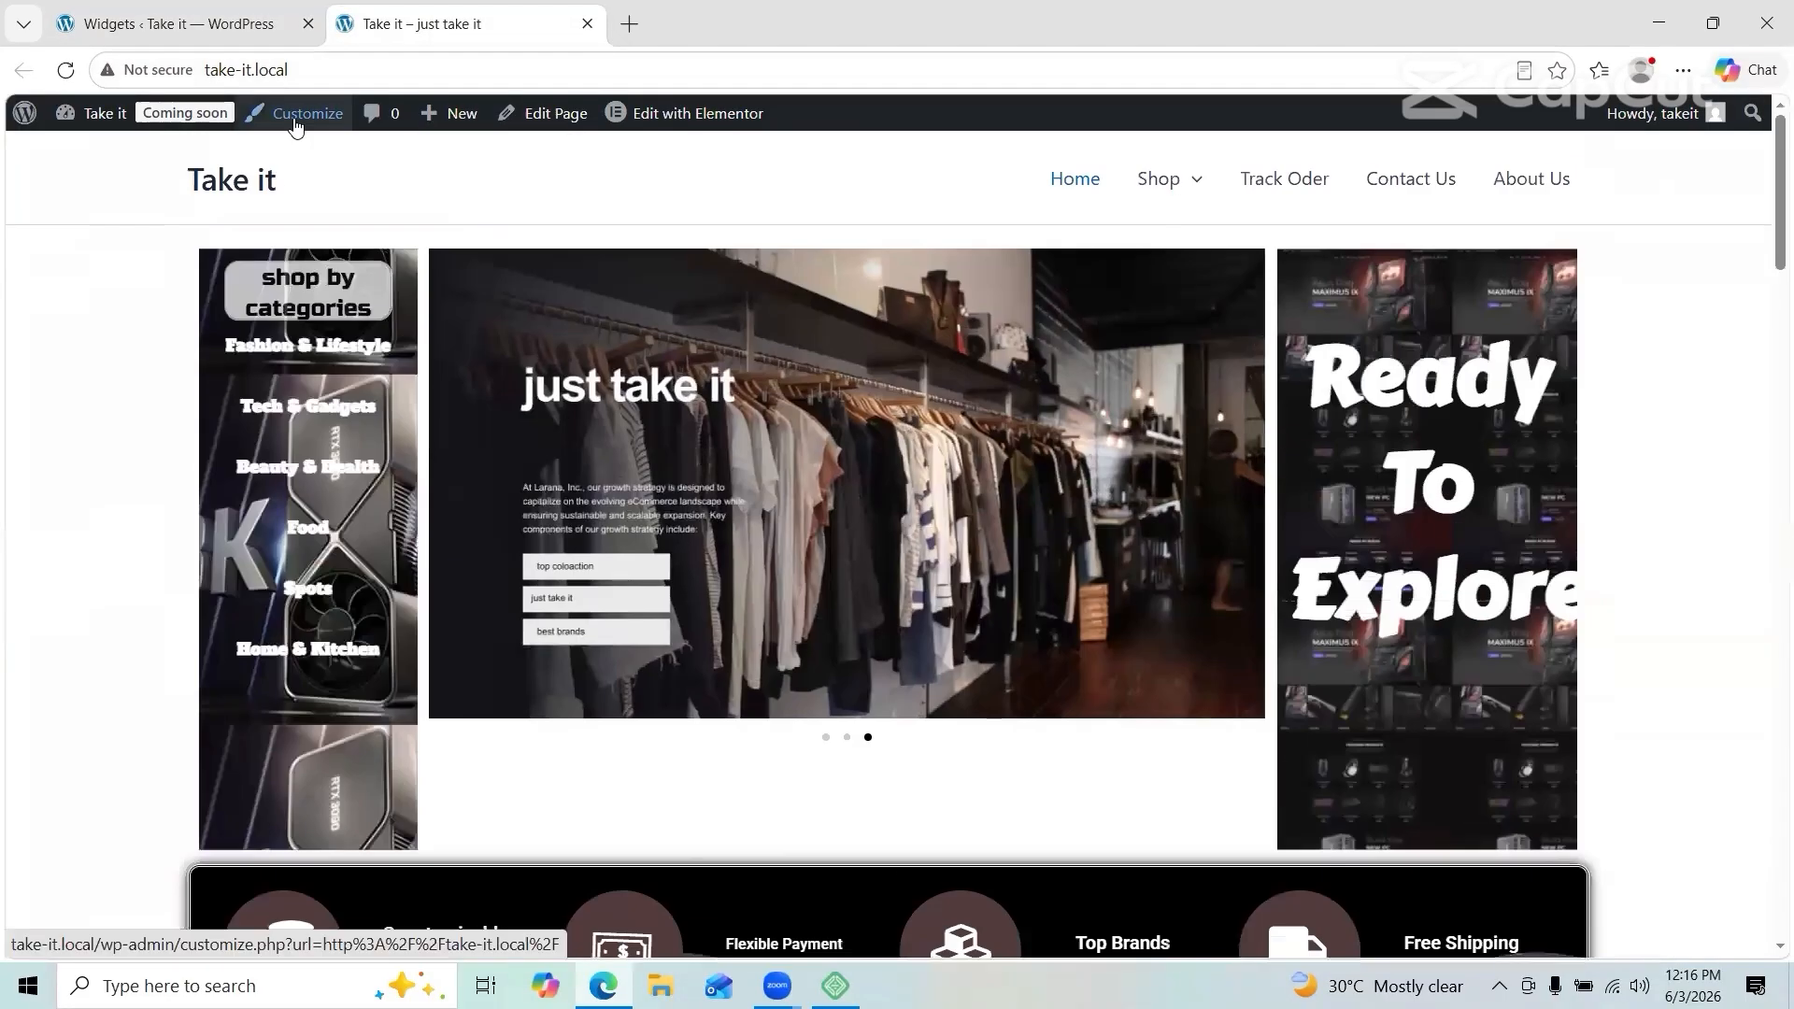
# Step: In the Customizer footer builder, move Widget 1 into the middle footer row
pyautogui.click(296, 125)
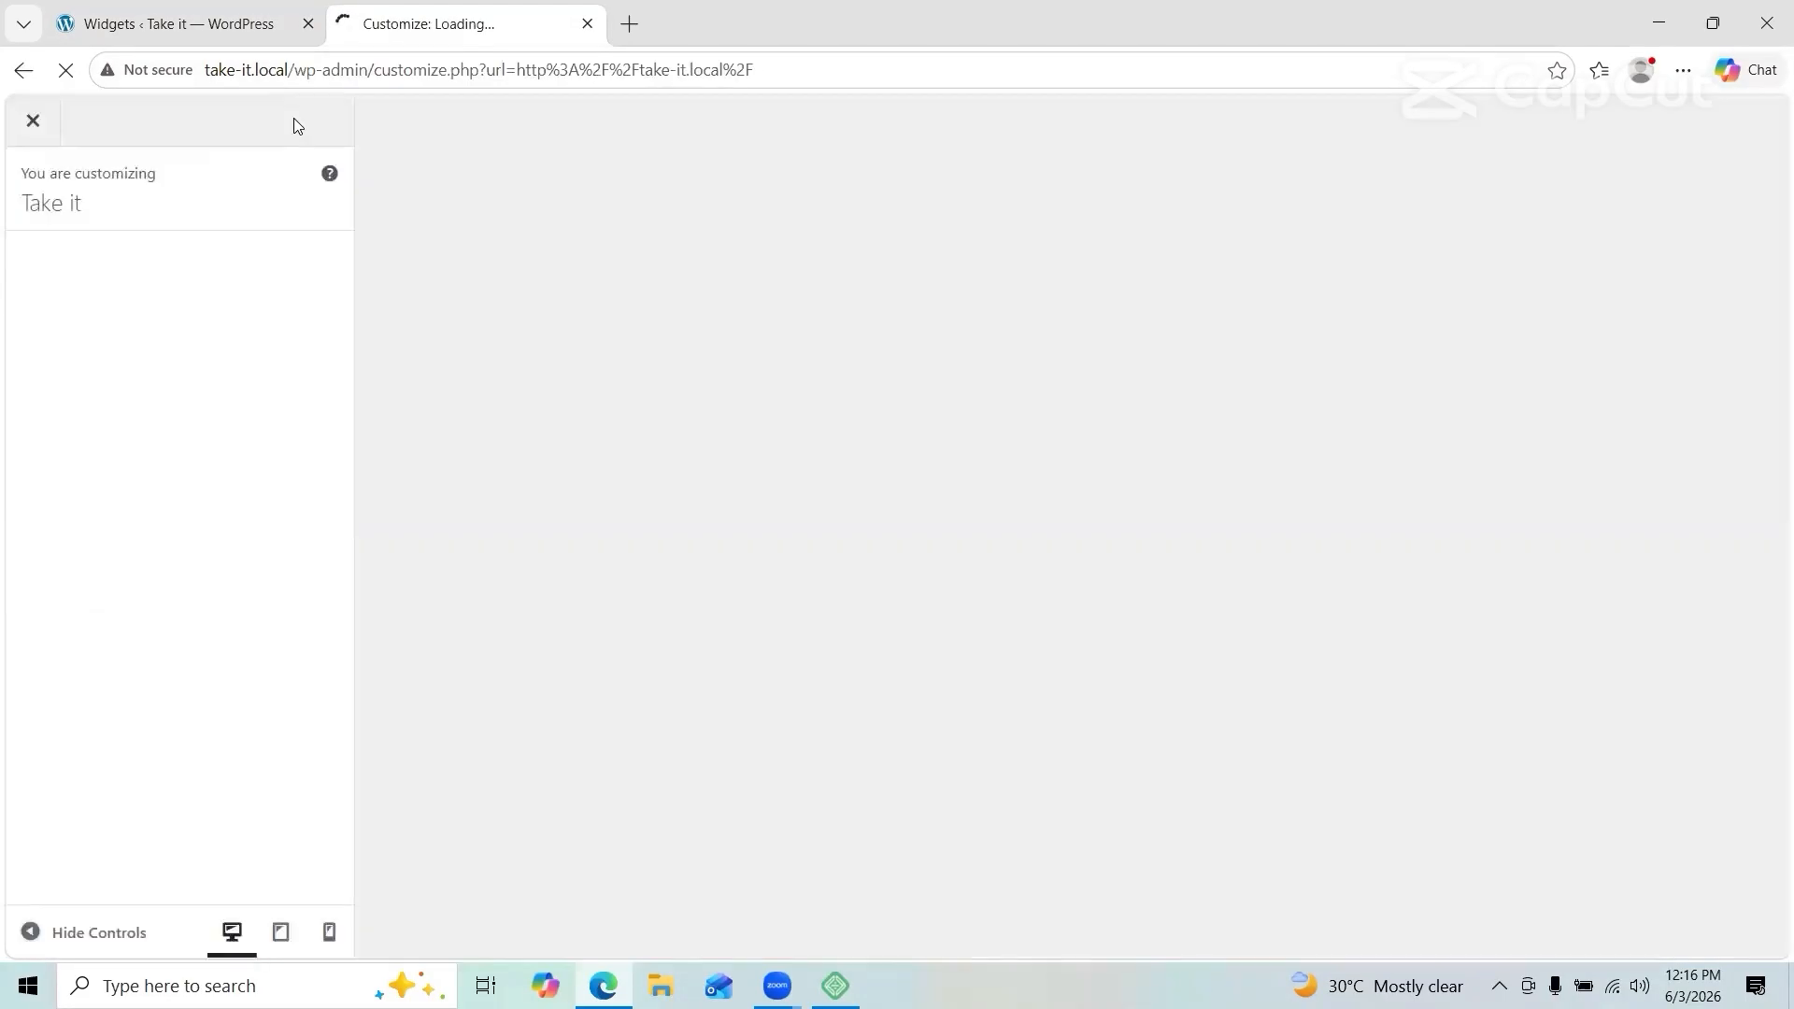
pyautogui.click(223, 600)
pyautogui.click(692, 763)
pyautogui.click(1103, 763)
pyautogui.click(1112, 763)
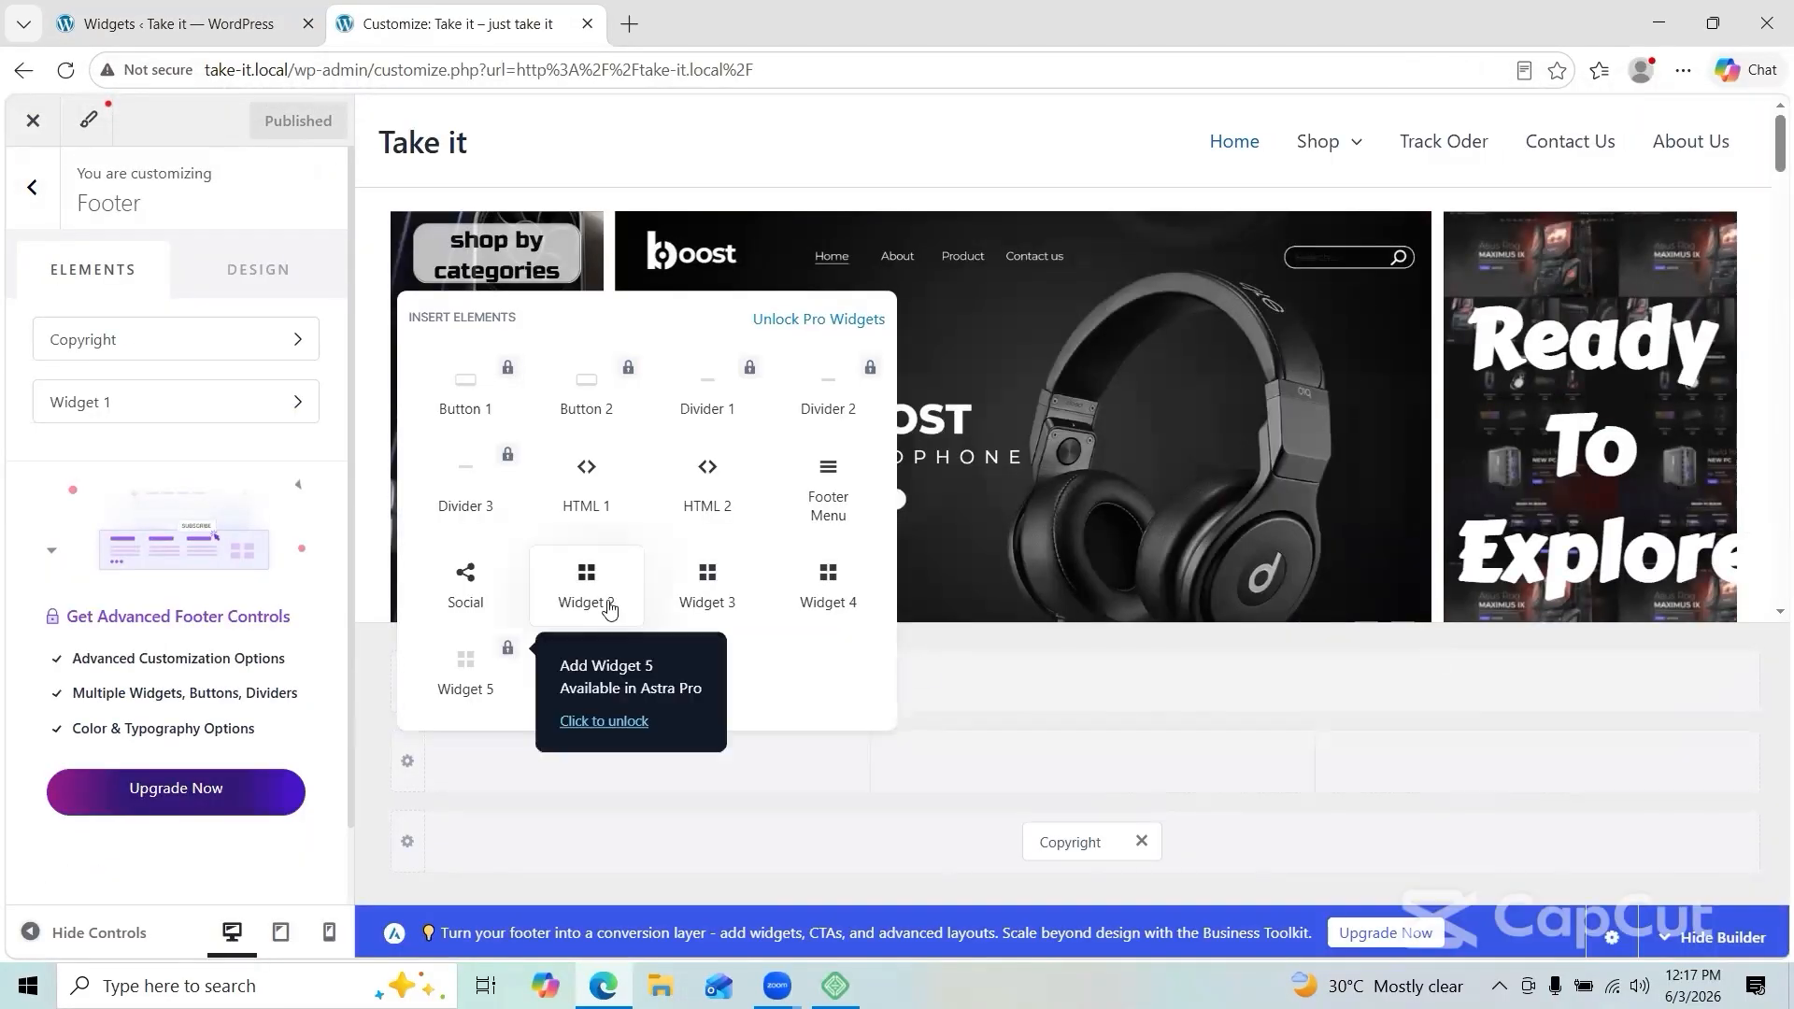
pyautogui.click(645, 762)
pyautogui.moveTo(636, 685); pyautogui.dragTo(641, 763)
# Step: Add Widget 2 and Widget 3 as the middle and right footer columns and publish
pyautogui.click(1091, 762)
pyautogui.click(1034, 587)
pyautogui.click(1536, 762)
pyautogui.click(1481, 587)
pyautogui.click(636, 682)
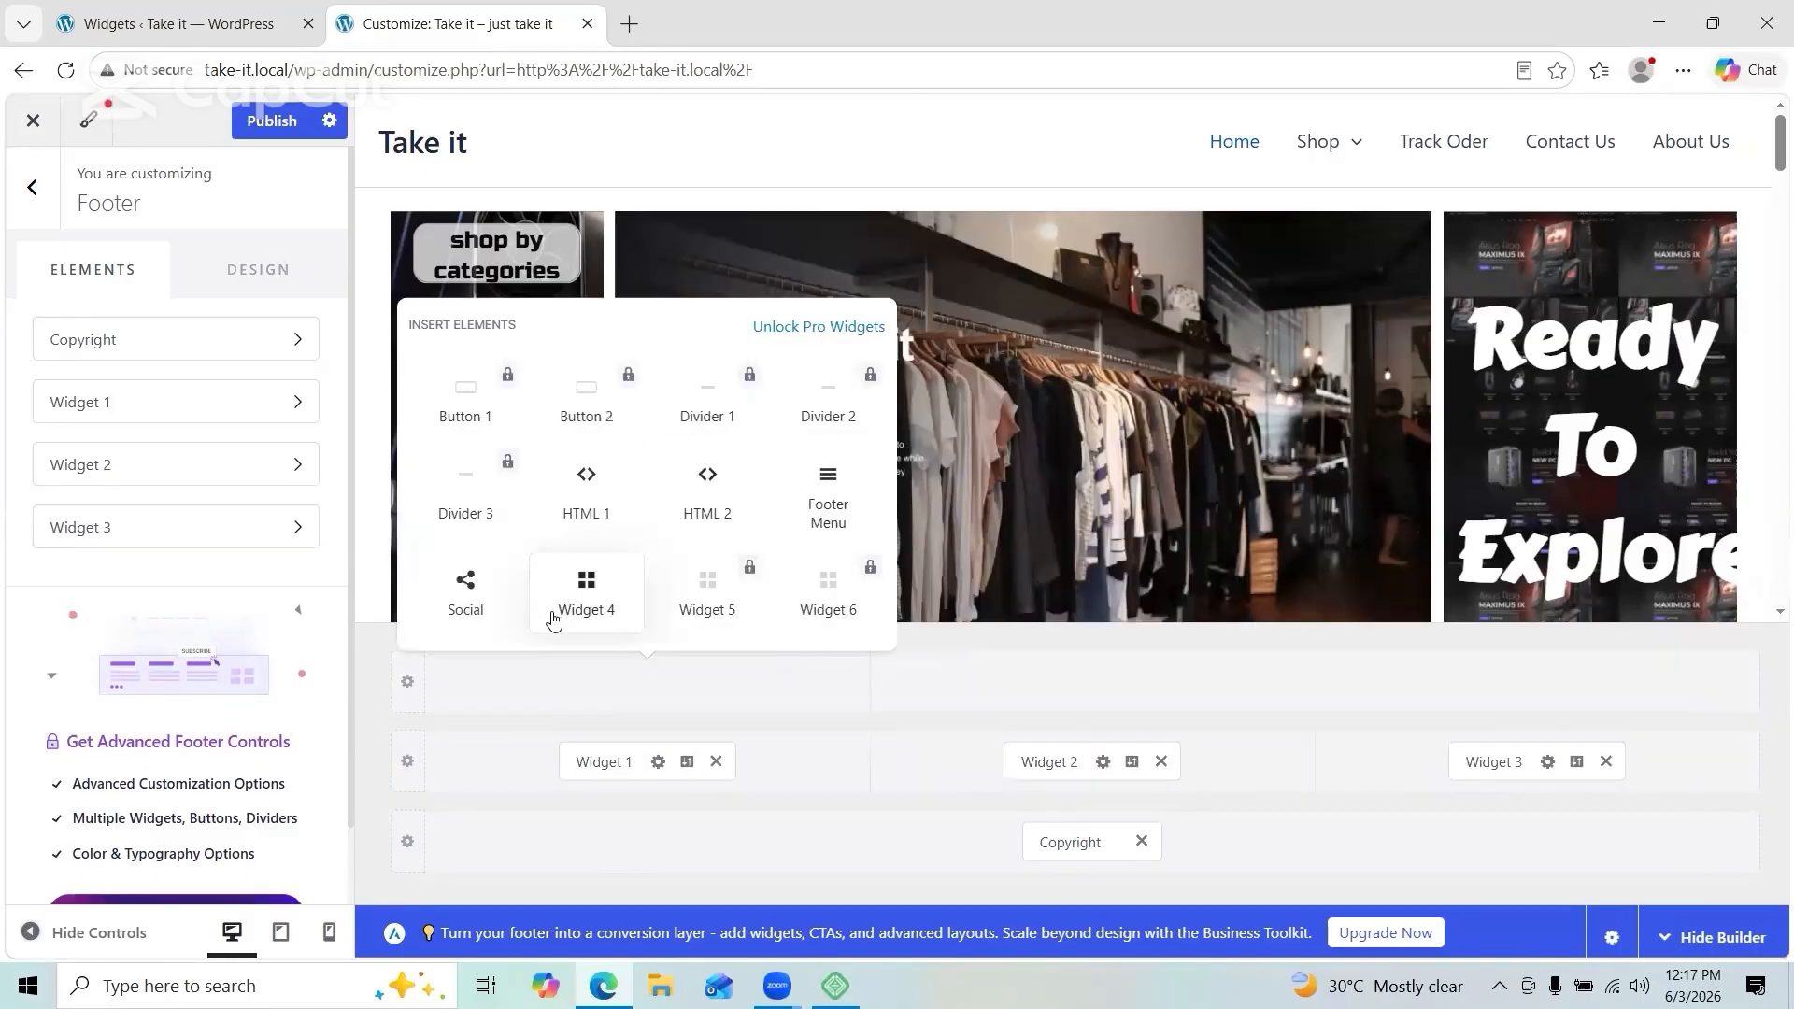
pyautogui.click(376, 790)
pyautogui.click(272, 120)
# Step: Close the Customizer, review the live footer, and open widget management from it
pyautogui.click(33, 120)
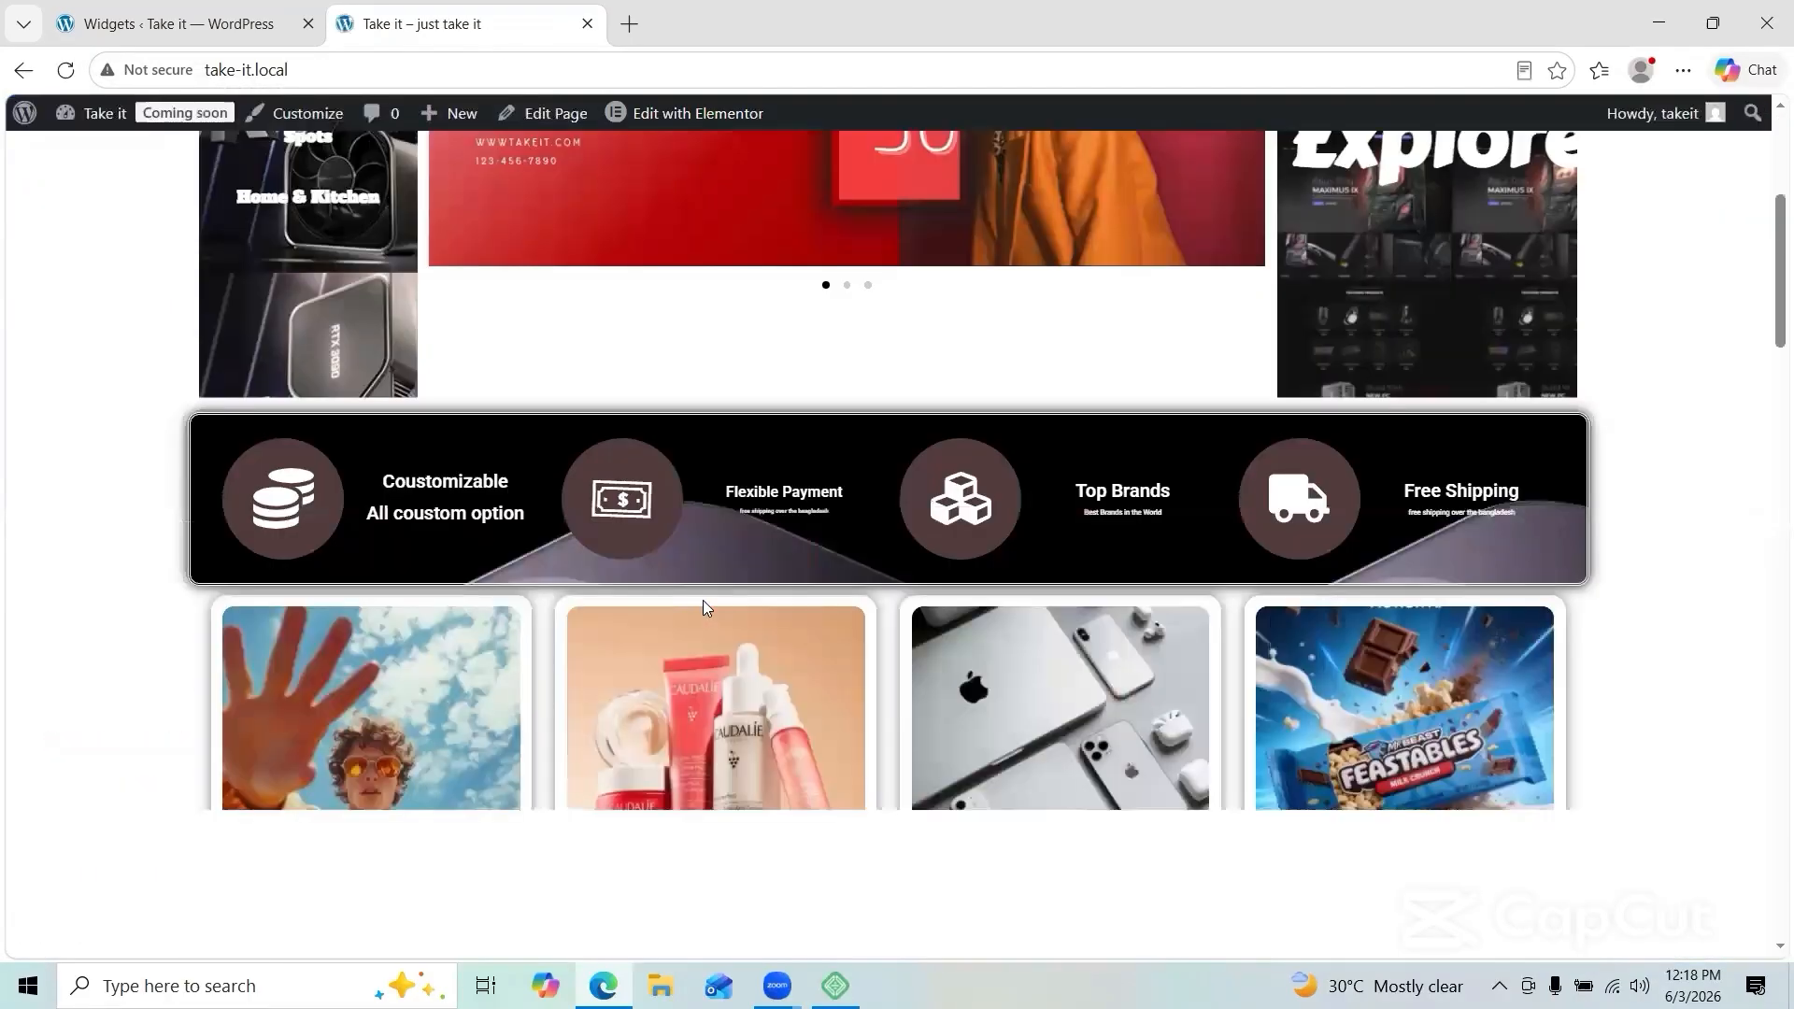
pyautogui.scroll(-10, 703, 600)
pyautogui.scroll(10, 1046, 614)
pyautogui.click(186, 23)
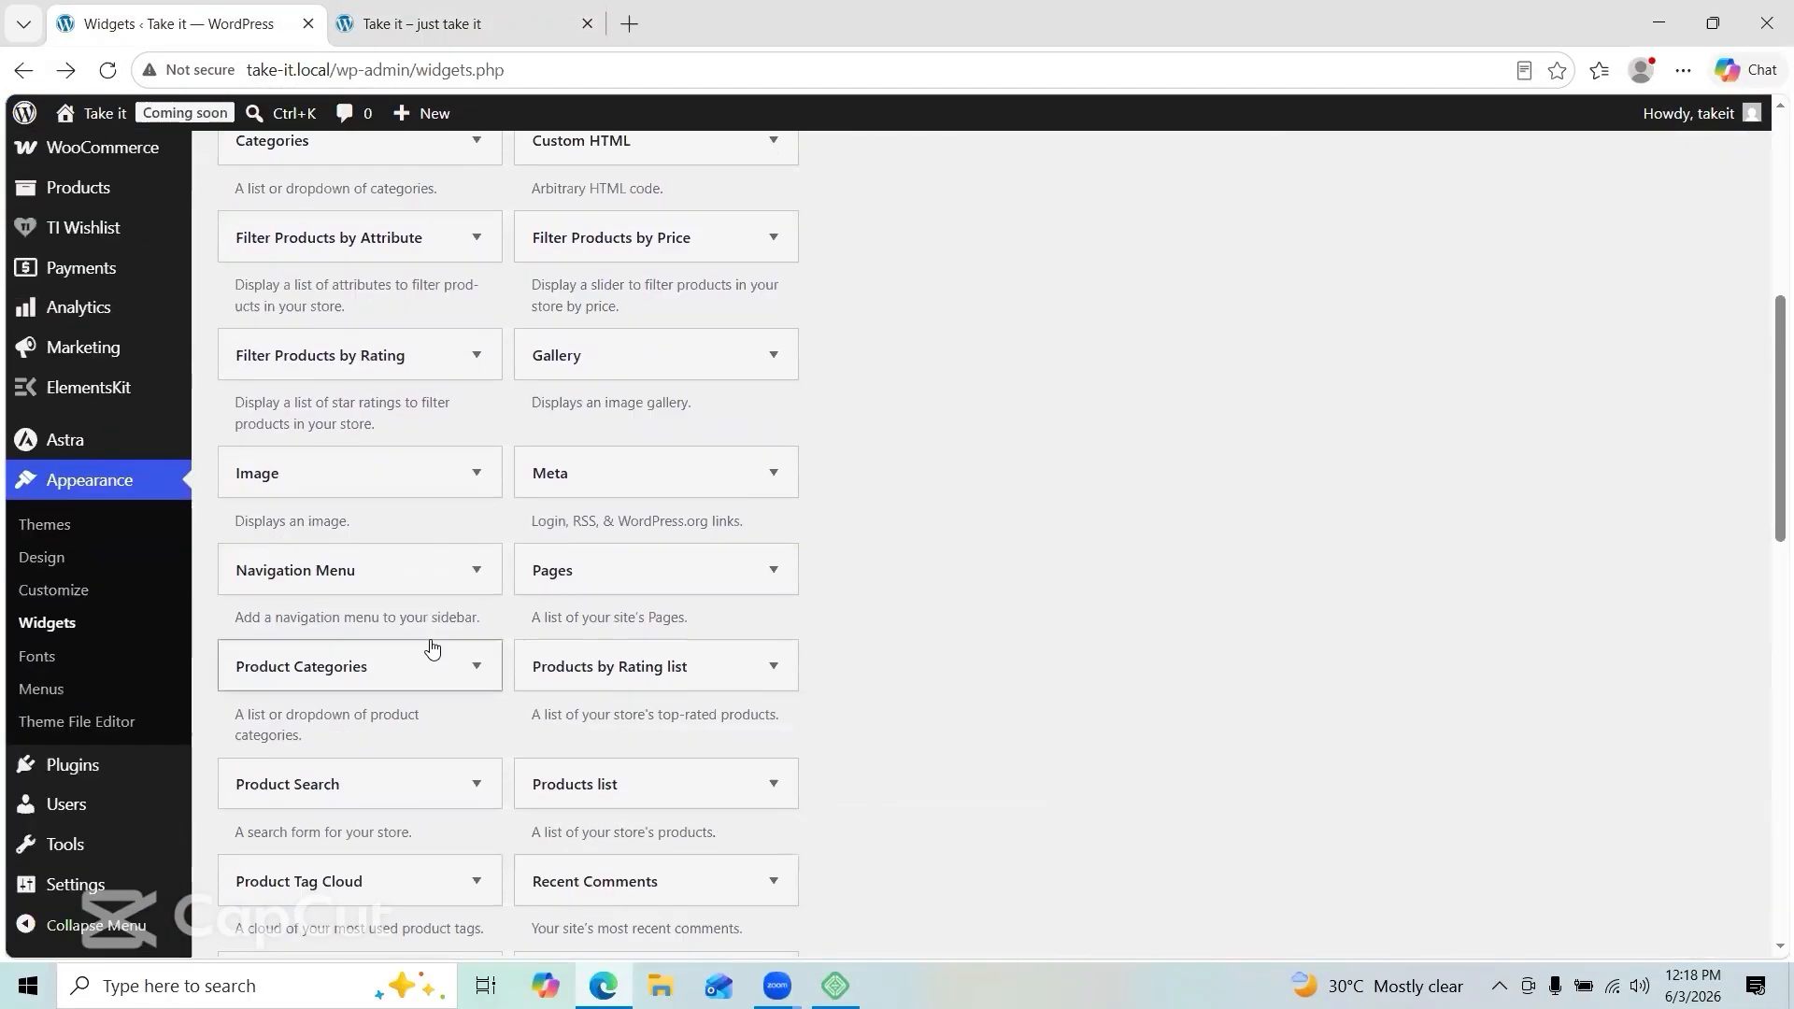
pyautogui.scroll(-10, 588, 478)
pyautogui.click(421, 23)
pyautogui.click(1209, 468)
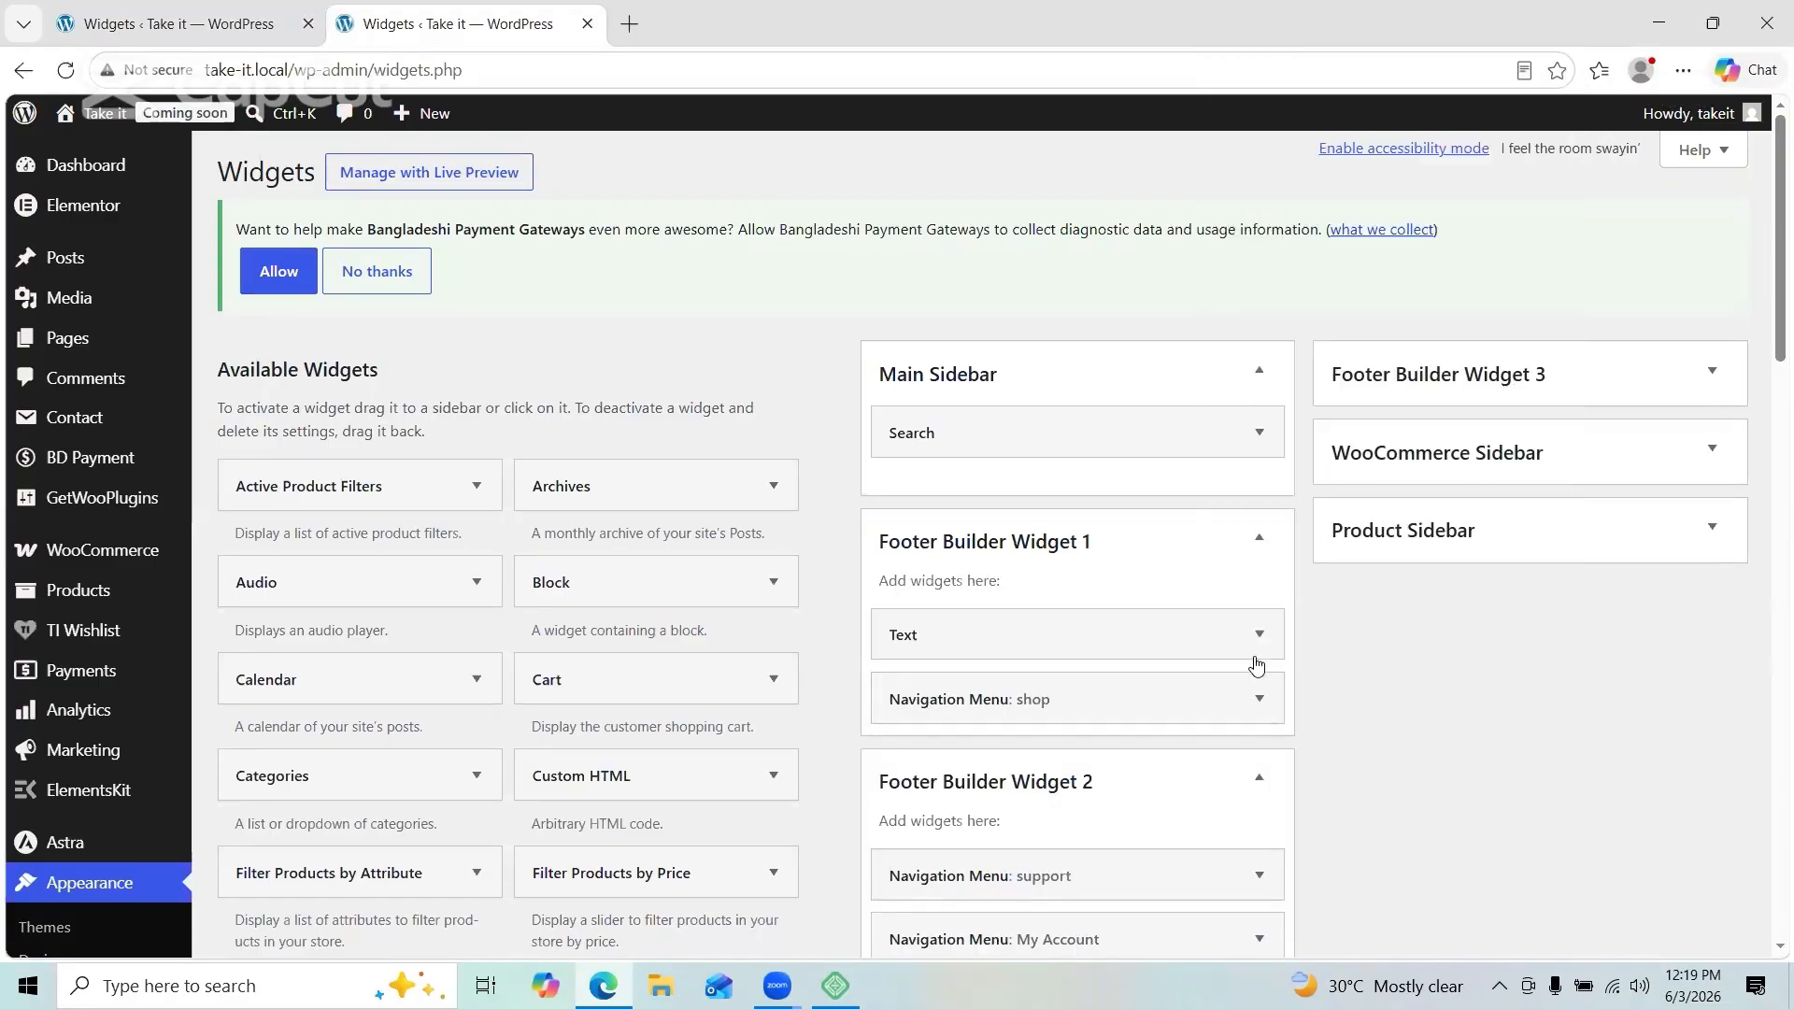
# Step: Delete the Text widget from the first footer area and verify the live footer
pyautogui.scroll(-2, 1342, 674)
pyautogui.moveTo(1027, 939); pyautogui.dragTo(1513, 176)
pyautogui.scroll(2, 1206, 467)
pyautogui.click(1684, 543)
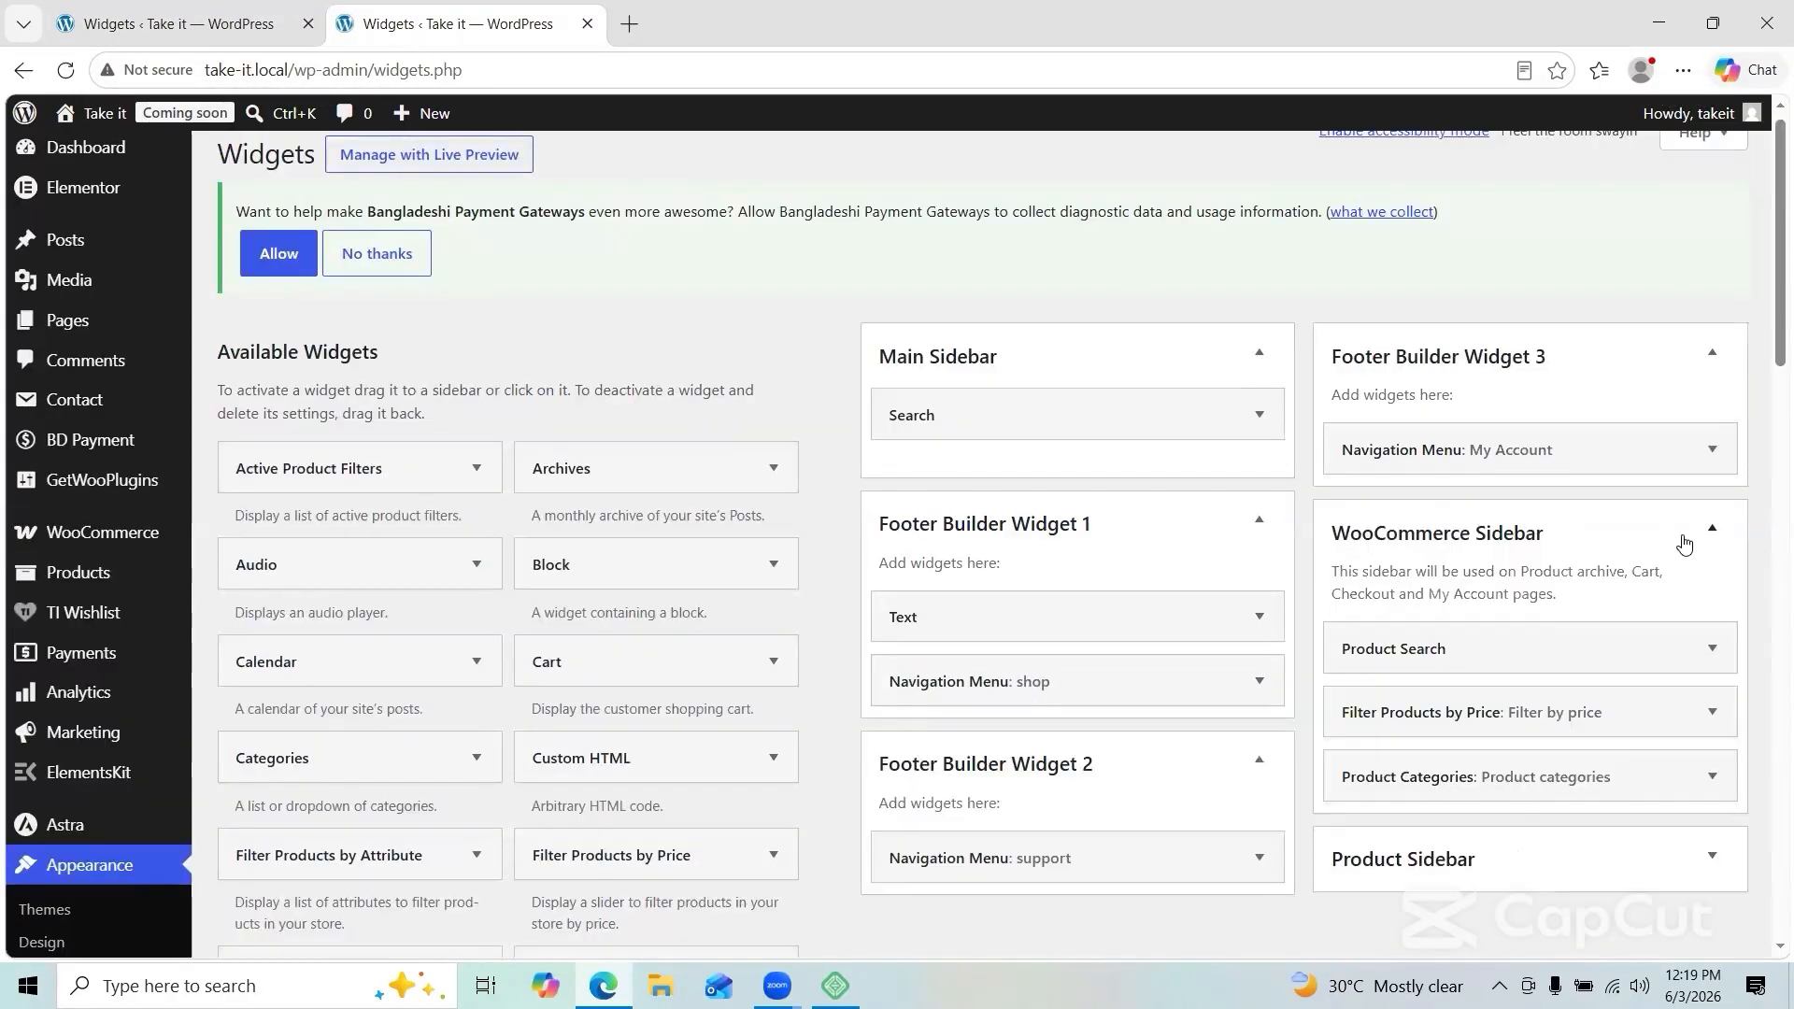
pyautogui.scroll(-2, 1225, 602)
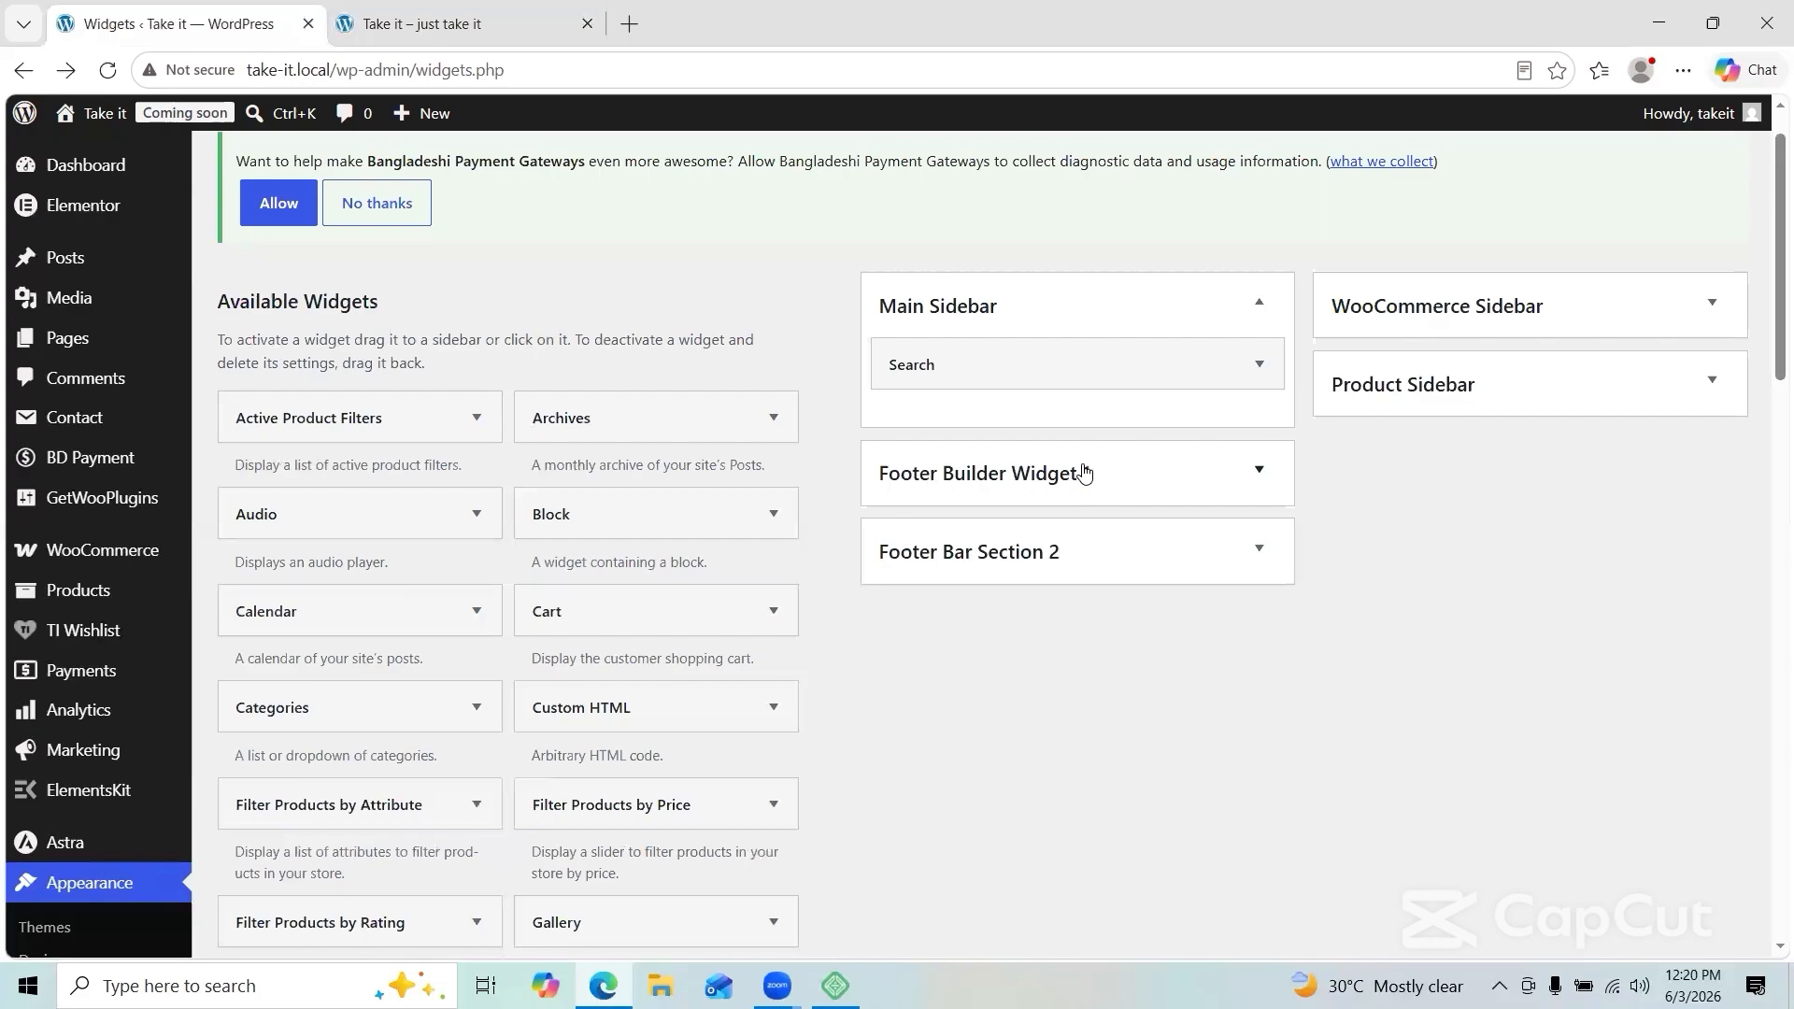
pyautogui.rightClick(1274, 308)
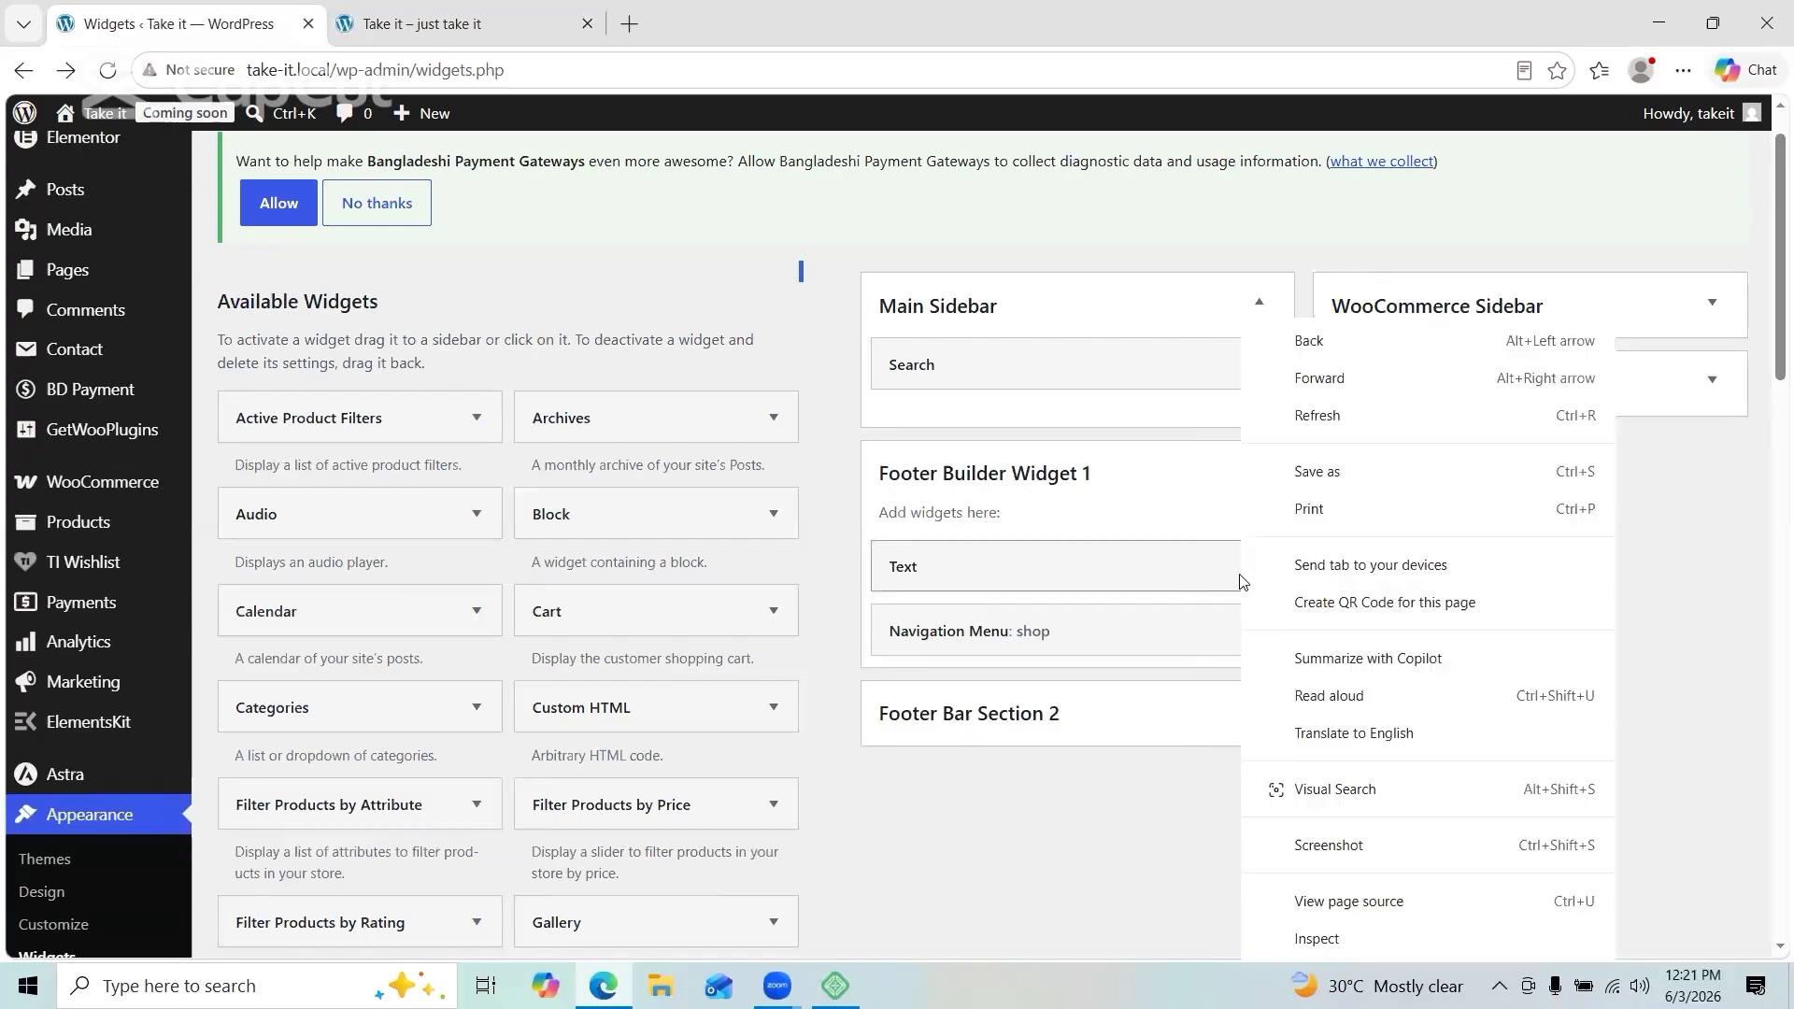
pyautogui.click(824, 750)
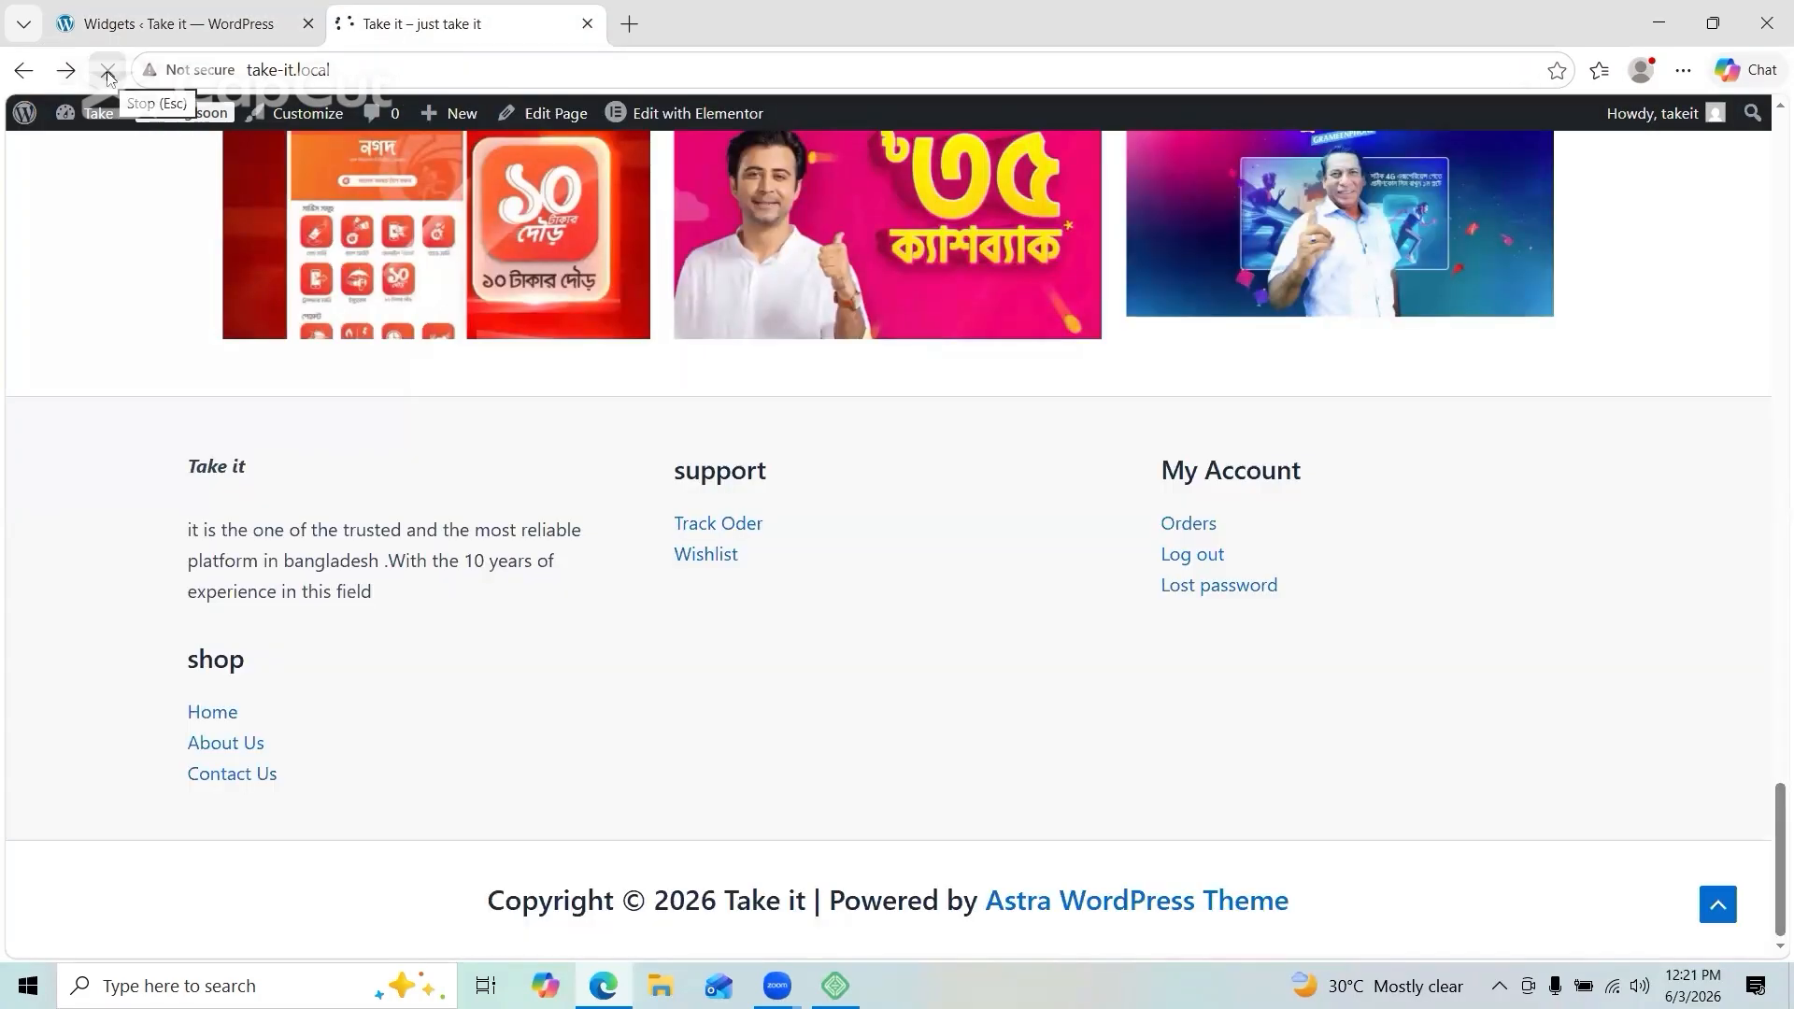
pyautogui.click(108, 70)
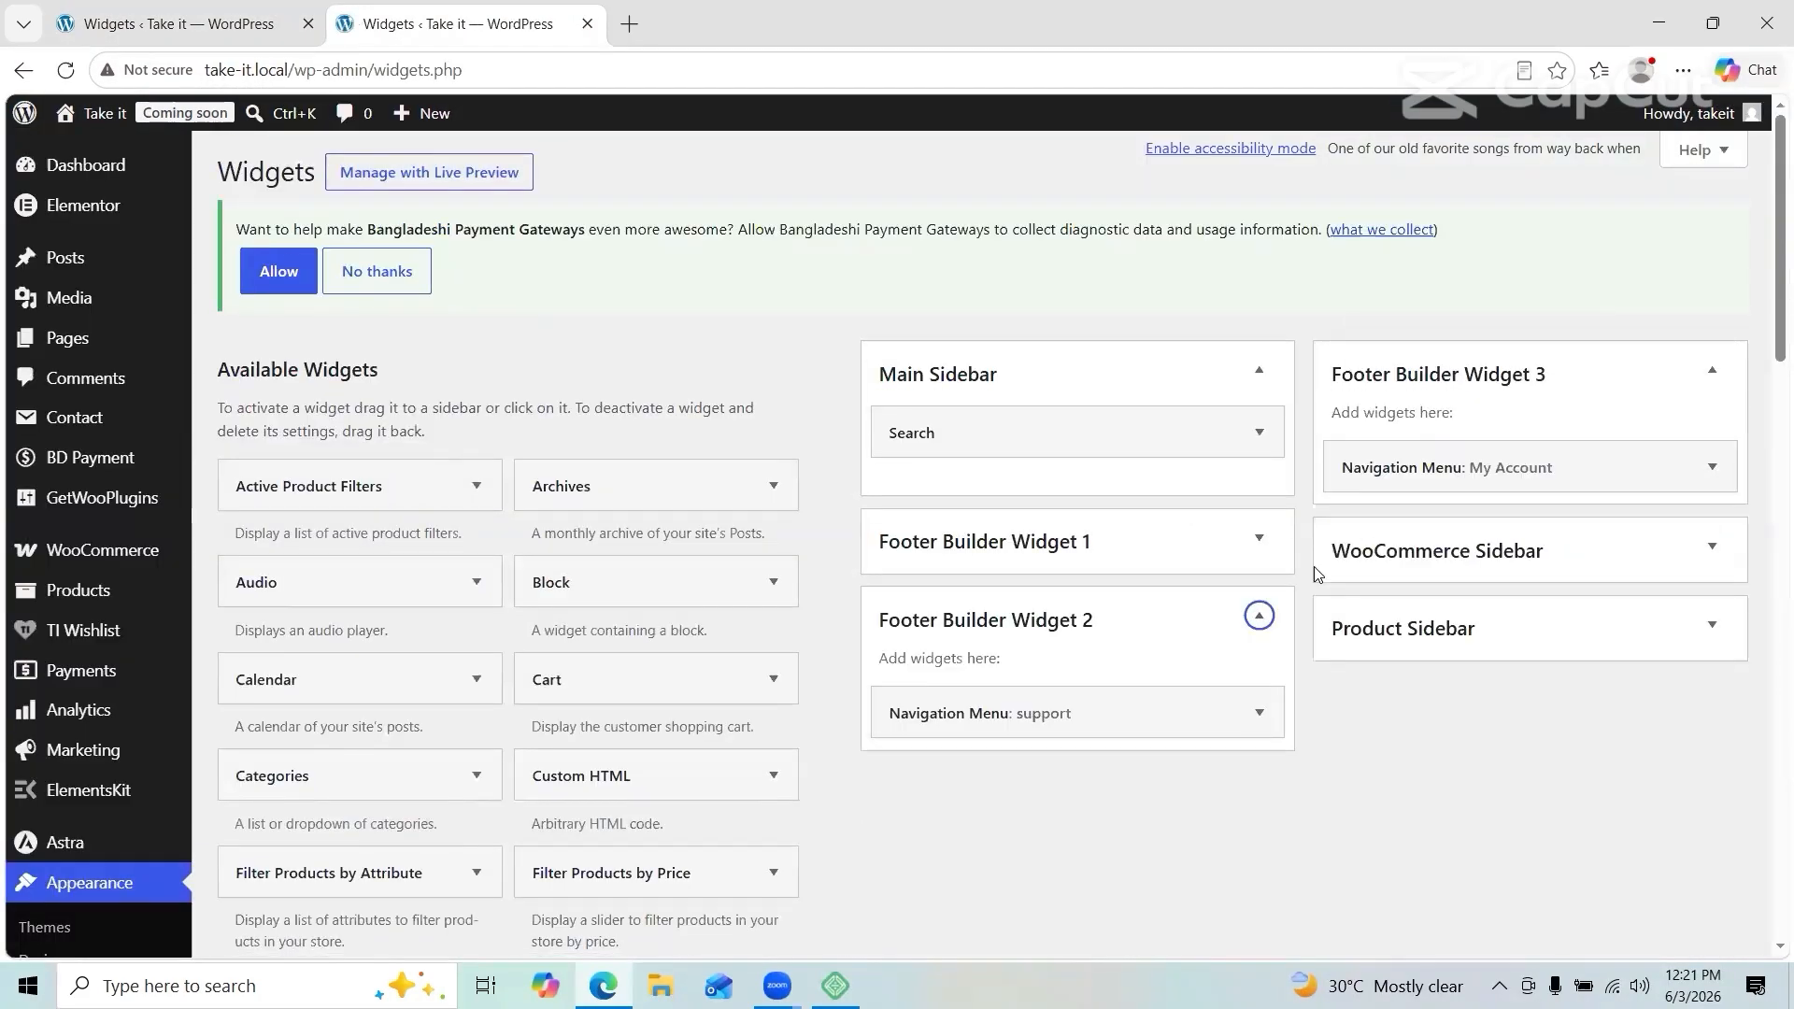
pyautogui.click(458, 23)
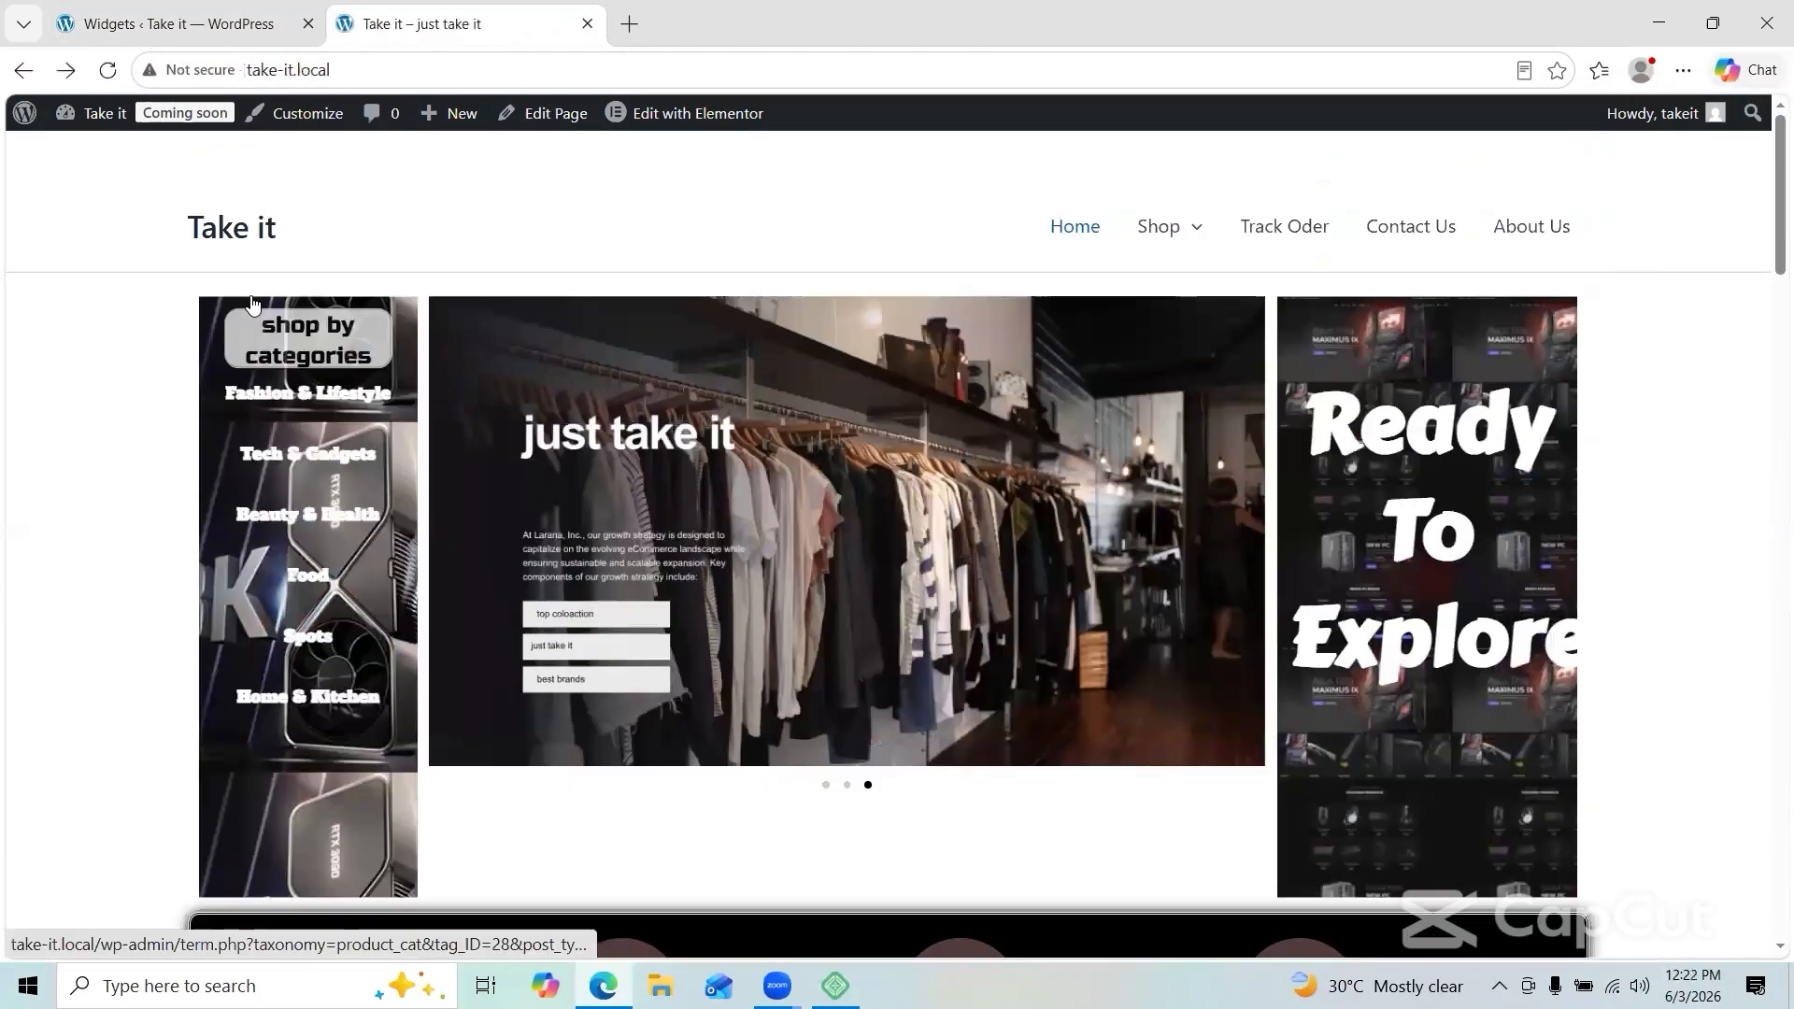
pyautogui.click(292, 28)
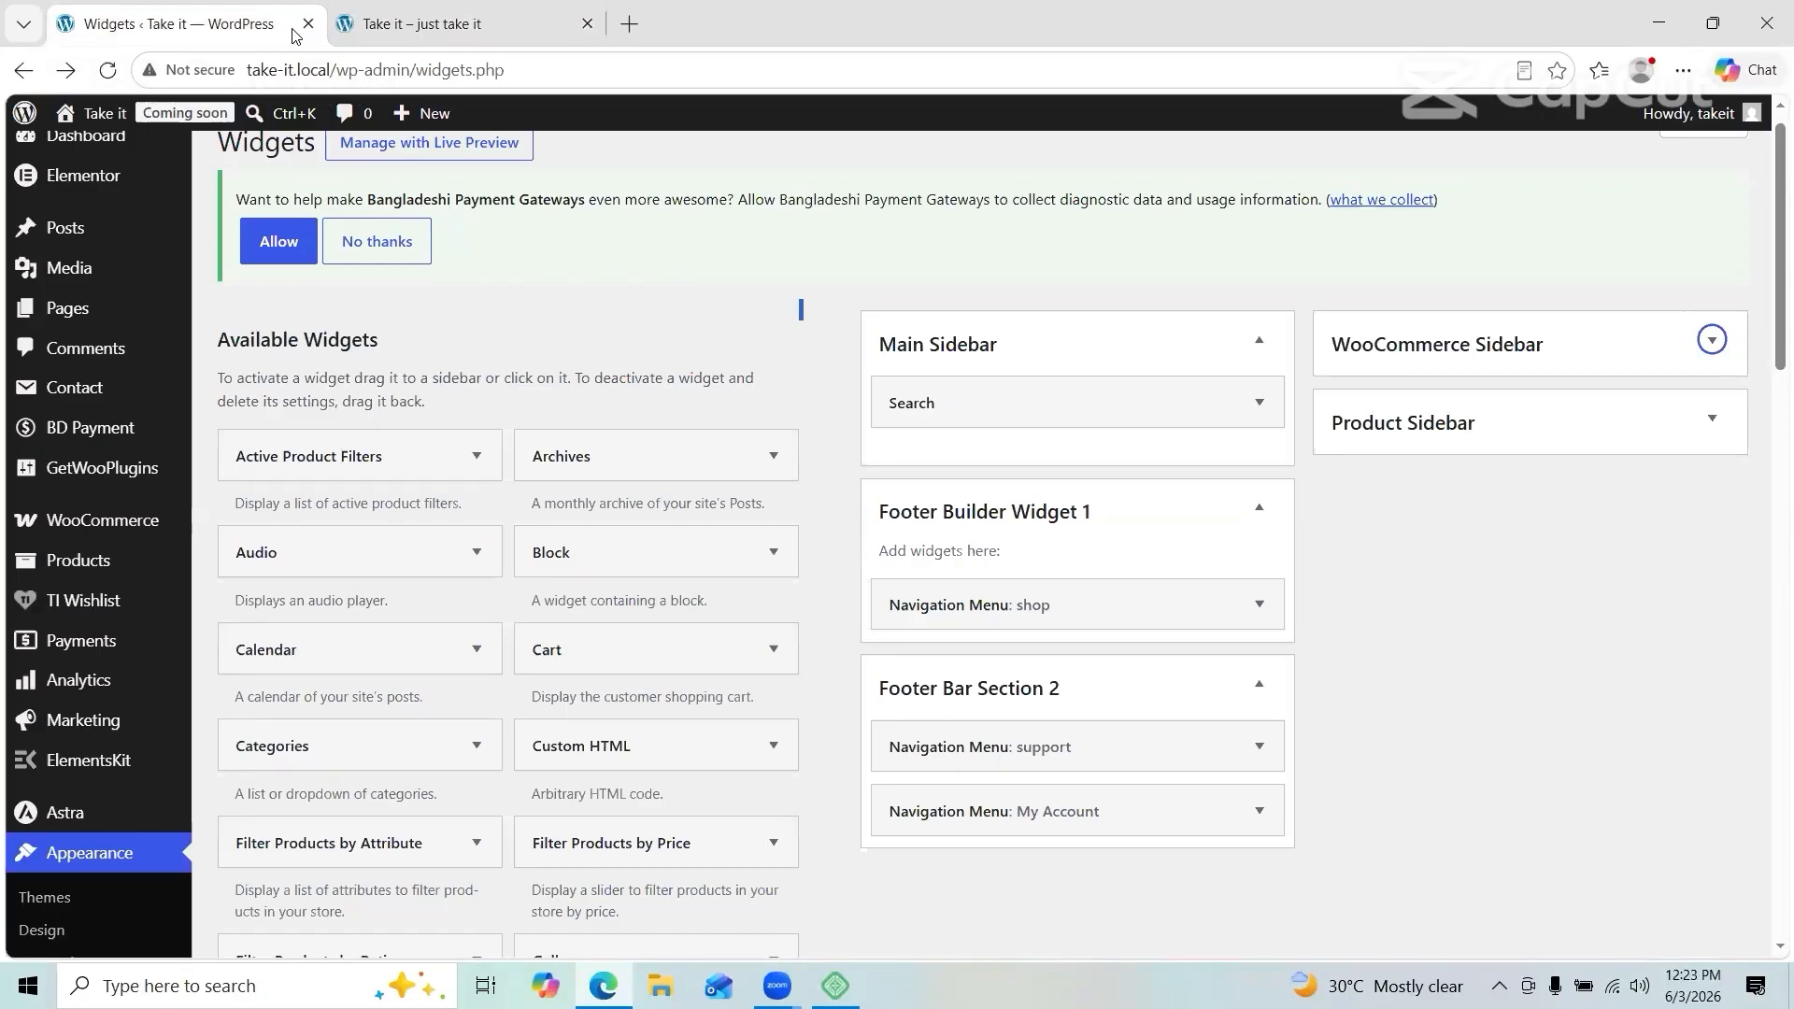
# Step: Move the Primary Menu into the middle slot of the header row
pyautogui.click(305, 112)
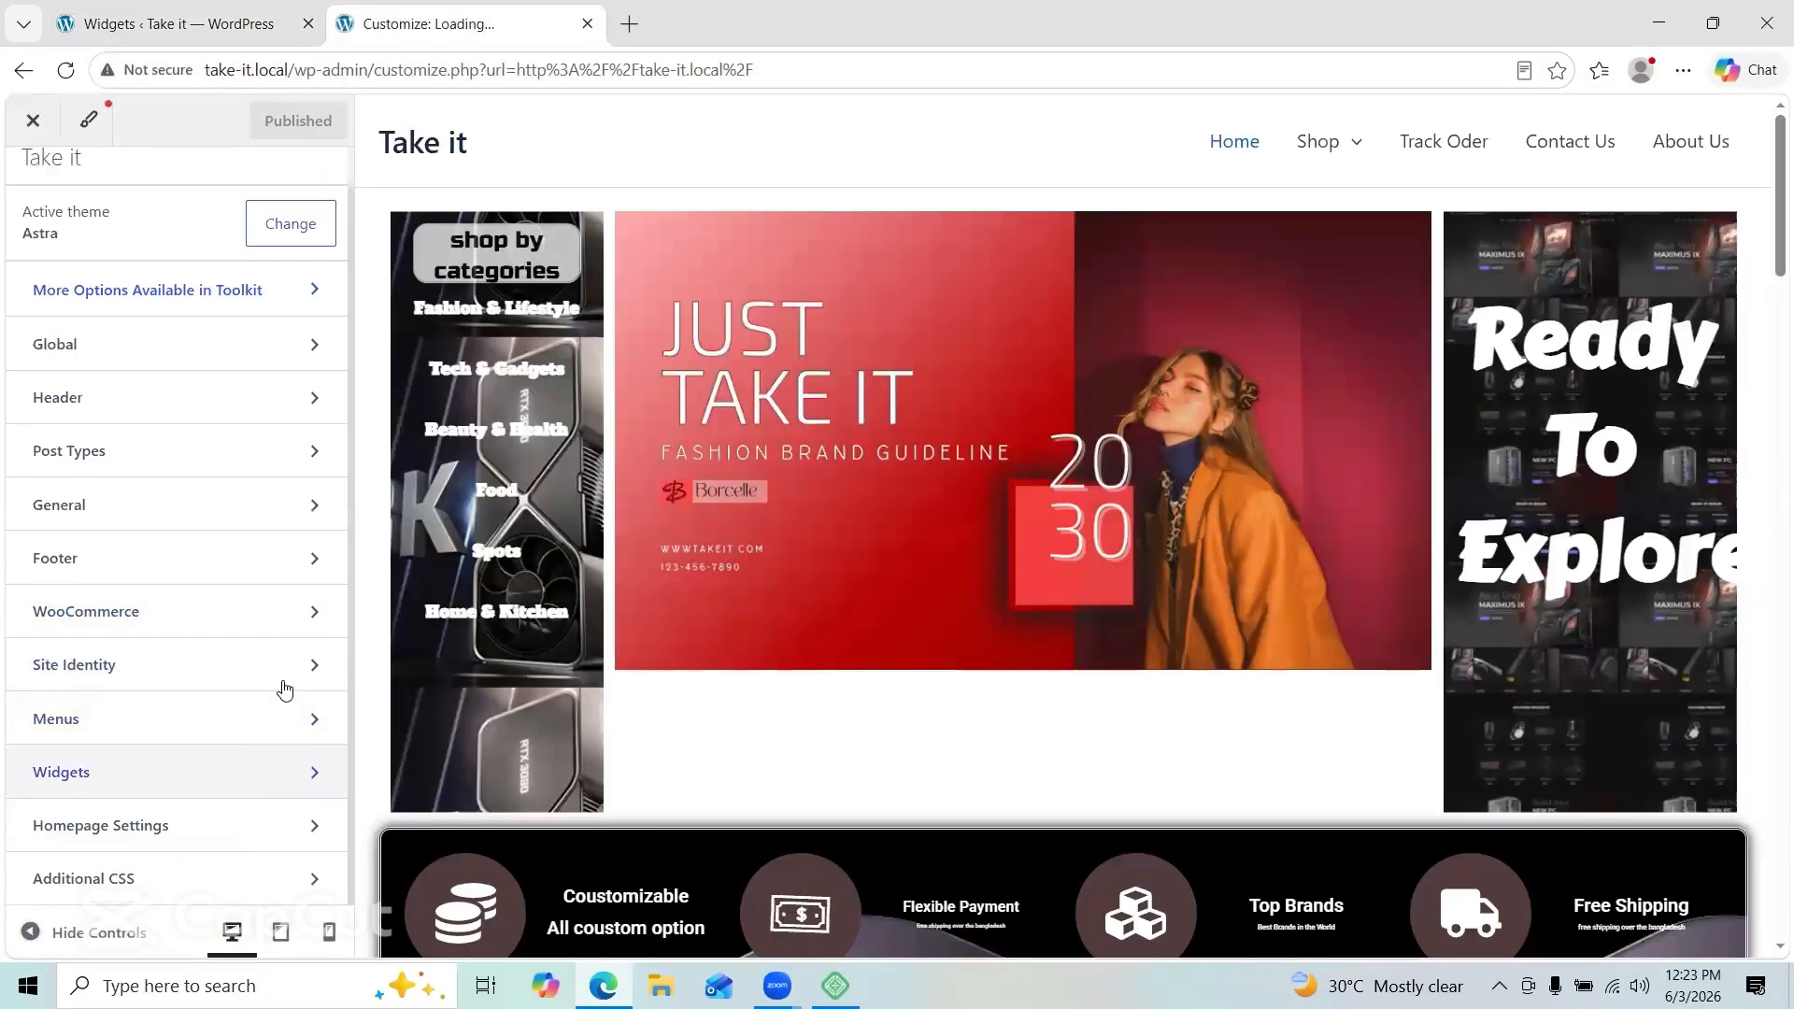
pyautogui.click(285, 407)
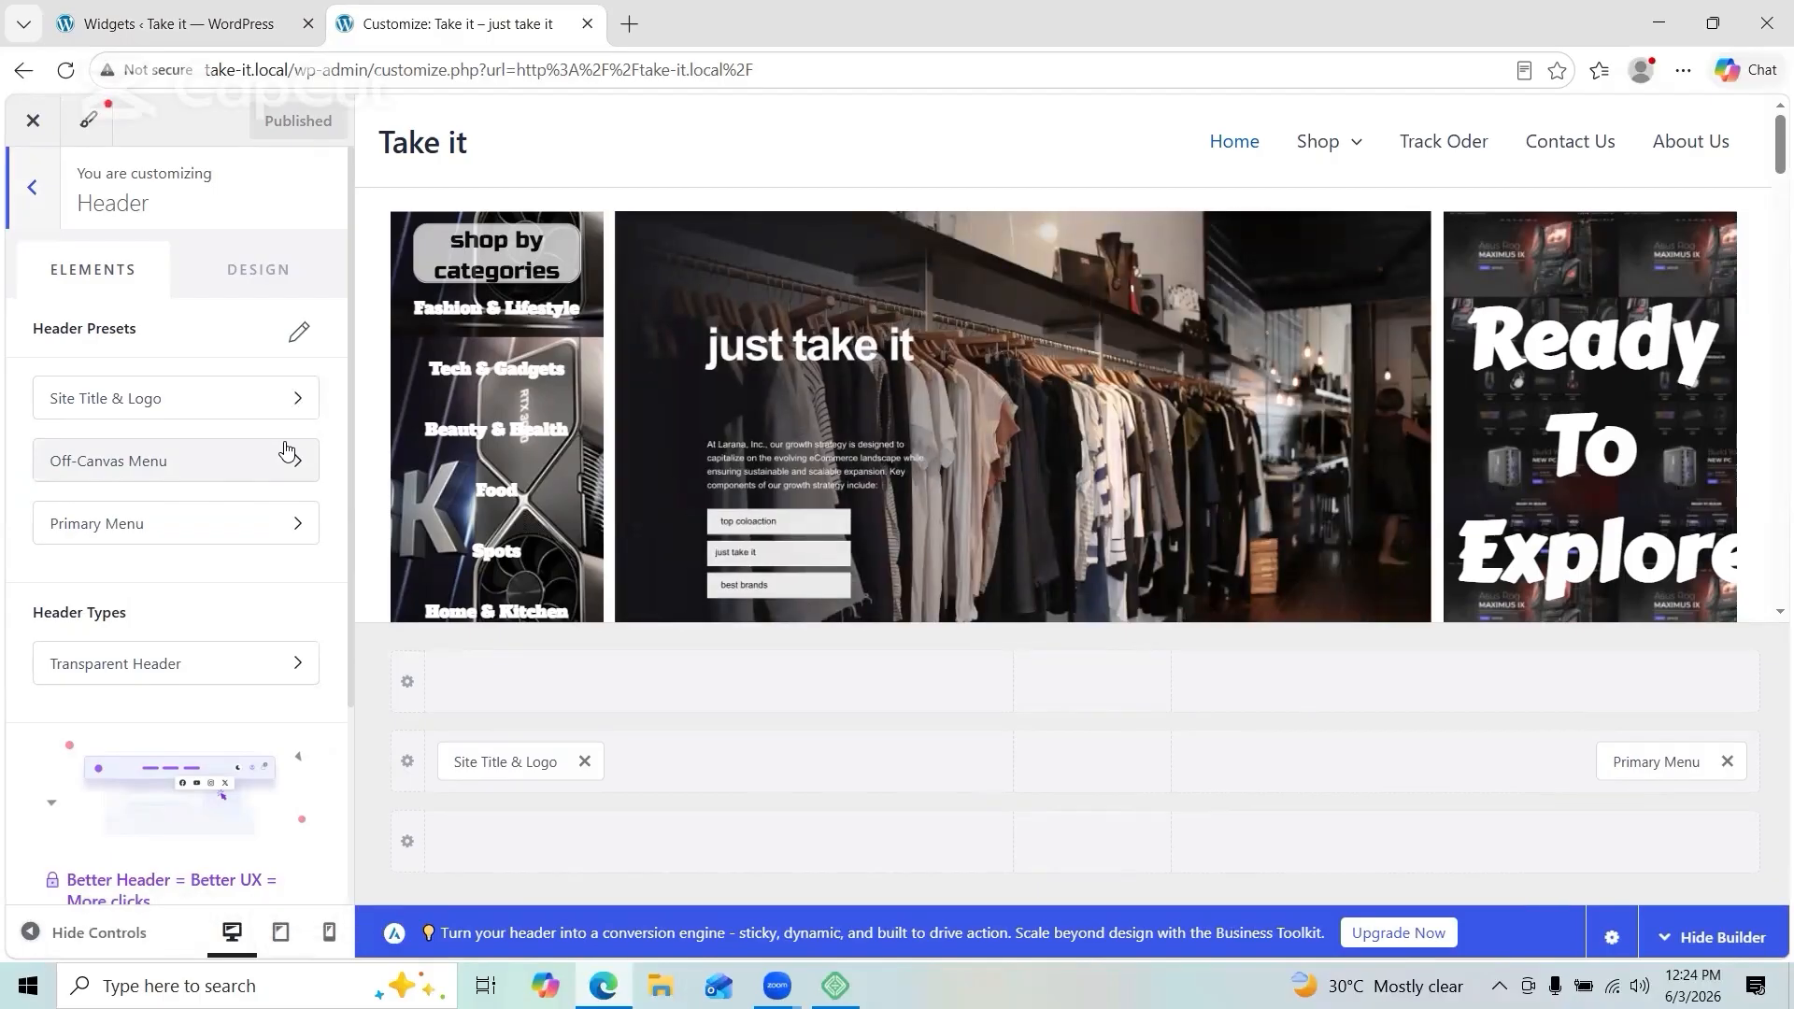
pyautogui.click(524, 762)
pyautogui.click(721, 761)
pyautogui.scroll(-3, 798, 673)
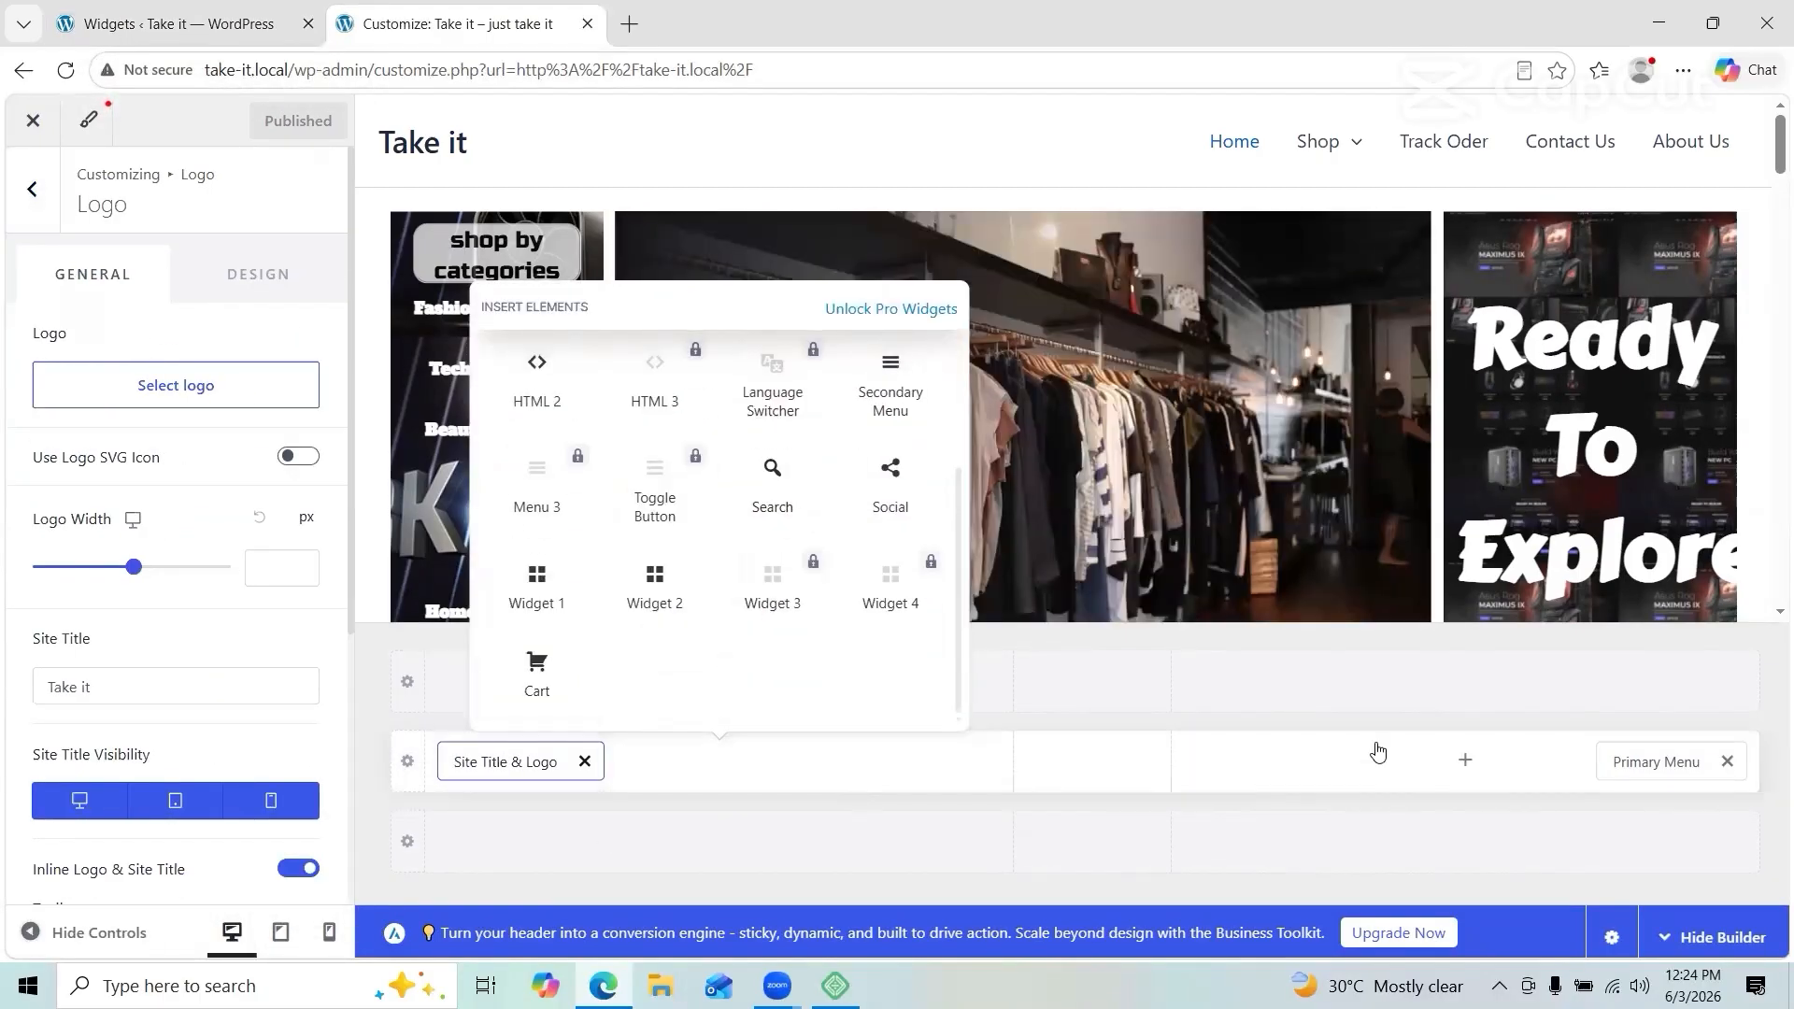
pyautogui.click(1379, 755)
pyautogui.click(1727, 762)
pyautogui.click(1093, 761)
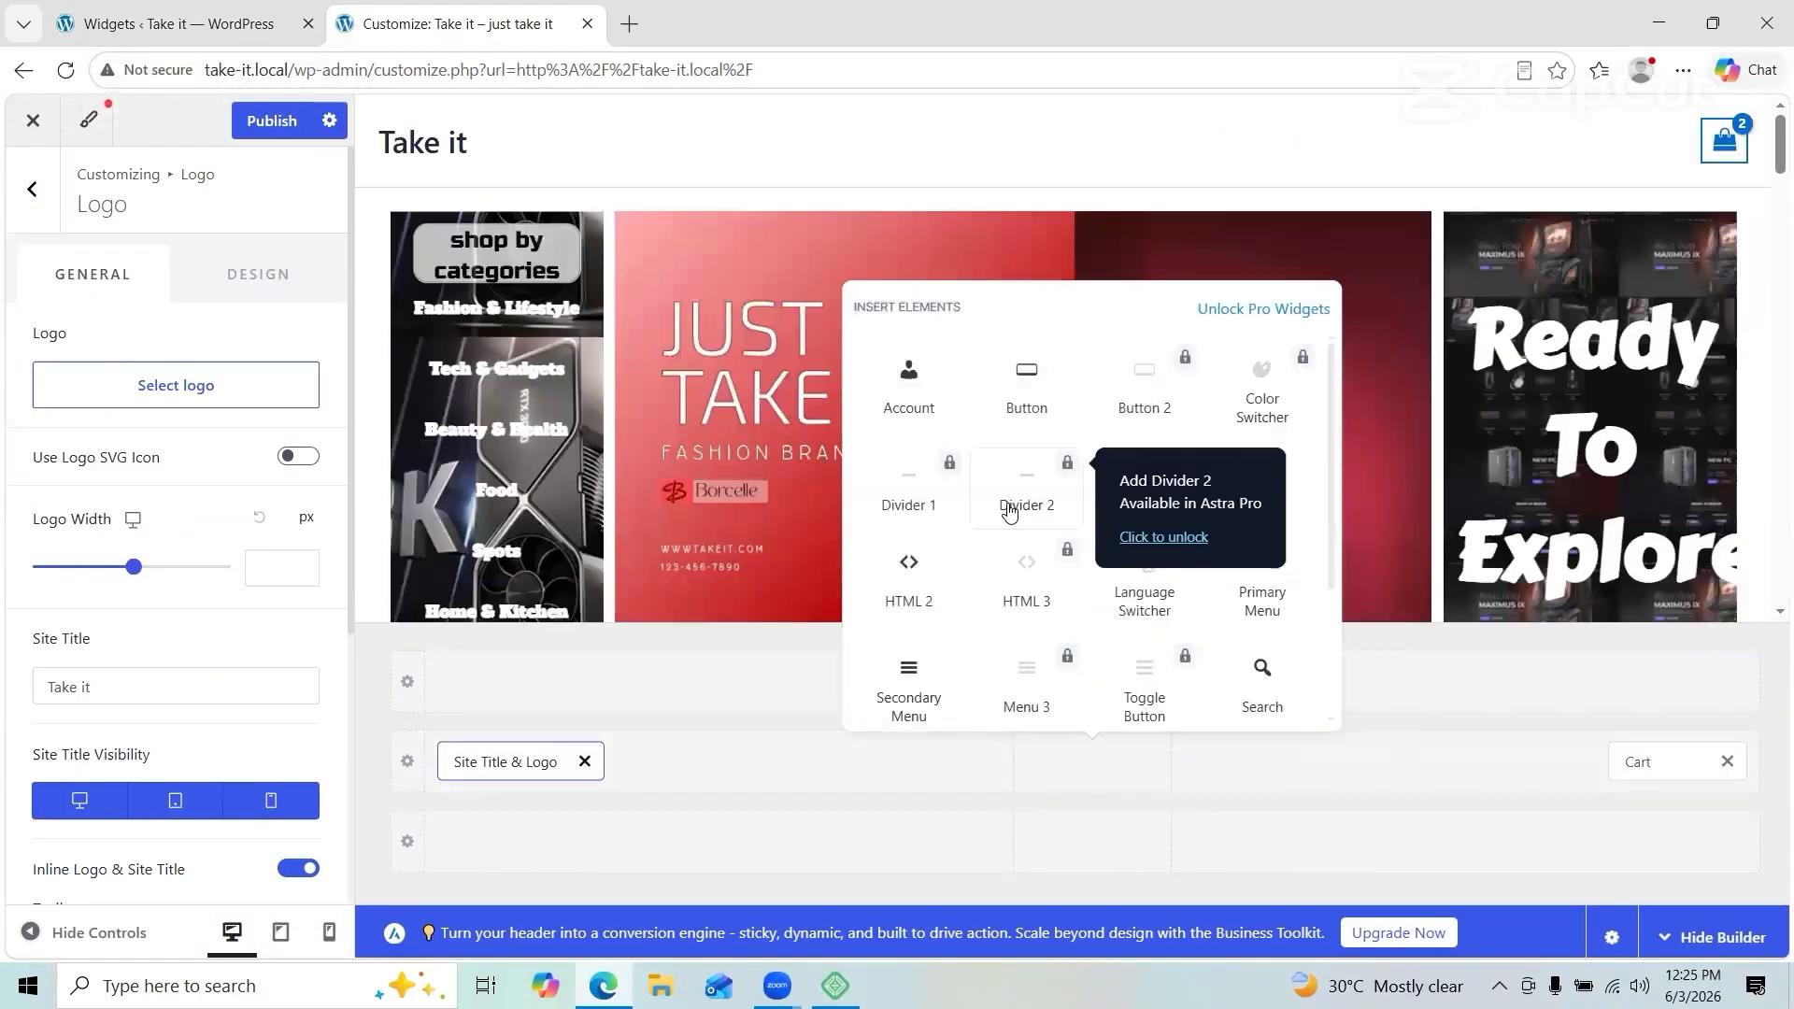
pyautogui.click(1263, 584)
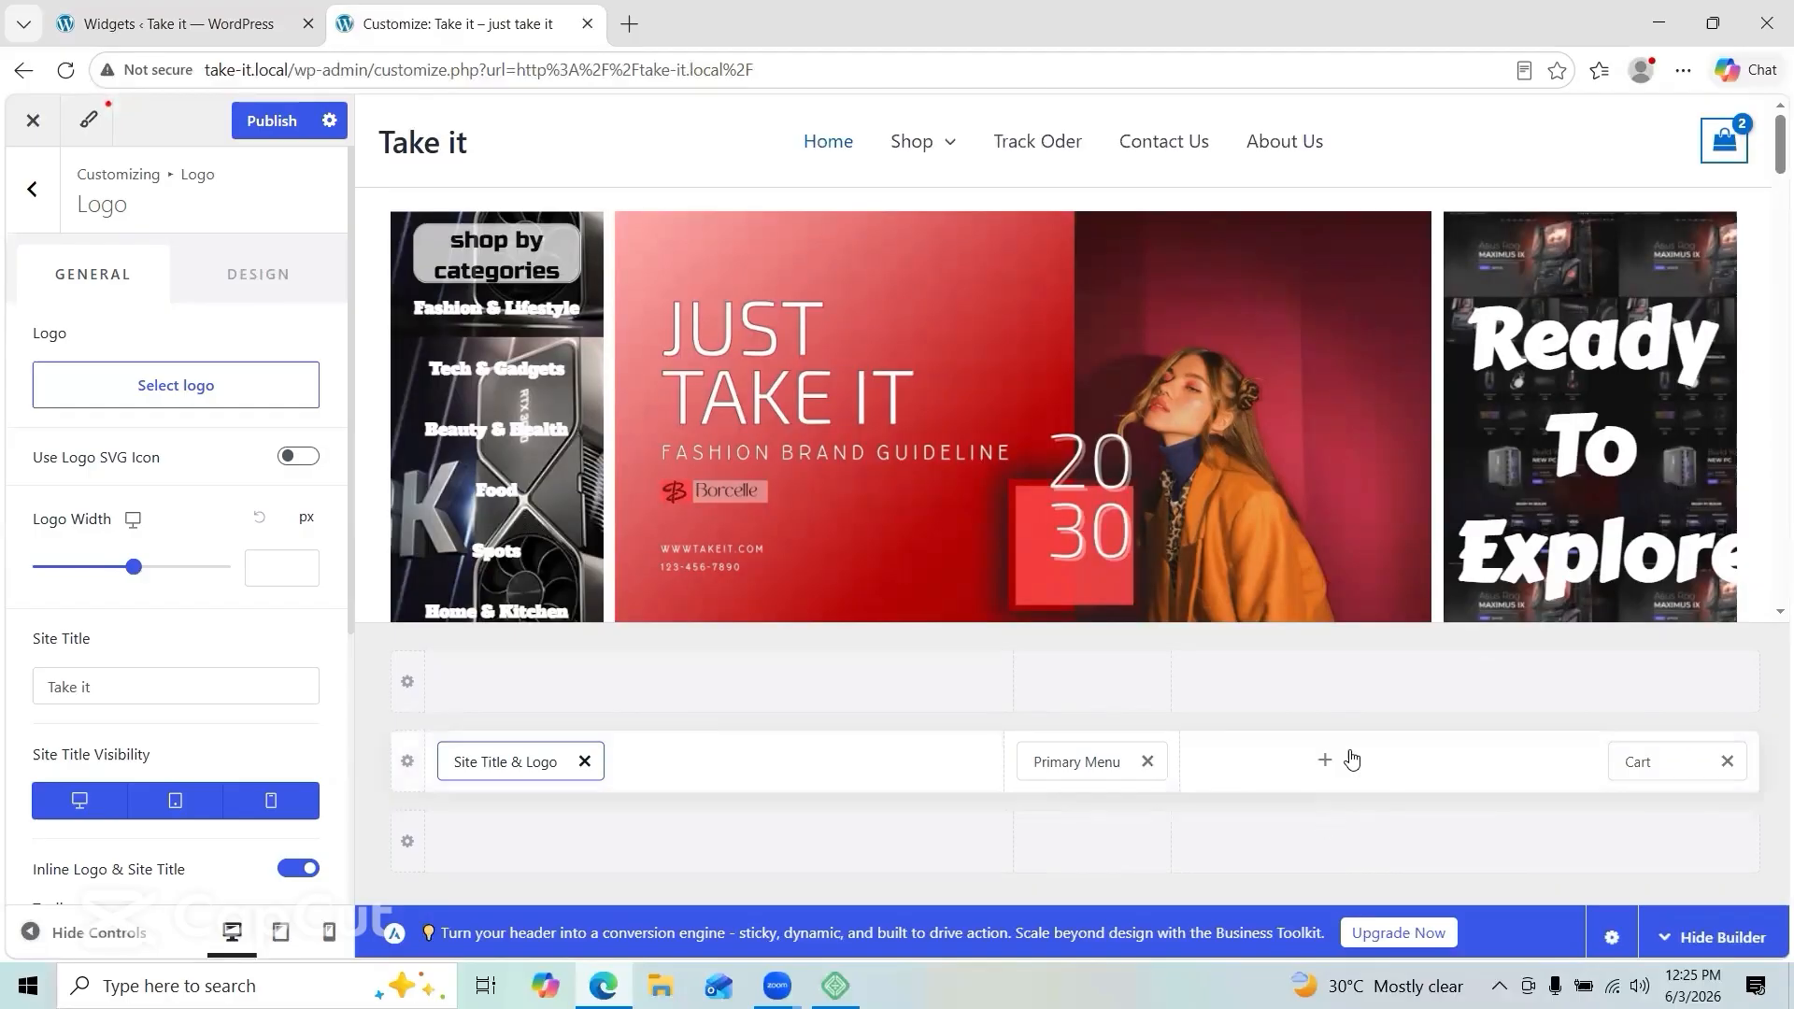
# Step: Add the Search element and place it beside the site title and logo
pyautogui.click(1319, 760)
pyautogui.click(1377, 682)
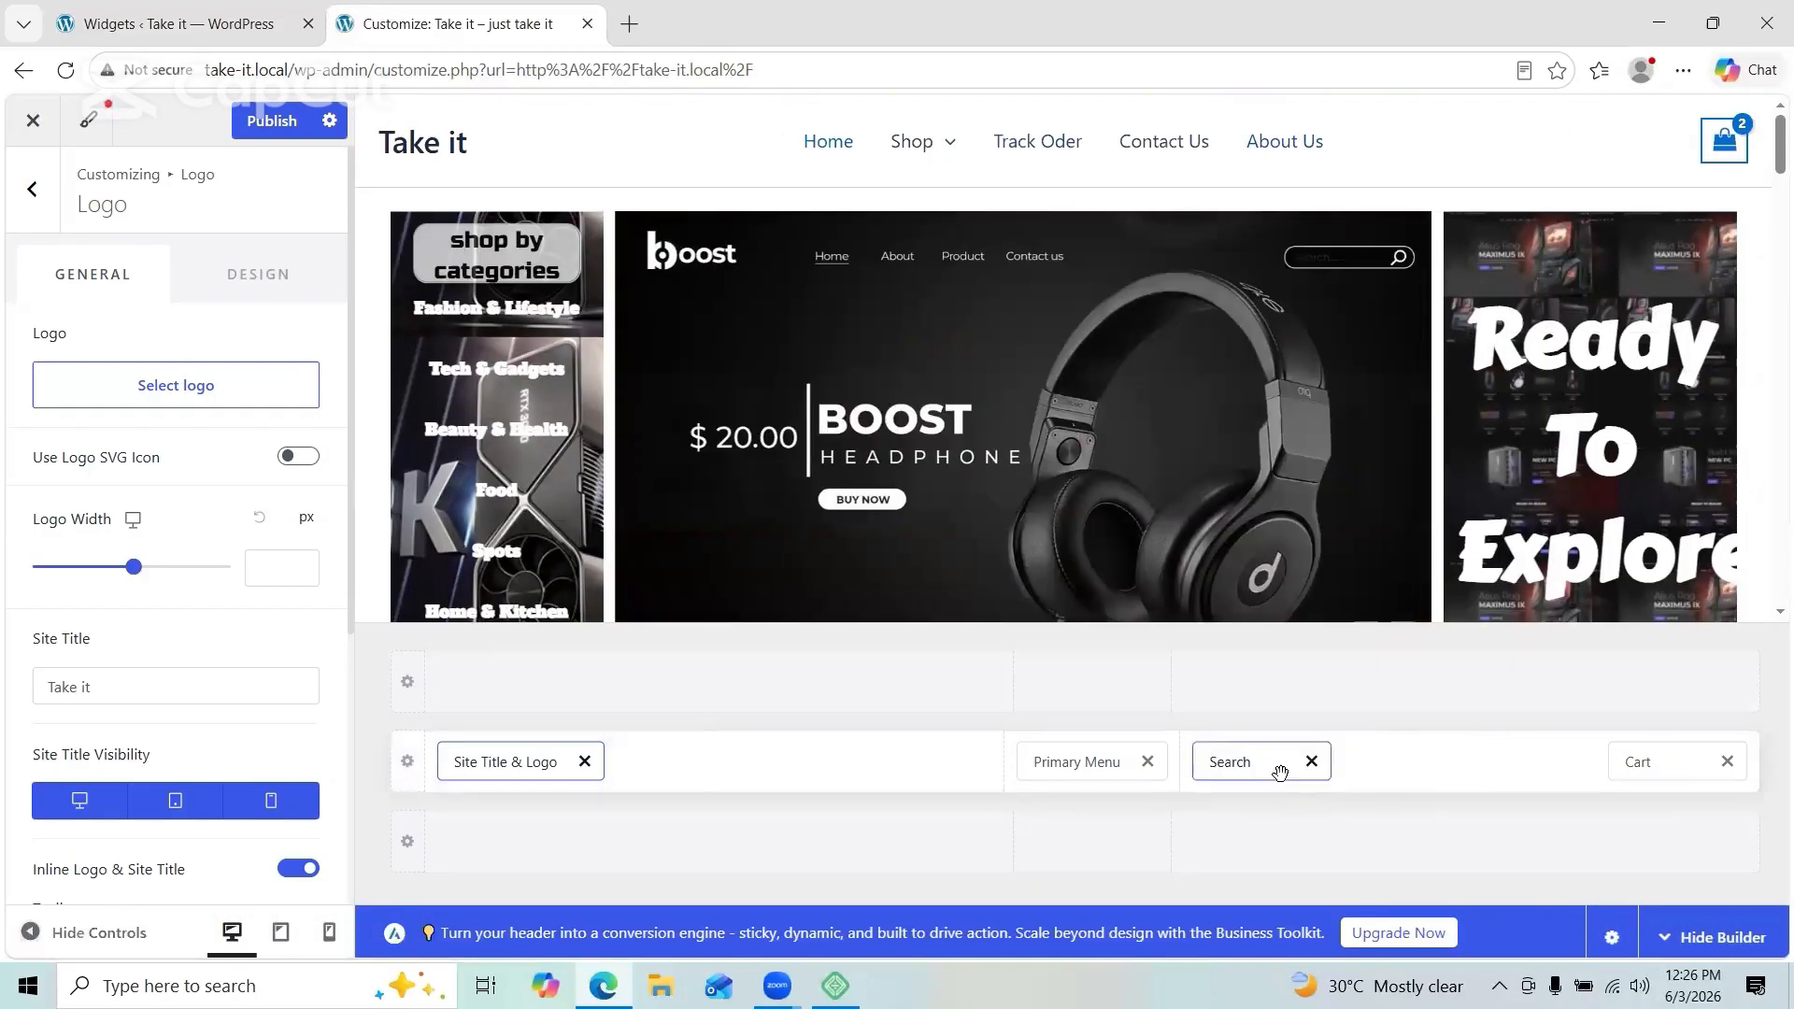
pyautogui.click(1466, 841)
pyautogui.click(858, 761)
pyautogui.moveTo(1232, 761); pyautogui.dragTo(894, 782)
# Step: Try an Account element and a bottom-row Button in the header, then remove both
pyautogui.click(1324, 761)
pyautogui.scroll(-1, 1277, 585)
pyautogui.scroll(1, 1277, 585)
pyautogui.click(1148, 368)
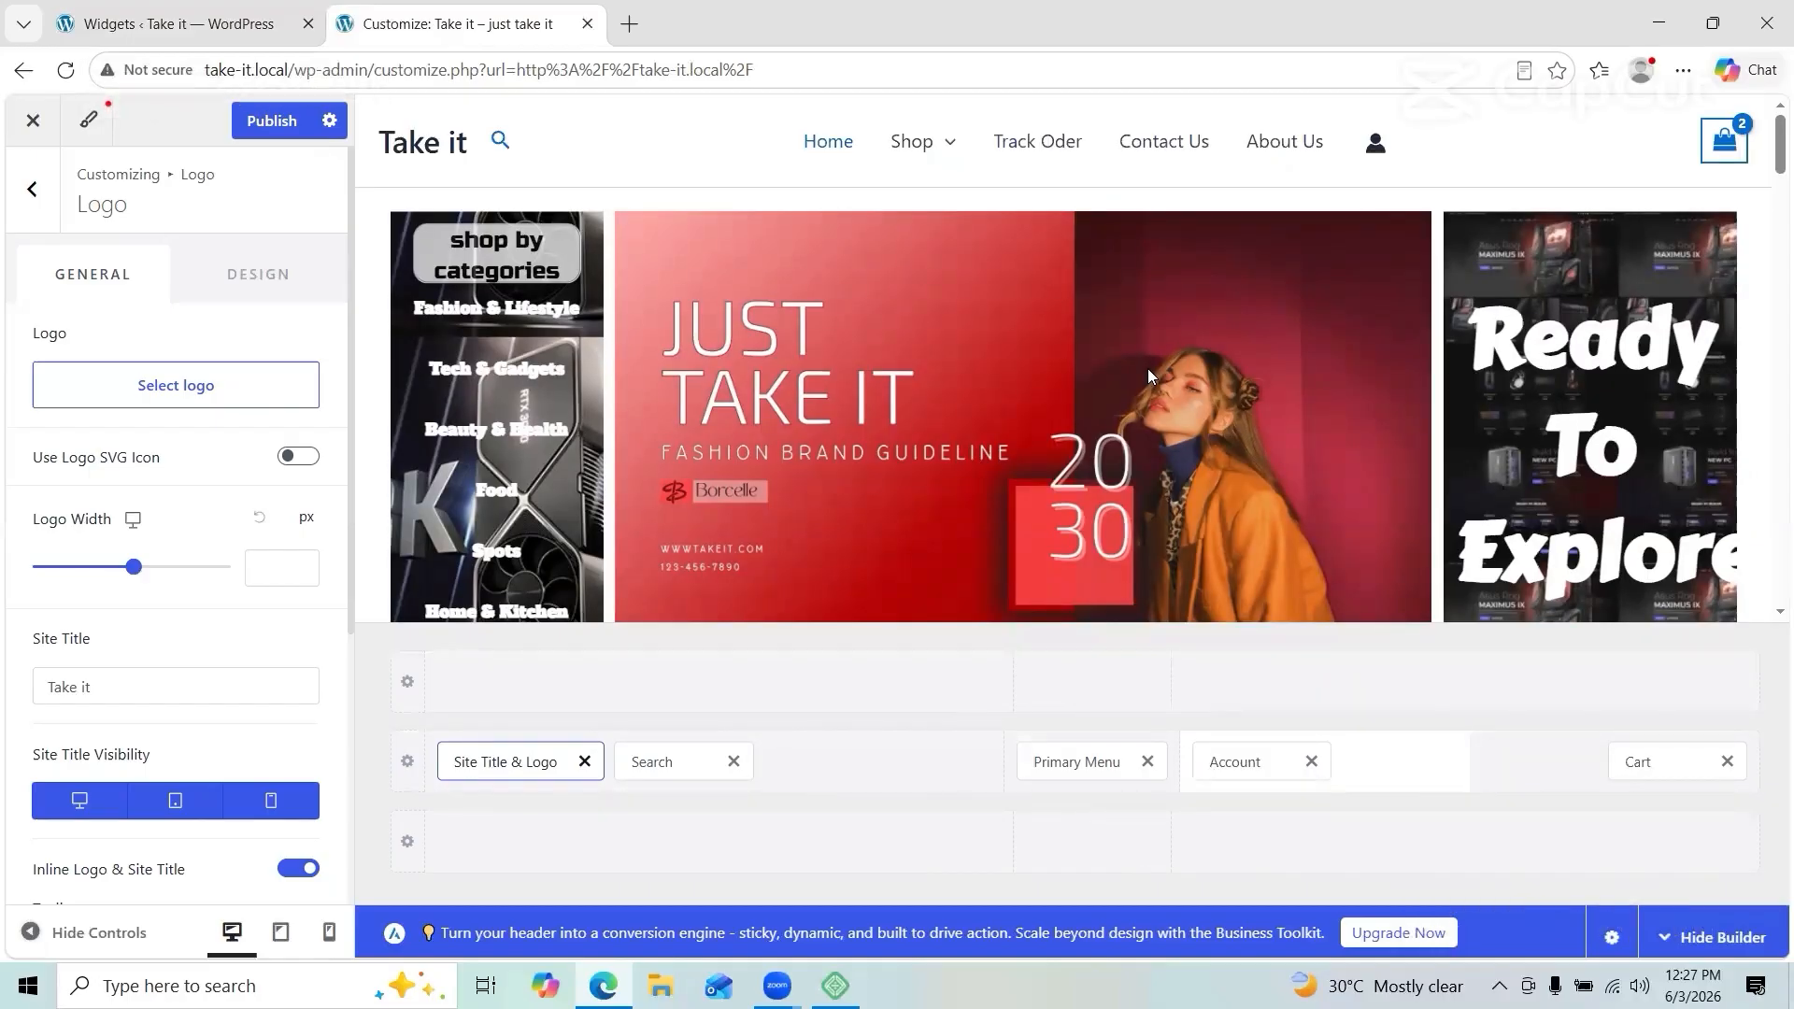
pyautogui.click(1311, 761)
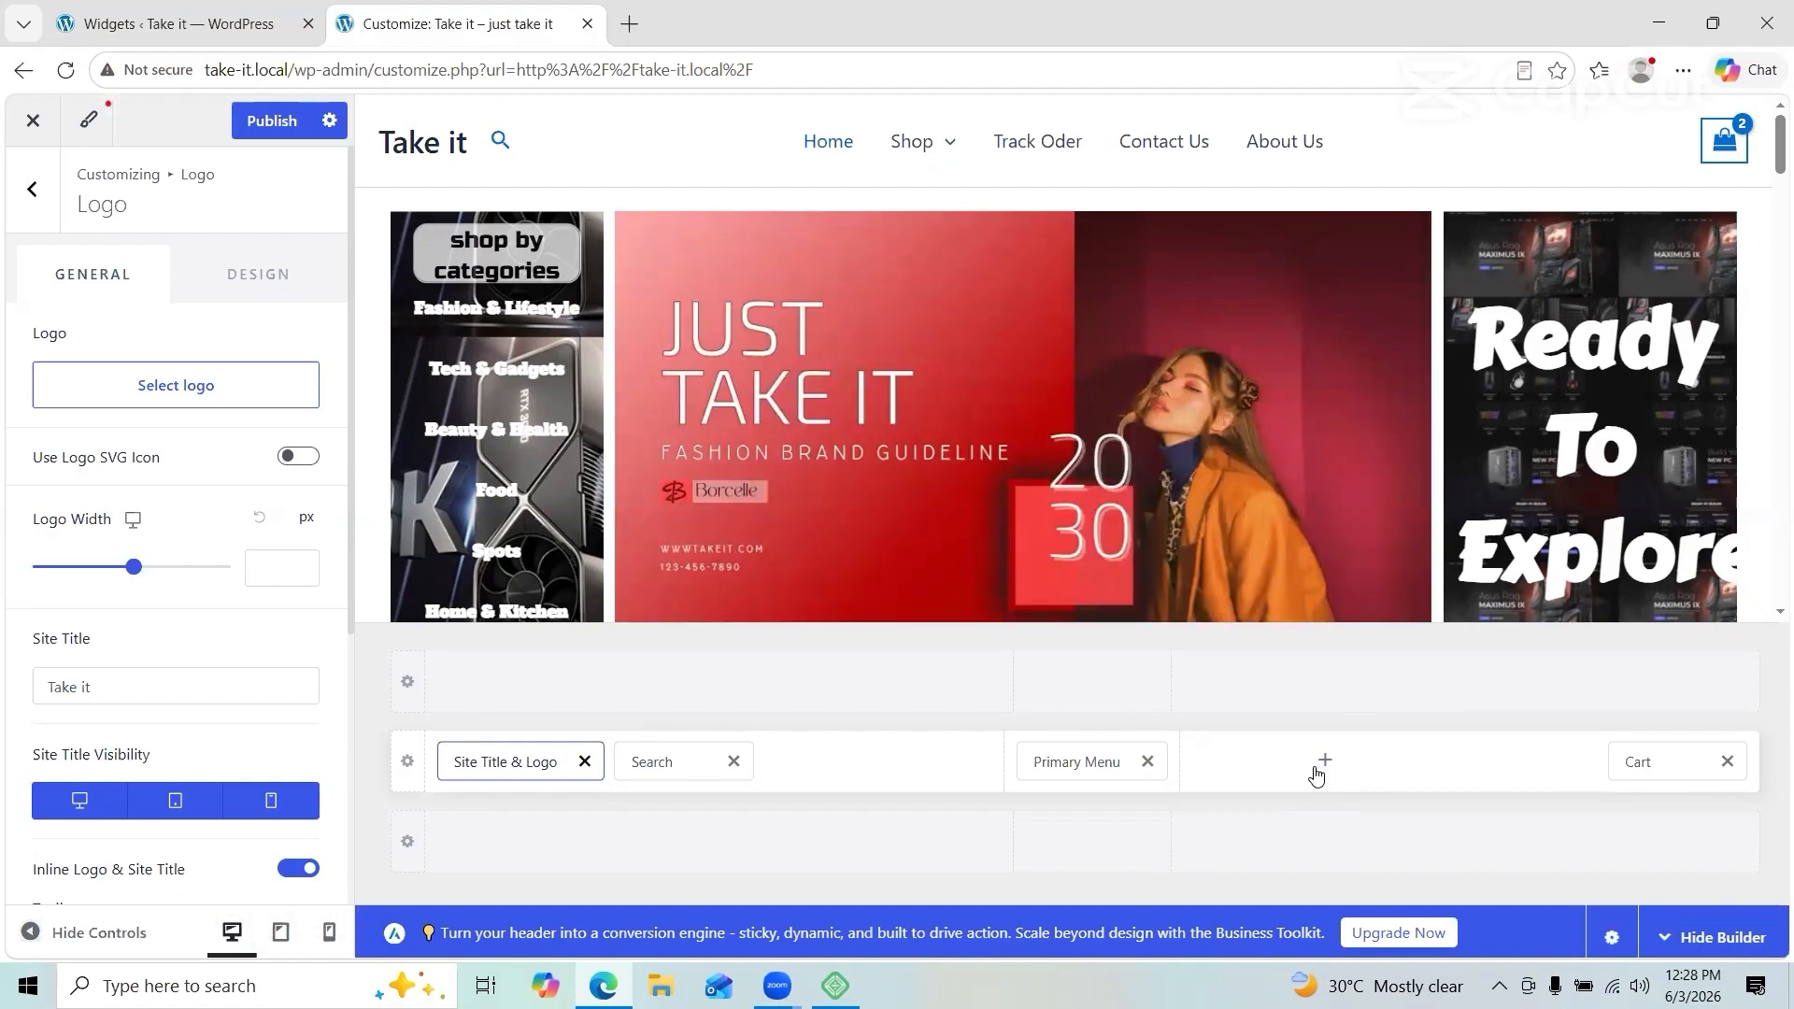
pyautogui.click(718, 841)
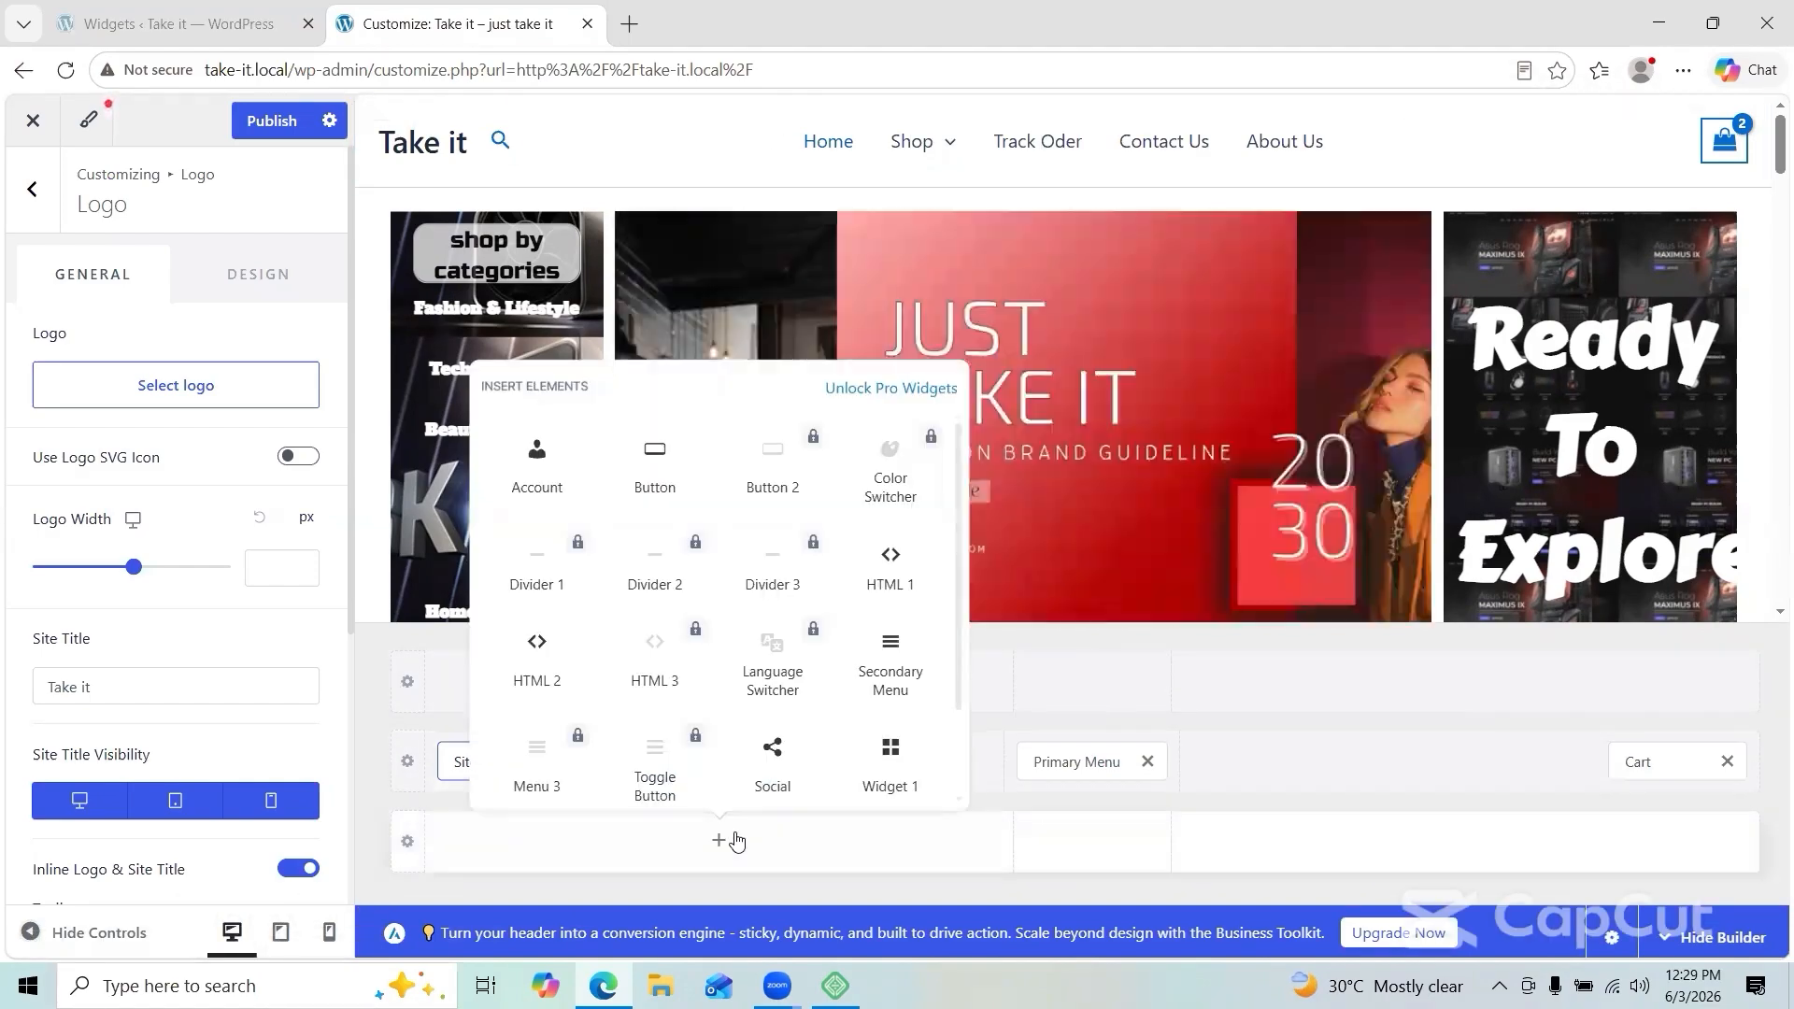
pyautogui.click(673, 473)
pyautogui.click(556, 841)
pyautogui.click(854, 759)
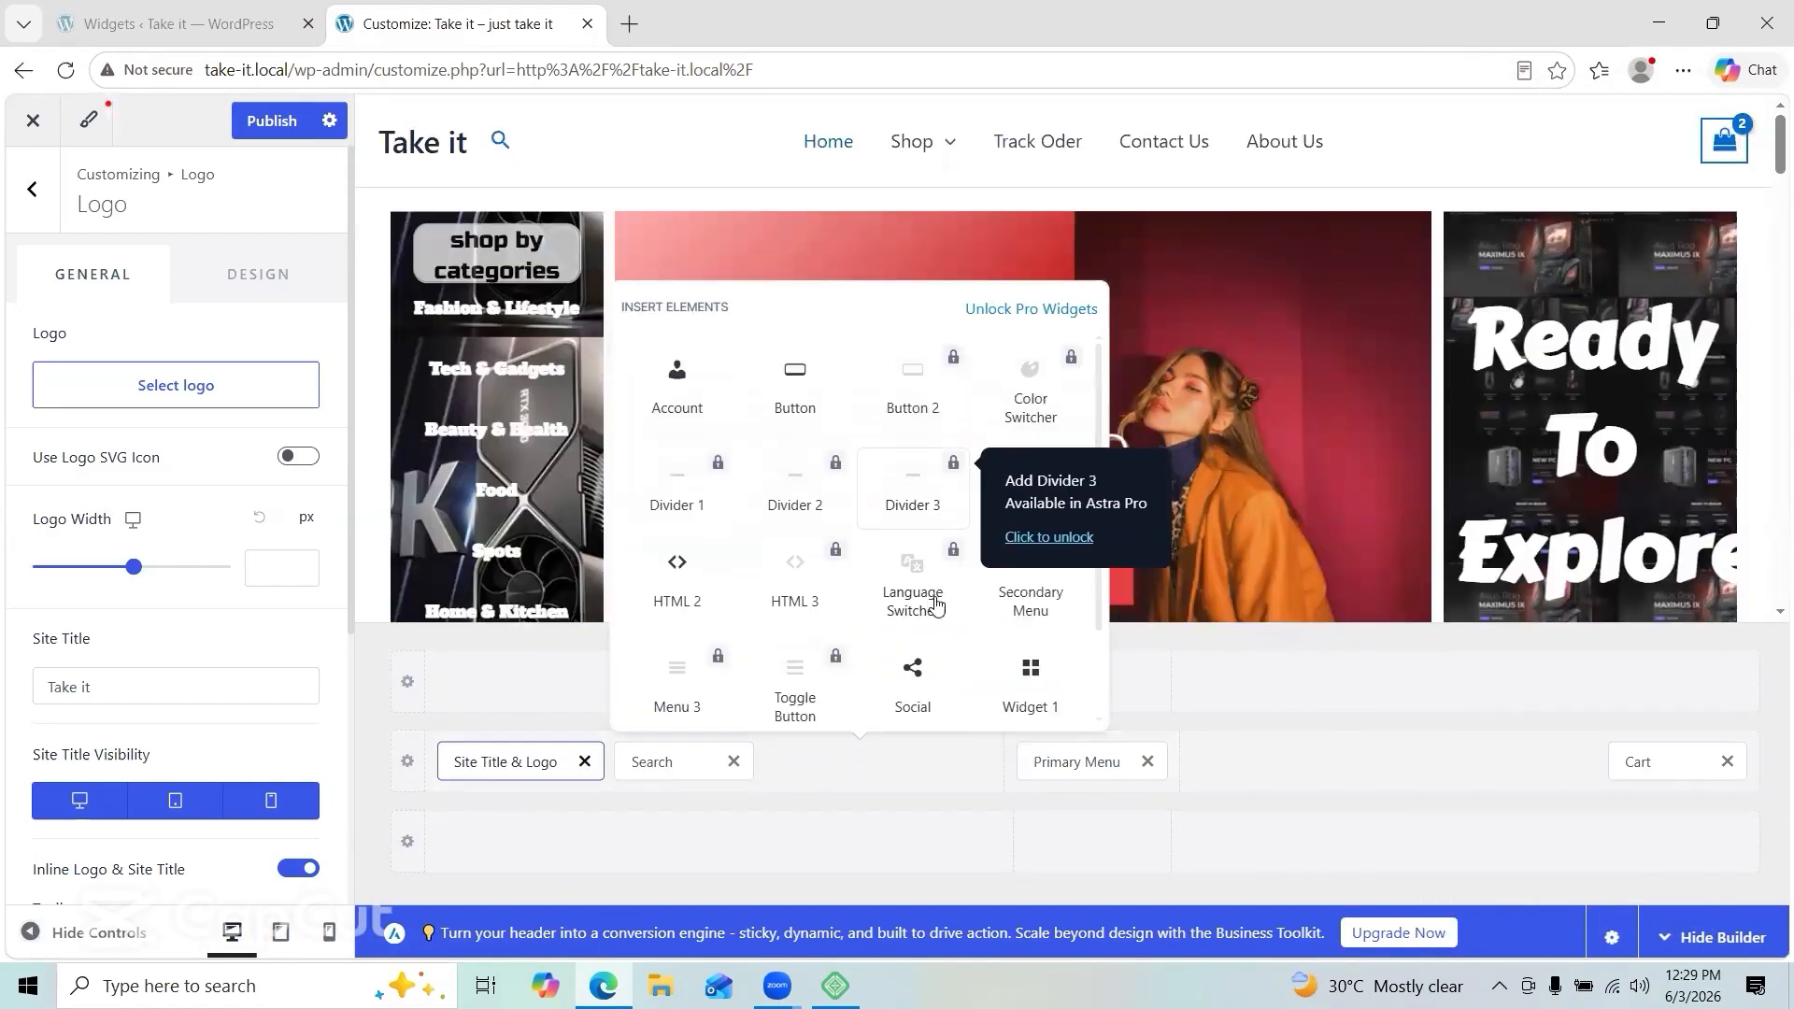
pyautogui.click(1171, 770)
pyautogui.moveTo(652, 763); pyautogui.dragTo(1230, 779)
# Step: Adjust the logo width in its design settings and publish the header
pyautogui.click(130, 566)
pyautogui.scroll(-4, 140, 659)
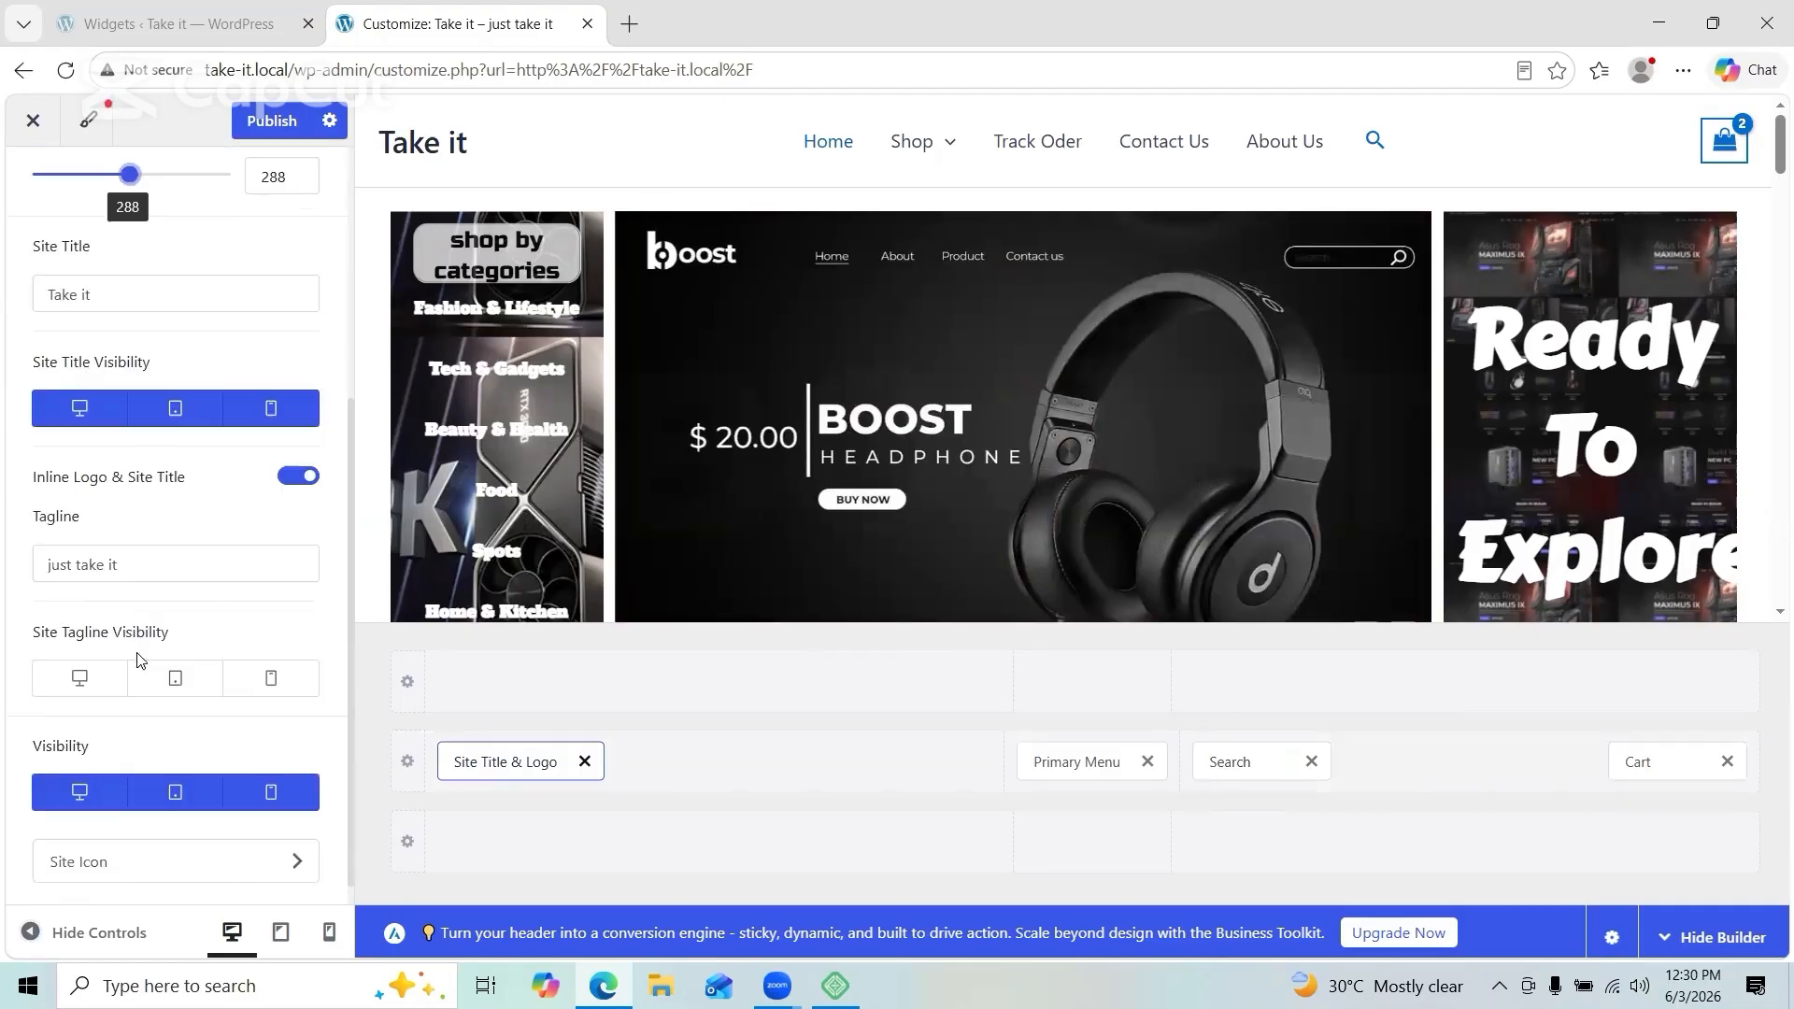
pyautogui.scroll(4, 140, 659)
pyautogui.click(259, 275)
pyautogui.click(272, 120)
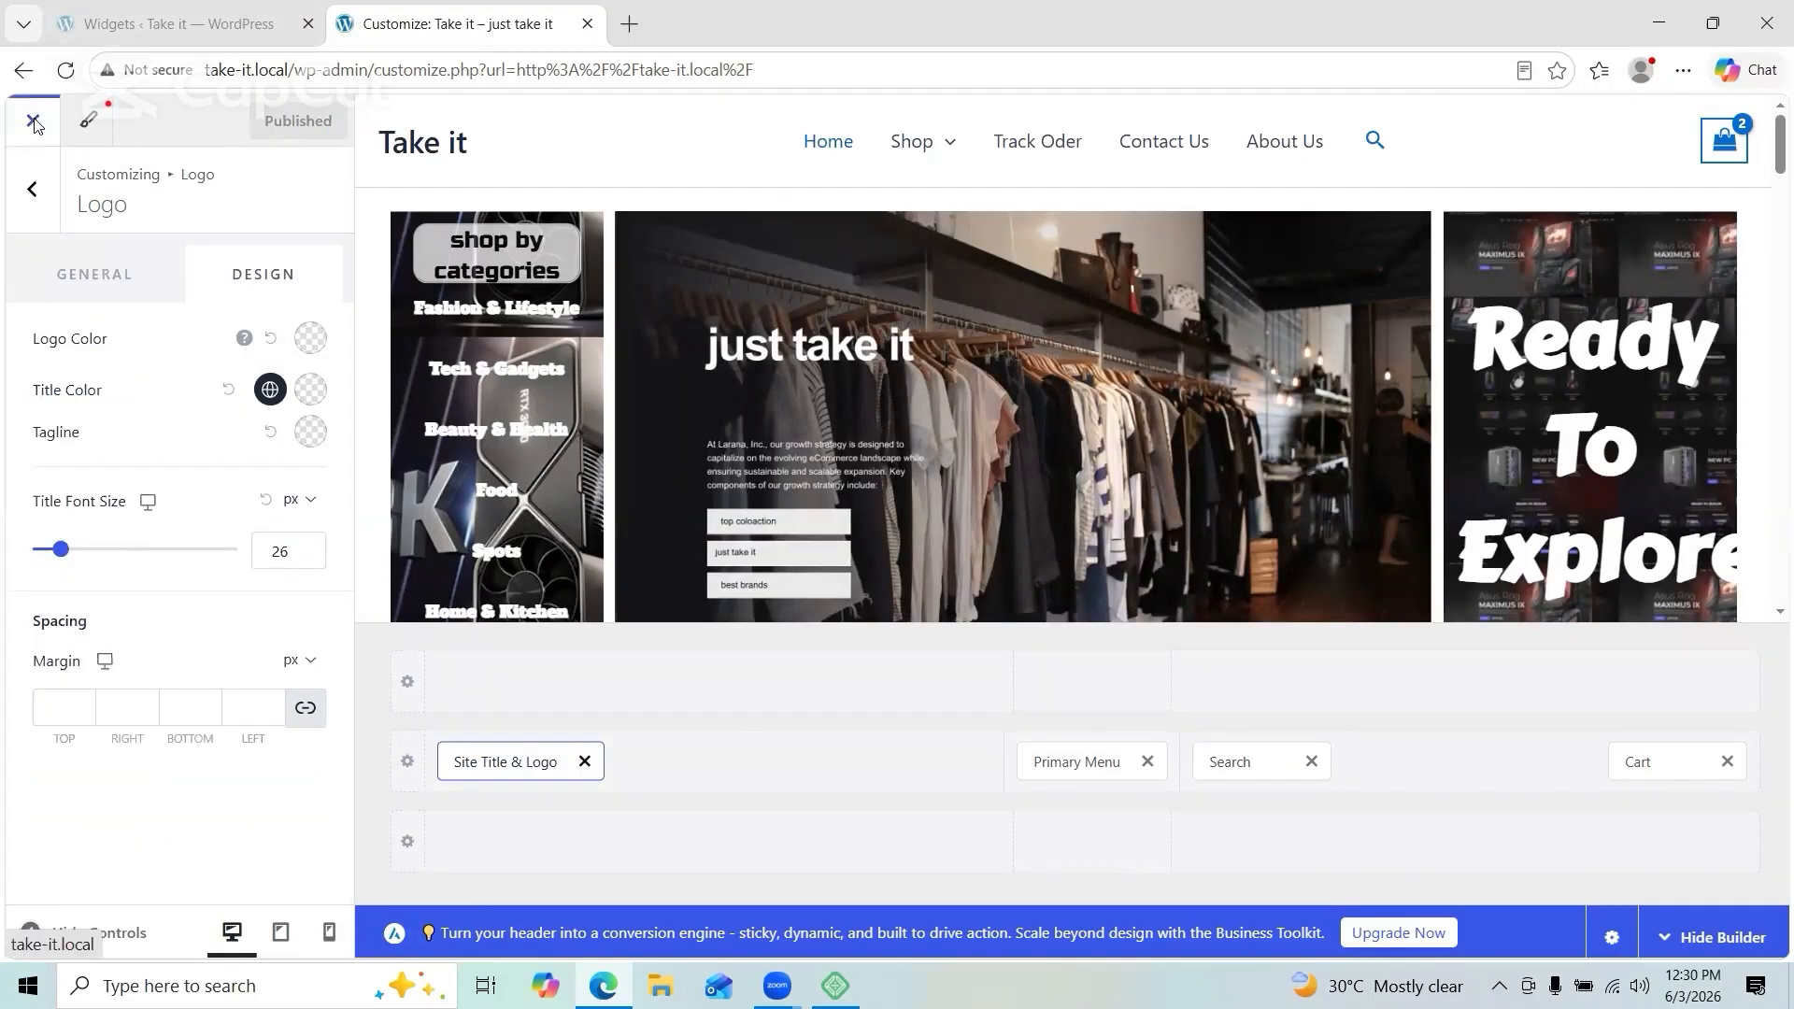
# Step: Close the Customizer and proceed to checkout from the live site's mini-cart
pyautogui.click(32, 120)
pyautogui.moveTo(1589, 178)
pyautogui.click(1430, 585)
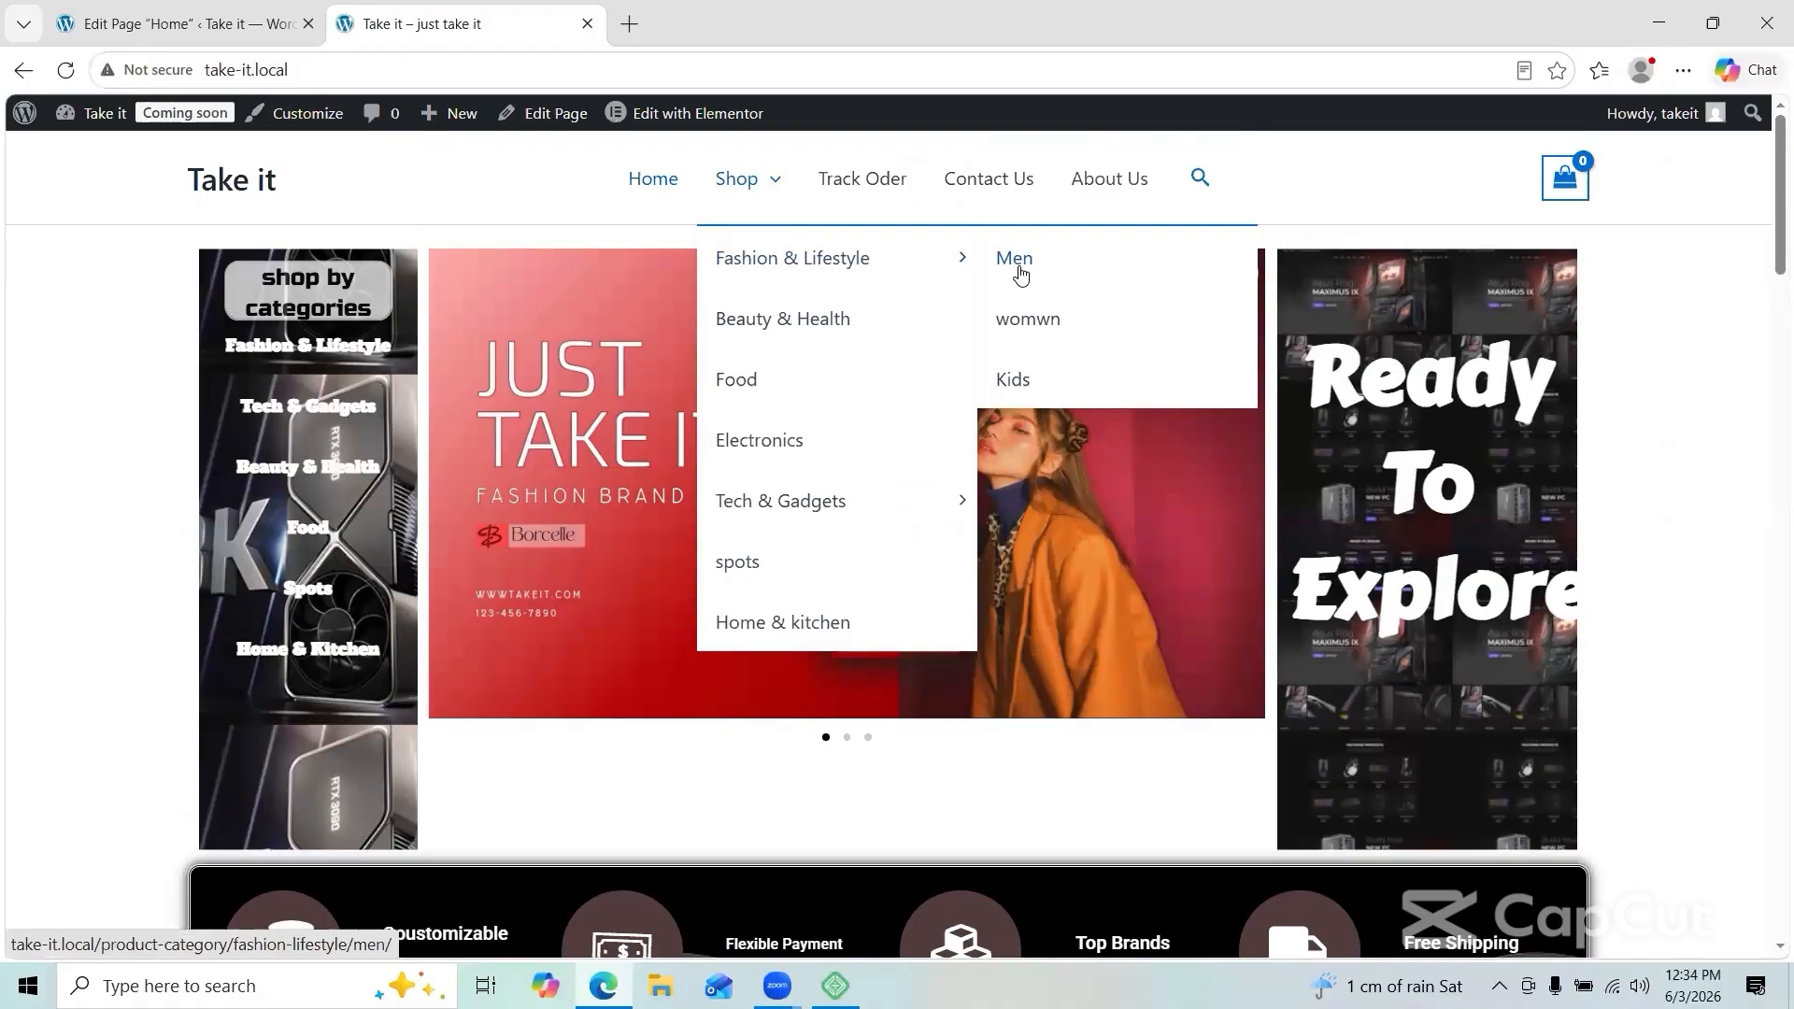
# Step: Browse a shop category and the Nike Air 3 product page, then return to the homepage
pyautogui.click(1021, 268)
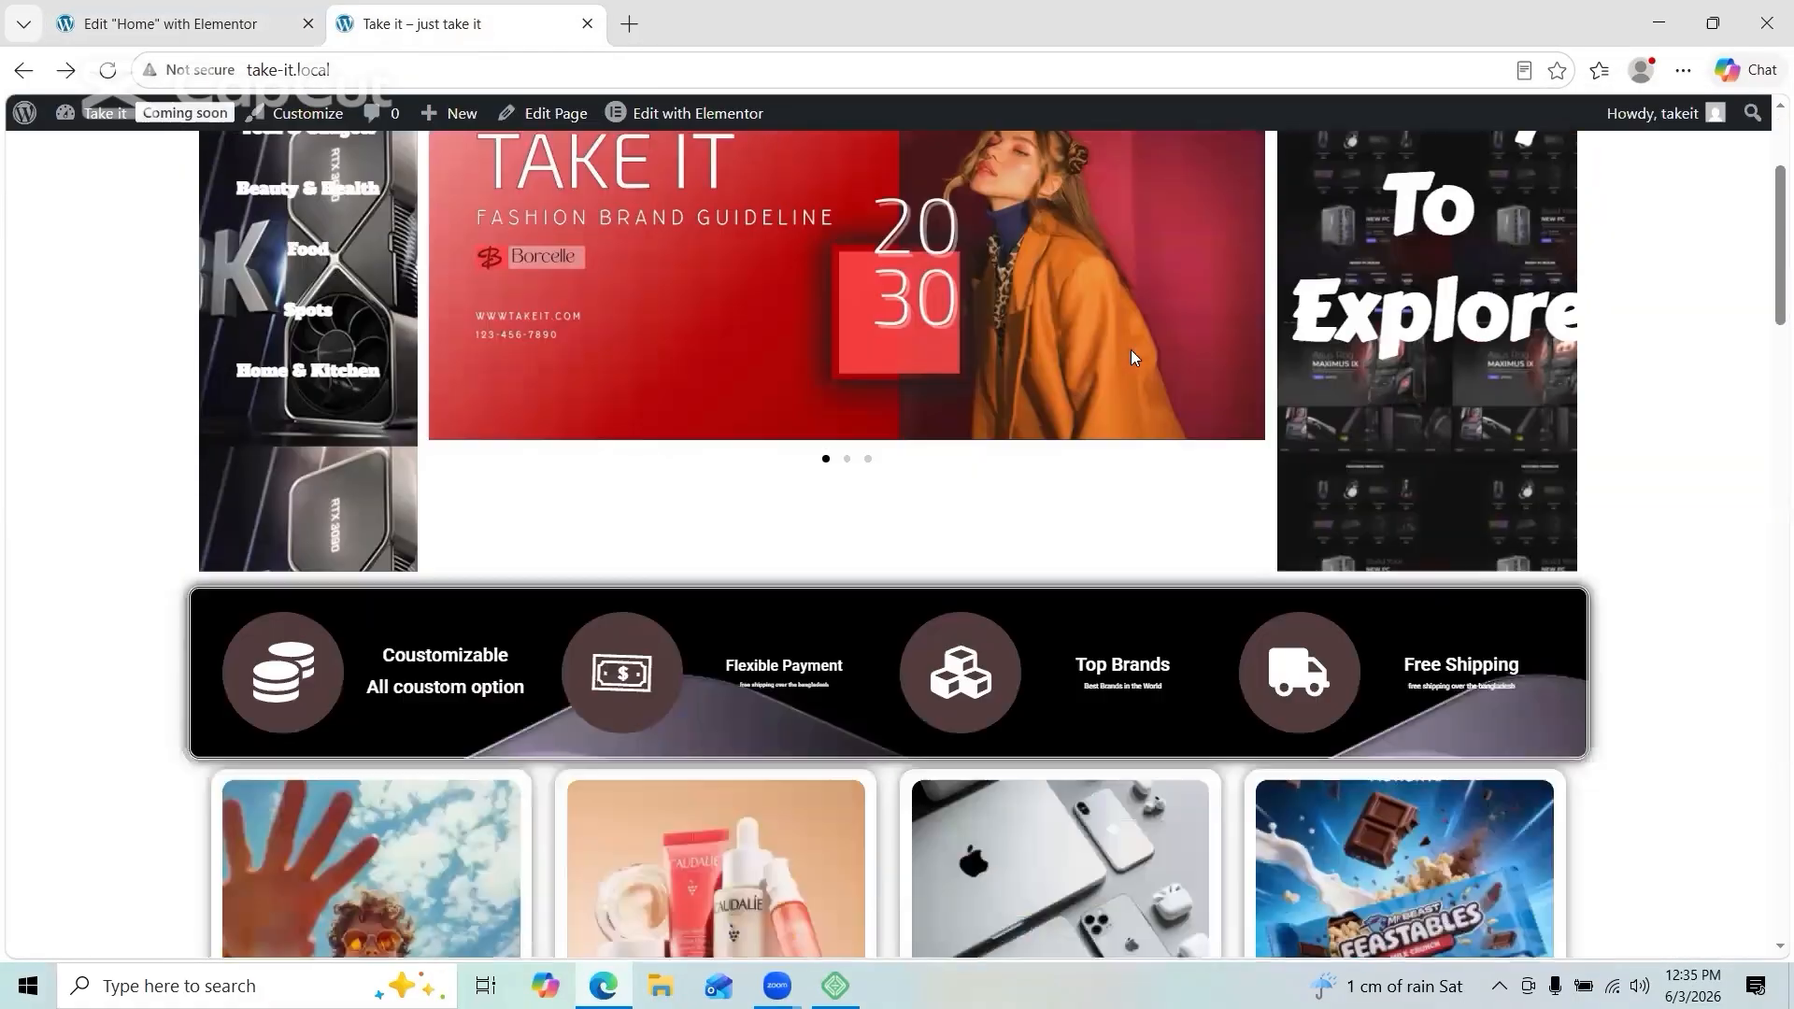
pyautogui.scroll(-3, 1138, 571)
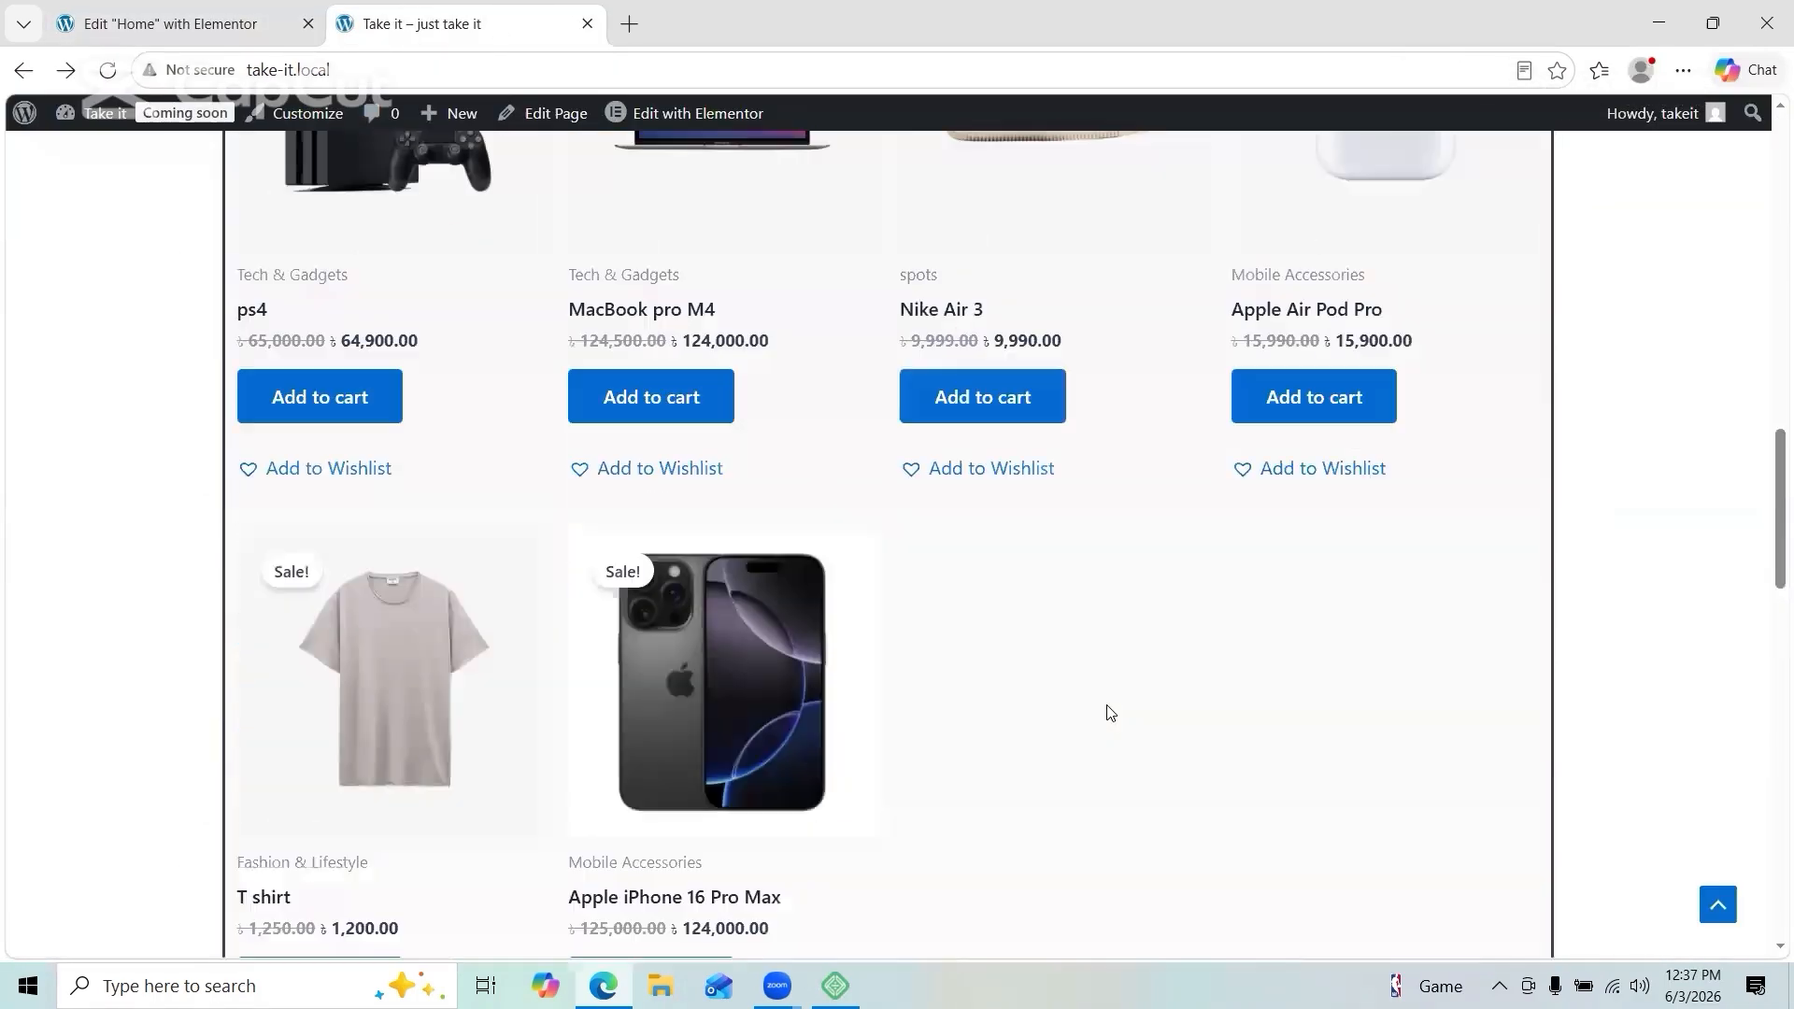
pyautogui.scroll(3, 1046, 645)
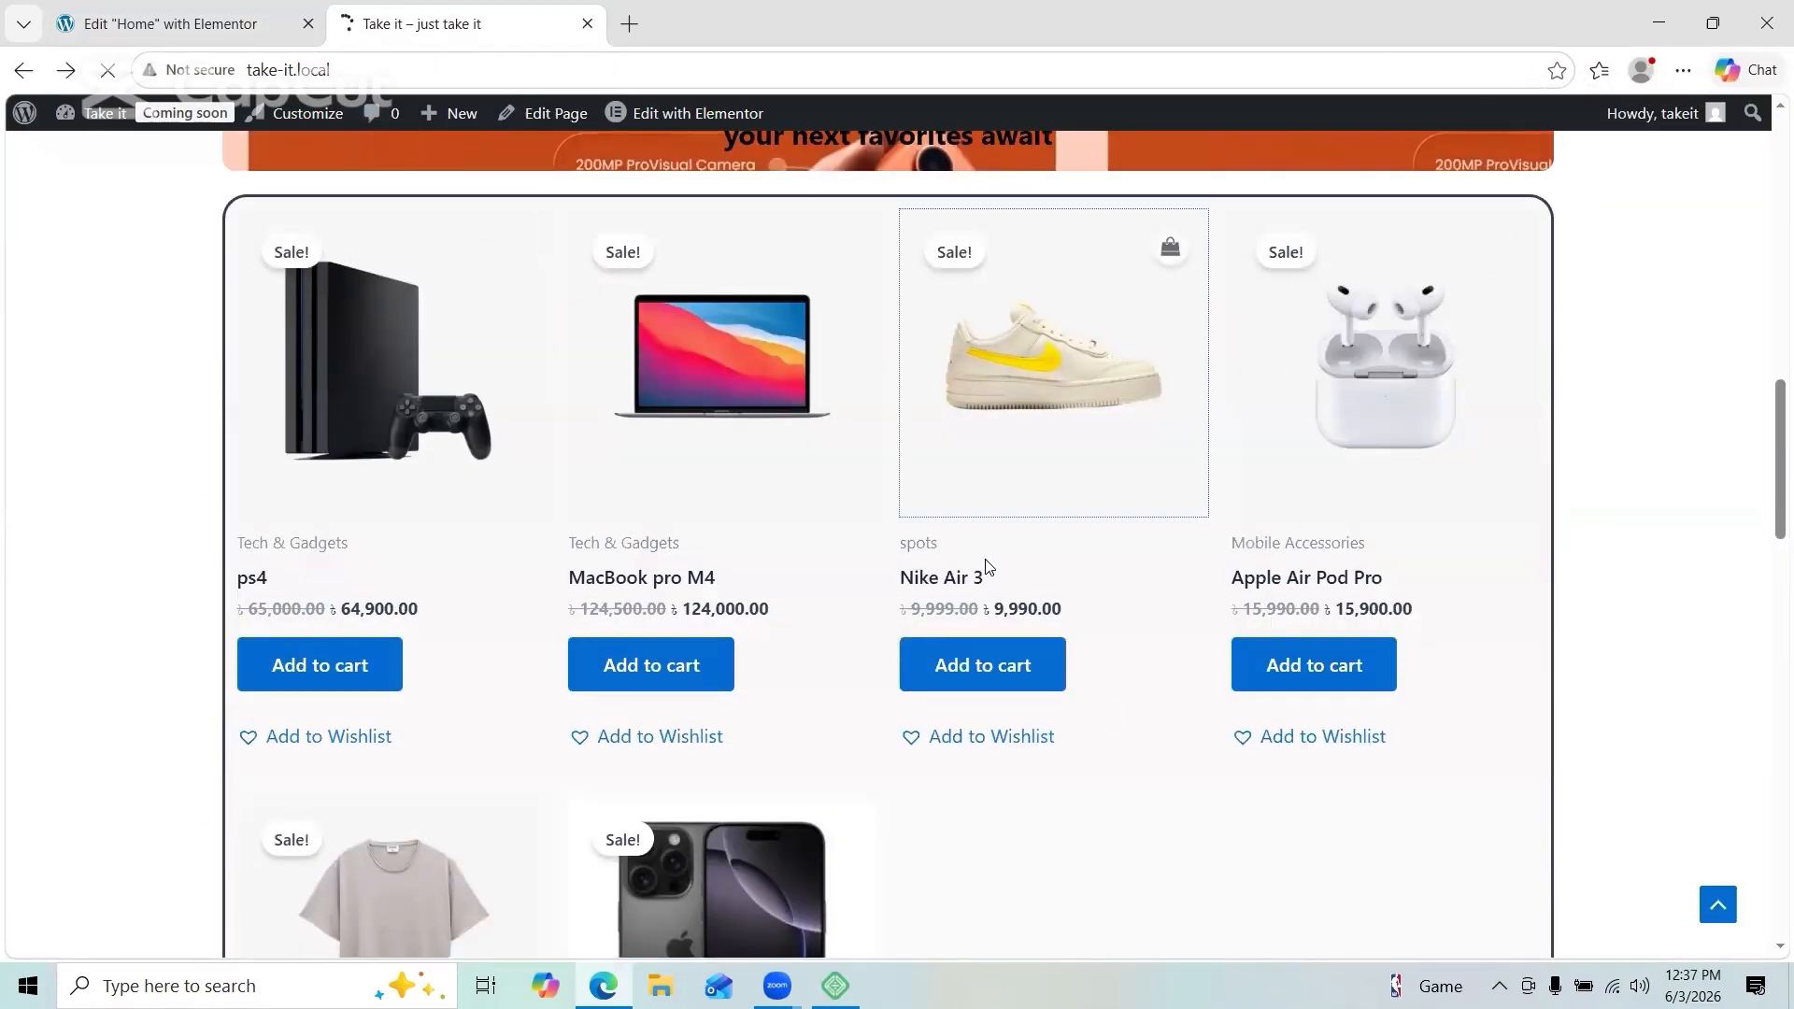
pyautogui.click(981, 573)
pyautogui.click(23, 70)
pyautogui.scroll(-5, 957, 625)
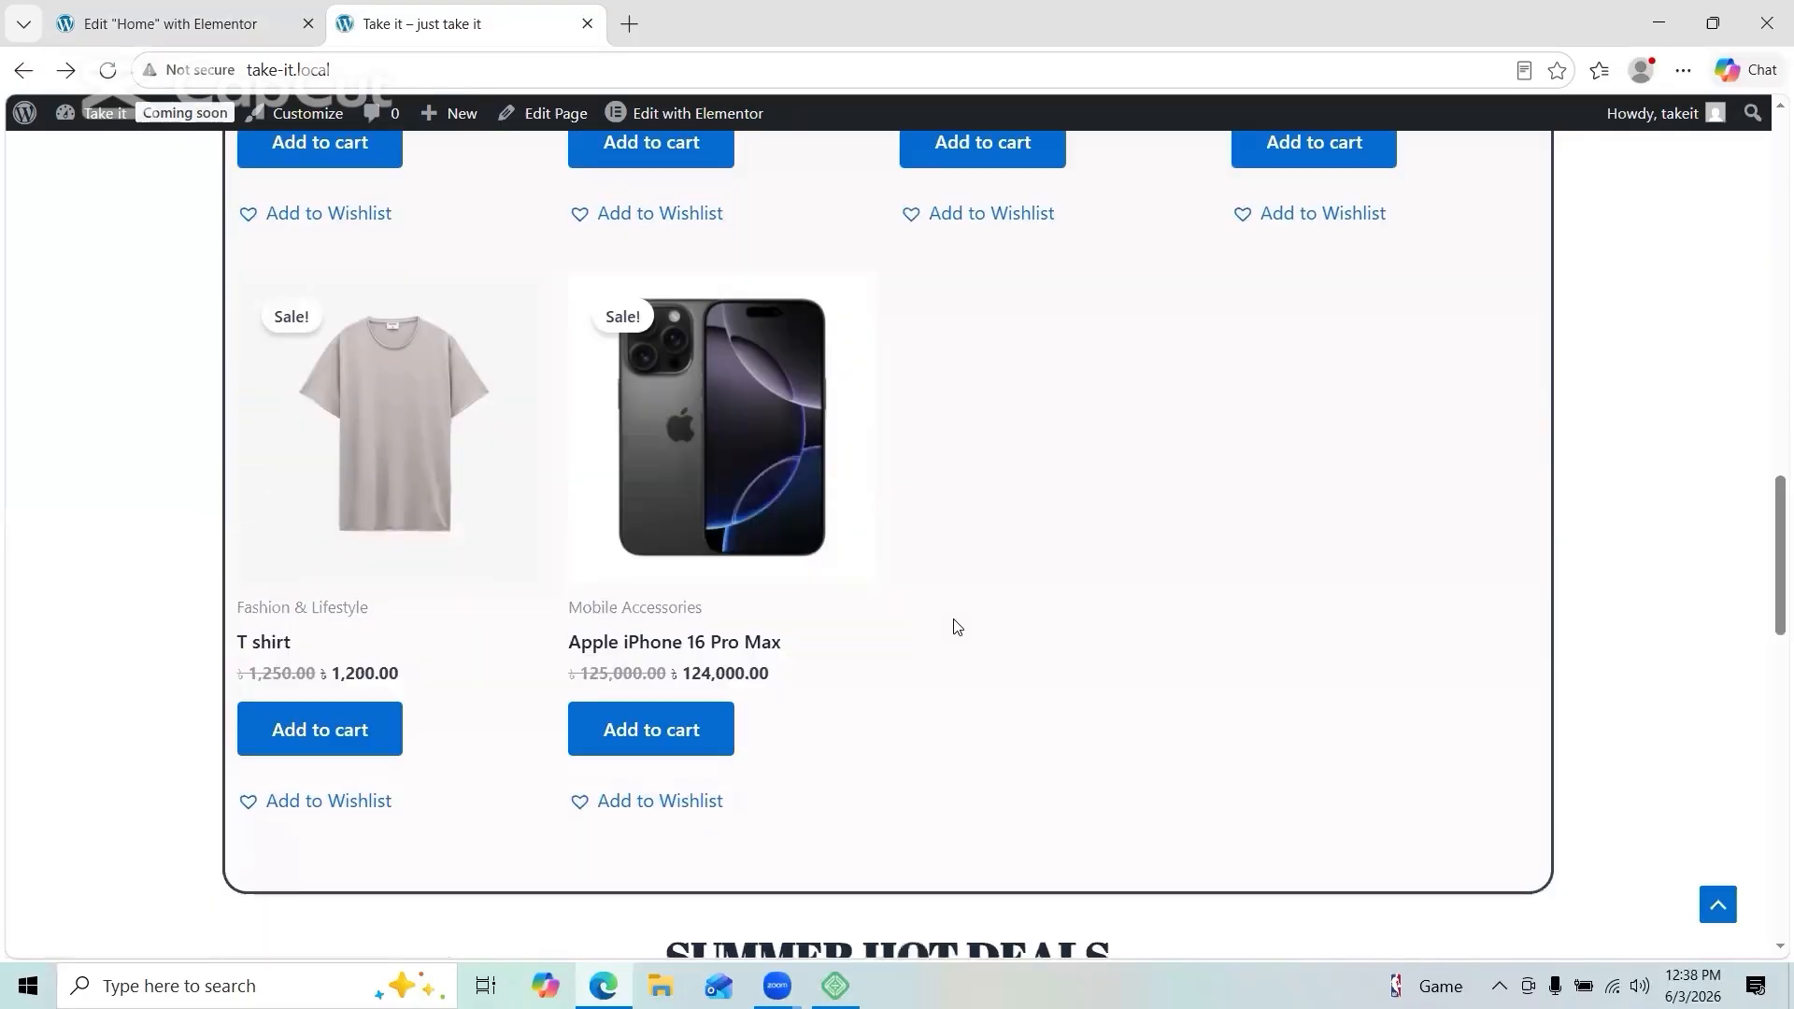
pyautogui.scroll(-18, 1153, 809)
pyautogui.scroll(20, 1154, 809)
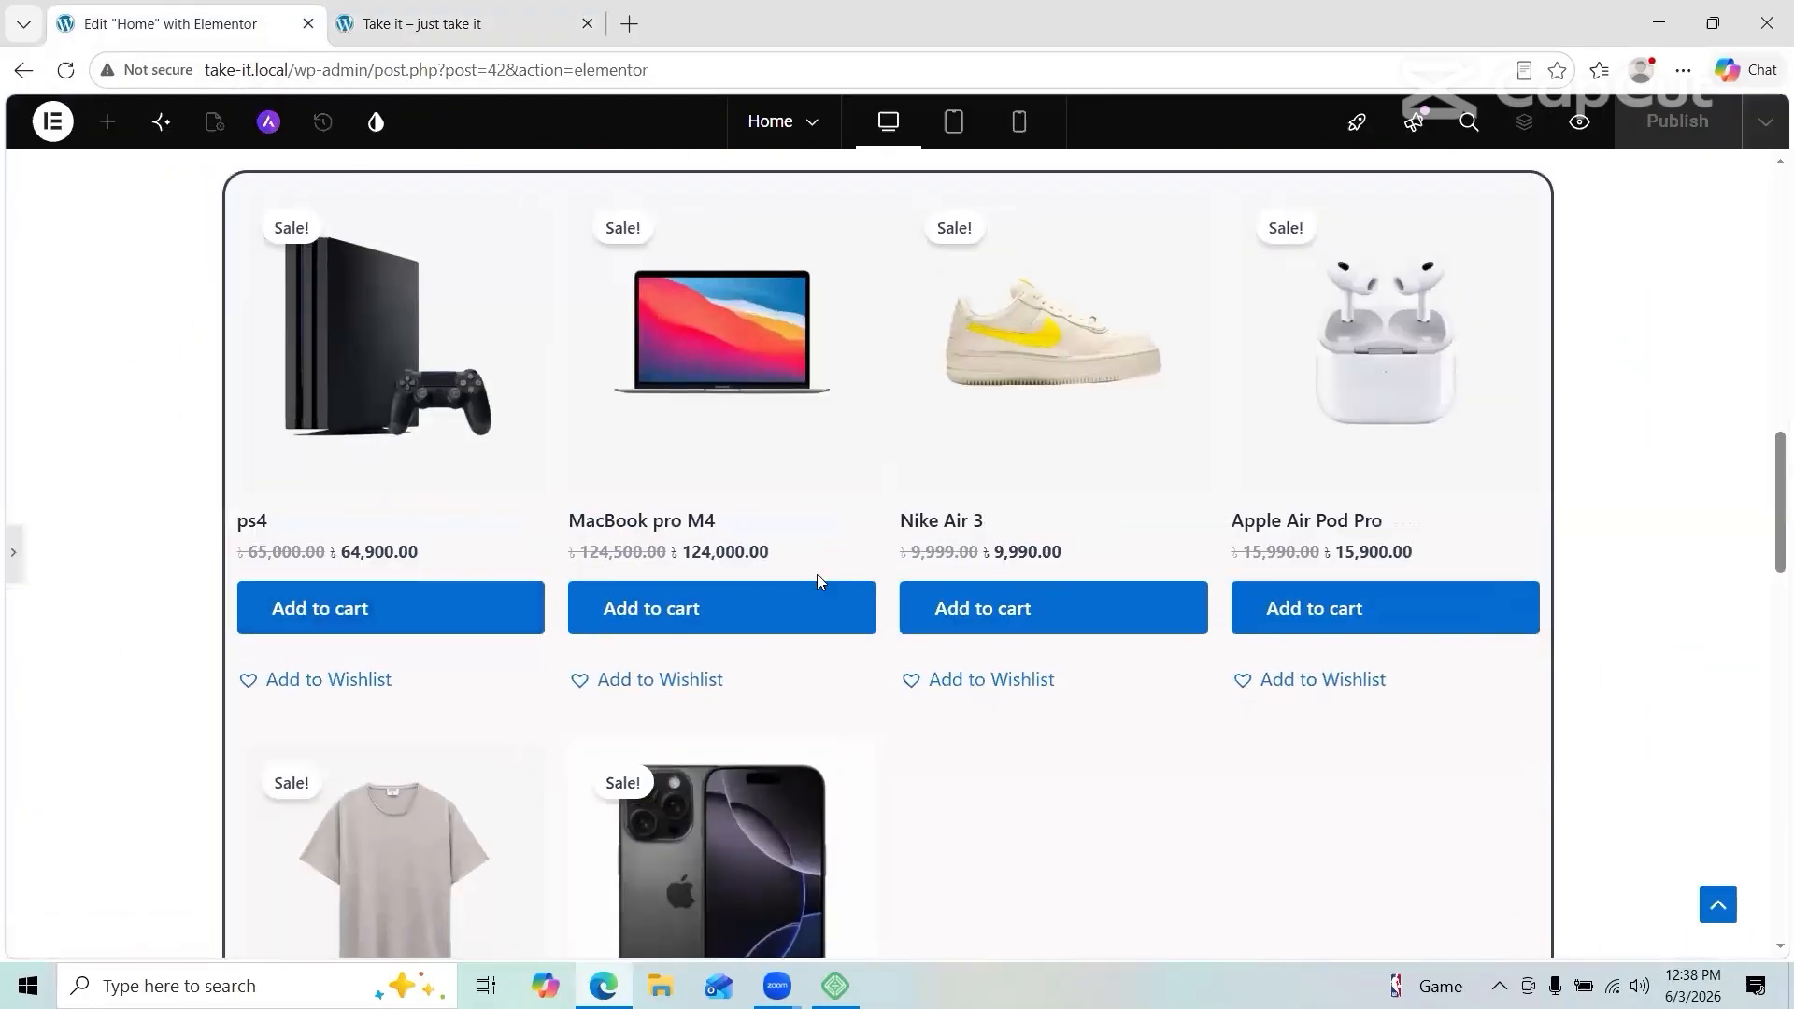
pyautogui.scroll(4, 537, 516)
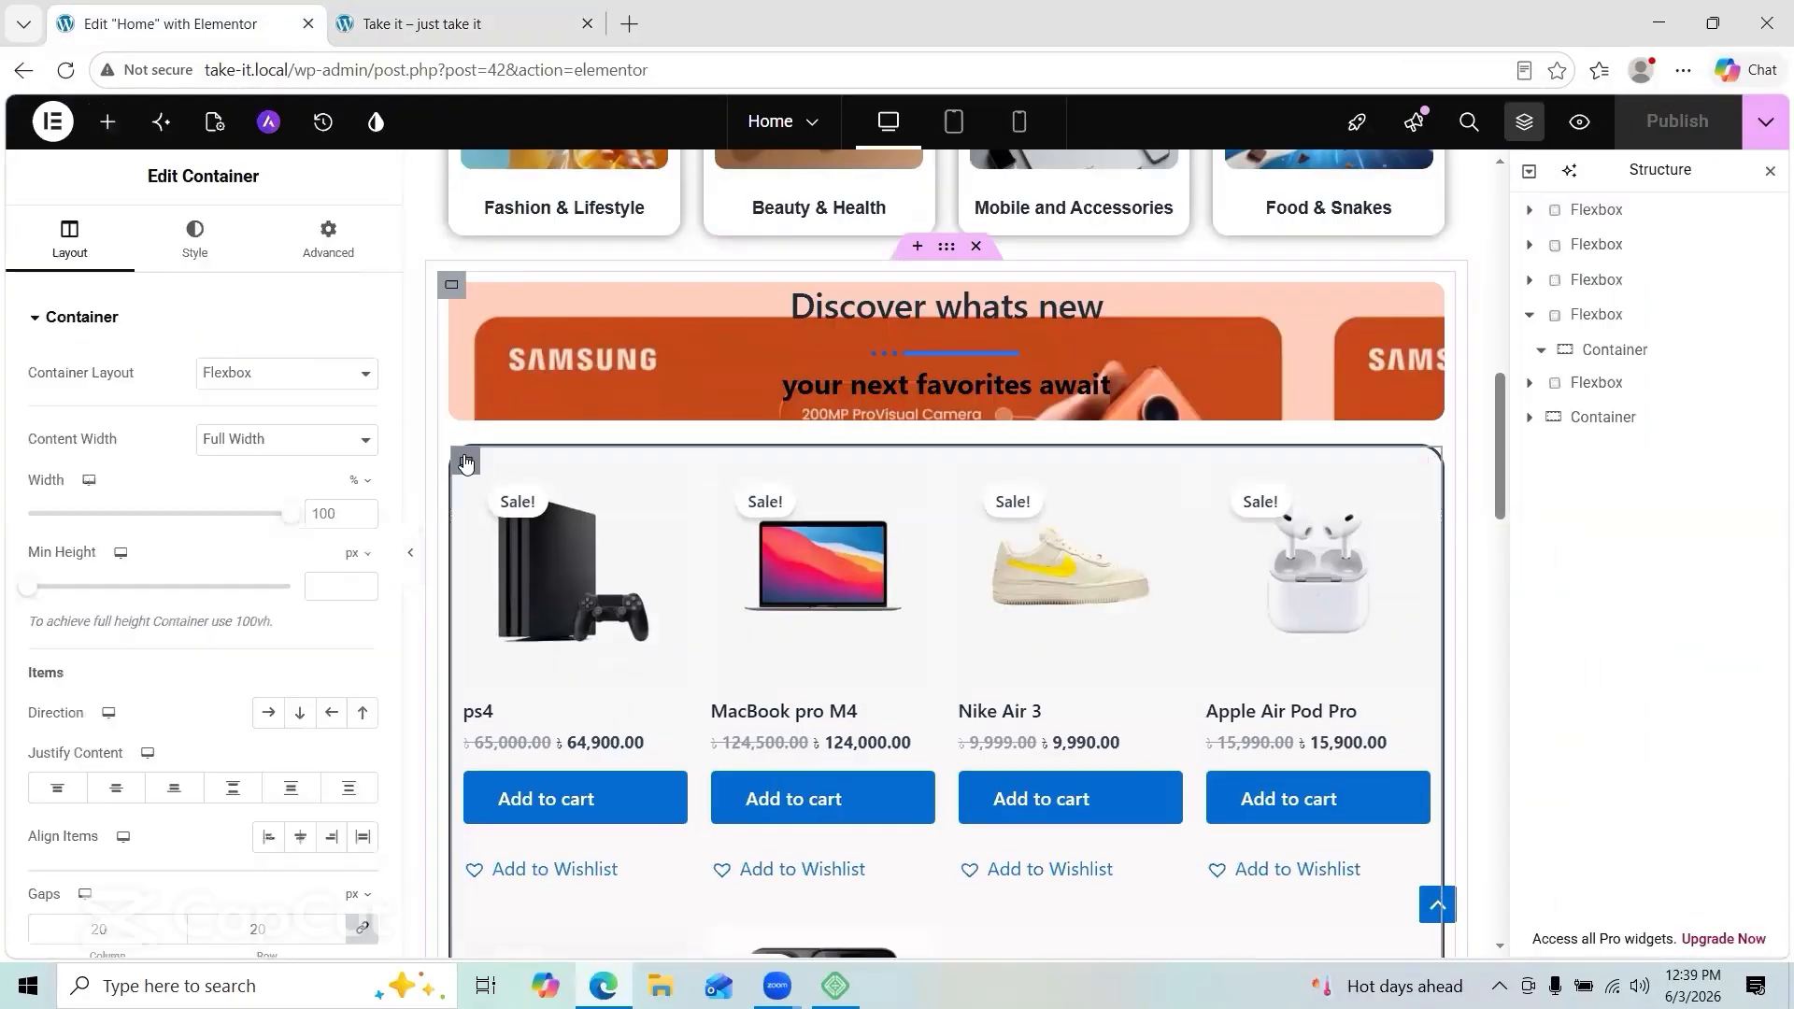
# Step: Select the sale product grid container and try its width and item gap settings
pyautogui.click(464, 458)
pyautogui.click(464, 459)
pyautogui.click(286, 373)
pyautogui.click(194, 240)
pyautogui.click(70, 239)
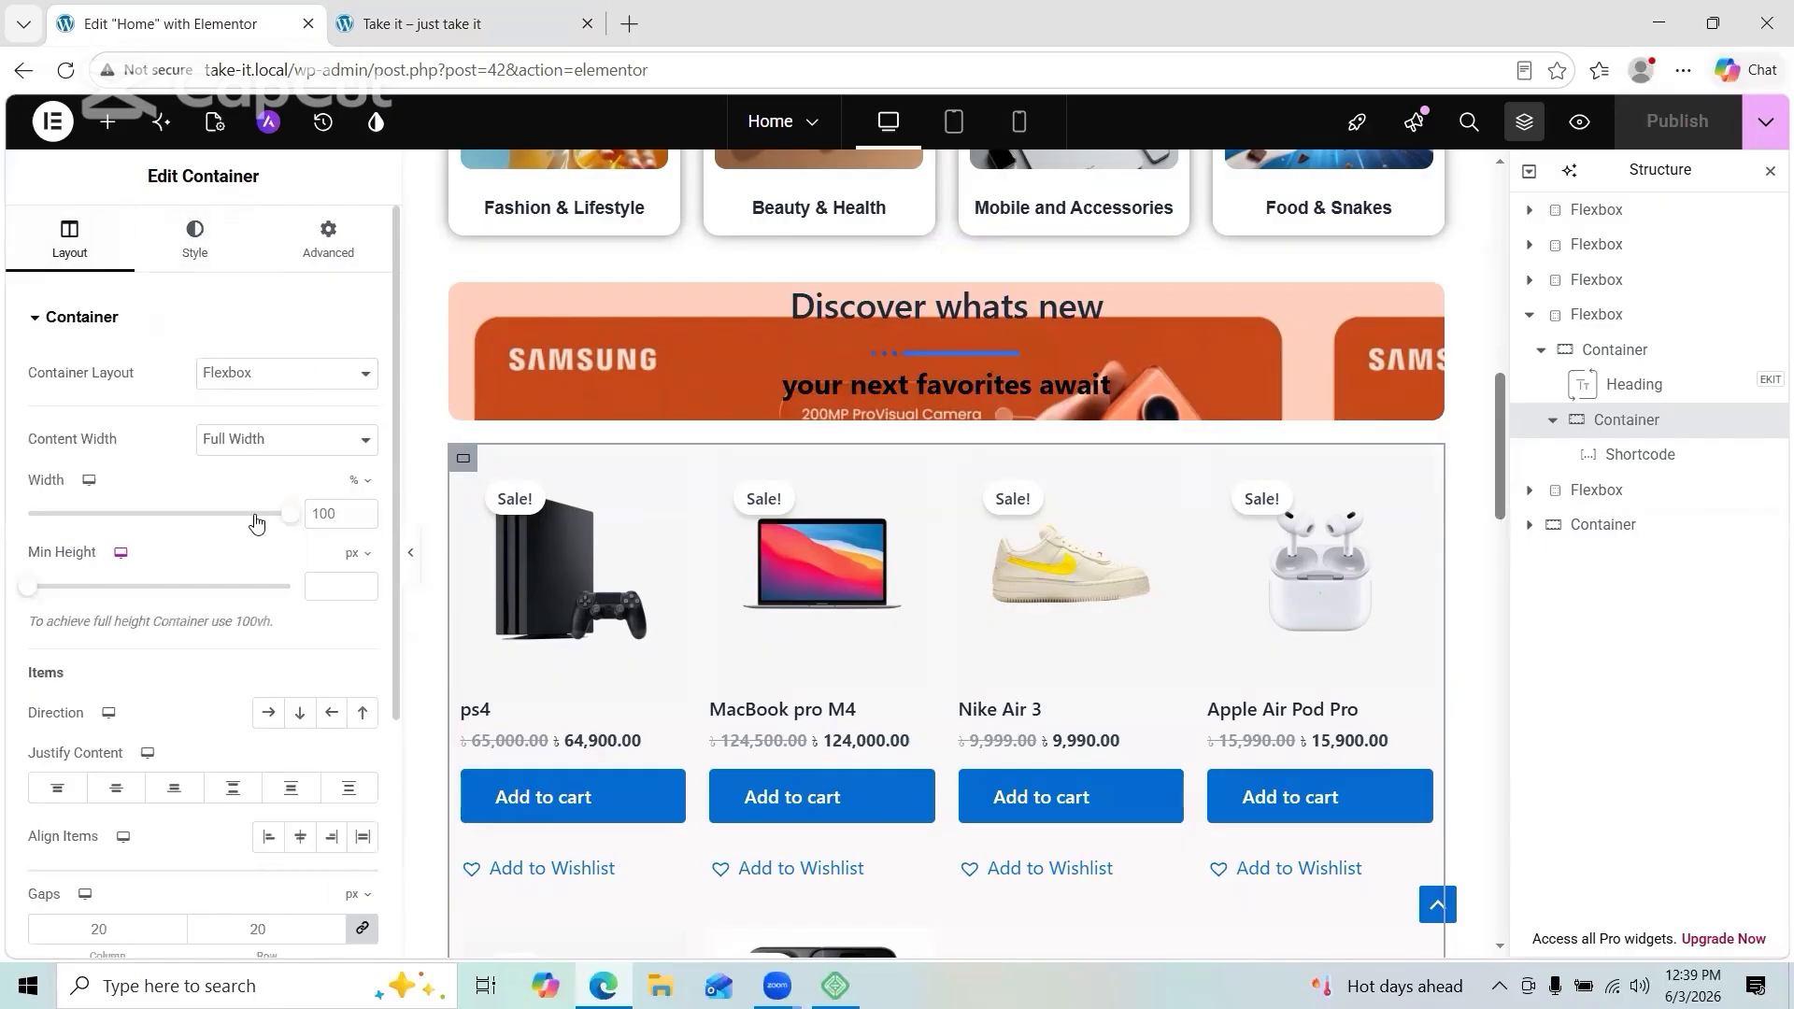
pyautogui.moveTo(291, 514)
pyautogui.mouseDown()
pyautogui.moveTo(220, 514)
pyautogui.moveTo(300, 521)
pyautogui.mouseUp()
pyautogui.scroll(-3, 280, 580)
pyautogui.click(173, 678)
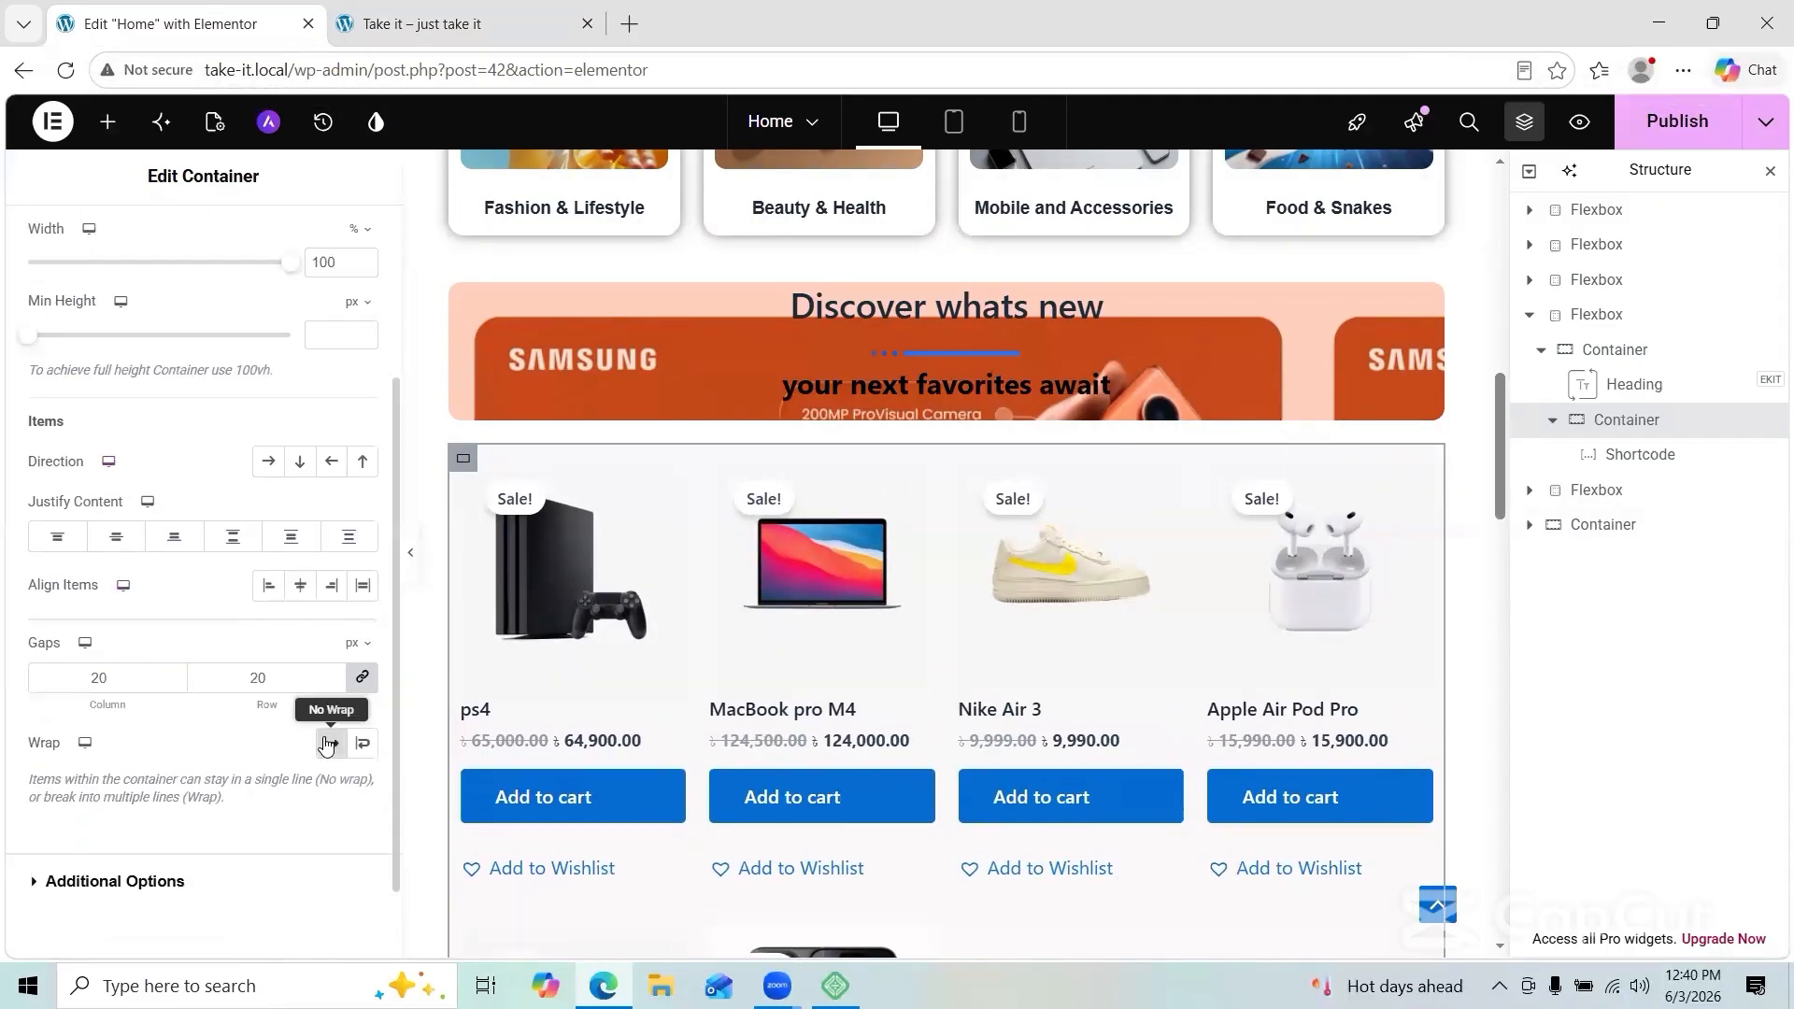
pyautogui.scroll(3, 336, 738)
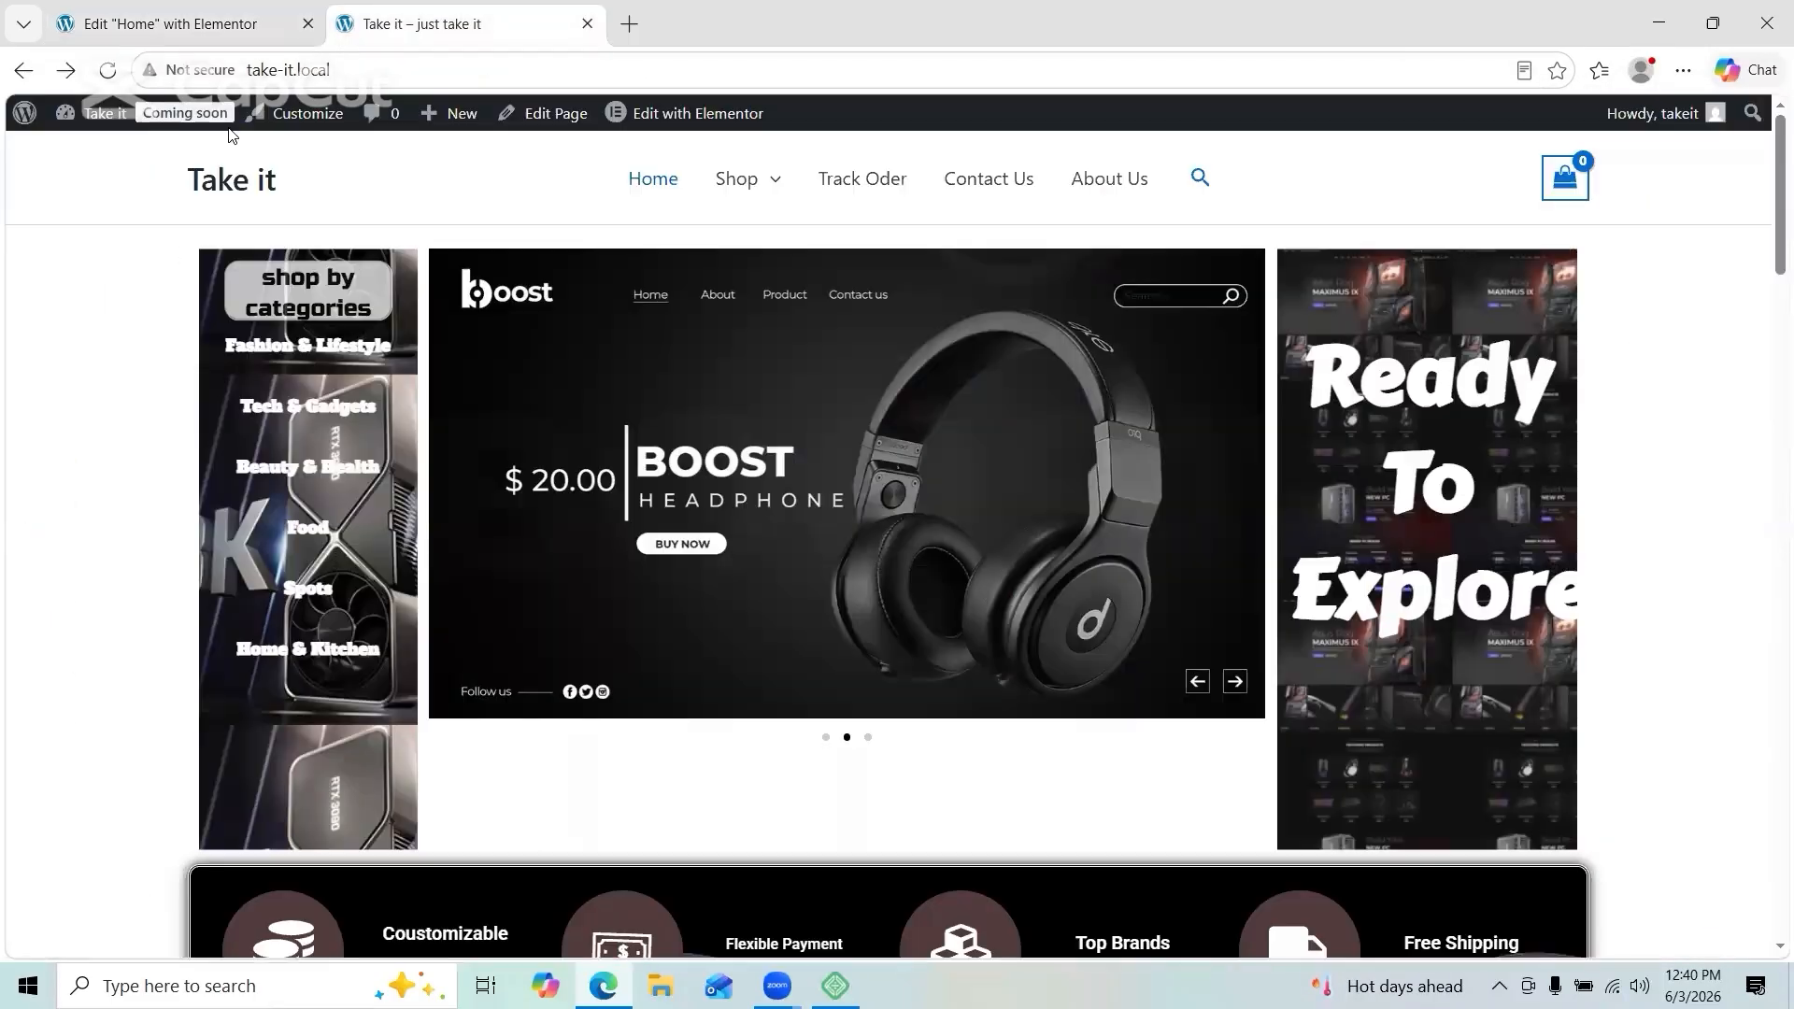
pyautogui.scroll(-15, 561, 576)
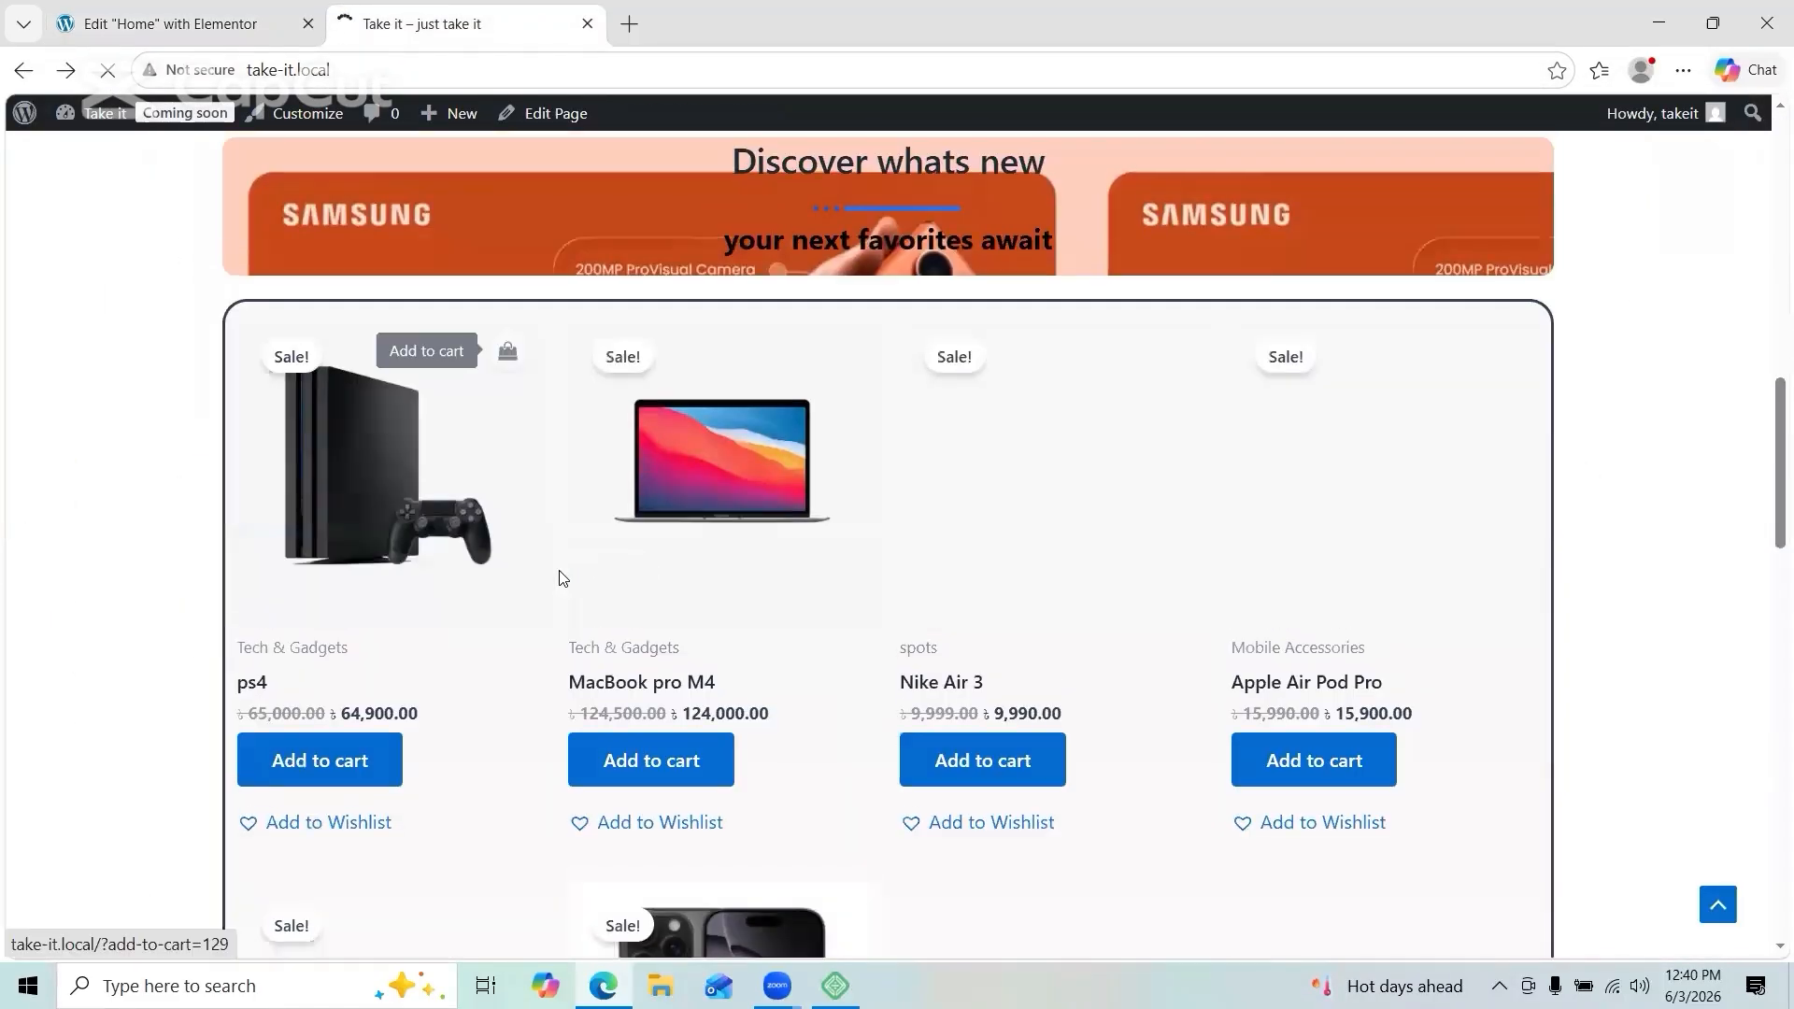
pyautogui.scroll(1, 1174, 441)
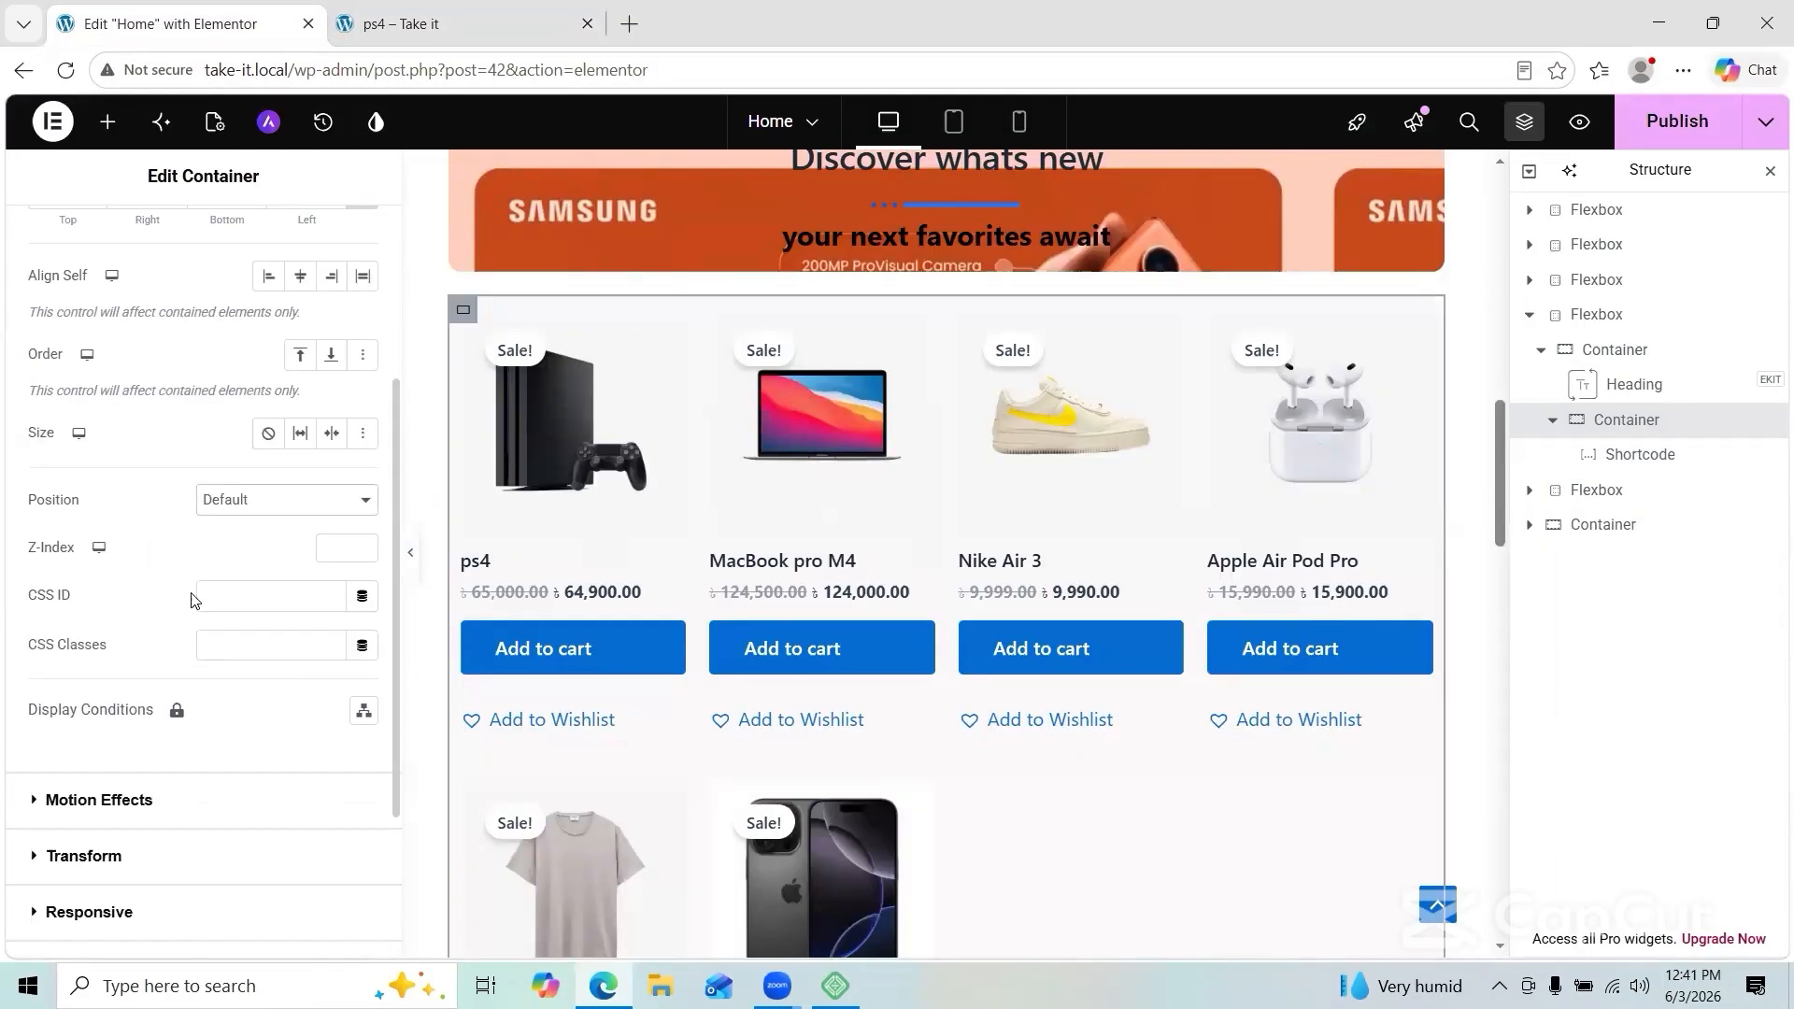
# Step: Give the product grid container a Fade In Left entrance animation, Slow duration, 1400 ms delay
pyautogui.click(84, 855)
pyautogui.click(109, 431)
pyautogui.click(110, 434)
pyautogui.scroll(-3, 292, 340)
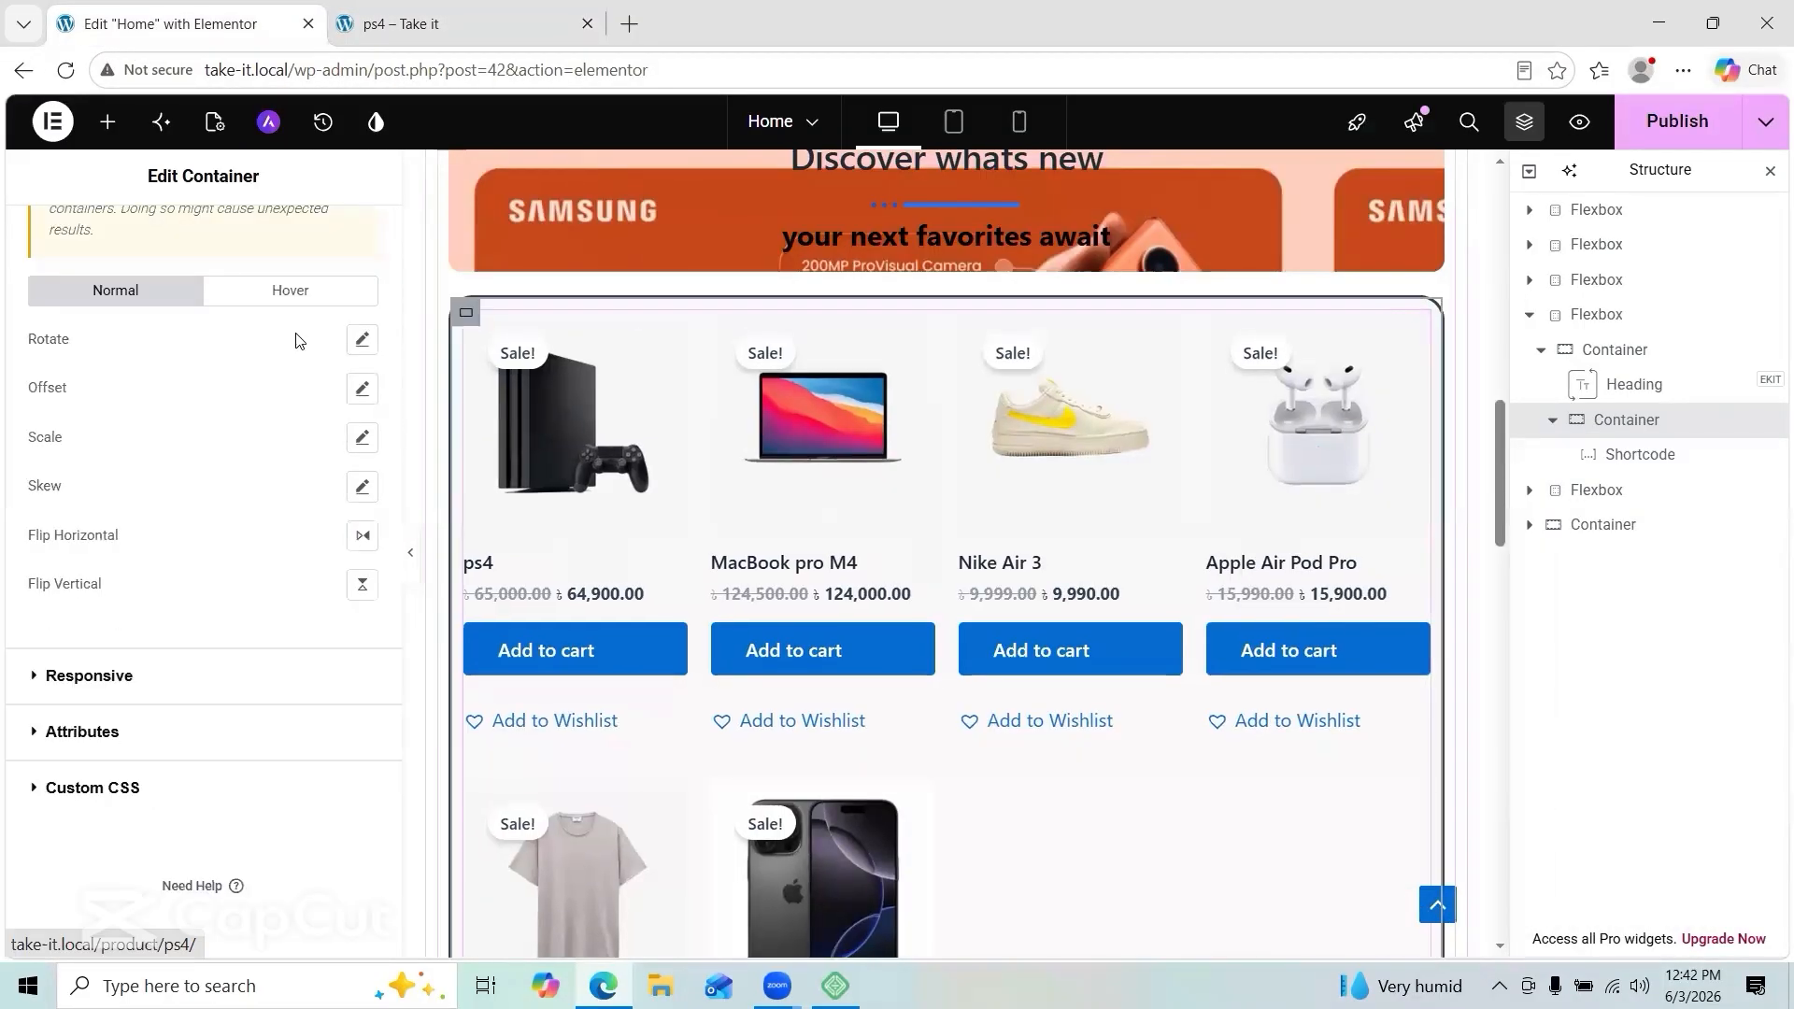
pyautogui.scroll(3, 292, 340)
pyautogui.click(37, 376)
pyautogui.click(129, 656)
pyautogui.scroll(-1, 128, 788)
pyautogui.click(70, 876)
pyautogui.click(166, 656)
pyautogui.click(177, 804)
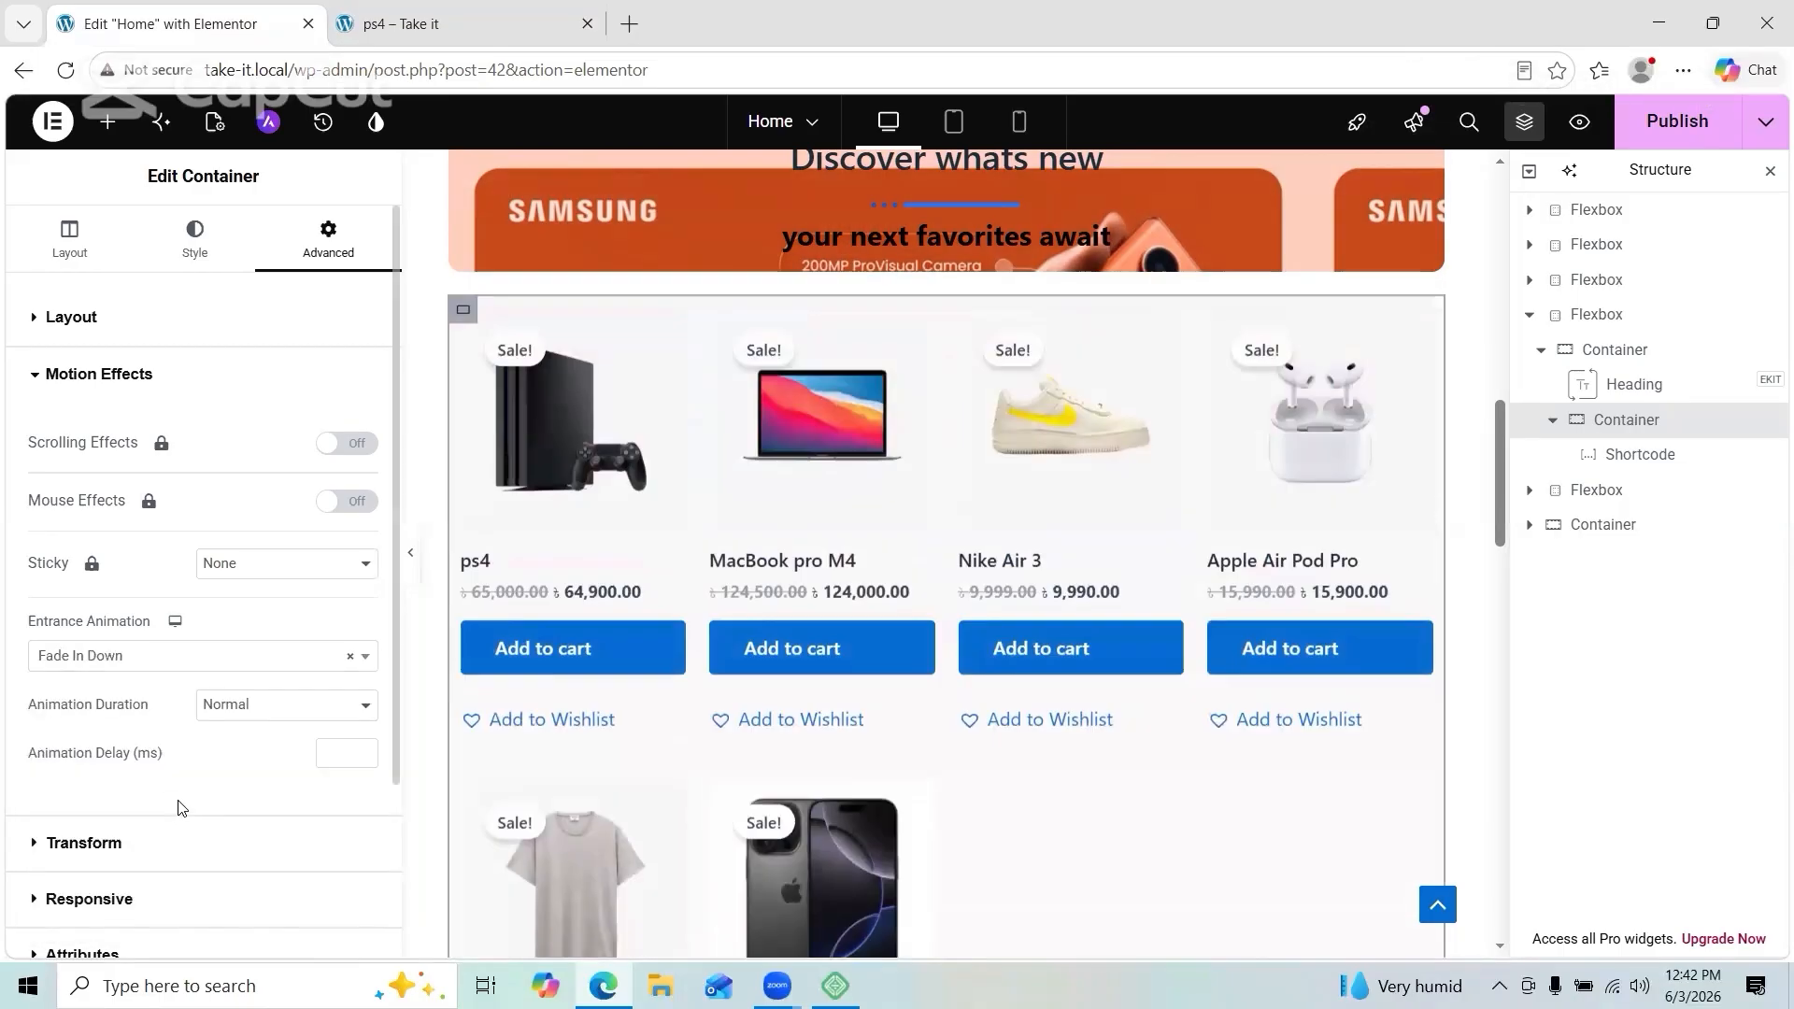
pyautogui.click(159, 656)
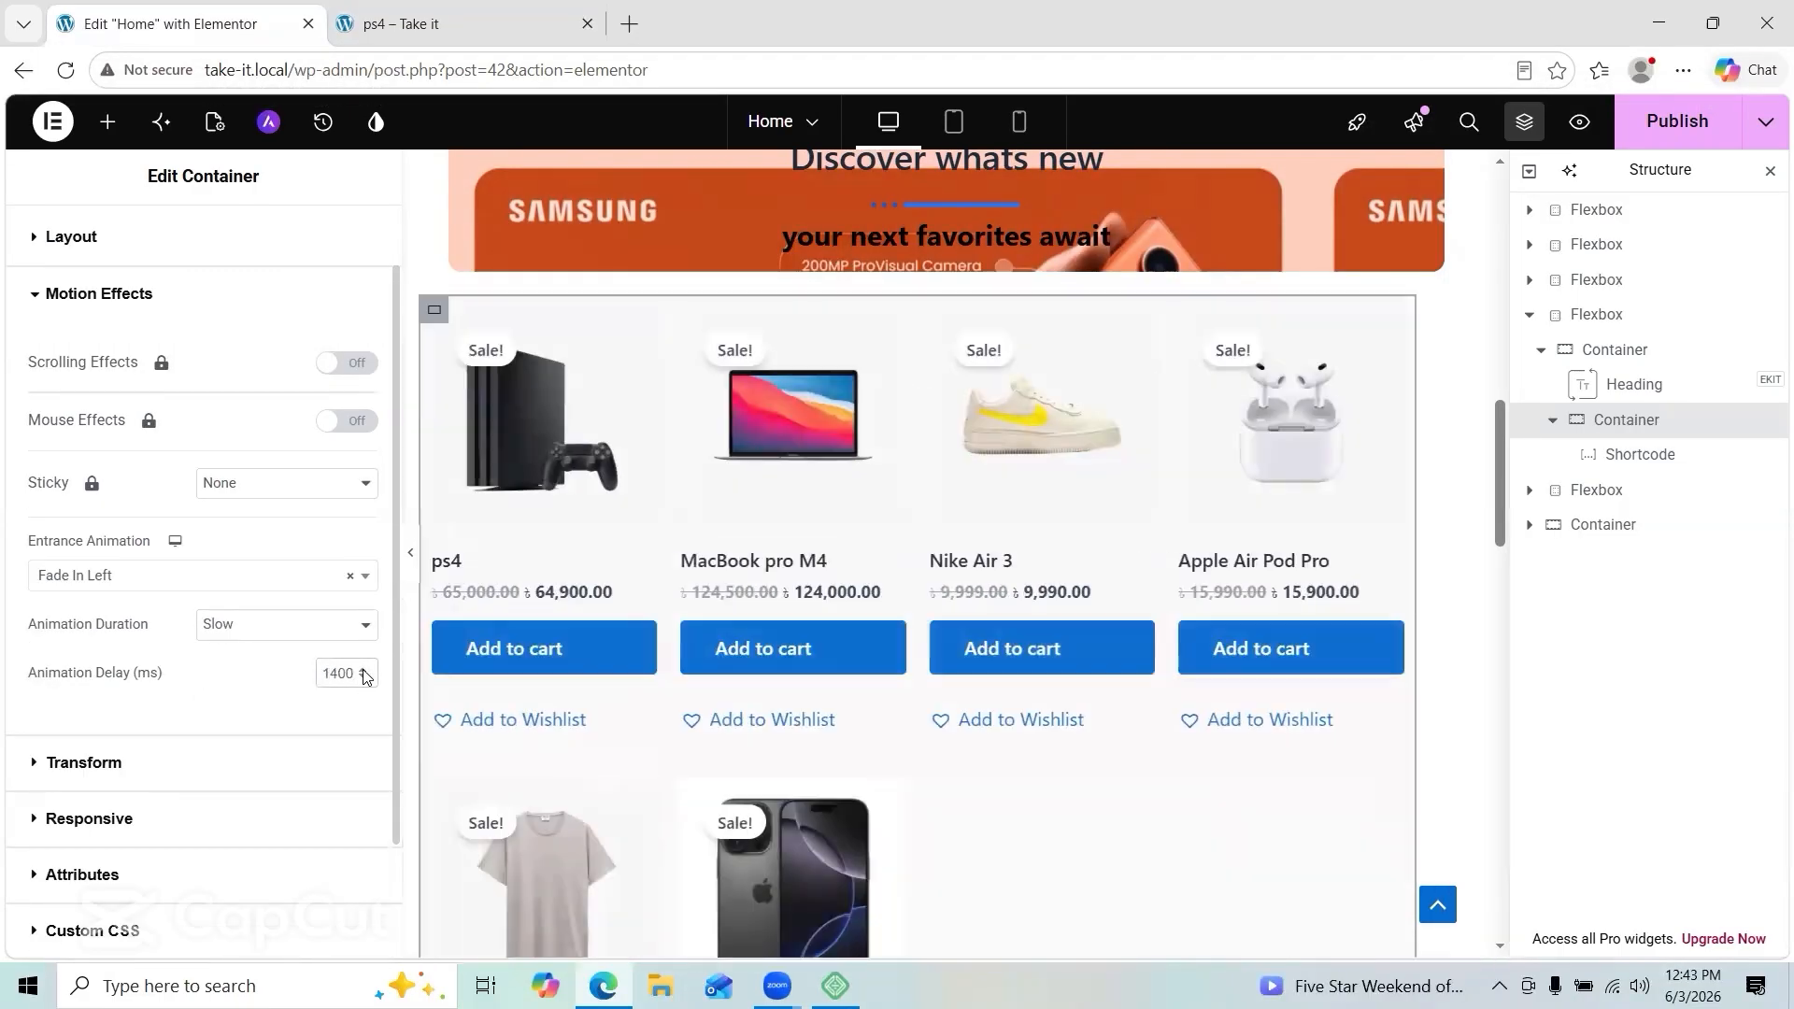
pyautogui.scroll(-3, 216, 340)
pyautogui.scroll(5, 216, 340)
# Step: Adjust the container's Justify Content and compare the grid against the live homepage
pyautogui.click(77, 241)
pyautogui.scroll(-1, 284, 529)
pyautogui.click(291, 686)
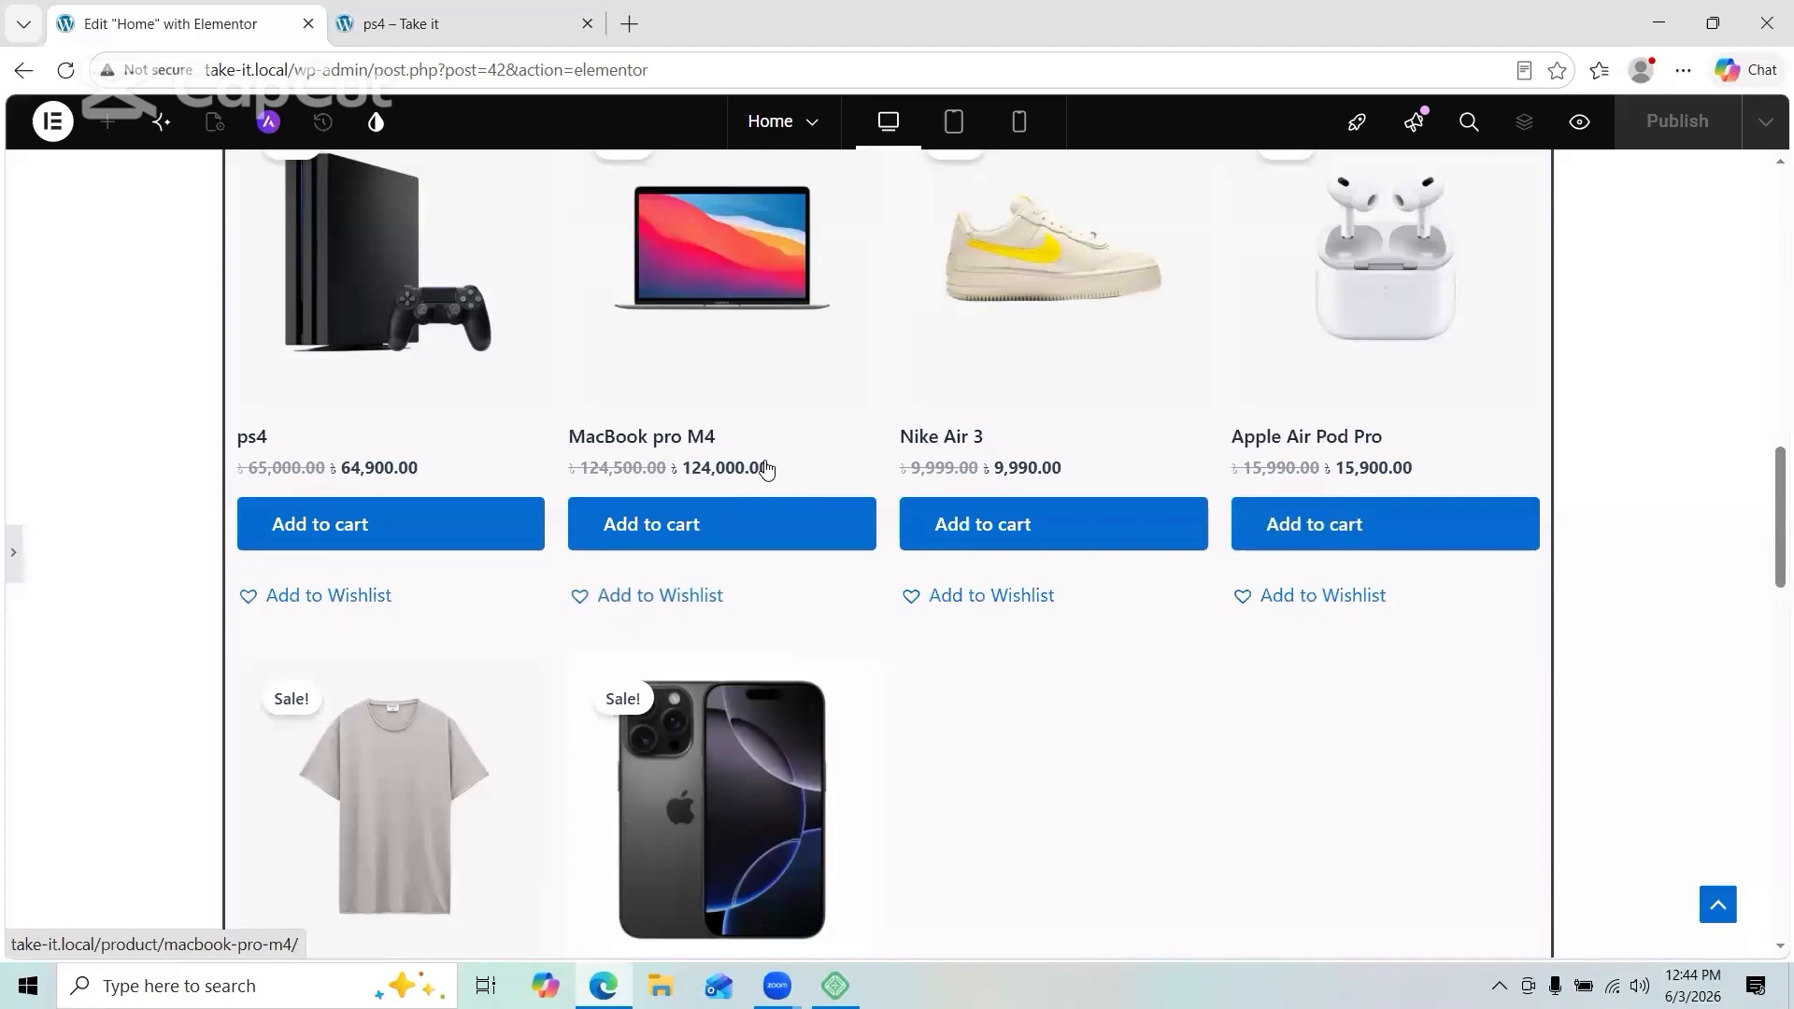
pyautogui.click(537, 26)
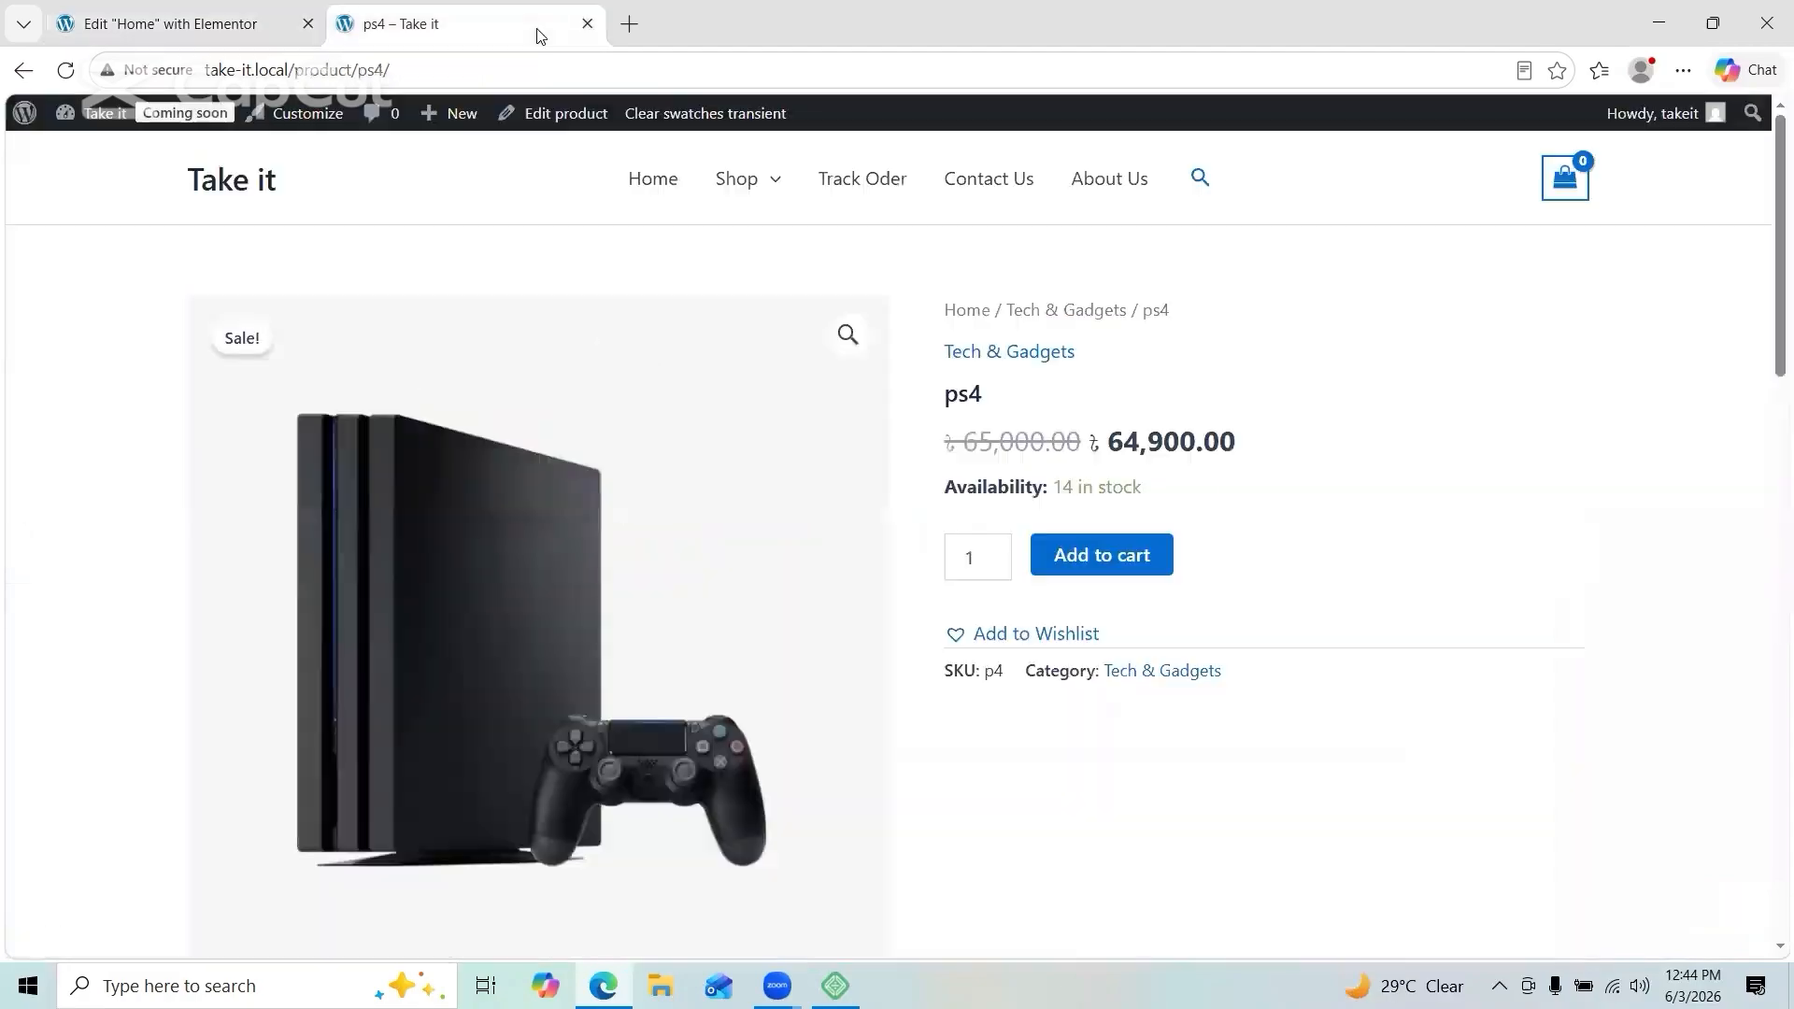
pyautogui.click(657, 176)
pyautogui.scroll(-10, 662, 173)
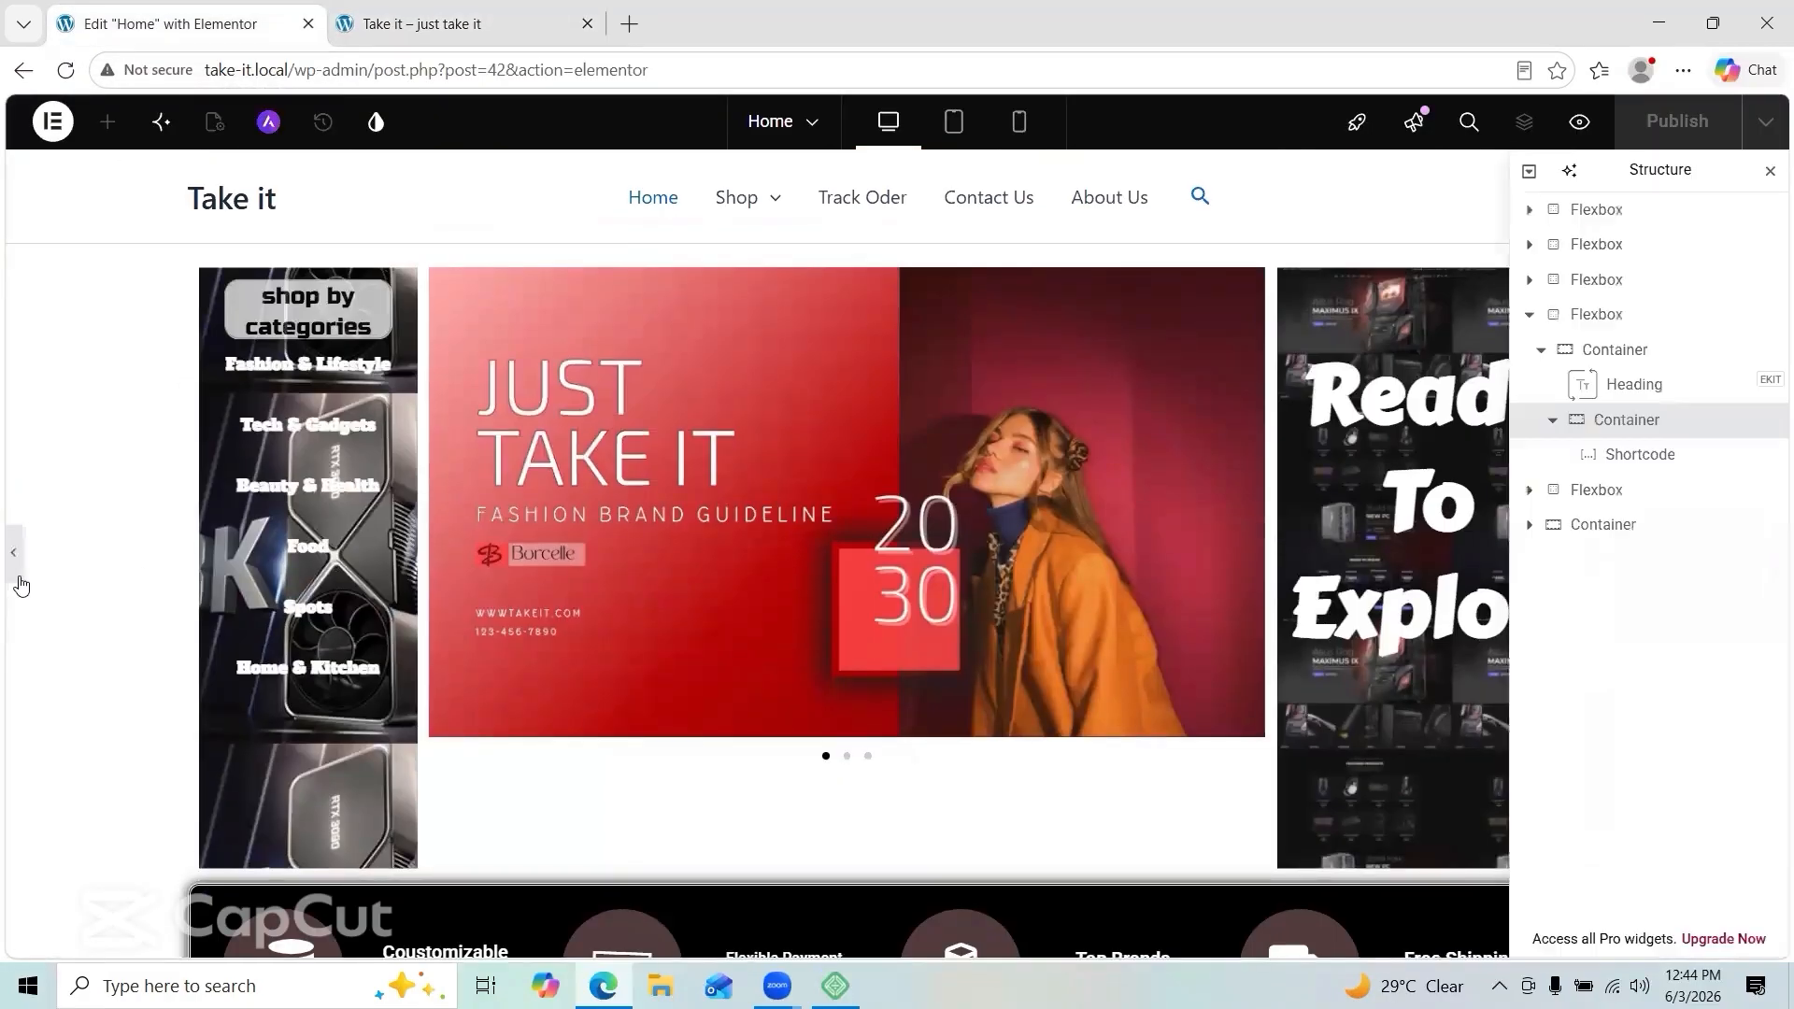
pyautogui.click(16, 585)
pyautogui.scroll(-8, 1105, 530)
pyautogui.scroll(-4, 1105, 530)
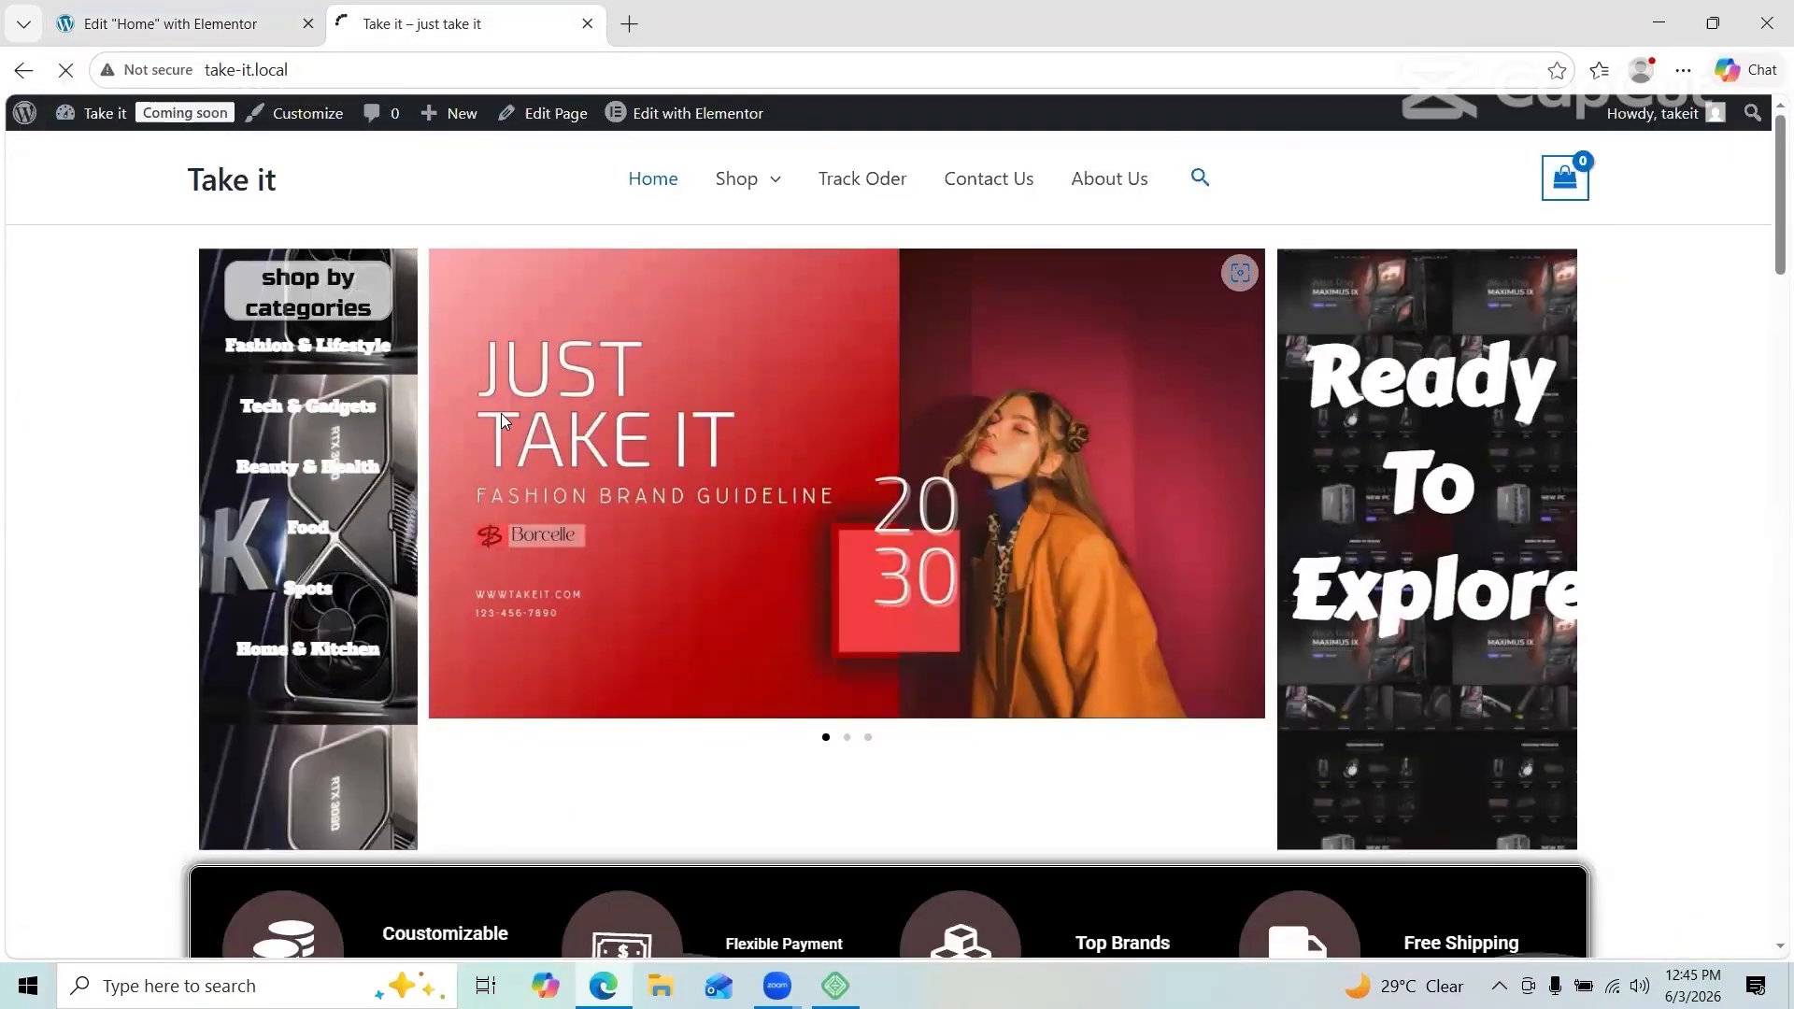
pyautogui.scroll(-15, 501, 416)
pyautogui.scroll(5, 503, 423)
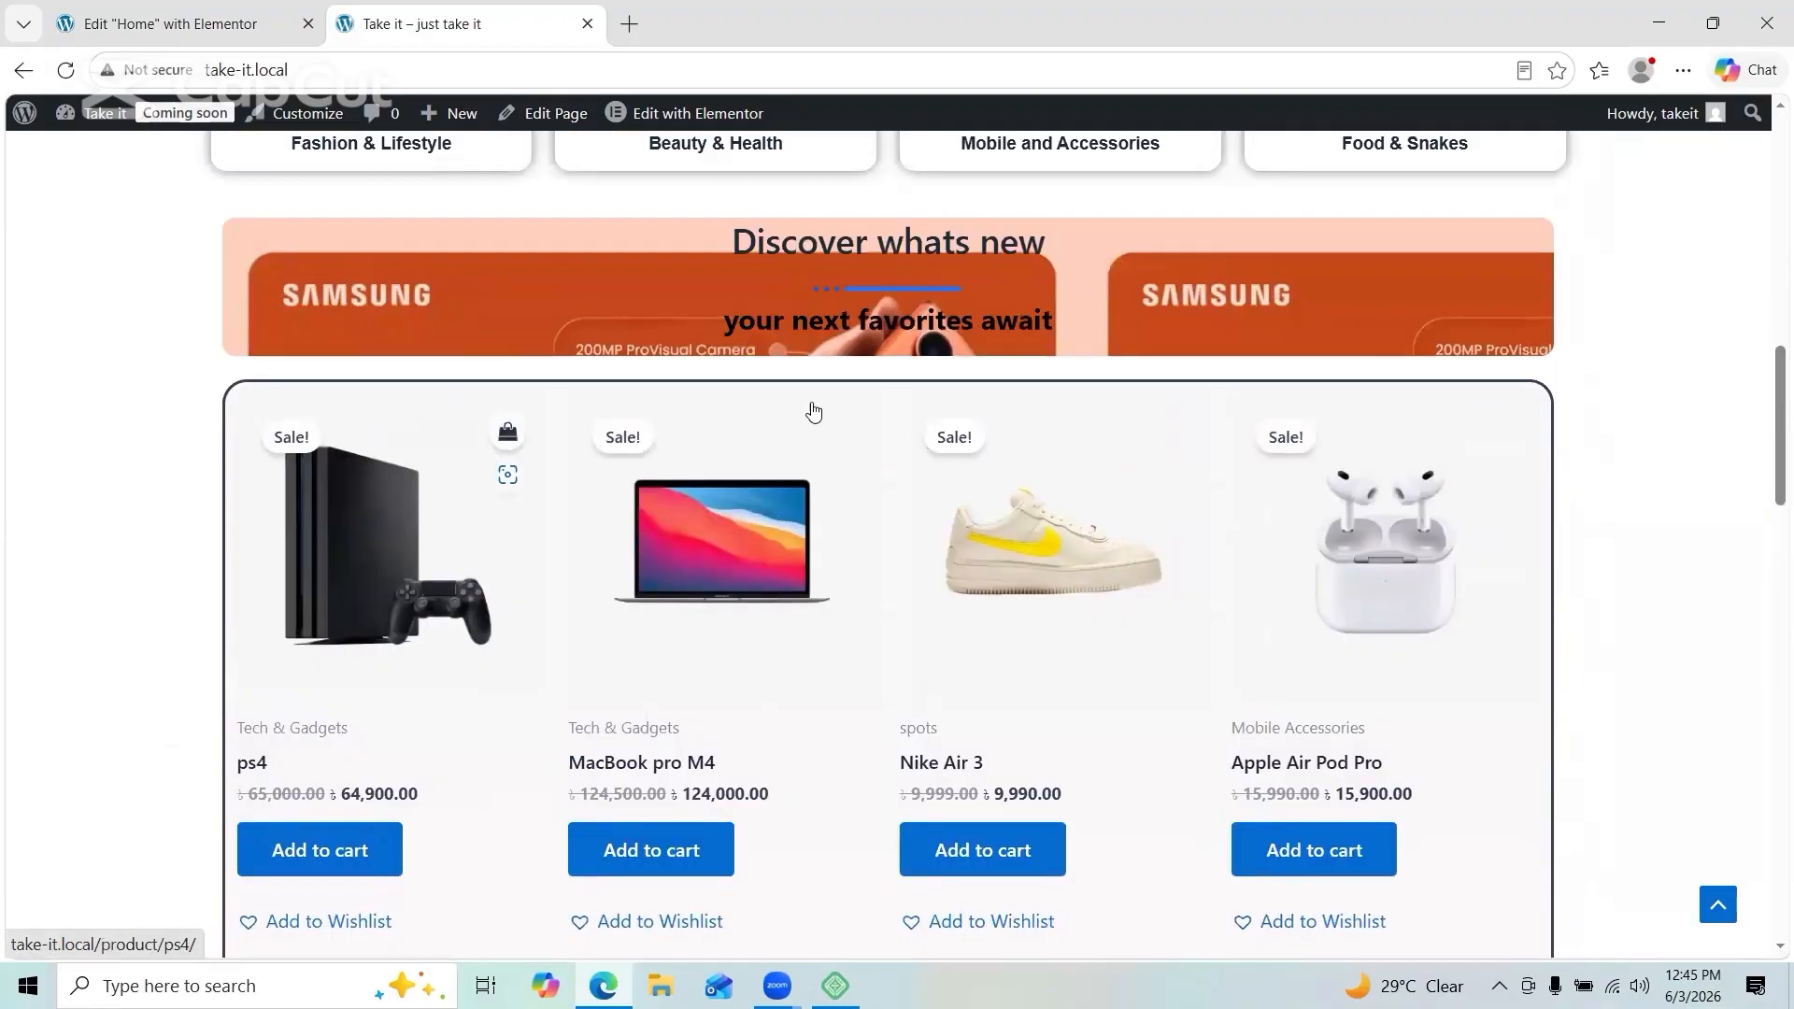
pyautogui.scroll(-10, 503, 423)
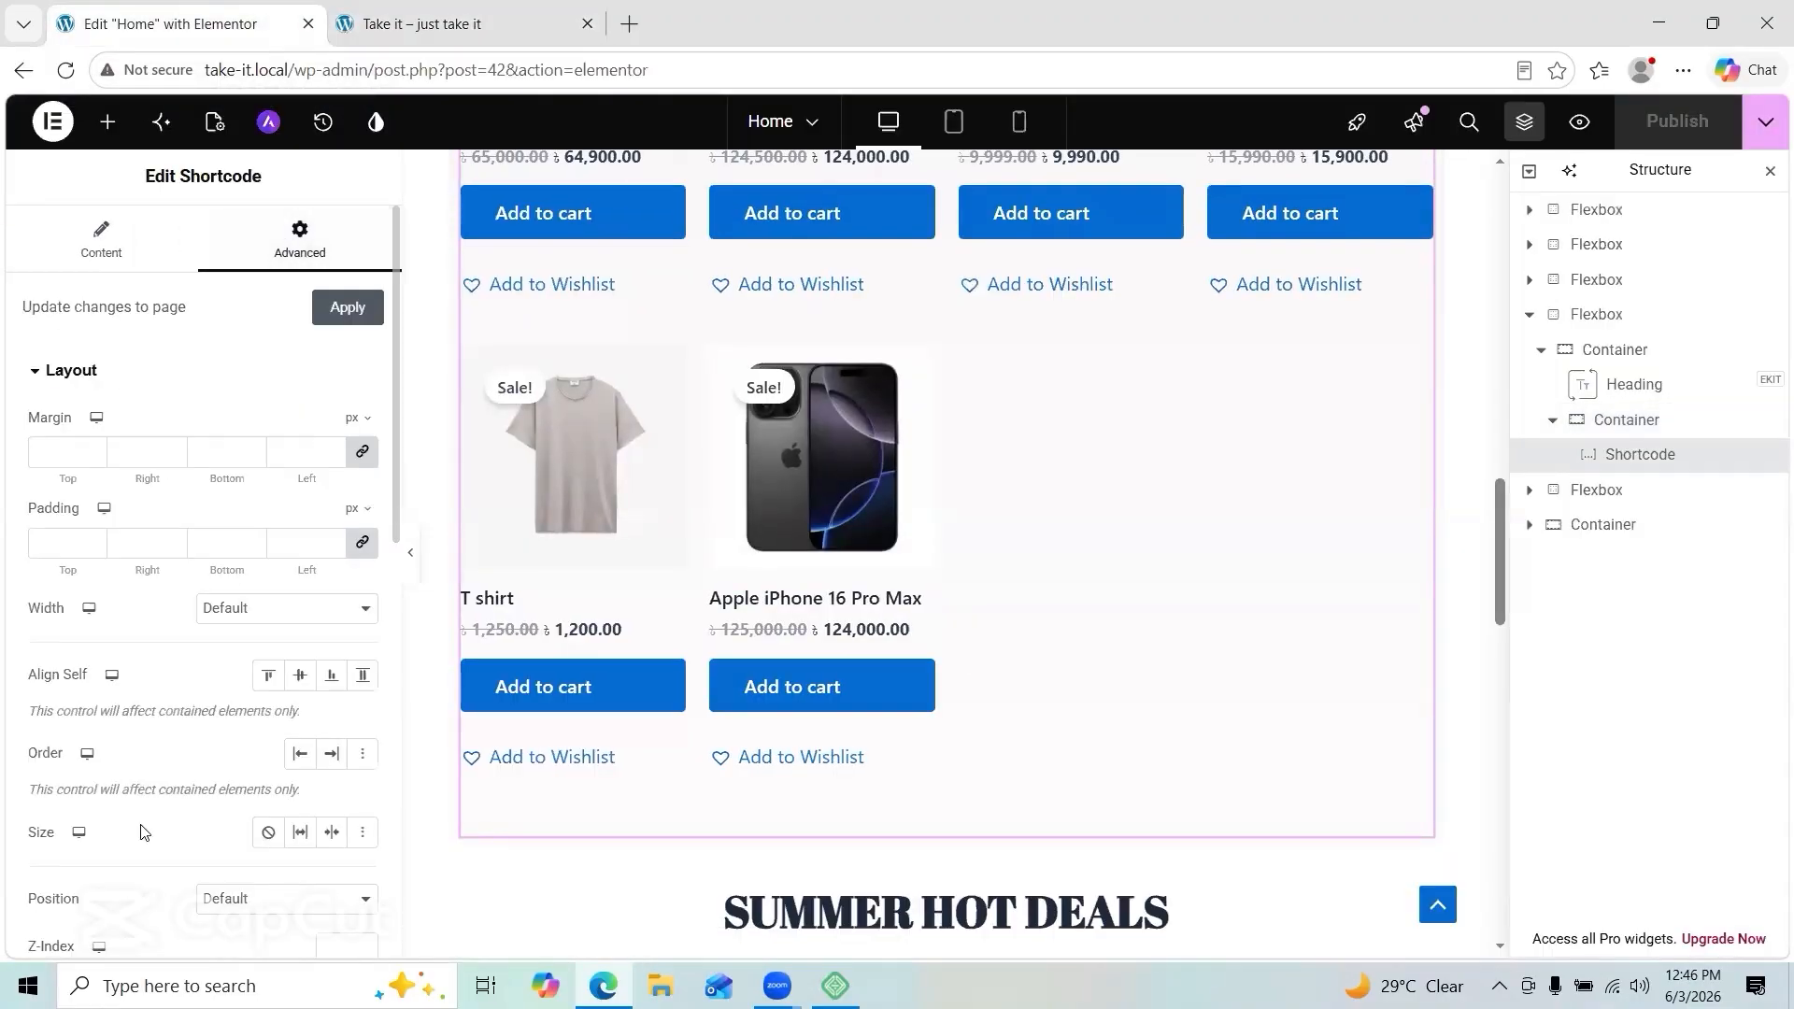
# Step: Set the product shortcode's Align Self to Center and reset its Scale to default
pyautogui.scroll(-2, 143, 832)
pyautogui.click(300, 445)
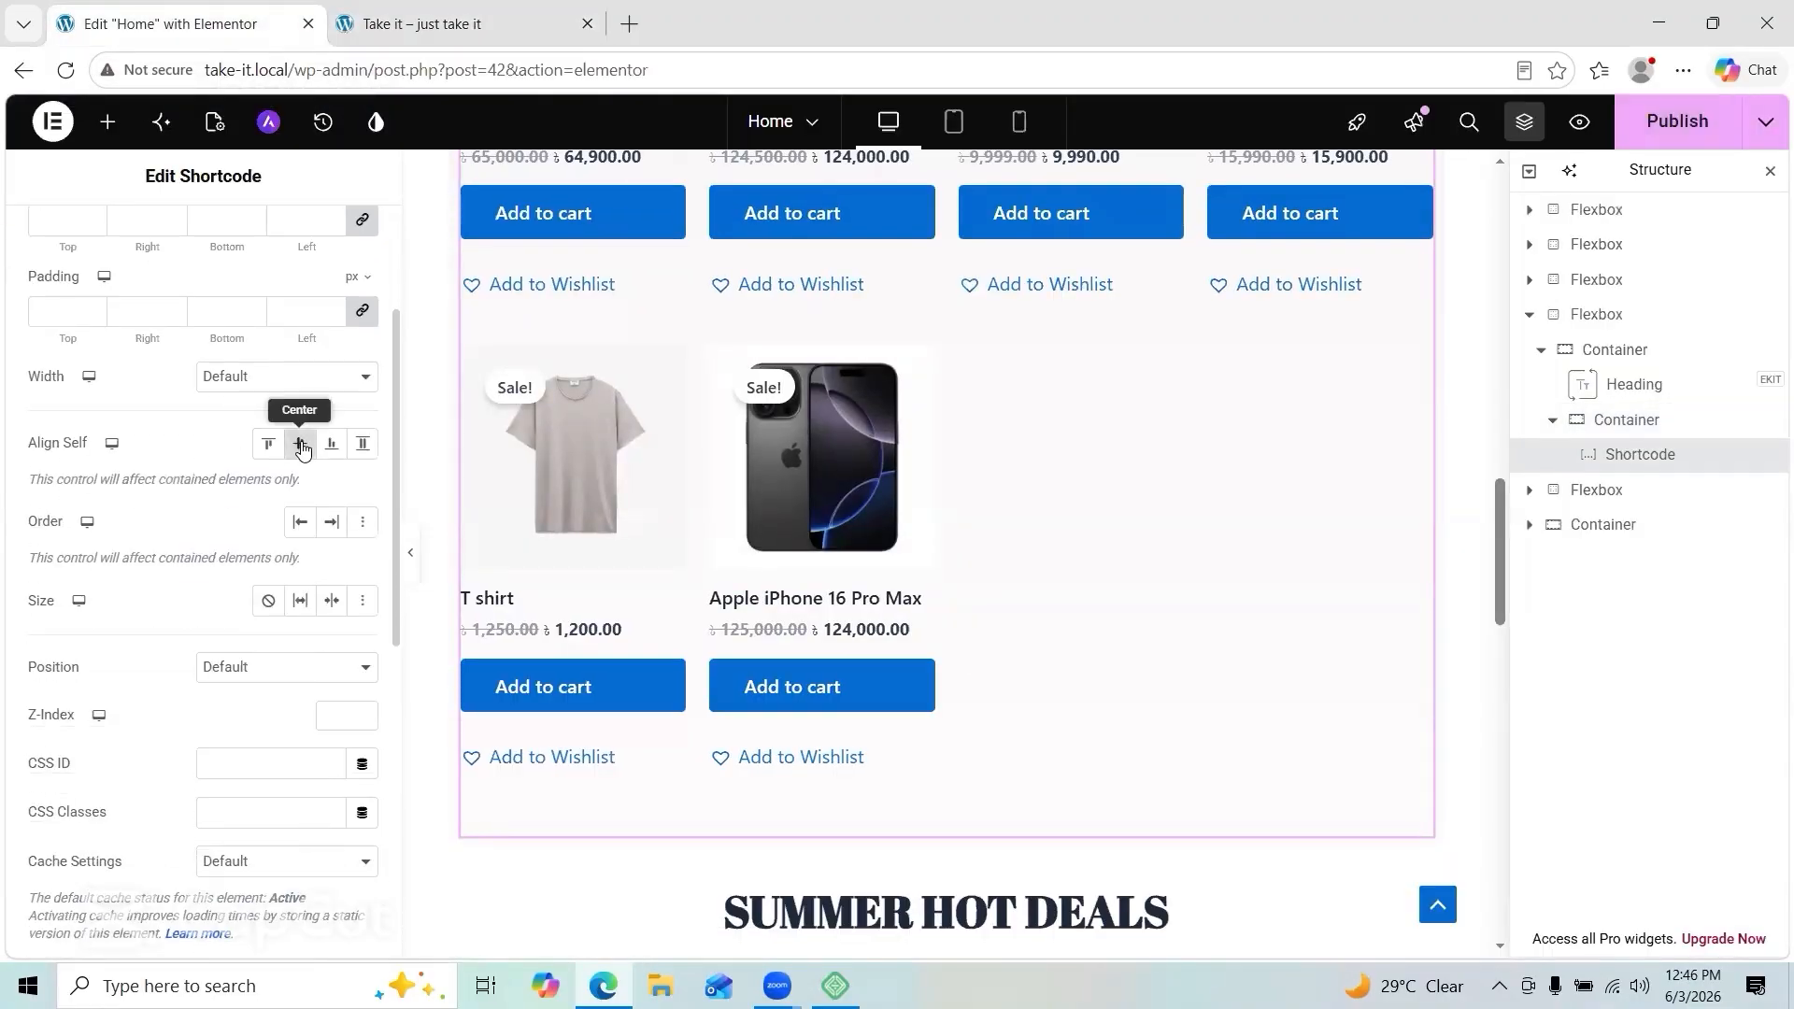
pyautogui.scroll(-2, 300, 467)
pyautogui.click(308, 687)
pyautogui.click(309, 725)
pyautogui.scroll(-4, 140, 725)
pyautogui.click(57, 573)
pyautogui.click(360, 679)
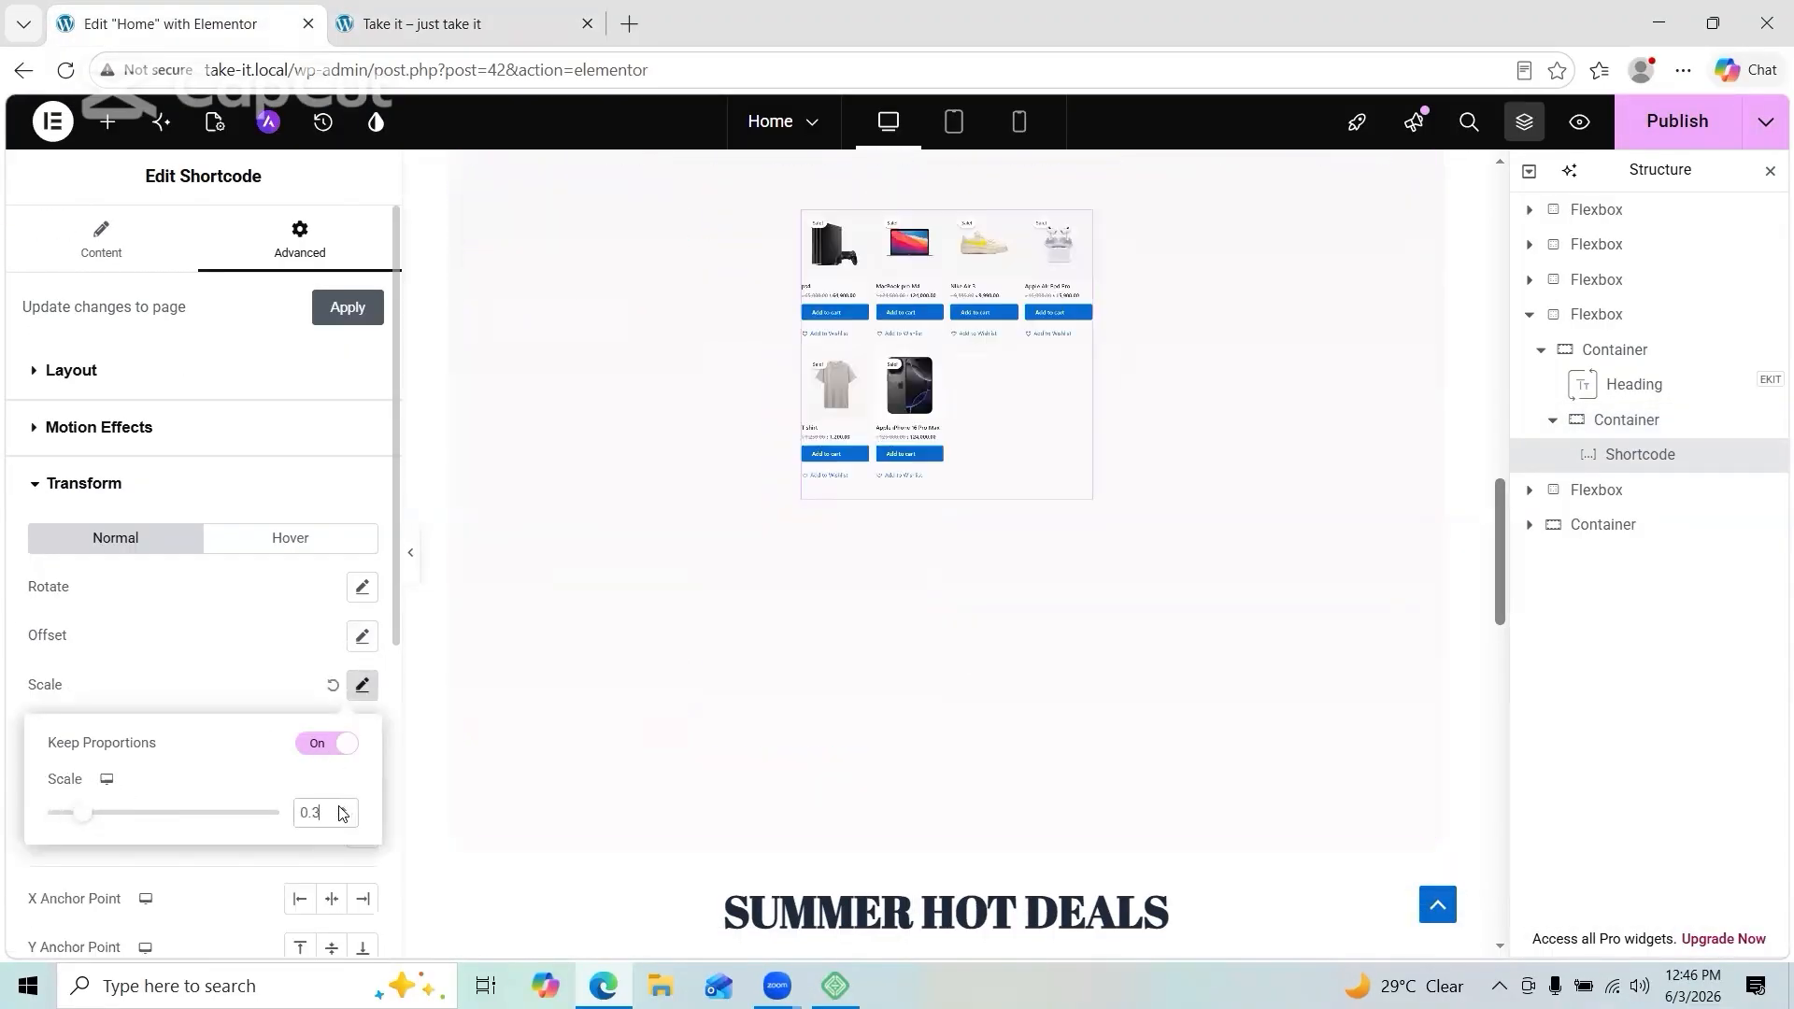
pyautogui.click(410, 552)
pyautogui.click(16, 556)
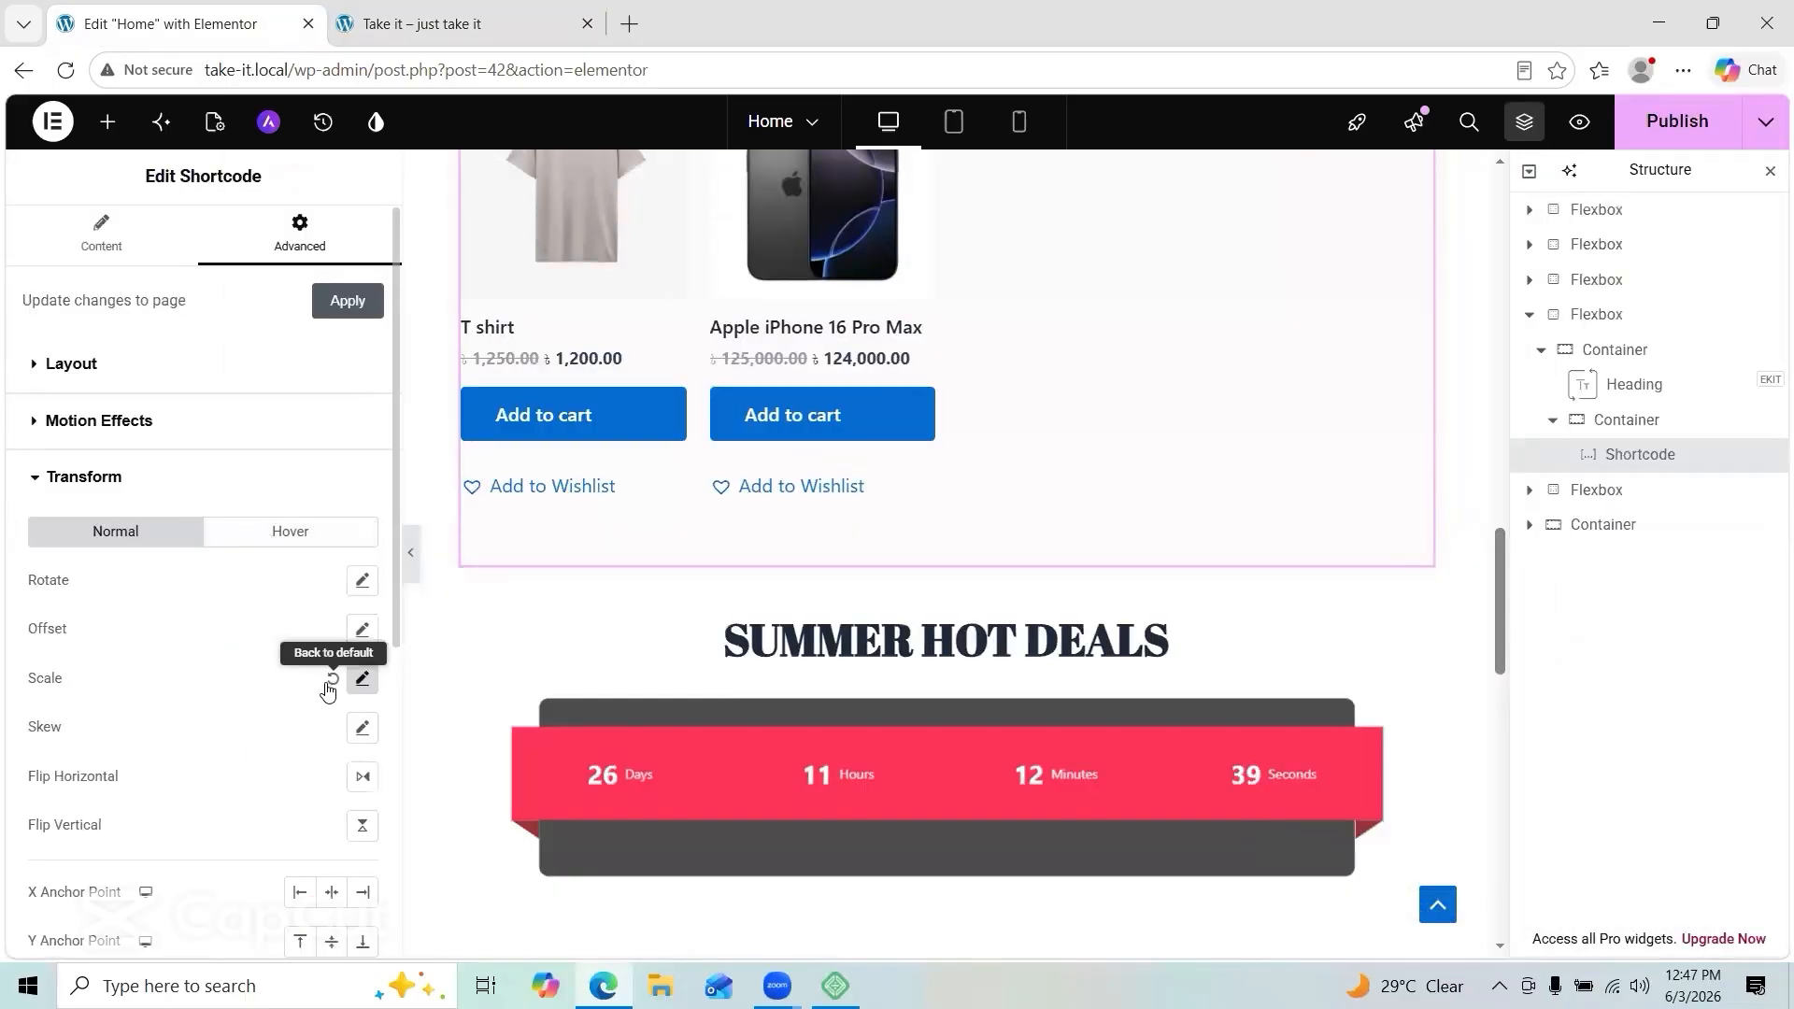
# Step: Give the shortcode an equal 13 px padding on every side
pyautogui.click(71, 366)
pyautogui.click(63, 543)
pyautogui.write('23')
pyautogui.scroll(4, 523, 617)
pyautogui.press('BackSpace')
pyautogui.press('BackSpace')
pyautogui.write('12')
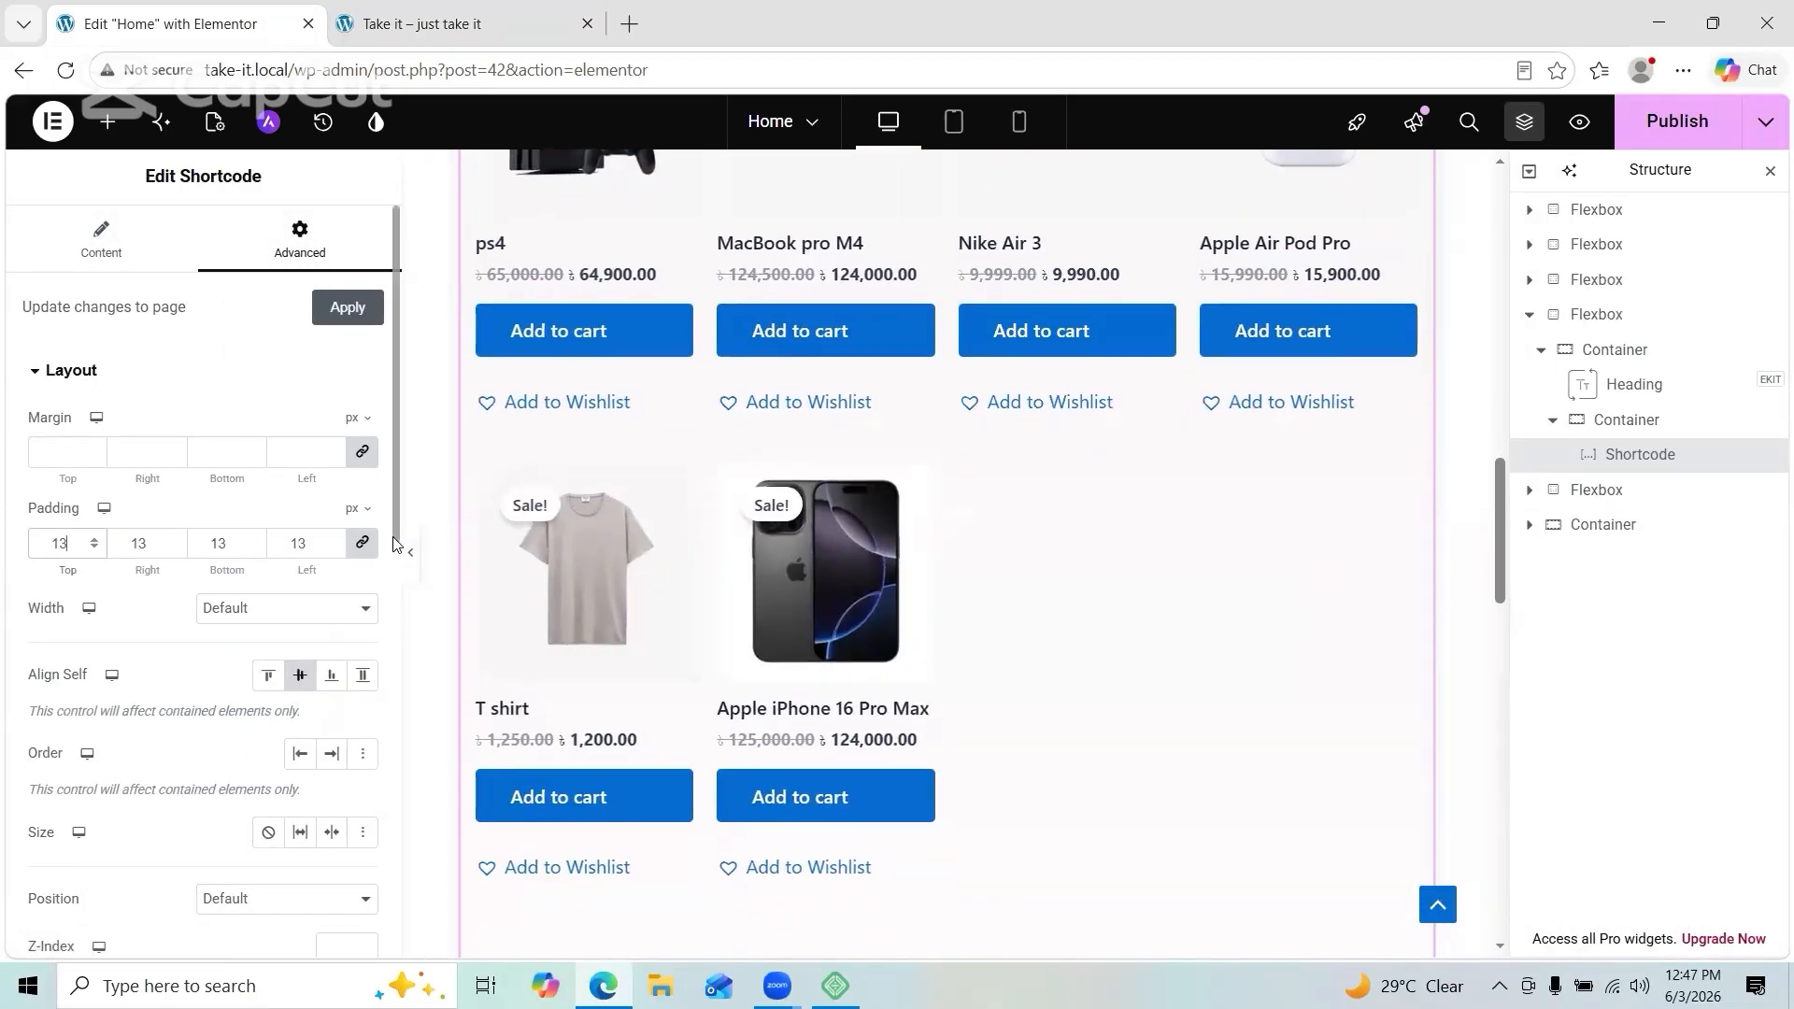
pyautogui.click(410, 552)
pyautogui.scroll(13, 413, 564)
pyautogui.click(16, 552)
pyautogui.scroll(-4, 306, 691)
pyautogui.scroll(-10, 841, 560)
# Step: Publish the homepage and reload the live site to see the padded sale grid
pyautogui.click(1677, 121)
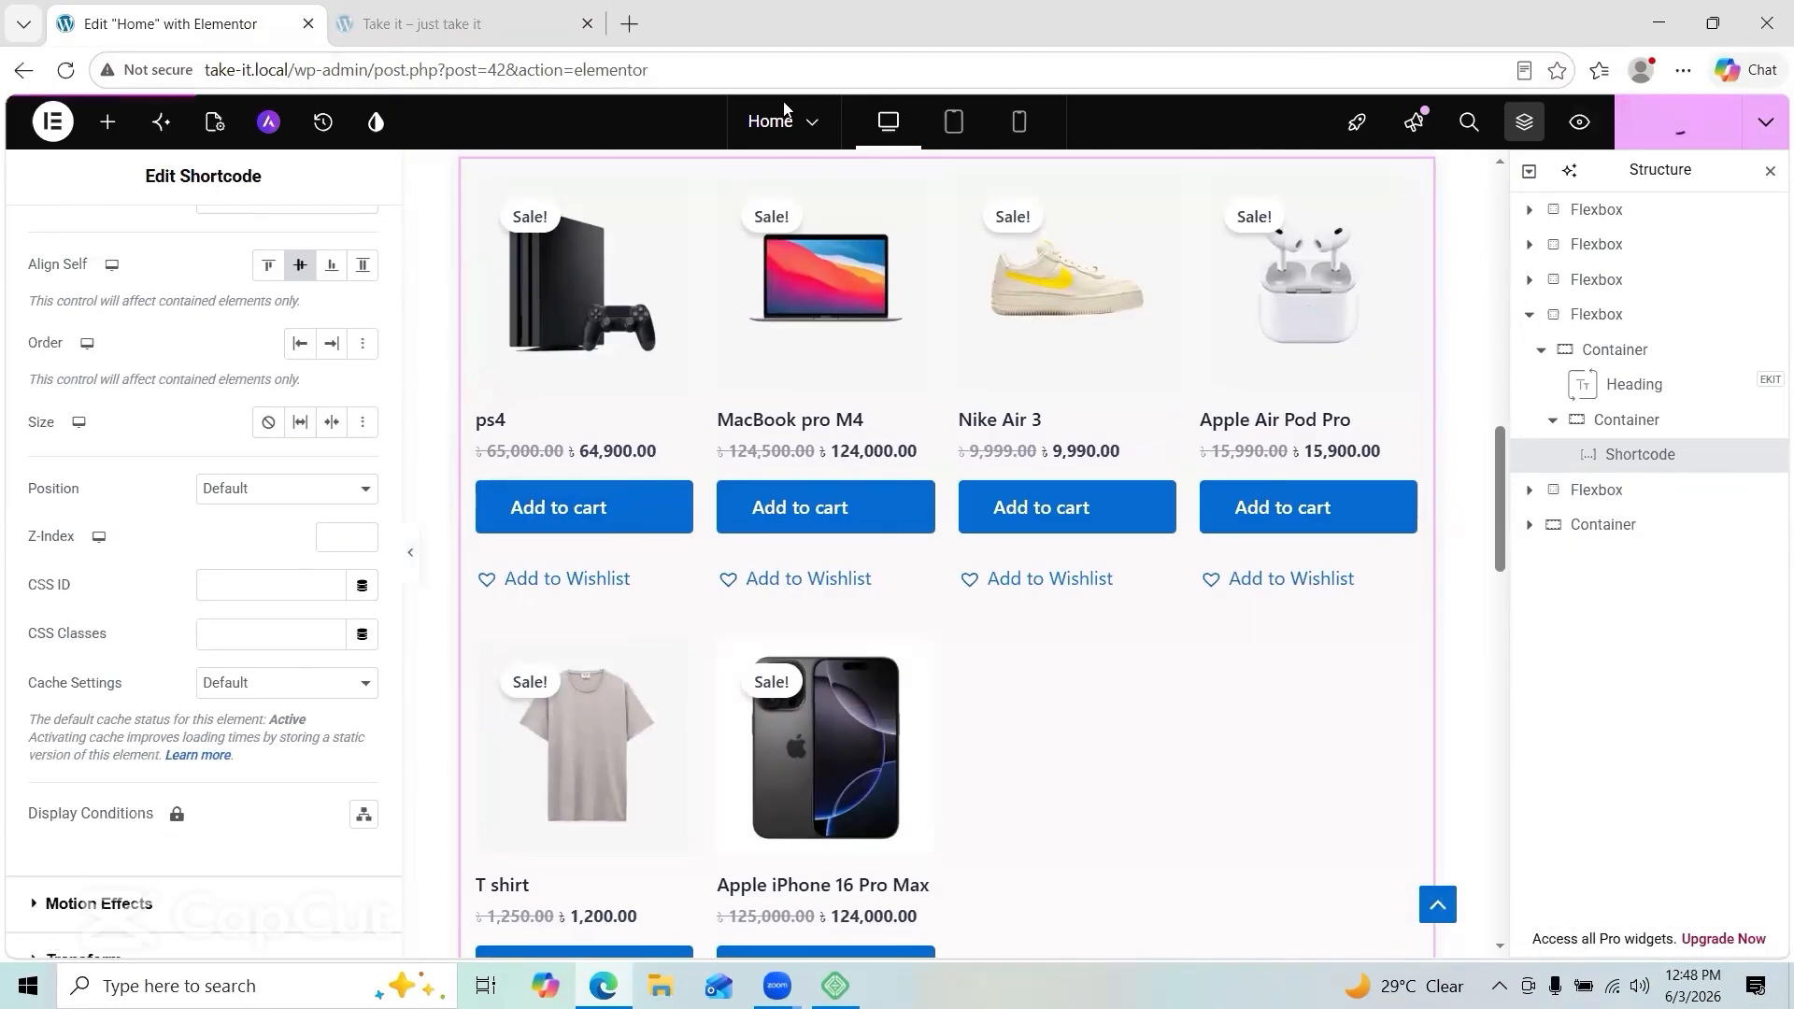
pyautogui.scroll(-12, 833, 421)
pyautogui.click(423, 24)
pyautogui.click(66, 70)
pyautogui.scroll(20, 588, 627)
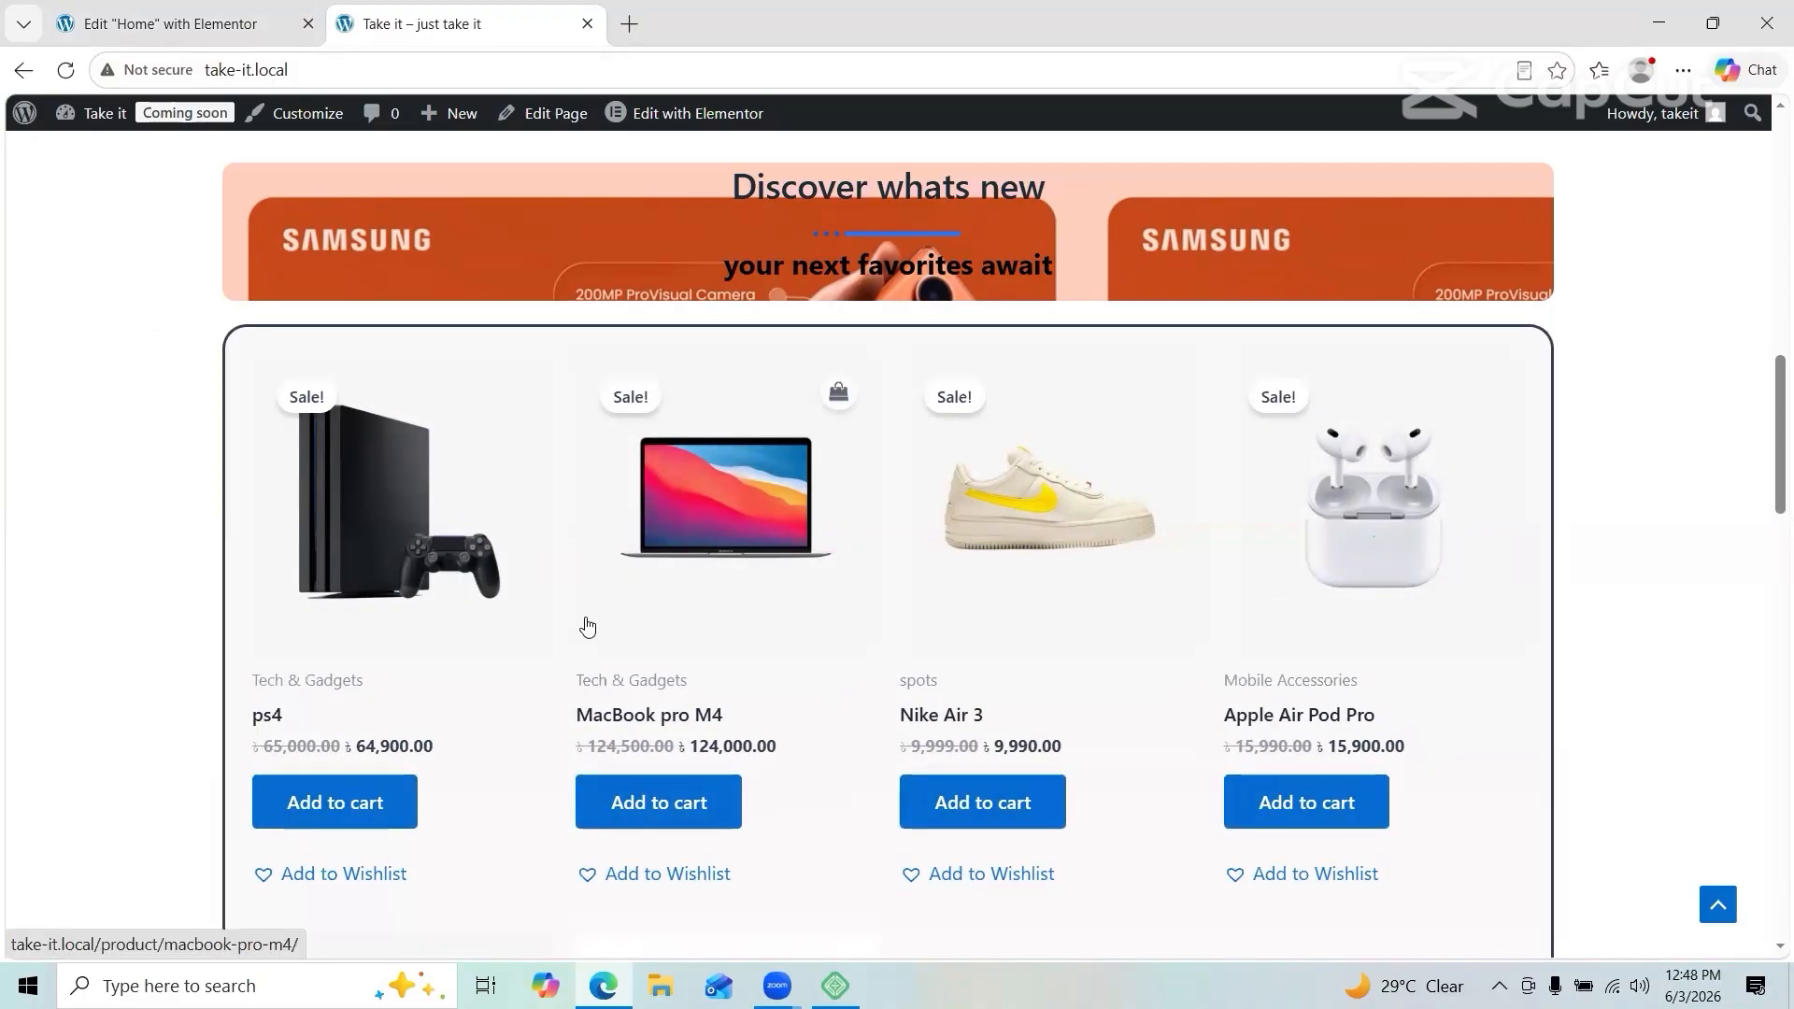
pyautogui.scroll(2, 364, 789)
pyautogui.scroll(-18, 355, 654)
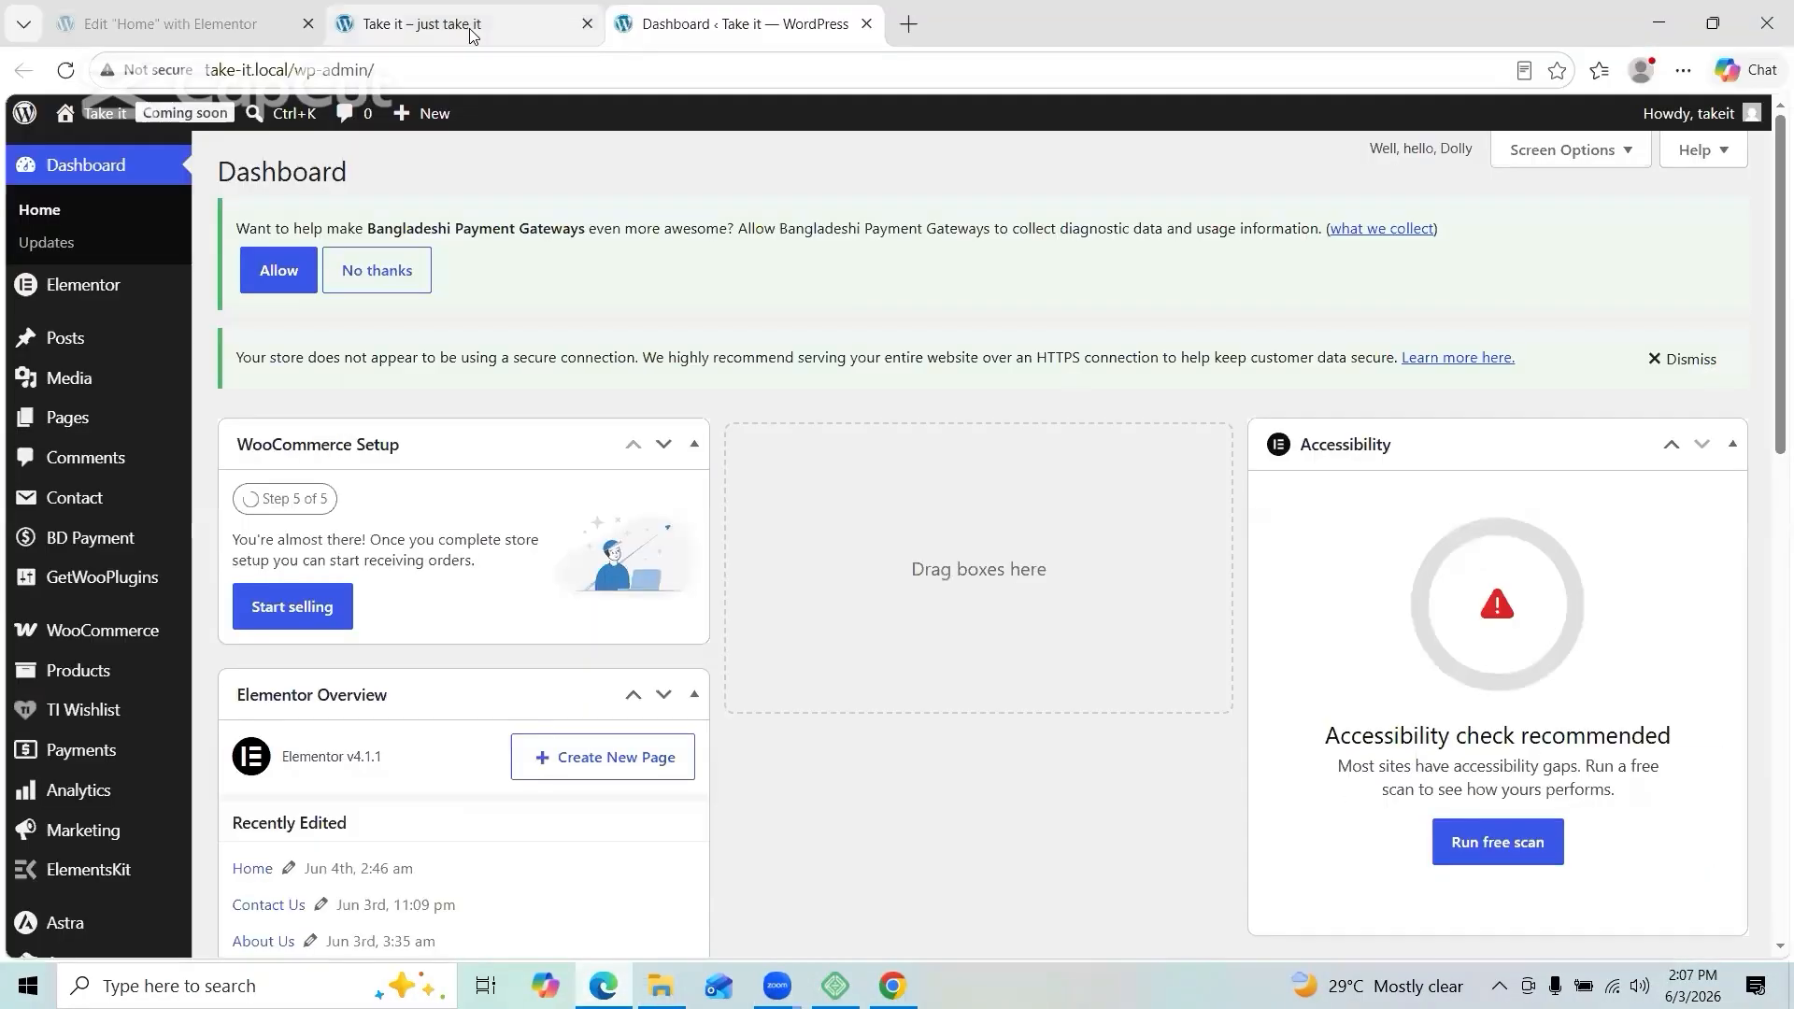
pyautogui.click(470, 28)
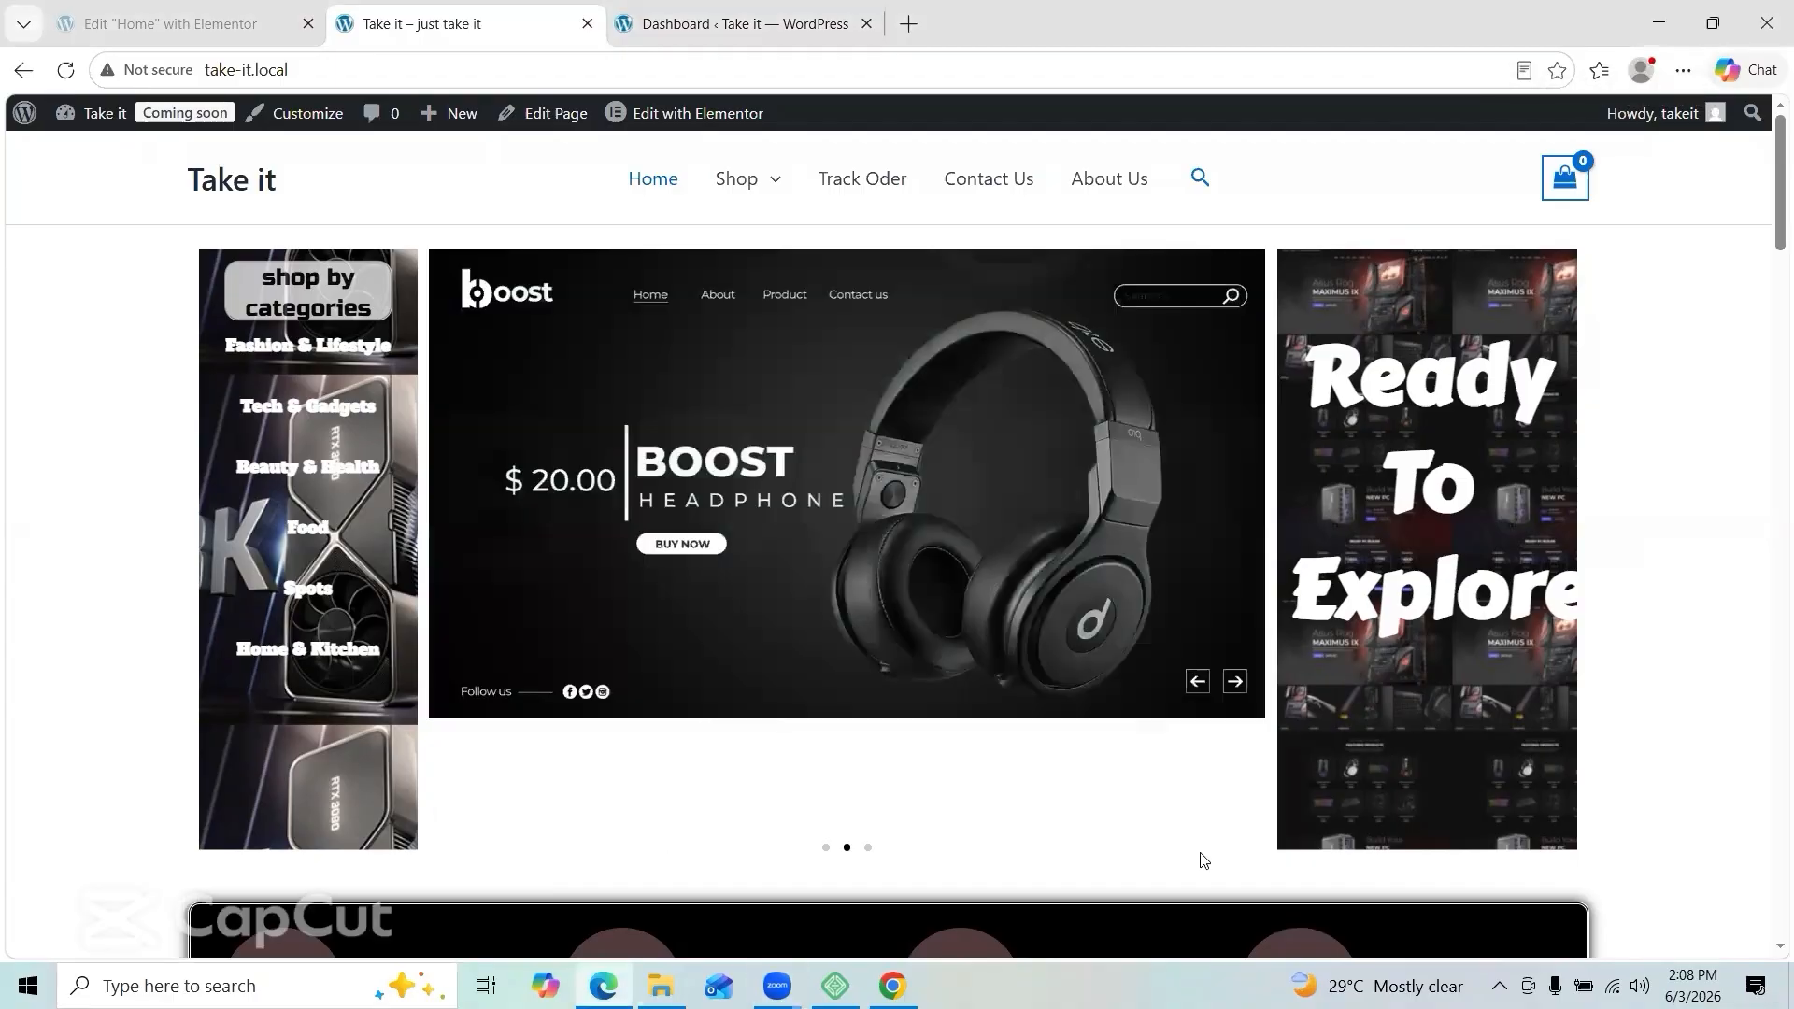
pyautogui.scroll(-20, 617, 809)
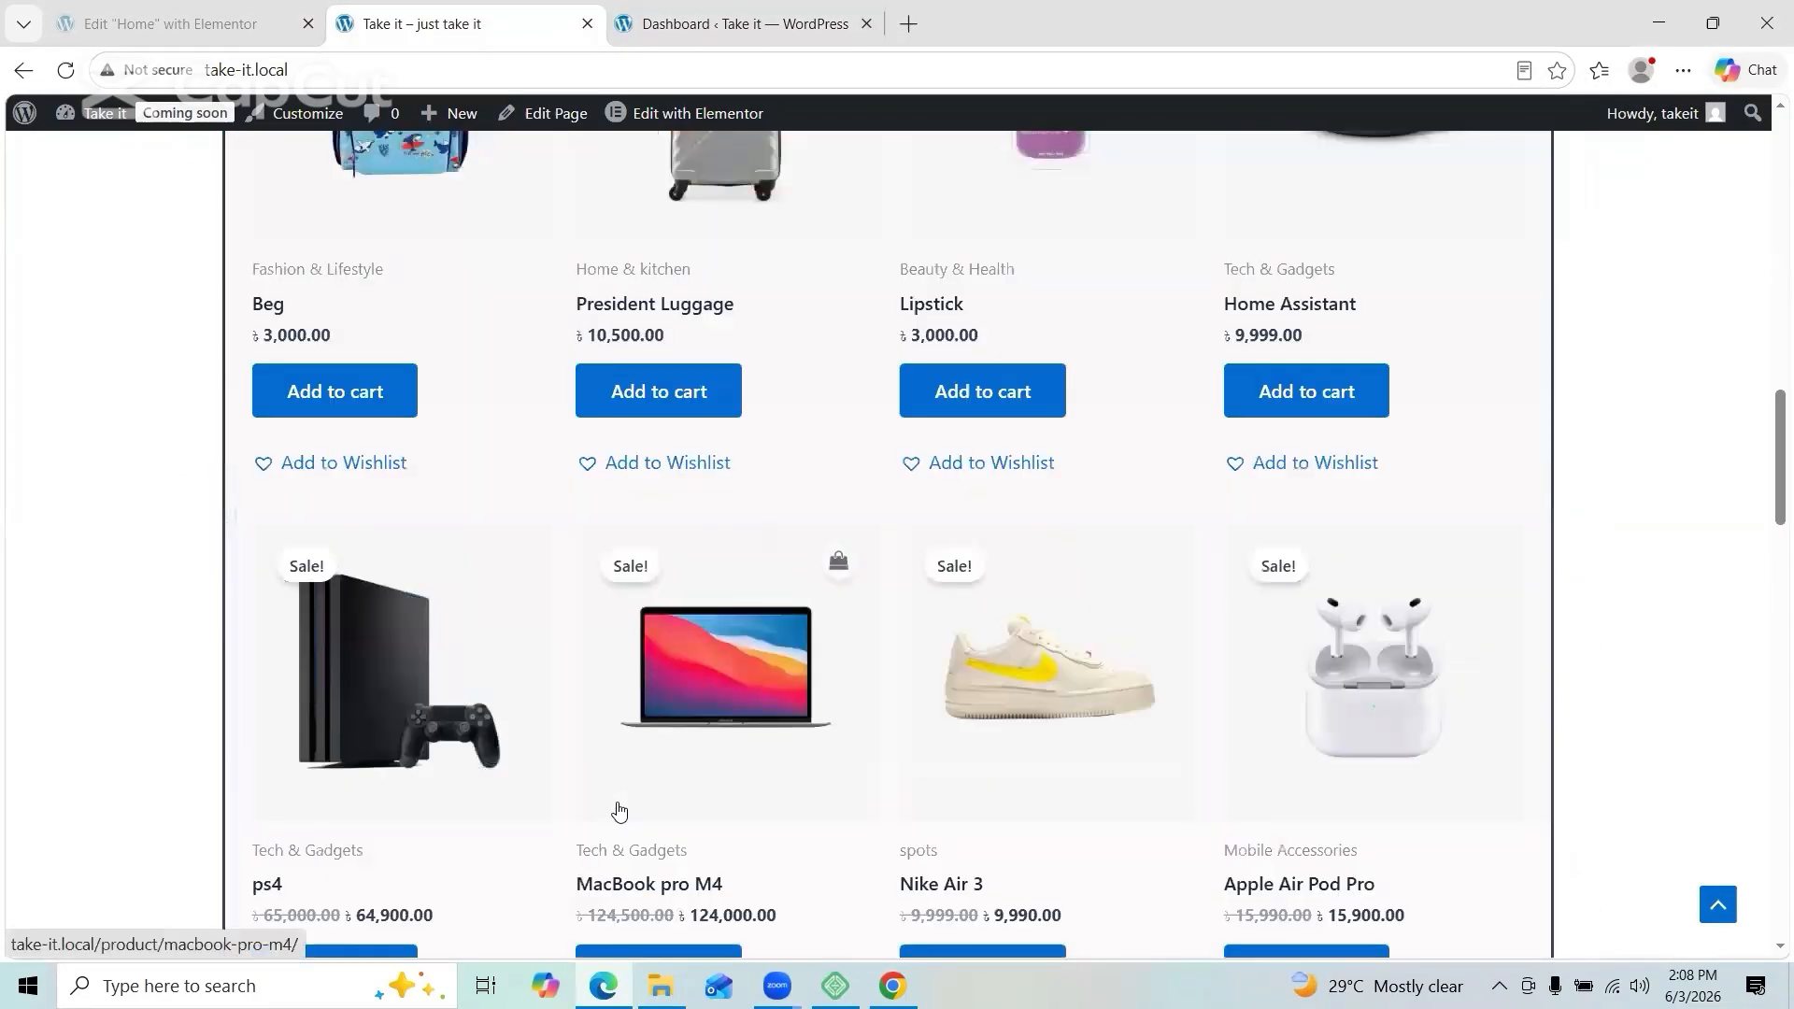
pyautogui.scroll(2, 617, 810)
pyautogui.scroll(-8, 617, 810)
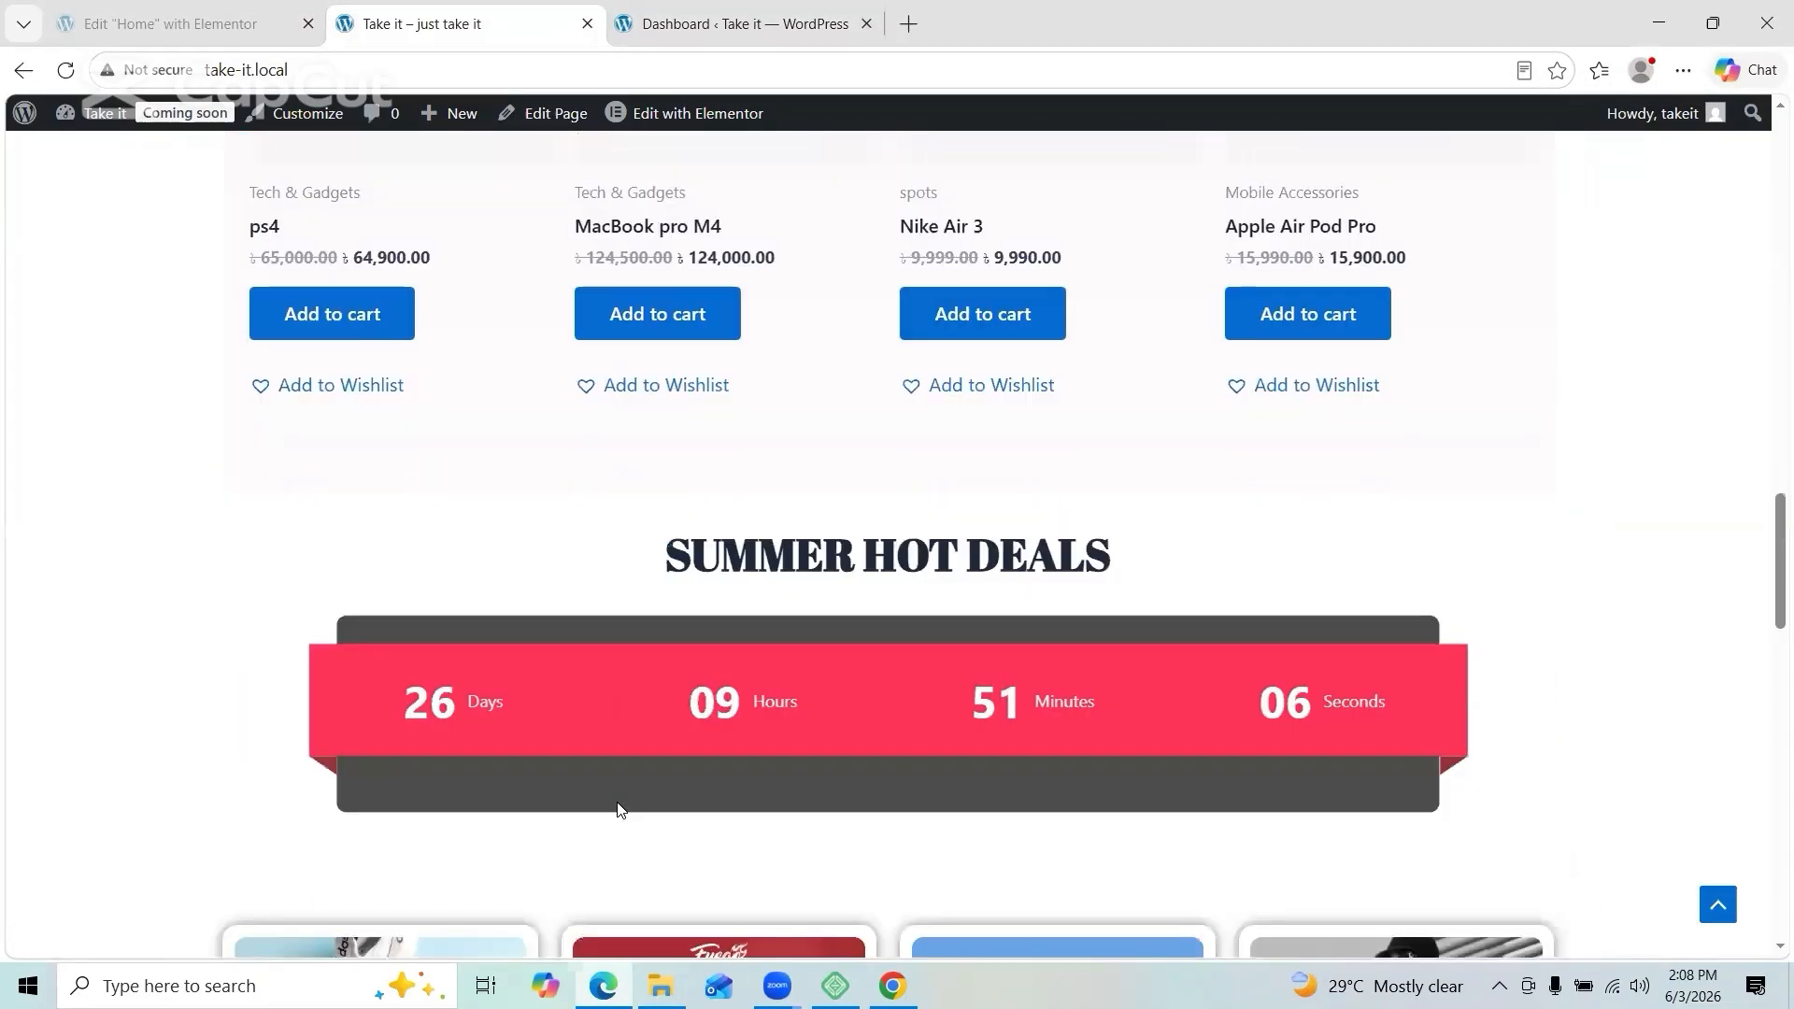
pyautogui.scroll(-15, 616, 810)
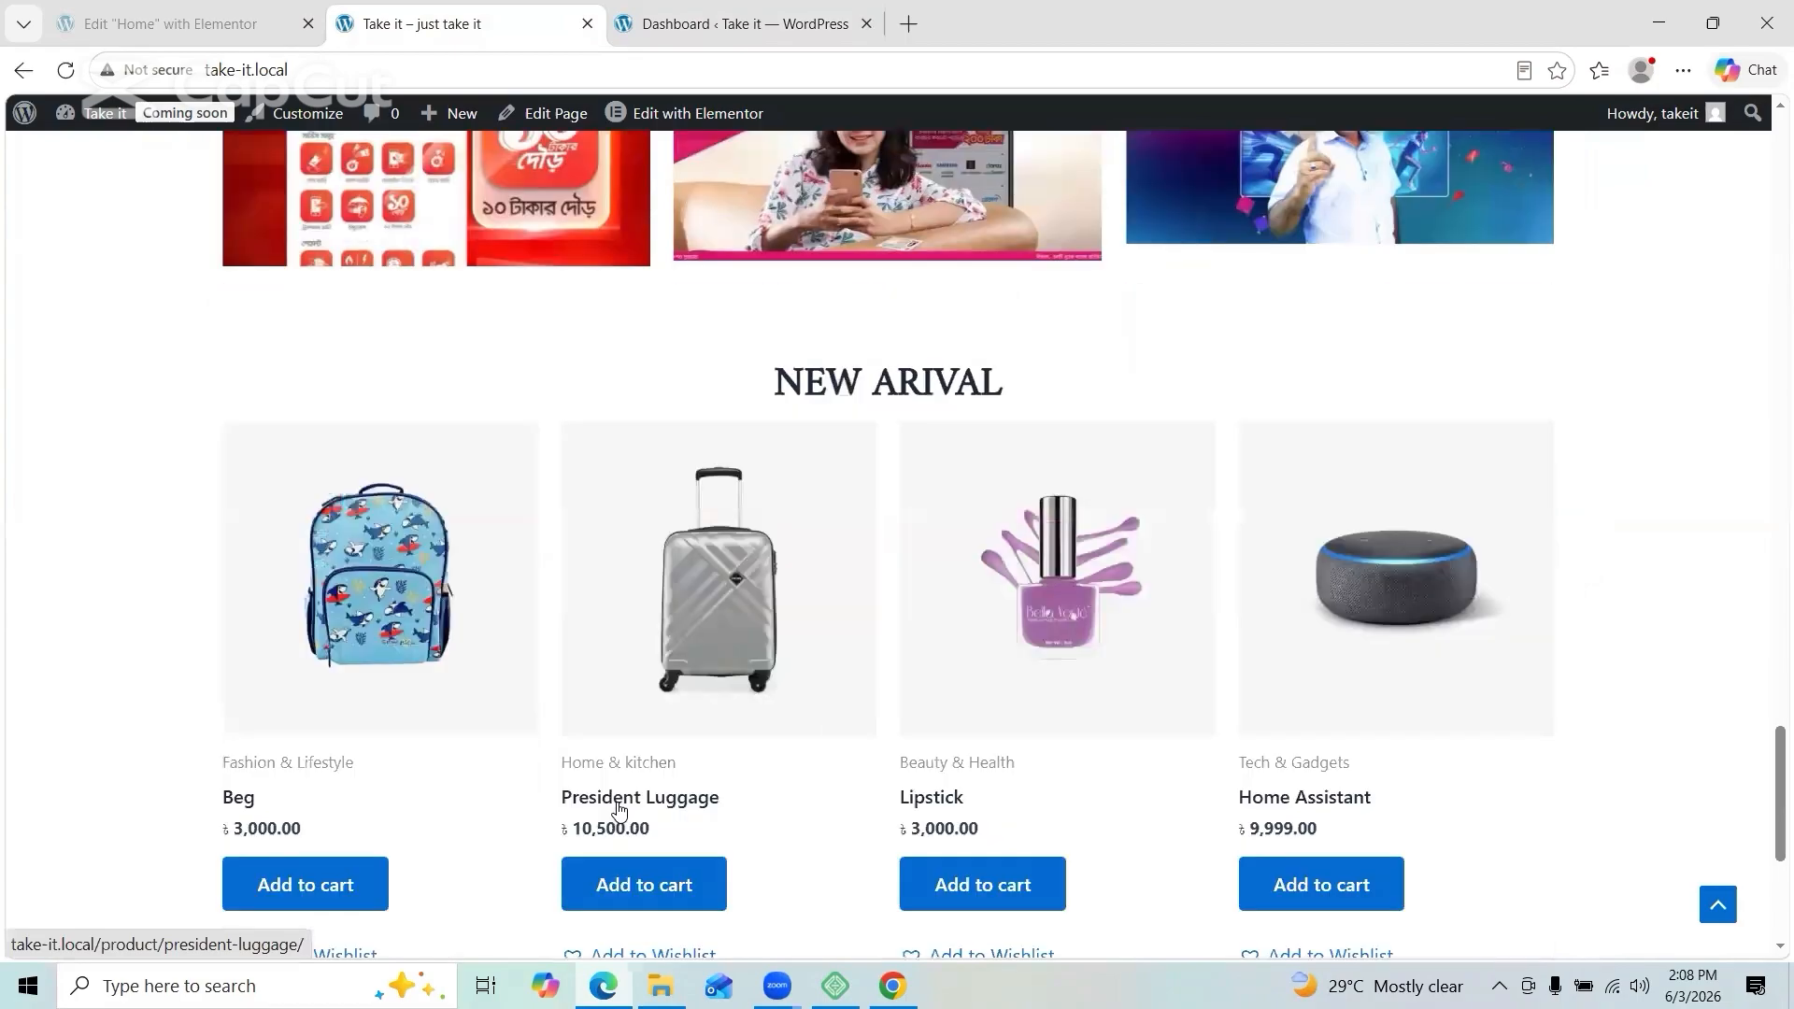
pyautogui.scroll(-3, 618, 809)
pyautogui.scroll(12, 618, 809)
pyautogui.scroll(-15, 616, 810)
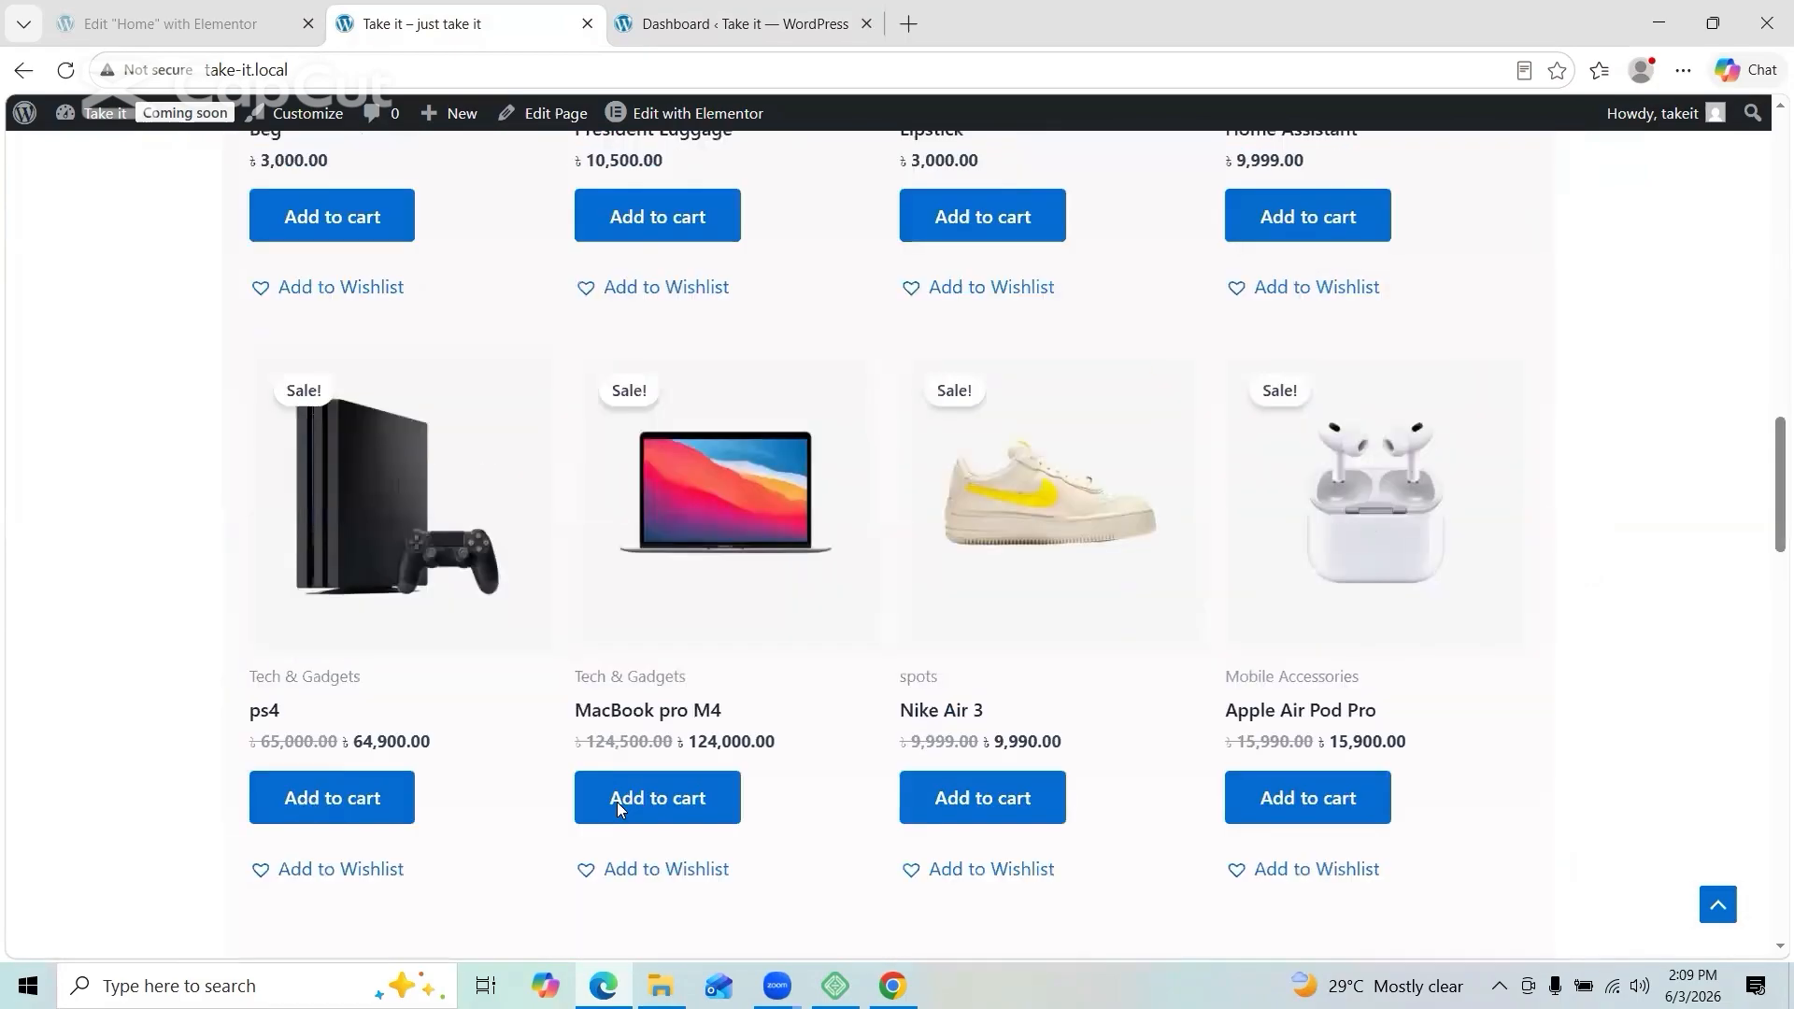
pyautogui.scroll(15, 617, 805)
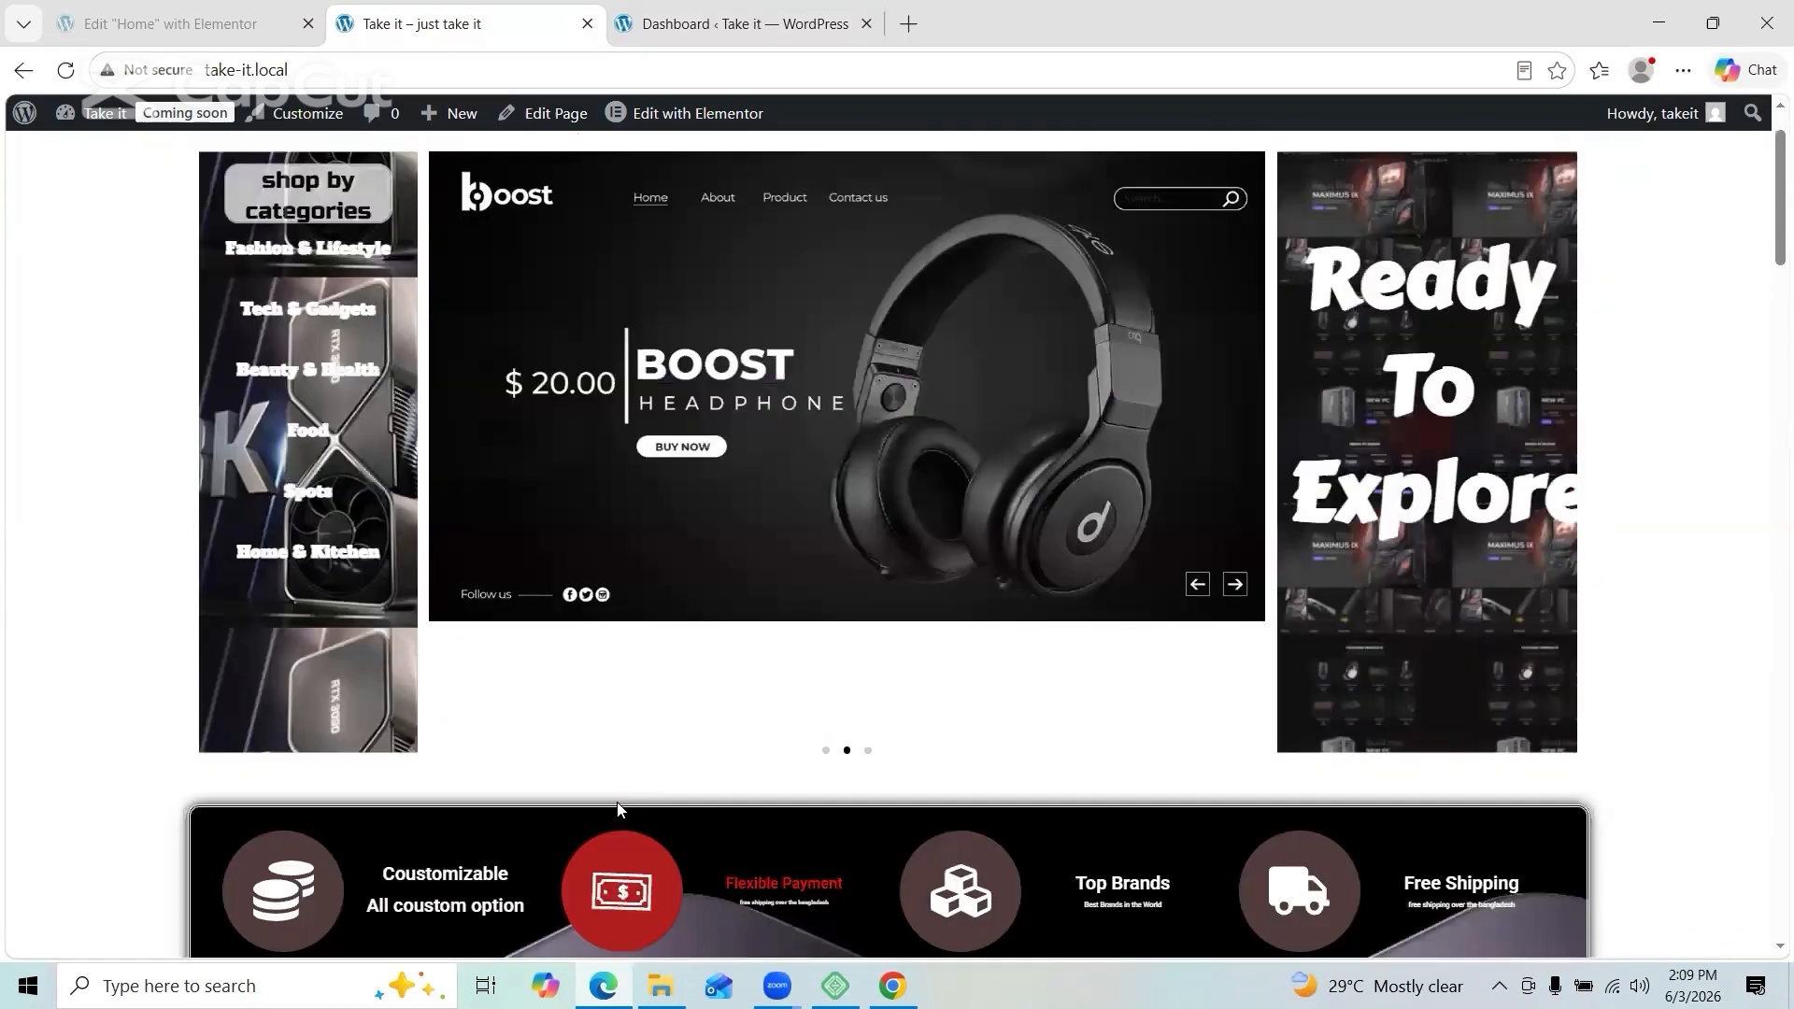
pyautogui.scroll(-15, 617, 809)
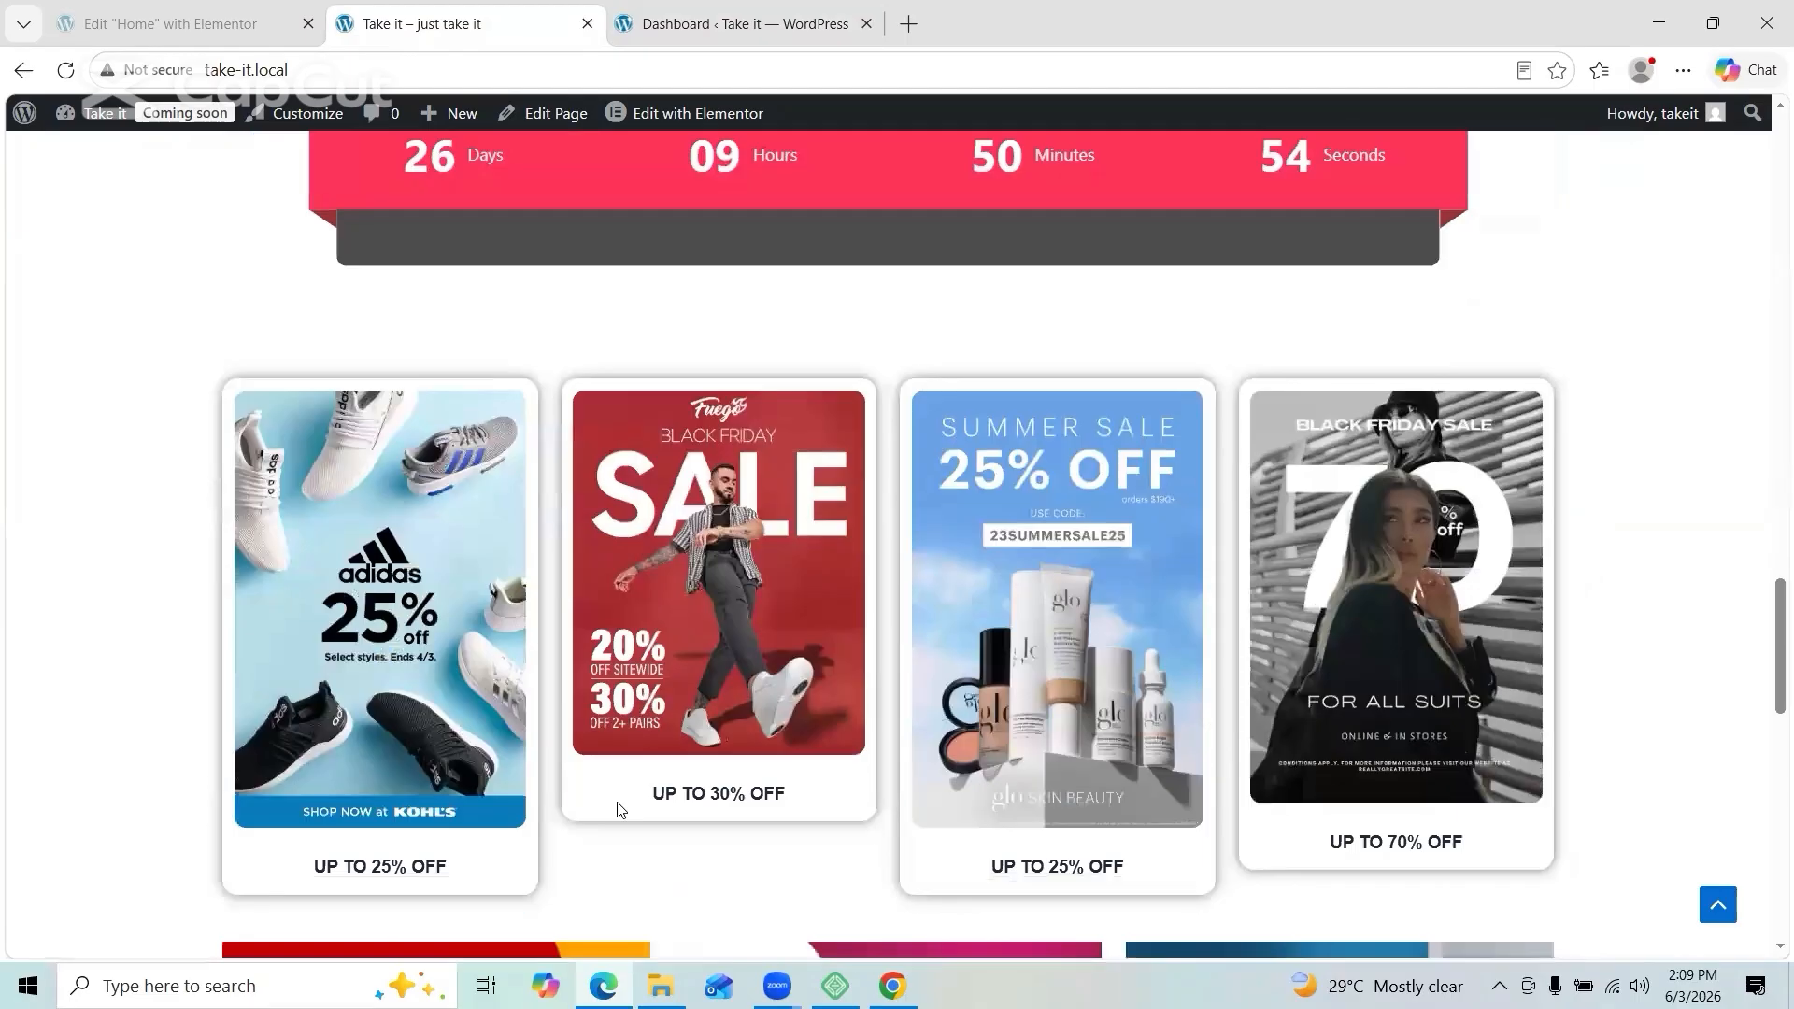
pyautogui.scroll(-10, 616, 809)
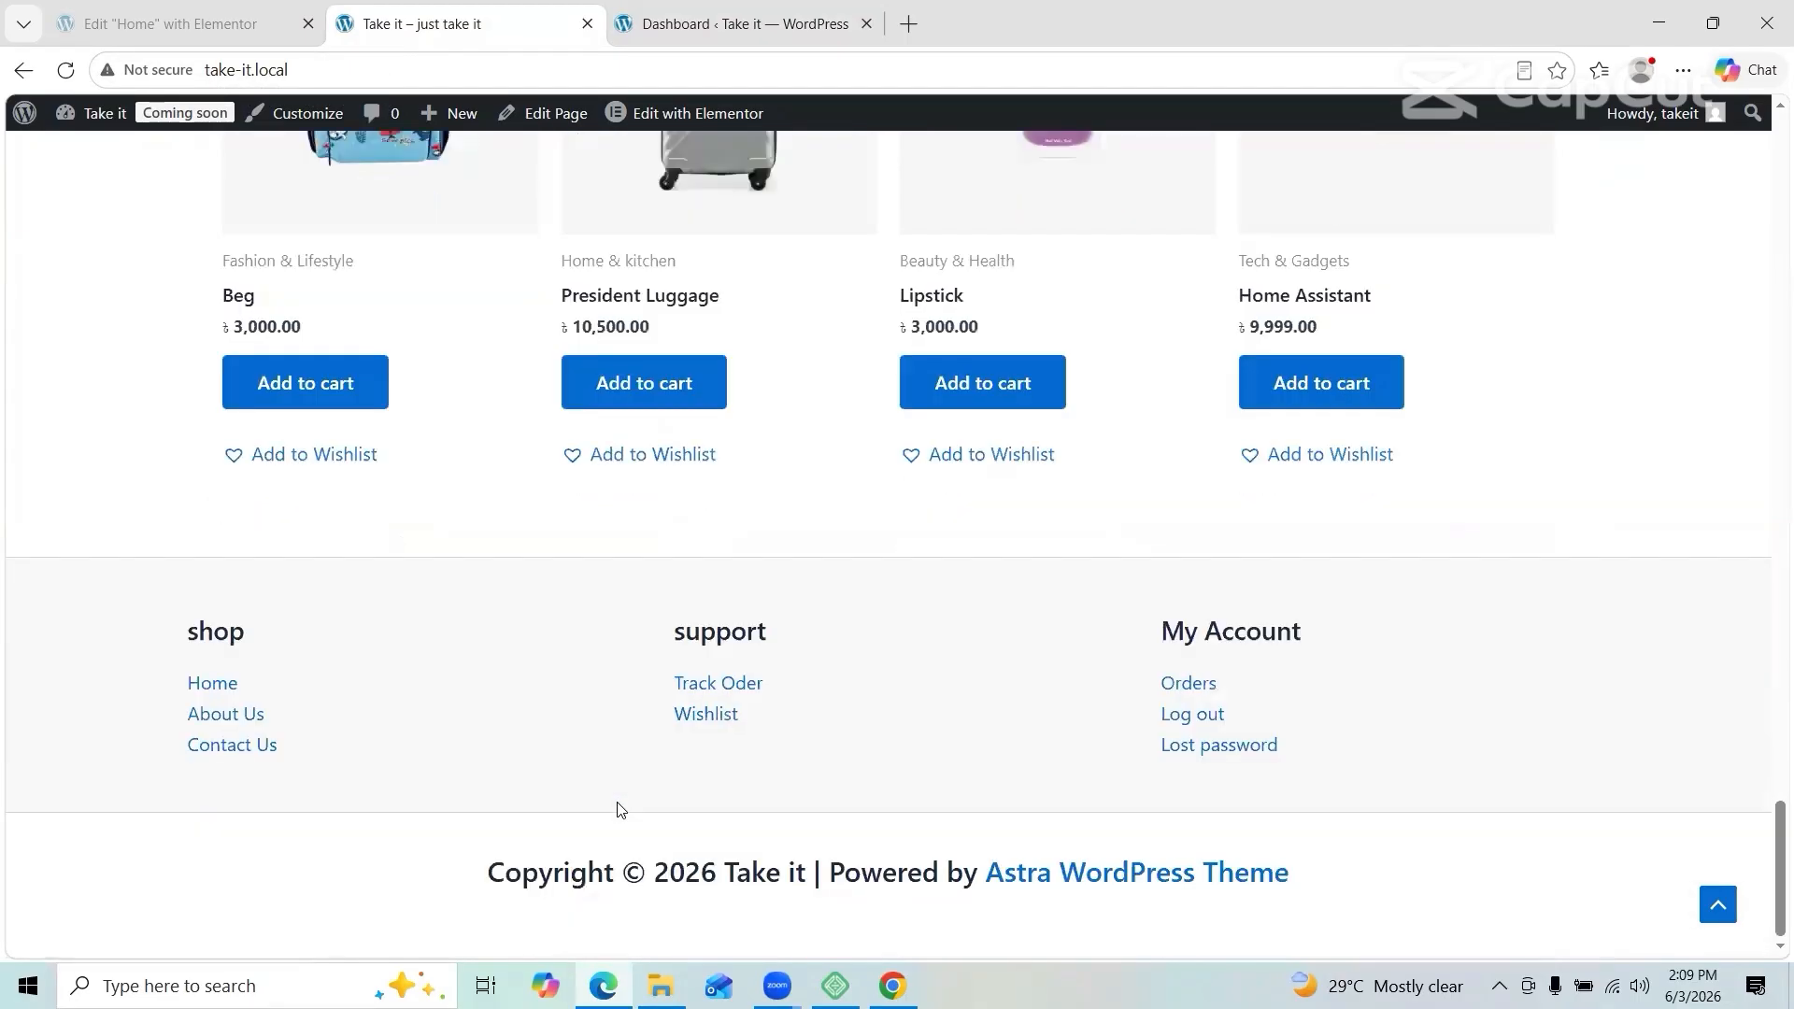
pyautogui.scroll(20, 617, 809)
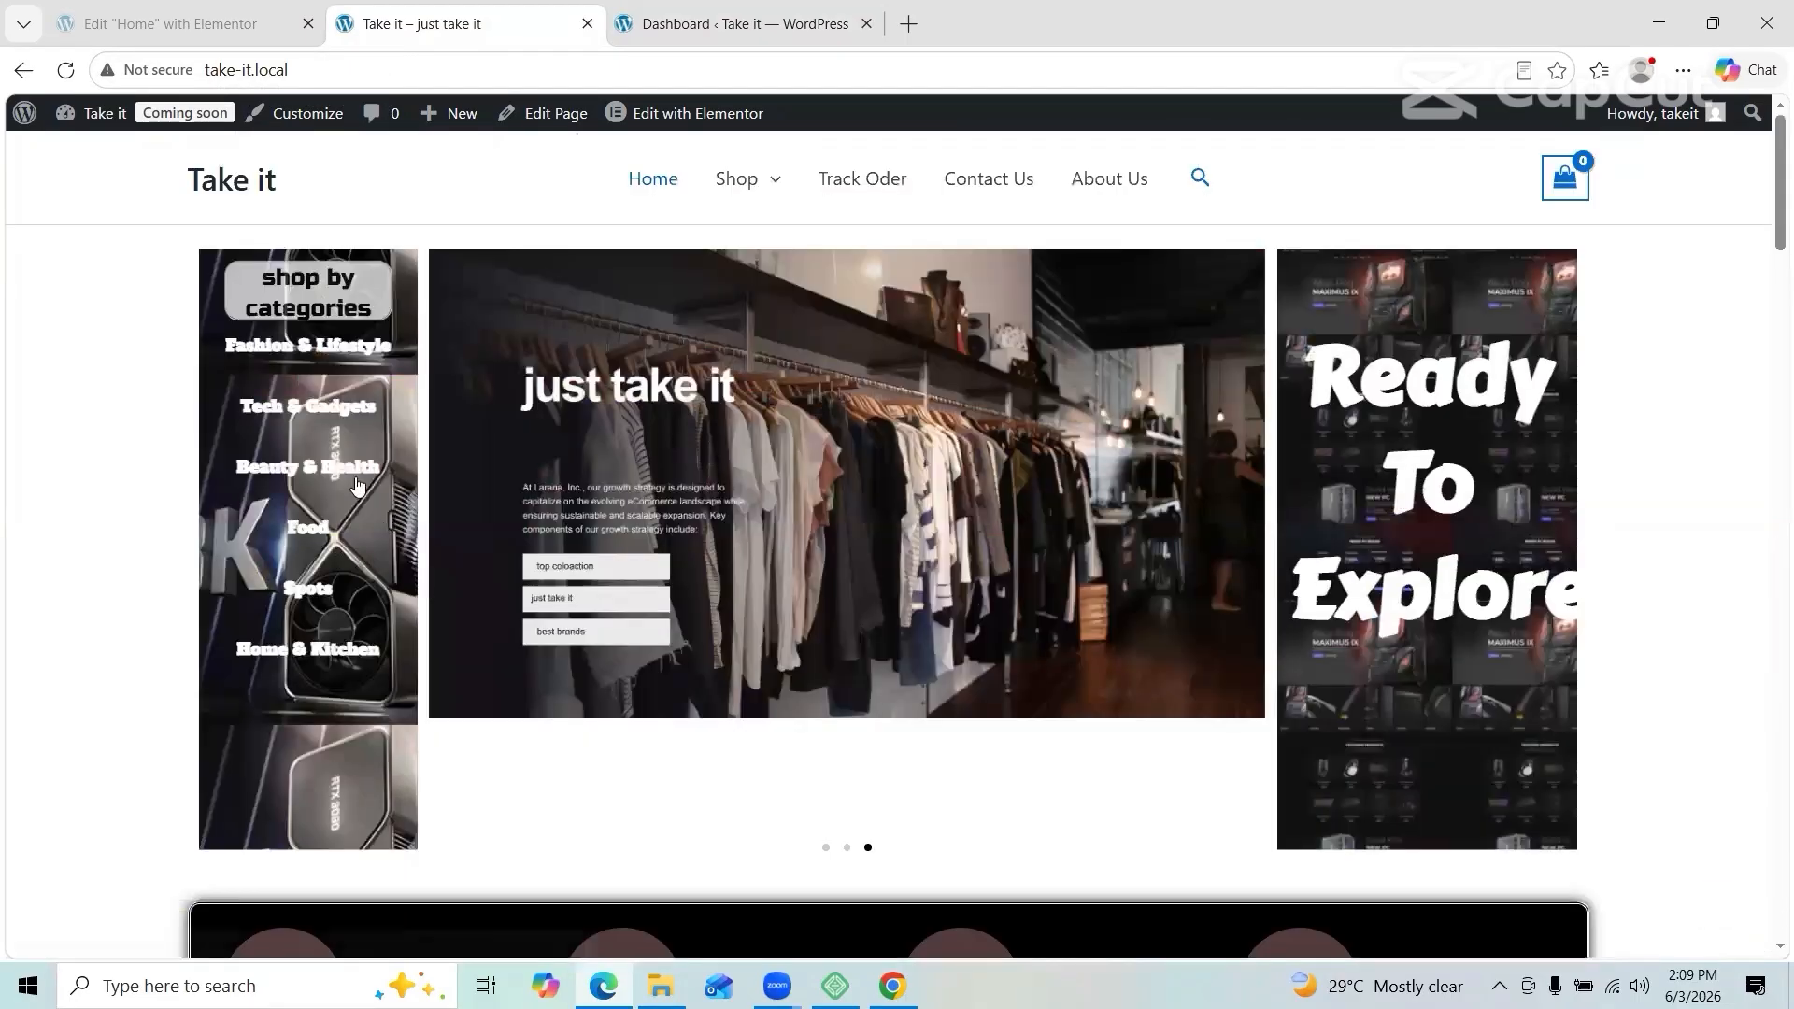
pyautogui.click(192, 115)
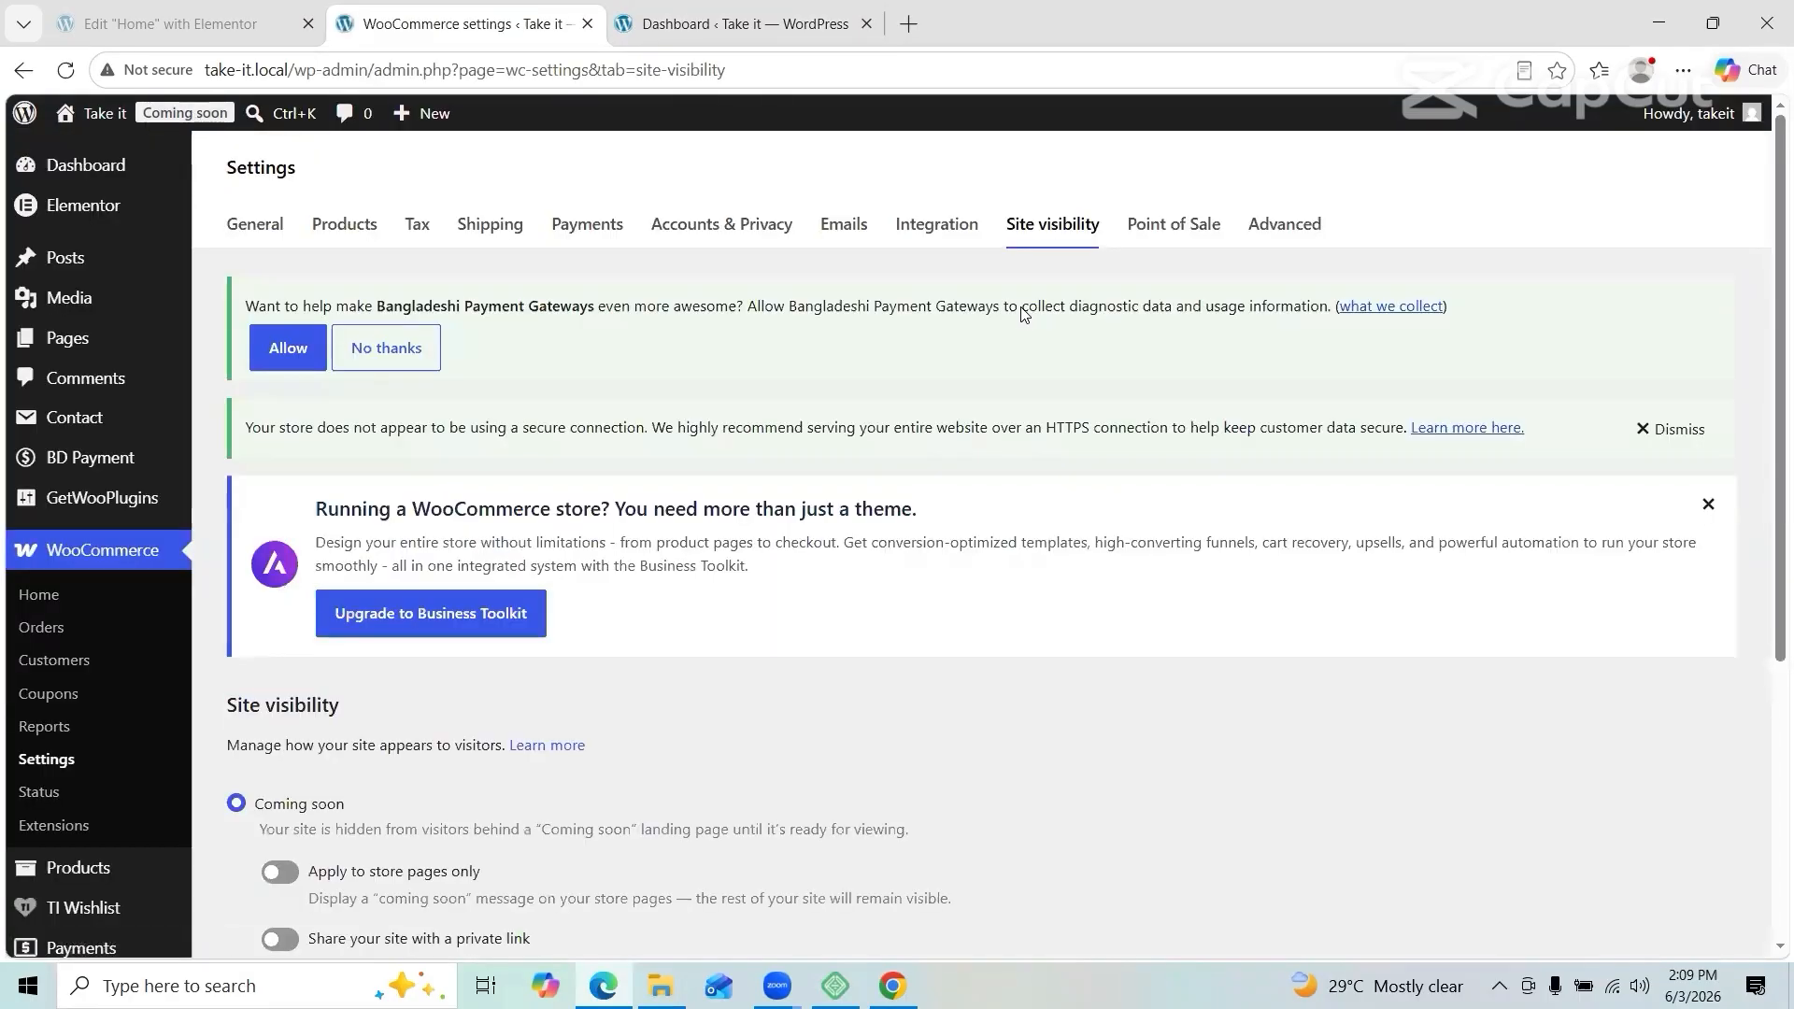
# Step: Set the store's site visibility to Live and save the change
pyautogui.scroll(-3, 614, 746)
pyautogui.click(235, 766)
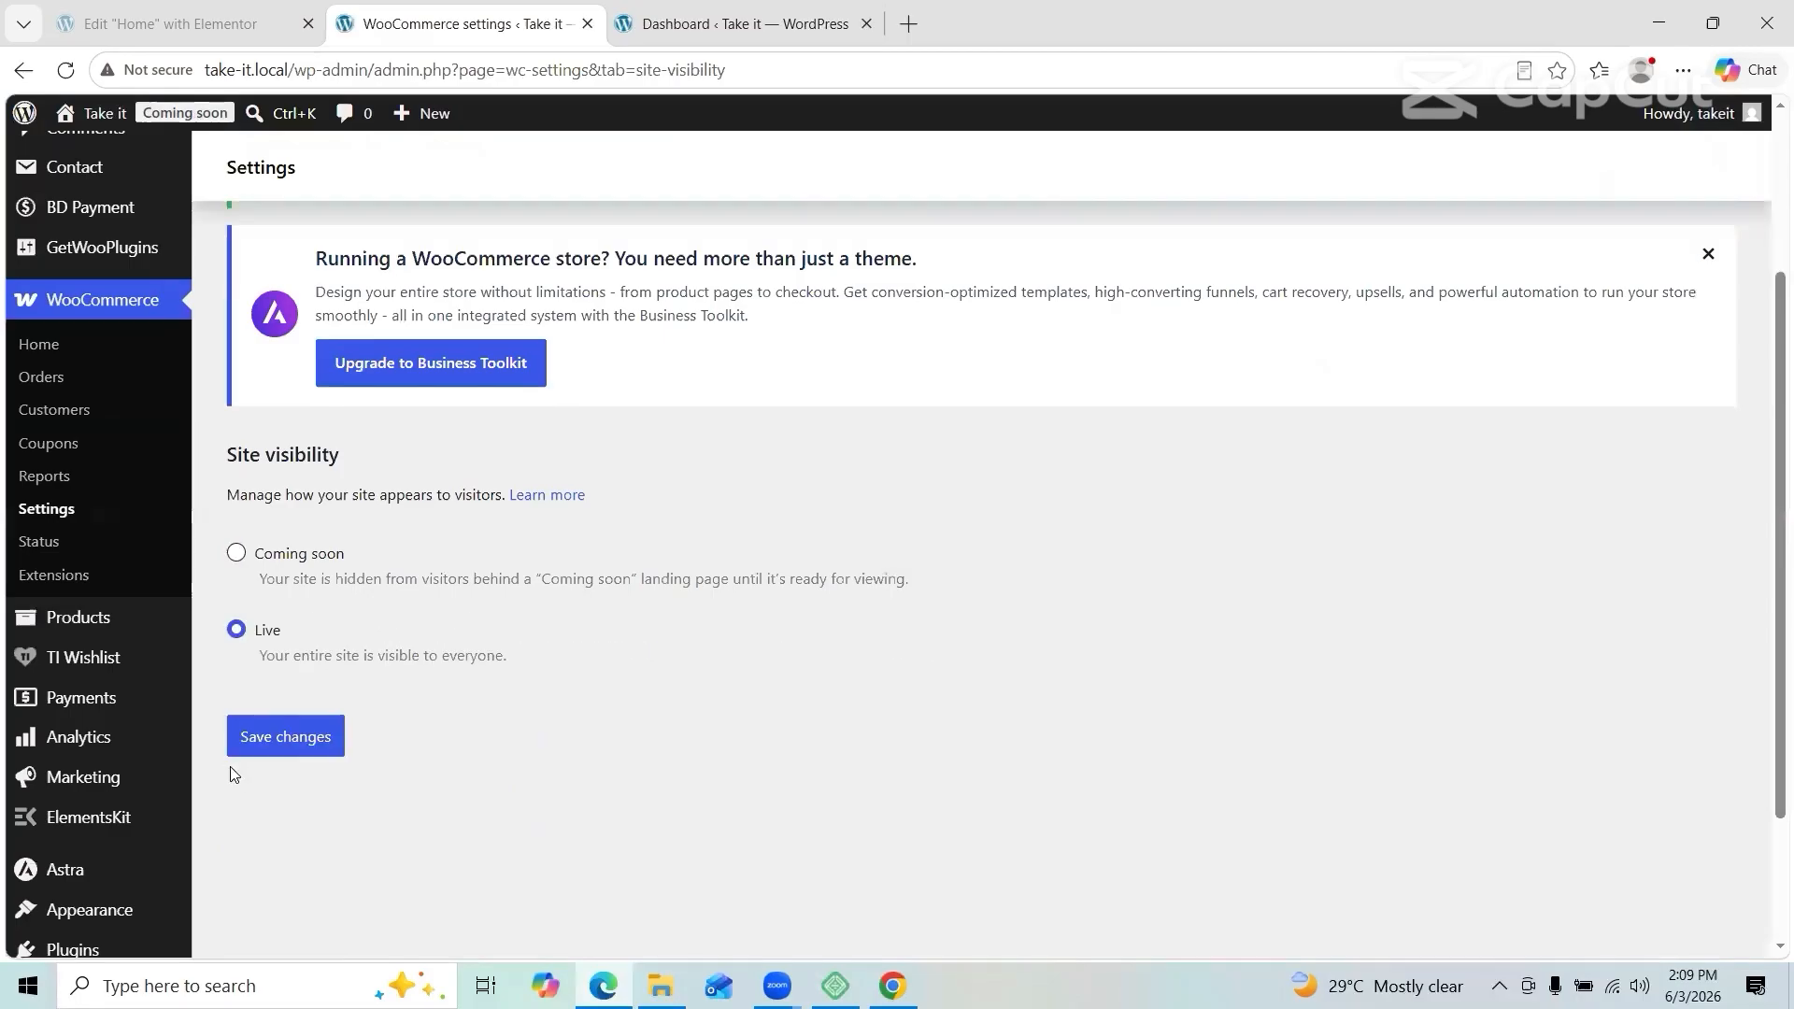
pyautogui.click(290, 743)
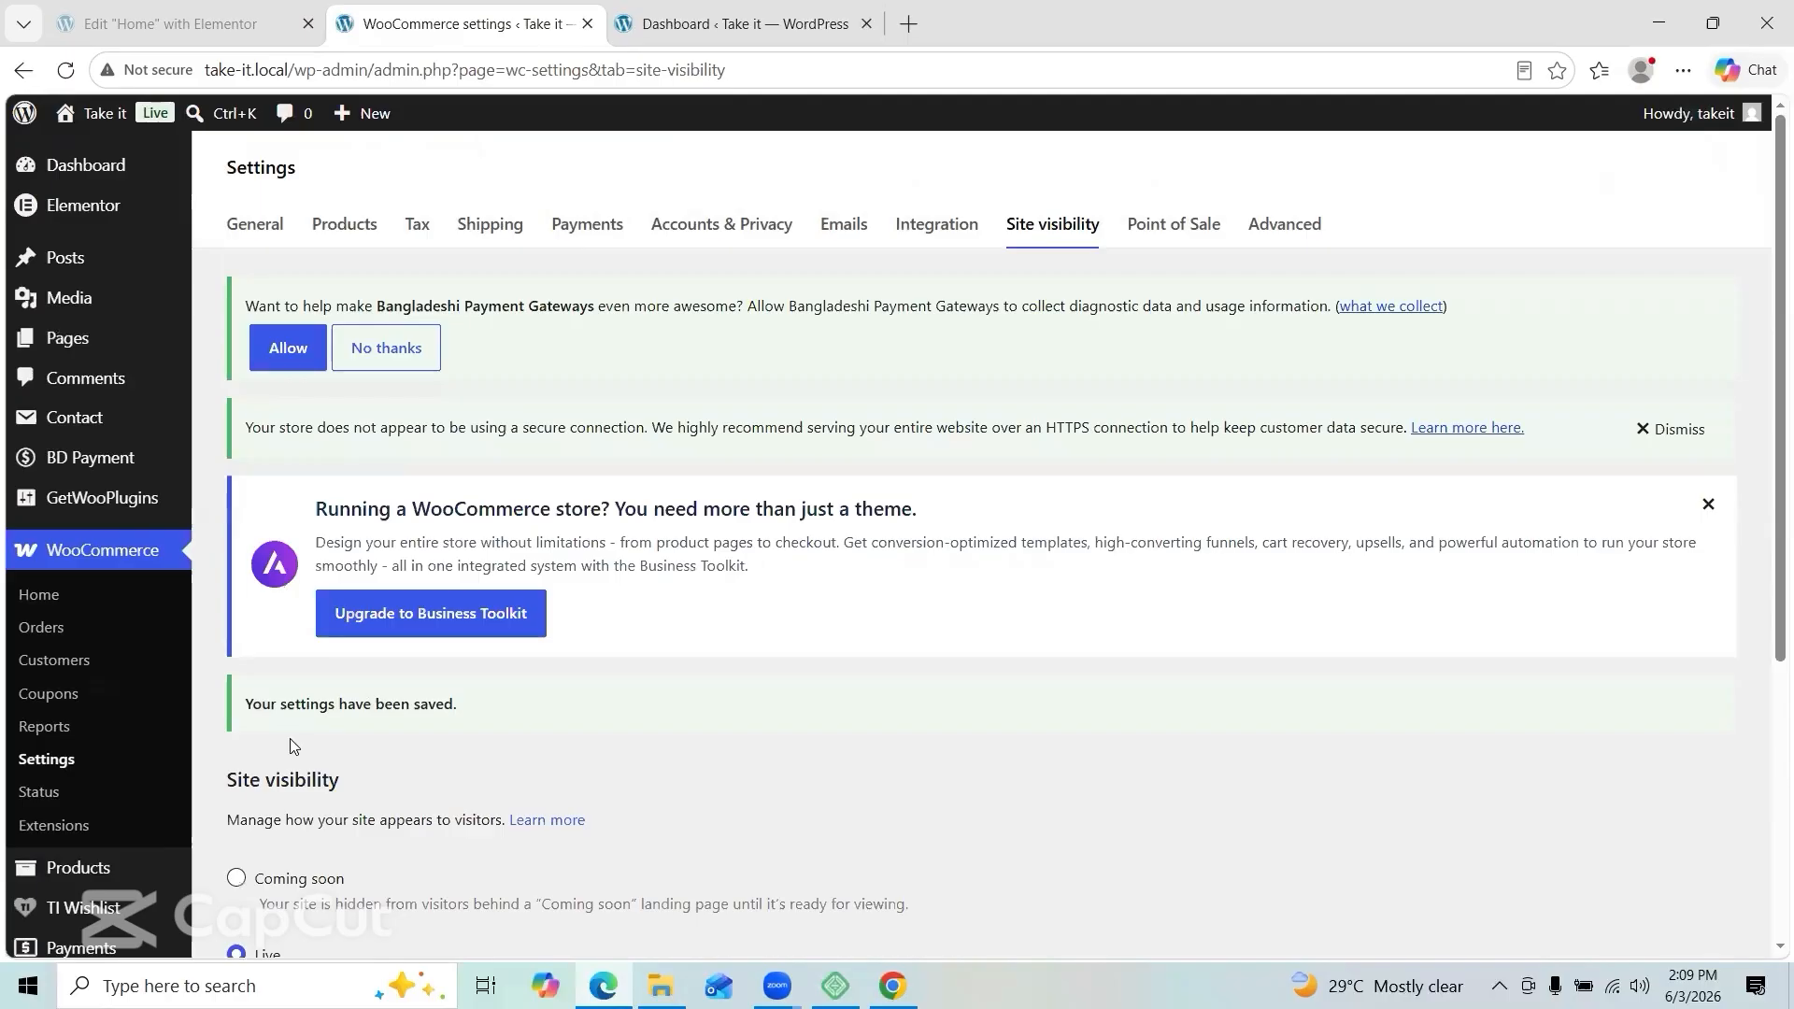
pyautogui.scroll(-3, 292, 745)
pyautogui.scroll(5, 290, 745)
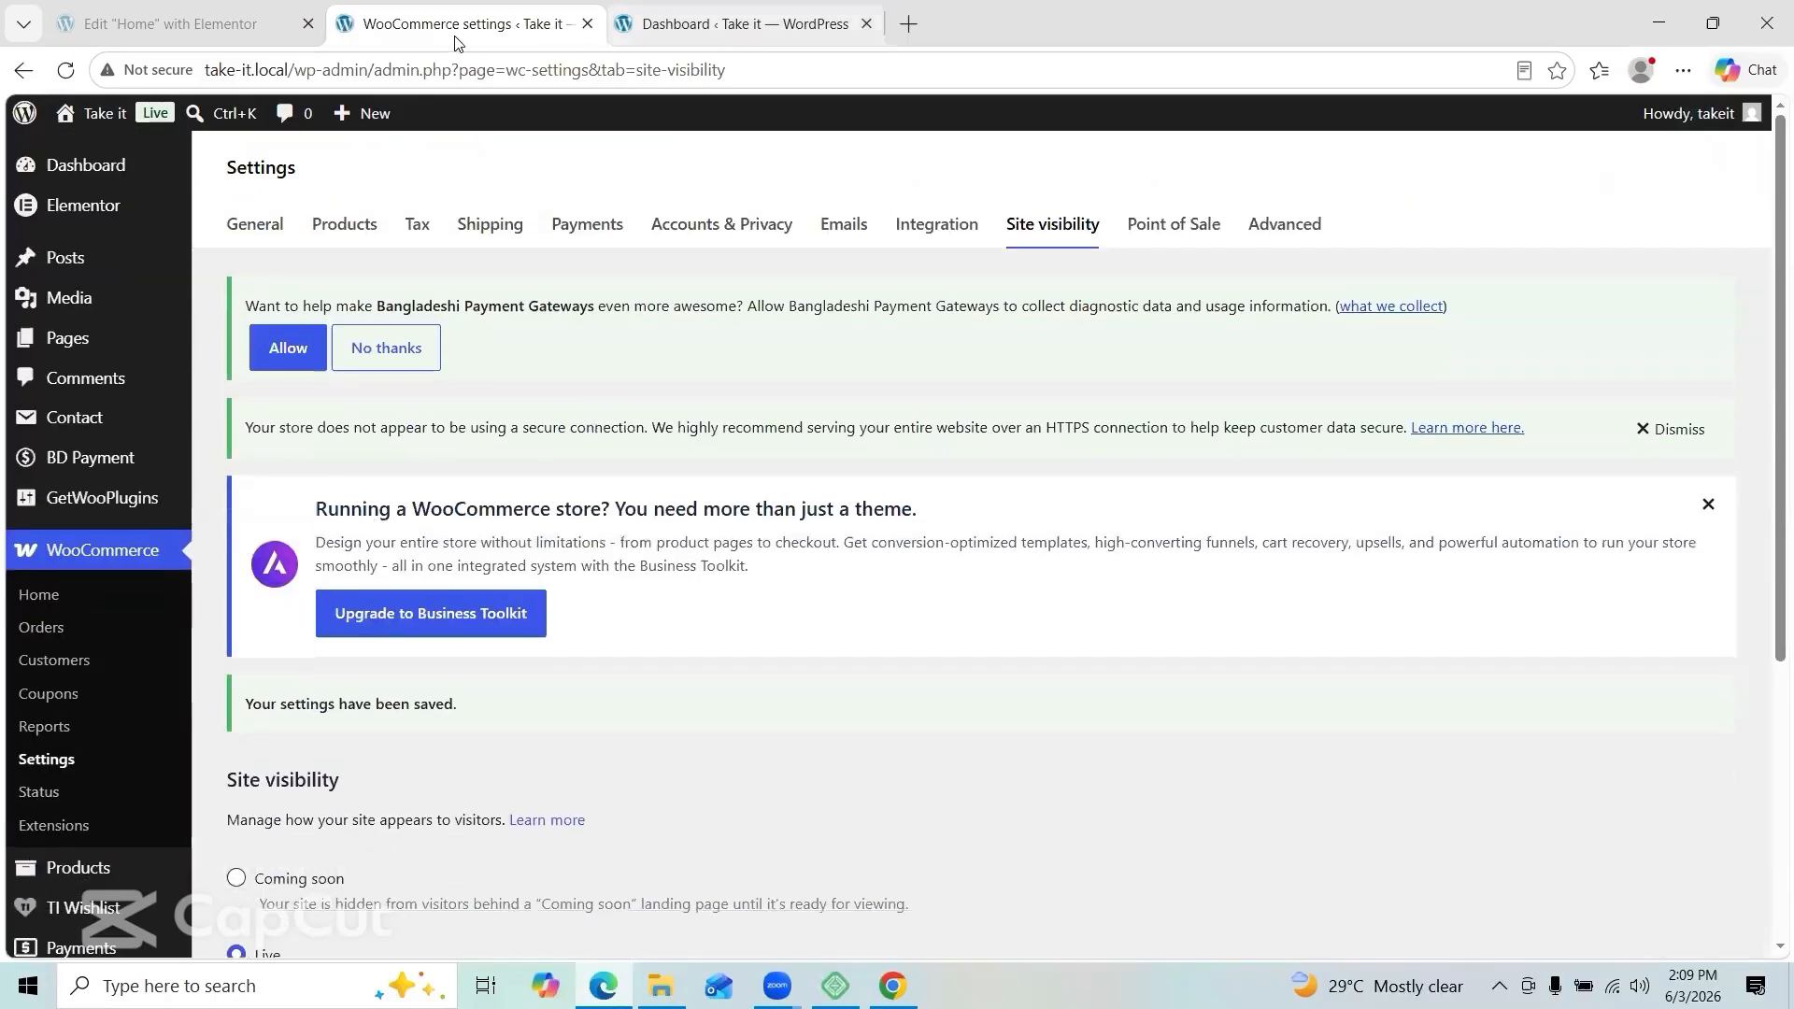
# Step: Visit the live Take it homepage and scroll through its banners, categories and products
pyautogui.click(775, 28)
pyautogui.click(551, 28)
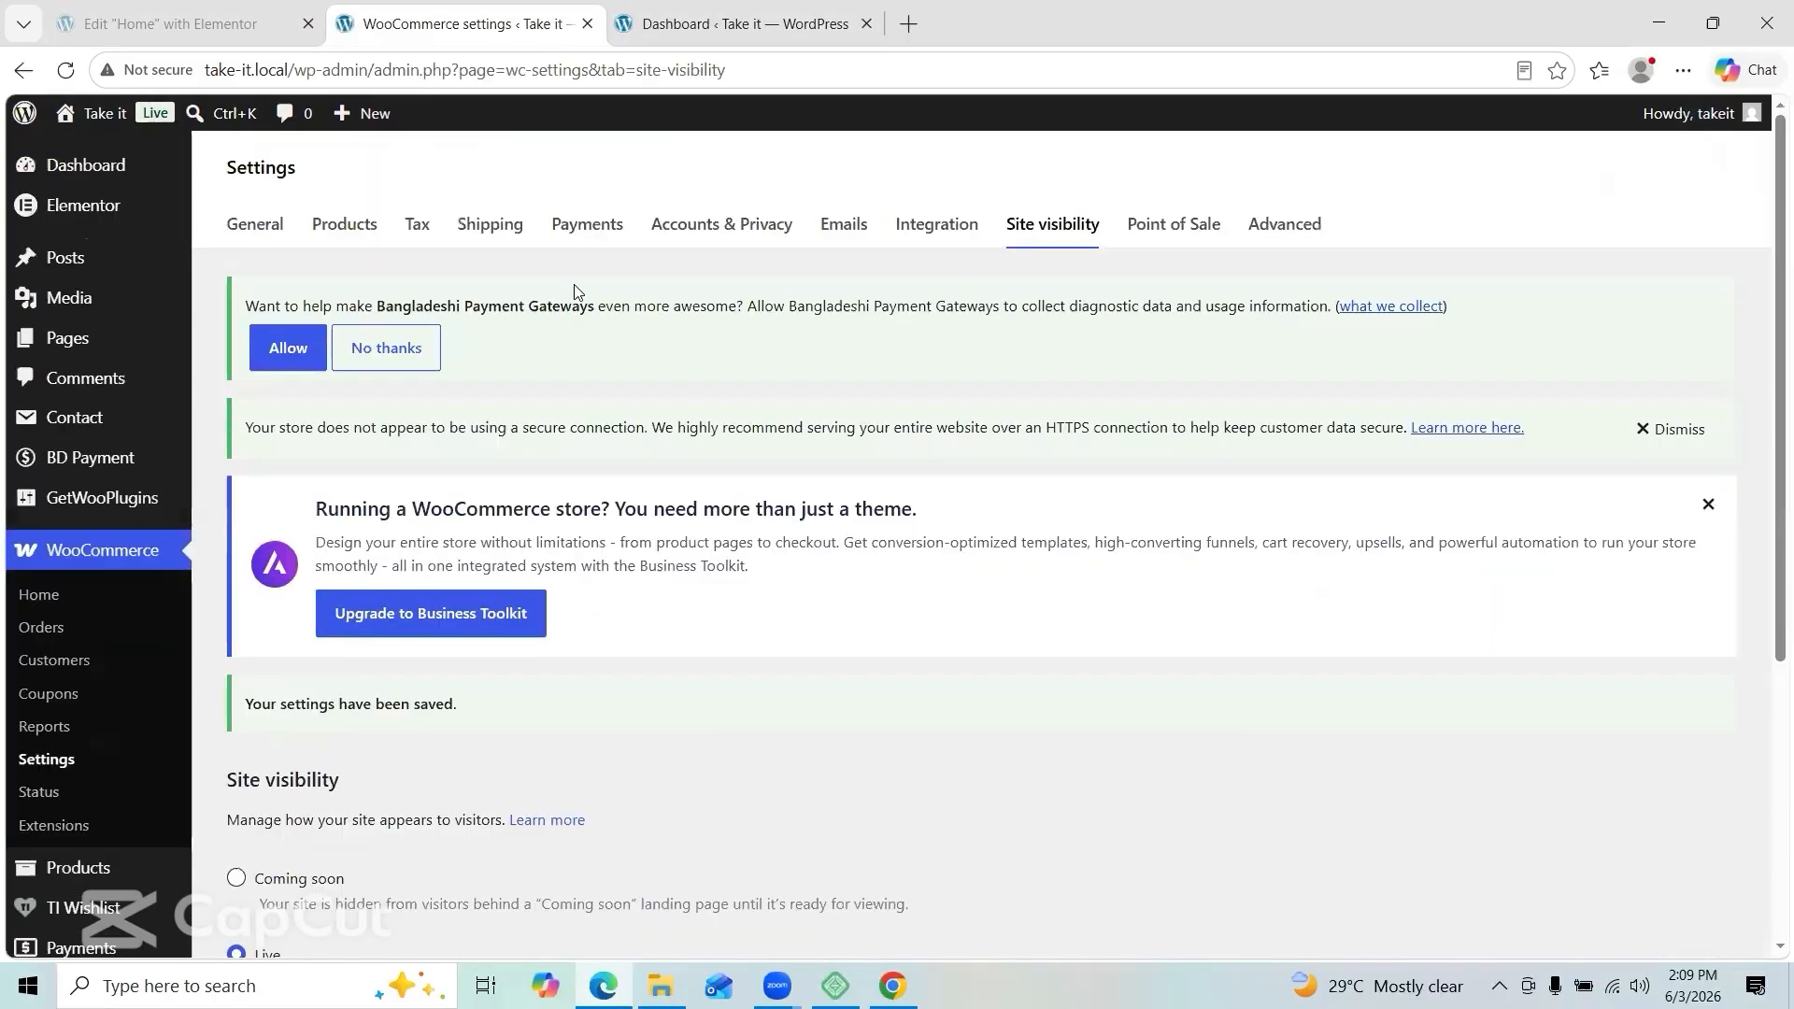
pyautogui.moveTo(93, 116)
pyautogui.click(103, 164)
pyautogui.scroll(-7, 590, 493)
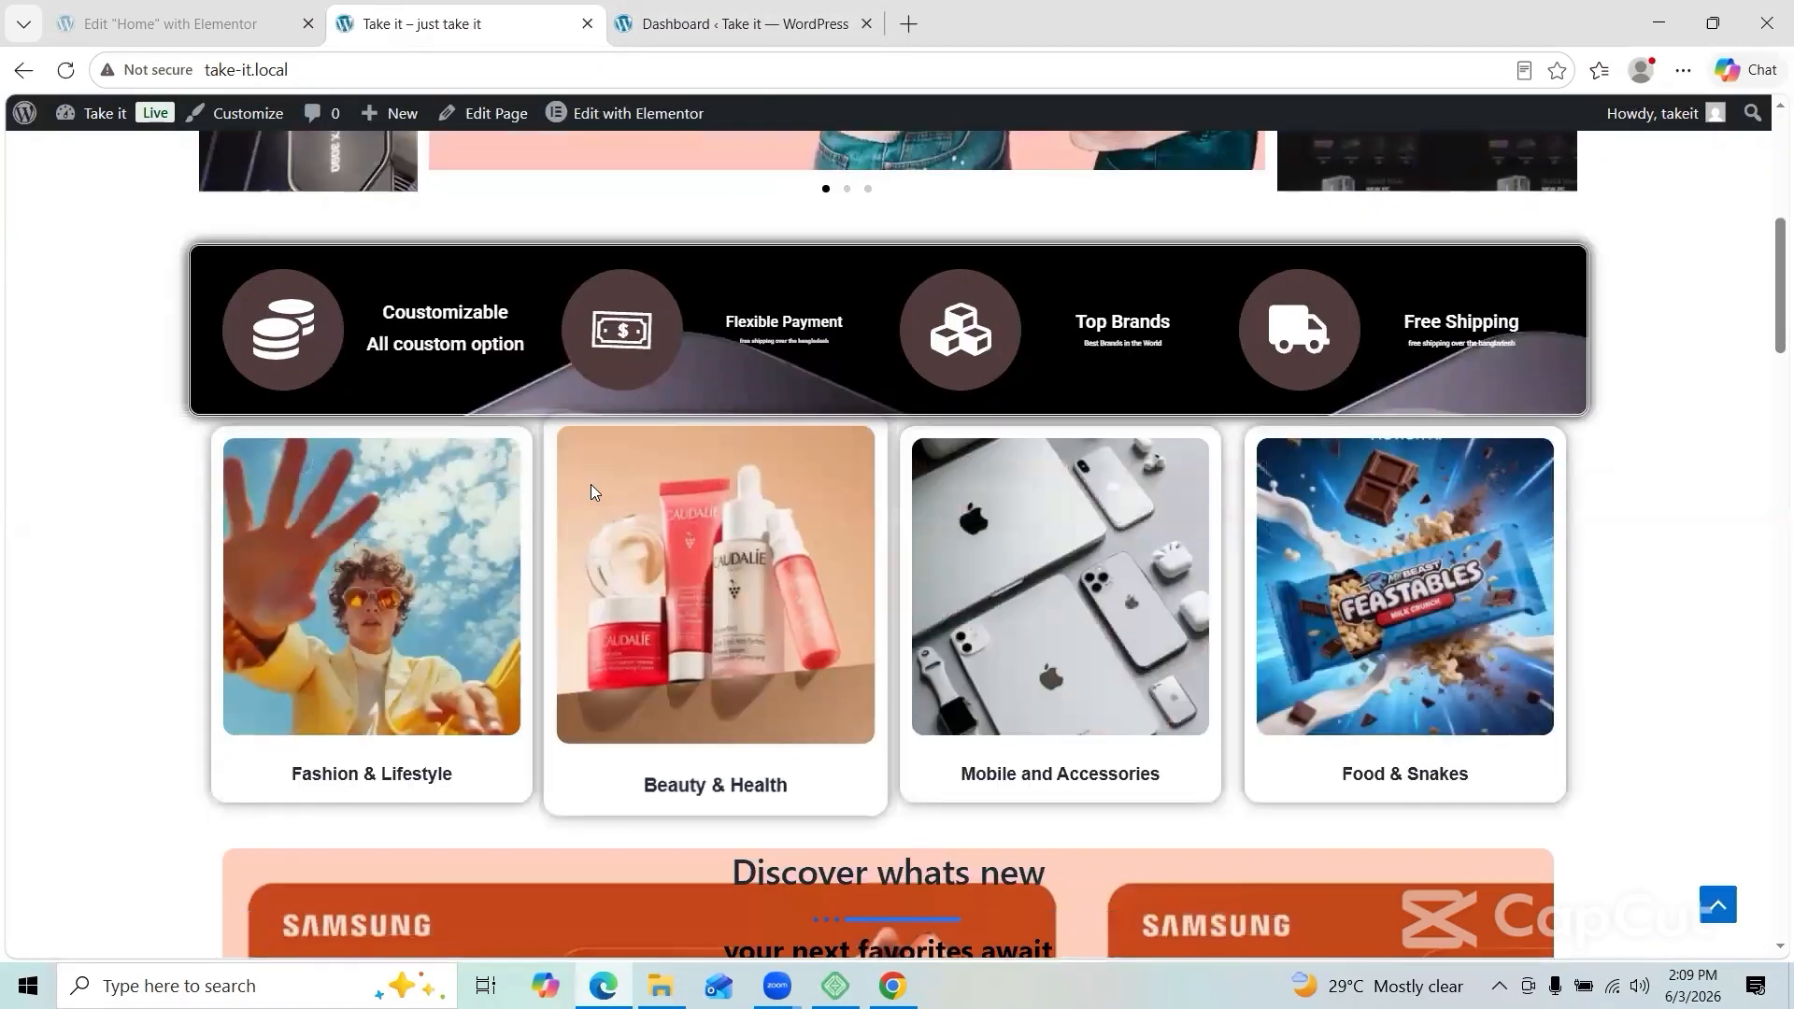
pyautogui.scroll(-8, 591, 493)
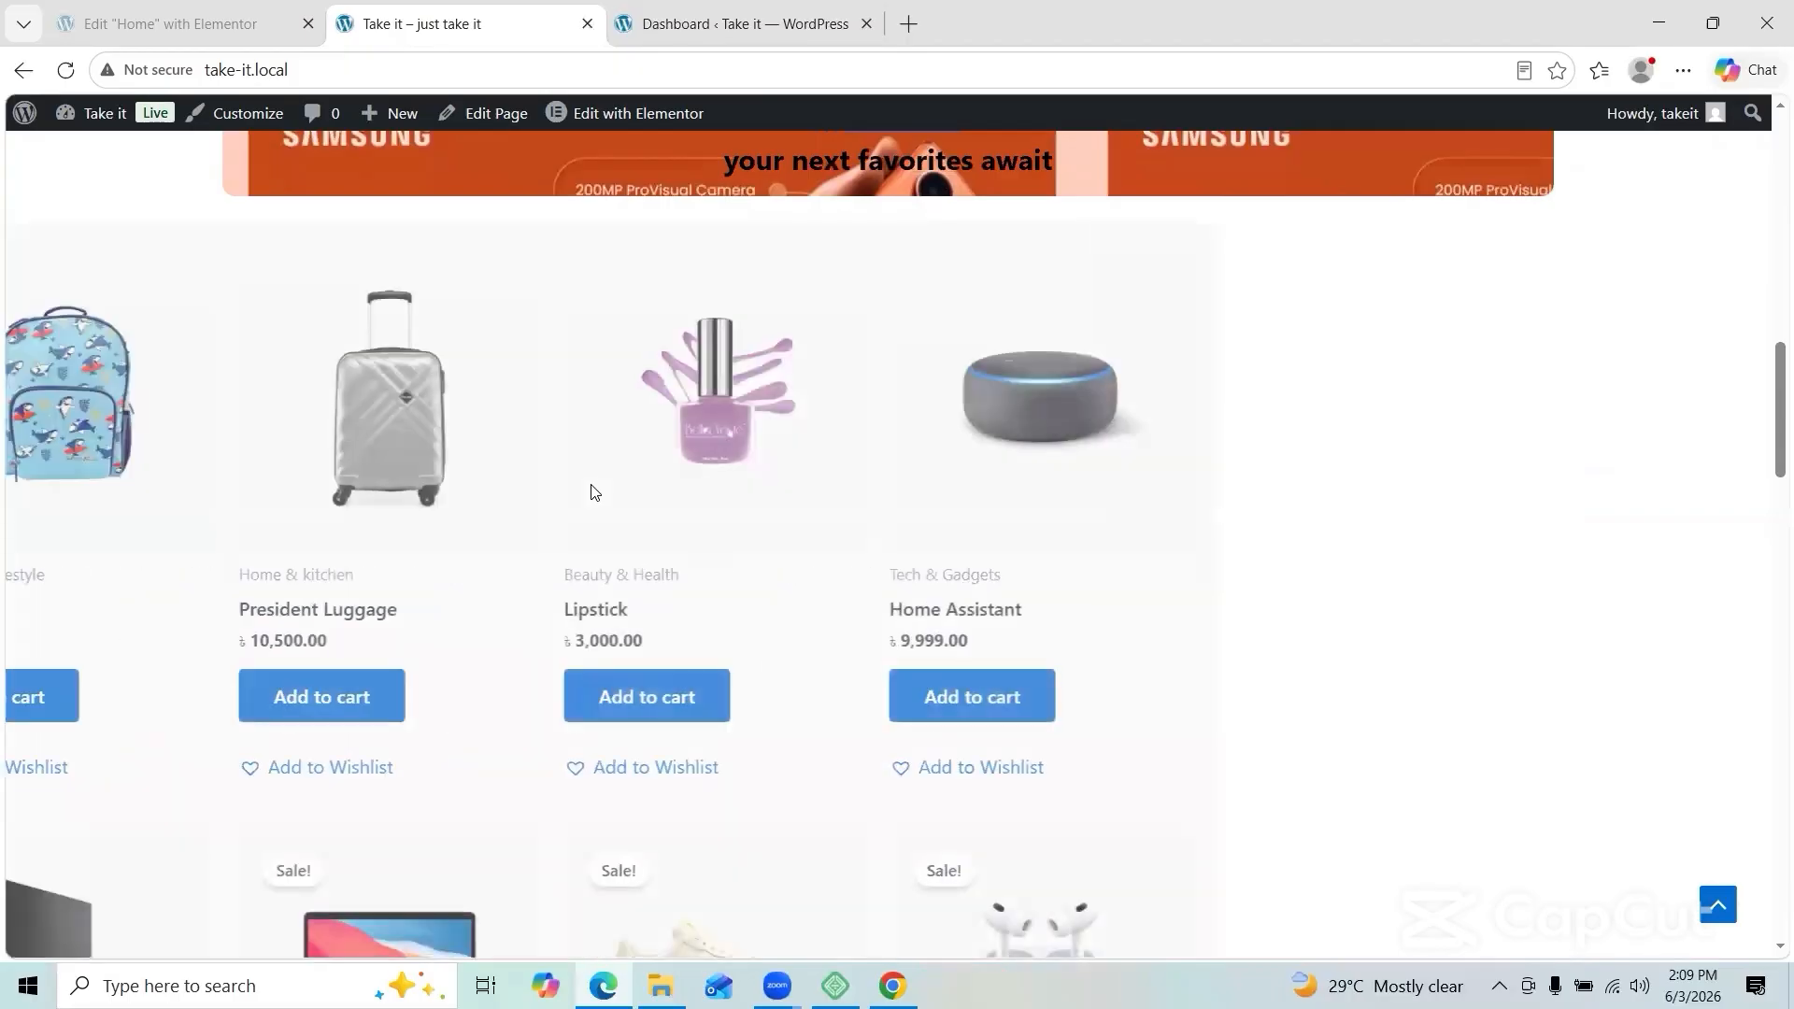
pyautogui.scroll(-10, 590, 493)
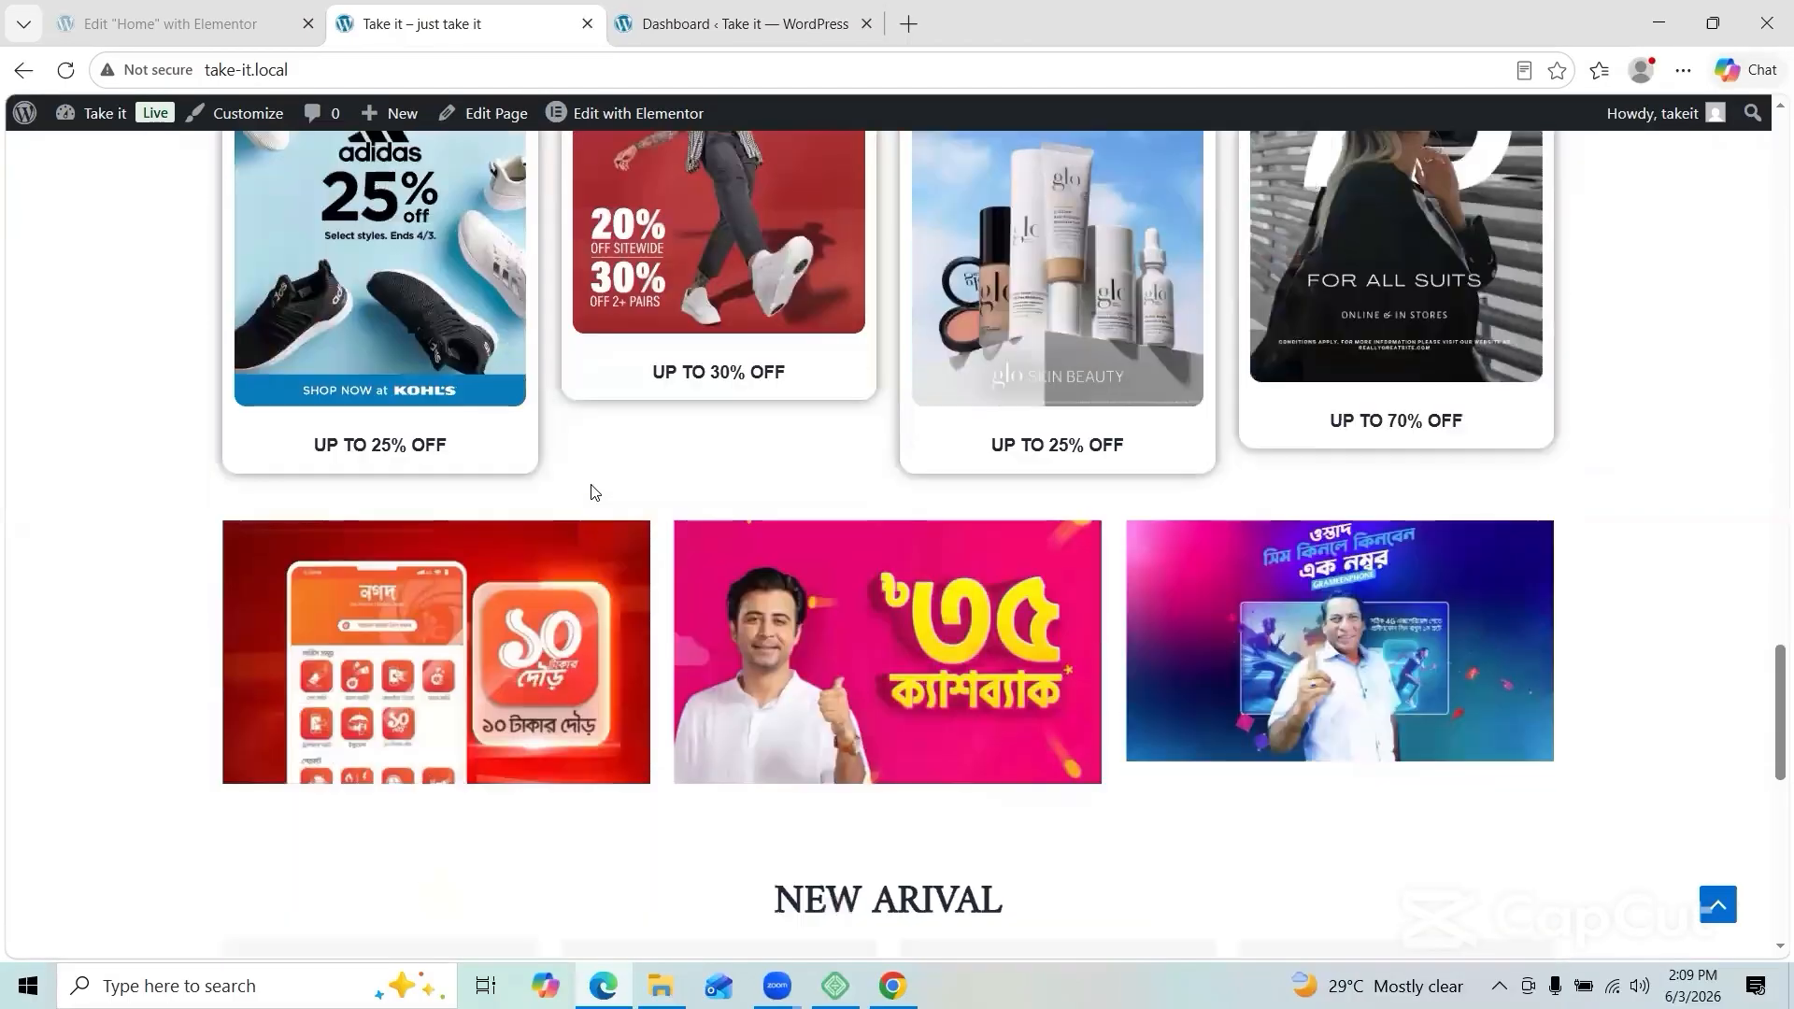
pyautogui.scroll(-10, 590, 493)
pyautogui.scroll(15, 591, 490)
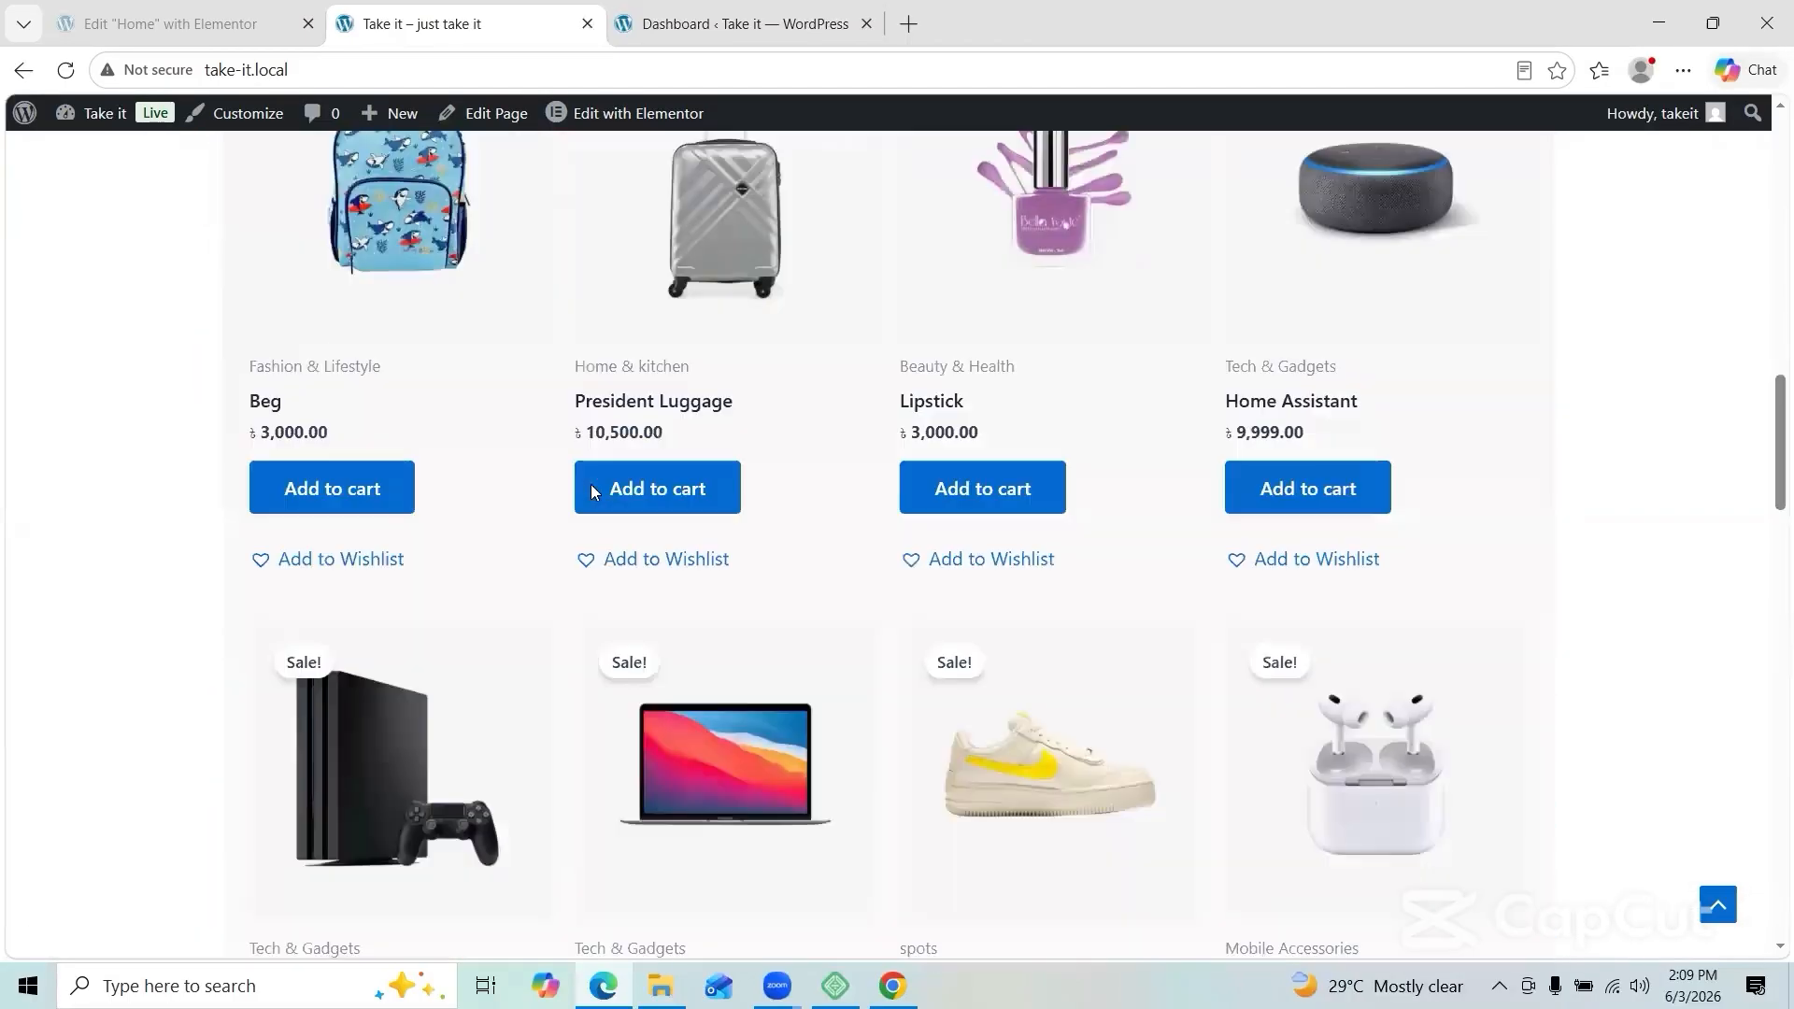
pyautogui.scroll(10, 591, 489)
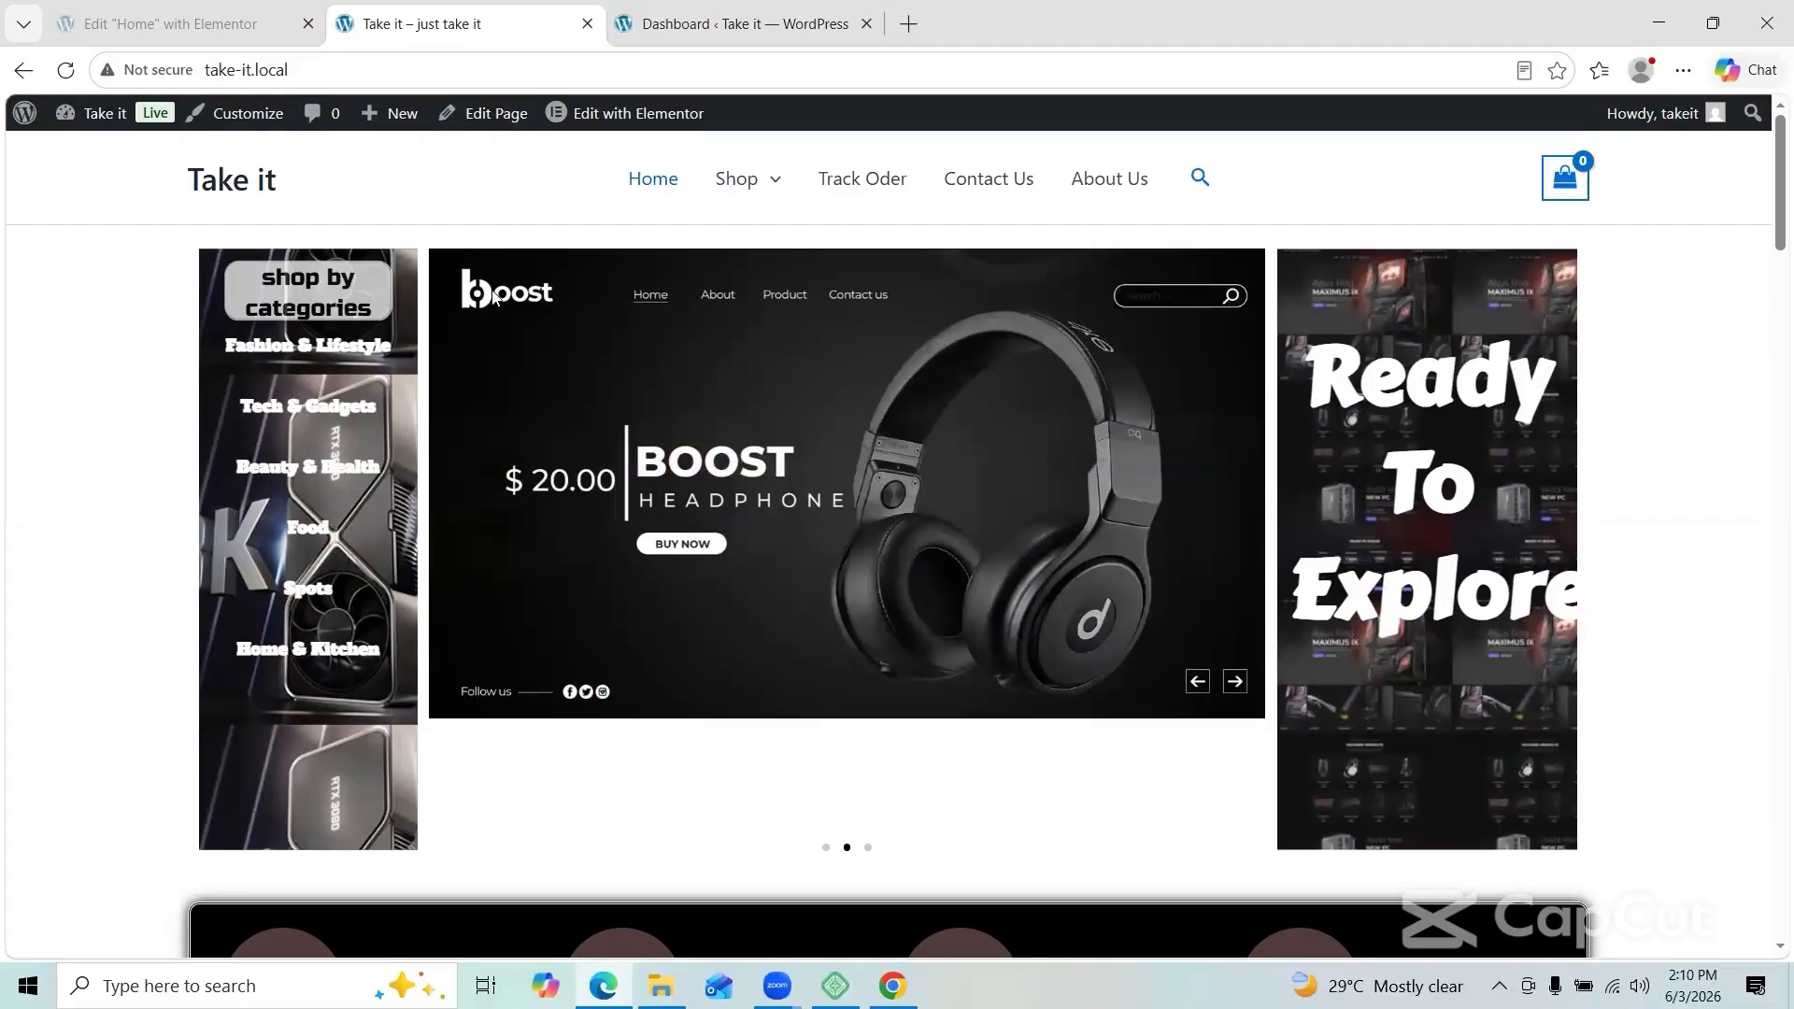
# Step: Go to Plugins > Add Plugin and bring up the Upload Plugin form
pyautogui.click(716, 28)
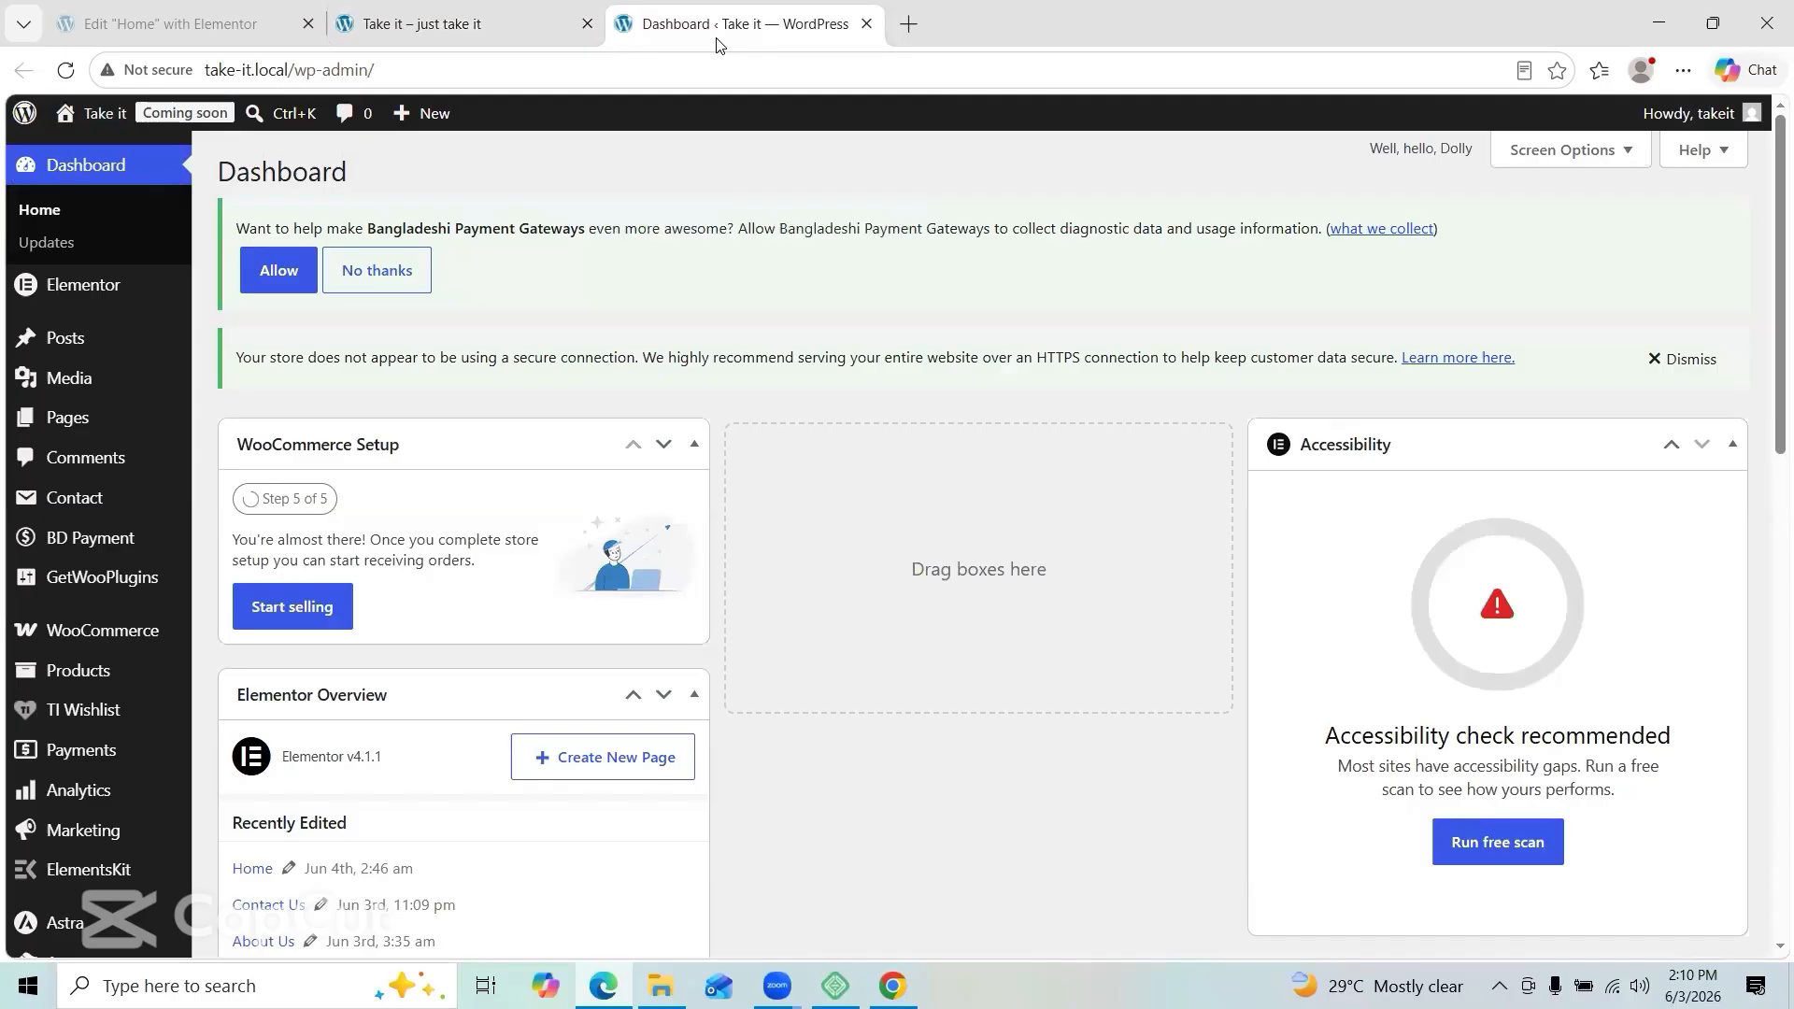
pyautogui.scroll(-3, 117, 785)
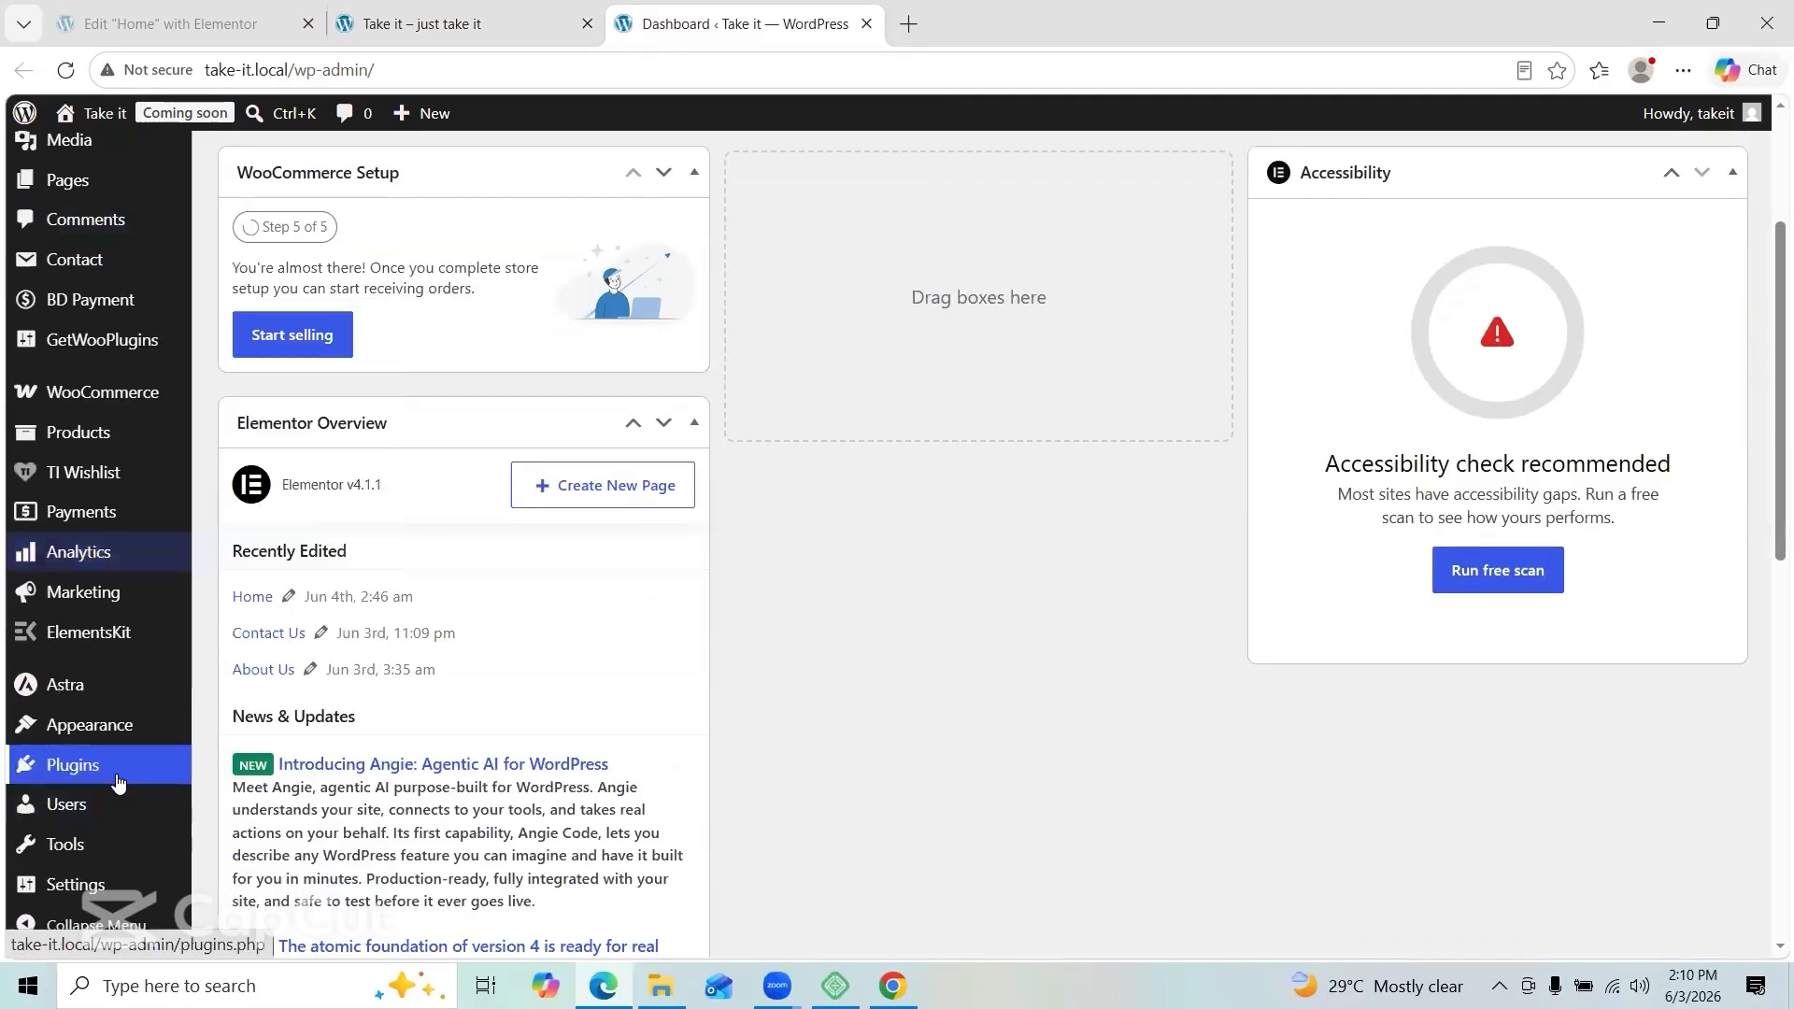
pyautogui.moveTo(117, 781)
pyautogui.scroll(-3, 117, 782)
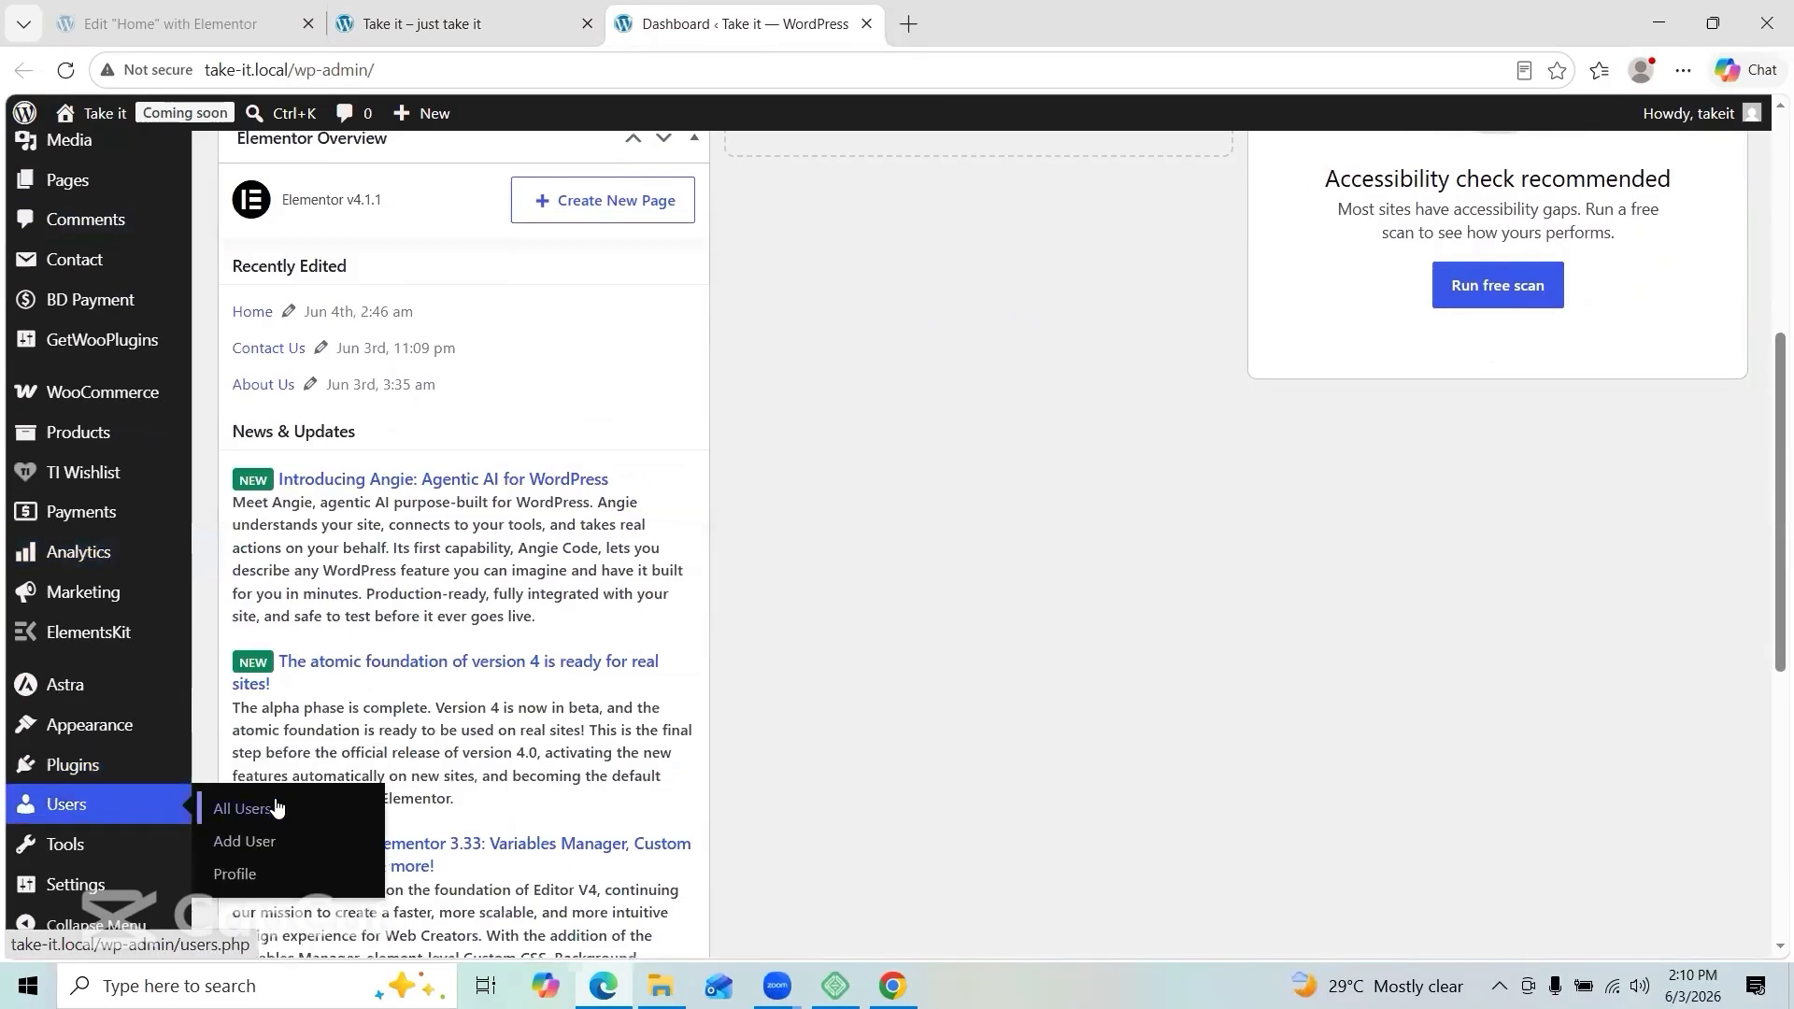
pyautogui.click(249, 801)
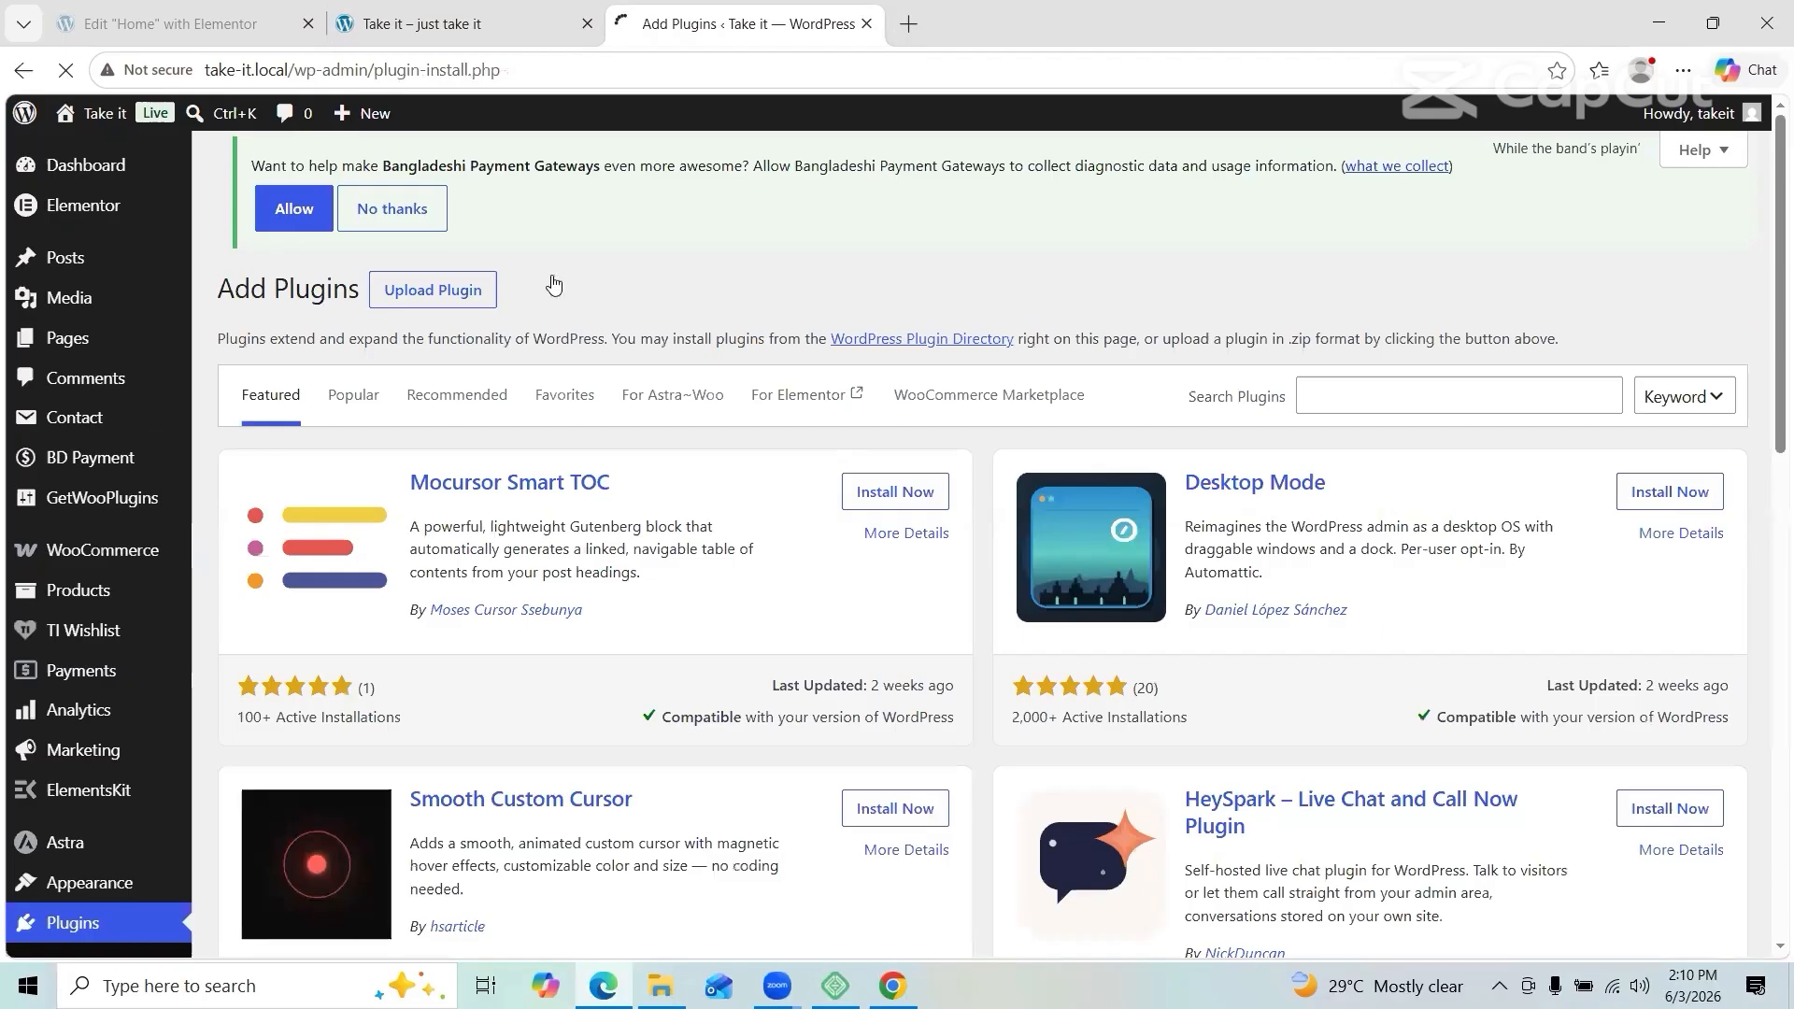
pyautogui.click(461, 290)
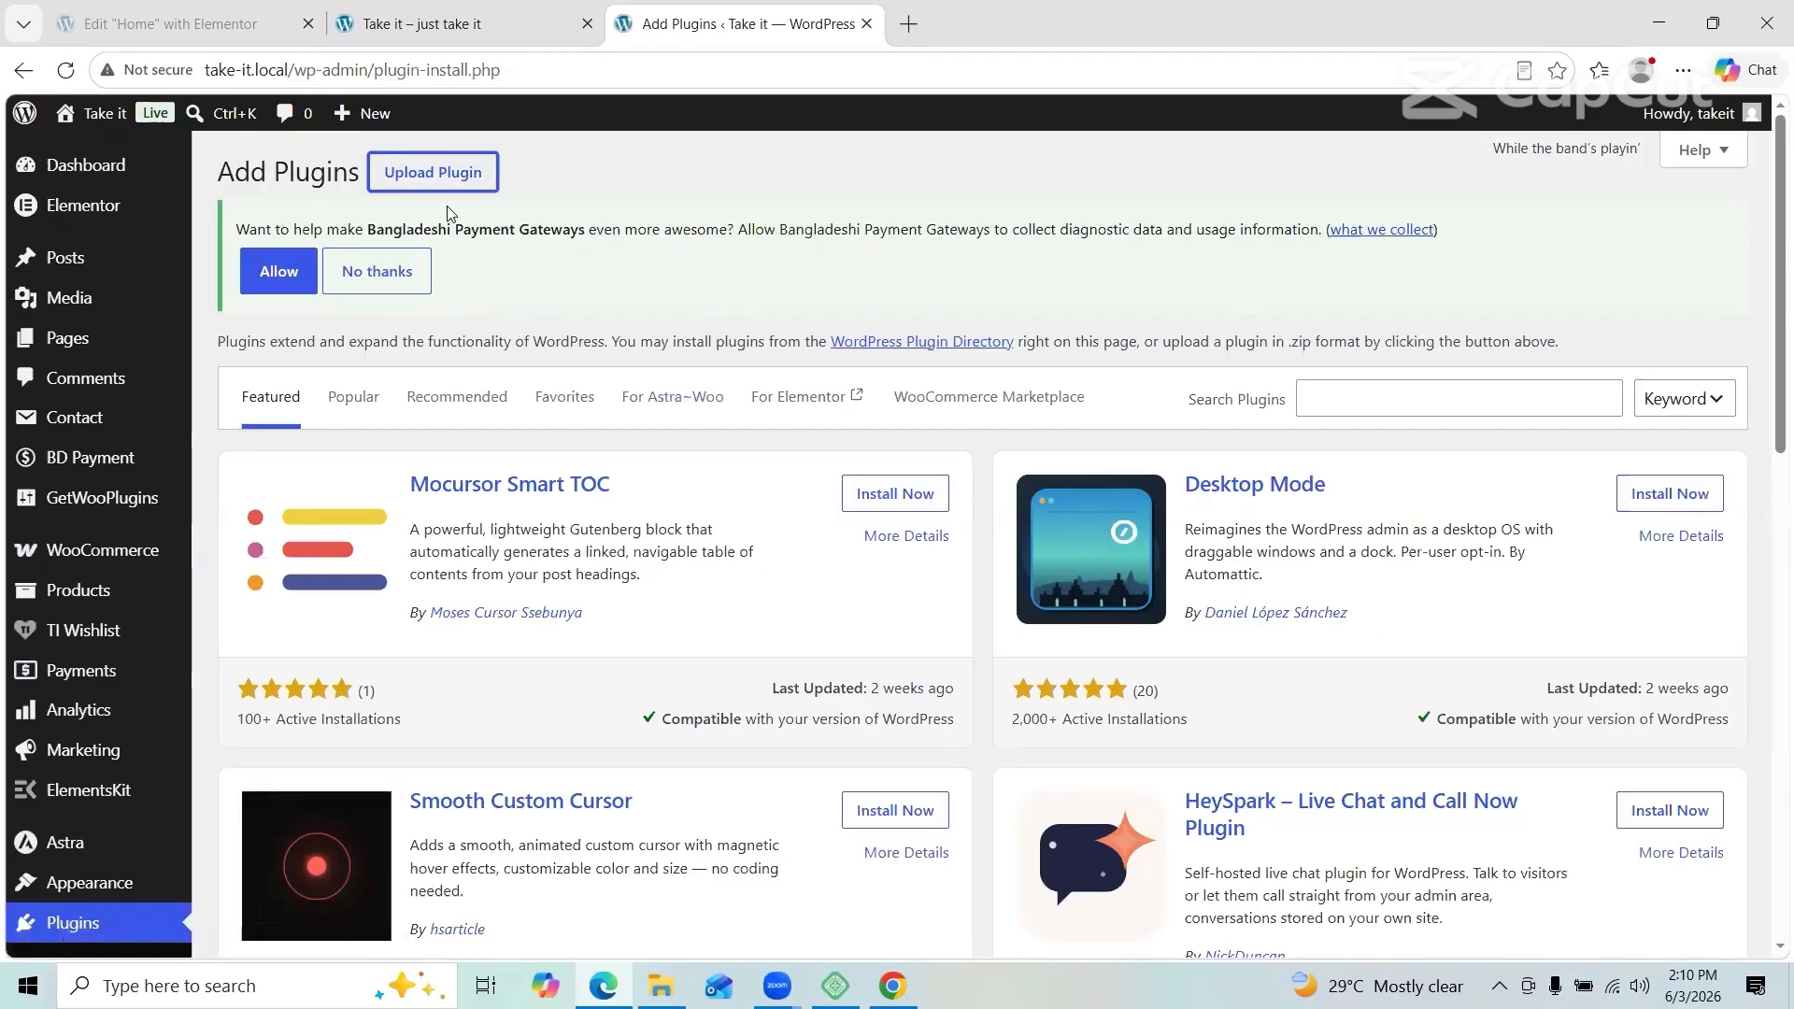
pyautogui.click(465, 186)
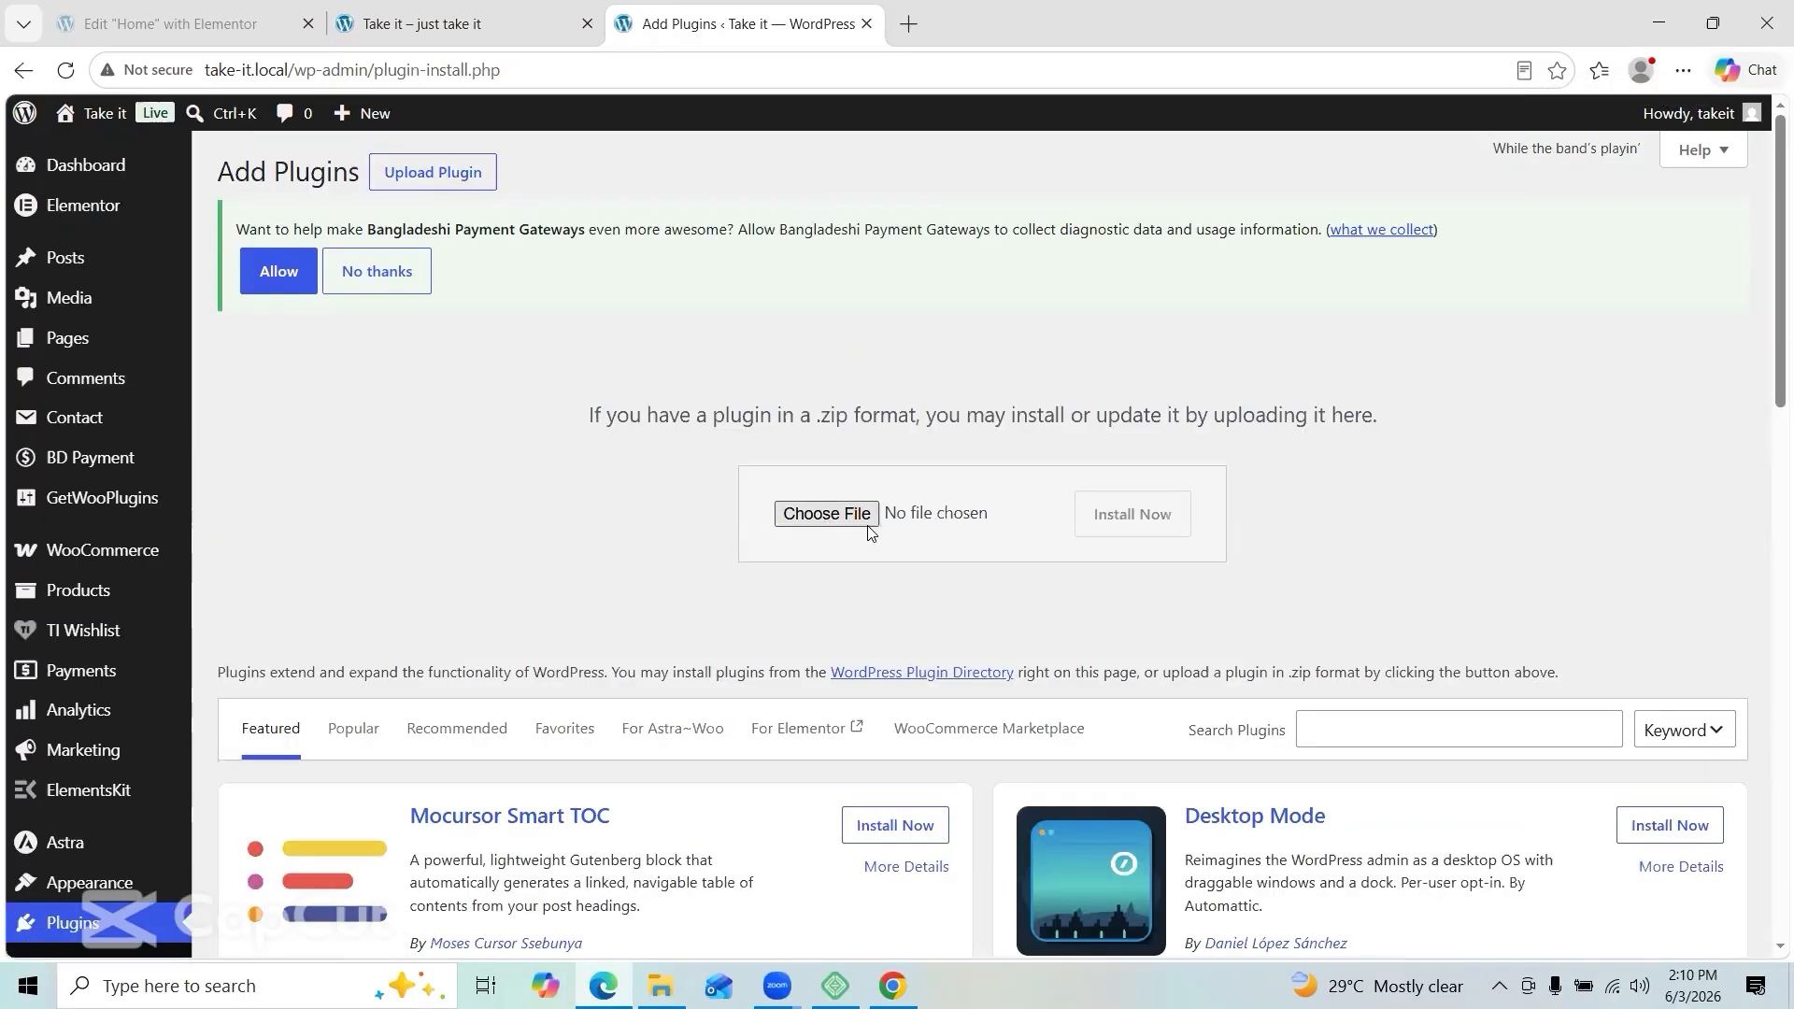
# Step: Upload the all-in-one-wp-migration zip from Downloads and install it
pyautogui.click(826, 514)
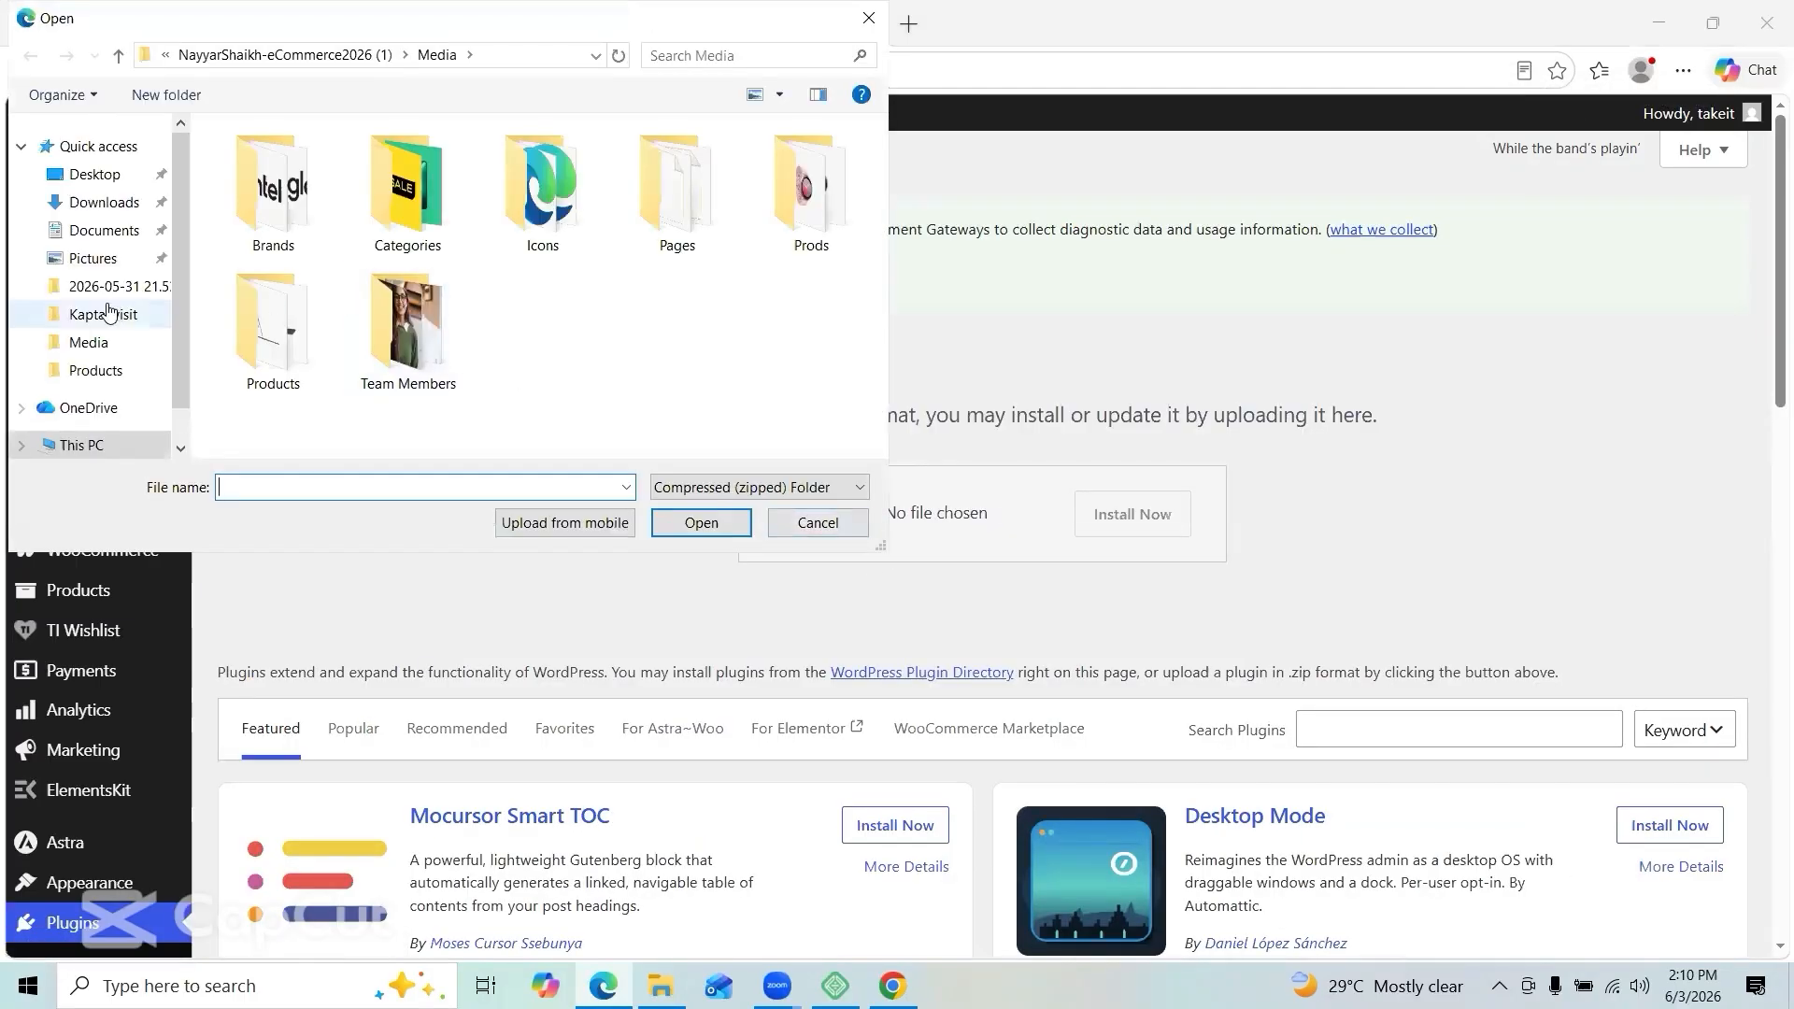
pyautogui.click(101, 202)
pyautogui.click(315, 193)
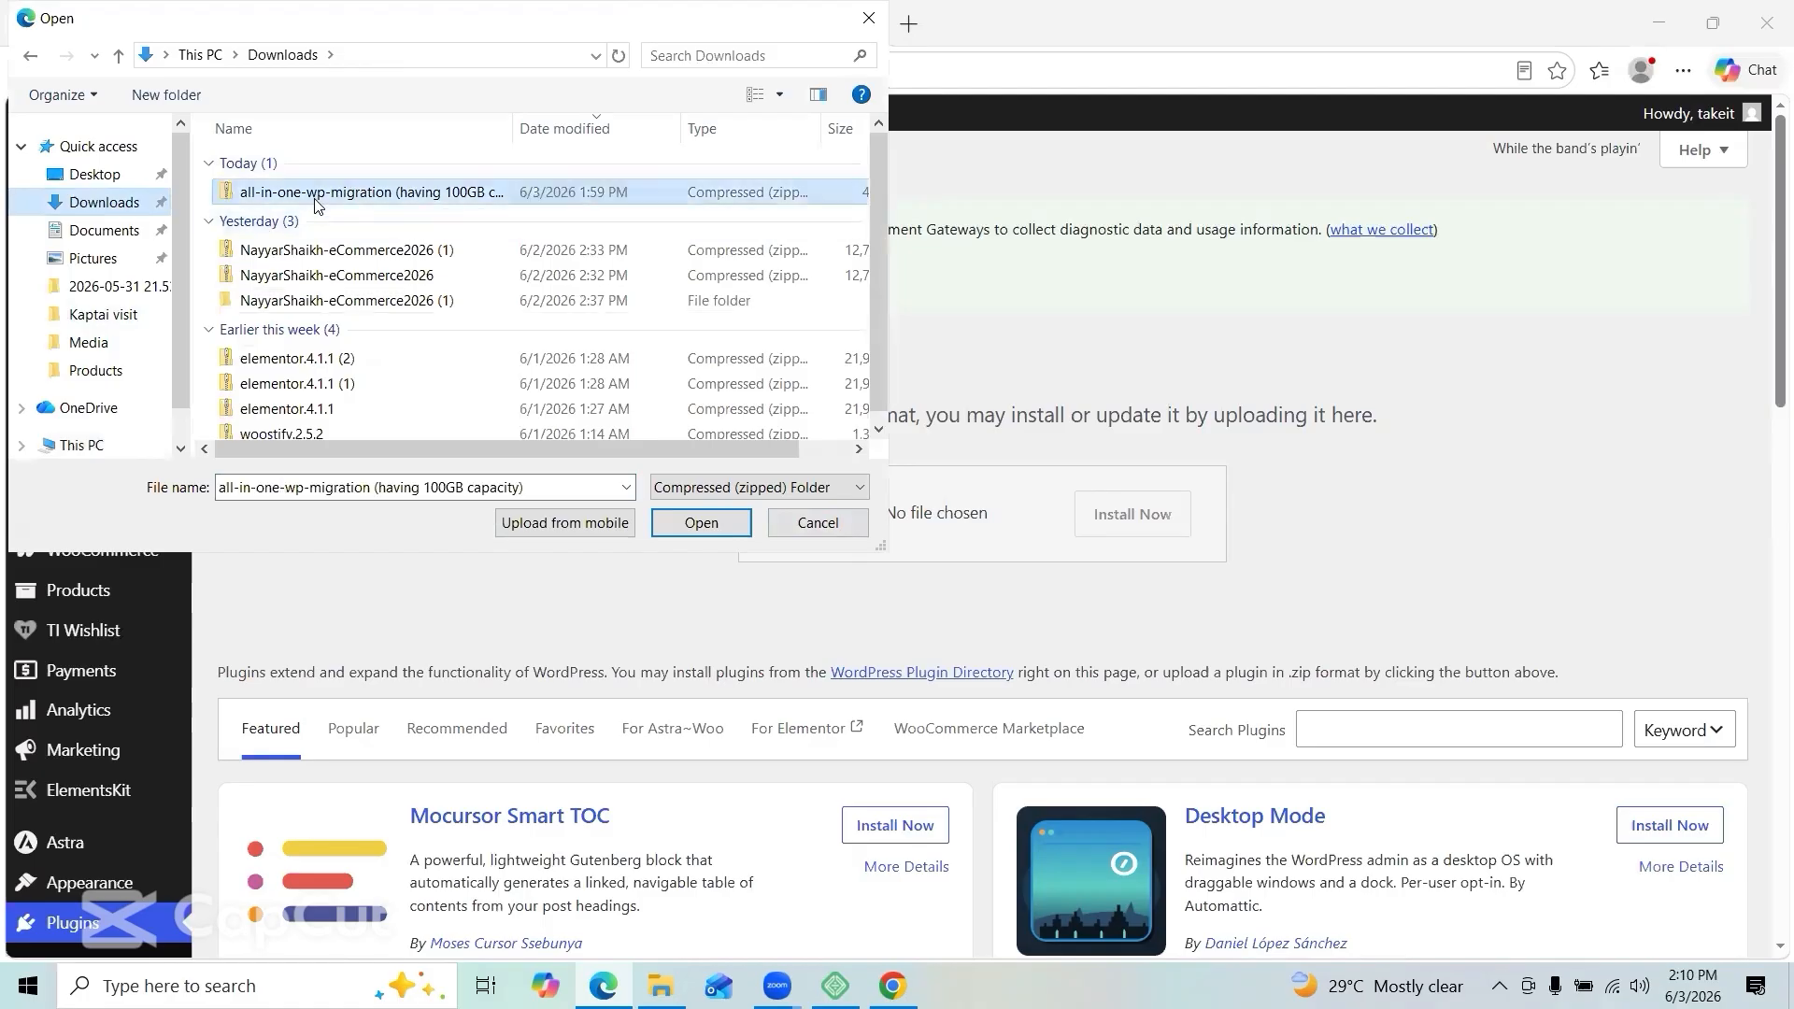
pyautogui.click(701, 522)
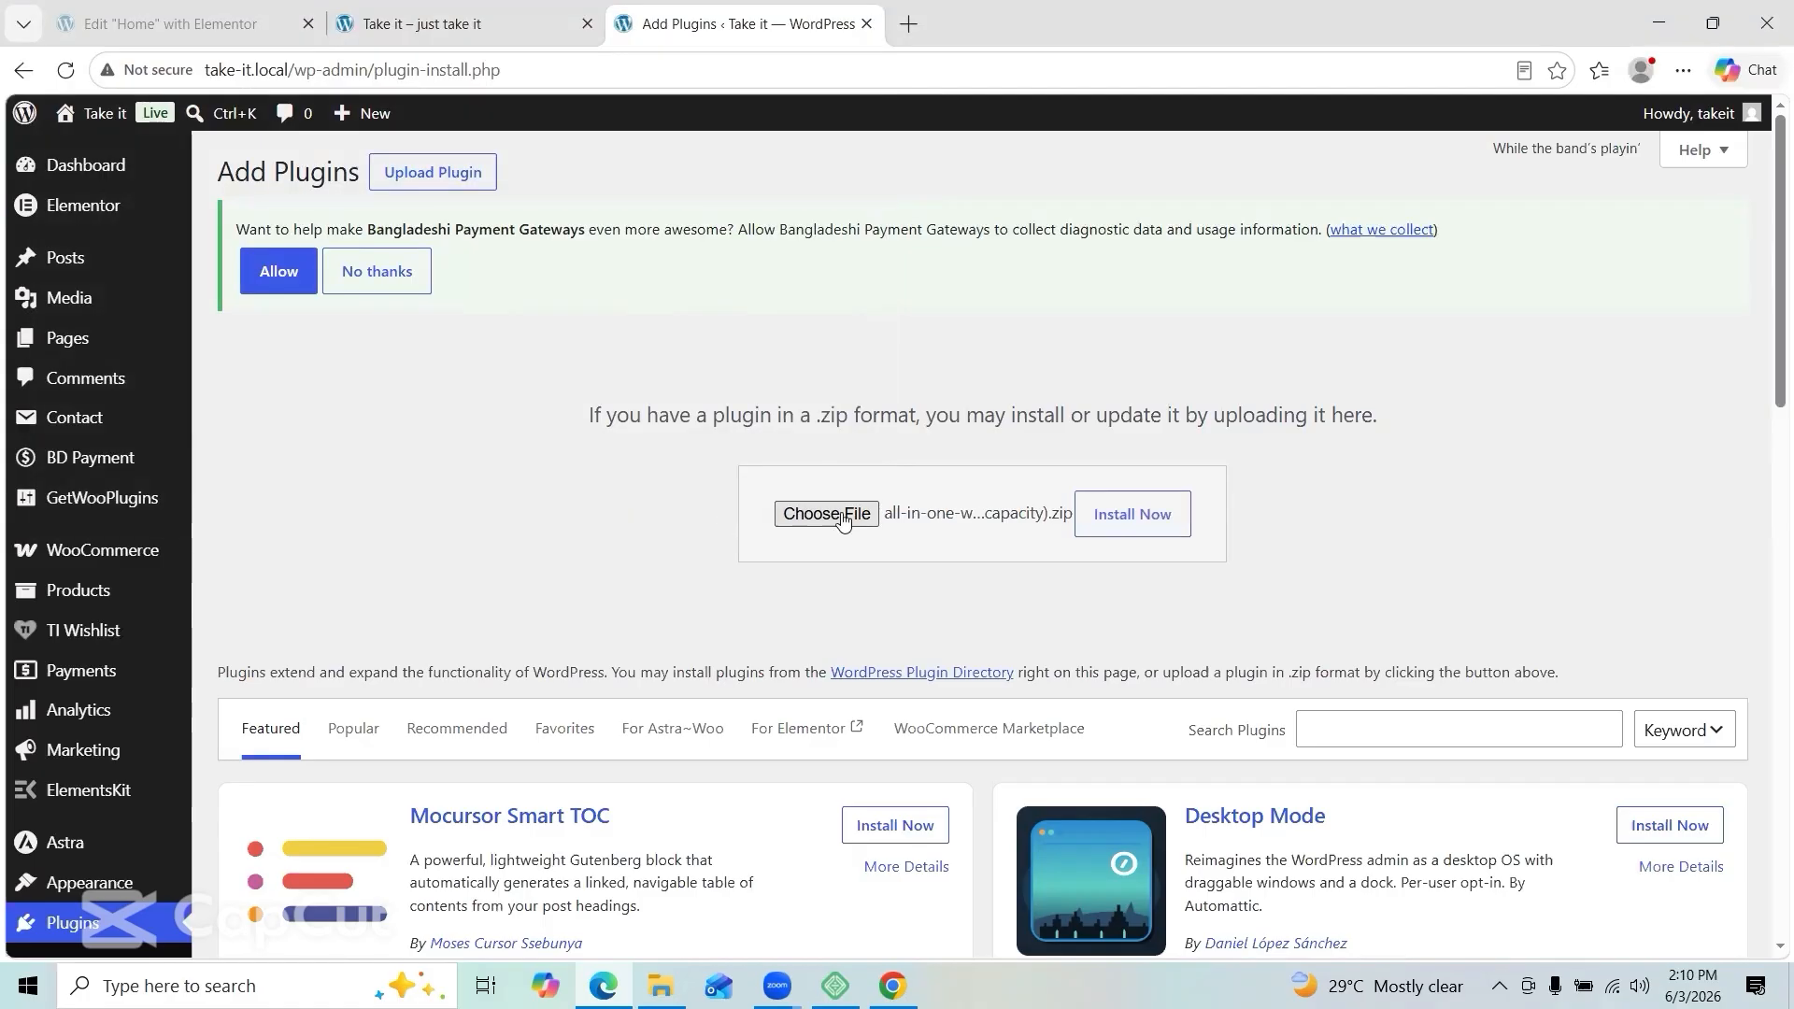
pyautogui.click(1107, 520)
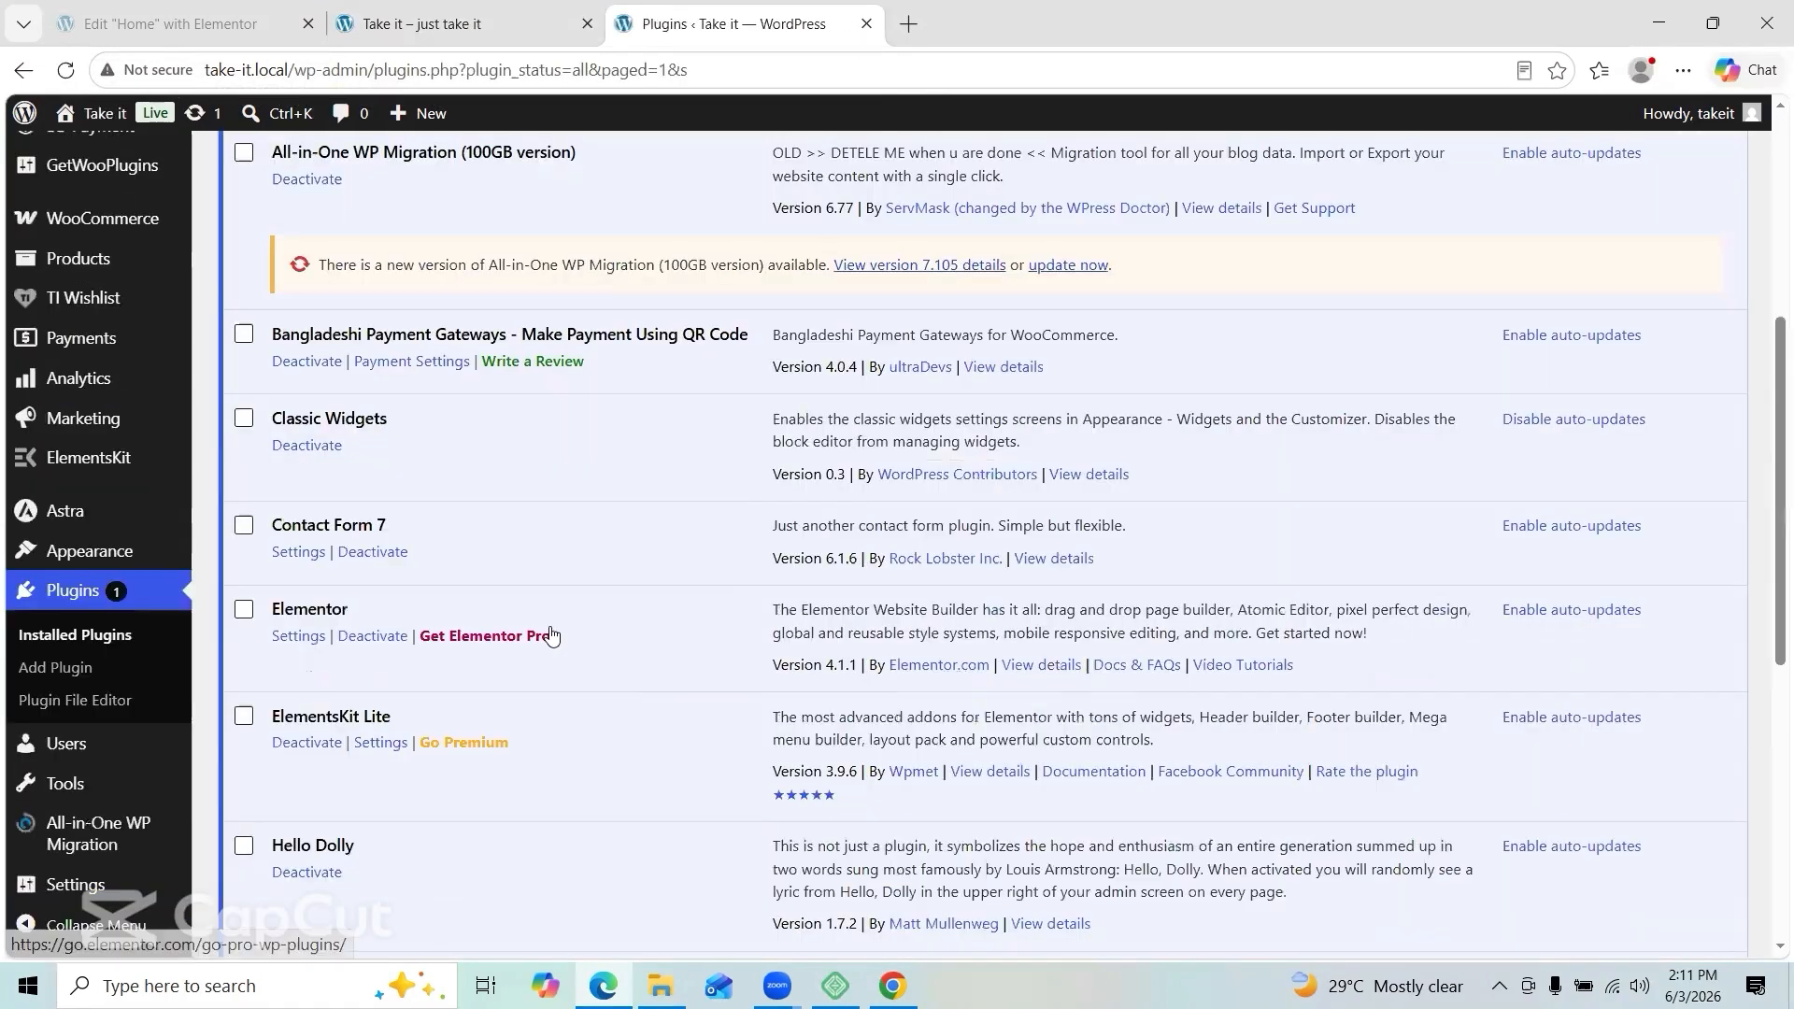
pyautogui.scroll(-4, 550, 633)
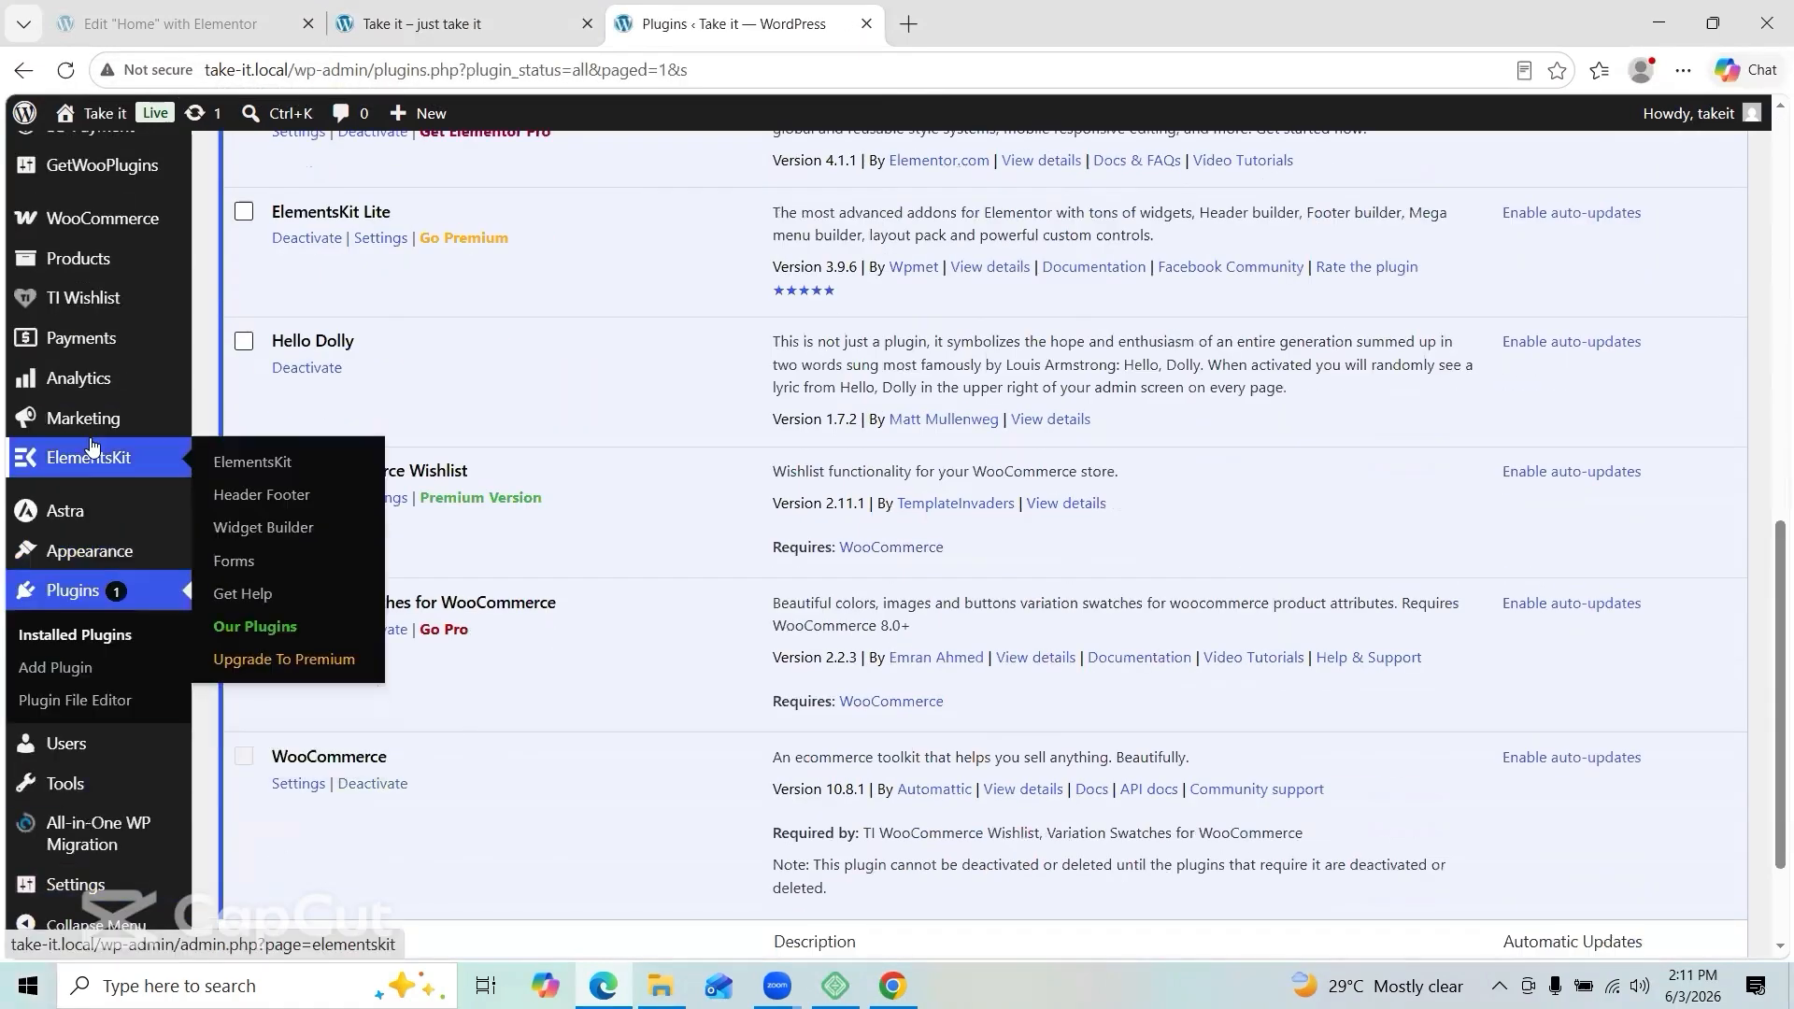
# Step: Export take-it.local to a File with All-in-One WP Migration and download the 362 MB .wpress backup
pyautogui.scroll(-3, 87, 453)
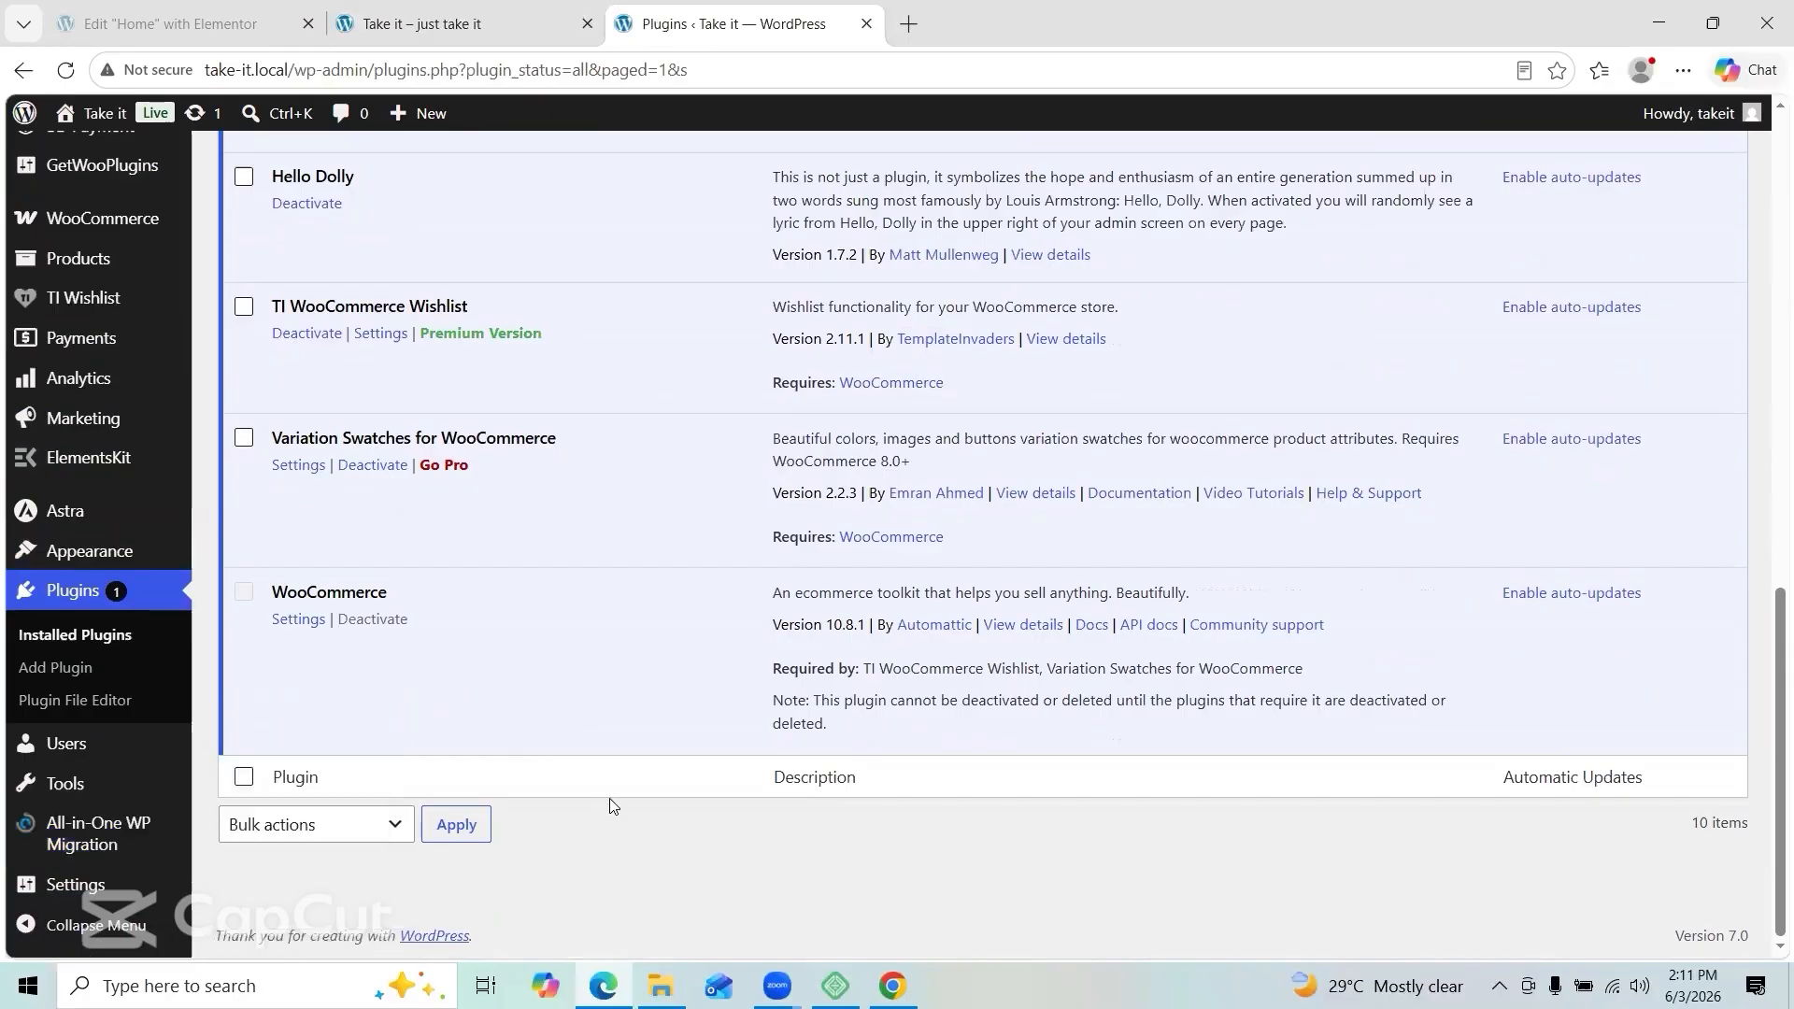
pyautogui.moveTo(103, 832)
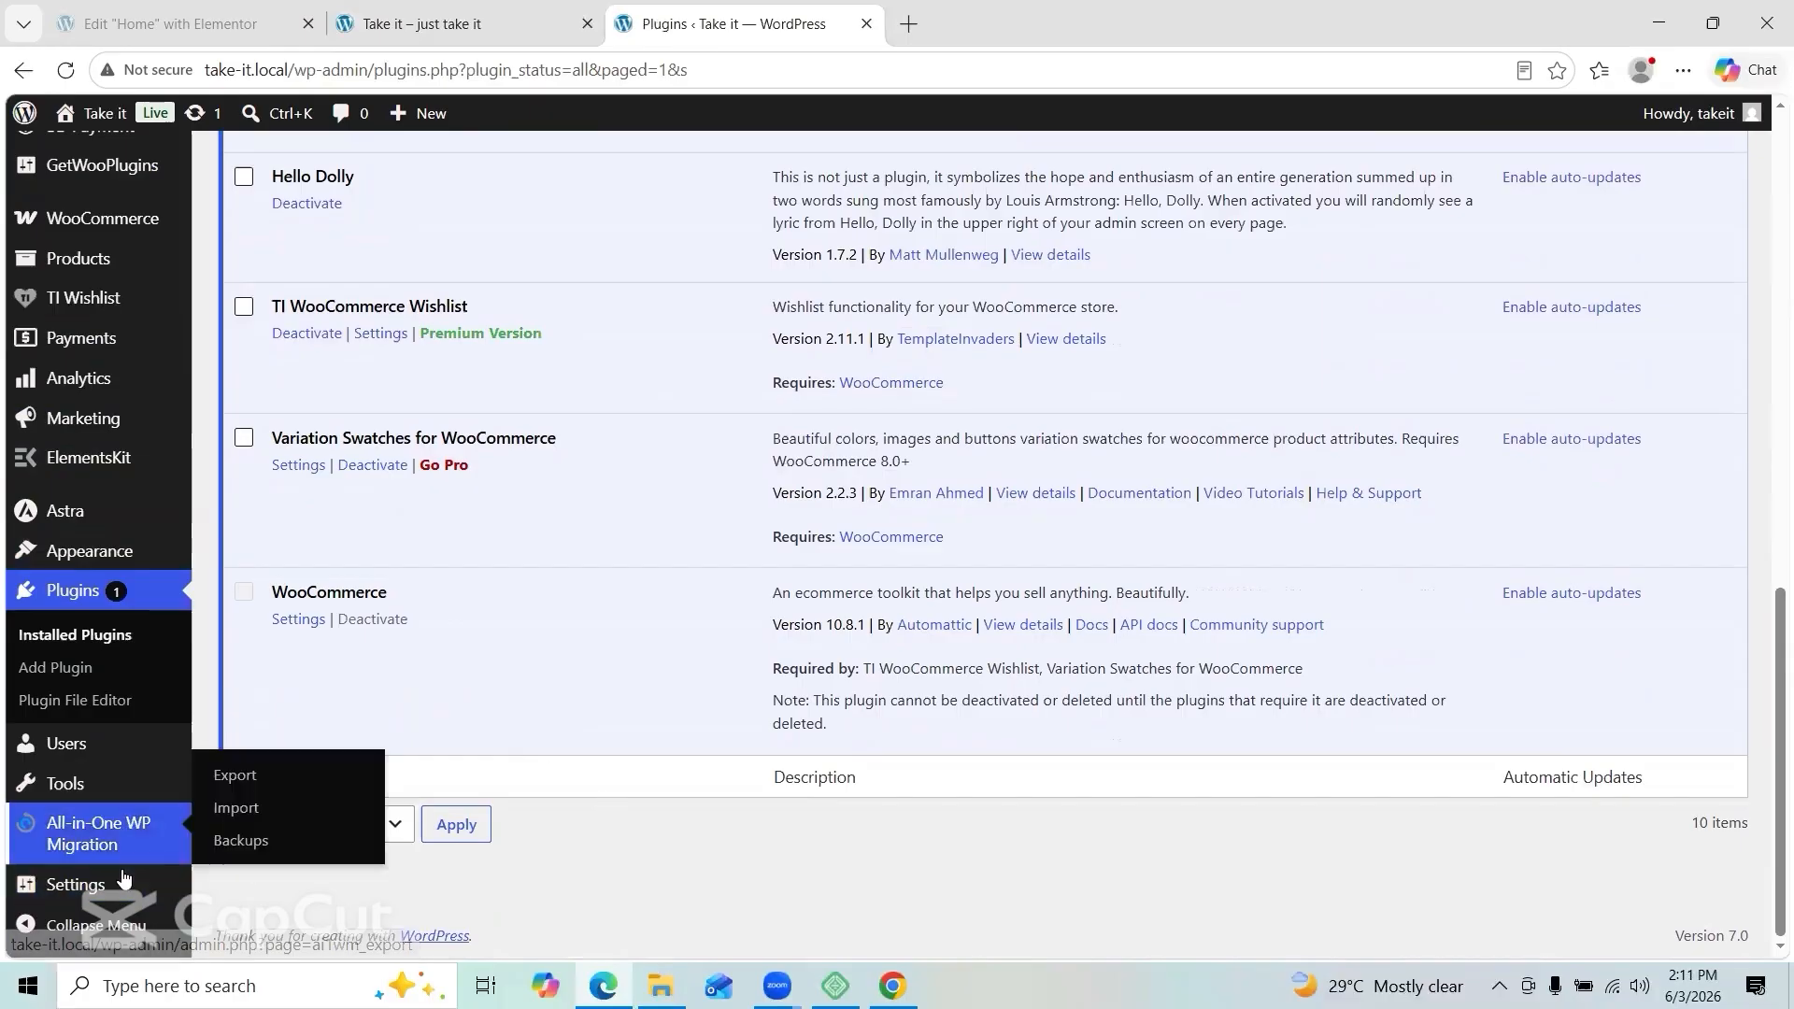
pyautogui.click(235, 777)
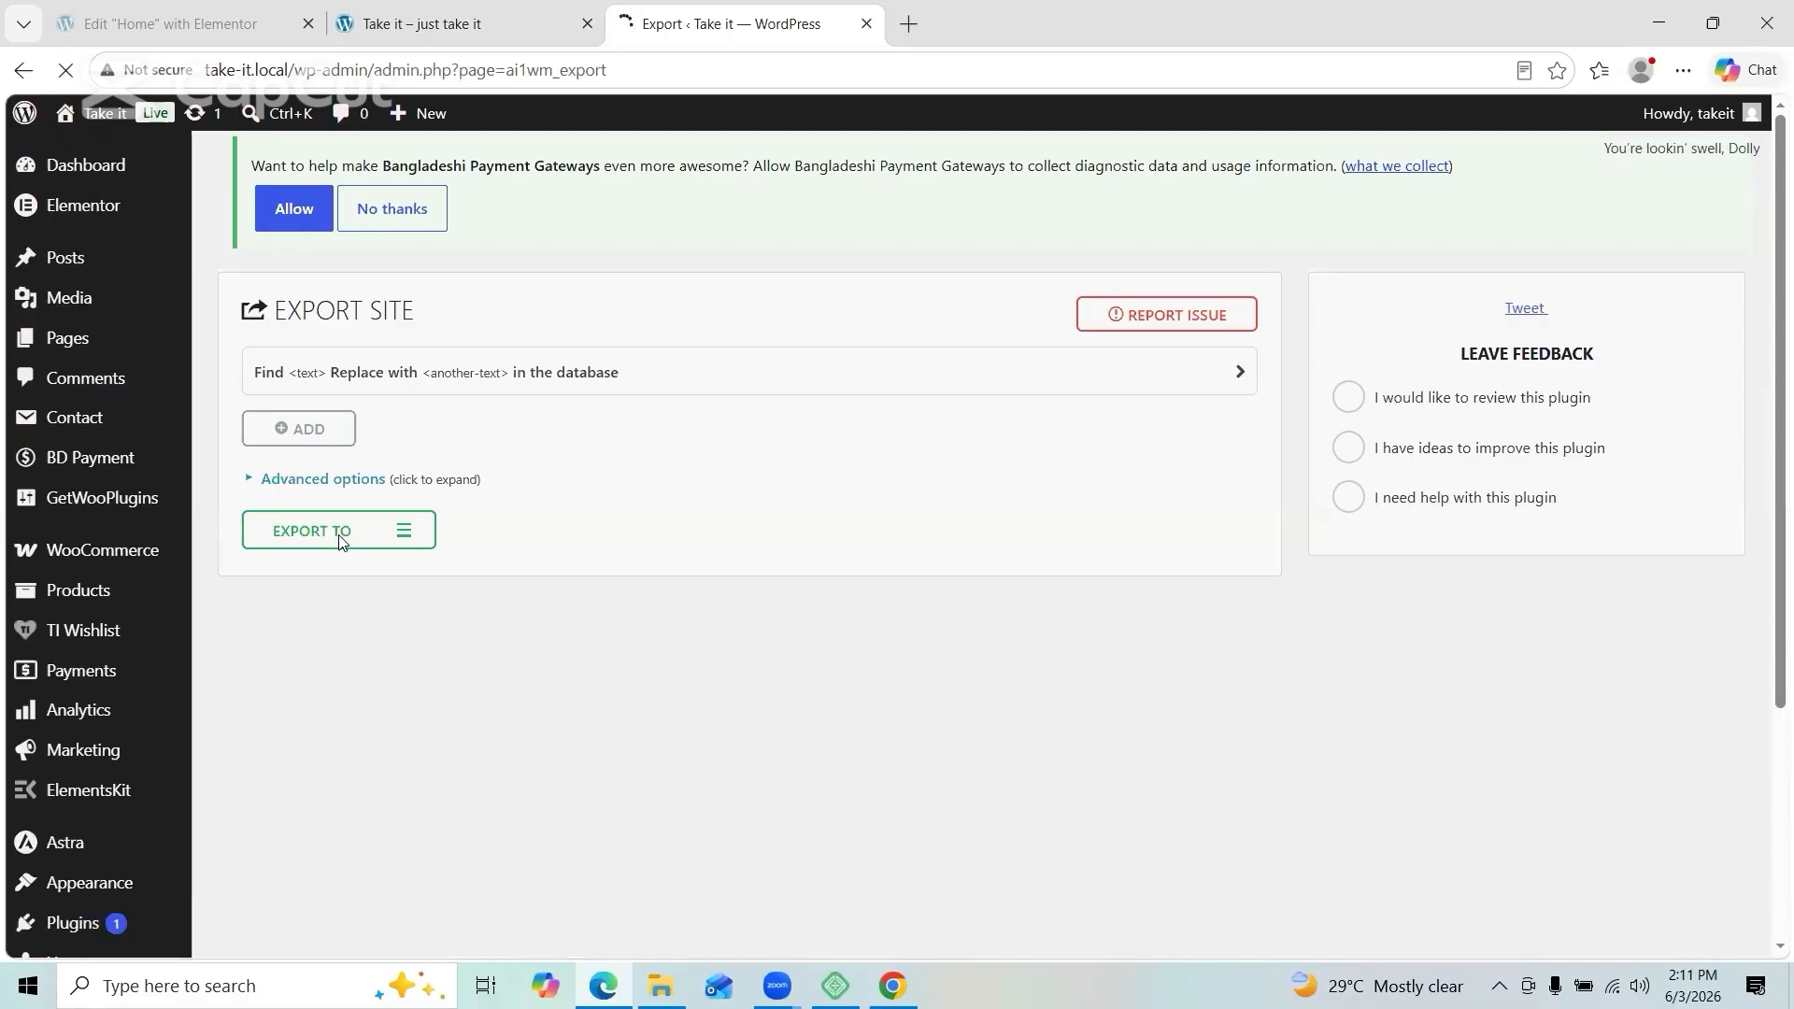
pyautogui.click(340, 540)
pyautogui.click(309, 566)
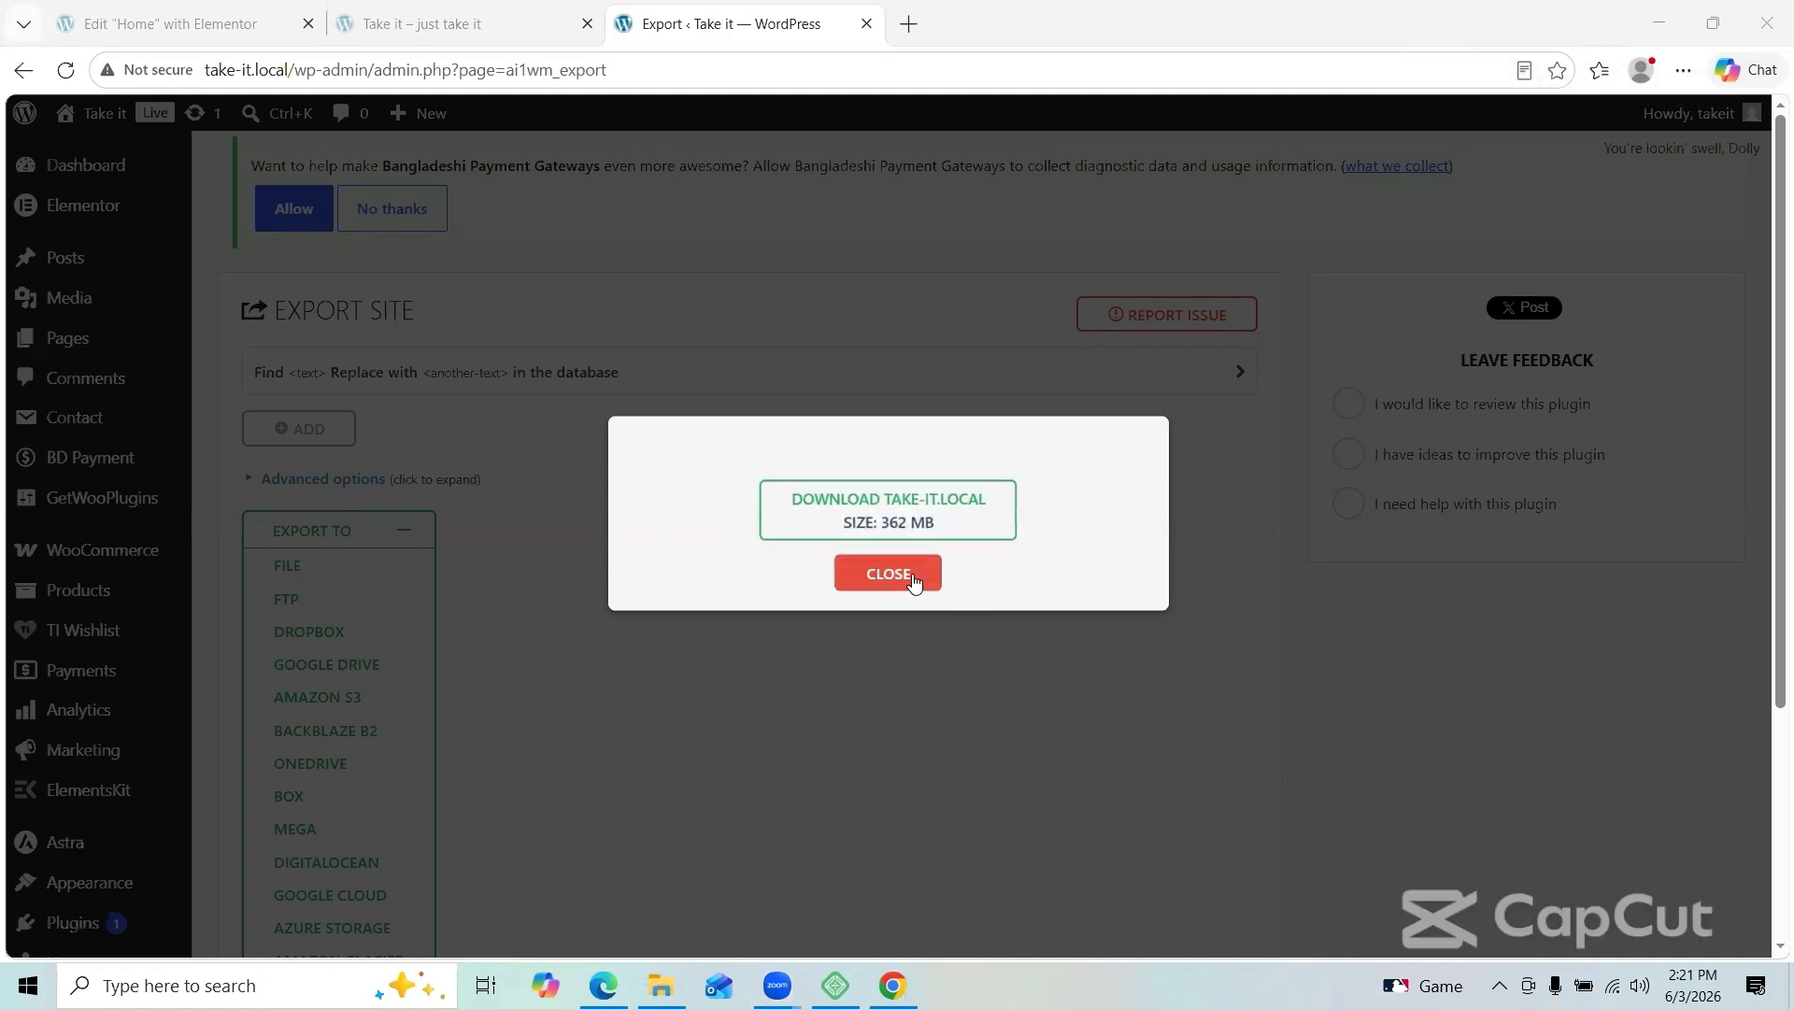
pyautogui.click(900, 521)
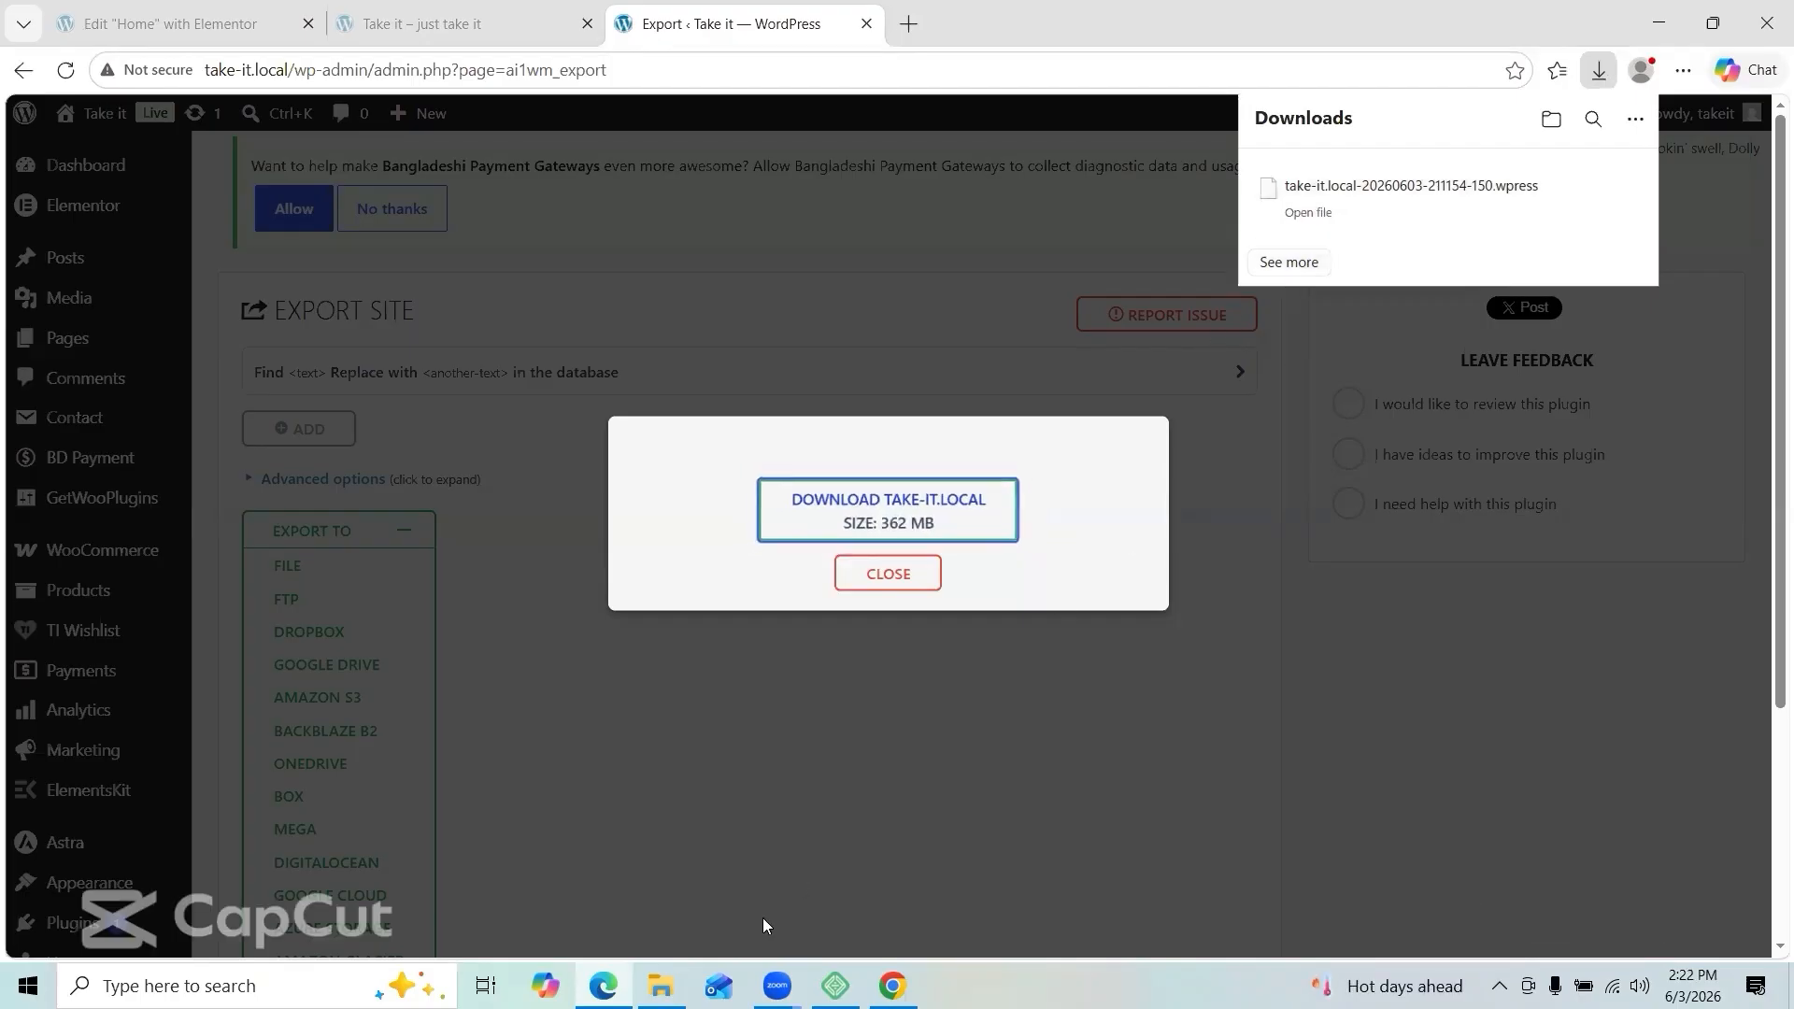
pyautogui.click(661, 986)
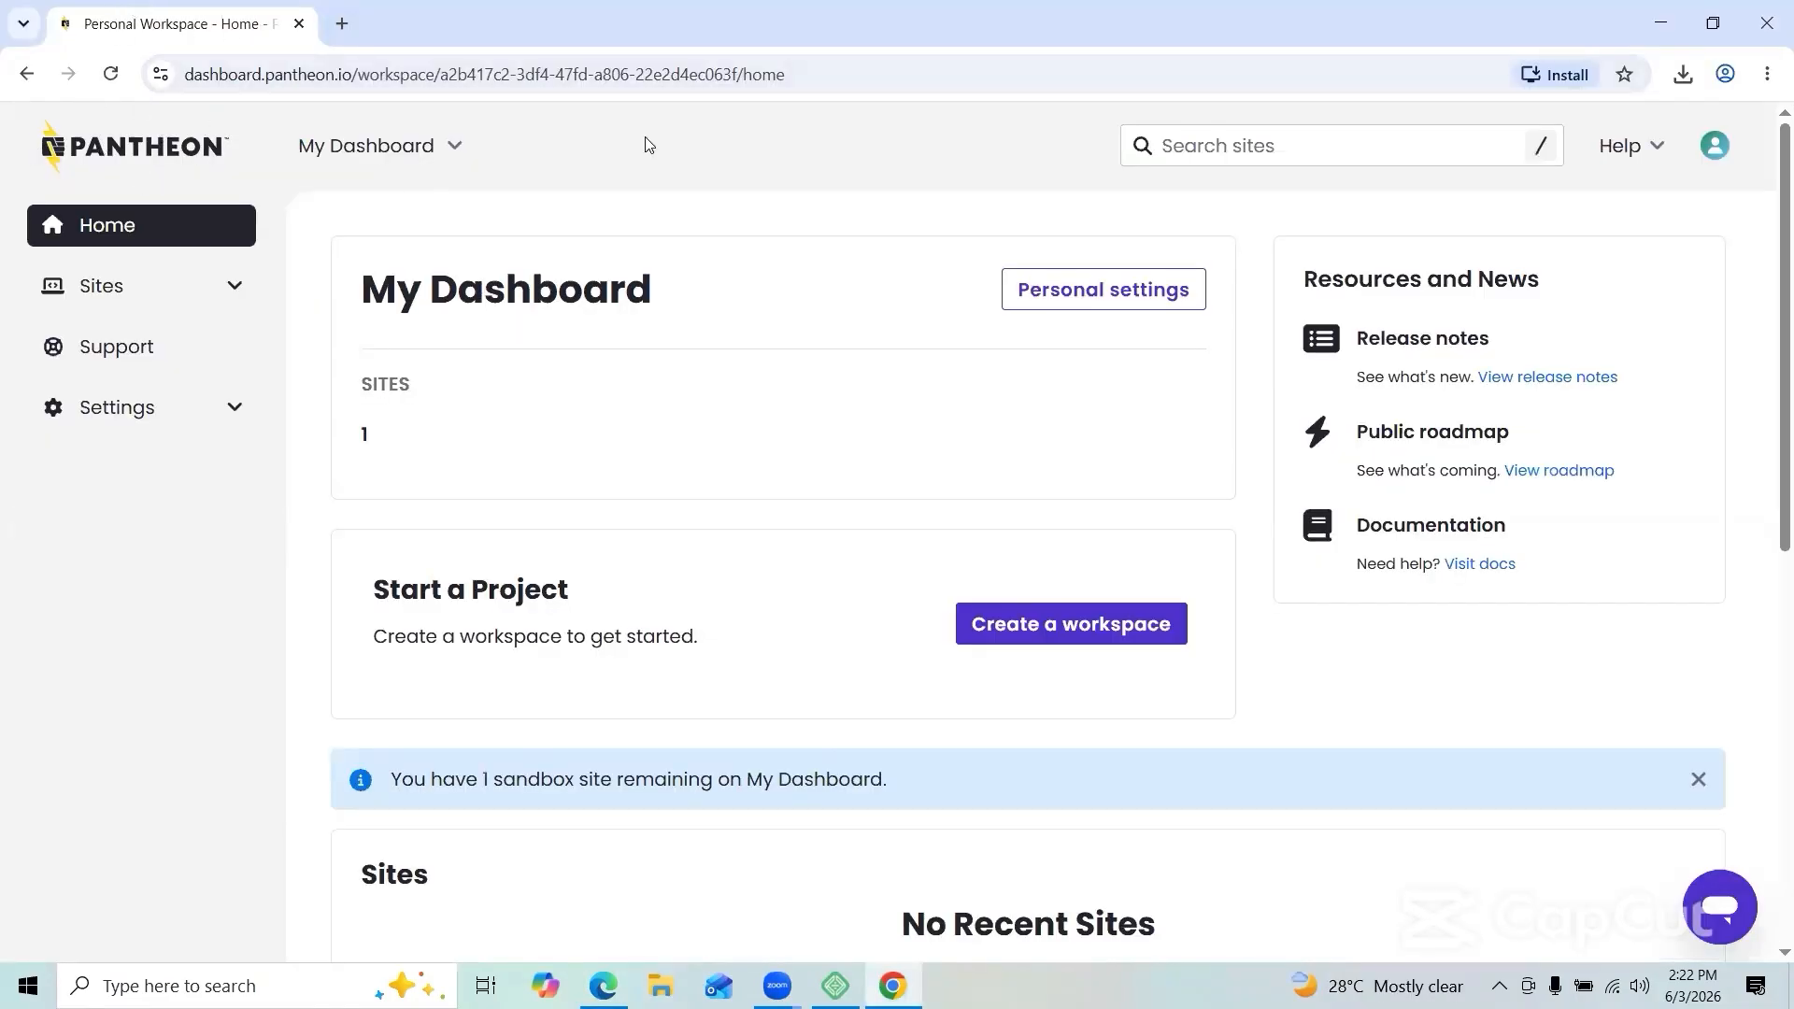
# Step: Create a new workspace named TAKEIT, answer No for web agency, and continue
pyautogui.scroll(-8, 539, 355)
pyautogui.scroll(8, 538, 355)
pyautogui.click(984, 624)
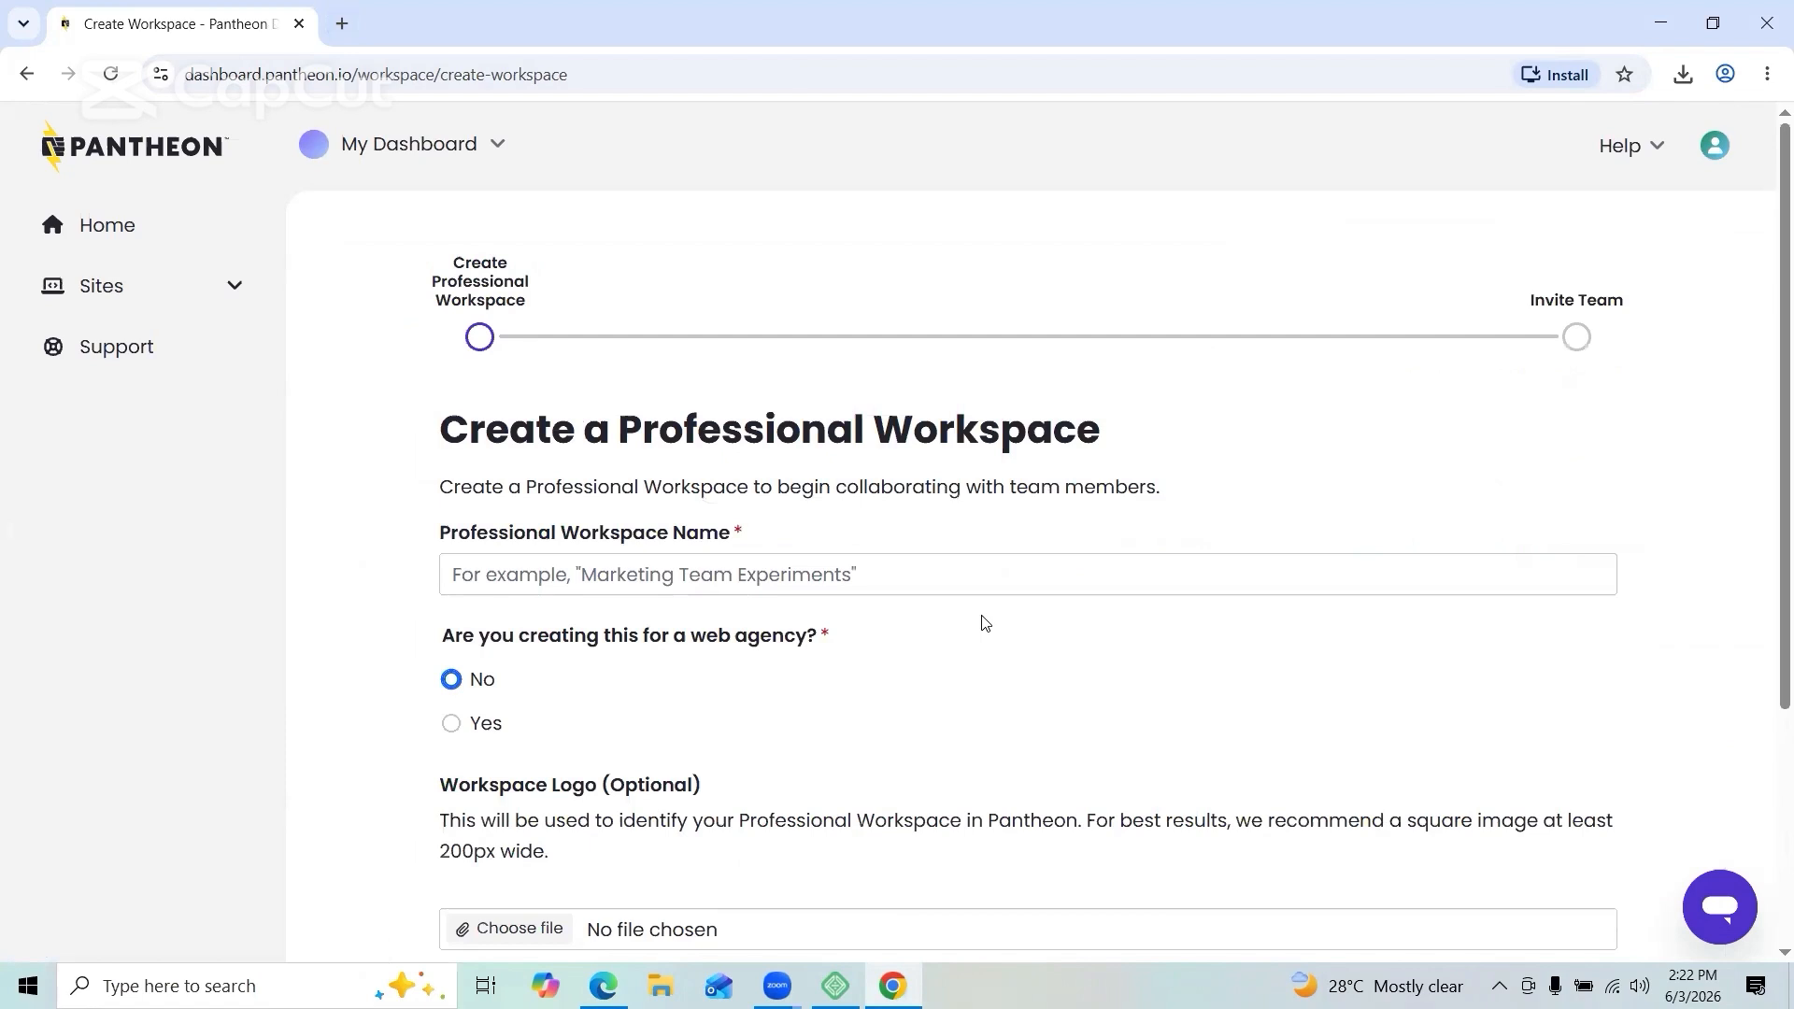
pyautogui.click(918, 583)
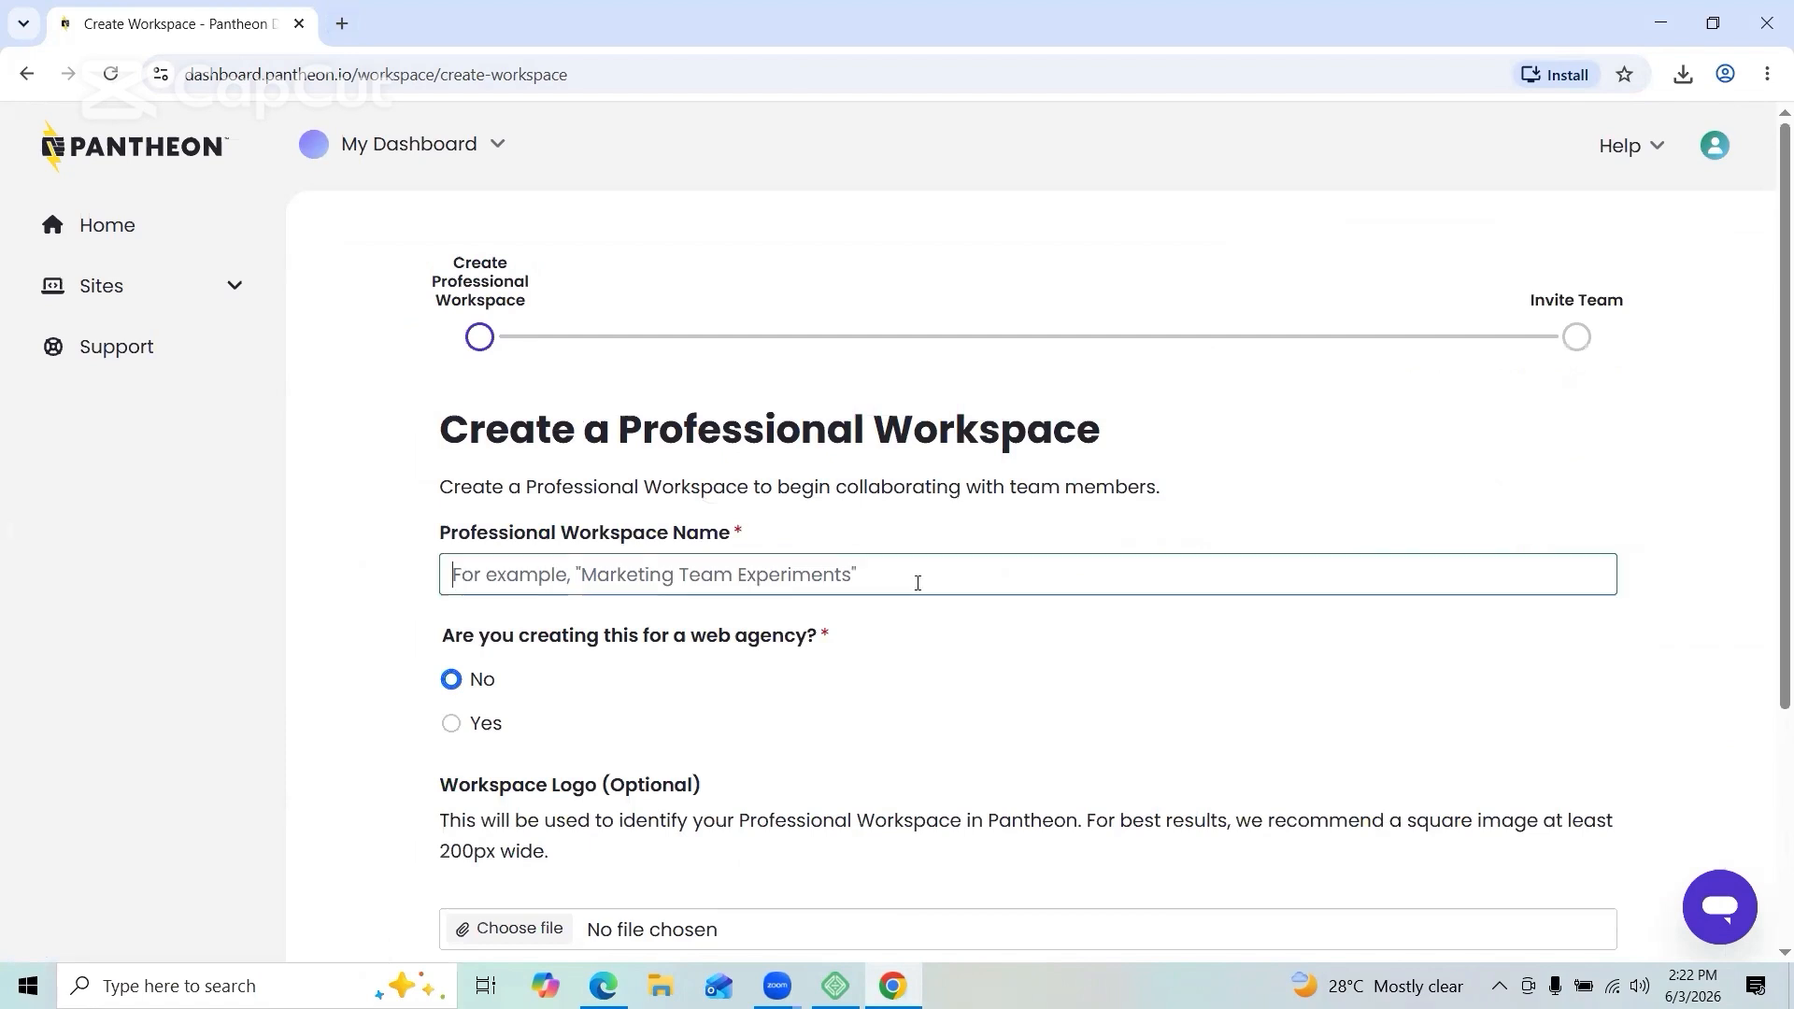
pyautogui.write('TAKEIT')
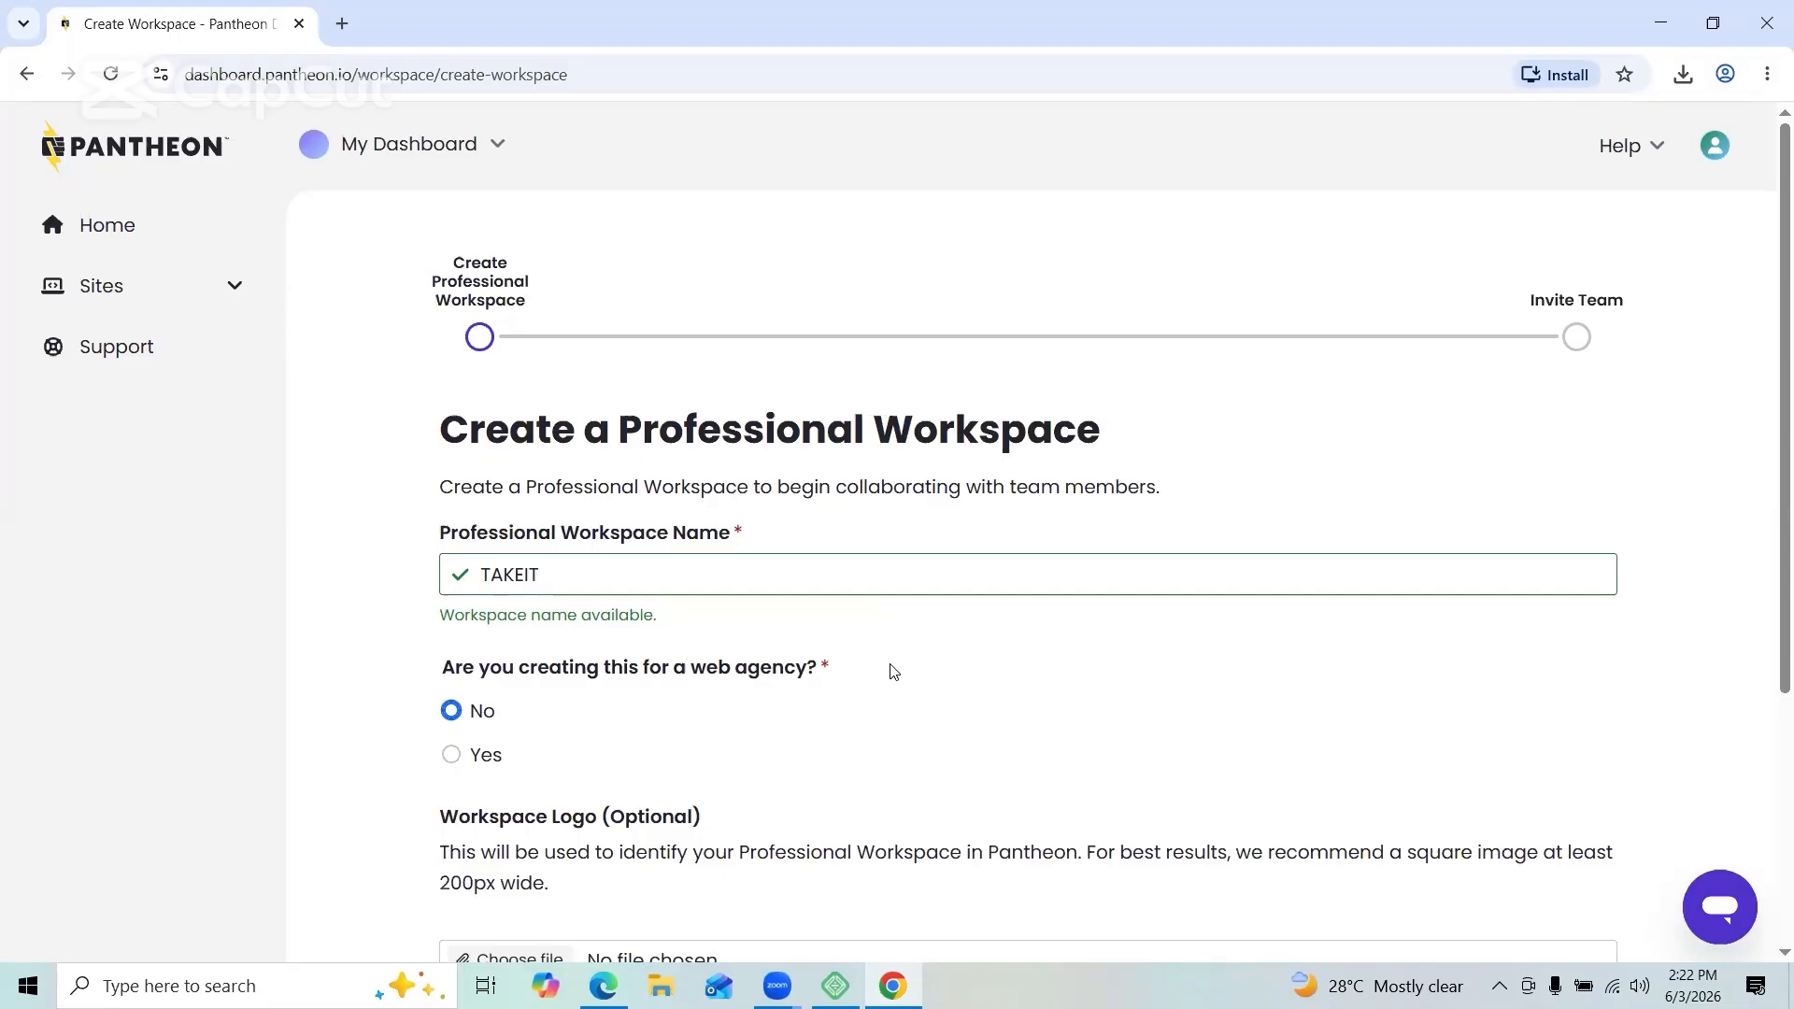
pyautogui.scroll(-1, 892, 669)
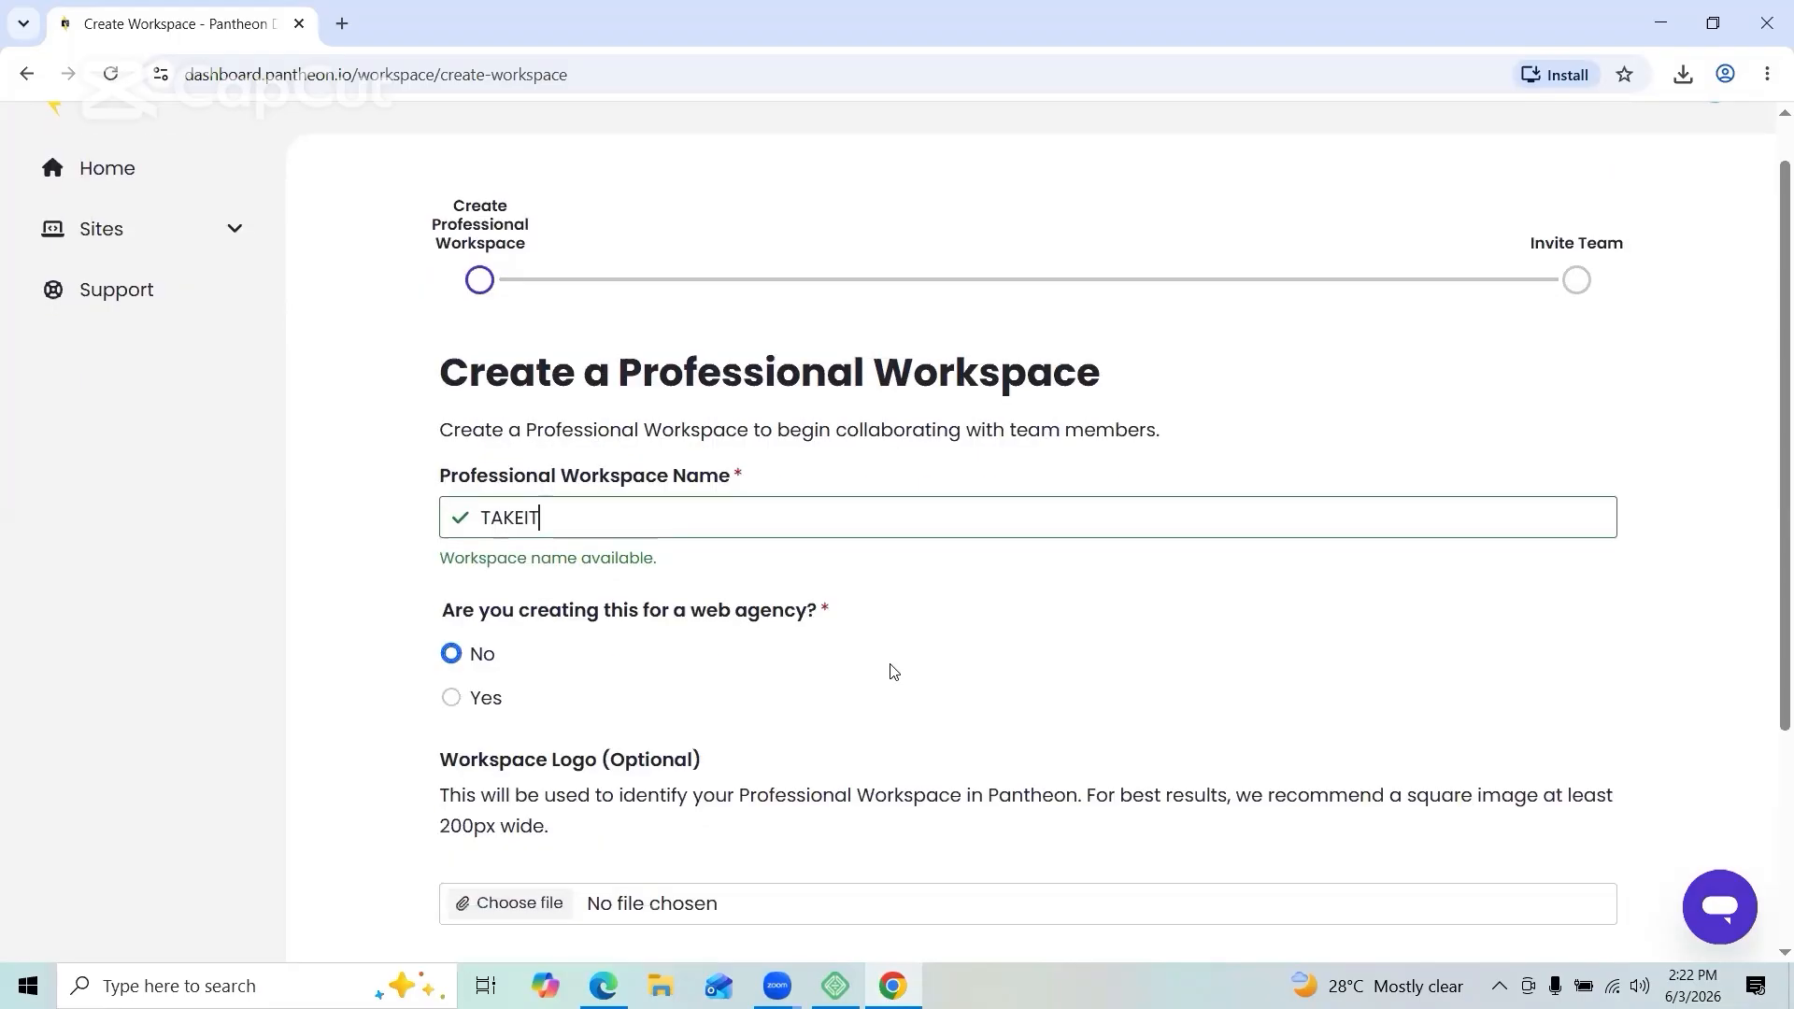
pyautogui.scroll(-2, 853, 643)
pyautogui.scroll(-1, 853, 643)
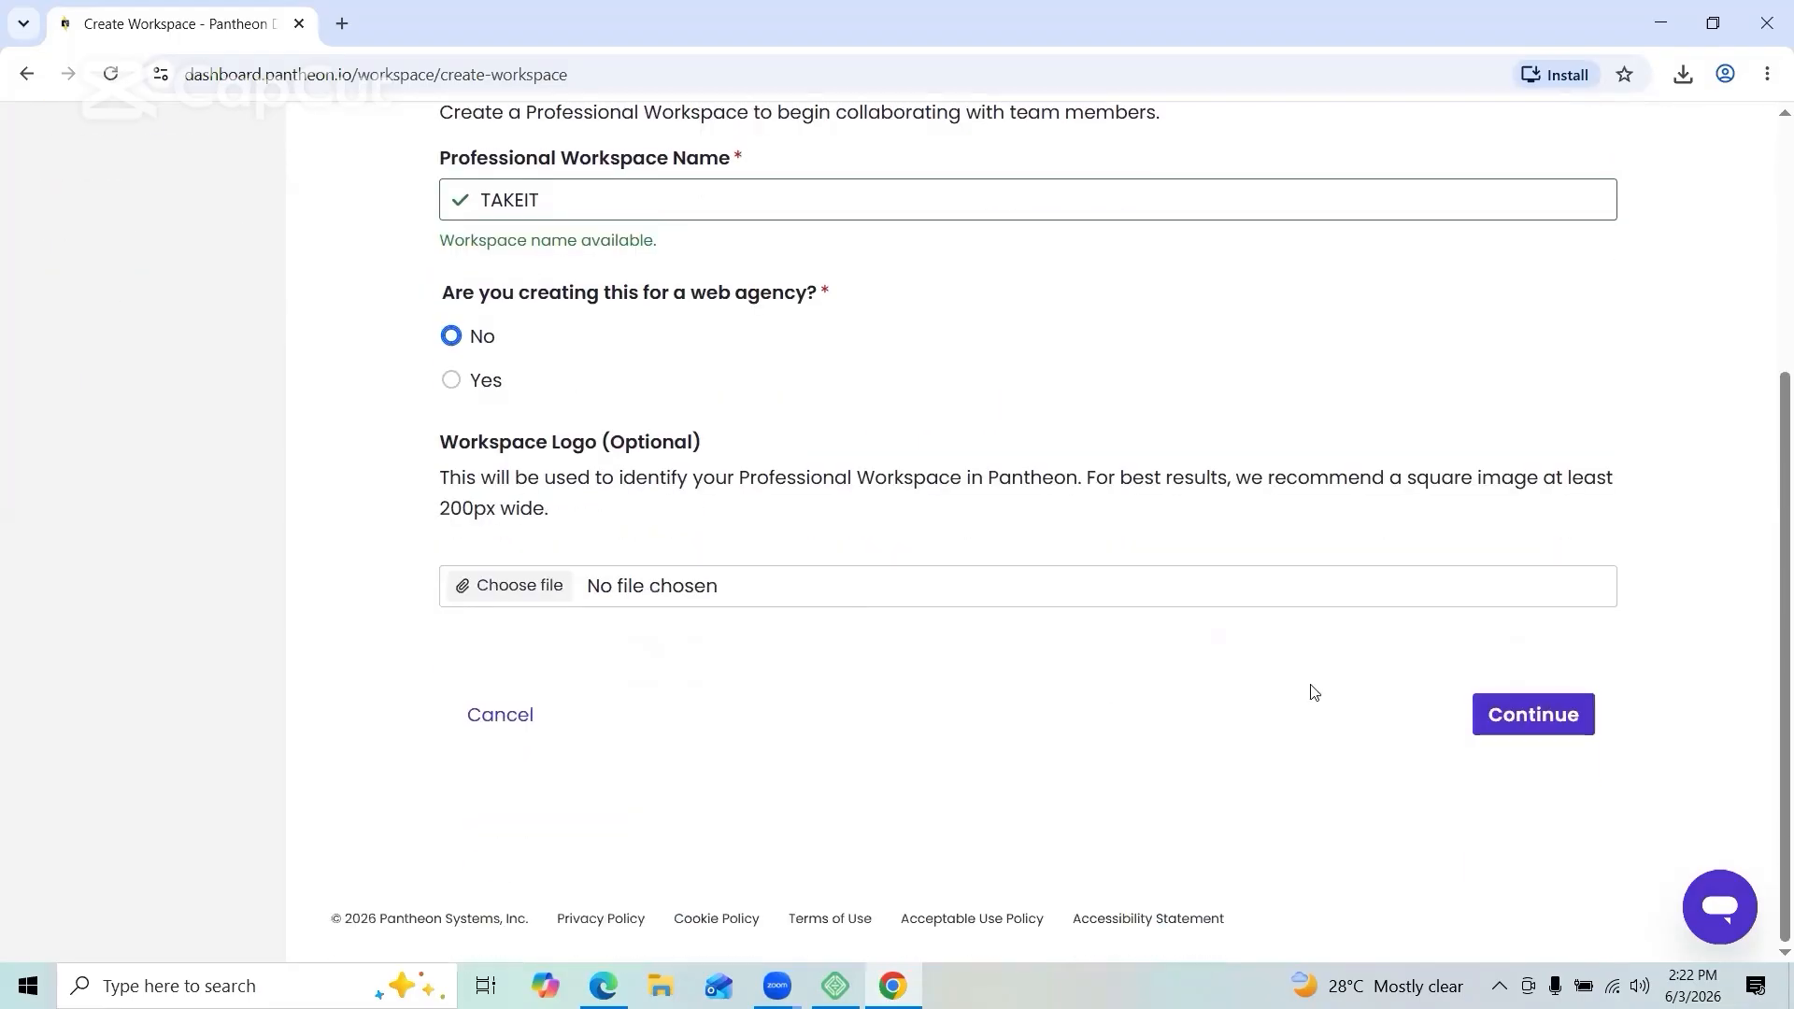
pyautogui.click(1490, 724)
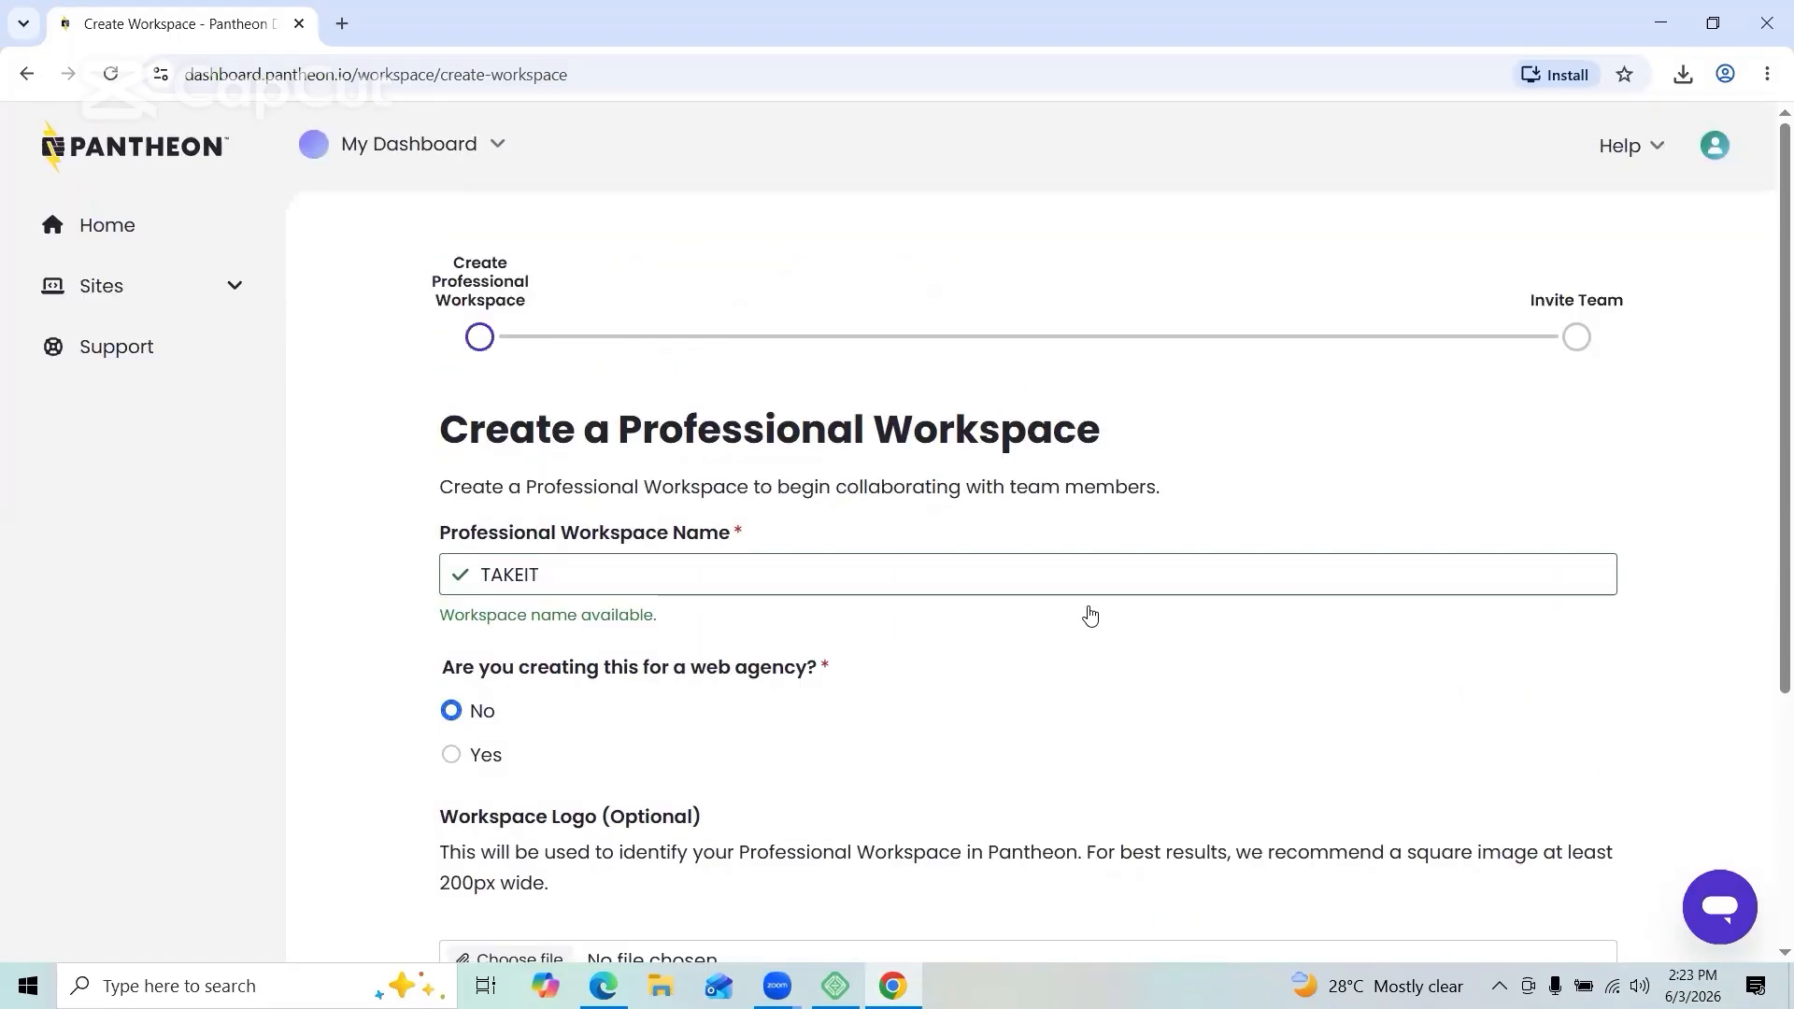
pyautogui.scroll(-3, 873, 649)
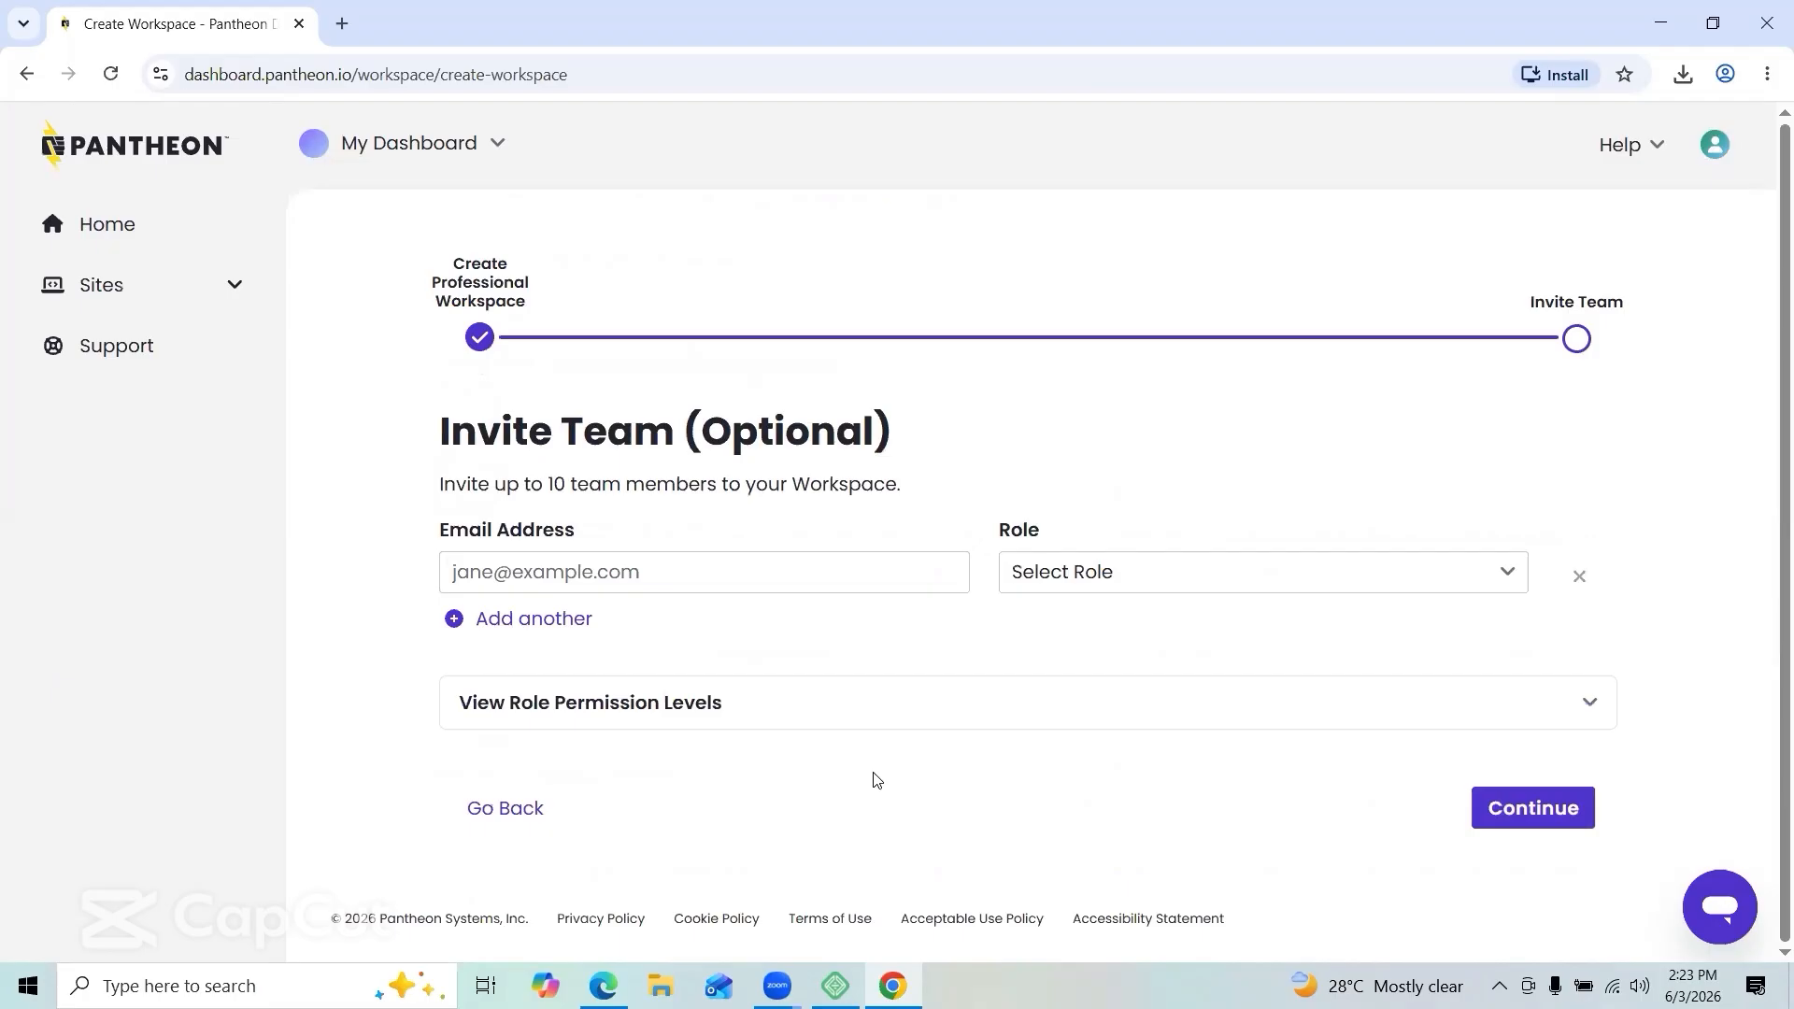
# Step: Invite a team member by e-mail, assign them a role, and finish workspace setup
pyautogui.click(847, 580)
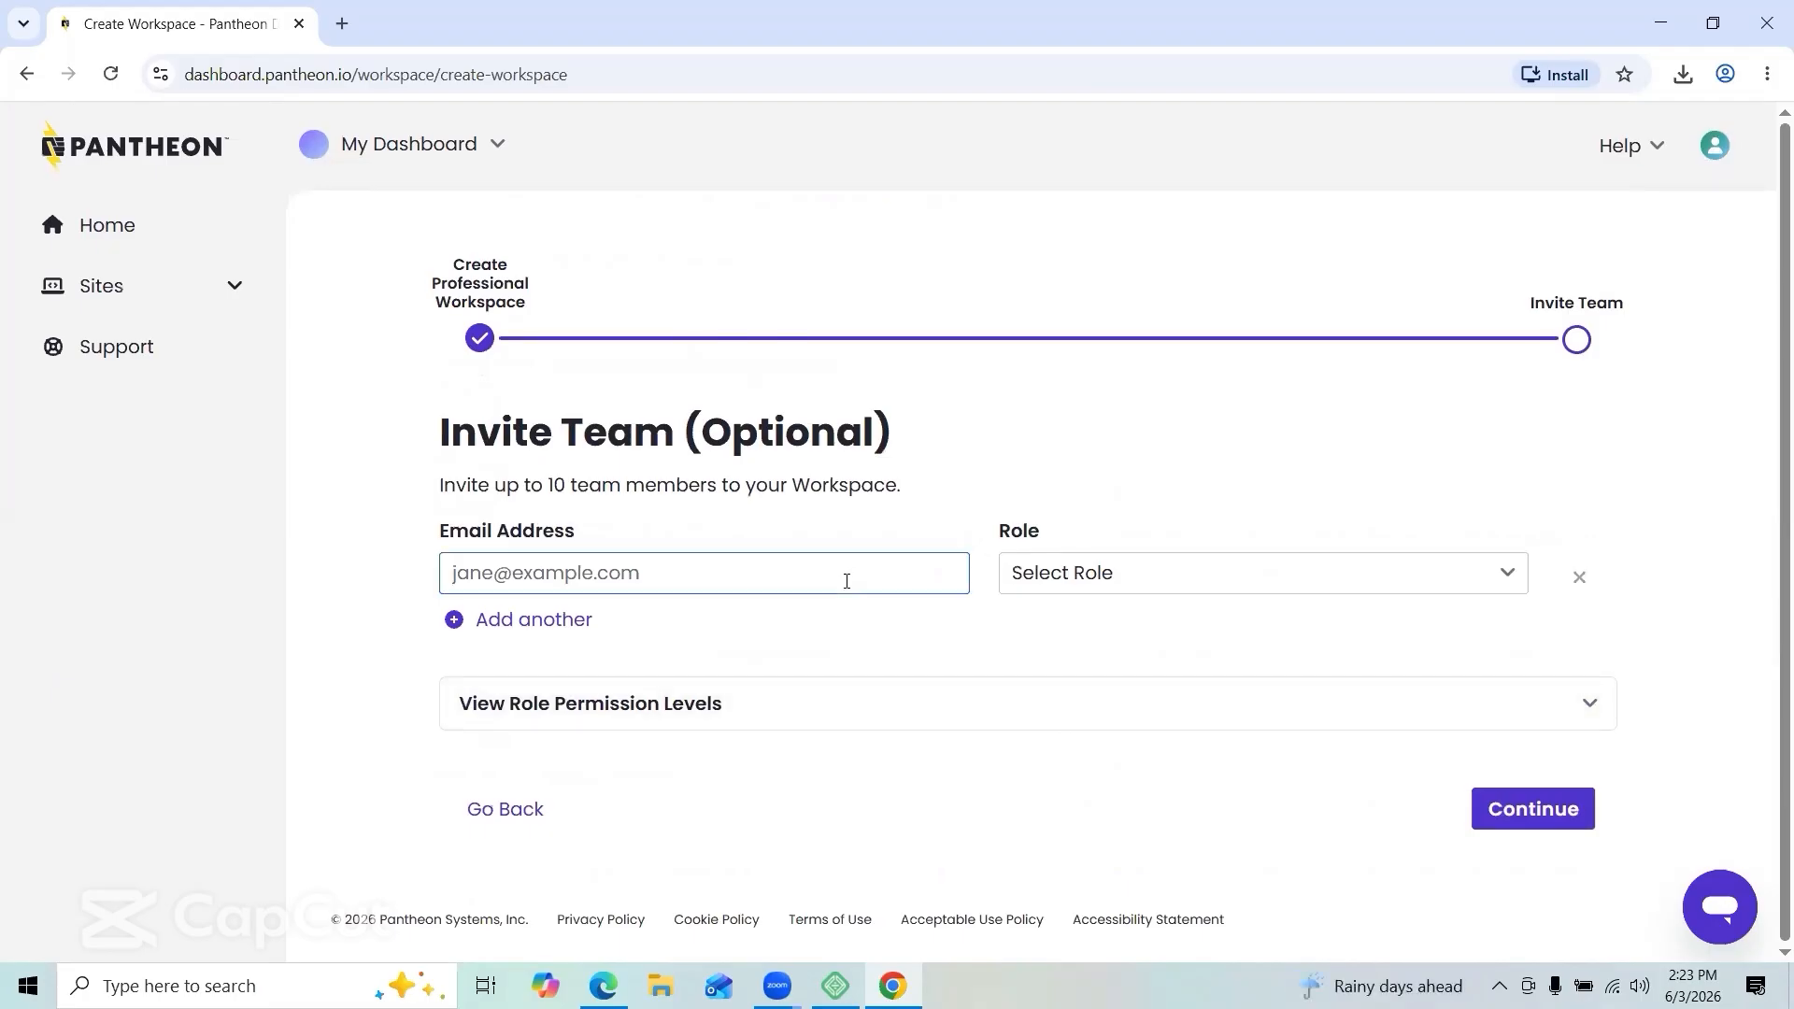
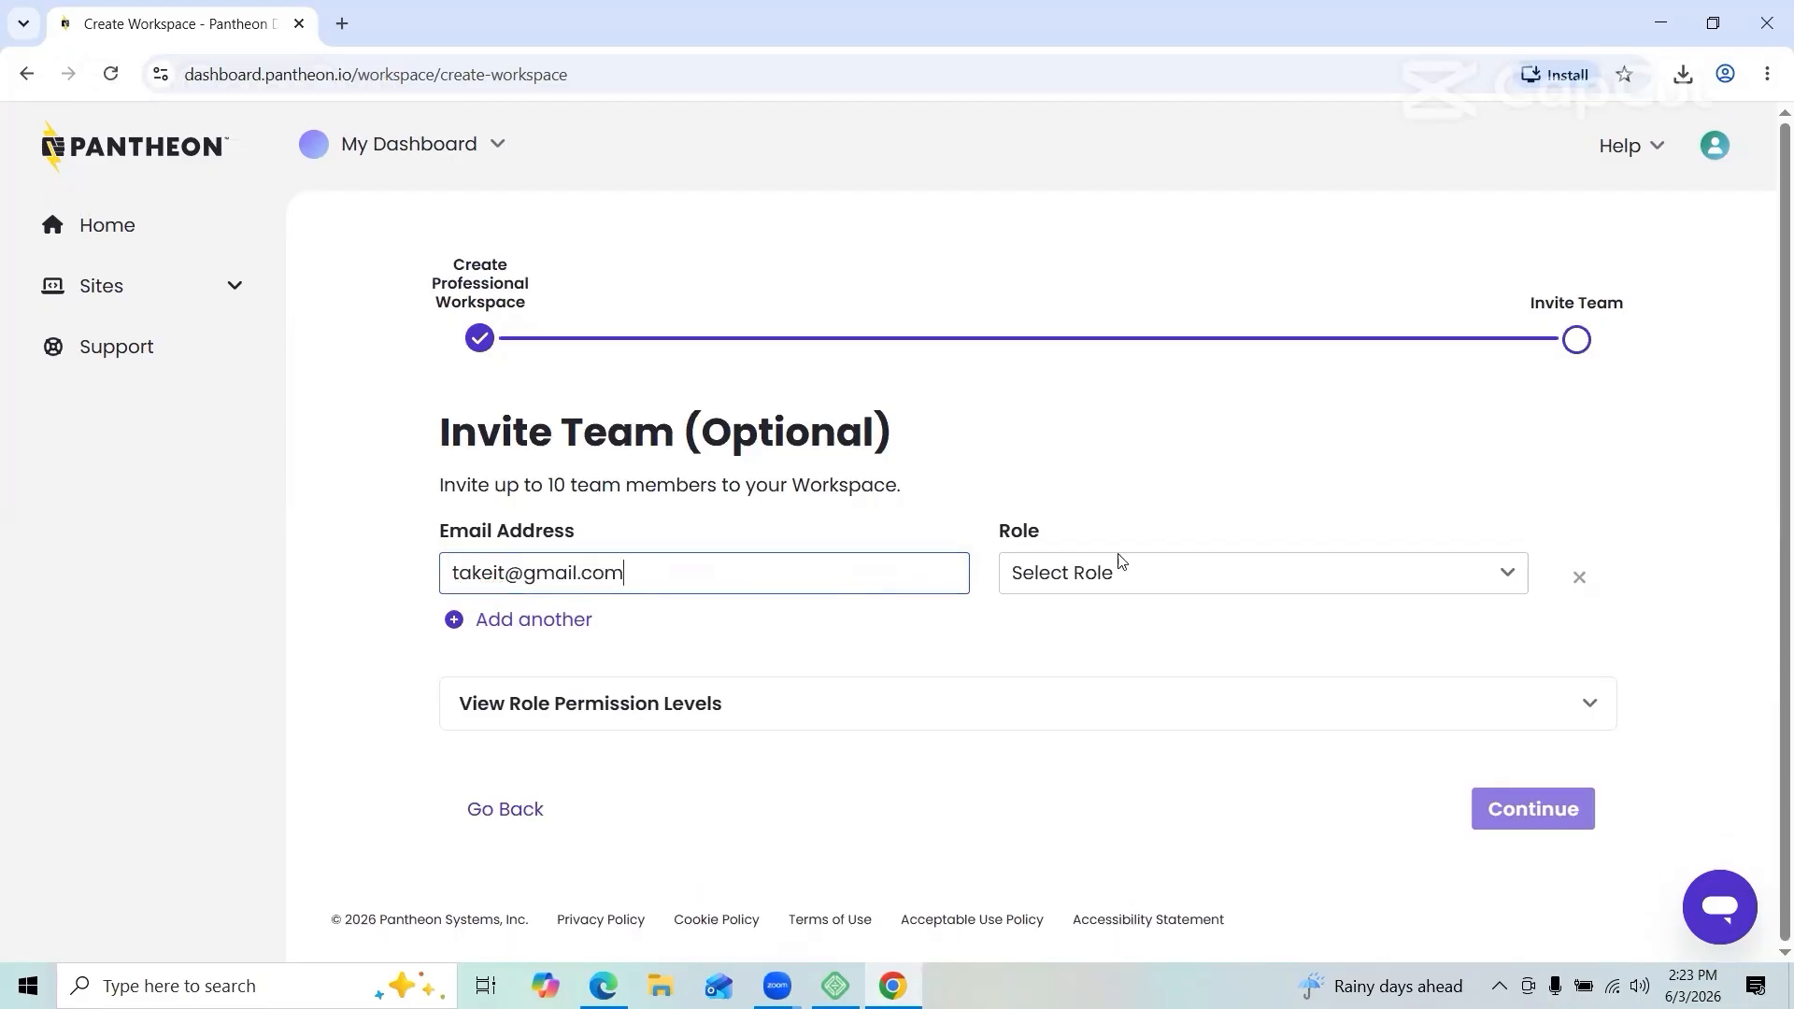
pyautogui.click(1153, 572)
pyautogui.click(1153, 573)
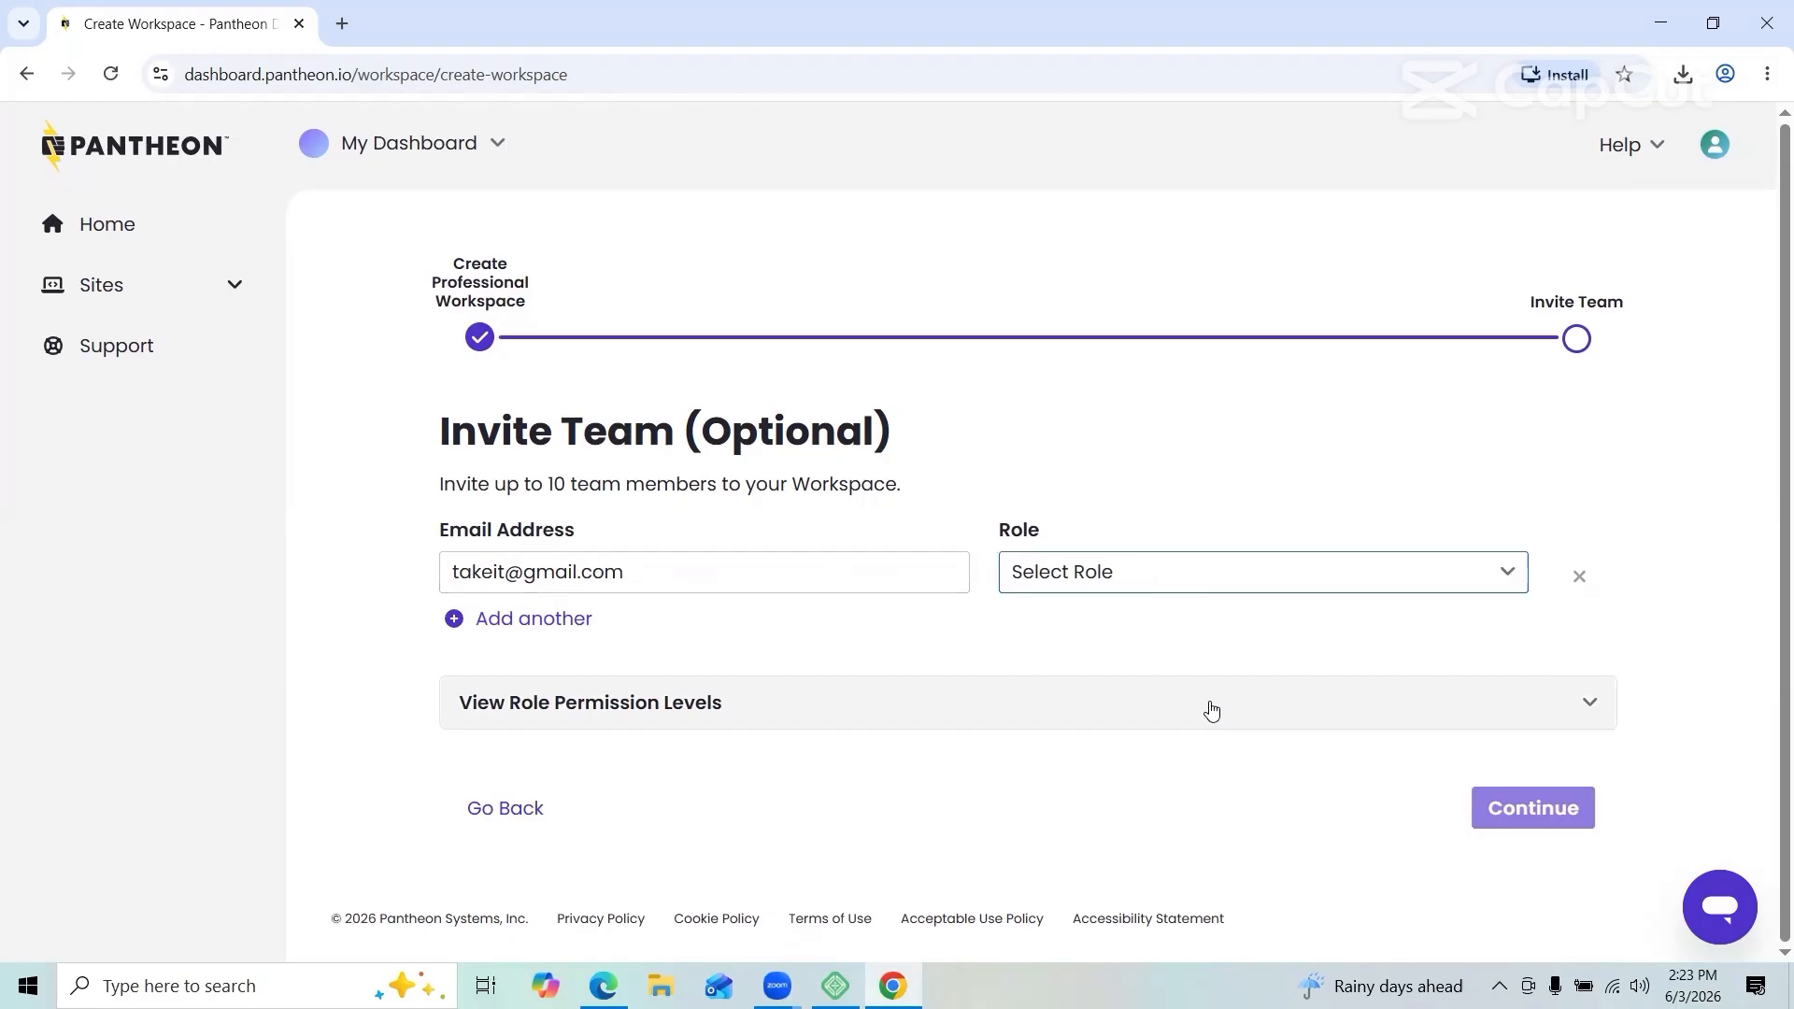
pyautogui.click(1493, 811)
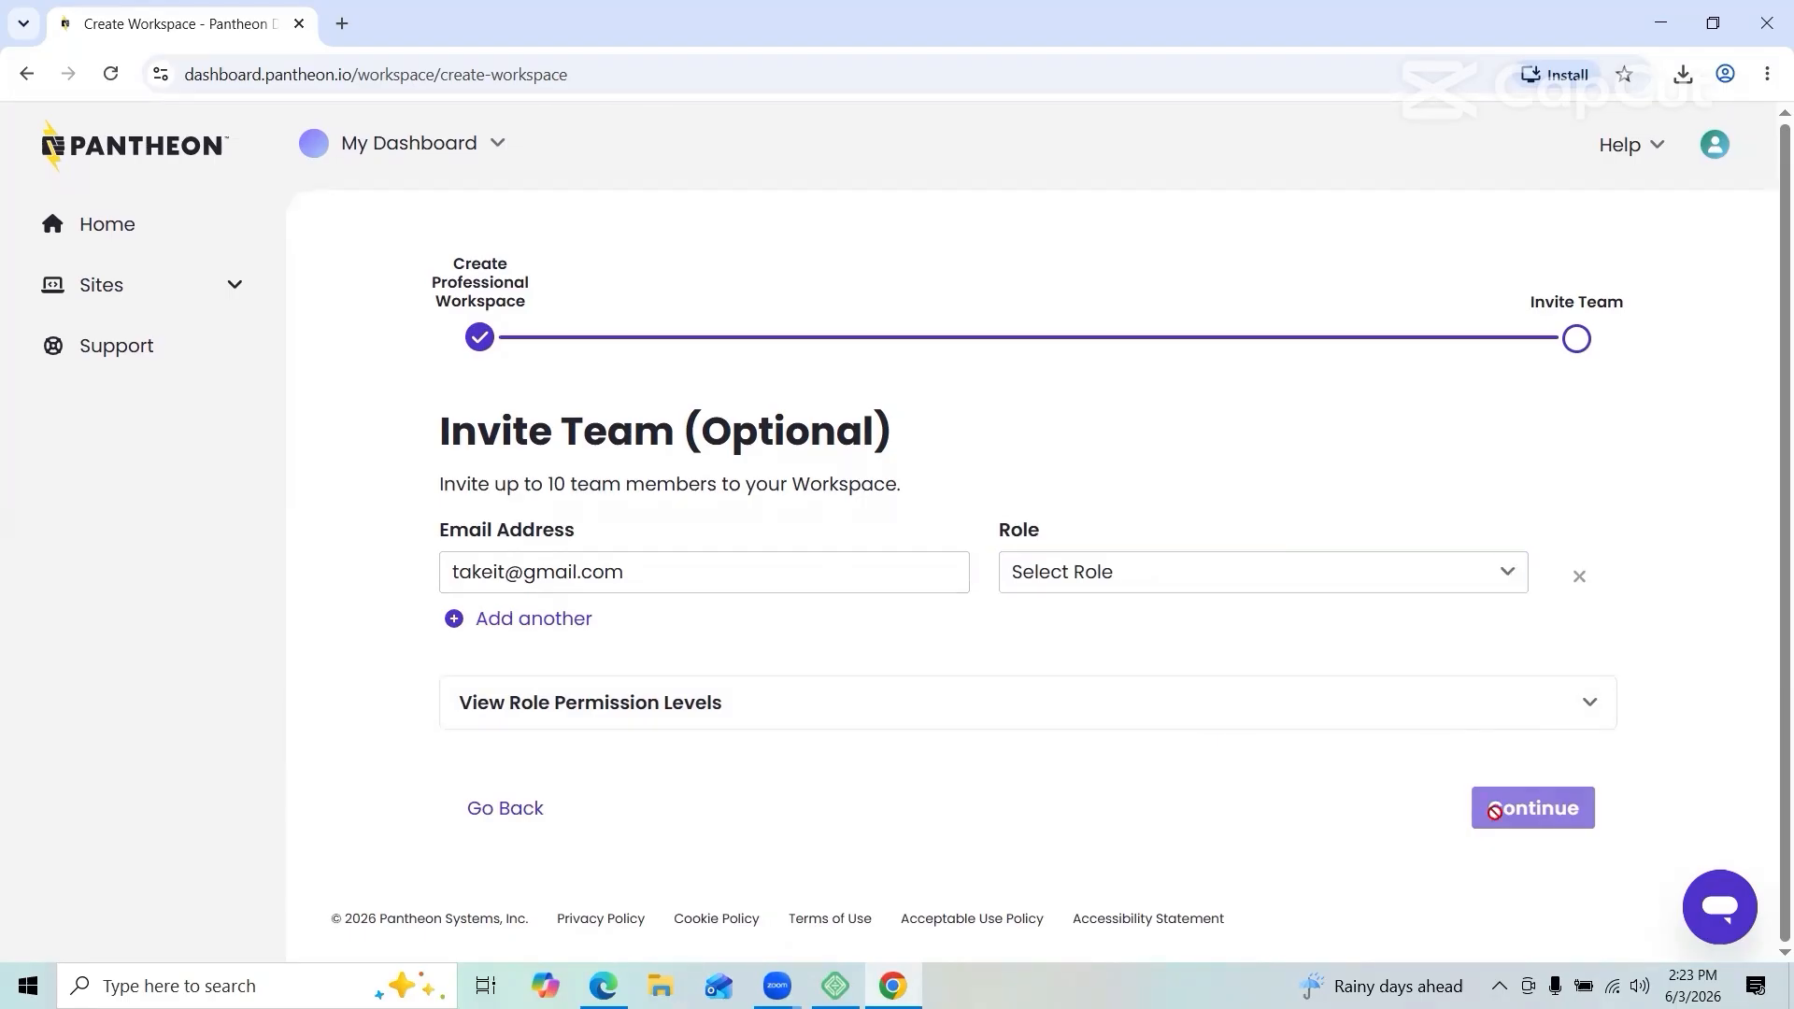
pyautogui.click(1439, 703)
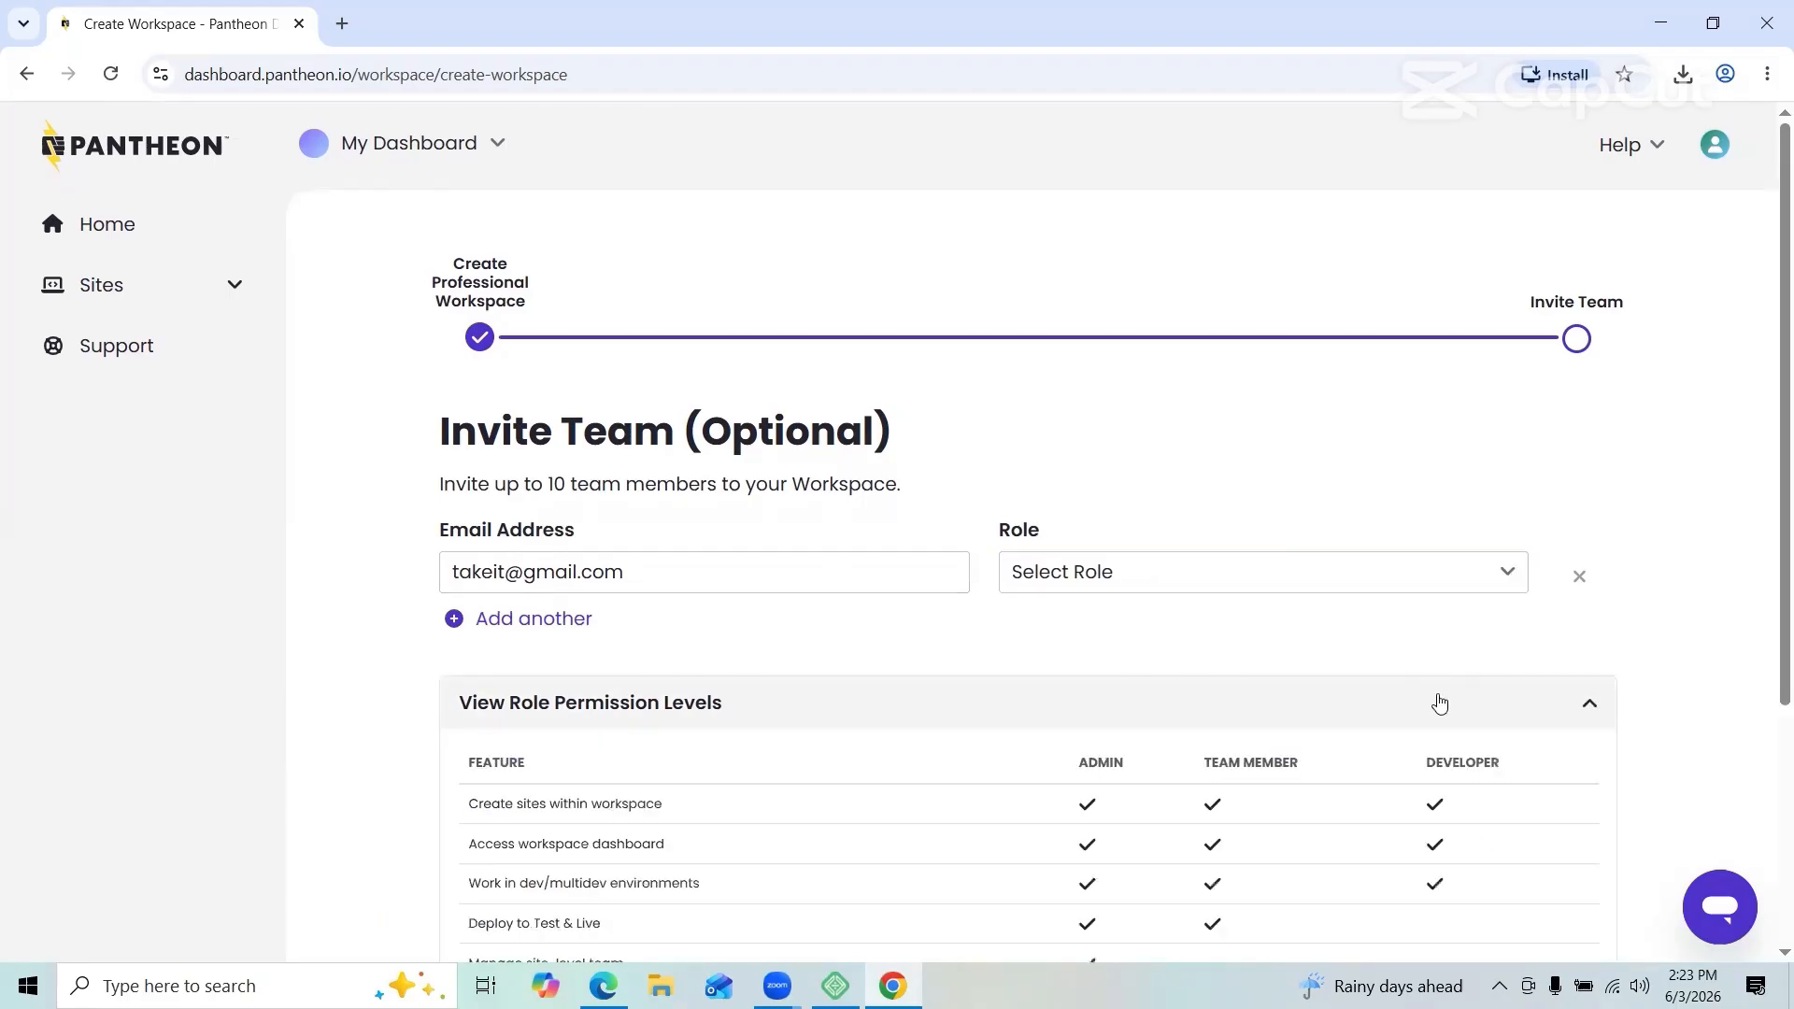
pyautogui.click(1440, 703)
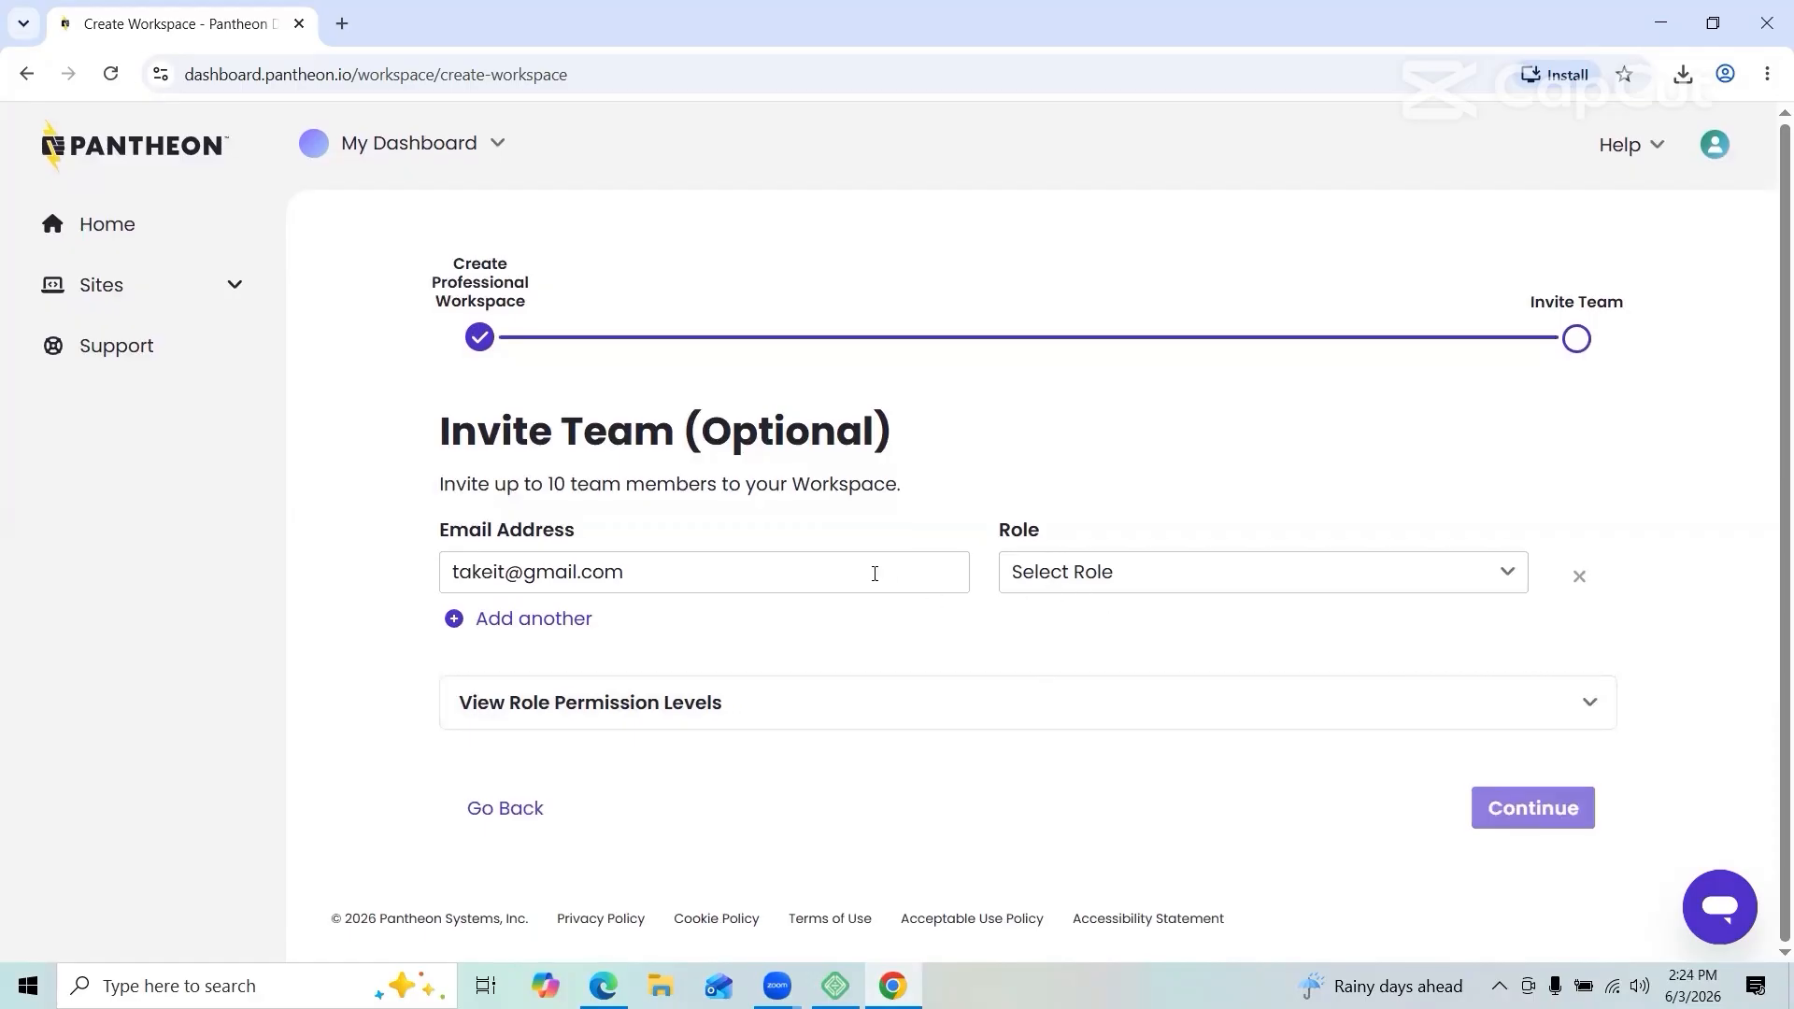
pyautogui.click(1093, 598)
pyautogui.click(1091, 626)
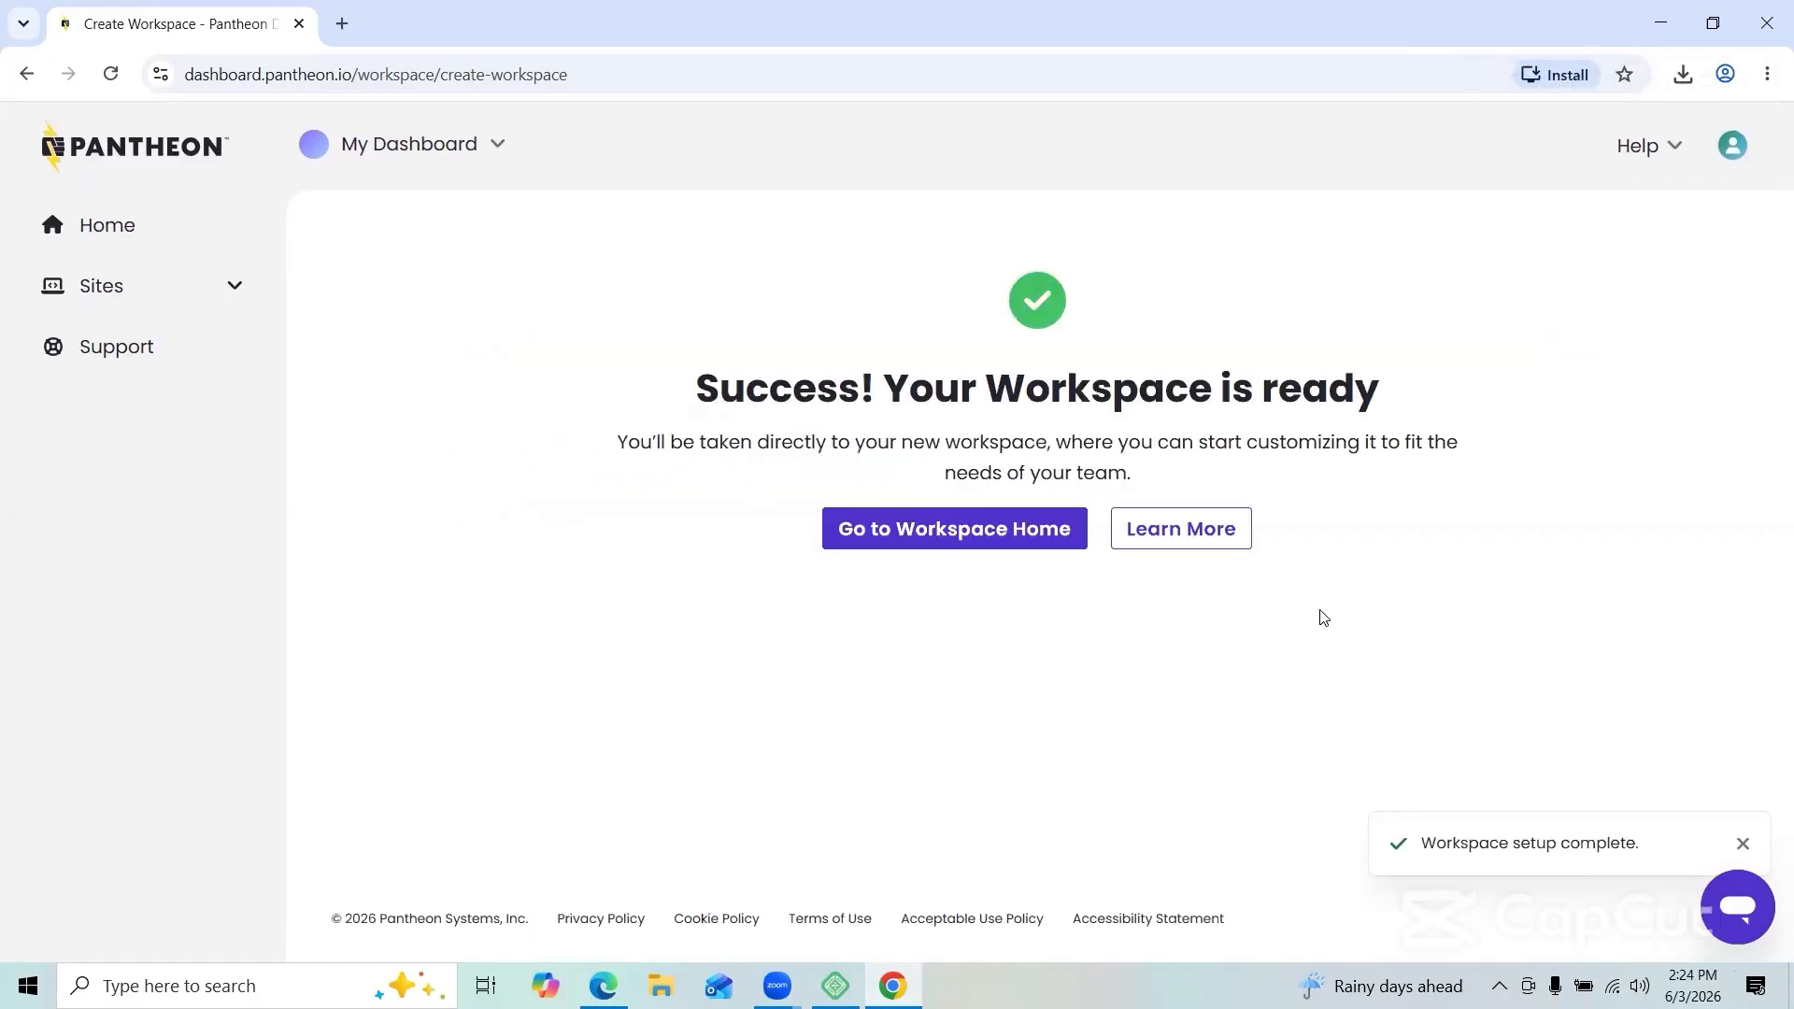
# Step: Go to the TAKEIT workspace home and start creating a new site
pyautogui.click(981, 538)
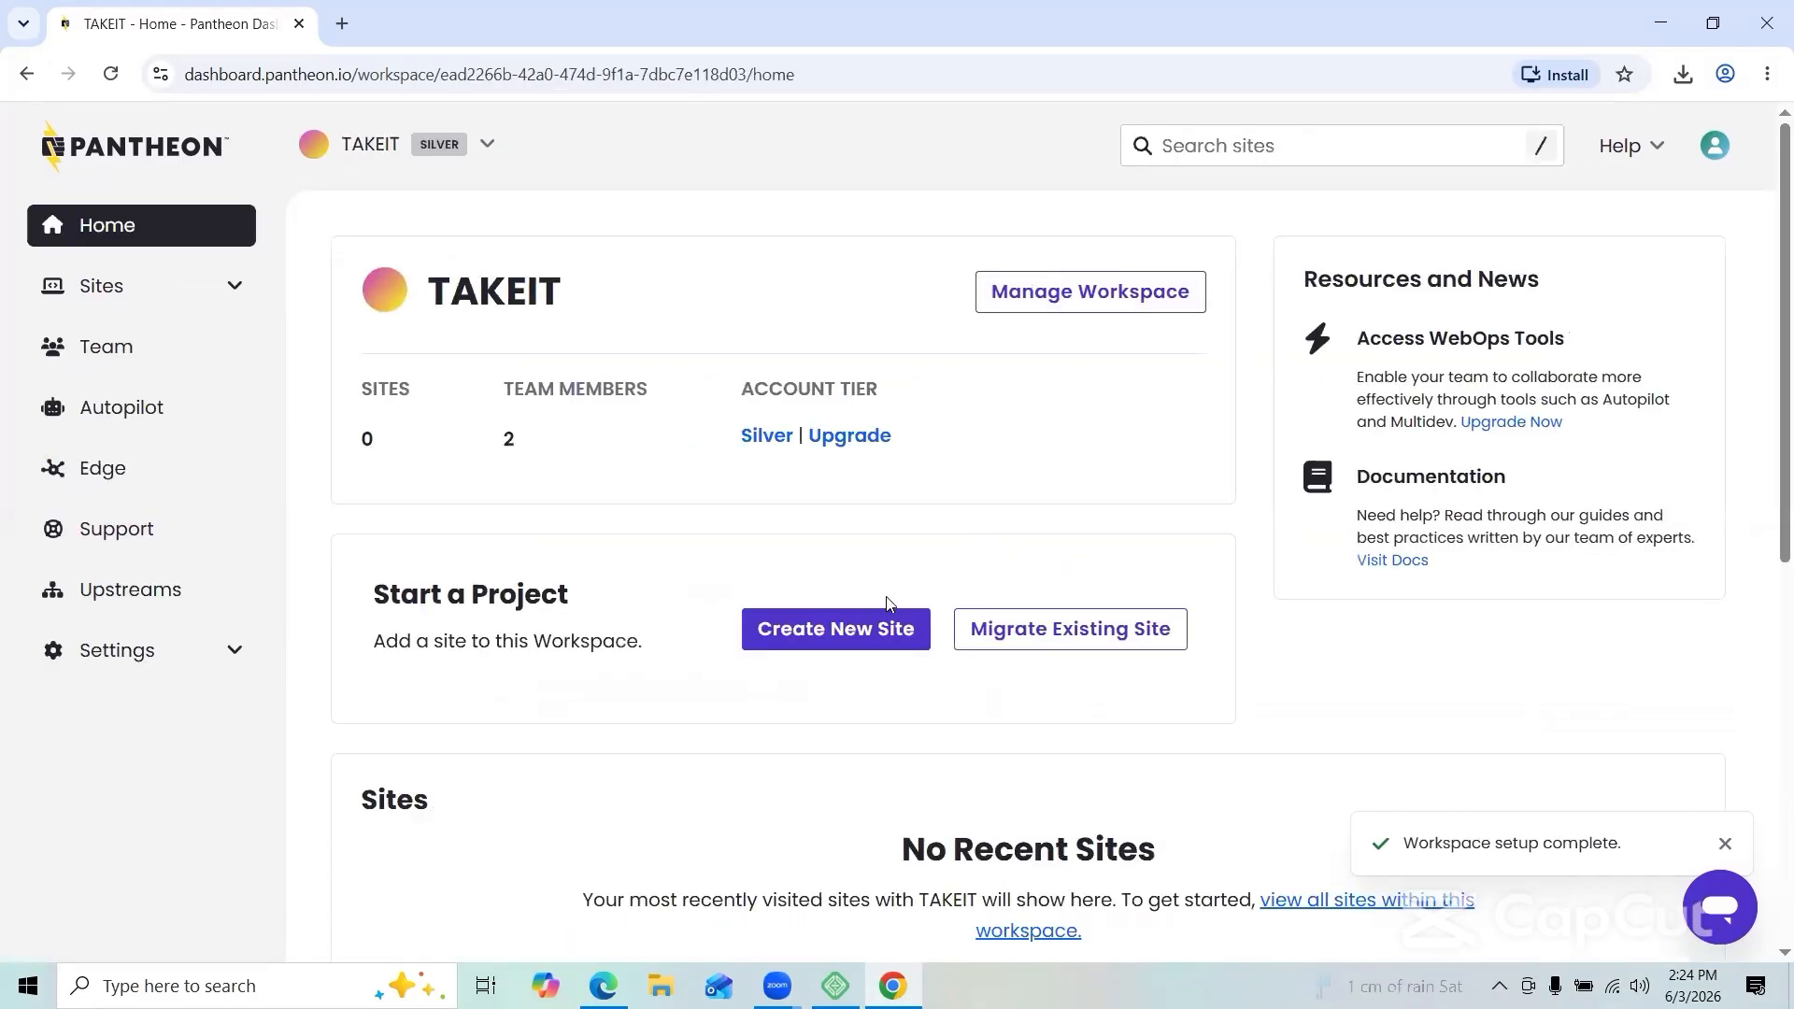
pyautogui.scroll(-3, 713, 689)
pyautogui.scroll(3, 713, 689)
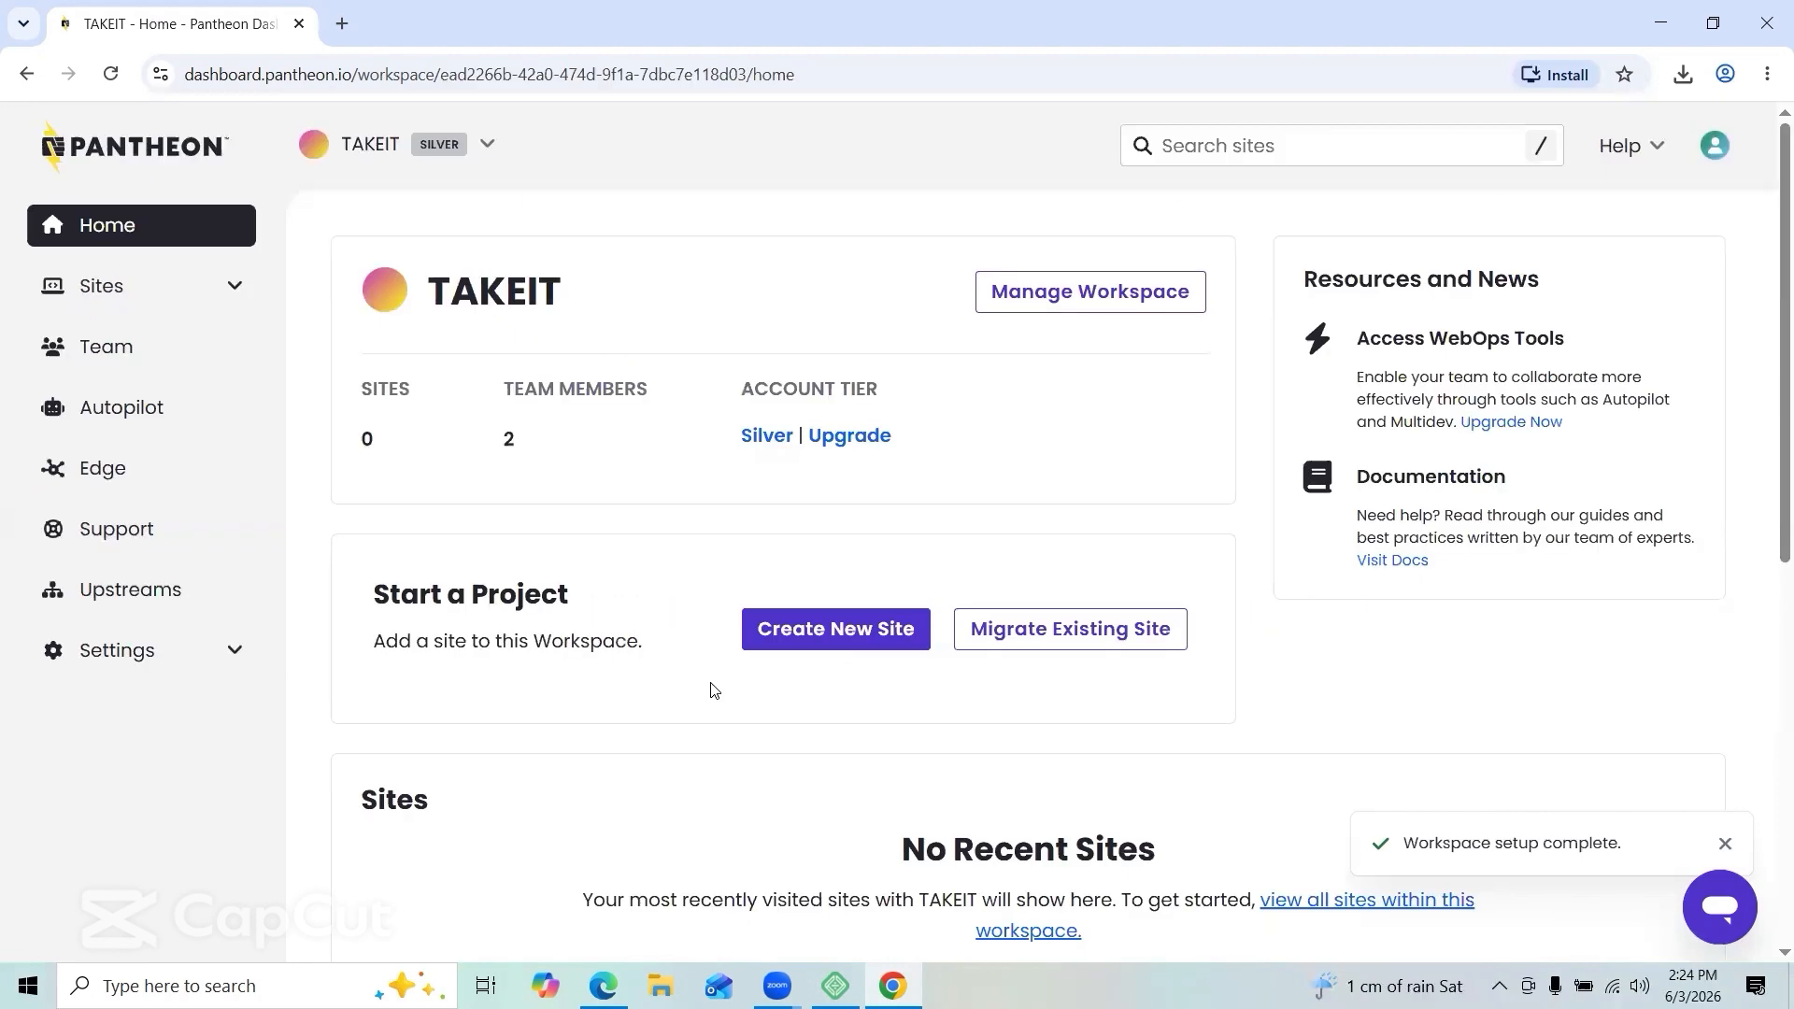
pyautogui.click(821, 629)
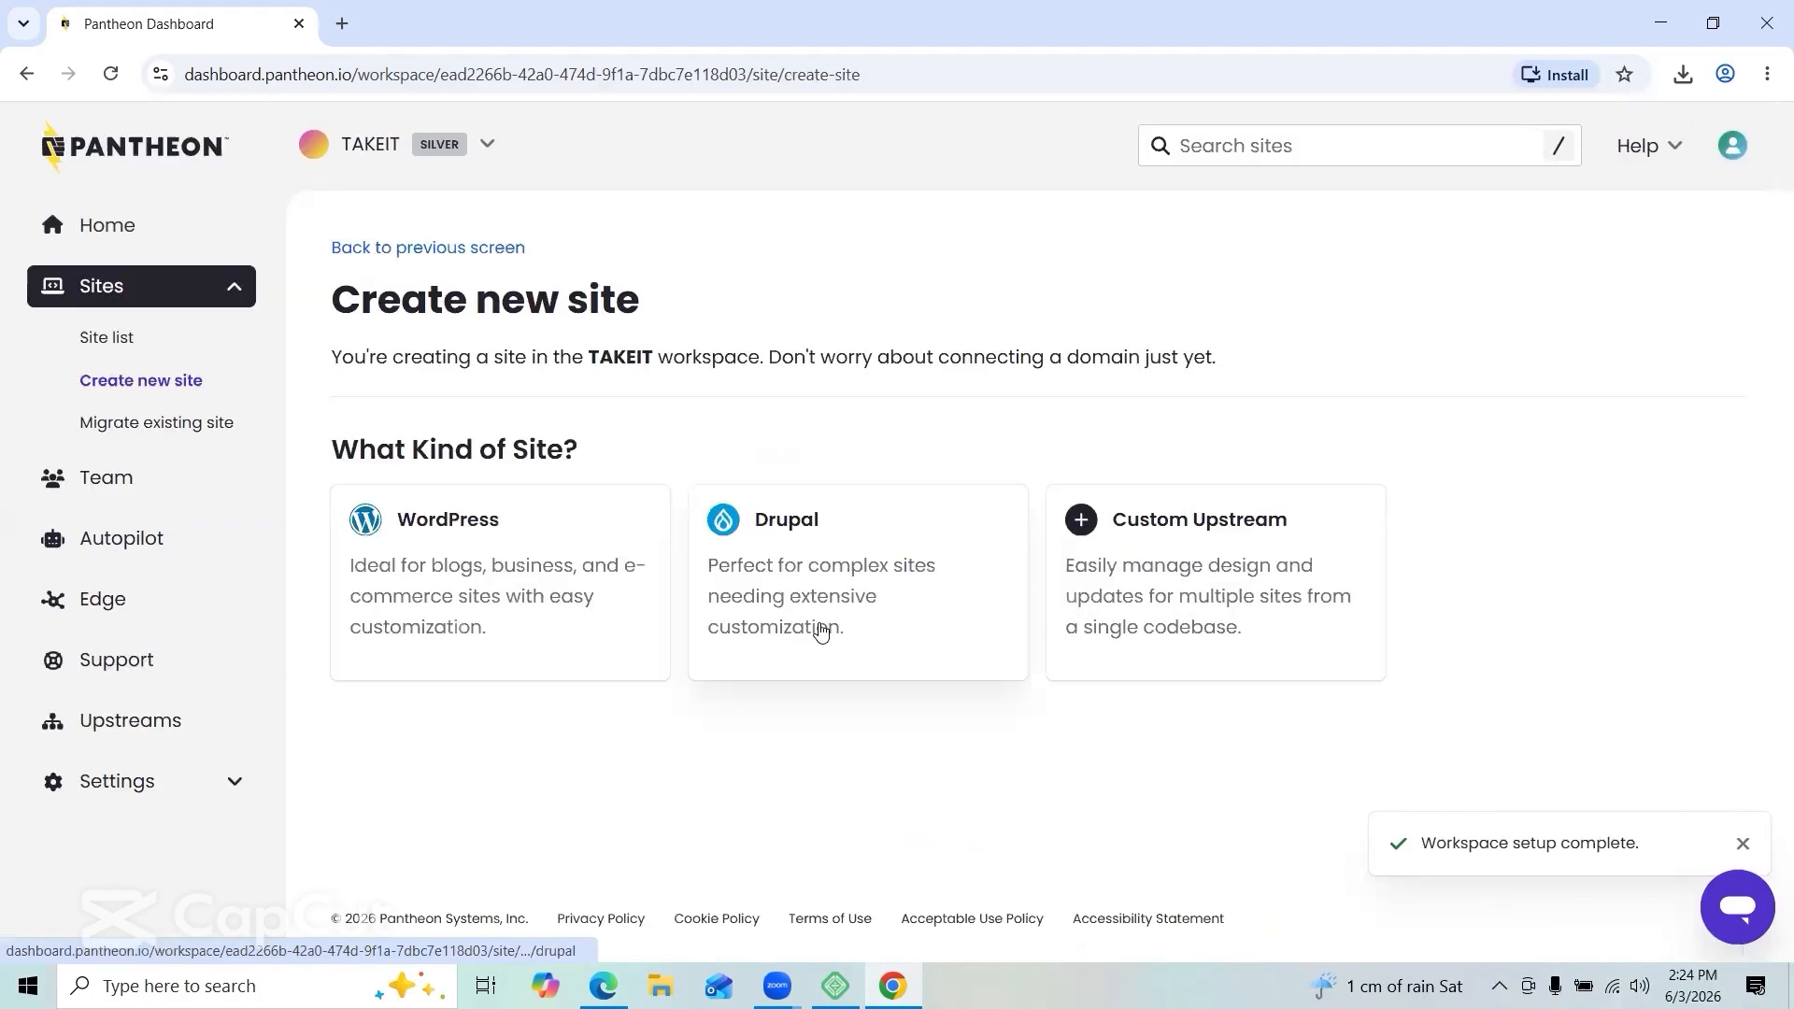
# Step: Create a Pantheon-hosted WordPress site named 'Just Take it' in the TAKEIT workspace
pyautogui.click(425, 602)
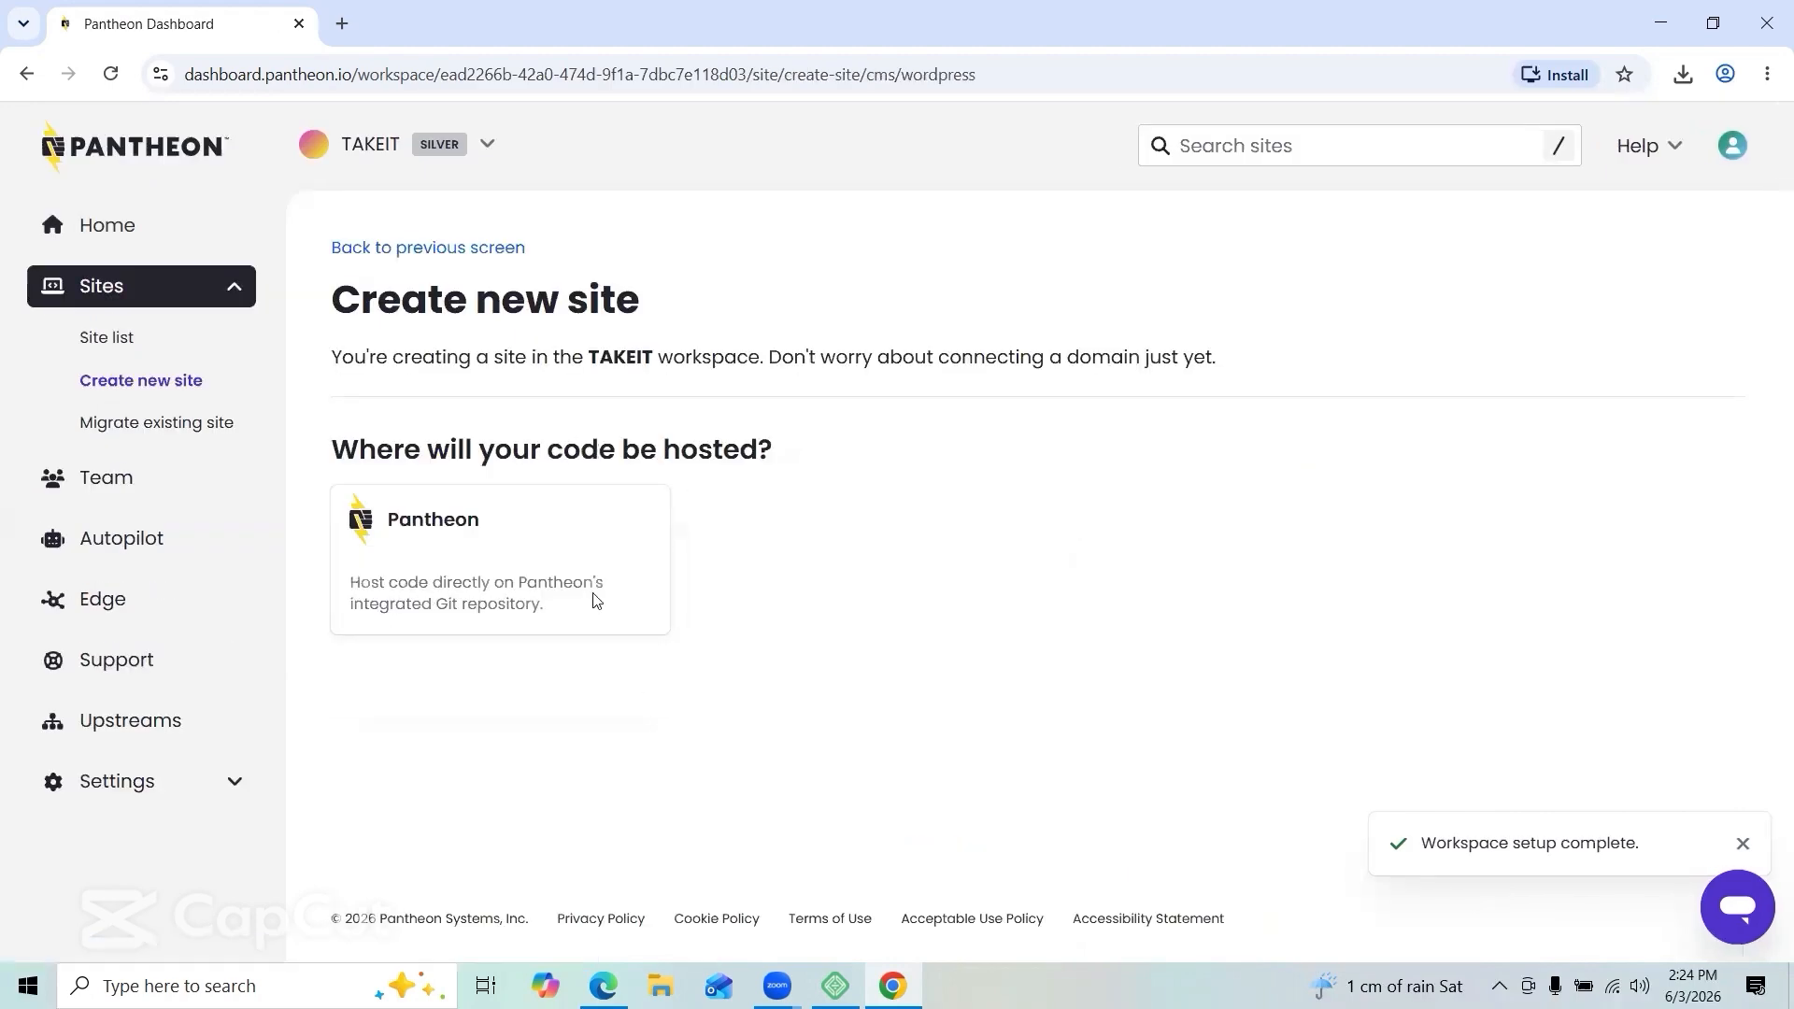
pyautogui.click(512, 572)
pyautogui.scroll(-1, 875, 609)
pyautogui.scroll(1, 876, 608)
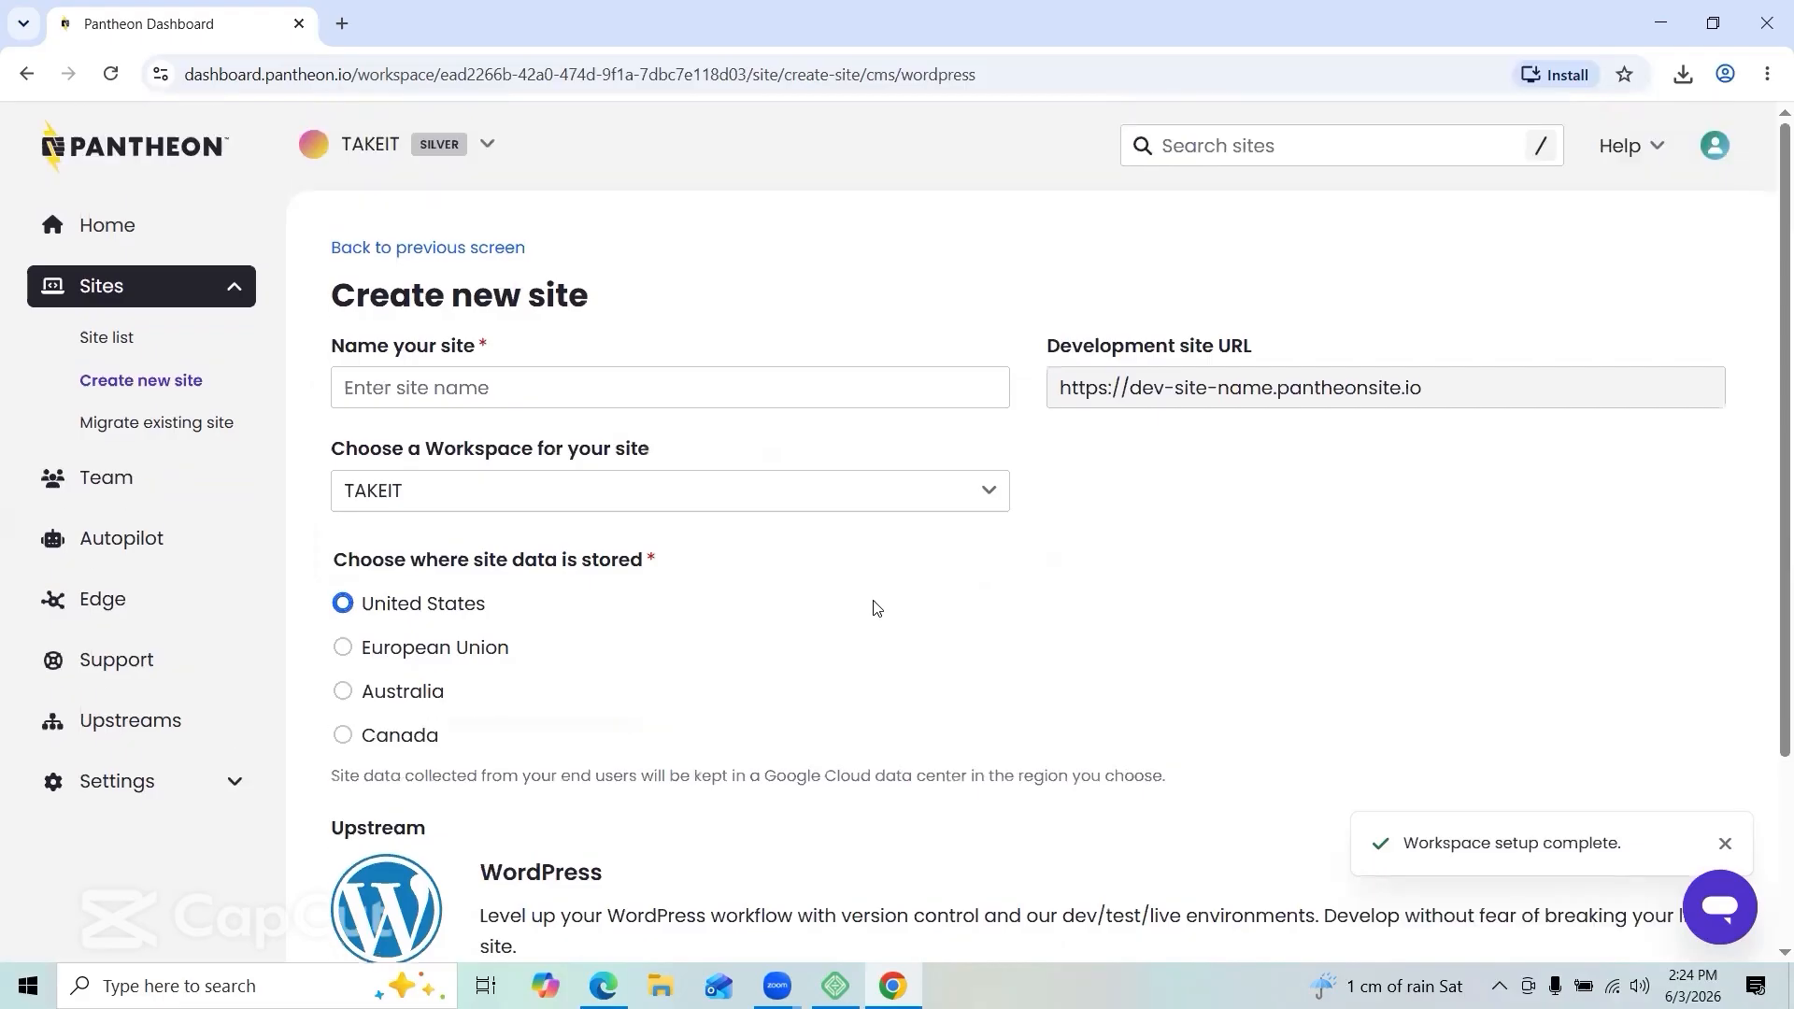
pyautogui.click(791, 393)
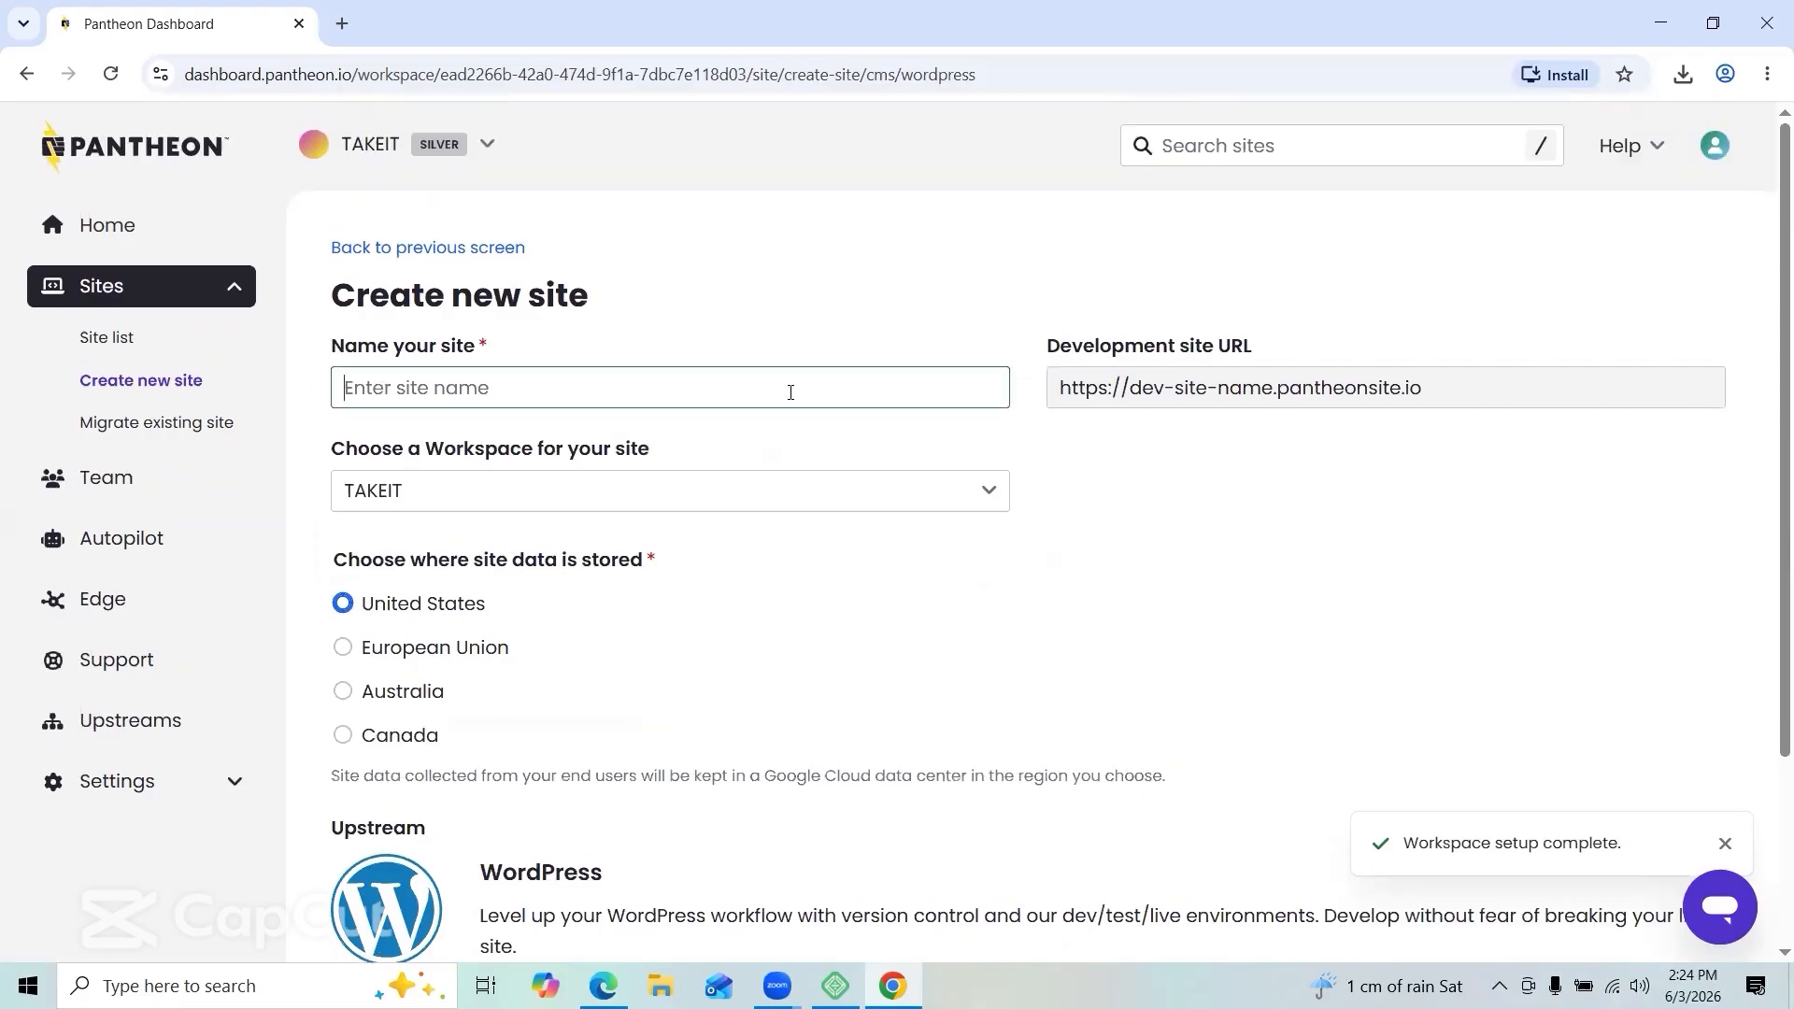
pyautogui.write('take')
pyautogui.press('BackSpace')
pyautogui.press('BackSpace')
pyautogui.press('BackSpace')
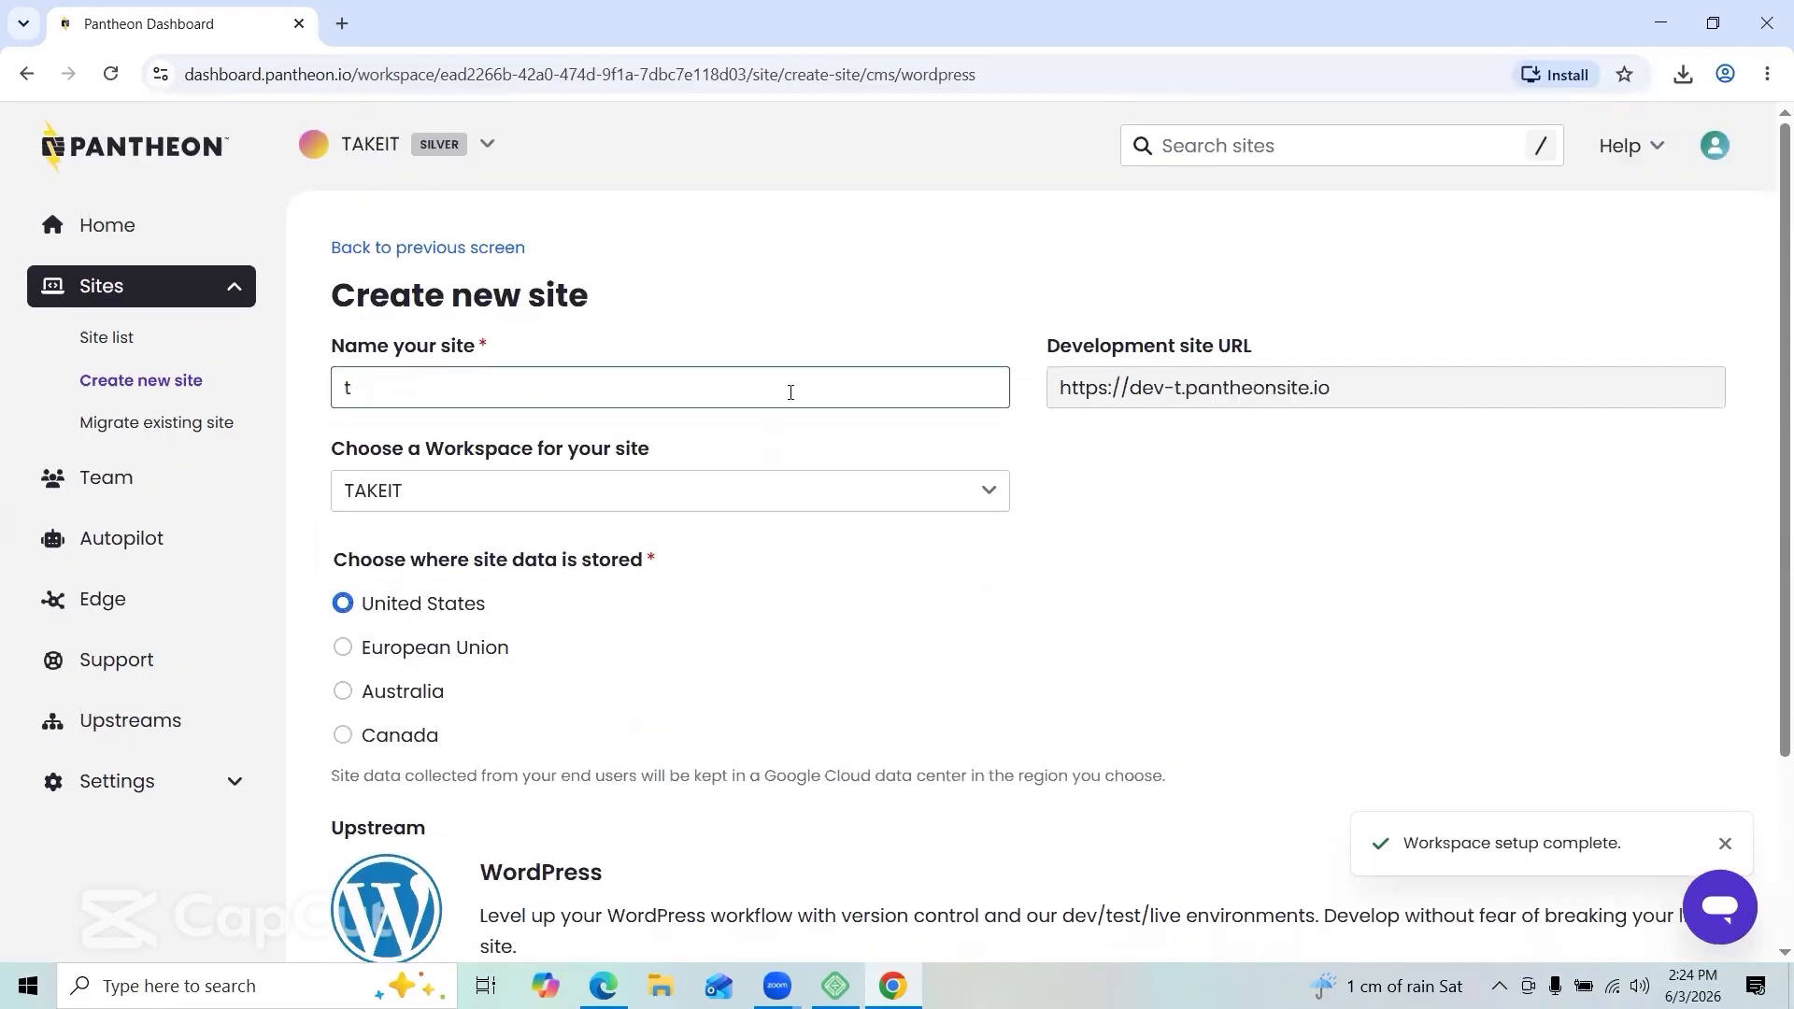
pyautogui.press('BackSpace')
pyautogui.write('Ta')
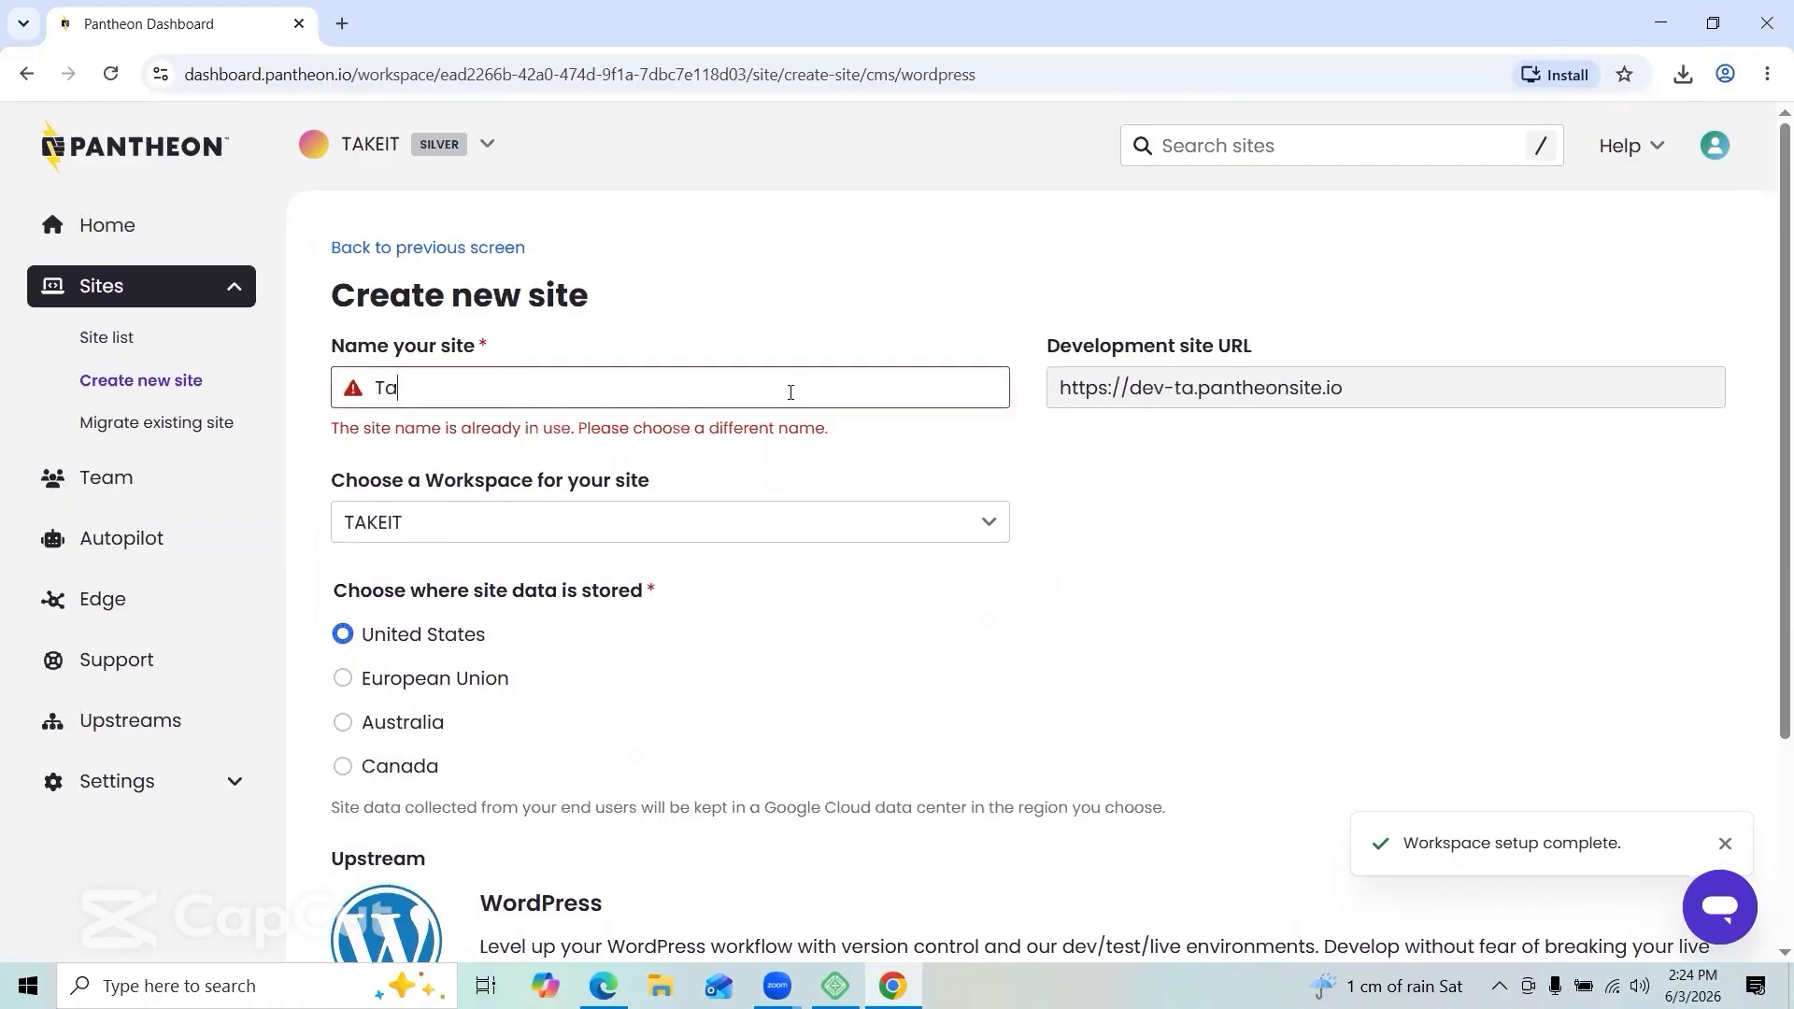
pyautogui.write('ke it')
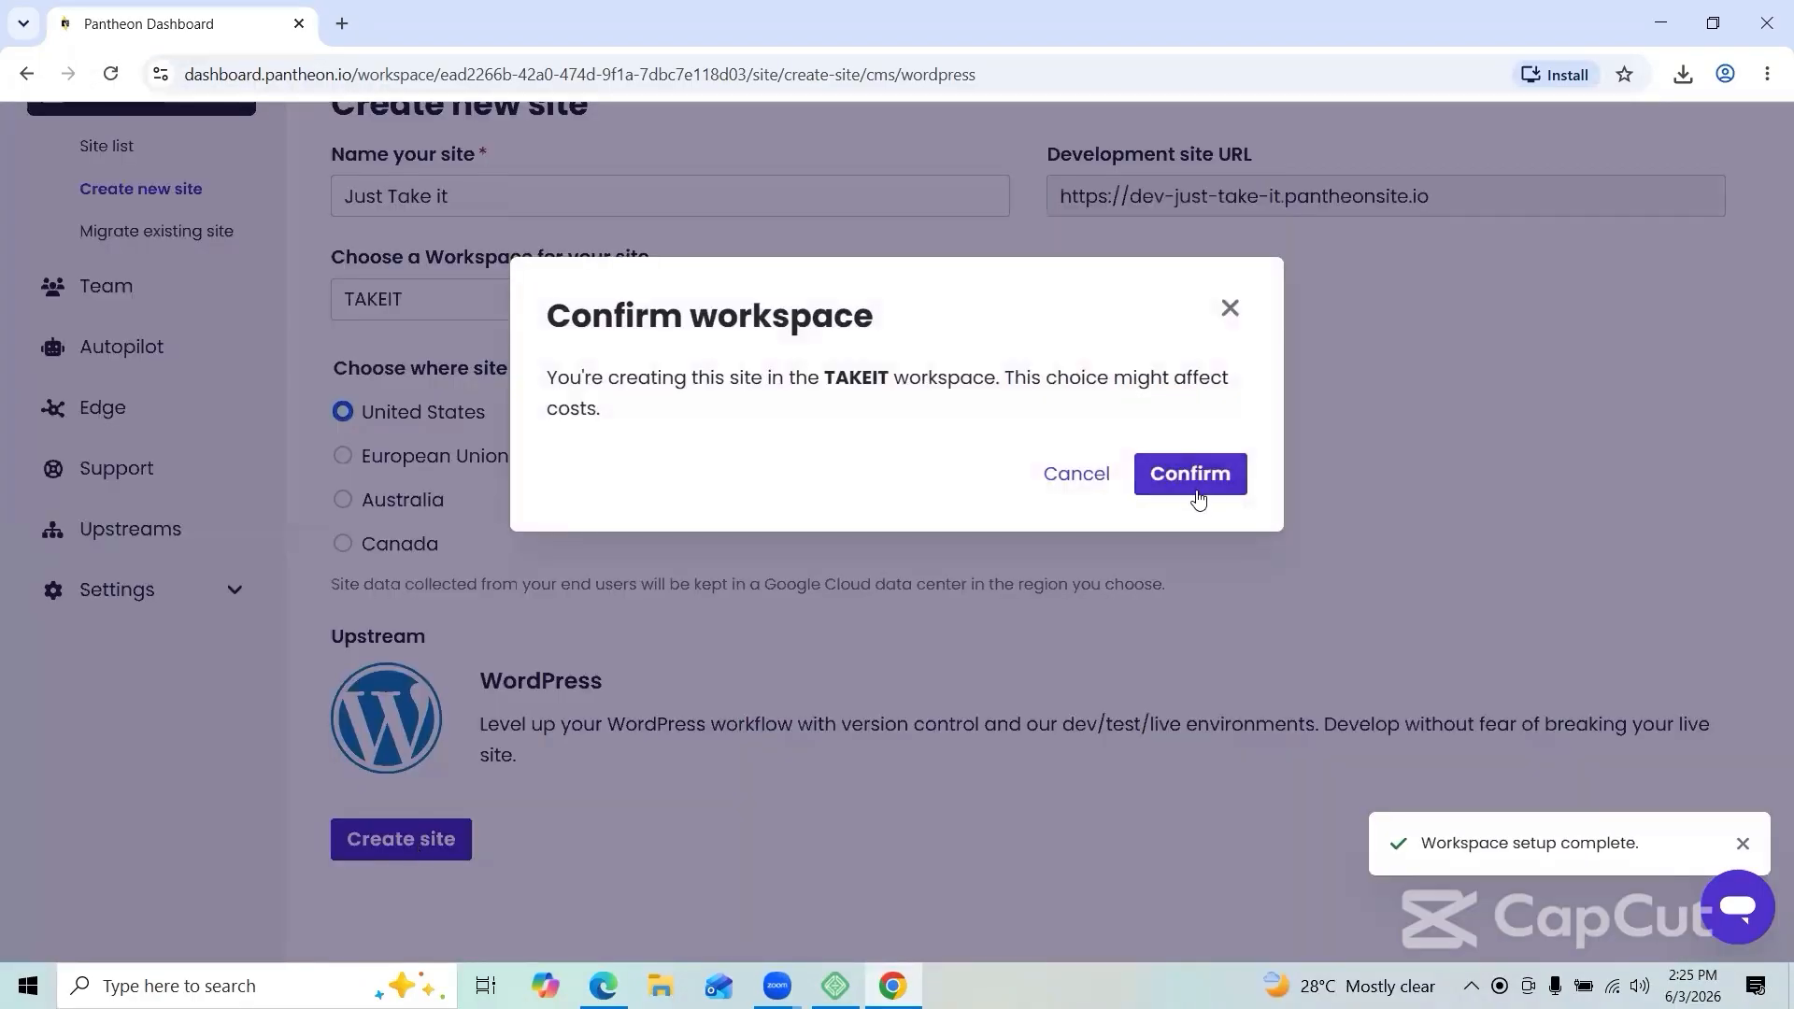
pyautogui.click(1198, 486)
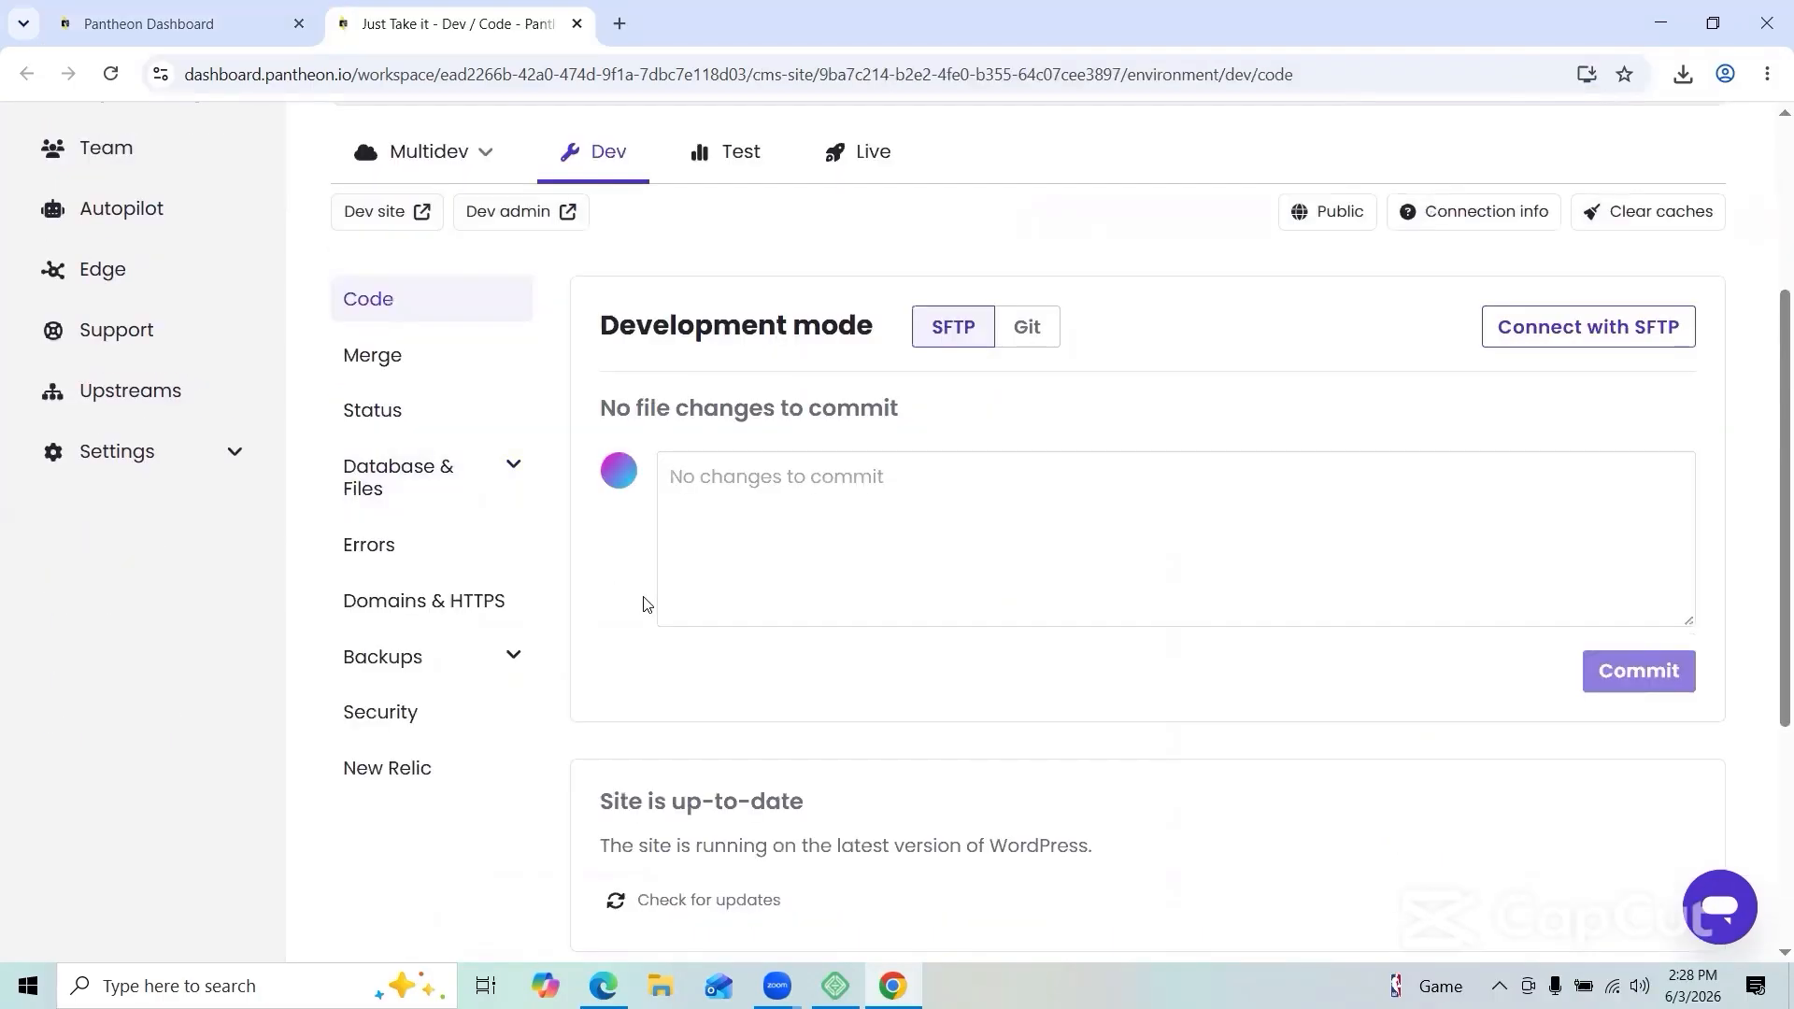
# Step: Once deployment finishes, open the new Dev site's WordPress admin
pyautogui.scroll(-5, 641, 600)
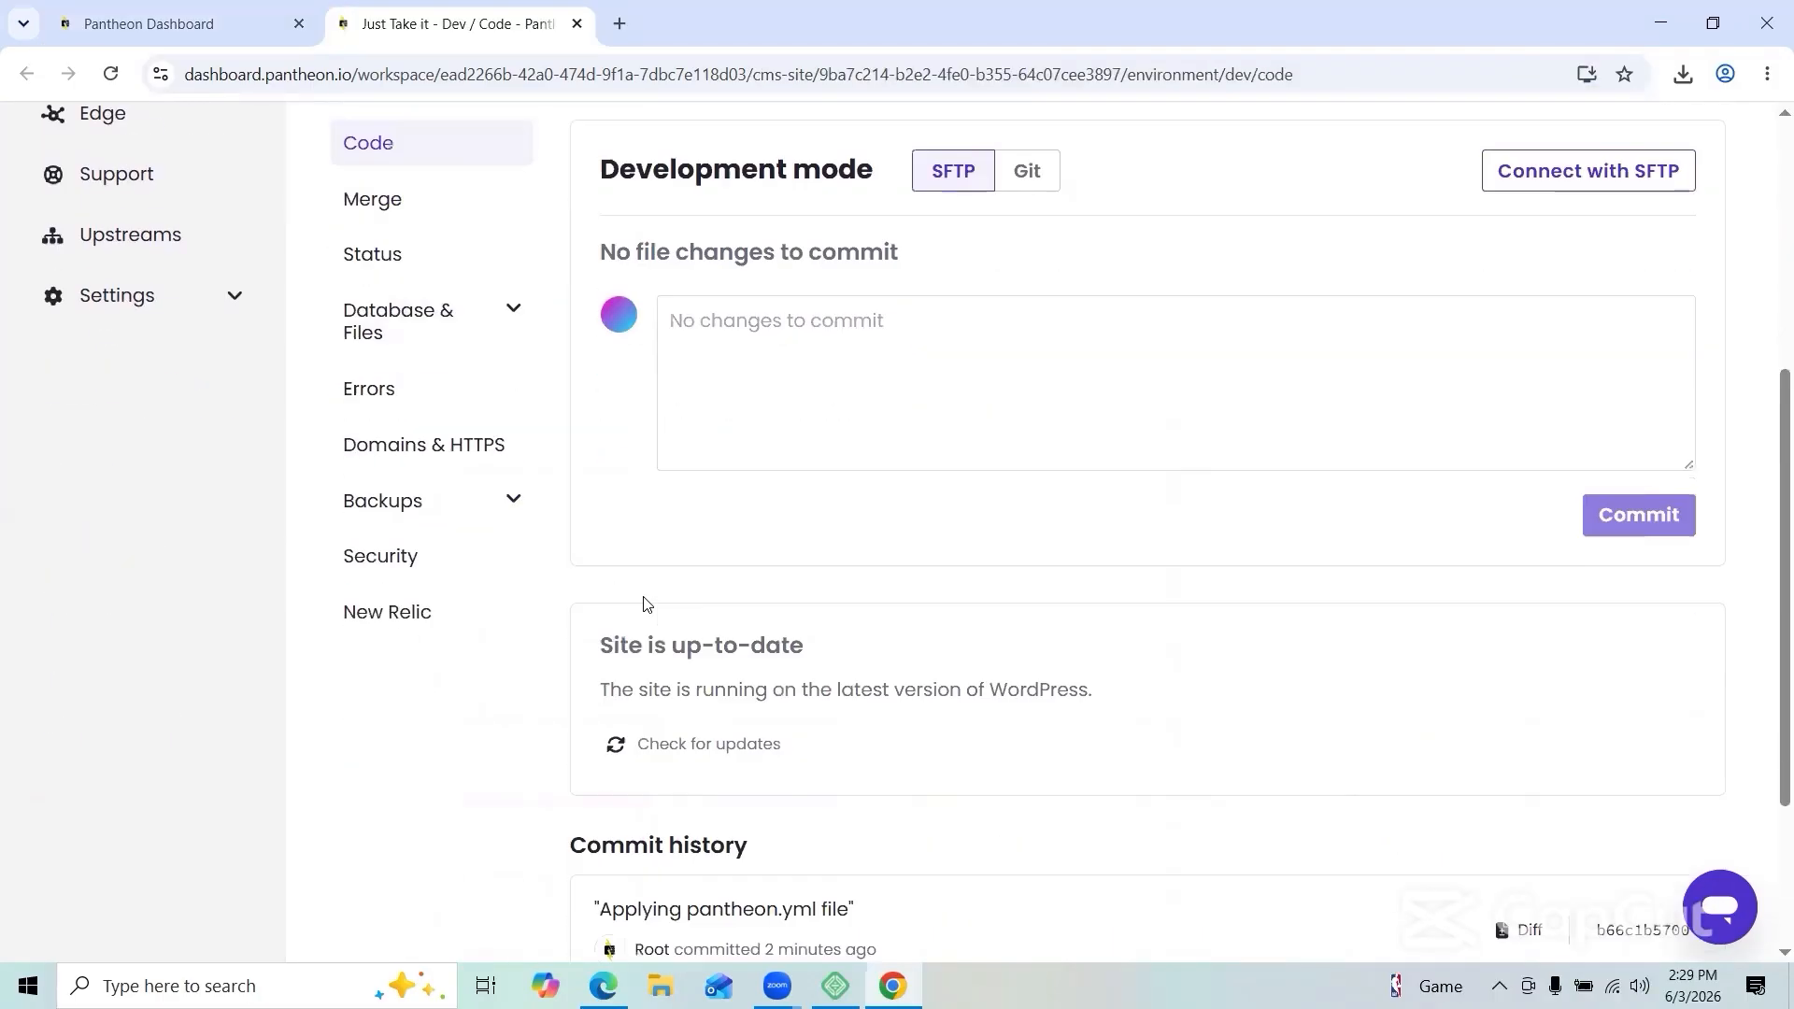
pyautogui.scroll(5, 643, 603)
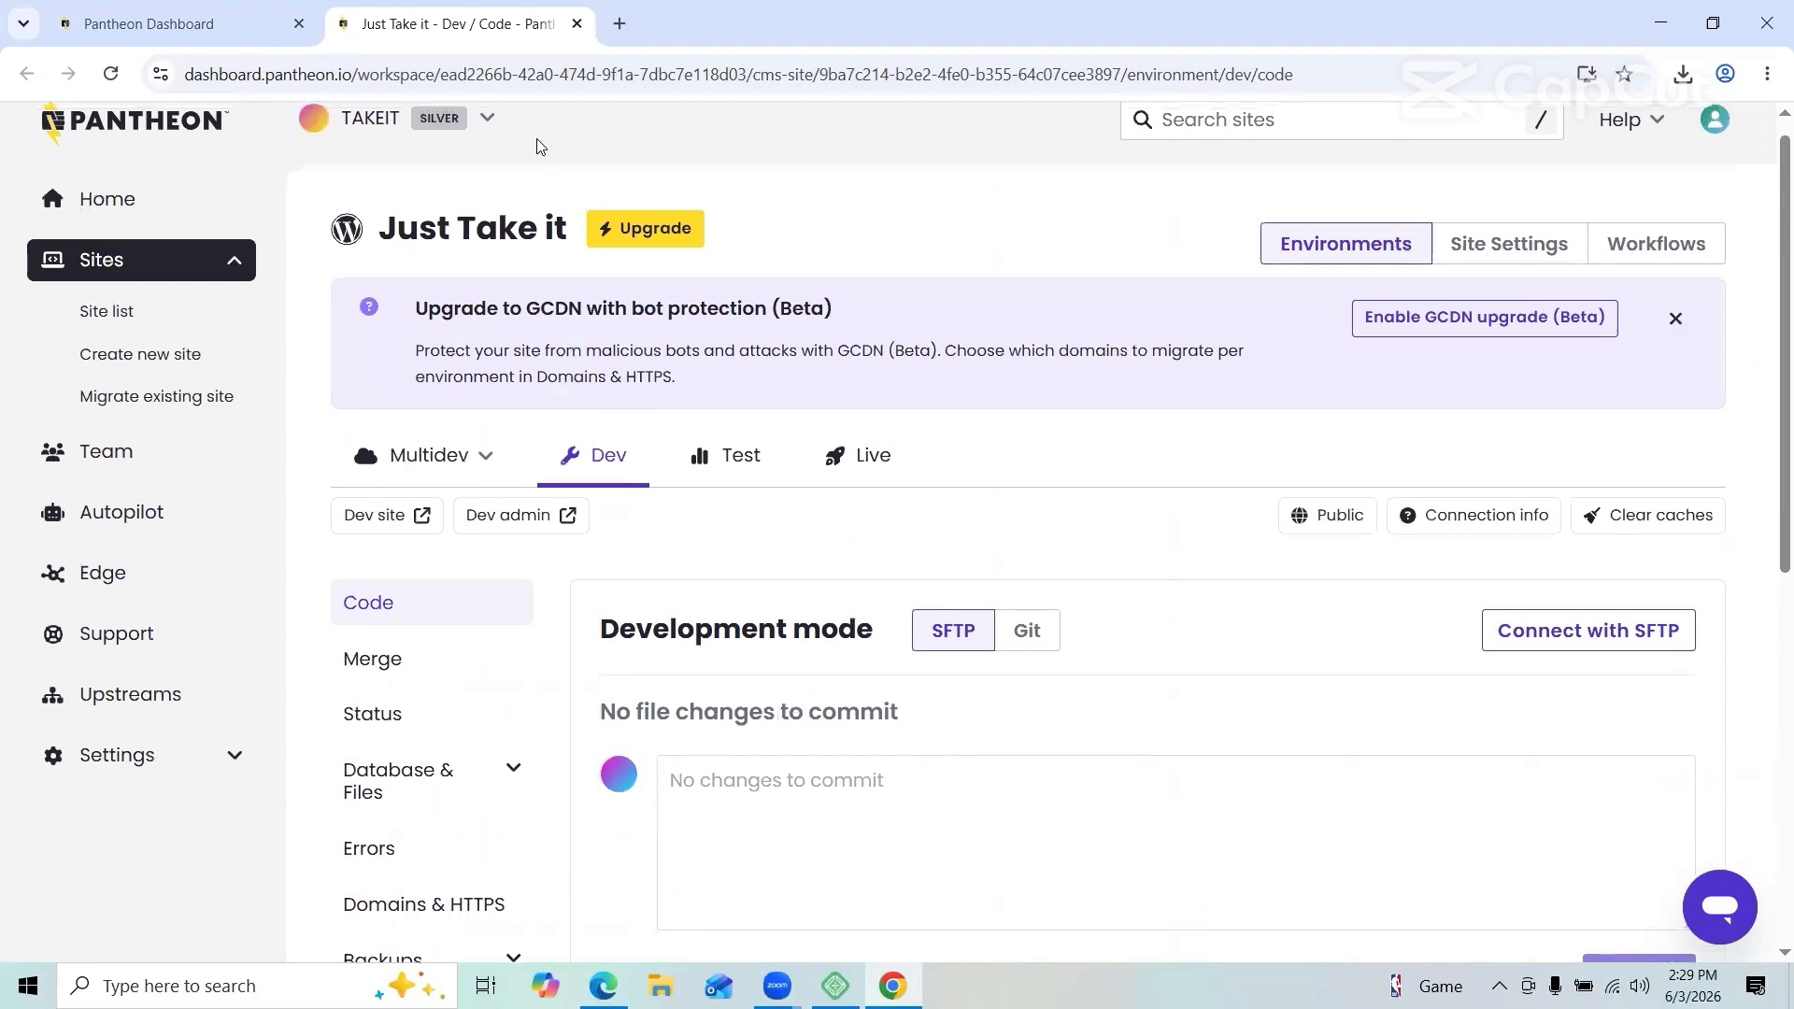
pyautogui.click(159, 23)
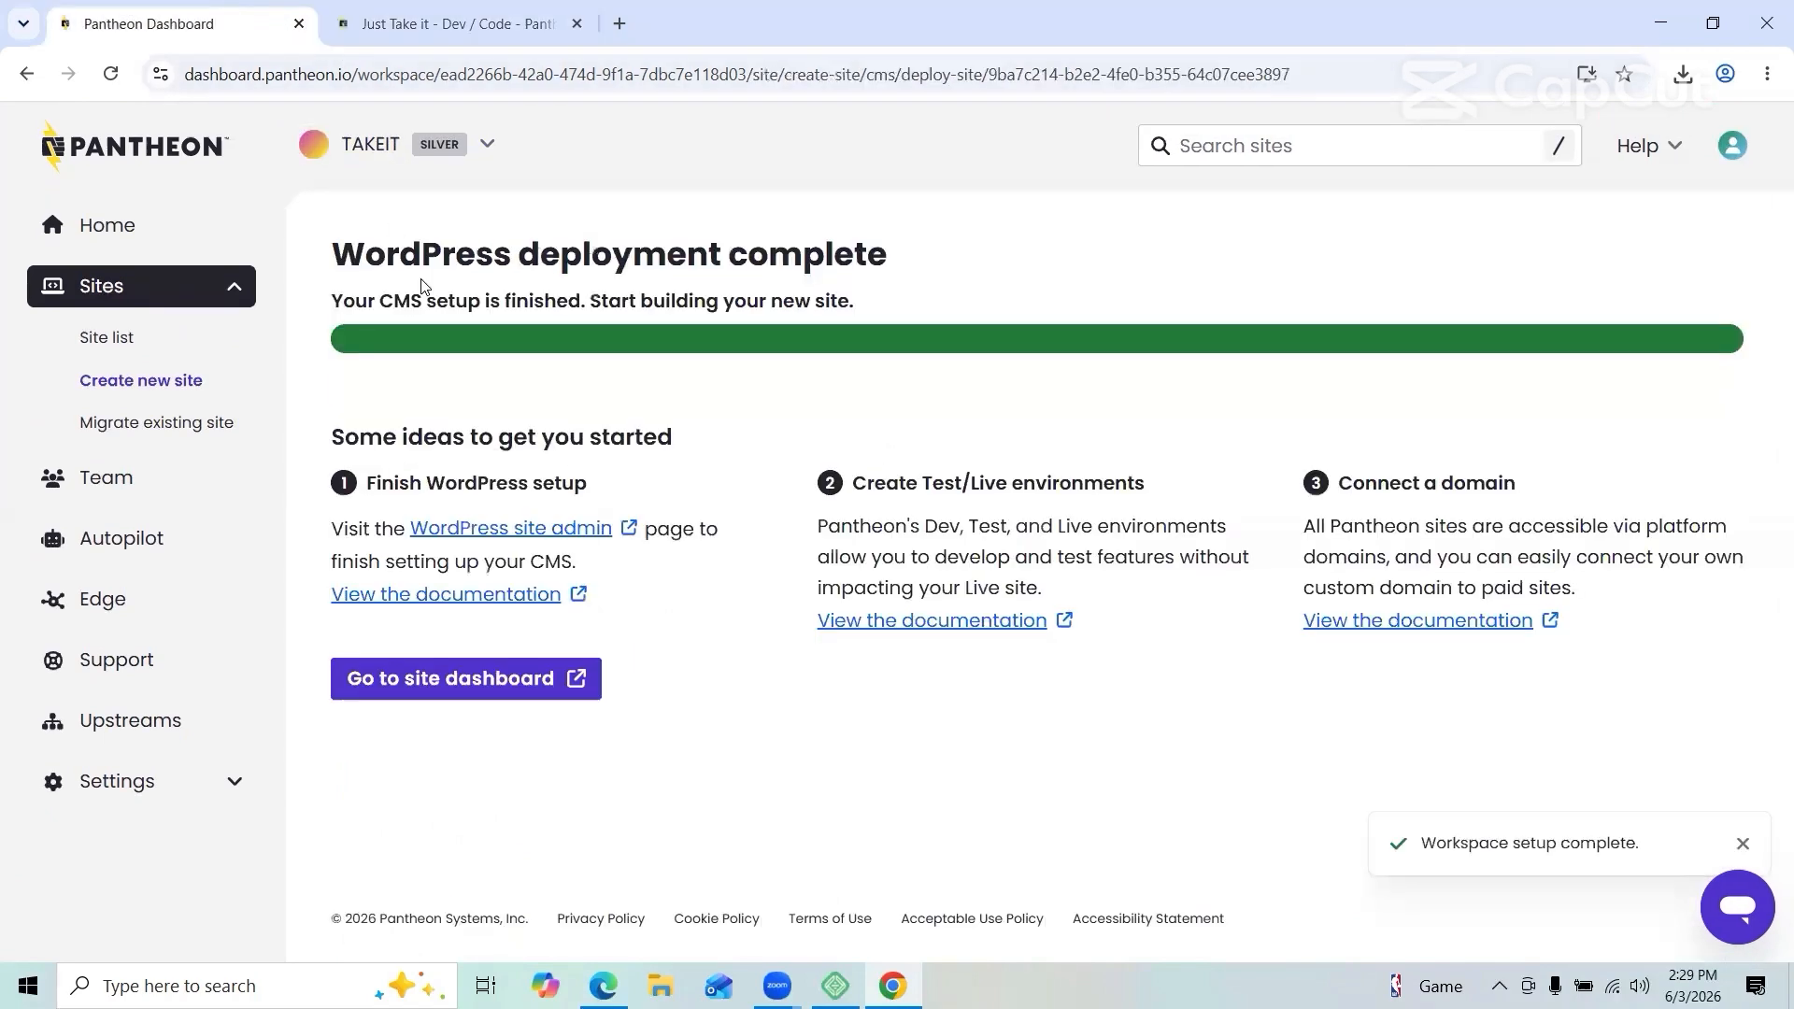
pyautogui.click(502, 530)
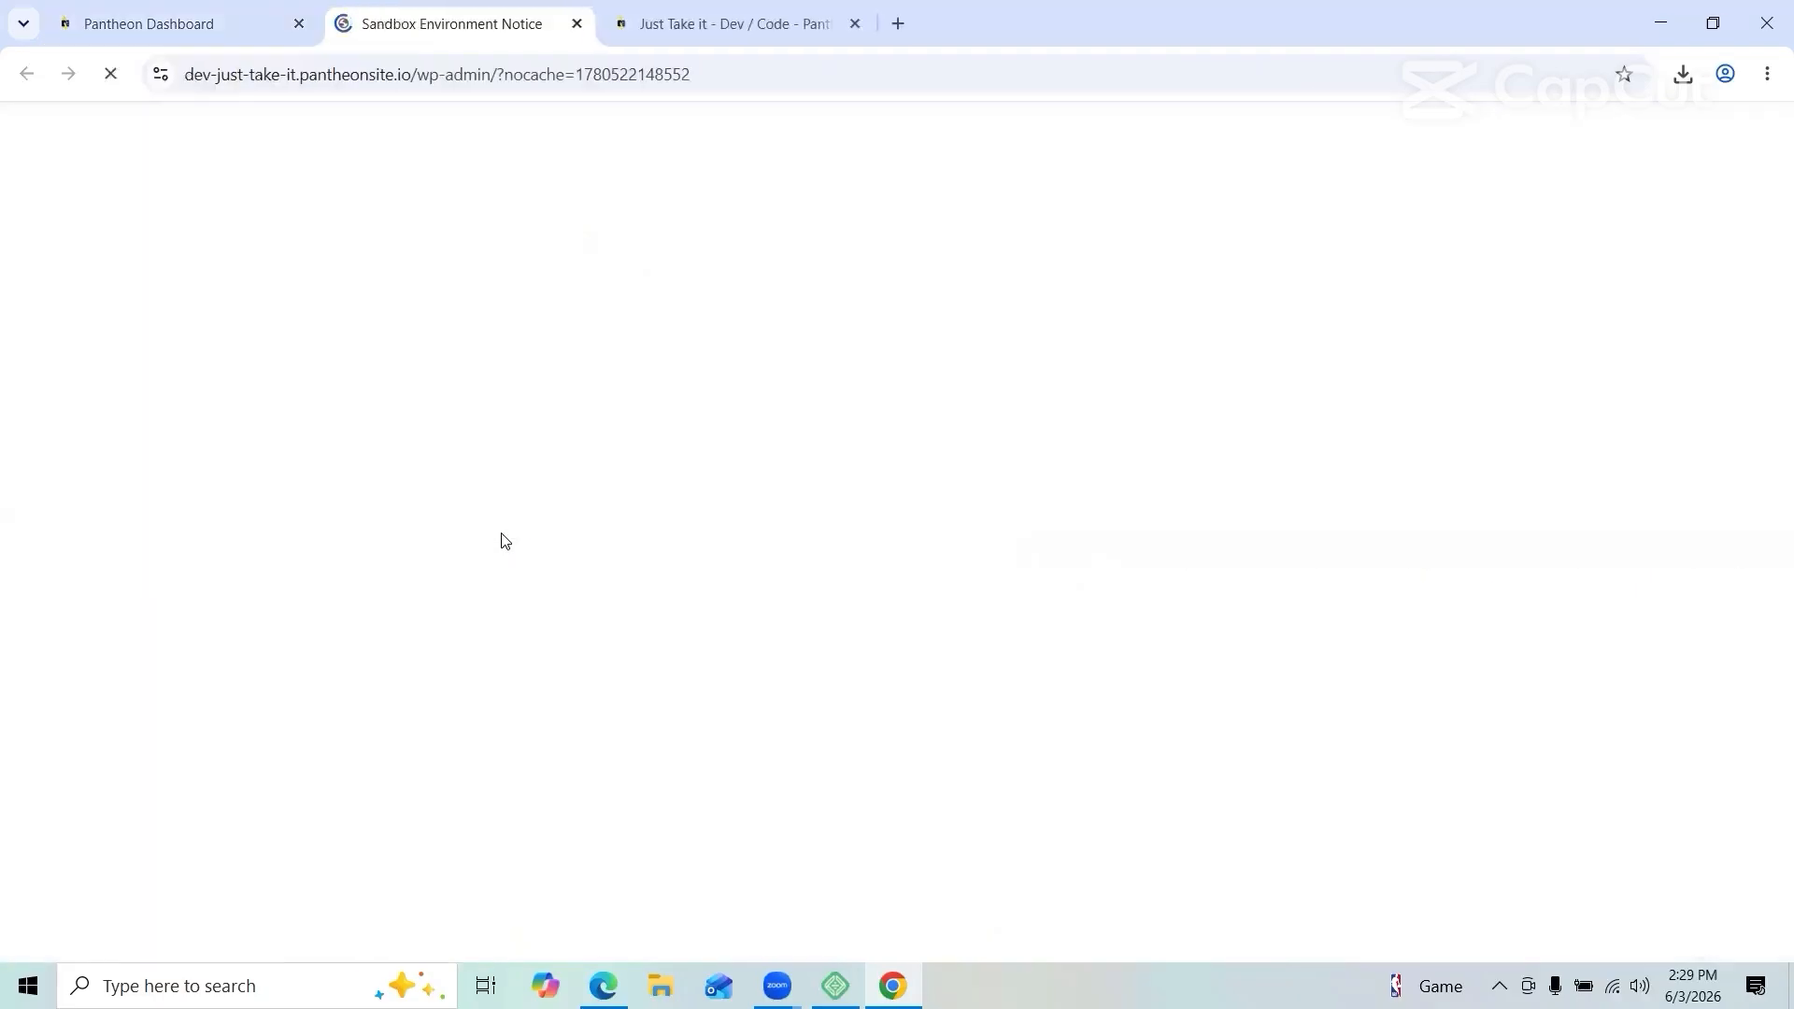
# Step: Get past the sandbox warning and install WordPress in English with the entered site details
pyautogui.scroll(-1, 701, 598)
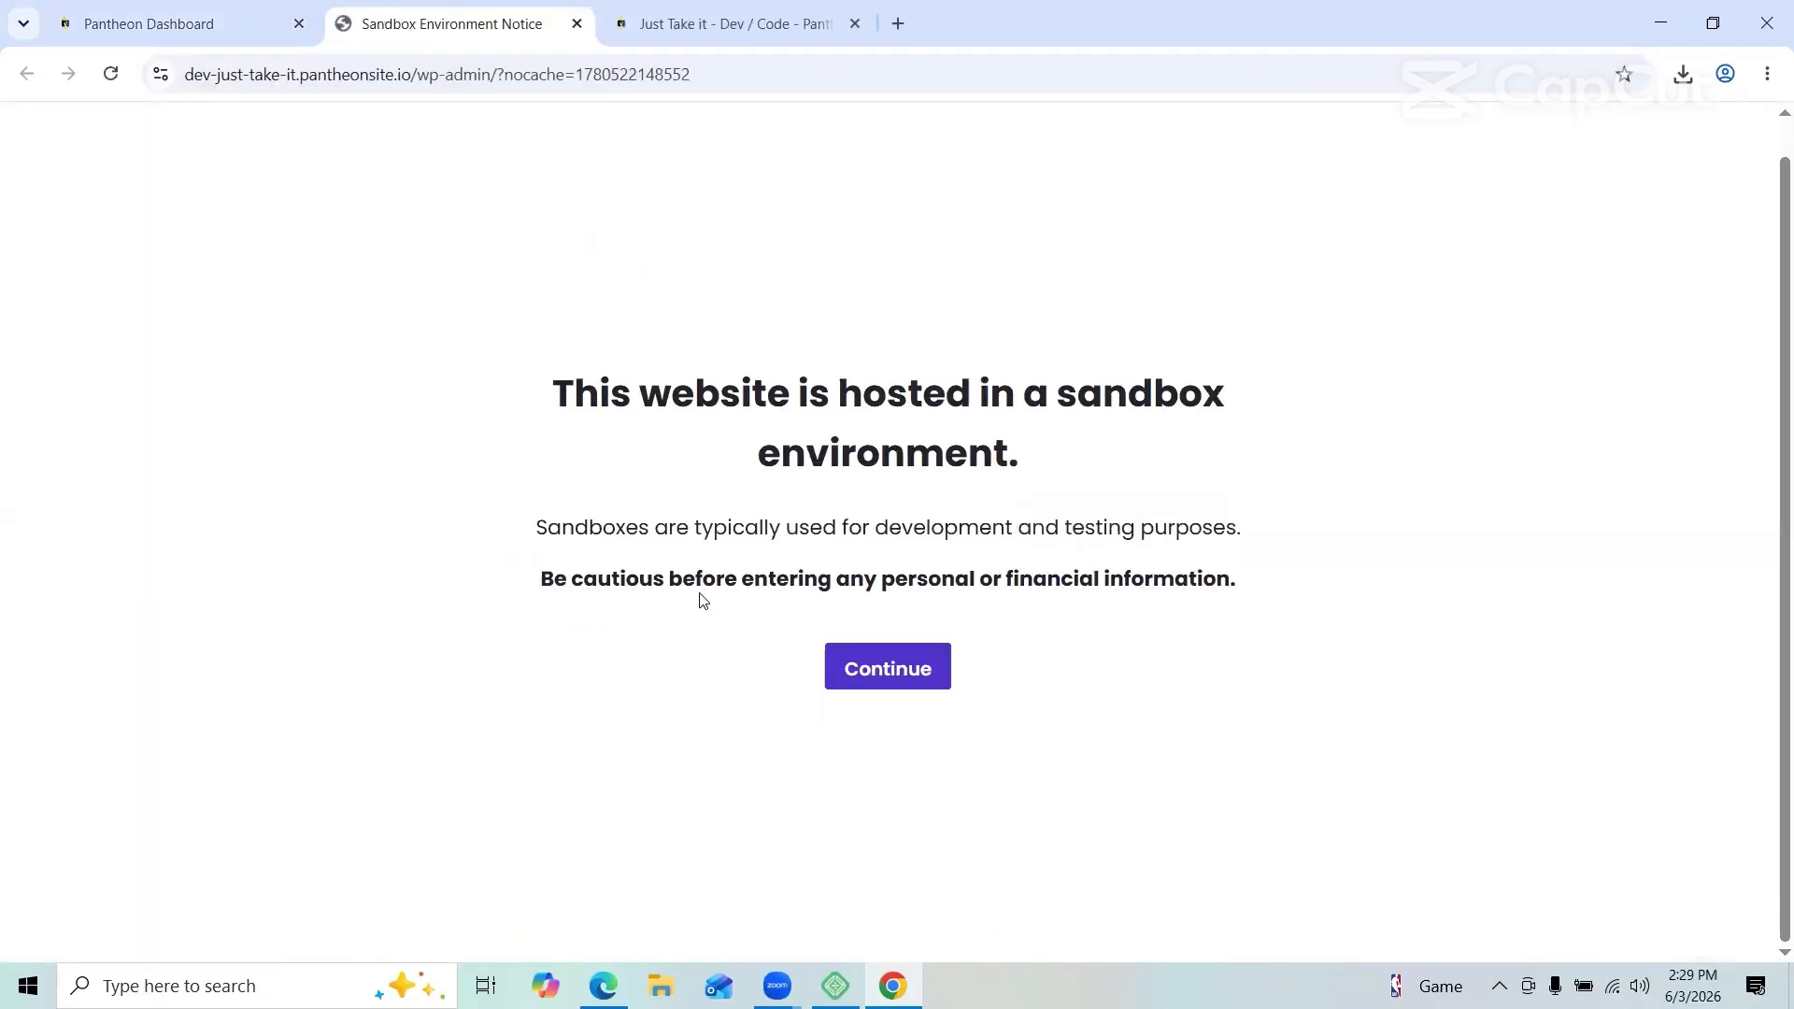
pyautogui.click(853, 687)
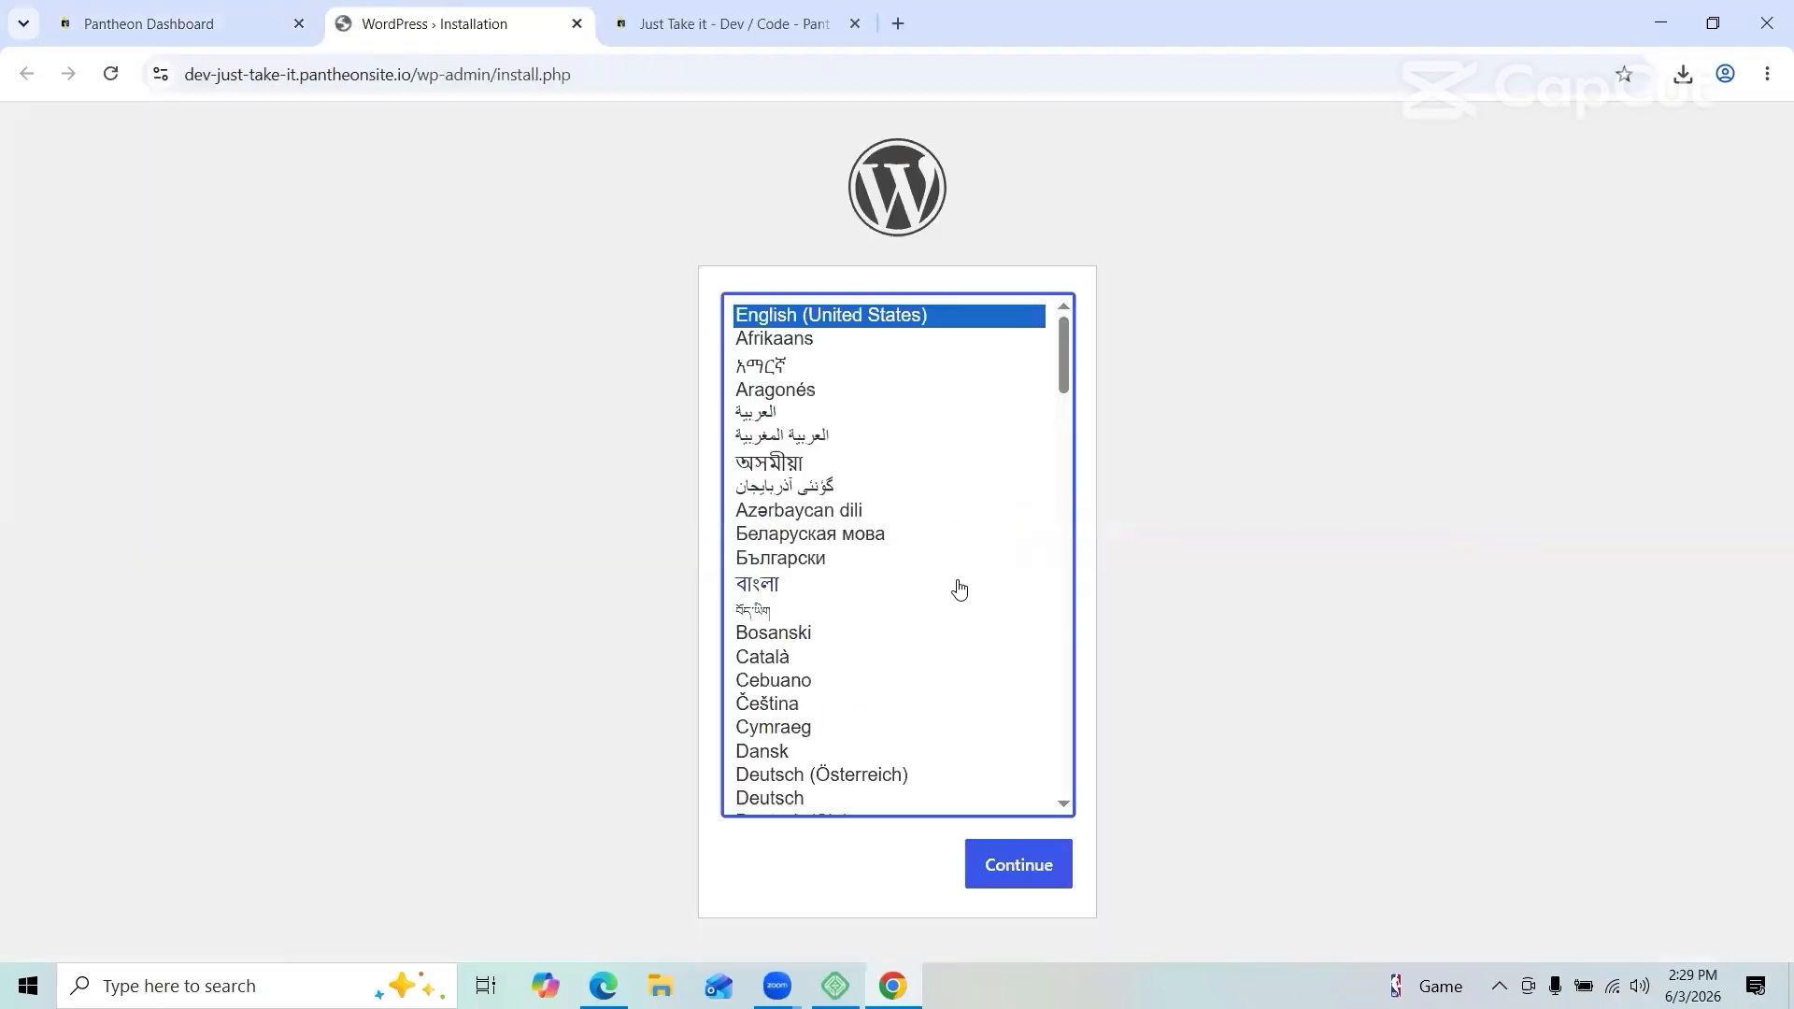
pyautogui.click(1009, 862)
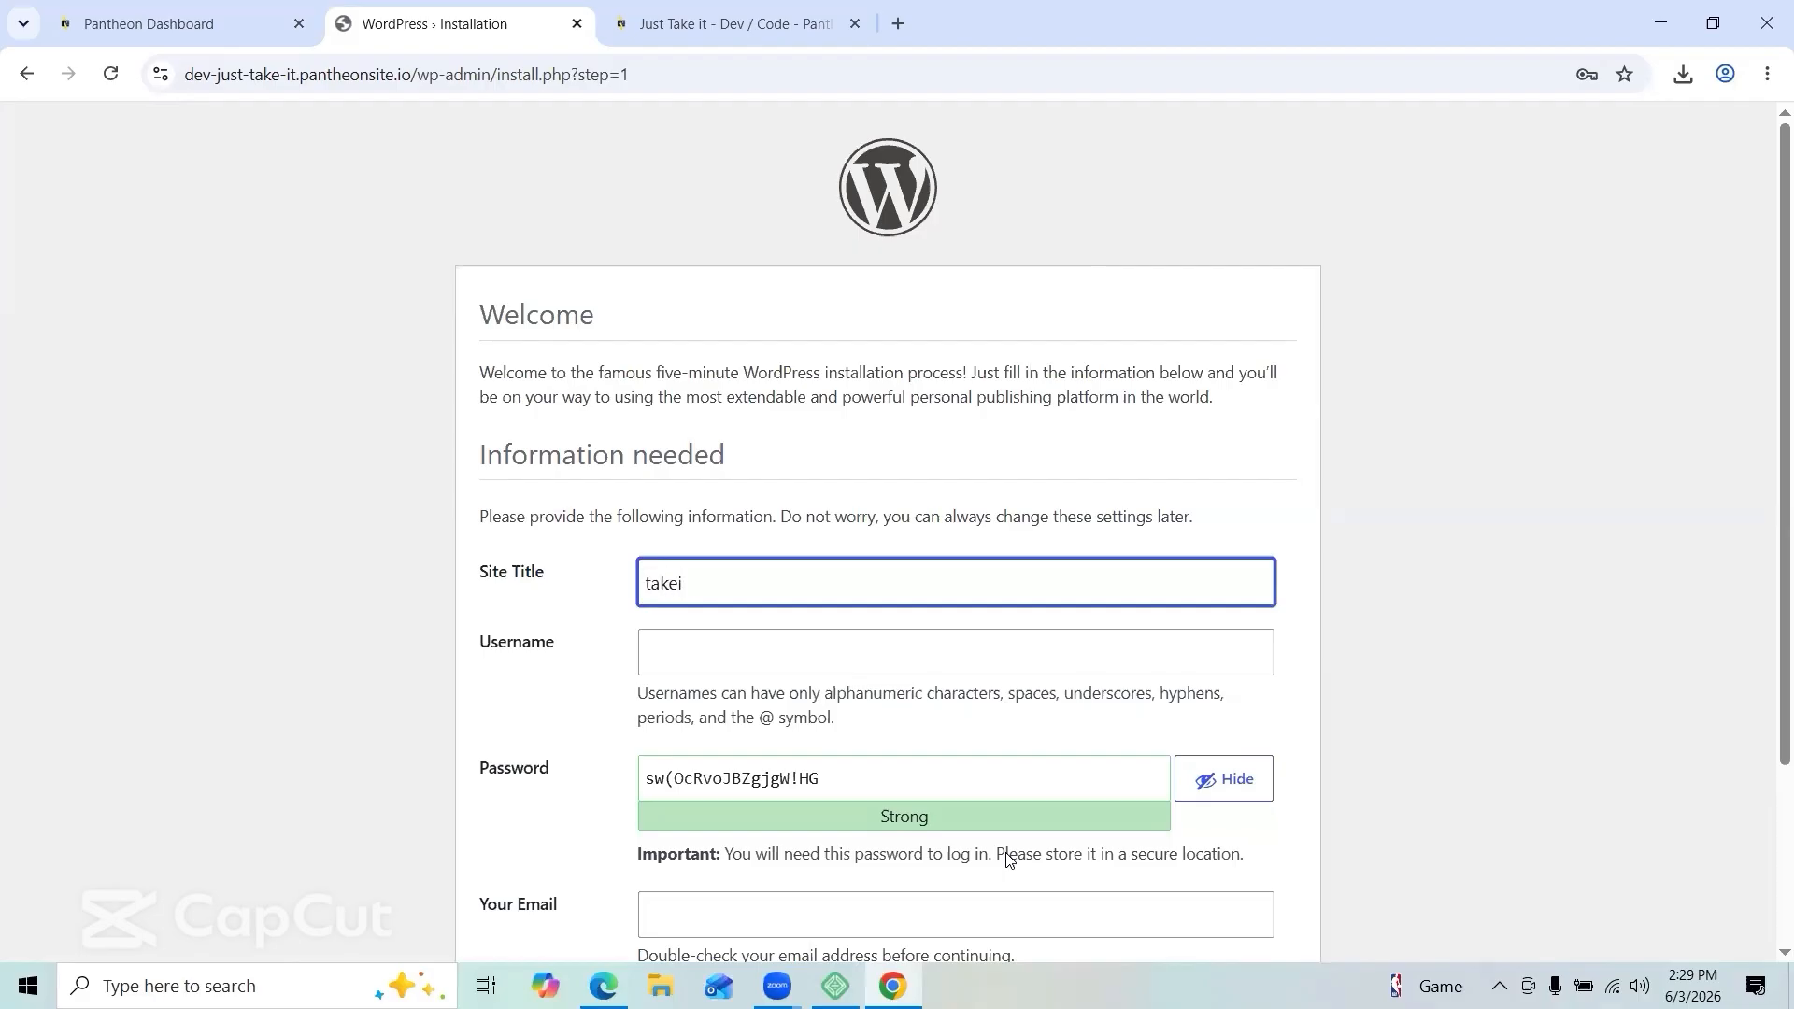
pyautogui.click(501, 883)
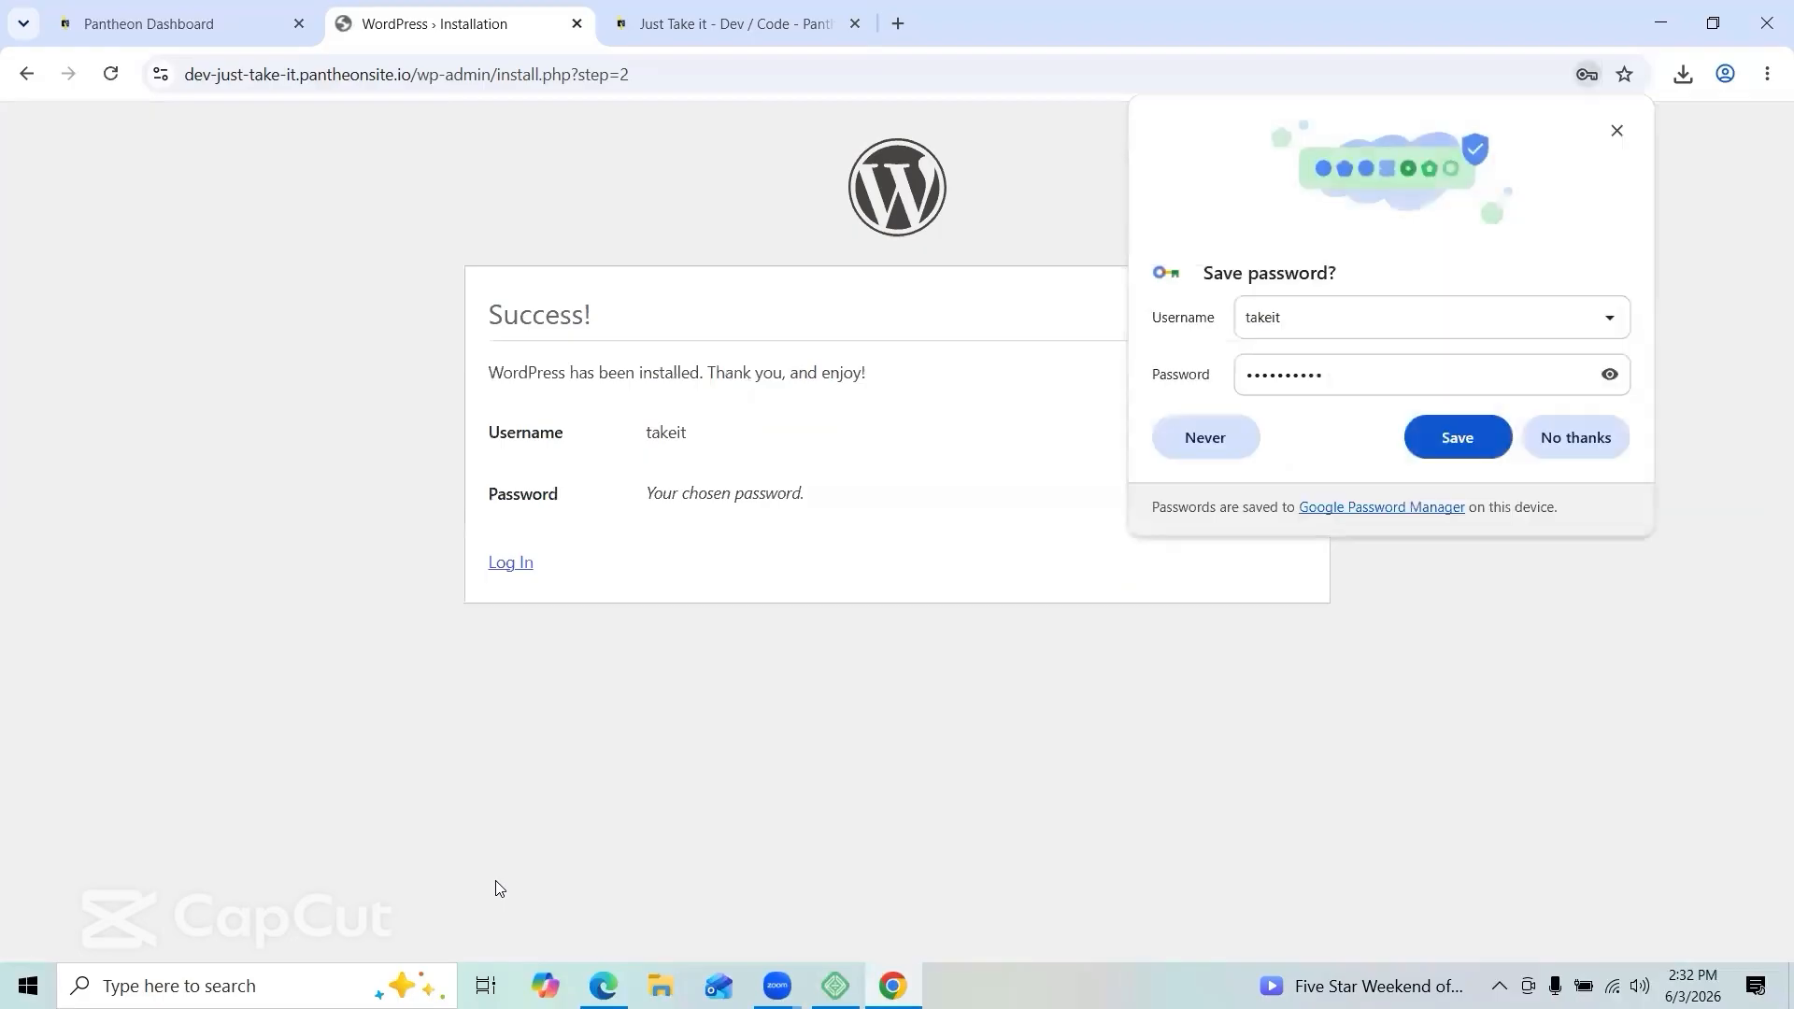
# Step: Save the admin password in Chrome and log in to the dashboard with the autofilled credentials
pyautogui.click(1460, 441)
pyautogui.click(523, 564)
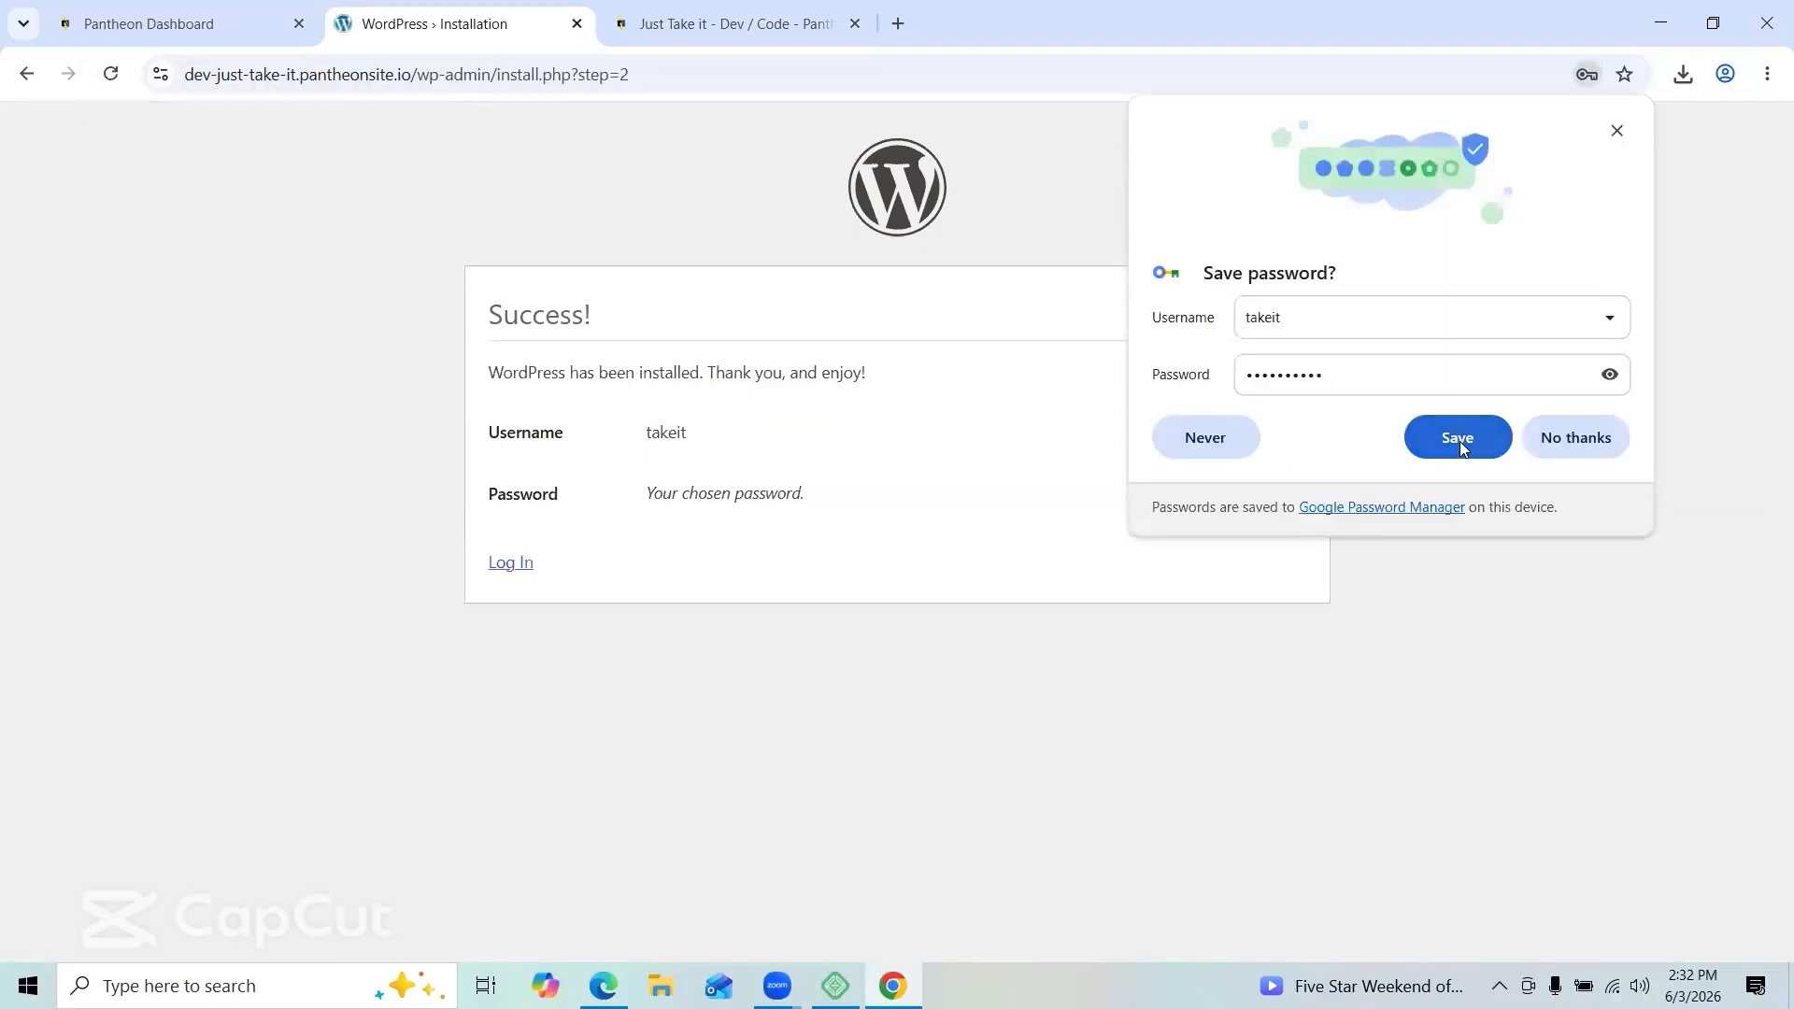
pyautogui.click(1460, 441)
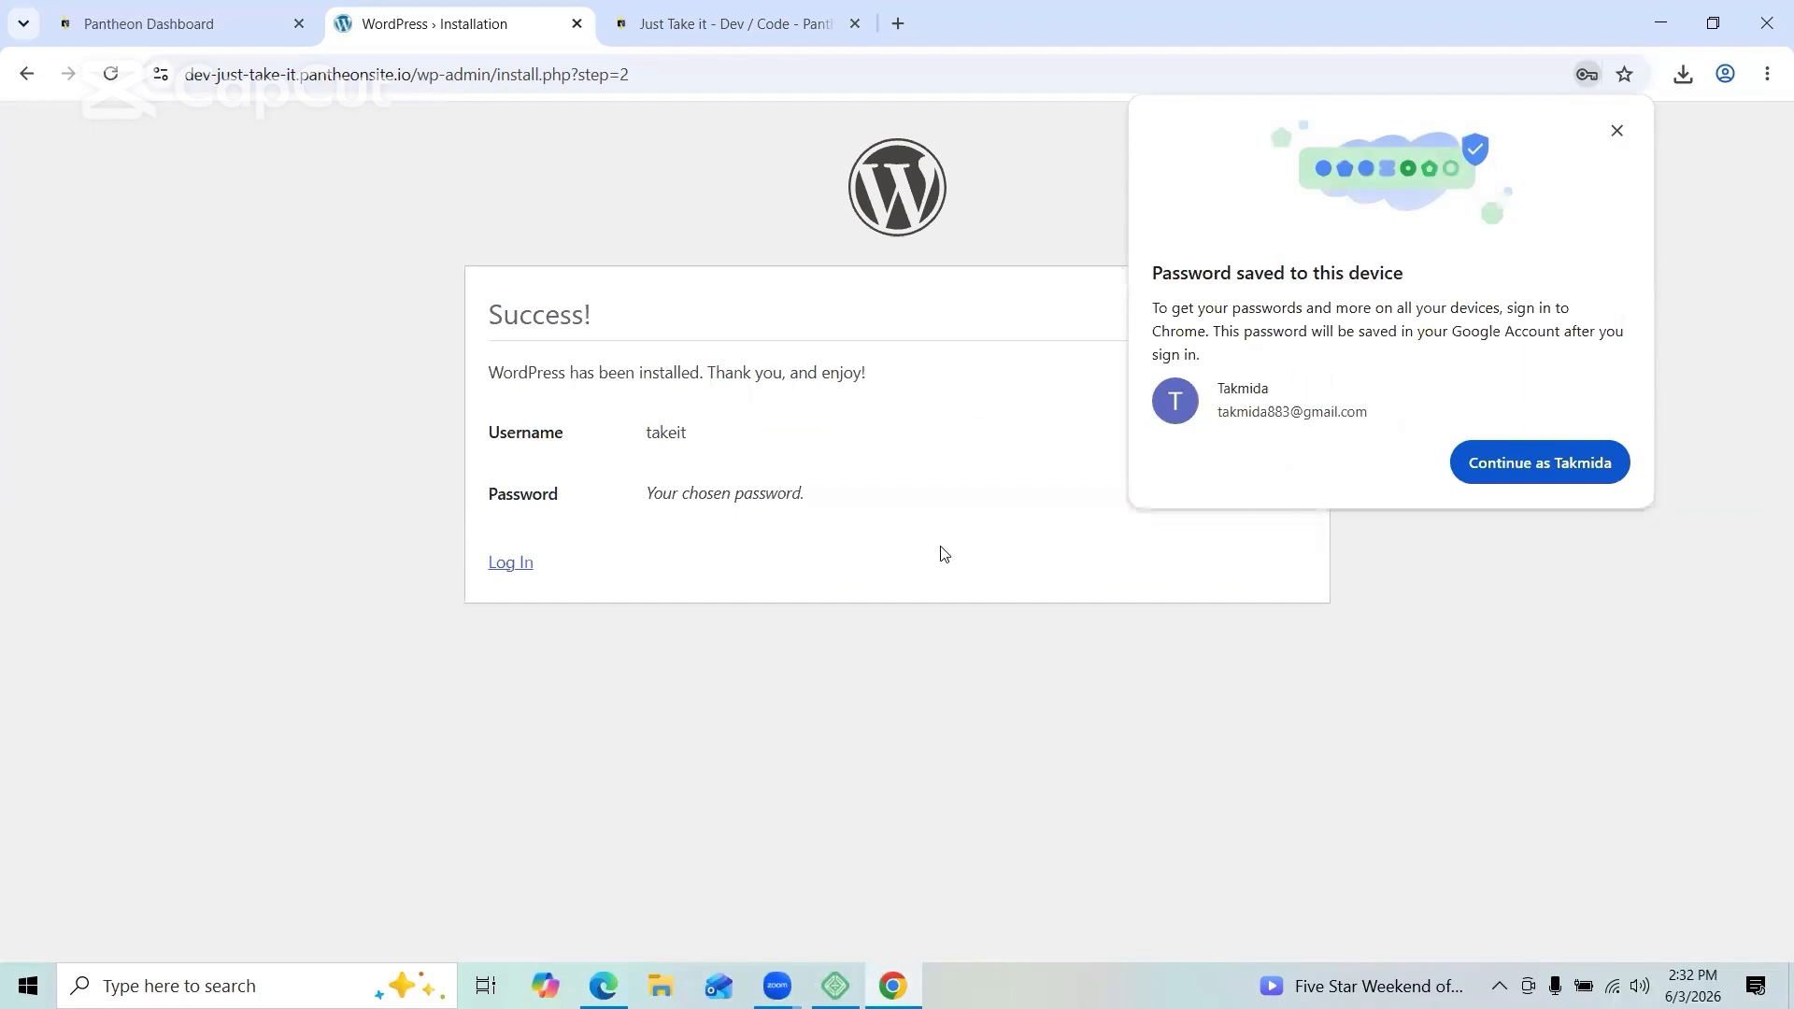
pyautogui.click(523, 562)
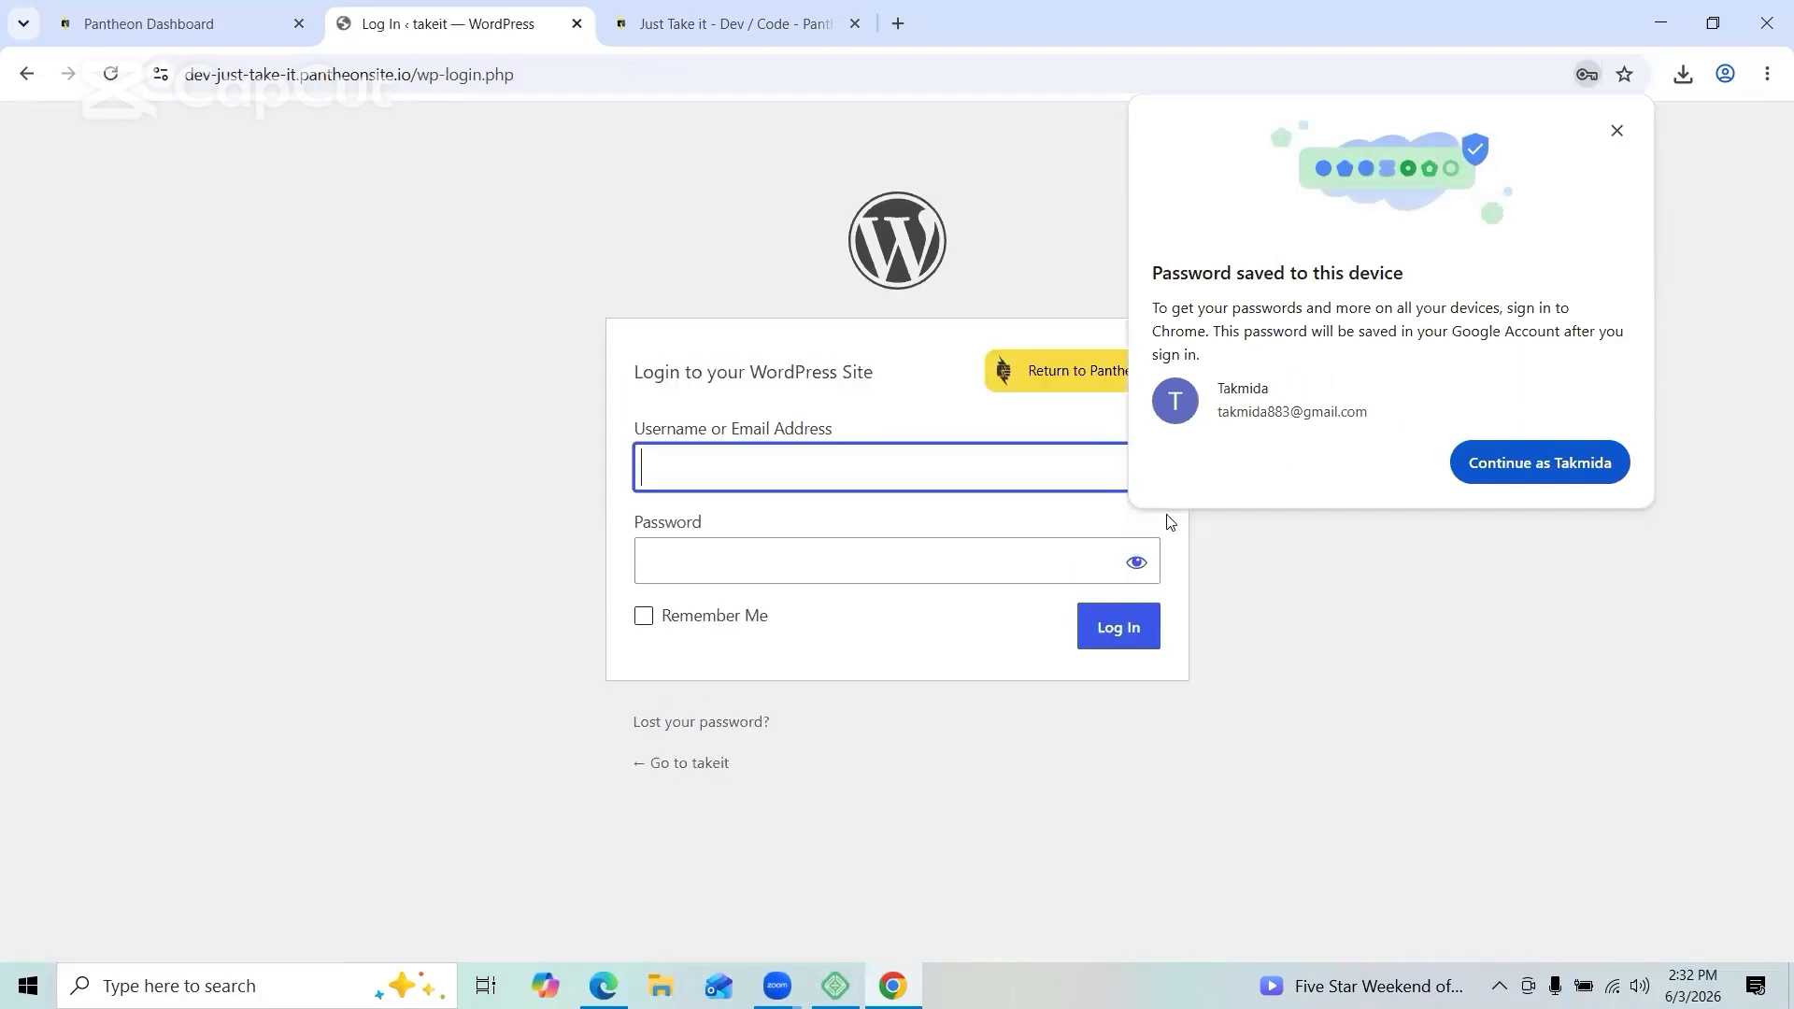
pyautogui.click(1121, 627)
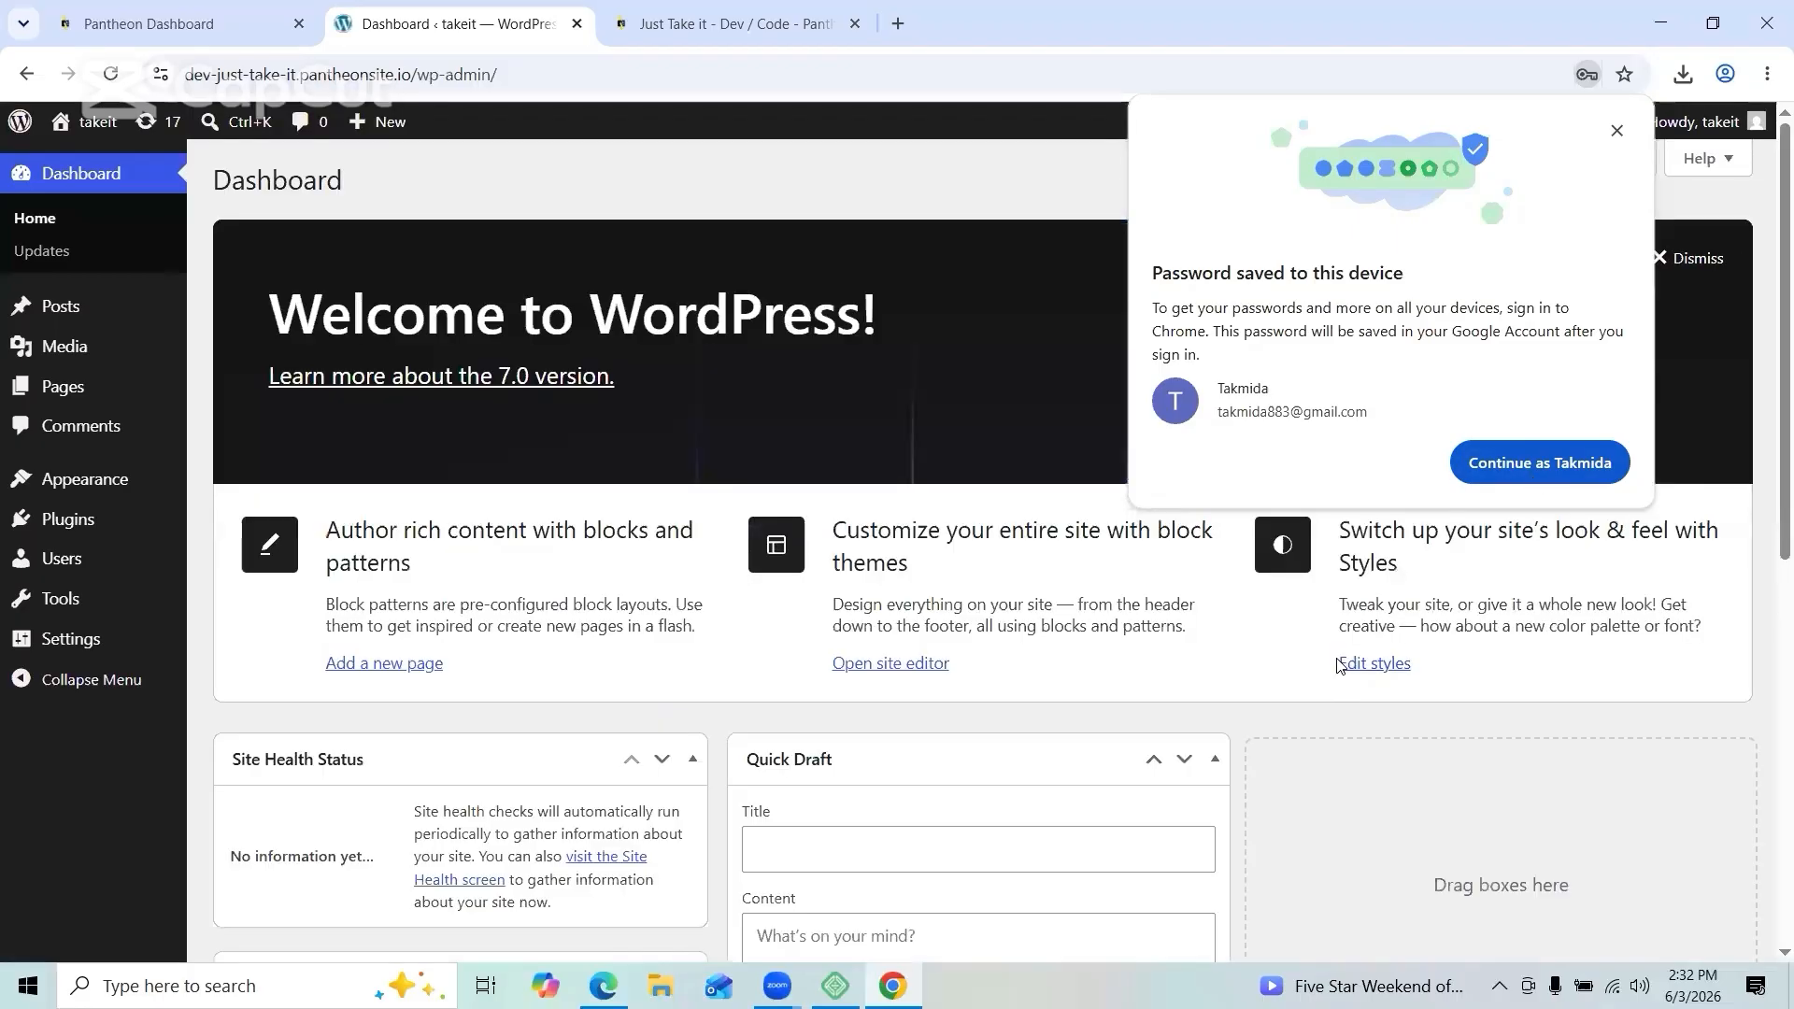
pyautogui.click(1616, 130)
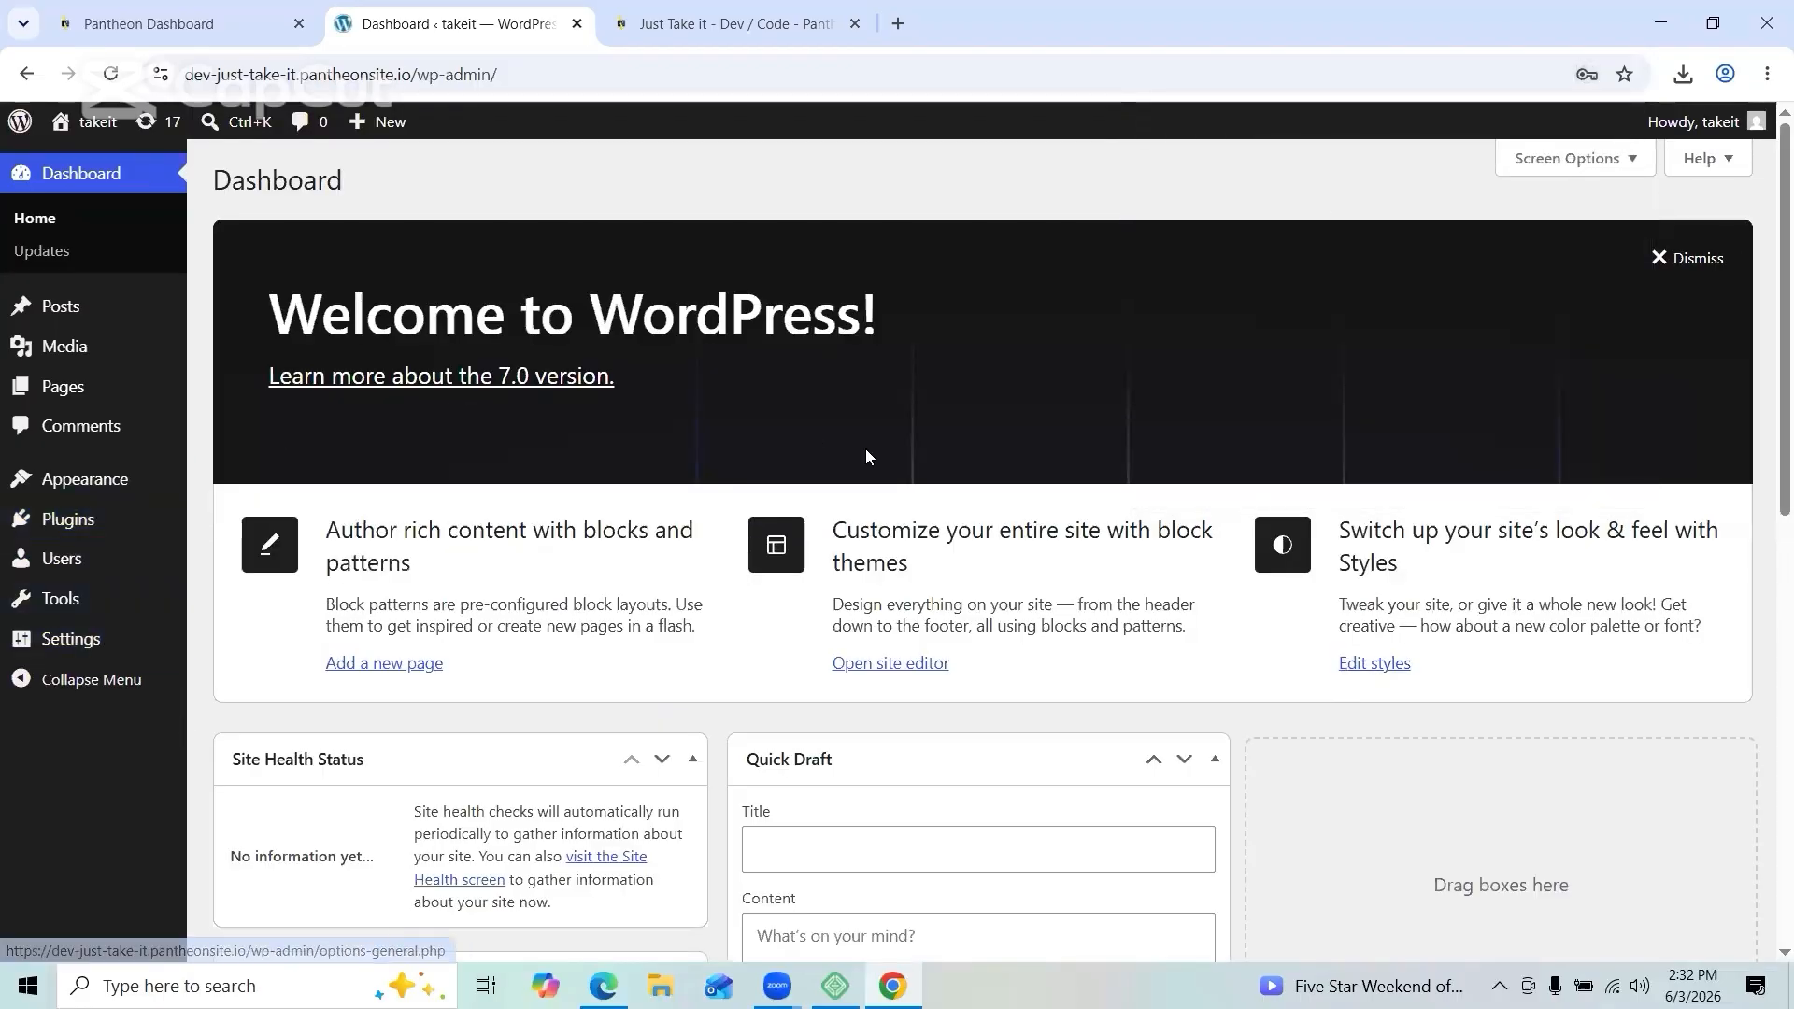
# Step: Add the All-in-One WP Migration plugin and go to its Import page
pyautogui.scroll(-5, 865, 453)
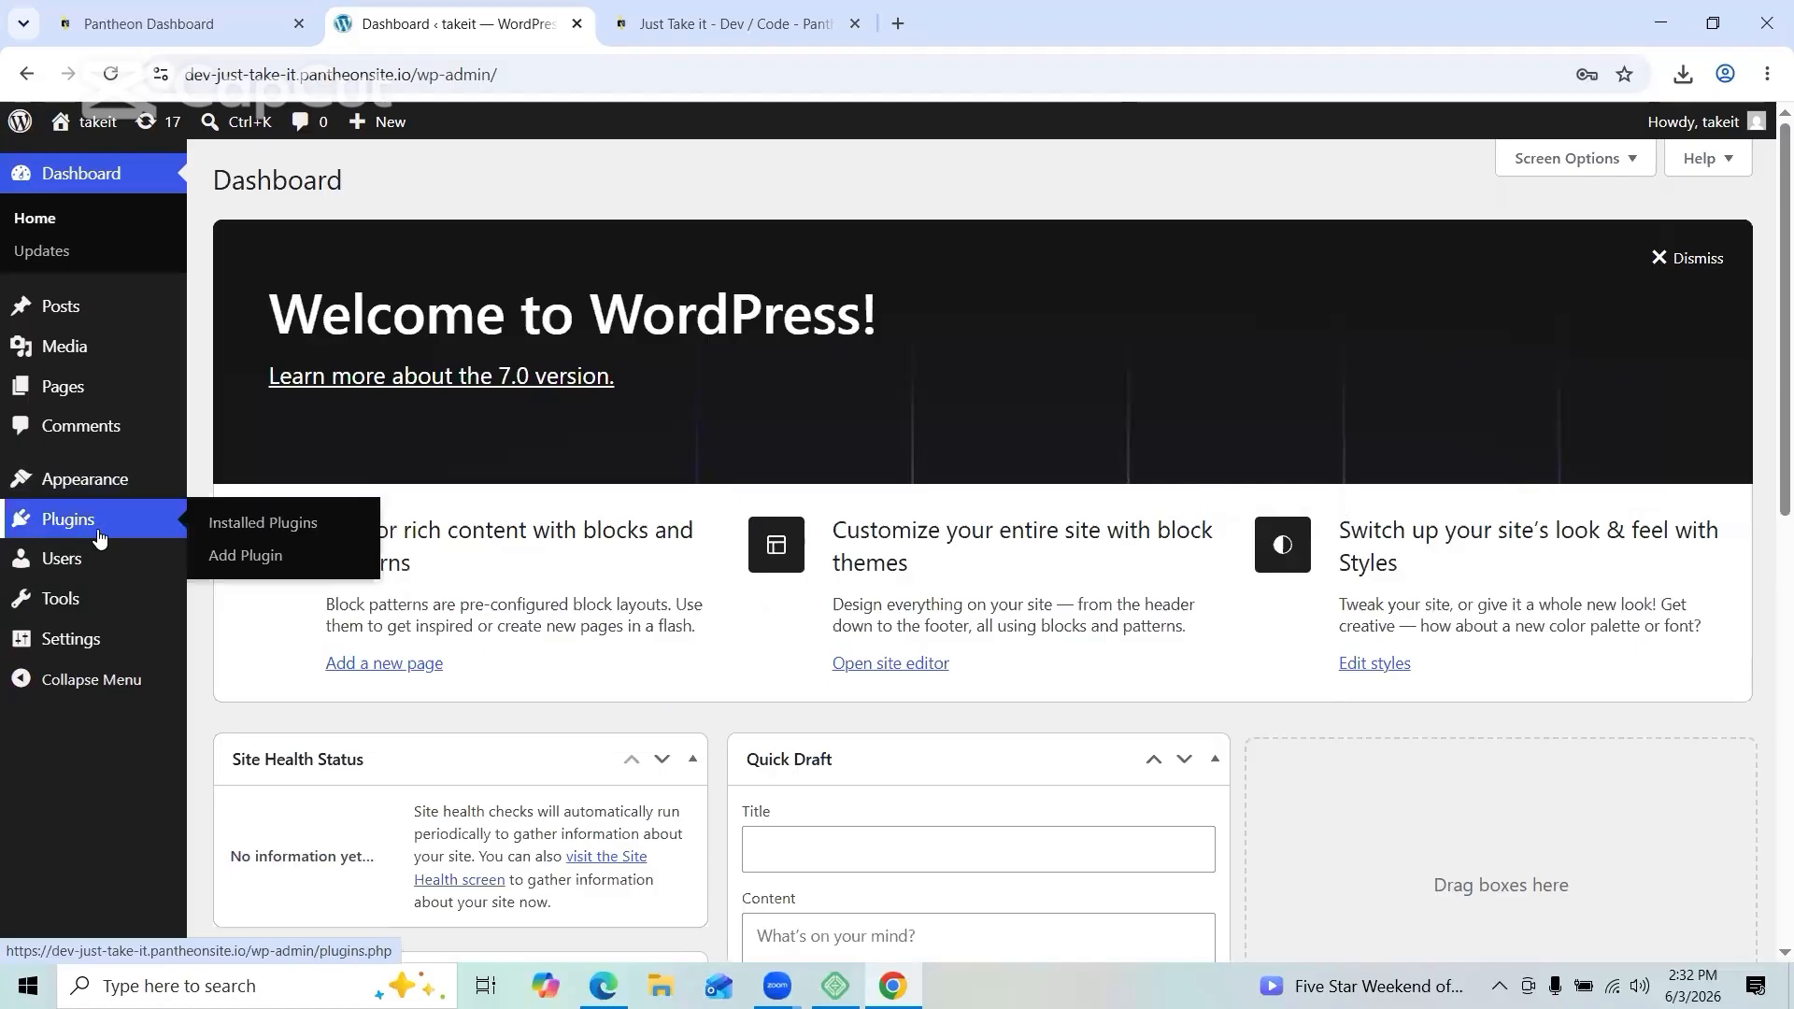
pyautogui.click(150, 524)
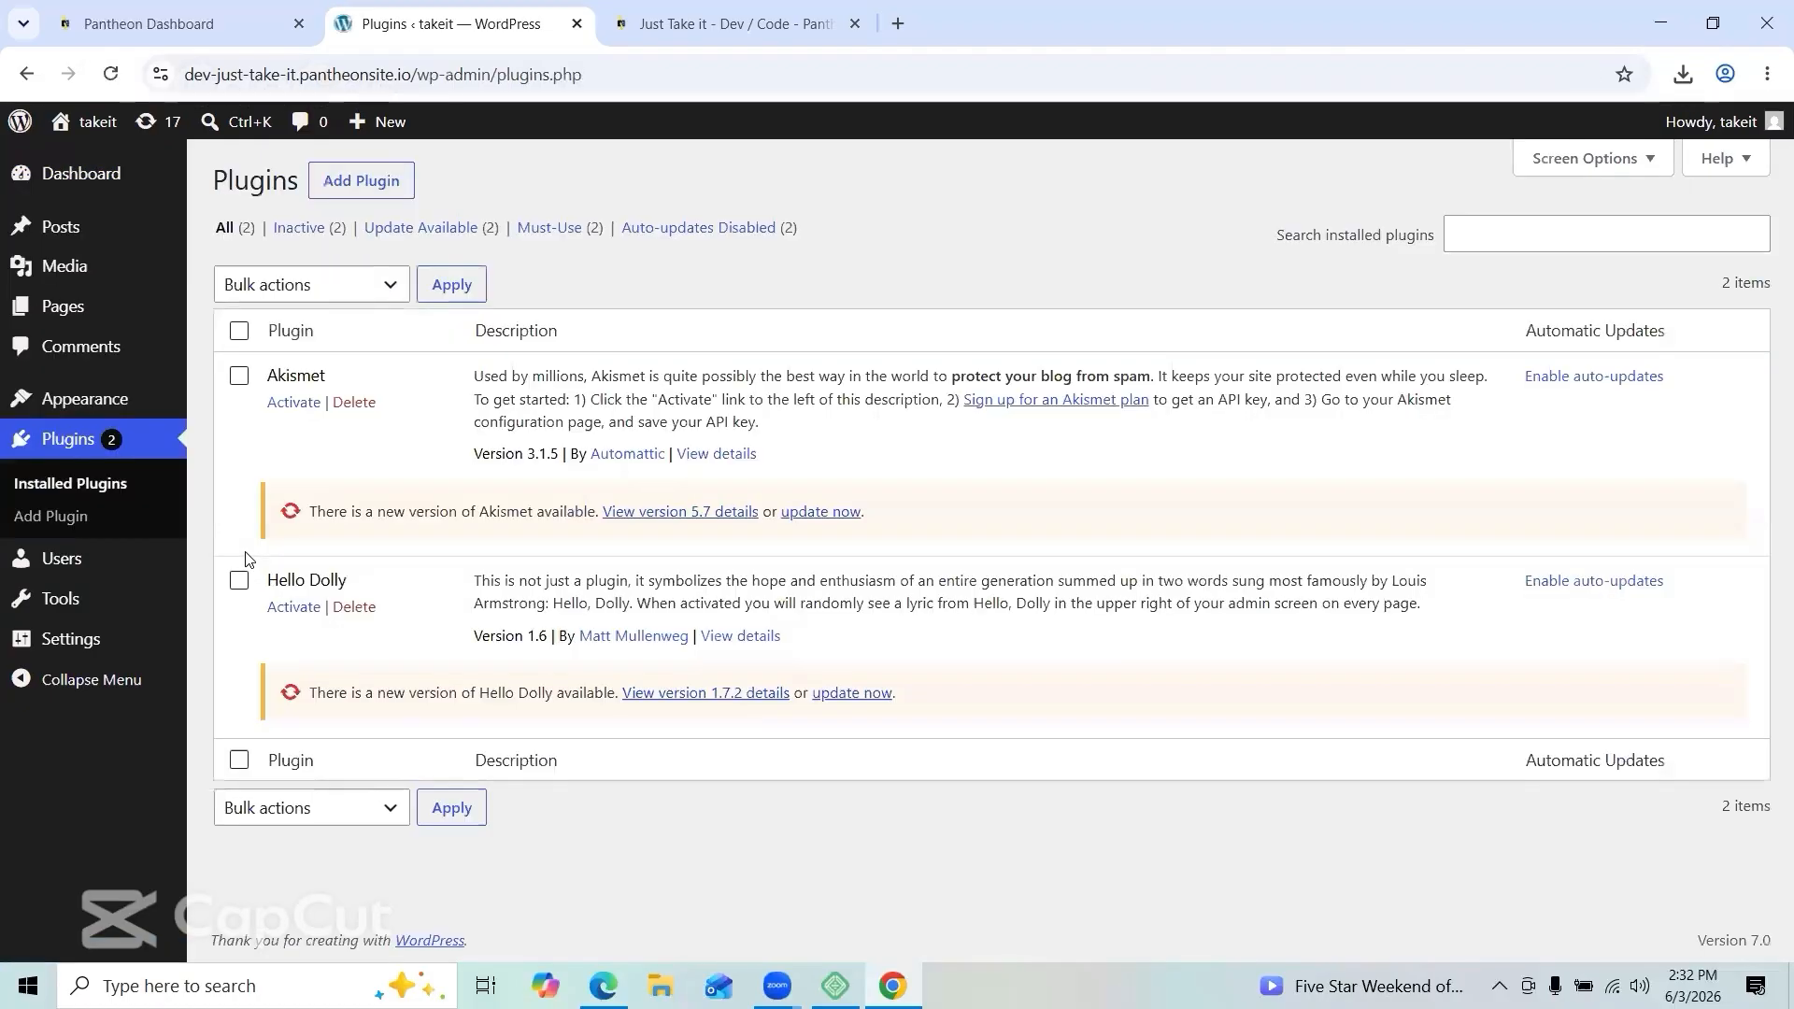
pyautogui.click(370, 186)
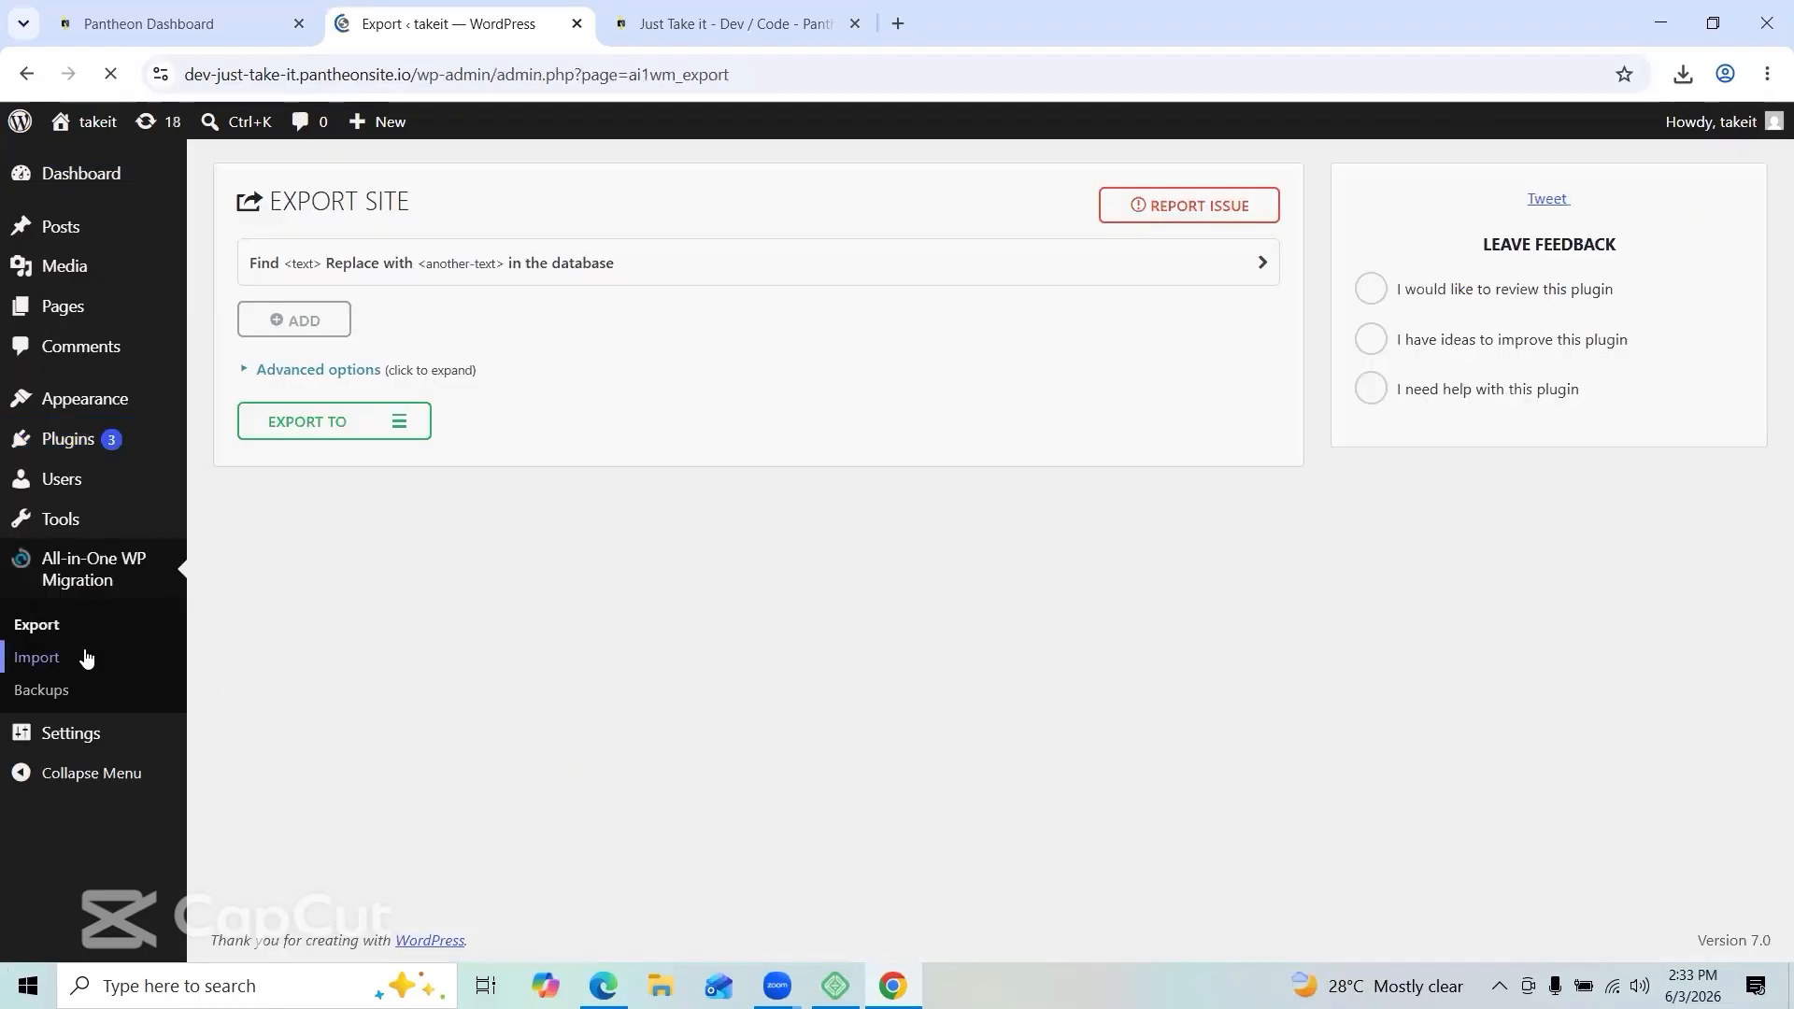
pyautogui.click(84, 661)
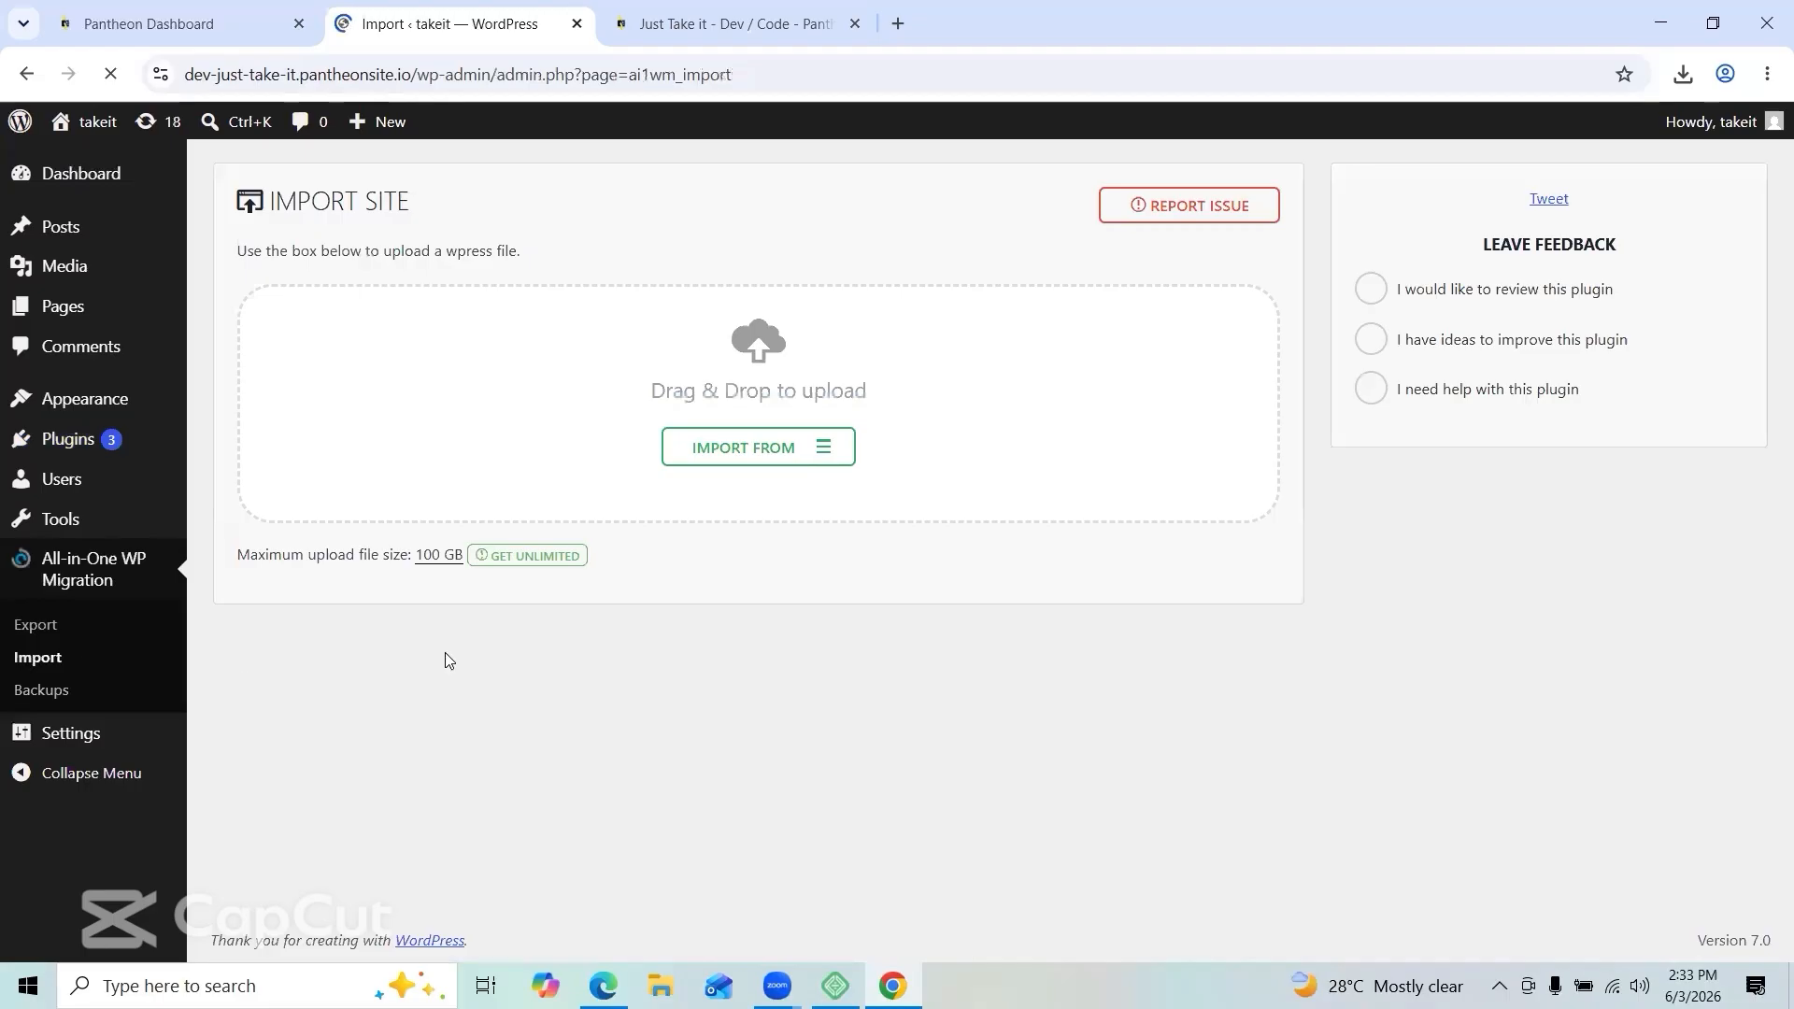
# Step: Import the site from the .wpress backup file in the Downloads folder
pyautogui.click(785, 463)
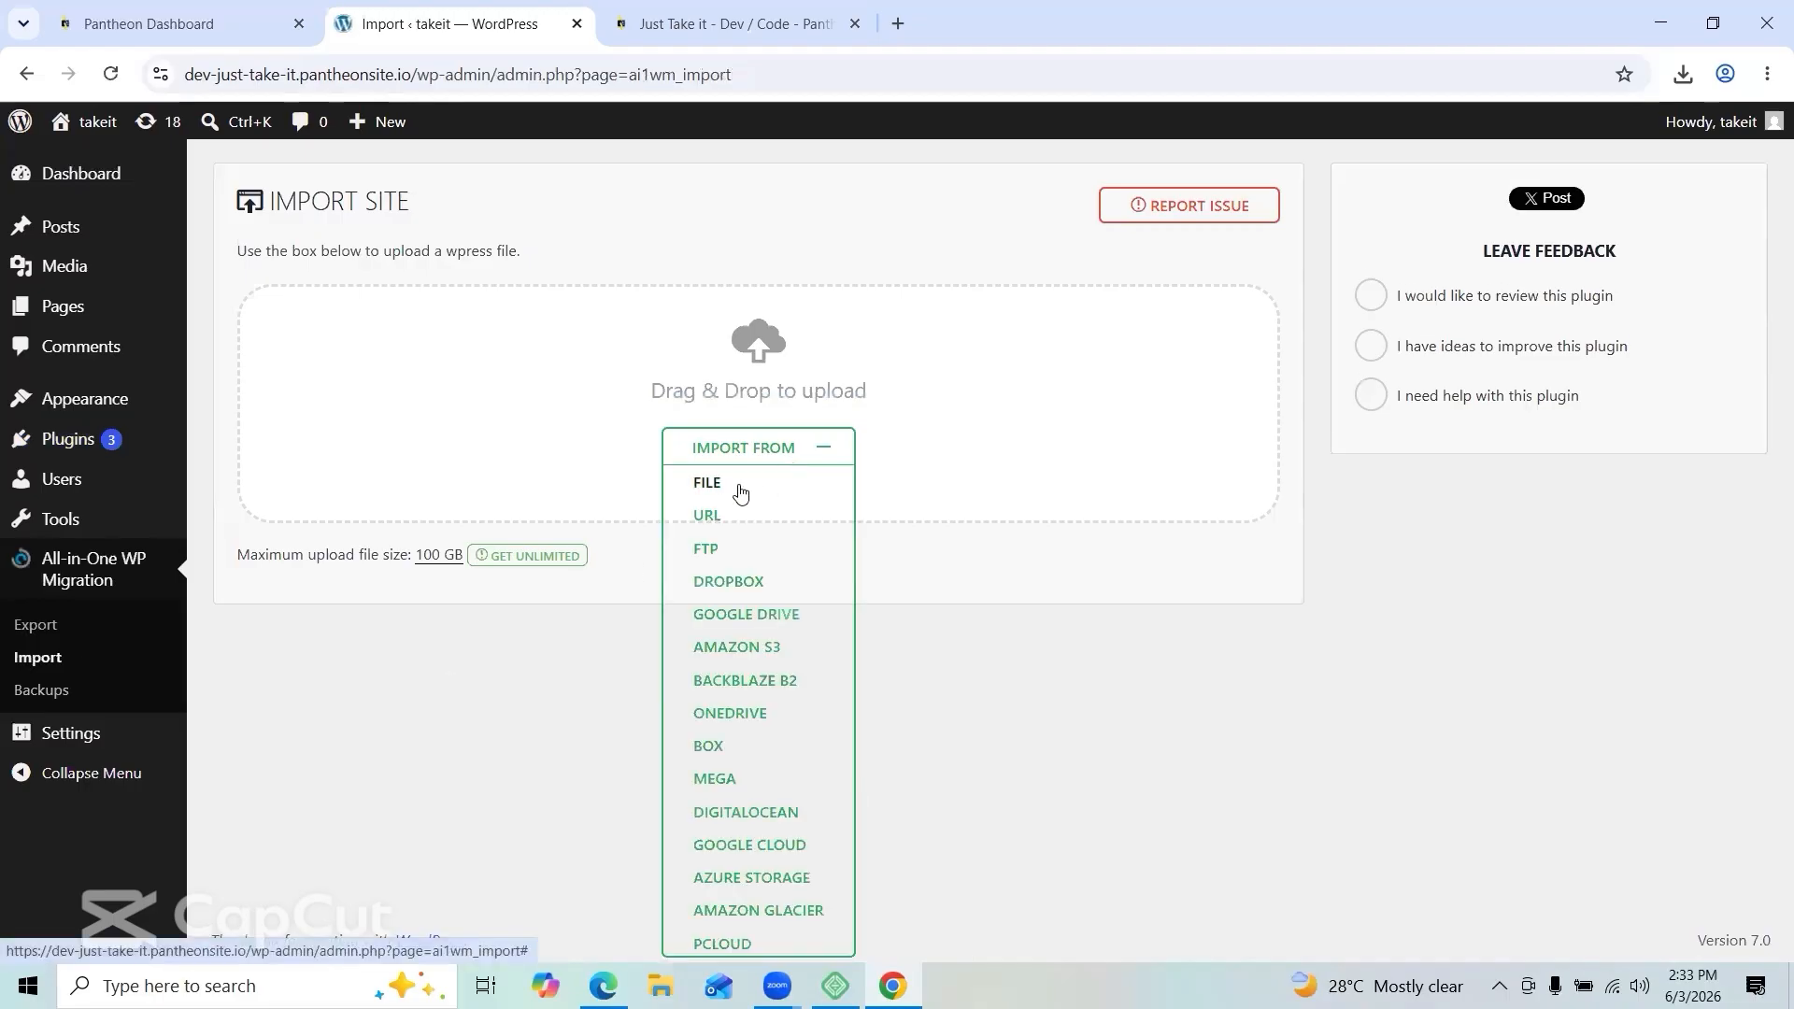
pyautogui.click(742, 488)
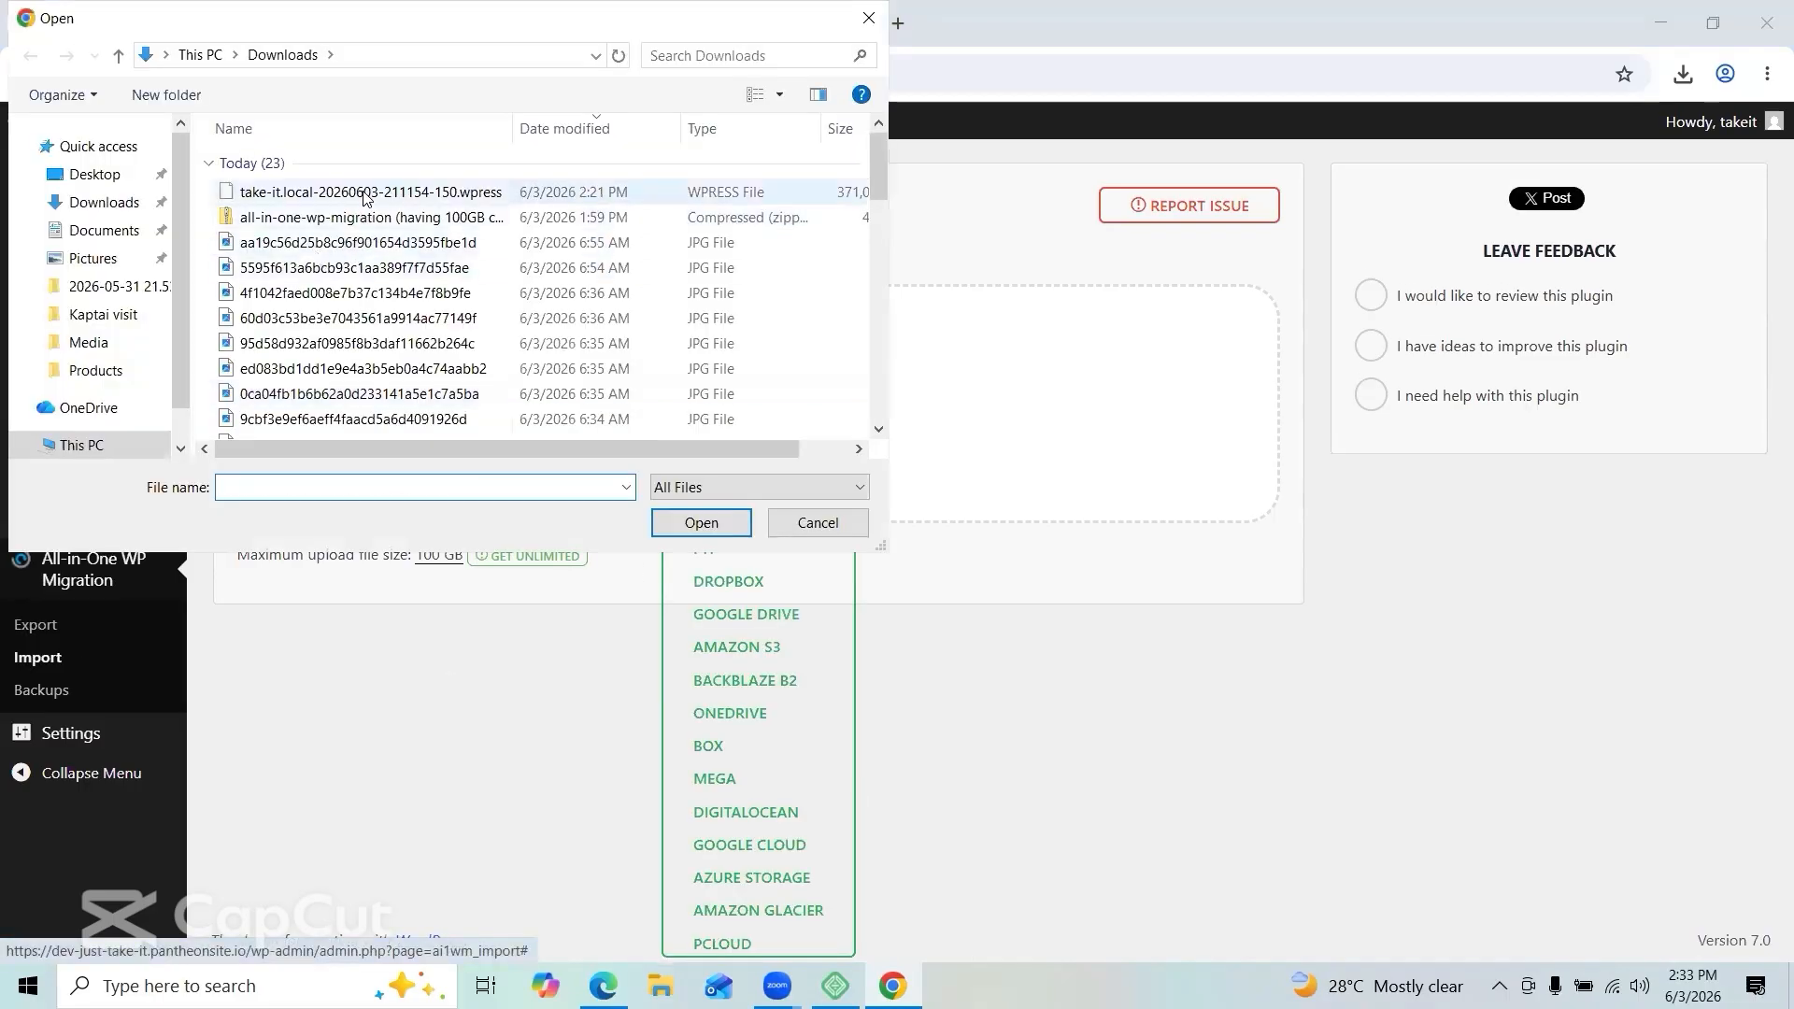
pyautogui.click(364, 194)
pyautogui.click(699, 522)
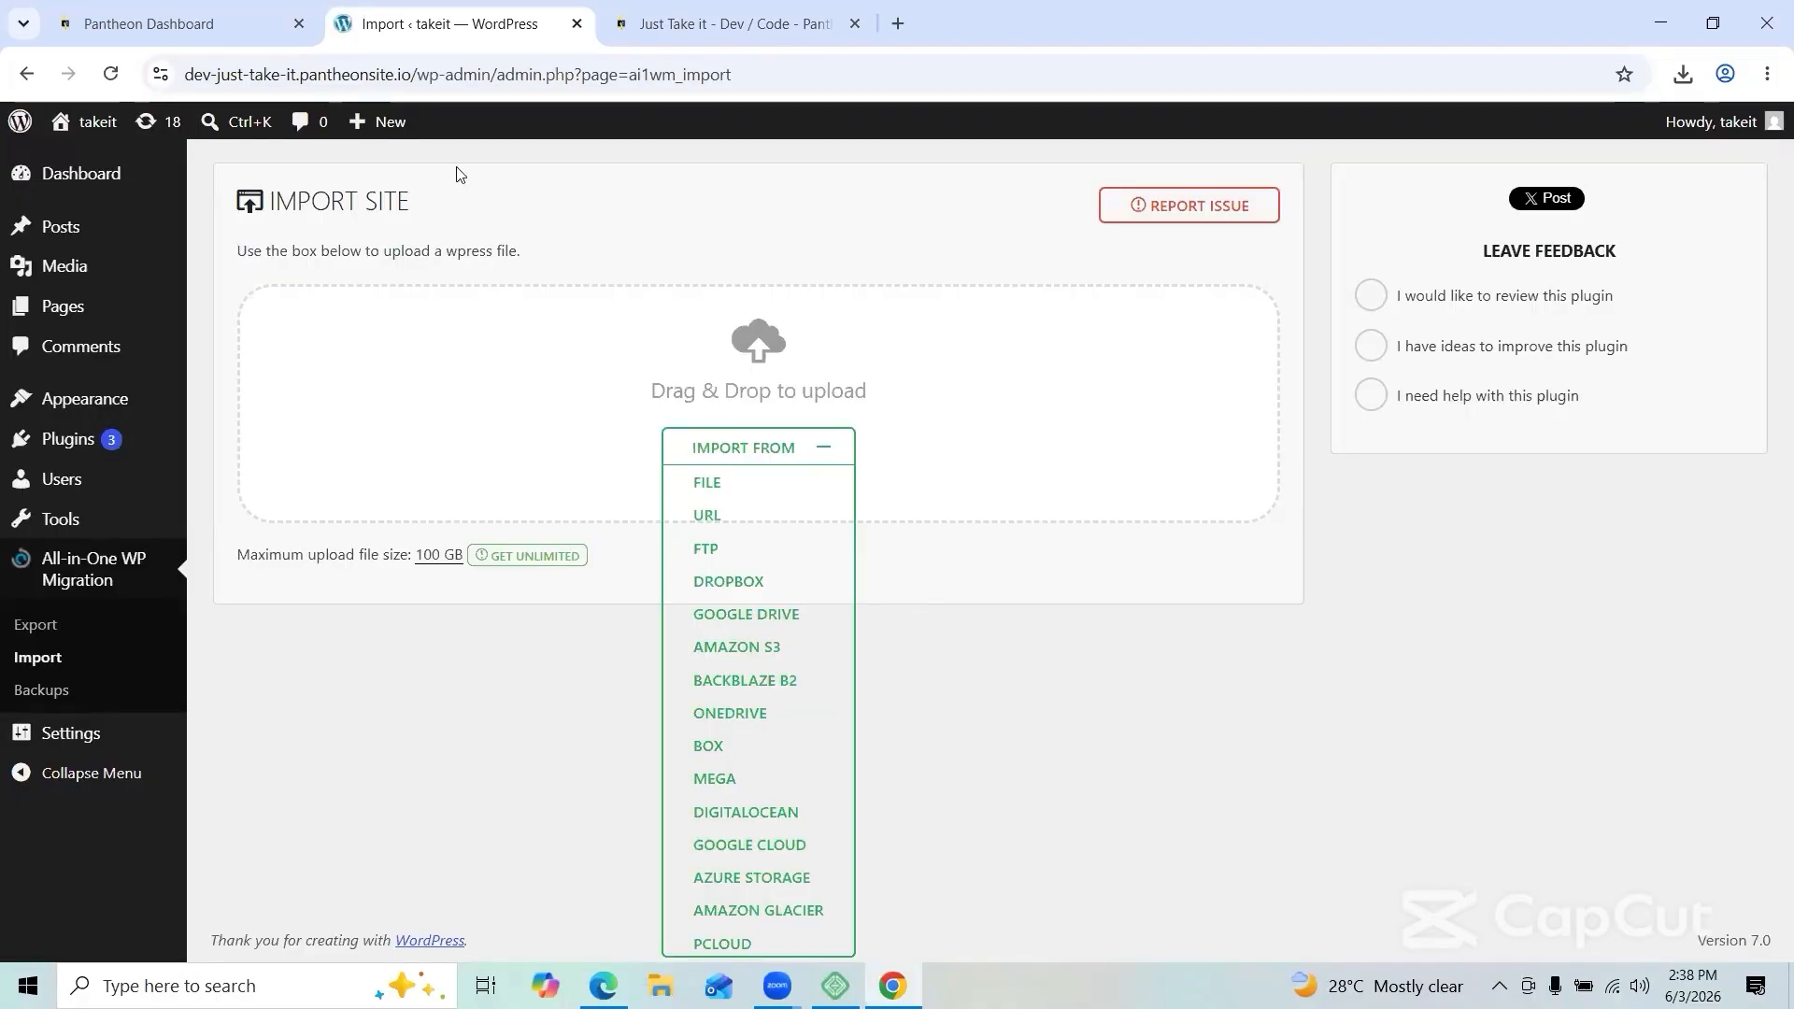
# Step: Visit the restored Take it storefront and scroll through its home page
pyautogui.moveTo(91, 132)
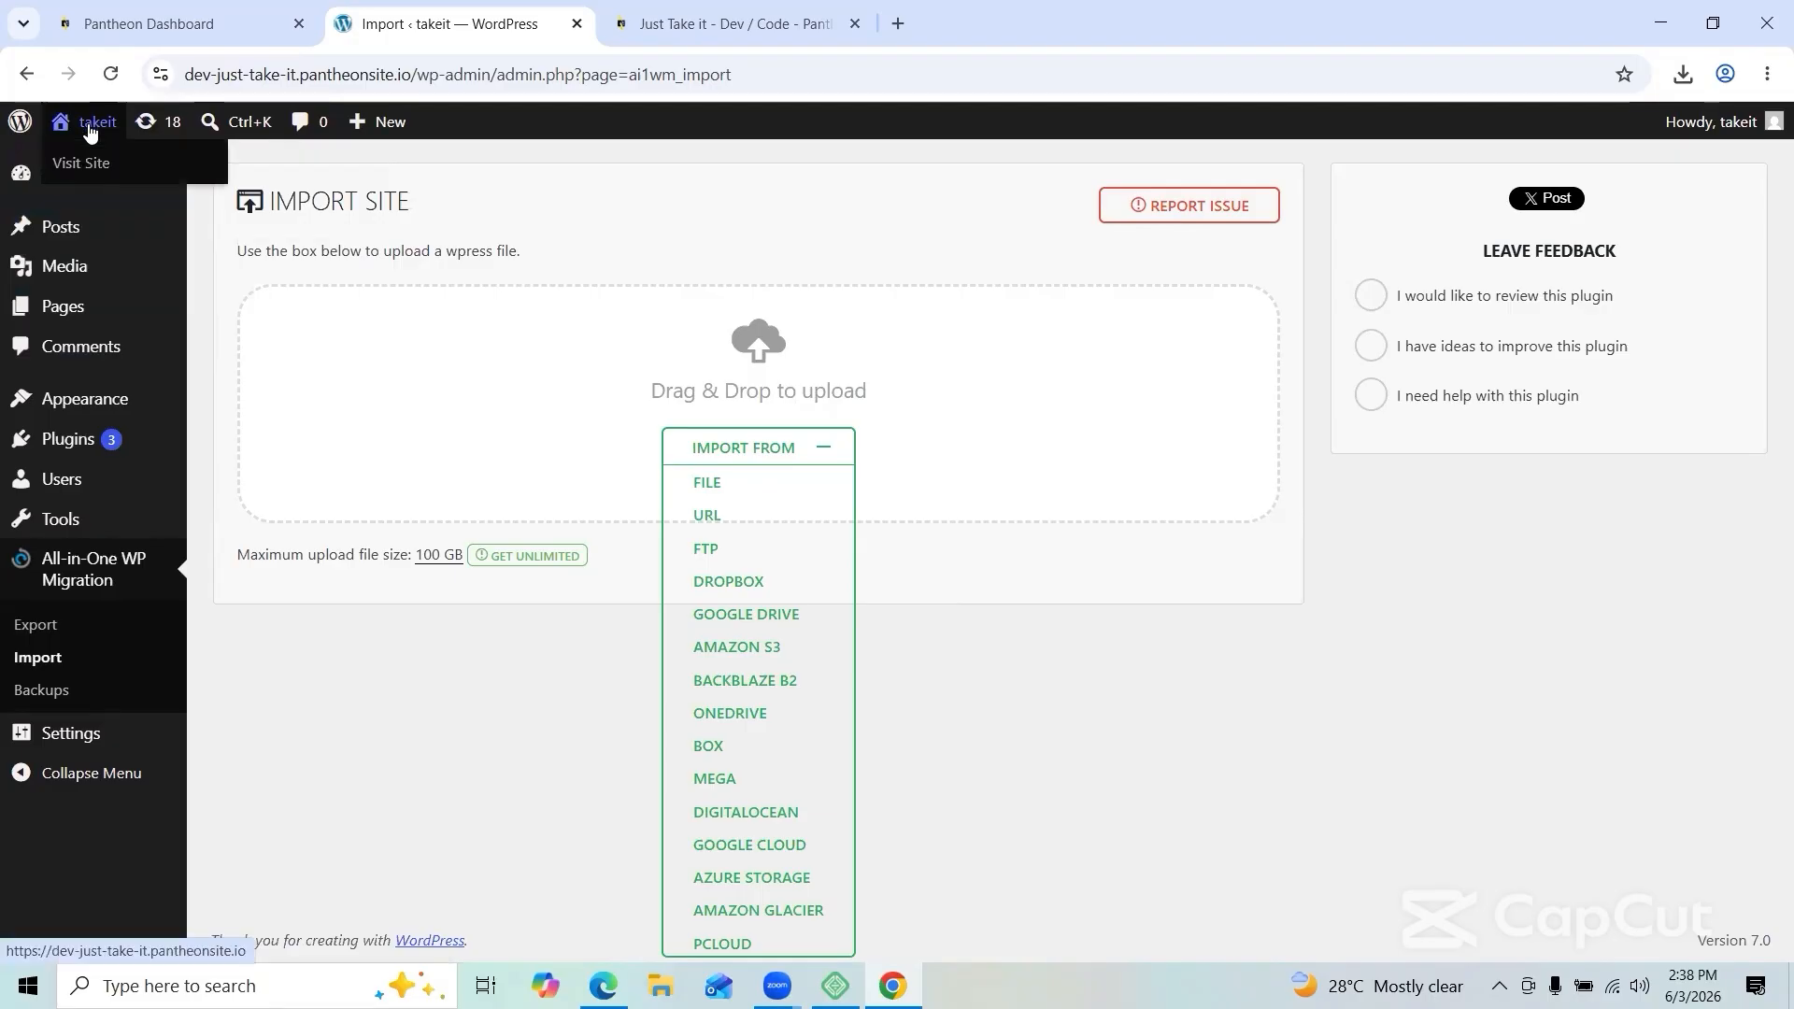
pyautogui.click(79, 166)
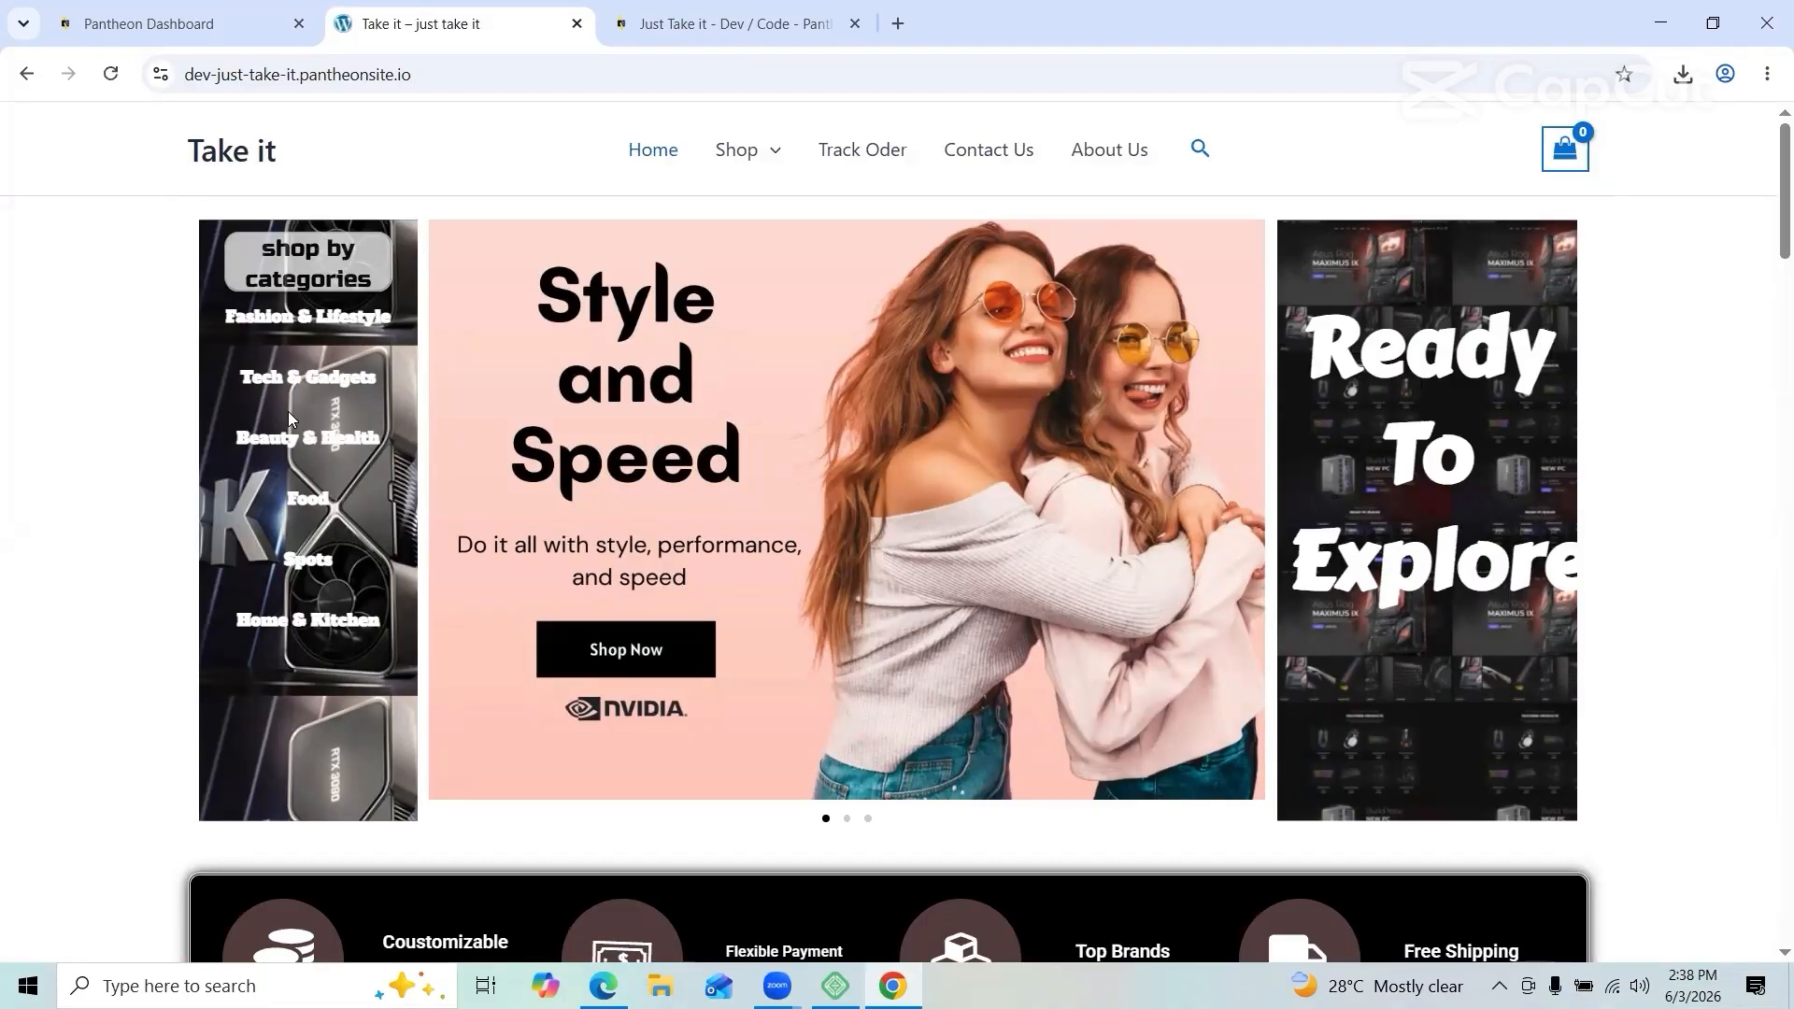
pyautogui.scroll(-5, 712, 469)
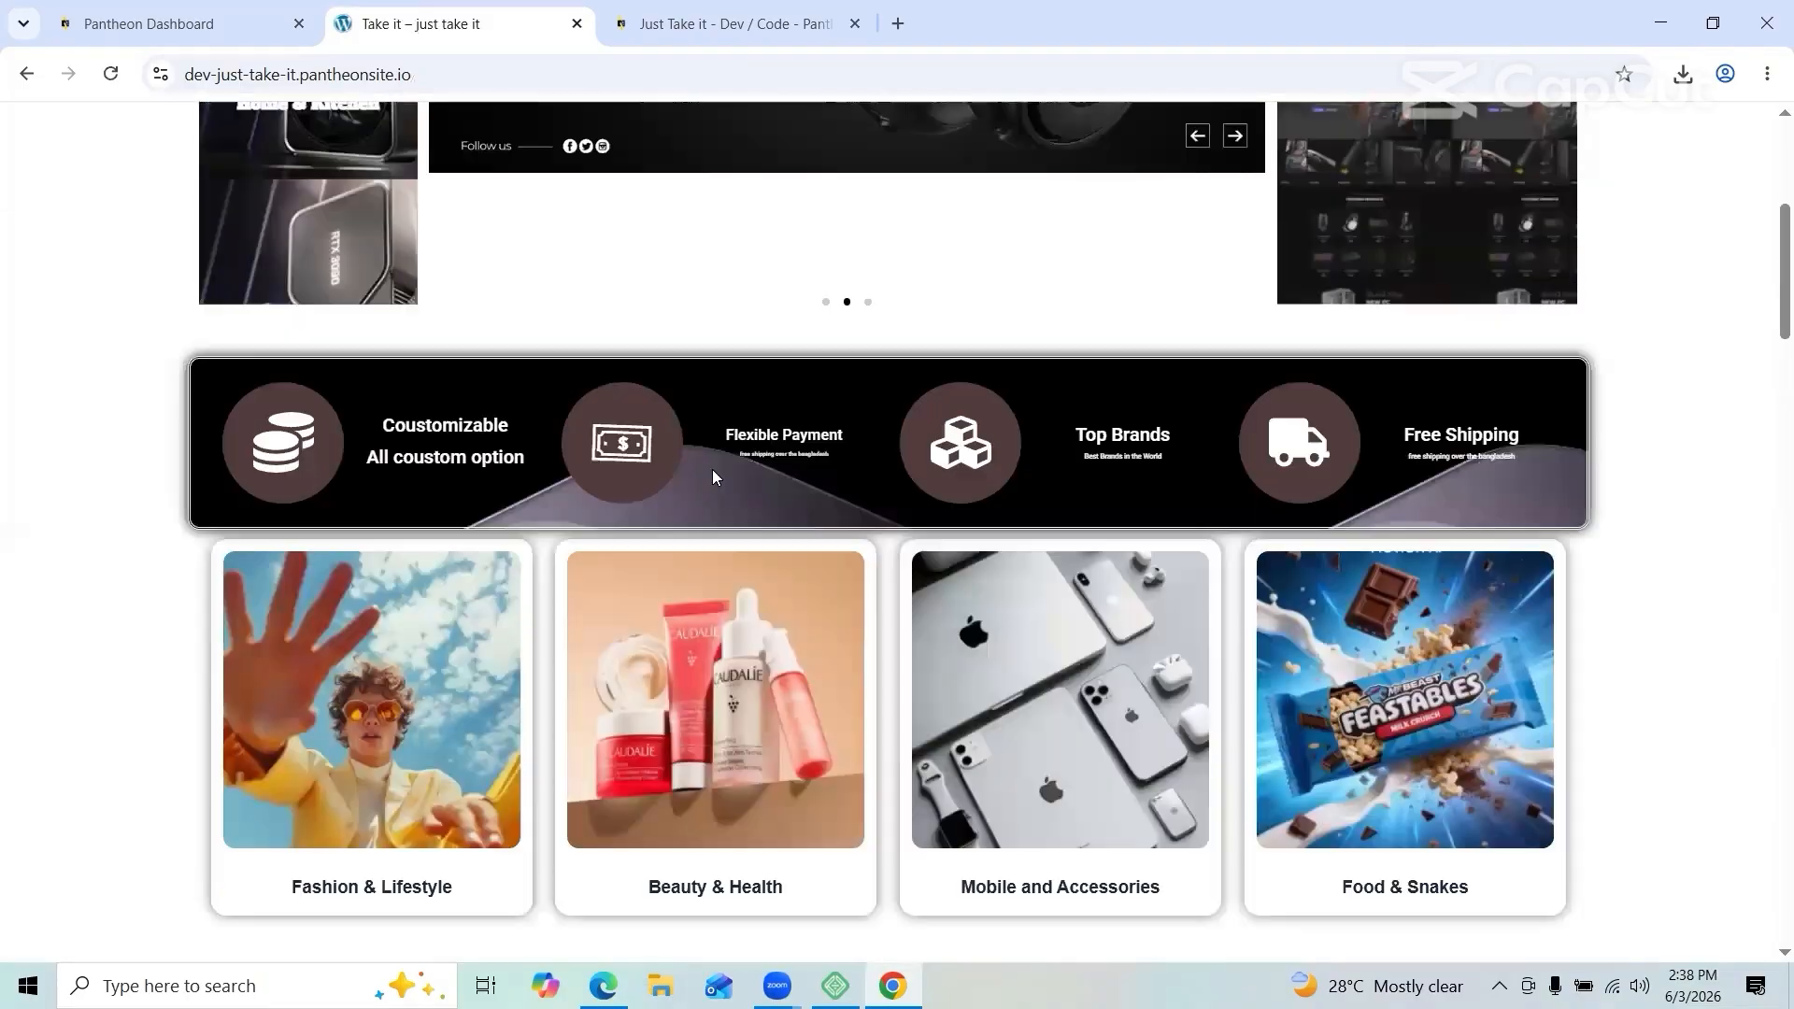
pyautogui.scroll(-10, 712, 469)
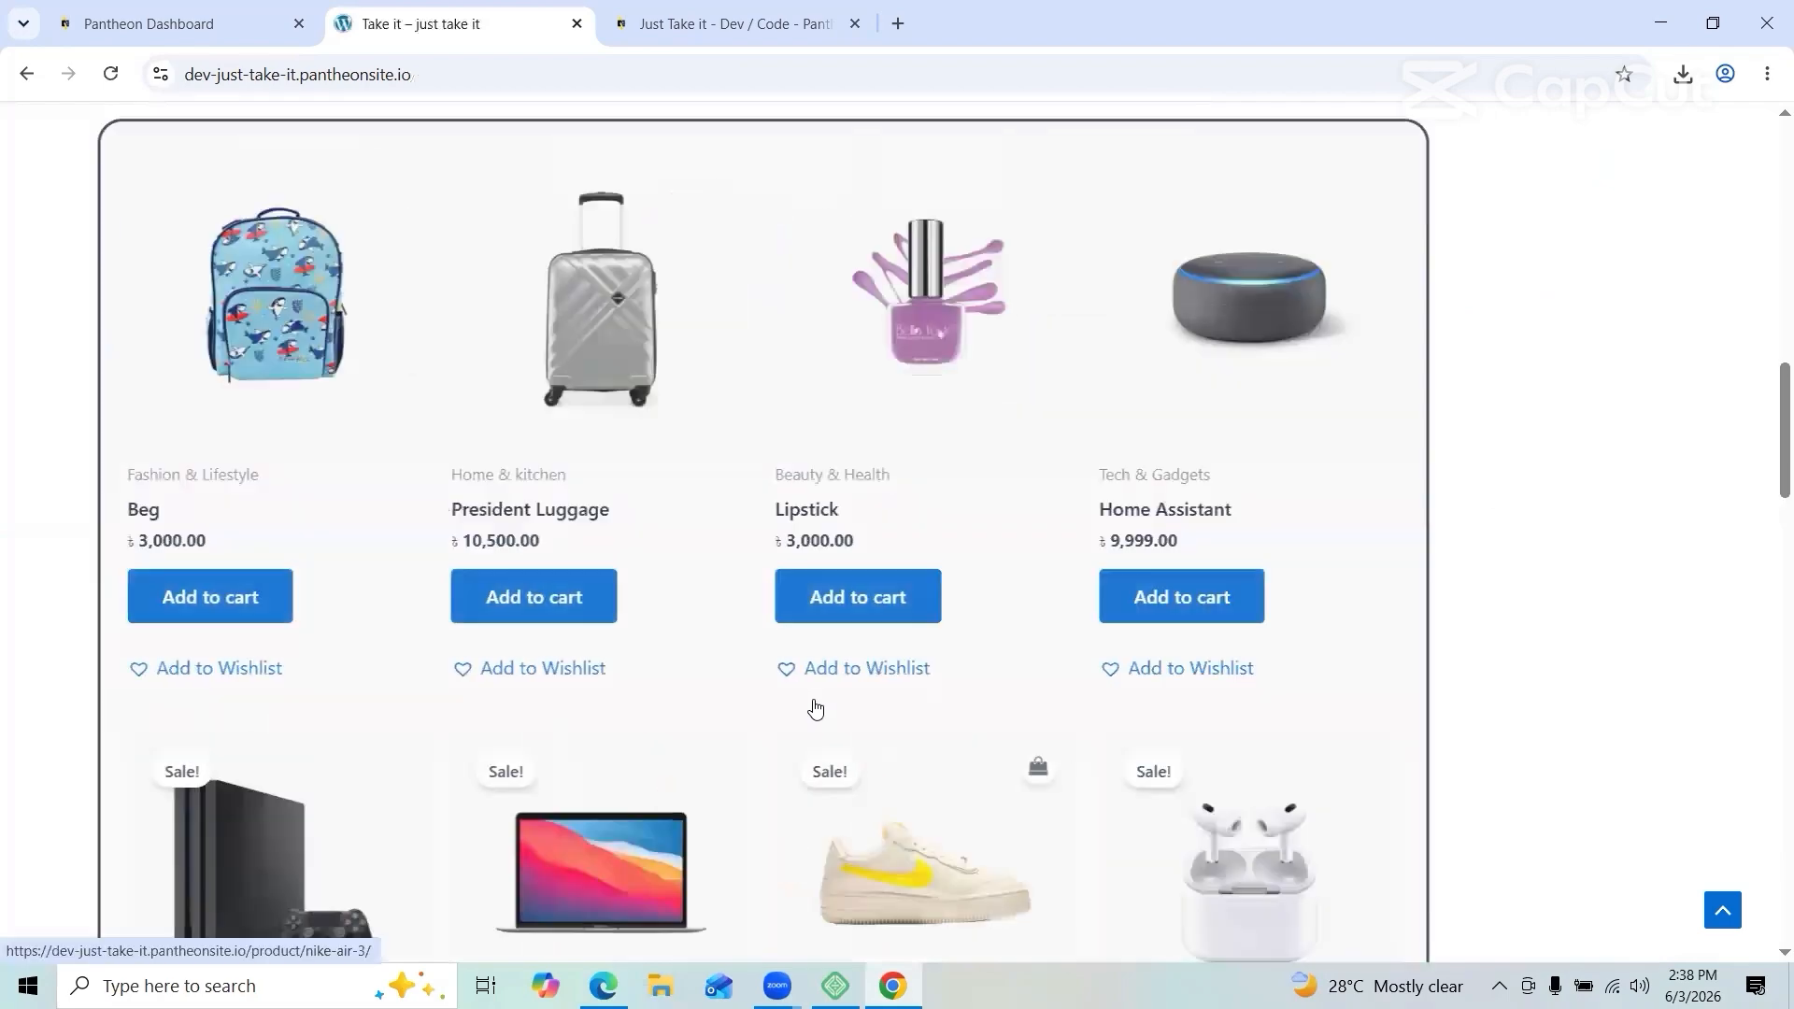
pyautogui.scroll(2, 815, 709)
pyautogui.scroll(-10, 815, 705)
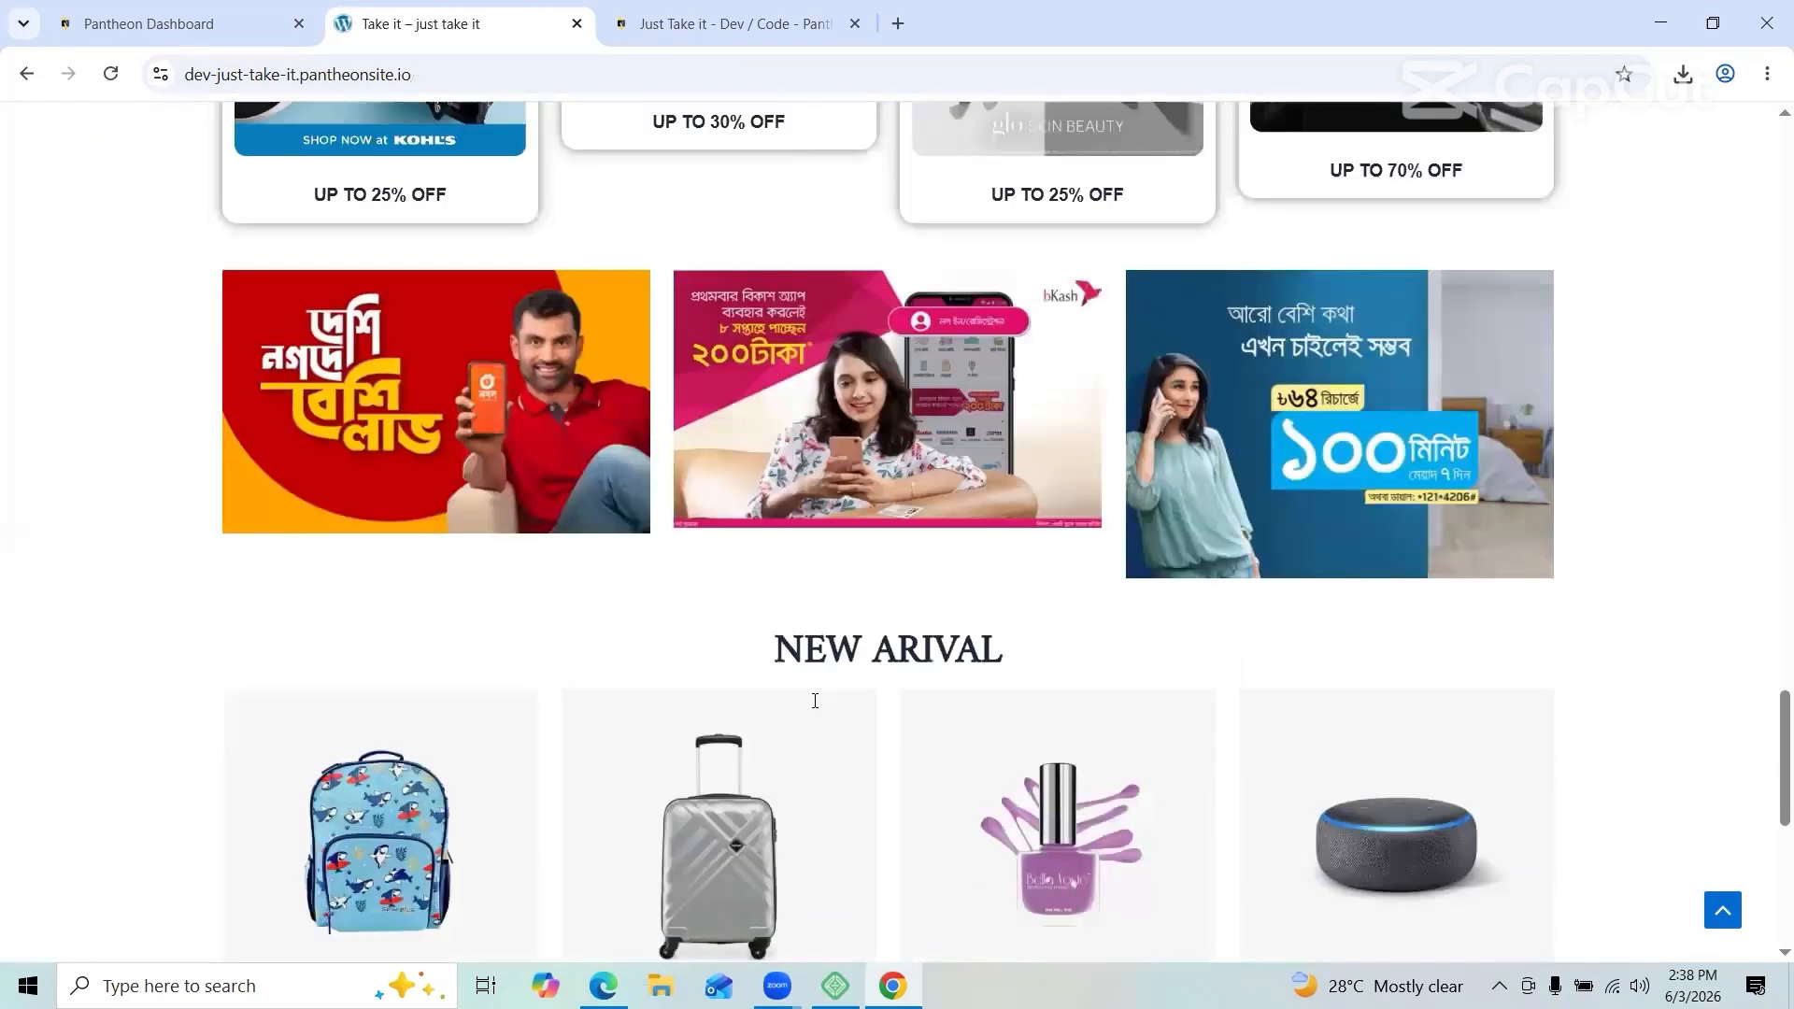
pyautogui.scroll(-7, 815, 702)
pyautogui.scroll(20, 815, 707)
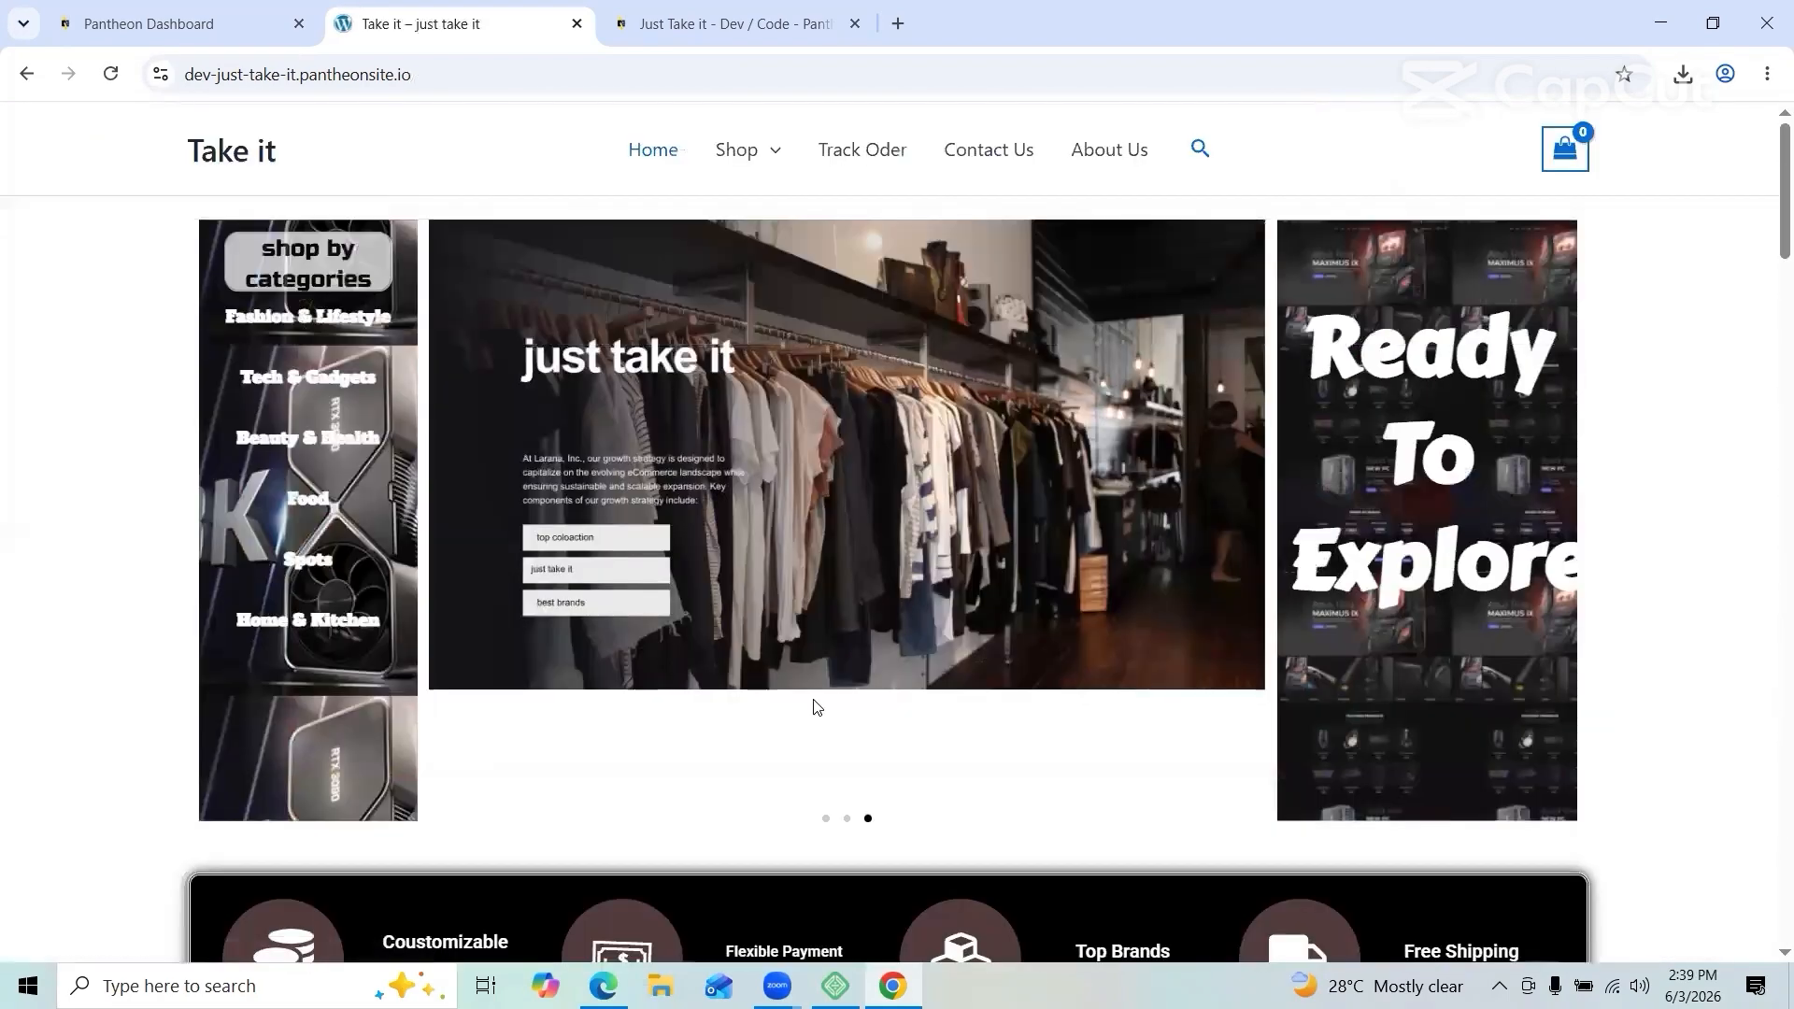
# Step: Check the Track Oder, Contact Us and About Us pages, then return home and check the pantheonsite.io address
pyautogui.click(909, 159)
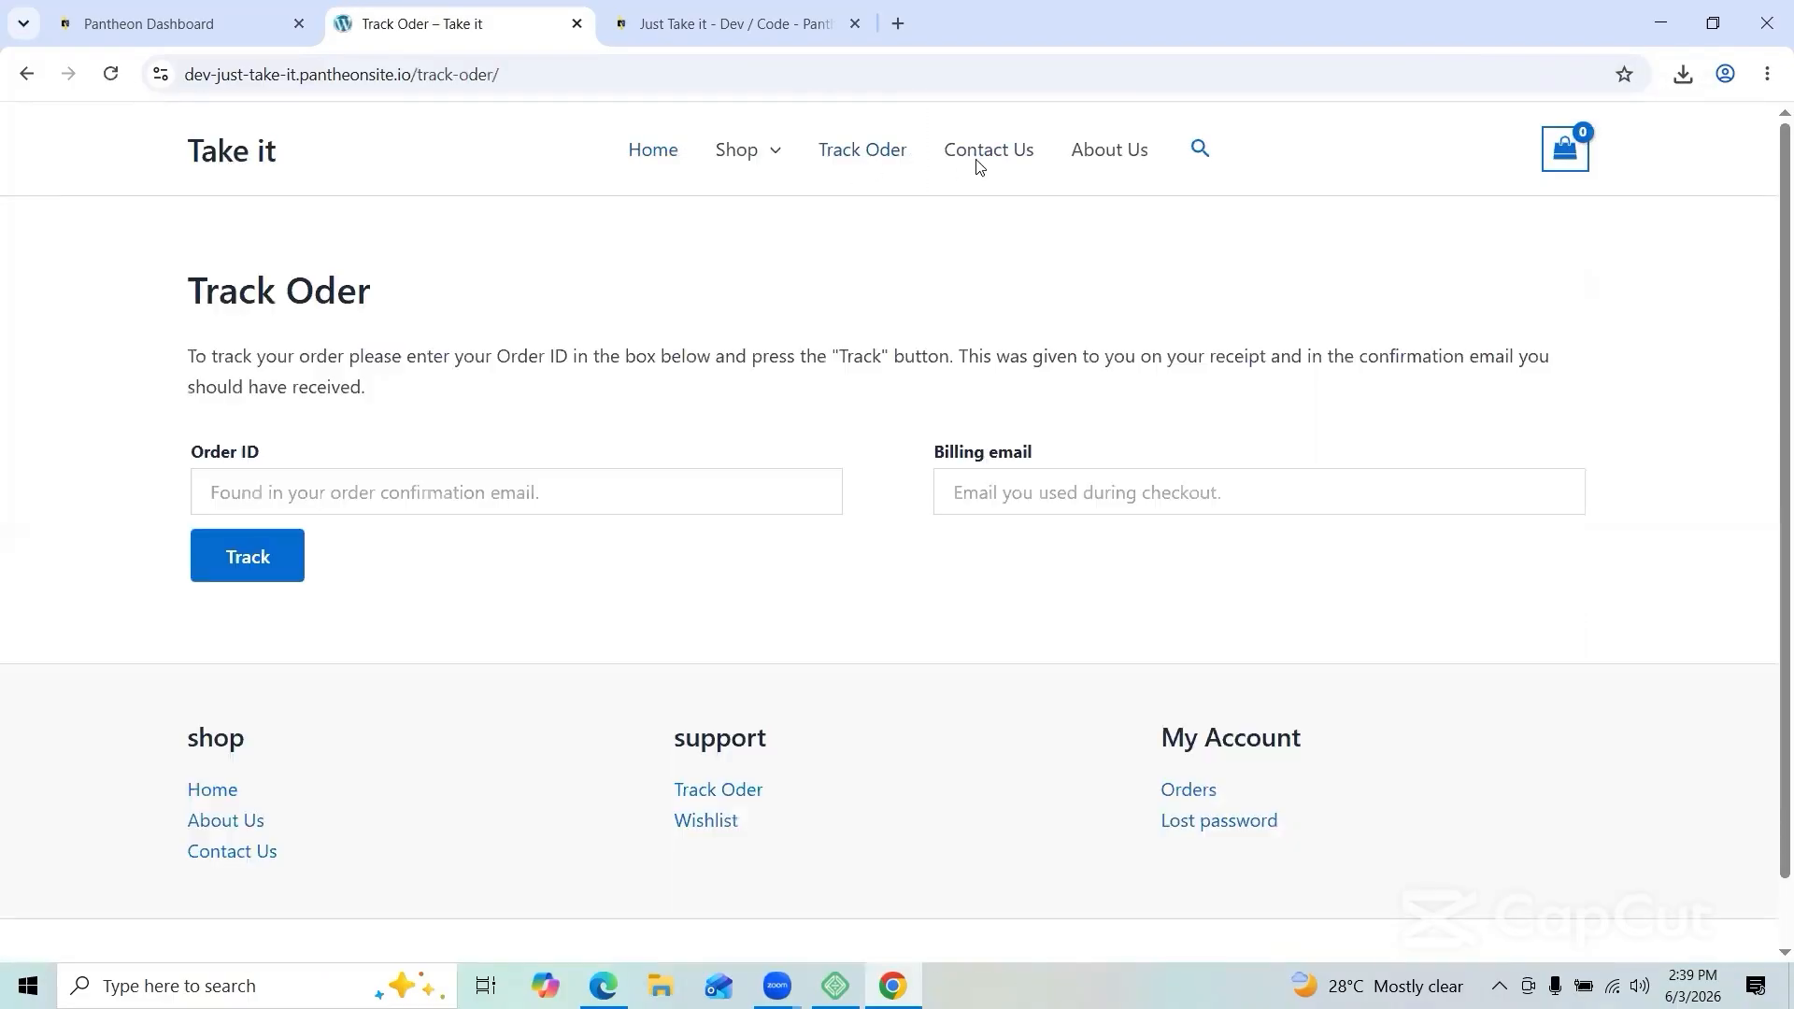
pyautogui.click(1006, 157)
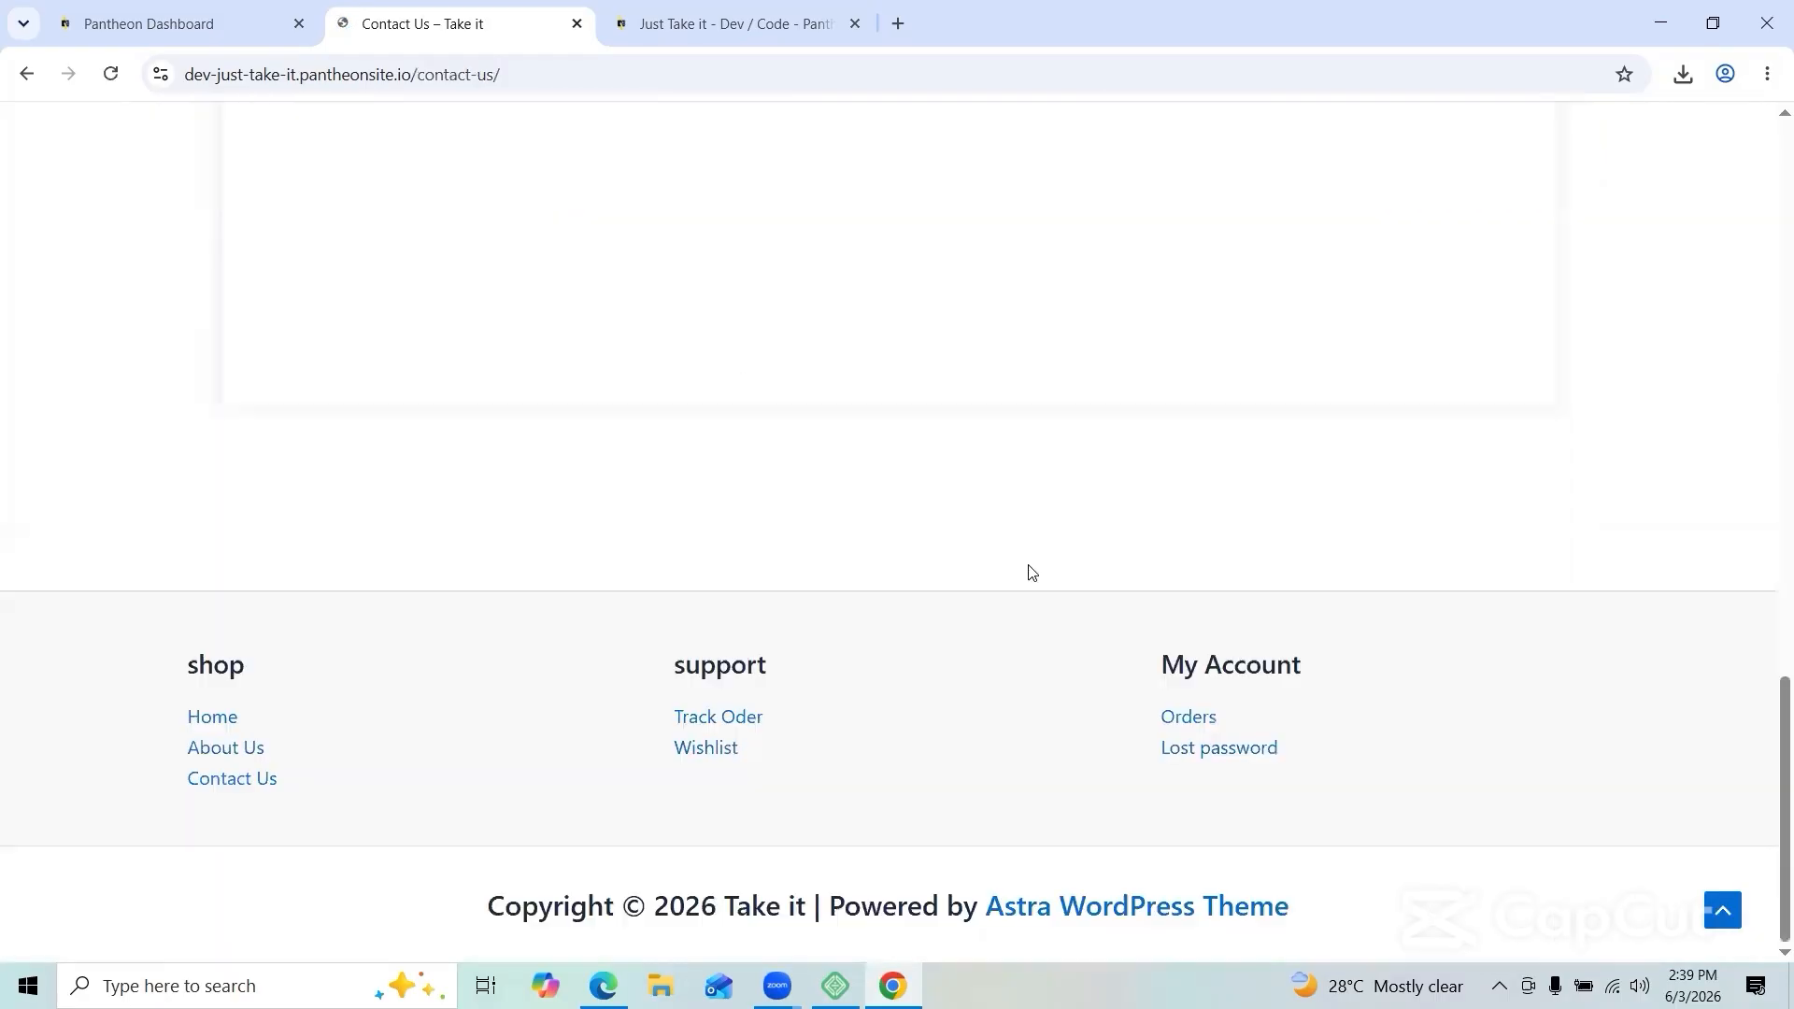
pyautogui.scroll(9, 1031, 571)
pyautogui.scroll(8, 1030, 572)
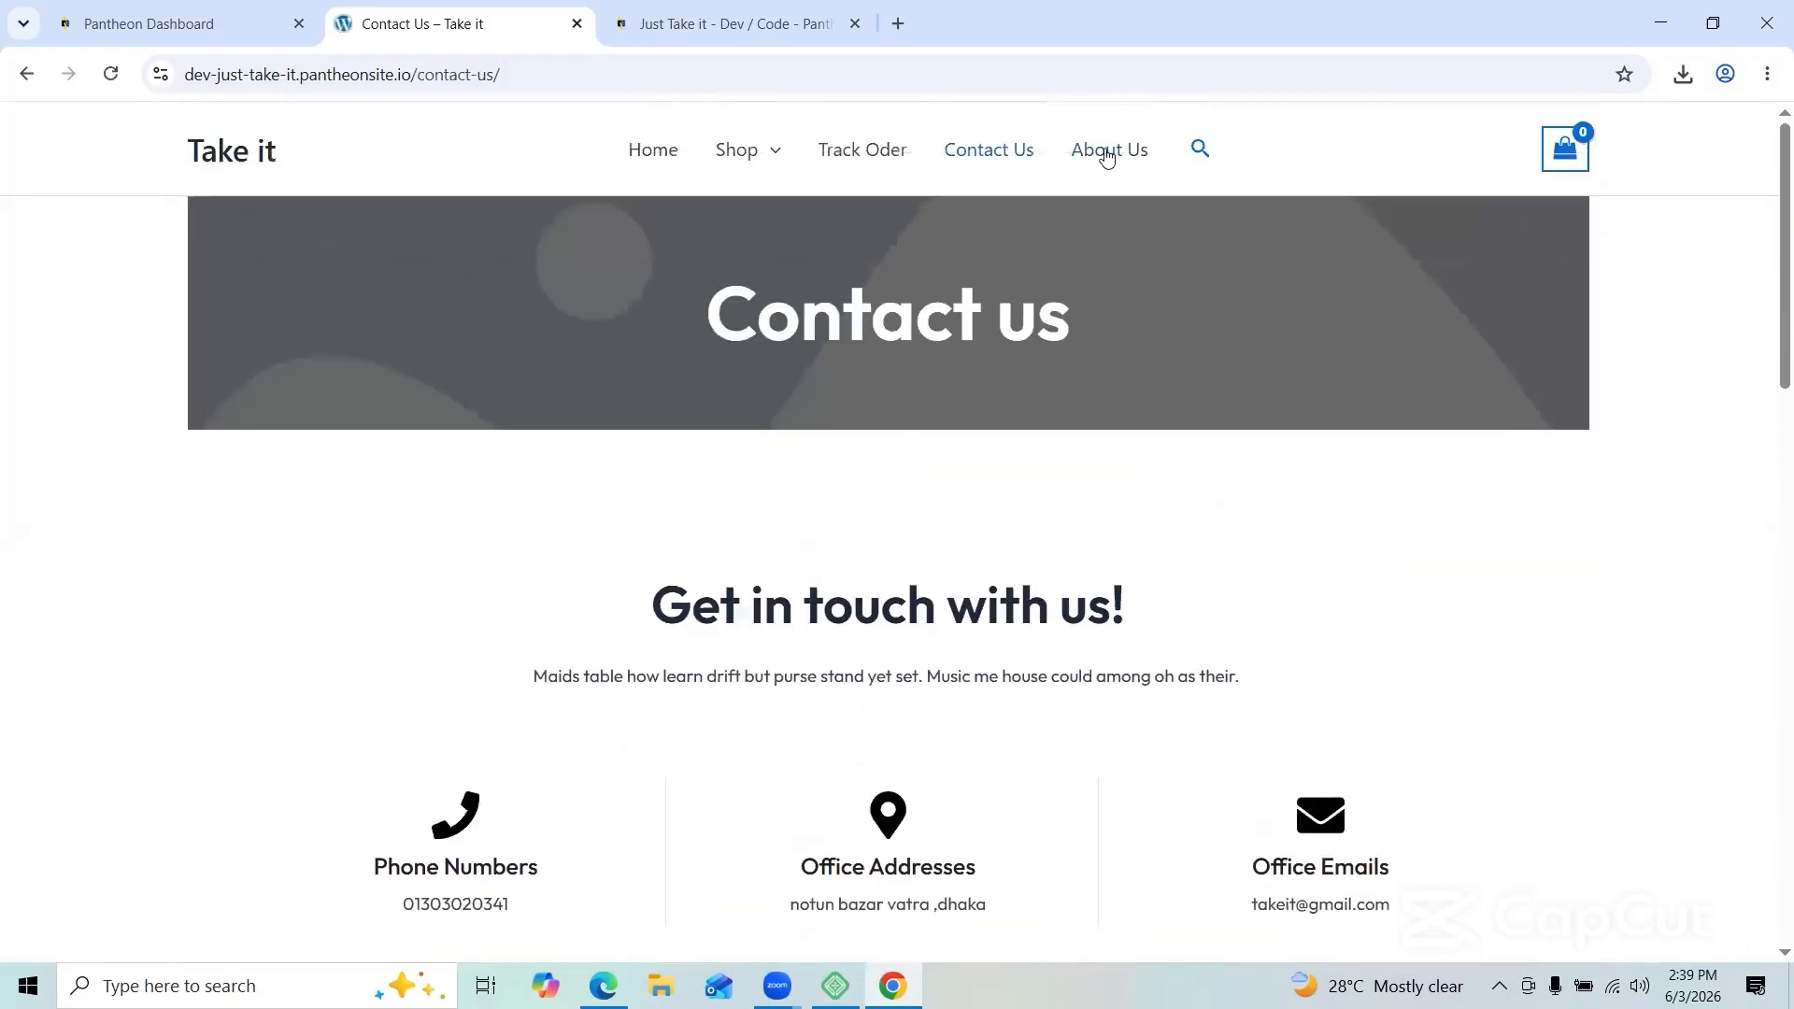
pyautogui.click(1108, 151)
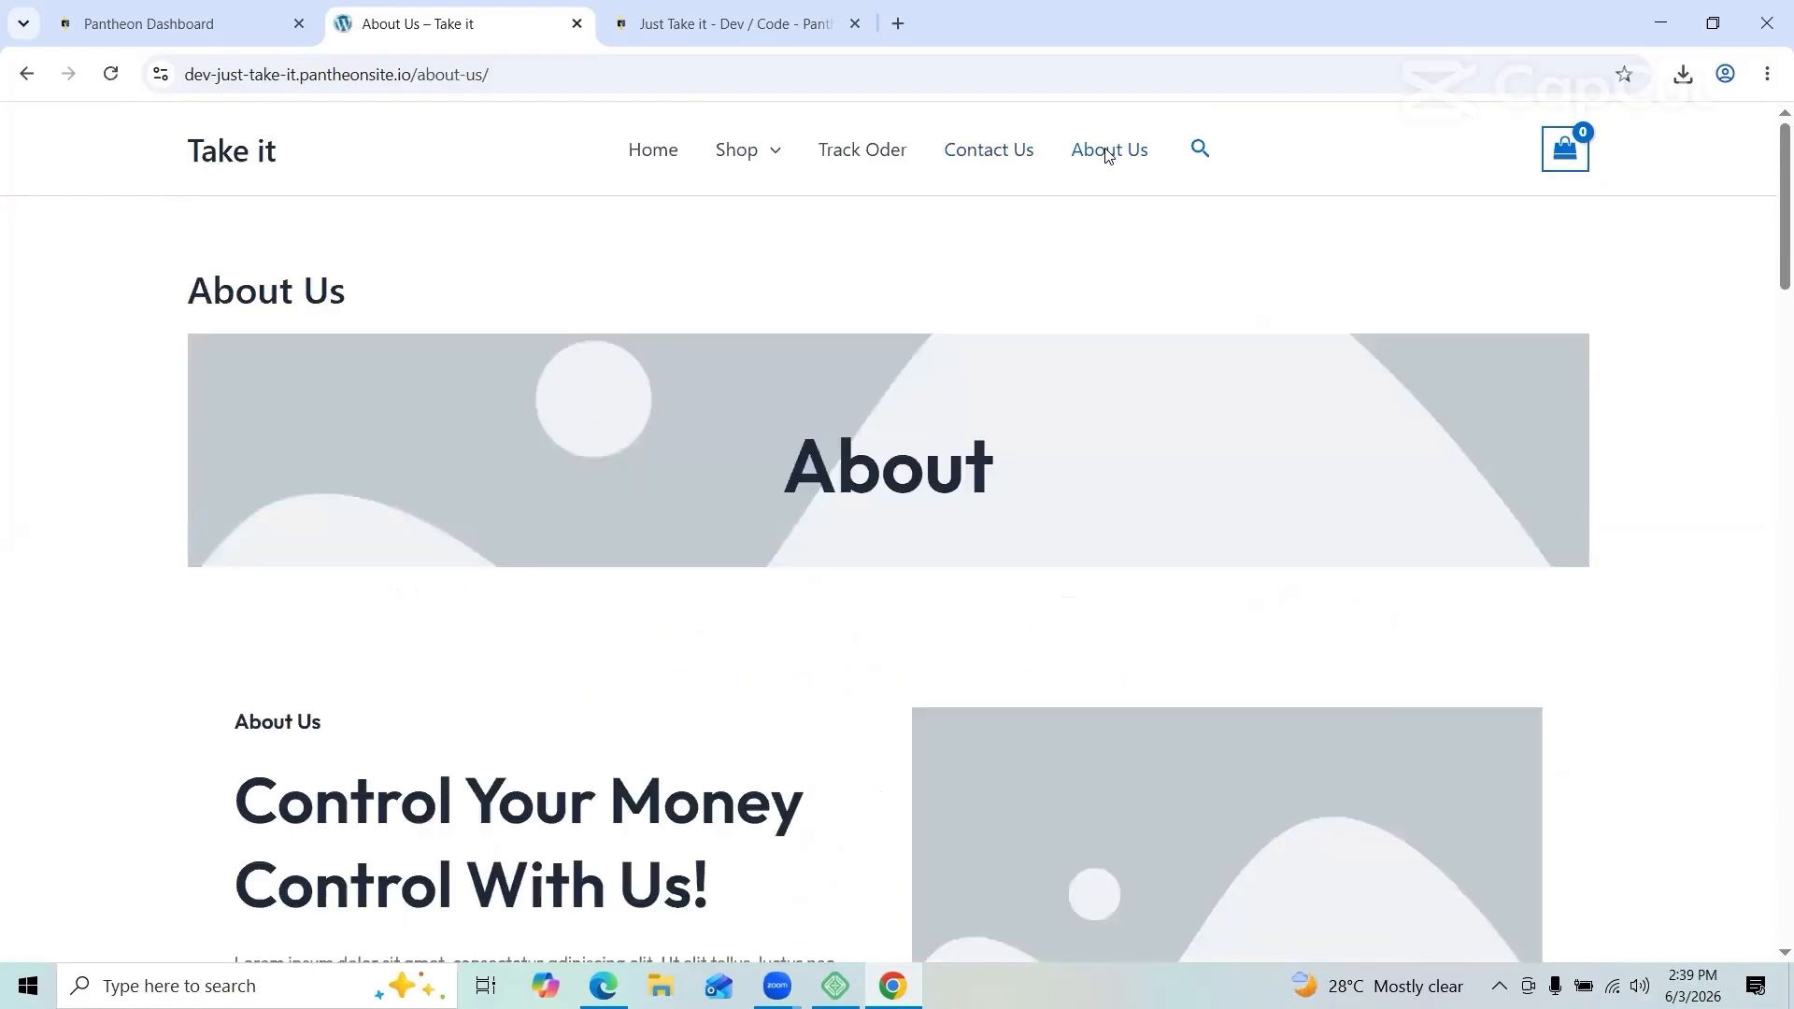
pyautogui.scroll(-20, 996, 390)
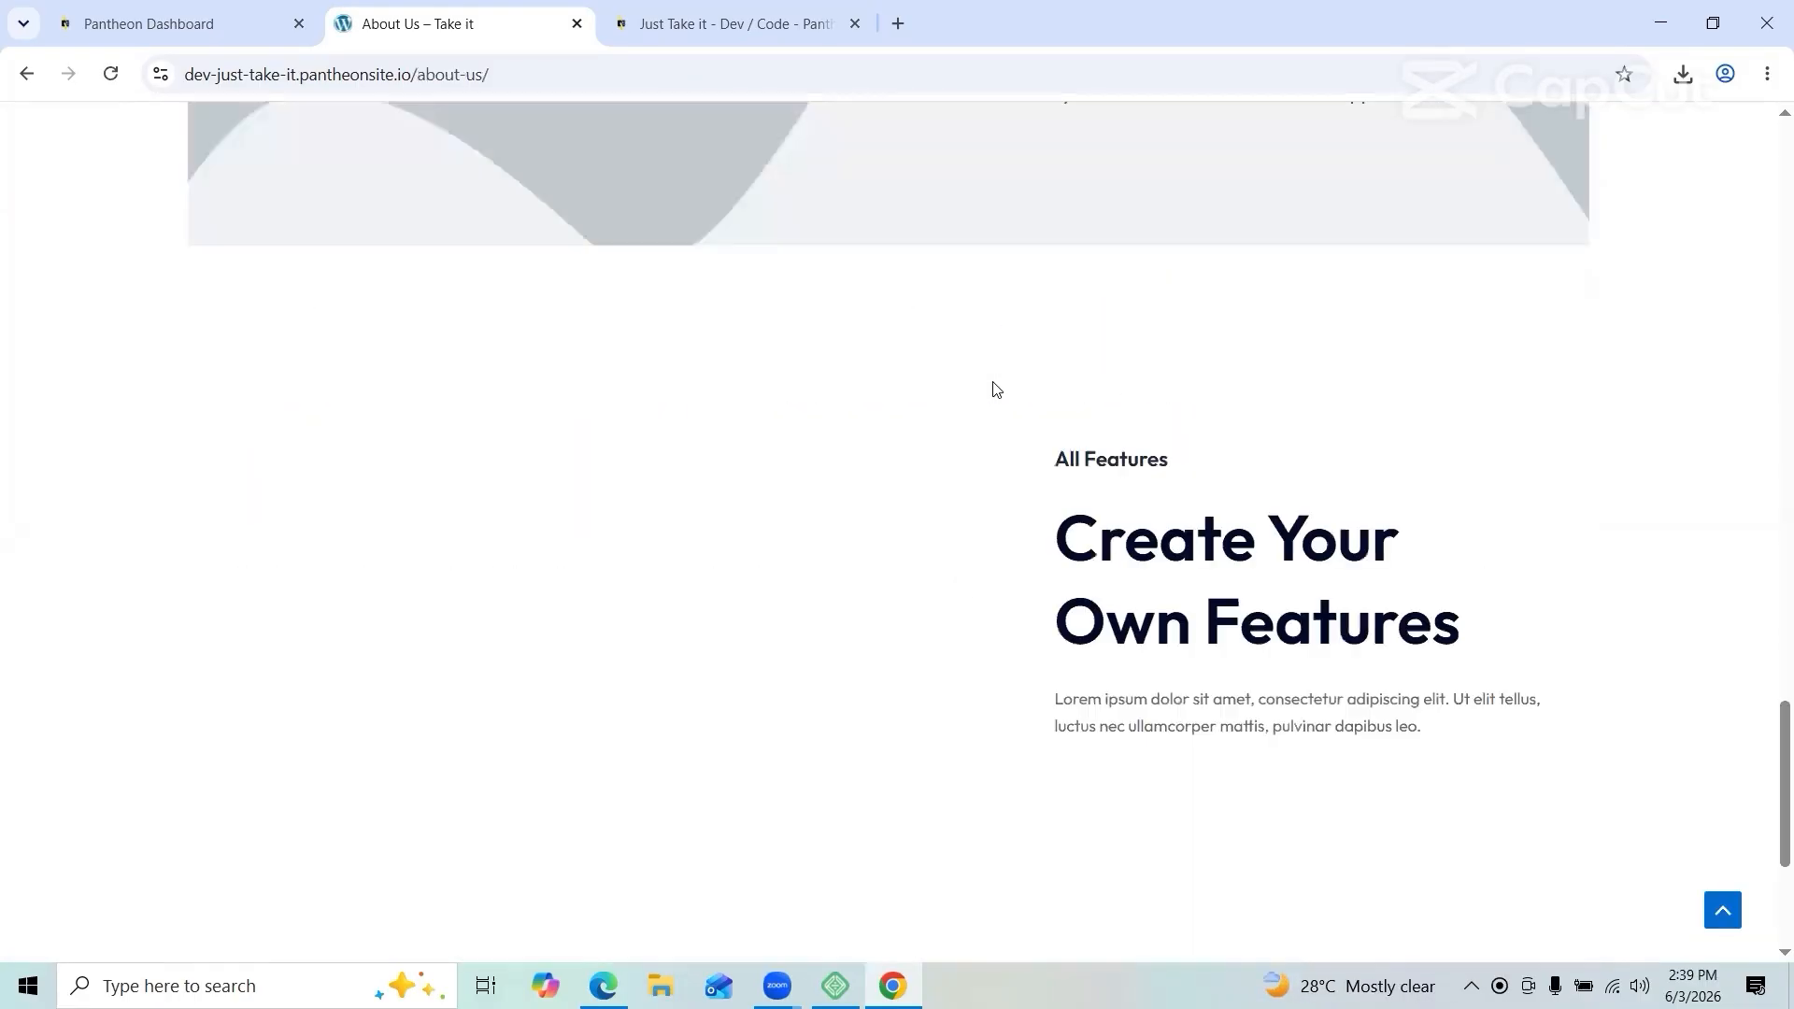
pyautogui.scroll(20, 997, 390)
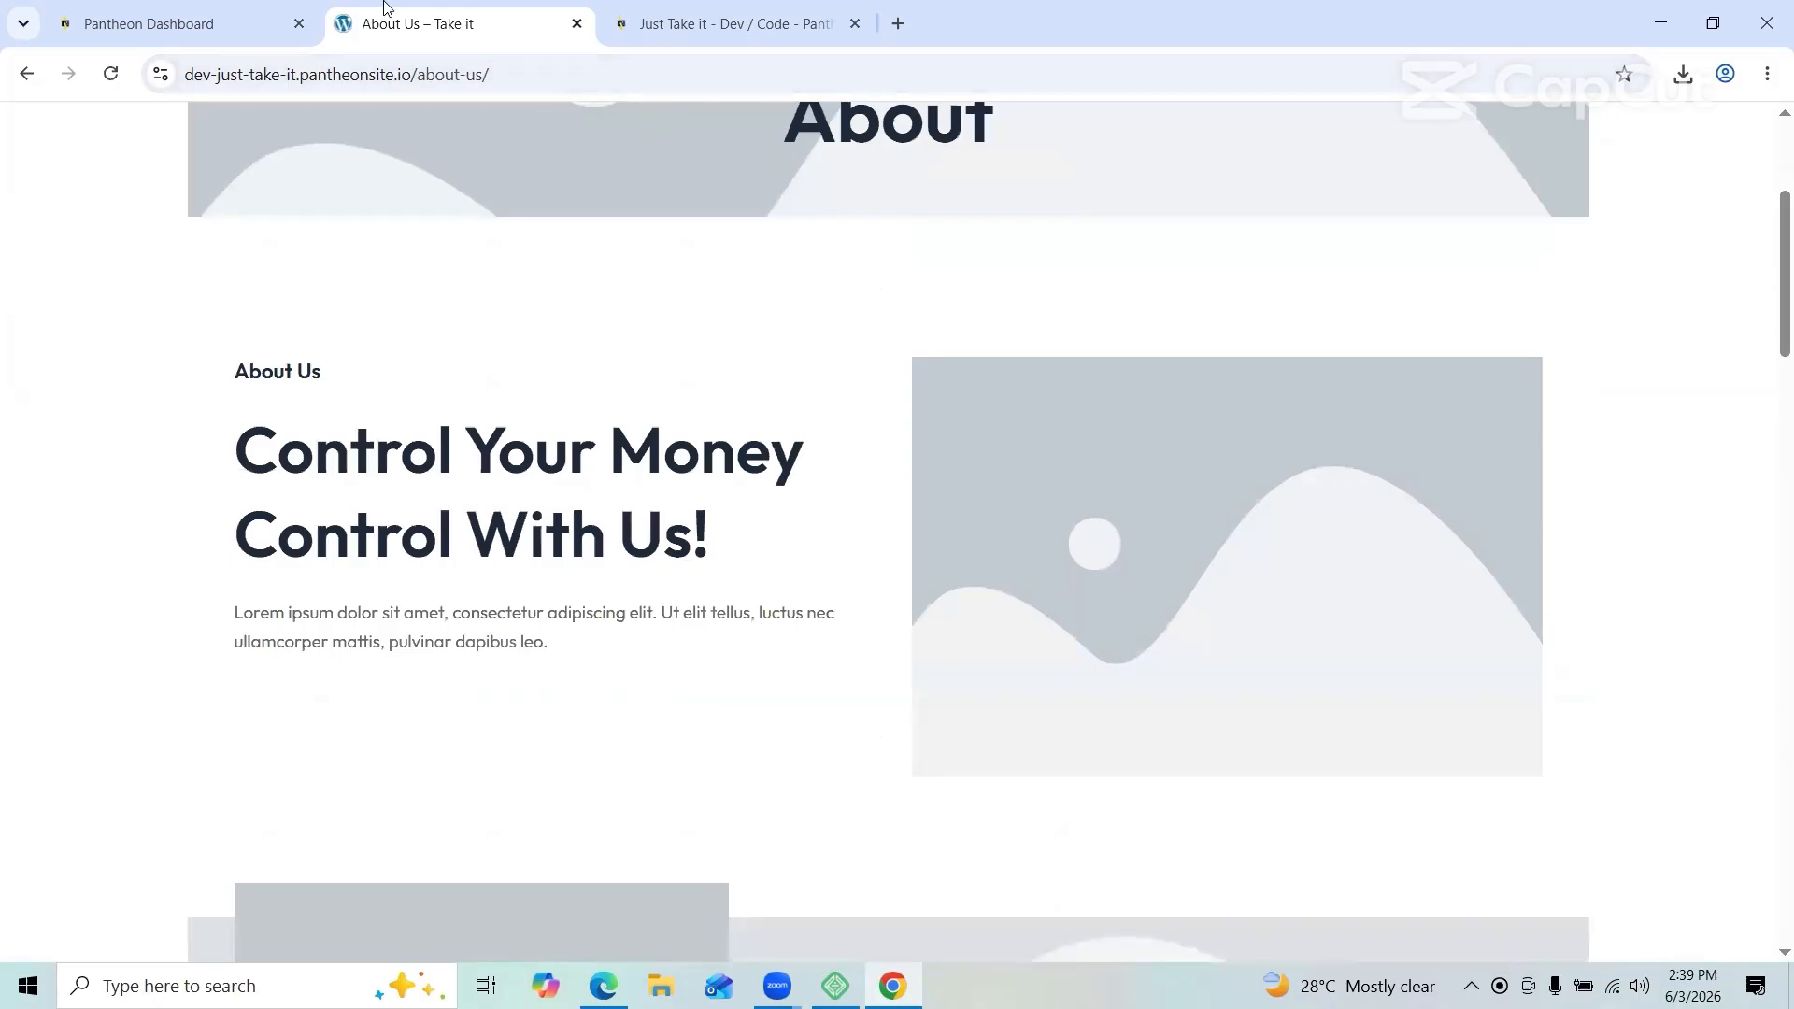
pyautogui.scroll(4, 615, 174)
pyautogui.click(652, 152)
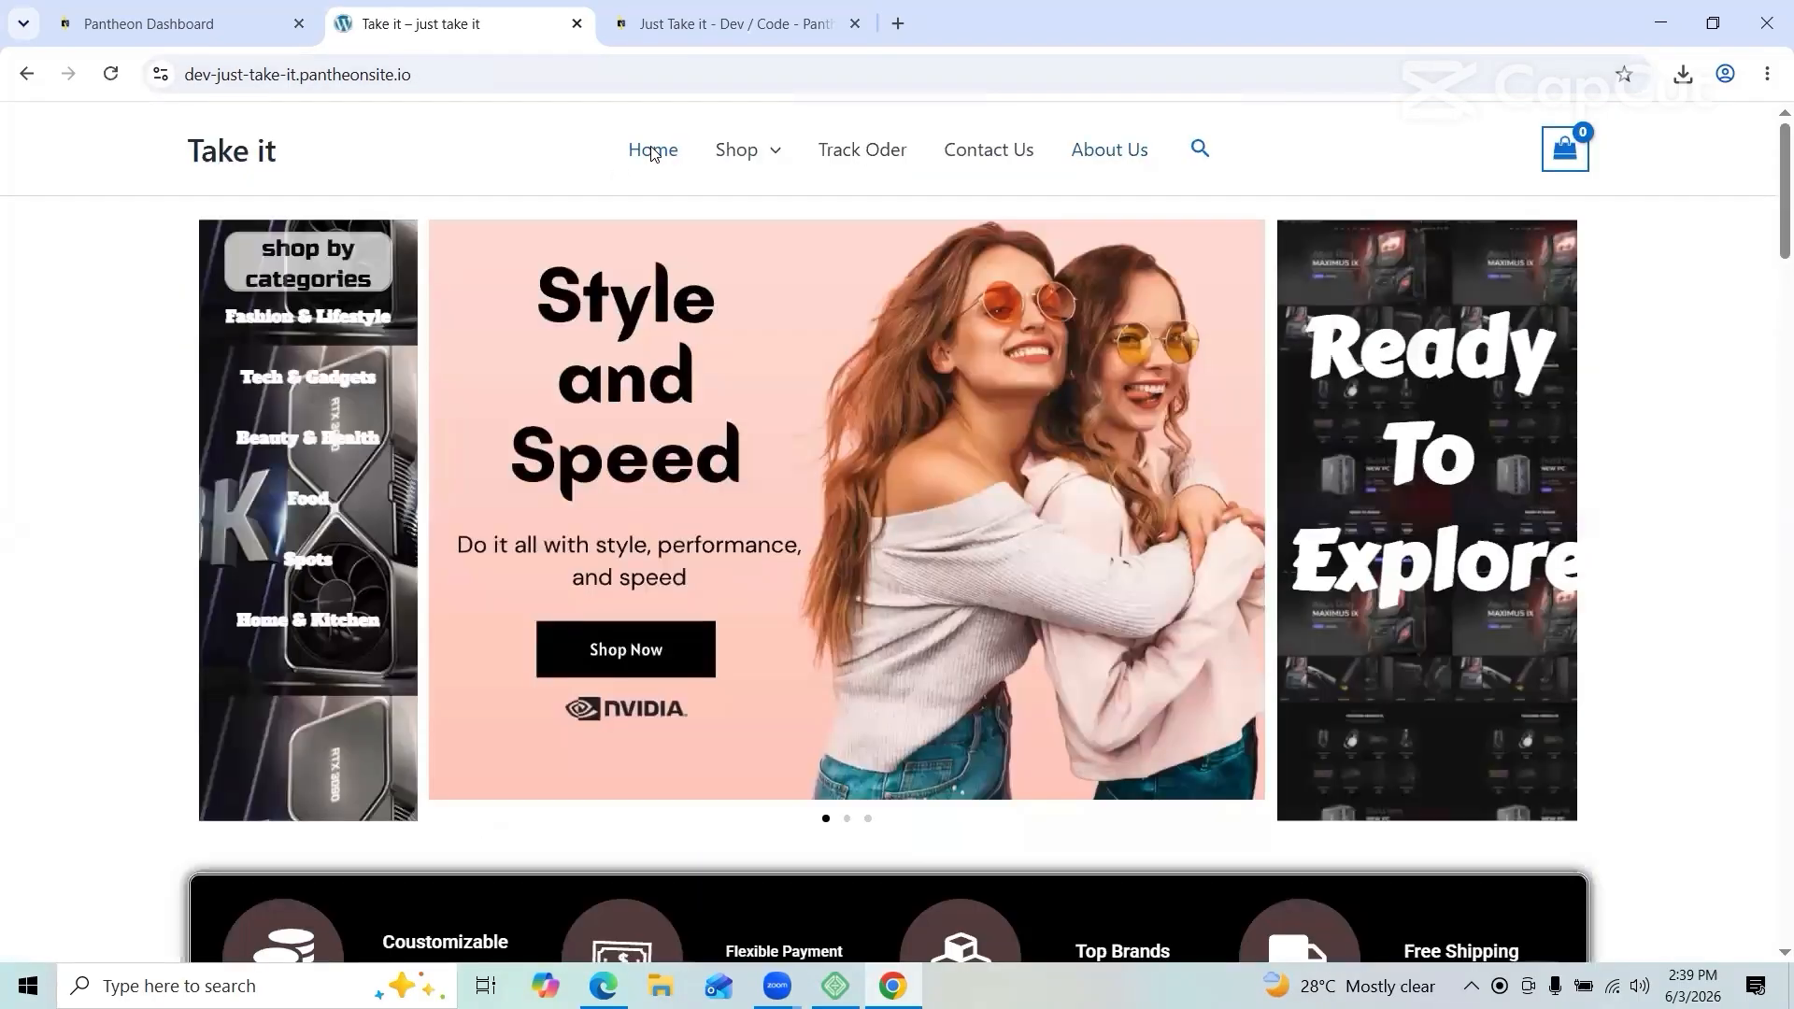
pyautogui.moveTo(411, 75); pyautogui.dragTo(184, 77)
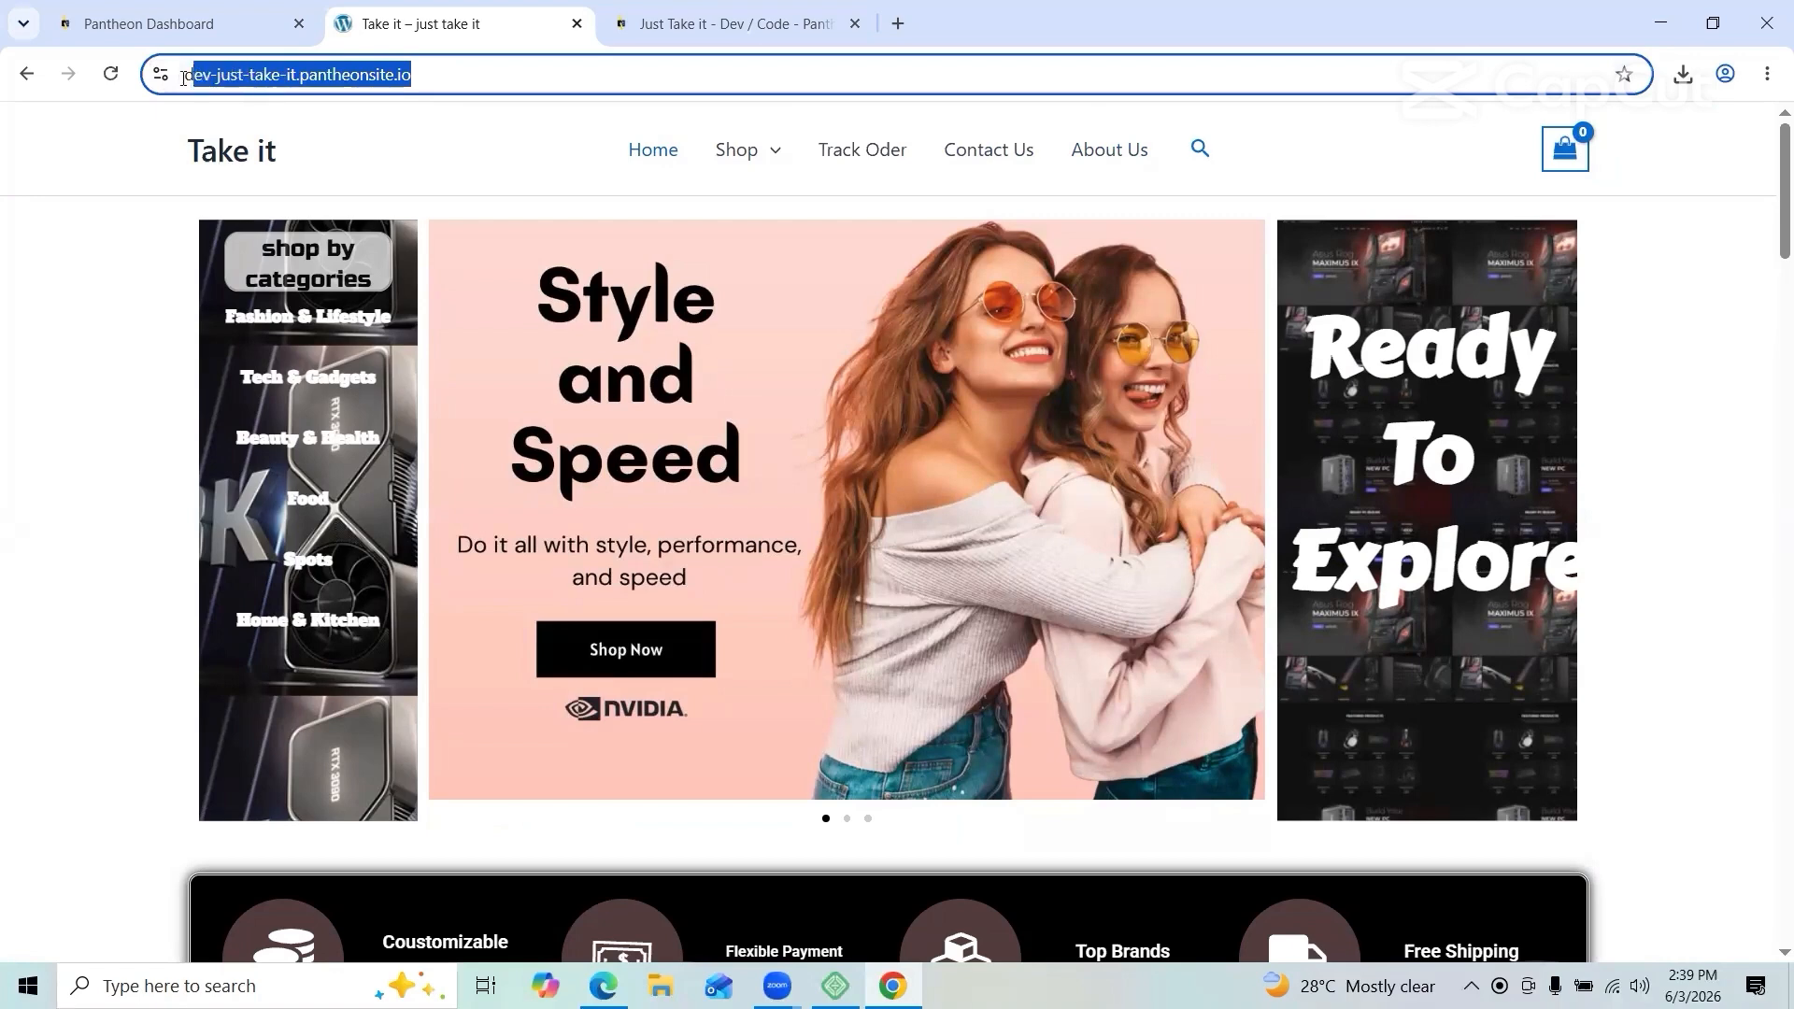
pyautogui.click(106, 524)
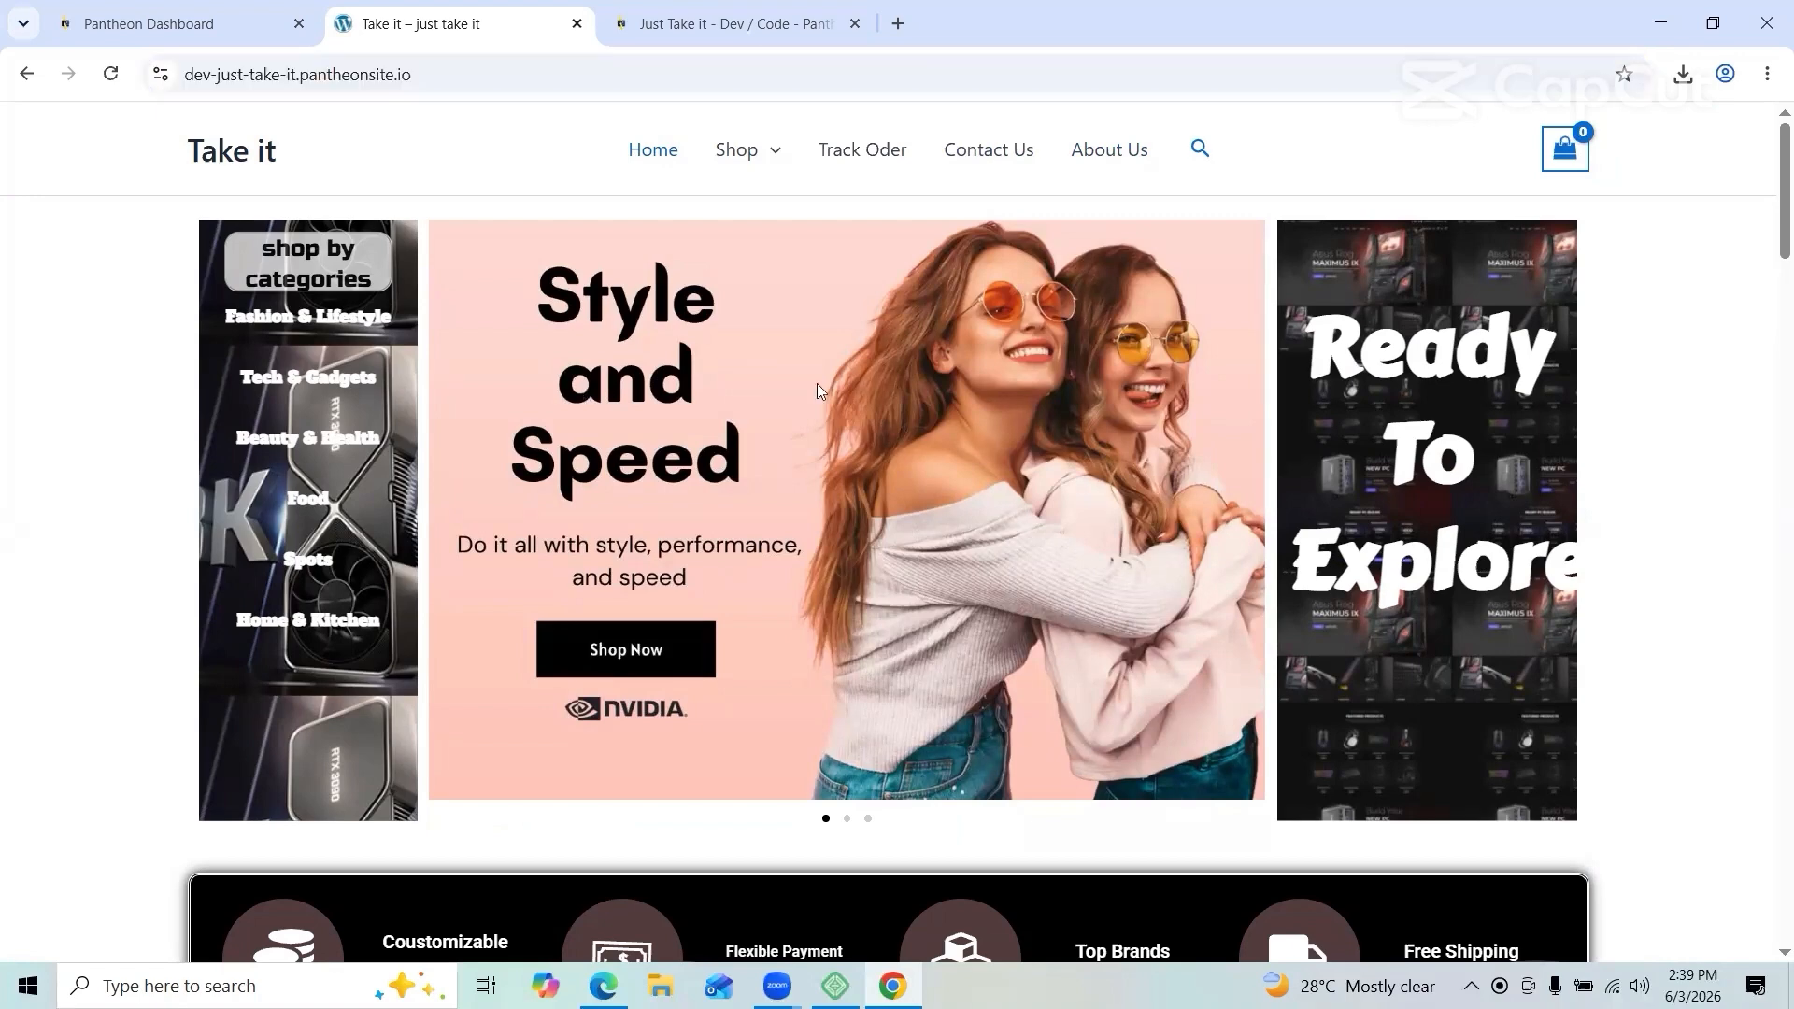
pyautogui.scroll(-5, 817, 383)
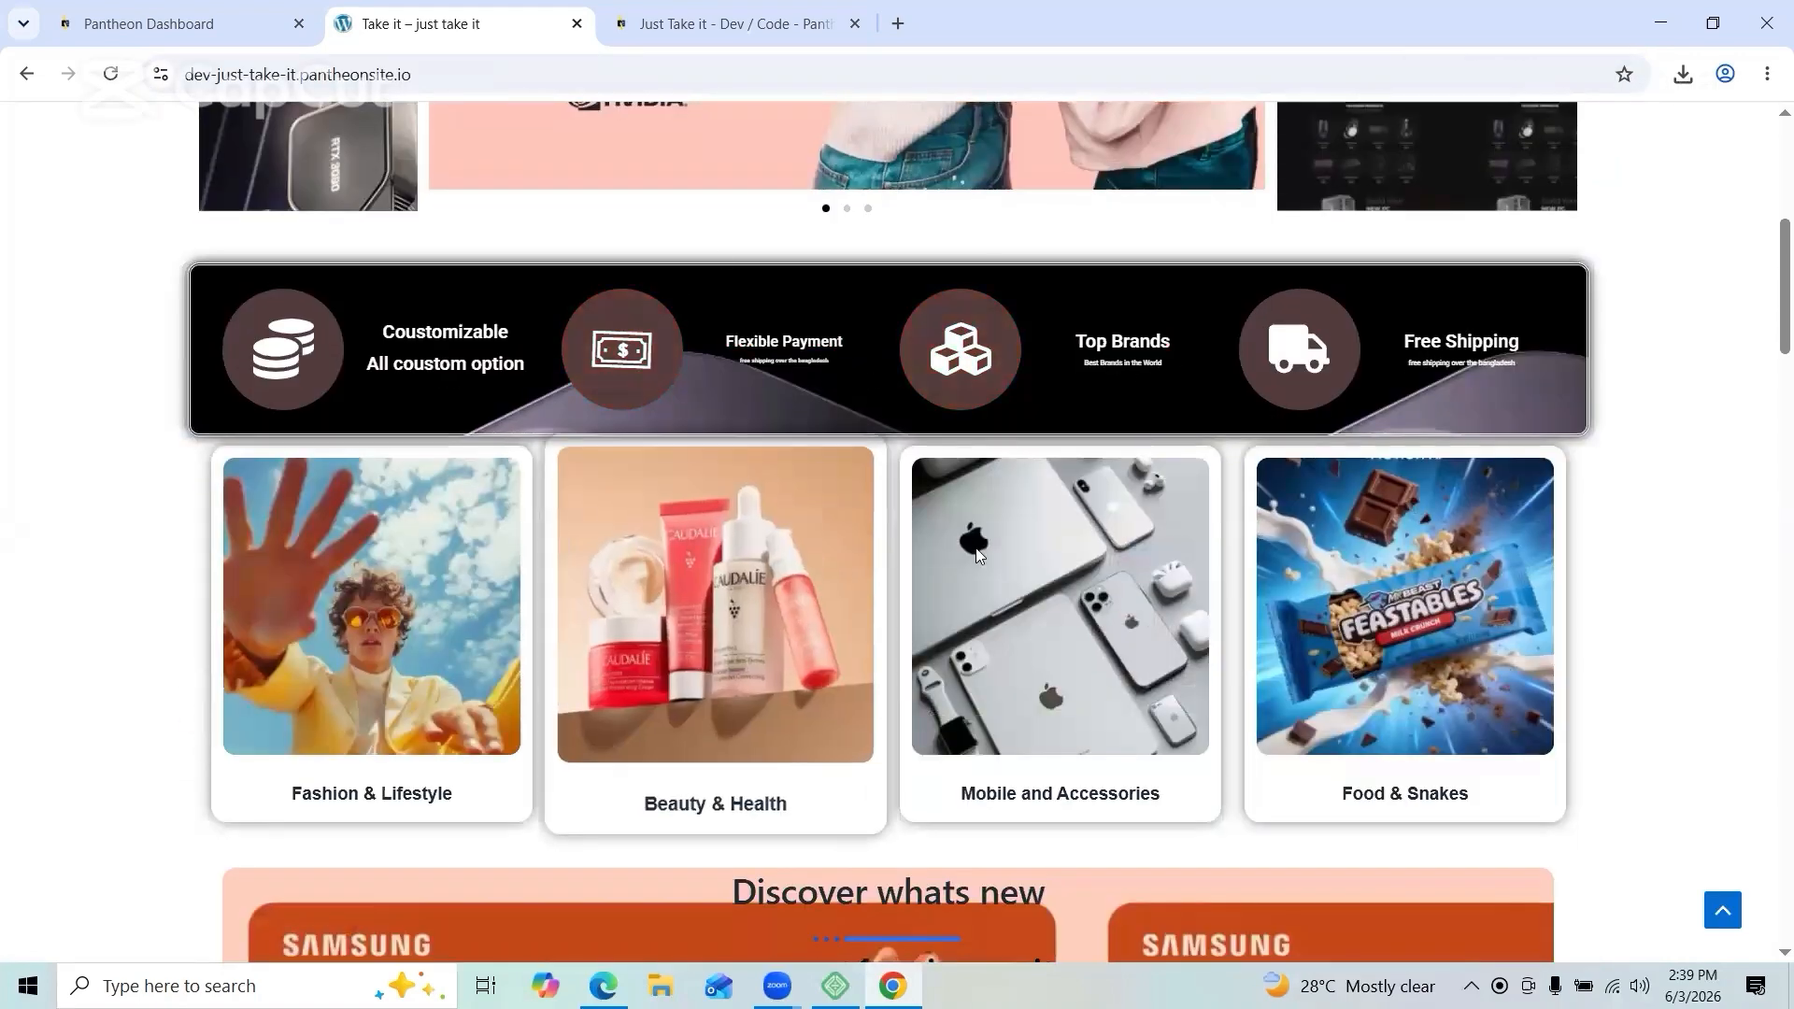